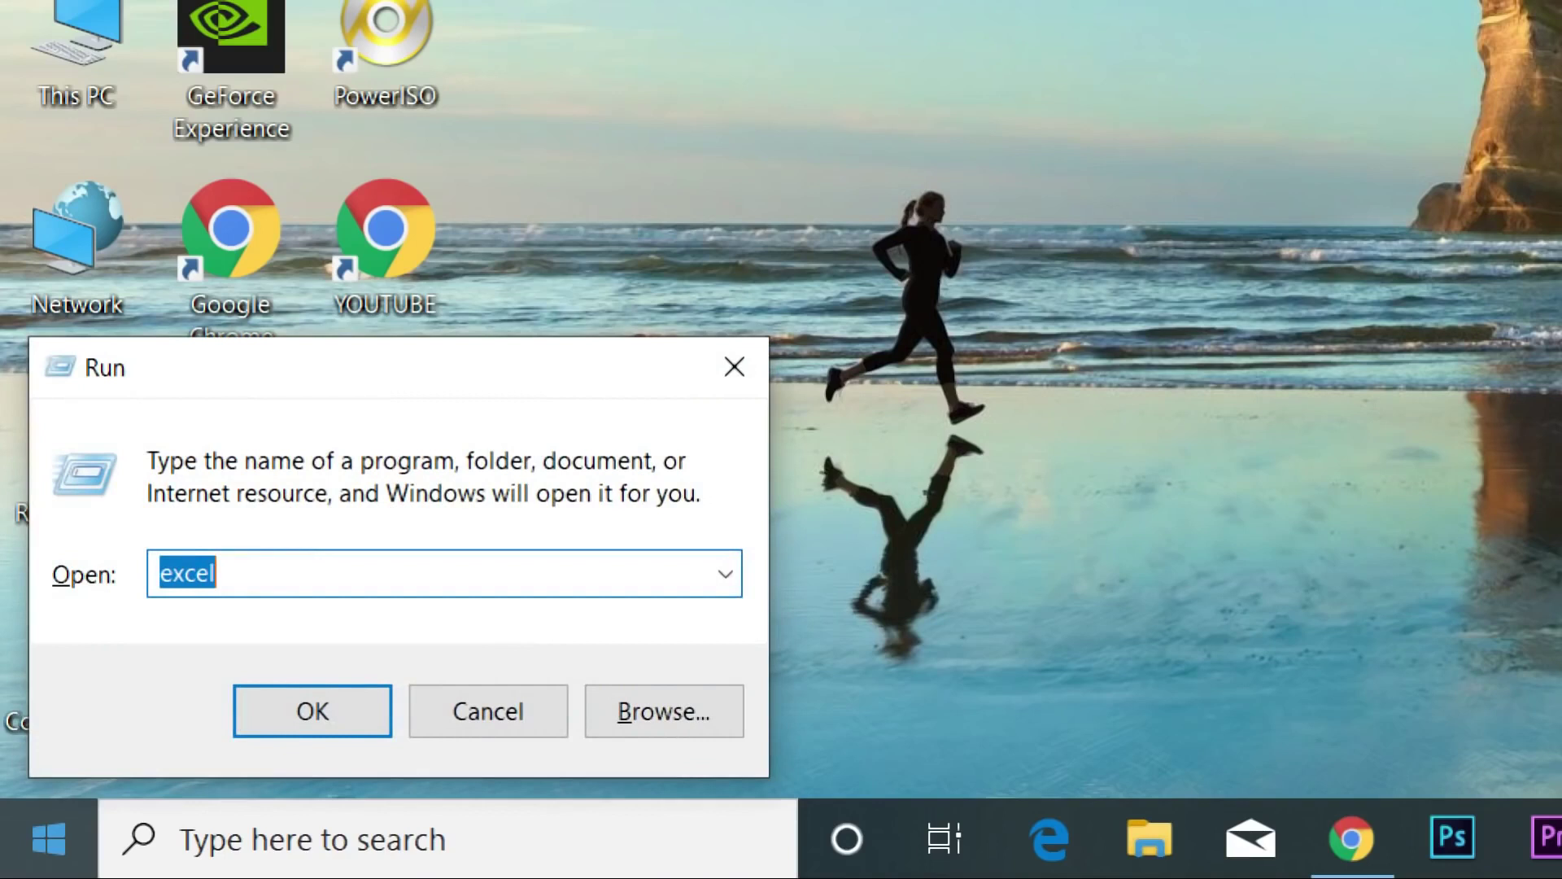
Step: Launch Excel by running the command EXCEL from the Run dialog and create a blank workbook
key("BackSpace")
type("W")
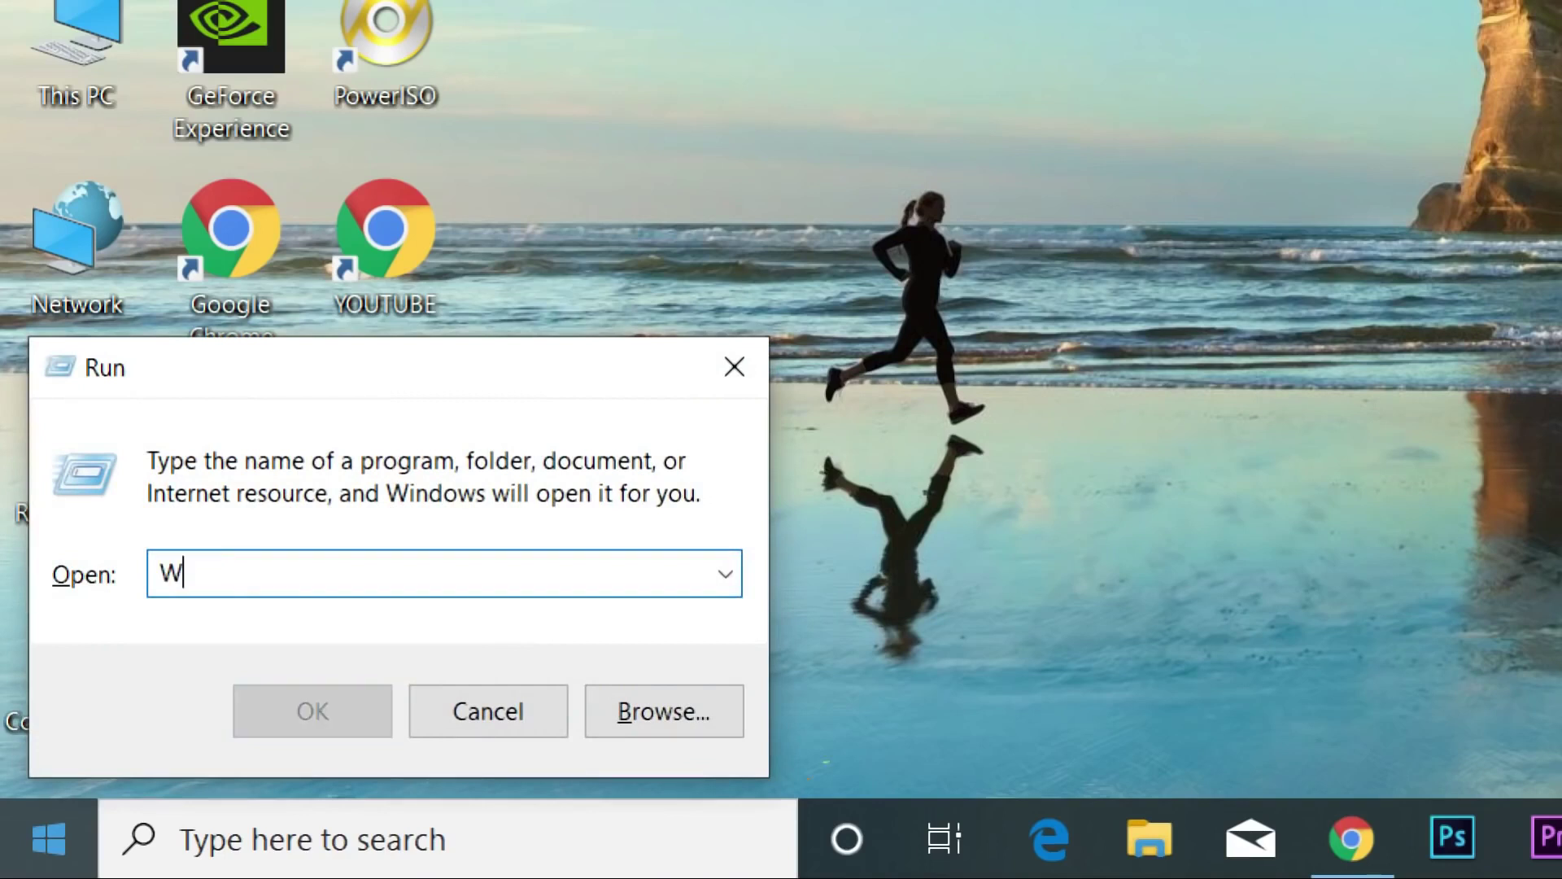
key("BackSpace")
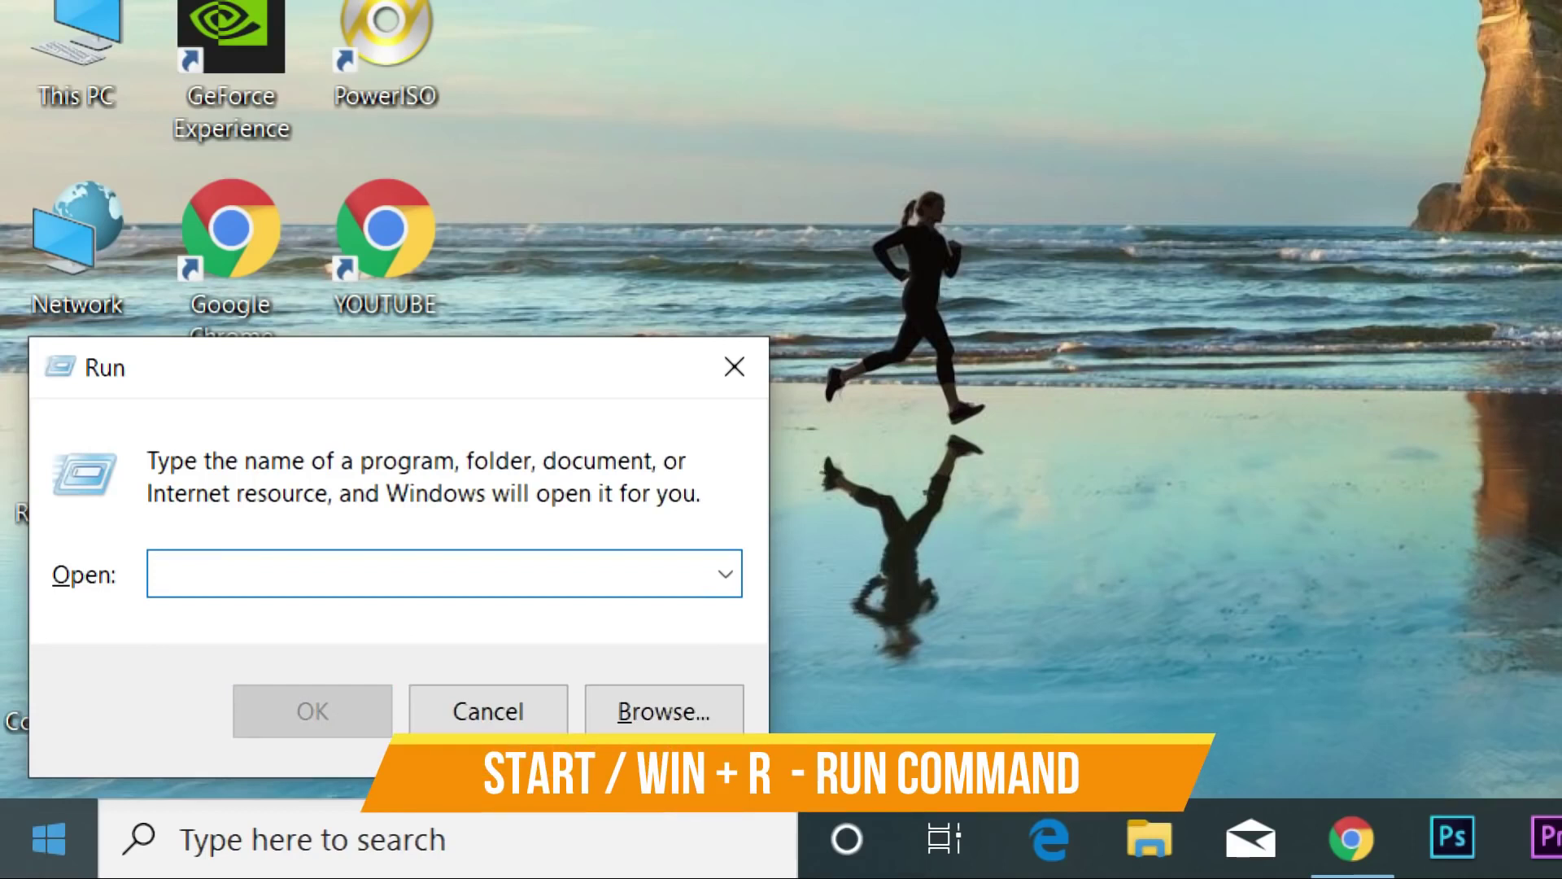
type("EXCEL")
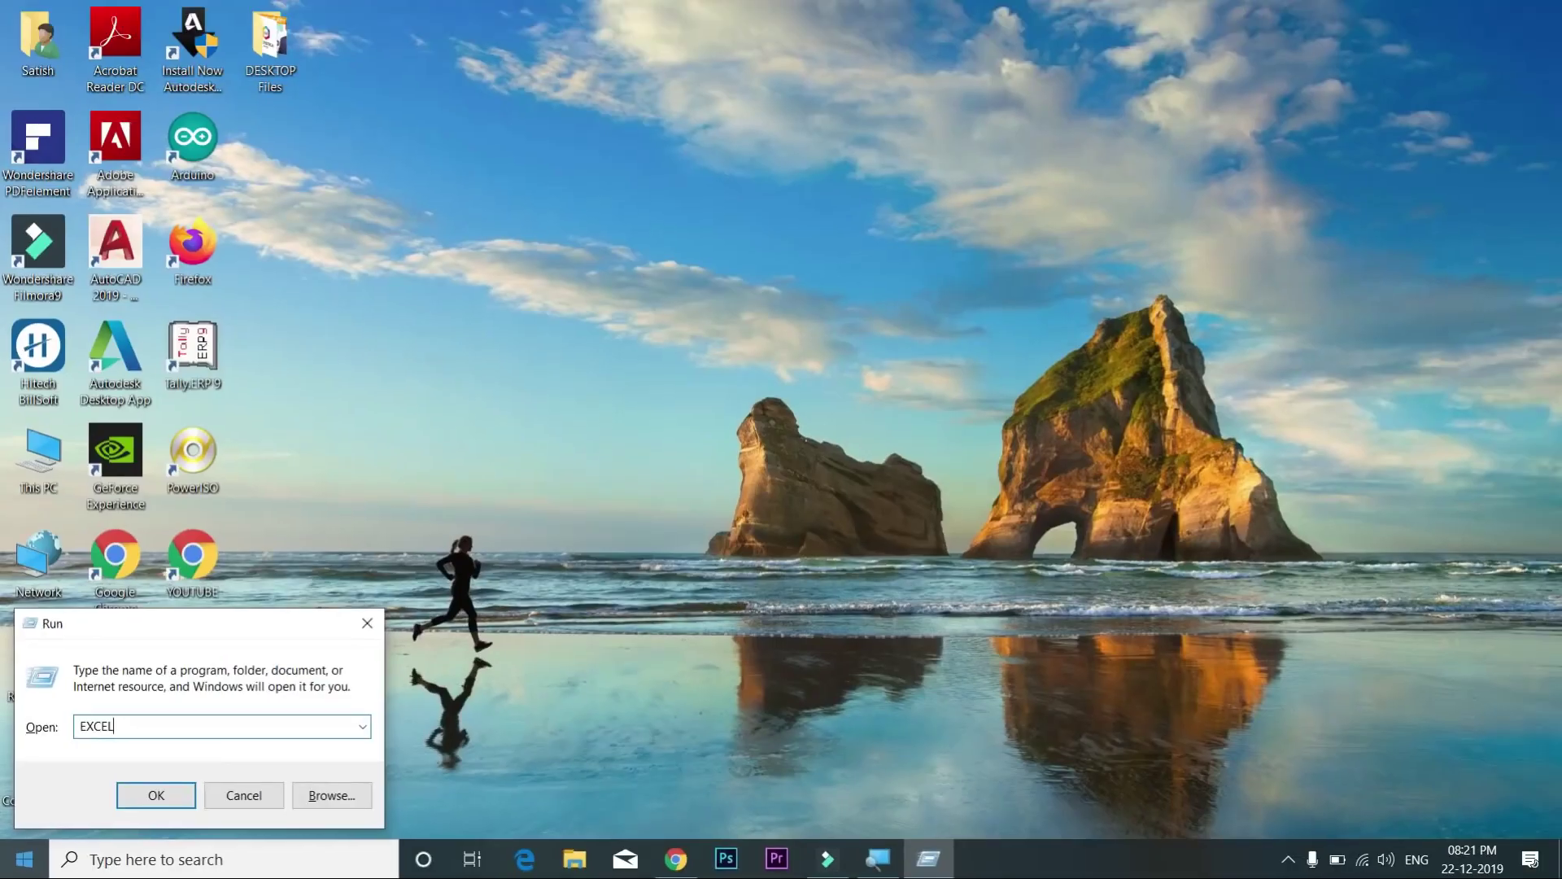
key("Return")
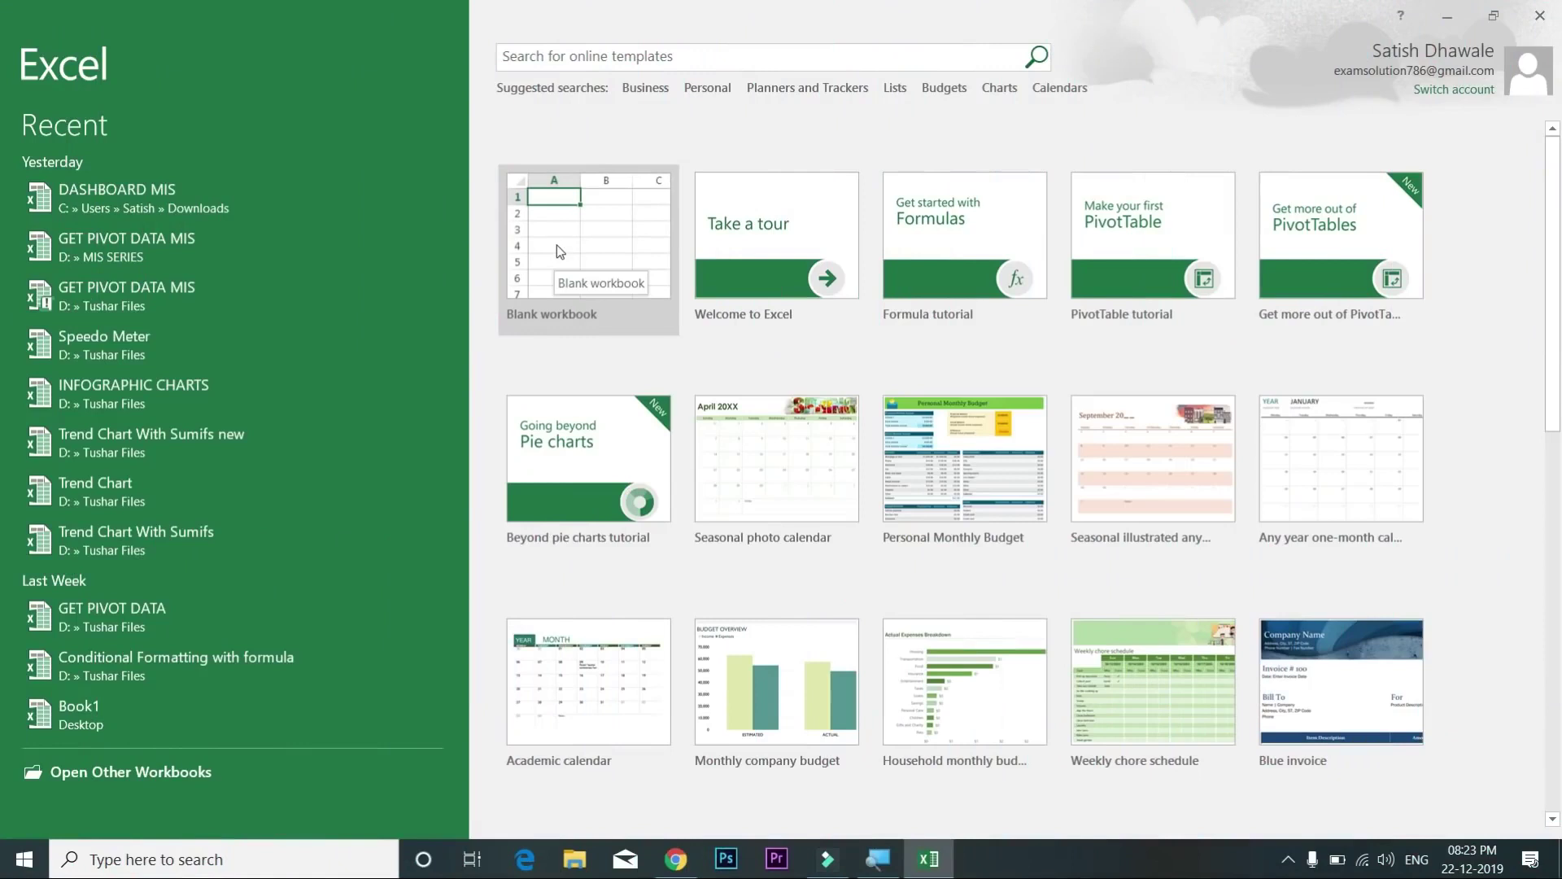
left_click(556, 246)
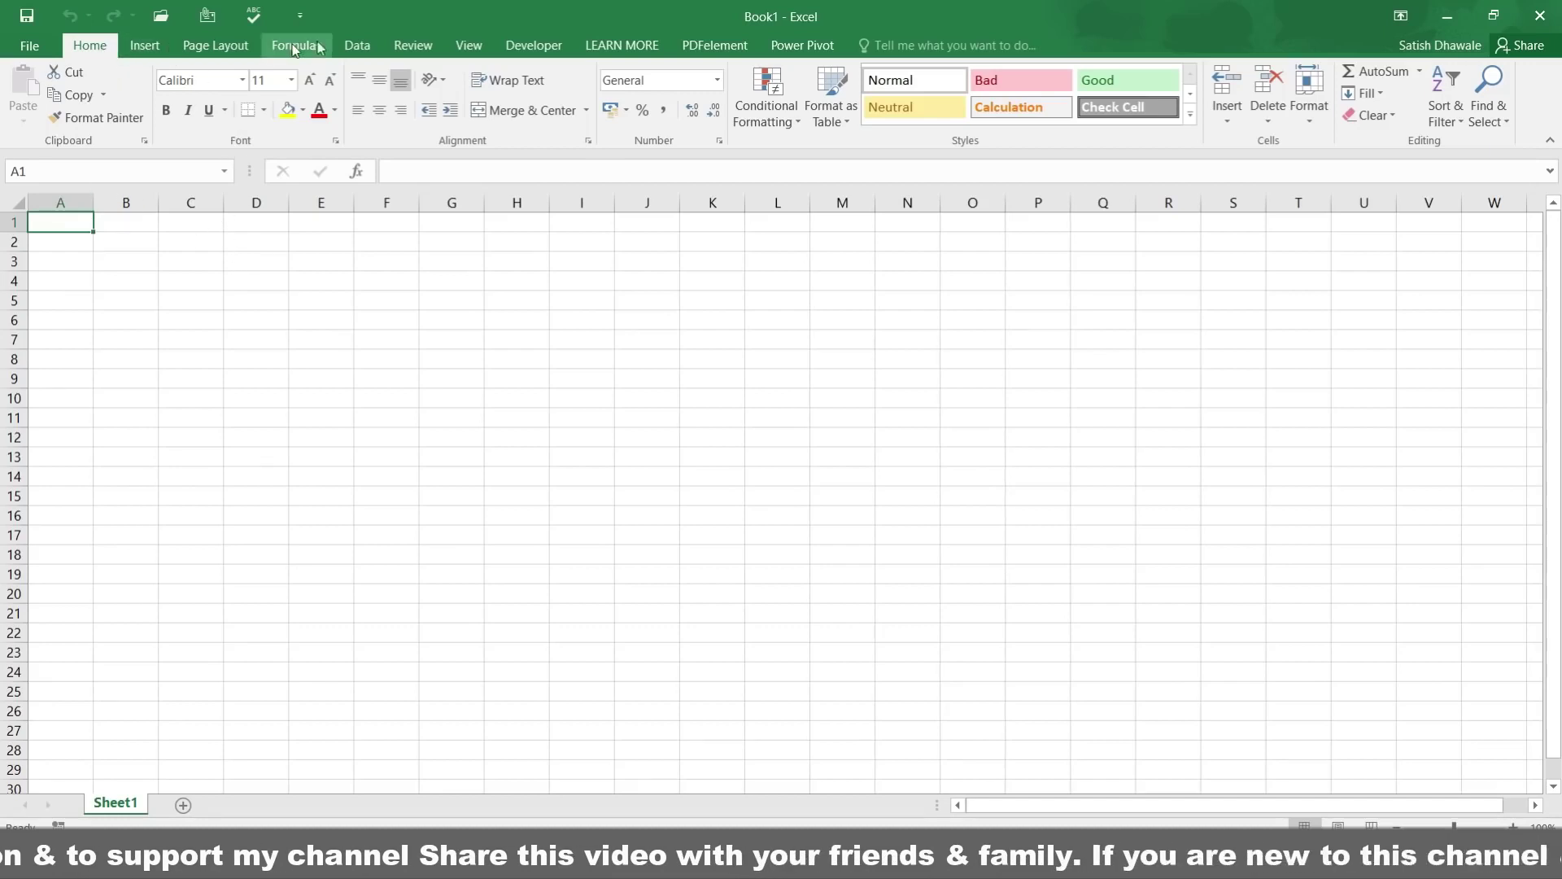
left_click(146, 47)
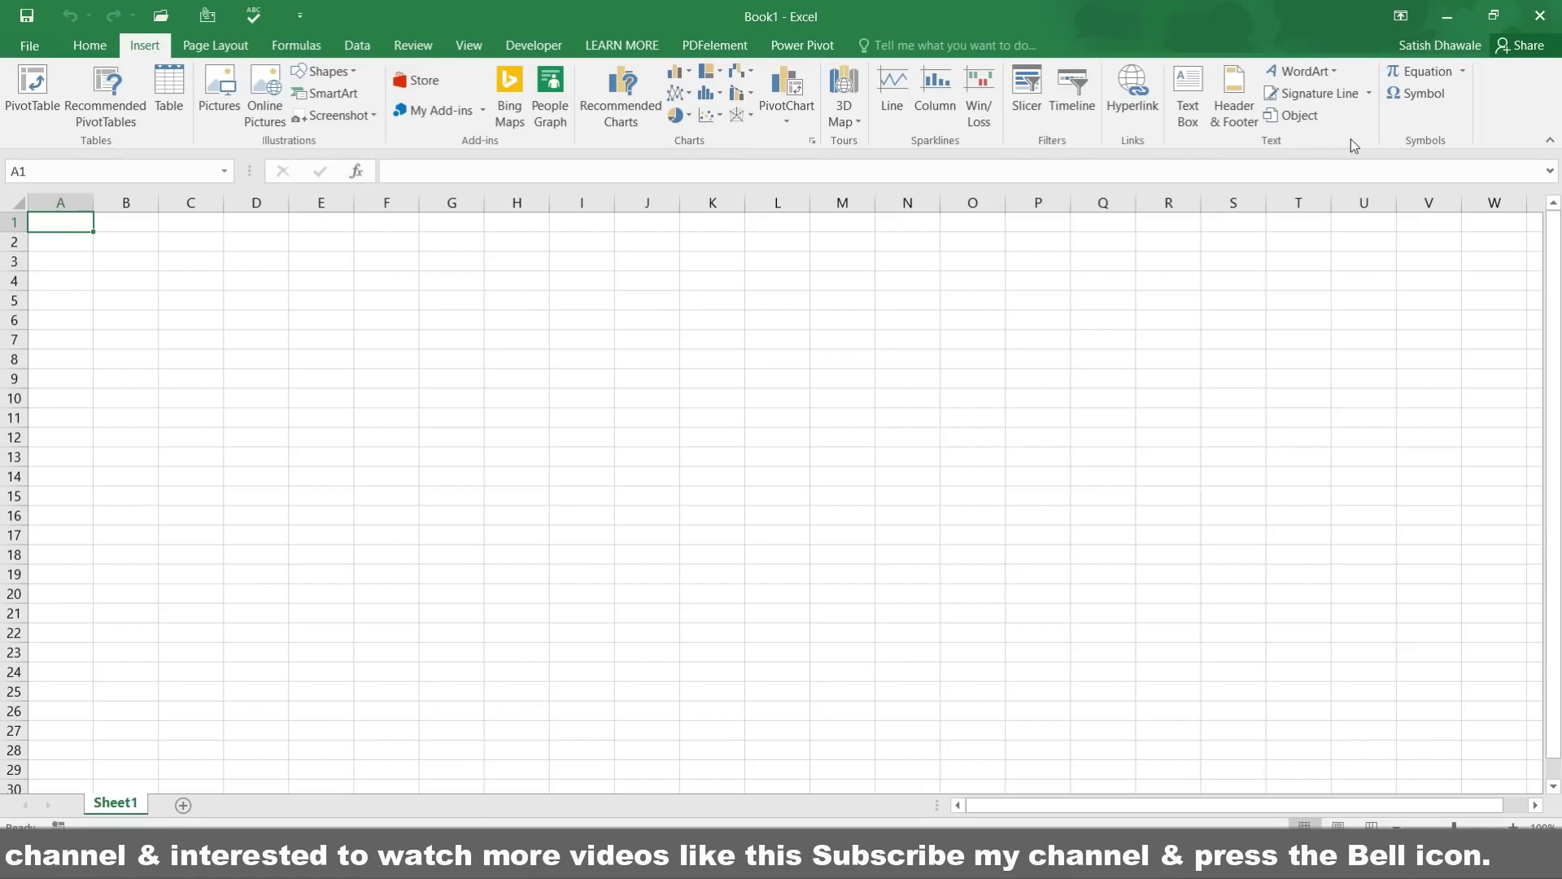
left_click(90, 45)
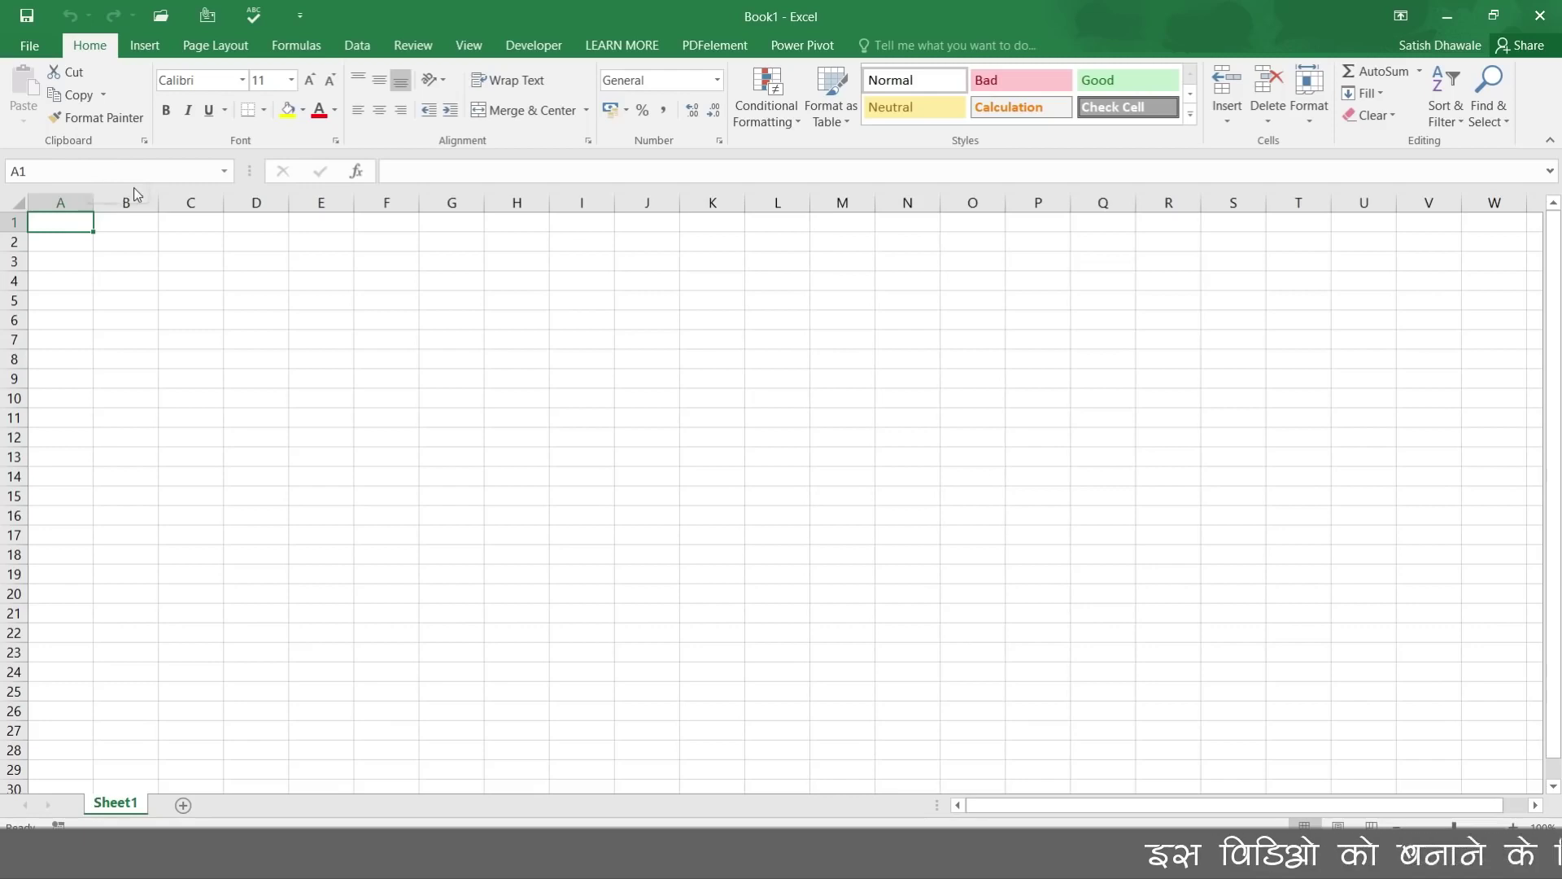
left_click(380, 367)
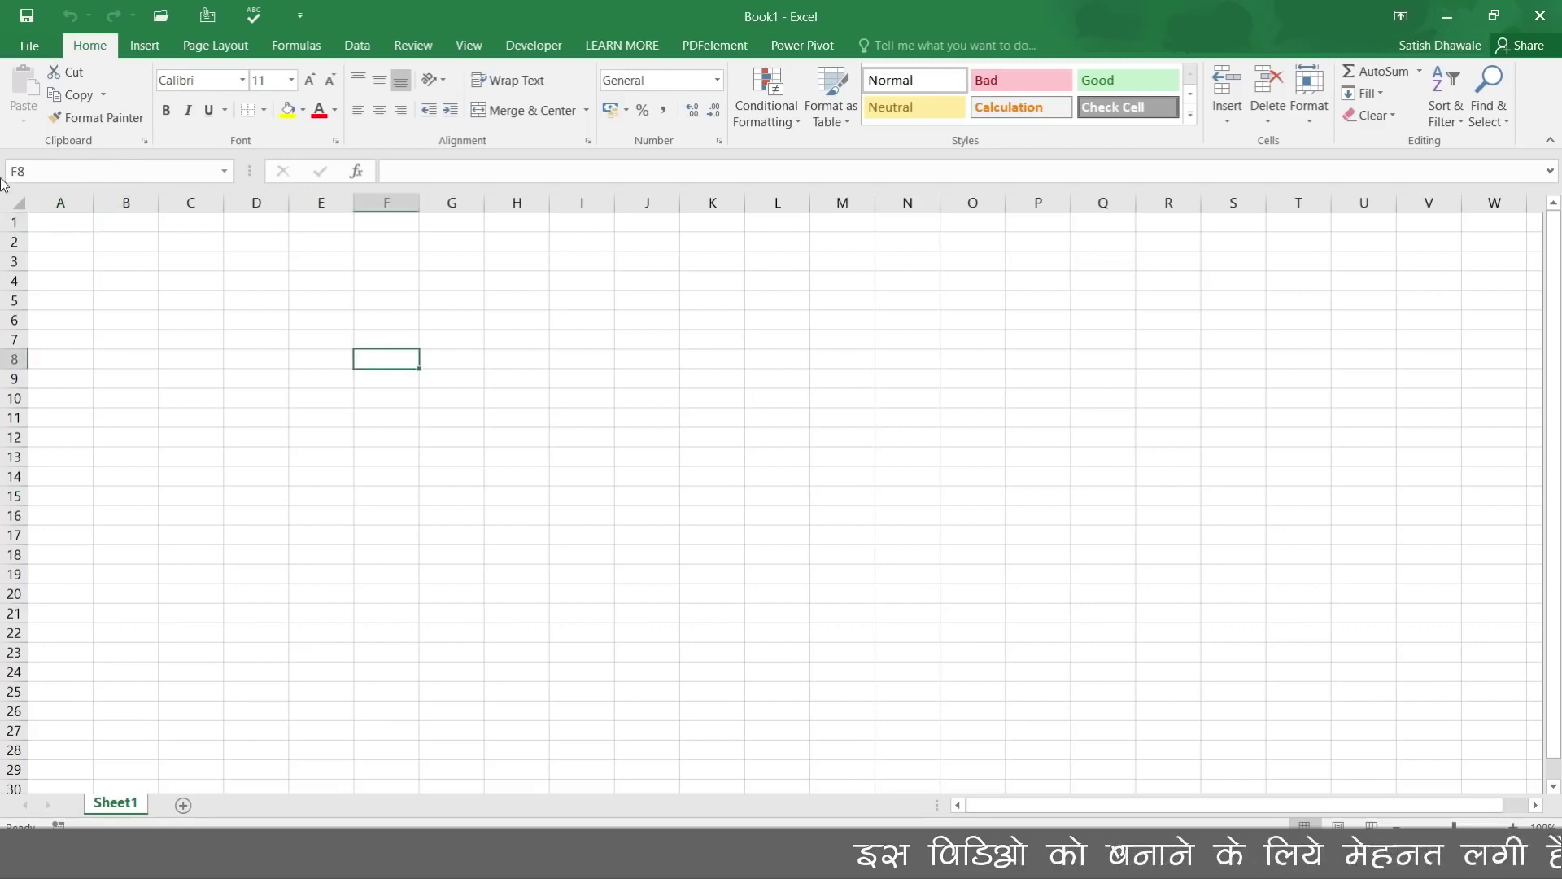
left_click(627, 381)
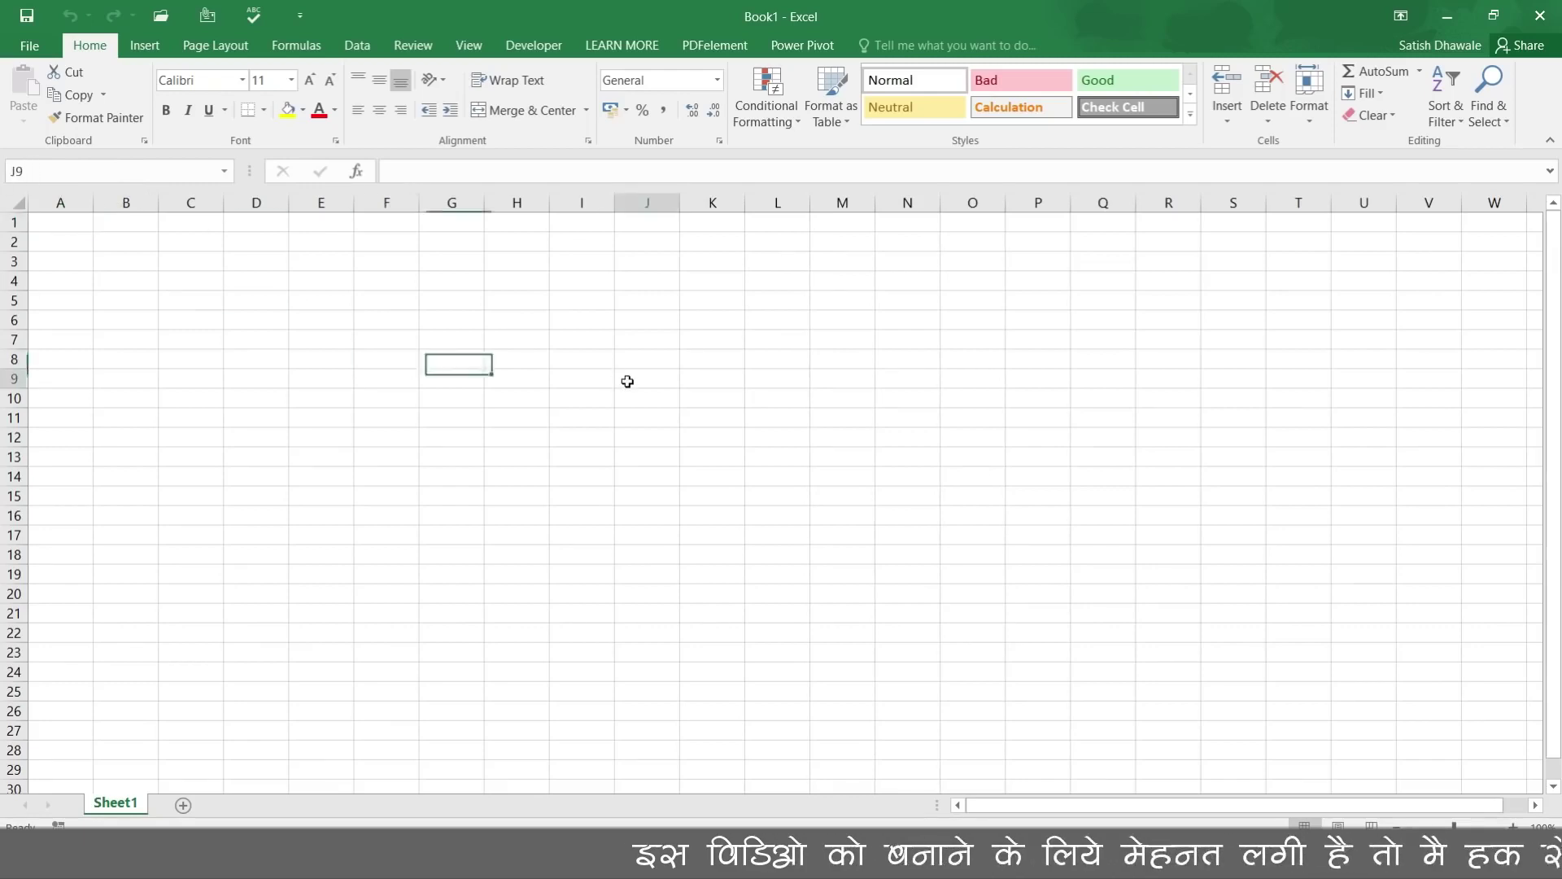
left_click(558, 512)
Step: Try entering the text CELL in cell I11, then discard the entry
left_click(601, 419)
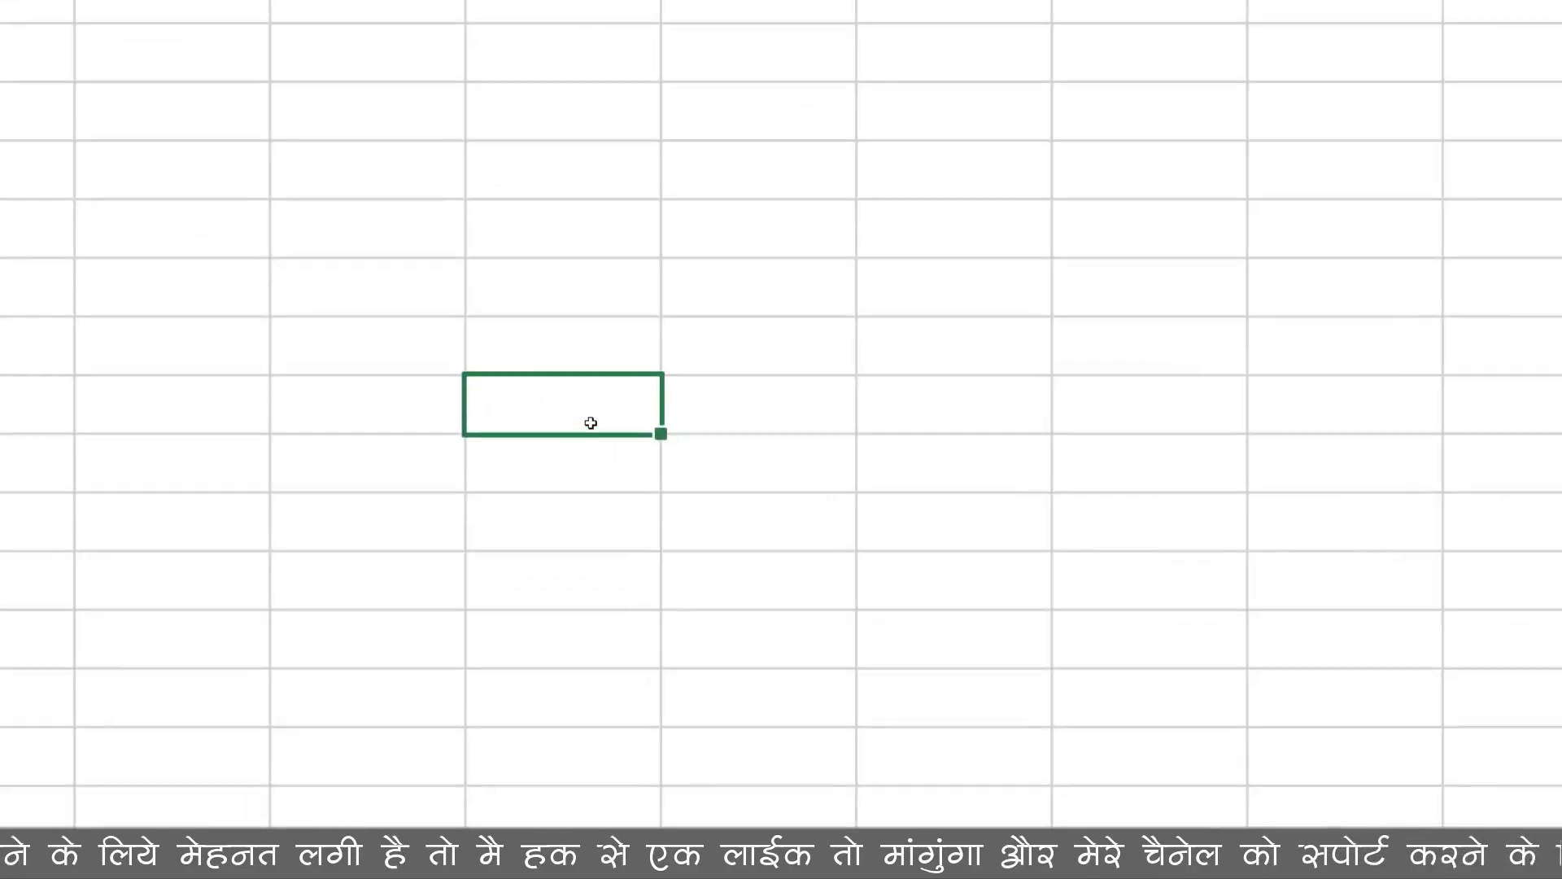
type("CELL")
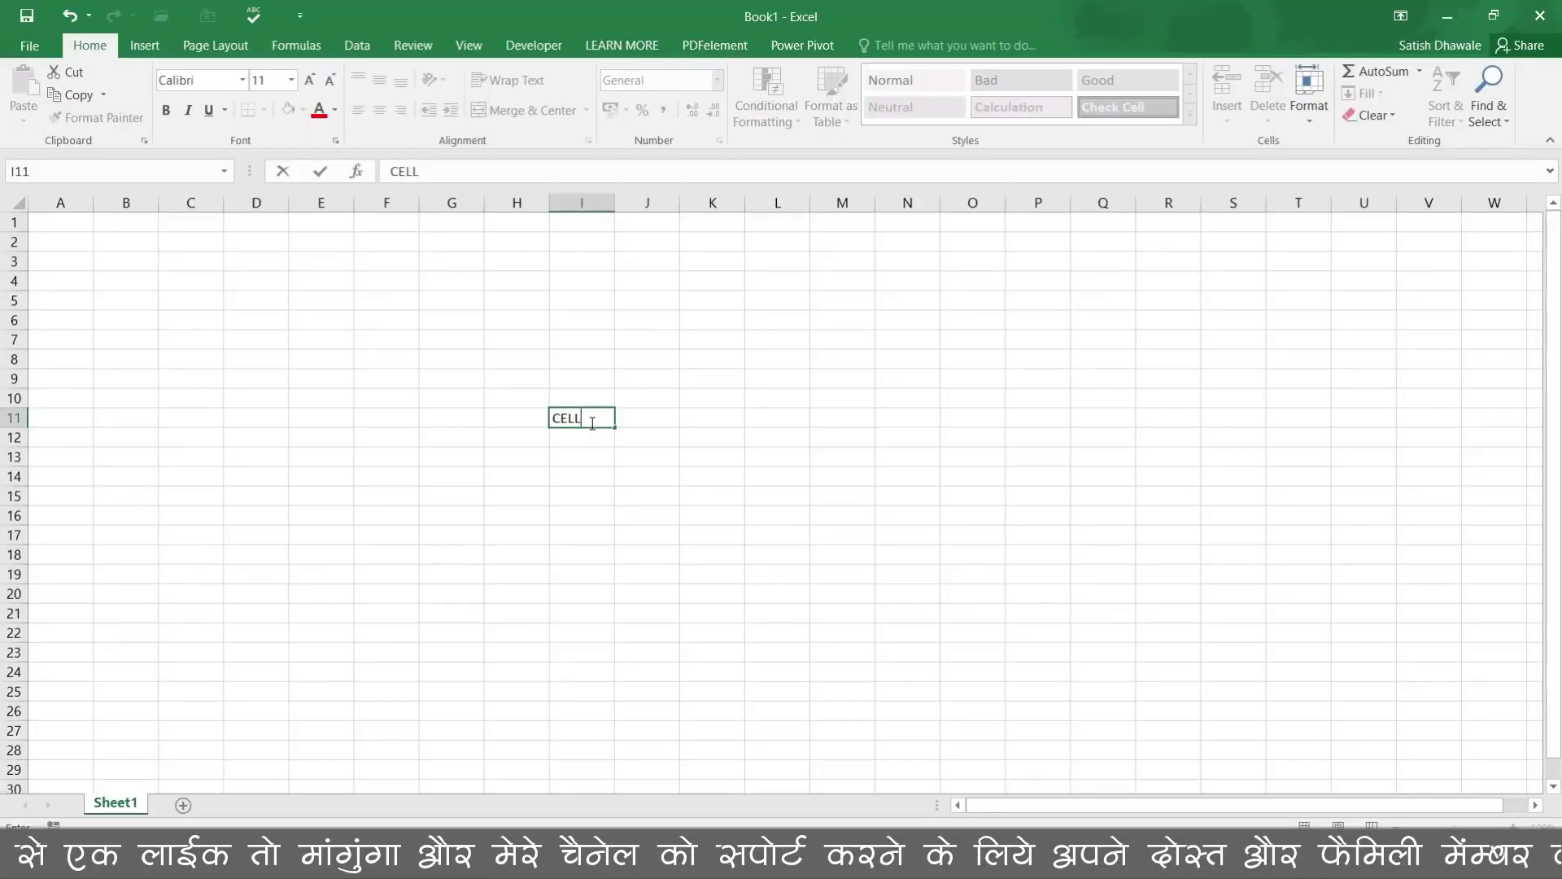
key("Escape")
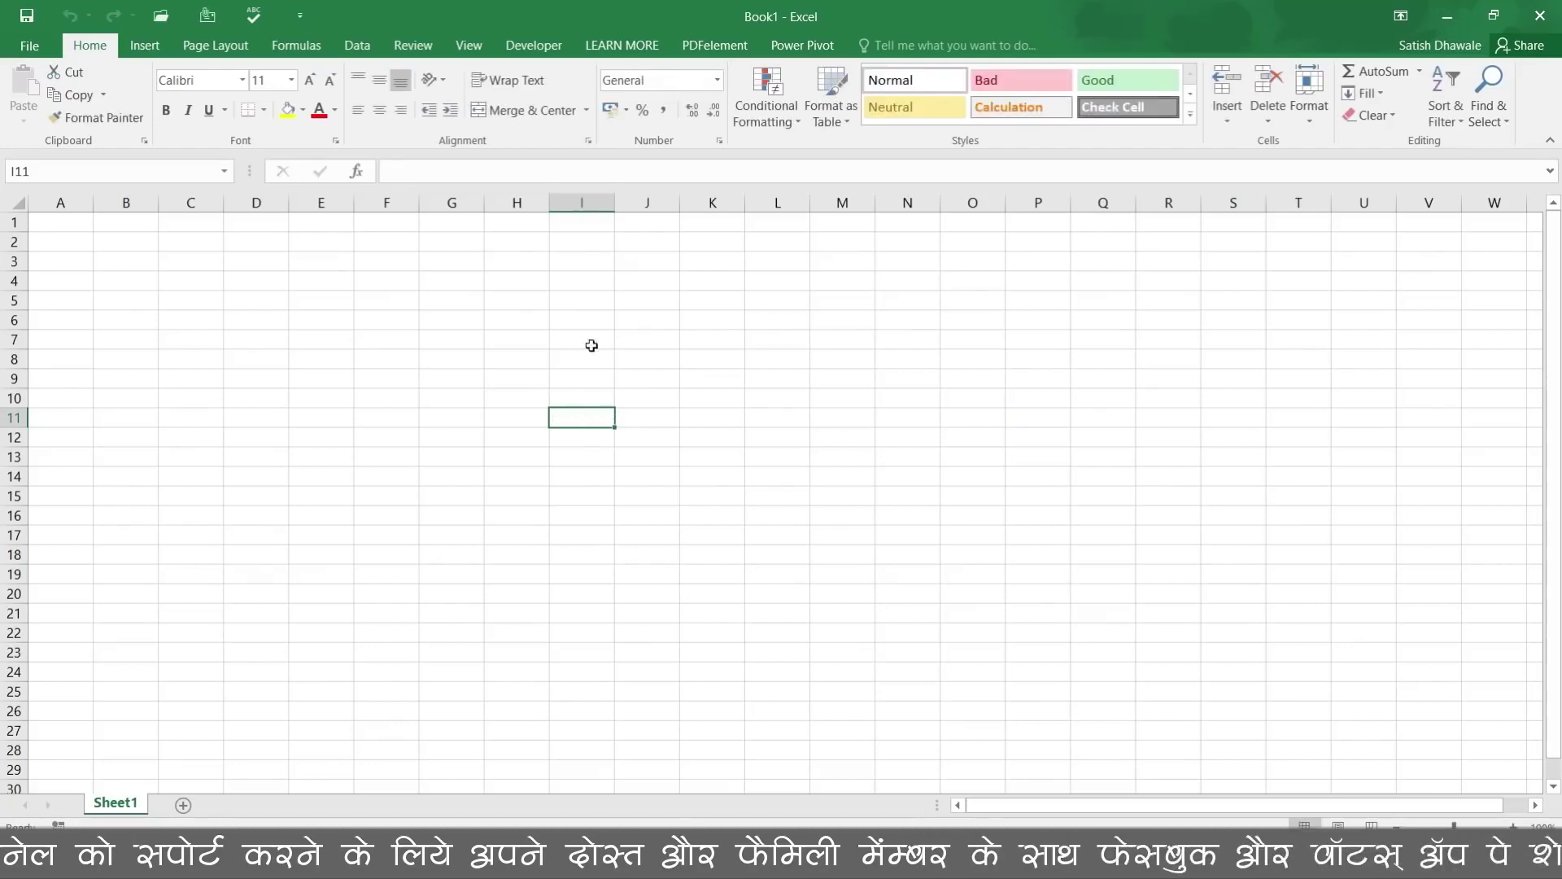
Step: Select column I, then row 11, and finally the cell where they intersect, I11
left_click(599, 195)
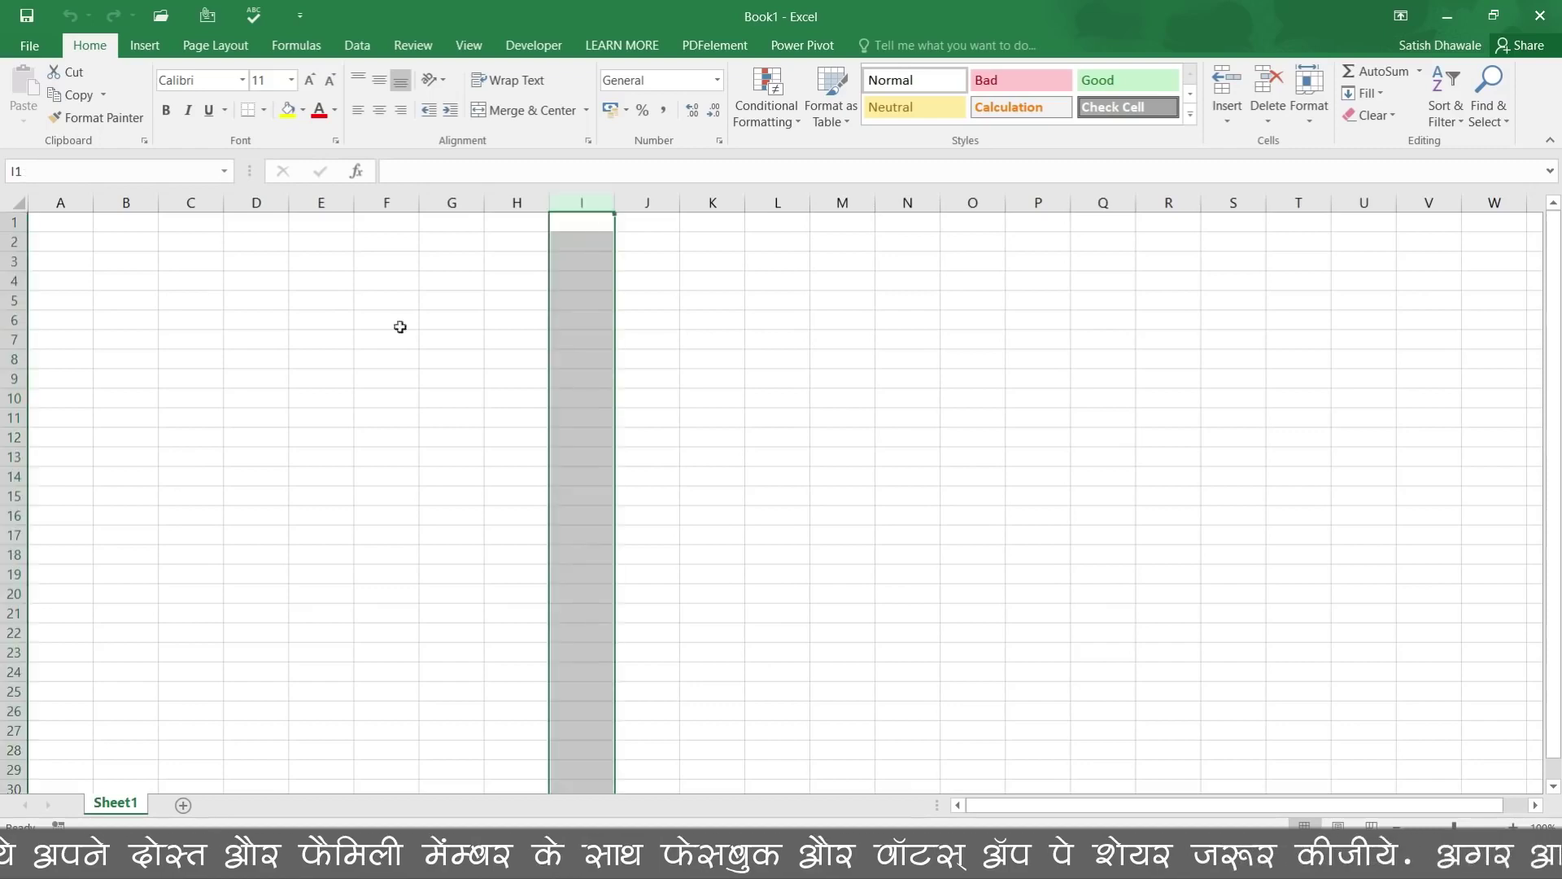
left_click(14, 418)
left_click(661, 418)
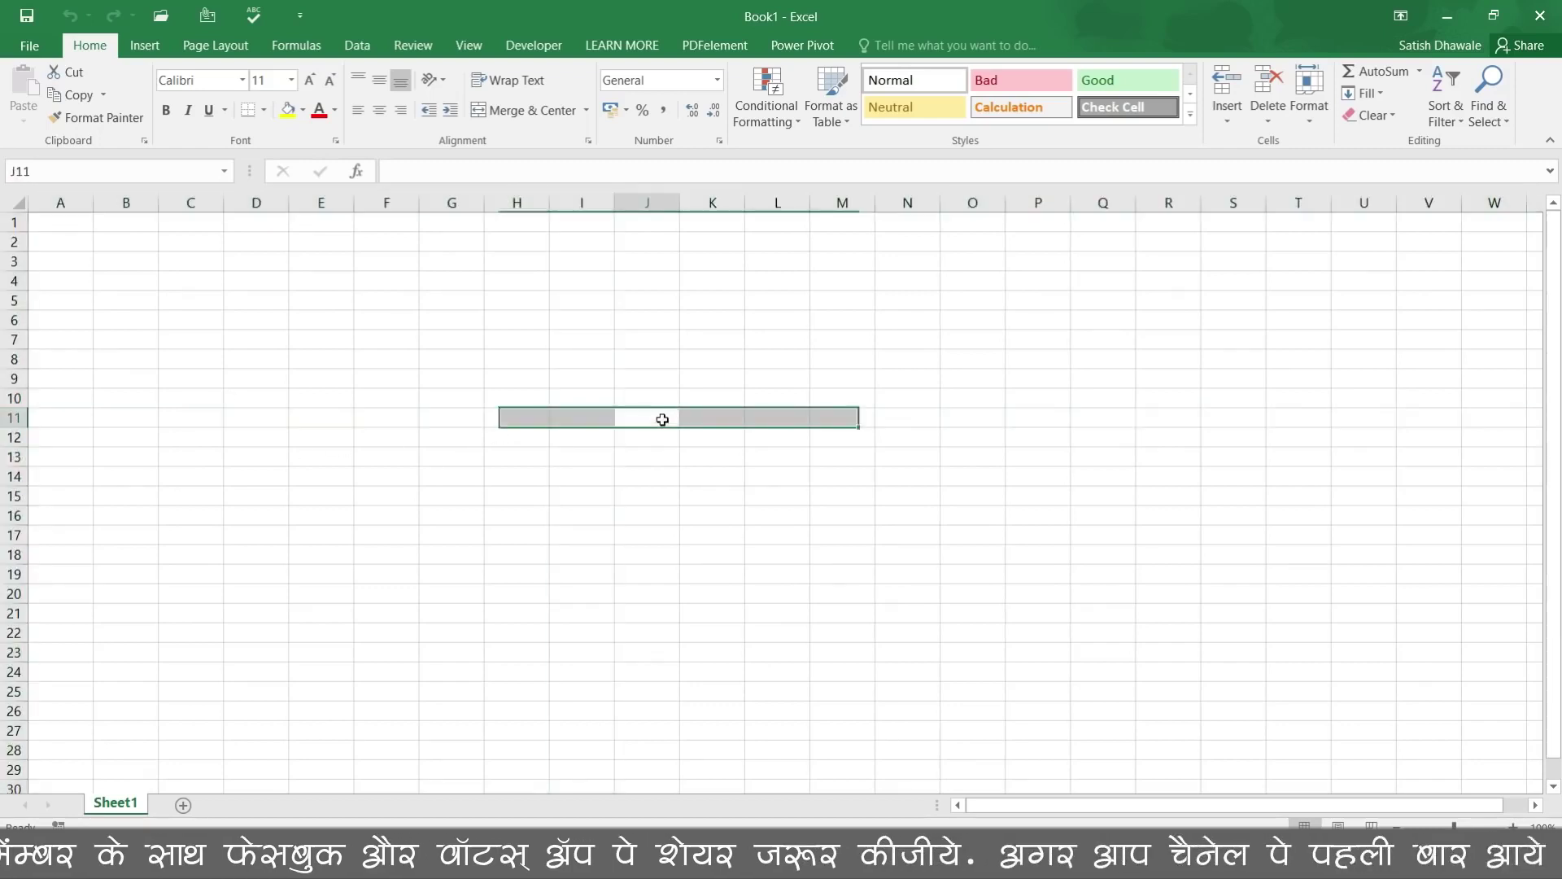
left_click(603, 415)
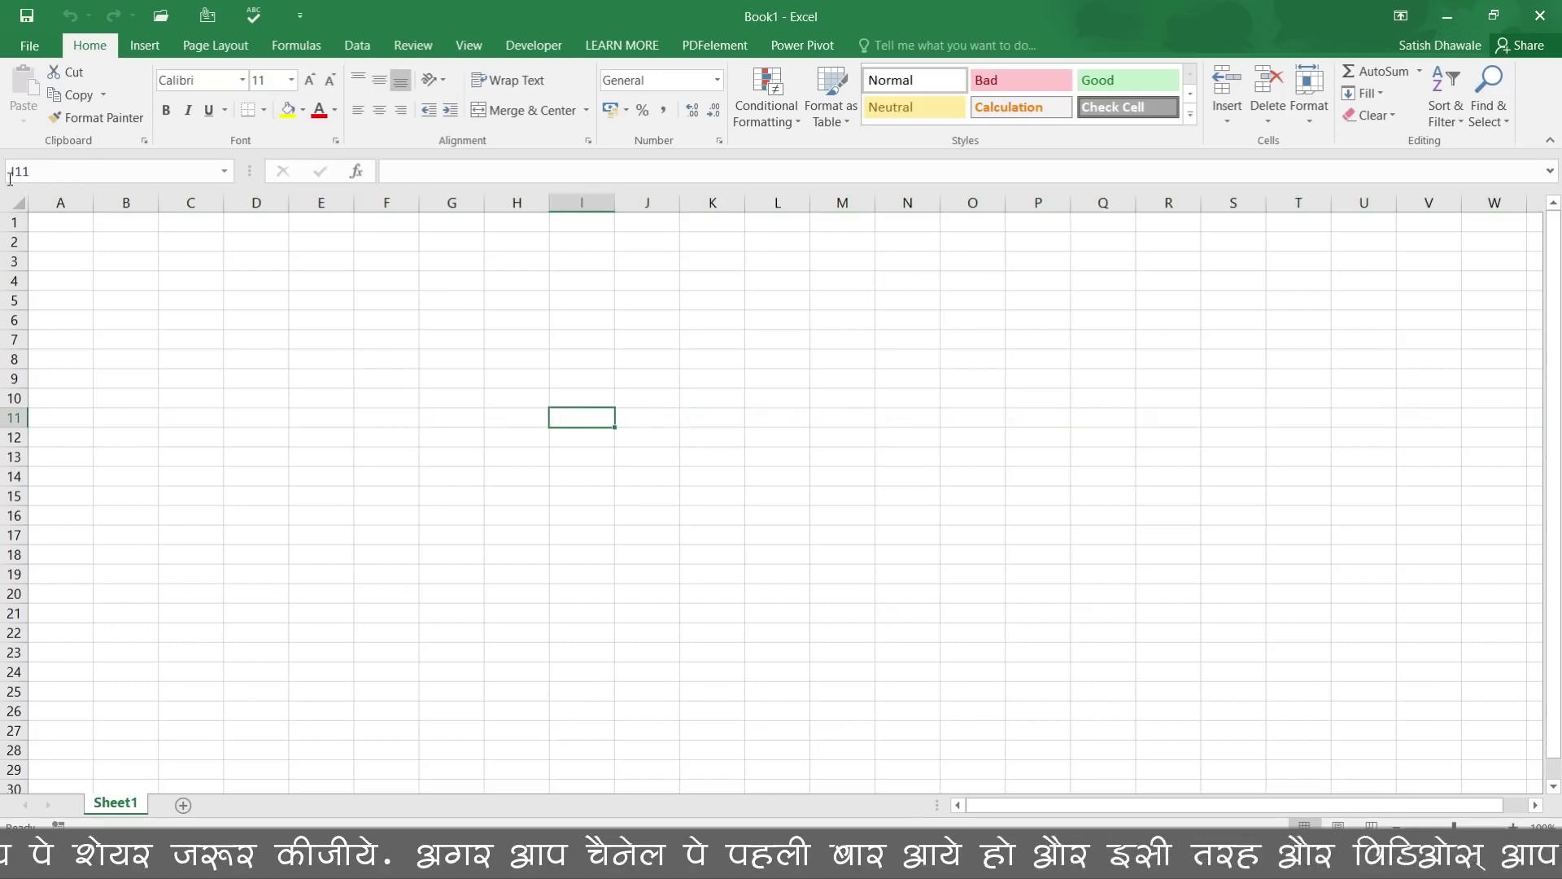
Step: Select cells A3, B3, C3, D3, C5 and E5 one after another to check each cell's address
left_click(71, 262)
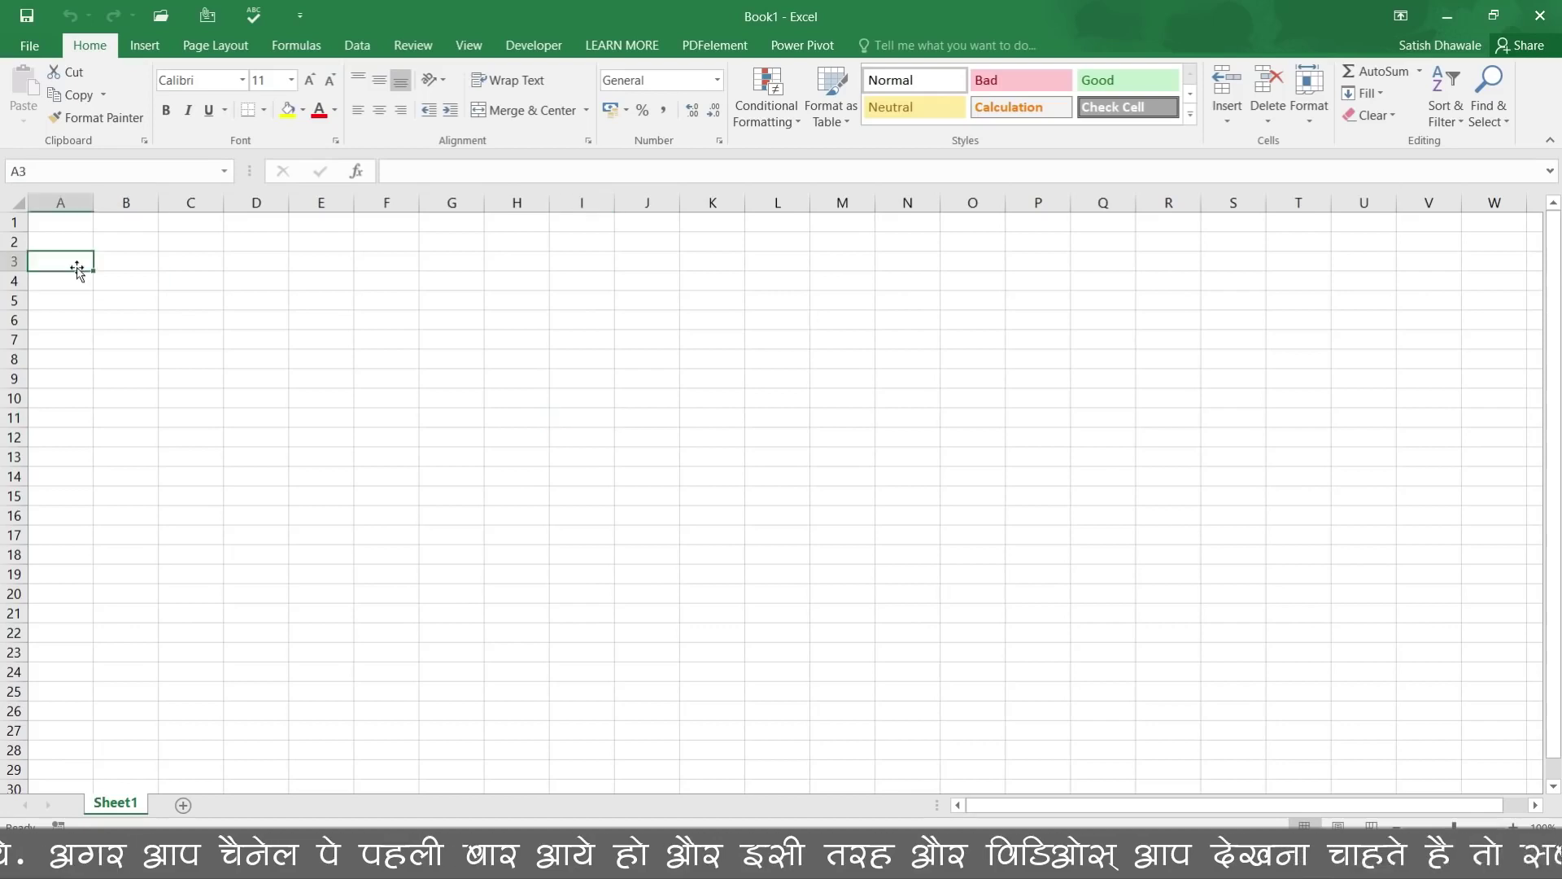
left_click(138, 260)
left_click(215, 265)
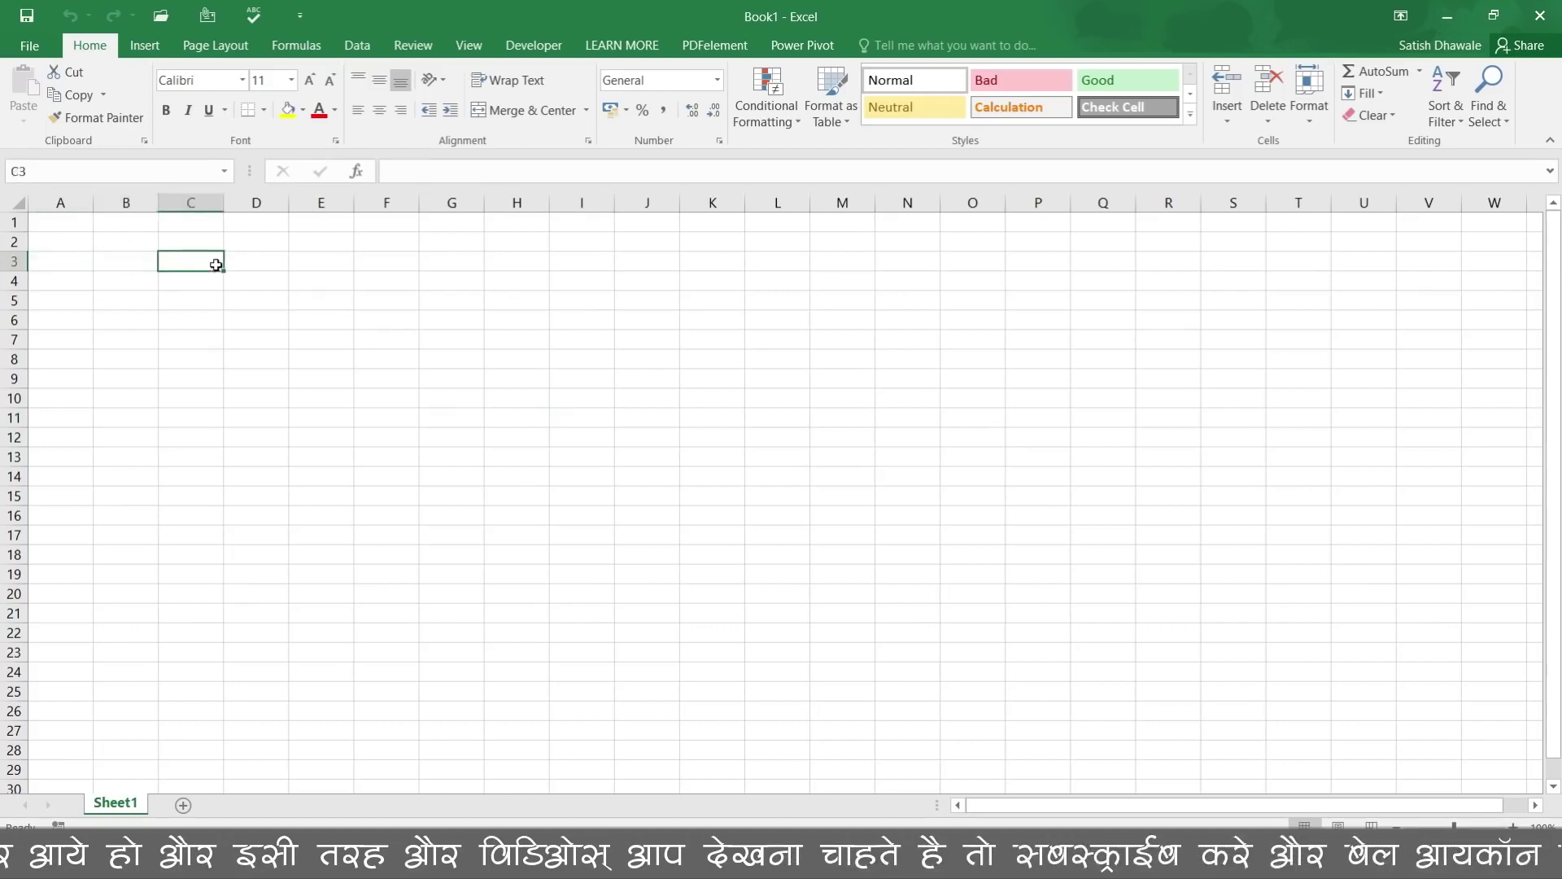
left_click(267, 268)
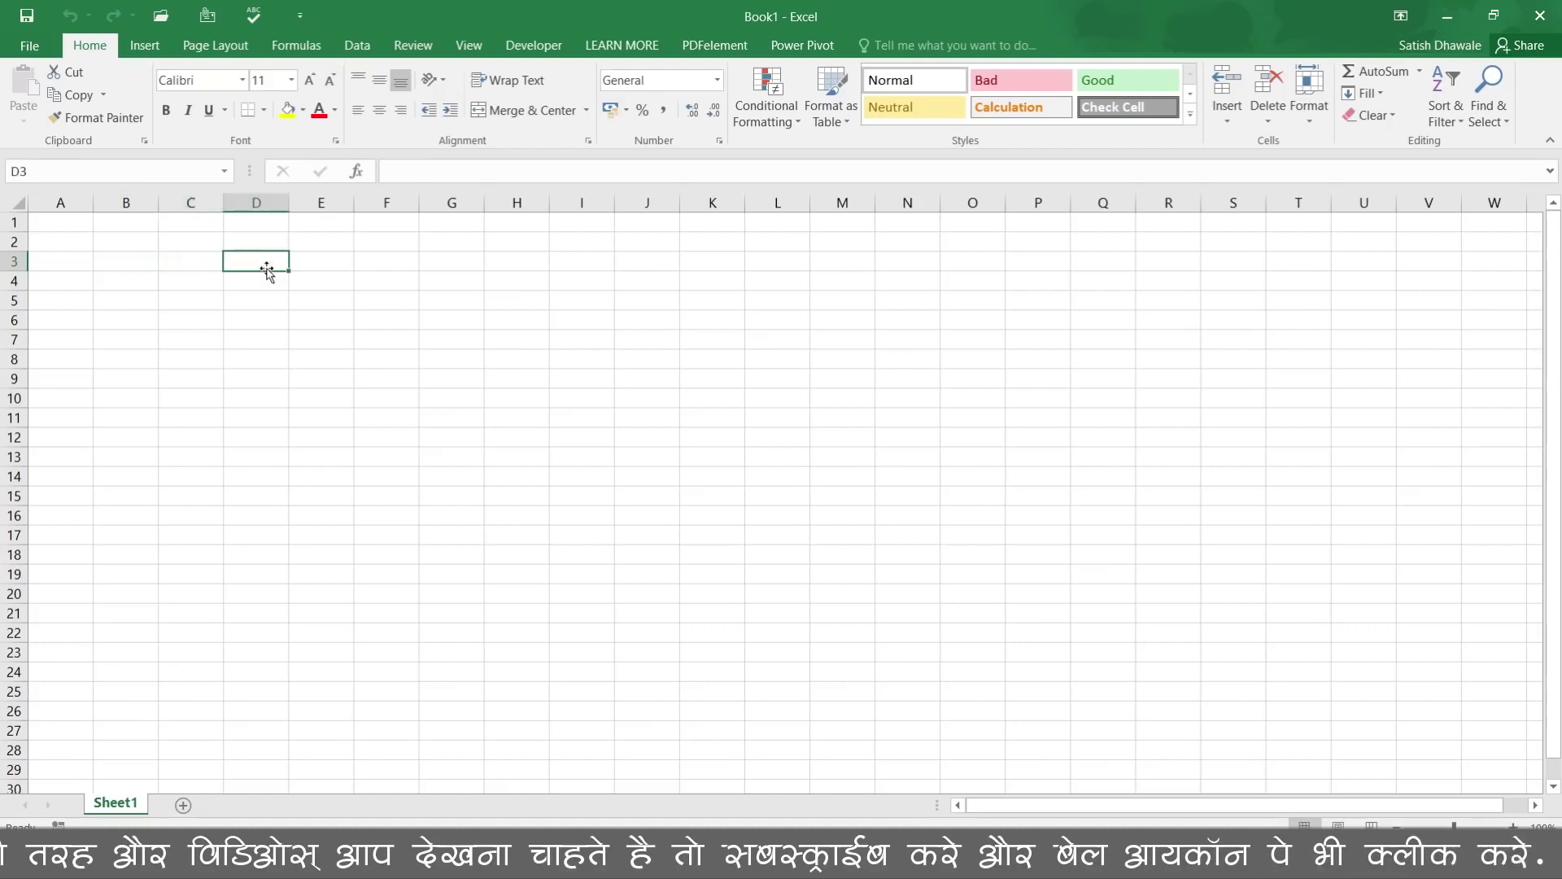
left_click(187, 300)
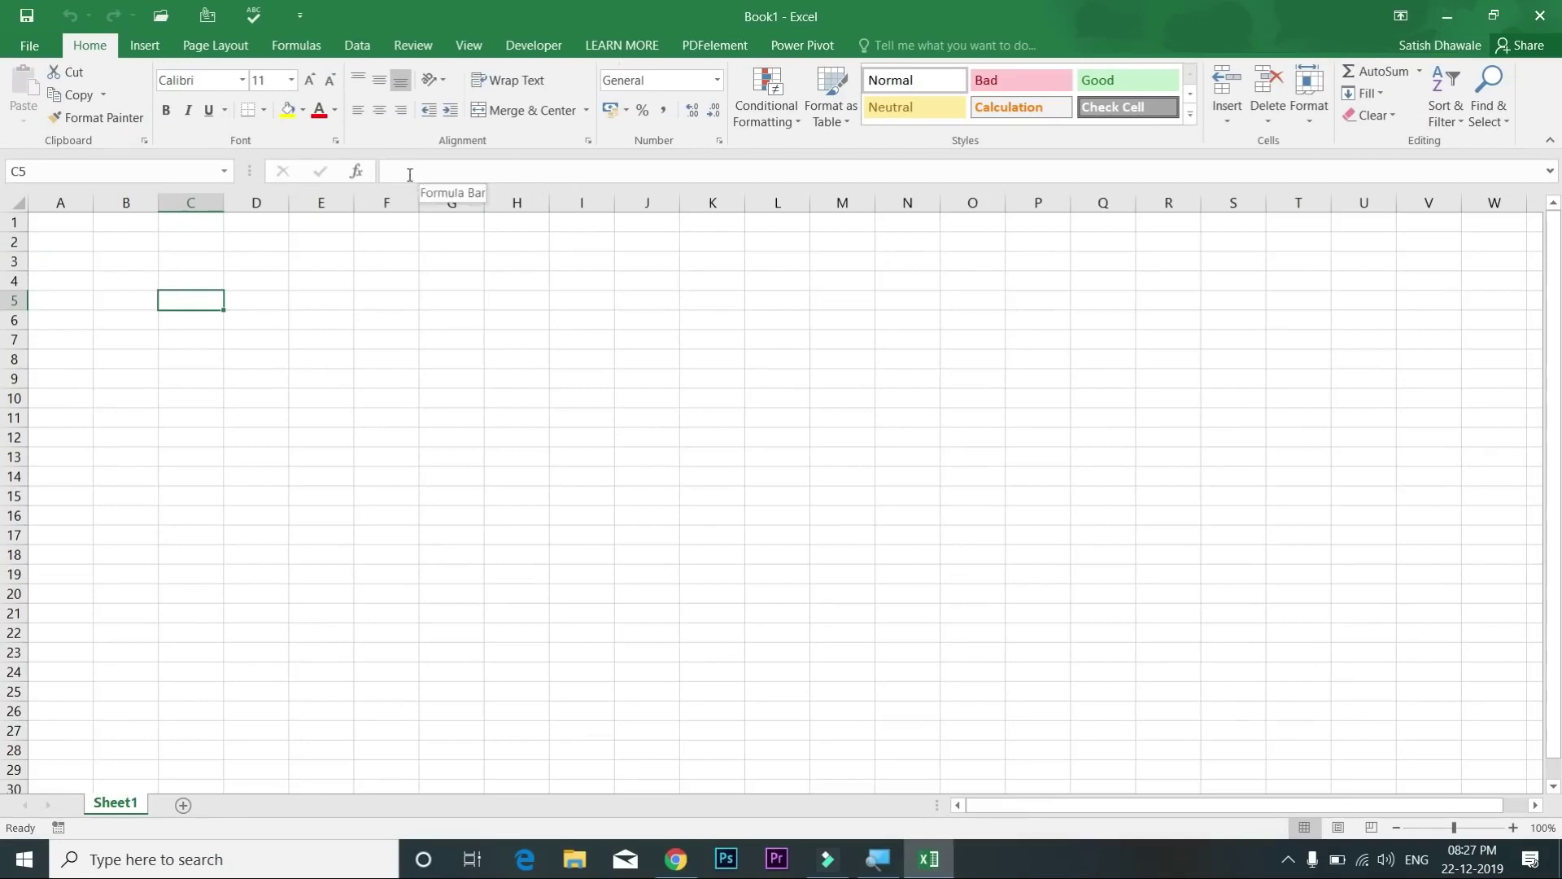
left_click(315, 301)
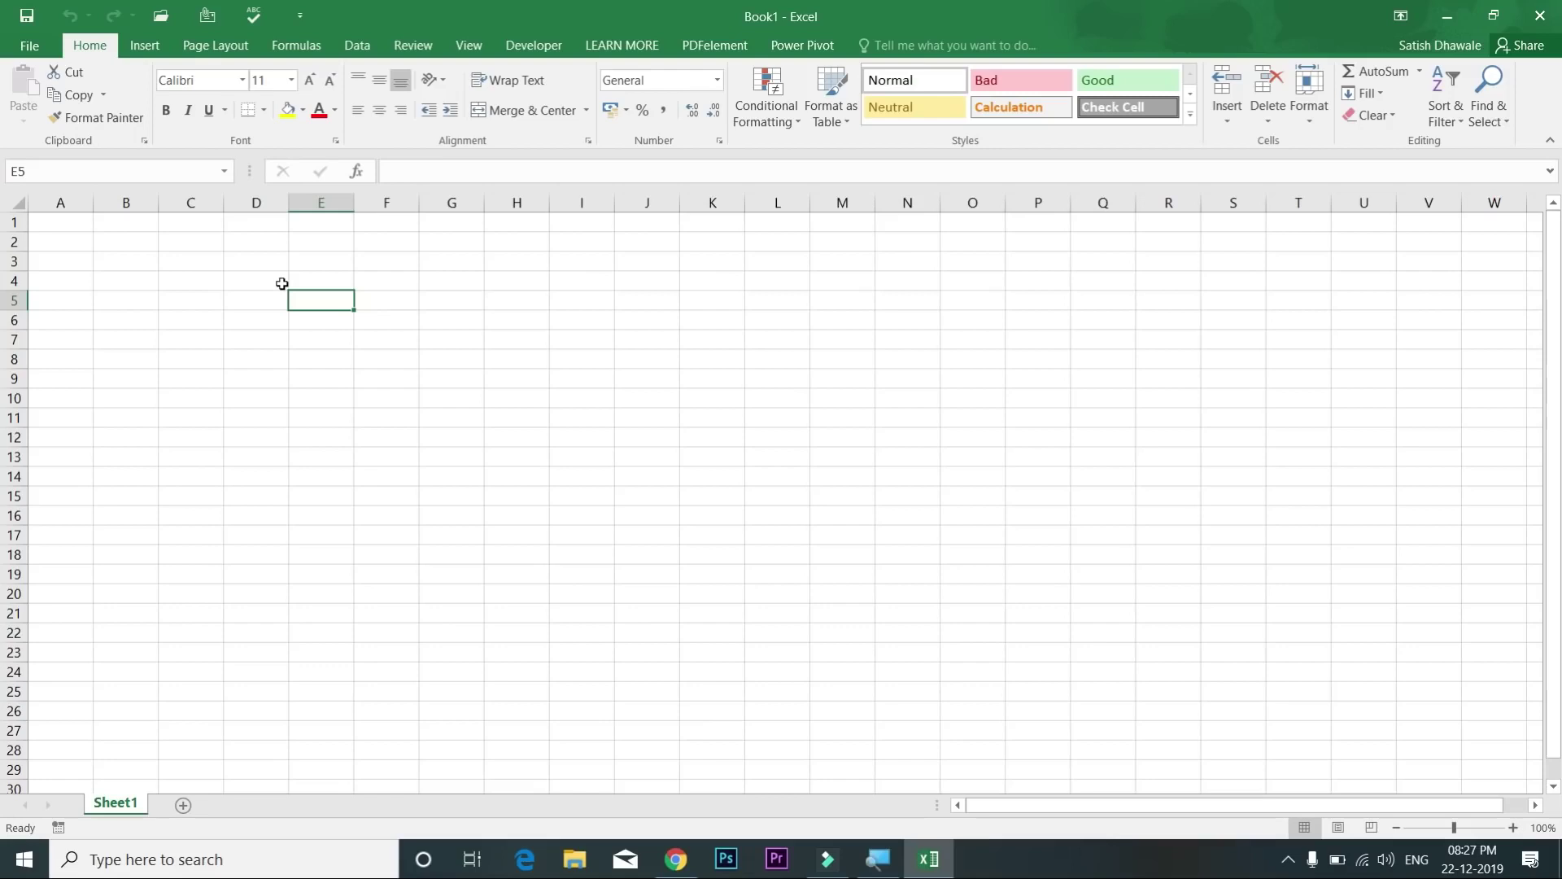
key("alt")
key("v")
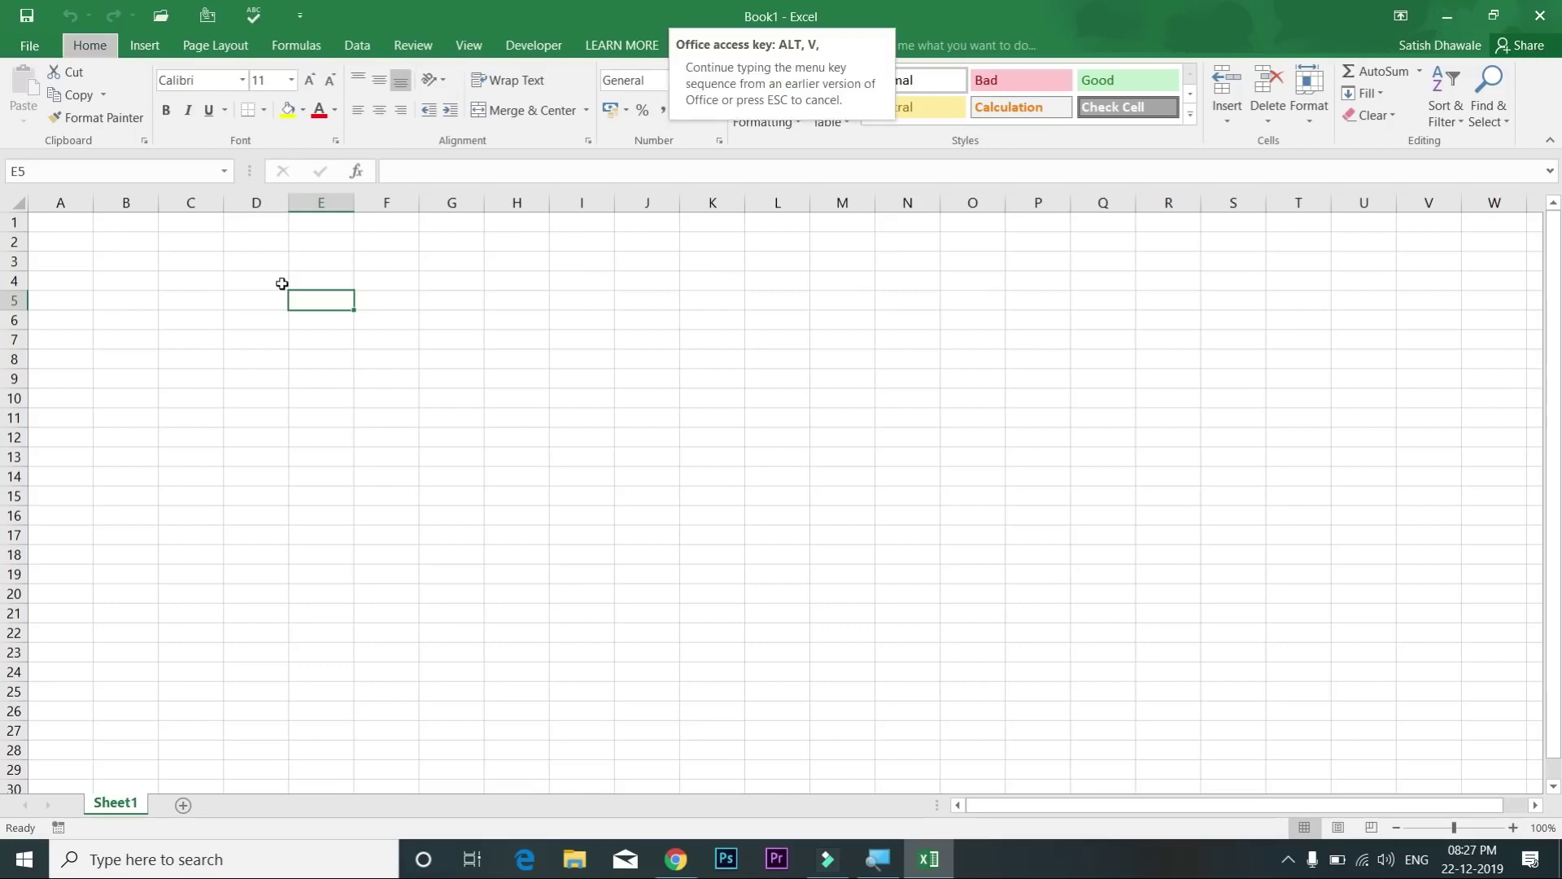
key("z")
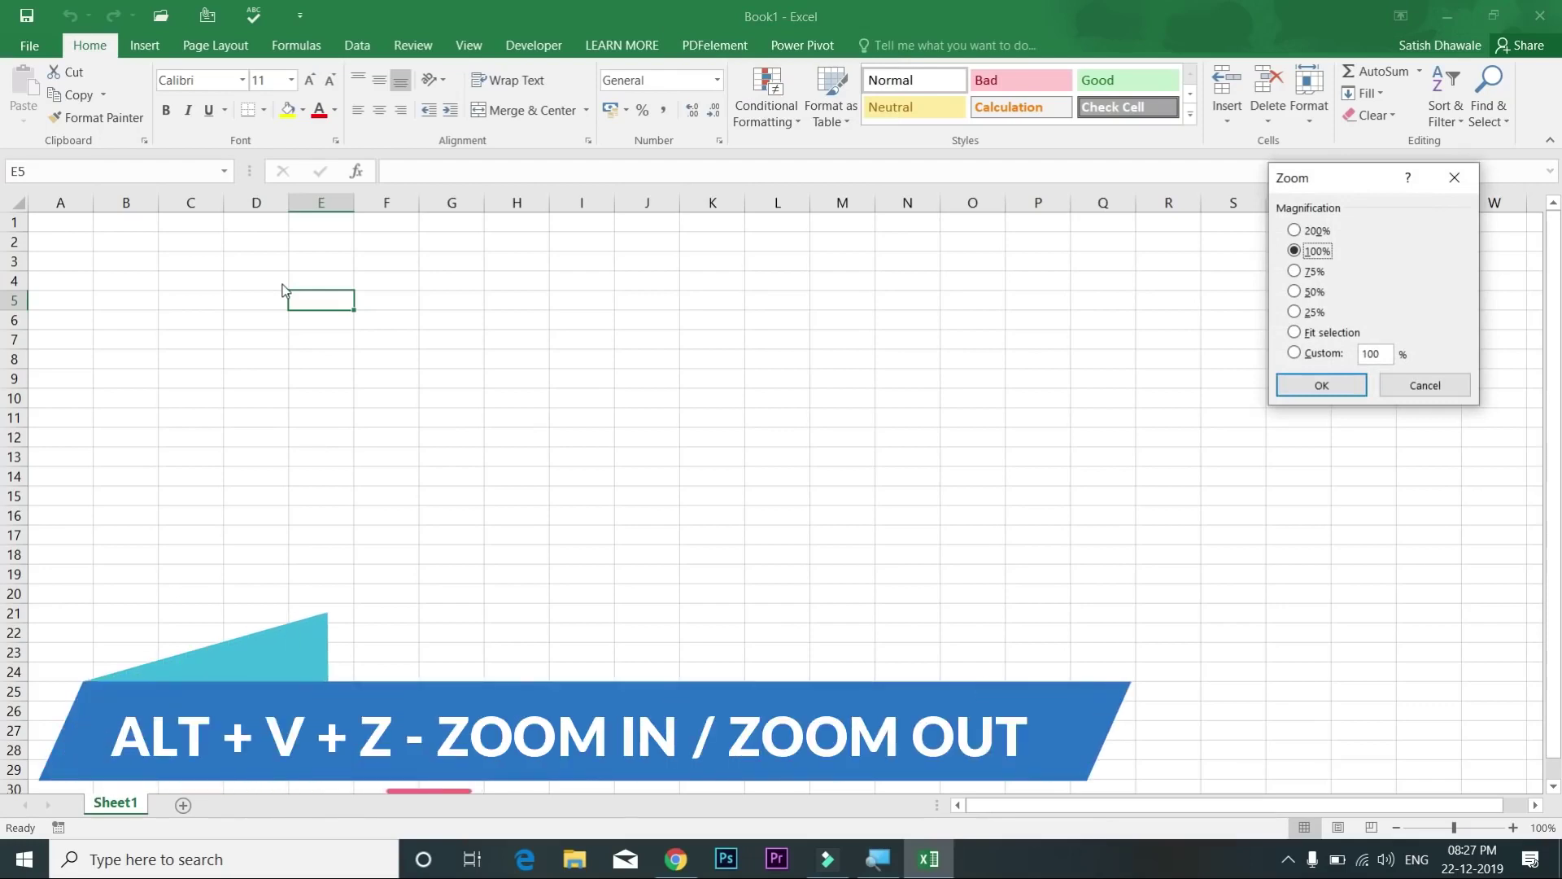
key("Escape")
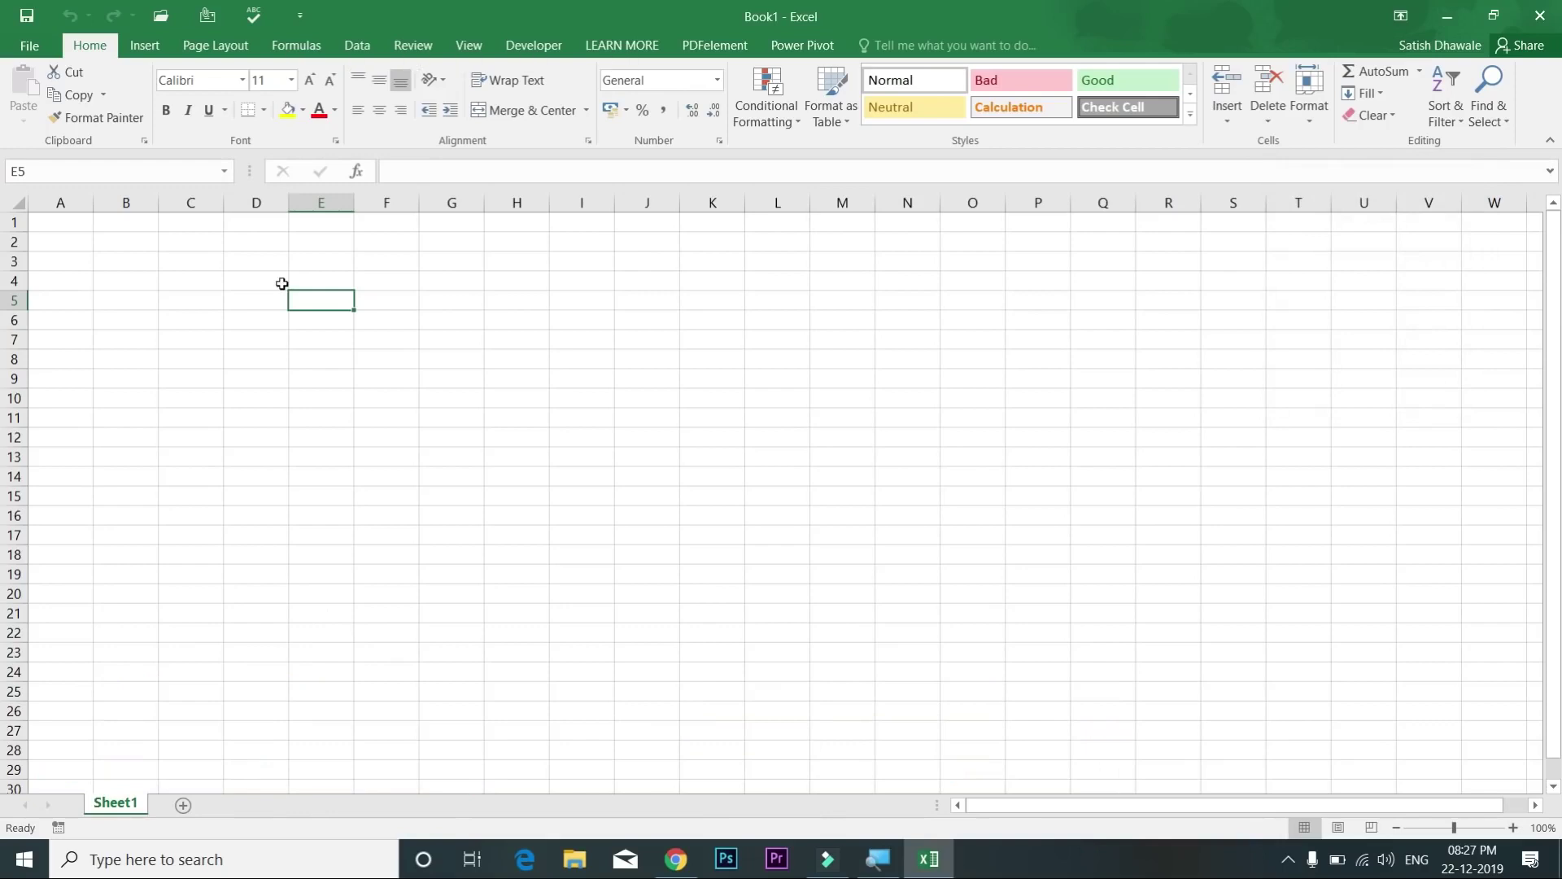
Step: Go through the magnification options in the Zoom dialog and set the worksheet zoom to 200%
key("alt+v")
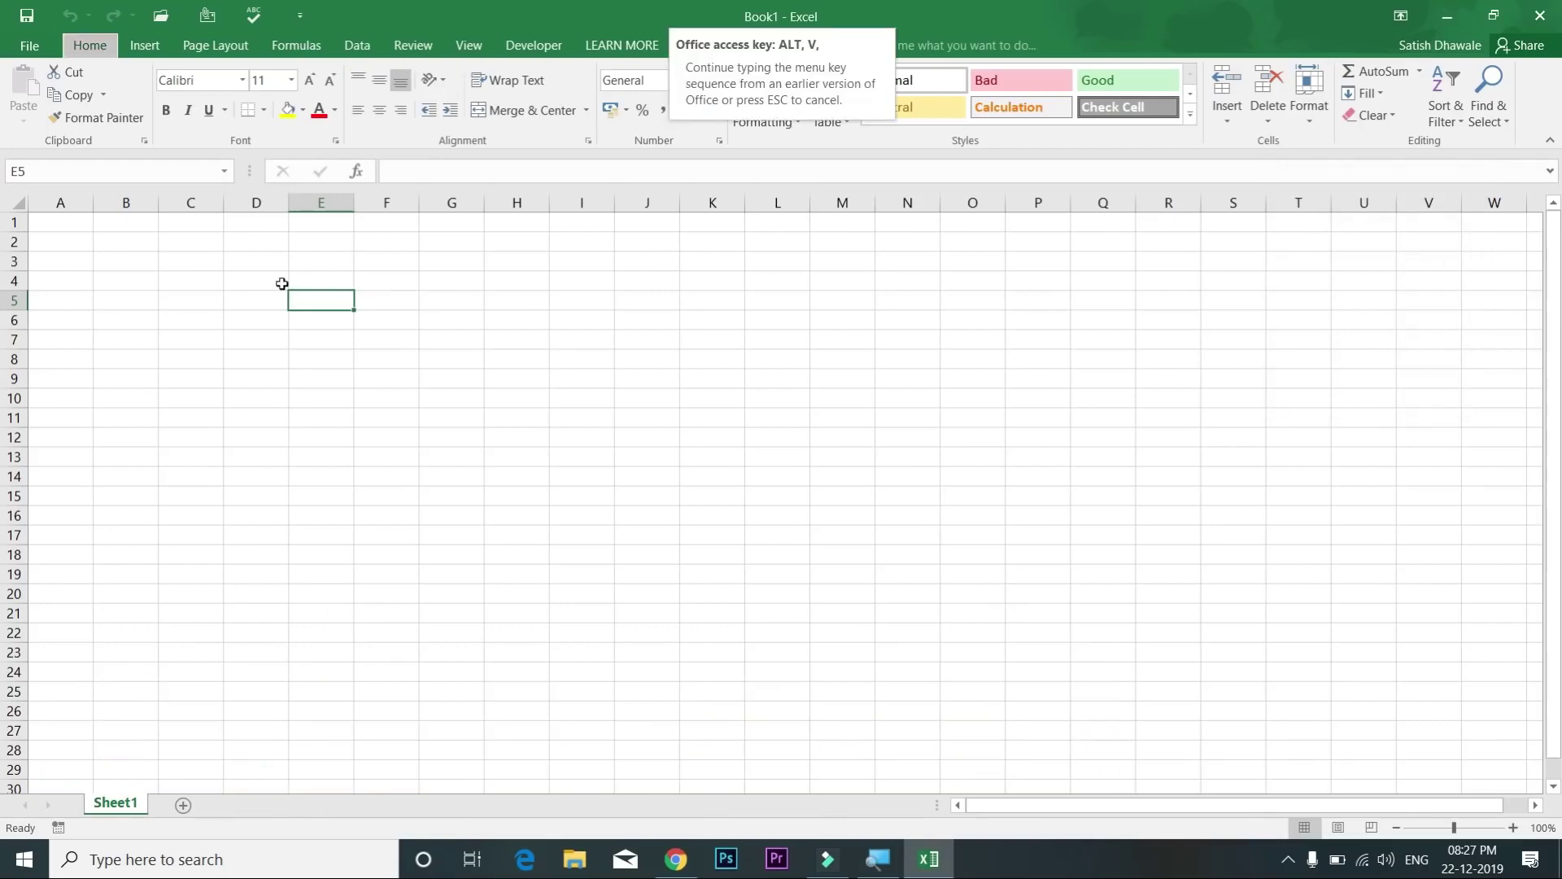
key("z")
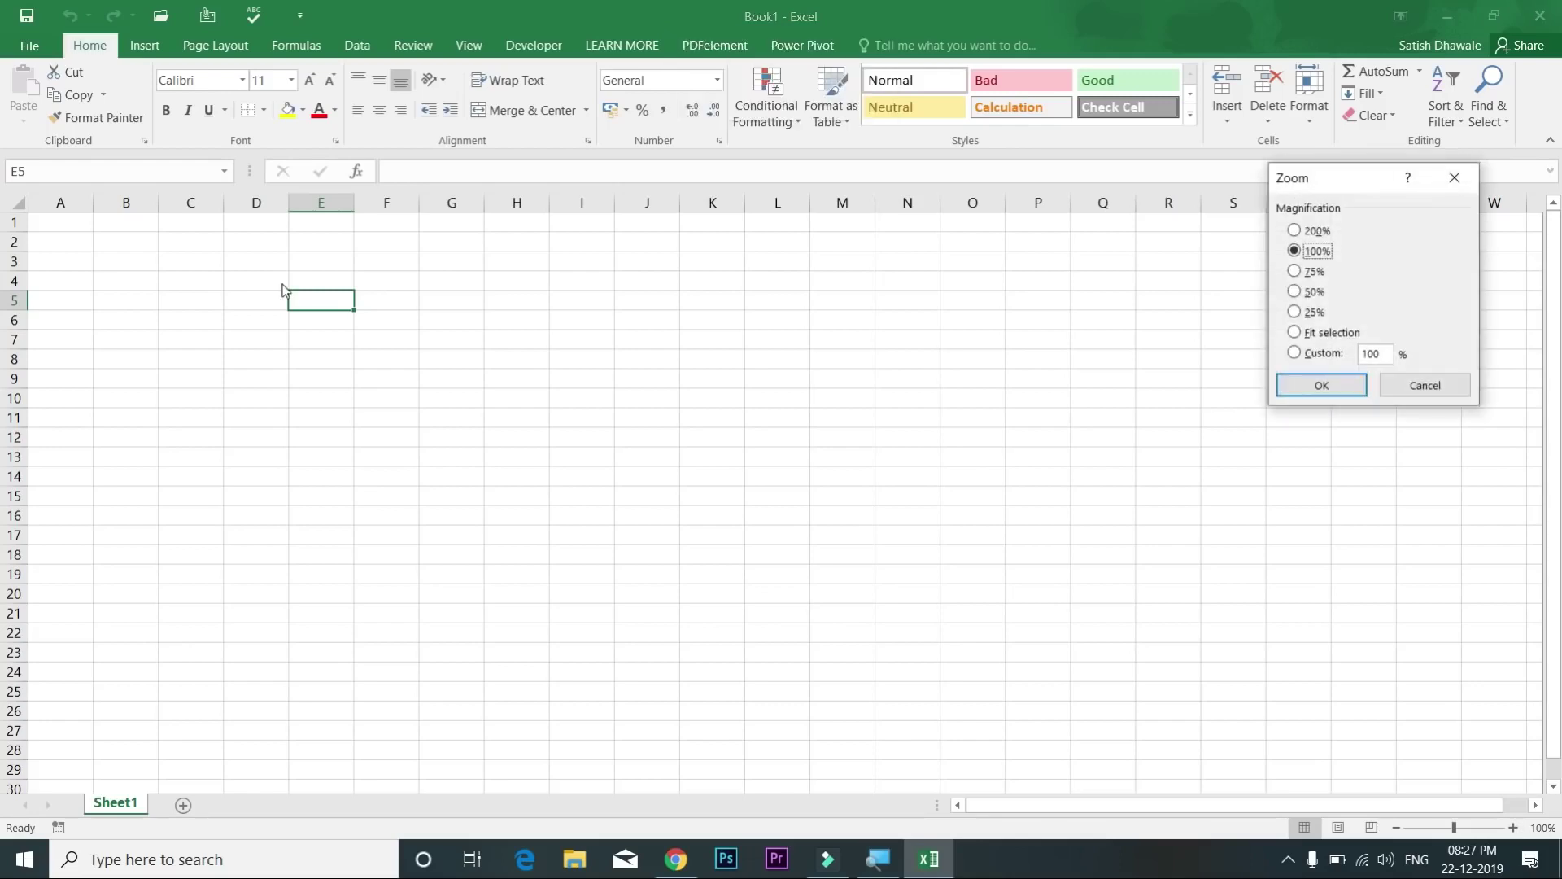
left_click_drag(1326, 176, 612, 239)
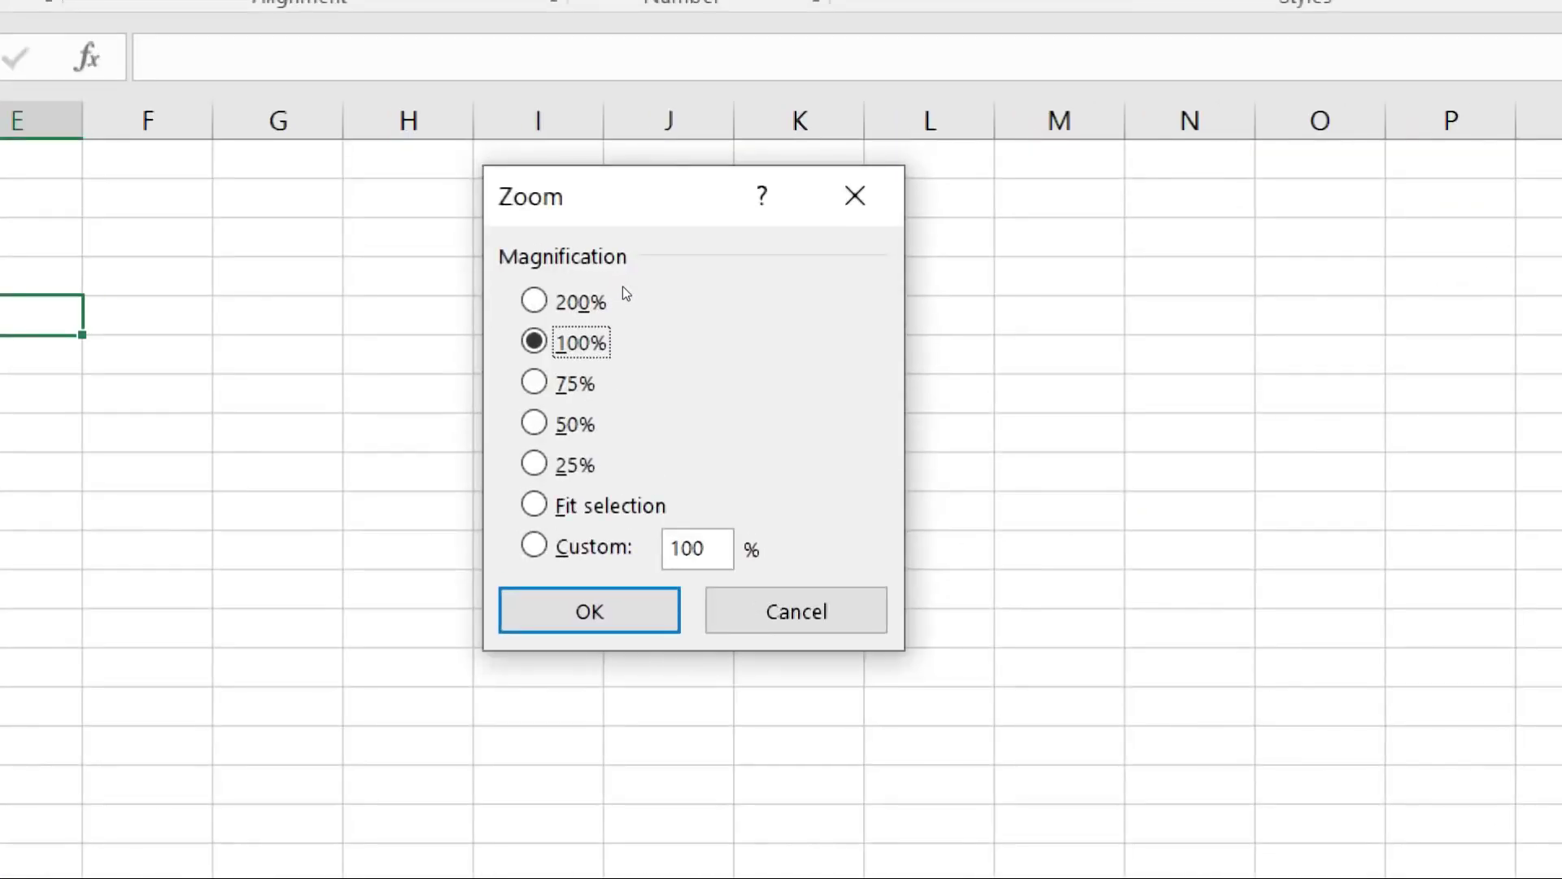
key("Up")
key("Down")
key("Down")
key("Down")
key("Down")
key("Down")
key("Up")
key("Up")
key("Up")
key("Up")
key("Up")
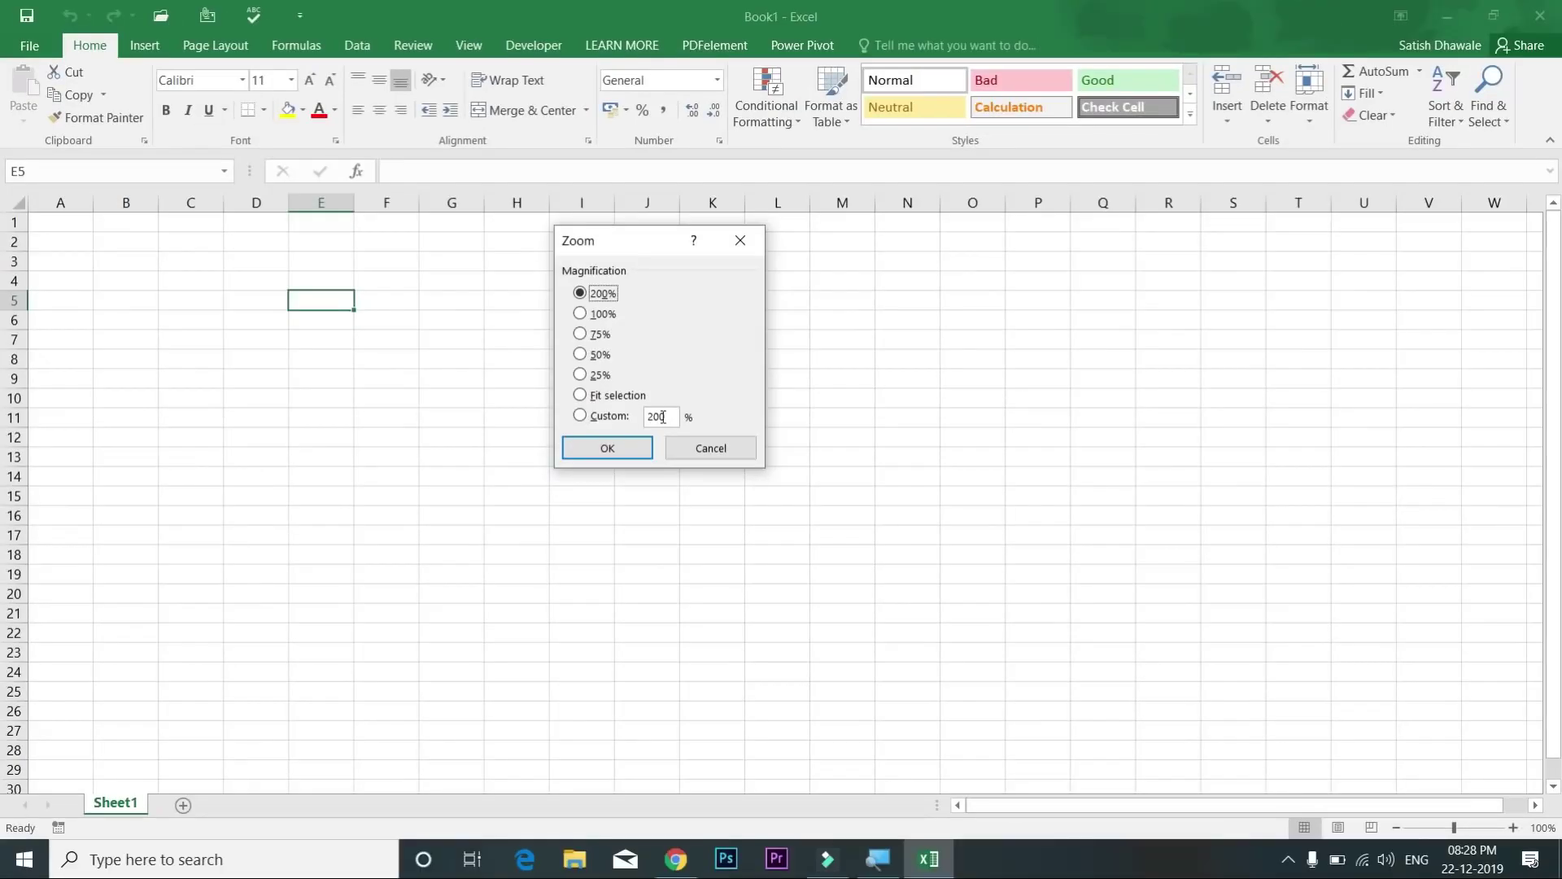
left_click_drag(713, 548, 676, 541)
left_click_drag(651, 411, 647, 413)
left_click(637, 453)
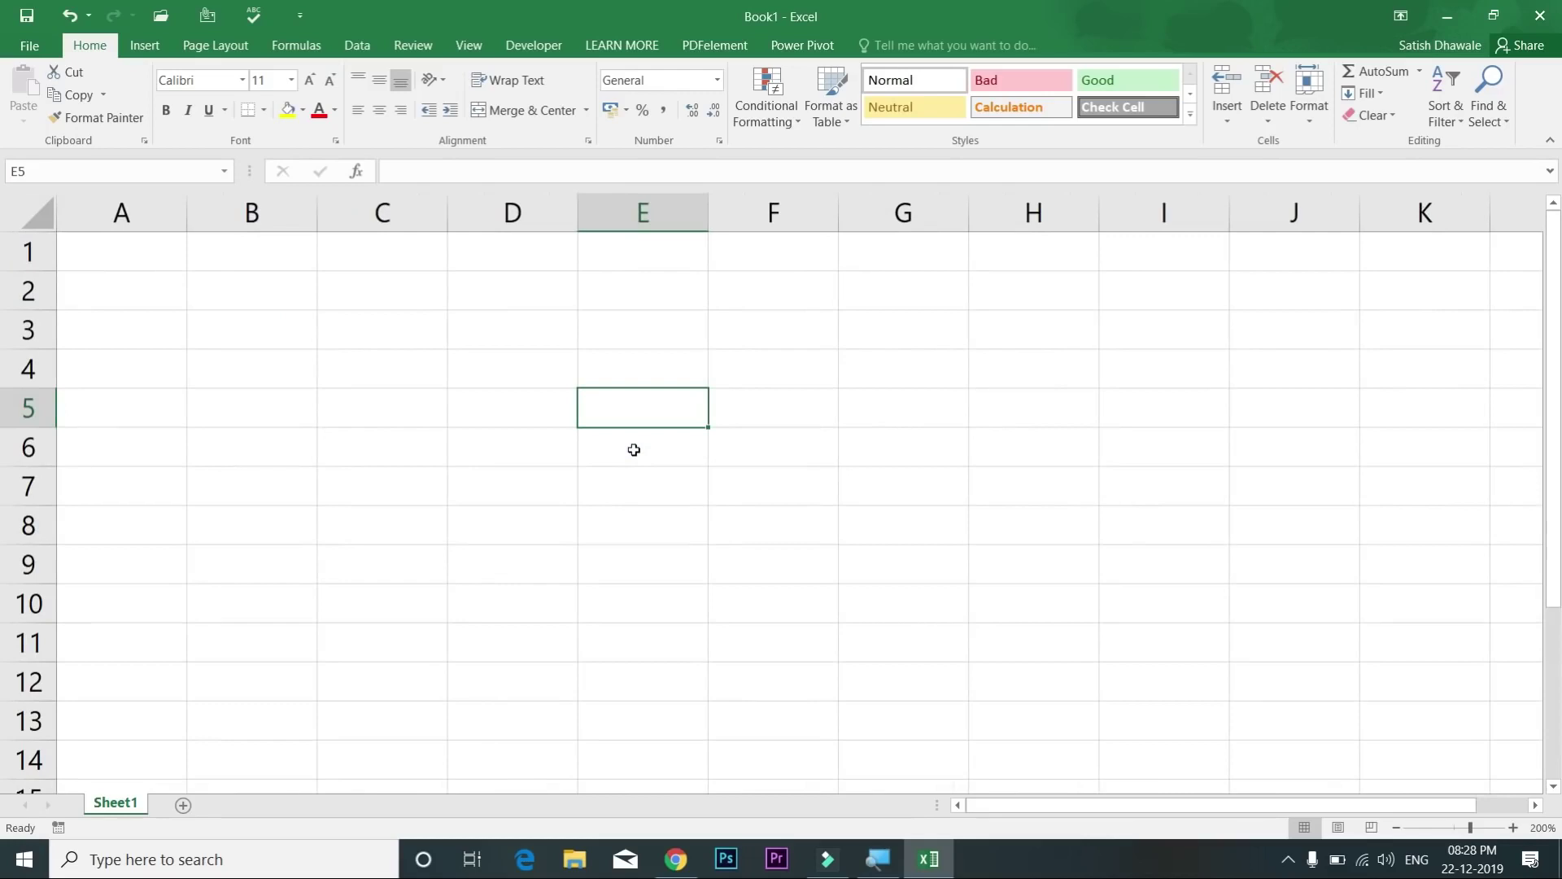
Step: Select cell D3, enlarge the worksheet zoom to 381%, and reduce it to 160%
left_click(517, 342)
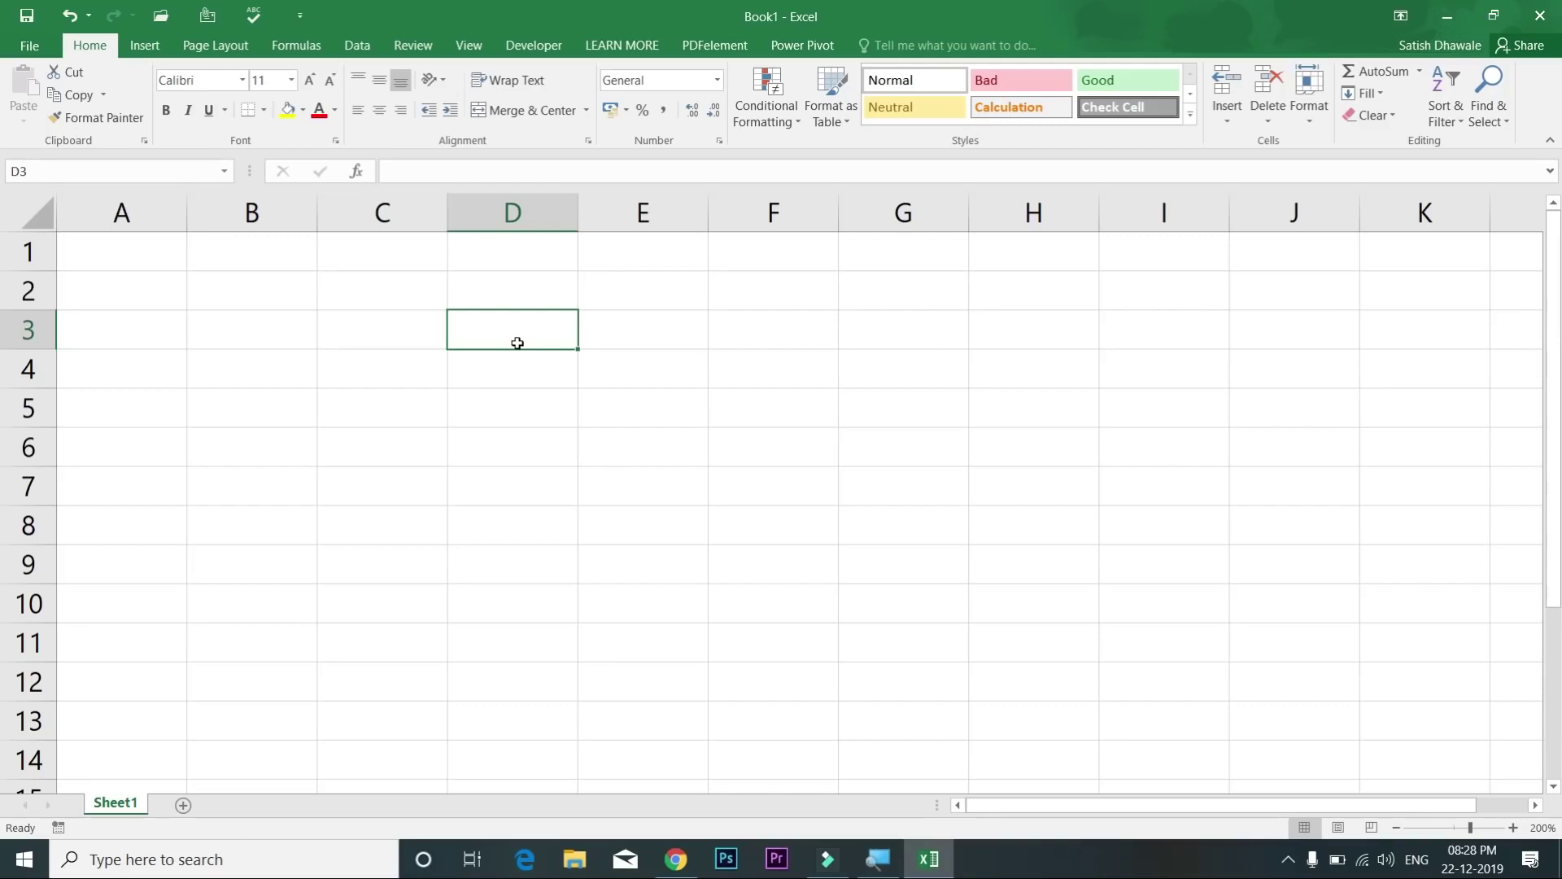
left_click_drag(1470, 828, 1462, 827)
left_click(1501, 827)
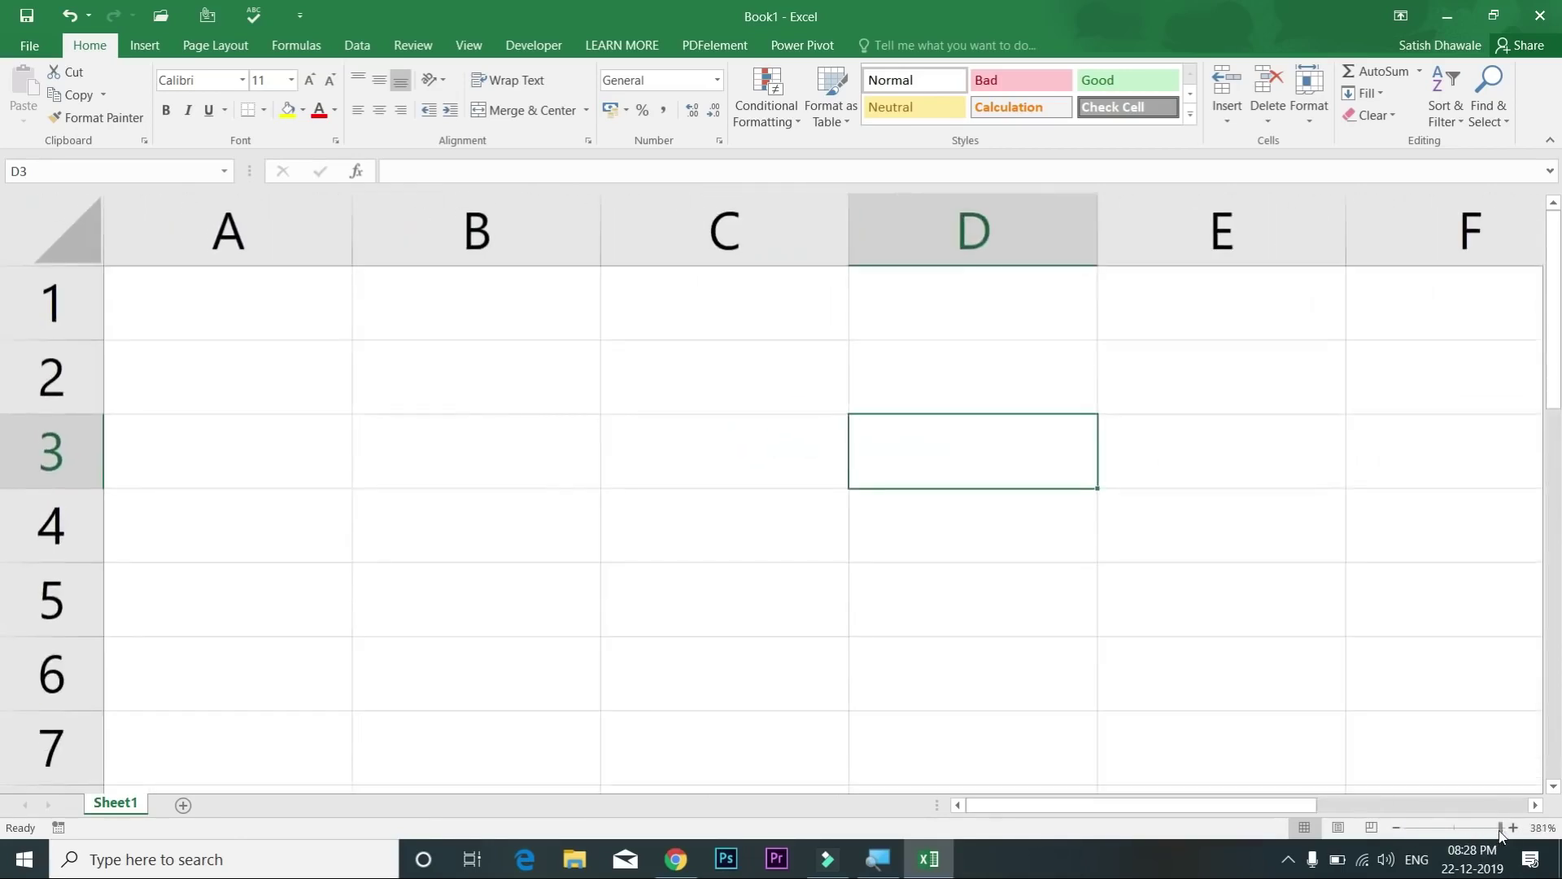
left_click(1464, 827)
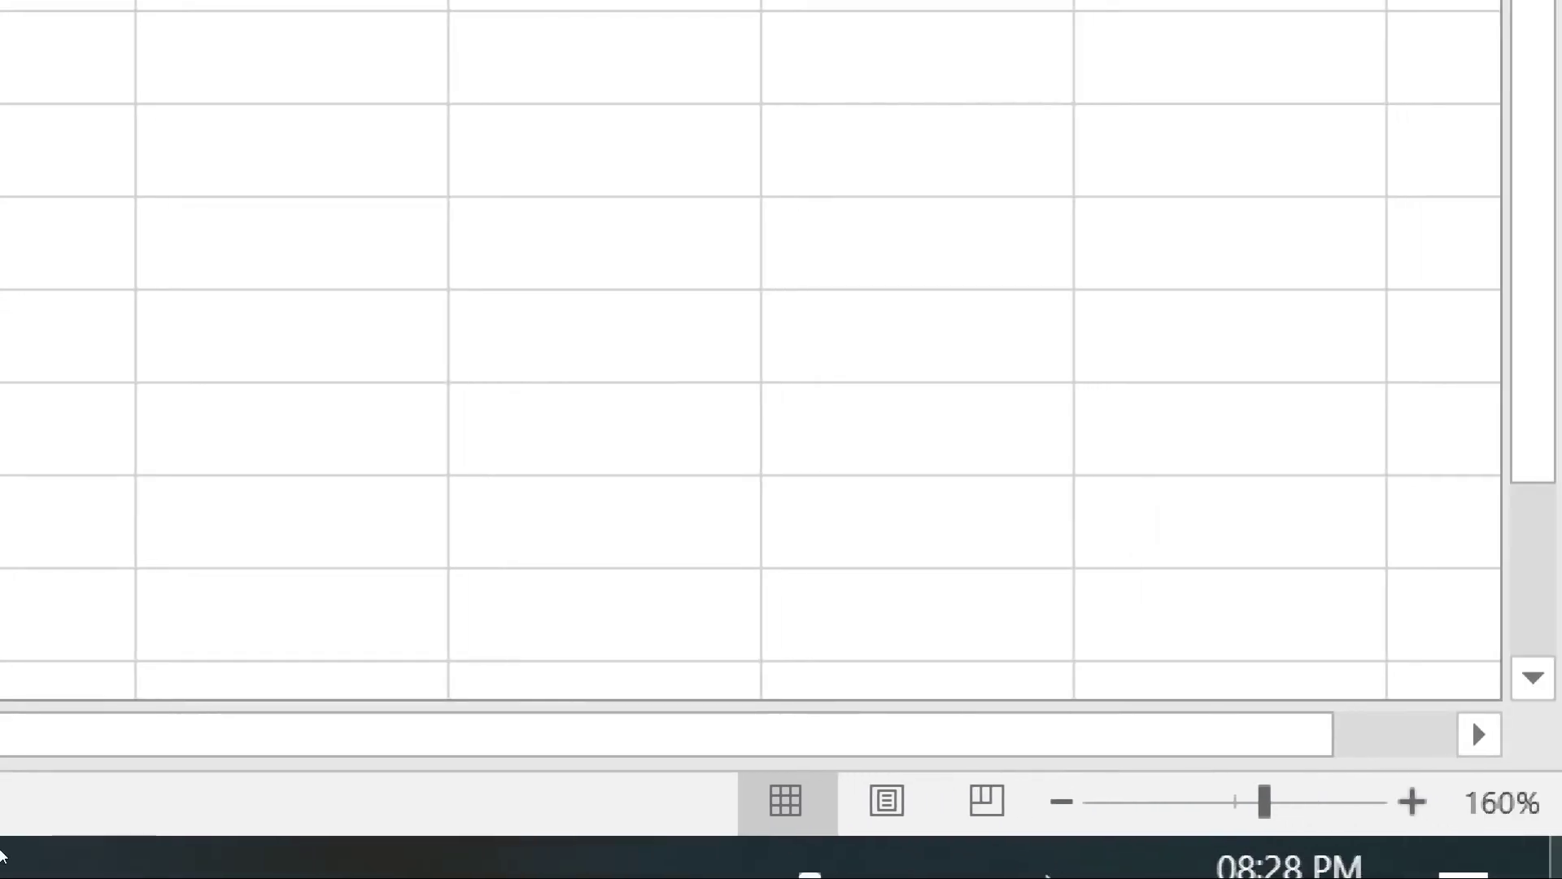
Step: Increase the worksheet zoom in 10% increments to 190%
left_click(1412, 802)
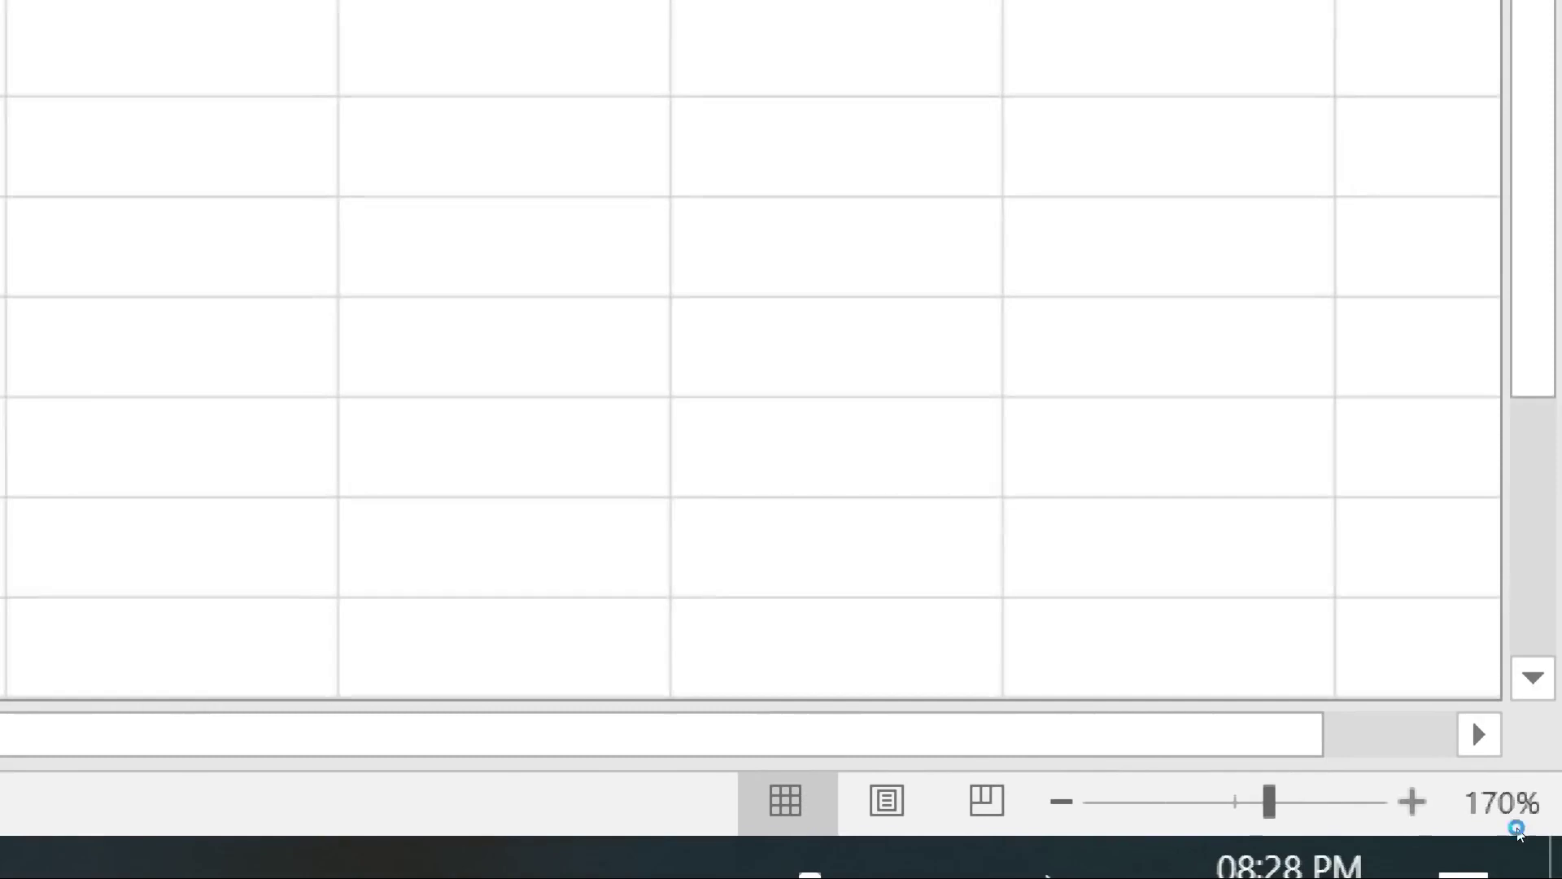
left_click(1412, 801)
left_click(1411, 801)
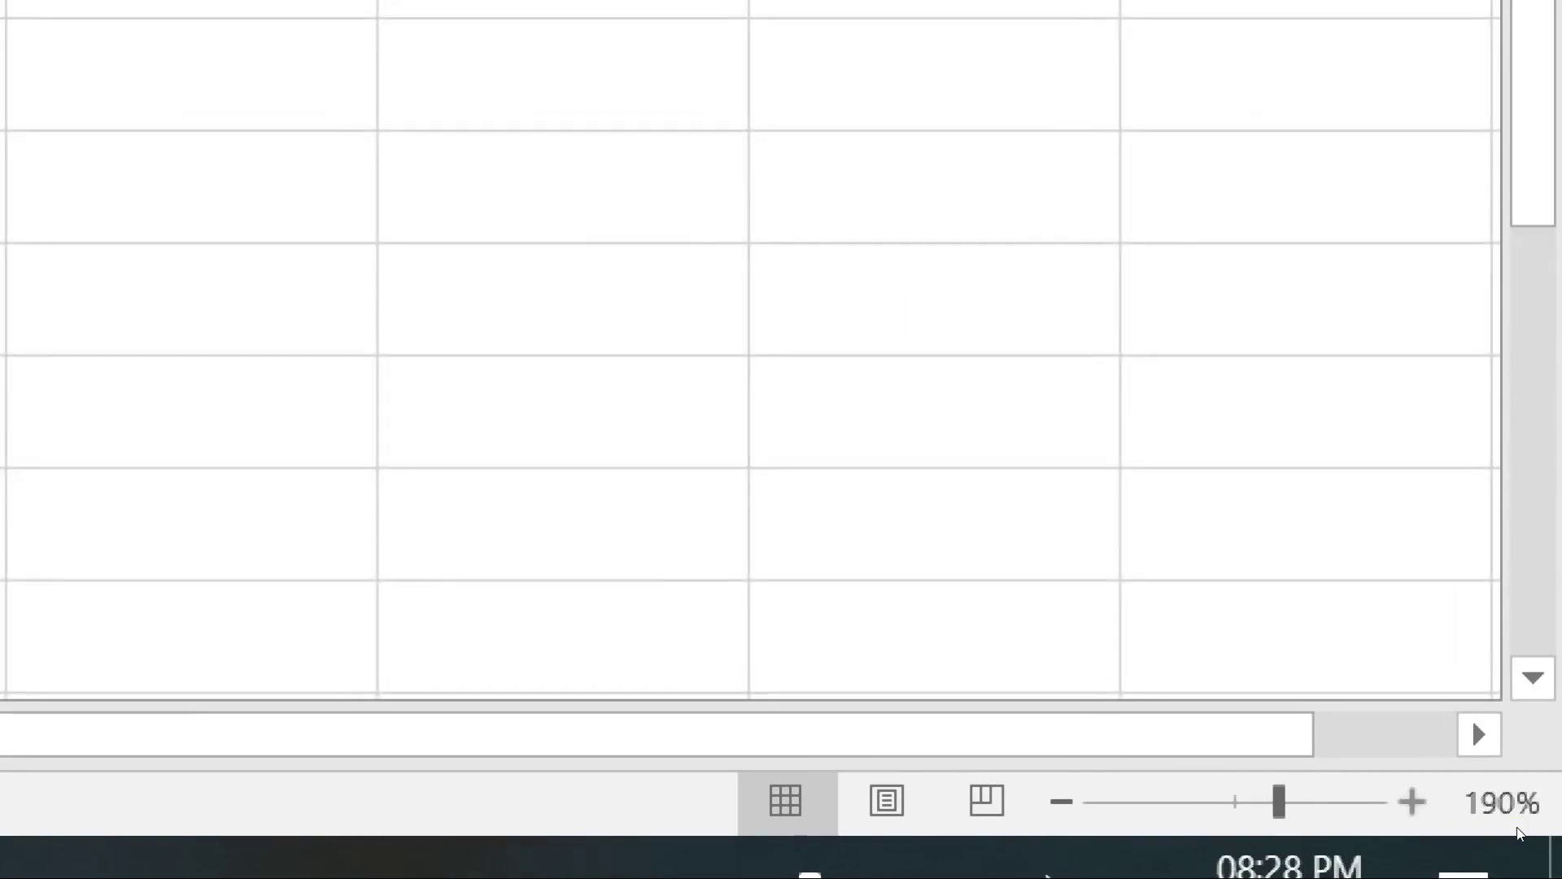
Step: Decrease the worksheet zoom in 10% increments to 150%
scroll(1392, 835, "down", 1)
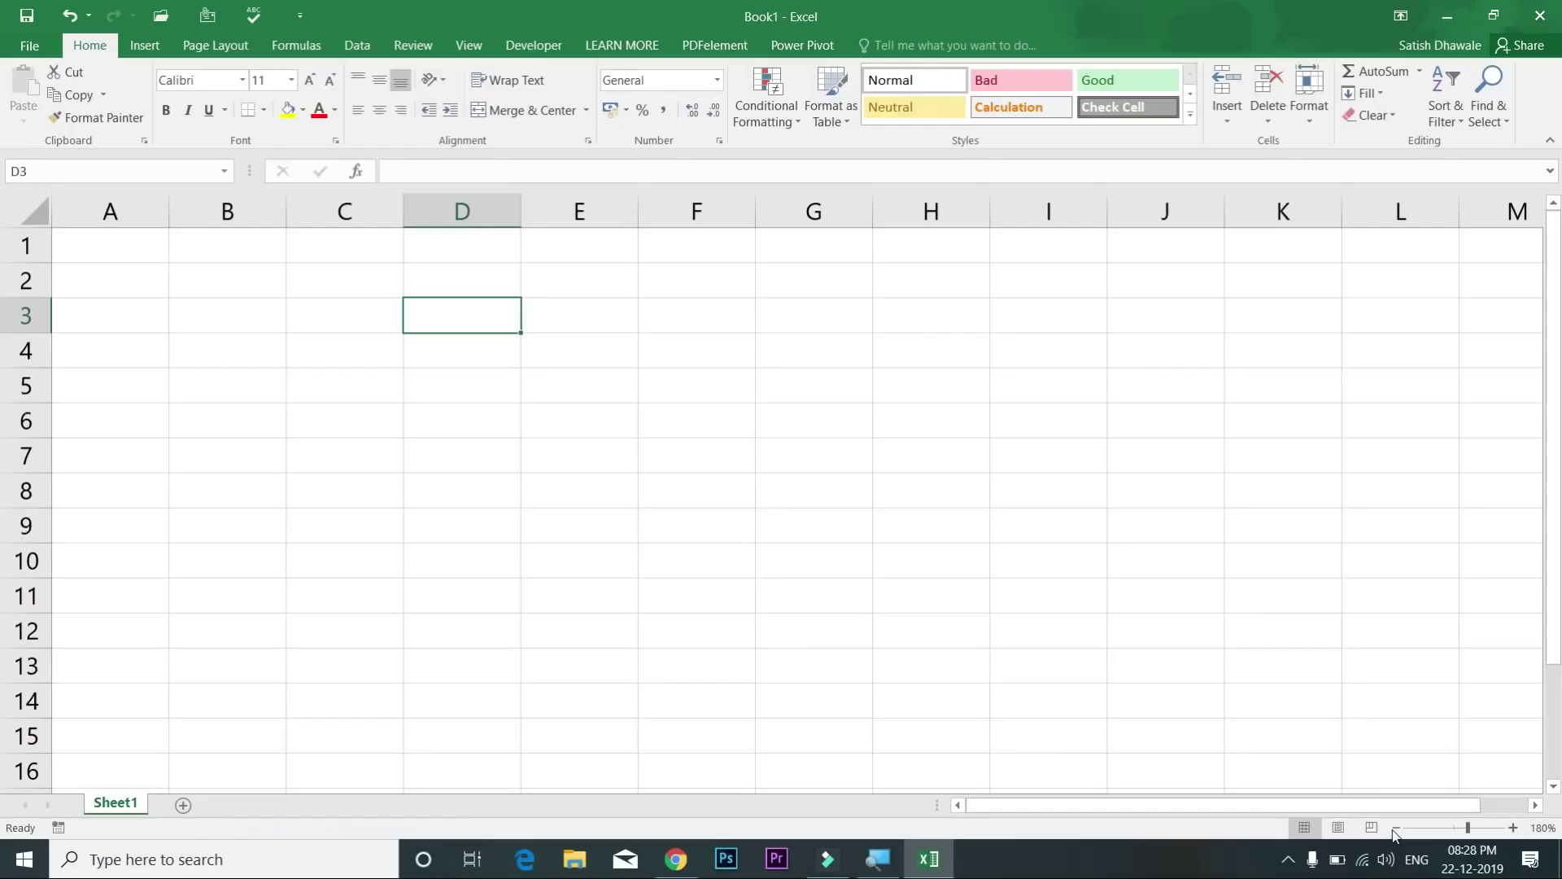
left_click(1395, 829)
left_click(1395, 829)
left_click(1395, 829)
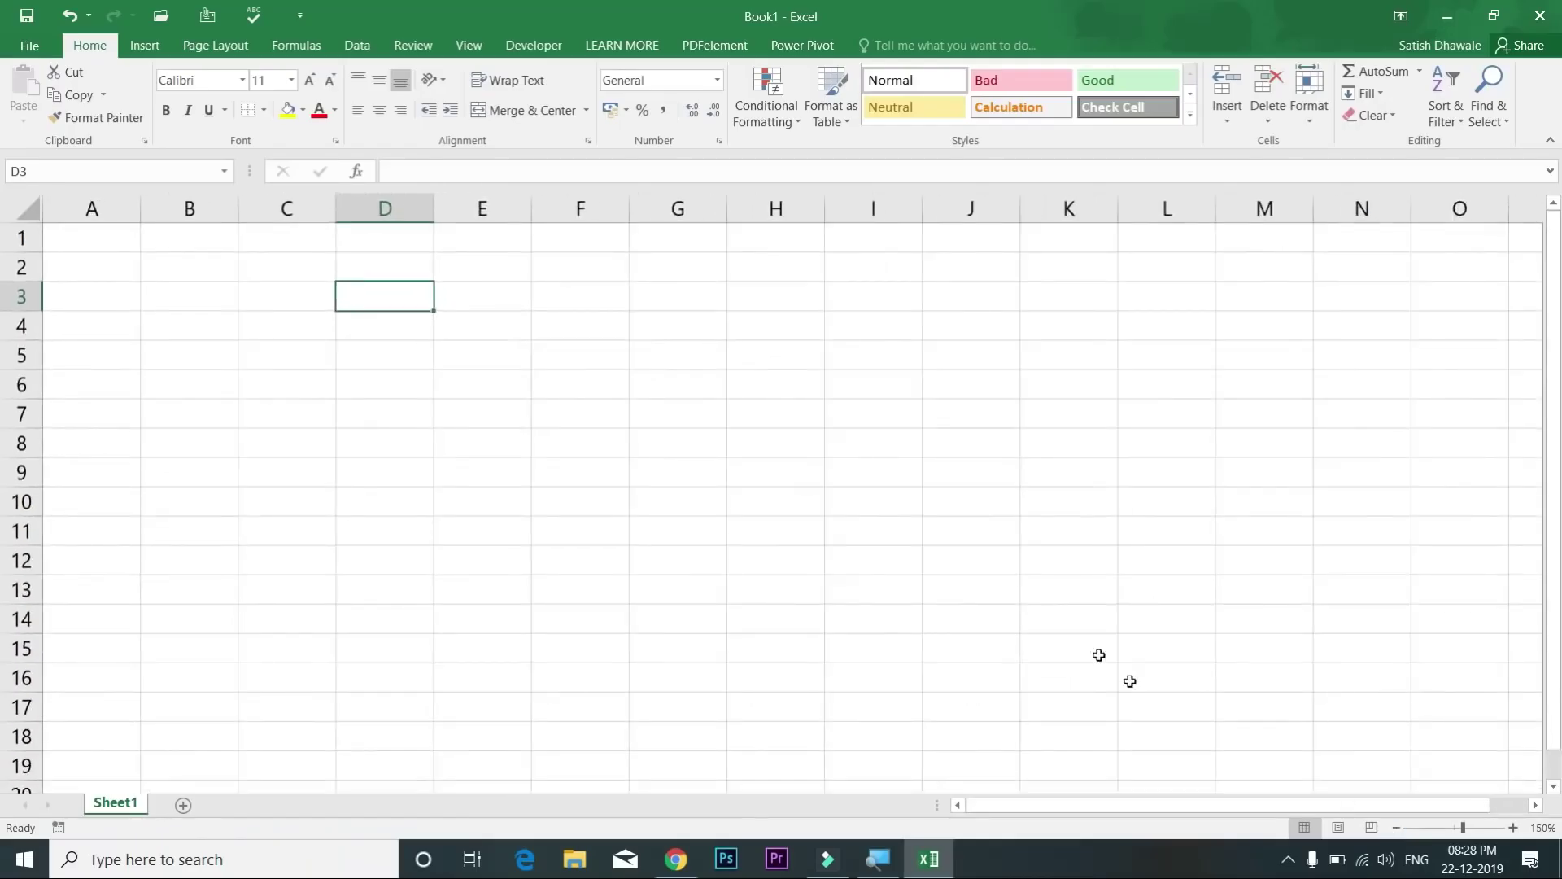
Step: Set the worksheet zoom to the 200% magnification preset using the Zoom dialog
key("alt+v")
key("z")
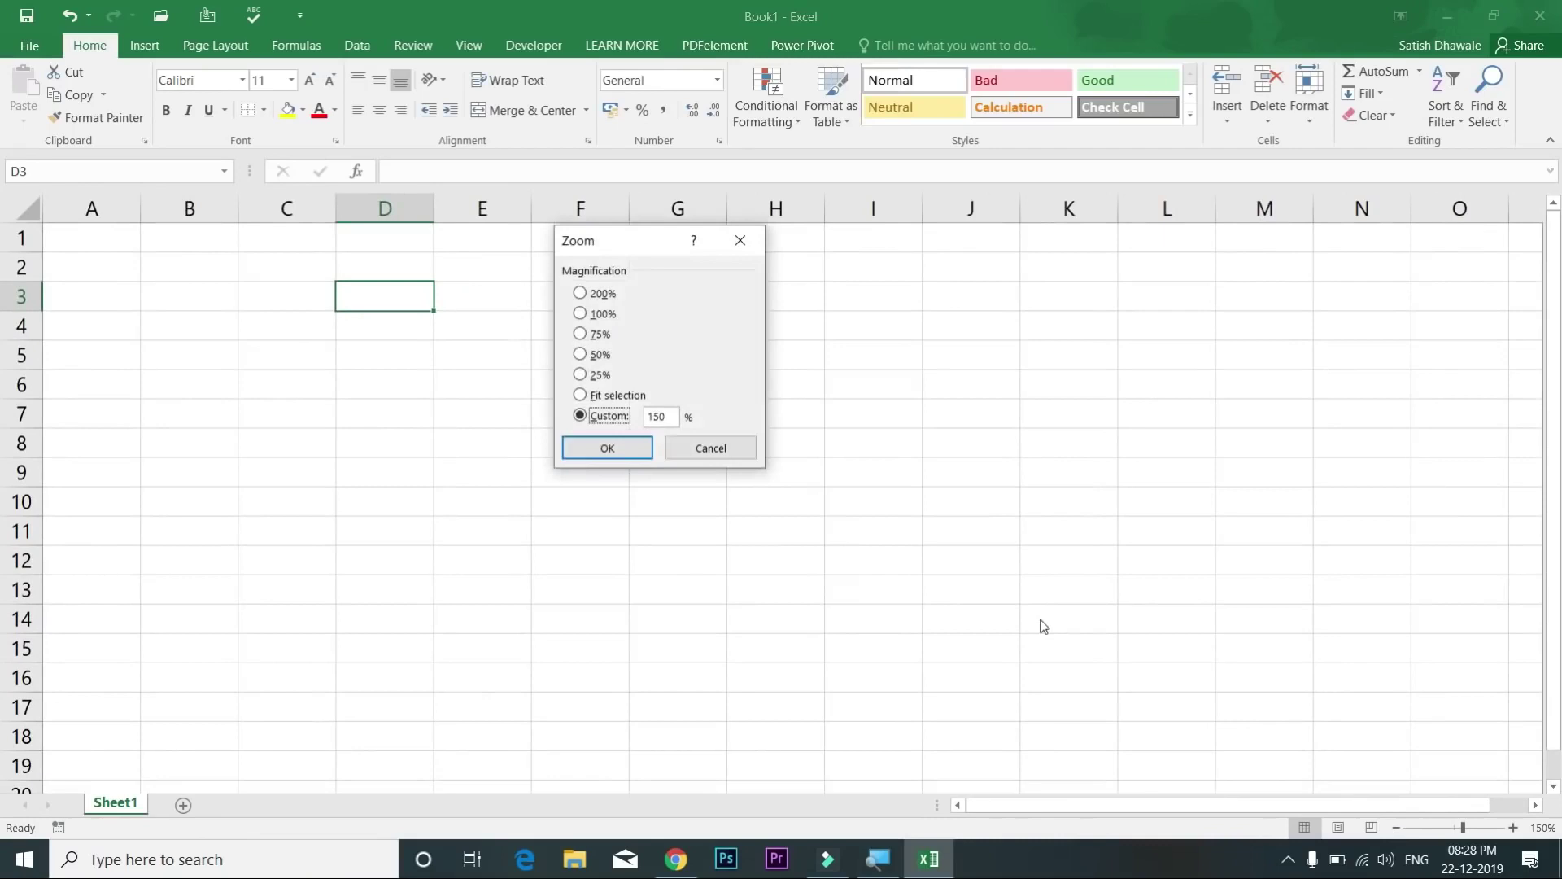
key("Up")
key("Up")
key("Up")
key("Up")
key("Up")
key("Up")
key("Return")
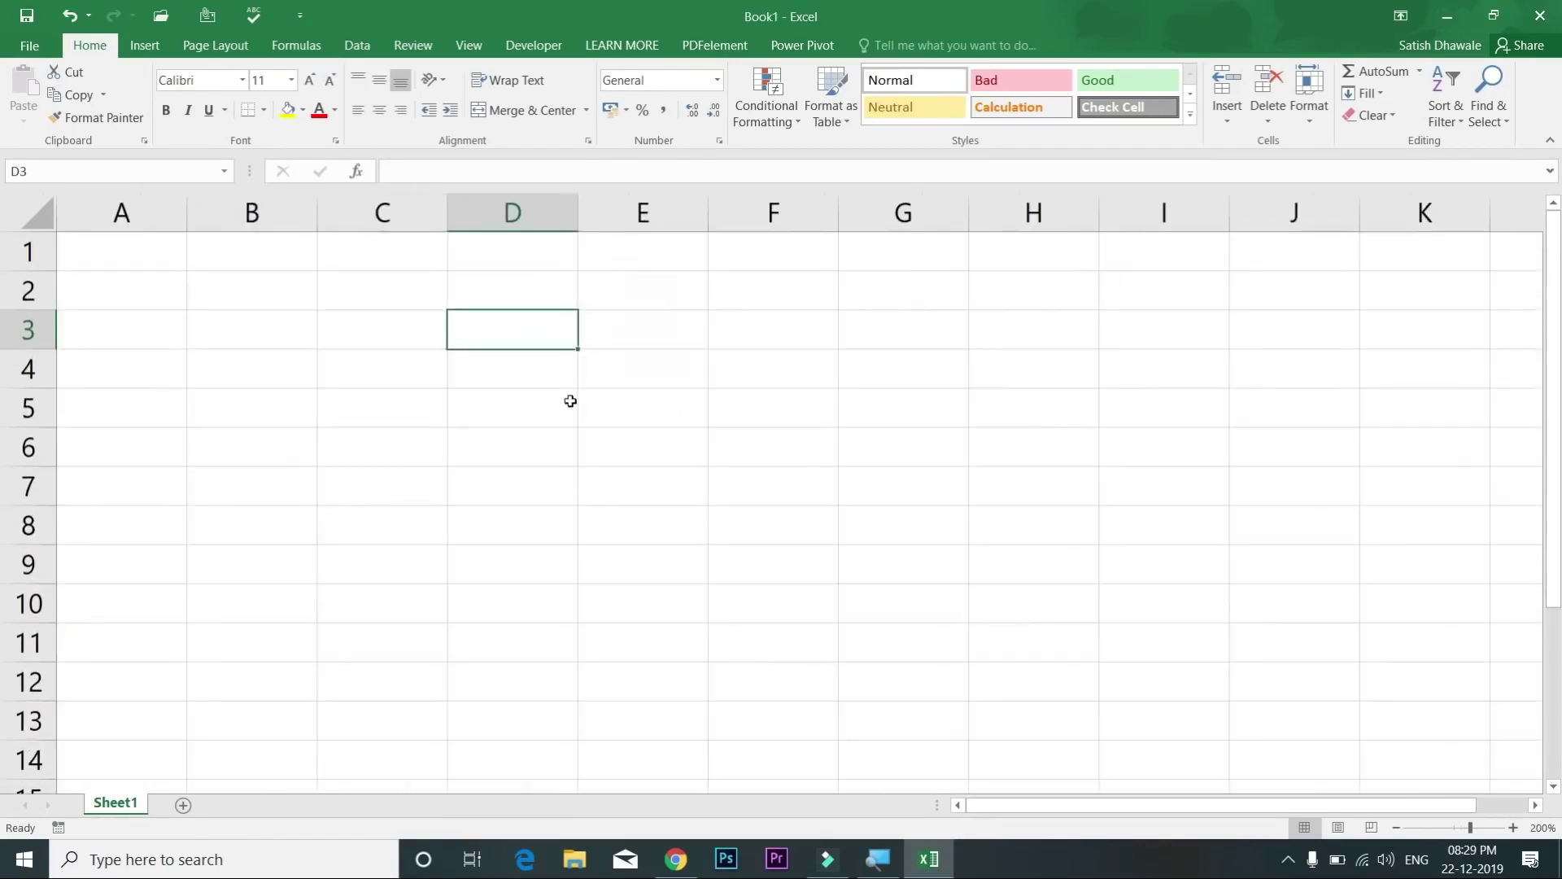
Step: Enter the formula =50+30 in cell C4 and the plain value 80 in cell C5
left_click(106, 266)
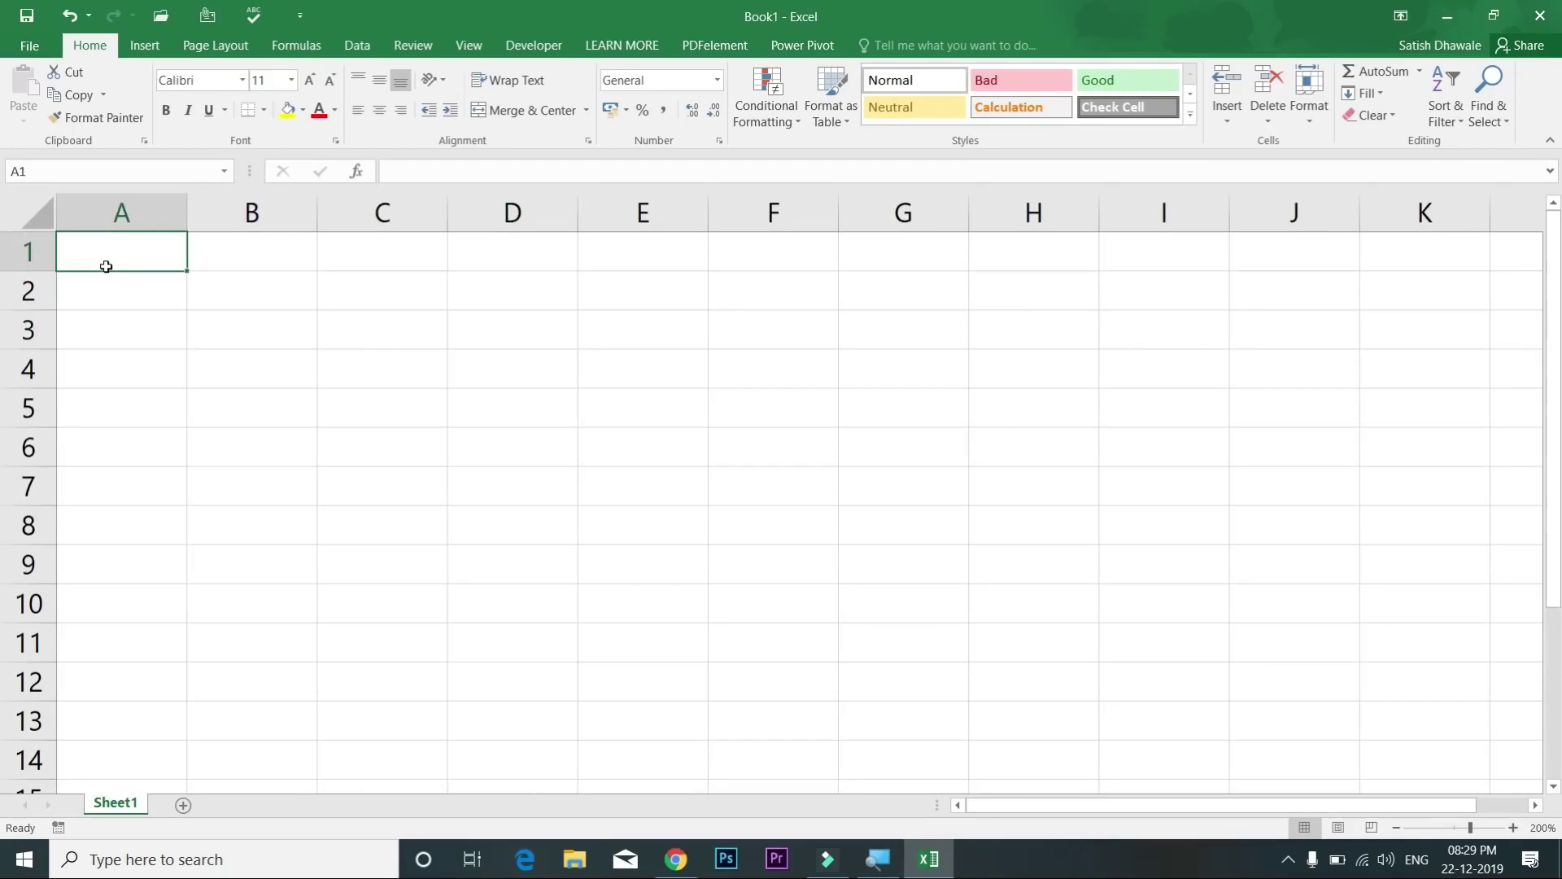
left_click(438, 379)
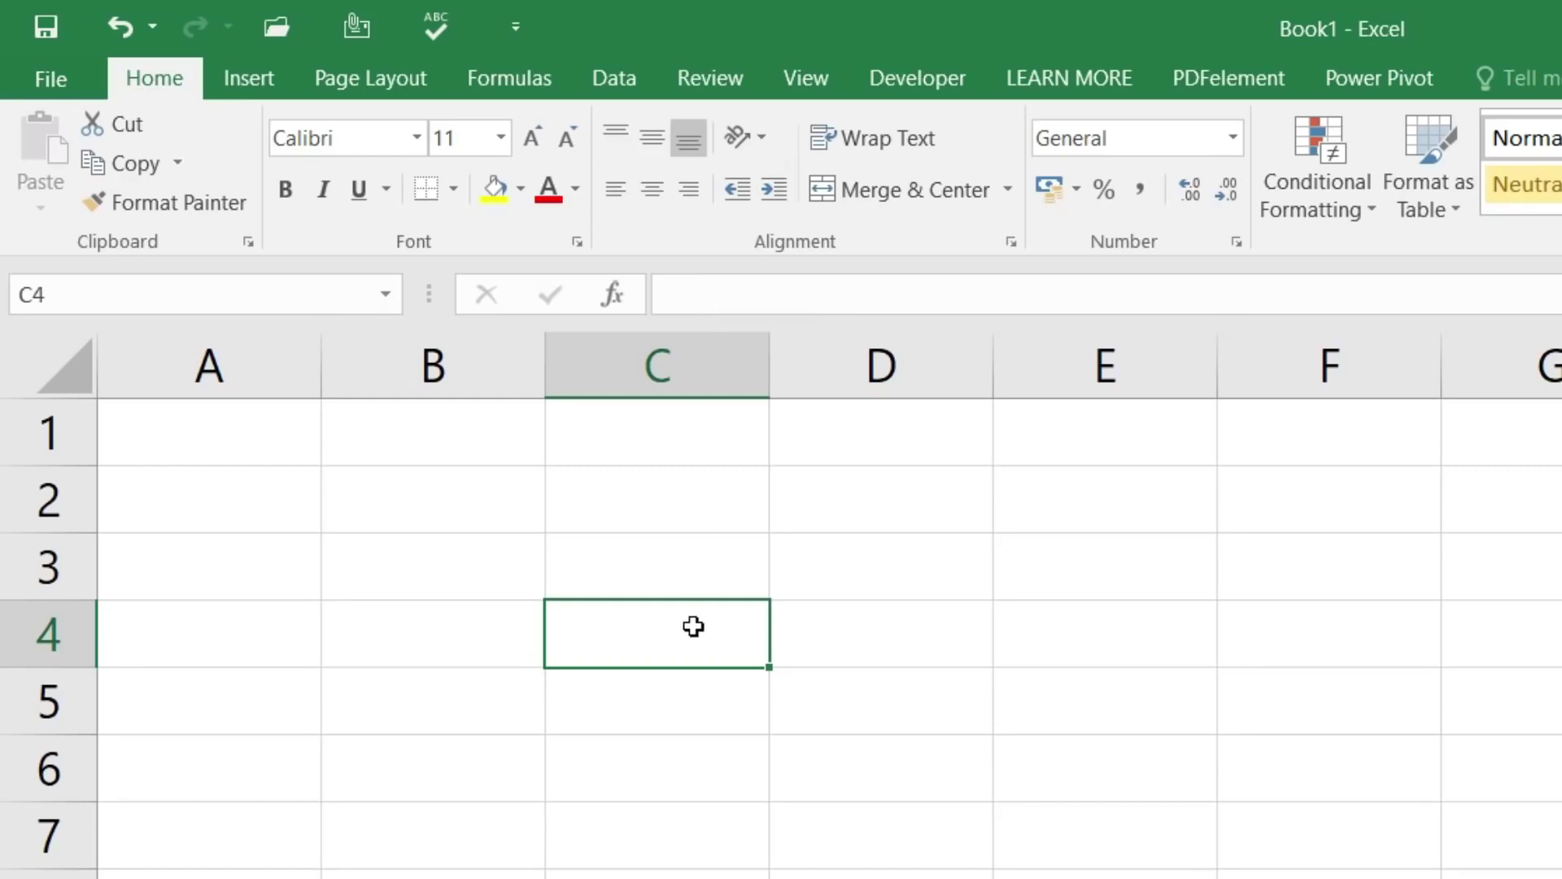
type("=5")
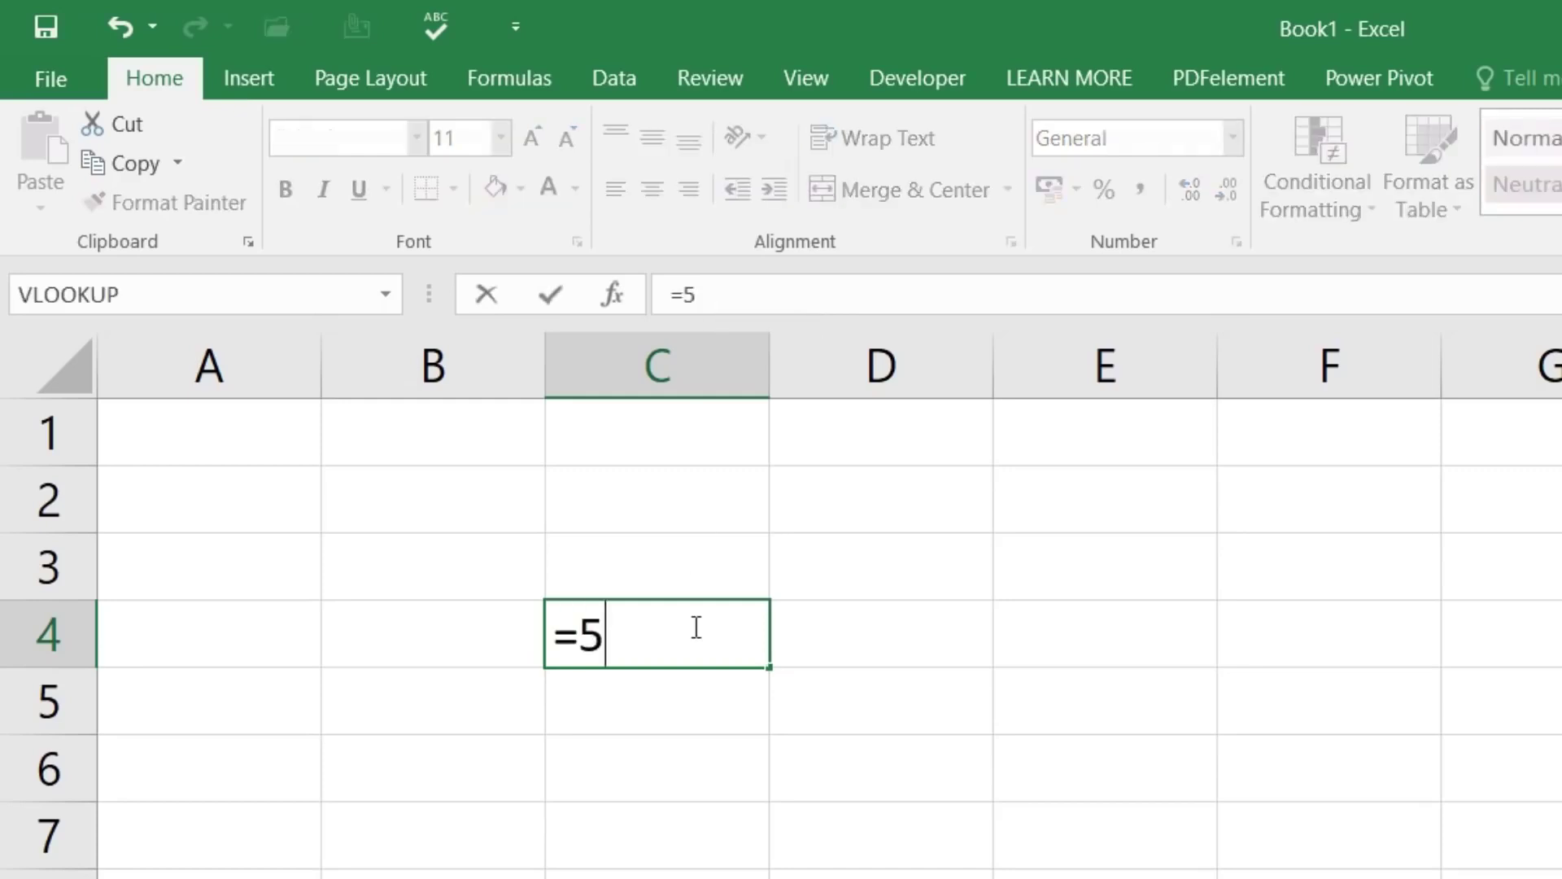
type("0")
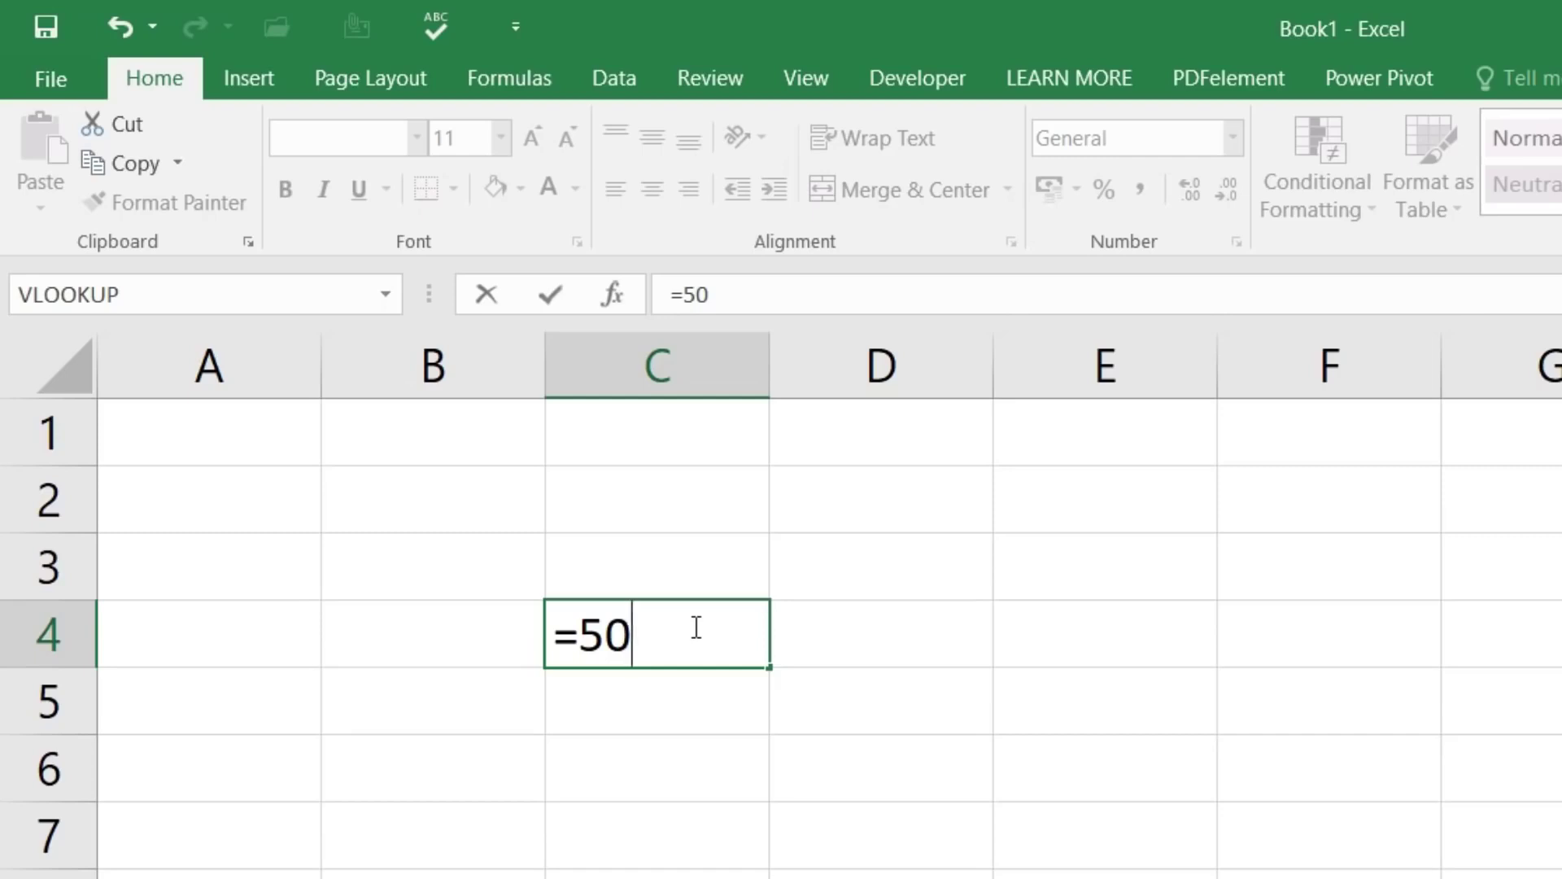
type("+30")
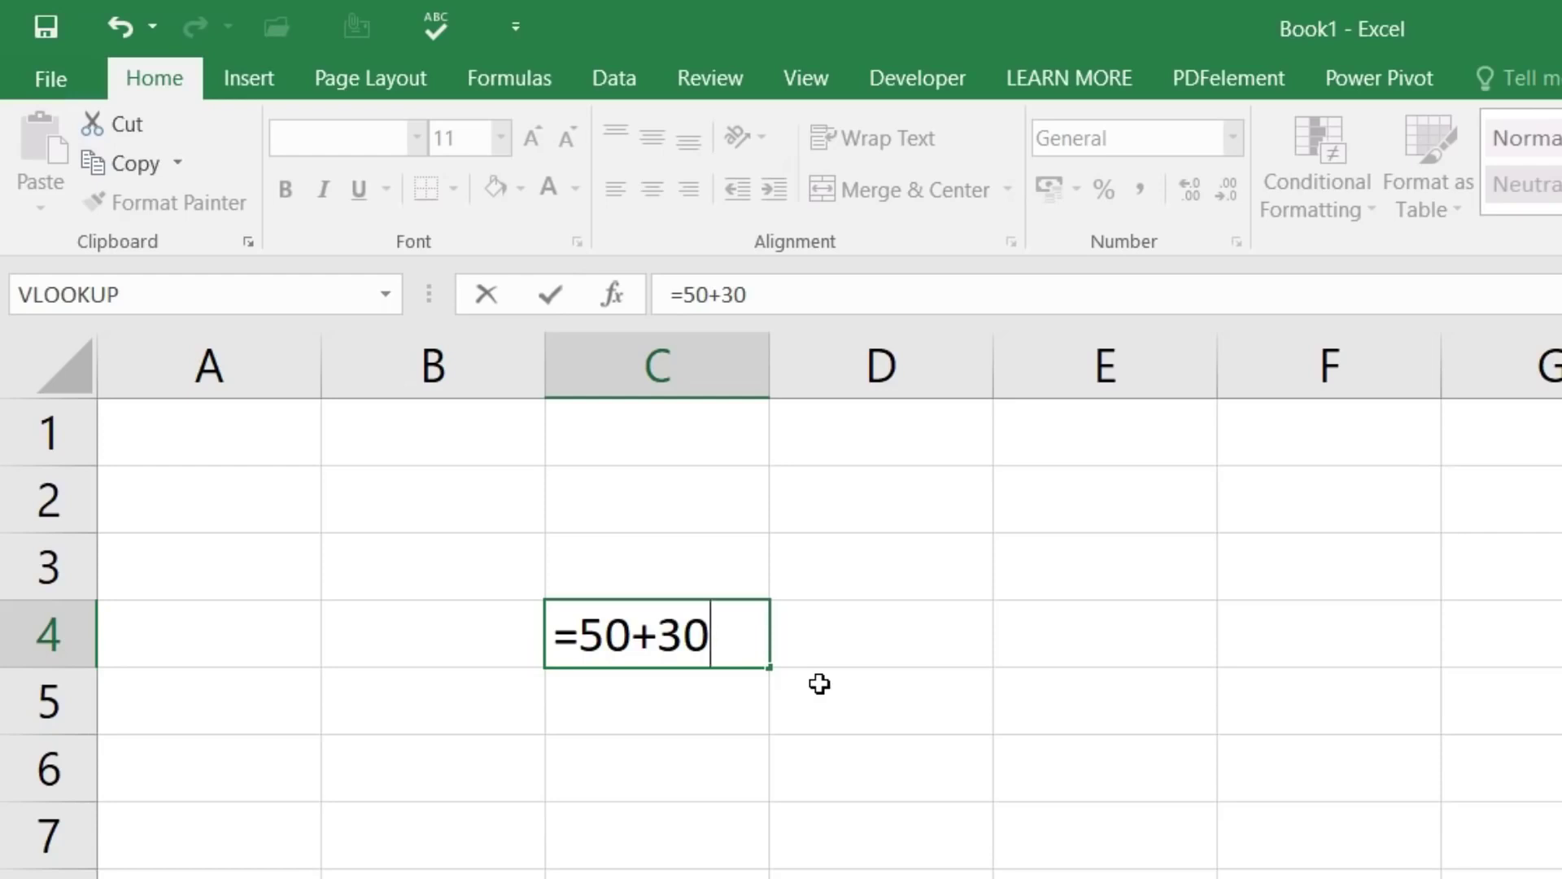
key("Return")
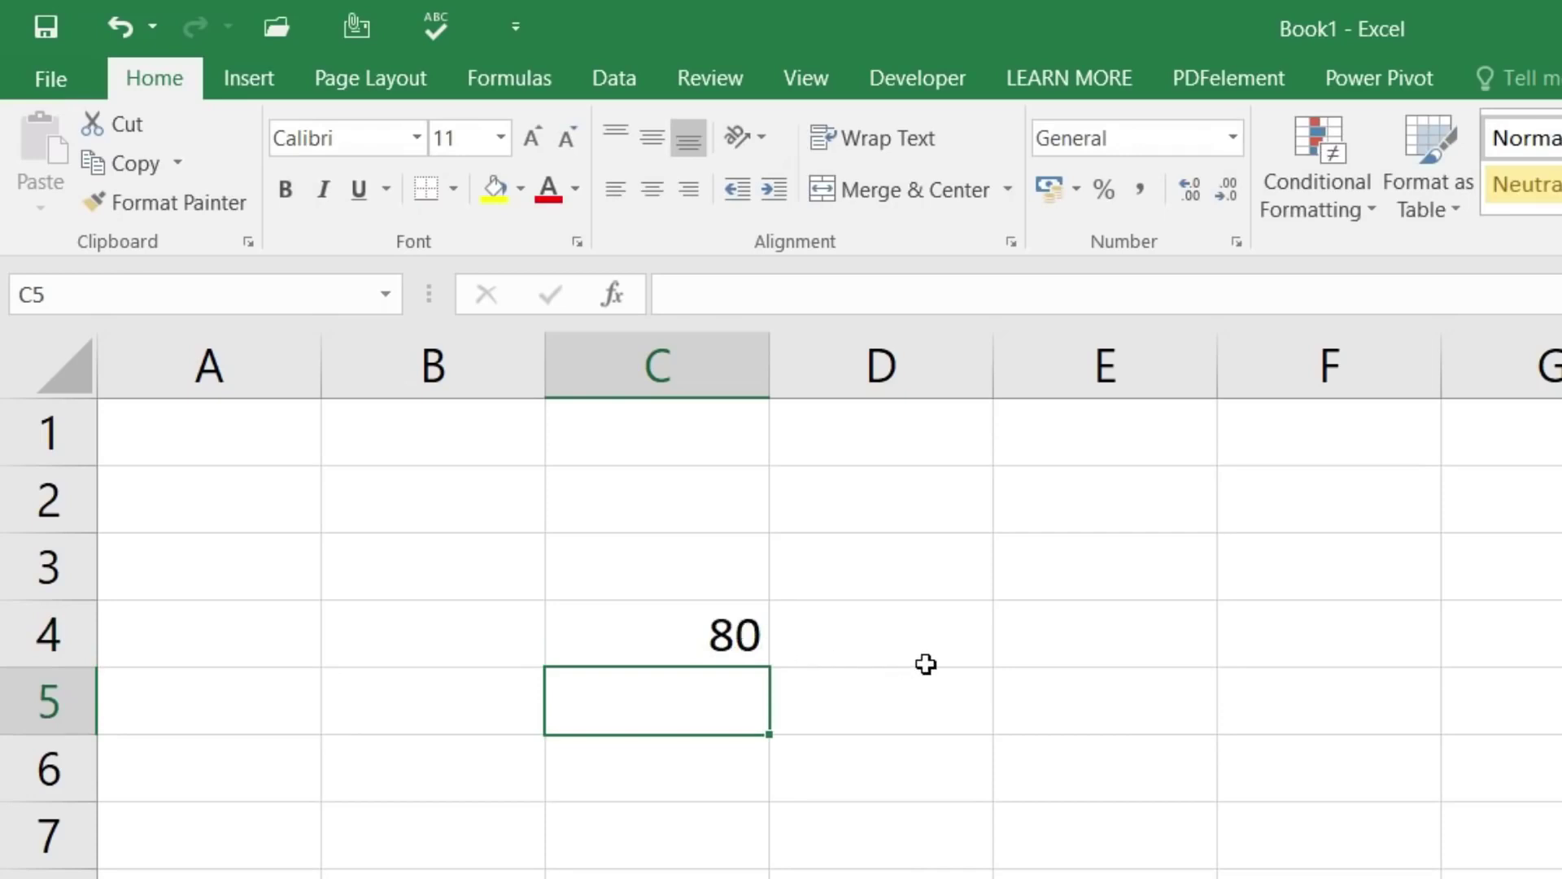
type("80")
key("Return")
Step: Compare the underlying contents of cells C4 and C5 in the formula bar
left_click(727, 675)
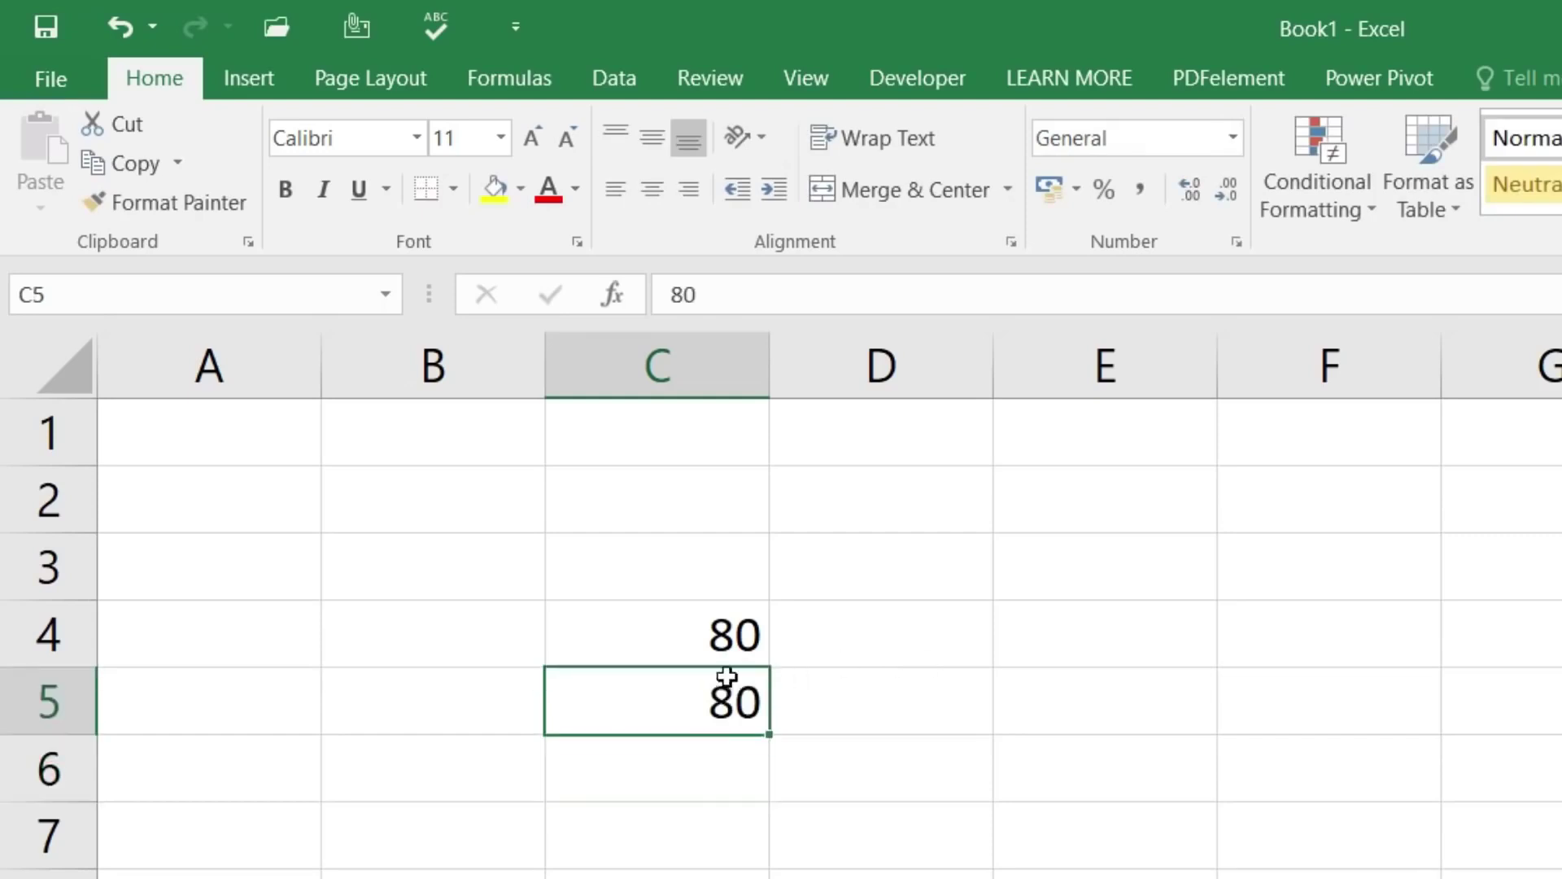
left_click(722, 633)
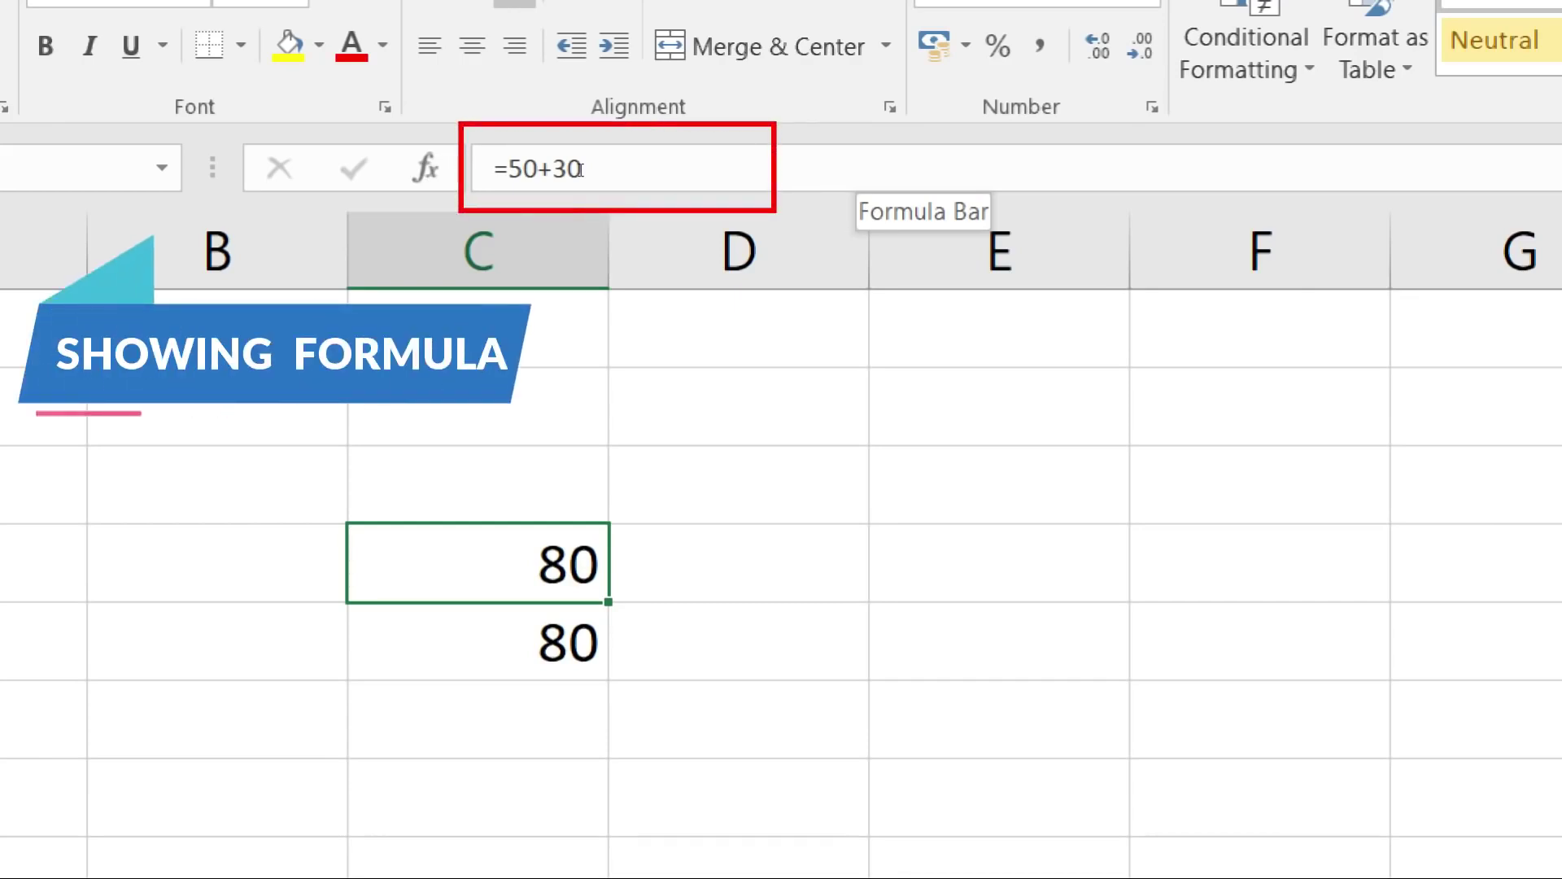
key("Down")
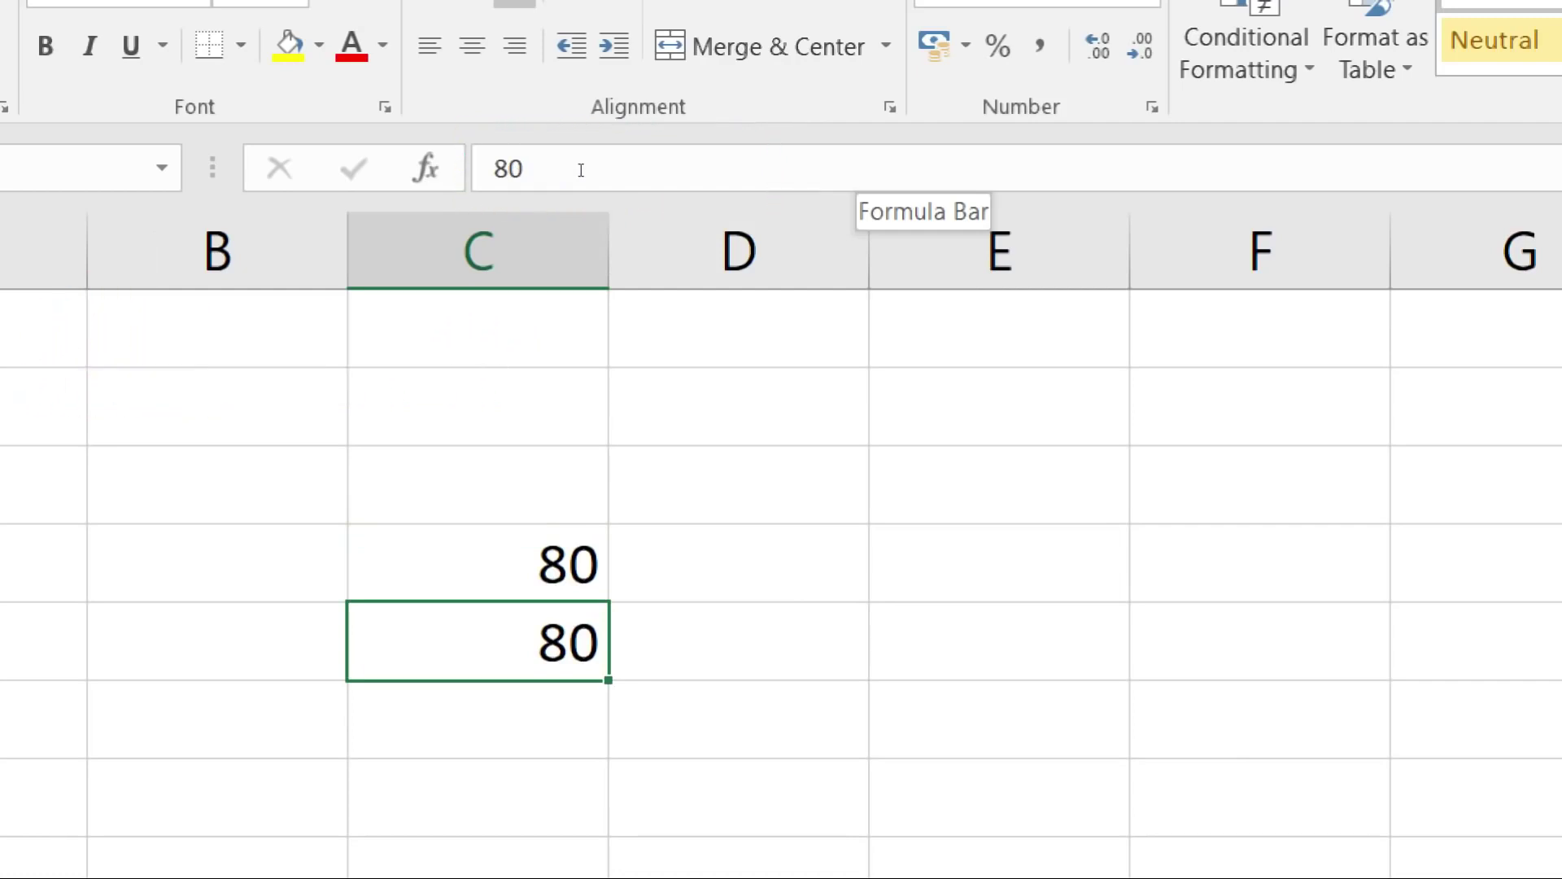
key("Up")
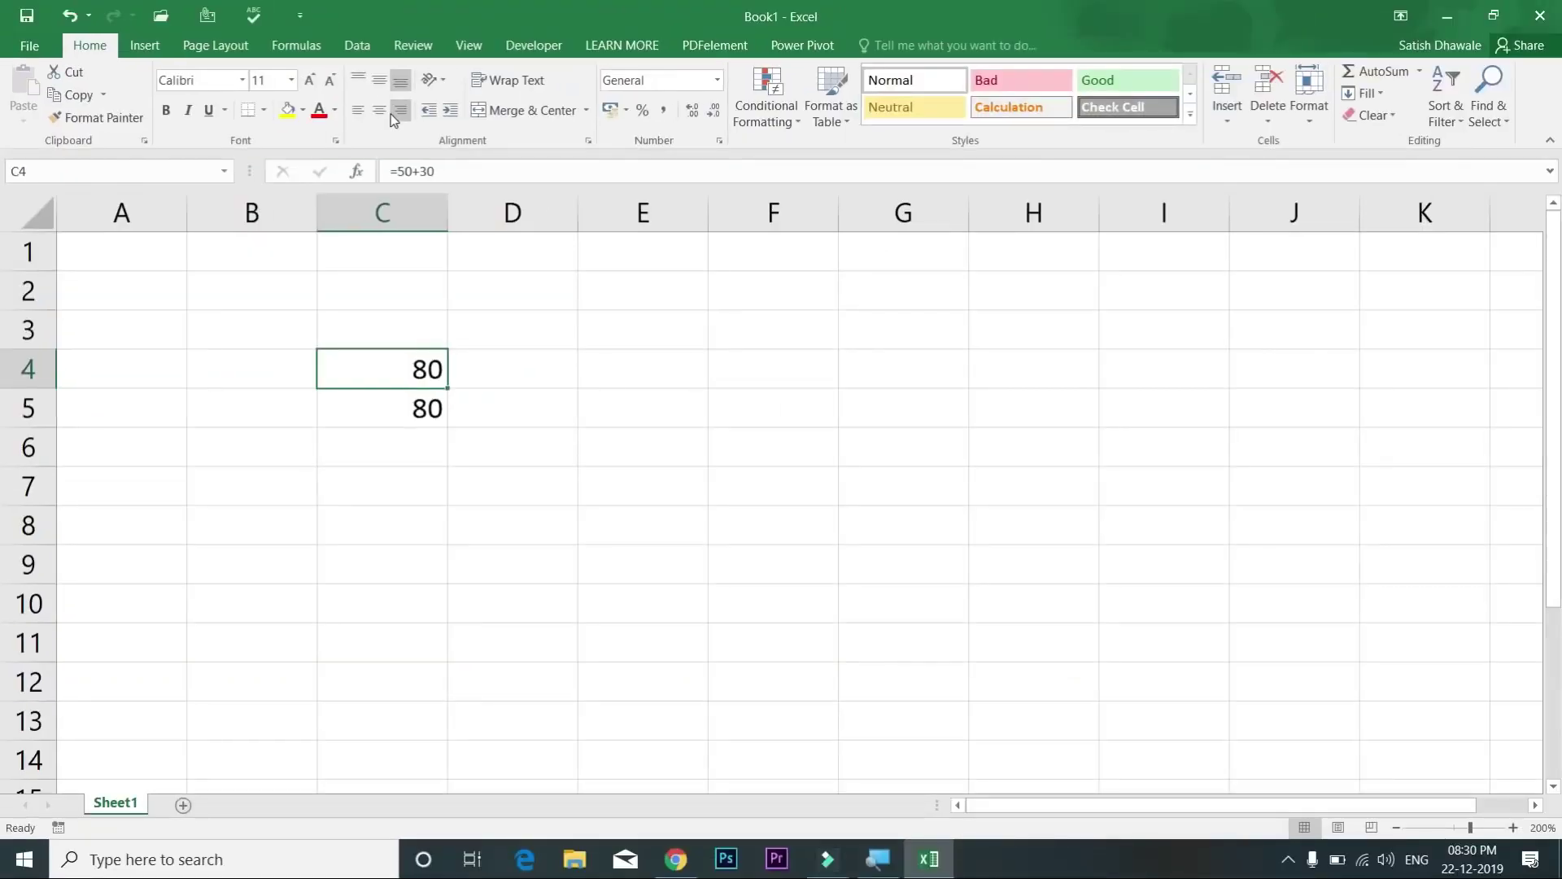
left_click(377, 408)
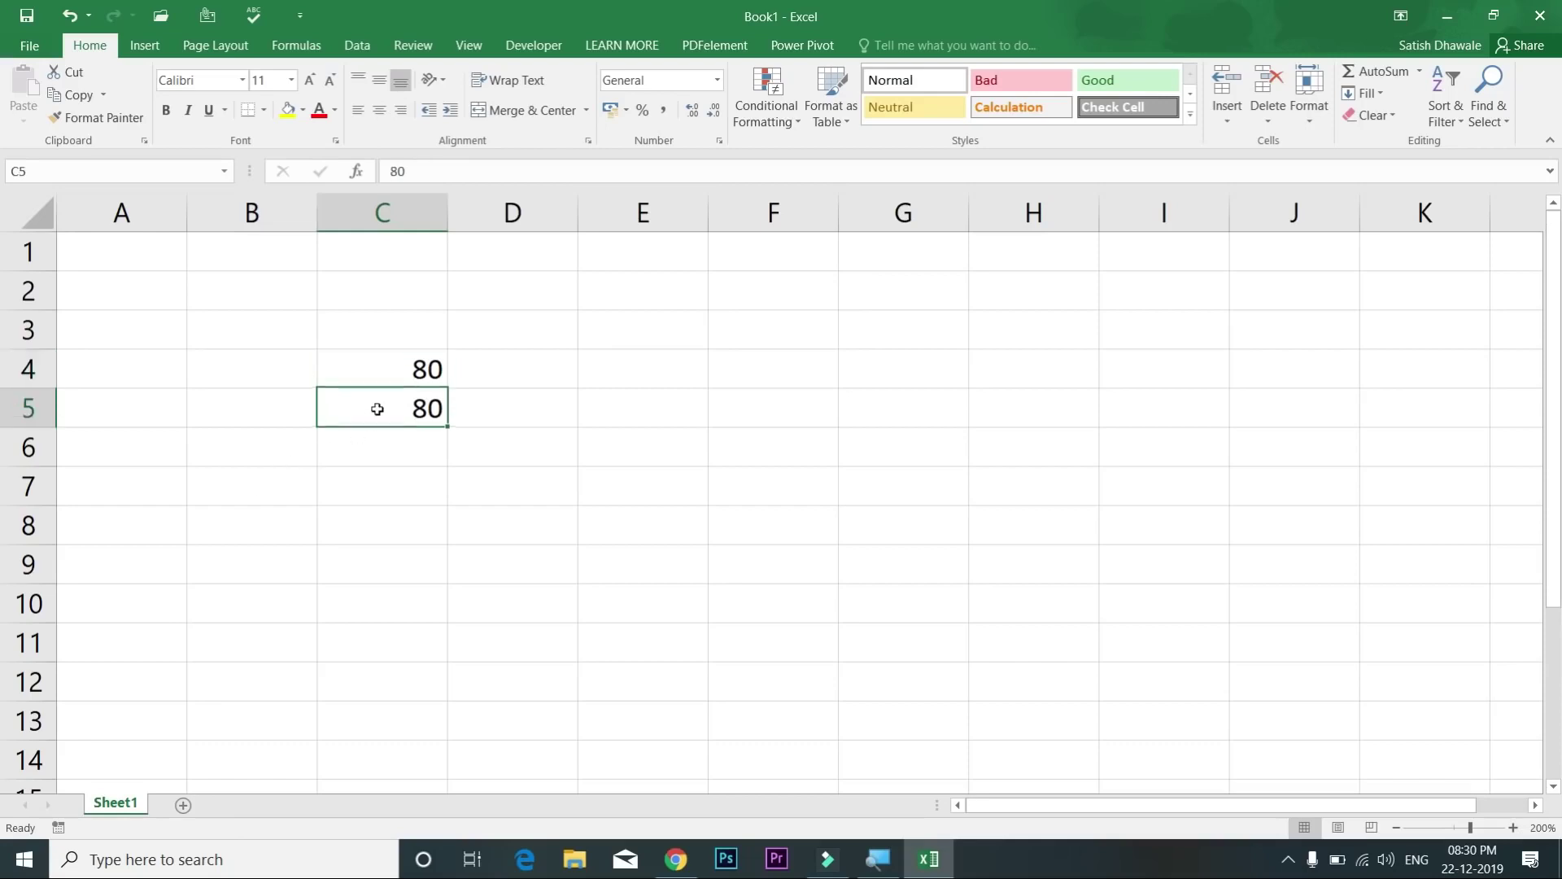
left_click(394, 375)
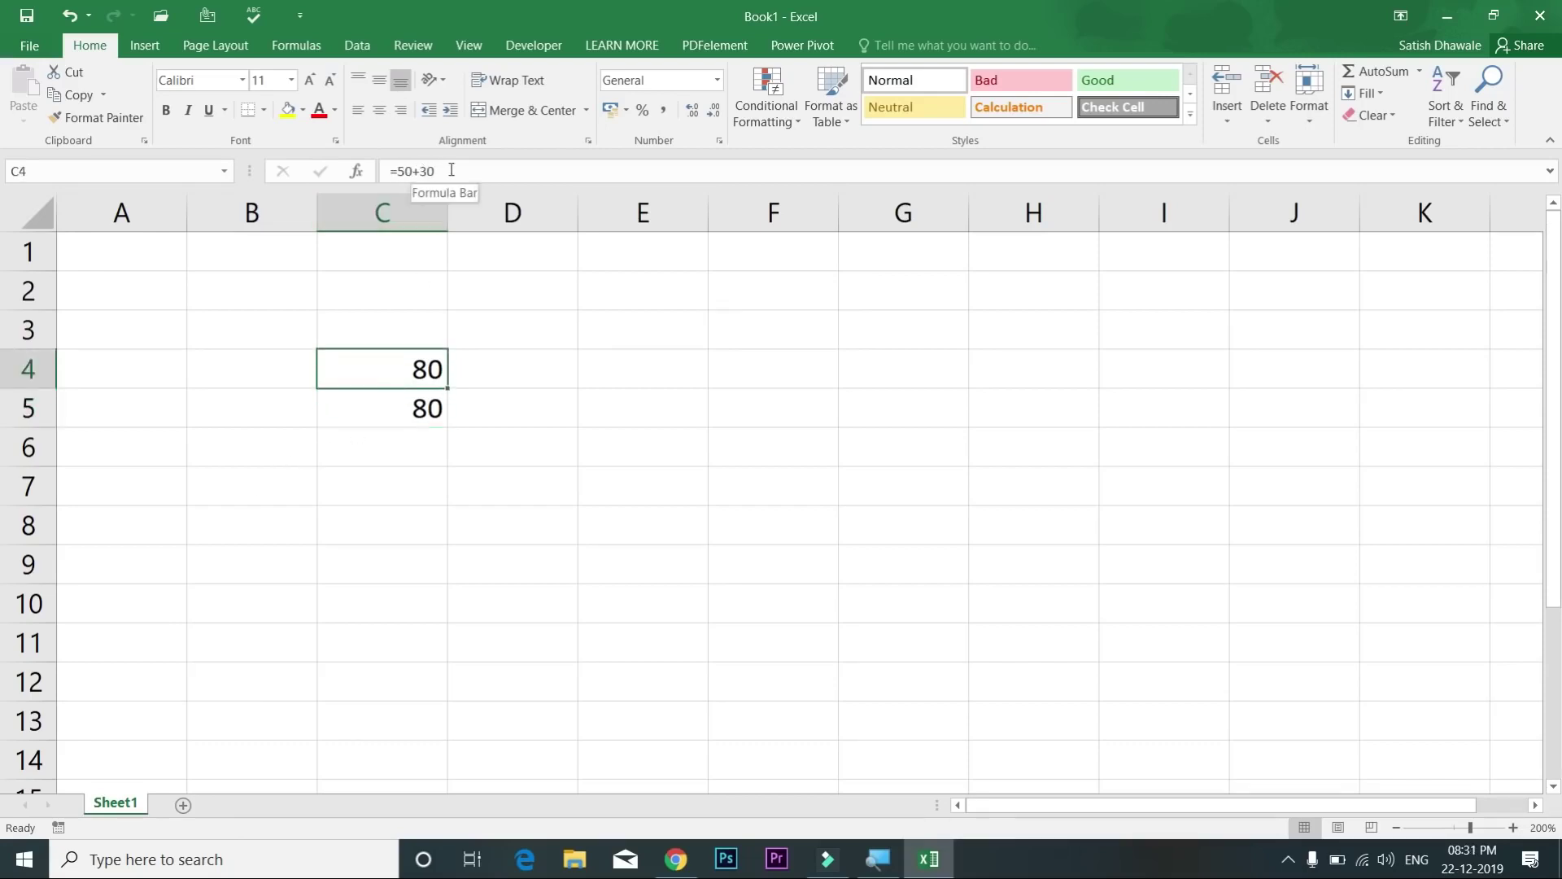
left_click(412, 407)
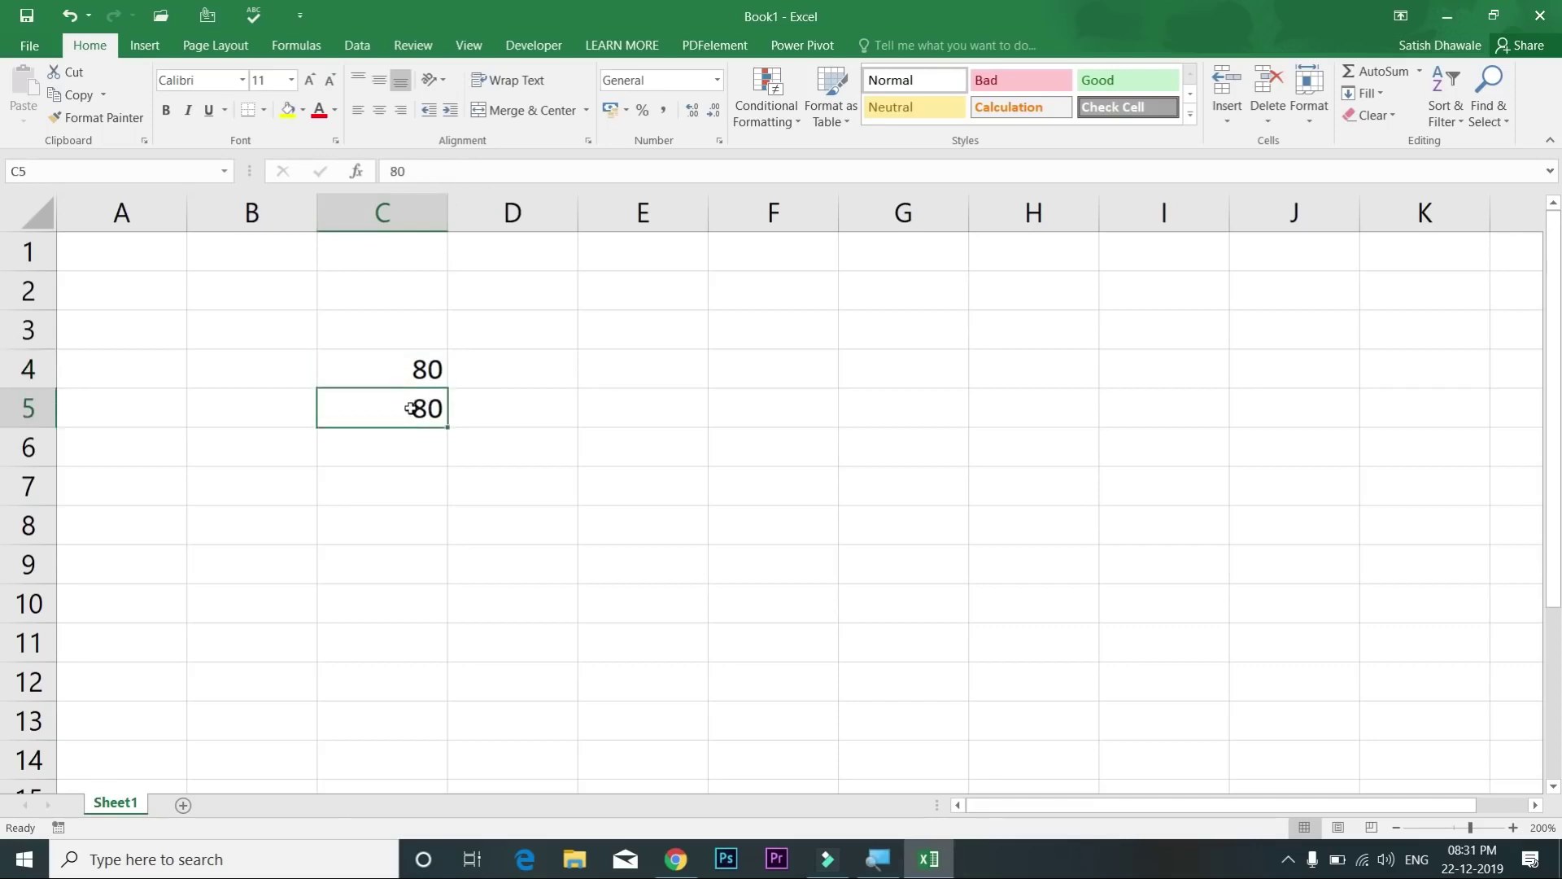
Step: Enter the sample texts DSFSD, DF, DSFSD and LEARN MORE in cells C6 to C9
left_click(419, 452)
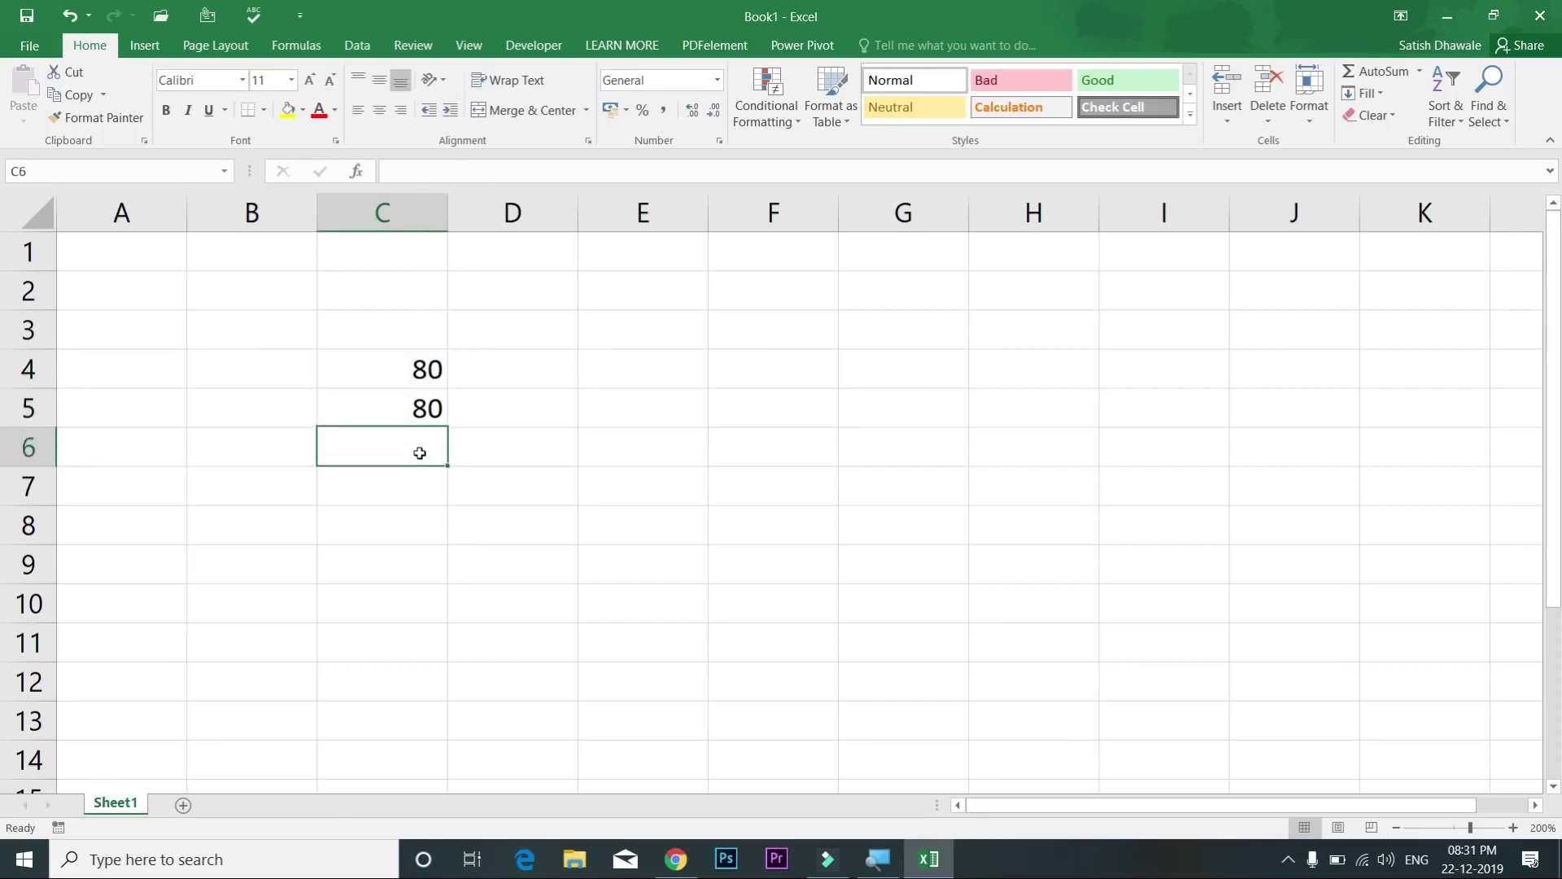
type("DSFSD")
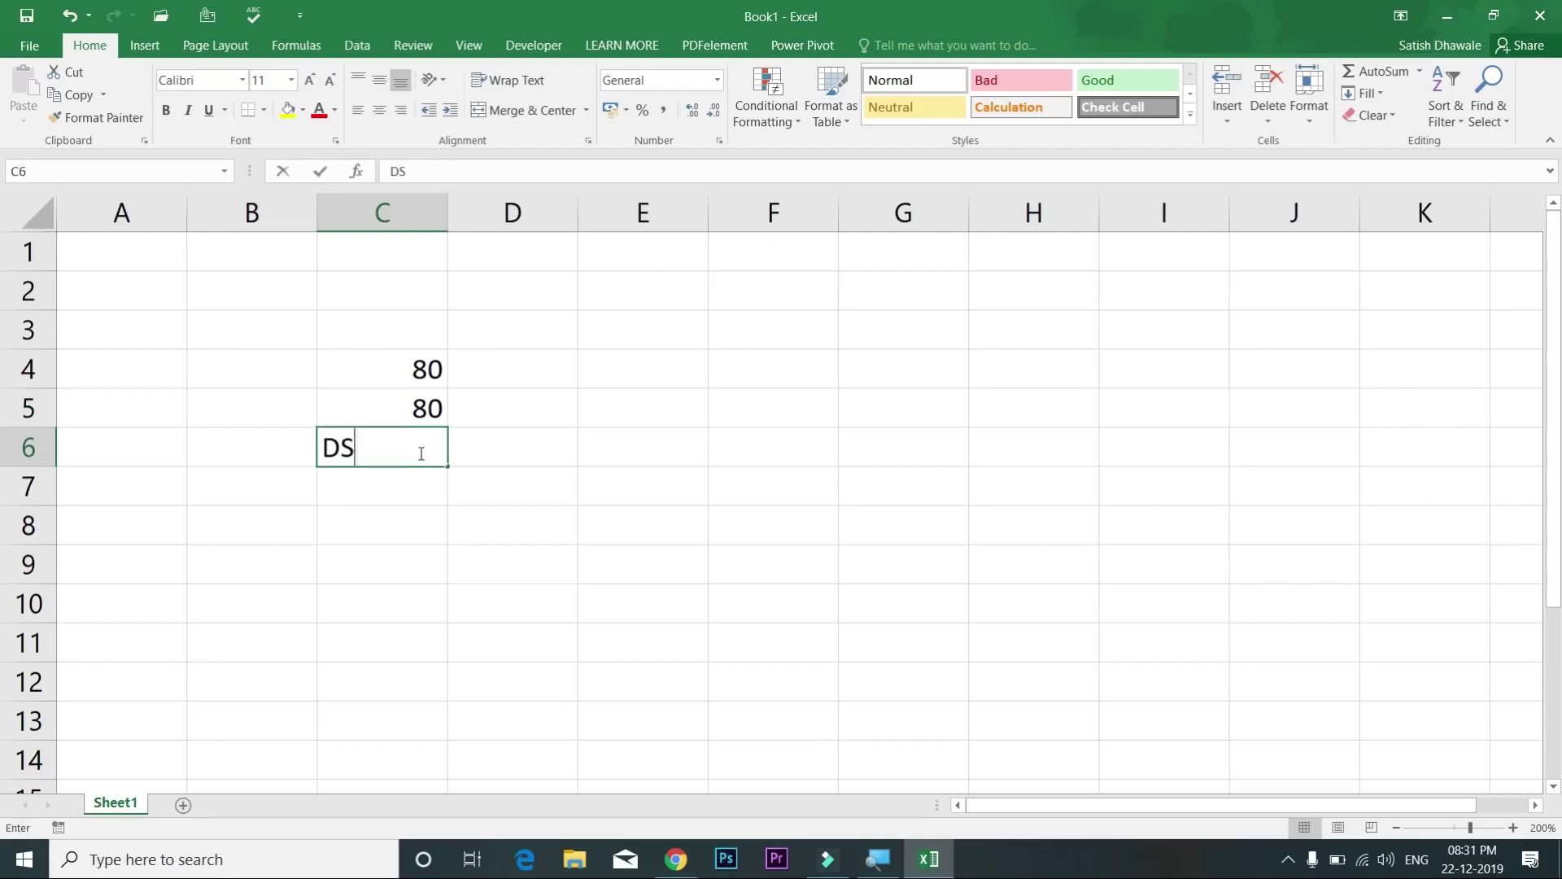
key("Return")
type("DF")
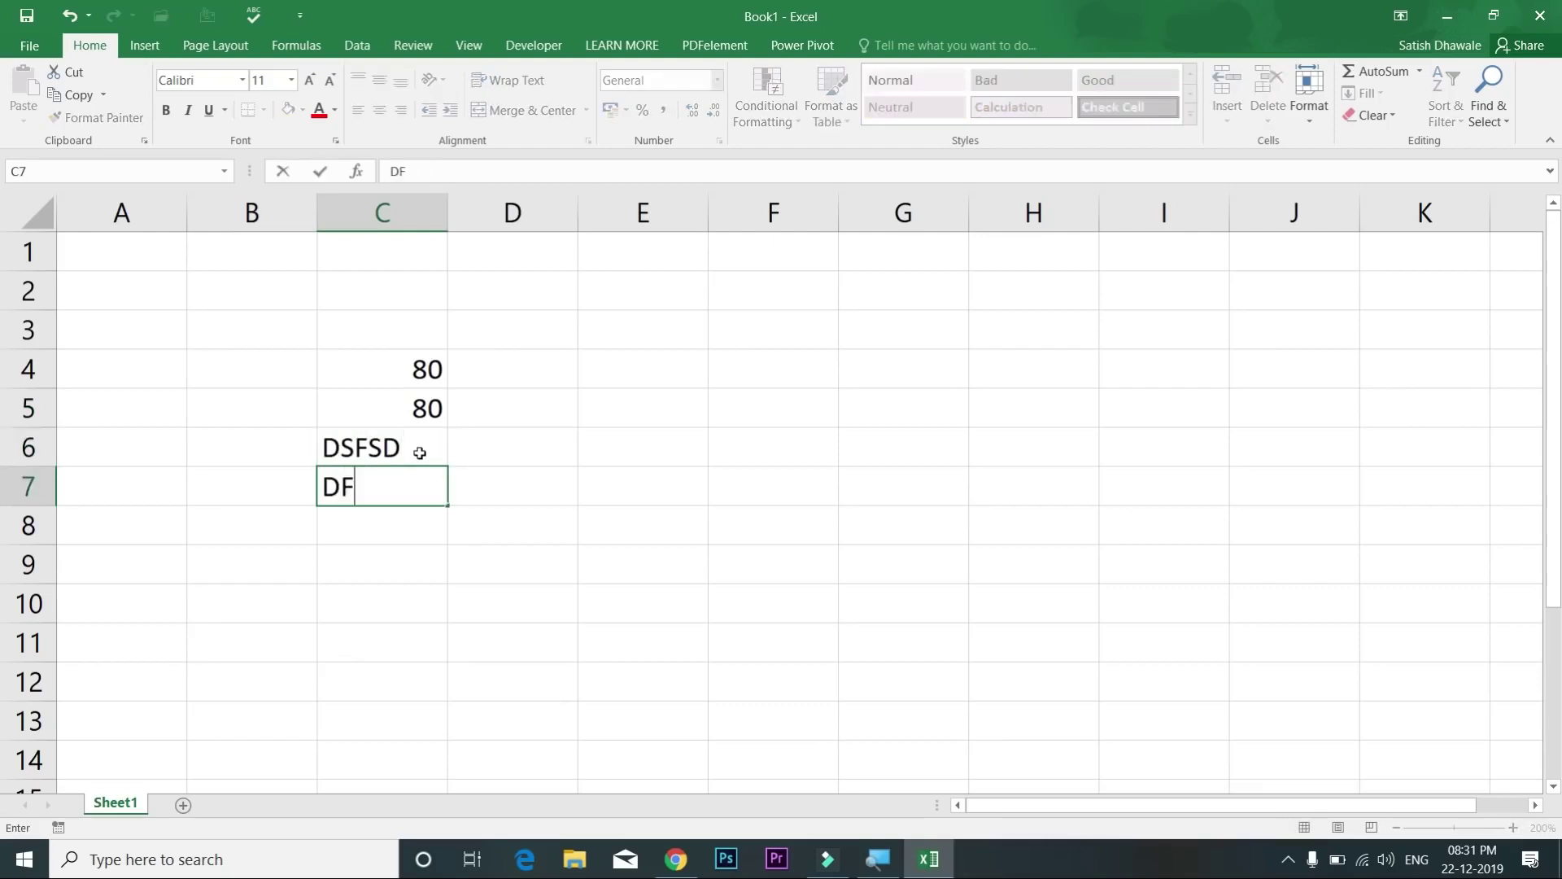
key("Return")
type("DSFSD")
key("Return")
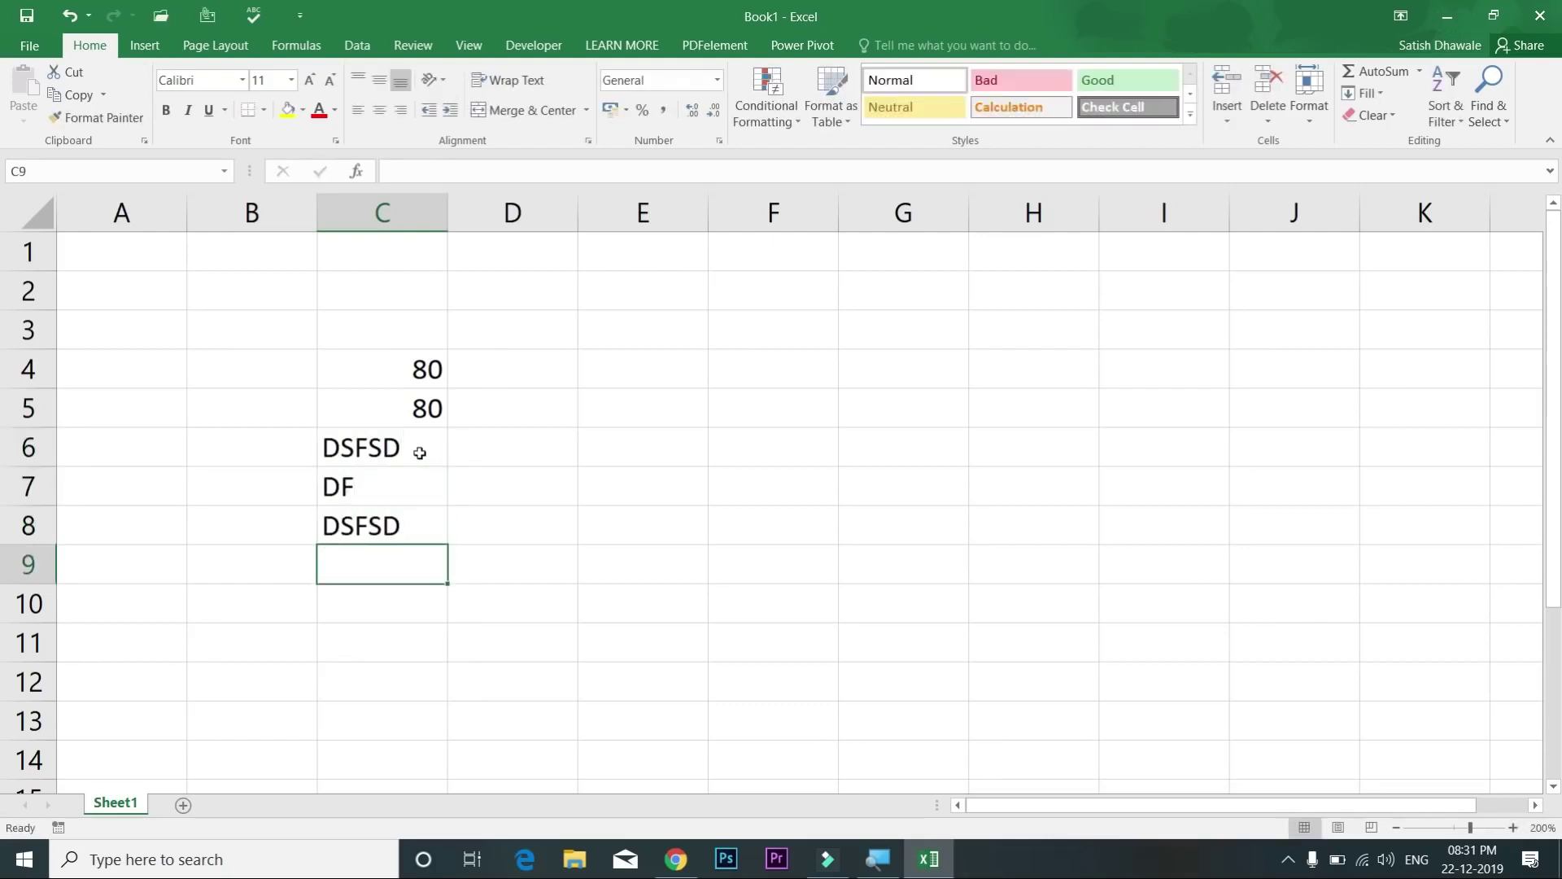
type("LEARN MORE")
key("Return")
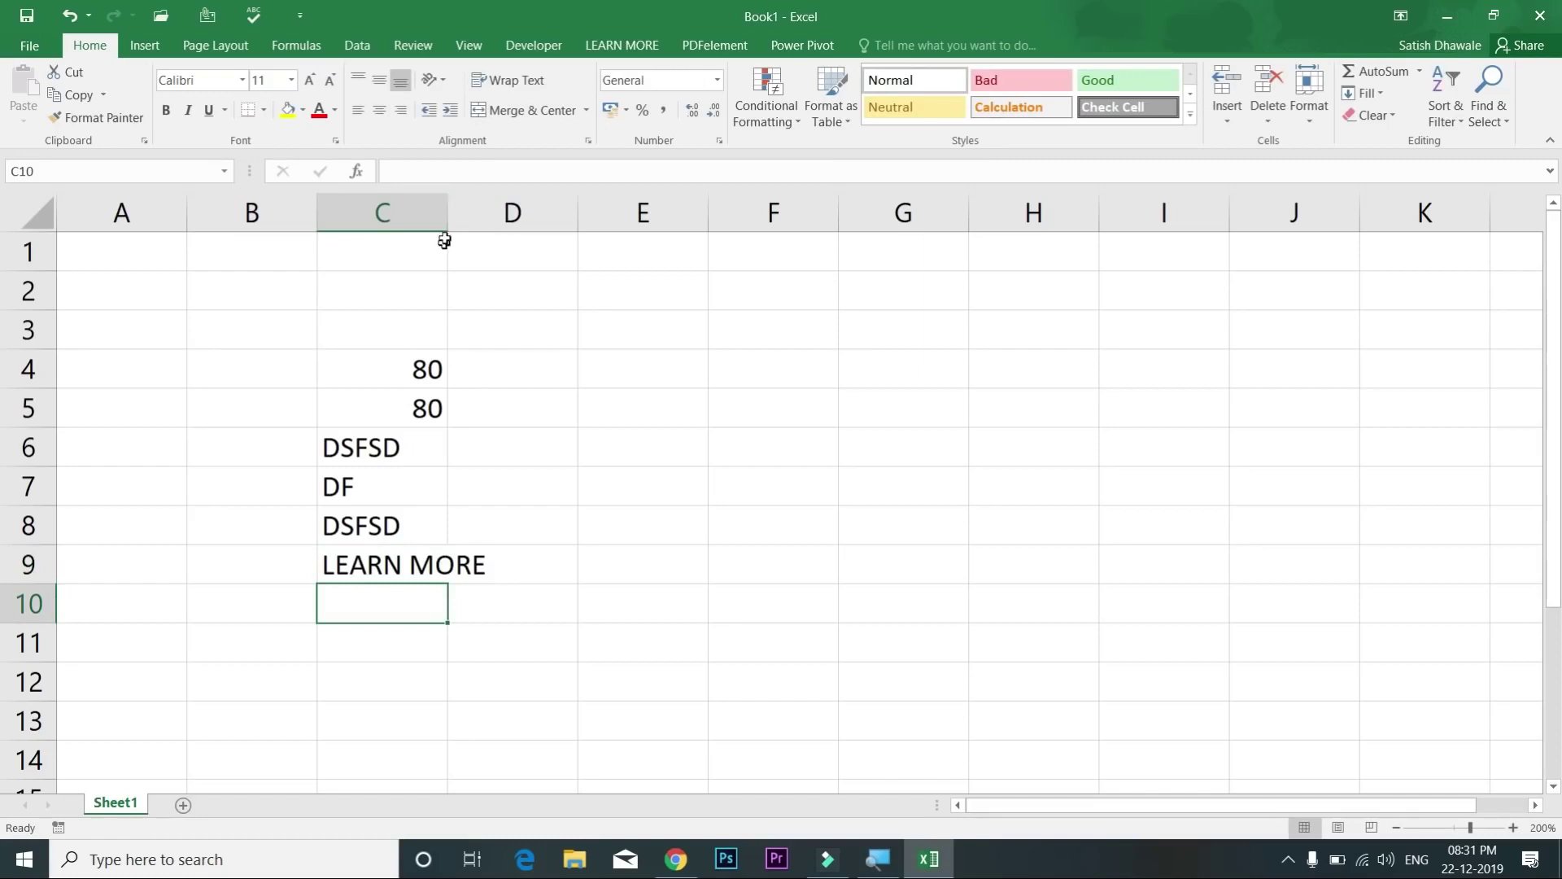
Step: Widen column C to about twice its width so LEARN MORE fits, and select the range C4:C9
left_click_drag(448, 214, 580, 272)
left_click(441, 550)
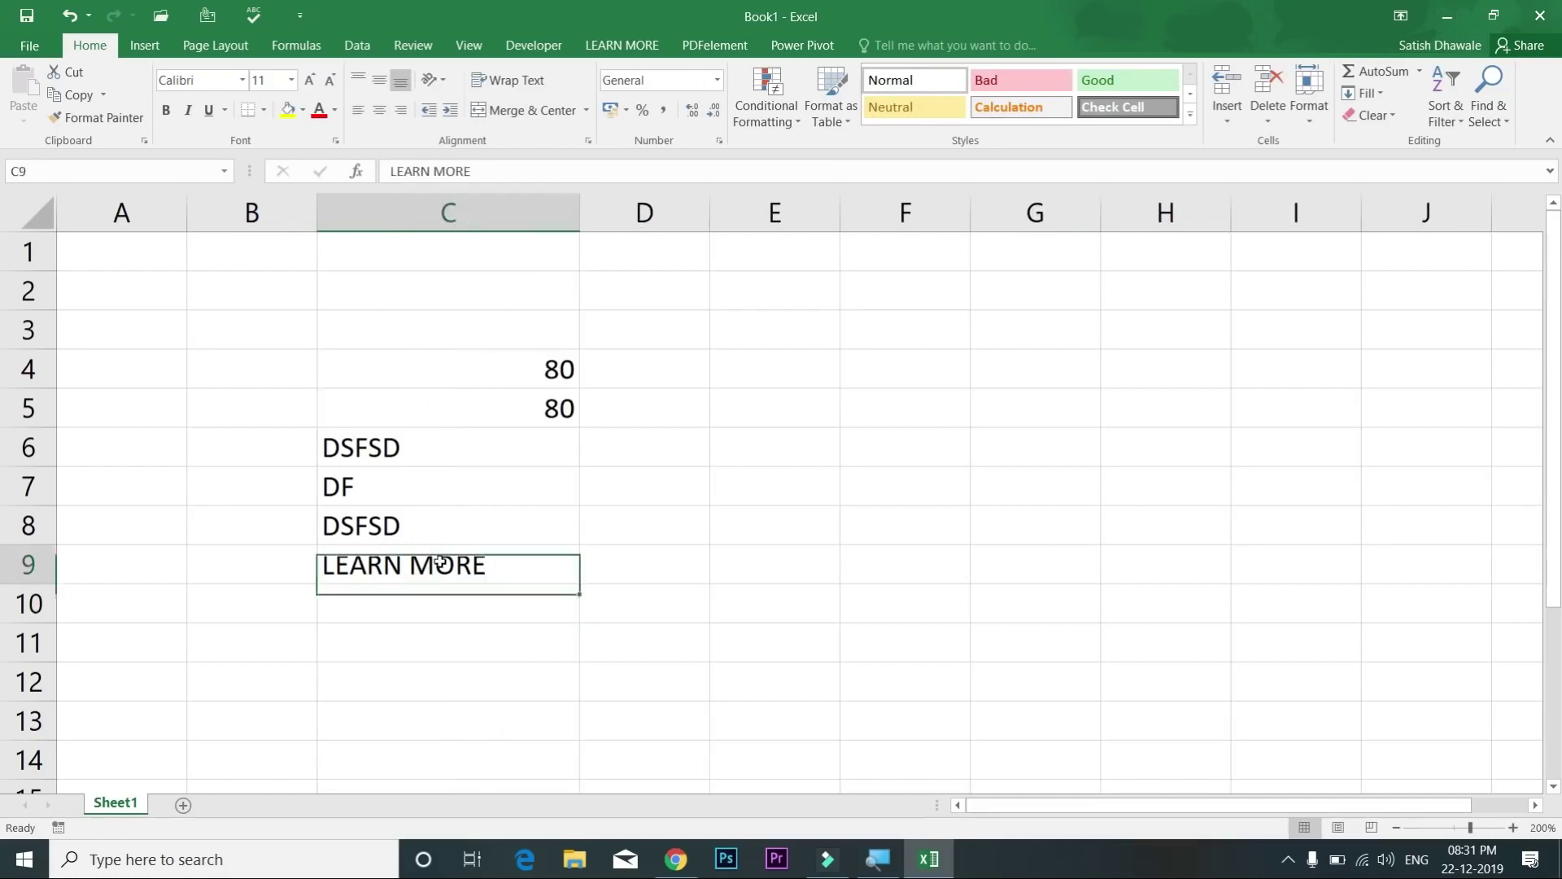
left_click(513, 366)
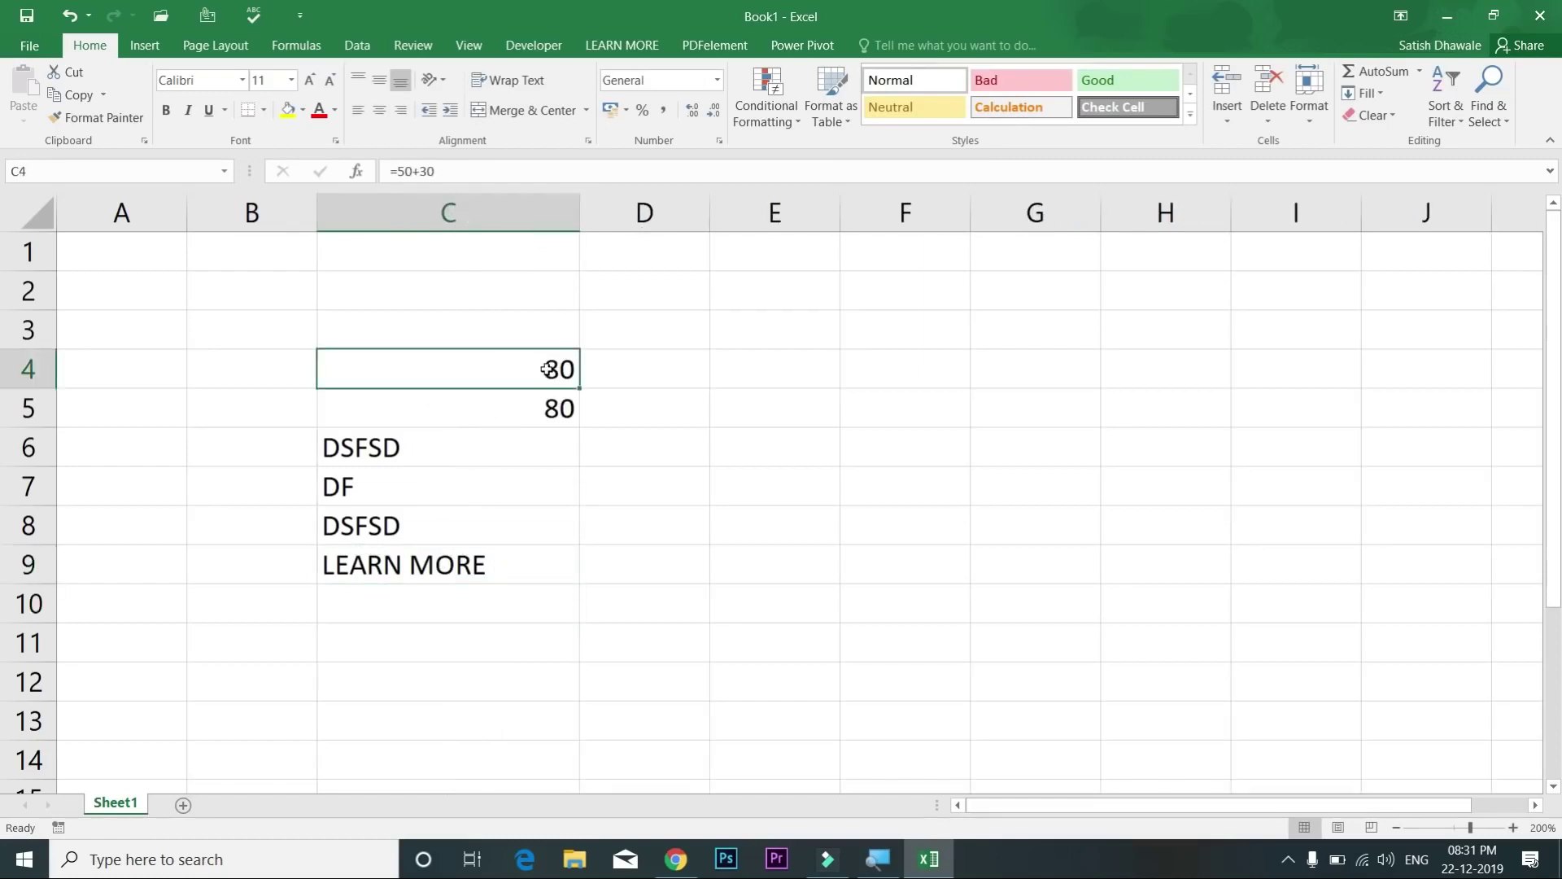
left_click_drag(549, 367, 535, 569)
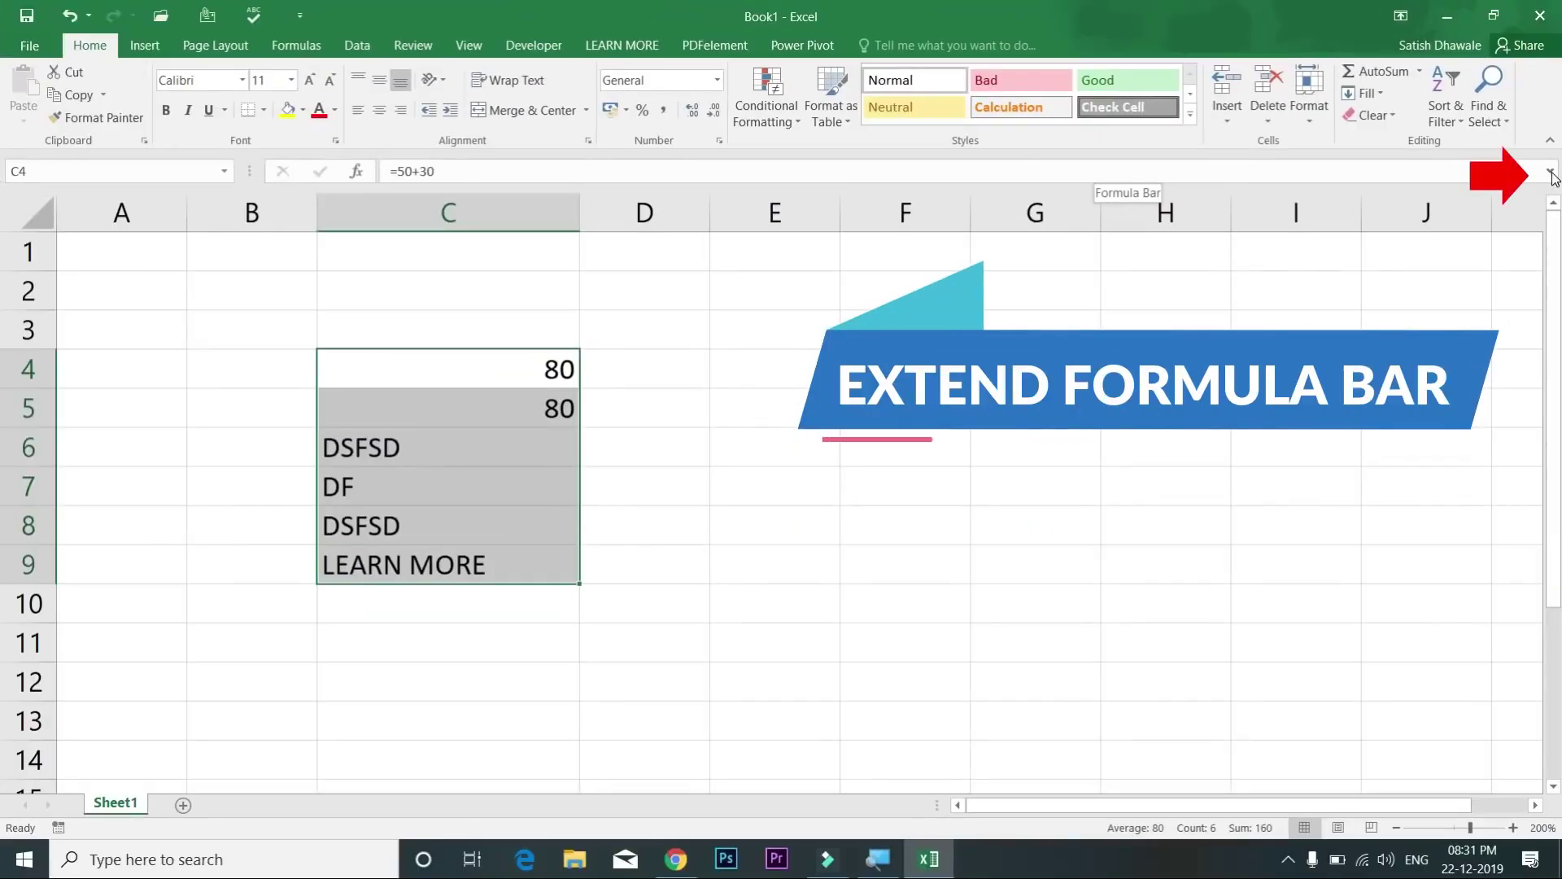
Step: Expand and collapse the formula bar several times, ending with it collapsed to a single line
left_click(1549, 172)
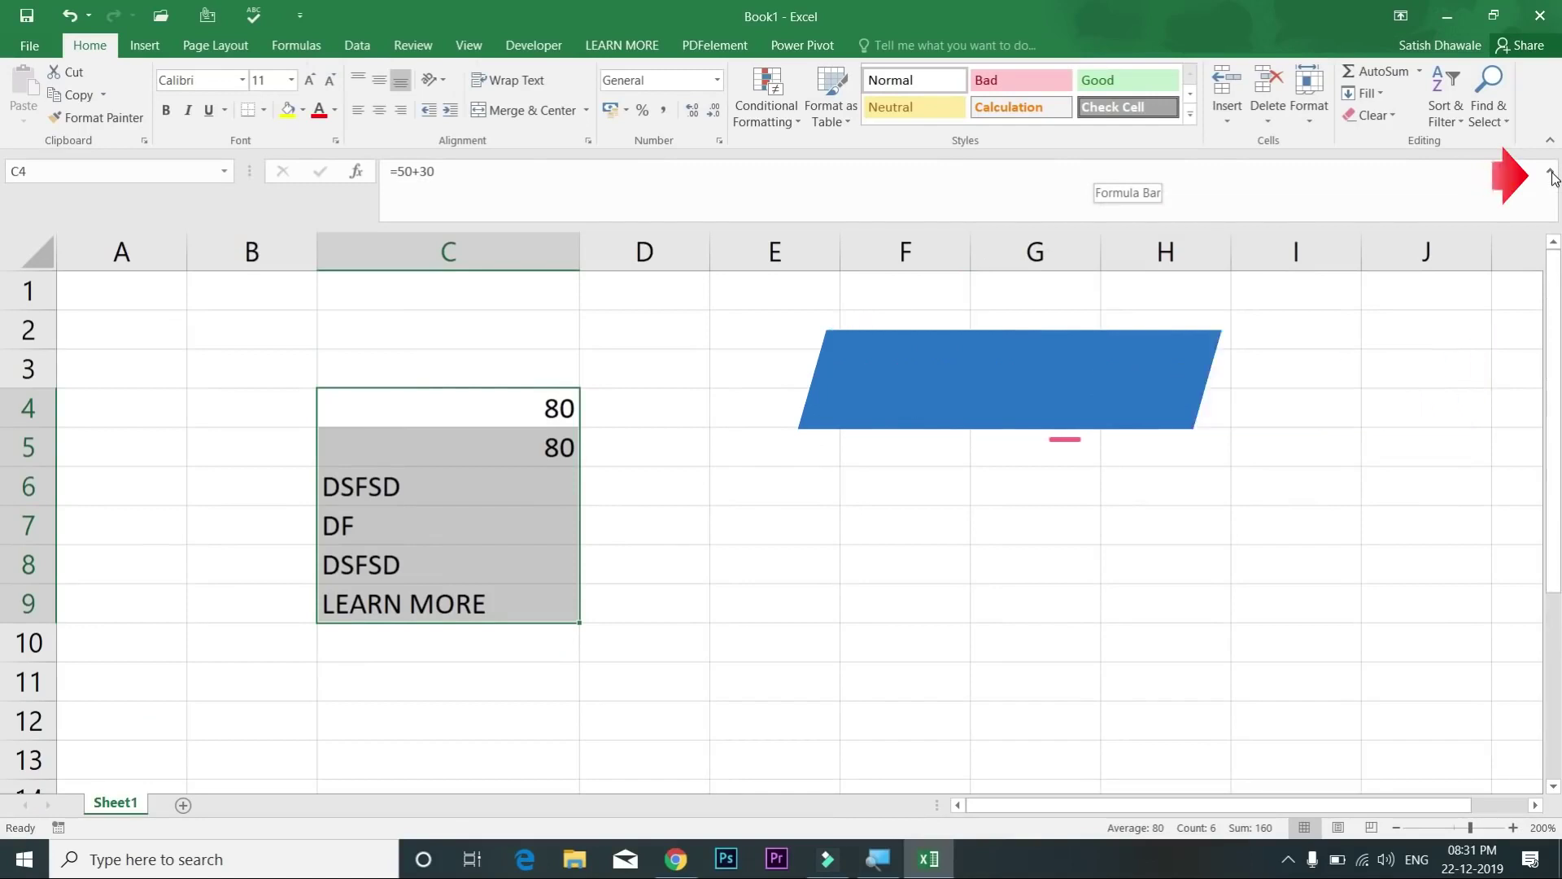
left_click(1551, 173)
left_click(1551, 172)
left_click(1551, 173)
left_click(1550, 173)
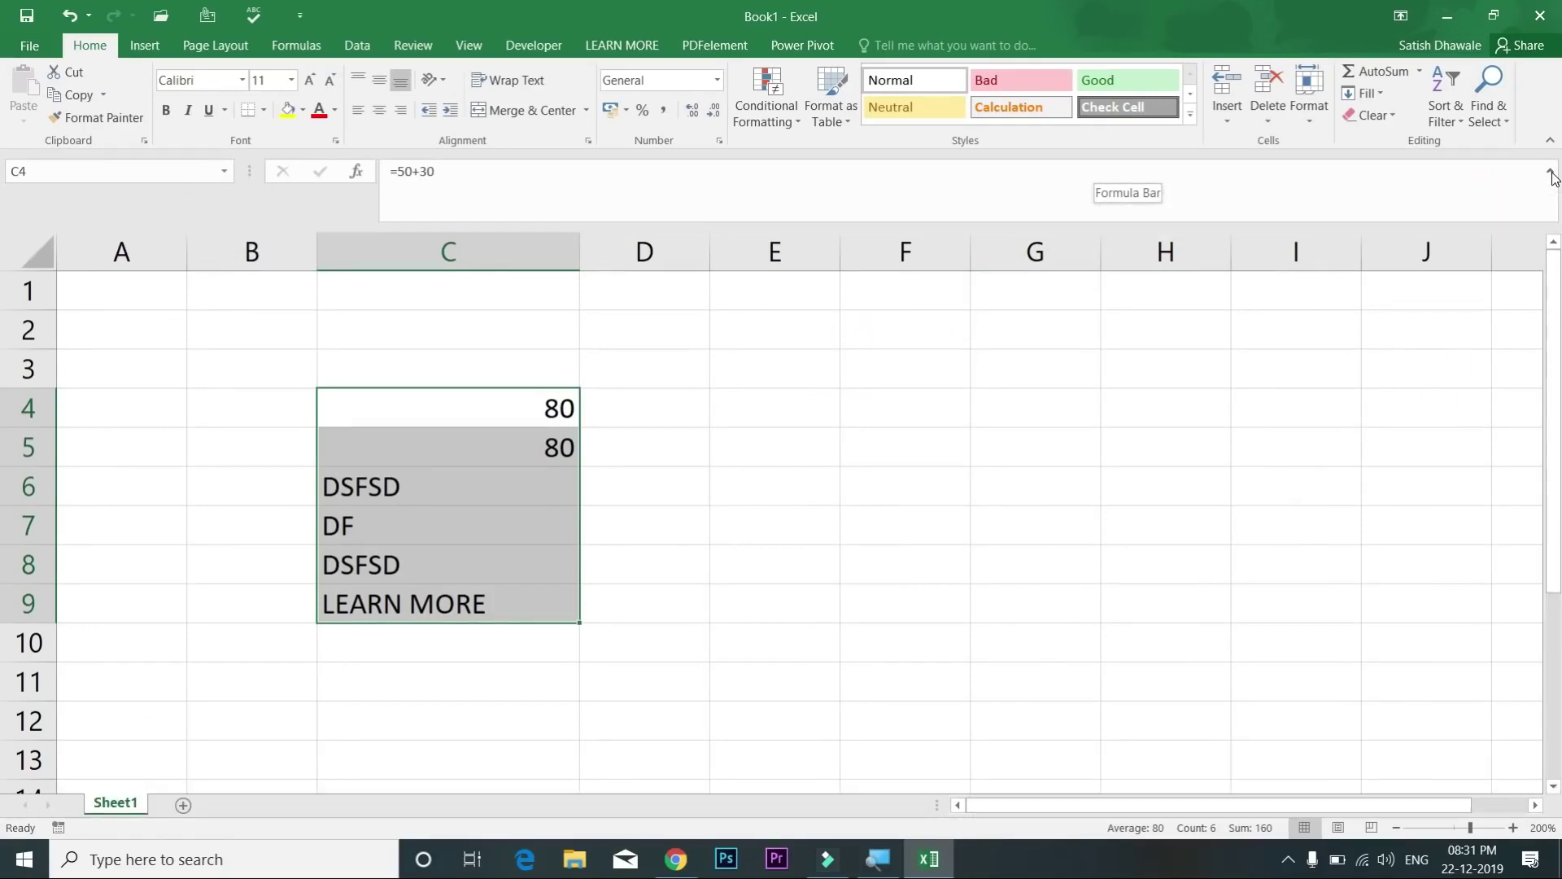
left_click(1551, 172)
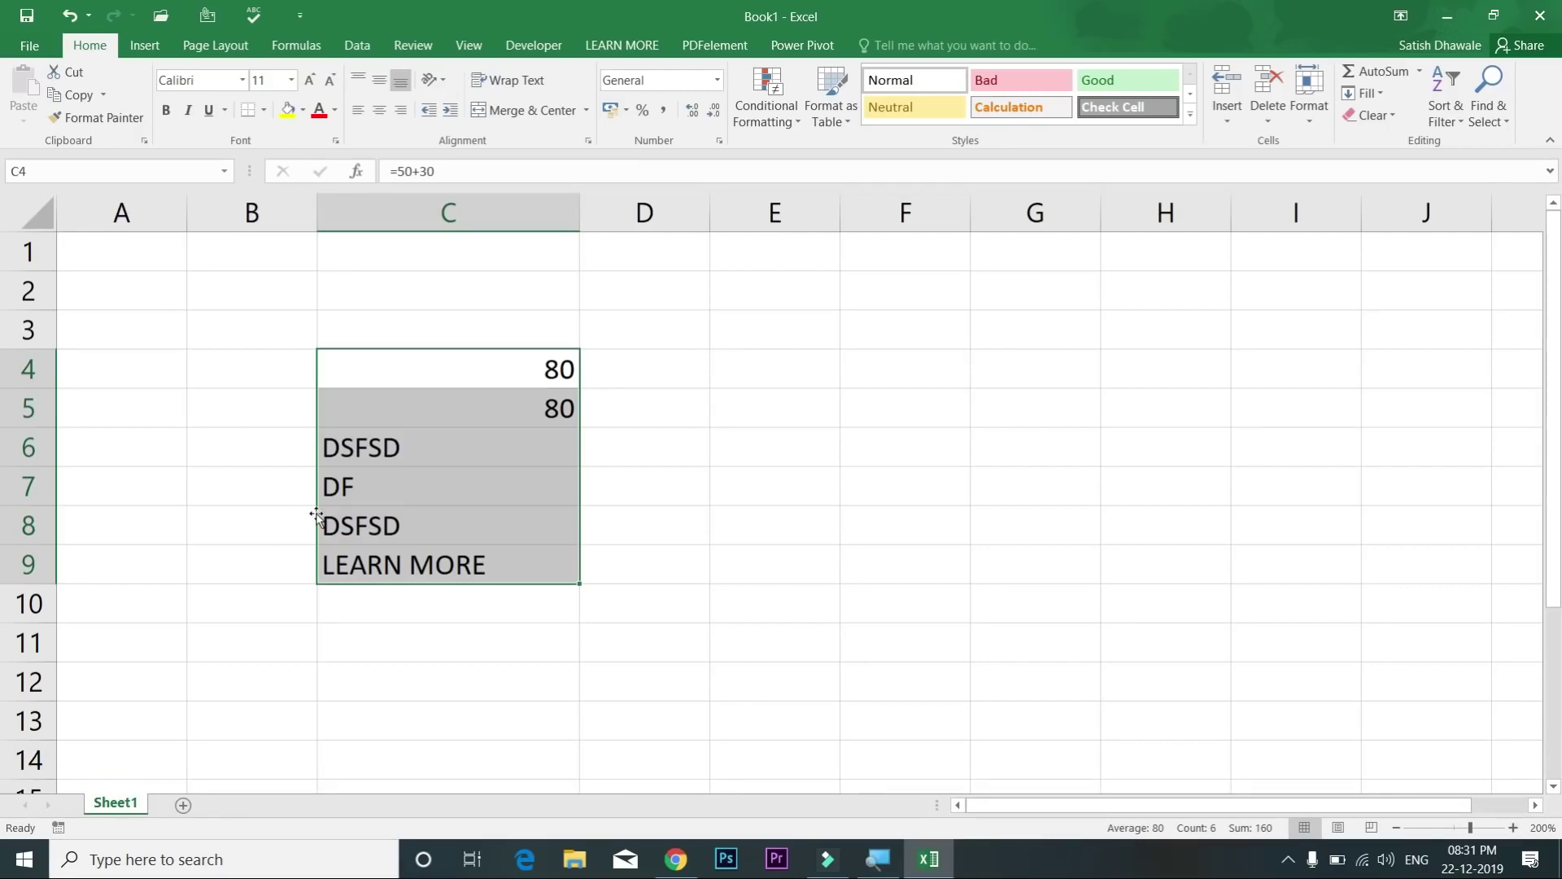
Step: Clear the contents of the selected range C4:C9 and select cell A1
key("Delete")
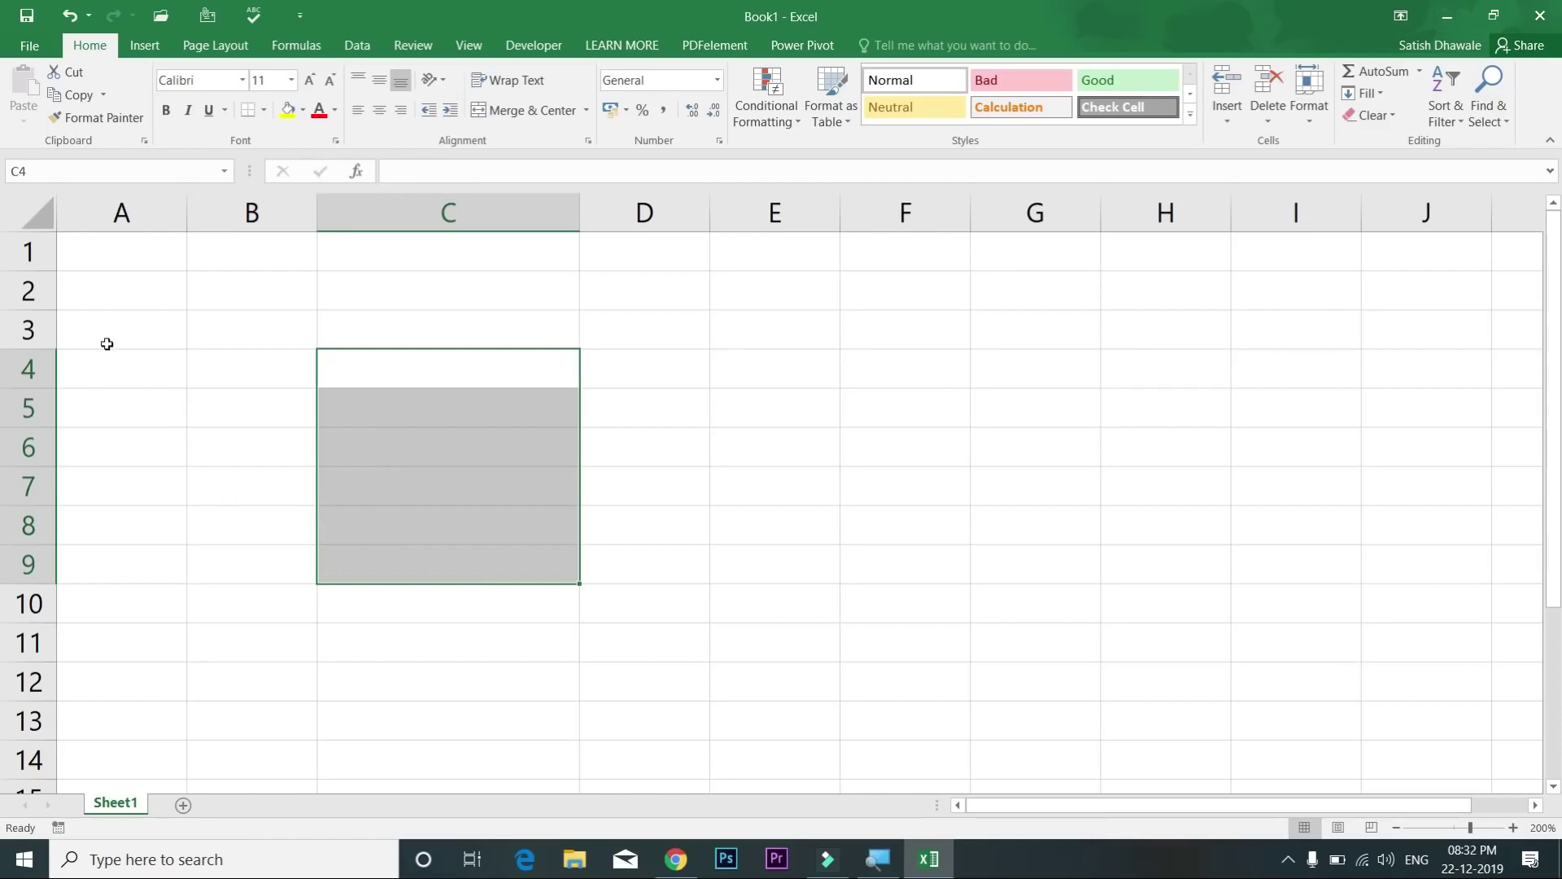
left_click(132, 244)
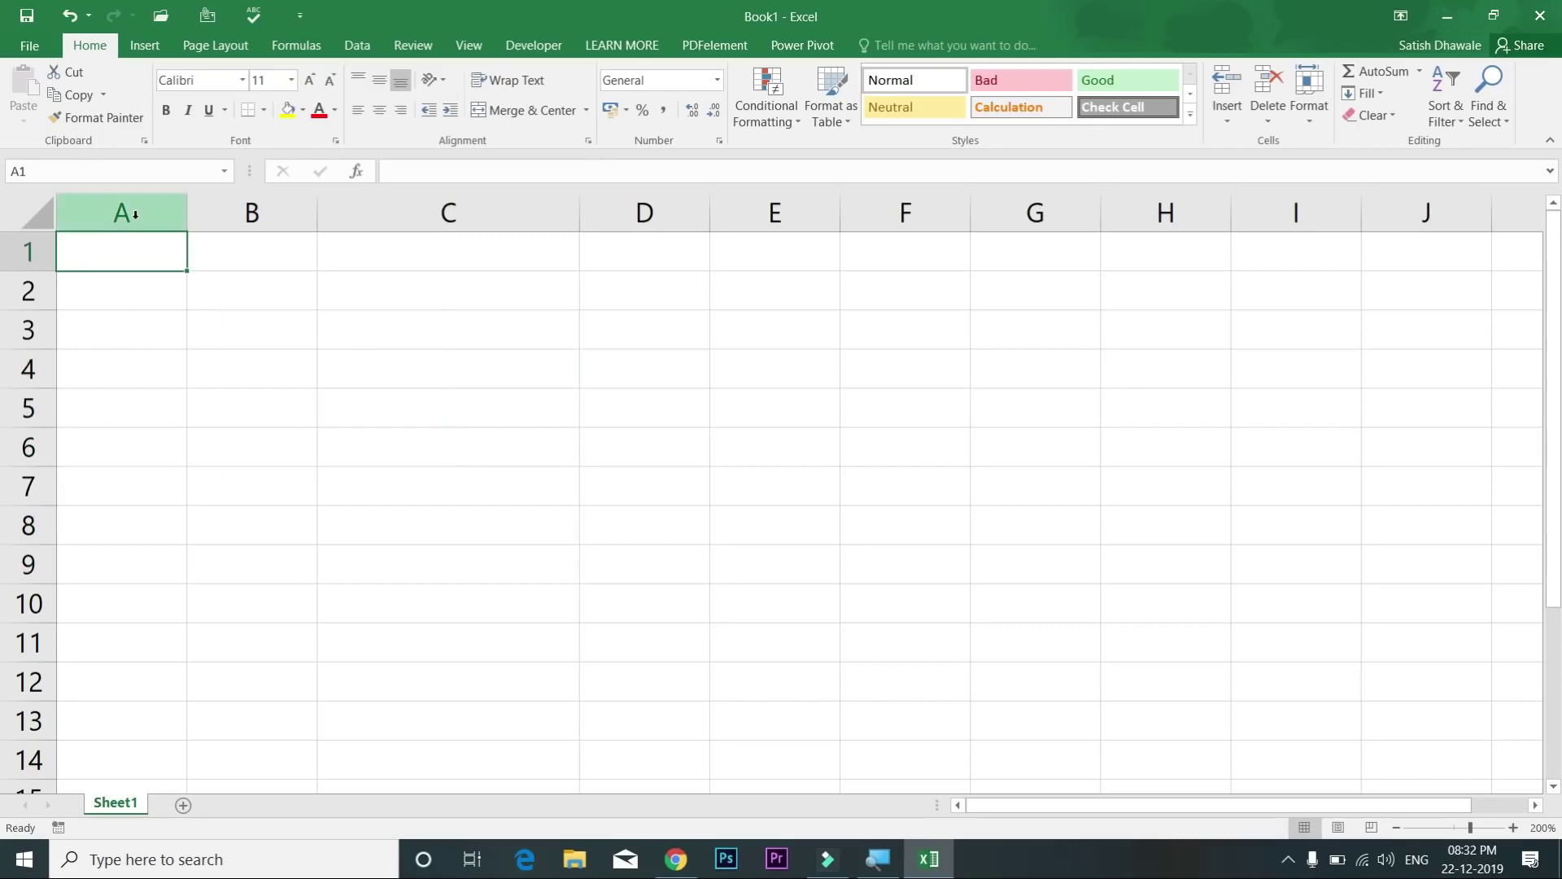
Step: Select the whole columns A, B, C and D one after another
left_click(147, 213)
left_click(248, 213)
left_click(392, 213)
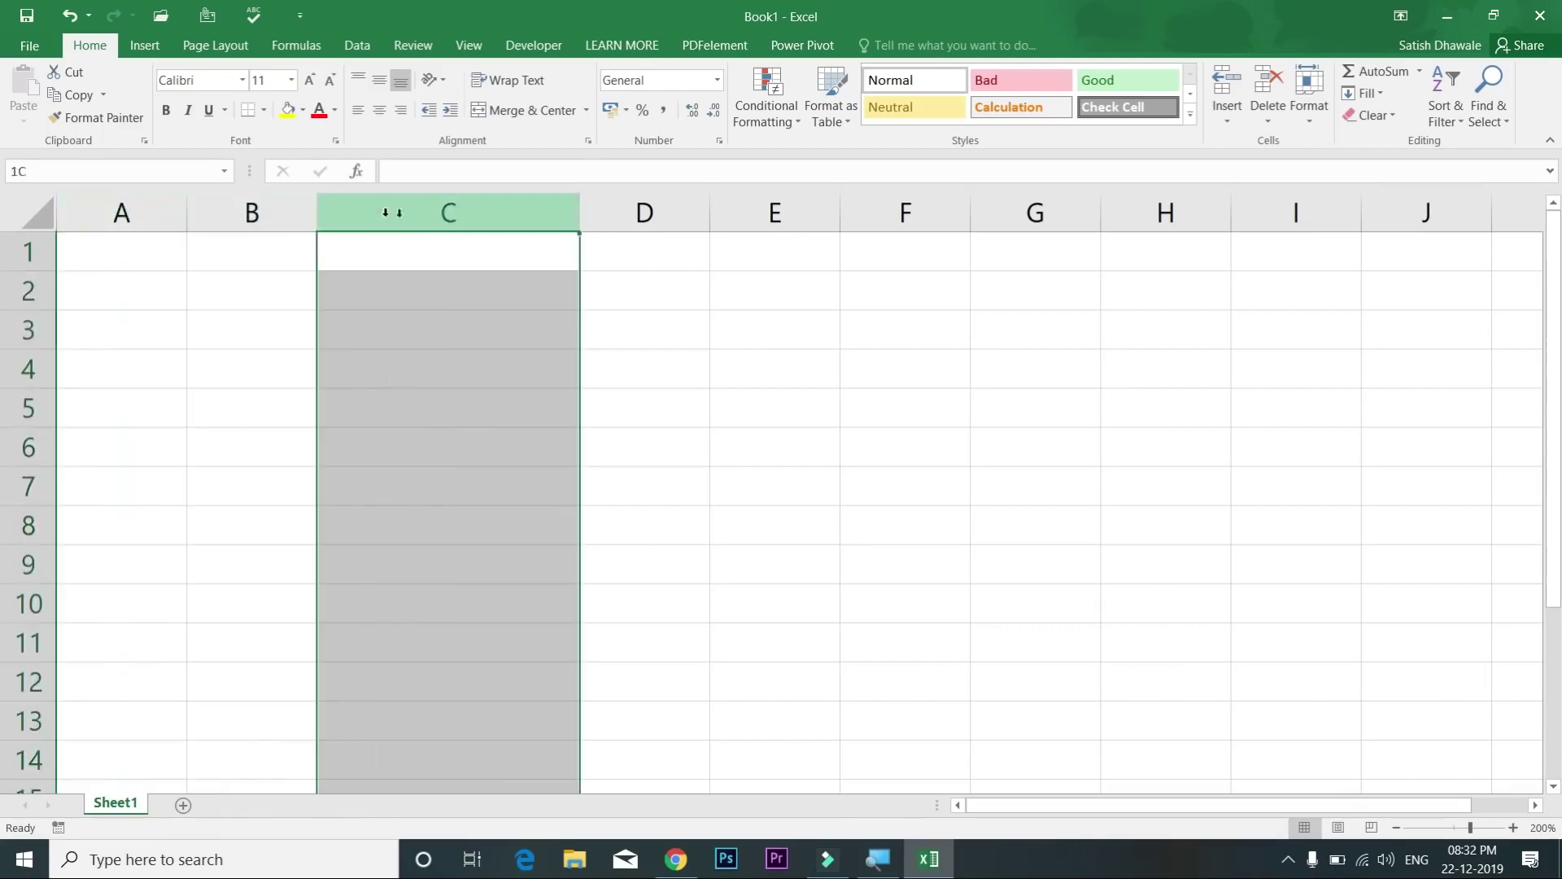
left_click(620, 213)
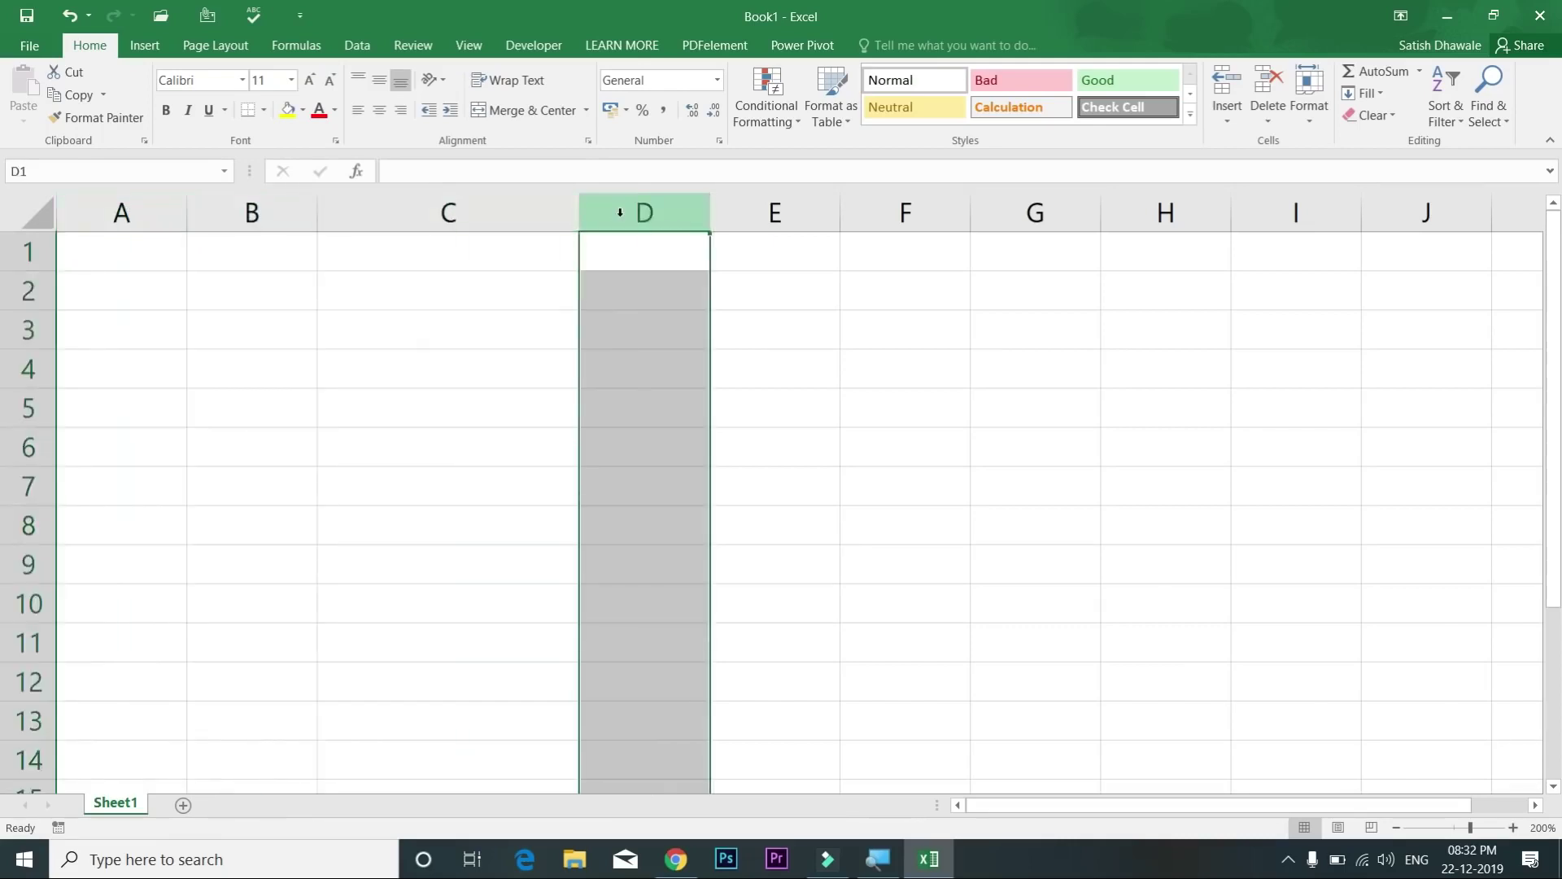
Step: Move along row 1 past column Z to cell AC1 to examine how the column letters continue
key("Right")
key("Right")
key("Right")
key("Right")
key("Right")
key("Right")
key("Right")
key("Right")
key("Right")
key("Right")
key("Right")
key("Right")
key("Right")
key("Right")
key("Right")
key("Right")
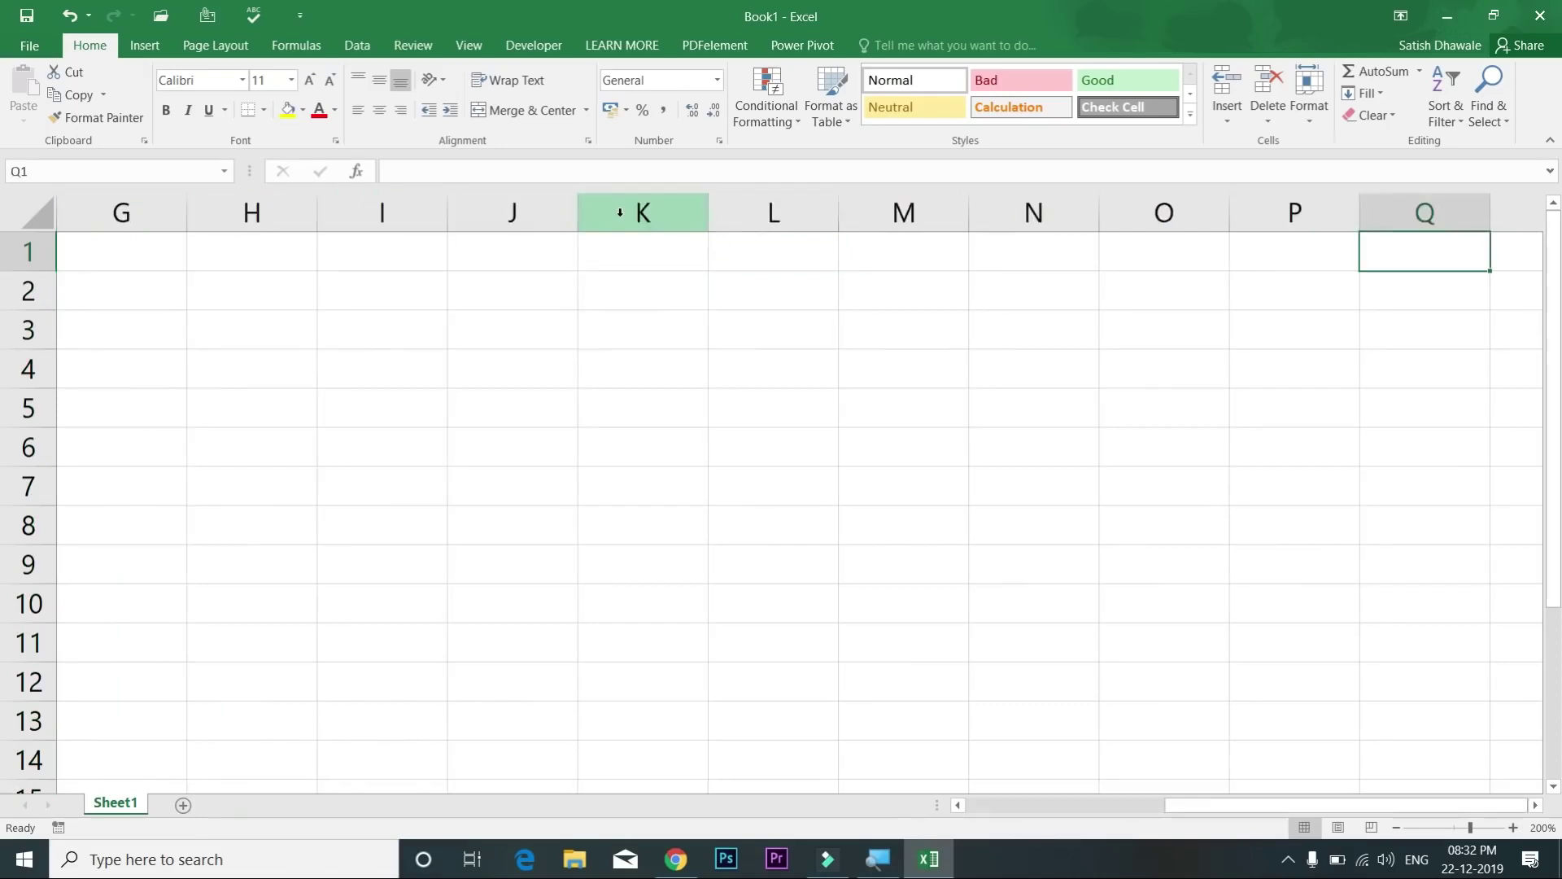
key("Right")
key("Right")
key("Right")
key("Right")
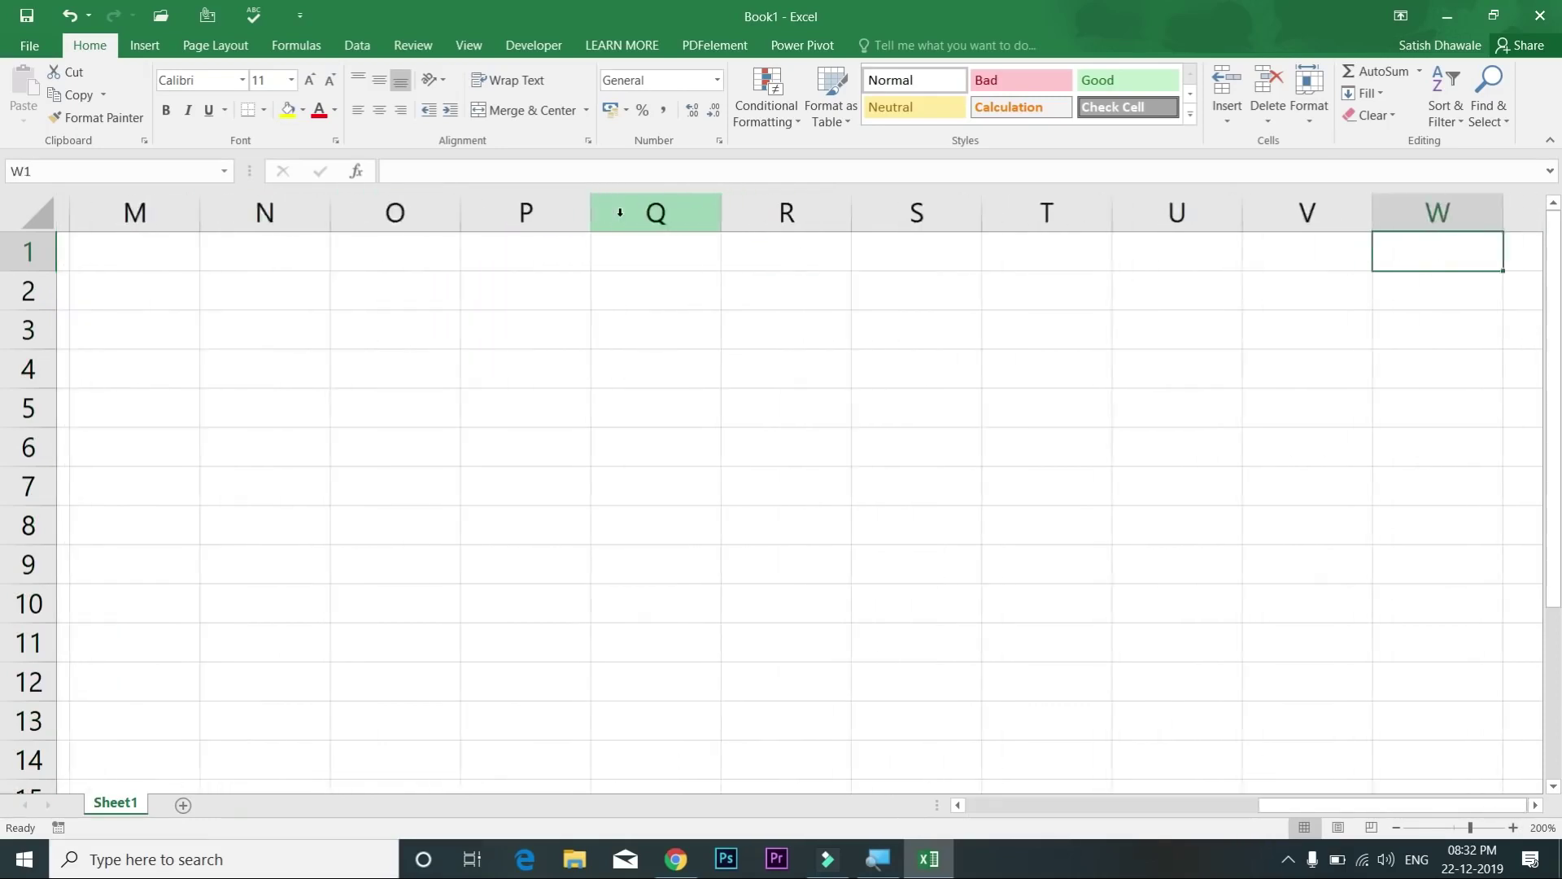
key("Right")
key("Right")
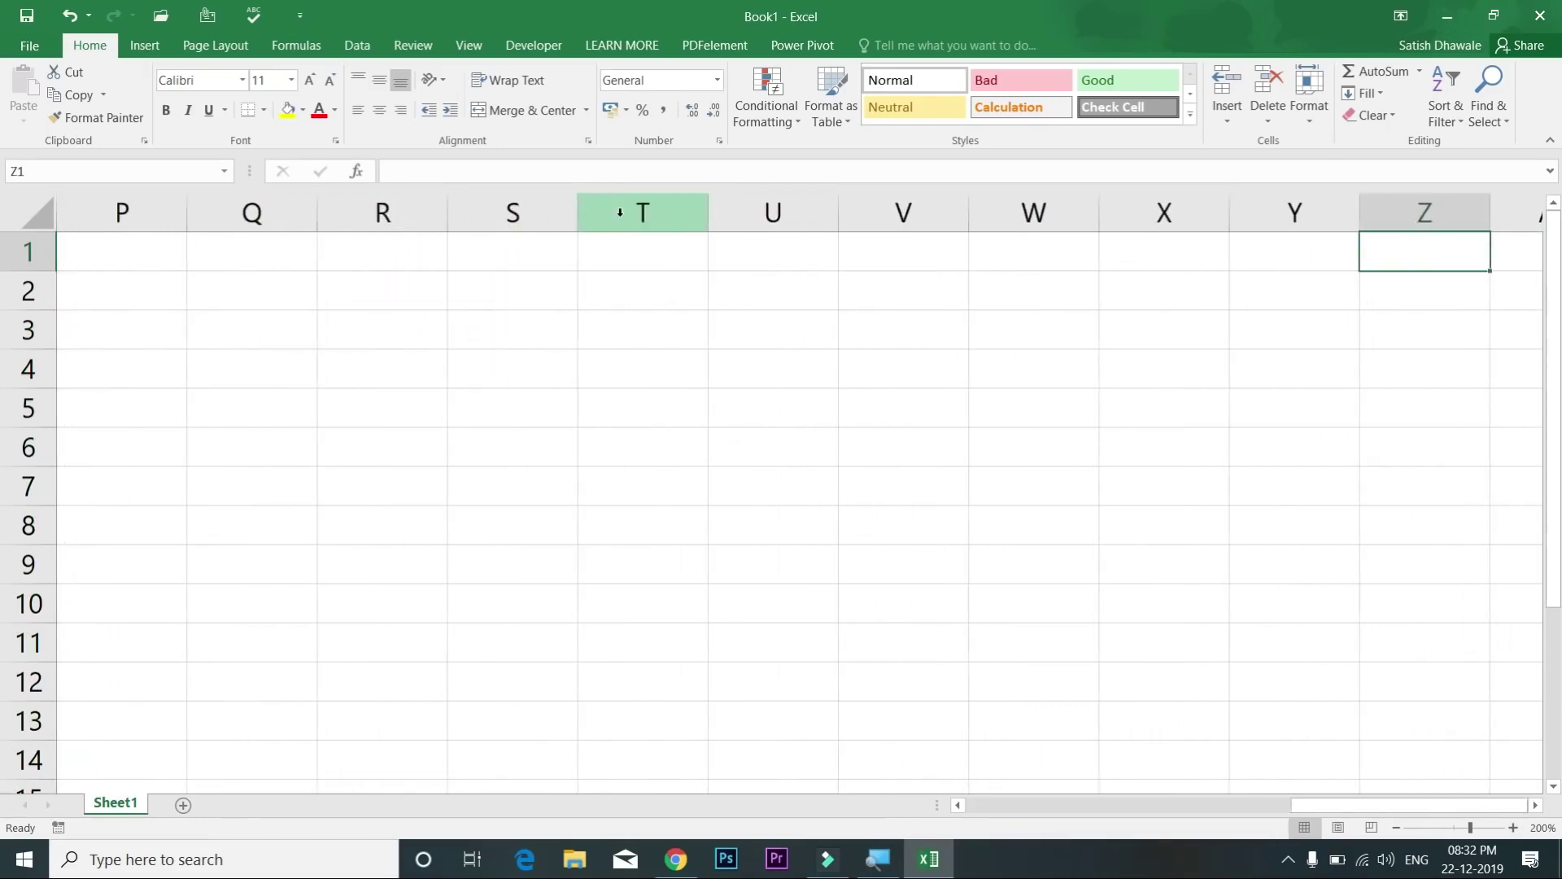
key("Right")
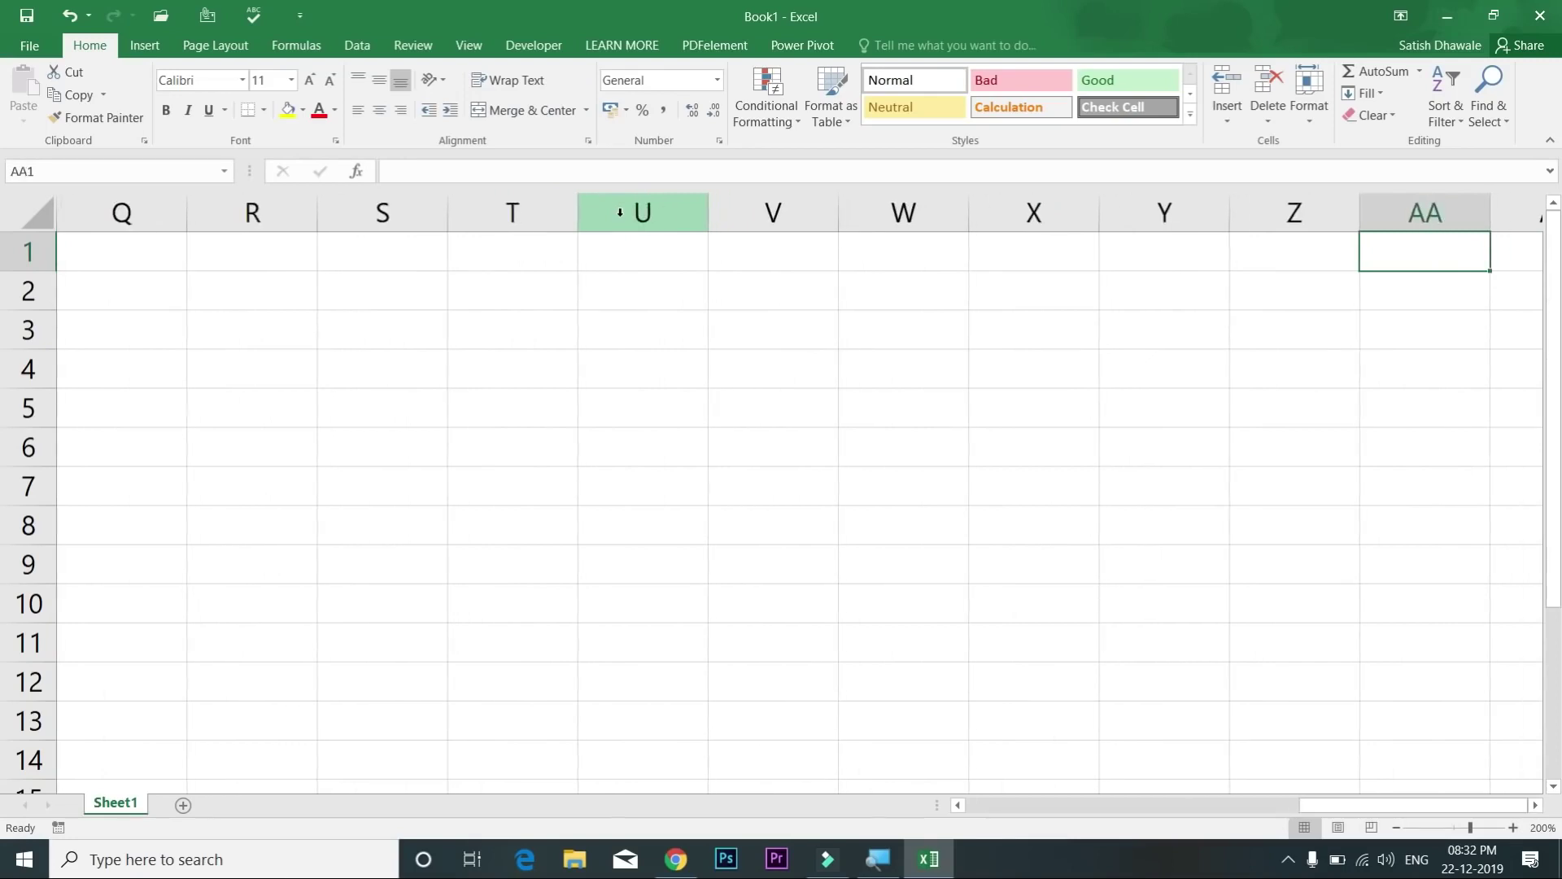
key("Right")
key("Right")
key("Right")
key("Right")
key("Left")
key("Left")
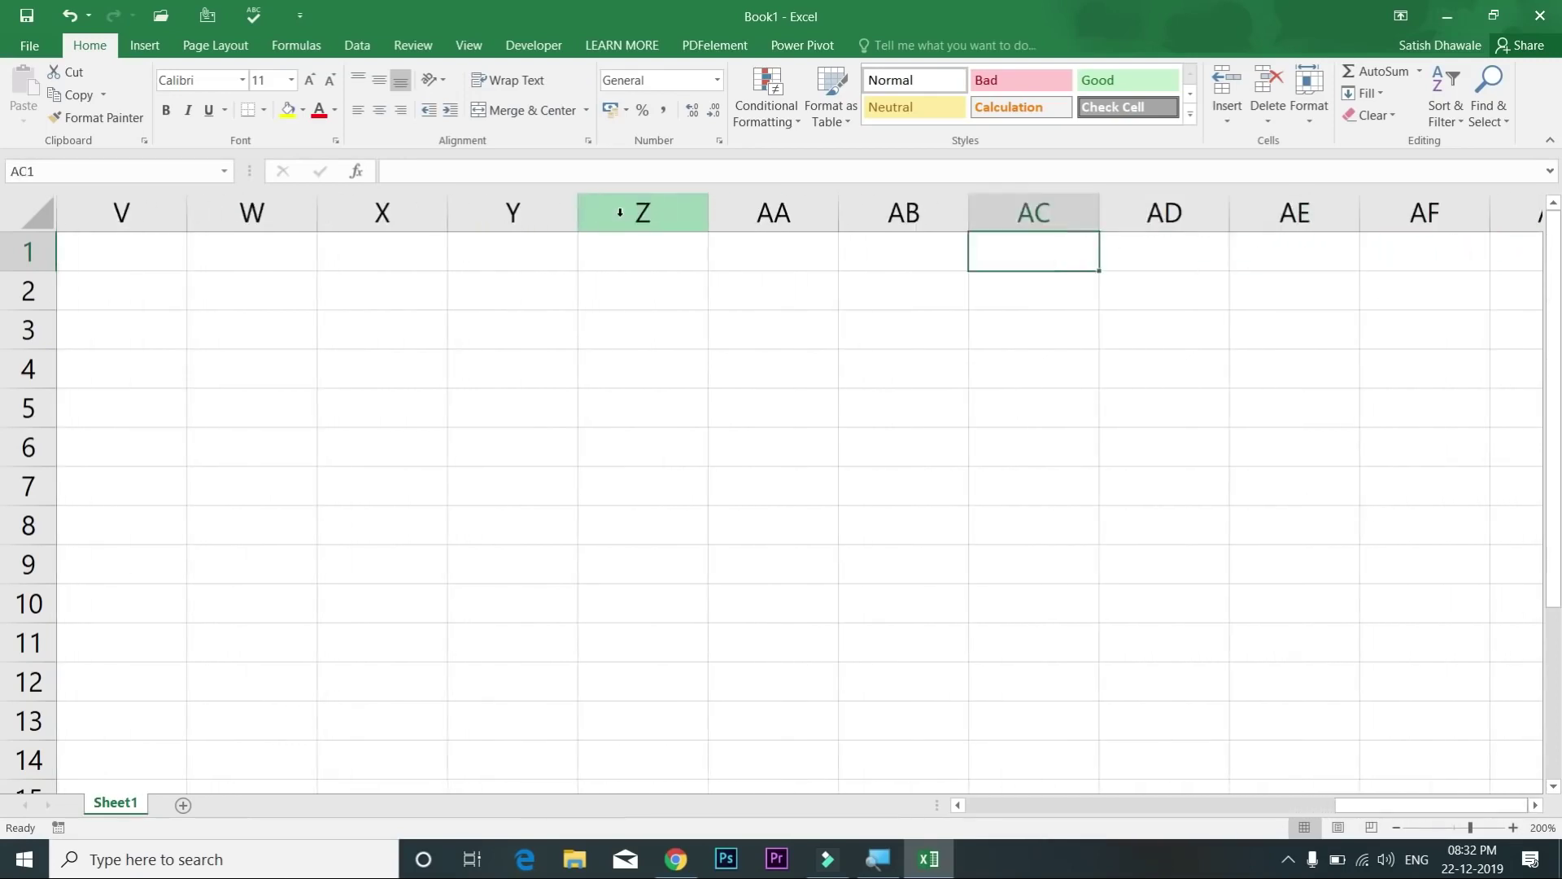
Step: Continue along row 1 to cell BO1 to examine how the double-letter column names progress from AD through AZ and into the B series
key("Right")
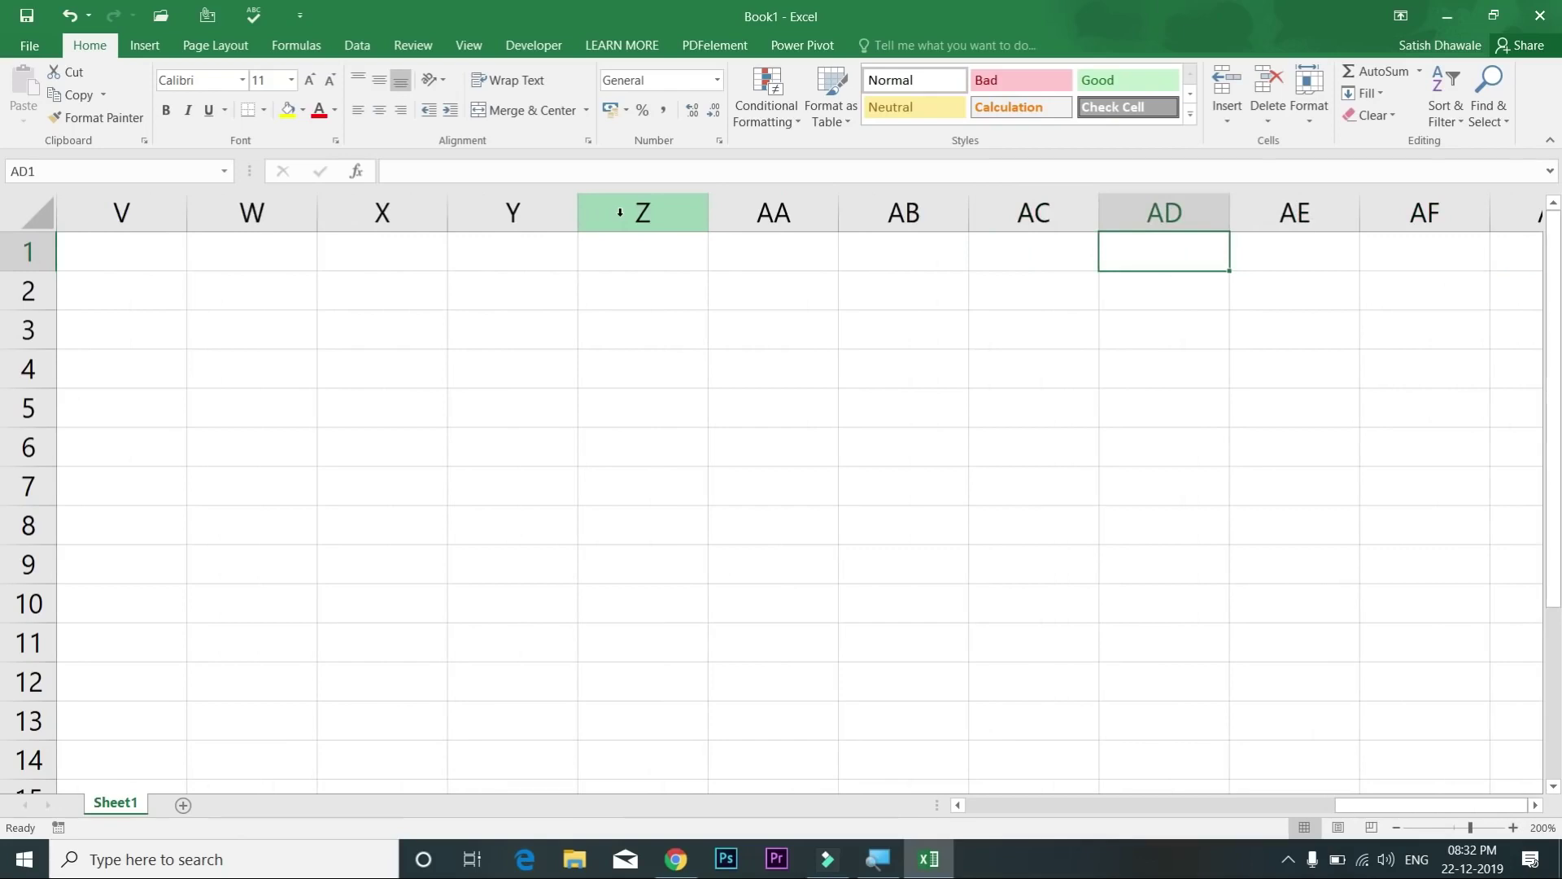
key("Right")
key("Right")
key("Right")
key("Right")
key("Right")
key("Right")
key("Right")
key("Right")
key("Right")
key("Right")
key("Right")
key("Right")
key("Right")
key("Right")
key("Right")
key("Right")
key("Right")
key("Right")
key("Right")
key("Right")
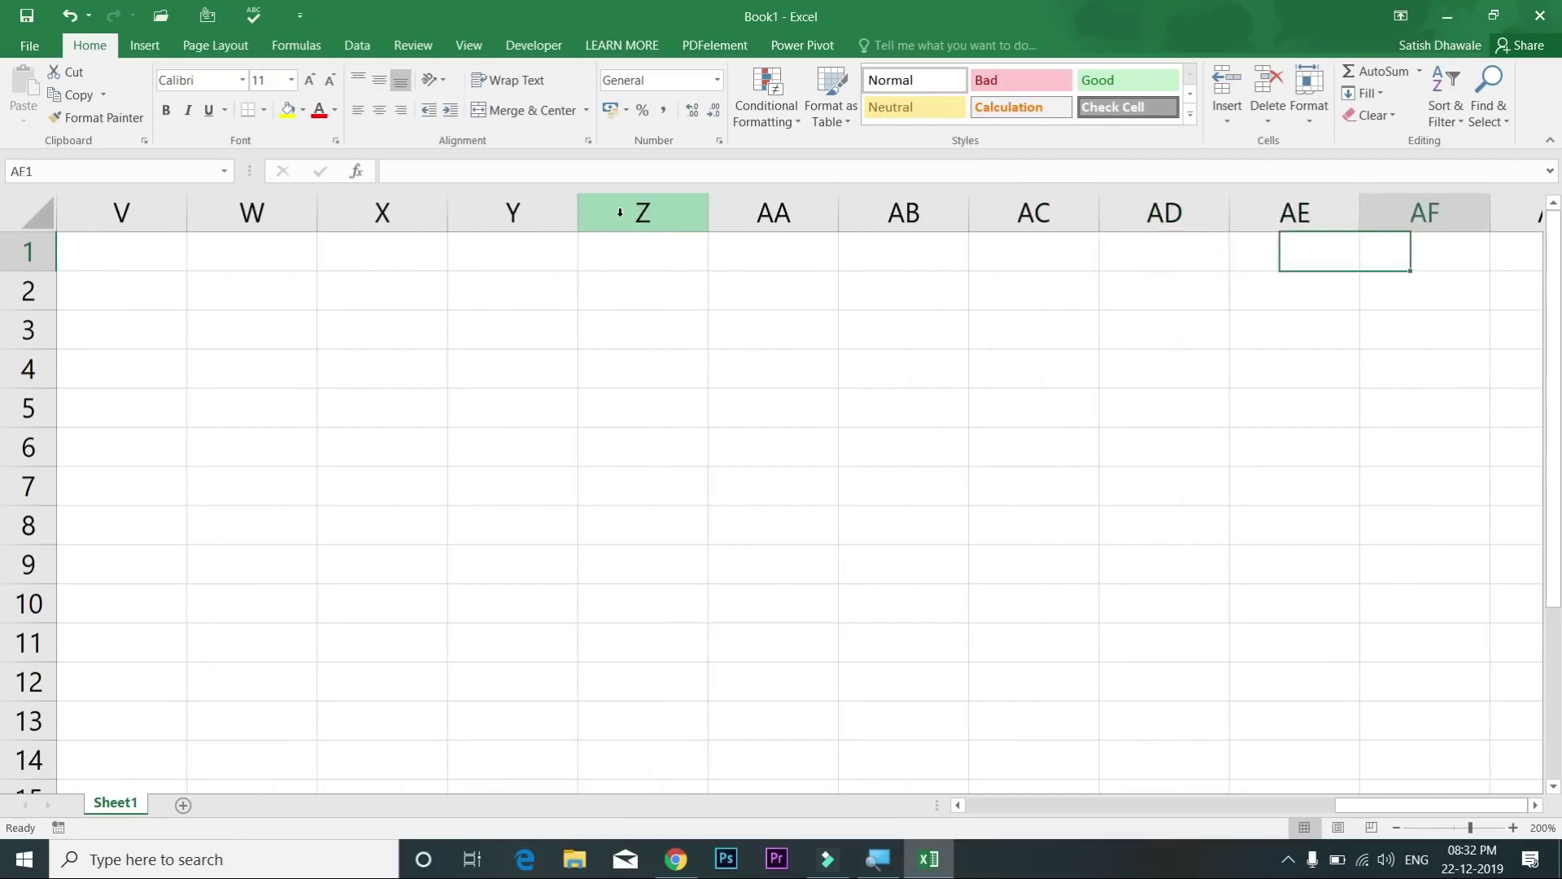
key("Right")
key("Right")
key("Right")
key("Right")
key("Right")
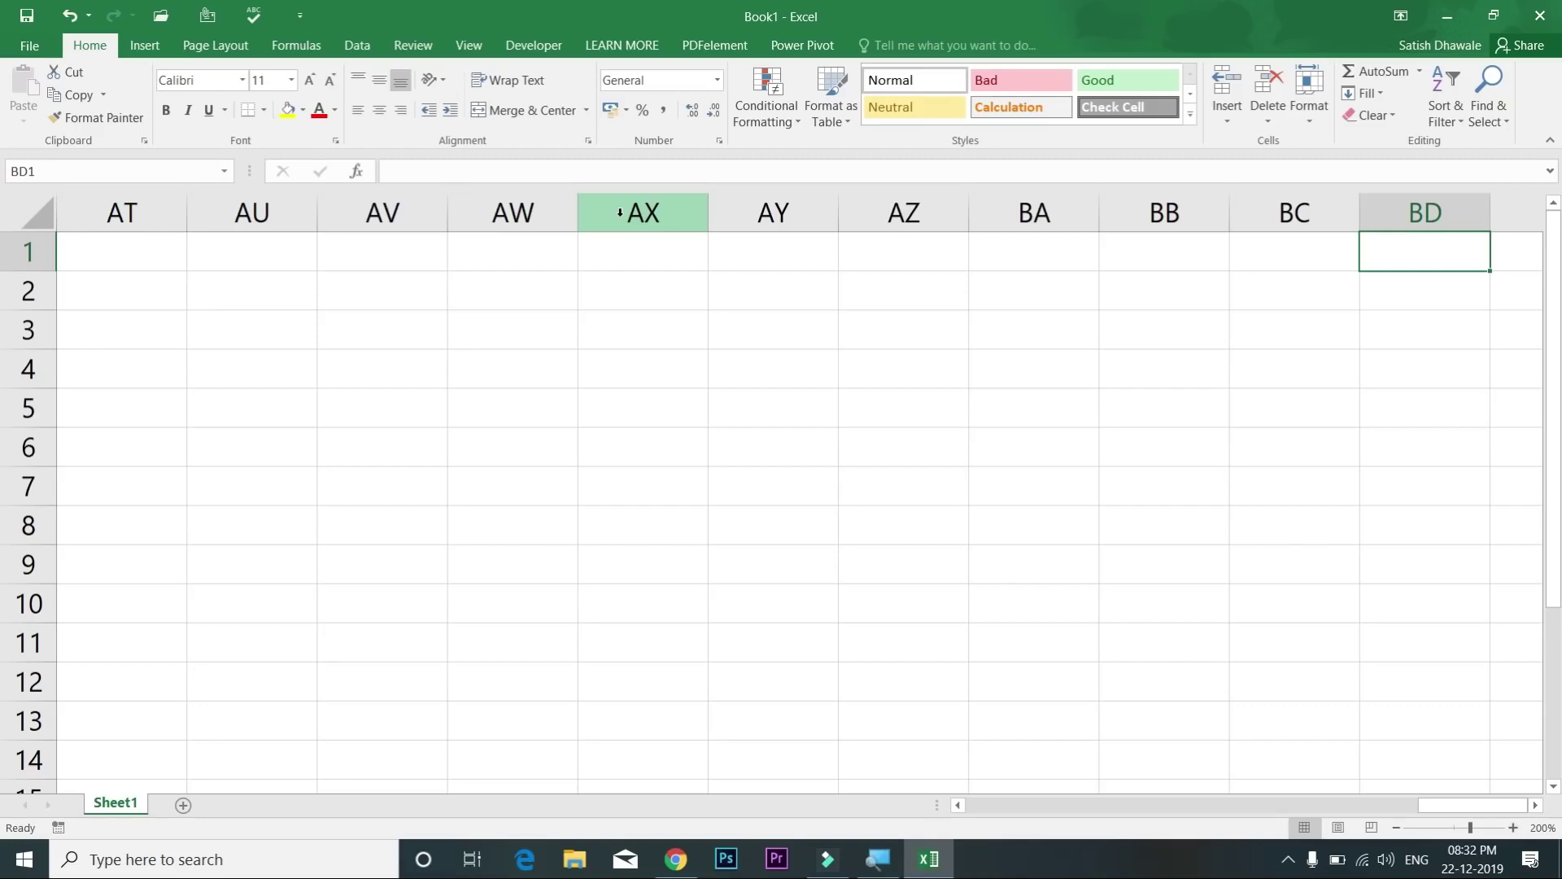
key("Right")
key("Right")
key("Right")
key("Right")
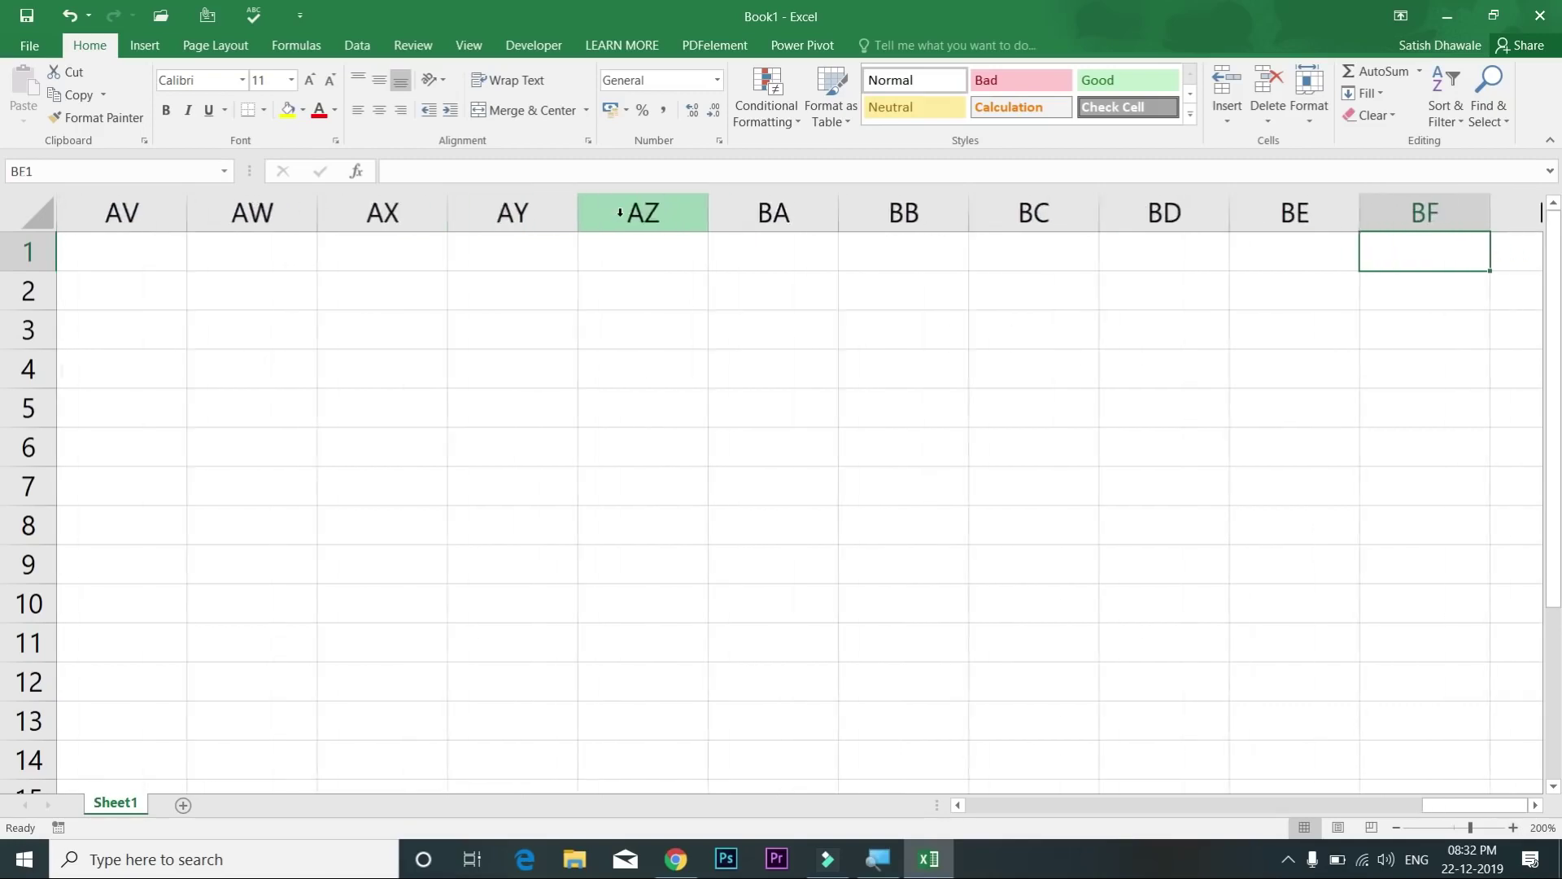
key("Left")
key("Left")
key("Left")
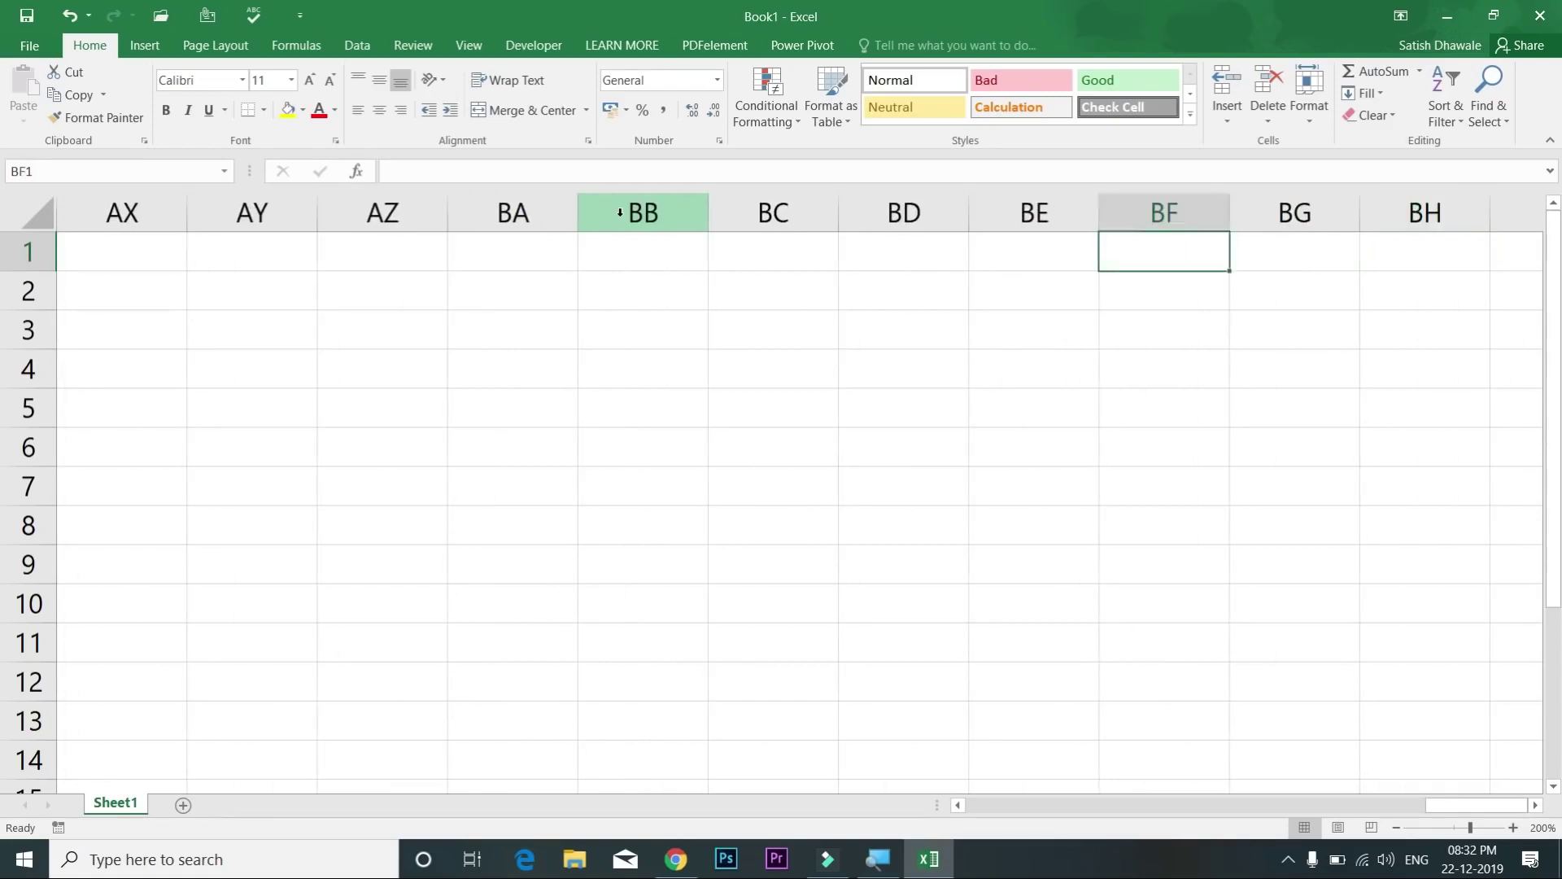
key("Right")
key("Right")
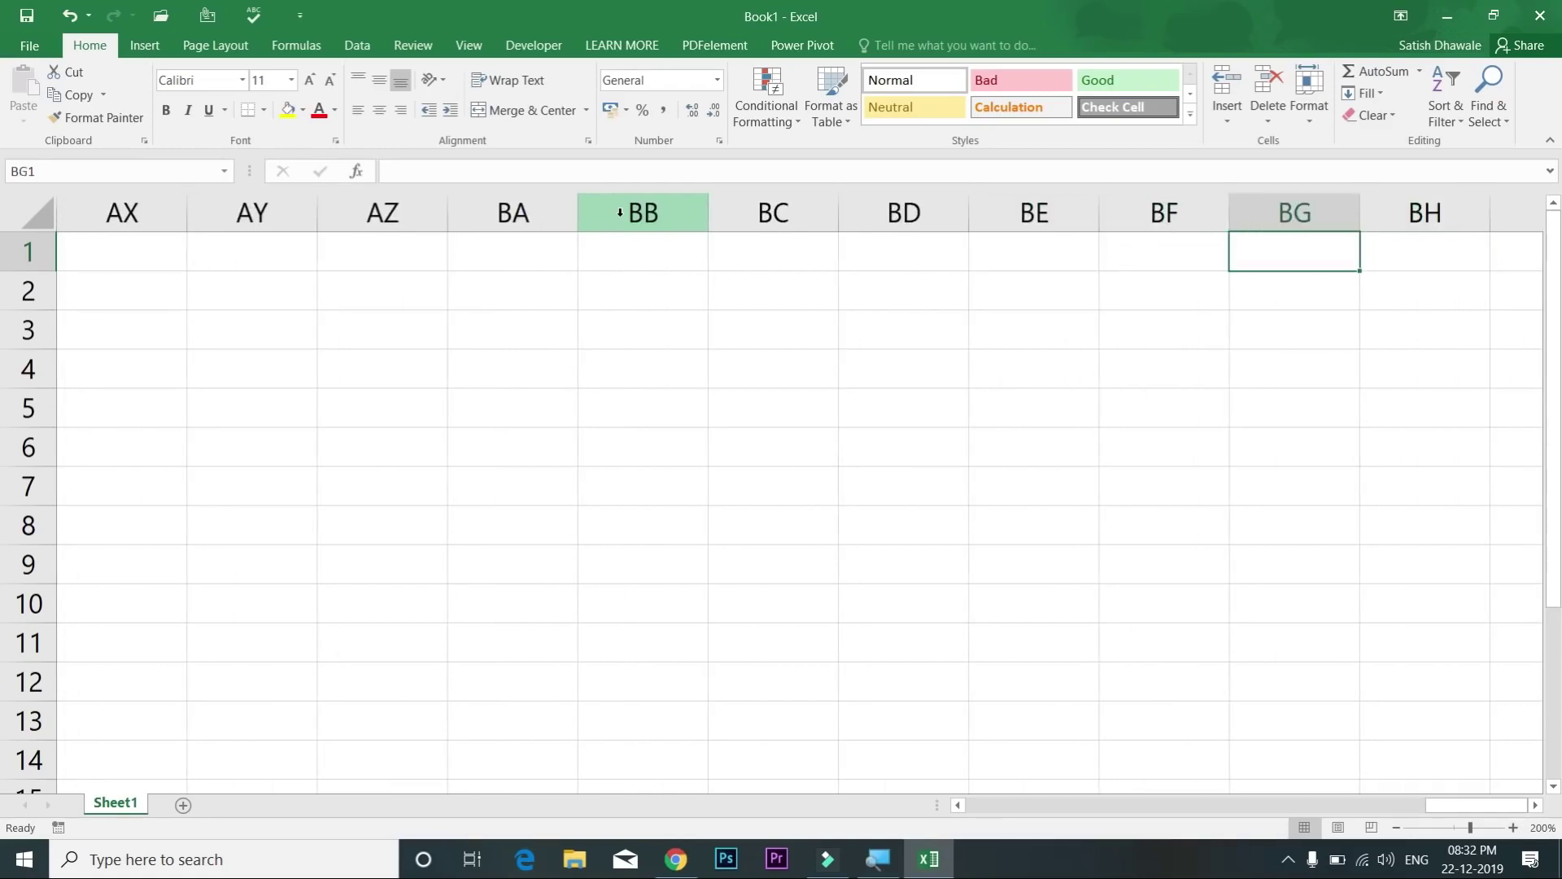
key("Right")
key("Right")
key("Right")
key("Right")
key("Right")
key("Right")
key("Right")
key("Right")
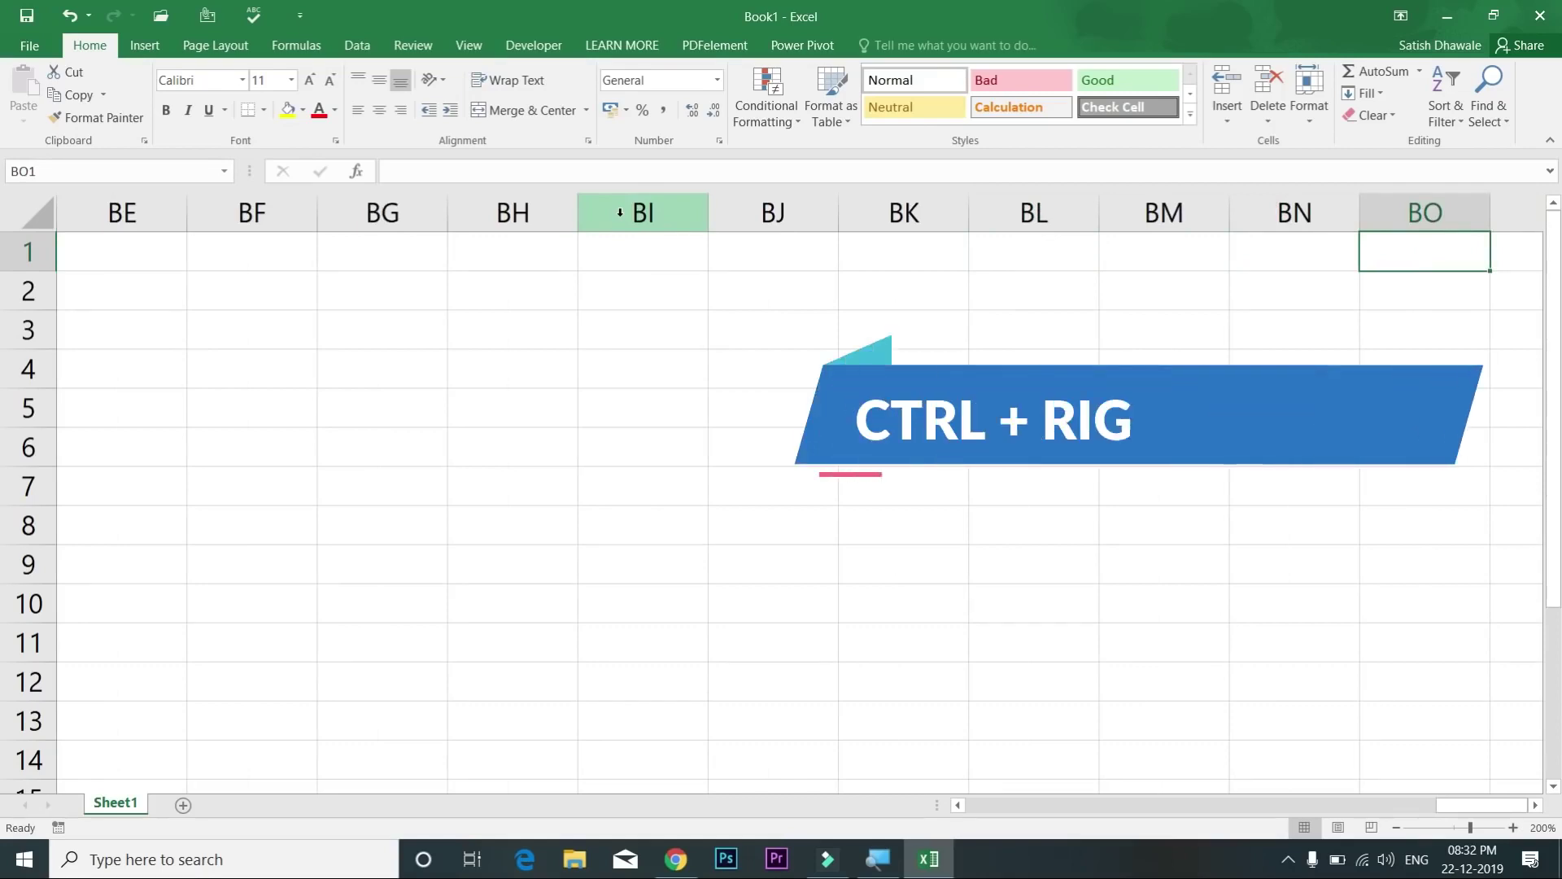
Step: Jump back and forth between the first and last columns of row 1, ending at cell XFD1
key("ctrl+Right")
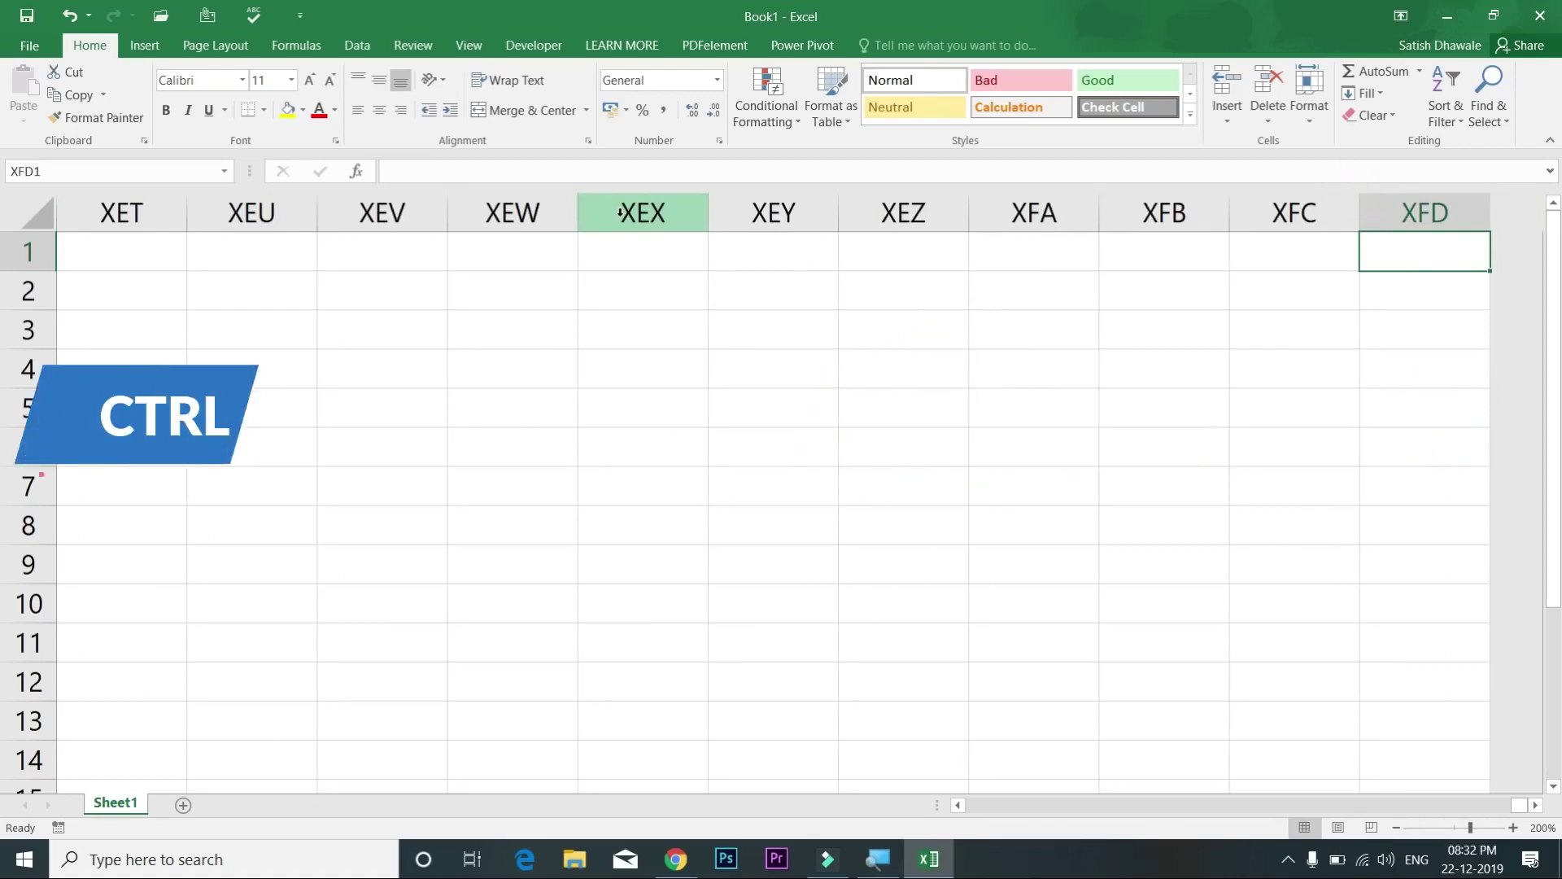
key("ctrl+Left")
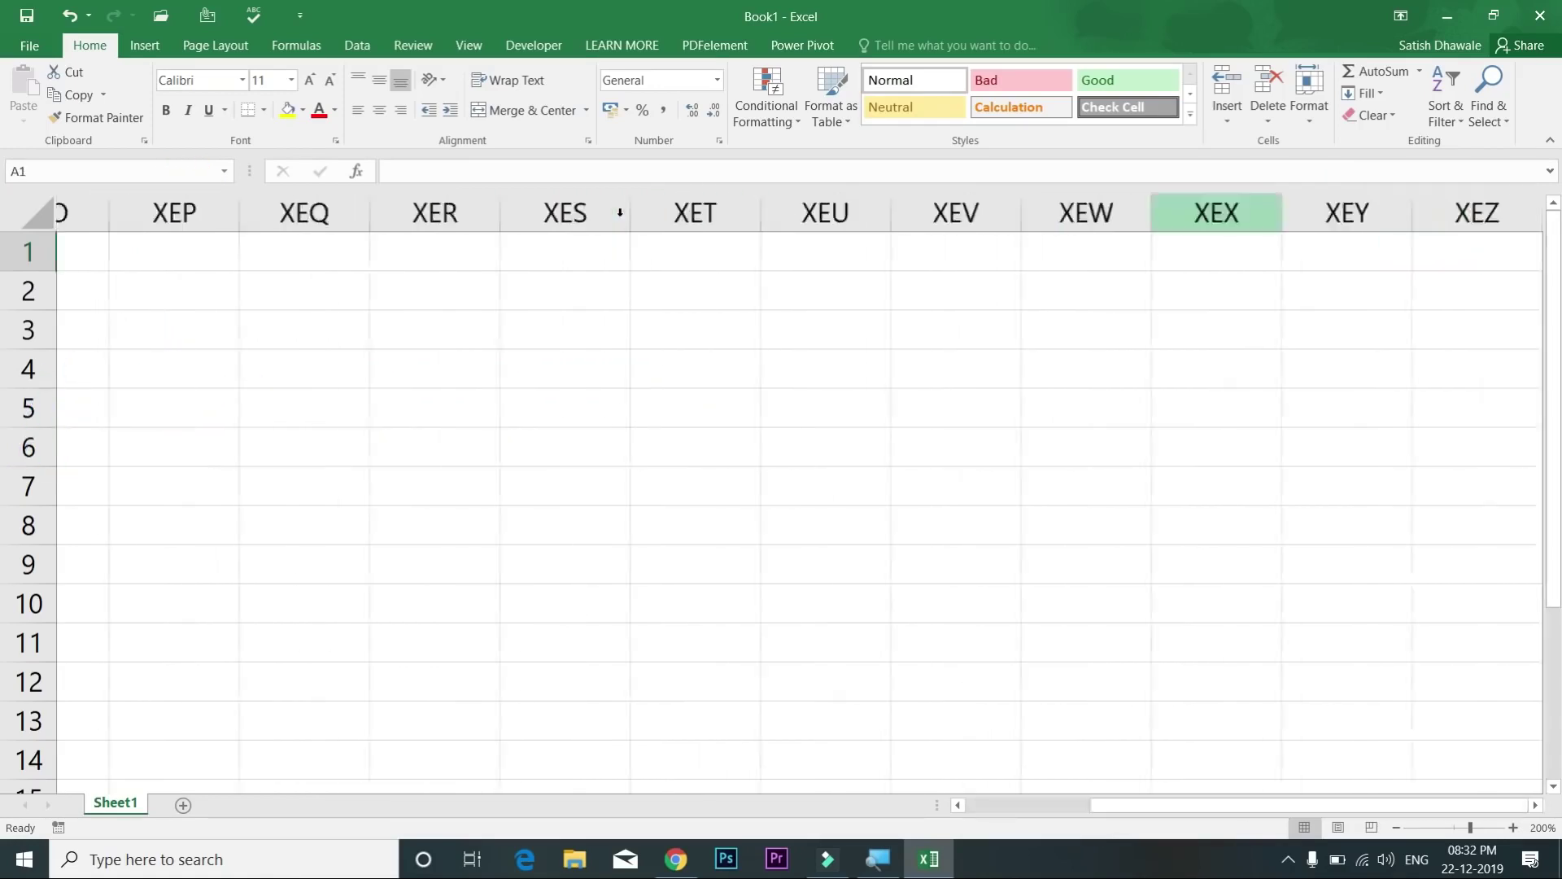
key("ctrl+Right")
key("ctrl+Left")
key("ctrl+Right")
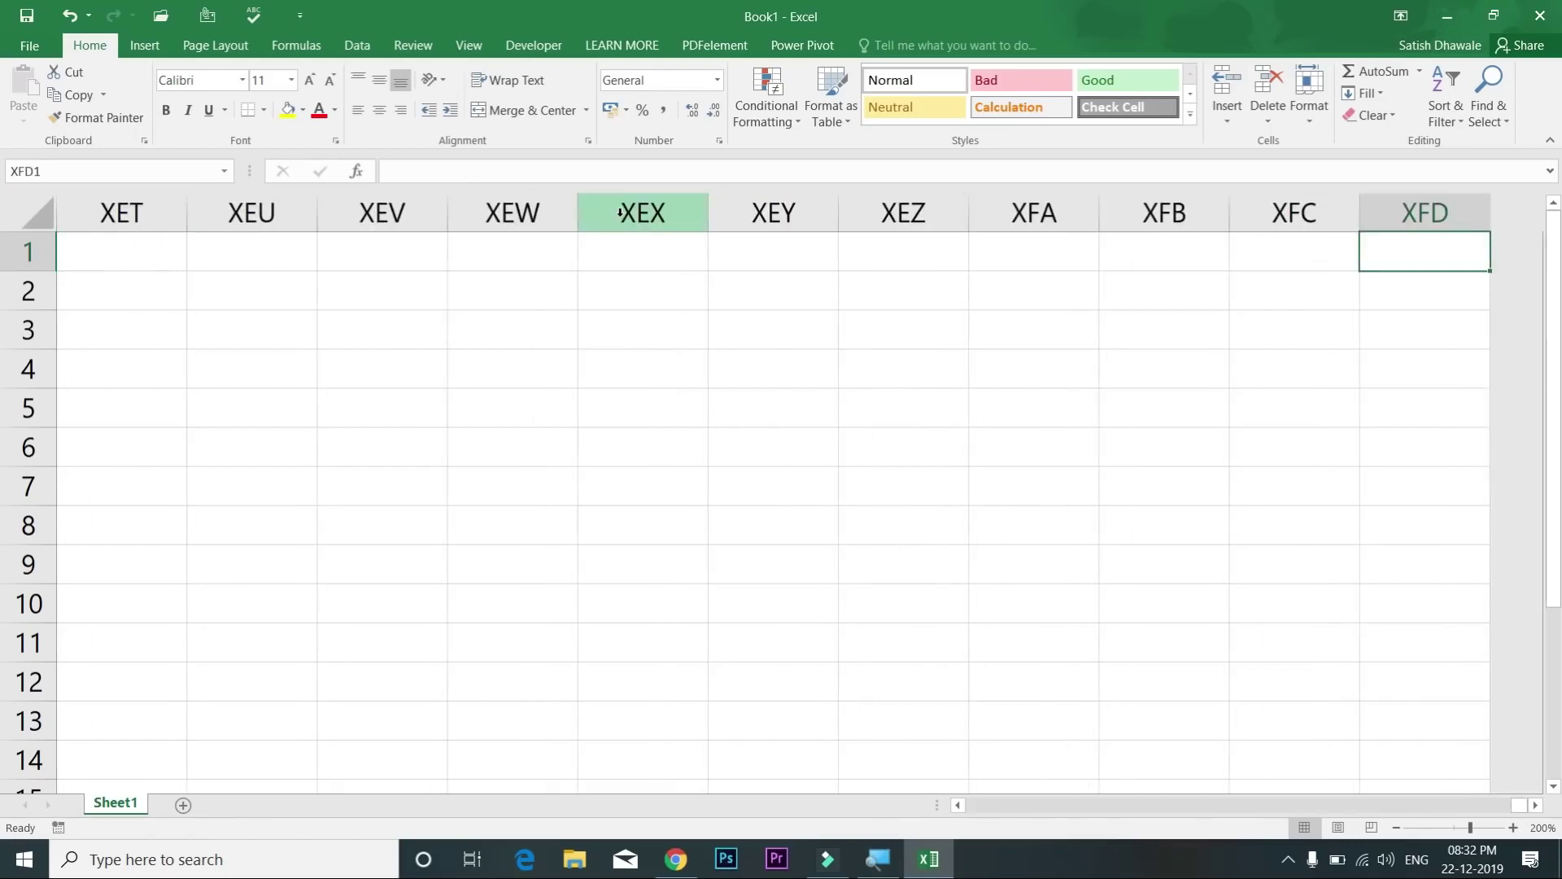
Step: Enter the column count 16384 in cell XFD1 and reselect that cell
type("16384")
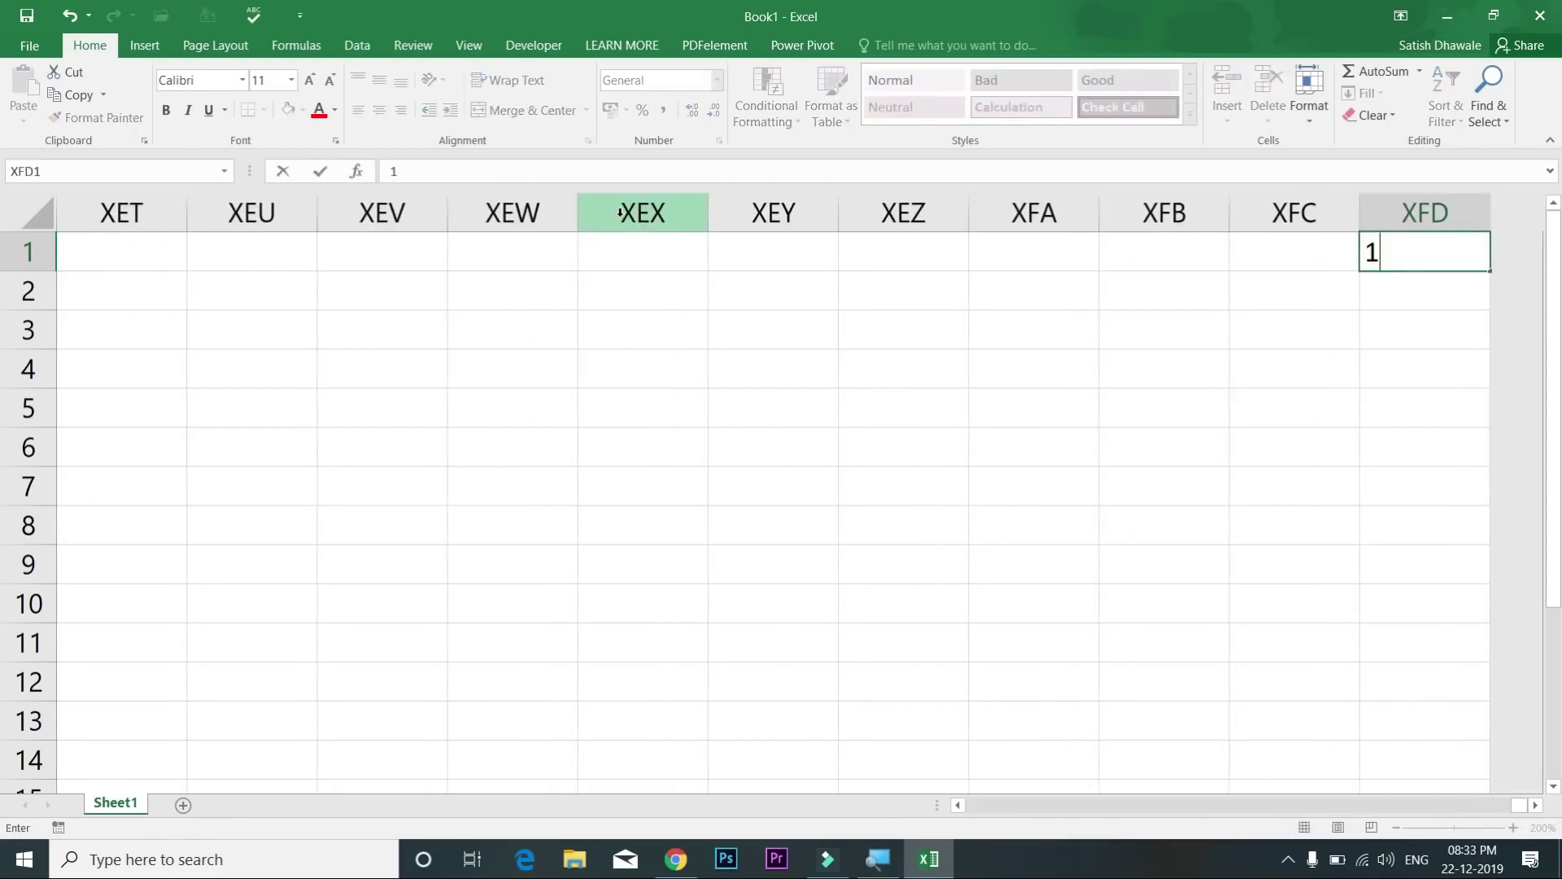
key("Return")
key("Up")
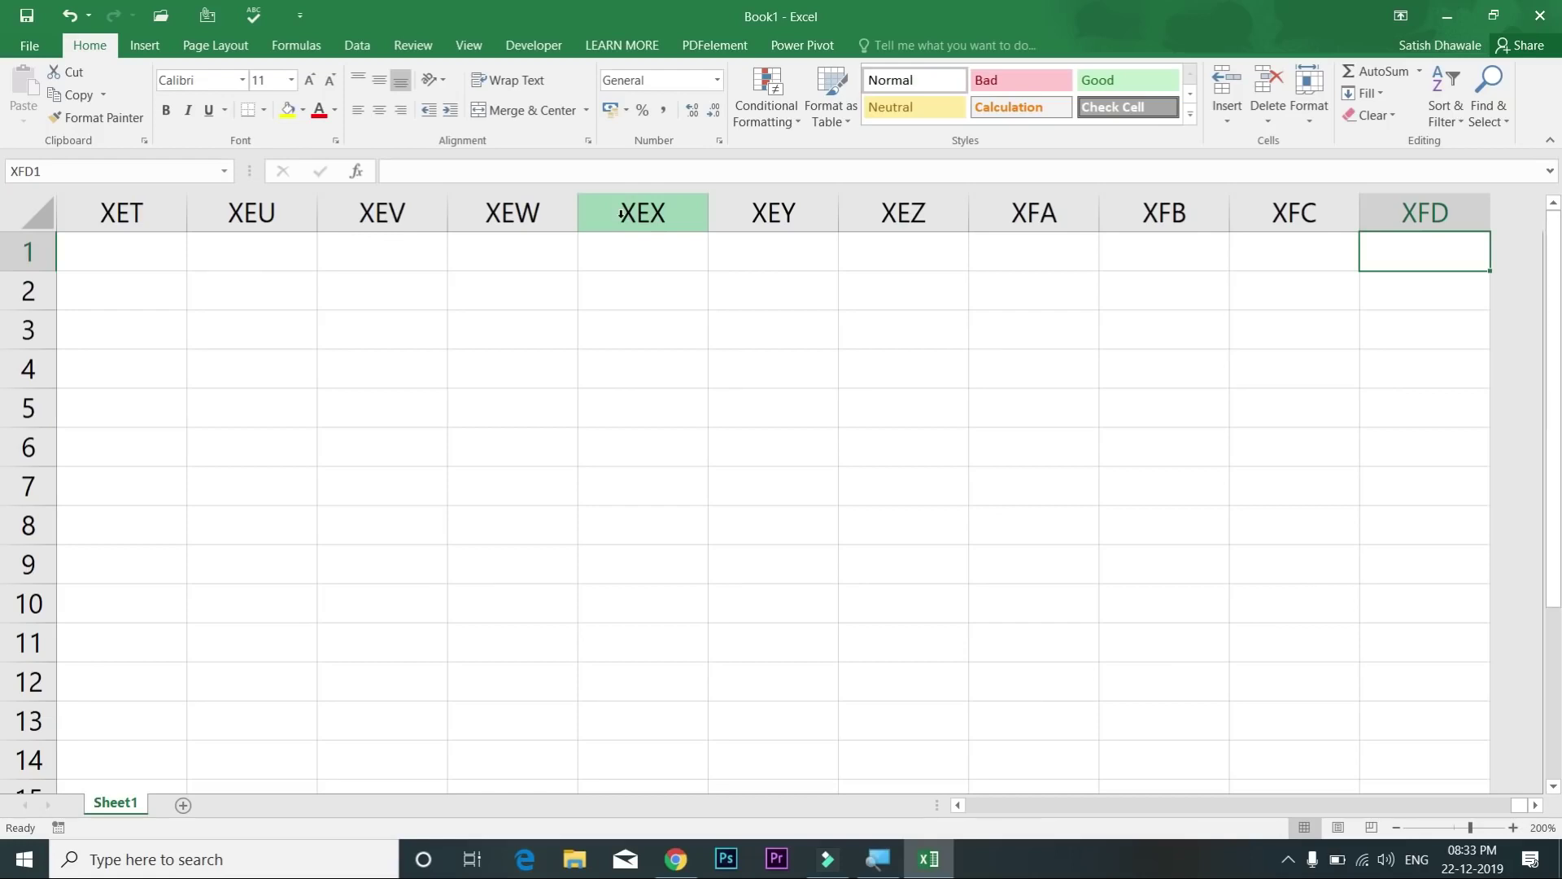
Step: Jump between the two ends of row 1 again, ending at cell A1
key("ctrl+Left")
key("ctrl+Right")
key("ctrl+Left")
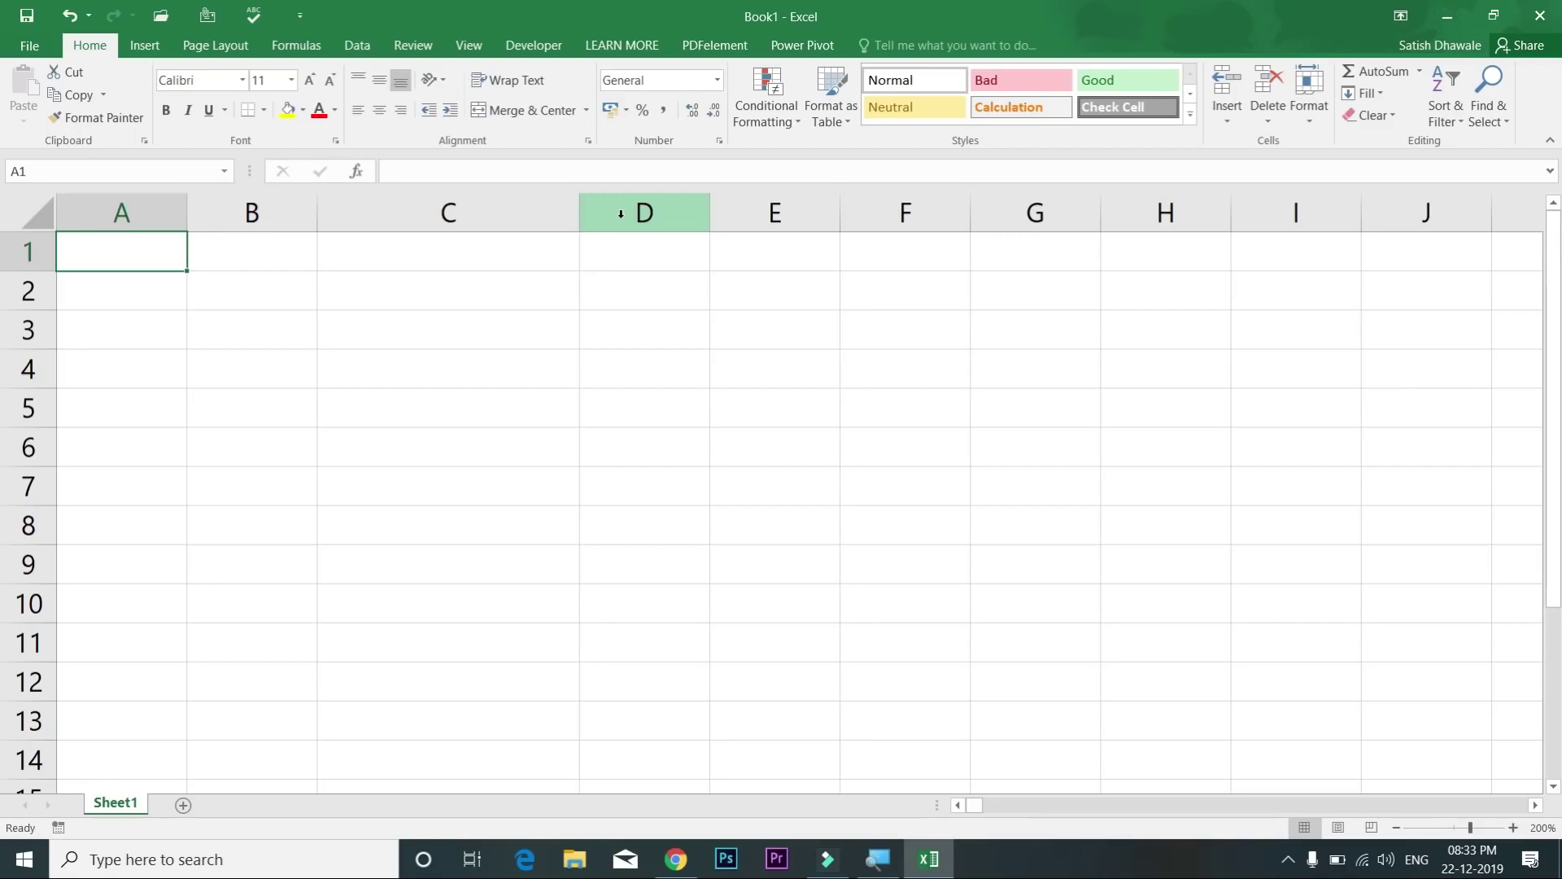
Step: Move down column A to cell A126 to examine how the row numbers continue
key("Down")
key("Down")
key("Down")
key("Down")
key("Down")
key("Down")
key("Down")
key("Down")
key("Down")
key("Down")
key("Down")
key("Down")
key("Down")
key("Down")
key("Down")
key("Down")
key("Down")
key("Down")
key("Down")
key("Down")
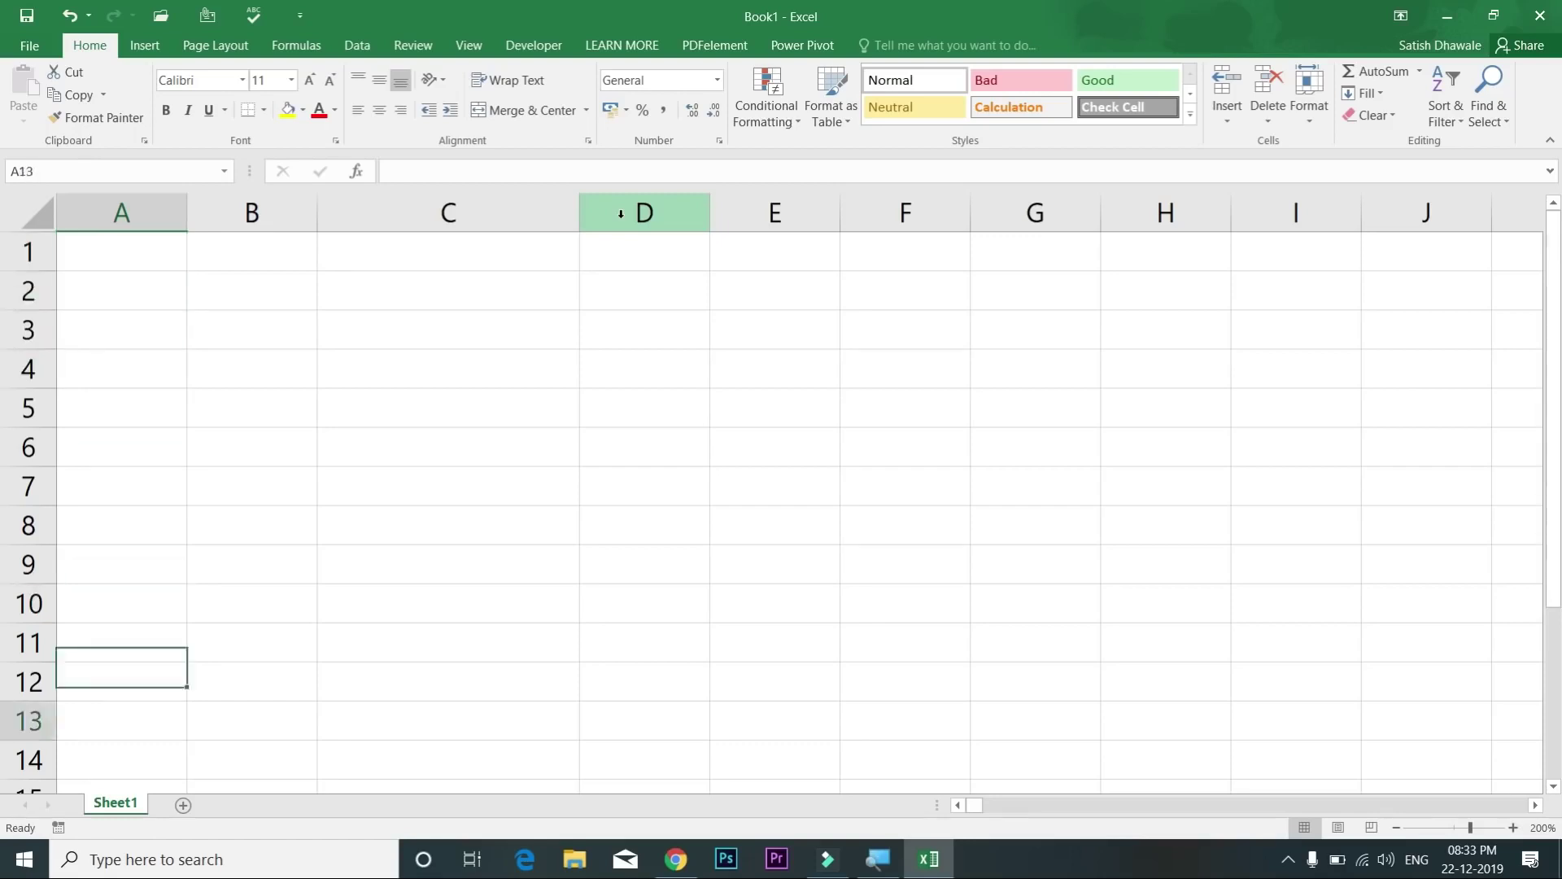
key("Down")
key("Down")
key("Down")
key("Down")
key("Down")
key("Down")
key("Down")
key("Down")
key("Down")
key("Down")
key("Down")
key("Down")
key("Down")
key("Down")
key("Down")
key("Down")
key("Down")
key("Down")
key("Down")
key("Down")
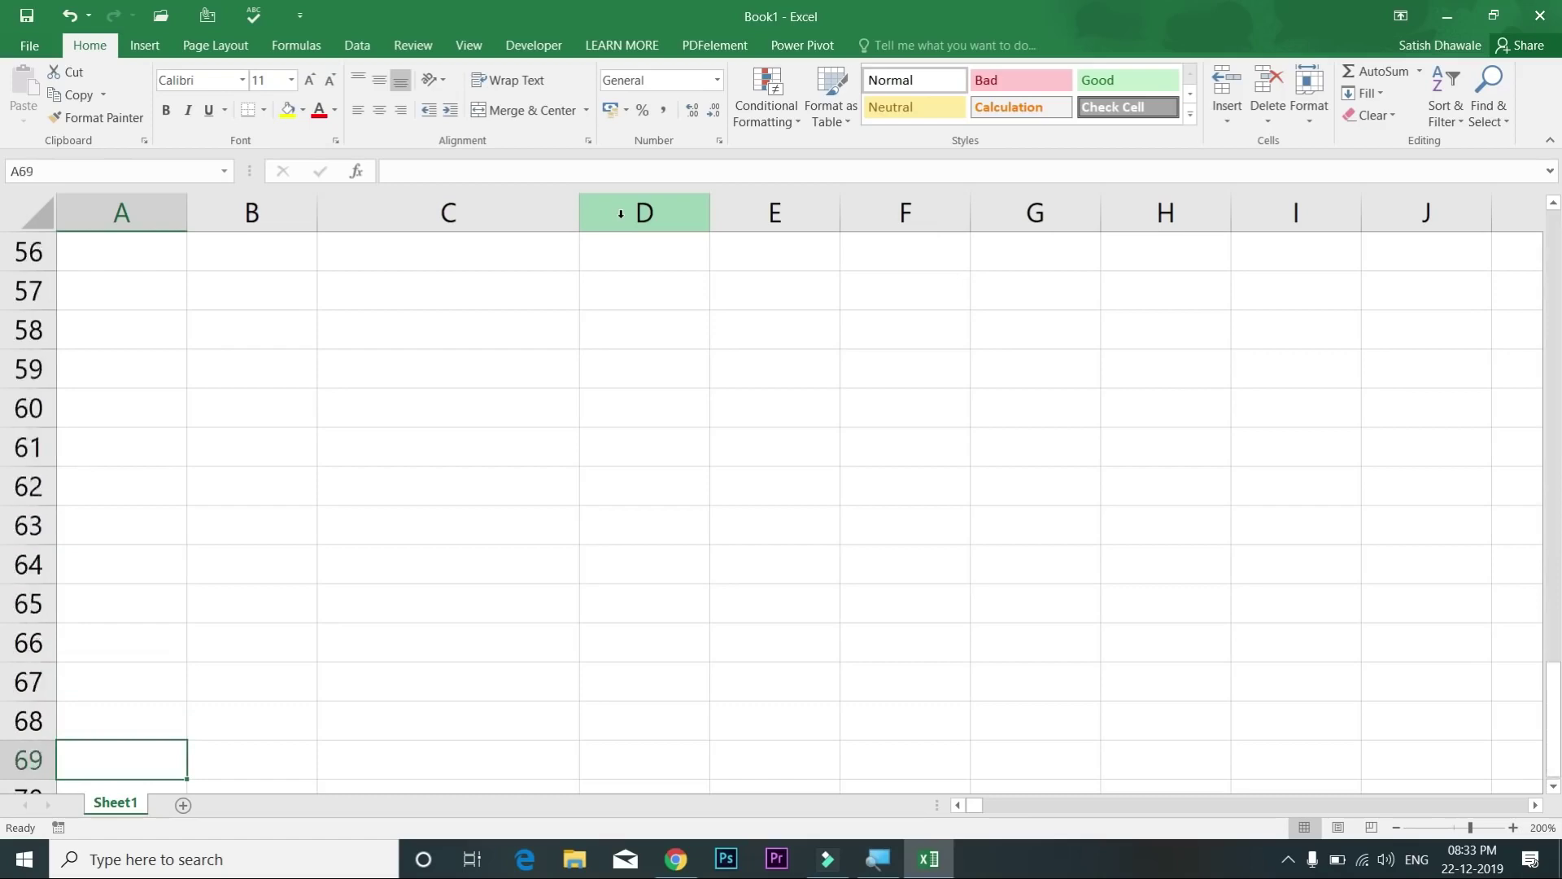
key("Down")
key("Down")
key("Down")
key("Down")
key("Down")
key("Down")
key("Down")
key("Down")
key("Down")
key("Down")
key("Down")
key("Down")
key("Down")
key("Down")
key("Down")
key("Down")
key("Down")
key("Down")
key("Down")
key("Down")
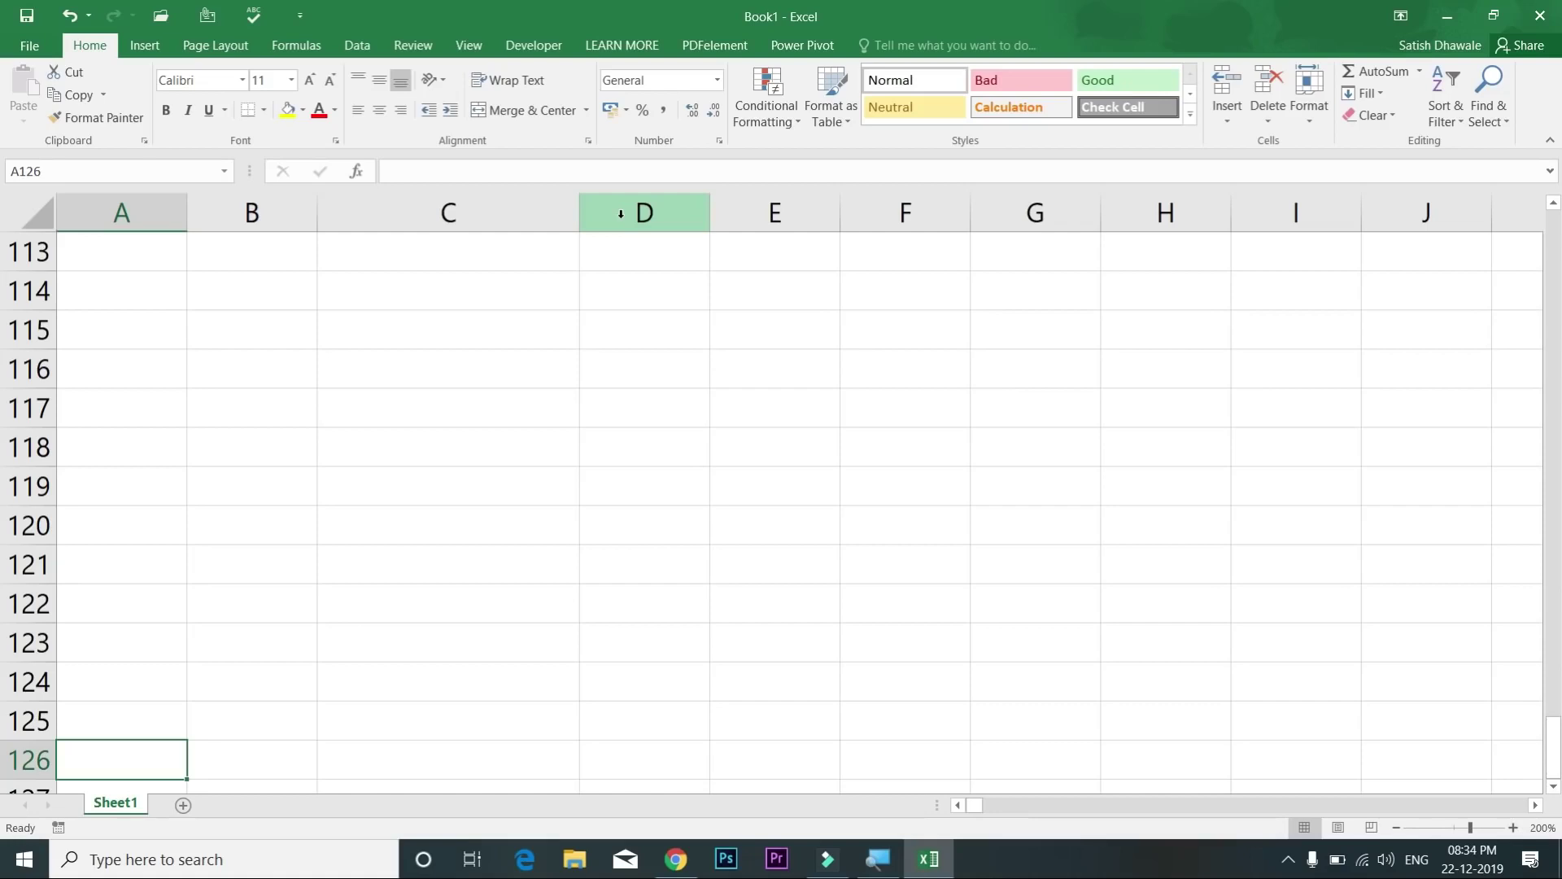
Step: Jump to the last row of column A, return to A1, and go back to cell A1048576
key("ctrl+Down")
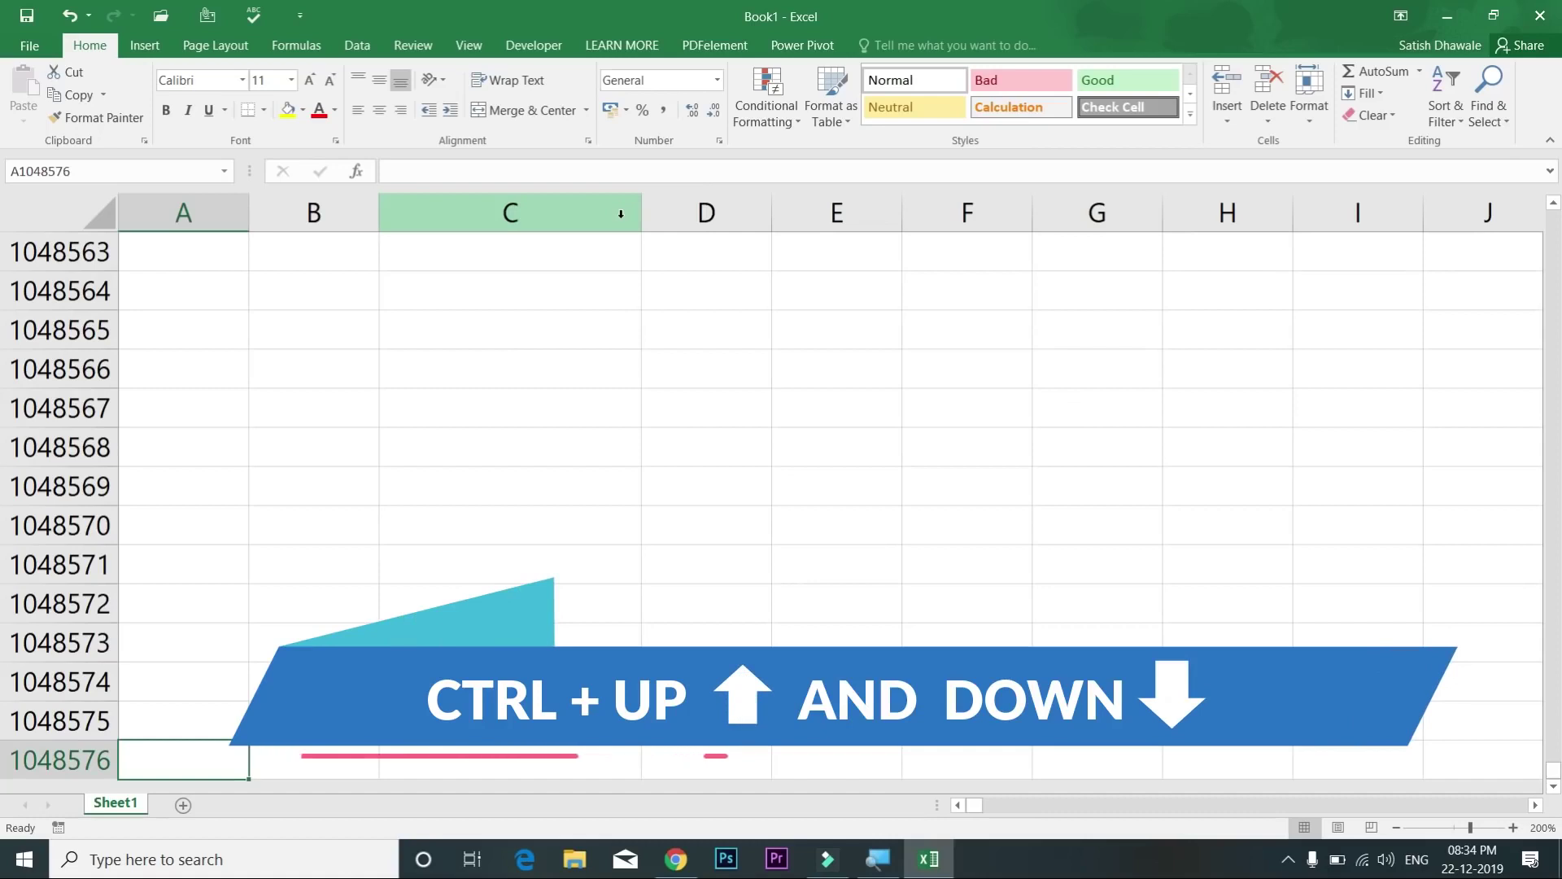
key("ctrl+Up")
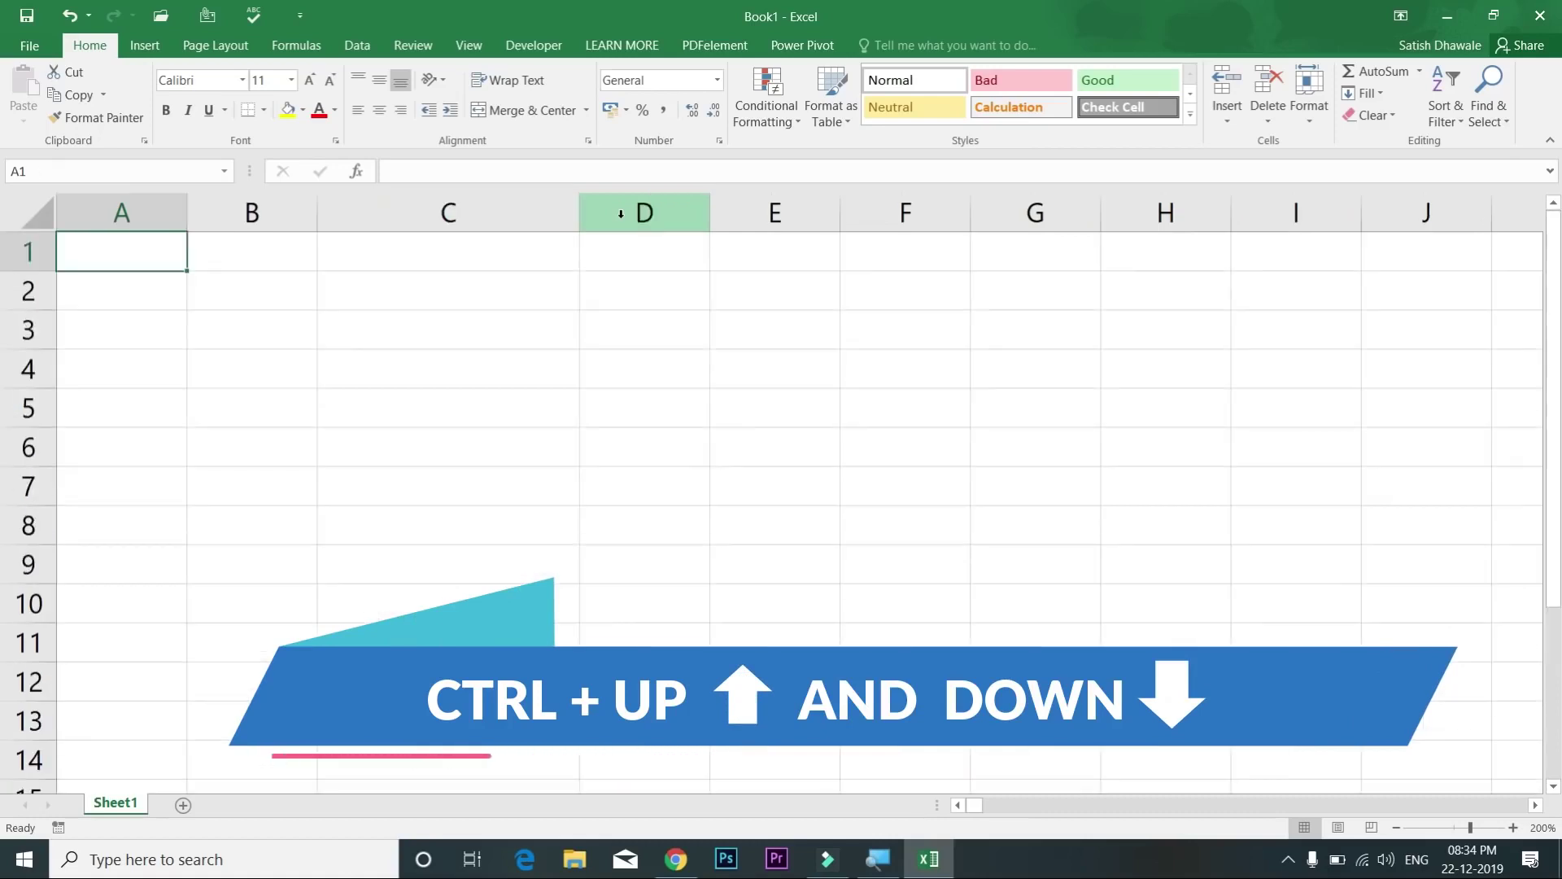
key("ctrl+Down")
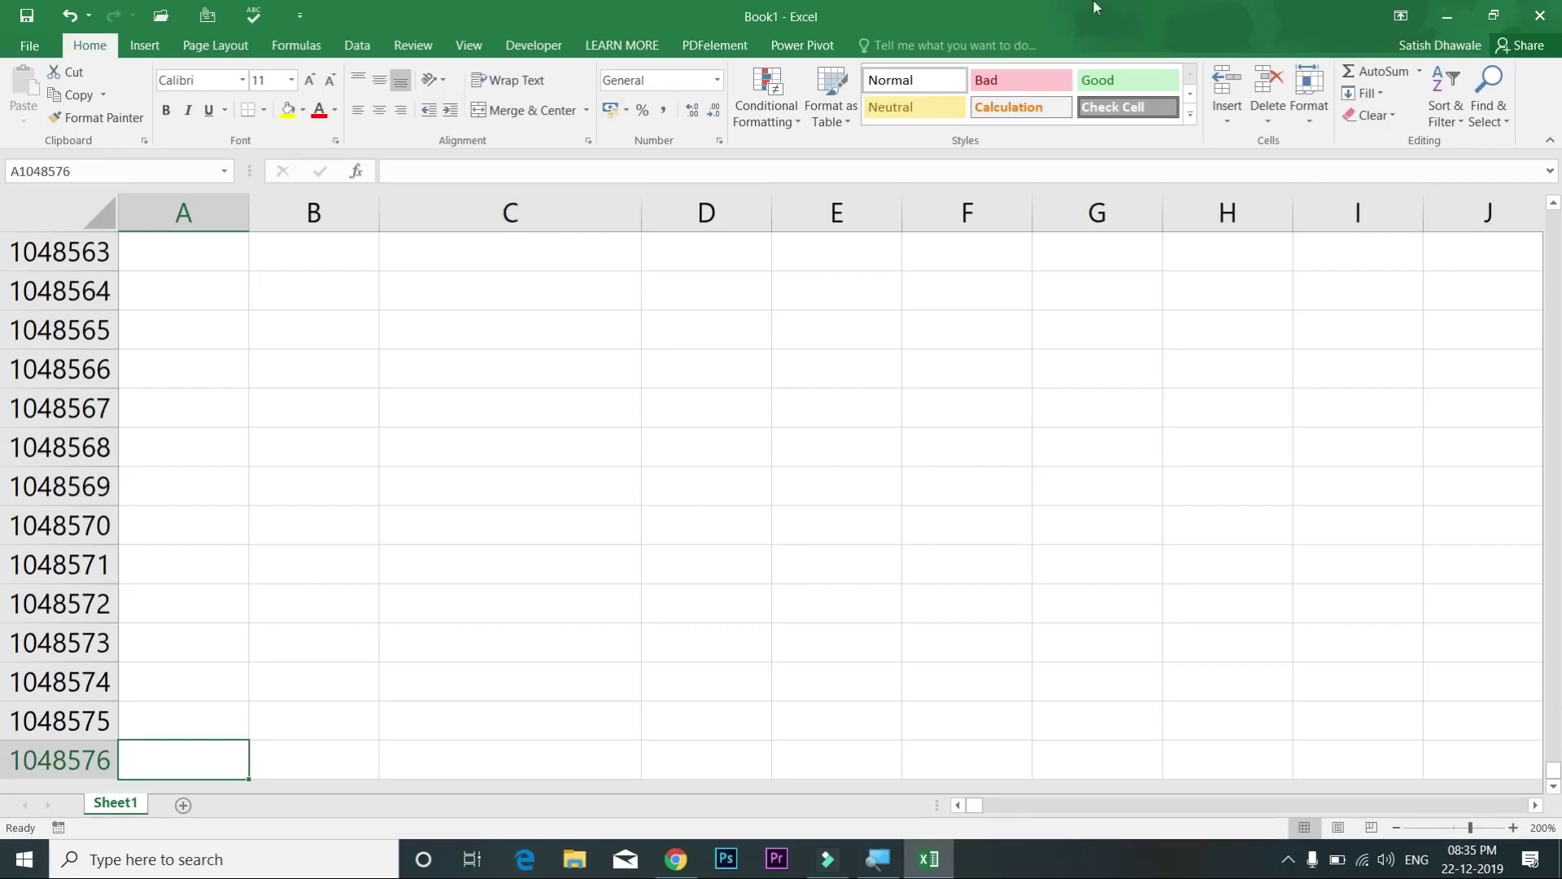
Step: Look over the Power Pivot commands and return to the Home commands
left_click(813, 47)
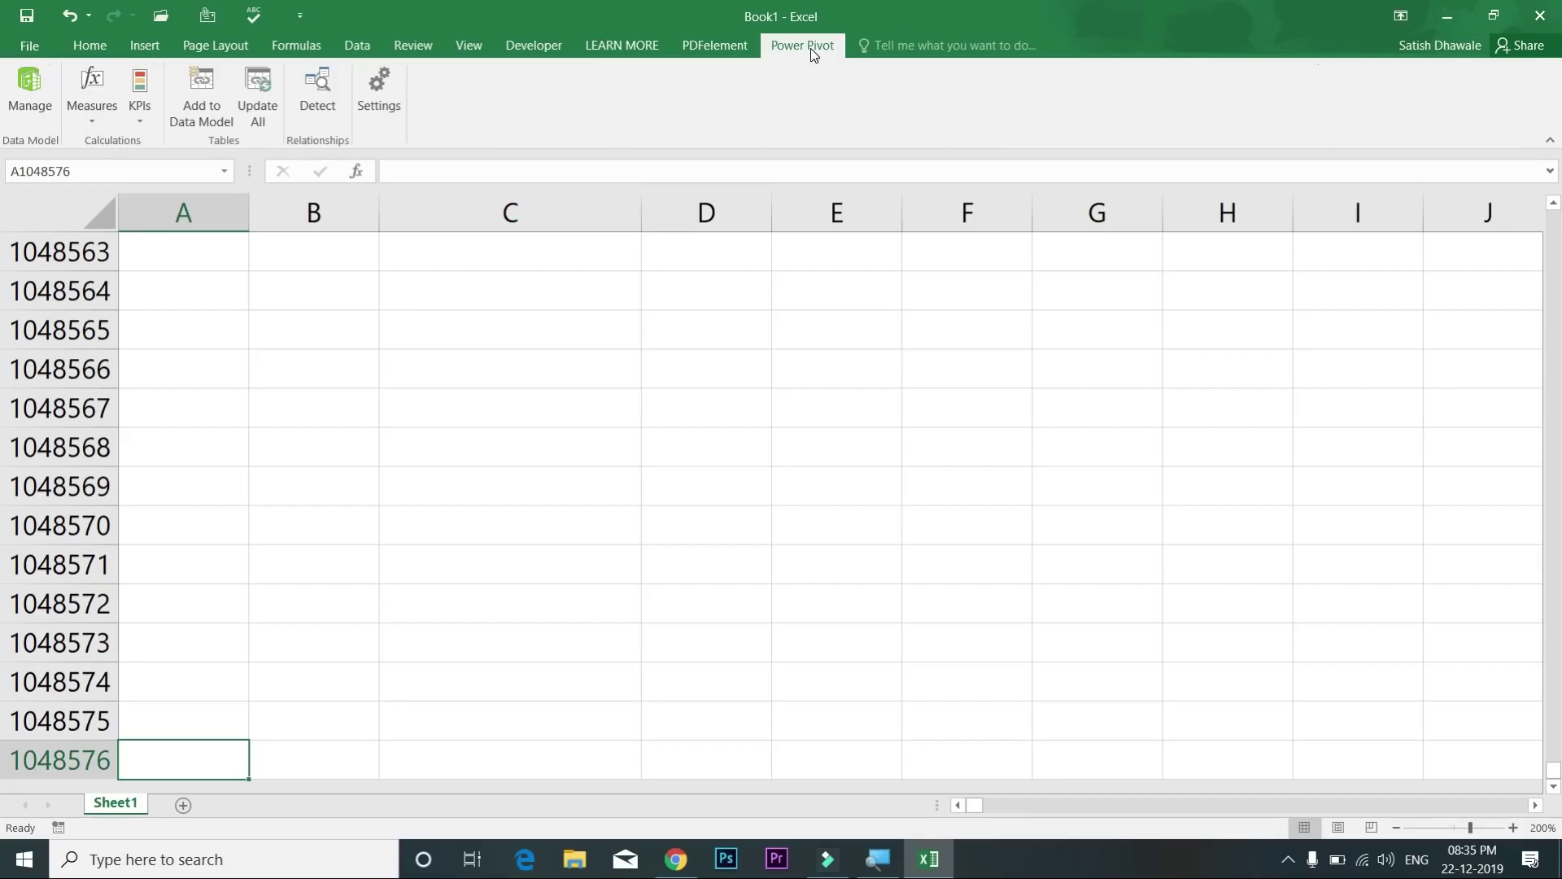
left_click(90, 45)
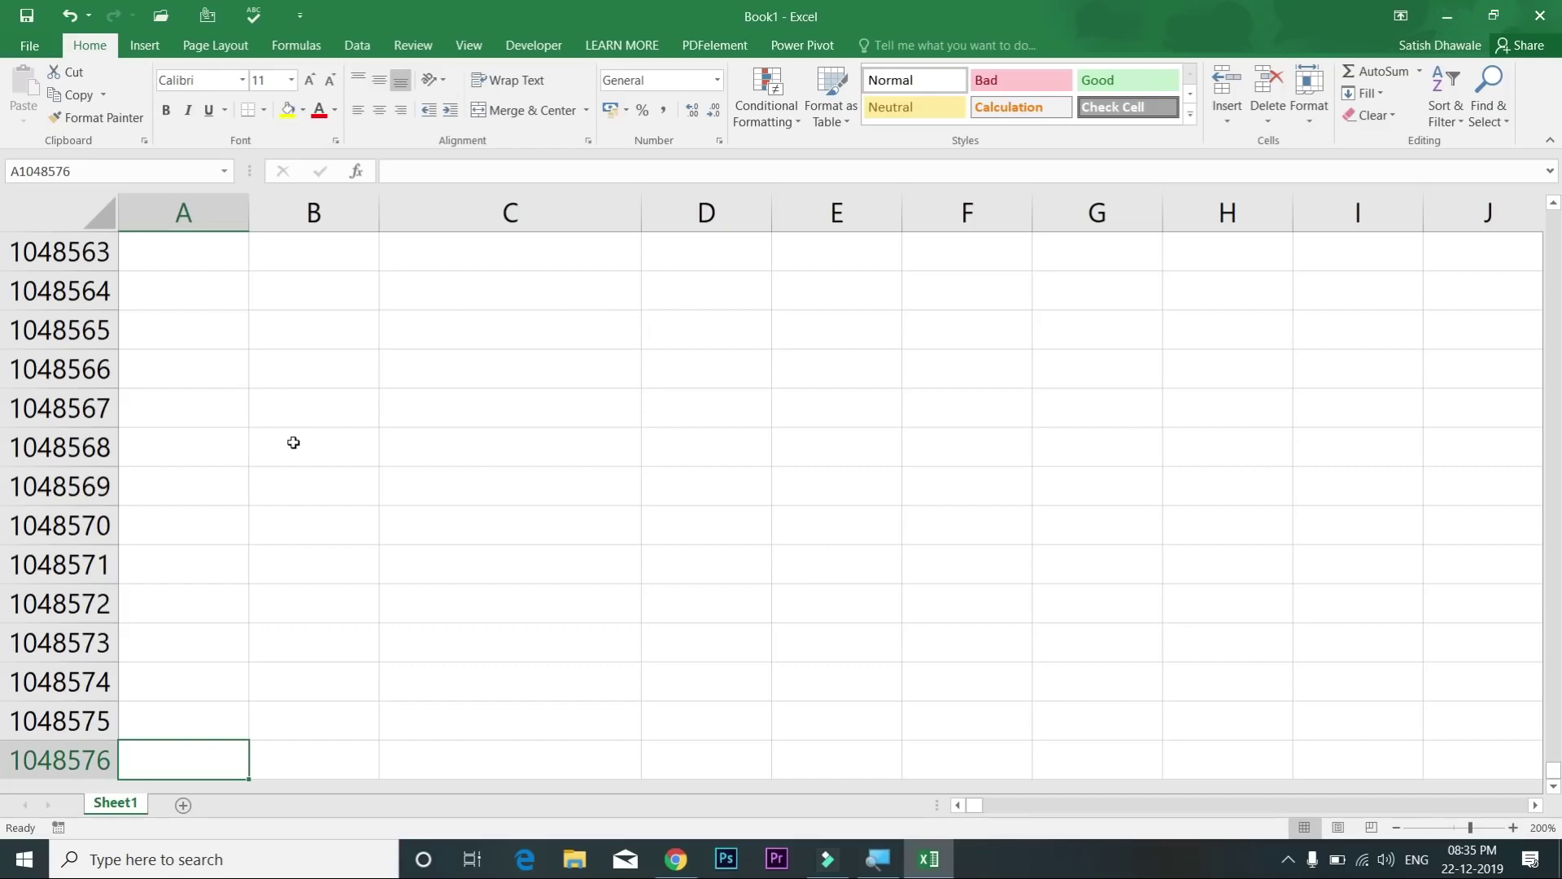
Step: Jump repeatedly between the top and bottom of column A, ending at cell A1
key("ctrl+Up")
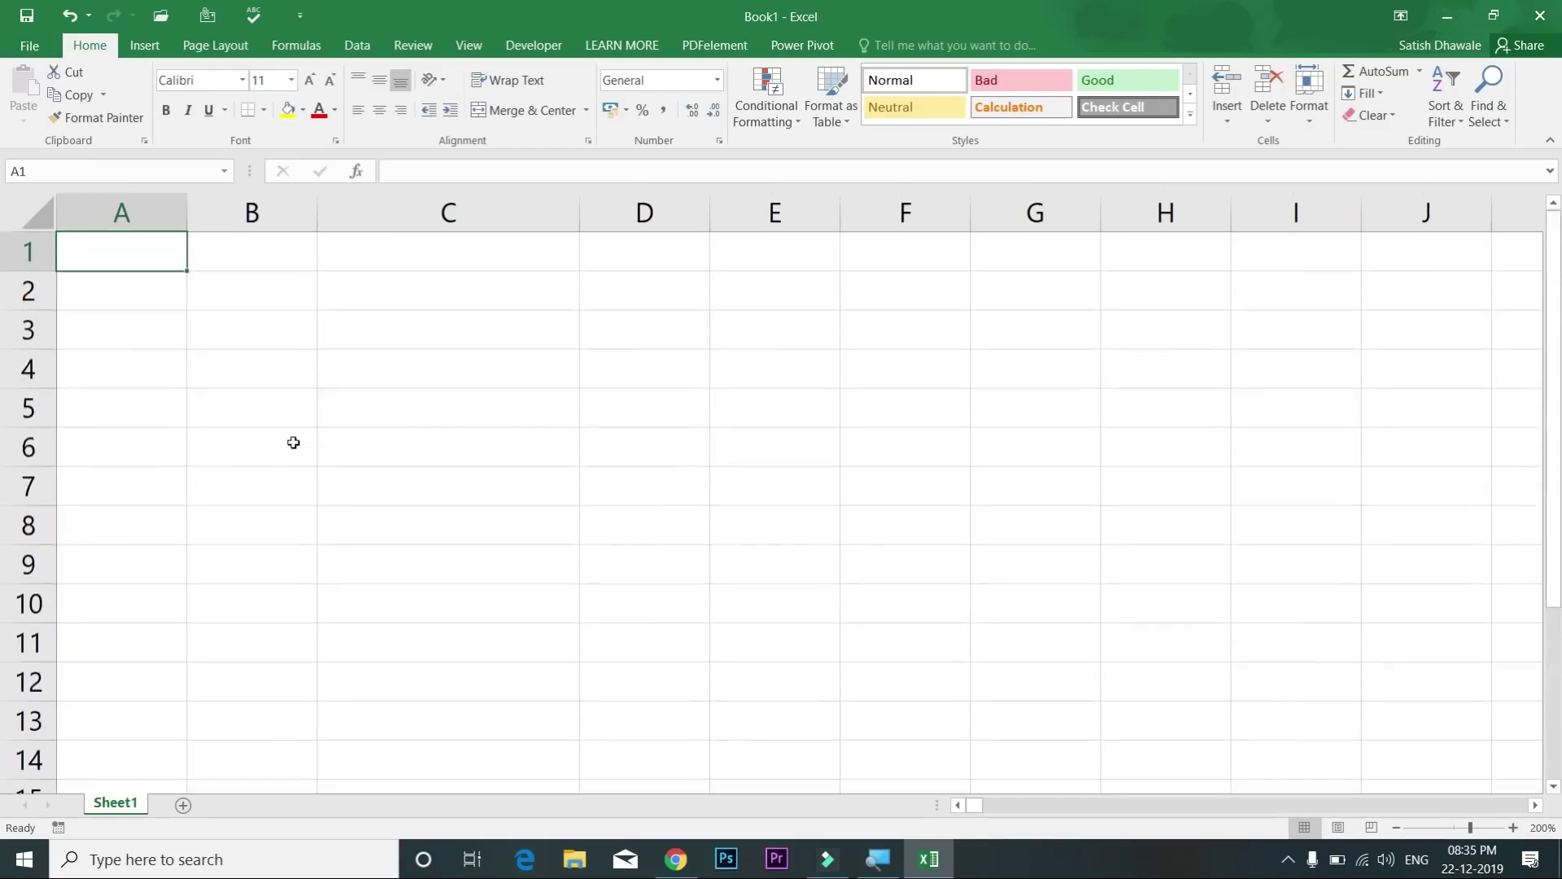
key("ctrl+Down")
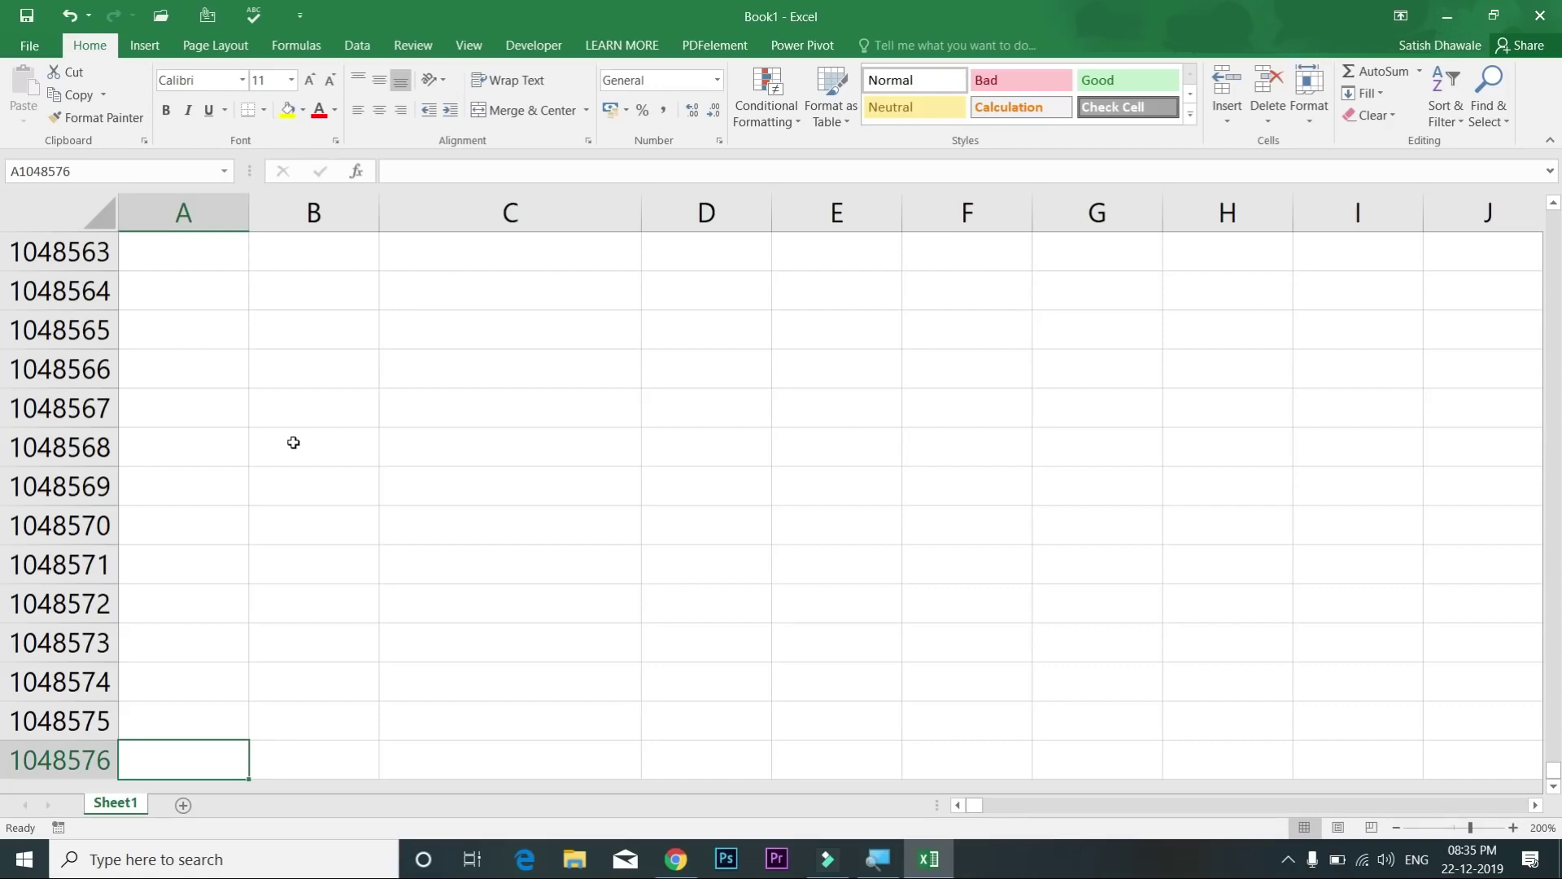
key("ctrl+Up")
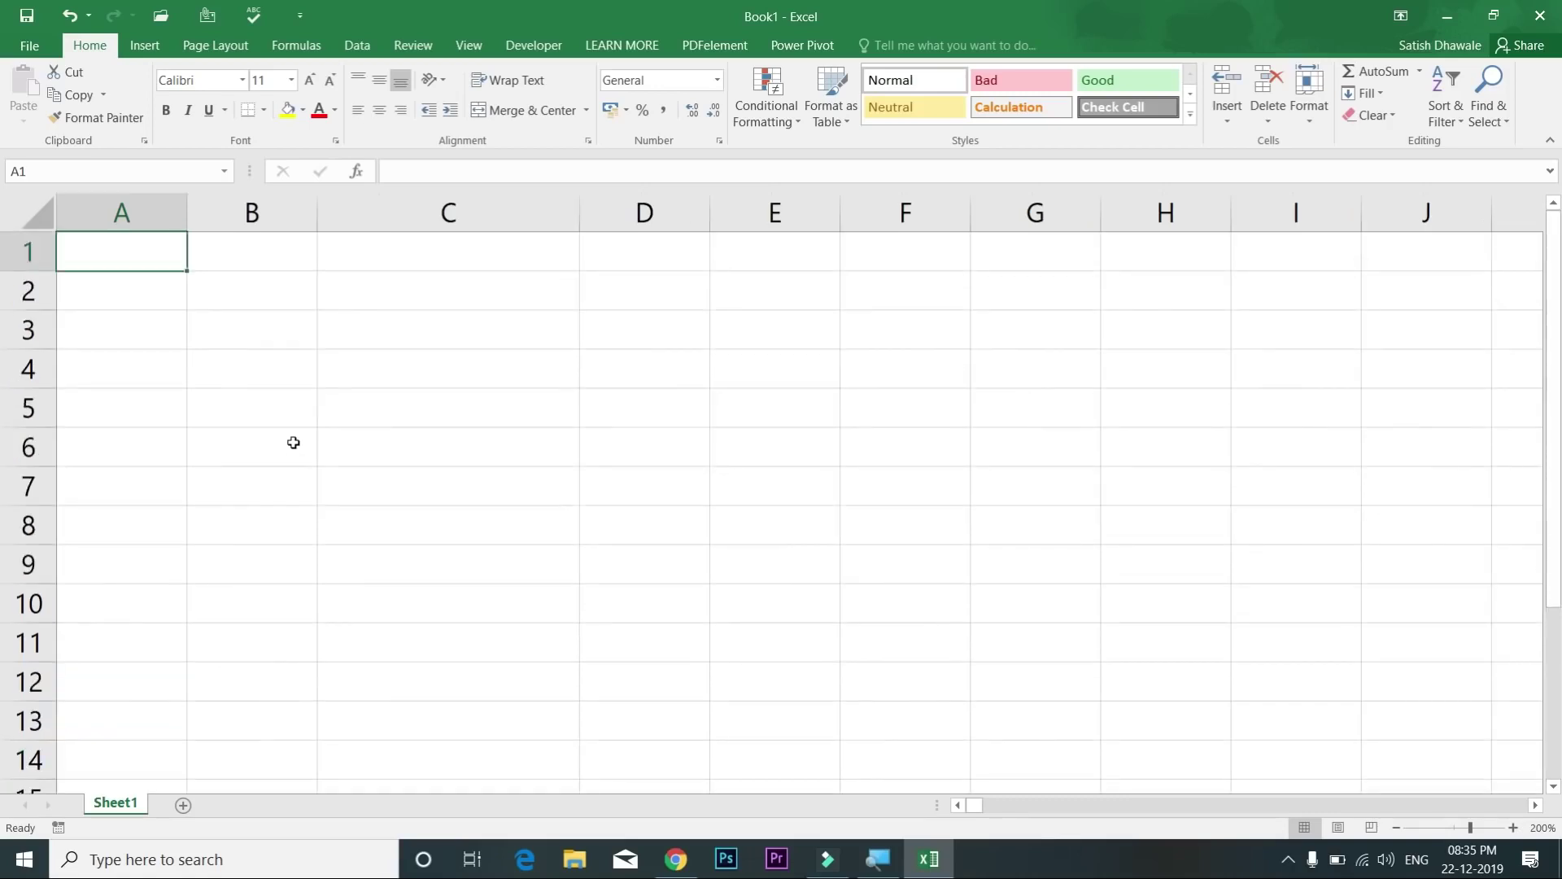
key("ctrl+Down")
key("ctrl+Up")
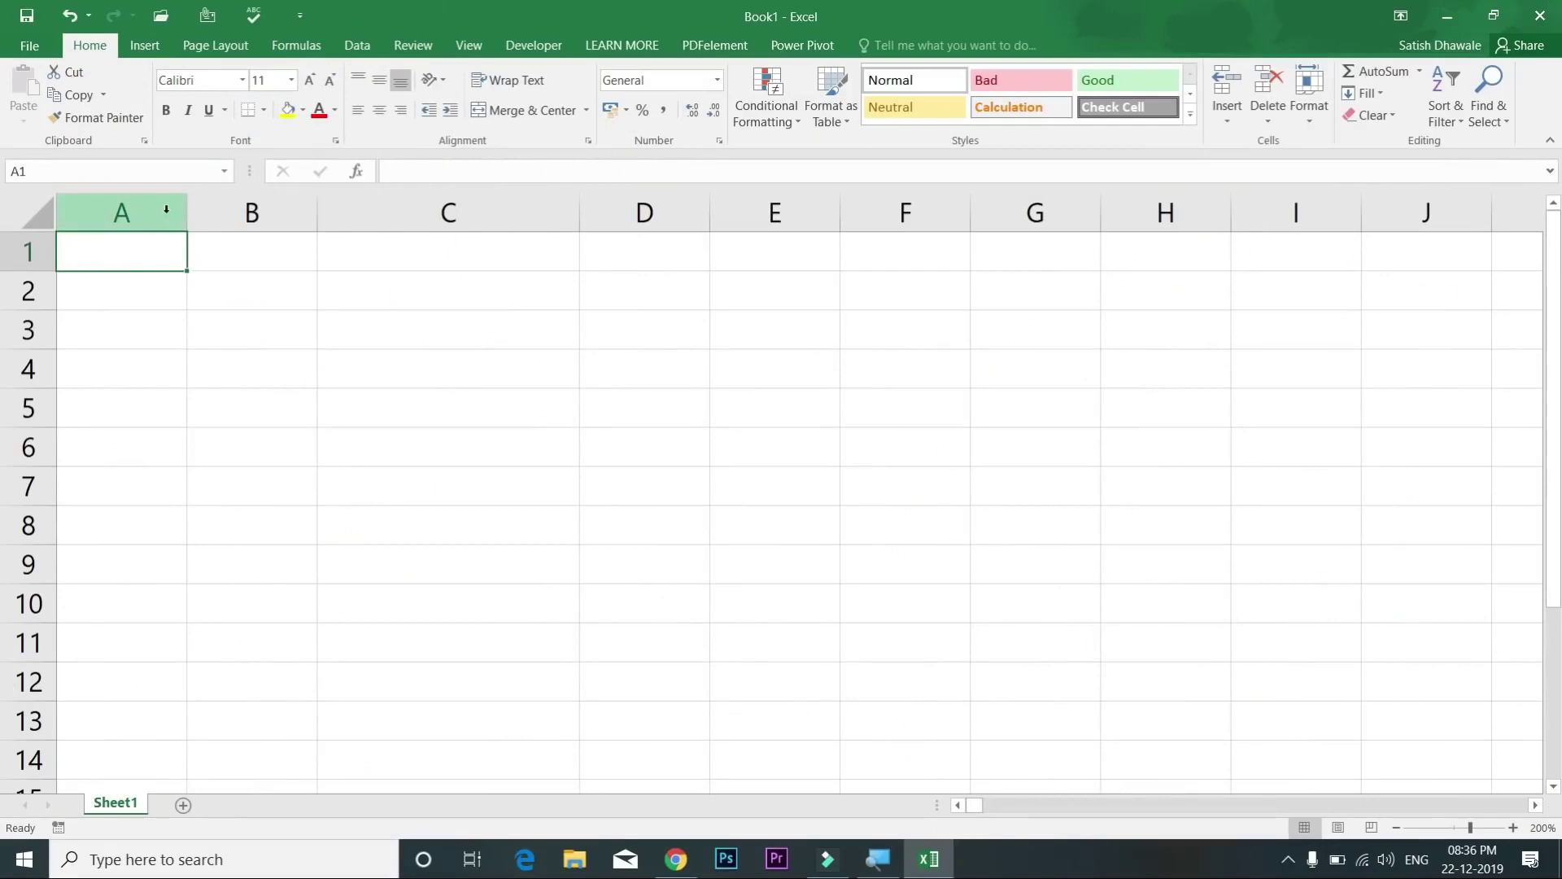
Step: Select the whole of column C, followed by the single cell C4
left_click(424, 216)
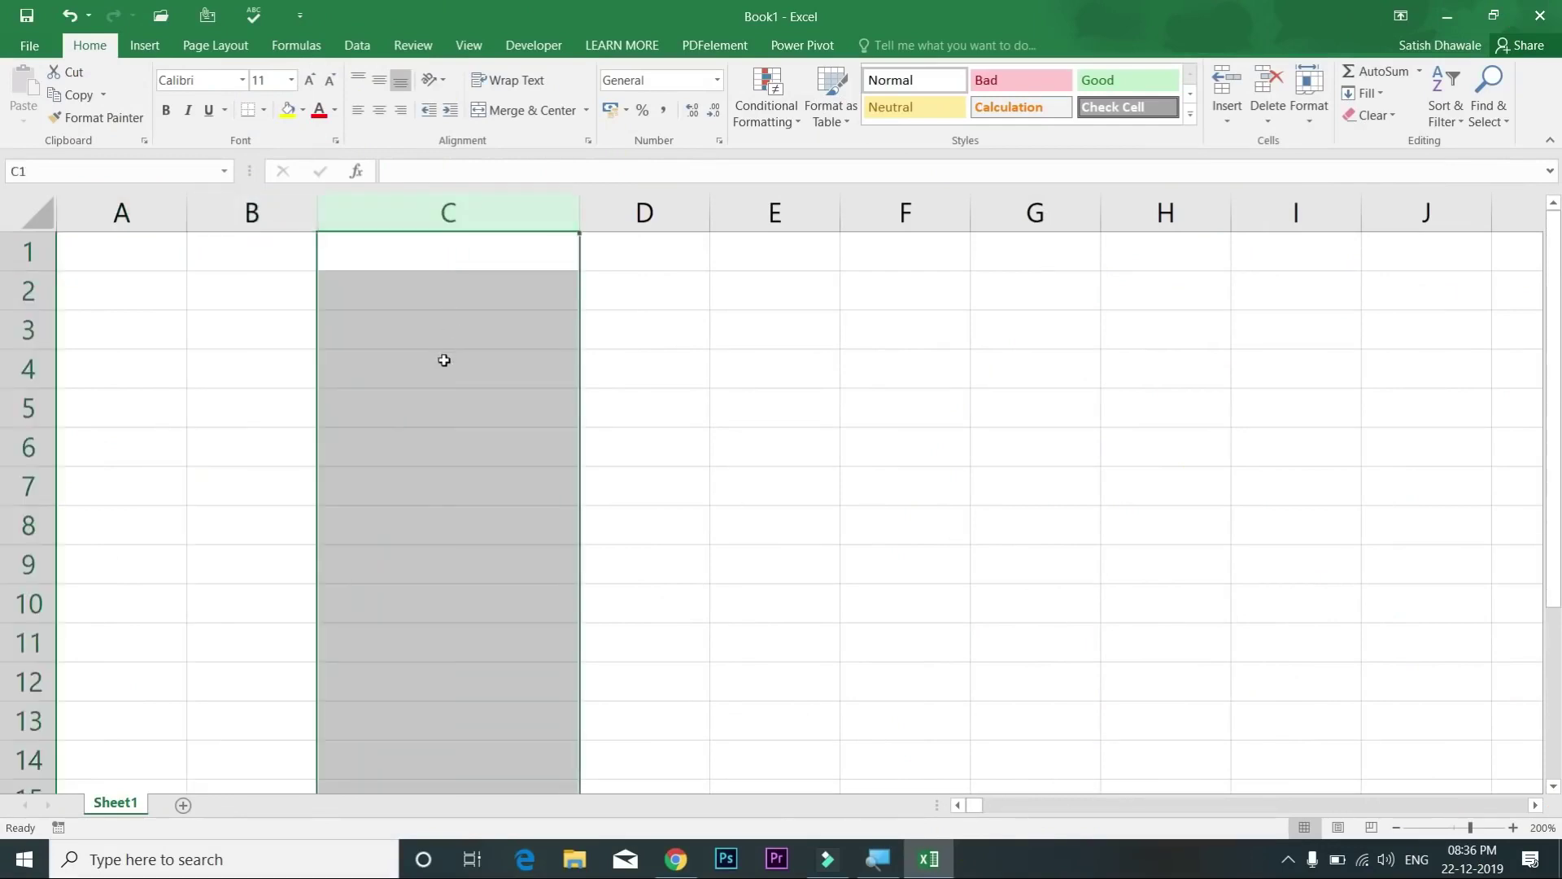
left_click(415, 358)
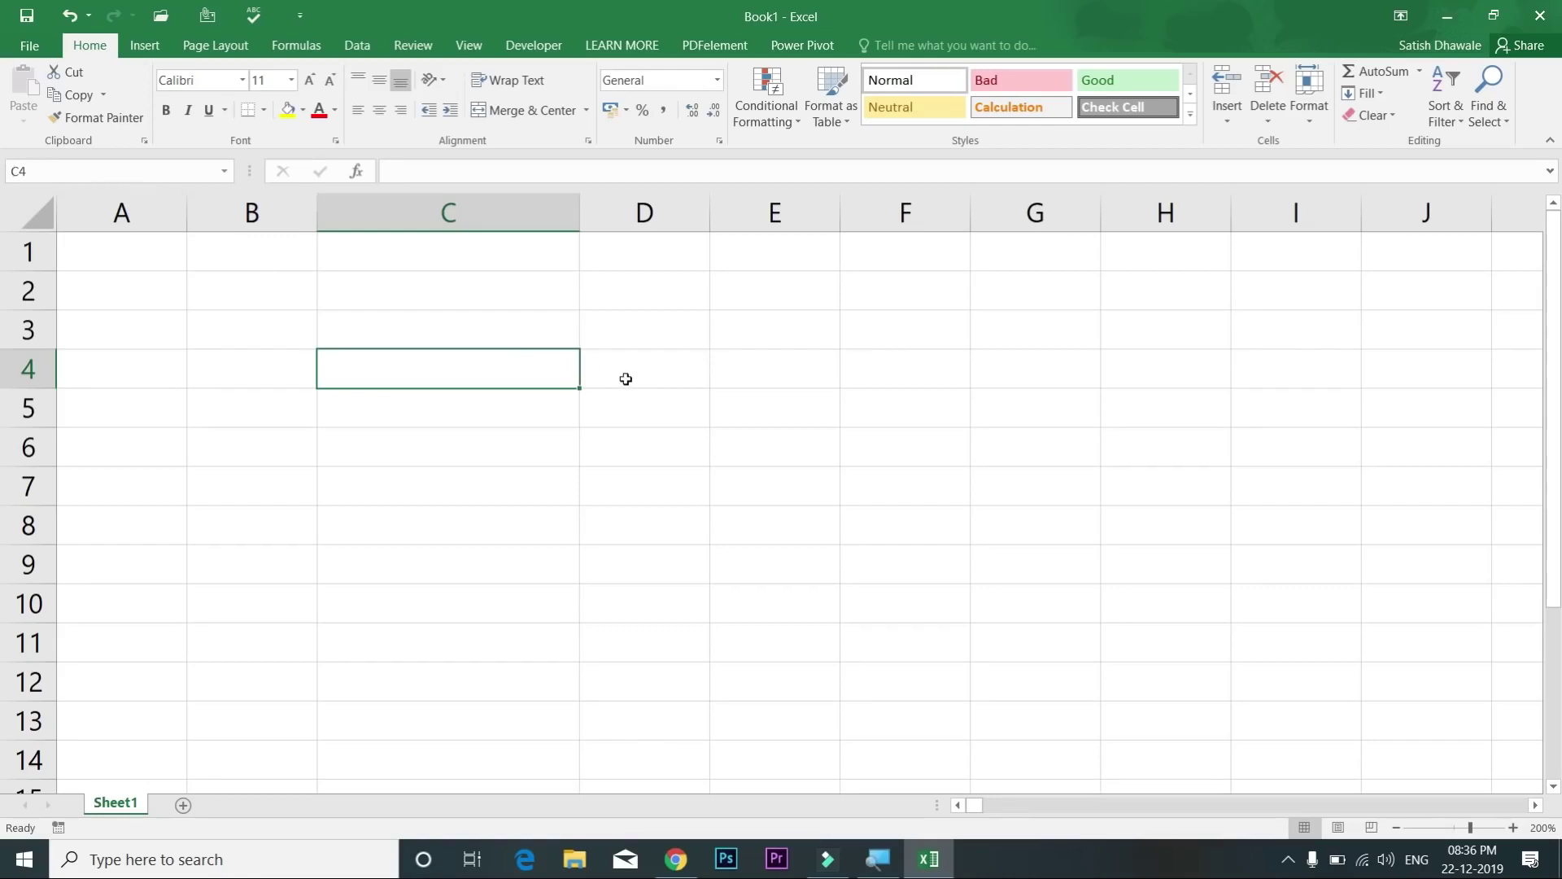
Step: Select the range C3:F11 and write its reference C3:F11 in the active cell without keeping the entry
left_click_drag(522, 332, 949, 628)
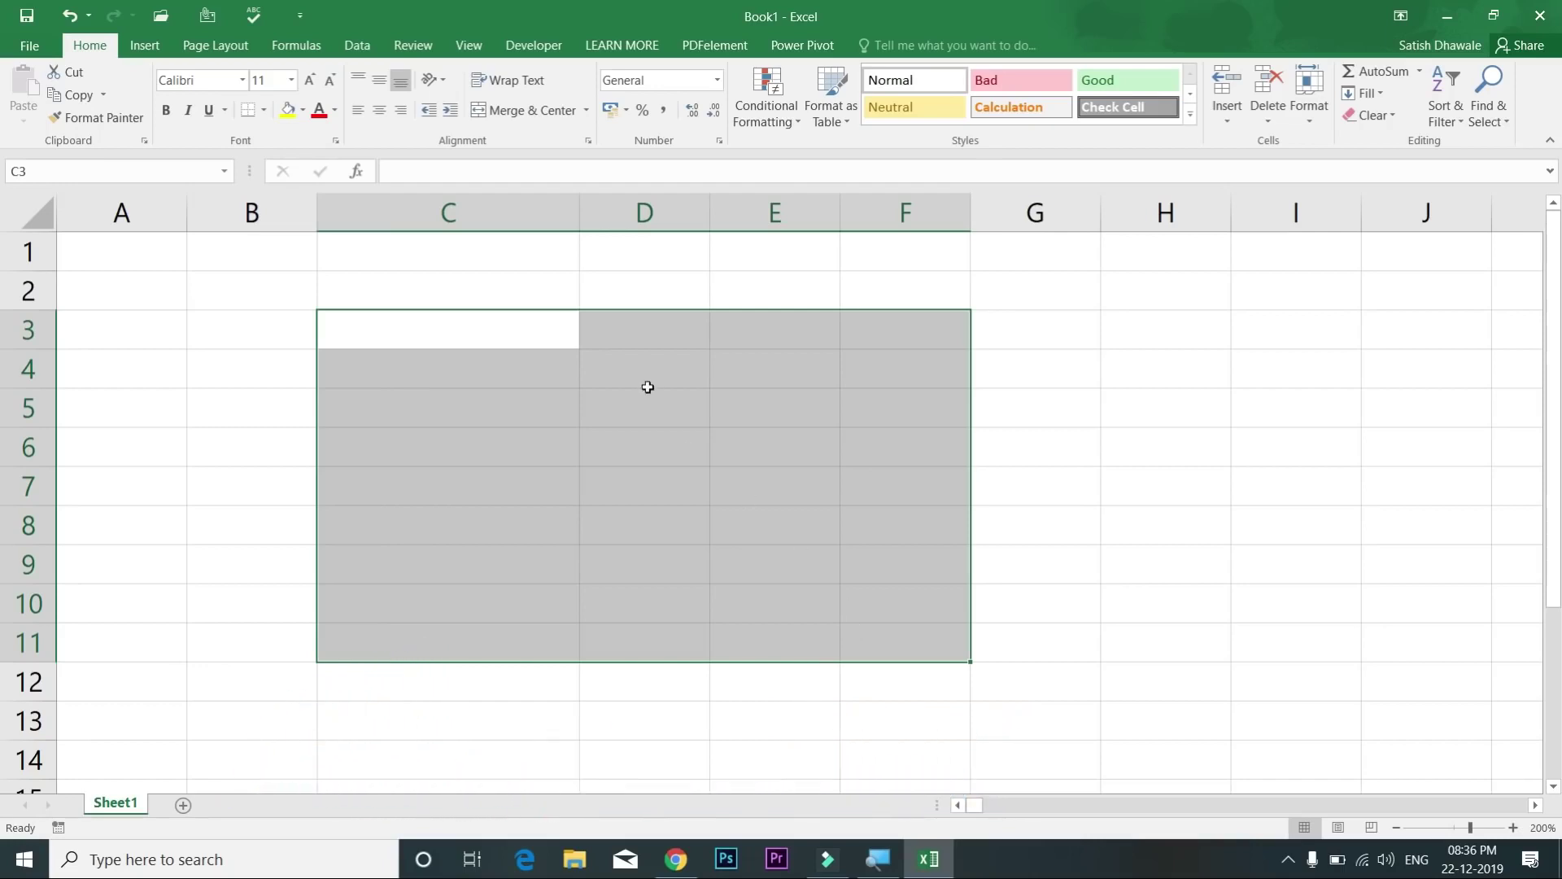
type("C3")
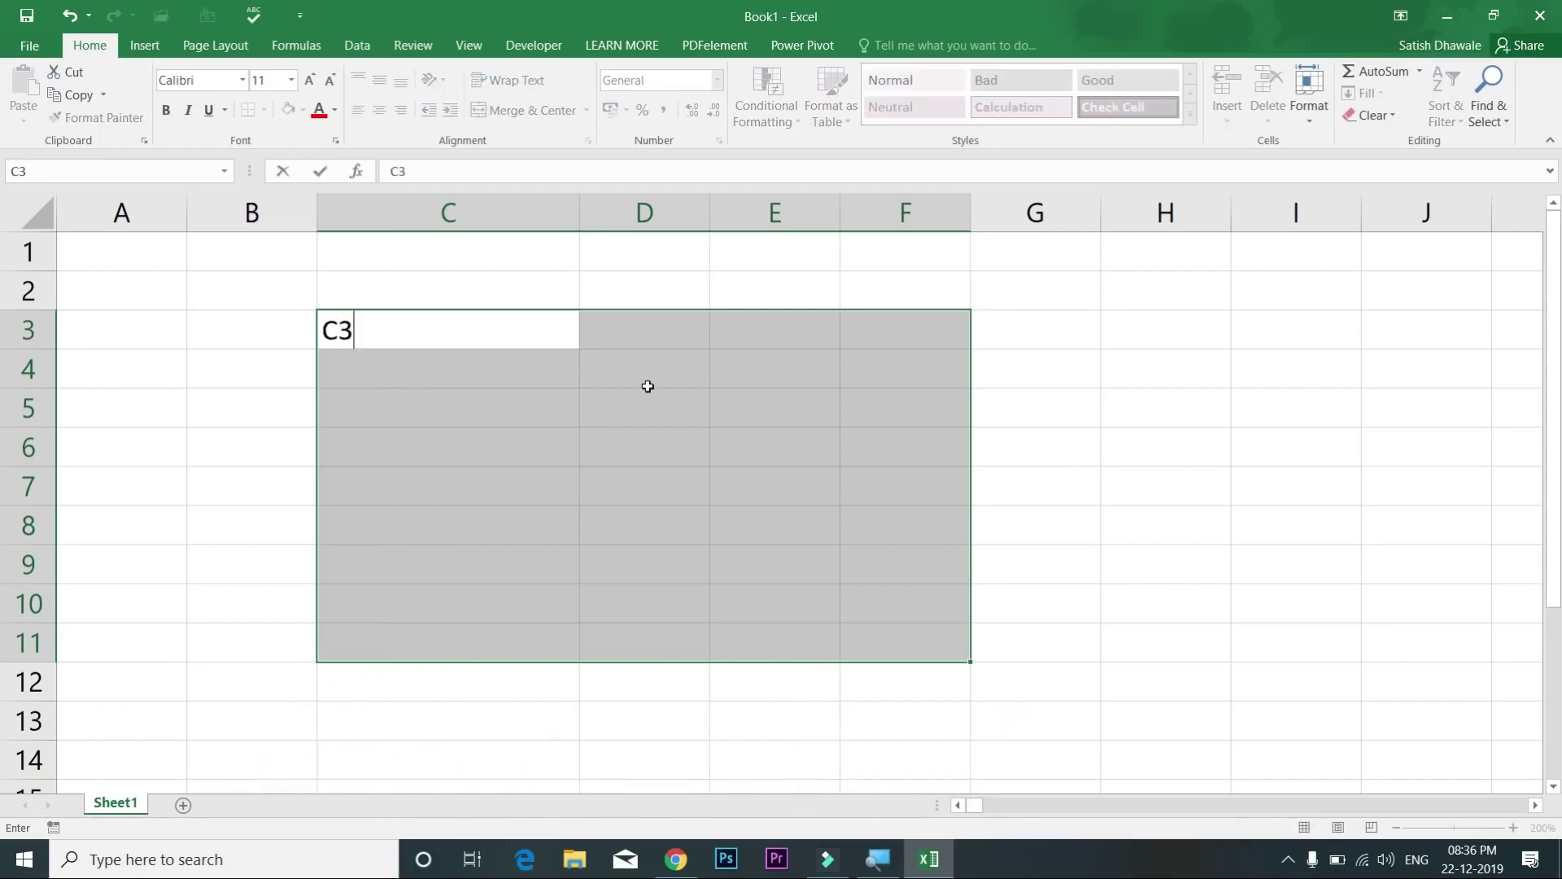
type(":F11")
key("Escape")
Step: Select the range D3:F11, followed by the single cell C6
left_click_drag(595, 336, 880, 628)
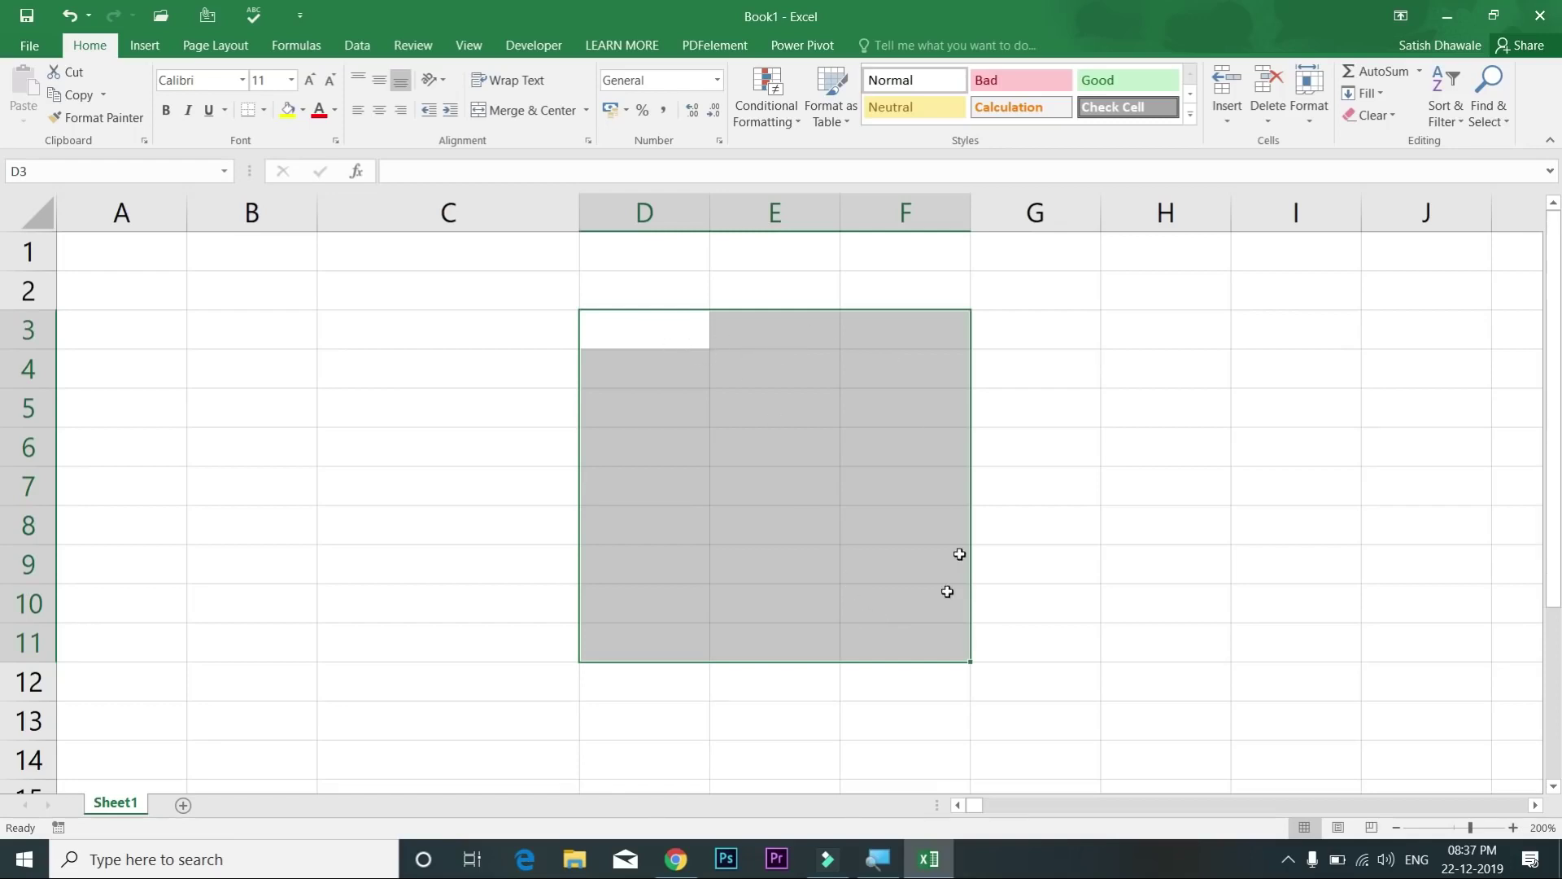
left_click(536, 442)
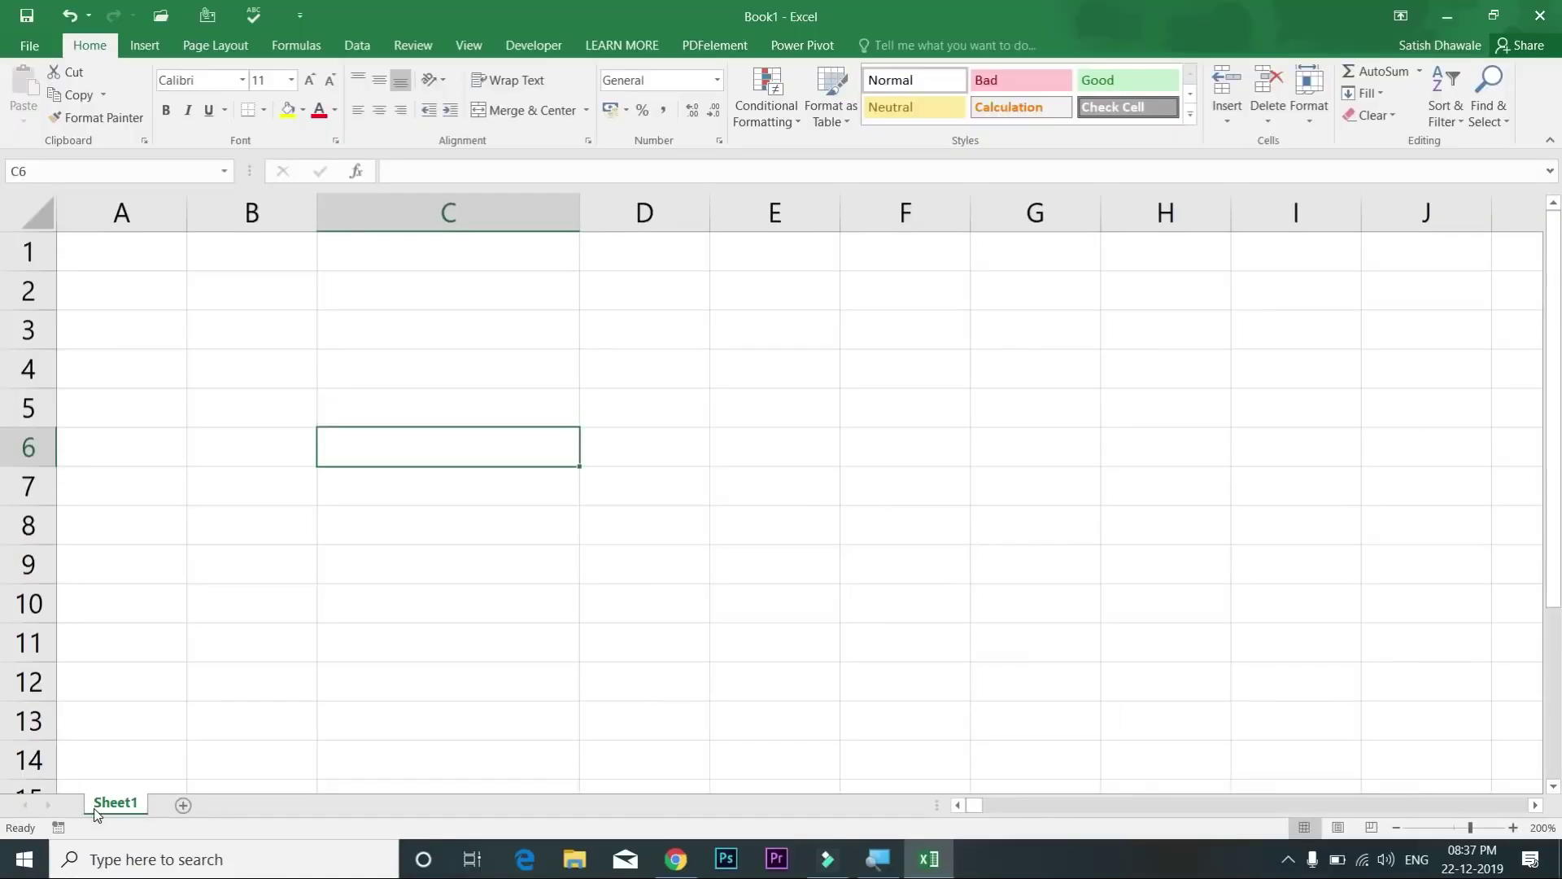
Step: Add six new worksheets to the workbook after Sheet1
left_click(185, 805)
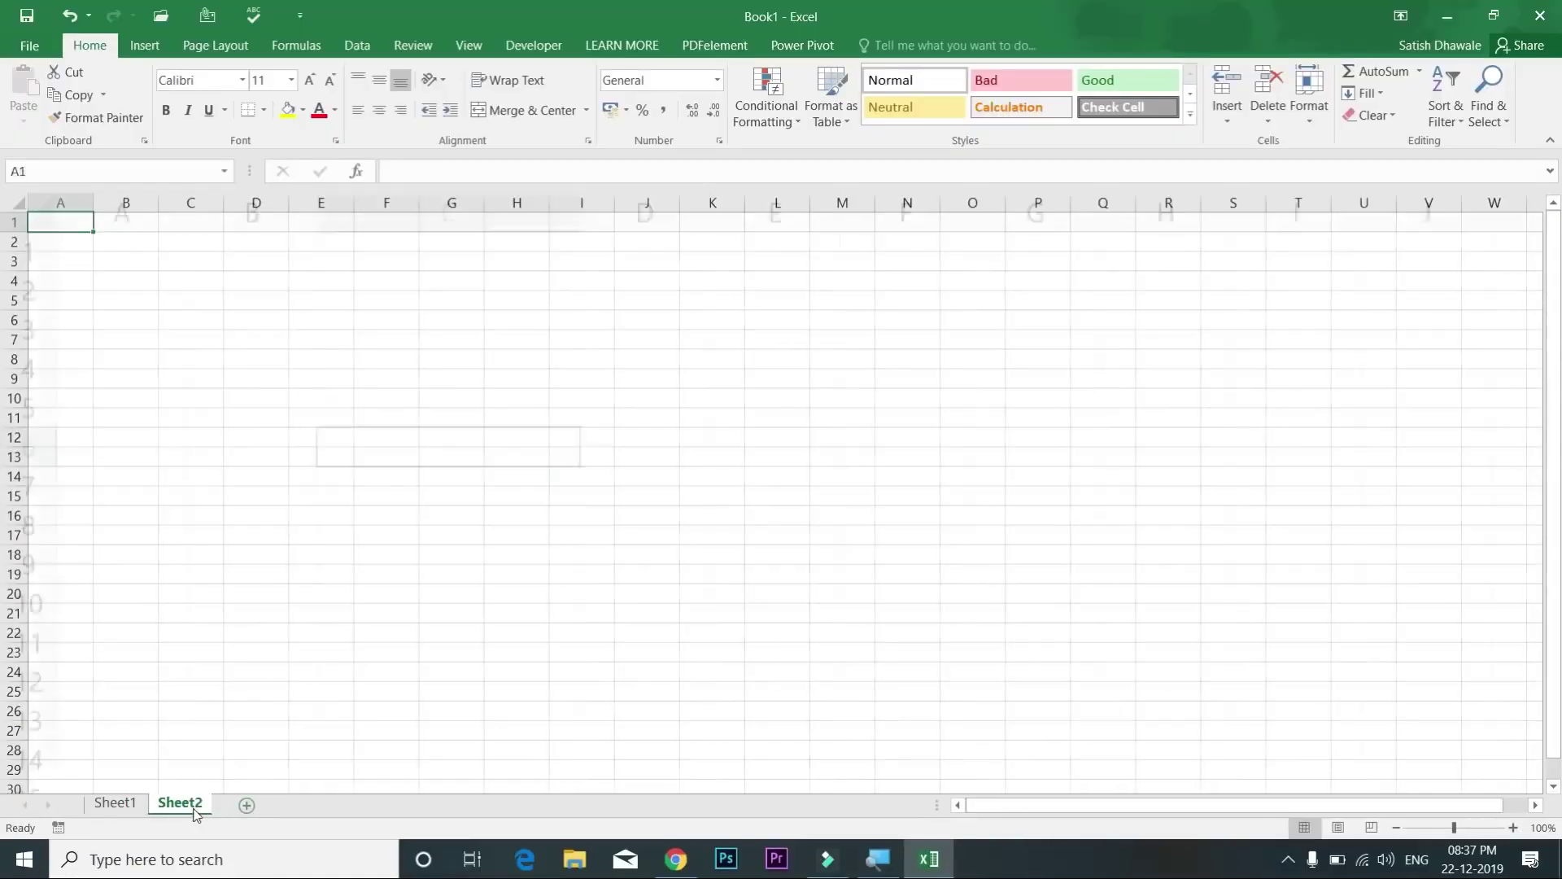
left_click(246, 805)
left_click(312, 805)
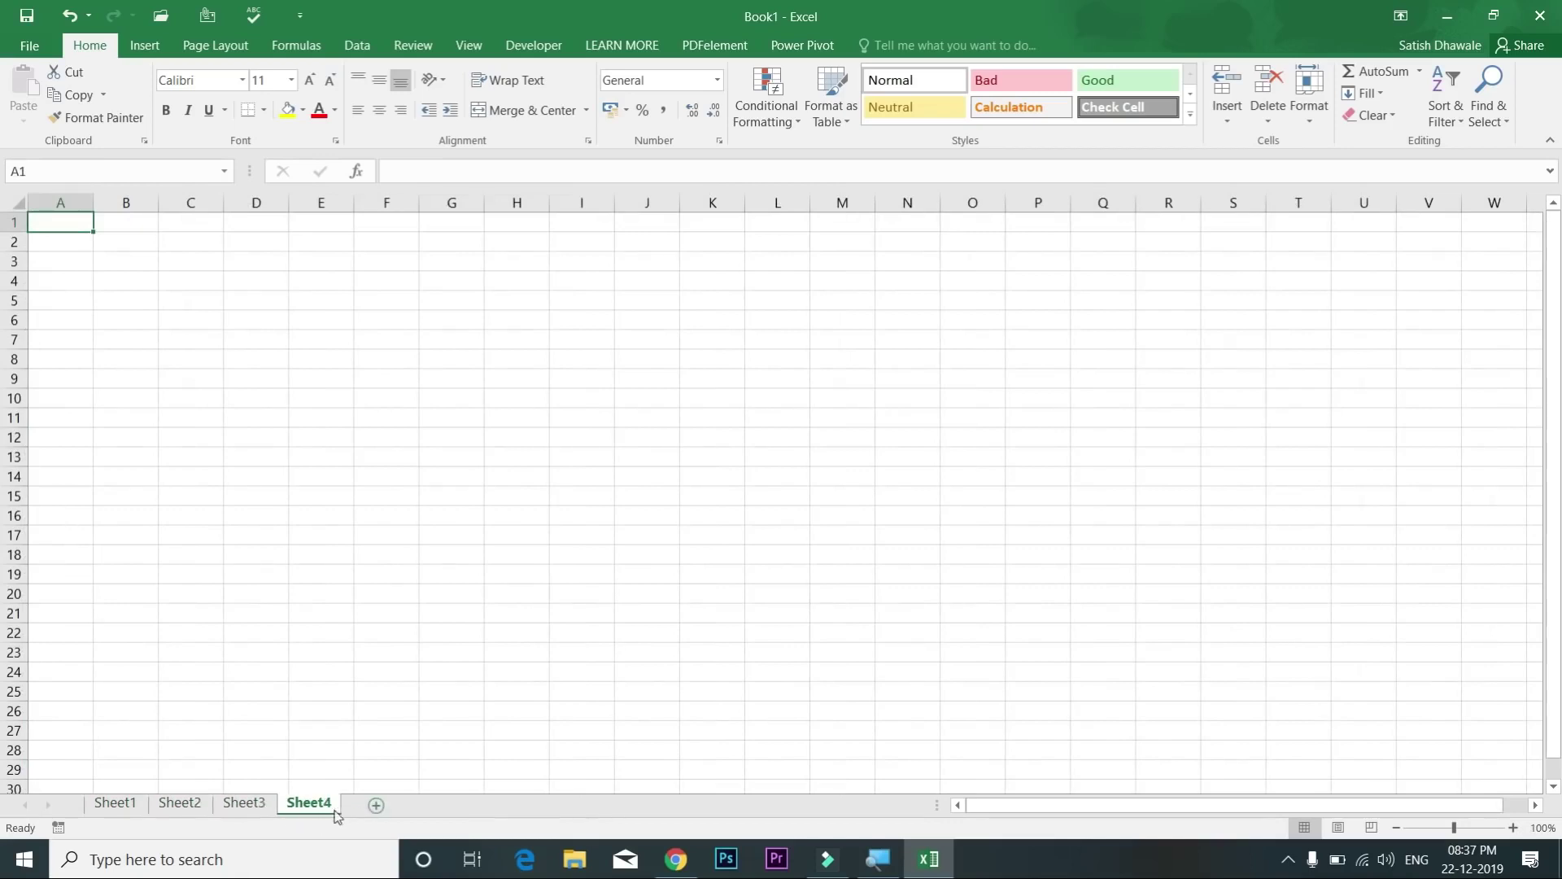
left_click(436, 806)
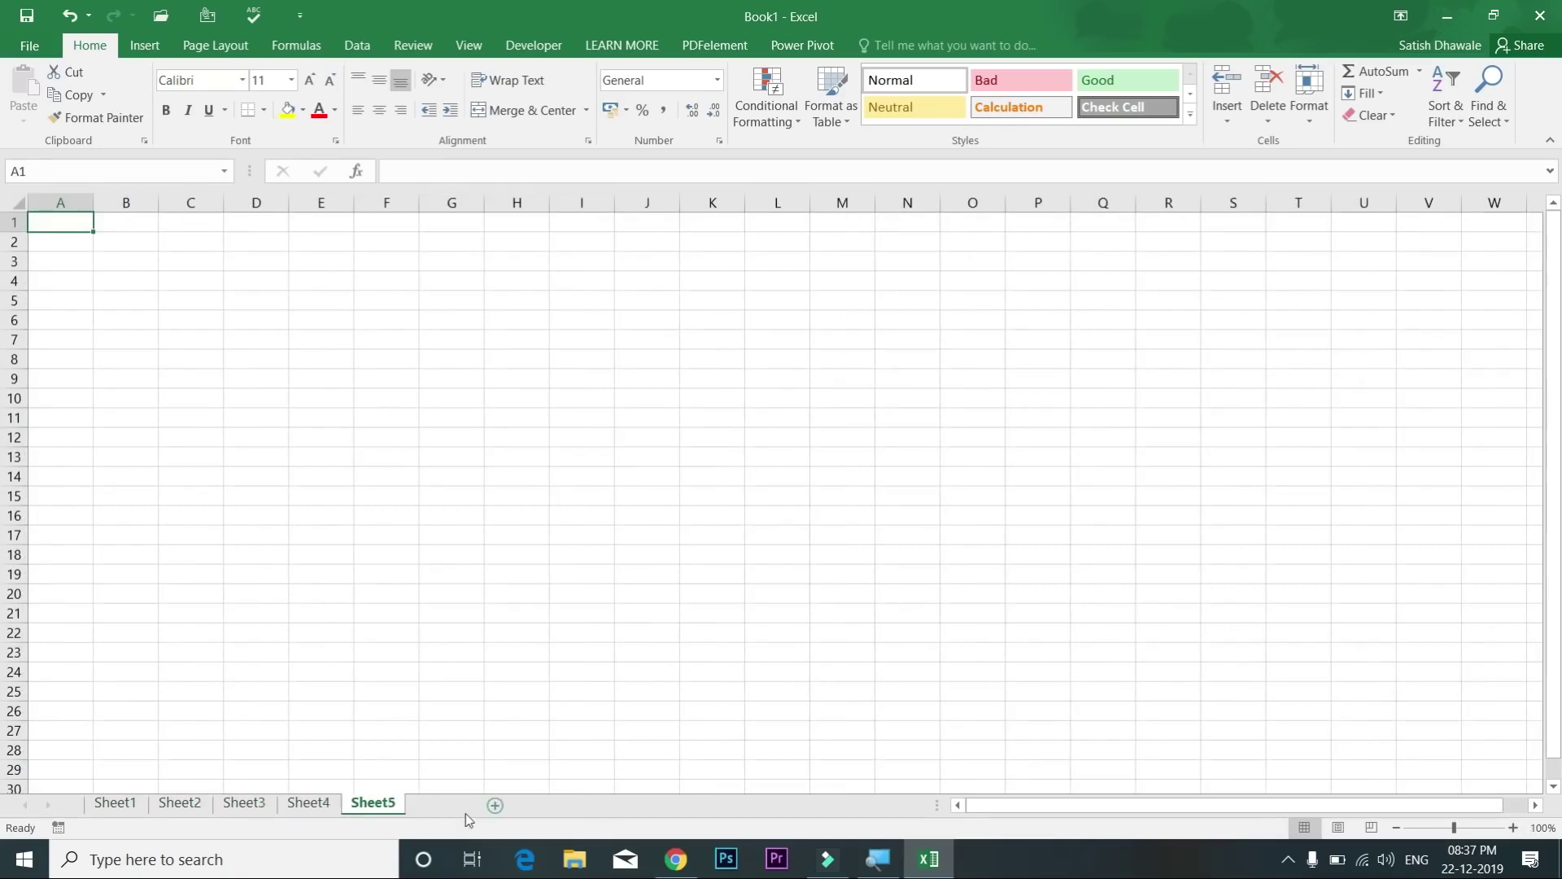
left_click(495, 806)
left_click(559, 805)
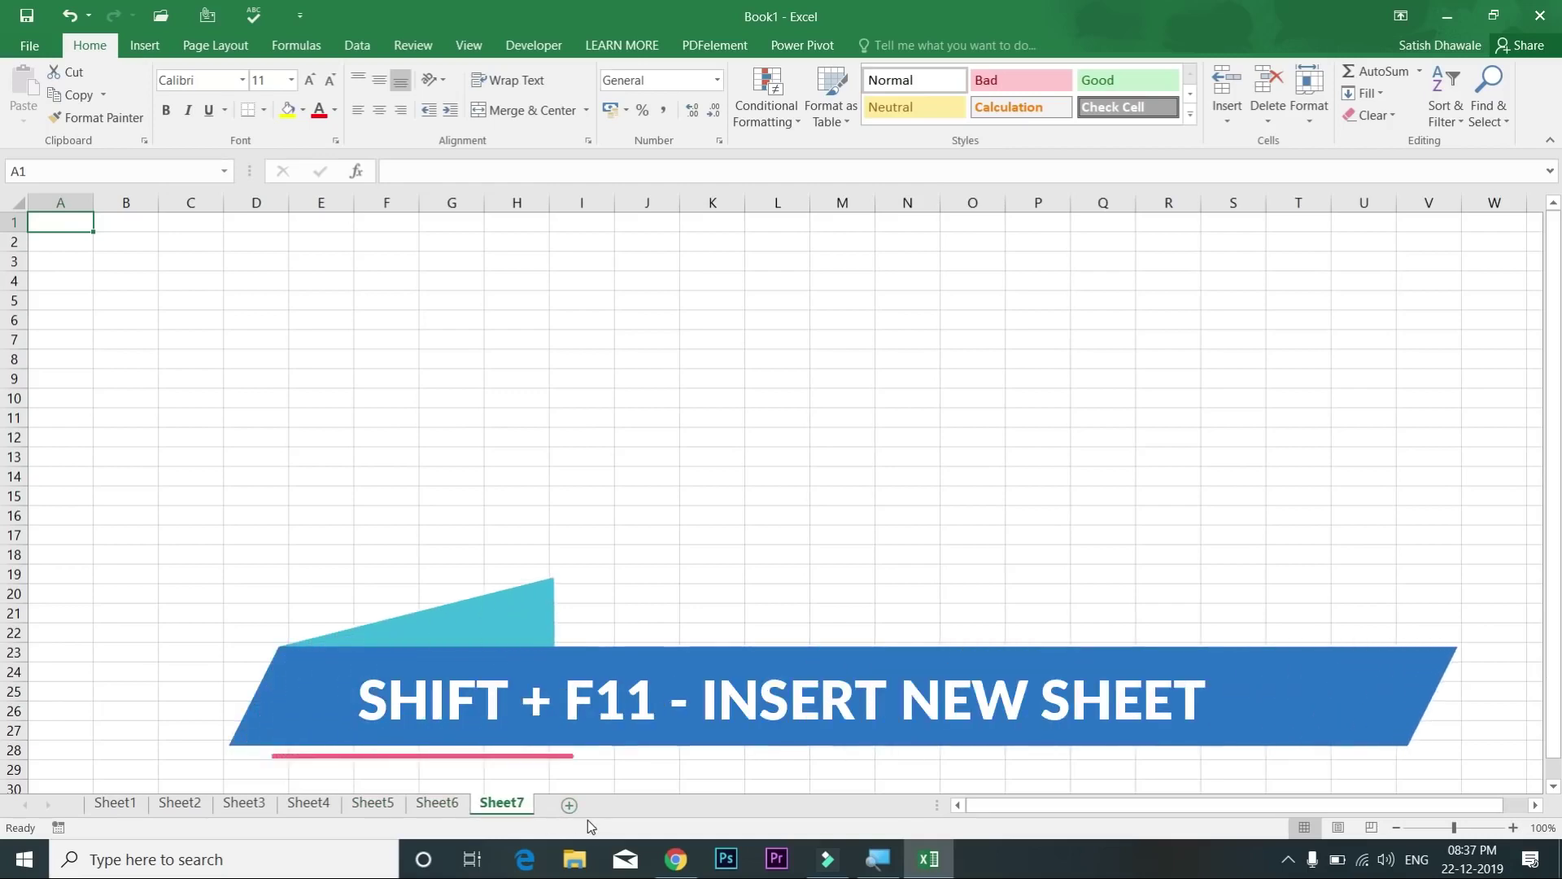
Step: Add four more worksheets to the workbook
key("shift+F11")
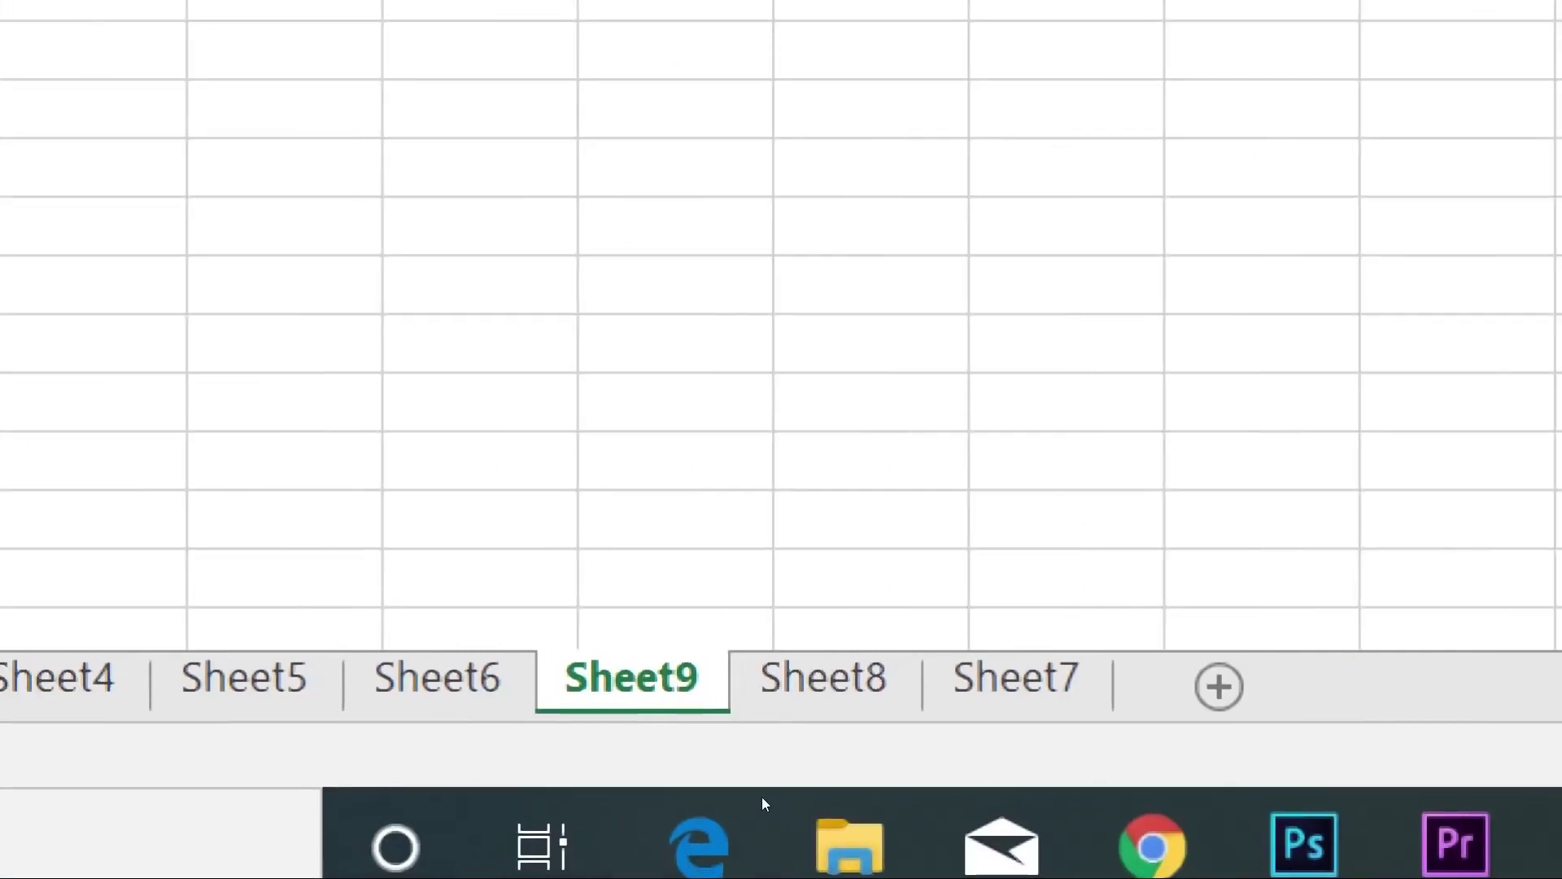
left_click(1218, 686)
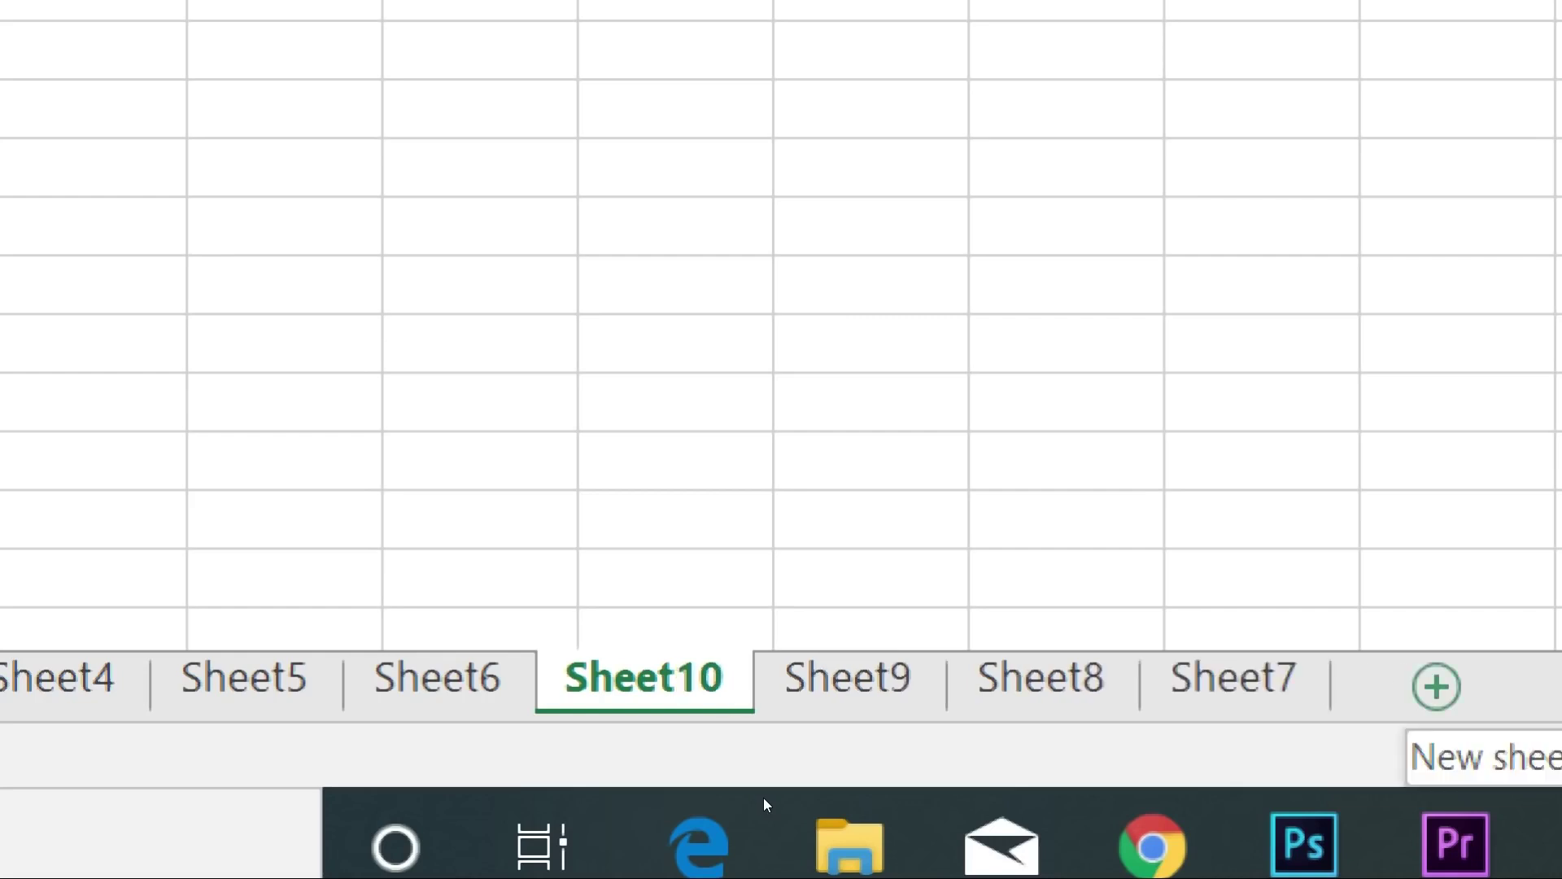
key("shift+F11")
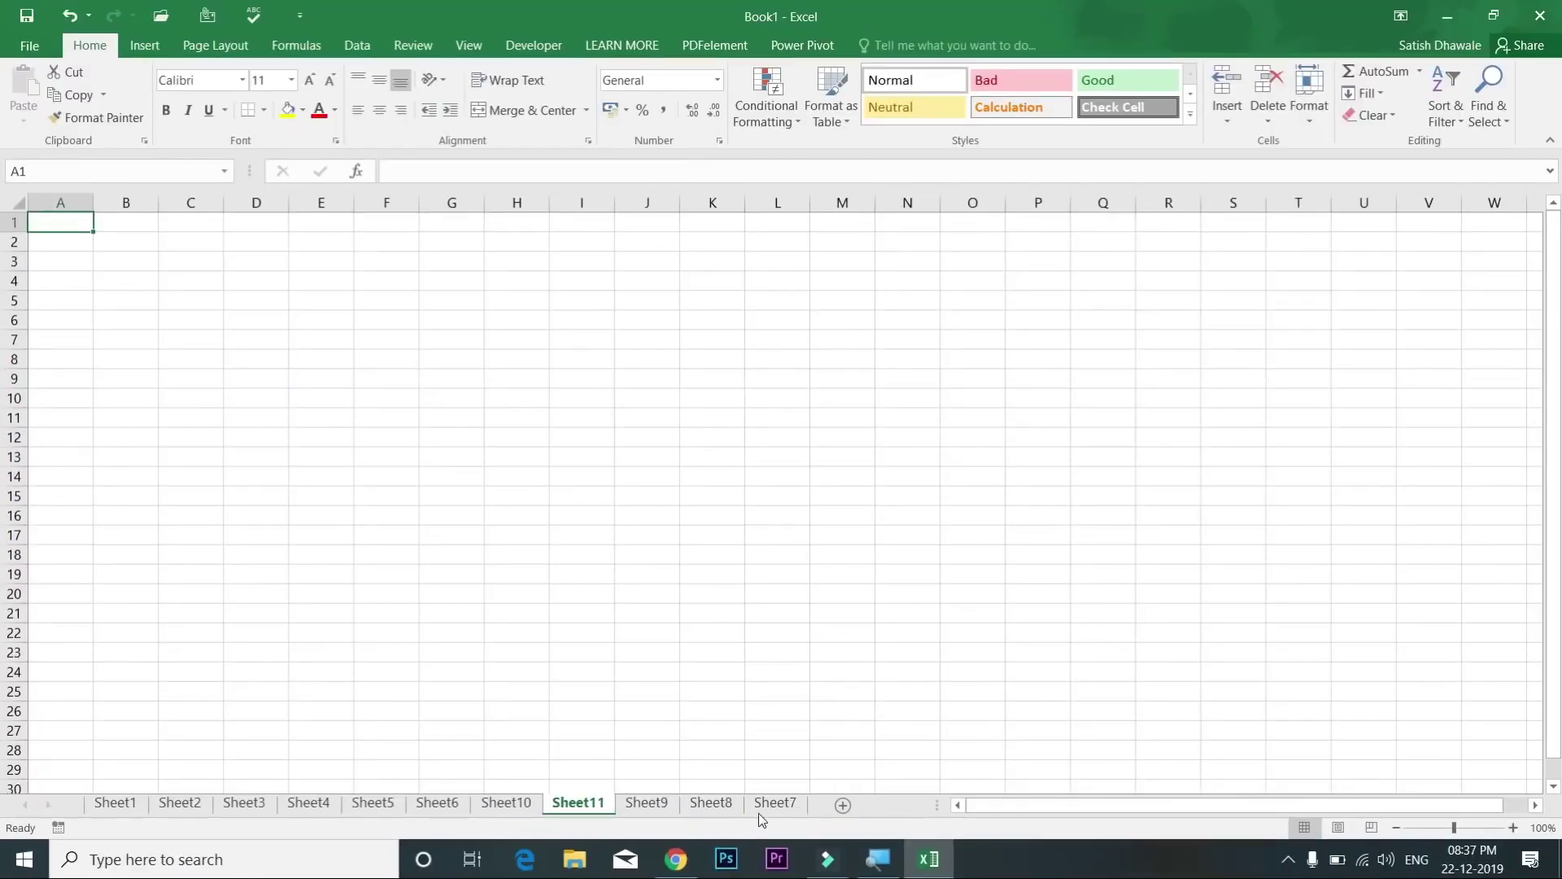
Step: Move Sheet7, Sheet8 and Sheet9 to follow Sheet6, putting all the worksheets in numerical order
left_click_drag(785, 805, 471, 804)
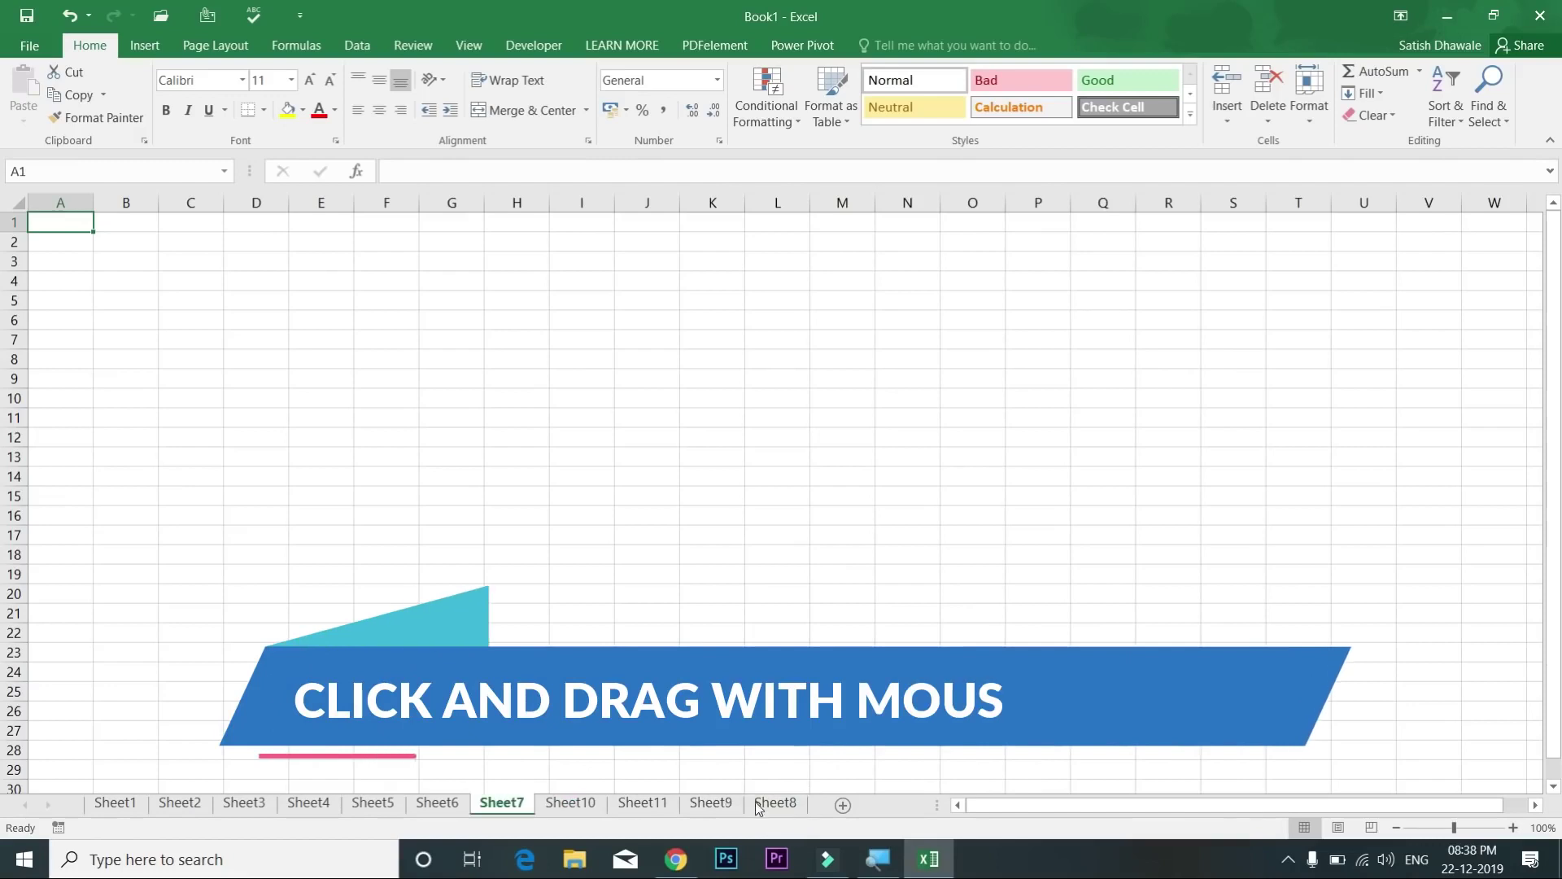
left_click_drag(771, 808, 561, 804)
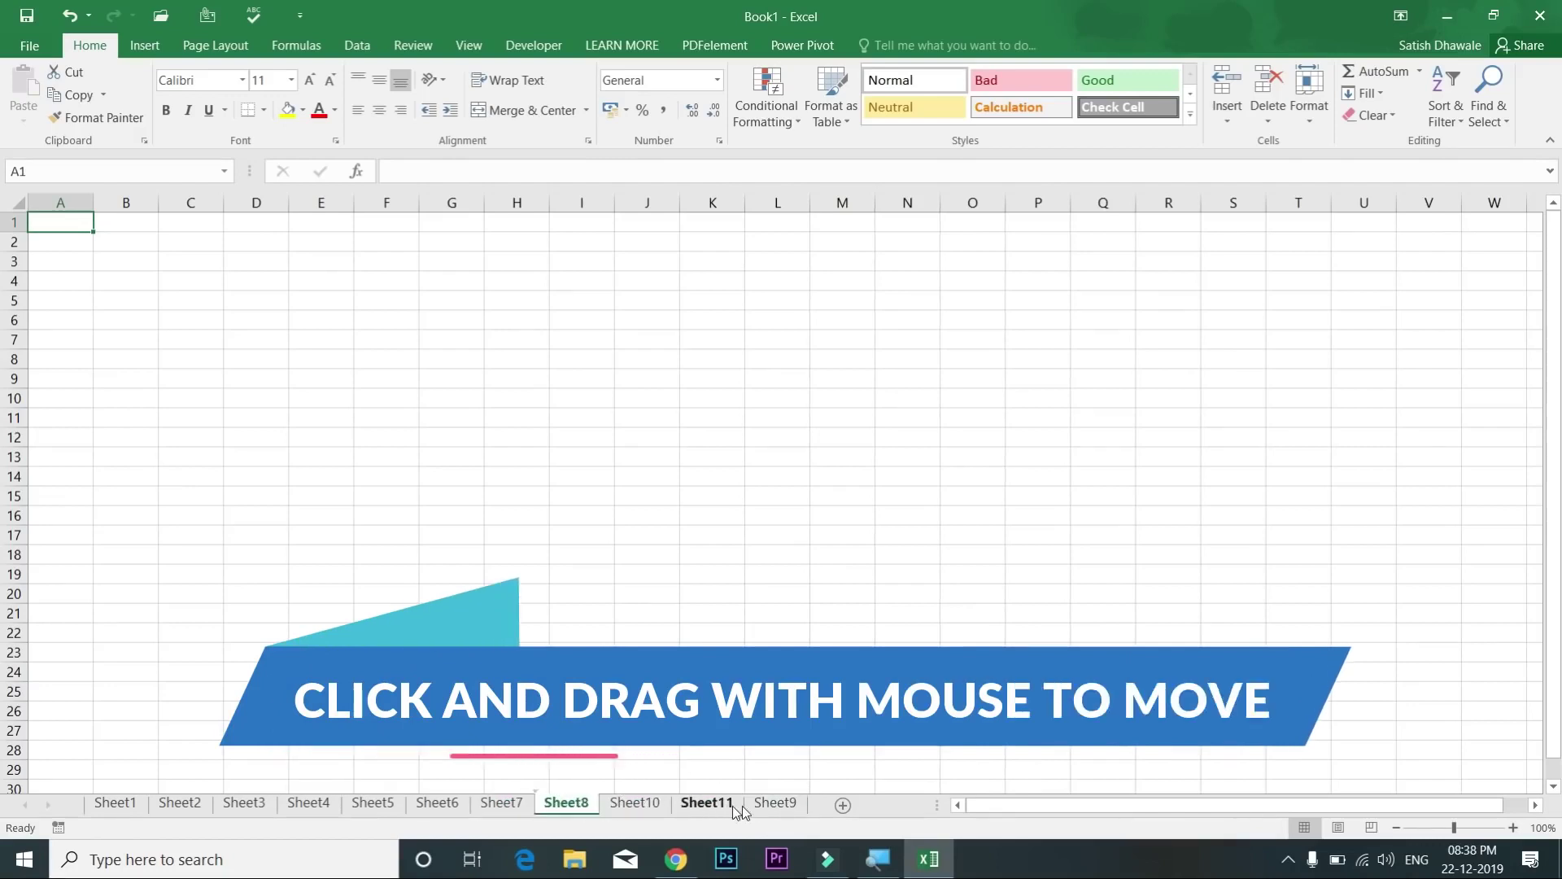
mouse_move(775, 806)
left_mouse_down()
mouse_move(767, 770)
mouse_move(631, 784)
mouse_move(620, 804)
left_mouse_up()
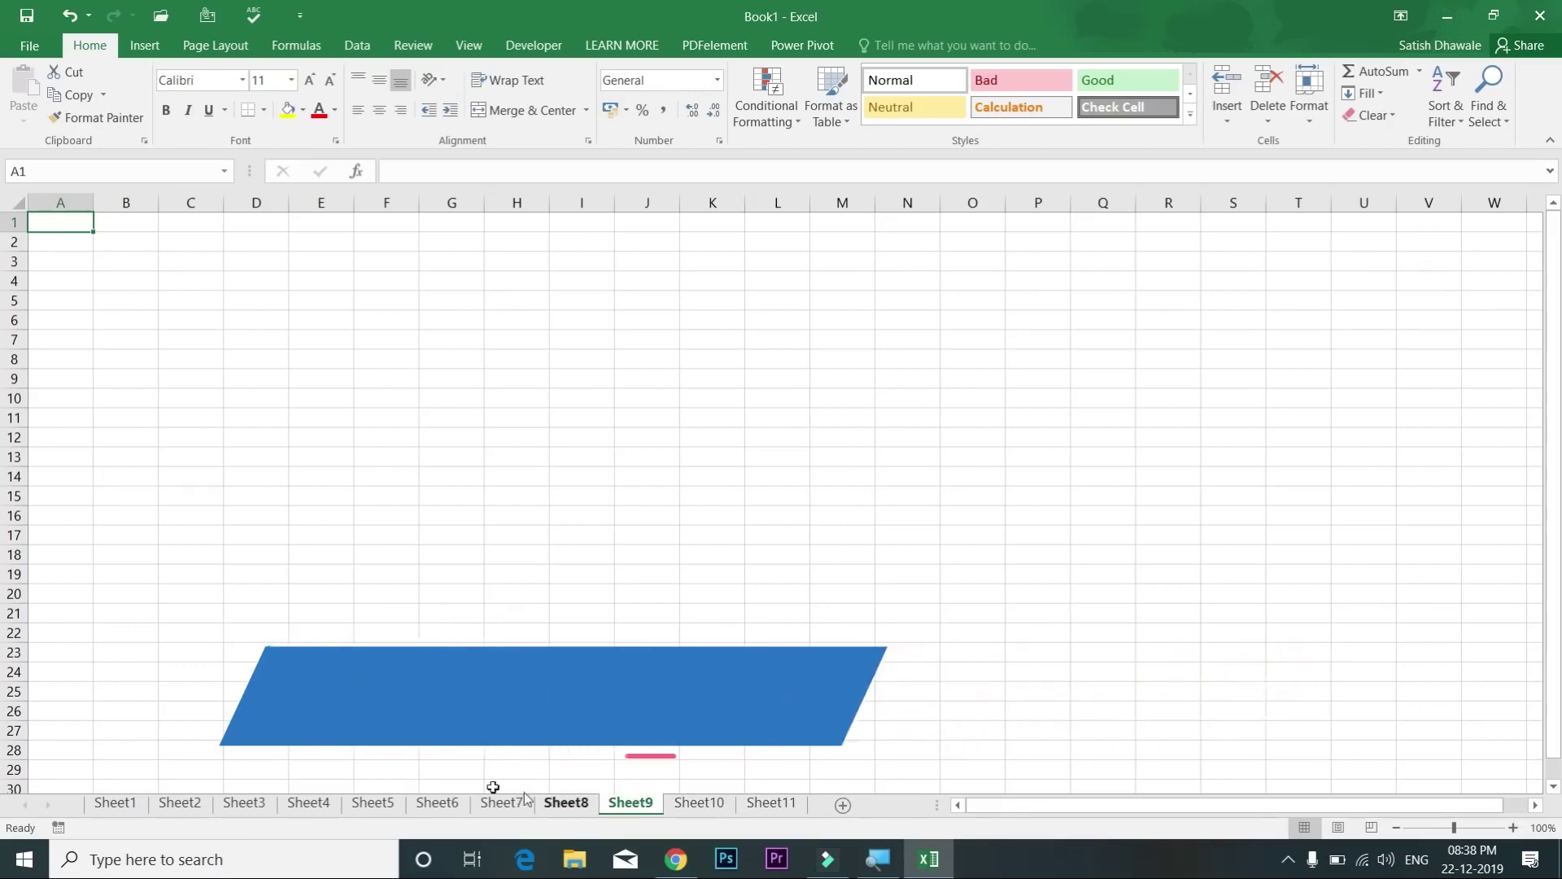
Step: View Sheet1, Sheet2, Sheet3 and Sheet4 in turn
left_click(114, 803)
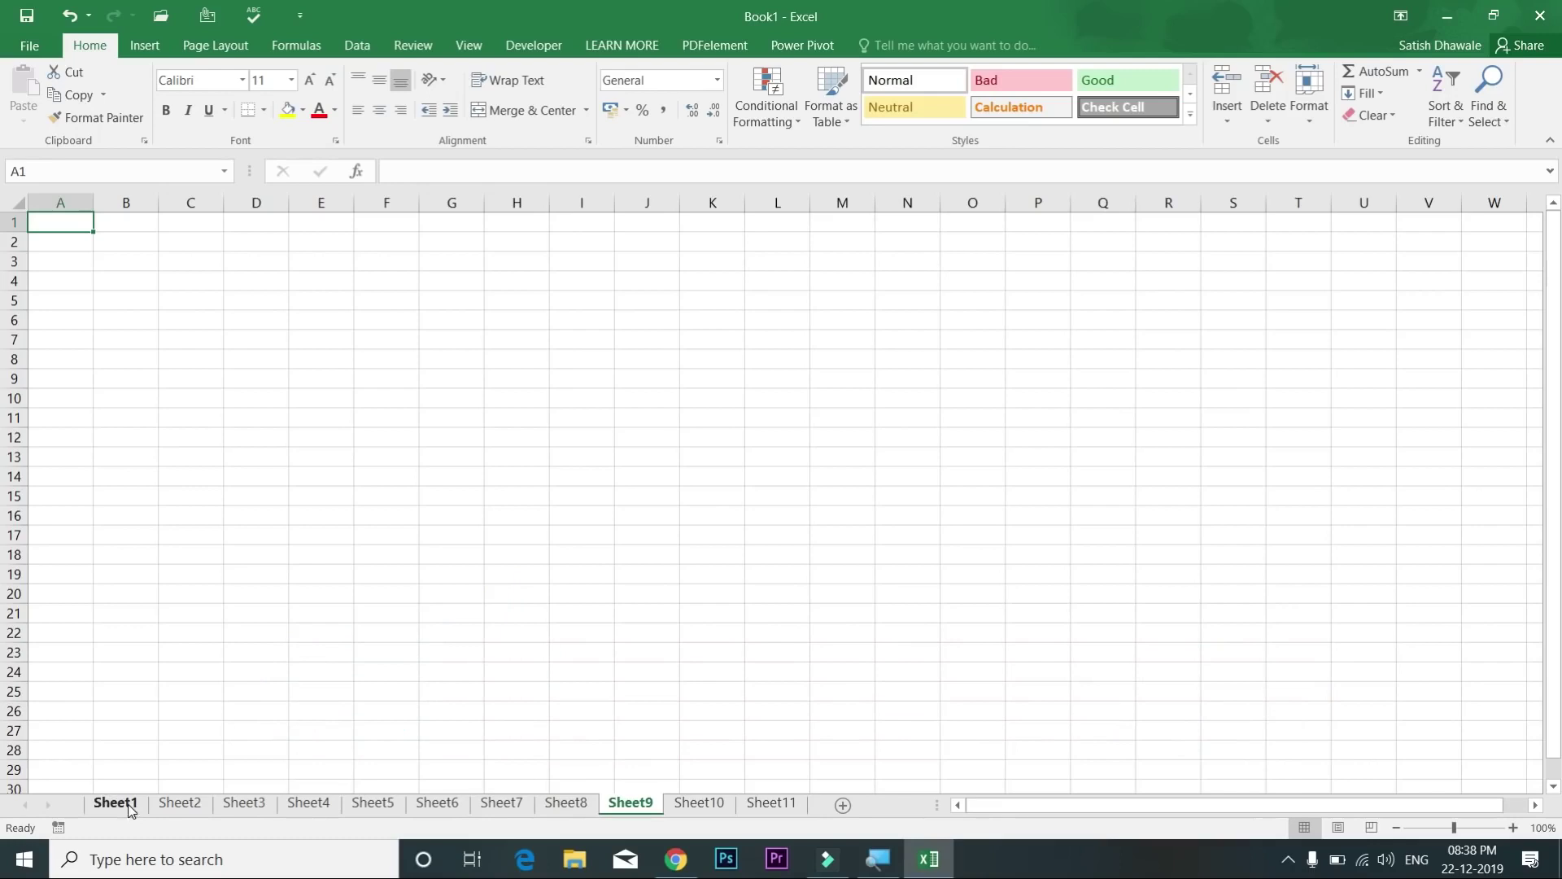
left_click(182, 804)
left_click(244, 804)
left_click(309, 803)
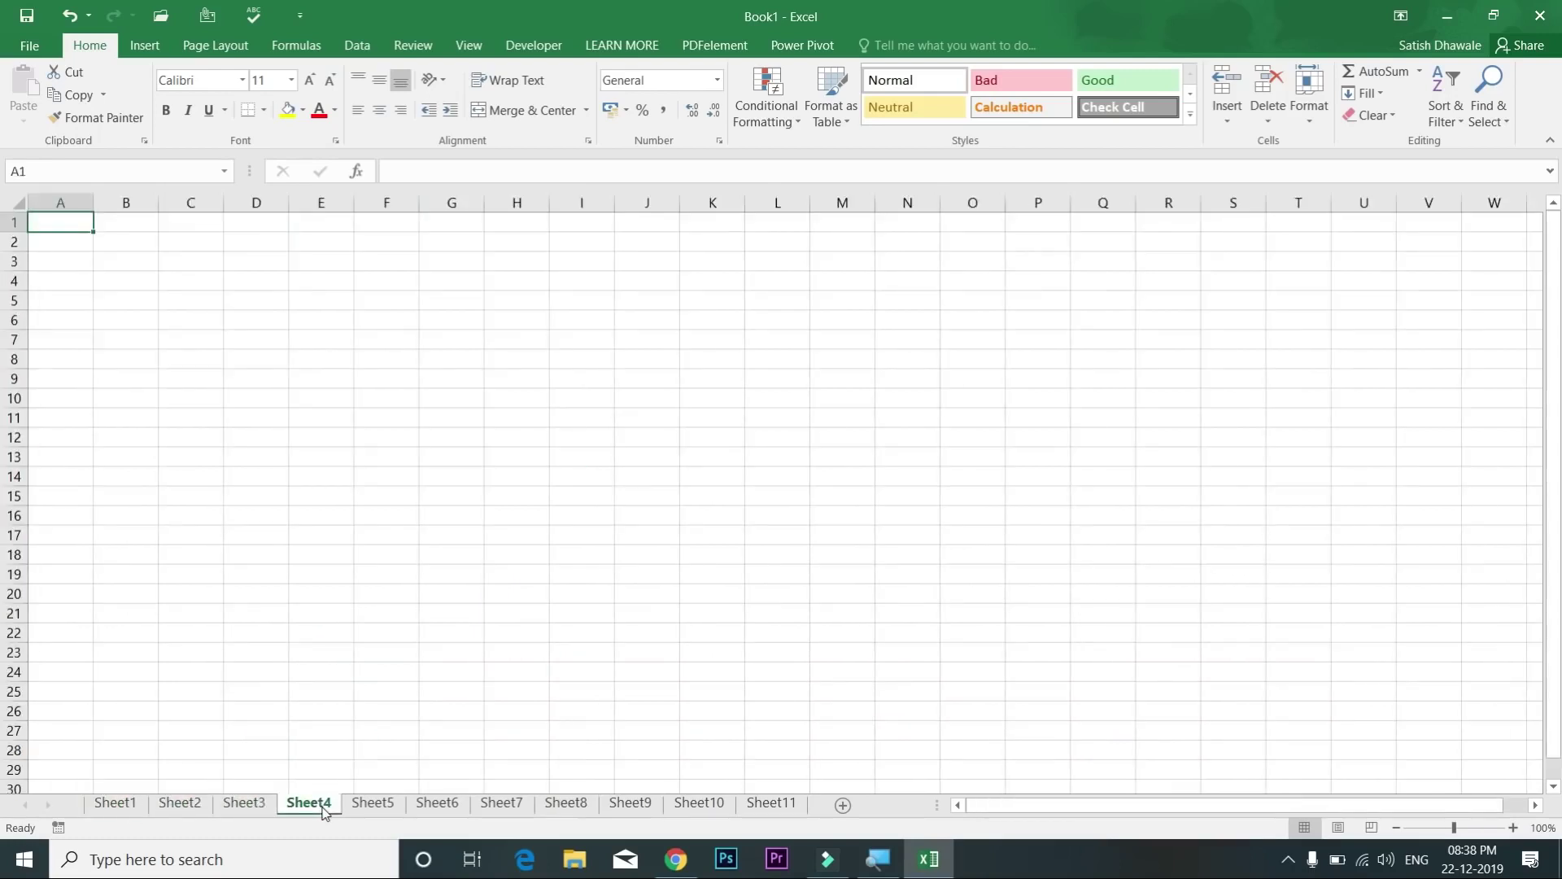
Step: Return to Sheet1 and select cell A1
left_click(124, 807)
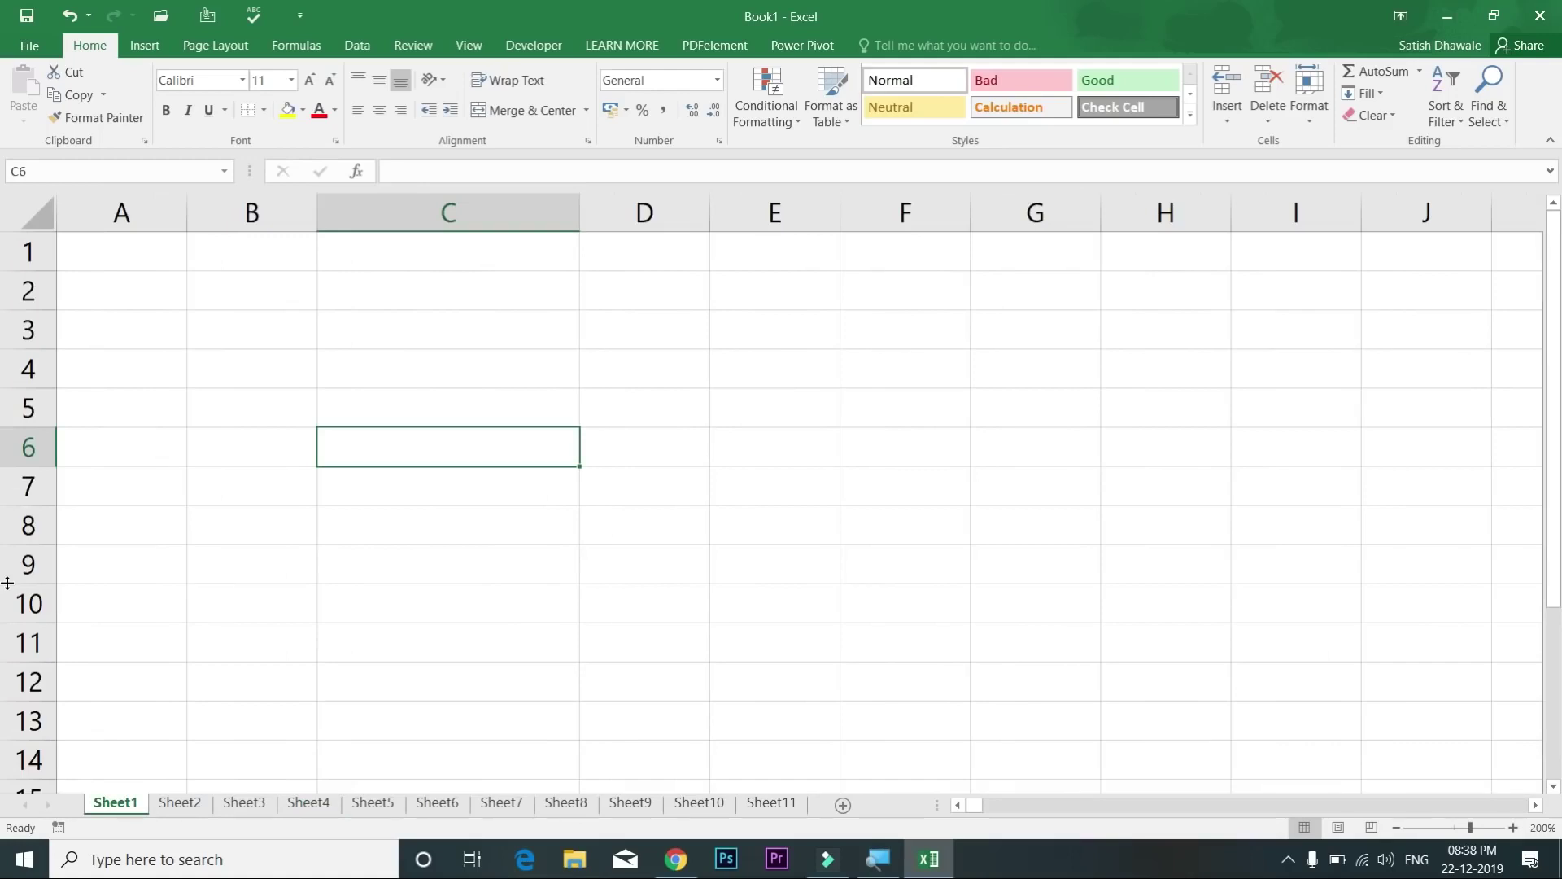
left_click(122, 258)
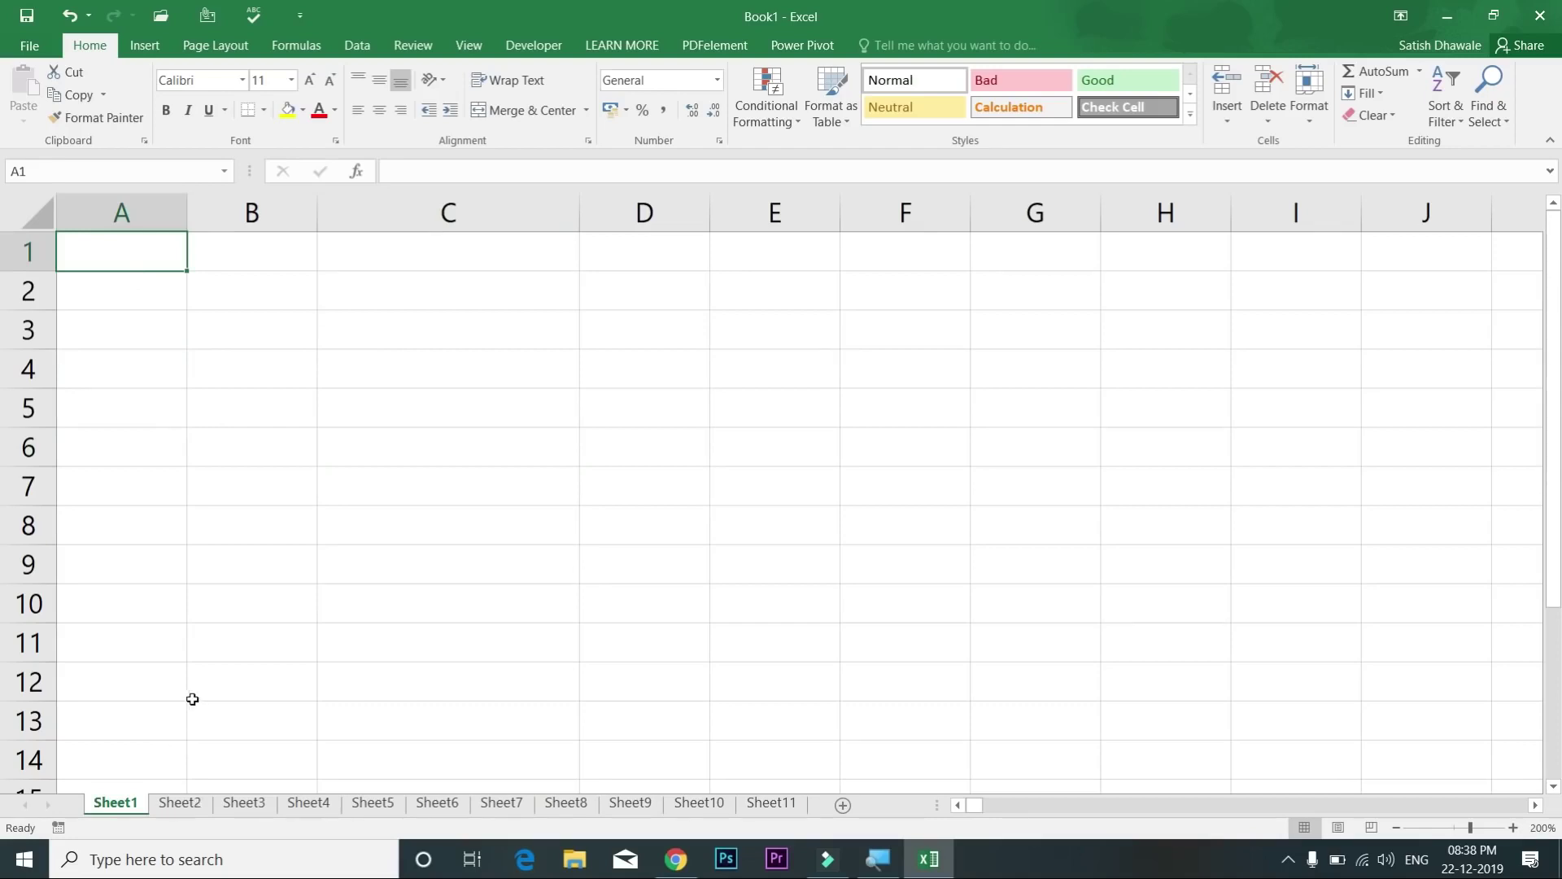
left_click(239, 706)
left_click(116, 254)
Step: Rename Sheet1 as Studnet_Data and correct the spelling of the name to Student_Data
right_click(103, 809)
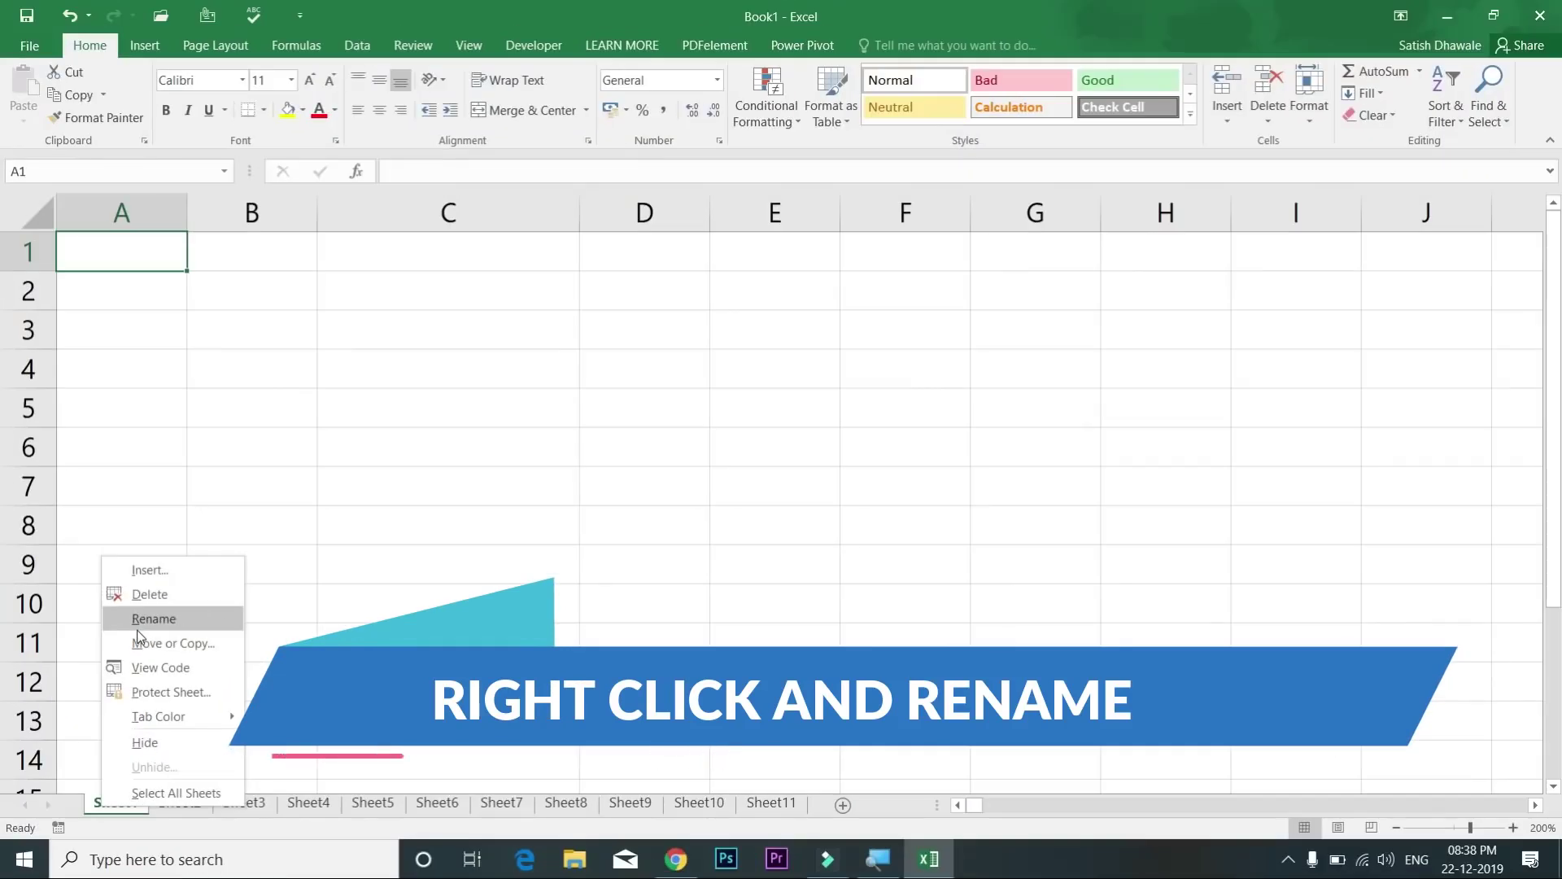
left_click(138, 634)
key("Home")
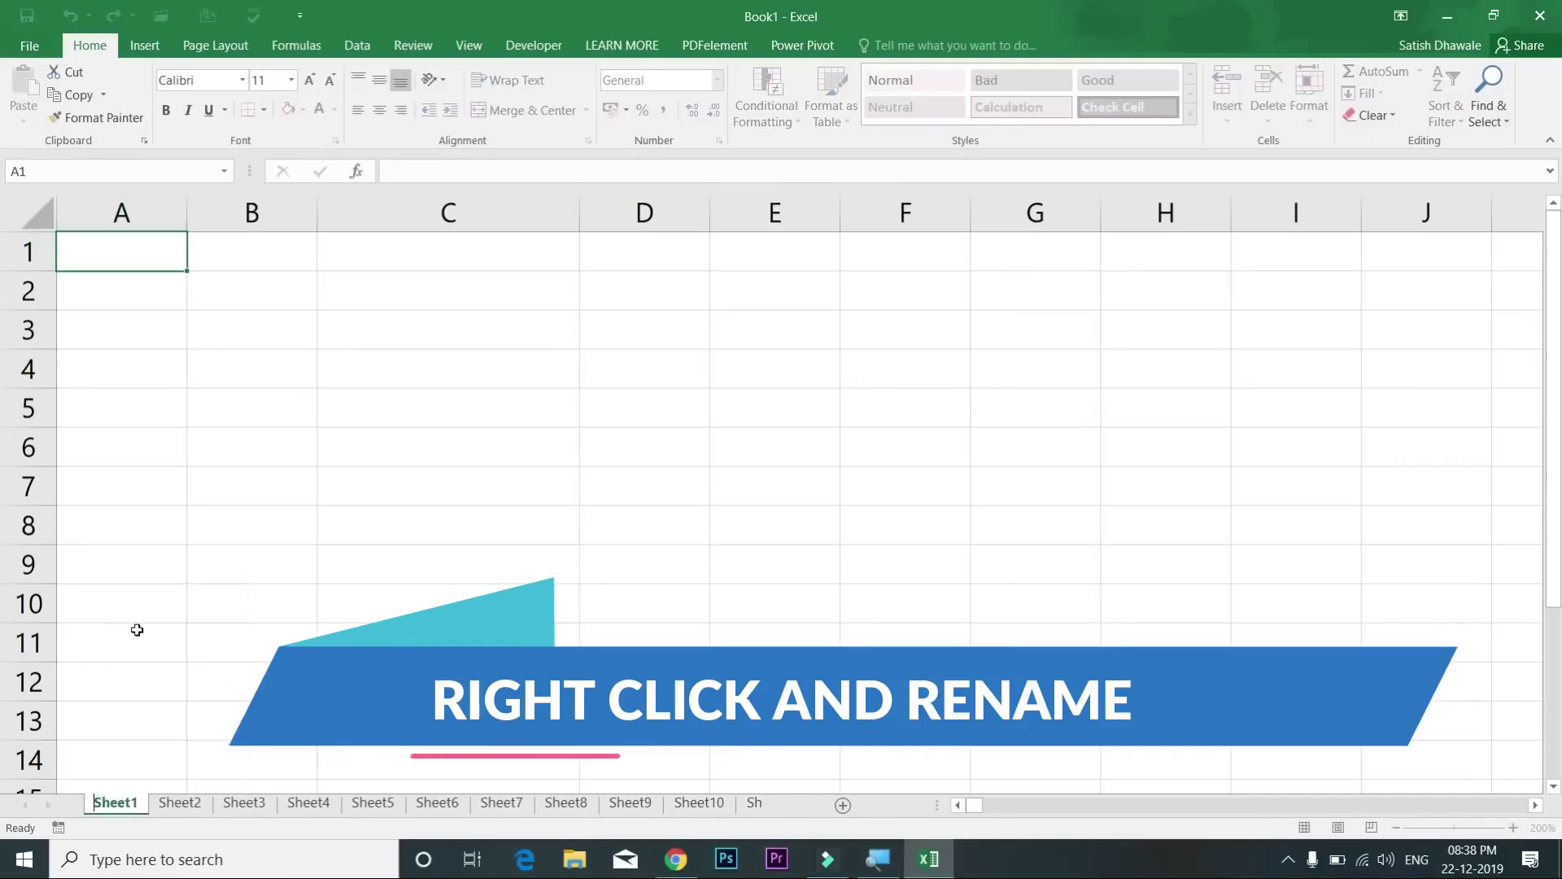
key("Delete")
key("Delete")
key("Delete")
key("Delete")
key("Delete")
key("Delete")
type("studnet")
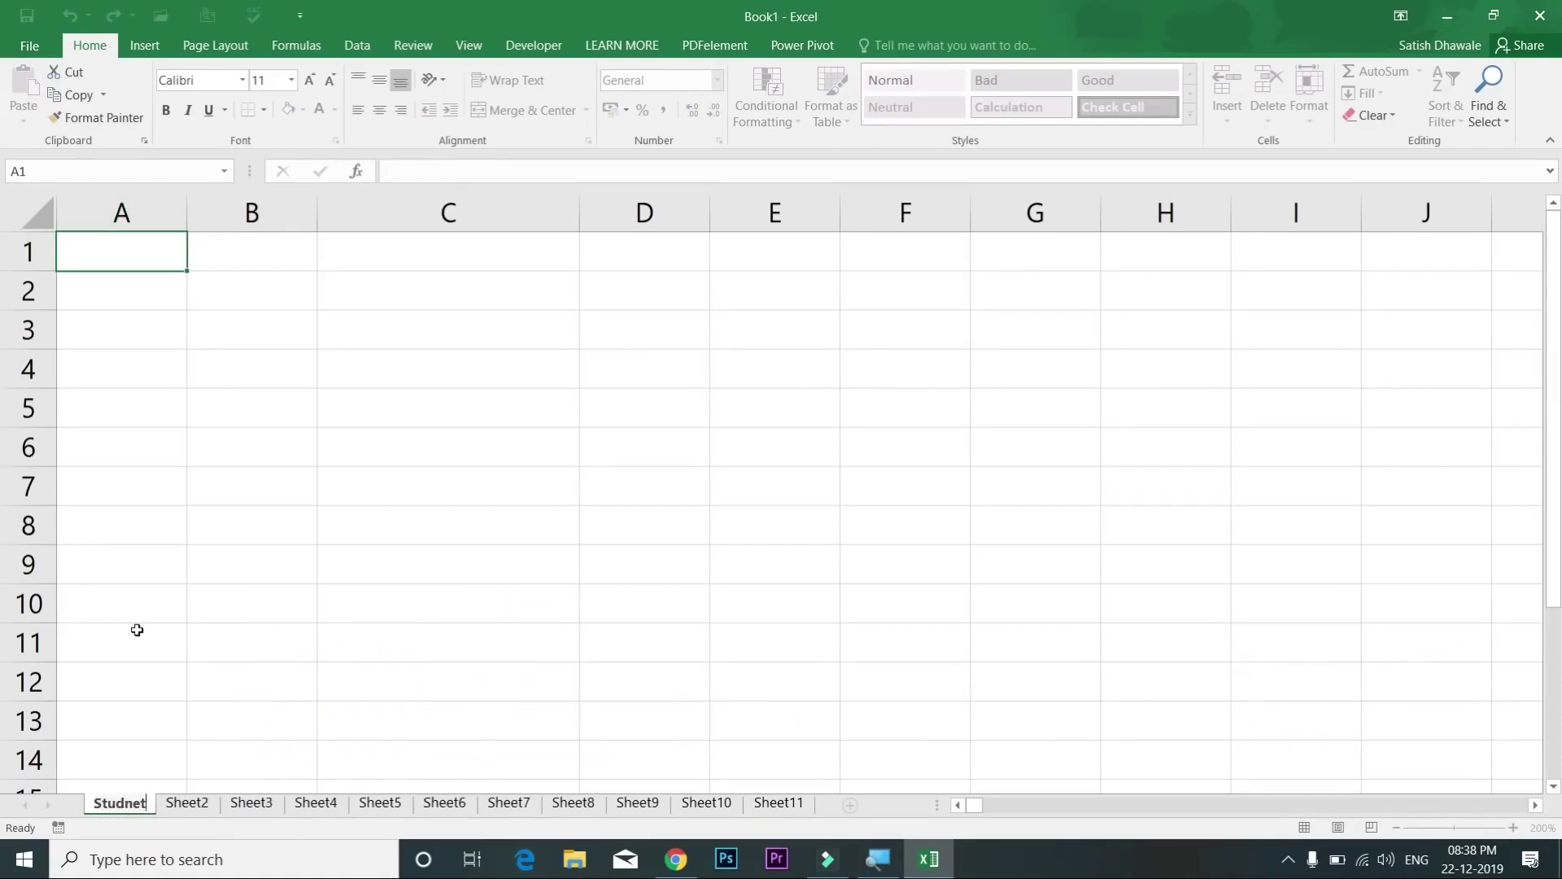
type("_Data")
key("Return")
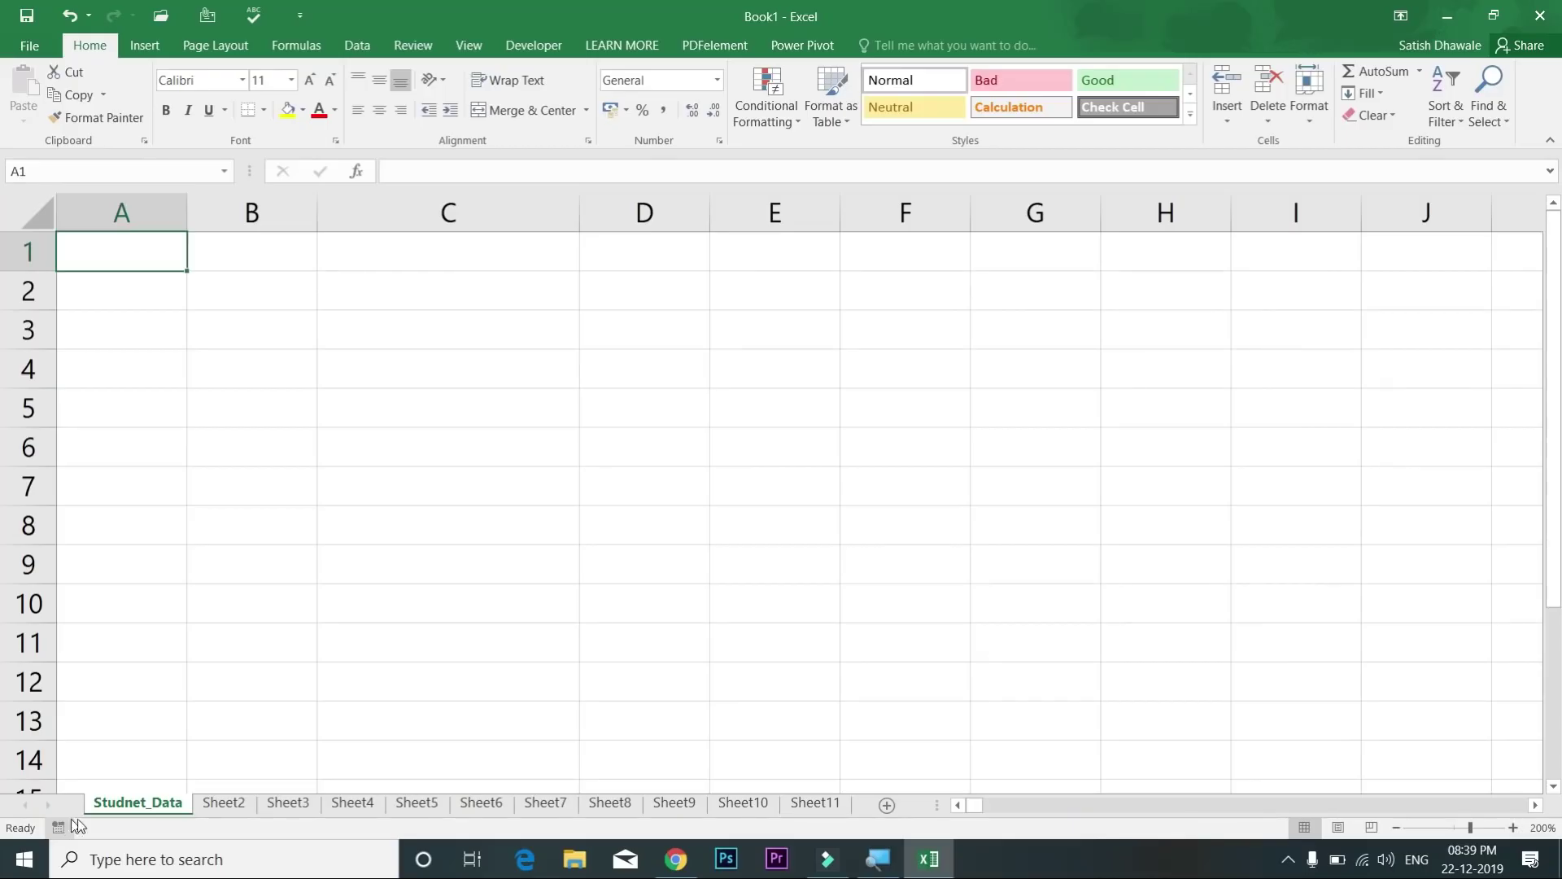
double_click(154, 803)
left_click(156, 802)
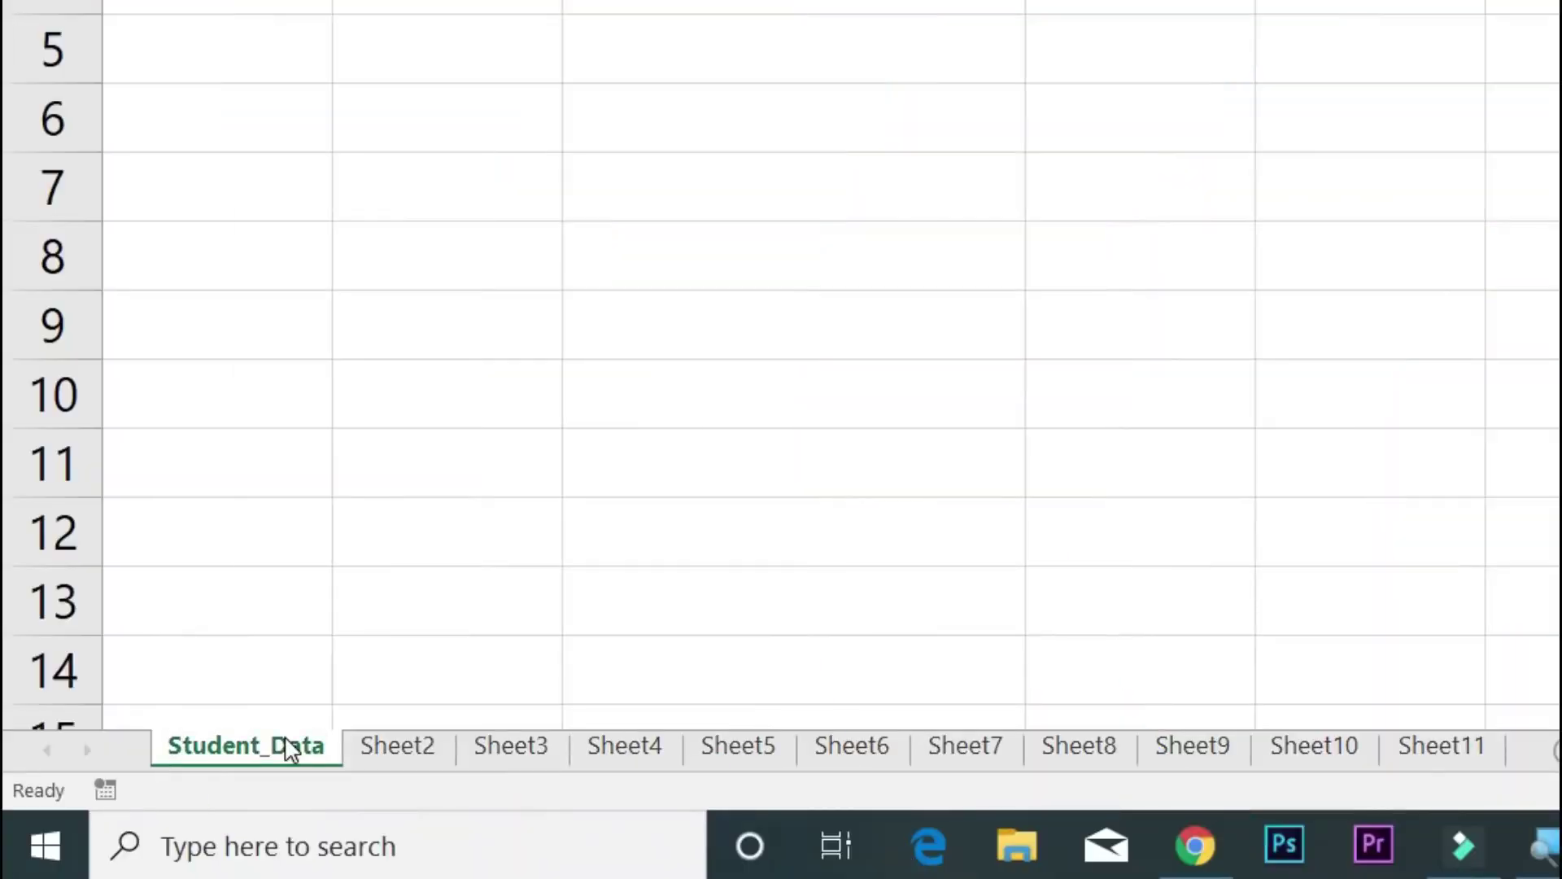
Step: Set the tab color of Sheet2 to the standard red
left_click(415, 752)
right_click(411, 752)
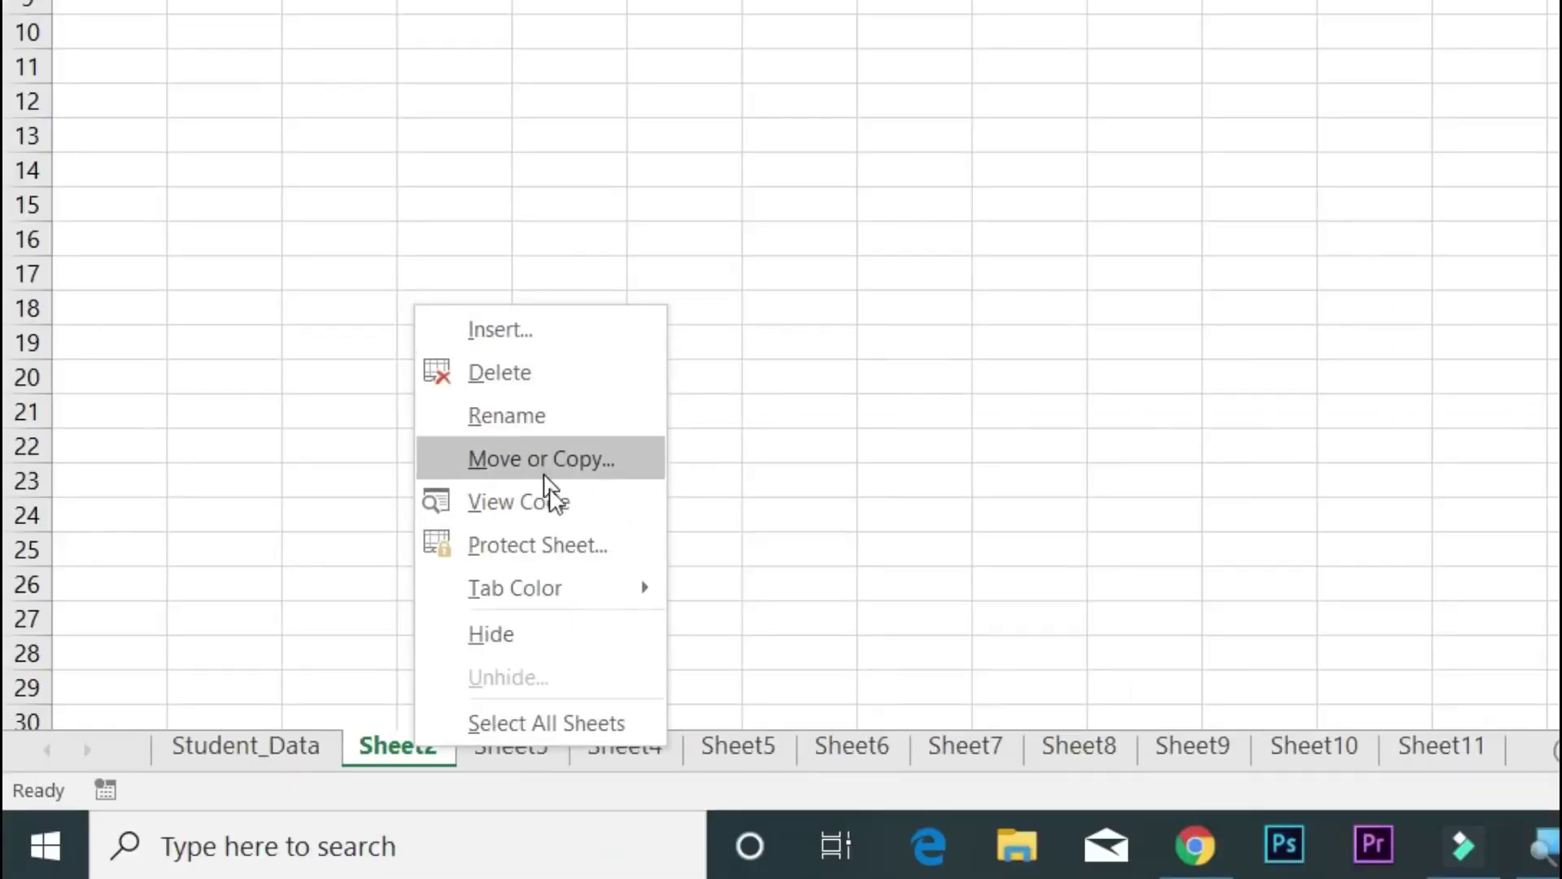
mouse_move(578, 587)
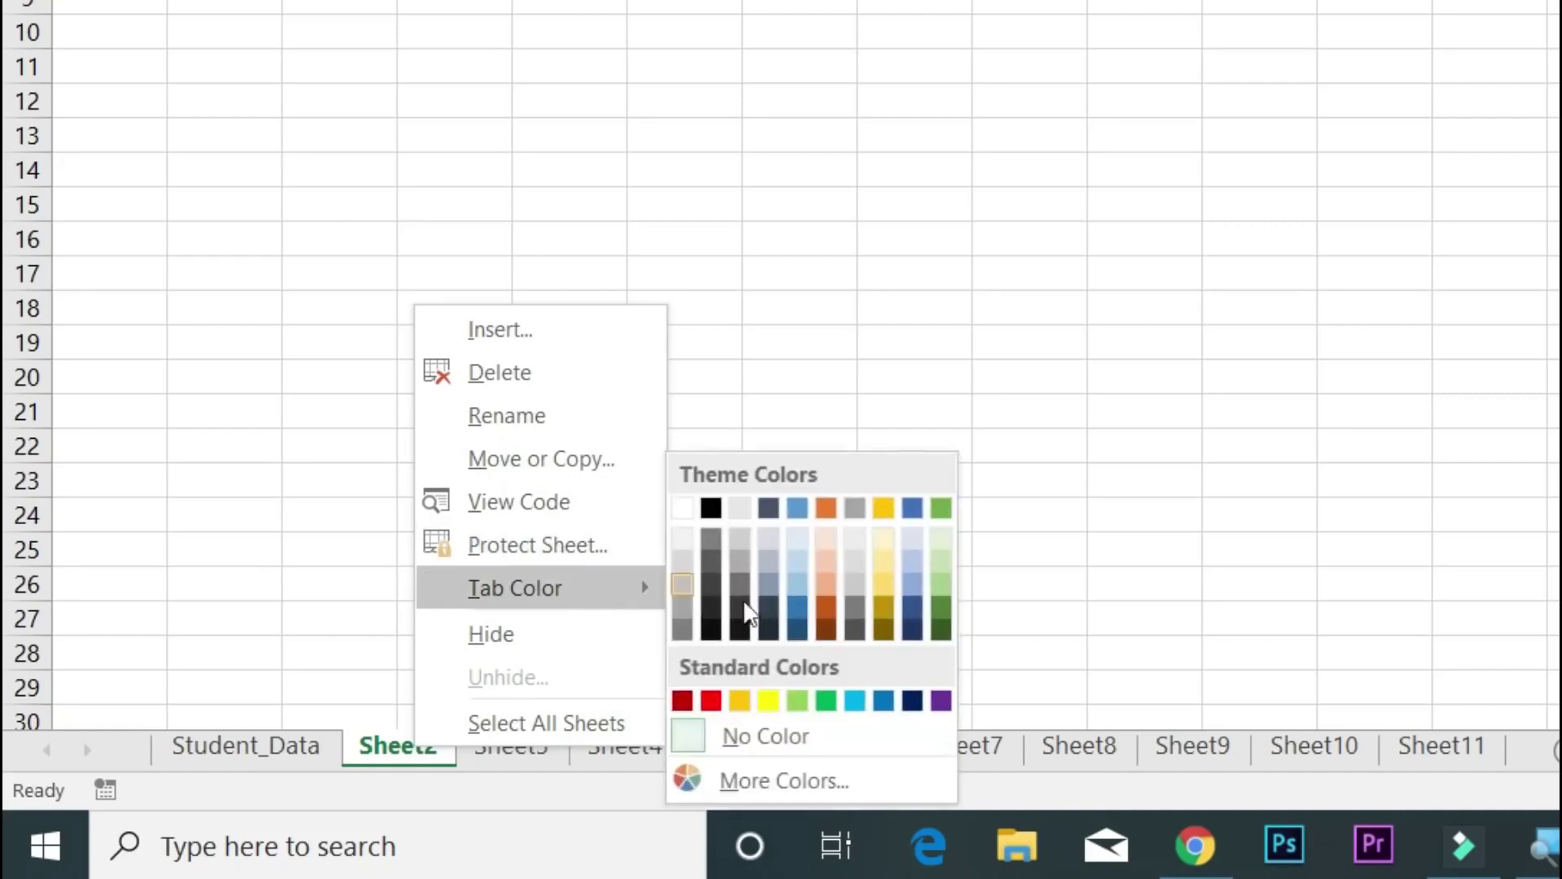
left_click(712, 701)
Step: Set the tab color of Sheet3 to the standard dark blue
left_click(532, 753)
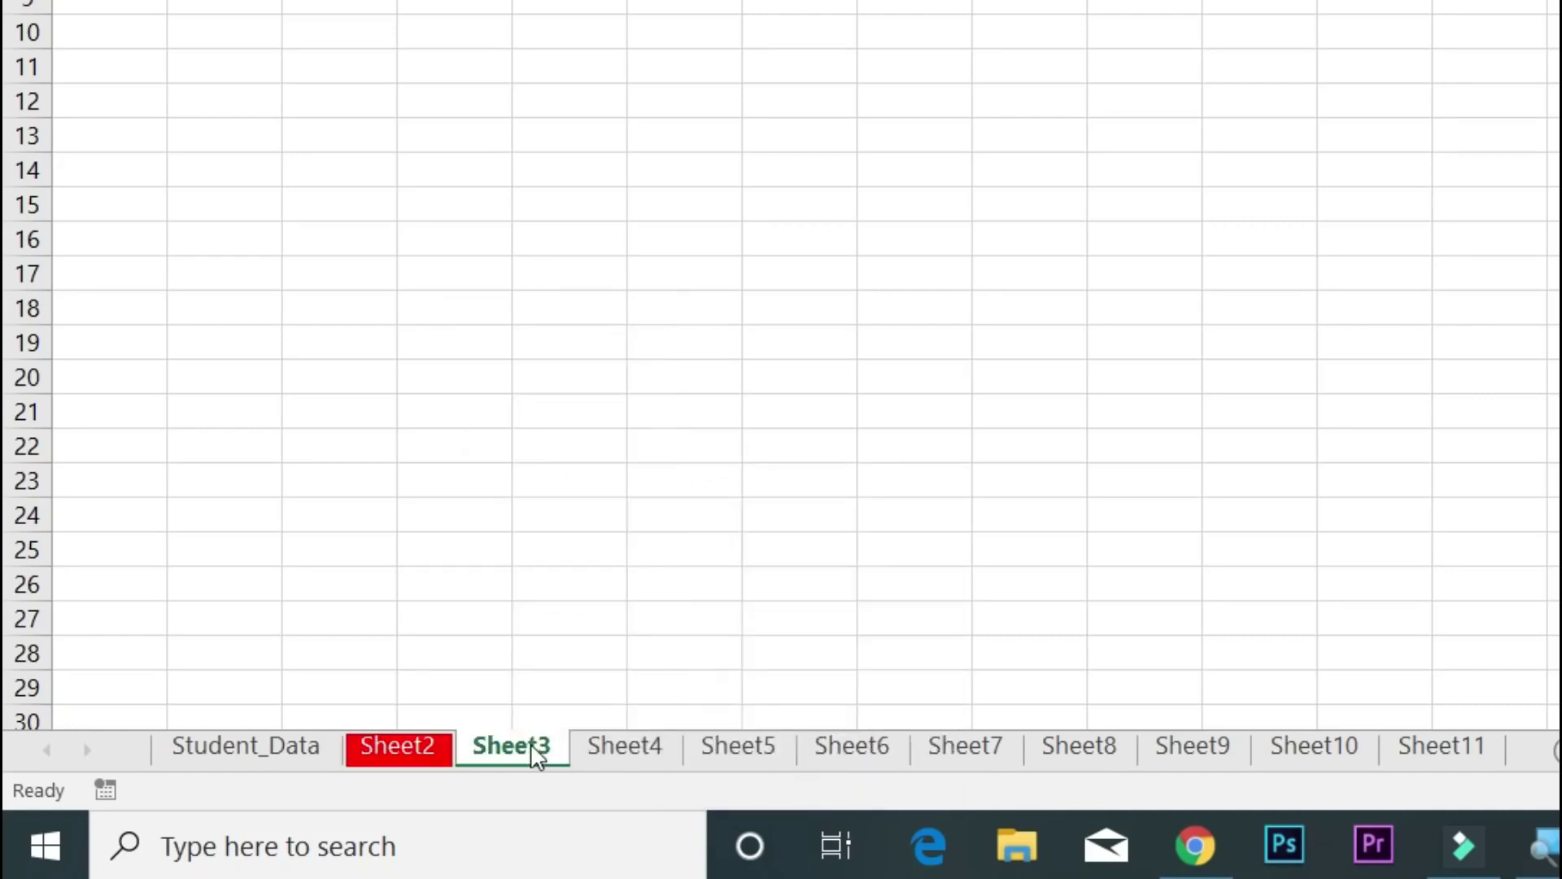
right_click(535, 755)
mouse_move(697, 583)
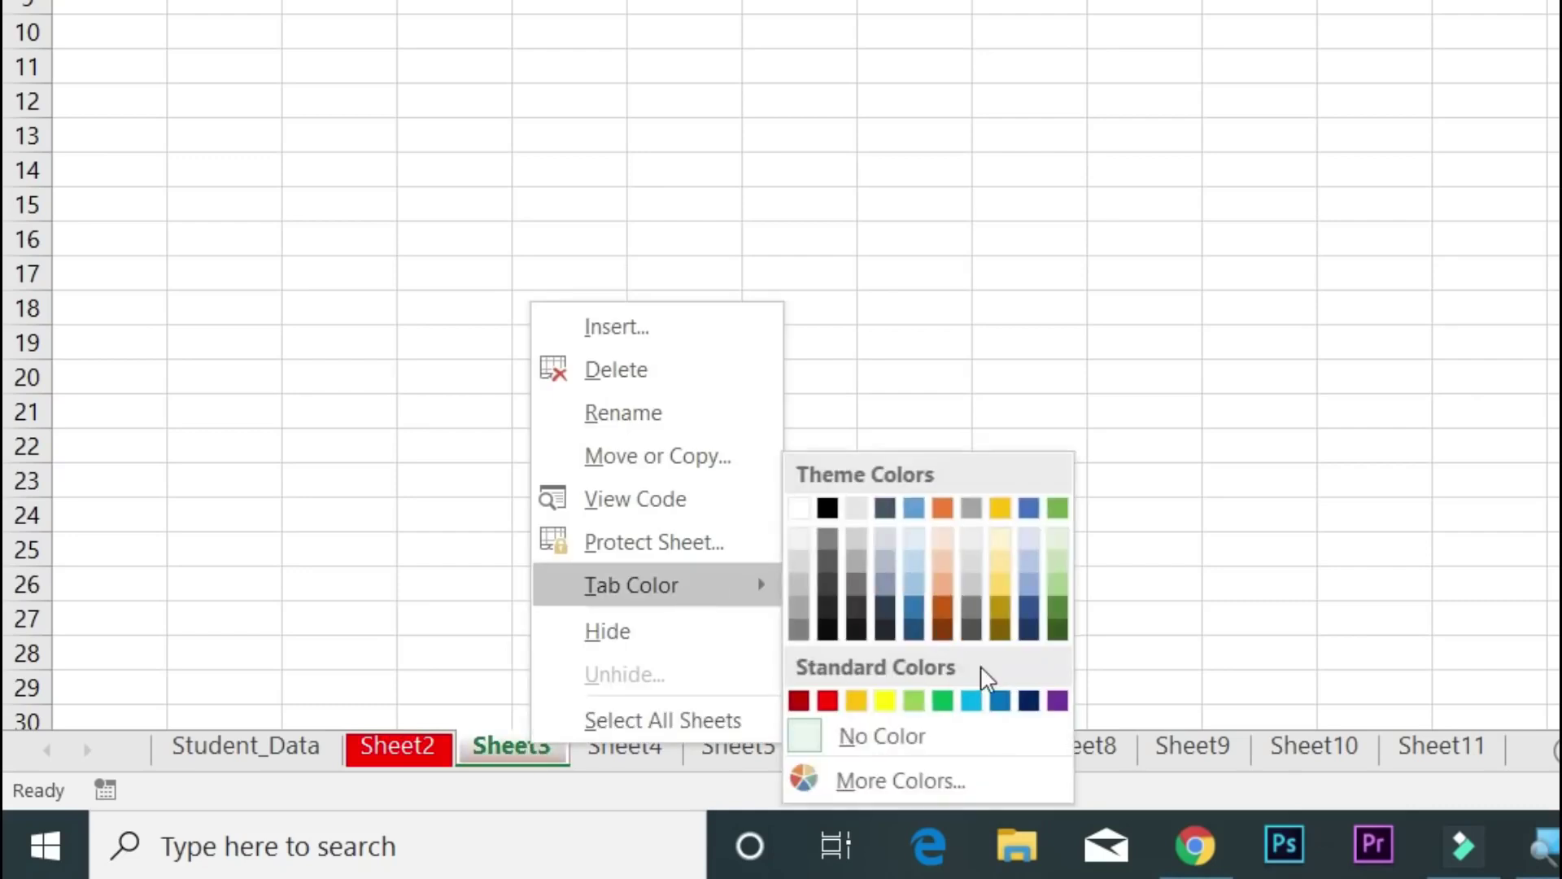
left_click(1026, 703)
Step: Set the tab color of Sheet4 to the standard purple and switch to Sheet5
left_click(676, 746)
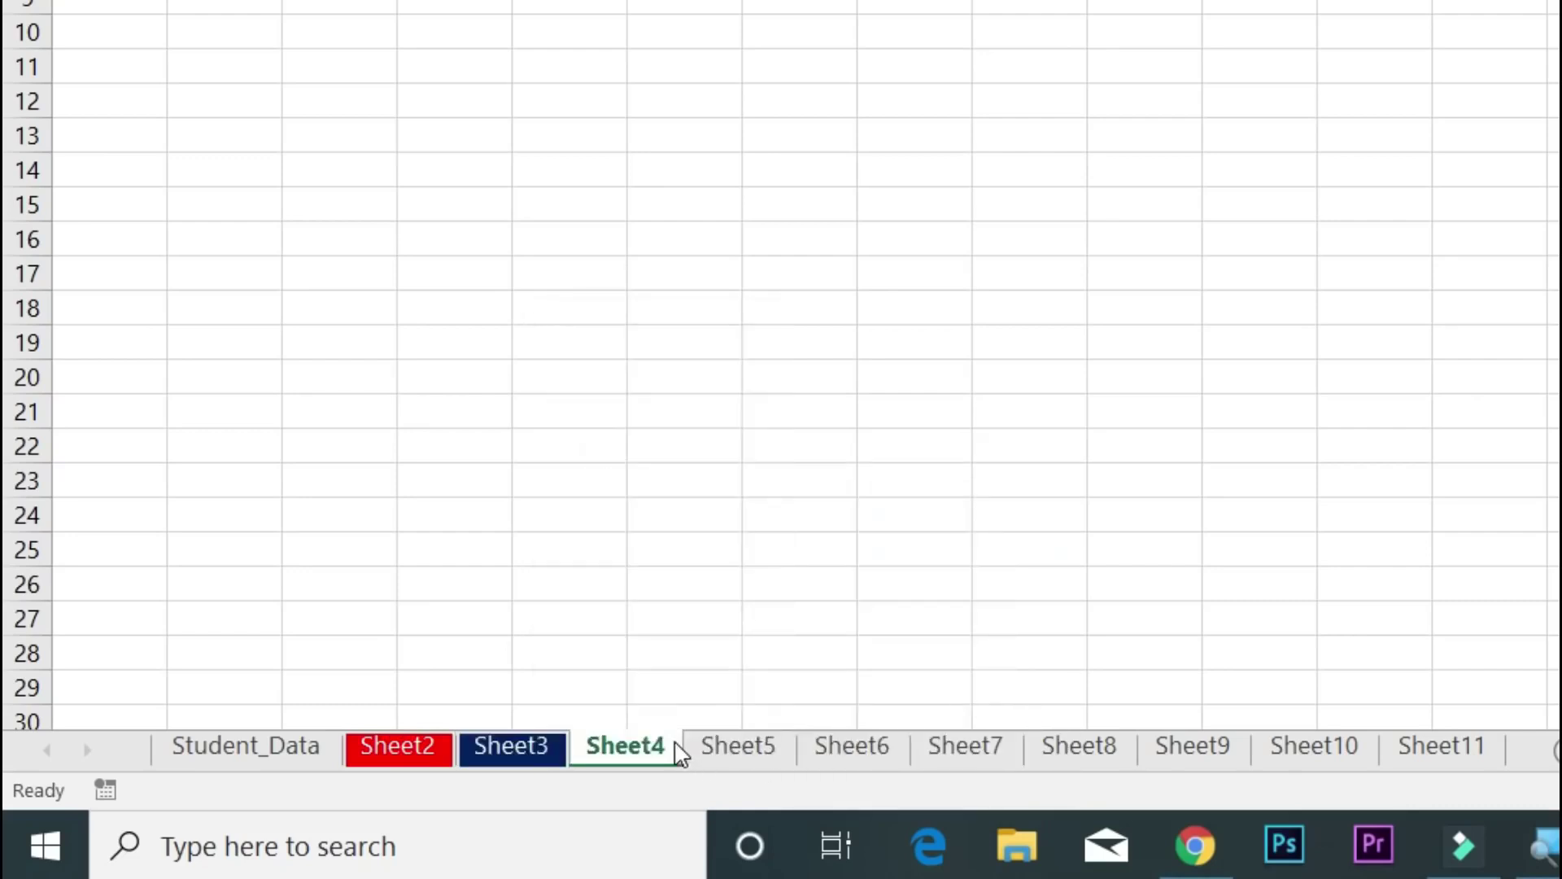
right_click(677, 744)
mouse_move(874, 582)
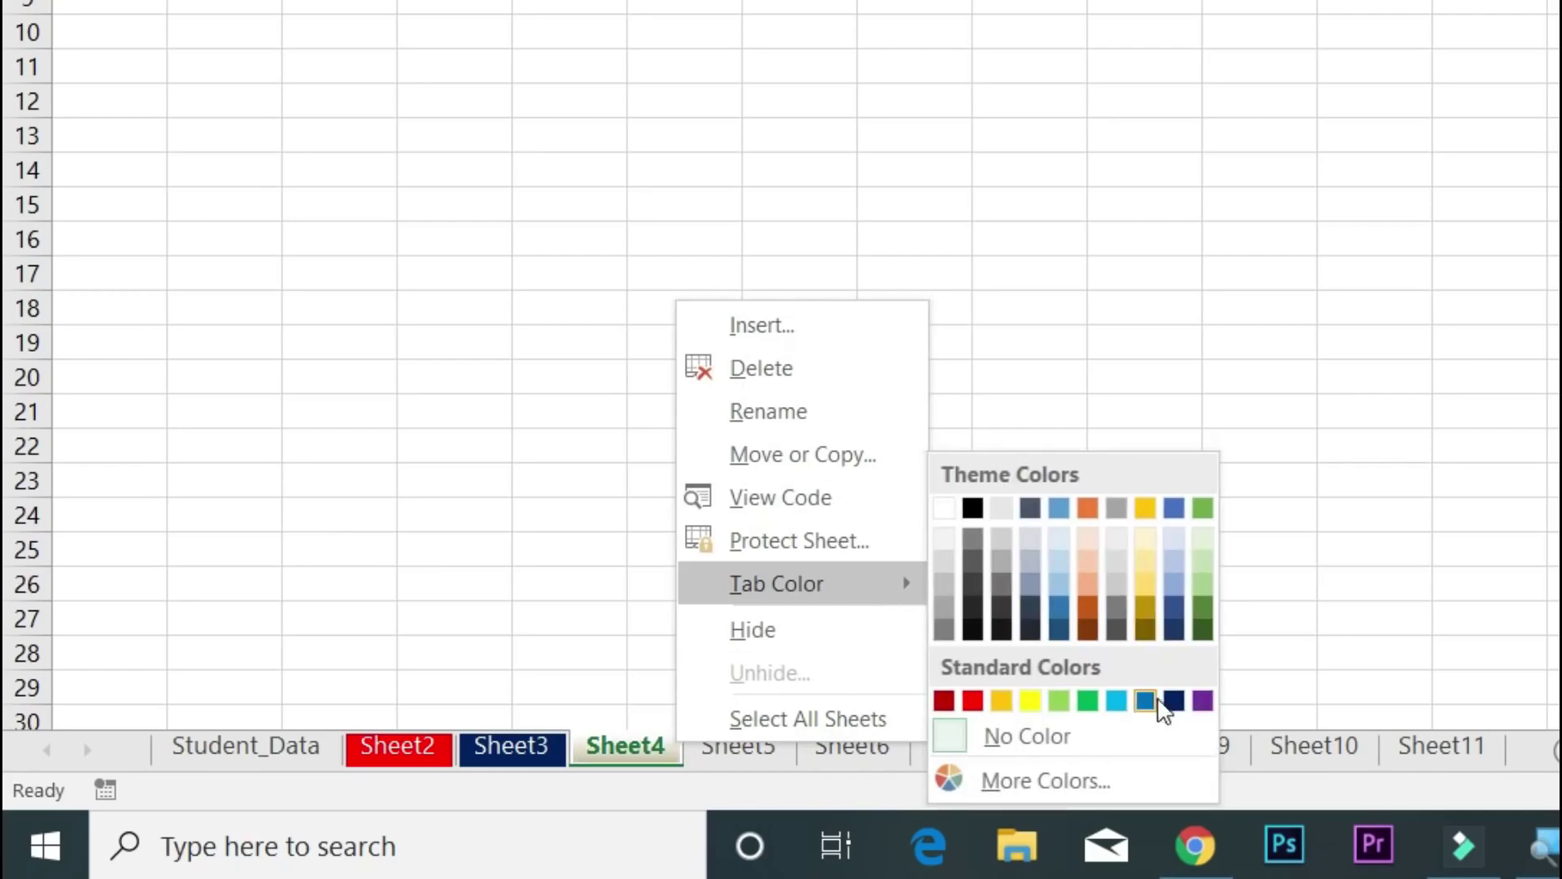
left_click(1201, 701)
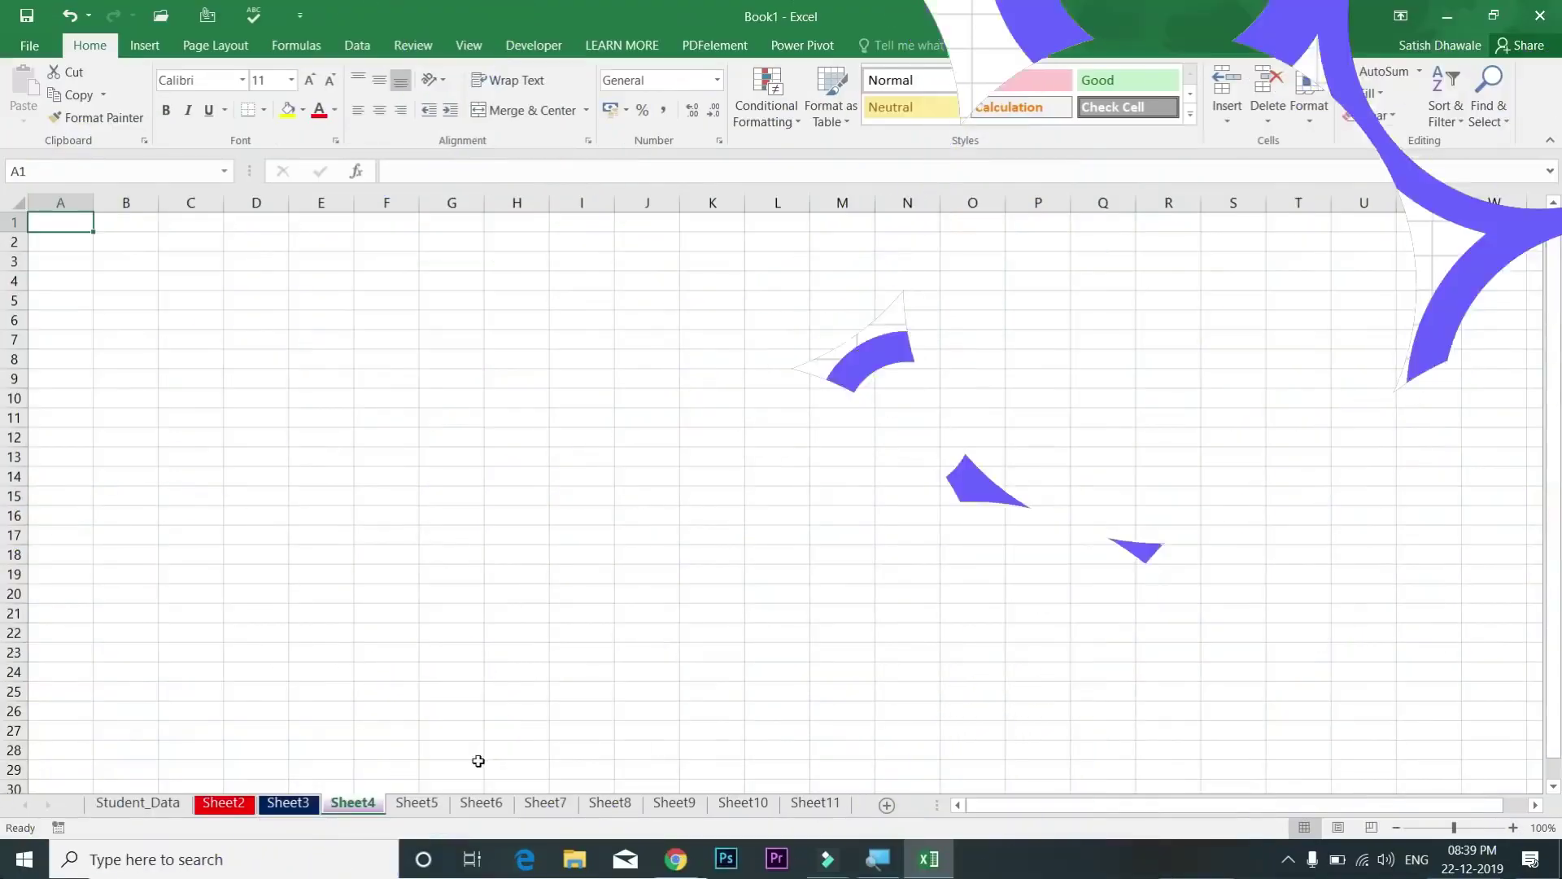
left_click(439, 803)
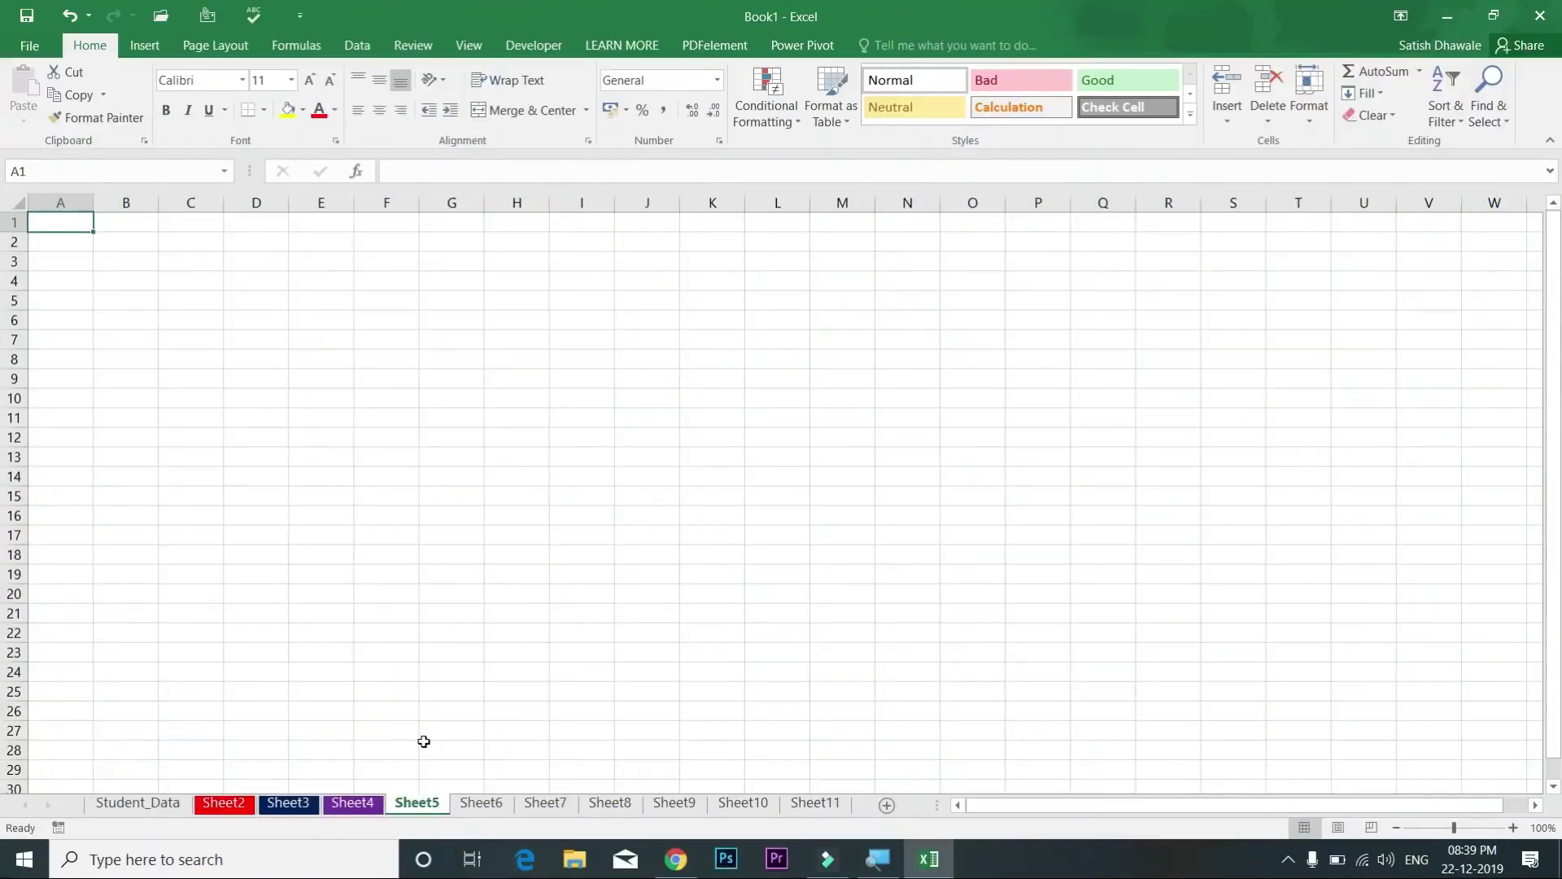
Step: On Sheet2, enter the sample text dfsd in cell C10 and sdf in cell E14
left_click(135, 803)
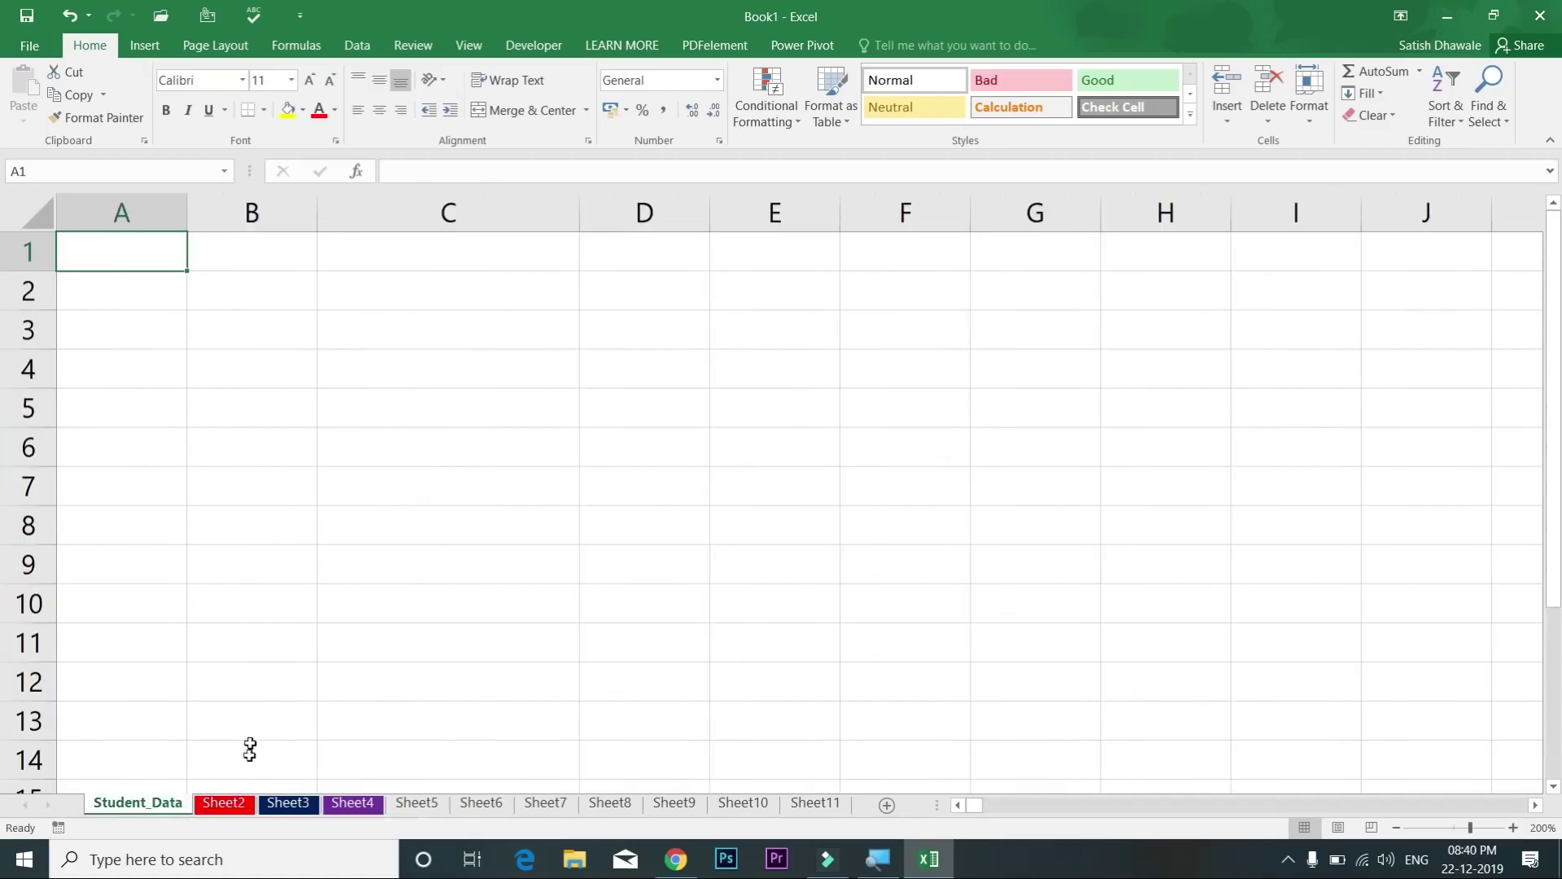
left_click(232, 803)
left_click(201, 392)
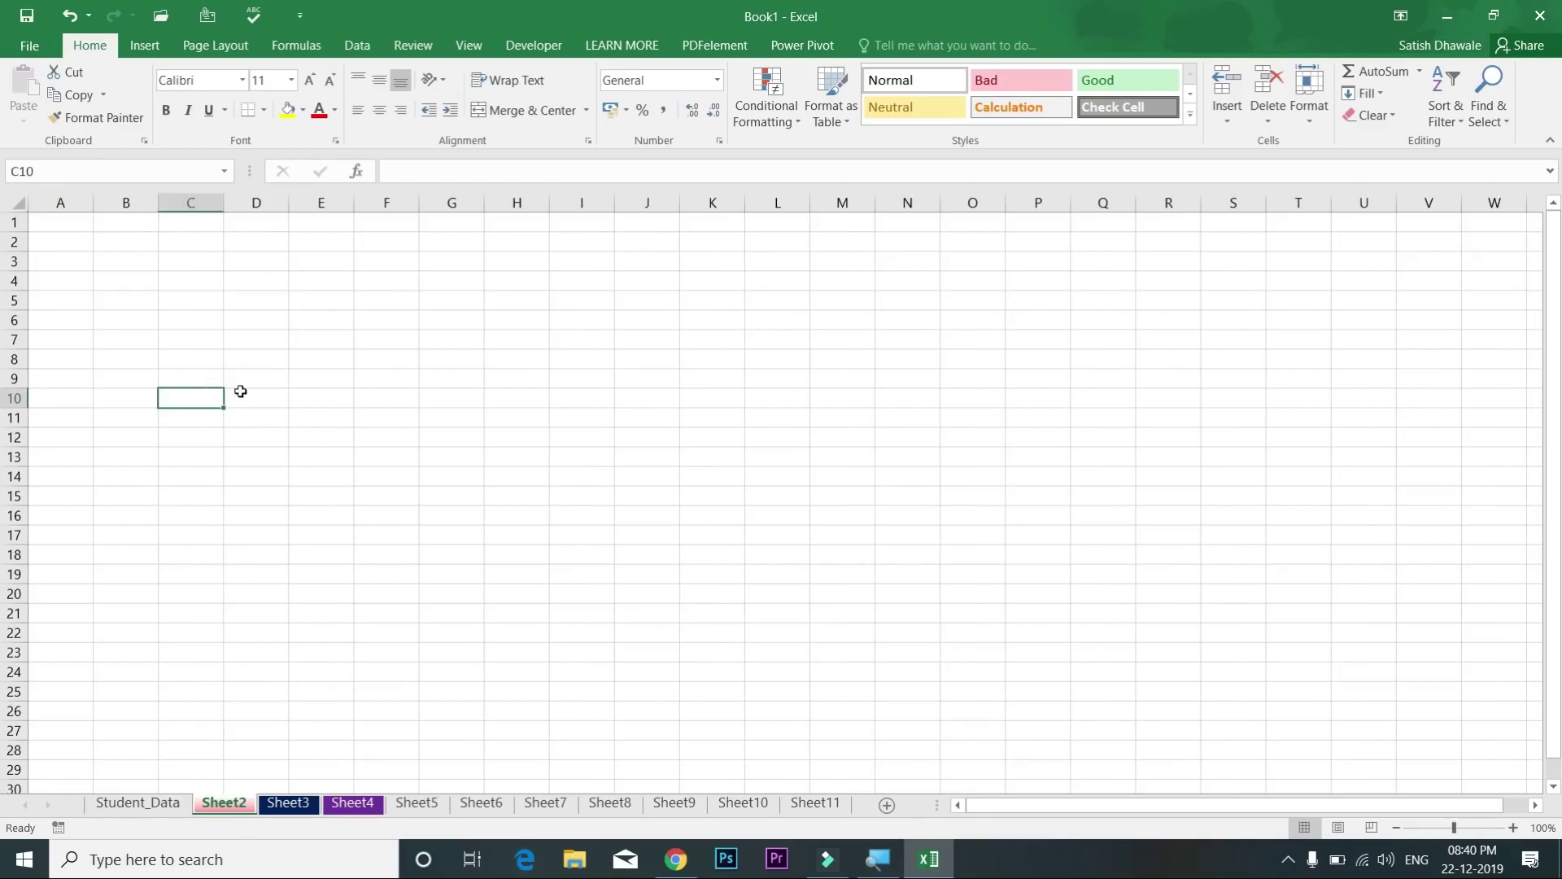
type("dfsd")
left_click(291, 481)
type("sdf")
left_click(238, 488)
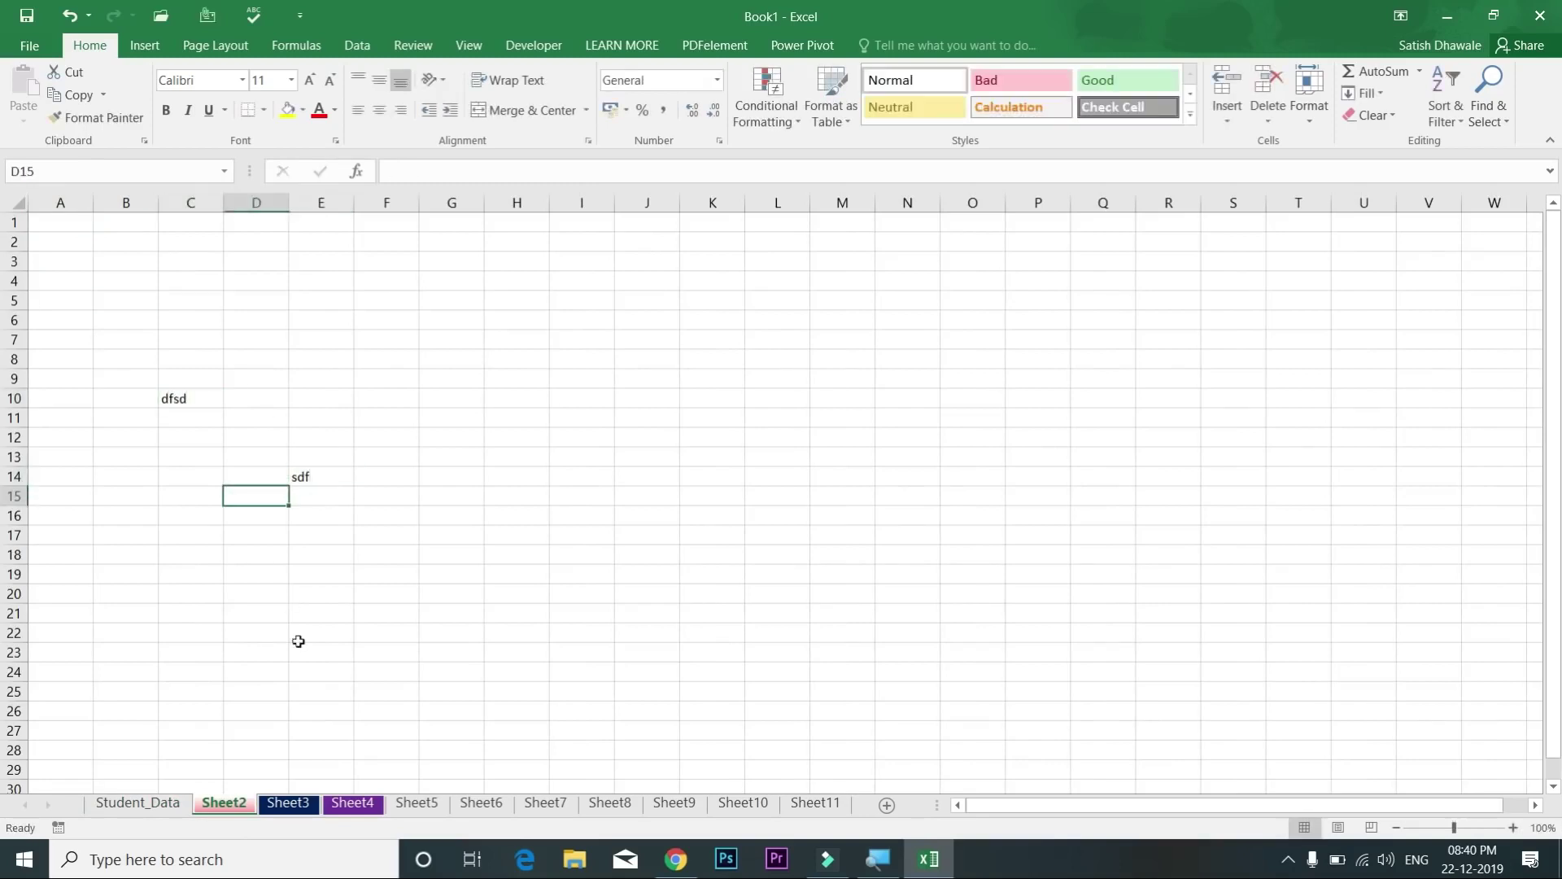
Step: Delete Sheet2 permanently from the workbook
right_click(230, 812)
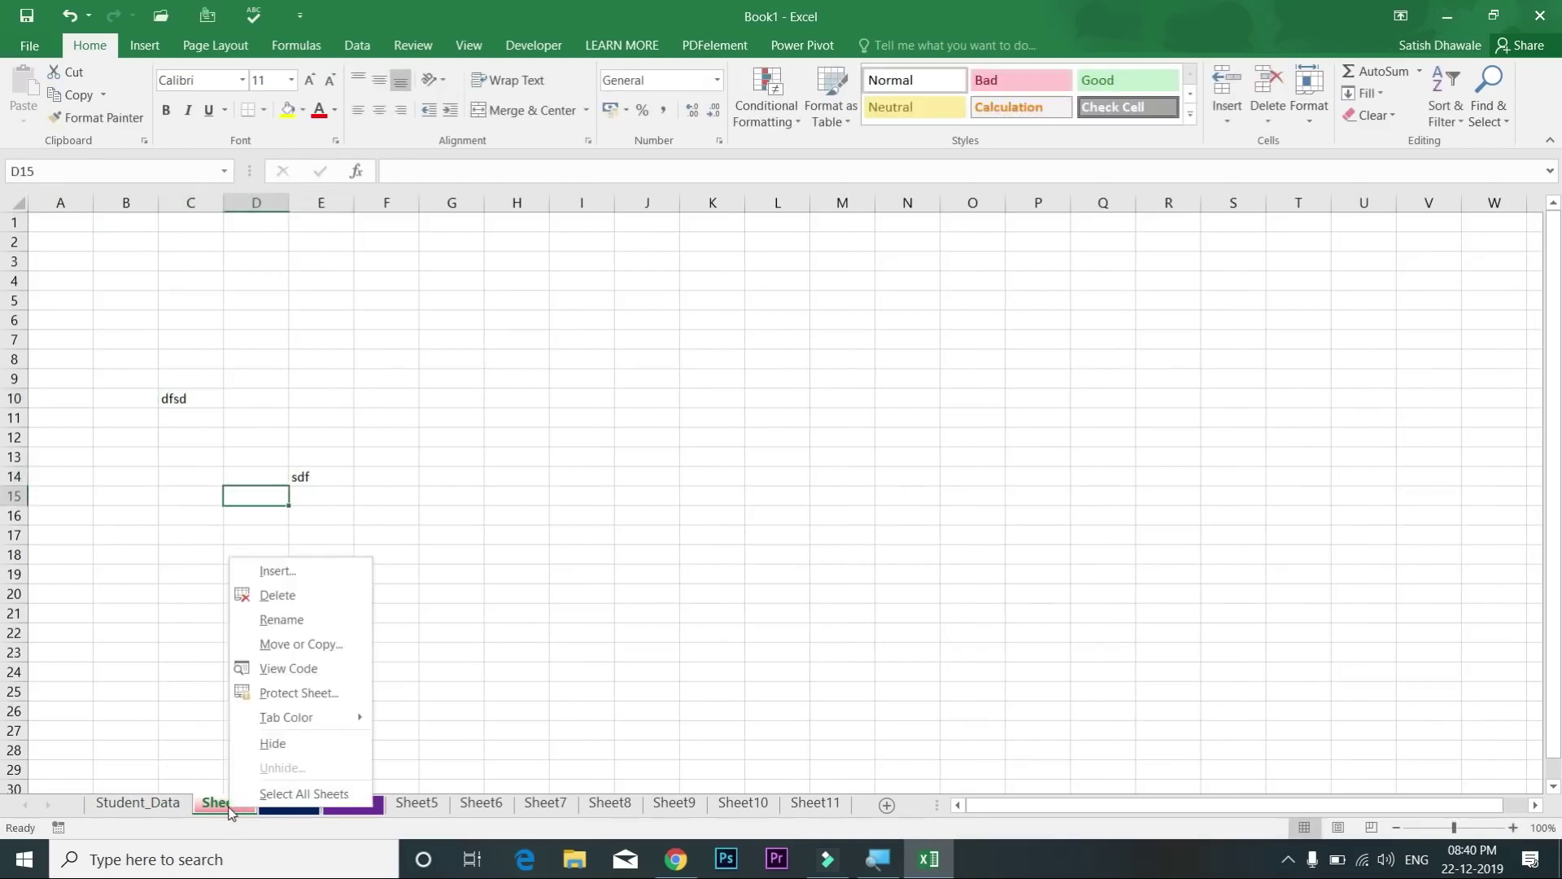
left_click(285, 594)
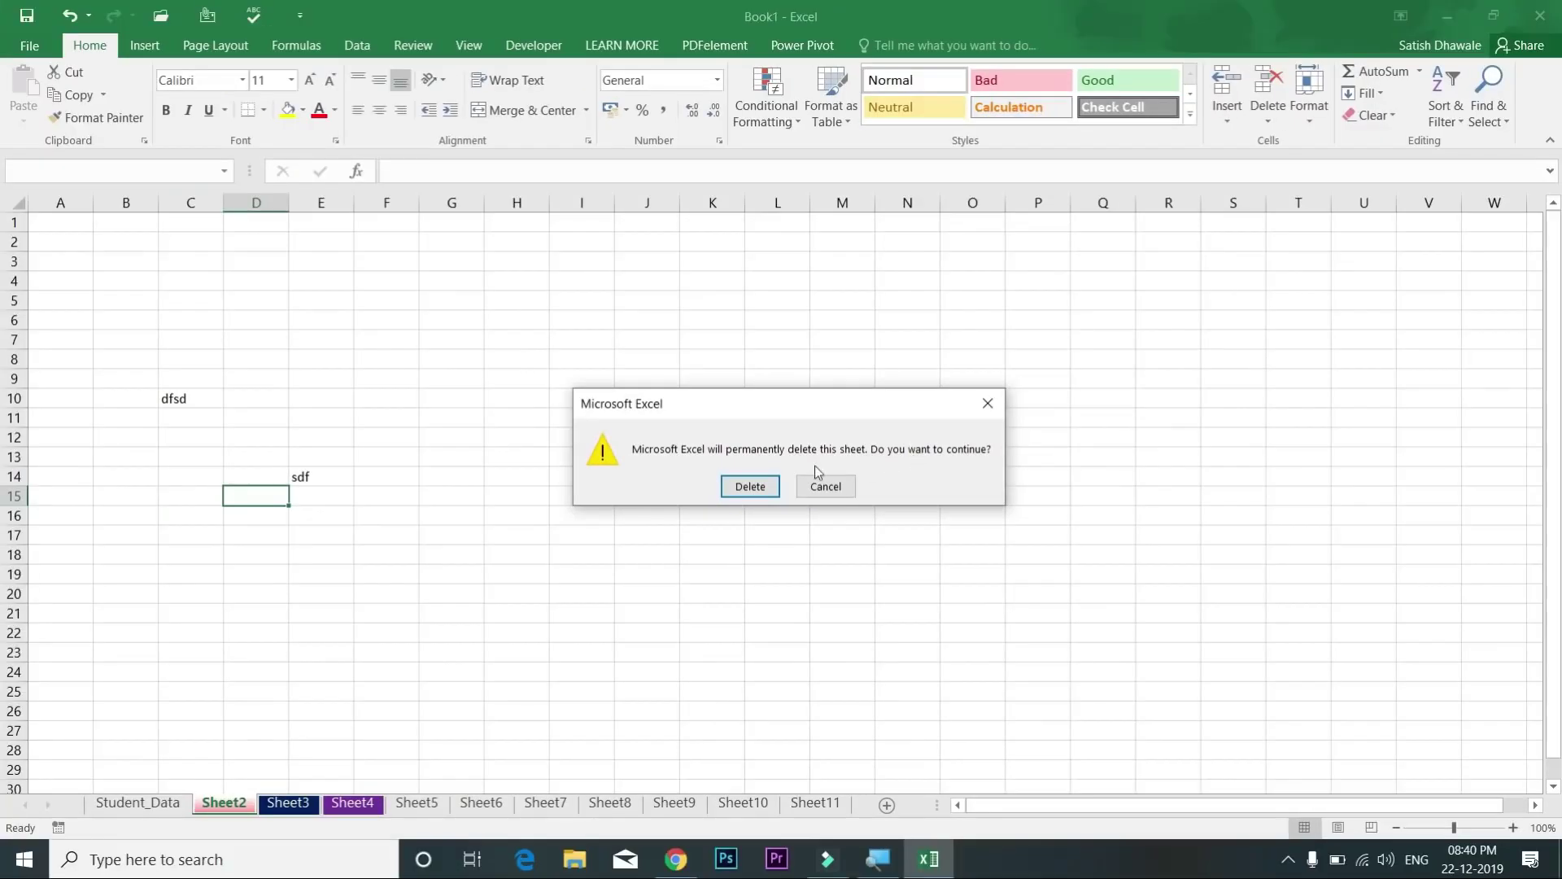
left_click(749, 485)
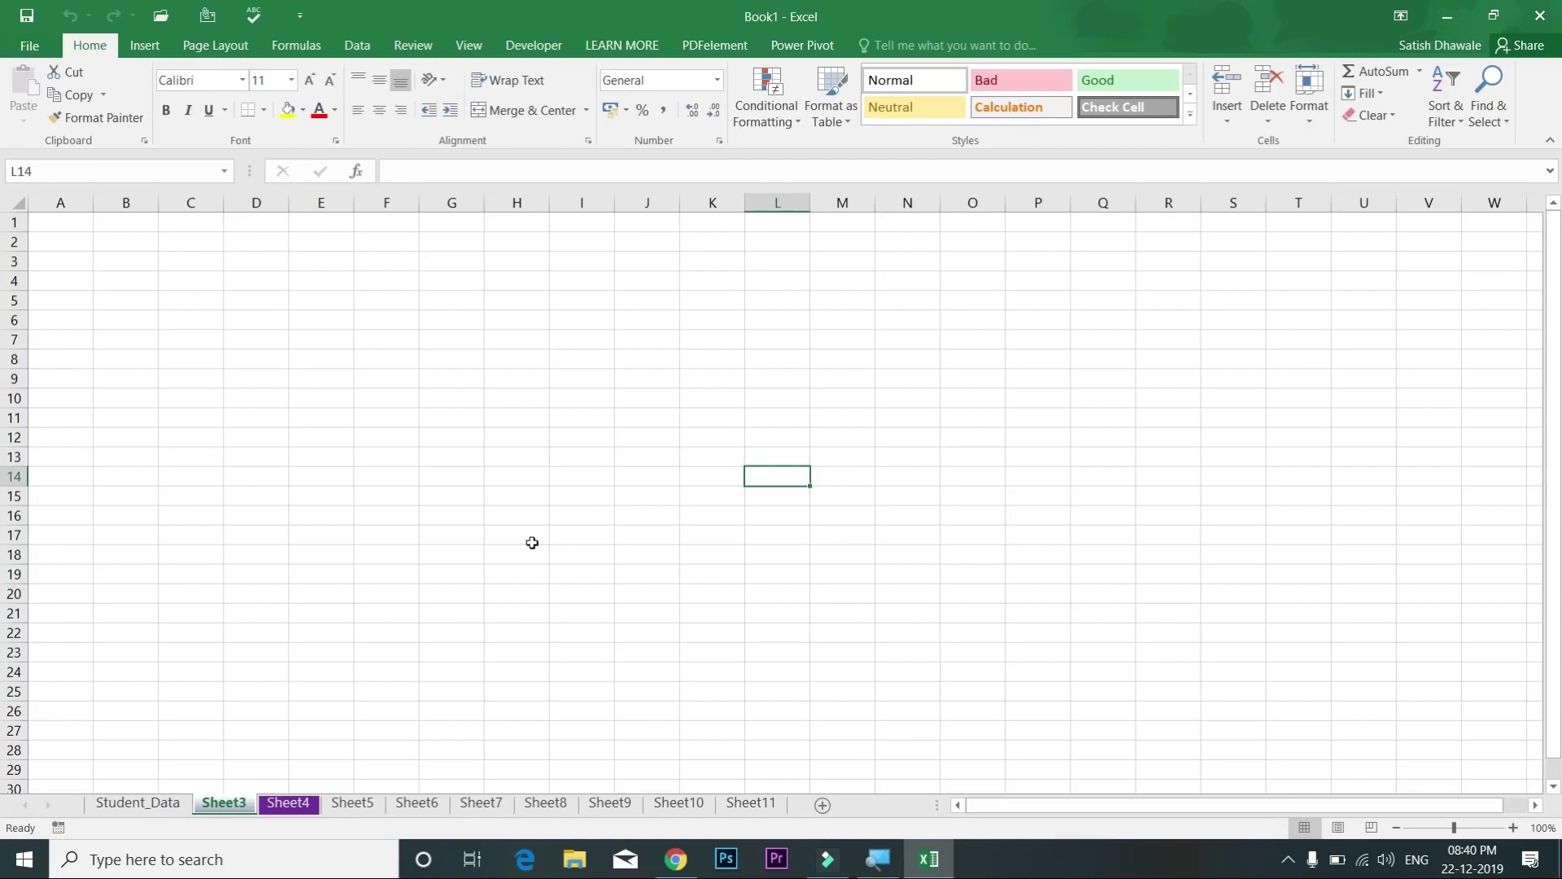
Step: On Sheet3, enter sfdsf in cell E8, dfsd in H17, sfds in E11 and dsfds in E15
left_click_drag(314, 364, 551, 507)
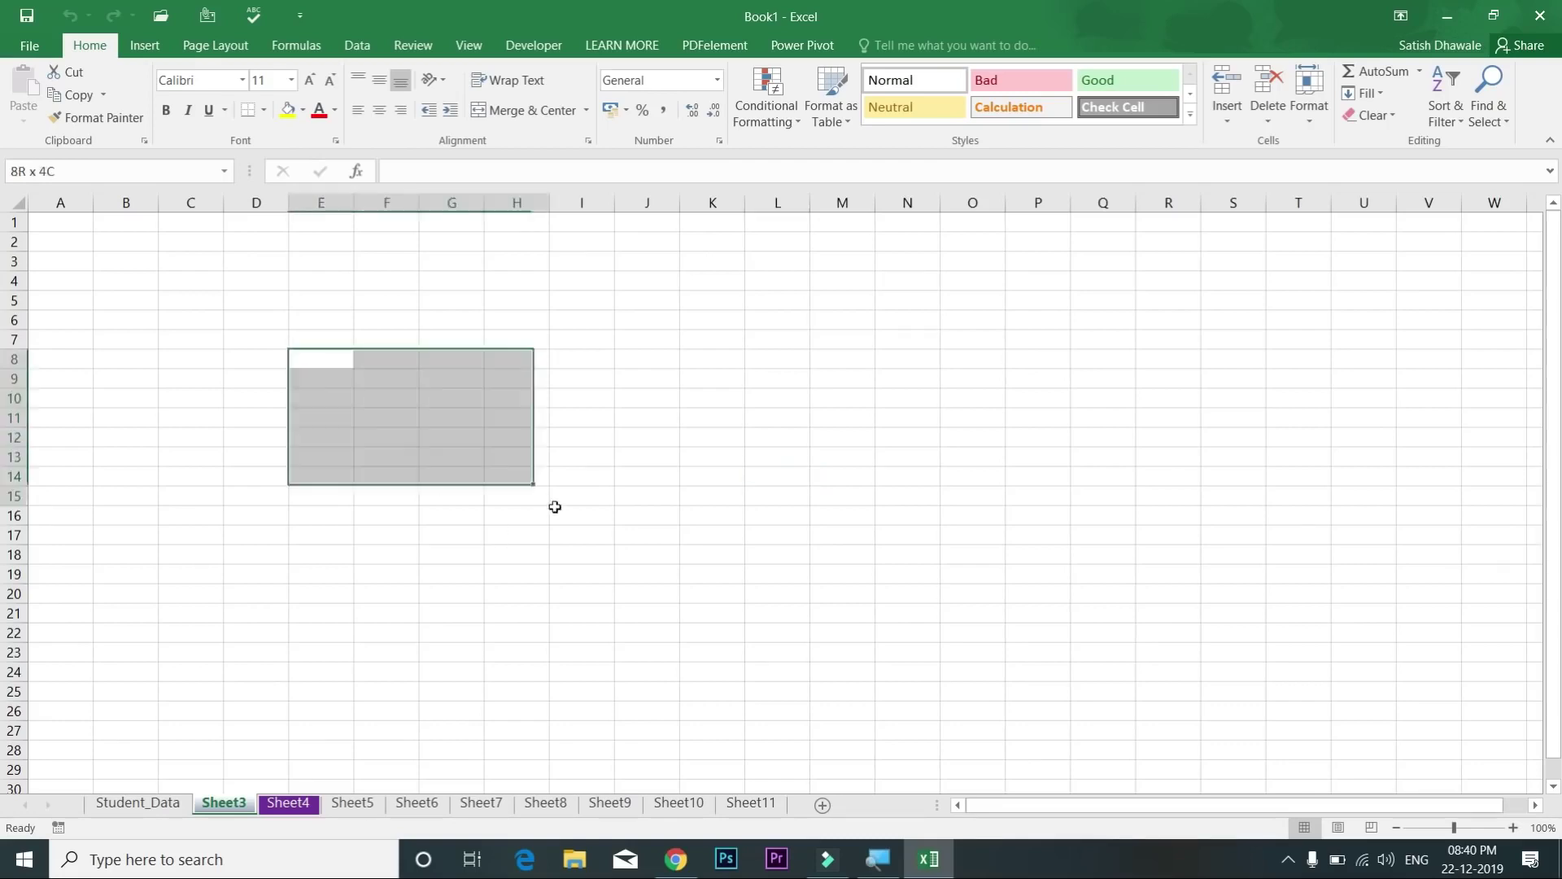
type("sfdsf")
left_click(492, 526)
type("dfsd")
left_click(319, 417)
type("sfds")
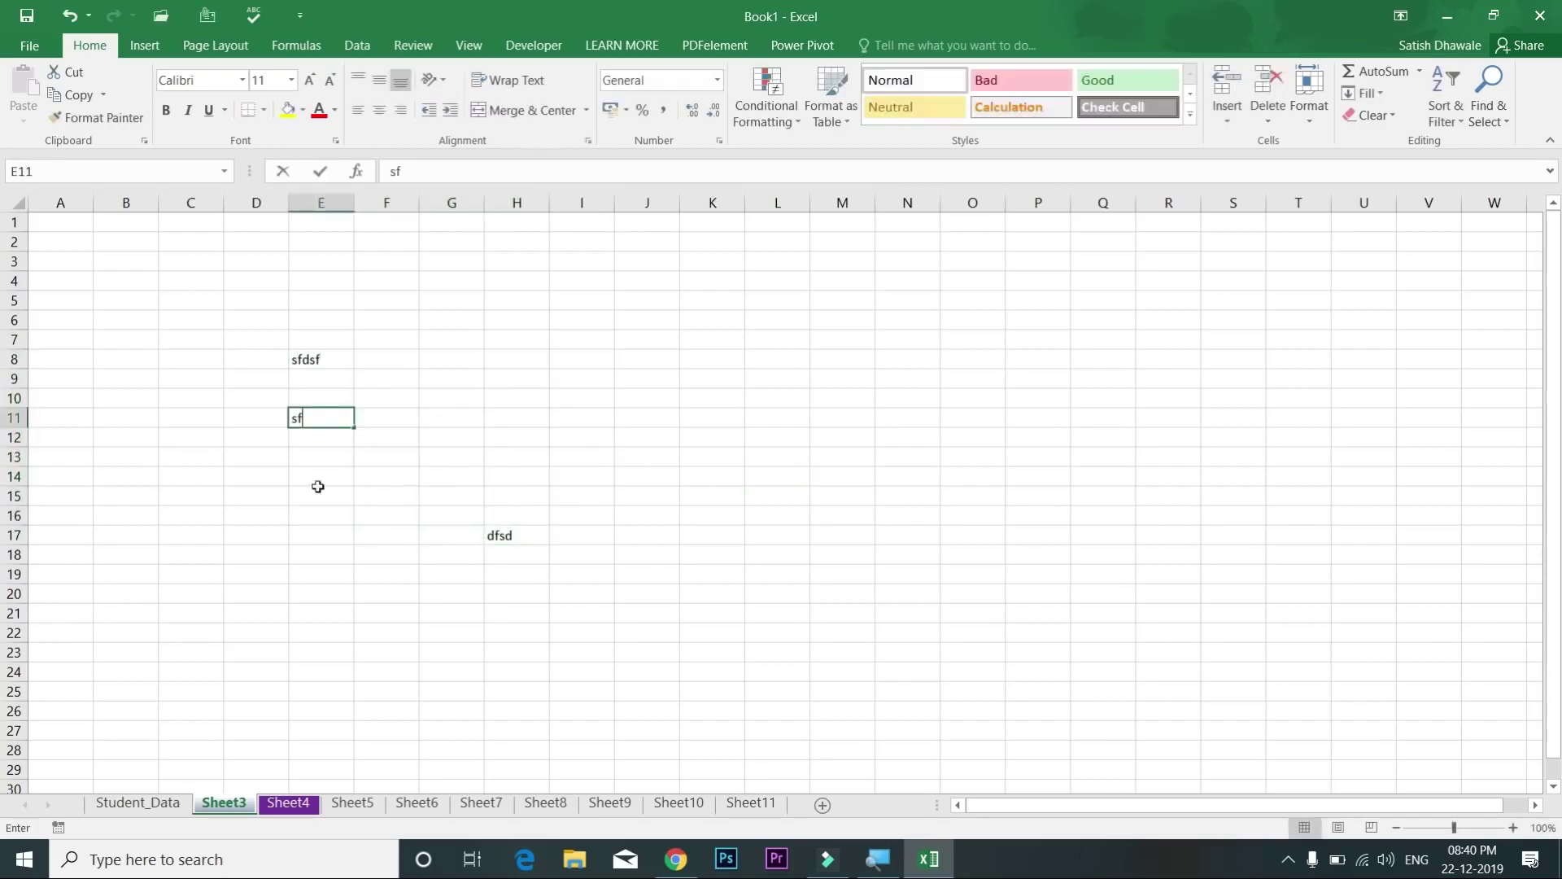
left_click_drag(317, 495, 294, 513)
type("dsfds")
Step: Clear the contents of the range D6:J20 and undo the clearing
left_click_drag(244, 320, 638, 594)
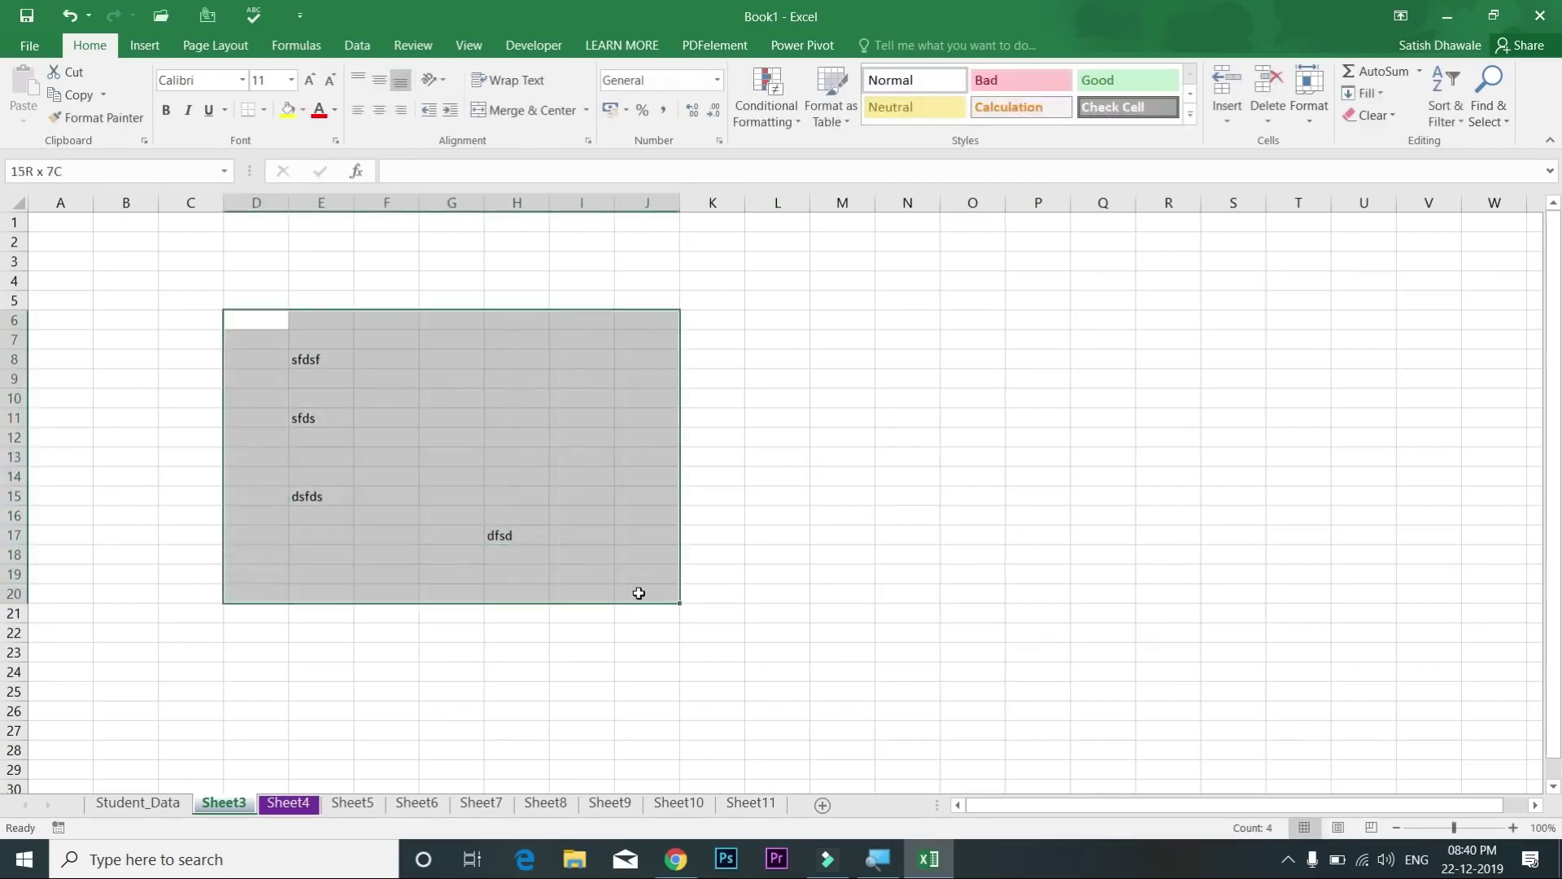
key("Delete")
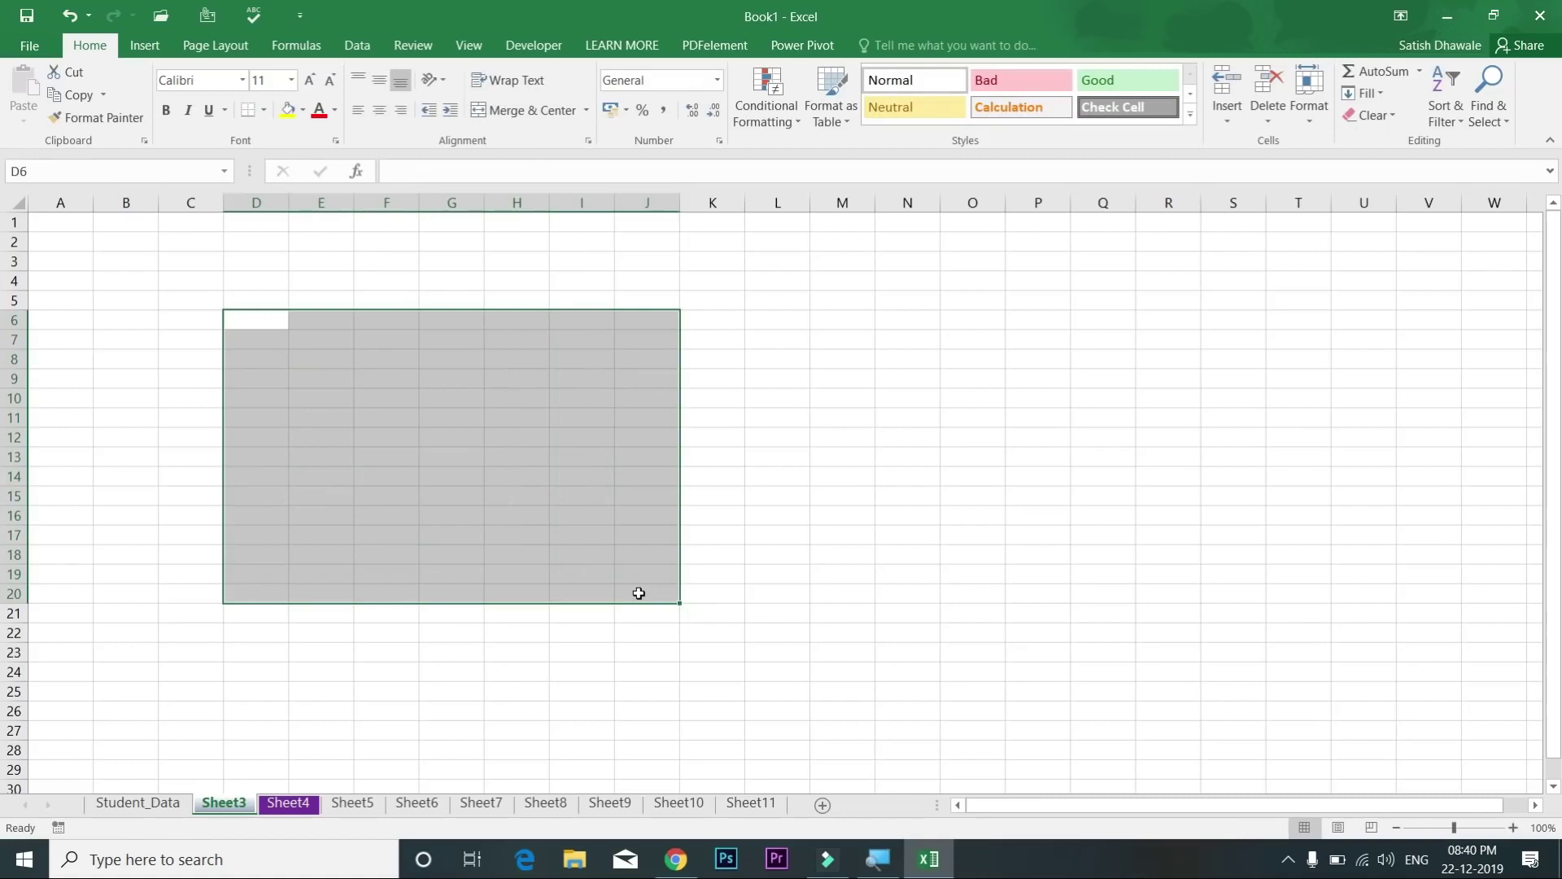
key("ctrl+z")
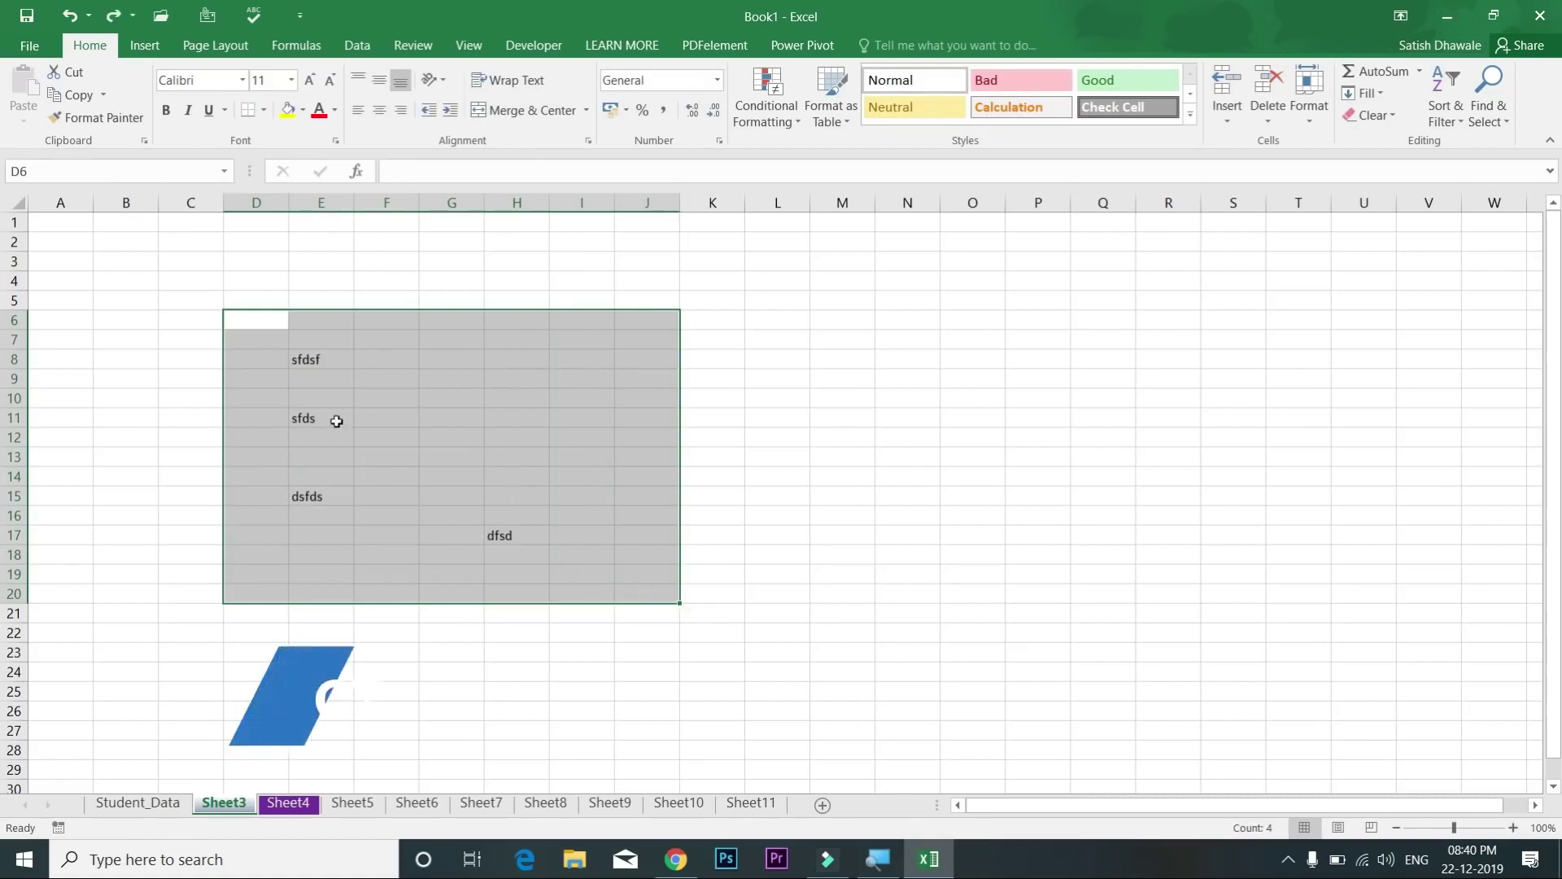
Step: Clear the contents of the range E8:I21 on Sheet3
left_click_drag(294, 358, 572, 620)
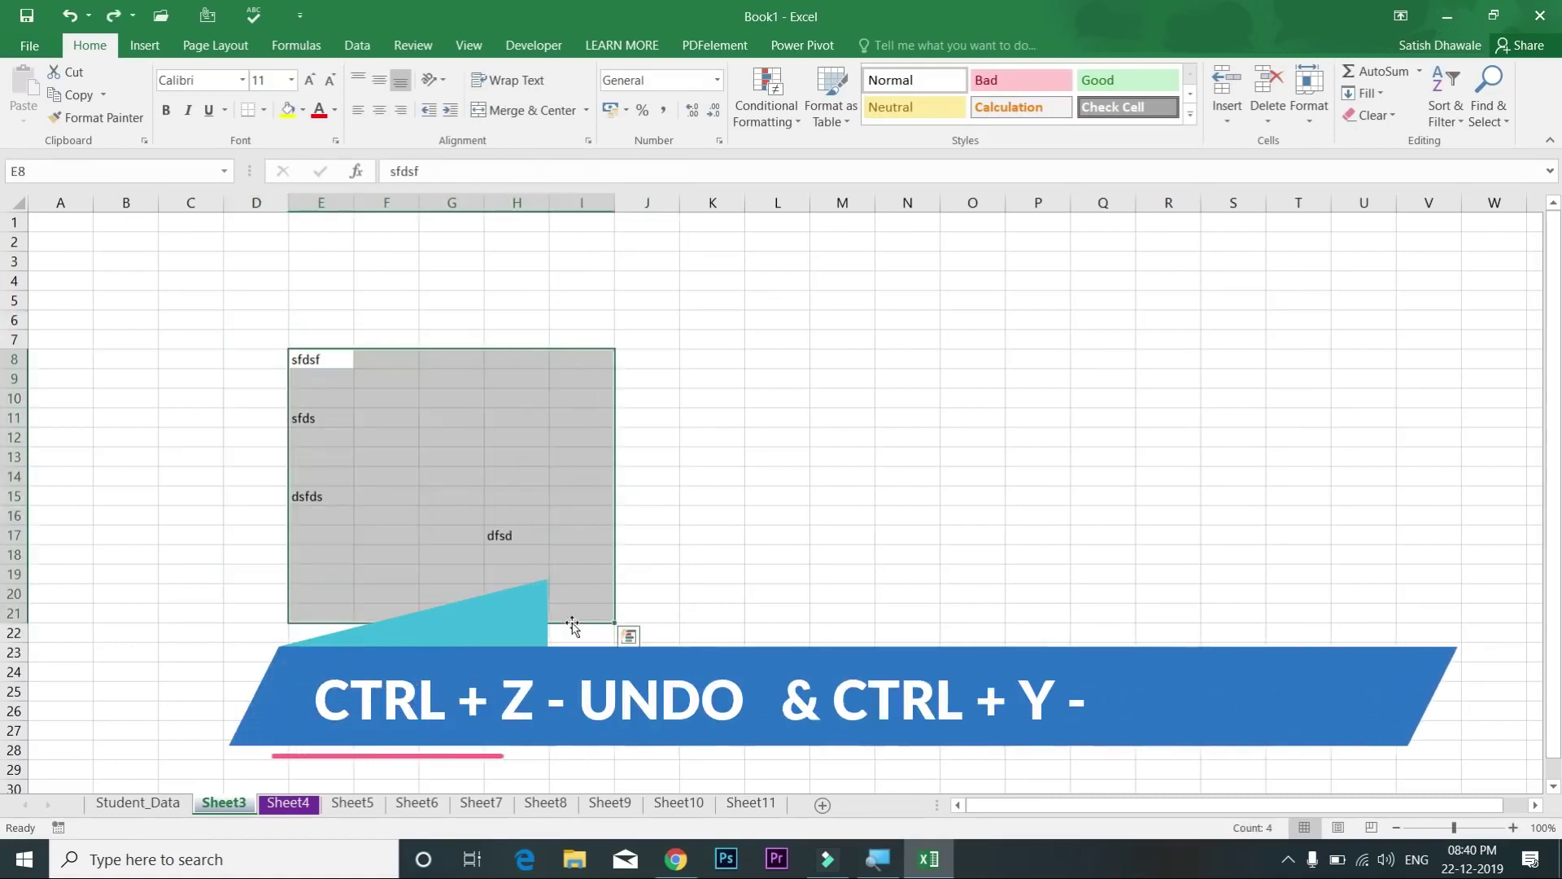
key("Delete")
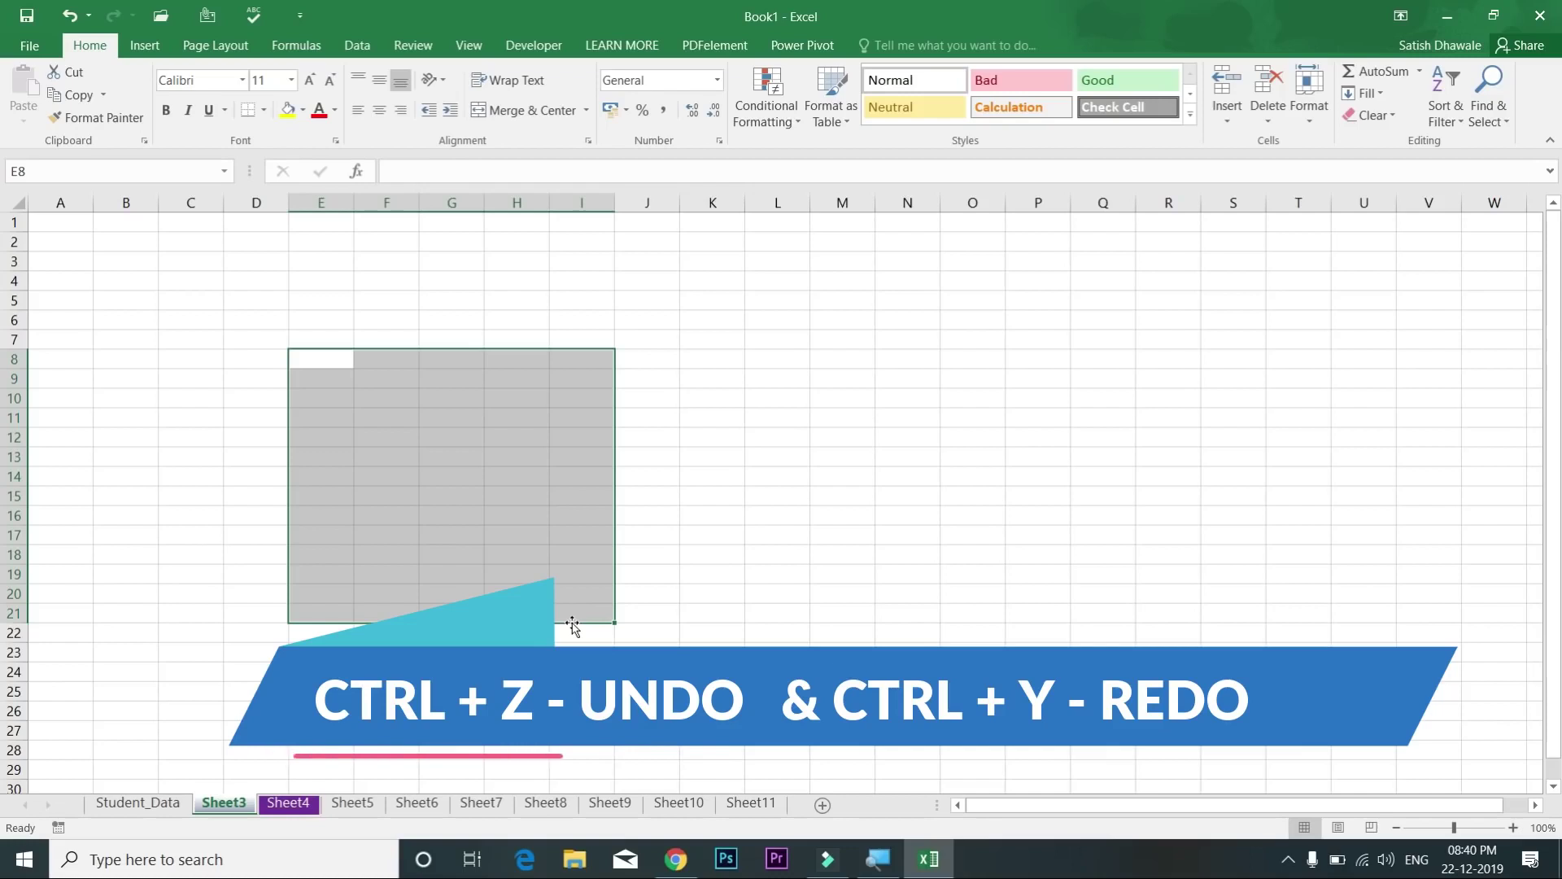
left_click(176, 356)
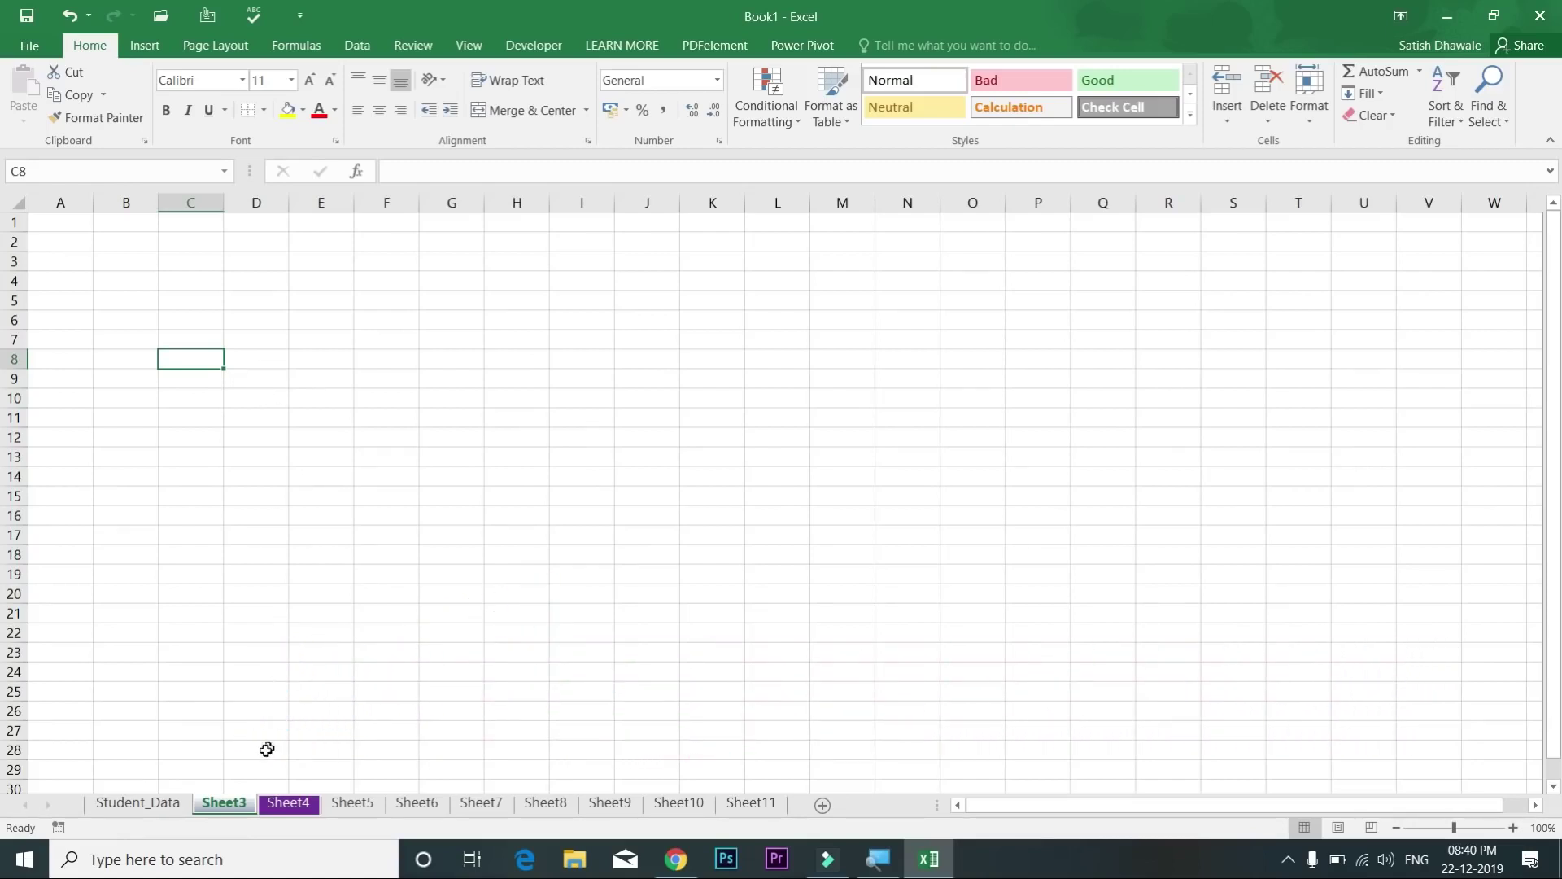
right_click(227, 811)
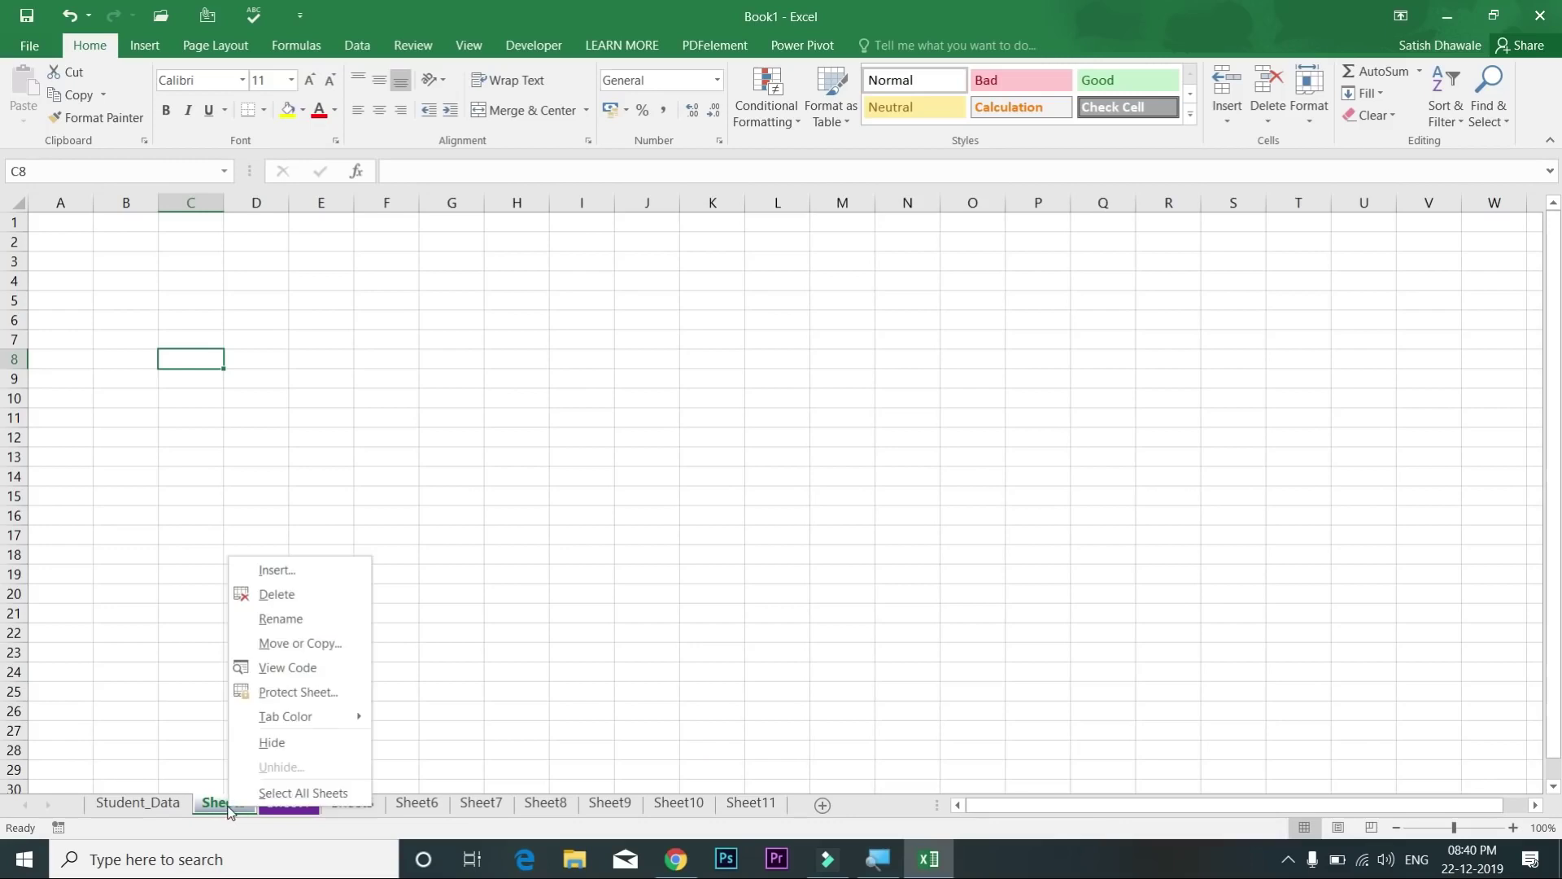
left_click(269, 600)
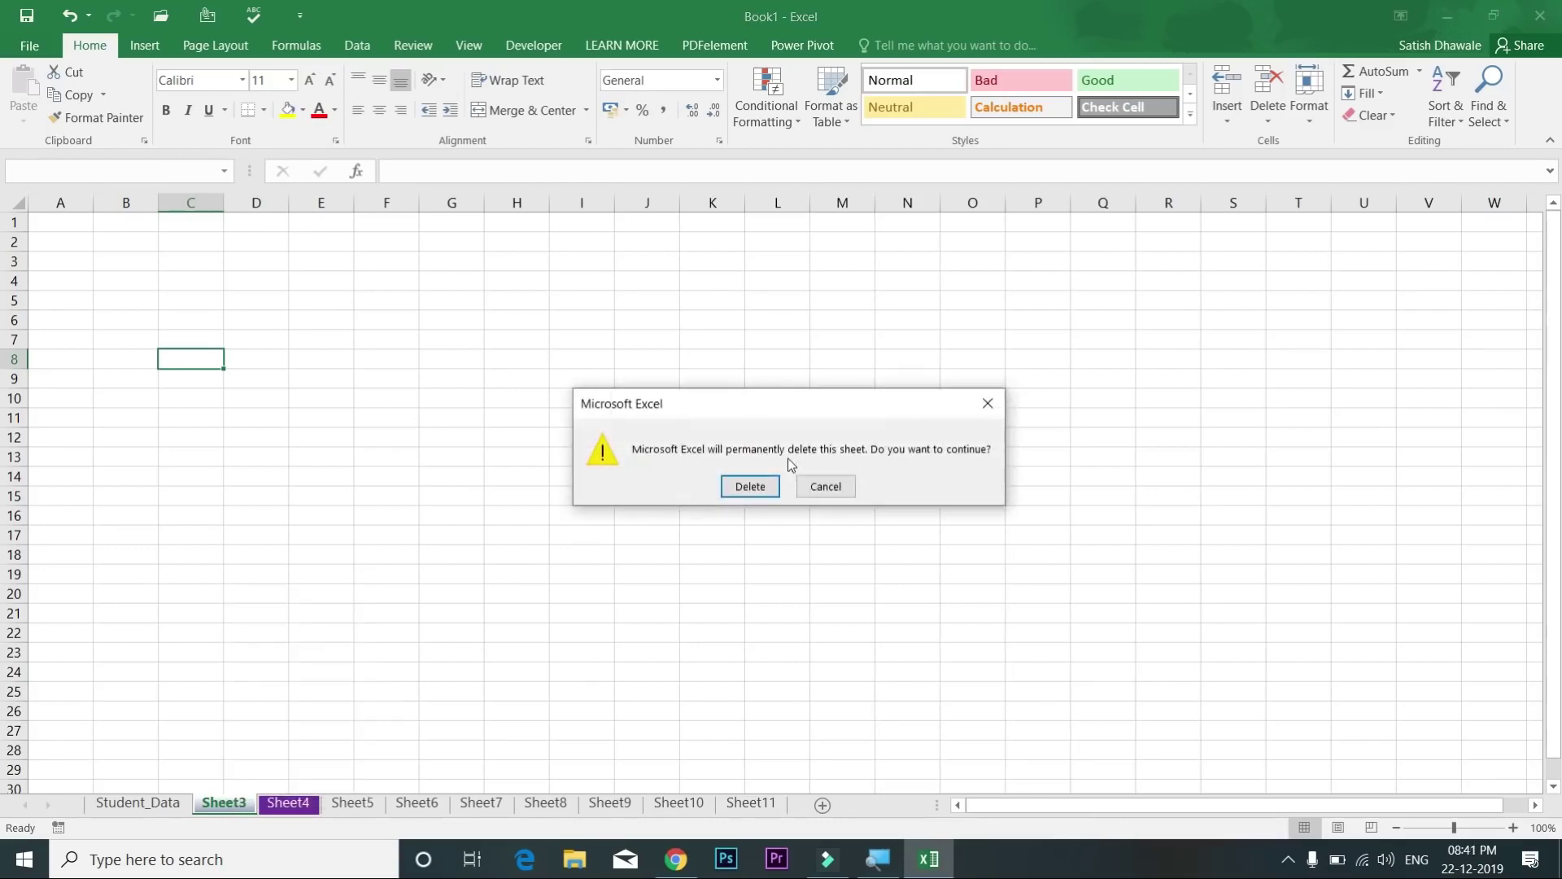
left_click(826, 488)
left_click(833, 498)
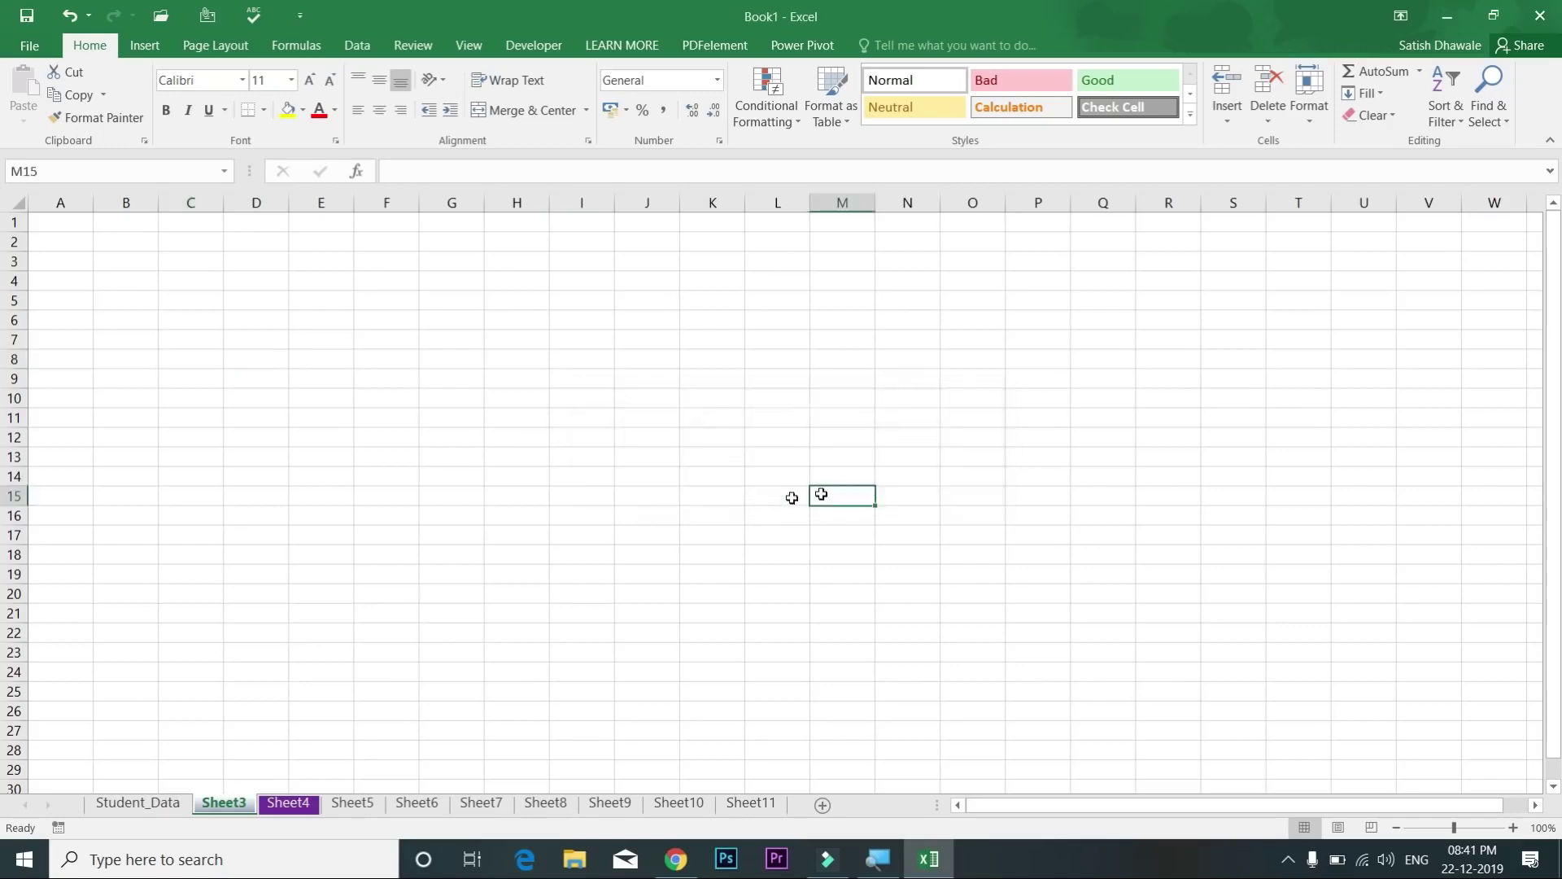
Step: On the Student_Data sheet, restore the workbook window to its smaller size and maximize it again, twice
left_click(159, 803)
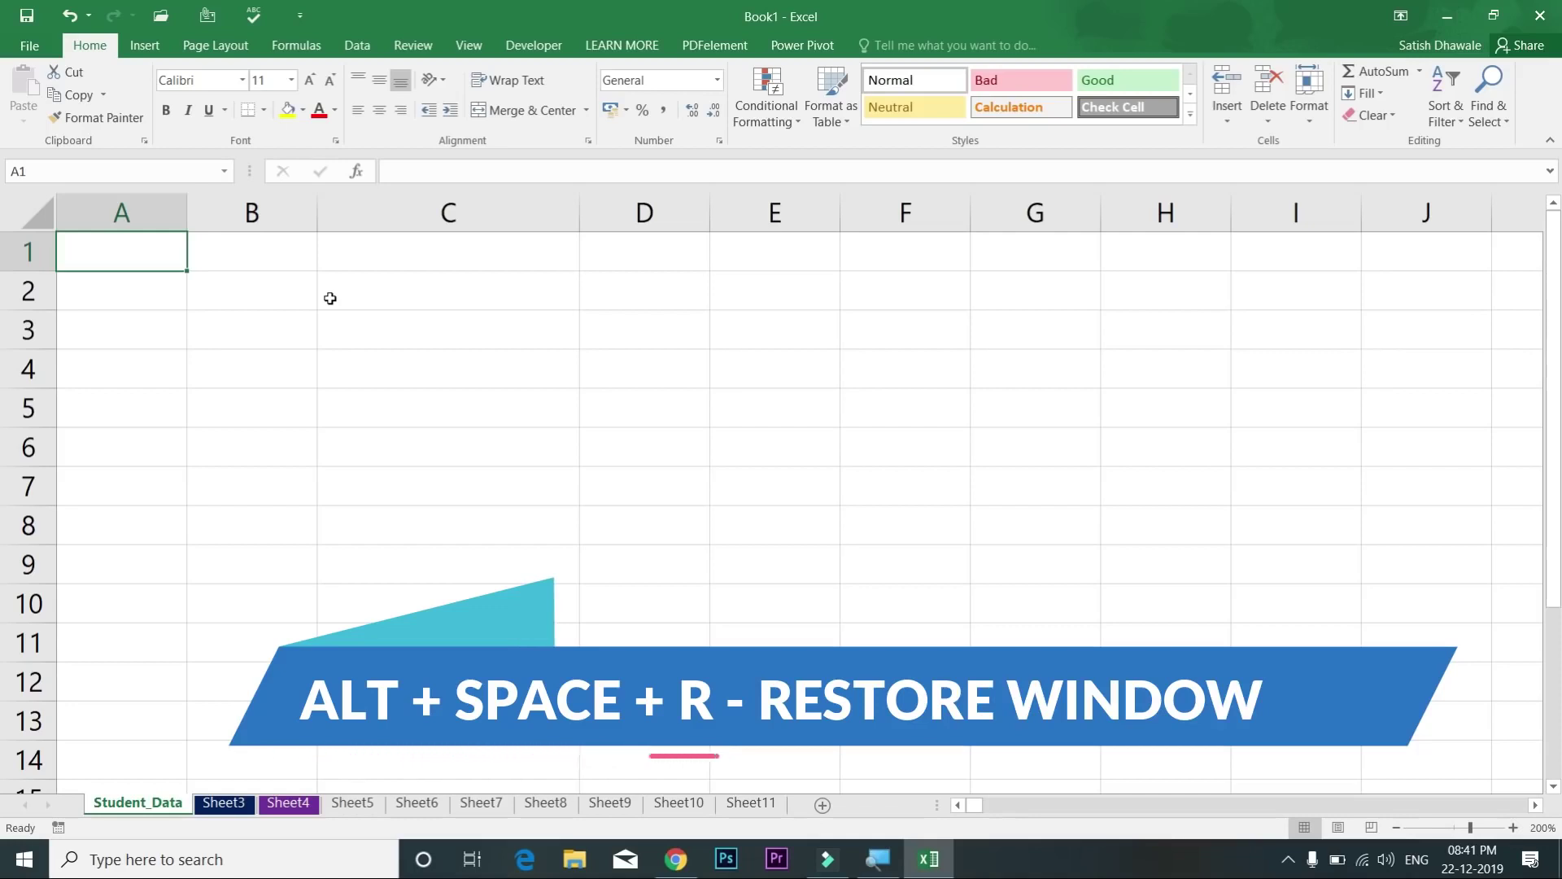
key("alt+space")
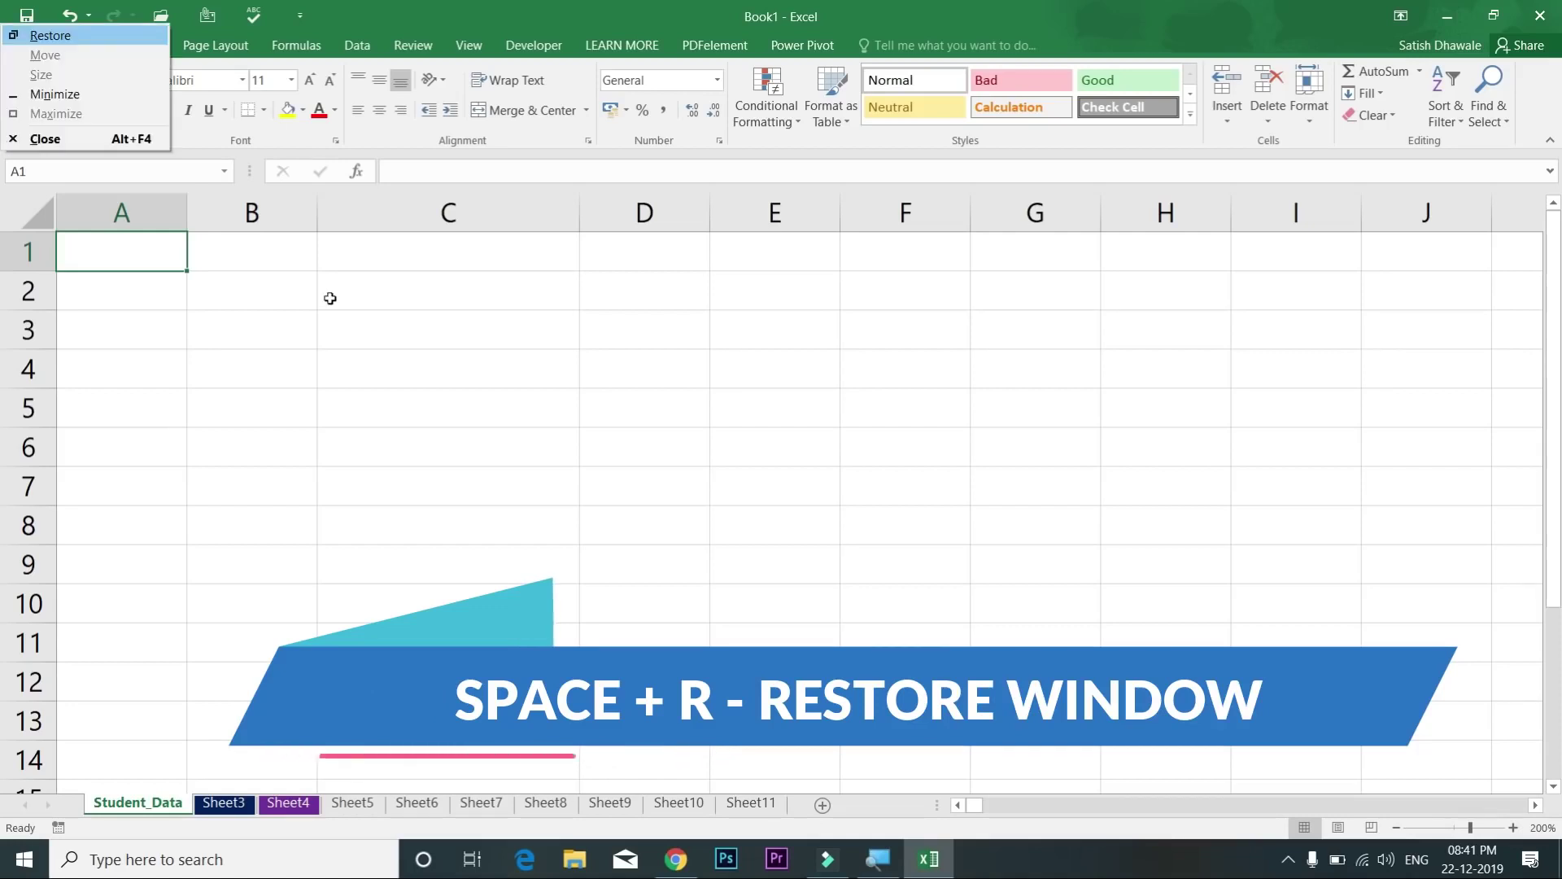
key("r")
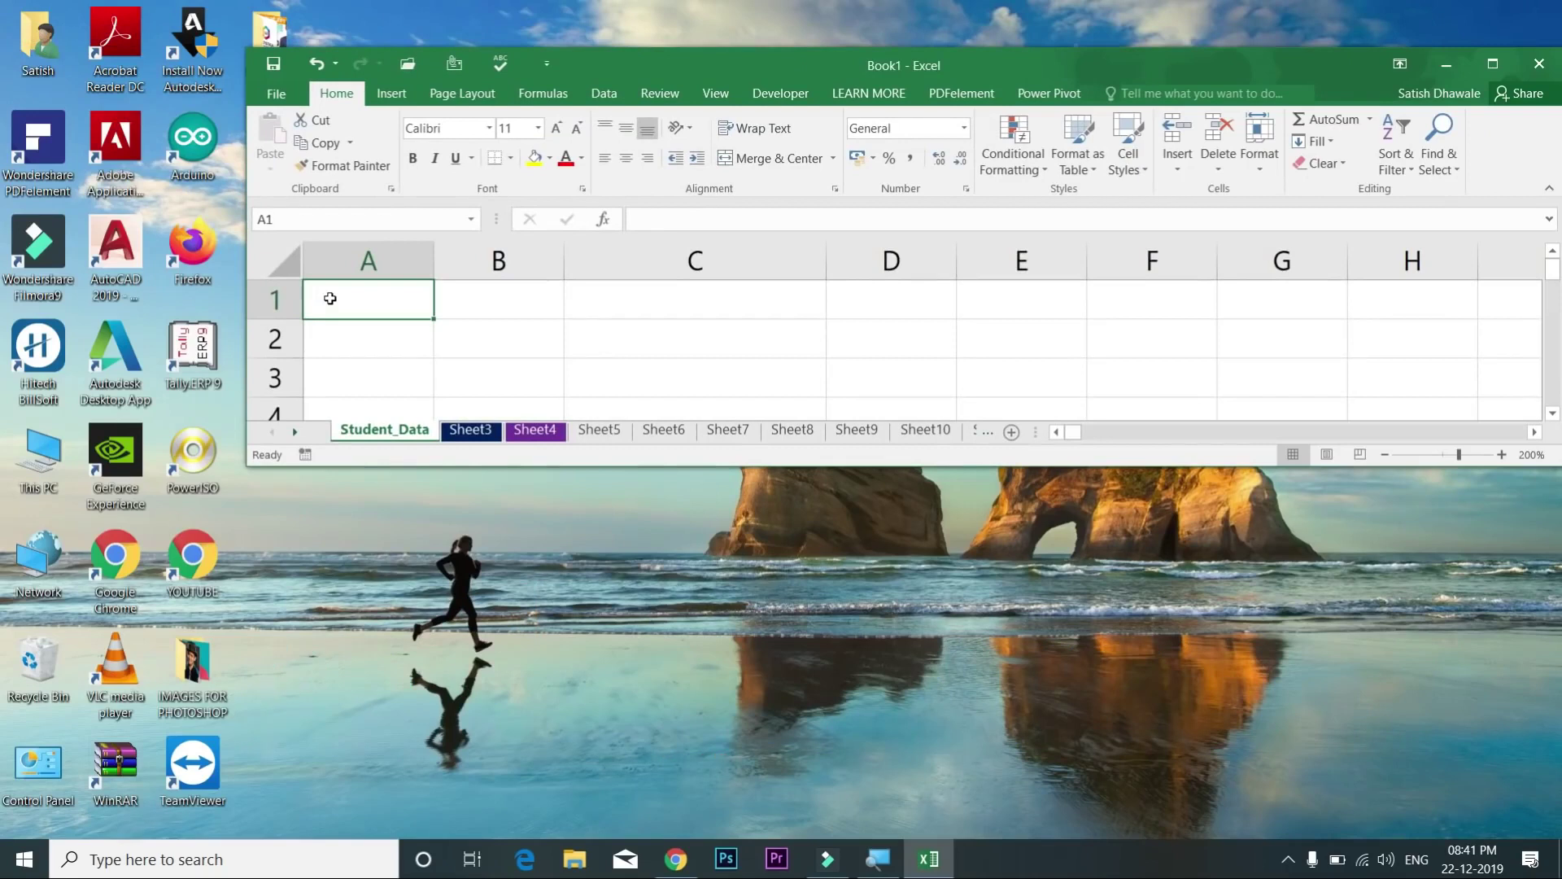
key("alt+space")
key("x")
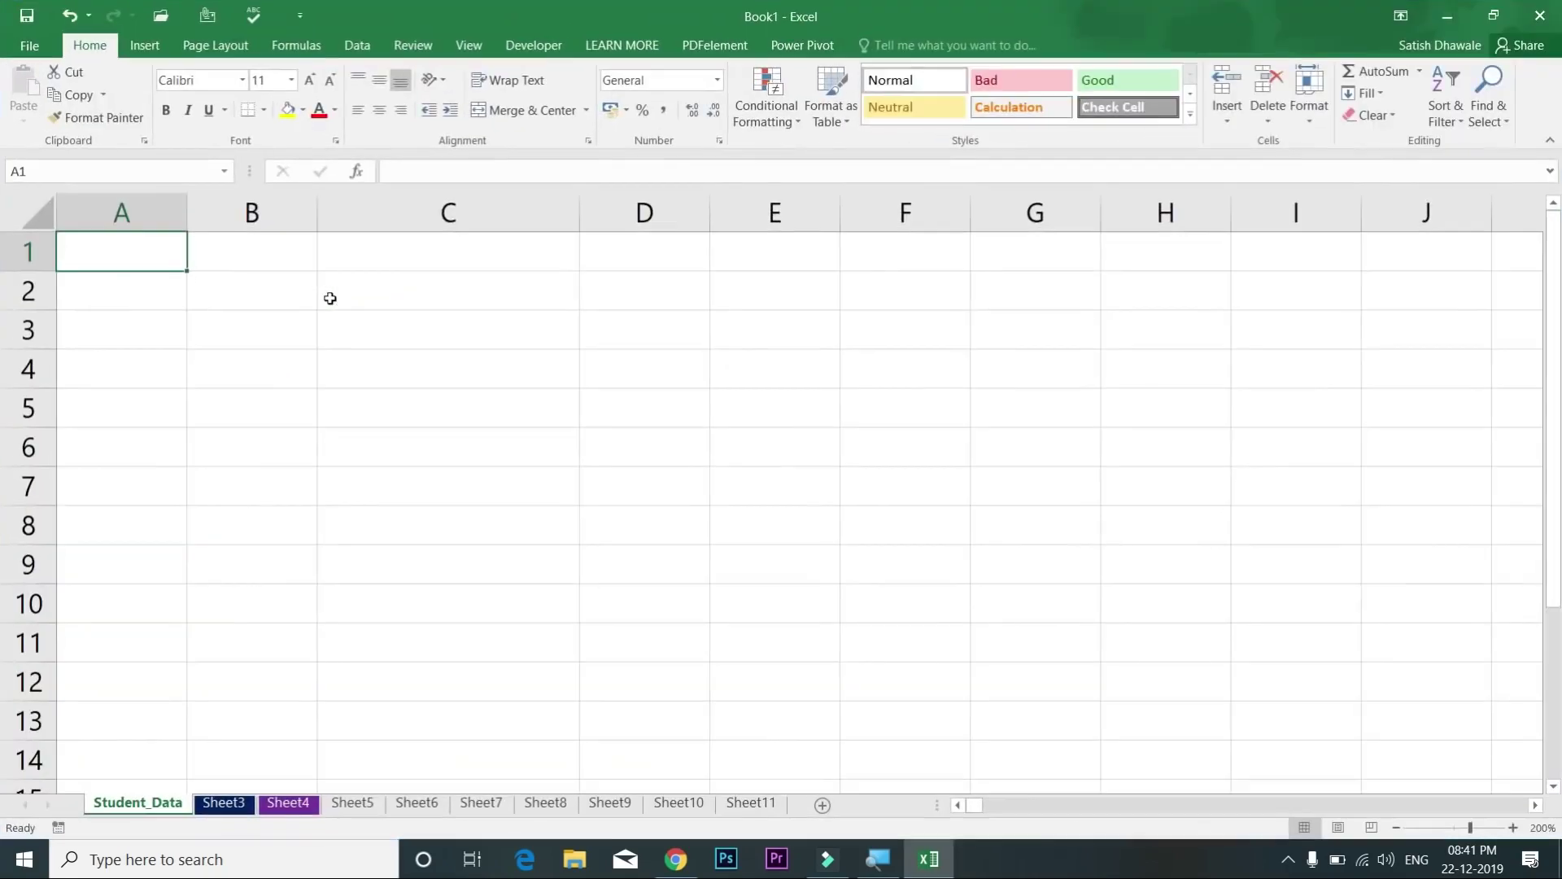
key("alt+space")
key("r")
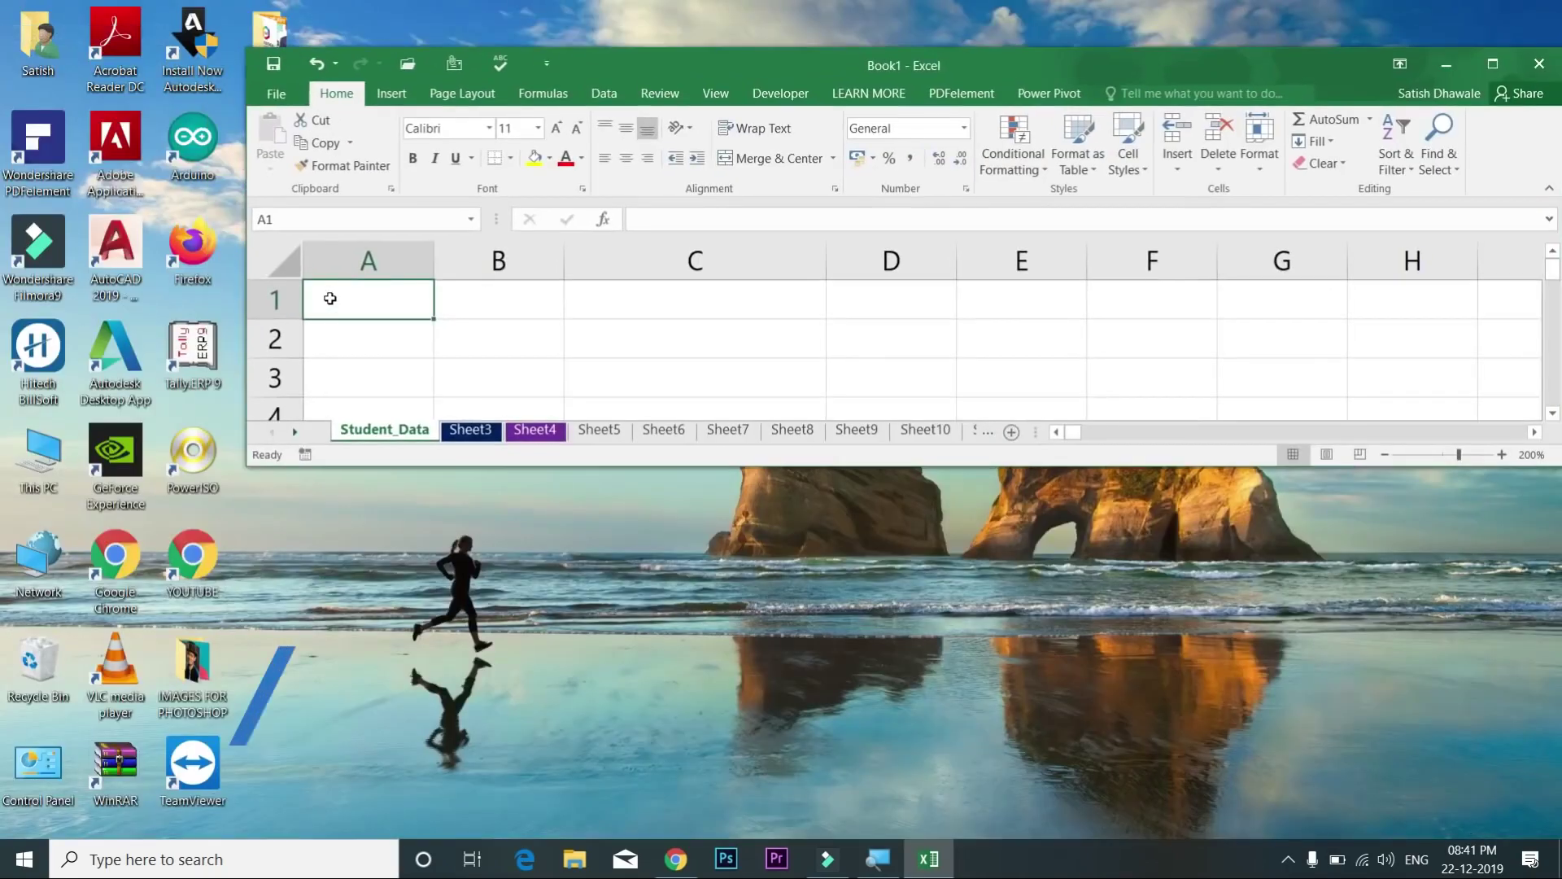
key("alt+space")
key("x")
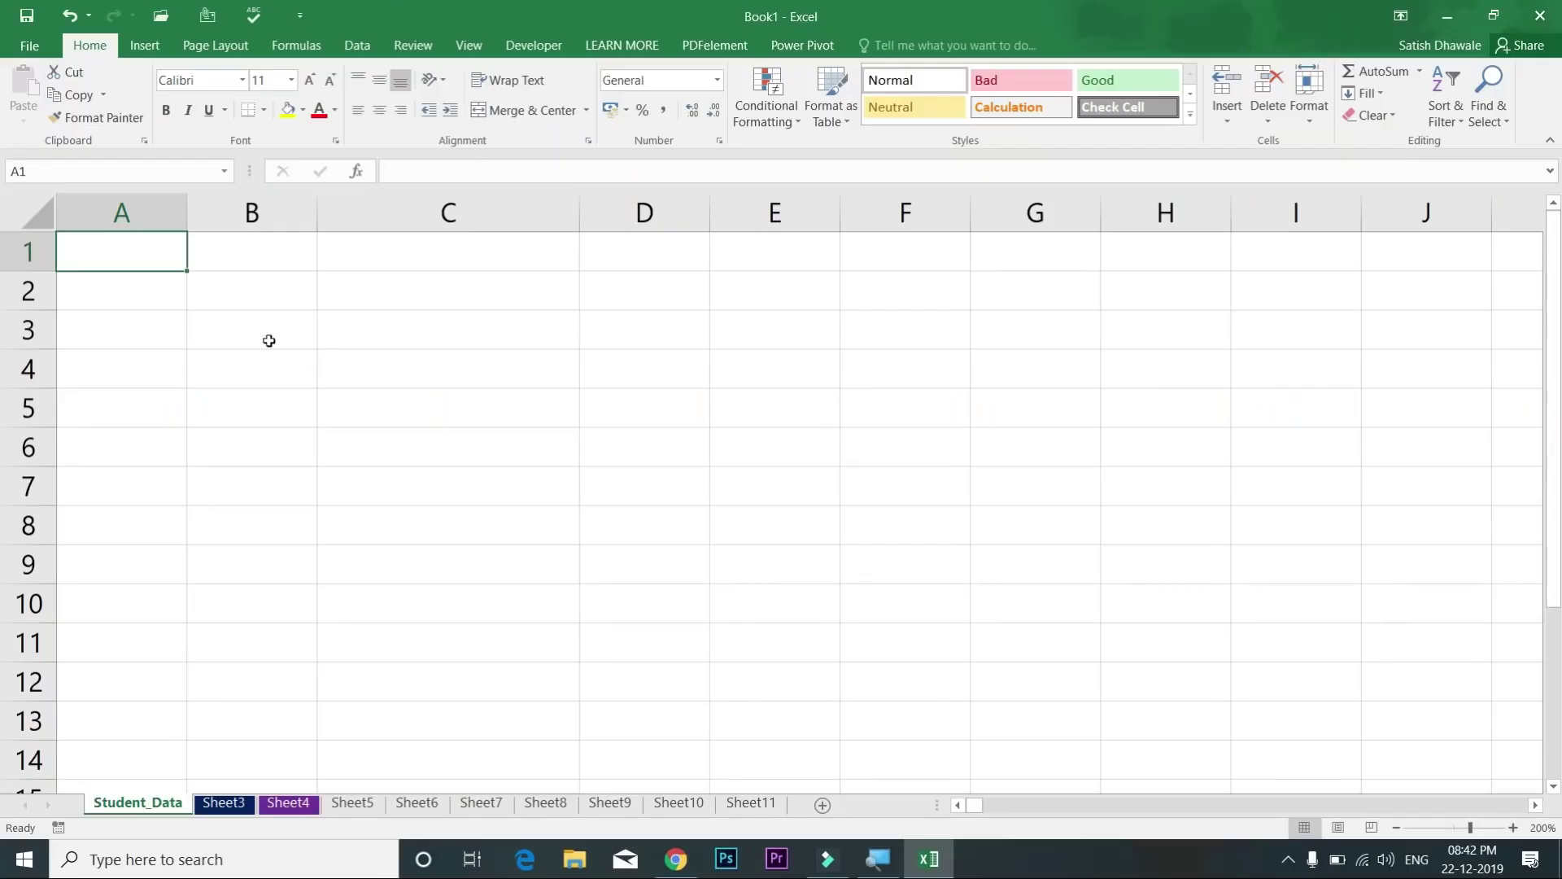
Step: Close the Book1 workbook without saving its changes and create a new blank workbook
key("alt+F4")
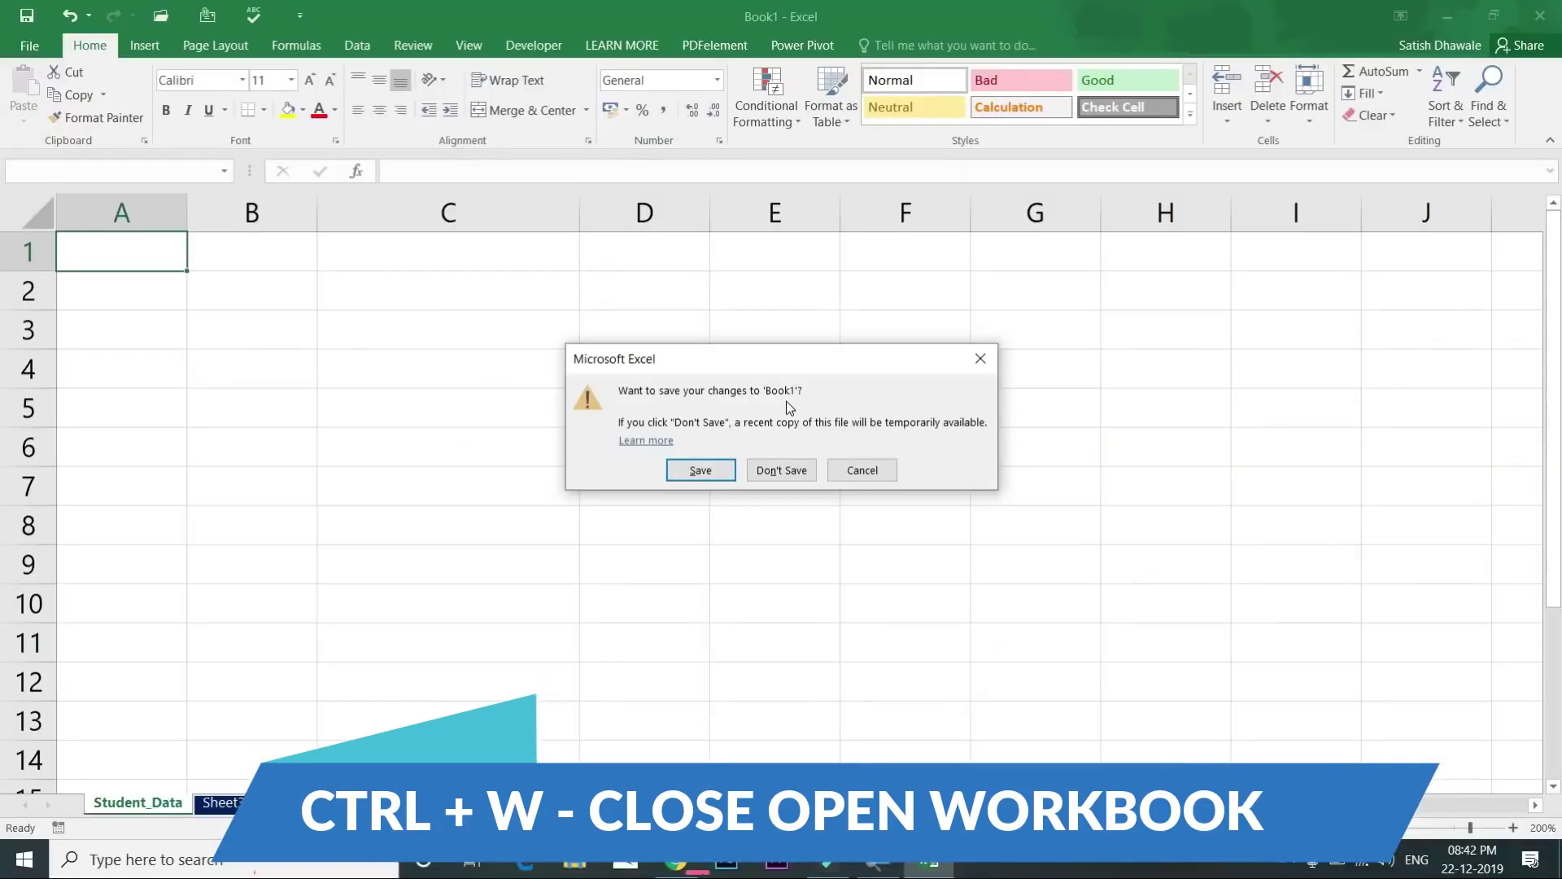
left_click(798, 466)
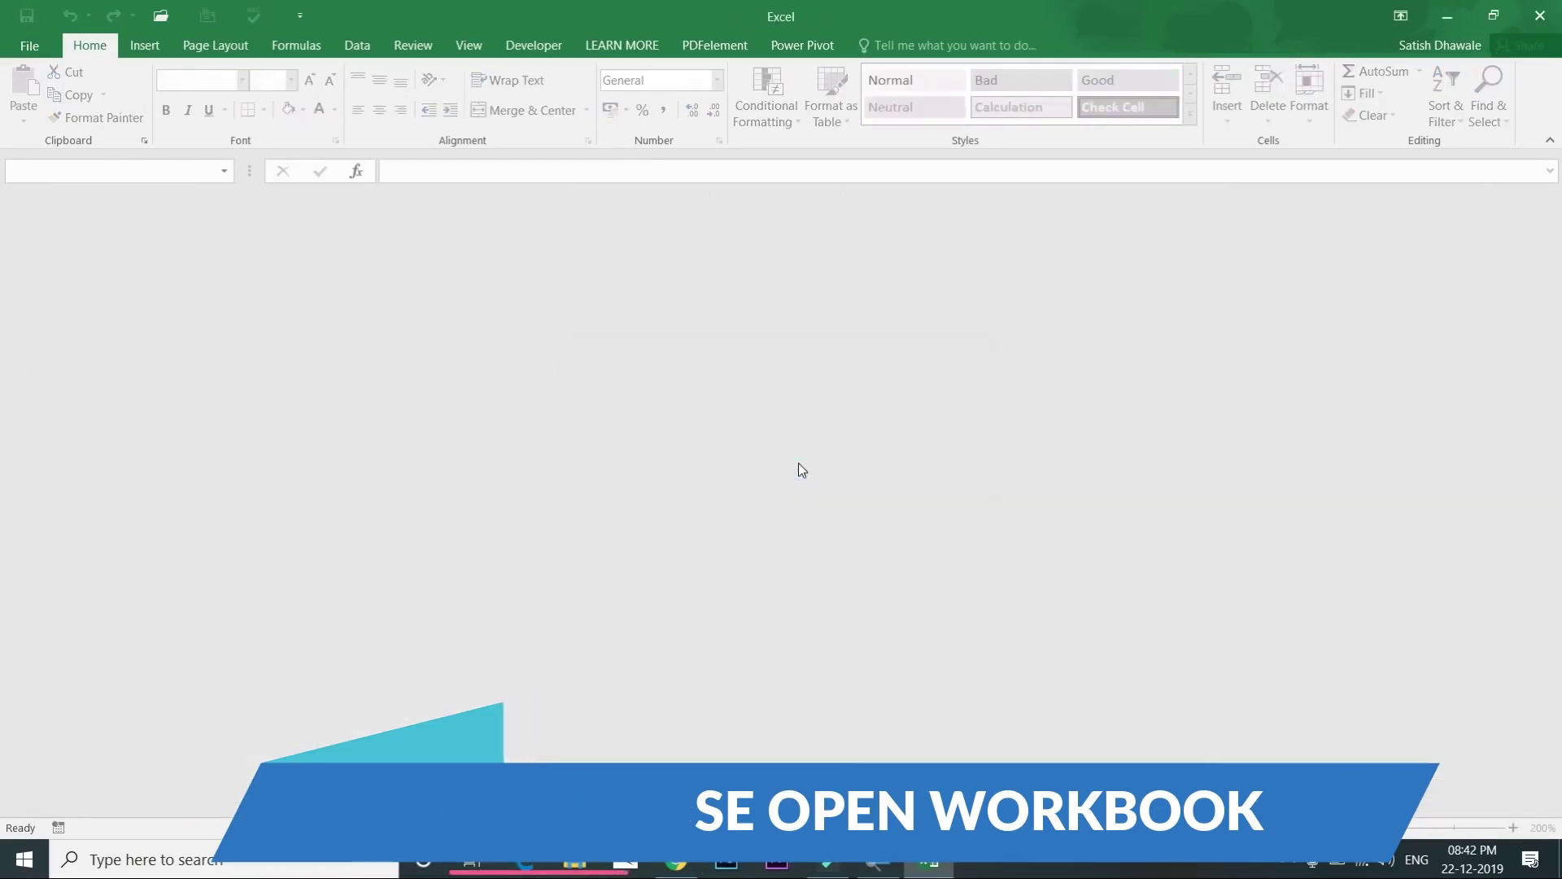
key("ctrl+n")
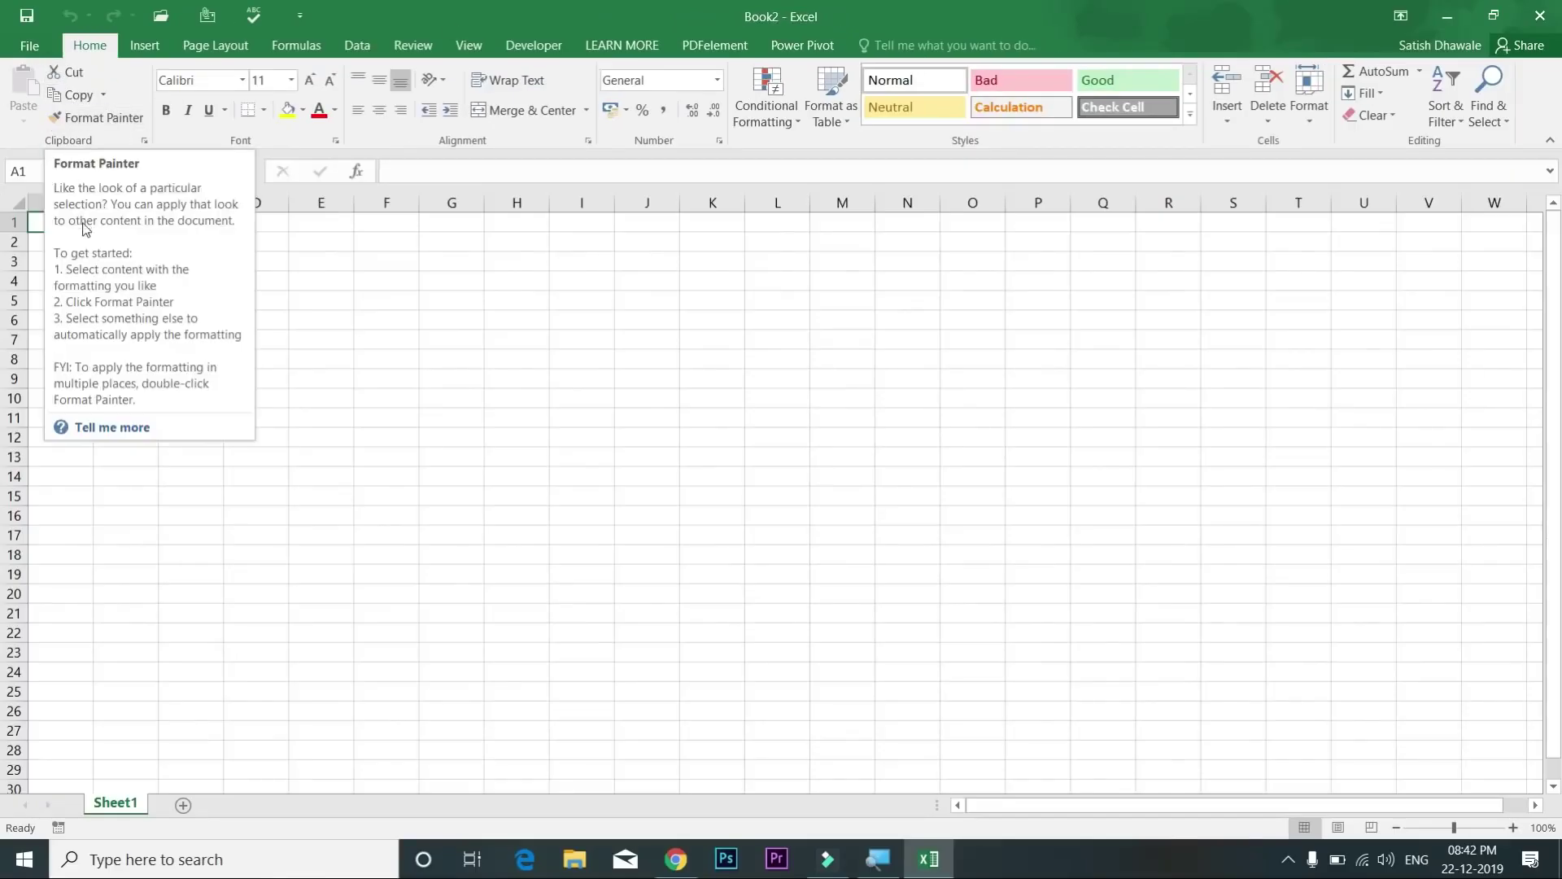
Step: Set the new worksheet's zoom to 200%
key("alt+v")
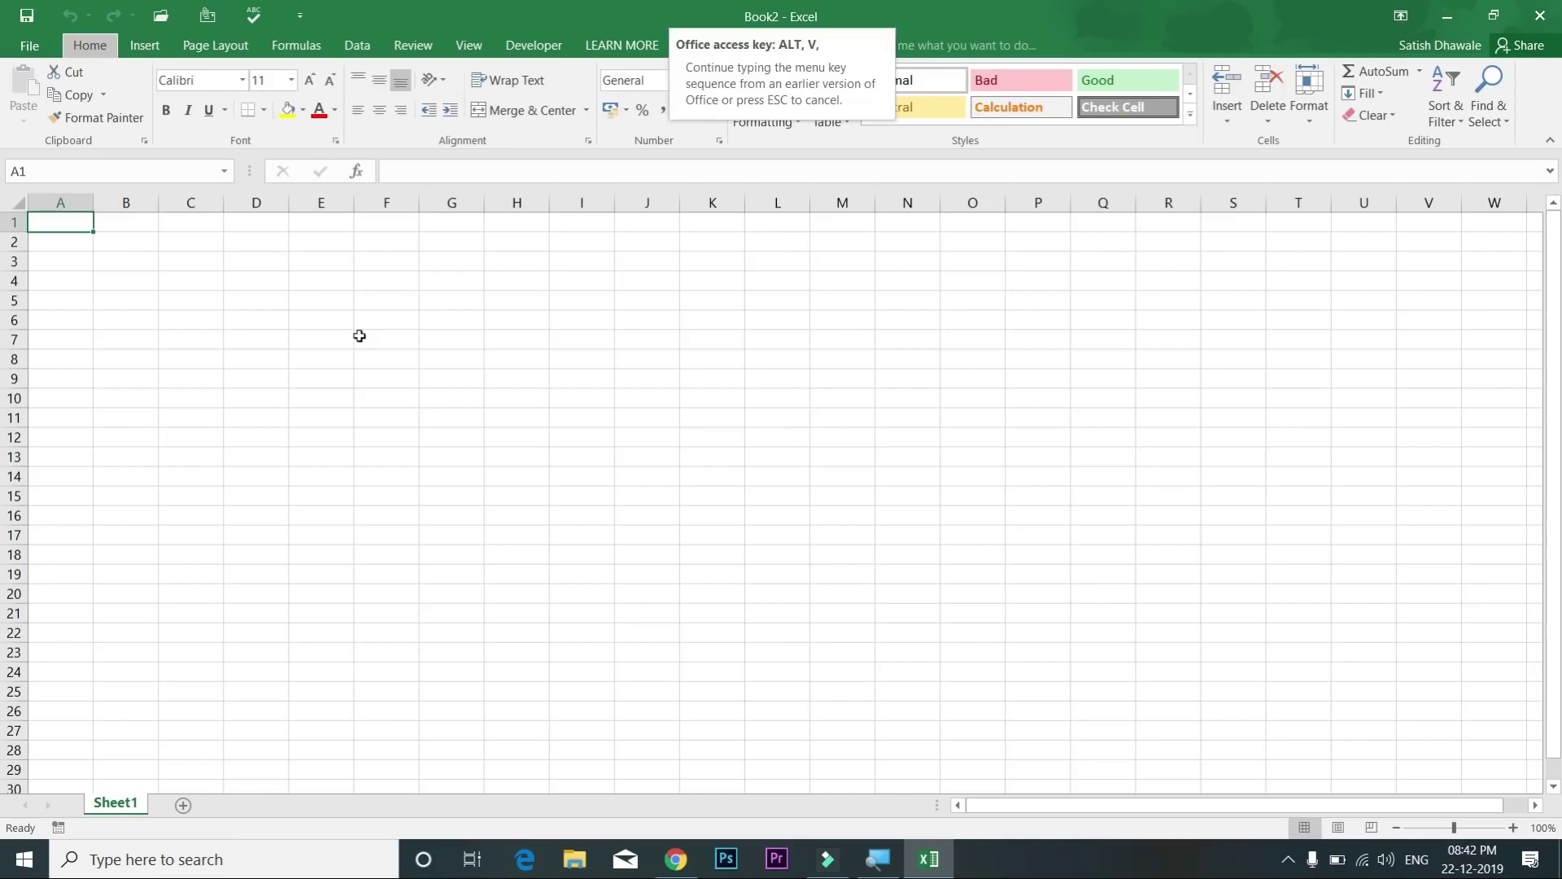
key("z")
key("Up")
key("Return")
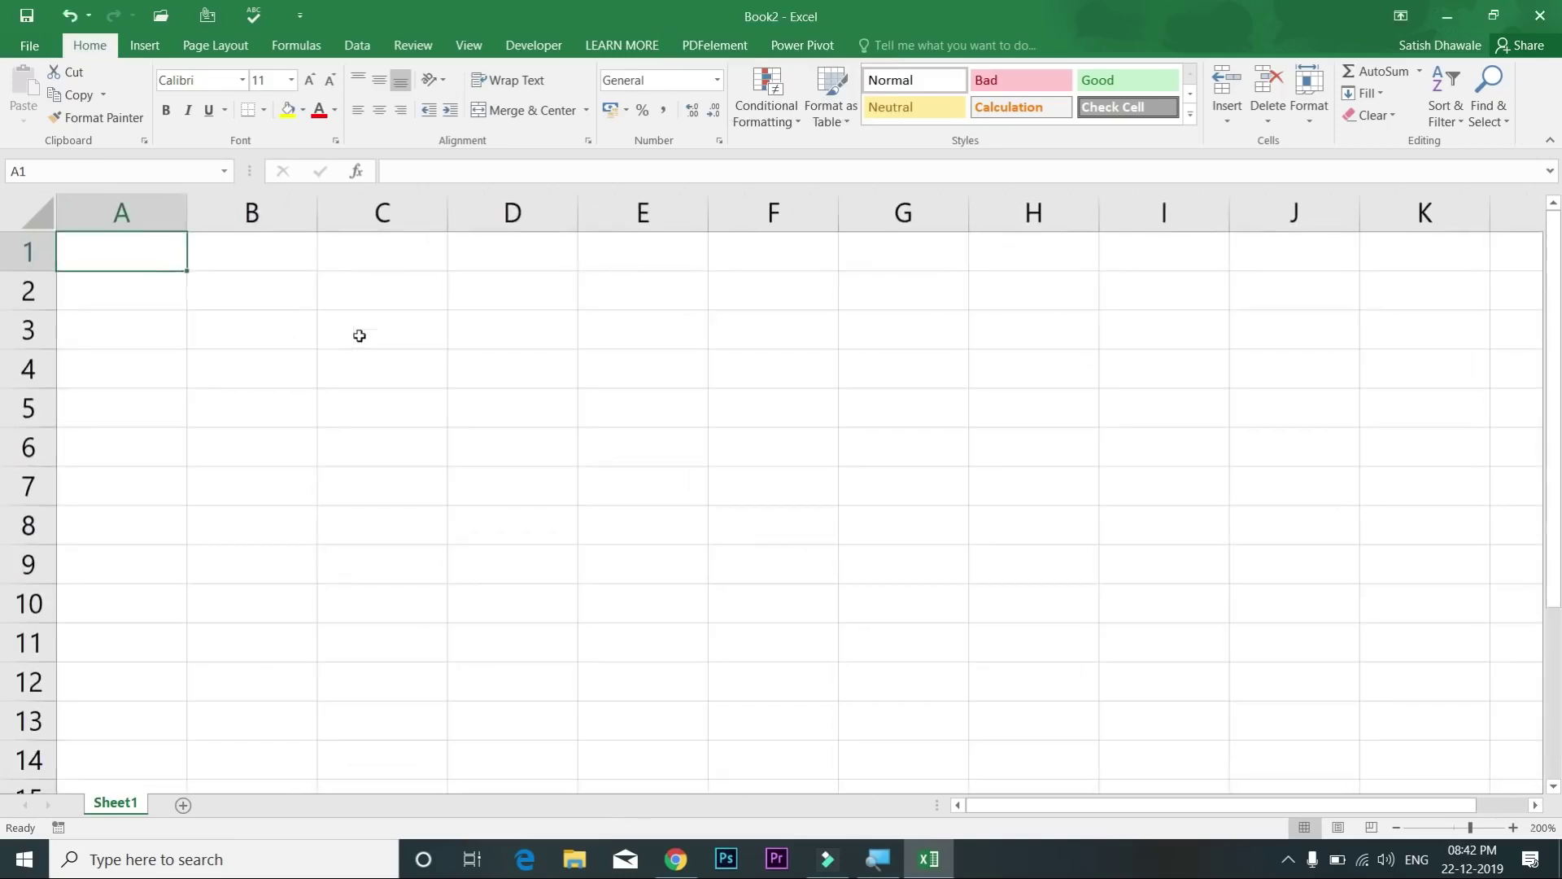
Step: Enter the headings SR NO in cell A1 and NAME OF STUDENT in cell B1
type("sr")
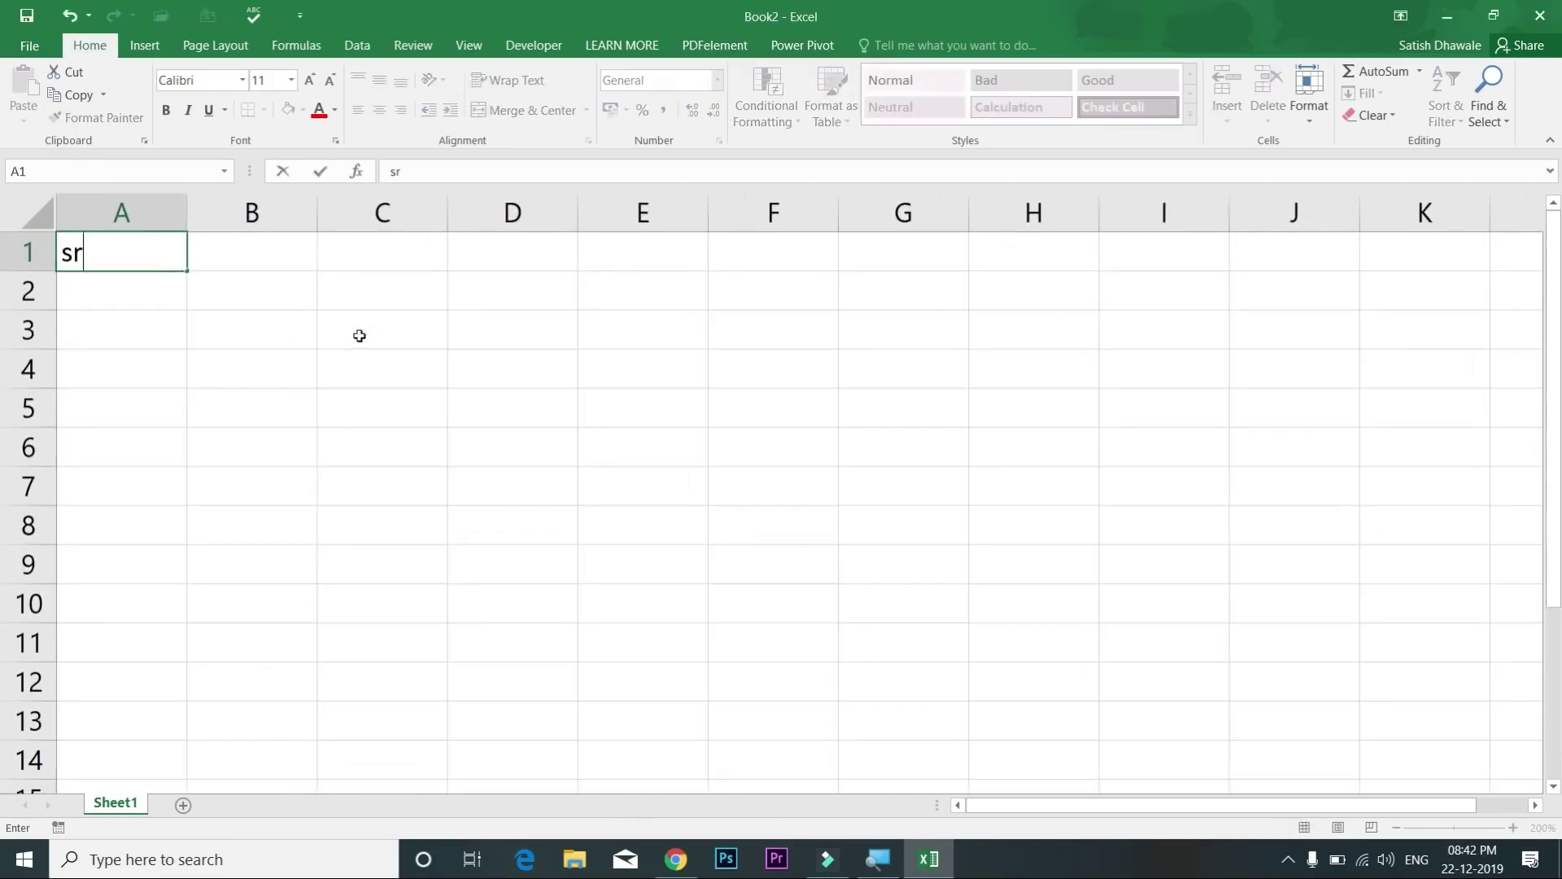
key("BackSpace")
key("BackSpace")
type("SR NO")
key("Tab")
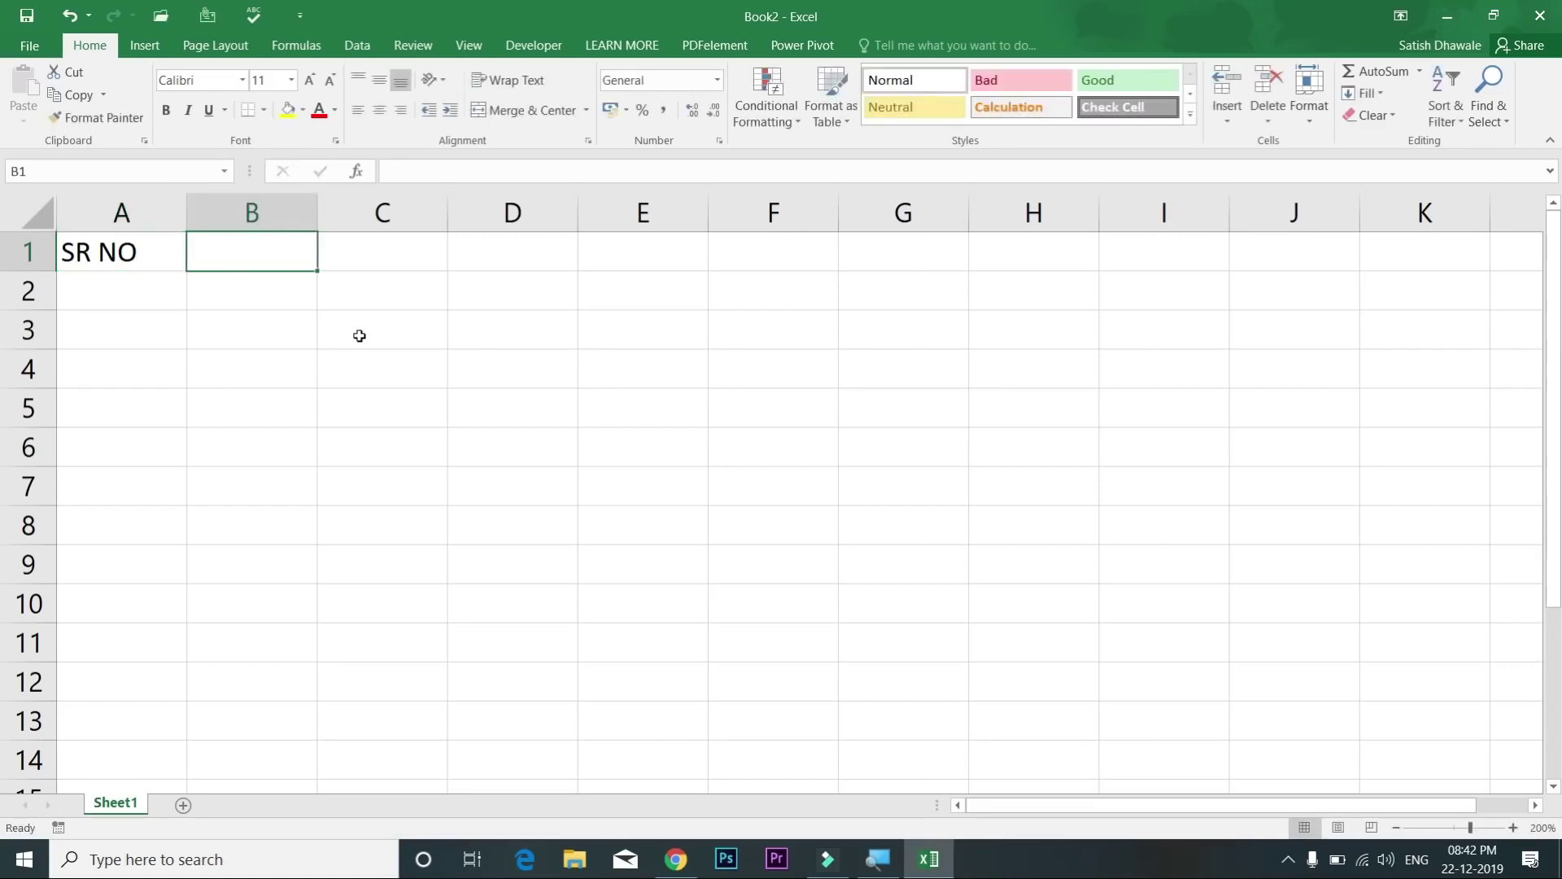
type("NAME OF STUDENT")
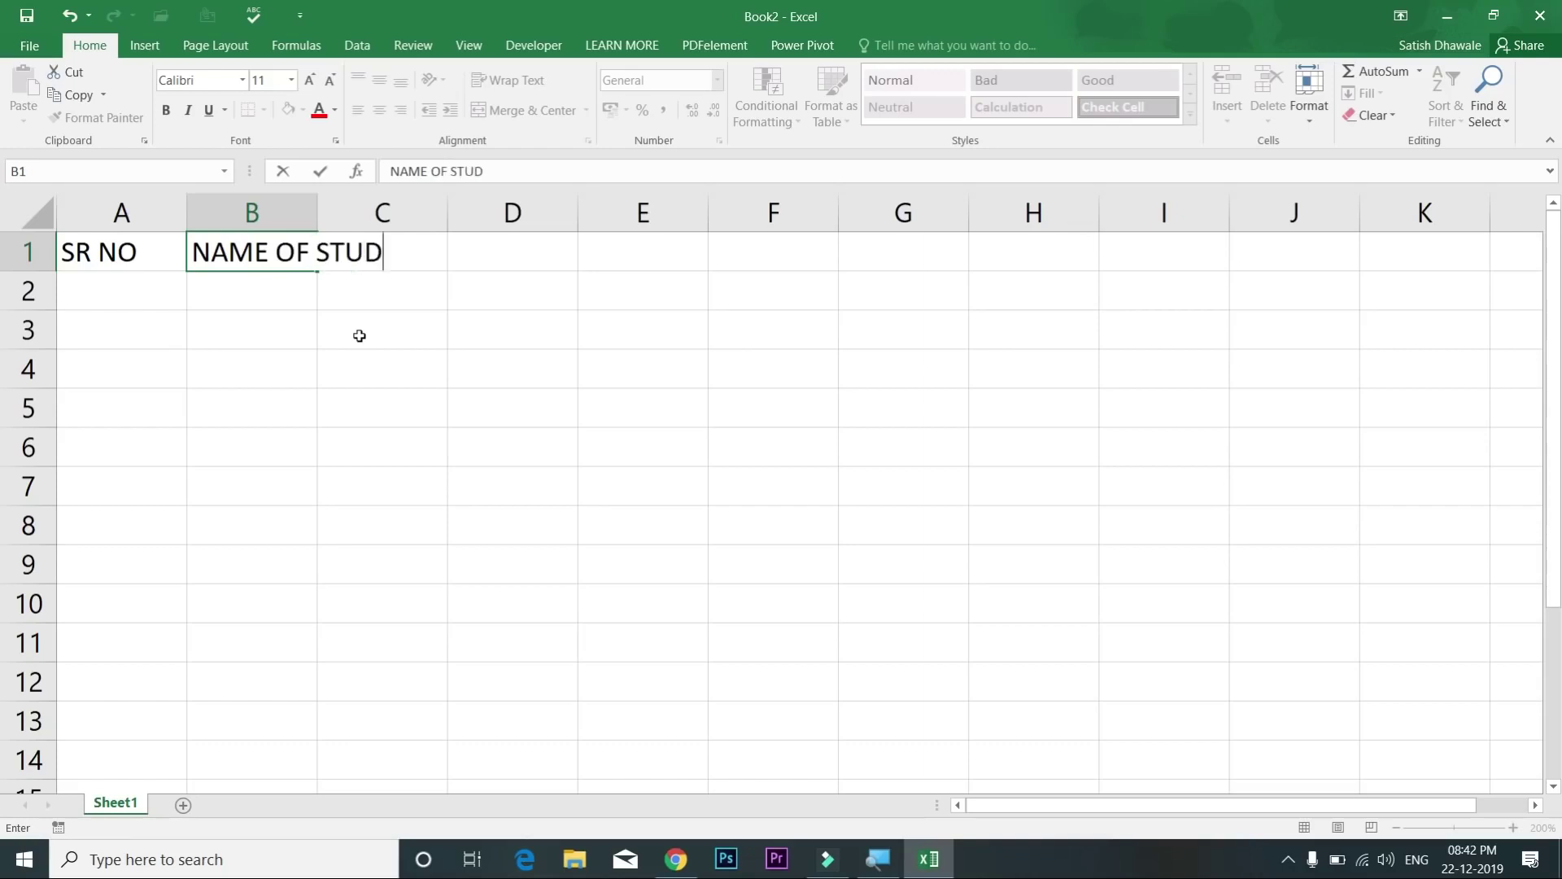
key("Return")
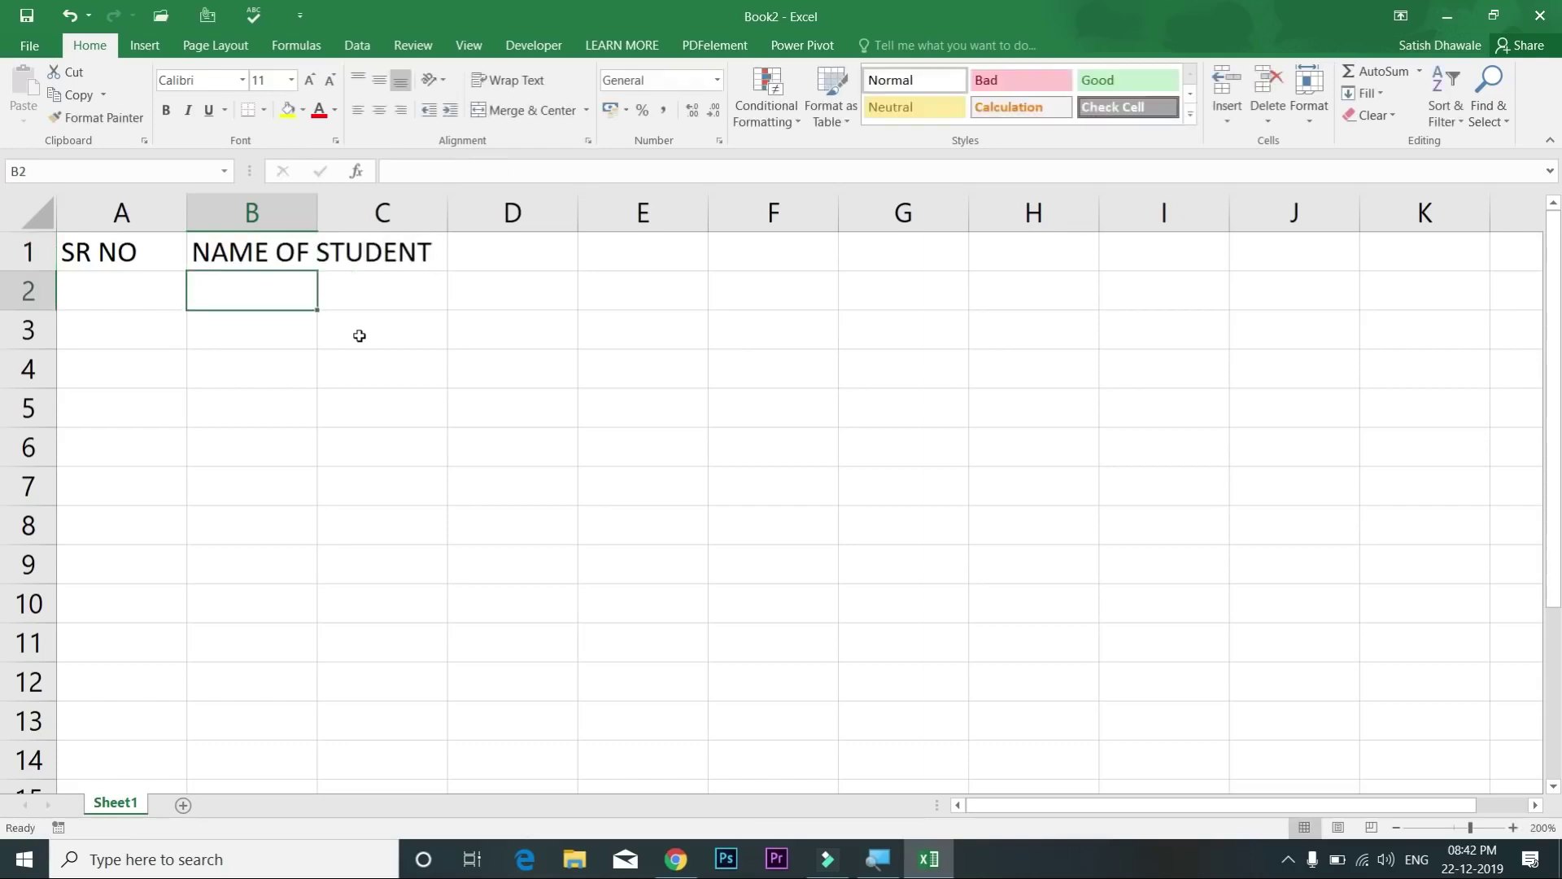
Step: Try widening column B manually and with AutoFit so NAME OF STUDENT fits, undoing each width change
left_click(280, 254)
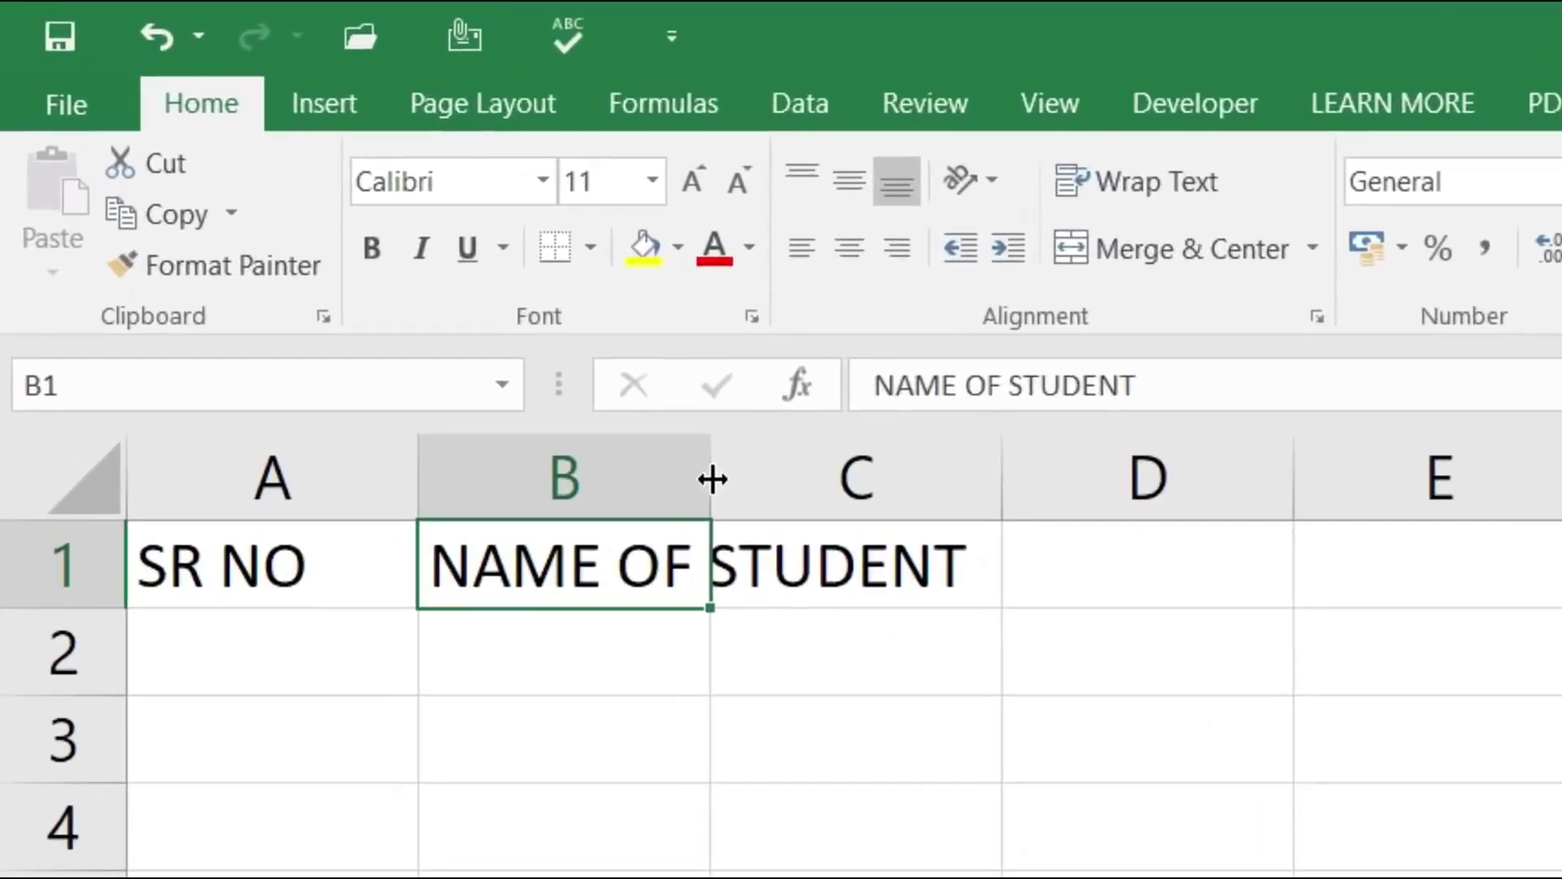
left_click_drag(713, 479, 1042, 496)
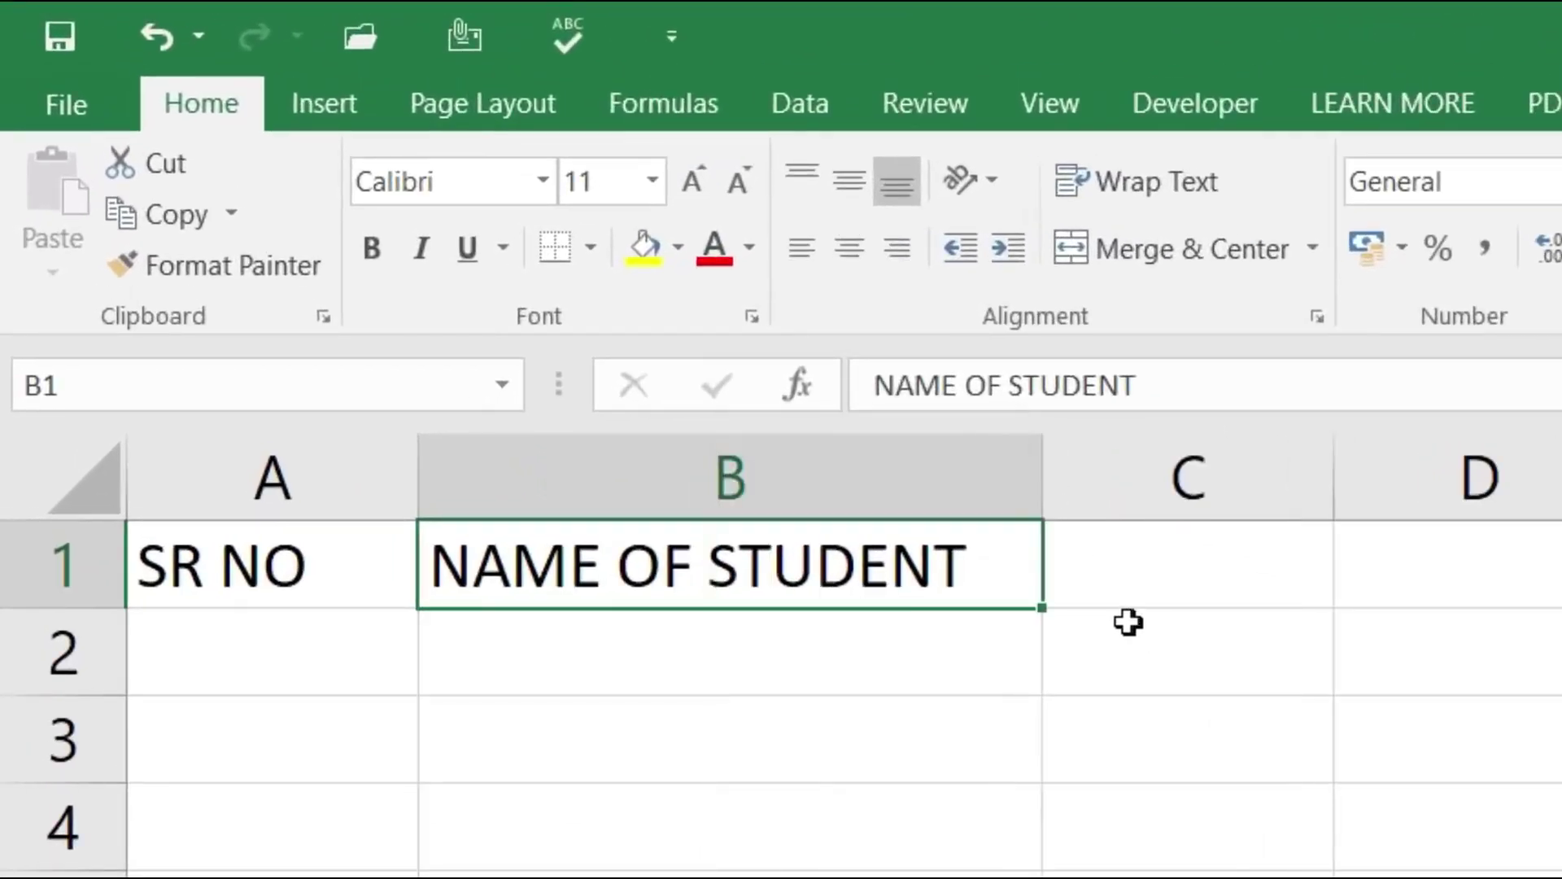
key("ctrl+z")
double_click(725, 461)
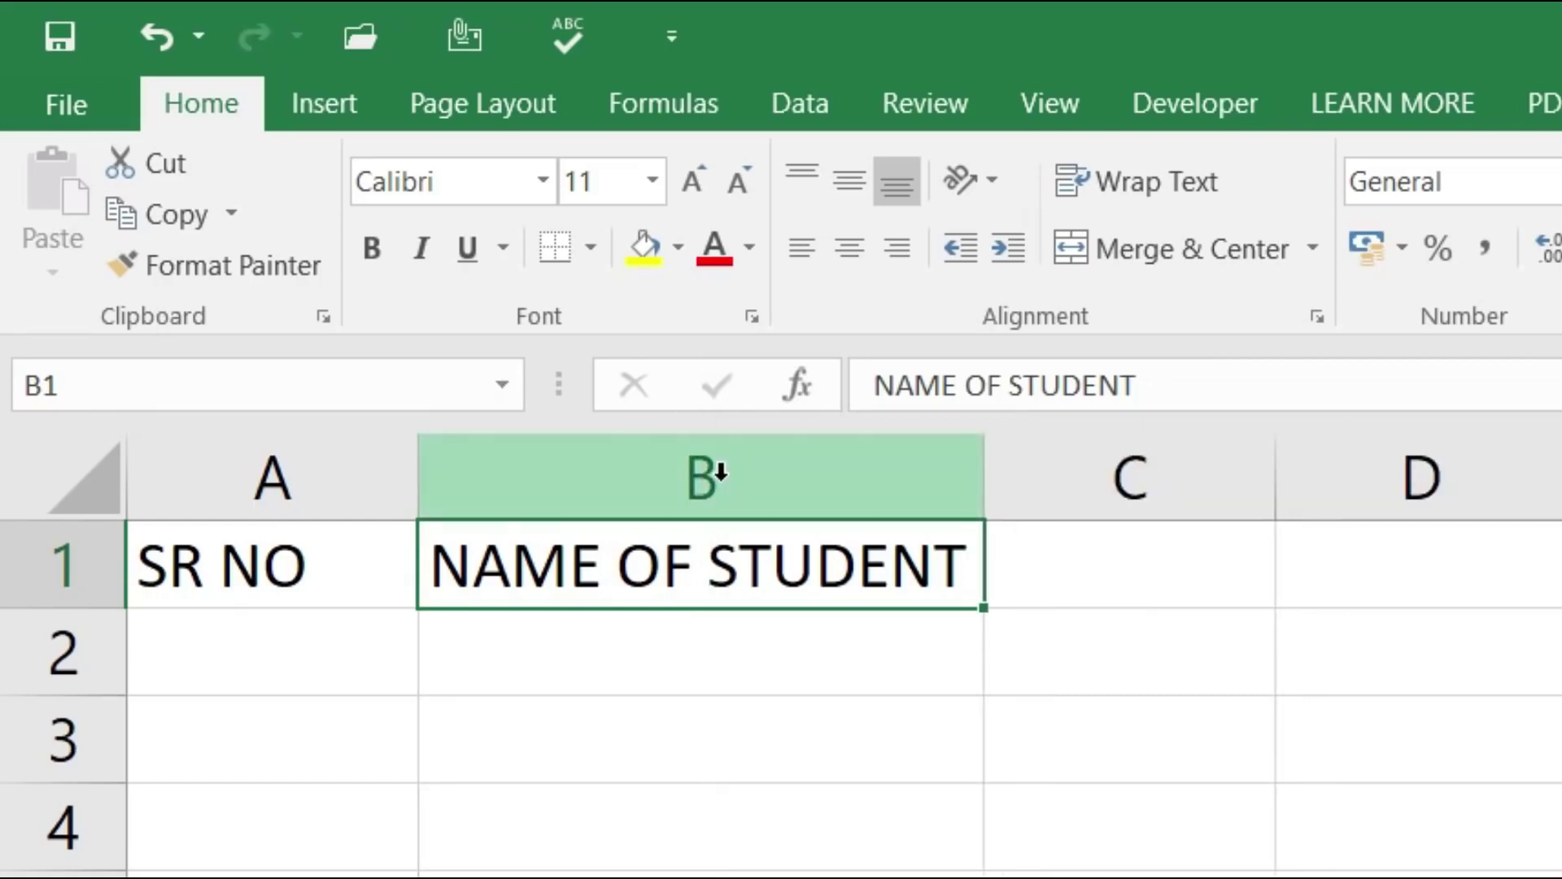
key("ctrl+z")
Step: Widen column B well beyond its heading and AutoFit it to the text NAME OF STUDENT
left_click_drag(716, 474, 1033, 500)
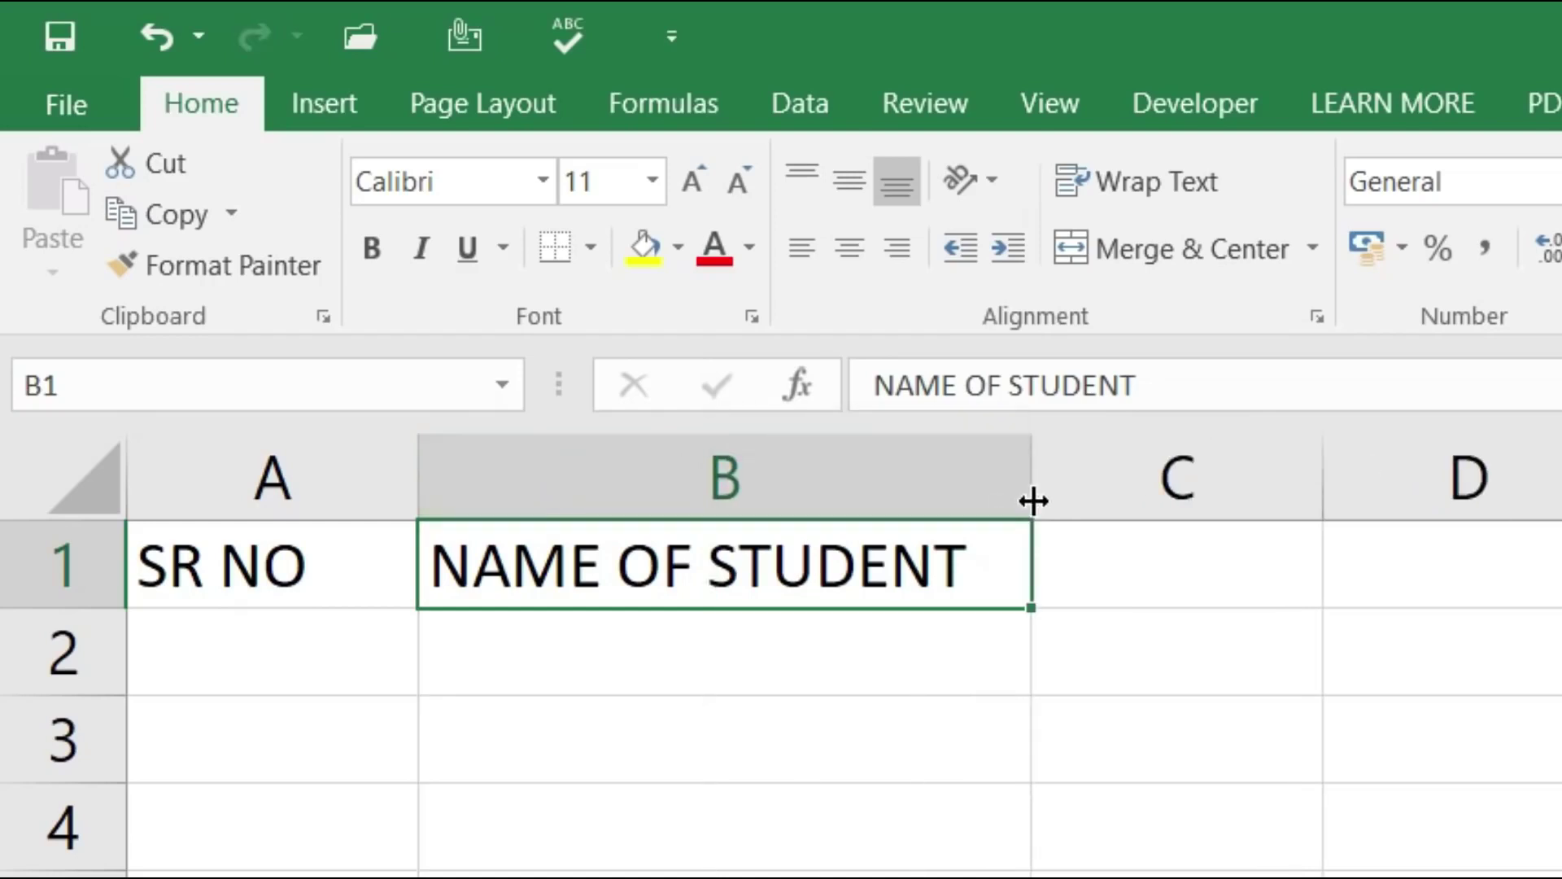
left_click_drag(1033, 500, 1332, 504)
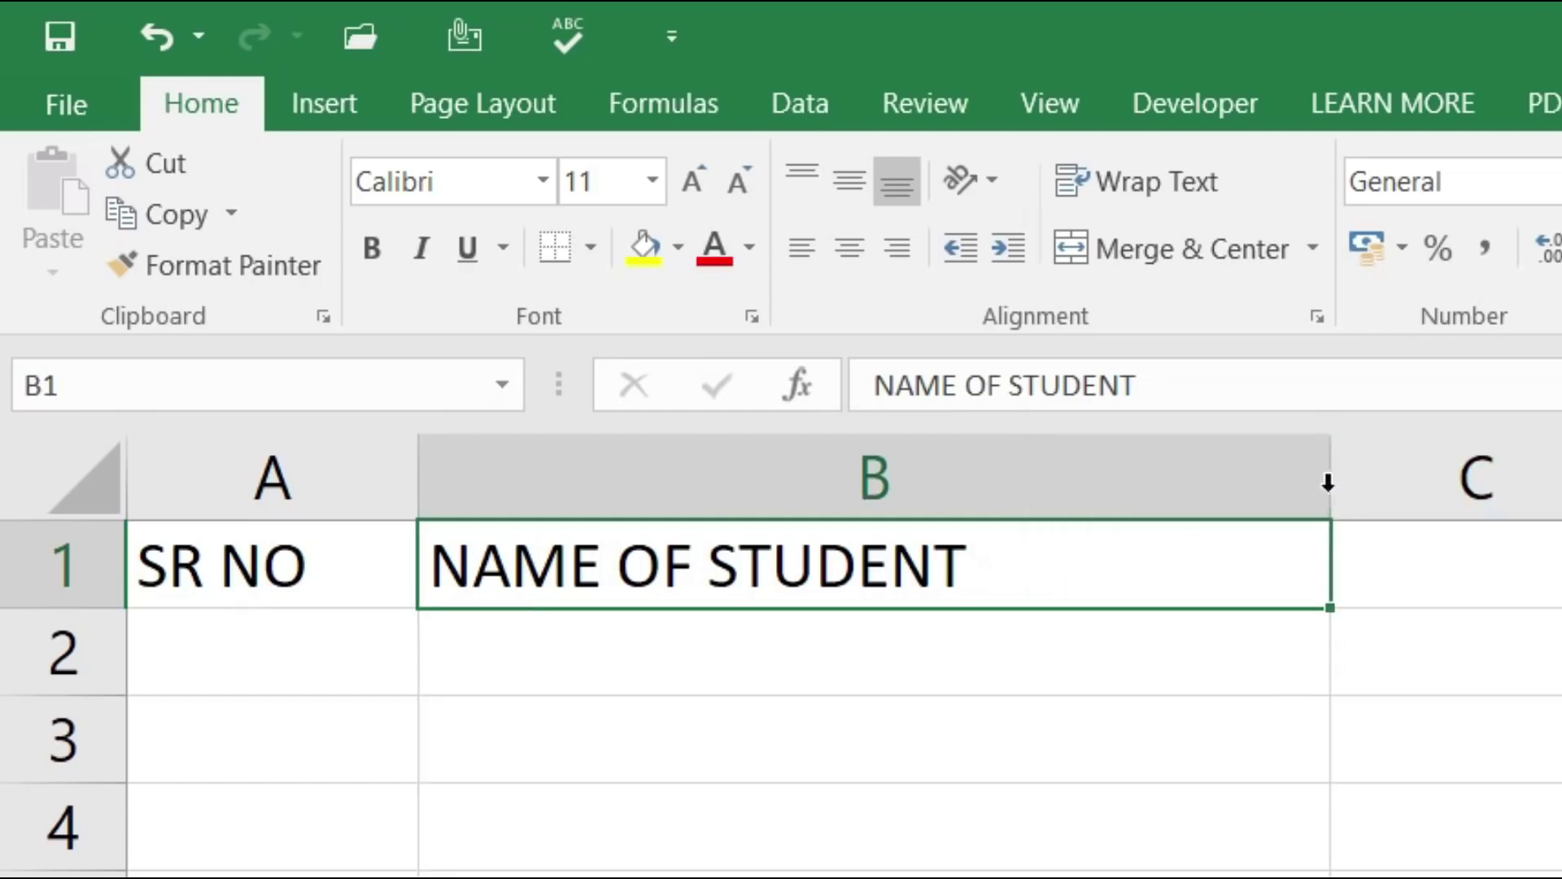
double_click(1331, 491)
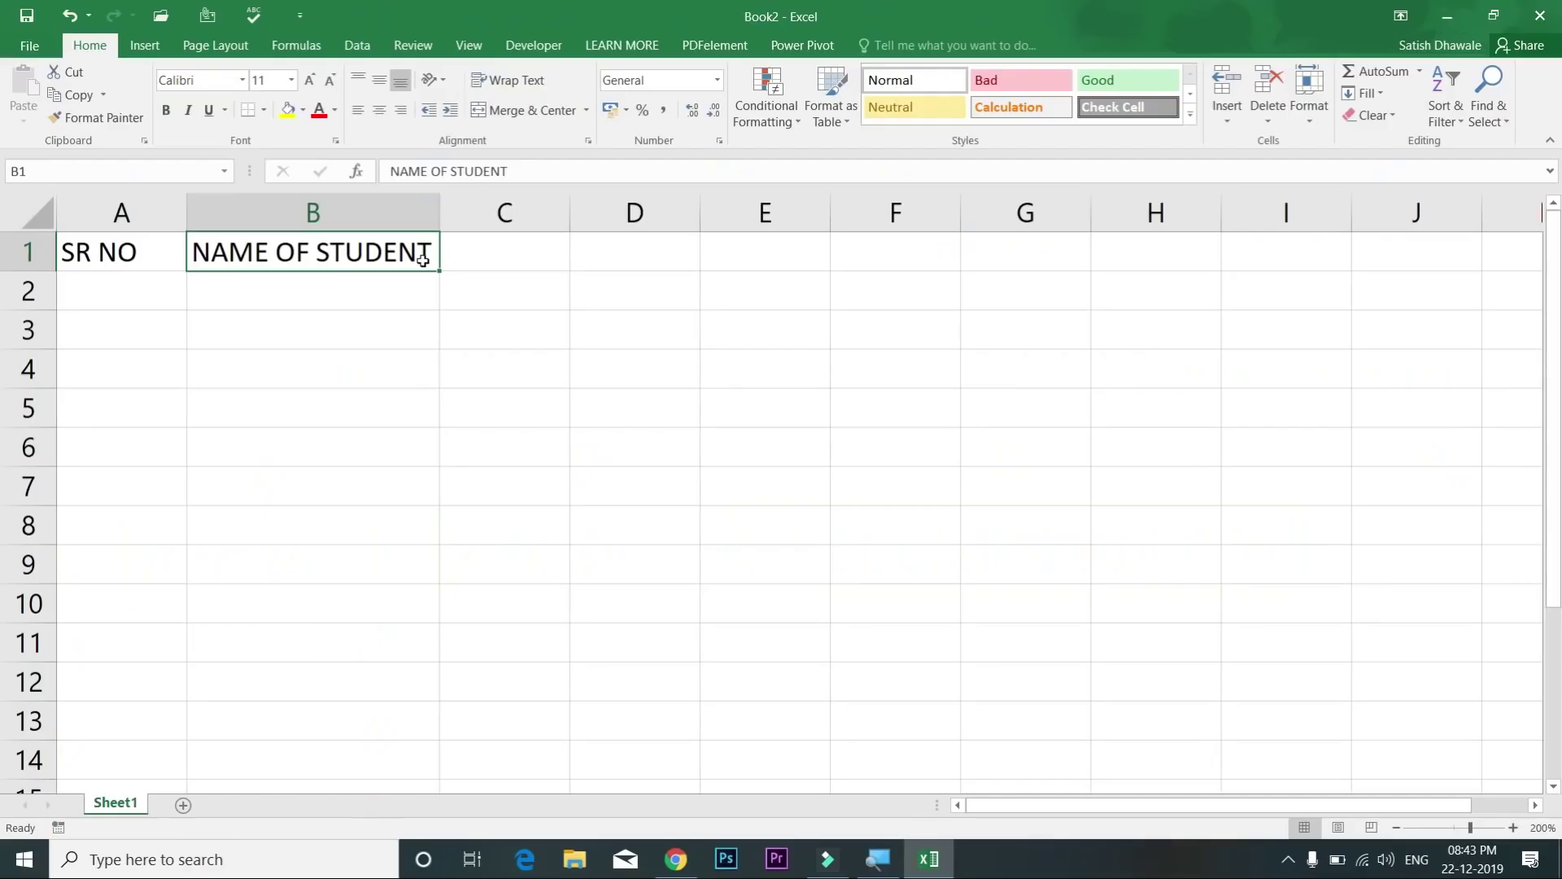
Step: Enter the subject headings SUB1, SUB2 and SUB3 in cells C1, D1 and E1
left_click(1109, 581)
type("SUB")
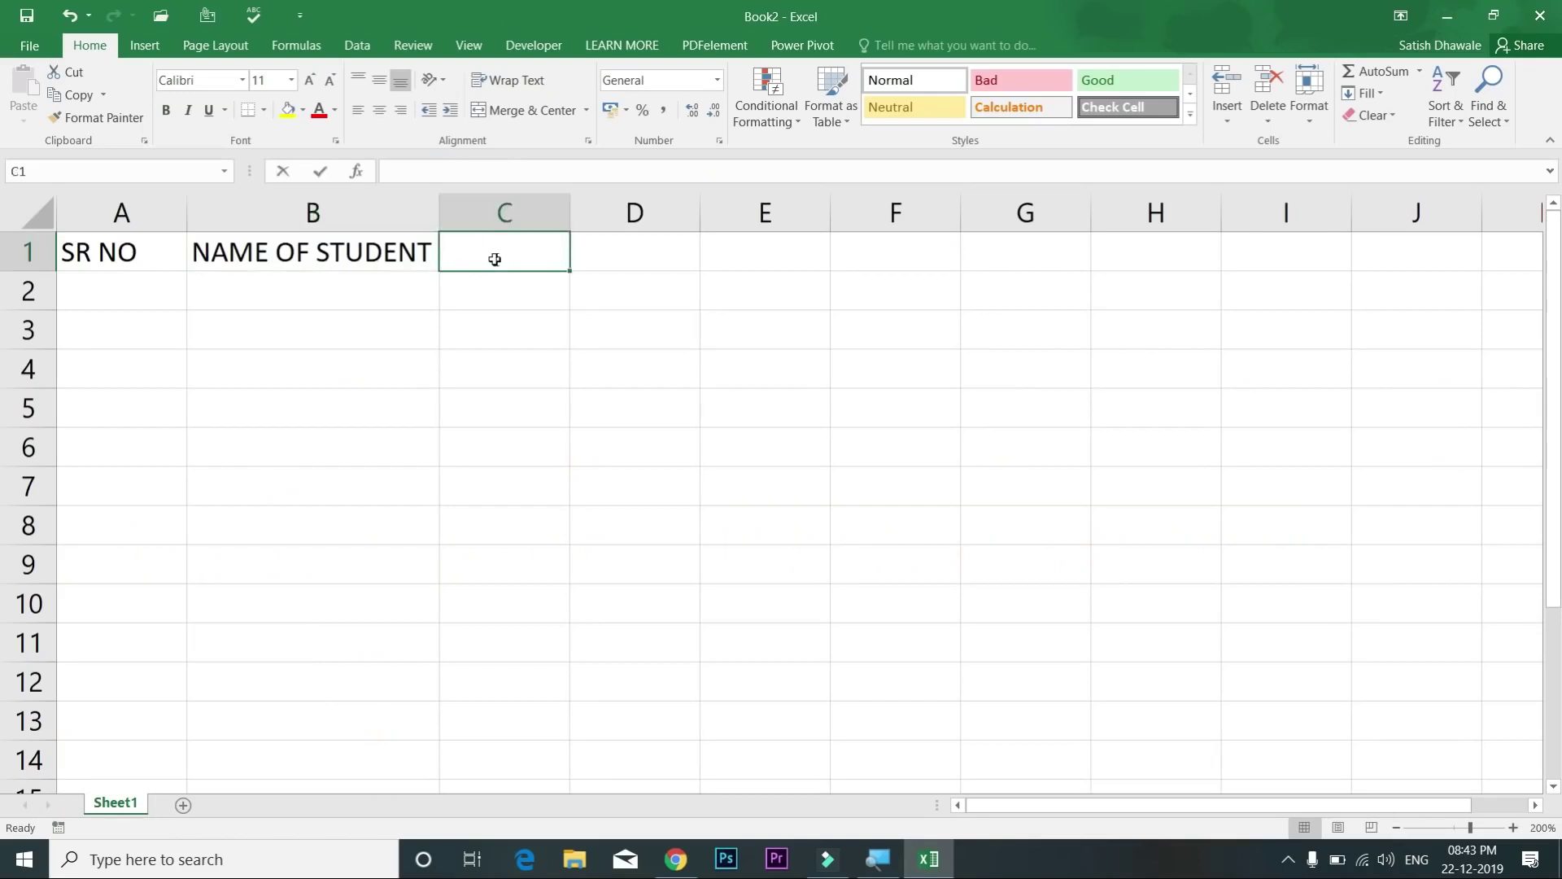
type("1")
key("Tab")
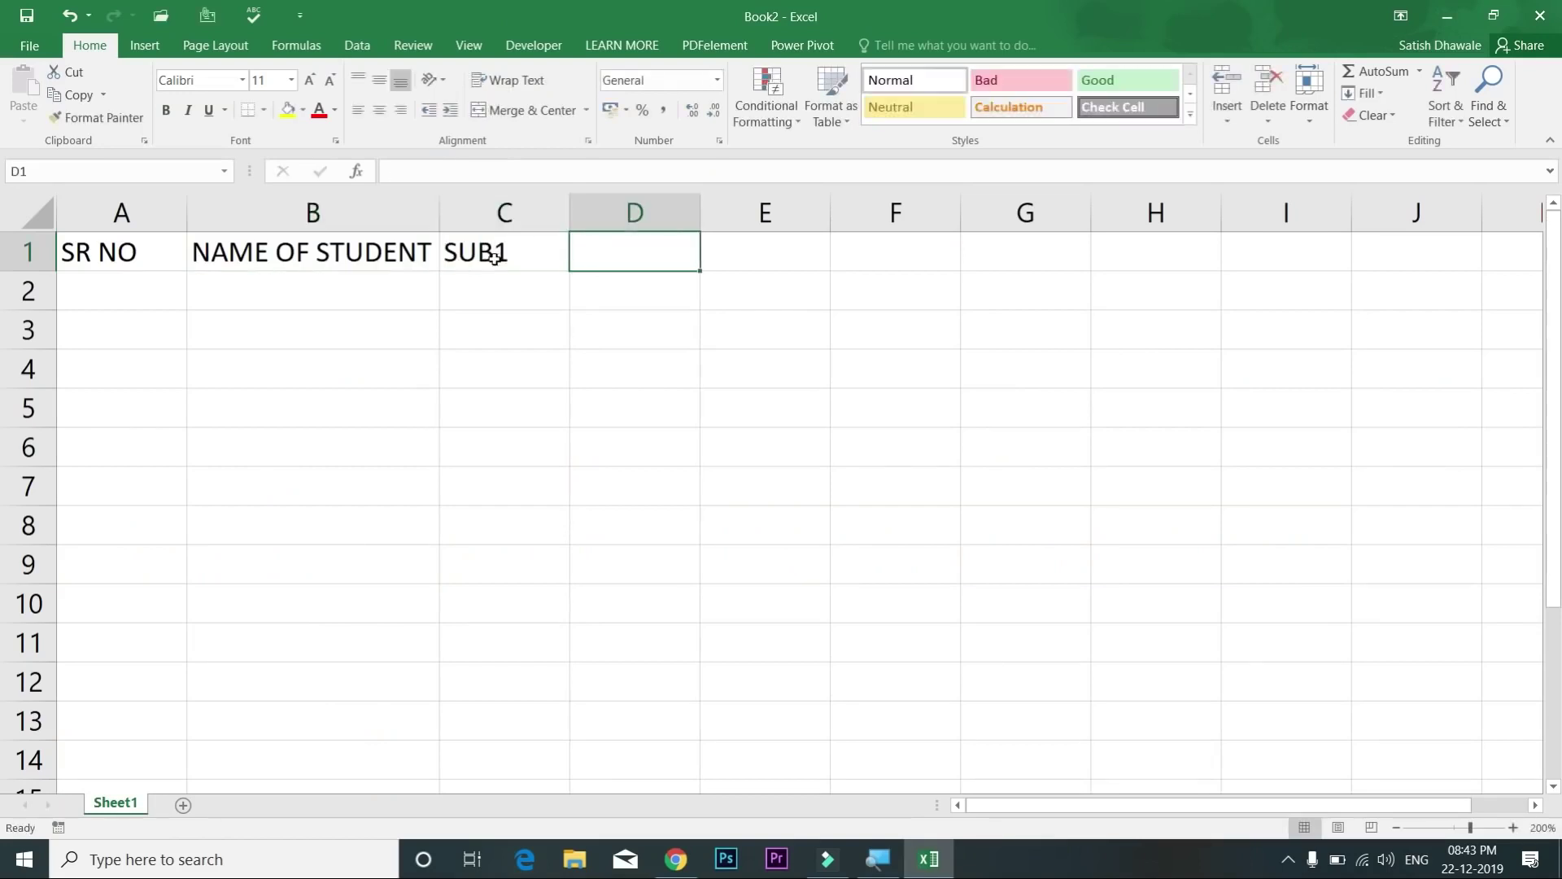
type("SUB")
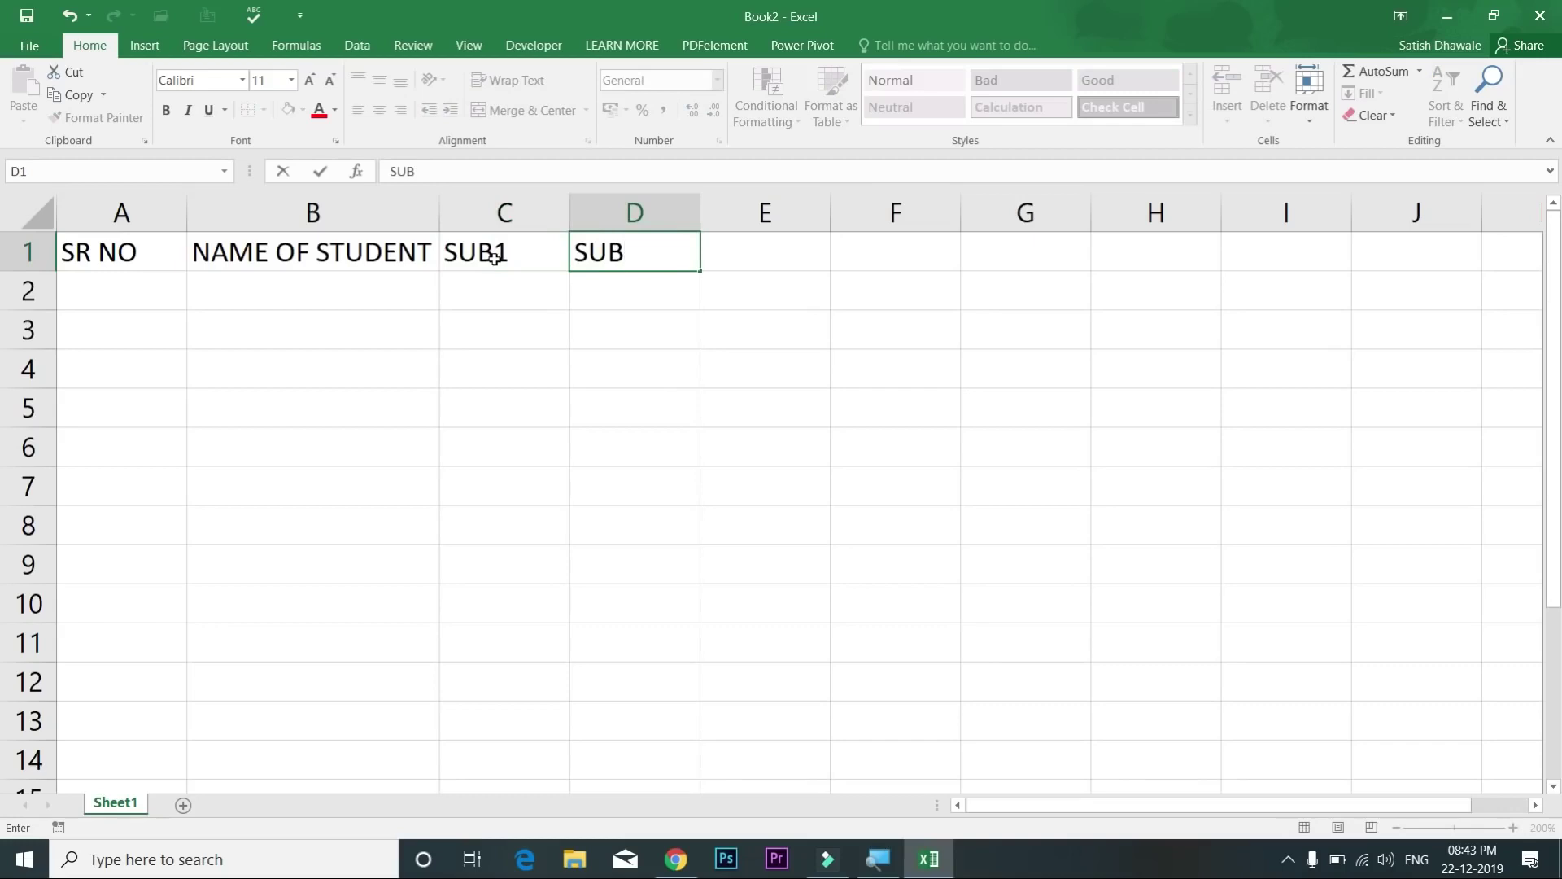
type("2")
key("Tab")
type("SUB3")
key("Tab")
Step: Enter the headings TOTAL, MAX, MIN, COUNT and AVG in cells F1 to J1
type("TOTAL")
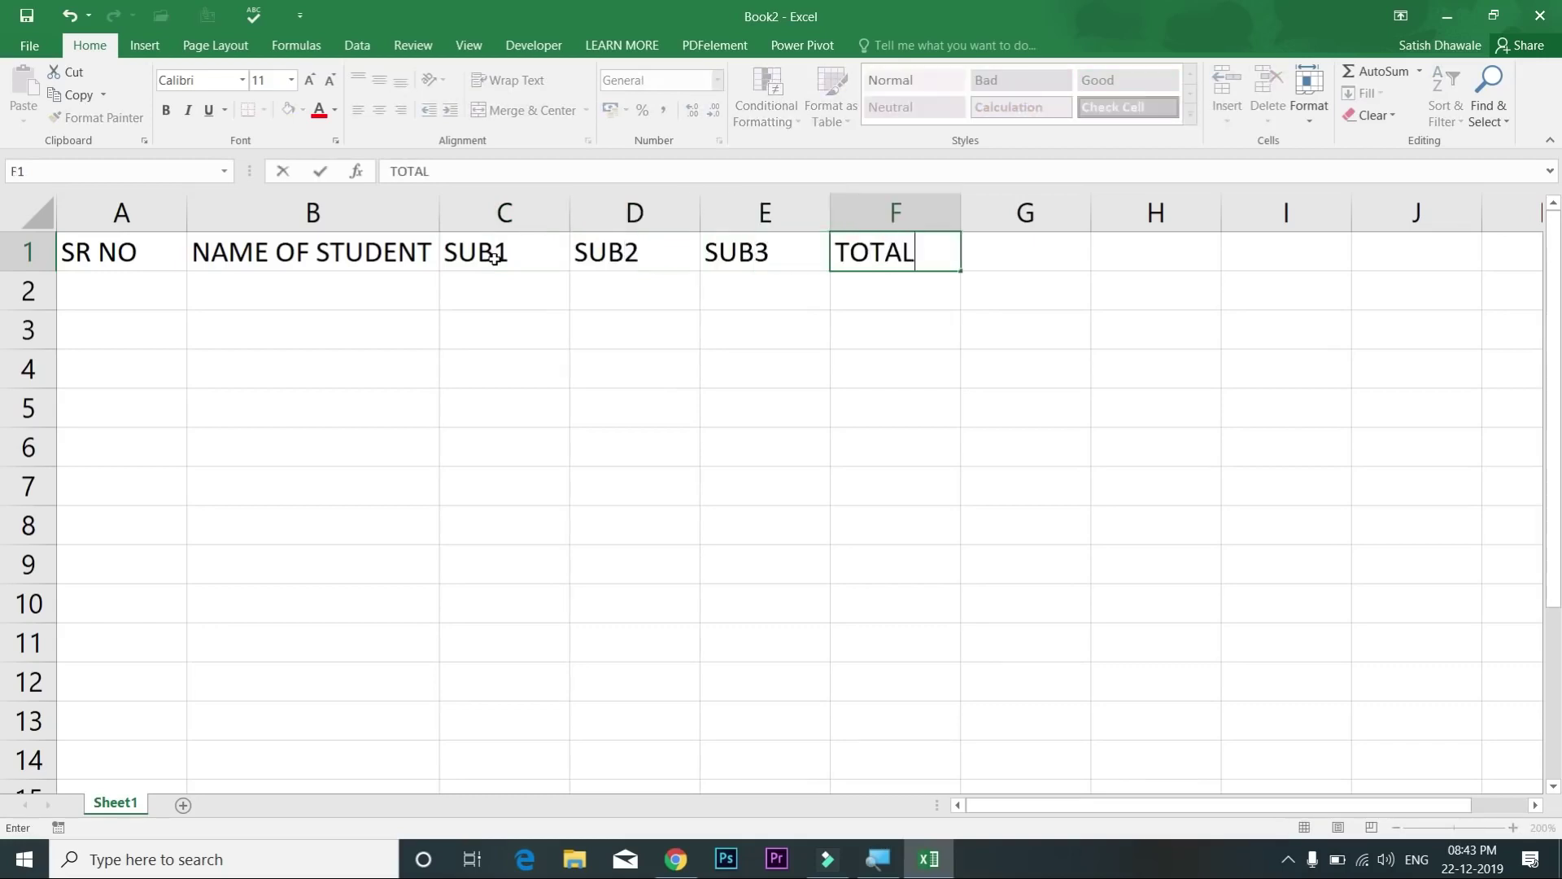
key("ctrl+Return")
key("Tab")
type("MAX")
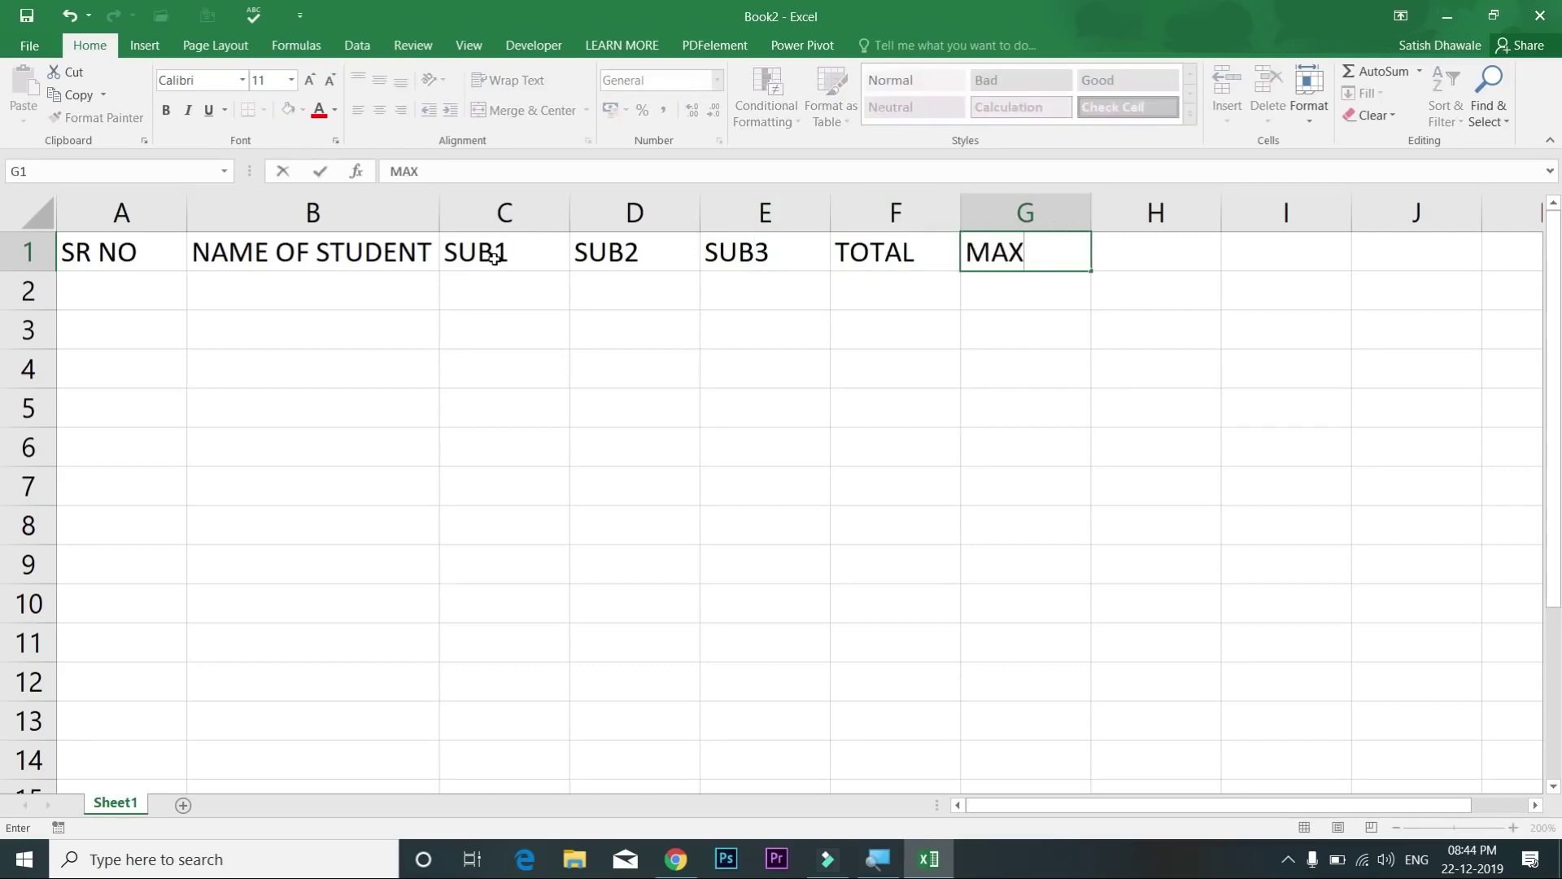
key("Tab")
type("MIN")
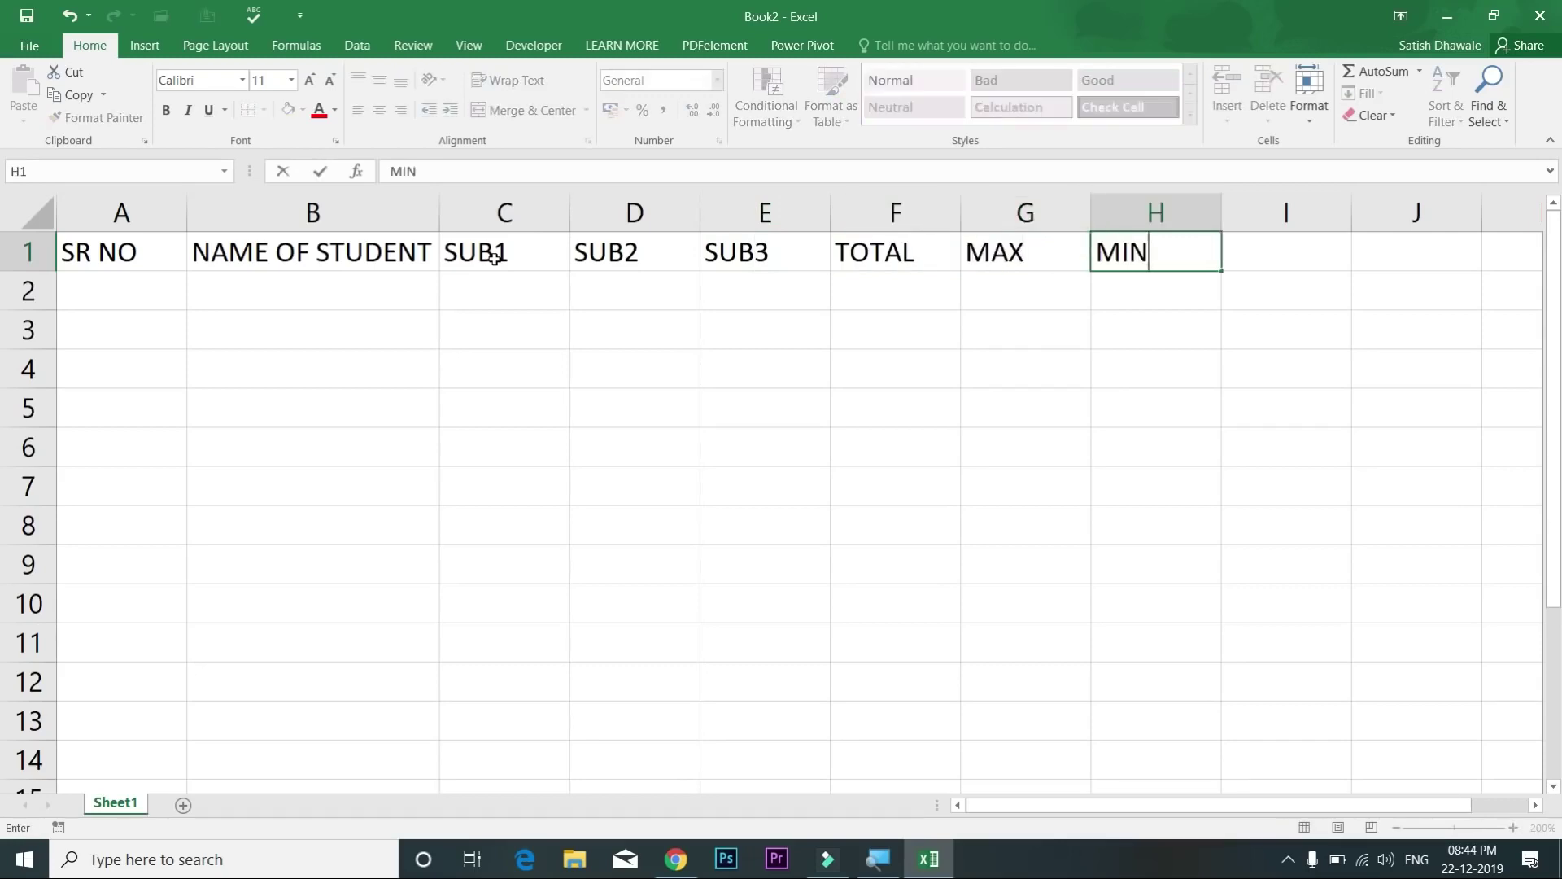
key("Tab")
type("COUNT")
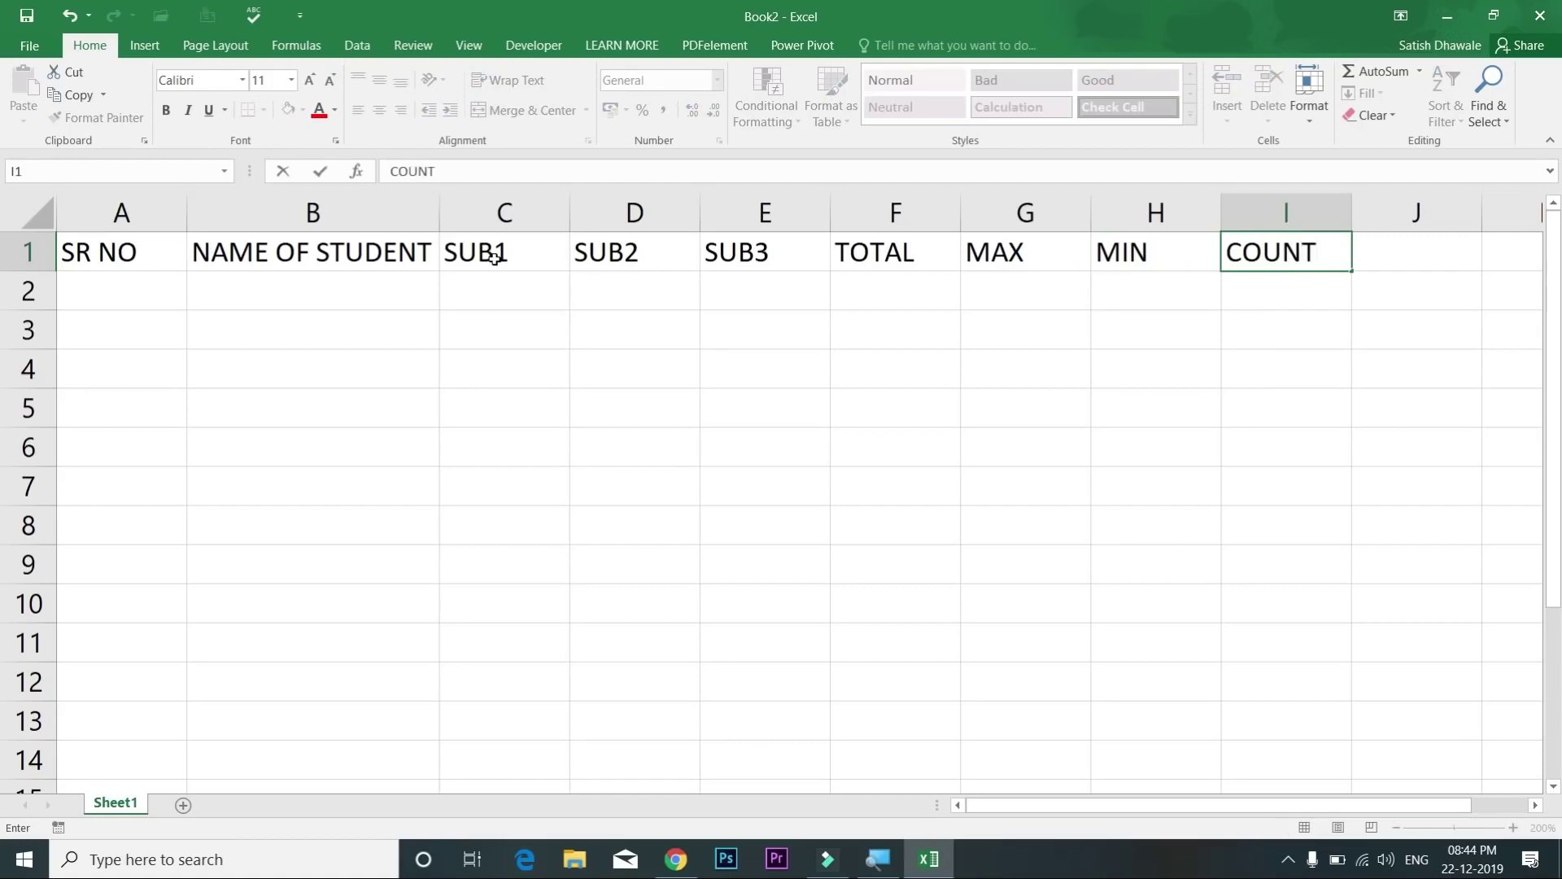
key("Tab")
type("AVG")
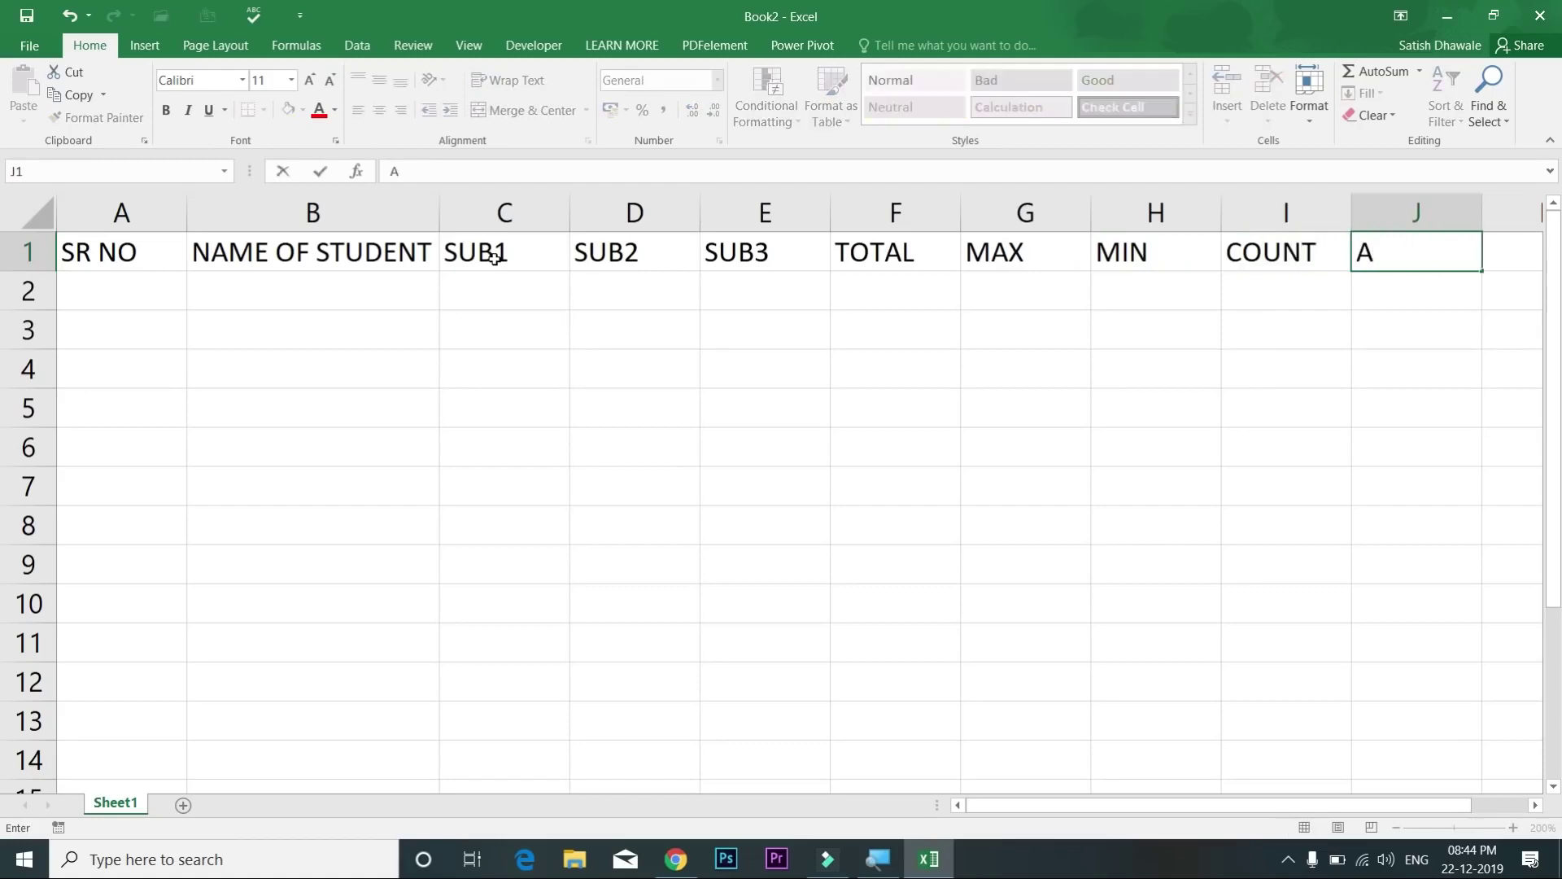
Step: Enter the headings %AGE, RESULT and GRADE in cells K1, L1 and M1
key("Tab")
type("%AGE")
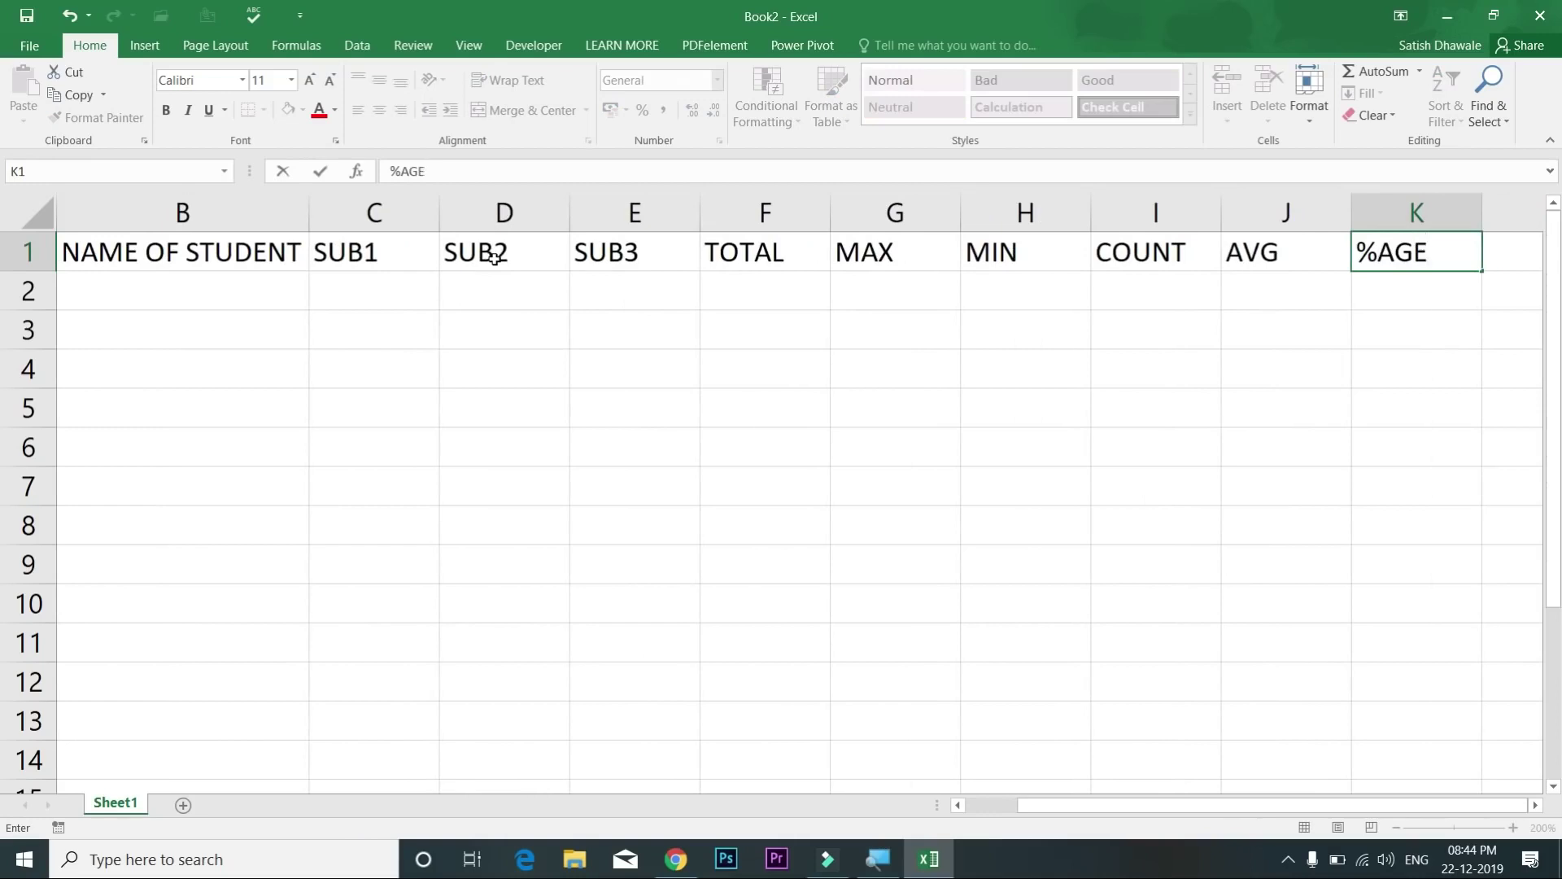
key("Tab")
type("RESULT")
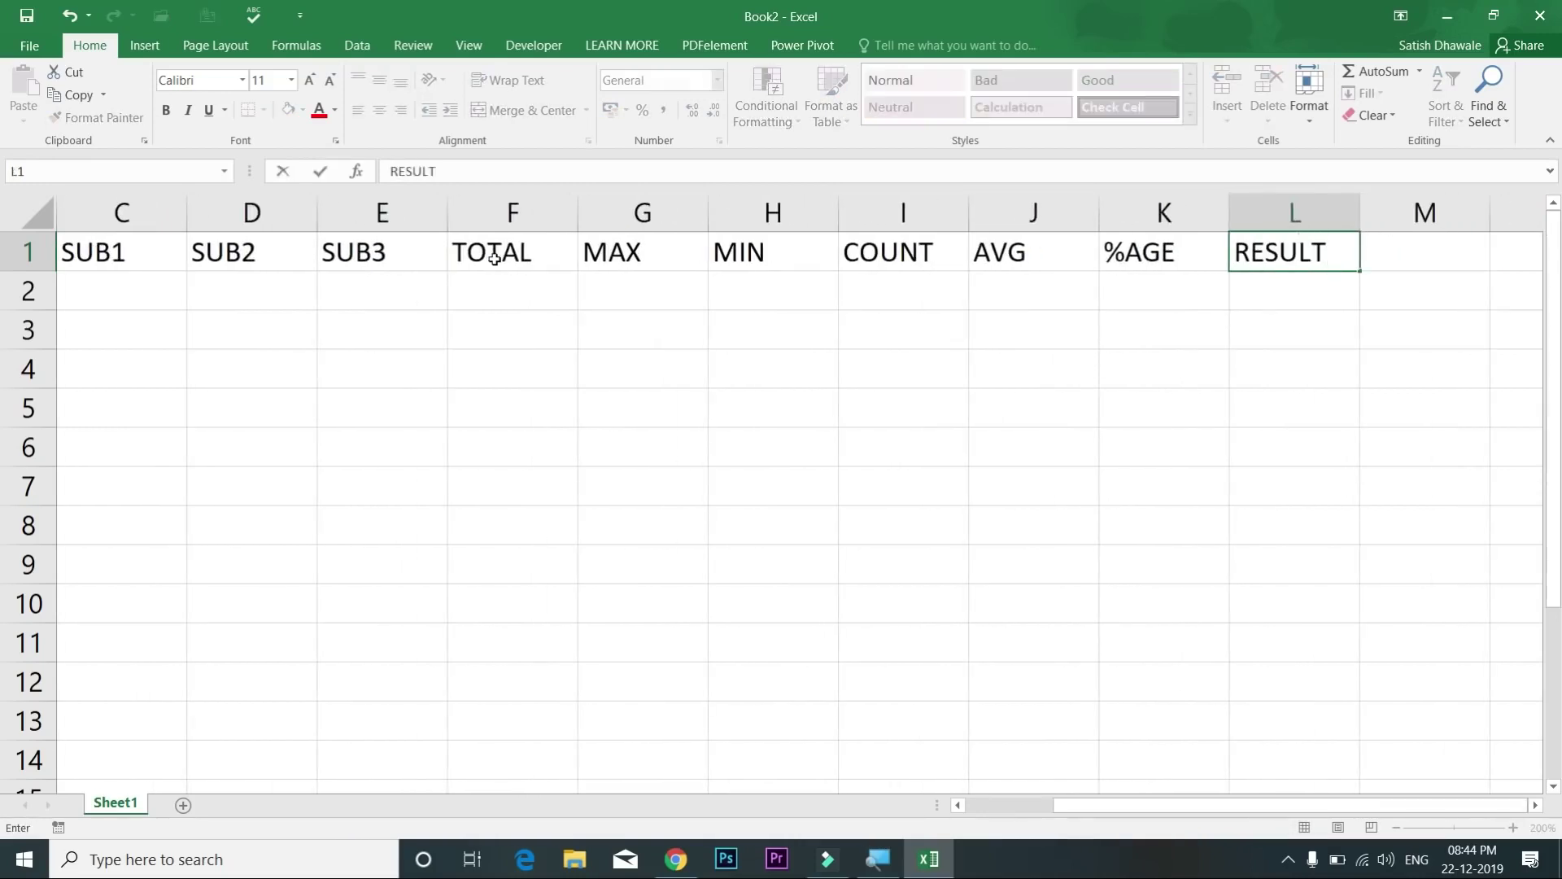
key("Tab")
type("GRADE")
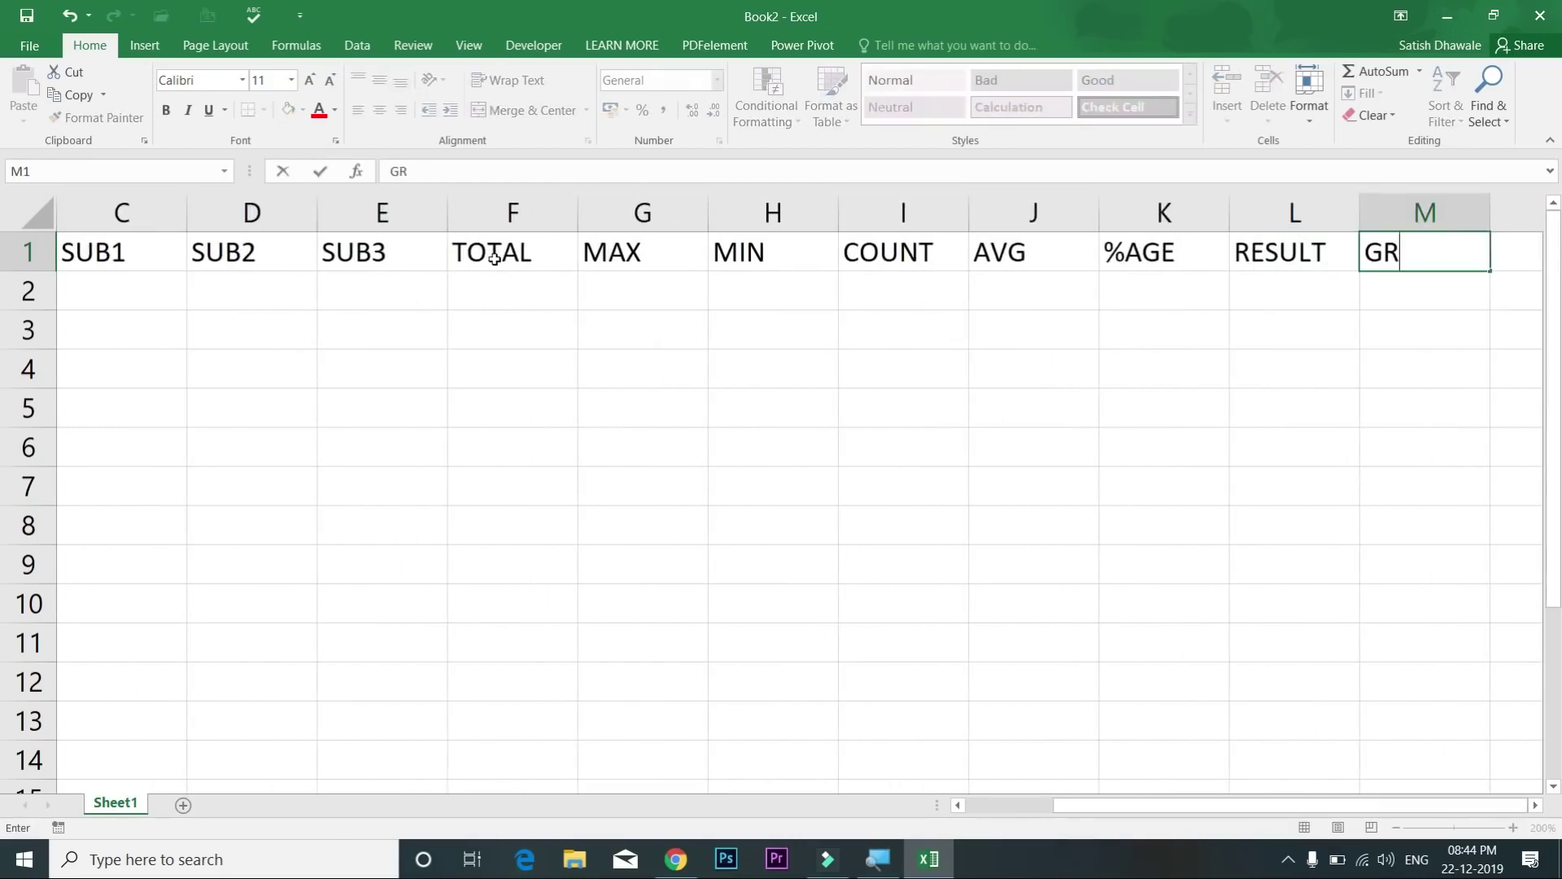
Step: Enter the serial numbers 1 and 2 in cells A2 and A3
key("Left")
key("Left")
key("Left")
key("Left")
key("Left")
key("Left")
key("Left")
key("Left")
key("Left")
key("Left")
key("Left")
key("Left")
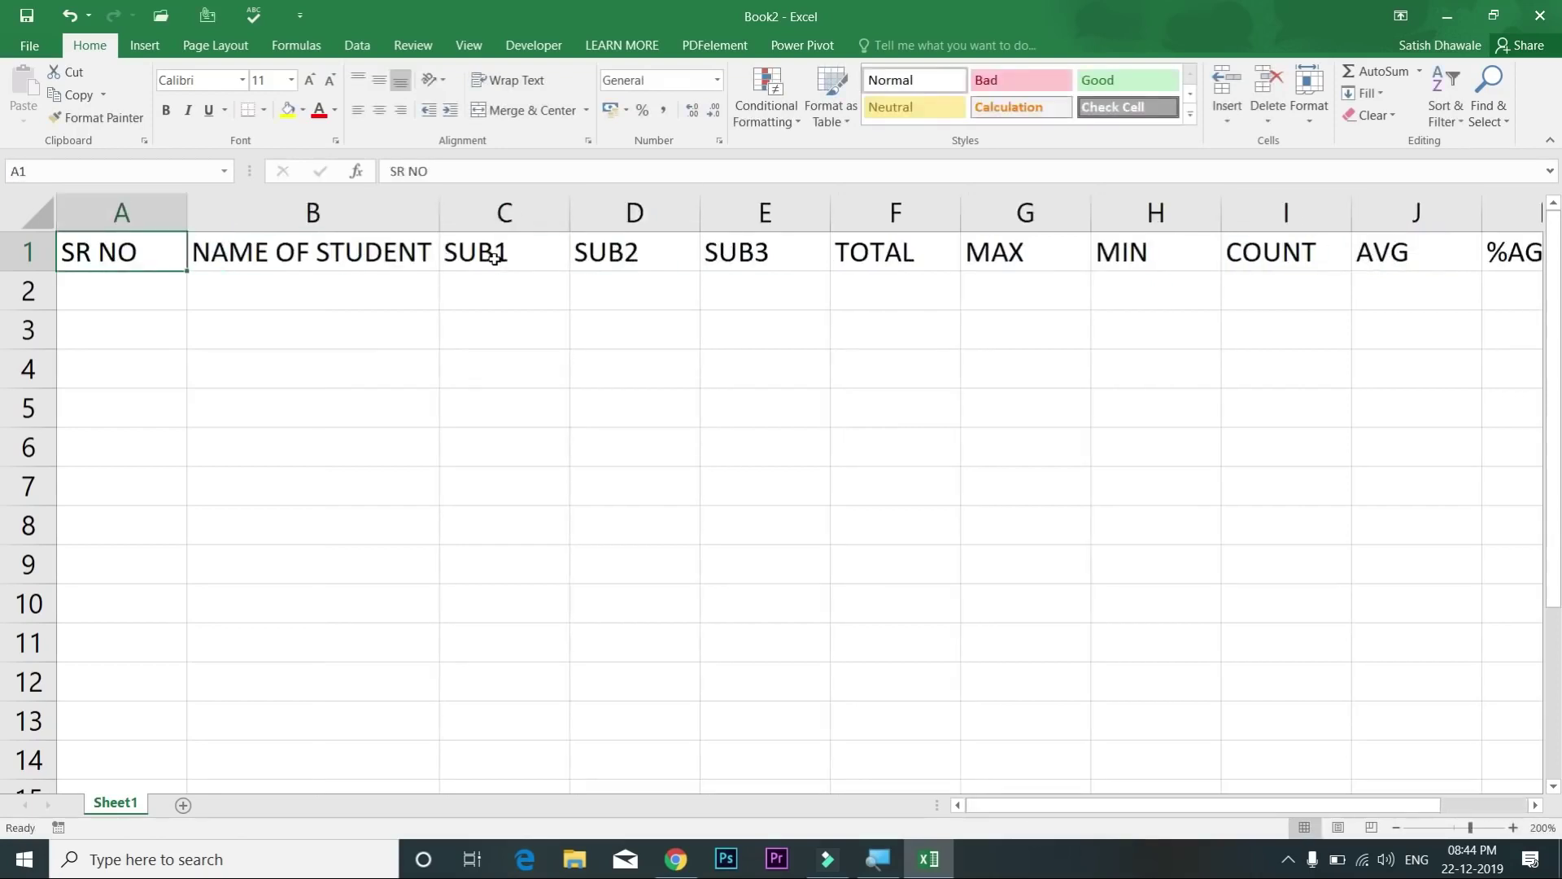
key("Down")
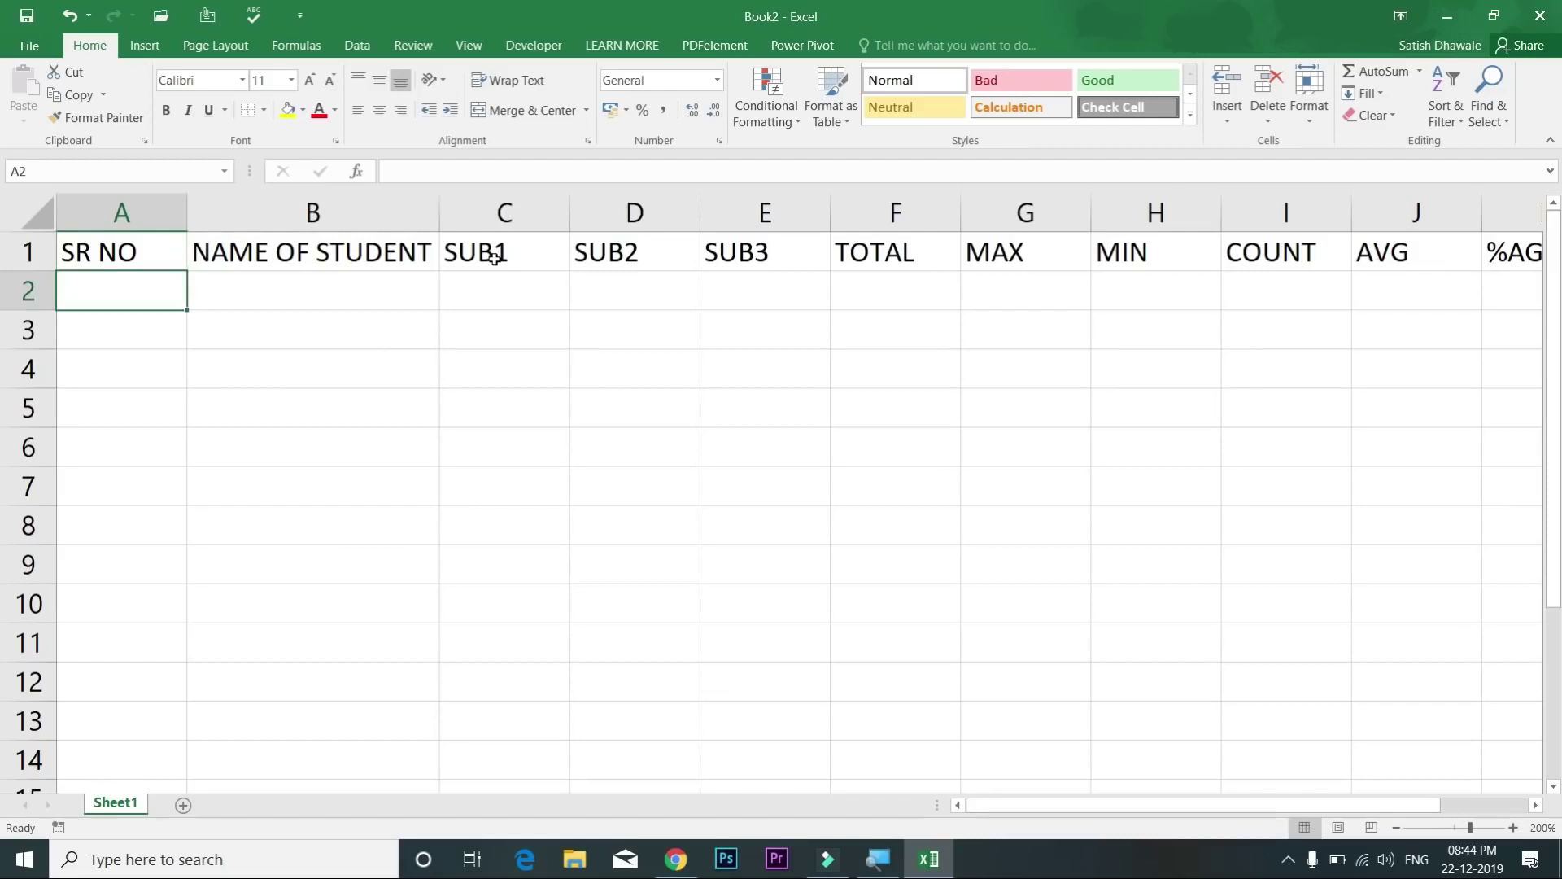
type("1")
key("Return")
type("2")
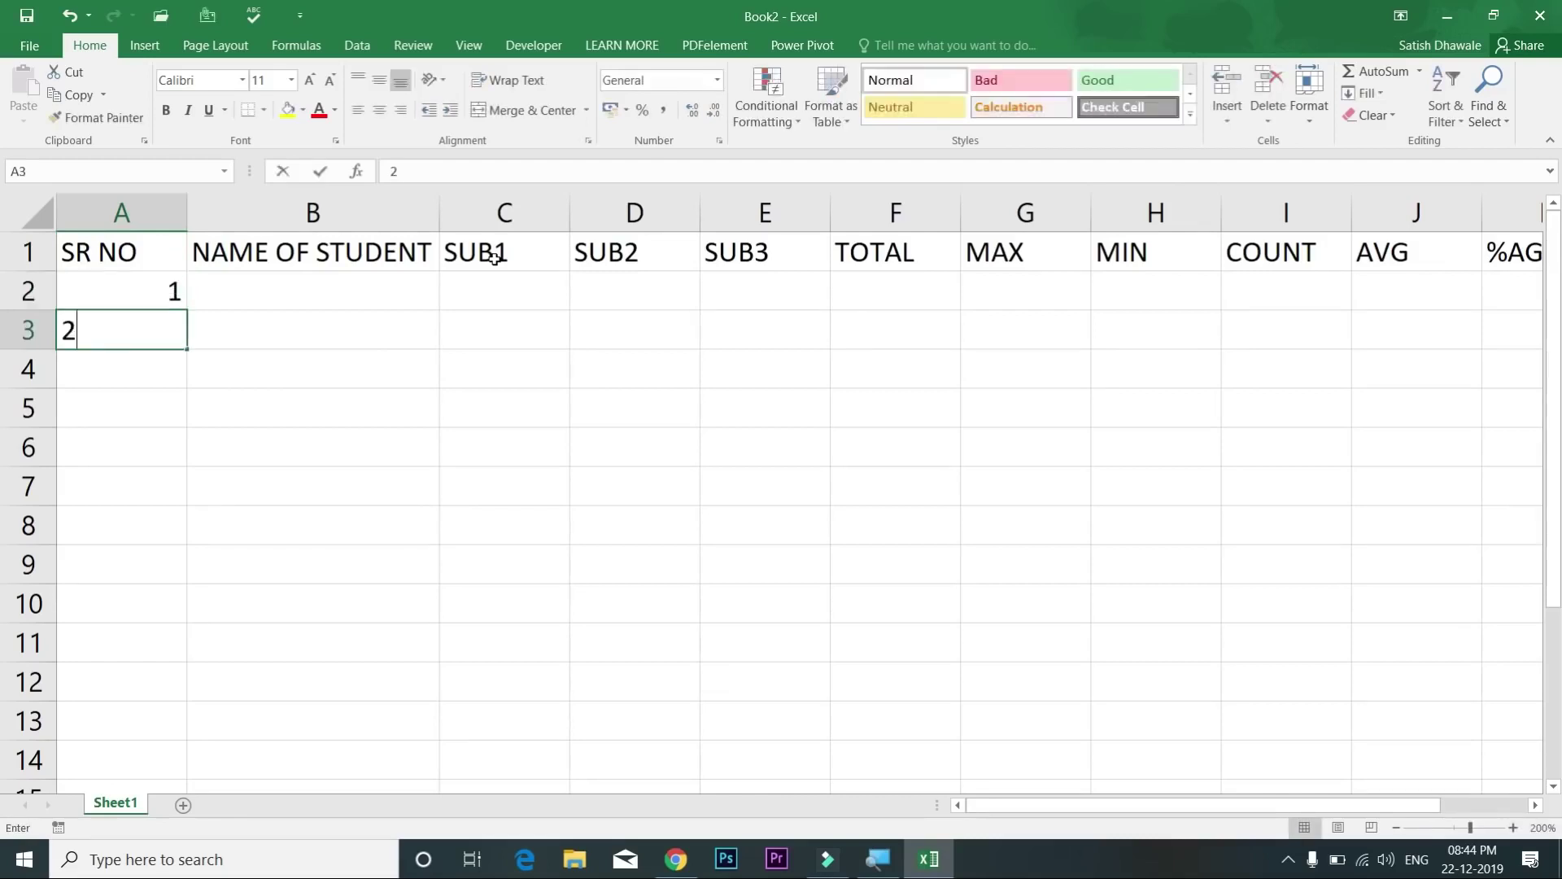
key("Return")
Step: Try extending the 1, 2 series down to A11, undo the fill and clear cell A3
left_click_drag(157, 292, 163, 325)
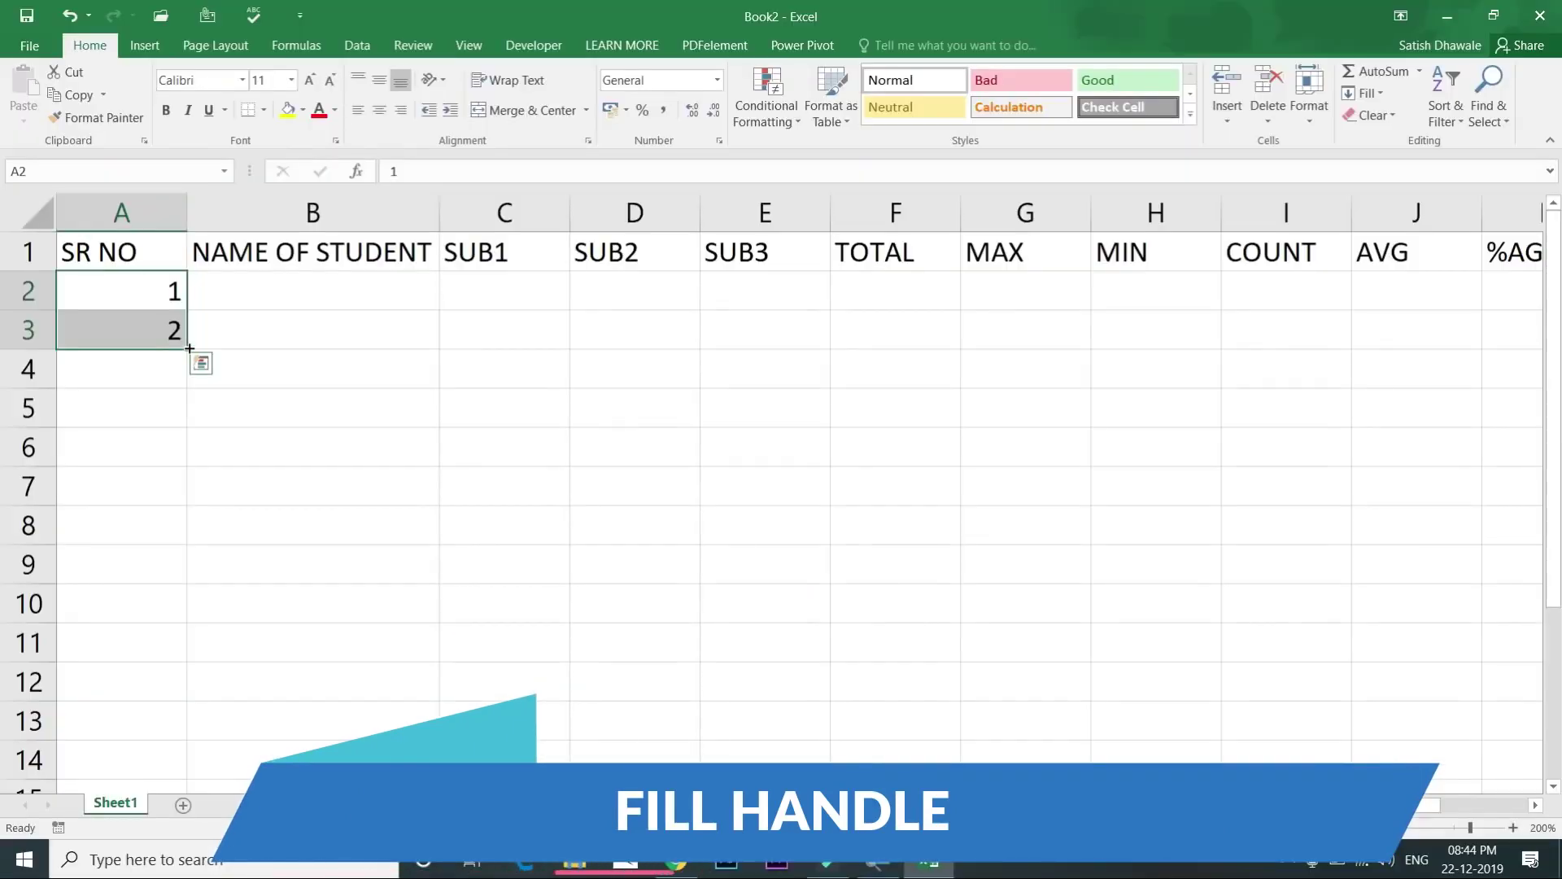
left_click_drag(189, 348, 202, 655)
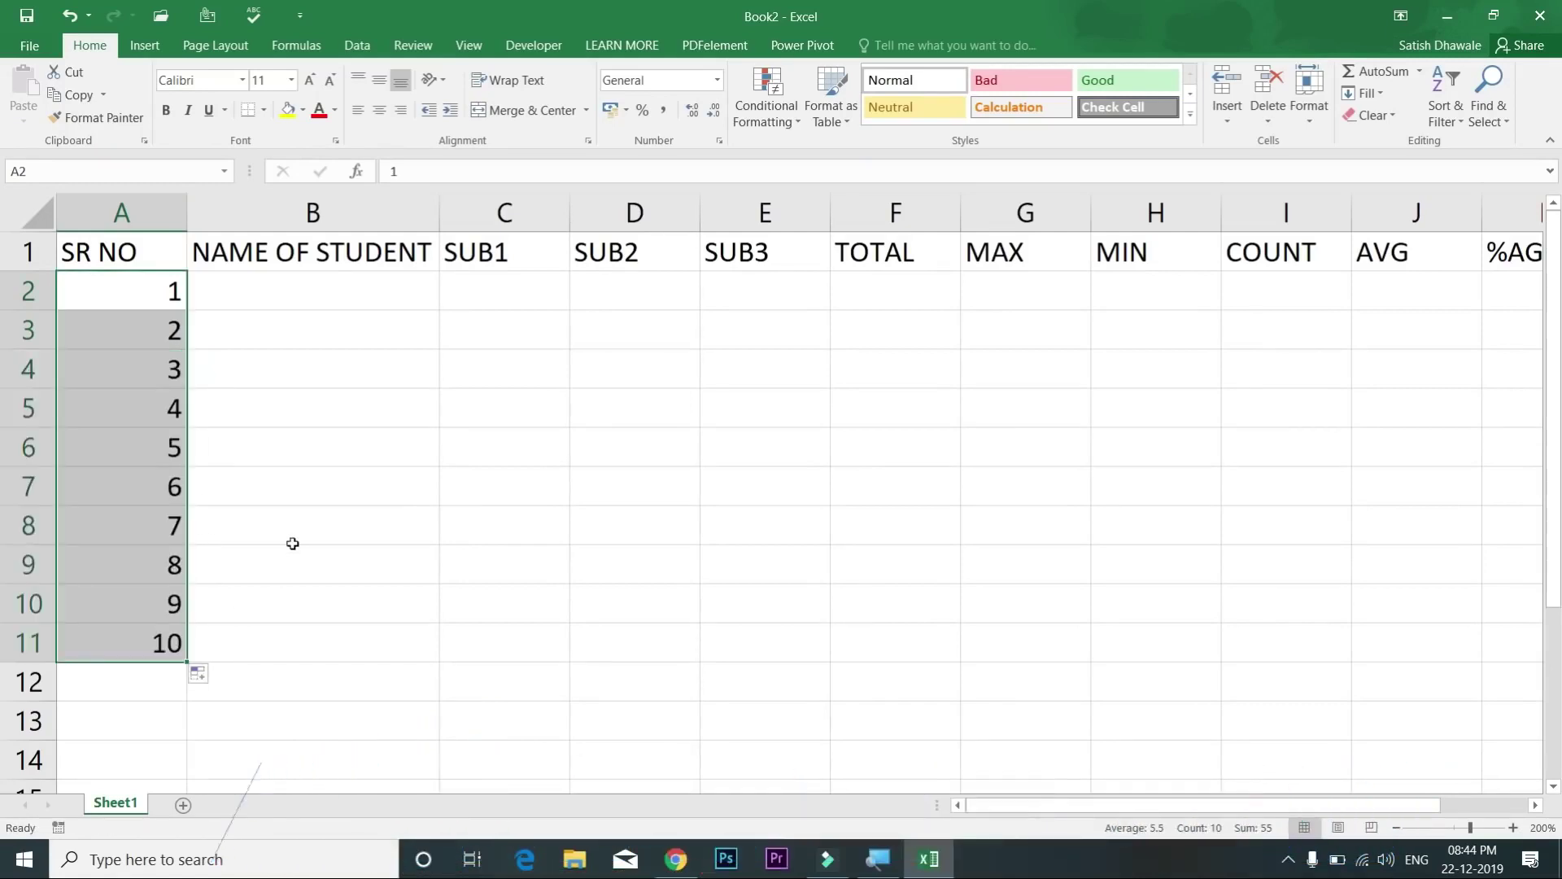
key("ctrl+z")
left_click(157, 332)
key("Delete")
left_click(158, 287)
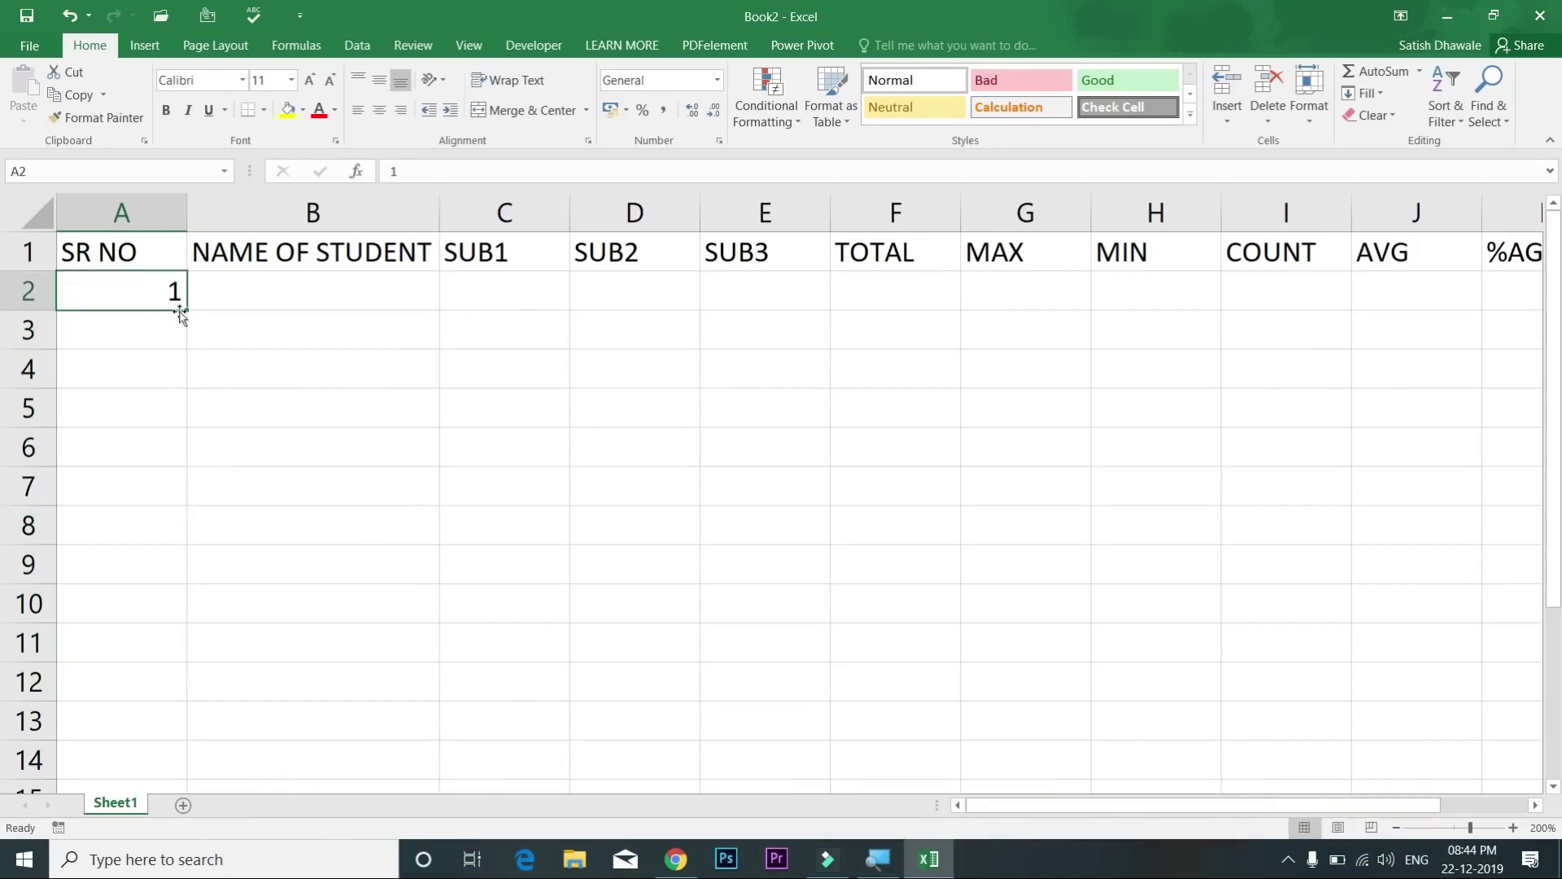
Step: Enter 5 in A3, try extending the 1, 5 series down to A10, and remove everything below A2
left_click(176, 326)
type("5")
key("Return")
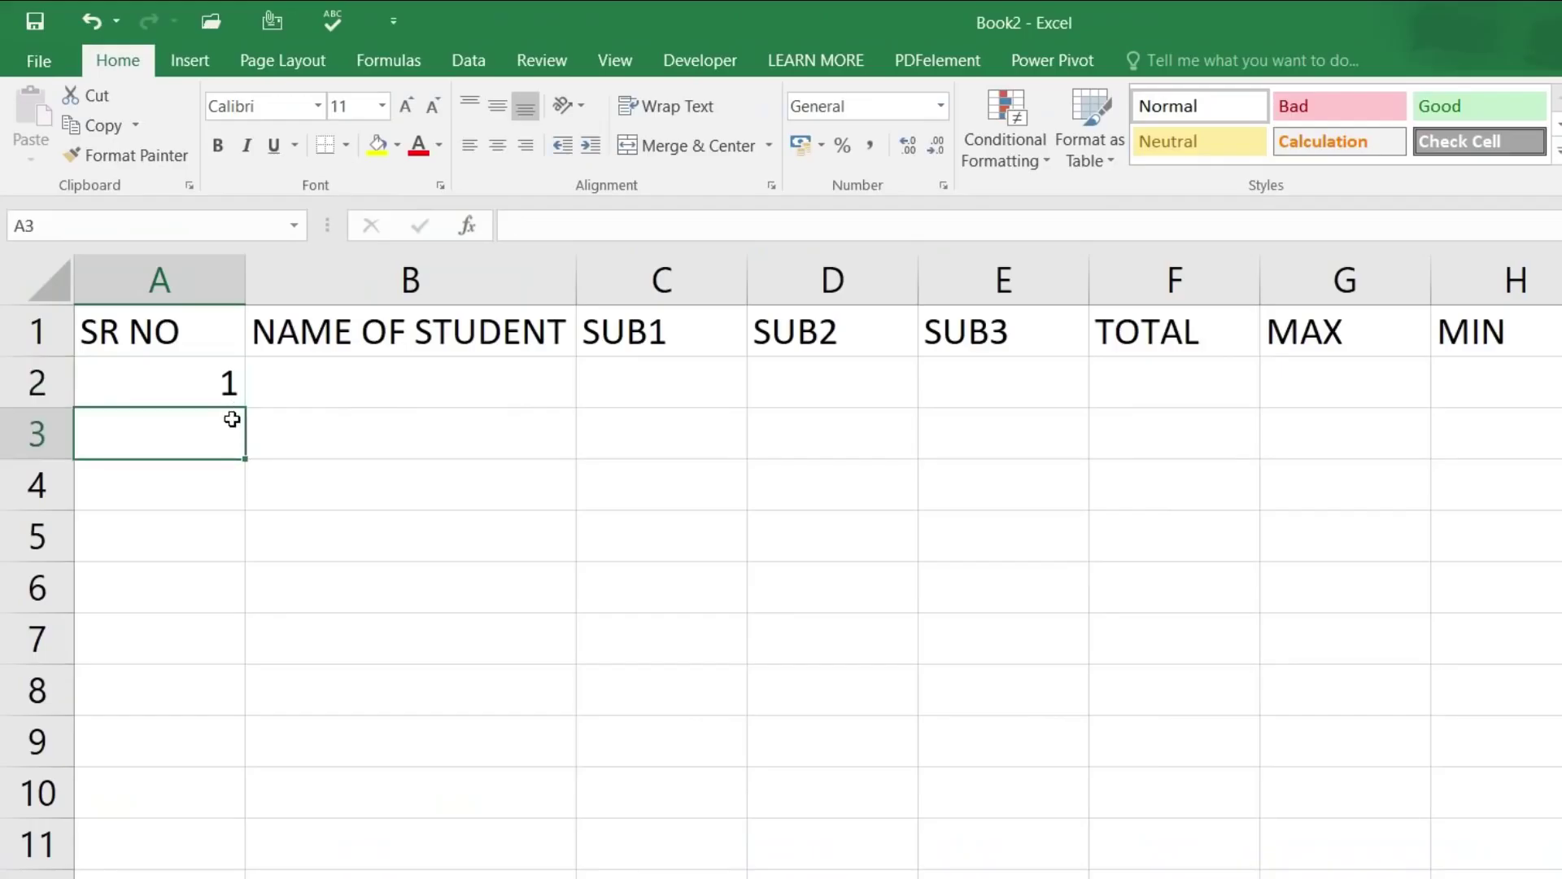
left_click_drag(235, 406, 250, 814)
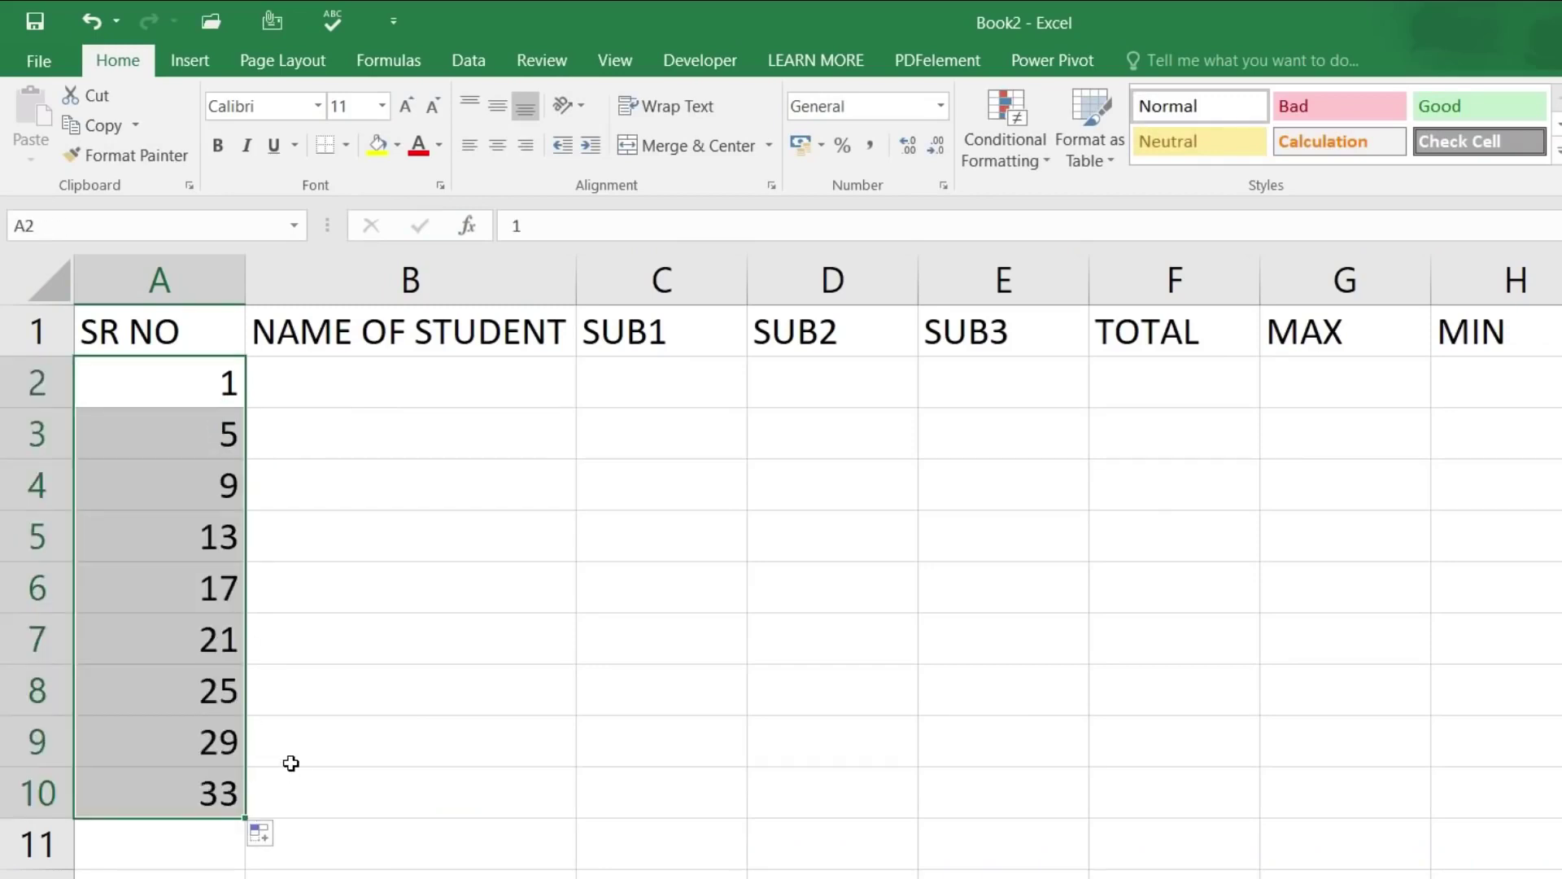
key("ctrl+z")
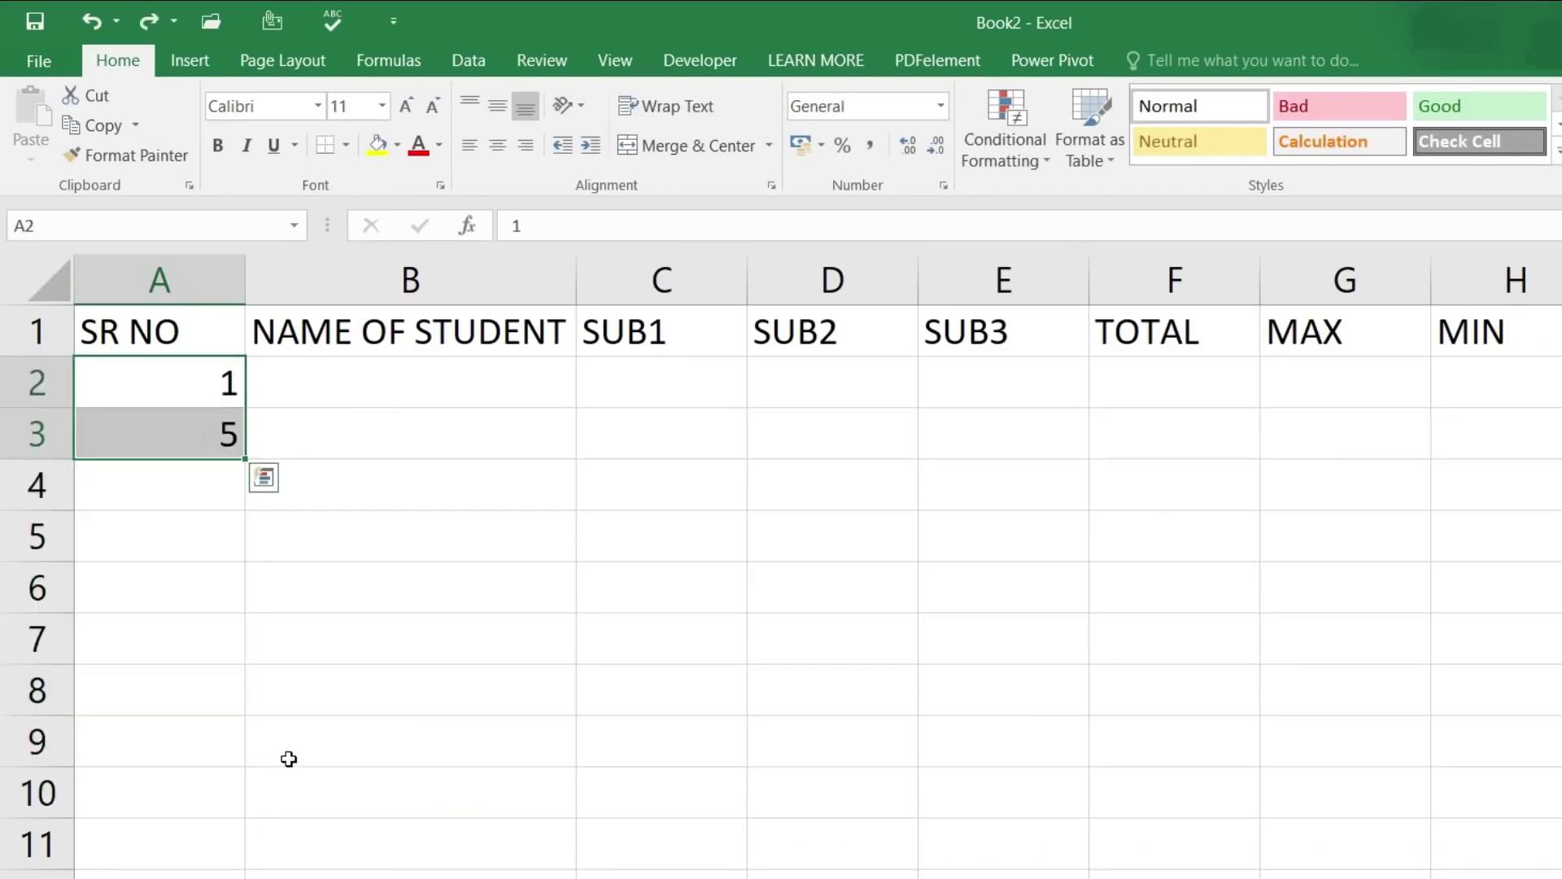
left_click(193, 437)
key("Delete")
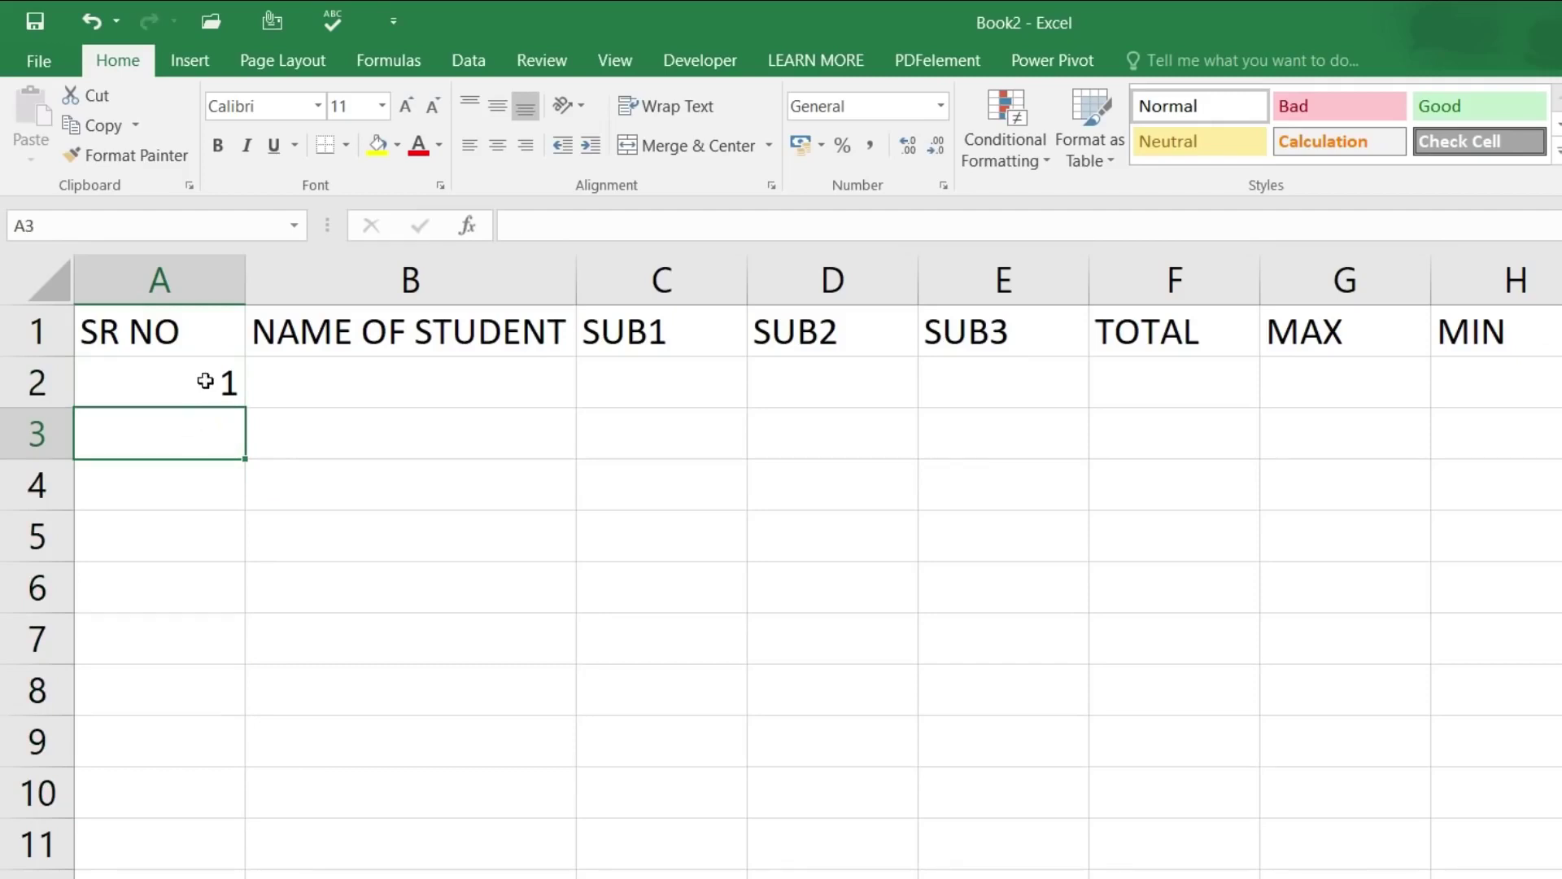
Step: Try filling down column A from the single value 1 in A2 and undo the fill
left_click(200, 383)
left_click_drag(246, 410, 252, 855)
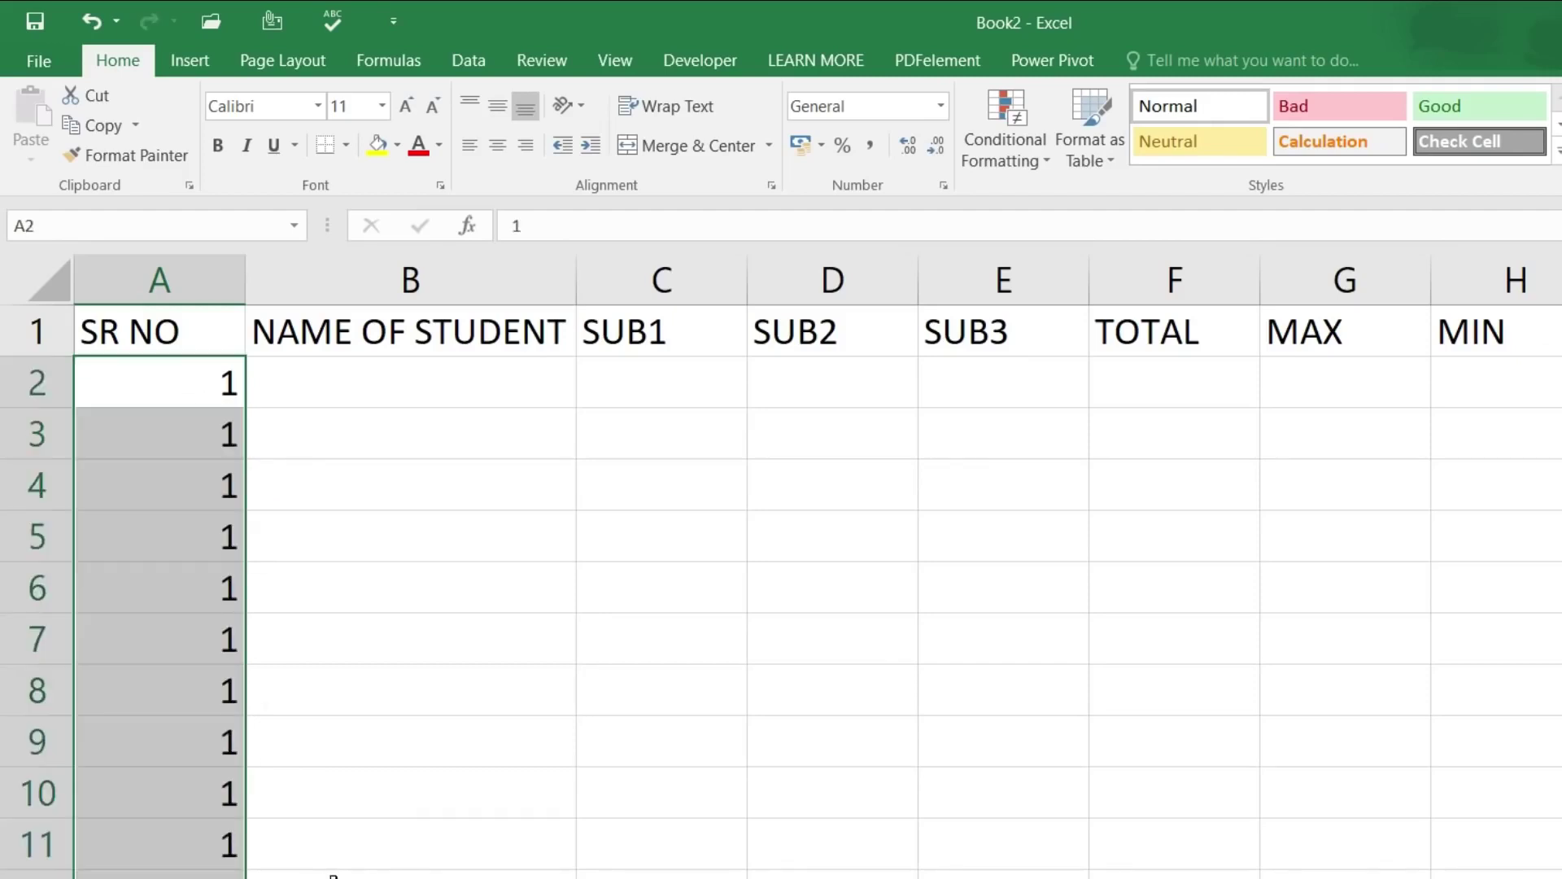
key("ctrl+z")
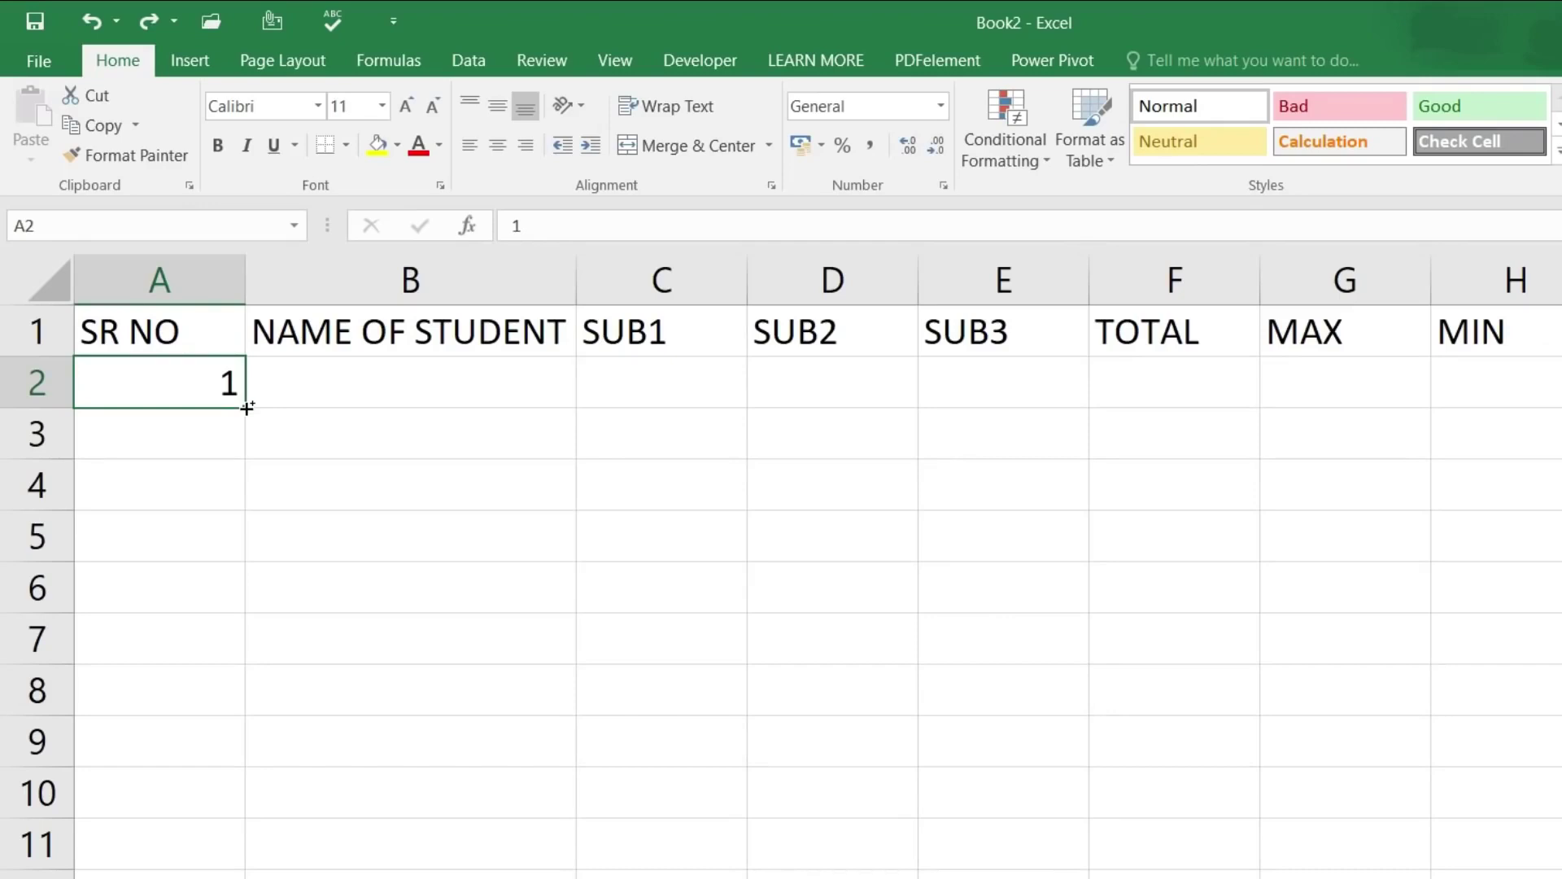
Step: Try filling A2 down to A10 as a series, switch it to Copy Cells, and undo the fill
left_click_drag(245, 408, 246, 816)
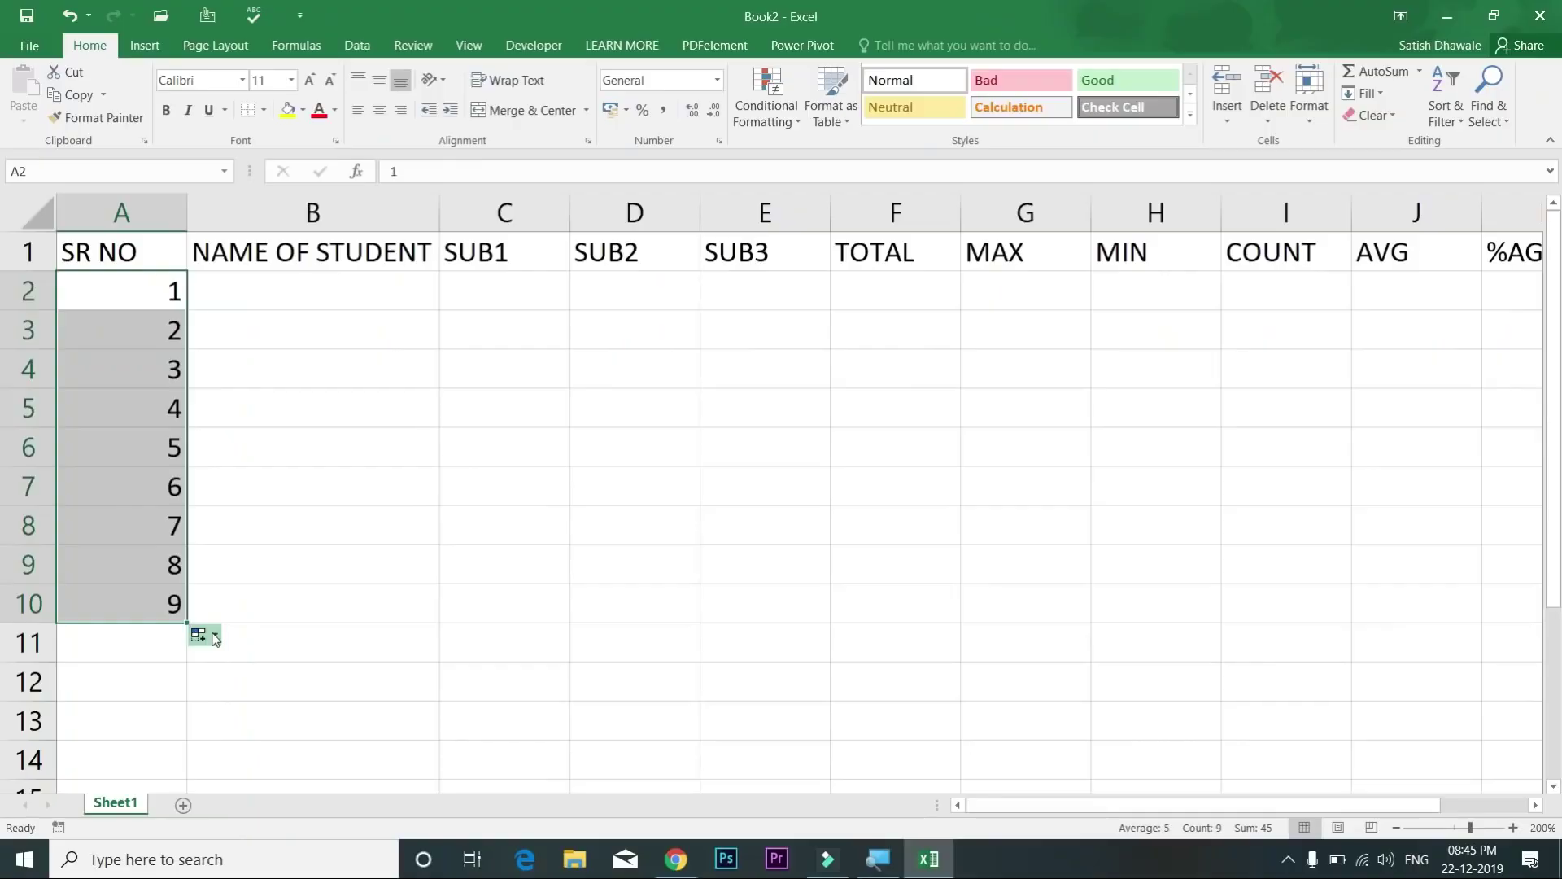
left_click(281, 835)
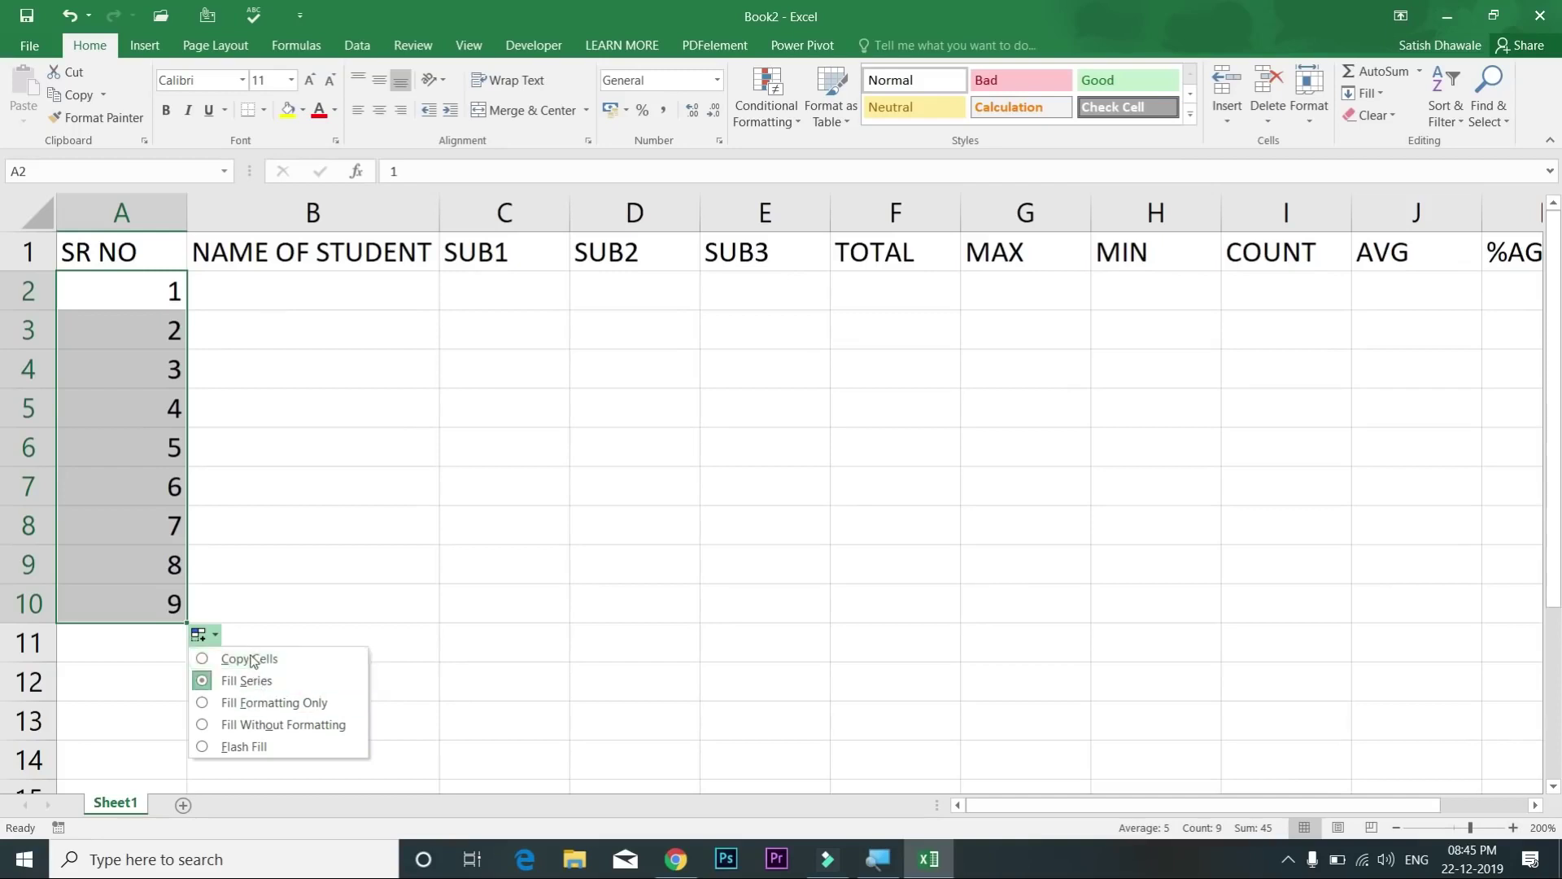
left_click(250, 658)
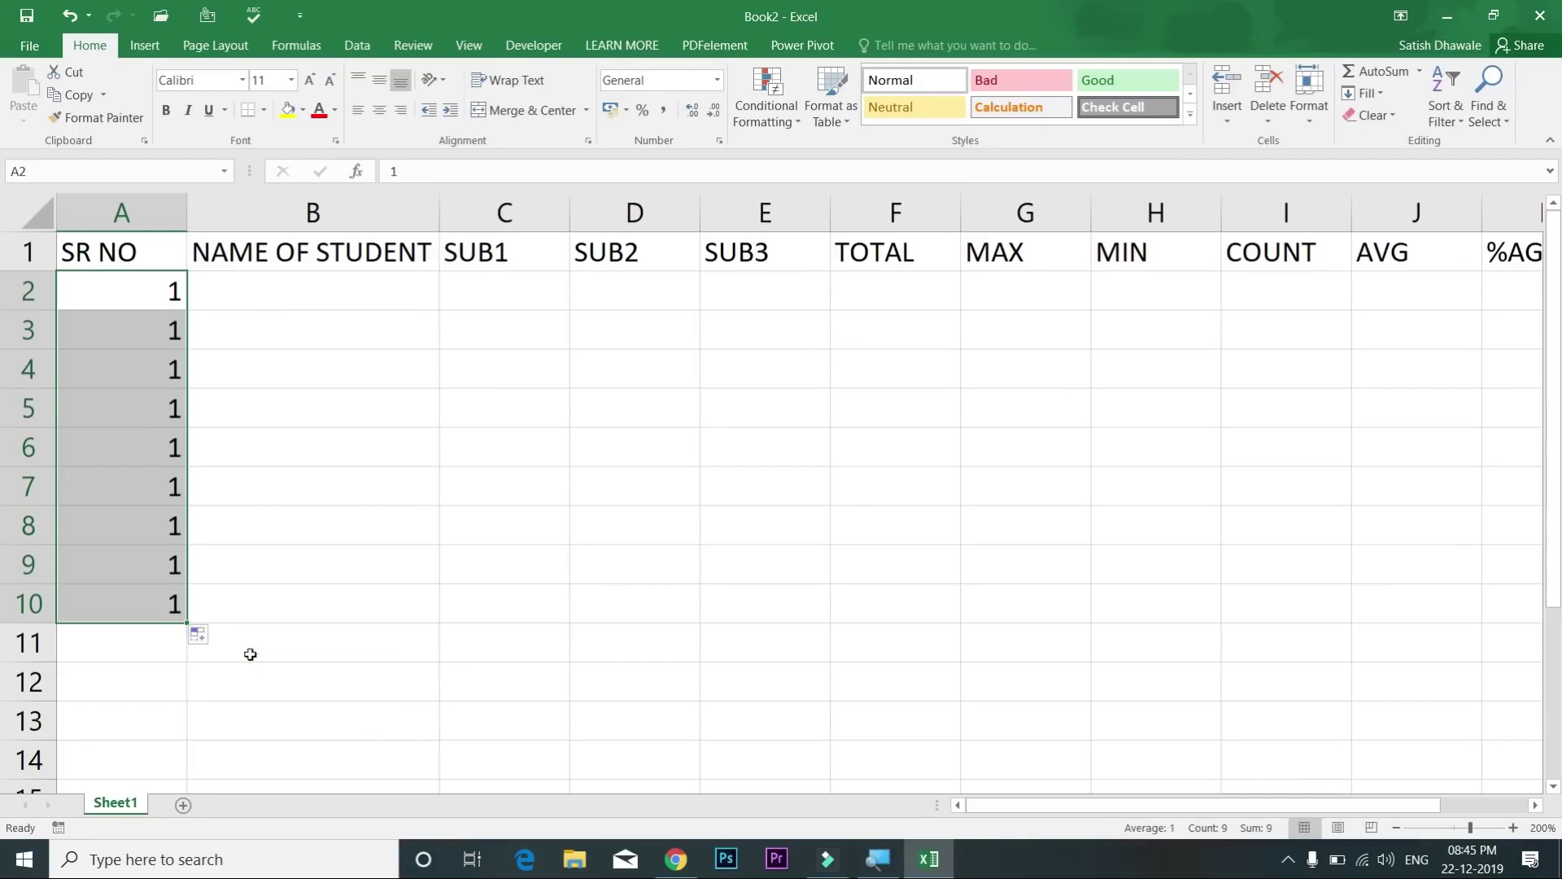
key("ctrl+z")
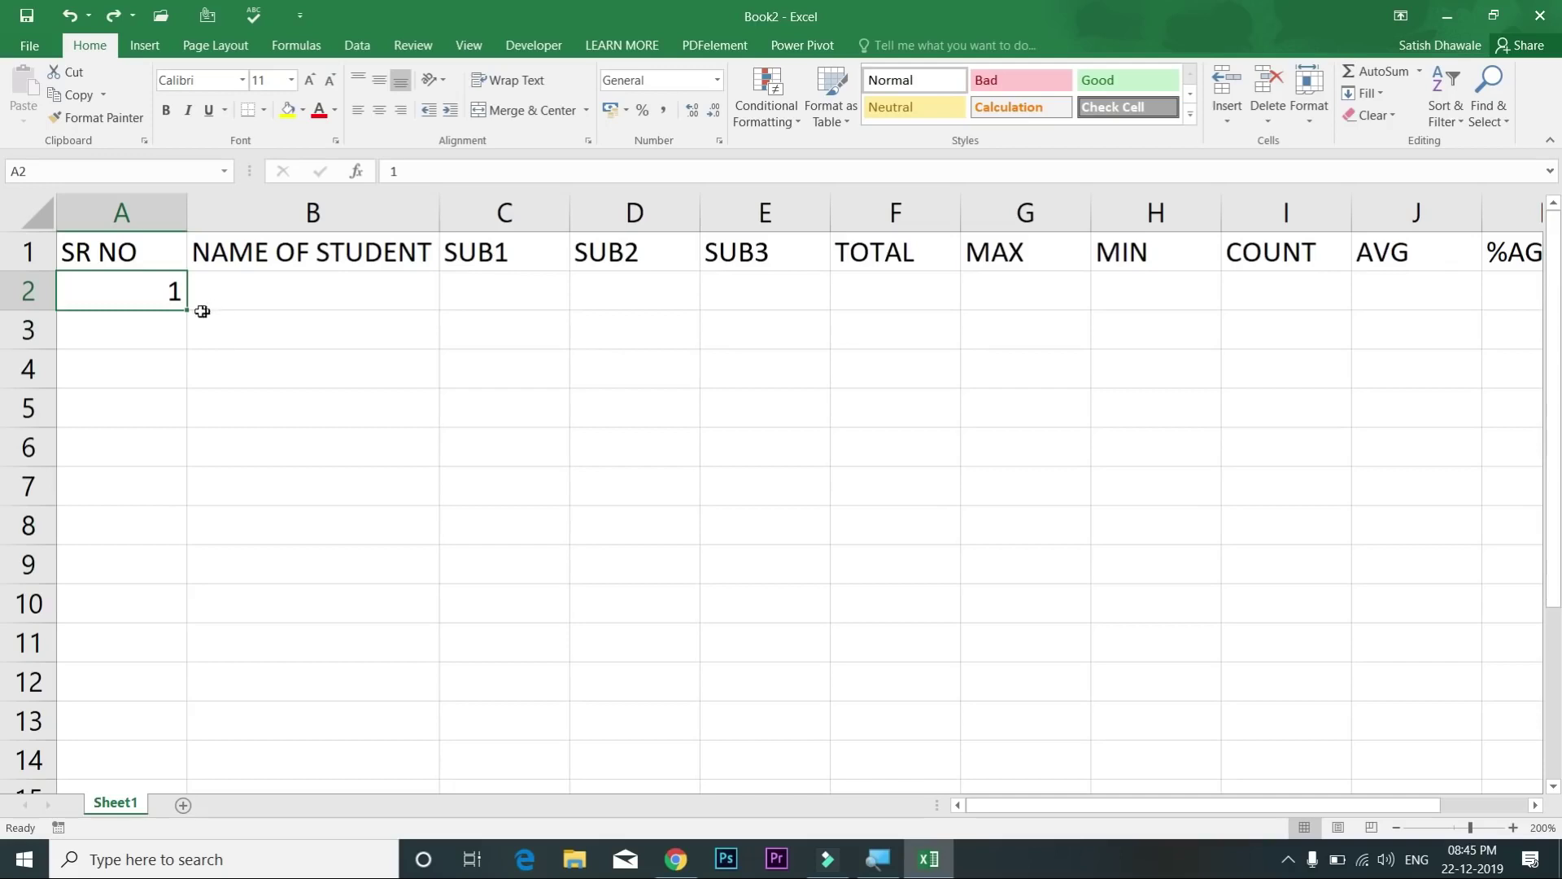
Step: Fill the 1 in A2 down to A6 and set the fill option to Fill Series
left_click_drag(202, 312, 187, 479)
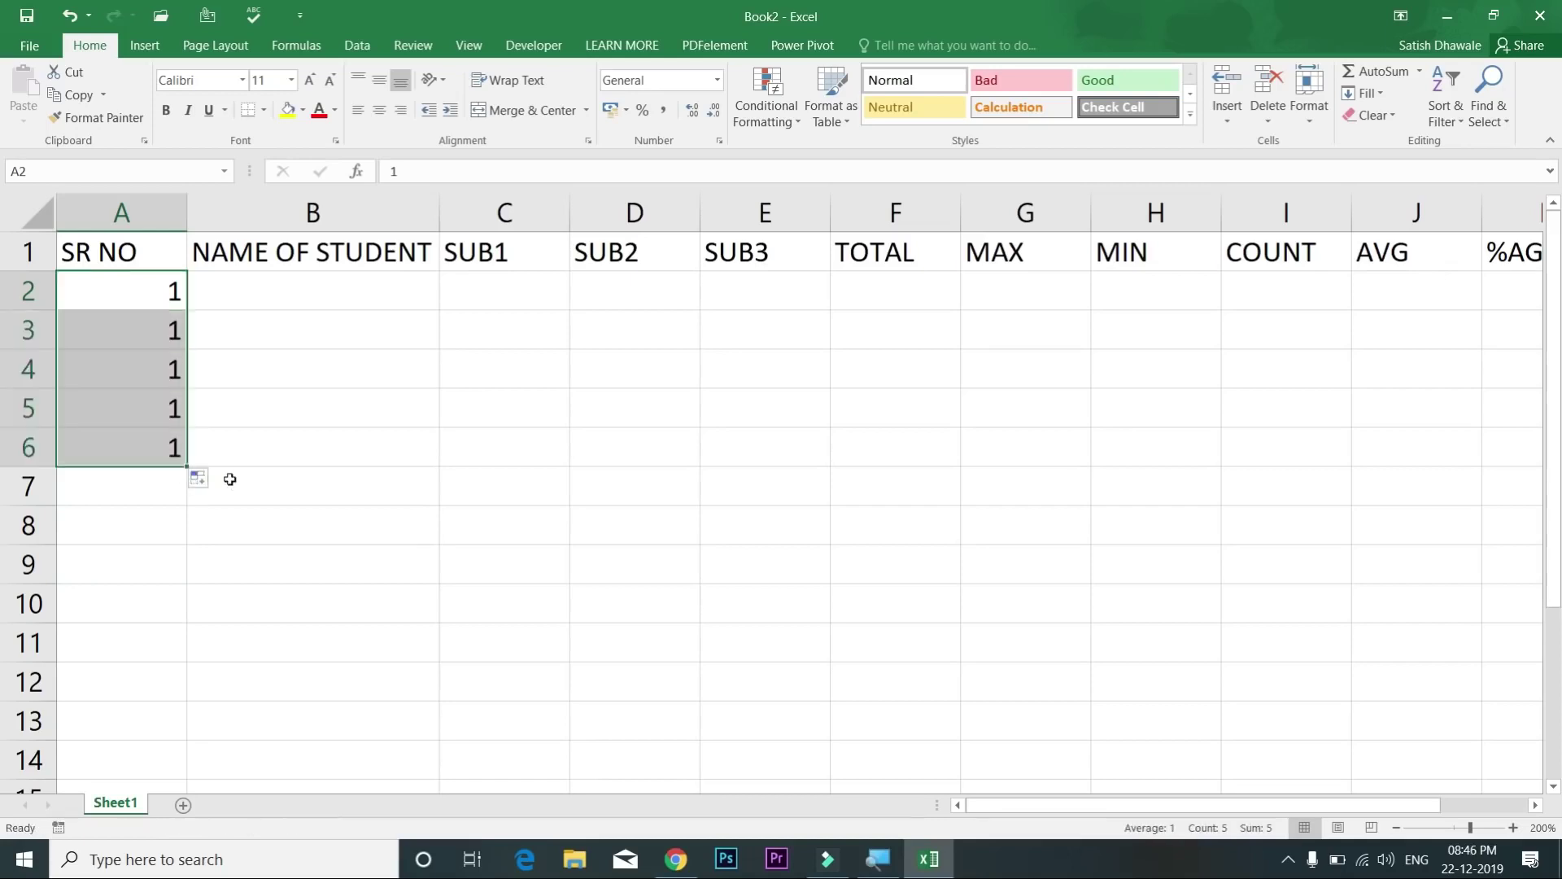
left_click(210, 480)
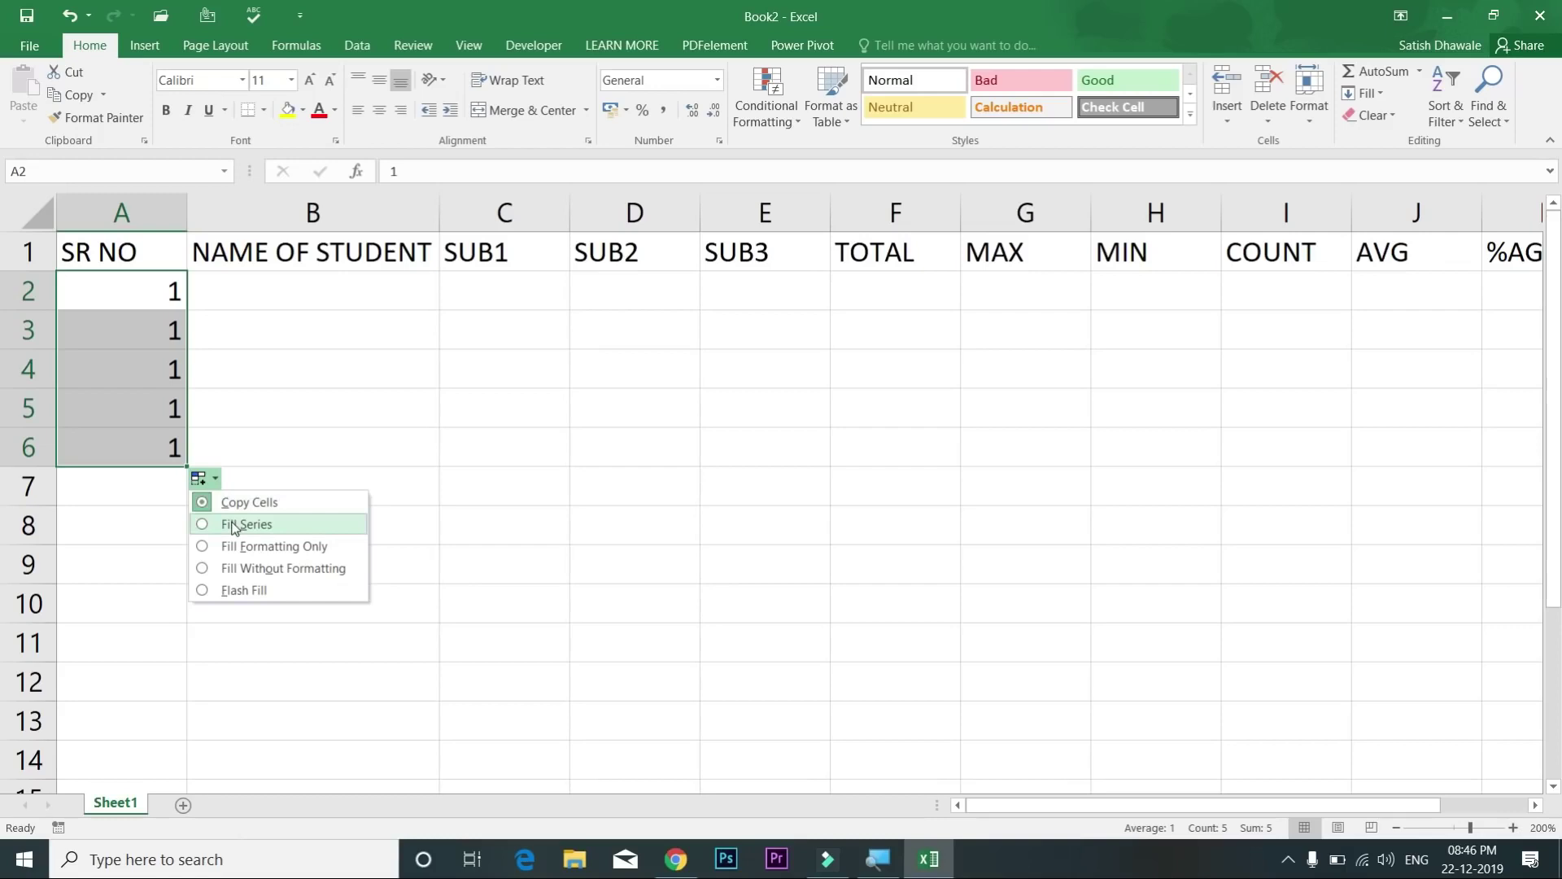
left_click(233, 525)
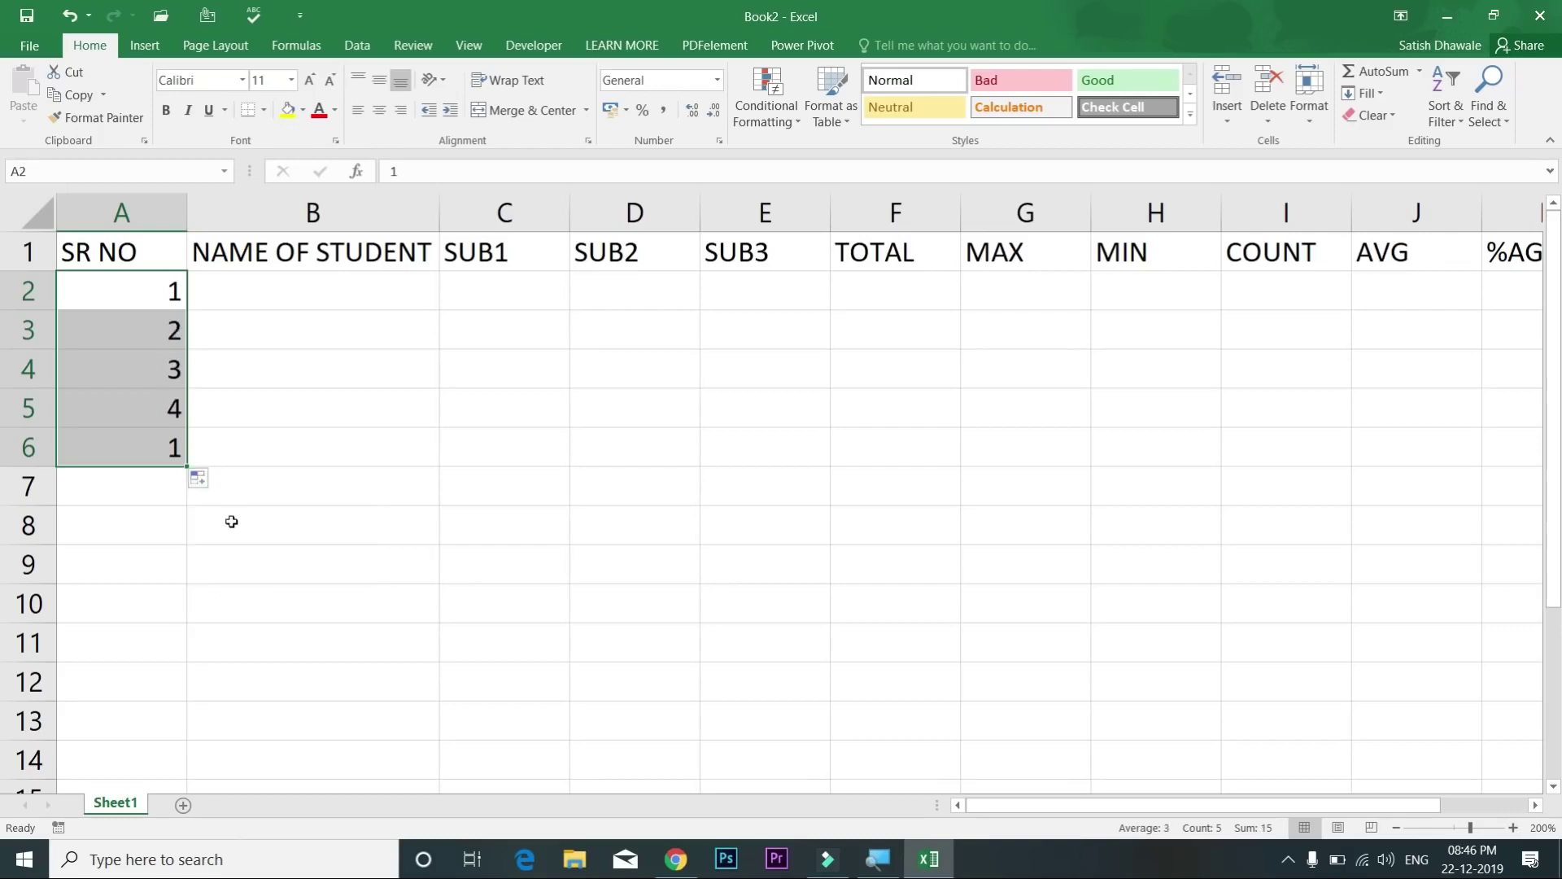
Step: Enter the student names A, B, C, D and E in cells B2 to B6
left_click(288, 297)
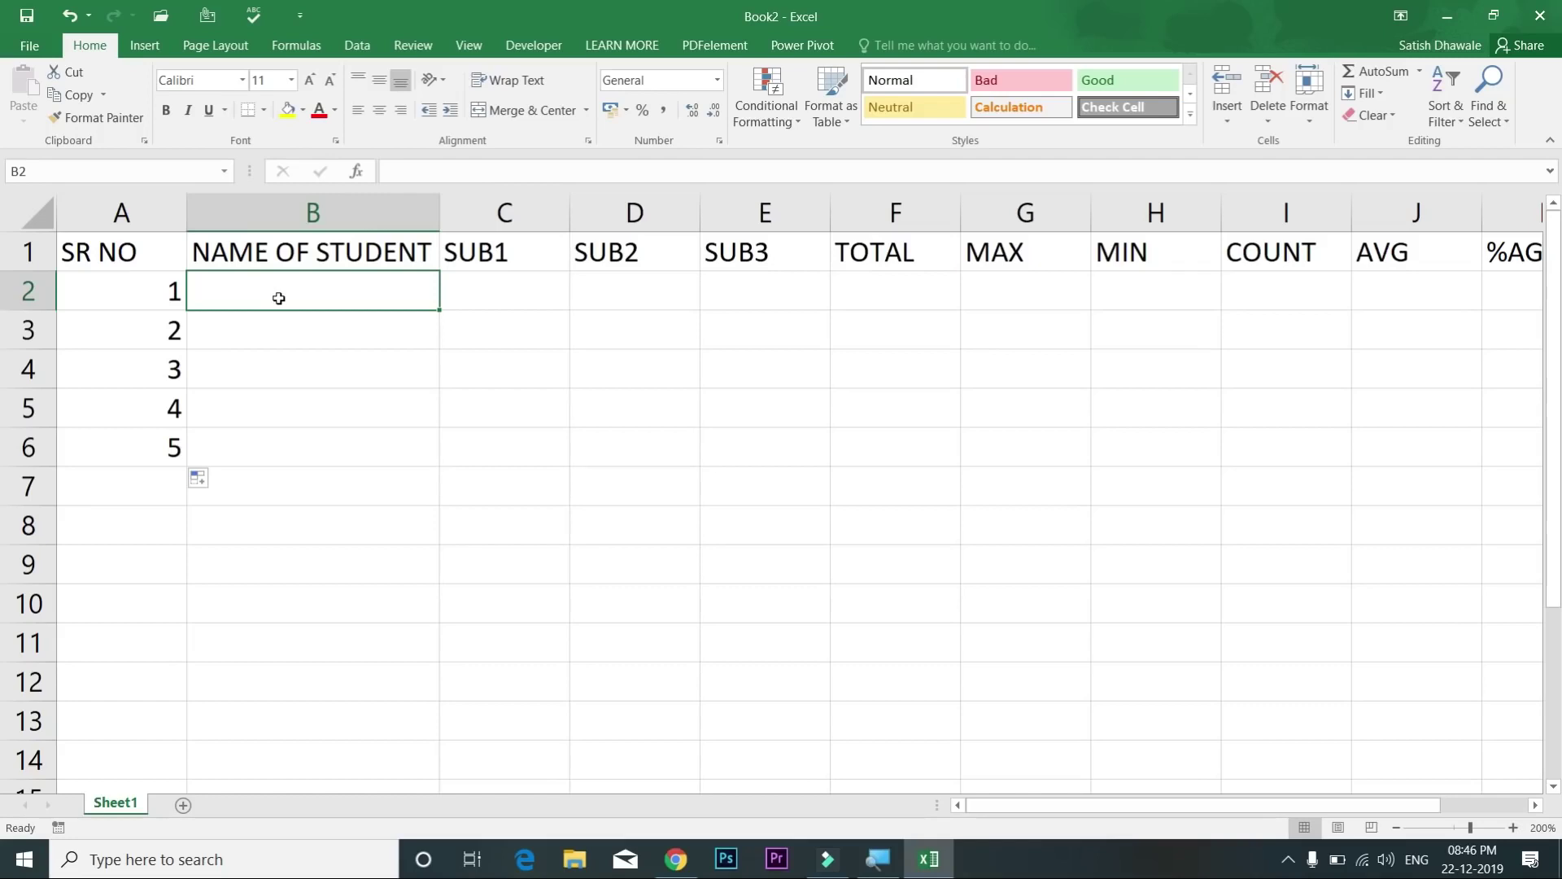
type("A")
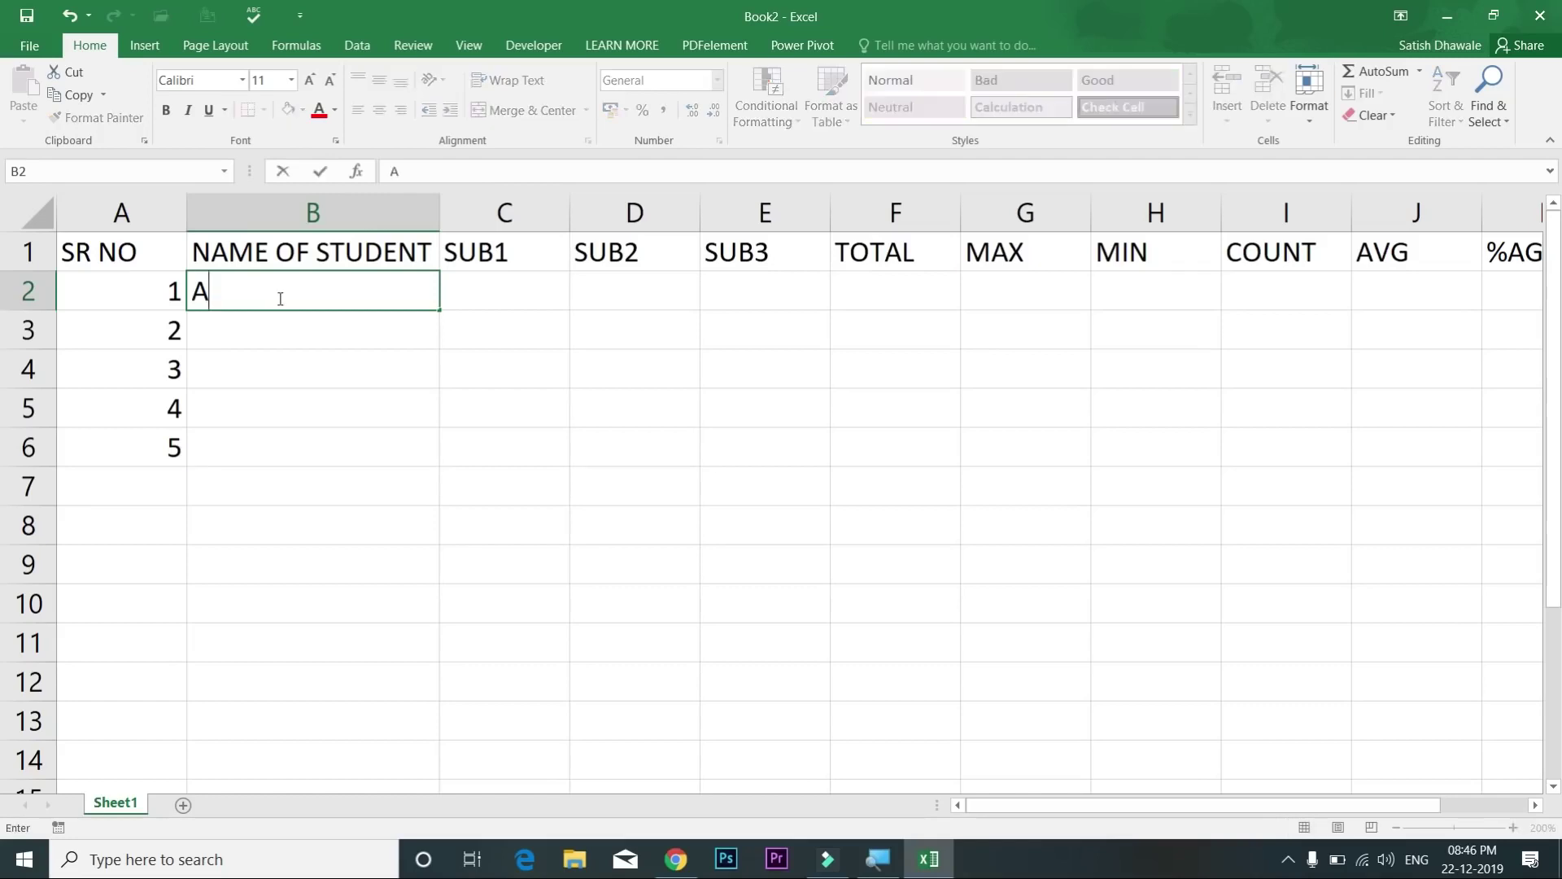
key("Return")
type("B")
key("Return")
type("C")
key("Return")
type("D E")
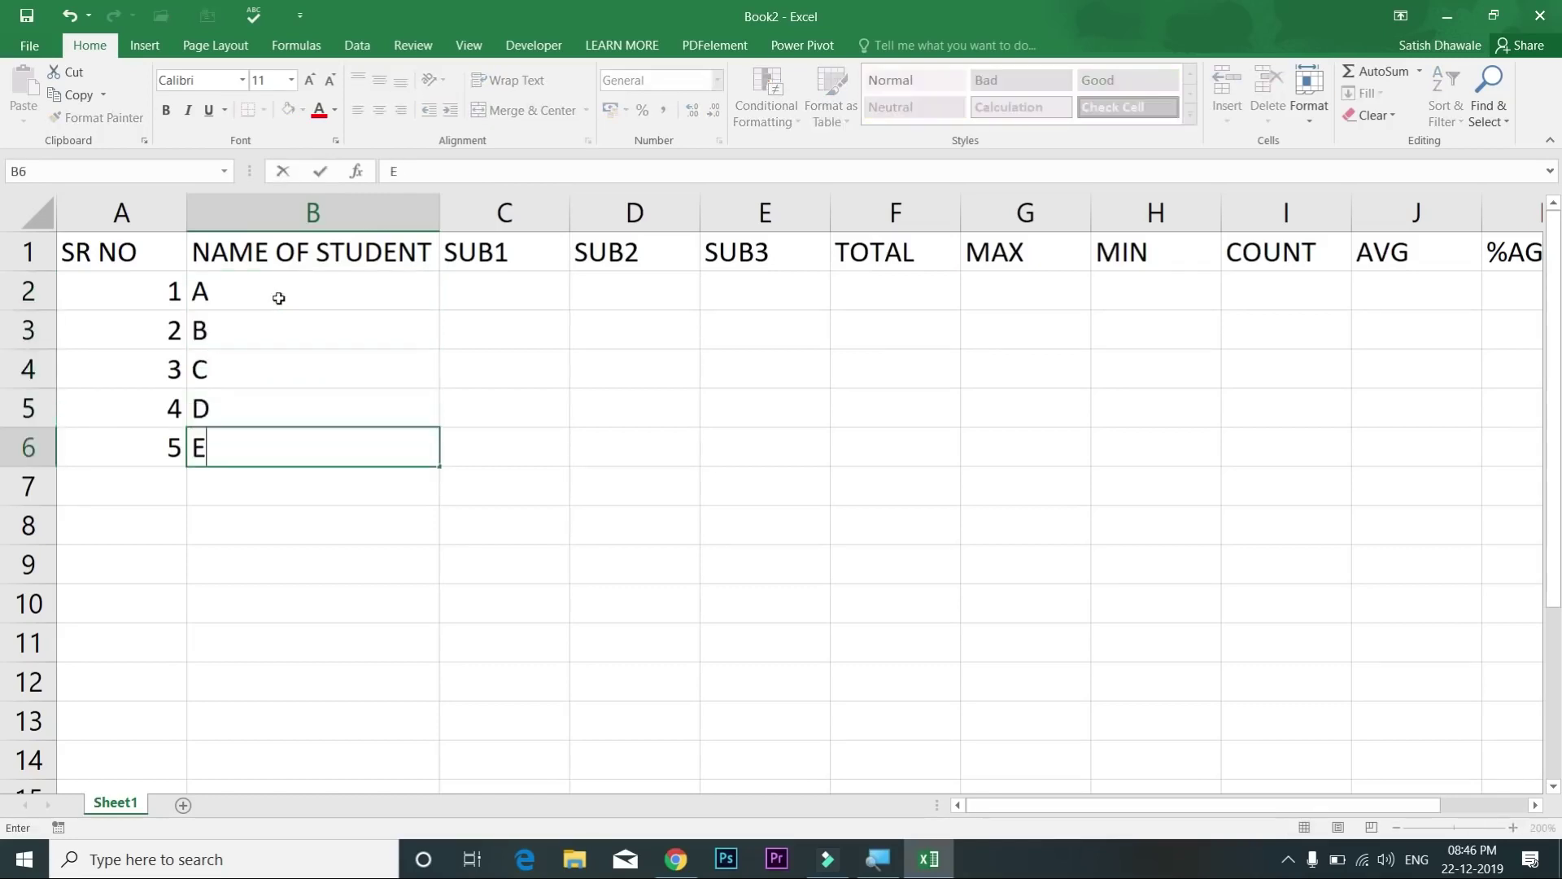
key("Return")
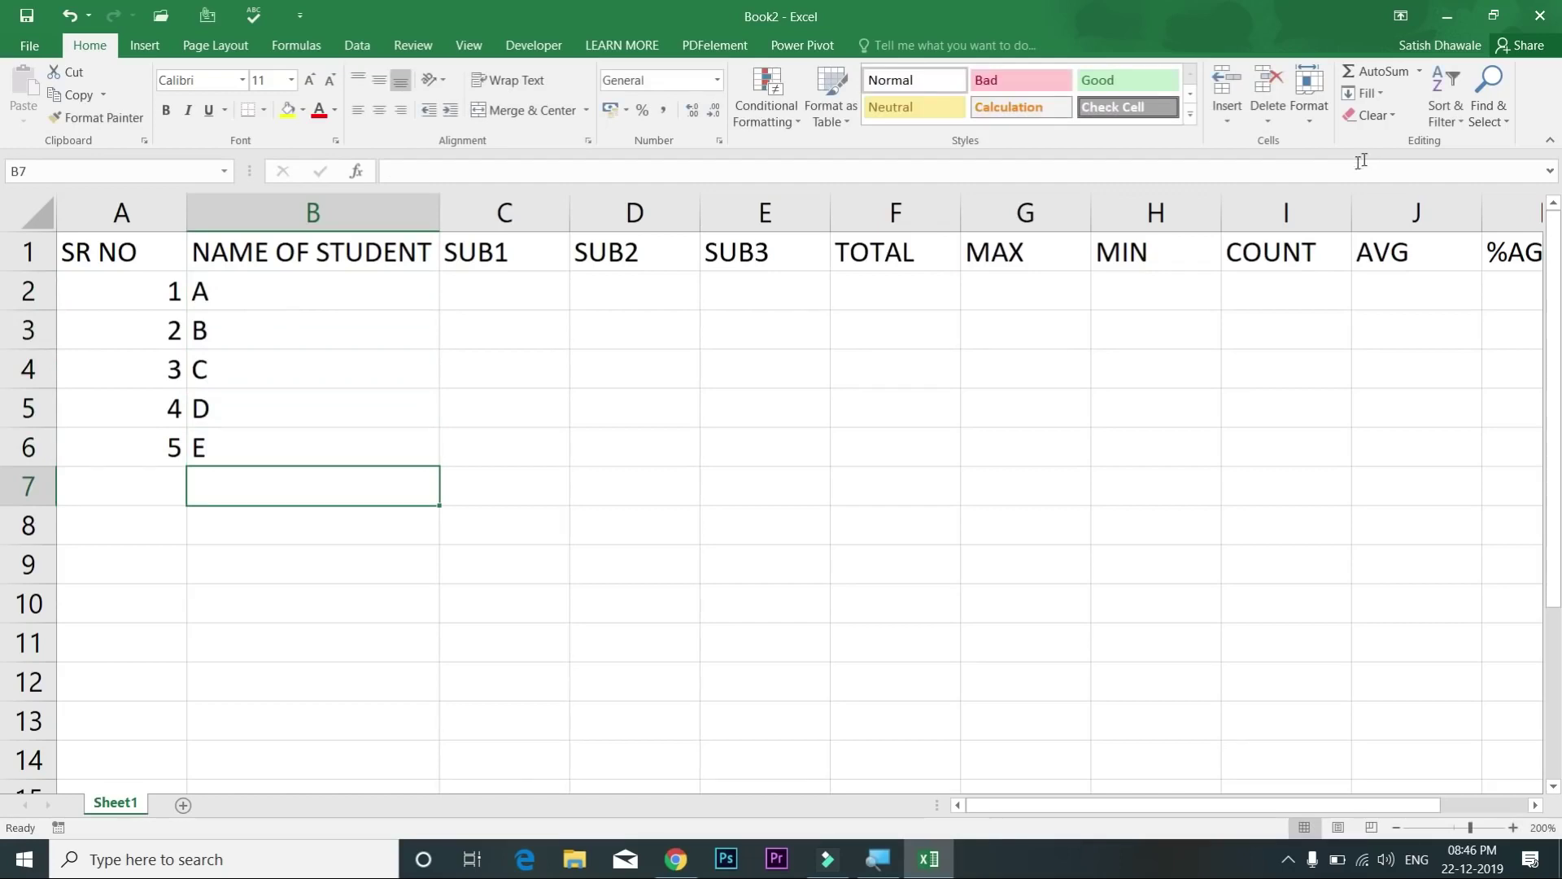
Step: Narrow column H to its heading MIN and AutoFit column G to its heading MAX
left_click(1184, 214)
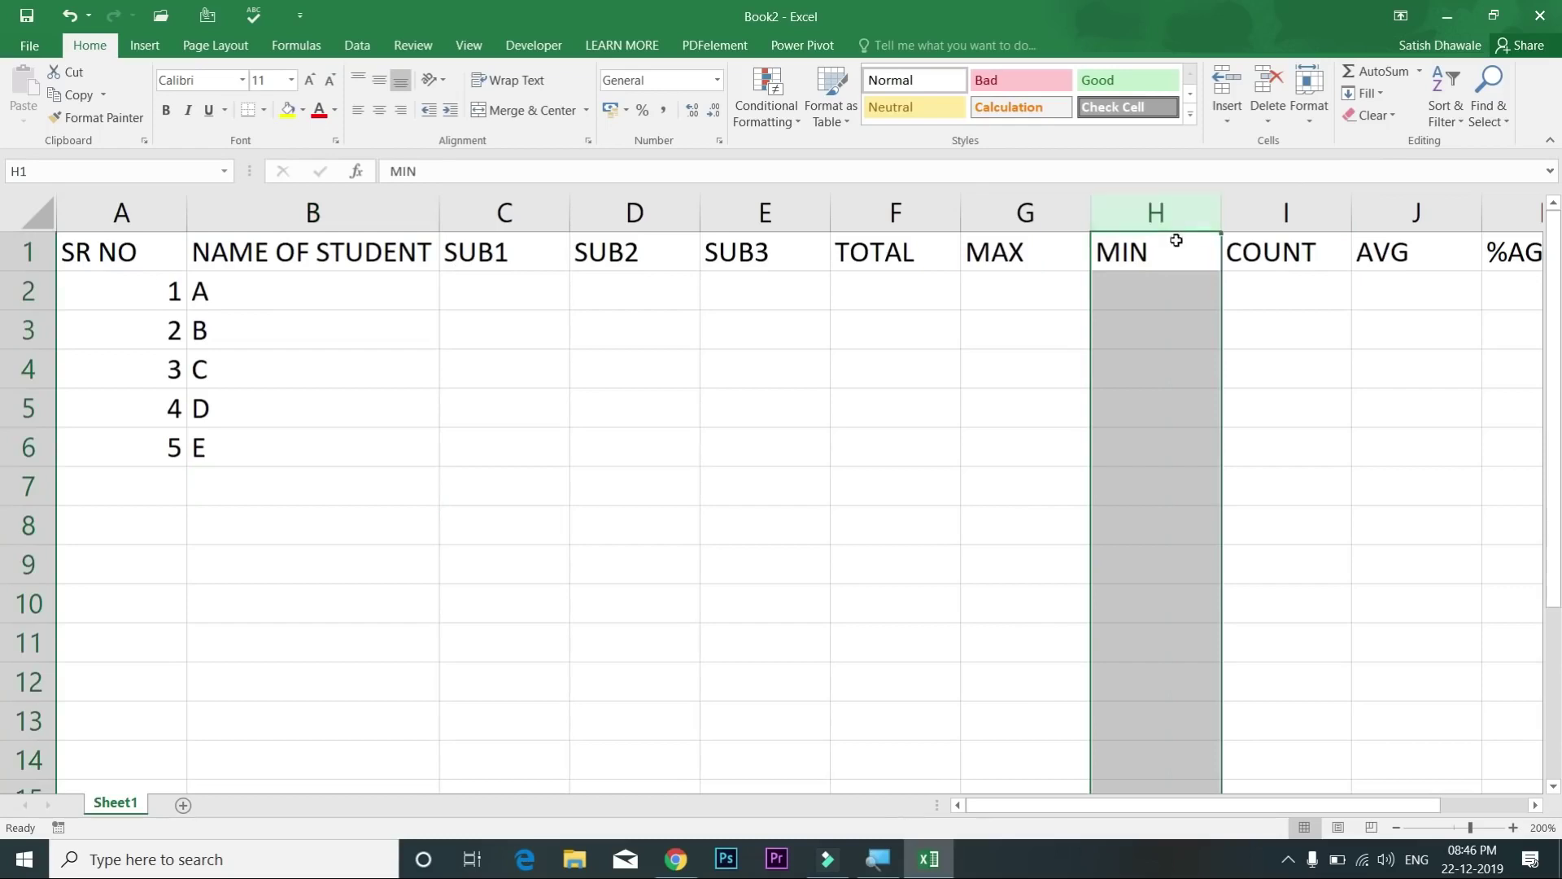
left_click_drag(1213, 216, 1157, 216)
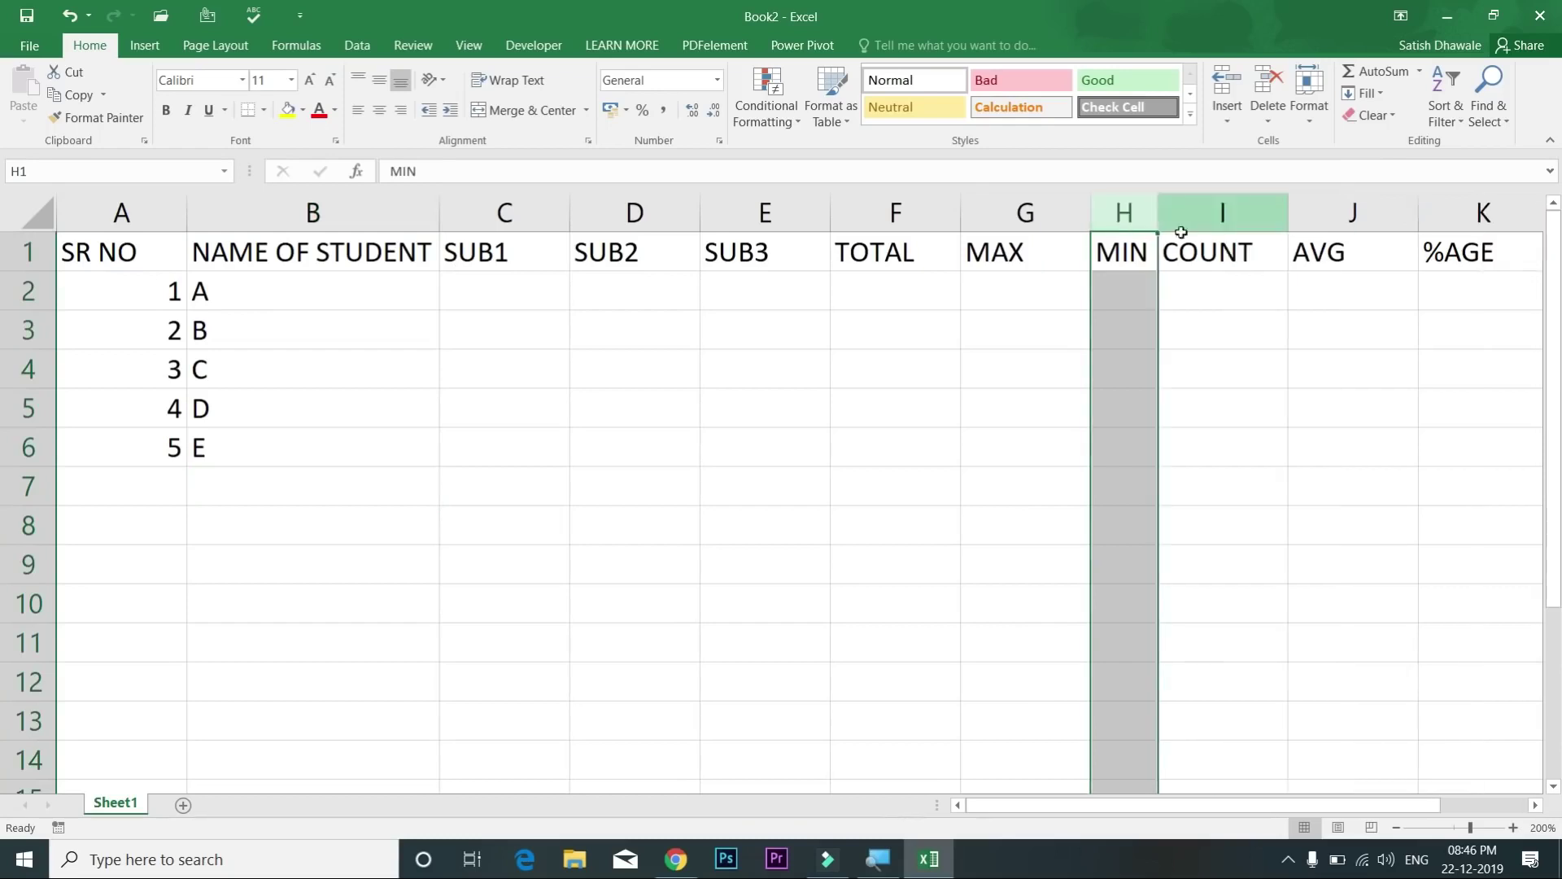
double_click(1088, 206)
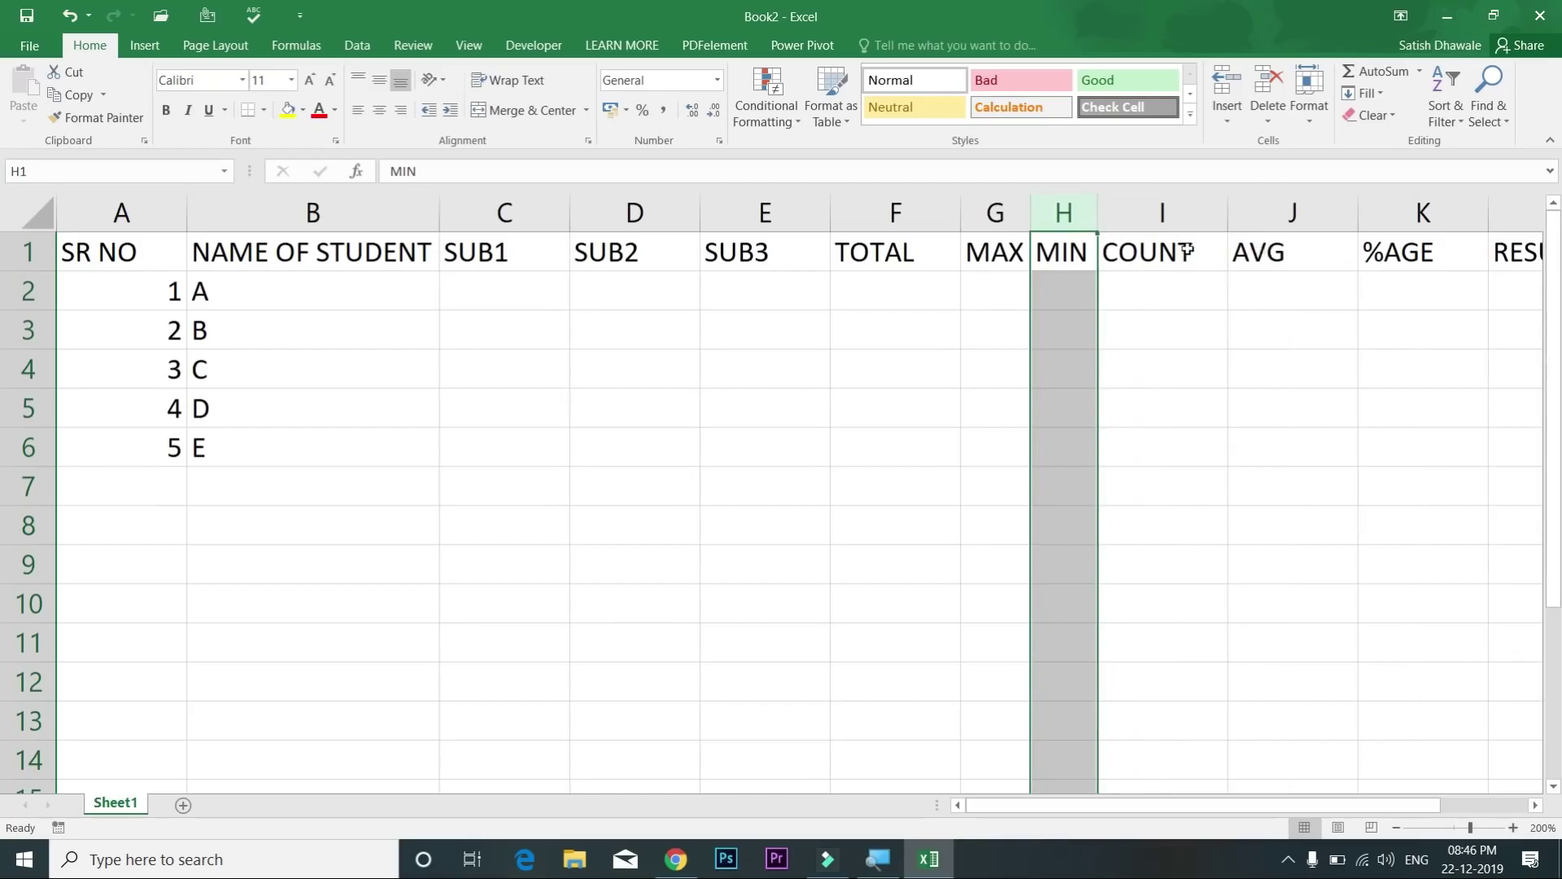
Step: AutoFit the widths of columns A to N together and undo the change
left_click_drag(157, 205, 1254, 323)
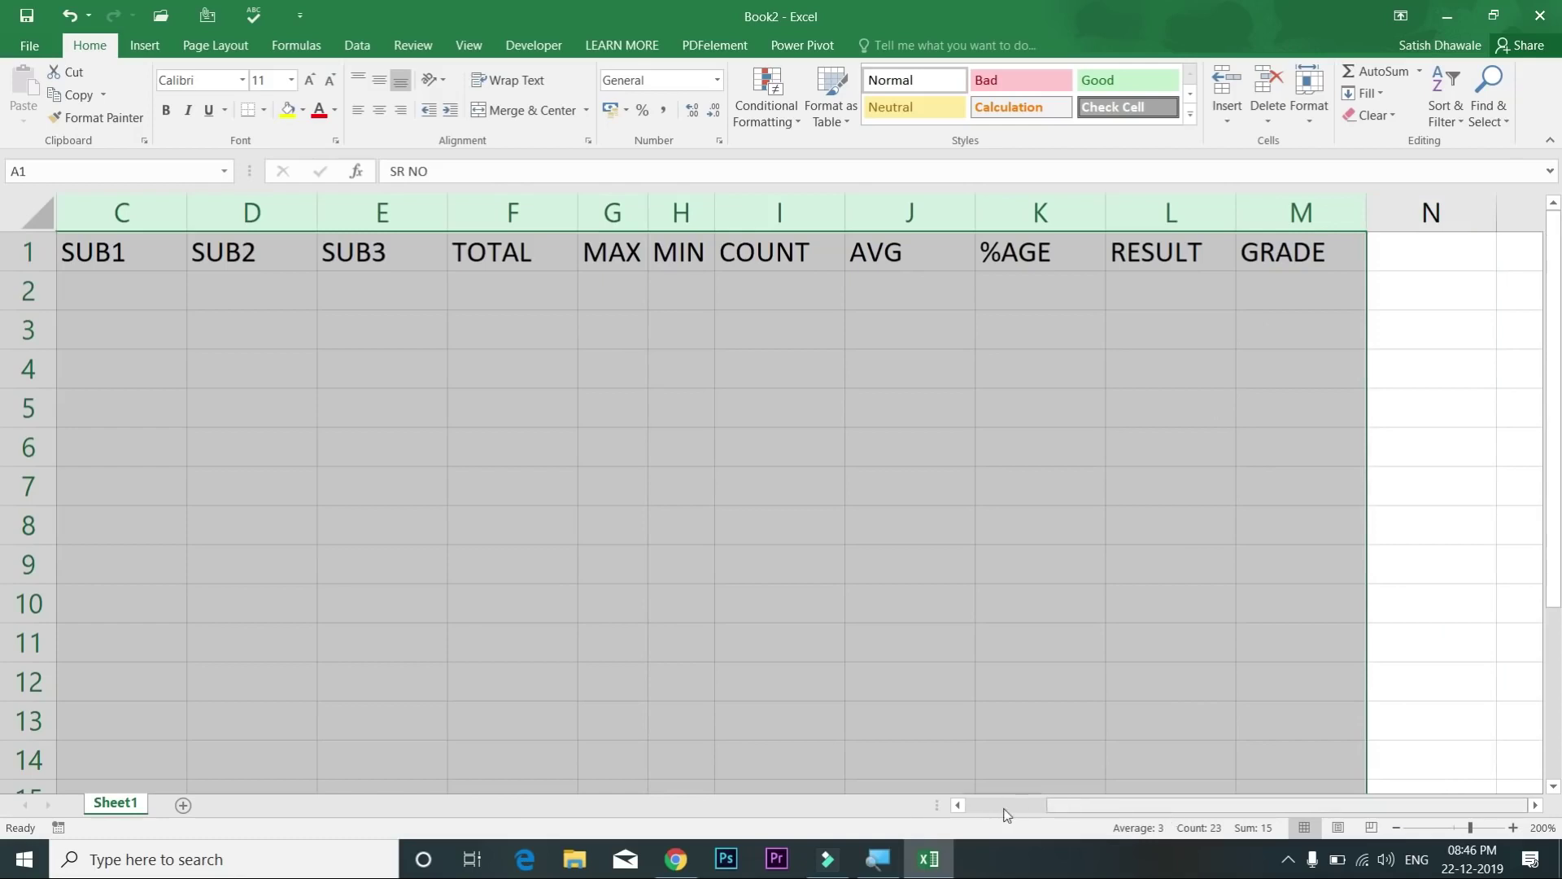
left_click_drag(1006, 815, 968, 809)
left_click(114, 208)
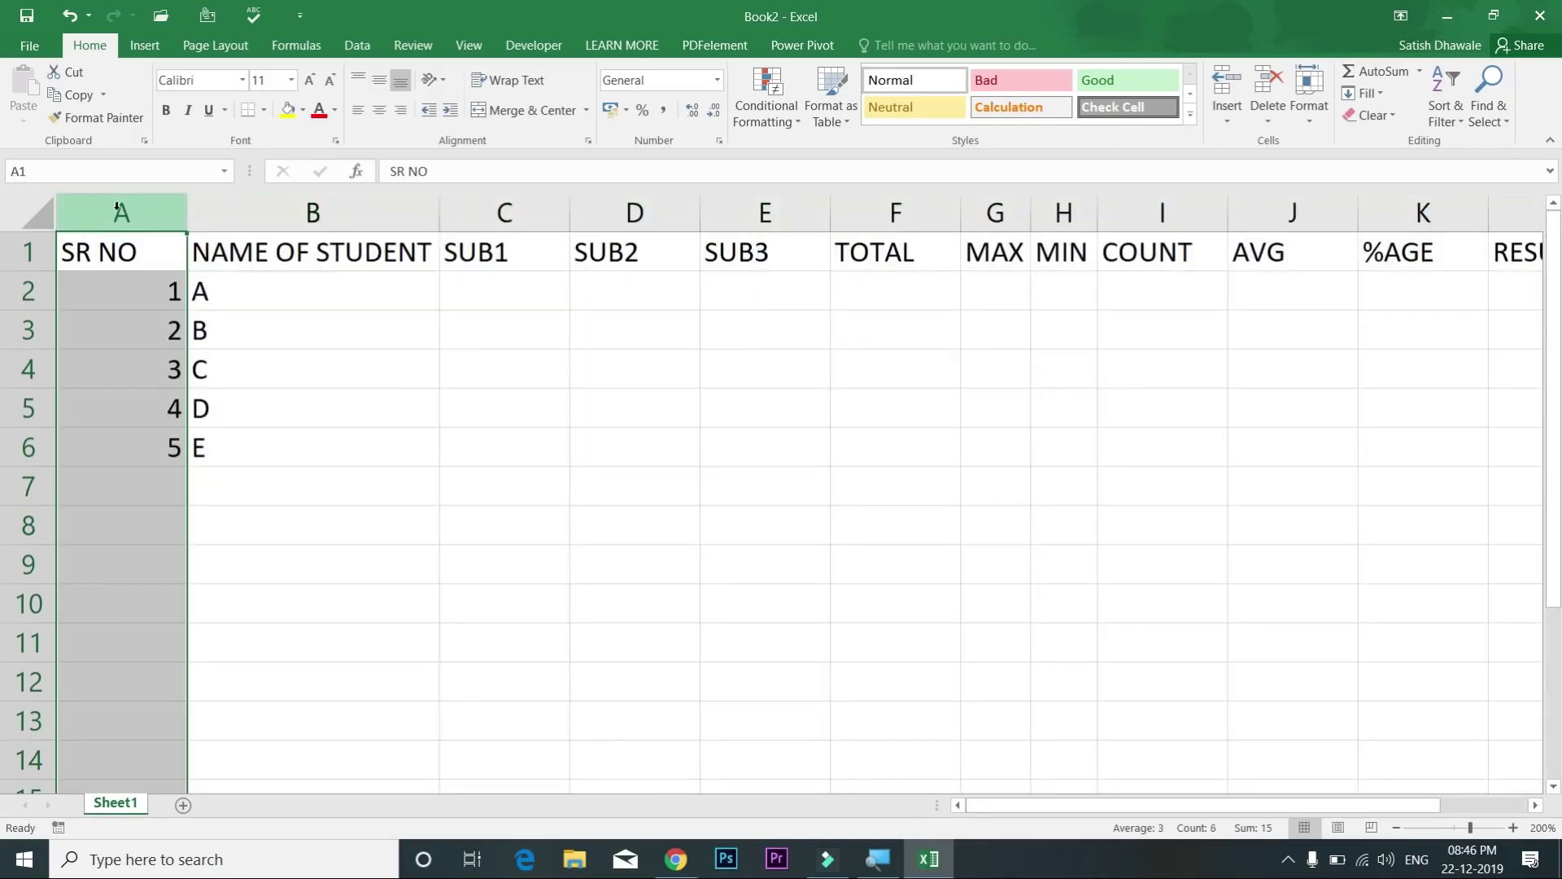
left_click_drag(118, 211, 1404, 205)
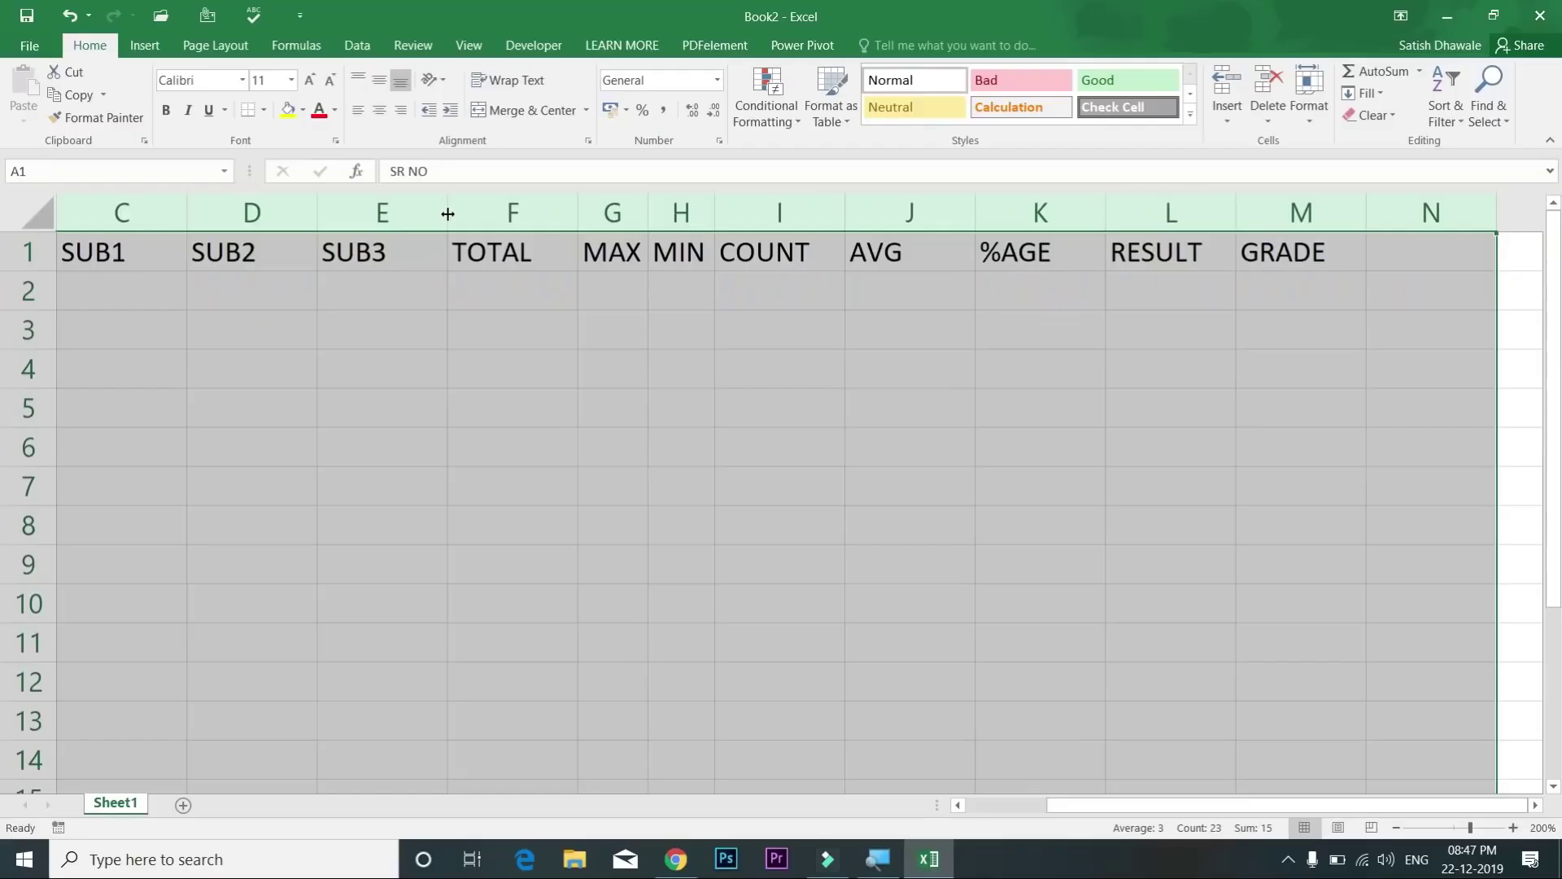
double_click(447, 213)
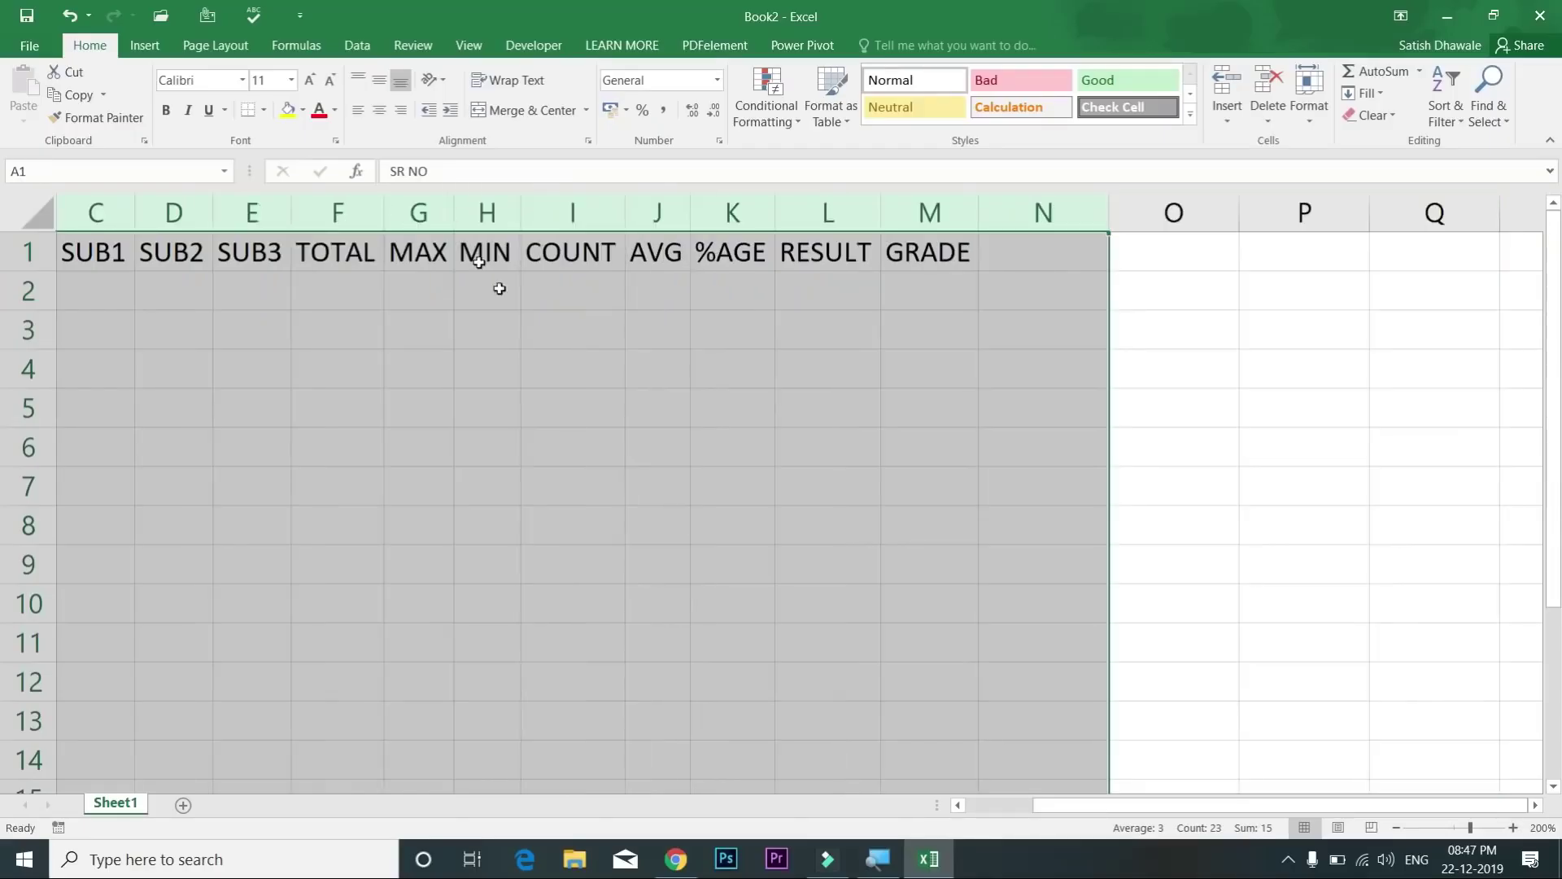
left_click_drag(683, 328, 12, 251)
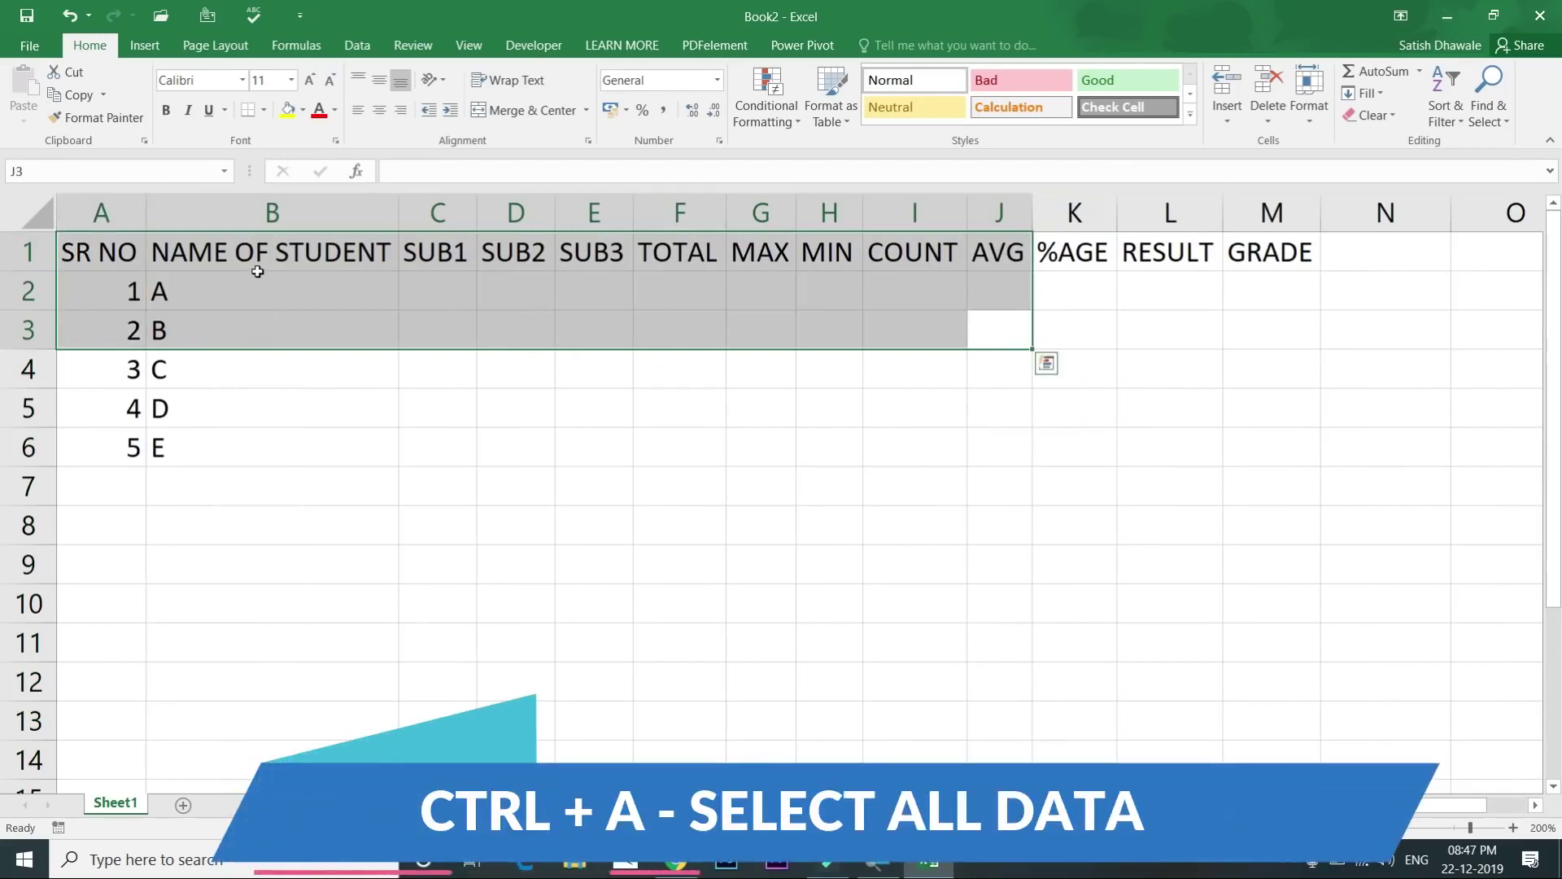
key("ctrl+z")
Step: Select the whole student table A1:M6 and apply AutoFit Column Width to it
left_click(131, 252)
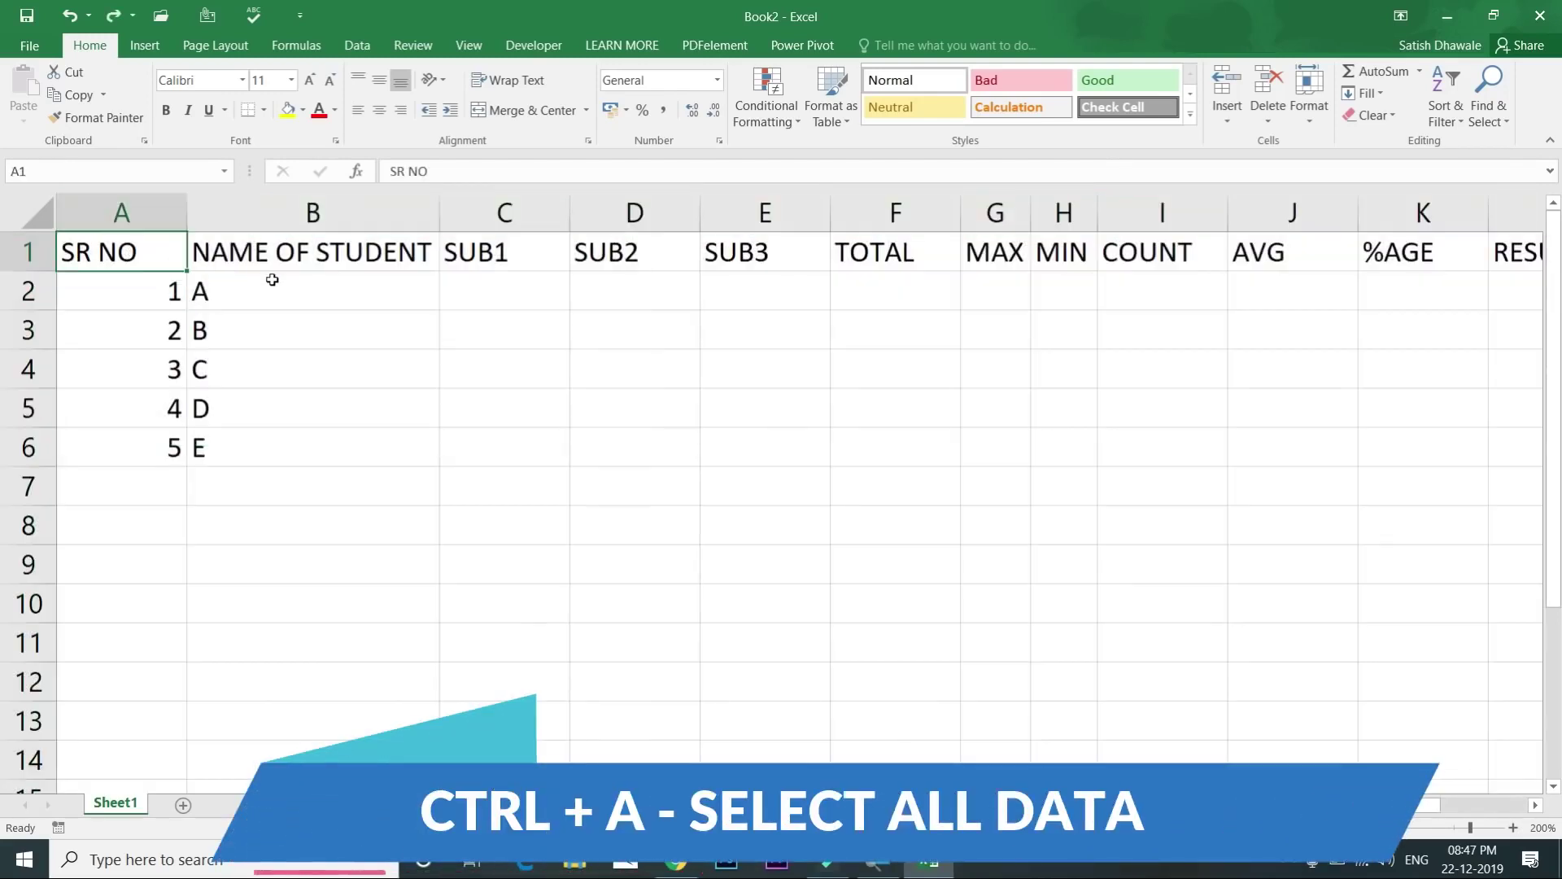
key("ctrl+a")
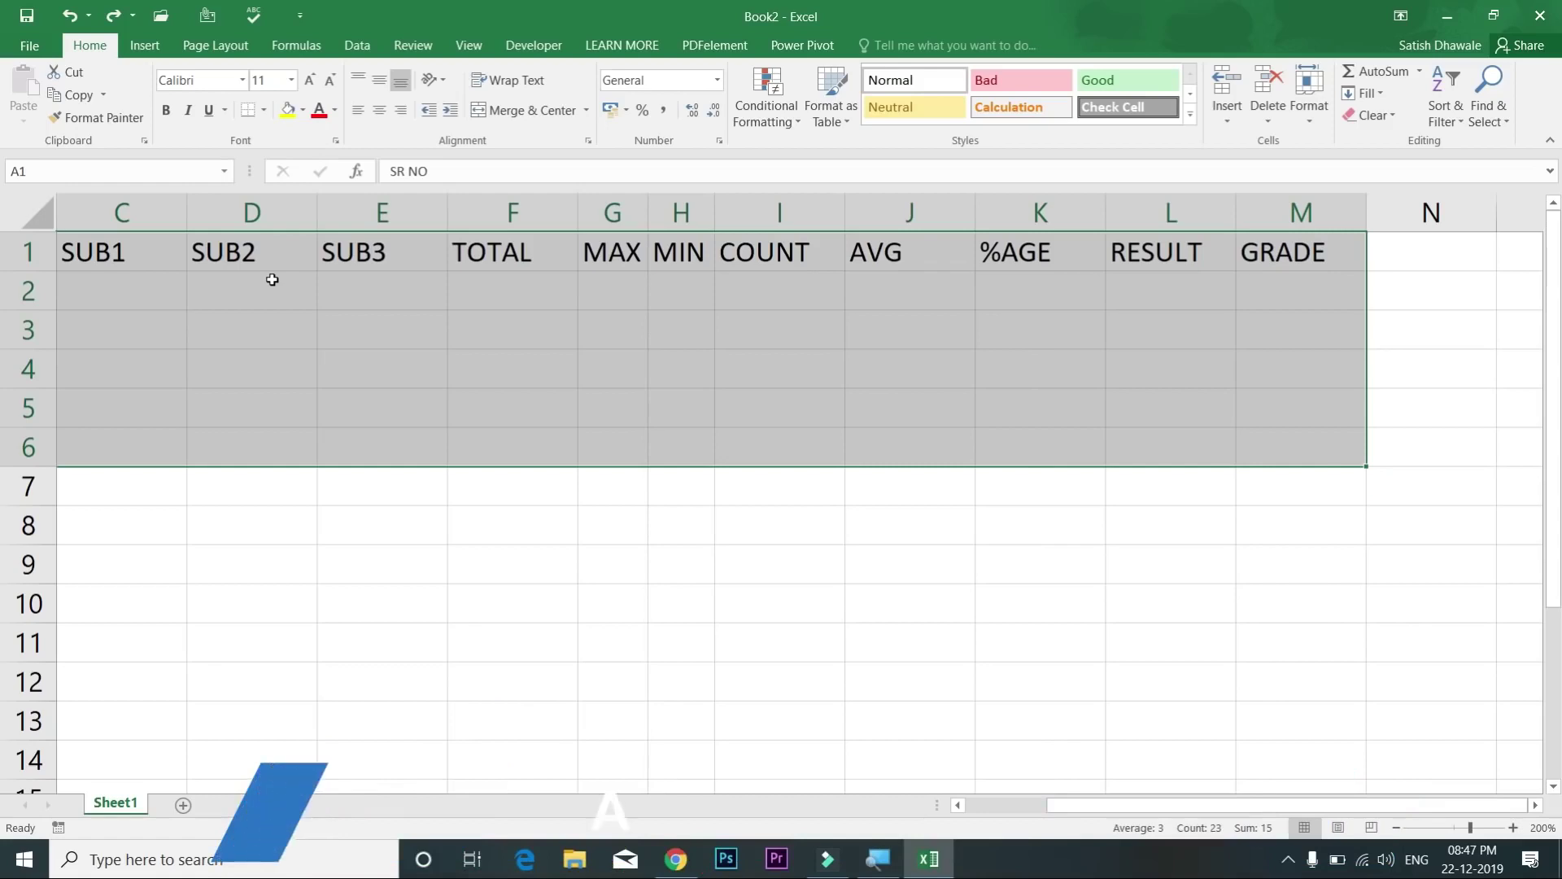
key("alt")
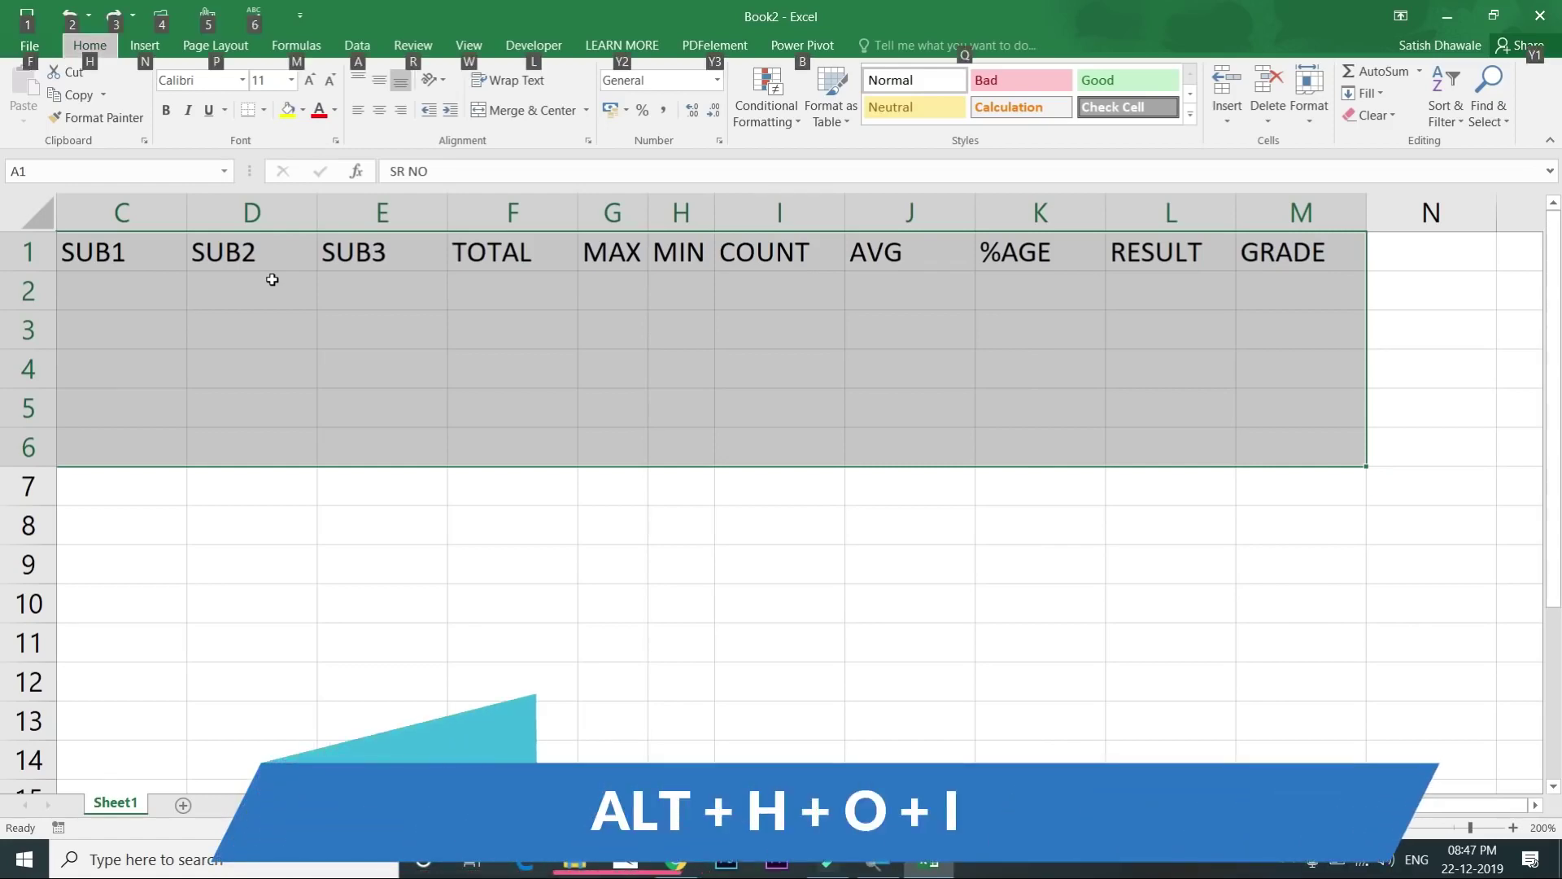
key("h")
key("o")
key("i")
key("alt")
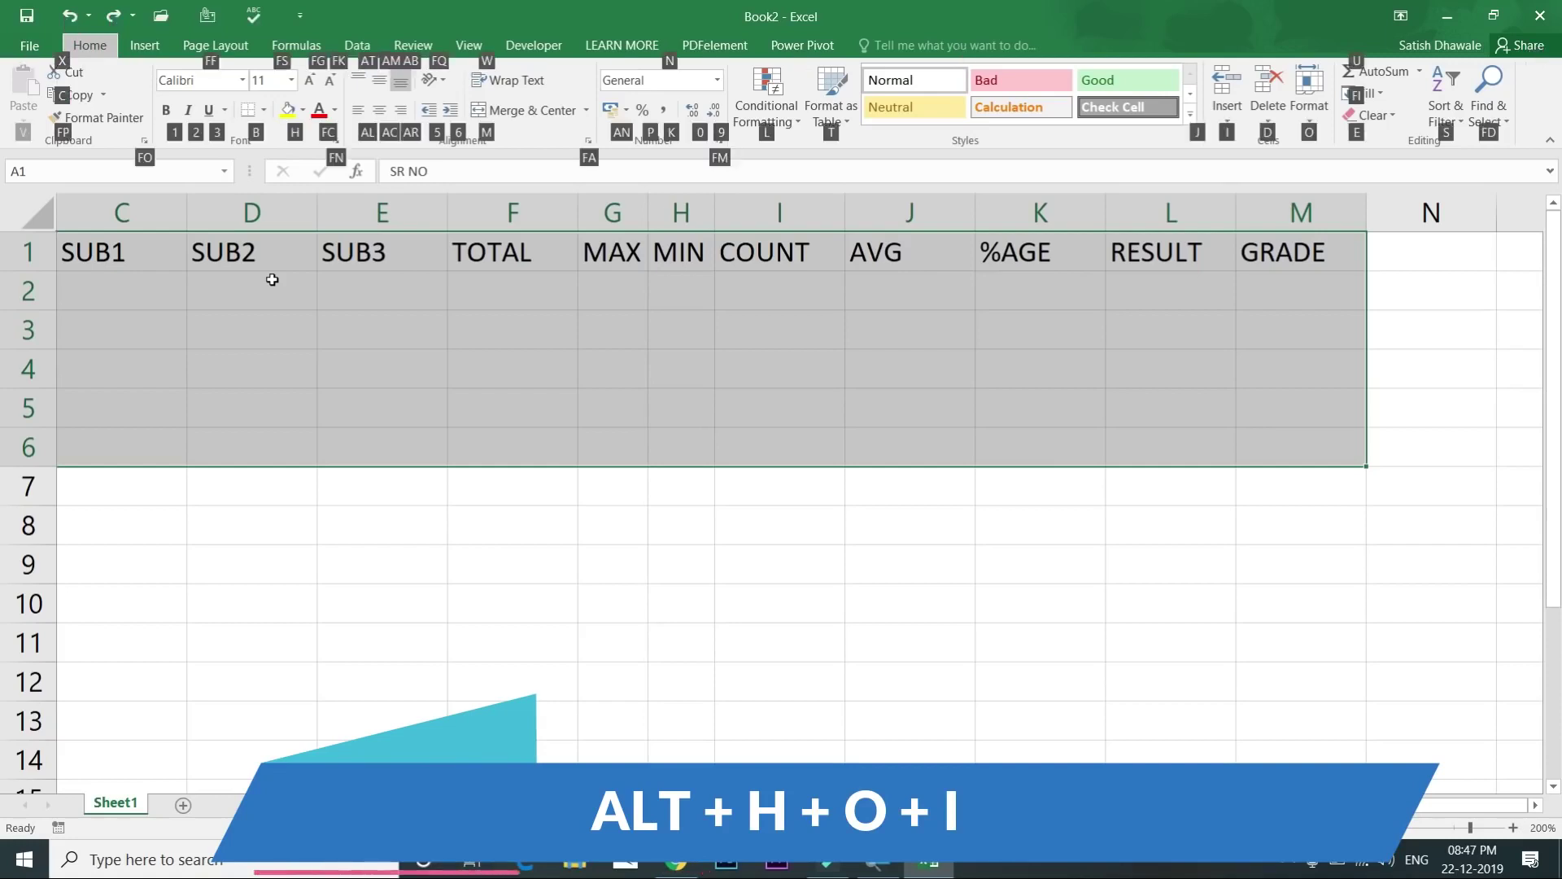
key("h")
key("o")
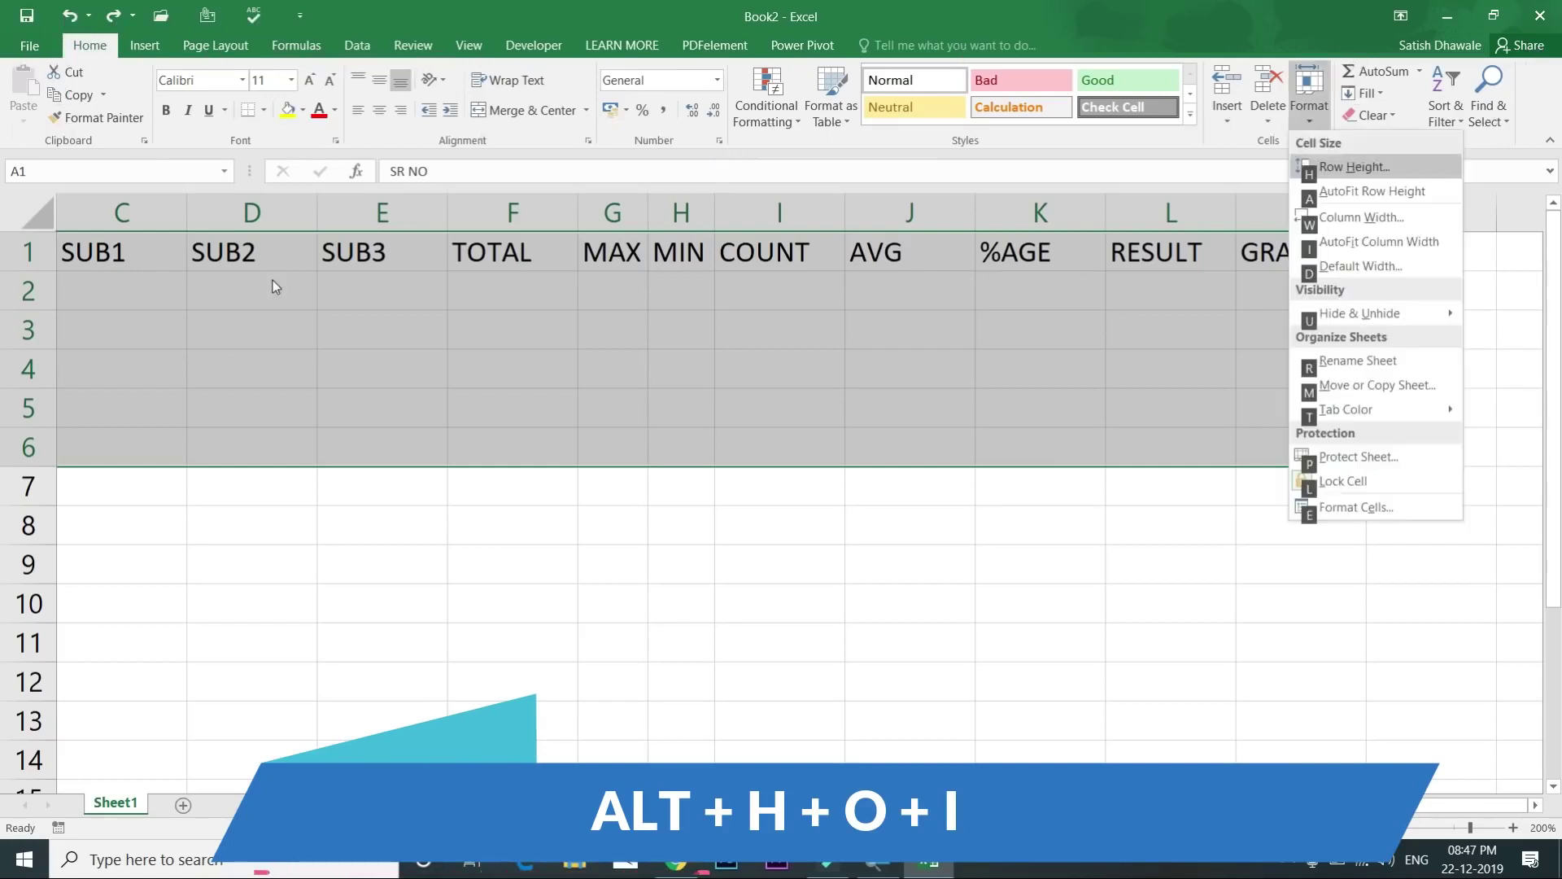
key("i")
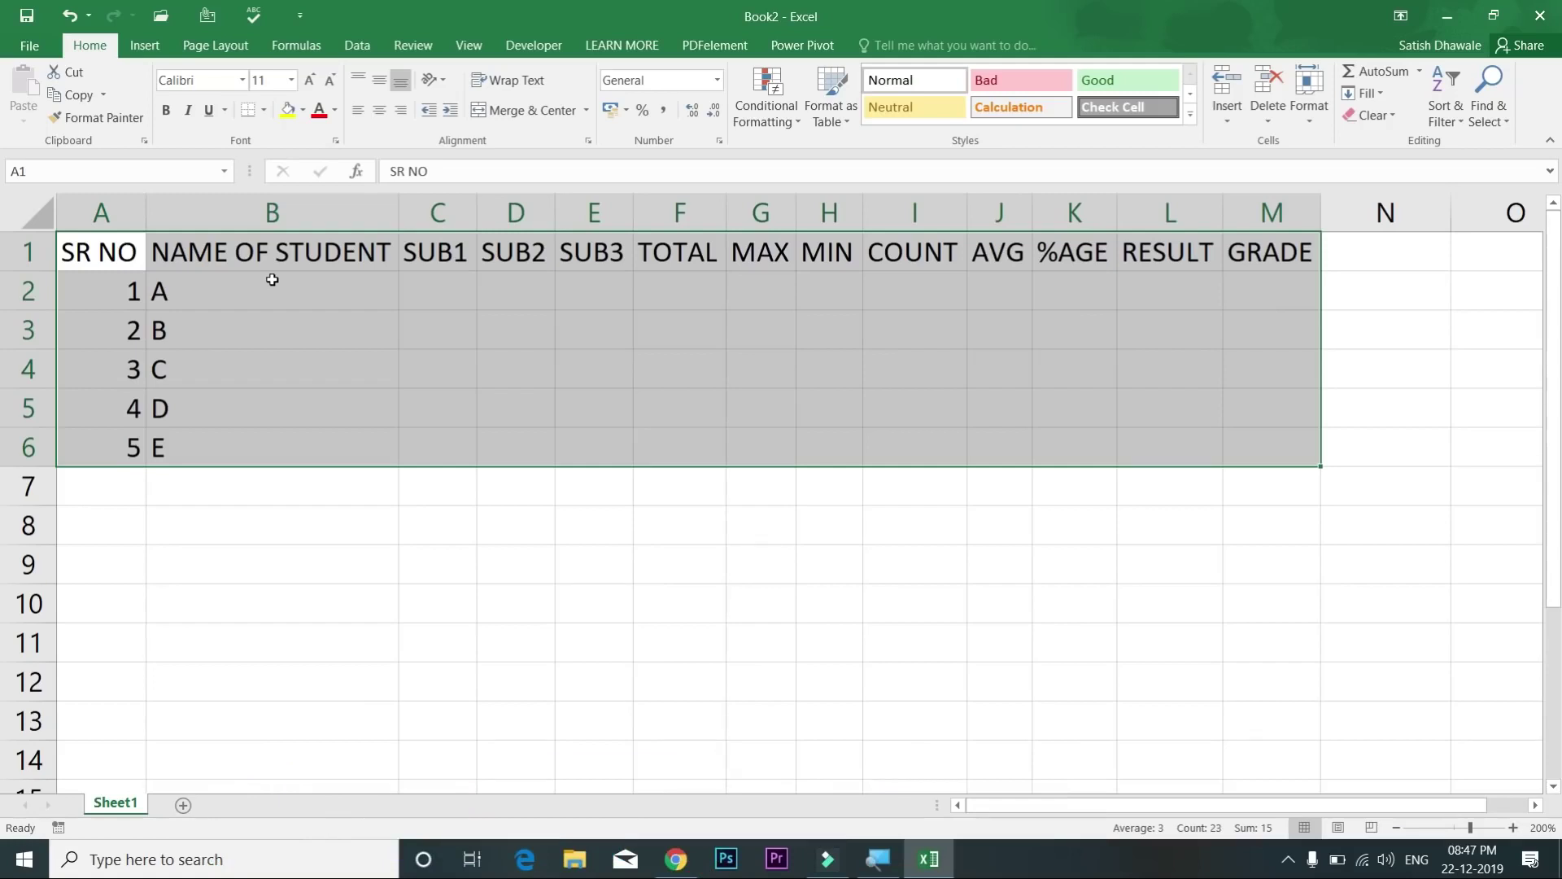
Step: Undo the last column AutoFit and reapply AutoFit Column Width to the selected table
key("ctrl+z")
key("alt")
key("h")
key("o")
key("i")
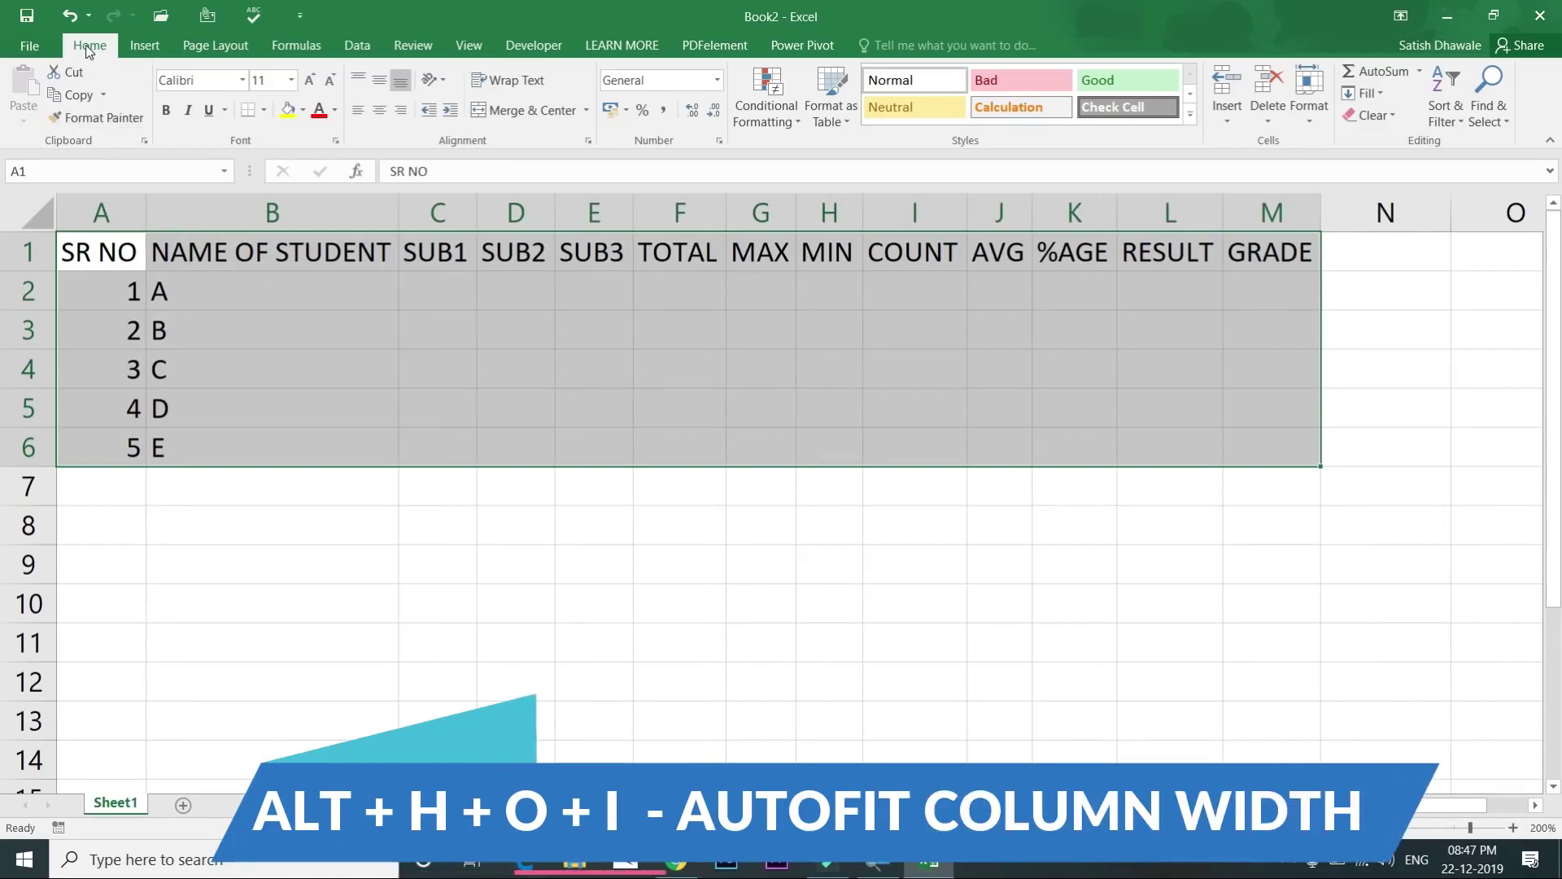
key("alt")
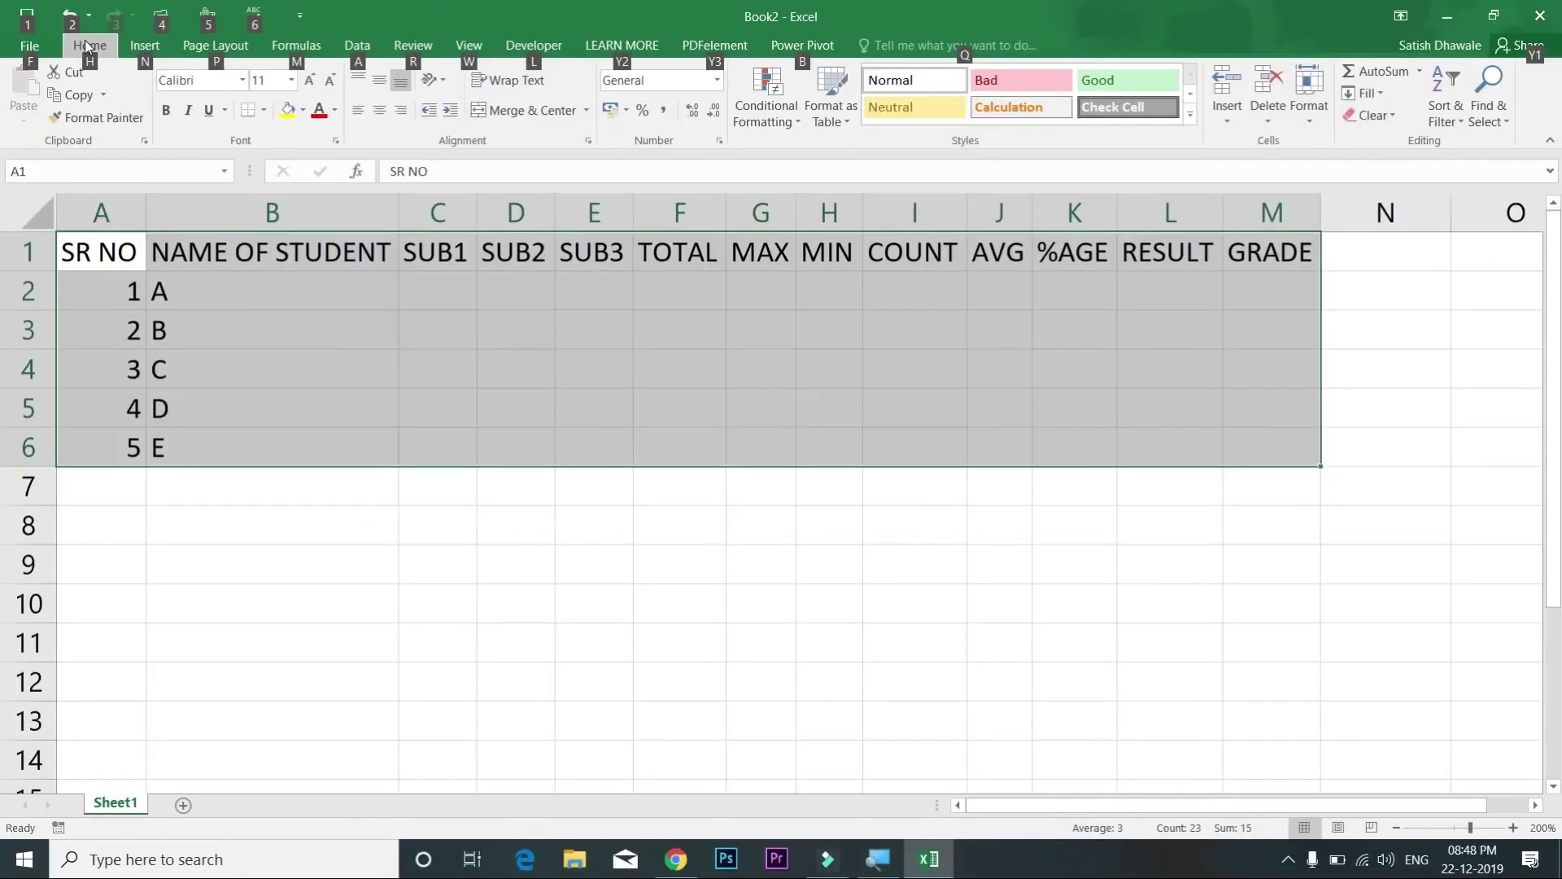
key("h")
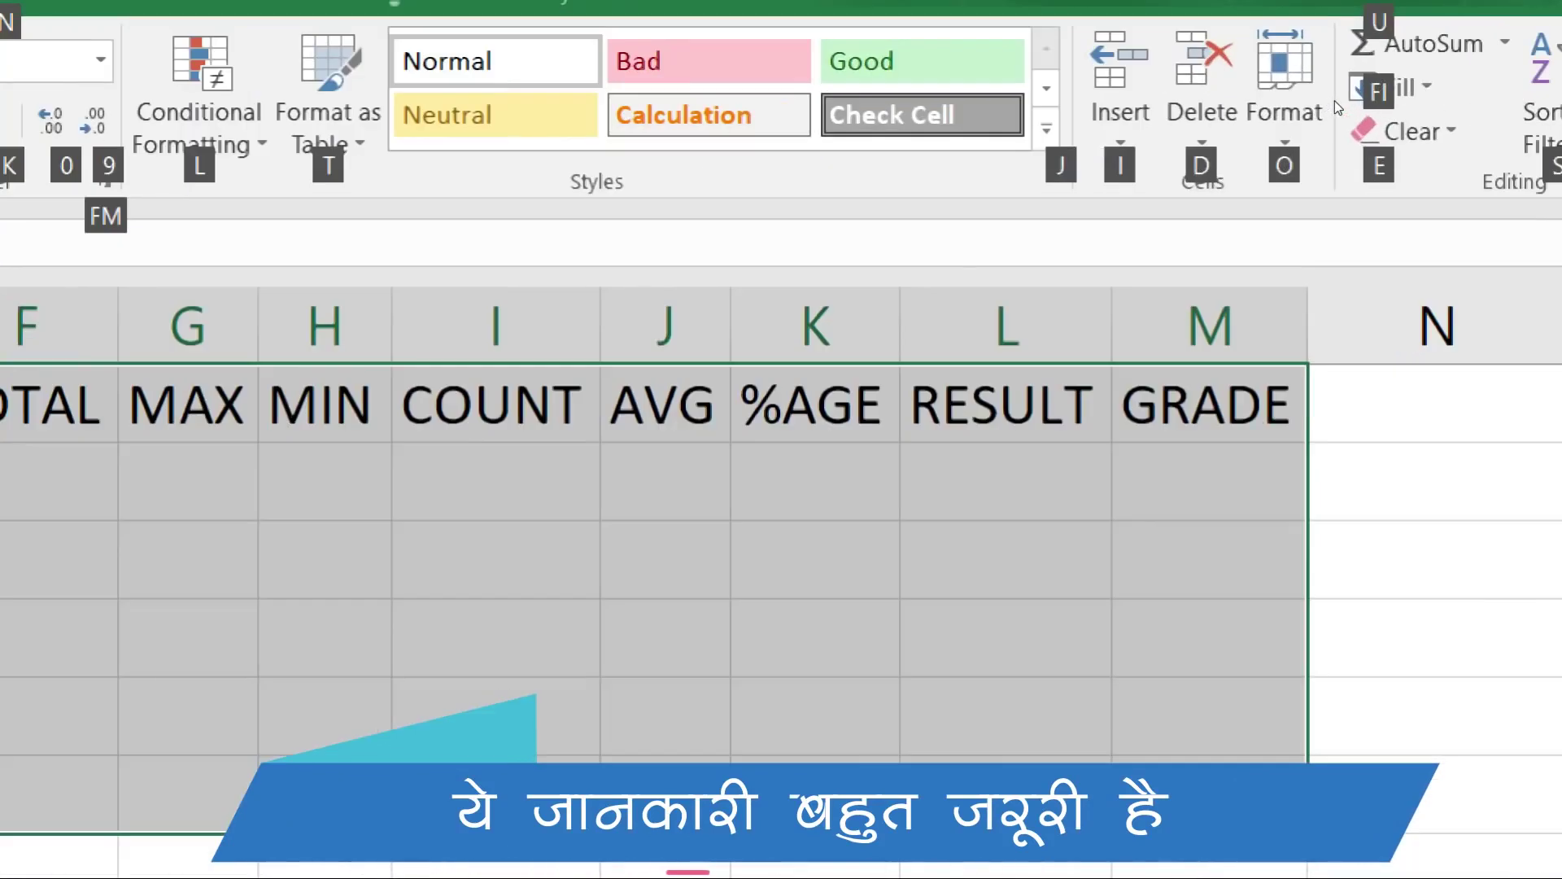
key("o")
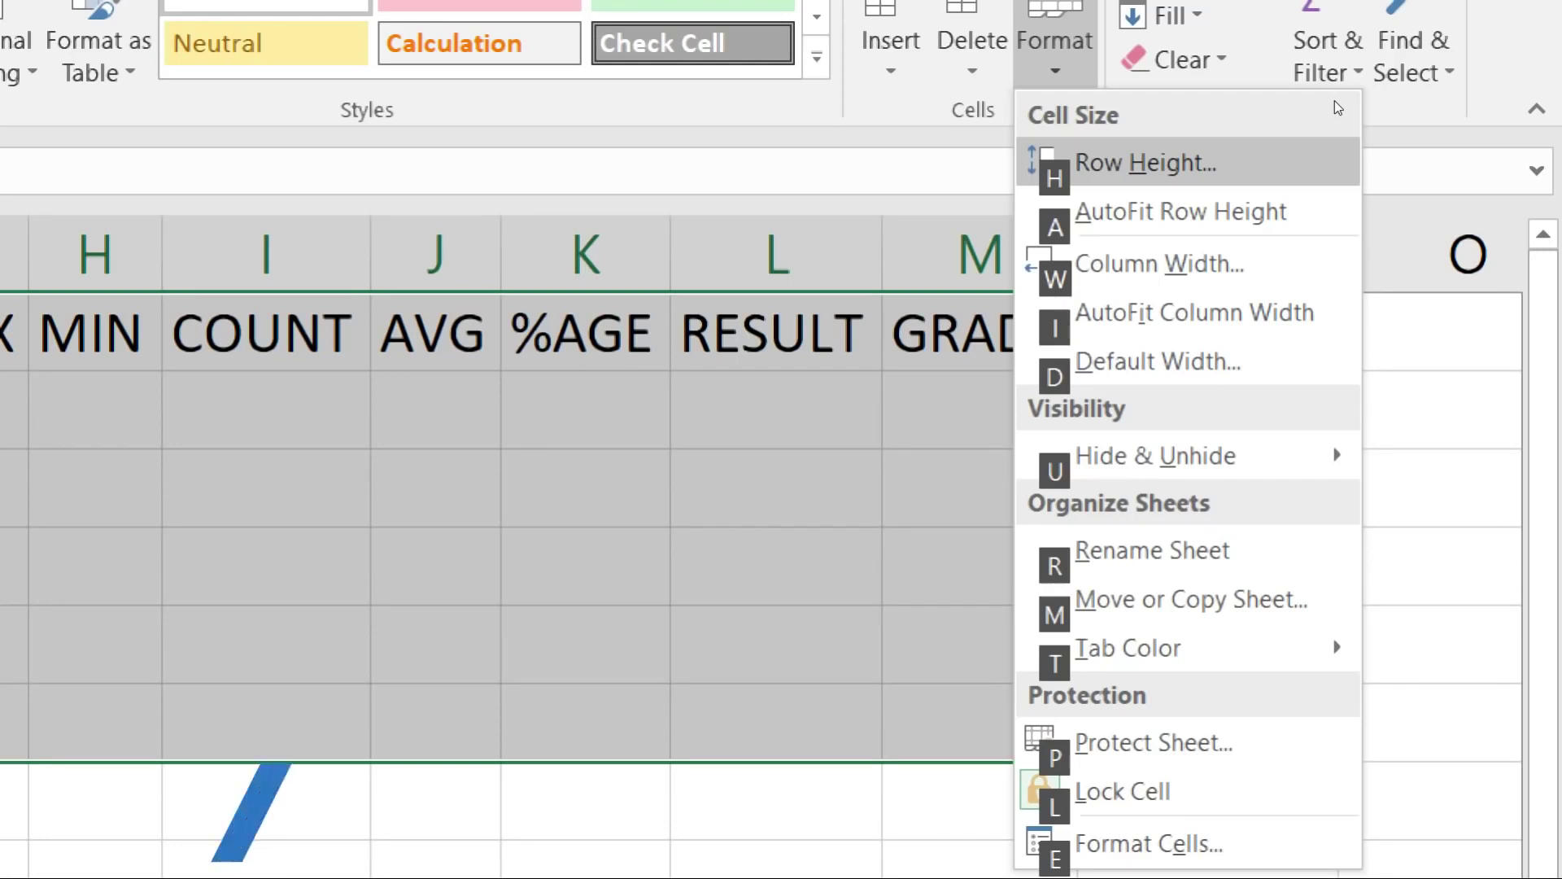
key("Escape")
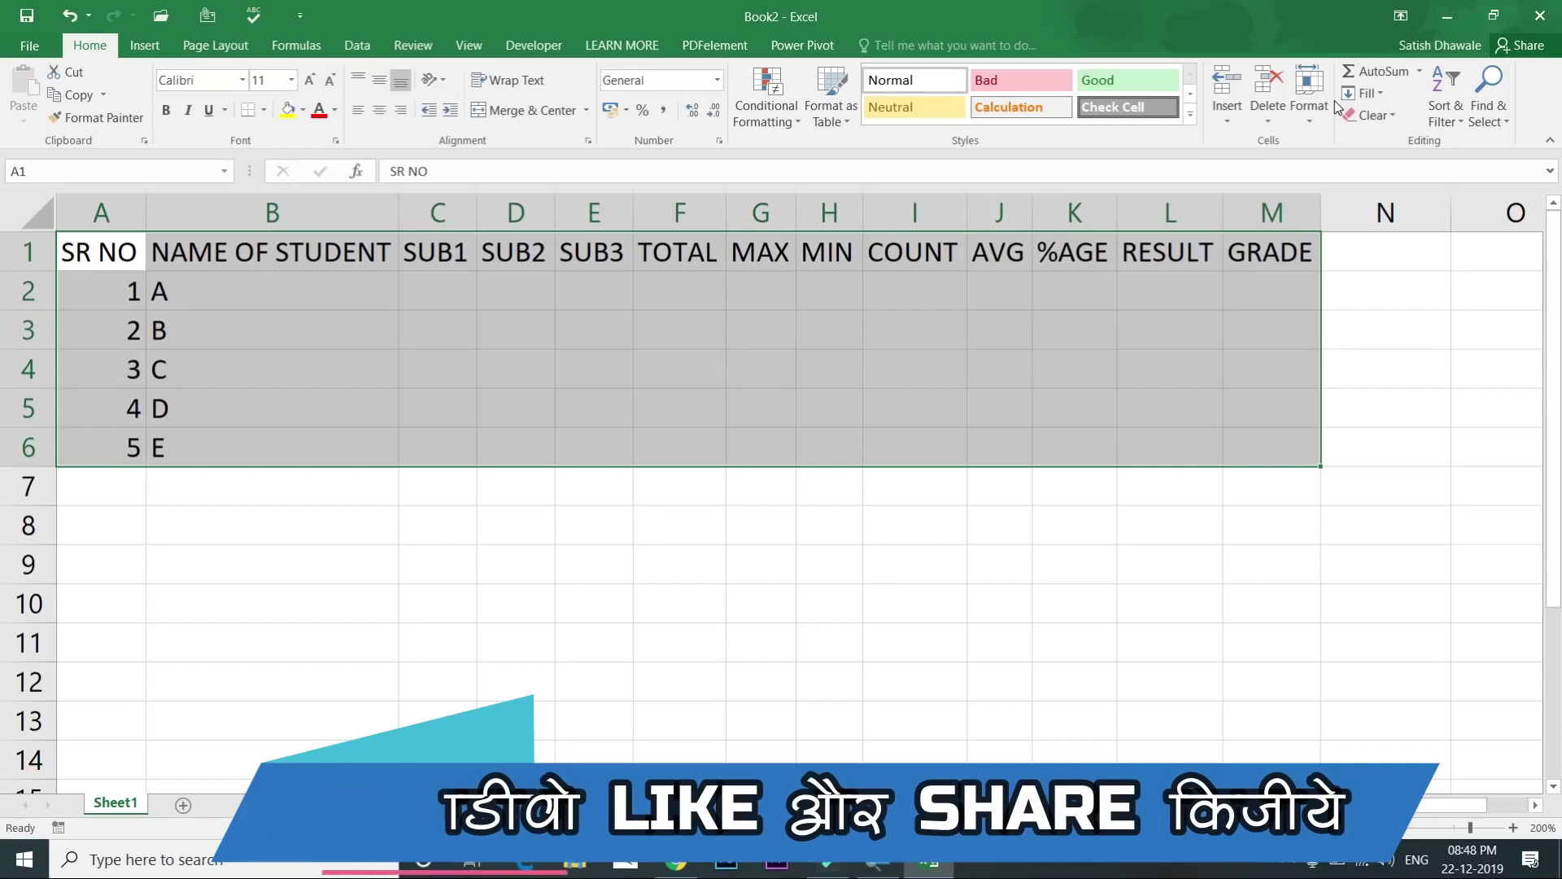
key("alt")
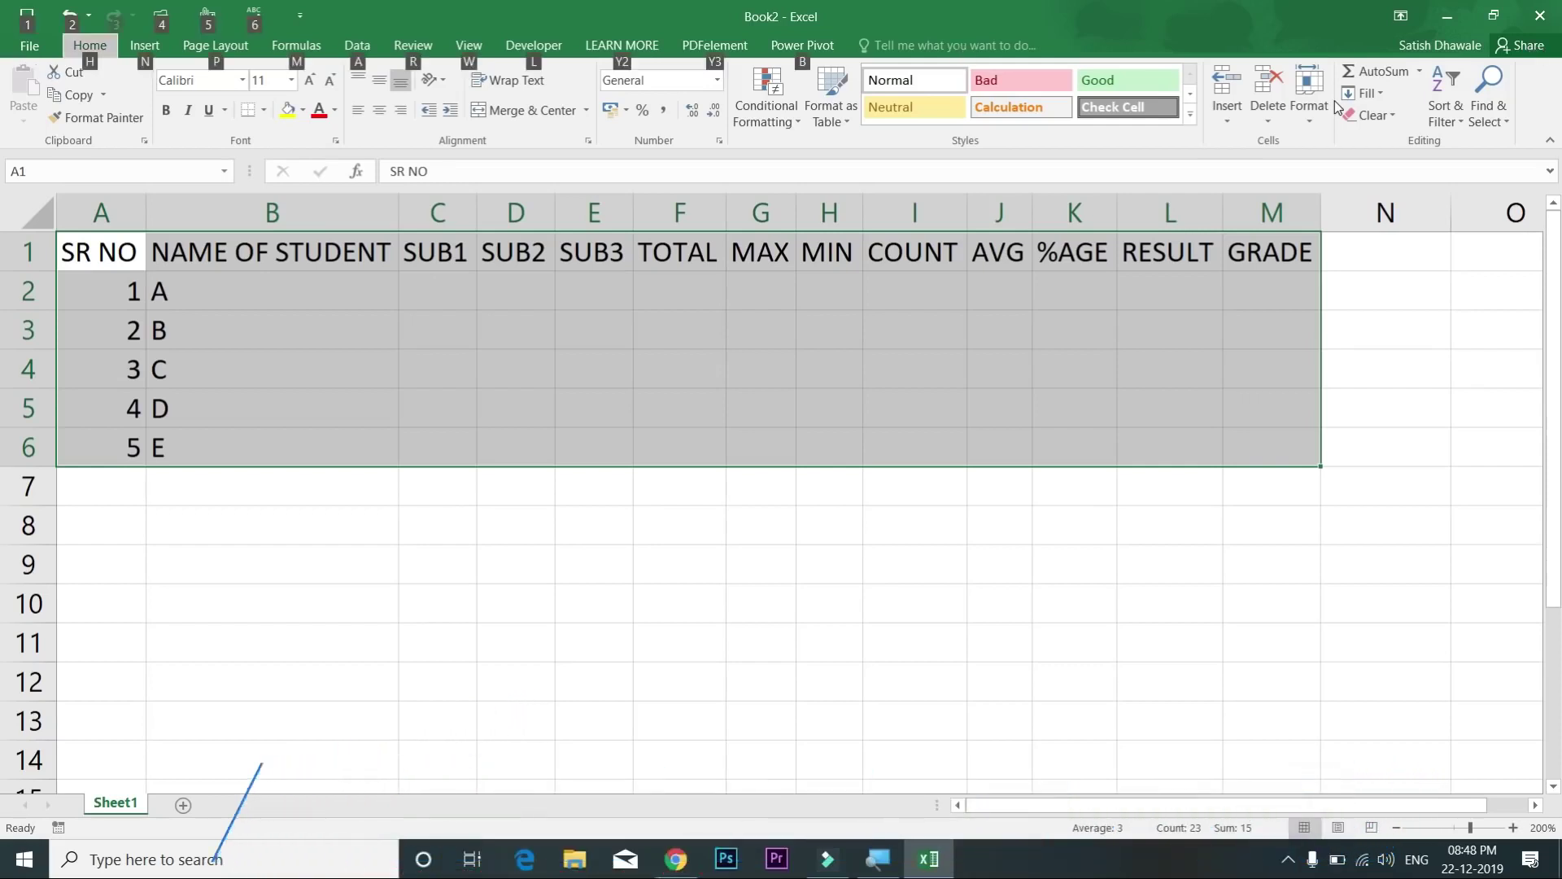
key("h")
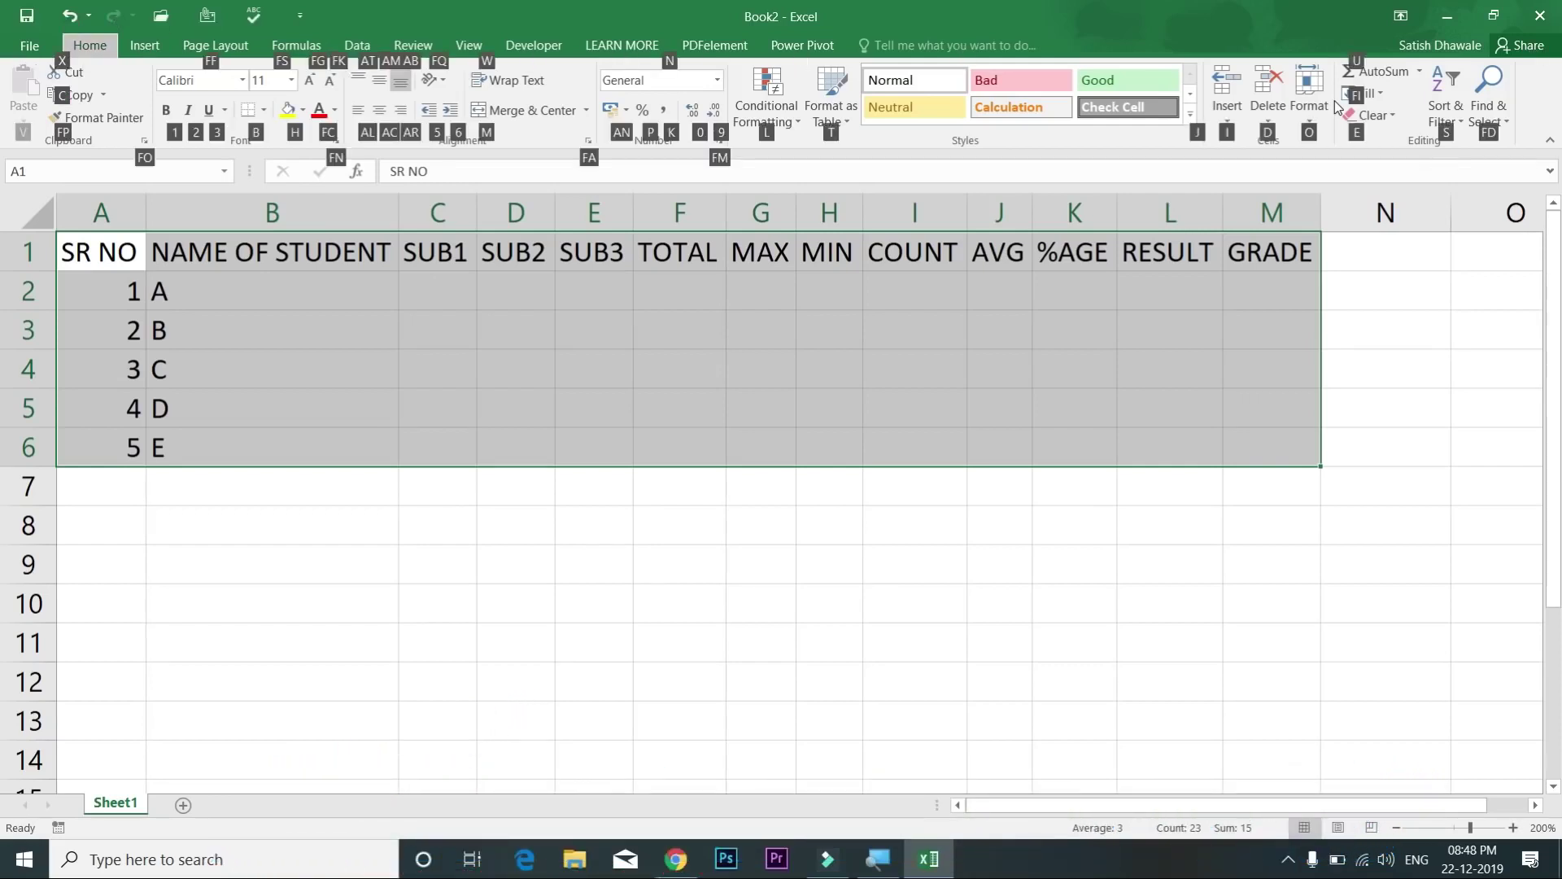
key("Escape")
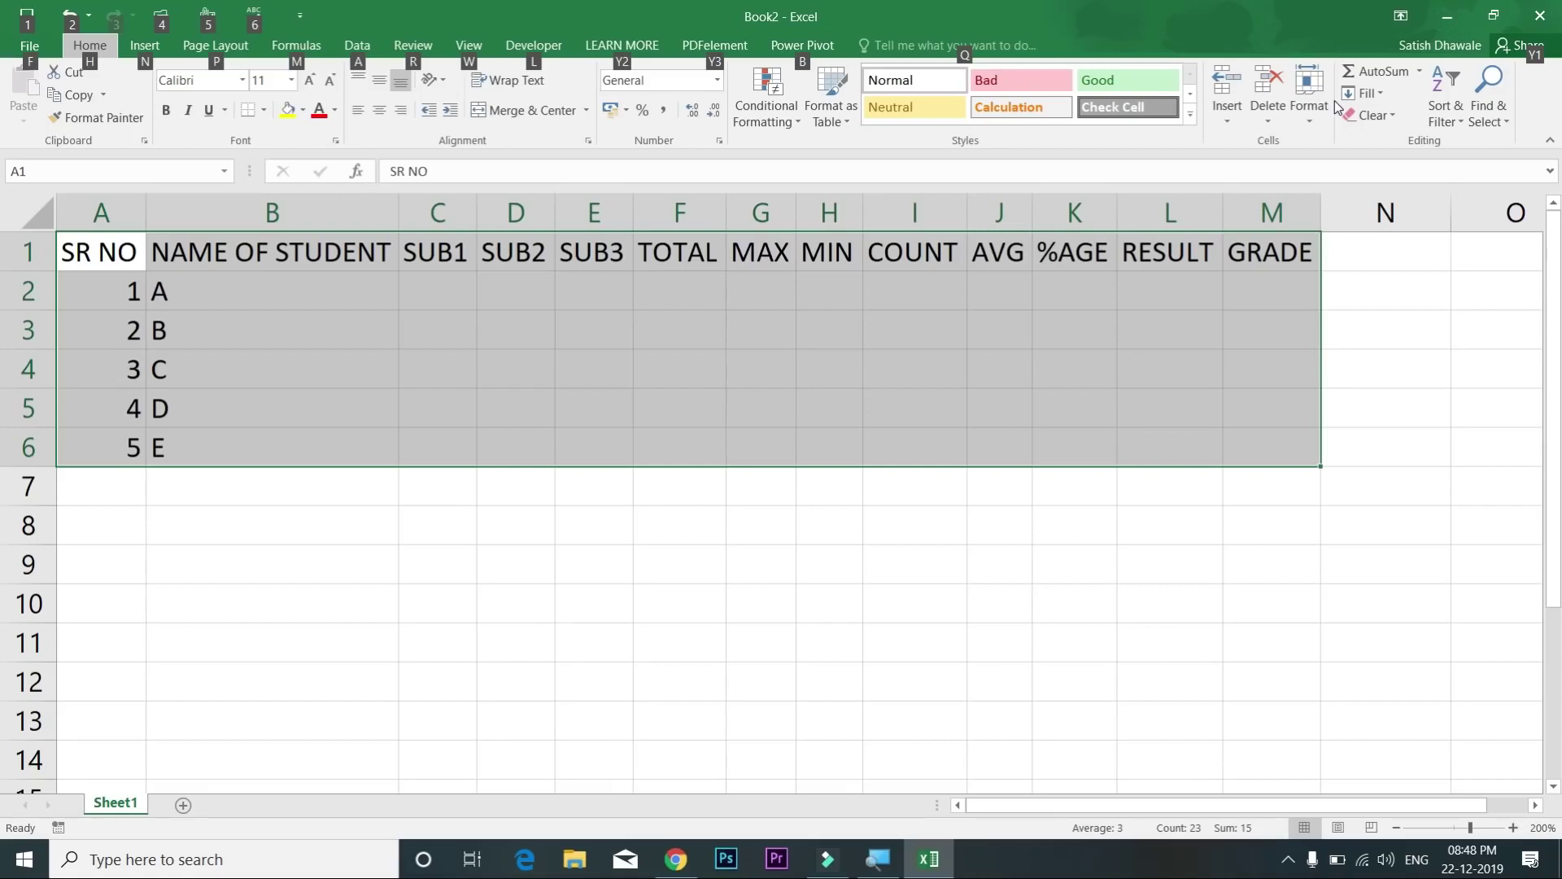
left_click(336, 278)
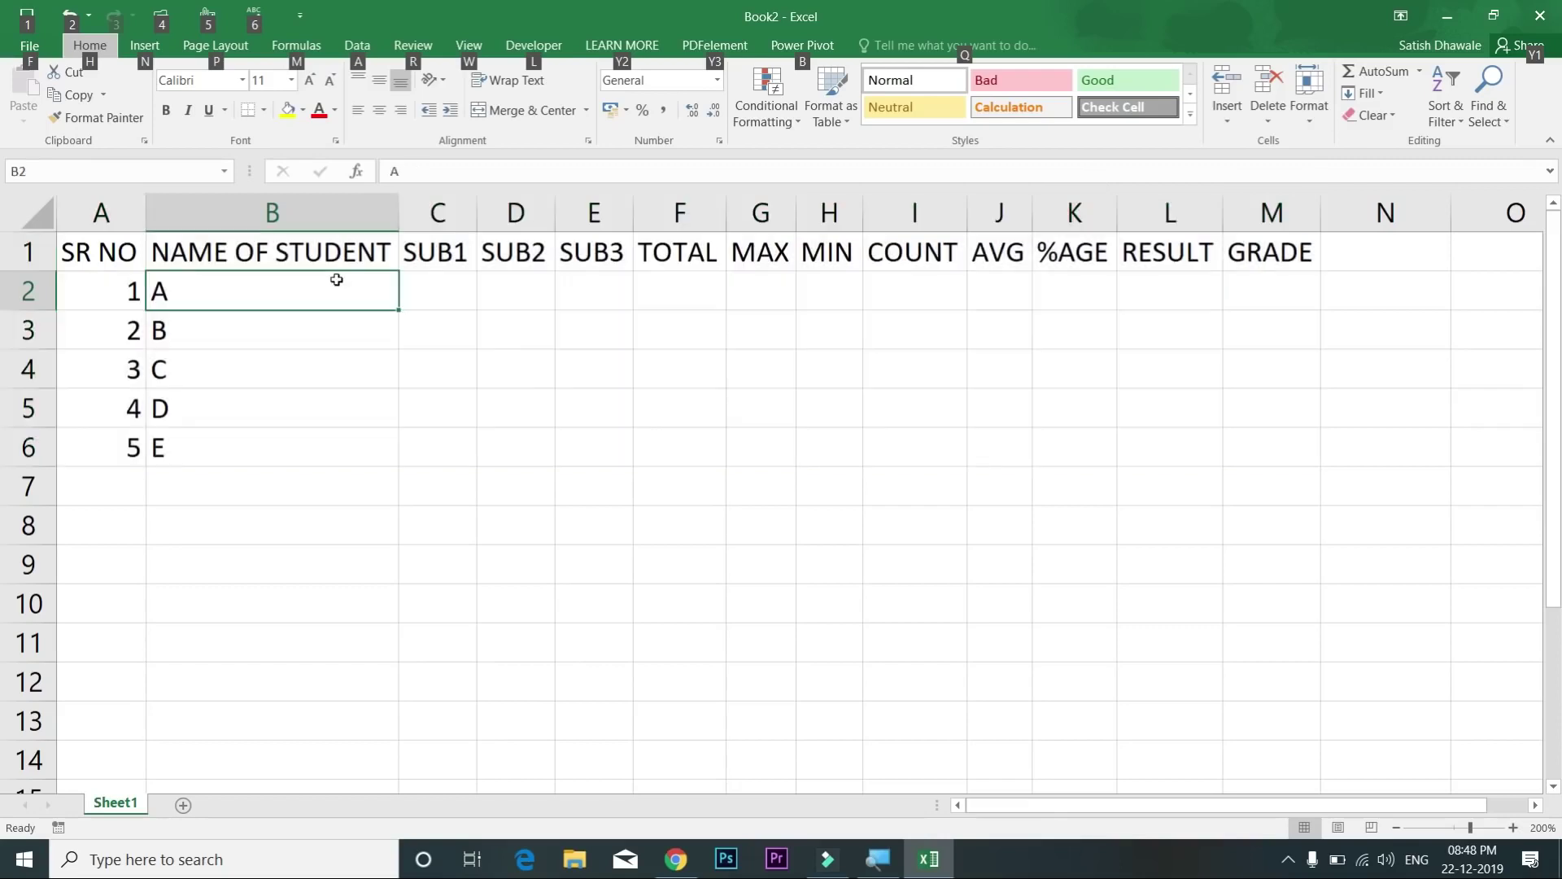
Step: Select the marks range C2:E6 and enter the SUB1 marks 45, 65, 32, 21 and 65 in C2 to C6
left_click(448, 281)
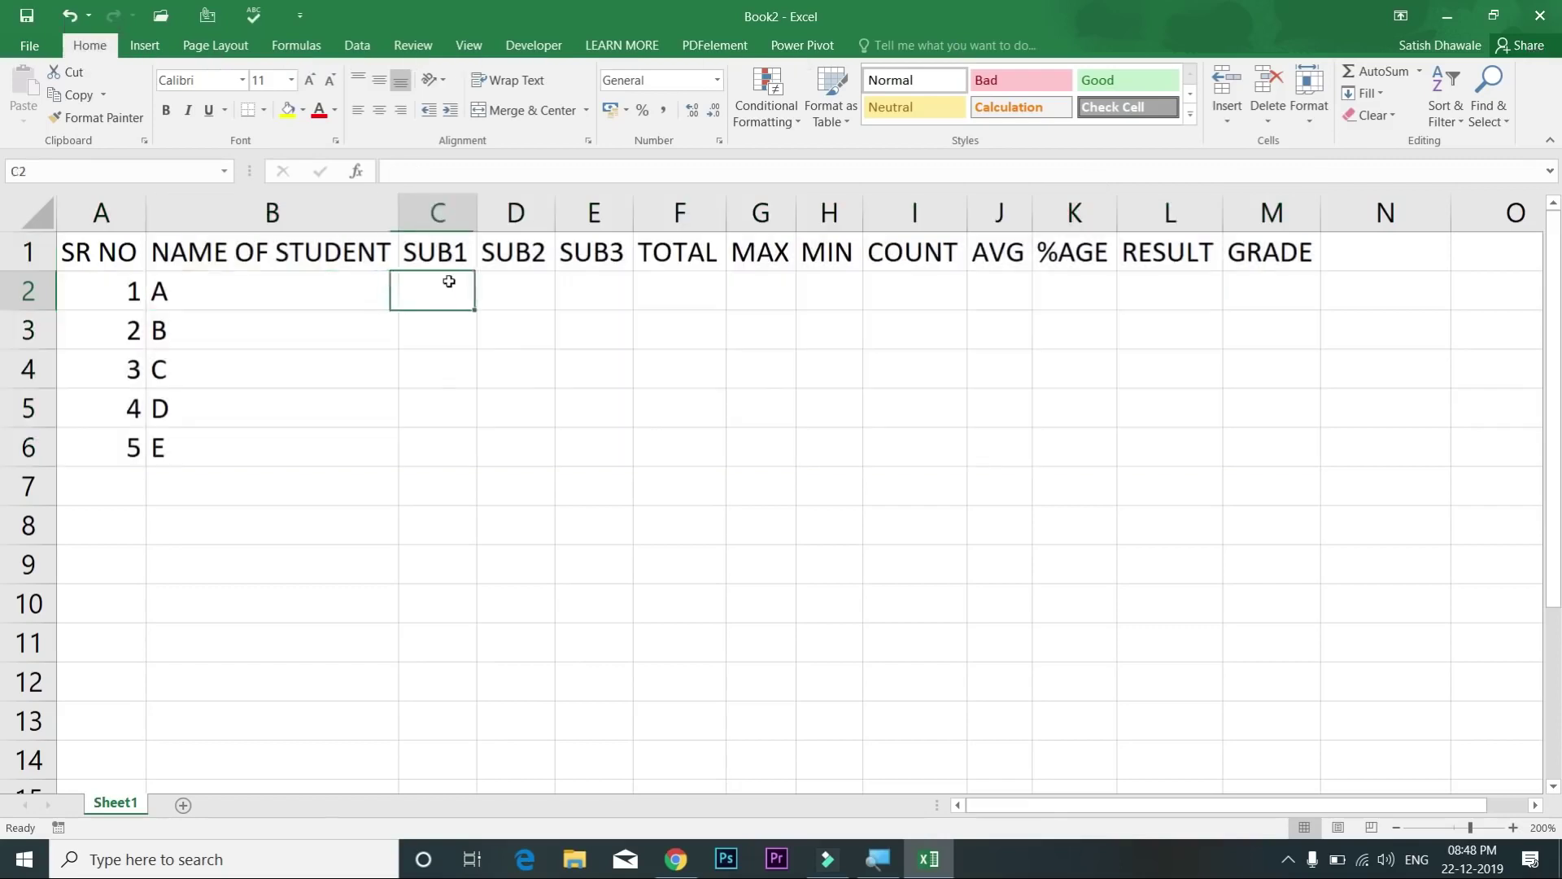
mouse_move(448, 281)
left_mouse_down()
mouse_move(540, 419)
mouse_move(621, 477)
mouse_move(626, 449)
left_mouse_up()
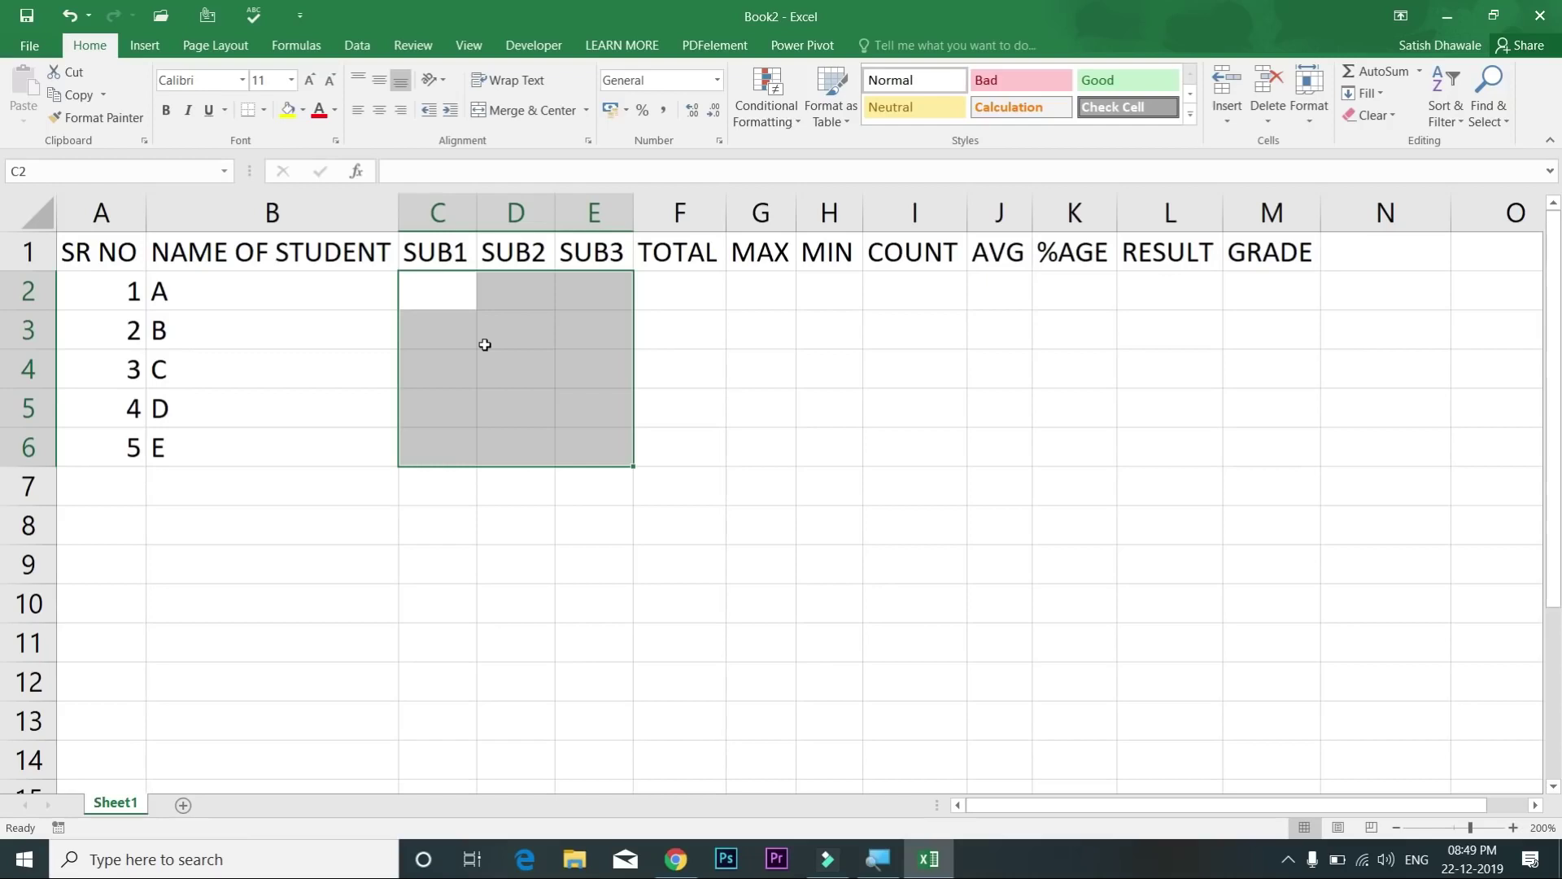
type("45")
key("Return")
type("65")
key("Return")
type("32")
key("Return")
type("21")
key("Return")
type("65")
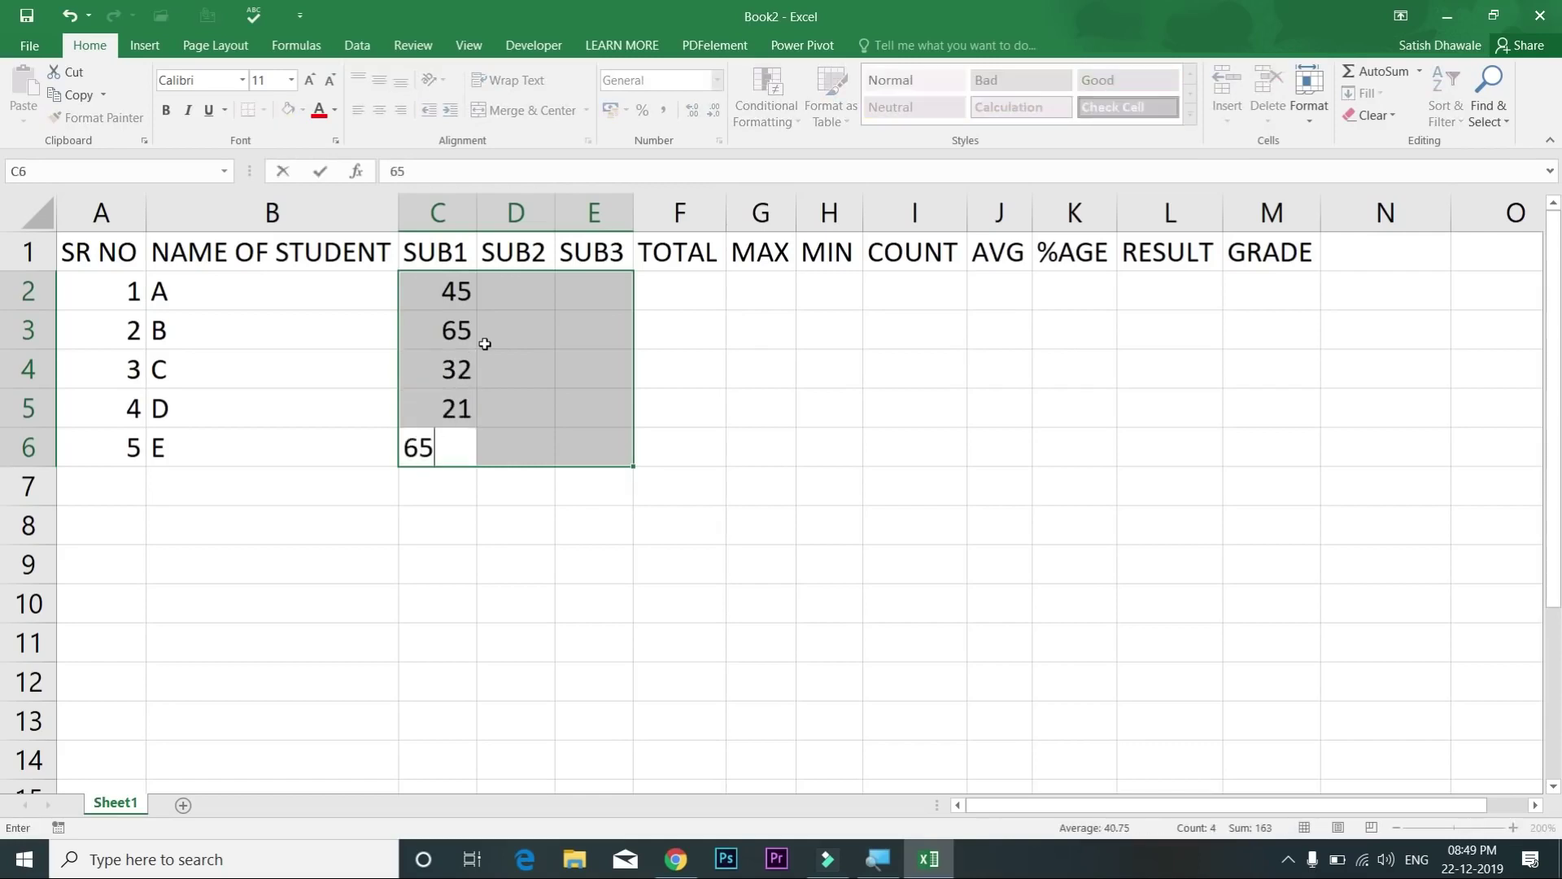
key("Return")
Step: Enter the SUB2 marks 32, 21, 32, 65 and 32 in cells D2 to D6
type("32")
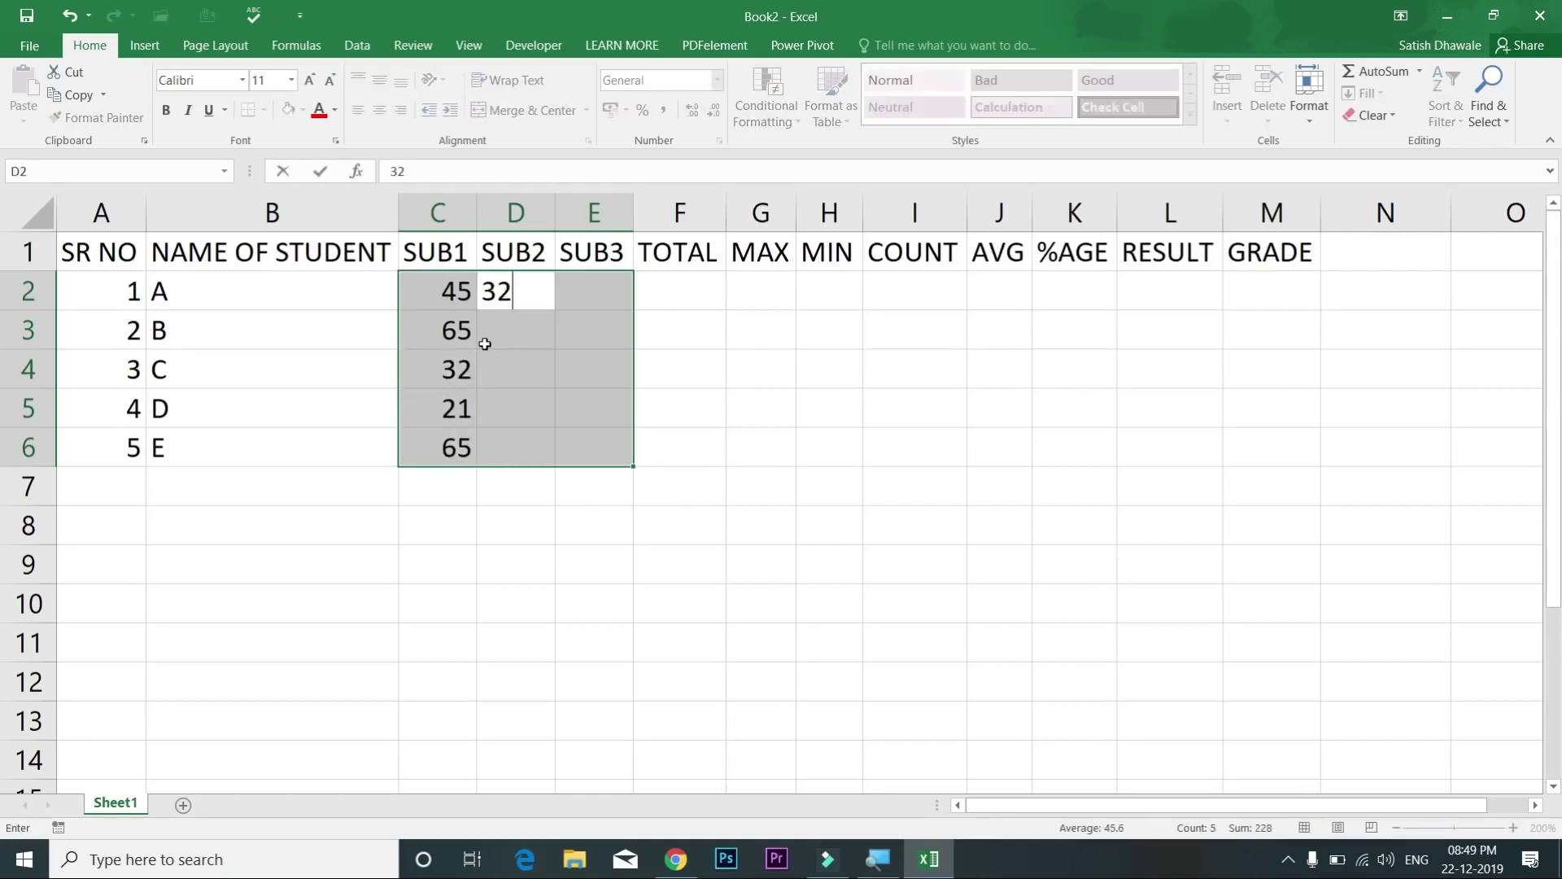
key("Return")
type("21")
key("Return")
type("32")
key("Return")
type("65")
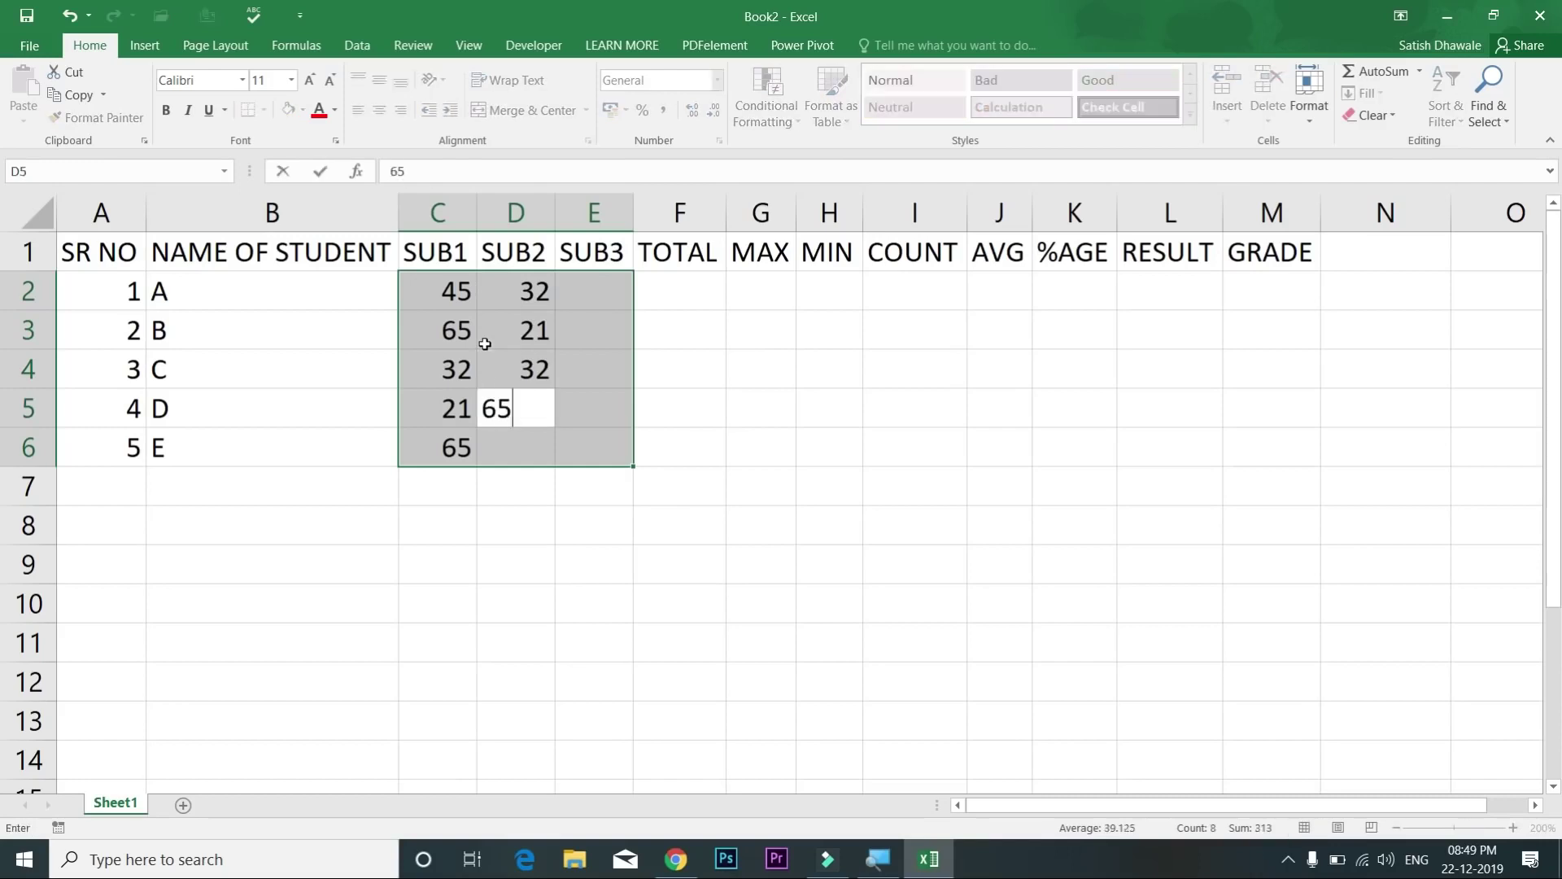
key("Return")
type("32")
key("Return")
Step: Enter the SUB3 marks 65, 32, 12, 65 and 23 in cells E2 to E6
type("65")
key("Return")
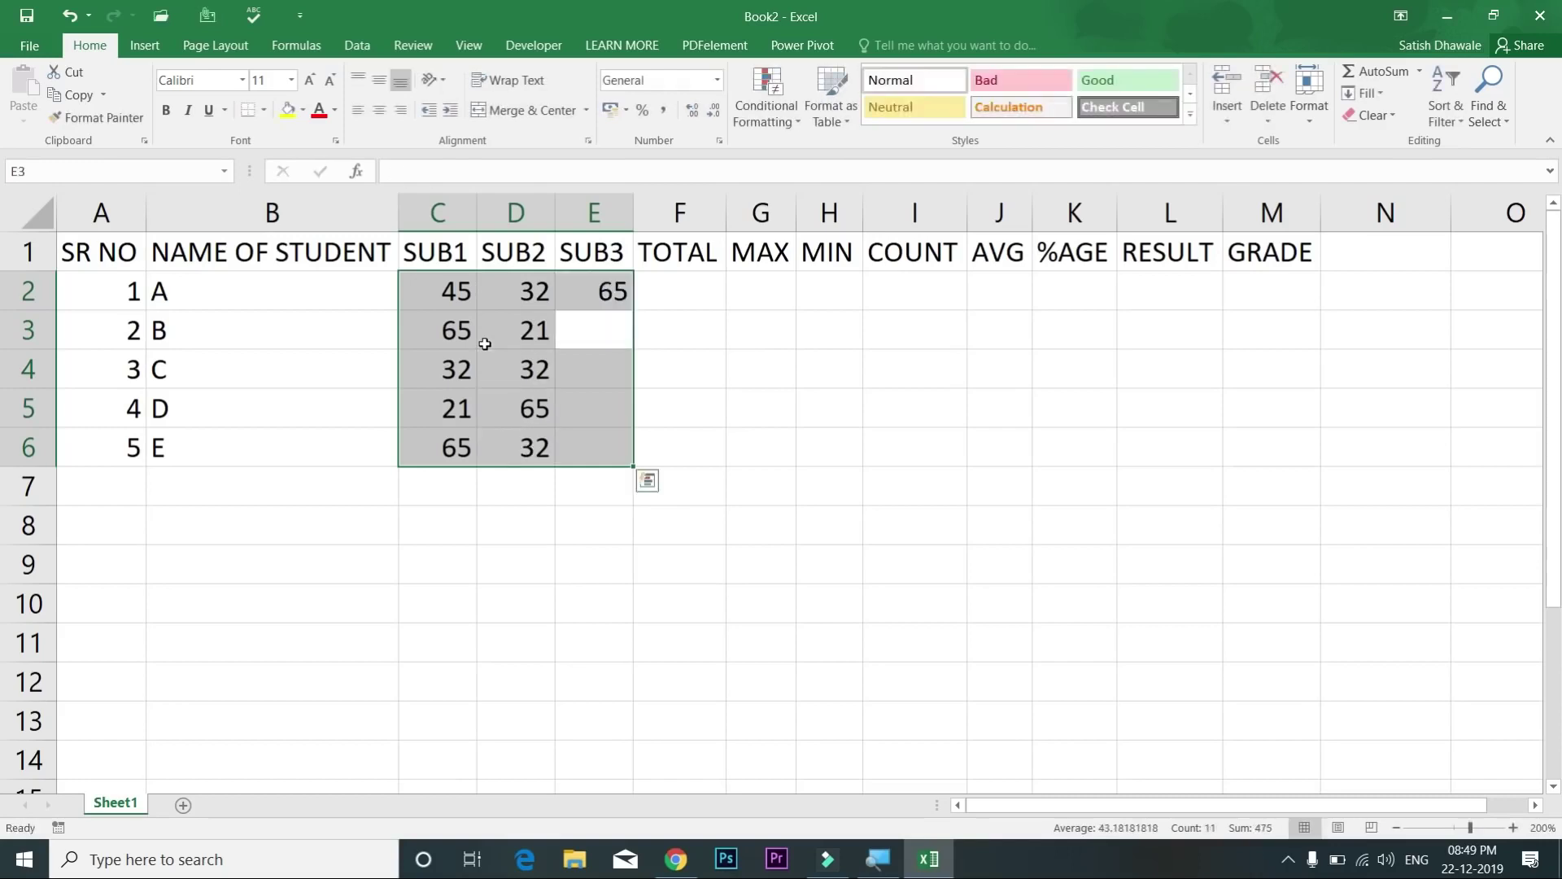
type("32")
key("Return")
type("12")
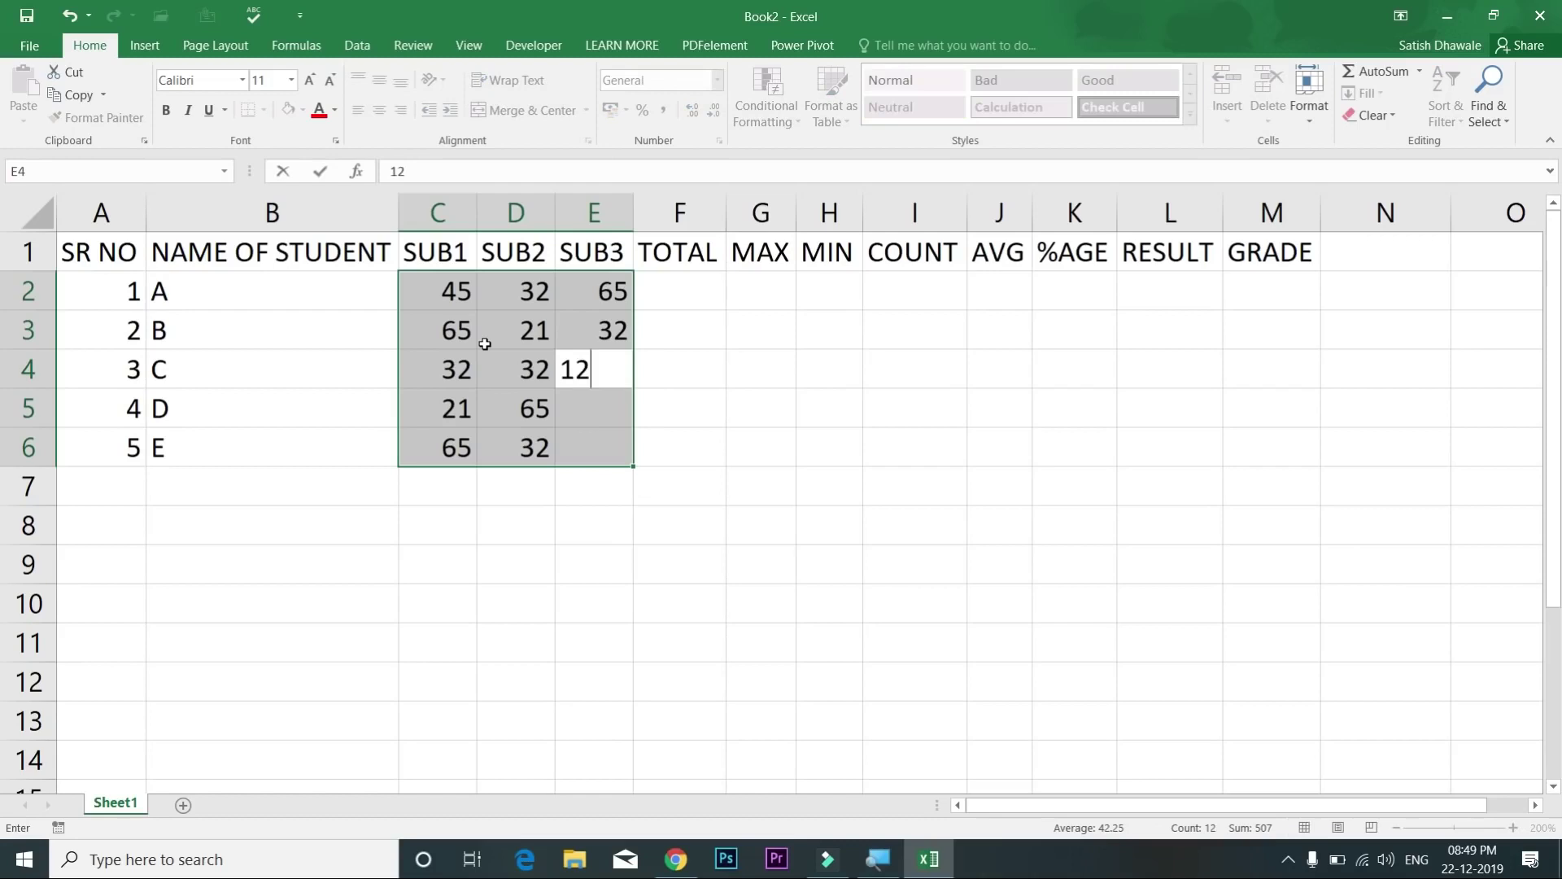
key("Return")
type("65")
key("Return")
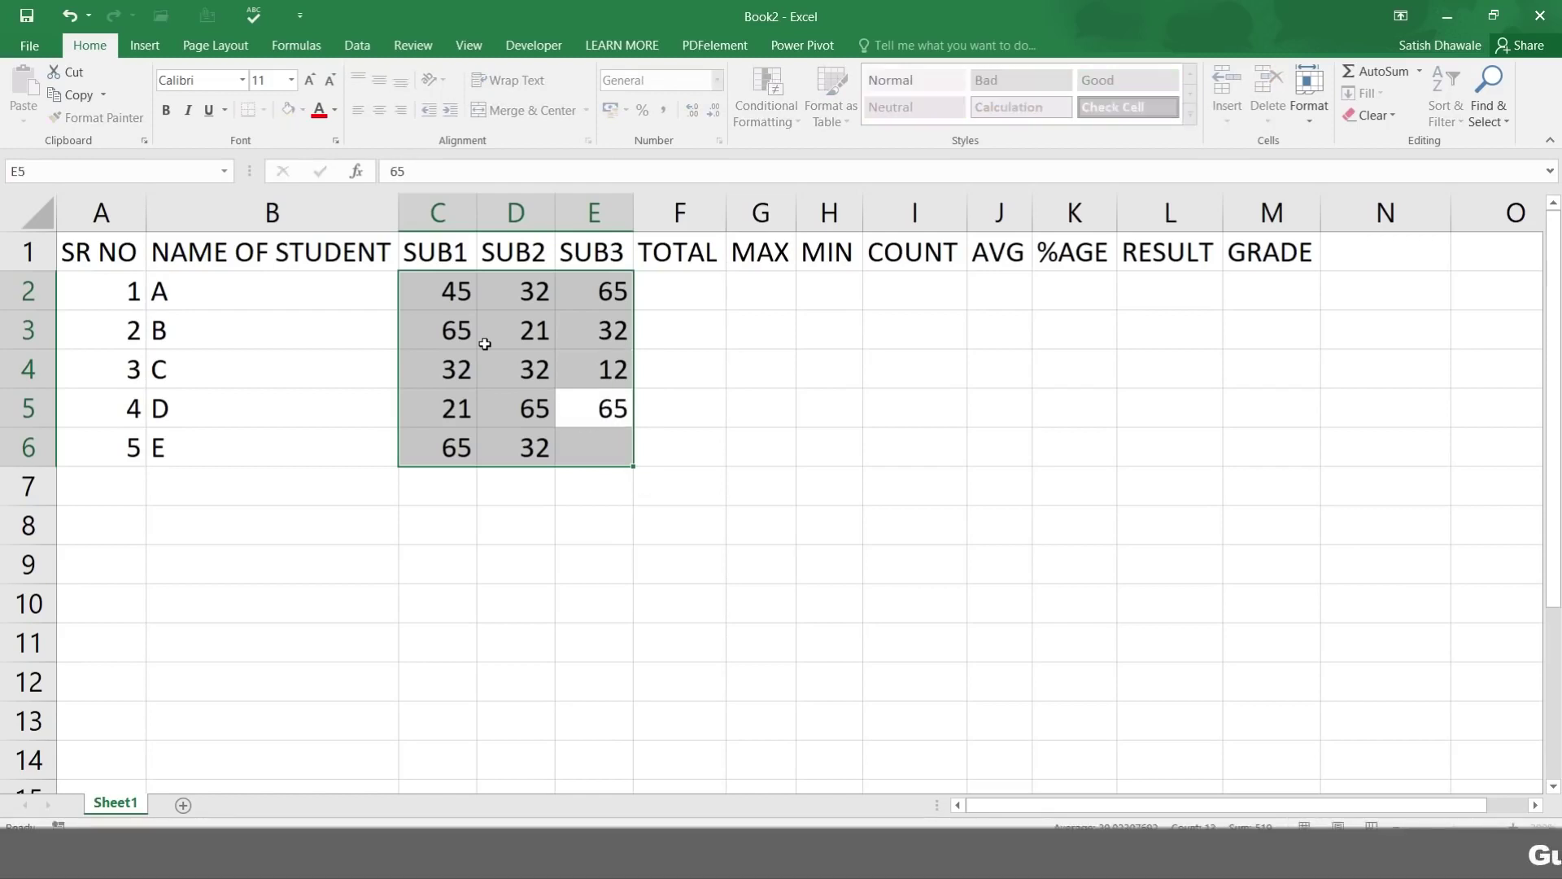
type("23")
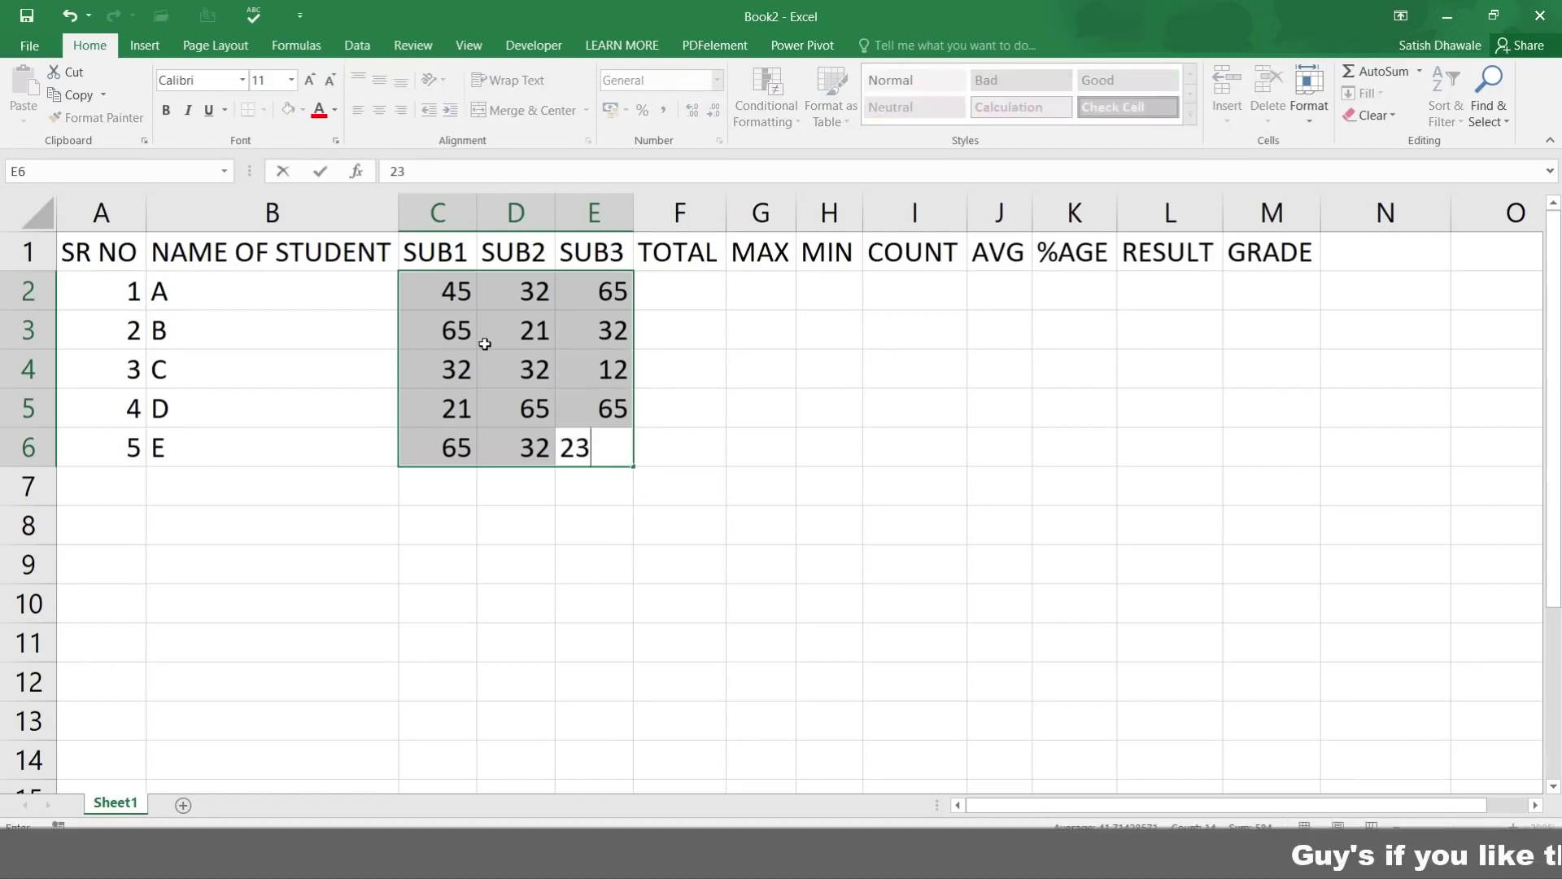
key("Return")
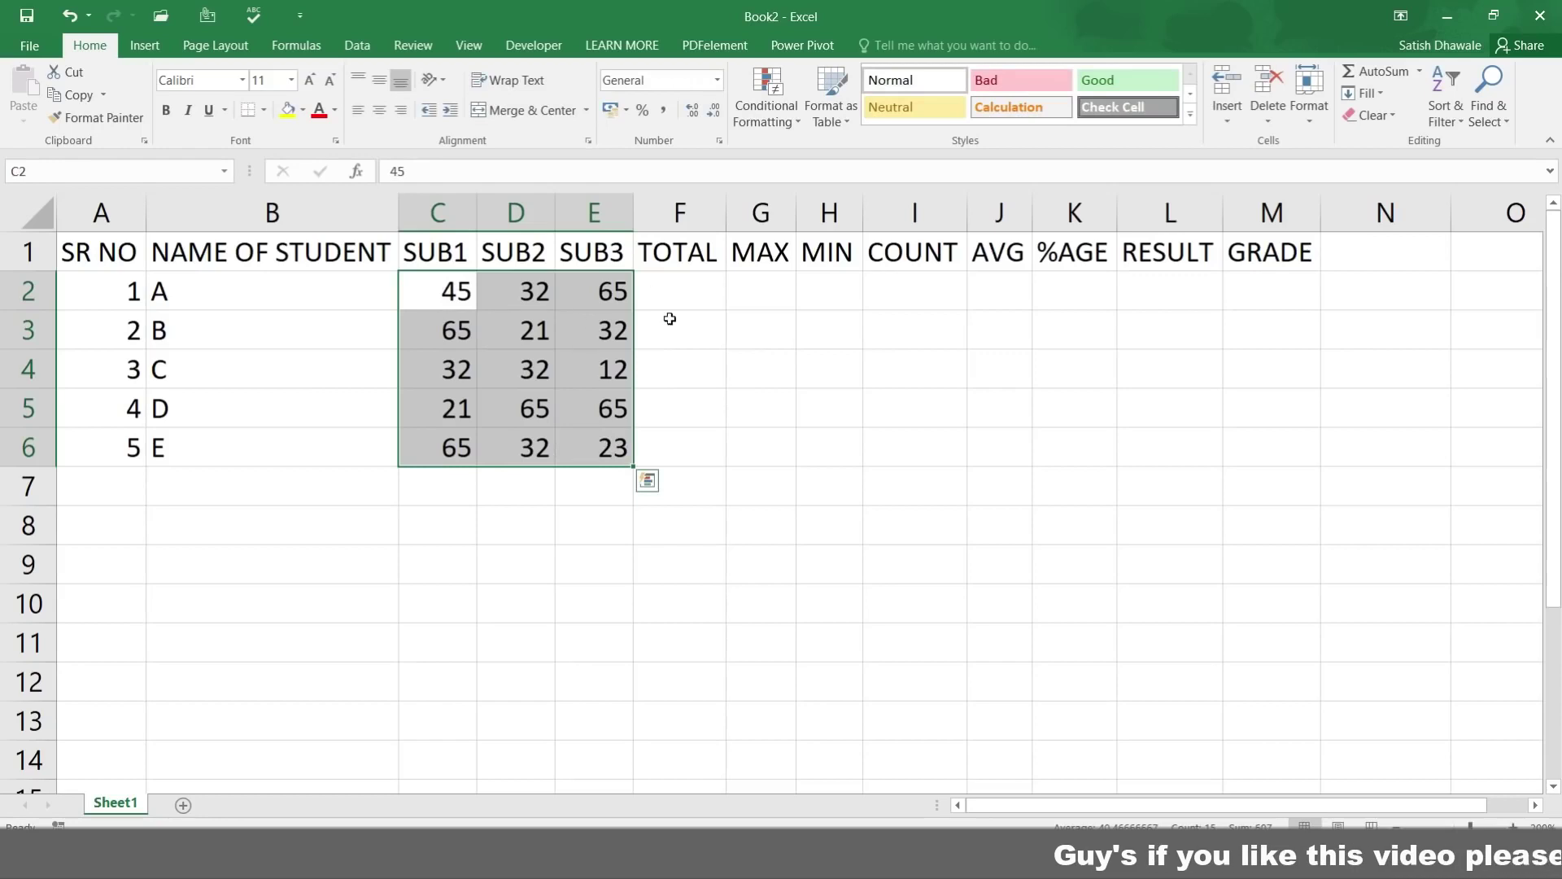
Step: Cycle the active cell repeatedly through the selected marks range C2:E6
key("Return")
key("Return")
key("Return")
key("Return")
key("Return")
key("Return")
key("Return")
key("Return")
key("Return")
key("Return")
key("Return")
key("Return")
key("Return")
key("Return")
key("Return")
key("Return")
key("Return")
key("Return")
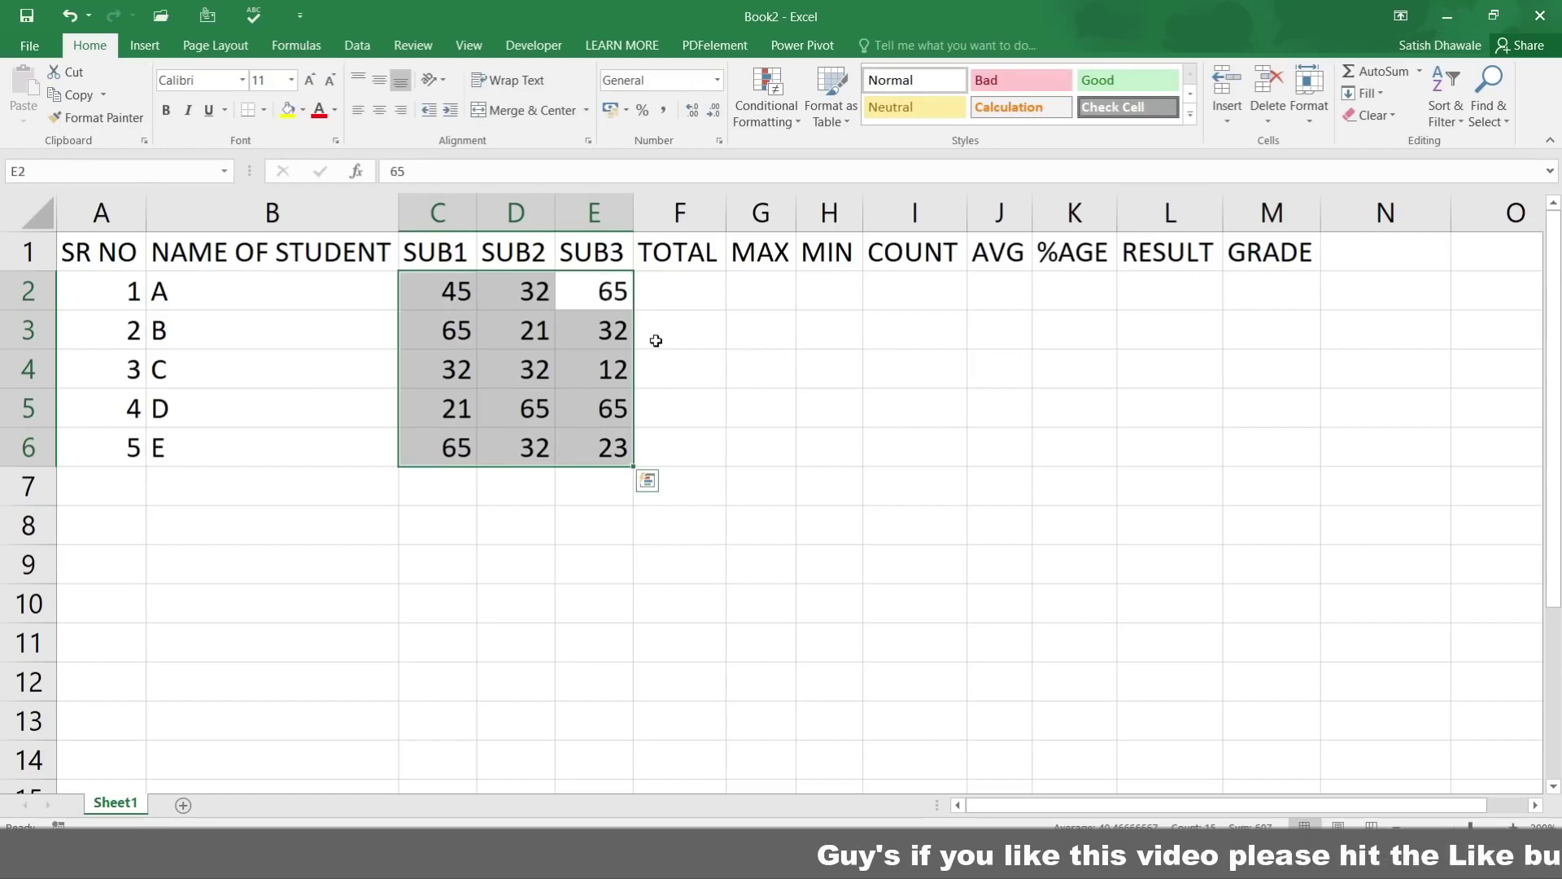
key("Return")
key("Return")
key("Return")
key("Return")
key("Return")
key("Return")
key("Return")
key("Return")
key("Return")
key("Return")
key("Return")
key("Return")
key("Return")
key("Return")
key("Return")
key("Return")
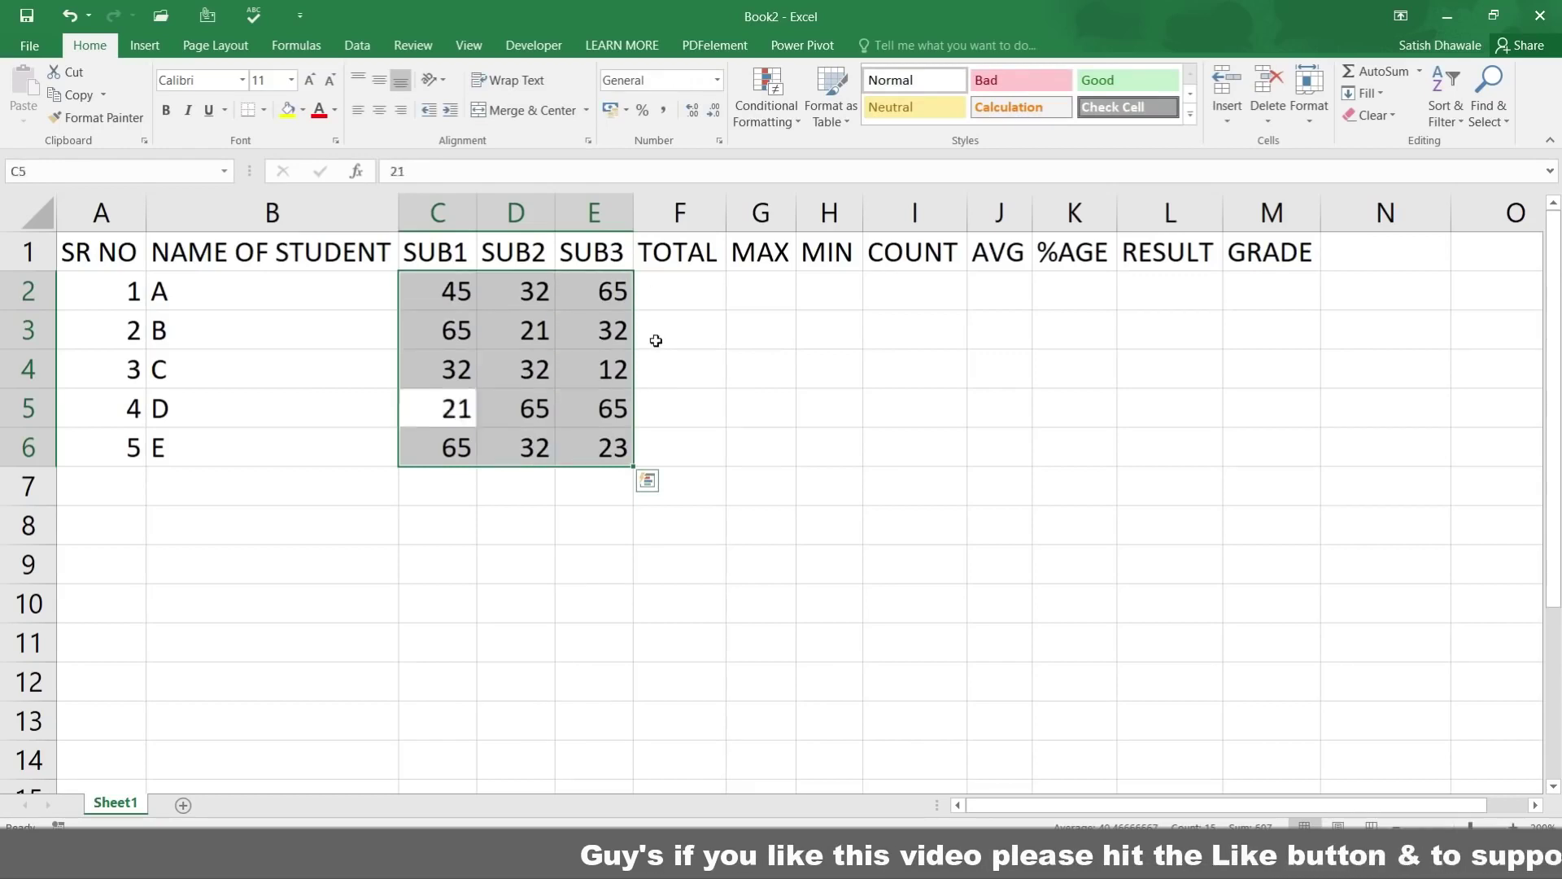
key("Return")
key("Return")
key("Return")
key("Return")
key("Return")
key("Return")
key("Return")
key("Return")
key("Return")
key("Return")
key("Return")
key("Return")
key("Return")
key("Return")
key("Return")
key("Return")
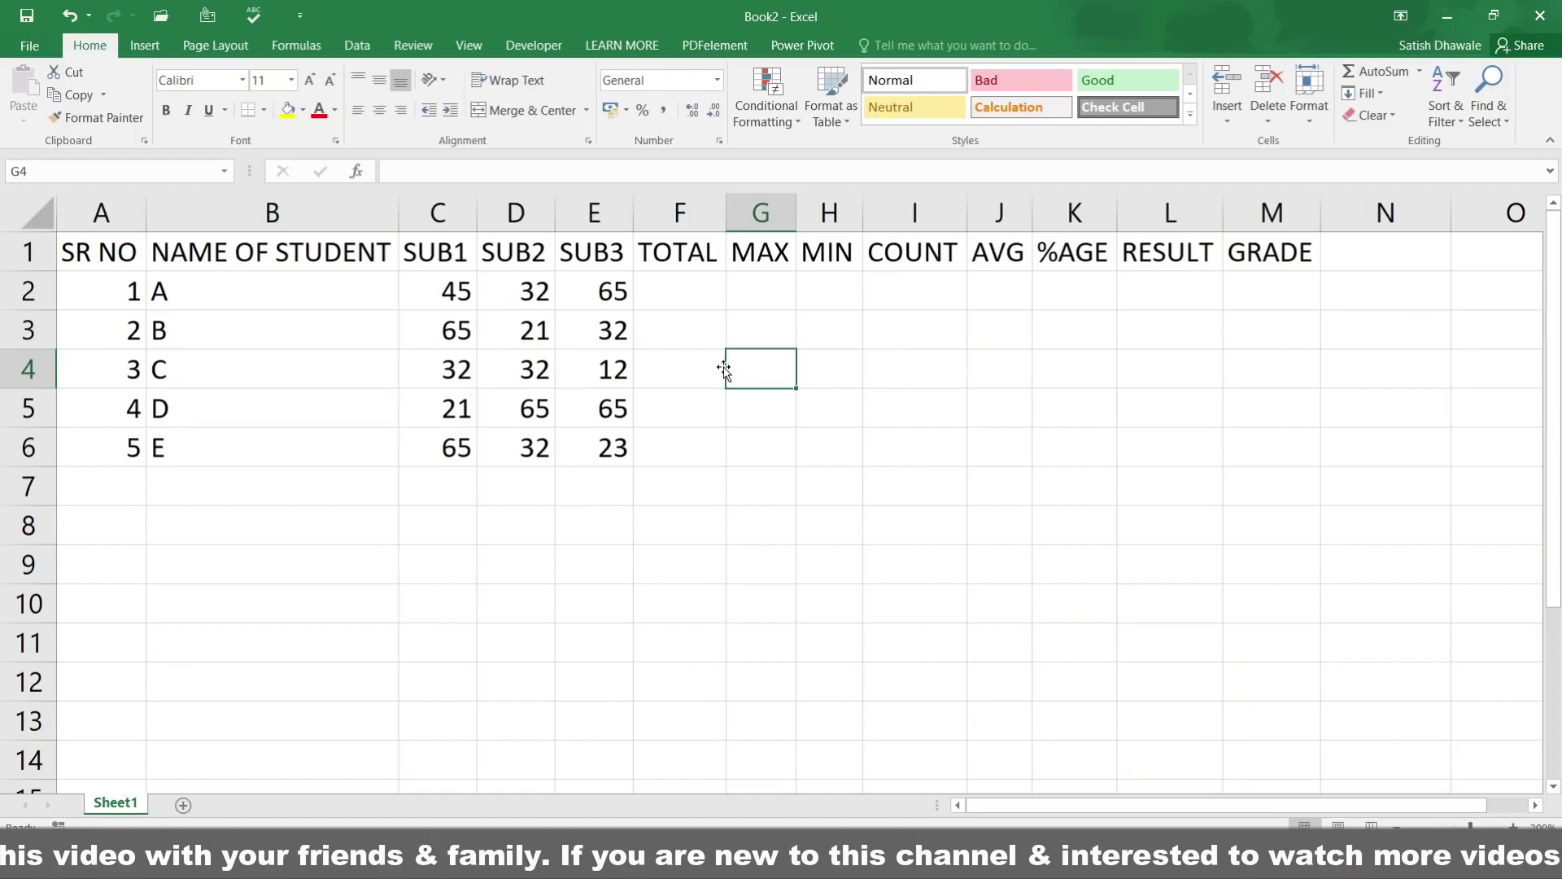
left_click_drag(437, 291, 602, 291)
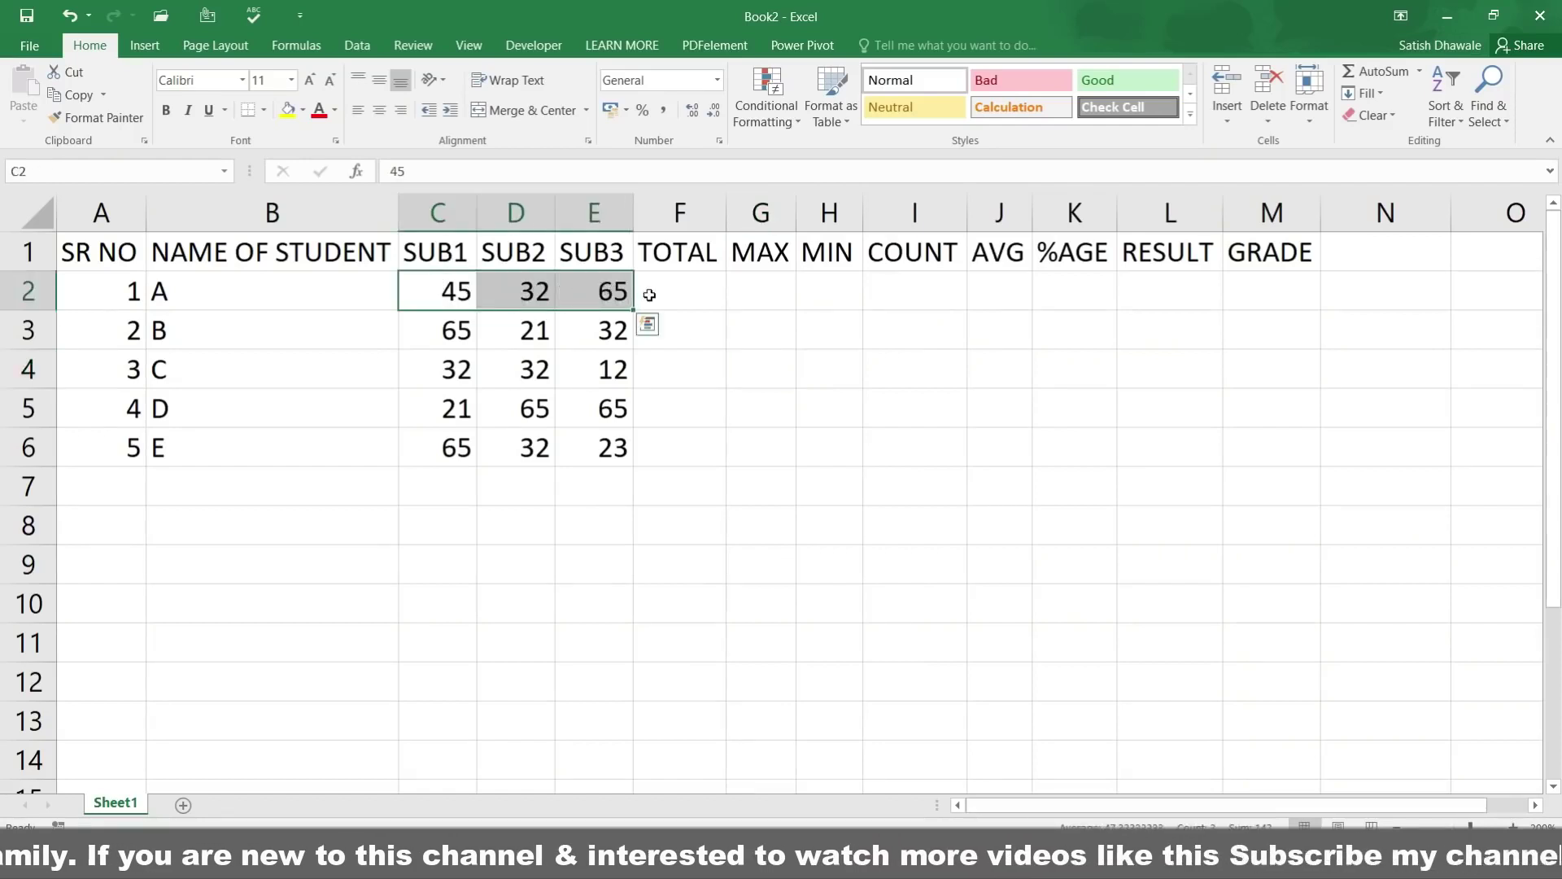
left_click_drag(439, 331, 606, 331)
left_click_drag(461, 370, 610, 369)
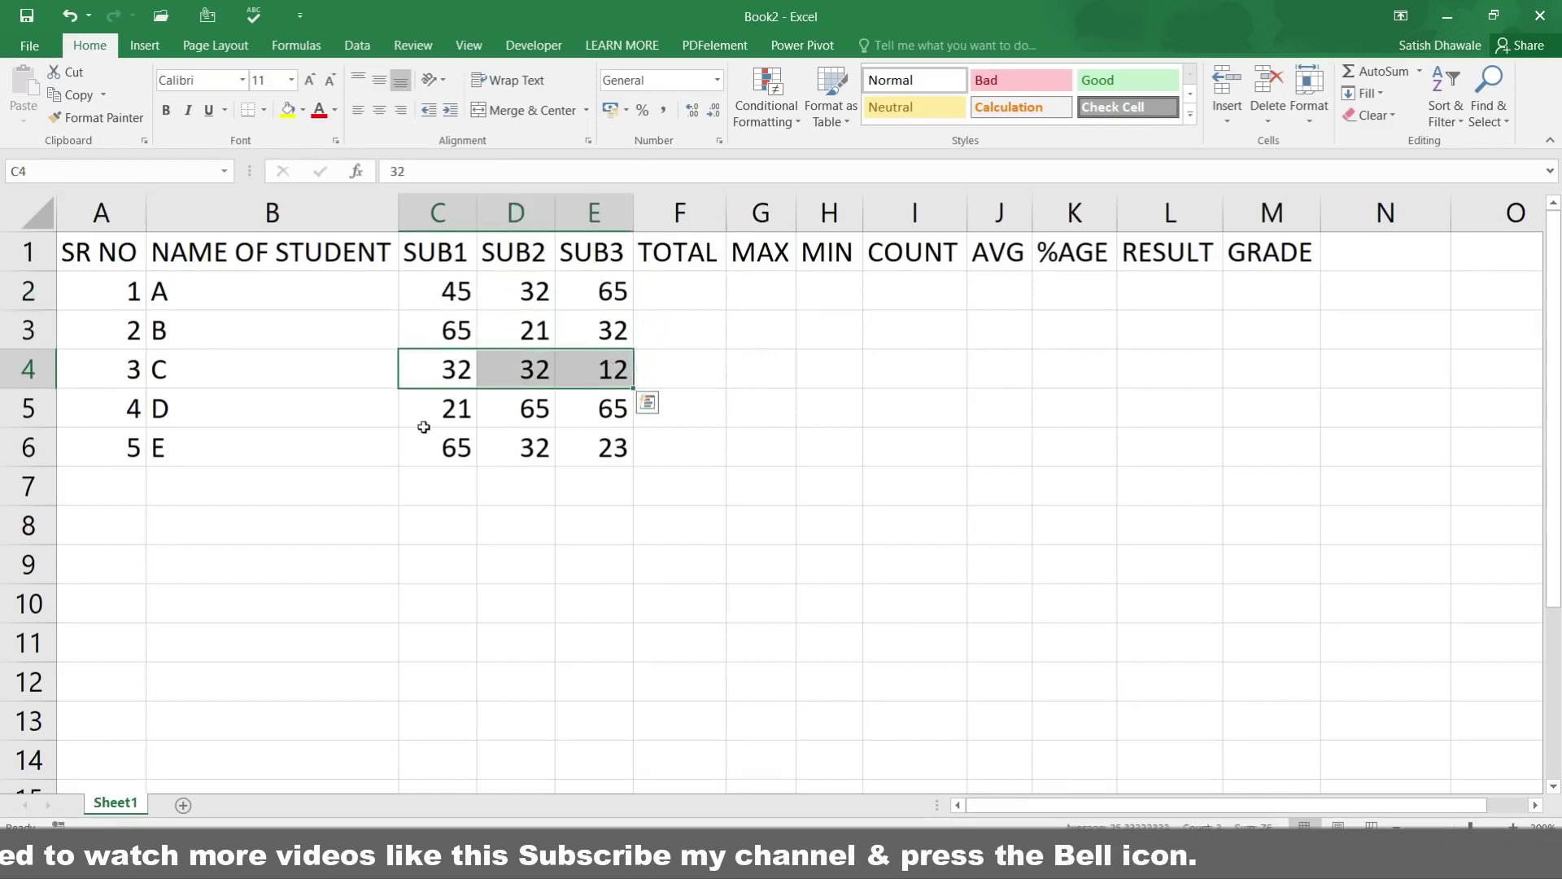
left_click_drag(425, 413, 597, 410)
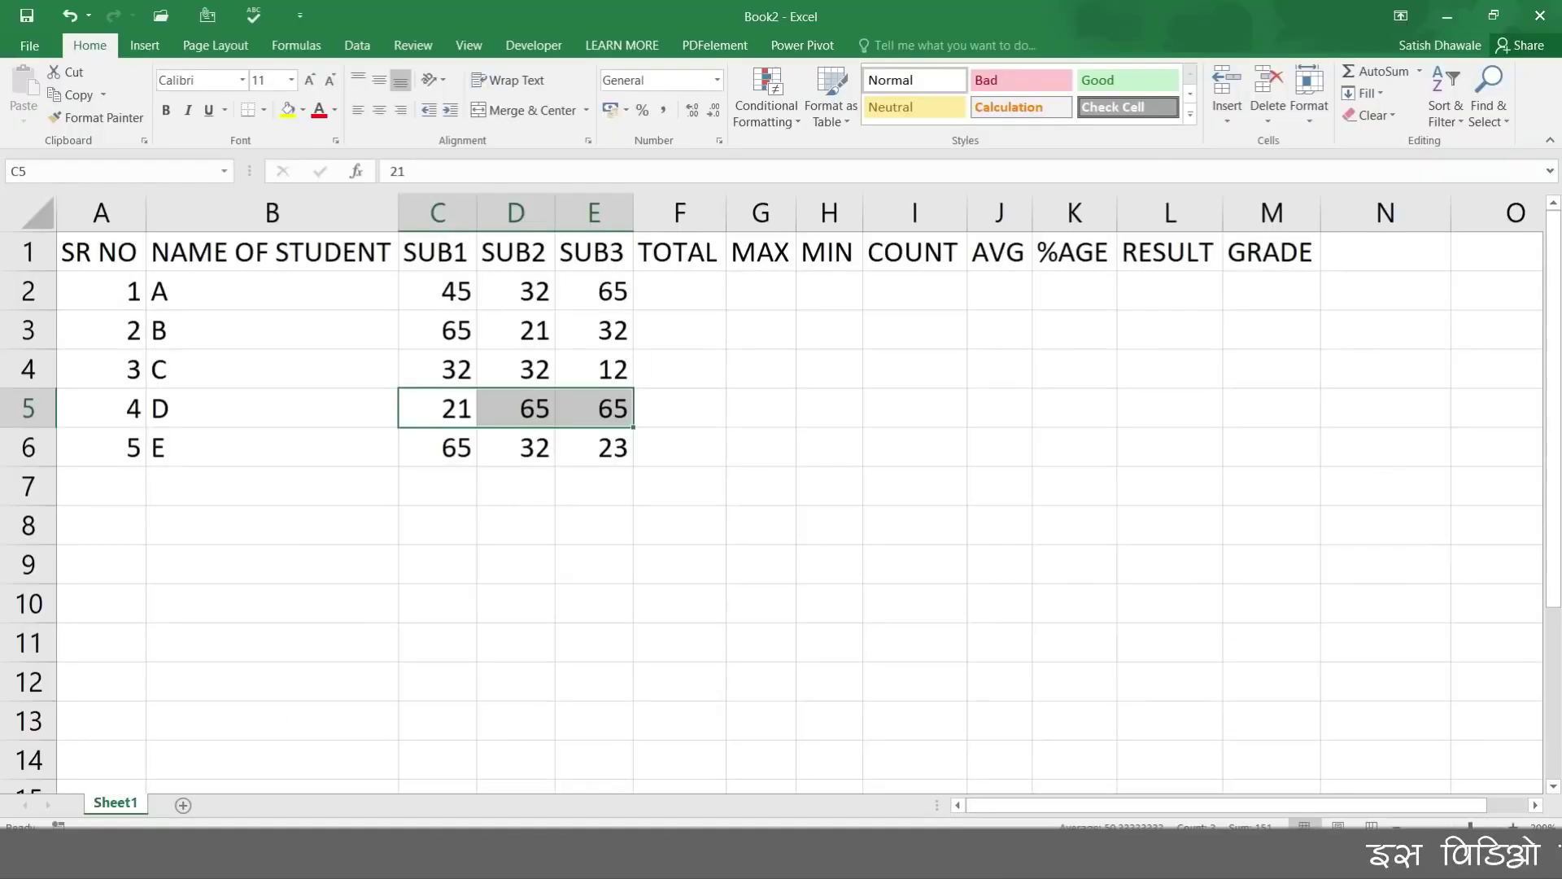
left_click(686, 299)
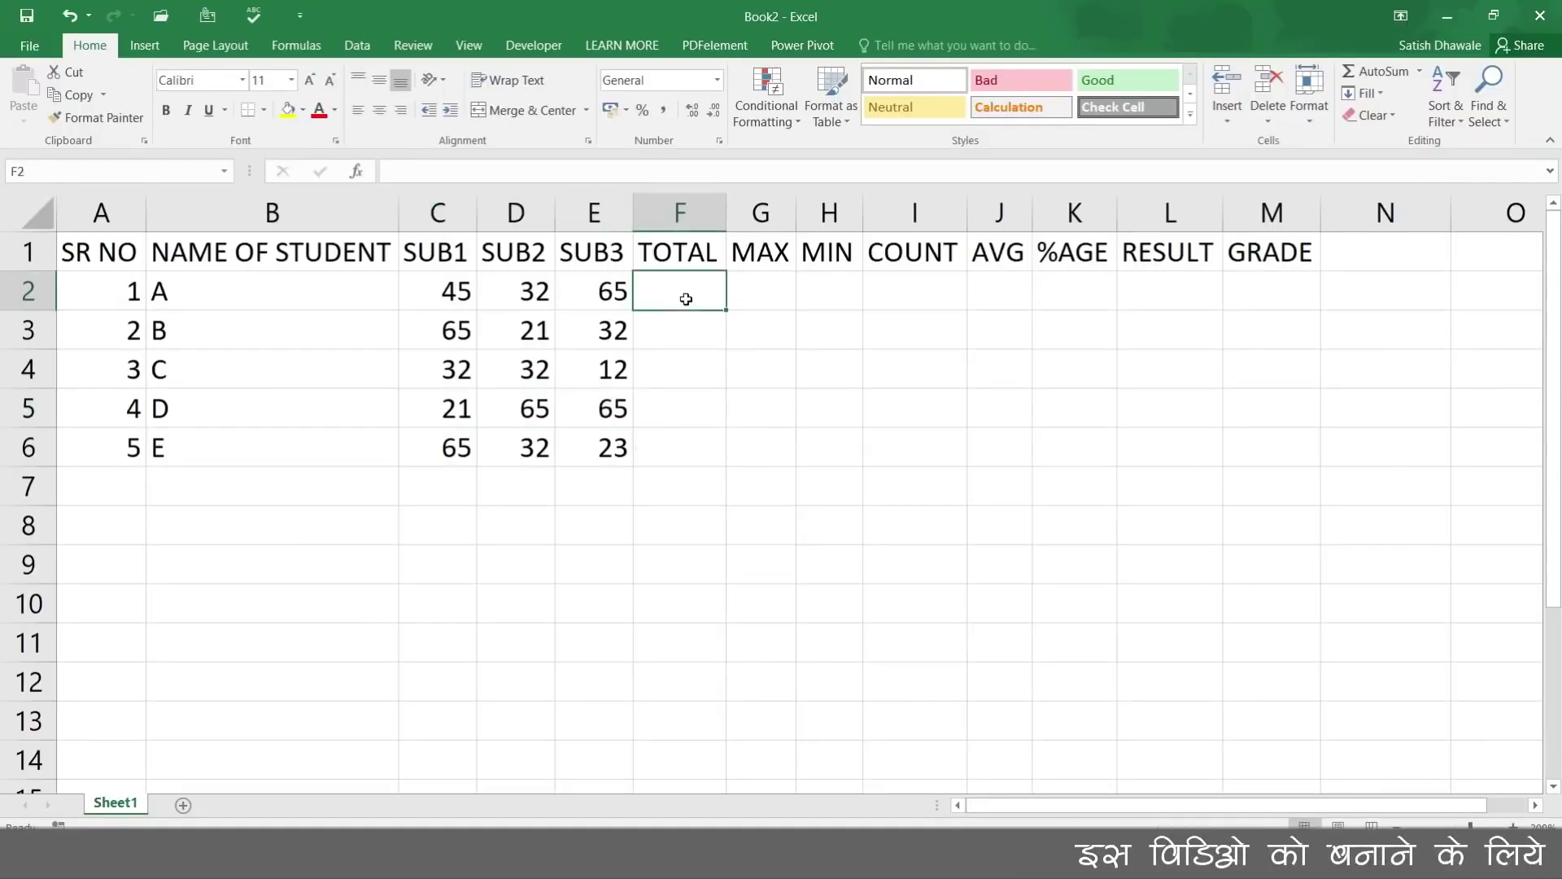
Step: Total student A's marks C2:E2 into F2 with AutoSum and inspect the resulting formula in the cell
left_click_drag(452, 298, 618, 293)
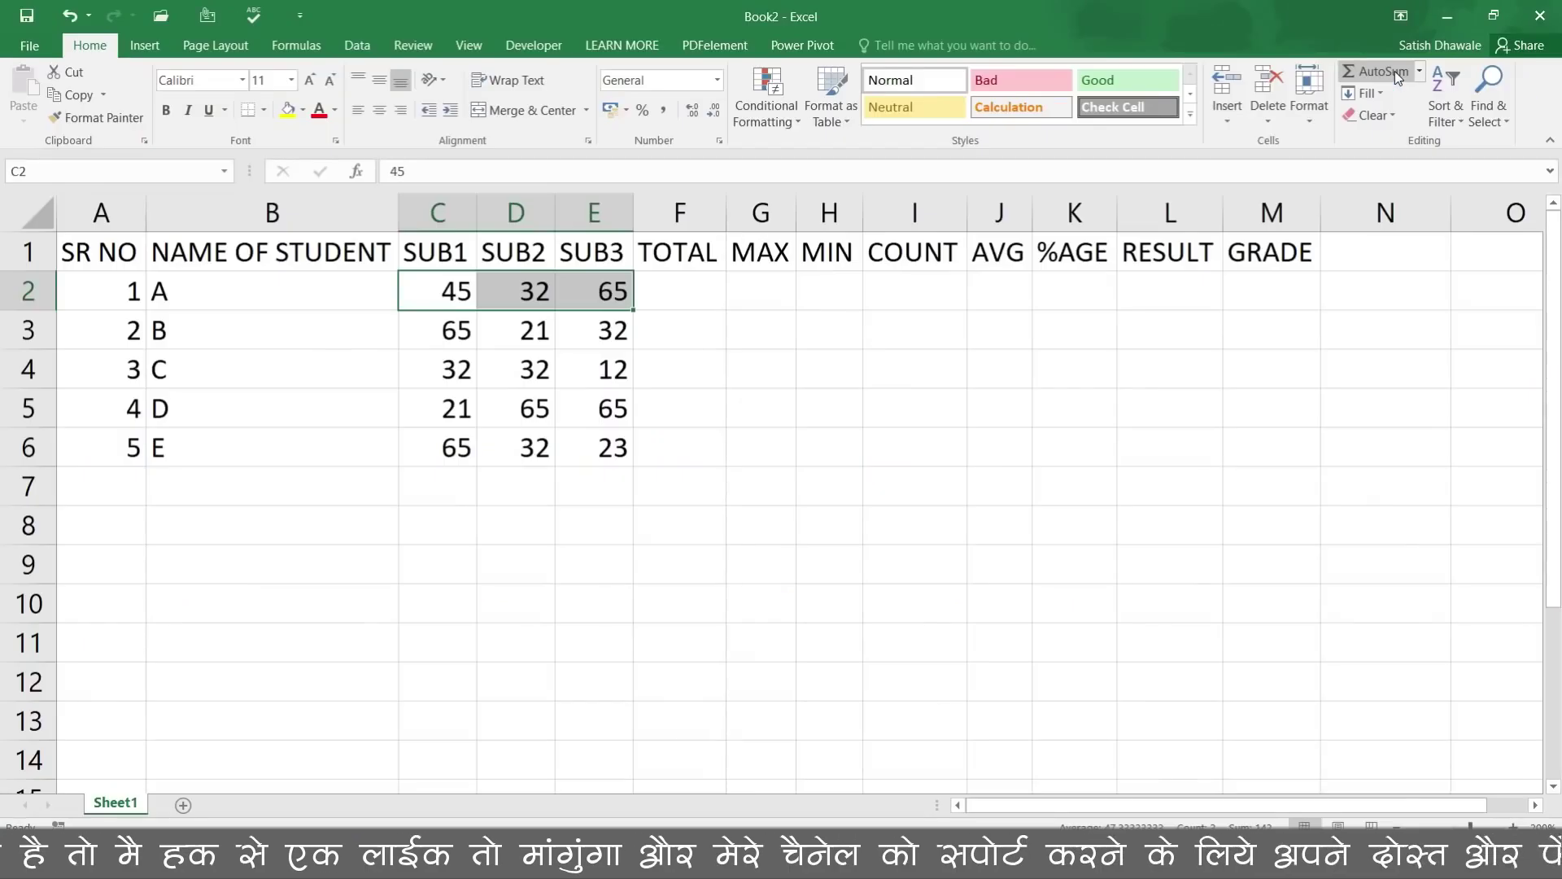
left_click(1394, 70)
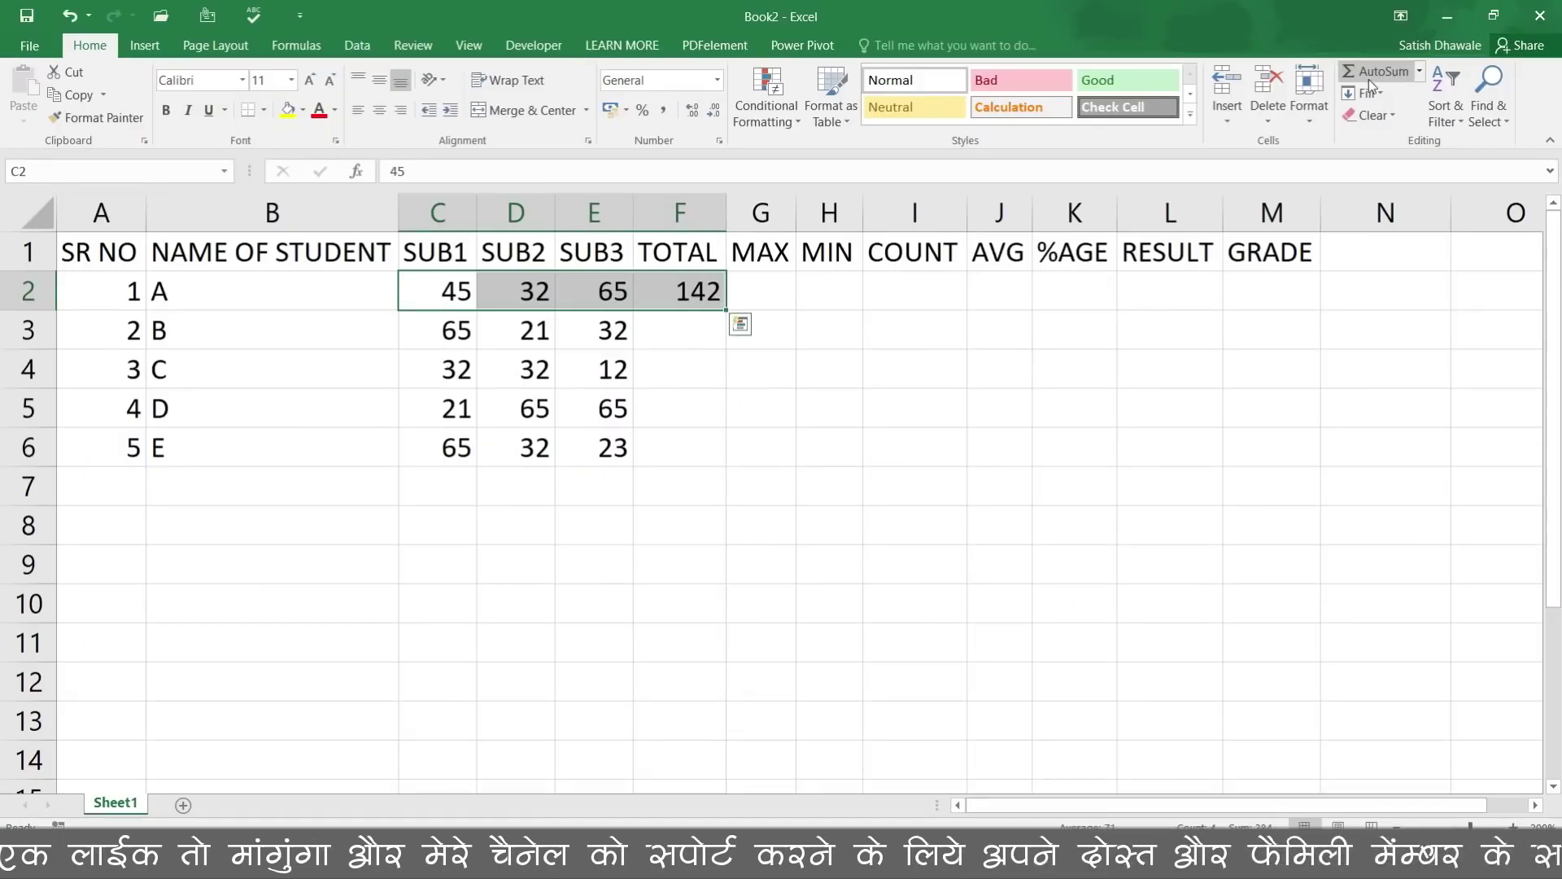
left_click(672, 287)
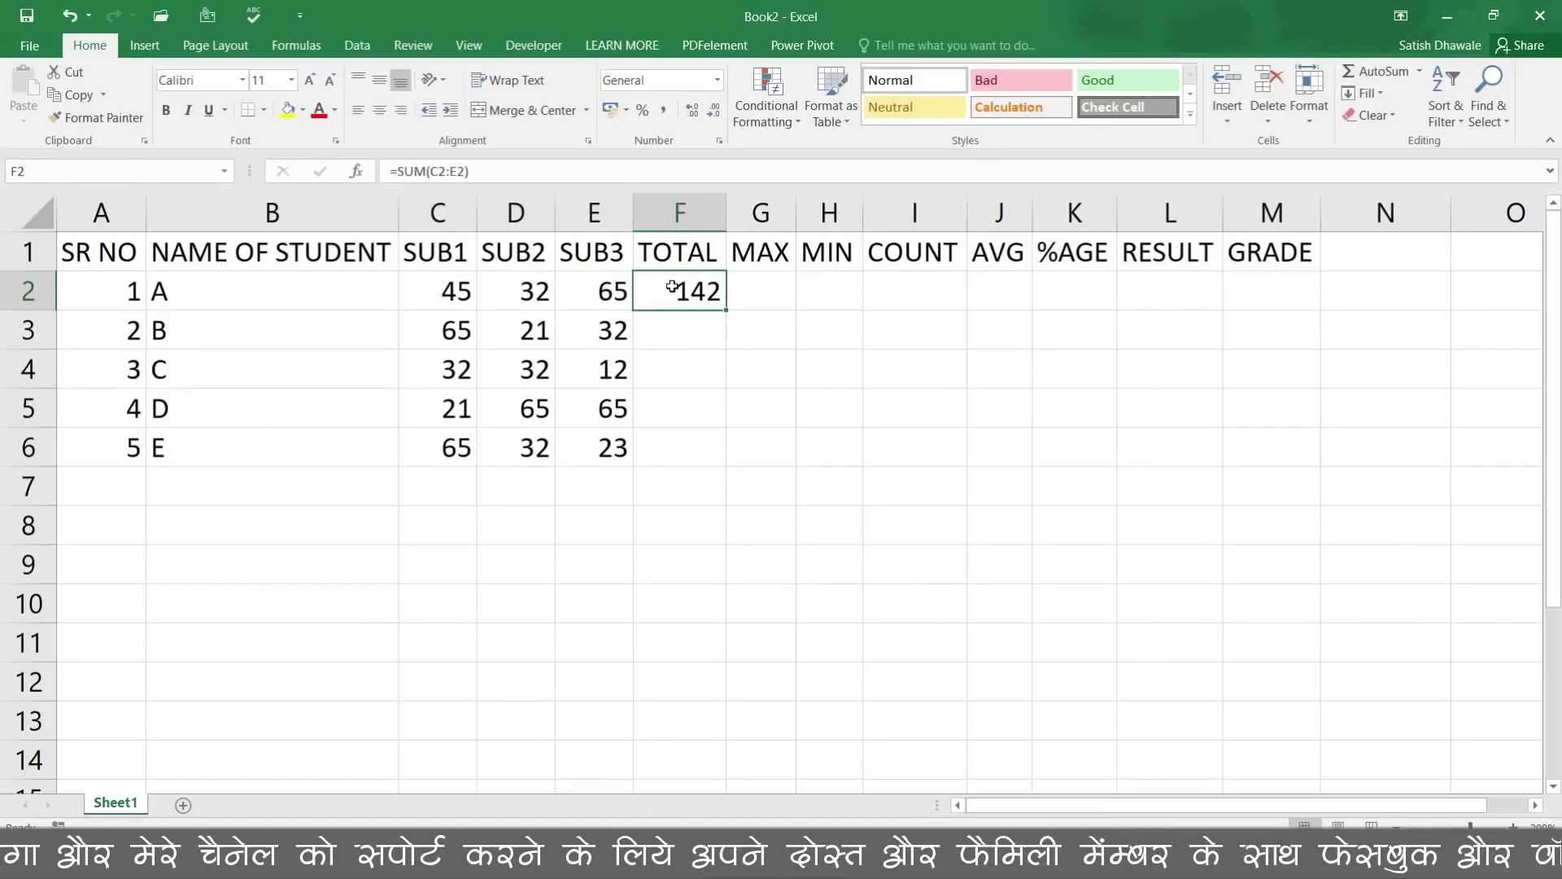
double_click(672, 286)
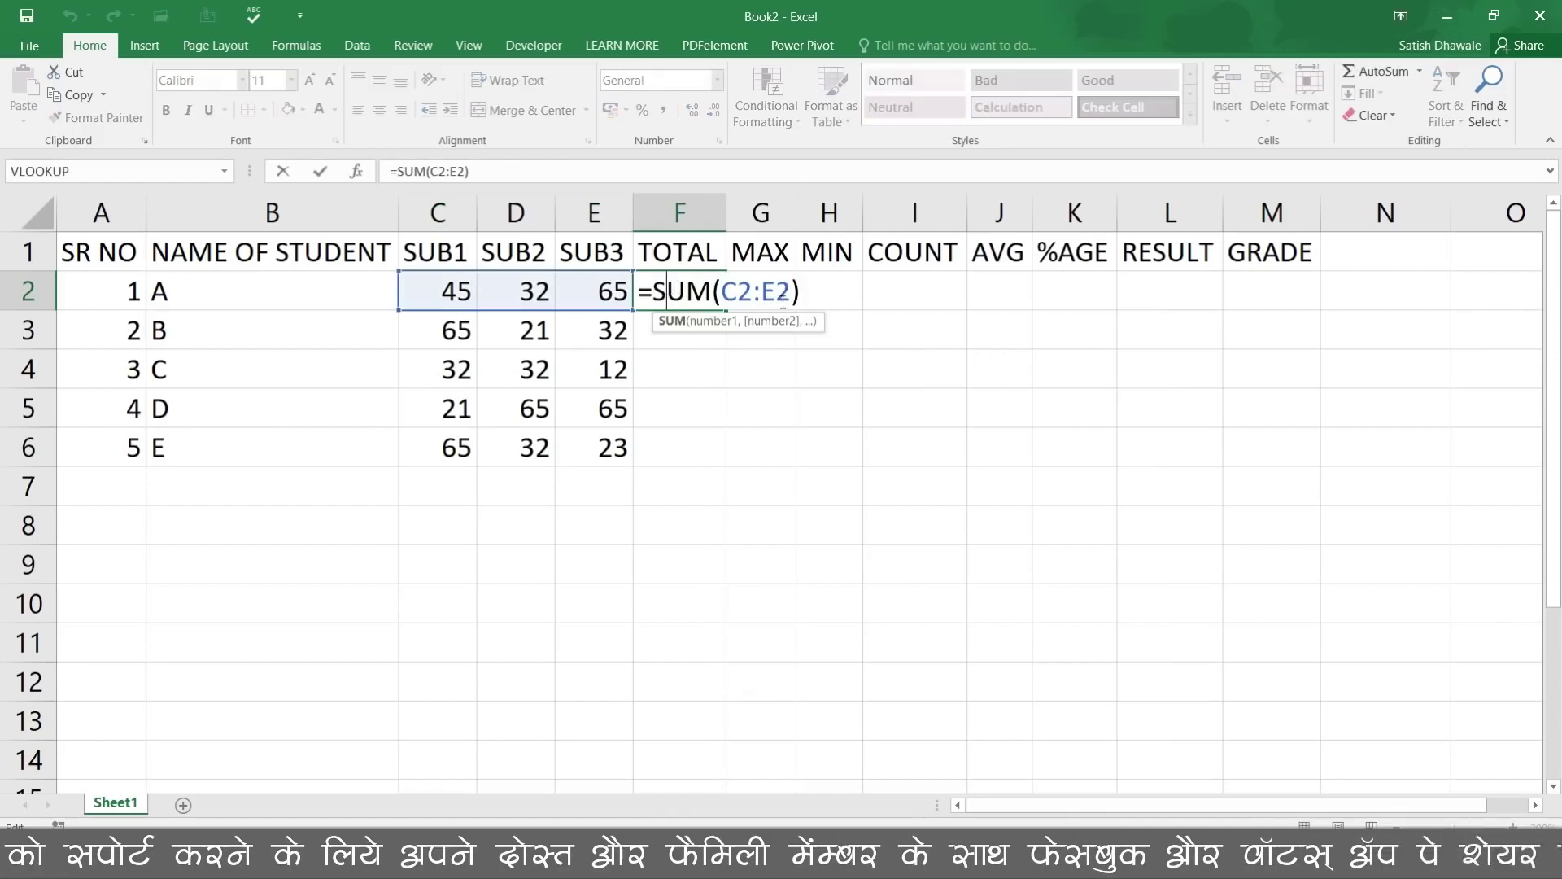
left_click(809, 294)
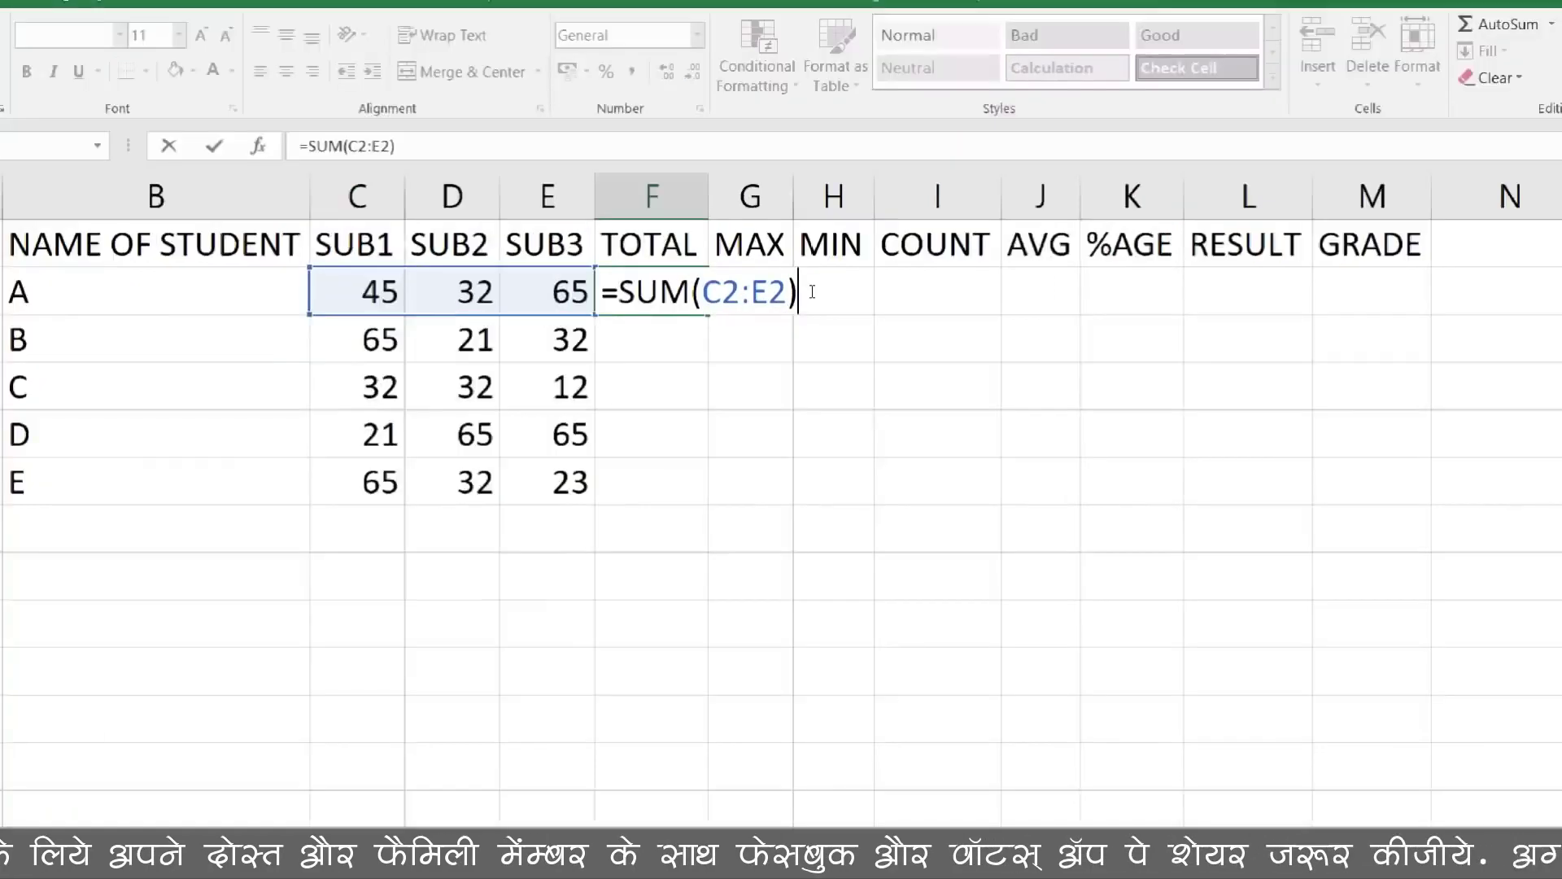
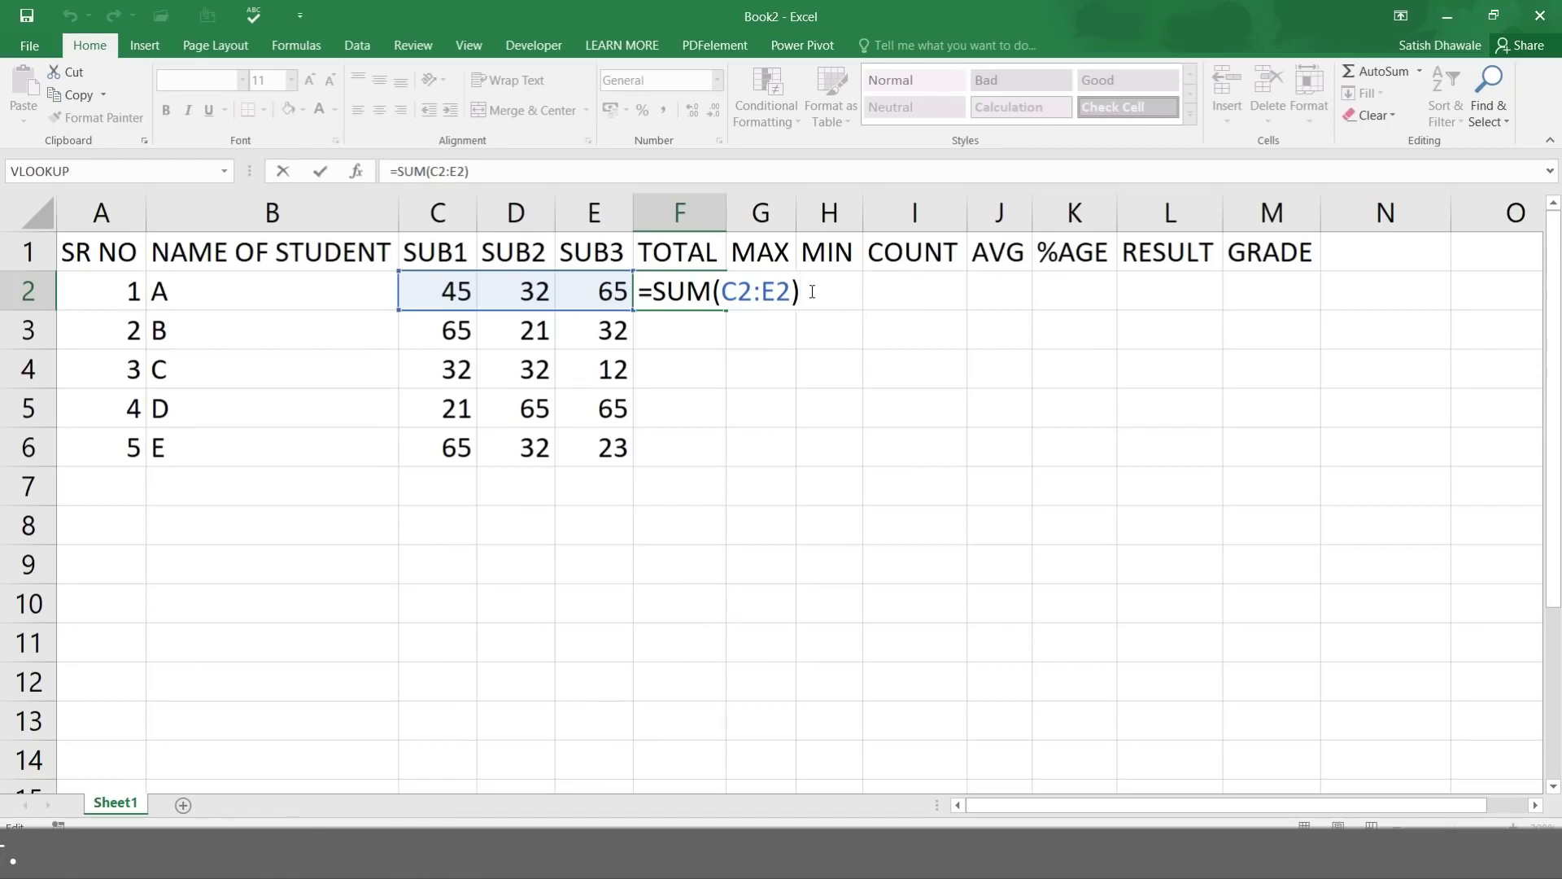
key("Return")
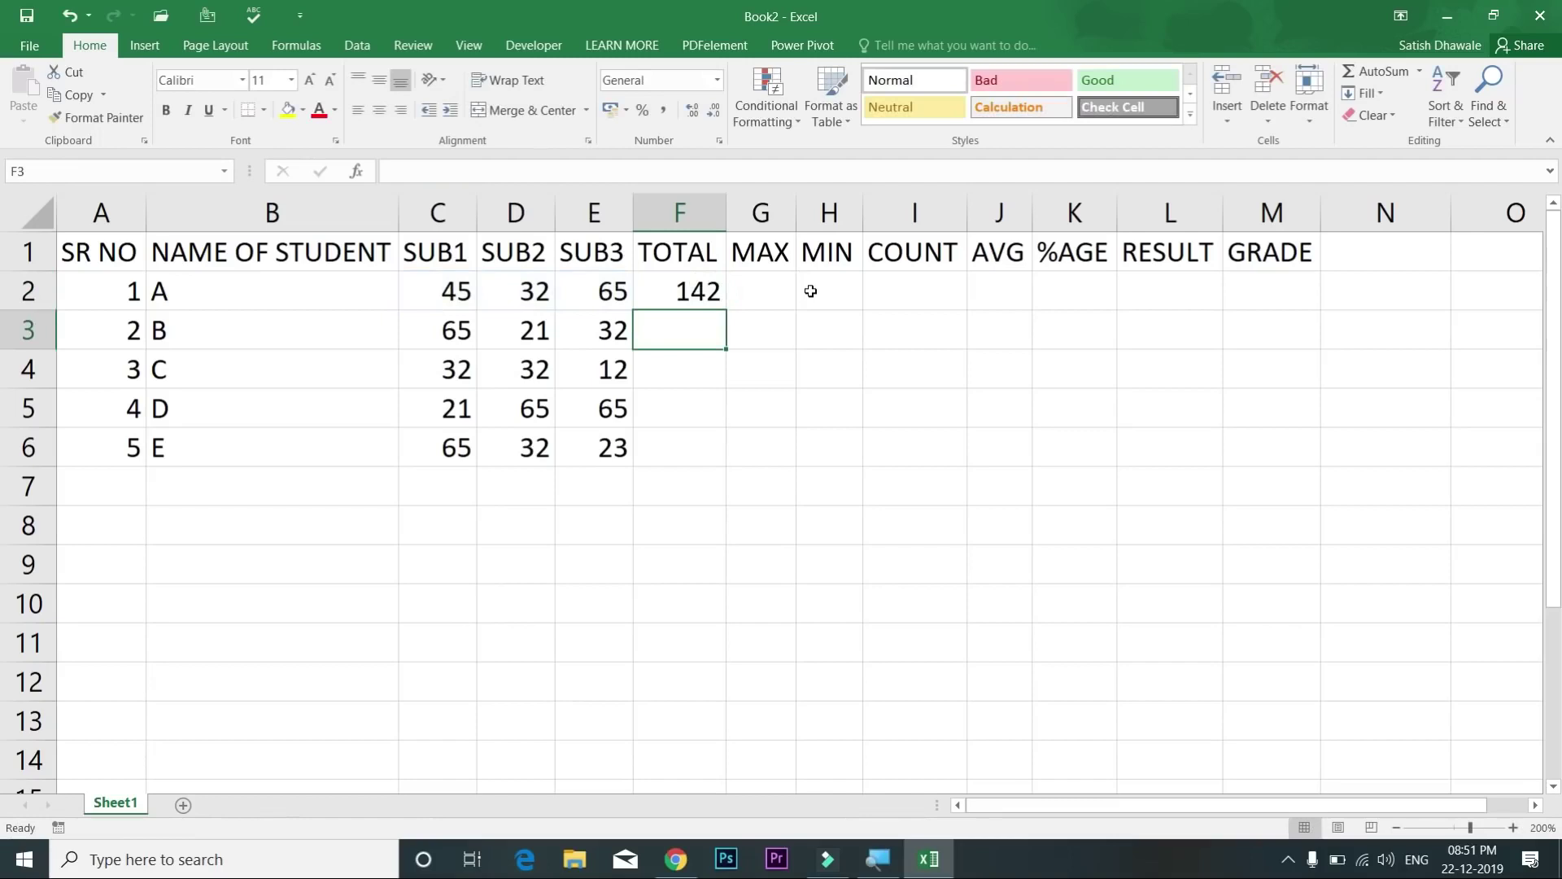
Step: Replace the formula in F2 with =C2+D2+E2 to add student A's three subject marks
left_click(691, 290)
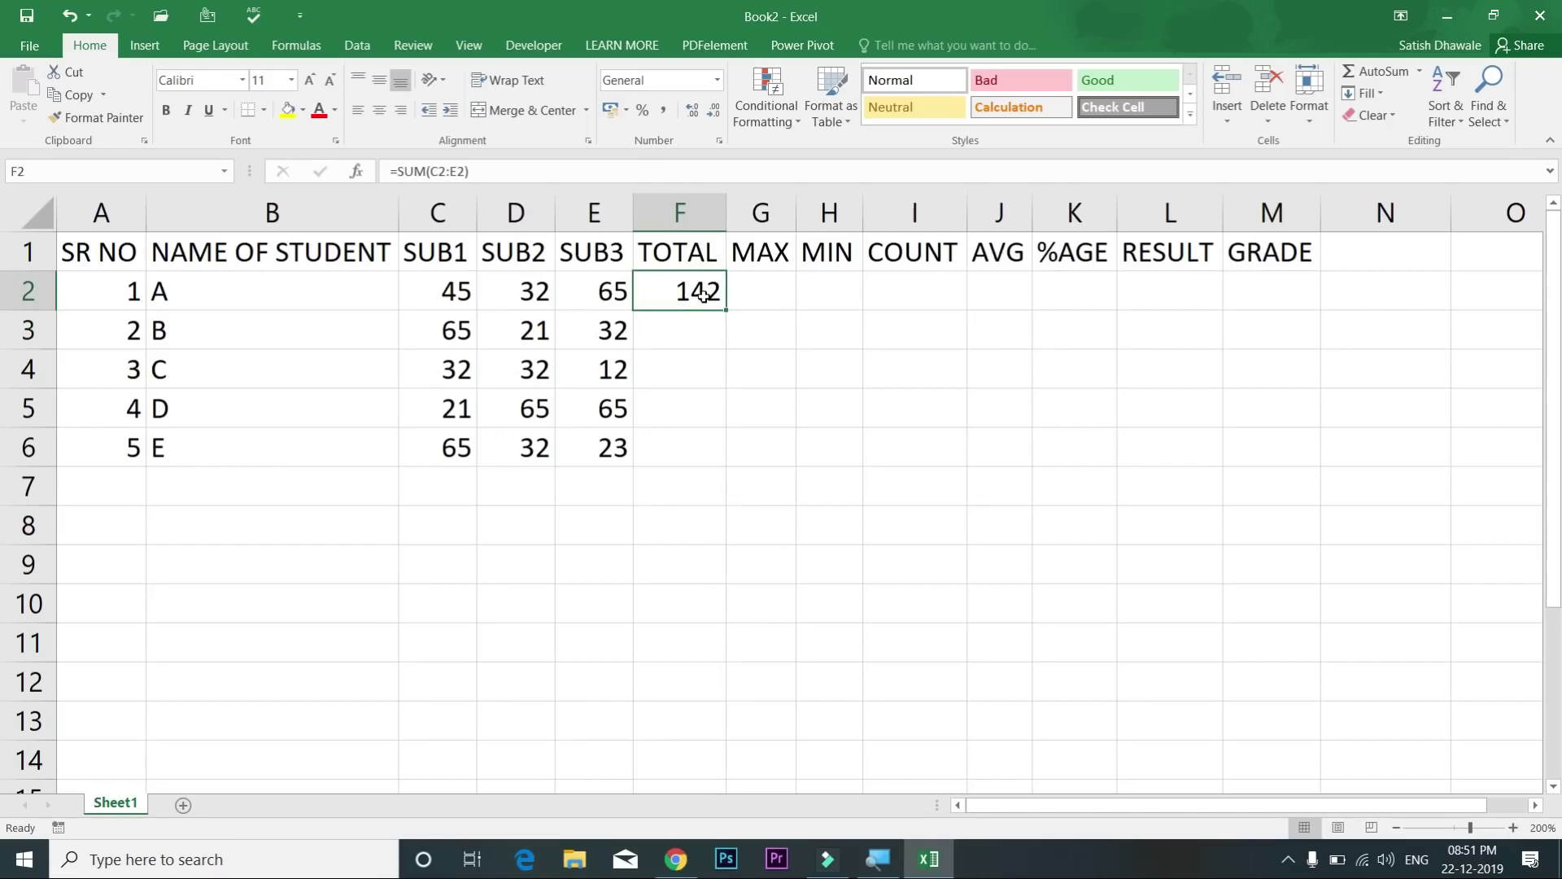
key("Delete")
type("=")
left_click(452, 294)
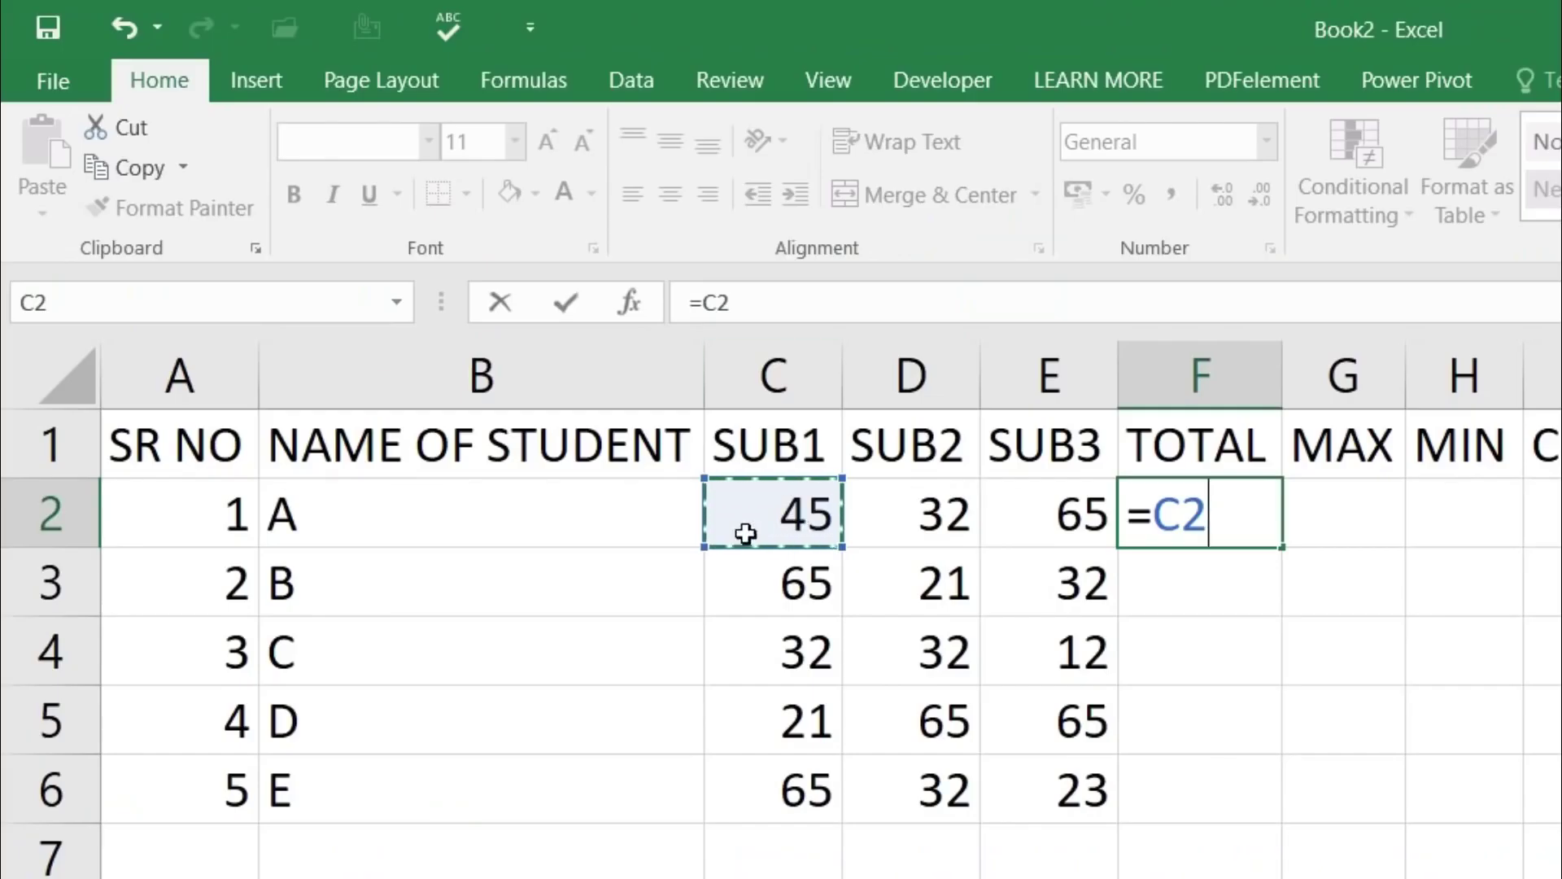
type("+")
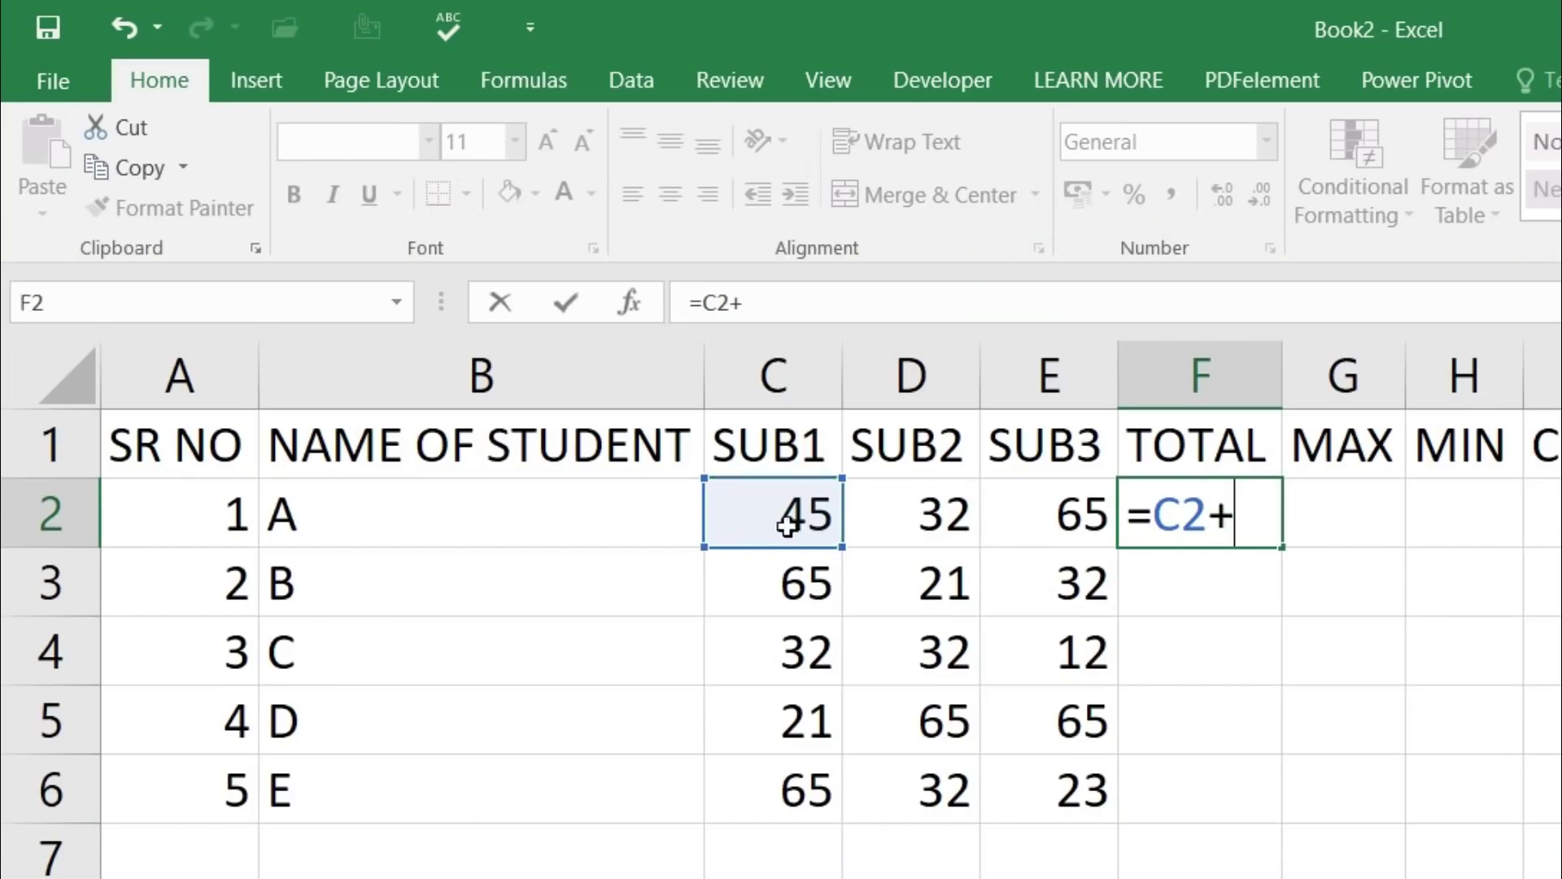
left_click(908, 516)
type("+")
left_click(1048, 521)
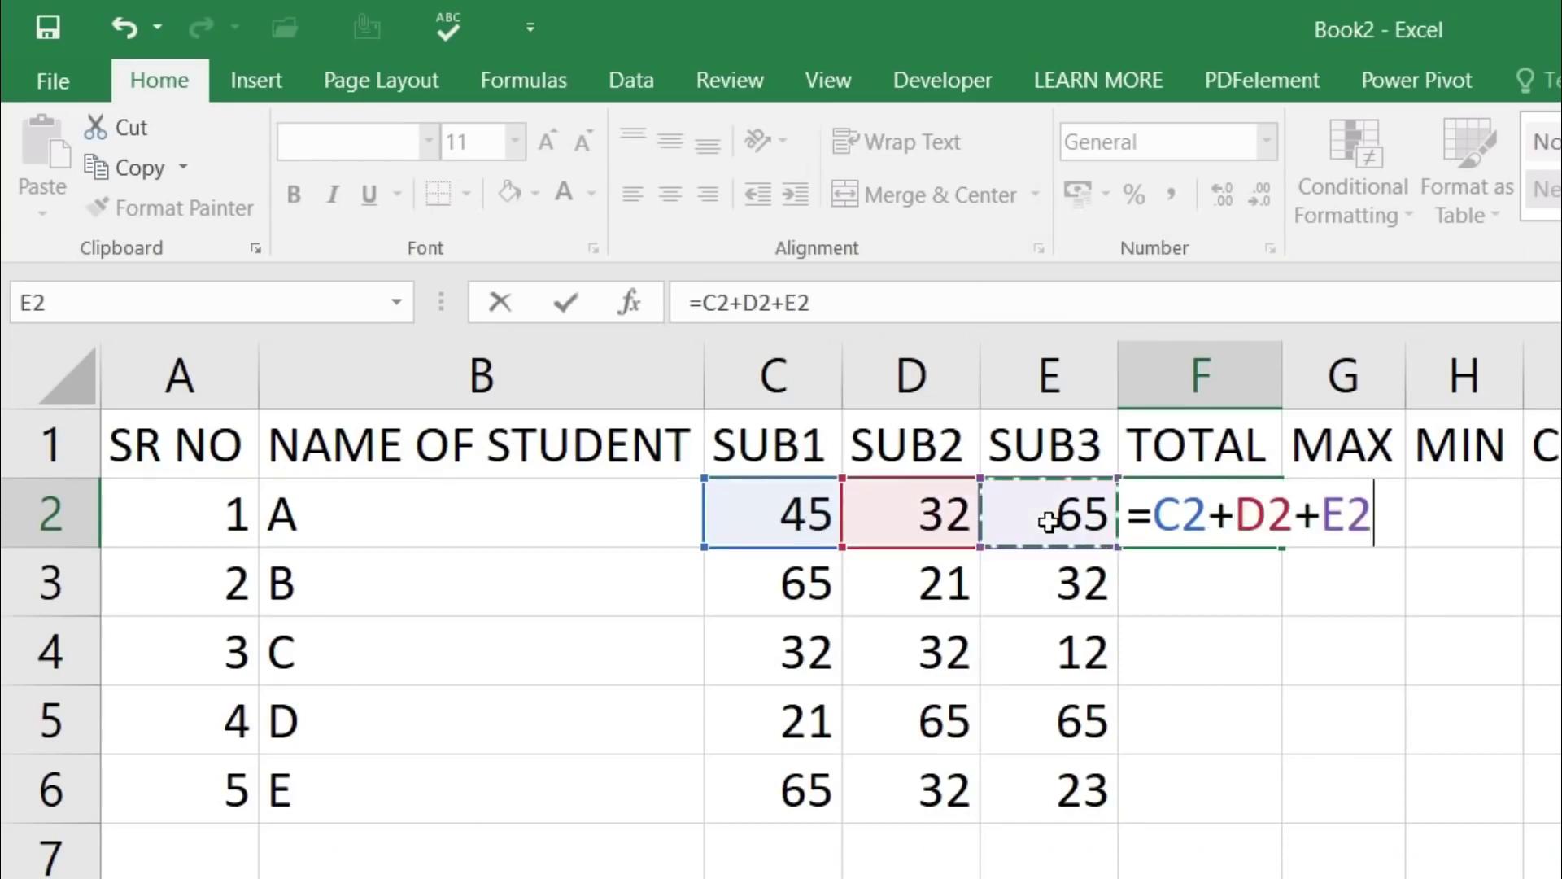
key("Return")
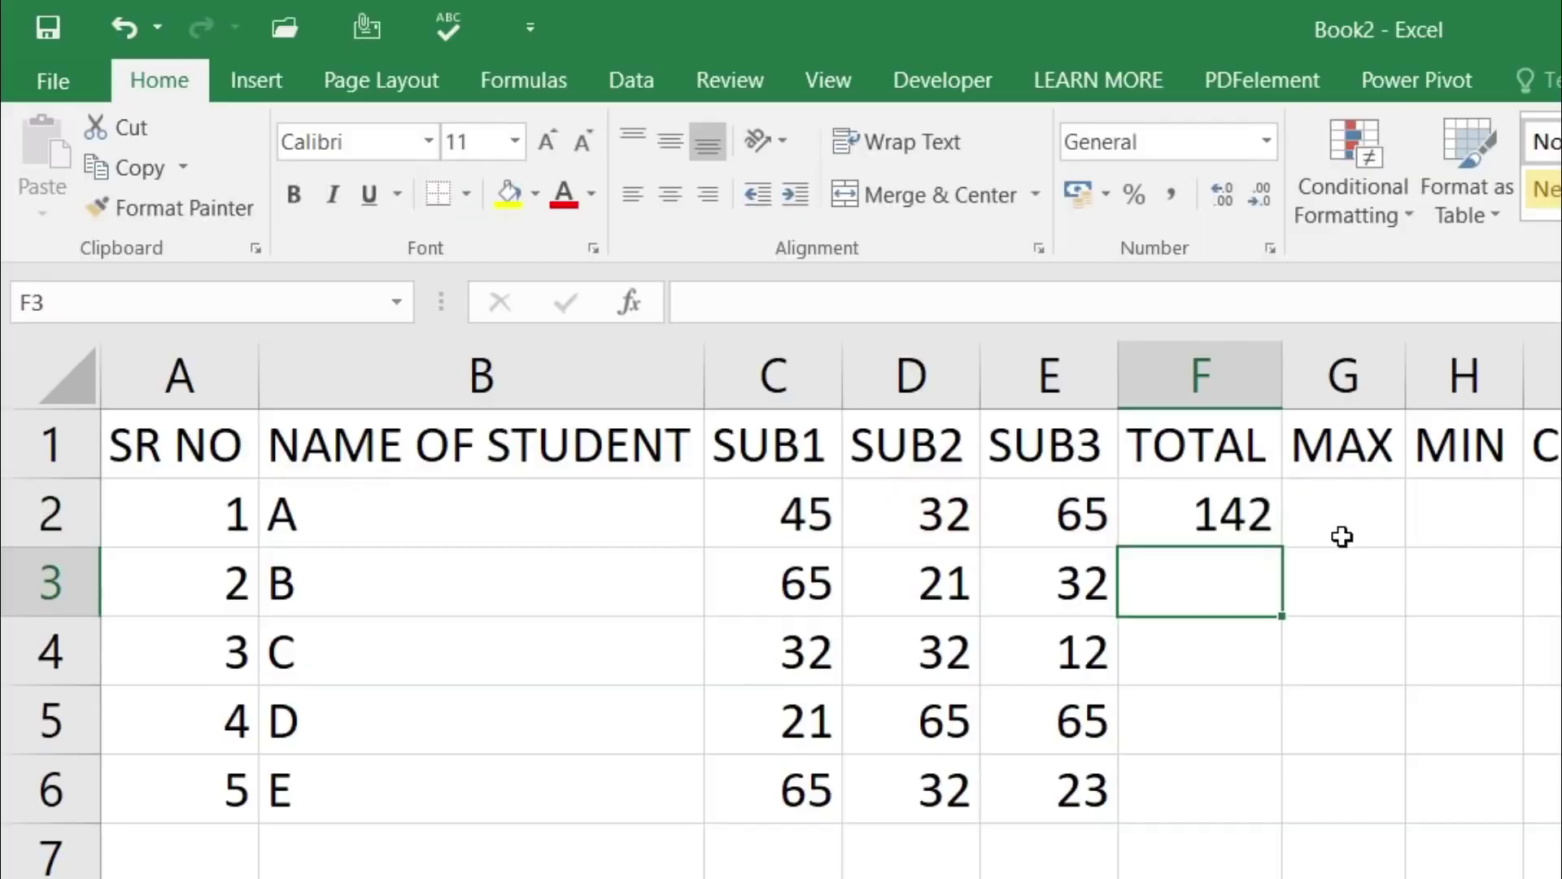
Step: Fill the addition formula from F2 down through F6 for all the students
key("Up")
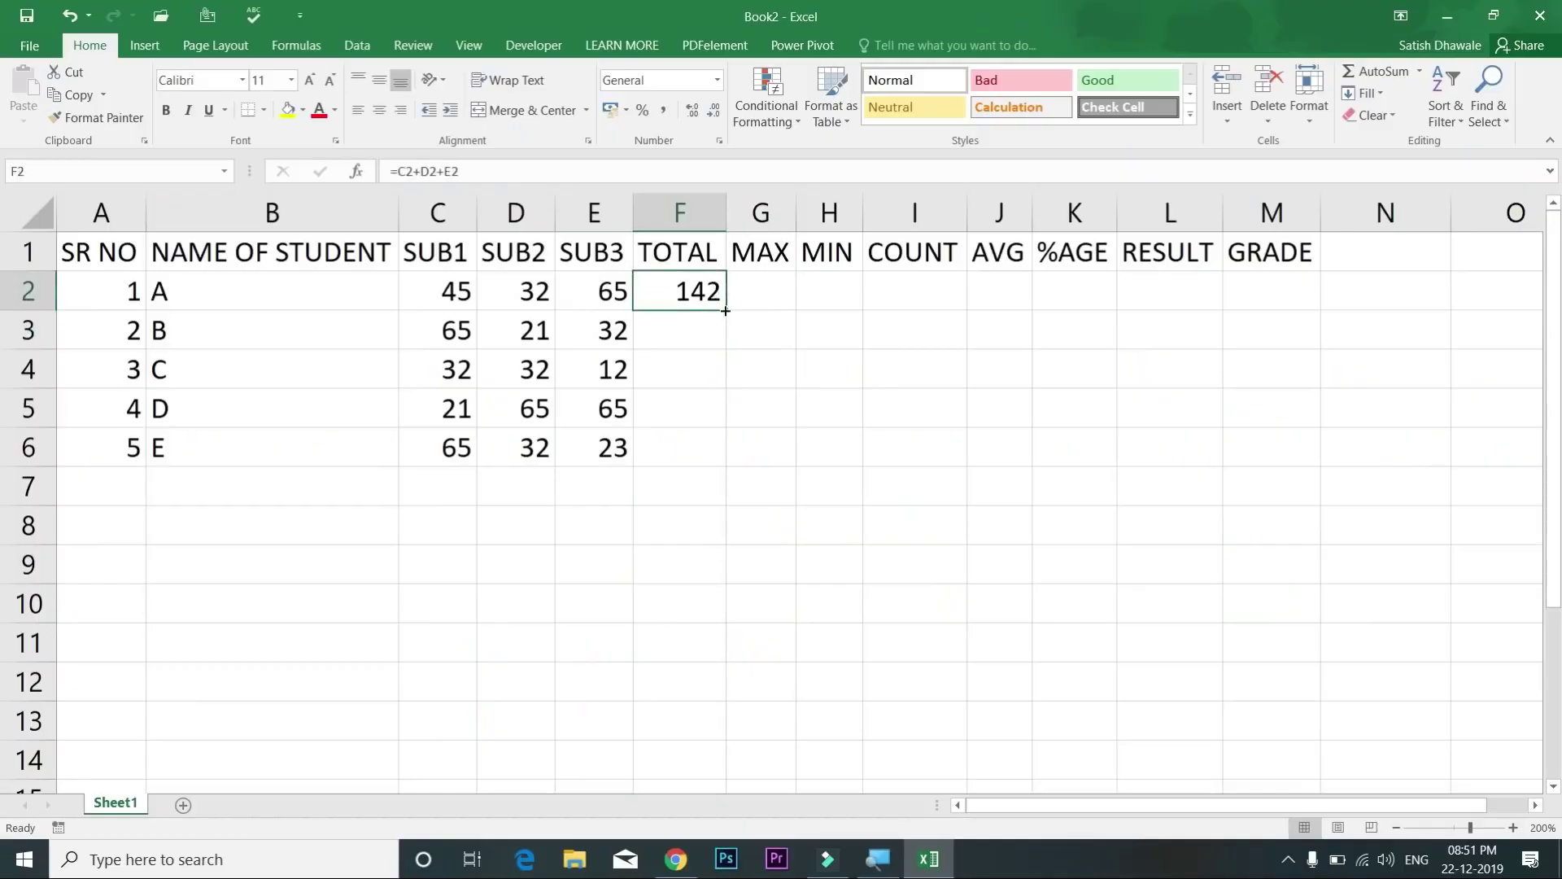
double_click(725, 310)
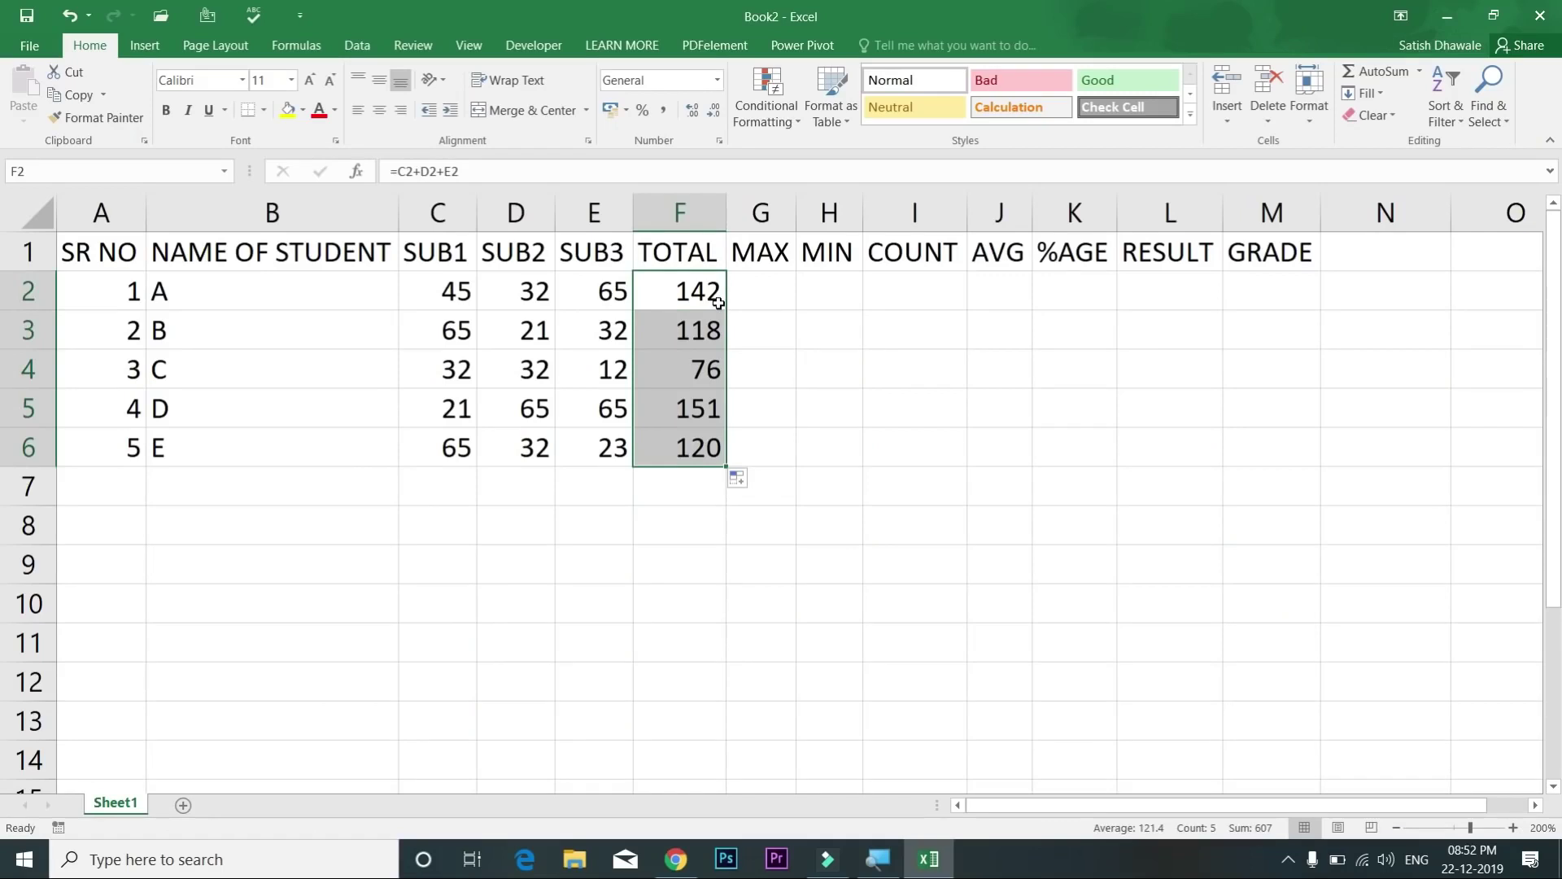
double_click(715, 293)
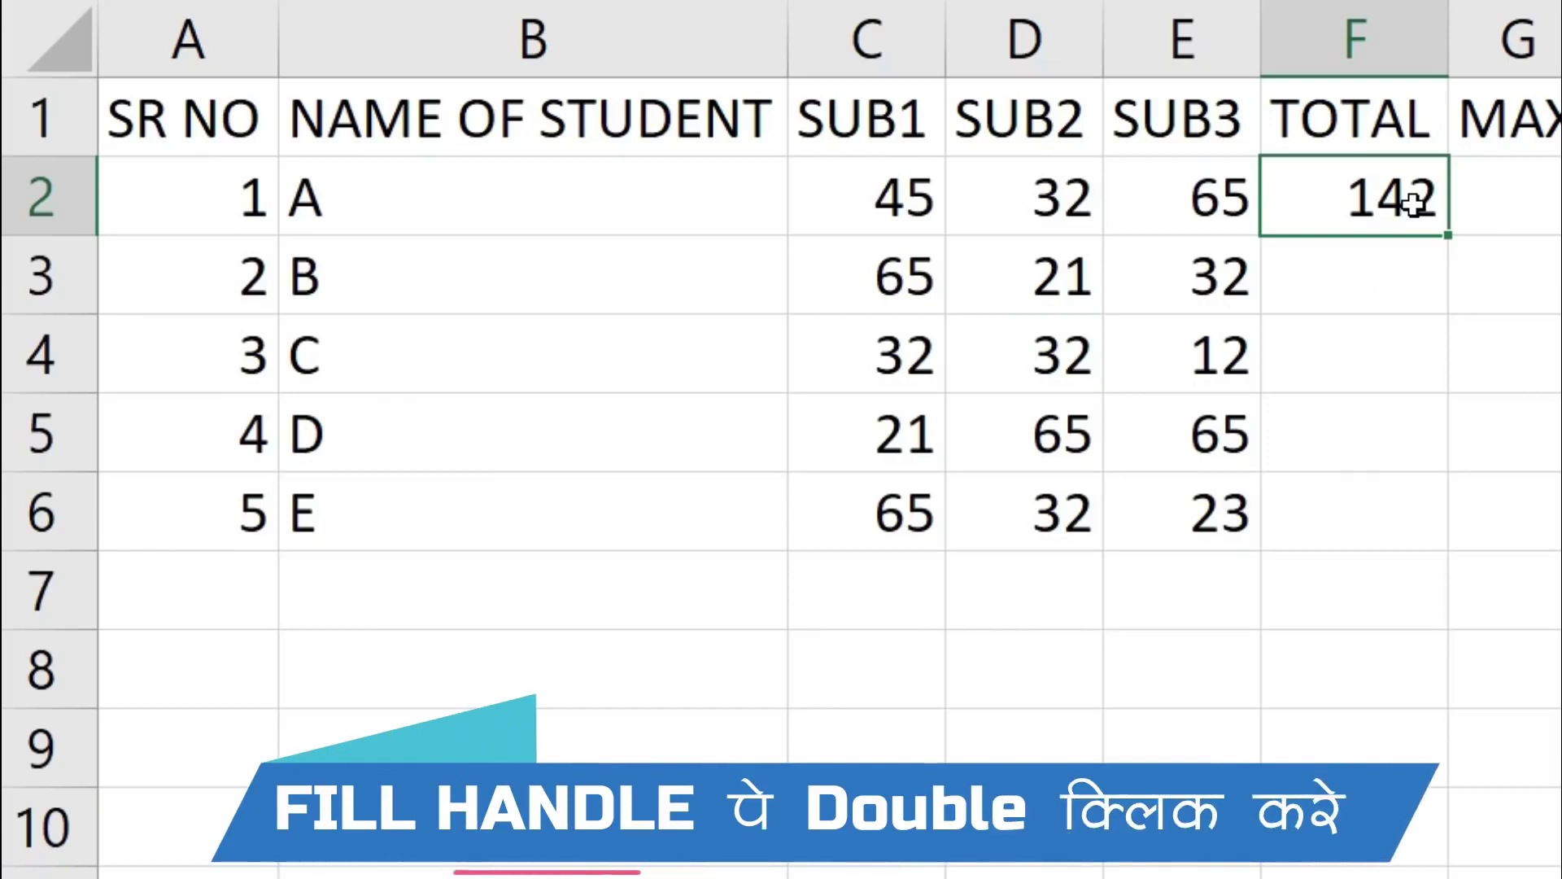
double_click(1448, 235)
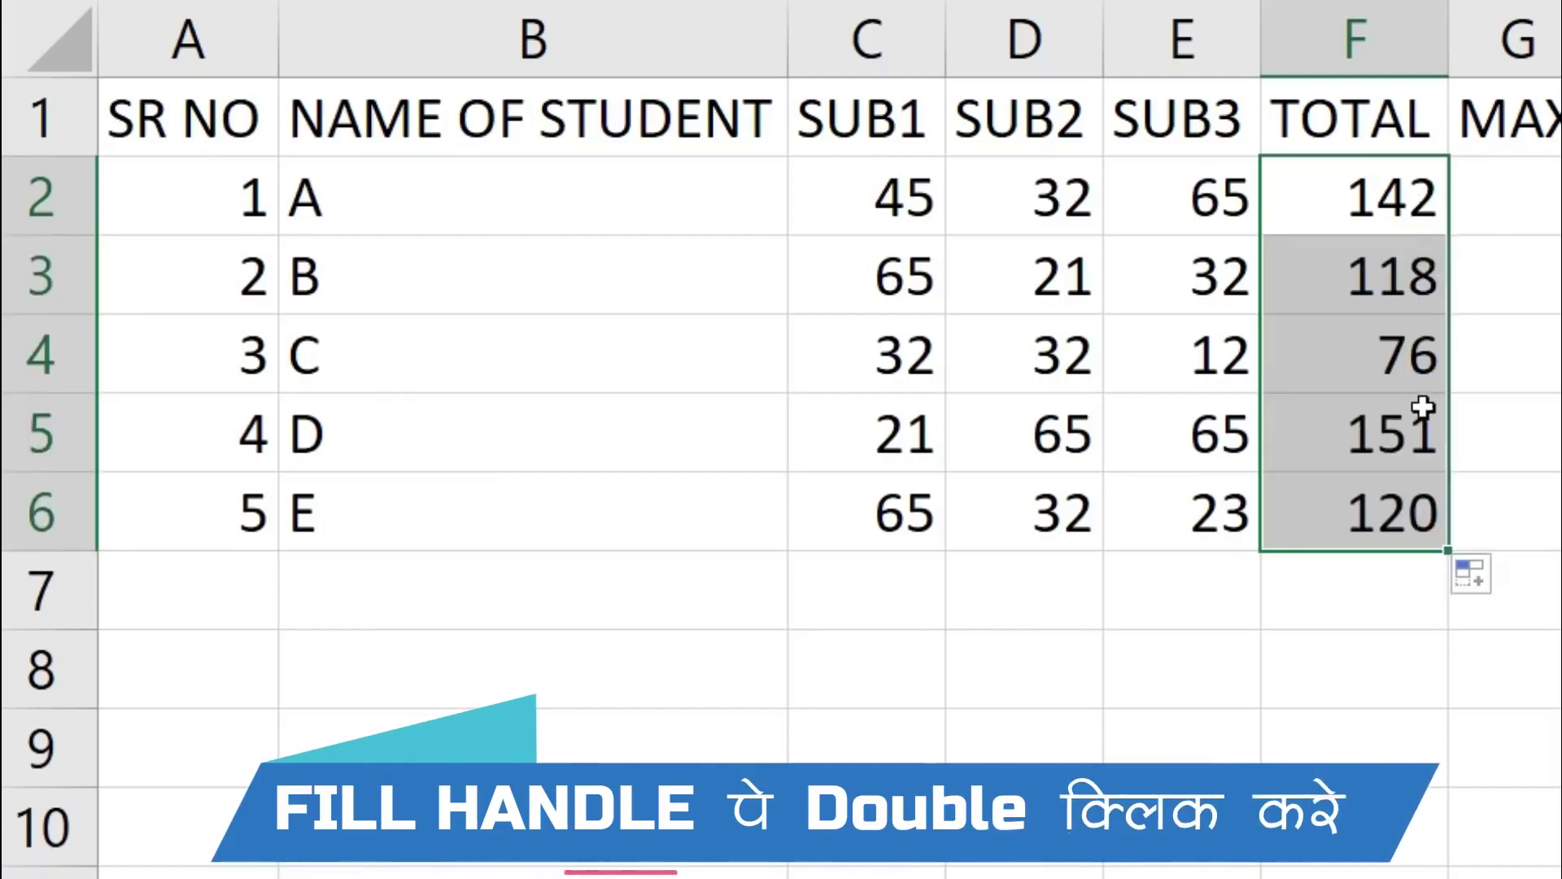
left_click(1412, 276)
left_click(1403, 201)
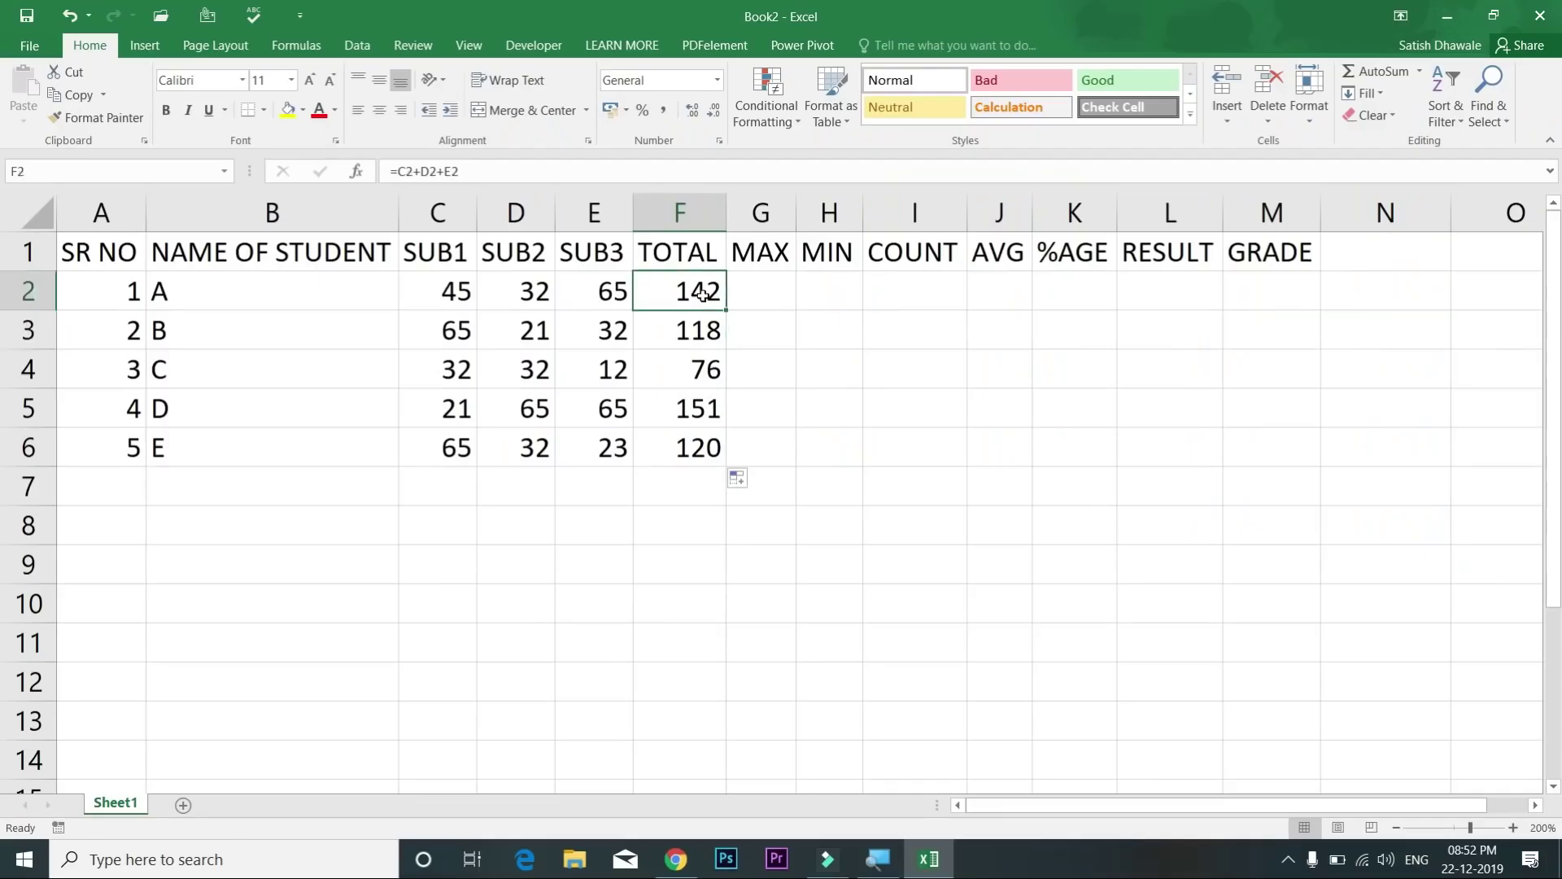
Step: Clear the totals in F2:F6 and enter =SUM(C2:E2) in F2 with AutoSum
left_click_drag(702, 294, 724, 460)
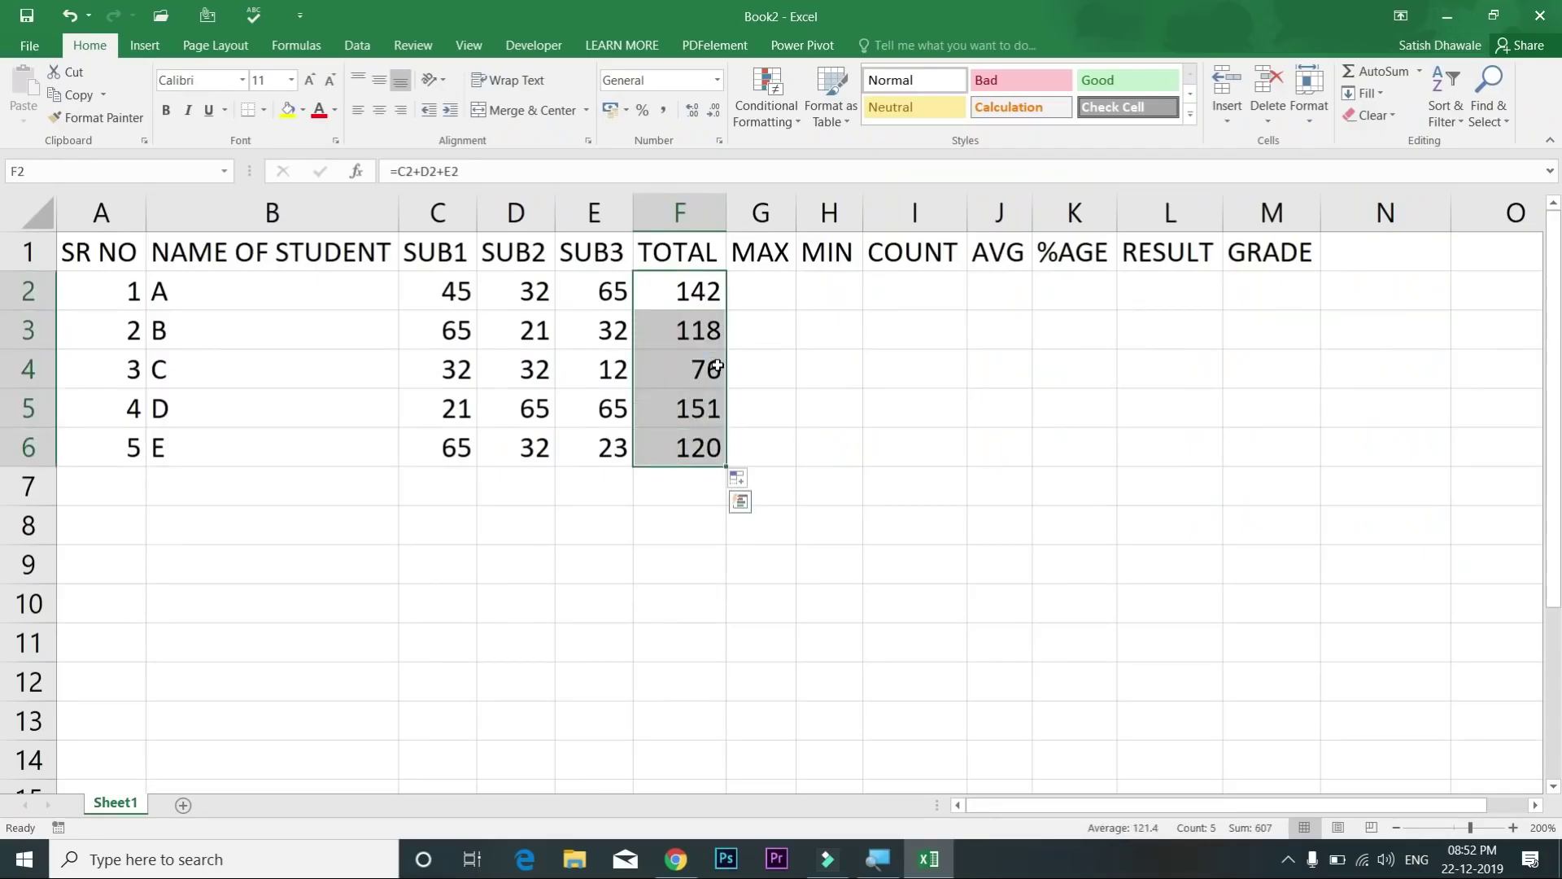
key("Delete")
left_click(681, 292)
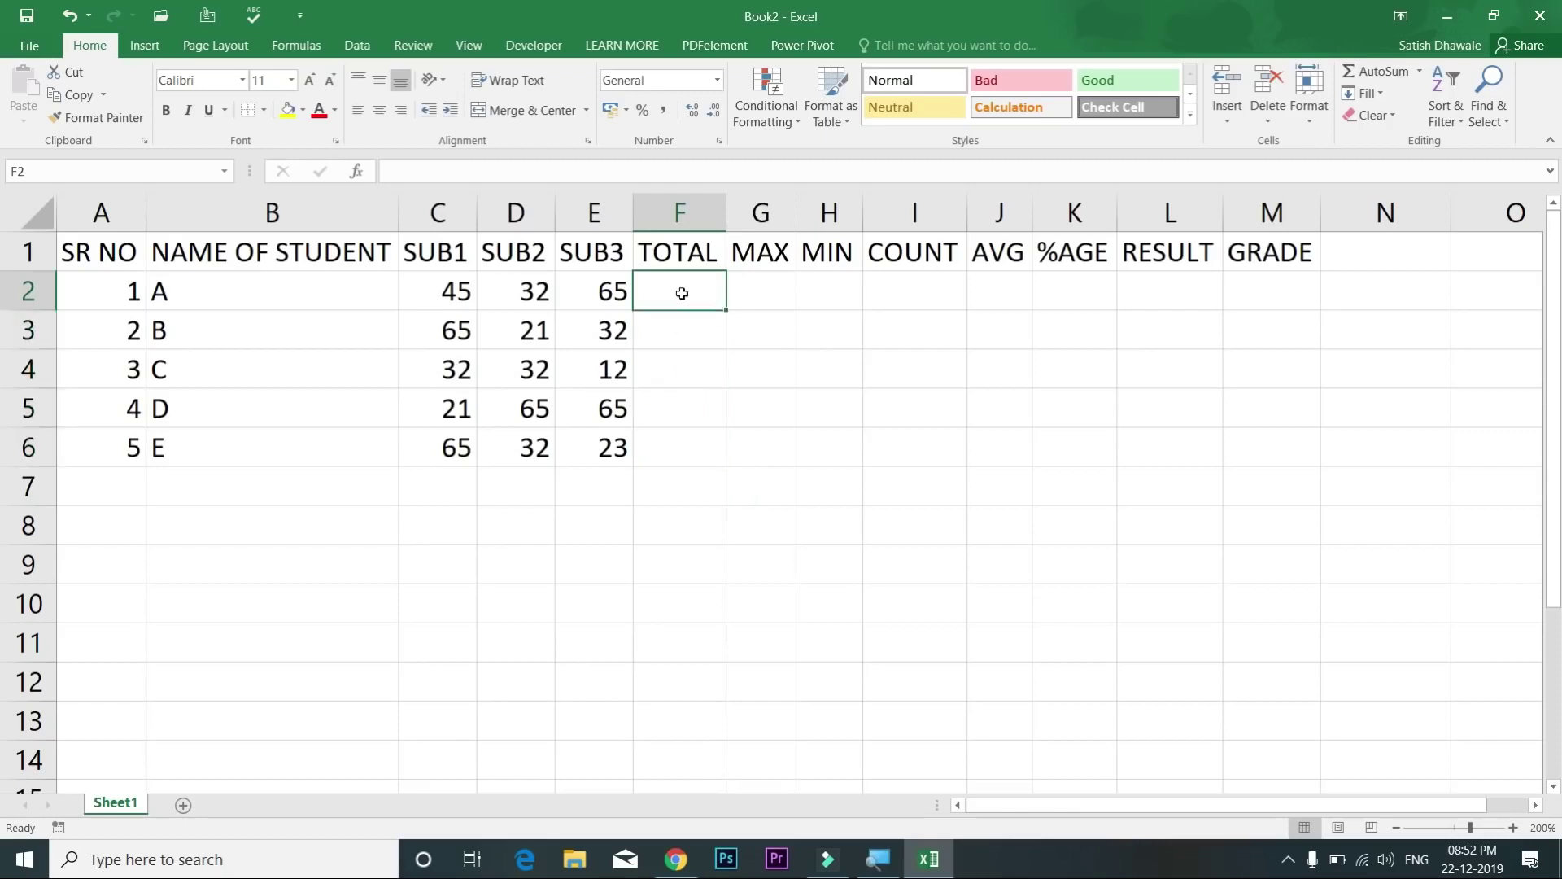
left_click(1387, 73)
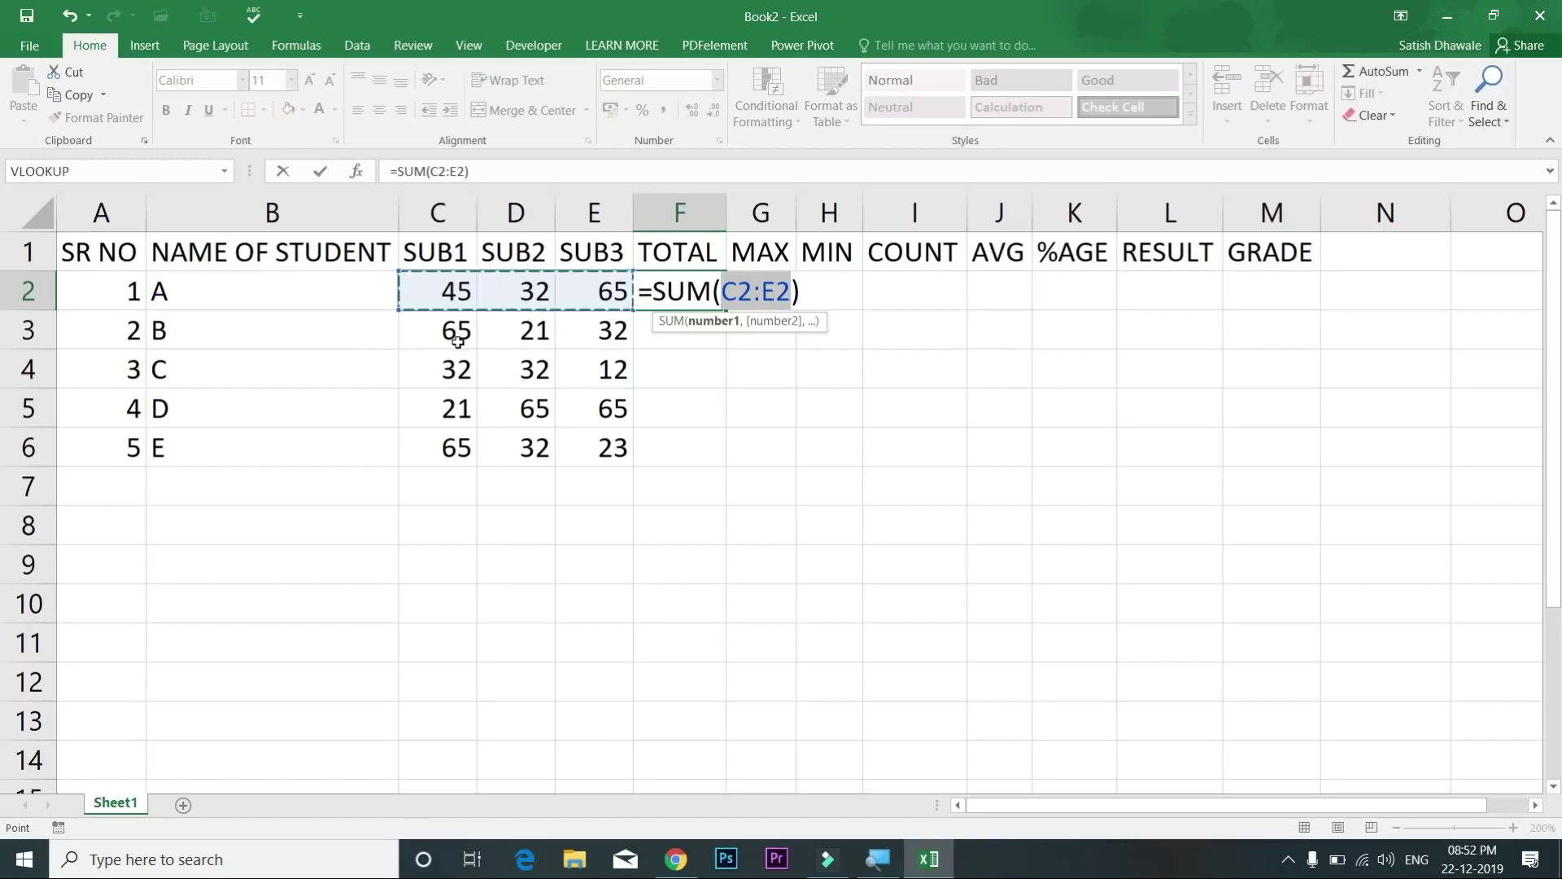
key("Escape")
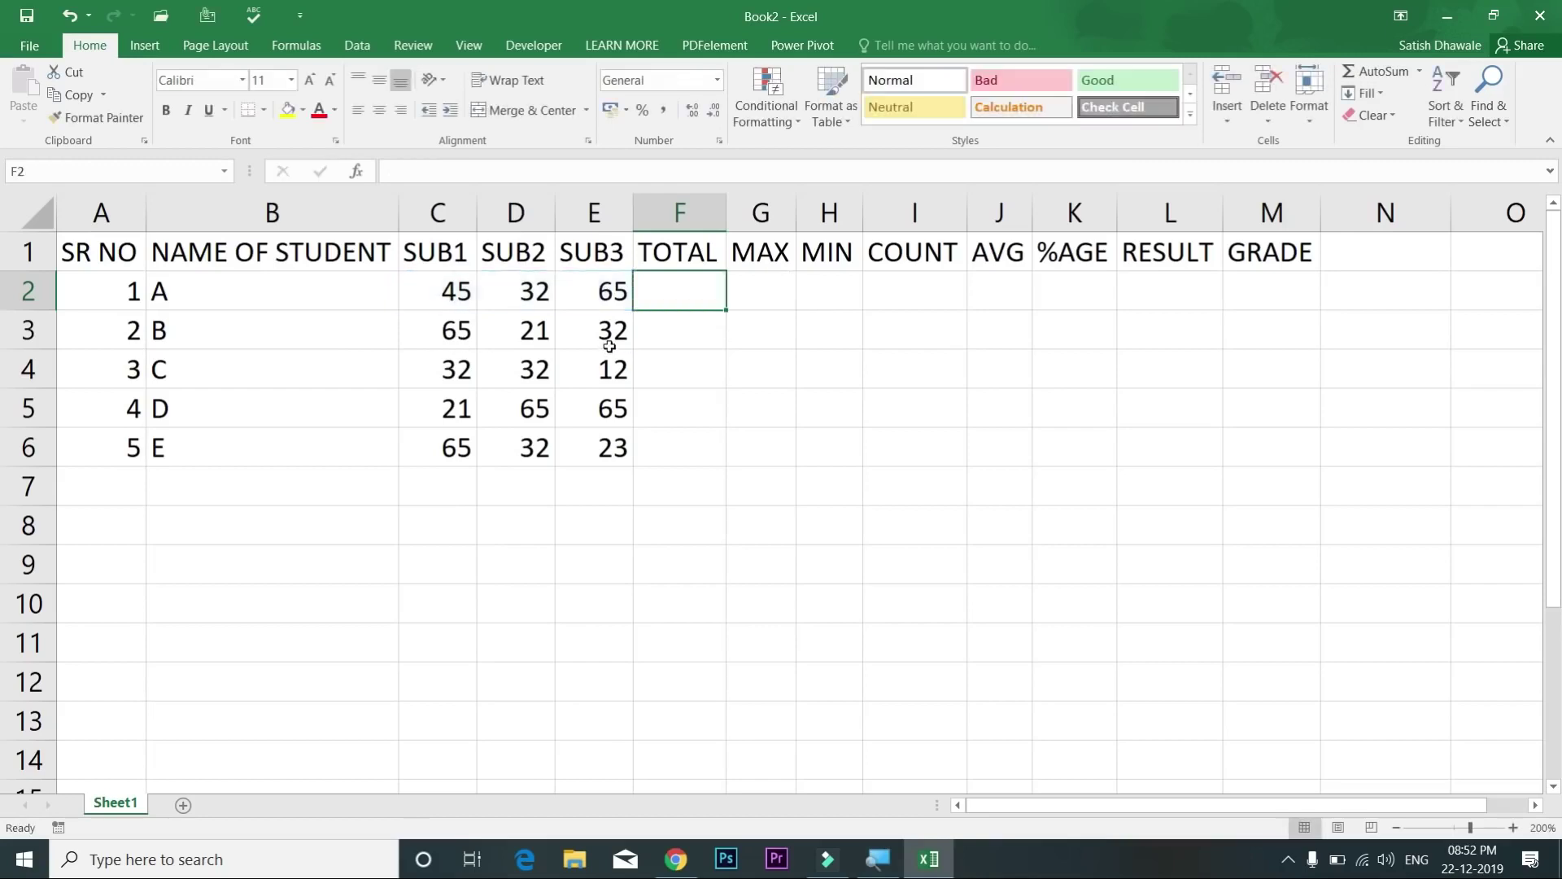
key("alt+equal")
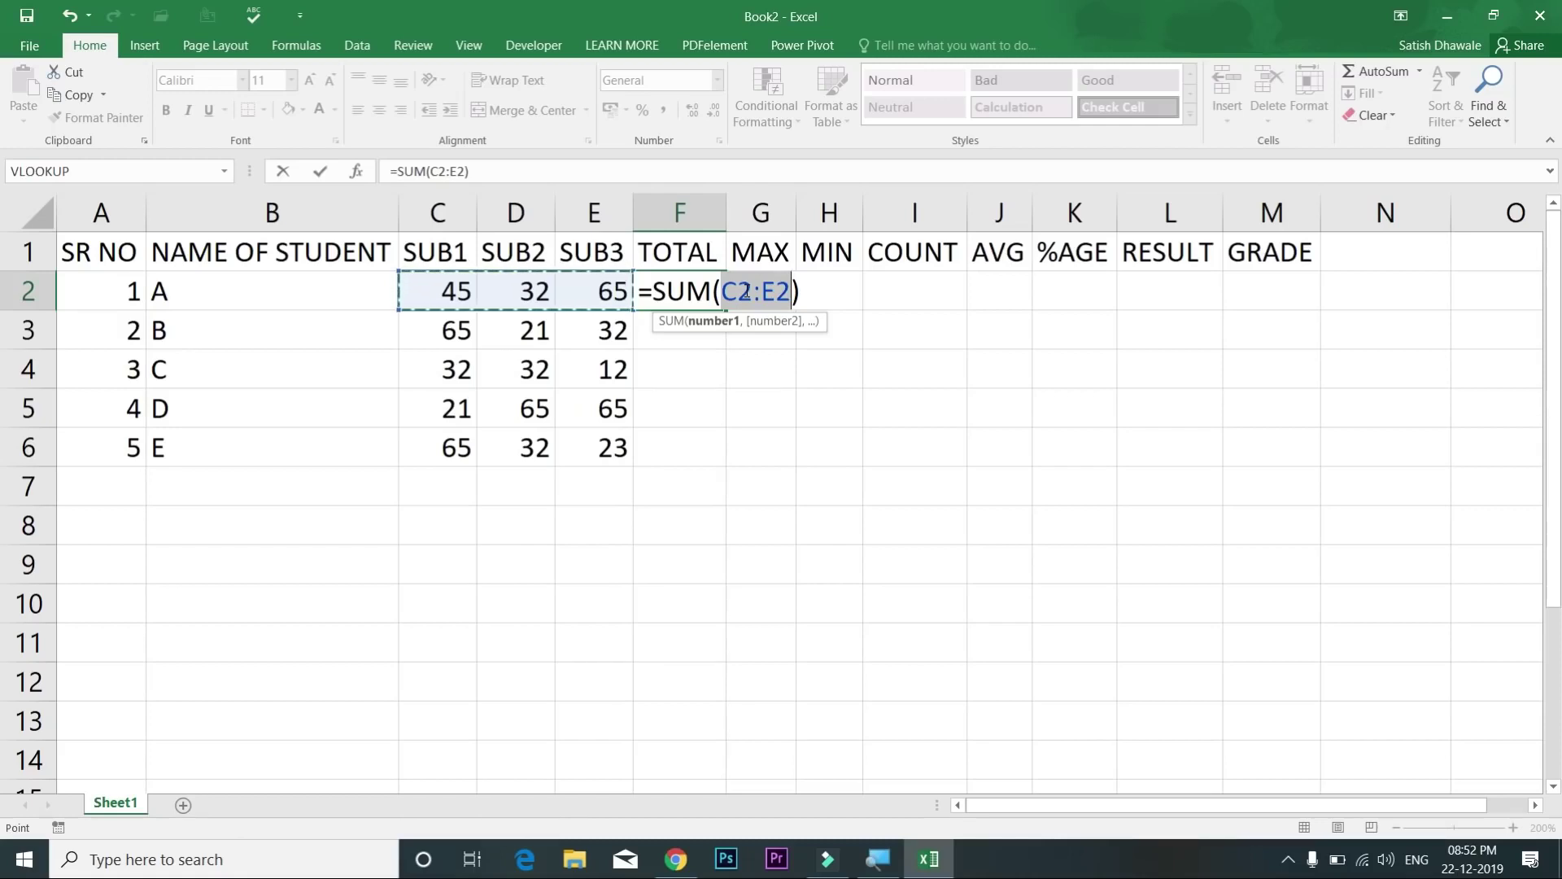
key("Return")
Step: Clear the total in F2 and write the formula =SUM(C2:E2) there manually, choosing SUM from the function suggestions
left_click(703, 291)
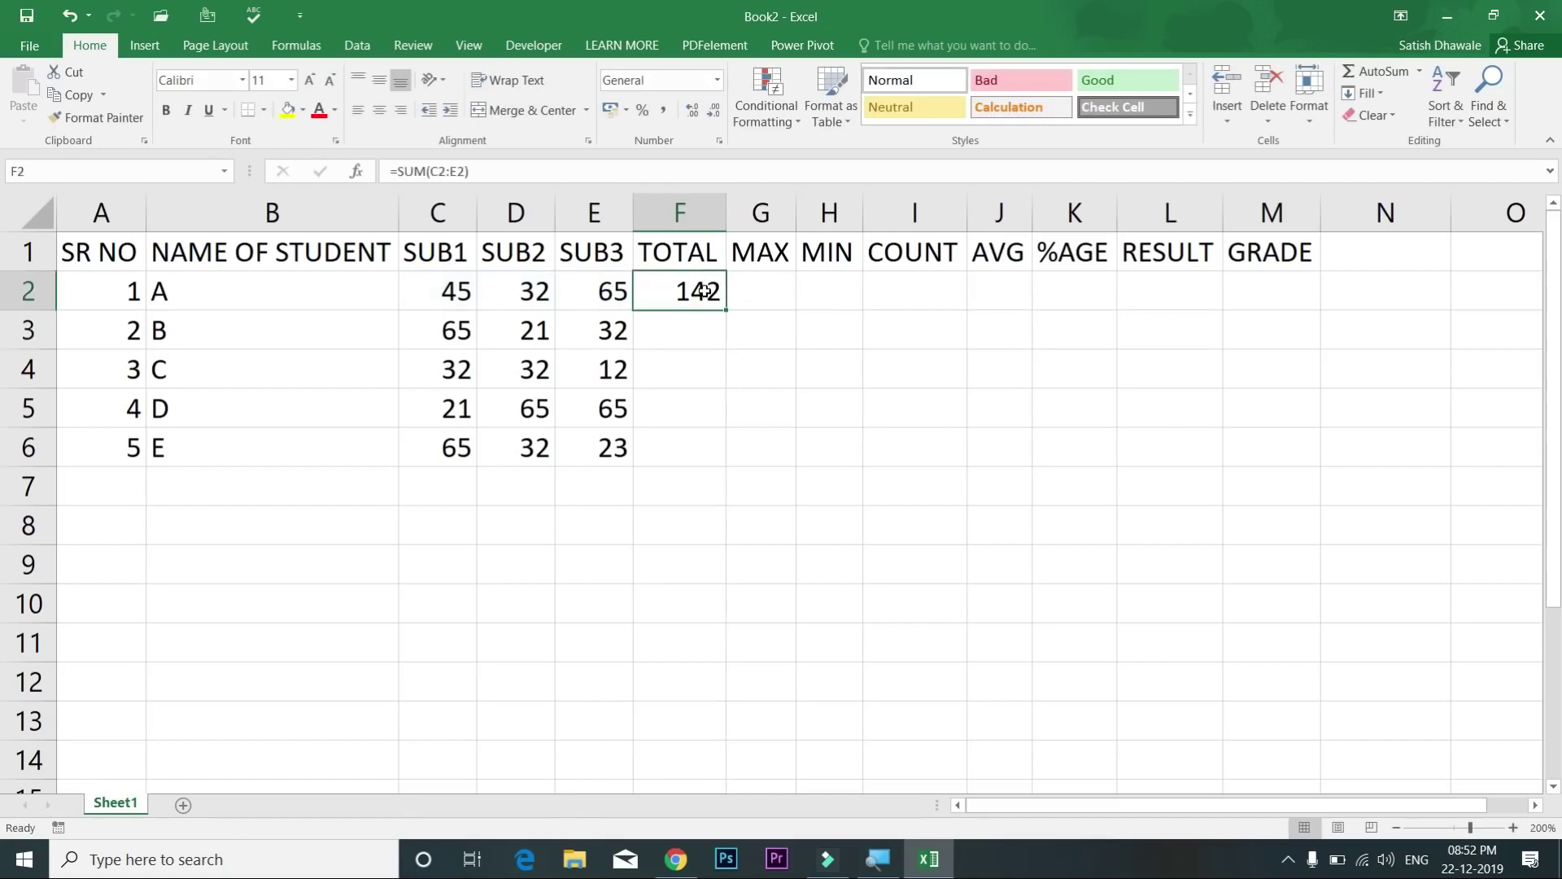
key("Delete")
type("=SUM")
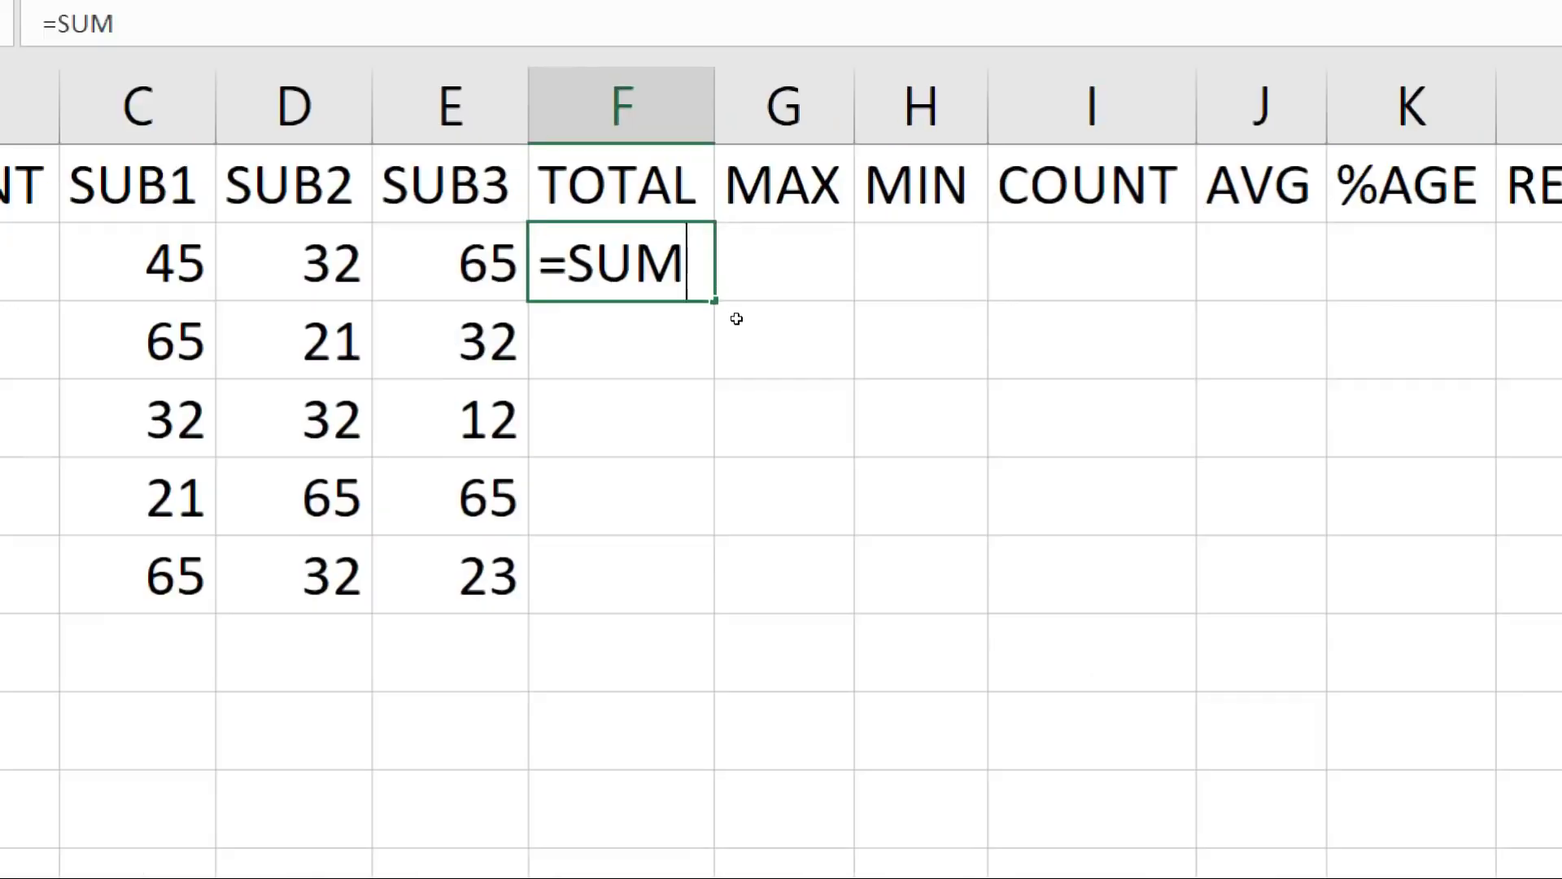
key("BackSpace")
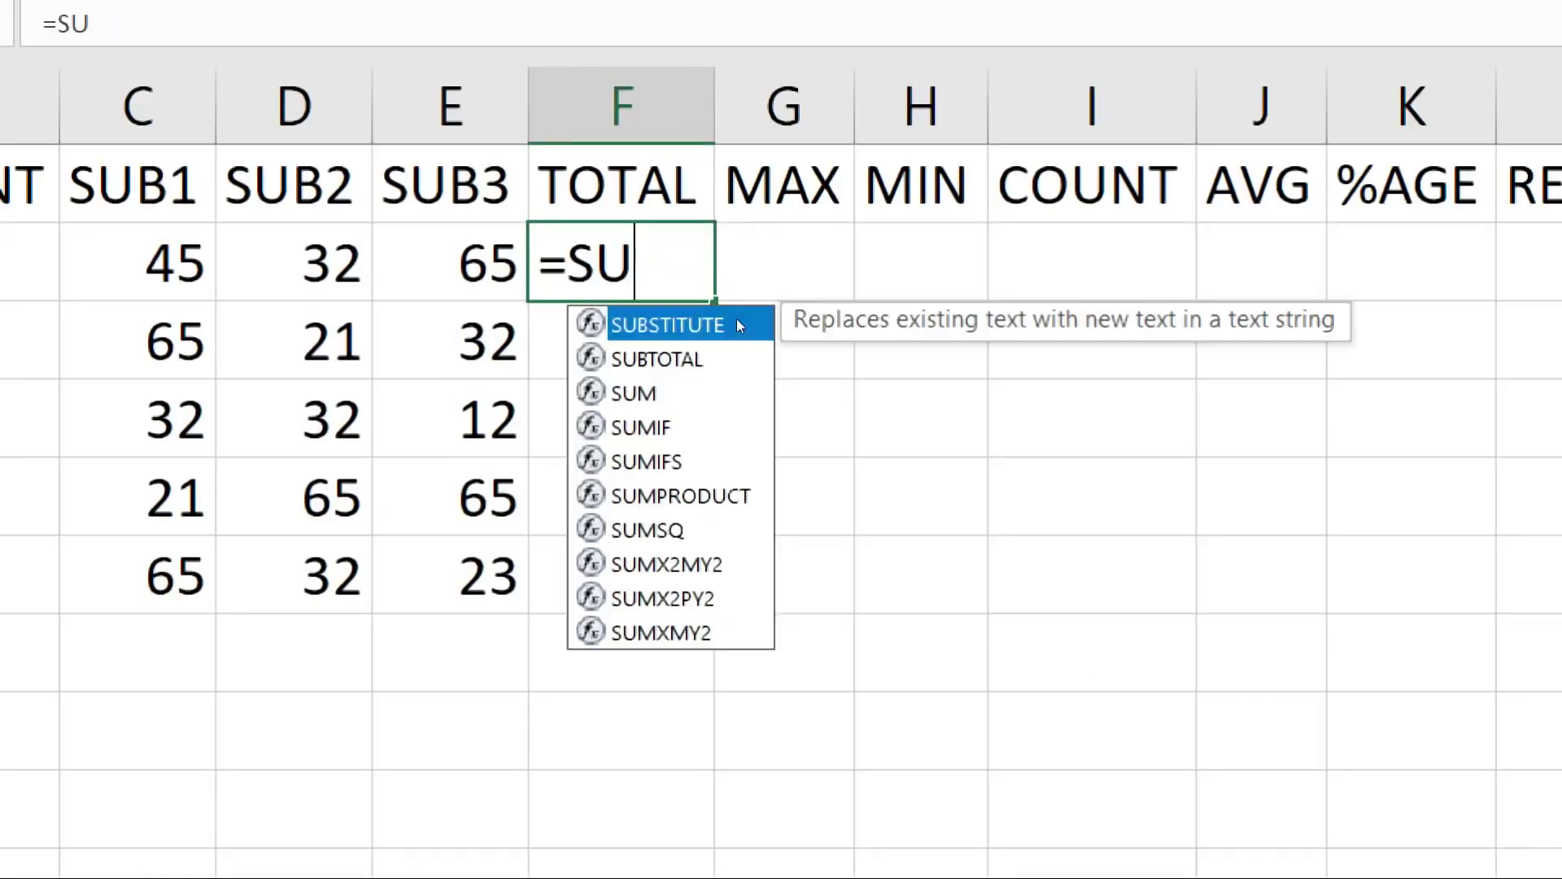
type("M")
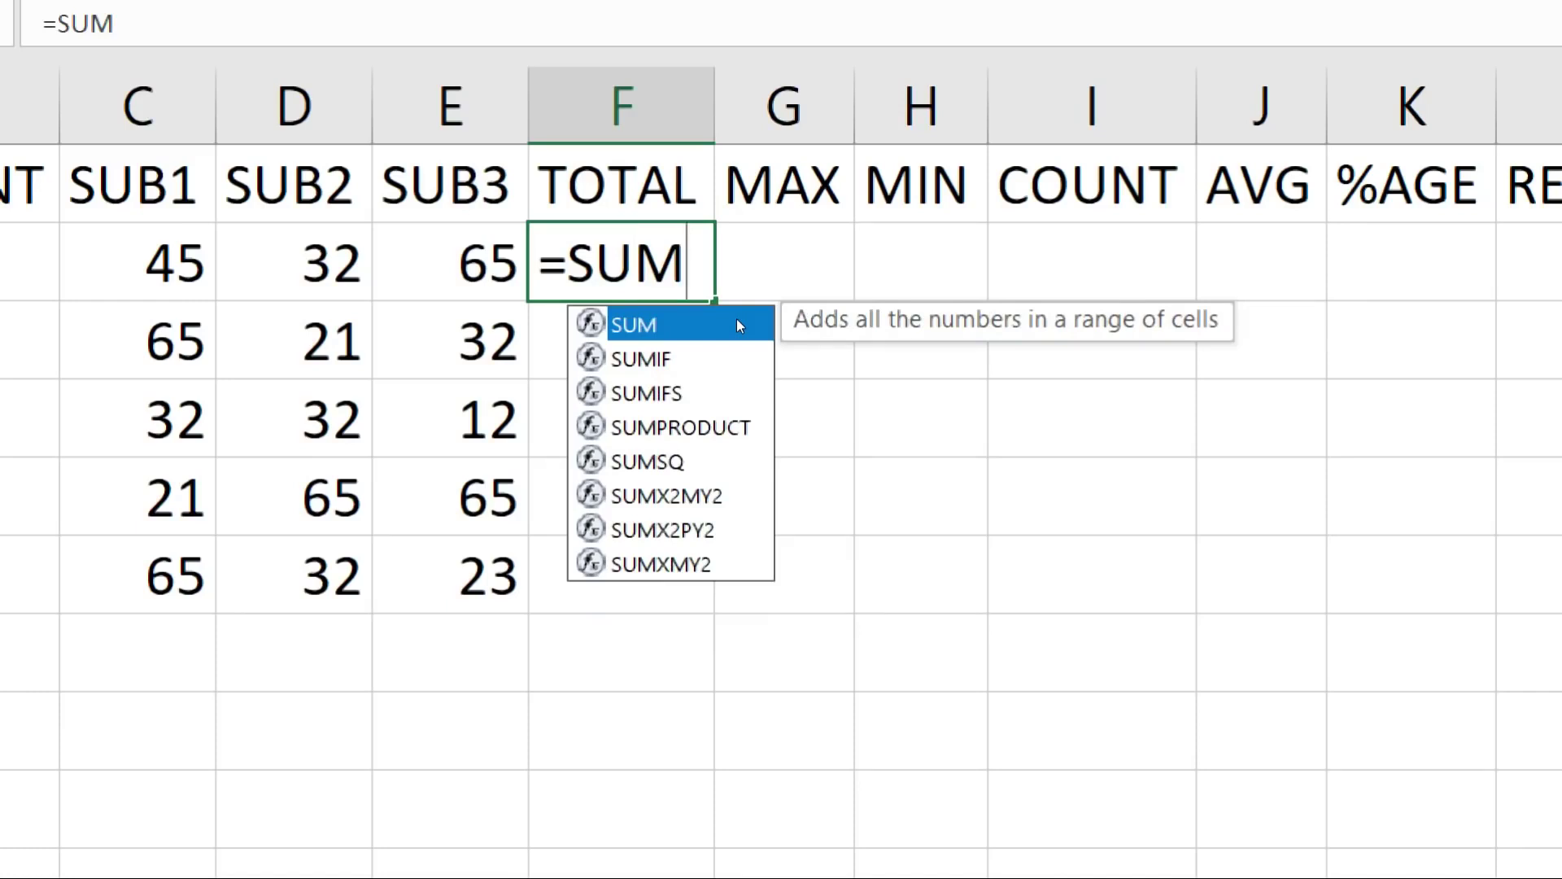
double_click(739, 325)
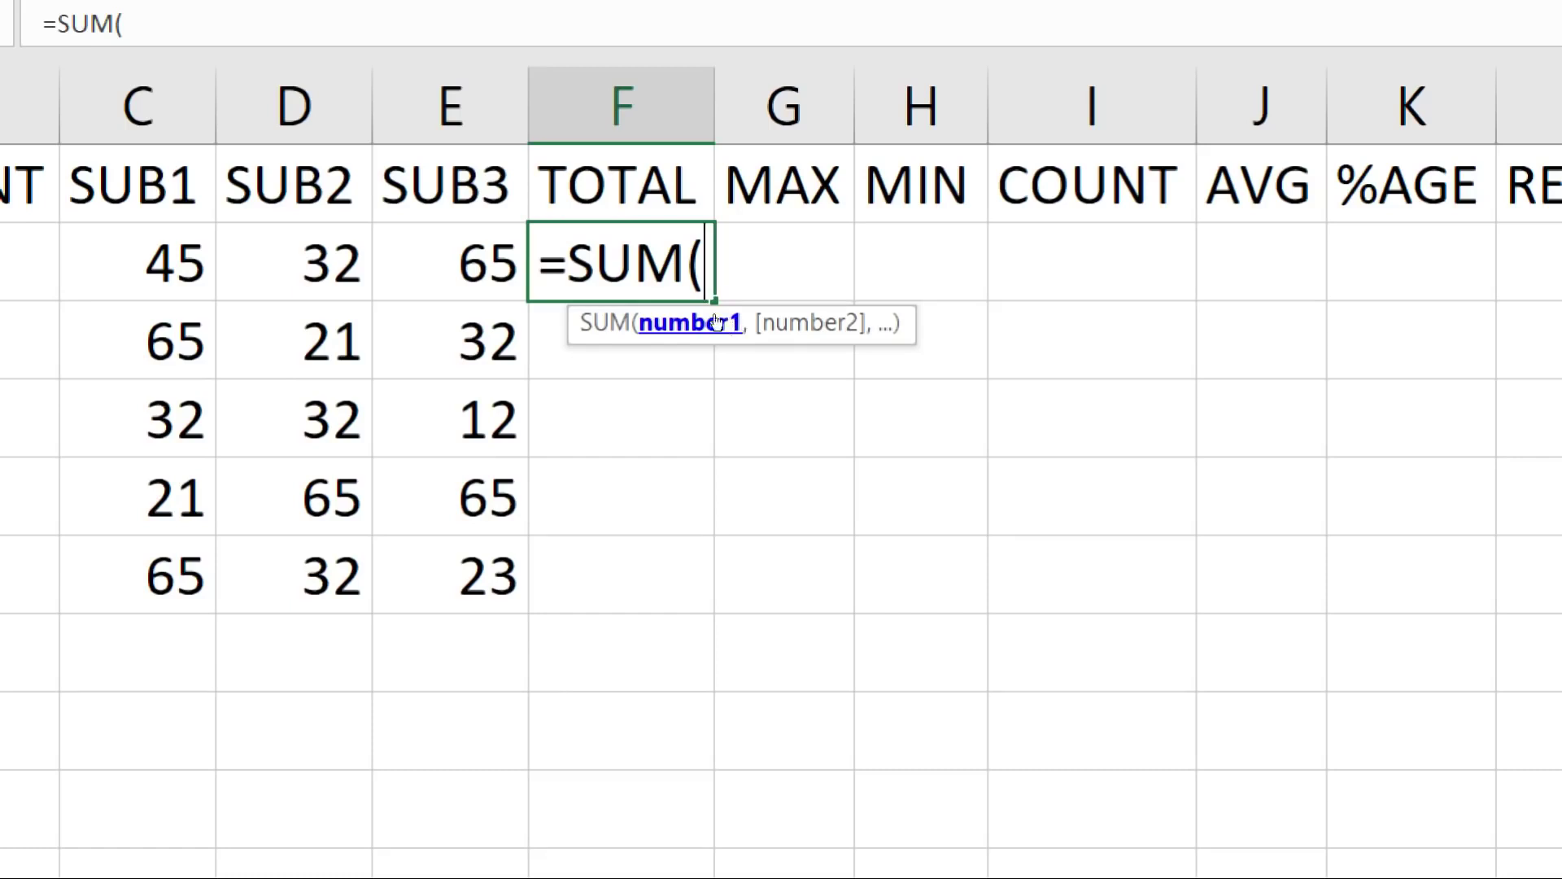
type("C2")
key("shift+Right")
key("shift+Right")
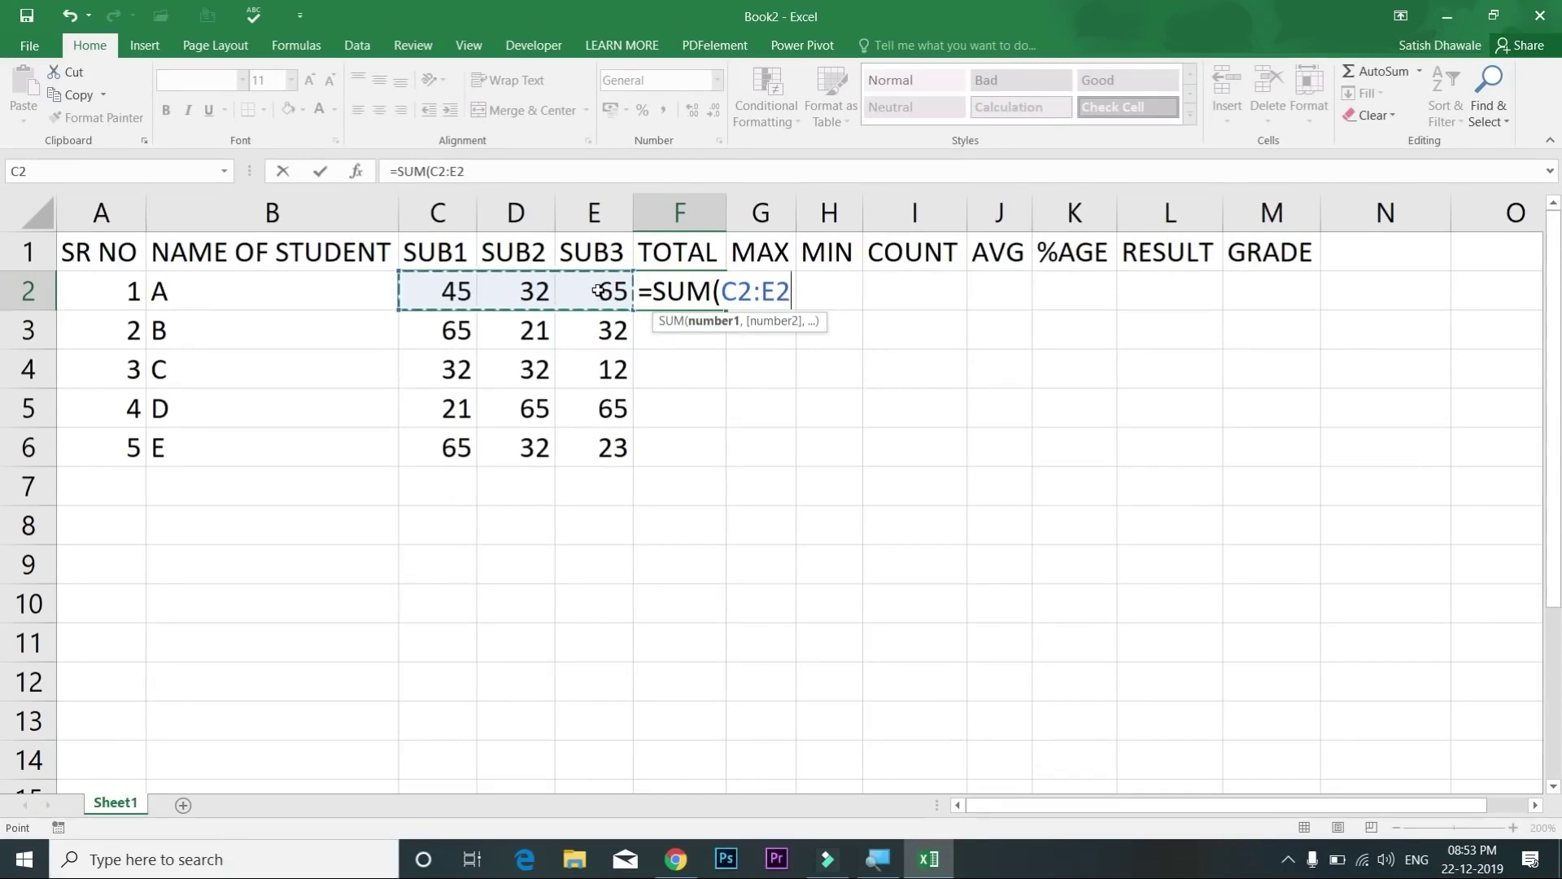
key("Return")
left_click(672, 296)
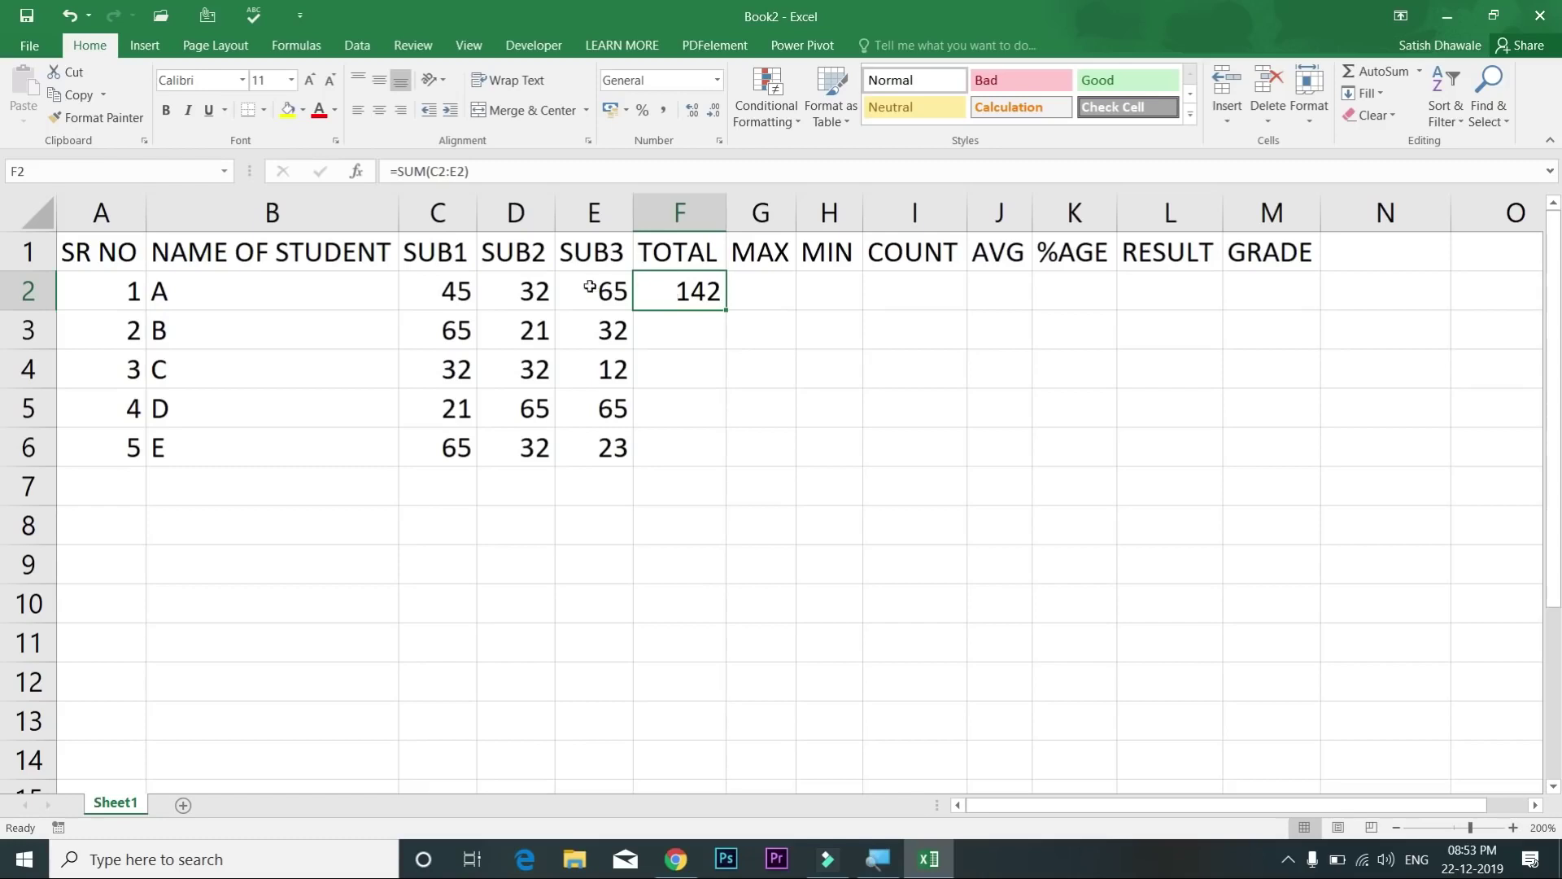
left_click(246, 289)
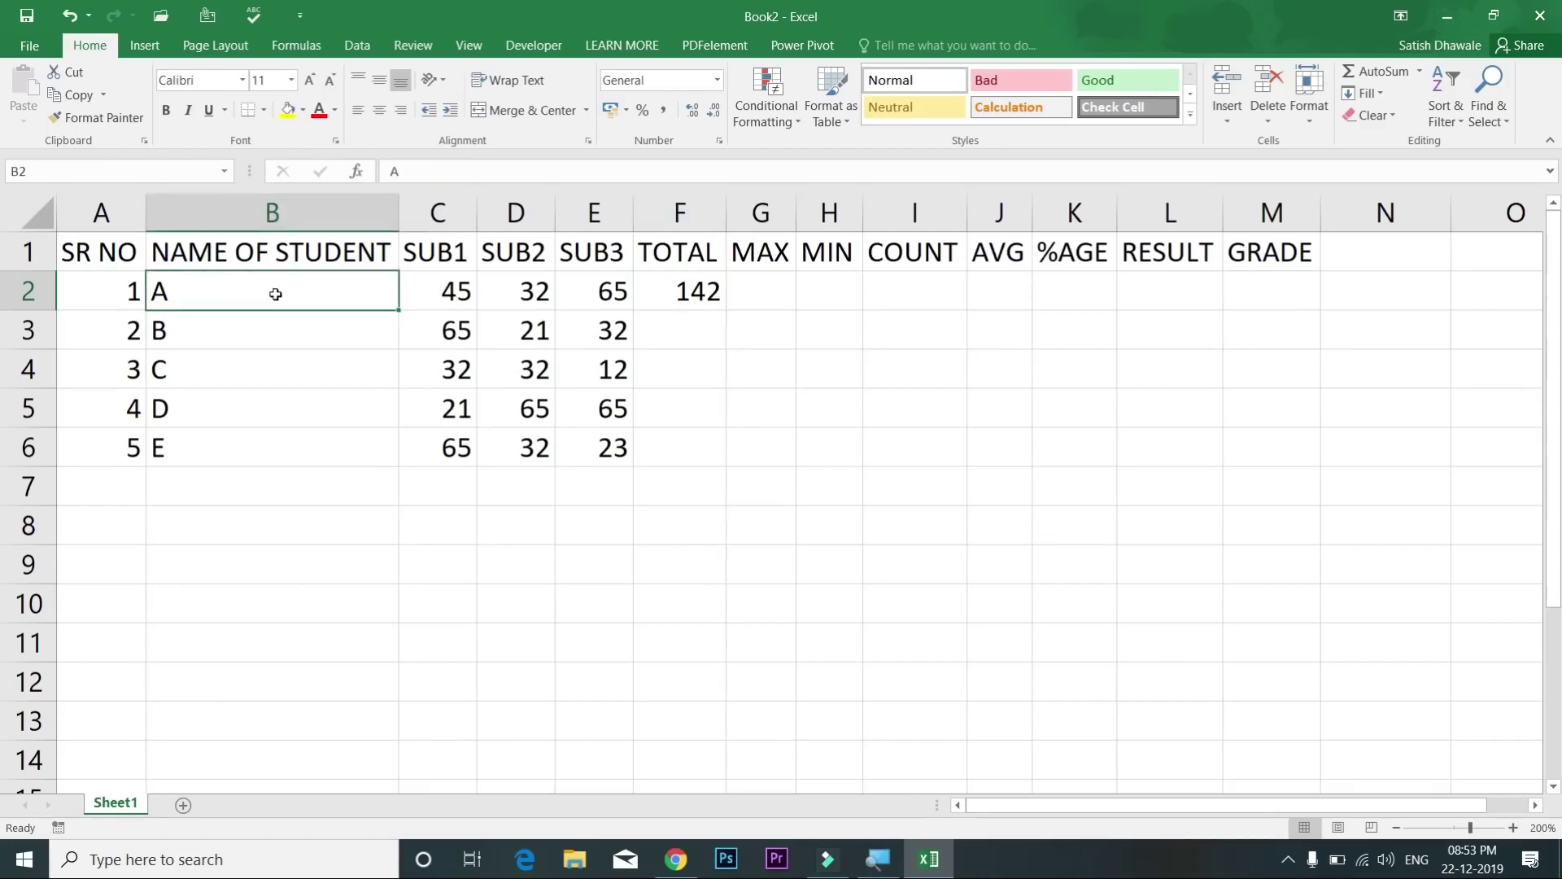
left_click_drag(457, 293, 606, 291)
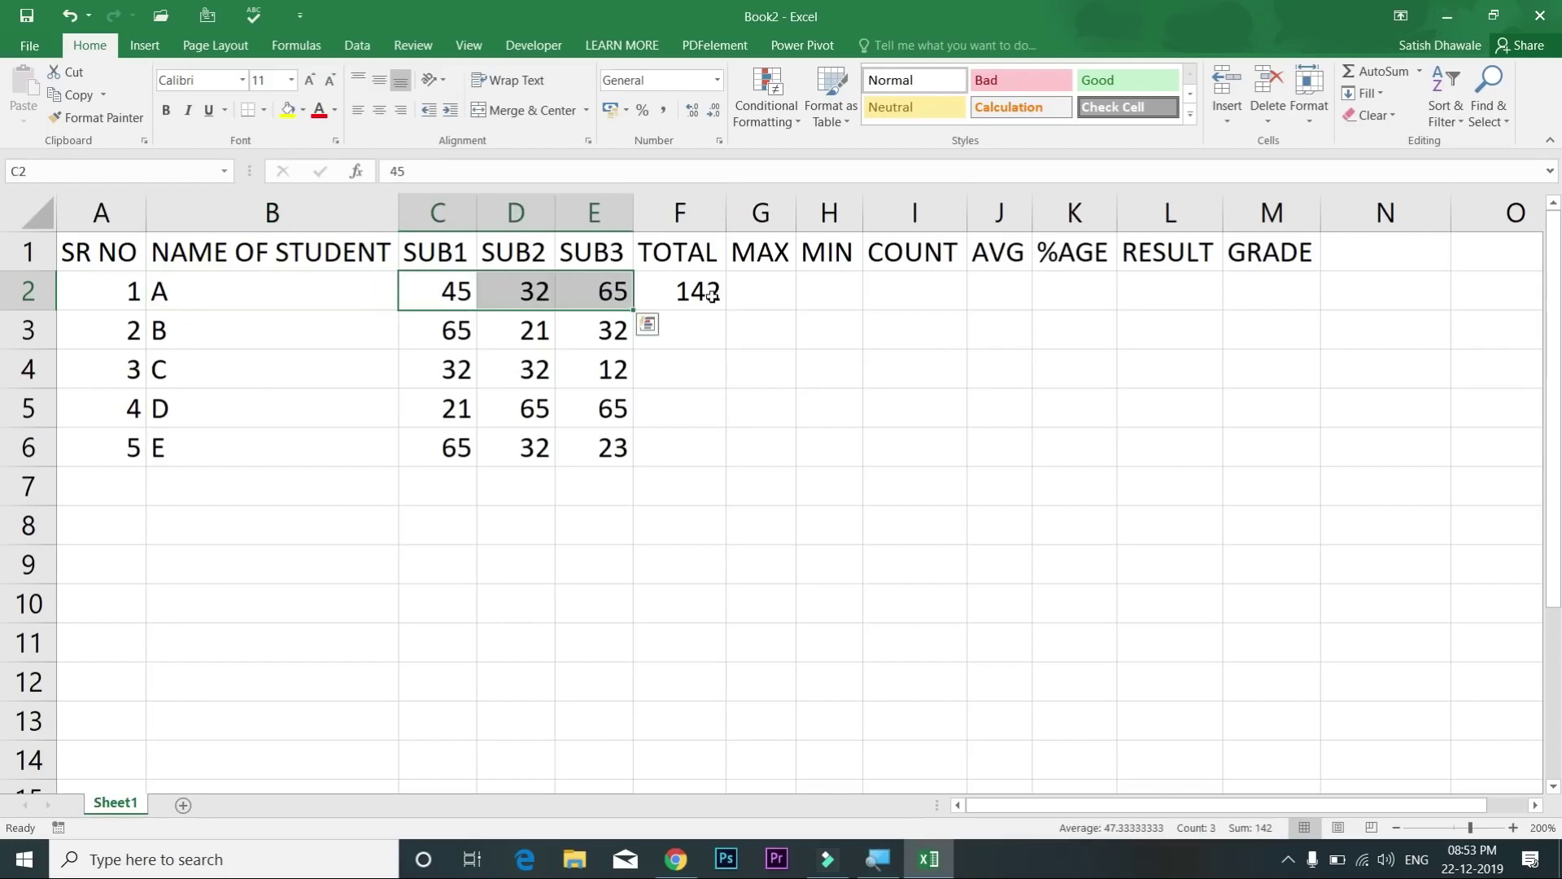
Step: Inspect the SUM formula in F2 and the marks of student A that it adds
double_click(713, 296)
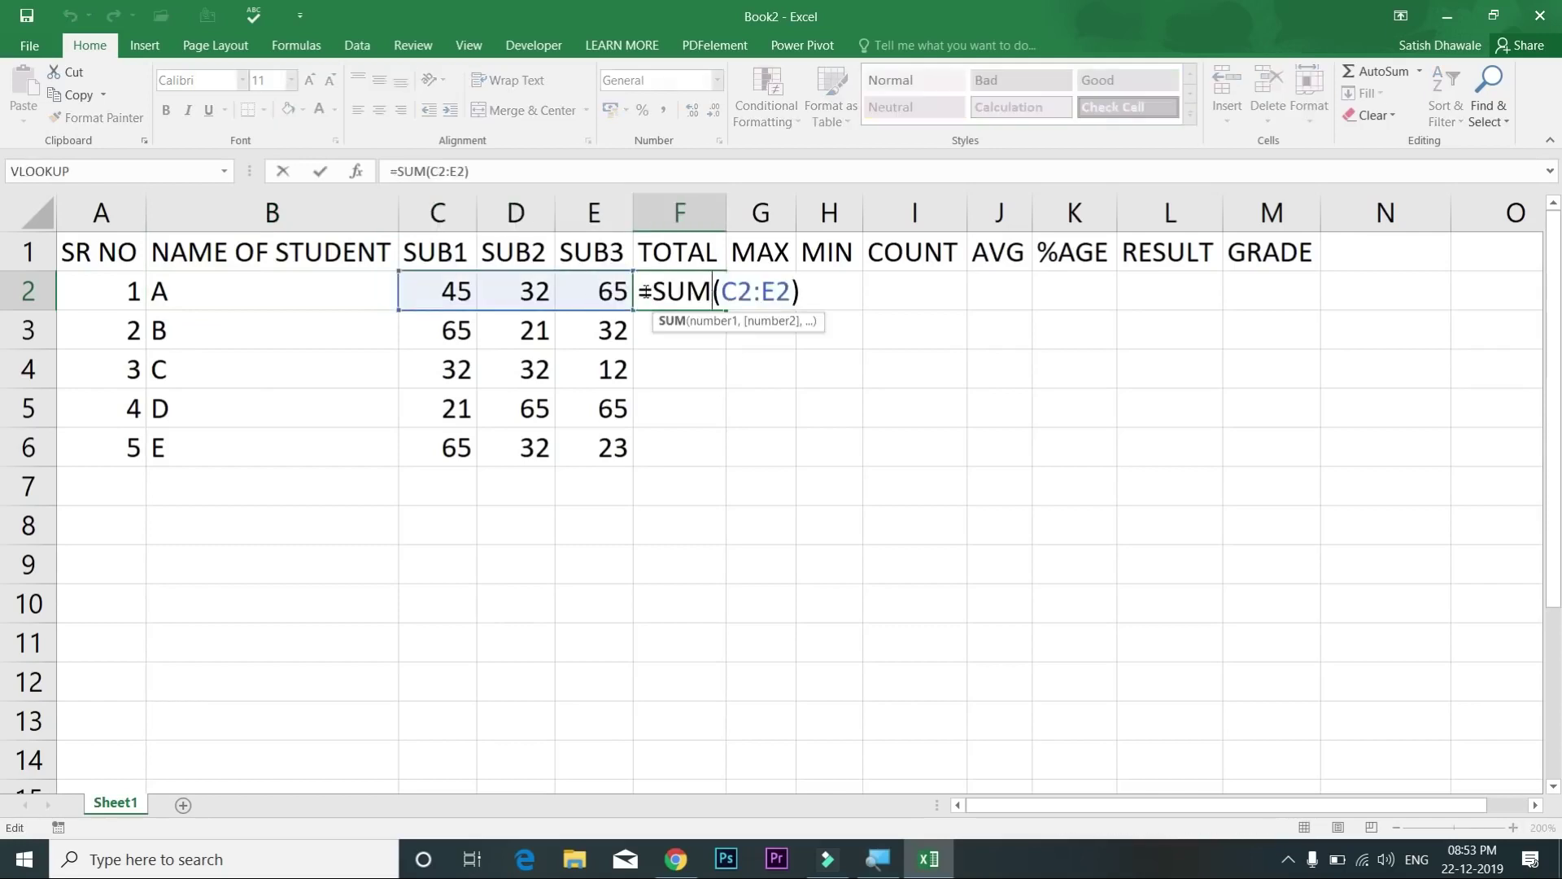
key("ctrl+Return")
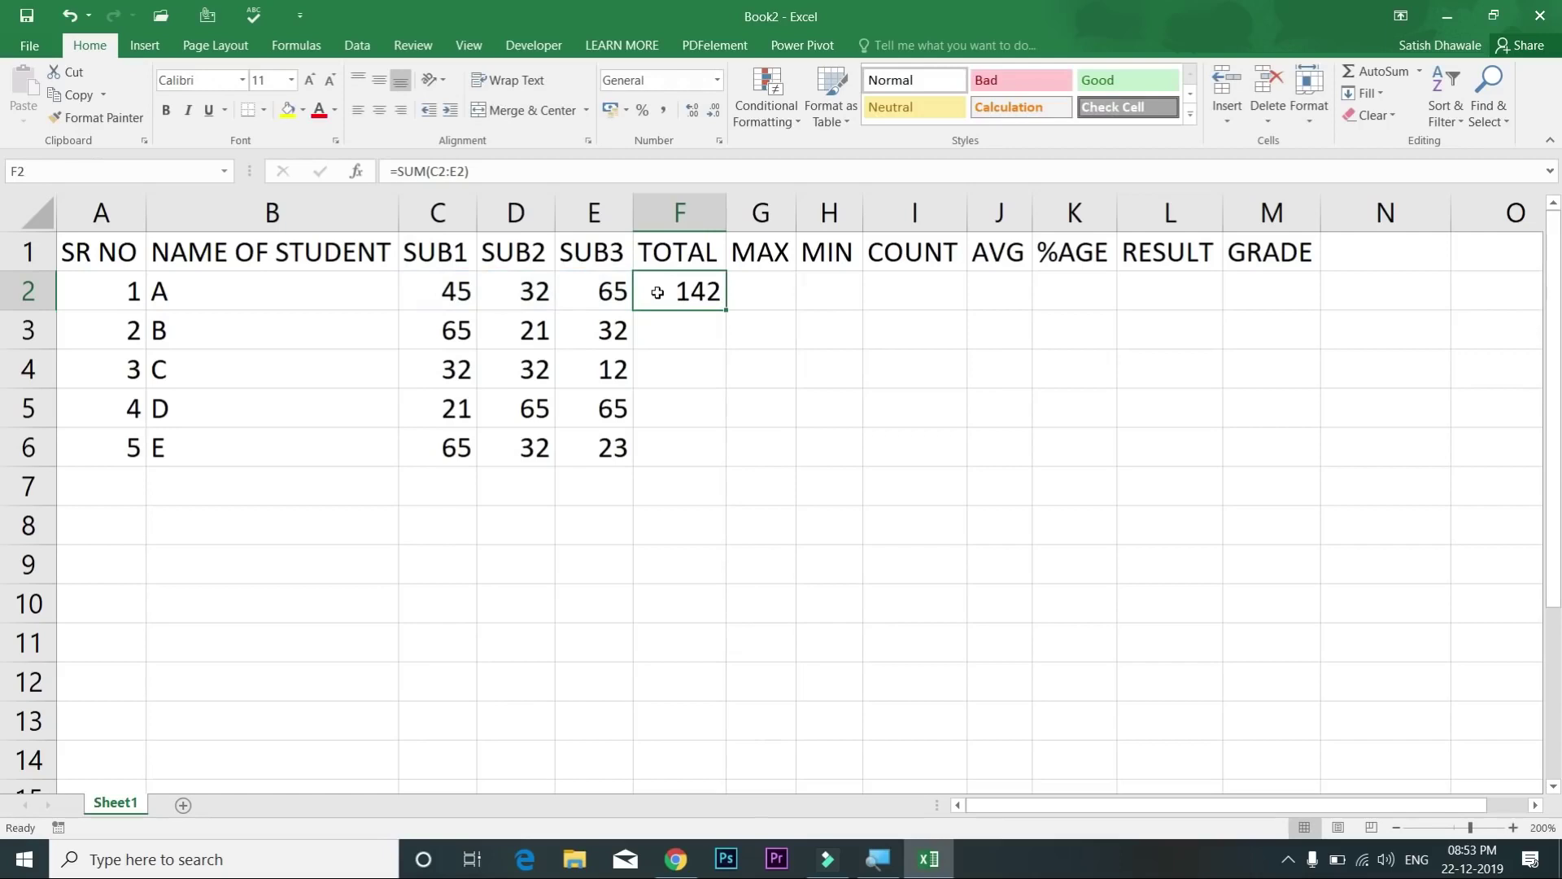
left_click(285, 290)
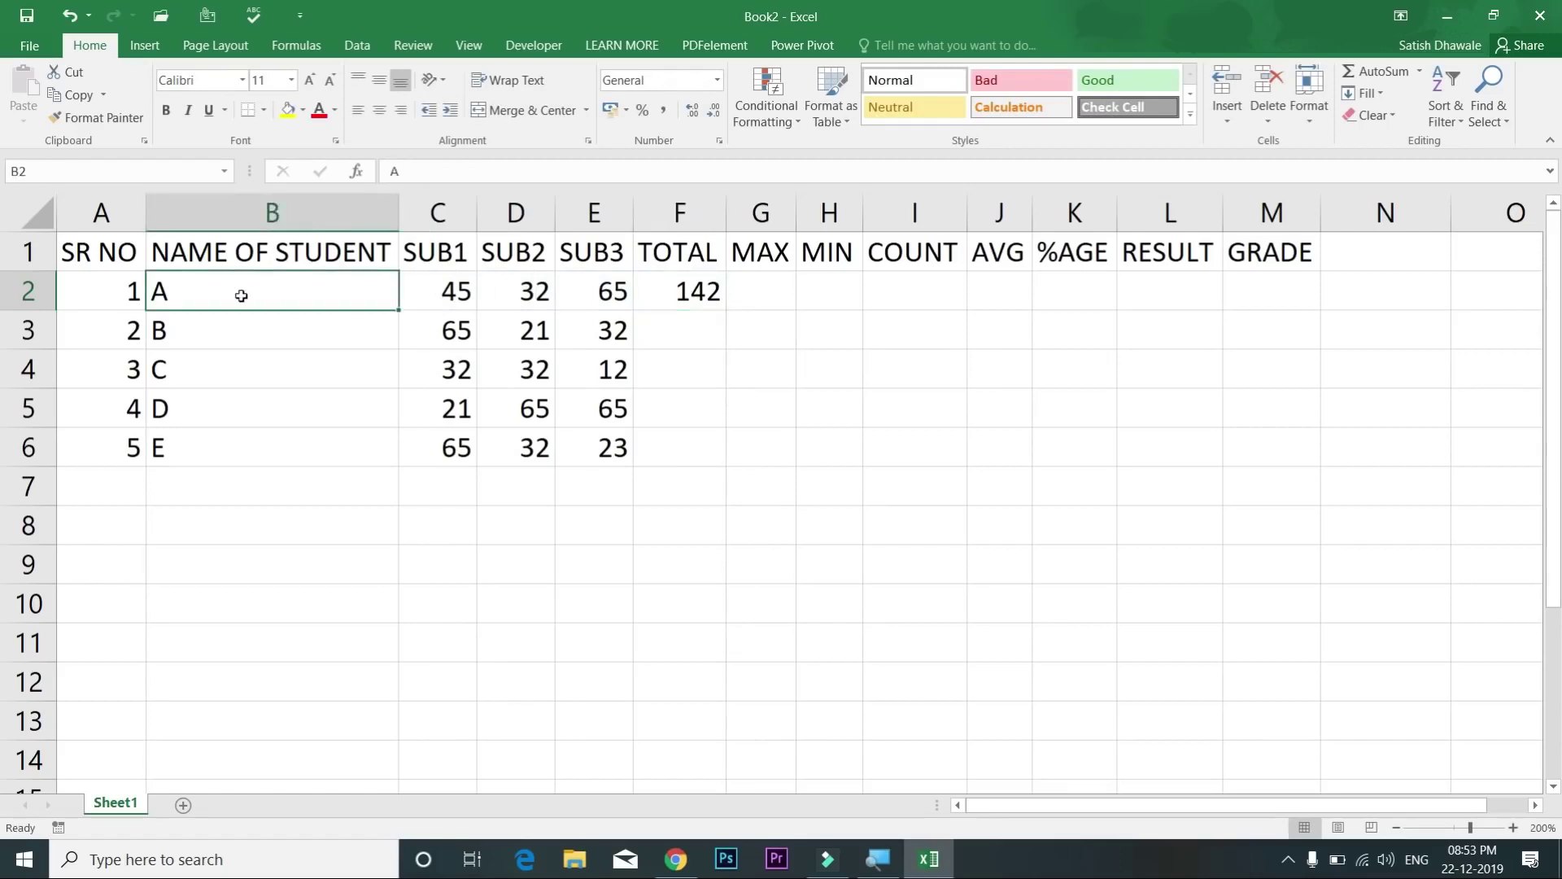
left_click(105, 286)
left_click_drag(200, 289, 571, 291)
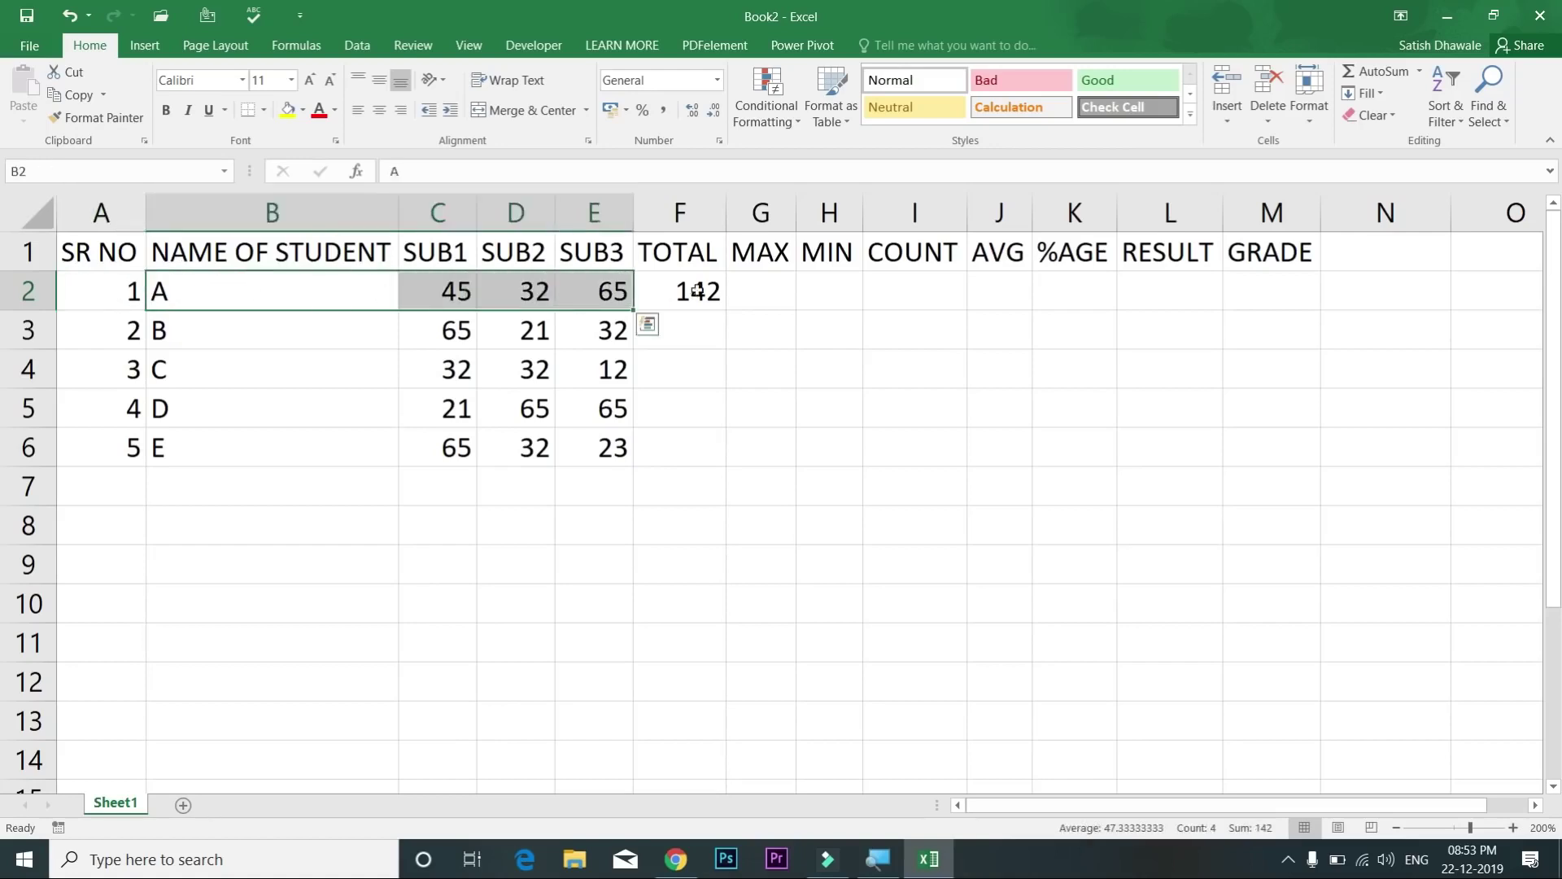
left_click(709, 287)
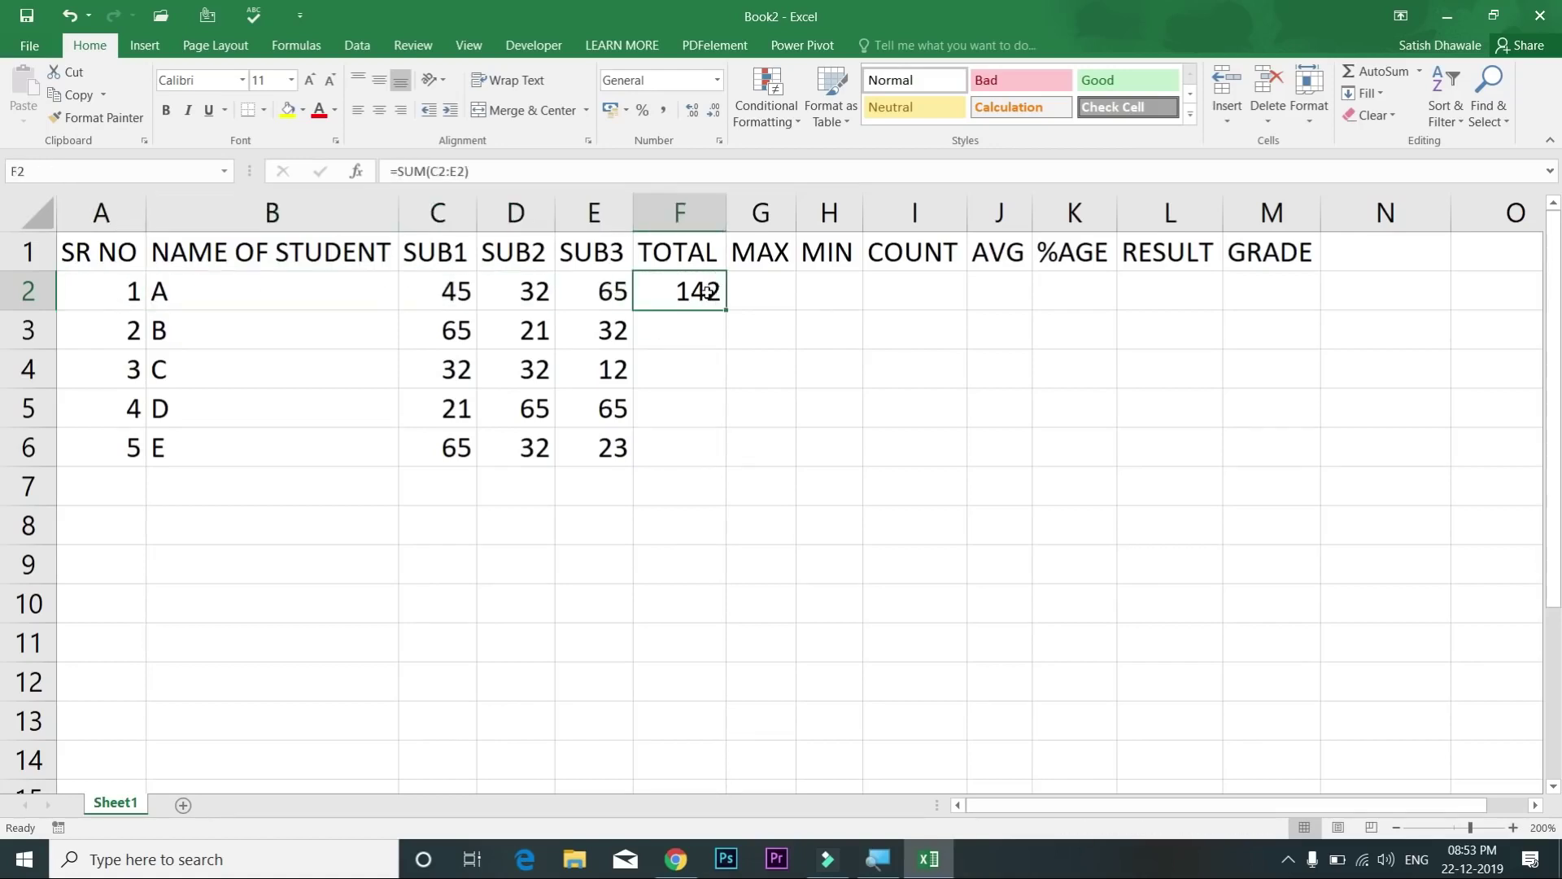
double_click(706, 291)
key("Return")
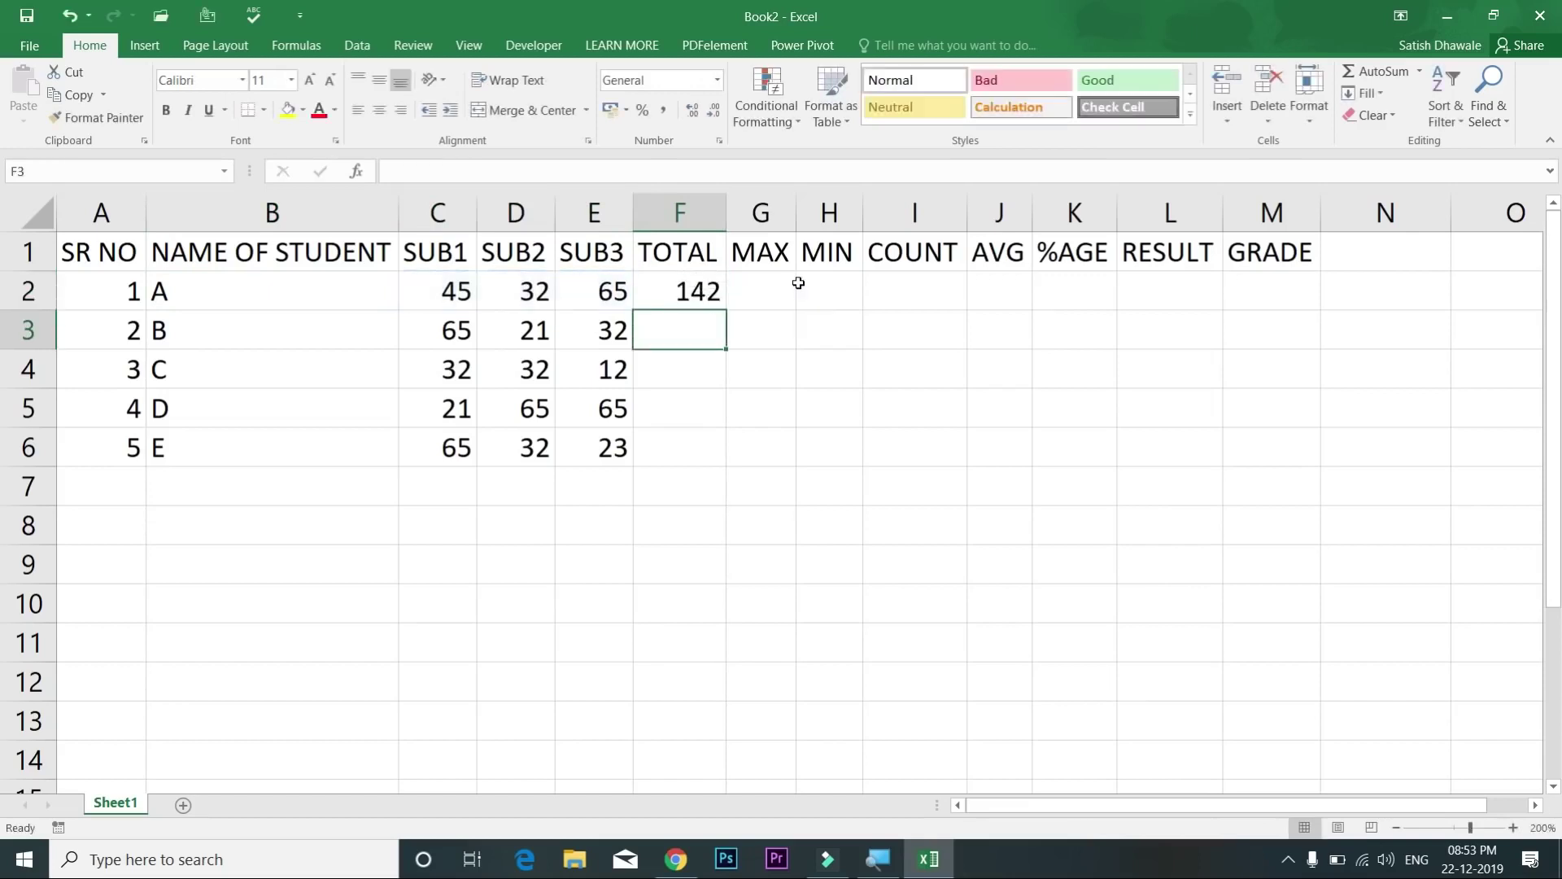
double_click(706, 288)
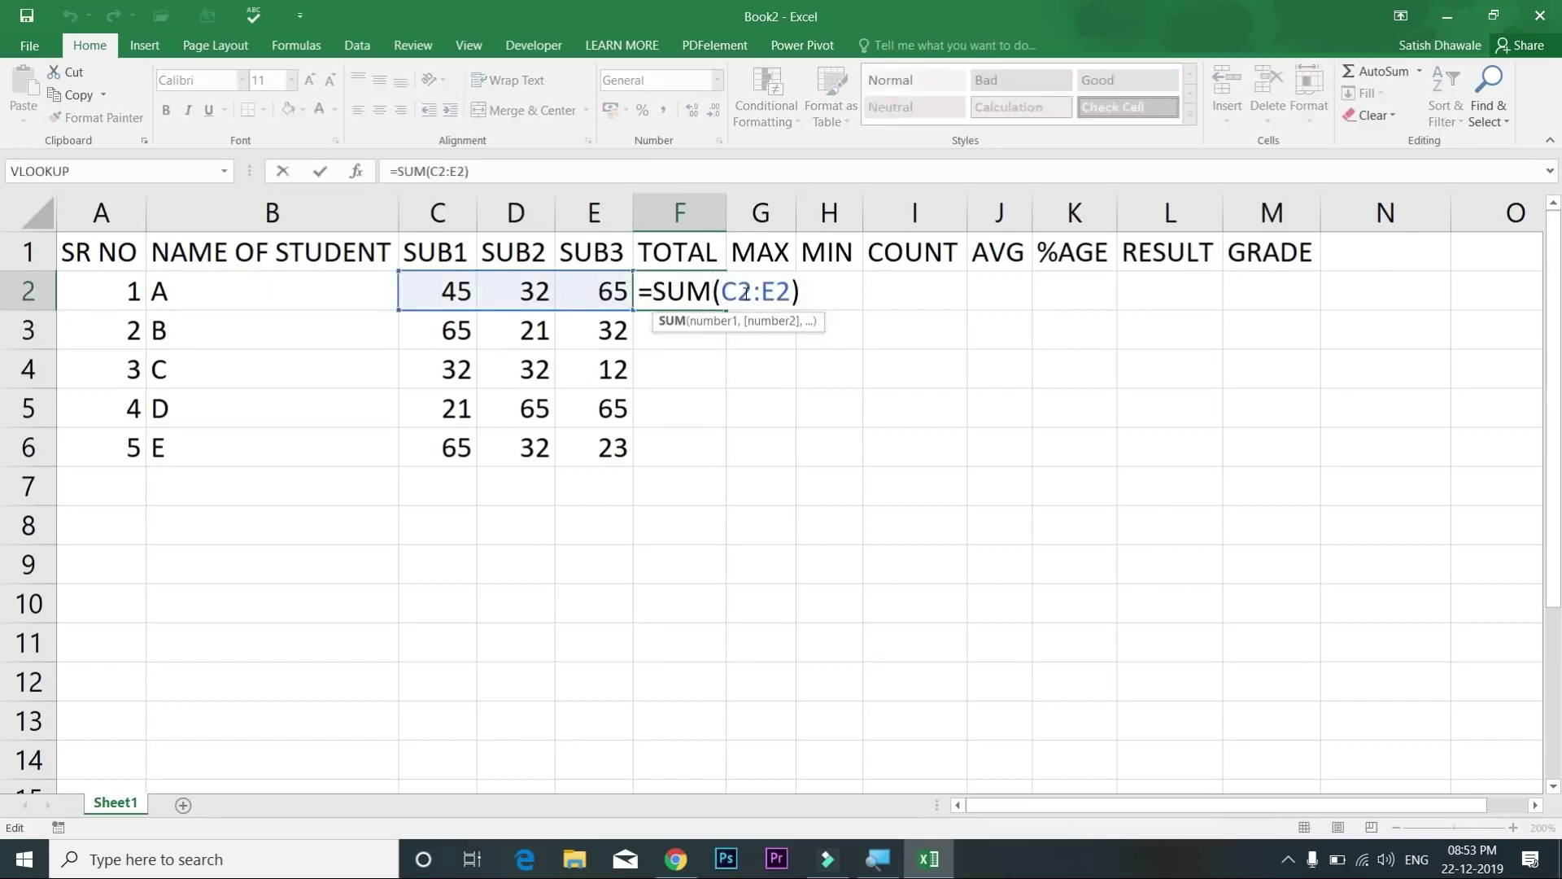
key("Return")
Step: AutoFill the SUM formula from F2 down to F6, then clear the copies in F3:F6
left_click(703, 297)
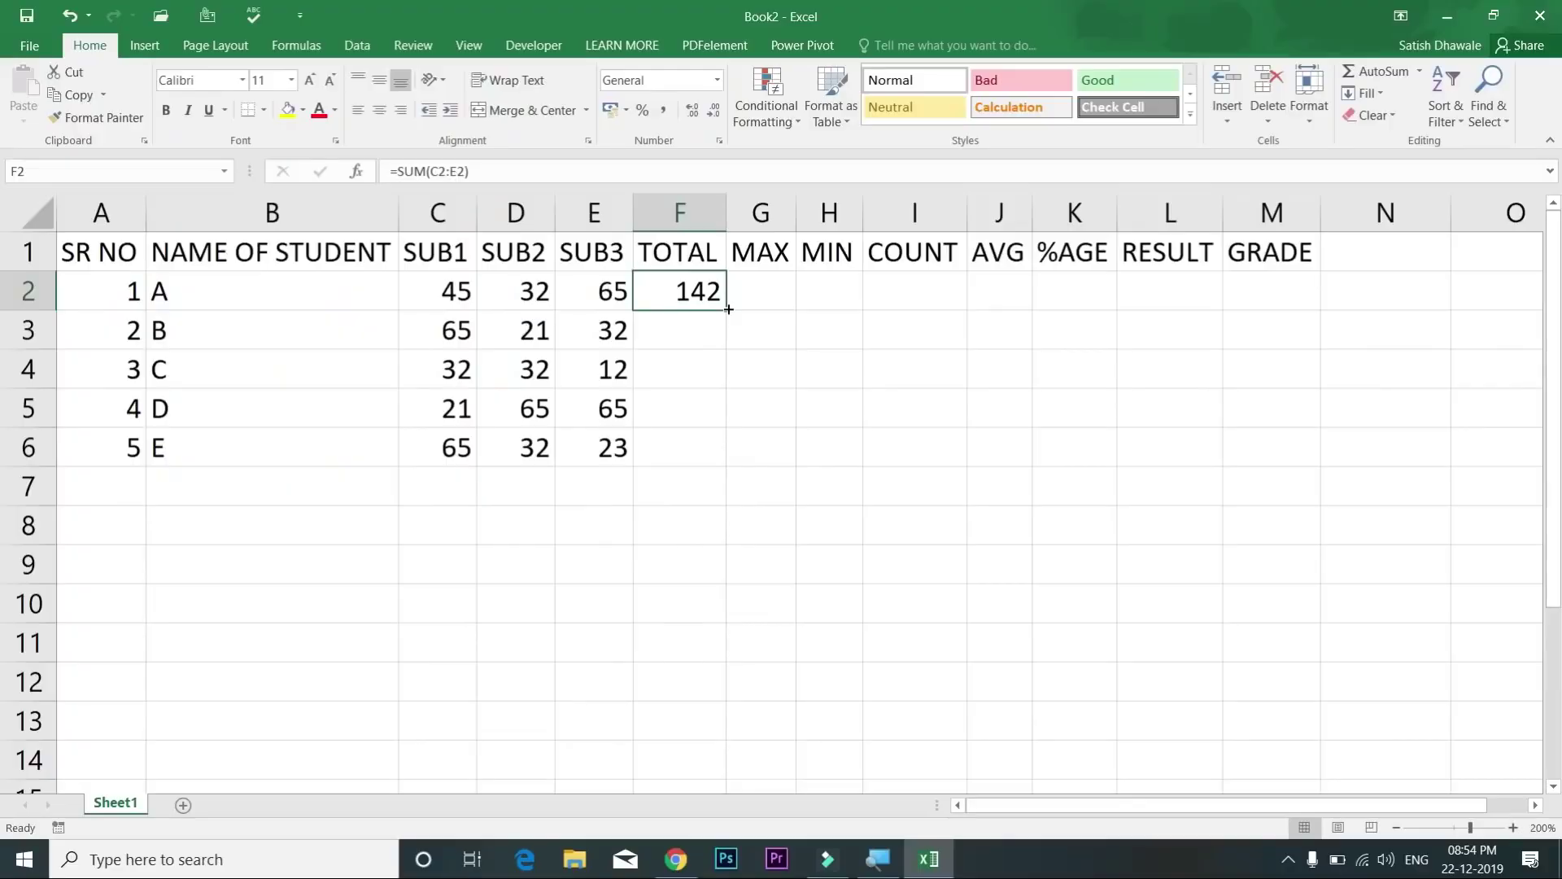
double_click(728, 309)
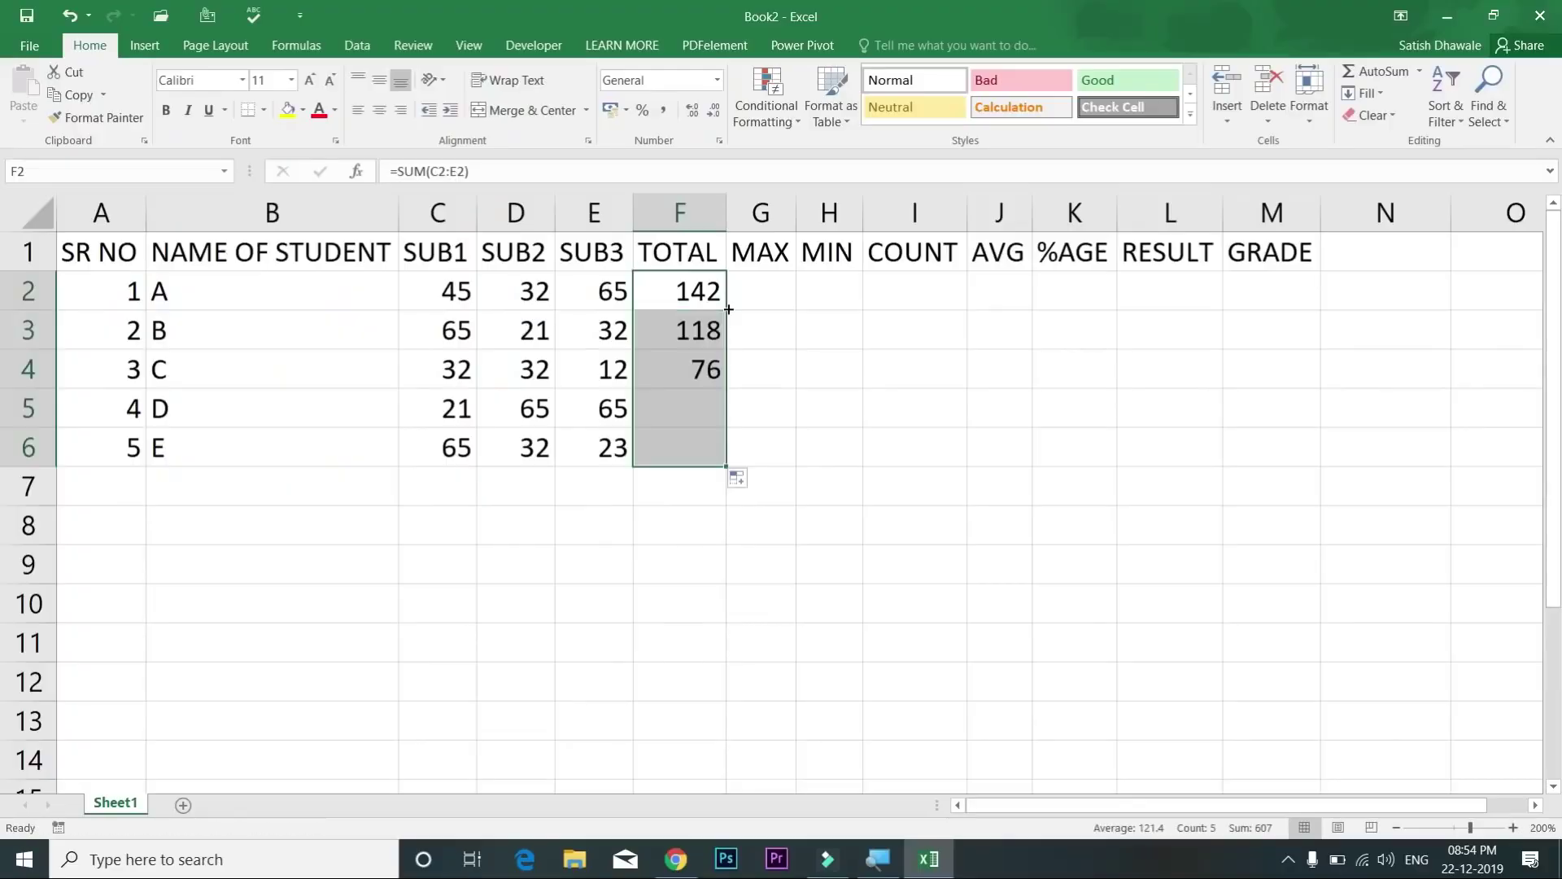
left_click_drag(683, 330, 692, 440)
key("Delete")
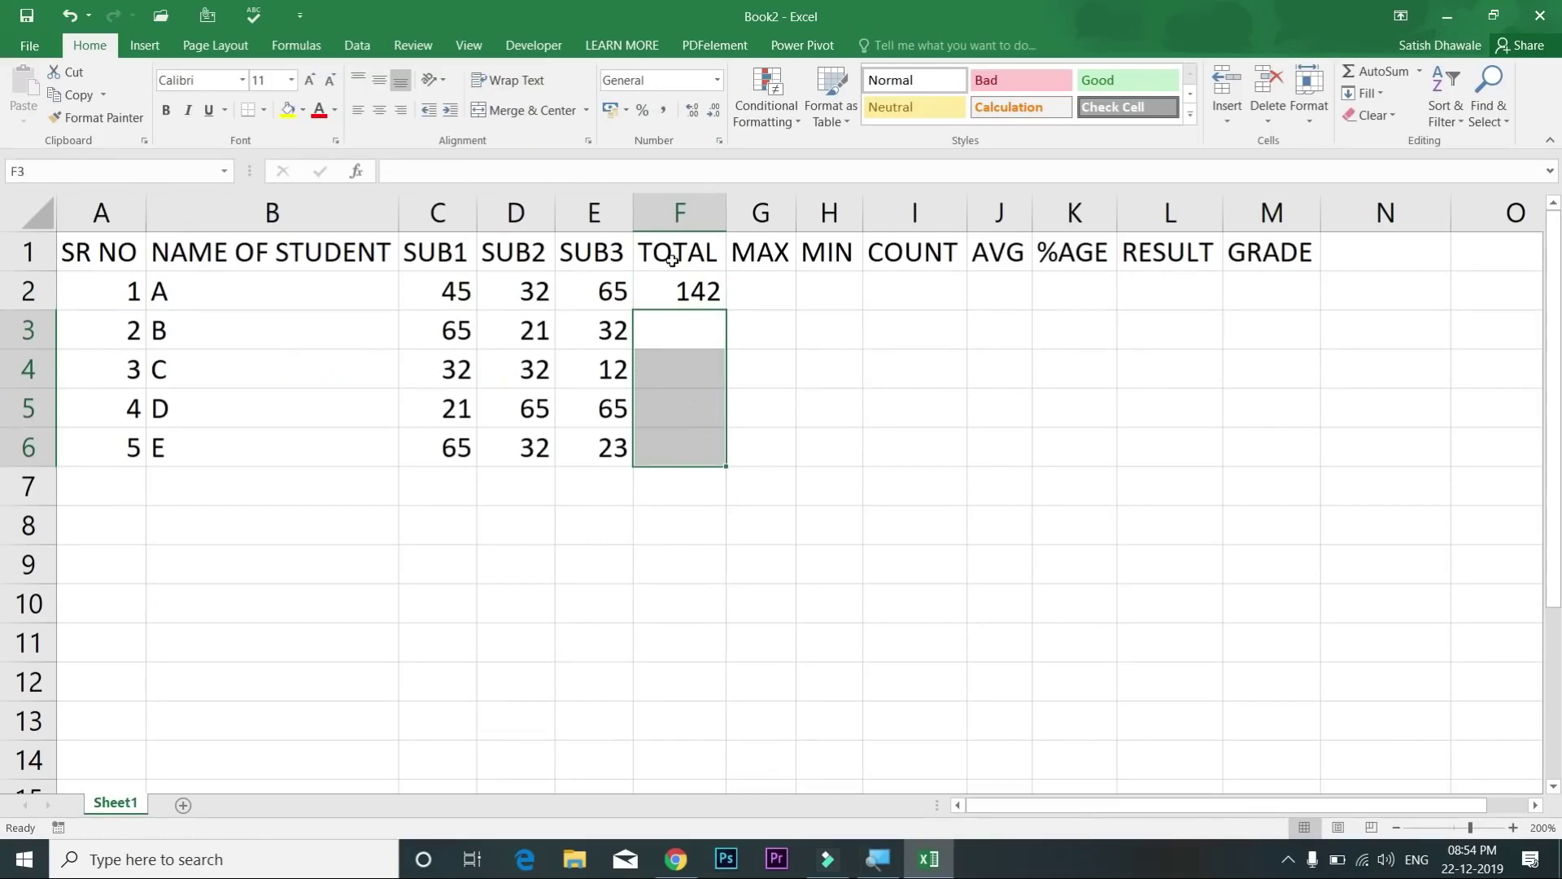
Step: Copy F2's SUM formula through F6 with Fill Down, check the formula in F3, and clear F3:F6 again
left_click(690, 293)
key("shift+Down")
key("shift+Down")
key("shift+Down")
key("shift+Down")
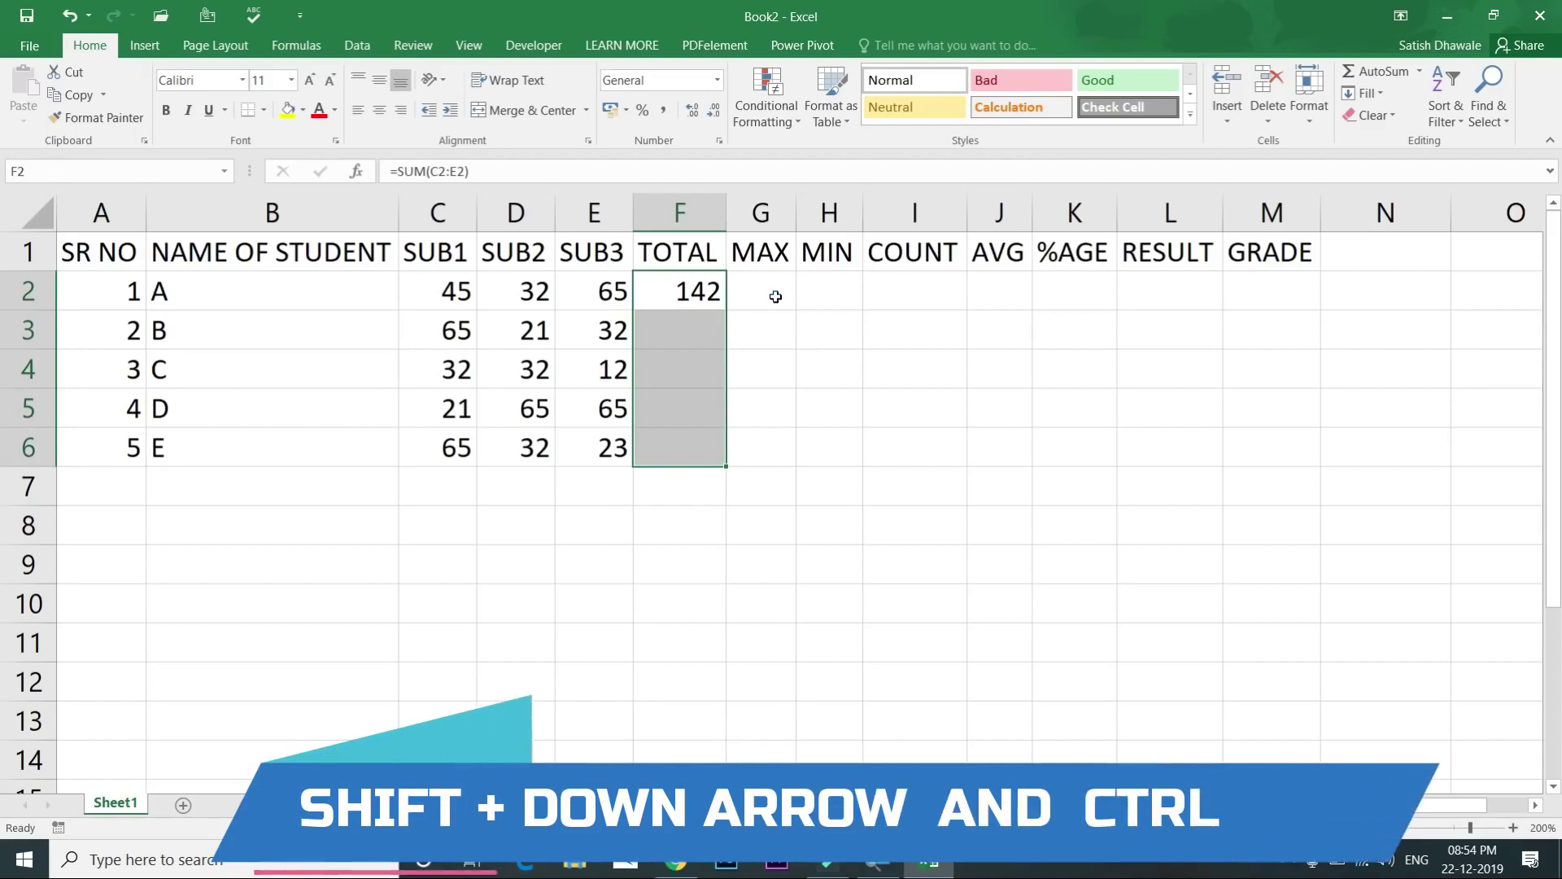
key("ctrl+d")
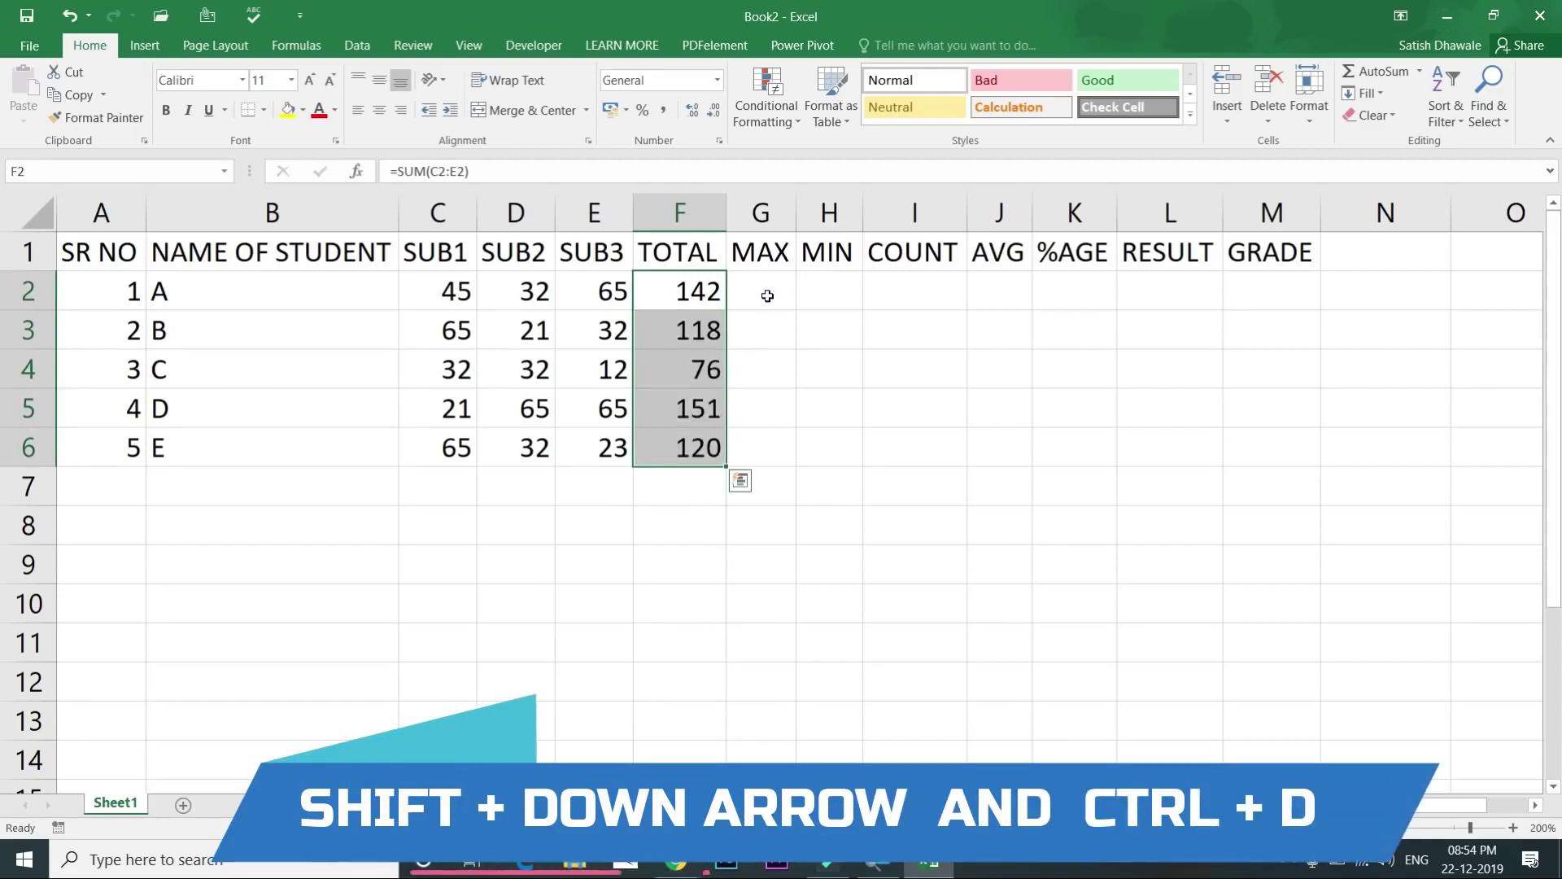
double_click(705, 331)
key("Escape")
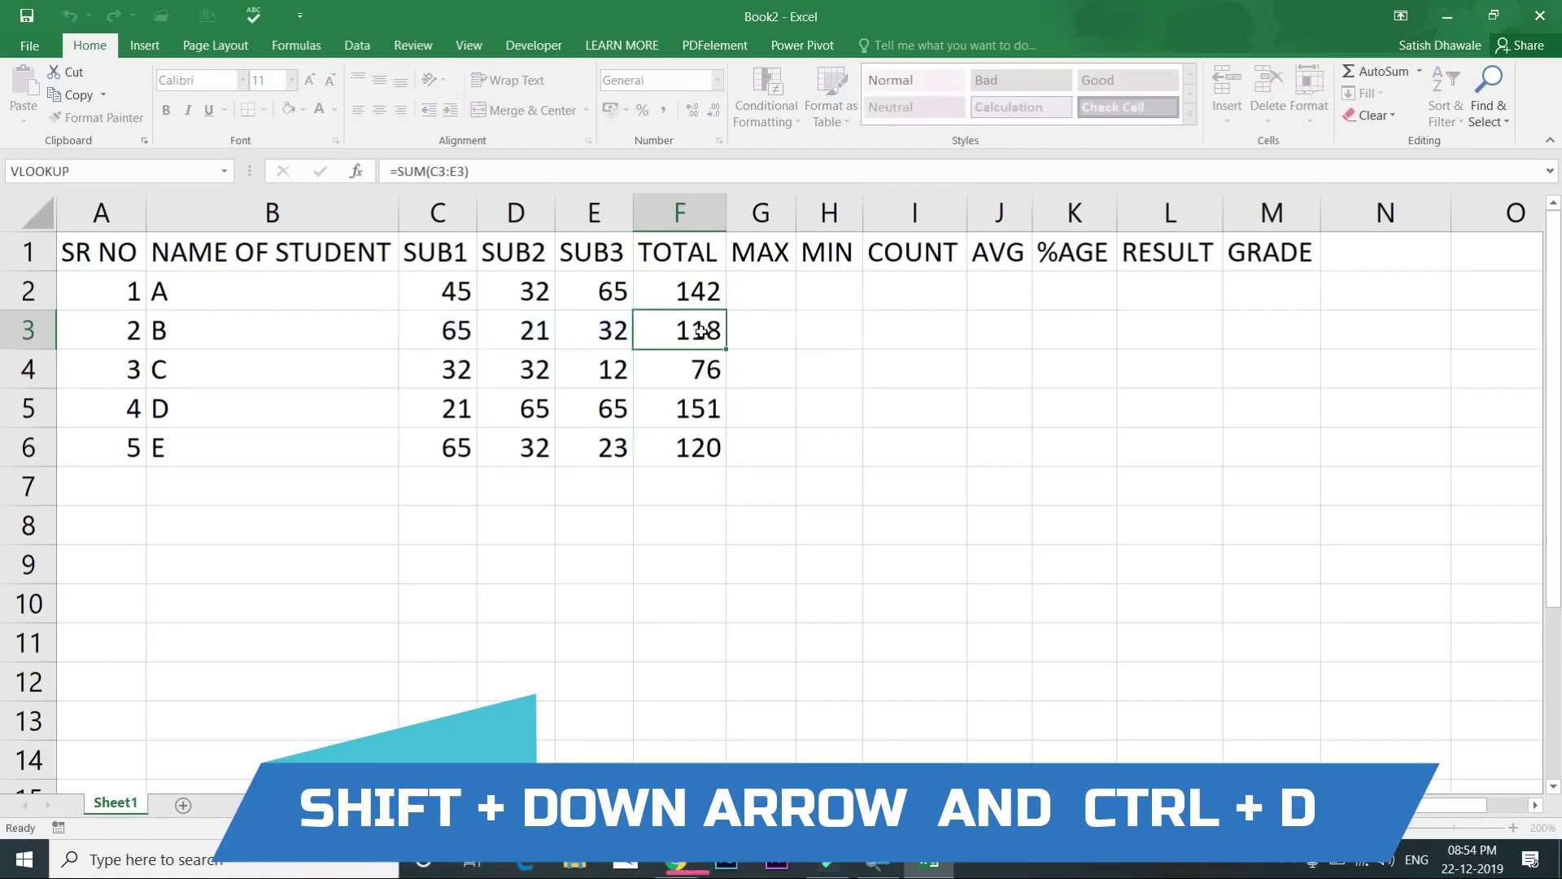
key("shift+Down")
key("shift+Down")
key("shift+Down")
key("Delete")
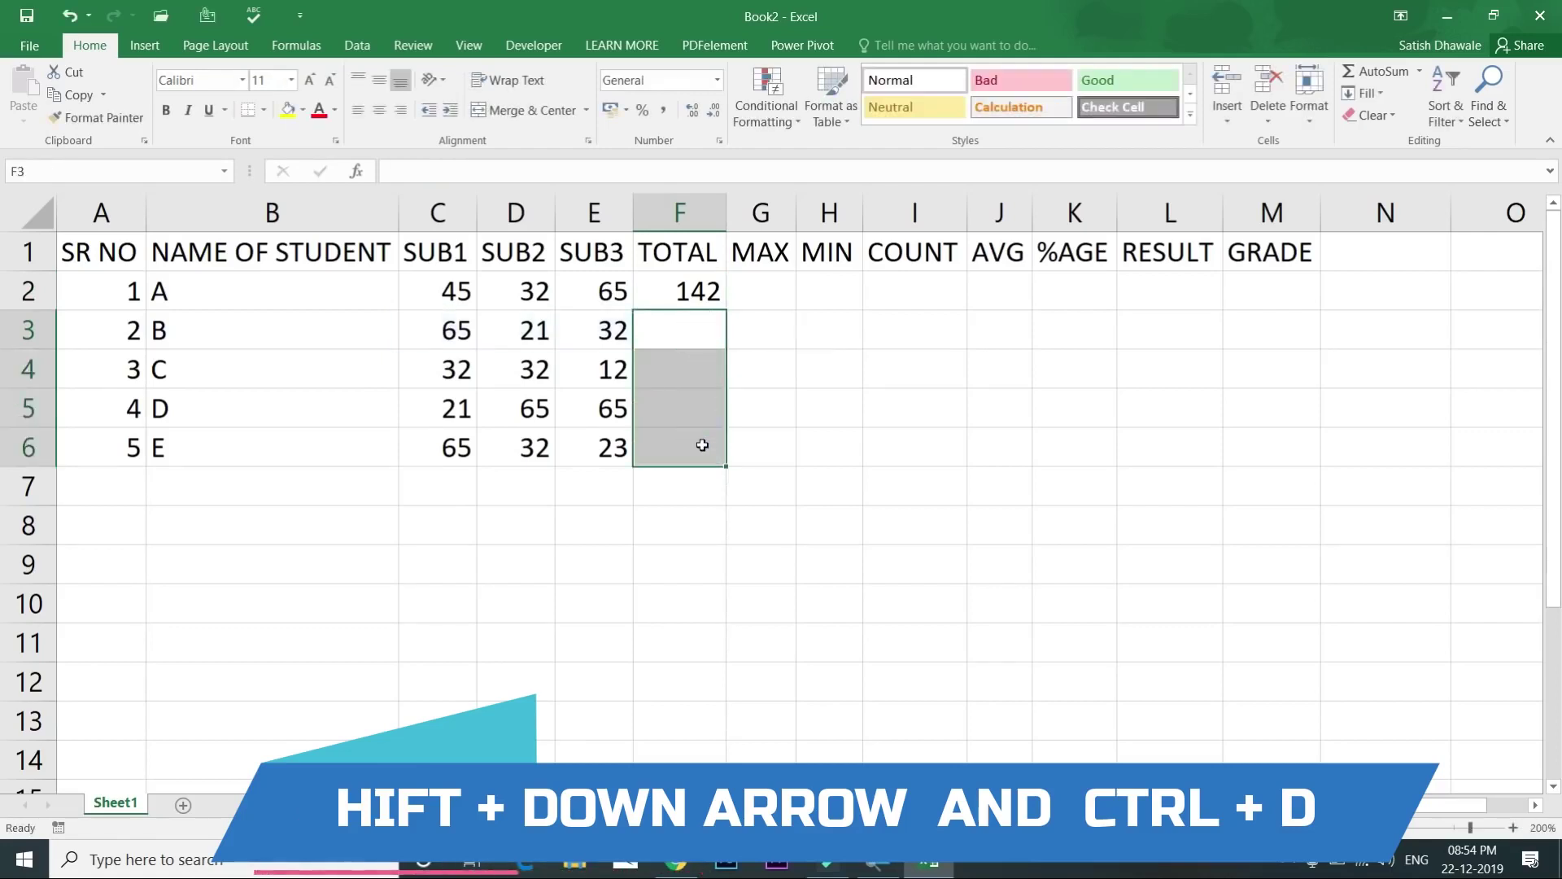
Step: Select F2:F6, repeat Fill Down for the SUM formula, and clear the copied totals in F3:F6
left_click_drag(692, 291, 695, 440)
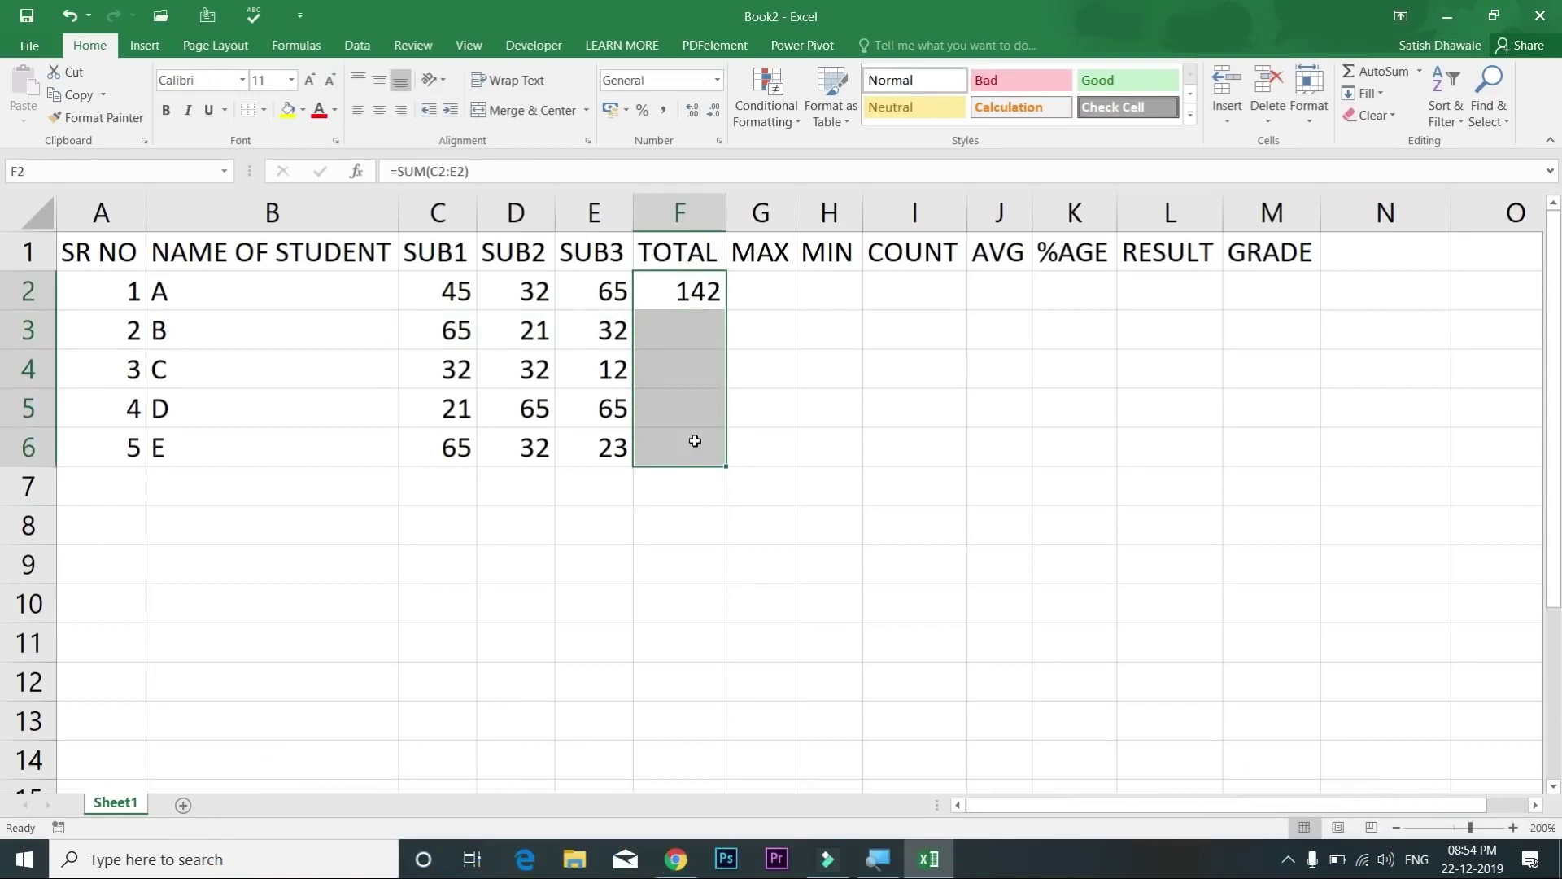
key("ctrl+d")
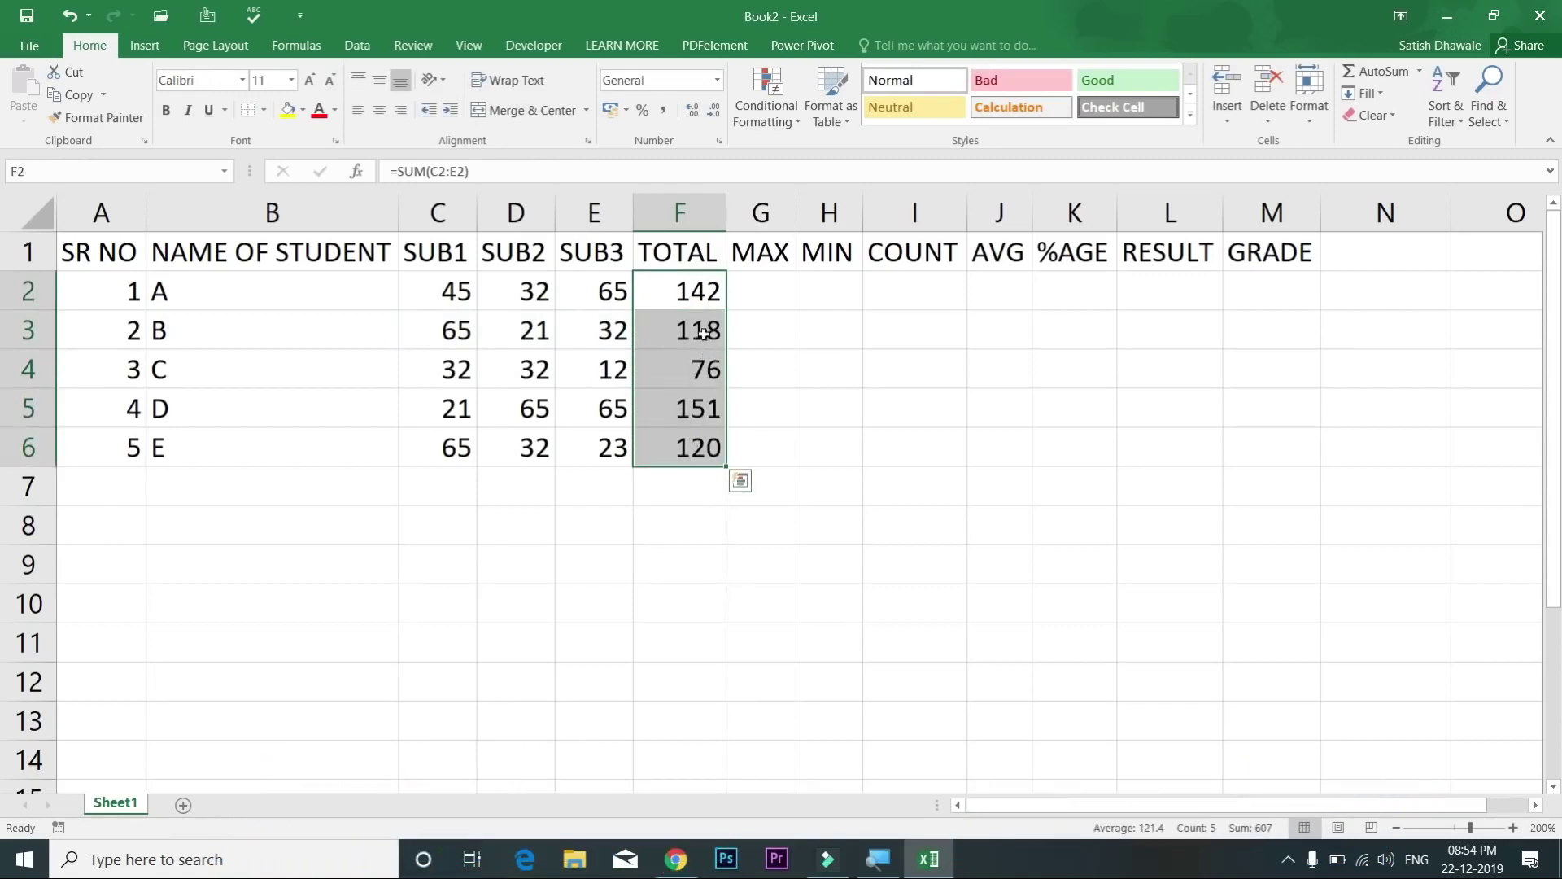
left_click(704, 329)
left_click_drag(704, 329, 701, 444)
key("Delete")
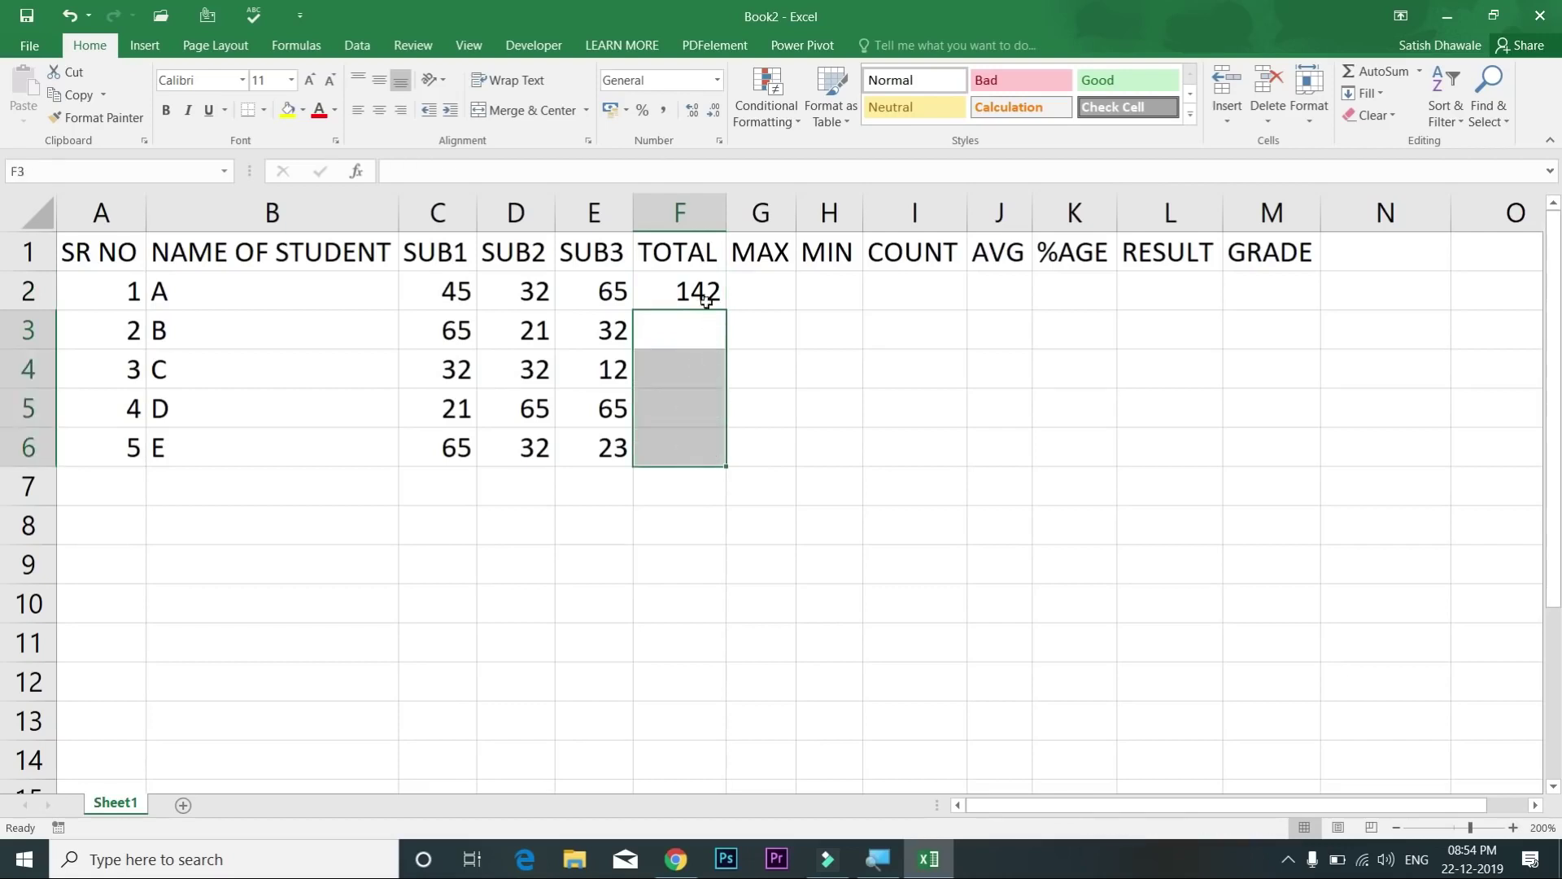
Step: Extend the SUM formula from F2 to F6 with AutoFill, then clear all the totals in F2:F6
left_click(706, 301)
left_click_drag(724, 311, 732, 467)
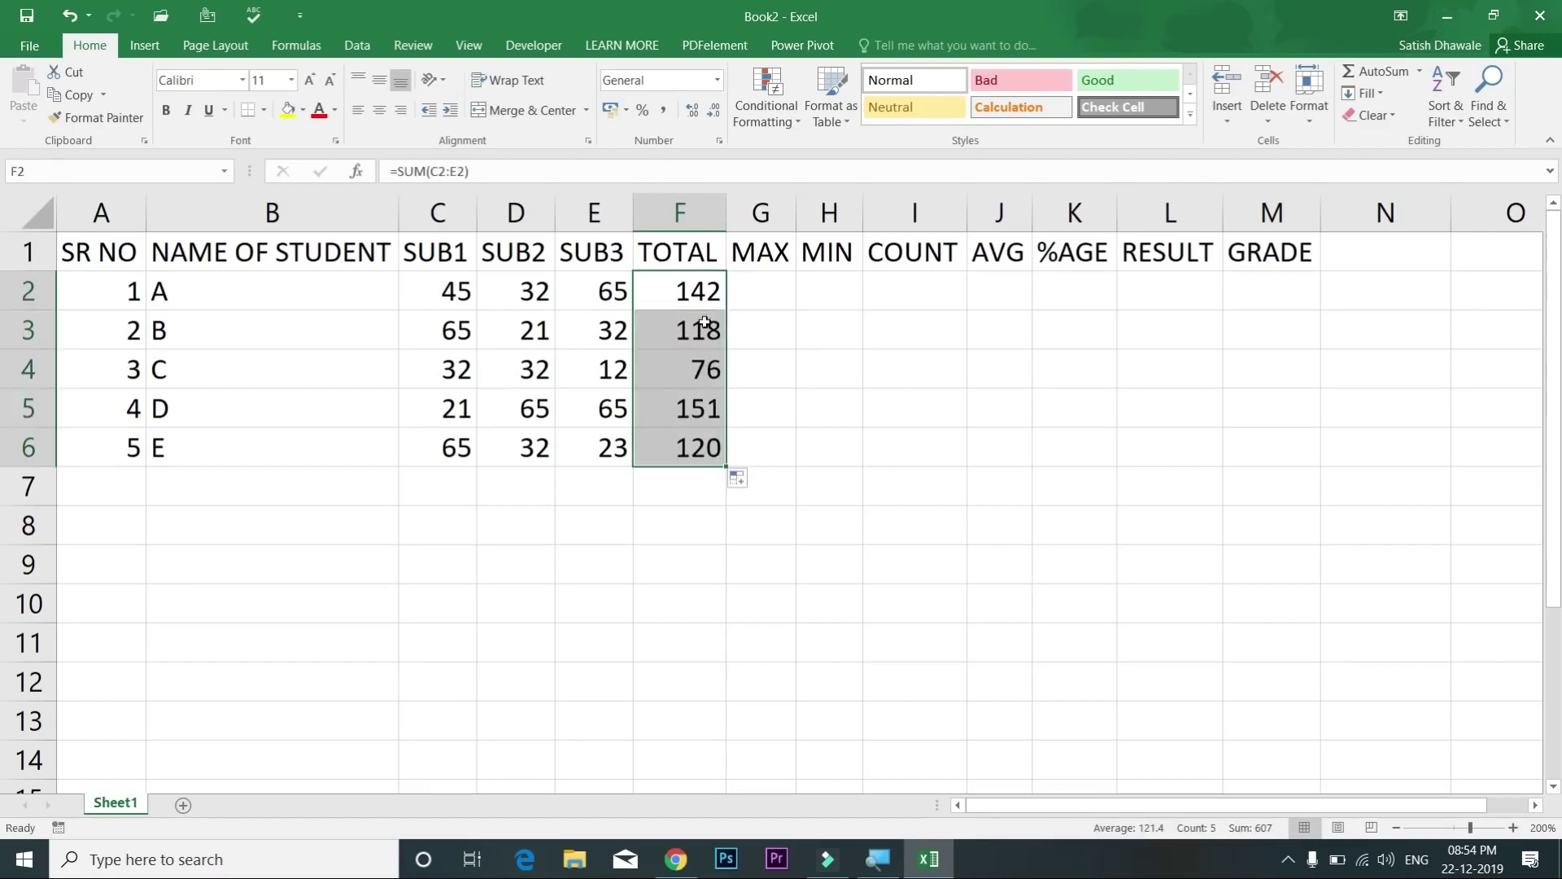
double_click(706, 321)
key("Escape")
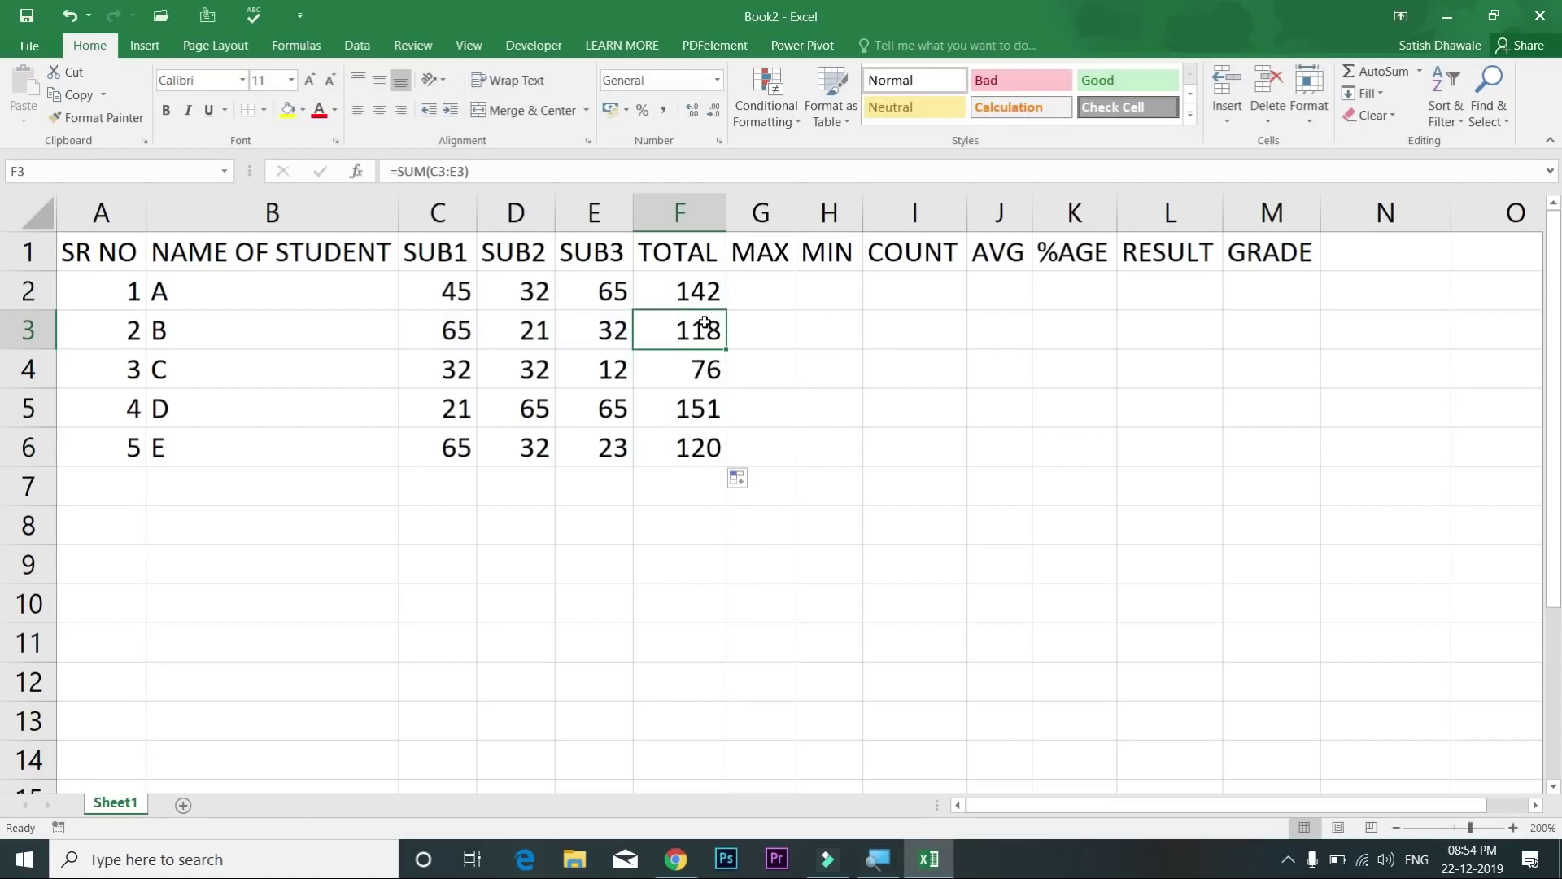
left_click_drag(701, 294, 693, 446)
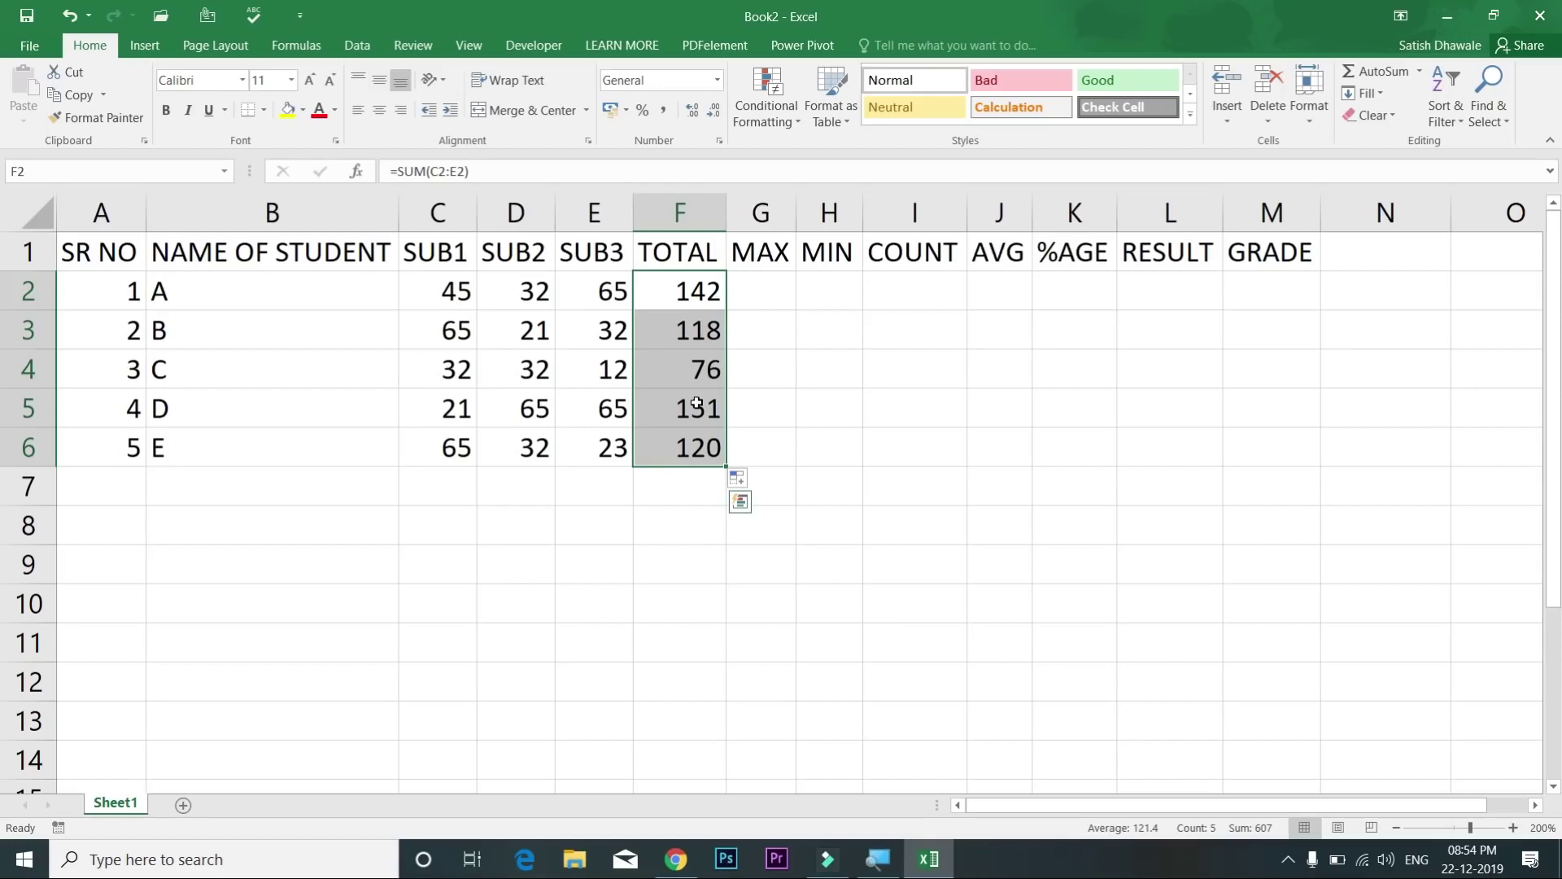
key("Delete")
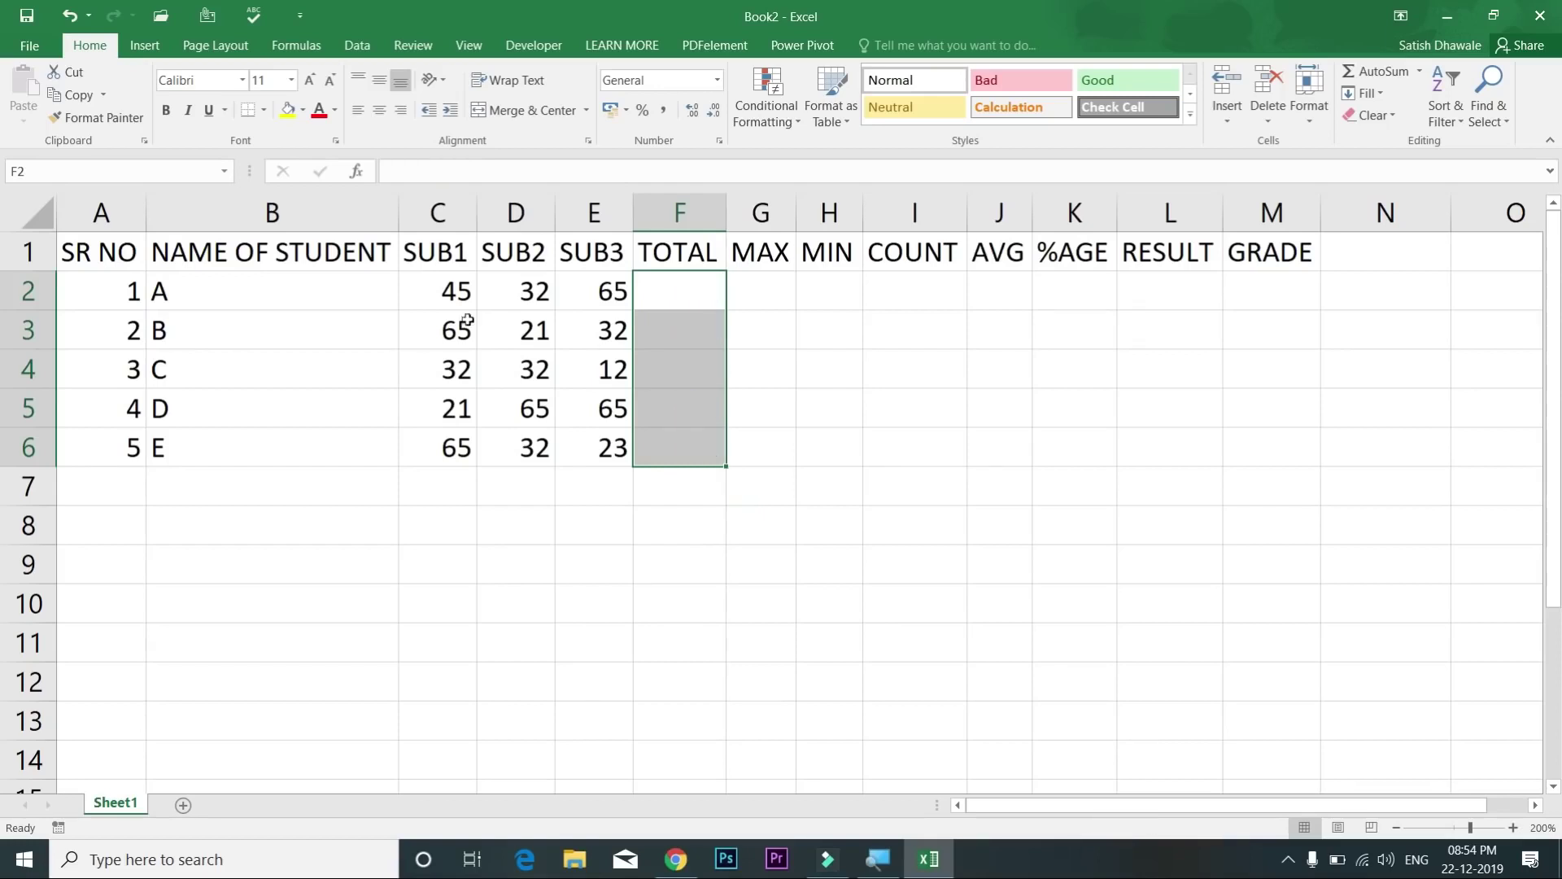
Step: Examine the students' marks in the SUB1, SUB2 and SUB3 columns, going through the SUB1 values one by one
left_click_drag(453, 289, 457, 447)
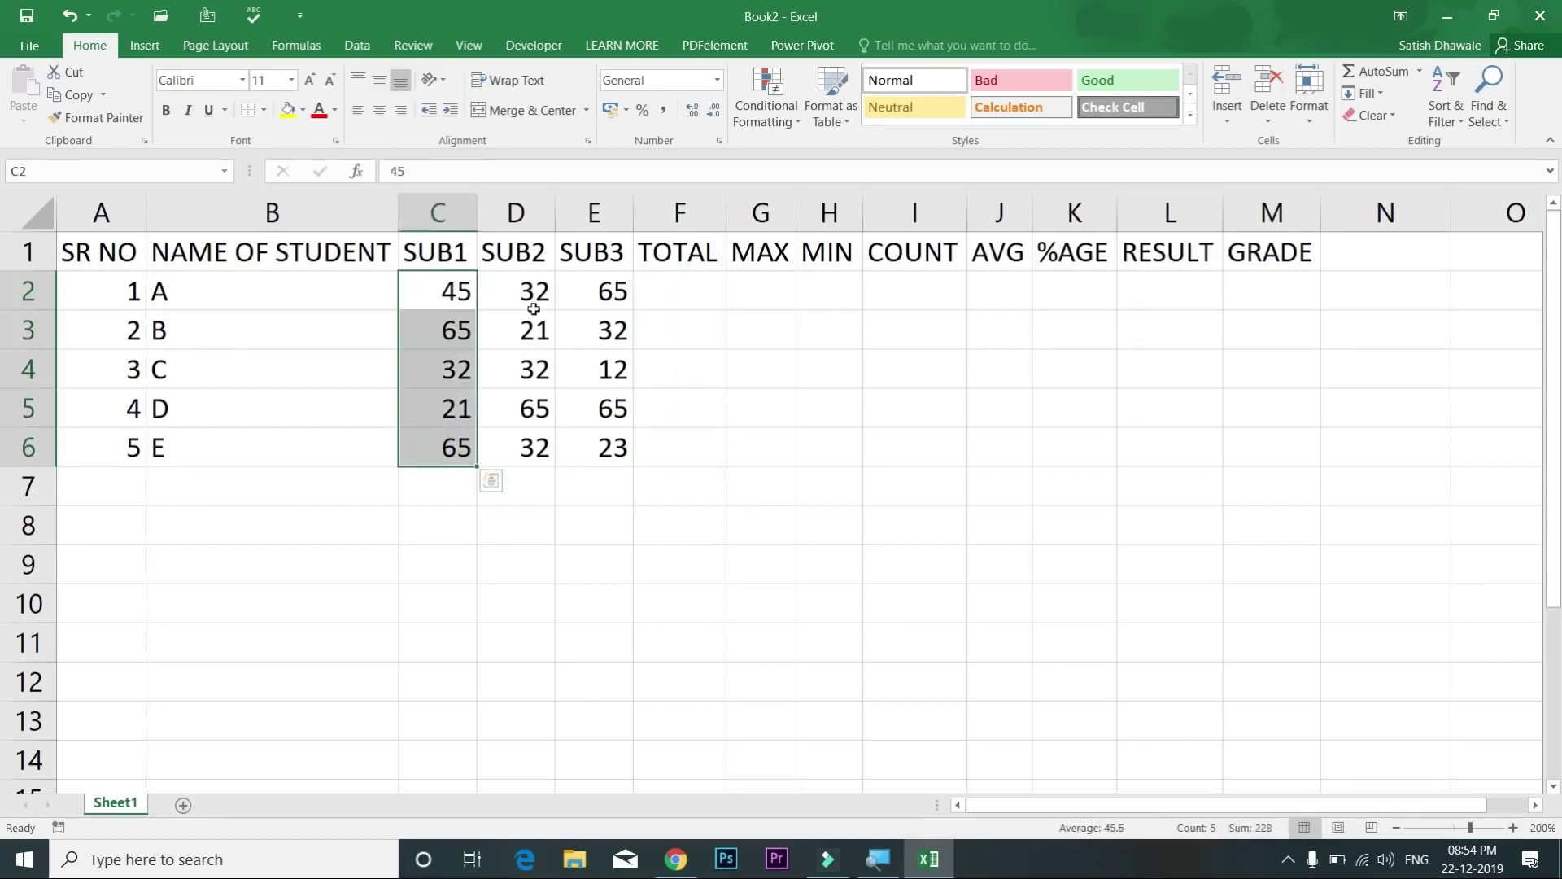
left_click_drag(531, 291, 530, 411)
left_click_drag(610, 291, 600, 439)
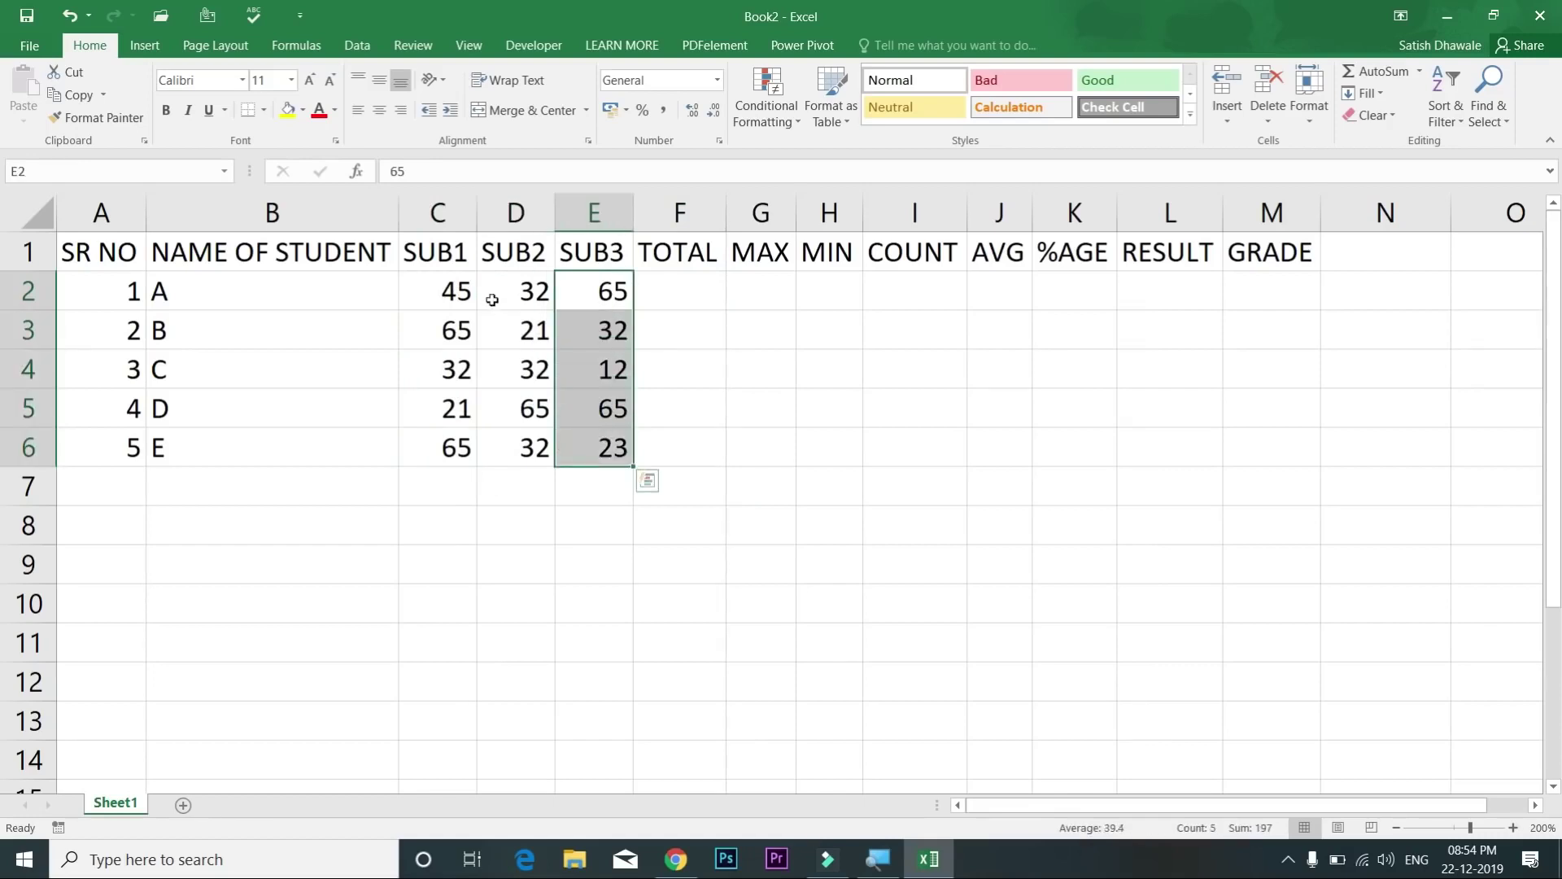
left_click(453, 291)
left_click(454, 329)
left_click(453, 369)
left_click(451, 414)
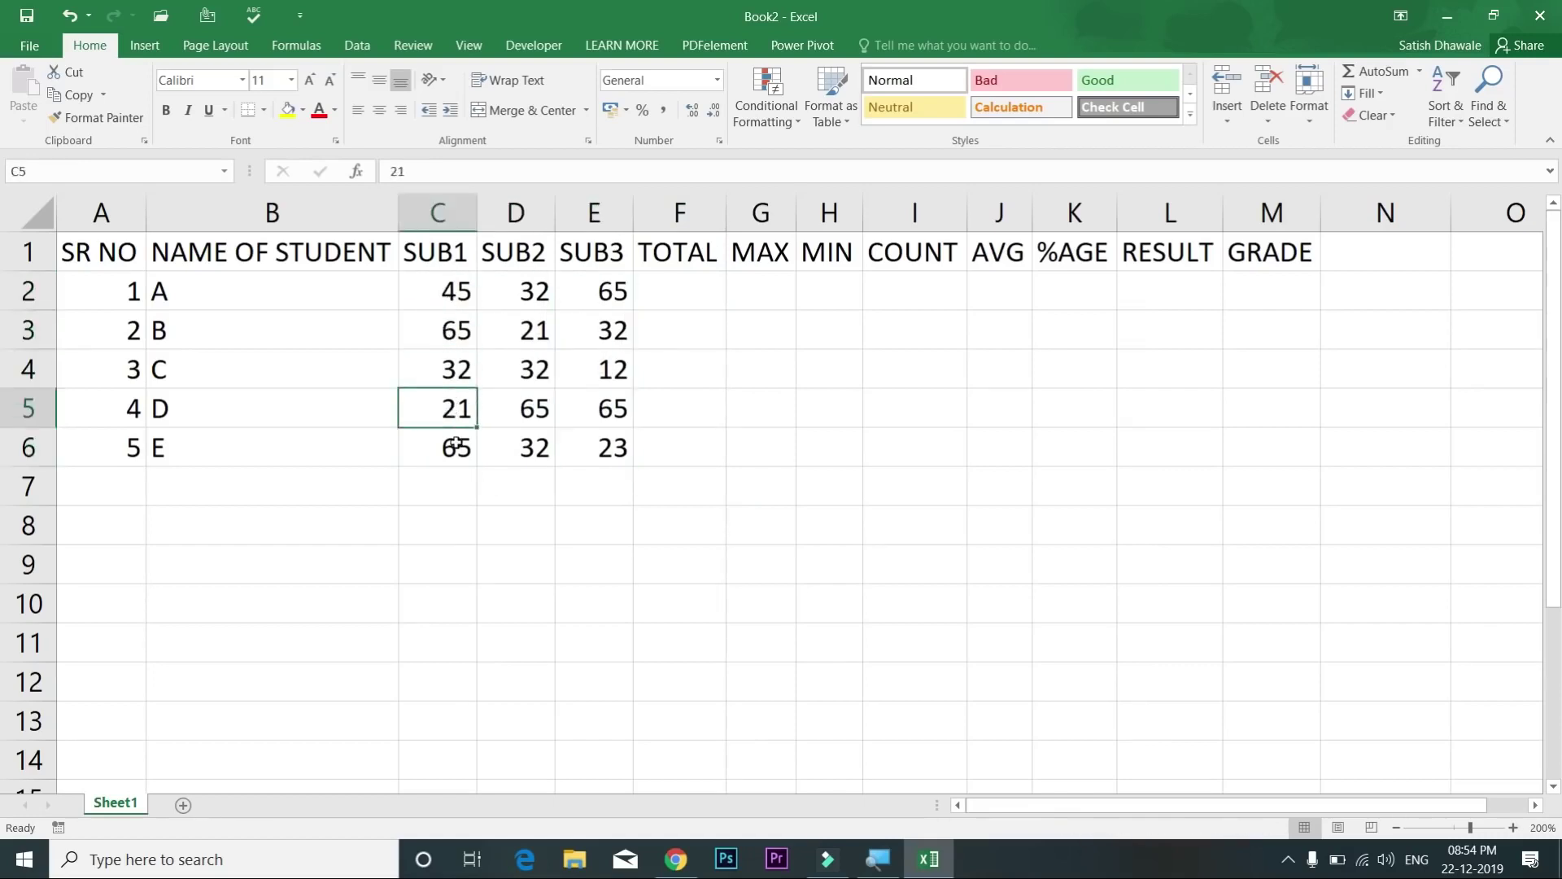
left_click(456, 447)
Step: Total the SUB1 and SUB2 columns in C7 and D7 with AutoSum, then clear both totals
left_click(465, 495)
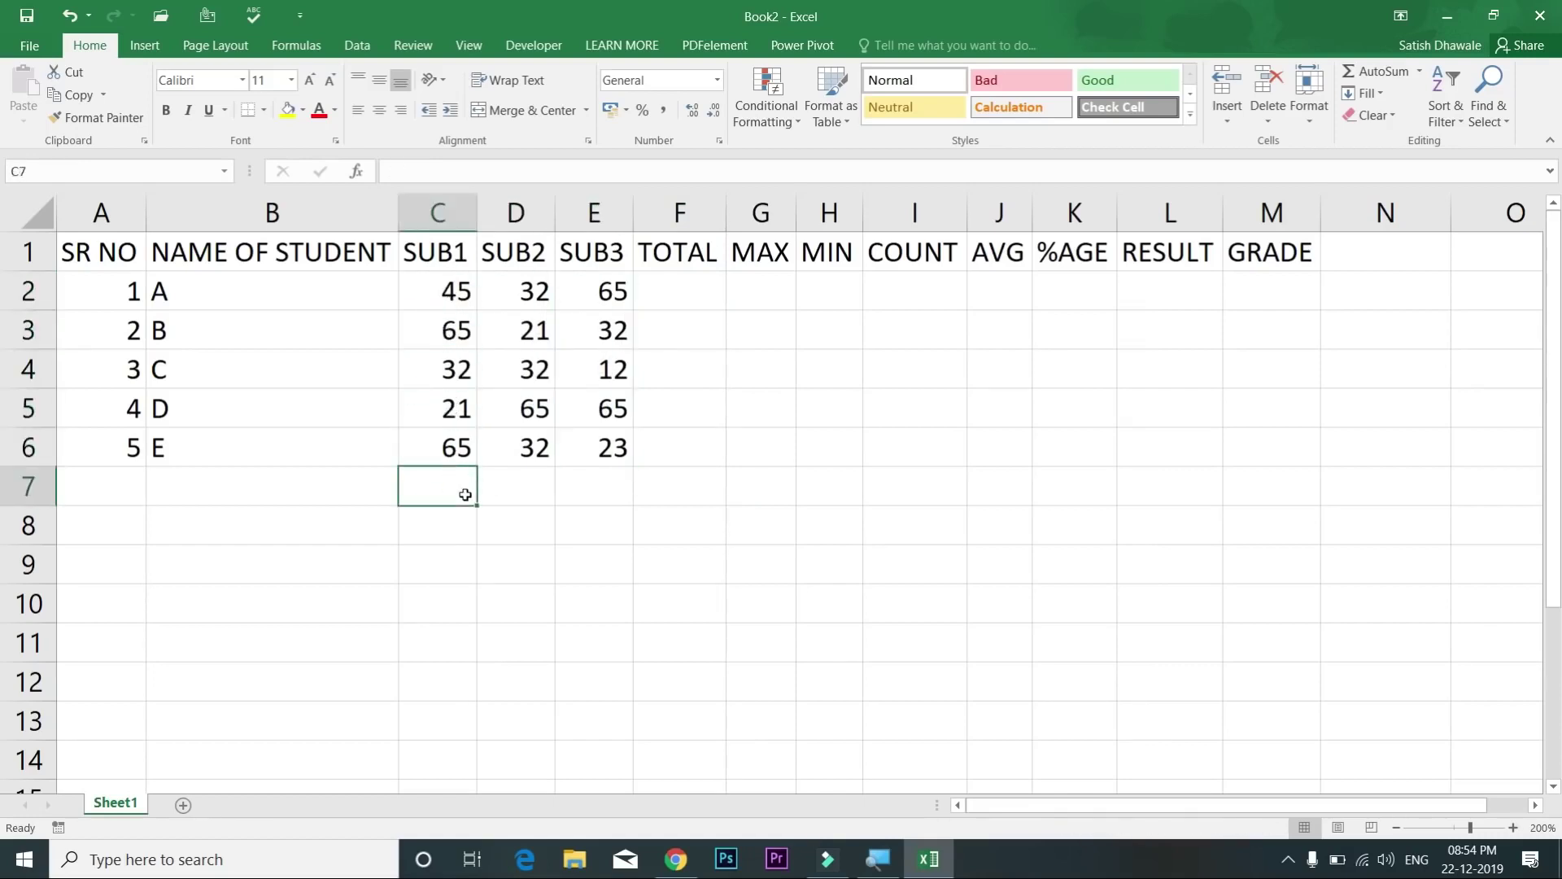
key("alt+=")
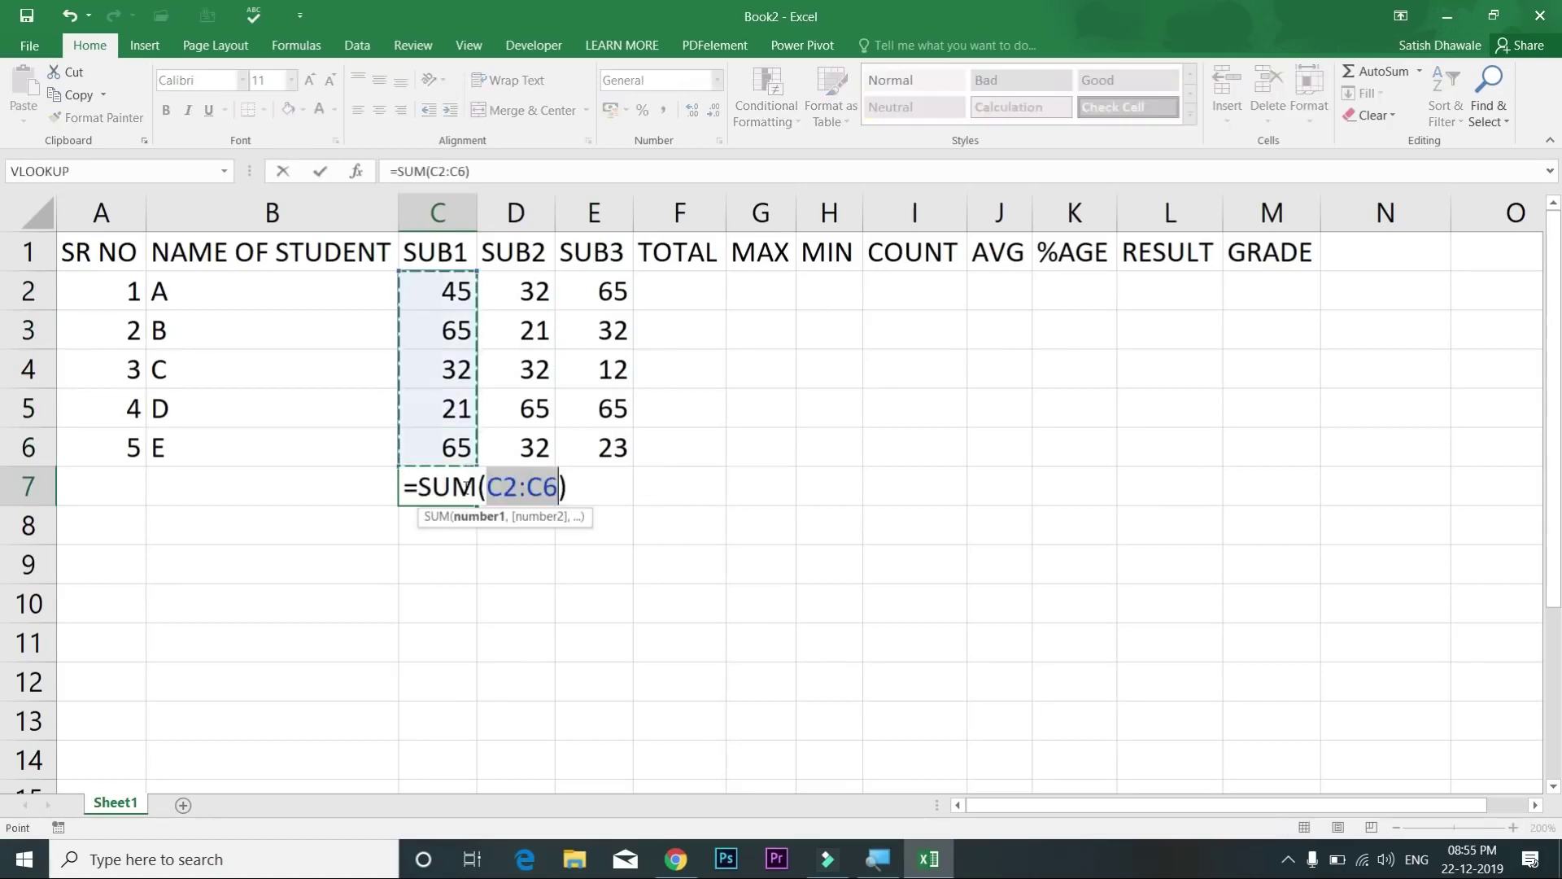
key("Return")
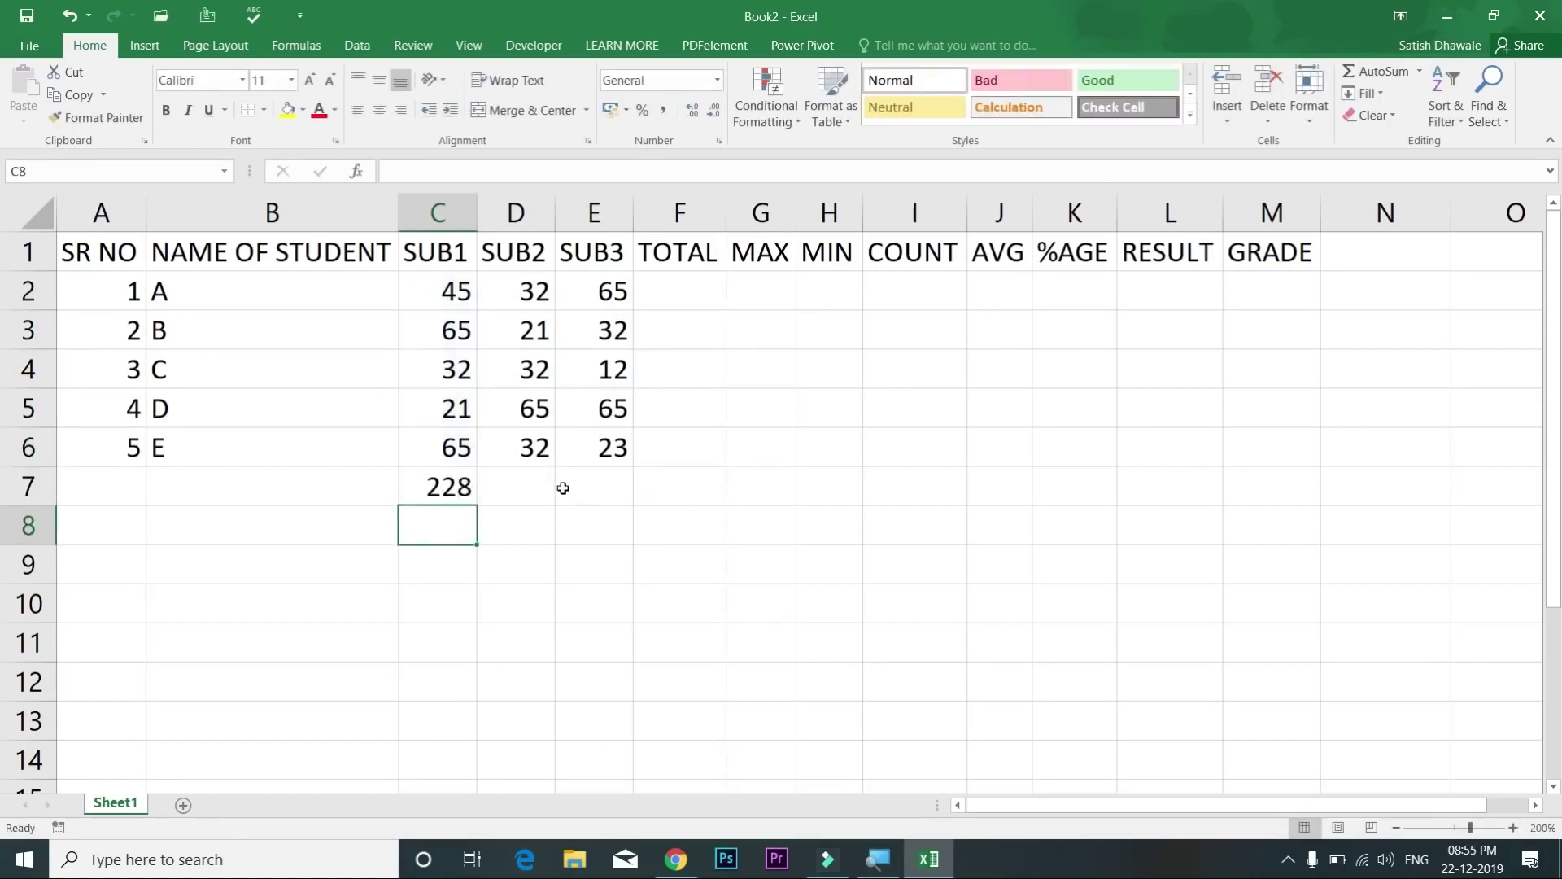
left_click(520, 488)
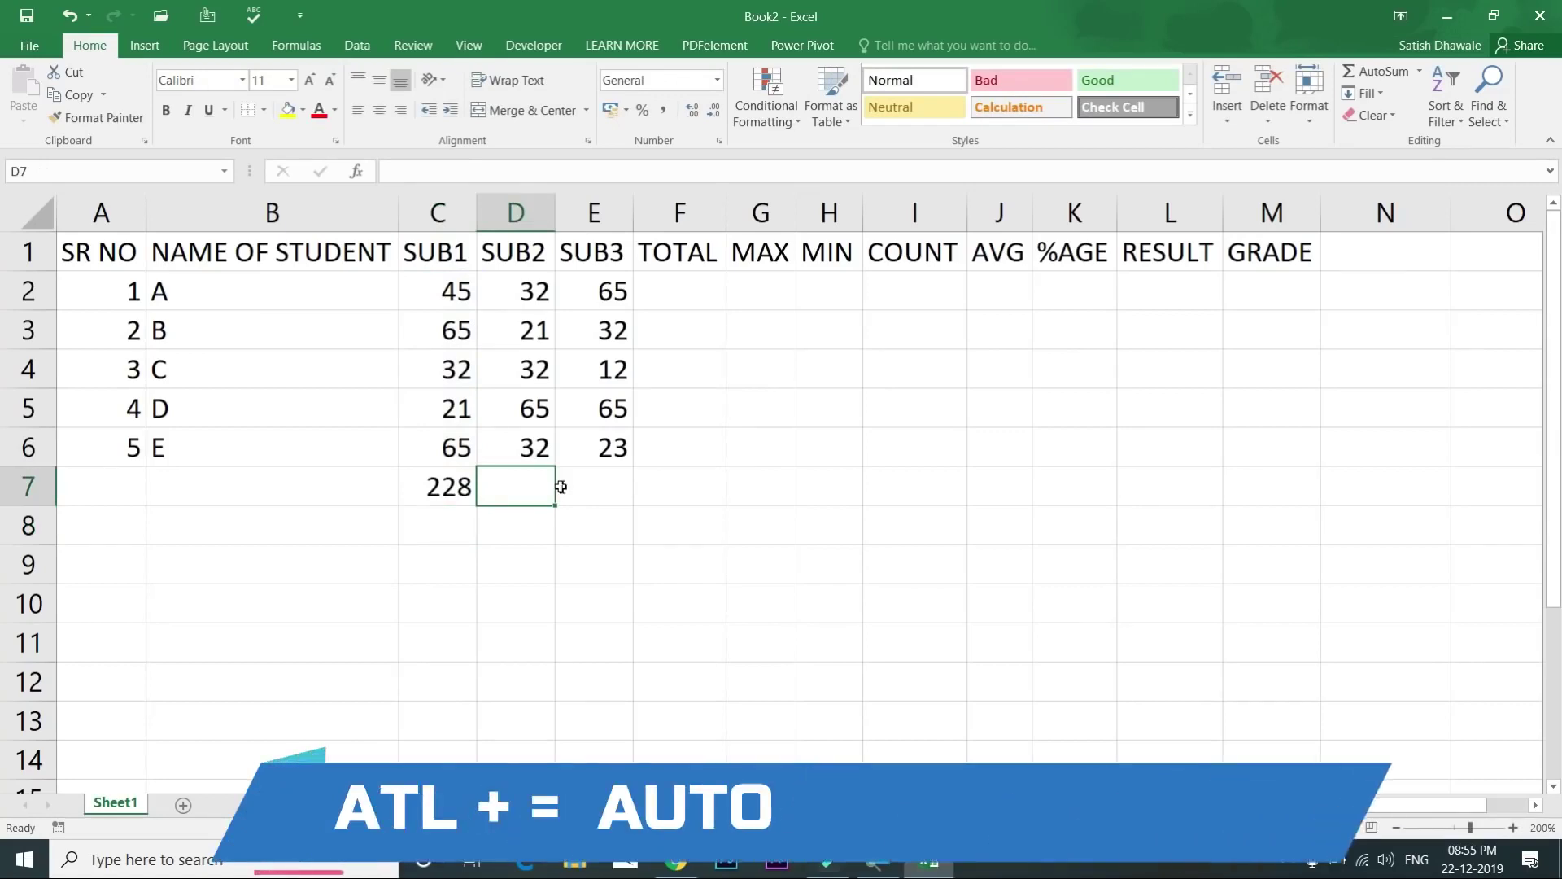
key("alt+=")
key("Return")
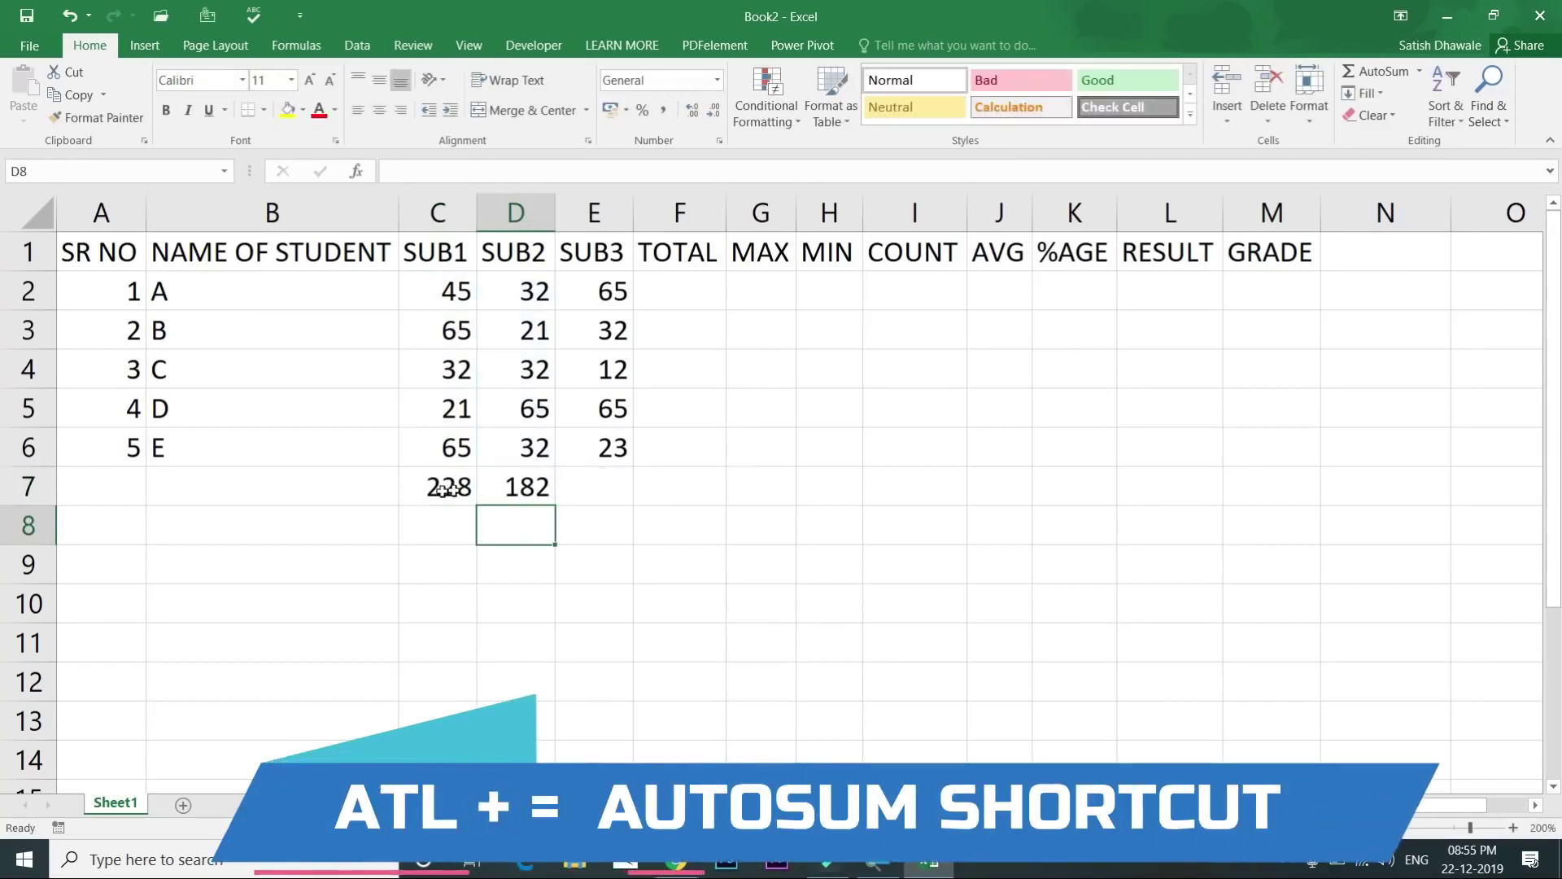
left_click_drag(446, 487, 528, 489)
key("Delete")
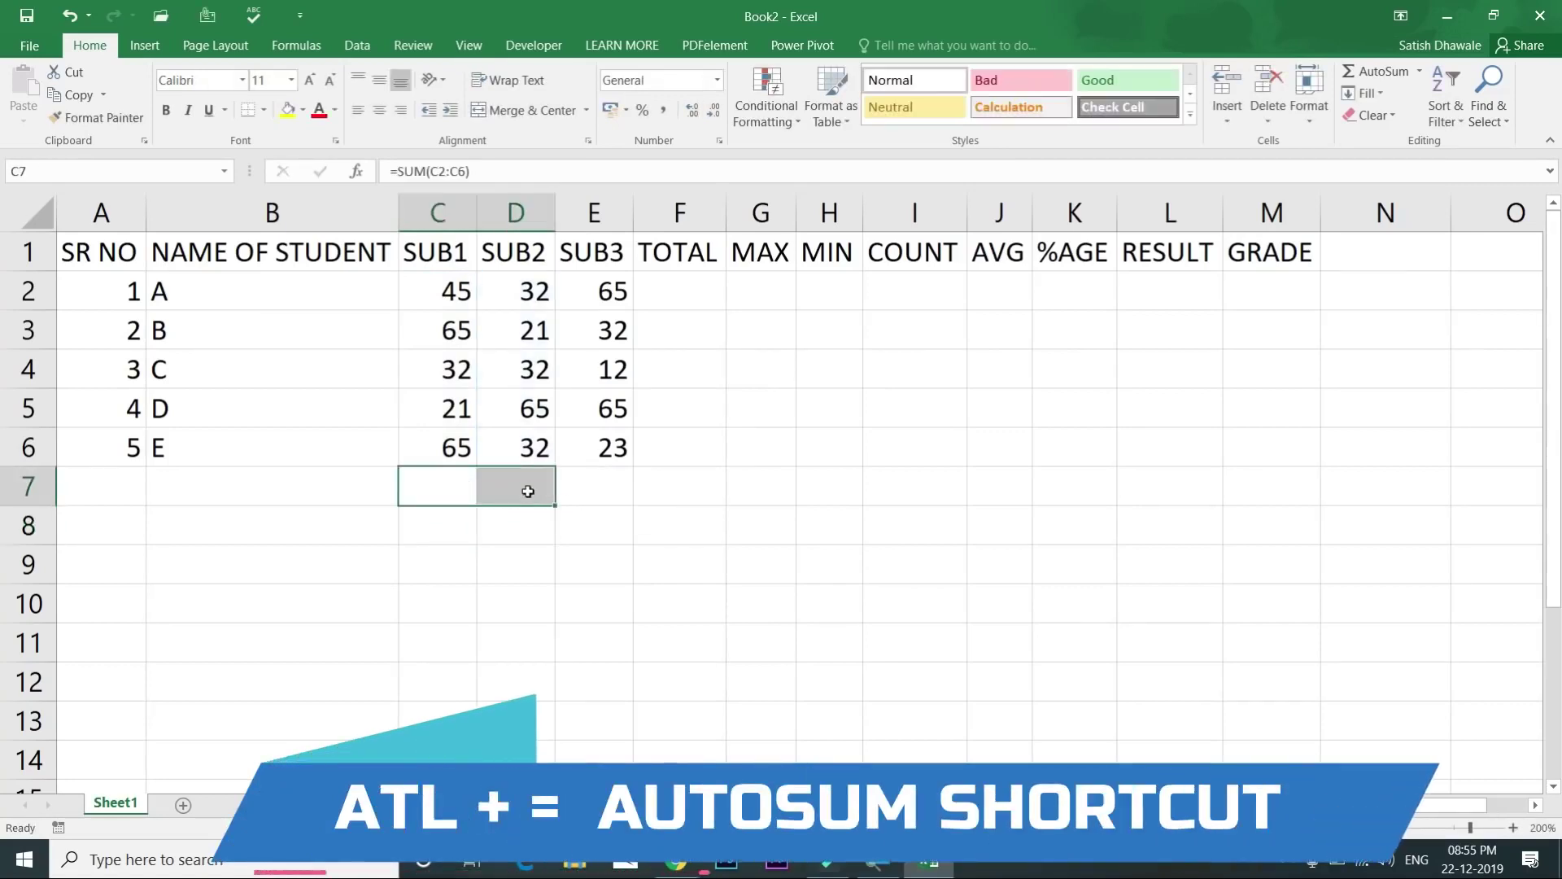
Step: Enter =SUM(C2:E2) in F2 with AutoSum and fill it down through F6 for all students
left_click(687, 289)
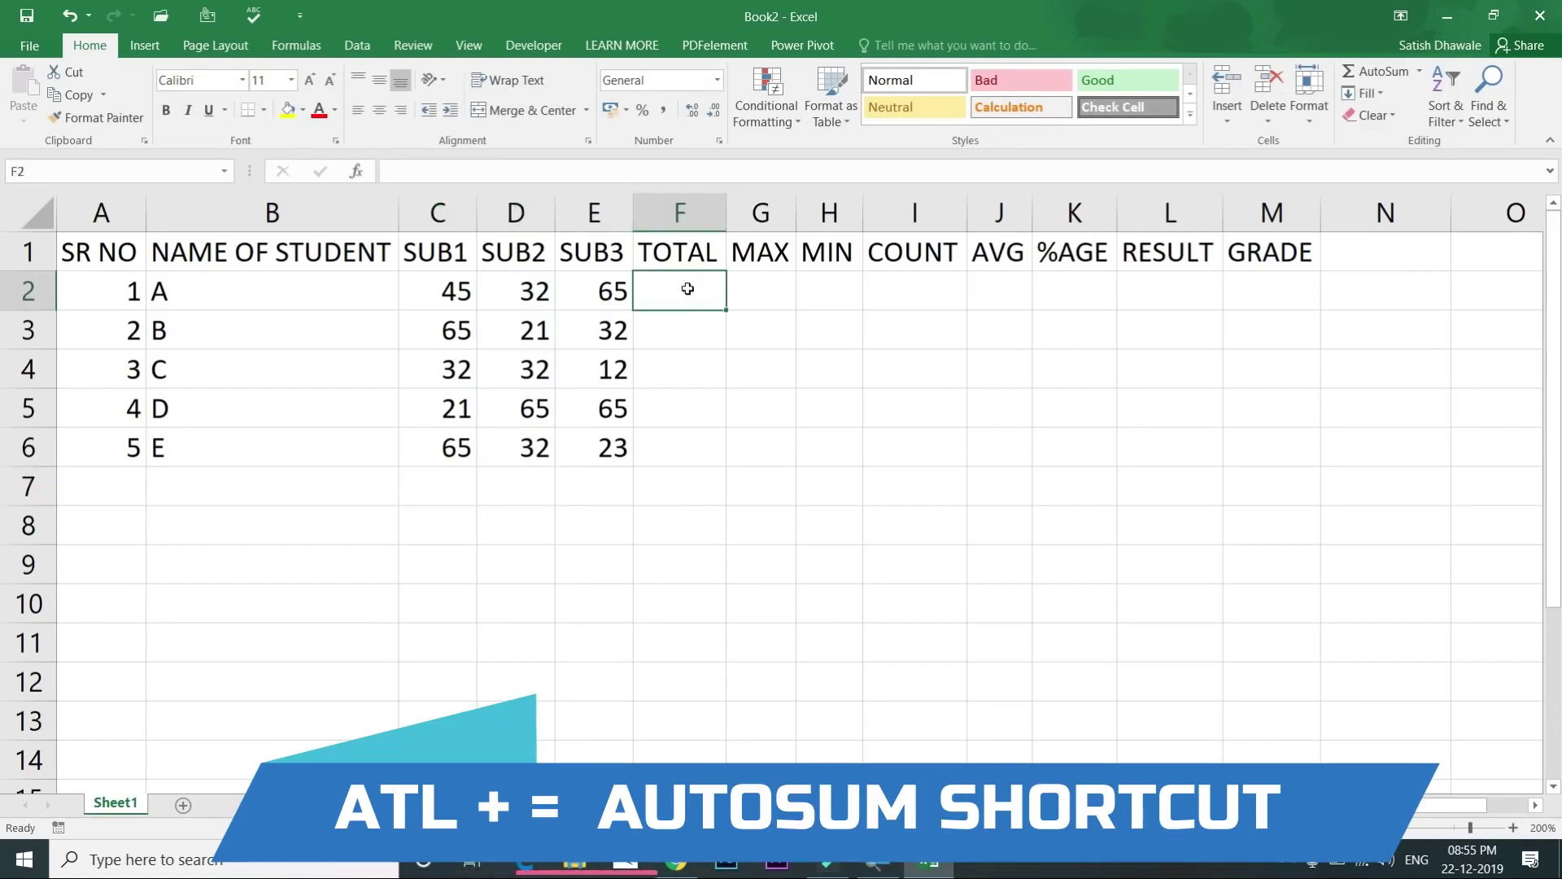
key("alt+=")
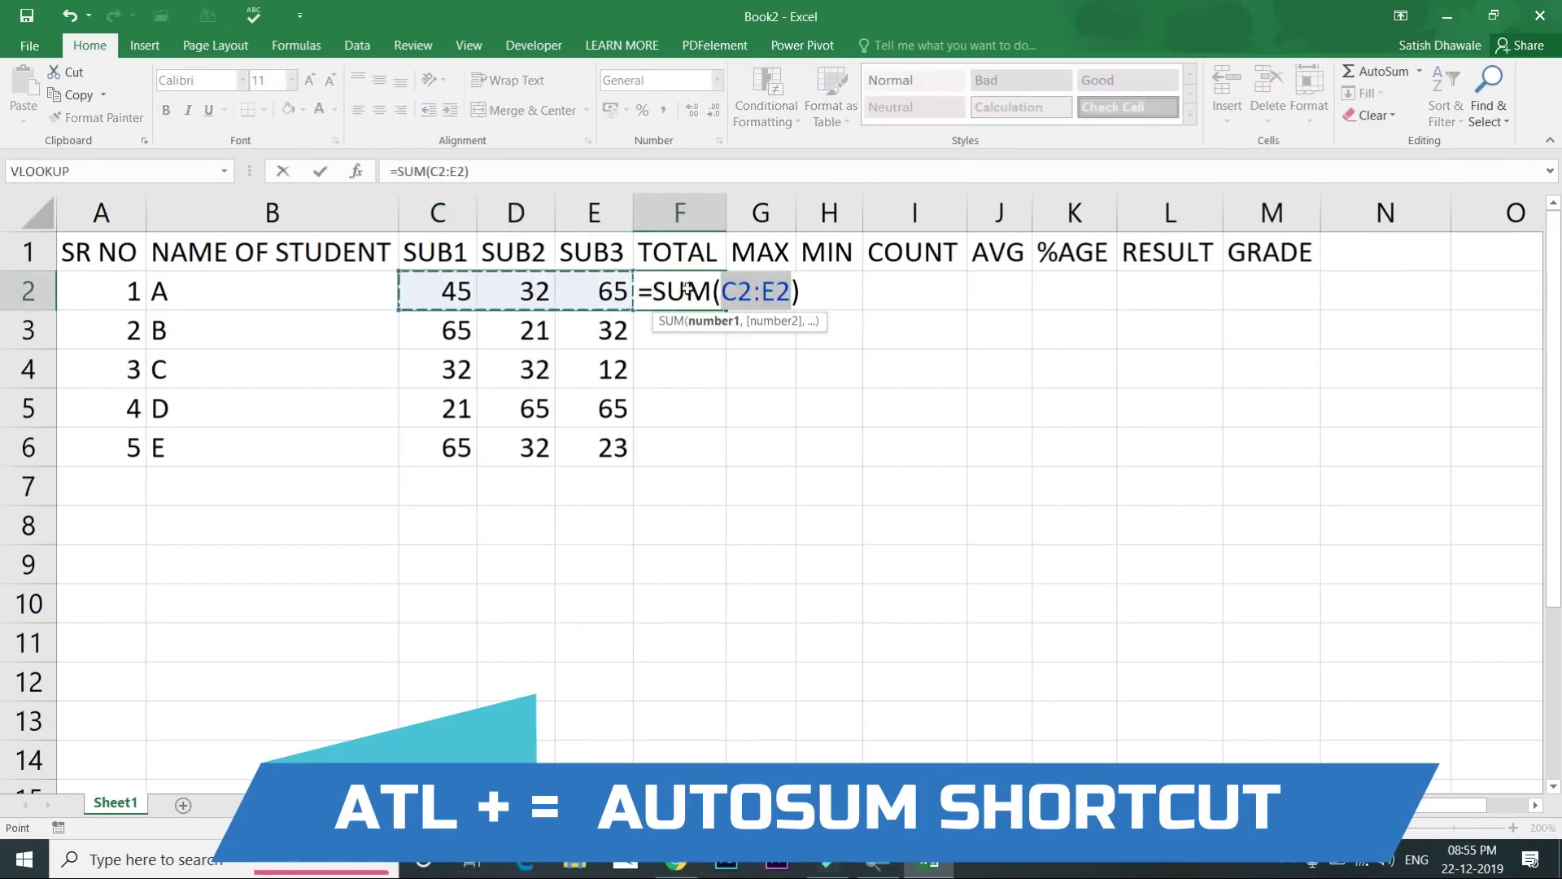
key("Return")
key("Up")
left_click_drag(726, 313, 727, 463)
Step: Enter =MAX(C2:E2) in G2 with AutoSum's Max function, fill it down through G6 and compare with the marks
left_click(762, 296)
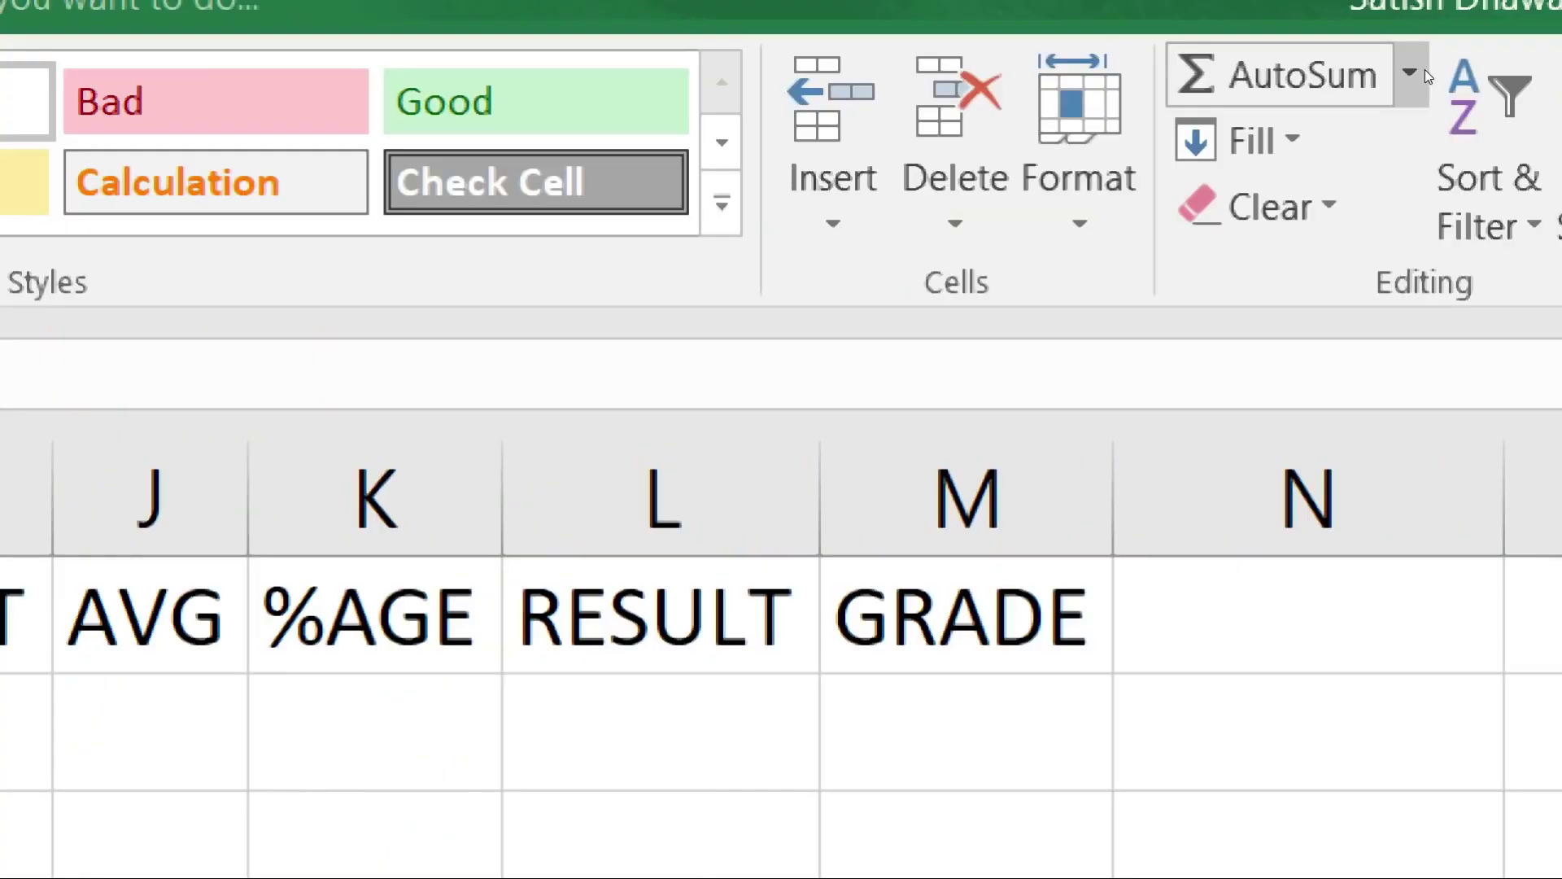
left_click(1416, 73)
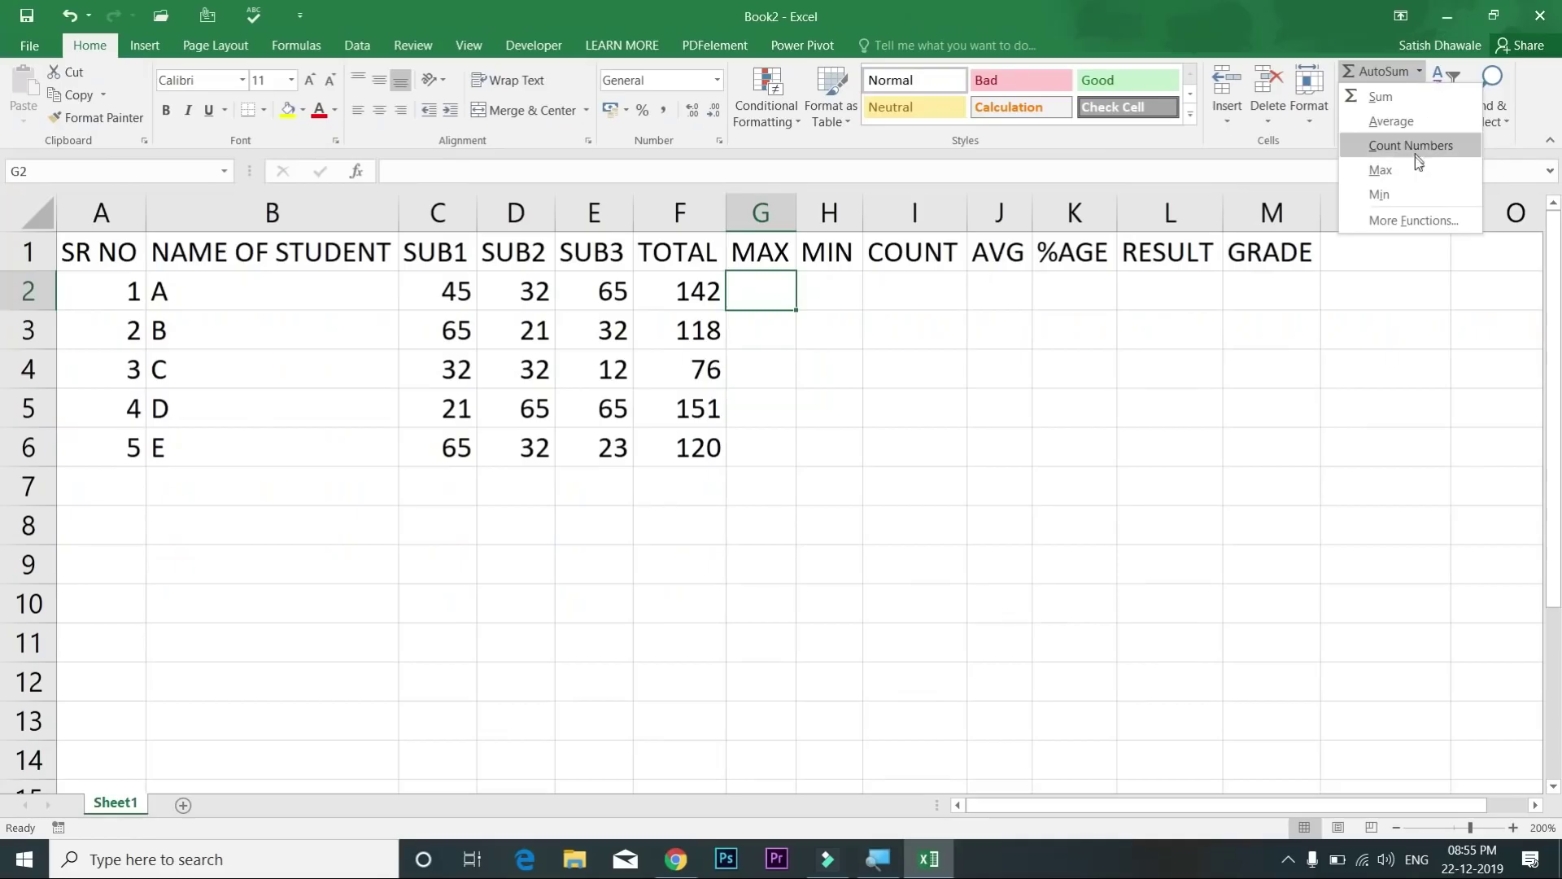
key("Escape")
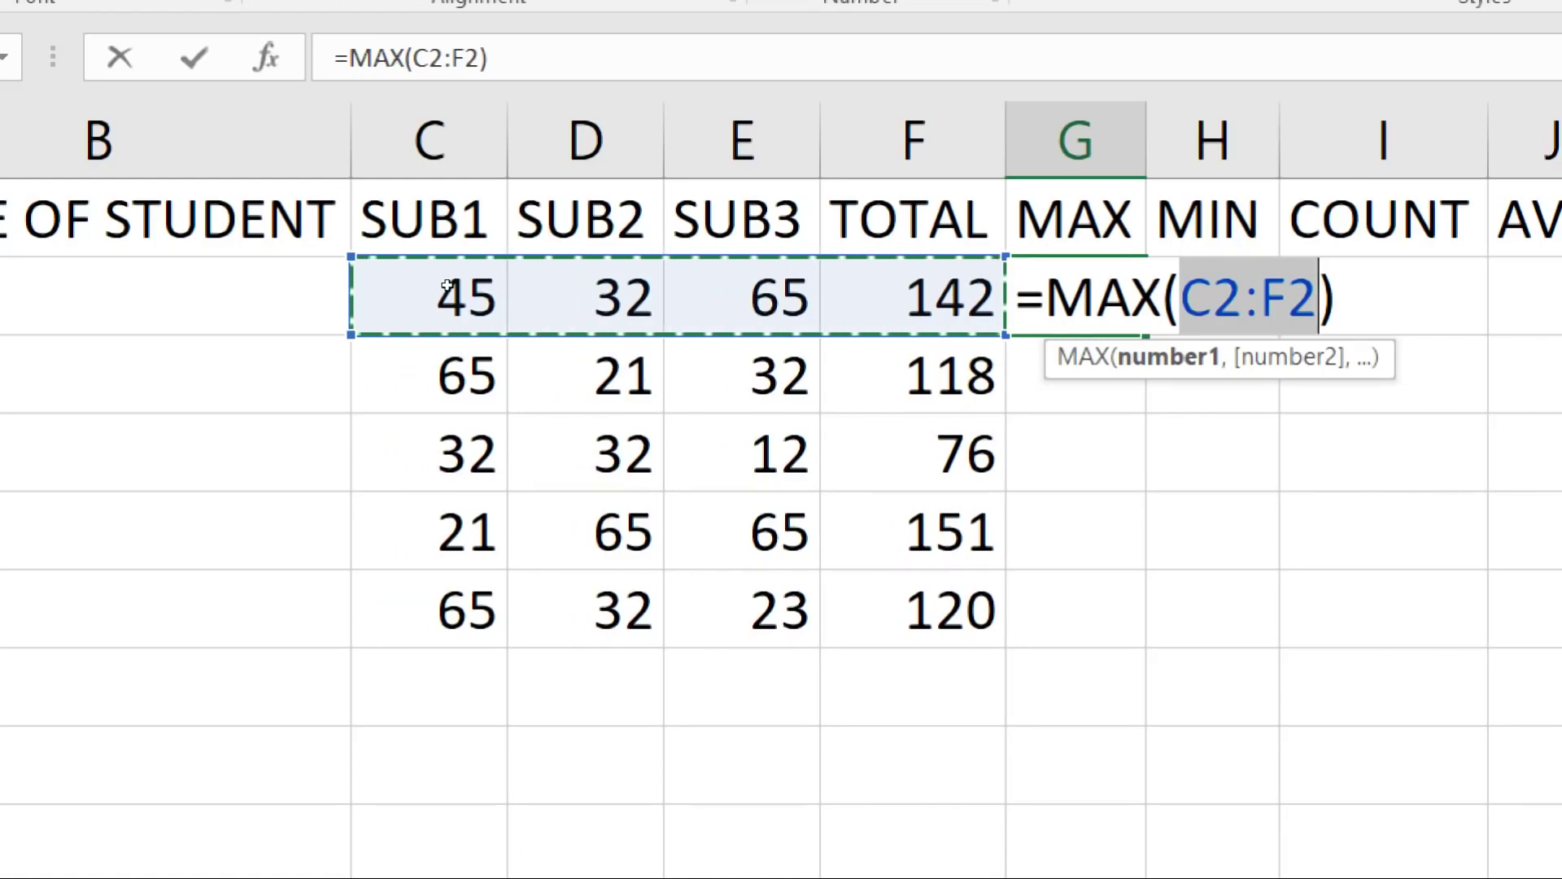
left_click_drag(446, 285, 597, 288)
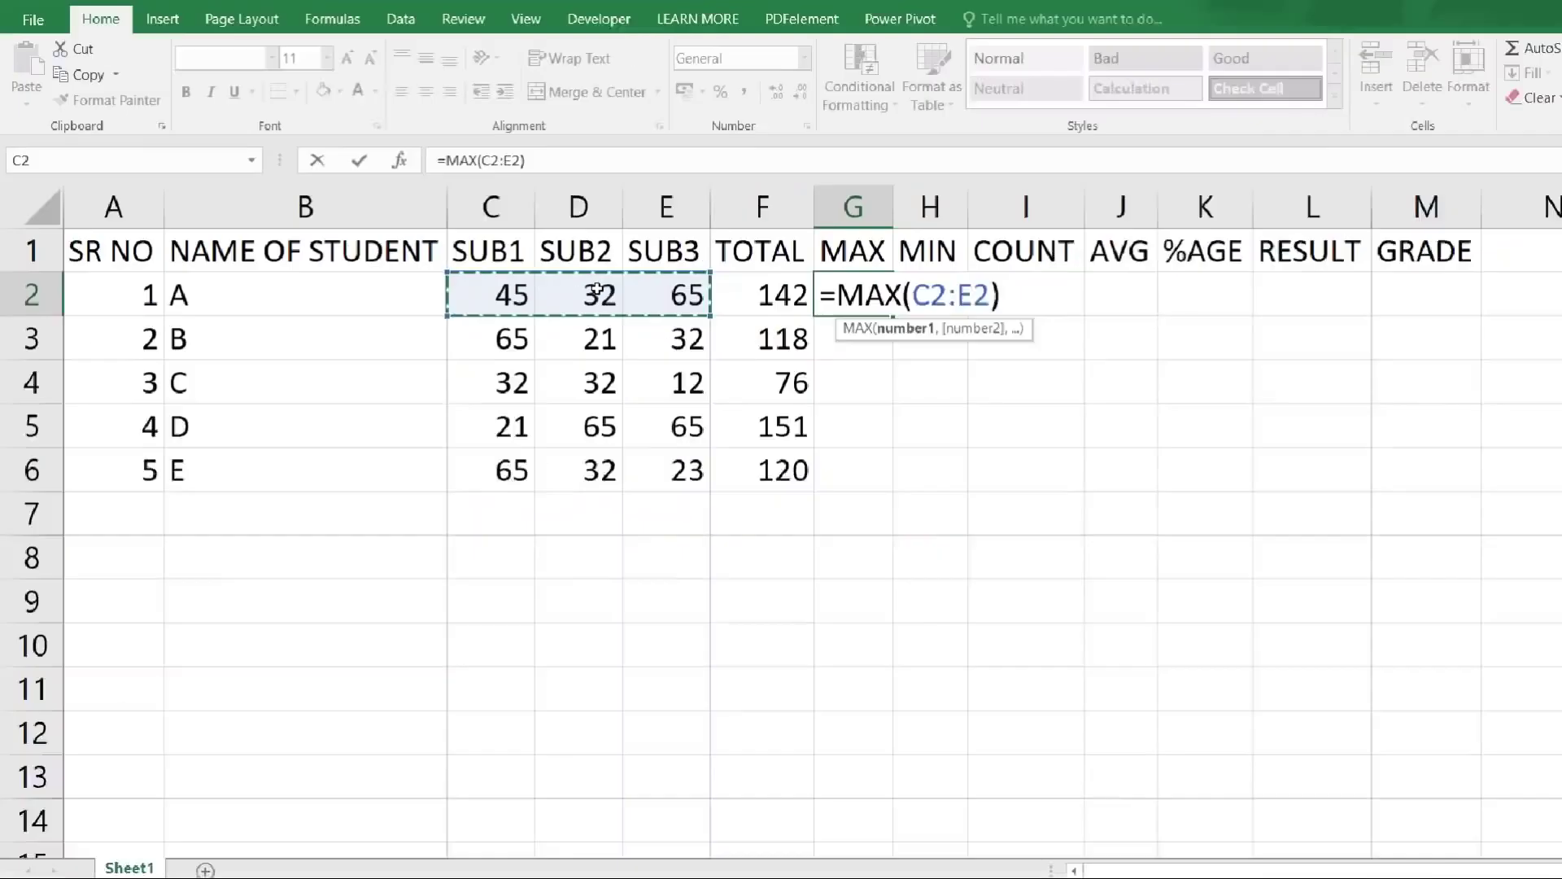
key("Return")
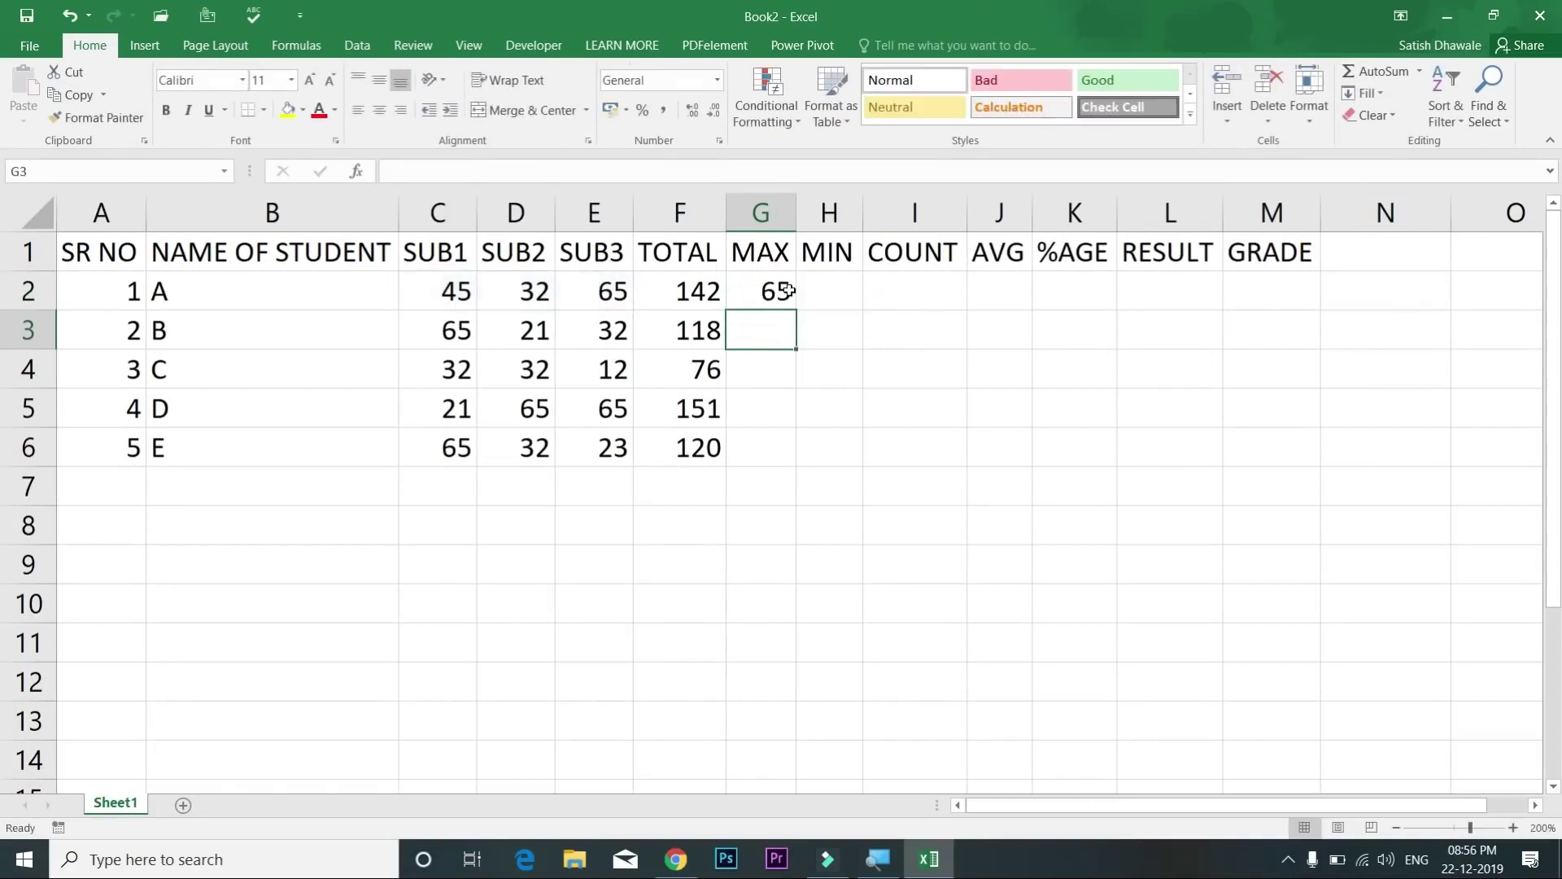
left_click(787, 290)
left_click_drag(796, 306, 802, 465)
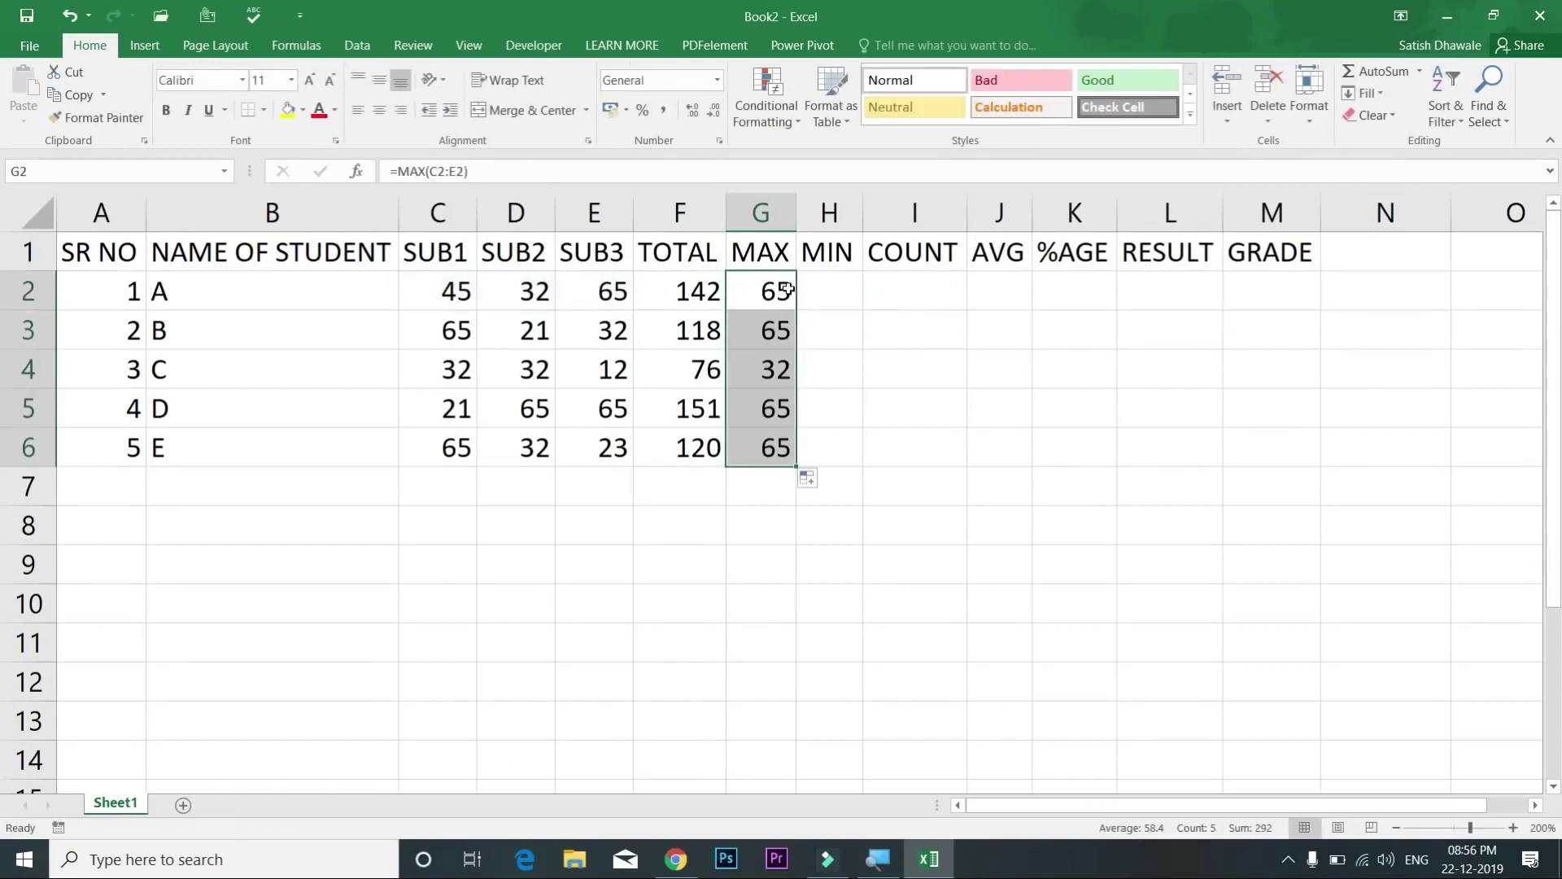
left_click_drag(456, 293, 598, 297)
left_click_drag(455, 329, 585, 333)
left_click_drag(769, 293, 781, 451)
Step: Enter the formula =MIN(C2:E2) in H2 for the first student's lowest mark
left_click(824, 285)
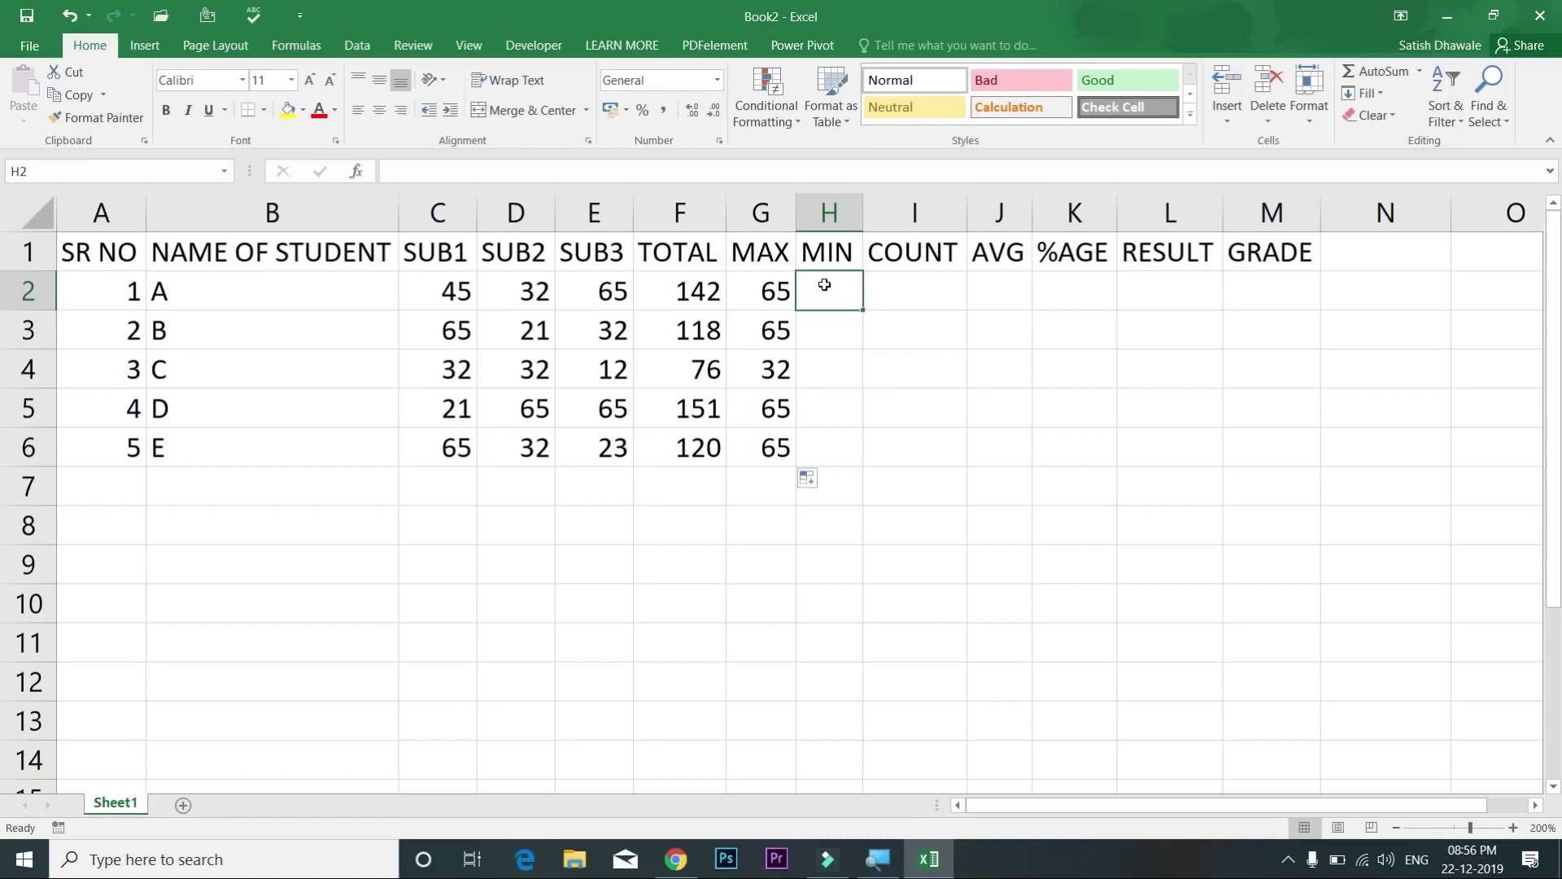
type("=MIN")
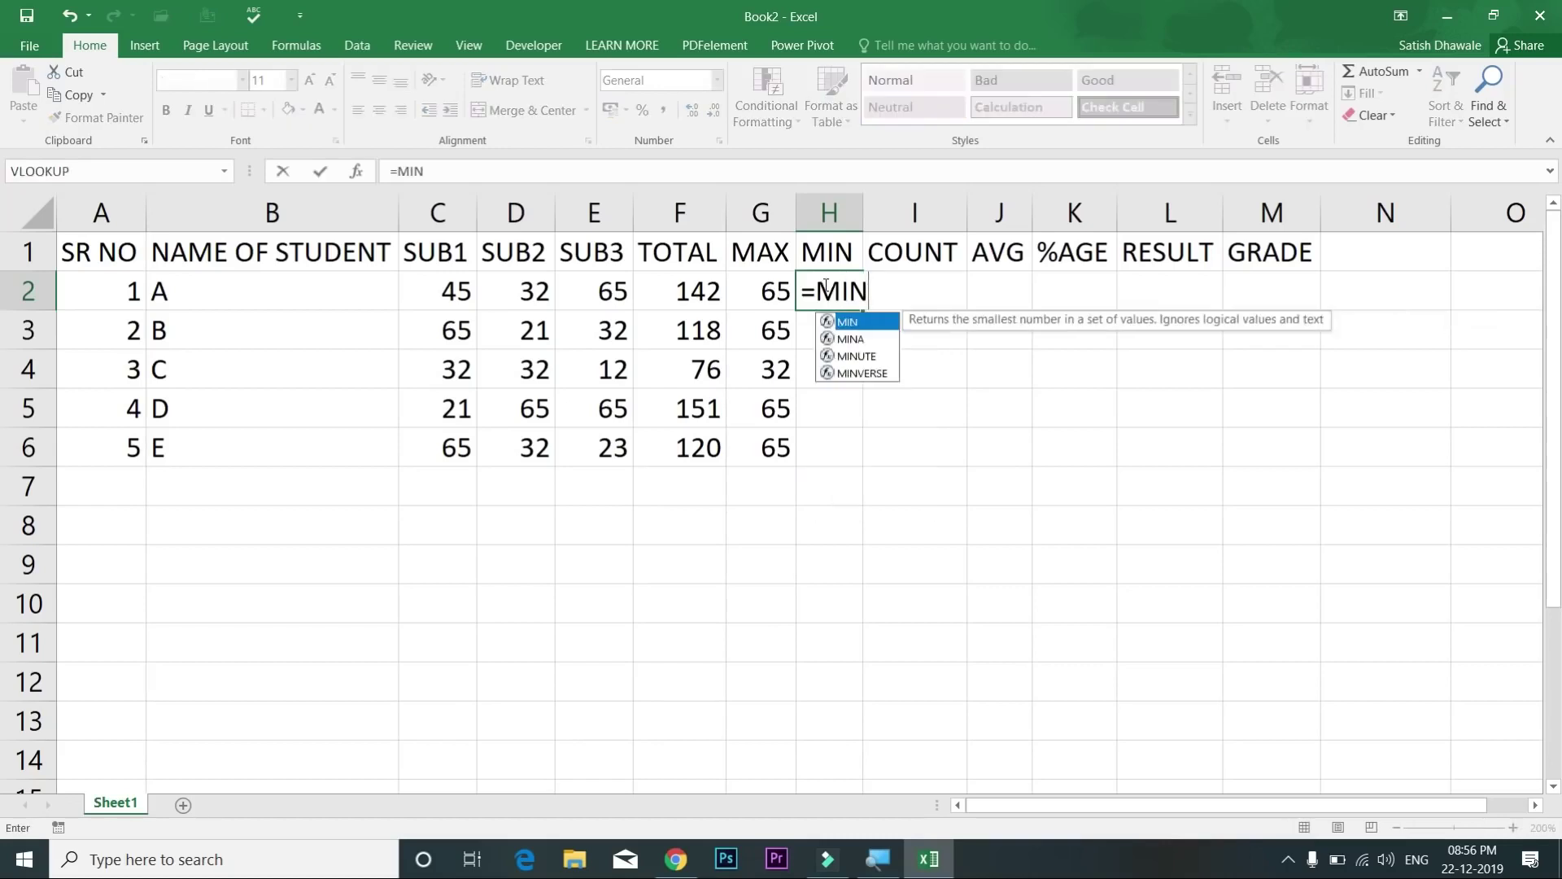
type("(")
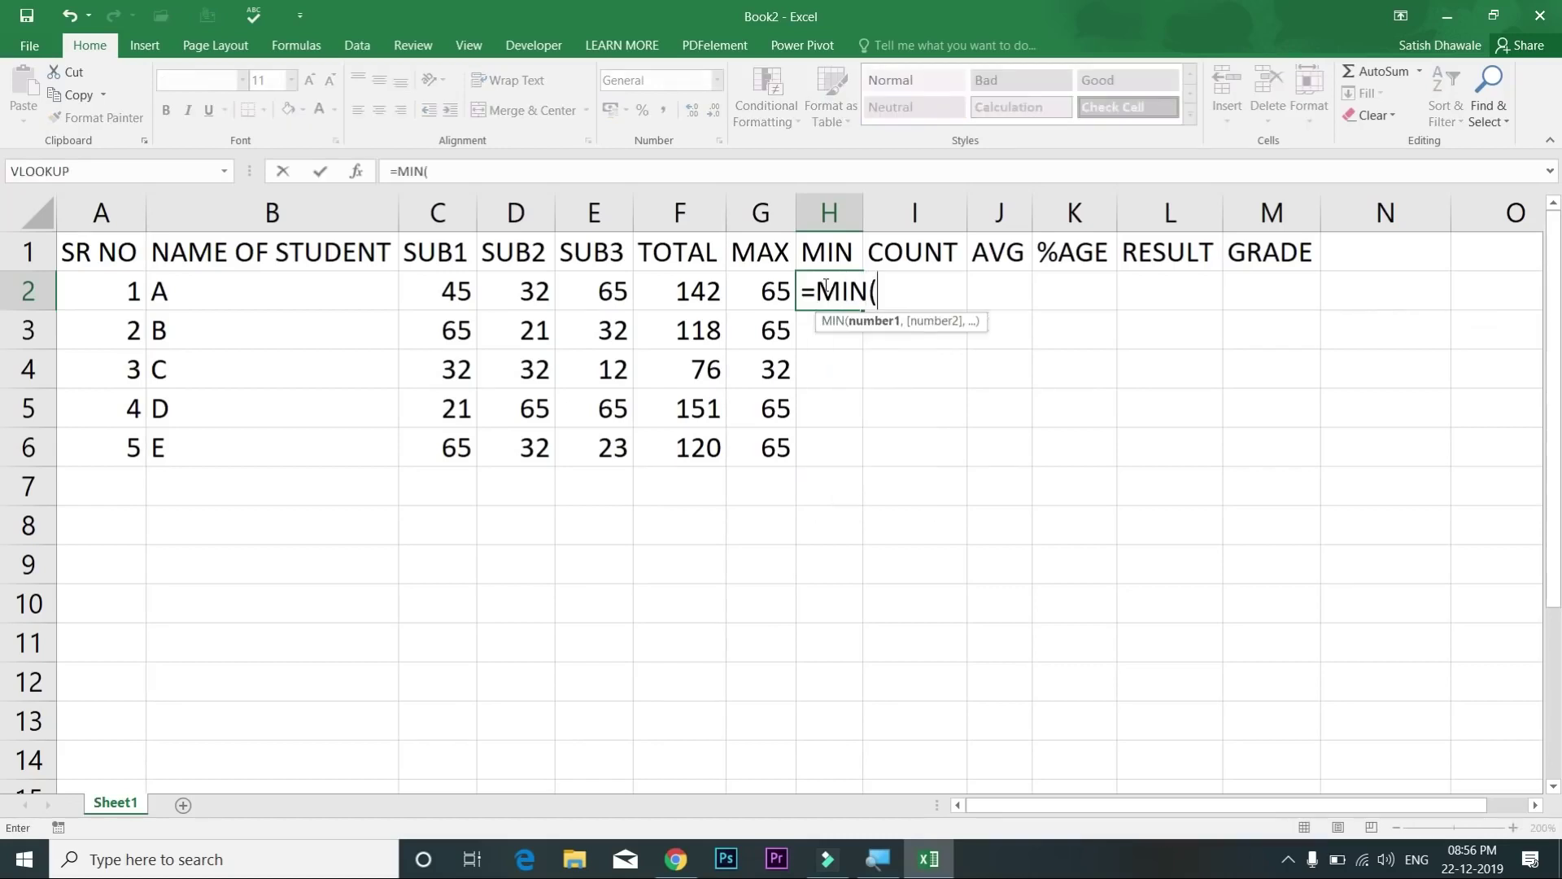
left_click_drag(449, 294, 608, 292)
key("Return")
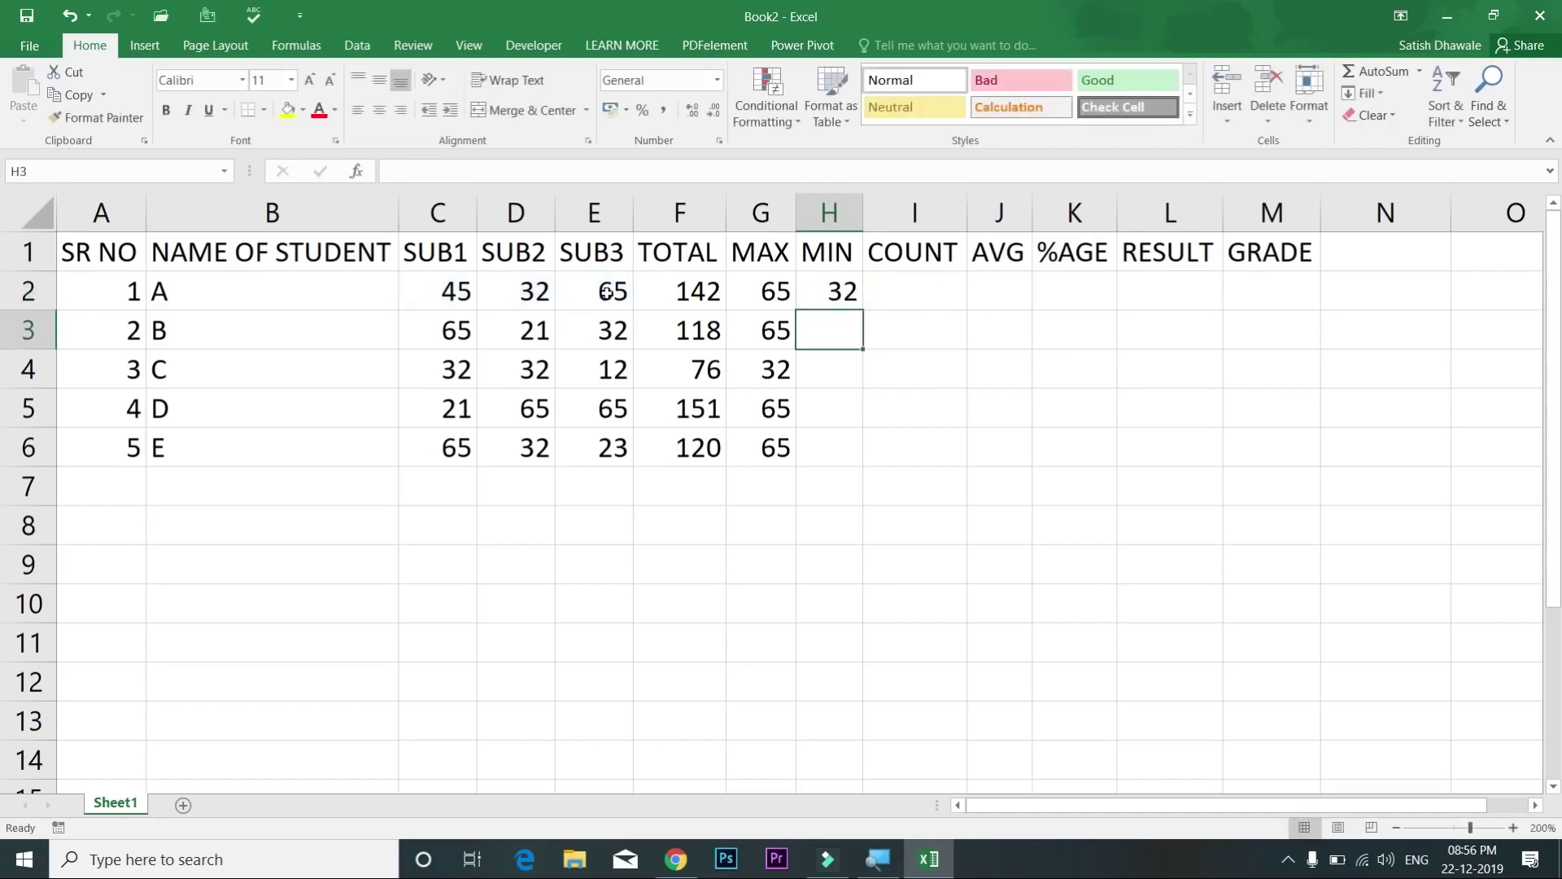
Step: Enter the formula =COUNT(C2:E2) in I2 to count the first student's subject marks
left_click(863, 213)
left_click(882, 300)
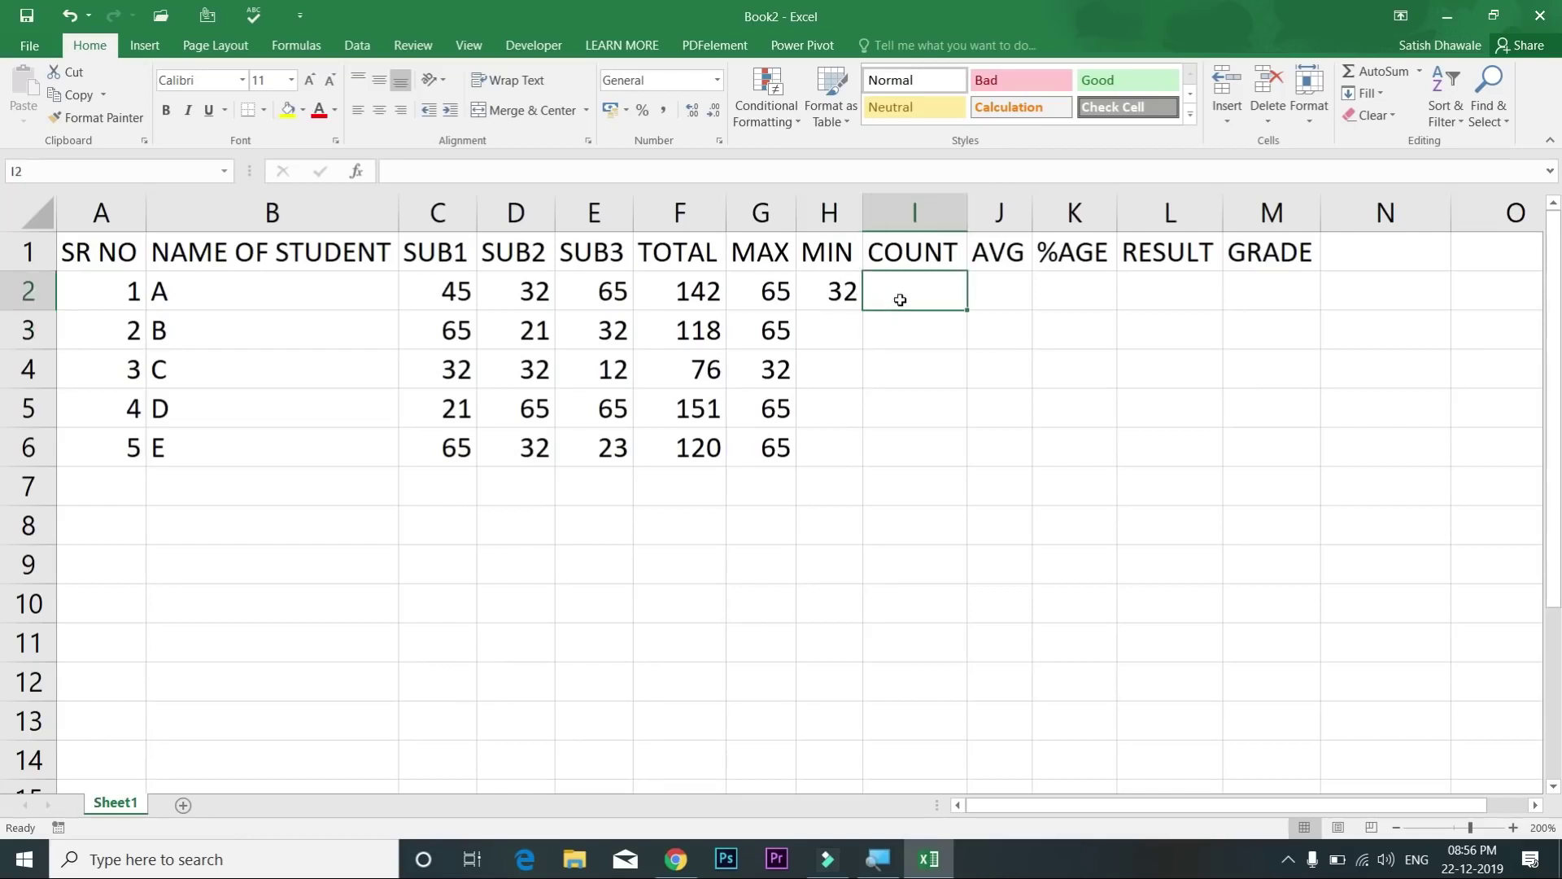
type("=COUN")
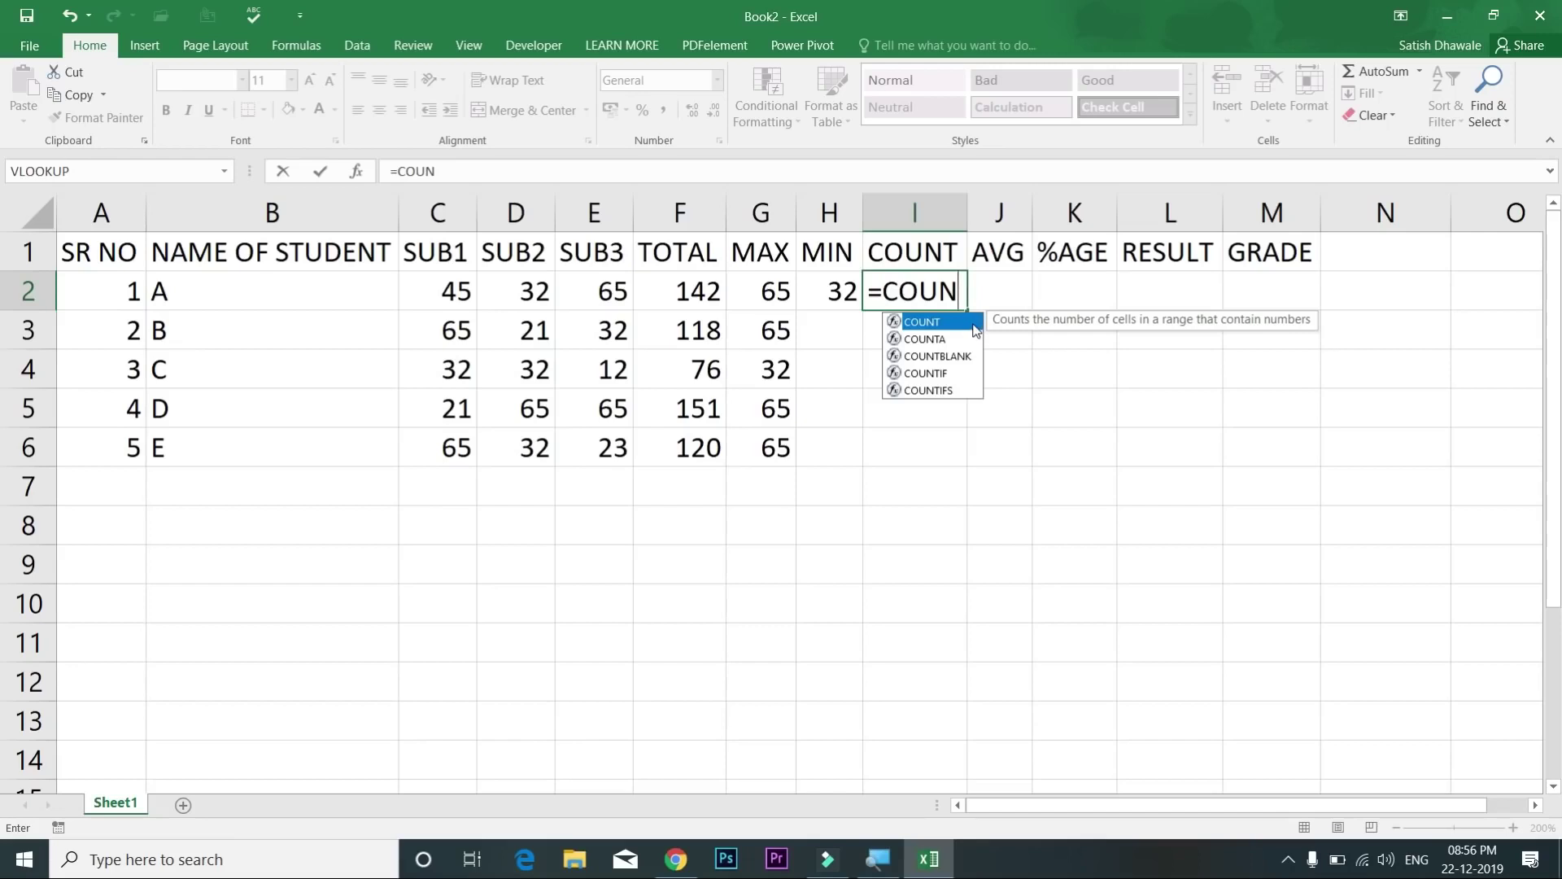
double_click(974, 324)
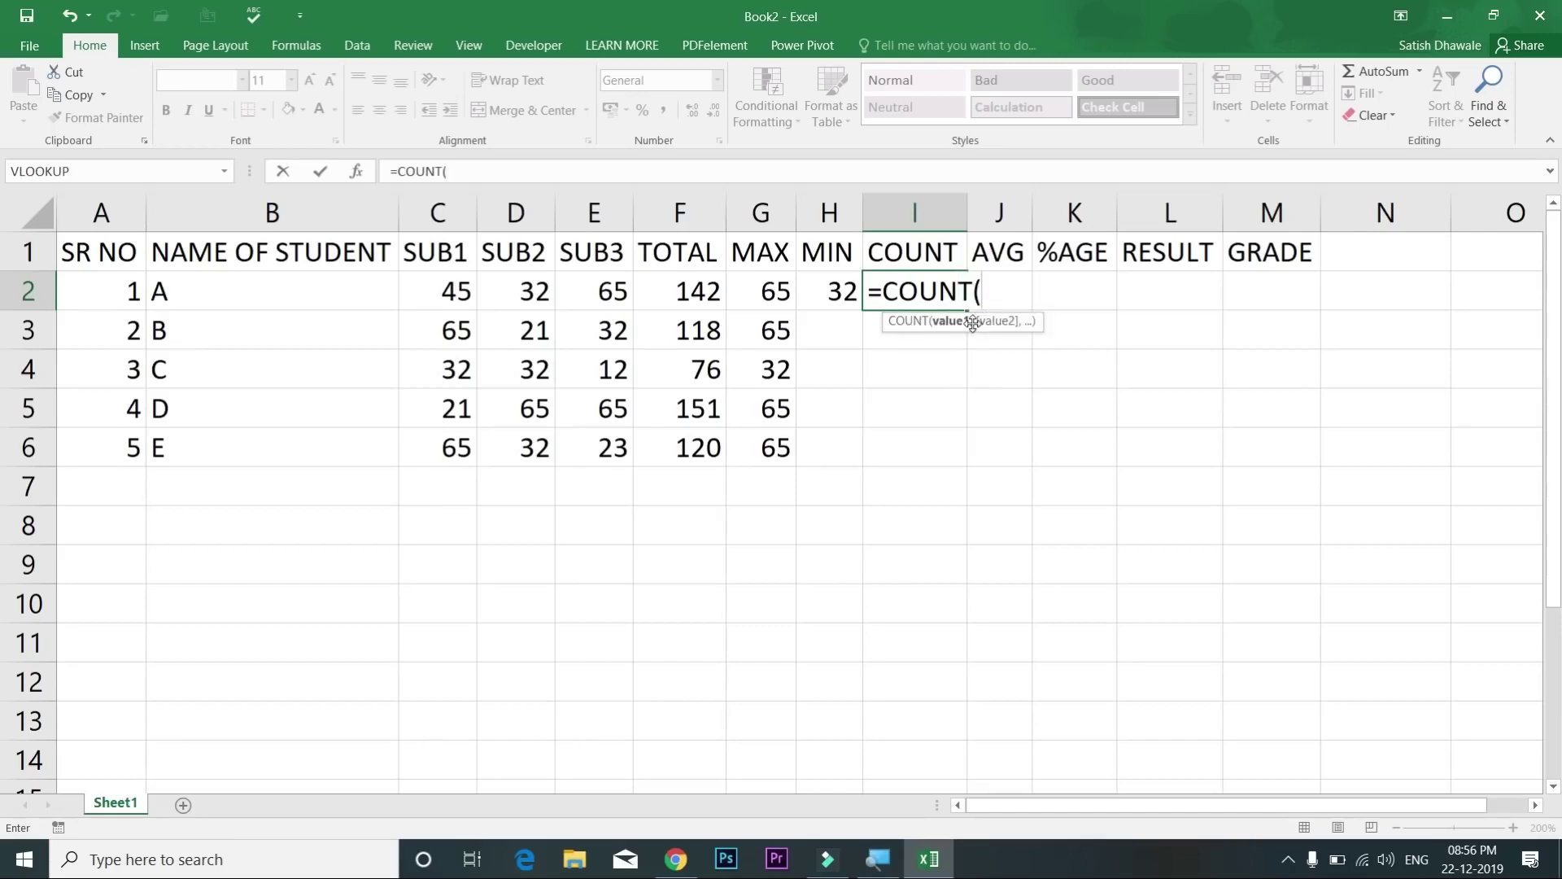
left_click_drag(465, 290, 602, 287)
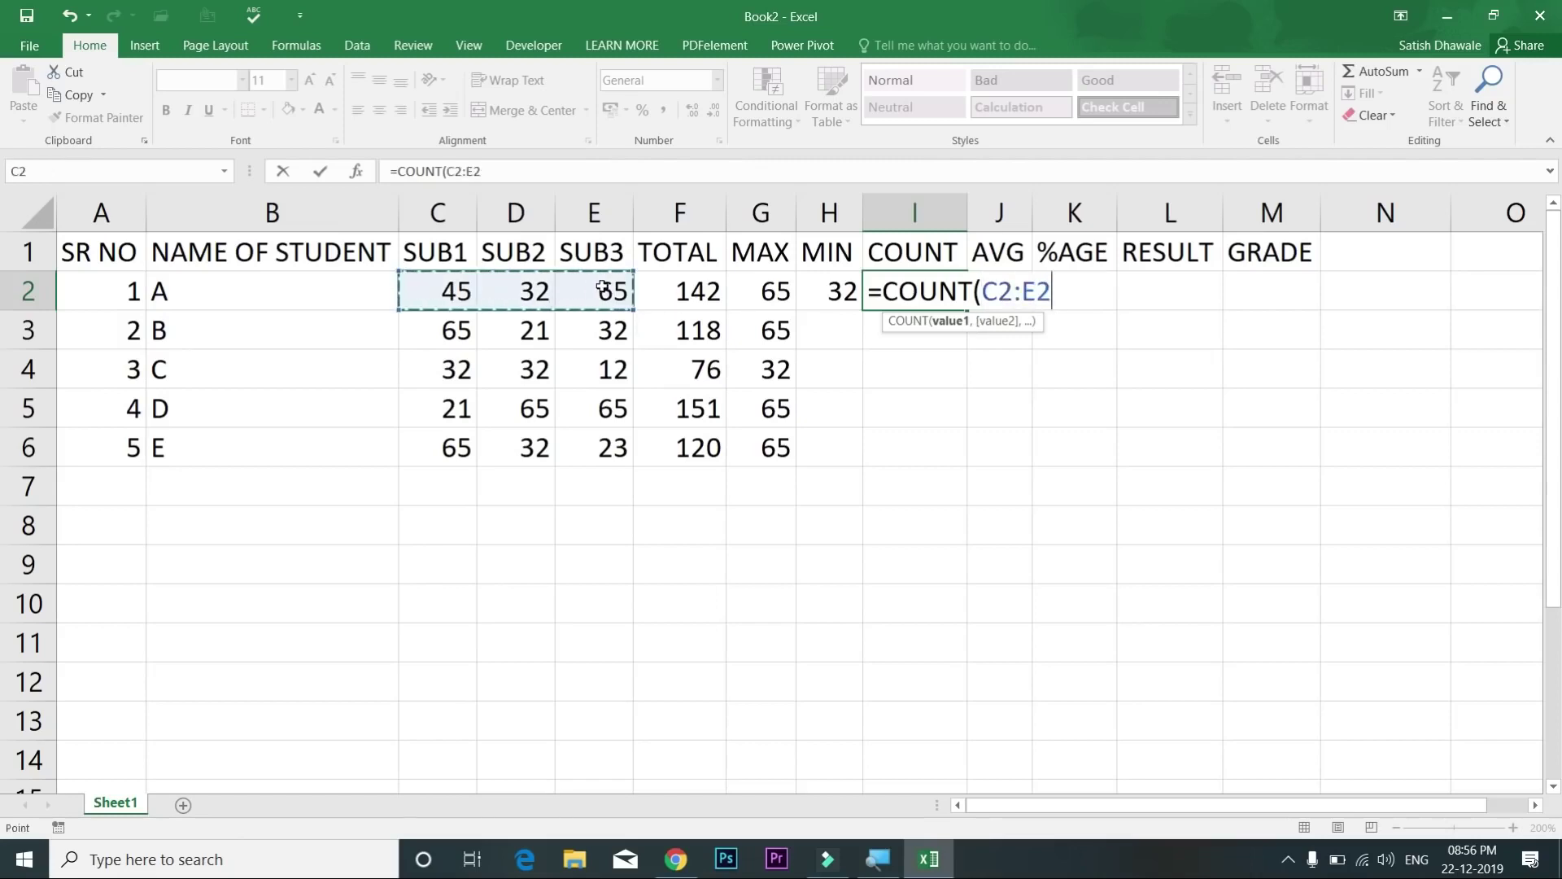
type(")")
key("Return")
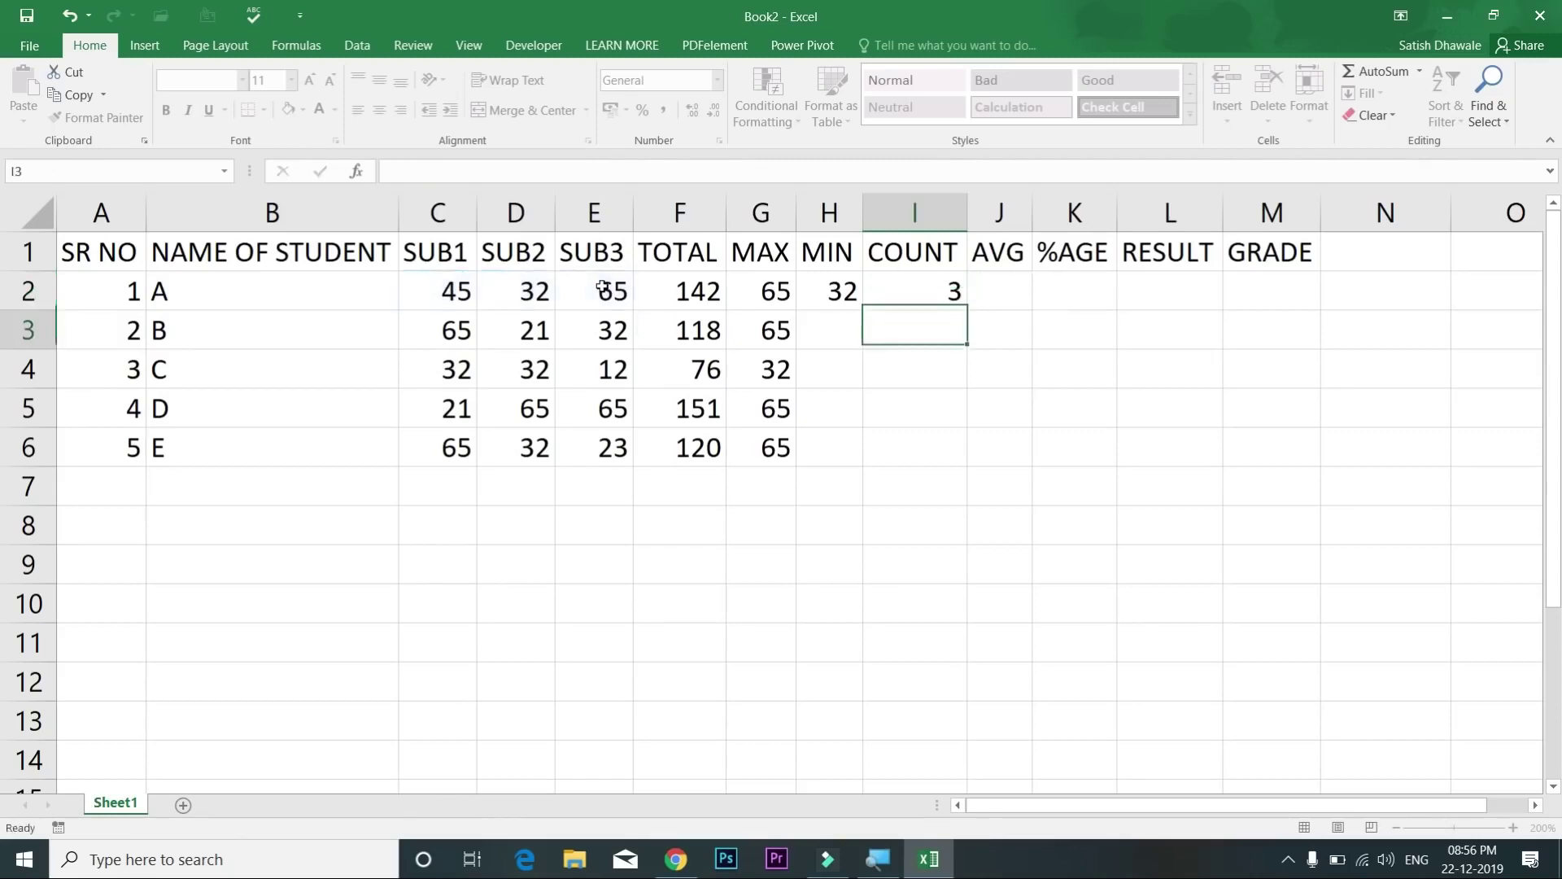
Step: Fill the MIN and COUNT formulas from H2:I2 down through row 6 for all students
left_click(835, 290)
left_click_drag(835, 290, 957, 301)
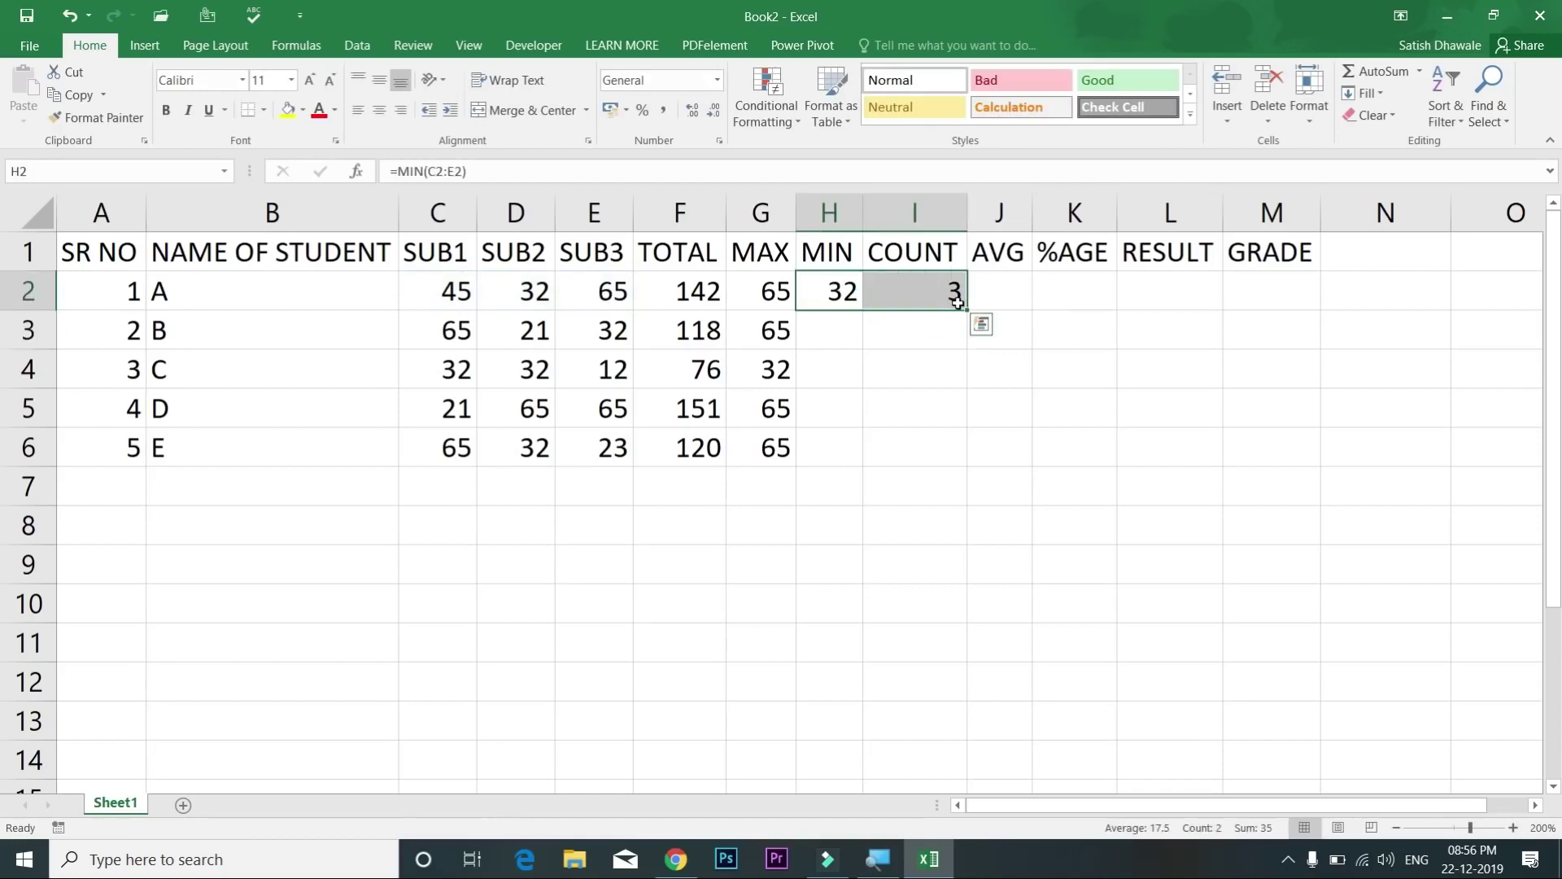
double_click(966, 310)
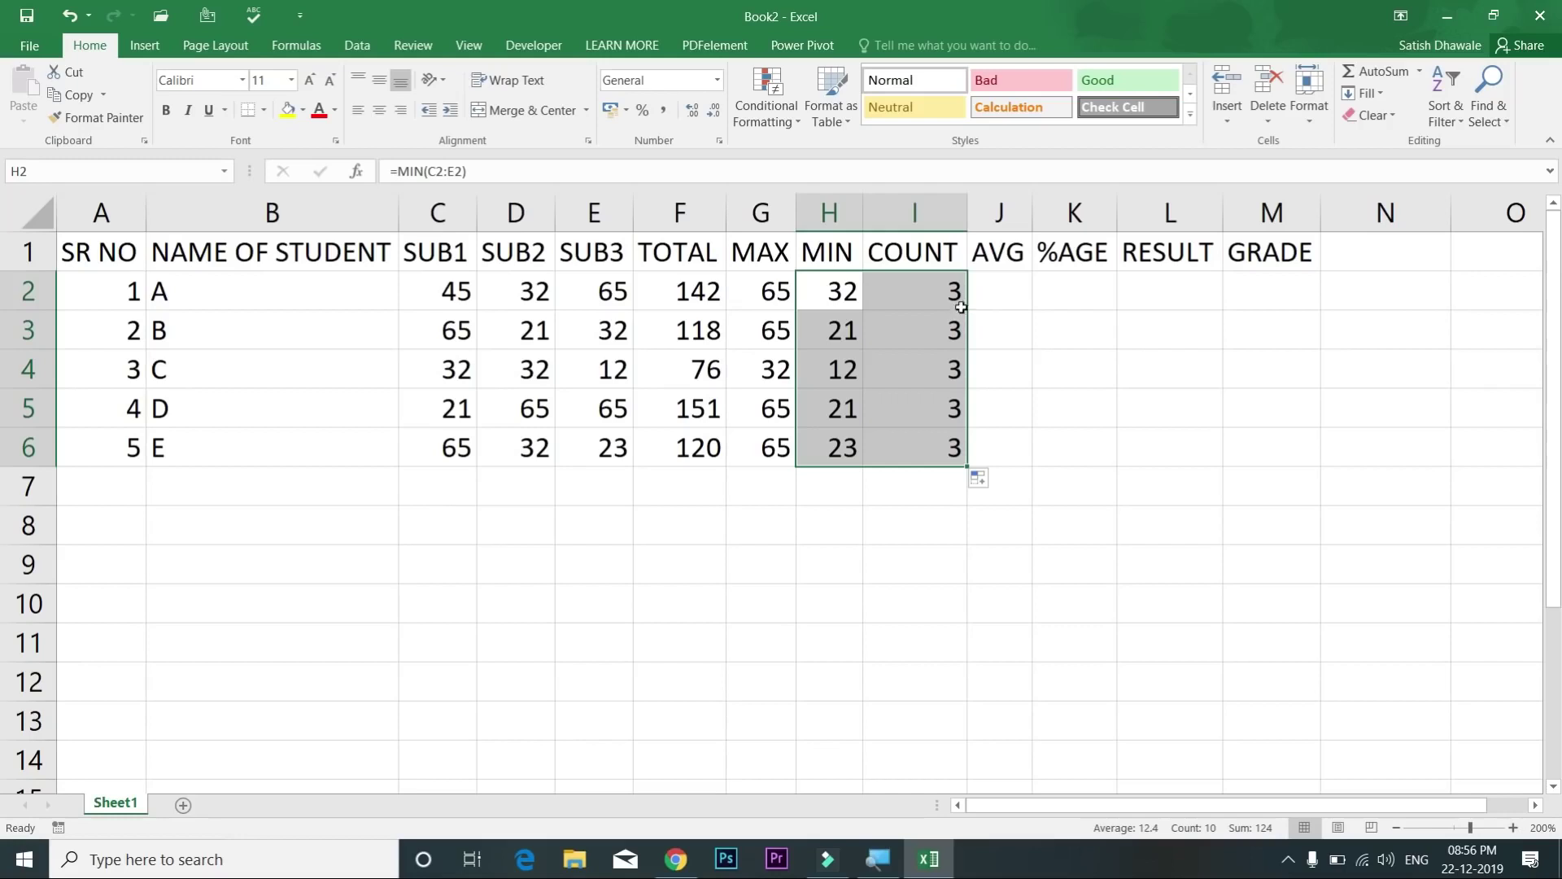
Step: Clear the MAX, MIN and COUNT results in G2:I7, keeping the TOTAL column
left_click(942, 290)
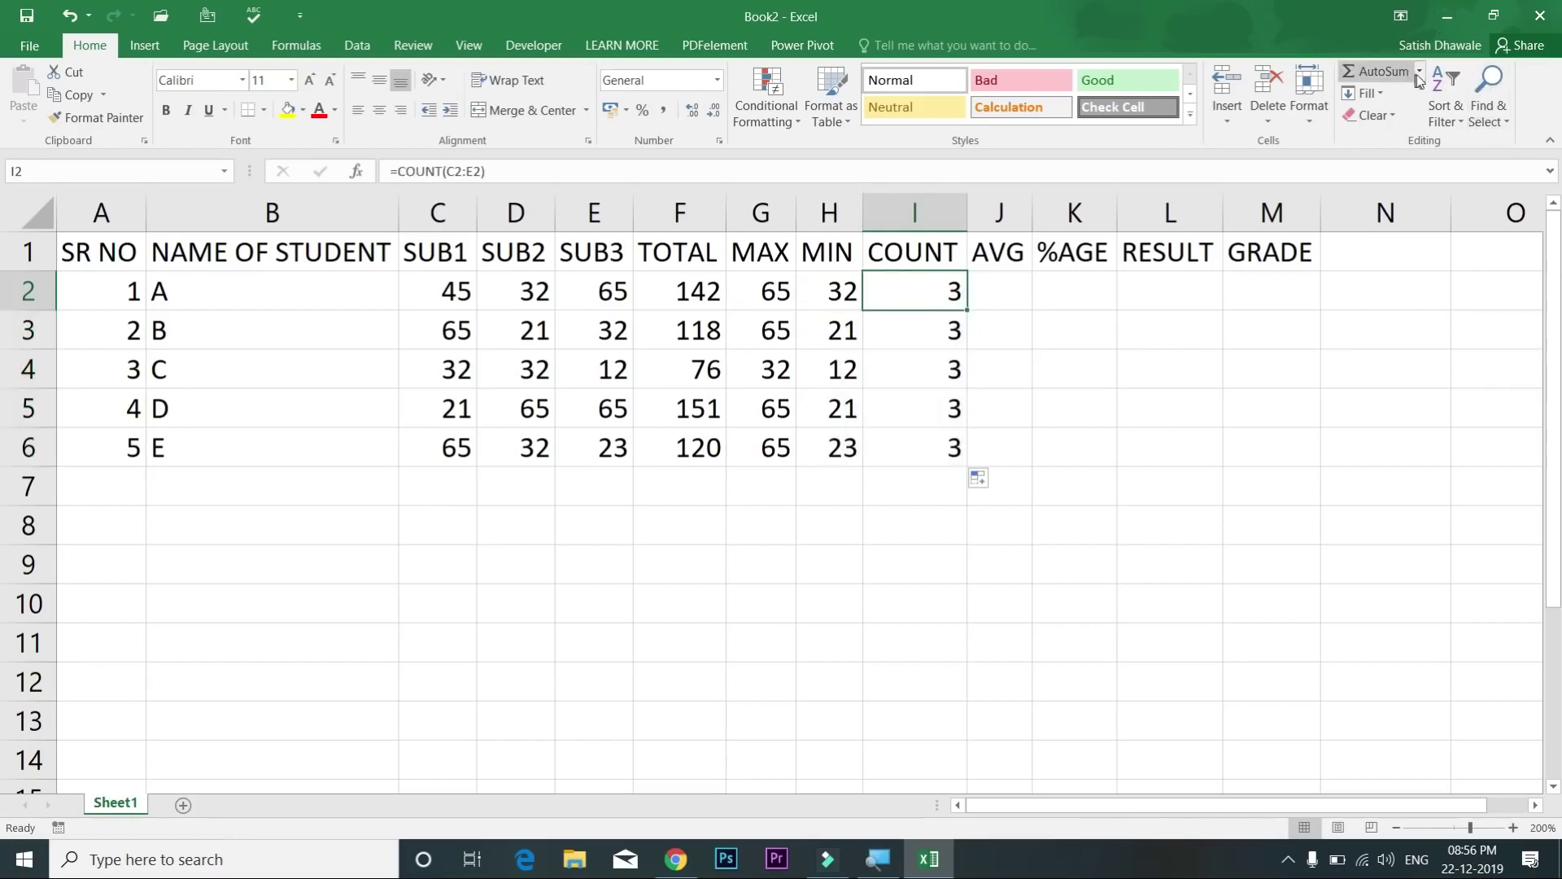
left_click_drag(715, 303, 956, 452)
left_click_drag(702, 291, 701, 449)
left_click_drag(767, 295, 917, 474)
key("Delete")
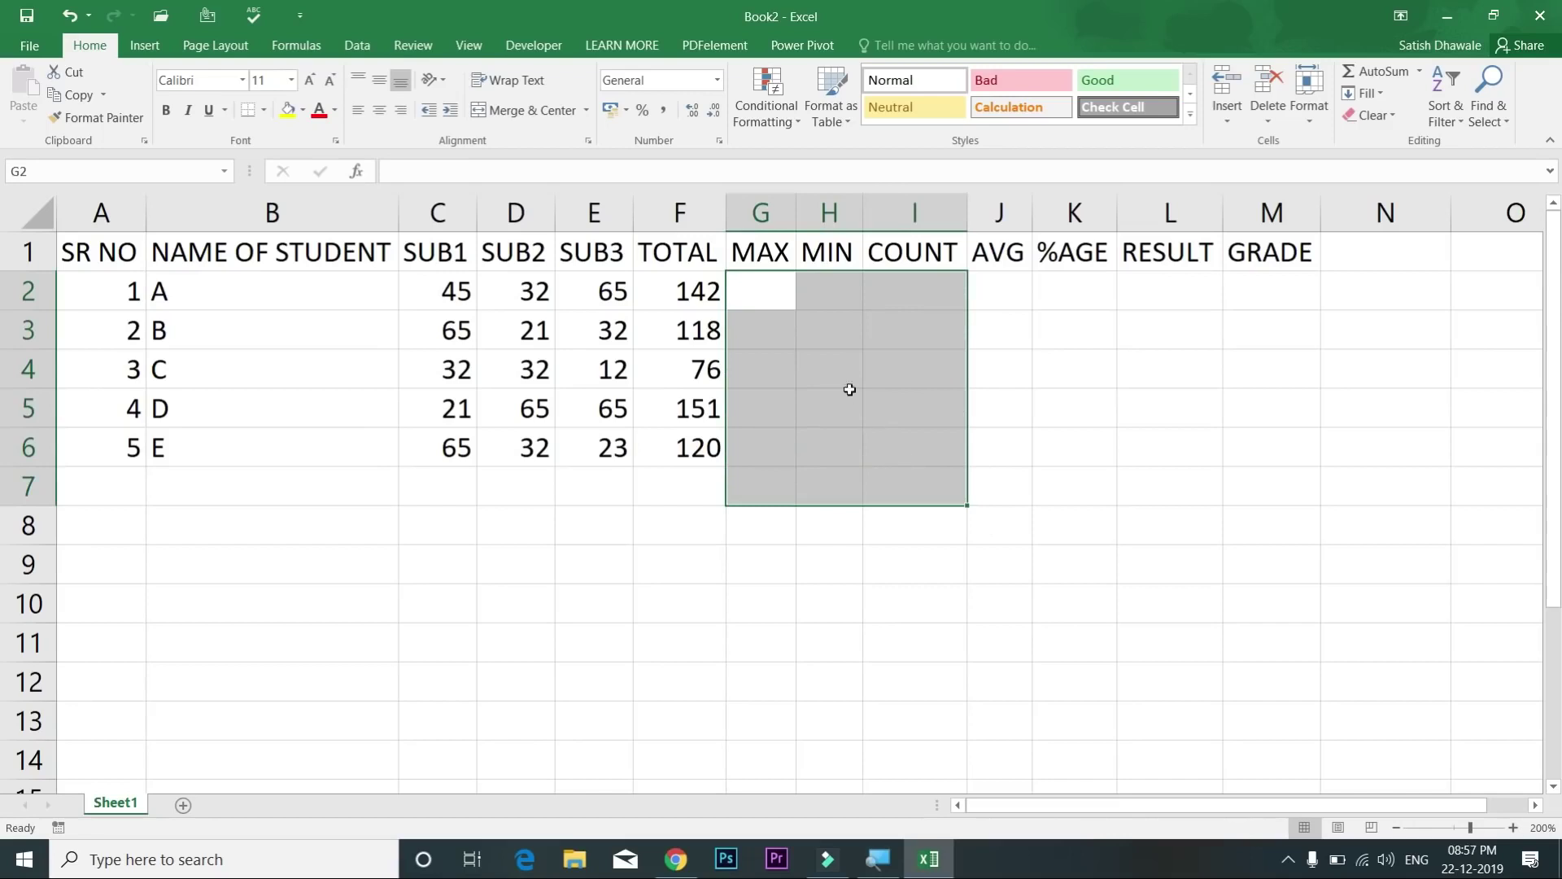
Step: Enter =MAX(C2:E2) in G2 with AutoSum's Max function, shrinking the suggested range to exclude the total
left_click(761, 295)
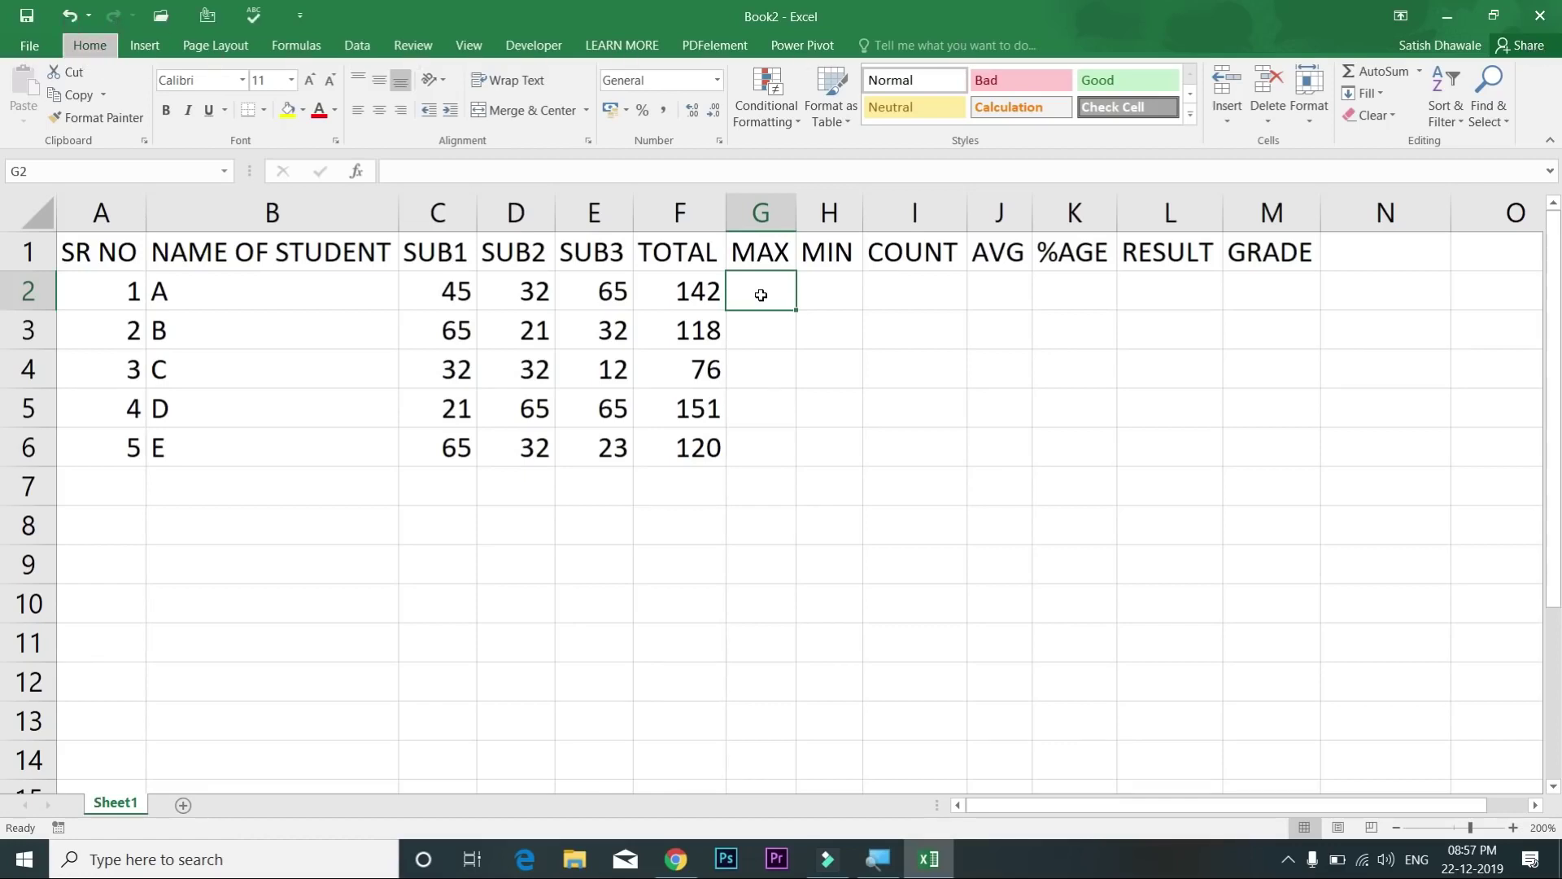
key("alt+h")
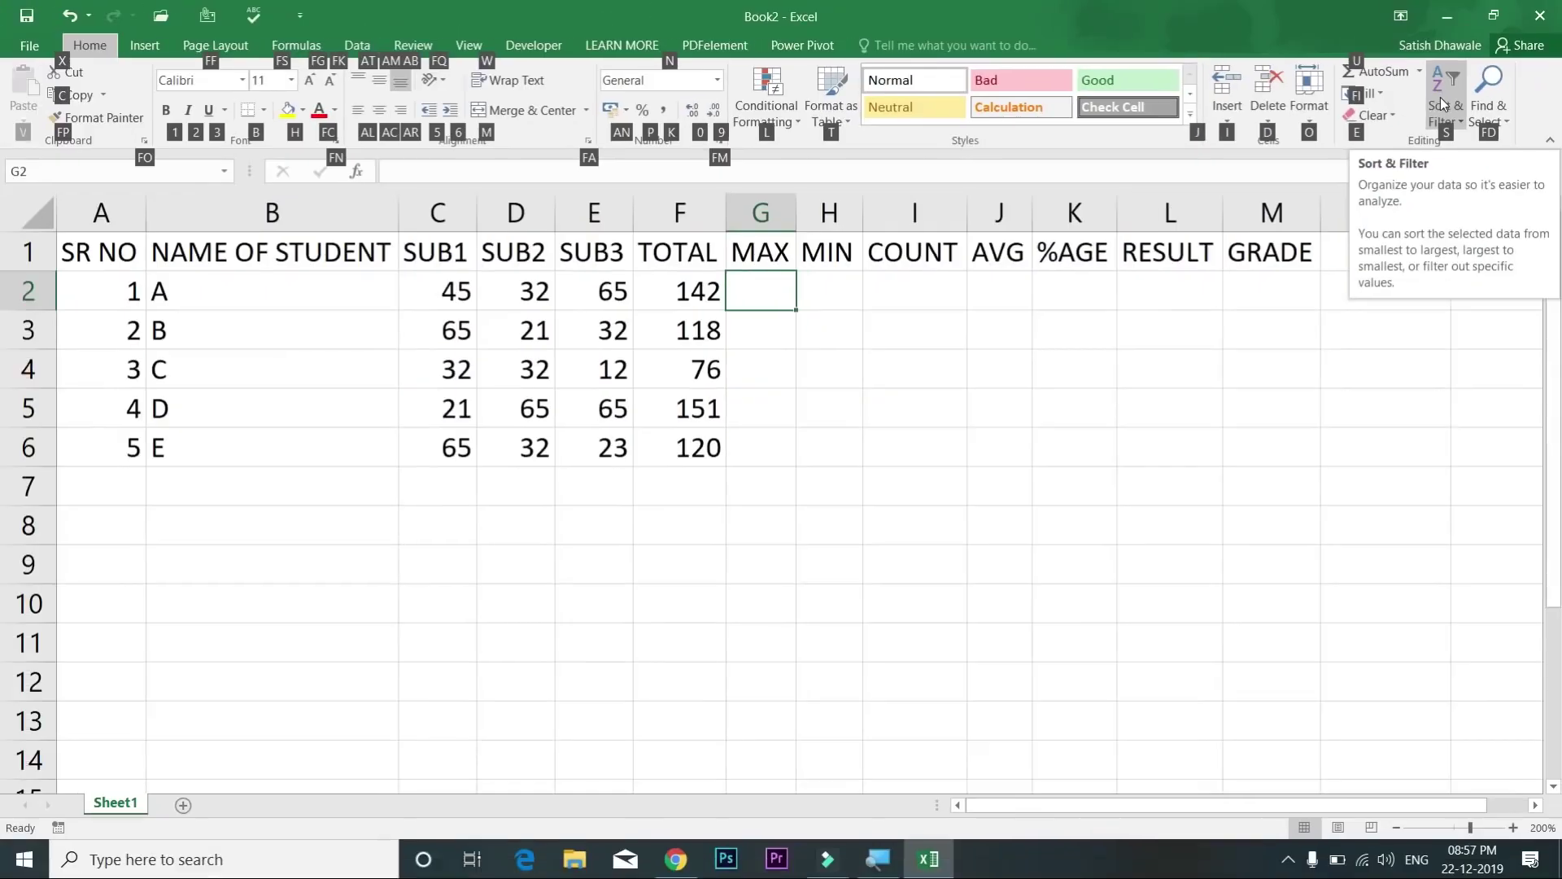
key("u")
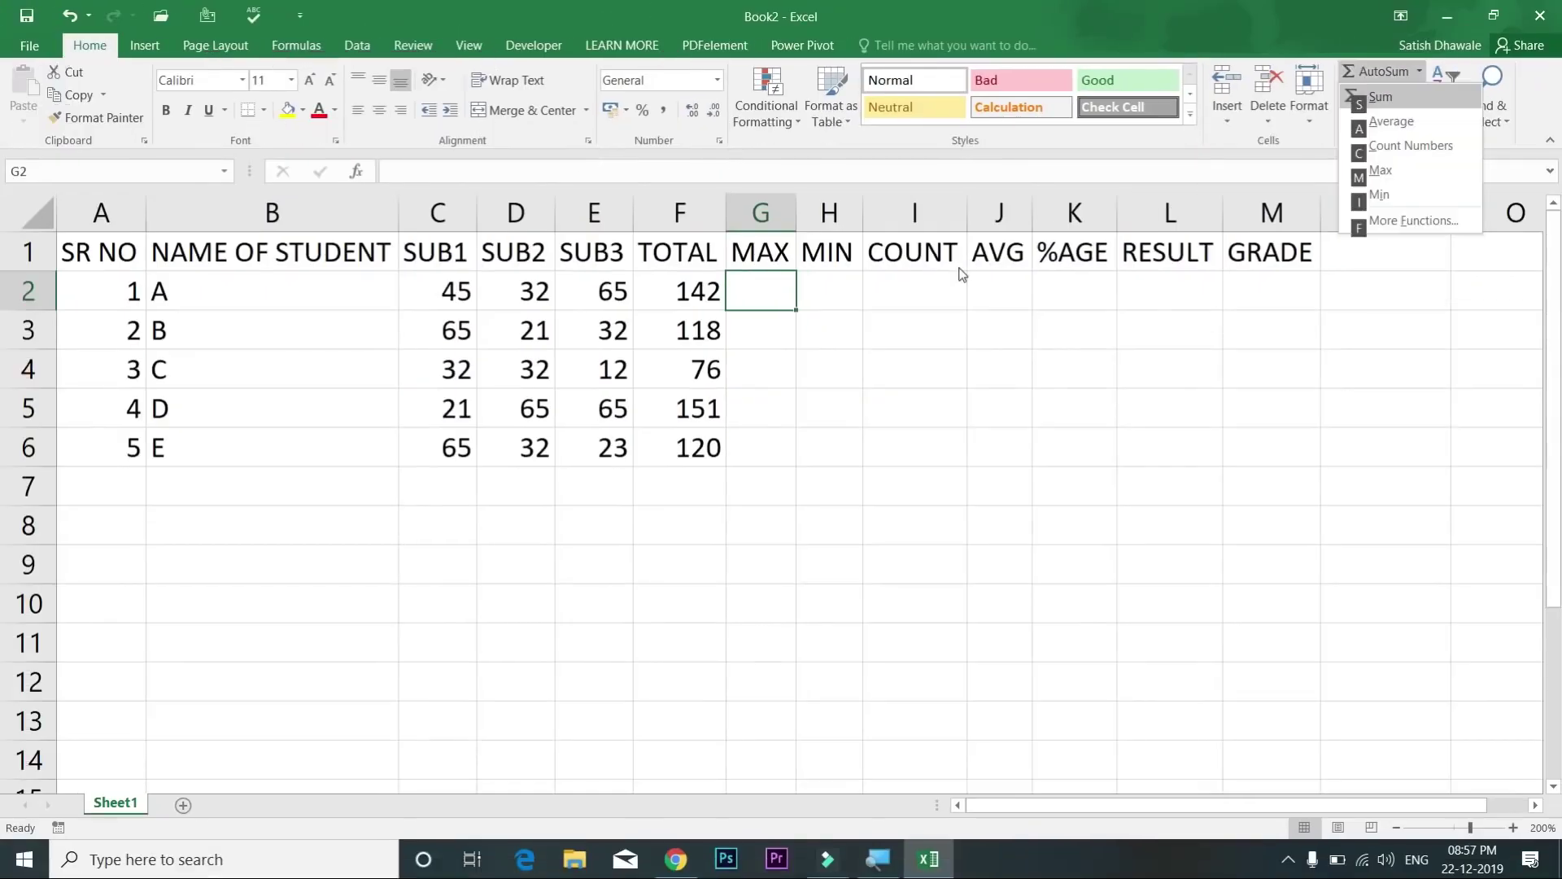
key("m")
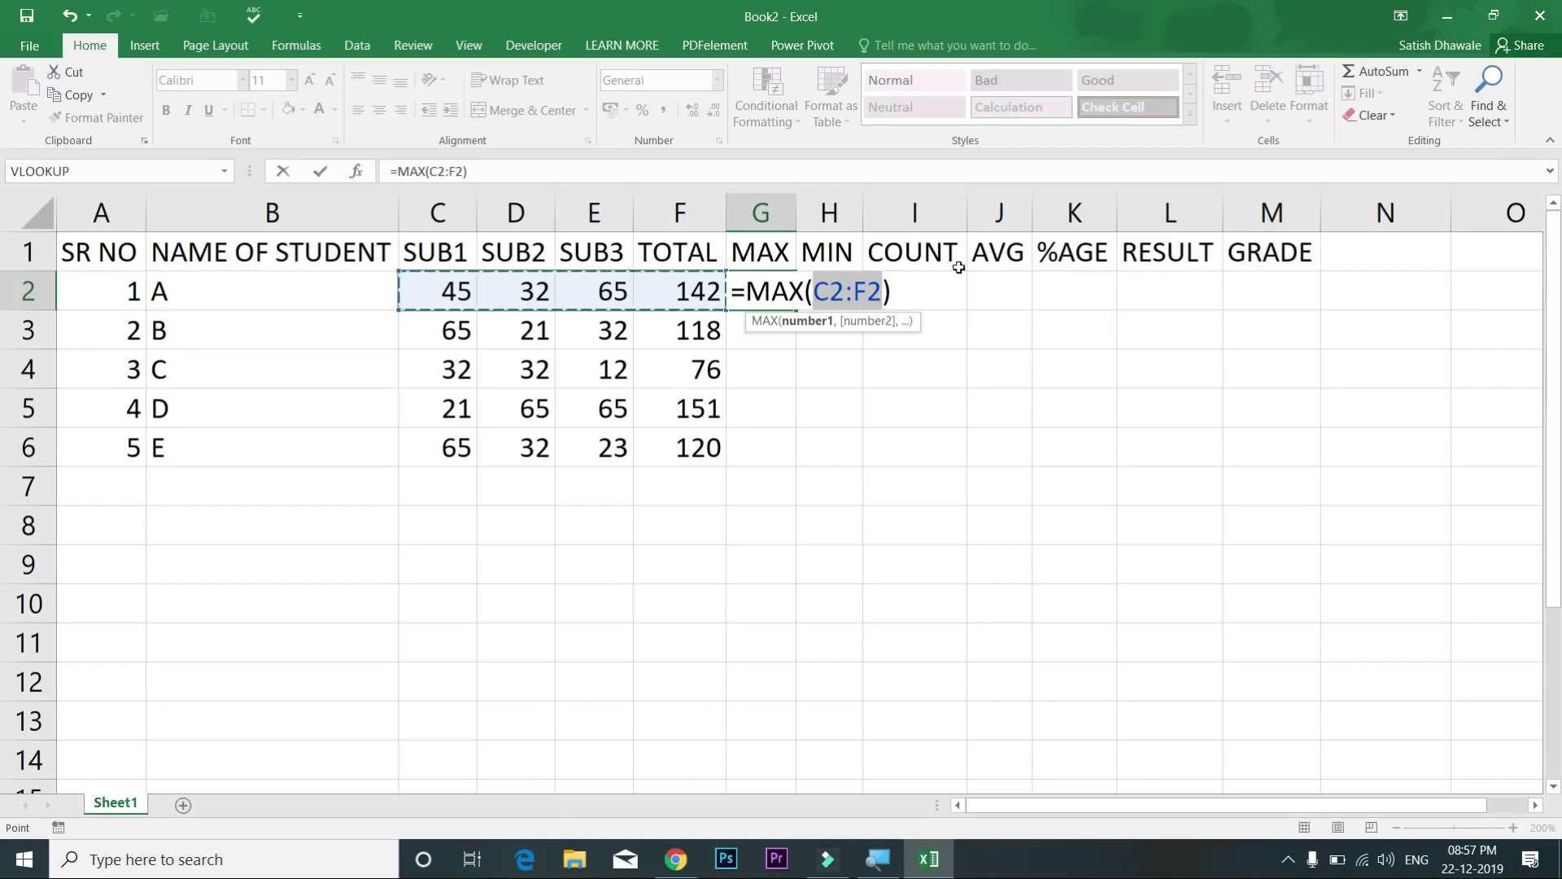
key("shift+Left")
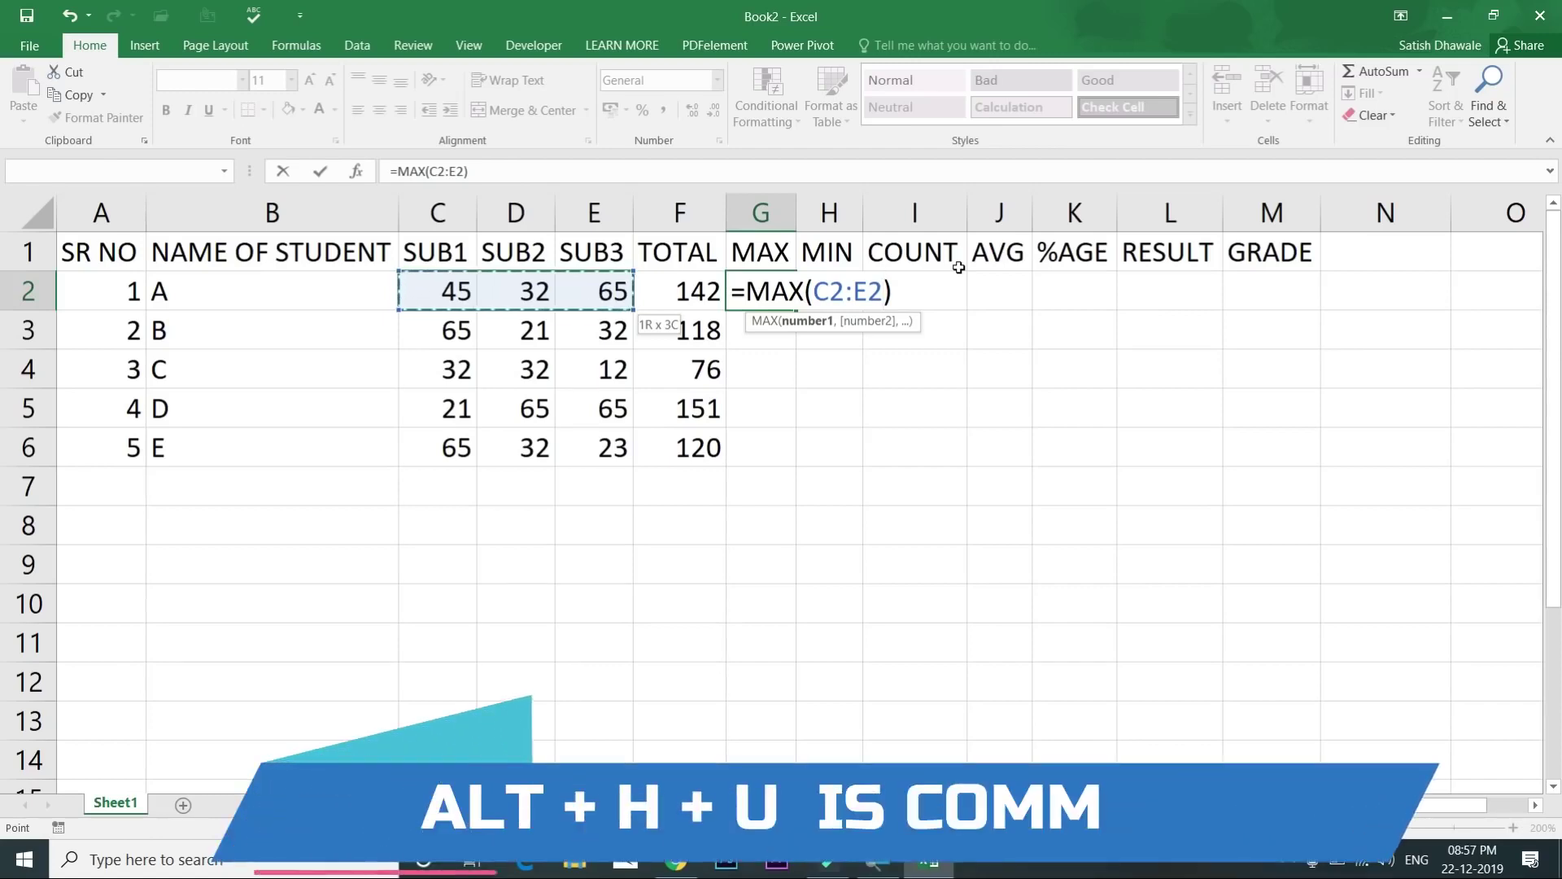
key("Return")
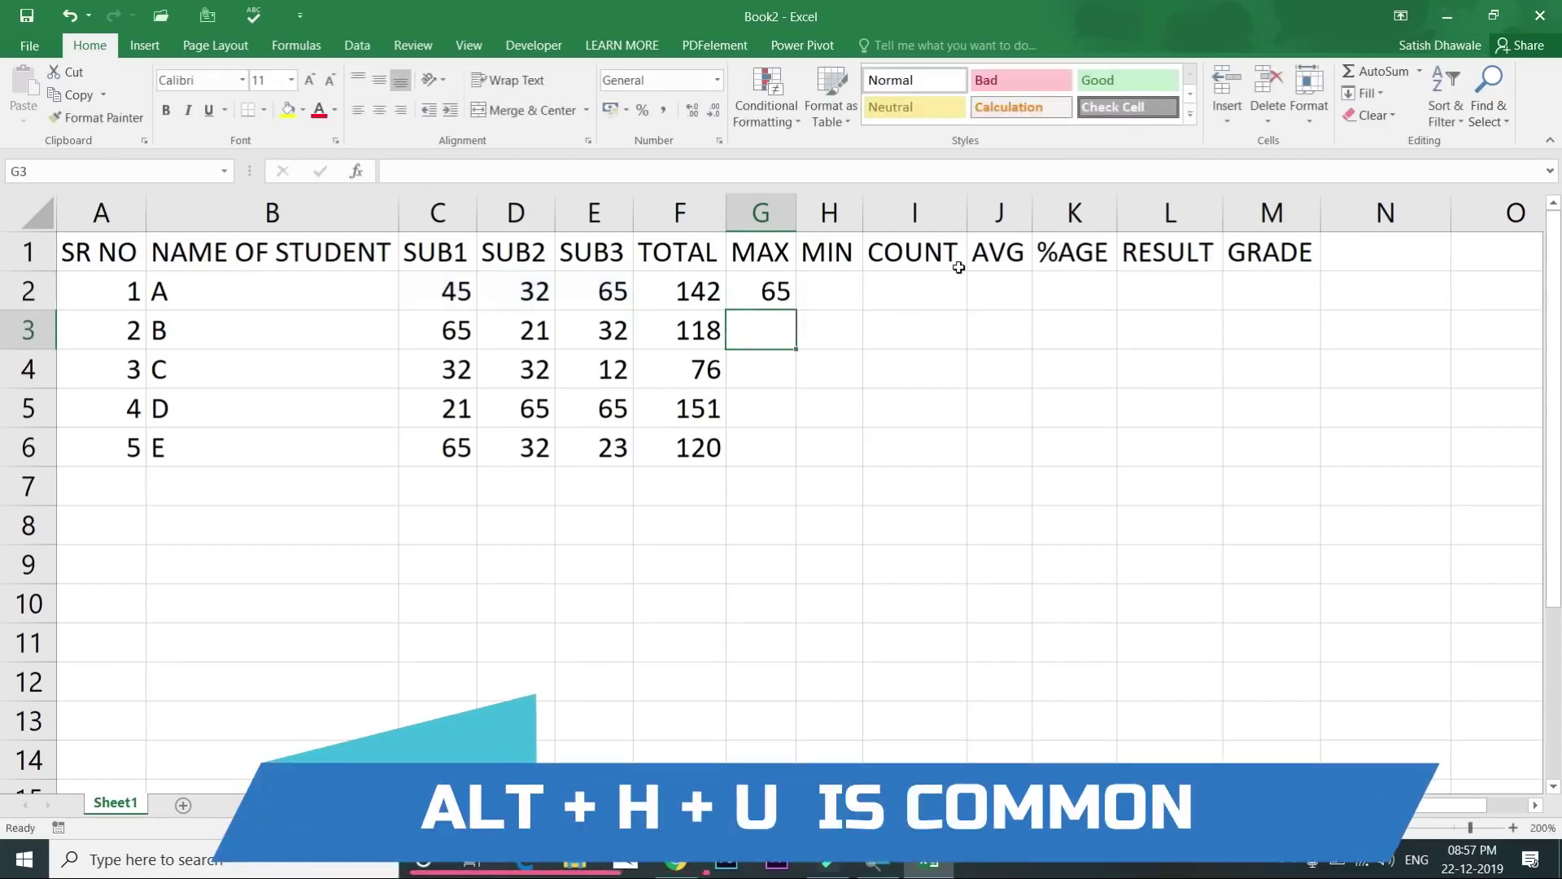
Step: Enter a MIN formula over C2:E2 in cell H2 to find the first student's lowest mark
key("Up")
key("Right")
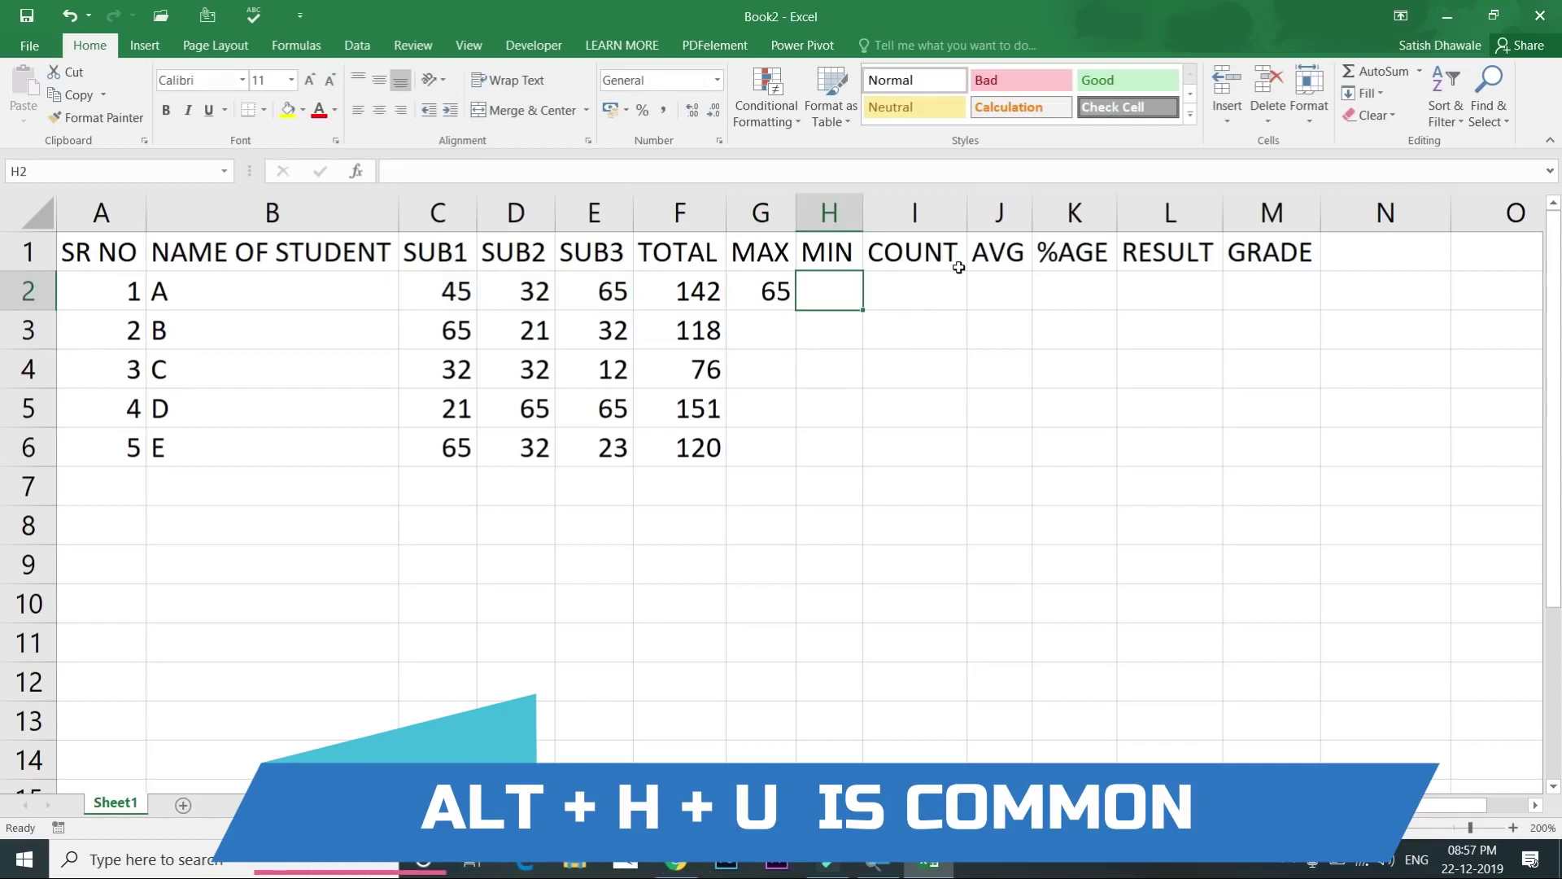
key("alt+h")
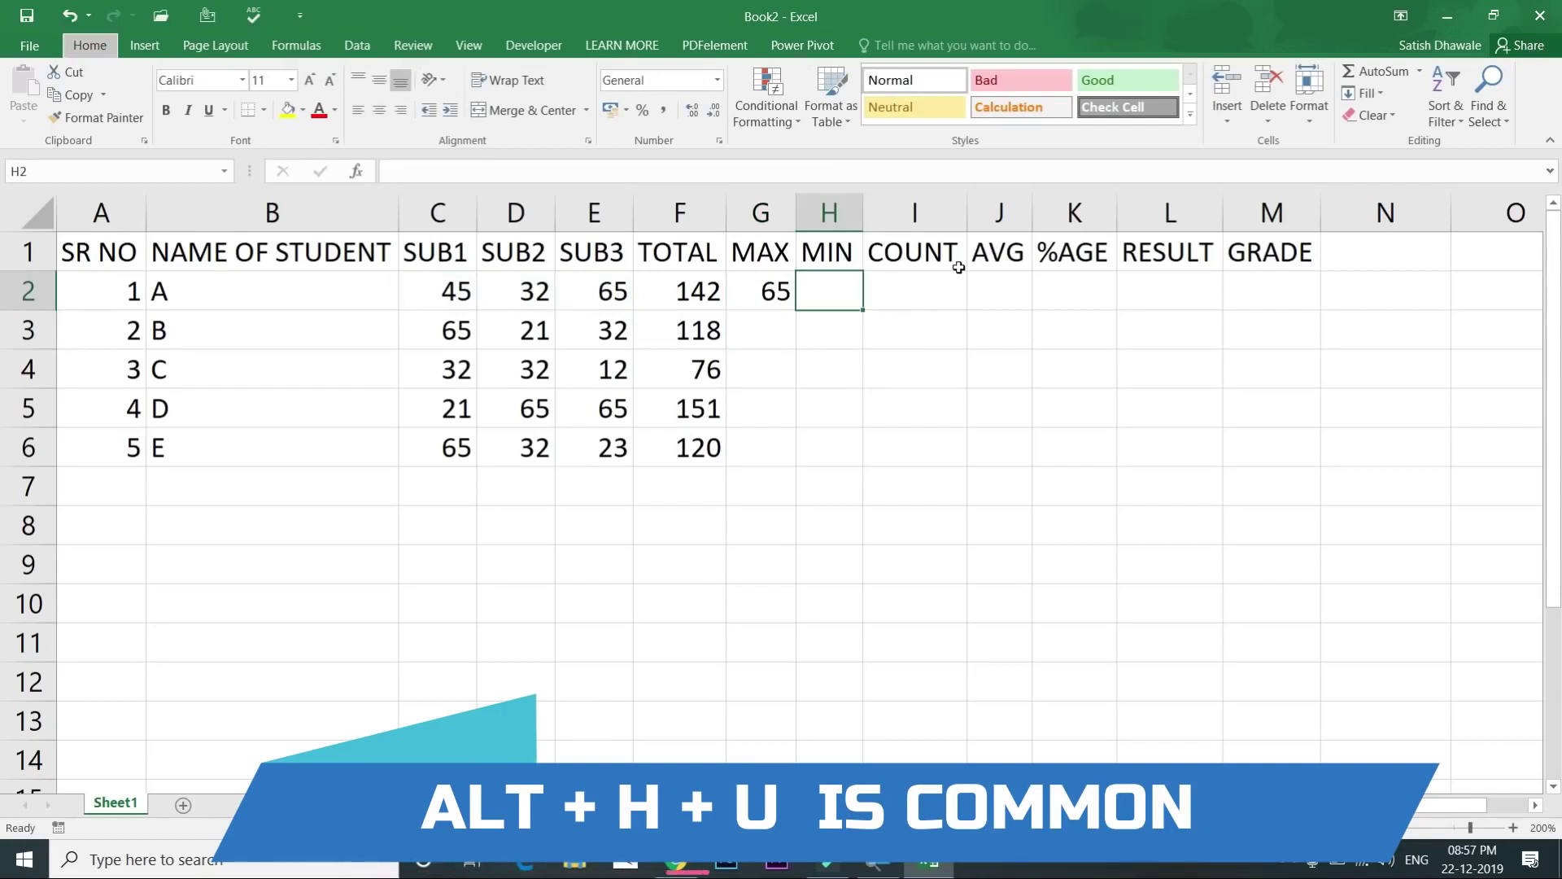
key("u")
key("i")
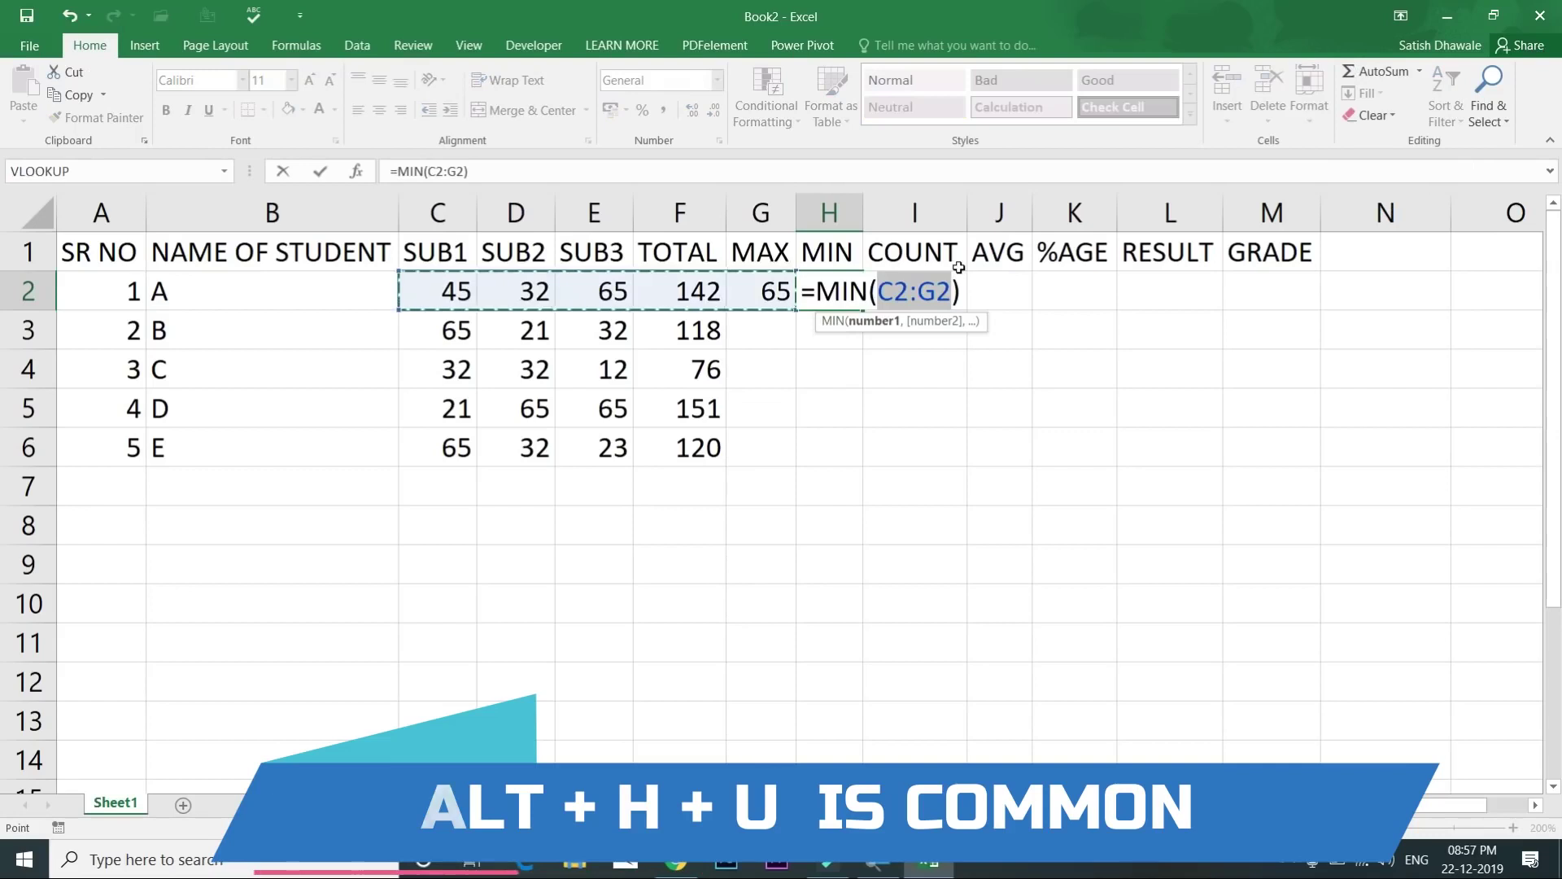
key("shift+Left")
key("shift+Left")
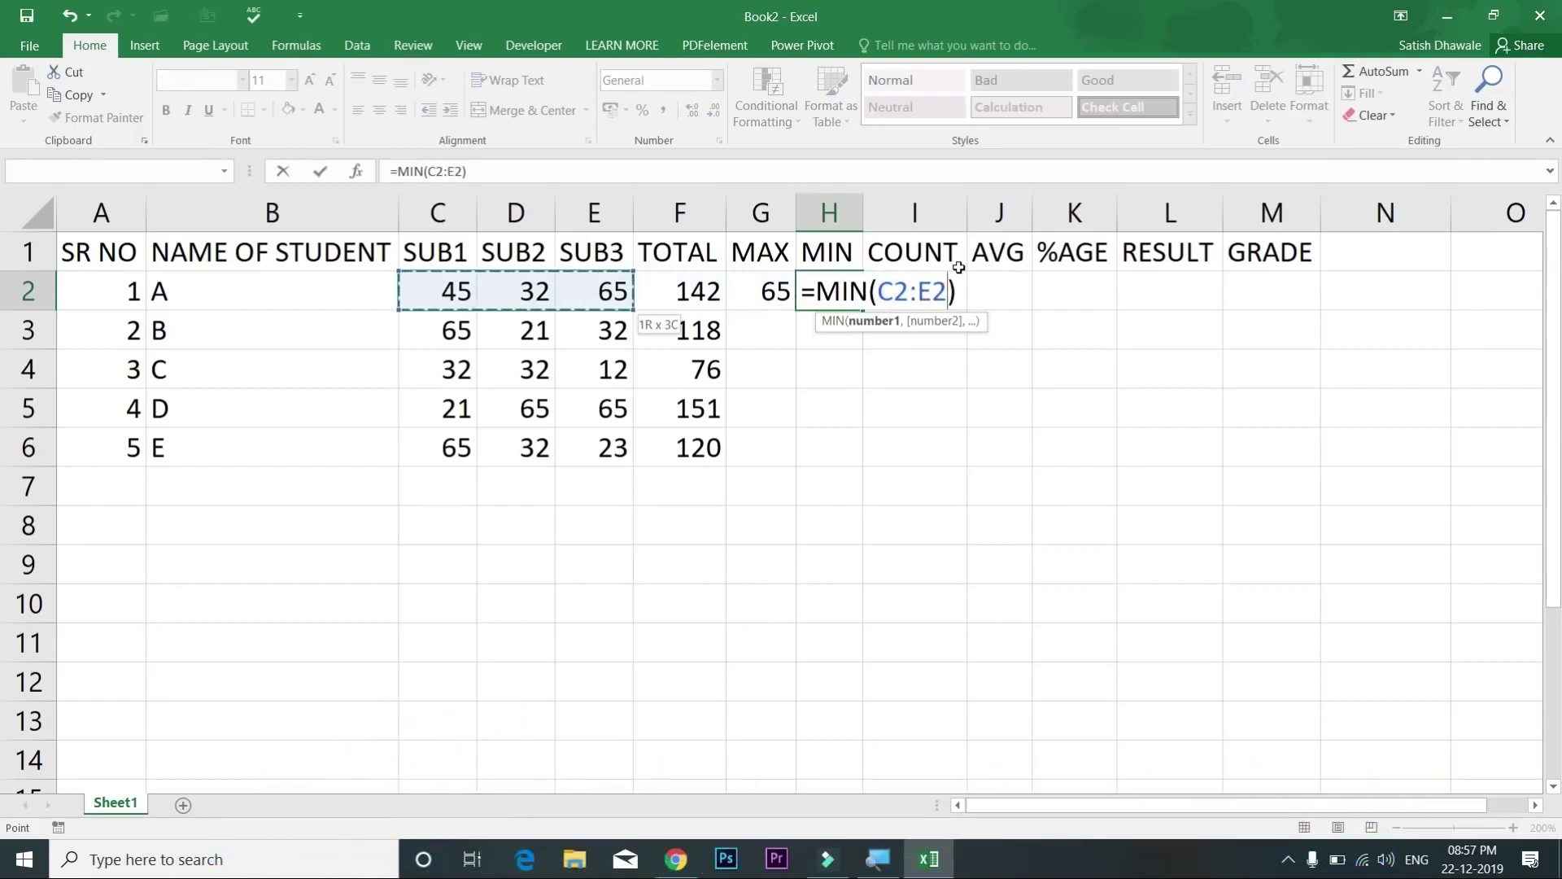
key("Return")
Step: Enter a COUNT formula over C2:E2 in cell I2 to count the first student's subjects
left_click(960, 274)
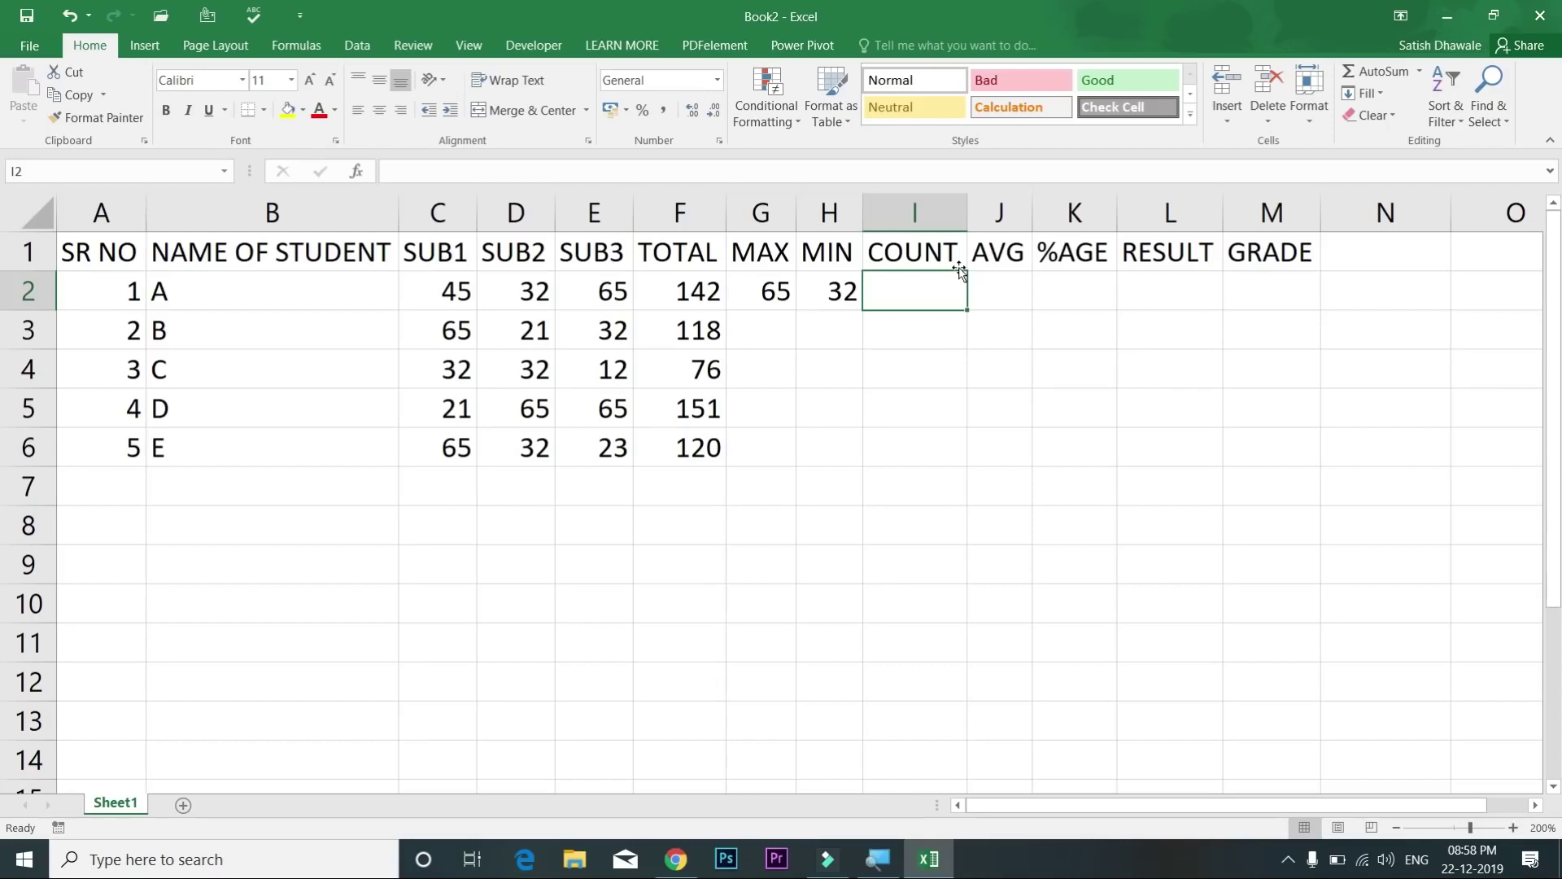
key("alt+h")
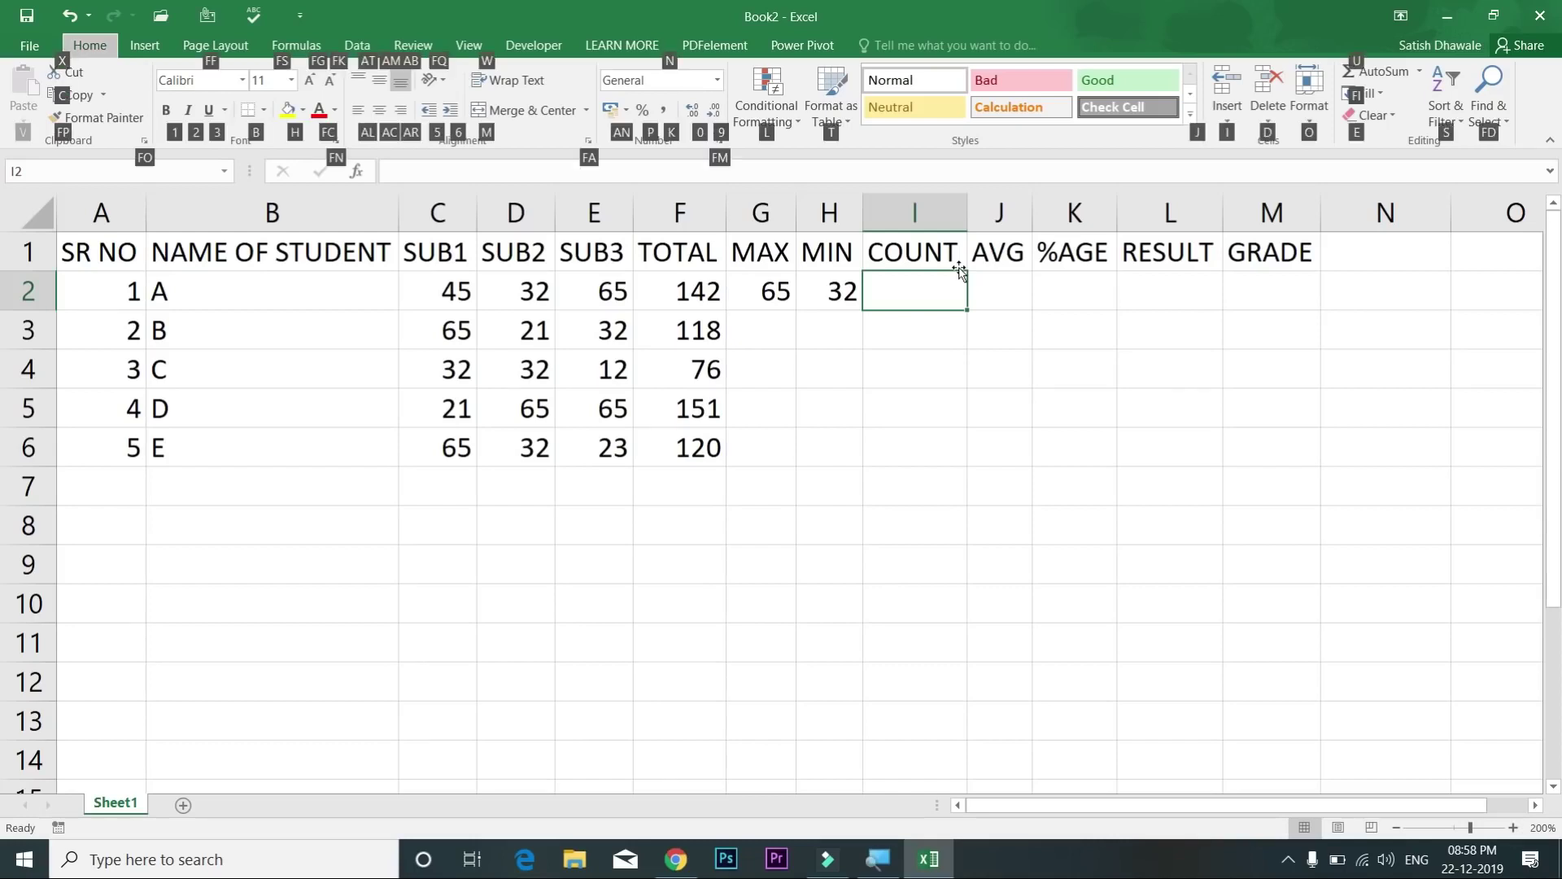
key("u")
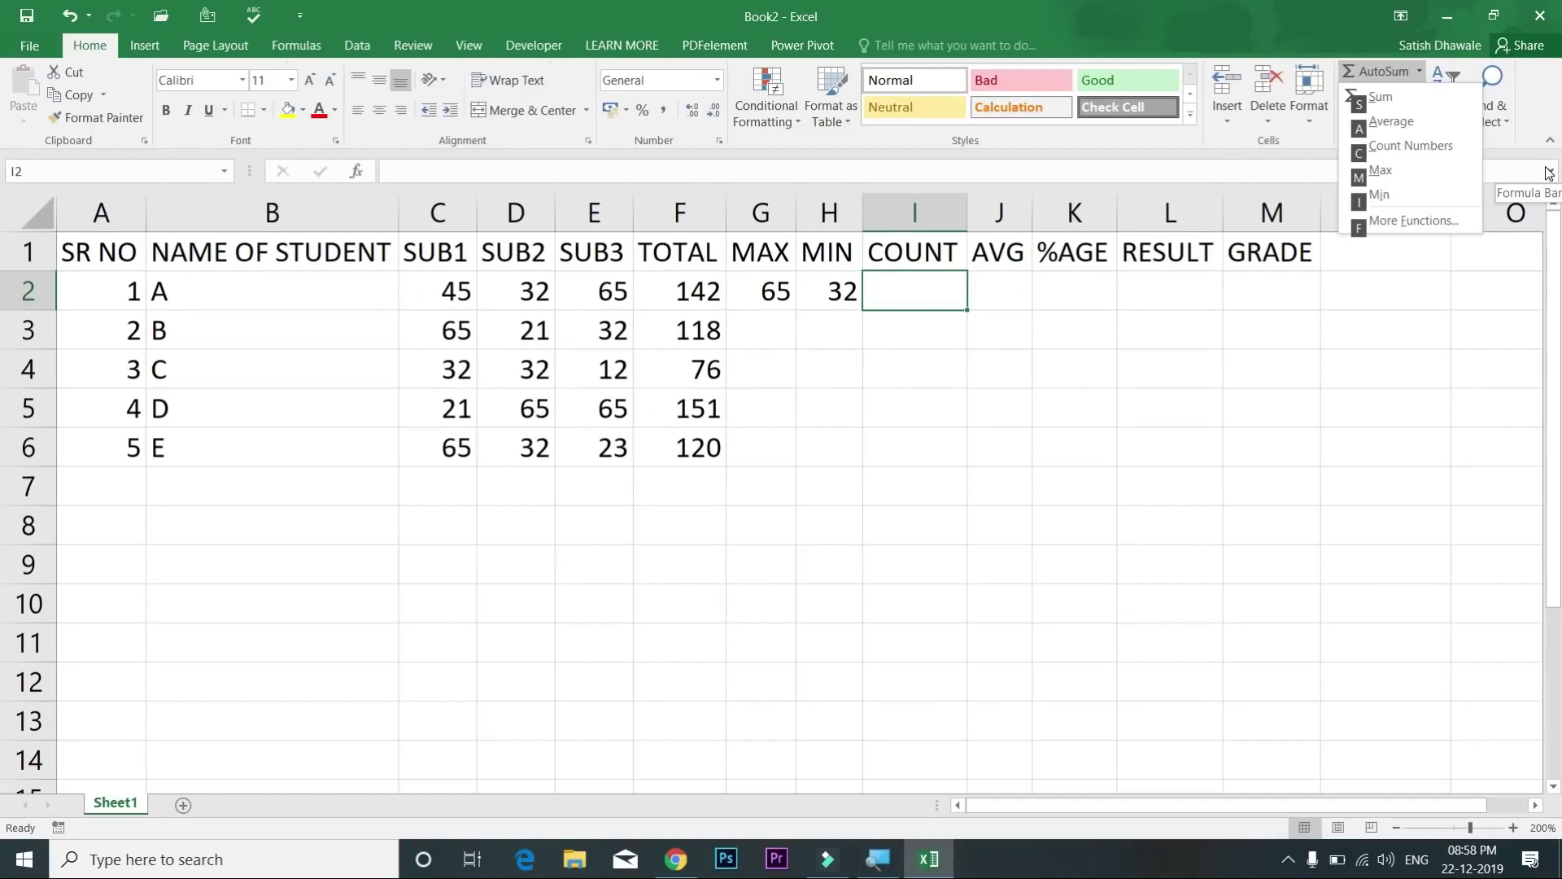
key("c")
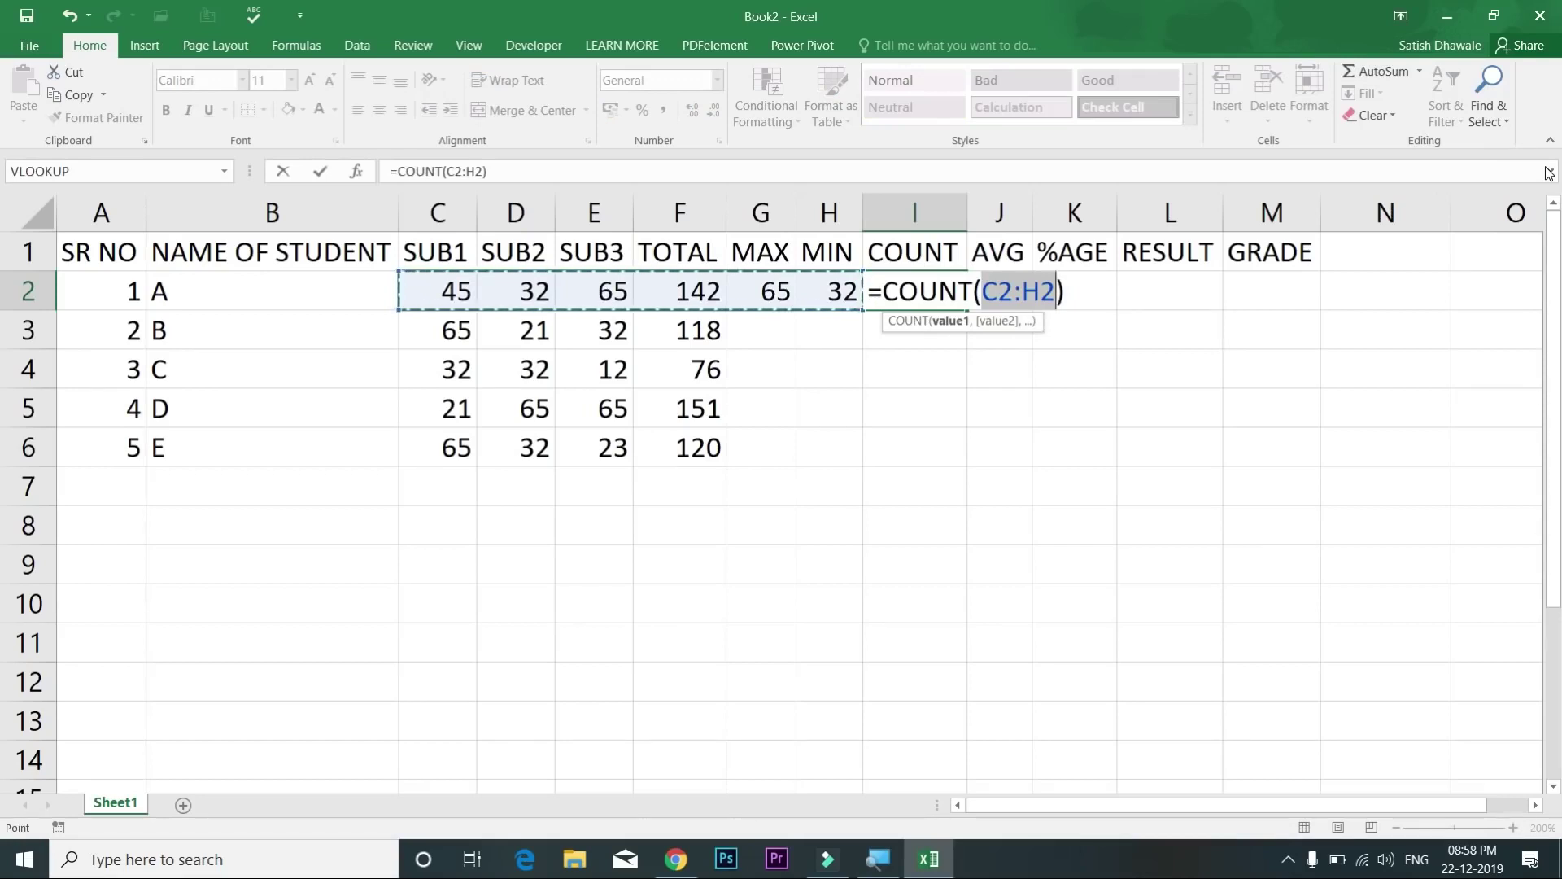
key("shift+Left")
key("shift+Left")
key("shift+Left")
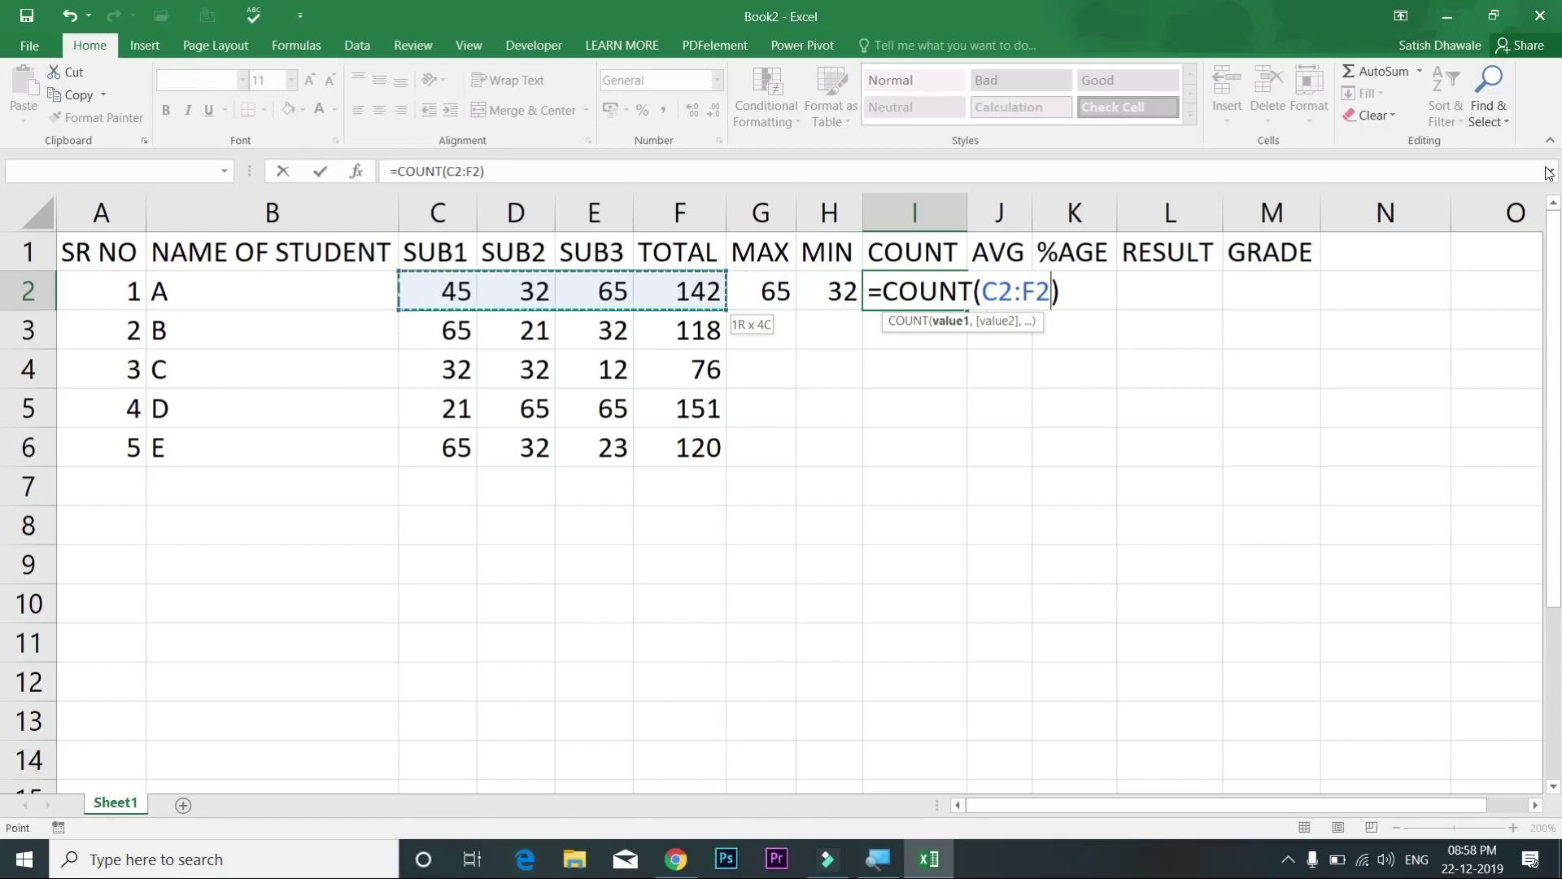
key("Return")
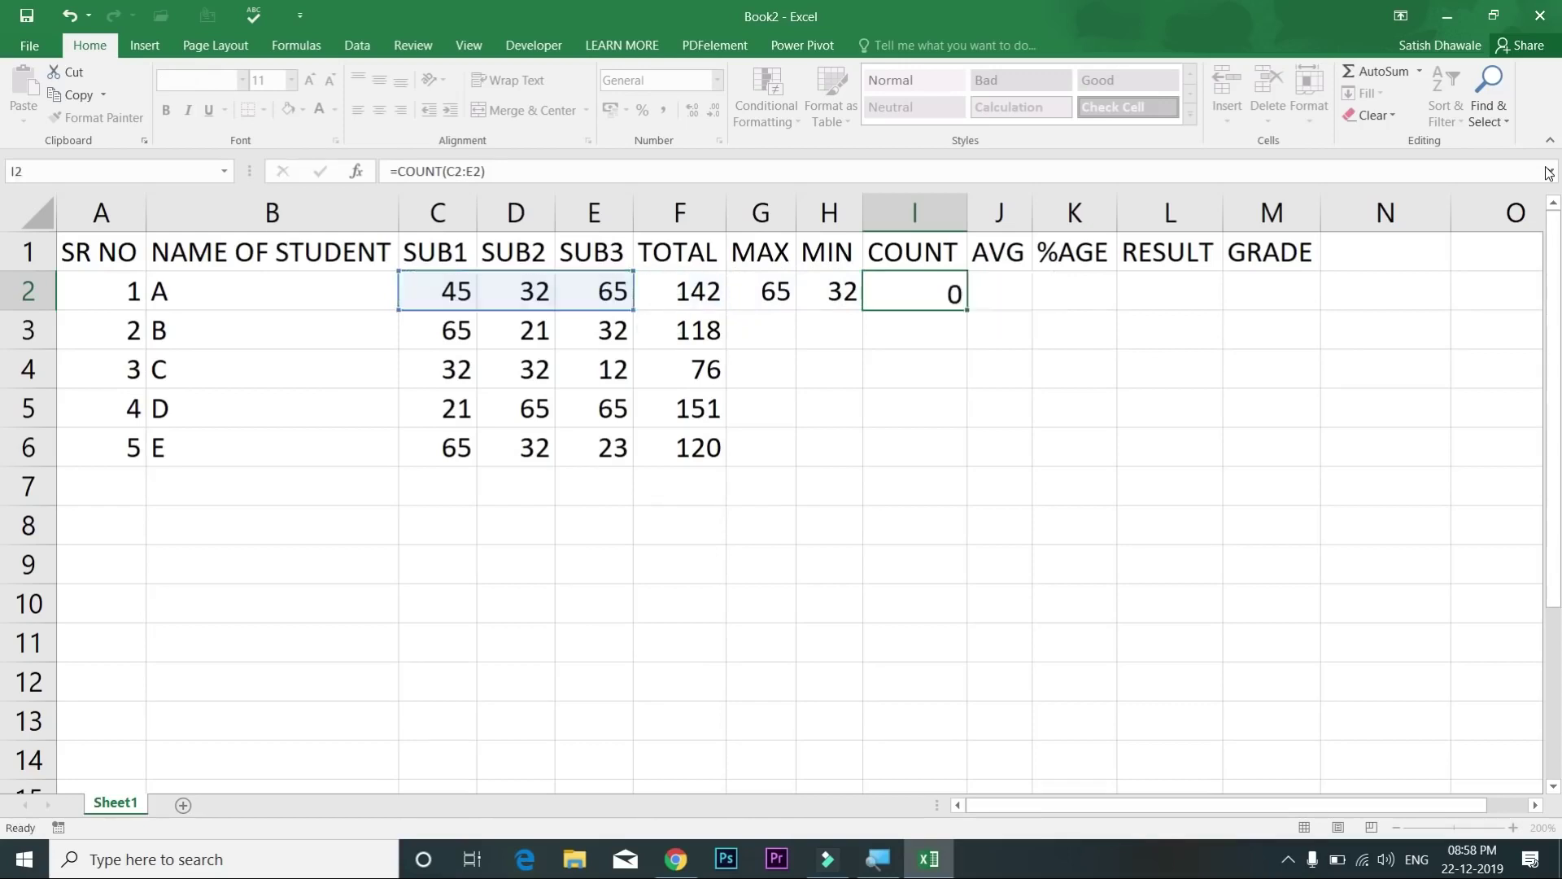
Step: Enter an AVERAGE formula over C2:E2 in cell J2 for the first student's marks
key("Up")
key("Right")
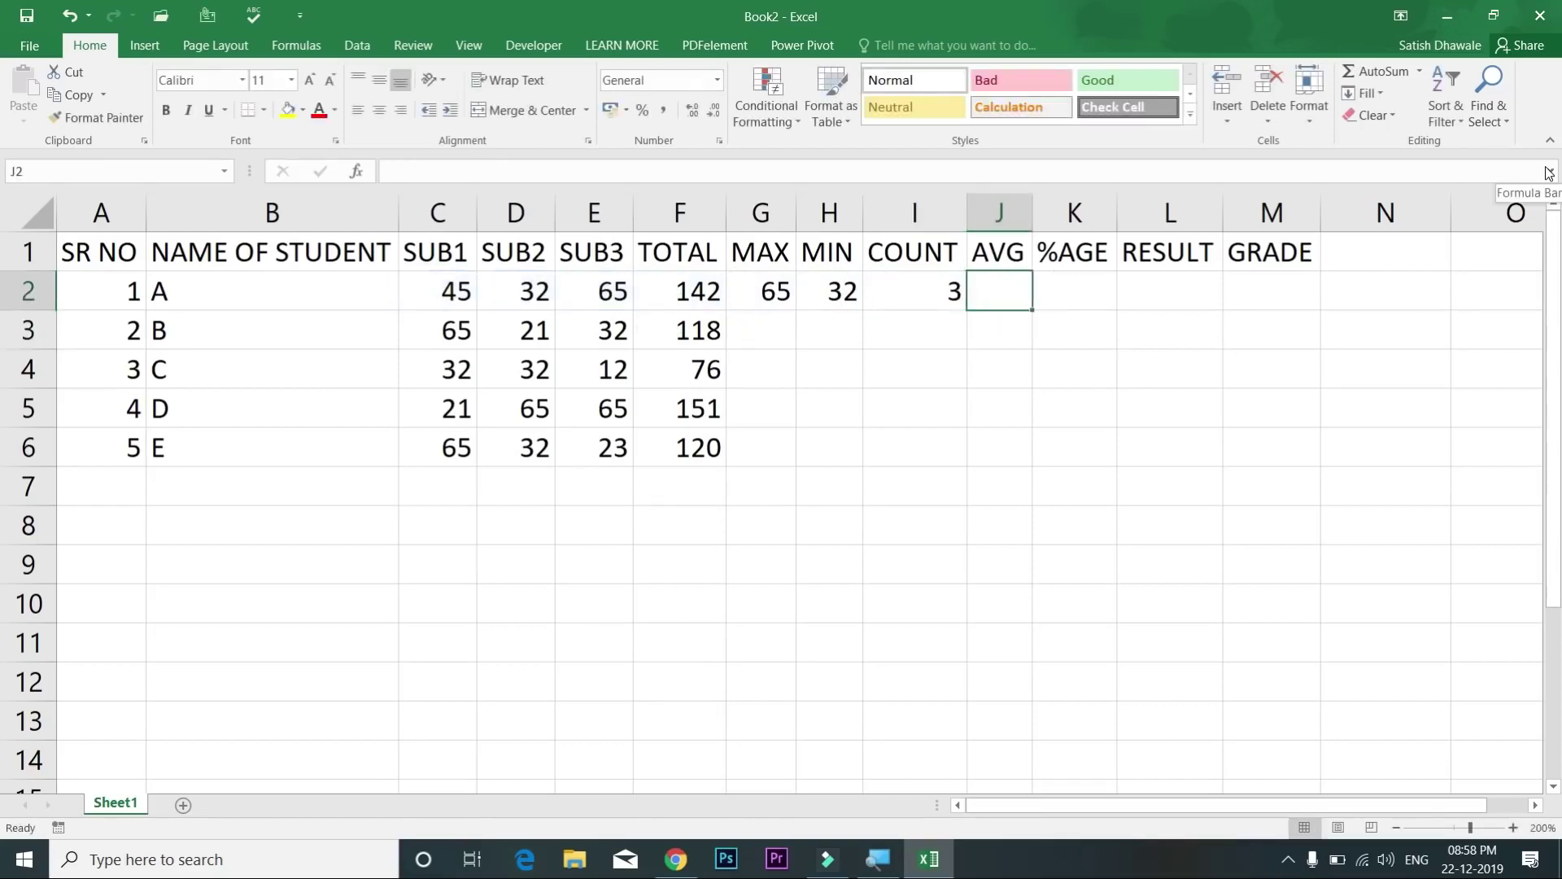
key("alt+h")
key("u")
key("a")
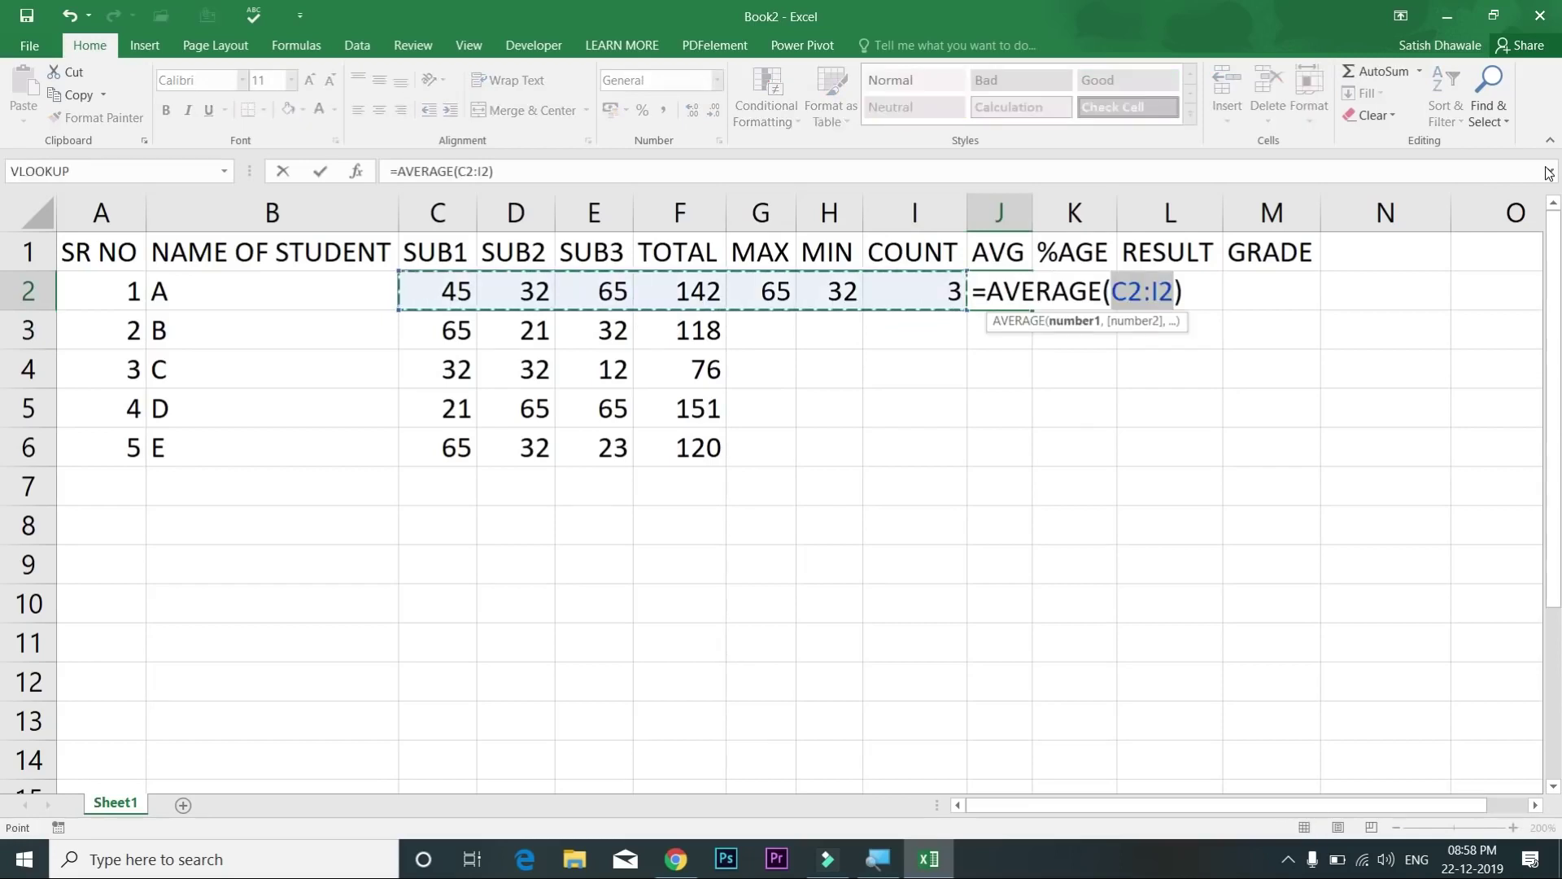
key("shift+Left")
key("shift+Left")
key("shift+Left")
key("shift+Left")
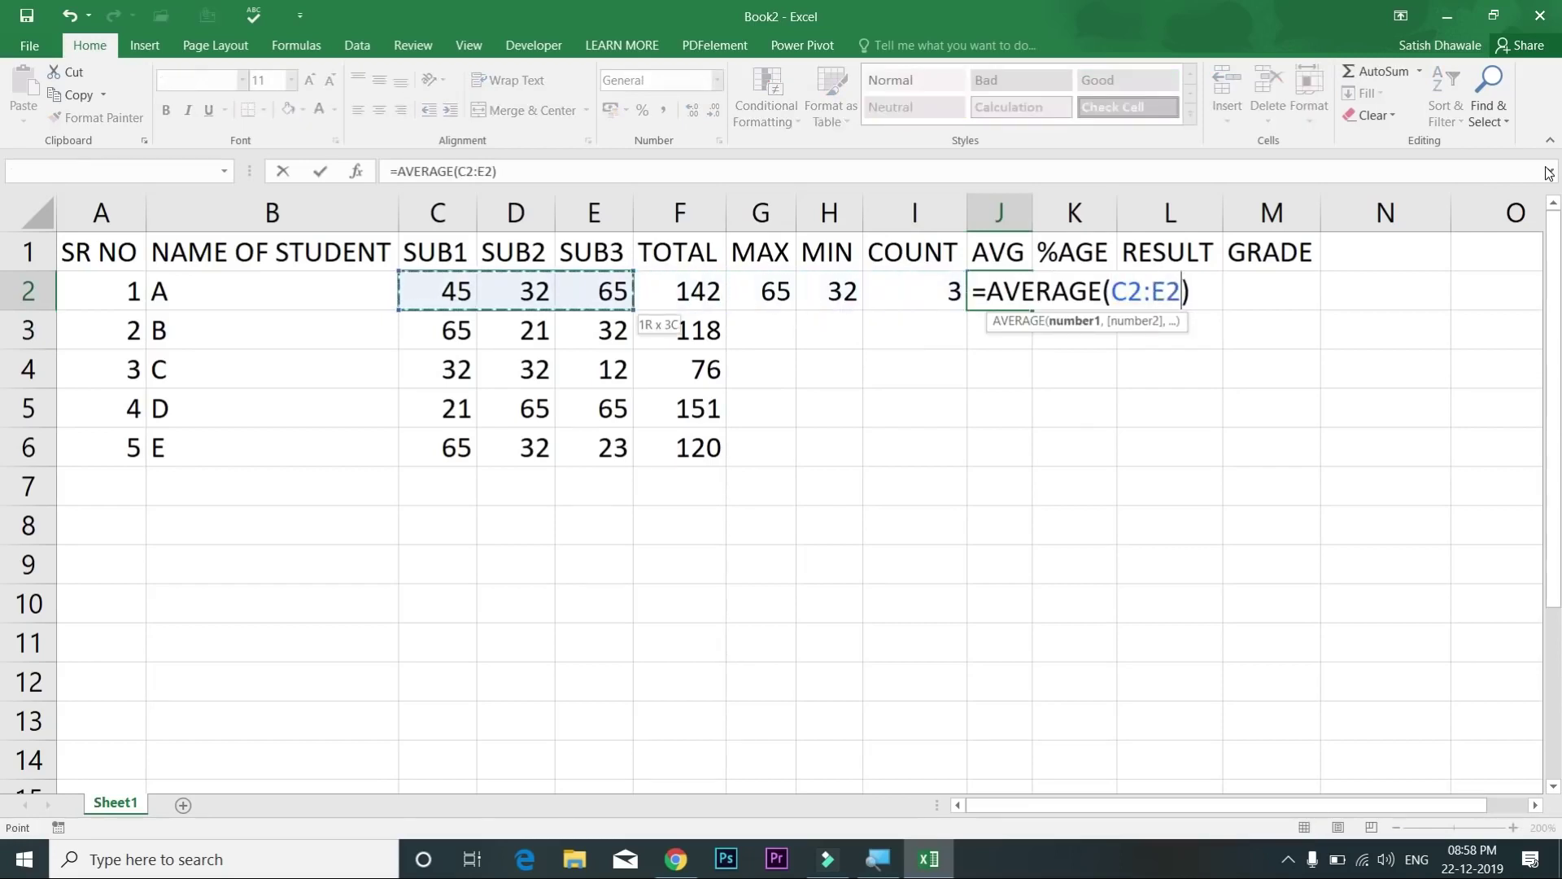
key("Return")
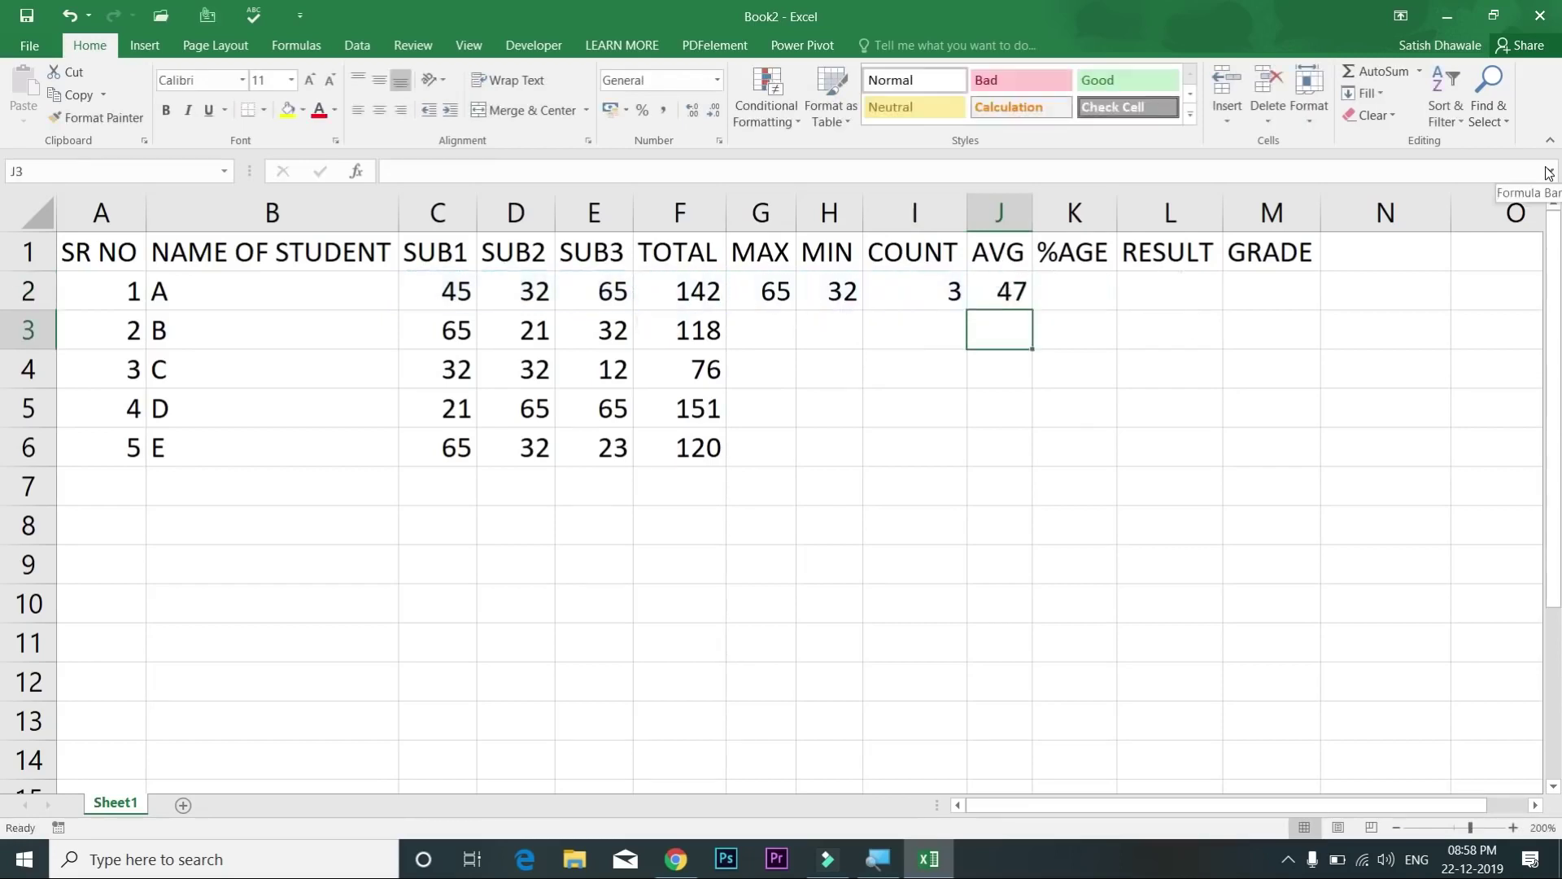
Step: Fill the MAX, MIN, COUNT and AVG formulas in G2:J2 down to row 6
key("Up")
key("Left")
key("Left")
key("Left")
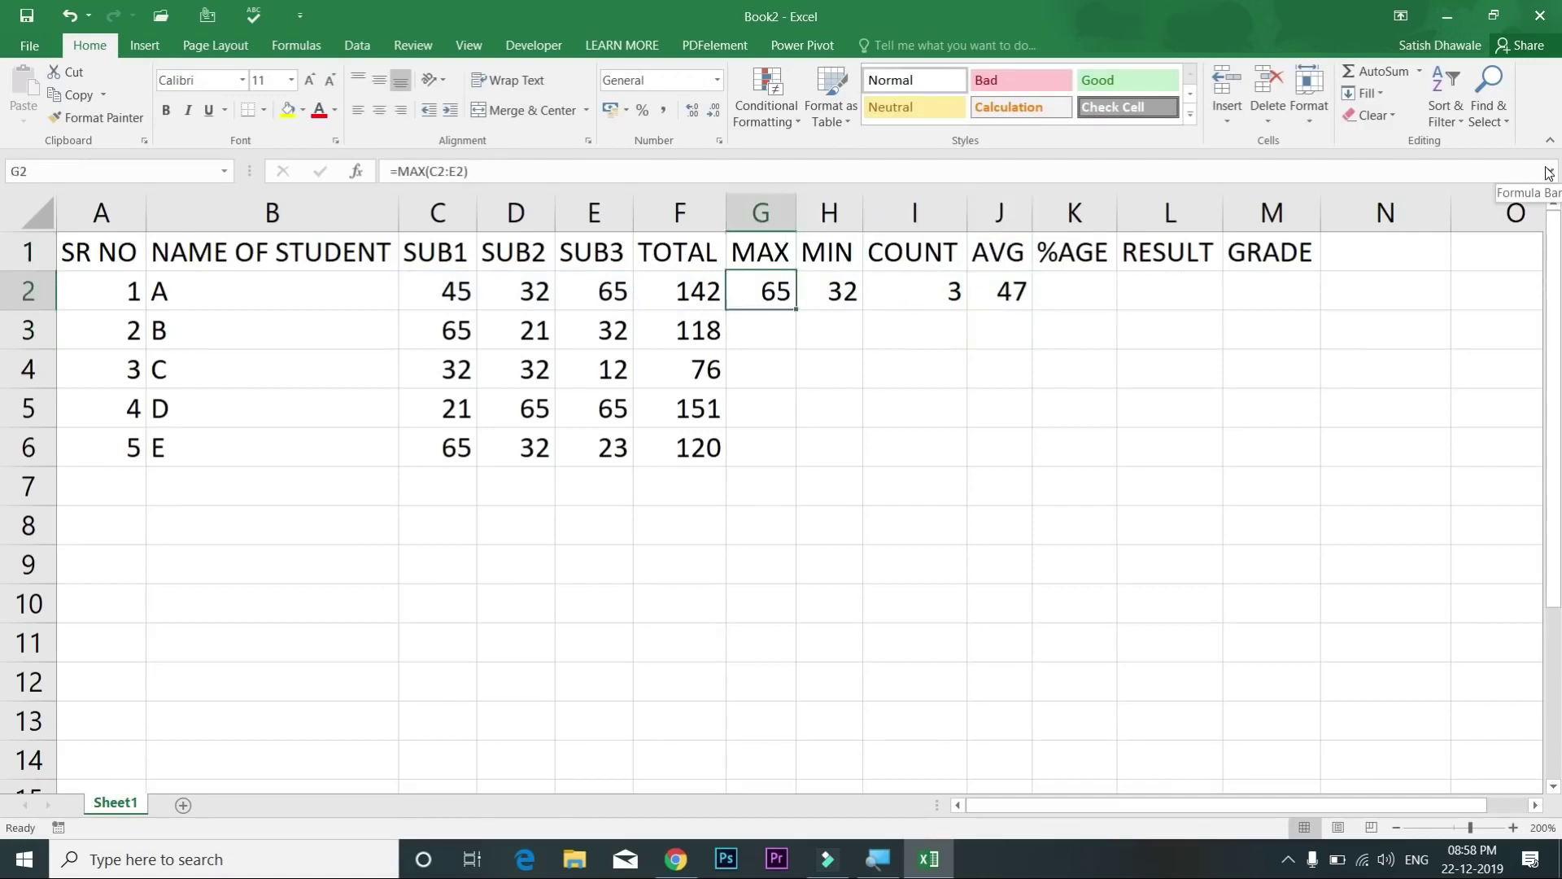
key("shift+Right")
key("shift+Right")
key("shift+Right")
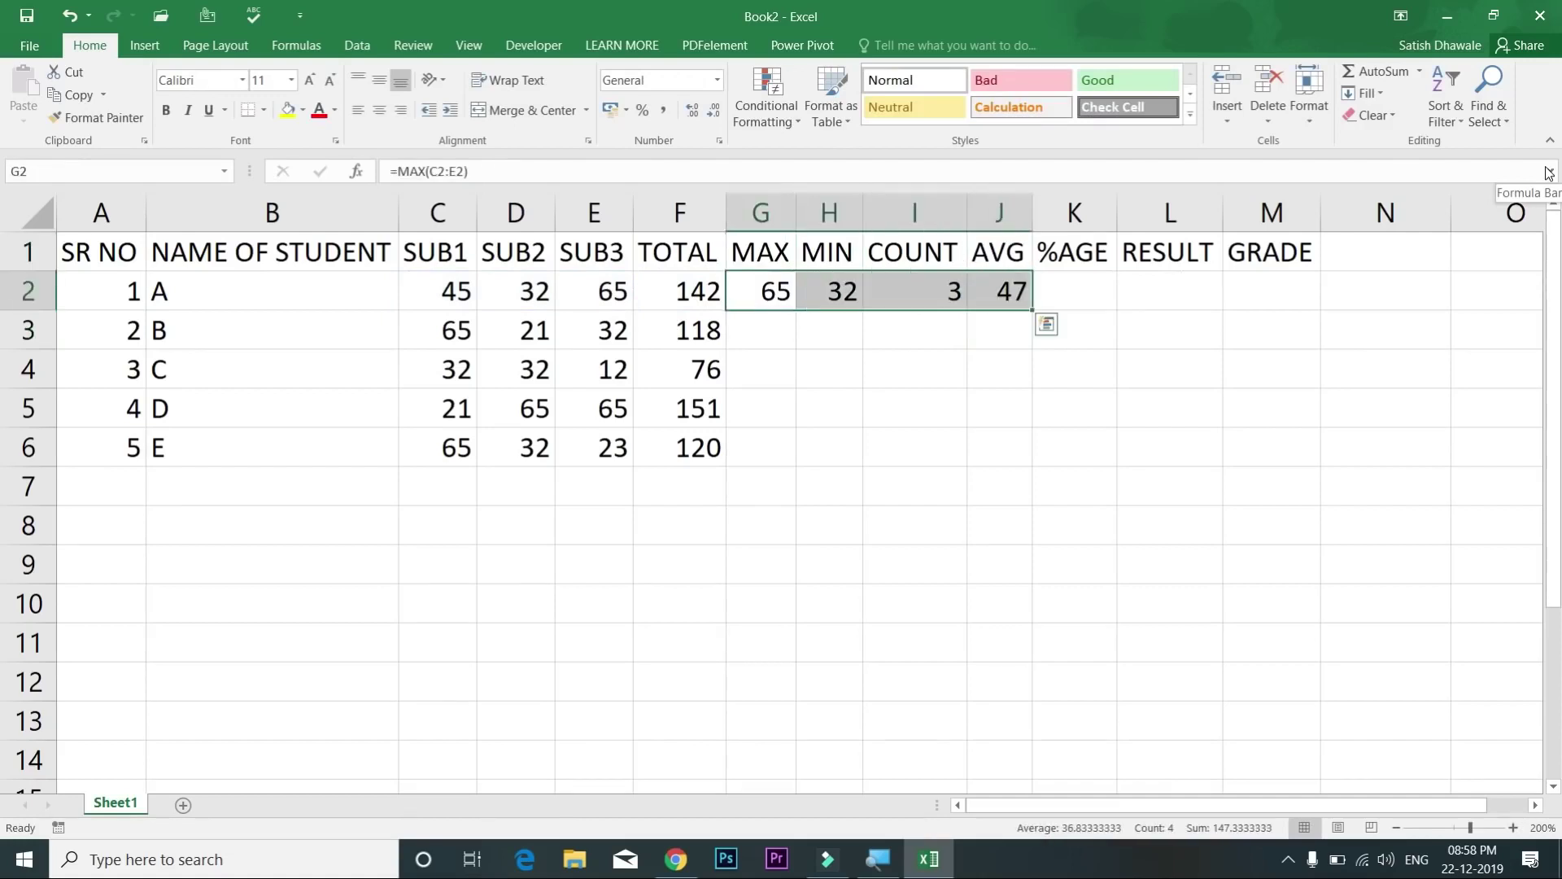
key("shift+Down")
key("shift+Down")
key("shift+Down")
key("shift+Down")
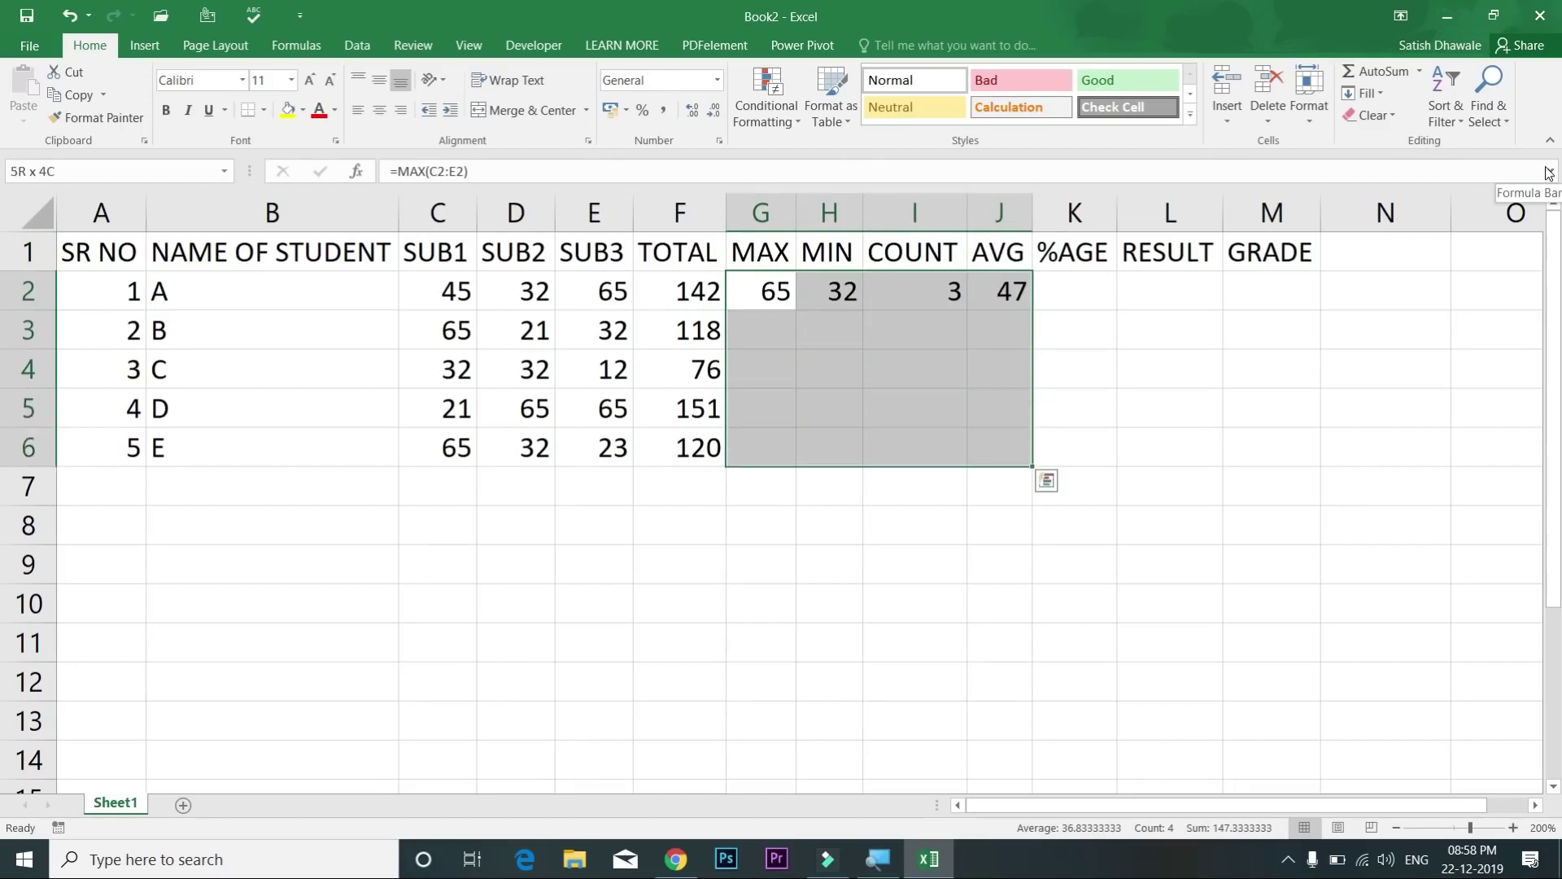
key("ctrl+d")
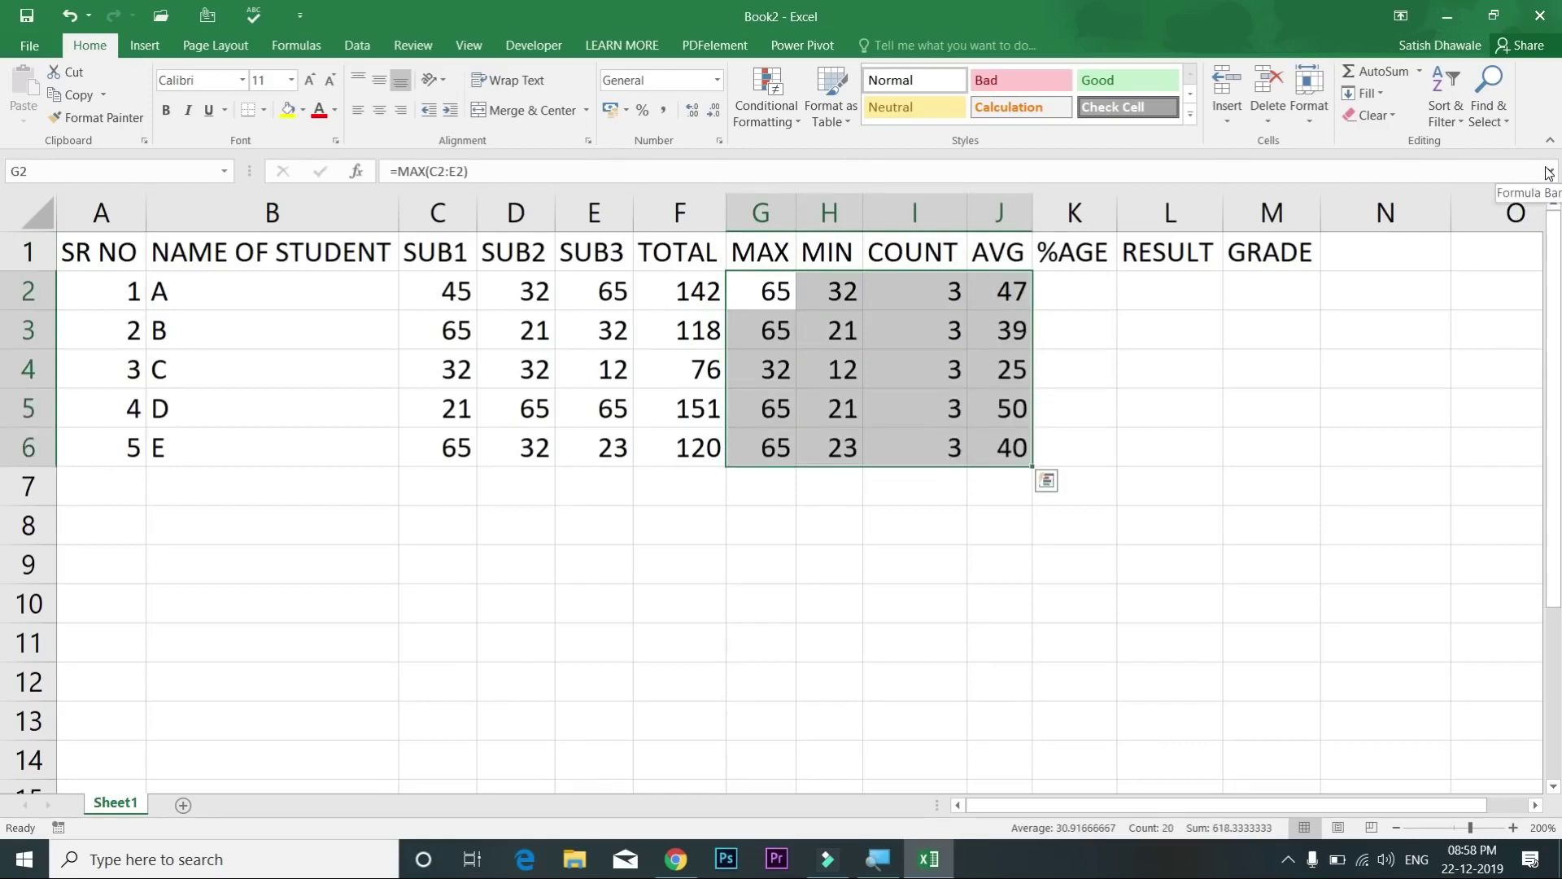
Step: Widen the AVG column until the full decimal values of the averages fit
key("Right")
key("Right")
key("Right")
key("Right")
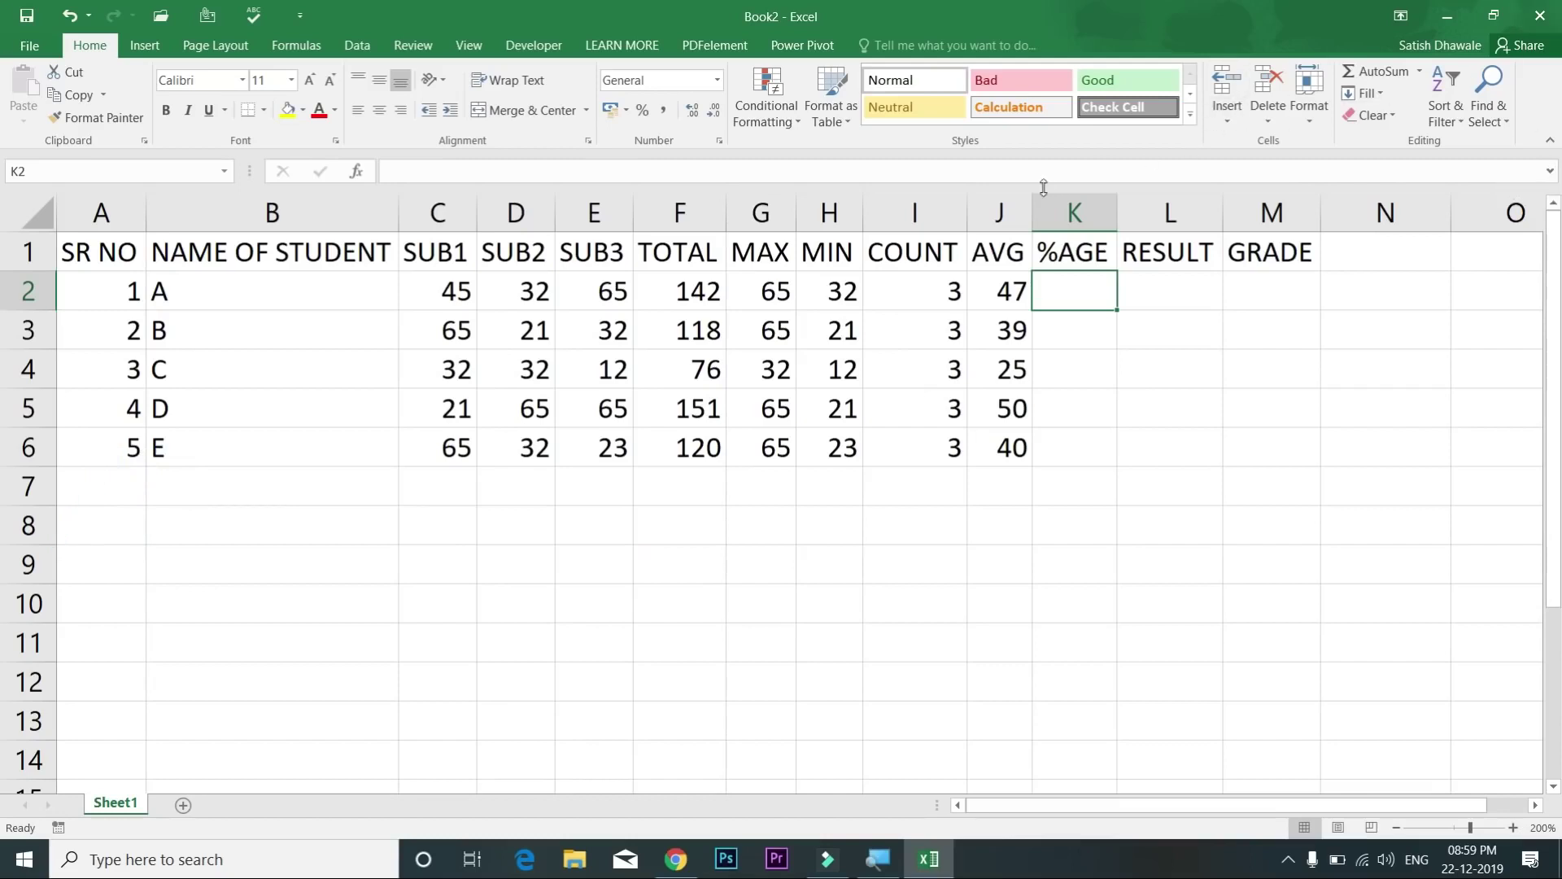
left_click_drag(1032, 207, 1096, 213)
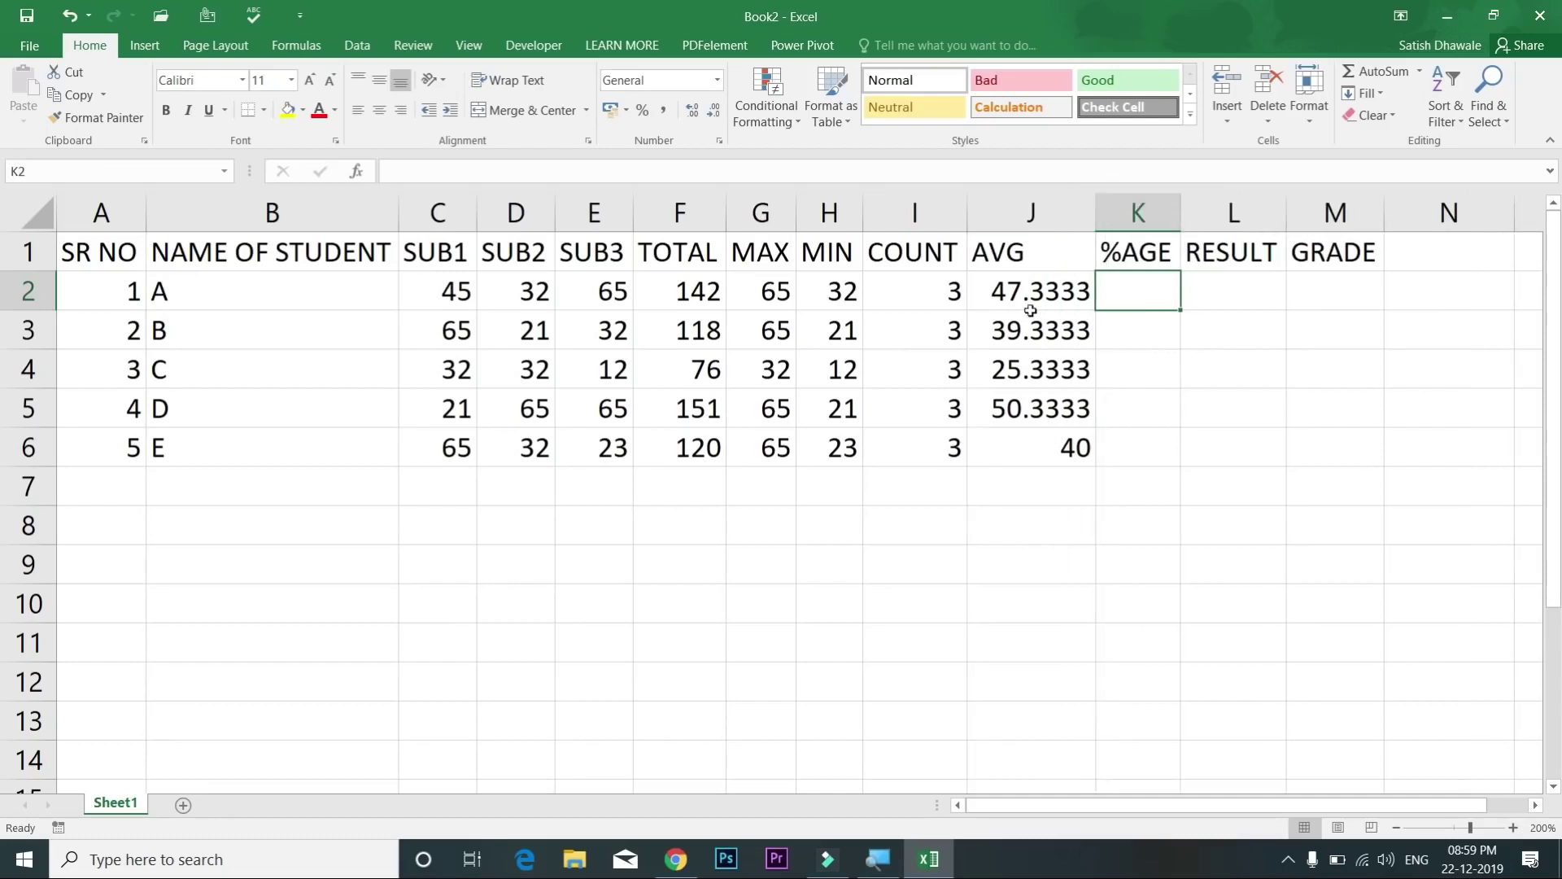
left_click_drag(1038, 296, 1034, 435)
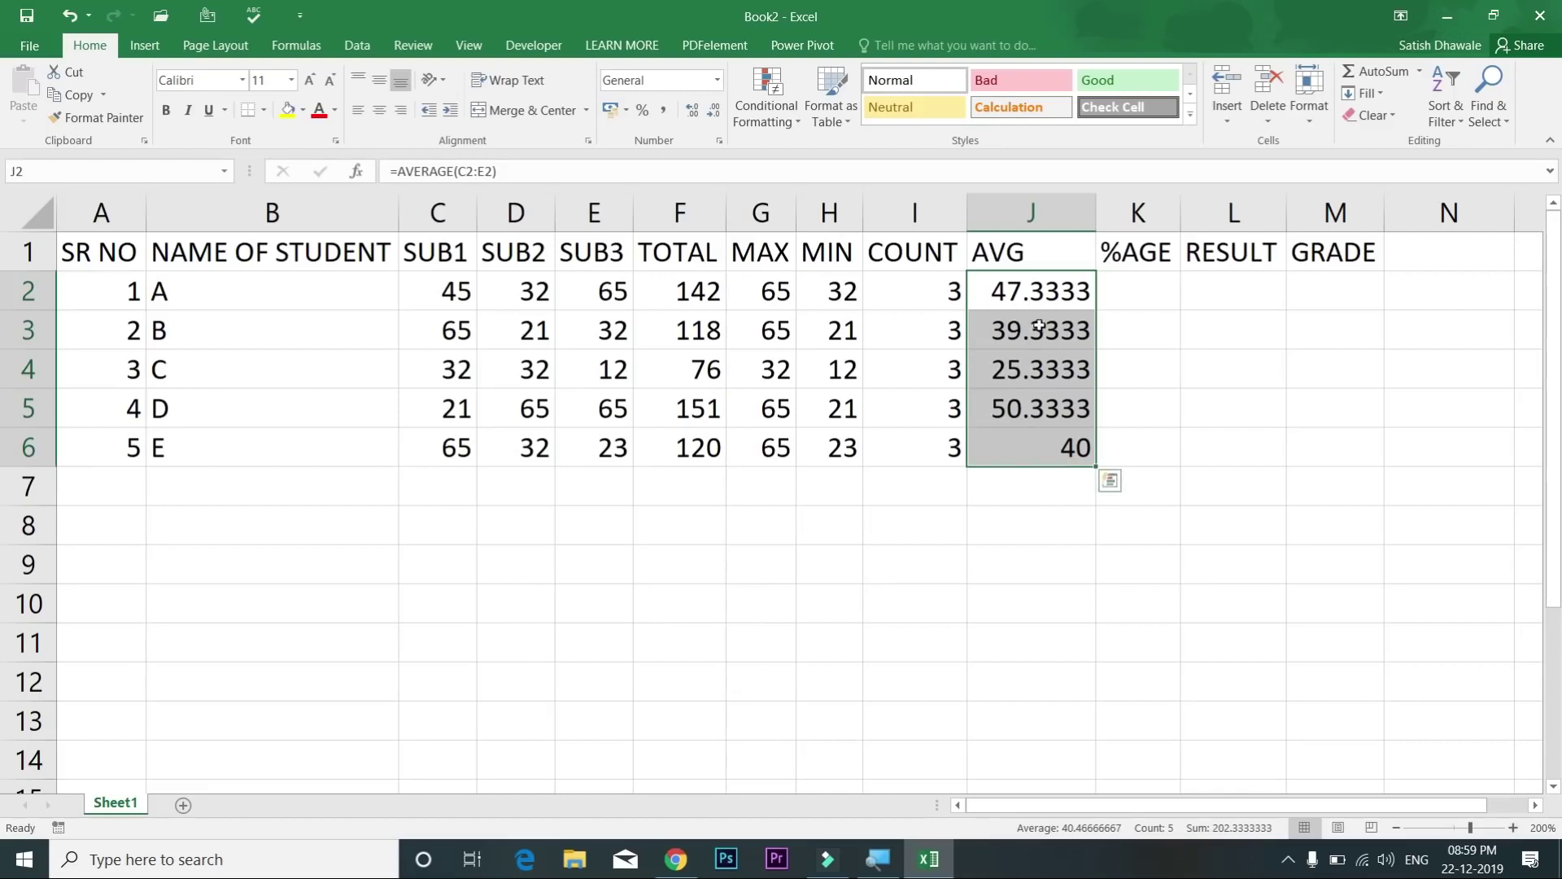
left_click_drag(1096, 214, 1164, 222)
Step: Format the averages in J2:J6 to two decimal places and autofit the AVG column width
left_click_drag(1072, 291, 1069, 439)
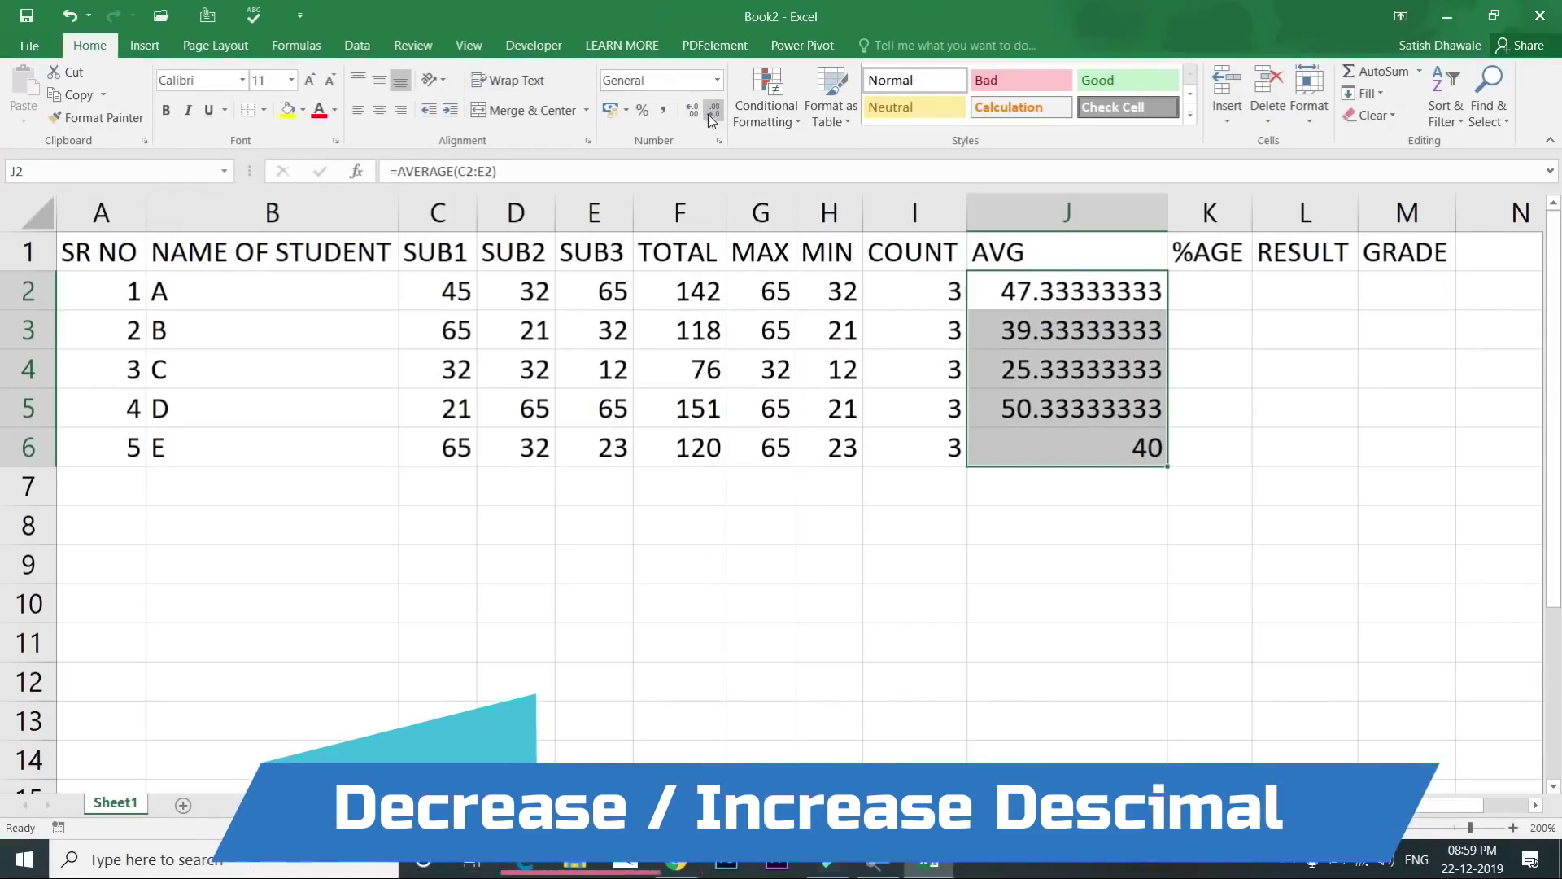
left_click(709, 115)
left_click(708, 116)
left_click(708, 115)
left_click(709, 116)
left_click(710, 115)
left_click(709, 114)
left_click(708, 114)
left_click(708, 114)
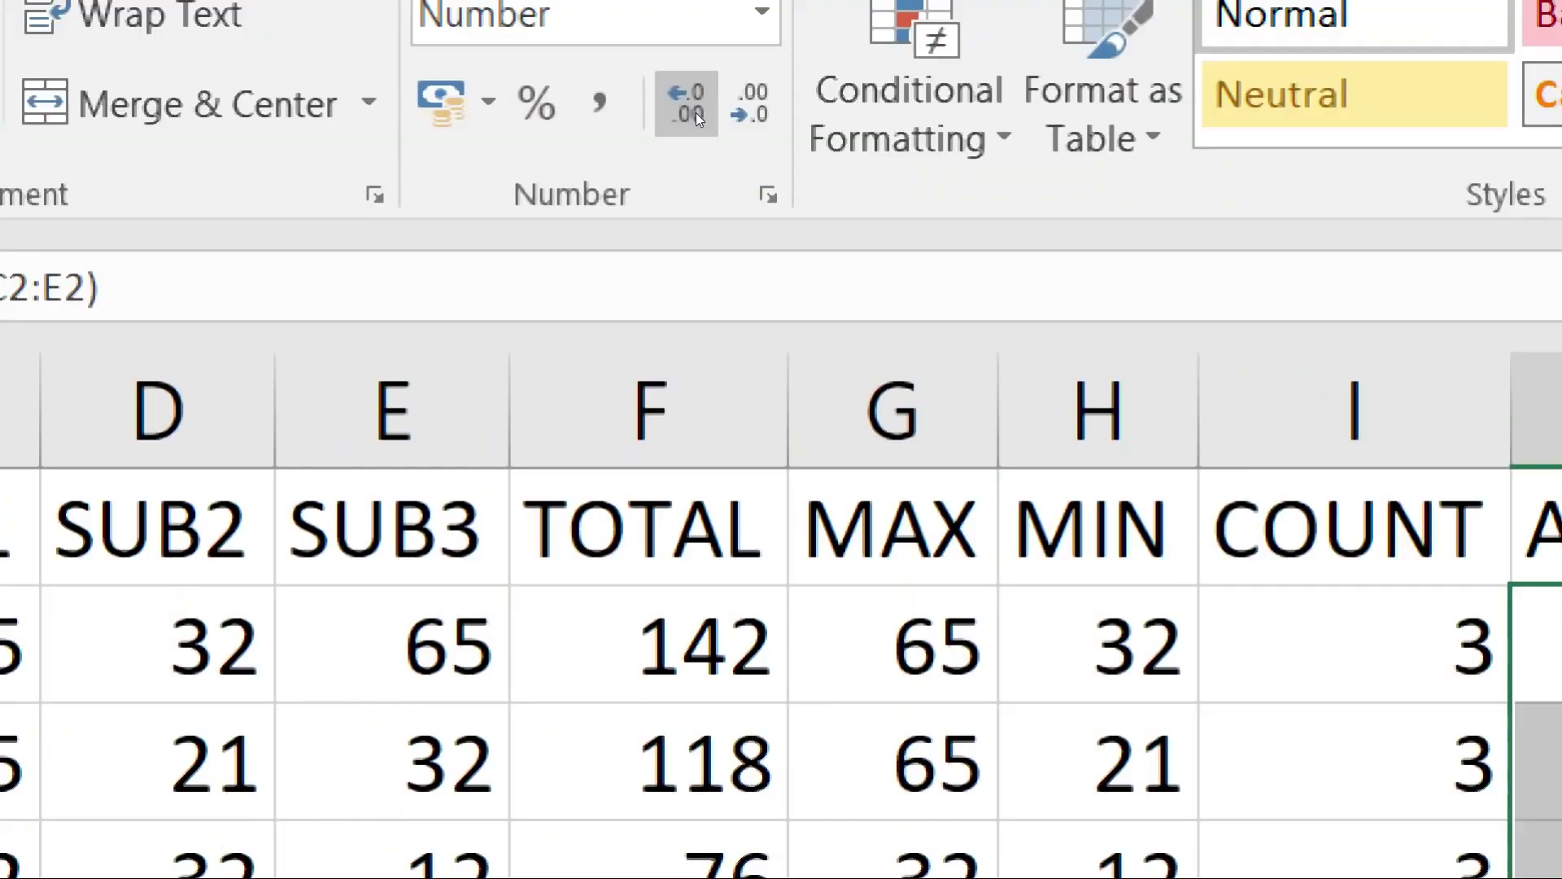
left_click(696, 112)
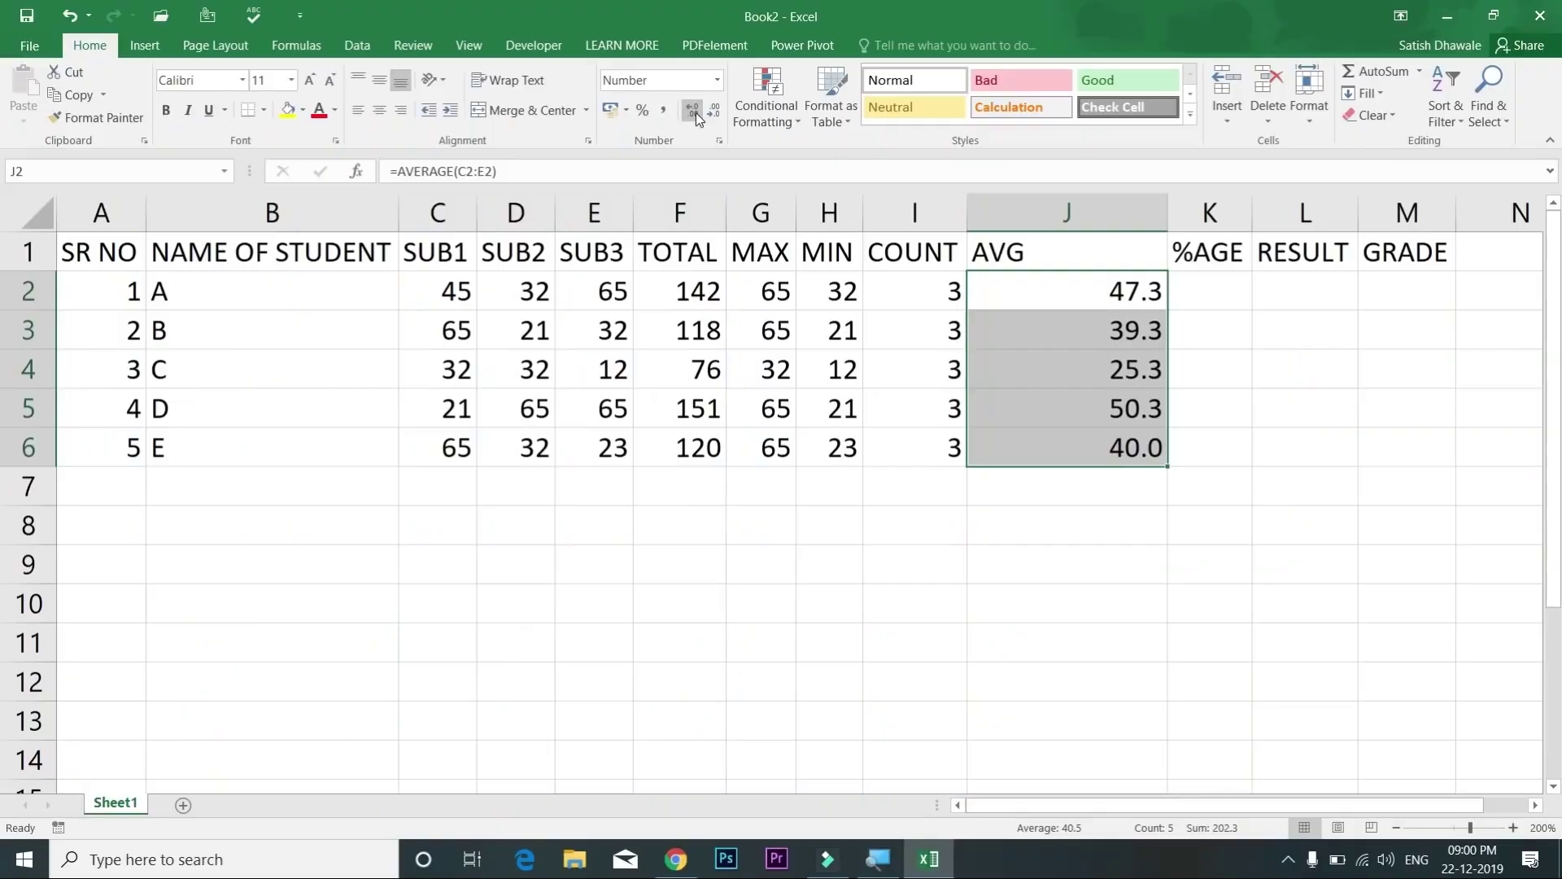
left_click(696, 113)
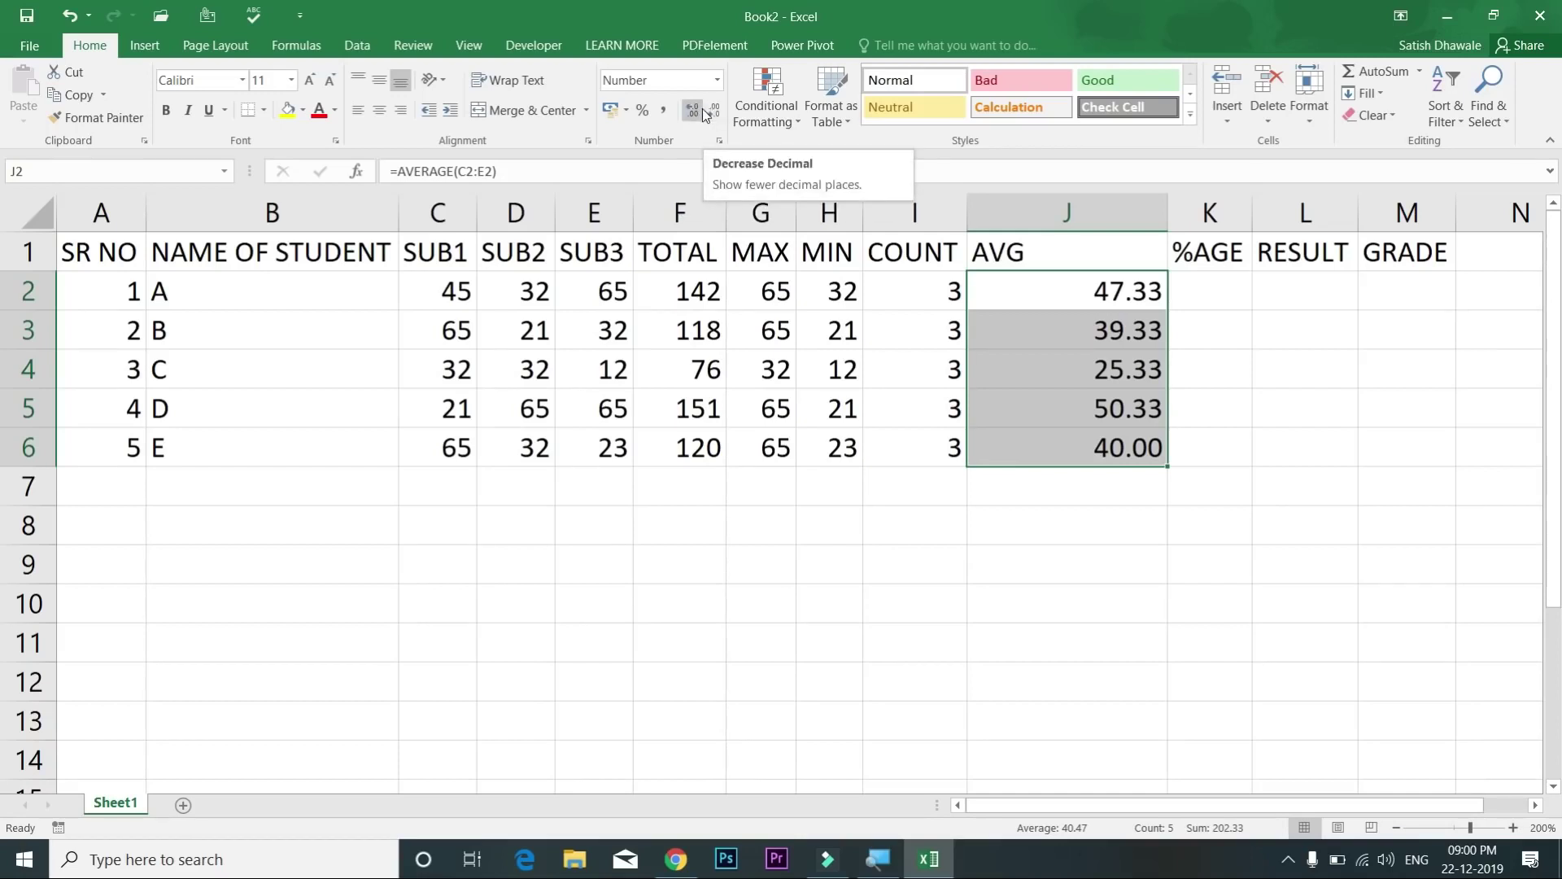
double_click(1167, 213)
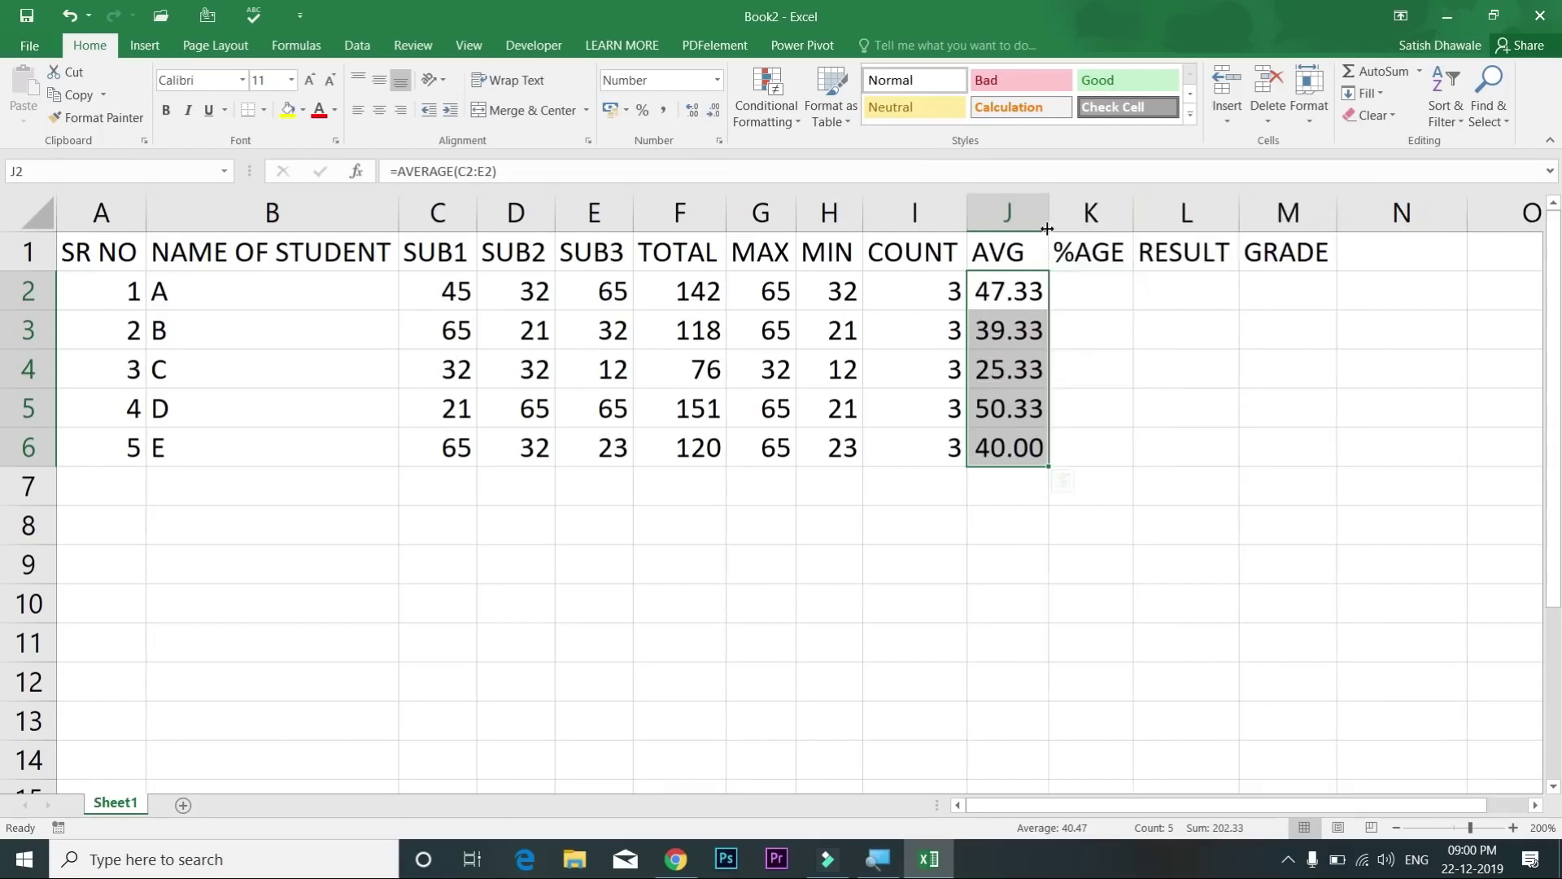
left_click_drag(1037, 286, 1030, 449)
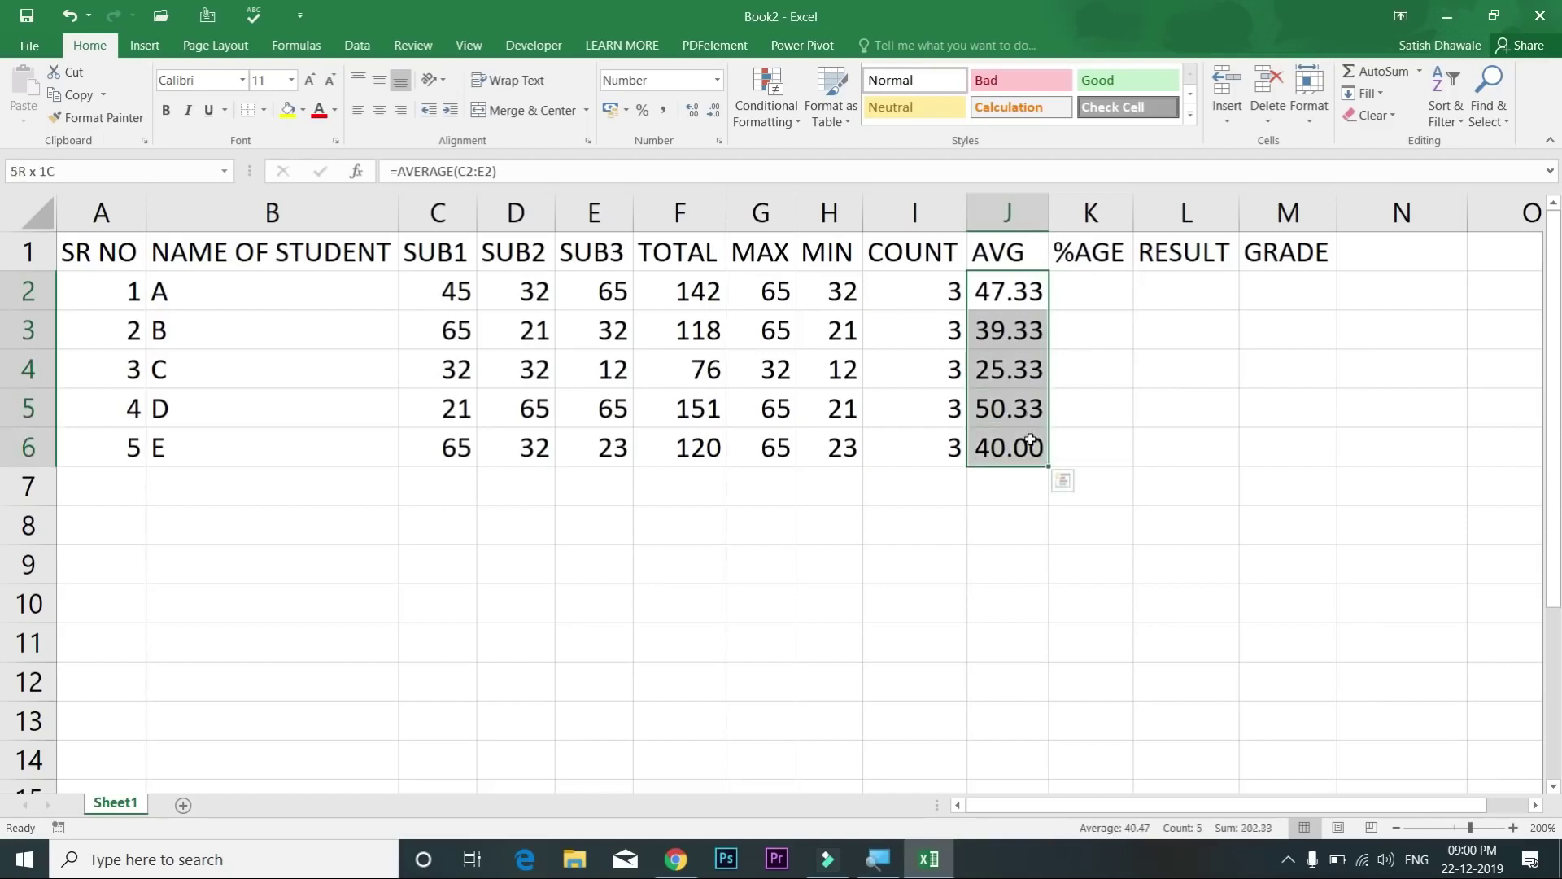
Step: Calculate the first student's percentage in cell K2 with the formula =F2/300*100
left_click(1104, 269)
left_click(1103, 294)
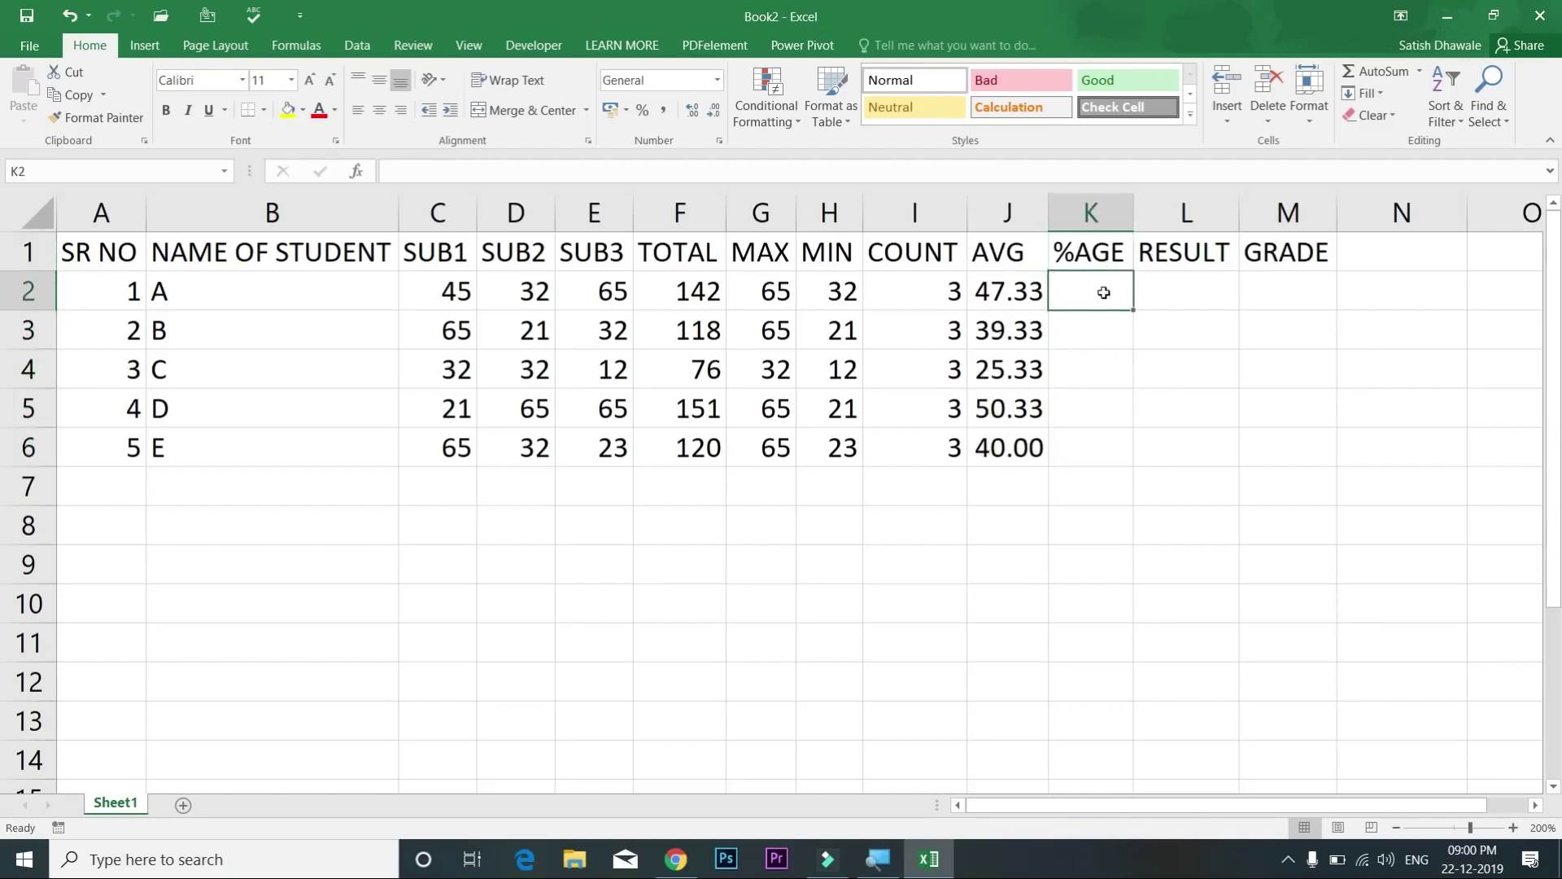
type("=")
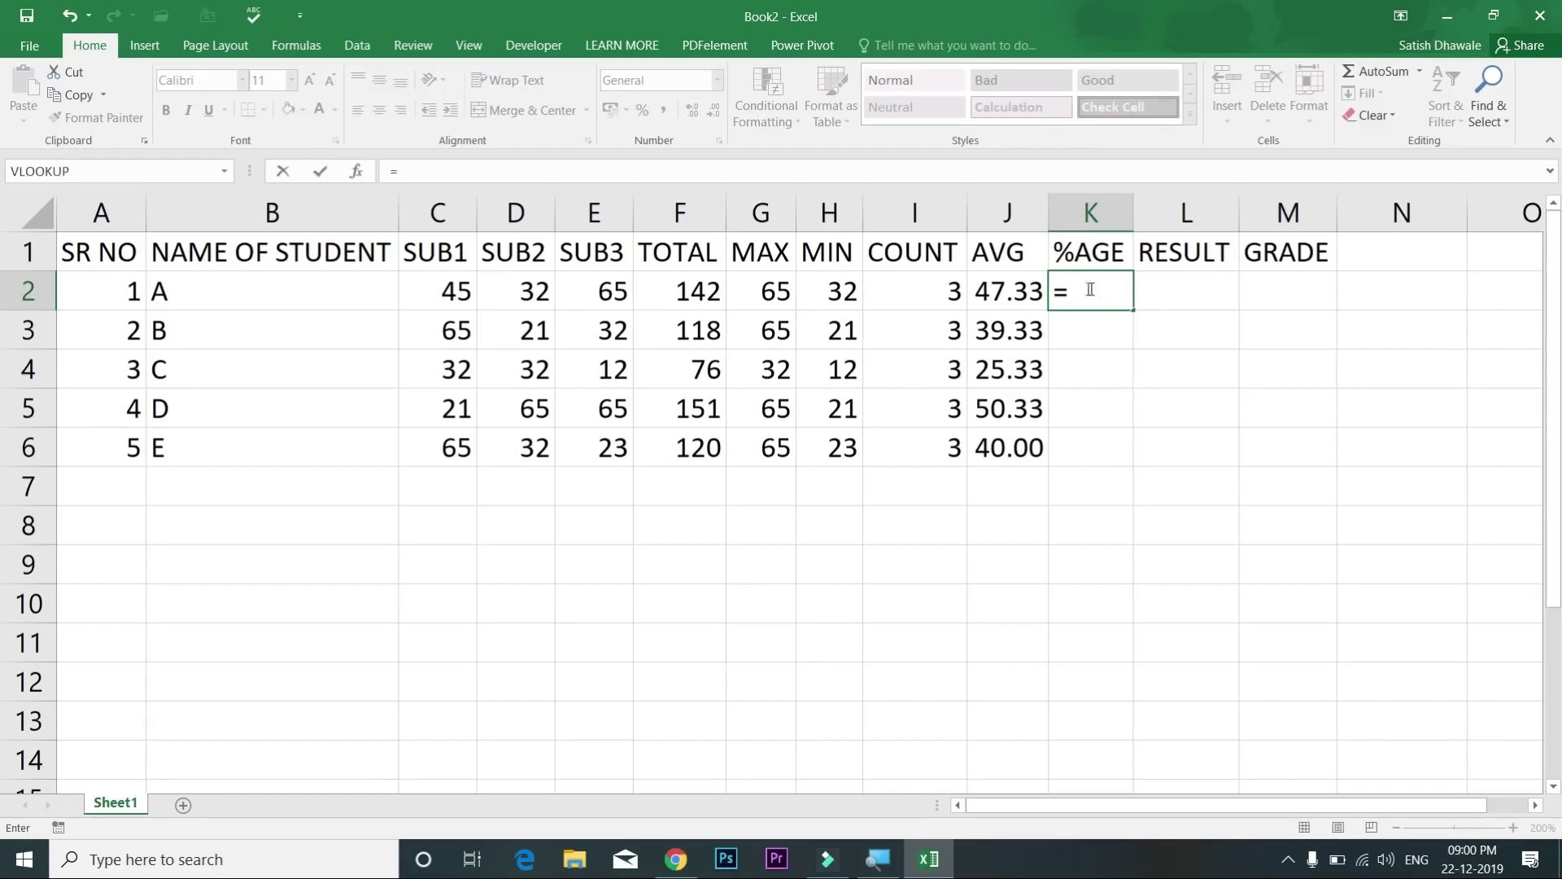
left_click(680, 293)
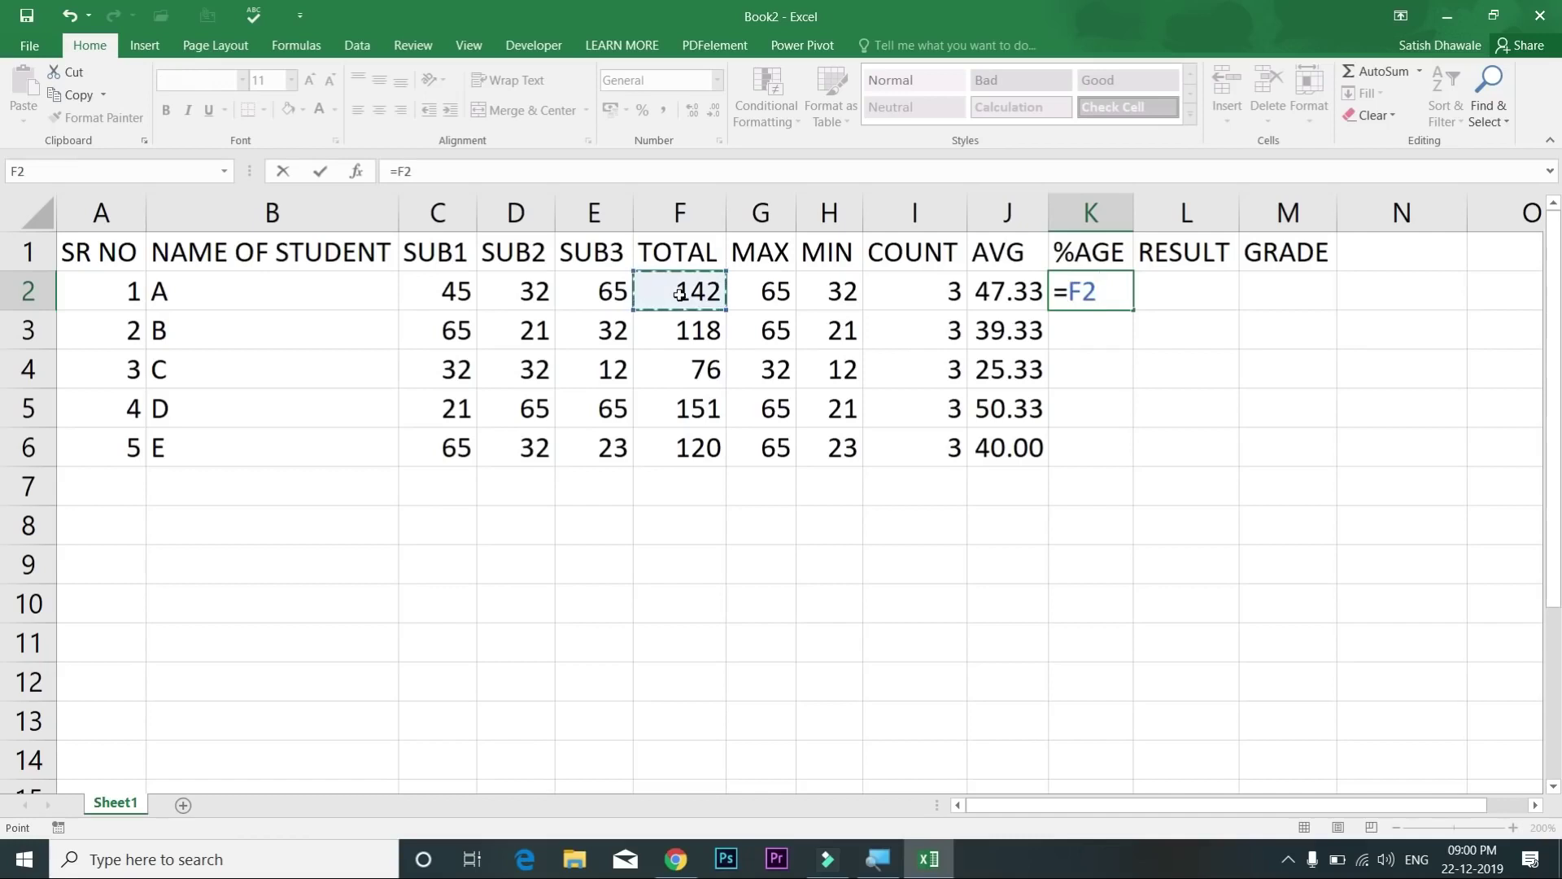
type("/300")
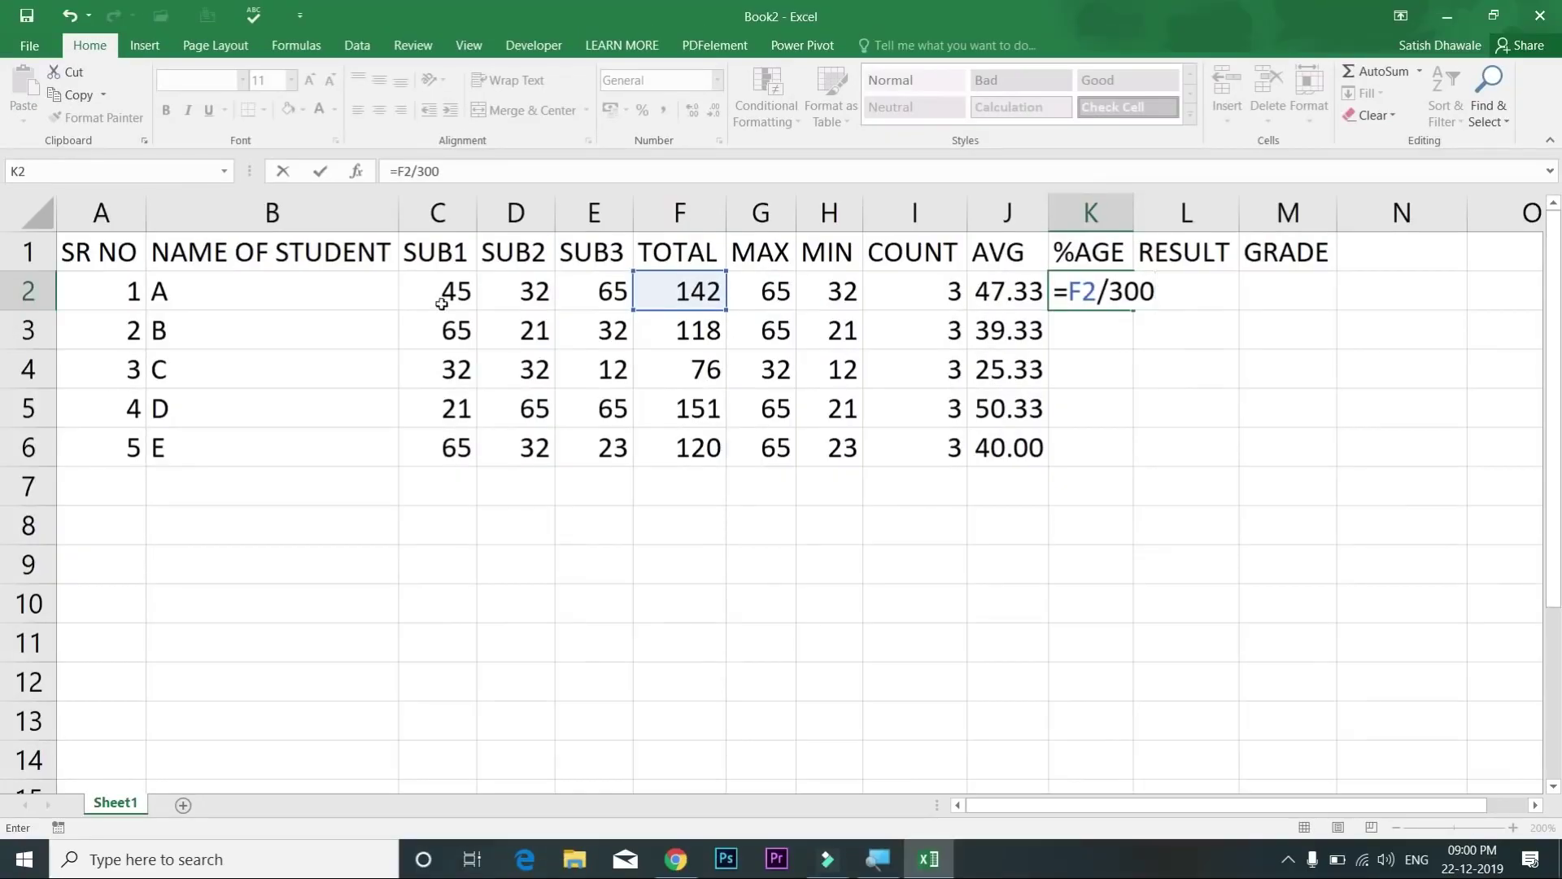
type("*100")
key("BackSpace")
key("BackSpace")
key("BackSpace")
key("BackSpace")
type("00*100")
key("Return")
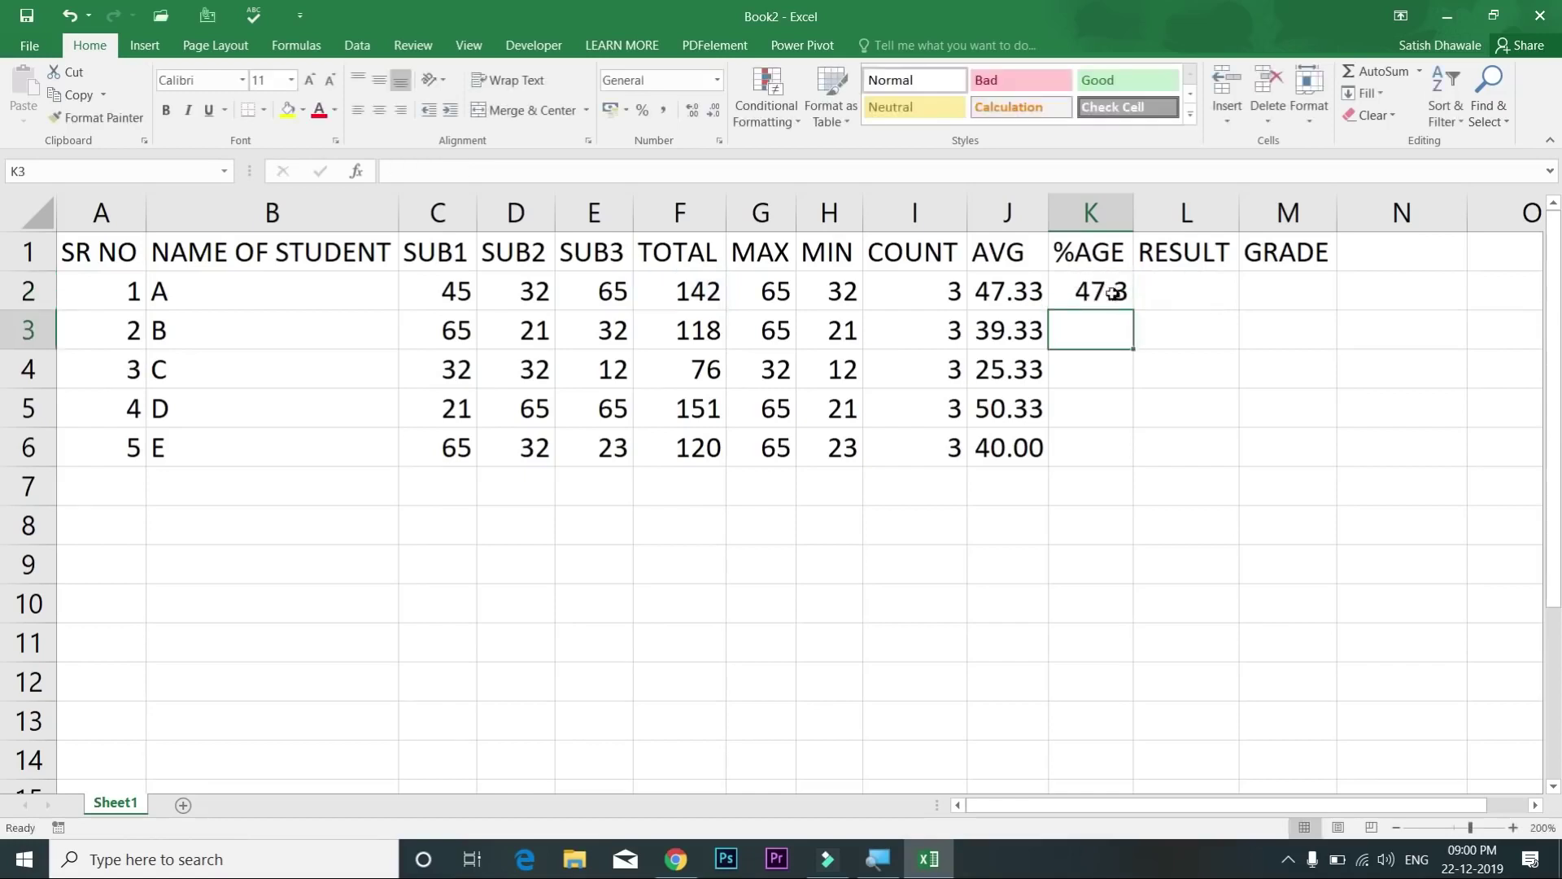
Step: Fill the percentage formula from K2 down to K6 and widen the %AGE column
left_click(1116, 295)
left_click_drag(1134, 312, 1134, 468)
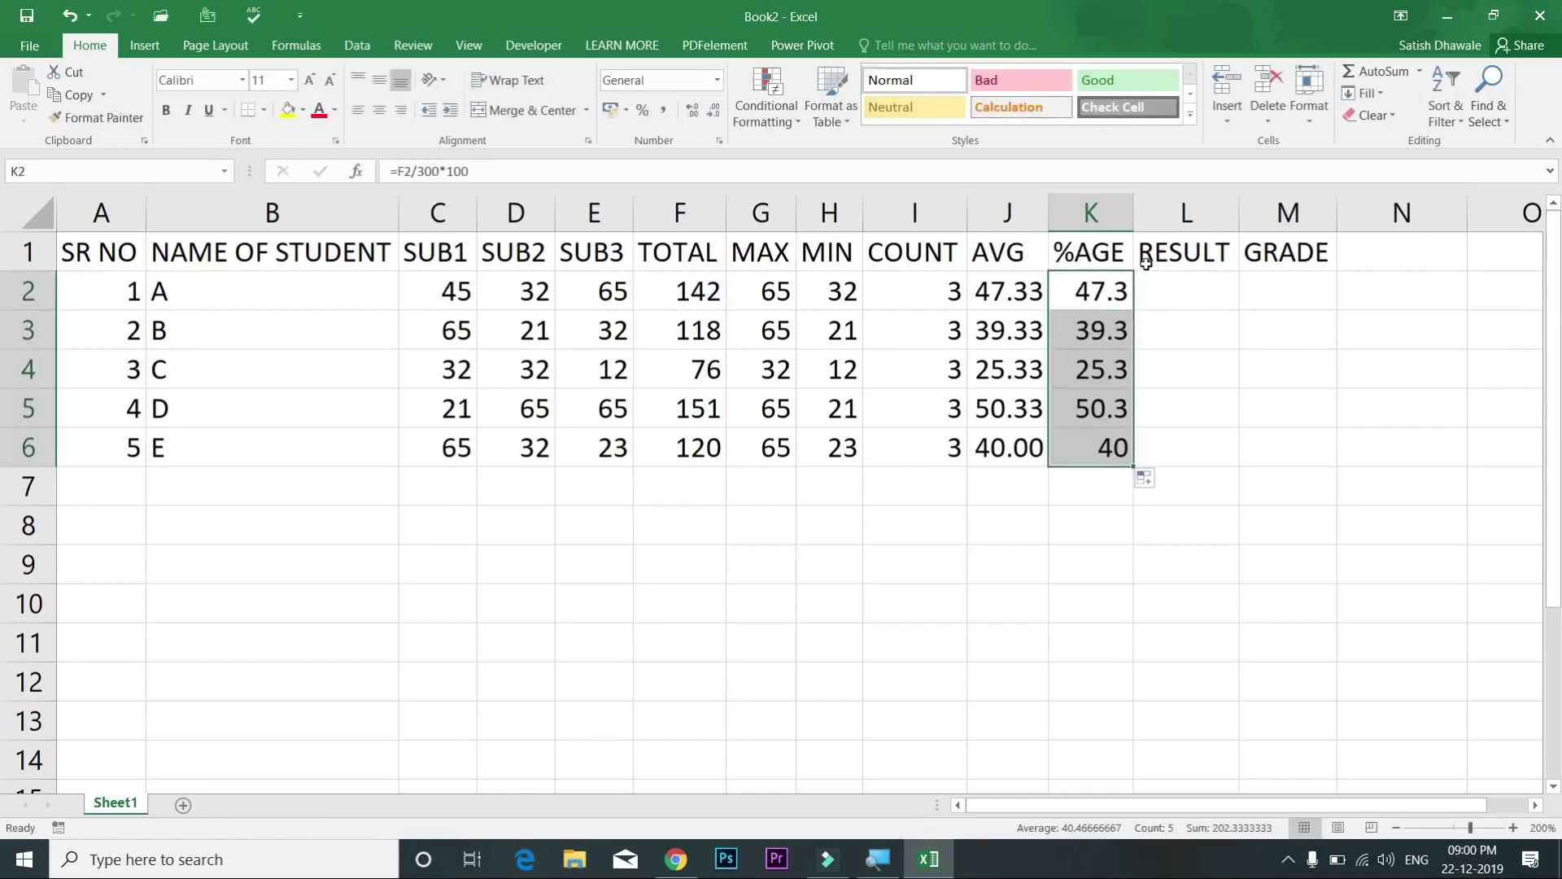
left_click(1138, 238)
left_click_drag(1135, 228, 1213, 226)
Step: Format the percentages in K2:K6 to two decimal places and autofit the %AGE column width
left_click_drag(1160, 295, 1143, 440)
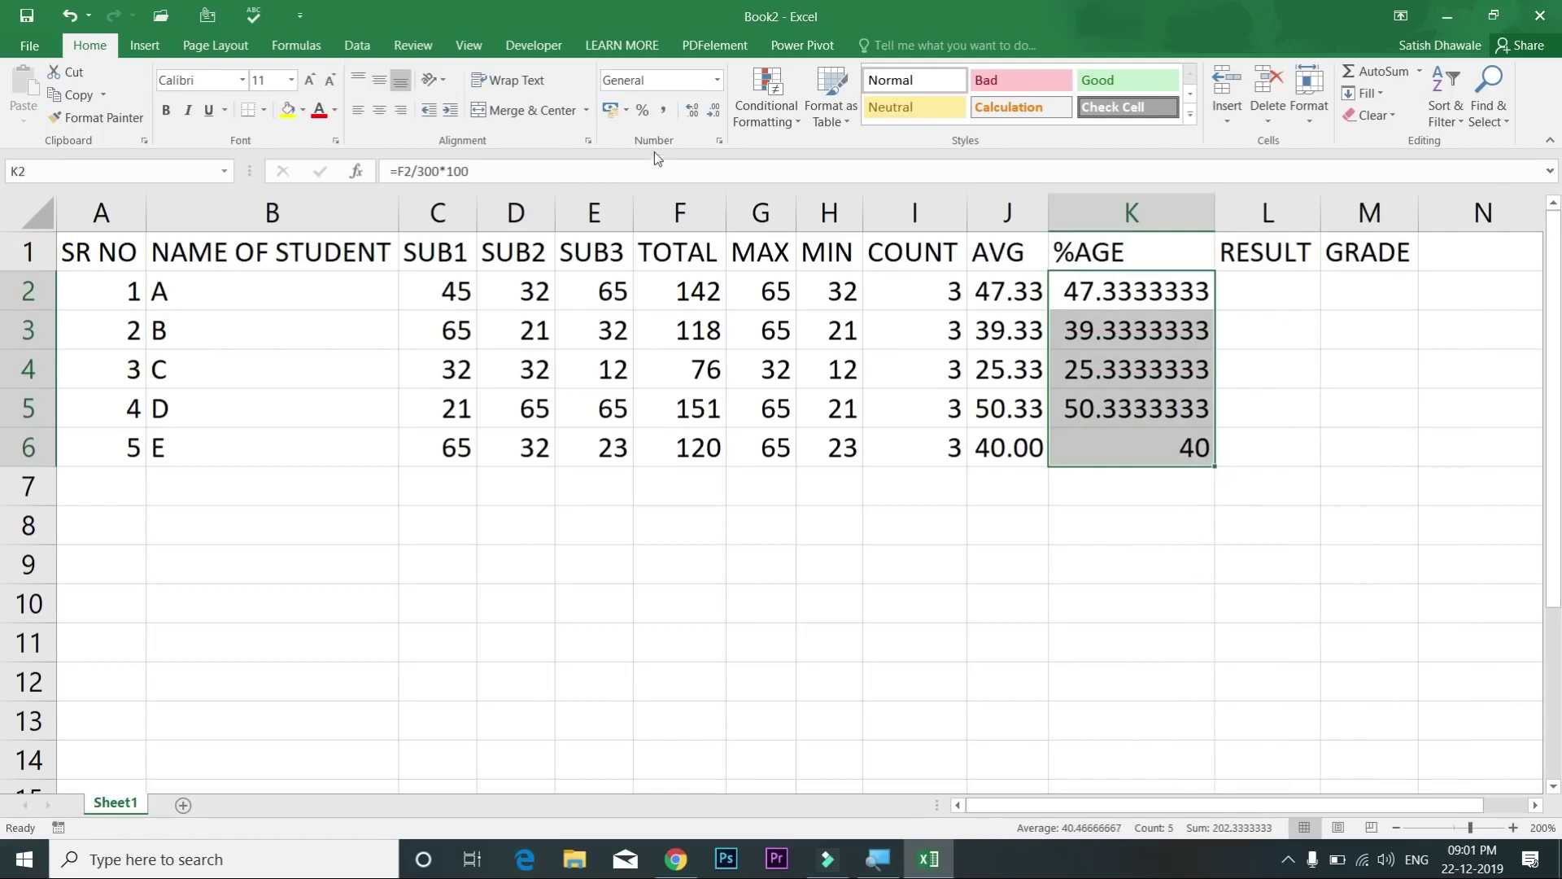
left_click(713, 112)
left_click(712, 112)
left_click(713, 111)
left_click(713, 112)
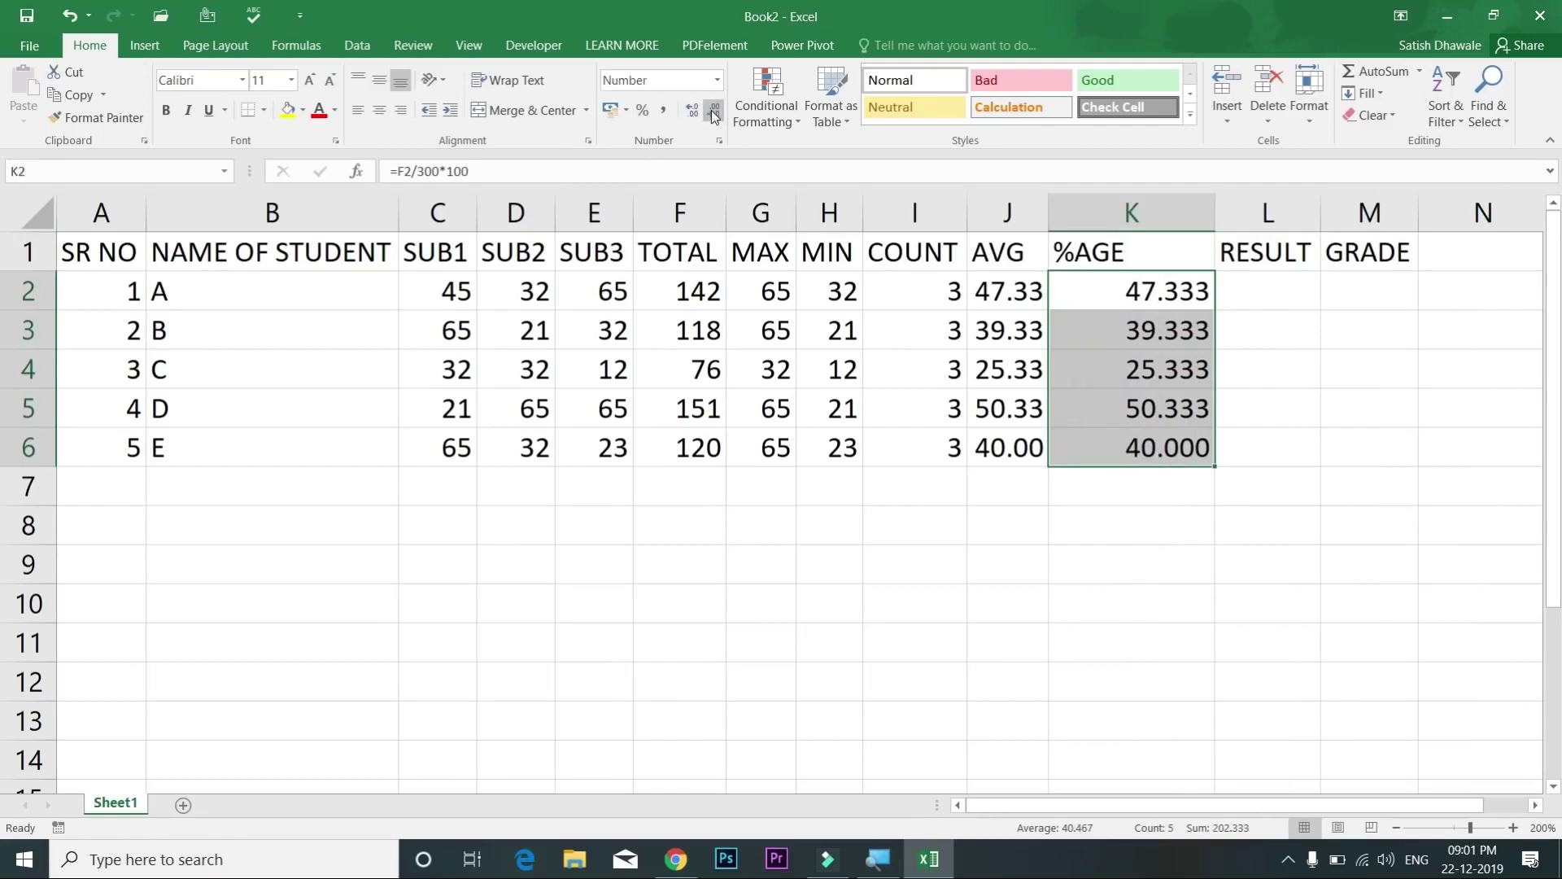
left_click(712, 112)
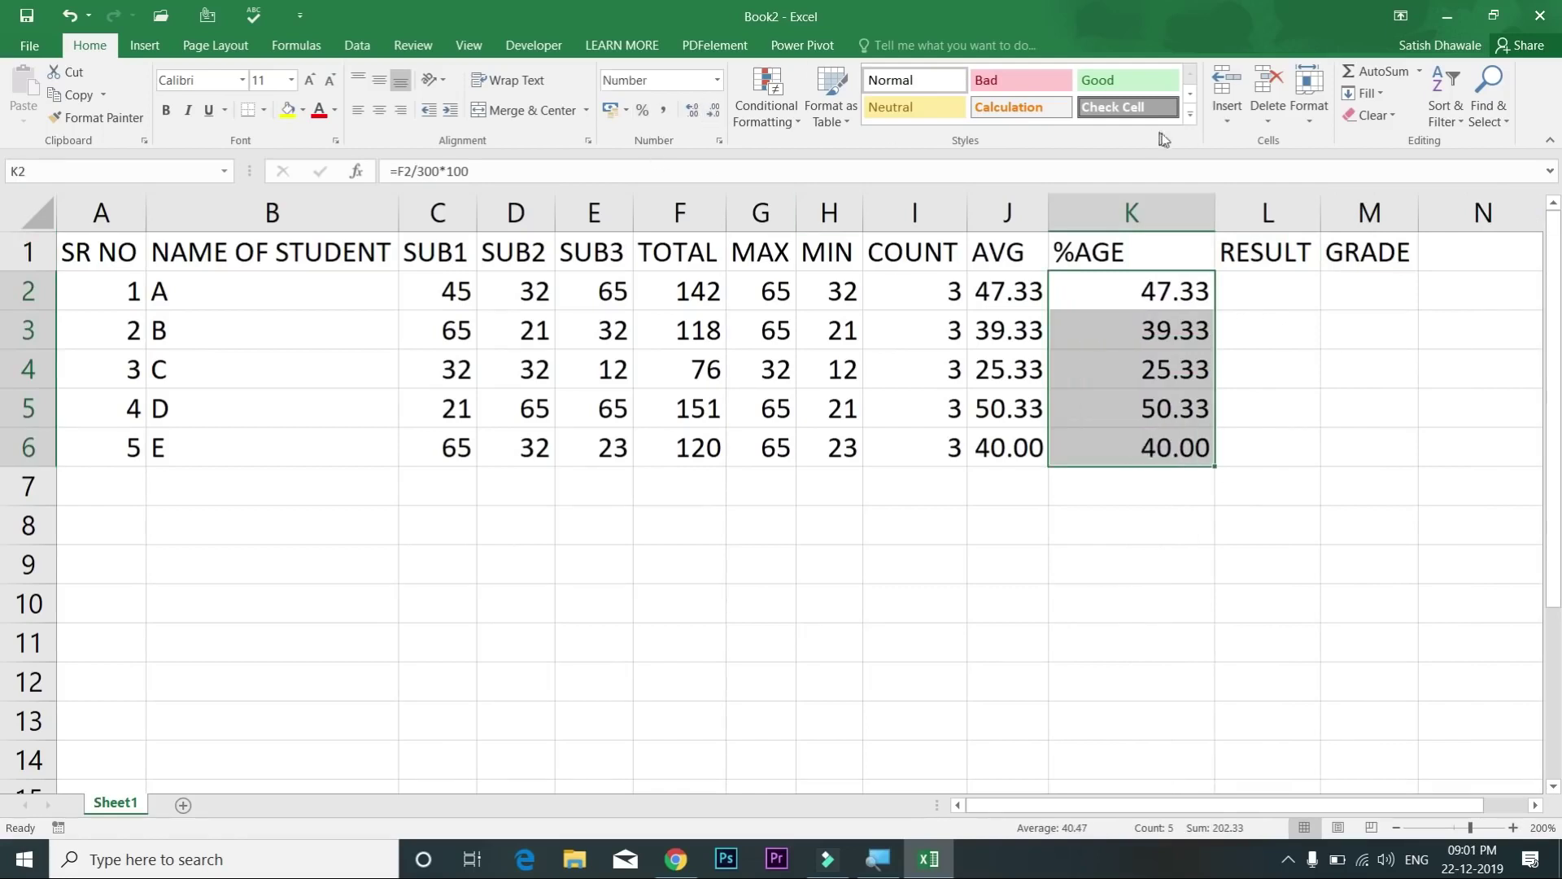
double_click(1213, 203)
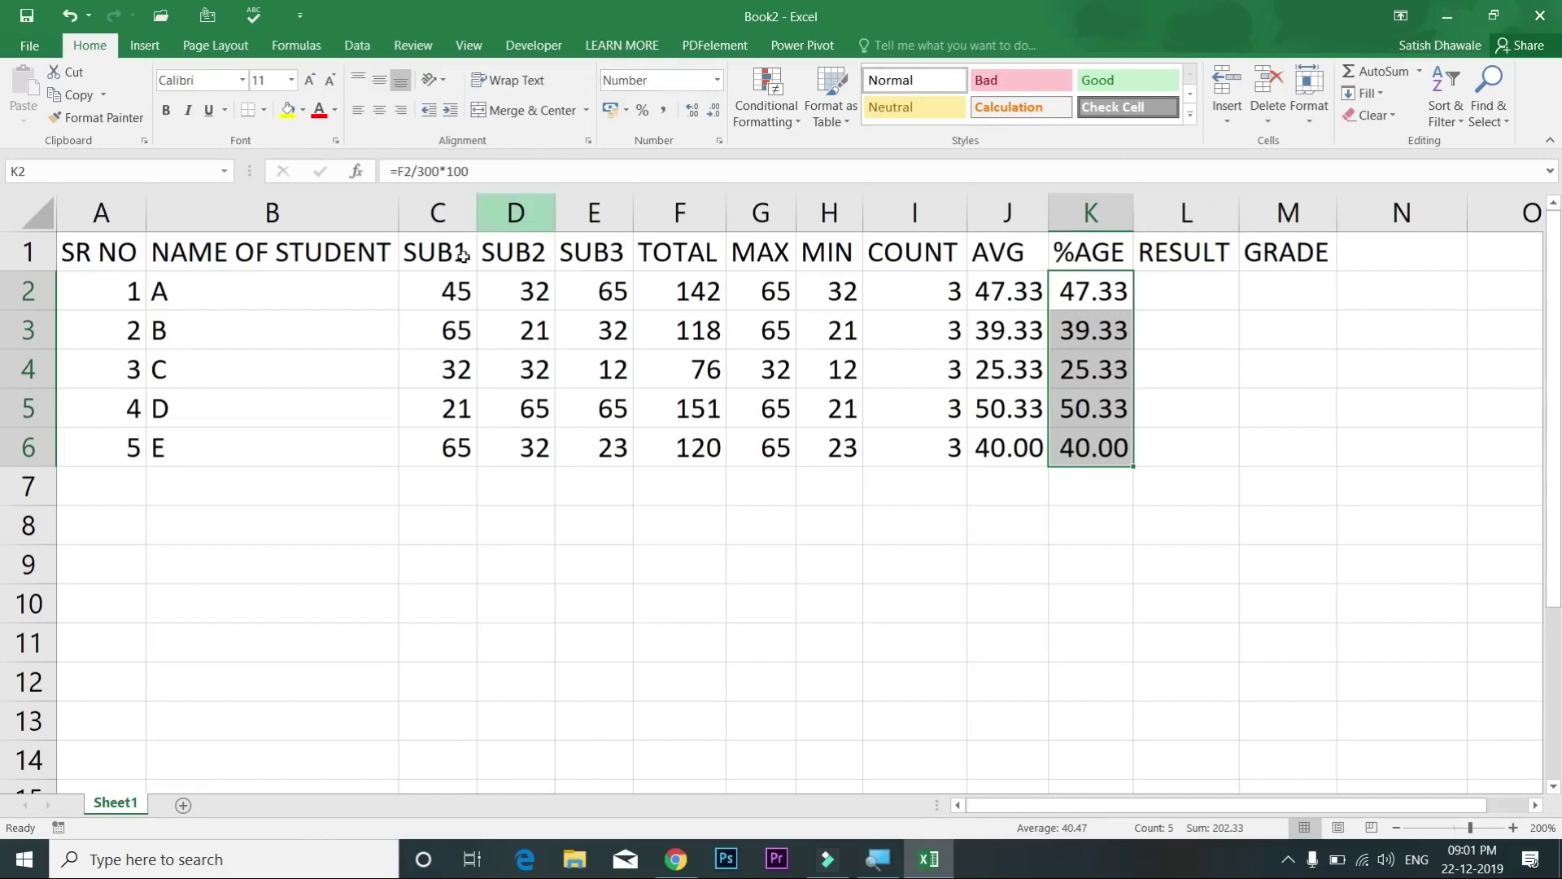
Step: Replace the first student's marks in C2:E2 with 148, 98 and 95
left_click(460, 292)
left_click_drag(460, 293, 600, 295)
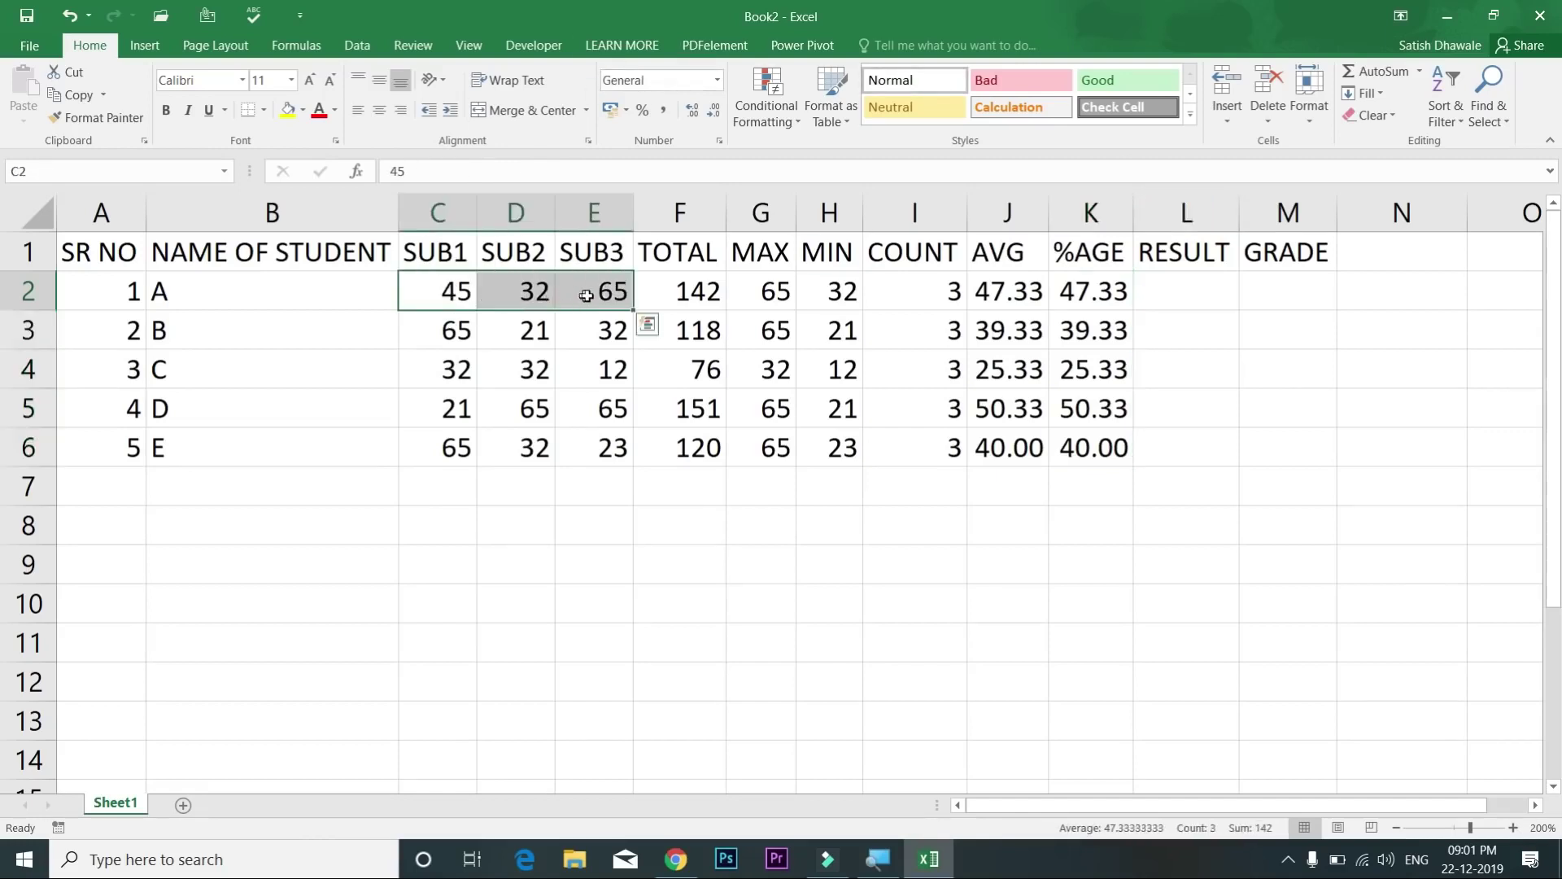
left_click(598, 294)
left_click(503, 298)
left_click(446, 292)
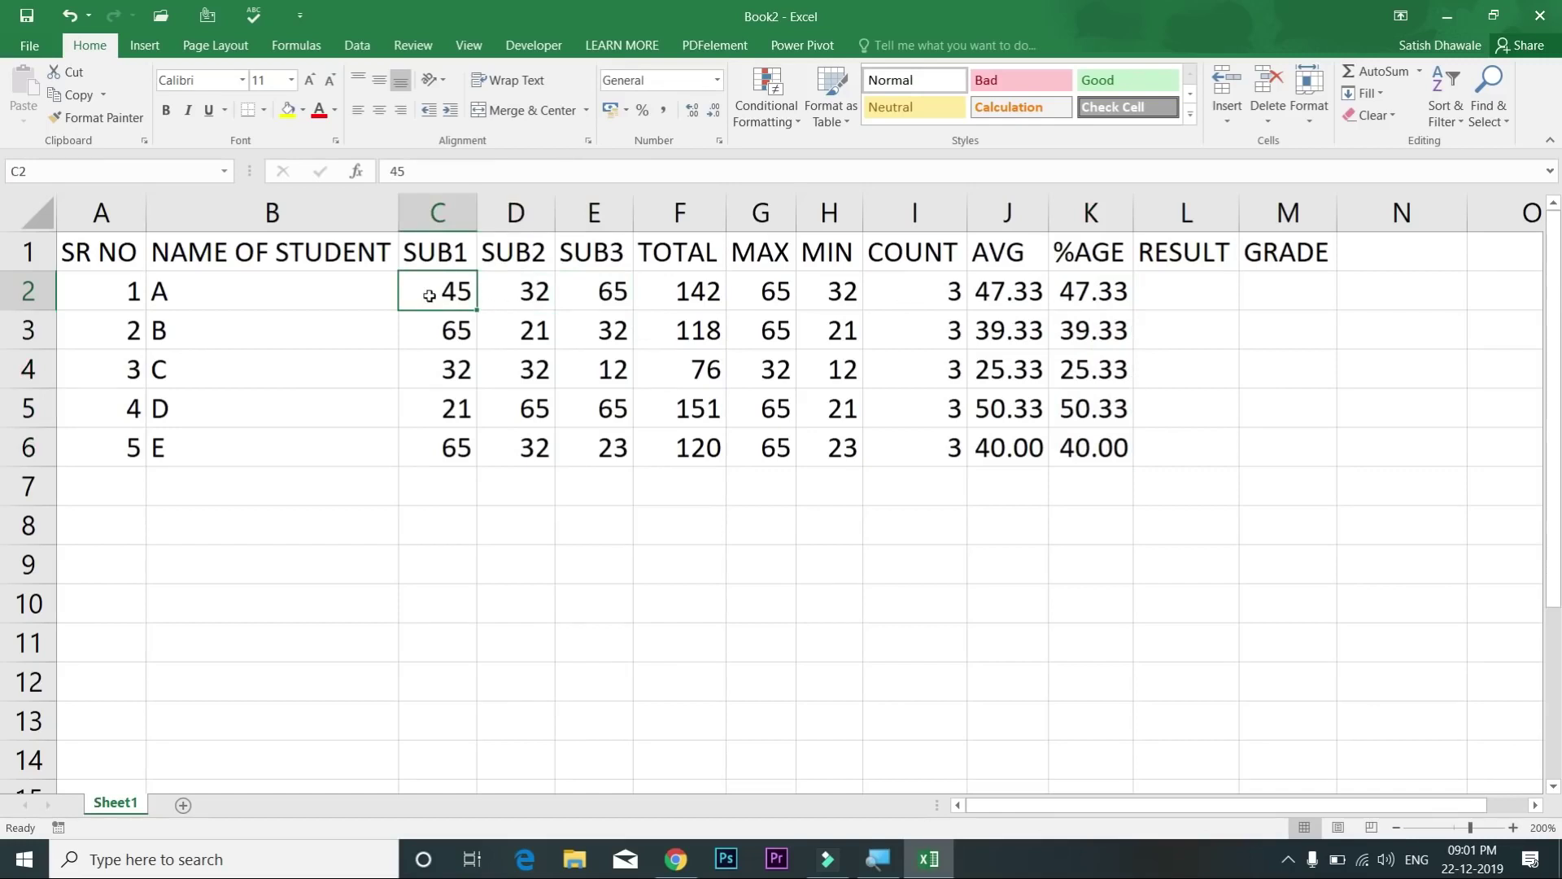
type("148")
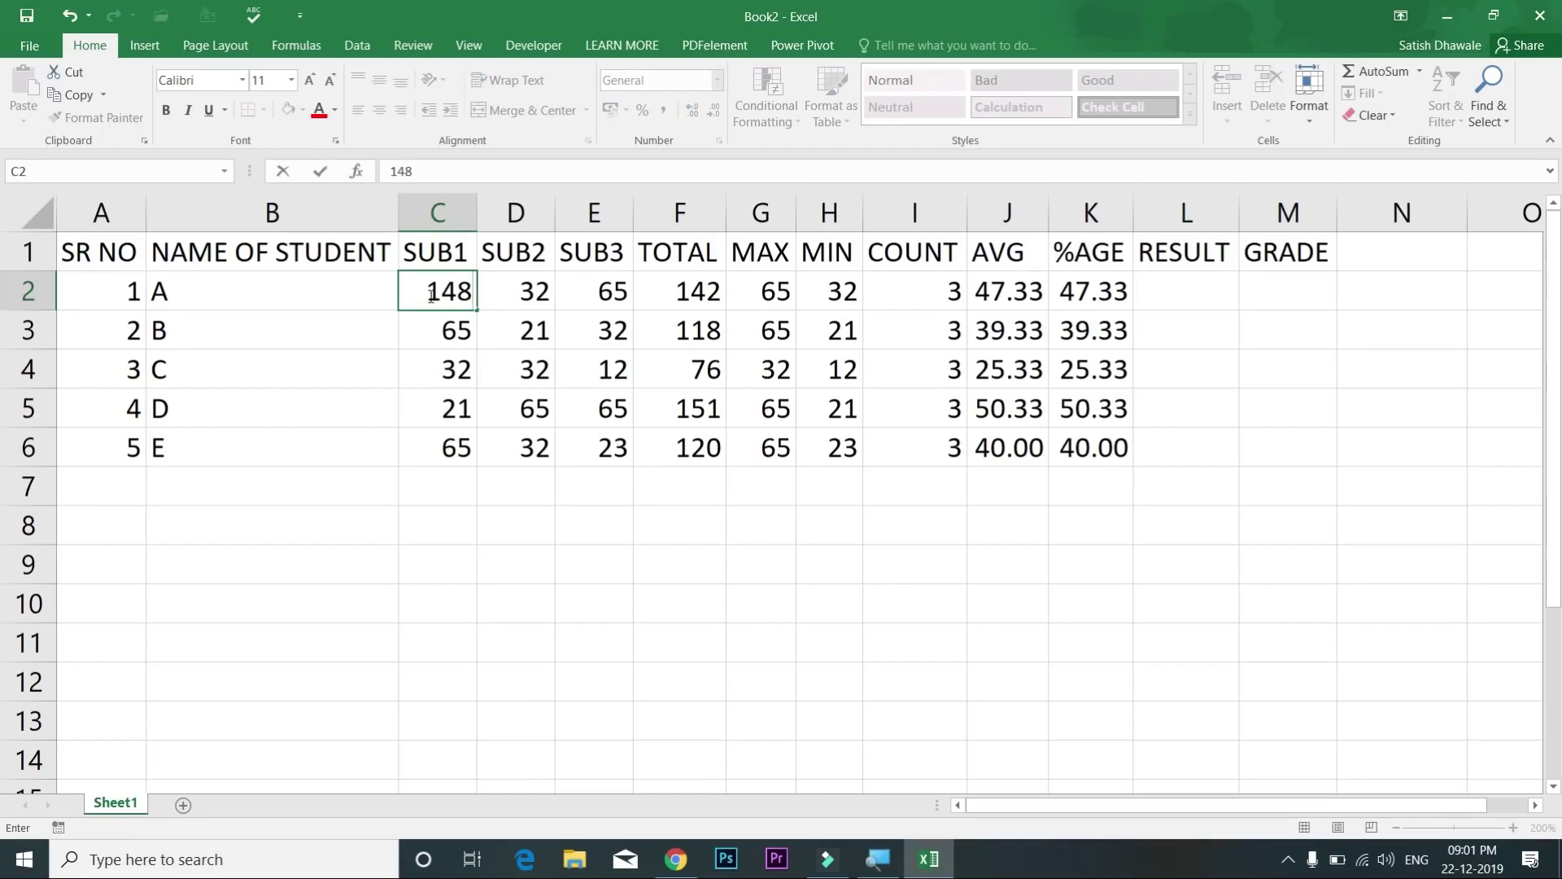
key("Tab")
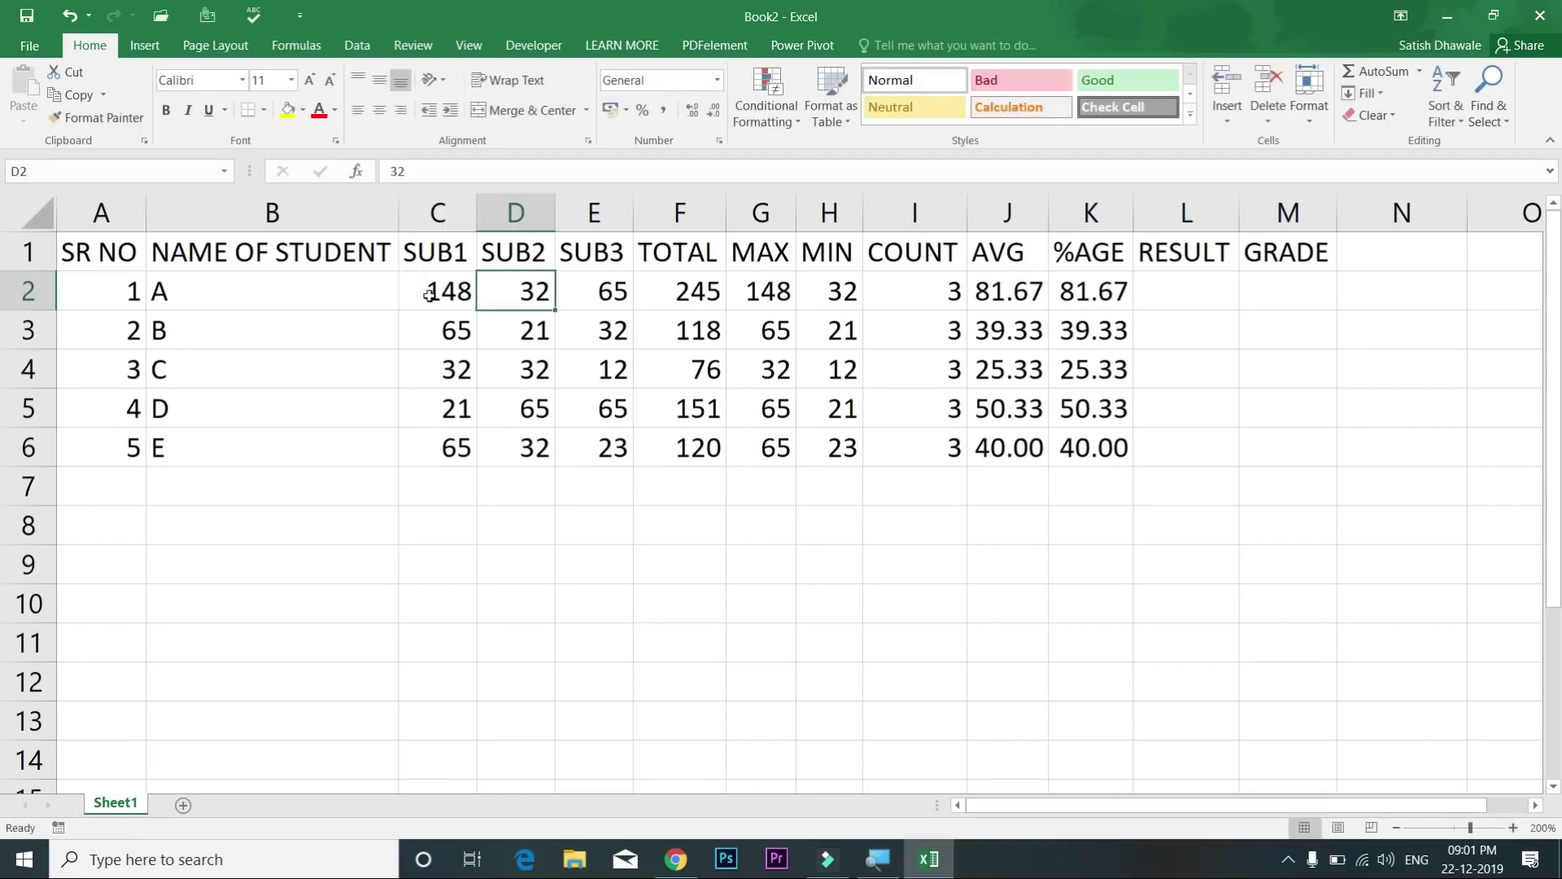
type("98")
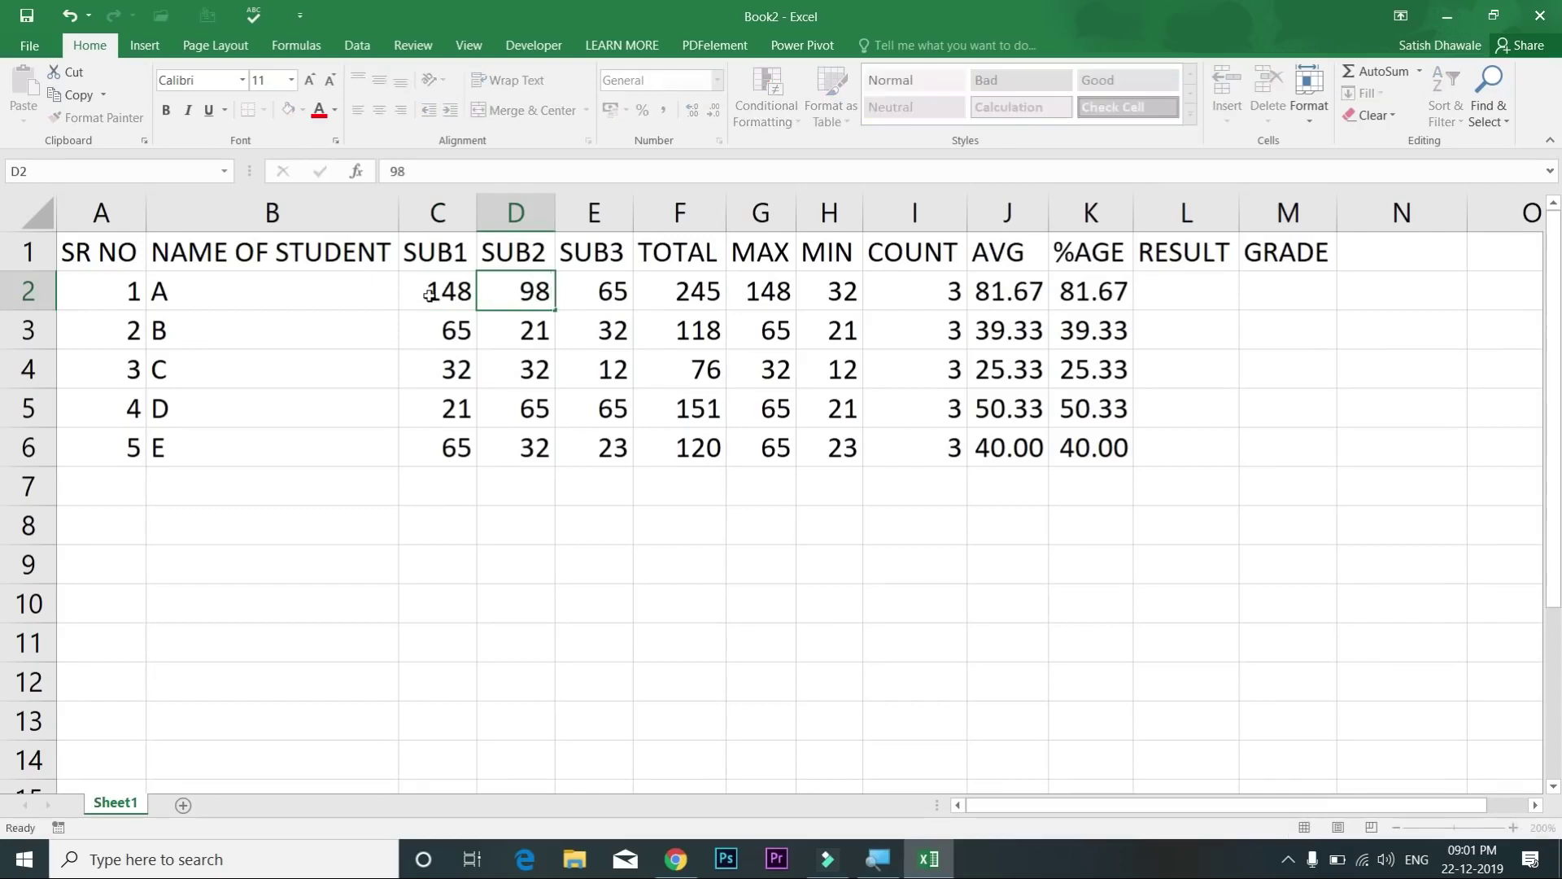
key("Tab")
type("95")
key("Tab")
Step: Widen the AVG and %AGE columns so the first student's values fit
left_click_drag(1040, 226, 1158, 210)
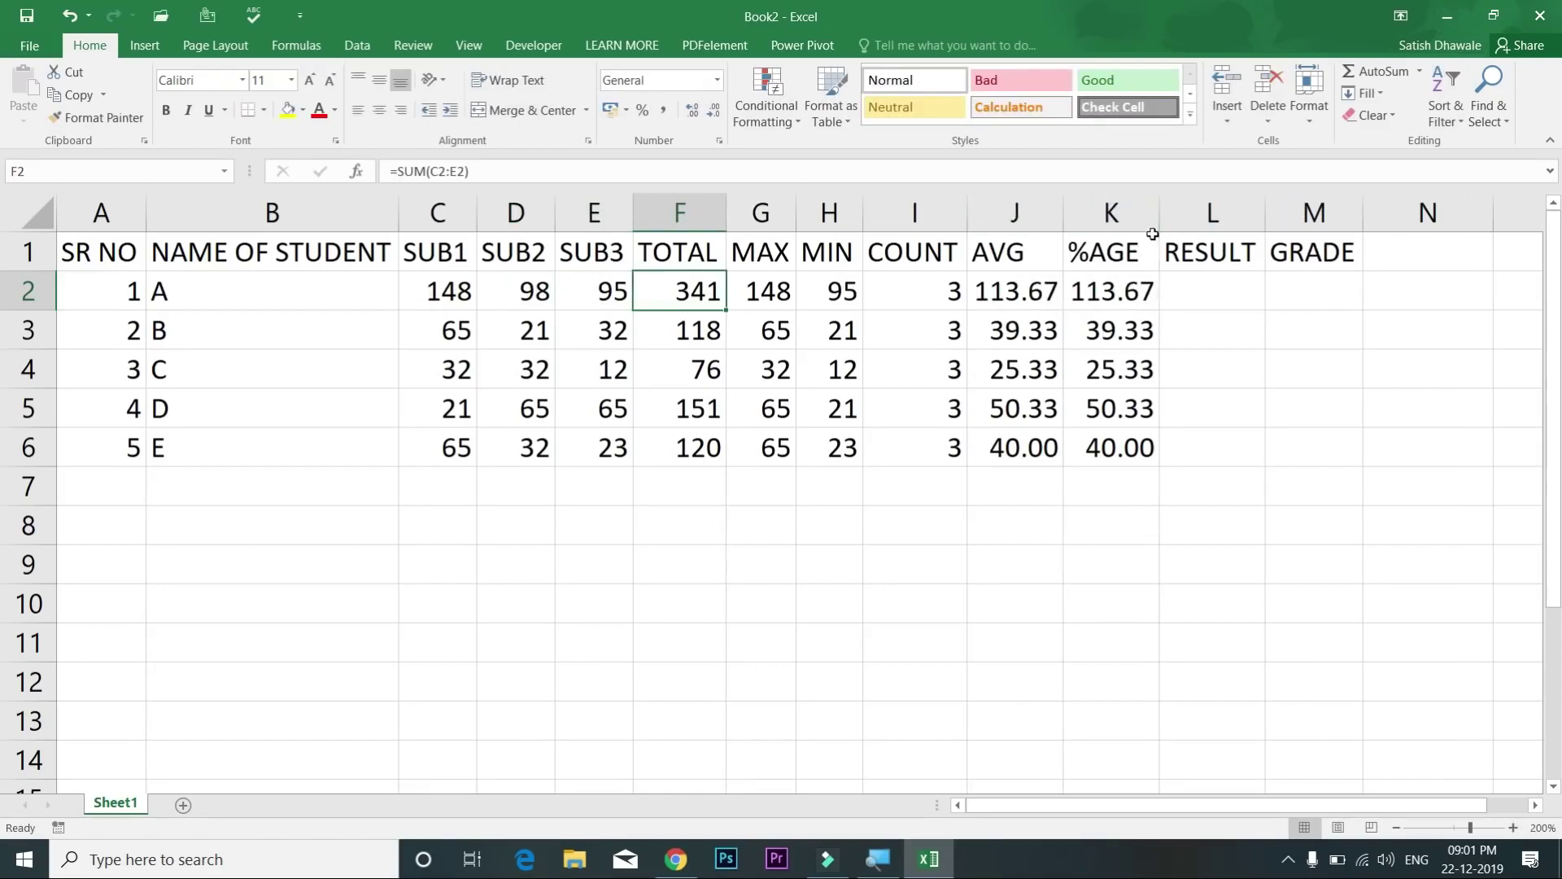
key("ctrl+z")
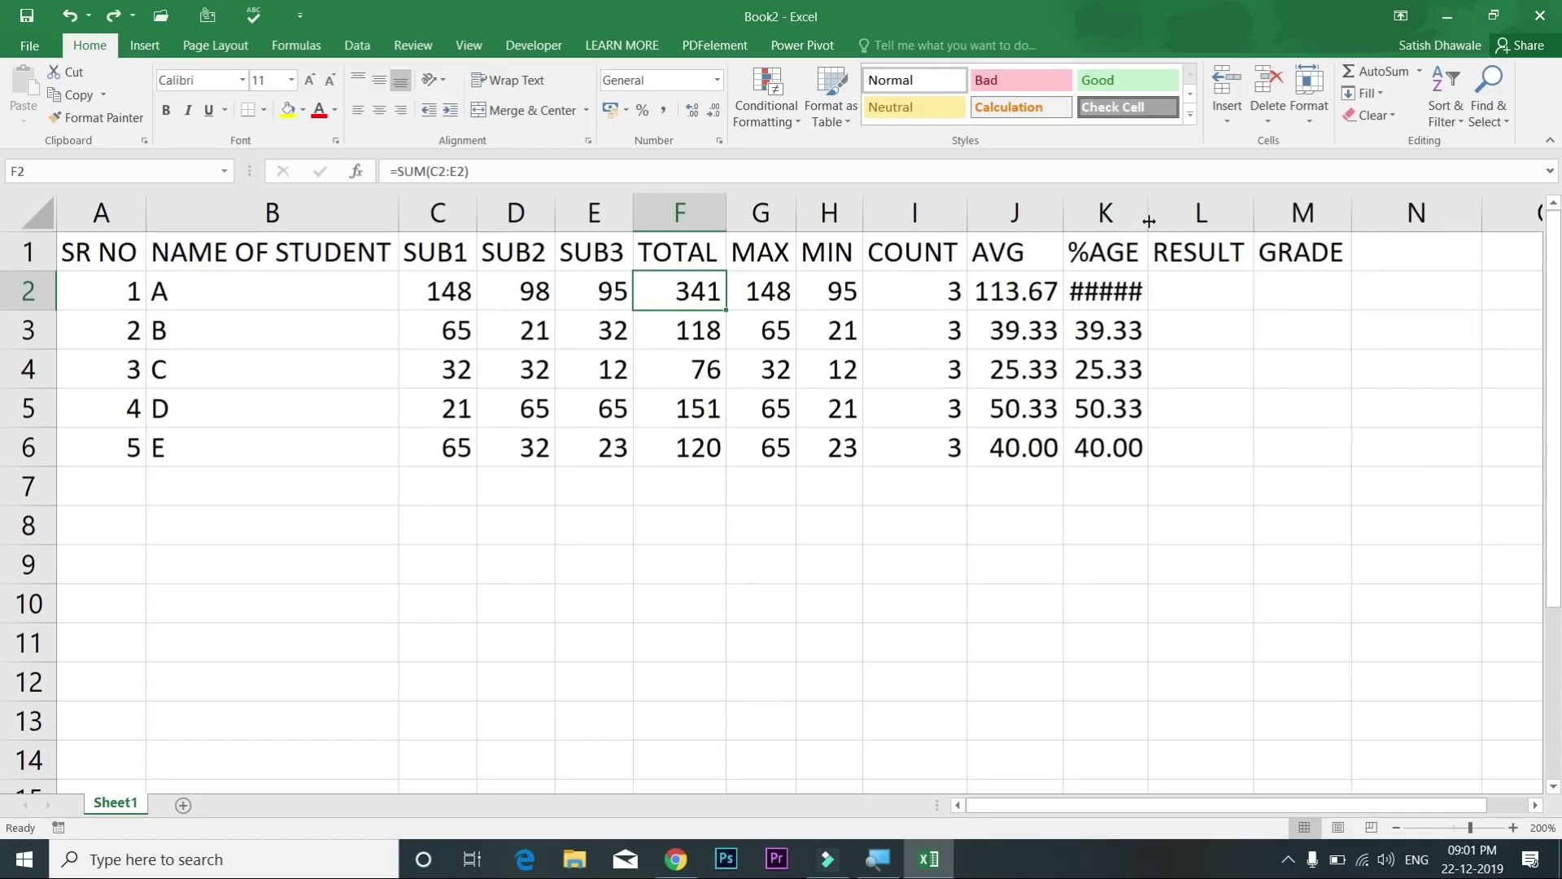
key("ctrl+y")
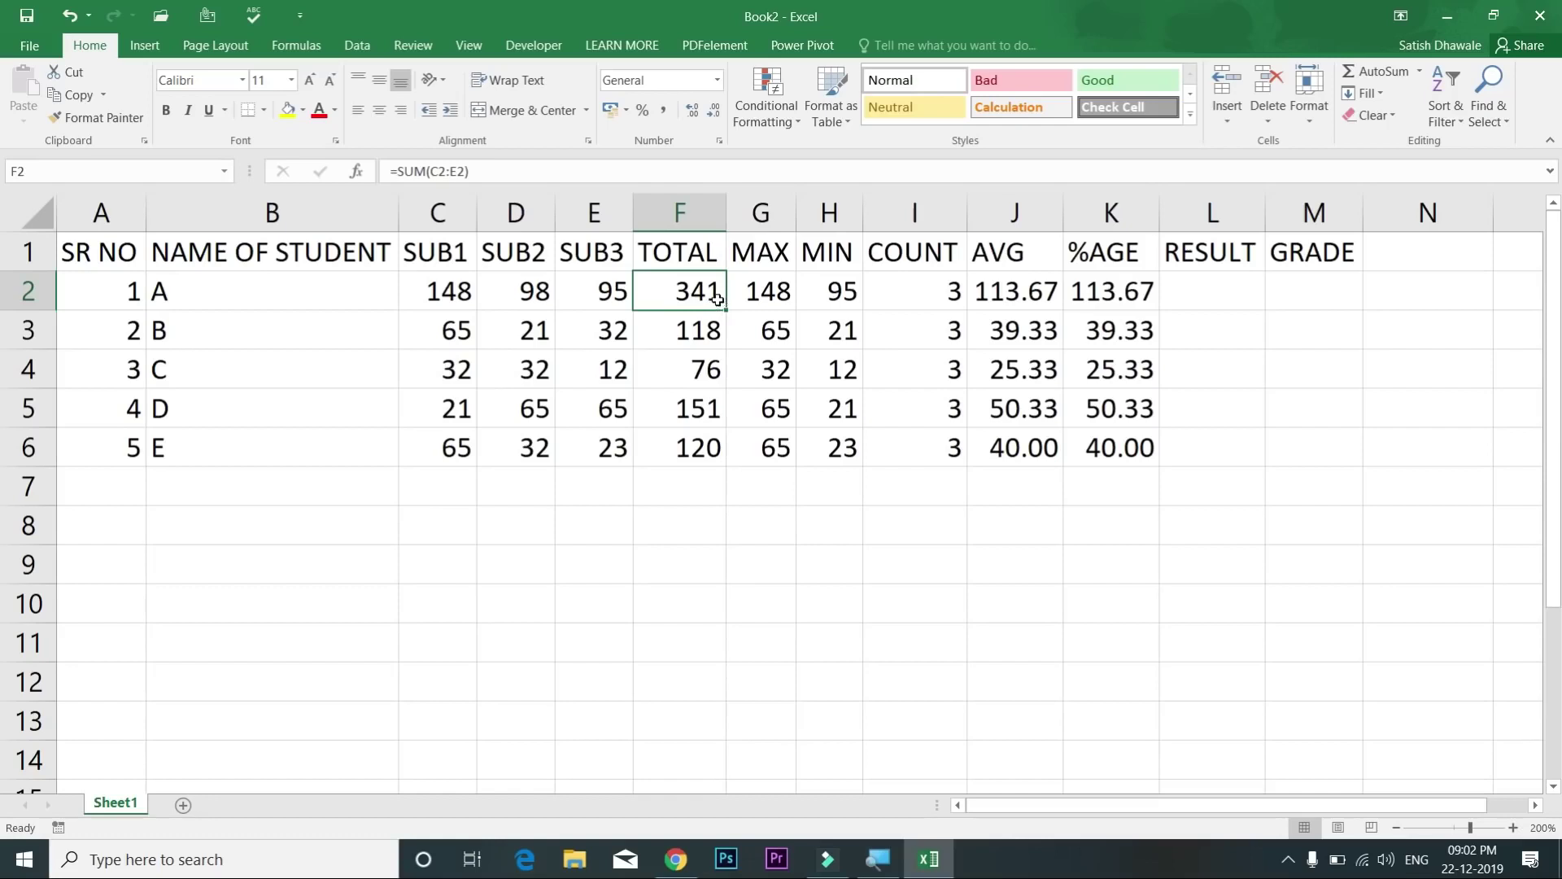
Step: Change the percentage formula in K2 to =F2/3.5 and fill it down to K6
left_click(1023, 296)
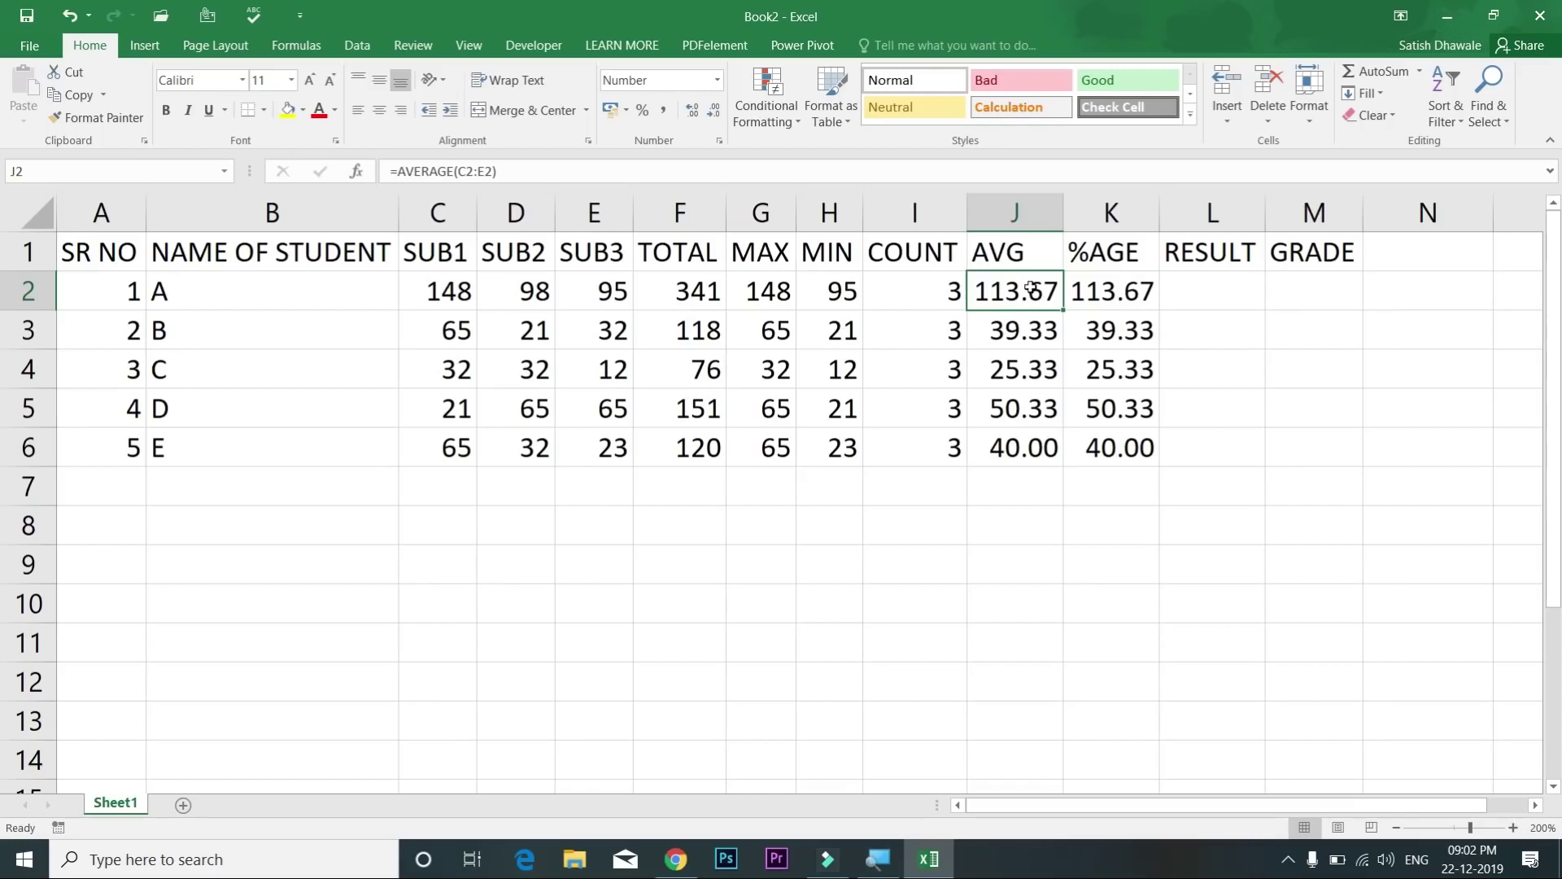
double_click(1113, 296)
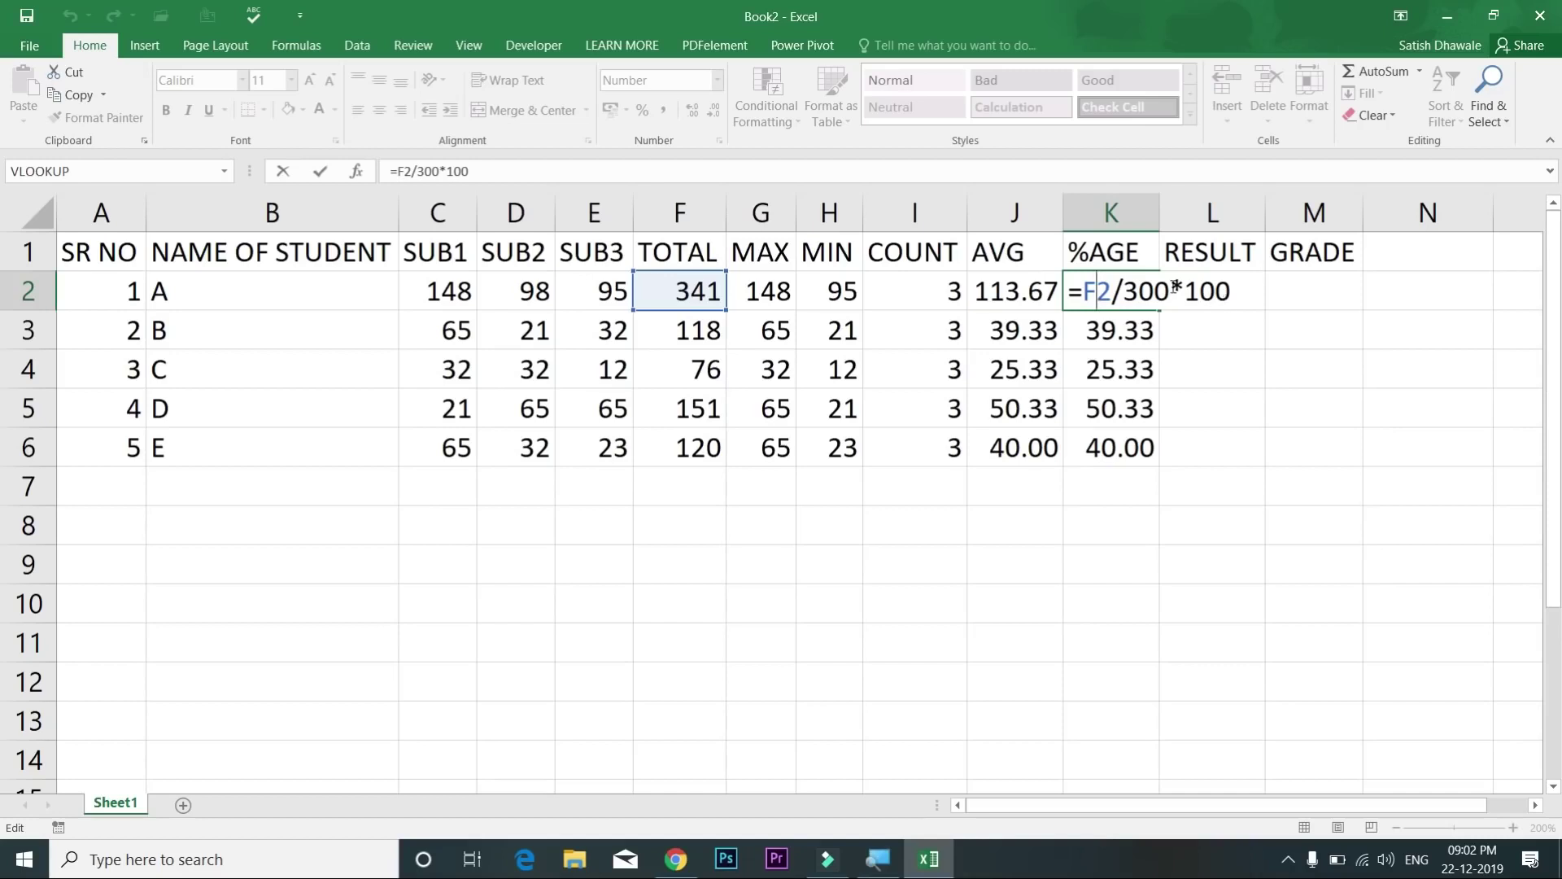
double_click(1152, 287)
type("35")
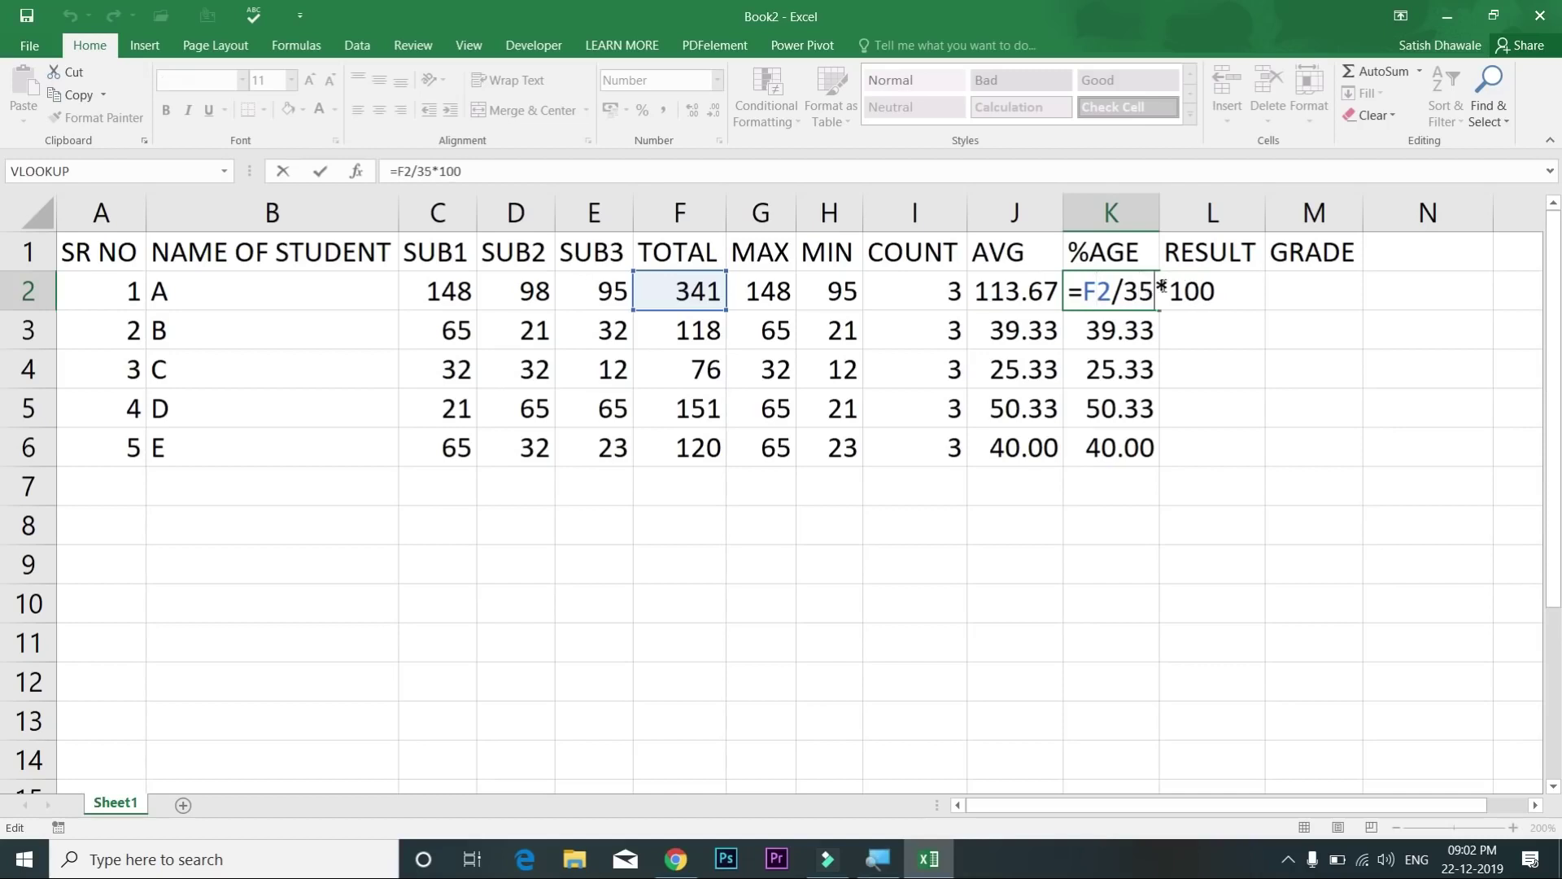
type("0")
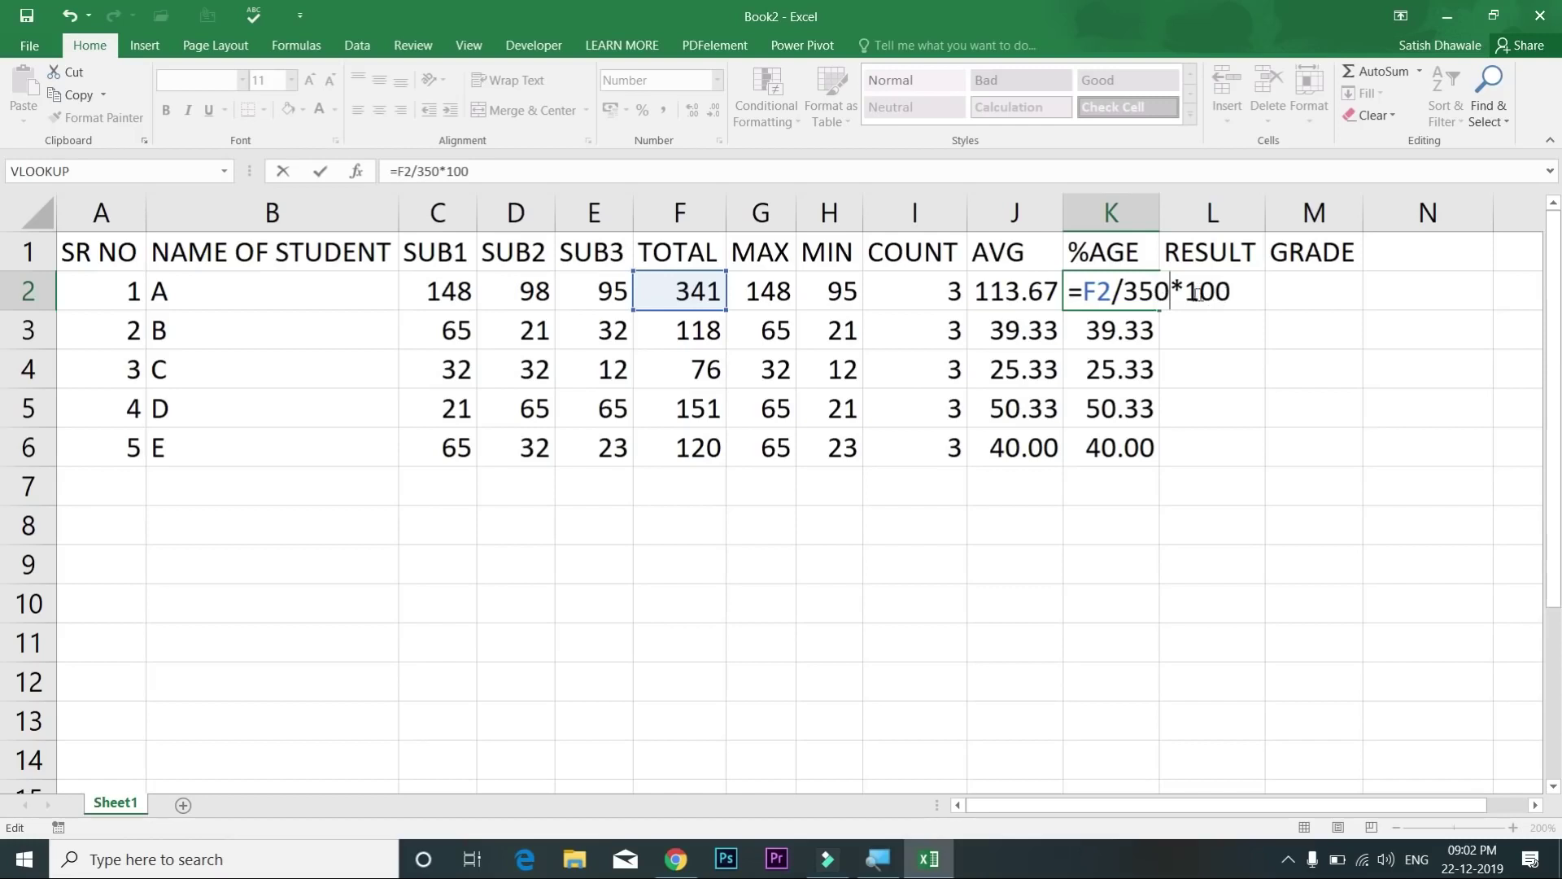
left_click_drag(1141, 291, 1283, 290)
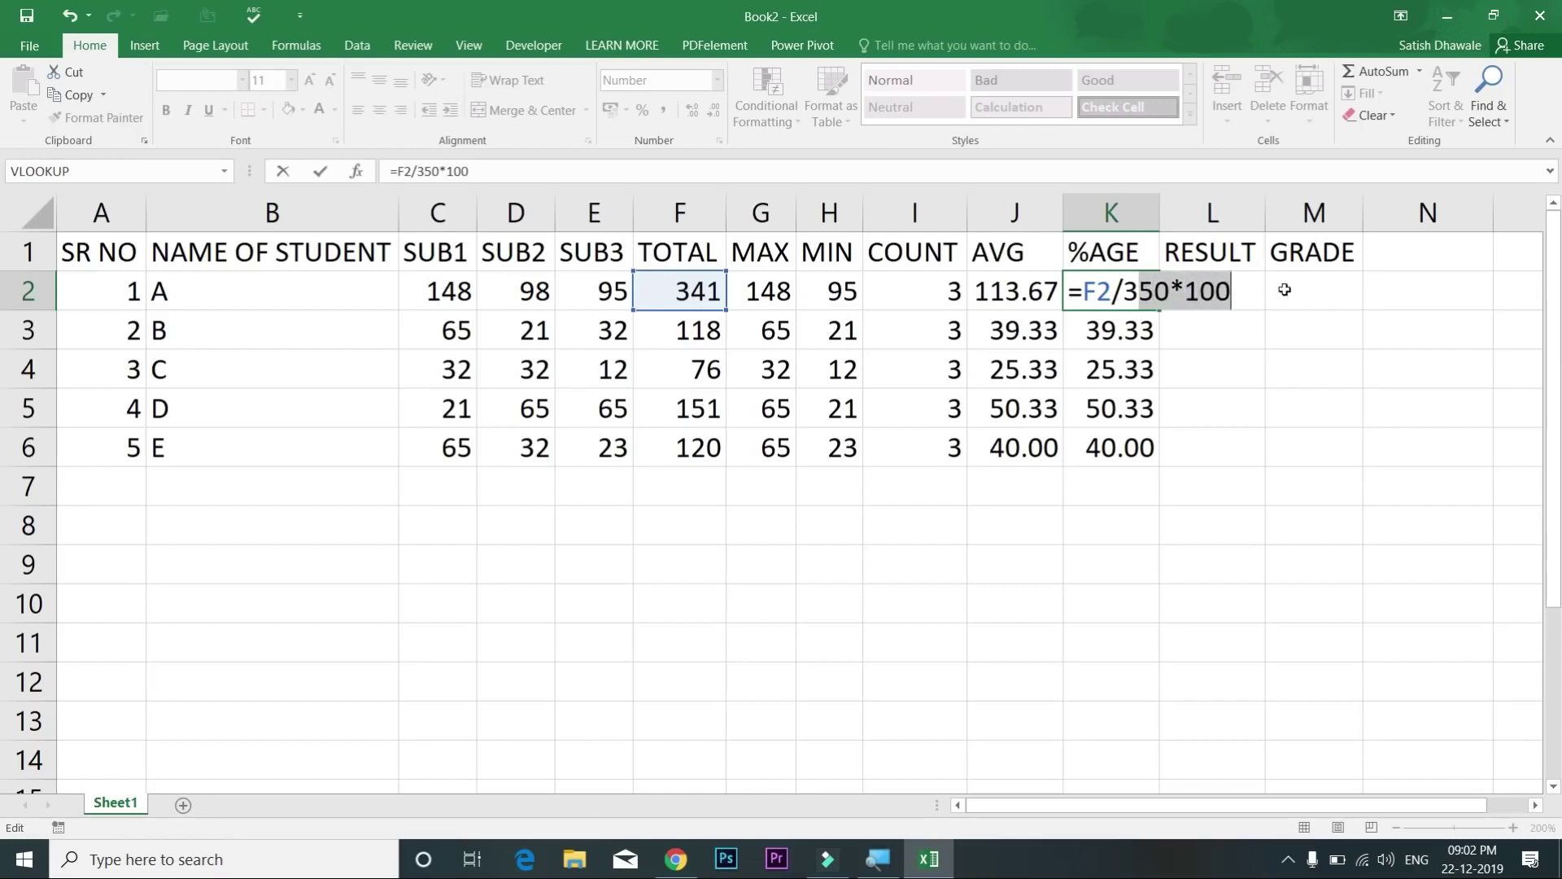
type("3.5")
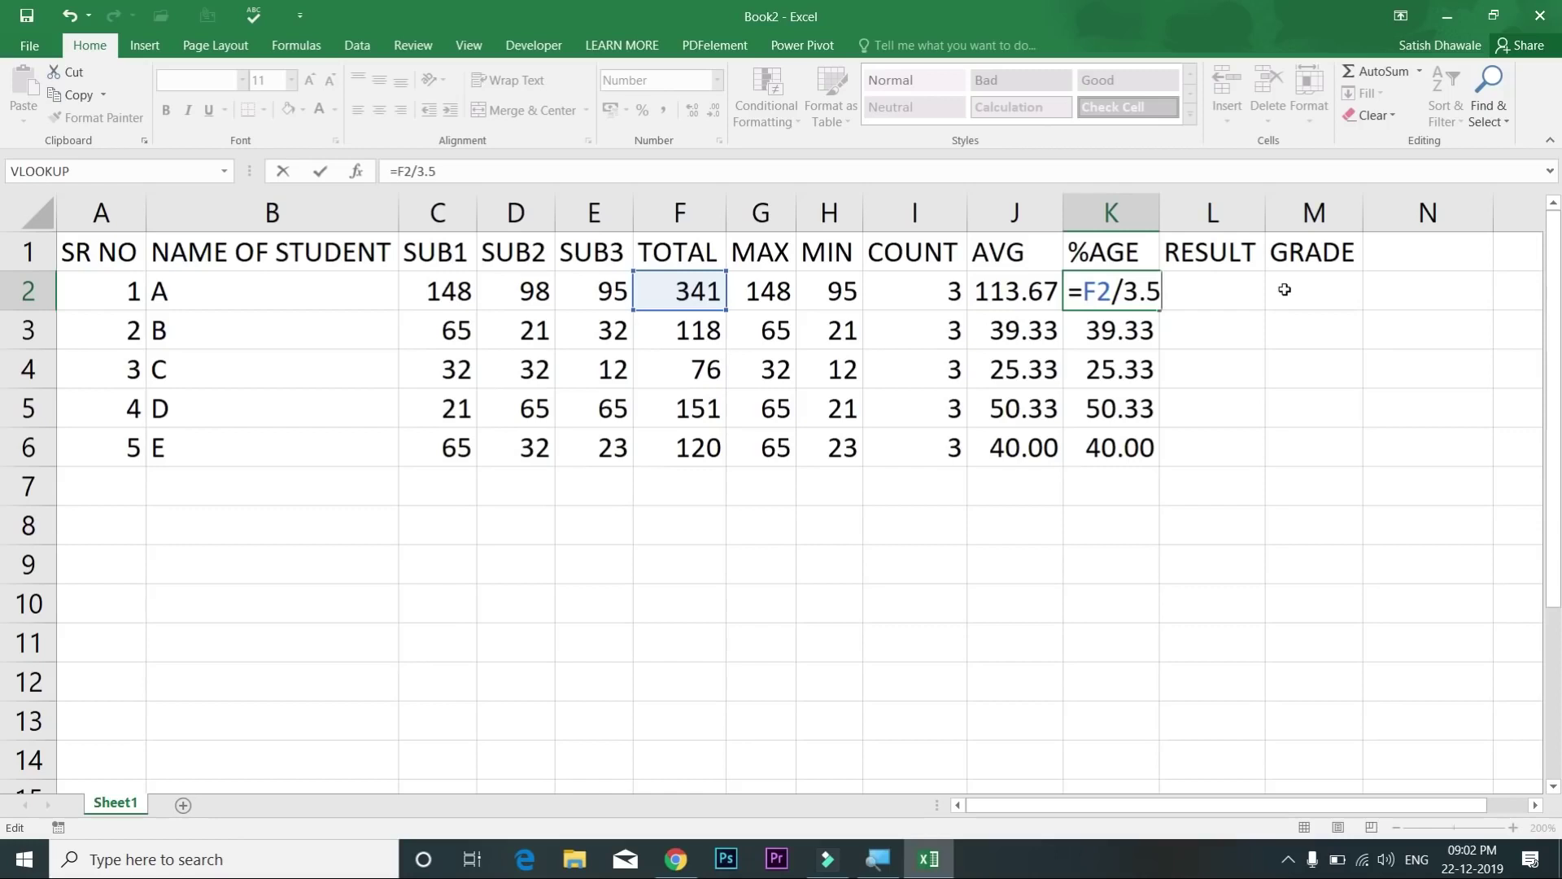
key("Return")
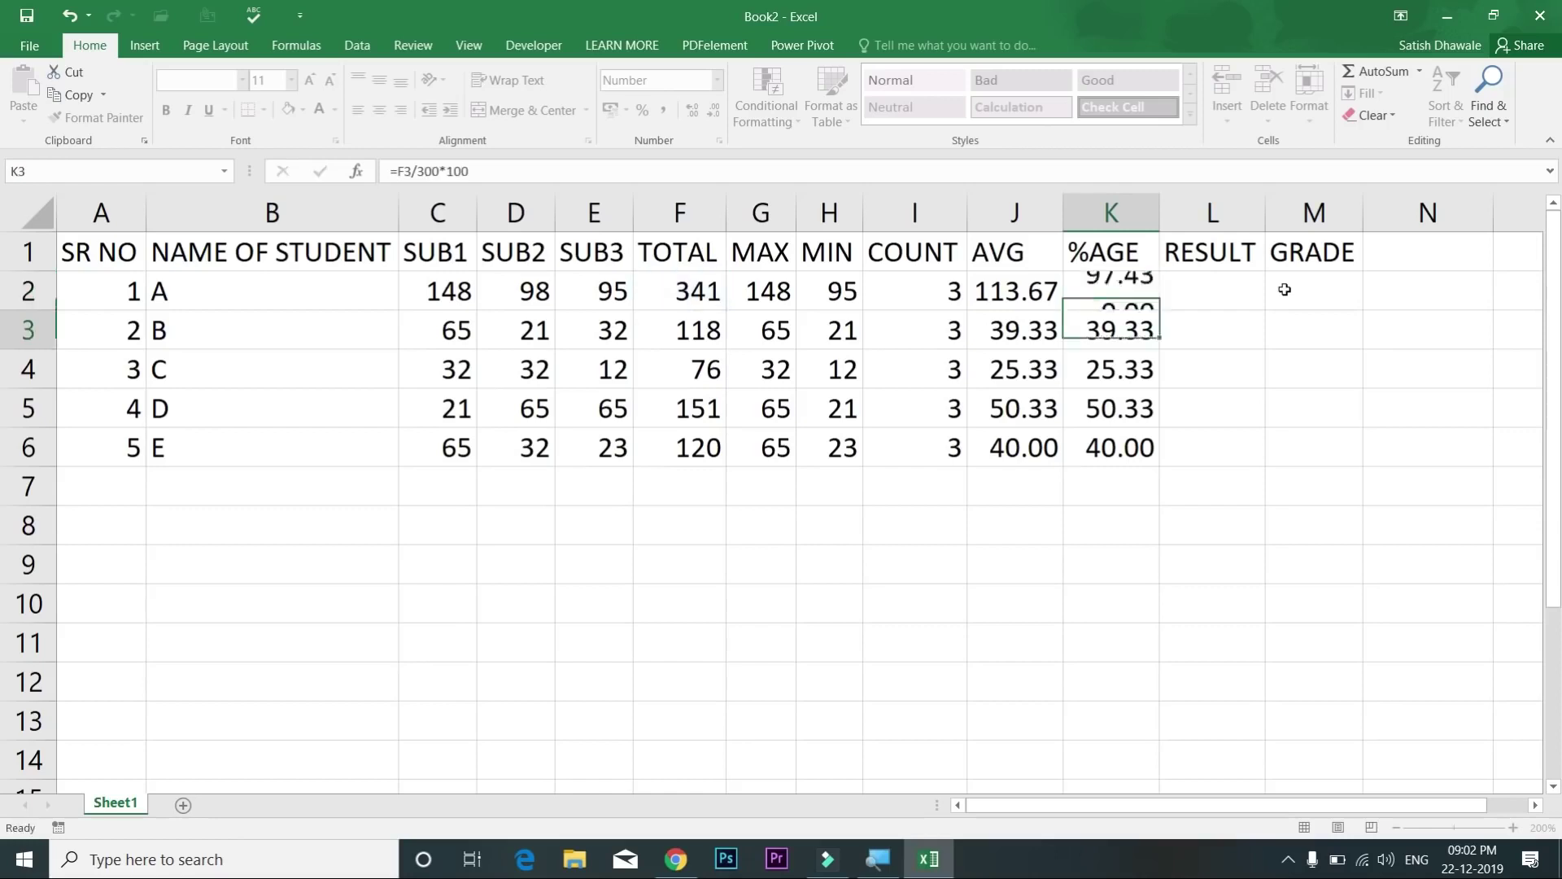
left_click(1134, 301)
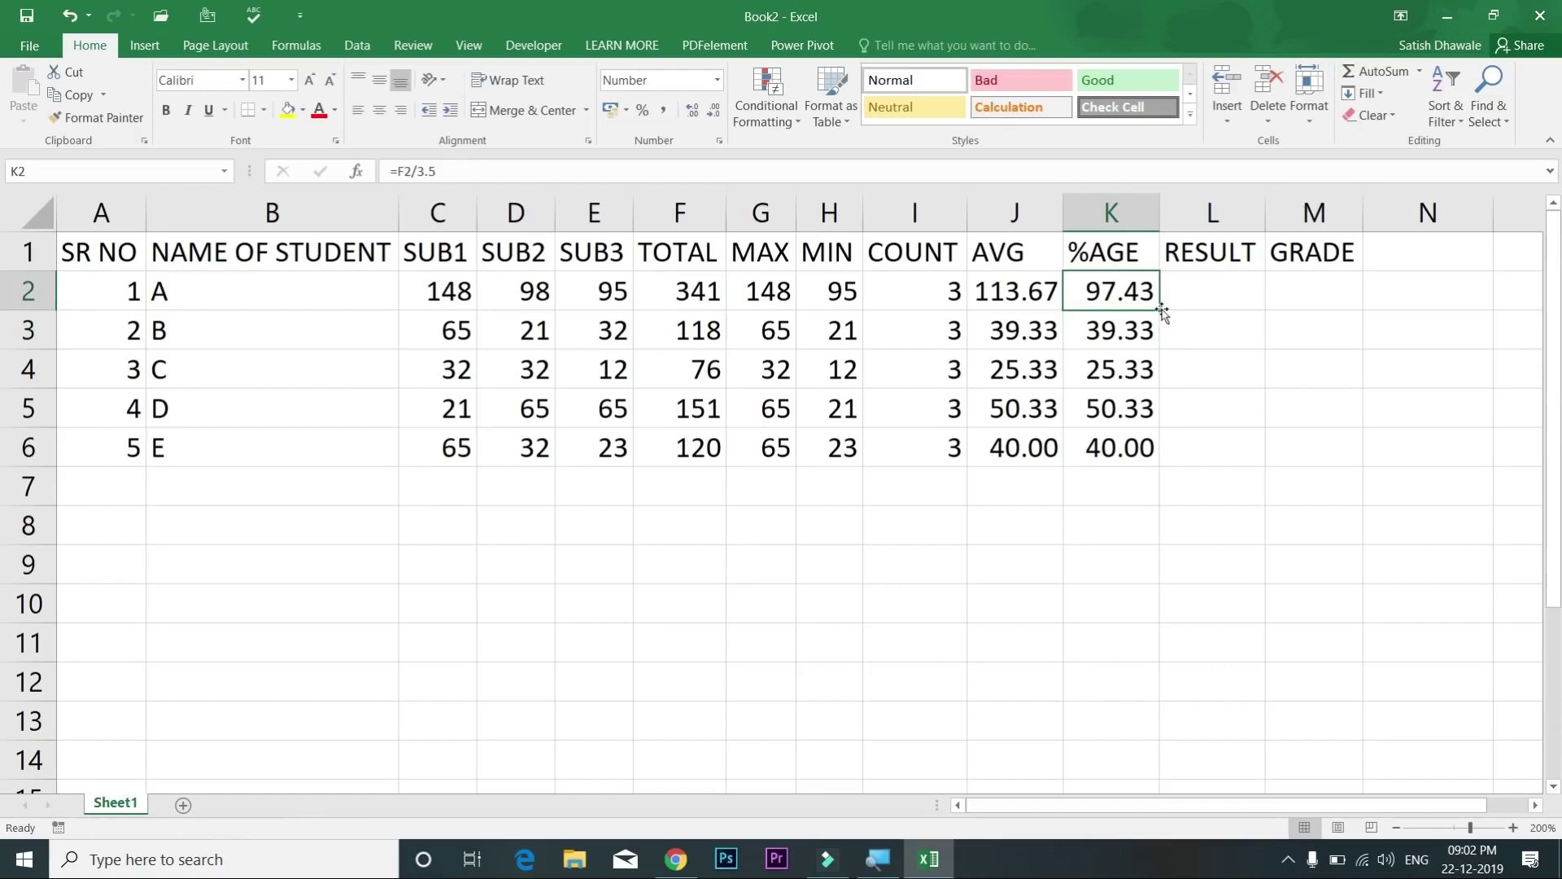
double_click(1159, 316)
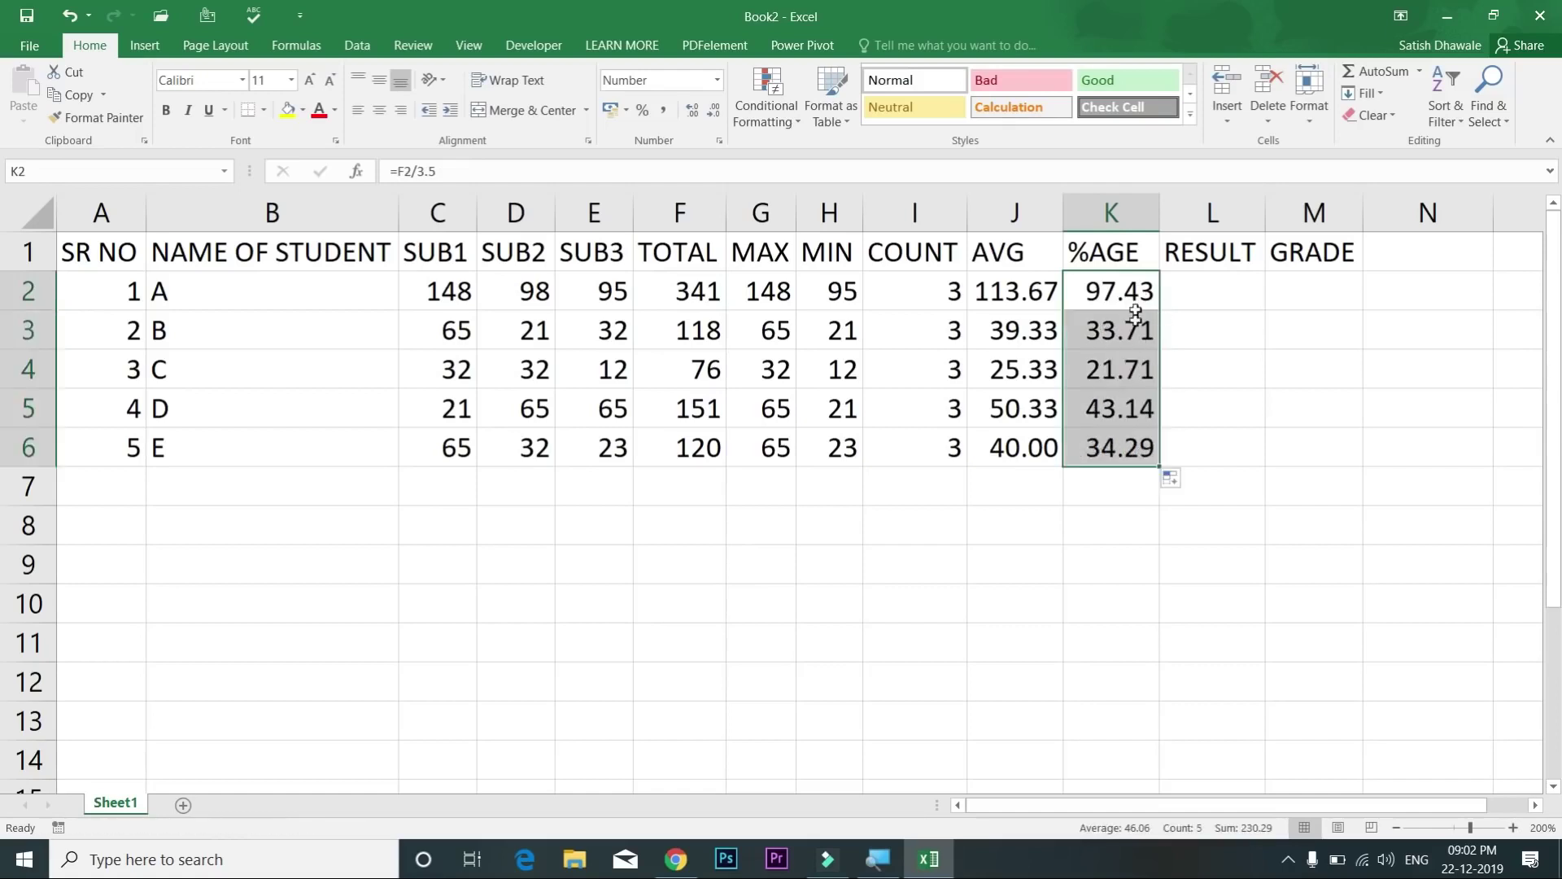
left_click(1135, 298)
left_click(1014, 289)
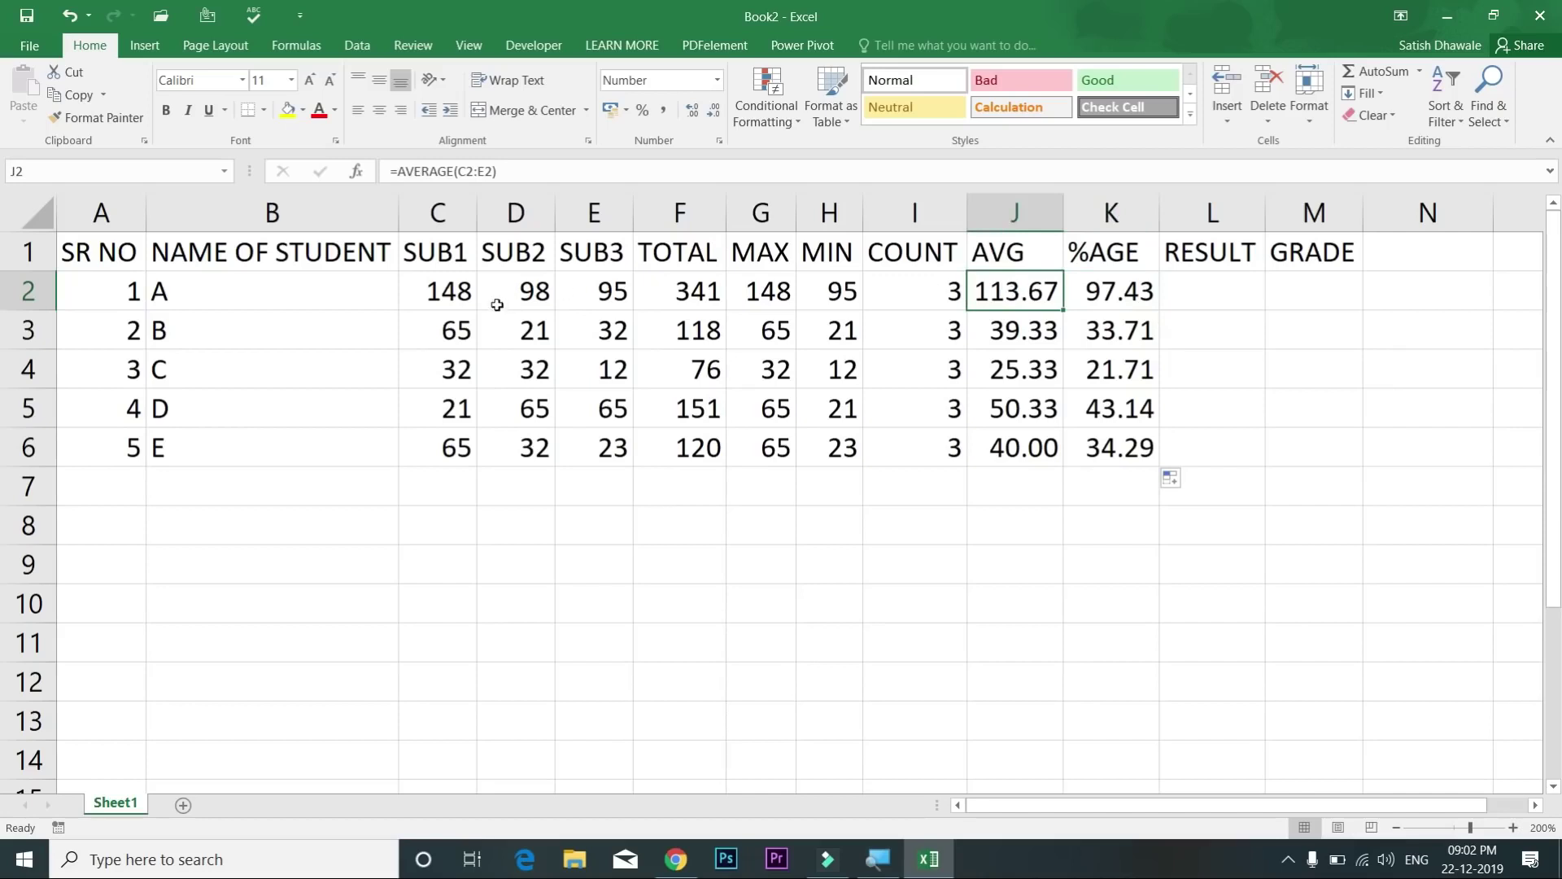
left_click_drag(471, 290, 461, 427)
left_click_drag(529, 294, 521, 443)
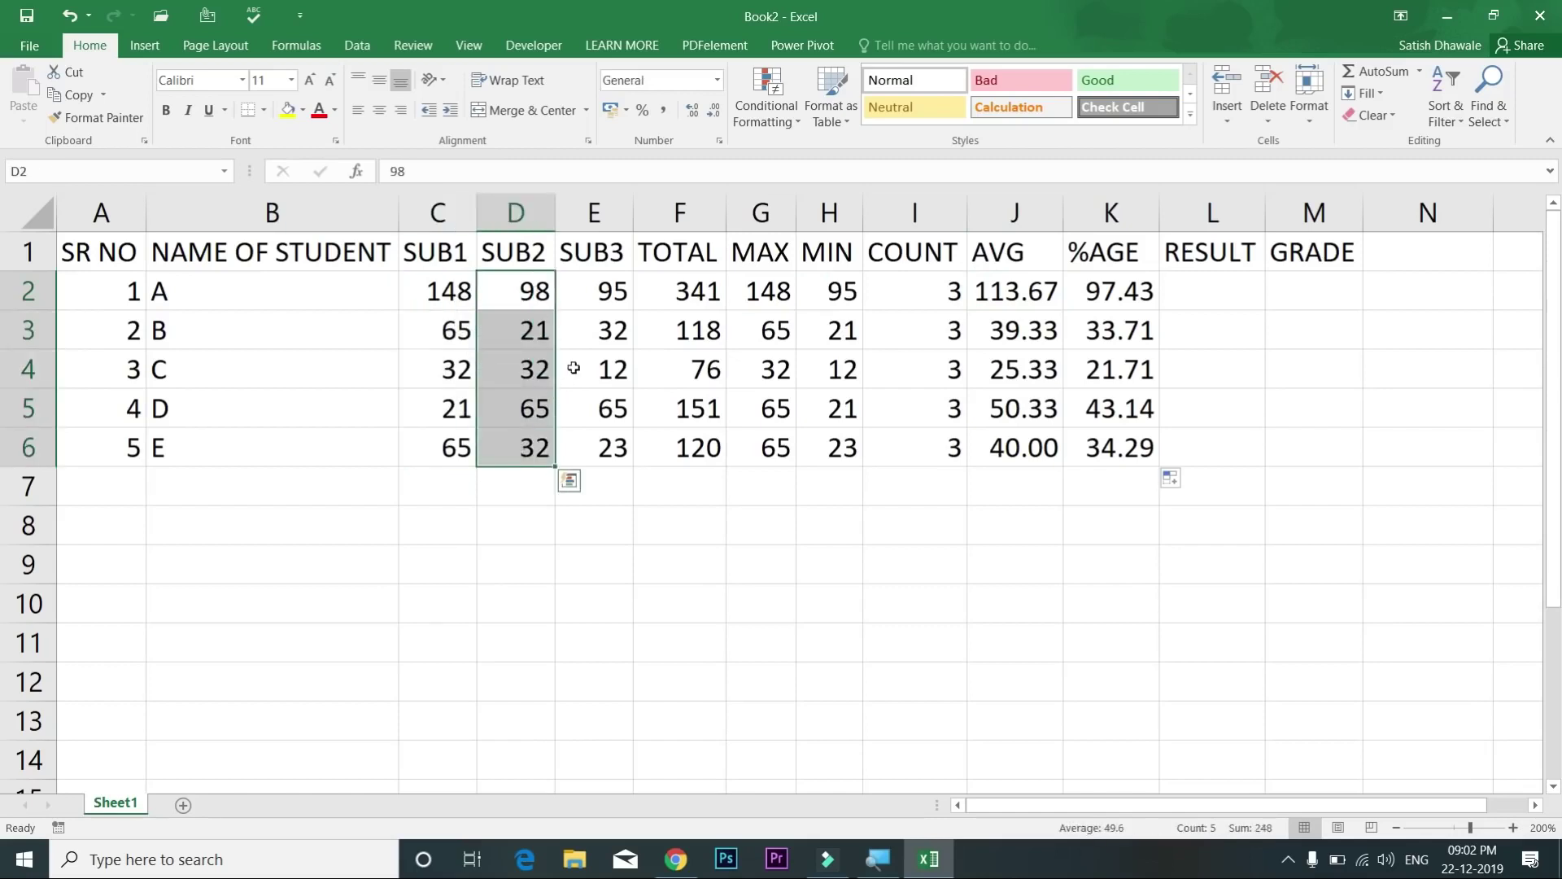
Step: Undo the percentage formula change, the column widening and the replaced marks in C2:E2
key("ctrl+z")
key("ctrl+z")
key("ctrl+z")
key("ctrl+z")
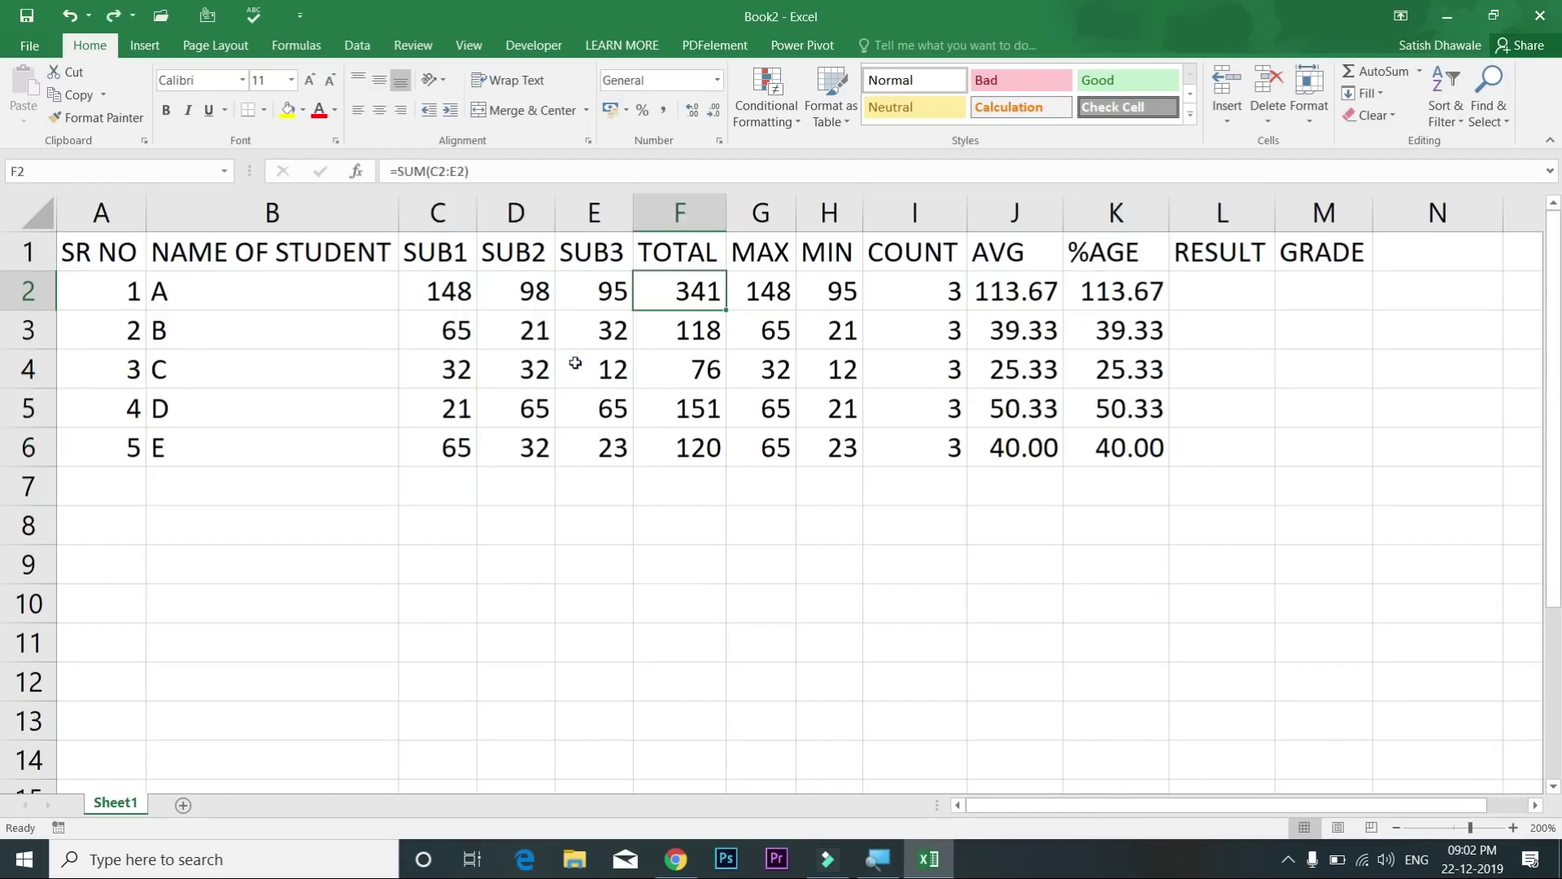
key("ctrl+z")
key("ctrl+z")
key("ctrl+z")
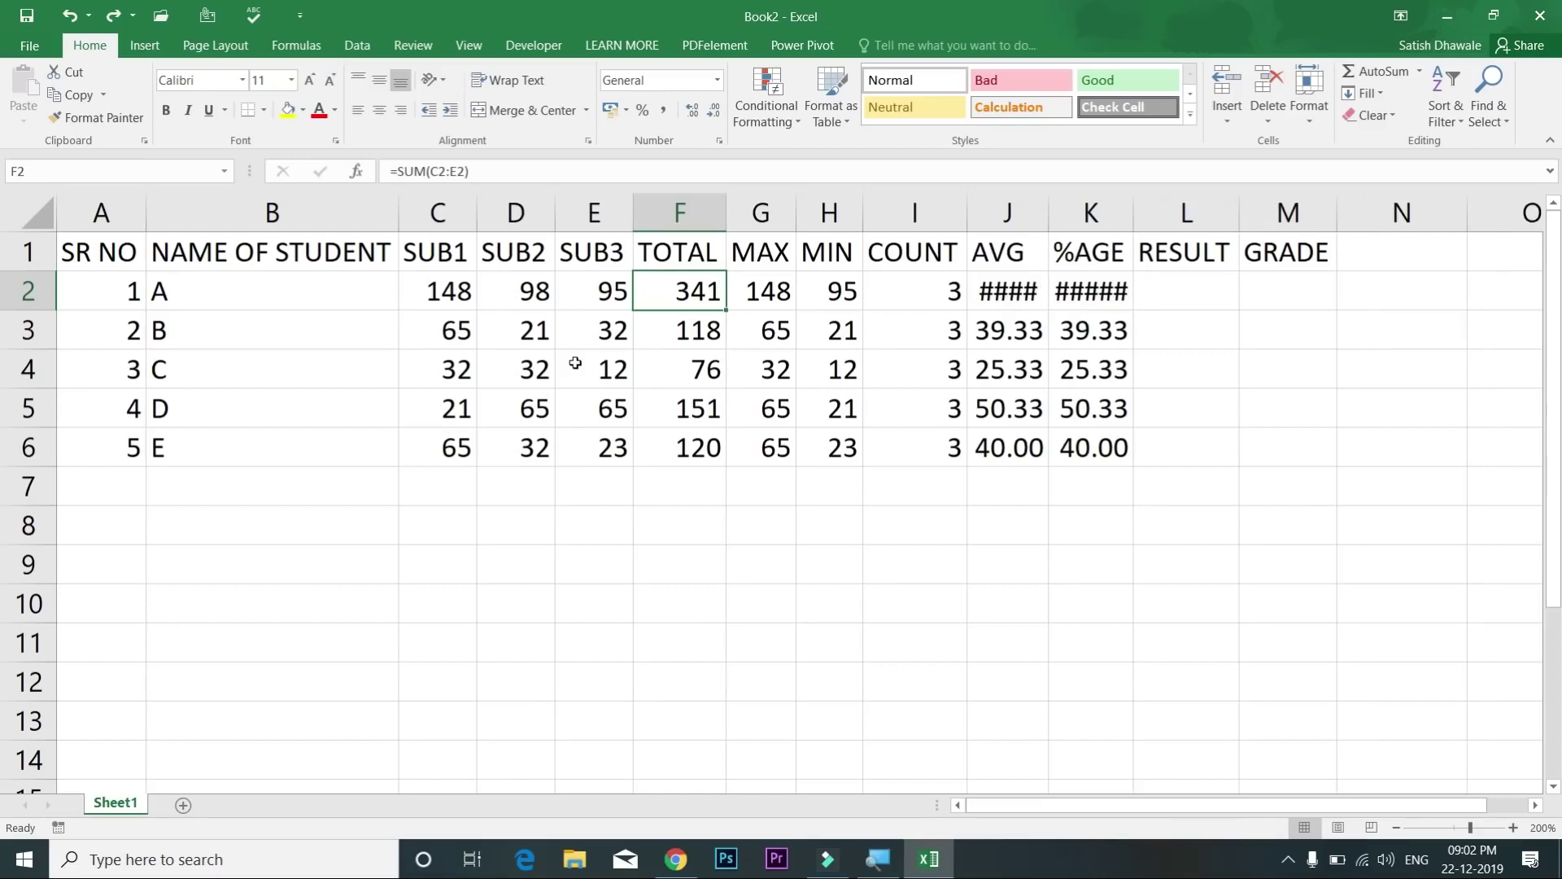
key("ctrl+z")
key("ctrl+z")
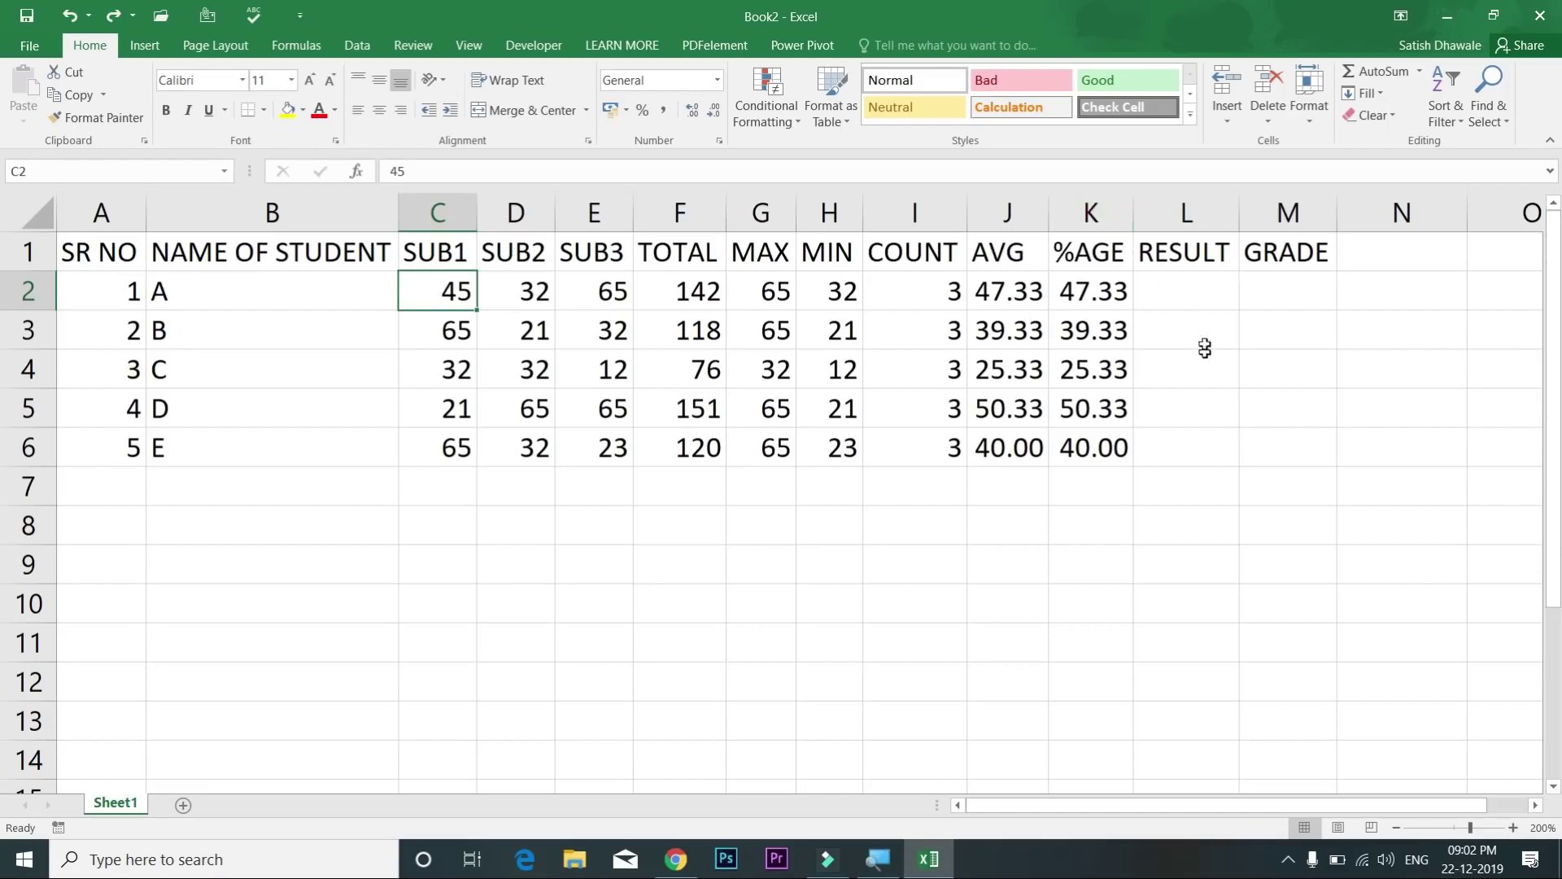
left_click(1208, 297)
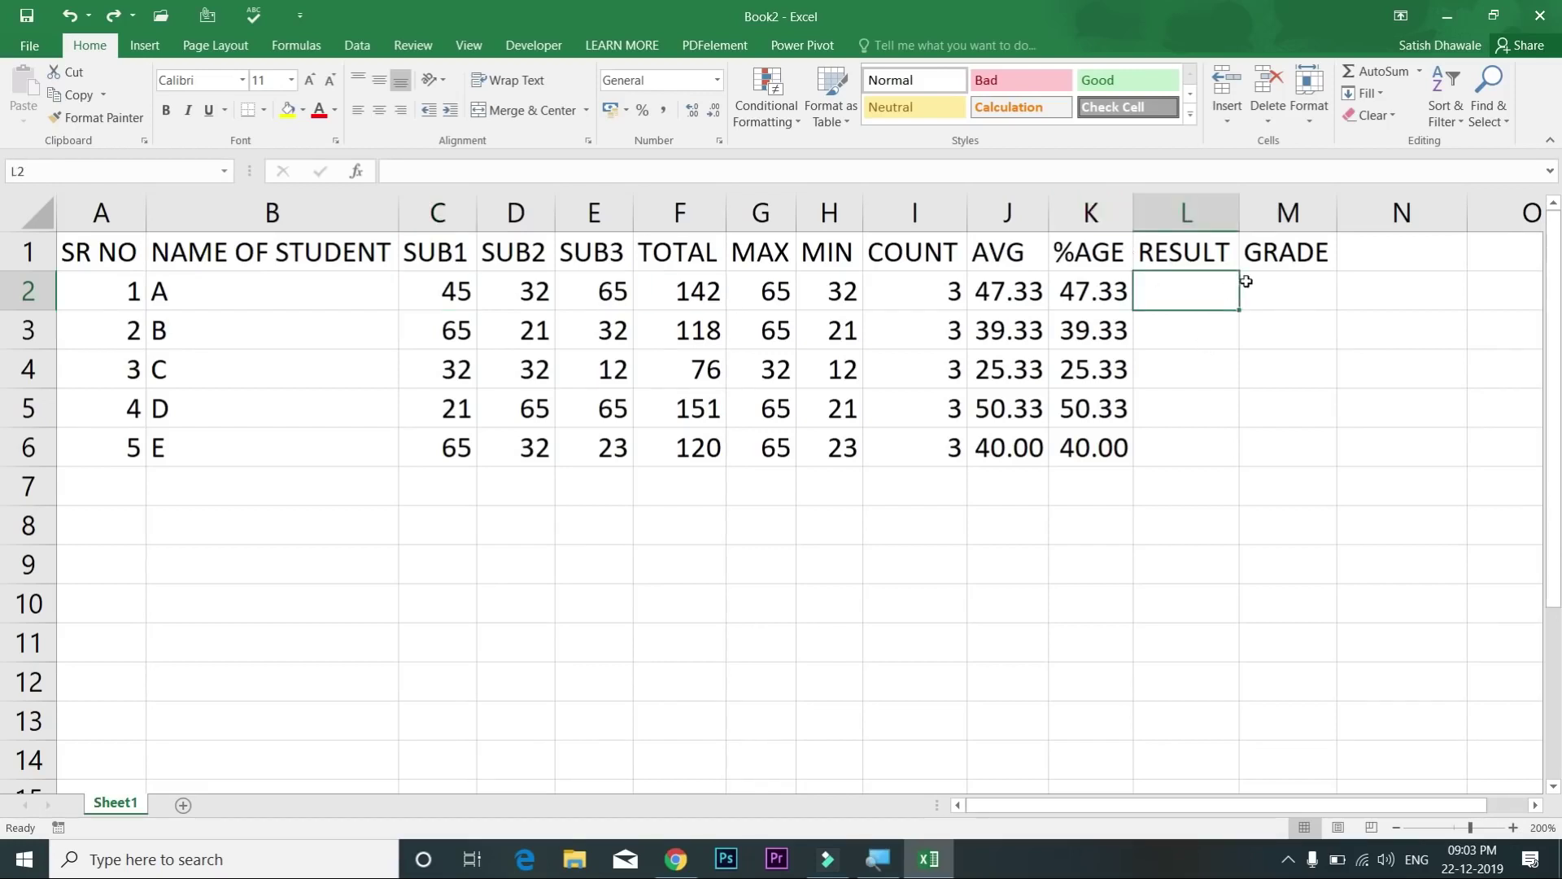
left_click_drag(1277, 293, 1175, 449)
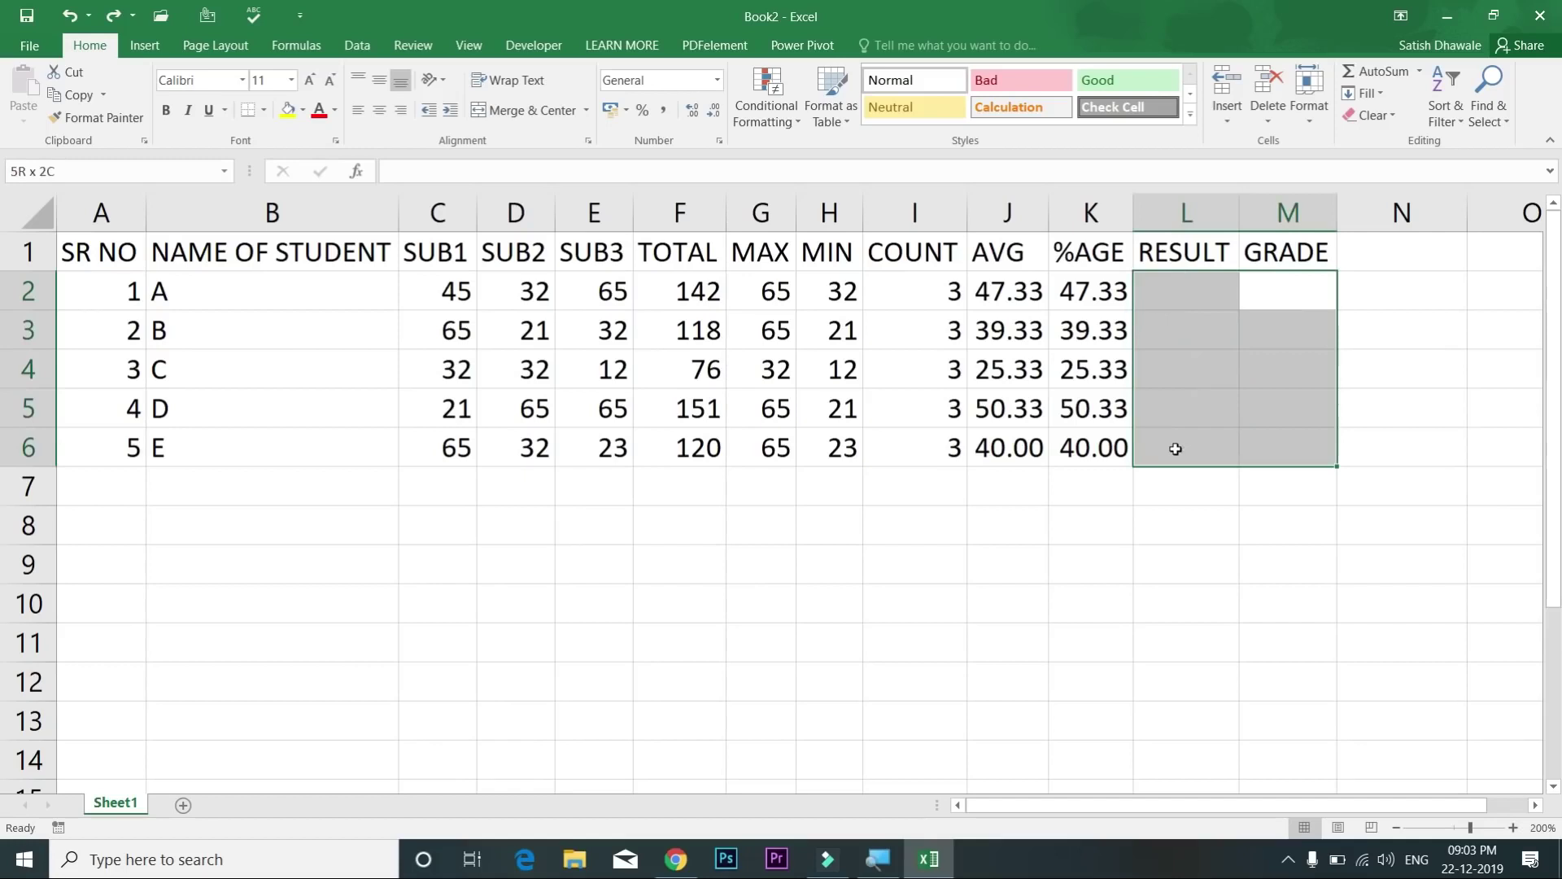
left_click(1209, 299)
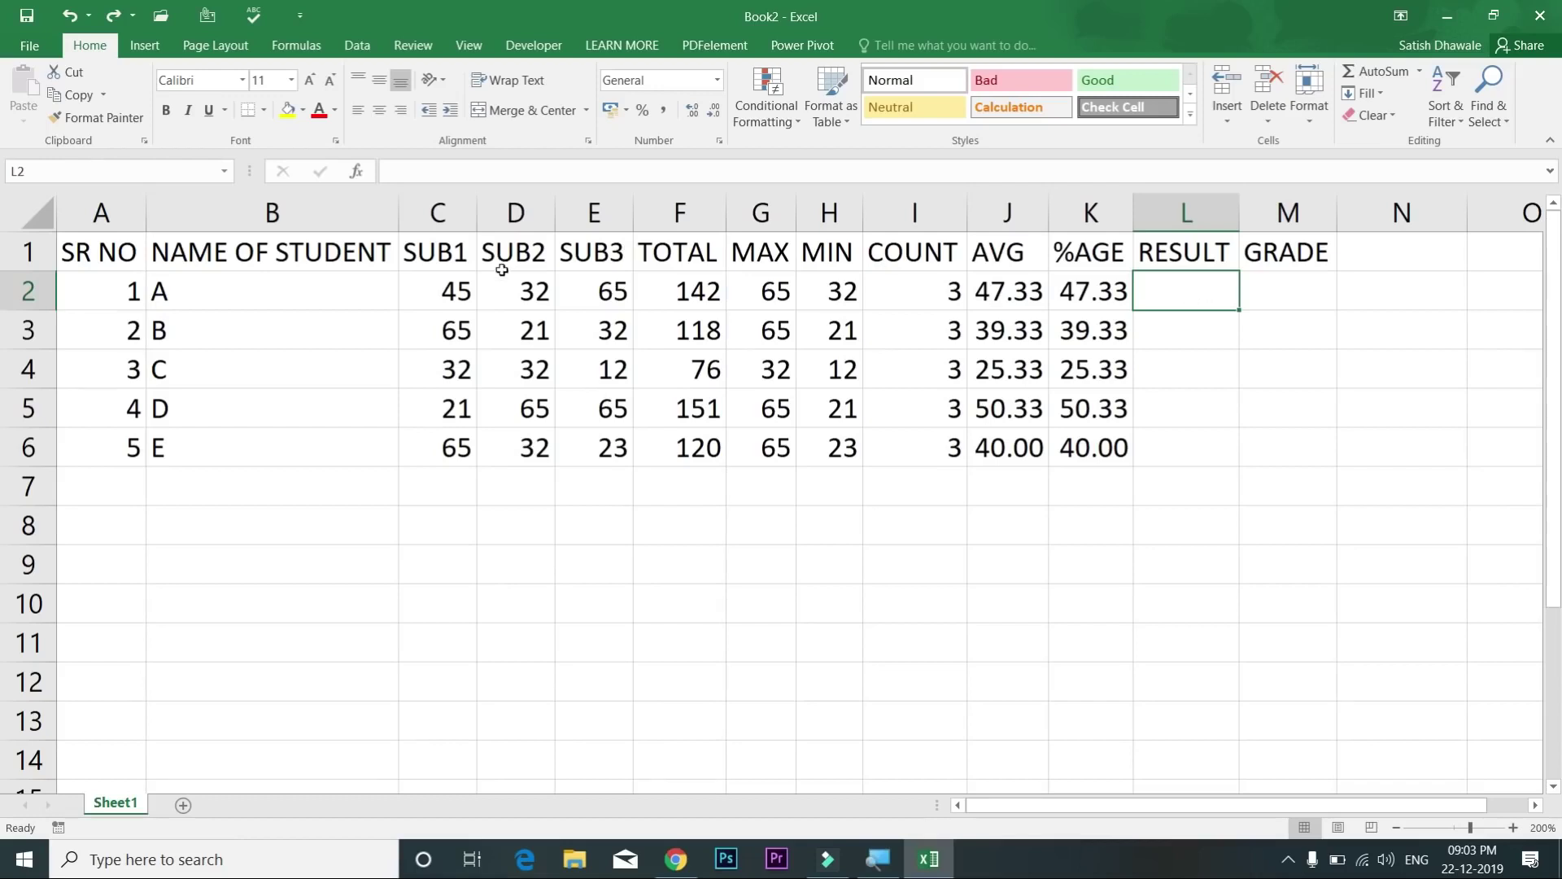
Step: Start a Less Than highlight rule on the marks in C2:E6 with 35 as the threshold
left_click_drag(472, 289, 616, 440)
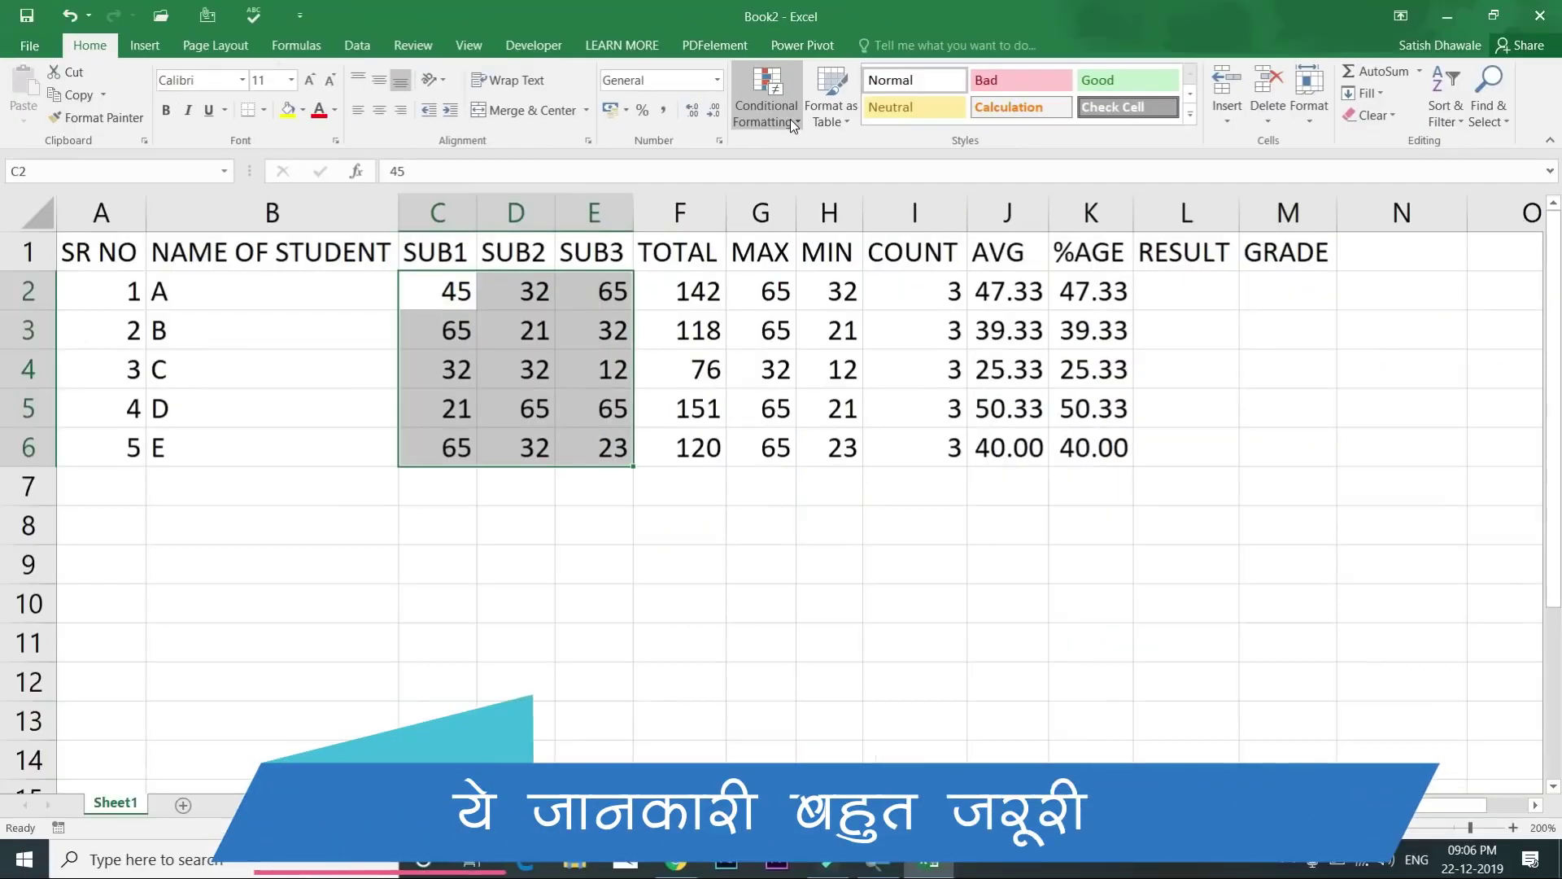
left_click(791, 119)
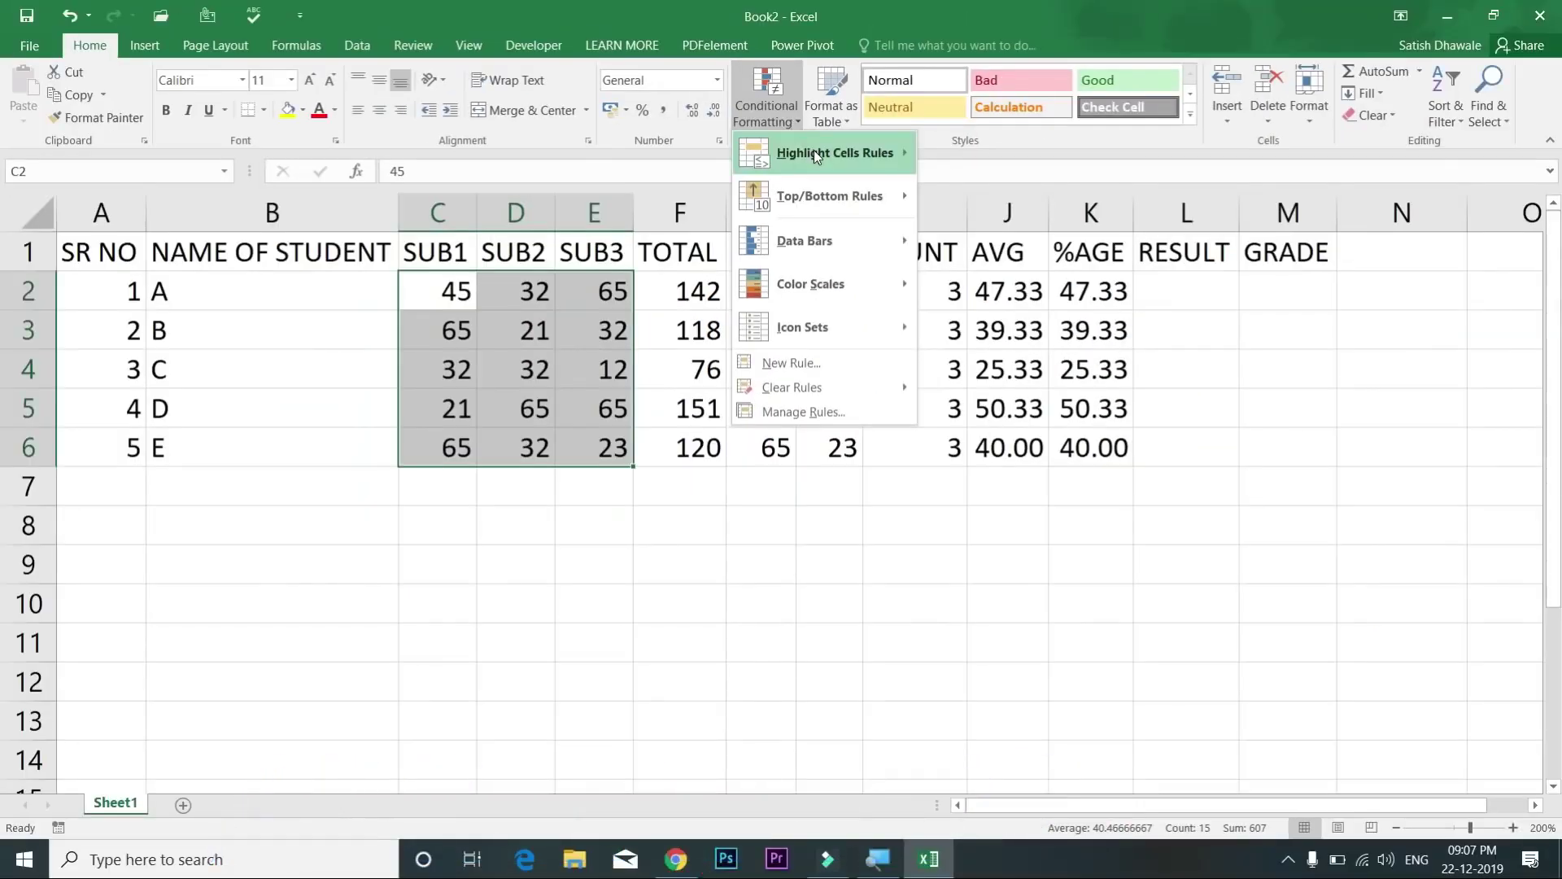
mouse_move(814, 149)
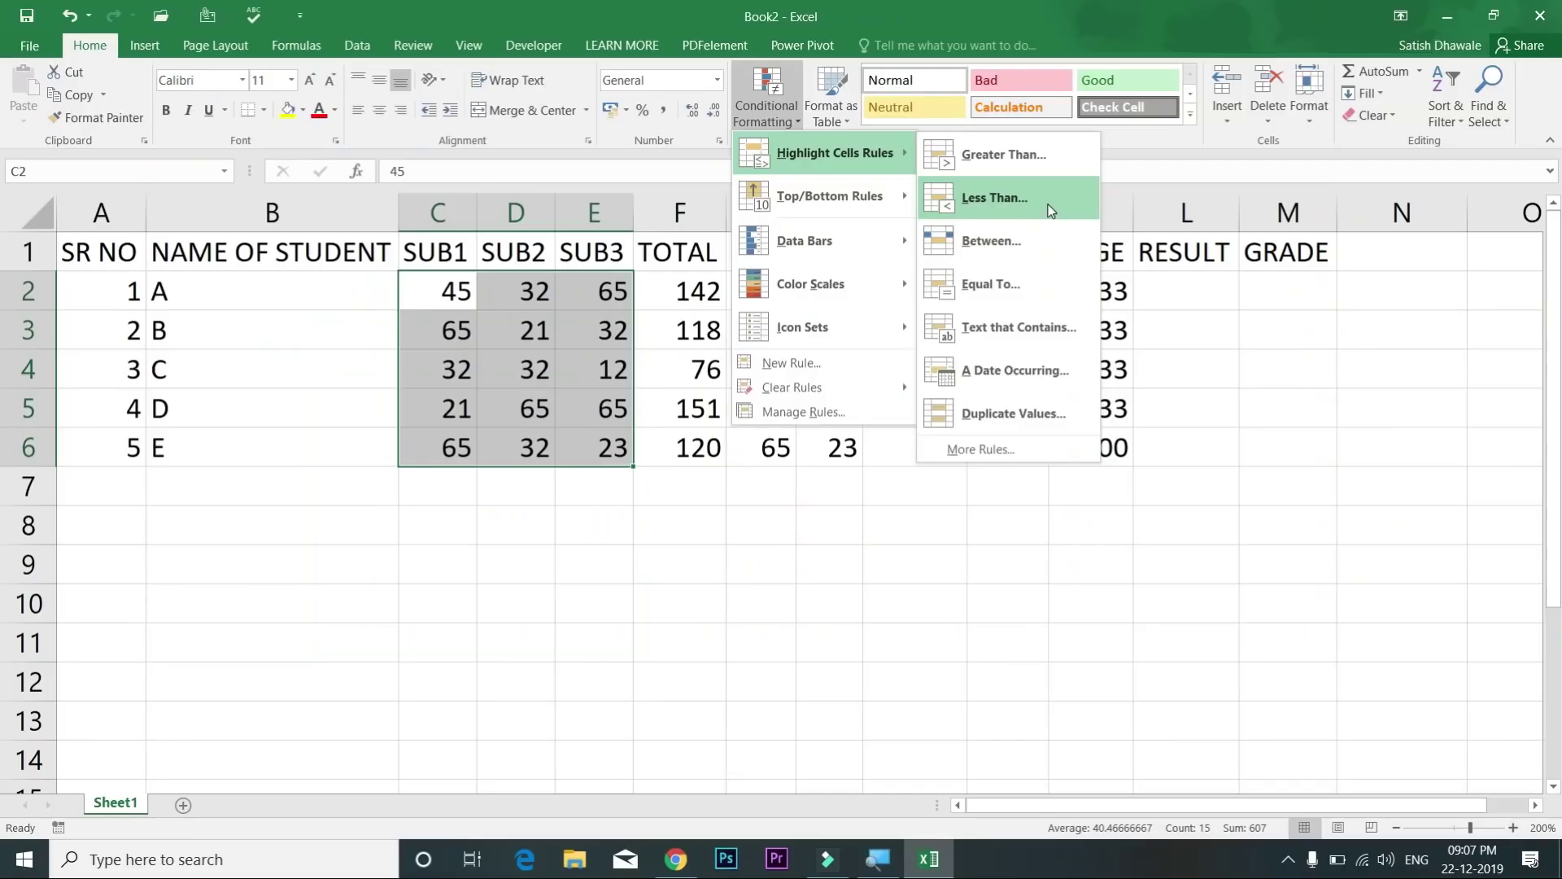
left_click(1049, 210)
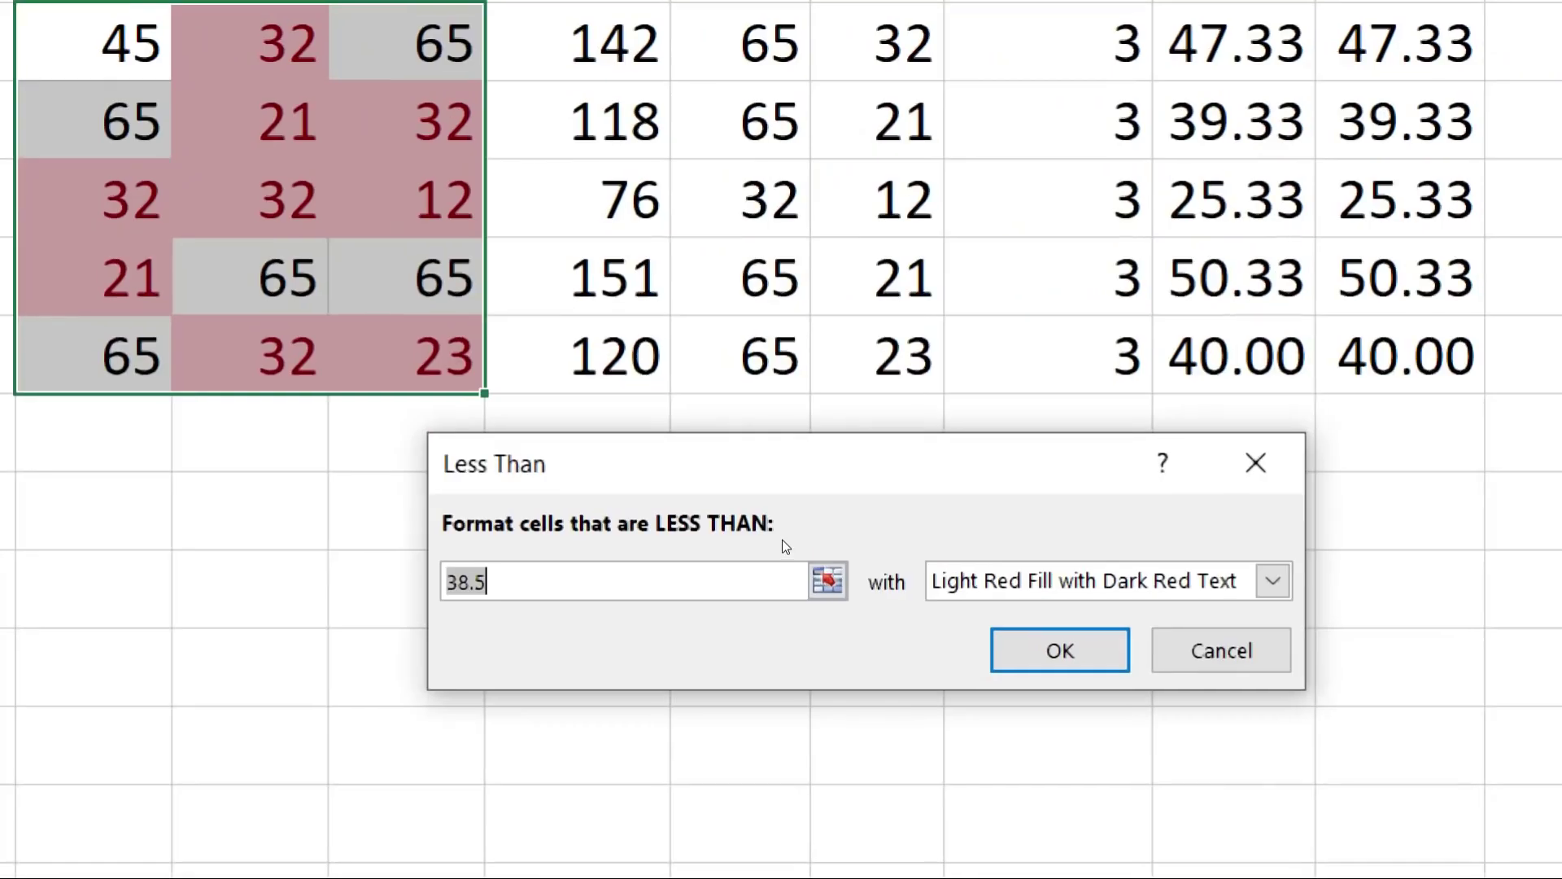
key("BackSpace")
type("35")
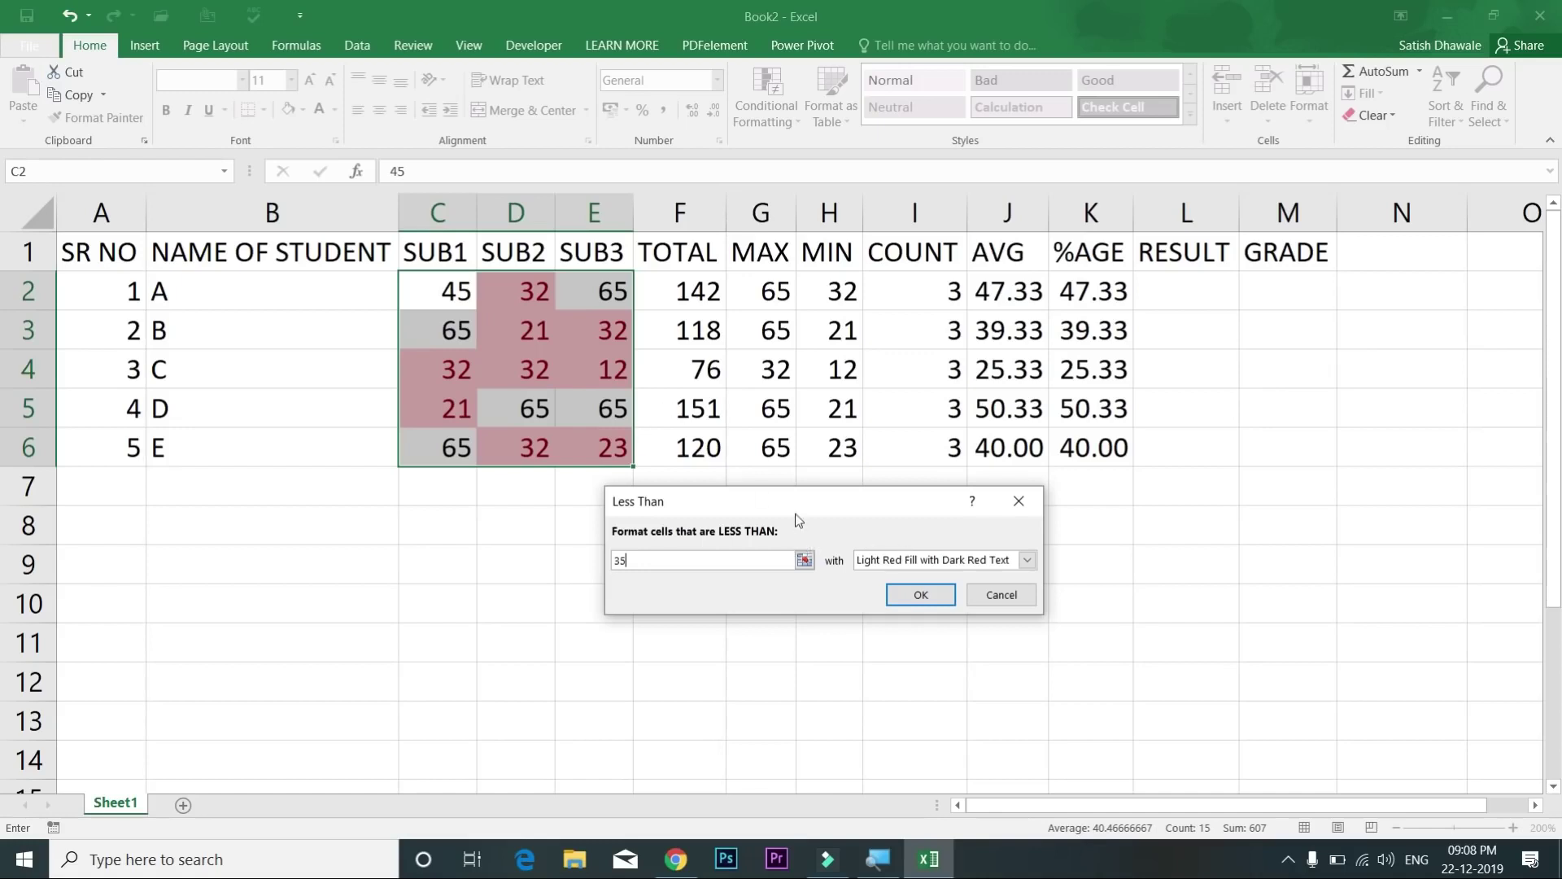
Step: Give the Less Than rule a custom format with red font colour and apply it to the marks
left_click(957, 567)
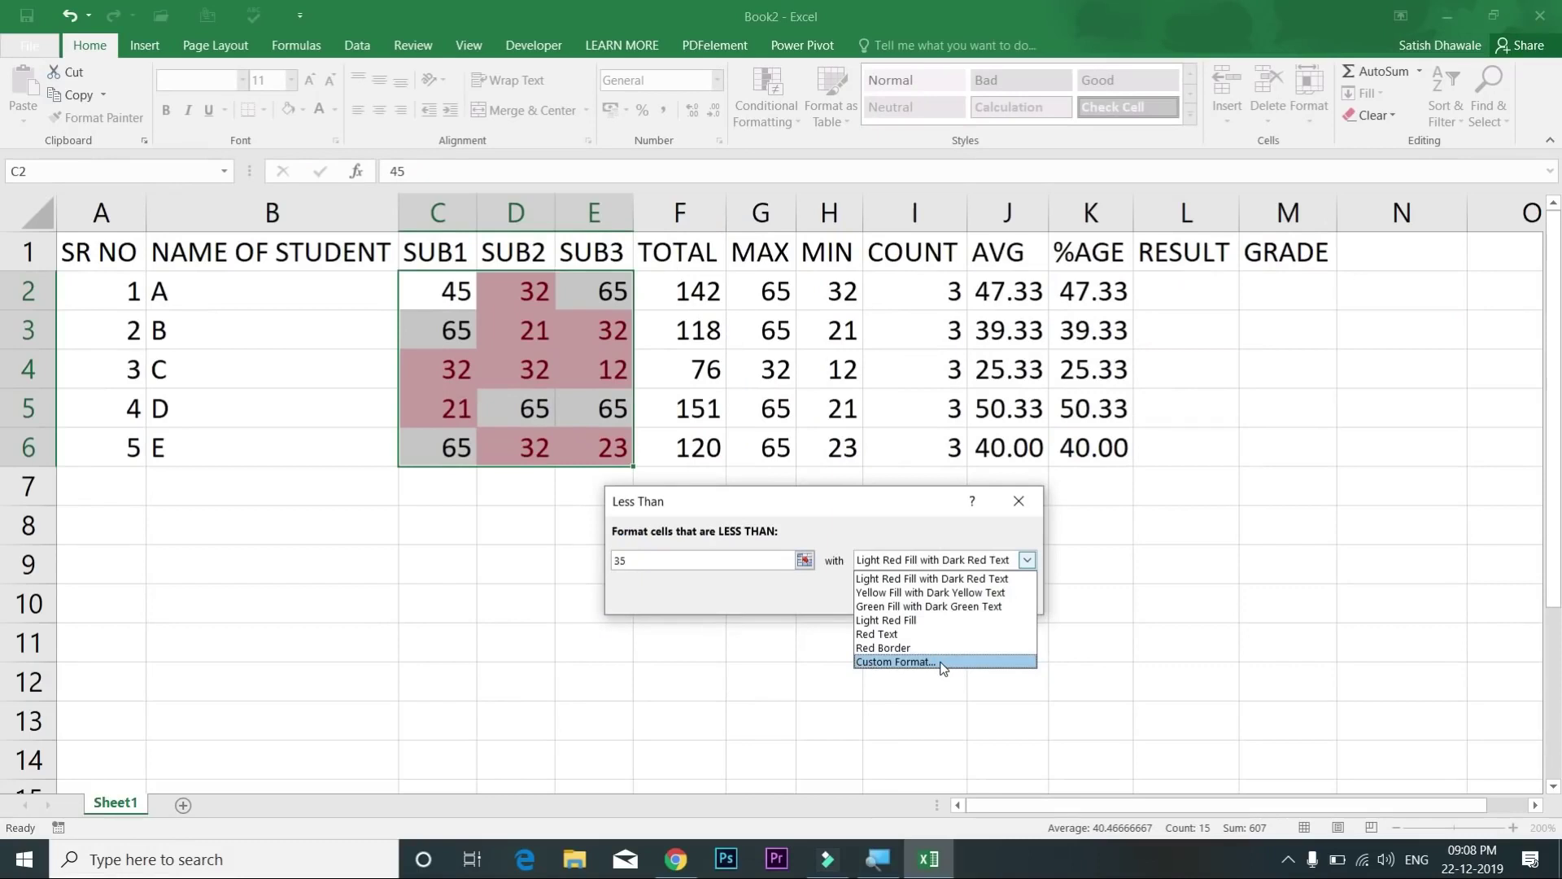
left_click(942, 667)
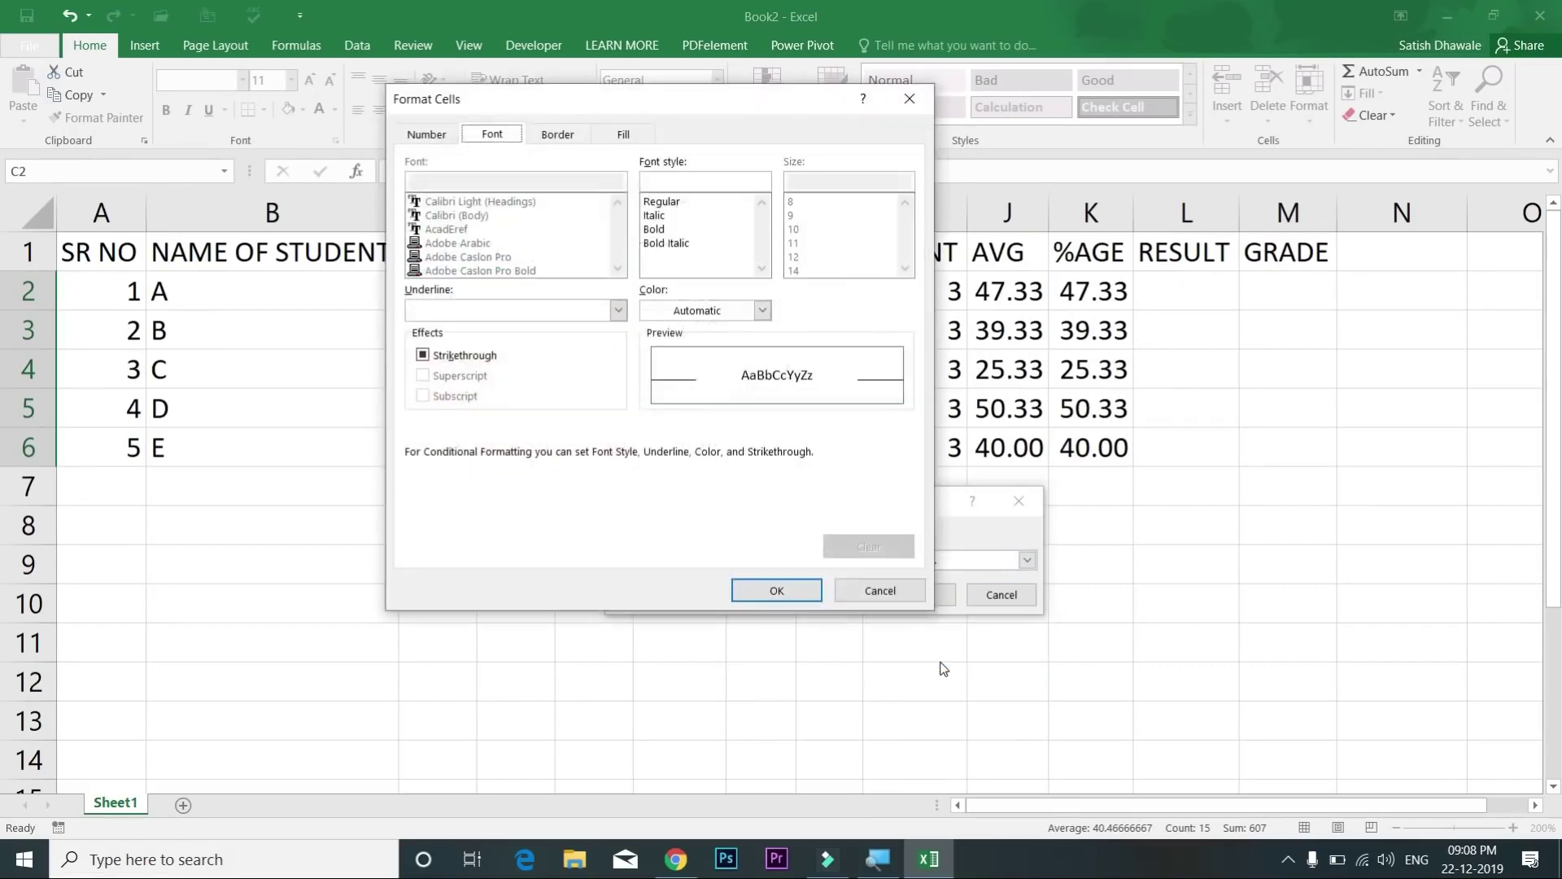
left_click(622, 134)
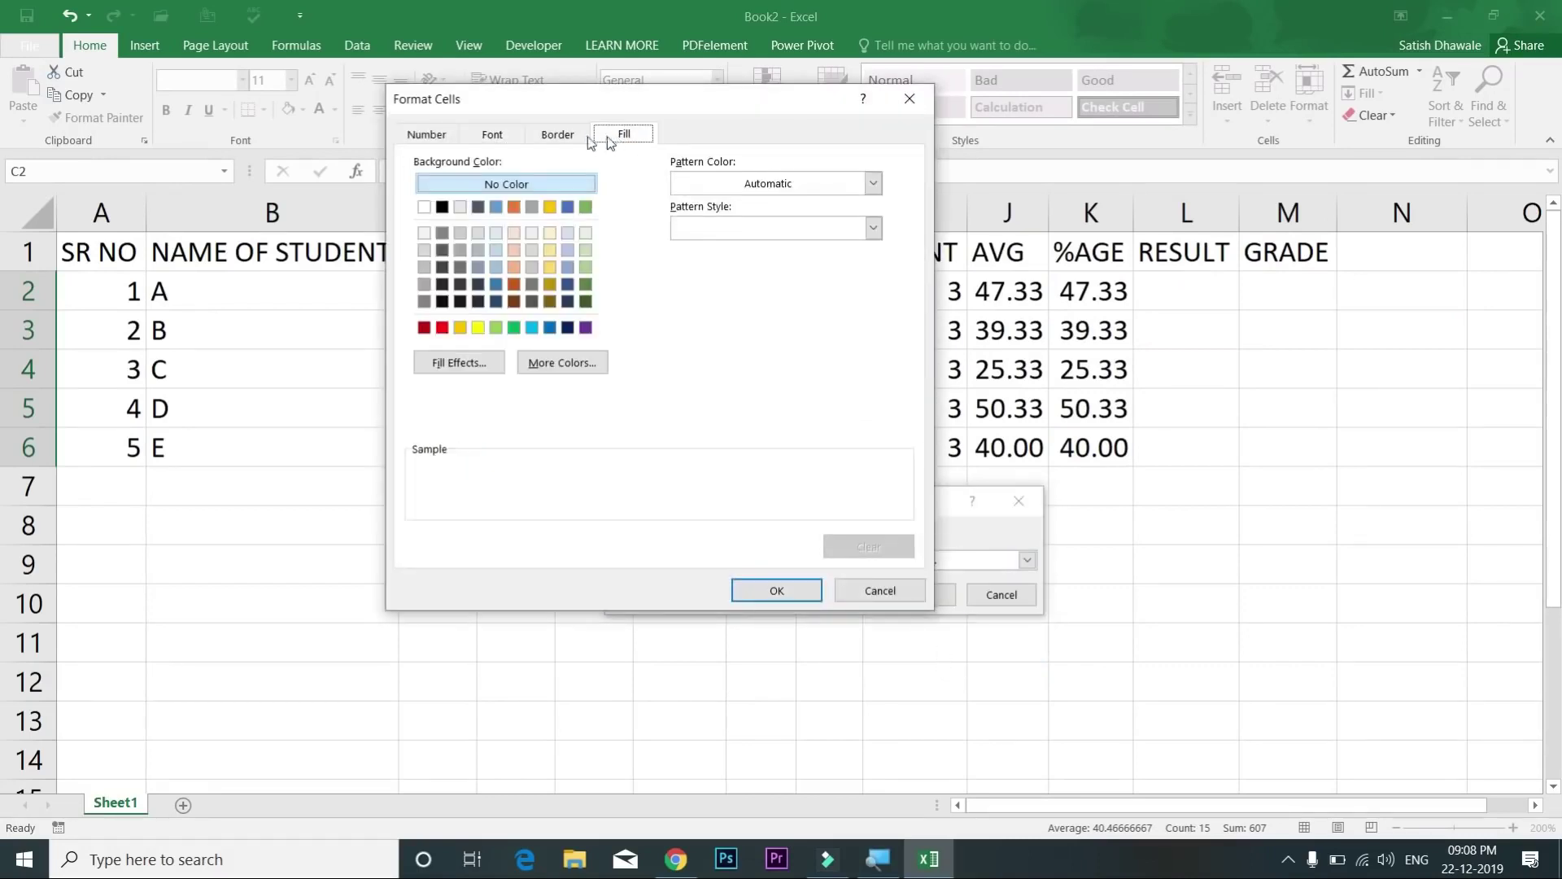
left_click(491, 134)
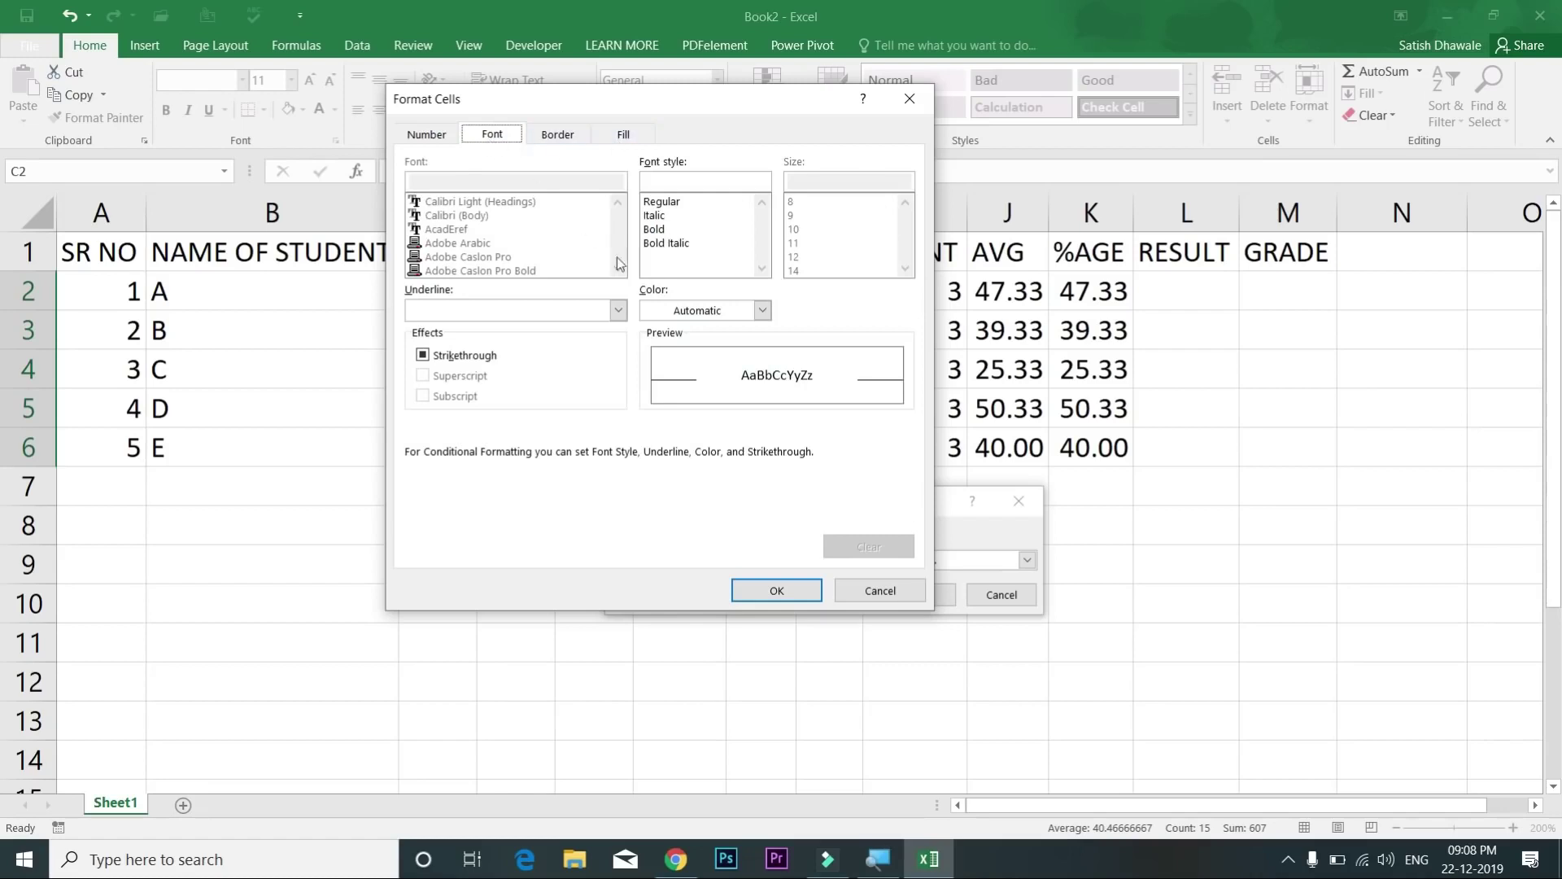
left_click(671, 312)
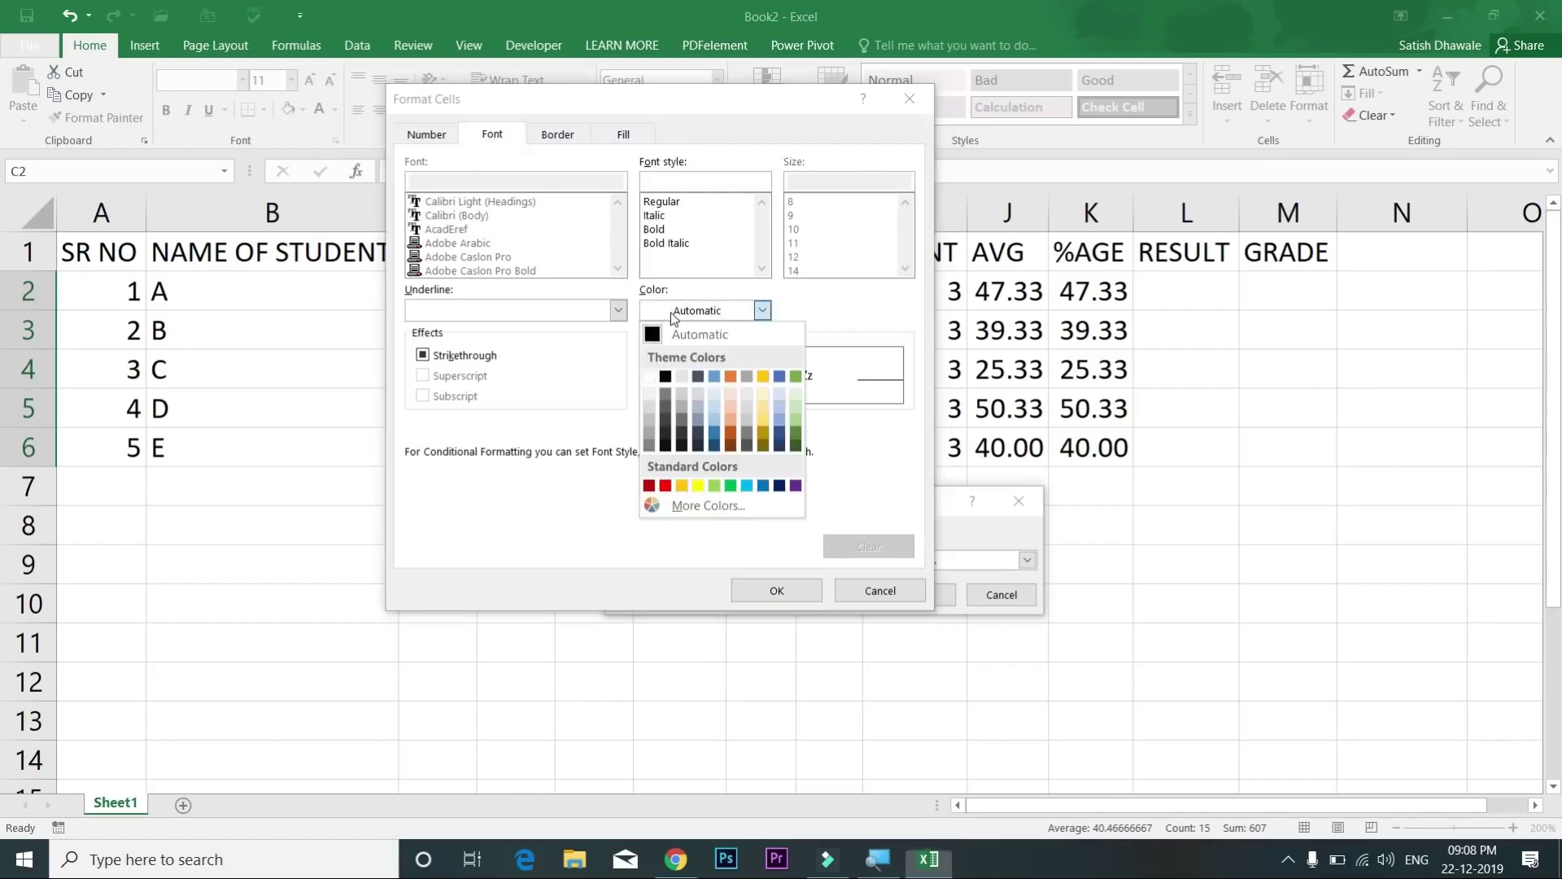
left_click(666, 485)
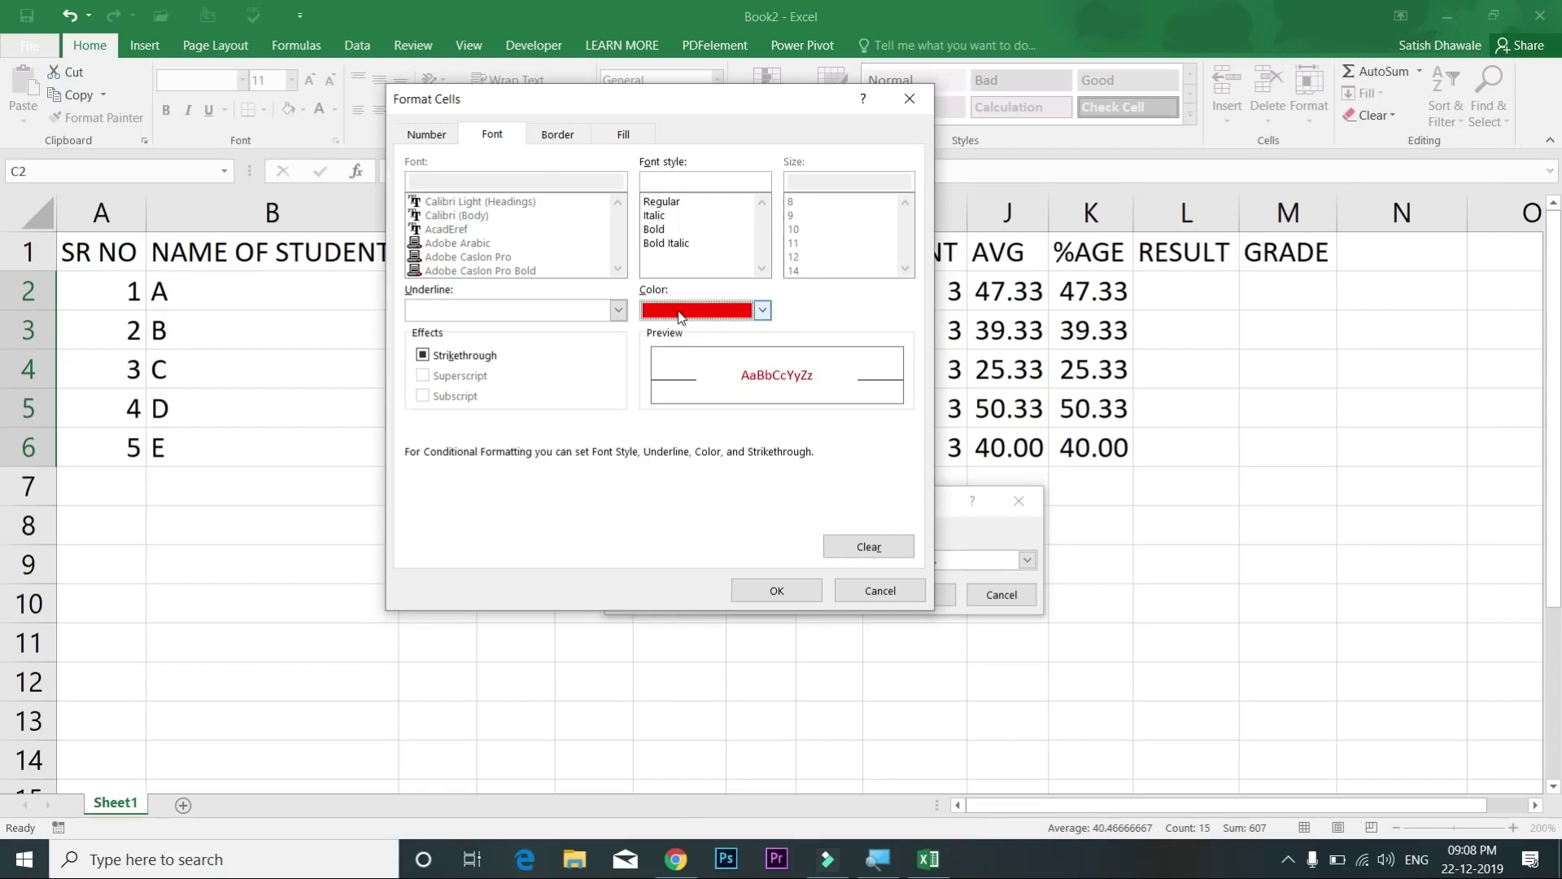
left_click(778, 589)
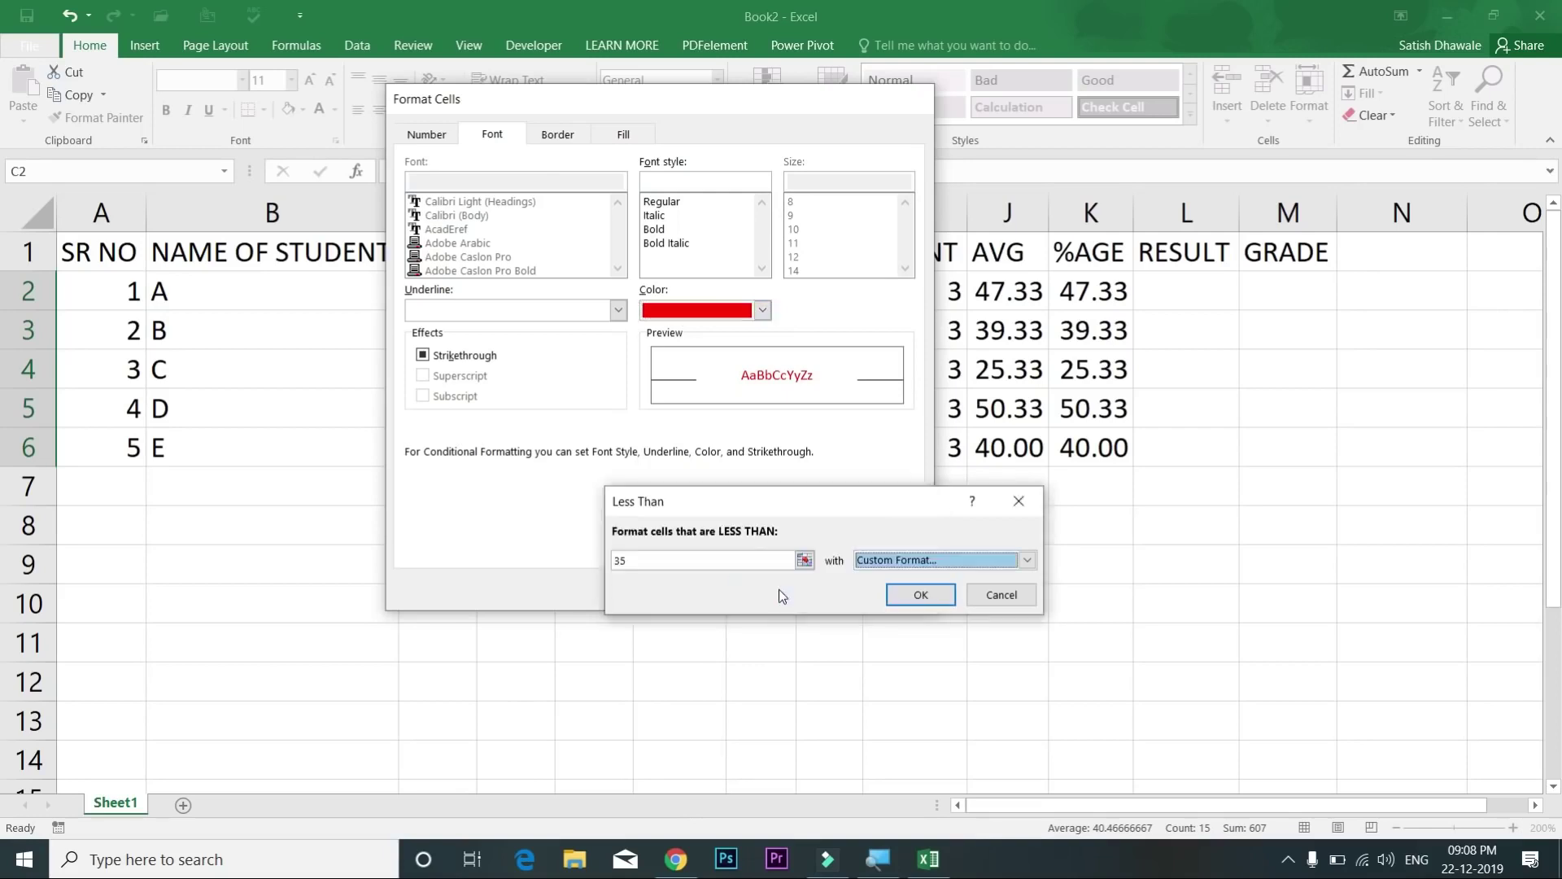
left_click(926, 596)
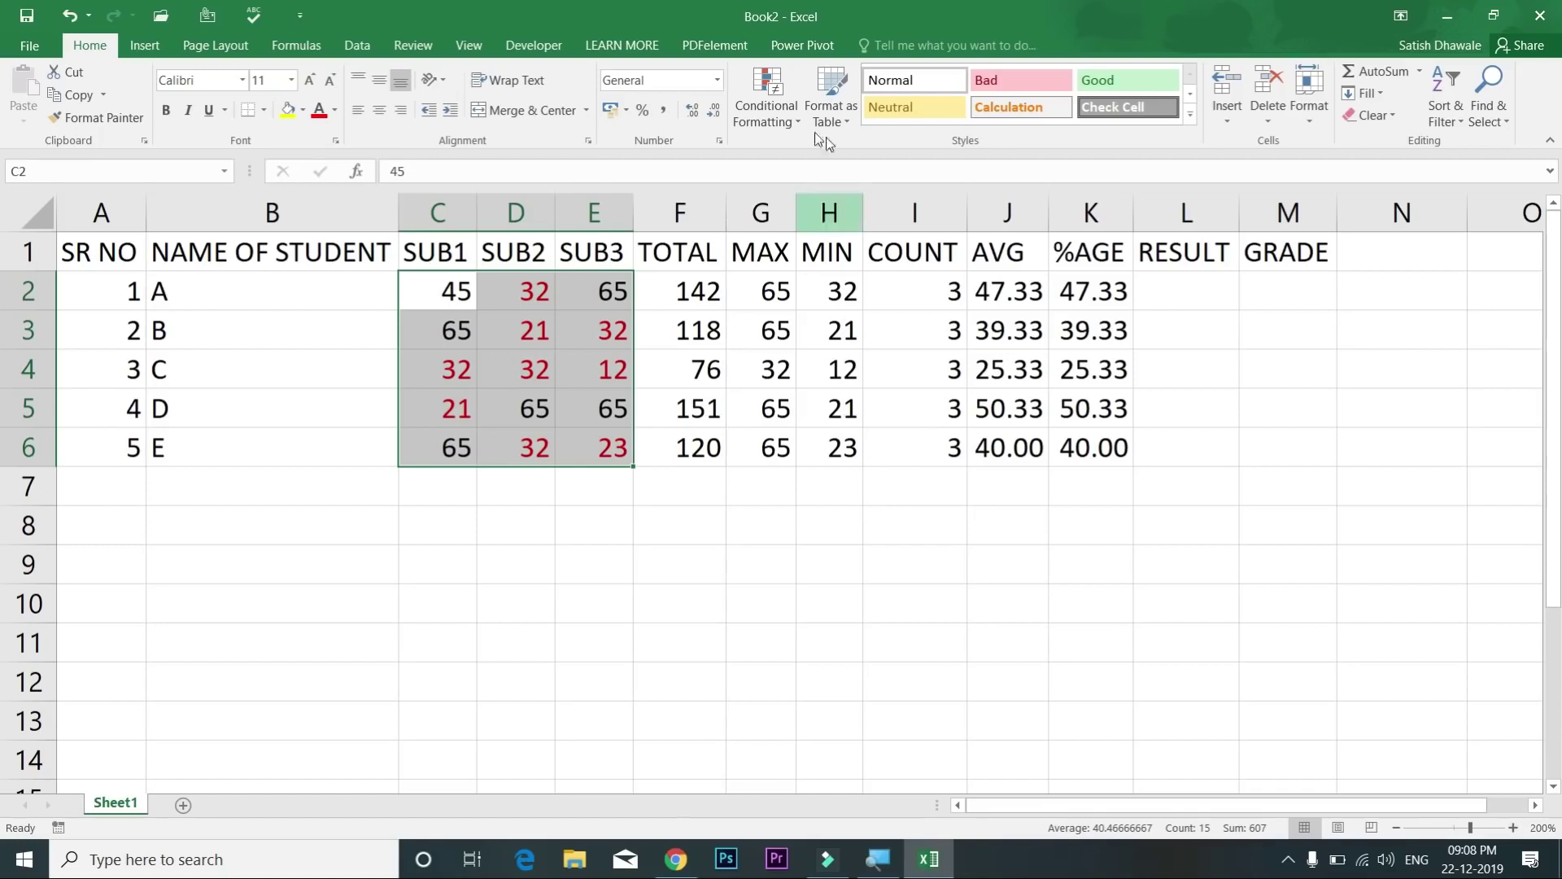
Step: Add a Greater Than 35 highlight rule to the marks in C2:E6 with a custom dark blue font colour
left_click(769, 114)
mouse_move(793, 150)
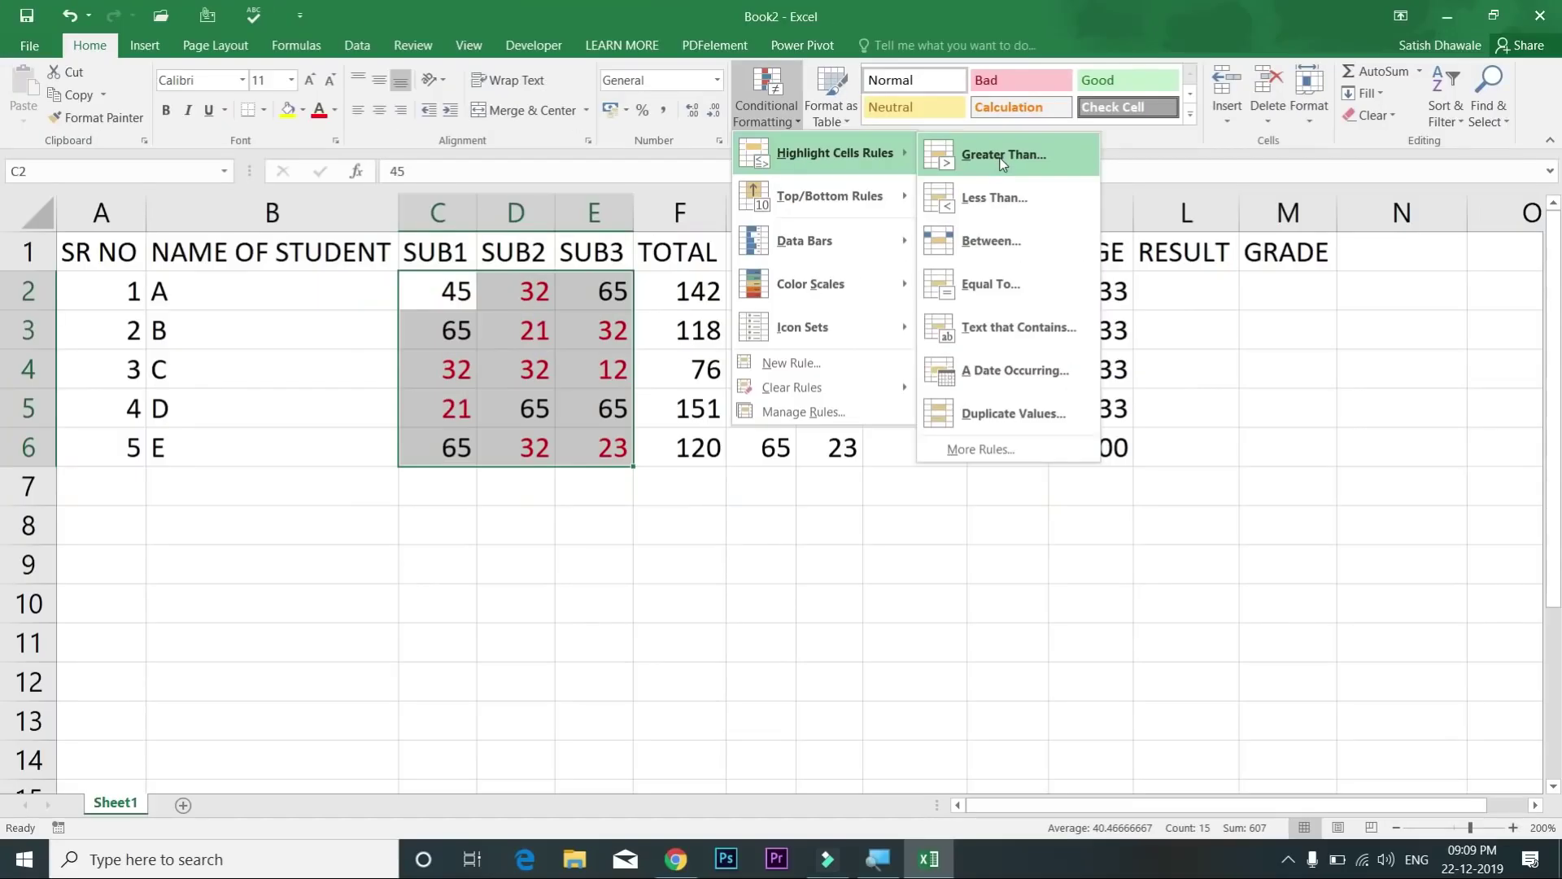
left_click(1002, 159)
type("35")
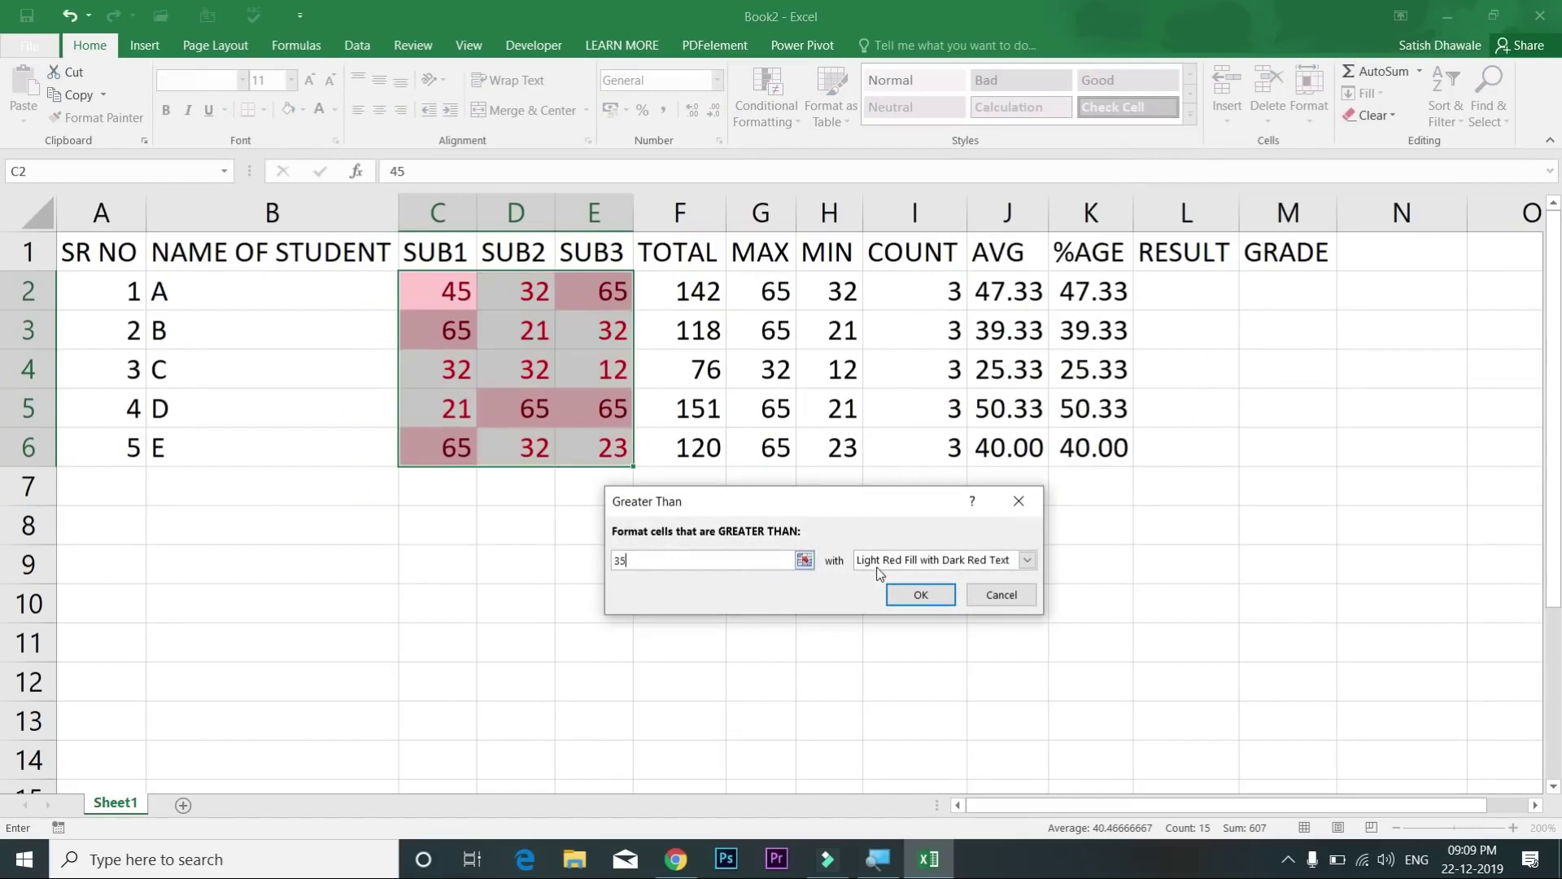
left_click(877, 567)
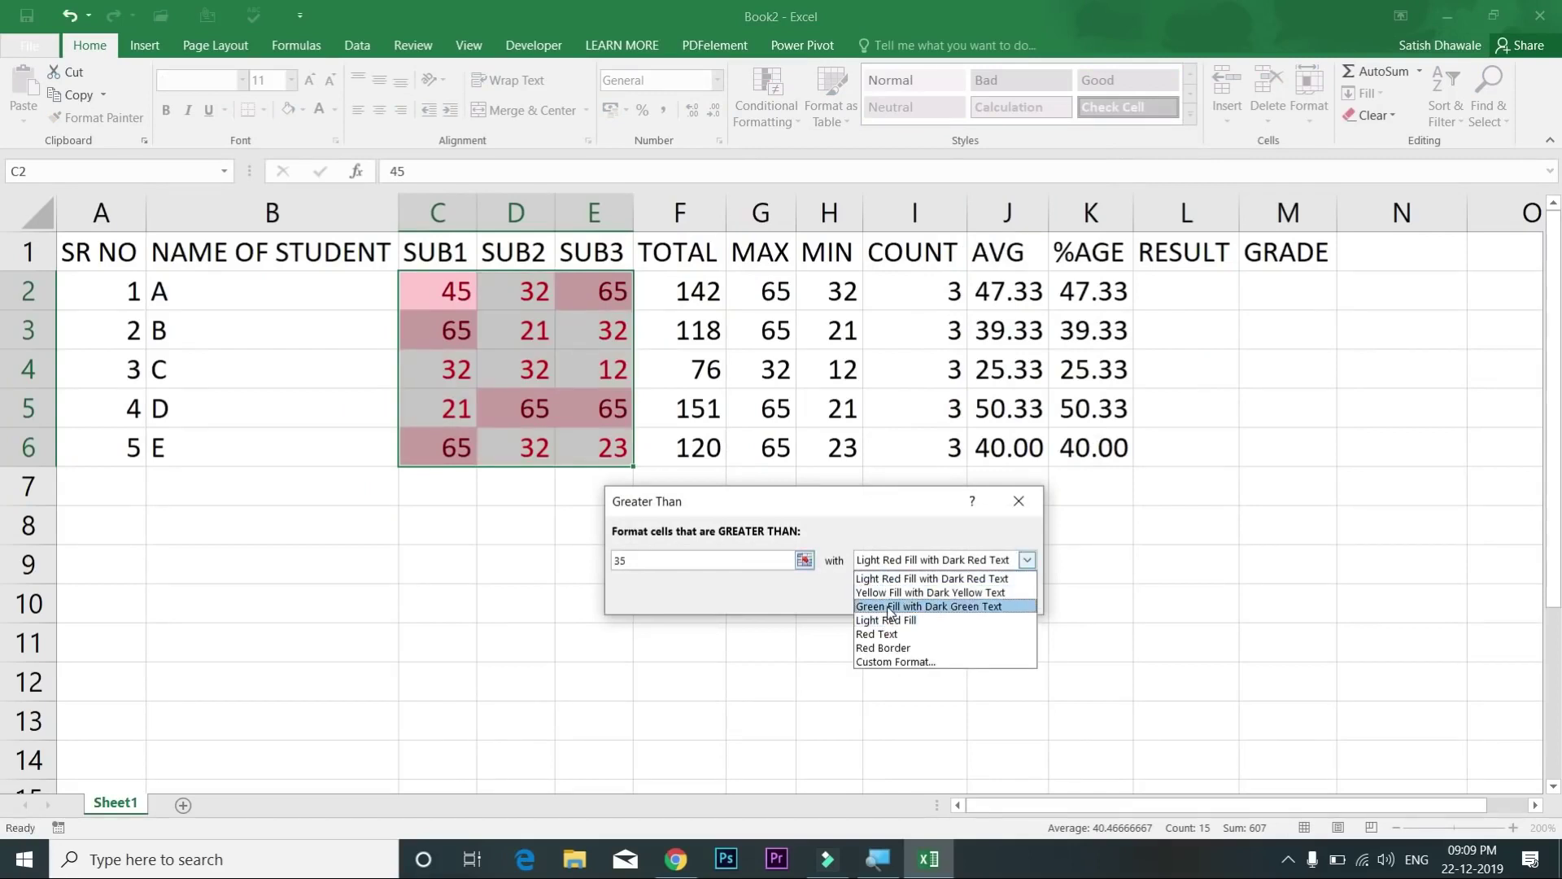
left_click(896, 661)
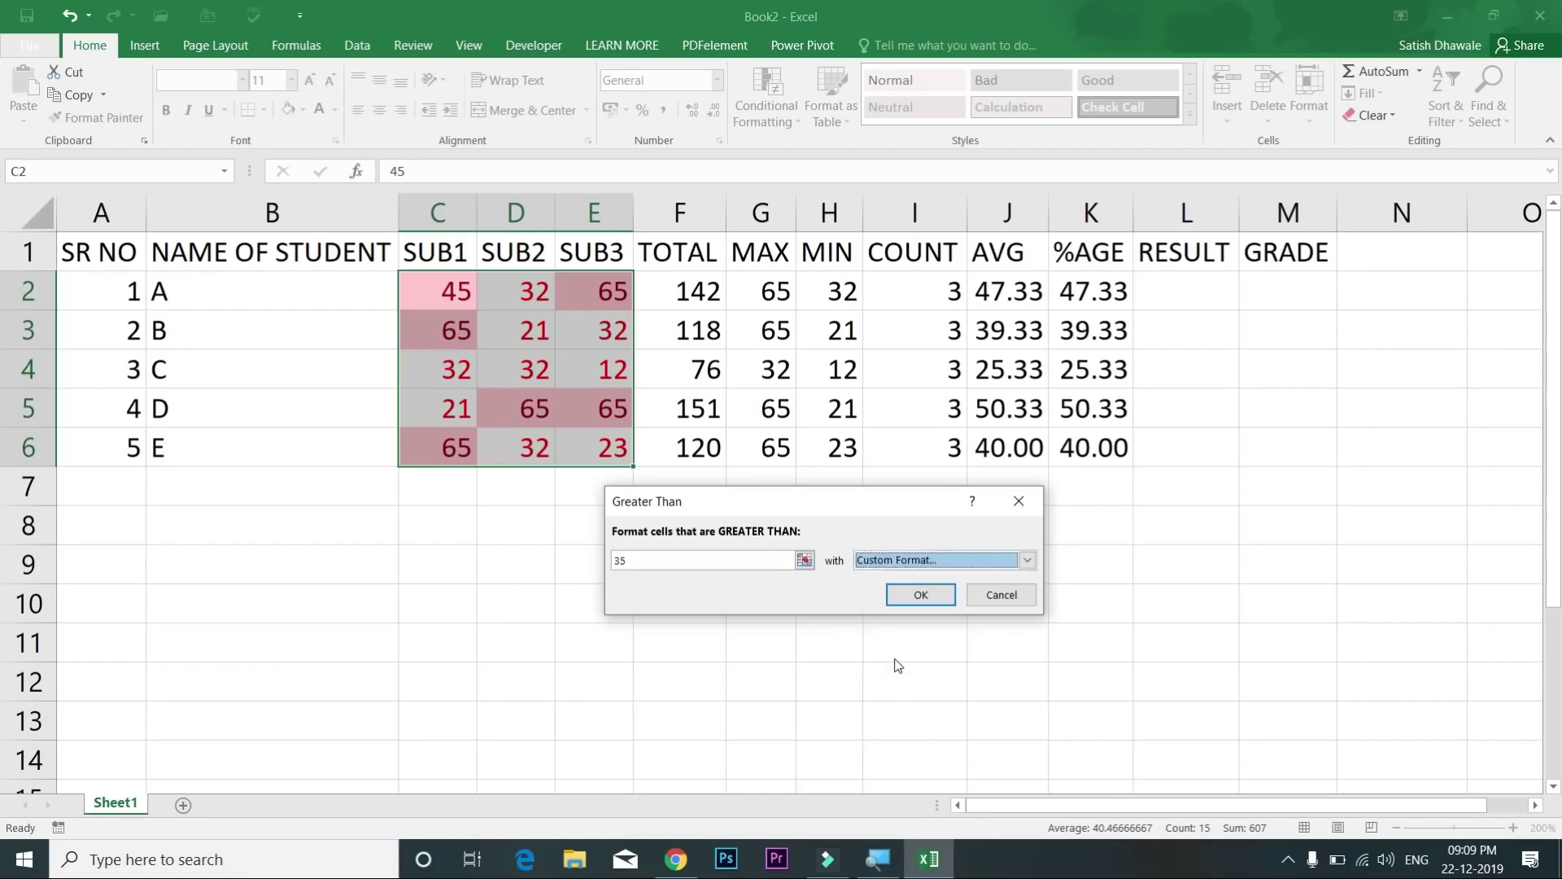
left_click(926, 477)
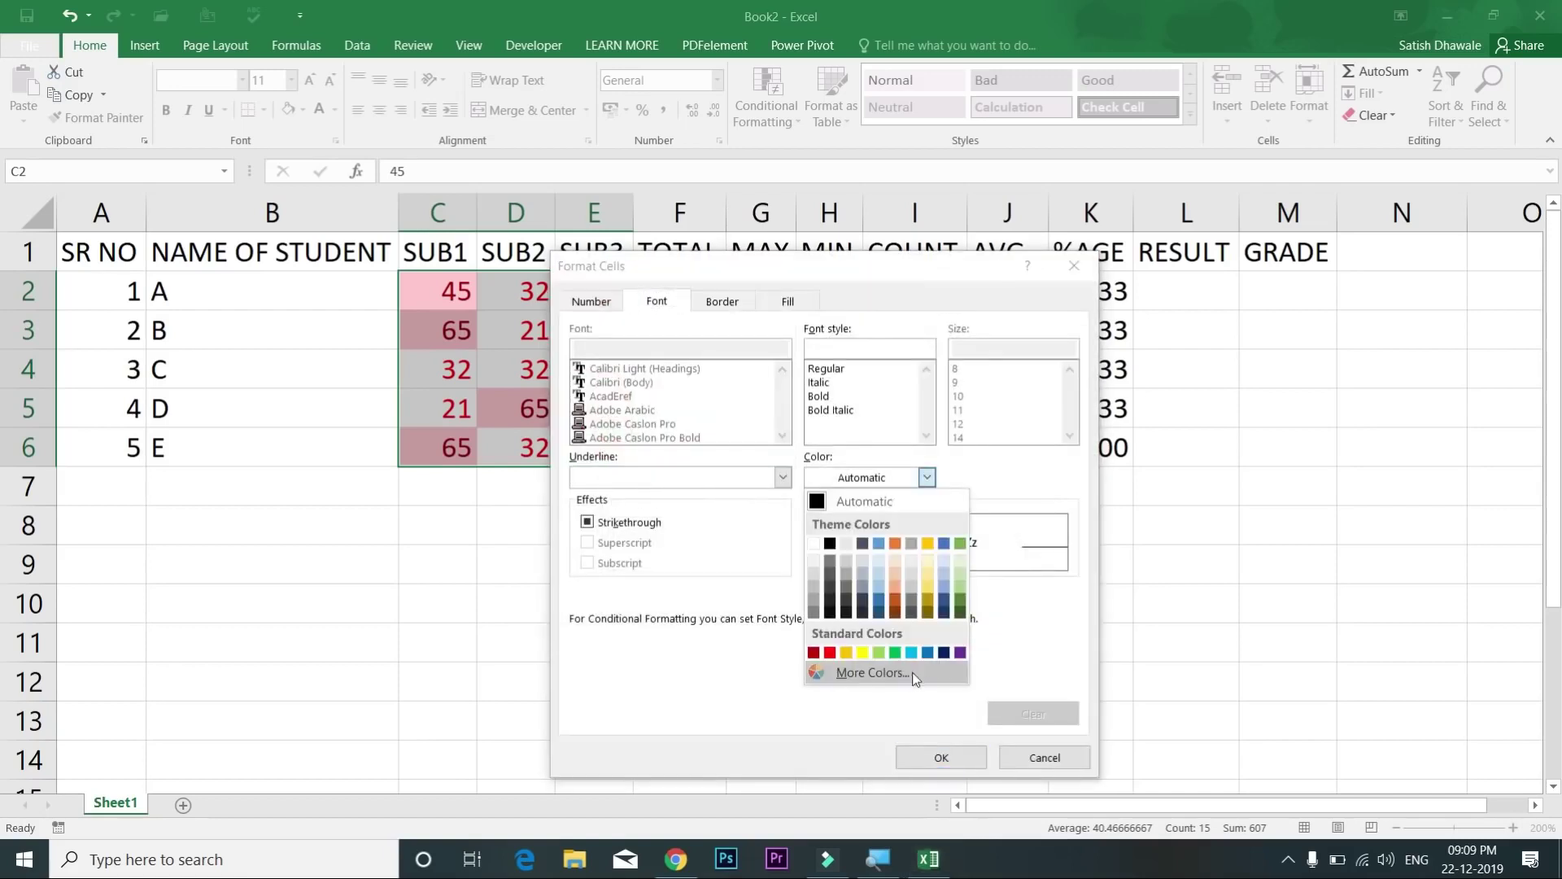
left_click(944, 652)
left_click(941, 757)
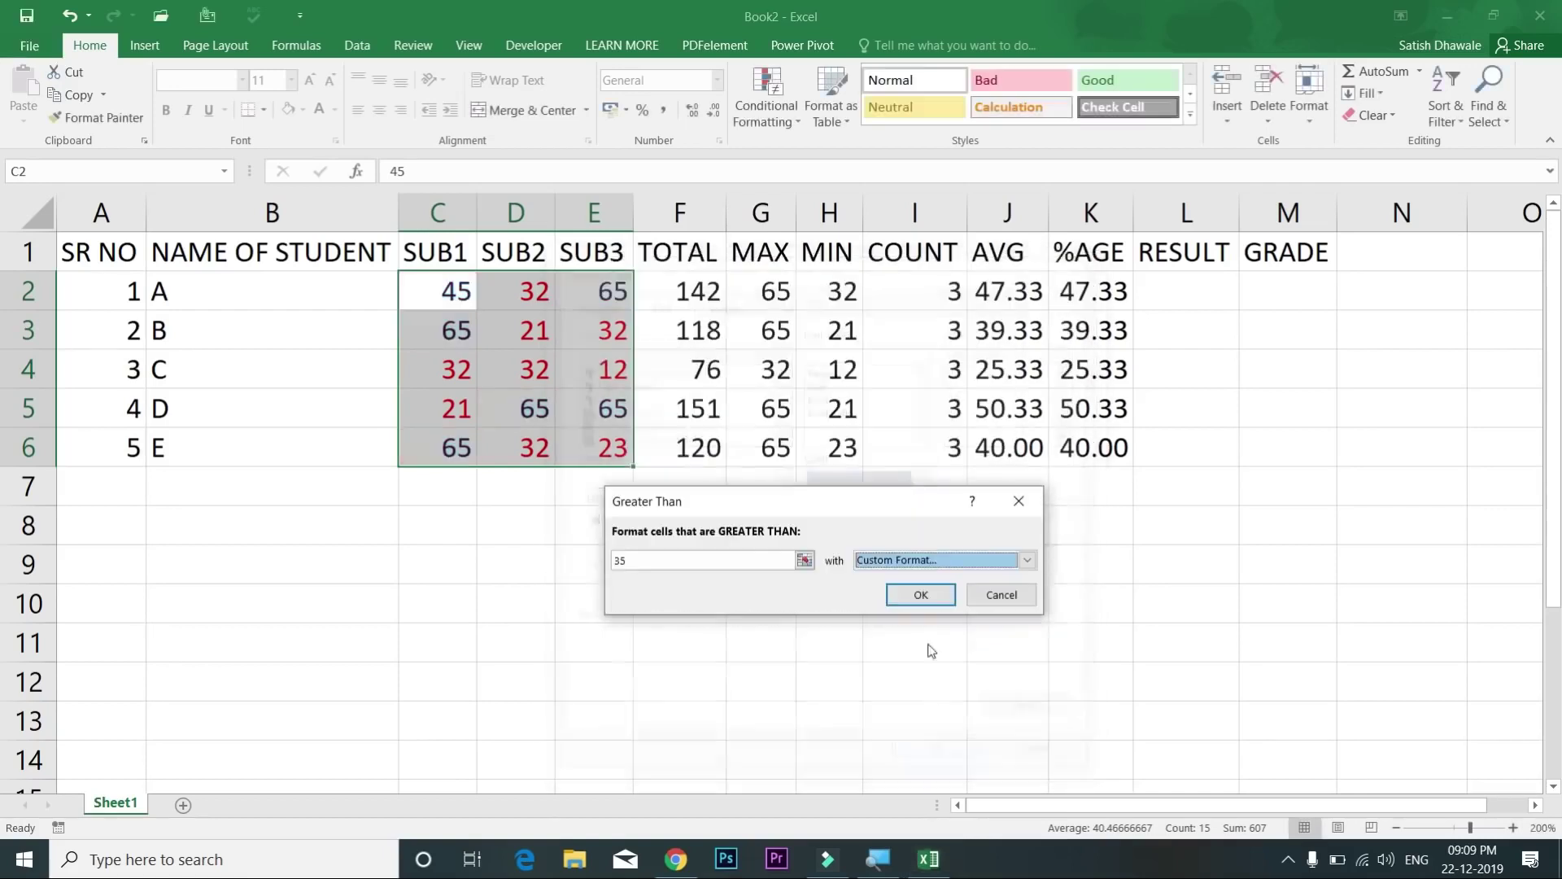
left_click(940, 600)
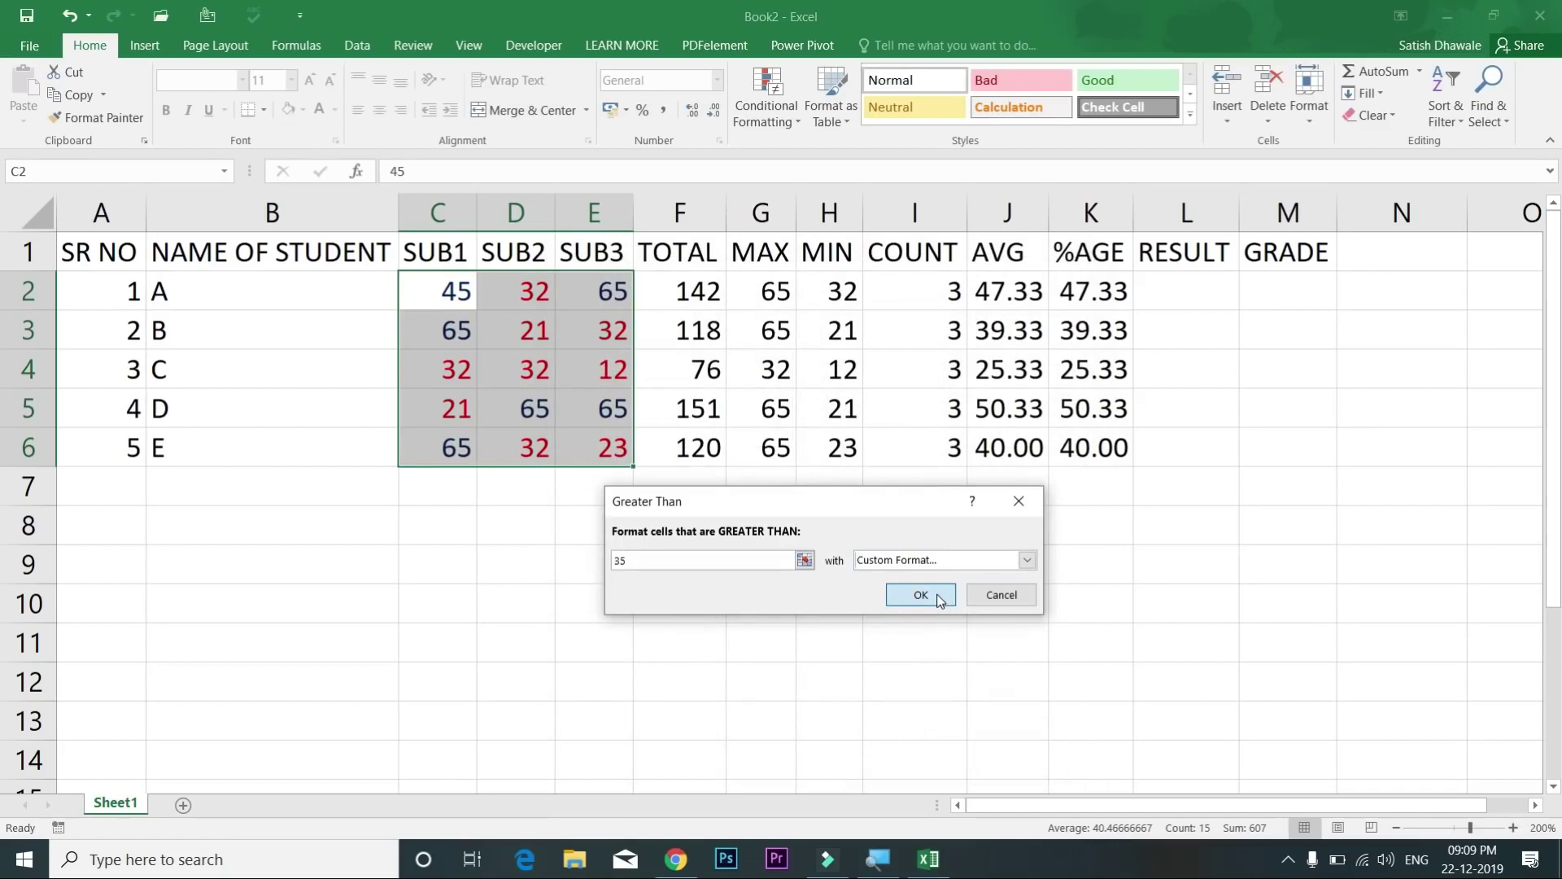
Step: Change the SUB2 marks of students B and C in D3 and D4 to 35
left_click(547, 340)
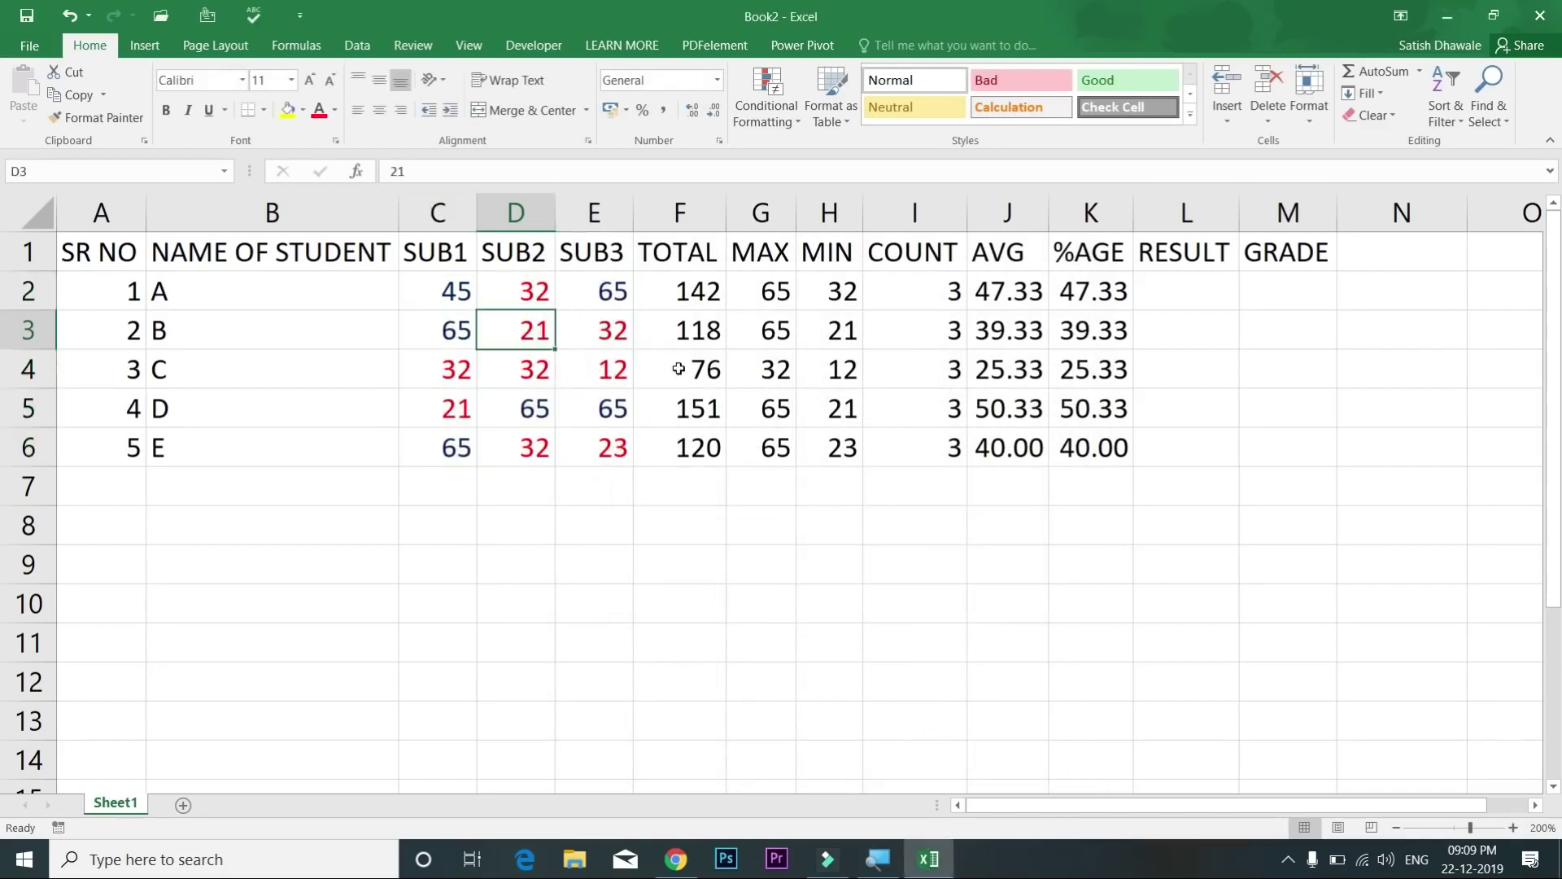
type("35")
key("Return")
type("35")
key("Return")
Step: Add an Equal To 35 highlight rule to the marks in C2:E6 with a custom purple font colour
left_click_drag(456, 294, 613, 438)
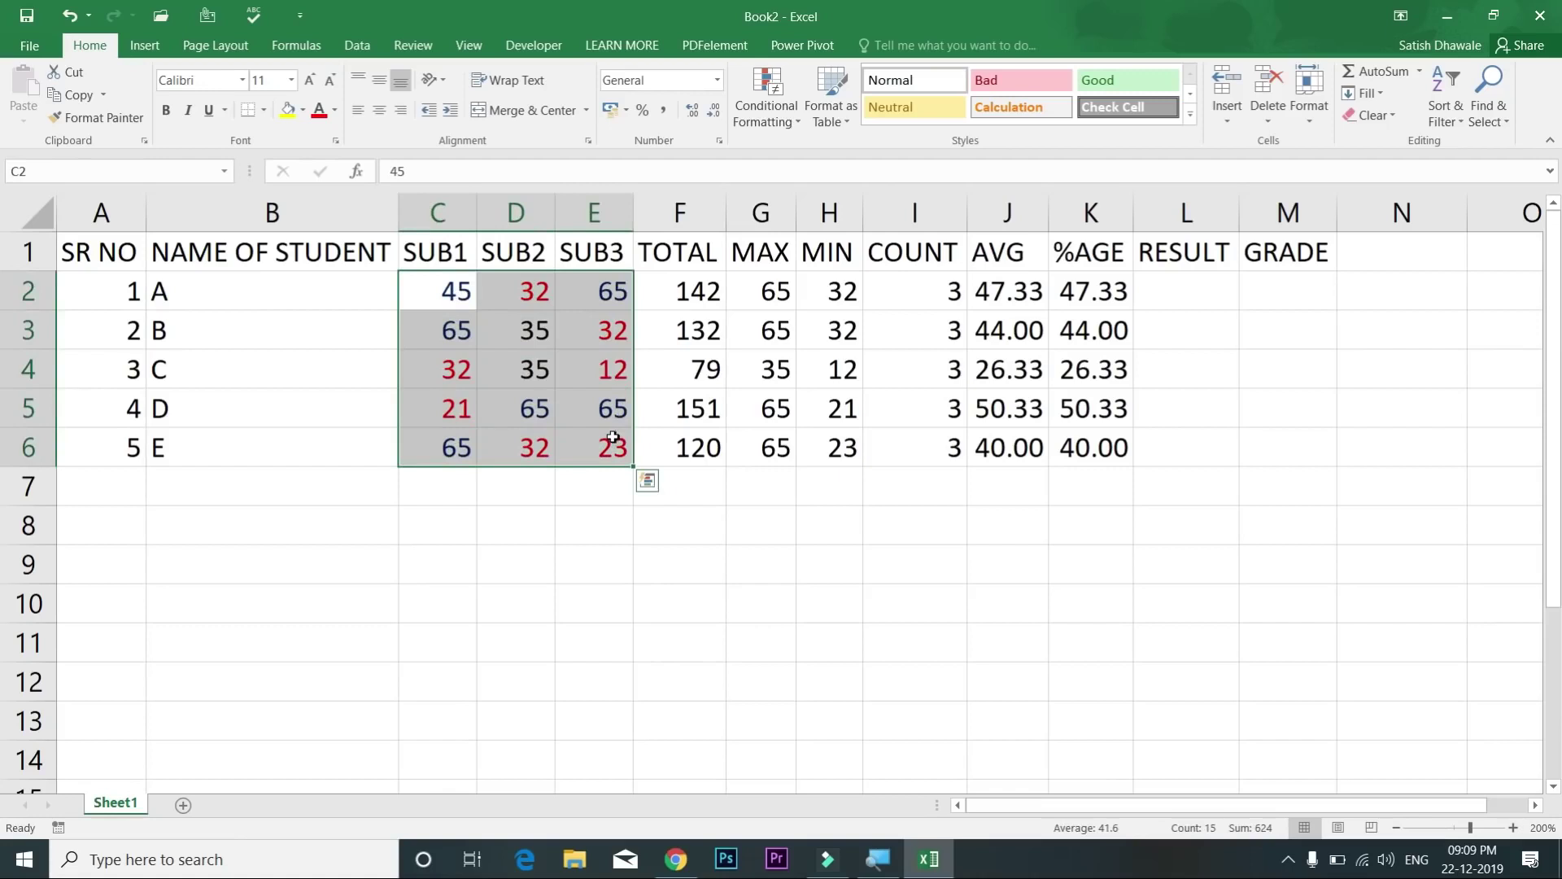
left_click(782, 119)
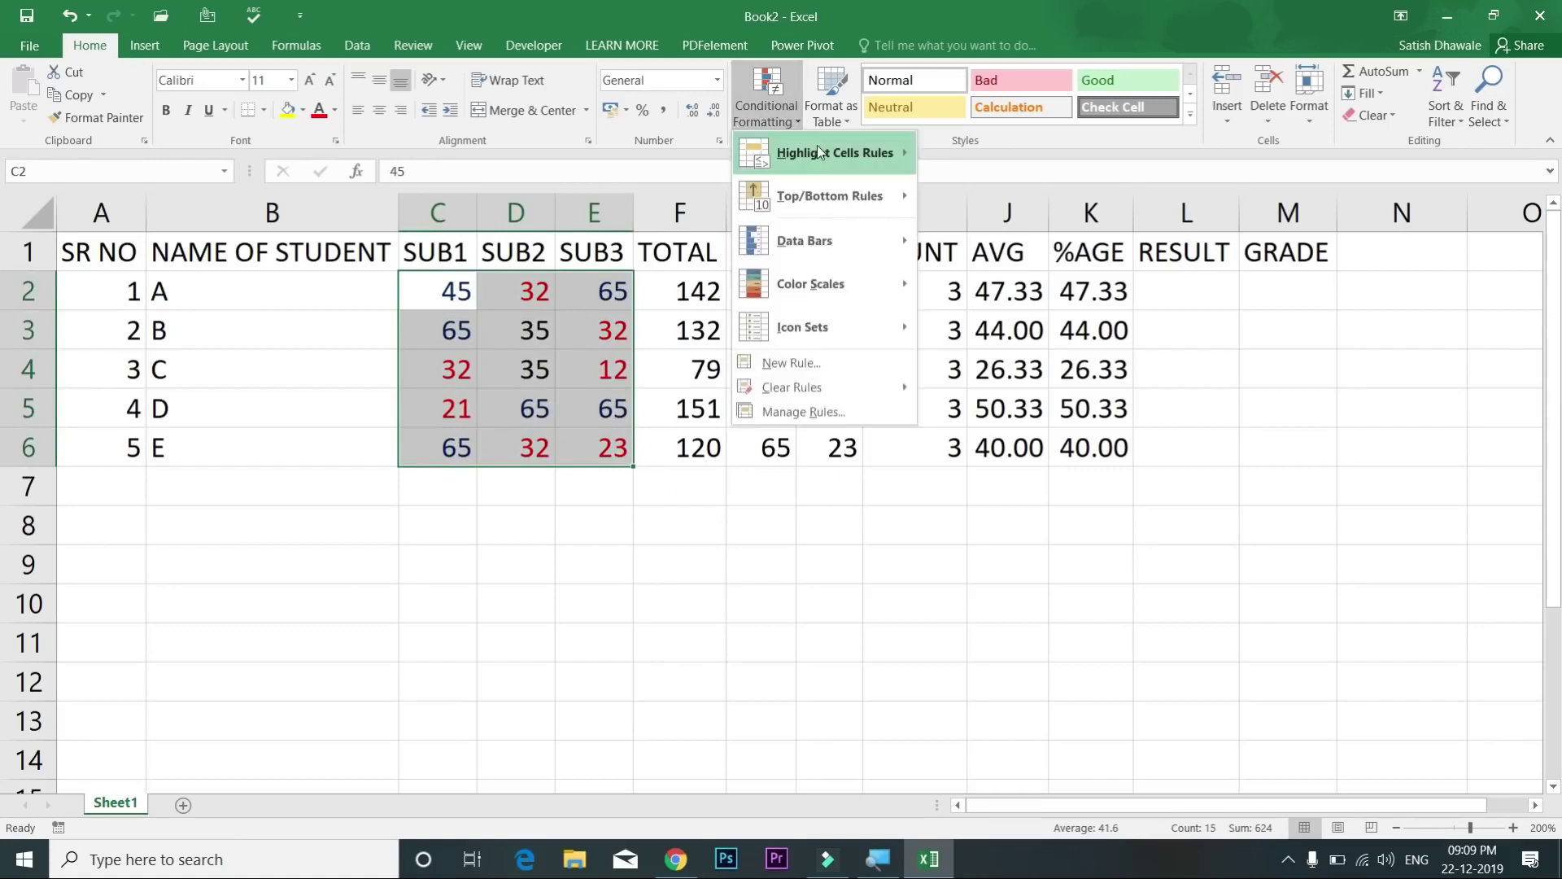
mouse_move(818, 148)
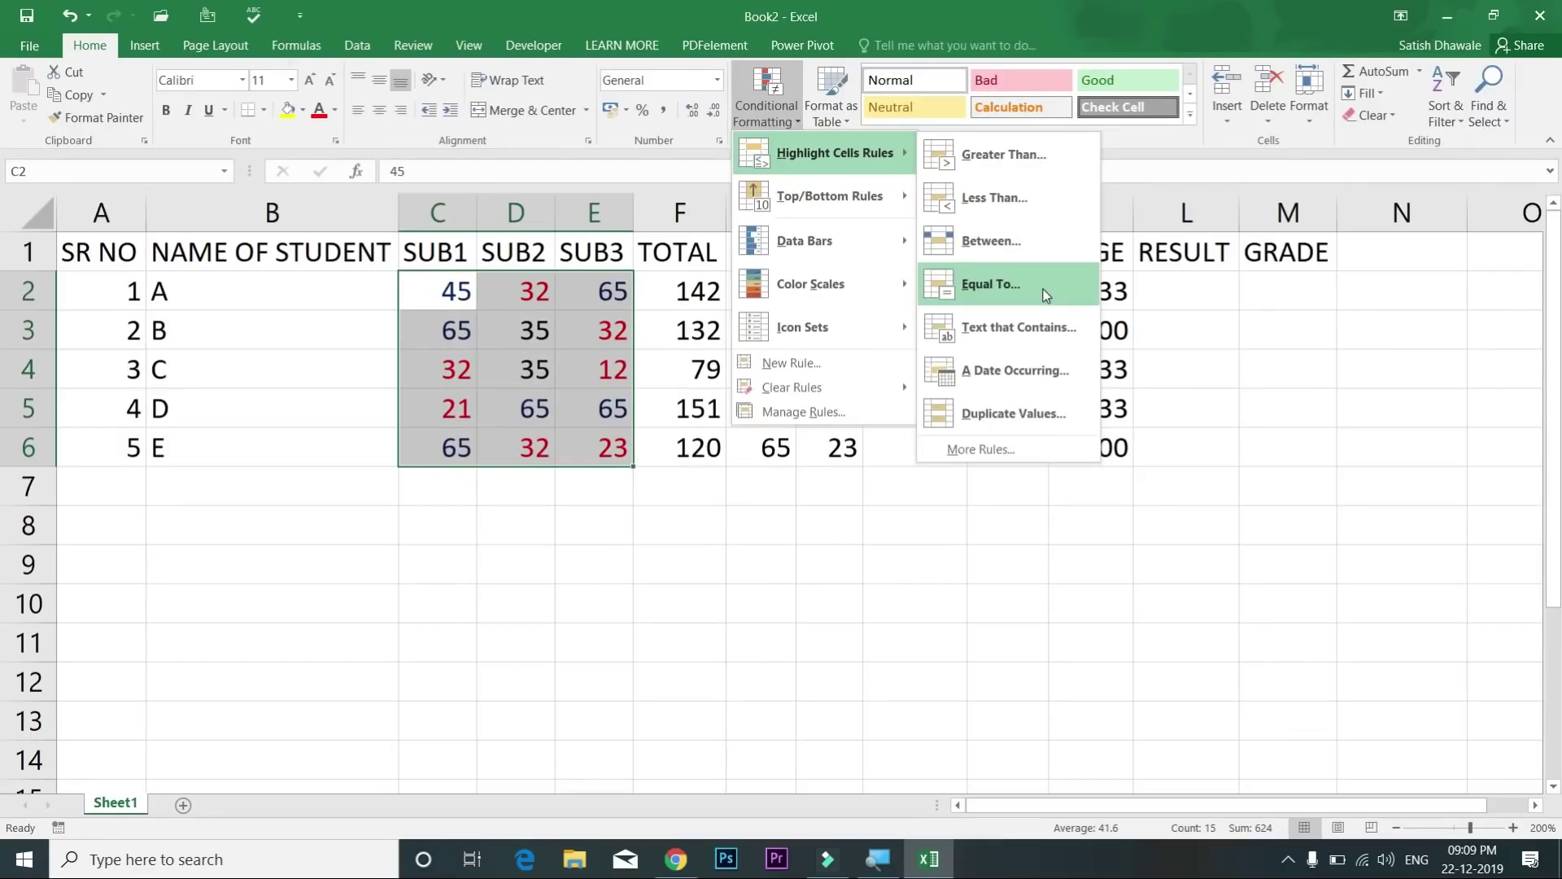
left_click(1043, 290)
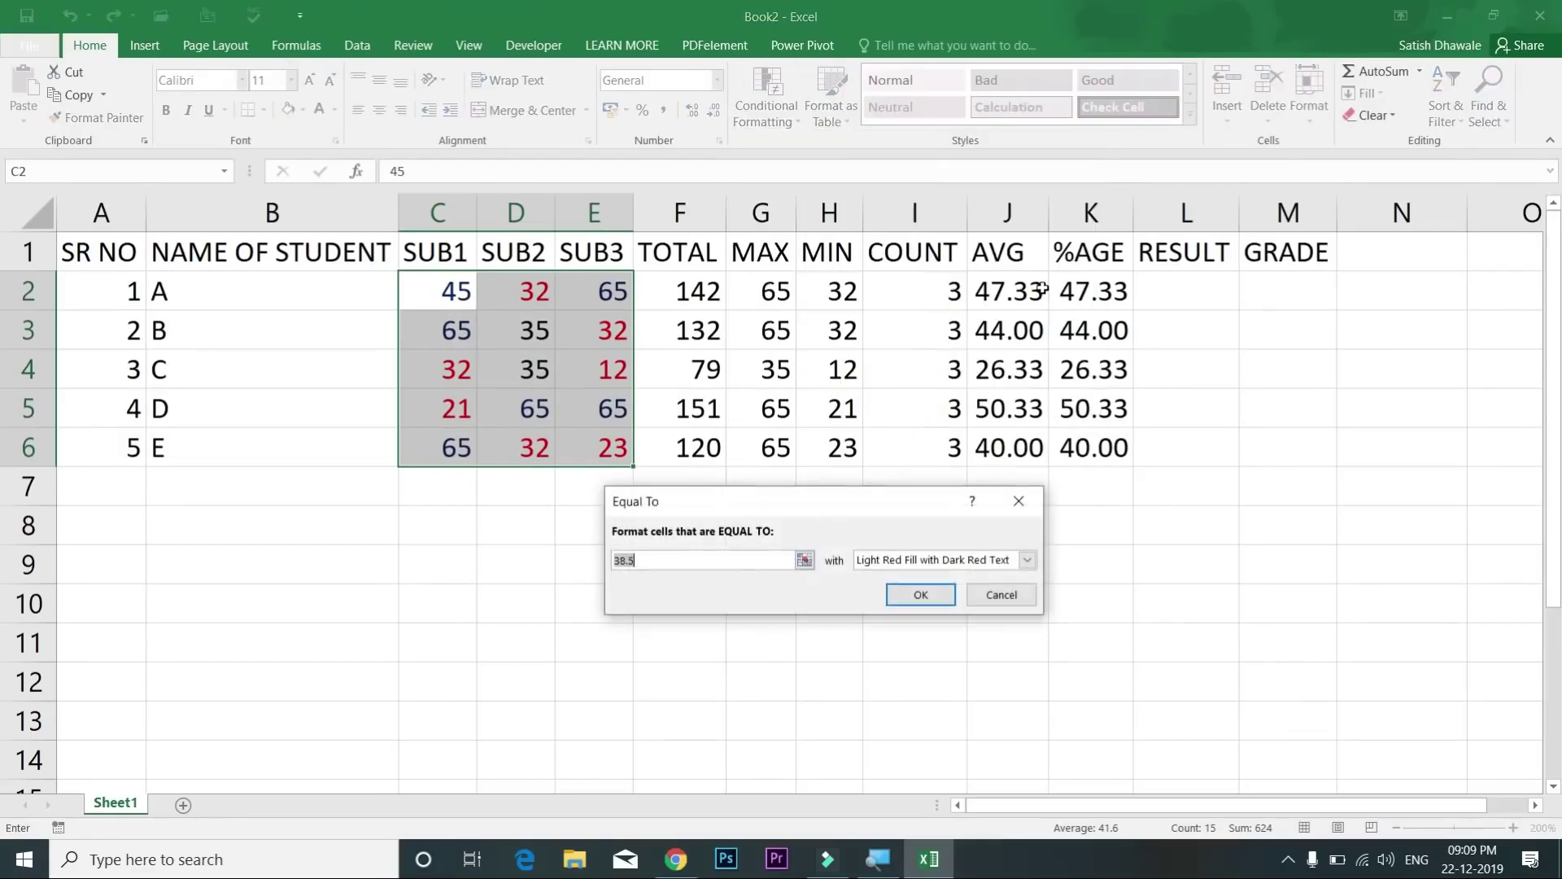
type("35")
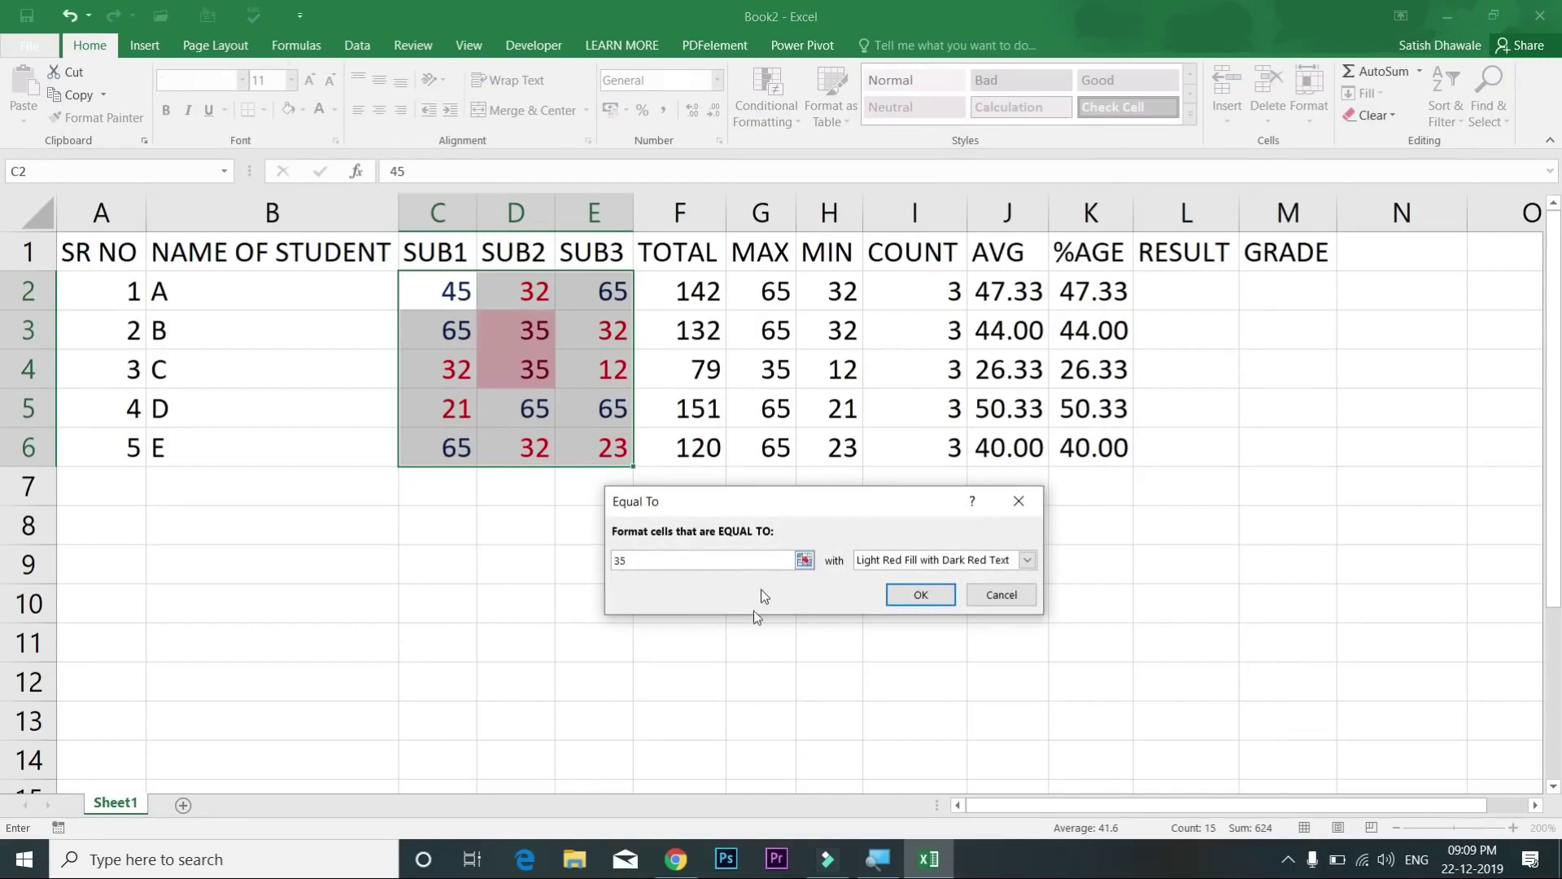
left_click(883, 561)
left_click(885, 661)
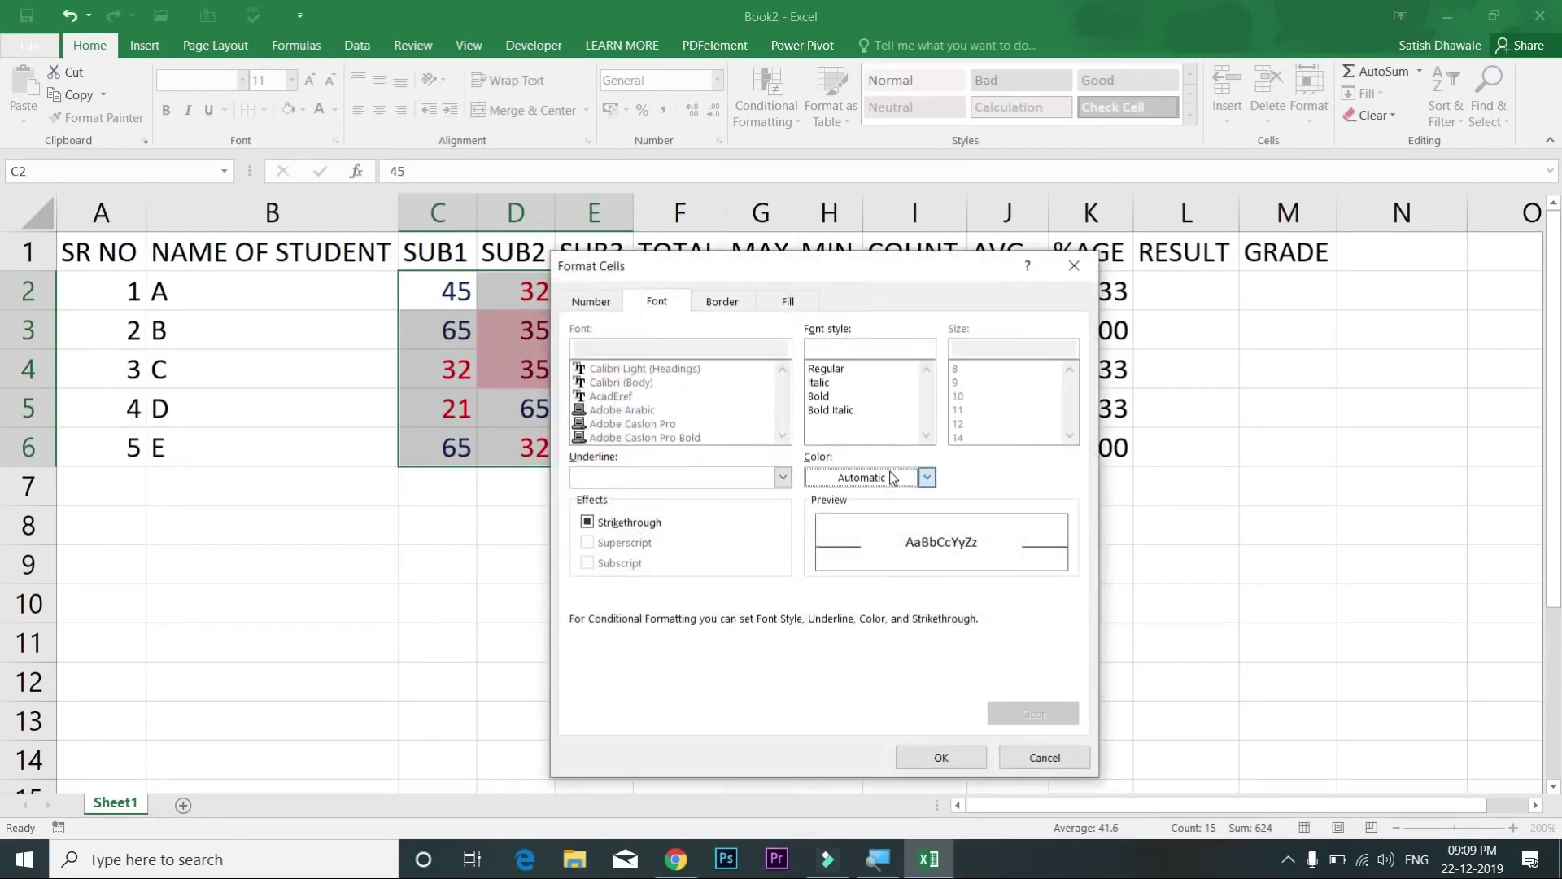
left_click(927, 477)
left_click(958, 650)
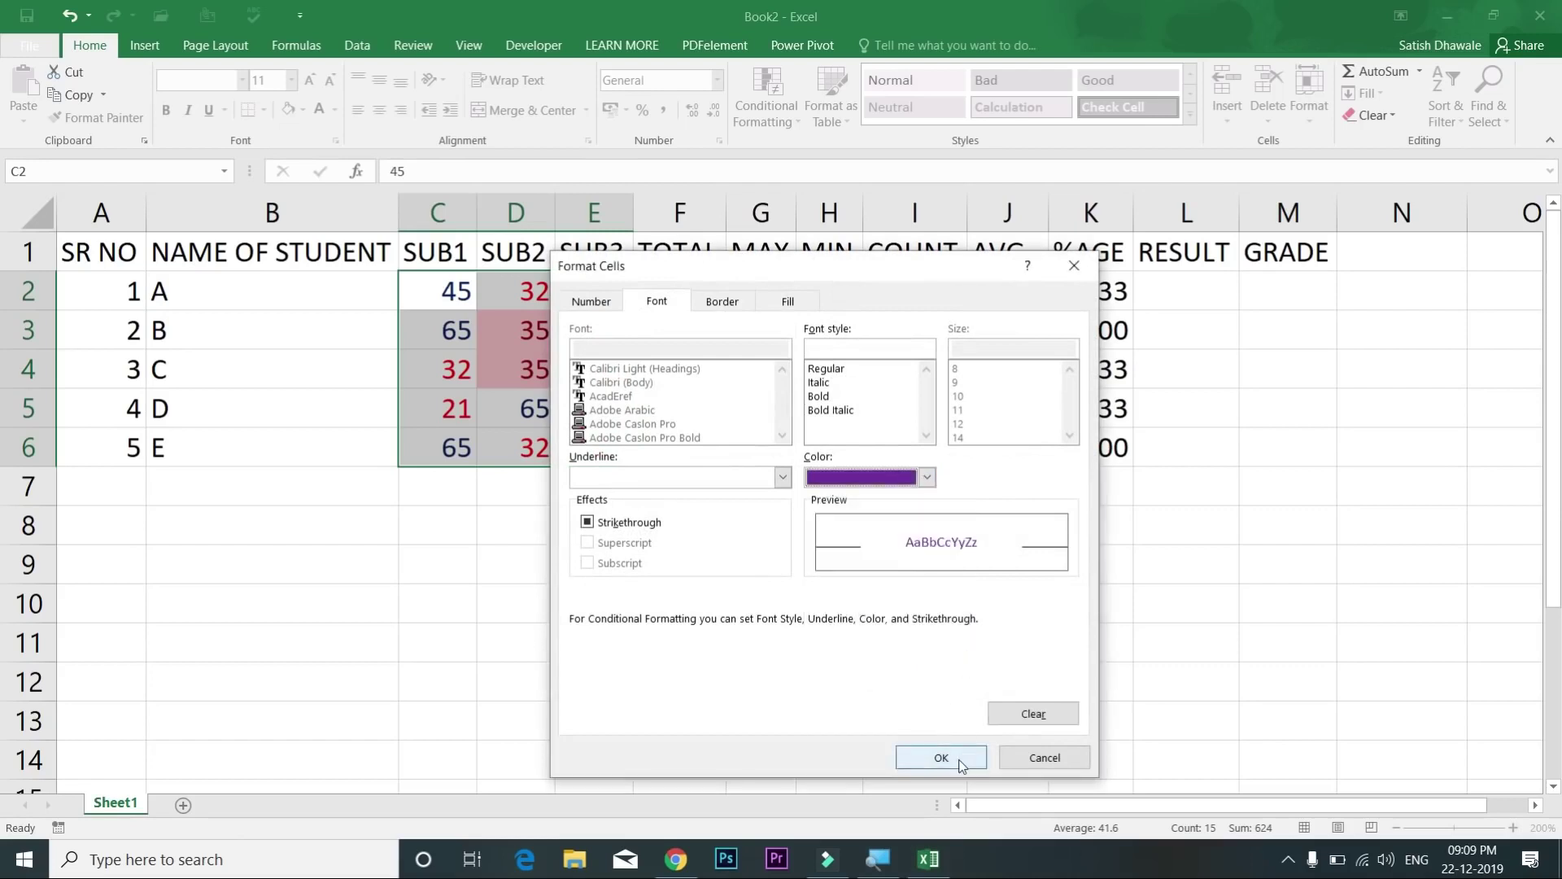
left_click(962, 765)
left_click(907, 591)
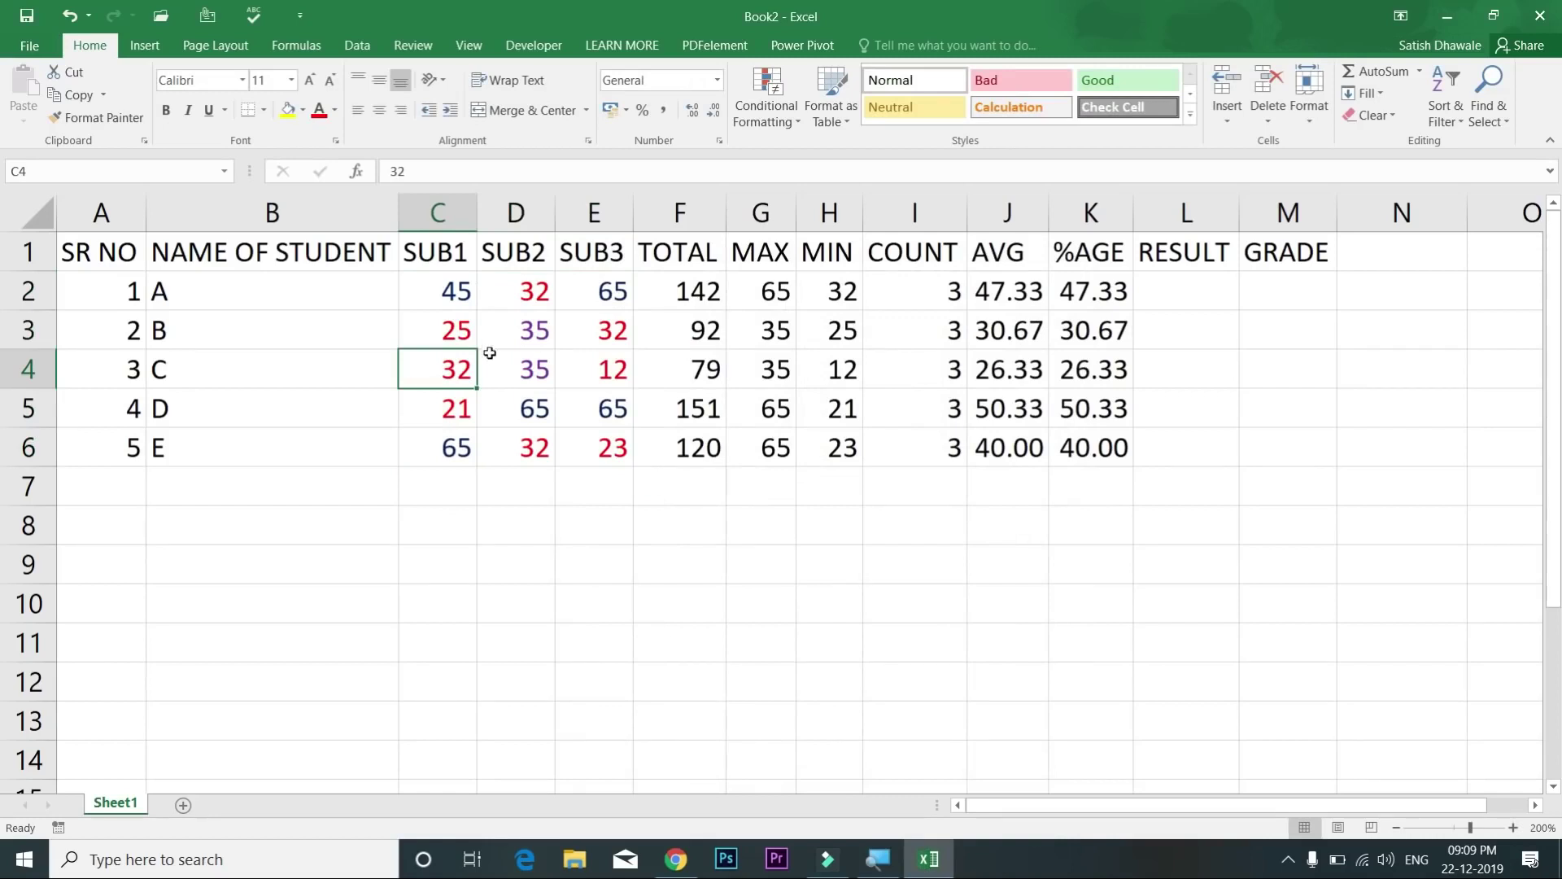
Step: Change student A's marks to 35 in C2 and 65 in D2 to test the colour rules
left_click(458, 293)
type("35")
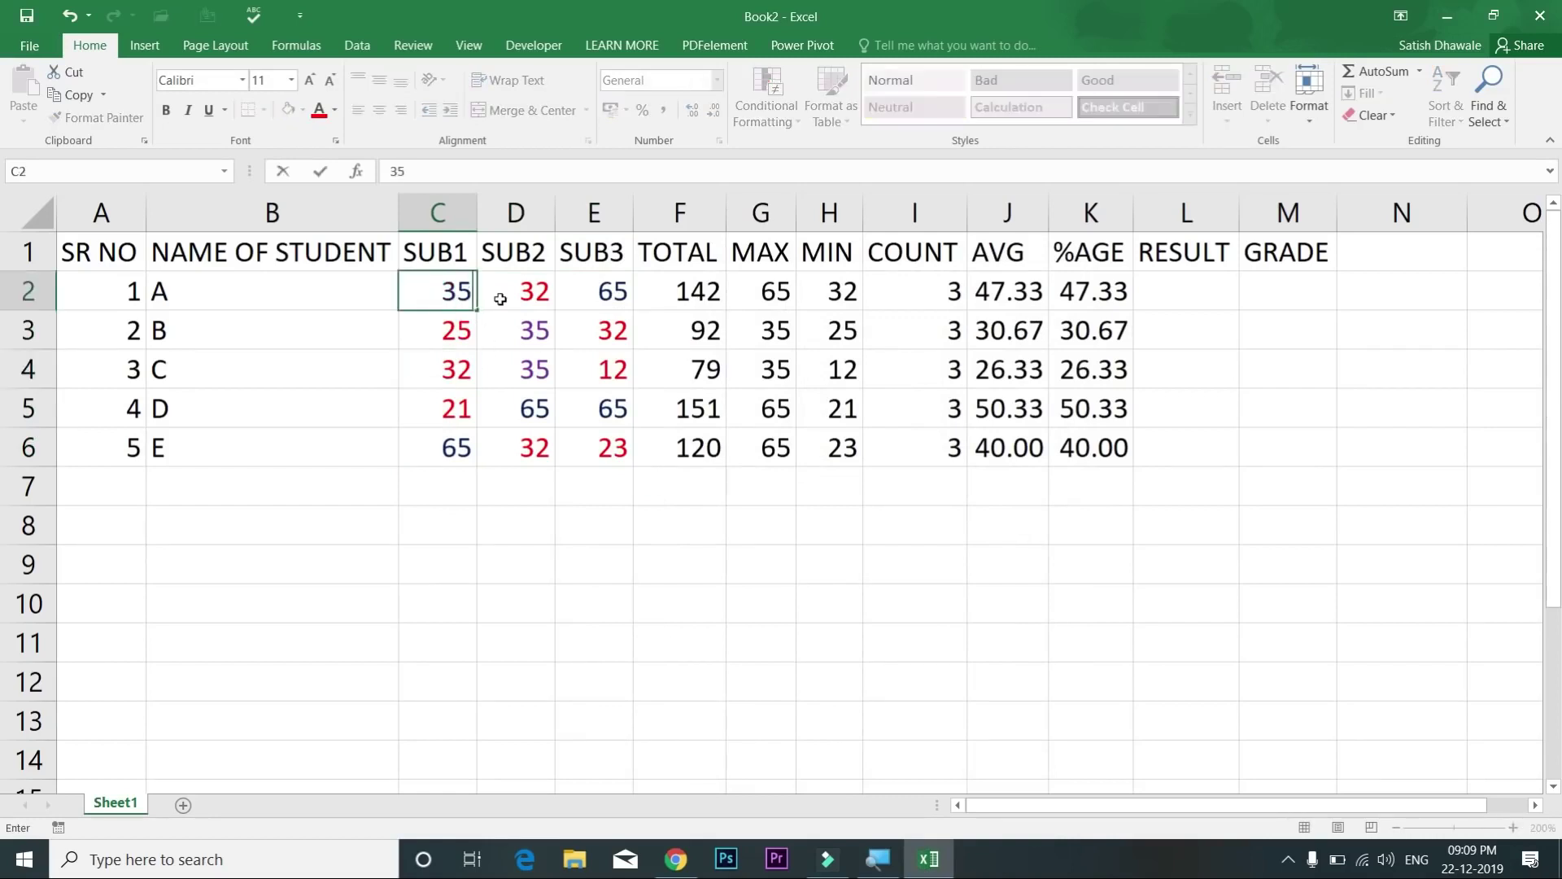
key("Return")
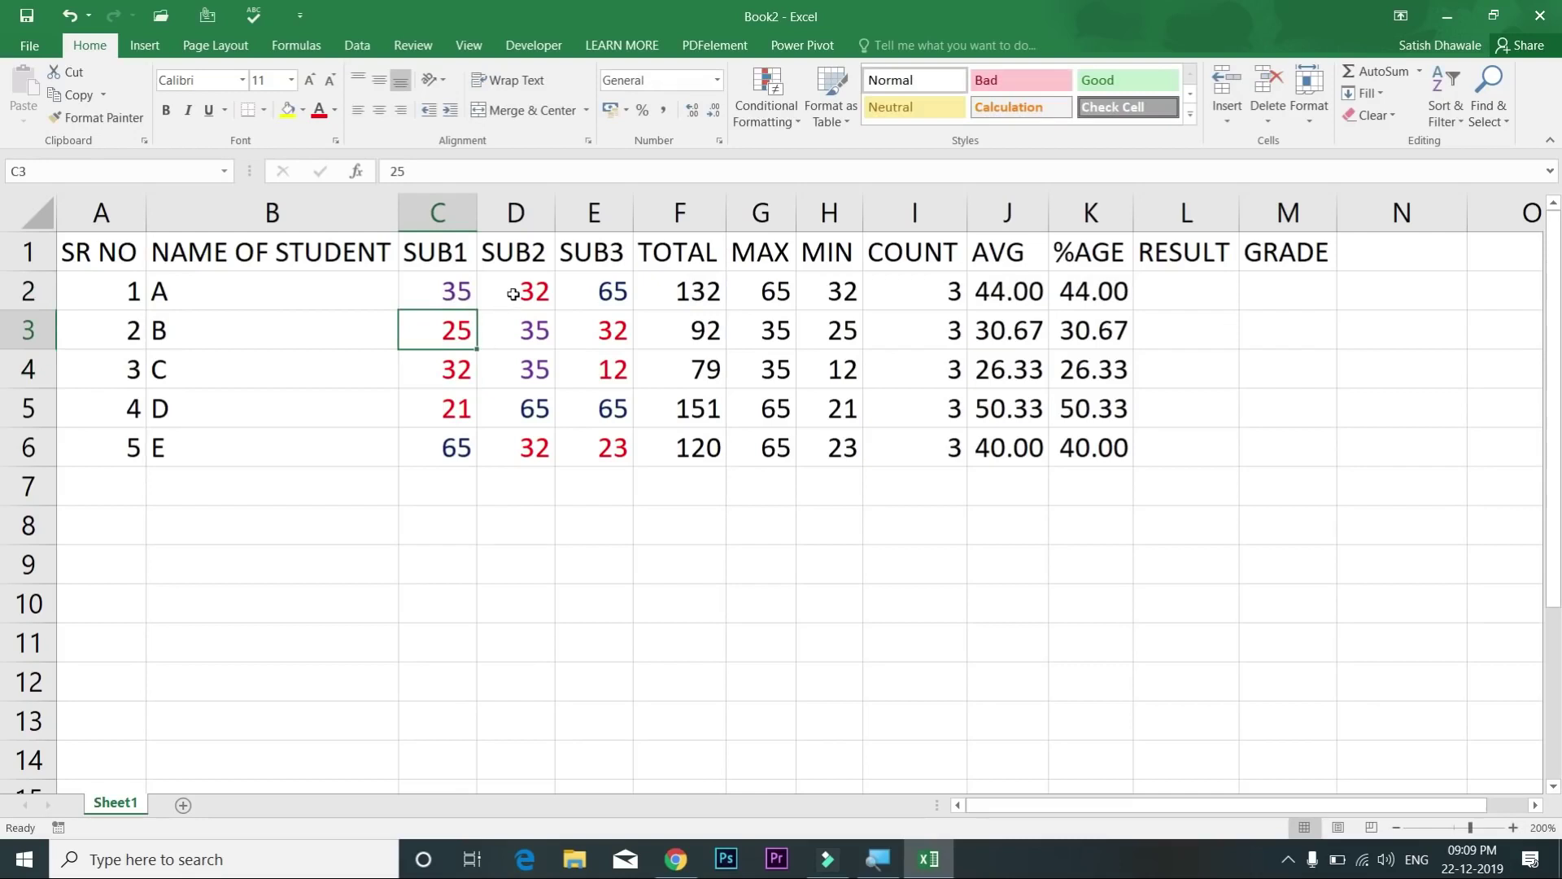
left_click(516, 295)
type("65")
key("Return")
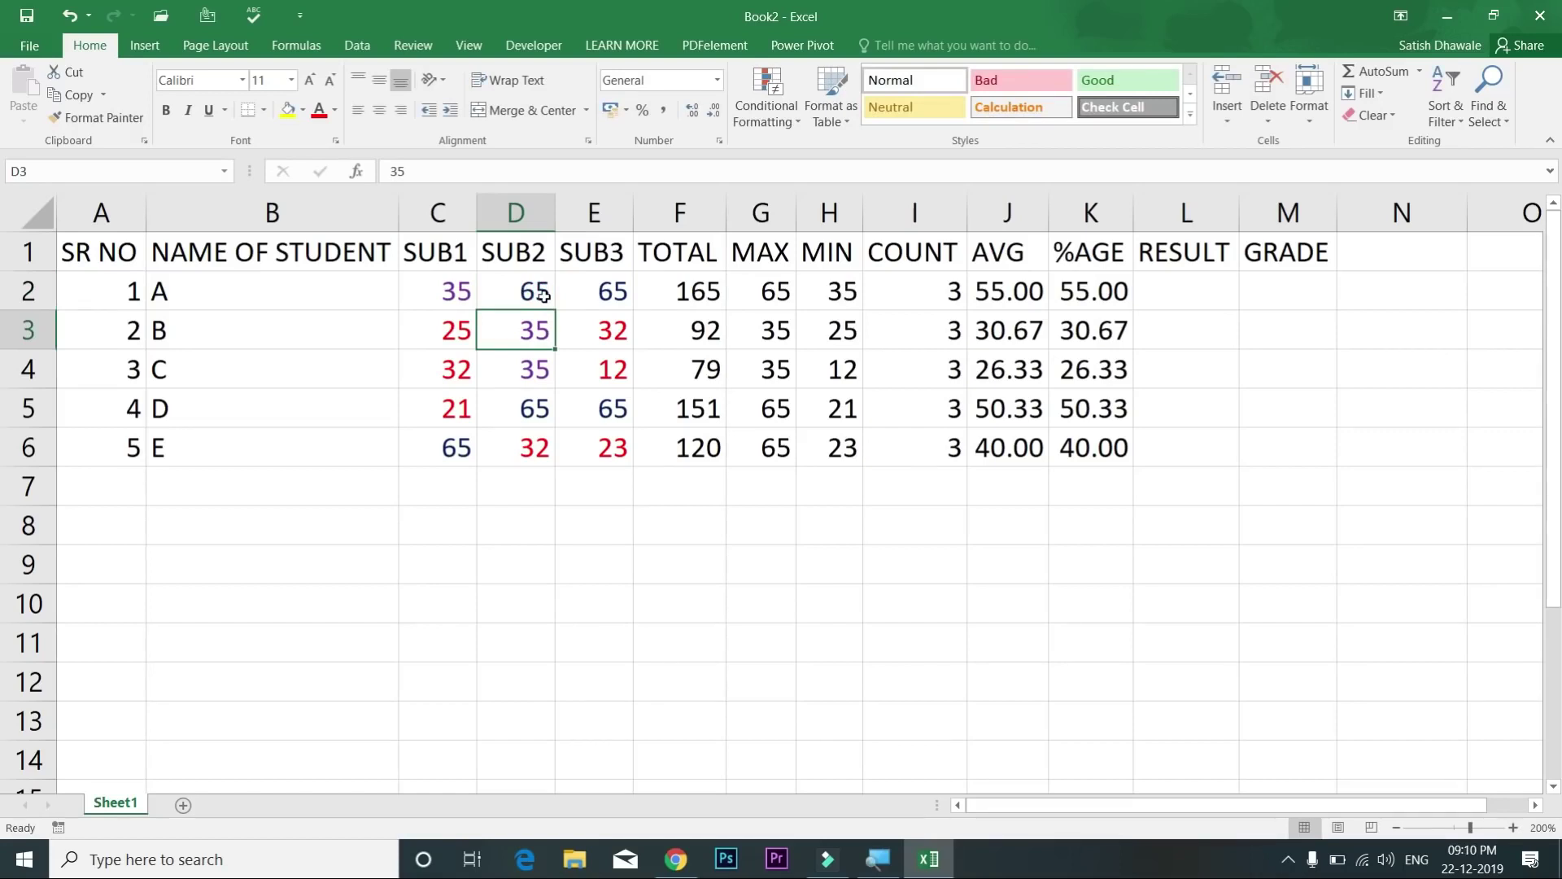
Step: Add a Between 150 and 170 highlight rule to the totals in F2:F6 with Yellow Fill with Dark Yellow Text
left_click_drag(714, 289, 683, 435)
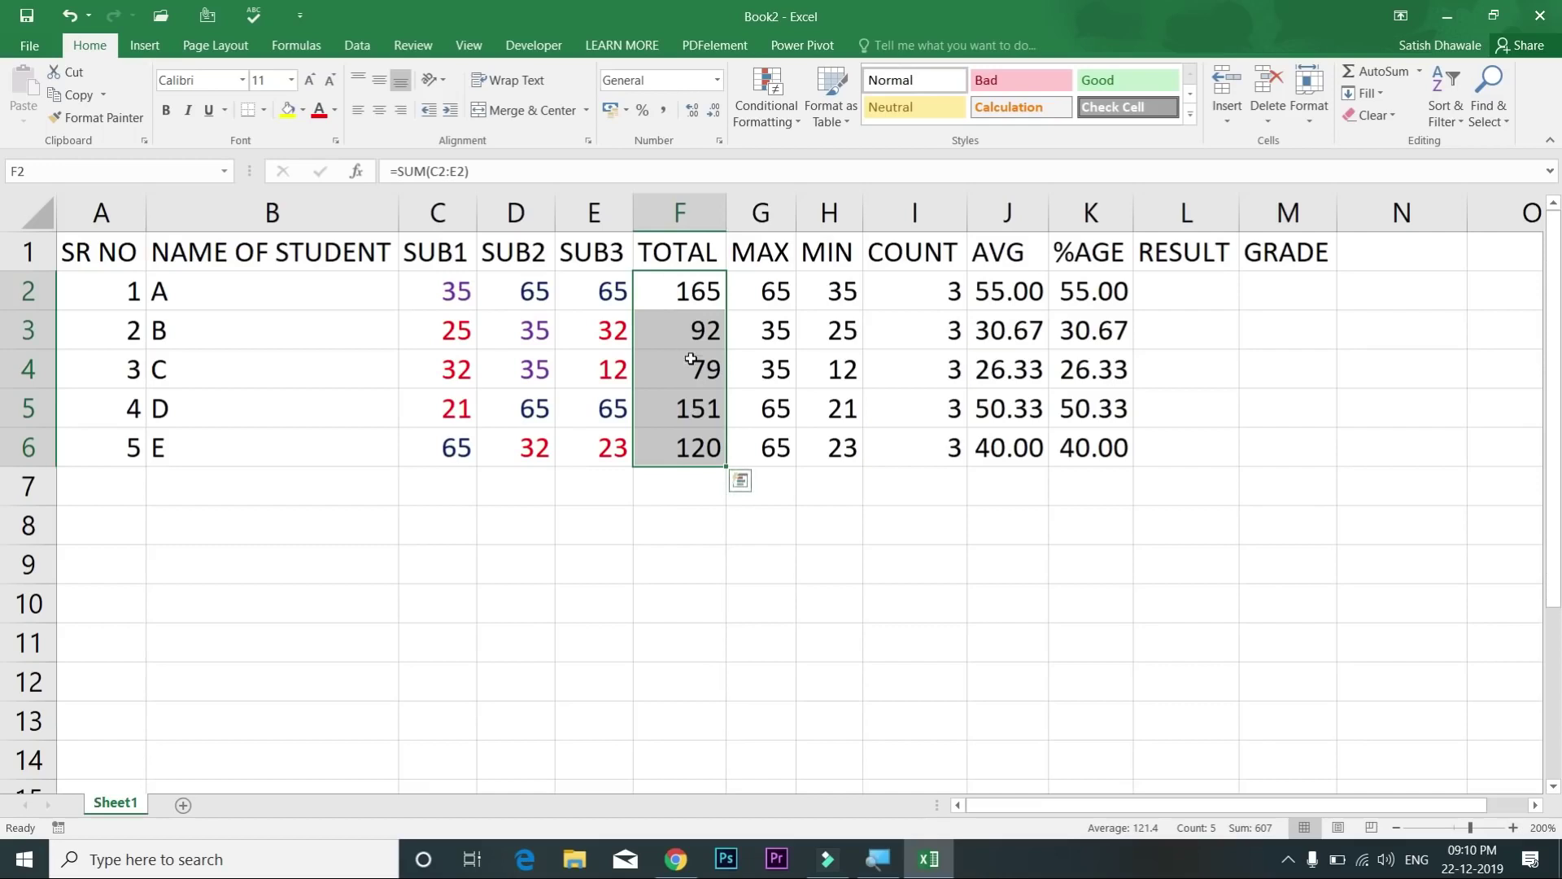
left_click(776, 115)
mouse_move(846, 150)
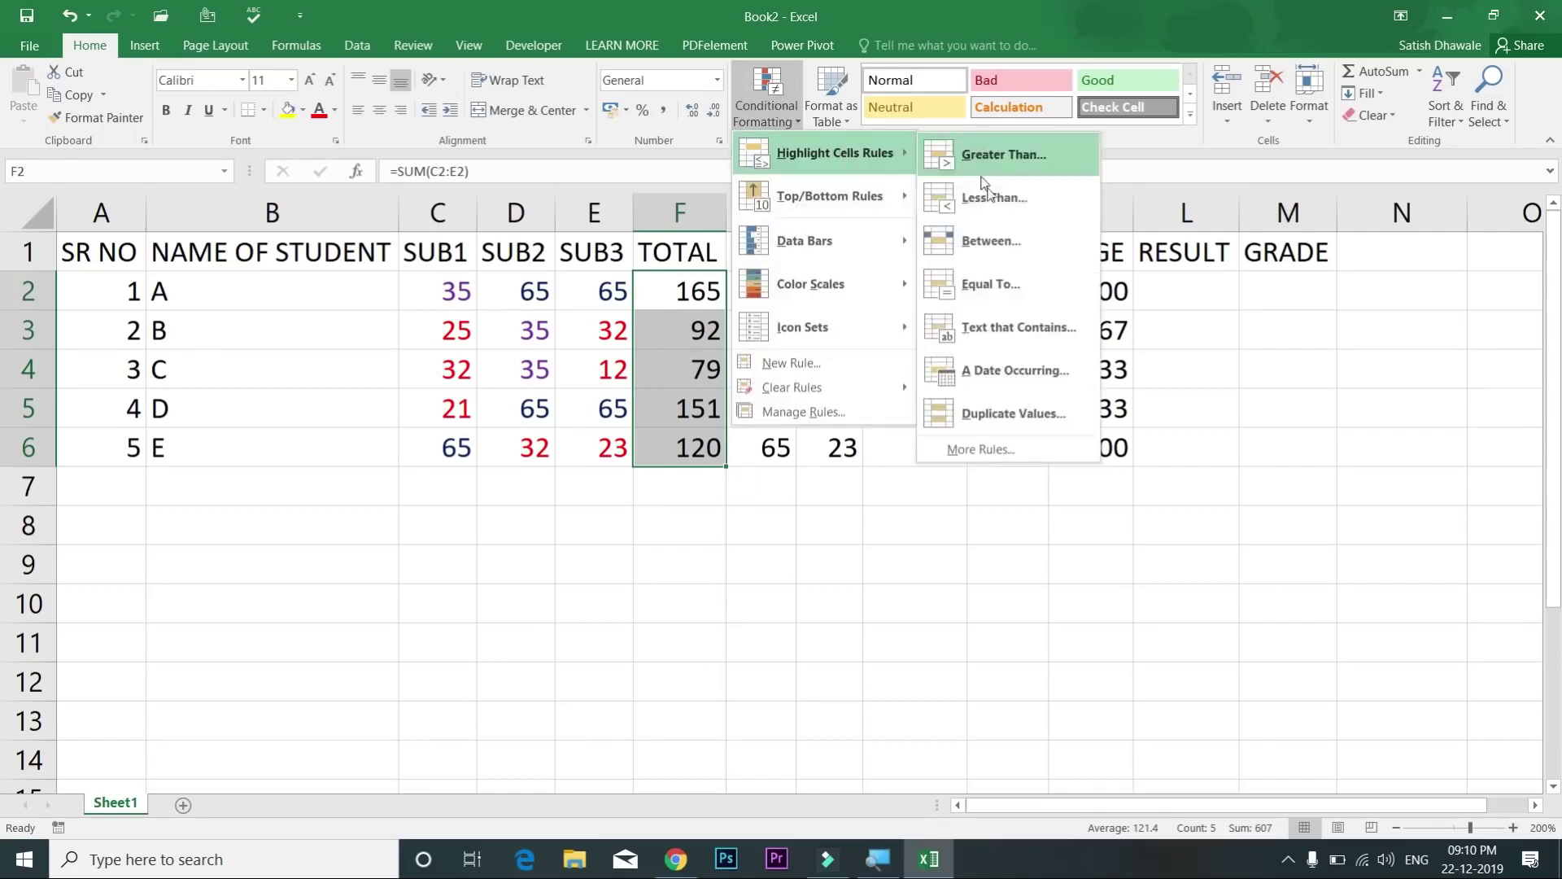
left_click(986, 241)
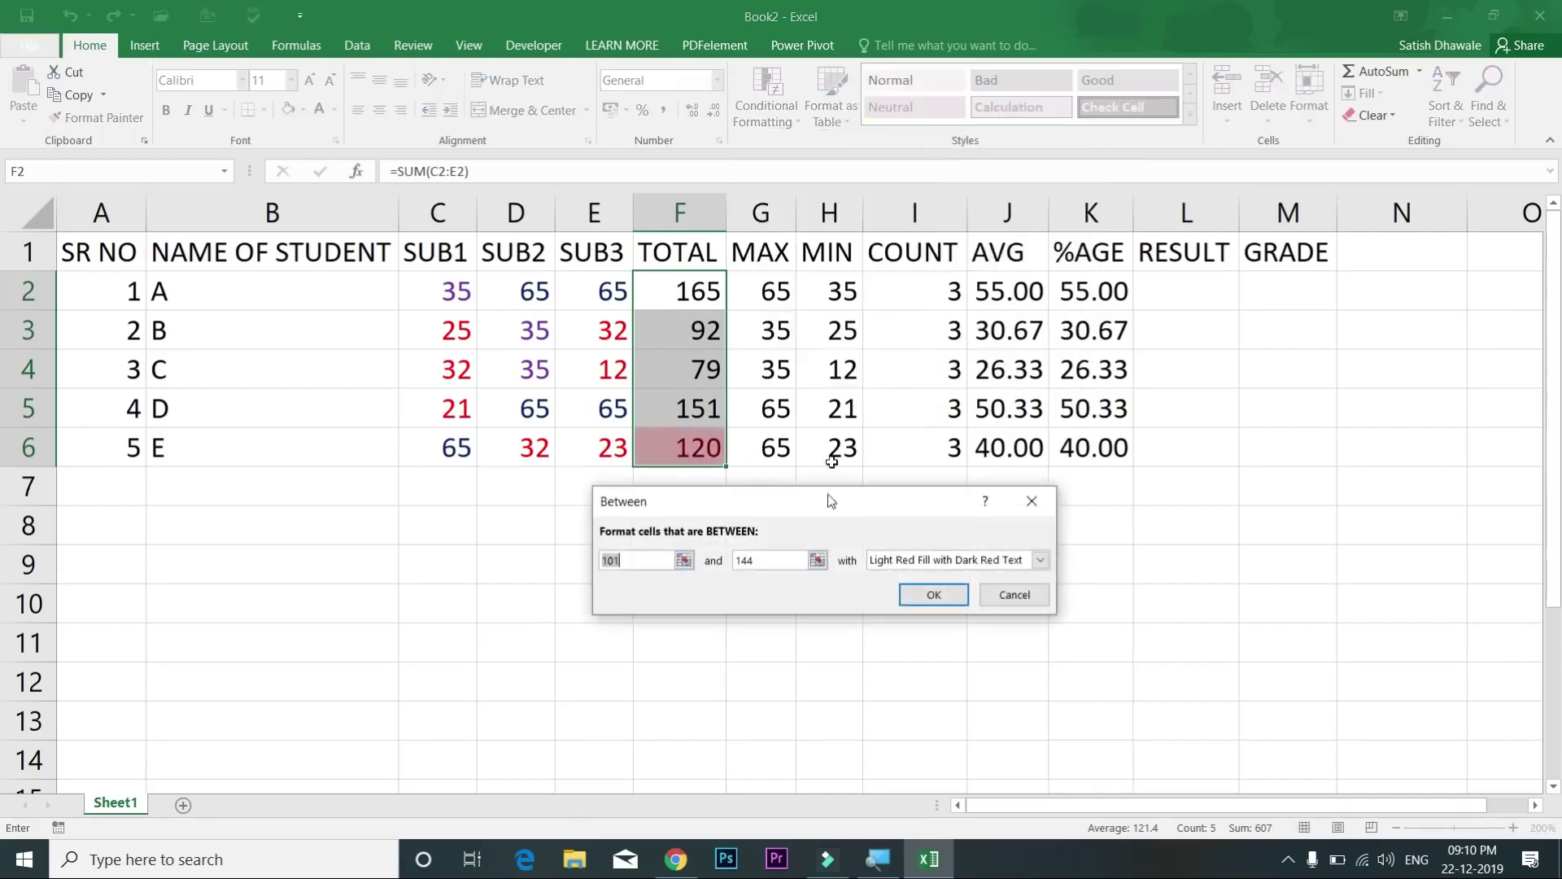
type("150")
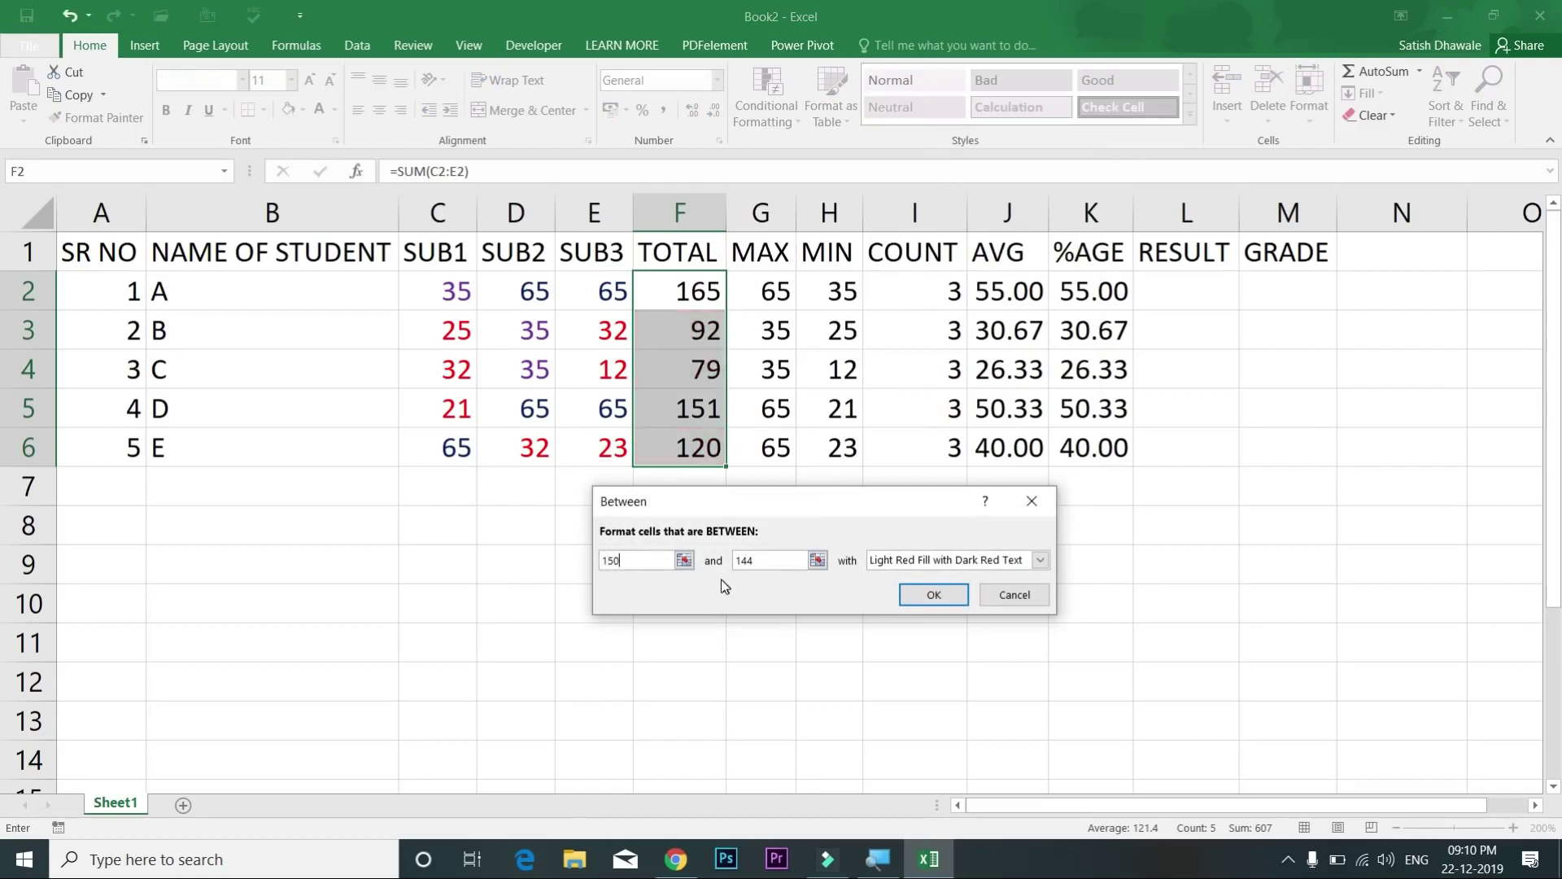
left_click(733, 561)
double_click(734, 562)
type("170")
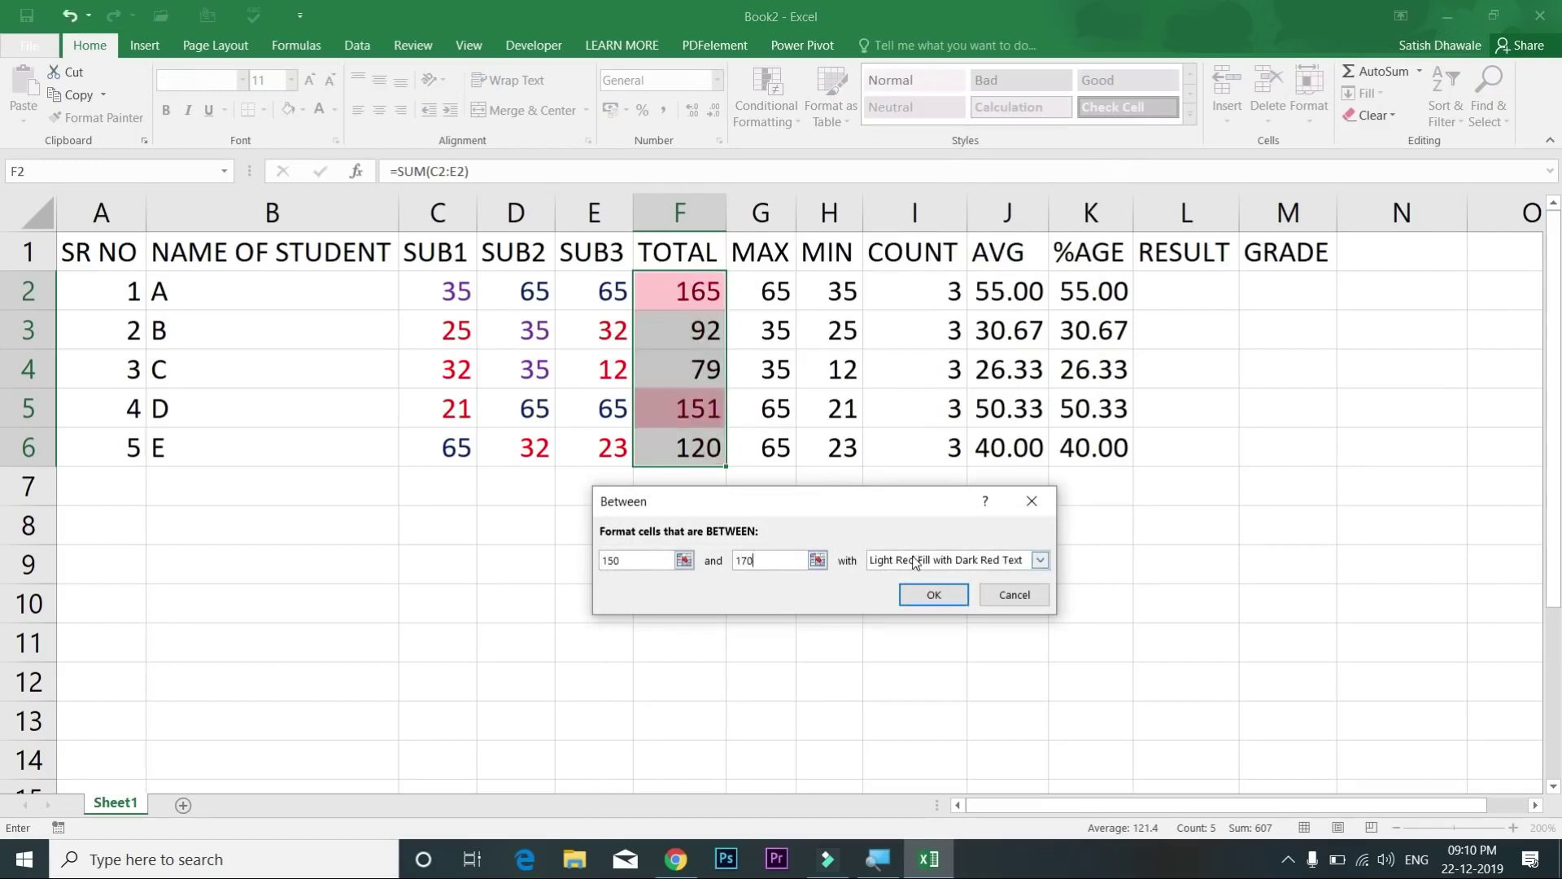
left_click(1039, 559)
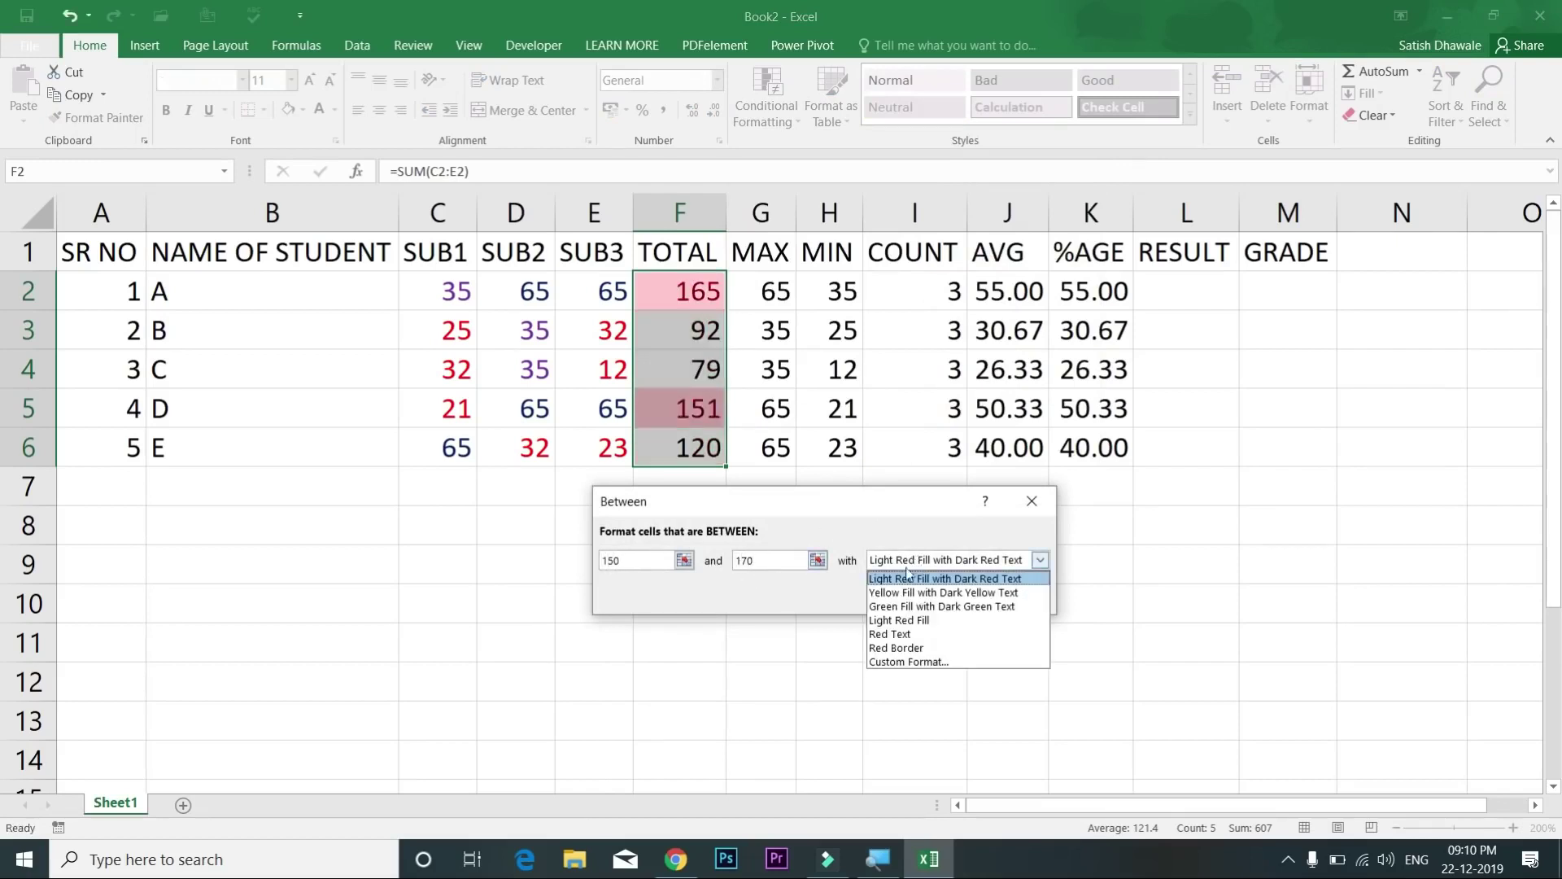
left_click(899, 594)
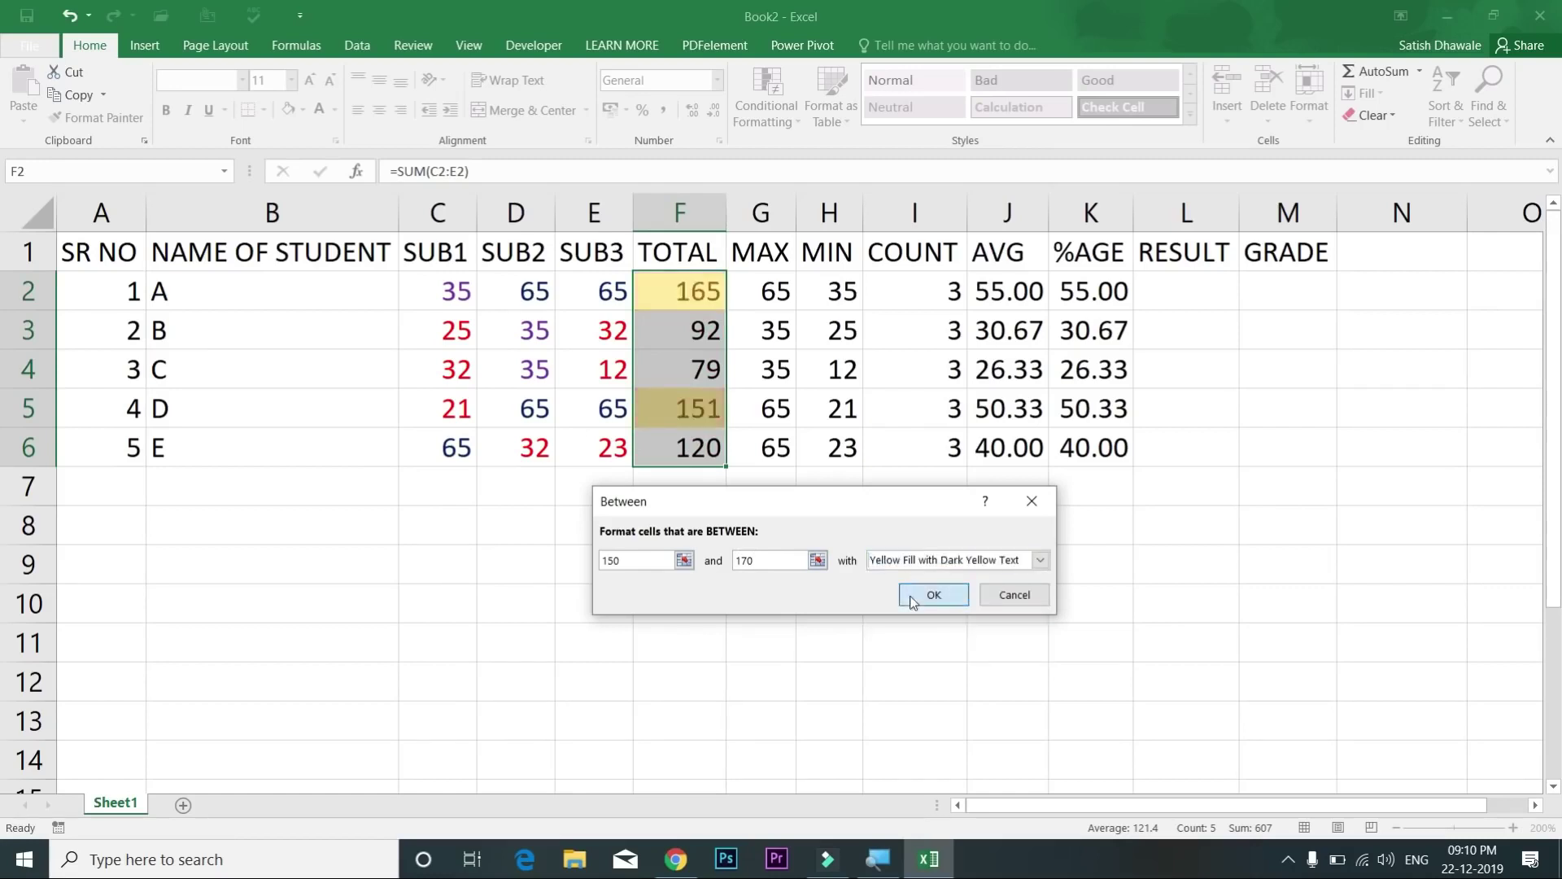
left_click(897, 596)
left_click(894, 591)
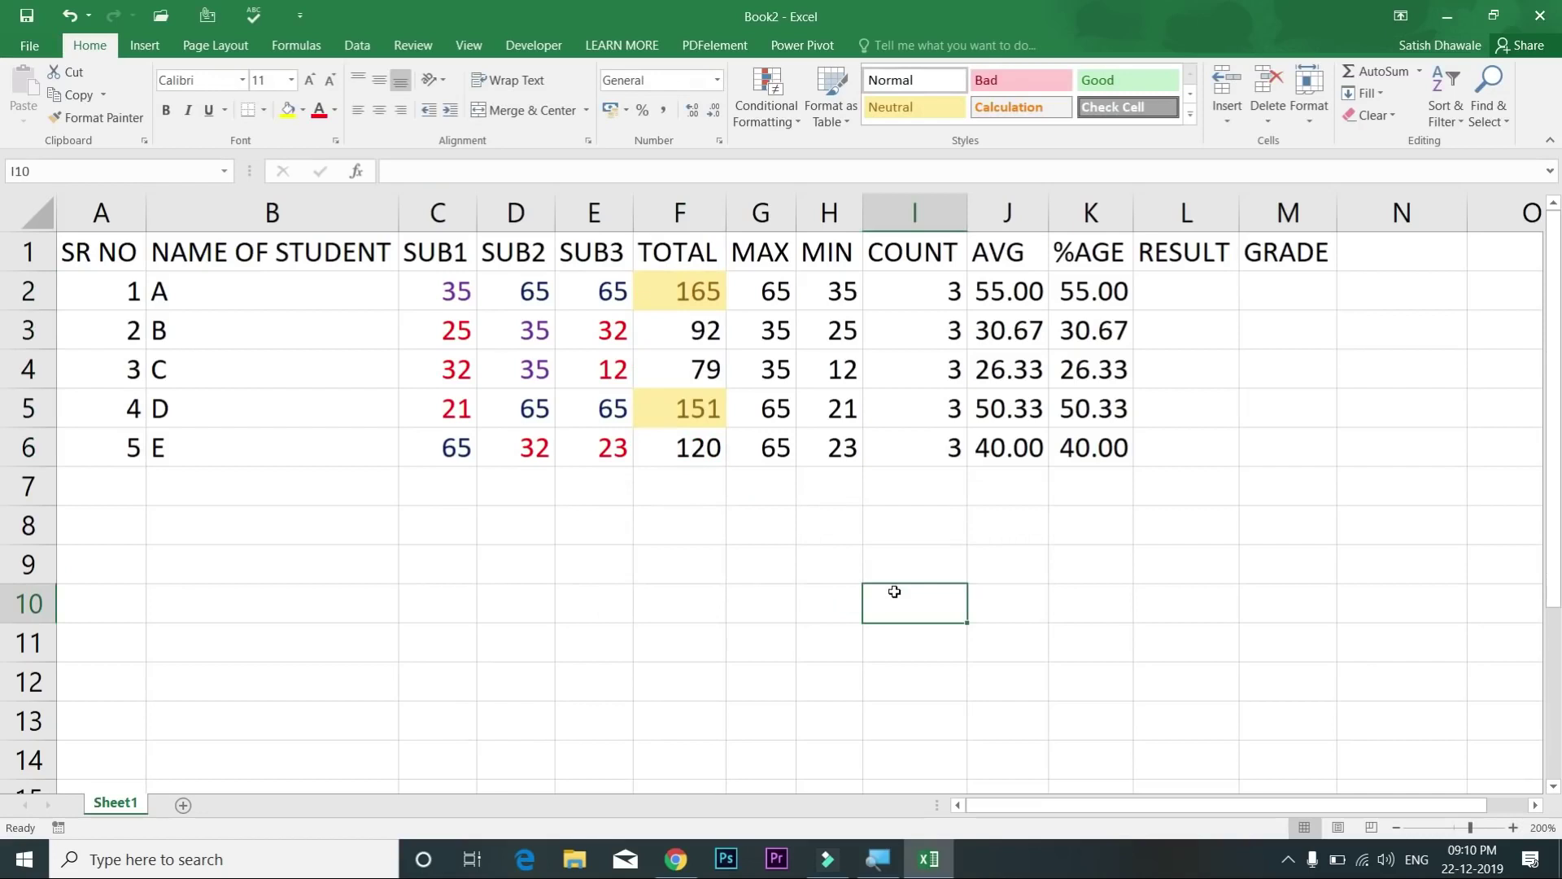
left_click(678, 371)
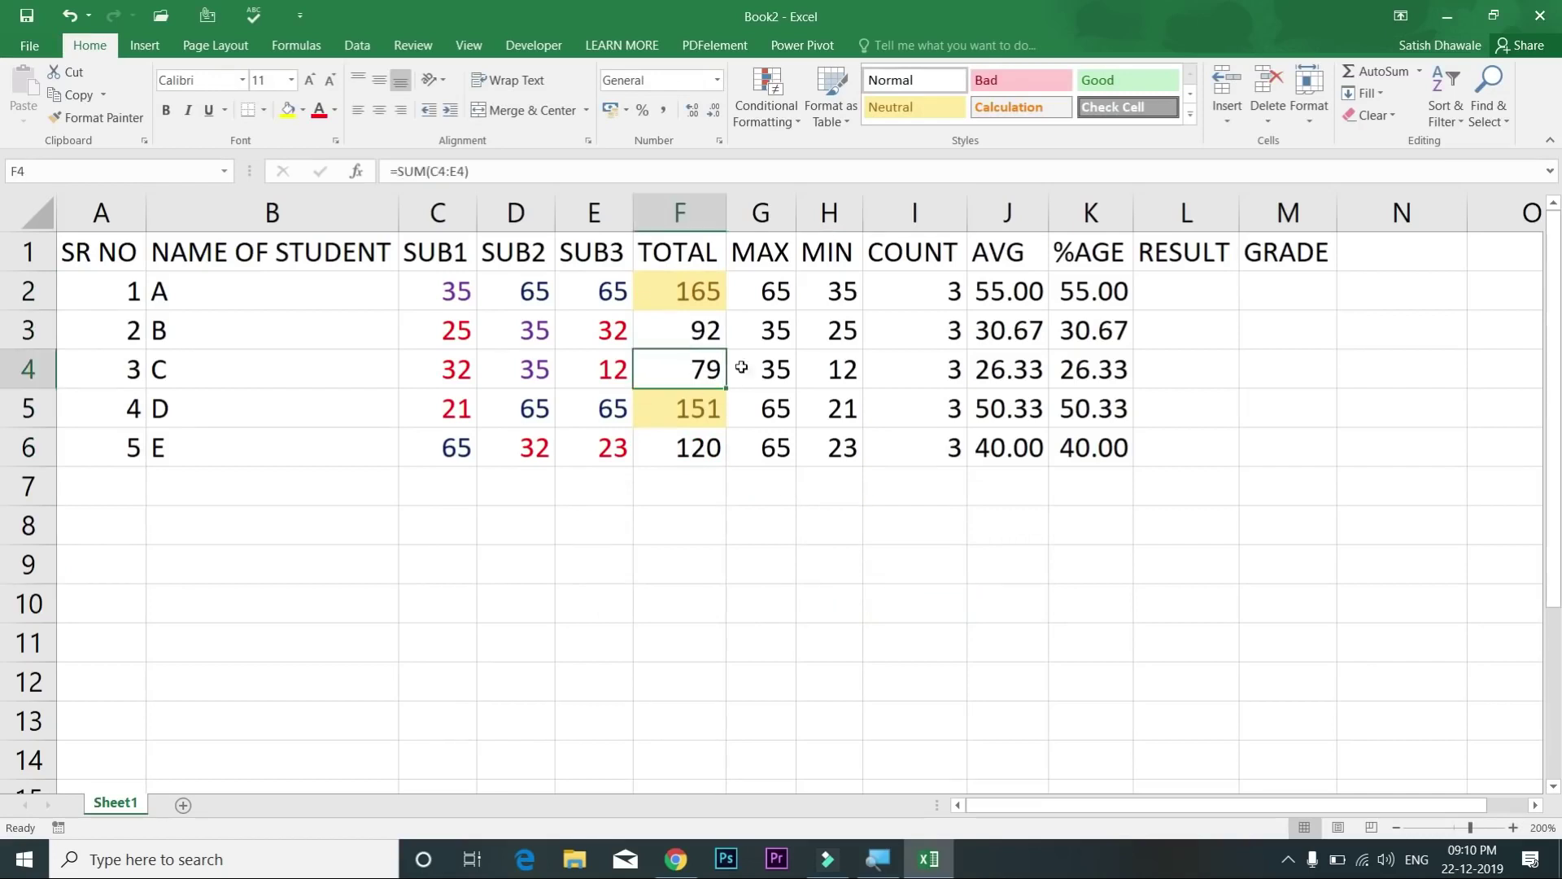
left_click(776, 120)
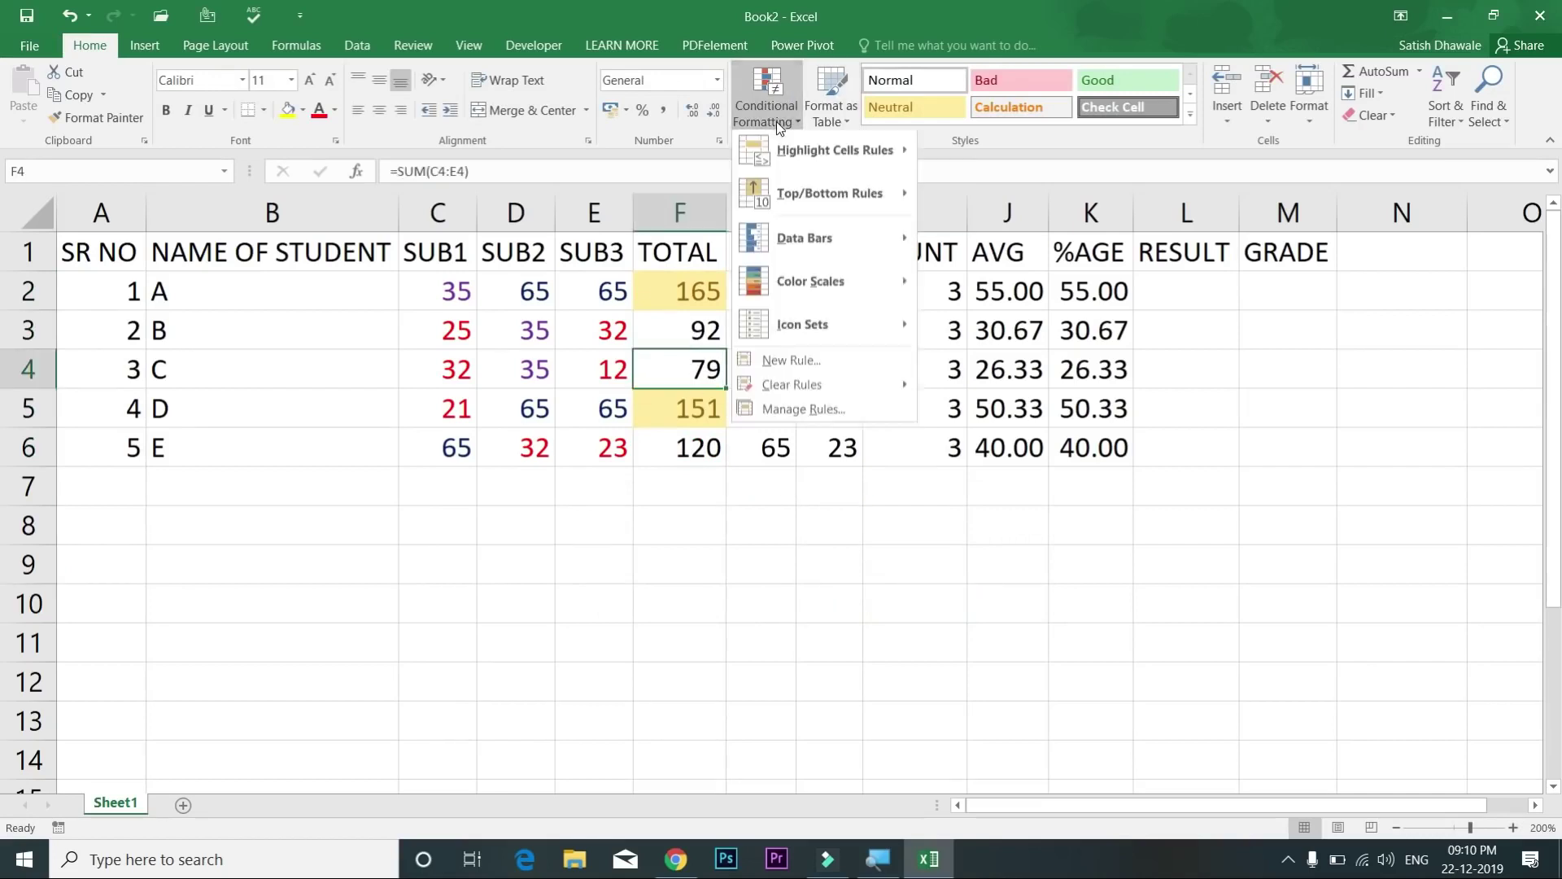
mouse_move(819, 153)
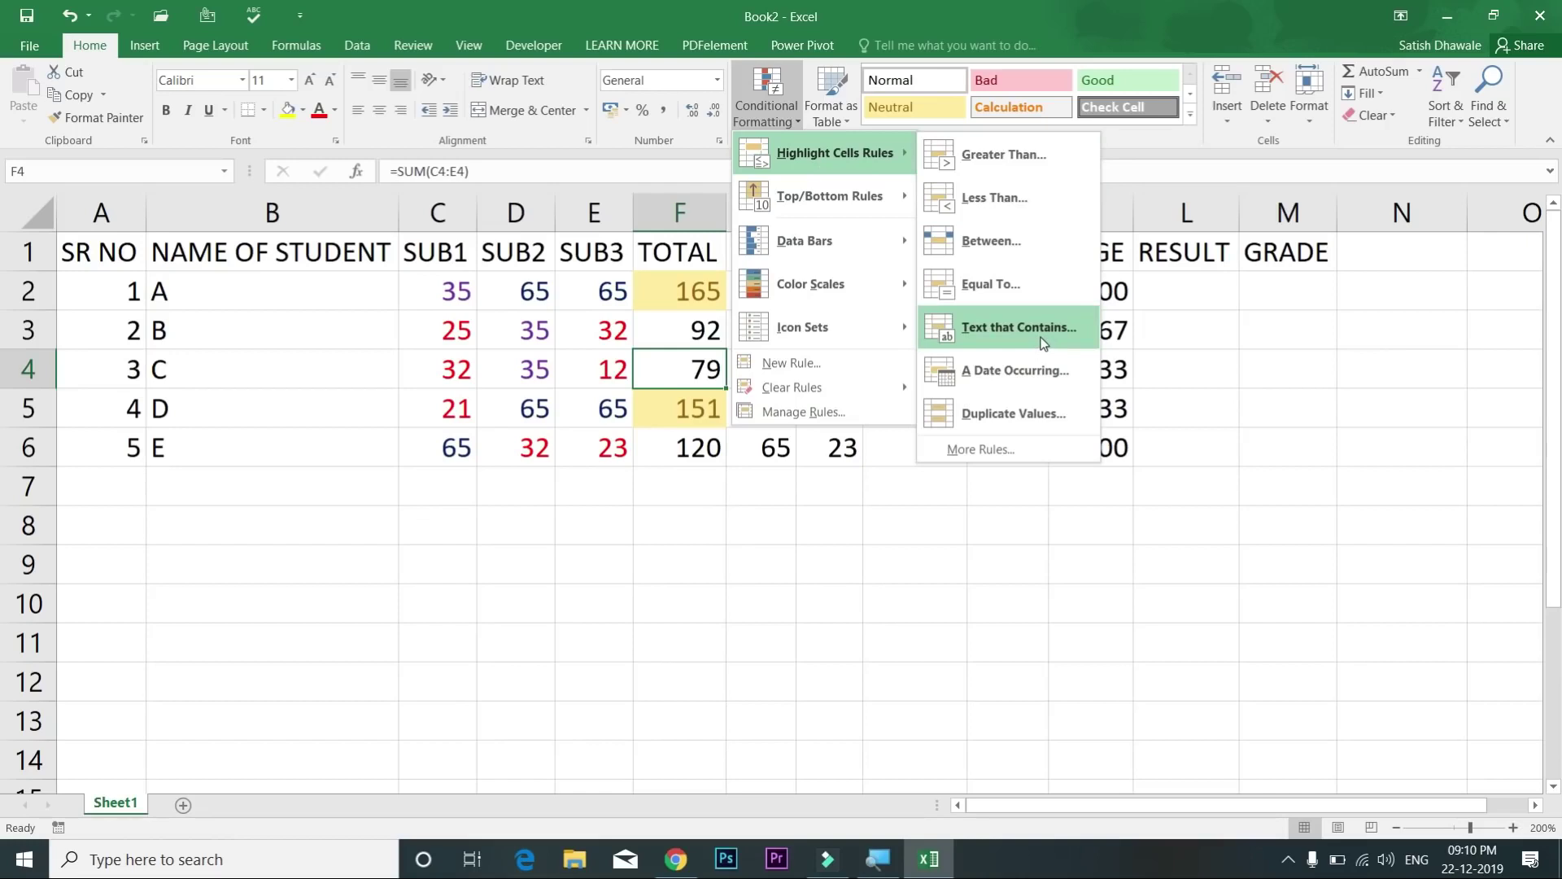
left_click(1207, 292)
Step: Enter PASS in L2 and FAIL in L3, and fill the RESULT column down to L6 with the alternating values
left_click(1206, 293)
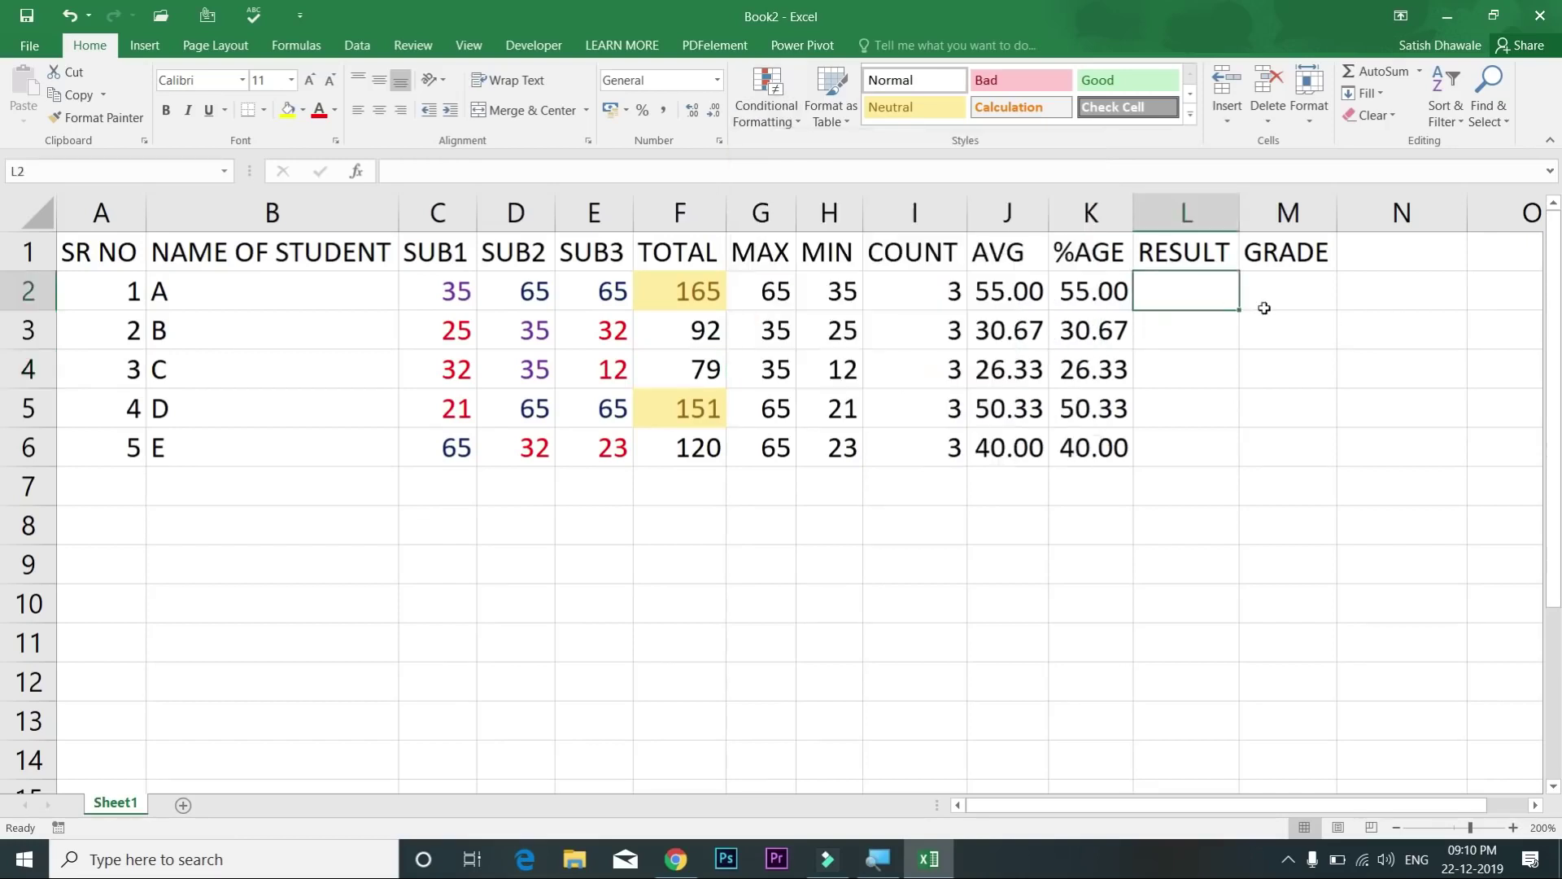
type("PAS")
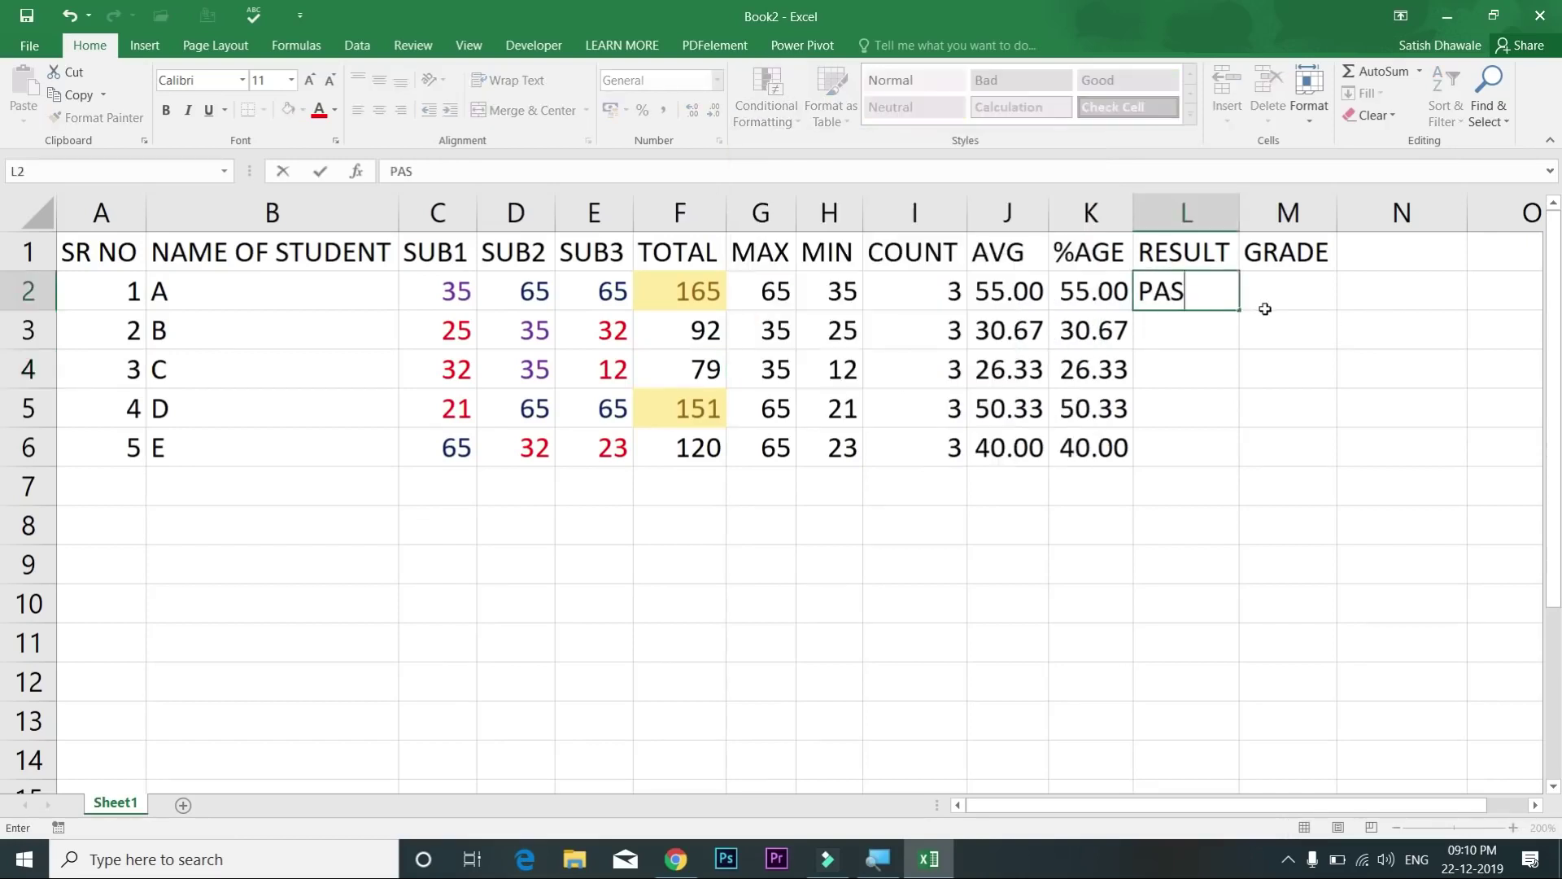
type("S")
key("Return")
type("FAIL")
key("Return")
left_click_drag(1212, 297, 1240, 464)
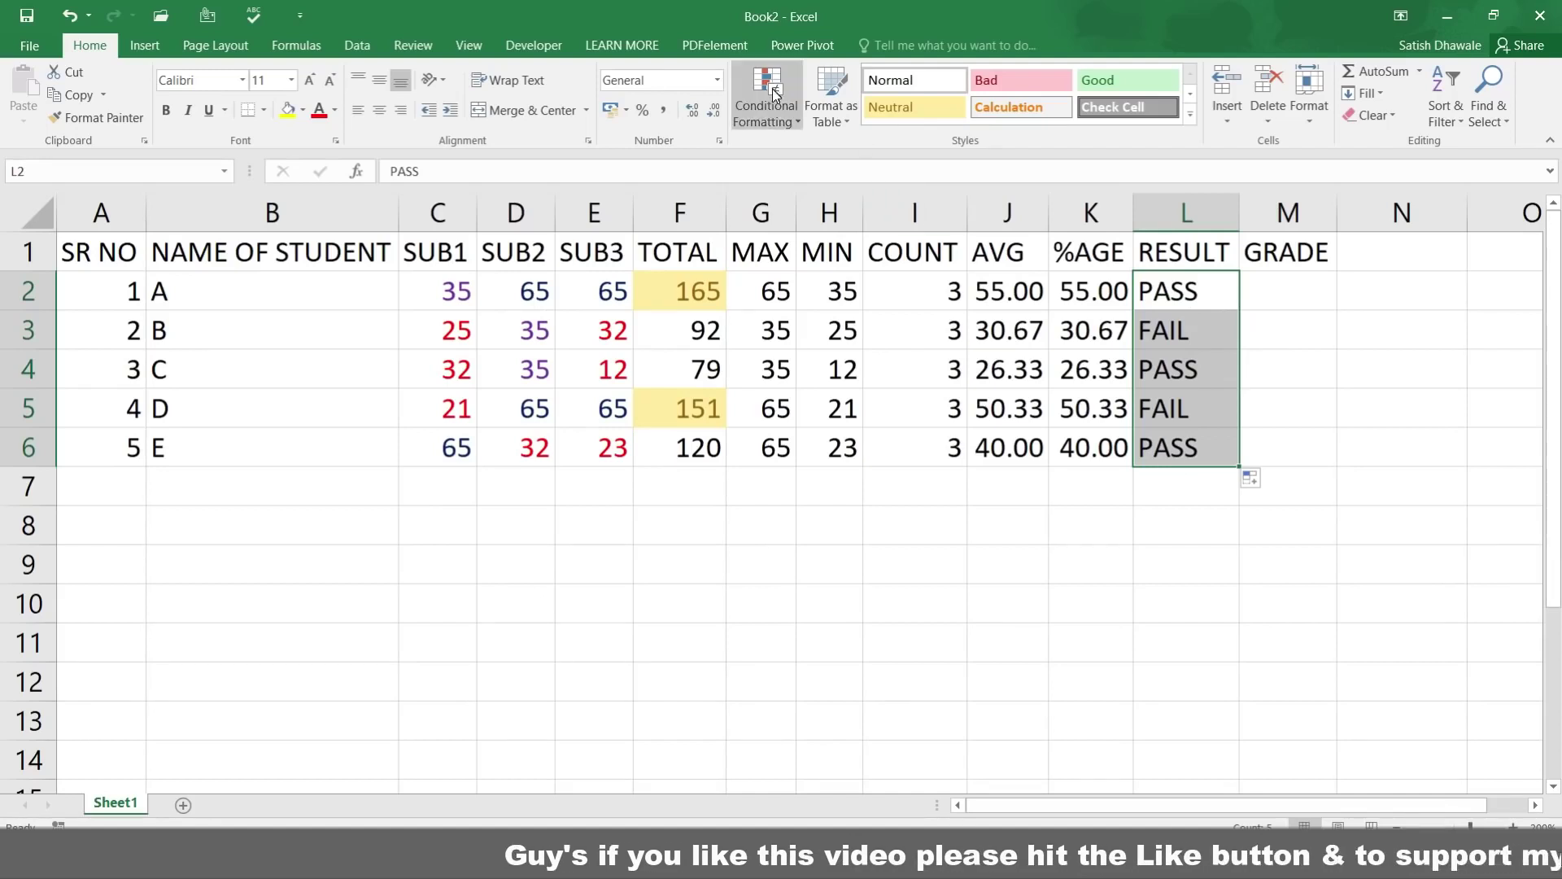
Step: Add a Text that Contains PASS highlight rule to L2:L6 with Green Fill with Dark Green Text
left_click(775, 119)
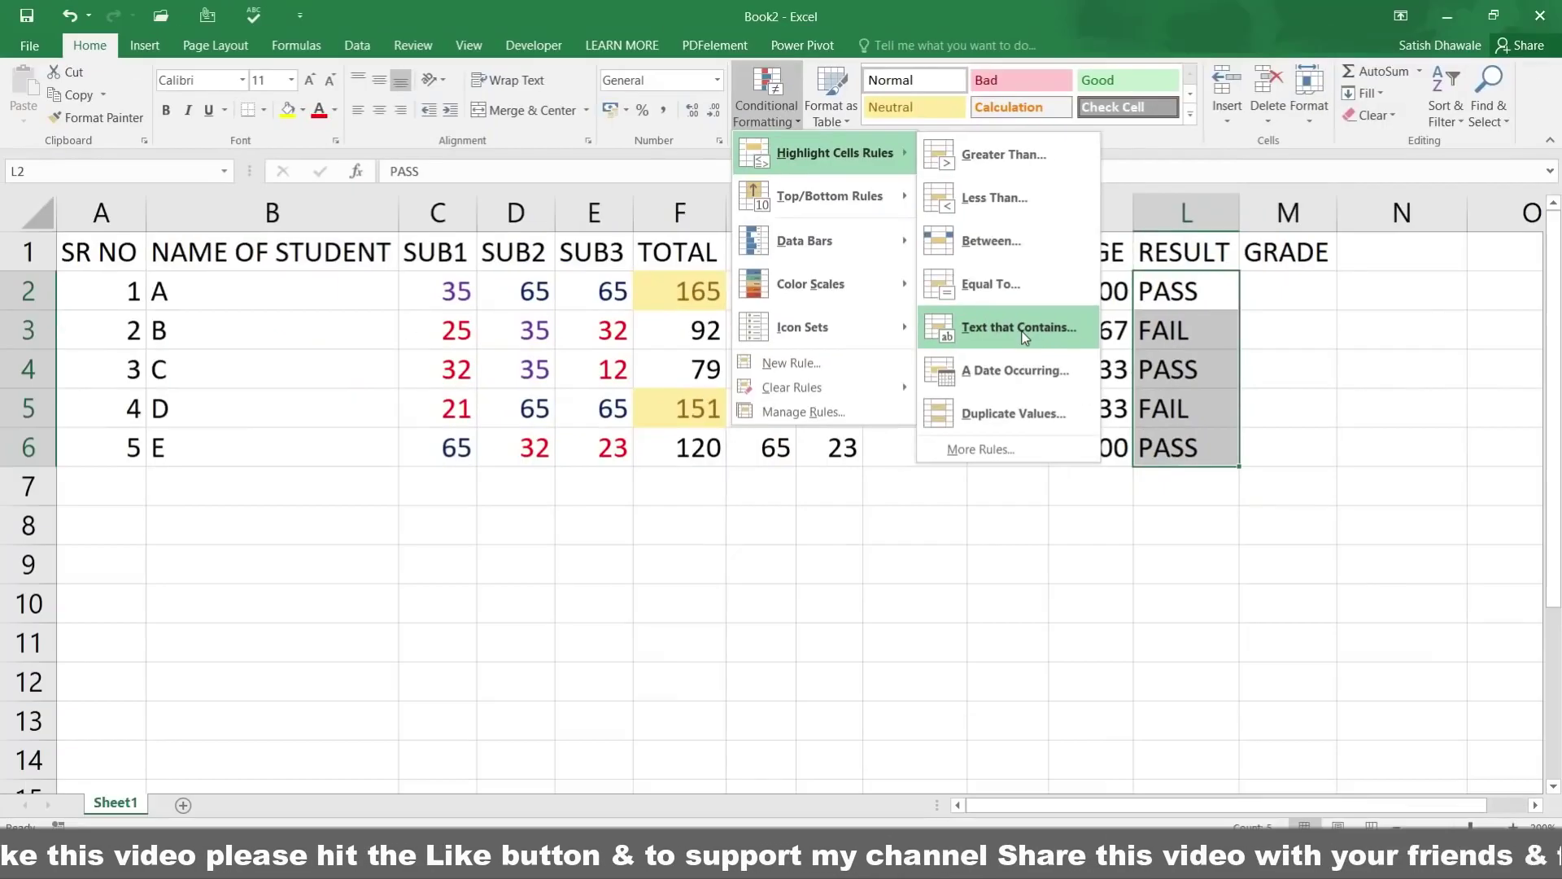
left_click(1018, 327)
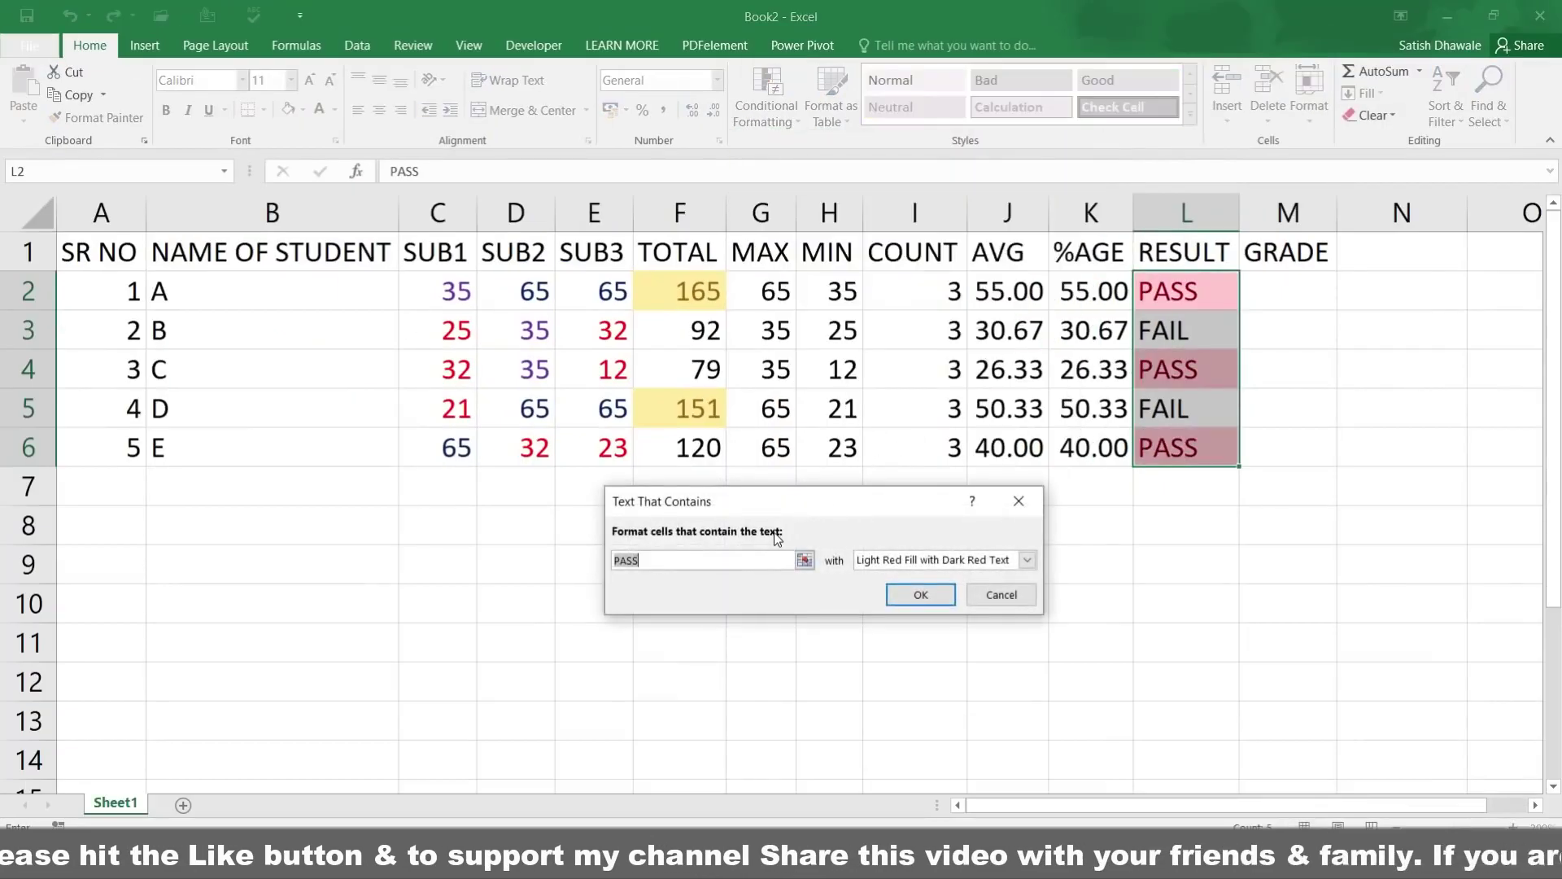
left_click(878, 563)
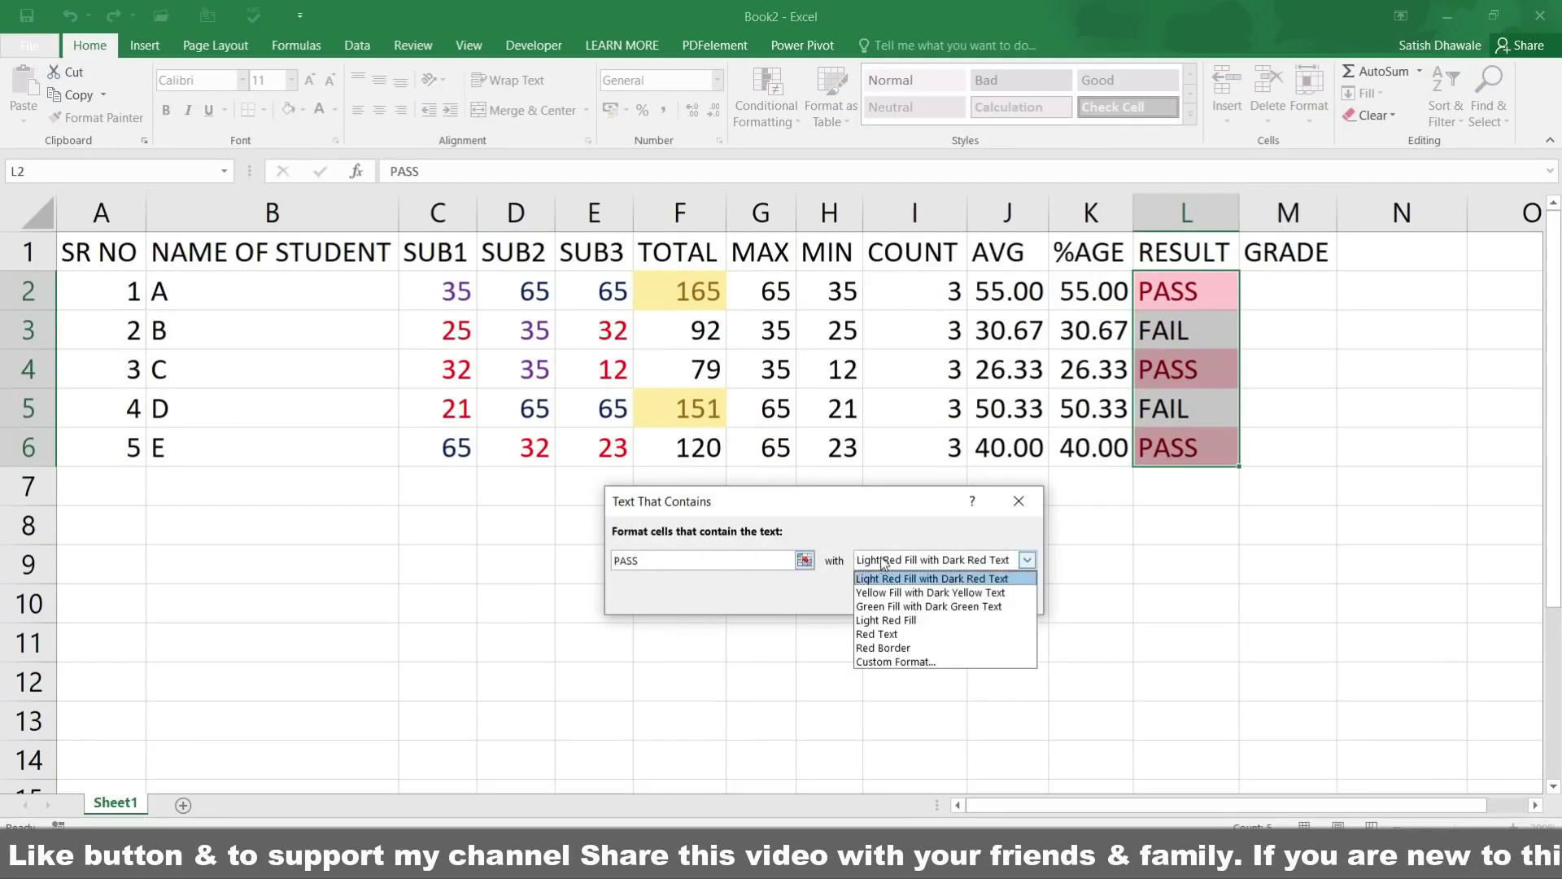
left_click(884, 607)
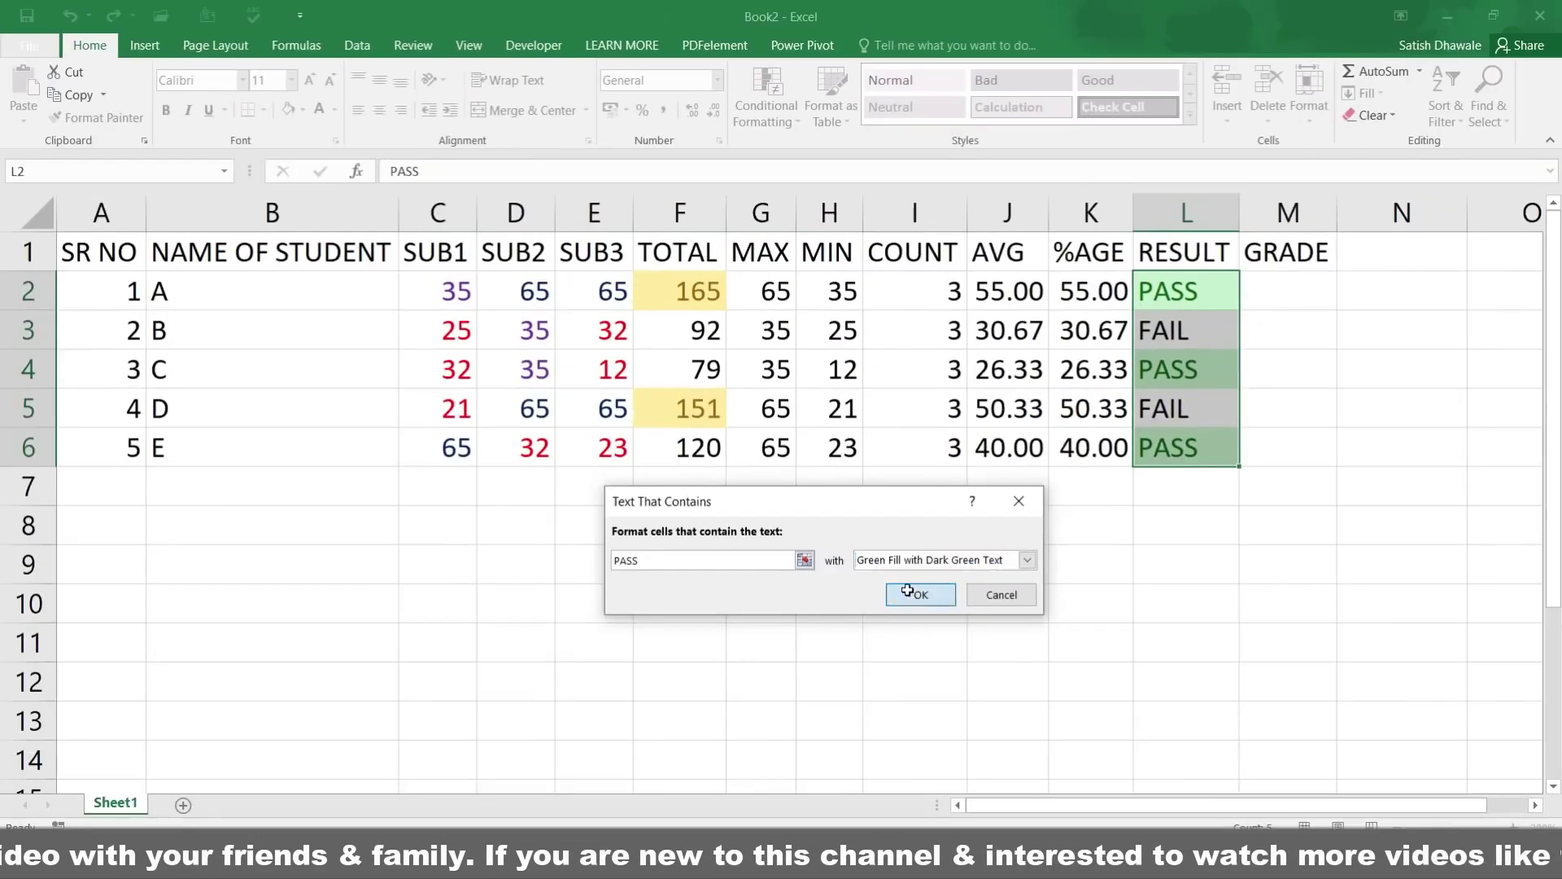
left_click(908, 616)
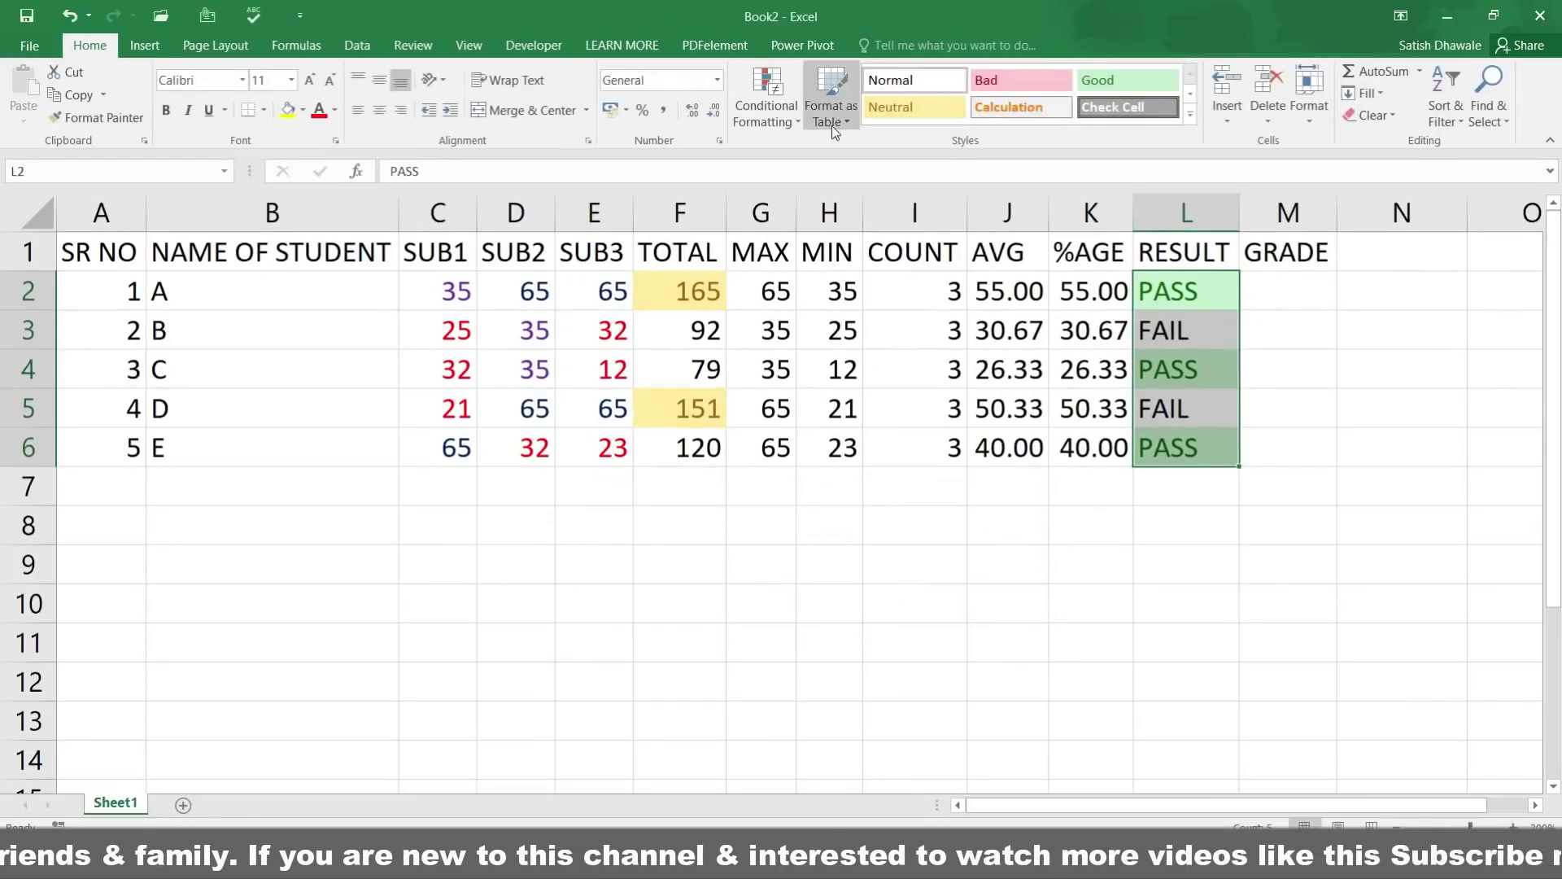
Step: Add a Text that Contains FAIL highlight rule to L2:L6 with Light Red Fill with Dark Red Text
left_click(790, 122)
mouse_move(820, 167)
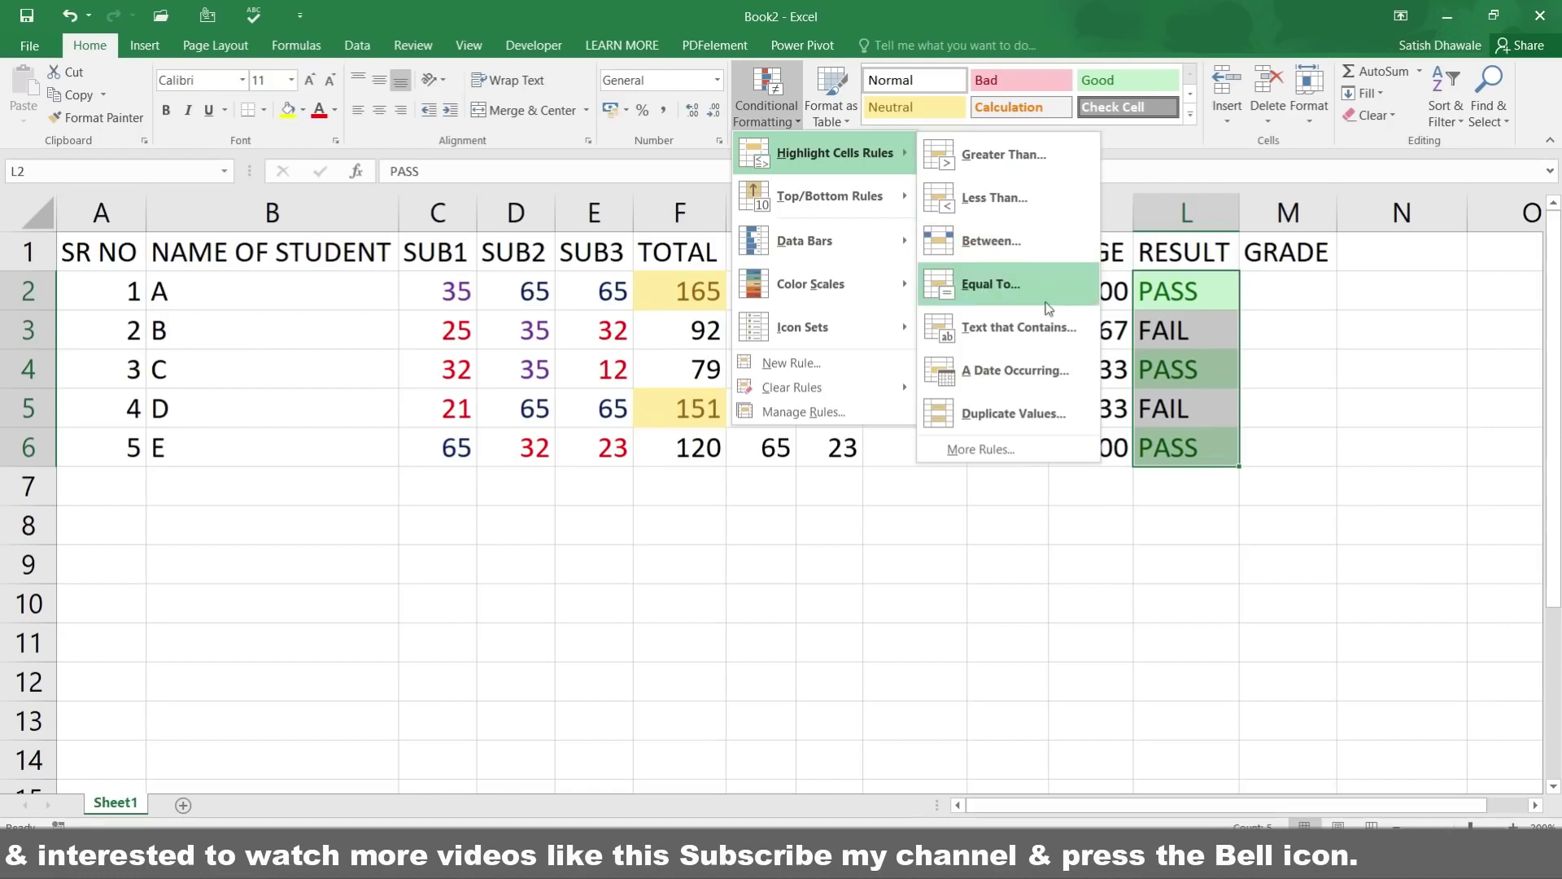
left_click(1018, 327)
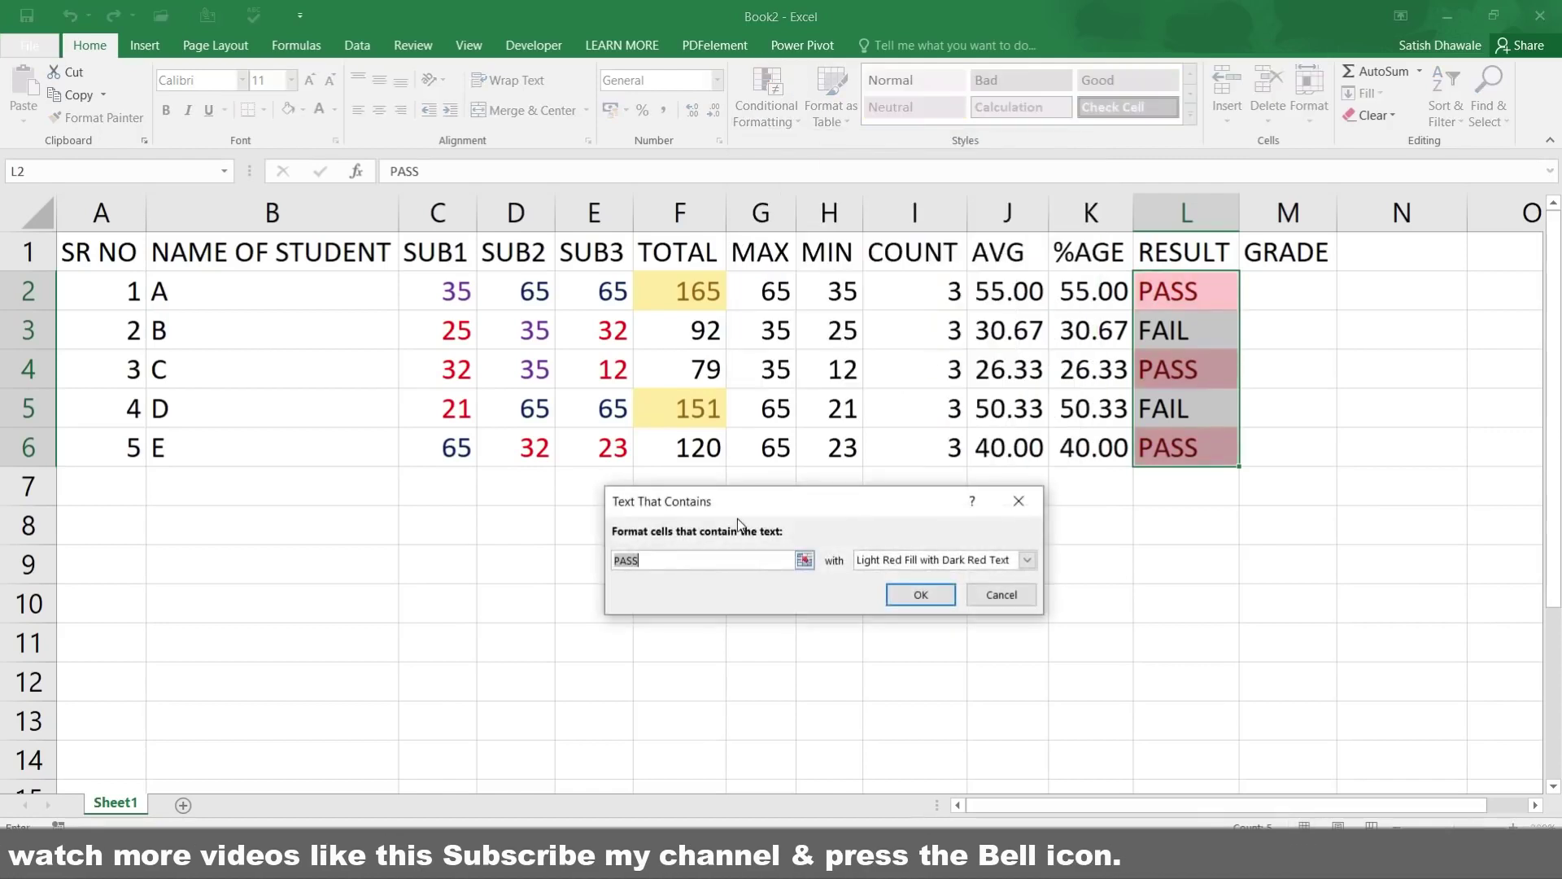
type("FIA")
key("BackSpace")
key("BackSpace")
type("AIL")
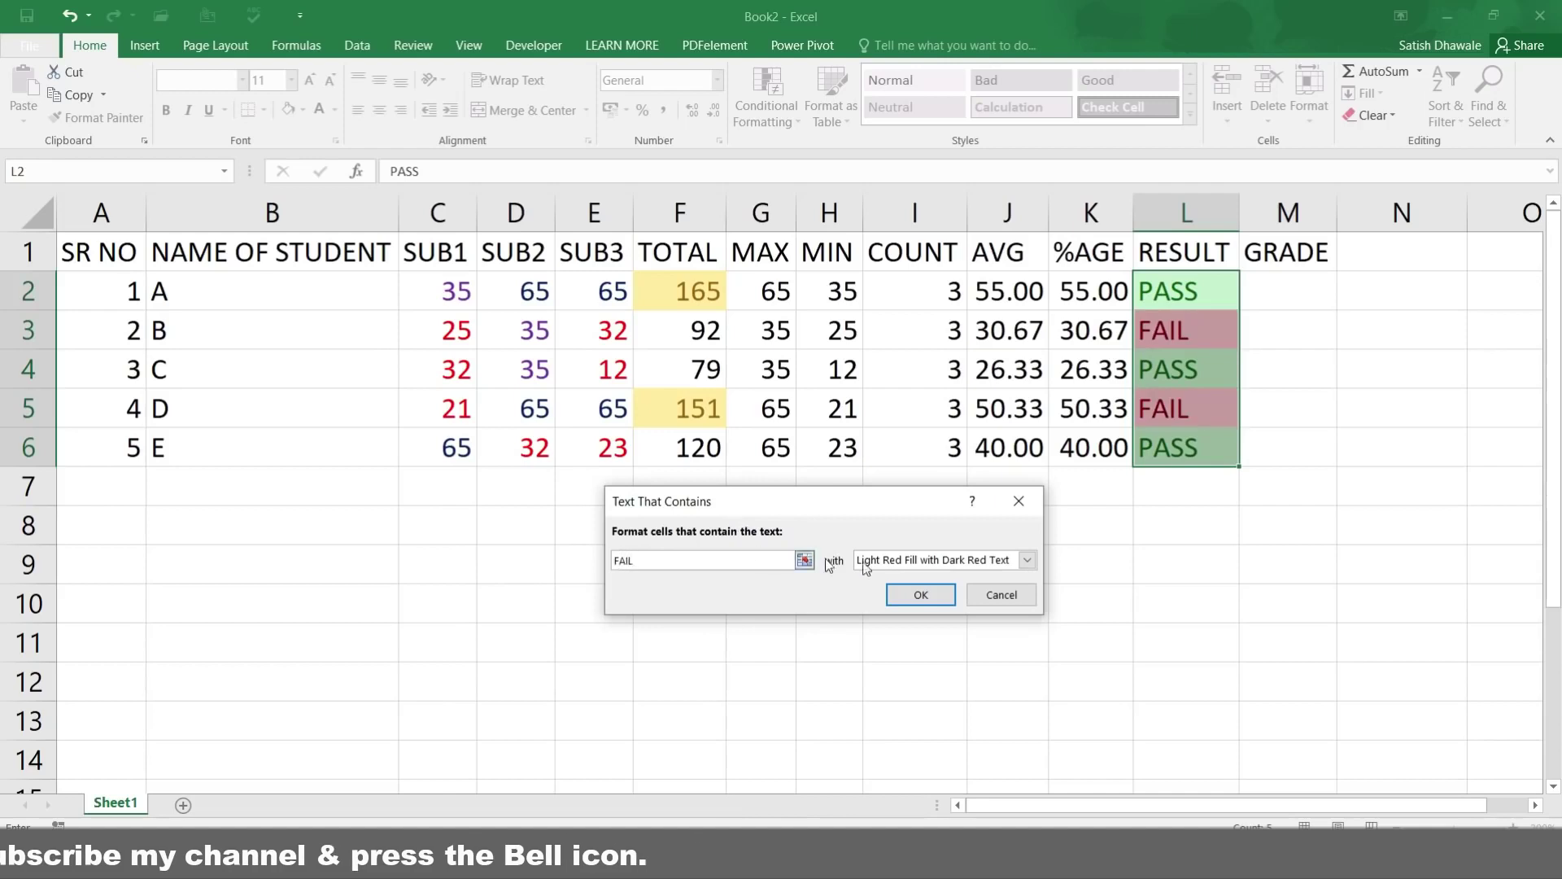
left_click(936, 595)
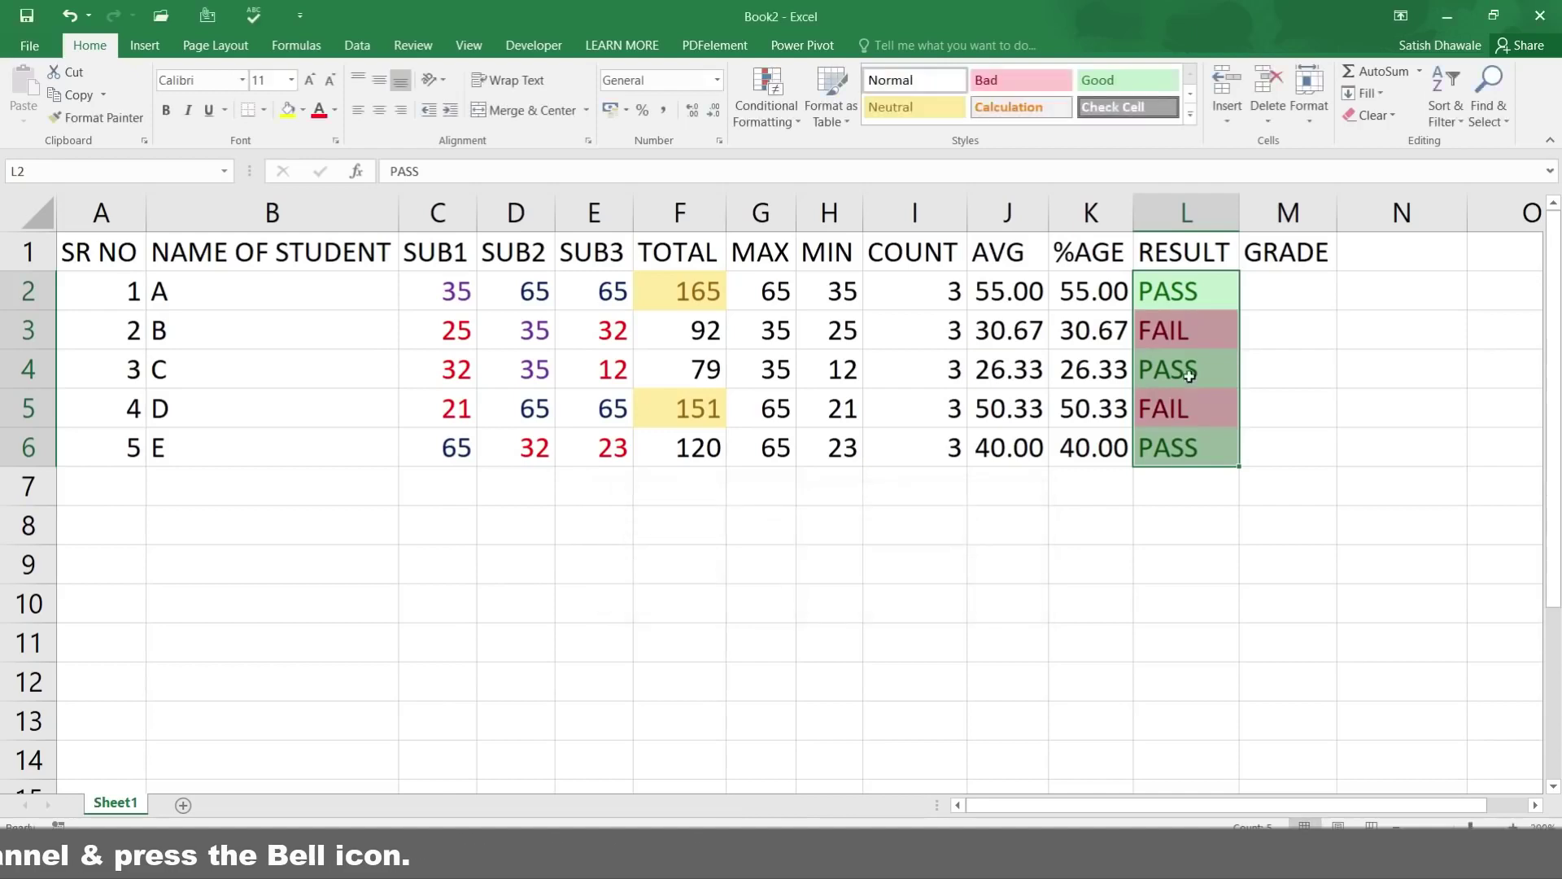
left_click(1189, 376)
left_click(1198, 297)
left_click(1202, 336)
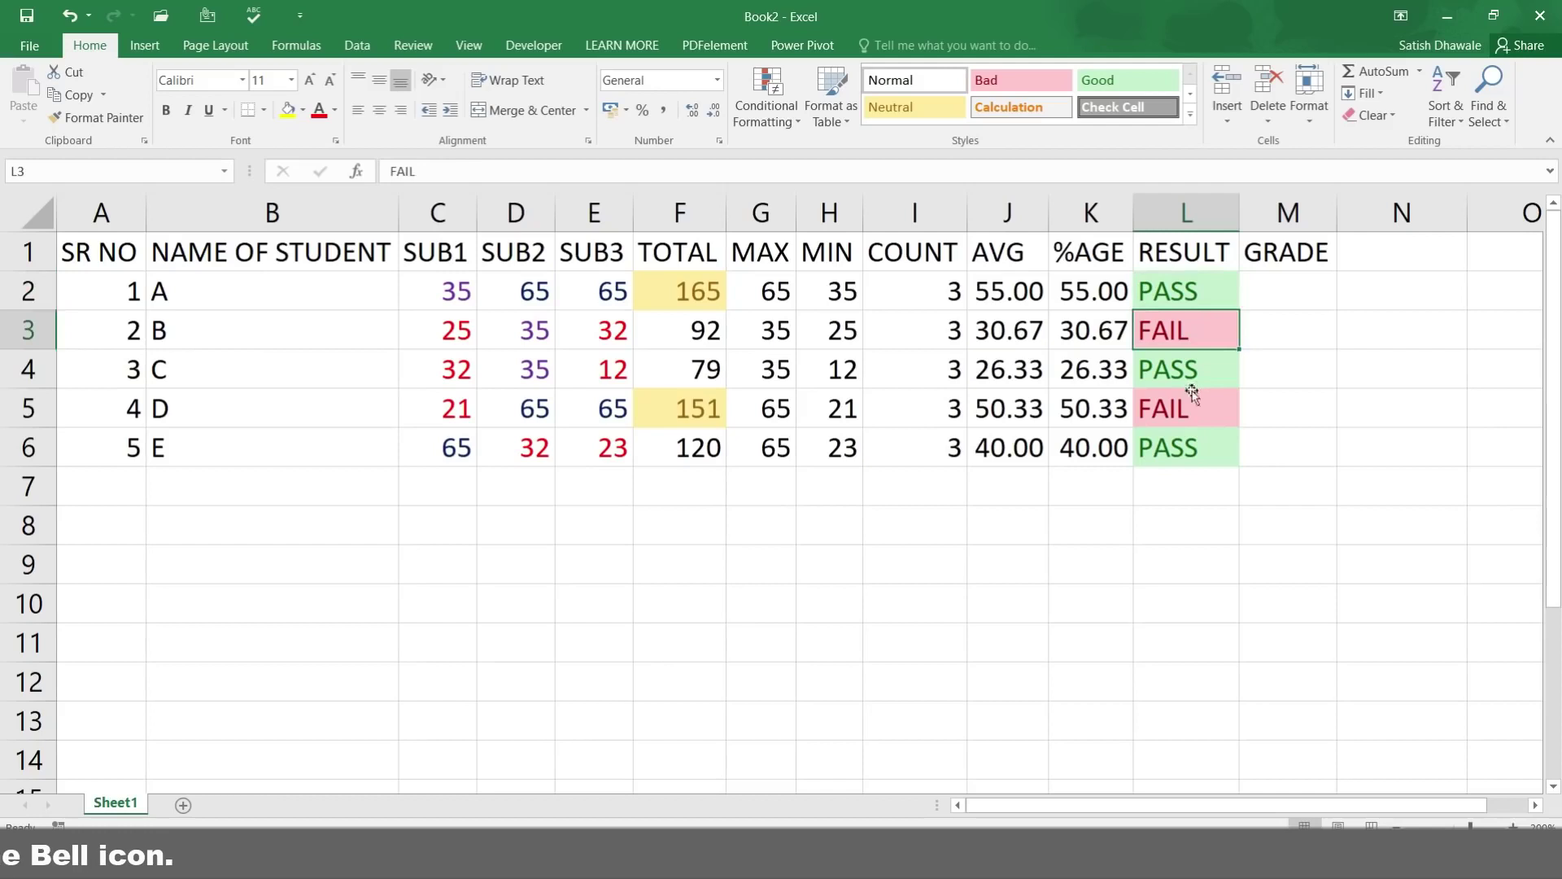
left_click(1192, 396)
left_click(1188, 431)
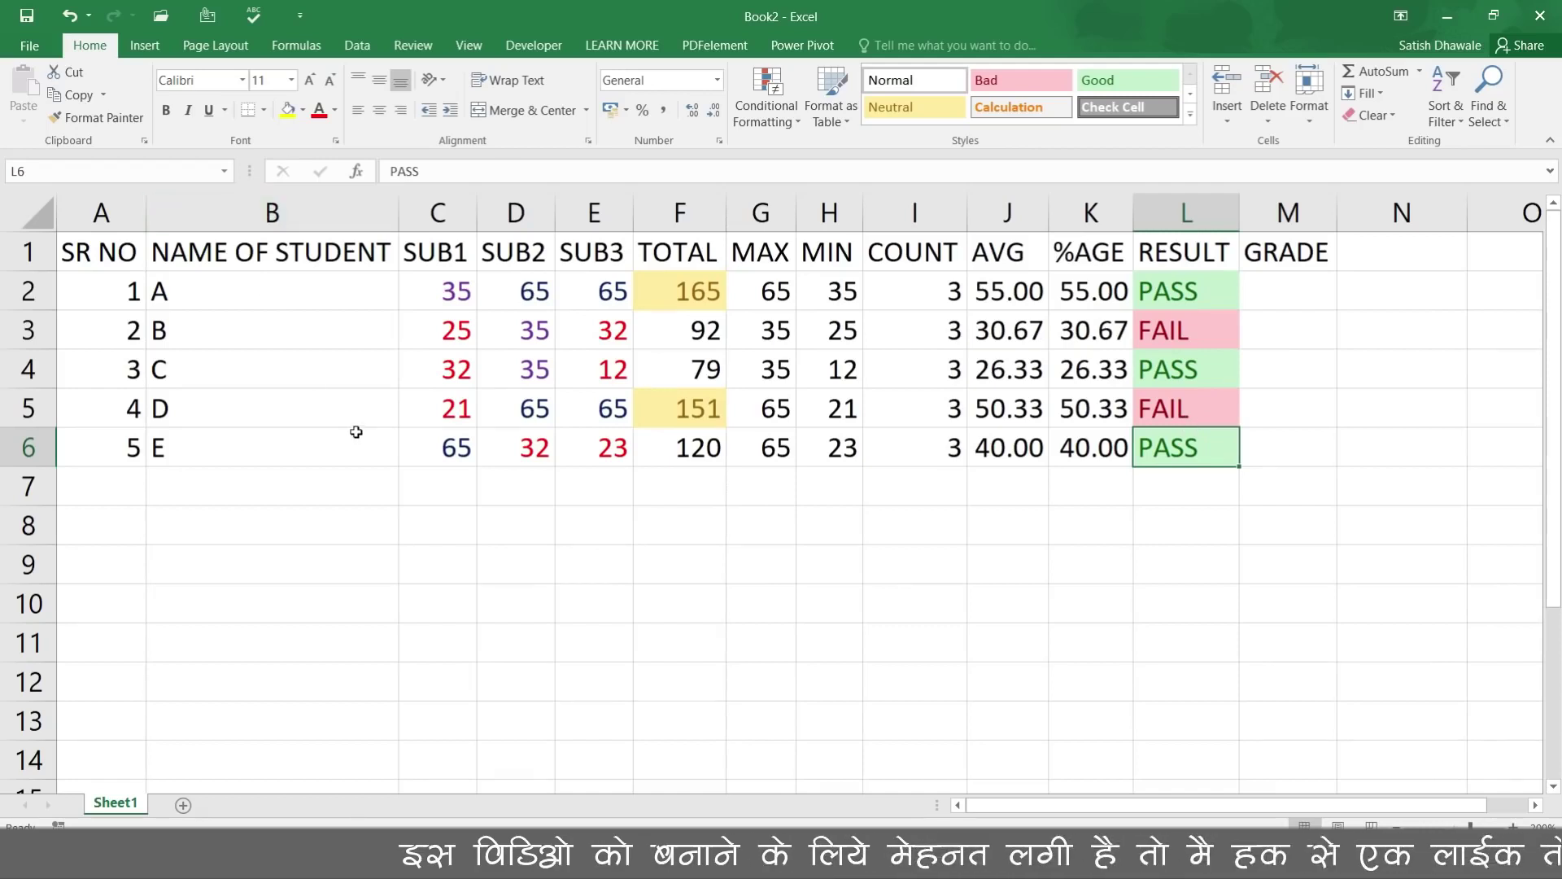
Step: Enter the date 20-12-2019 in B9 and fill the date series down to B13
left_click(350, 572)
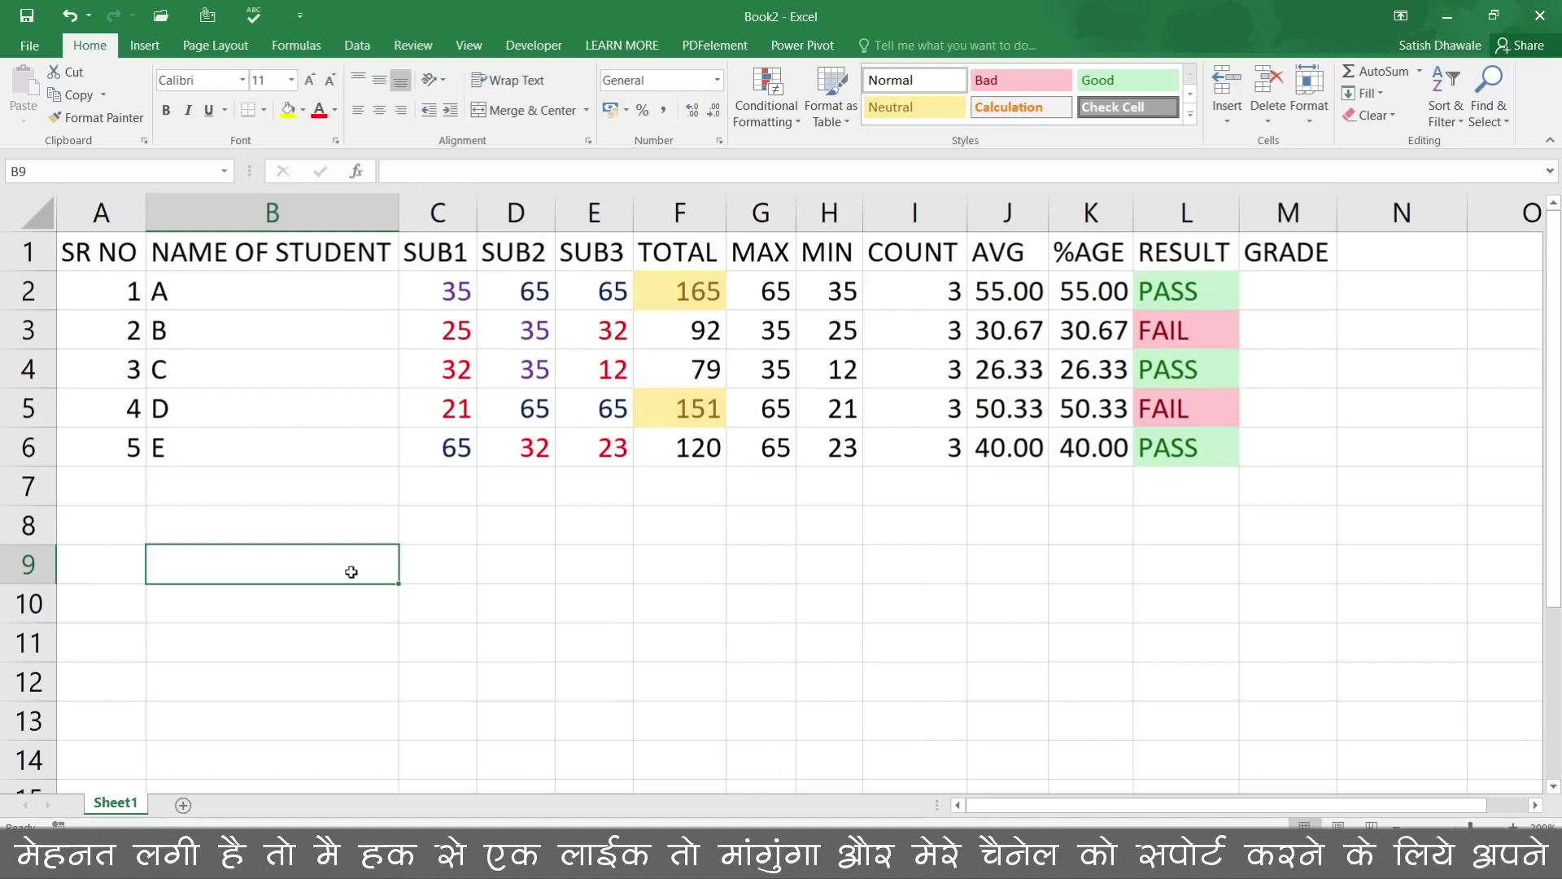
type("20")
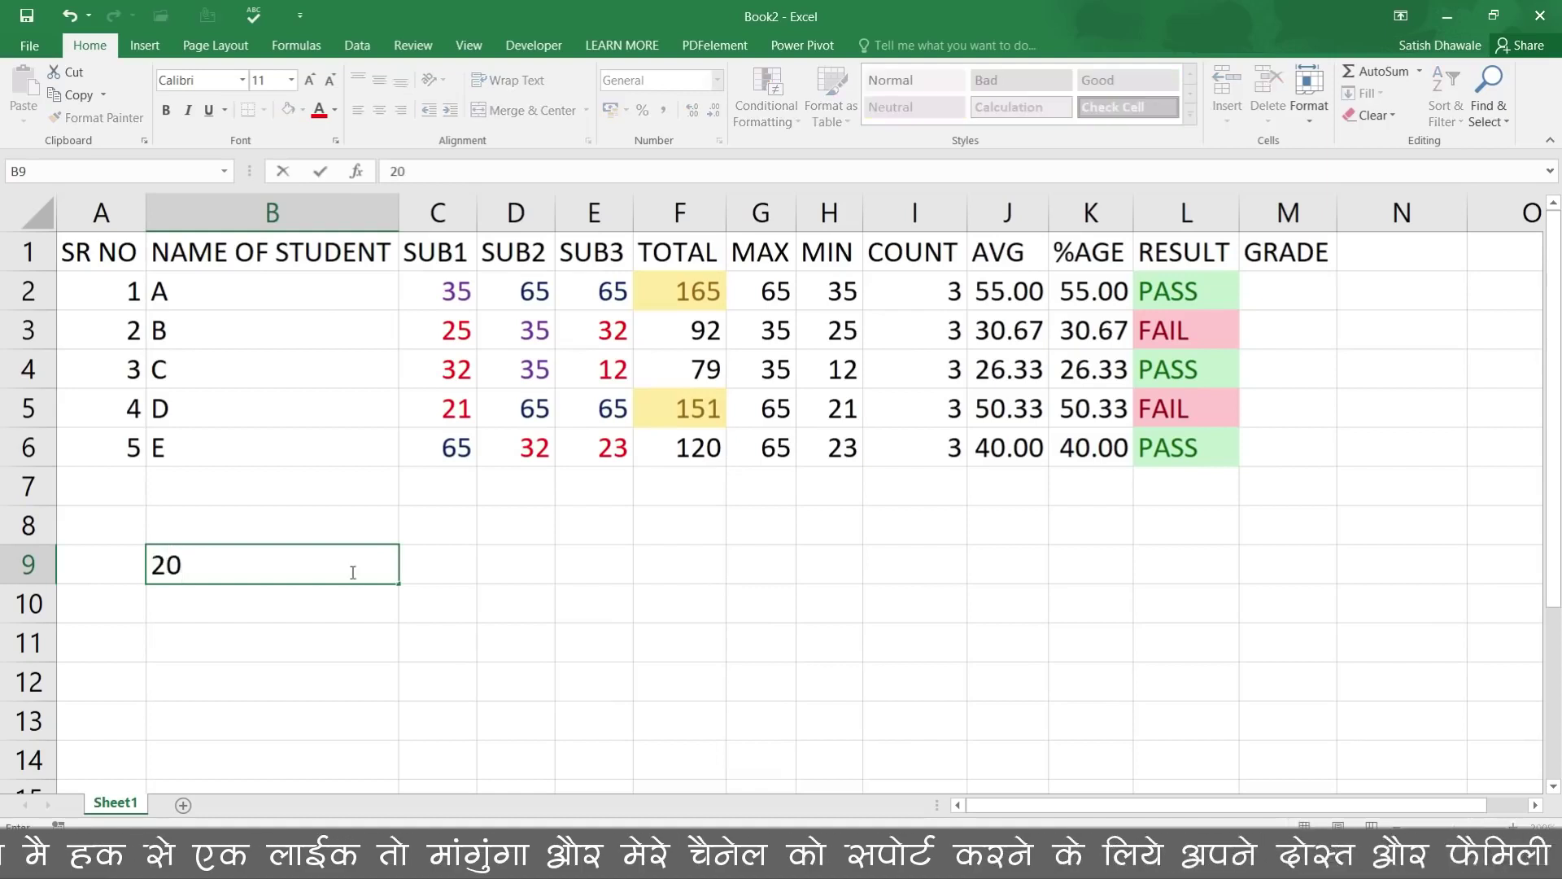
type("-12-2019")
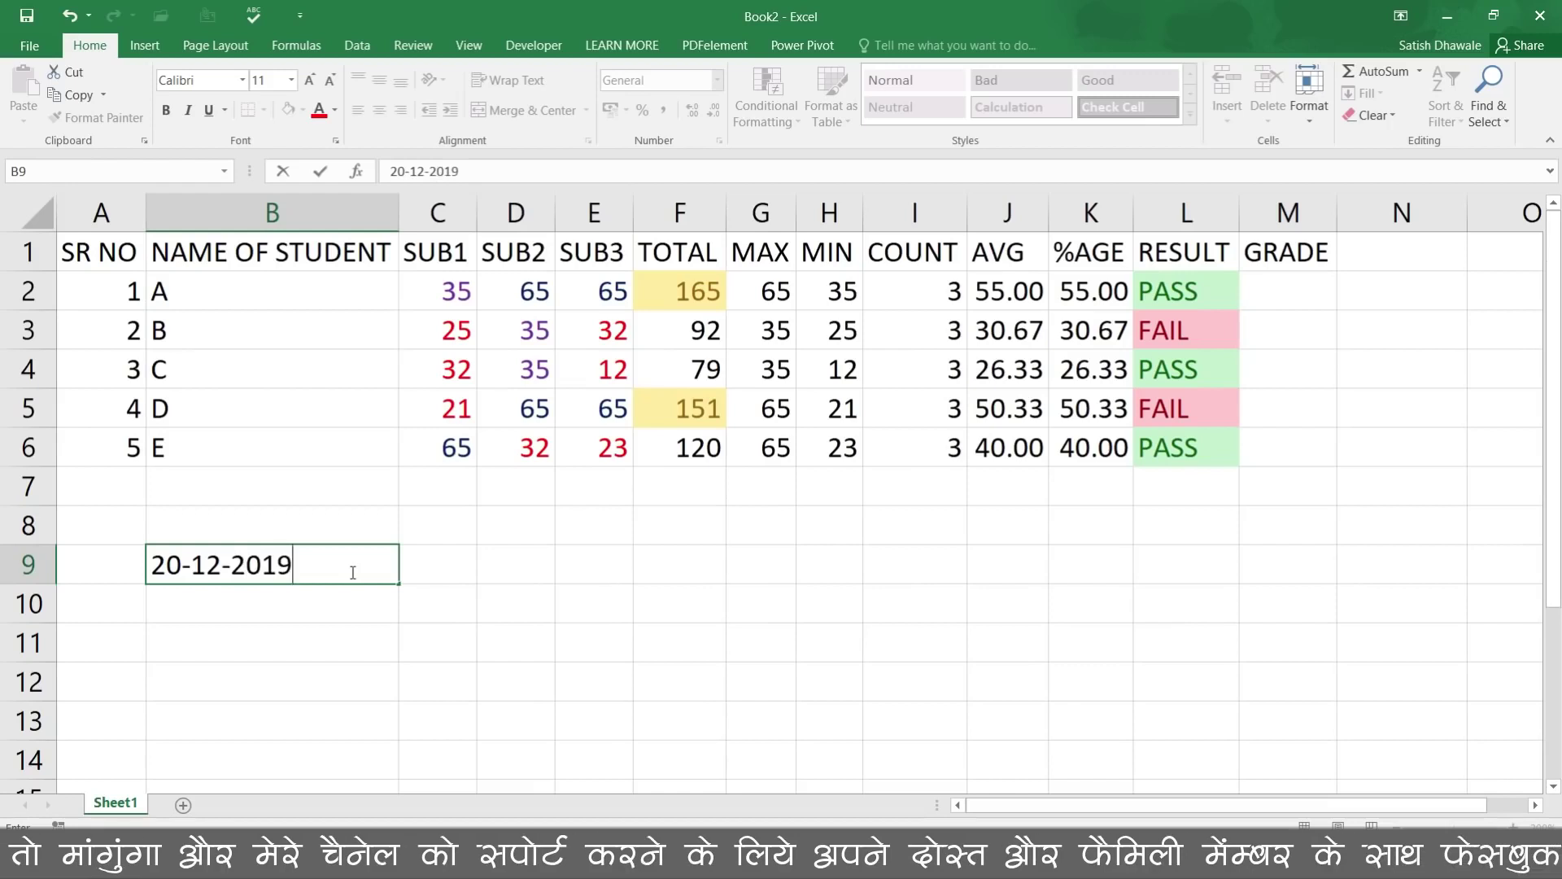
key("Return")
left_click(326, 569)
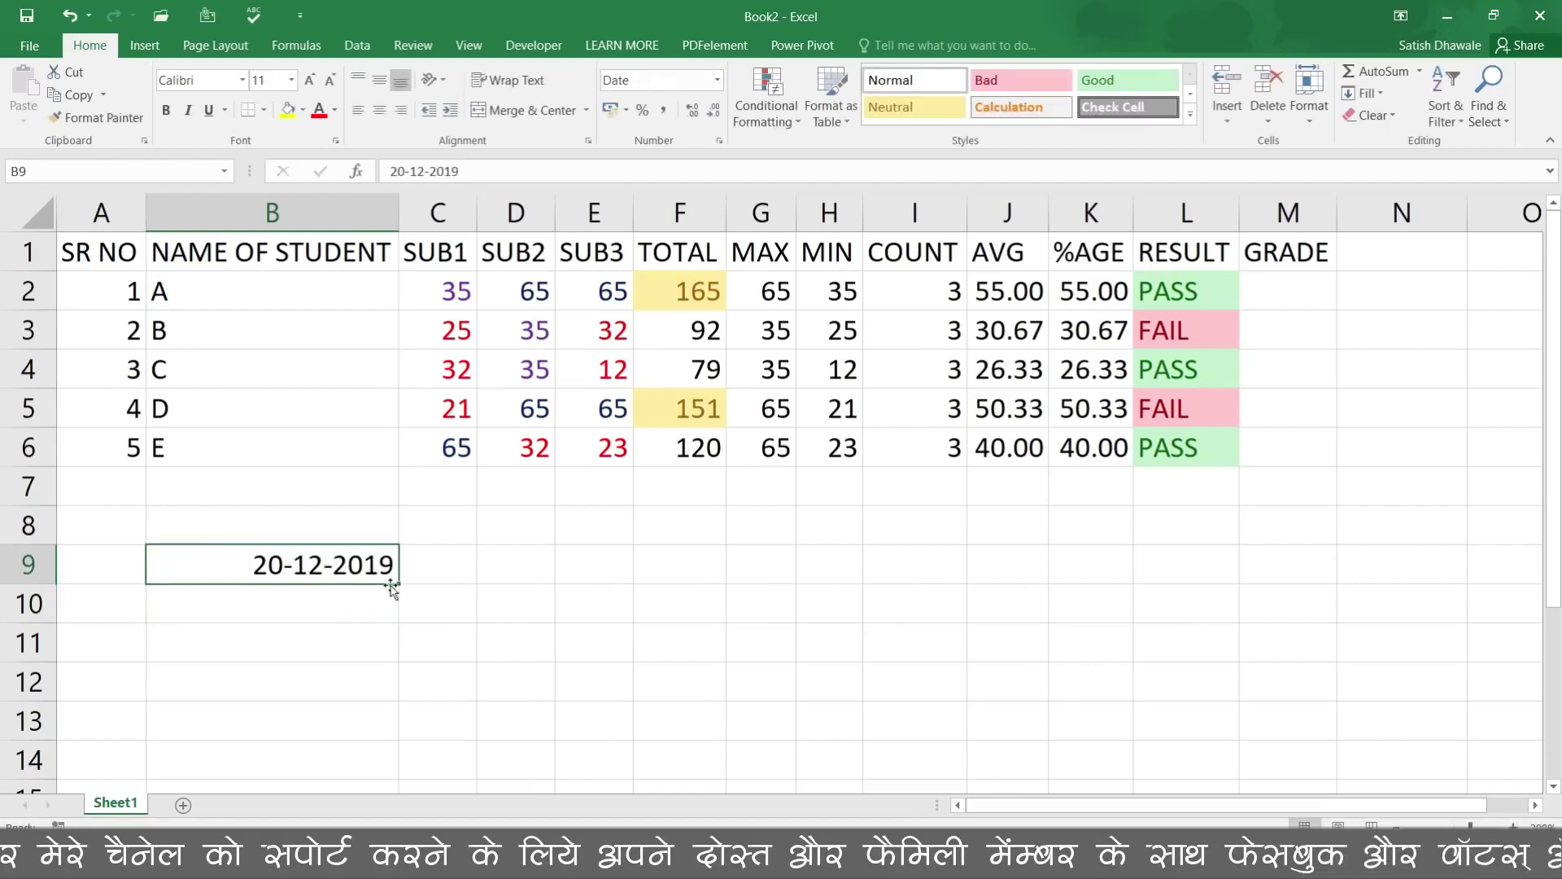
left_click_drag(398, 583, 399, 736)
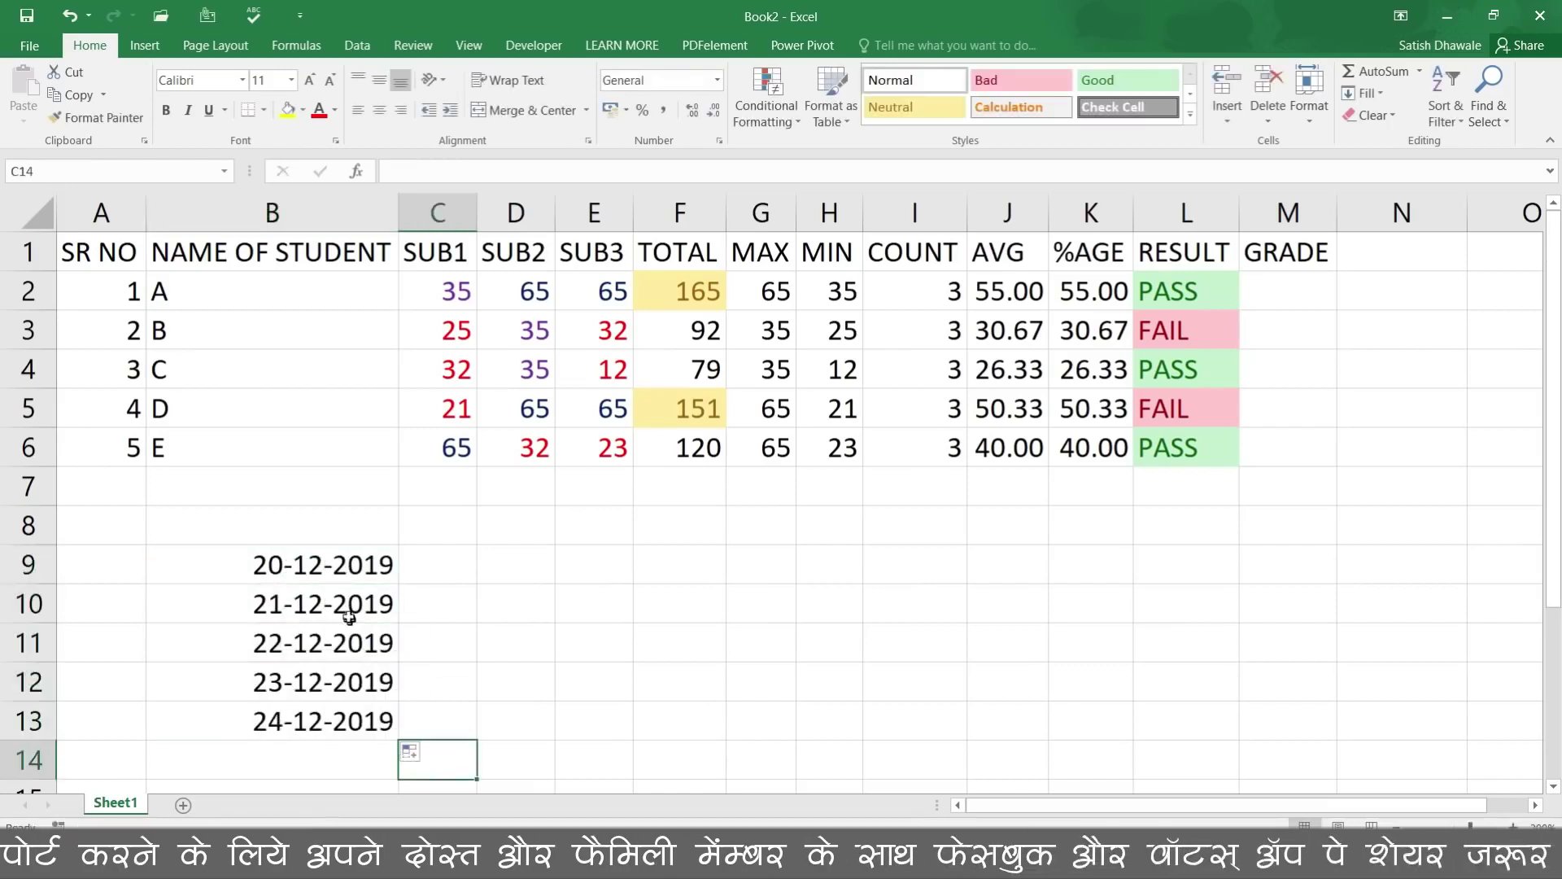
Step: Try the A Date Occurring highlight rule on B9:B13 with Today, This week and In the last 7 days, and cancel it
left_click_drag(336, 561, 318, 710)
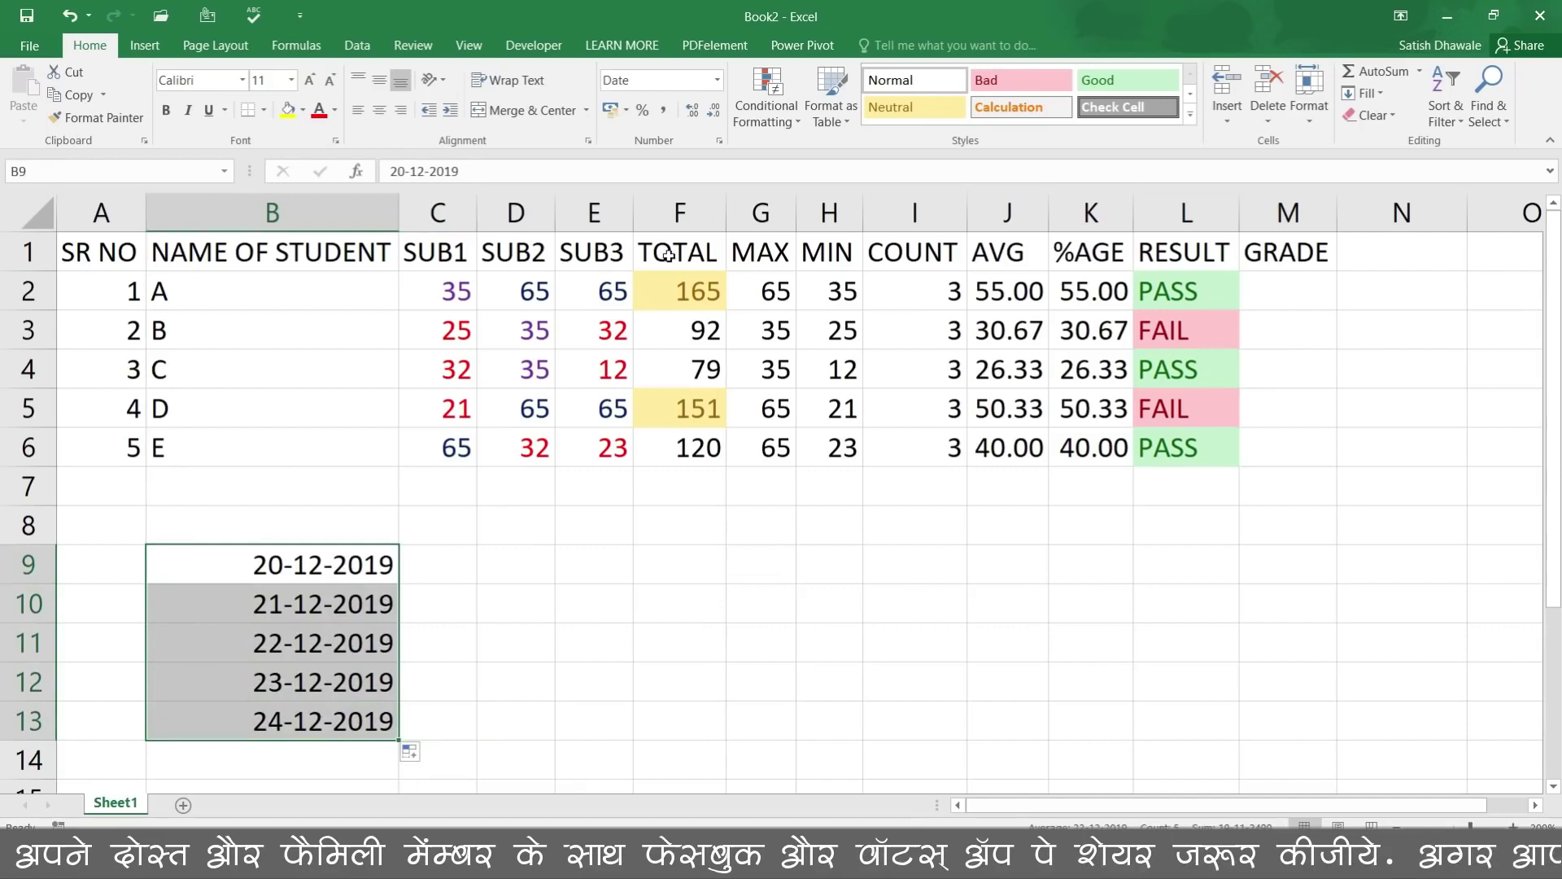
left_click(776, 114)
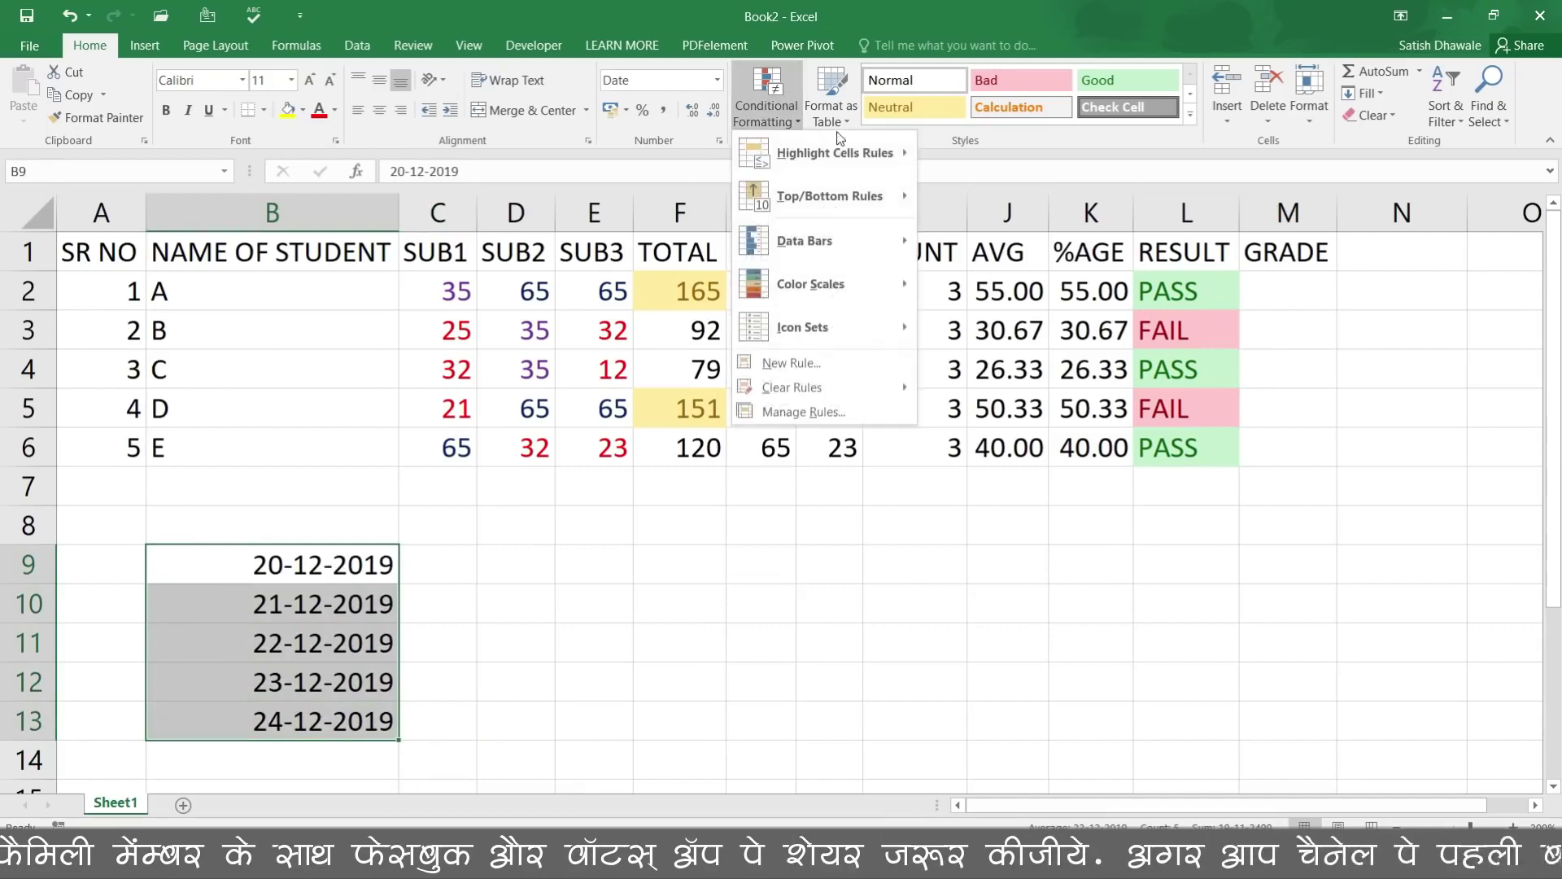
mouse_move(847, 148)
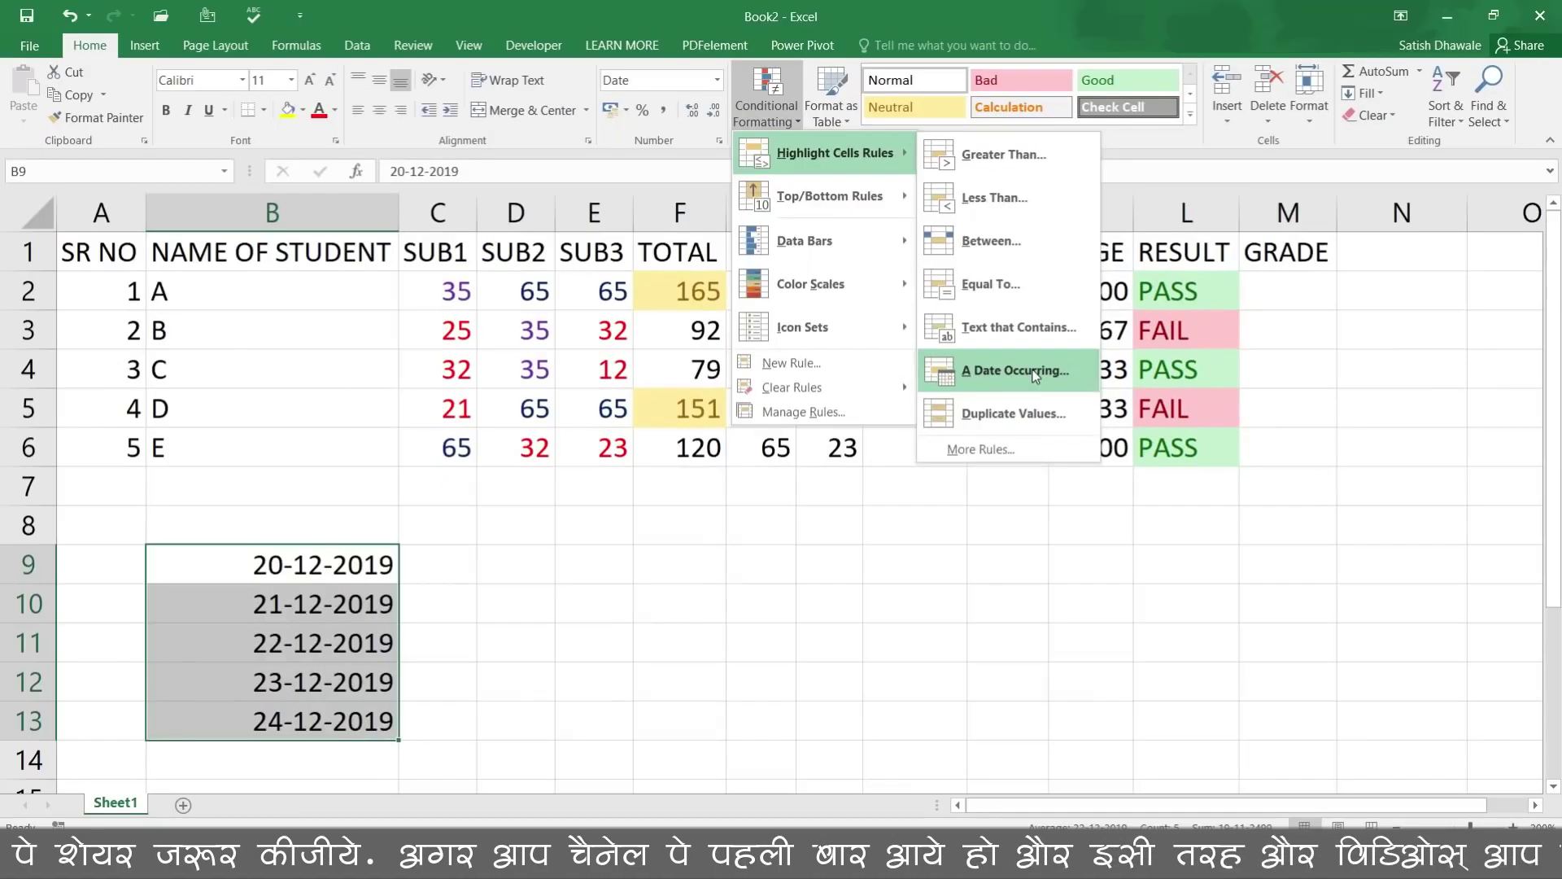
left_click(1034, 374)
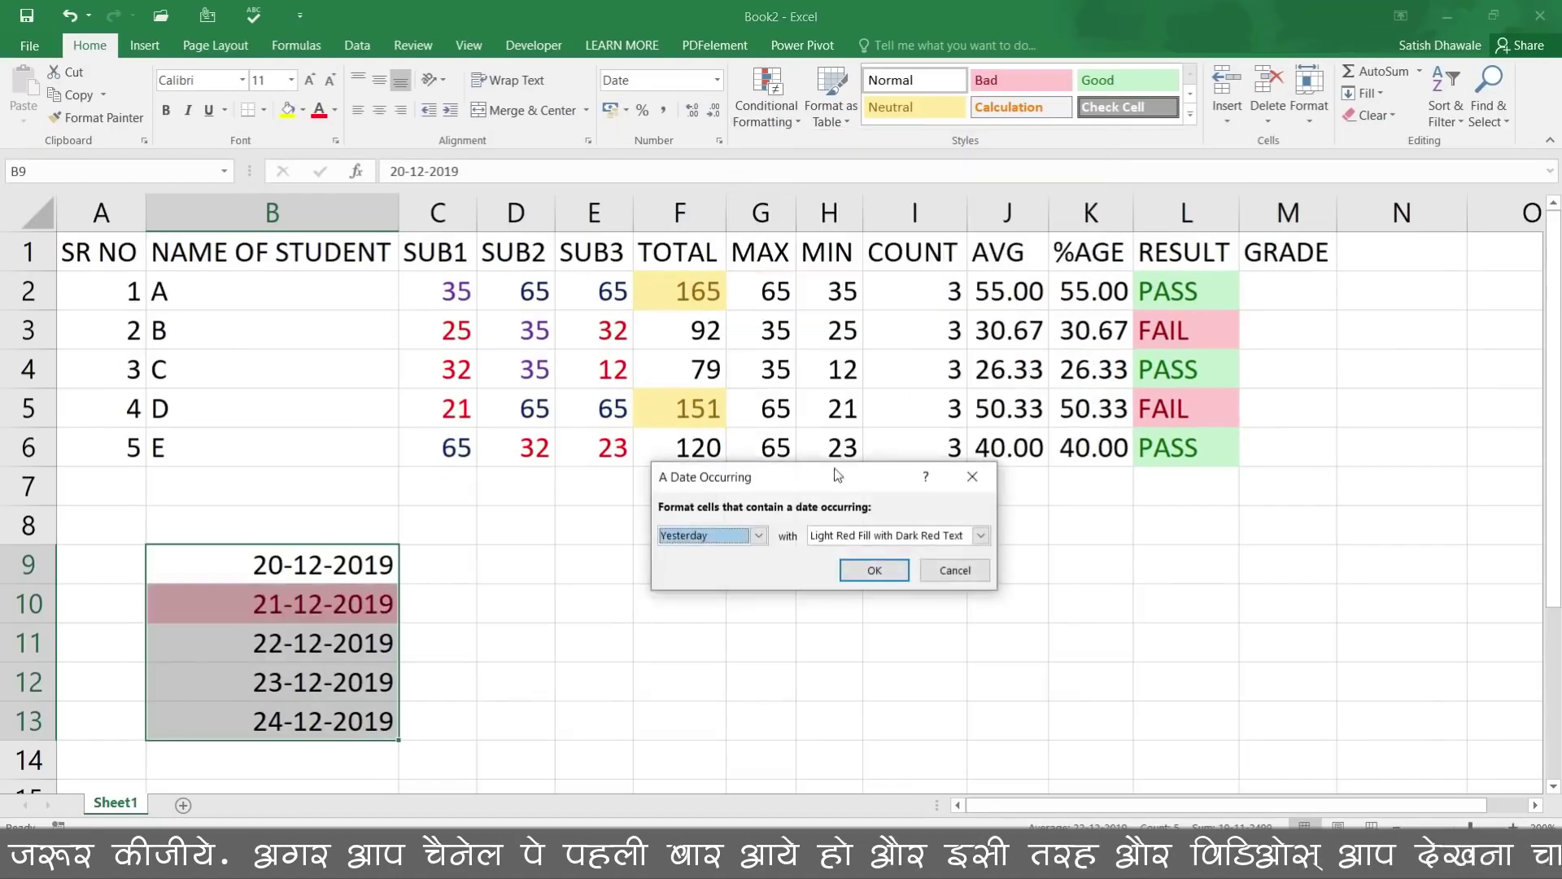
left_click(716, 535)
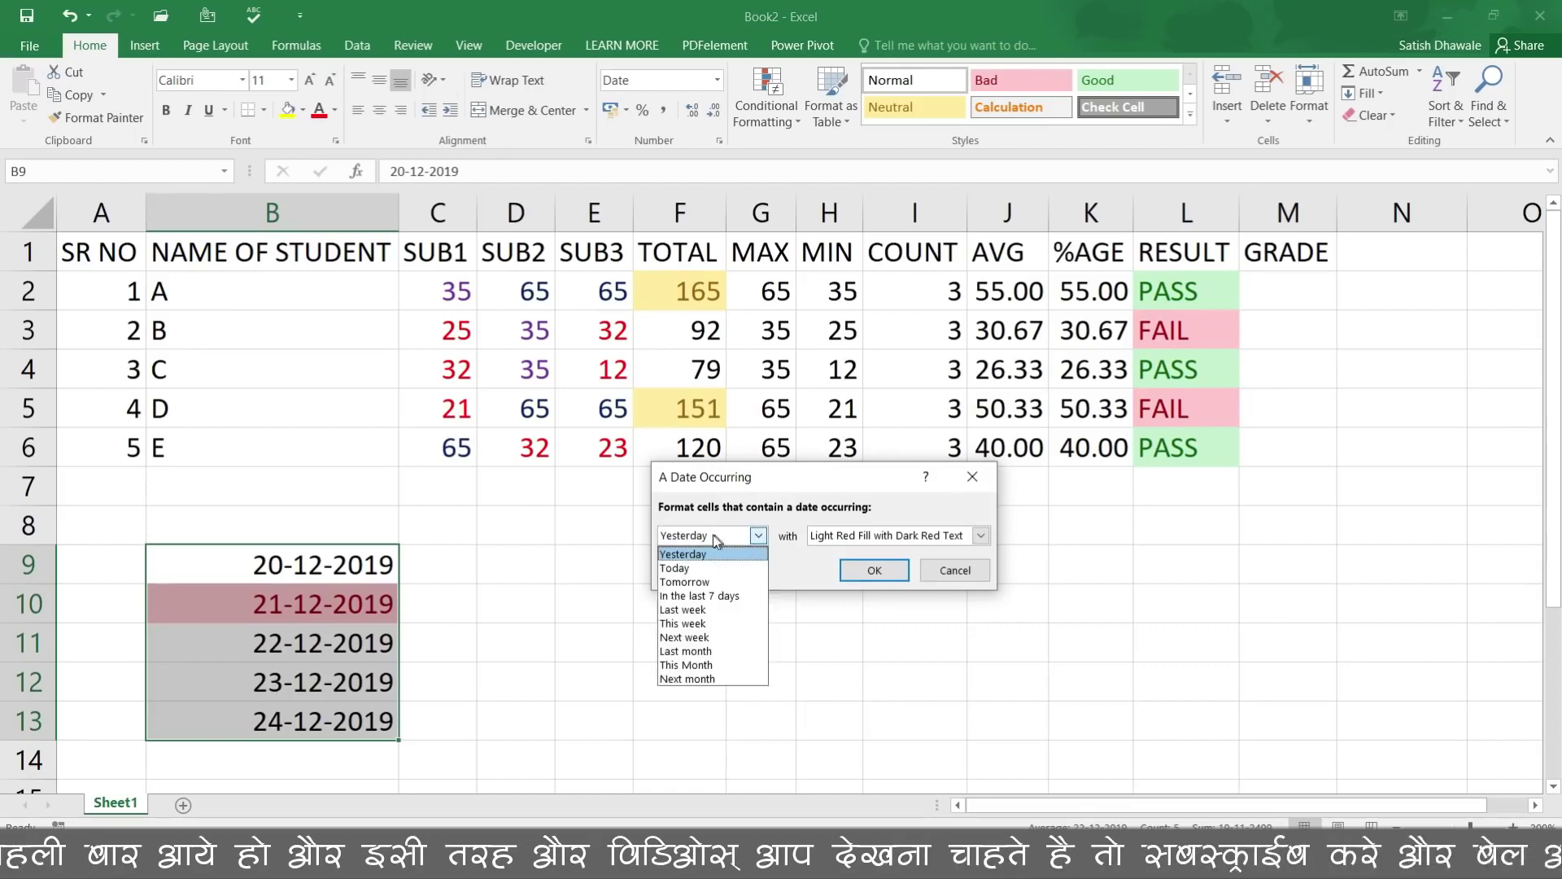
left_click(704, 568)
left_click(714, 537)
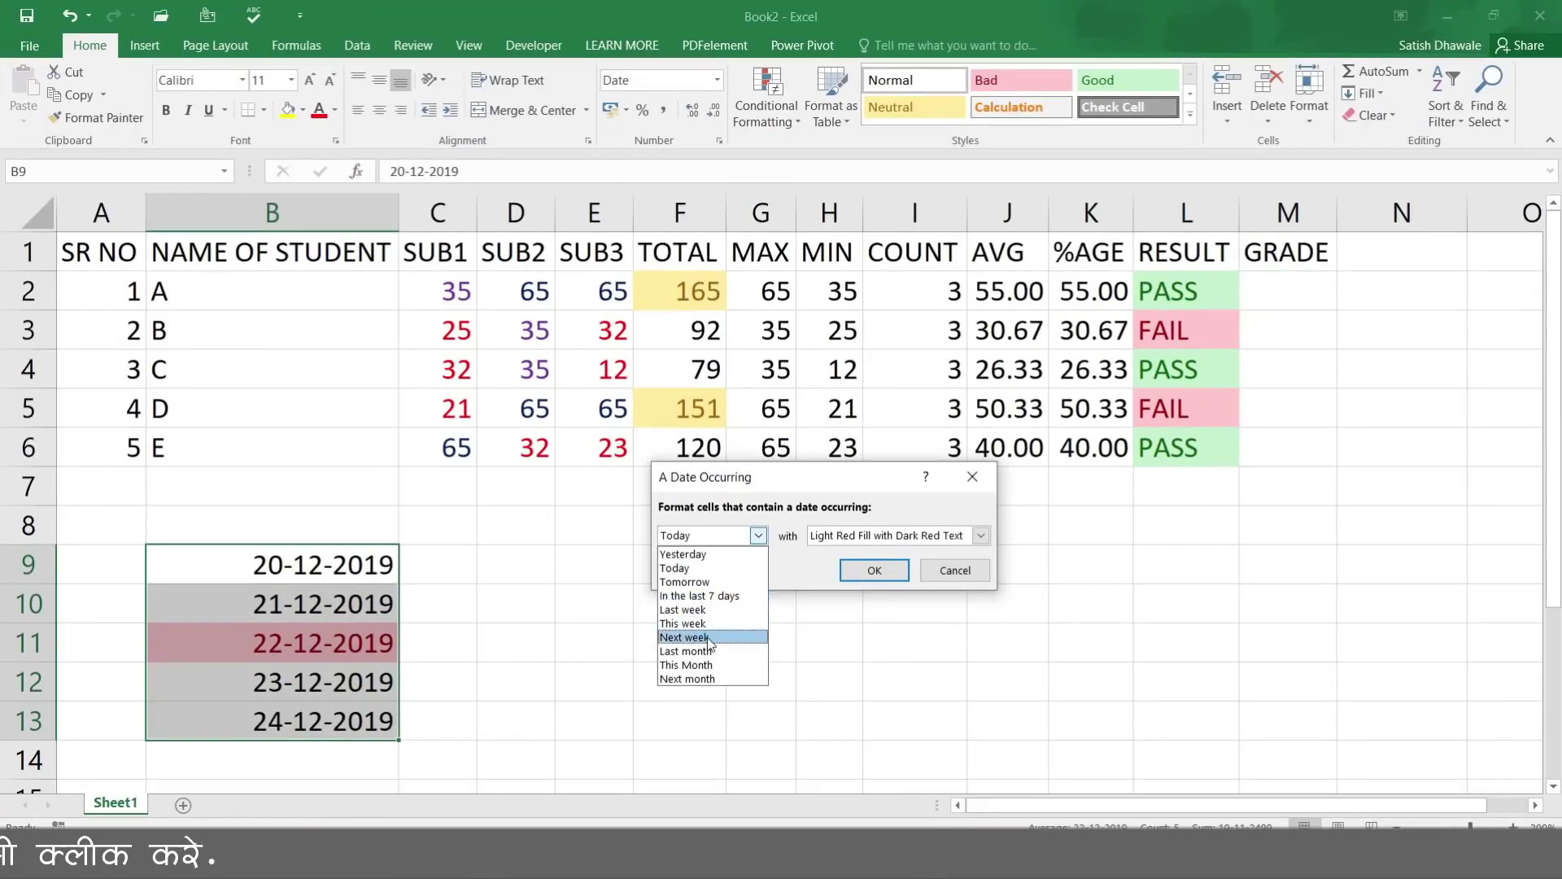
left_click(703, 624)
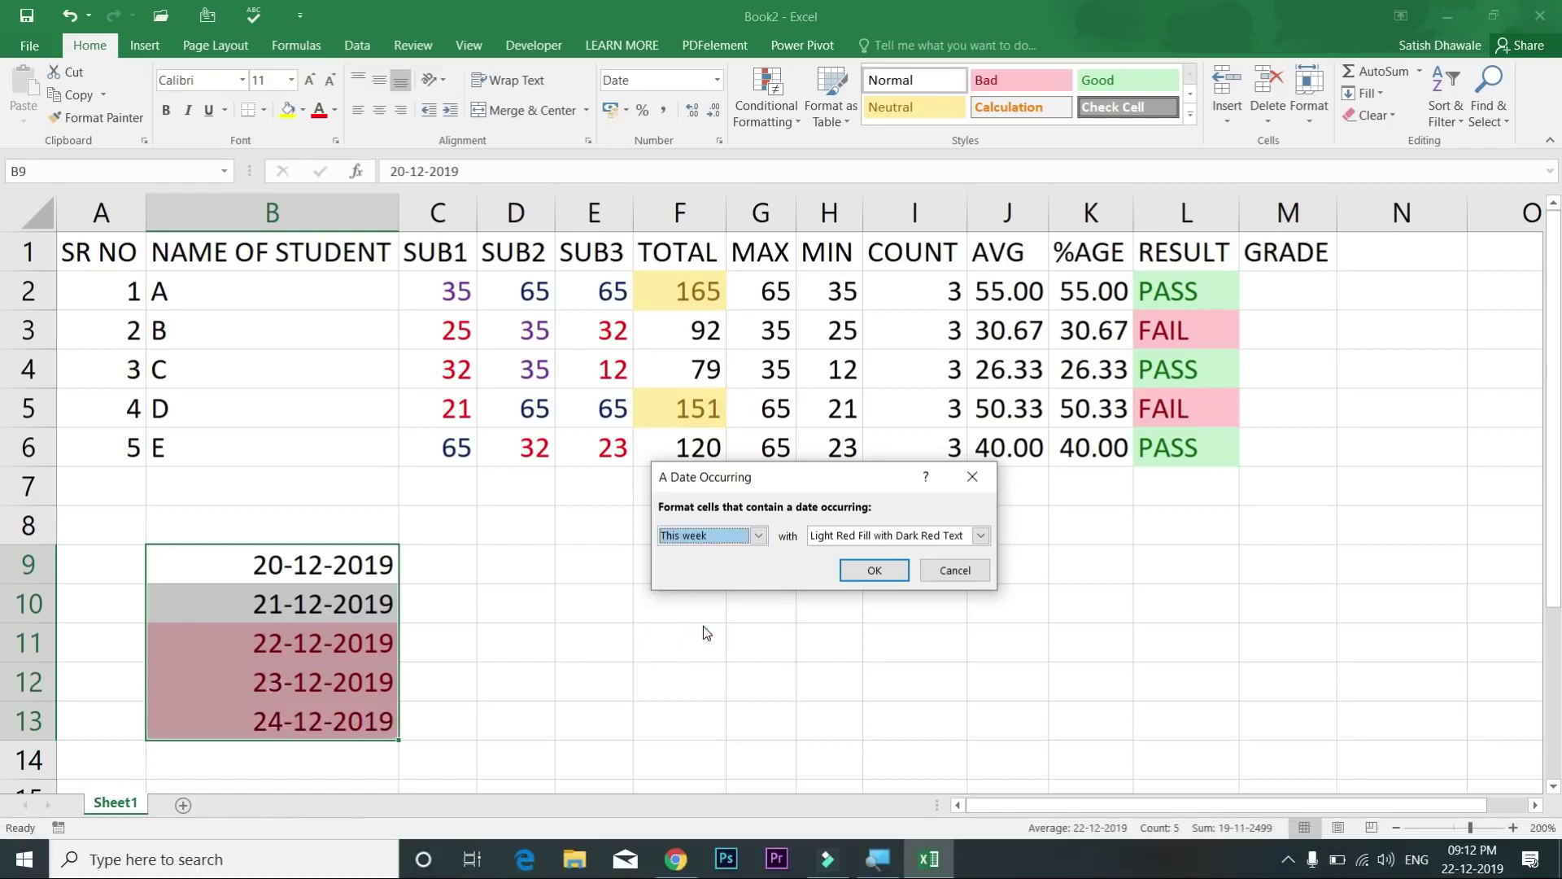
left_click(724, 535)
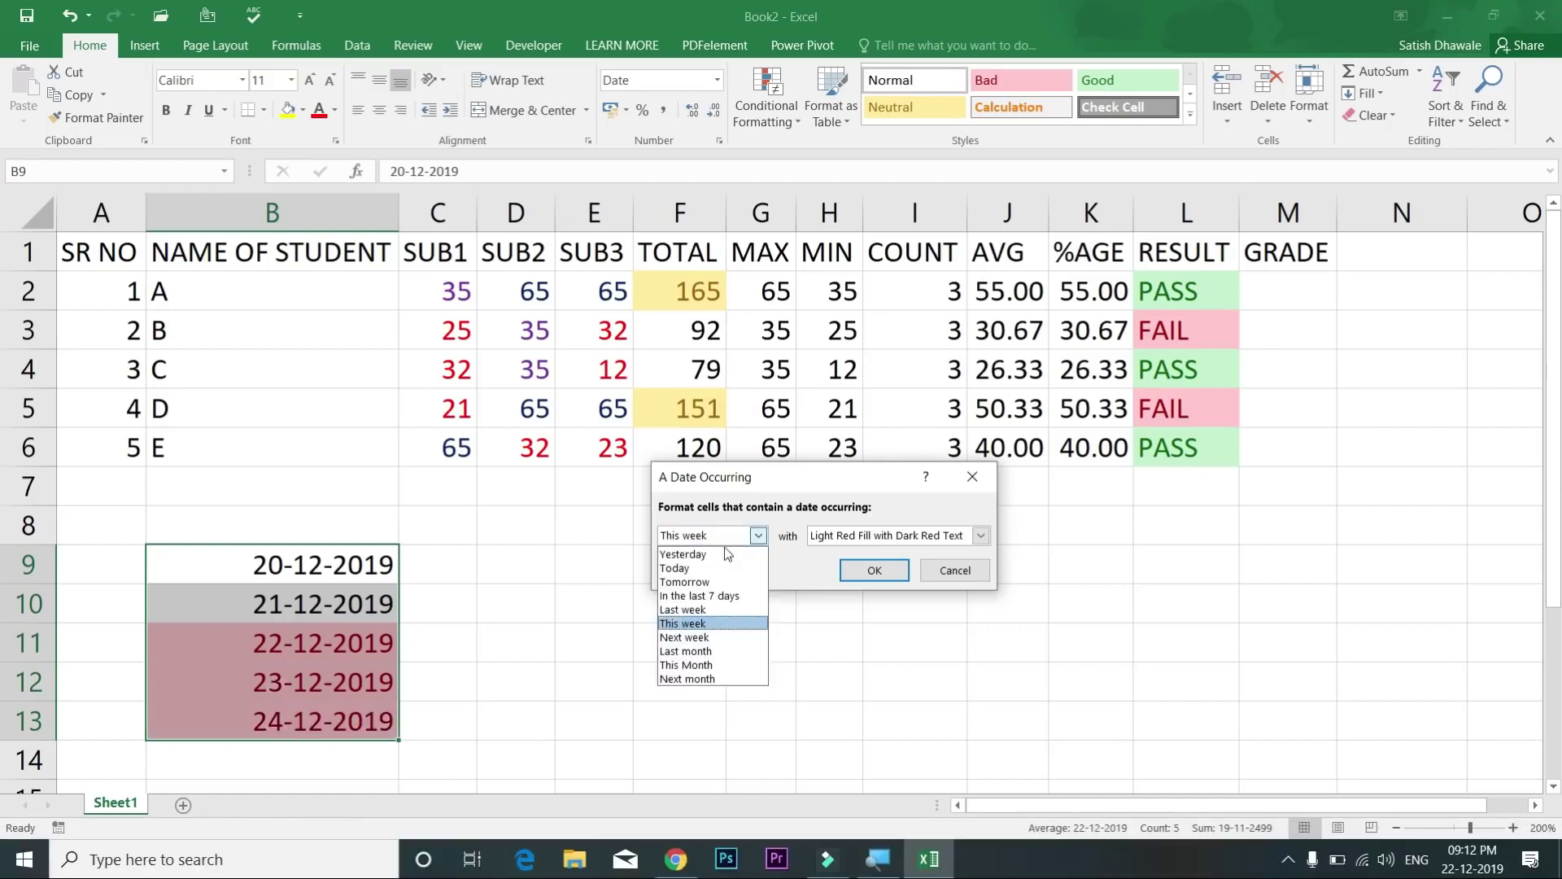
left_click(708, 597)
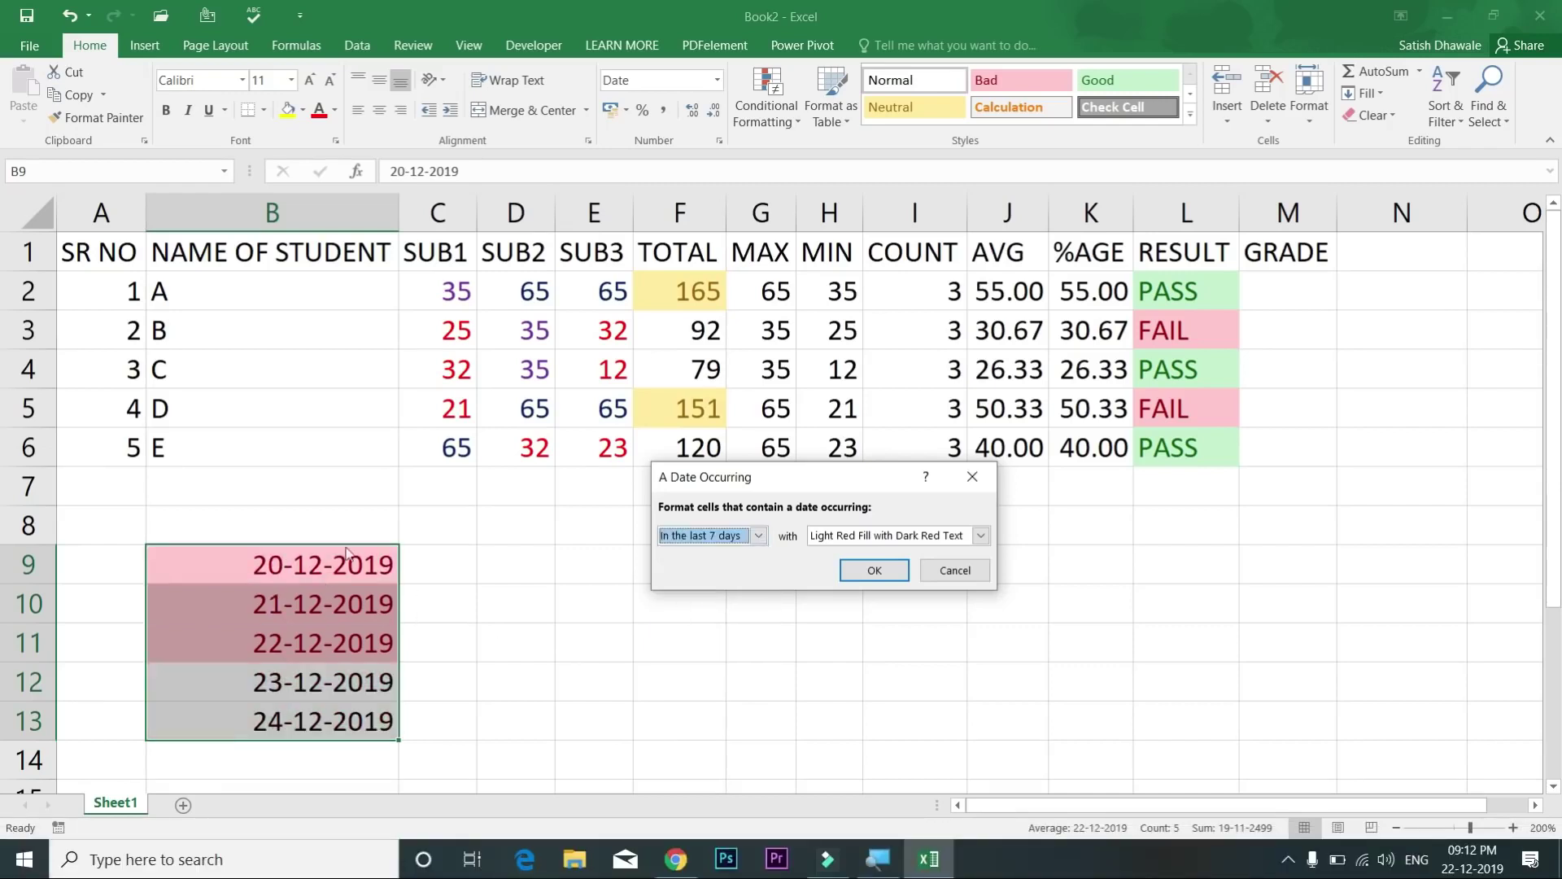
left_click(955, 570)
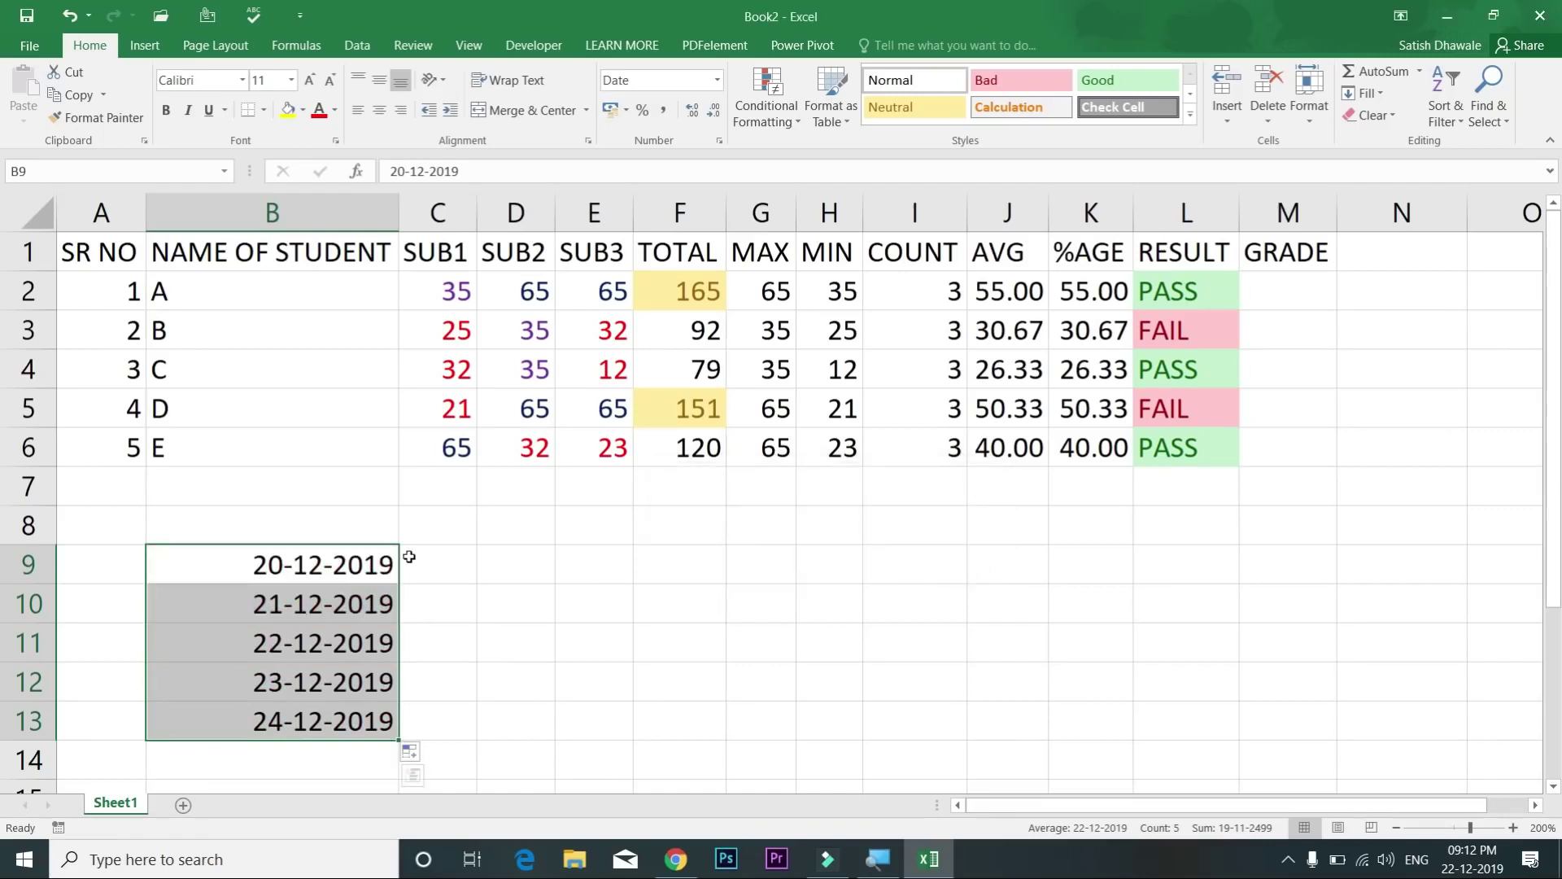
Step: Delete the dates in B9:B13
key("Delete")
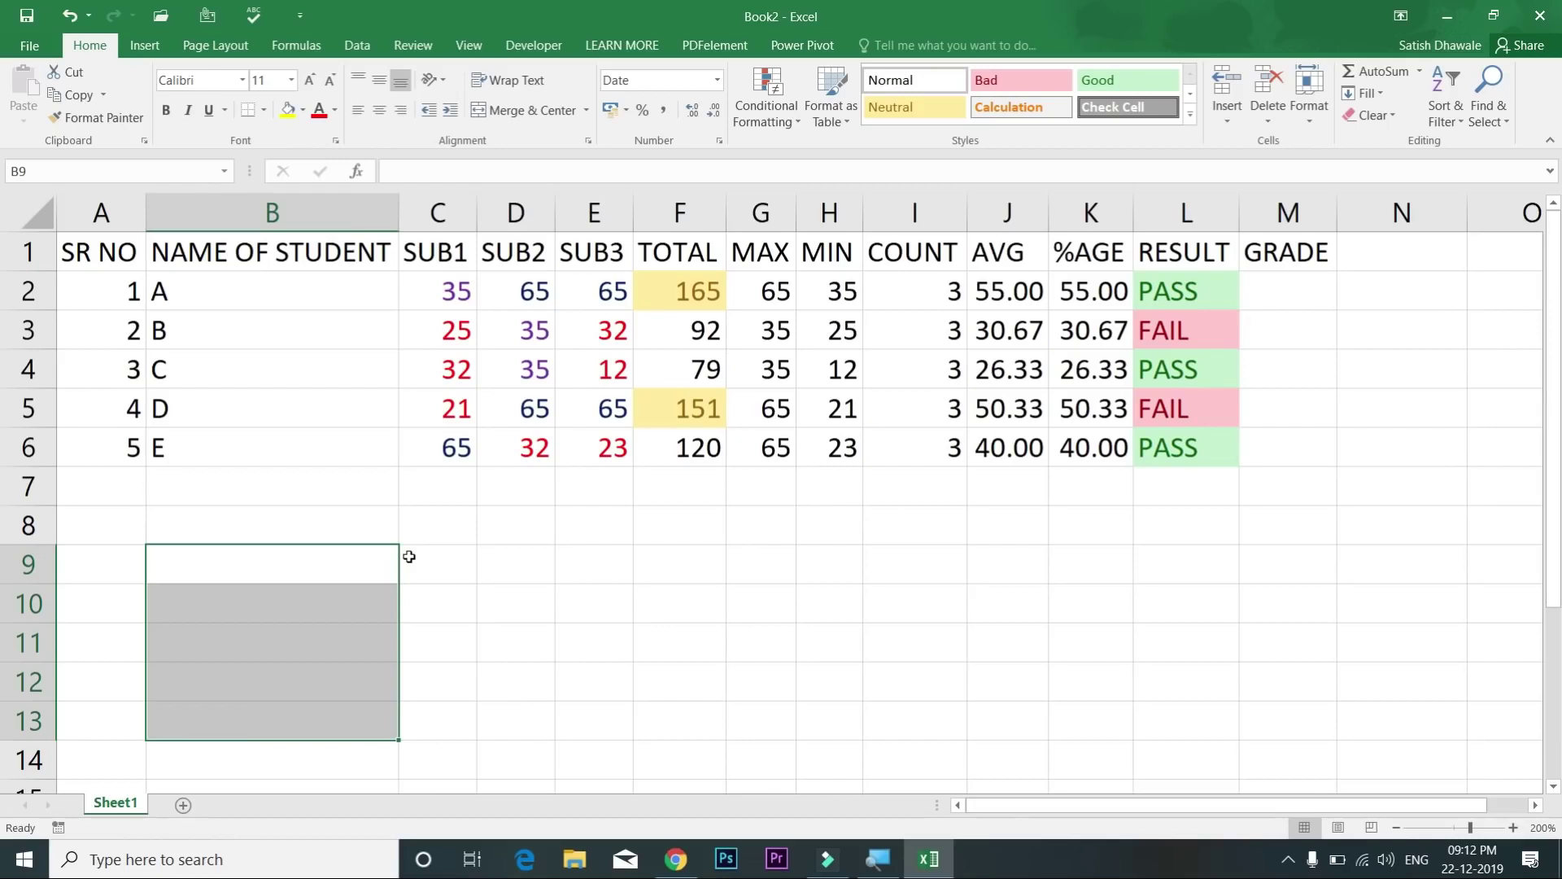
left_click(725, 579)
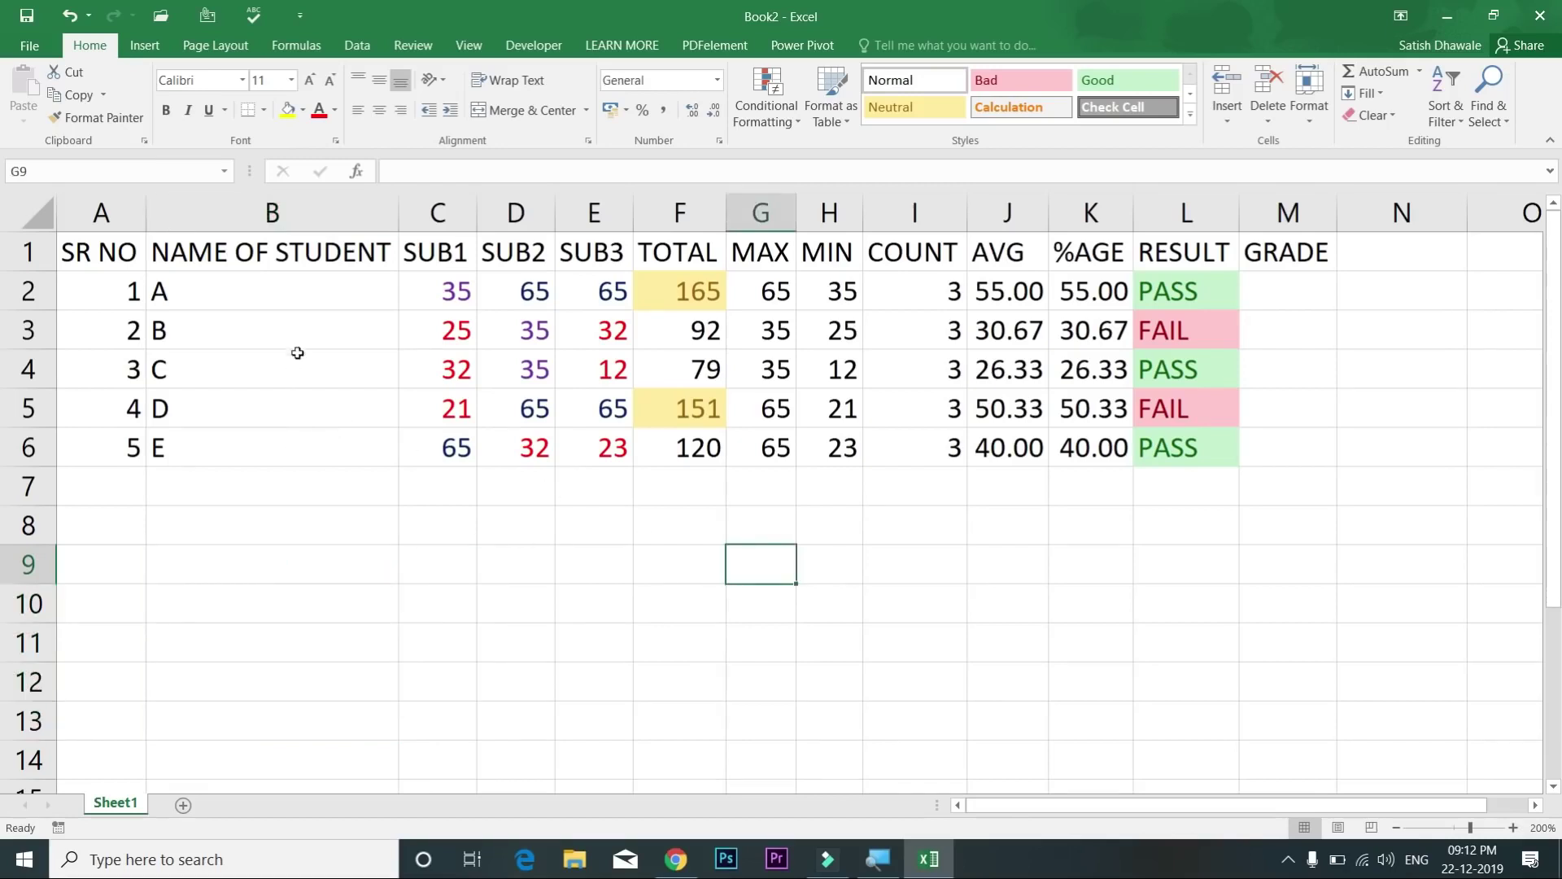
left_click_drag(261, 280, 263, 443)
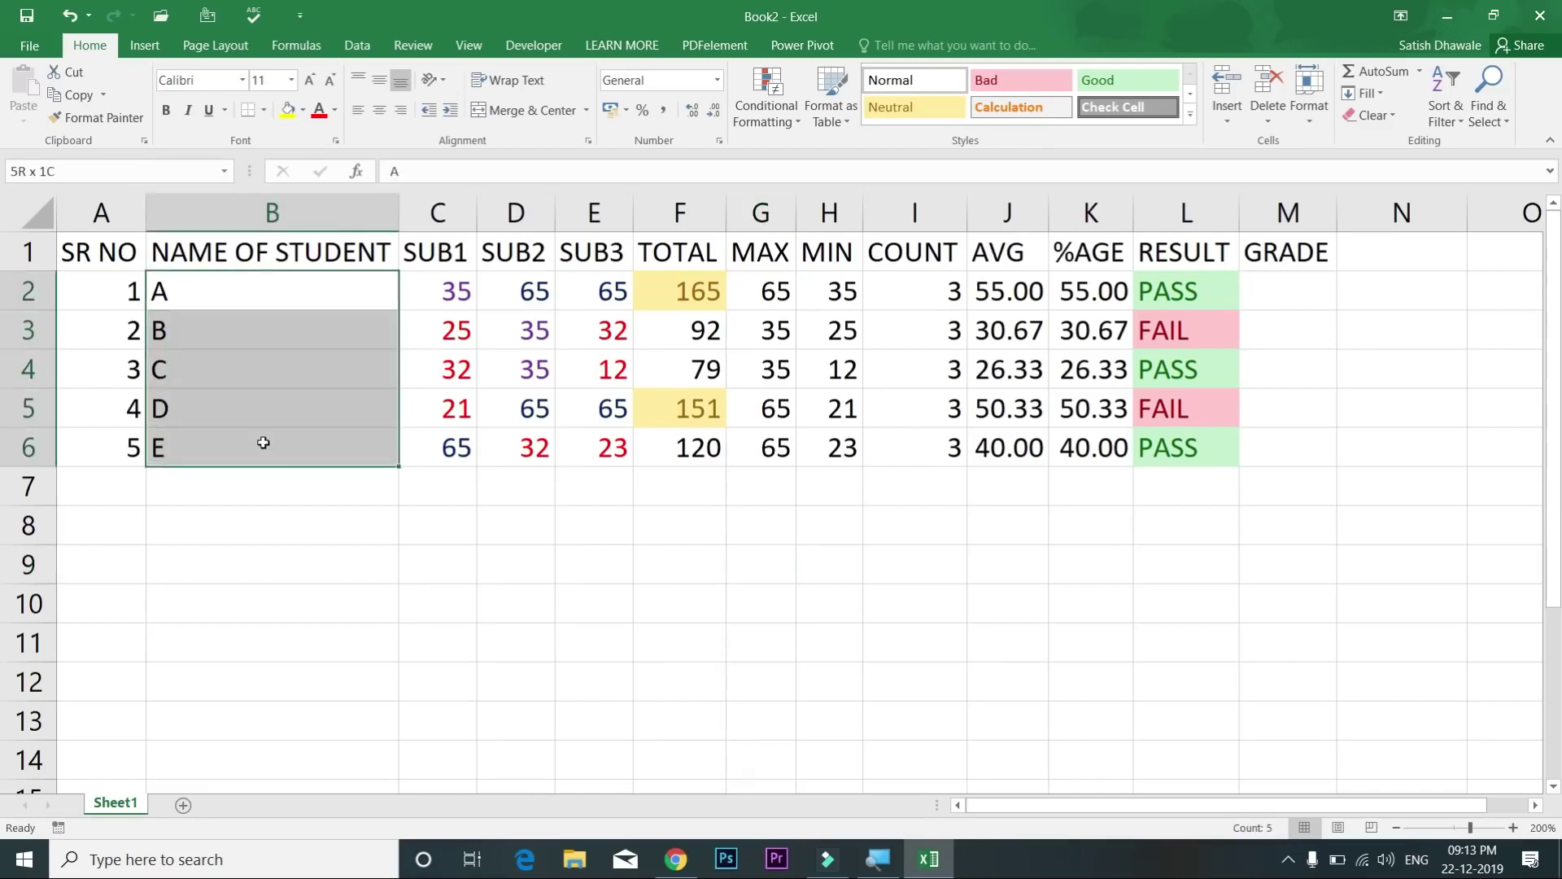
left_click(268, 480)
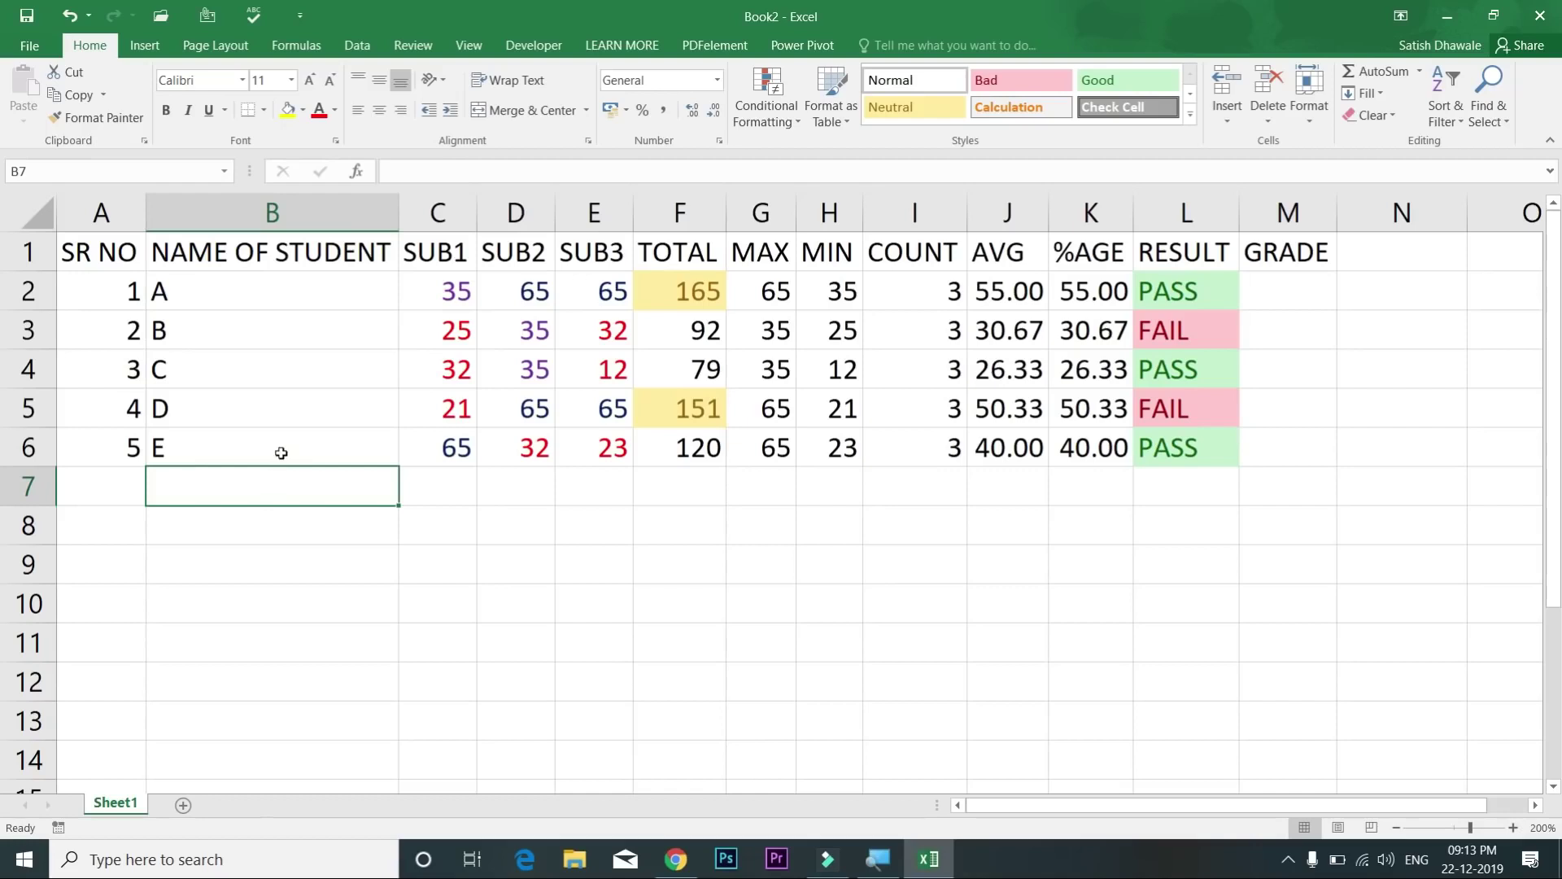
Step: Add a Duplicate Values highlight rule to column B with Light Red Fill with Dark Red Text
left_click(322, 214)
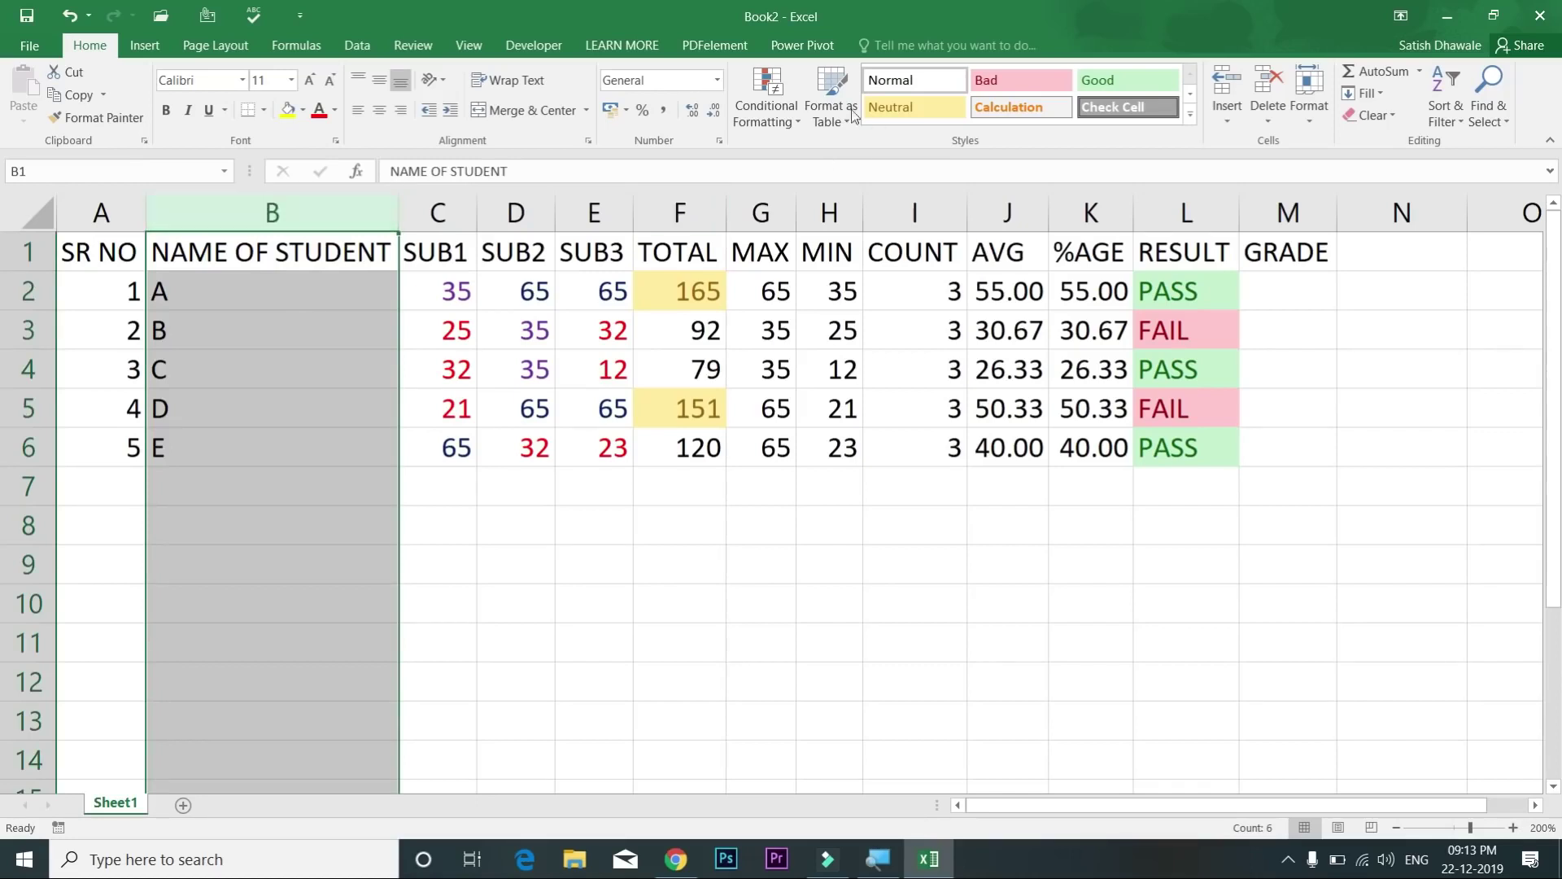
left_click(789, 121)
mouse_move(823, 159)
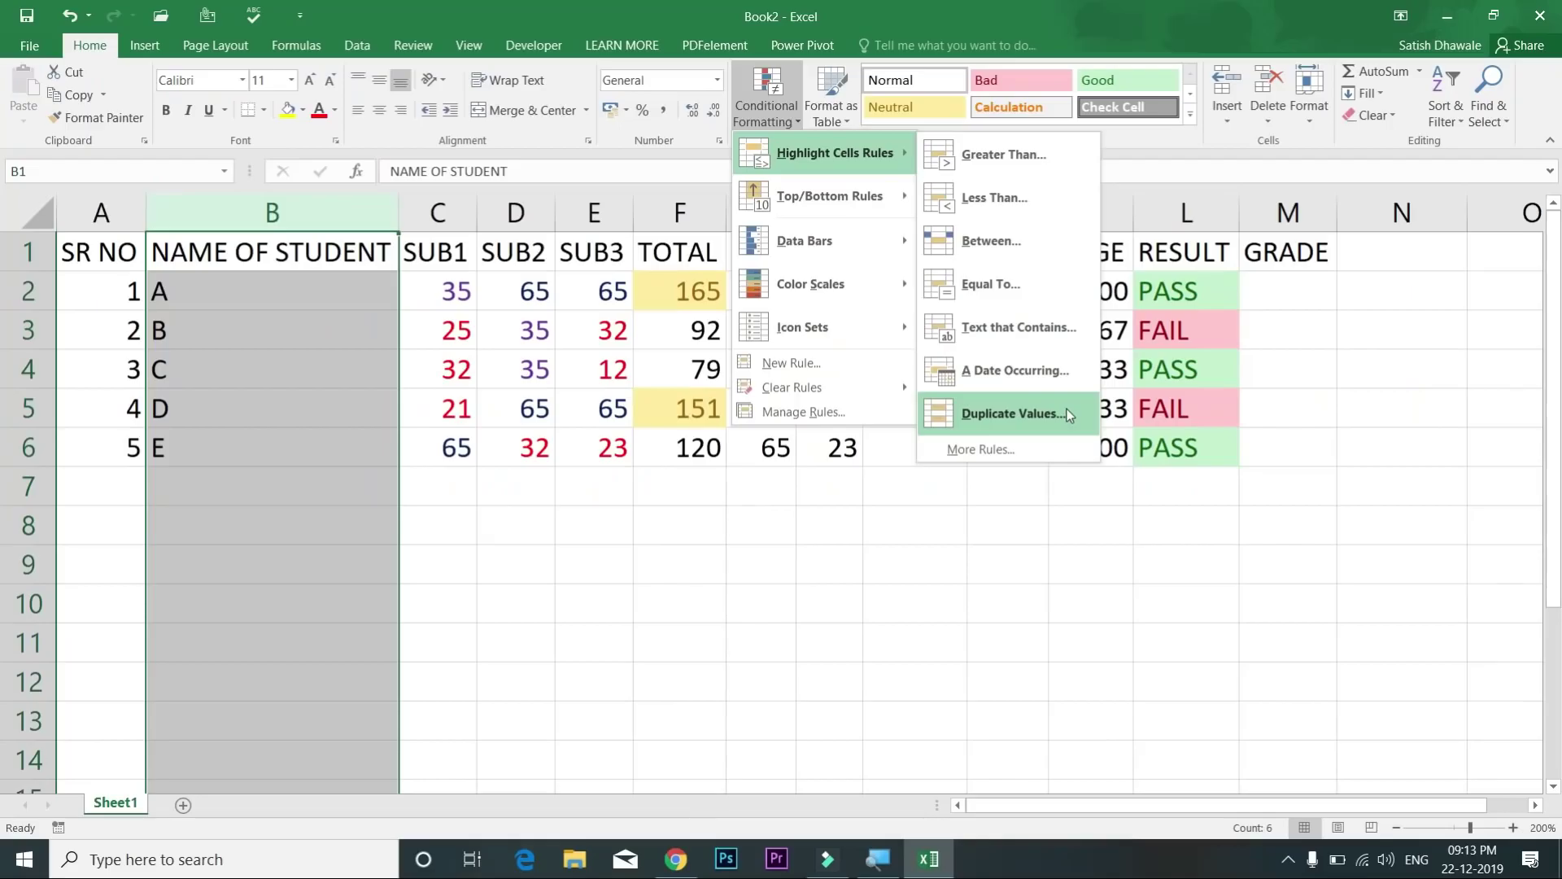
left_click(1067, 408)
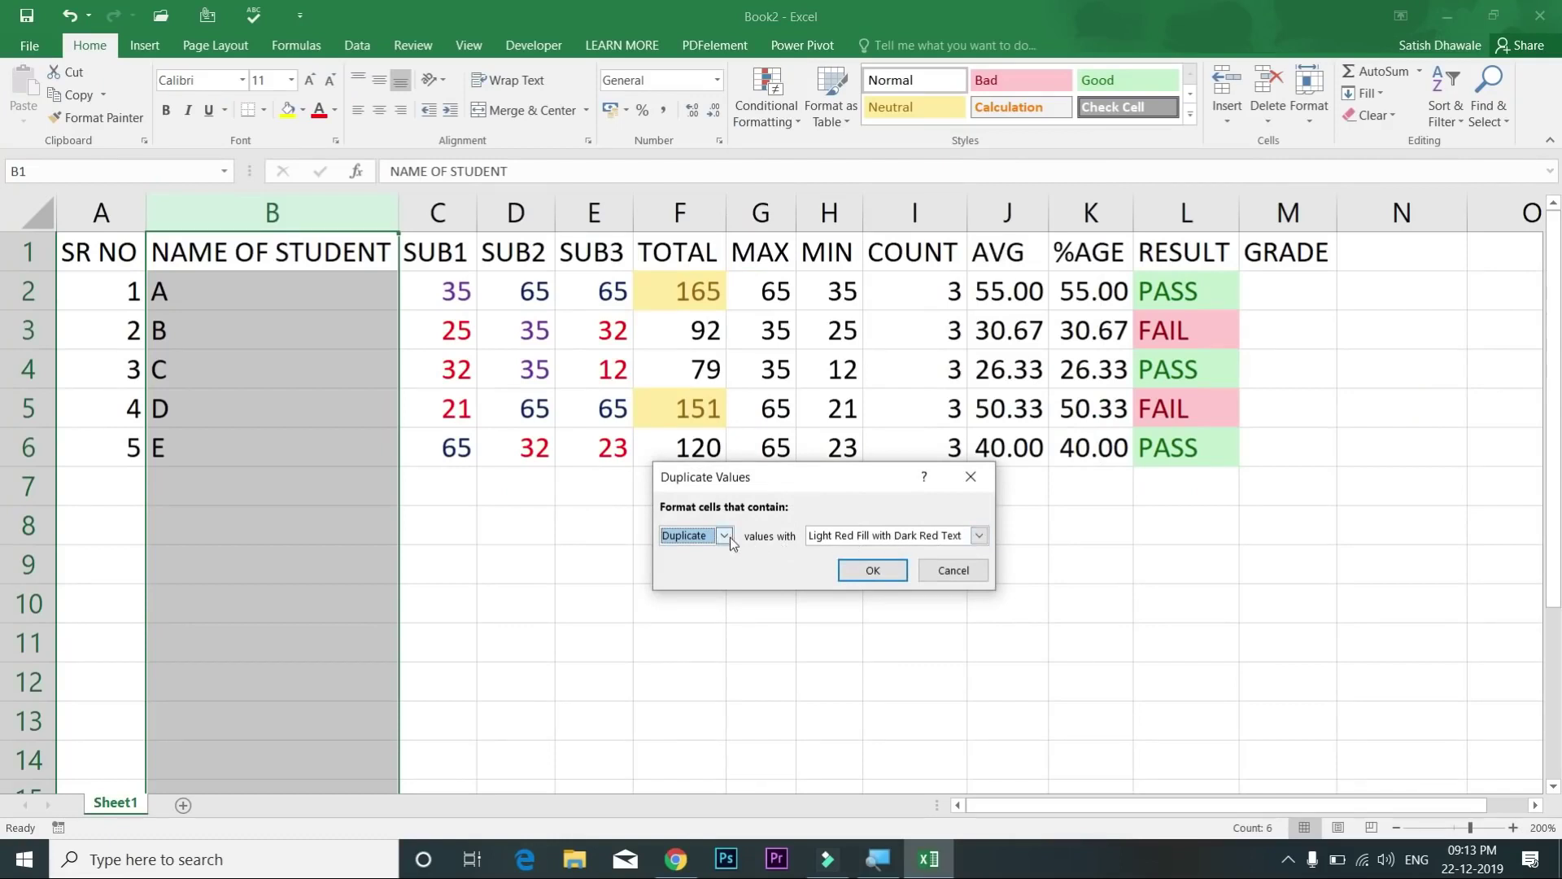
left_click(872, 569)
Step: Enter A in B7, replace it with F, and enter G in B8 to test the duplicate highlighting
left_click(281, 501)
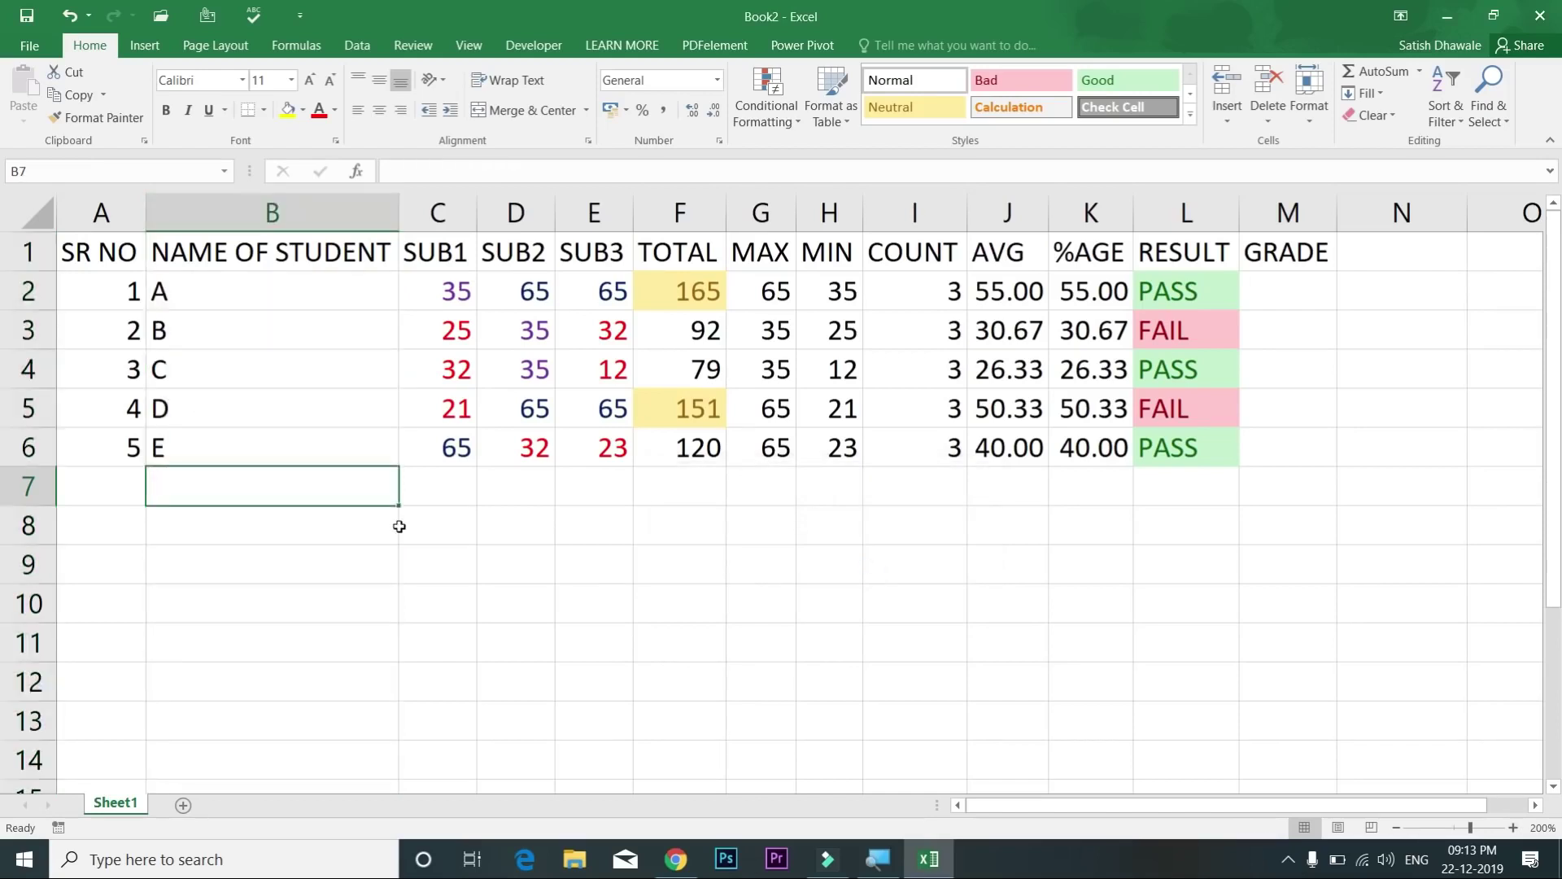
type("A")
key("Return")
key("Up")
type("F")
key("Return")
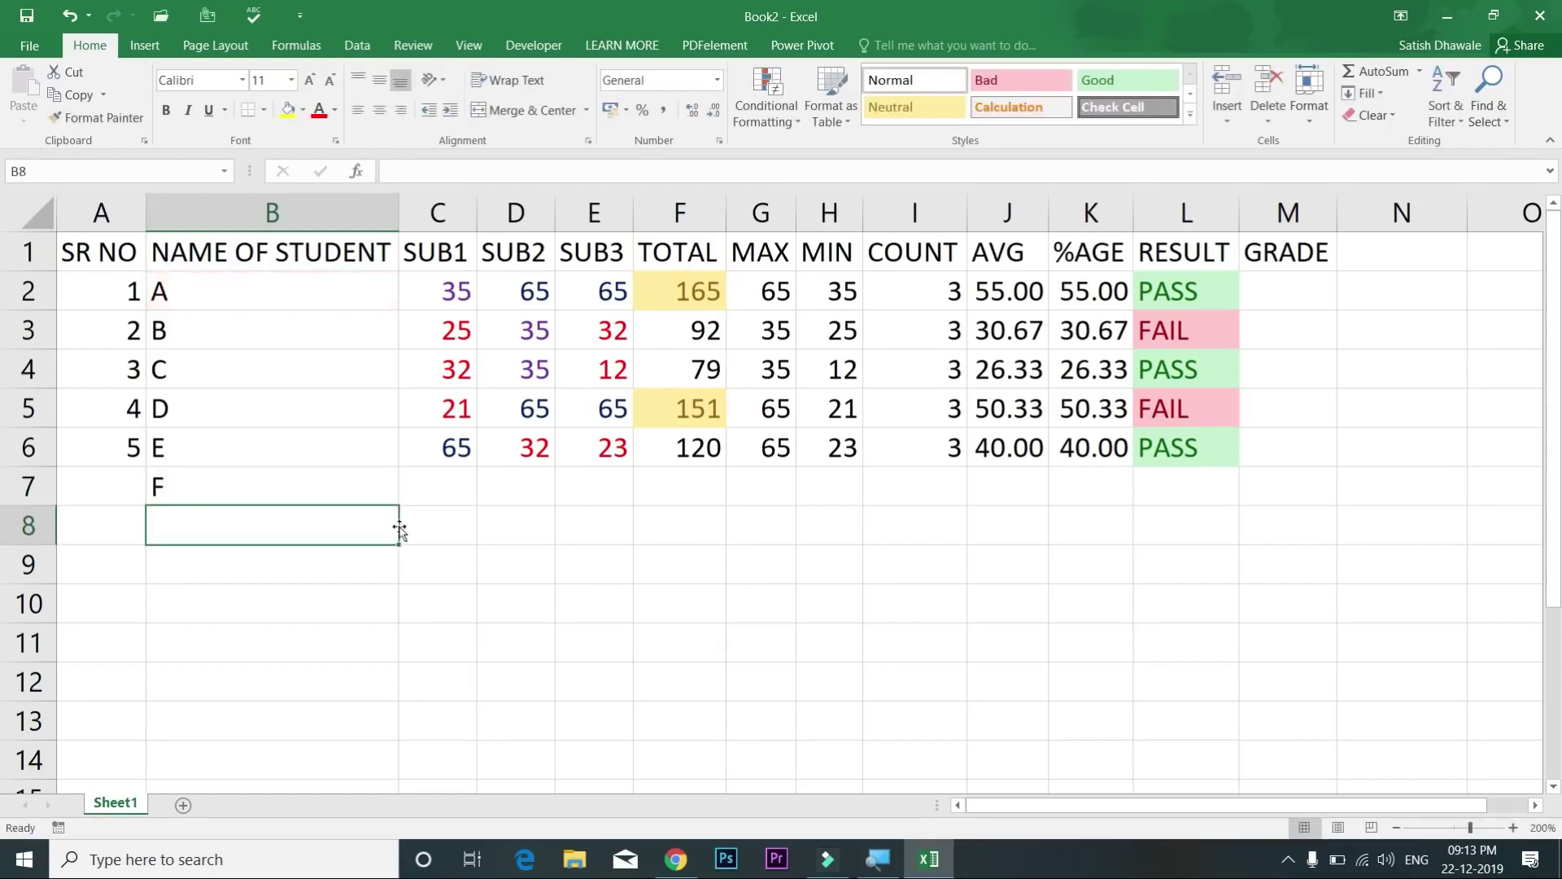
type("G")
key("Return")
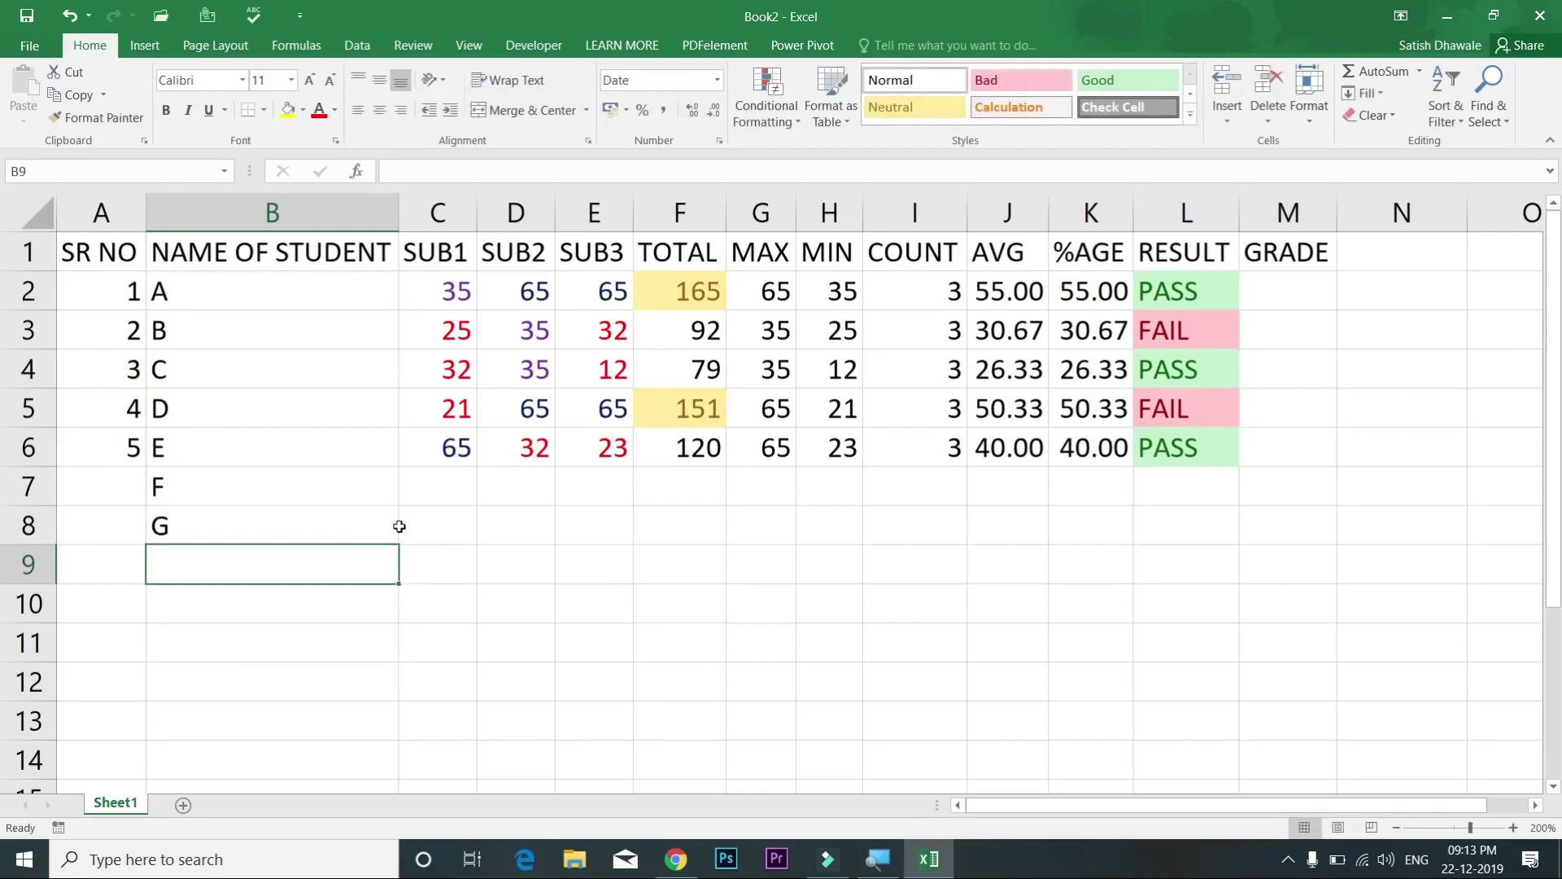
Step: Test the duplicate rule by entering B, C and D in turn in B8, and clear the cell
key("Up")
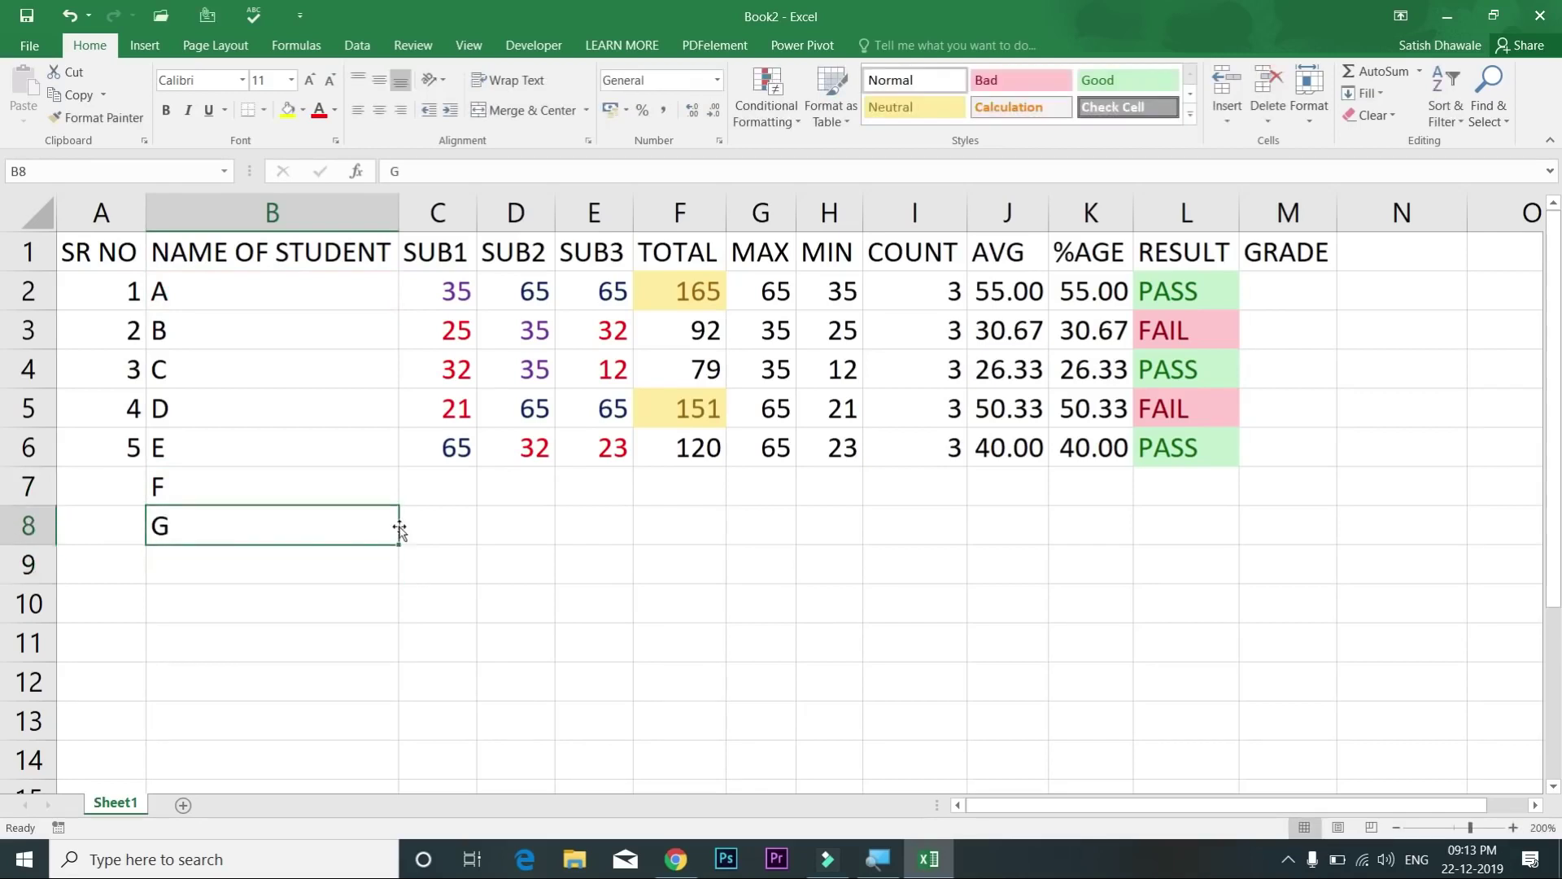
type("B")
key("Return")
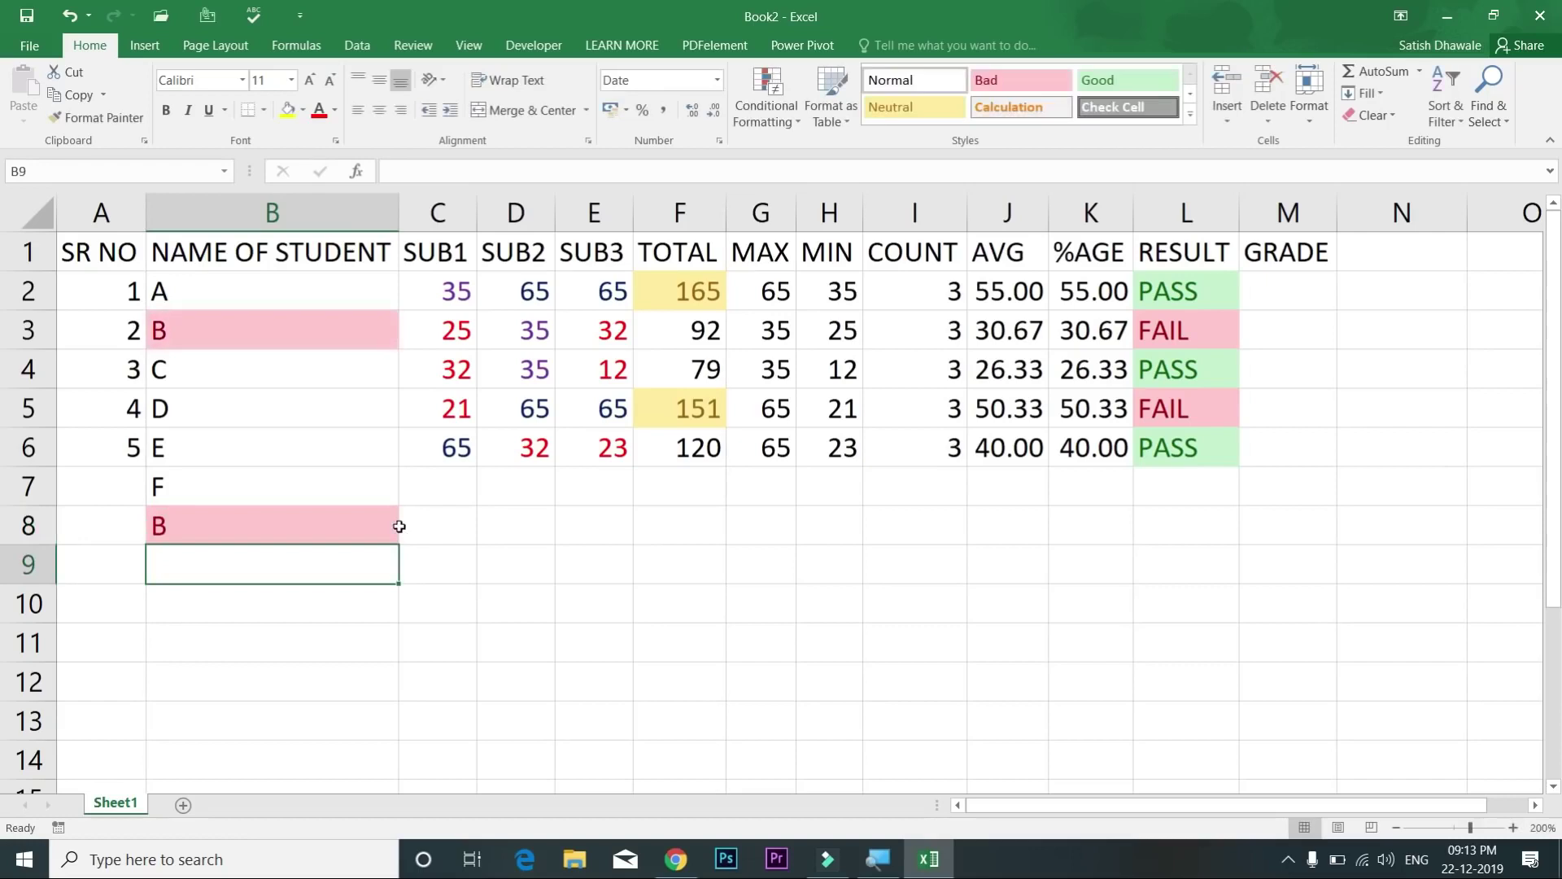
key("Up")
type("C")
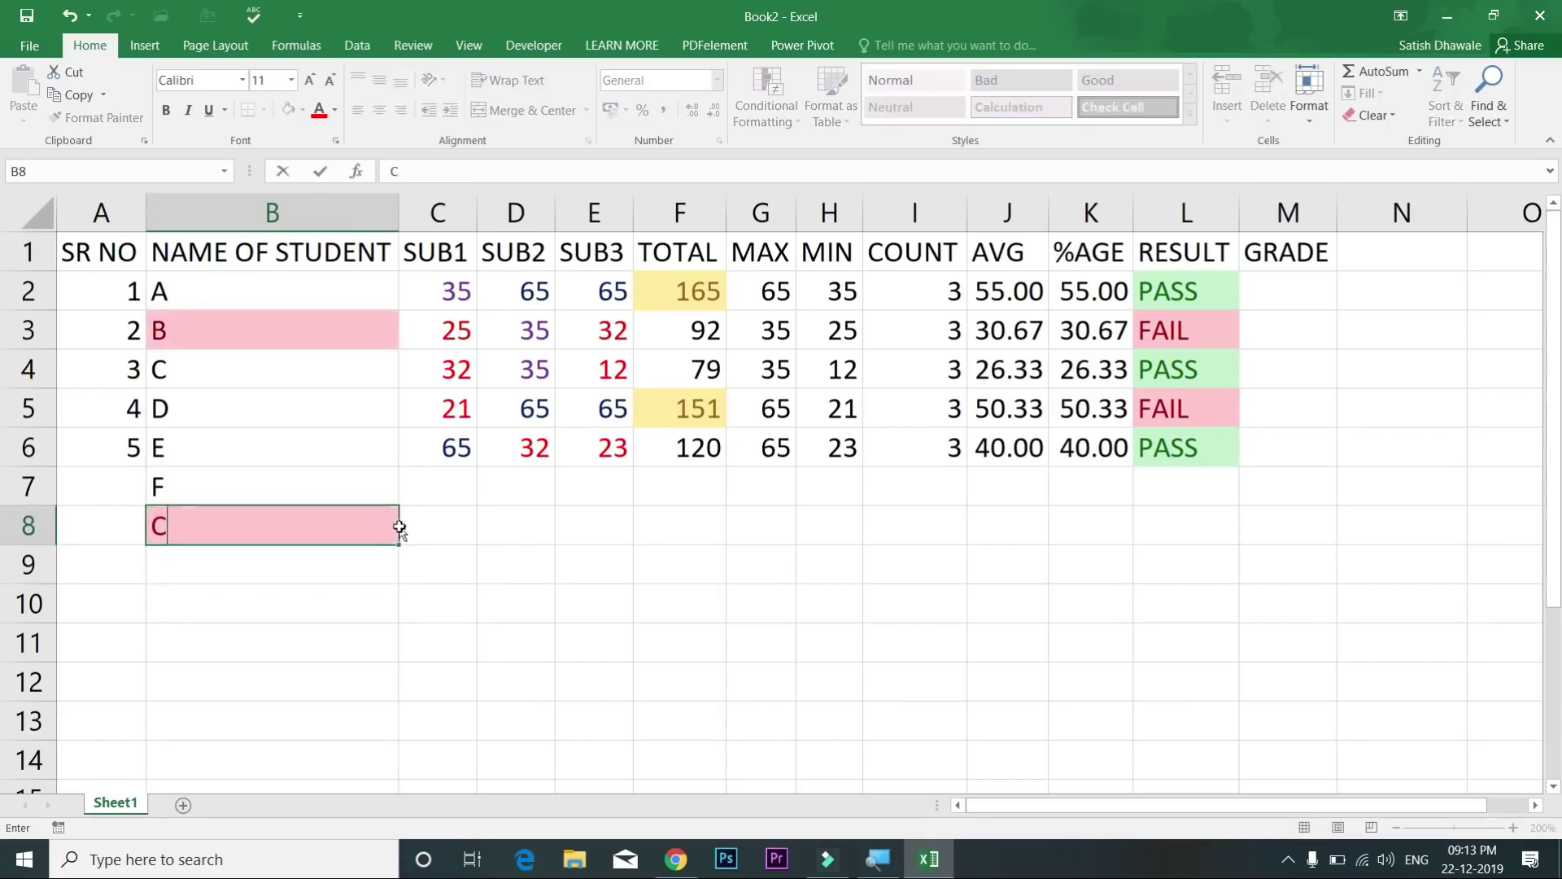
key("Return")
key("Up")
type("D")
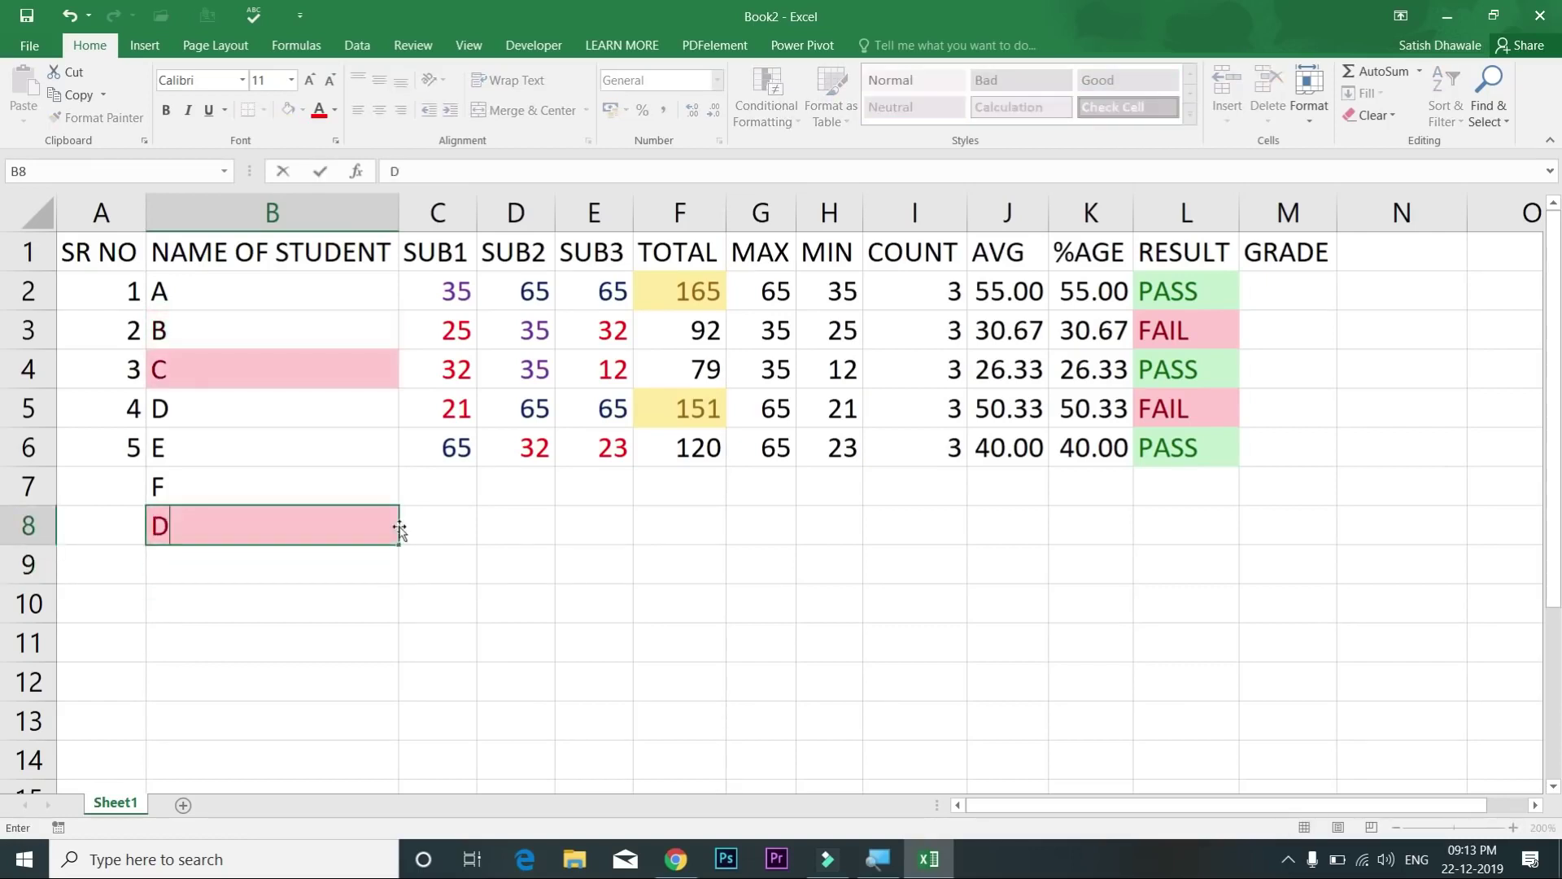
key("Return")
key("Up")
key("Delete")
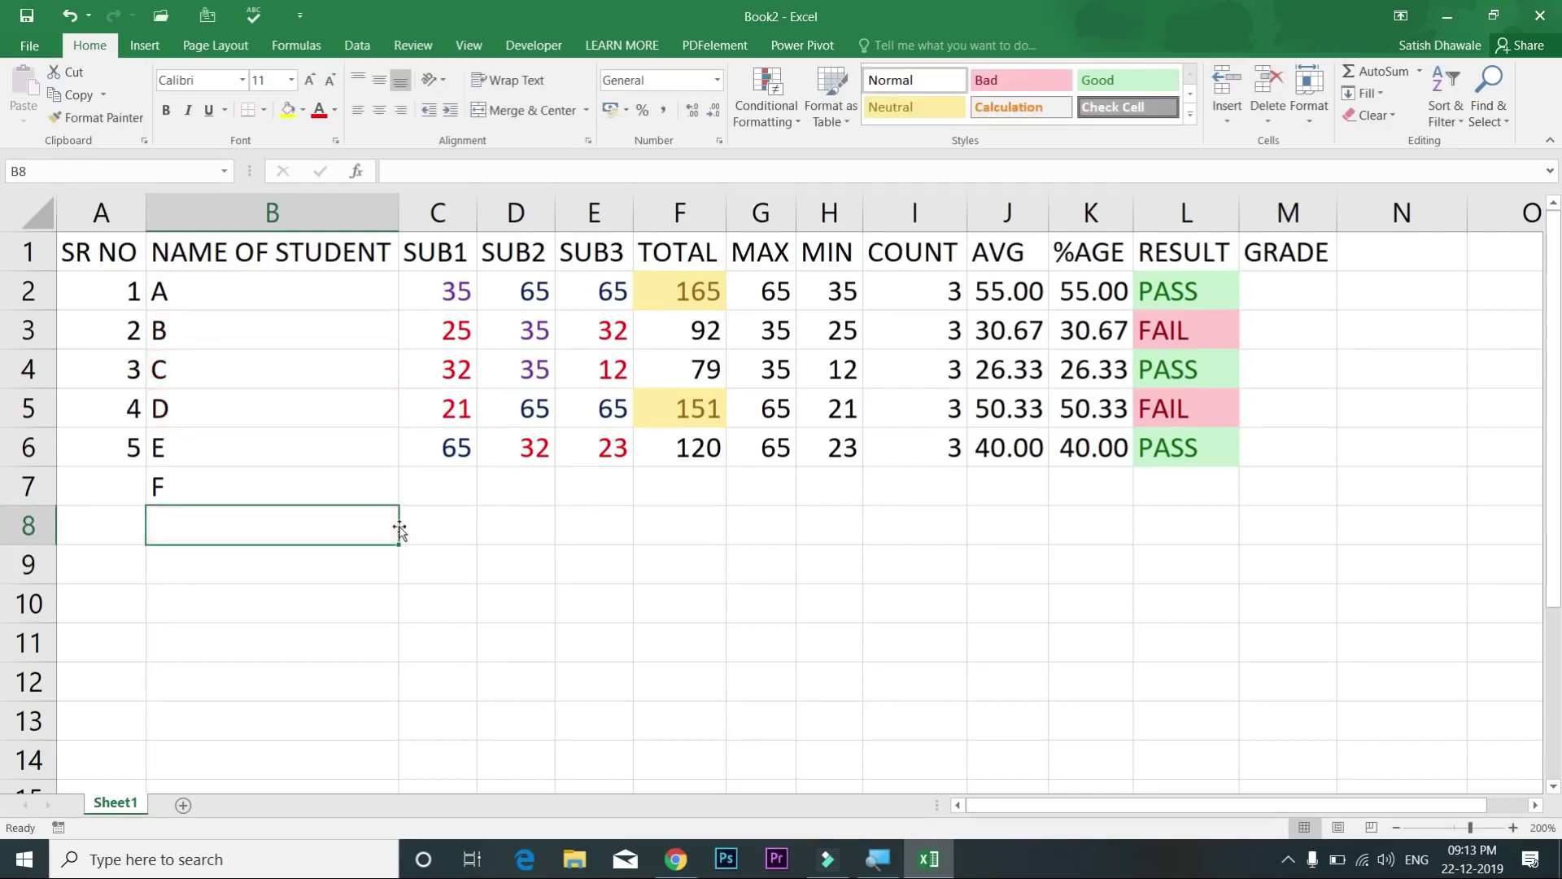
Step: Replace F in B7 and B in B3 with the same student's name, and undo both name entries
left_click(315, 484)
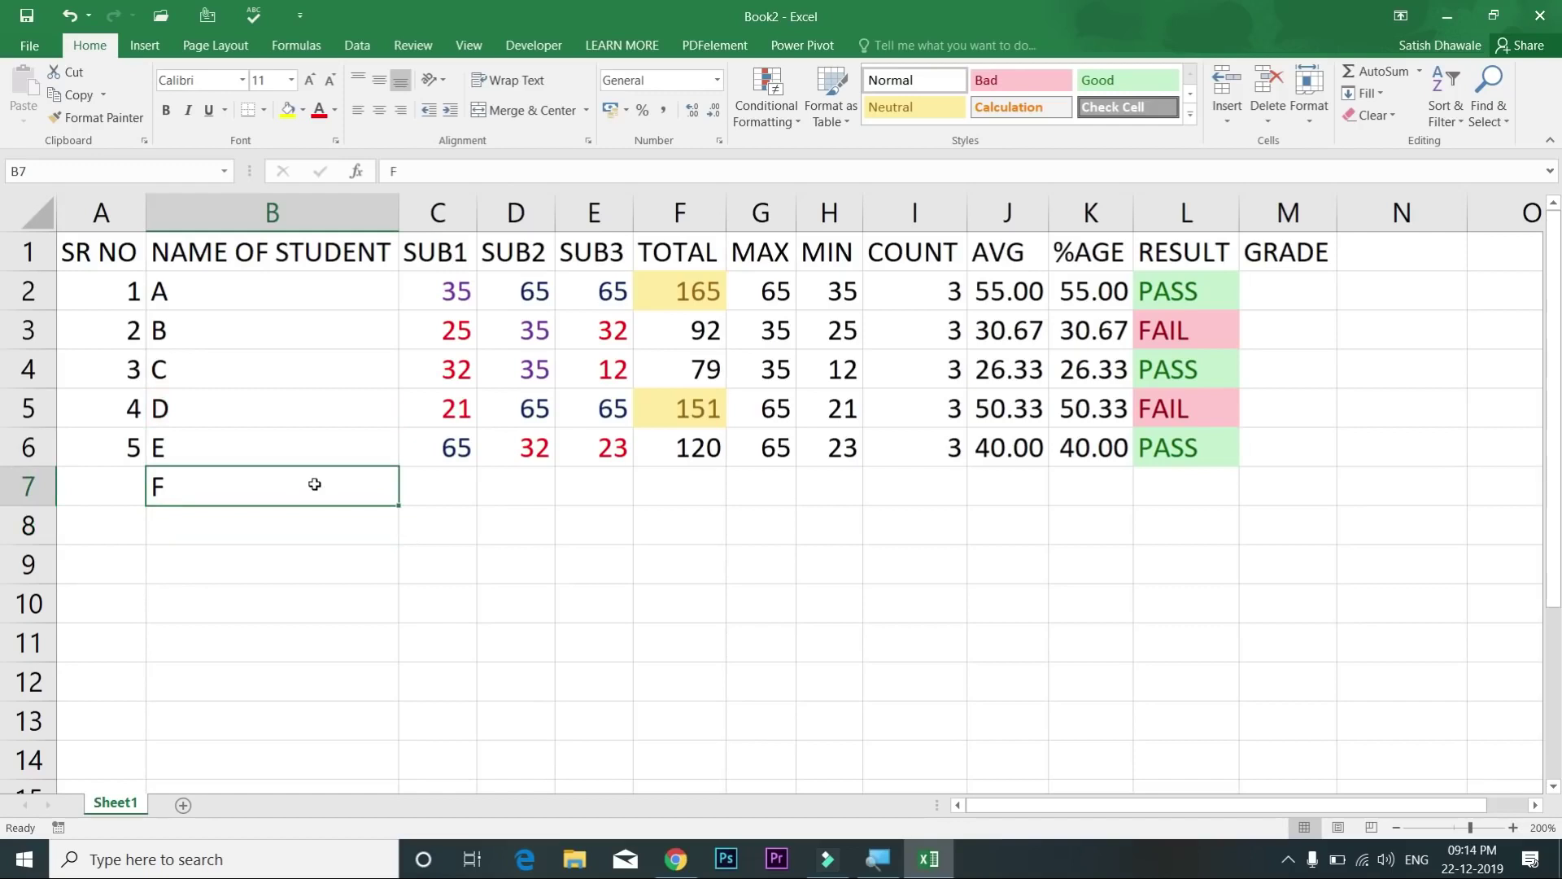
key("Delete")
type("ANIL")
key("Return")
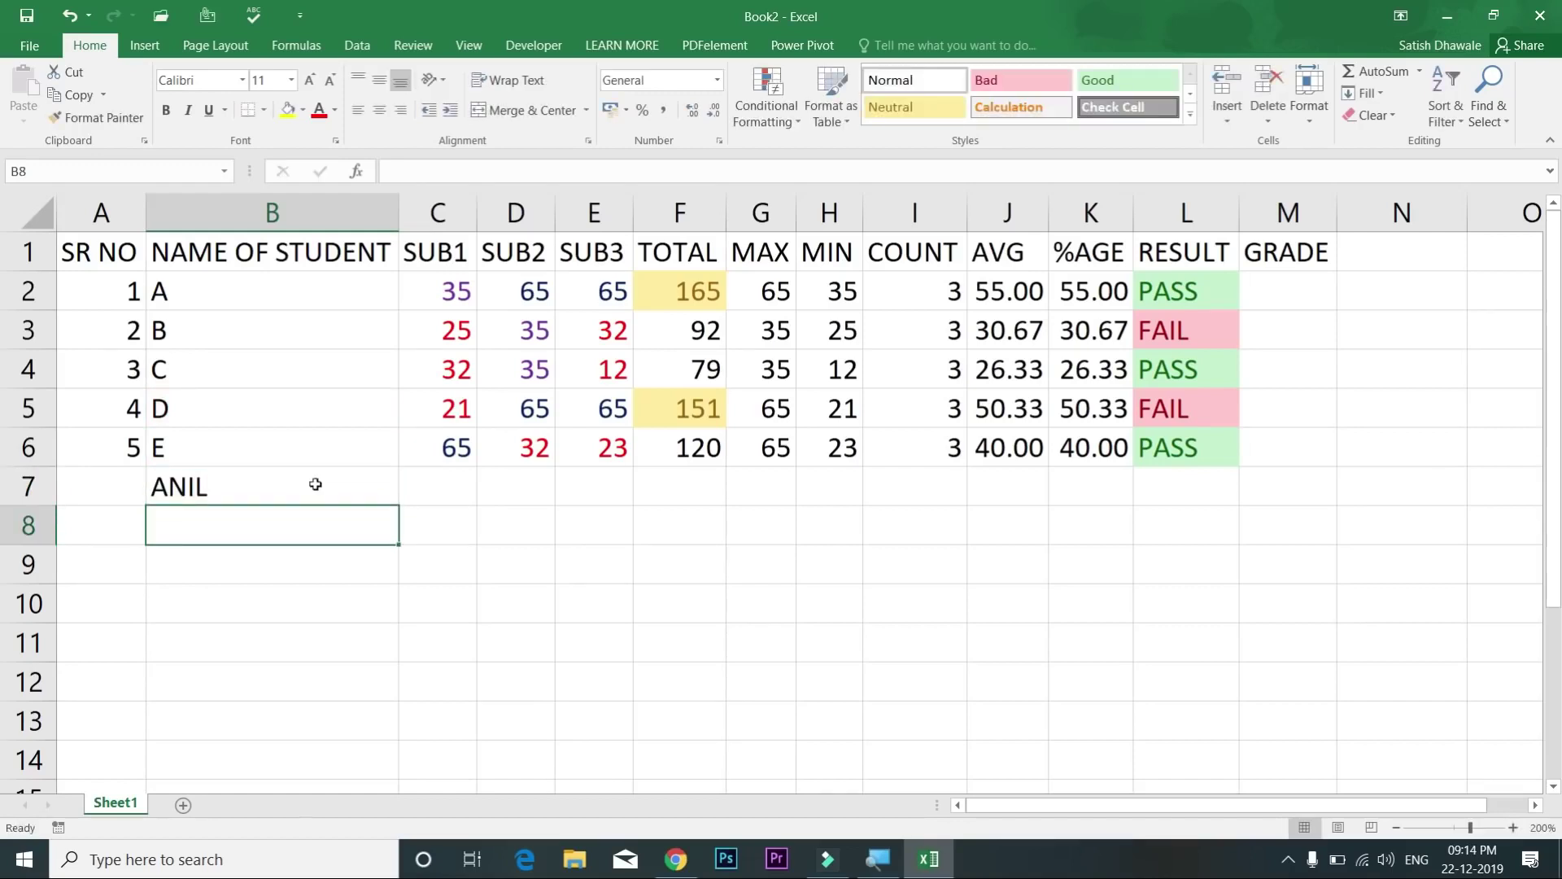
key("Up")
key("Up")
key("Up")
key("Up")
key("Up")
type("ANIL")
key("Return")
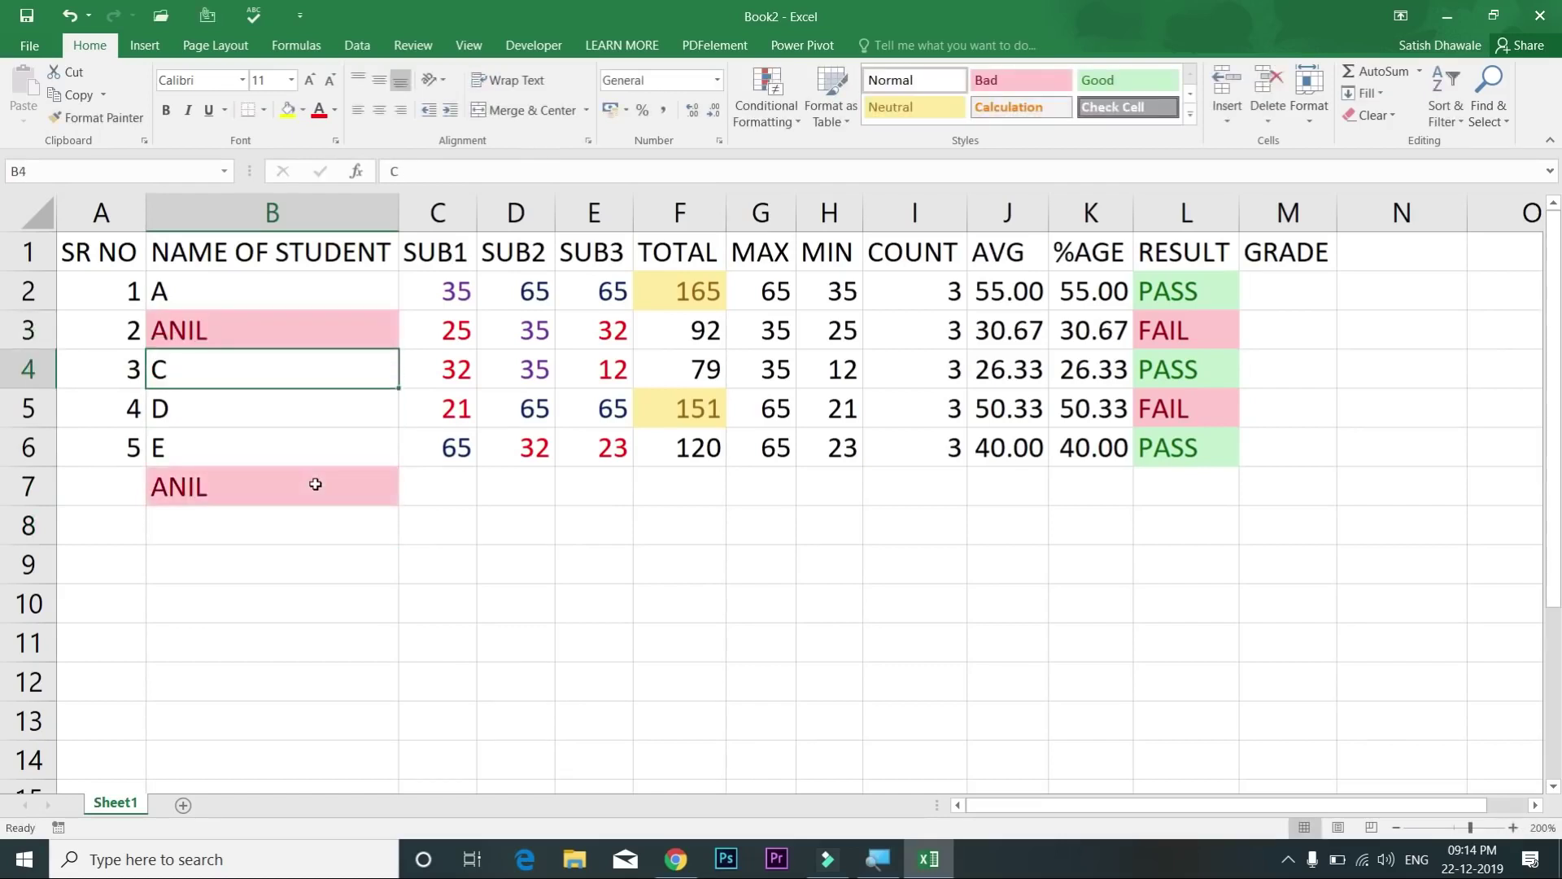
key("ctrl+z")
key("ctrl+z")
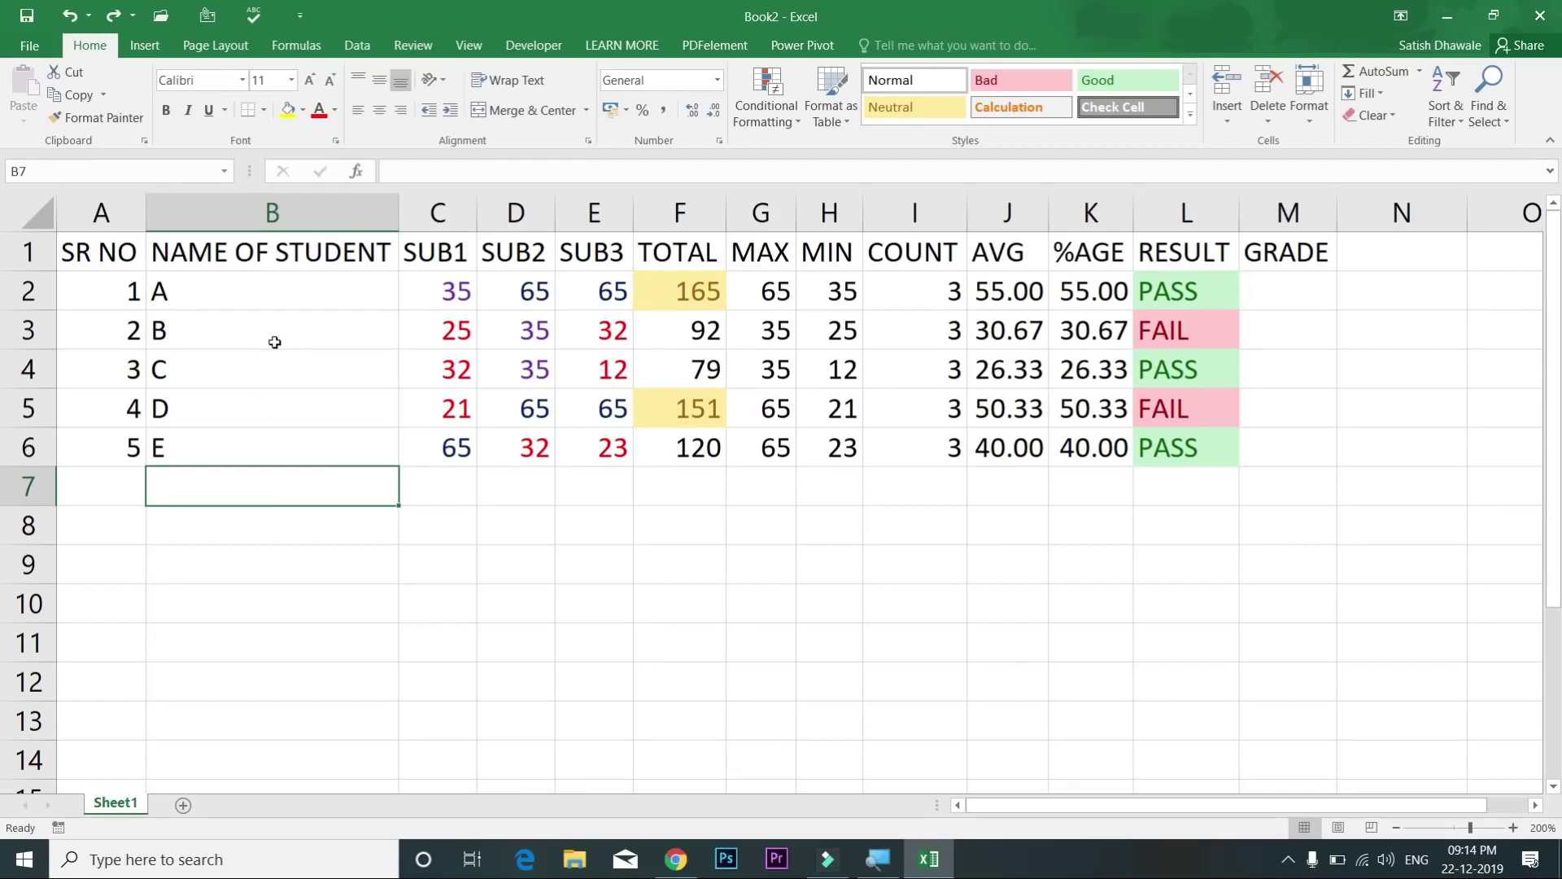
Step: Clear the conditional formatting rules from the subject marks in C2:E6 only
left_click_drag(436, 281, 610, 437)
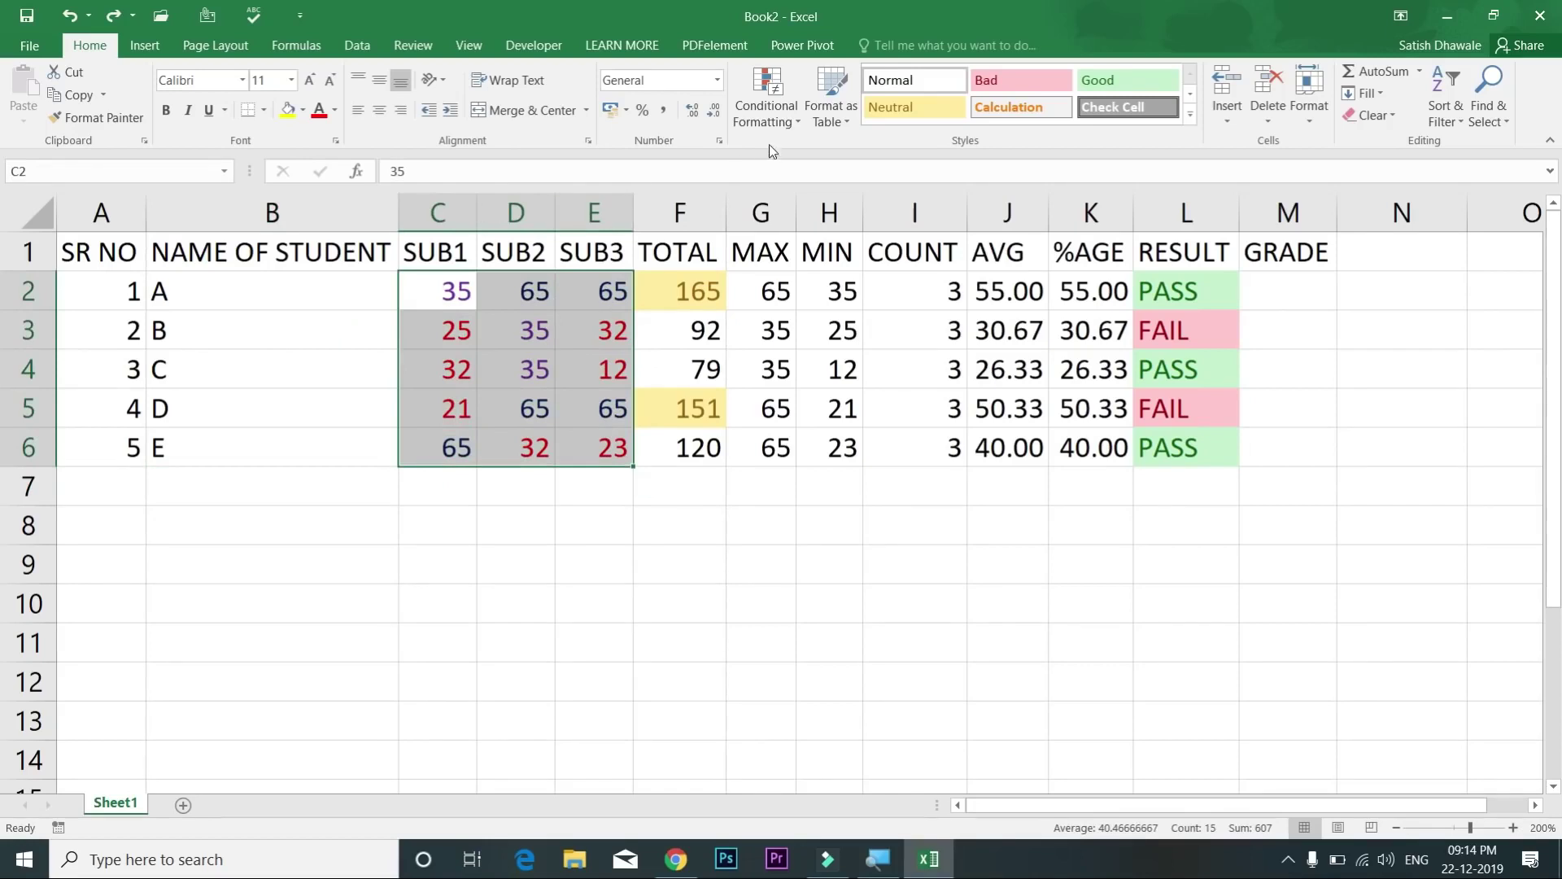
left_click(769, 118)
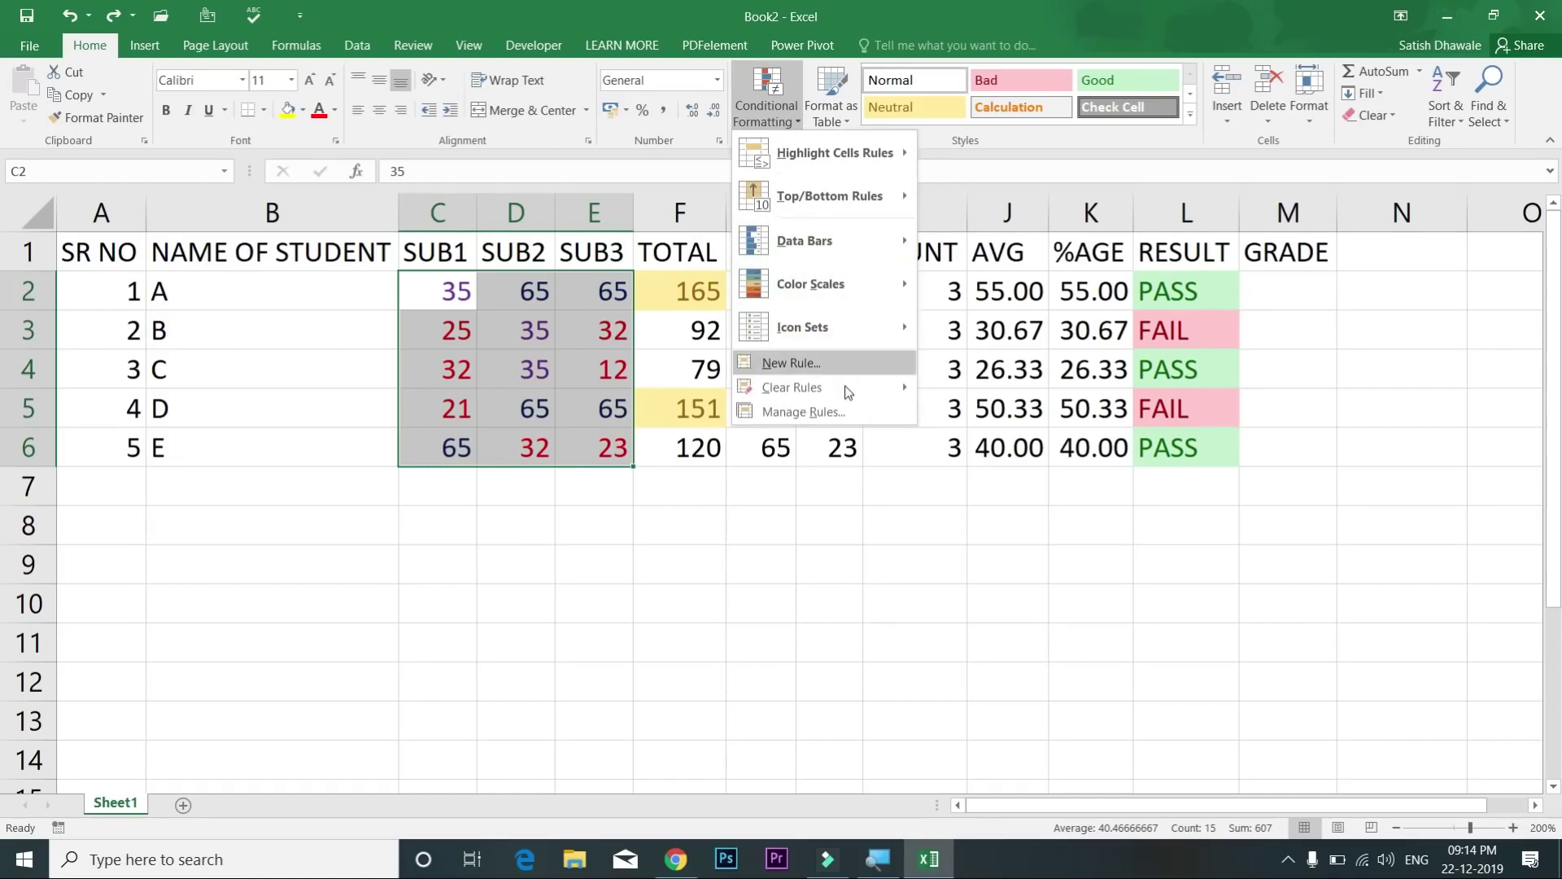
mouse_move(846, 387)
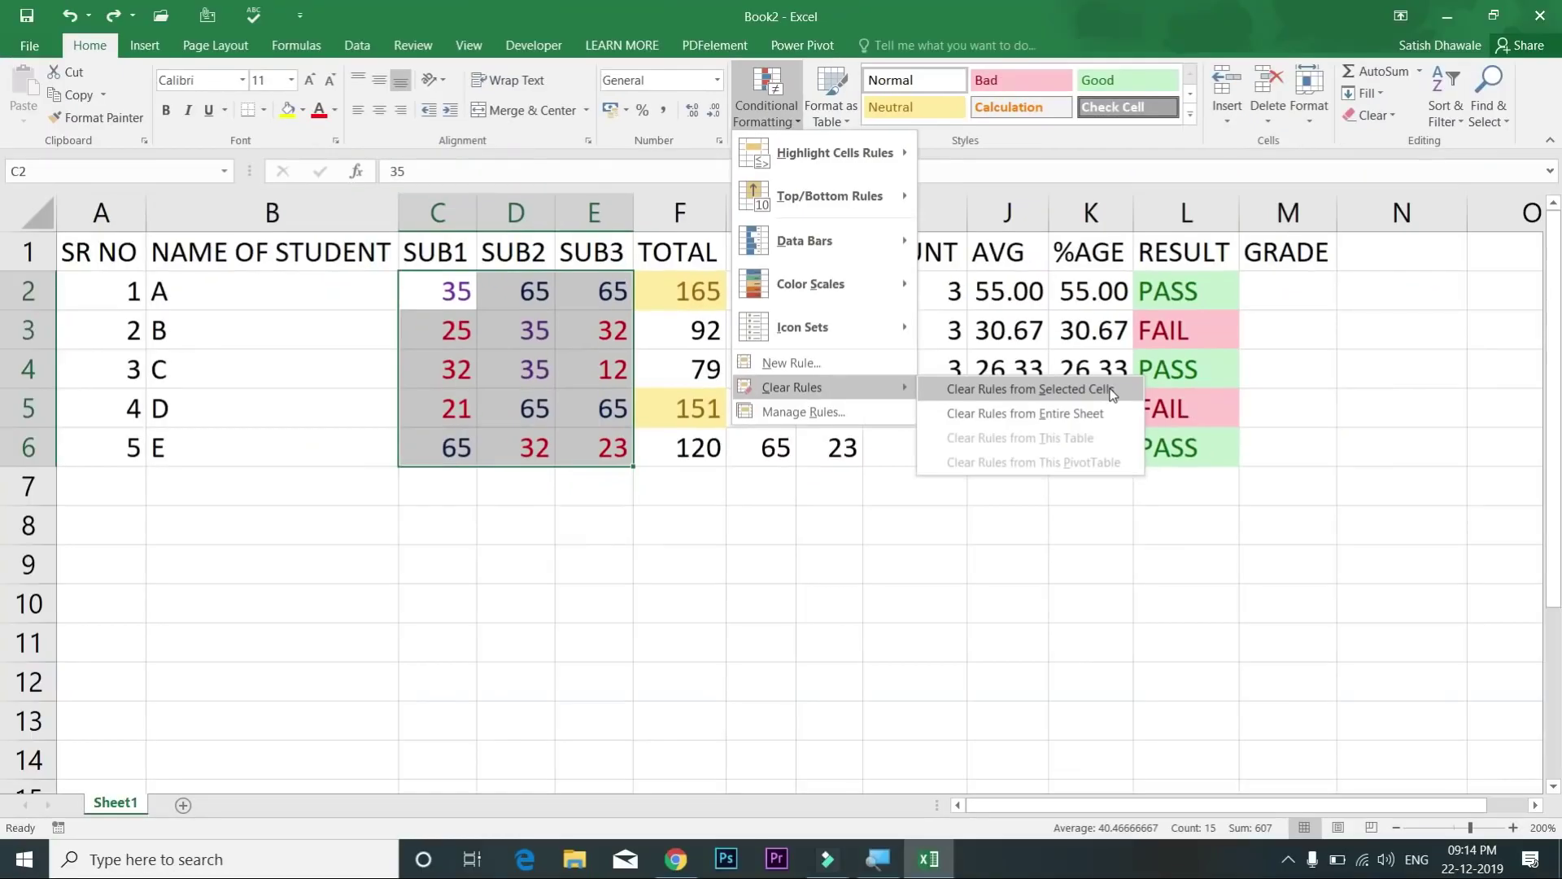
left_click(1110, 390)
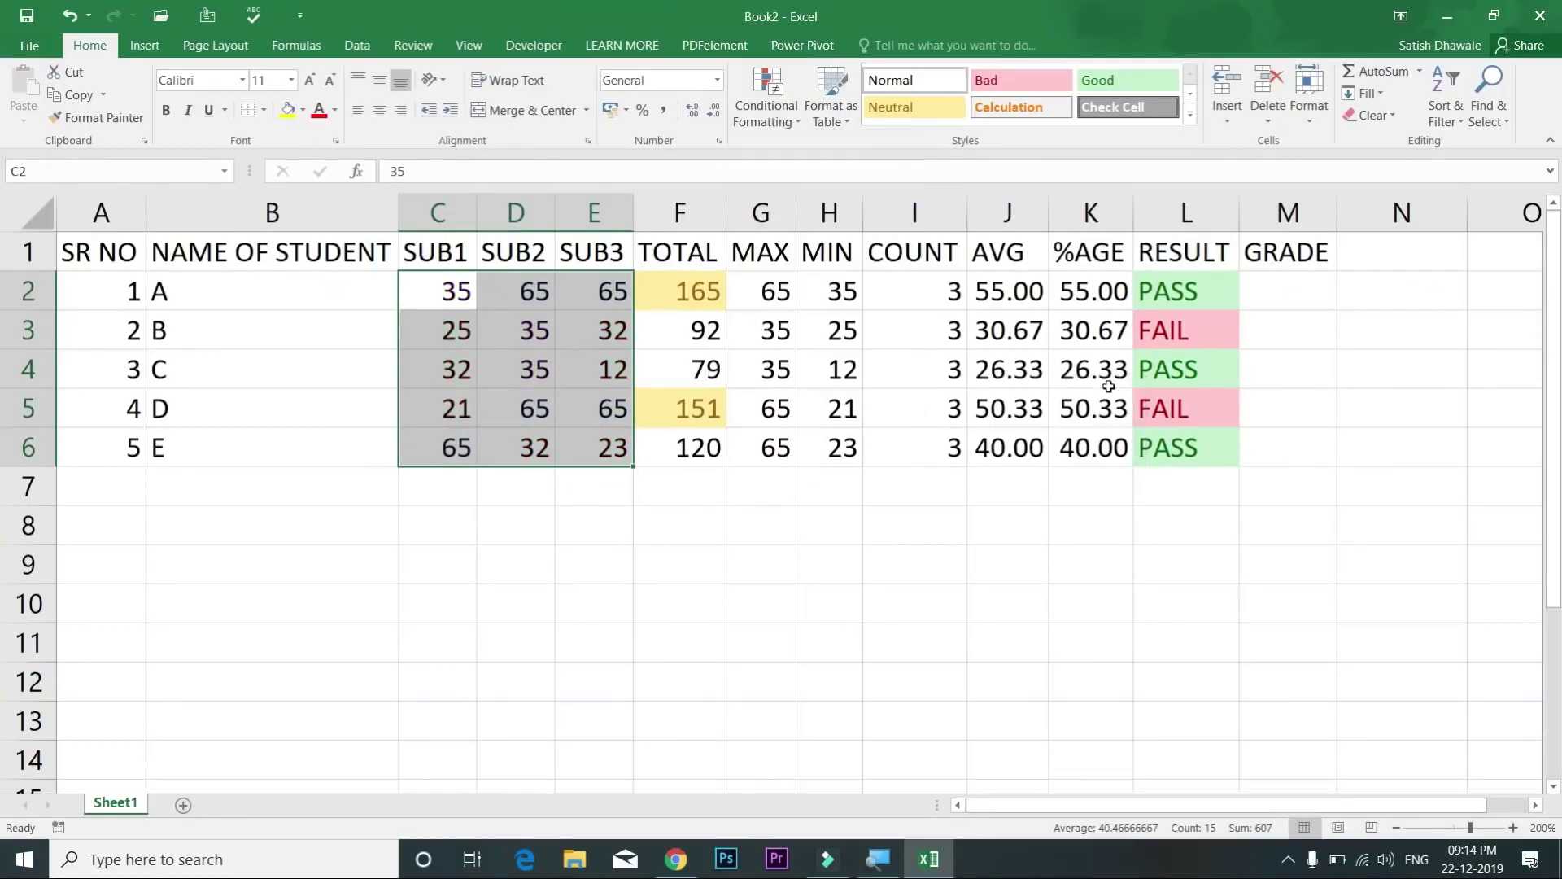
Step: Try a Top 10 Items rule on the marks in C2:E6 with small rank counts up to 6, and cancel it
left_click(765, 120)
mouse_move(814, 190)
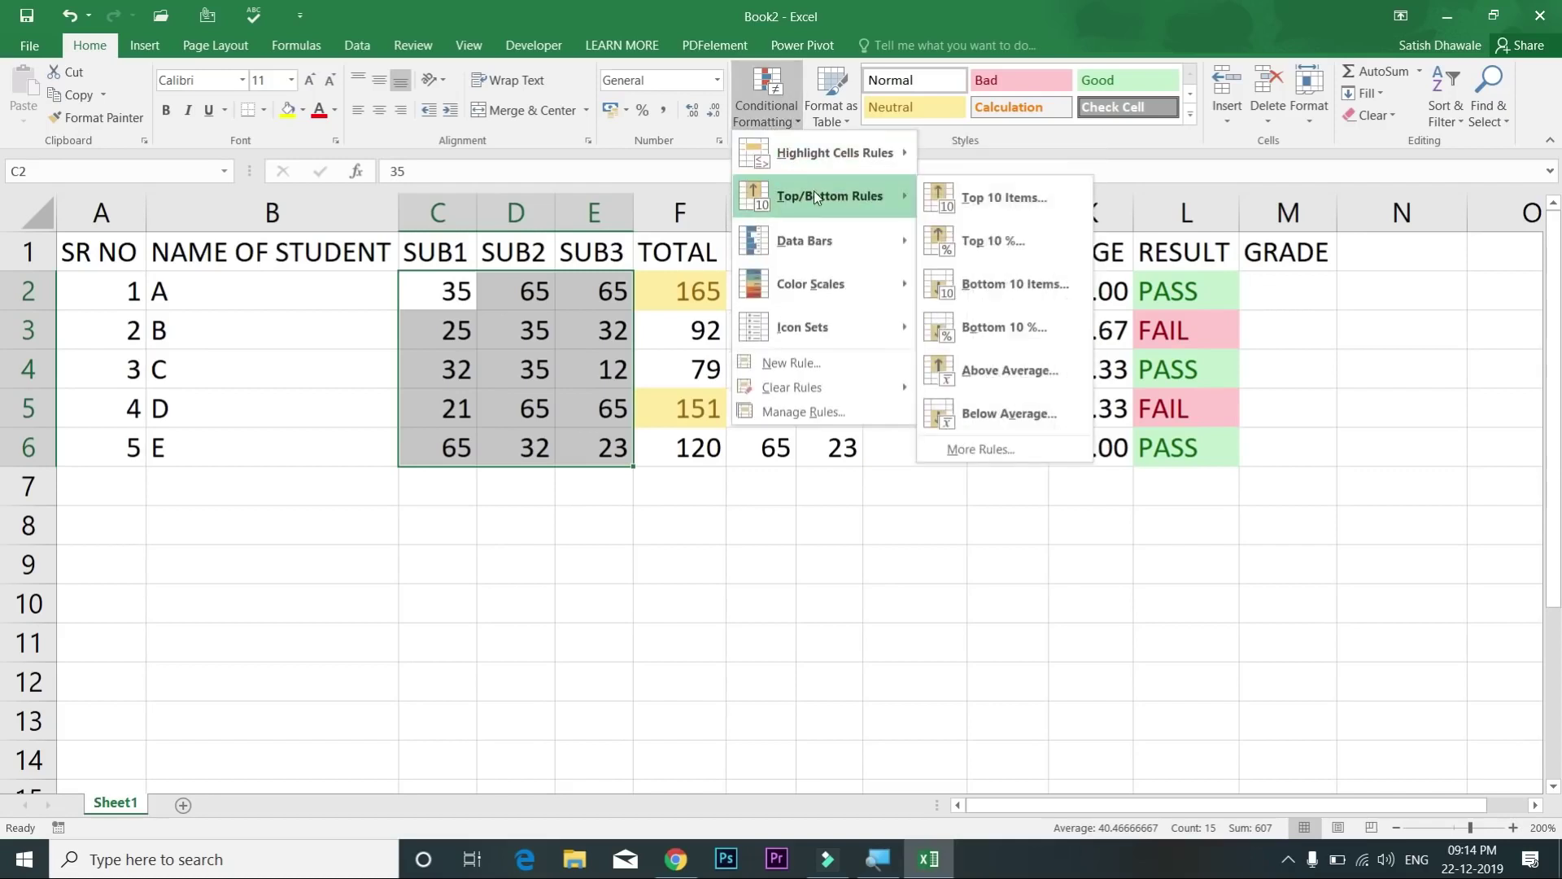
left_click(1005, 199)
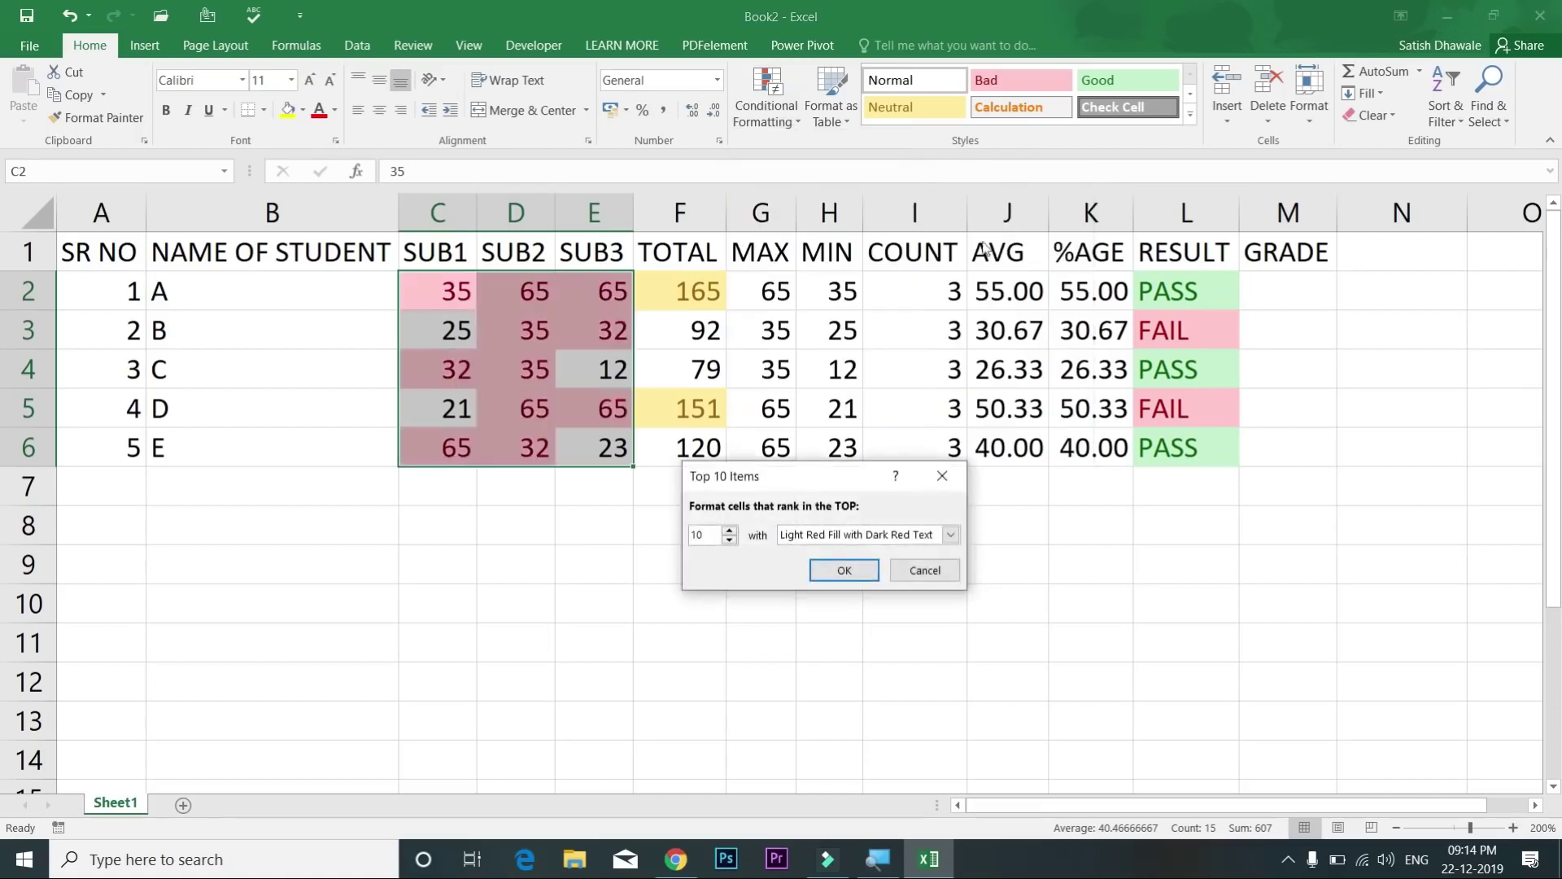
double_click(698, 535)
type("1")
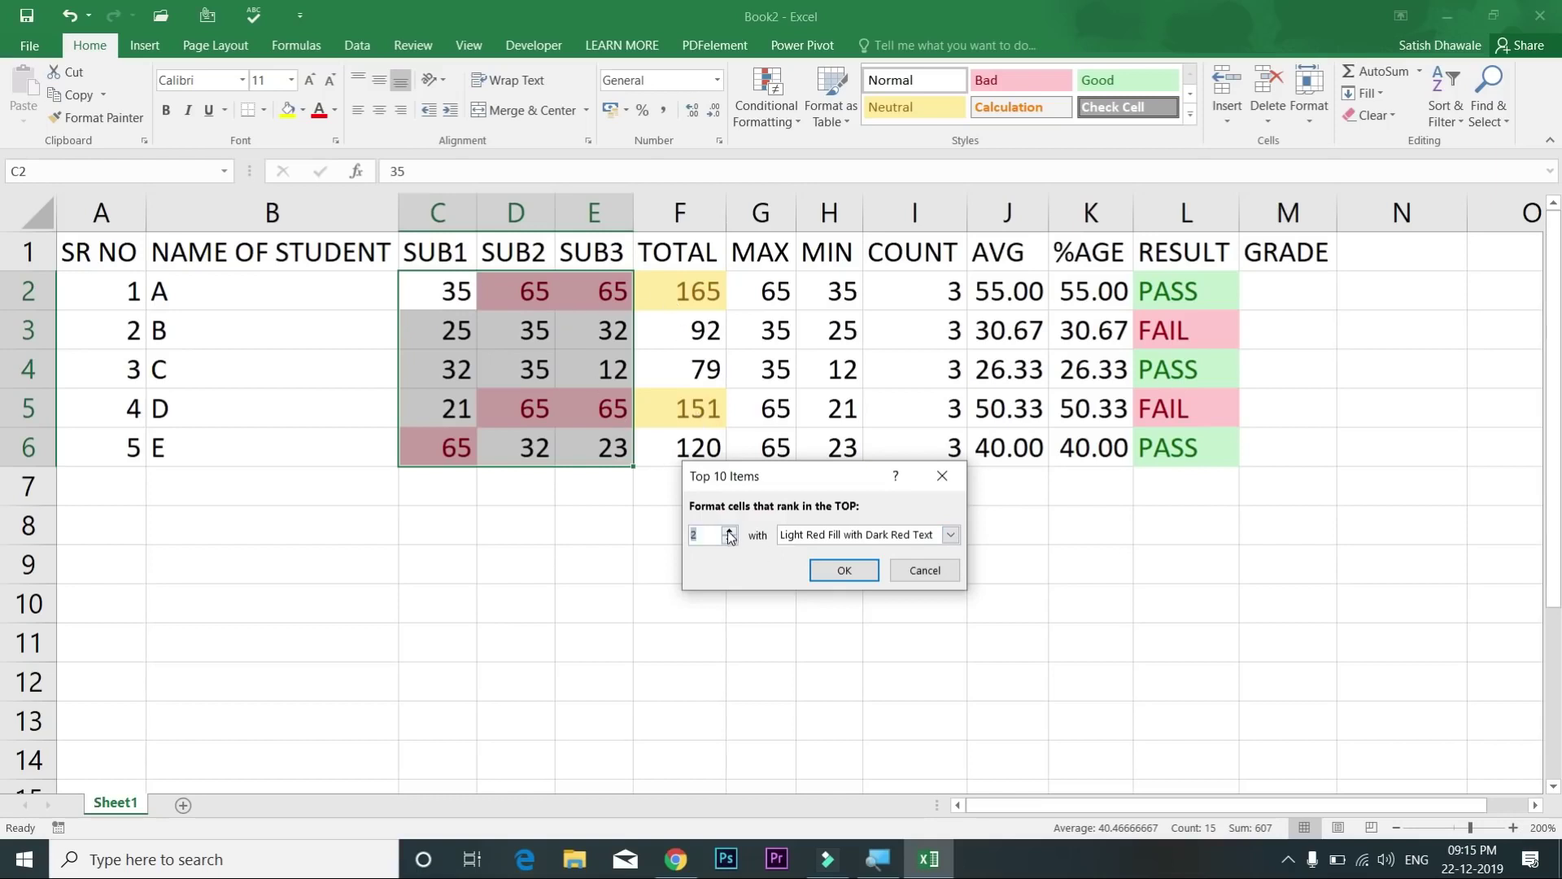
left_click(730, 533)
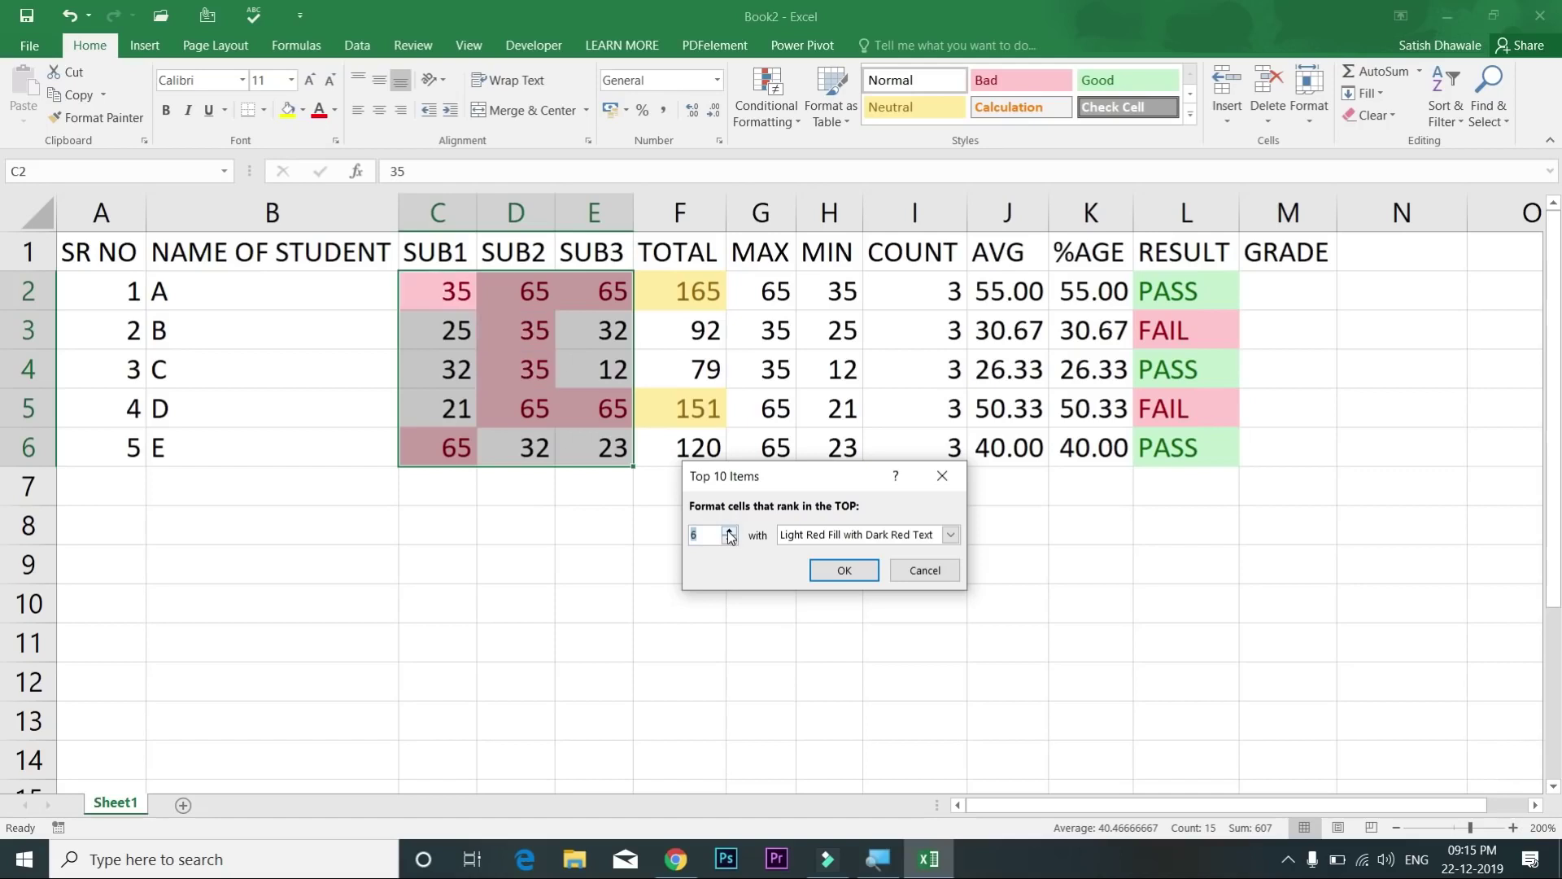
left_click(924, 570)
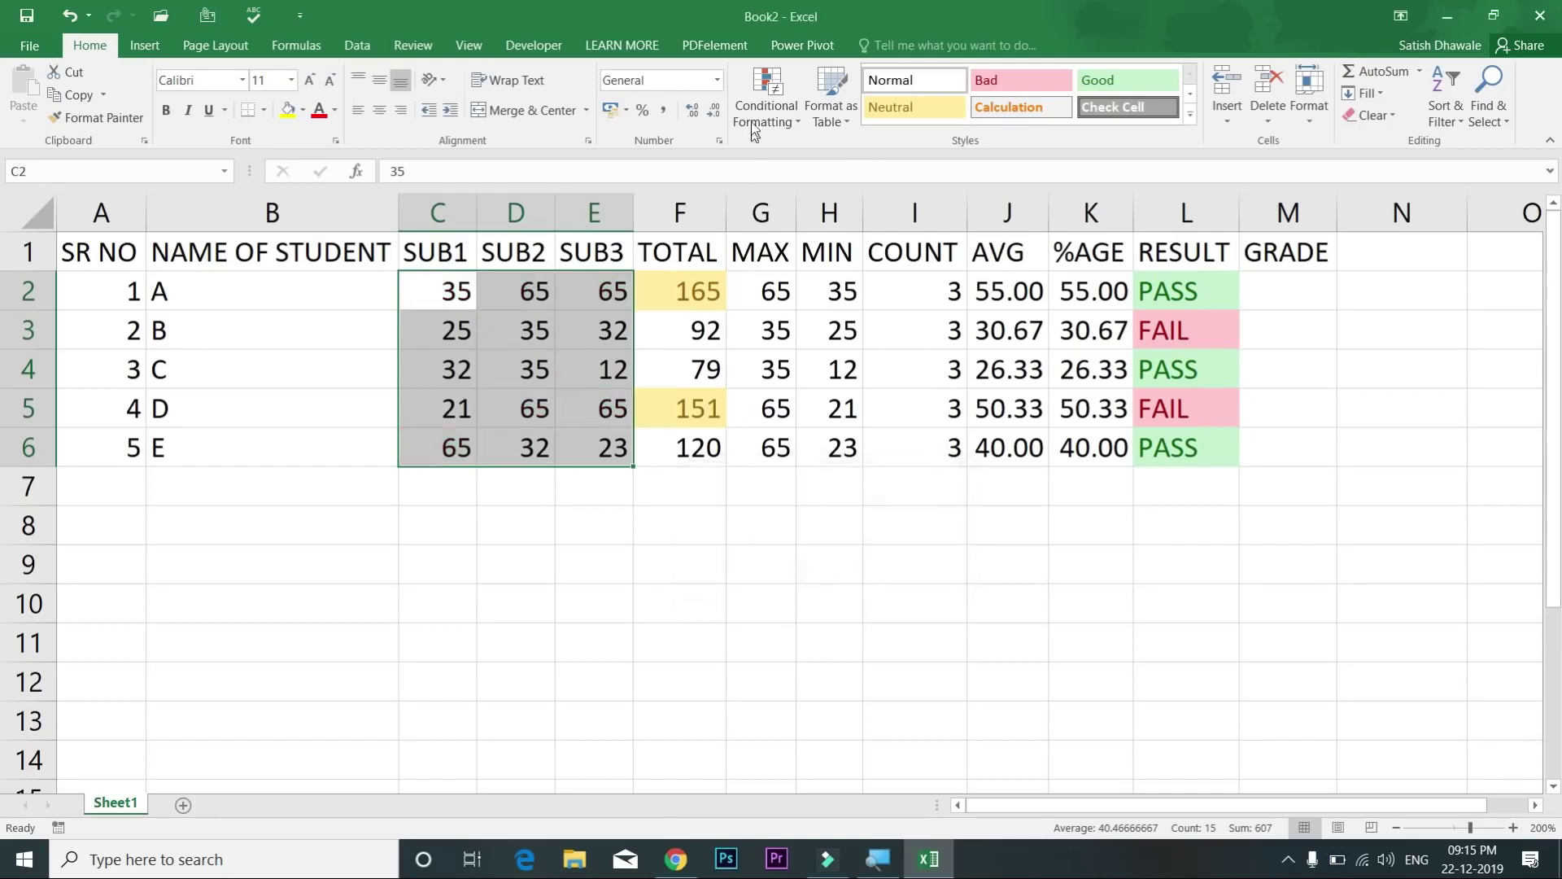
Step: Apply green solid-fill data bars to the marks in C2:E6 and widen columns C to E equally
left_click(774, 127)
mouse_move(807, 189)
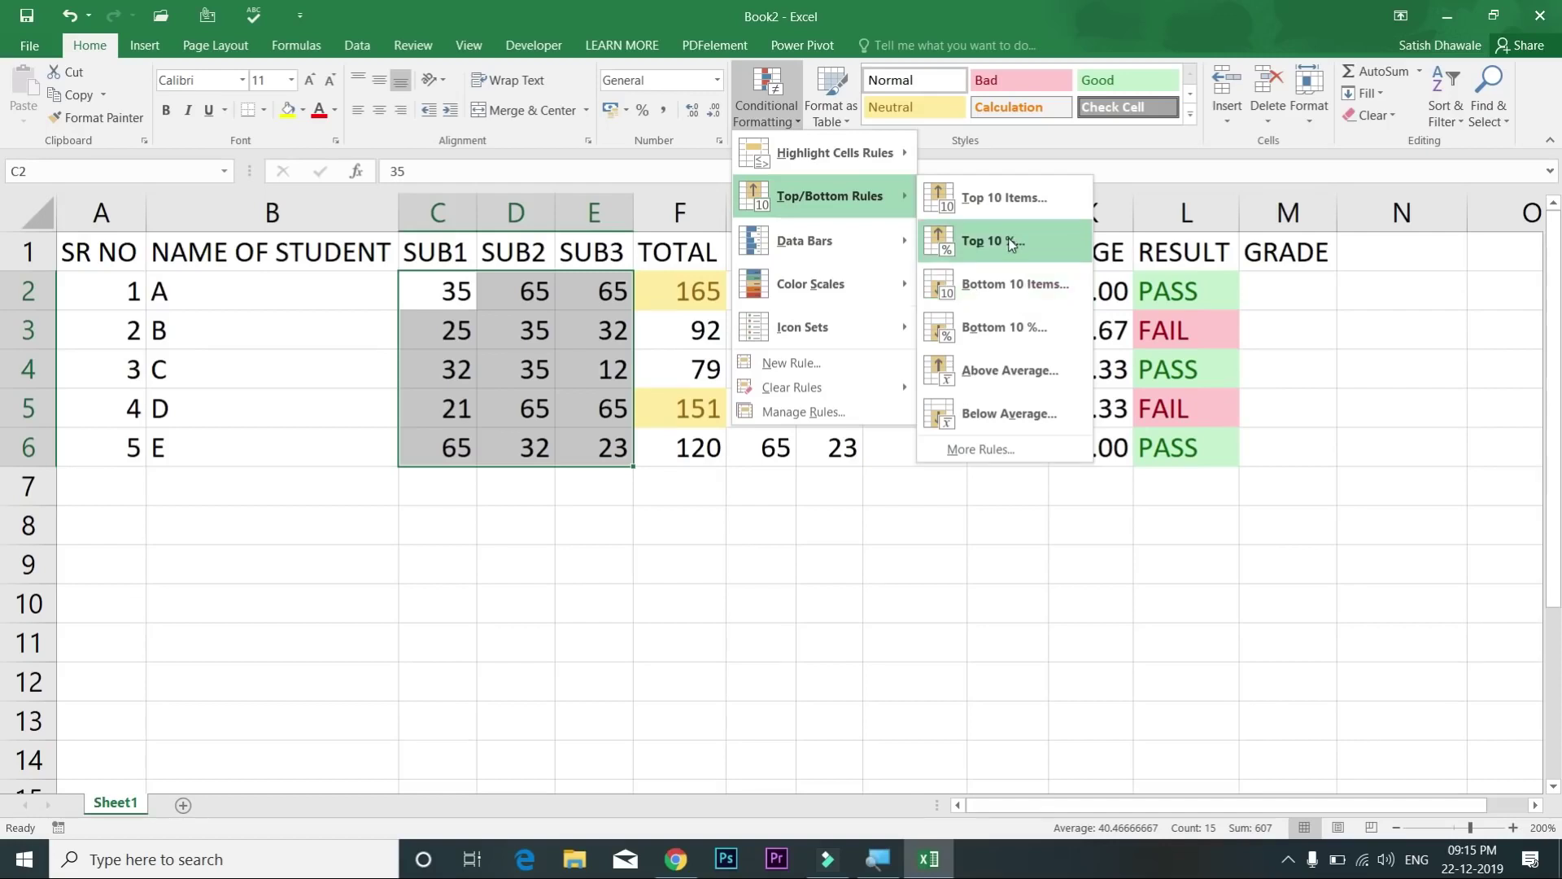
mouse_move(823, 242)
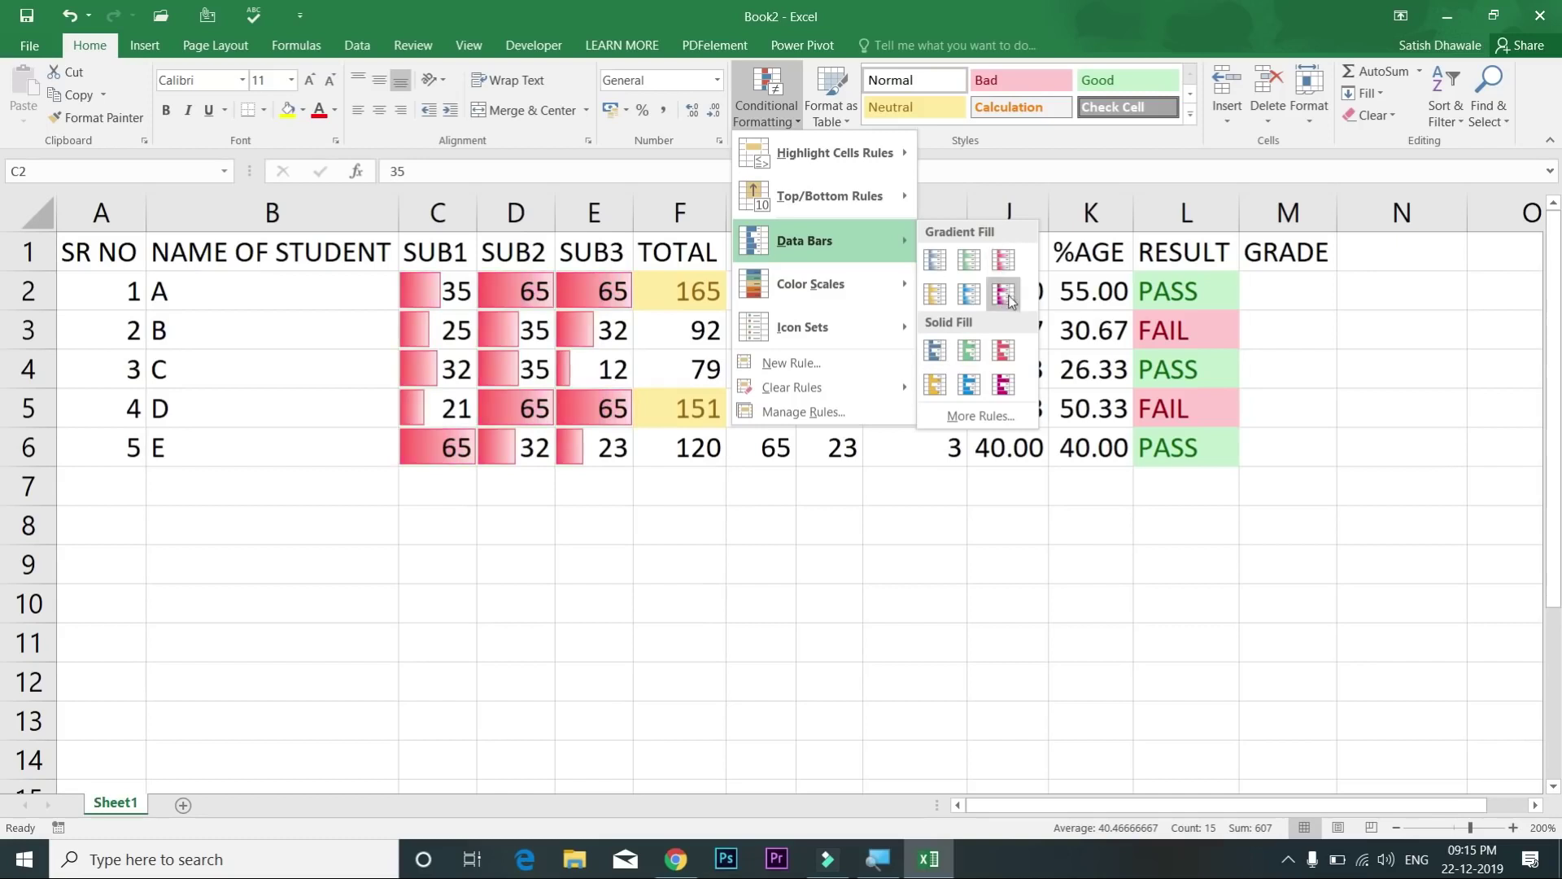
left_click(969, 349)
left_click_drag(594, 213, 439, 220)
left_click_drag(635, 213, 691, 218)
Step: Test the data bars by entering 5 in E2 and replacing it with 100
left_click(749, 295)
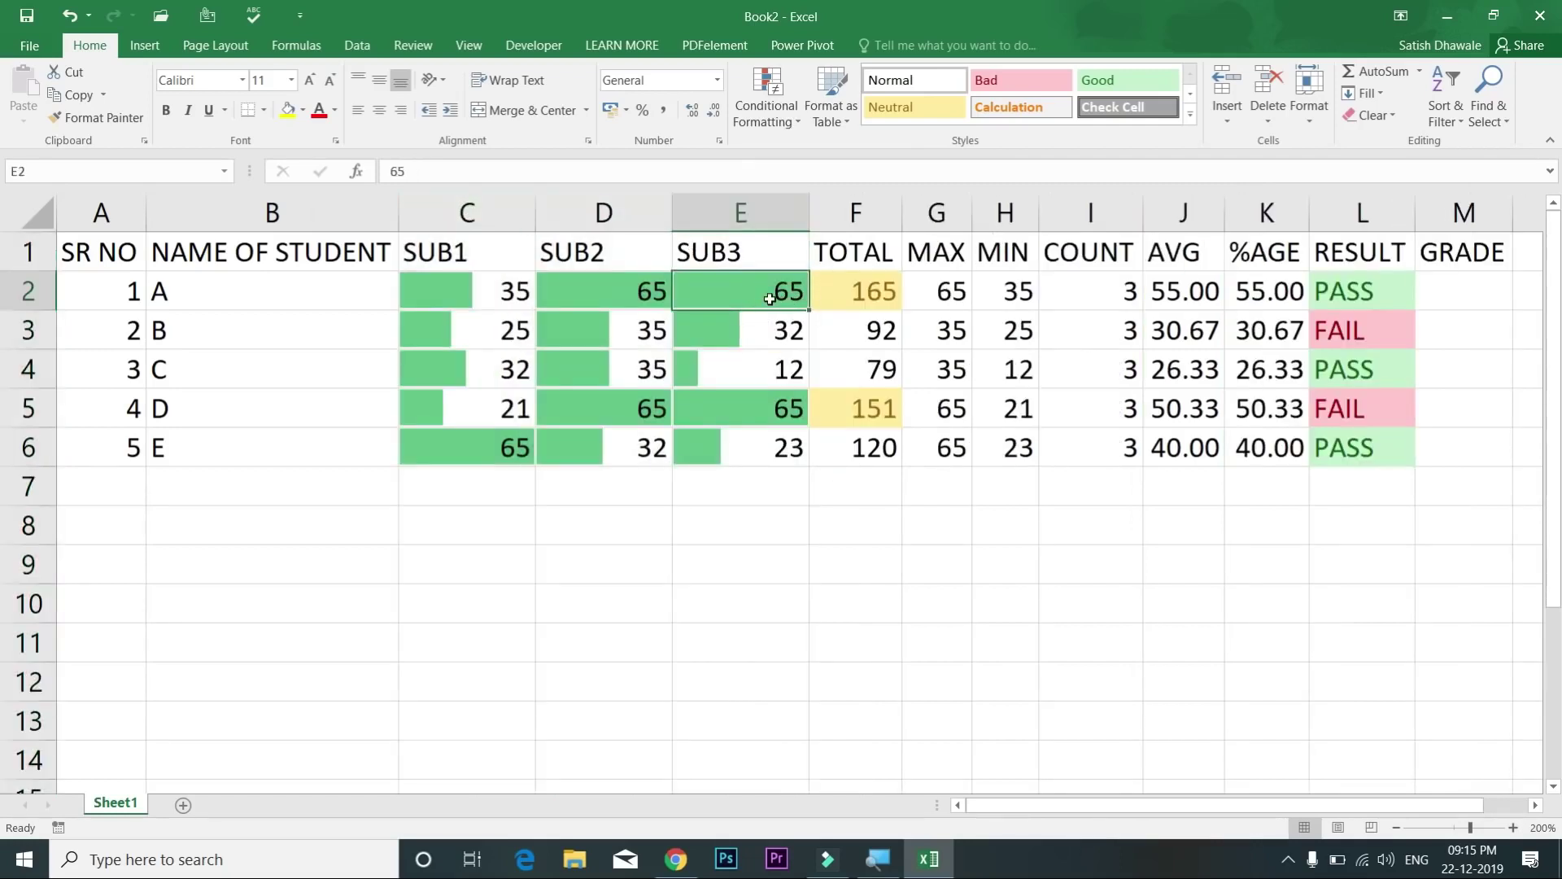
type("5")
key("Return")
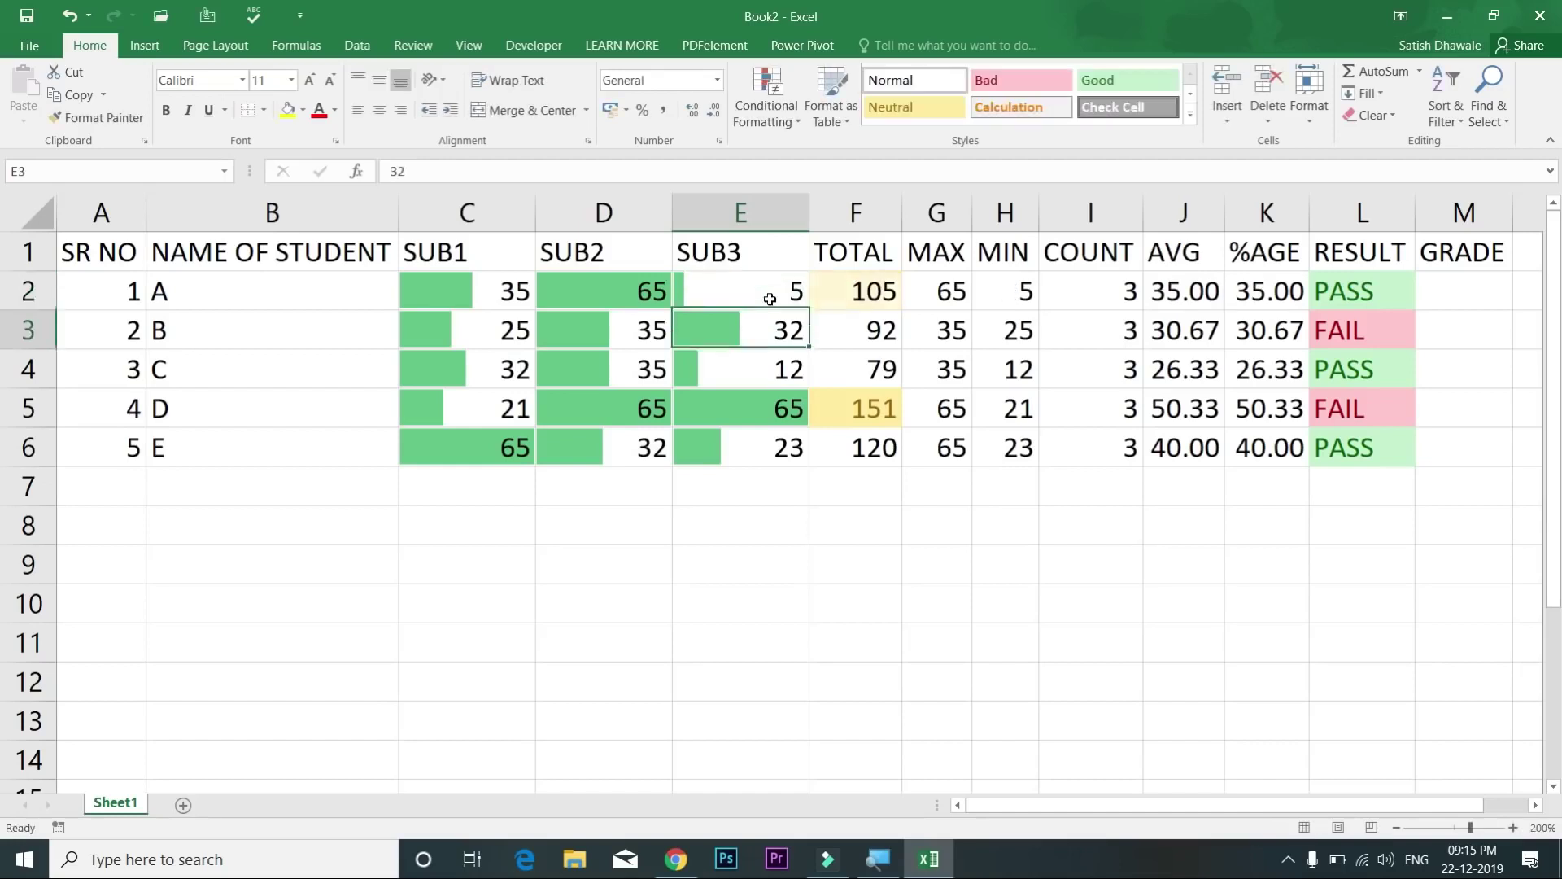
left_click(767, 284)
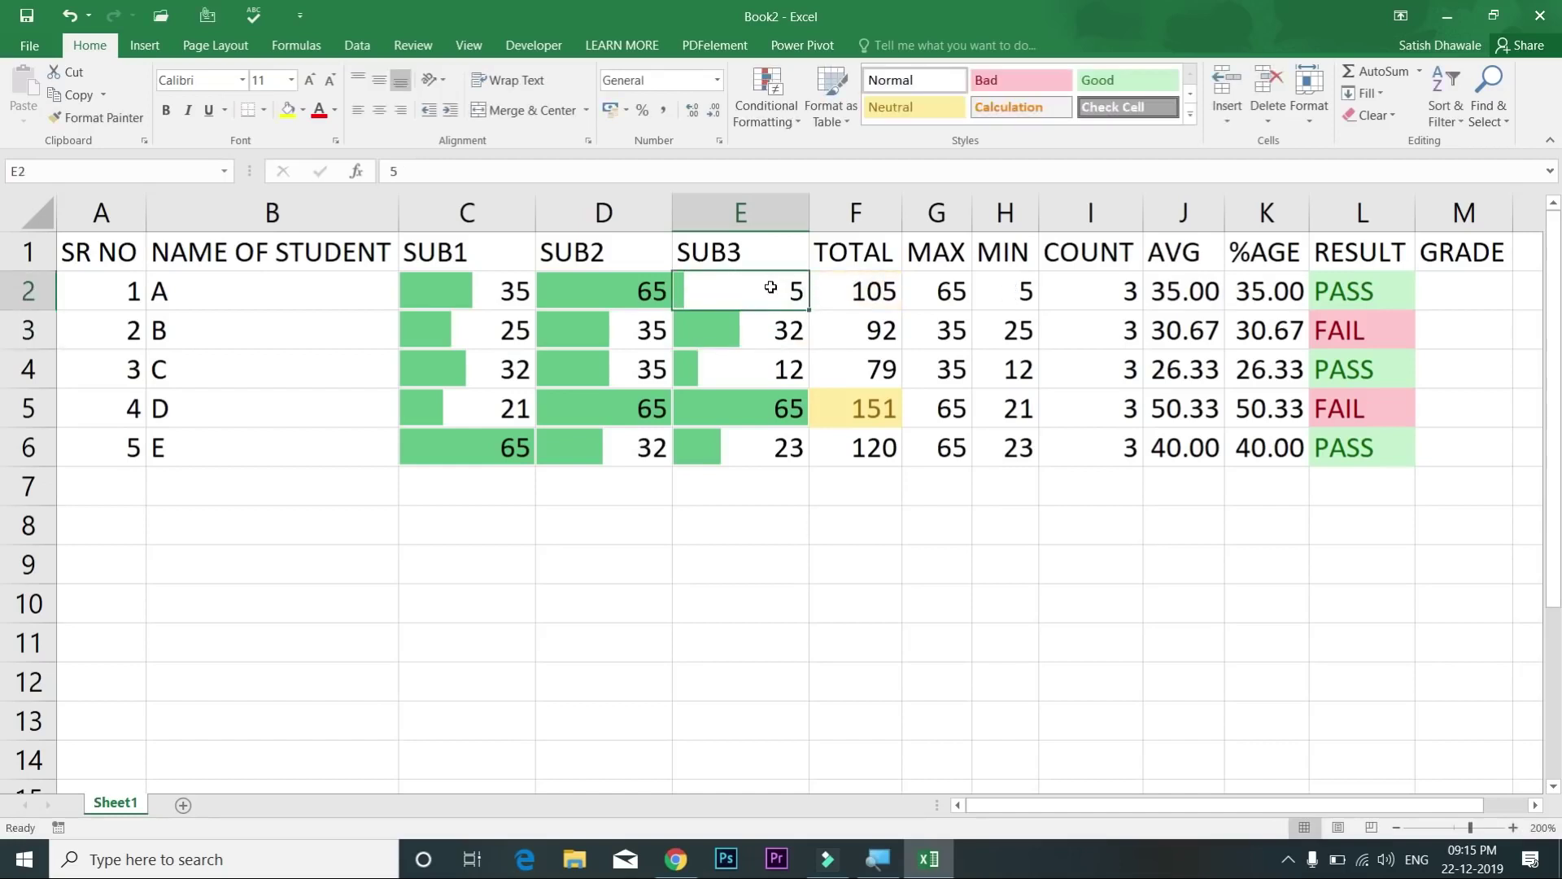
type("100")
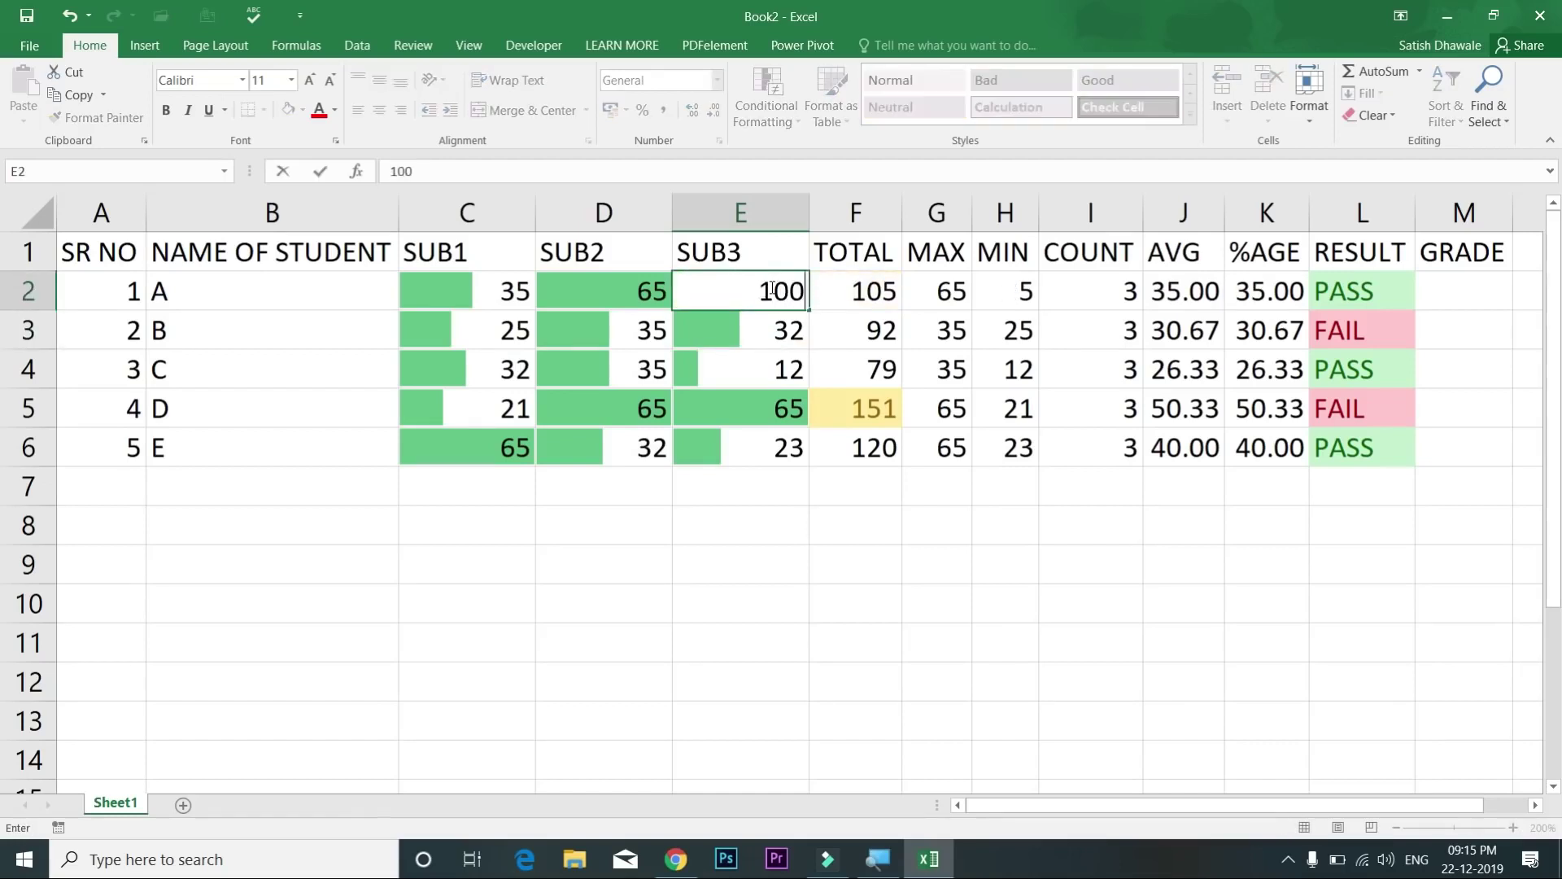
key("Return")
Step: Set student A's SUB2 mark in D2 to 50
left_click(634, 294)
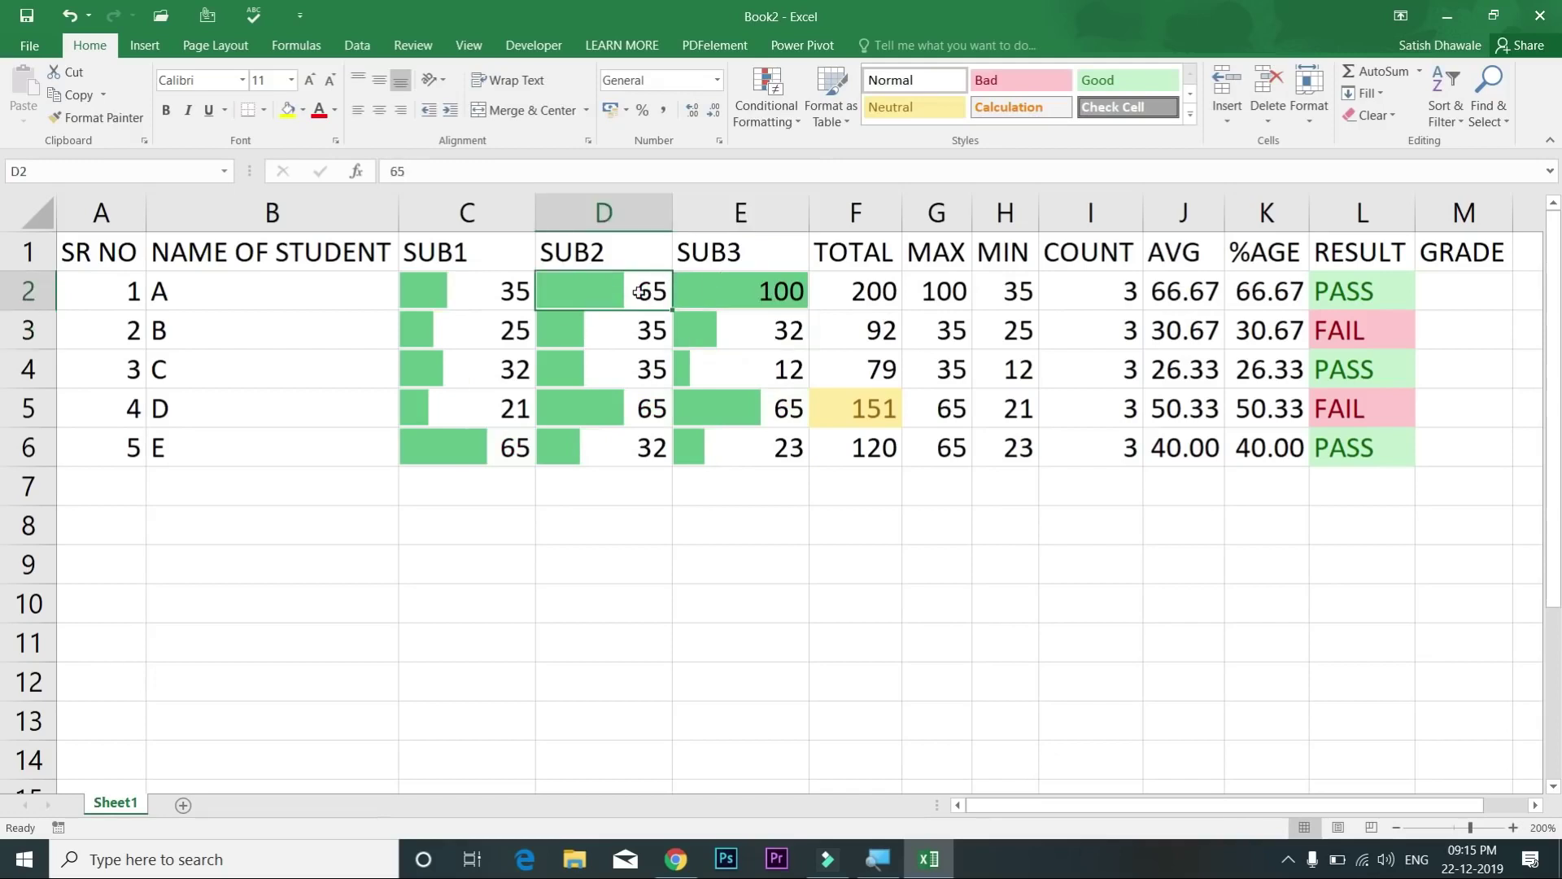
left_click(732, 295)
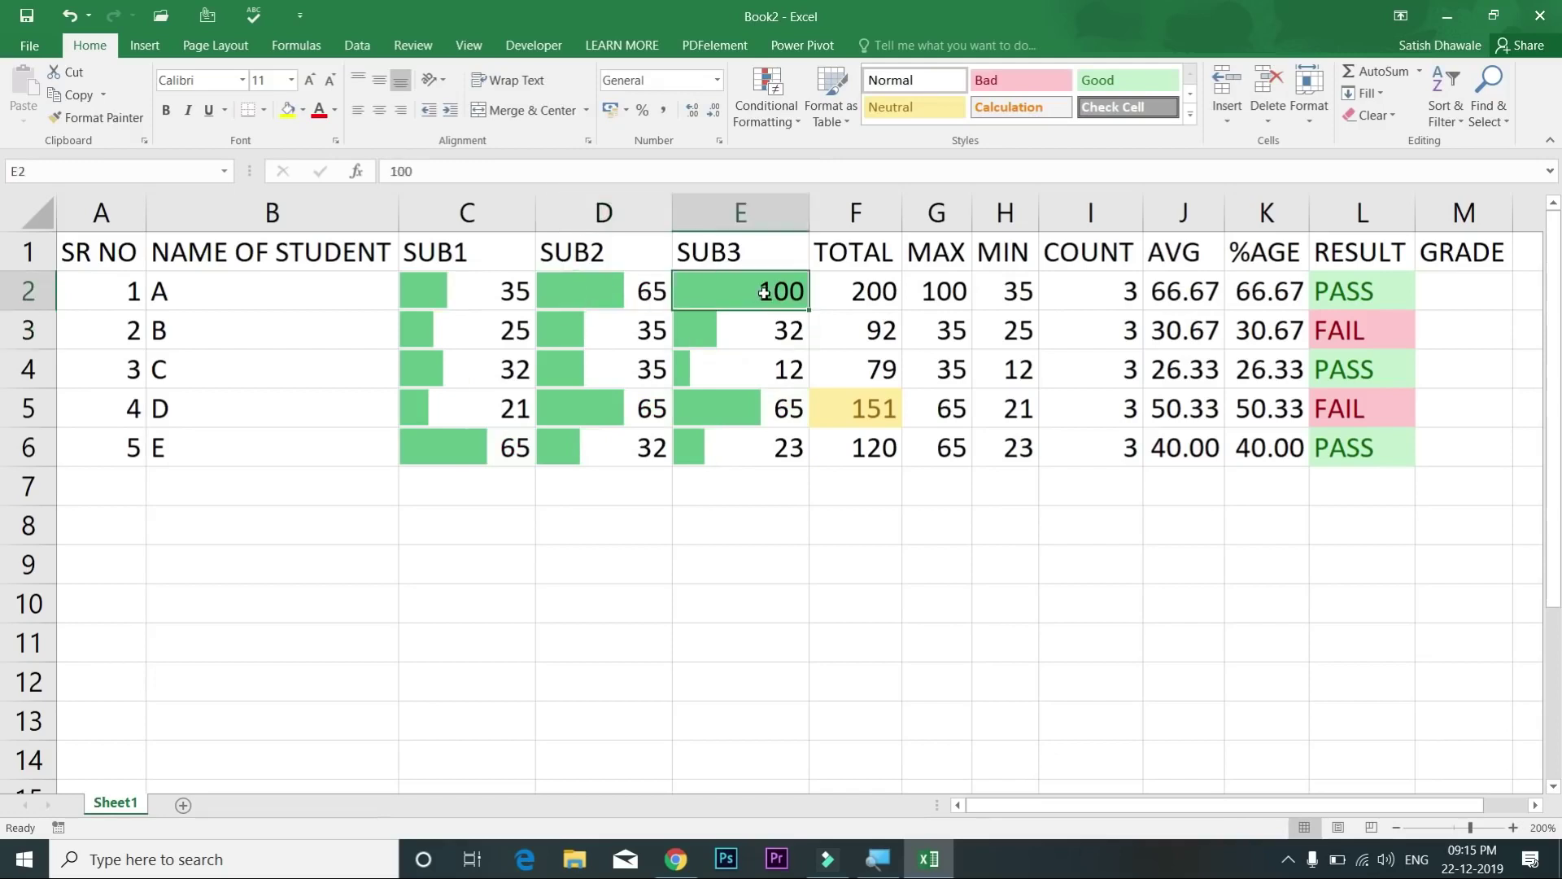
left_click(659, 288)
type("50")
key("Return")
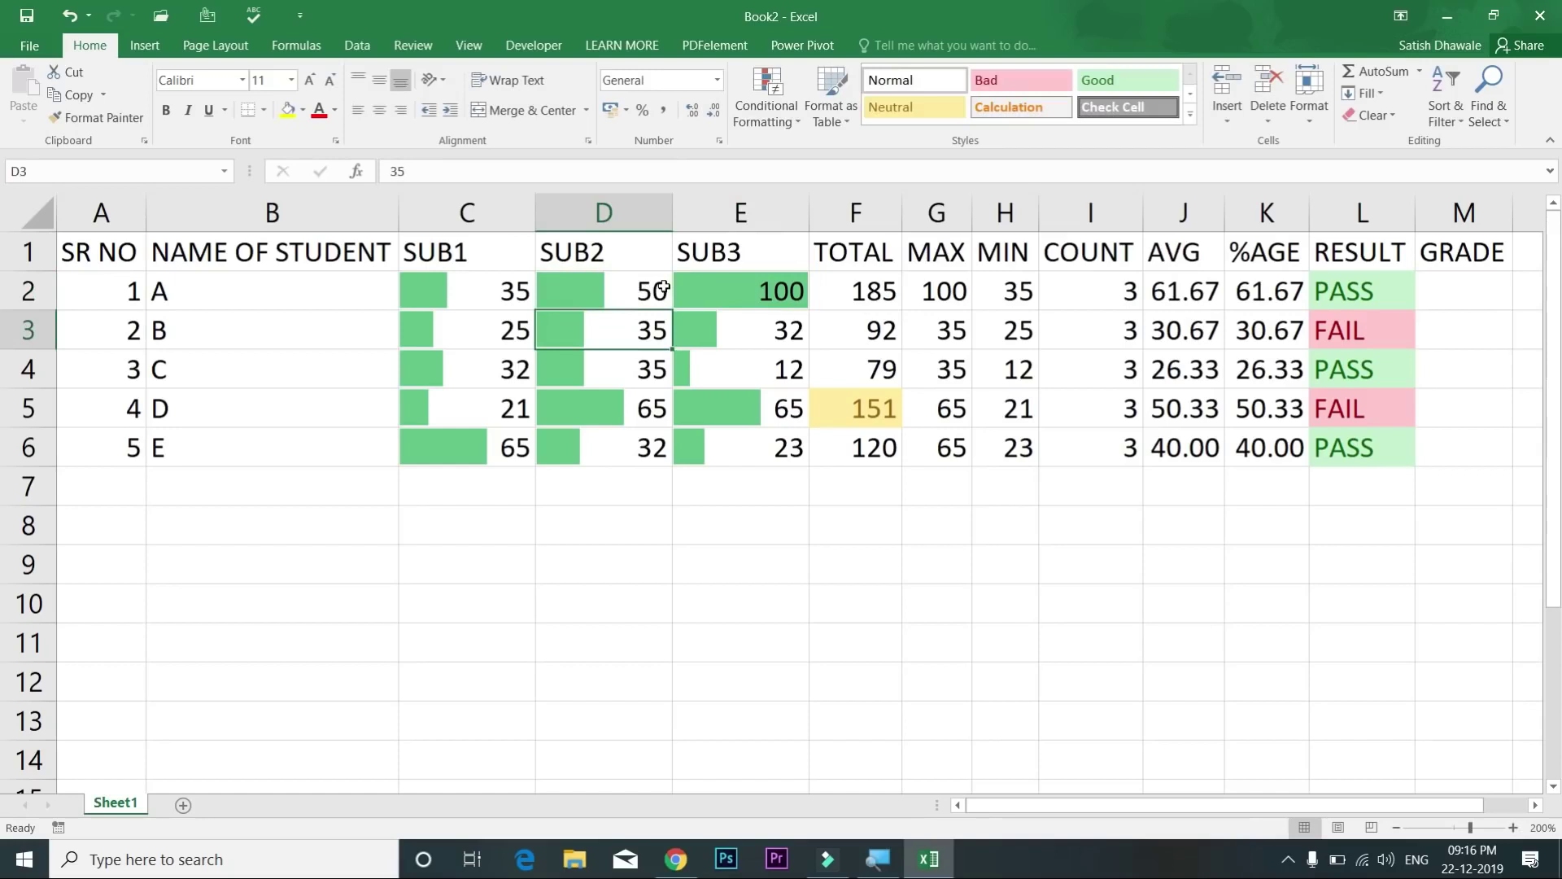
left_click(593, 288)
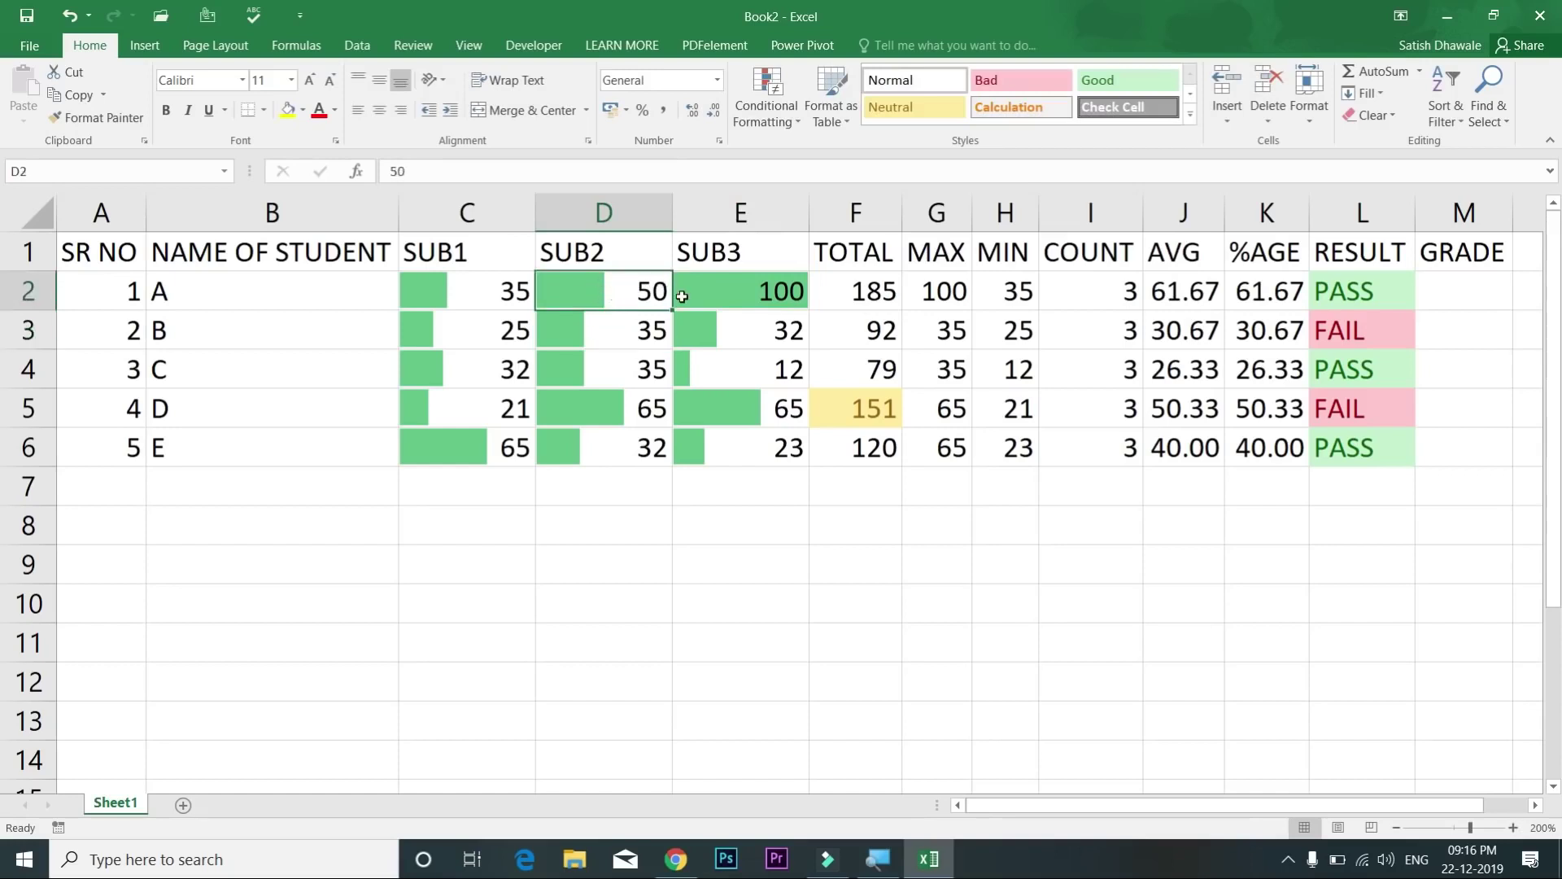
Step: Clear the conditional formatting rules from the entire sheet, with the marks in C2:E6 selected
left_click_drag(488, 289, 755, 439)
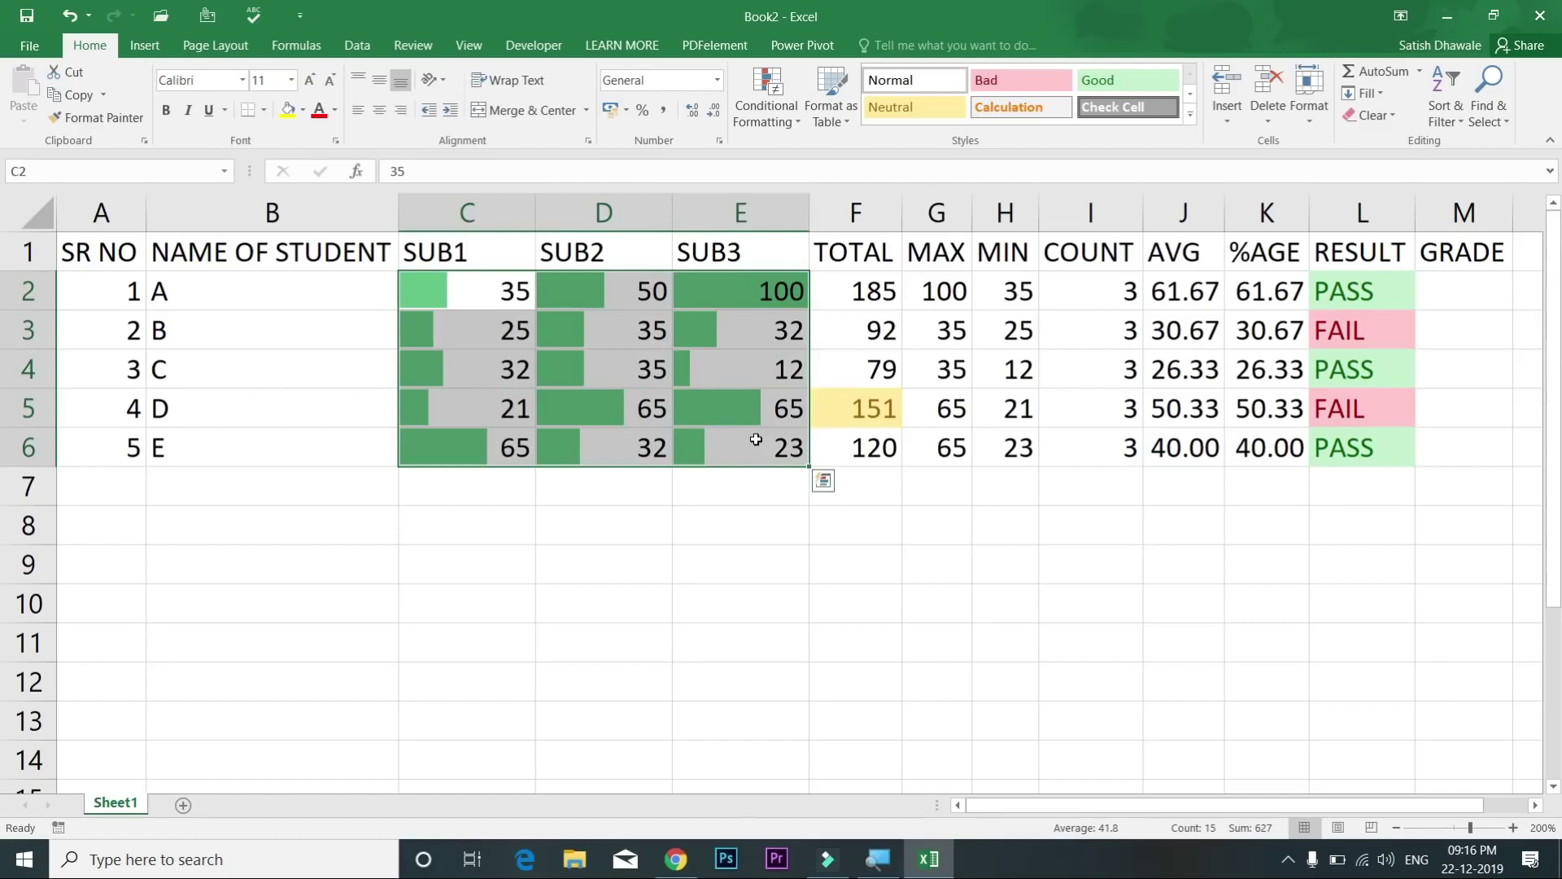
left_click(789, 110)
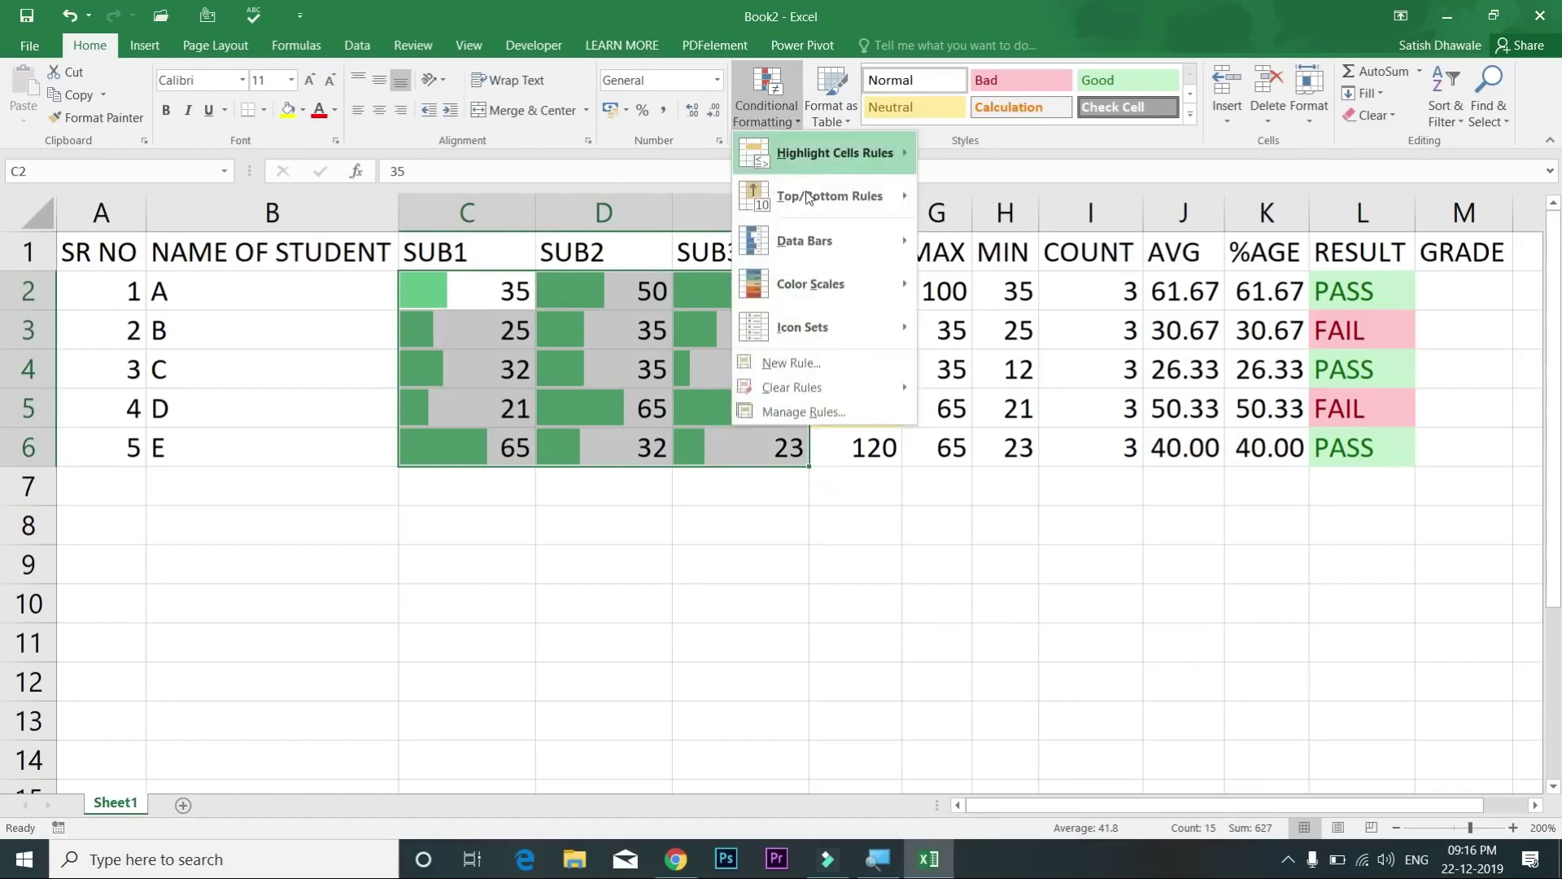
mouse_move(808, 196)
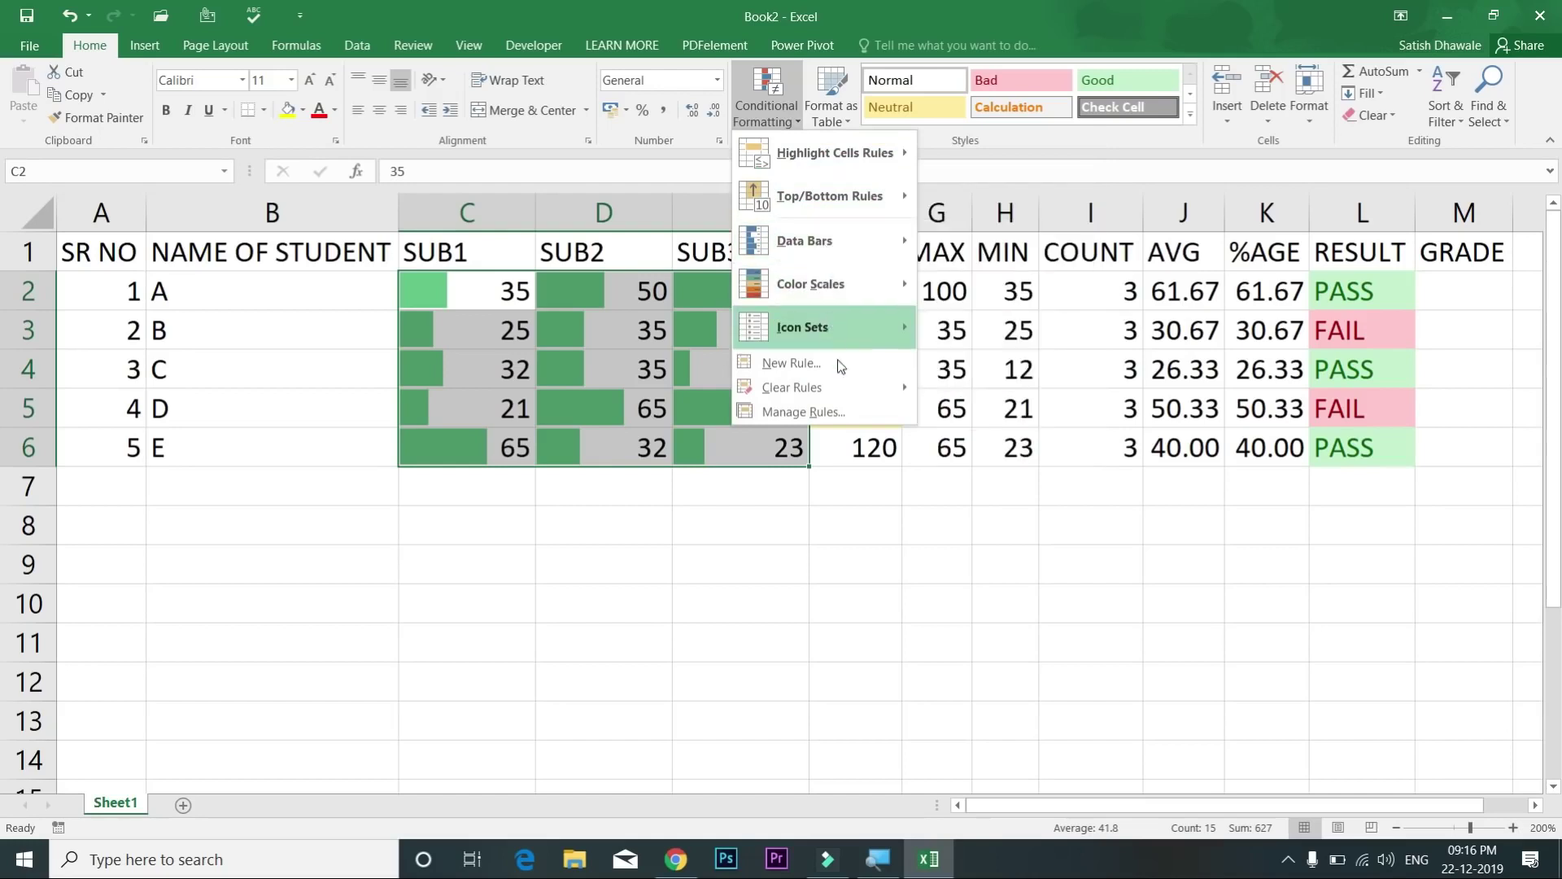
mouse_move(841, 384)
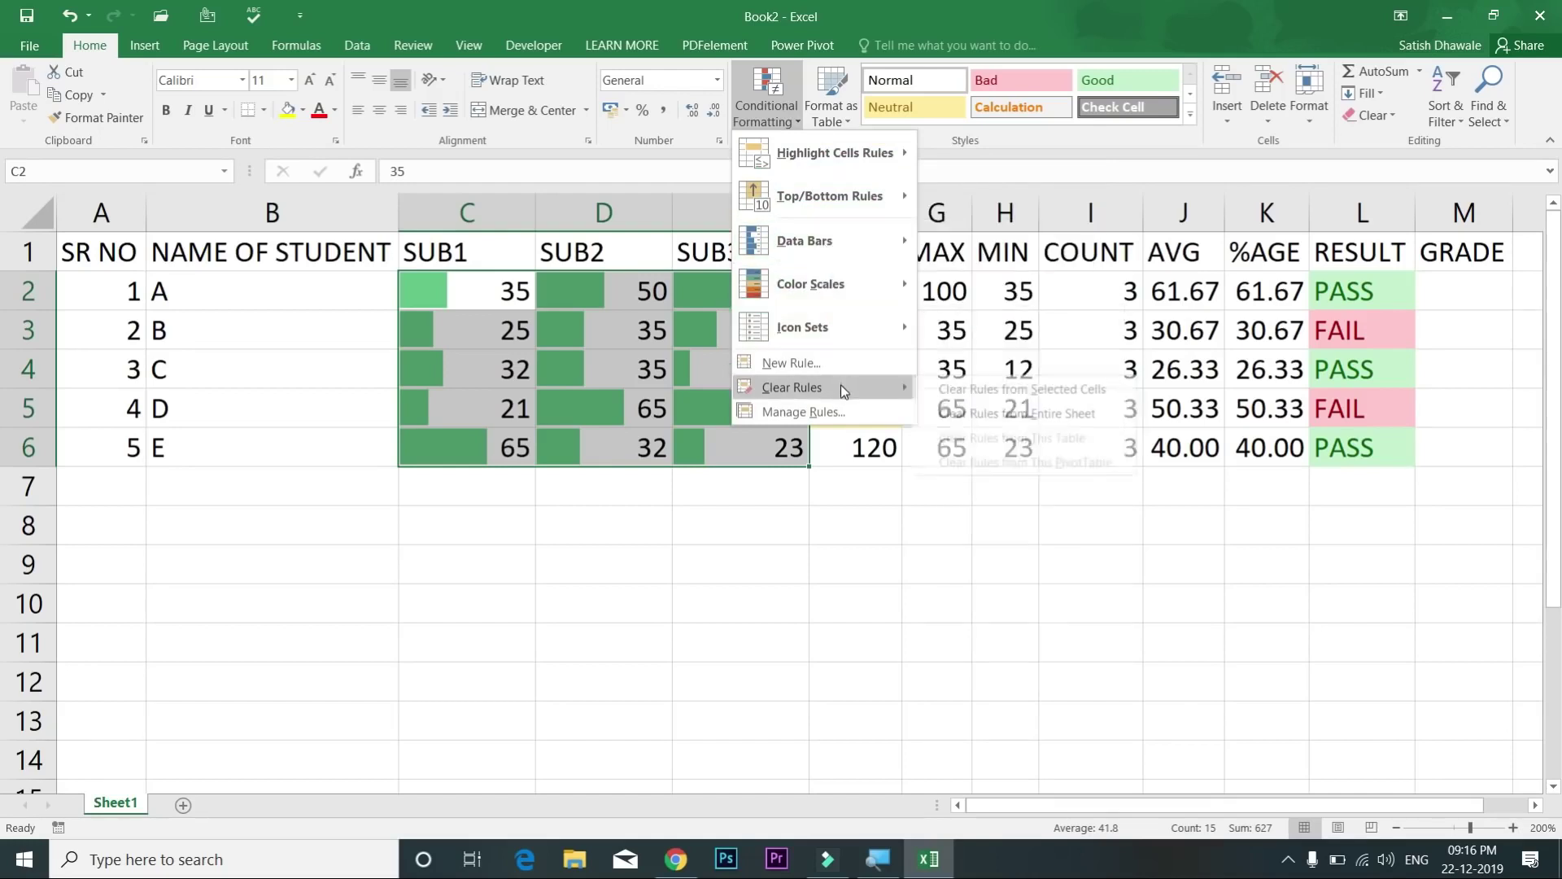
left_click(1033, 414)
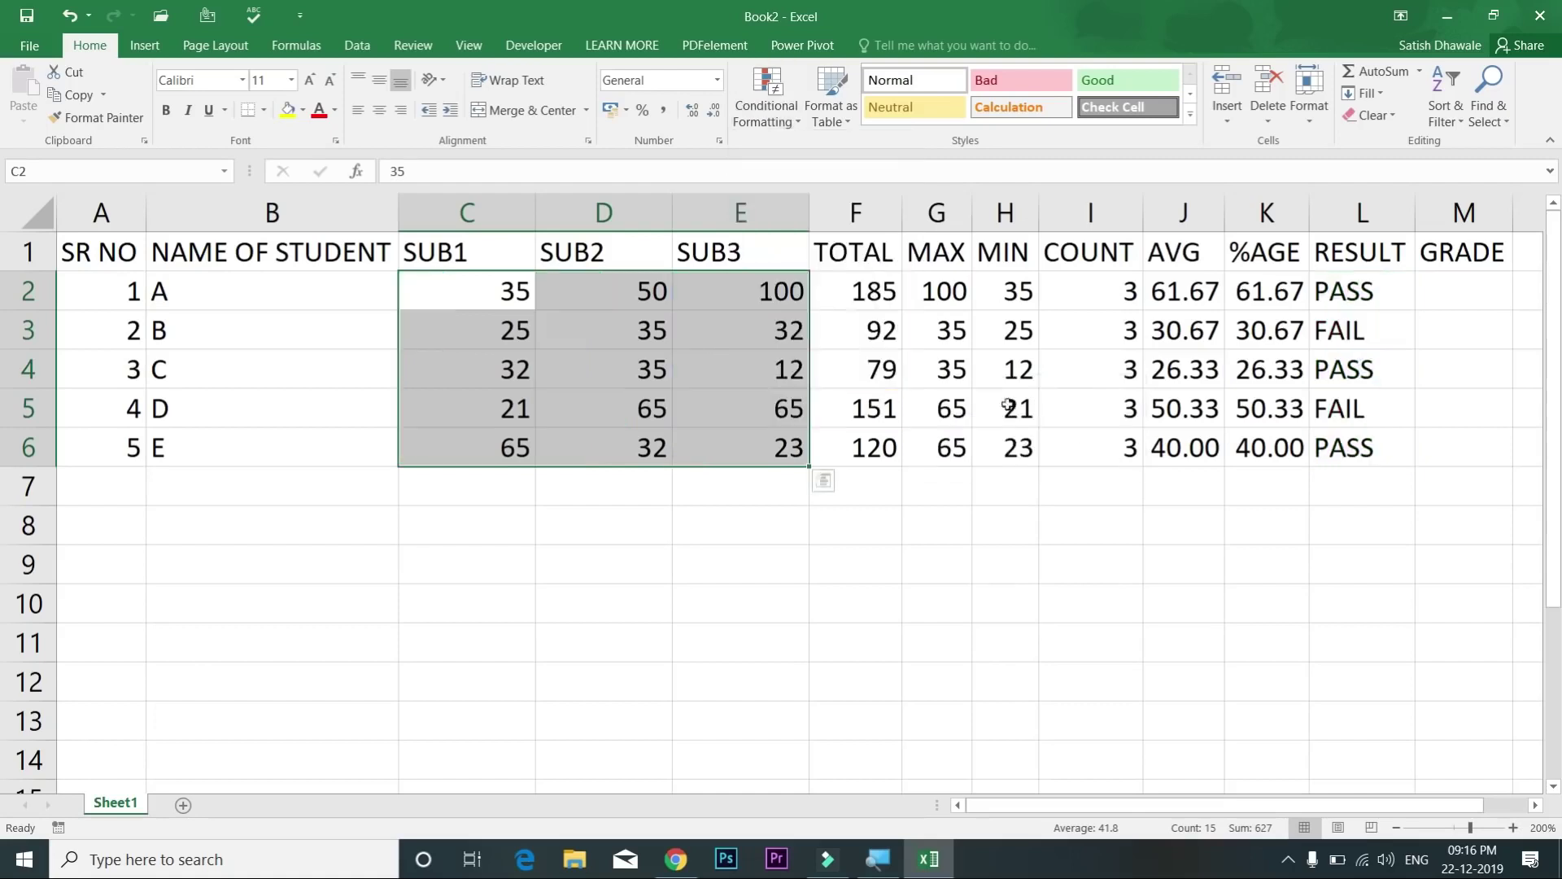
Step: Preview the color scales on the marks in C2:E6 and apply the four-bar Ratings icon set
left_click(782, 120)
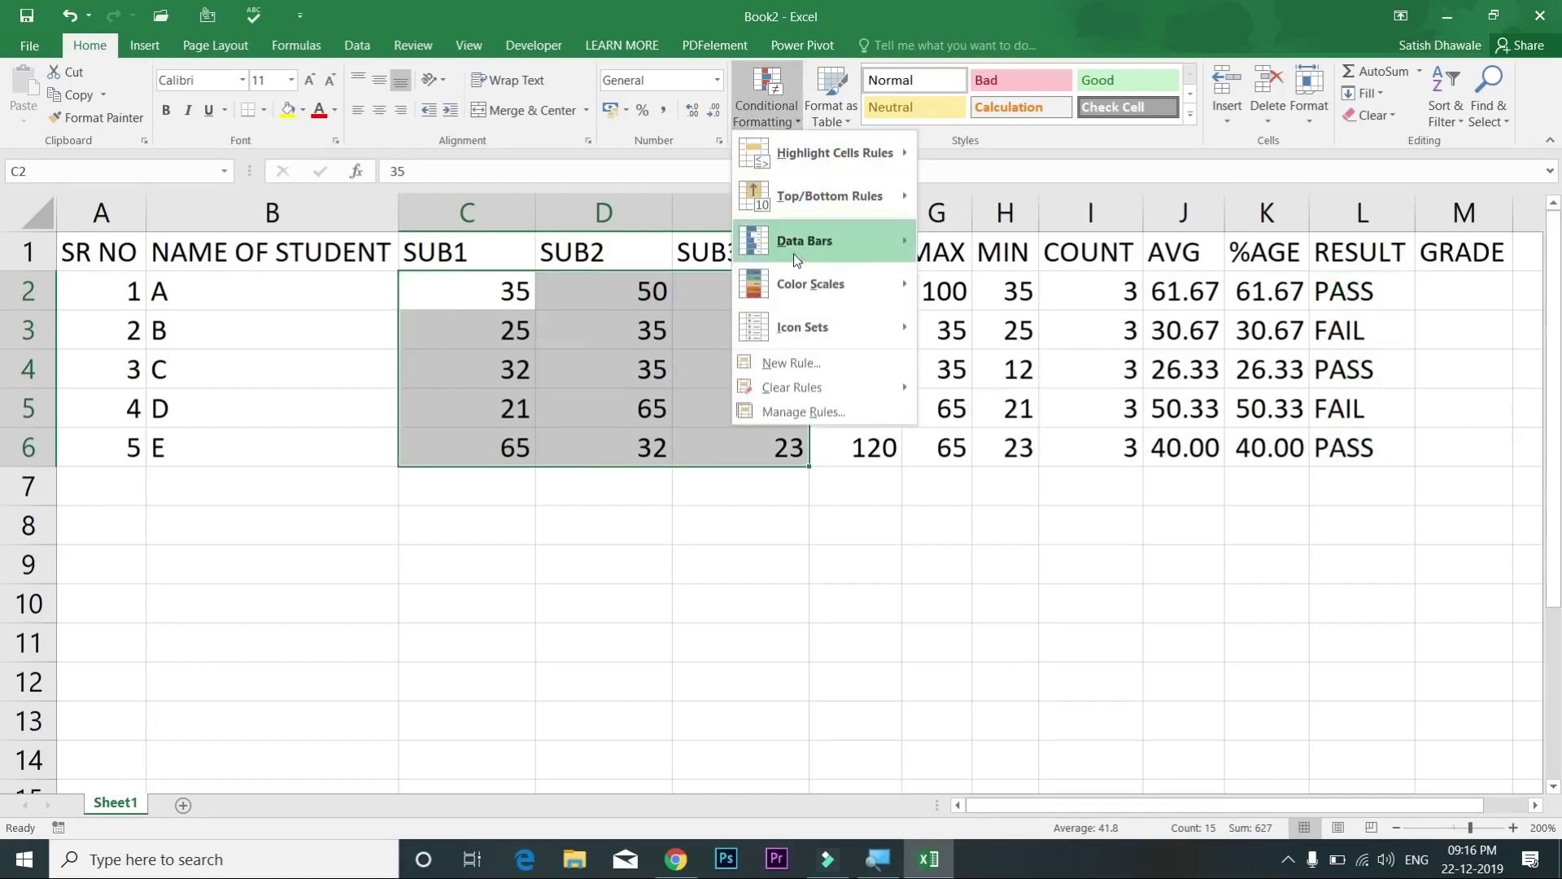
mouse_move(808, 287)
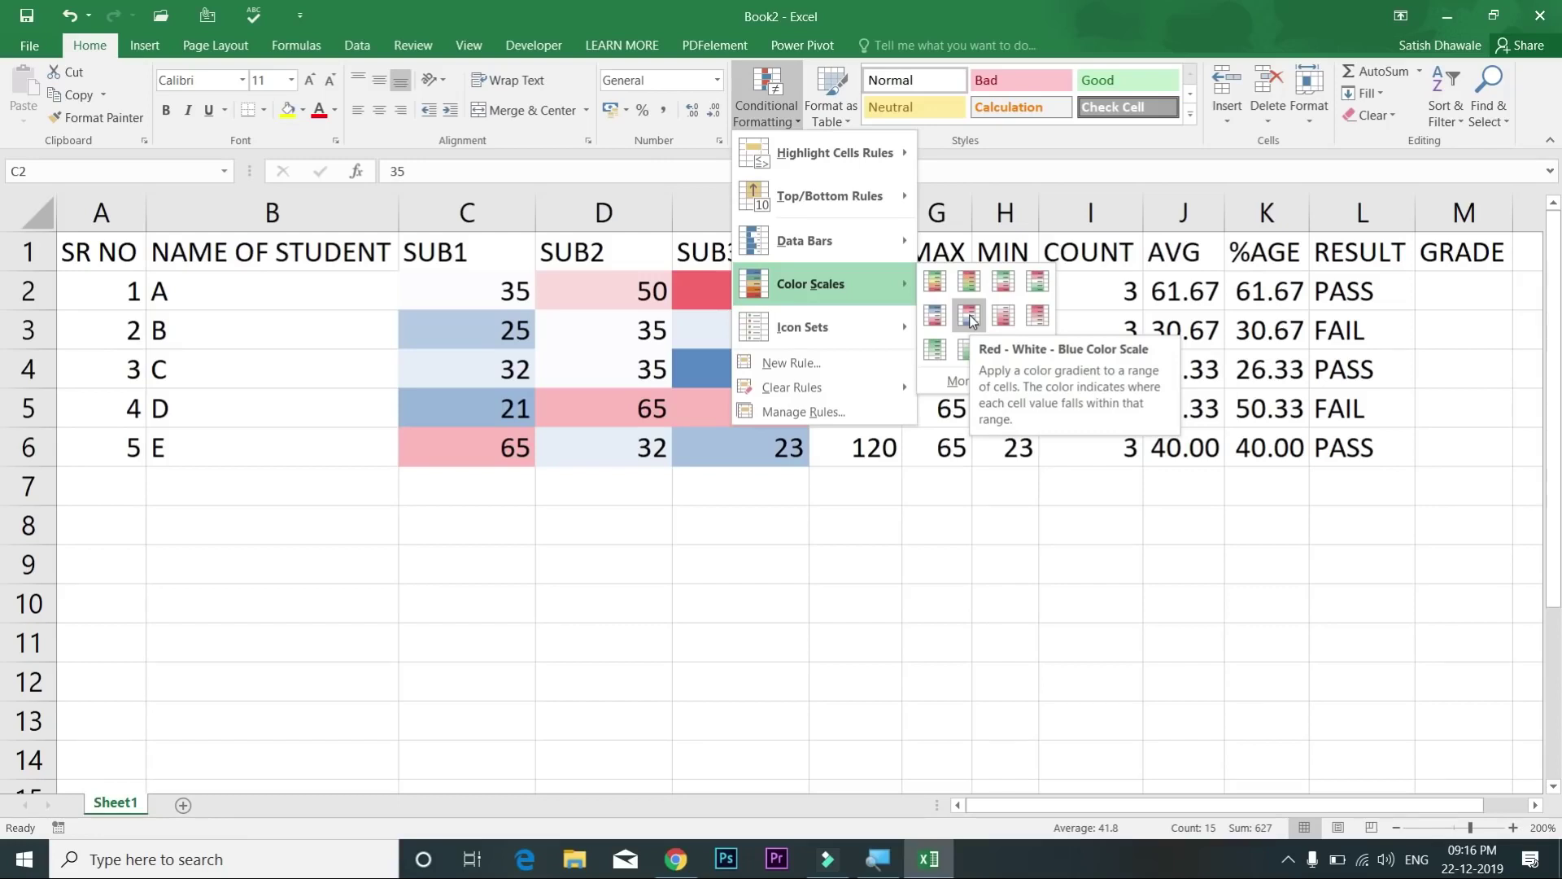
mouse_move(839, 314)
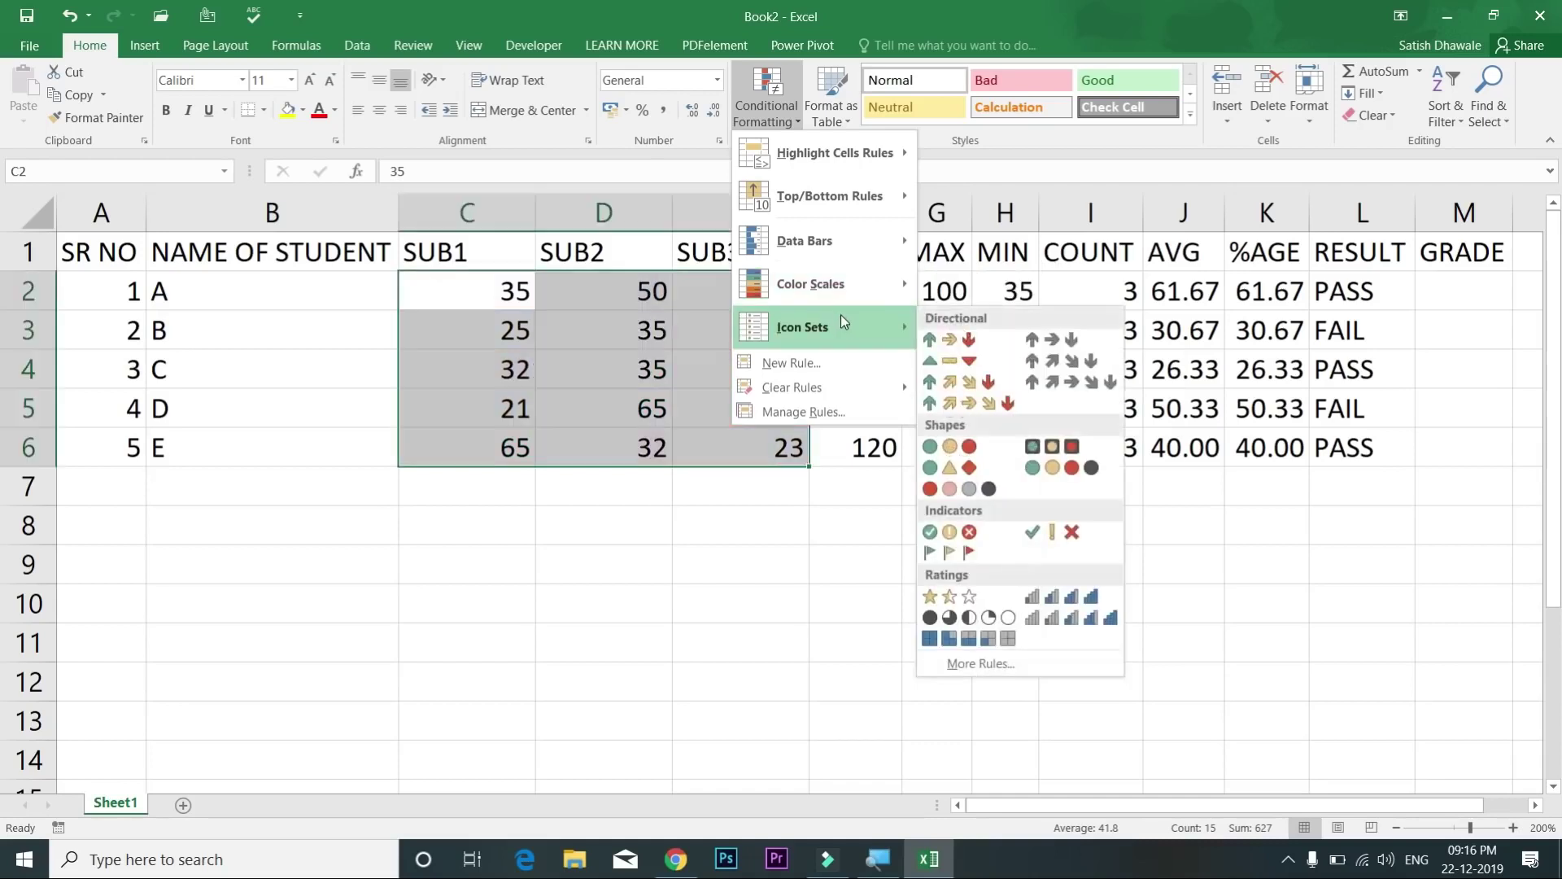
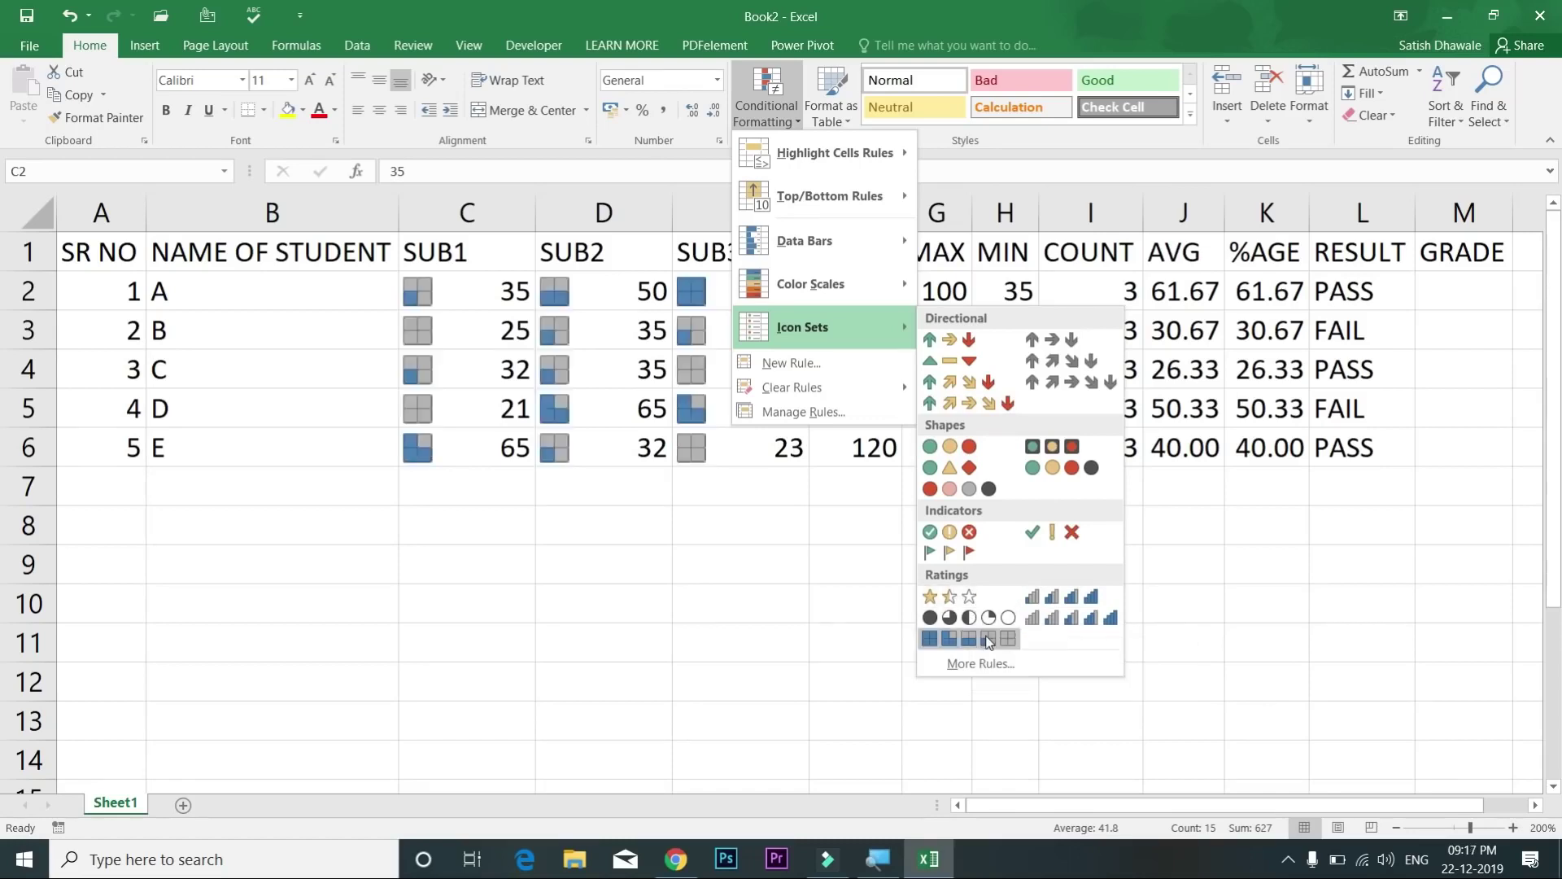
left_click(1077, 604)
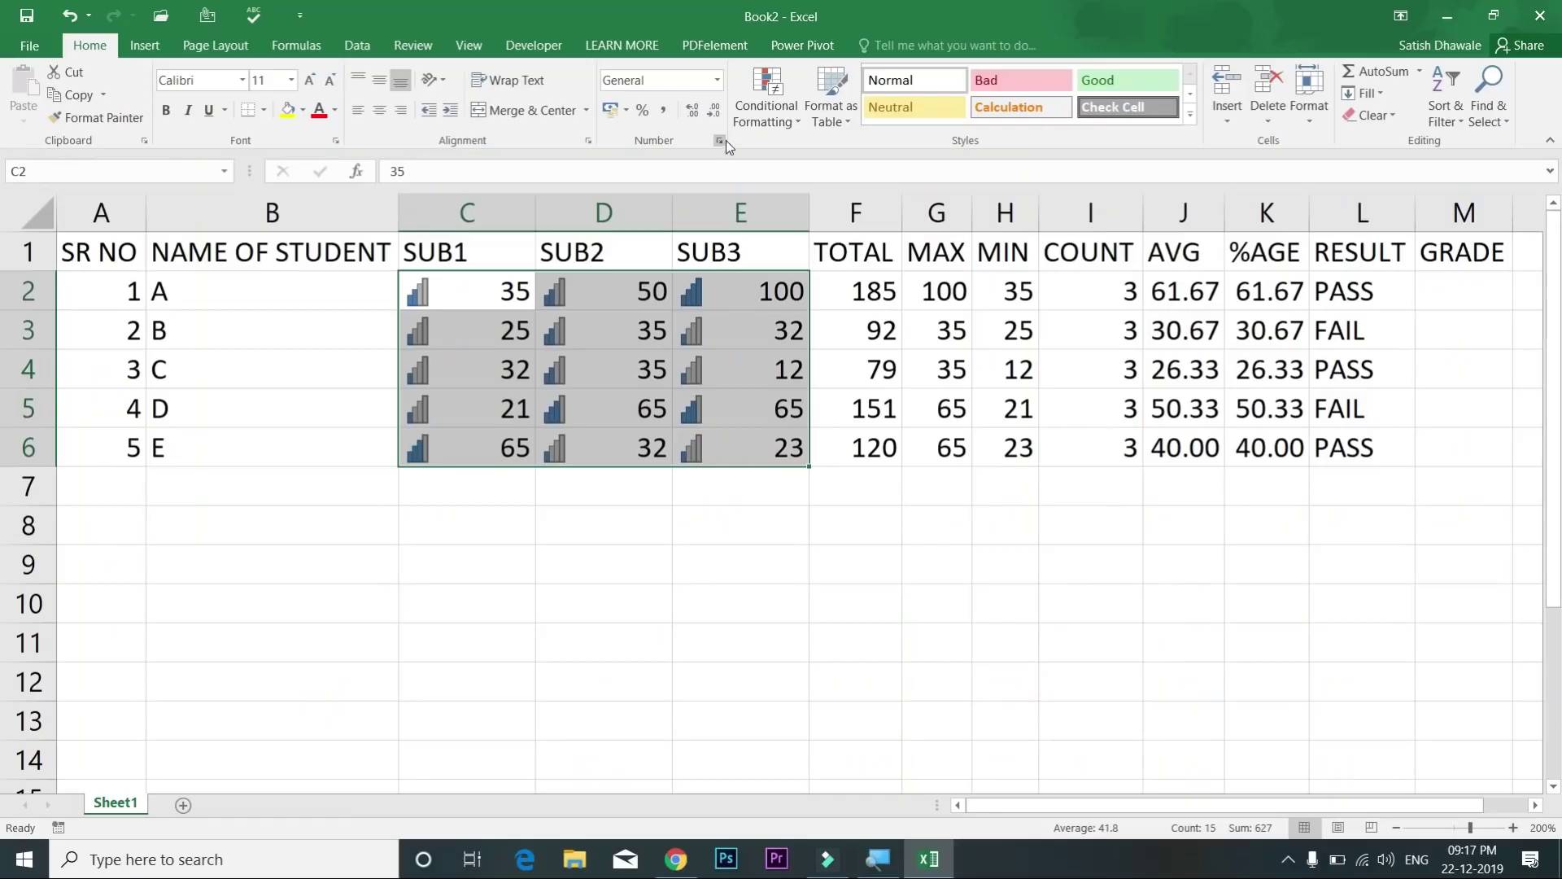
Step: Hide the numbers in C2:E6 behind their icons by applying the custom number format ";"
left_click(720, 140)
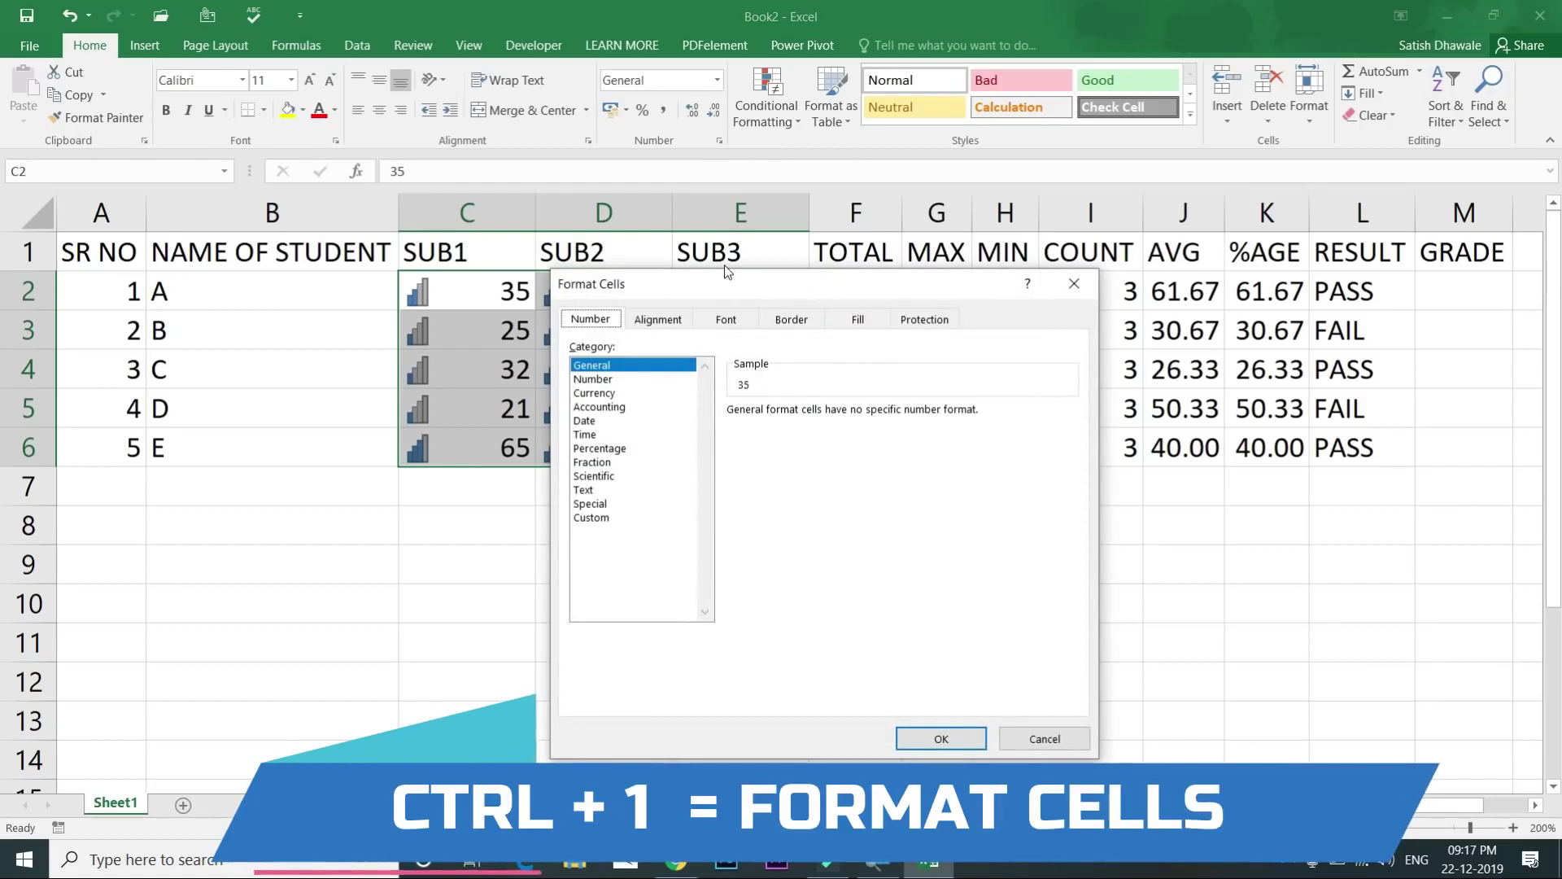
key("Escape")
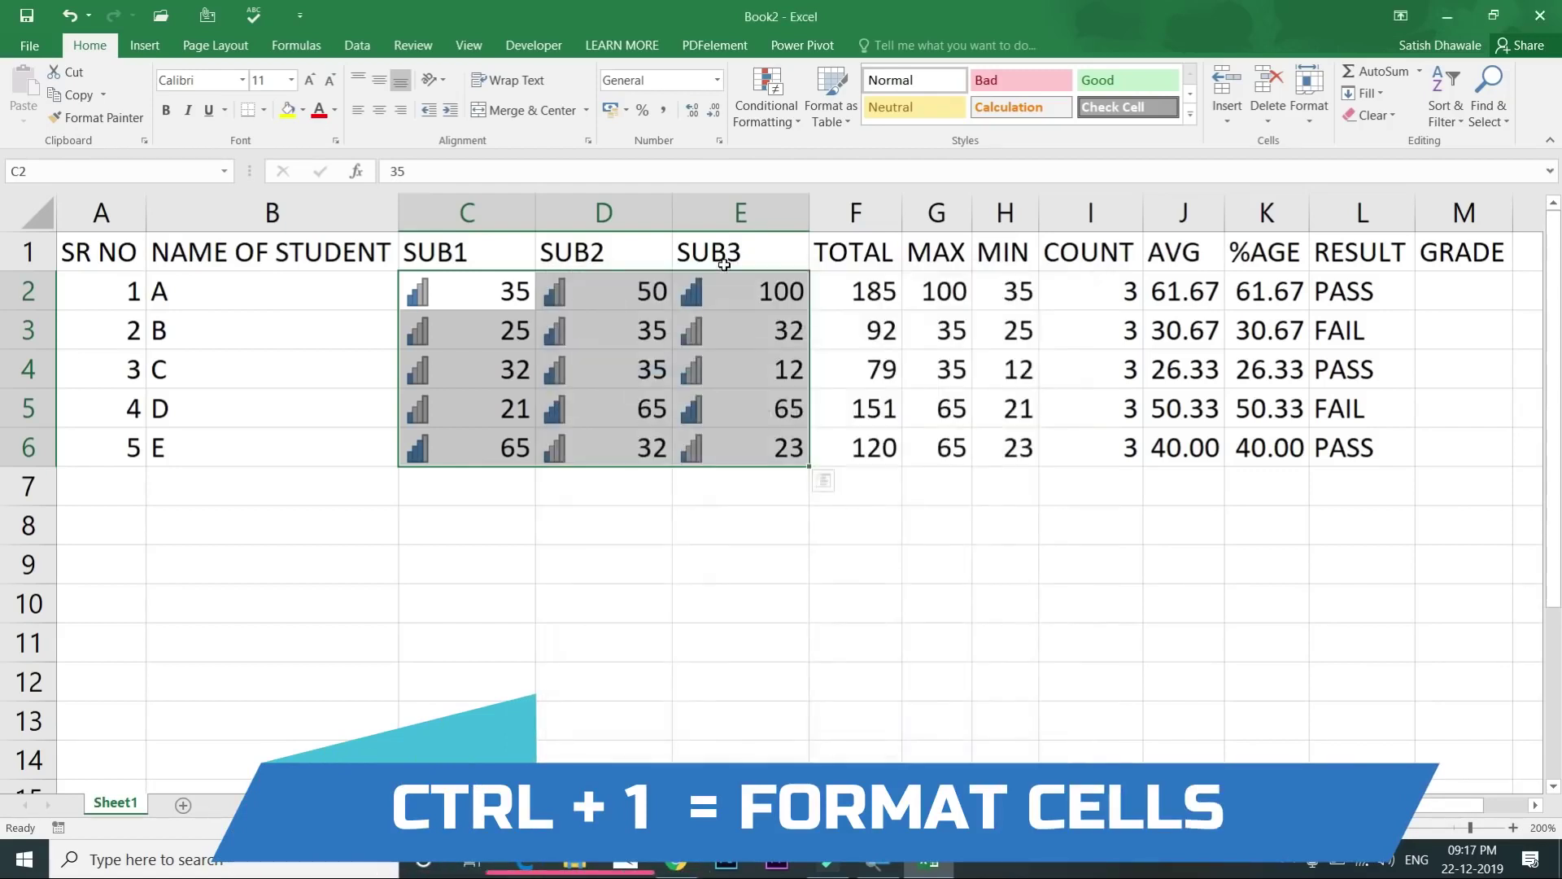
key("ctrl+1")
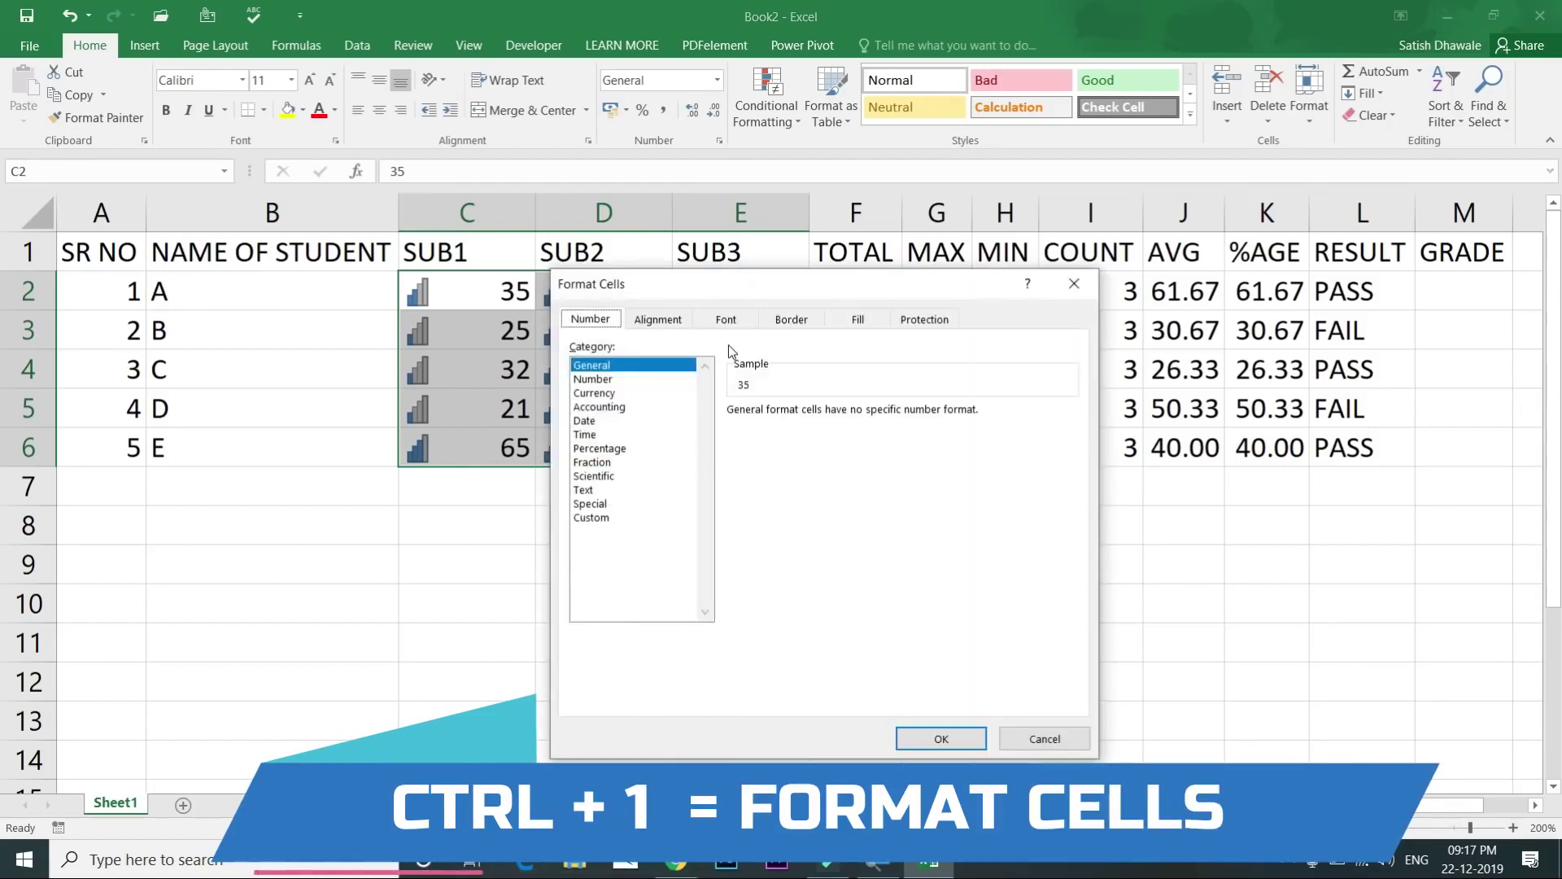
left_click(597, 519)
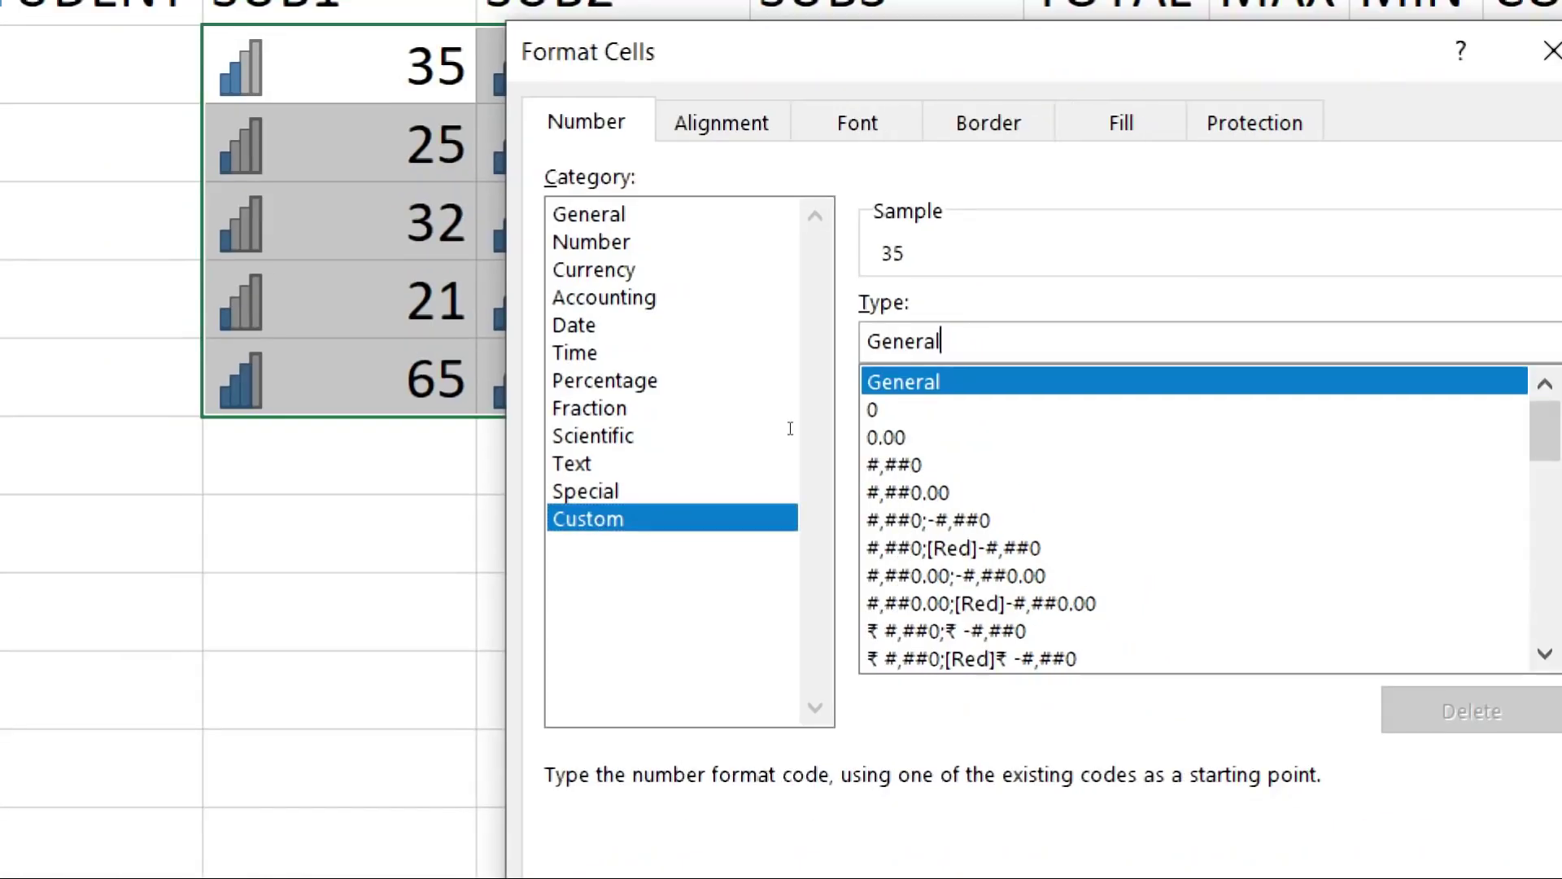
key("BackSpace")
key("BackSpace")
key("BackSpace")
key("BackSpace")
key("BackSpace")
key("BackSpace")
key("BackSpace")
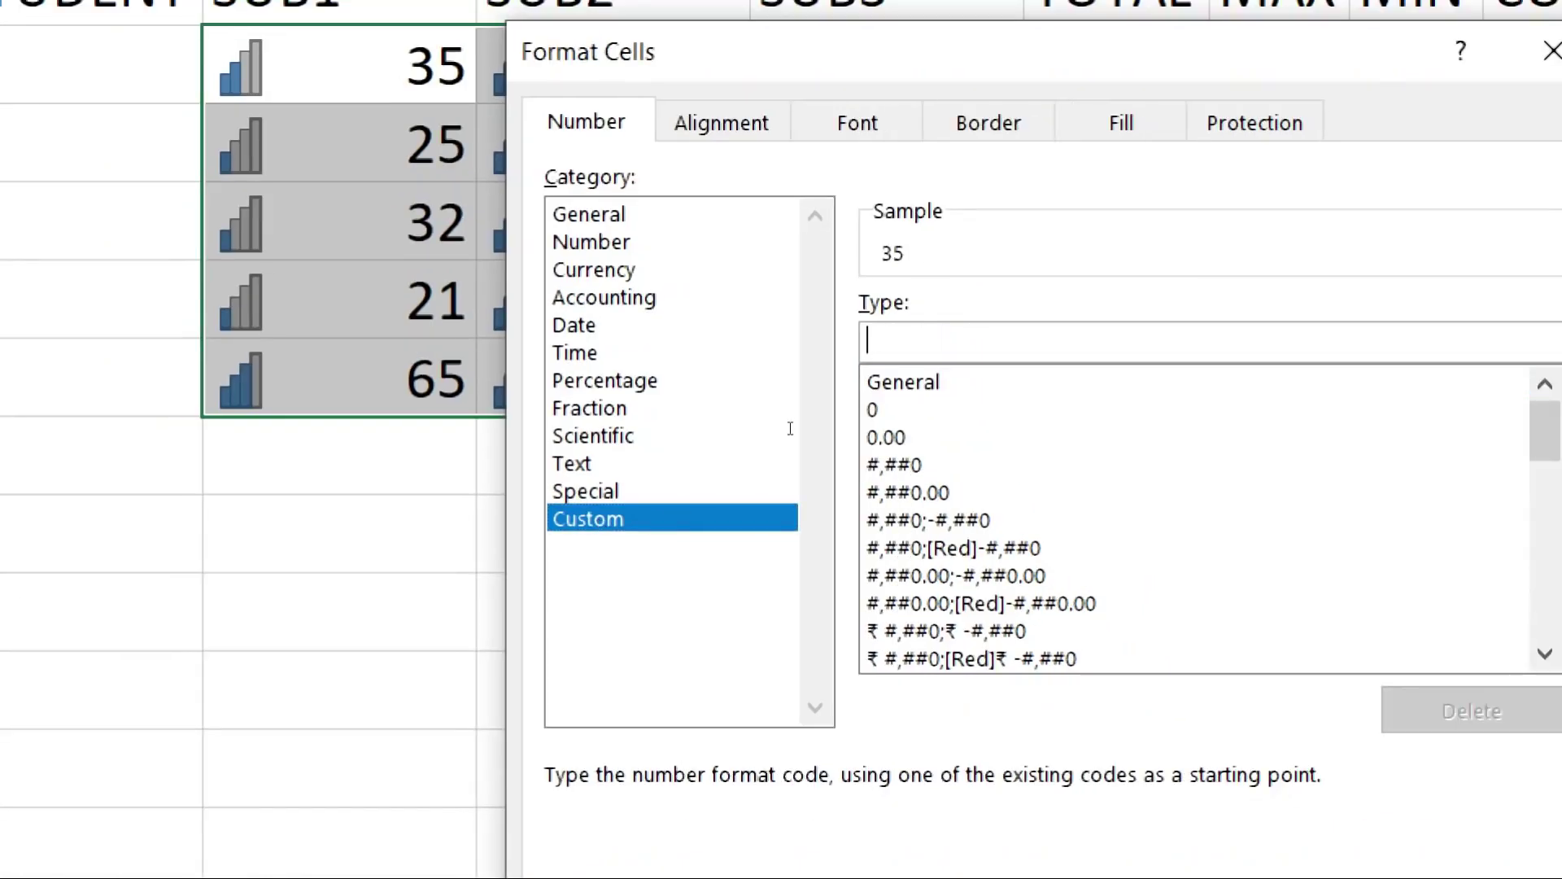
type(";")
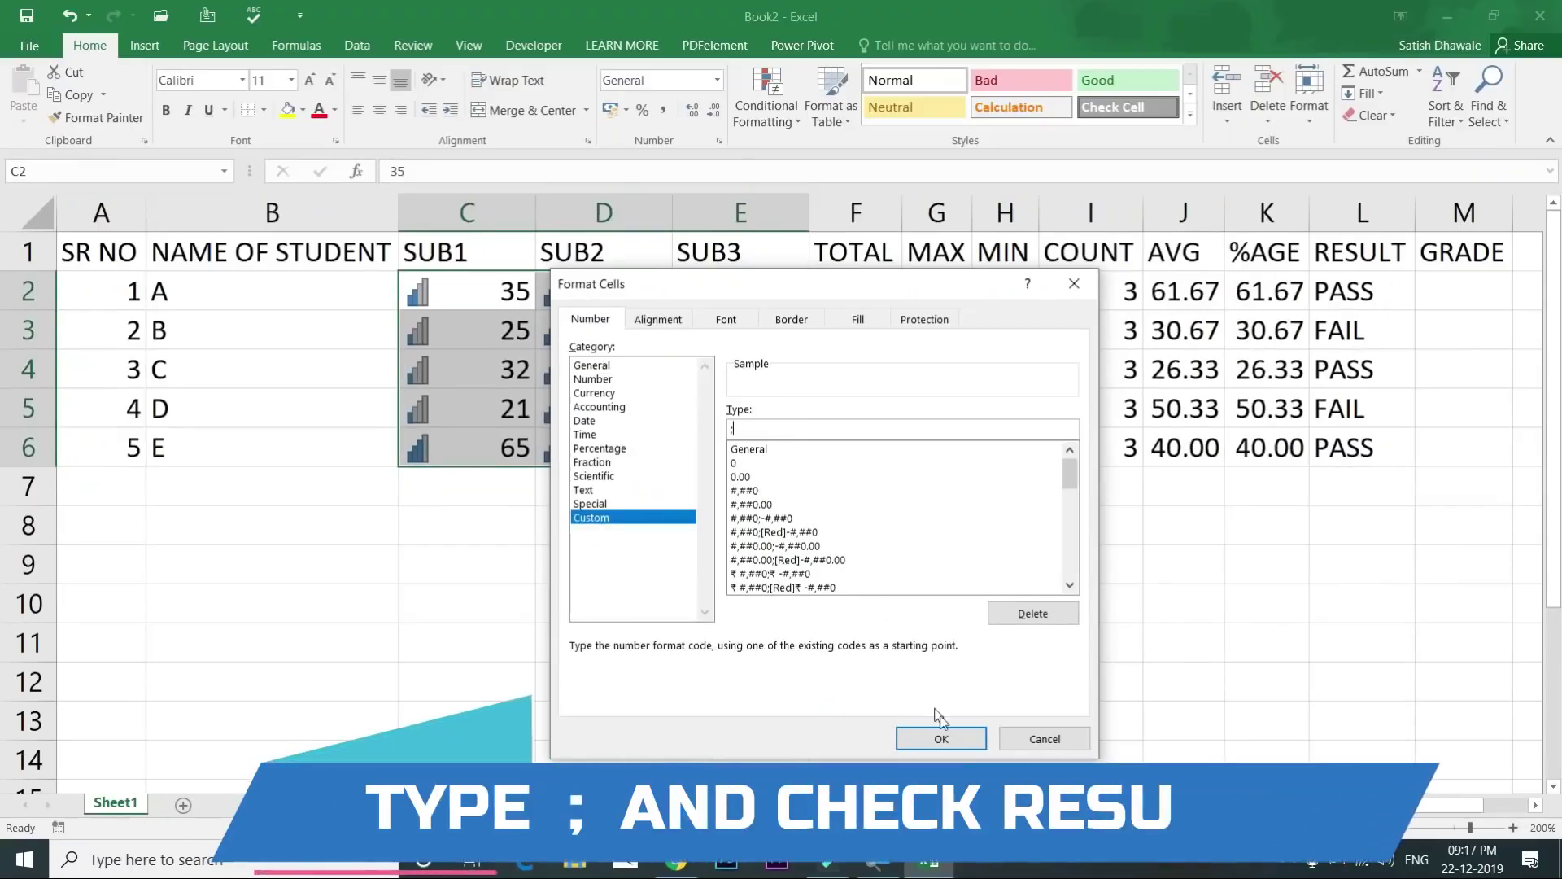
left_click(935, 737)
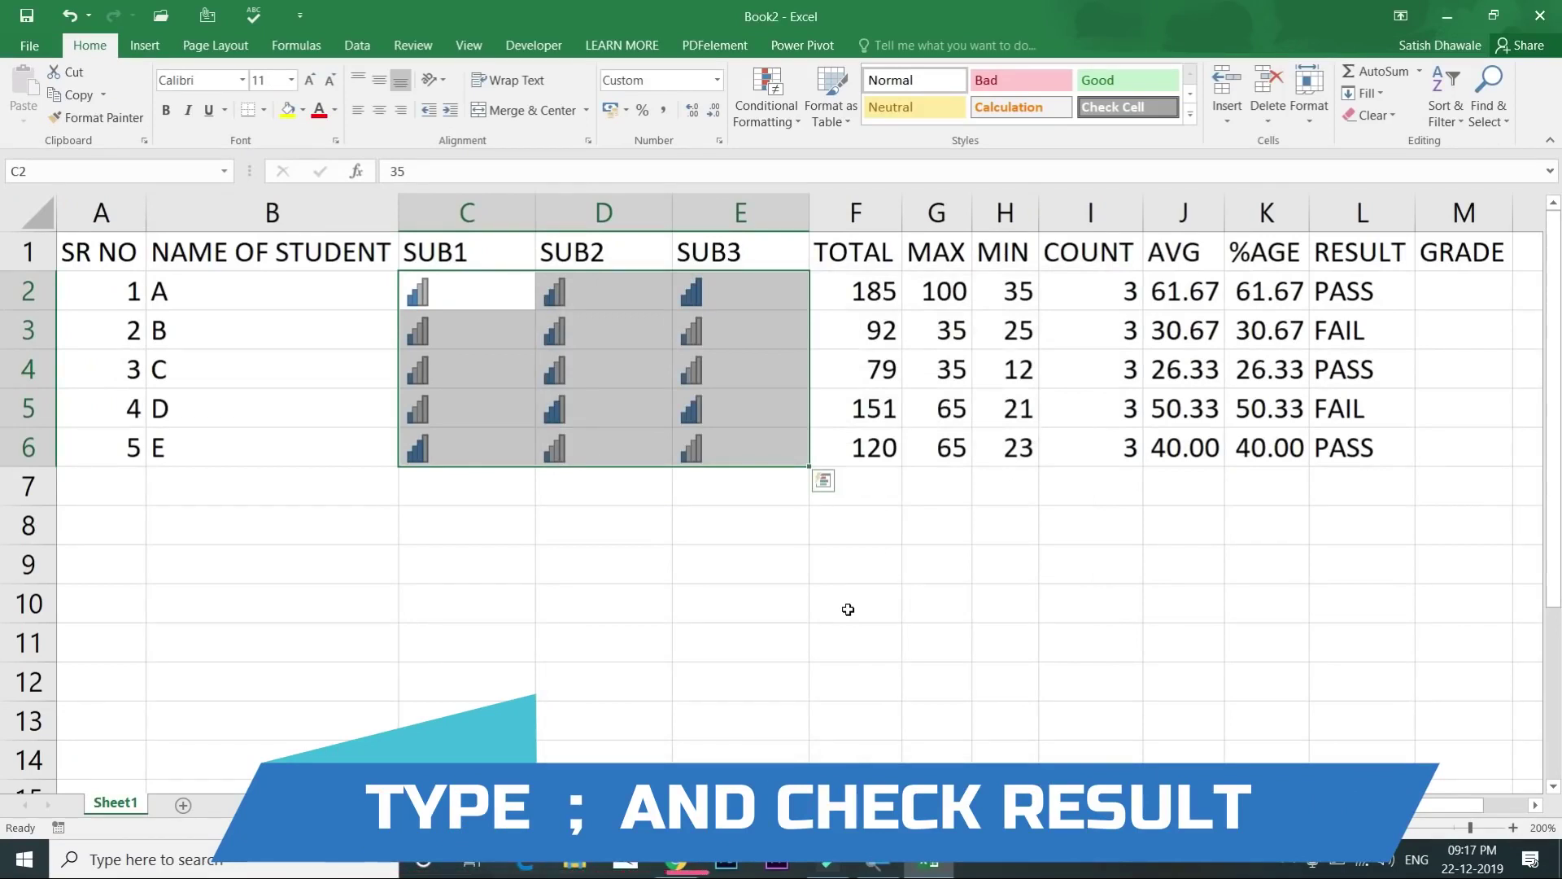
Step: Try out the icon-only cells with SUB2 marks of 100 in D3 and 320 in D4, and undo the 320
left_click(627, 316)
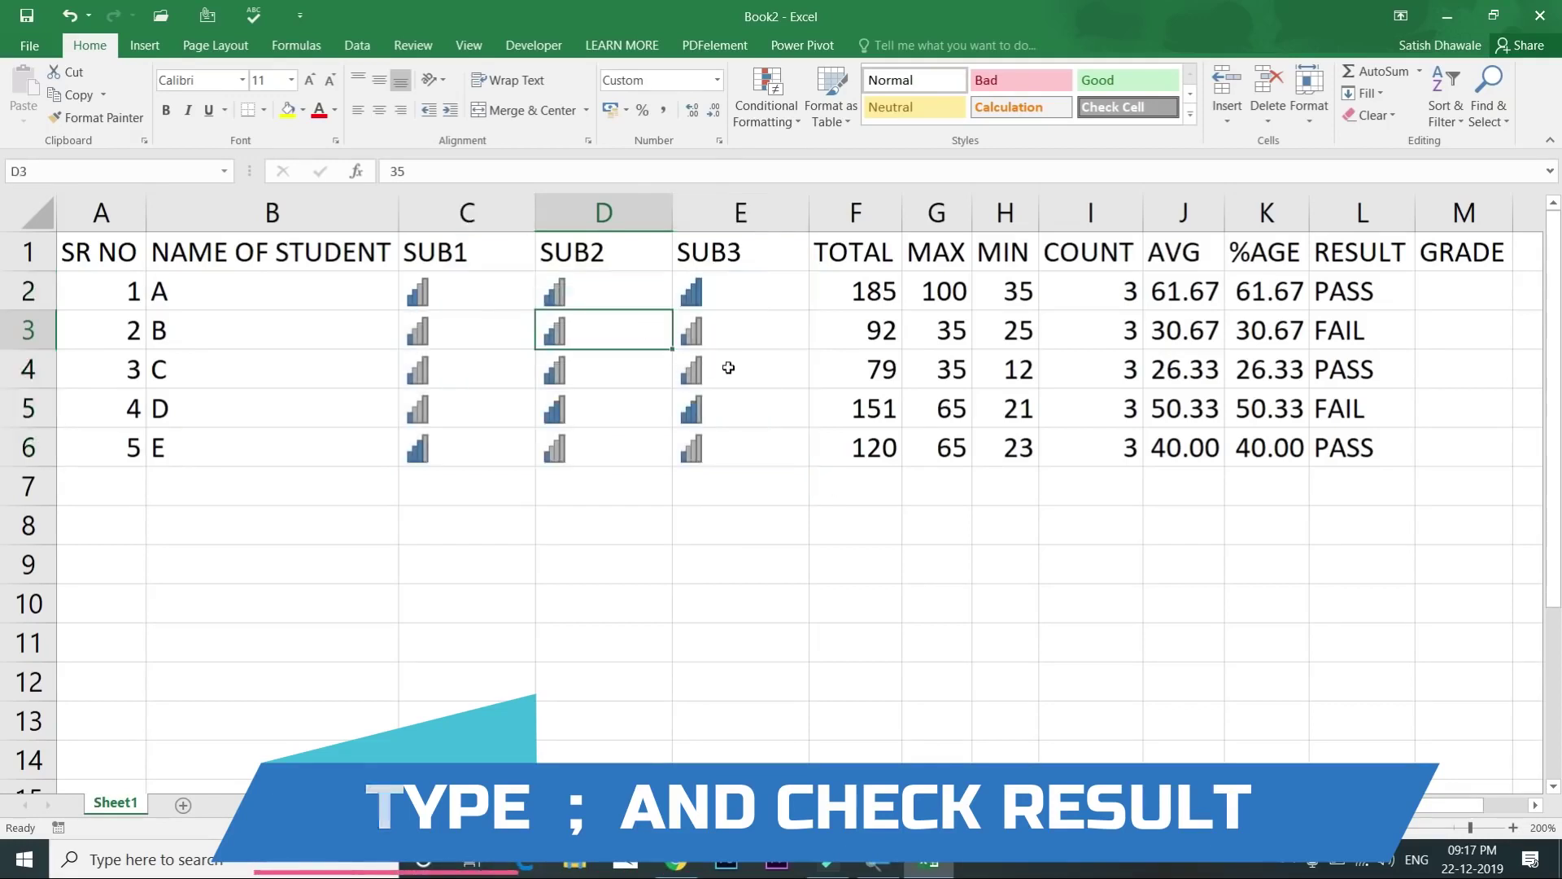
type("100")
key("Return")
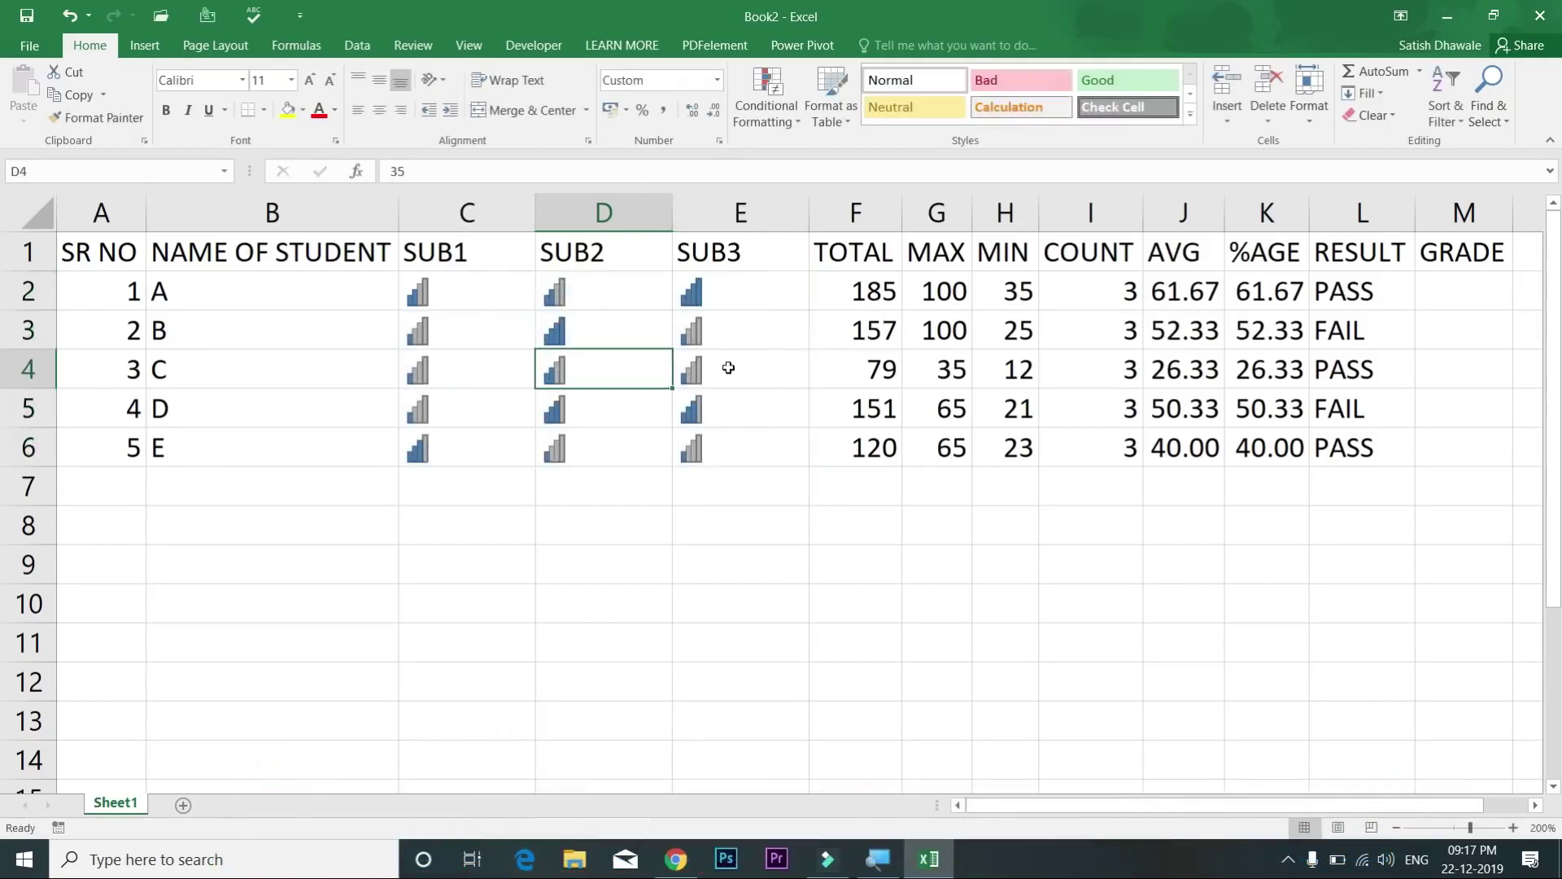
type("320")
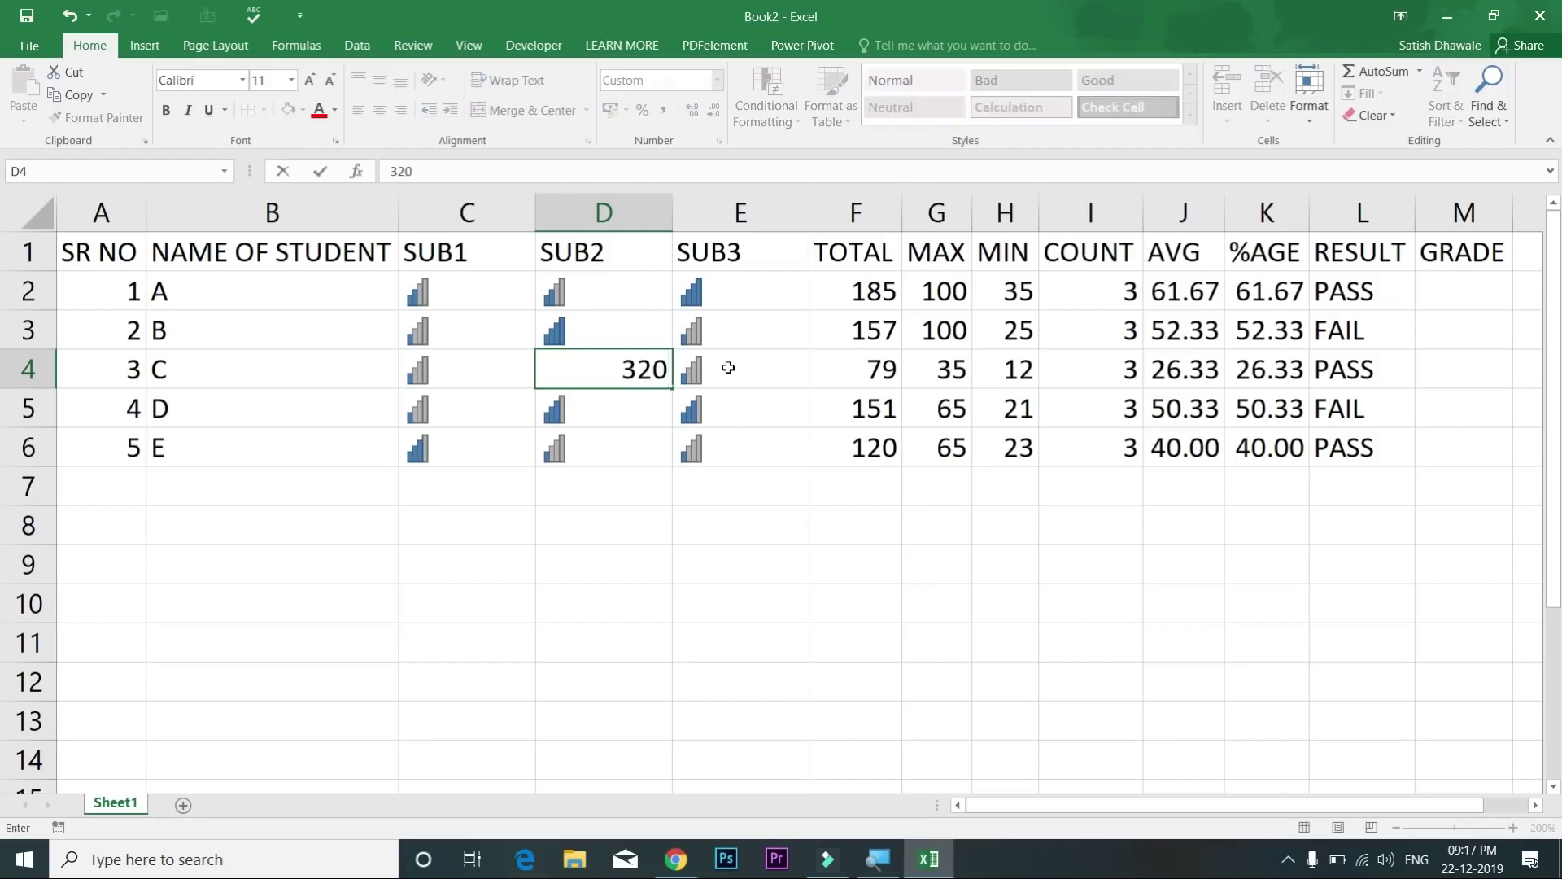
key("Return")
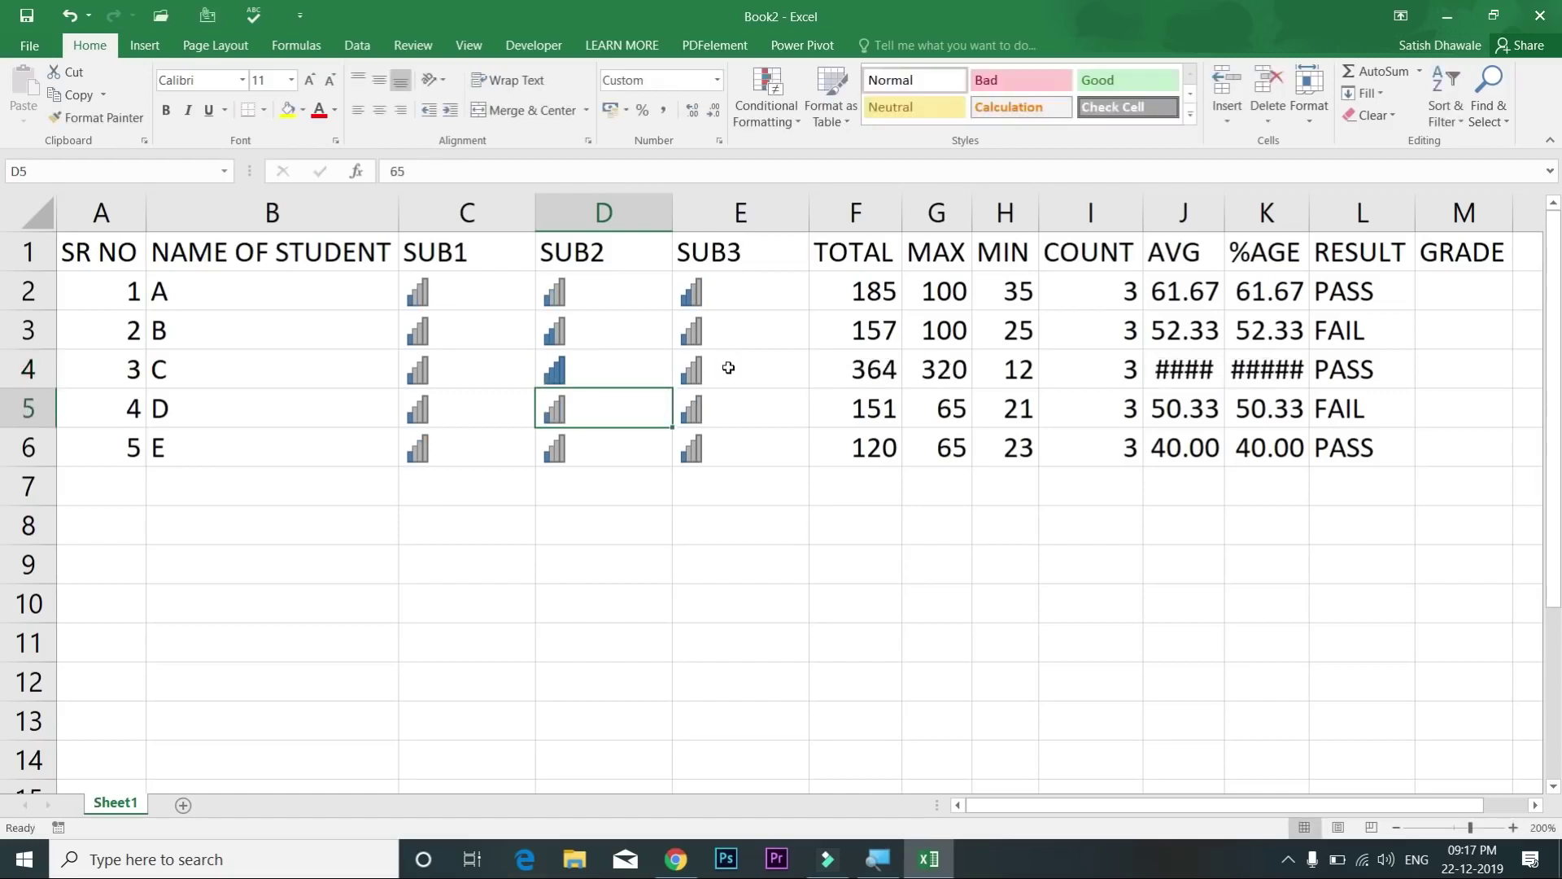
key("ctrl+z")
Step: Undo the mark of 100 in D3 and the custom number format that hides the marks in C2:E6
left_click_drag(508, 297, 716, 449)
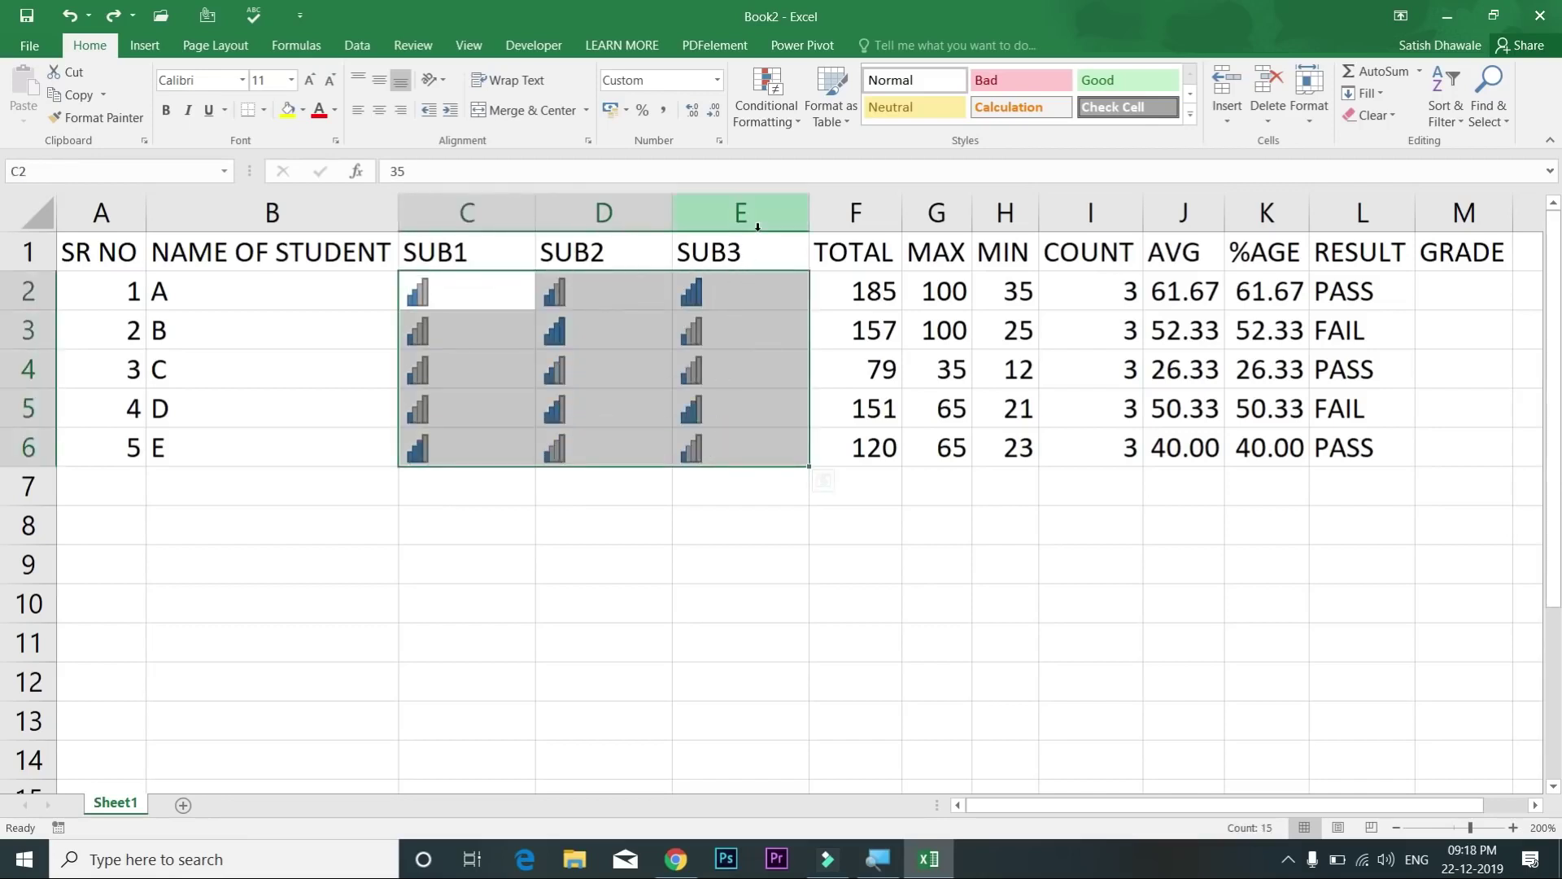
key("ctrl+z")
key("ctrl+z")
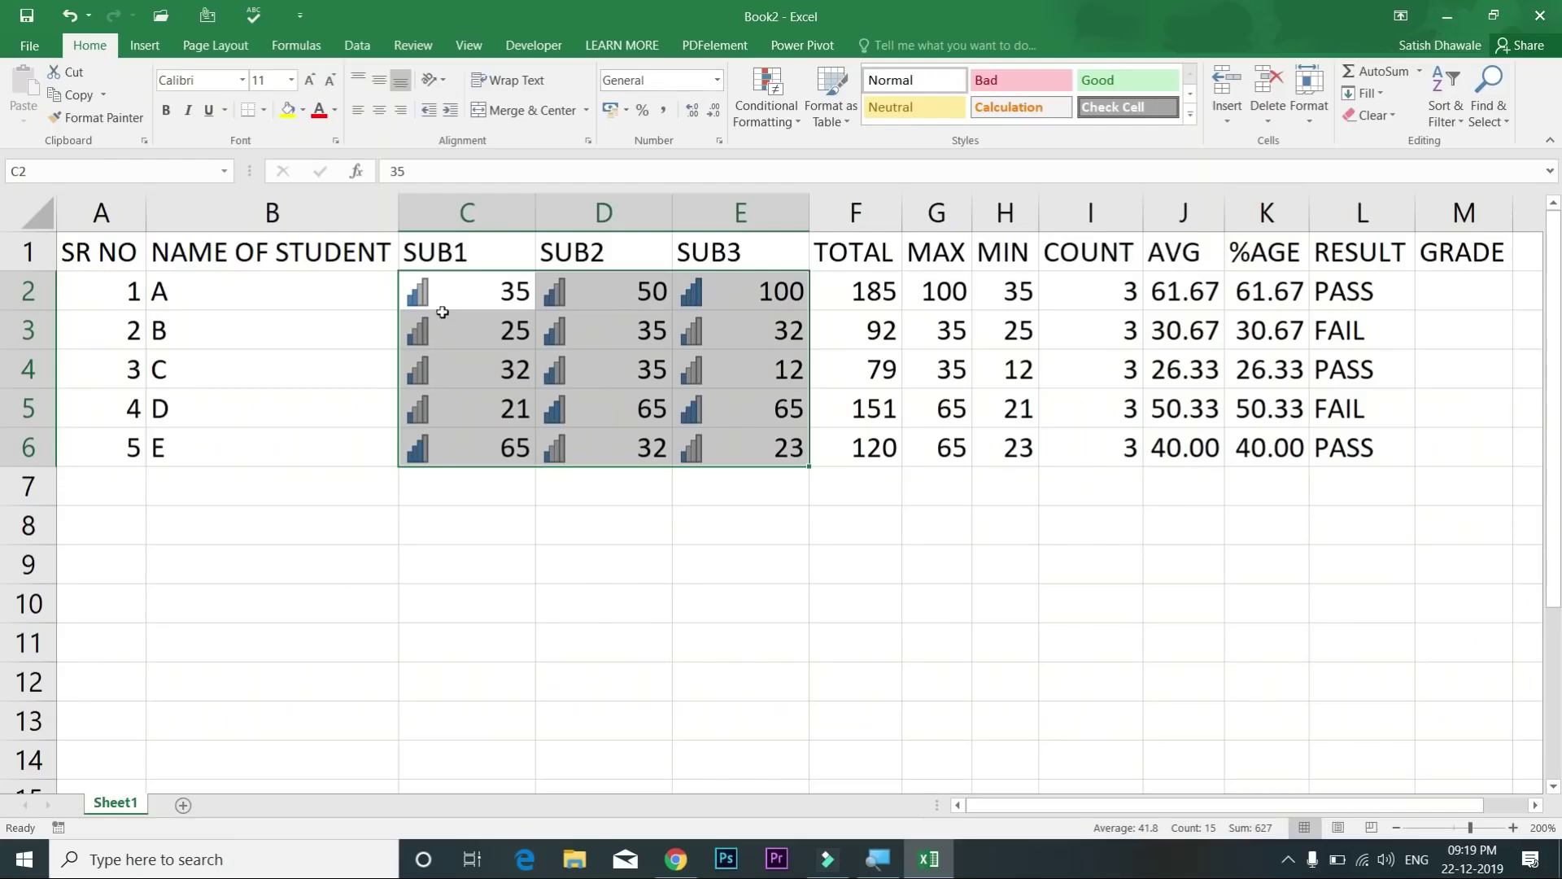
Step: Insert a blank row above the header row and undo the insertion
left_click(459, 291)
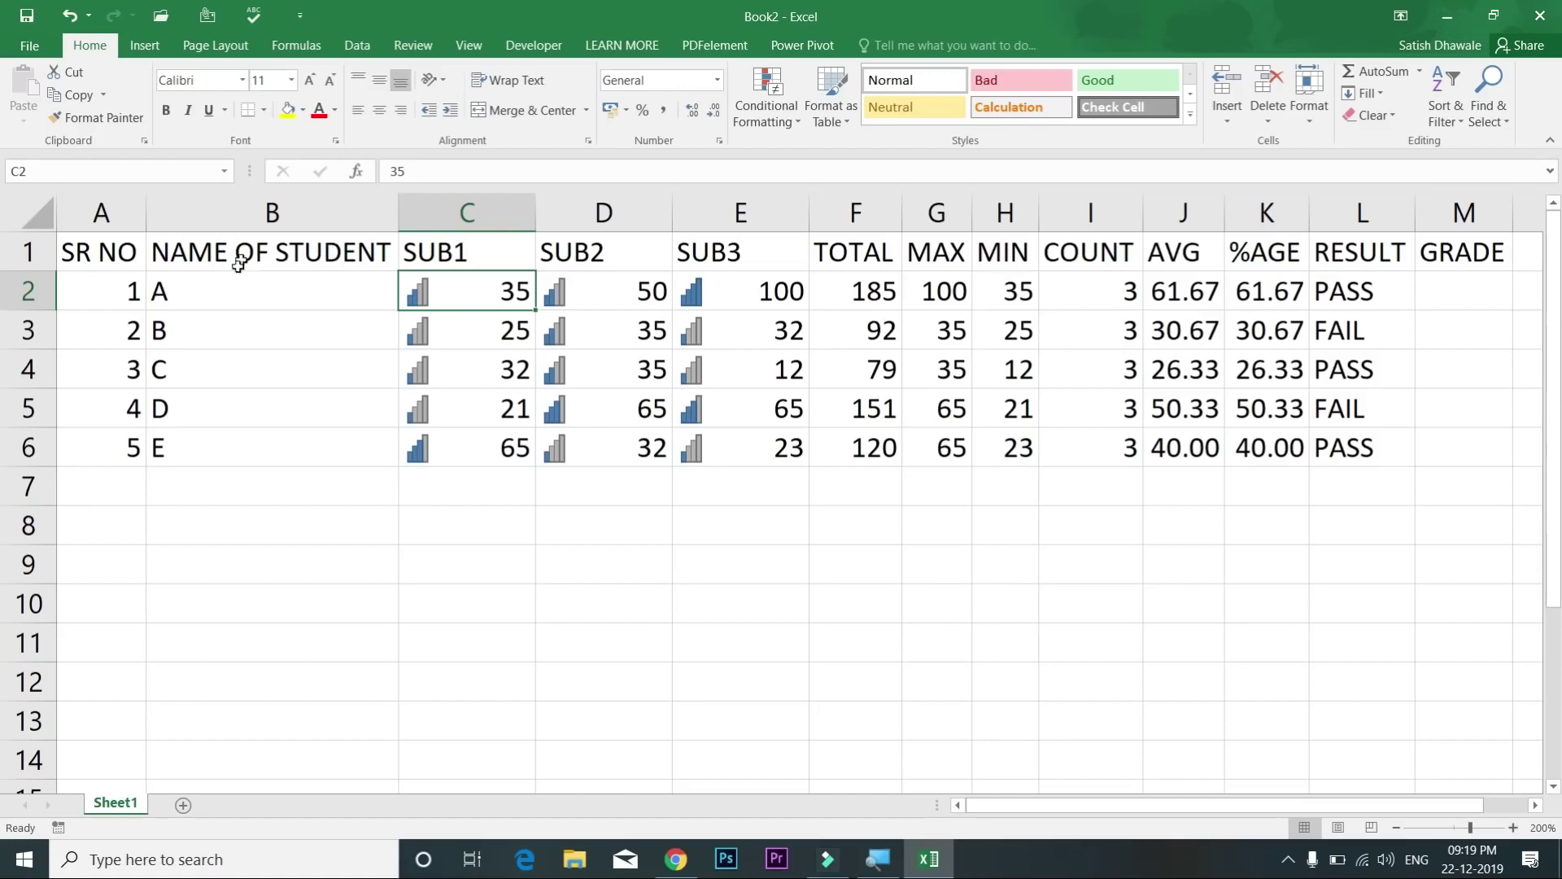
left_click(24, 252)
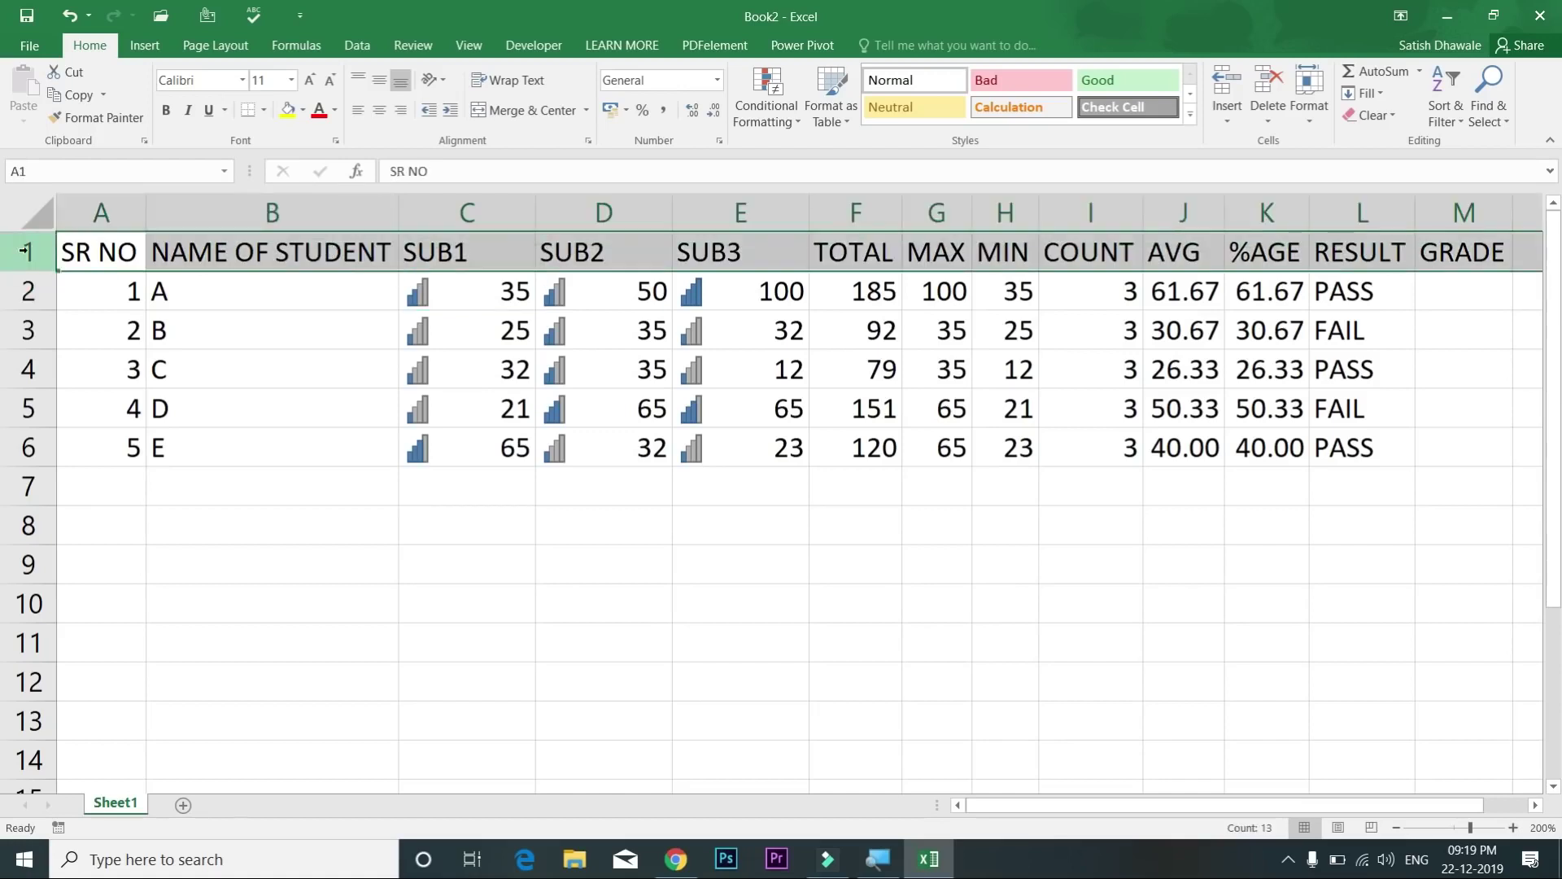
key("ctrl+shift+plus")
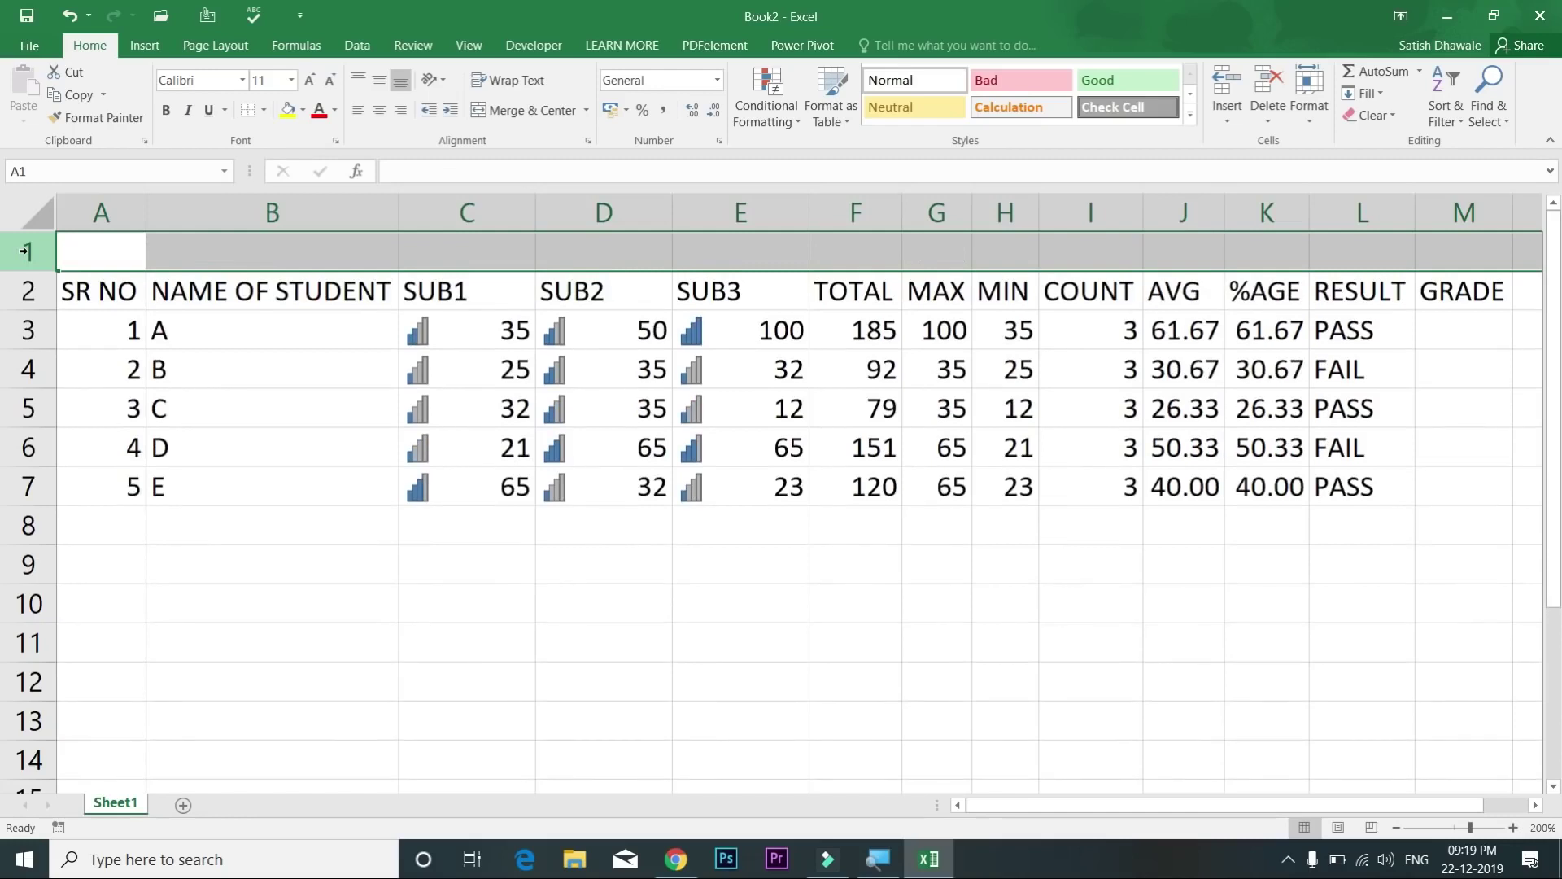
key("ctrl+z")
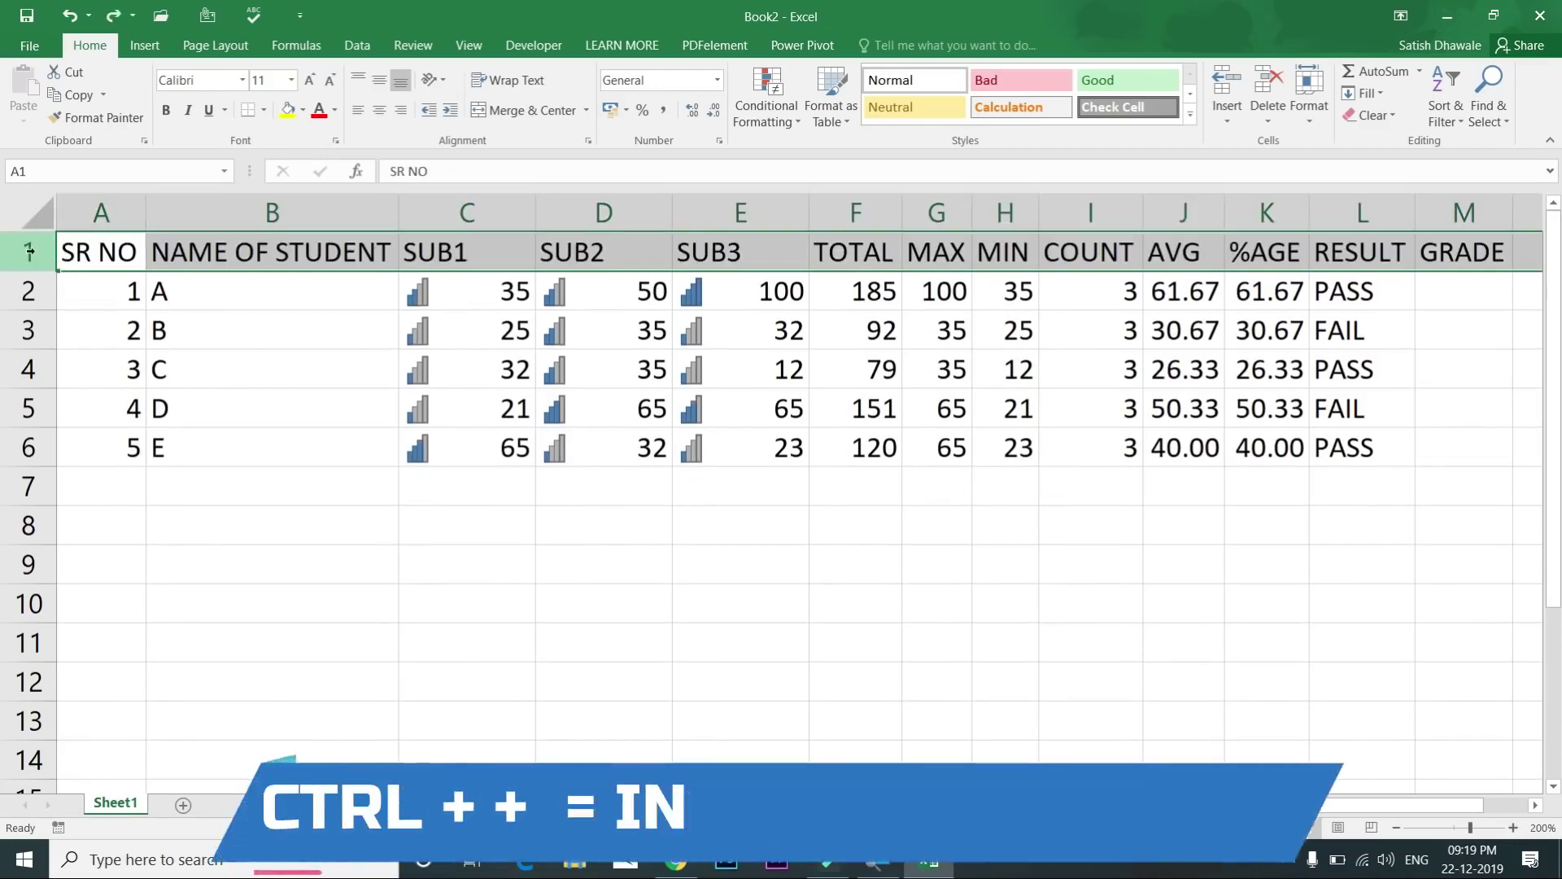
Step: Insert one blank row at row 1, above the marksheet's headers
left_click(25, 325)
left_click(26, 248)
right_click(26, 248)
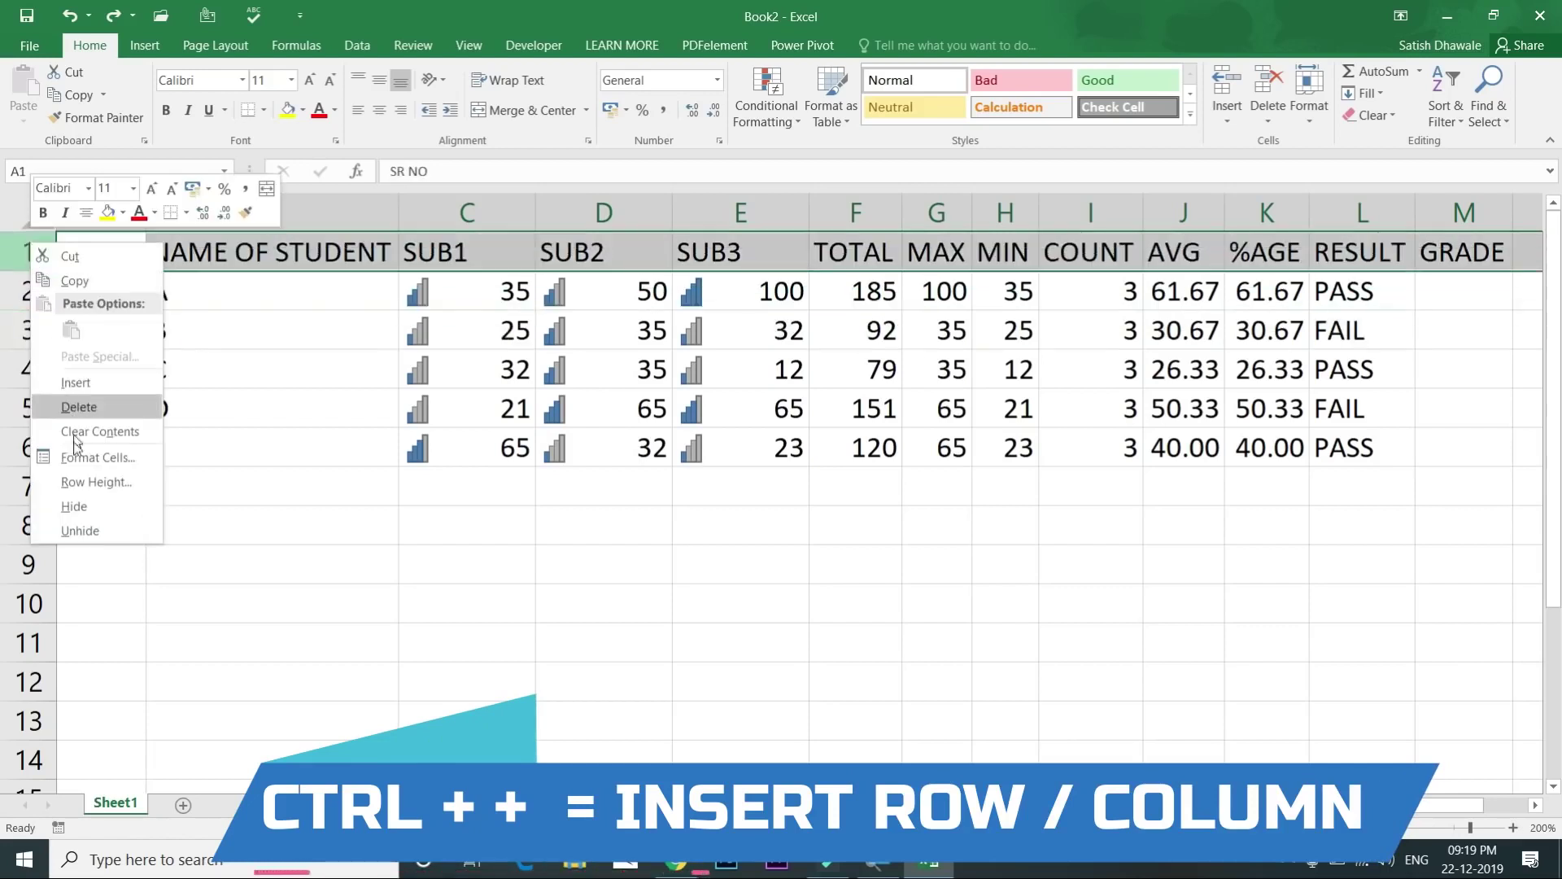
left_click(71, 383)
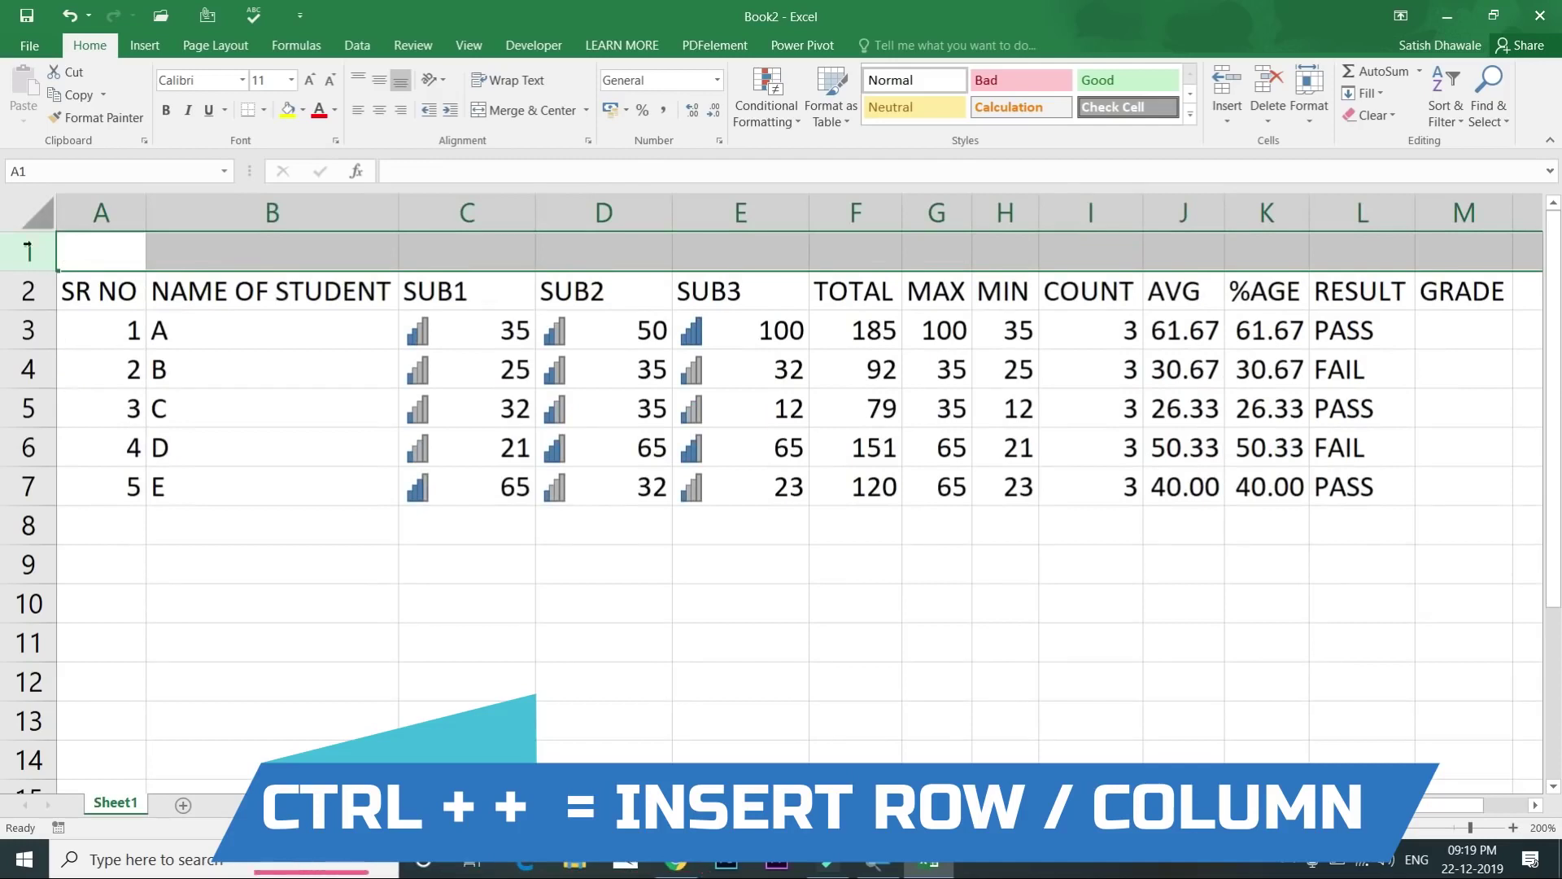
Step: Insert a blank column before SUB1, undo it, redo it, and undo it again
left_click(769, 213)
left_click(843, 213)
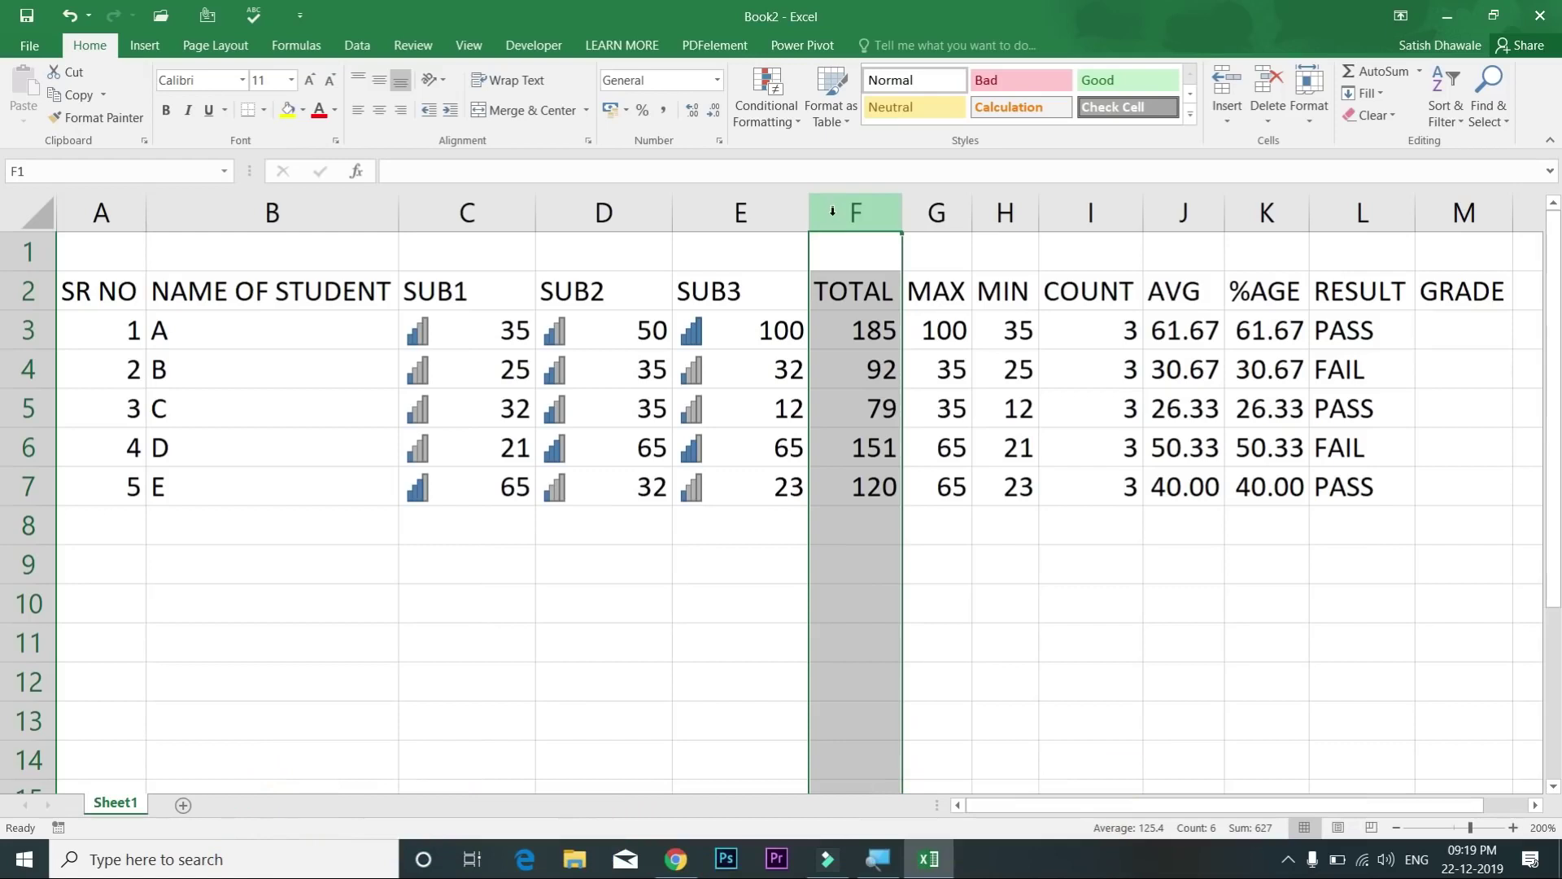
left_click(447, 214)
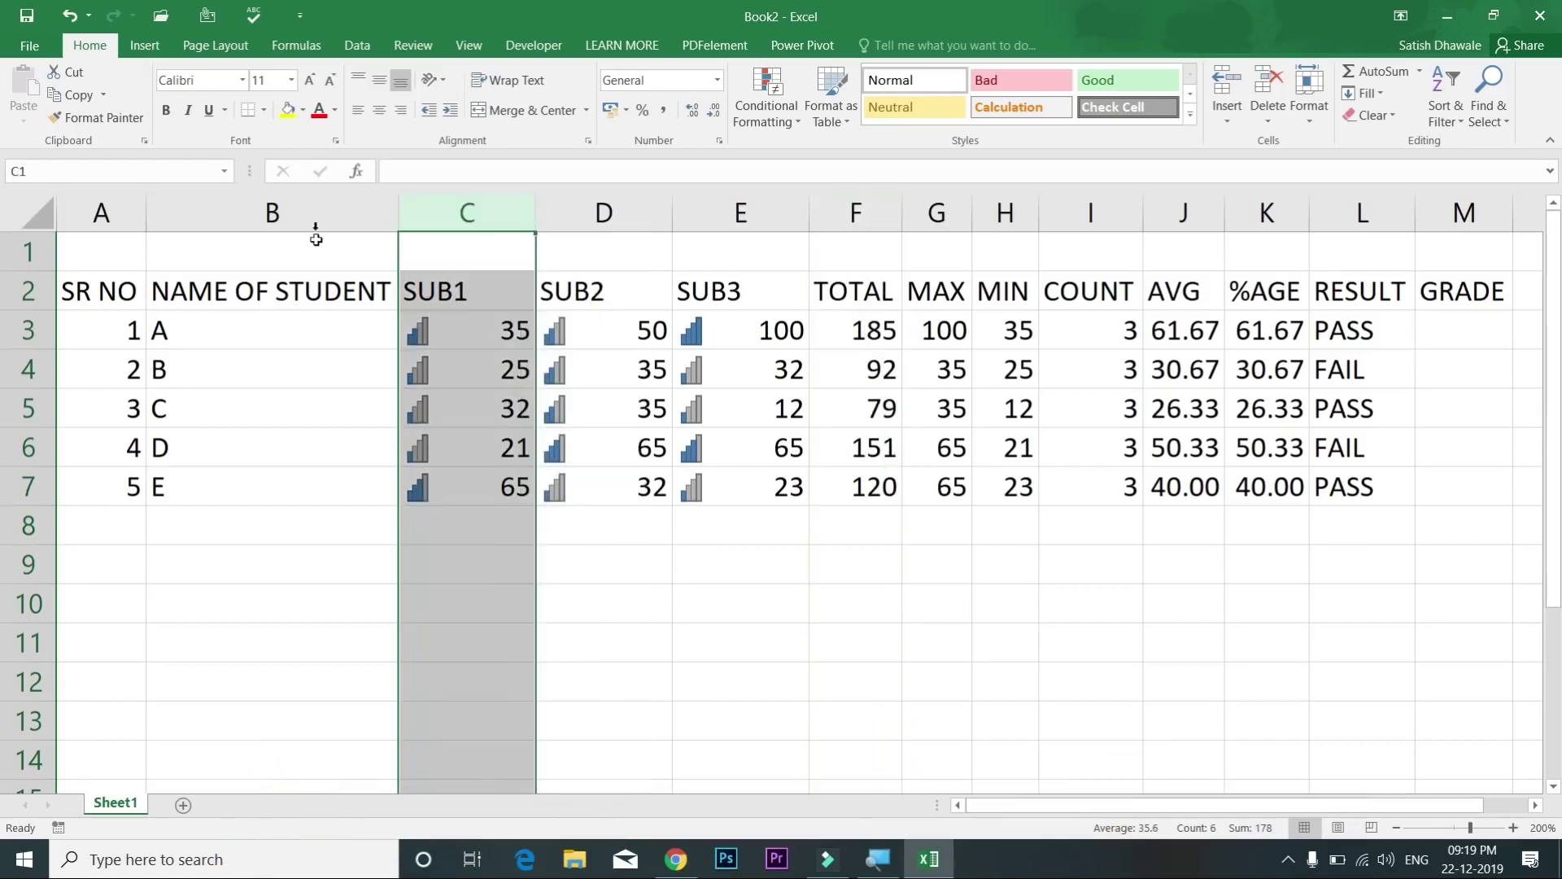
right_click(448, 213)
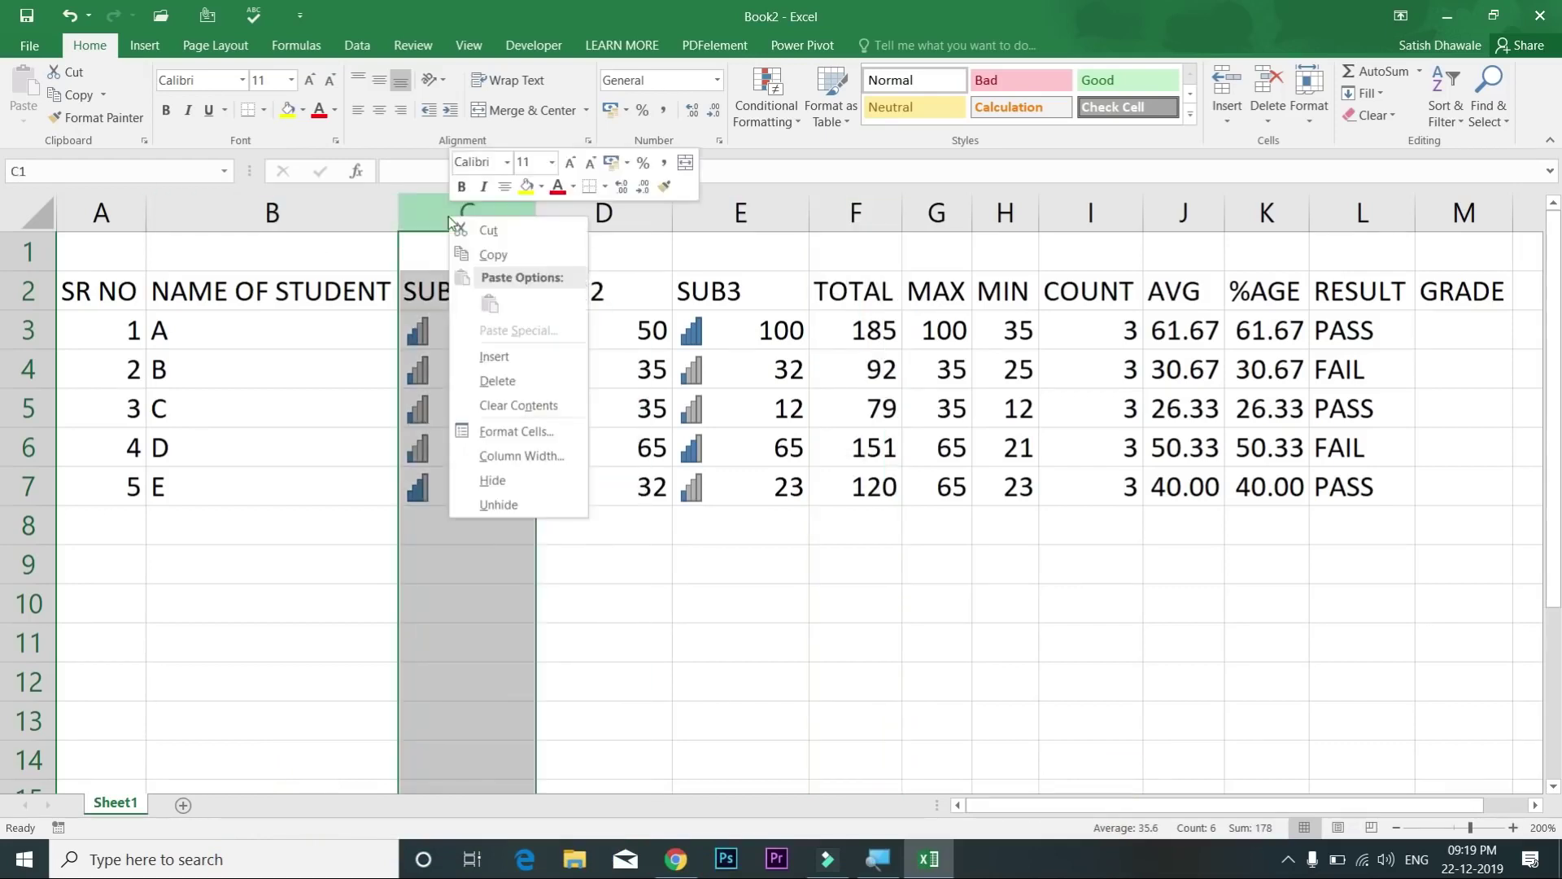
left_click(488, 355)
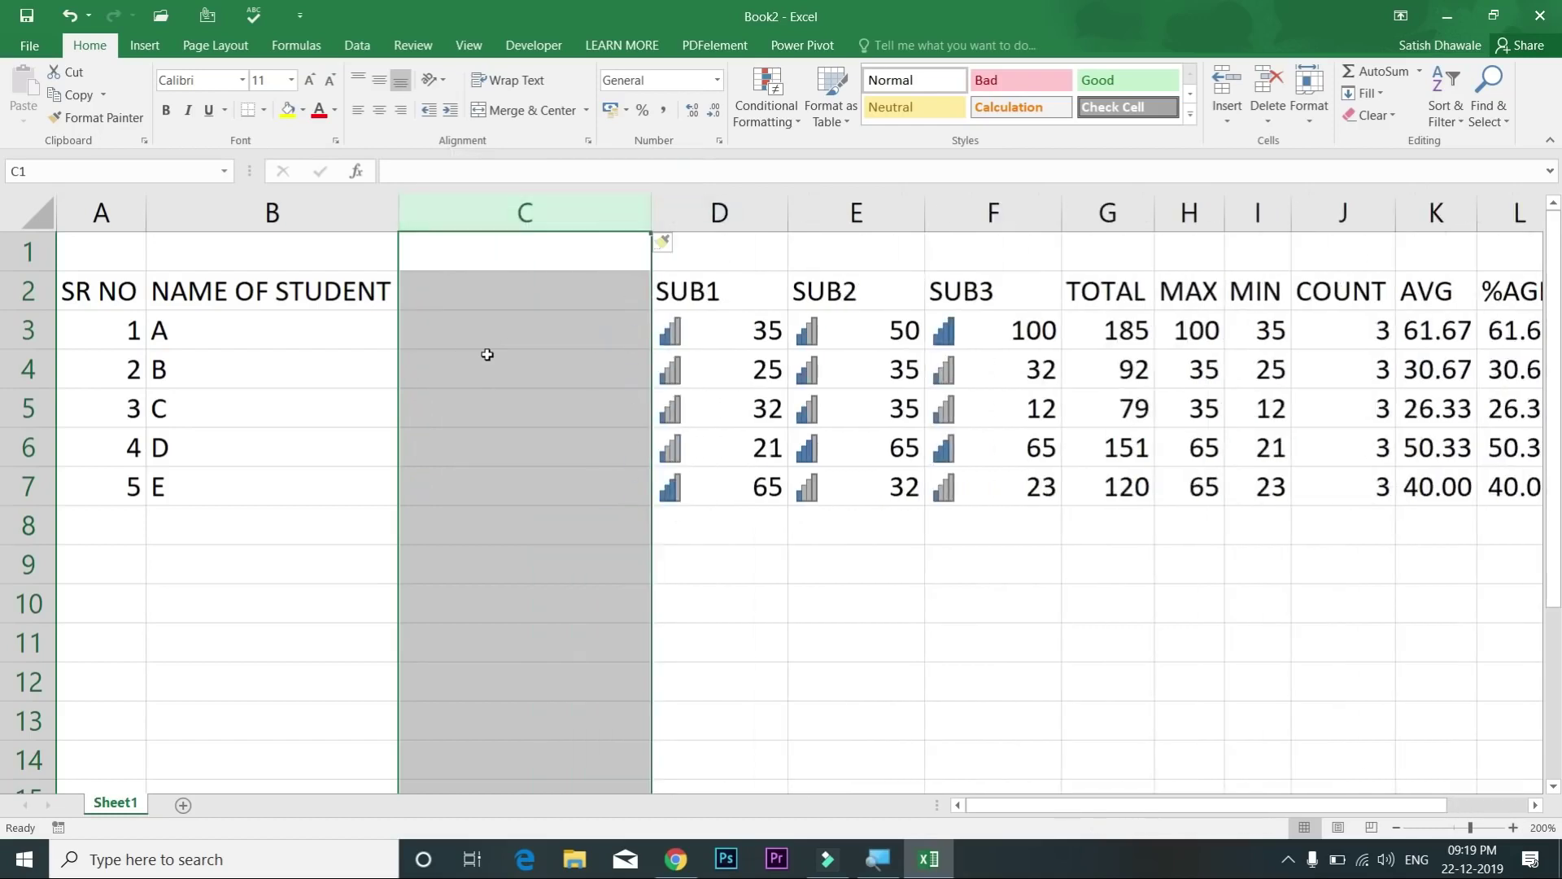
key("ctrl+z")
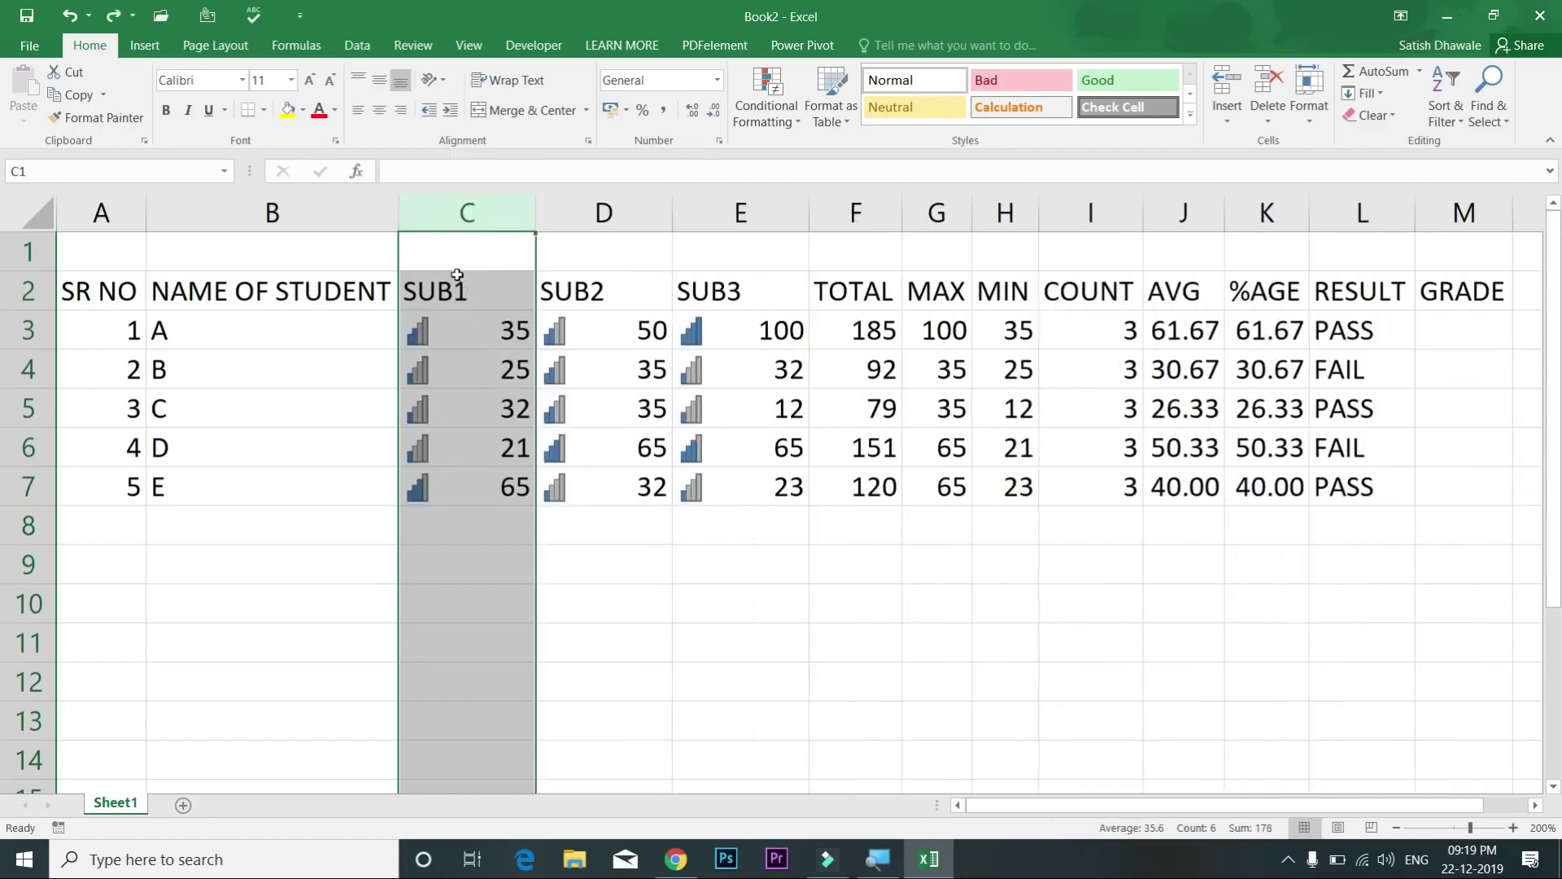
key("ctrl+y")
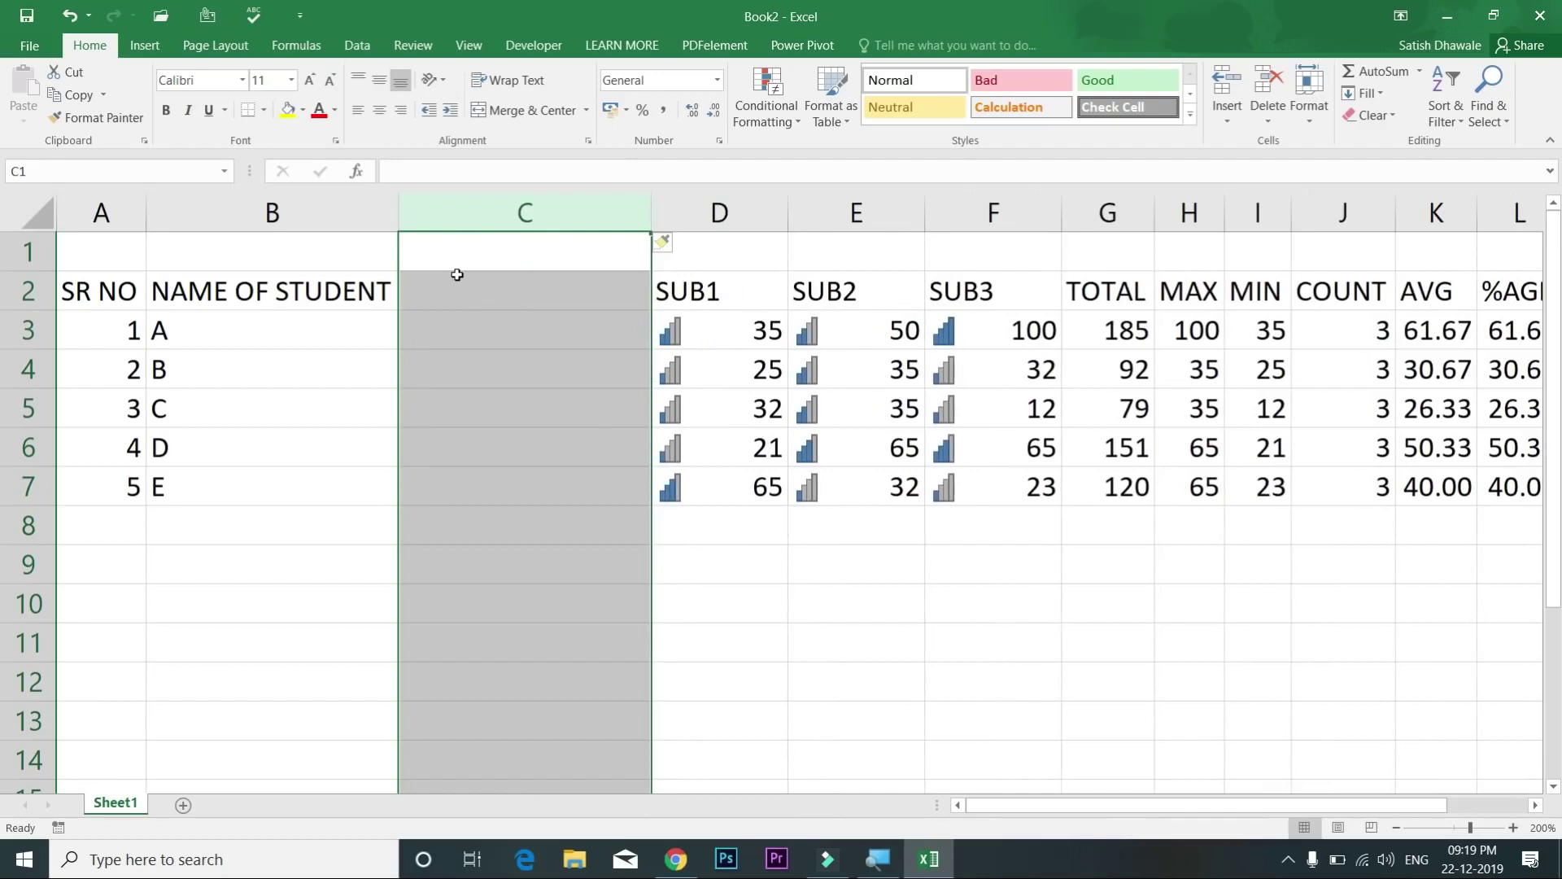
key("ctrl+z")
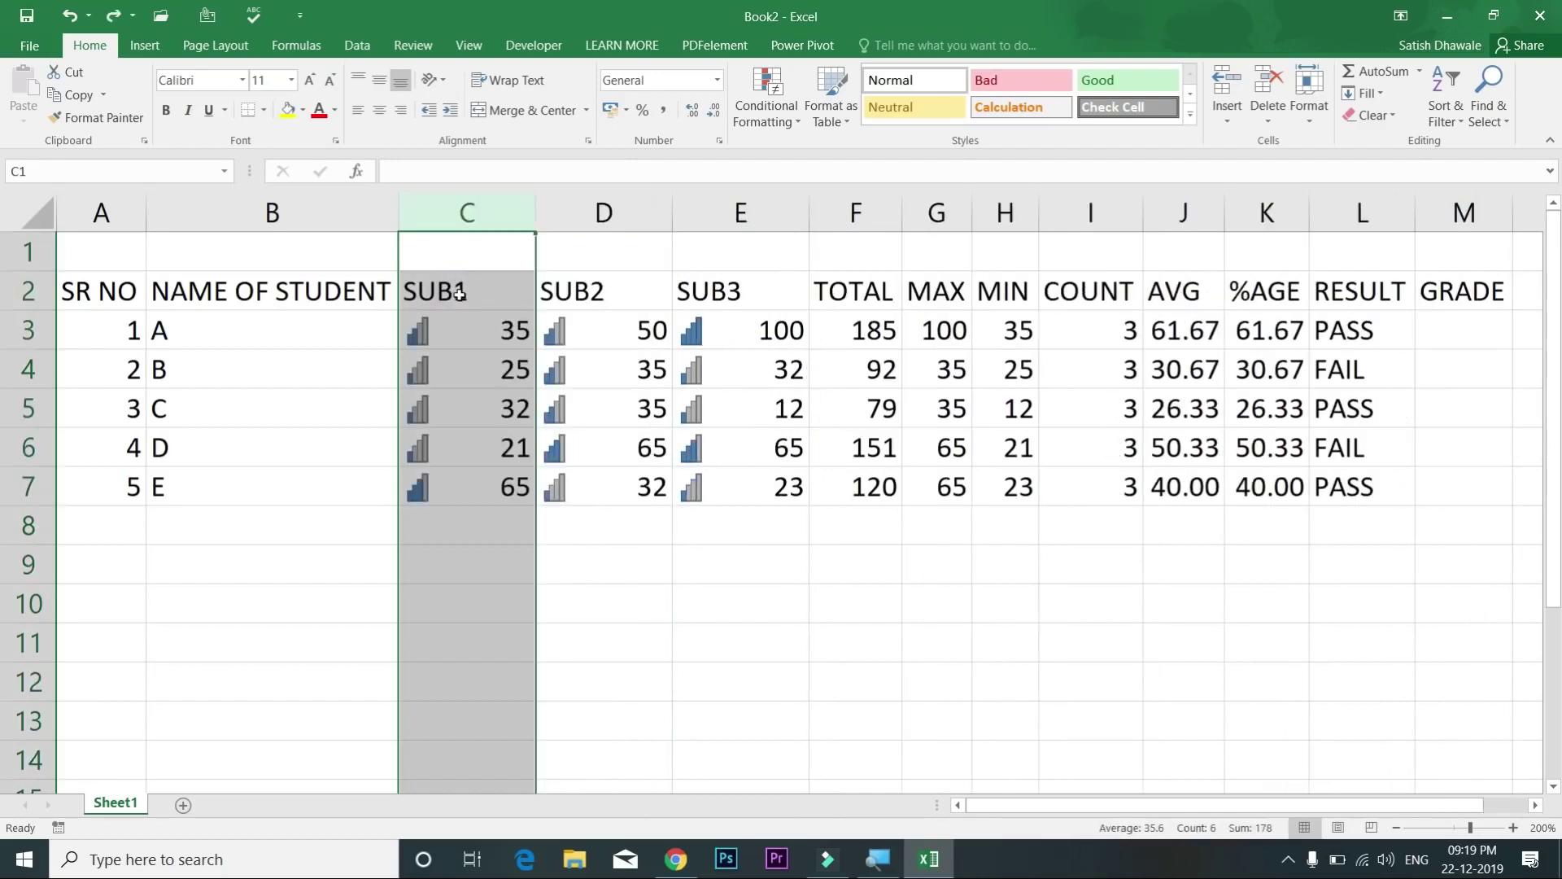
Step: Select the whole SUB1 column, insert a blank column in front of it, and undo the insertion
left_click(460, 294)
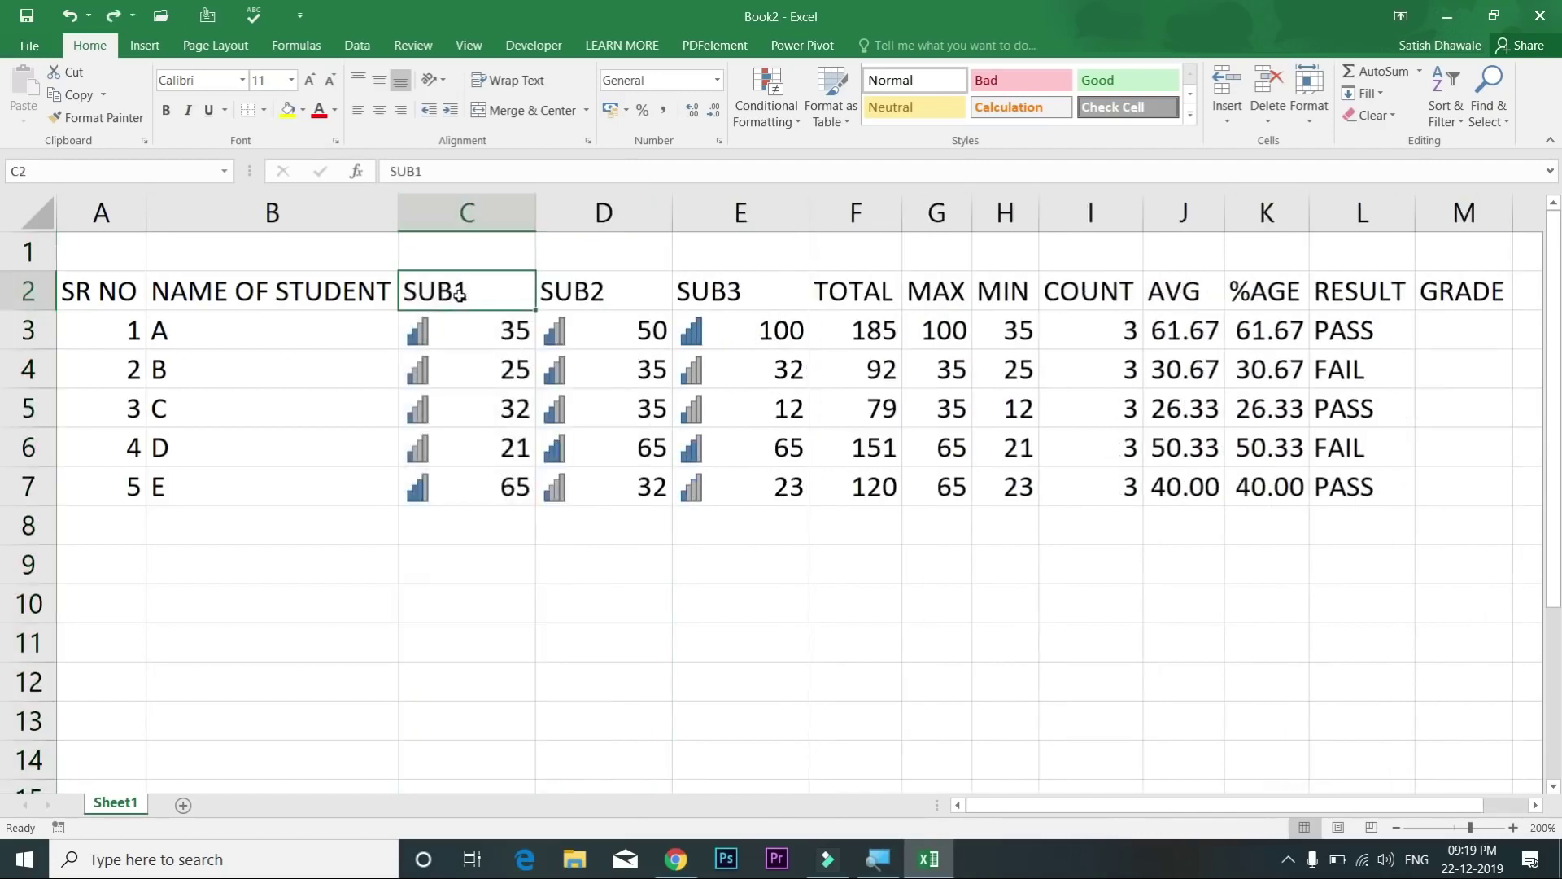
left_click(449, 209)
key("ctrl+plus")
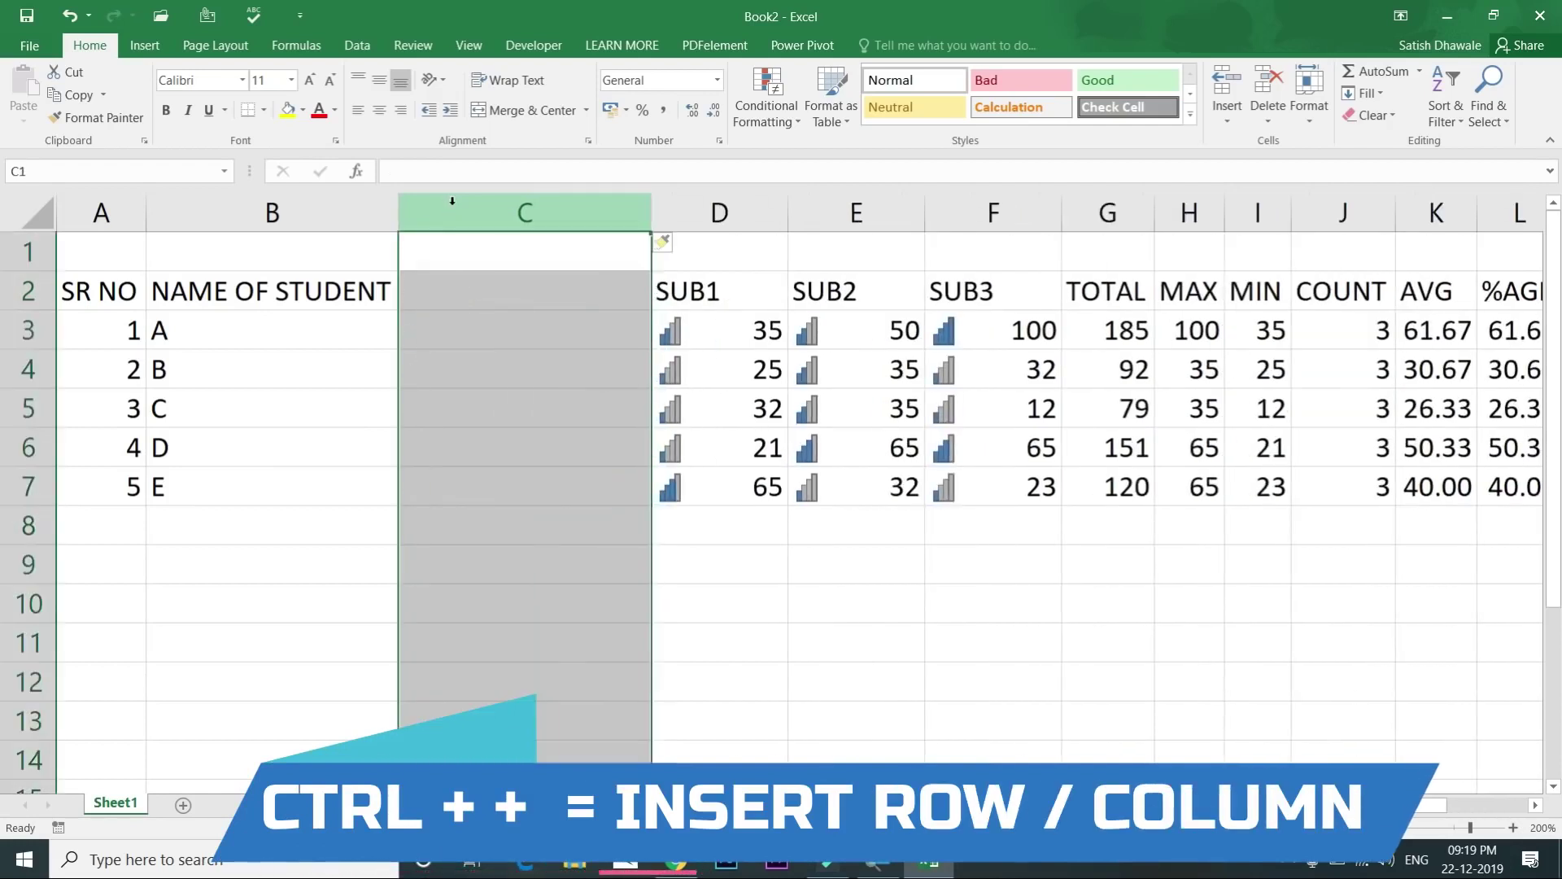
key("ctrl+z")
Step: Insert a blank column before the TOTAL column and undo the insertion
left_click(877, 215)
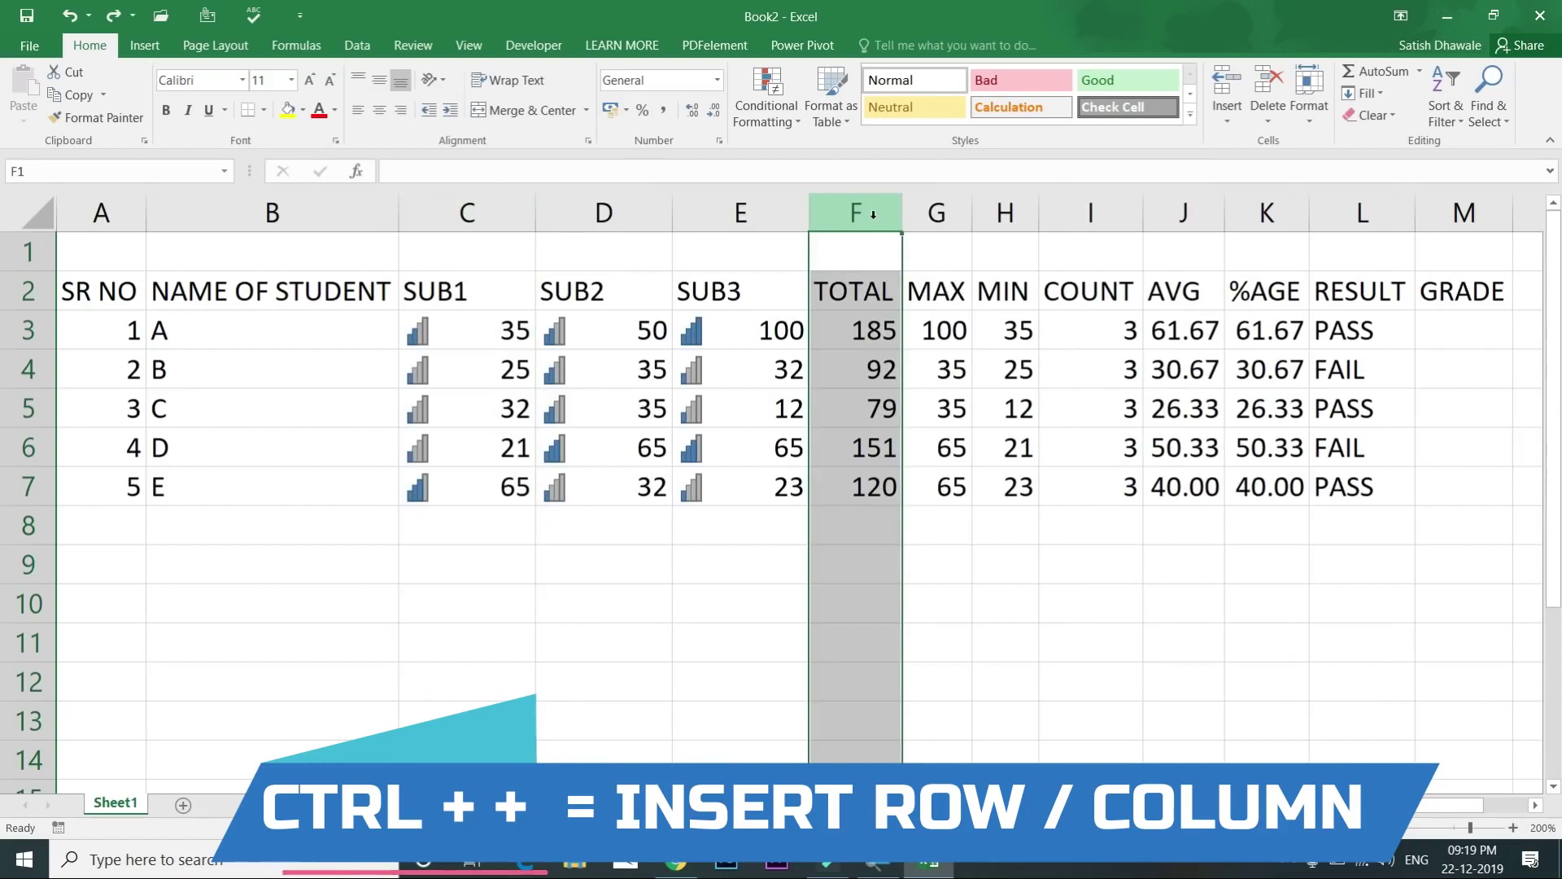
key("ctrl+plus")
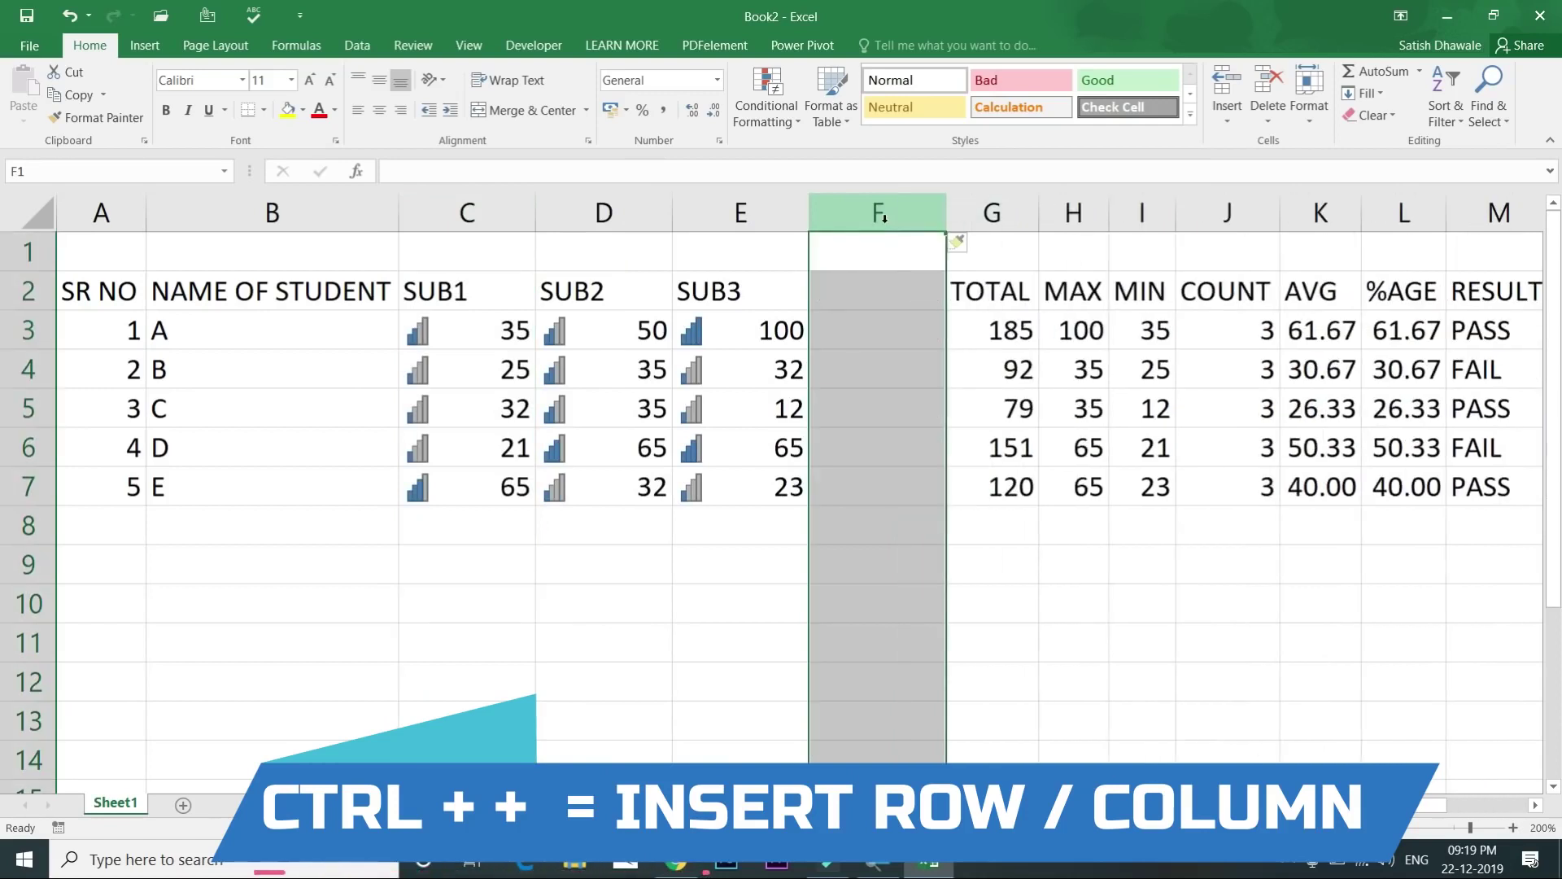
key("ctrl+z")
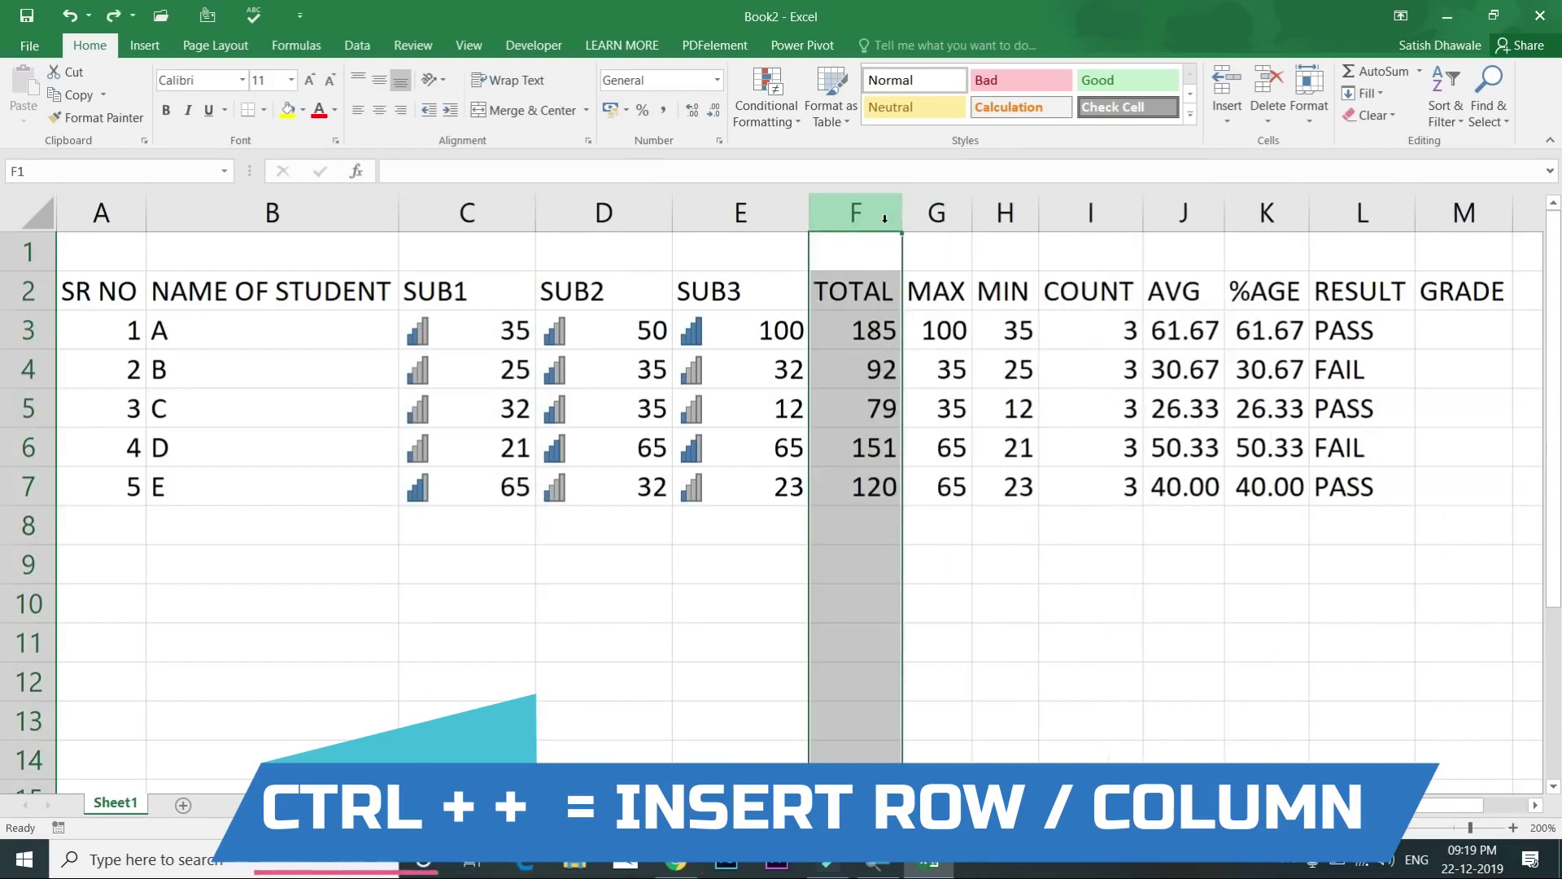
Step: From the single cell F1, insert cells with the Entire column option, and undo the insertion
left_click(847, 261)
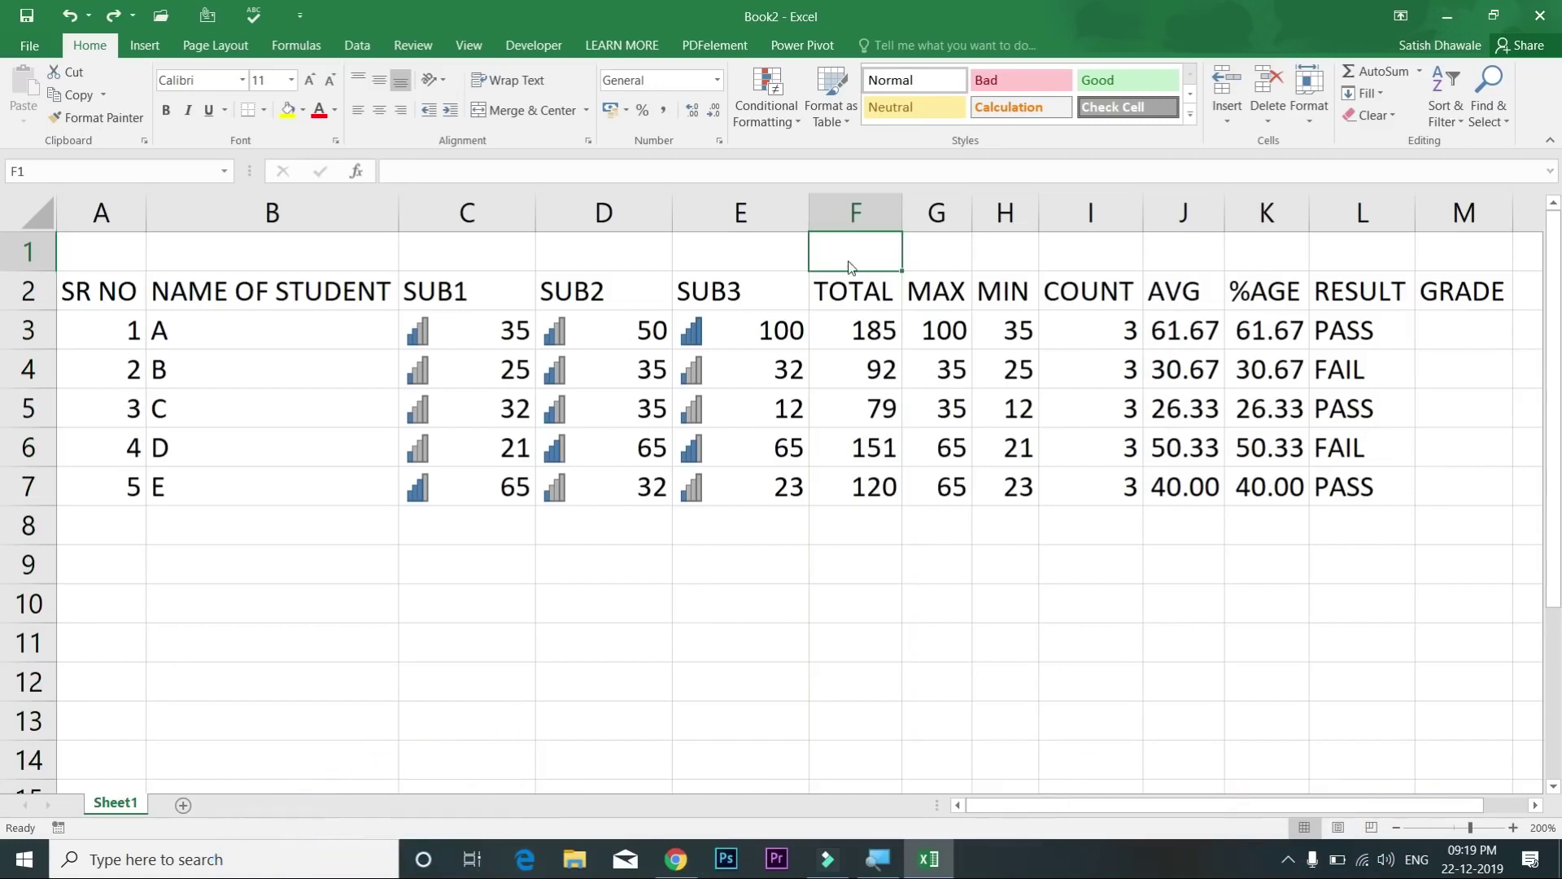
key("ctrl+plus")
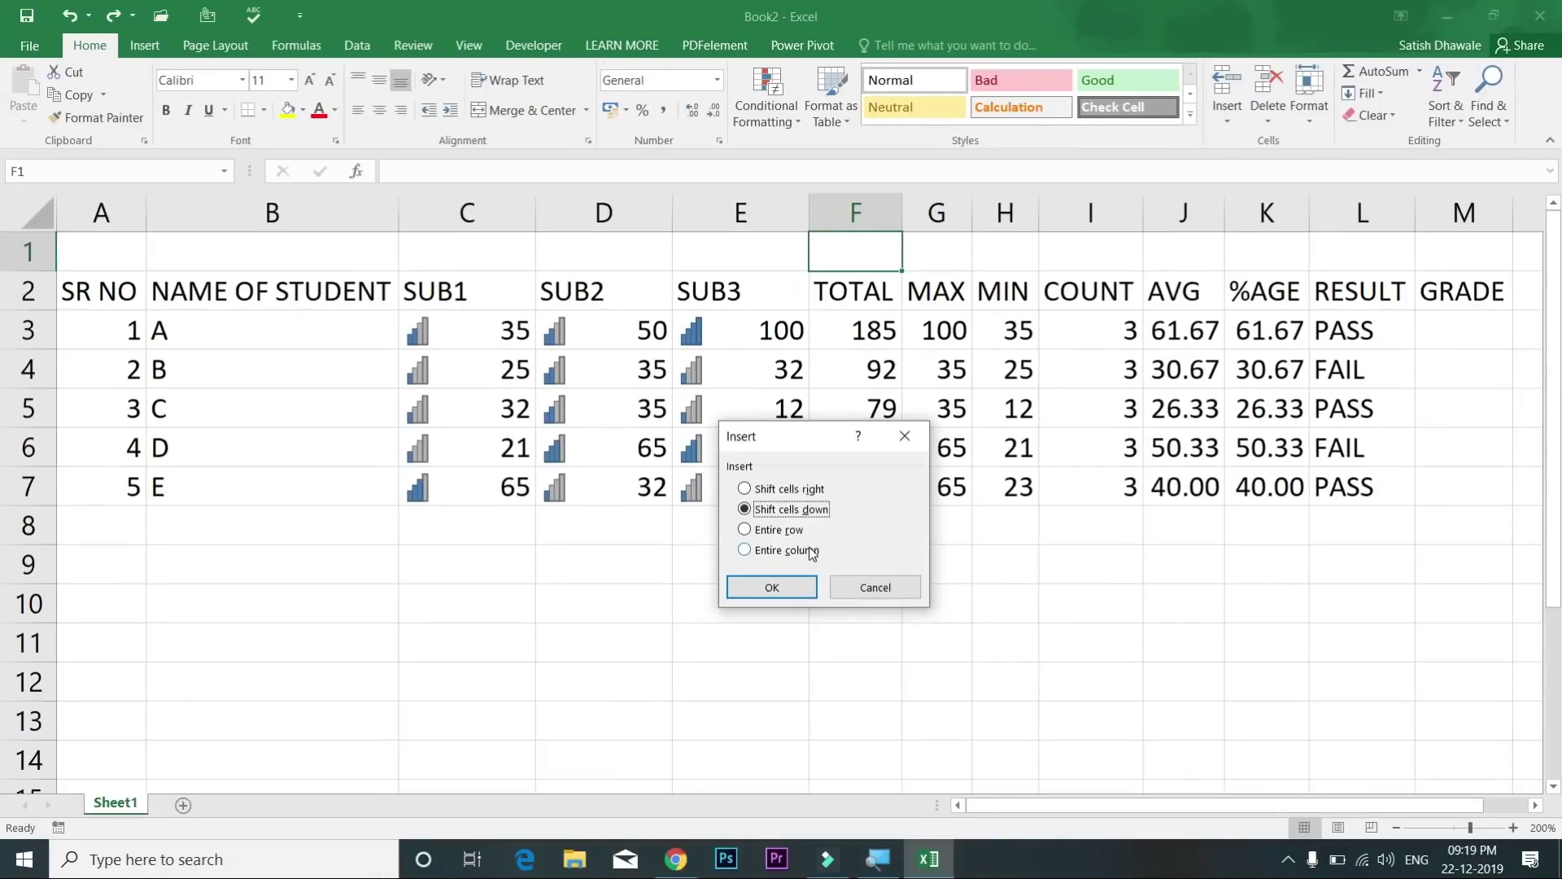
left_click(811, 552)
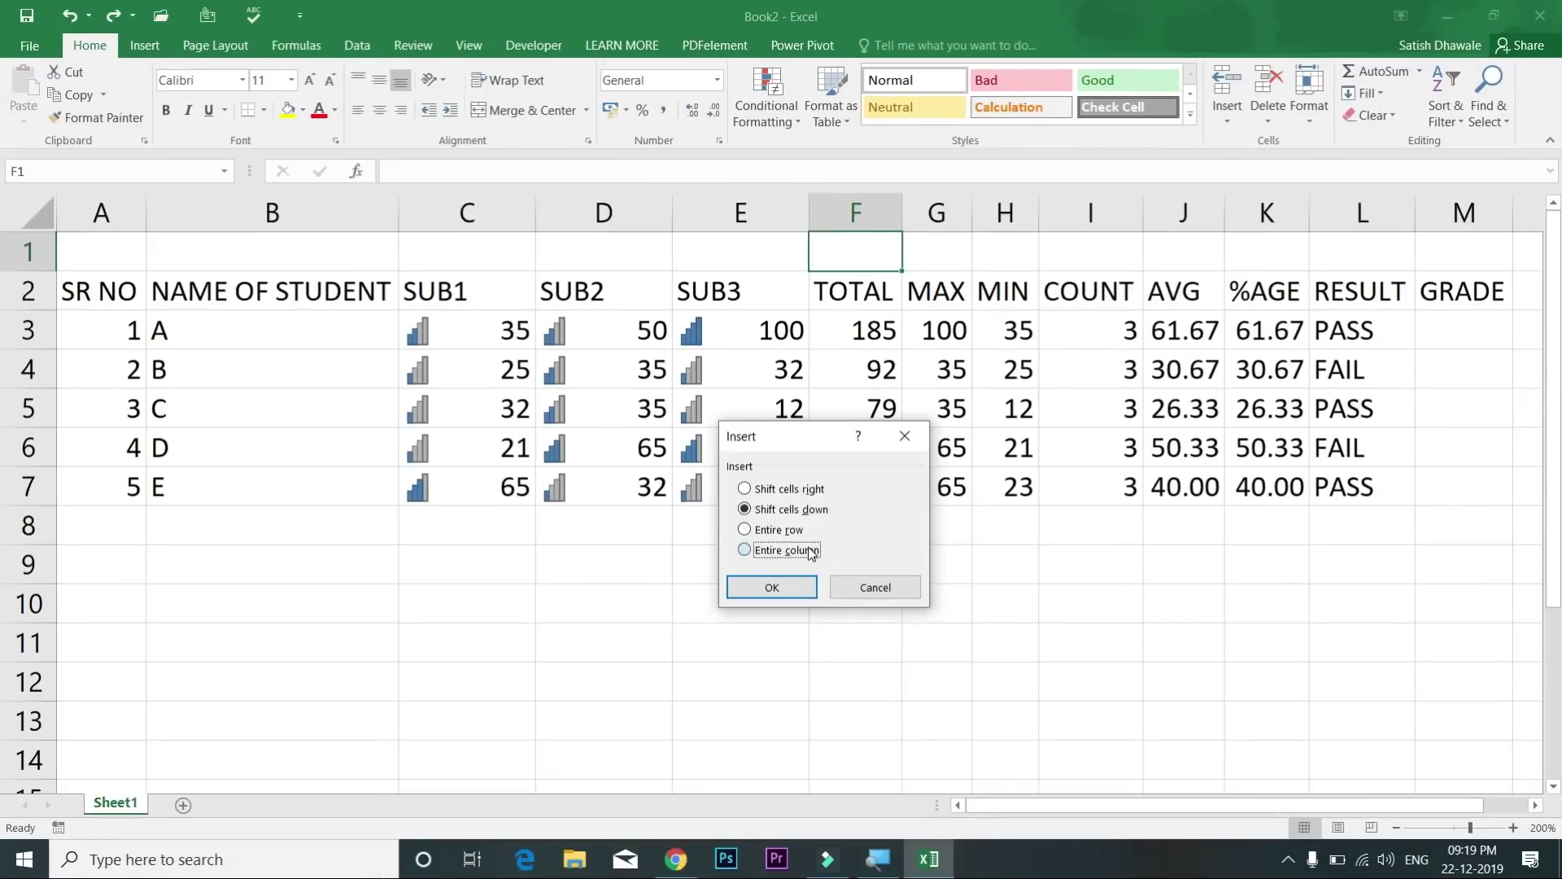
left_click(798, 589)
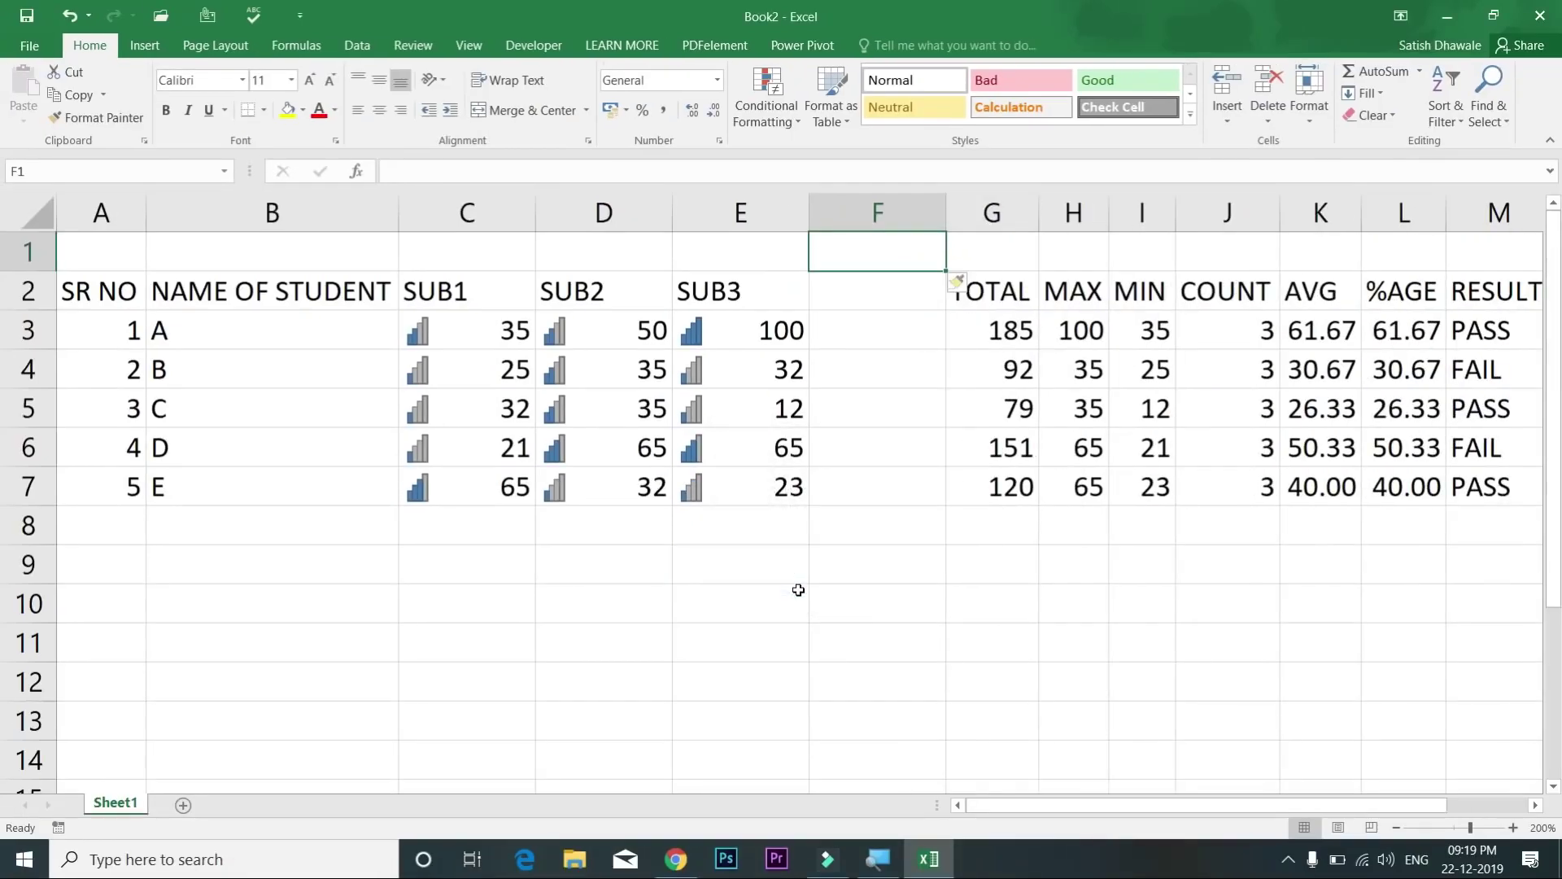
key("ctrl+z")
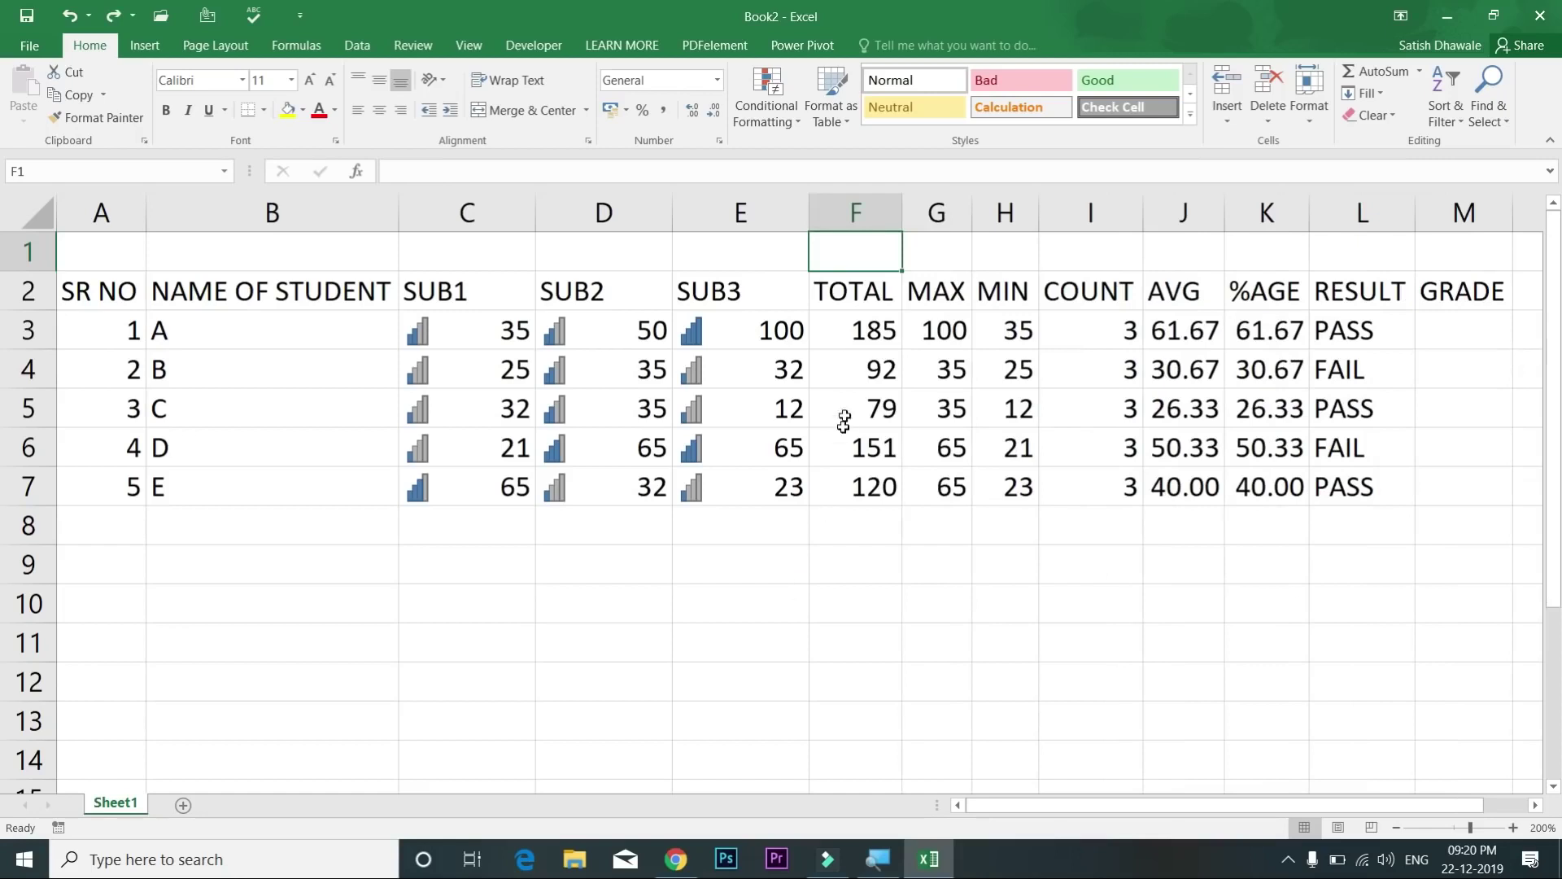
Step: Select the whole of column F, insert a blank column there, and undo the insertion
left_click(874, 211)
key("ctrl+shift+plus")
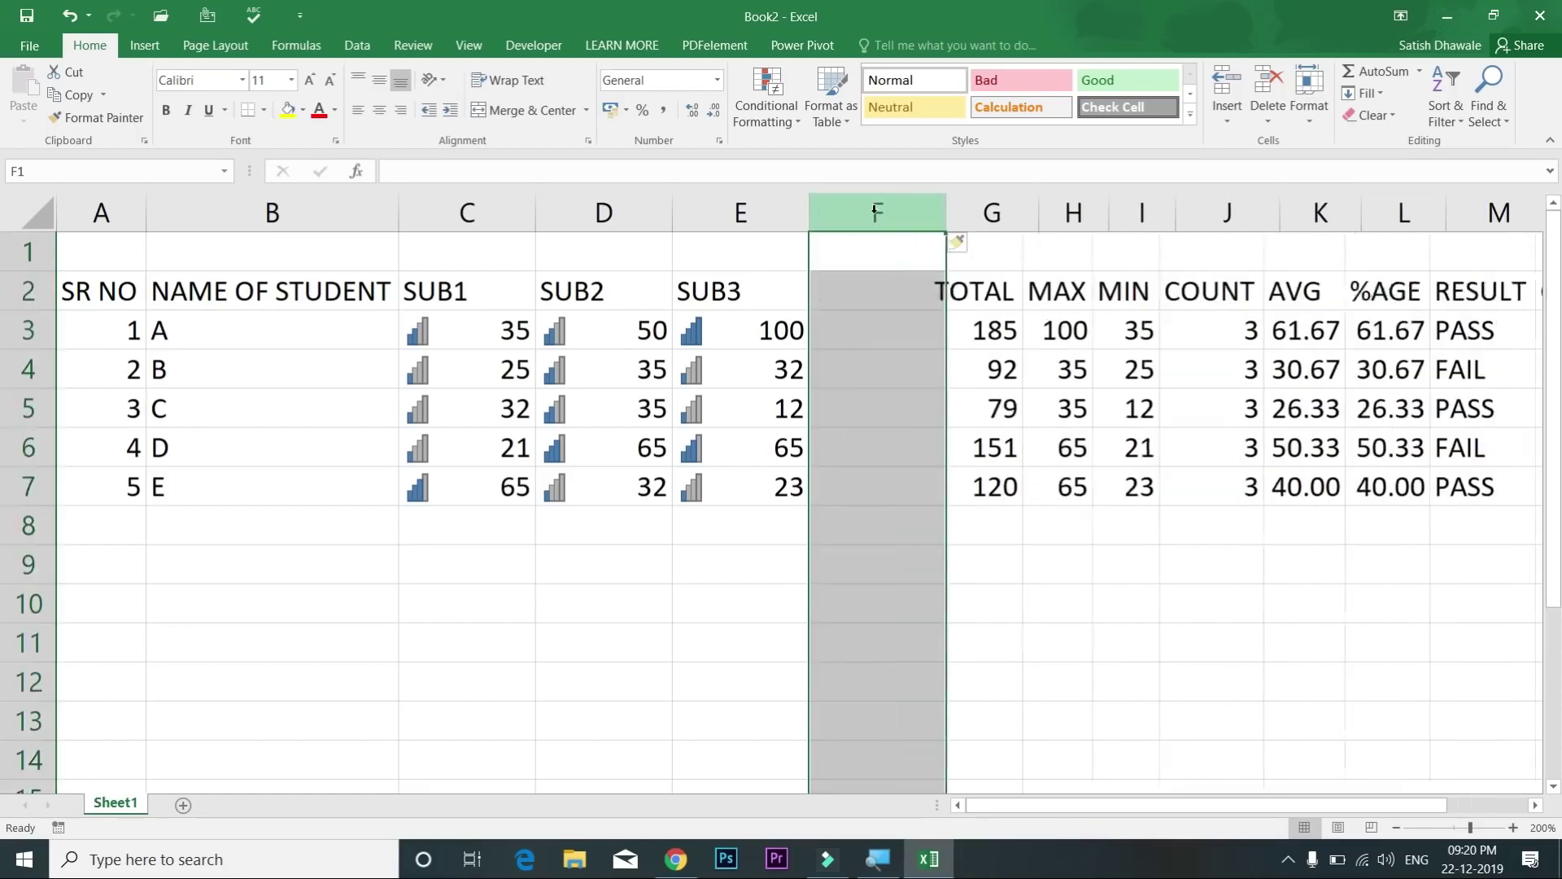
key("ctrl+z")
Step: From cell F1, insert cells with the Entire row option, undo the new row, and redo it
left_click(852, 263)
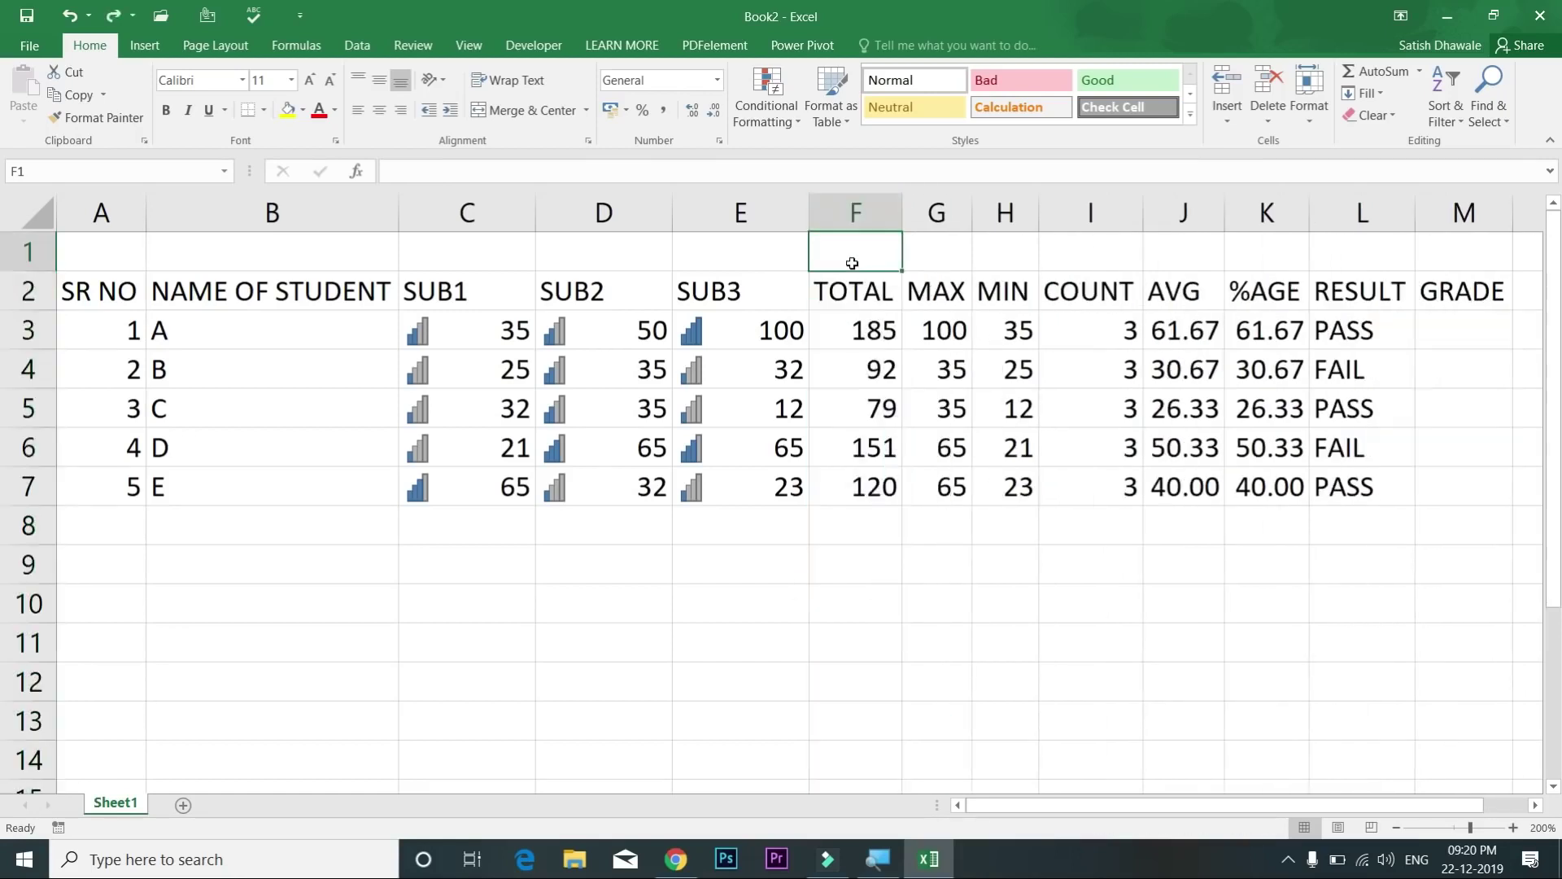
key("ctrl+shift+plus")
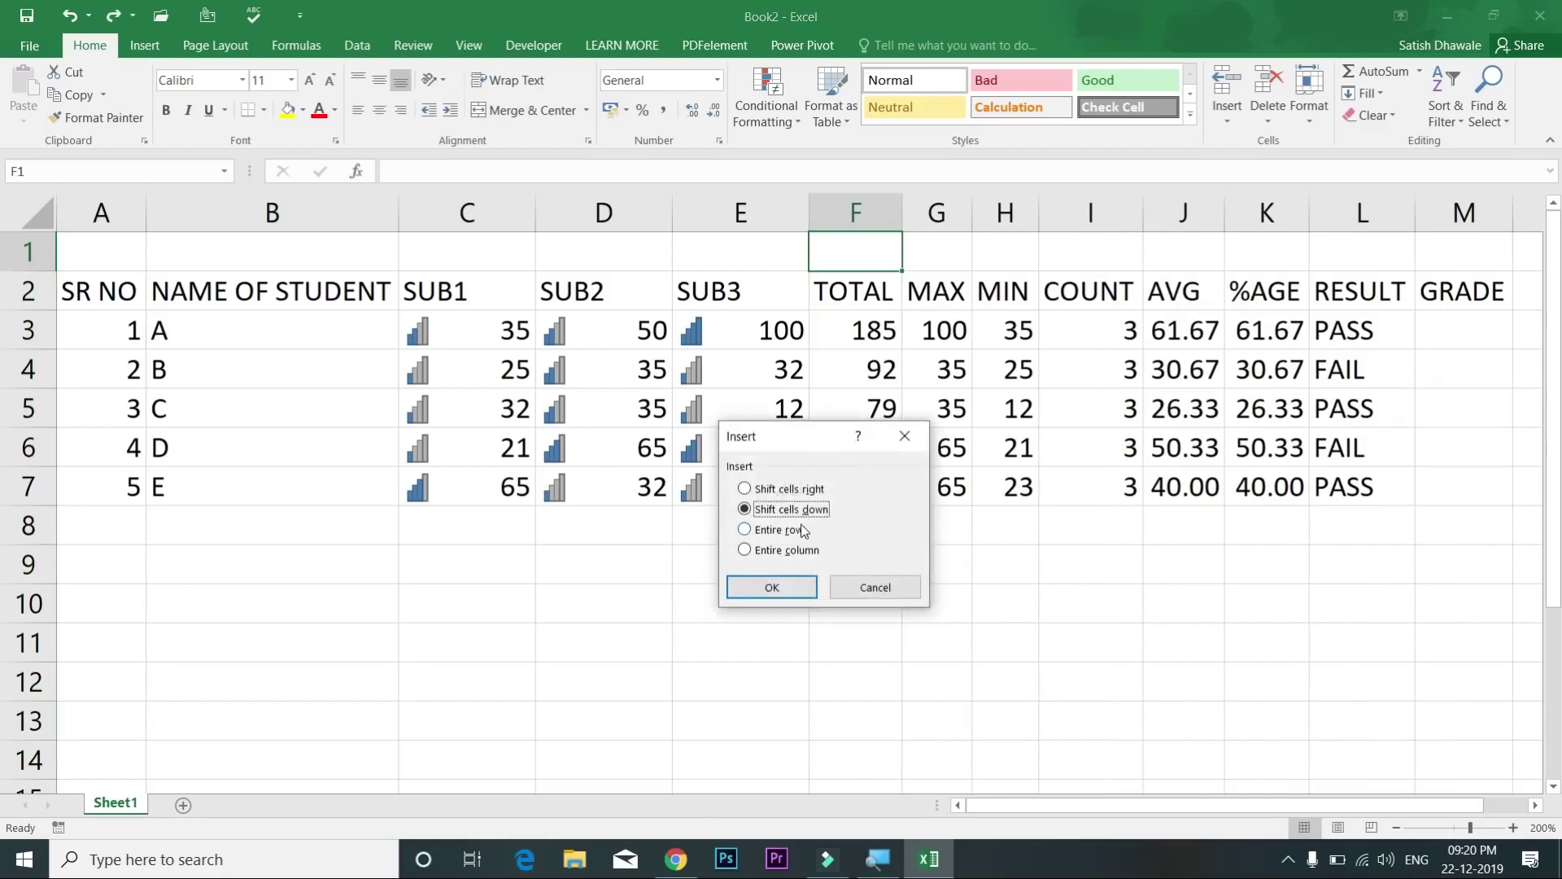
left_click(794, 534)
left_click(785, 575)
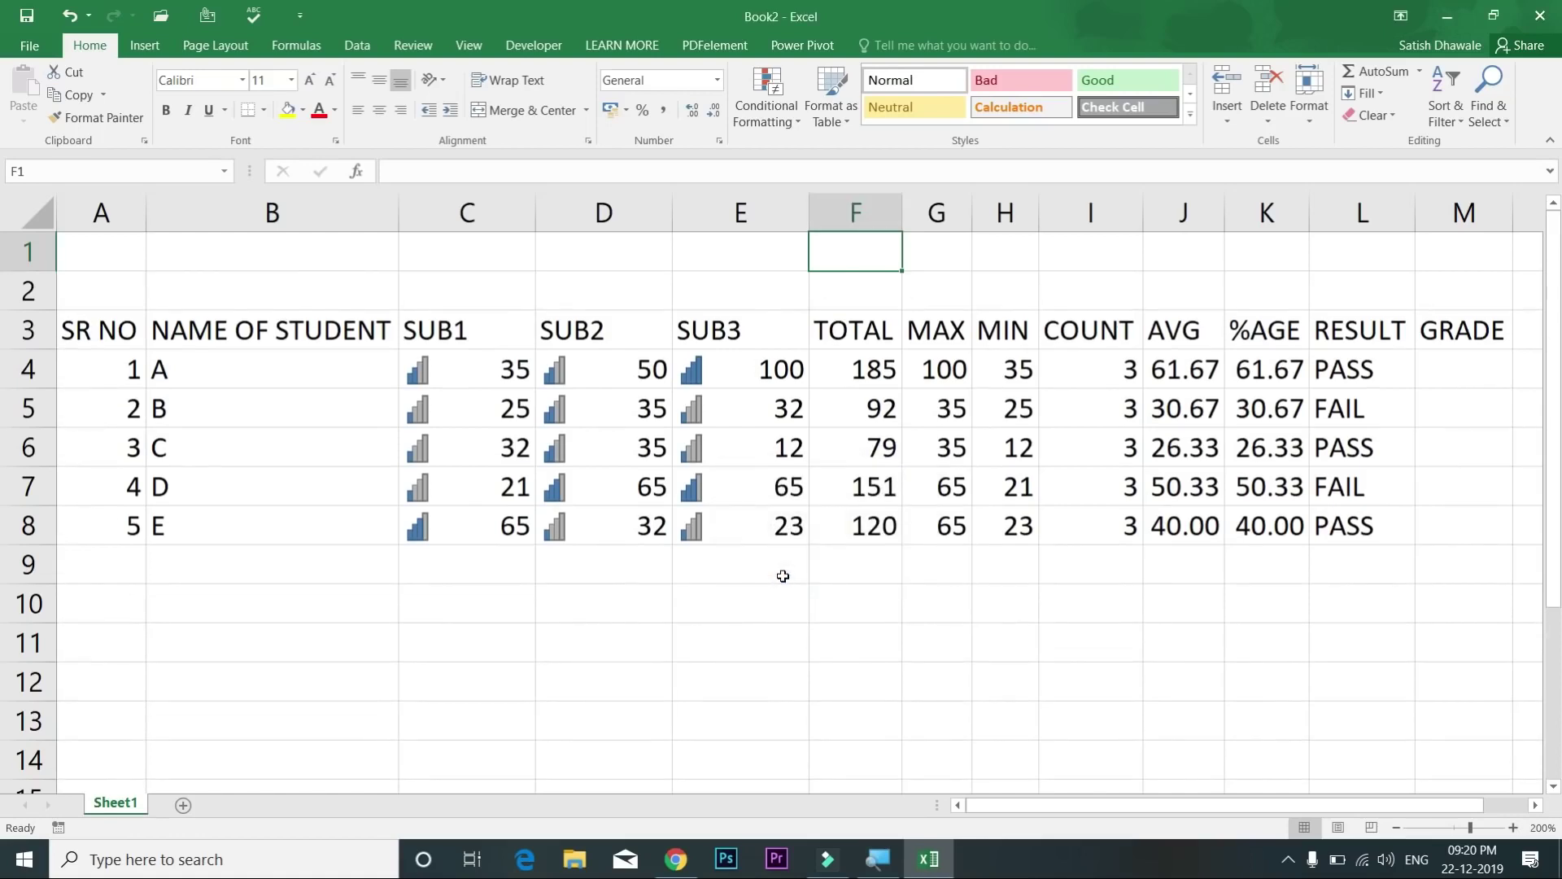
key("ctrl+z")
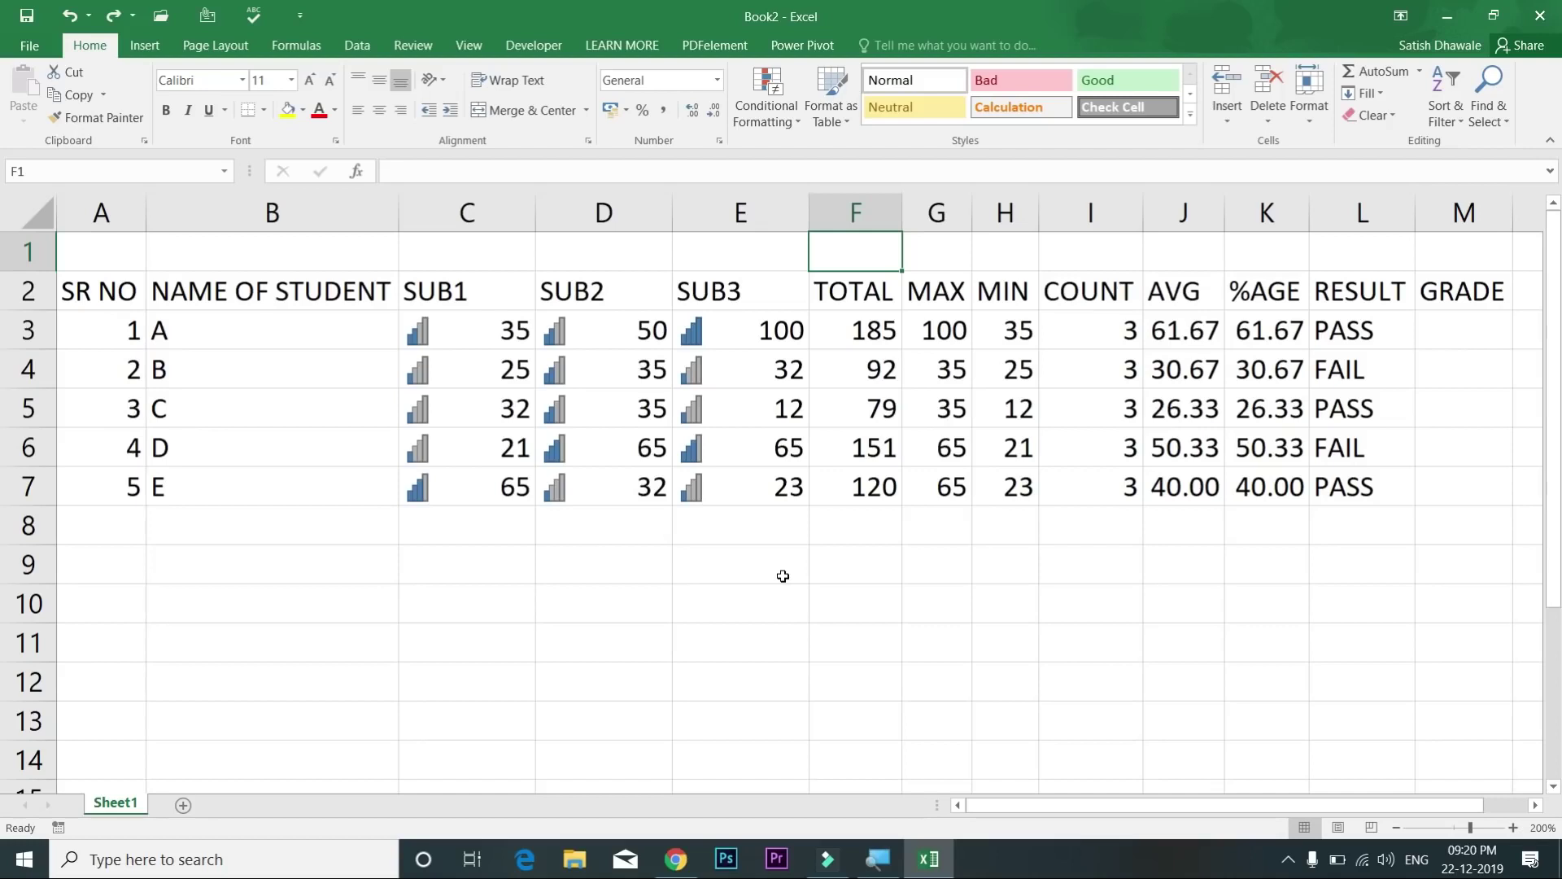
key("ctrl+y")
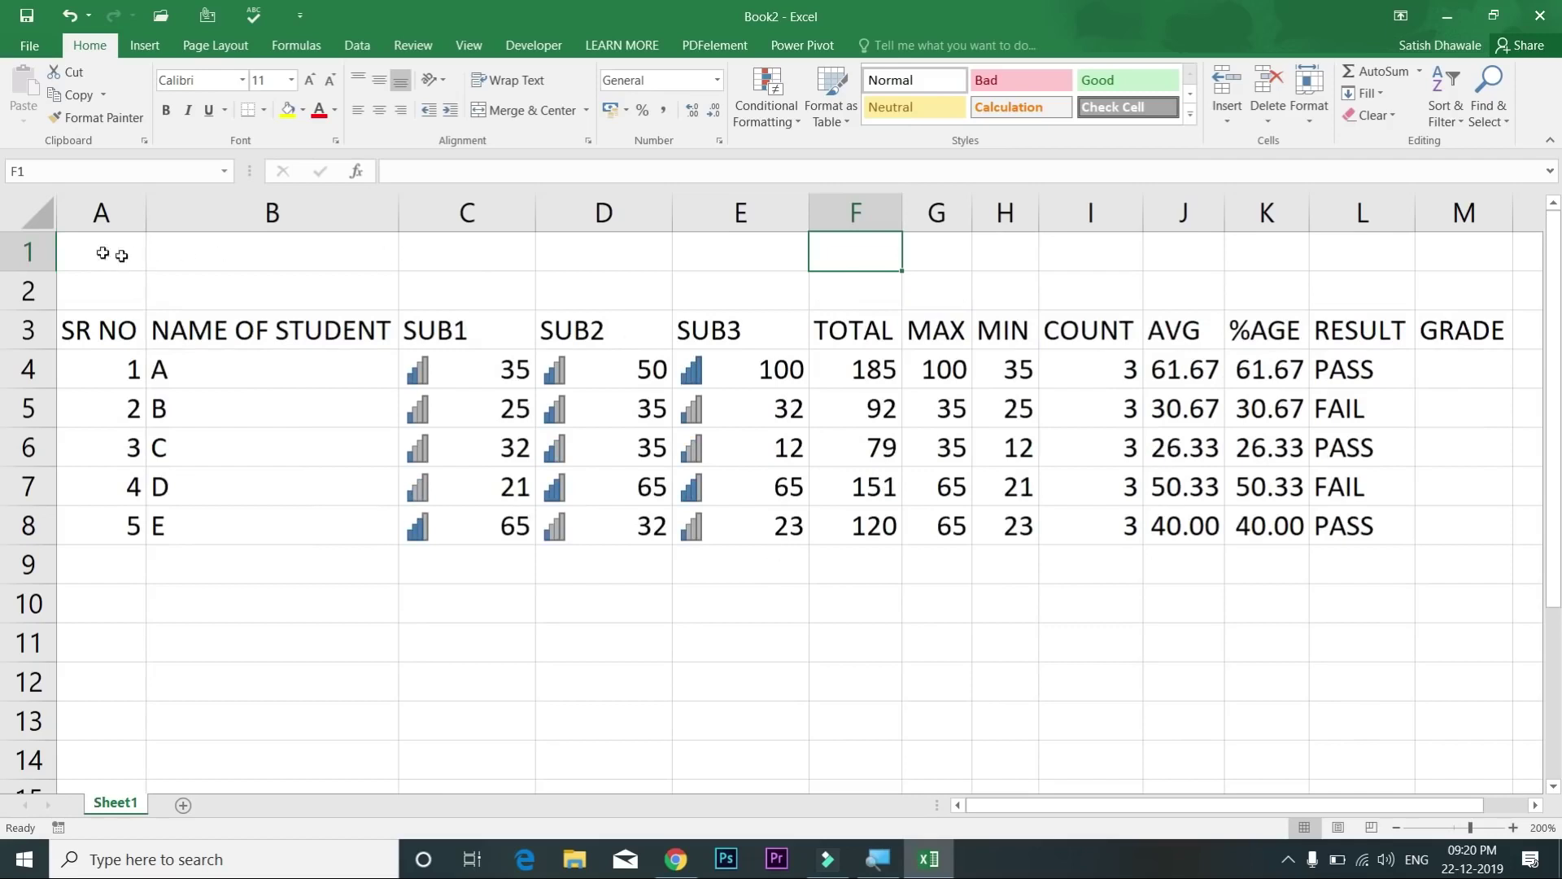
Step: Delete the whole of row 1 and undo the deletion
left_click(27, 253)
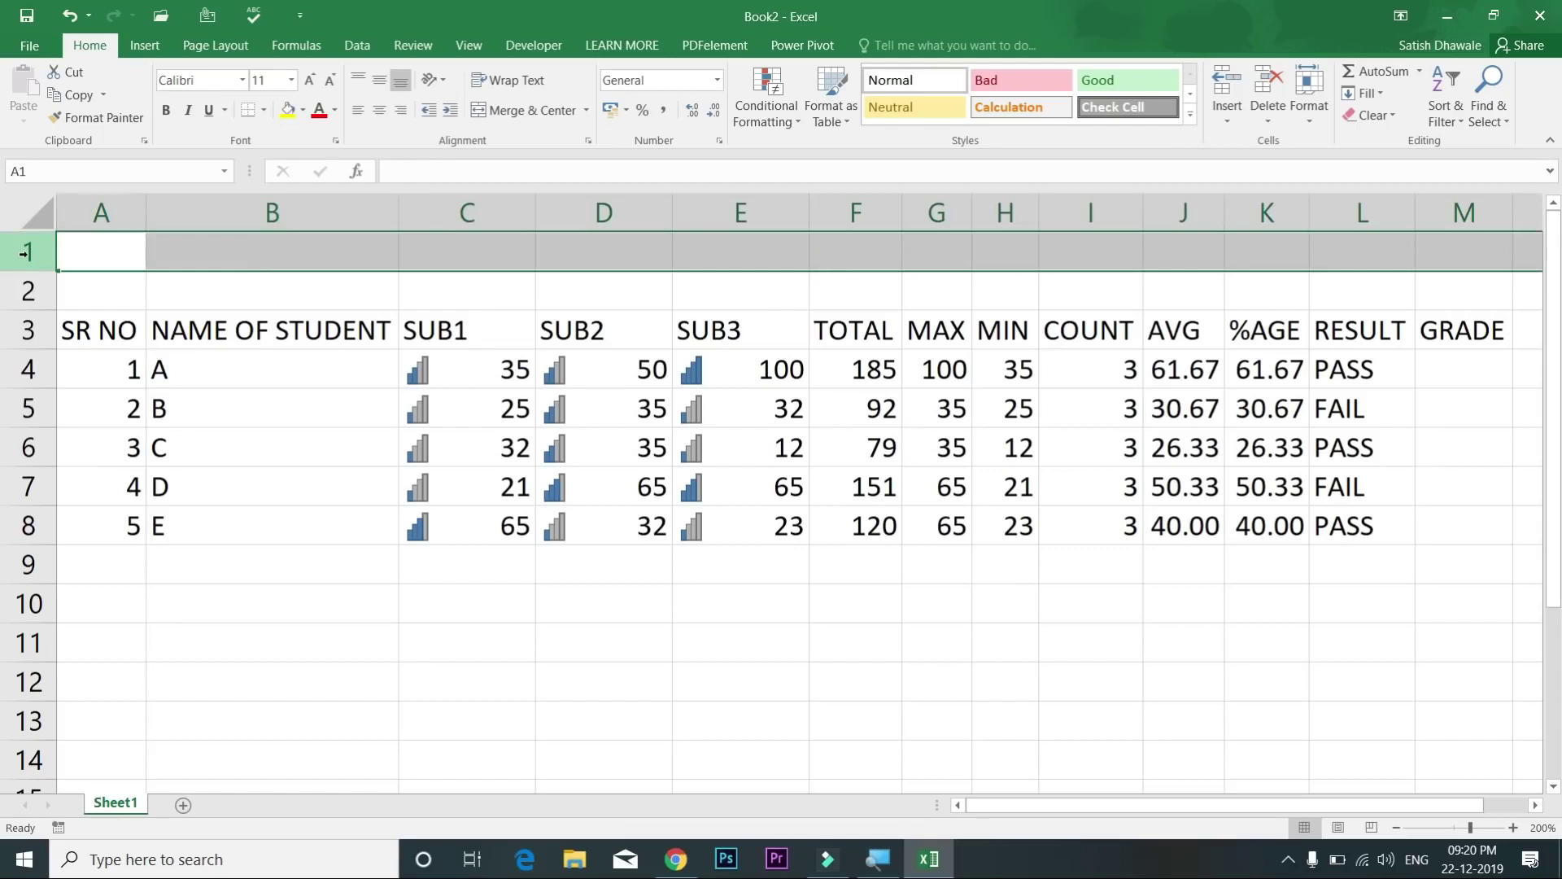
key("ctrl+minus")
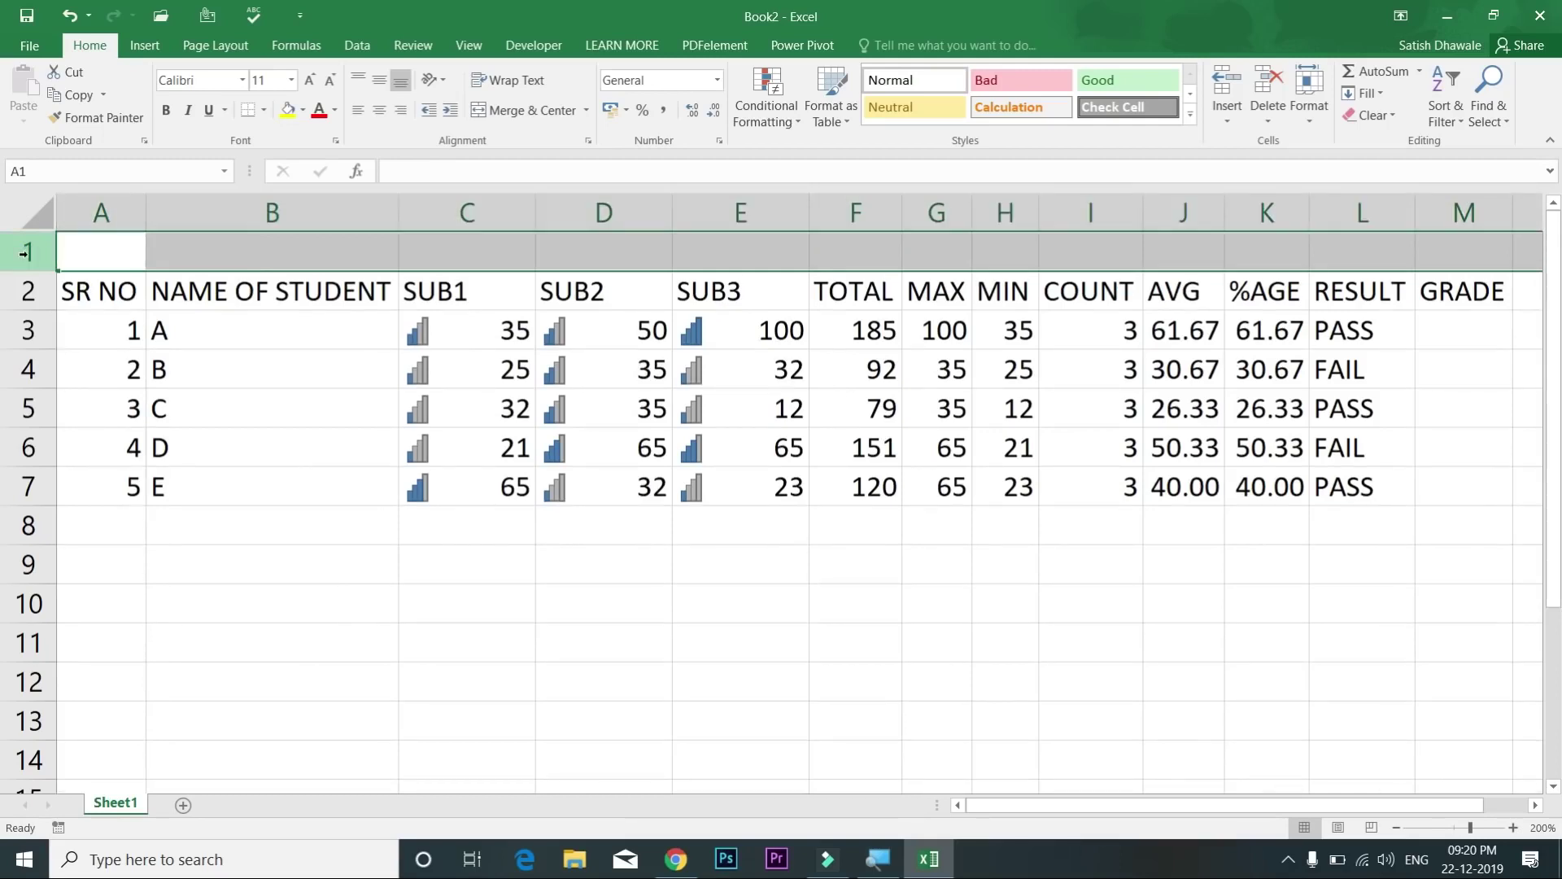
key("ctrl+z")
Step: From the single cell E1, delete one blank row above the headers with the Entire row option
left_click(720, 260)
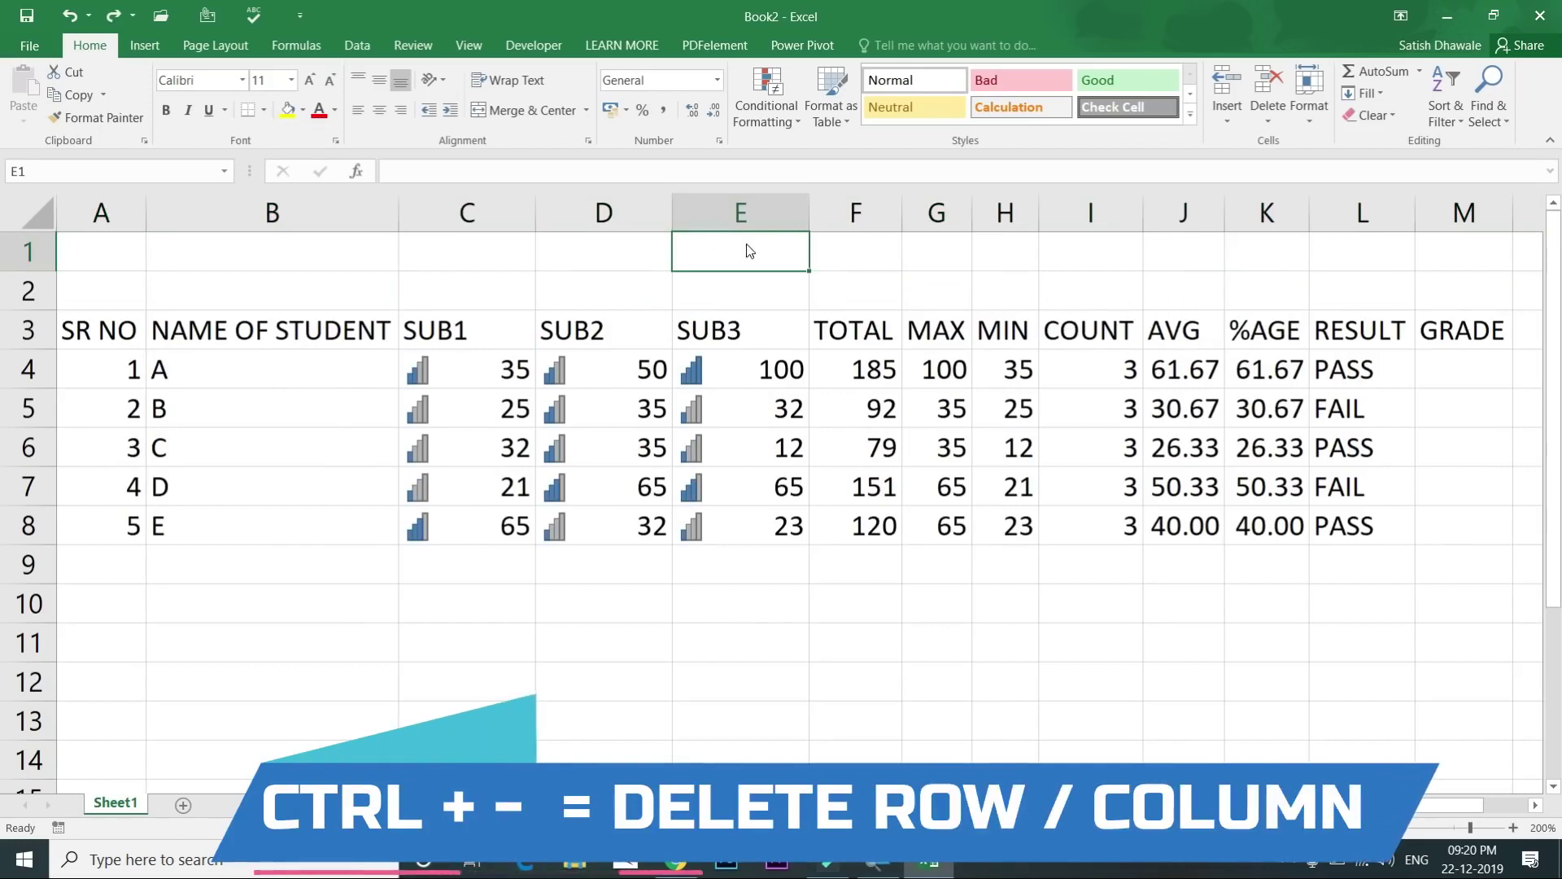
key("ctrl+minus")
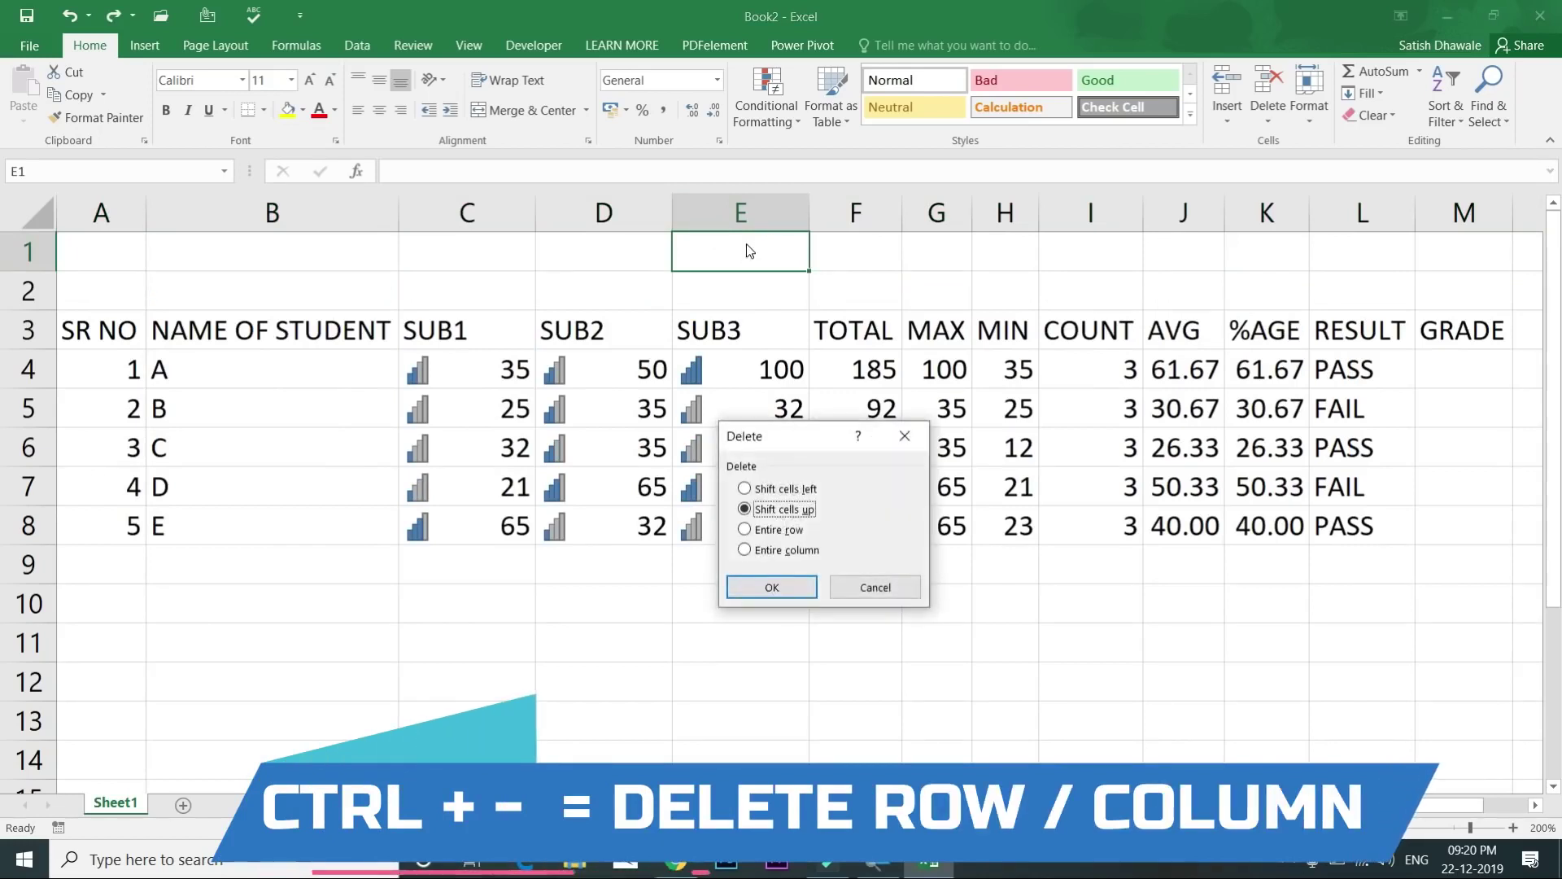
left_click(796, 535)
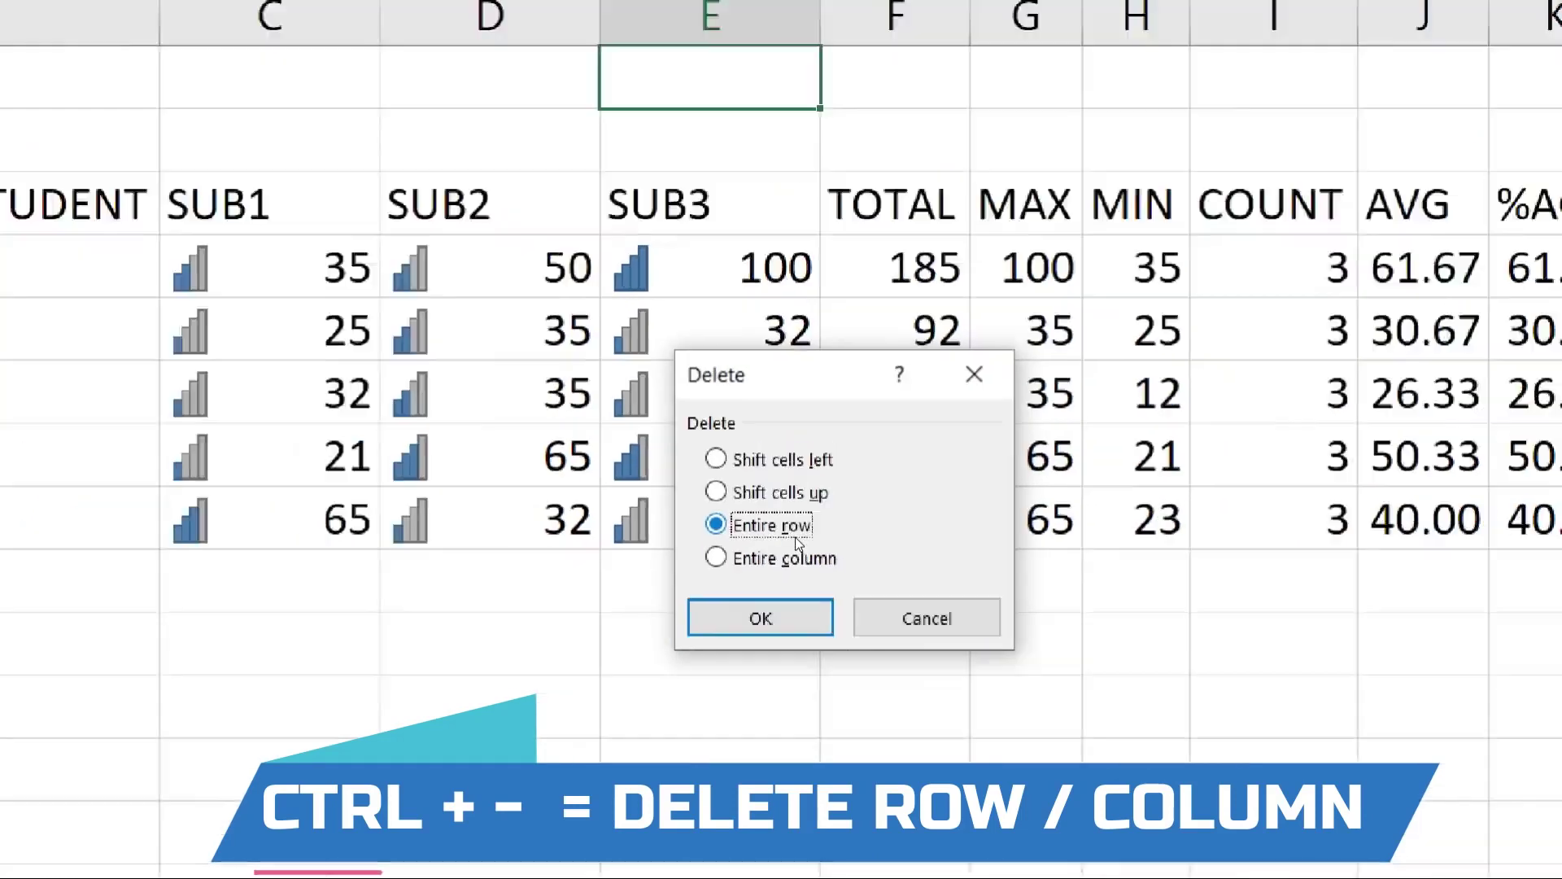
key("Return")
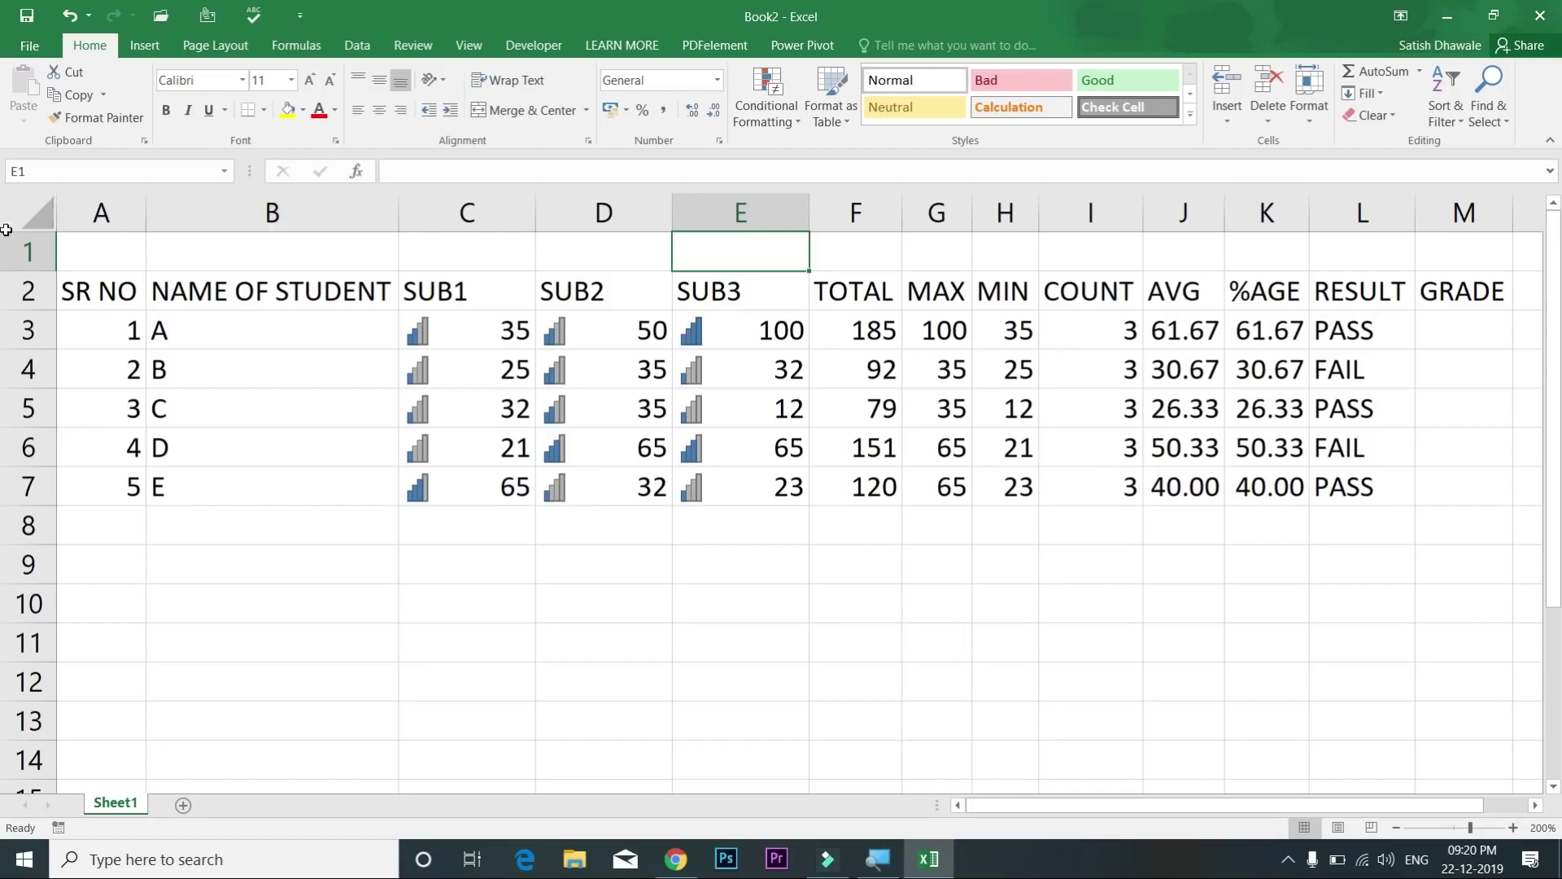
left_click(17, 257)
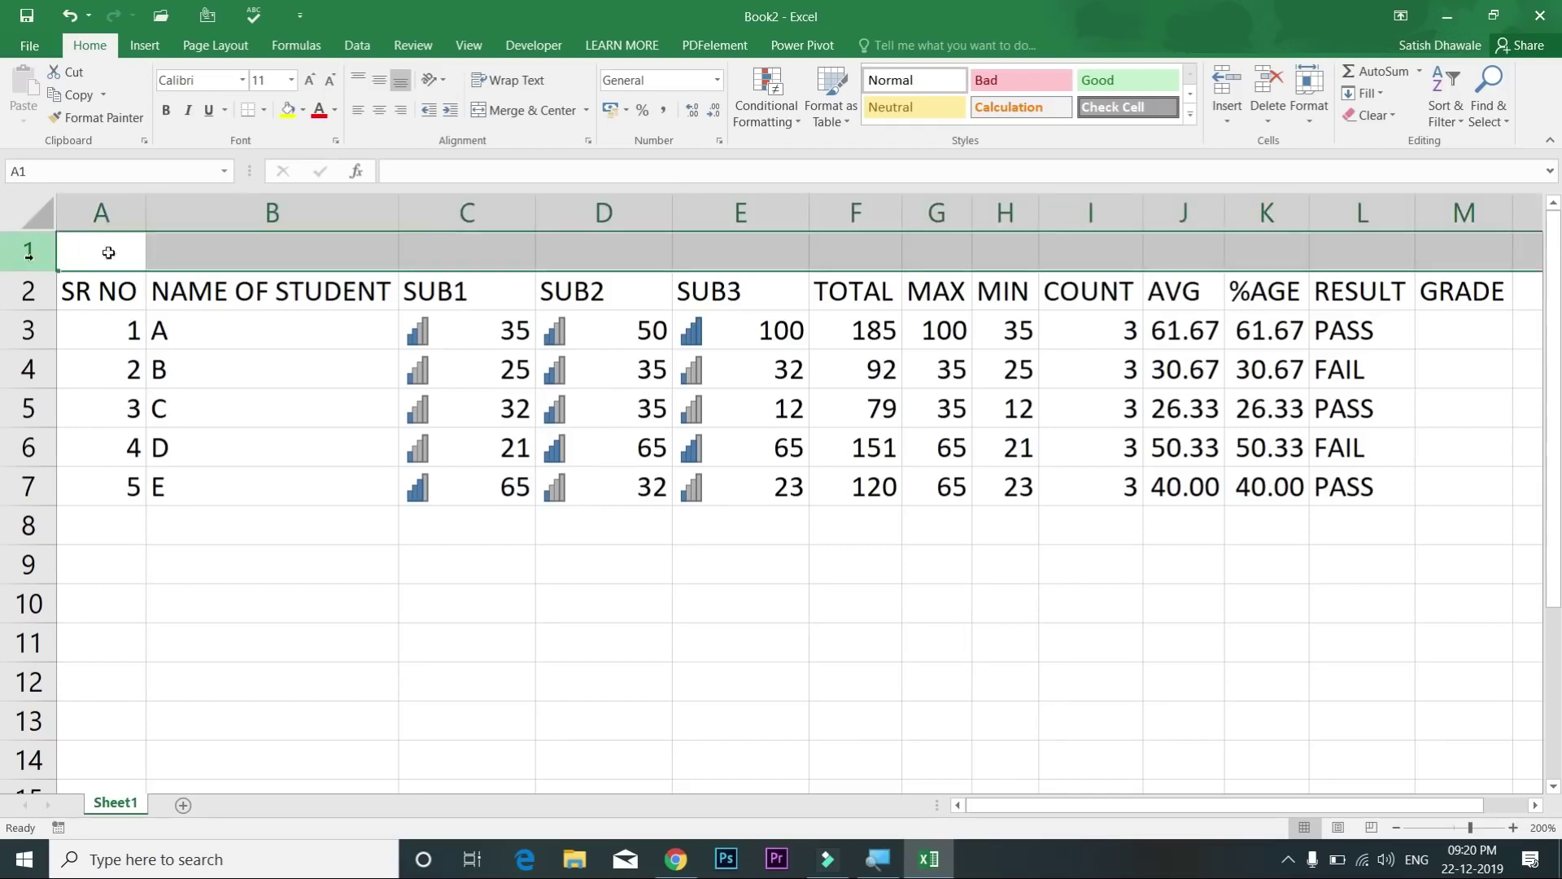
left_click(724, 202)
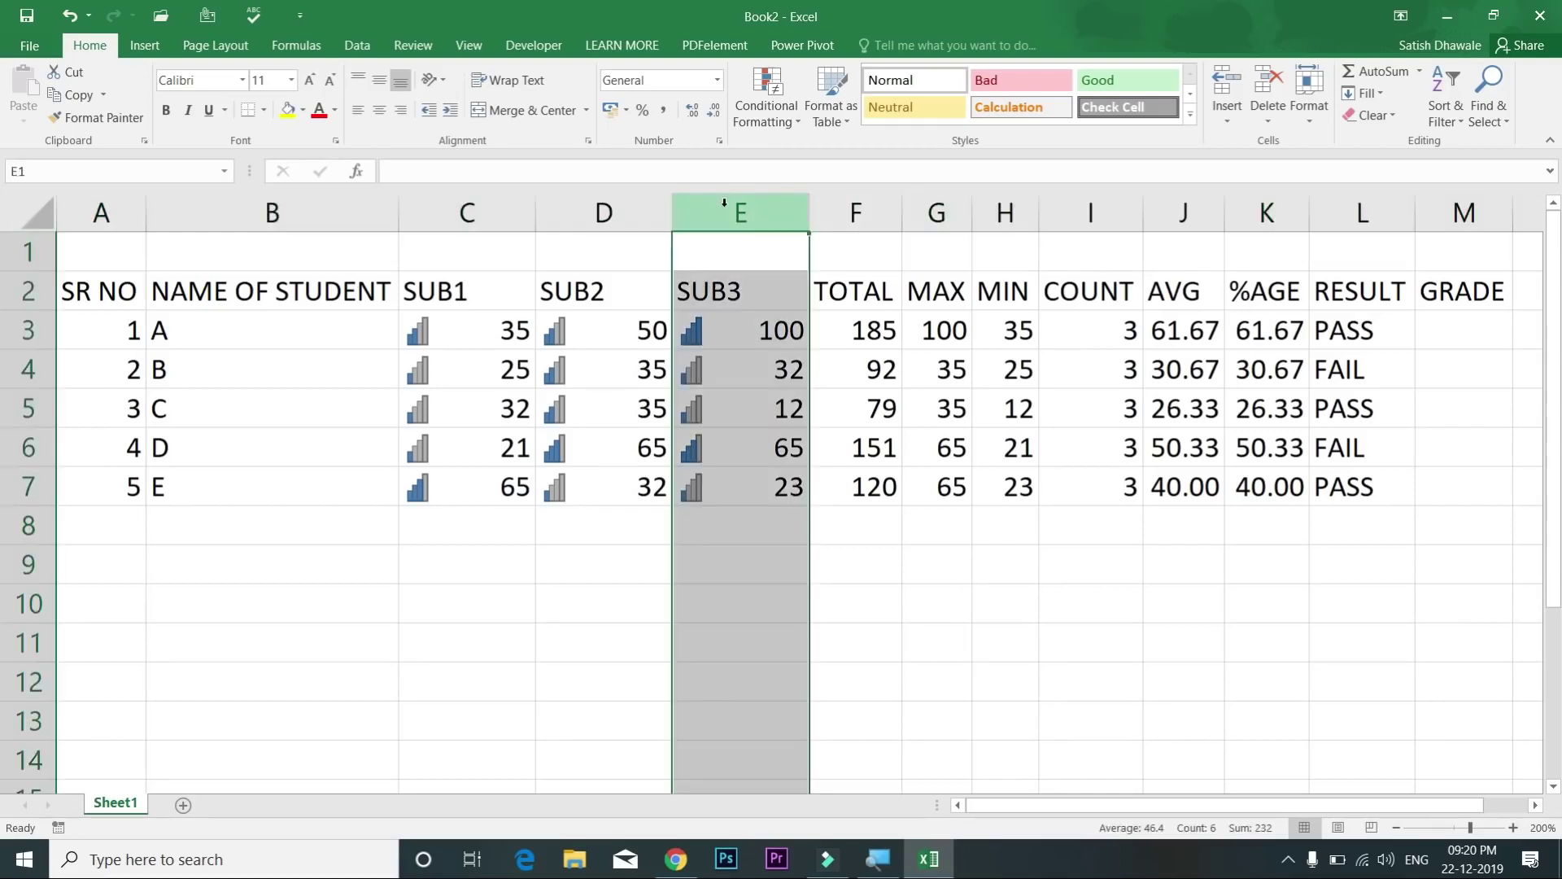
left_click(25, 254)
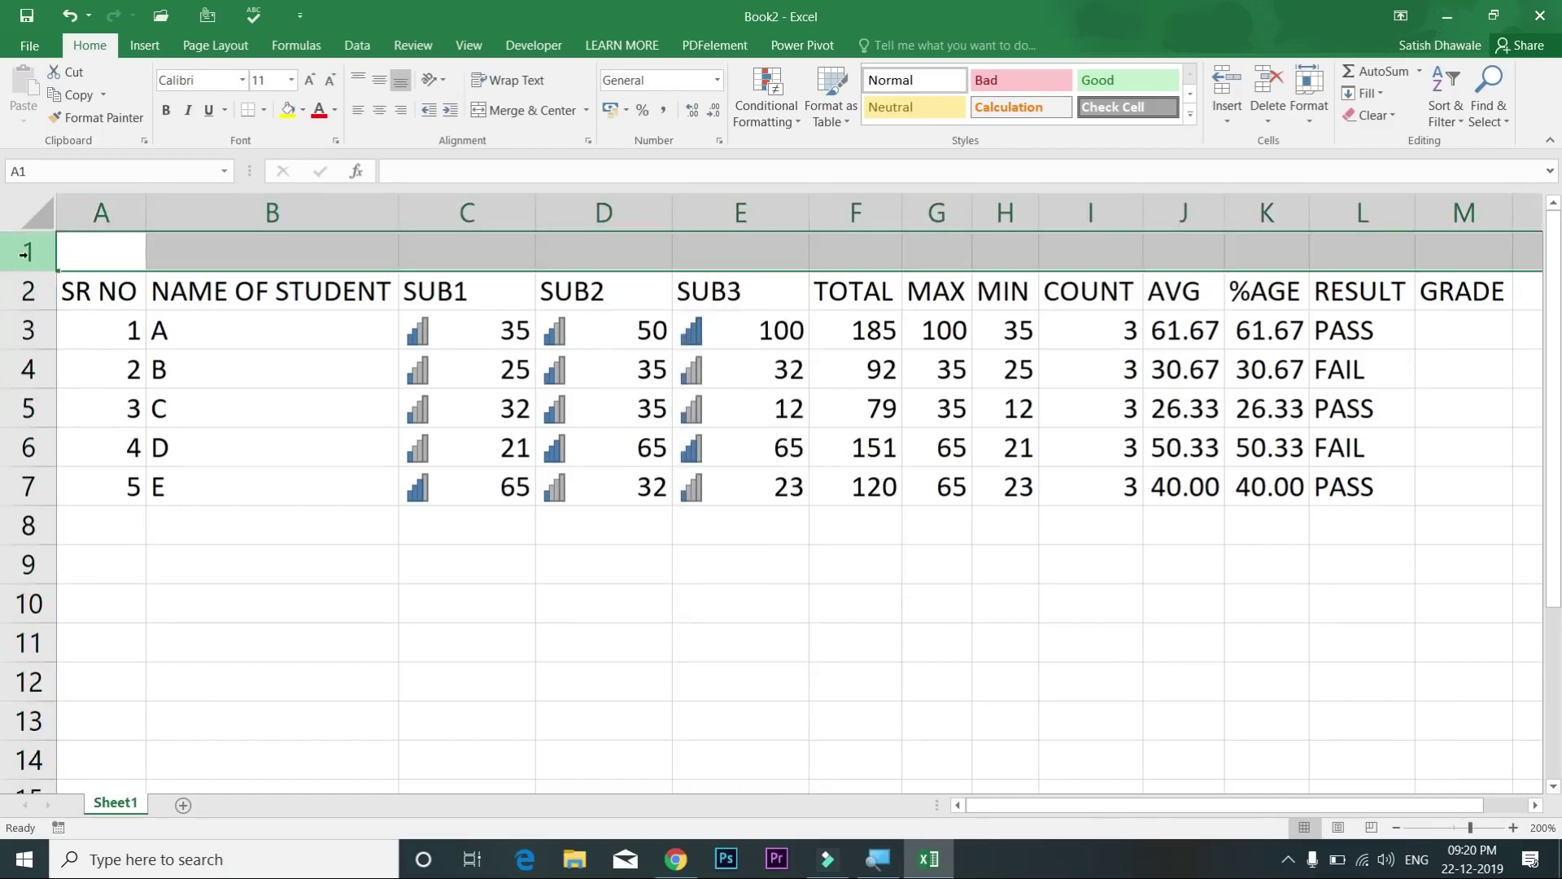
left_click(772, 199)
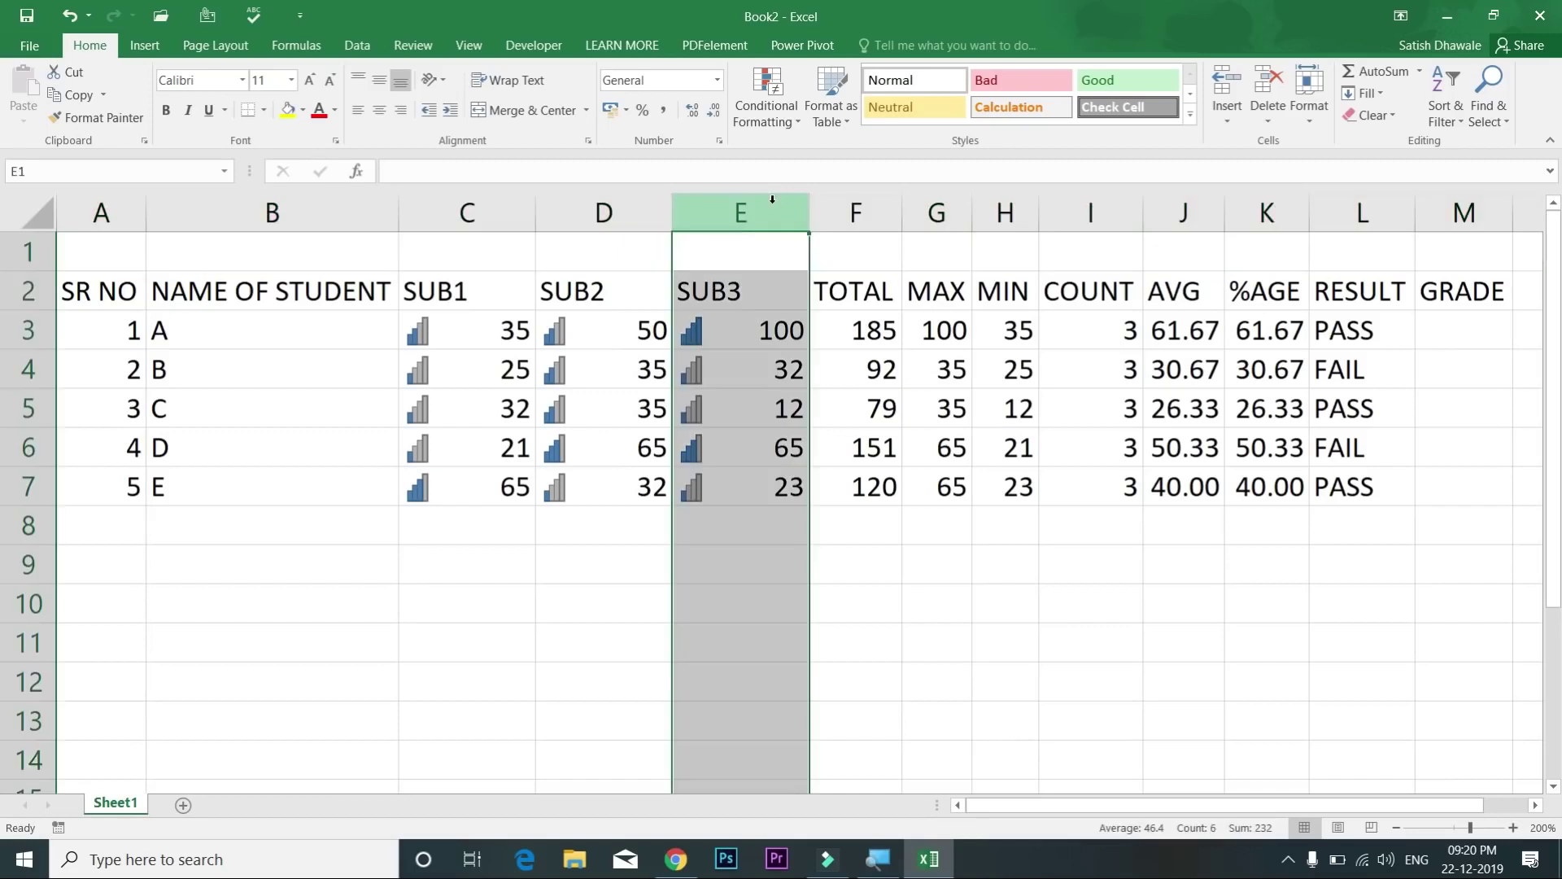
Step: From cell E1, insert a blank column before SUB3 and undo the insertion
left_click(755, 252)
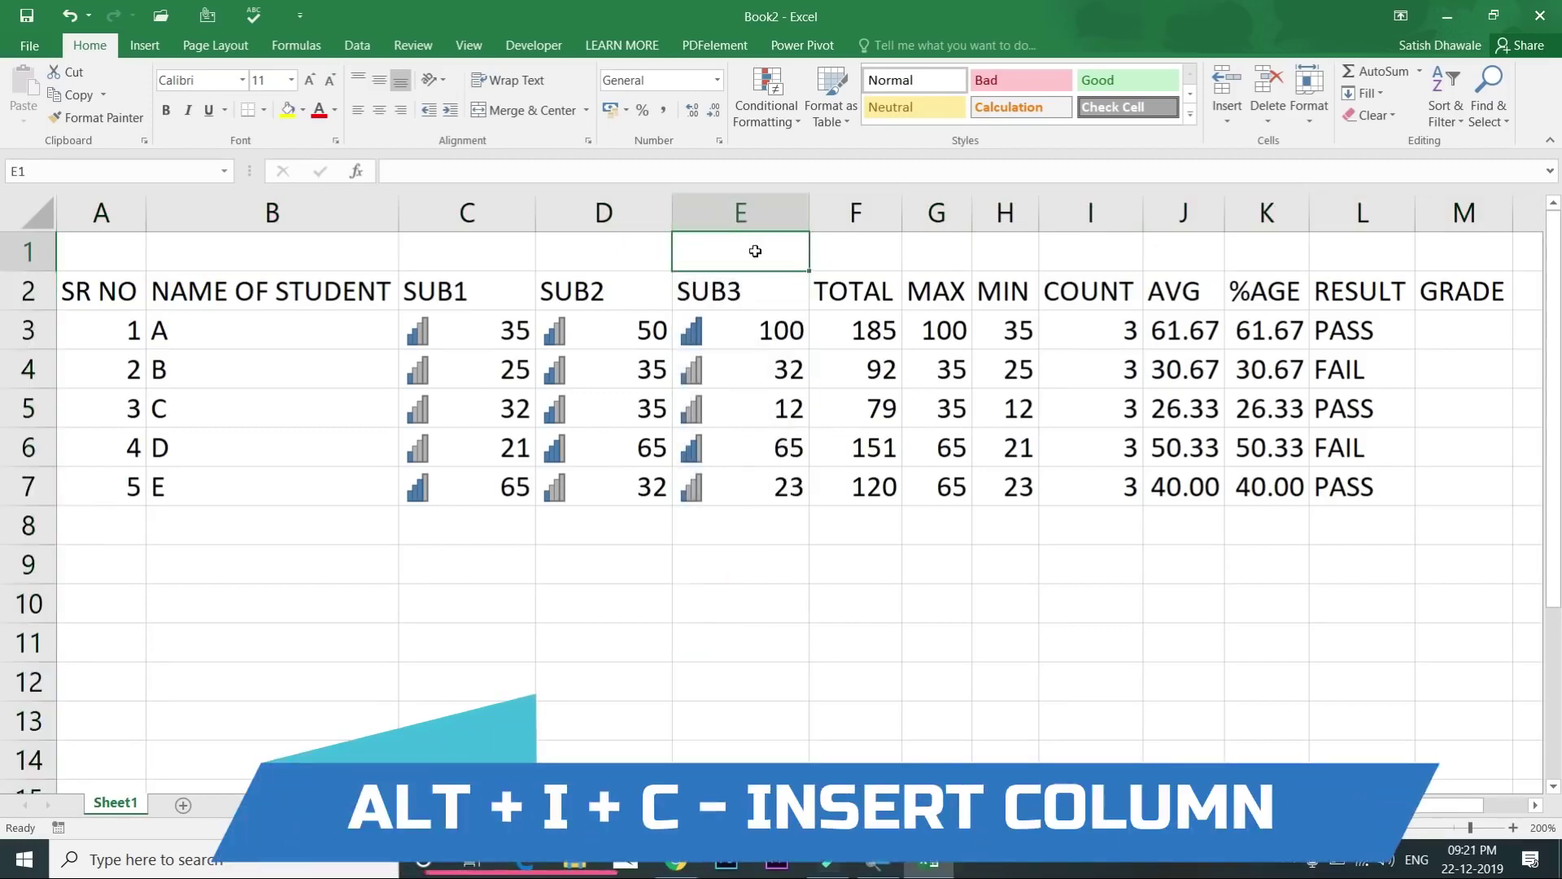
key("alt+i")
key("c")
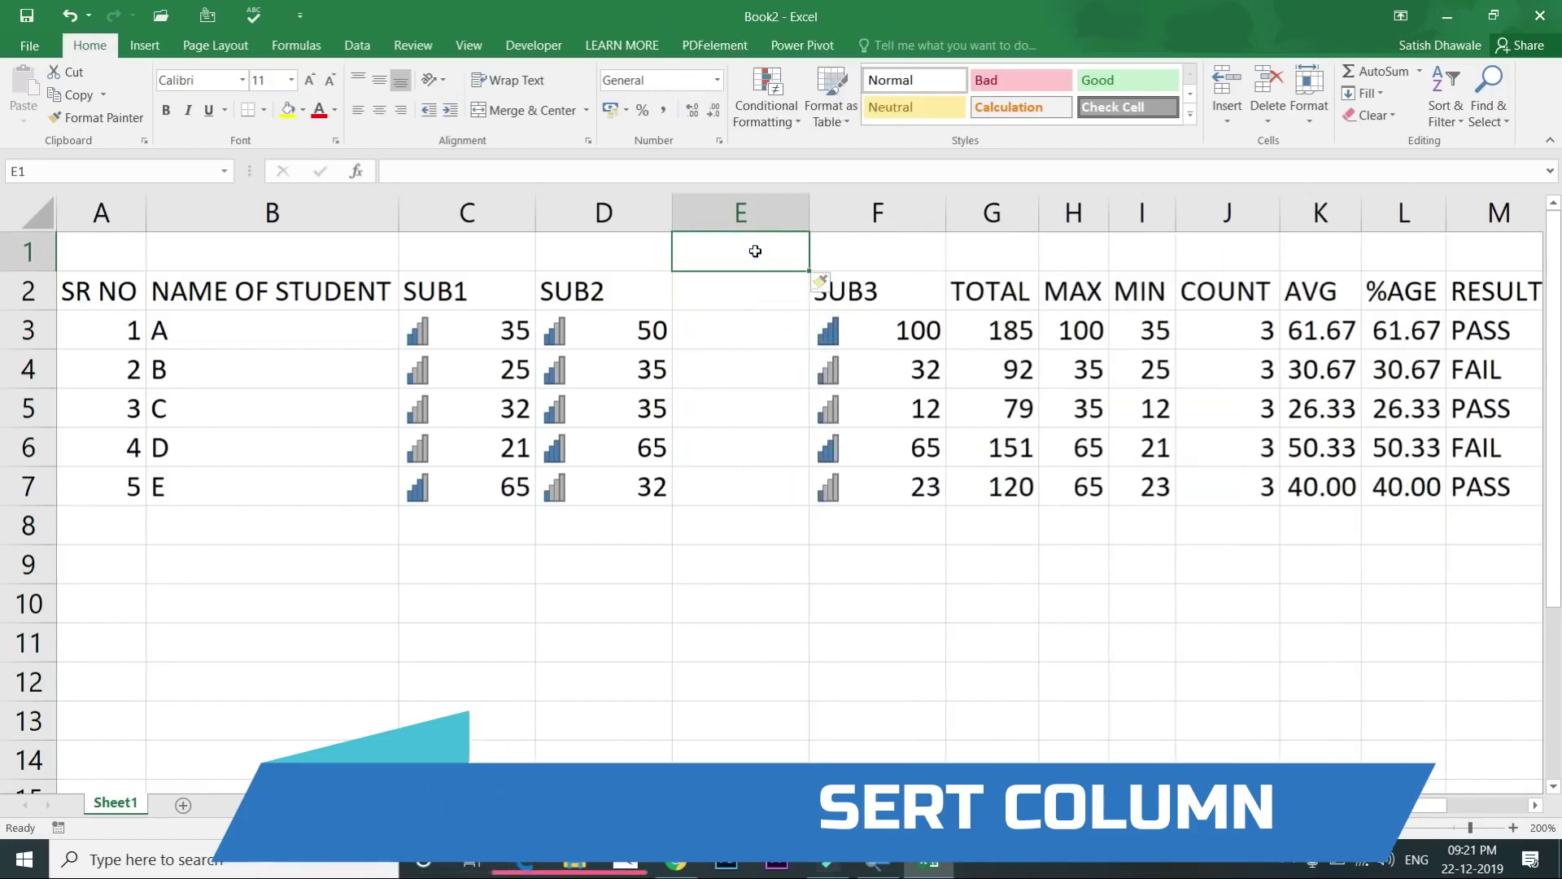
key("ctrl+z")
Step: Insert a blank row at cell E1 above the headers and undo the insertion
key("alt+i")
key("r")
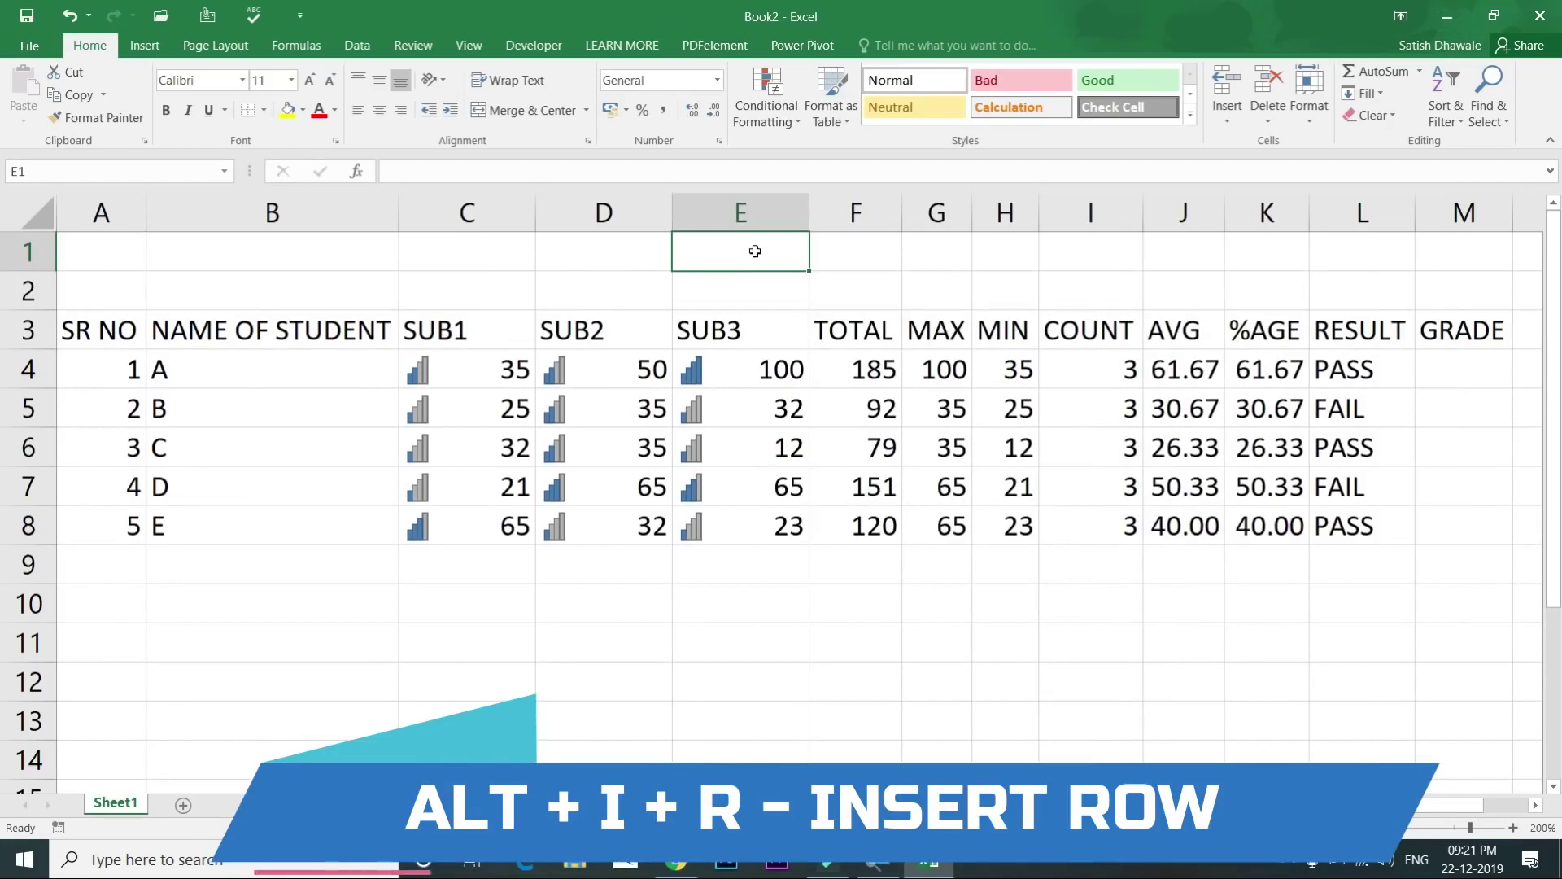
key("ctrl+z")
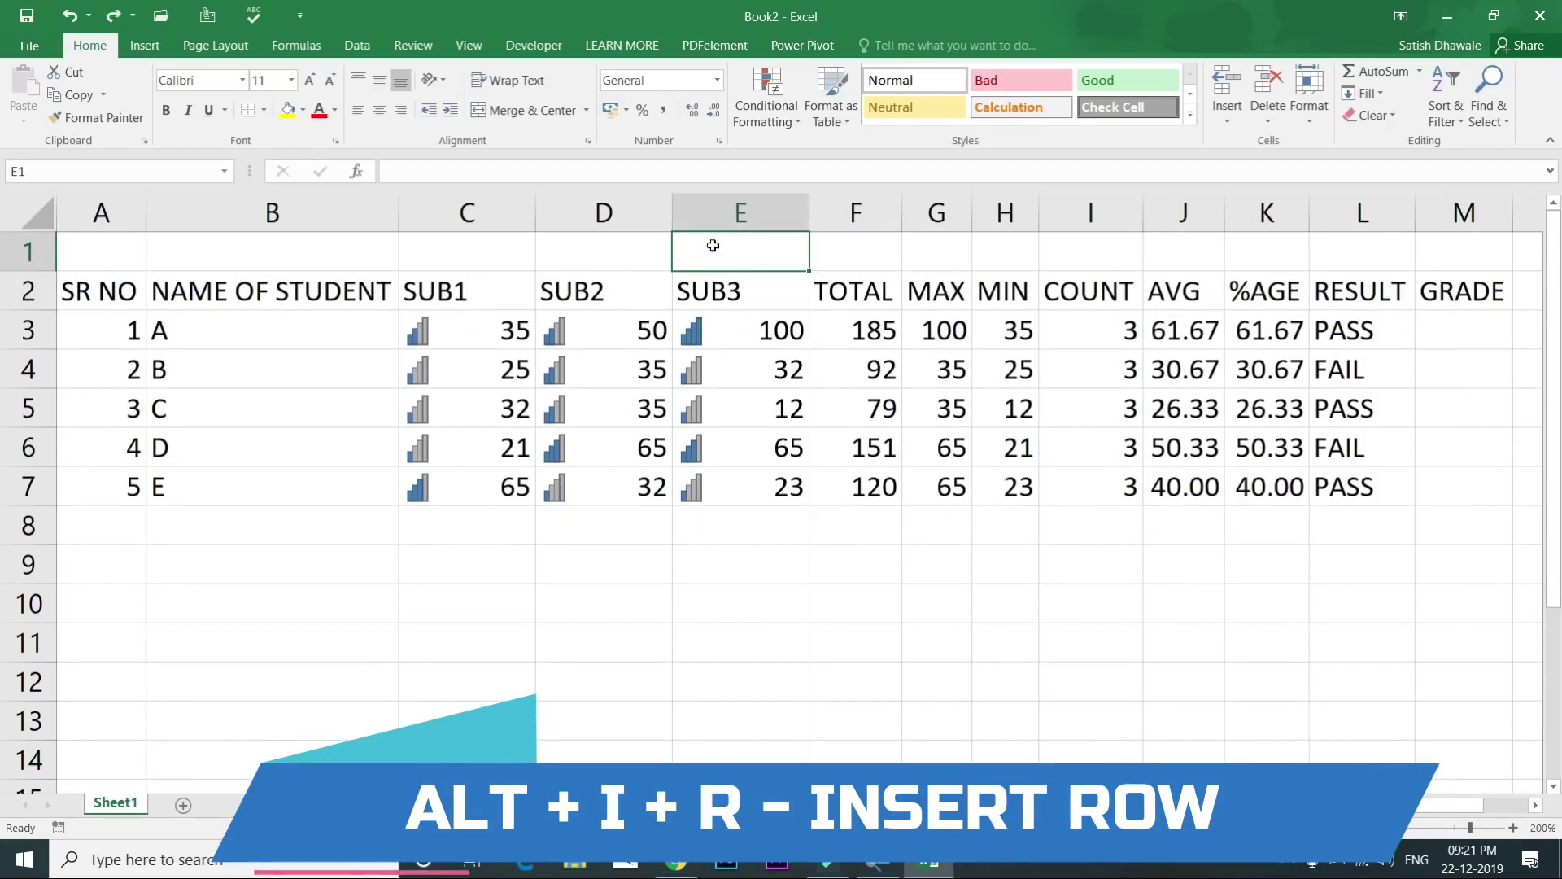
Step: Select columns E to I, insert five blank columns before SUB3 at once, and undo the insertion
left_click(129, 254)
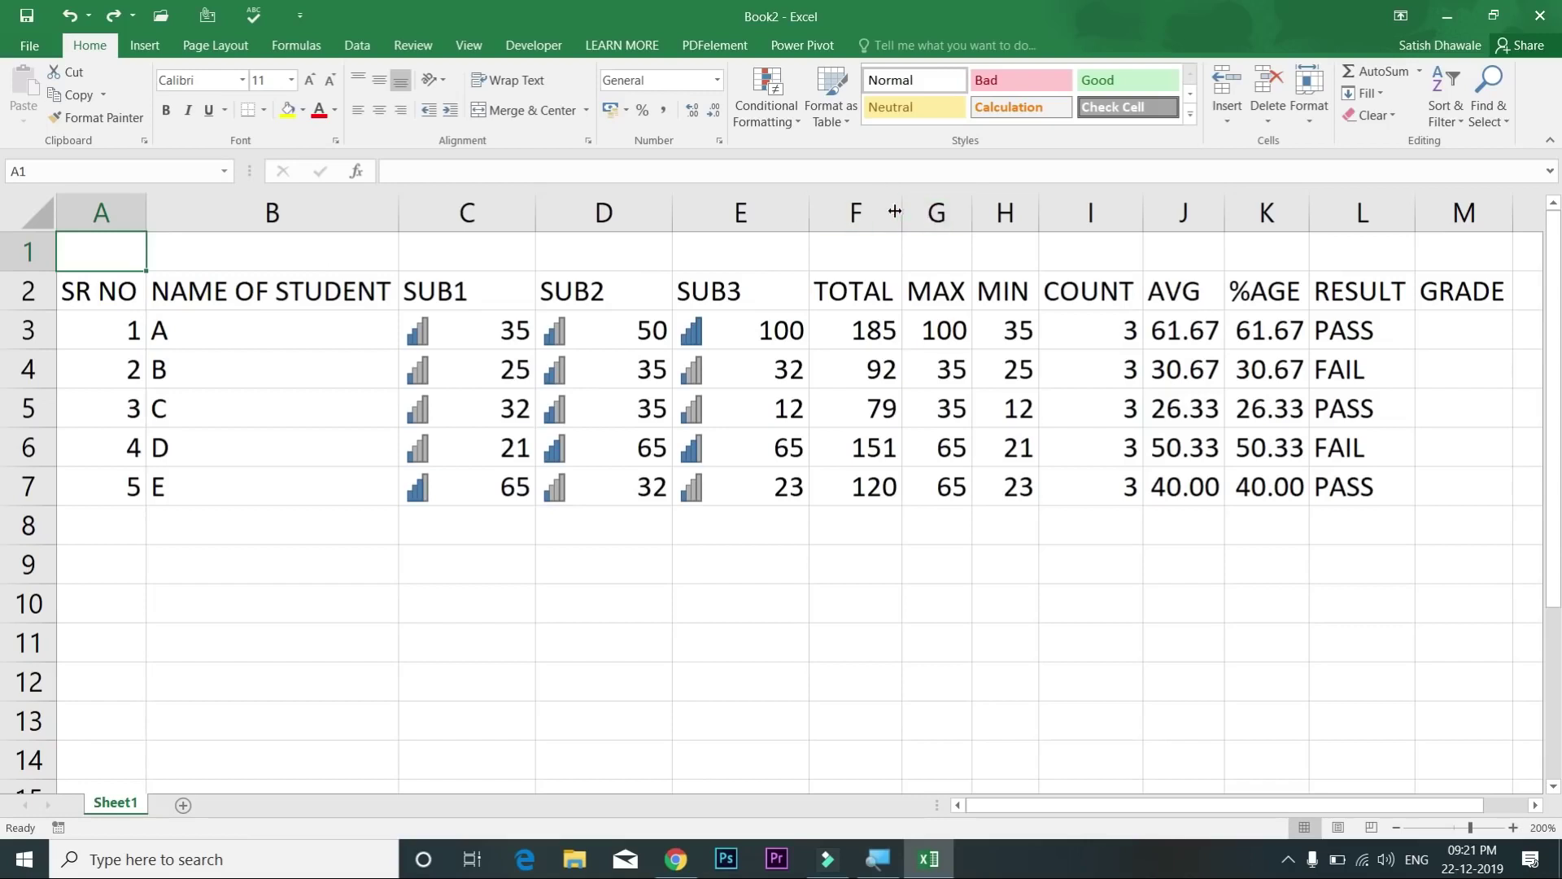
left_click_drag(1095, 211, 743, 203)
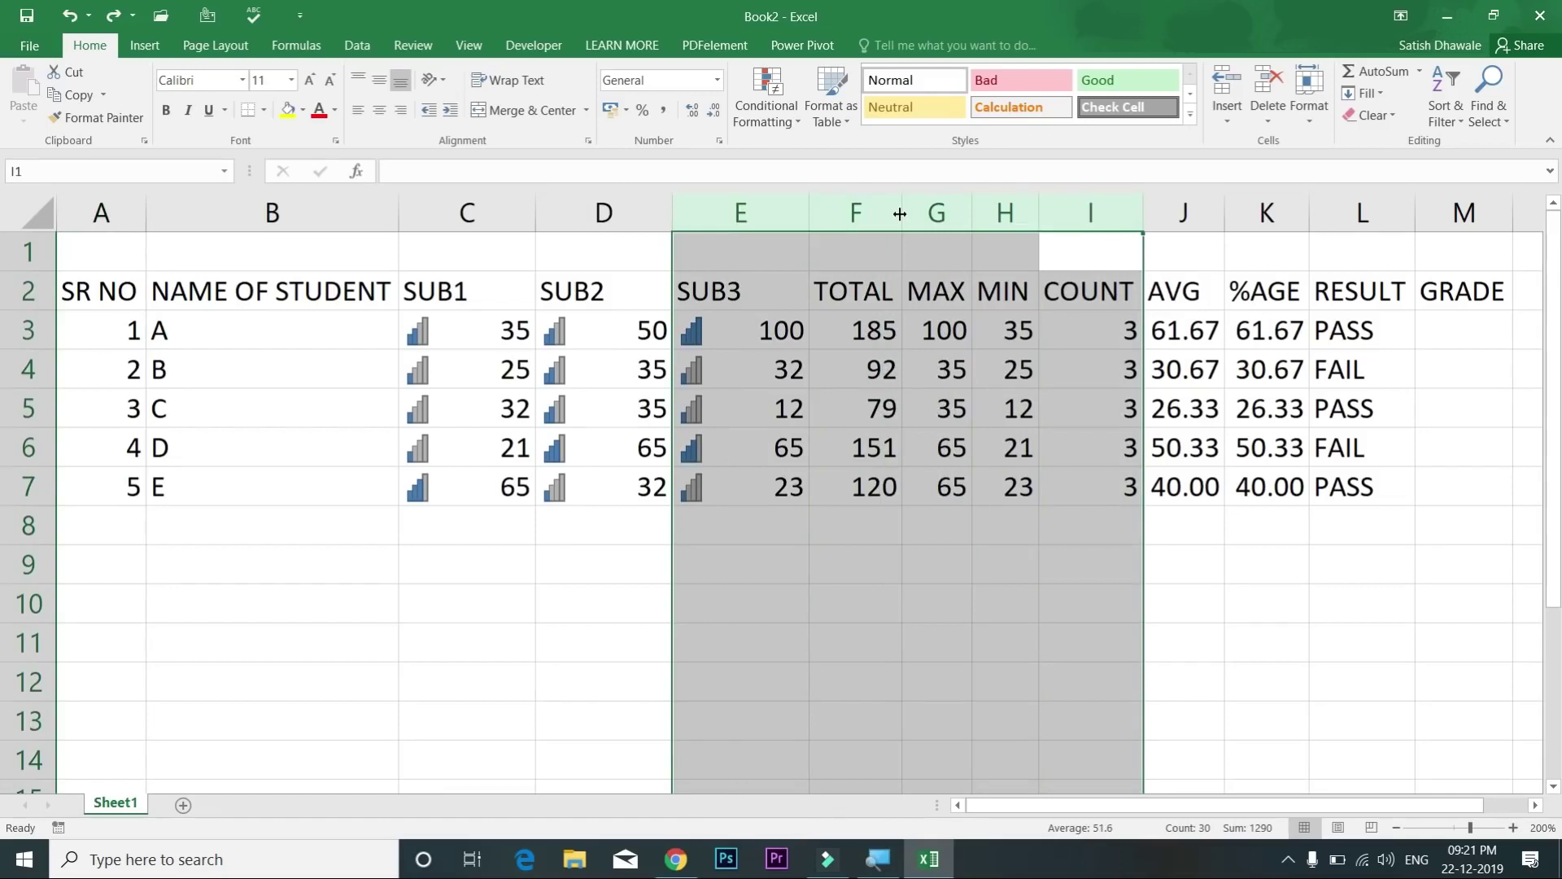
key("ctrl+shift+plus")
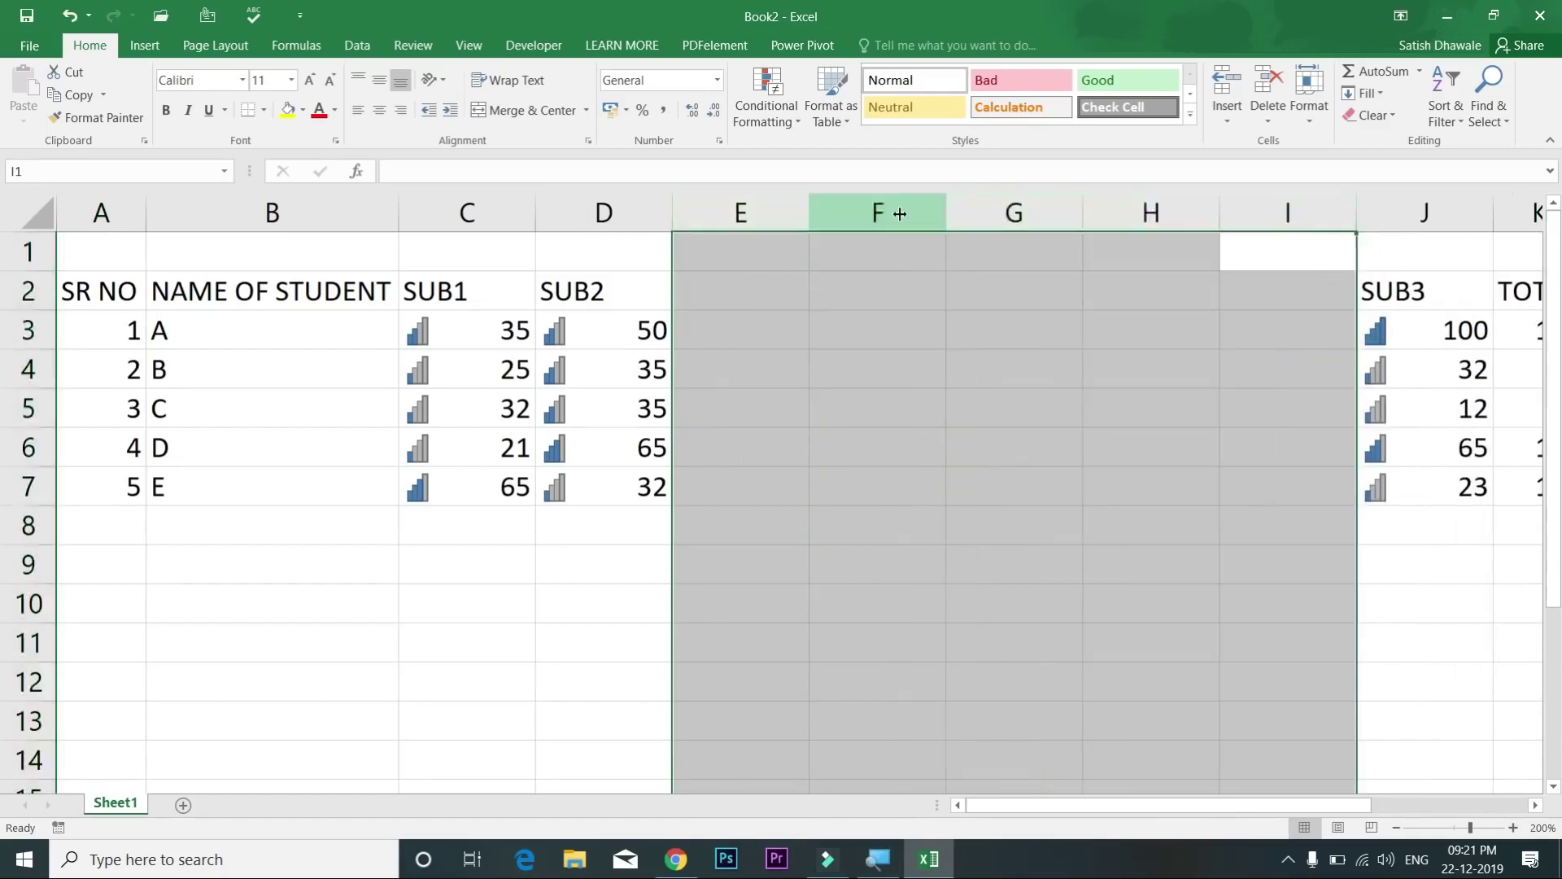
key("ctrl+z")
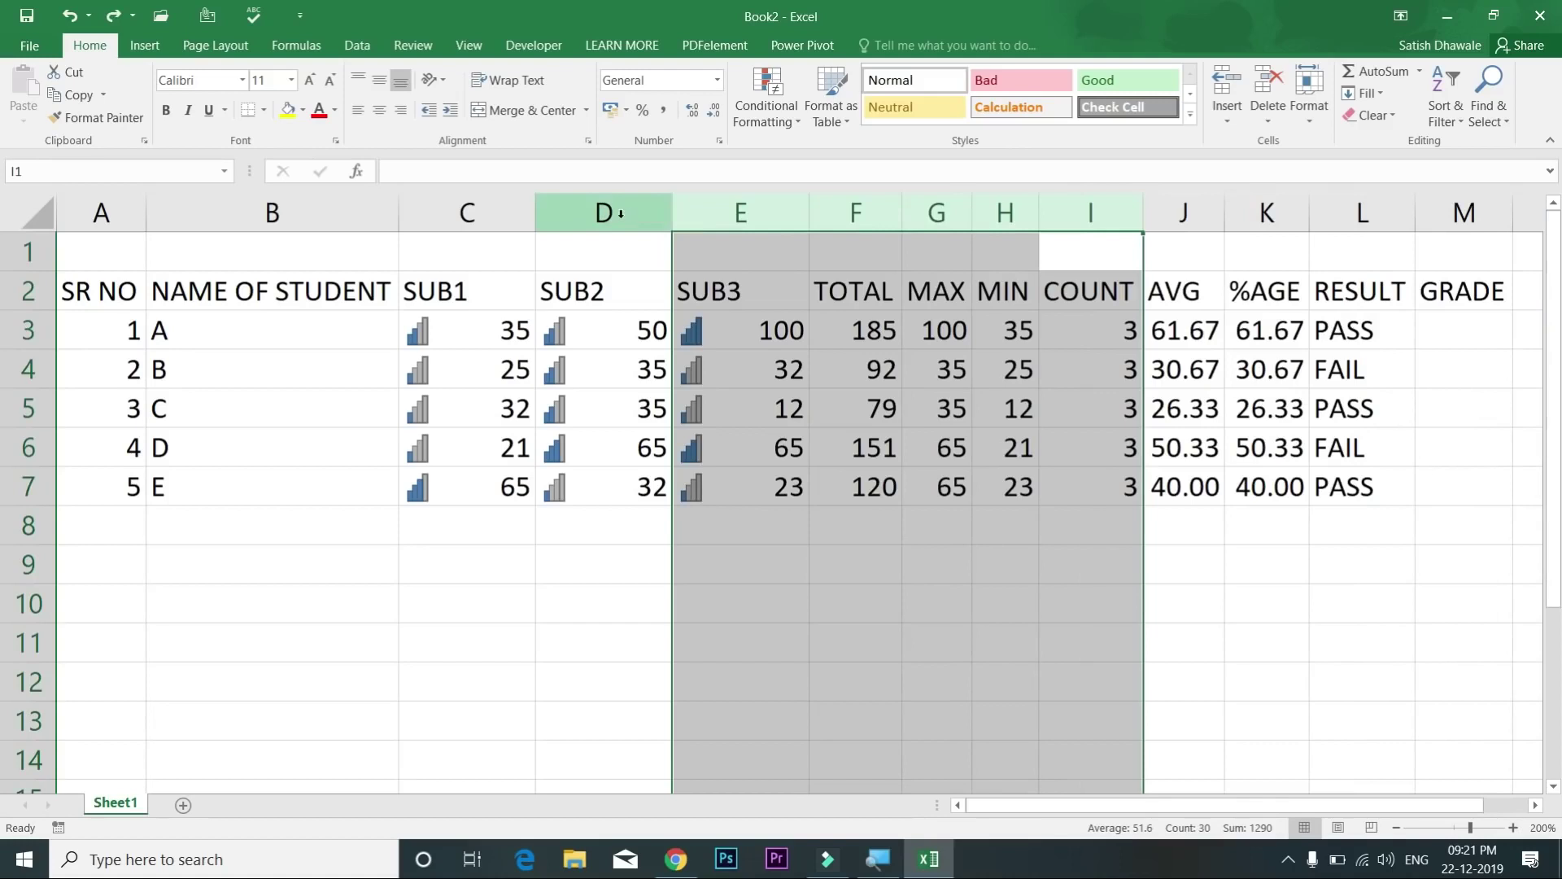
Step: Select columns E to J, insert six blank columns before SUB3 at once, and undo the insertion
left_click_drag(624, 209, 334, 207)
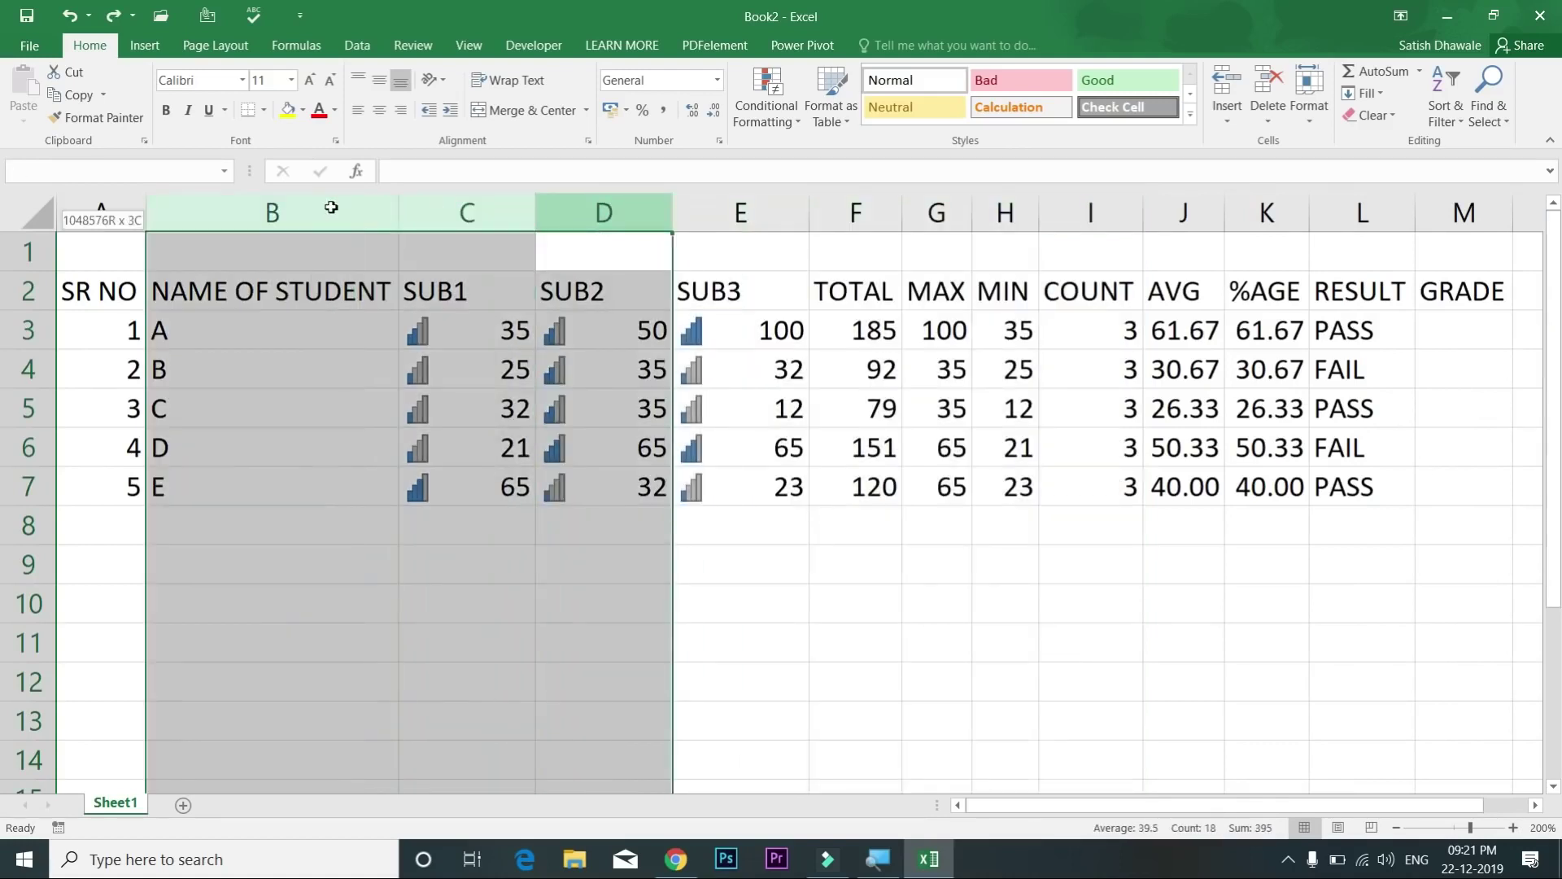
left_click_drag(1184, 212, 782, 213)
key("ctrl+shift+plus")
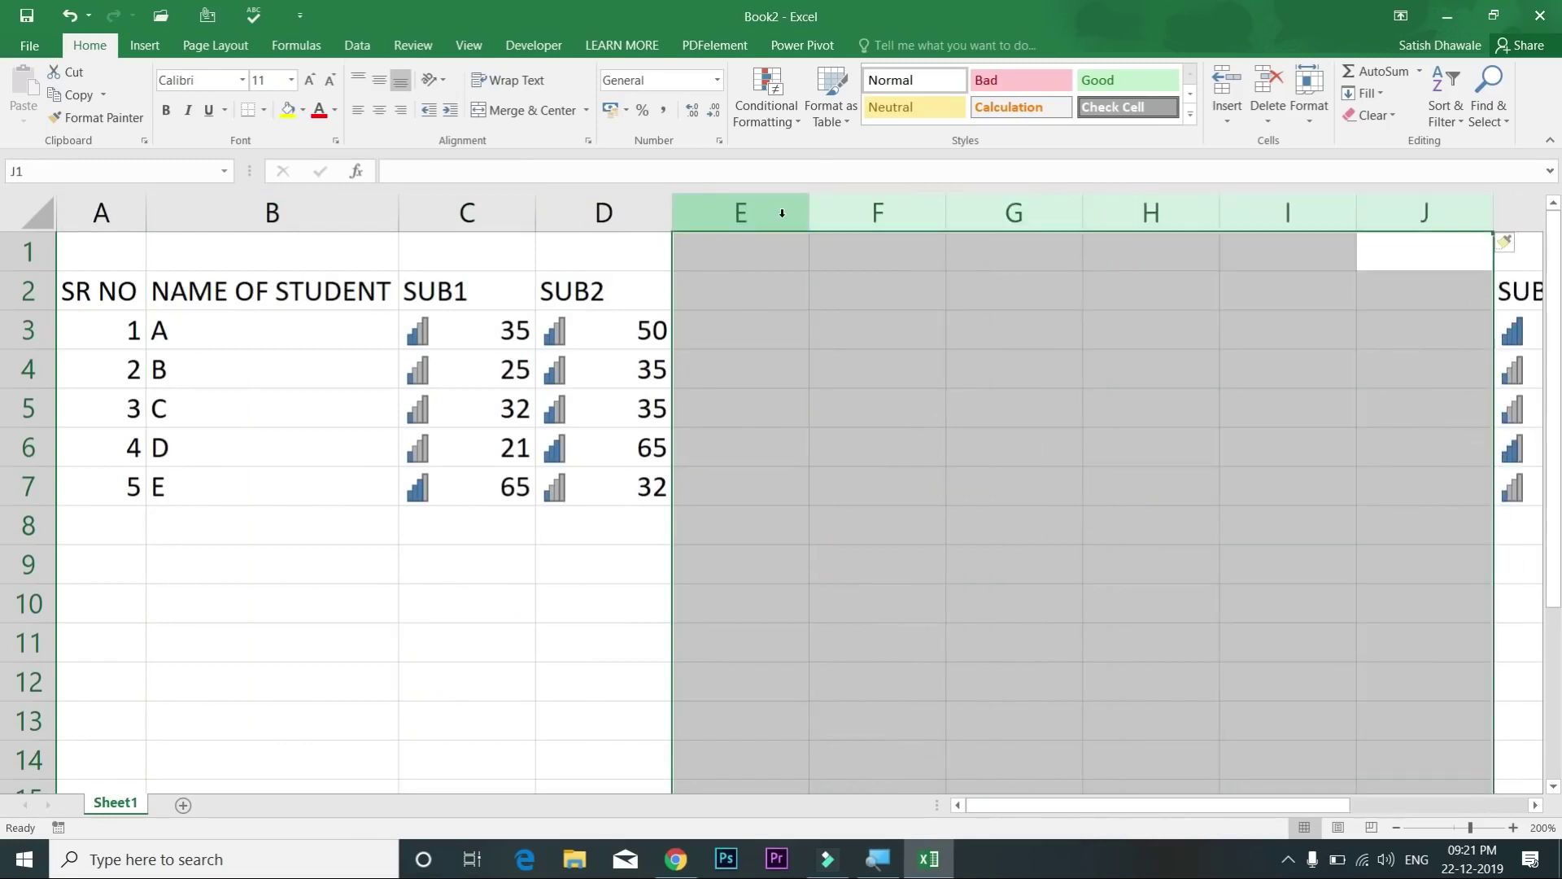
key("ctrl+z")
Step: Select rows 4 to 6, insert three blank rows there at once, and undo the insertion
left_click(767, 281)
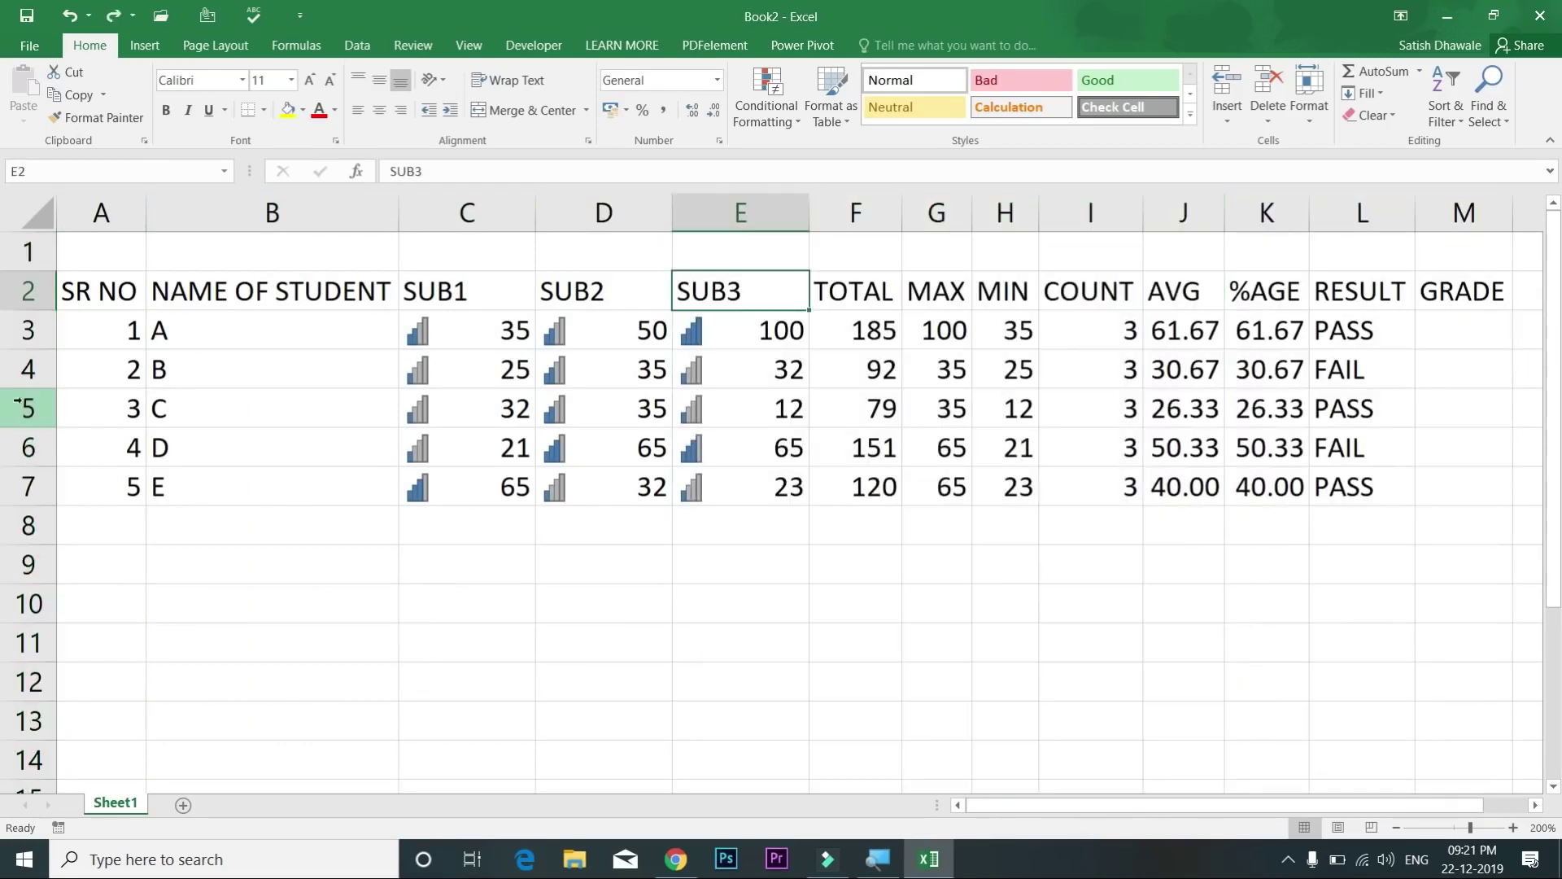
left_click_drag(28, 370, 13, 447)
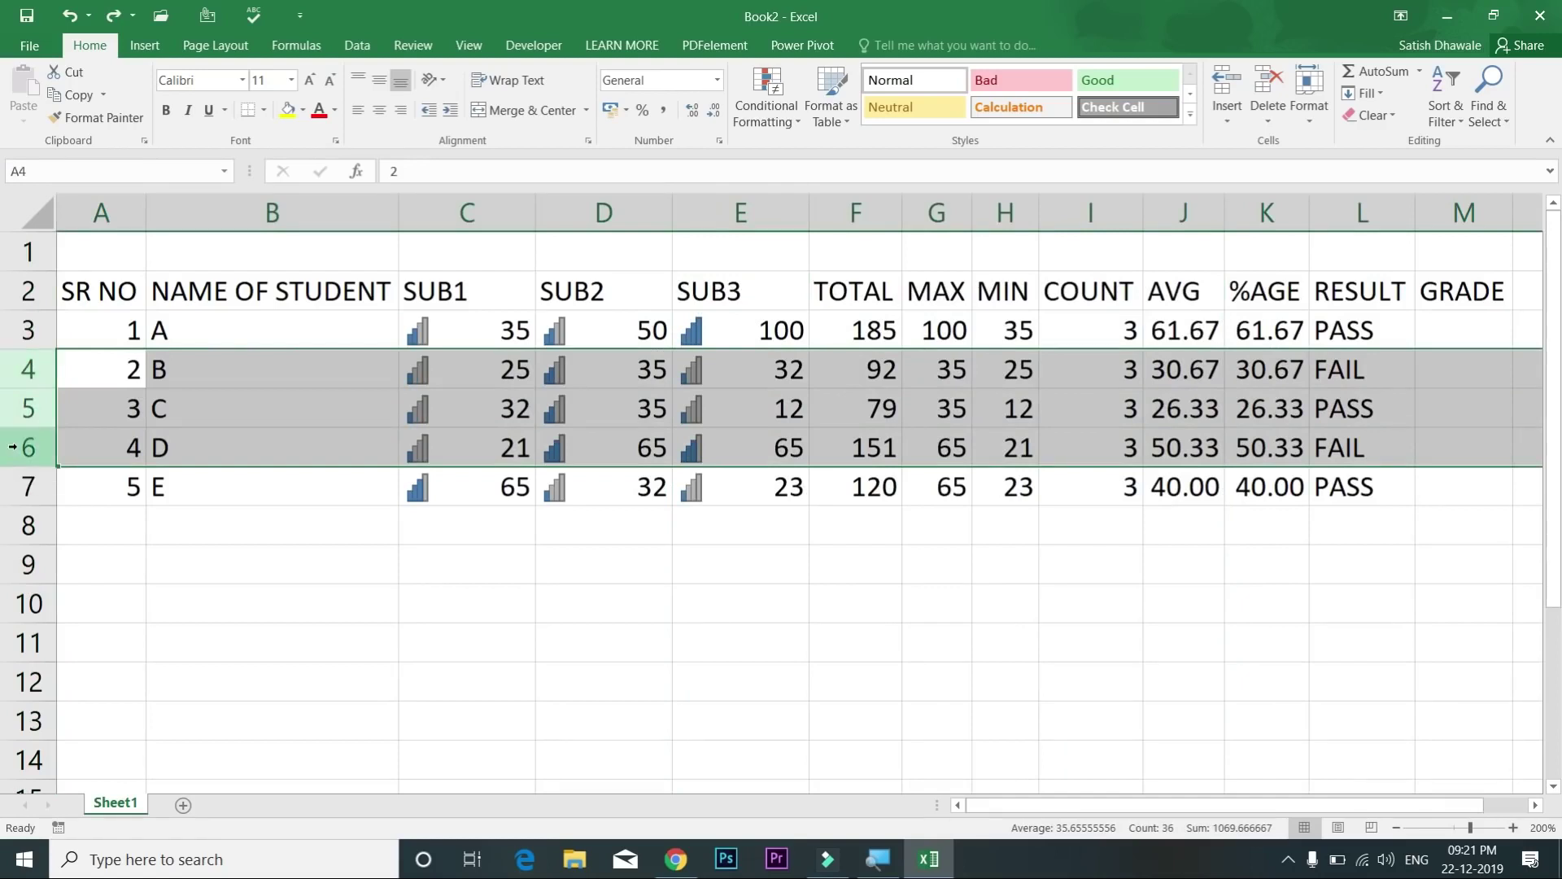
key("ctrl+shift+plus")
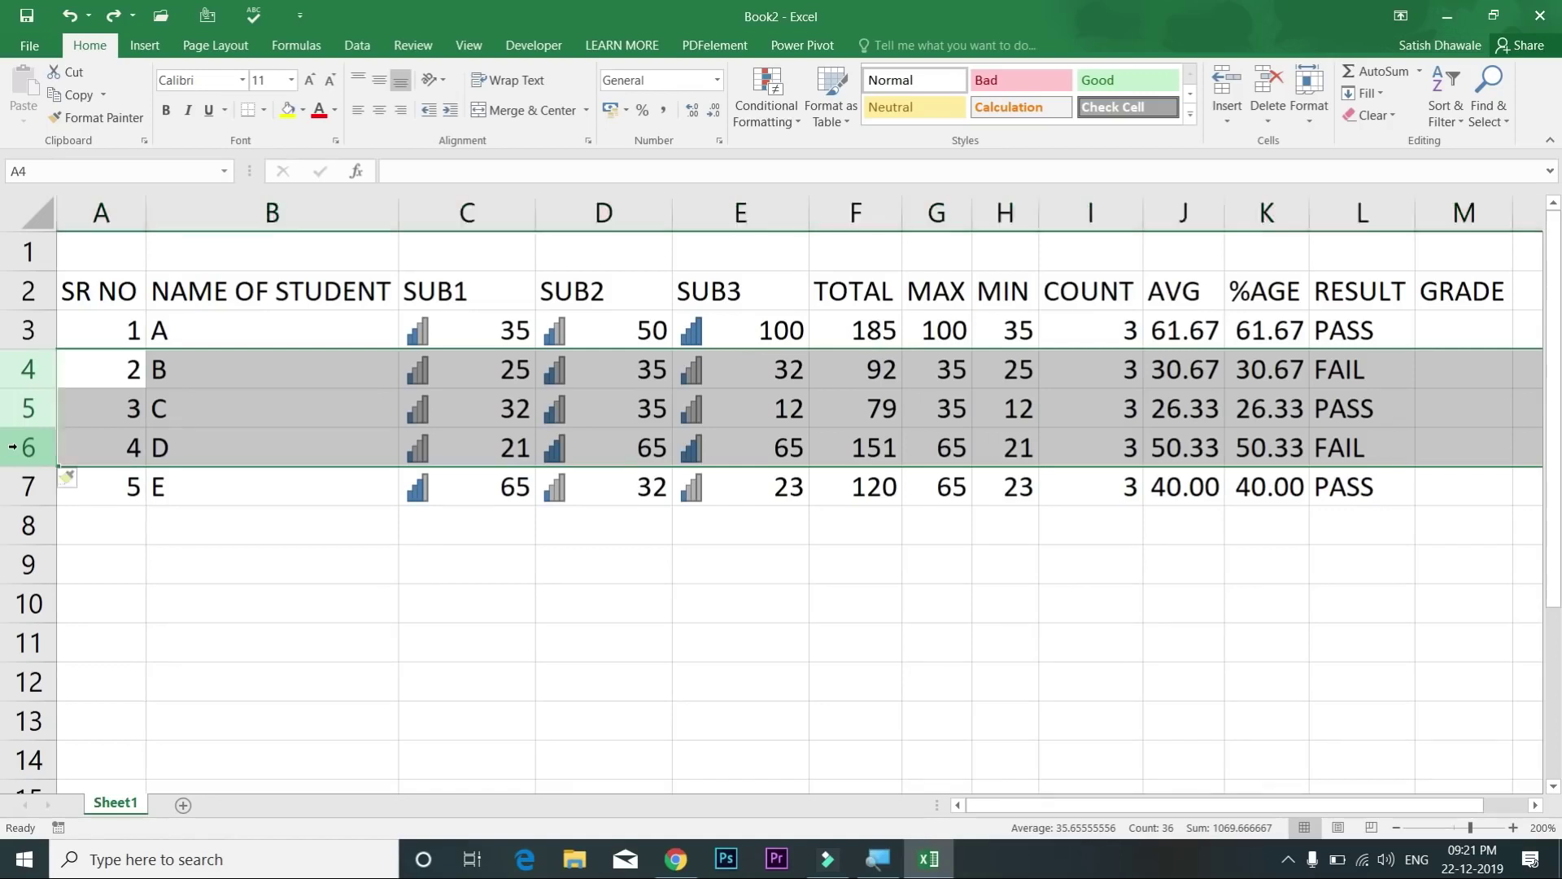
key("ctrl+z")
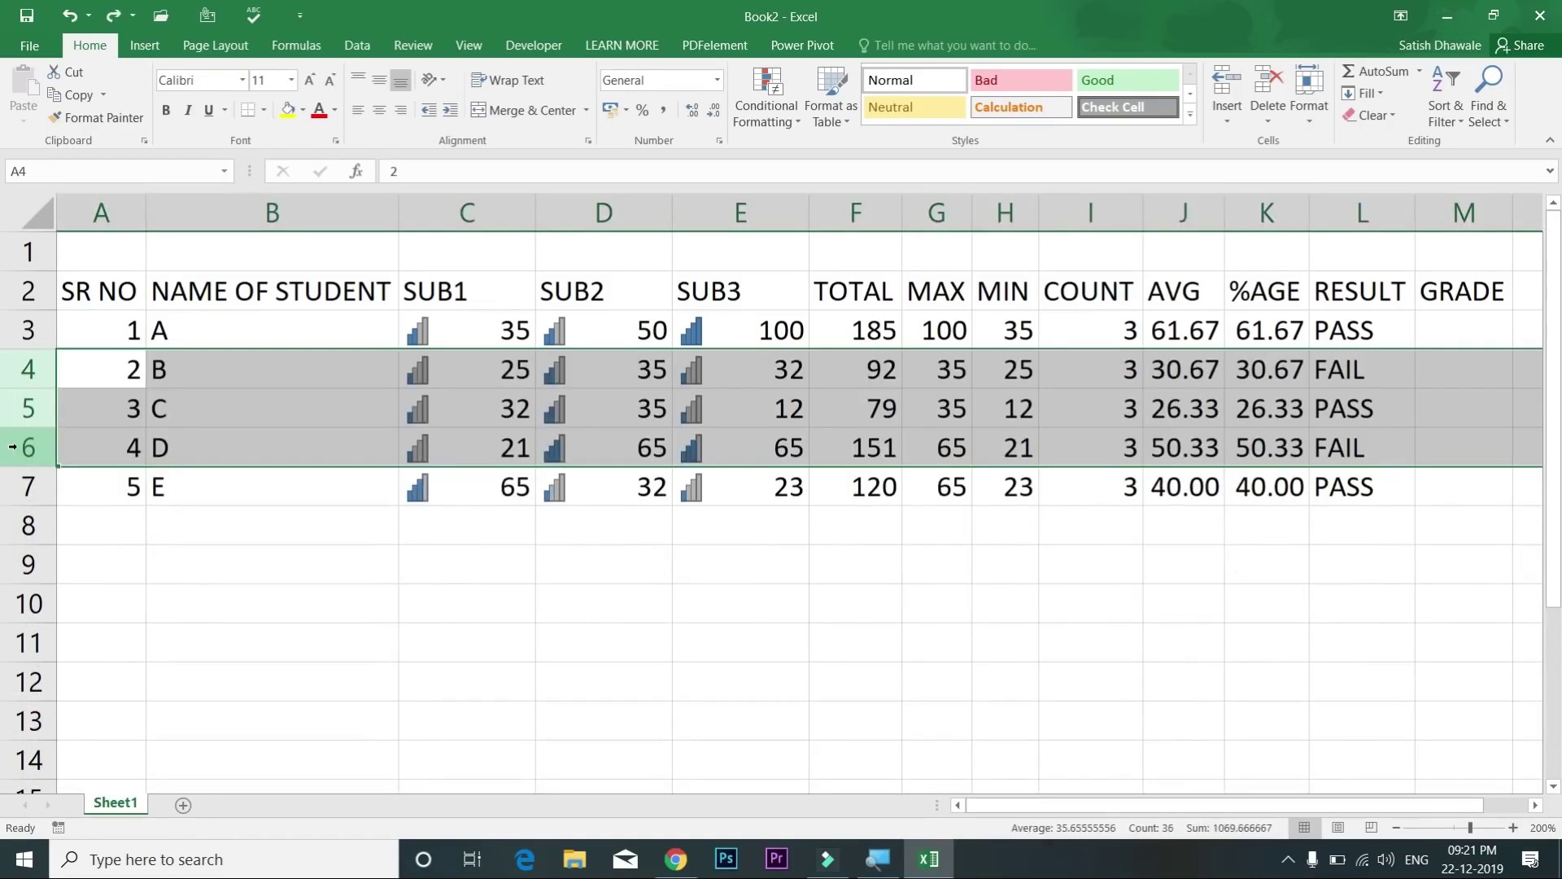
Step: Enter the title STUDENT RECORD in cell A1 above the headers
left_click(237, 331)
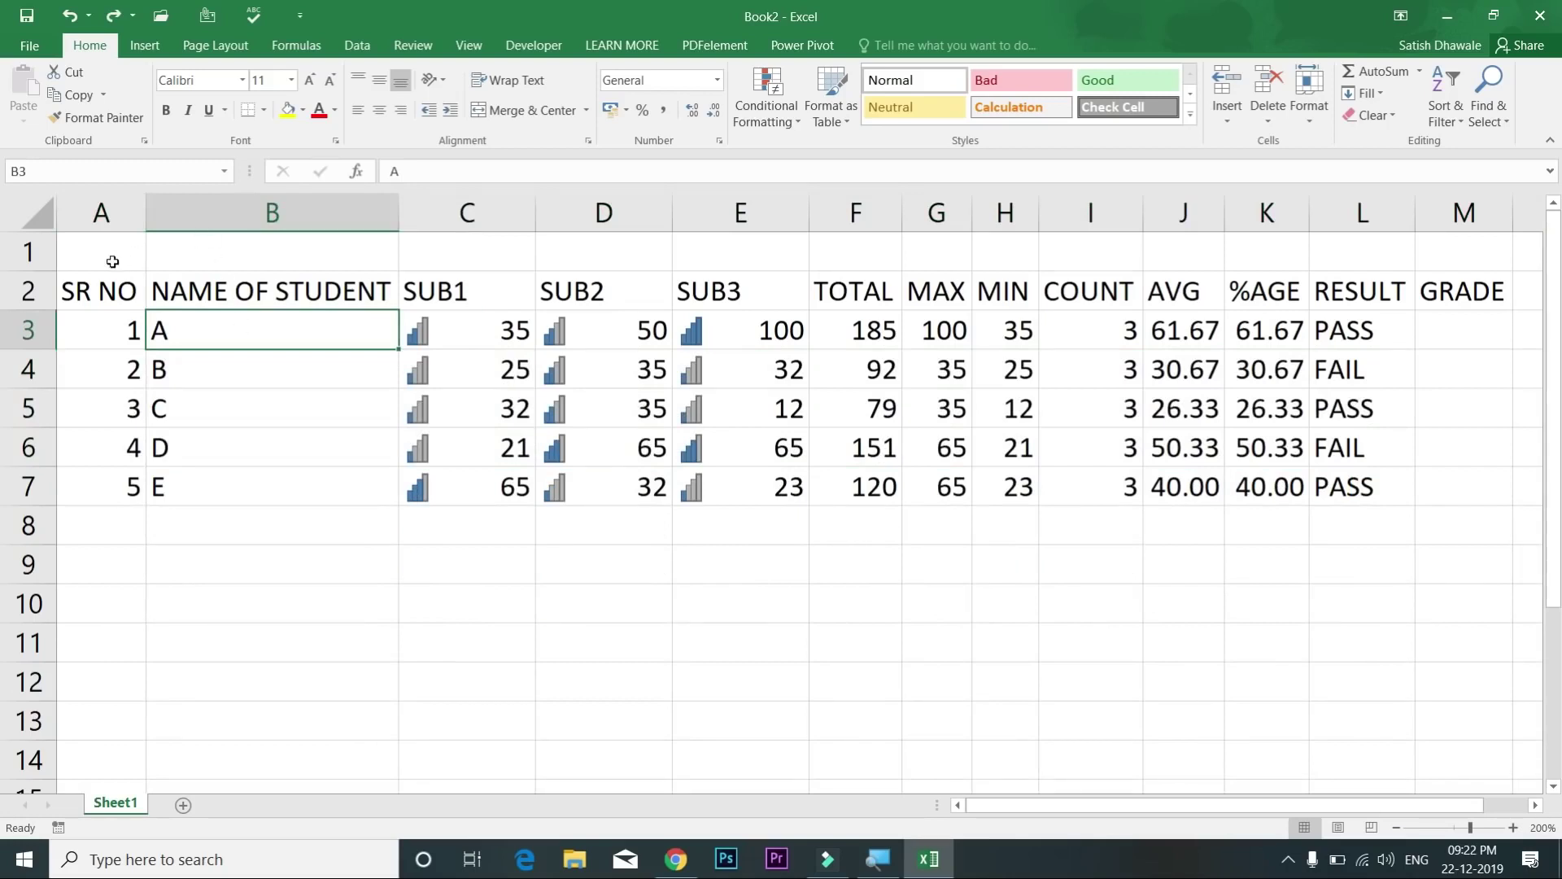
mouse_move(115, 254)
left_mouse_down()
mouse_move(1212, 257)
mouse_move(120, 260)
left_mouse_up()
type("STUDEN")
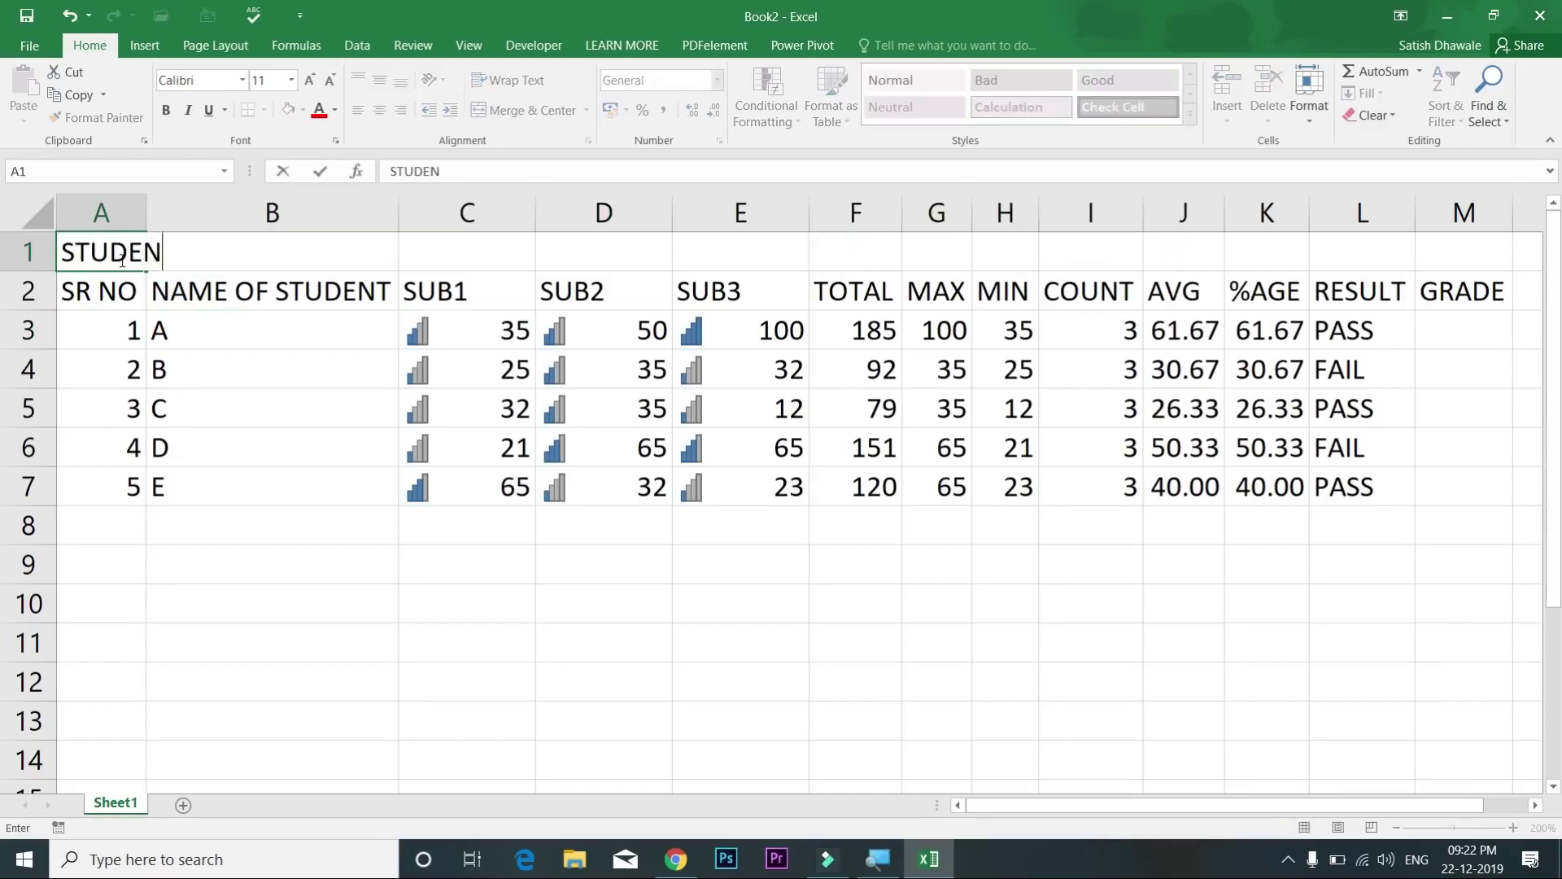
type("T RECORD")
key("Return")
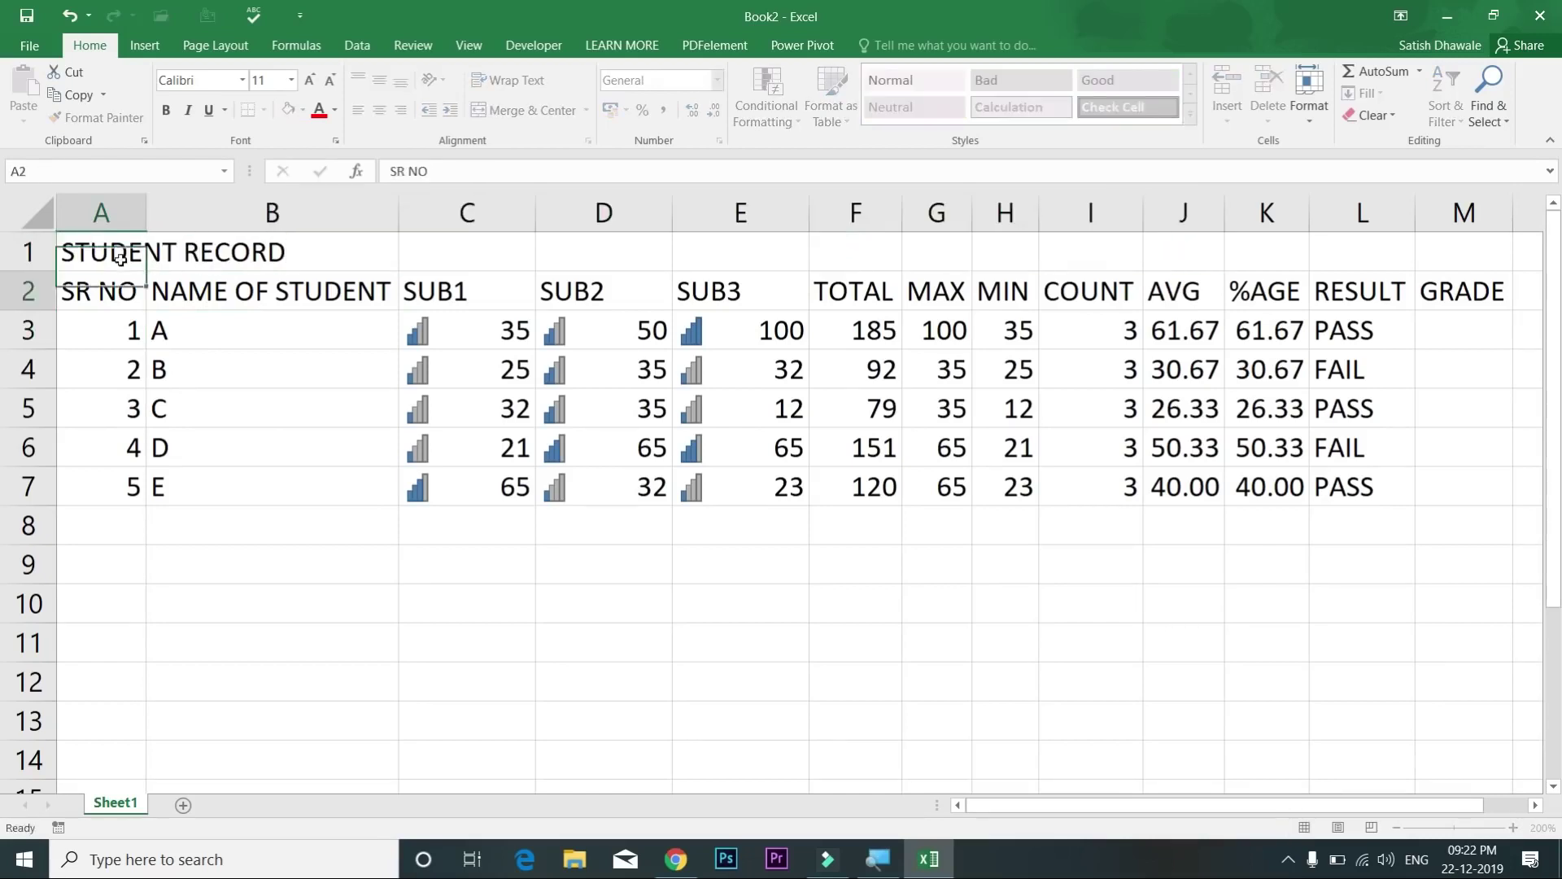
Step: Merge and center the STUDENT RECORD title across A1:M1, the full width of the table
left_click_drag(115, 255, 1476, 249)
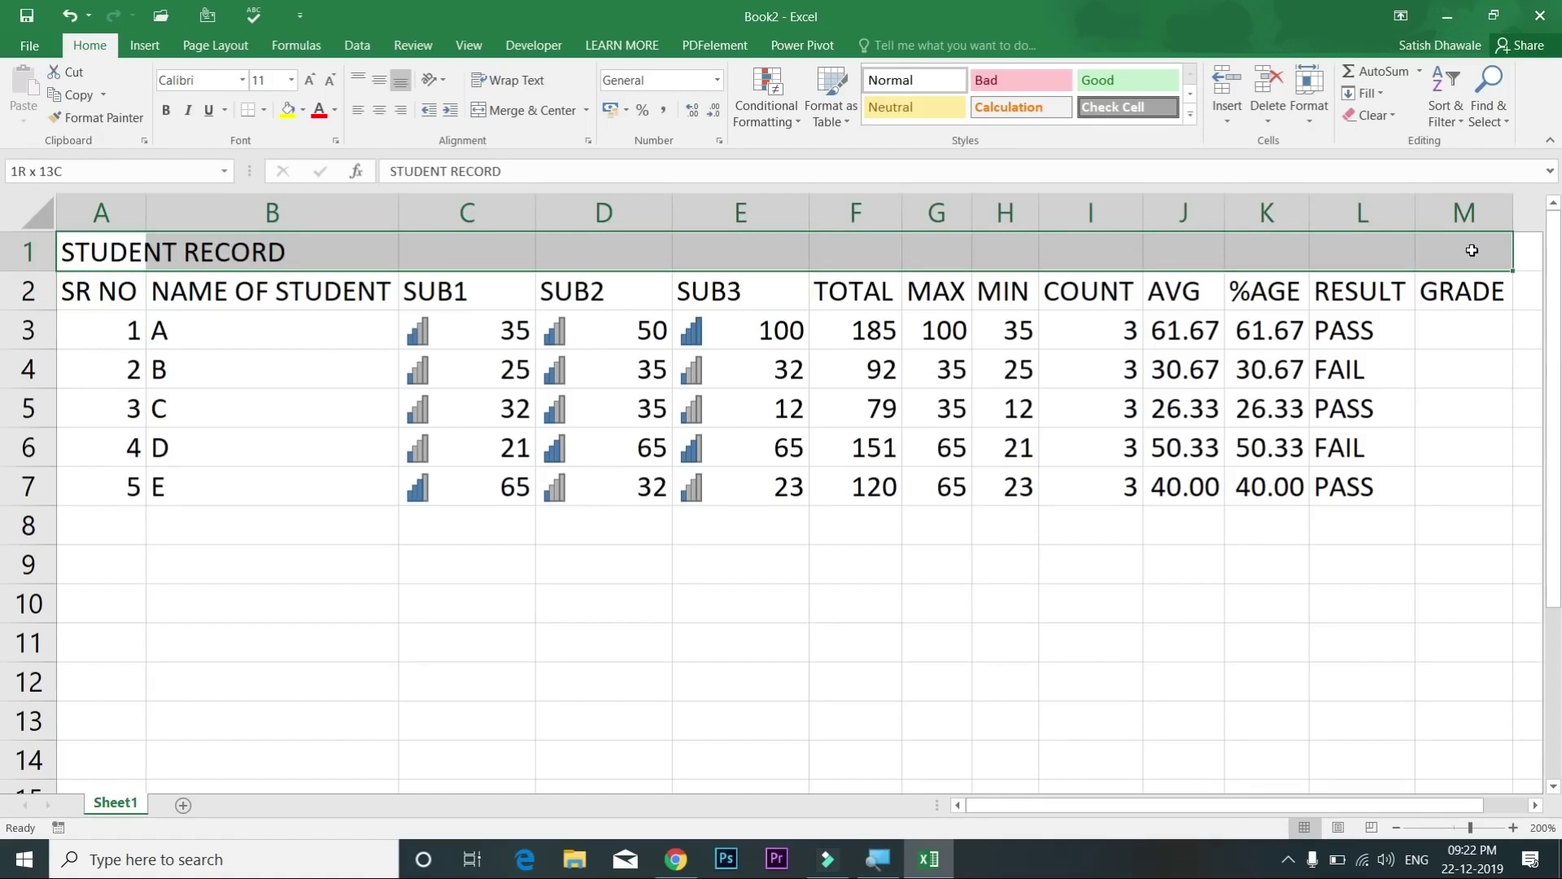
left_click_drag(1472, 250, 1472, 249)
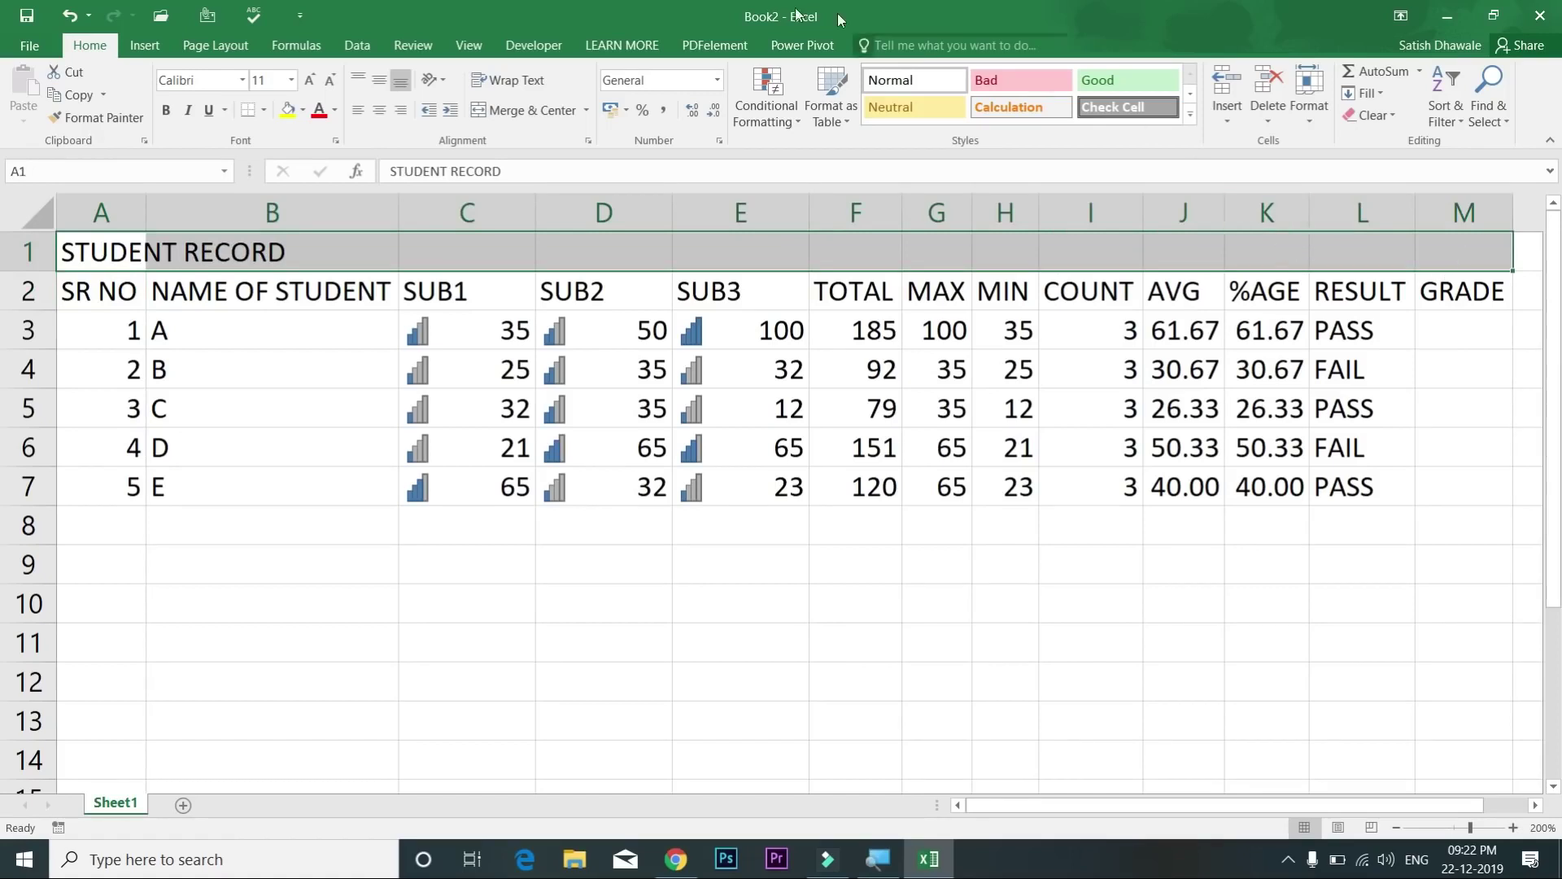
left_click(30, 252)
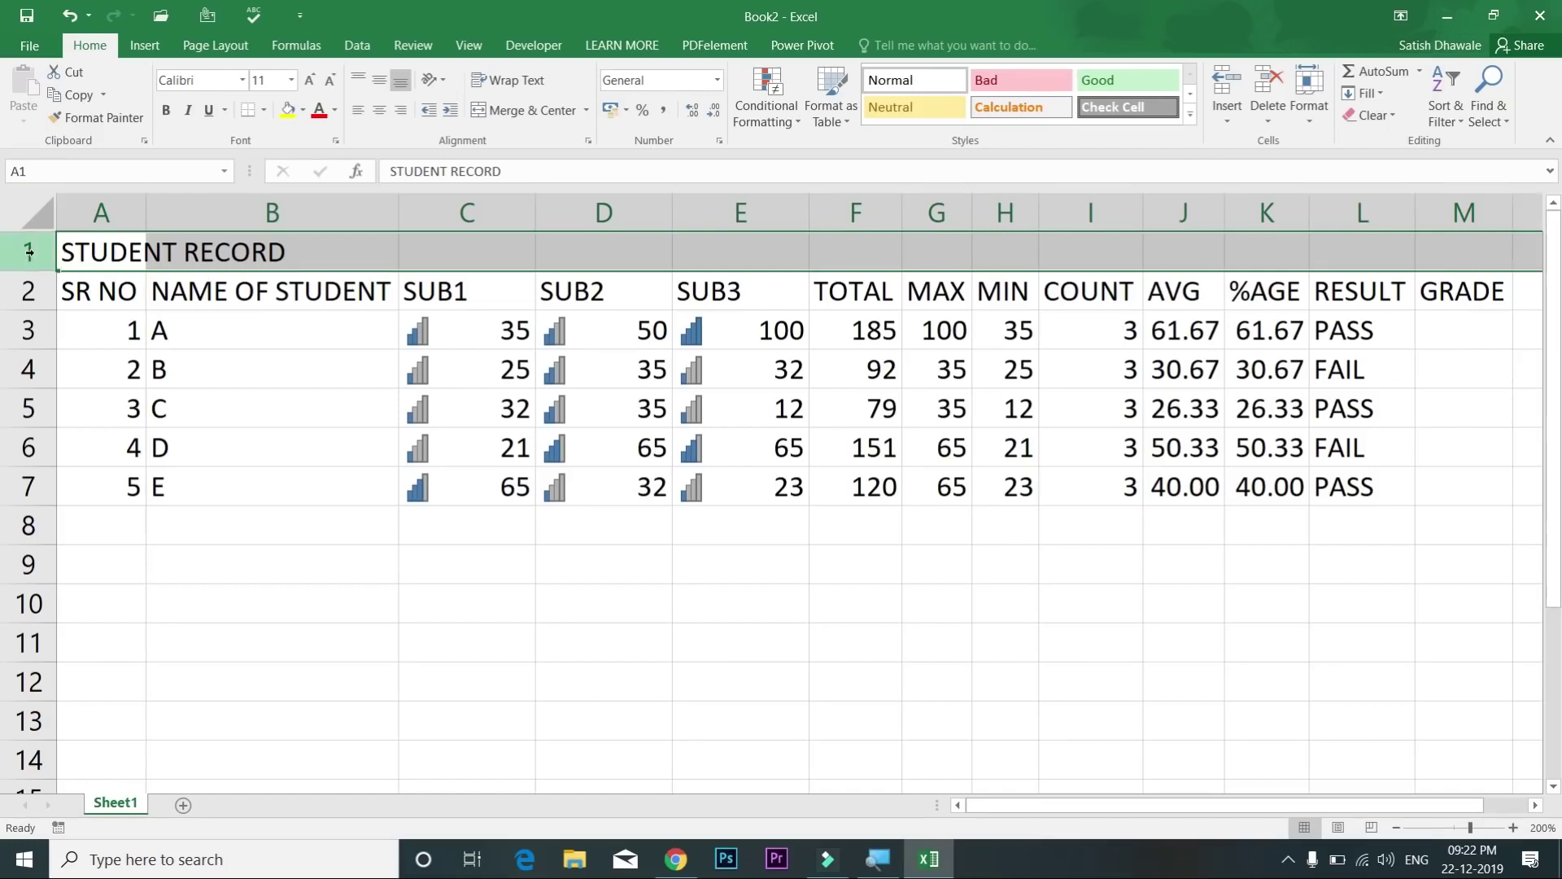
left_click(104, 431)
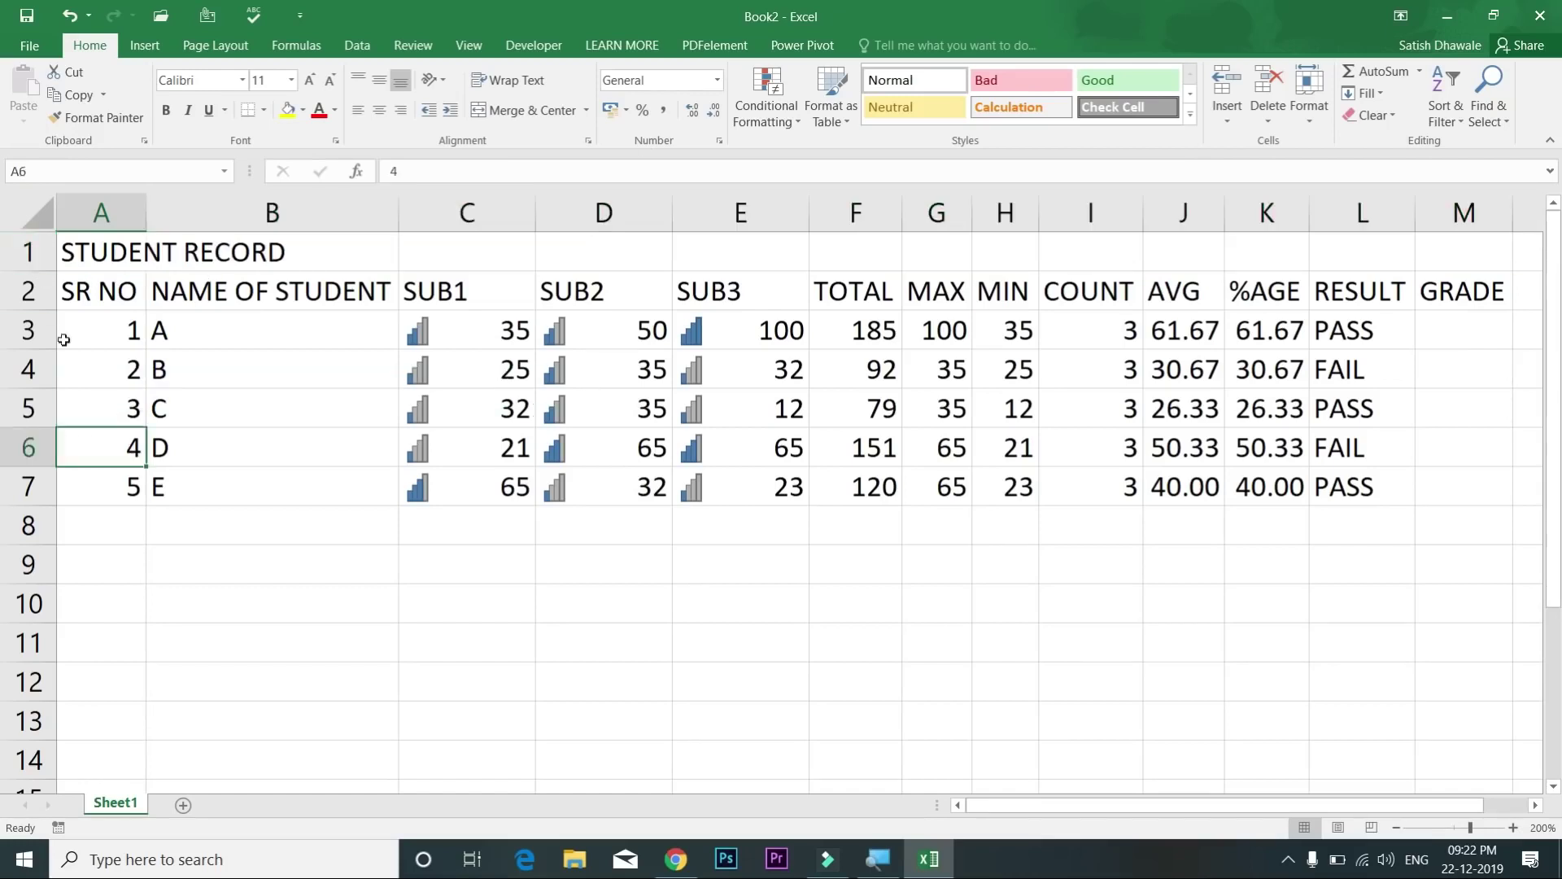
left_click(30, 251)
left_click_drag(99, 247, 394, 254)
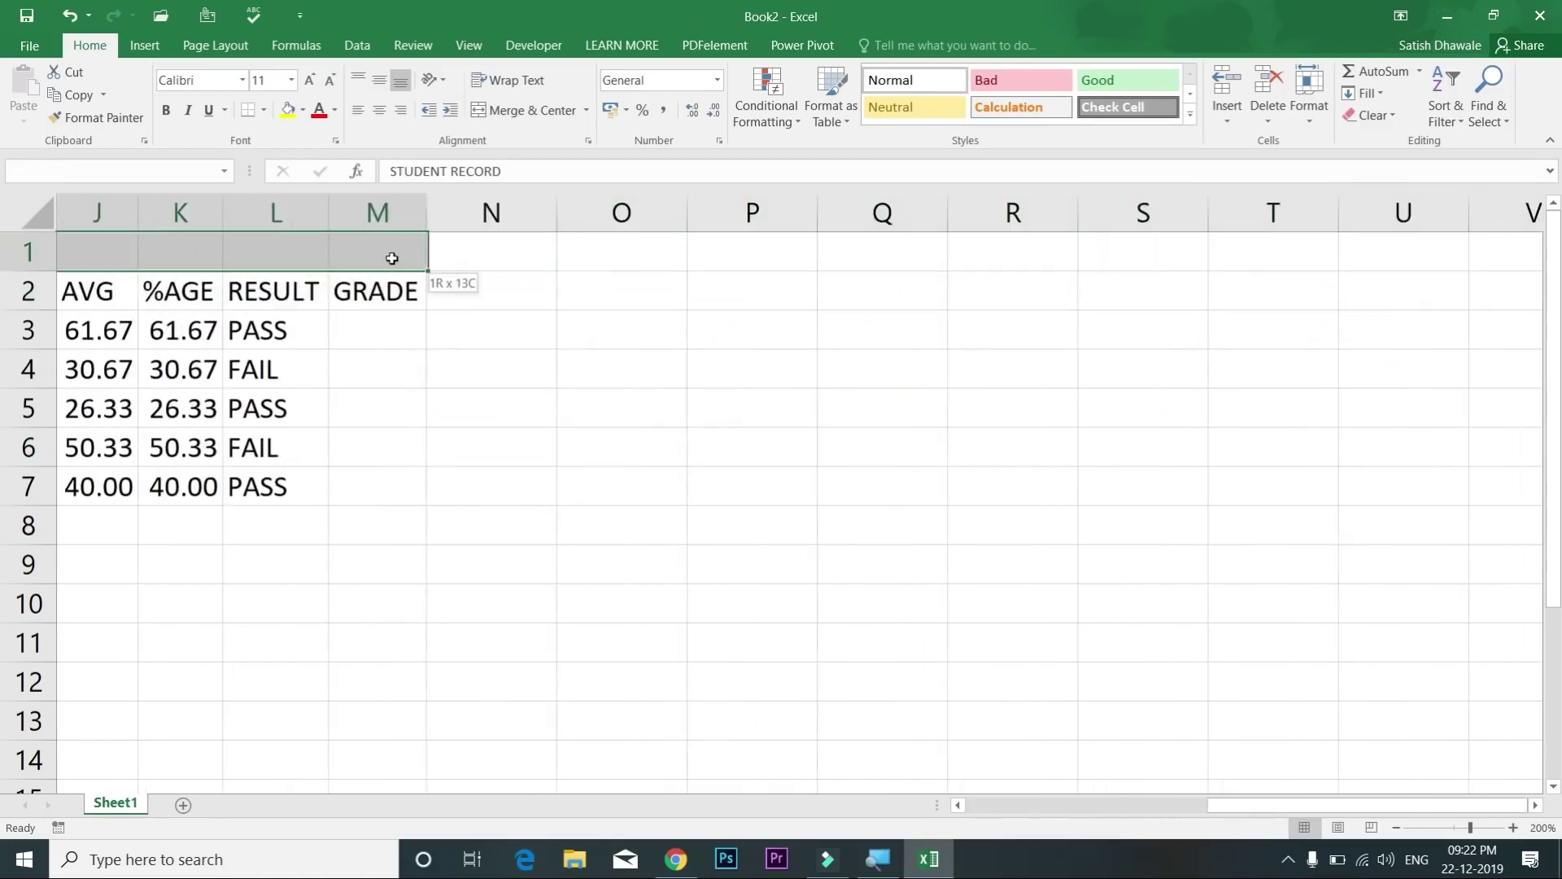
left_click(1092, 804)
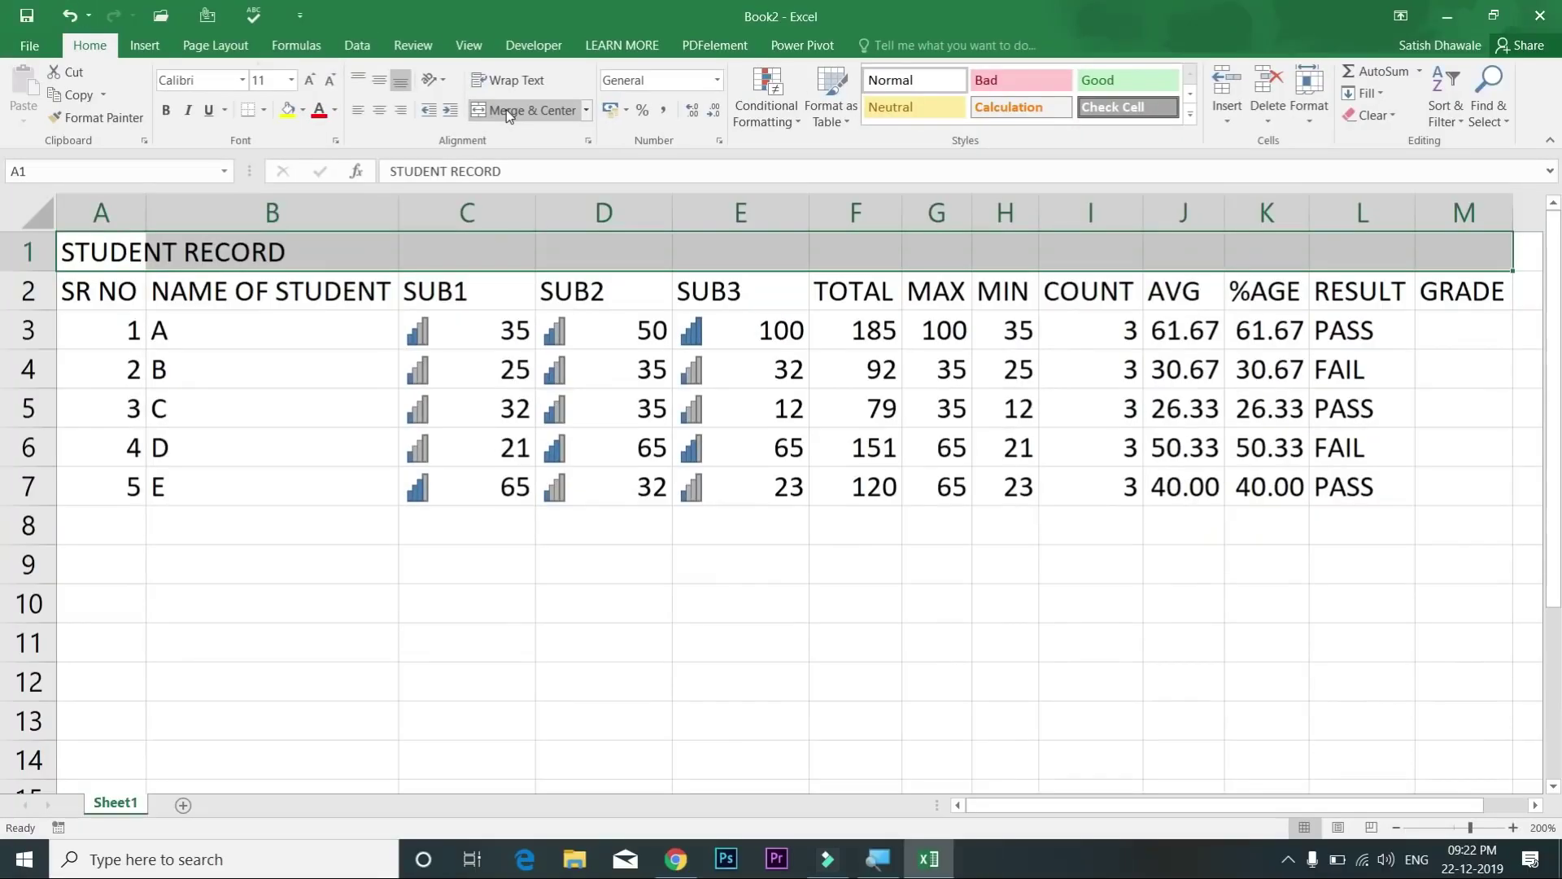
left_click(506, 111)
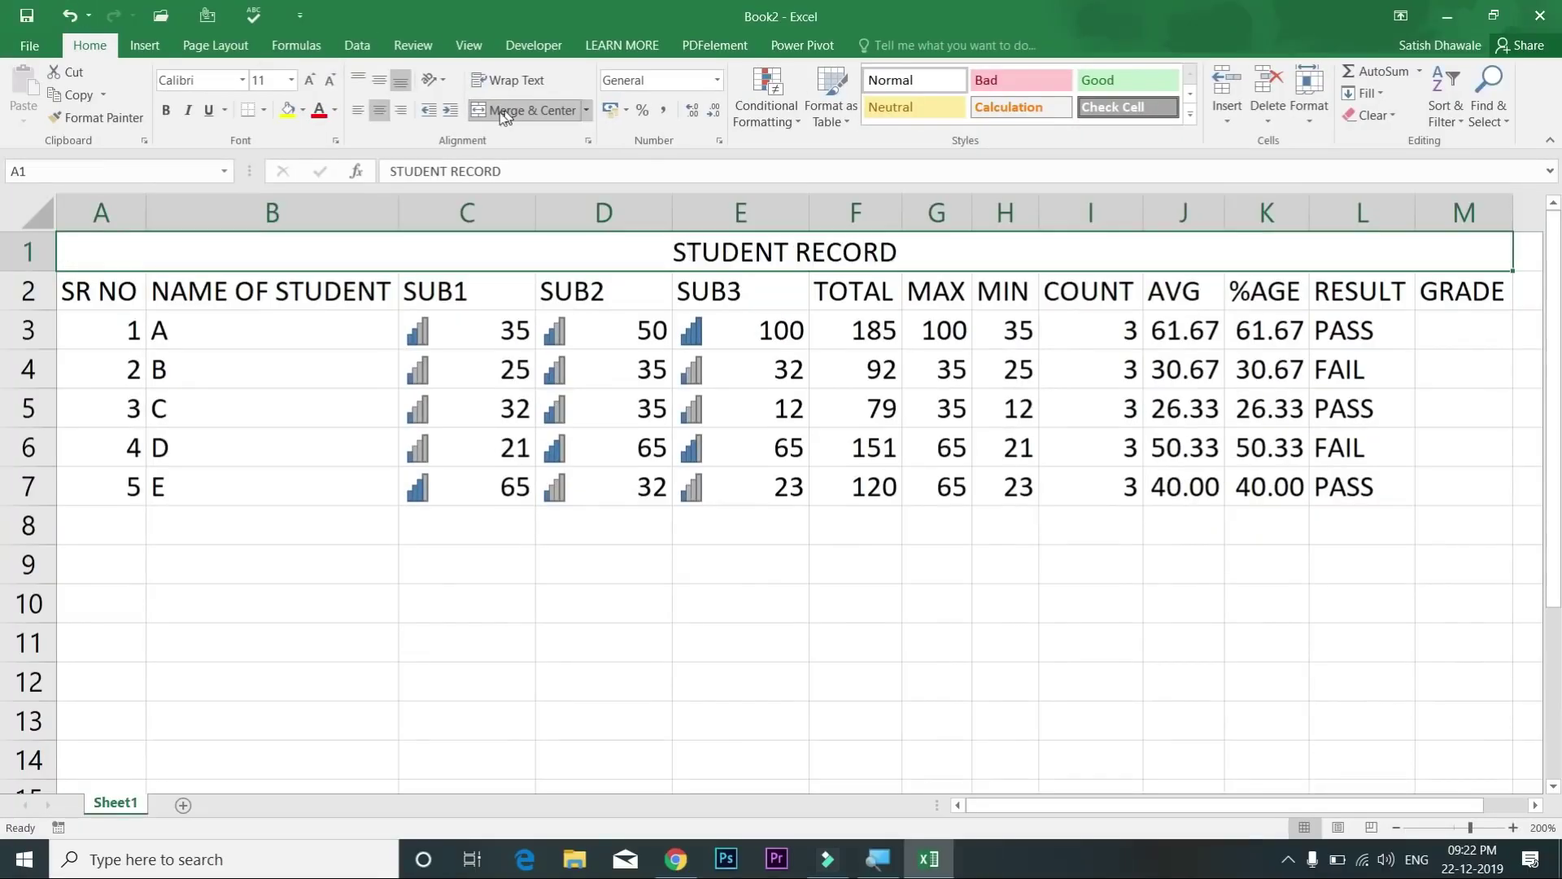
Step: Apply all borders to the whole marksheet range A1:M7, including the merged STUDENT RECORD title
left_click(263, 110)
left_click(550, 255)
left_click(774, 318)
left_click(769, 250)
left_click_drag(347, 251, 365, 494)
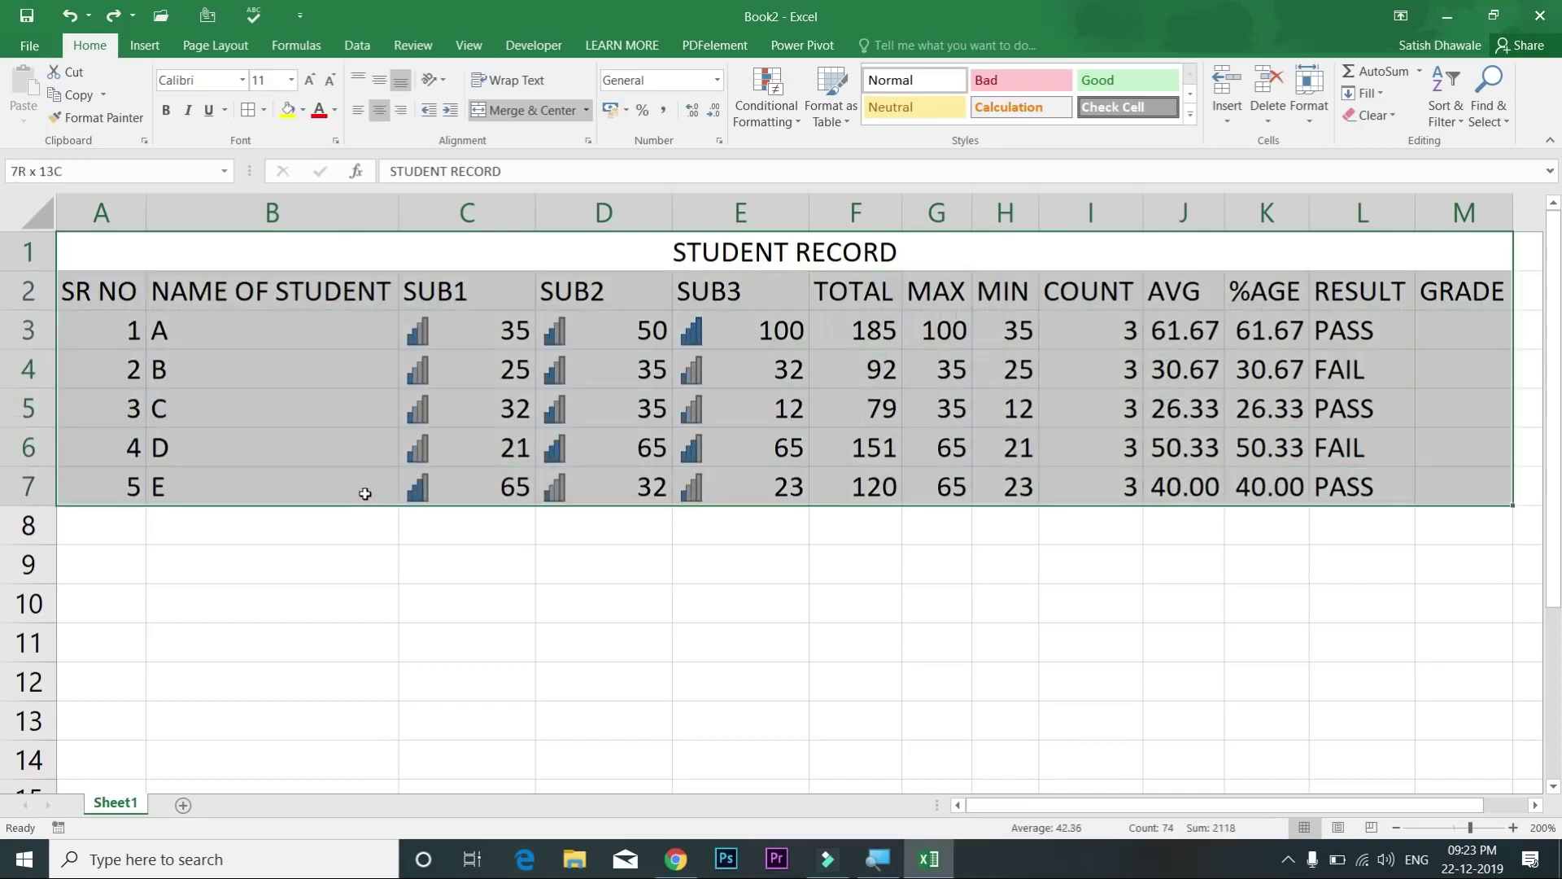
left_click(252, 112)
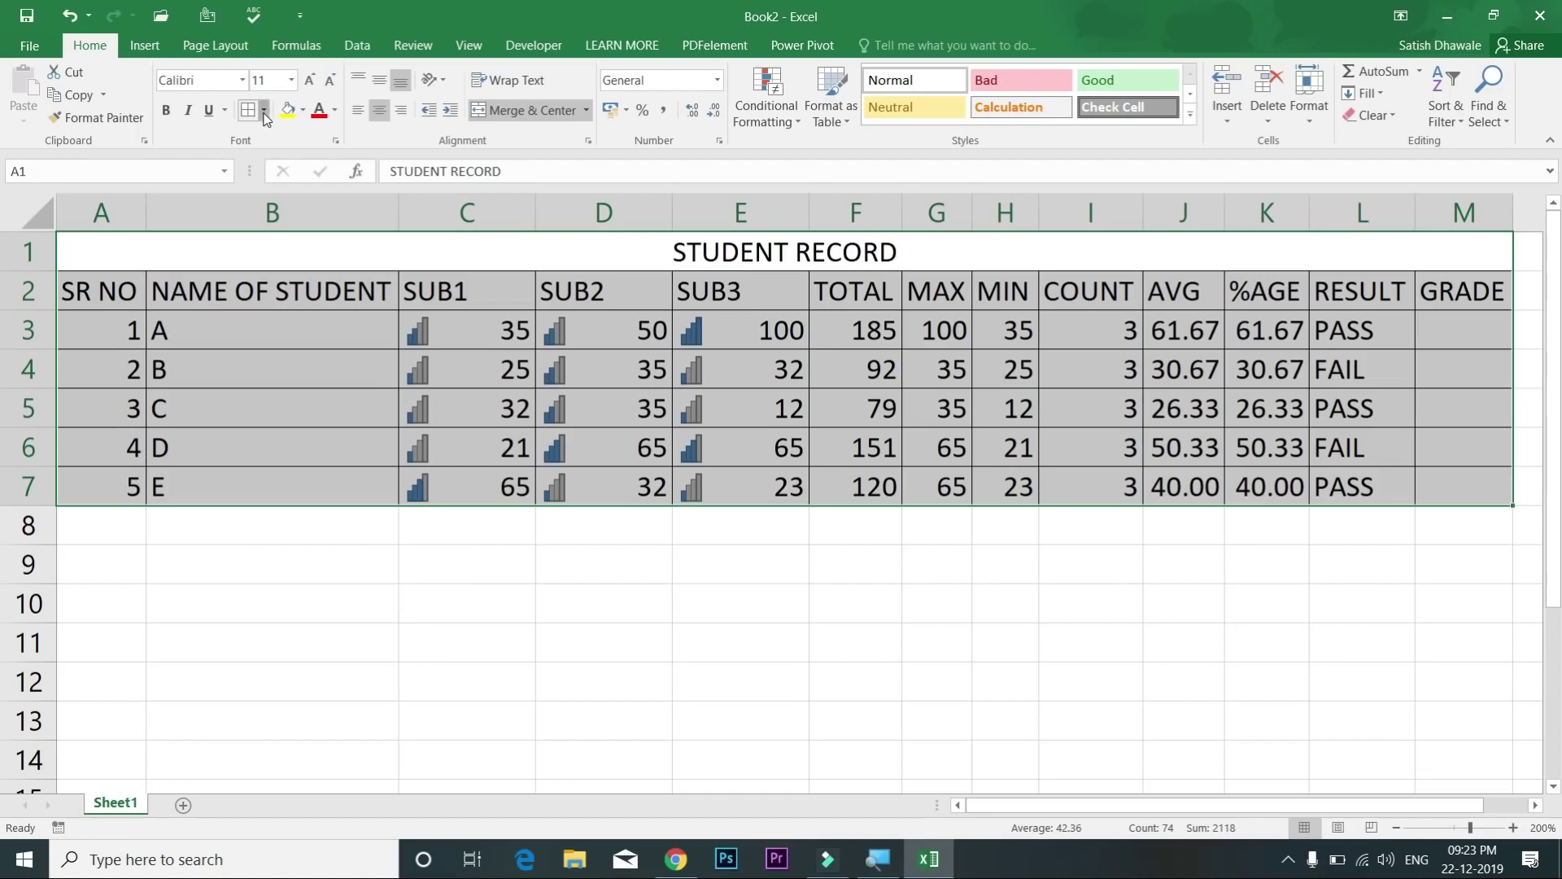
left_click(263, 111)
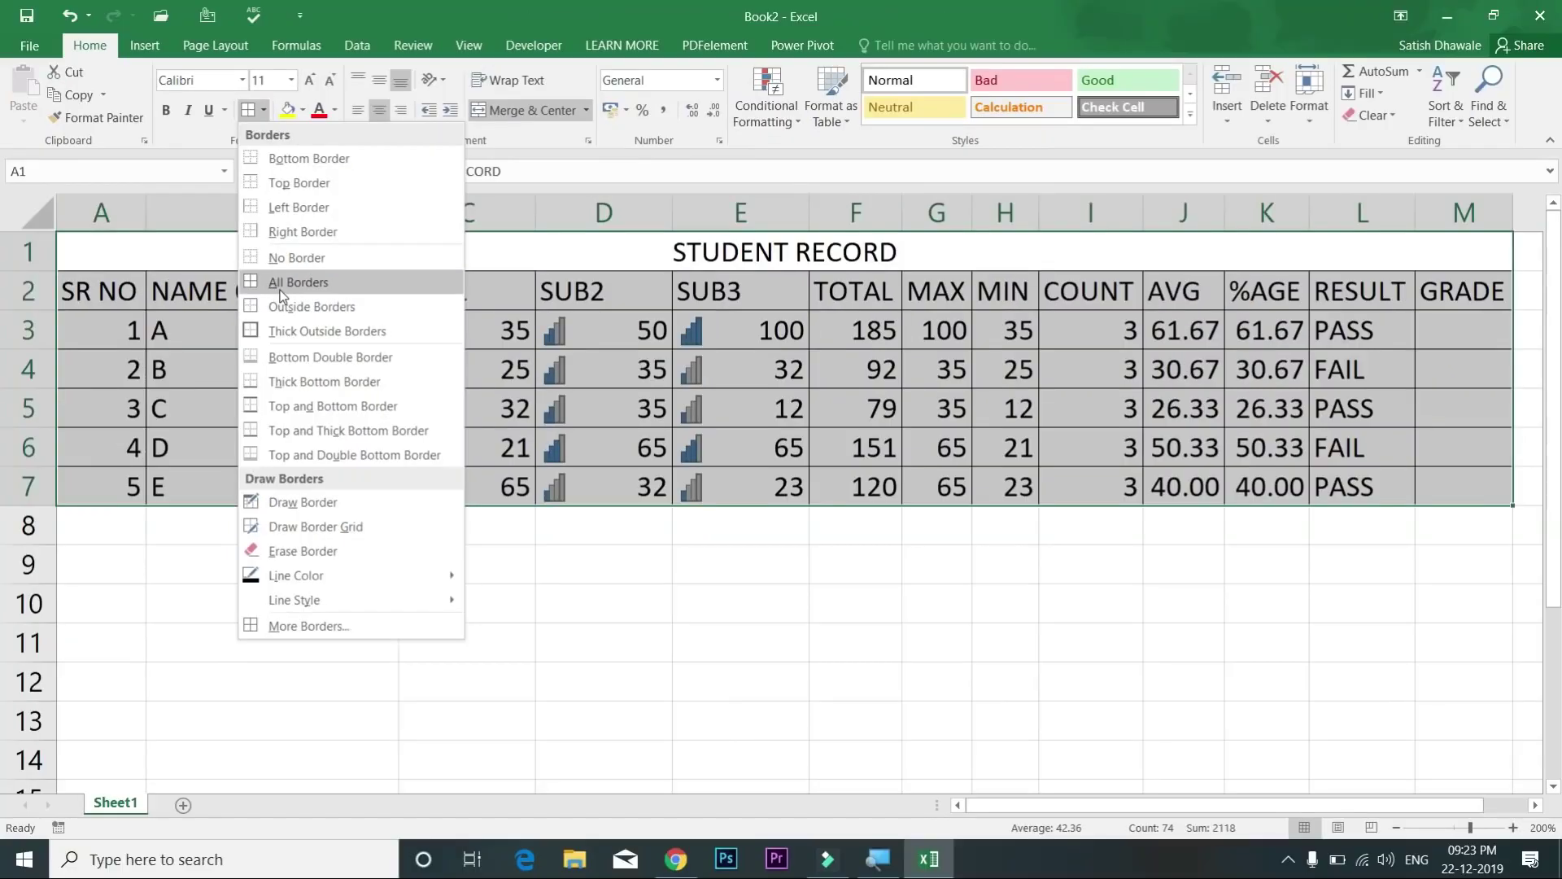
left_click(280, 286)
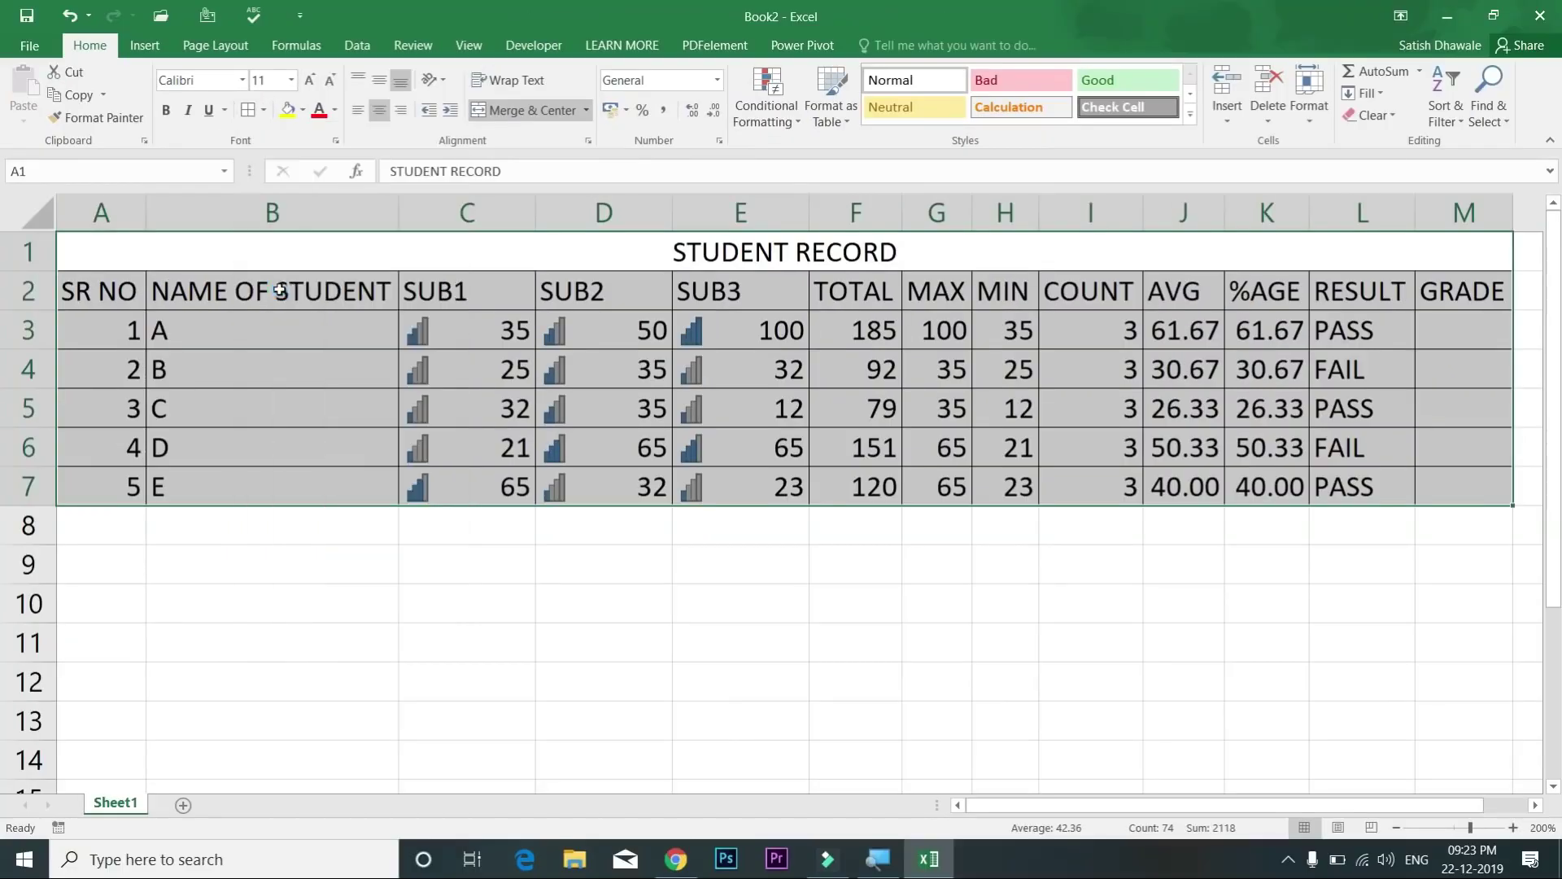
Step: Compare the sheet's print preview with and without the table borders
left_click(524, 358)
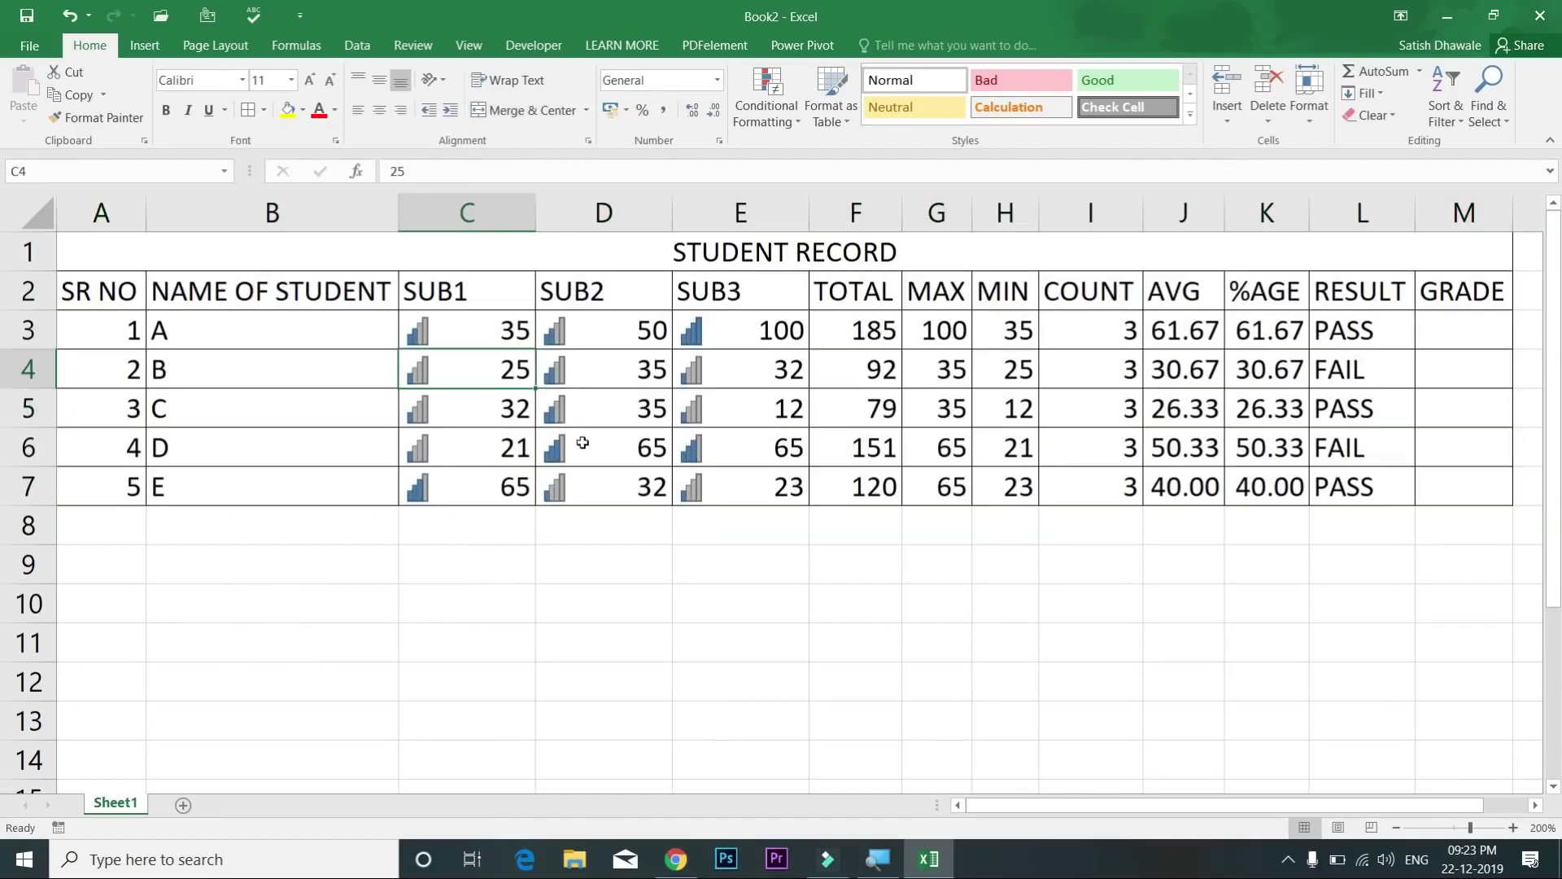
left_click(466, 407)
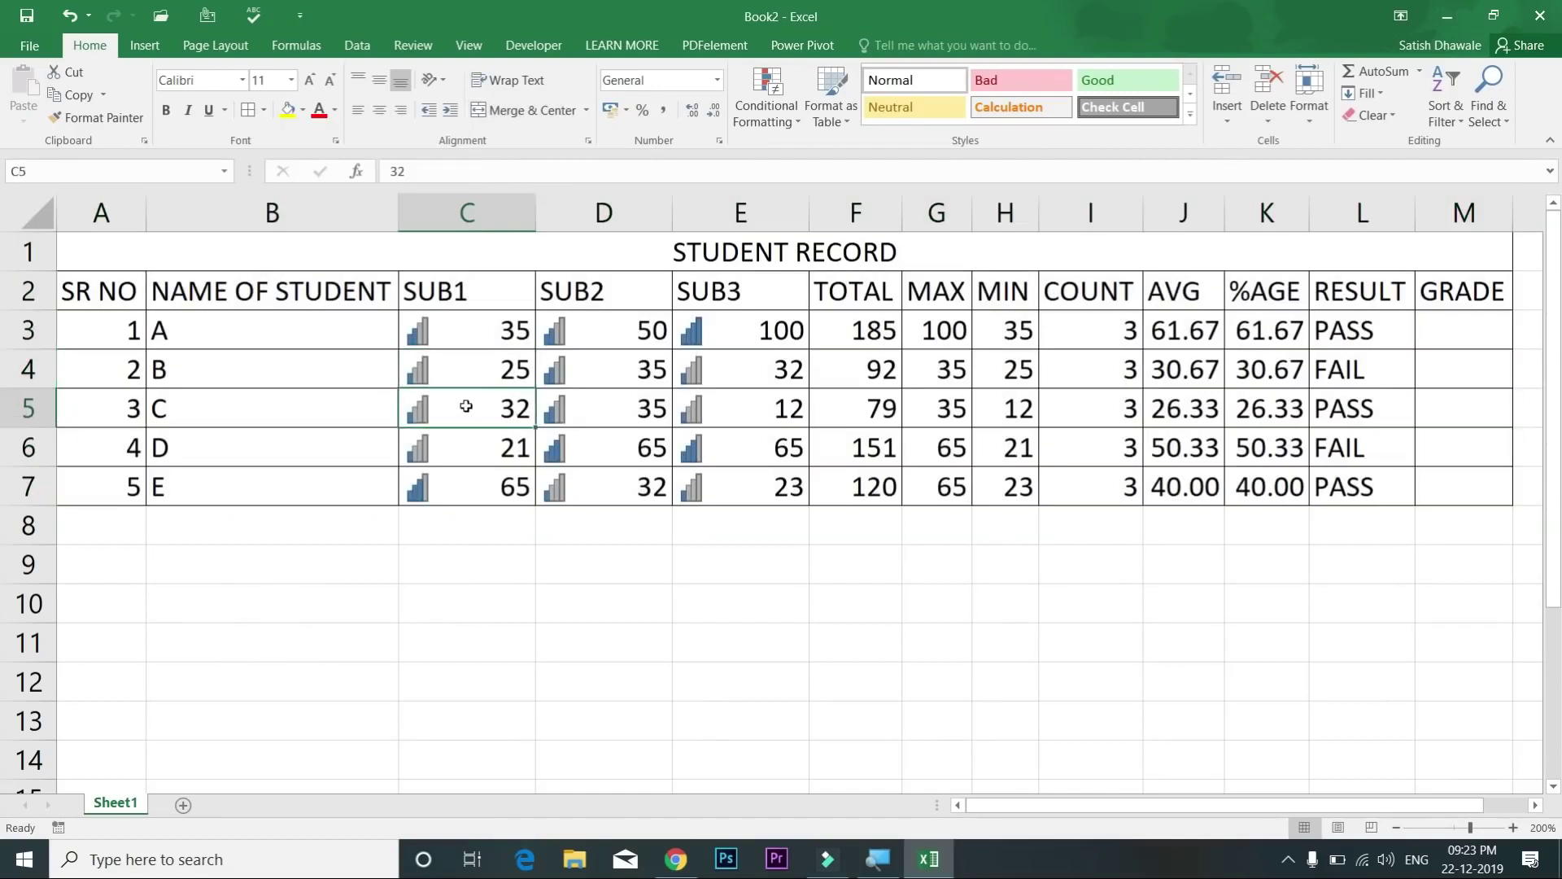
left_click(345, 393)
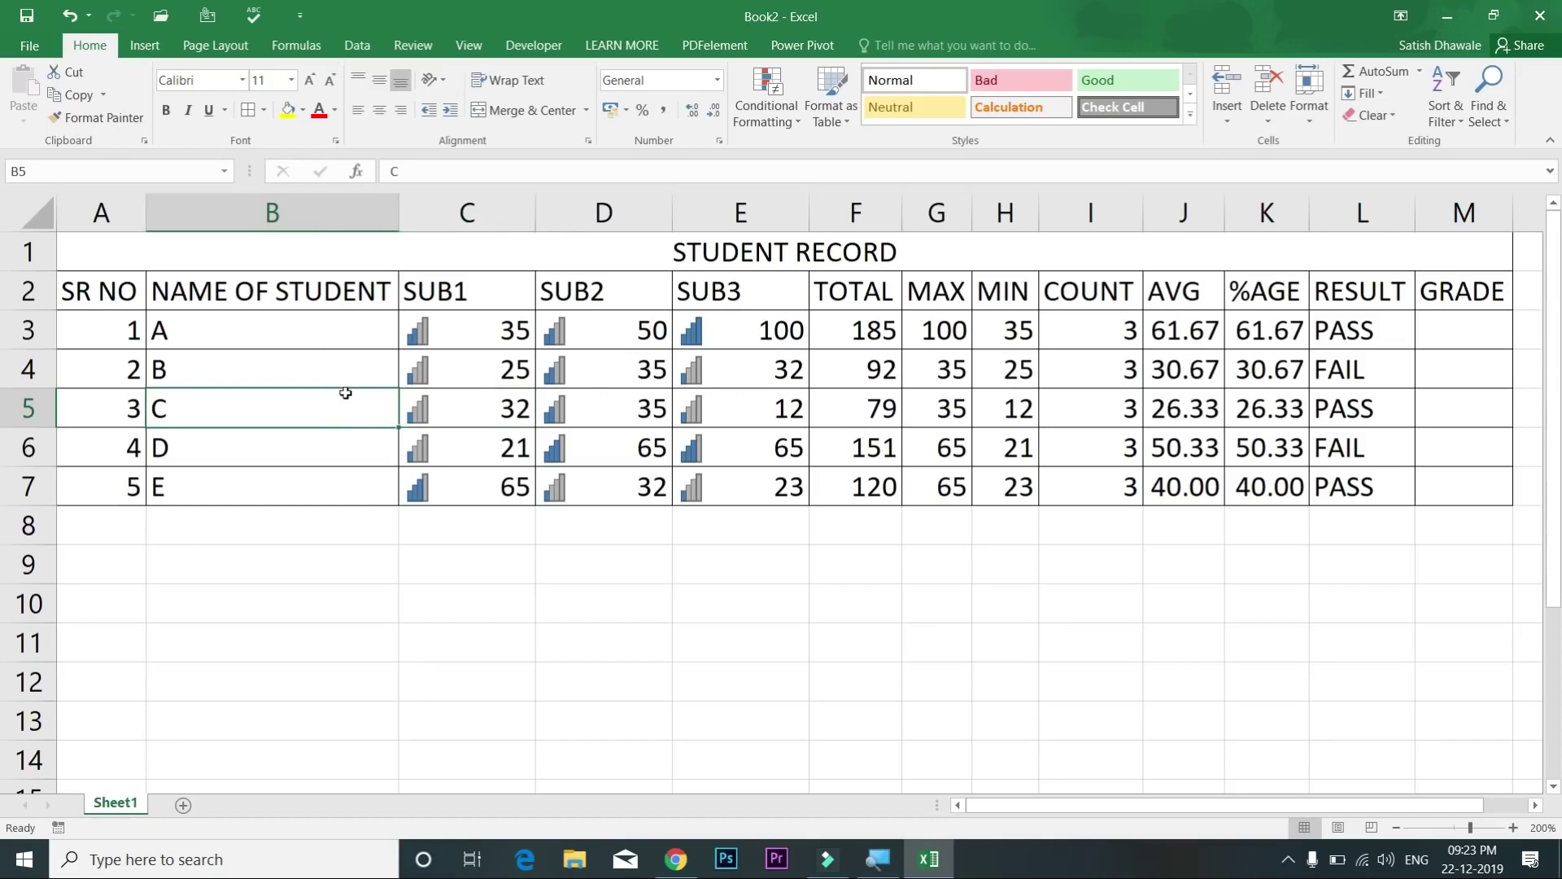
key("ctrl+p")
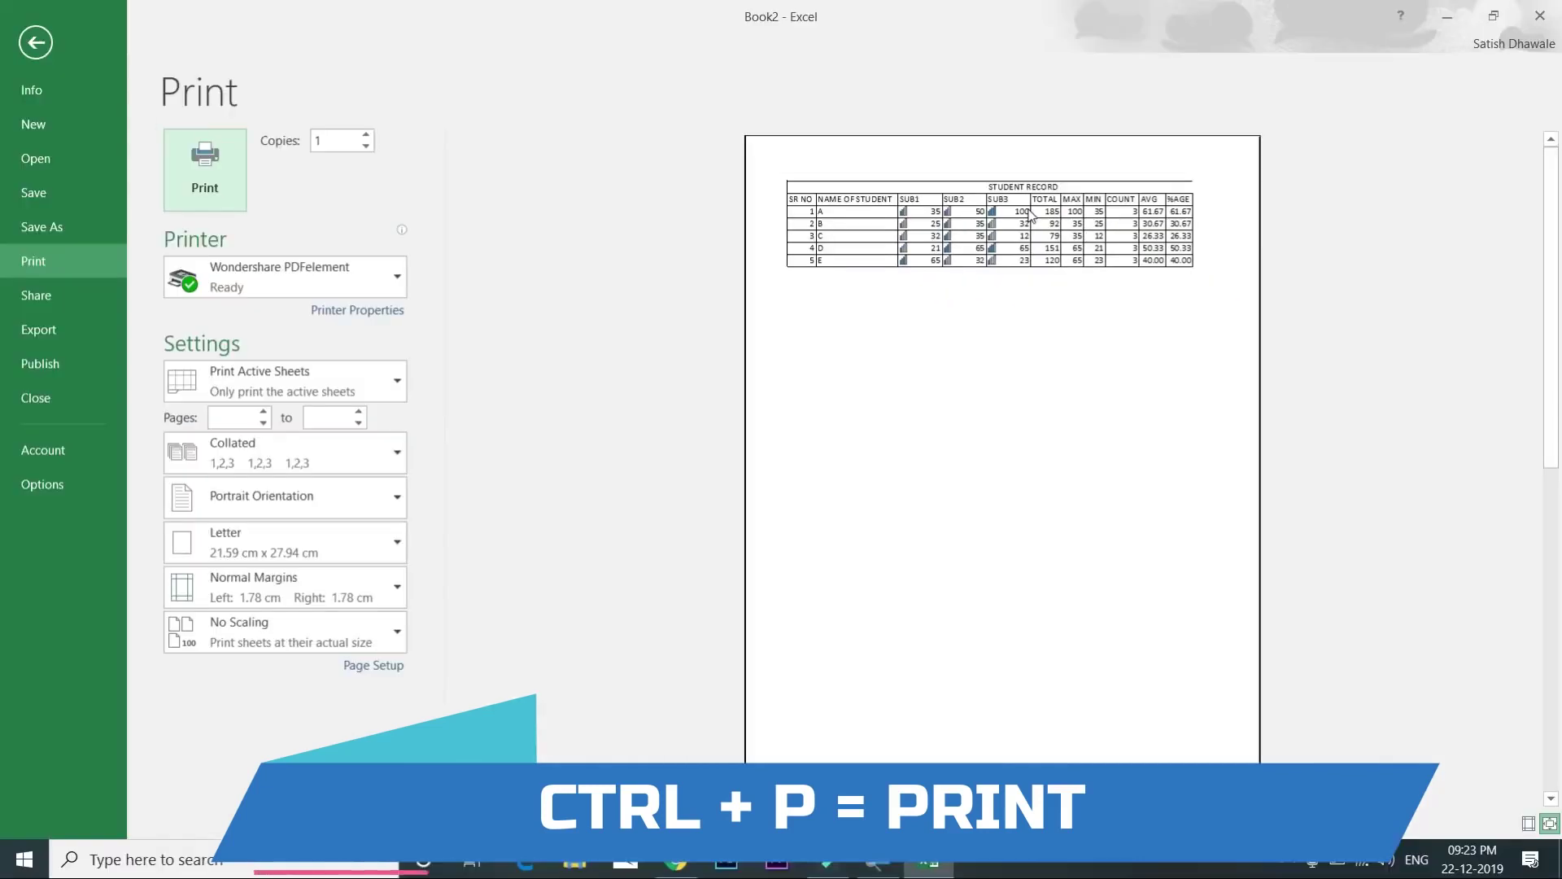
key("Escape")
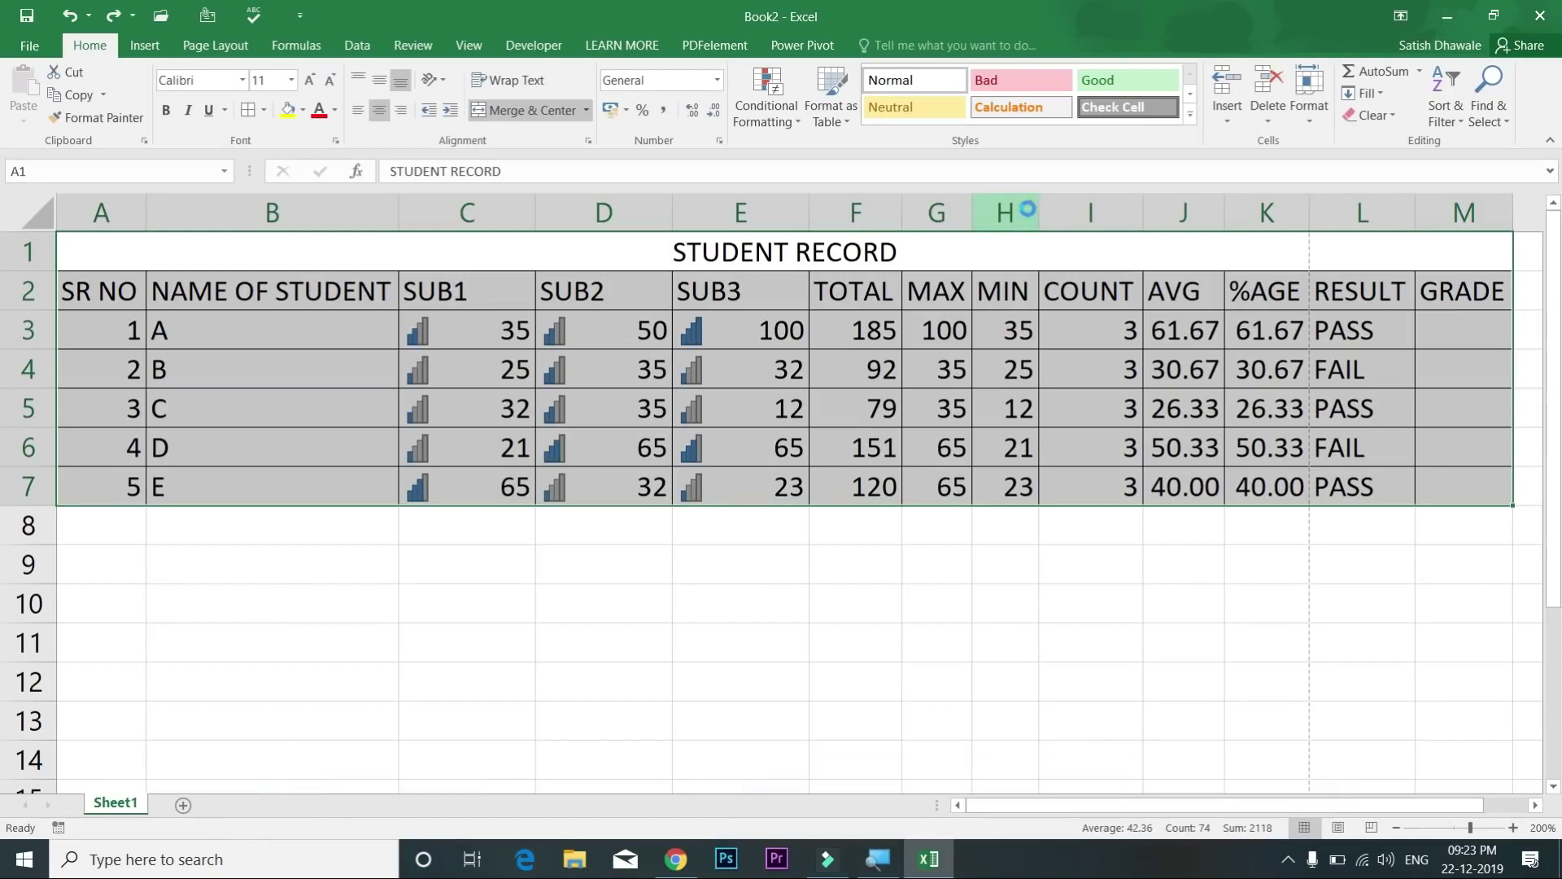
key("ctrl+p")
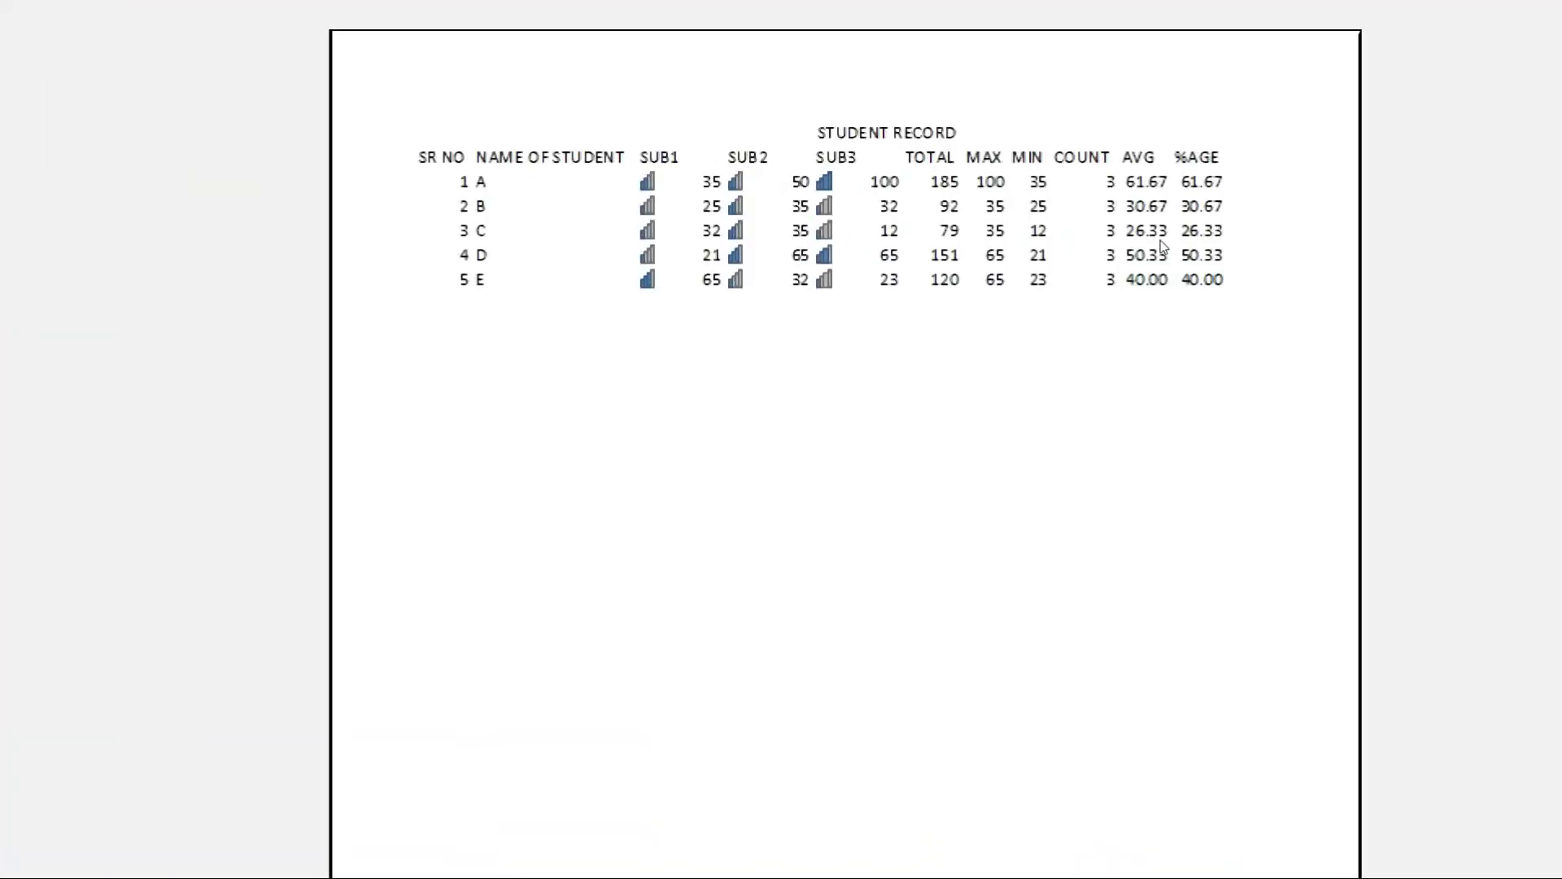
key("Escape")
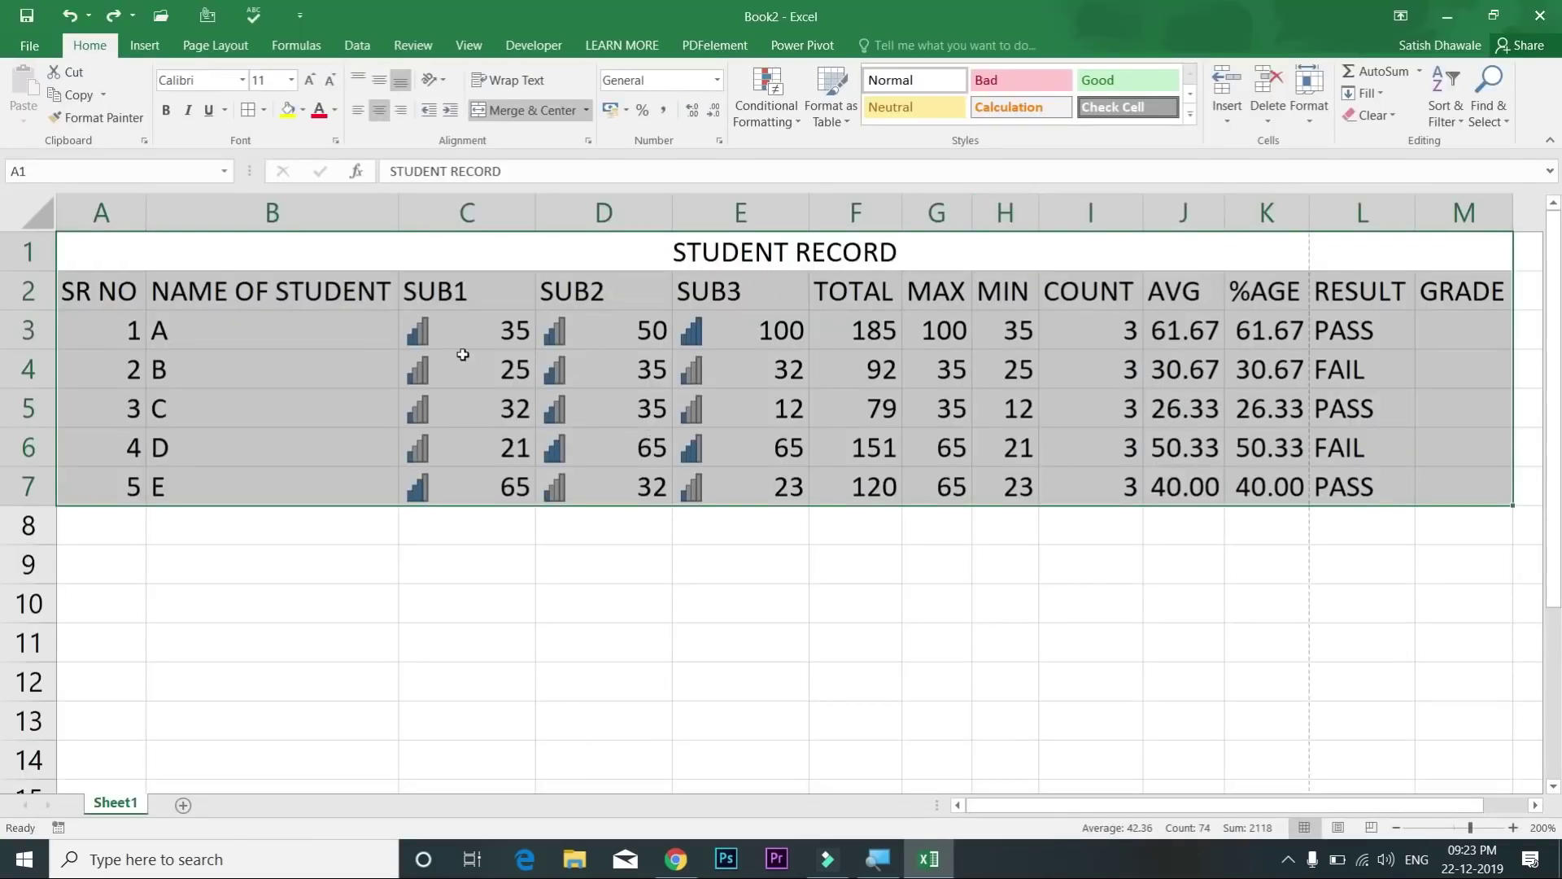
Step: Reapply all borders to the marksheet range A1:M7
left_click(249, 110)
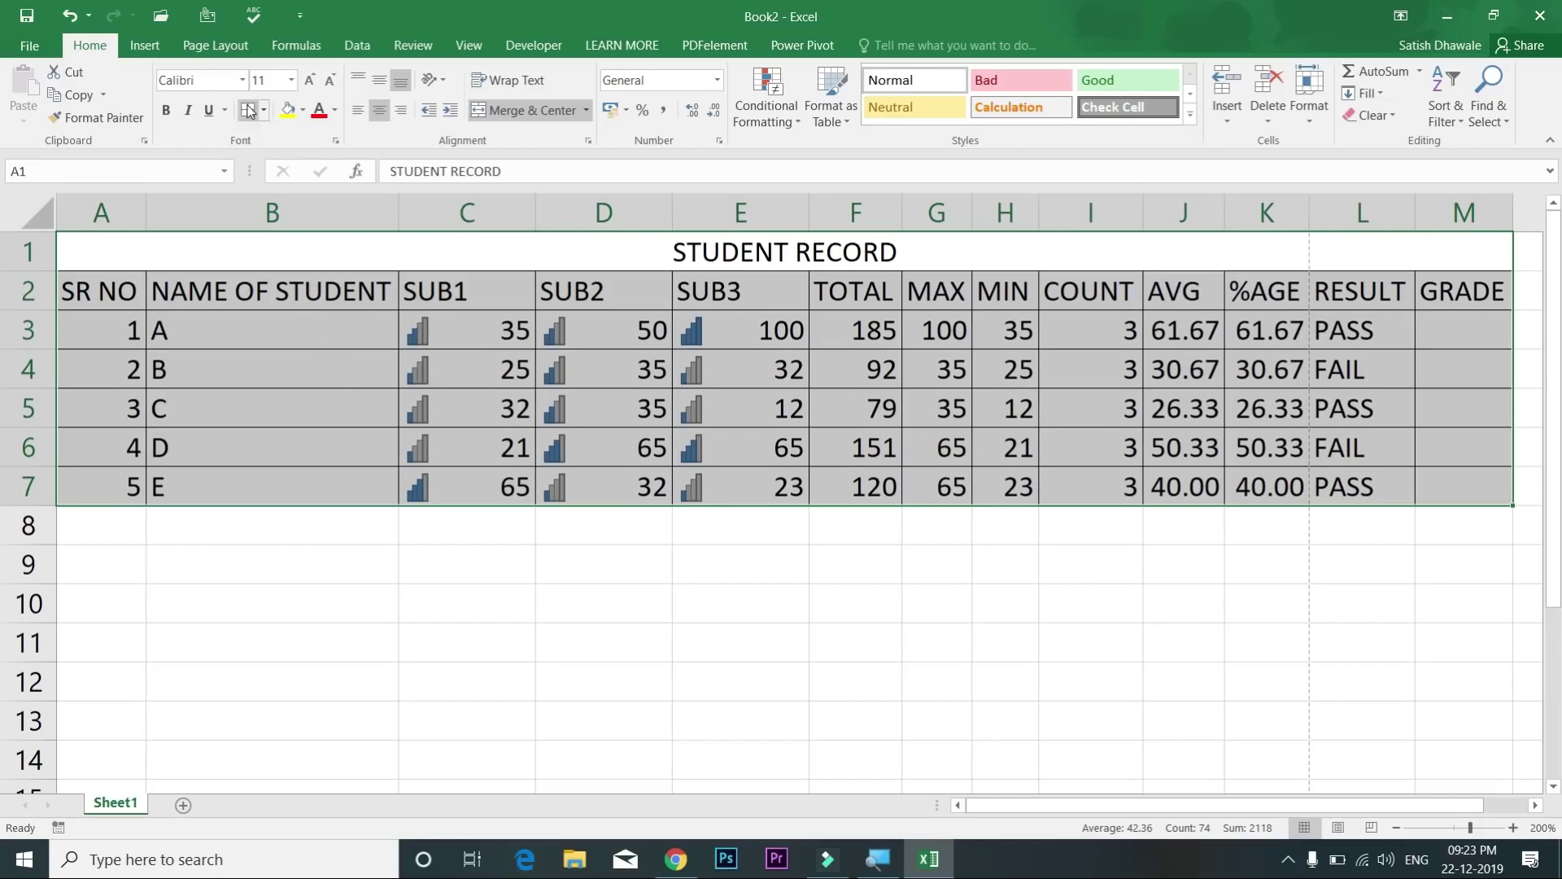
left_click(263, 387)
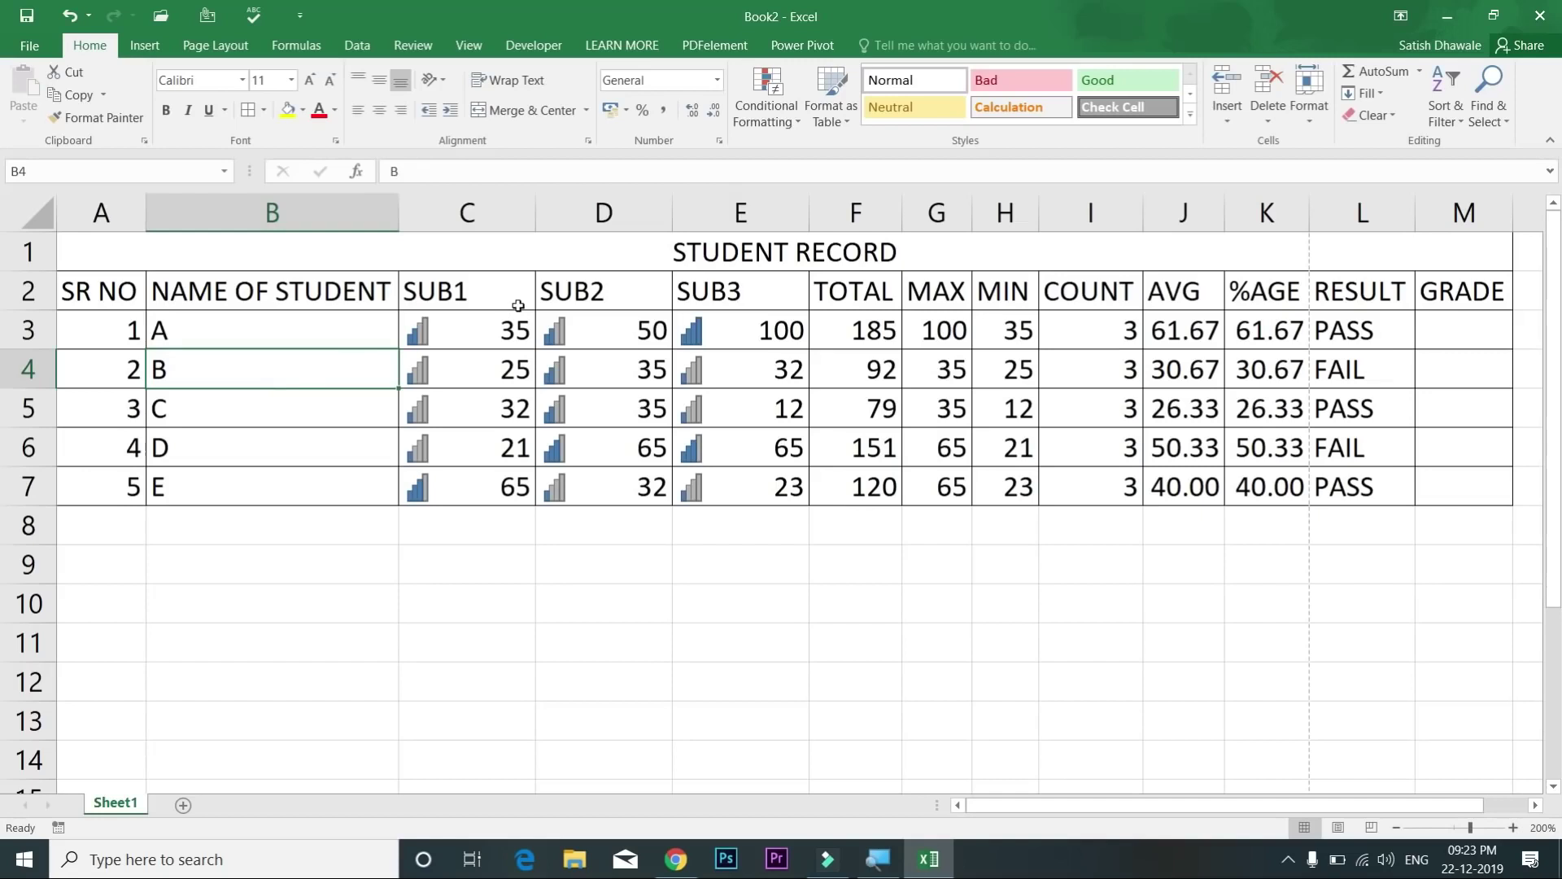
left_click(518, 306)
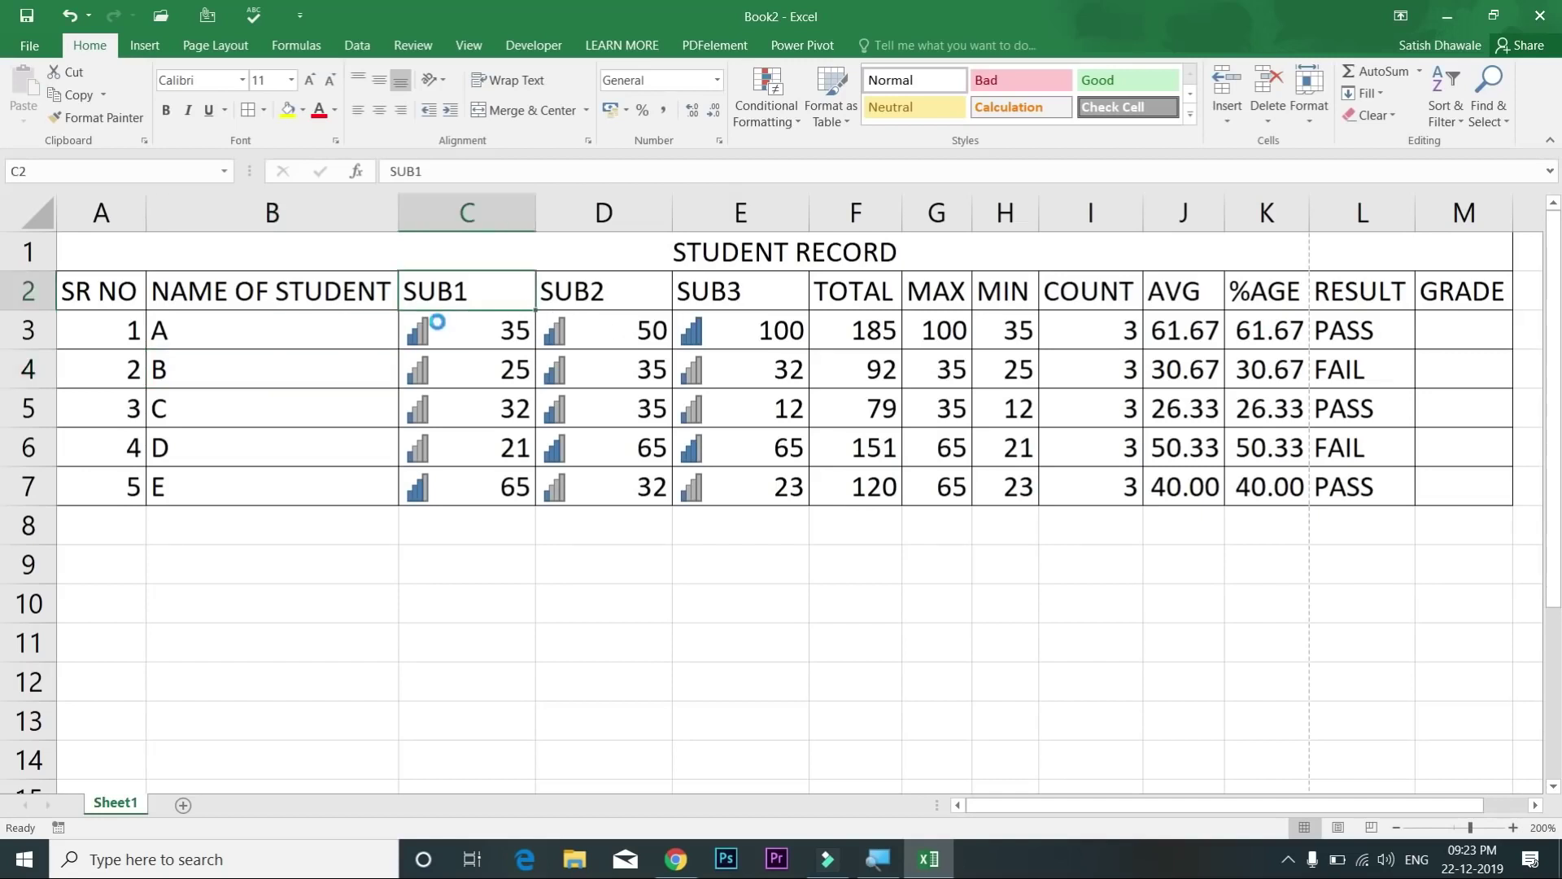
Step: Examine in the print preview and on the sheet which columns fall on each side of the page break
key("ctrl+p")
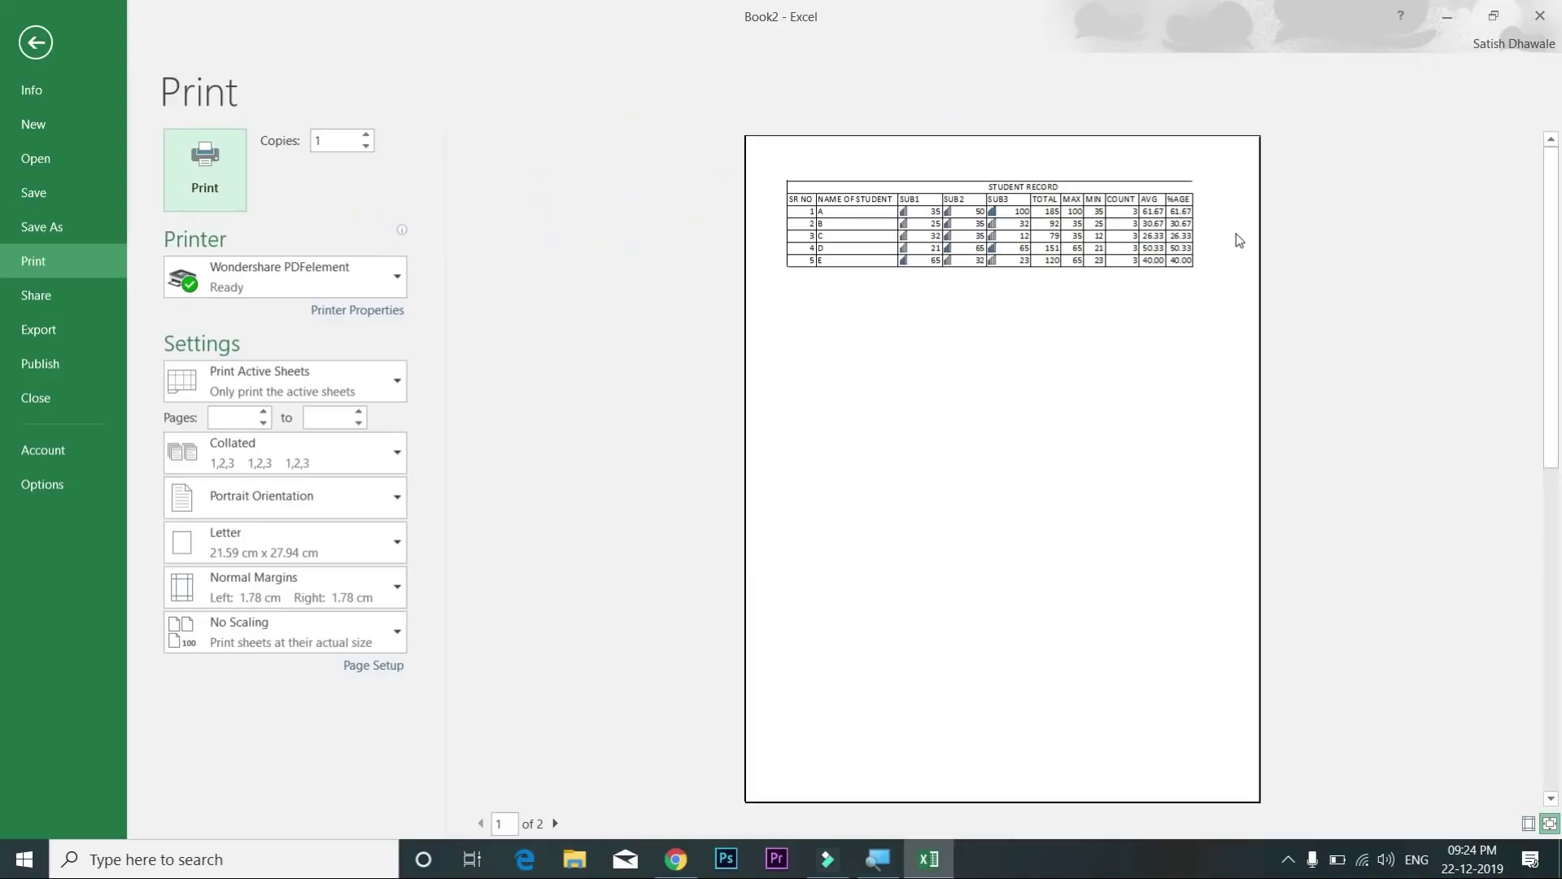
key("Escape")
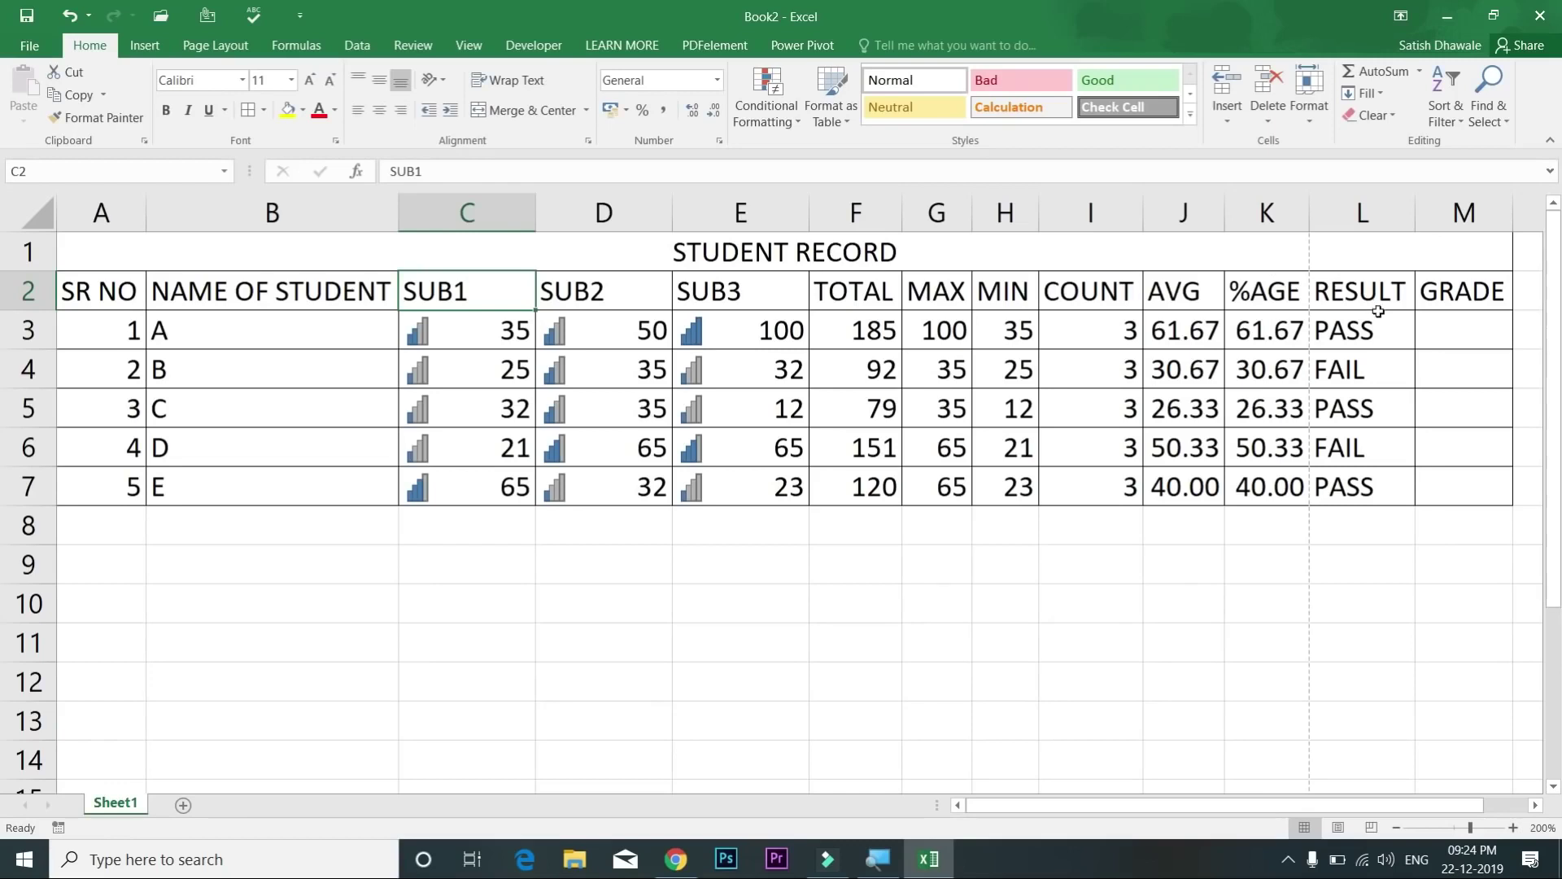
left_click_drag(1383, 305, 1409, 488)
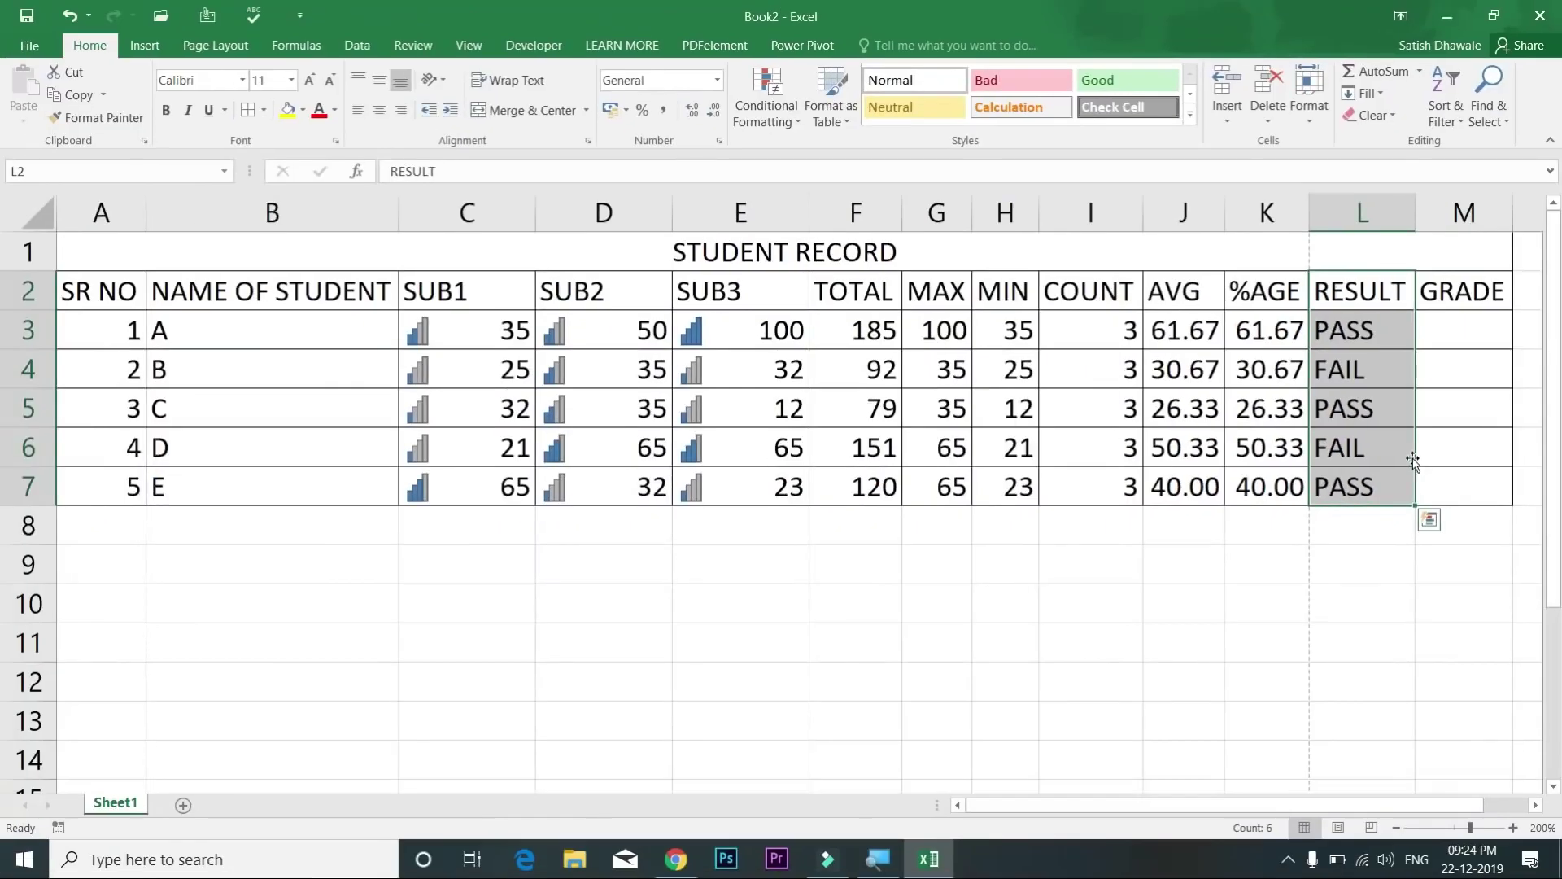
left_click(1366, 301)
left_click_drag(1277, 291, 65, 488)
left_click_drag(1403, 309, 1450, 480)
left_click(1301, 408)
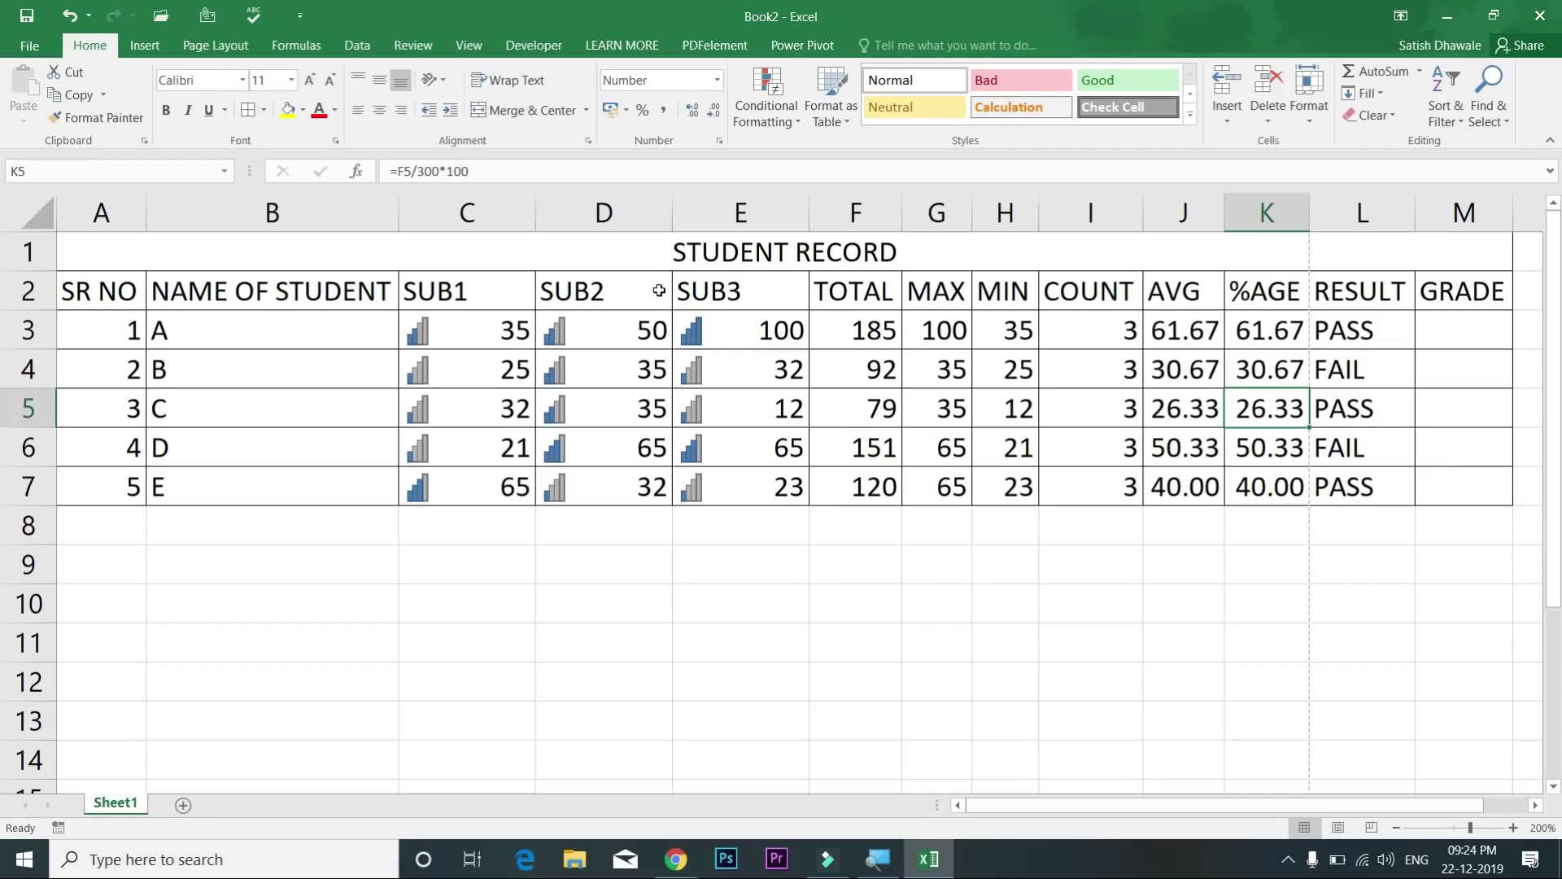
left_click(688, 253)
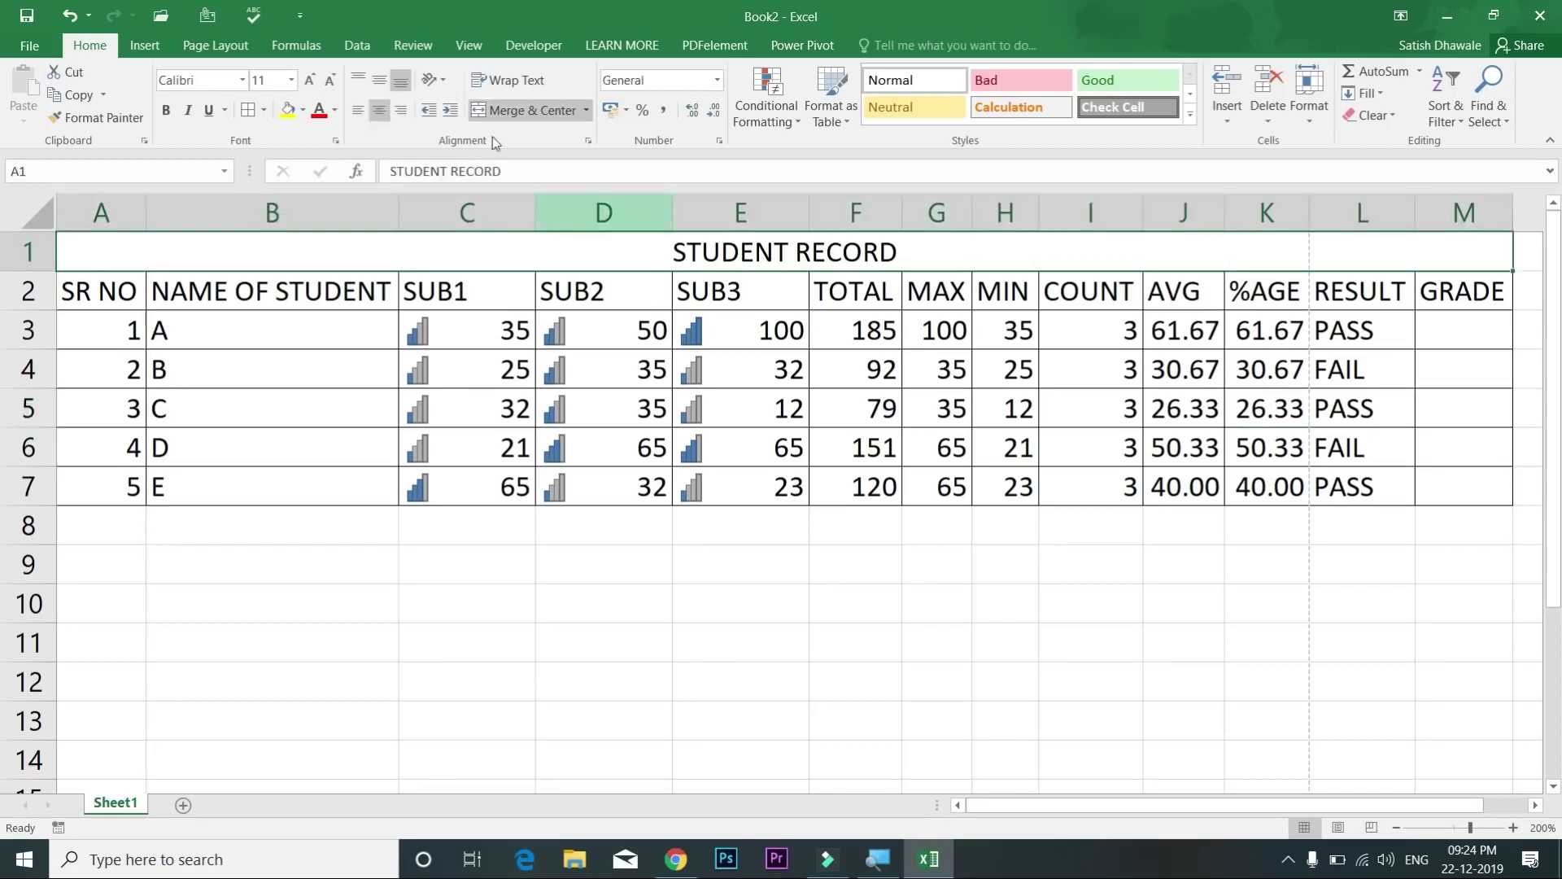
left_click(303, 109)
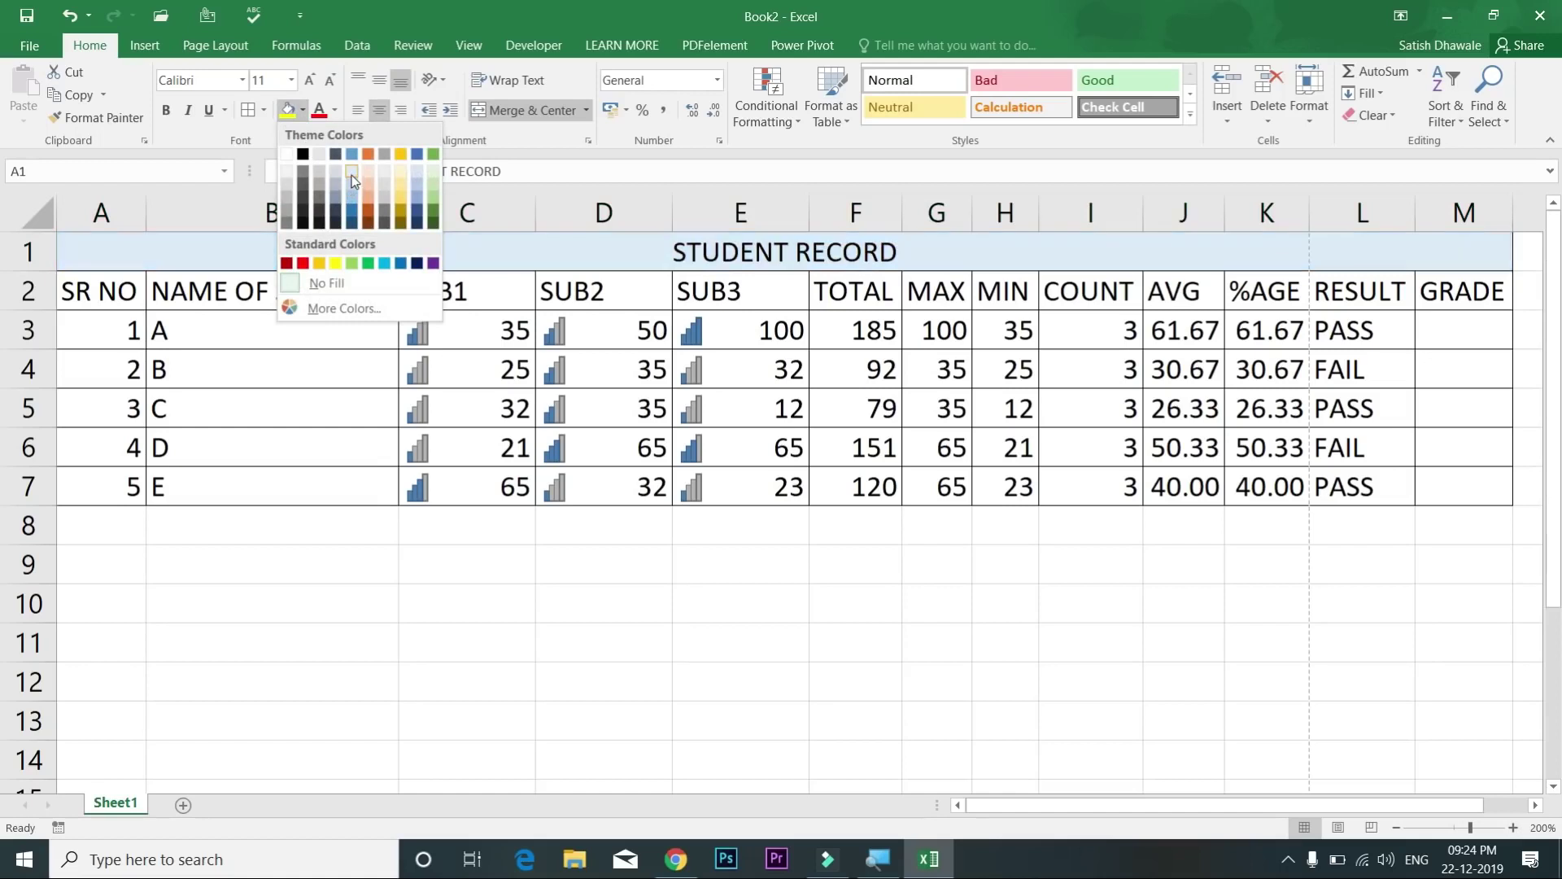
left_click(362, 290)
left_click_drag(332, 252, 334, 482)
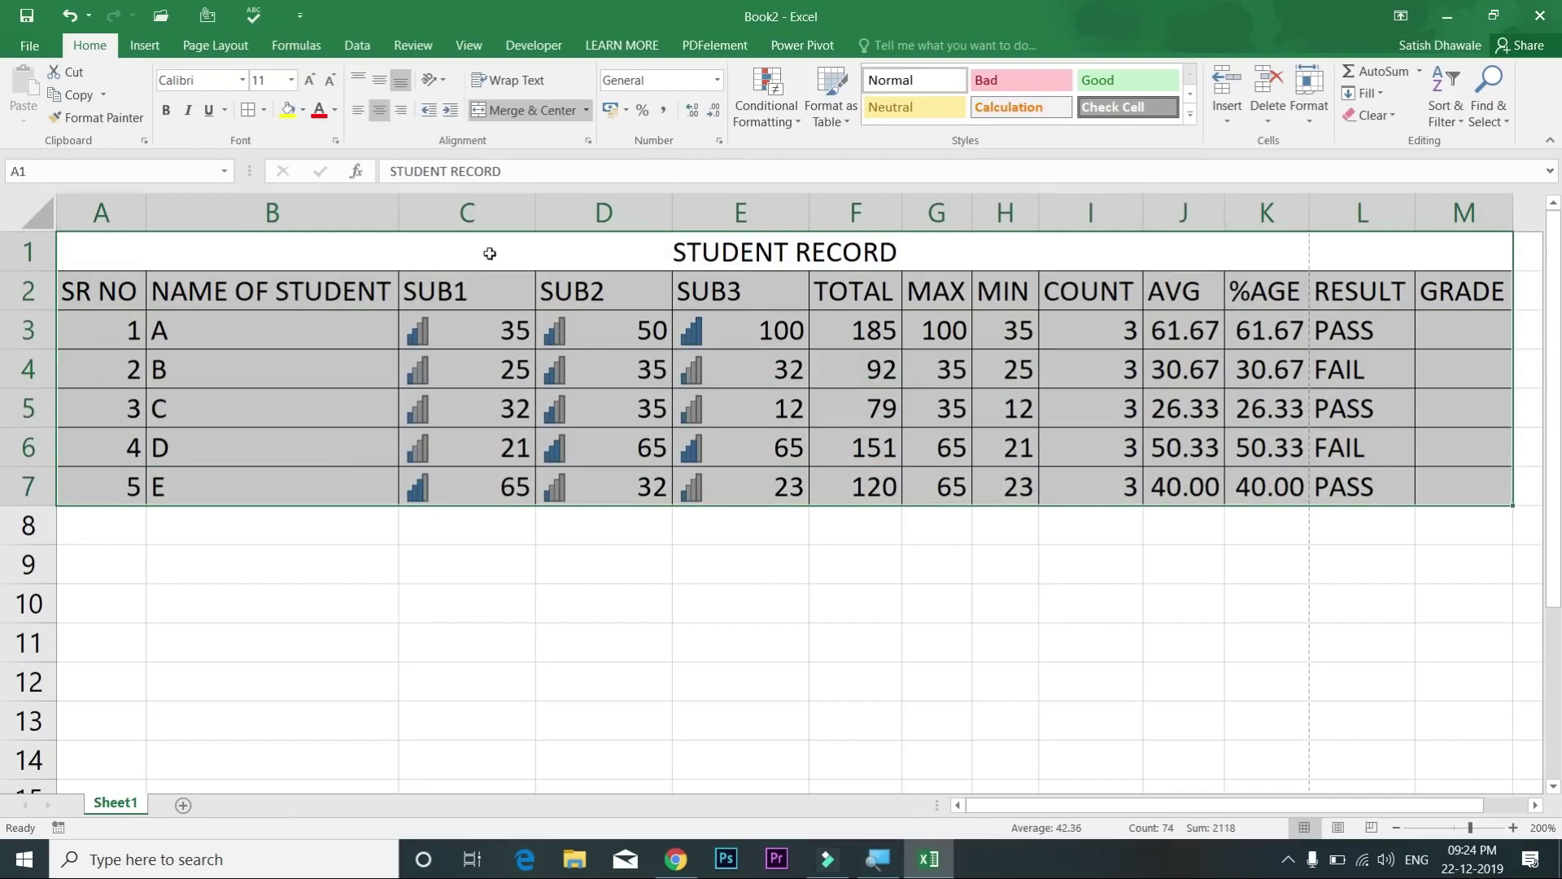
left_click(1190, 115)
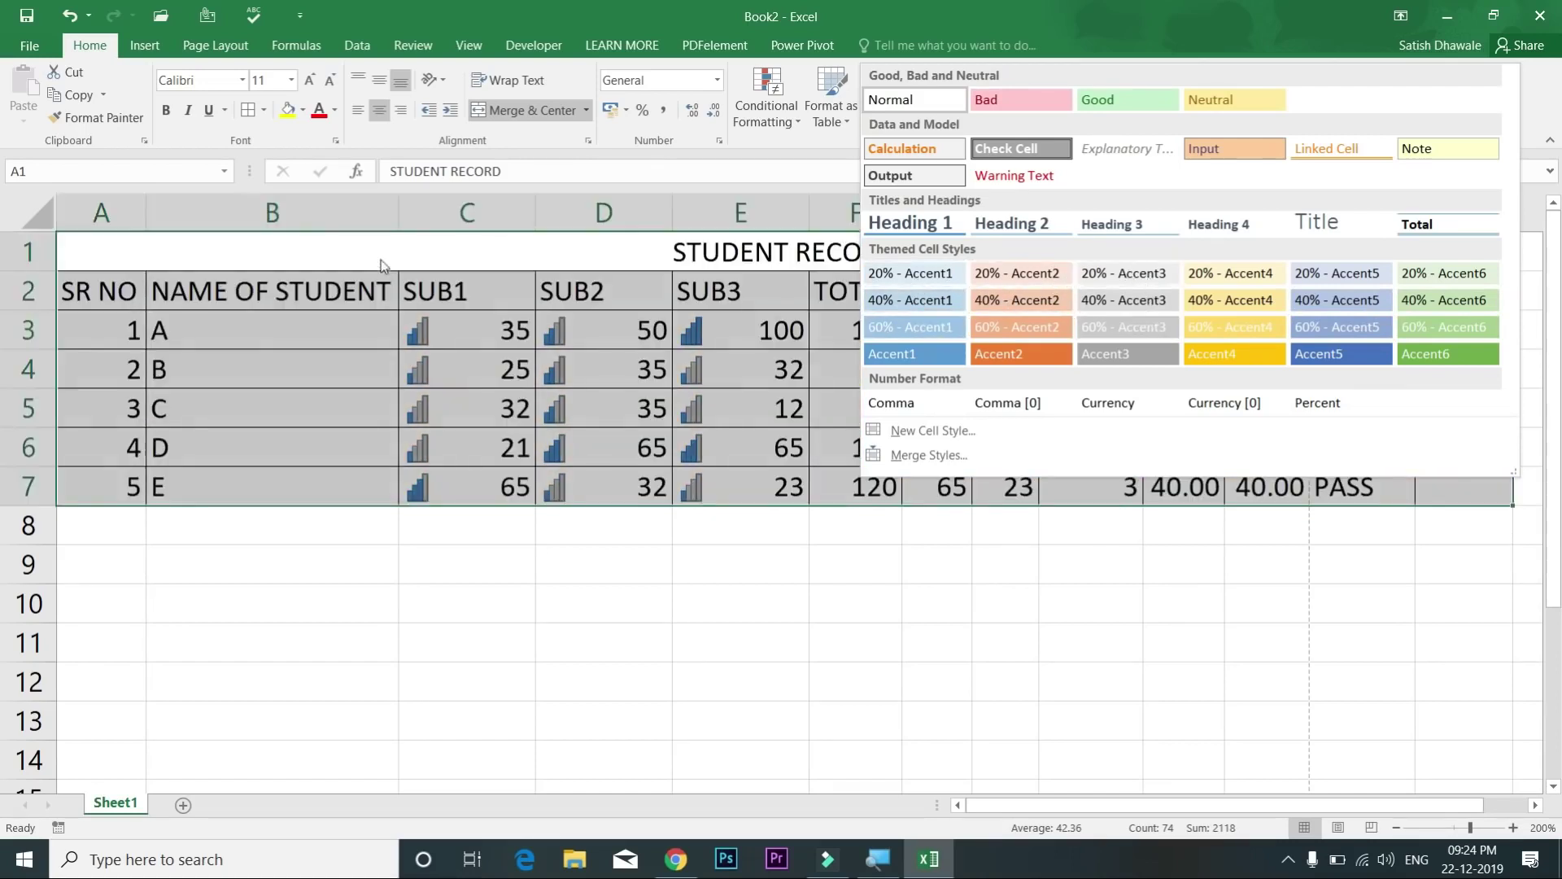
key("Escape")
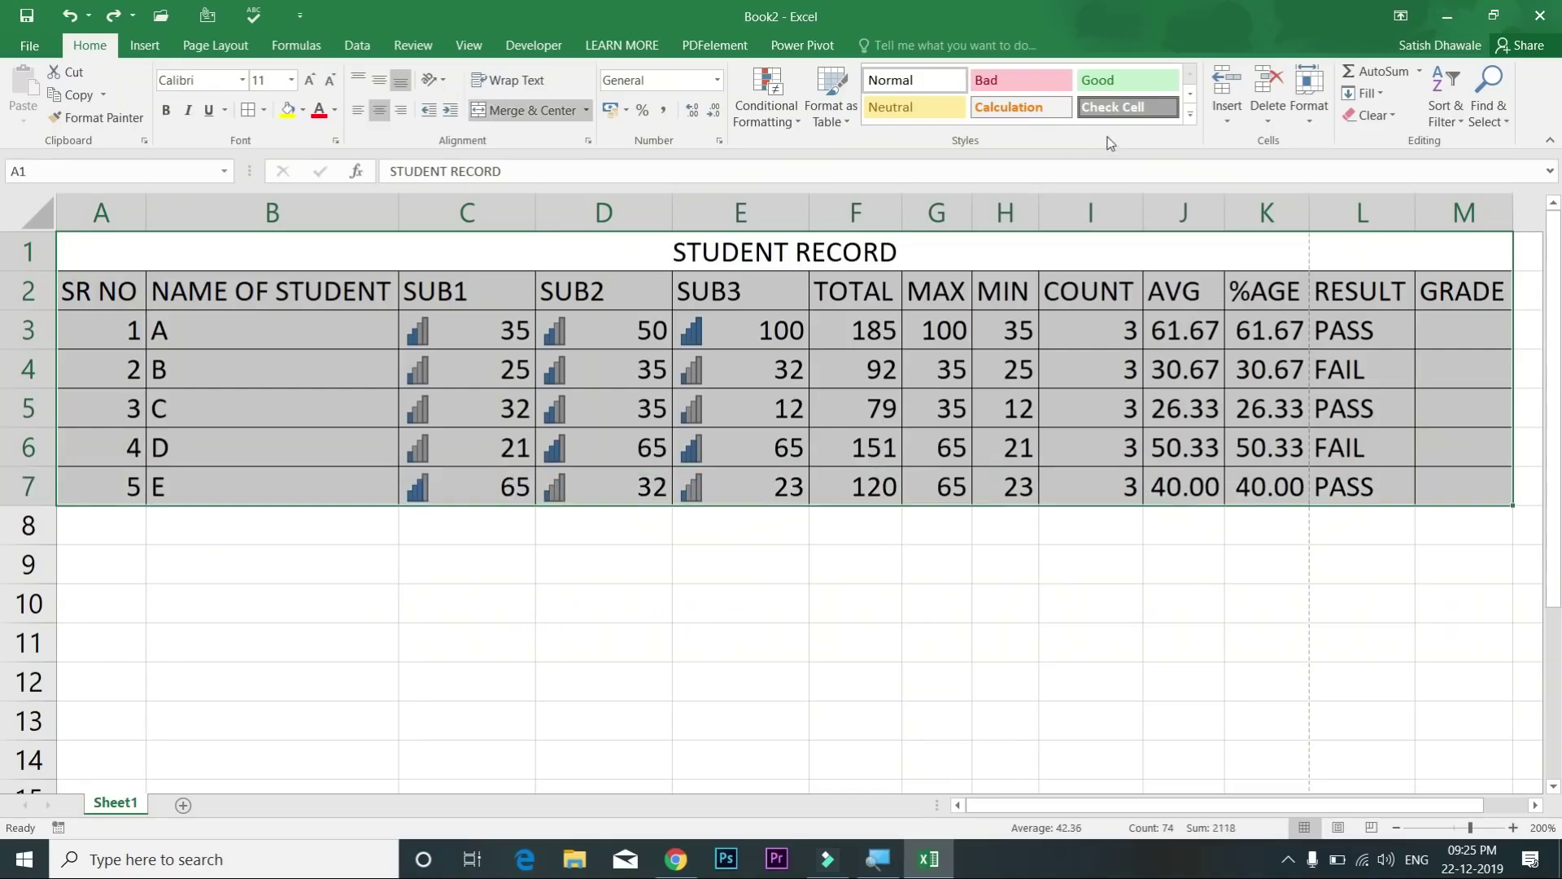
Step: Select the headers and data in A2:M7, without the title, and format them as a table with the darker blue banded Medium style
left_click(376, 315)
left_click_drag(89, 288, 1090, 488)
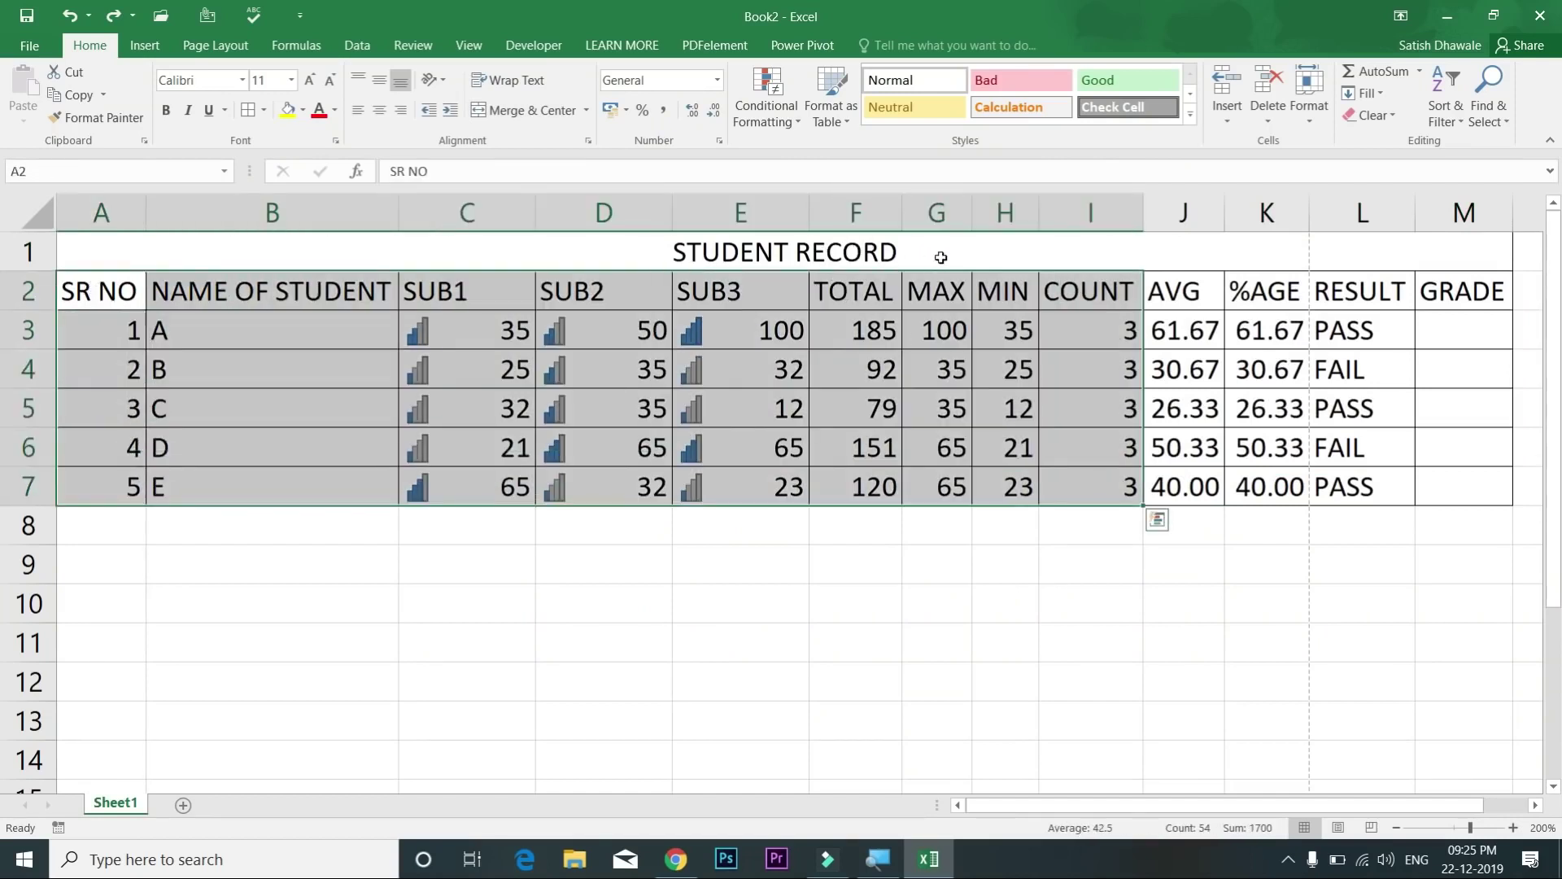
left_click_drag(138, 293, 1464, 486)
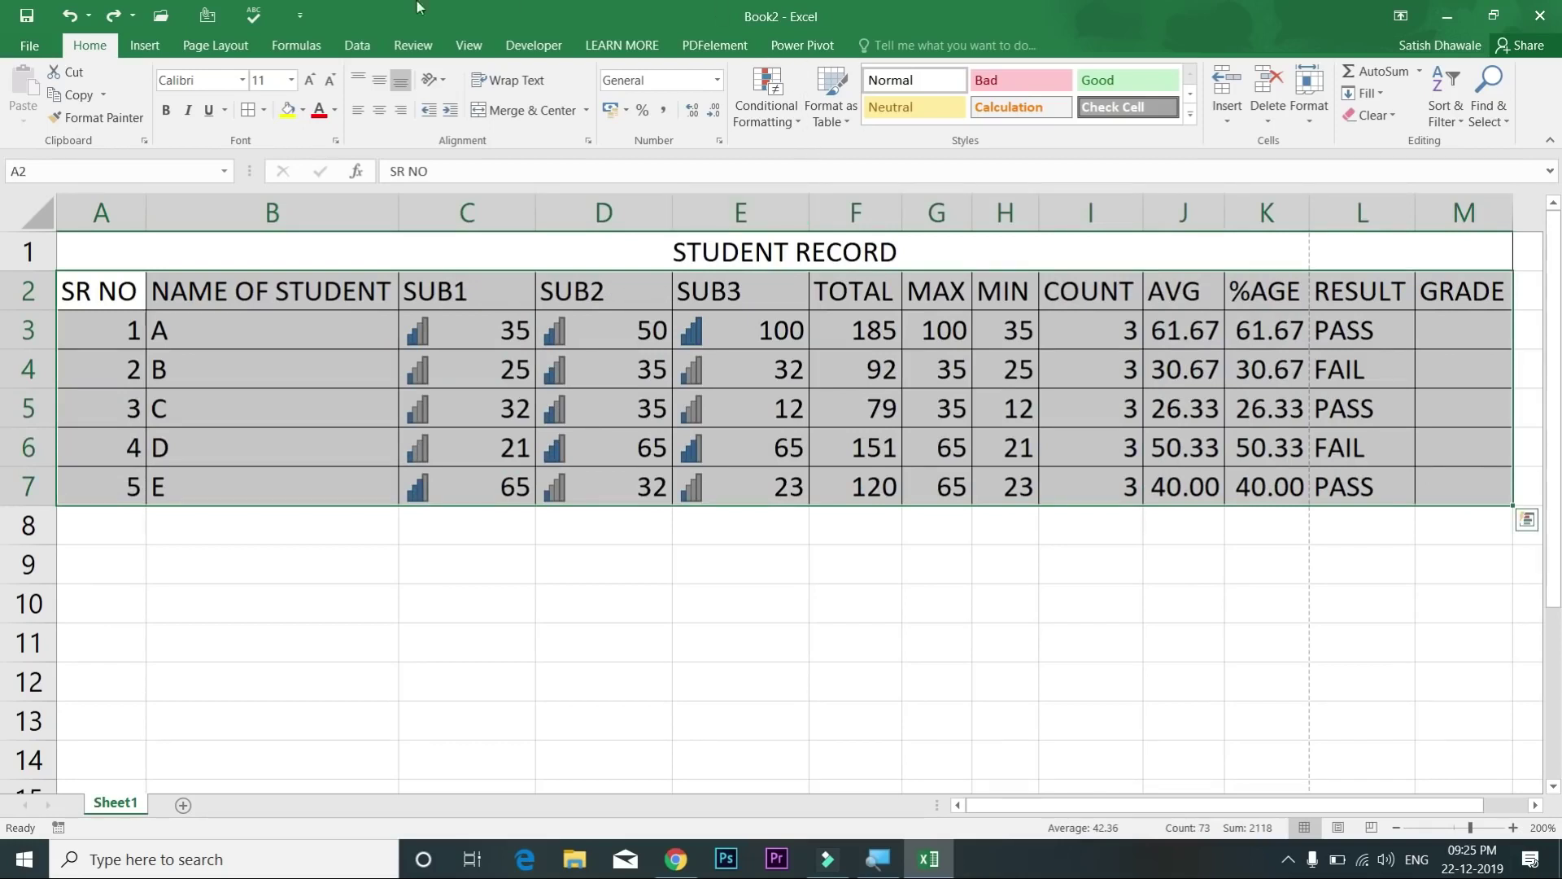
left_click(842, 120)
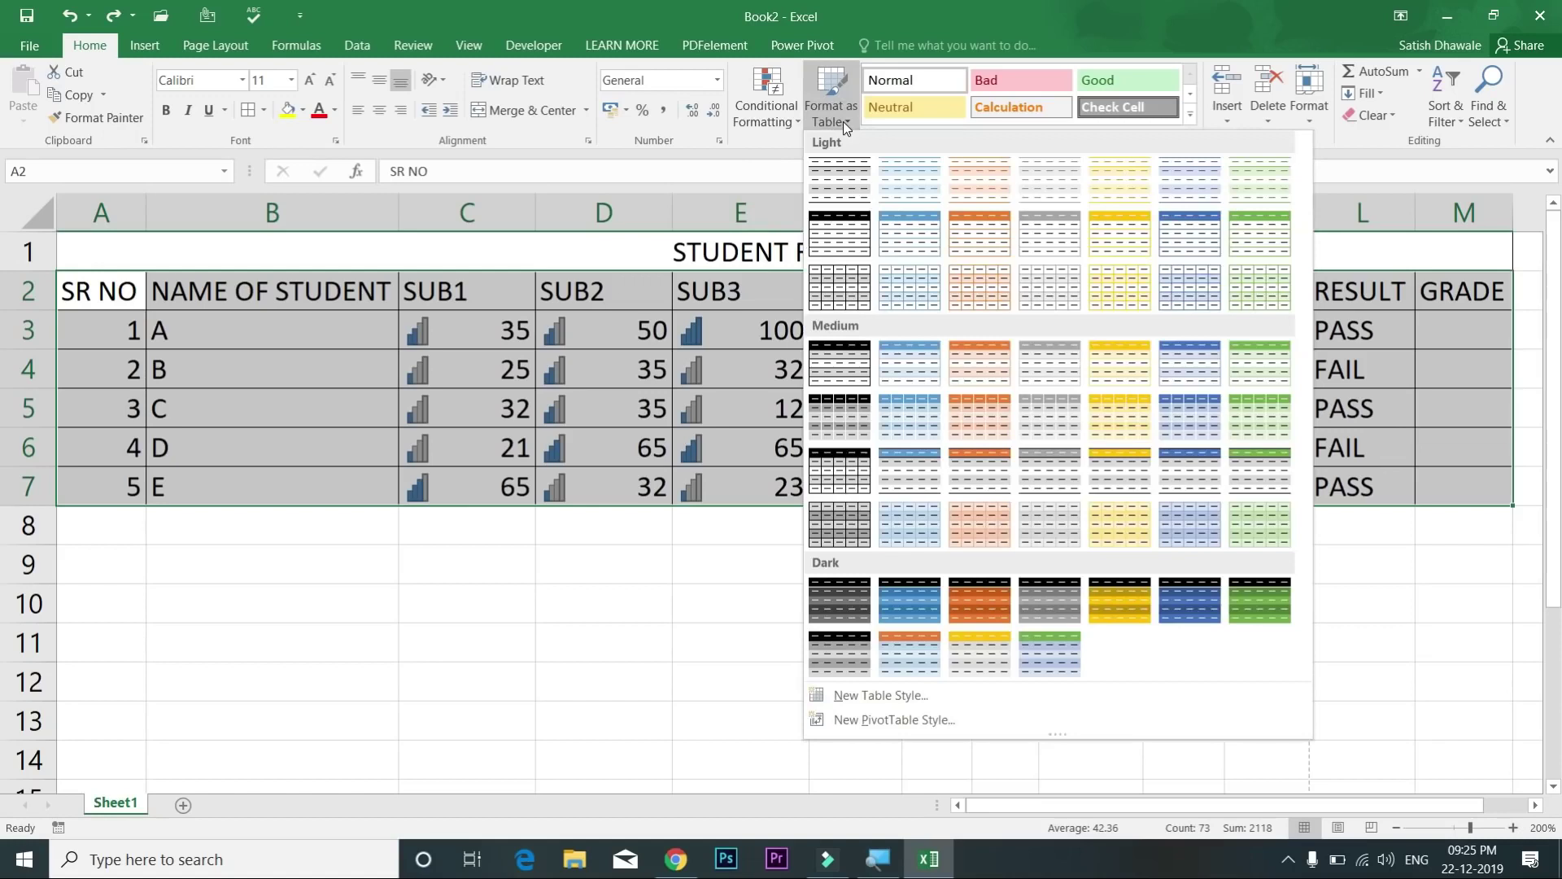
left_click(843, 120)
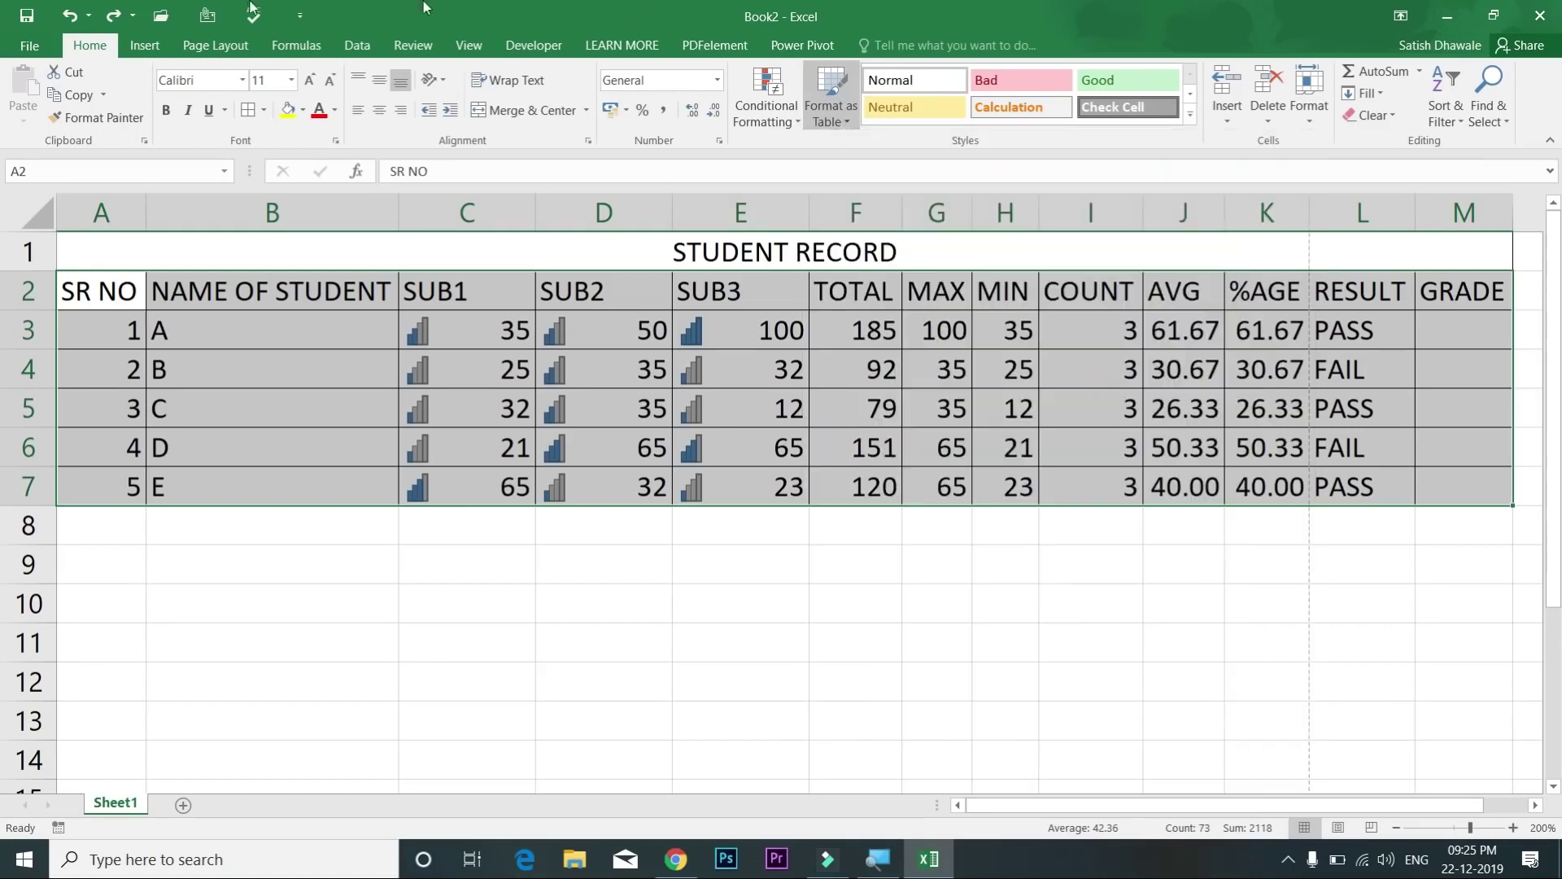
left_click(145, 45)
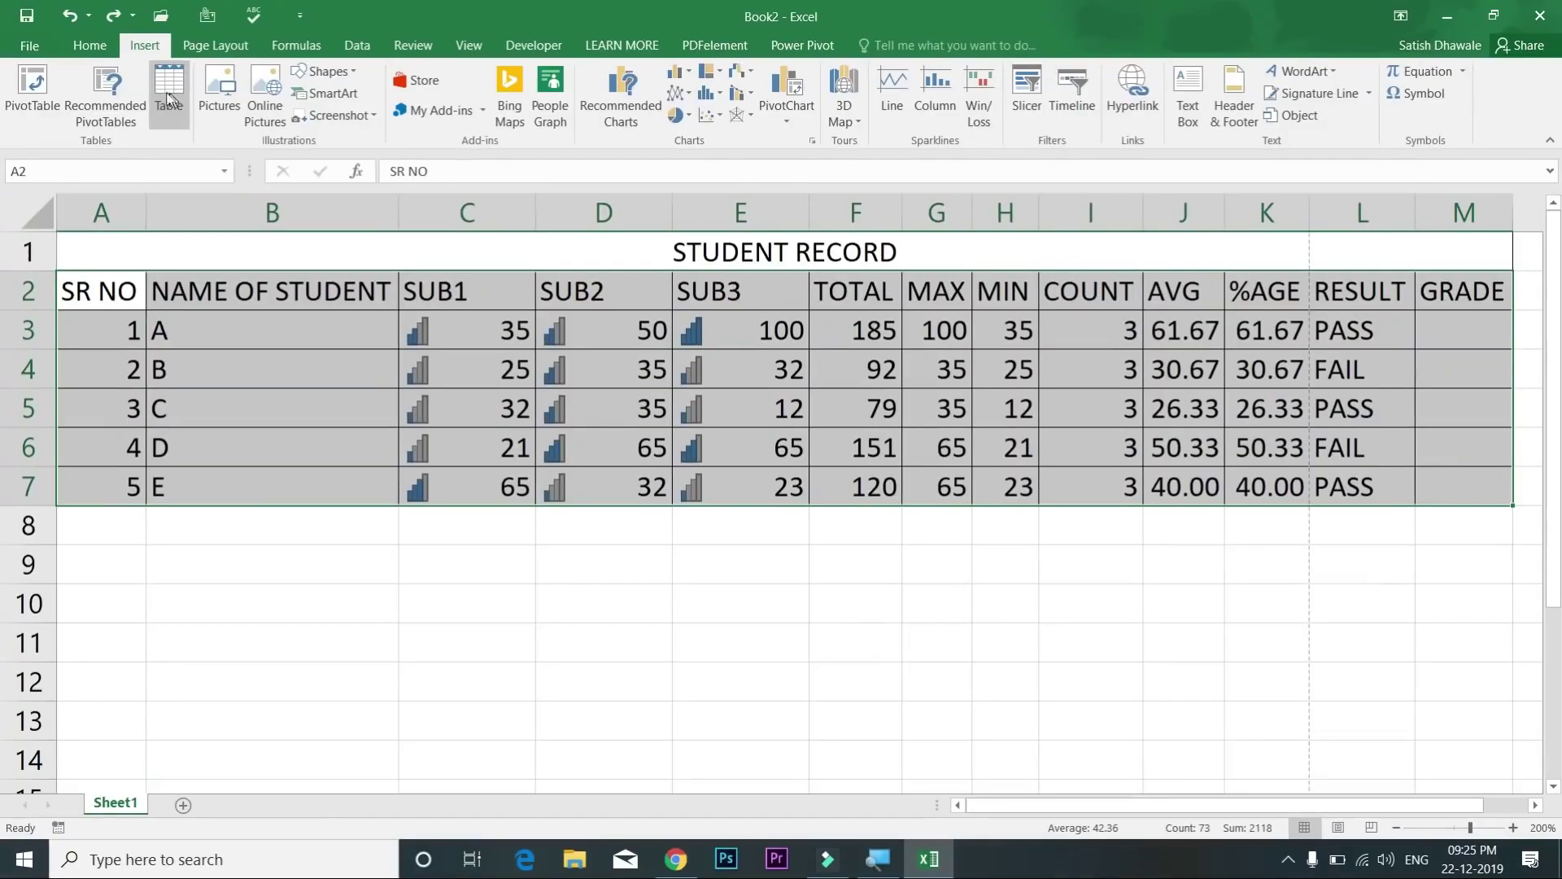
left_click(65, 36)
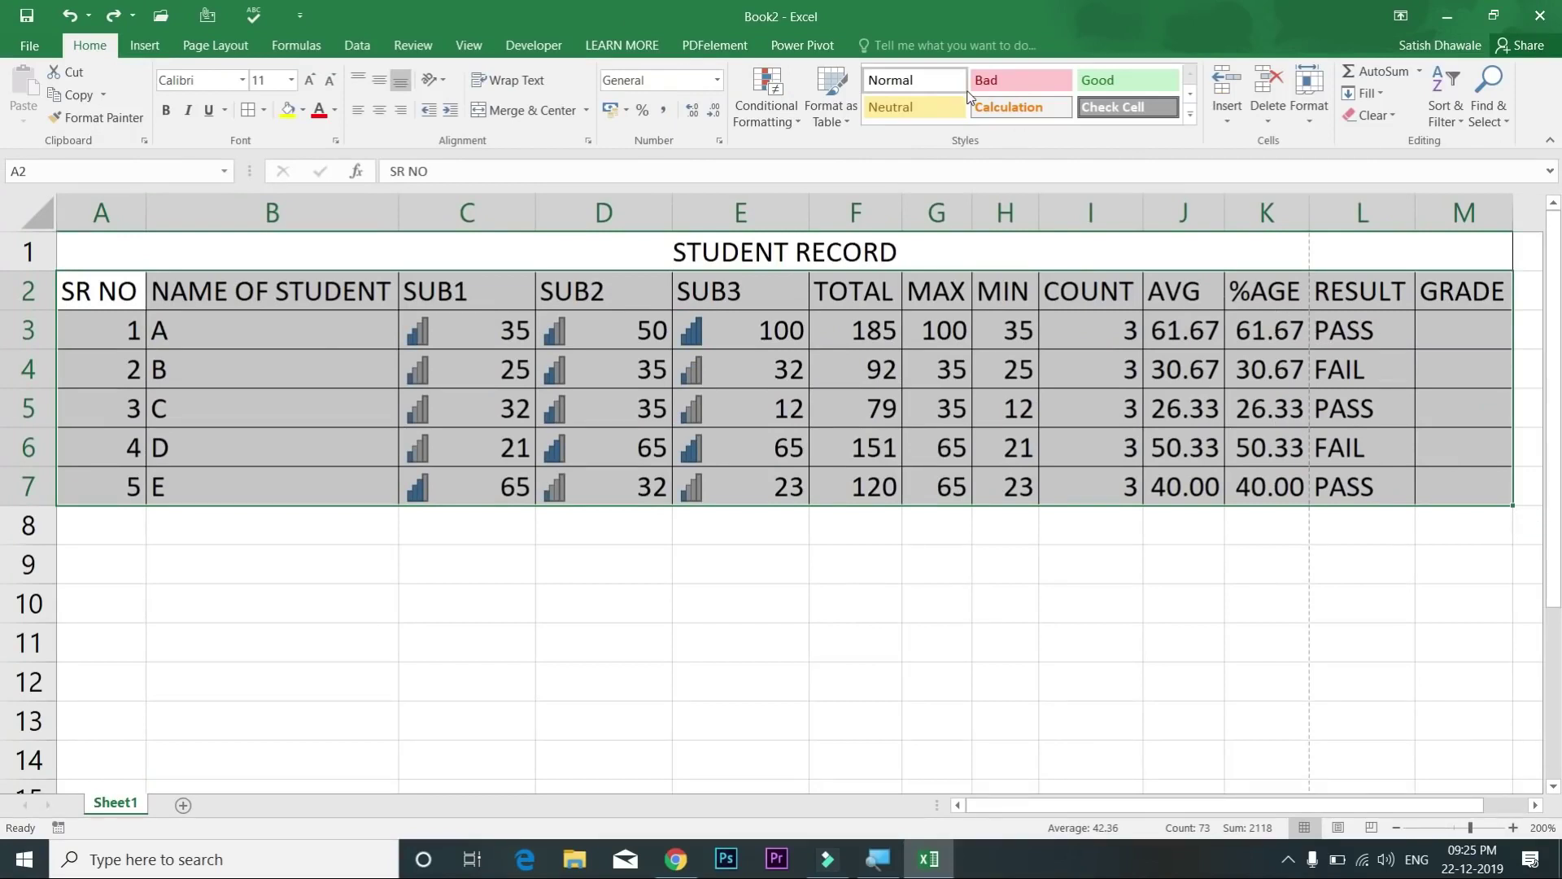
left_click(843, 114)
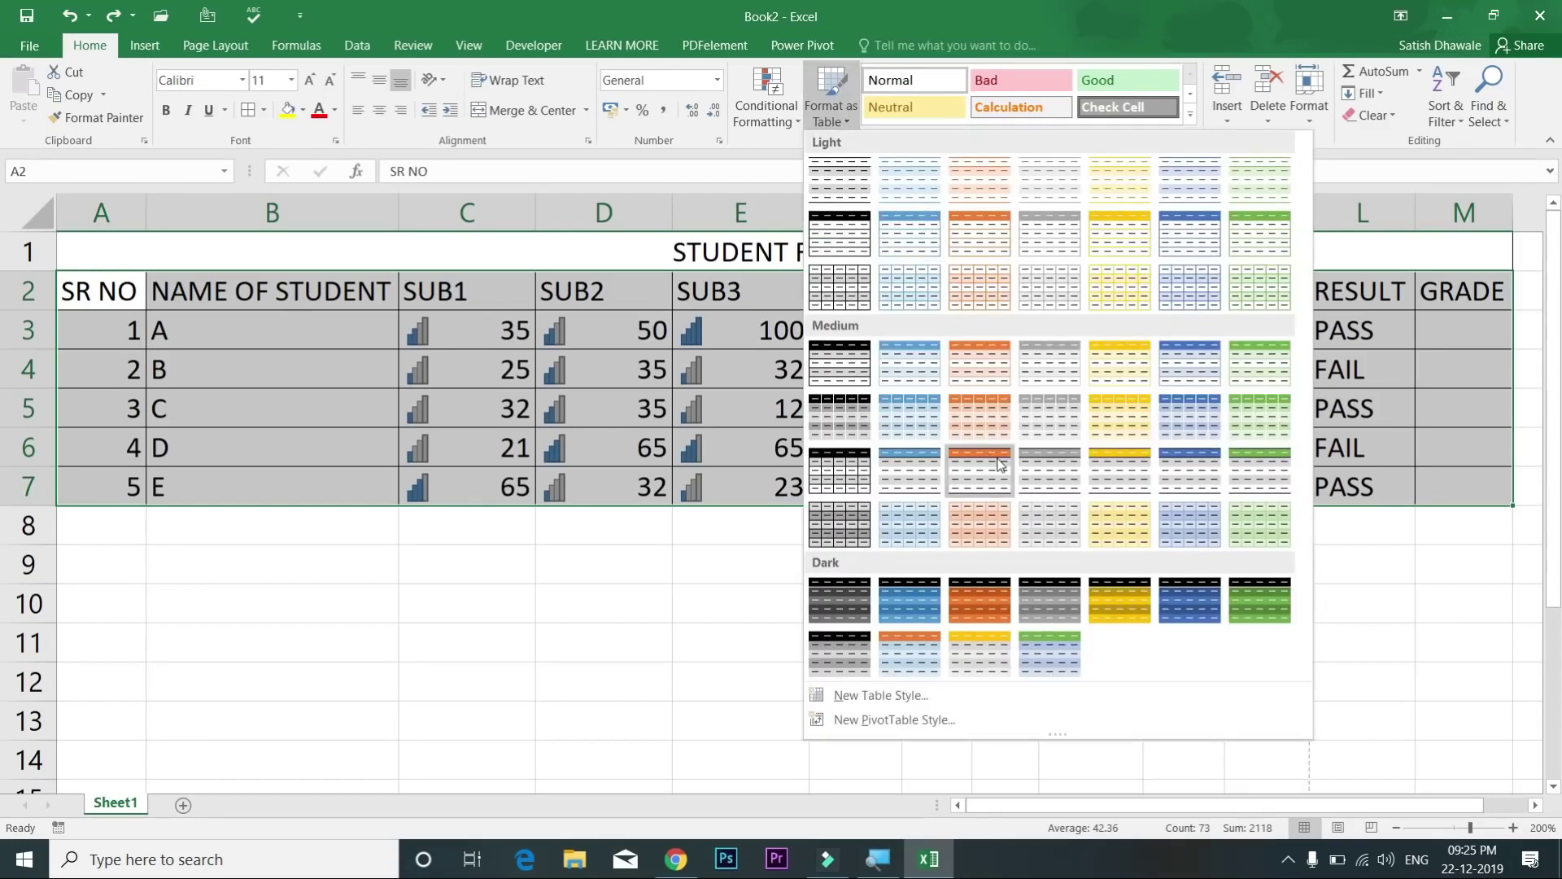
left_click(1184, 423)
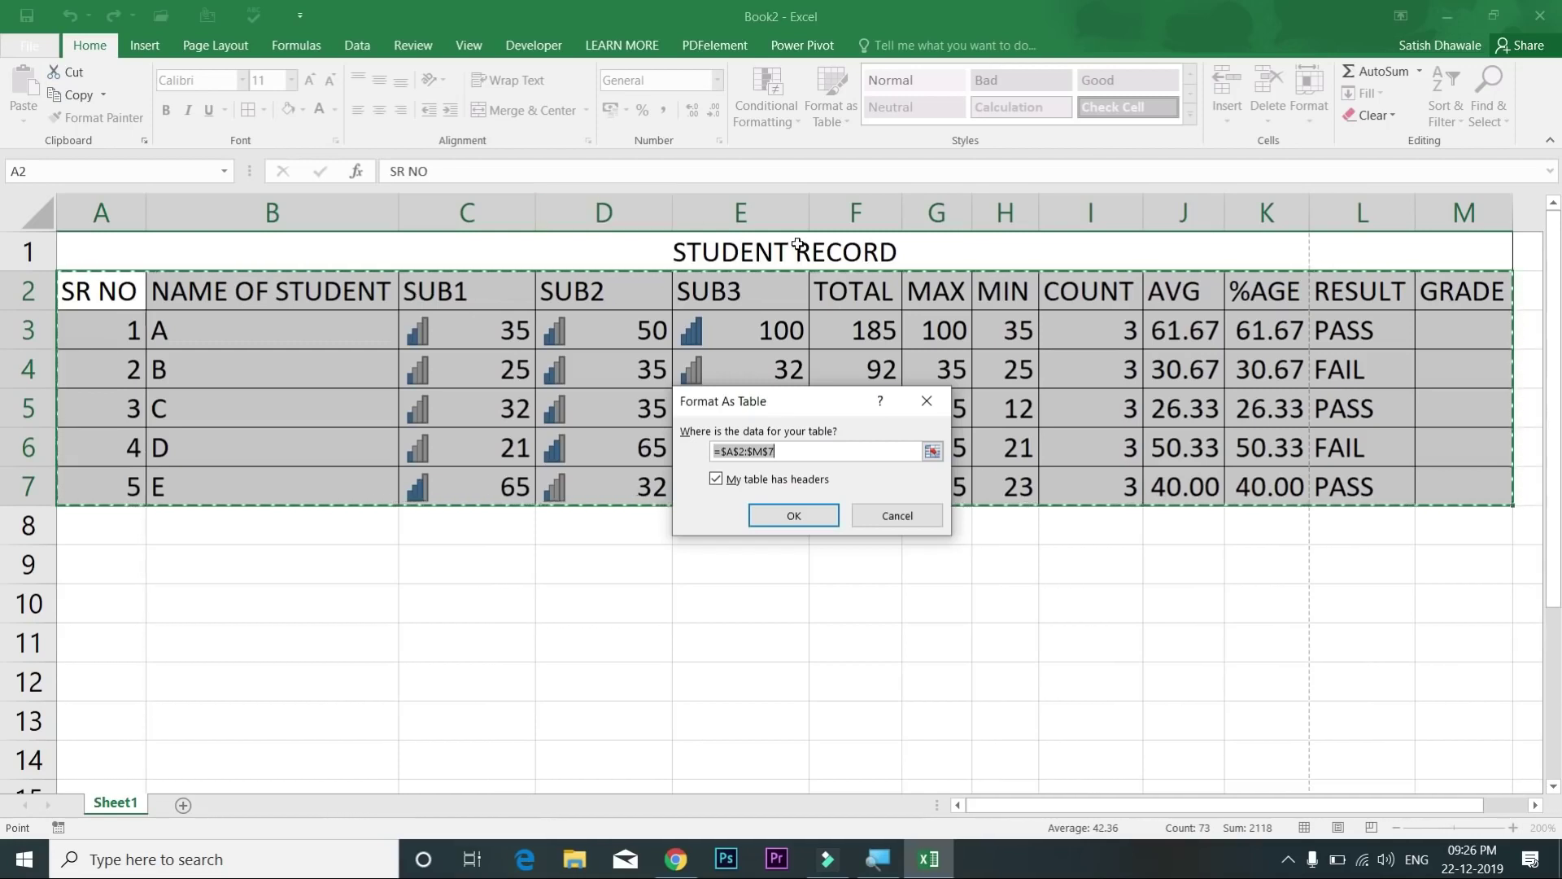
Step: Specify A2:M7 as the table's data range, keeping the table-has-headers option enabled, and create the table
left_click(812, 516)
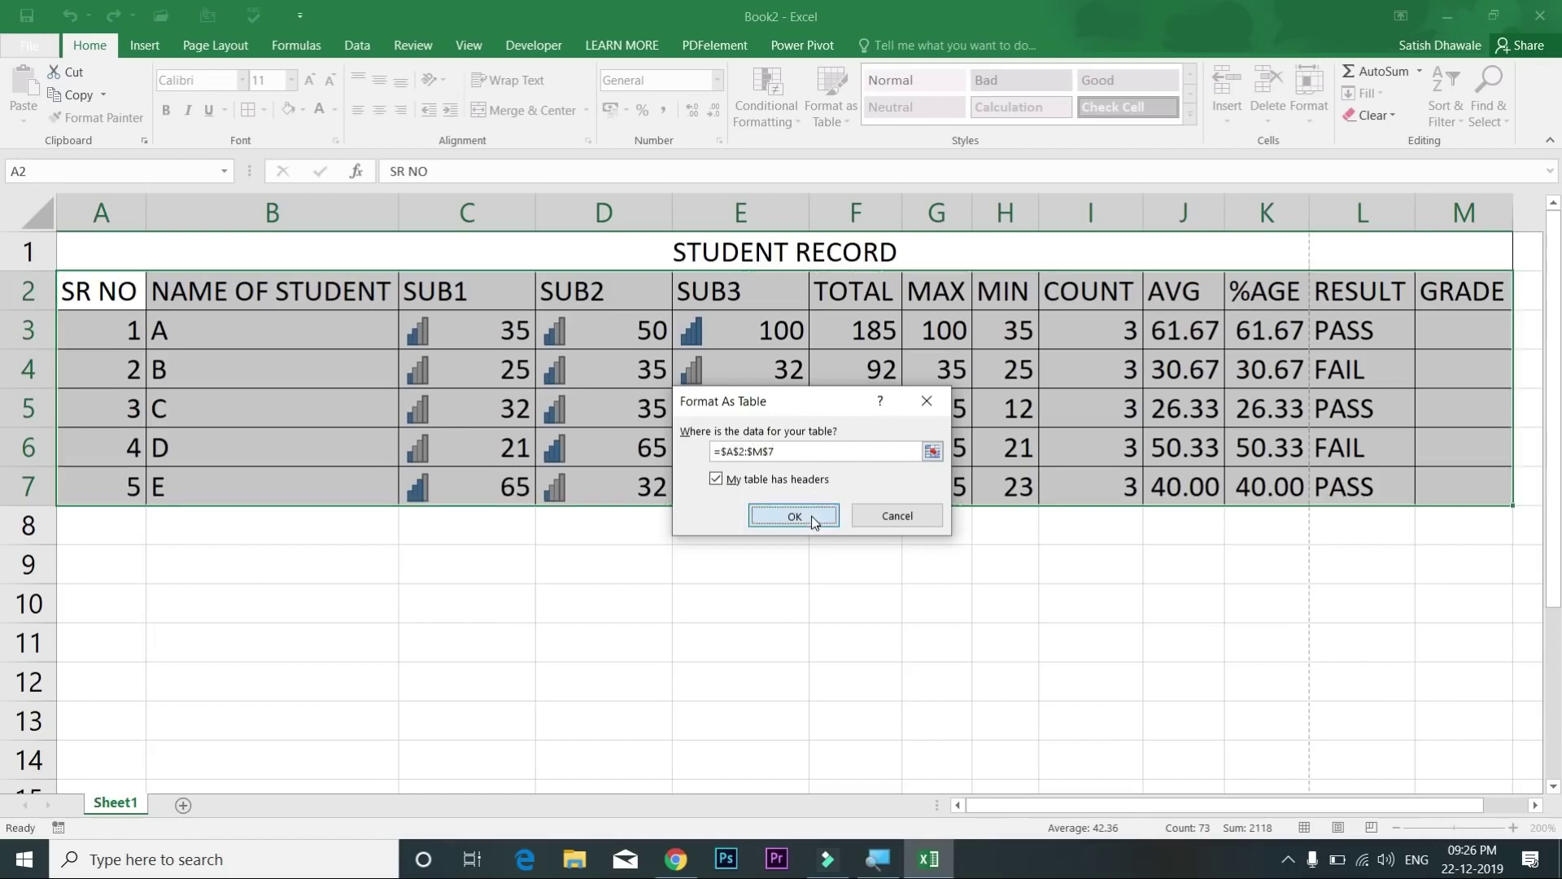
left_click(789, 451)
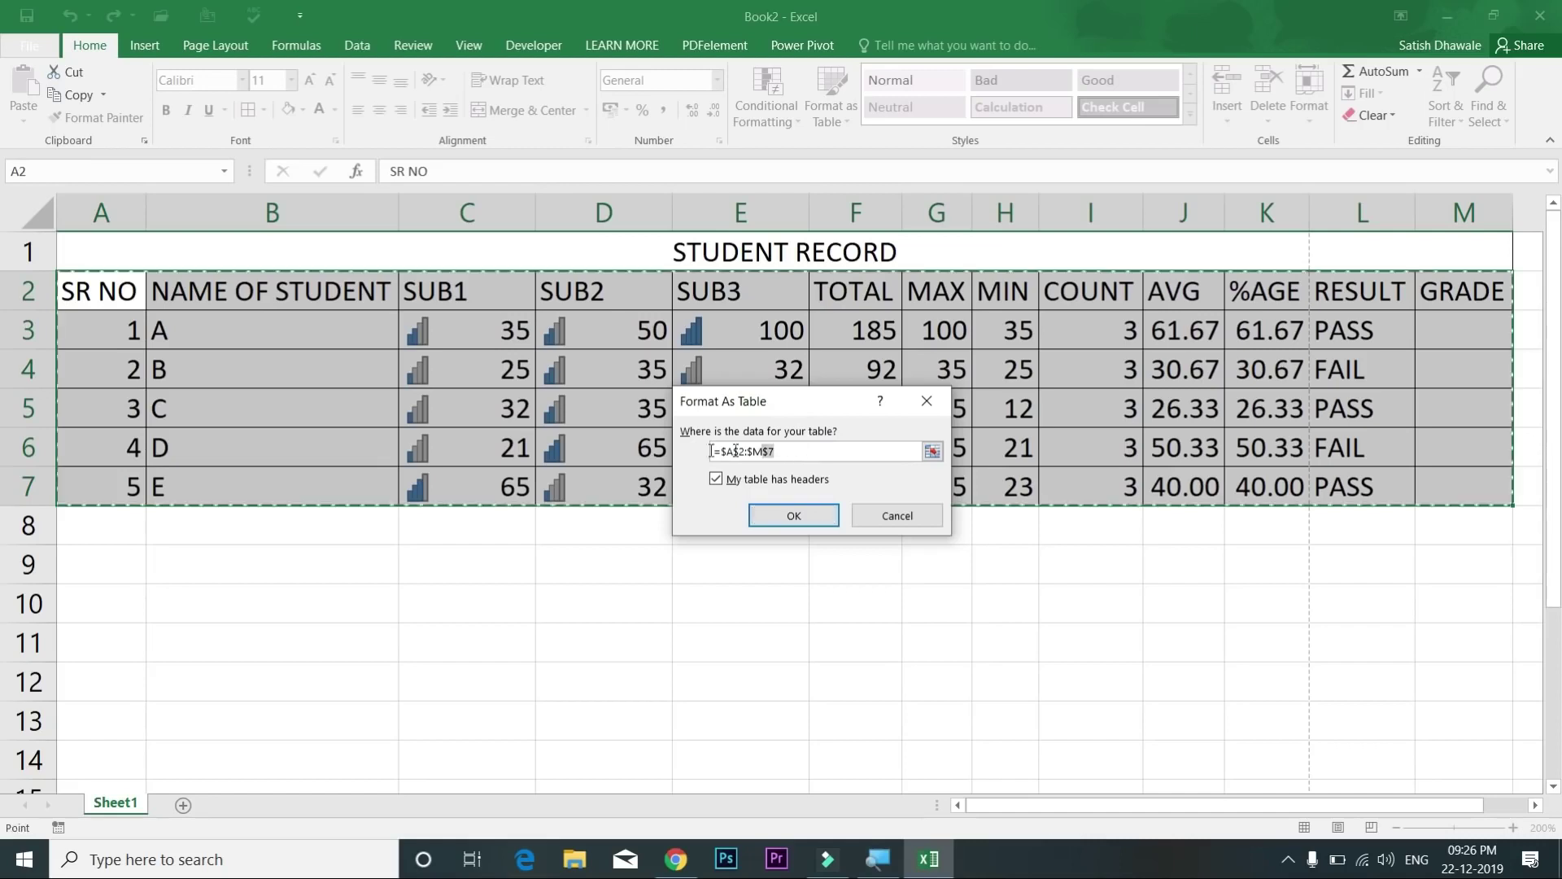
left_click_drag(114, 287, 1468, 491)
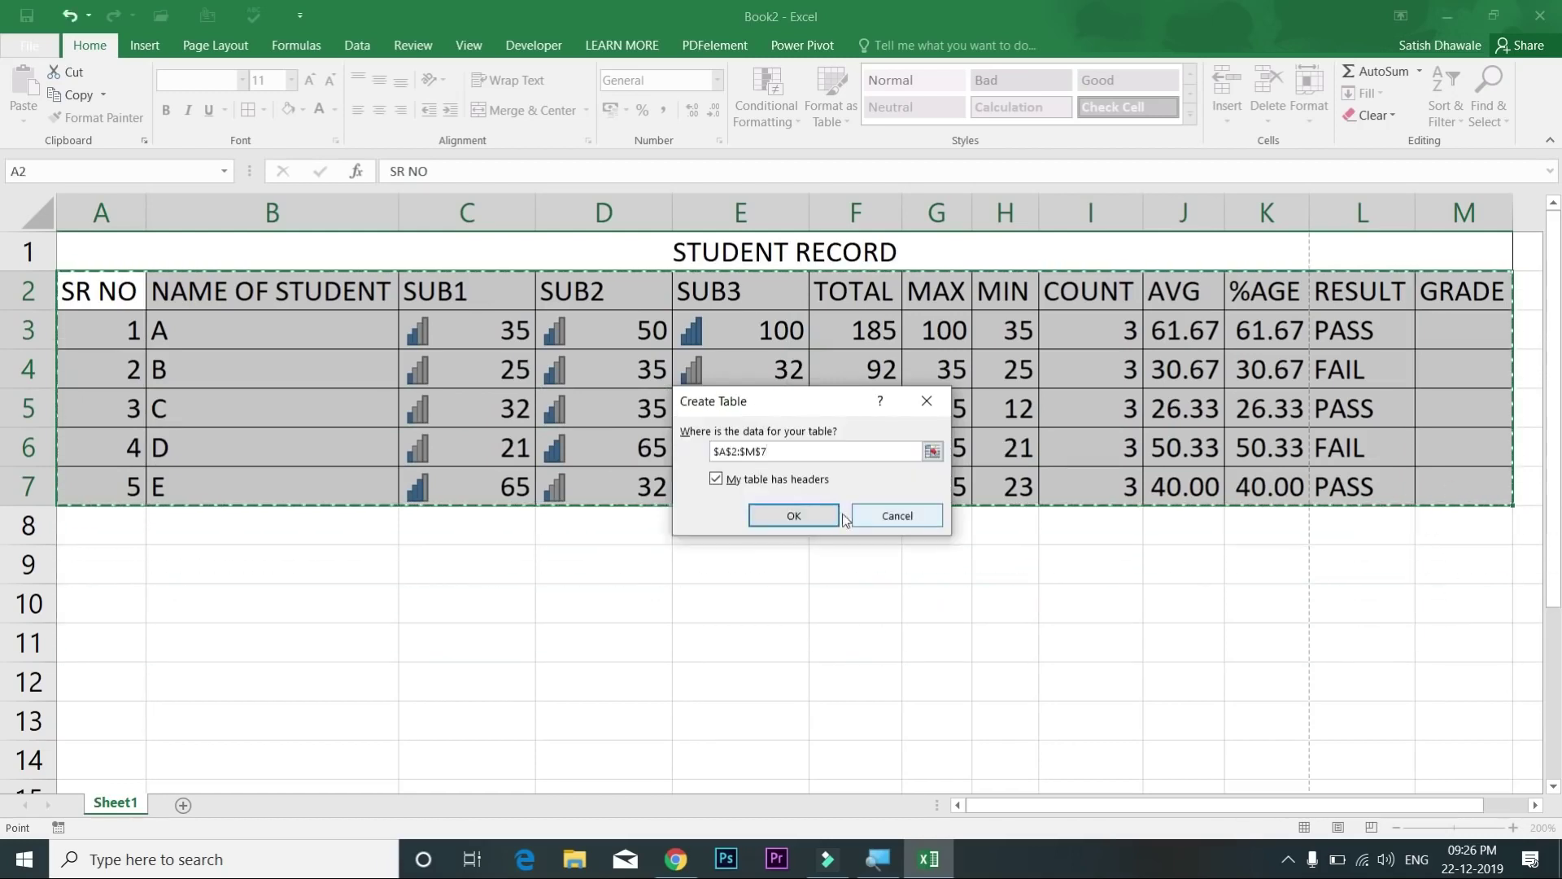
left_click(798, 515)
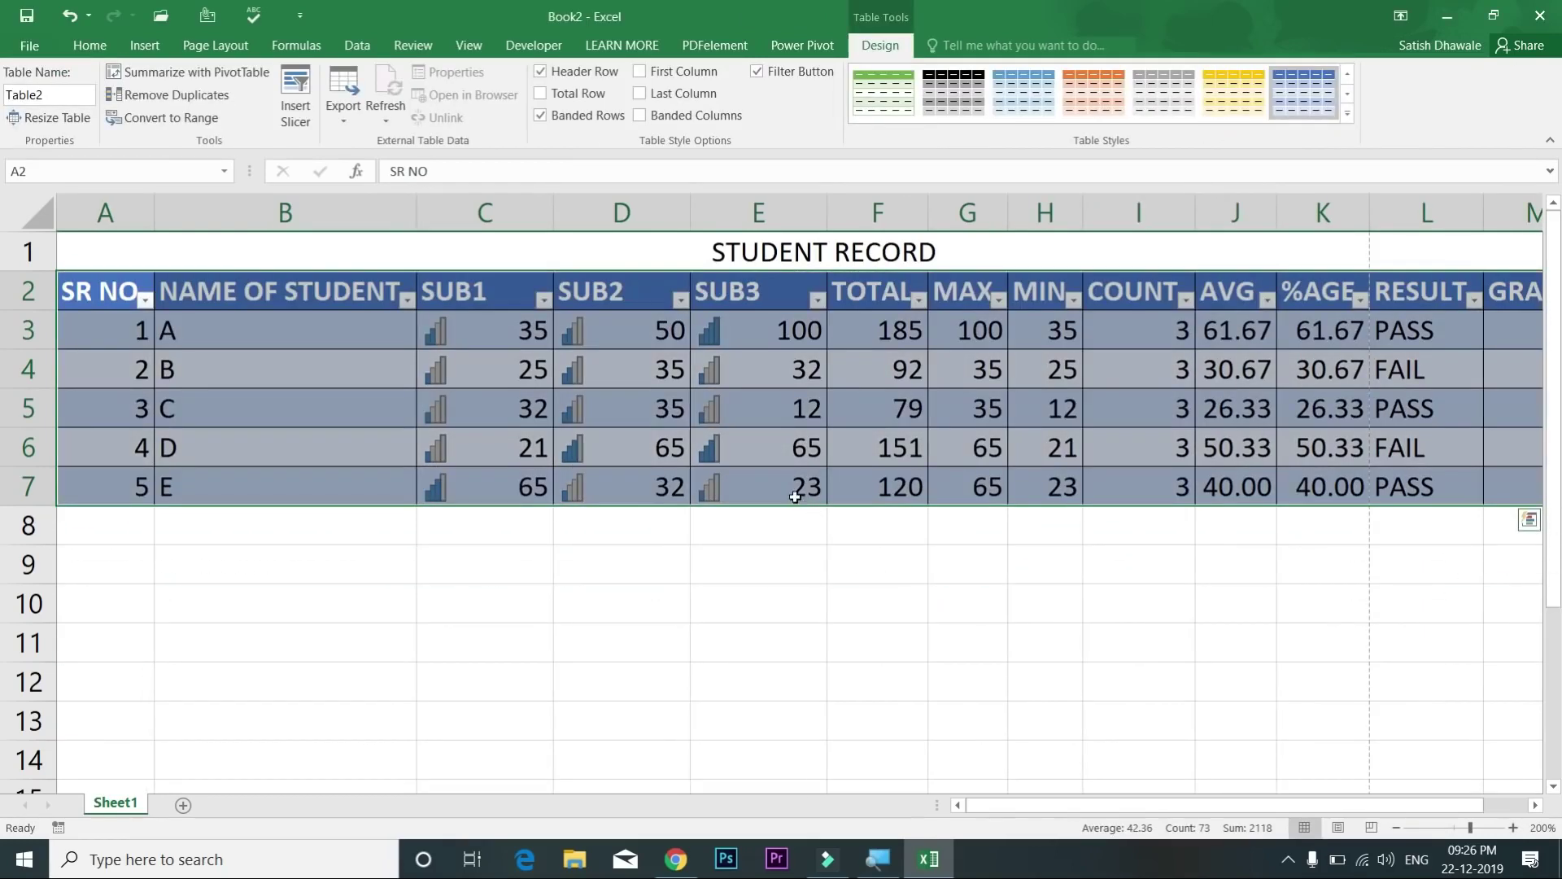
Step: Examine the filter options that the table headers NAME OF STUDENT and SUB1 offer
left_click(867, 379)
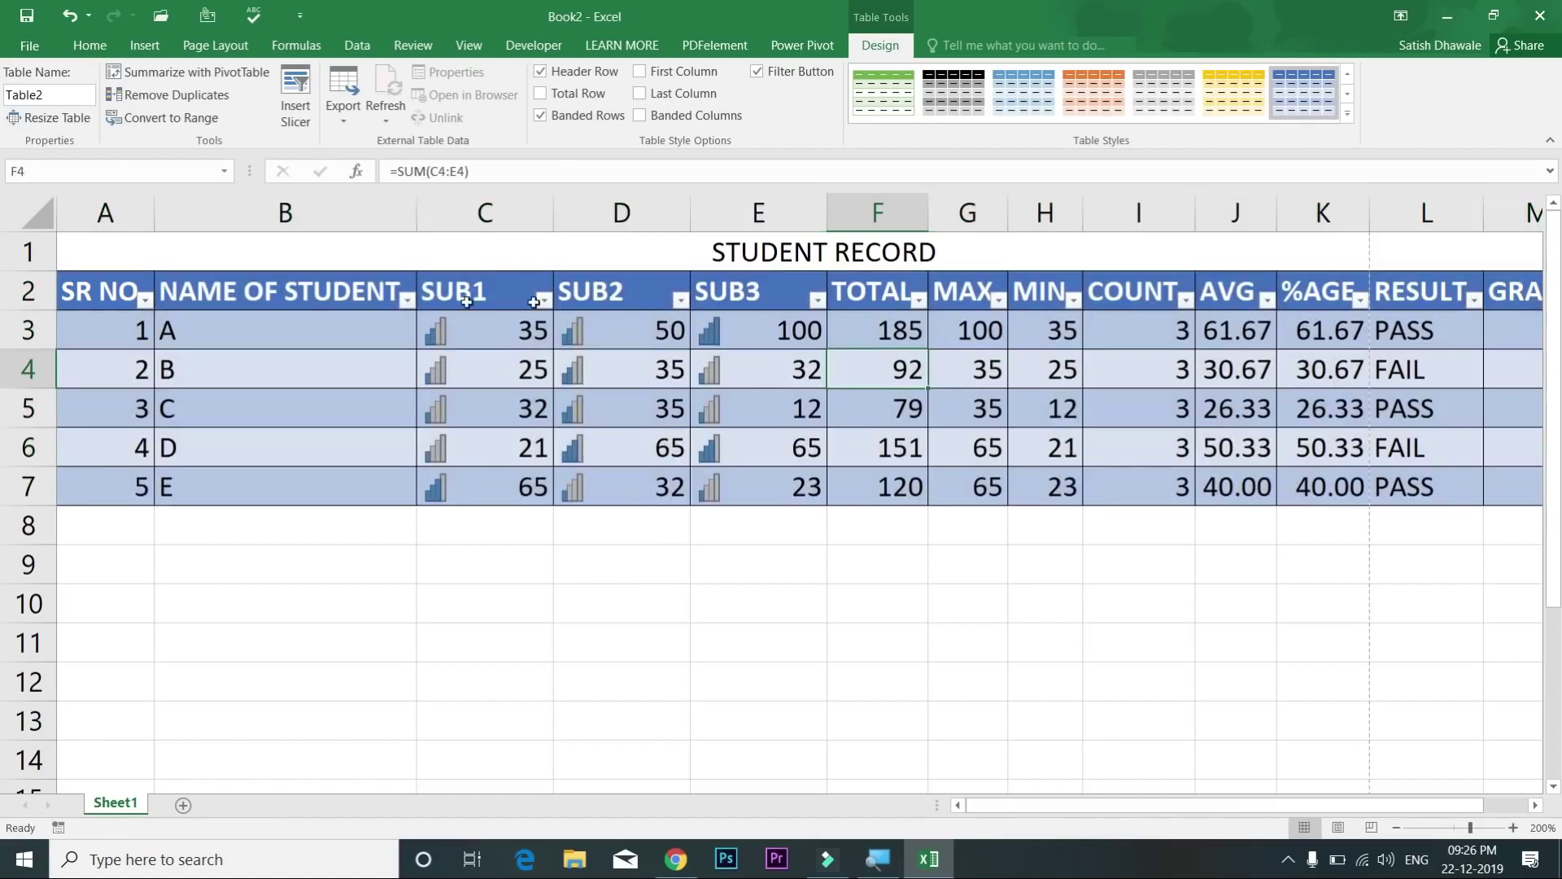
left_click(114, 295)
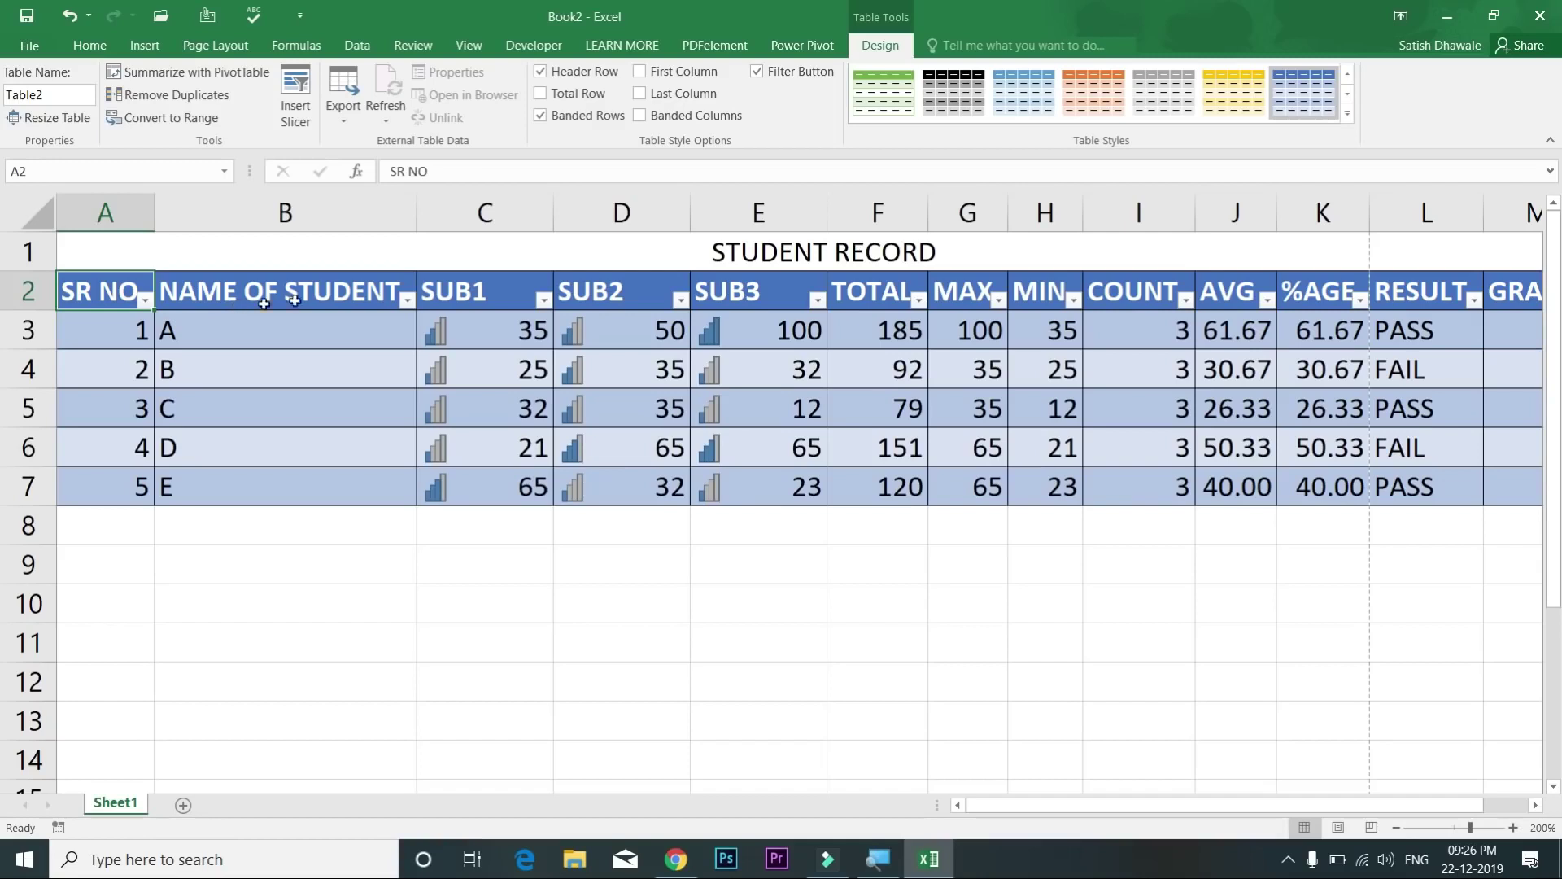
left_click(406, 300)
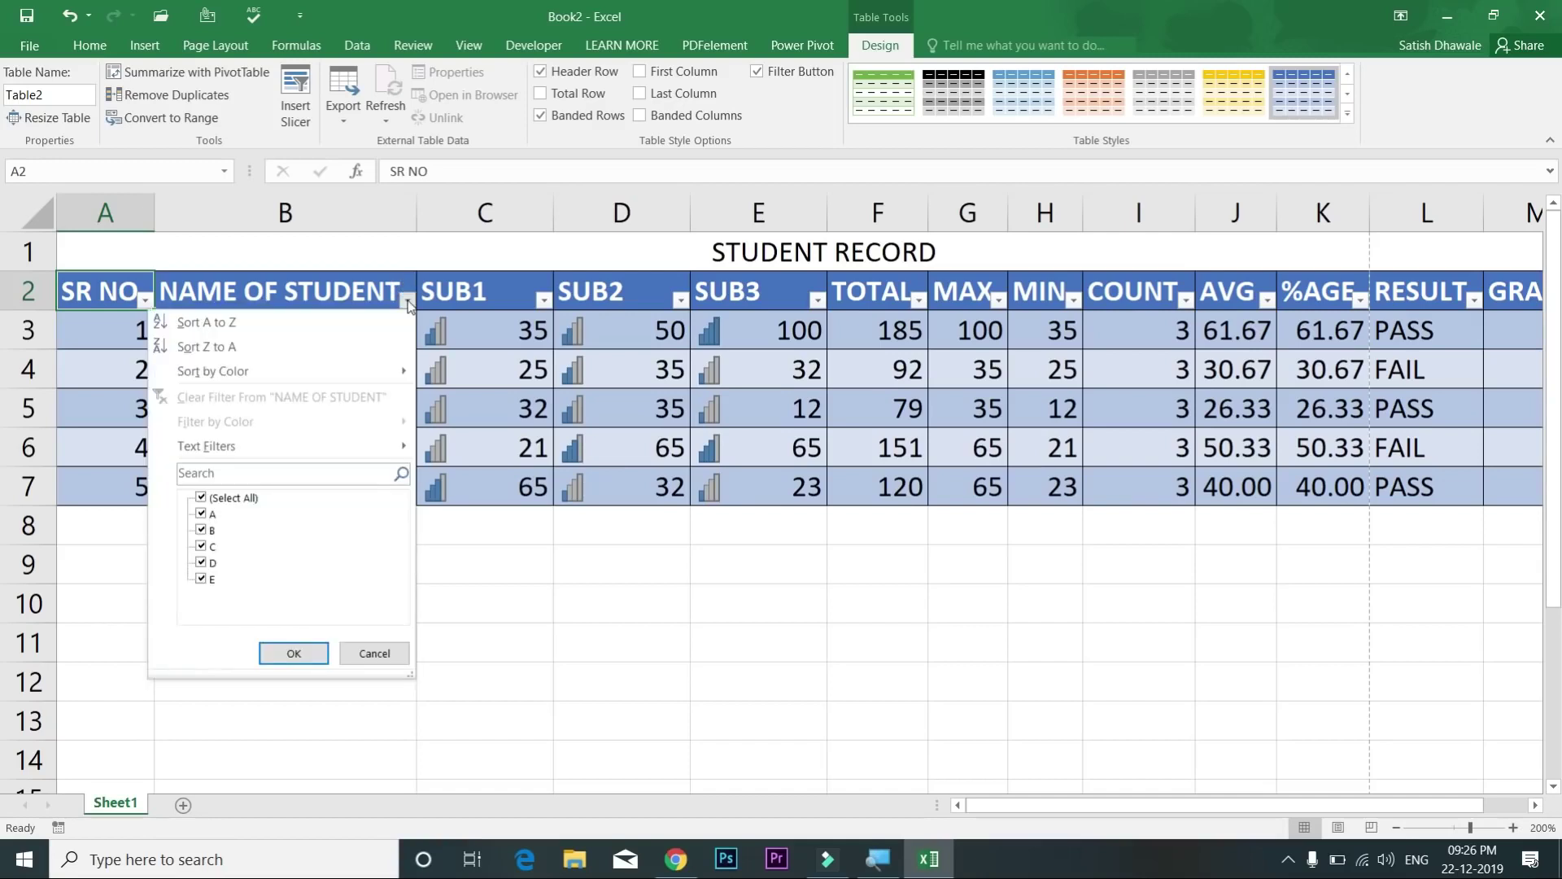
left_click(408, 302)
left_click(529, 297)
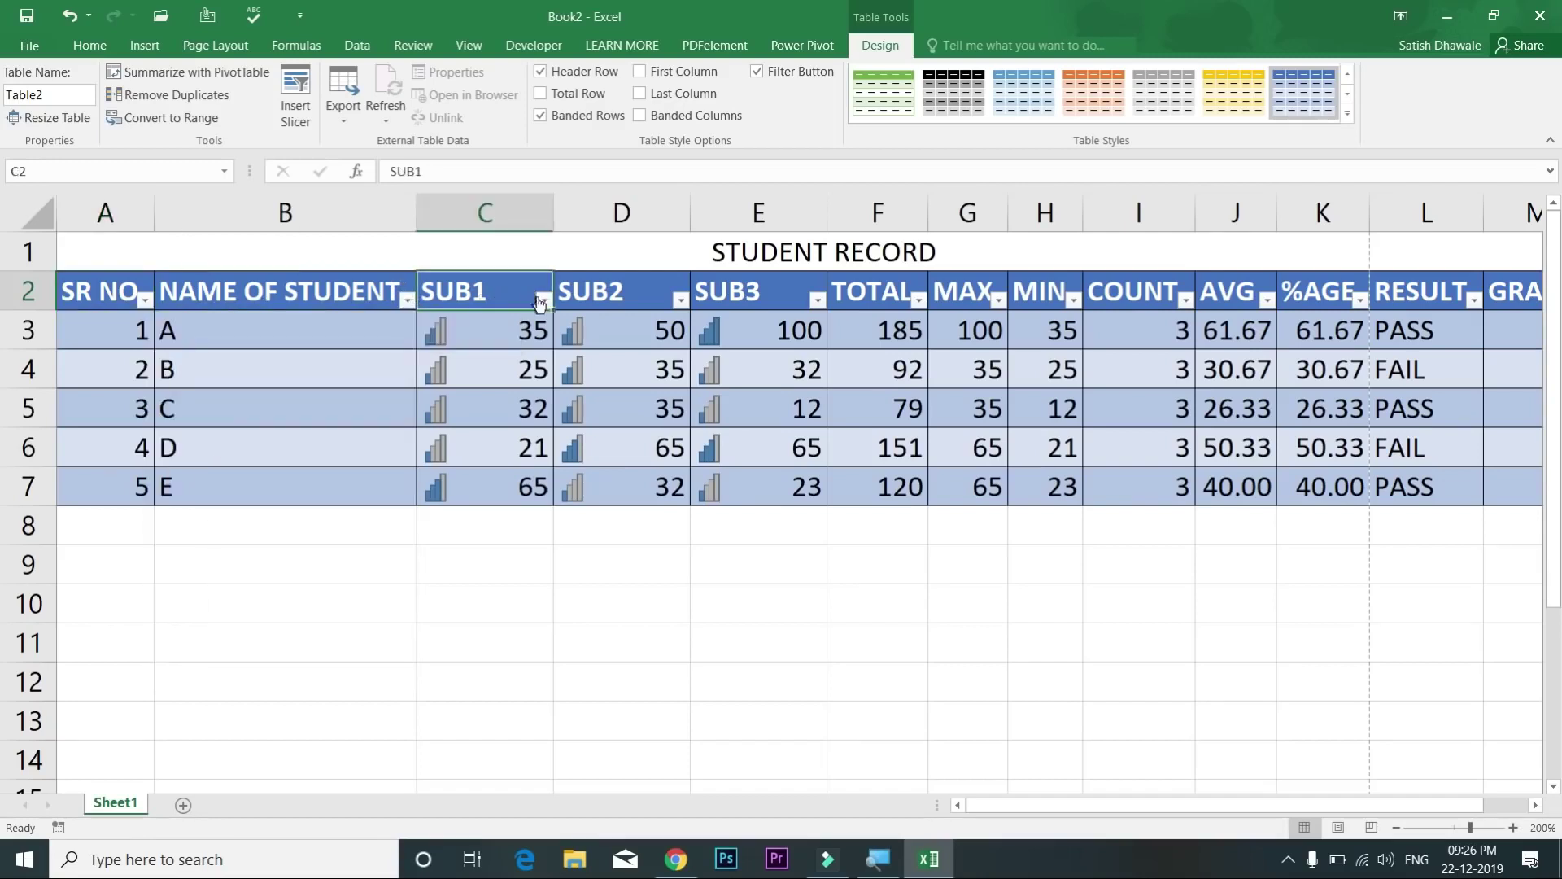
left_click(541, 301)
left_click(541, 301)
Step: Clear the TOTAL column's values and recalculate the column with an AutoSum formula over SUB1 to SUB3
left_click_drag(1475, 805, 1546, 802)
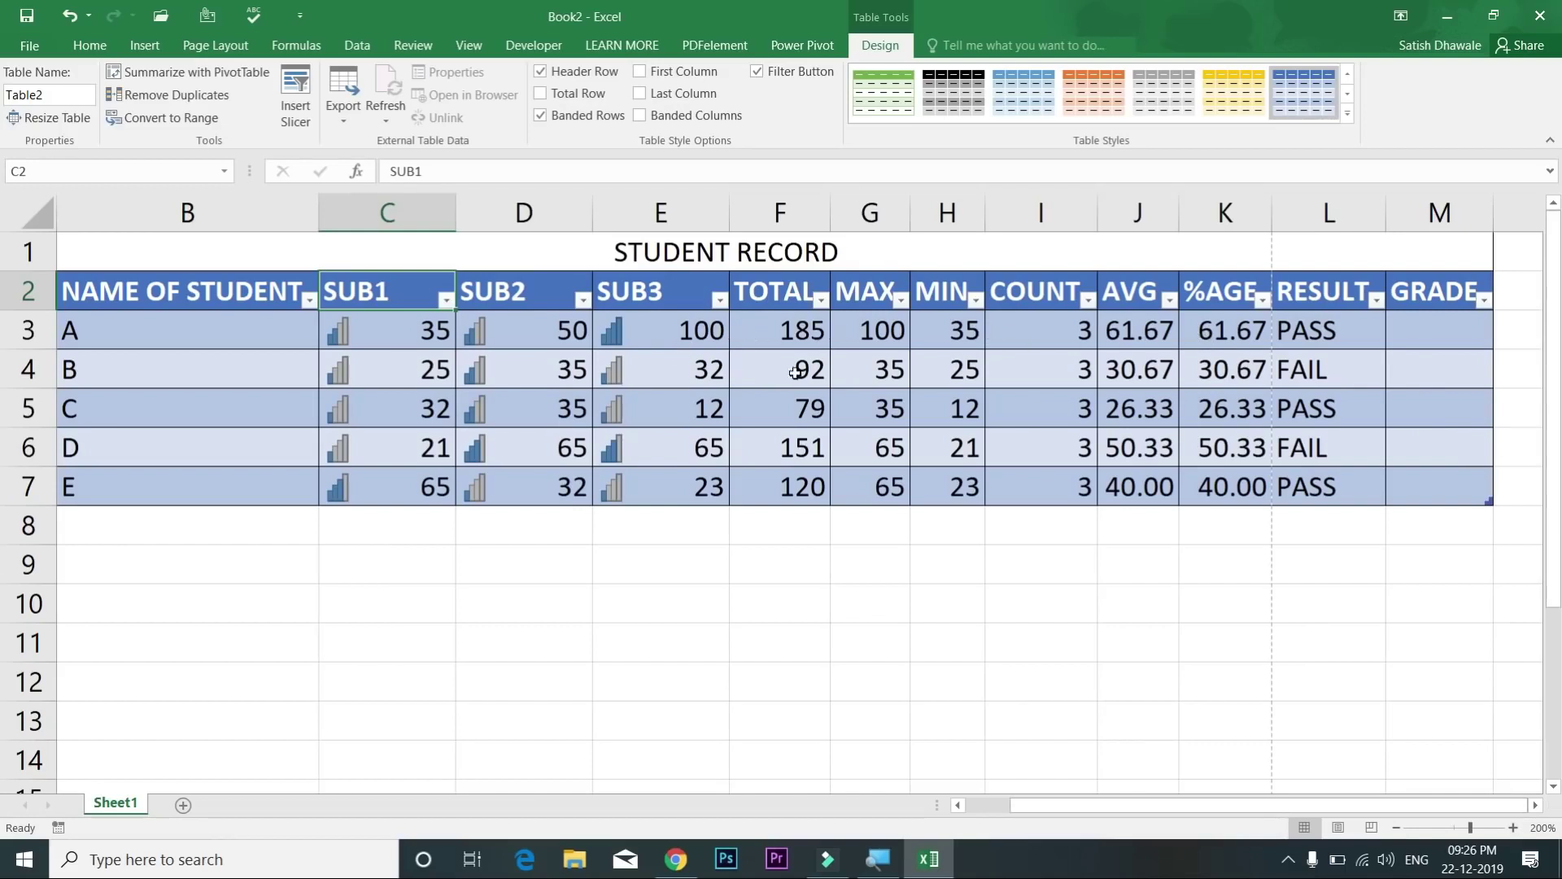
left_click_drag(797, 333, 798, 526)
key("Delete")
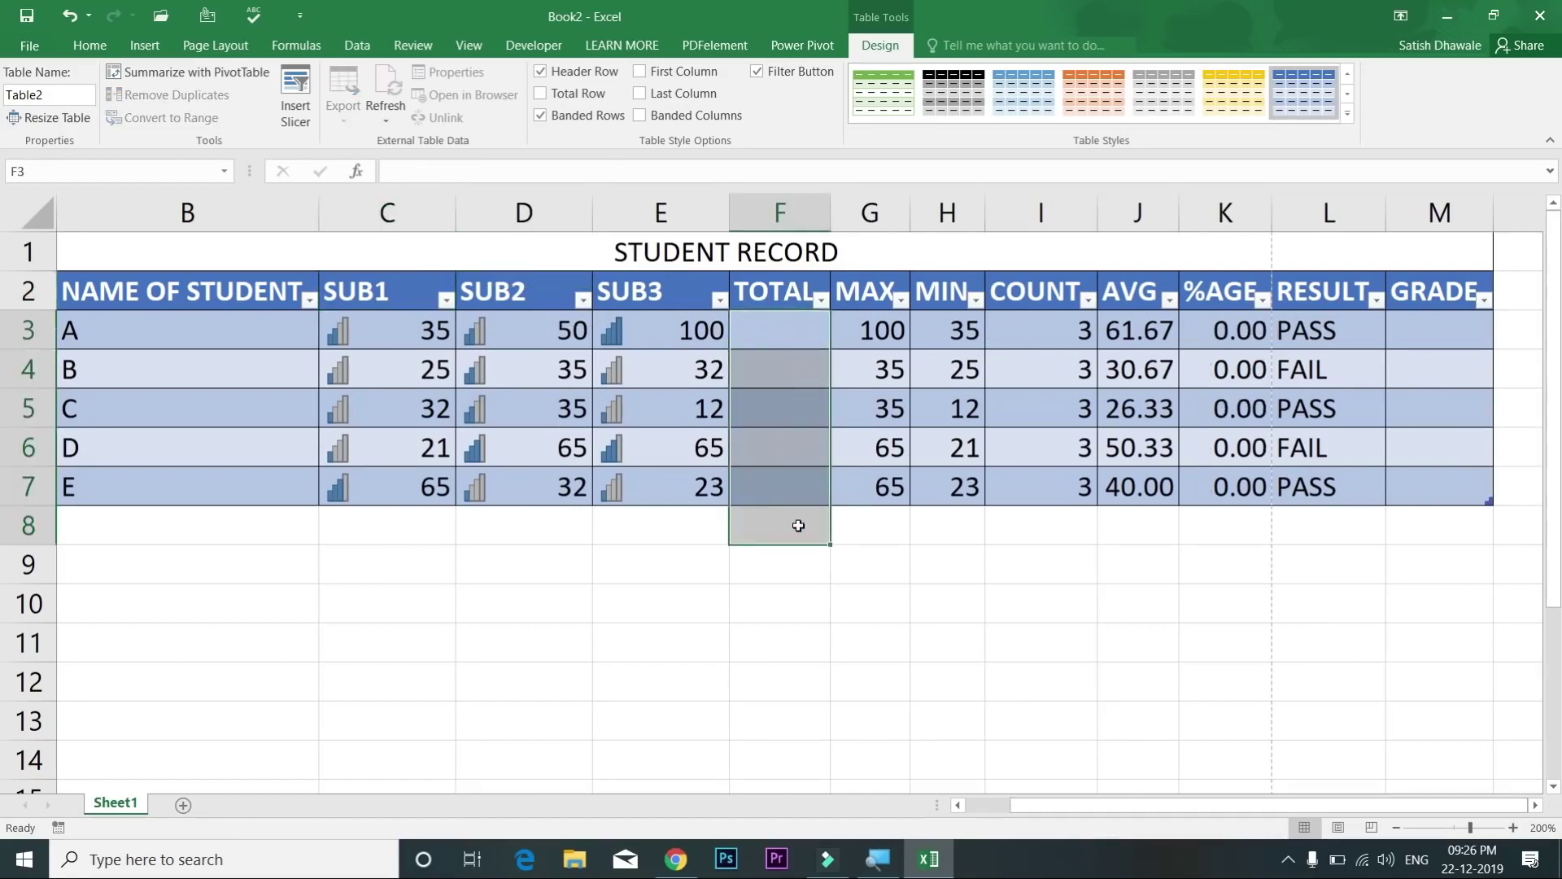
left_click(796, 333)
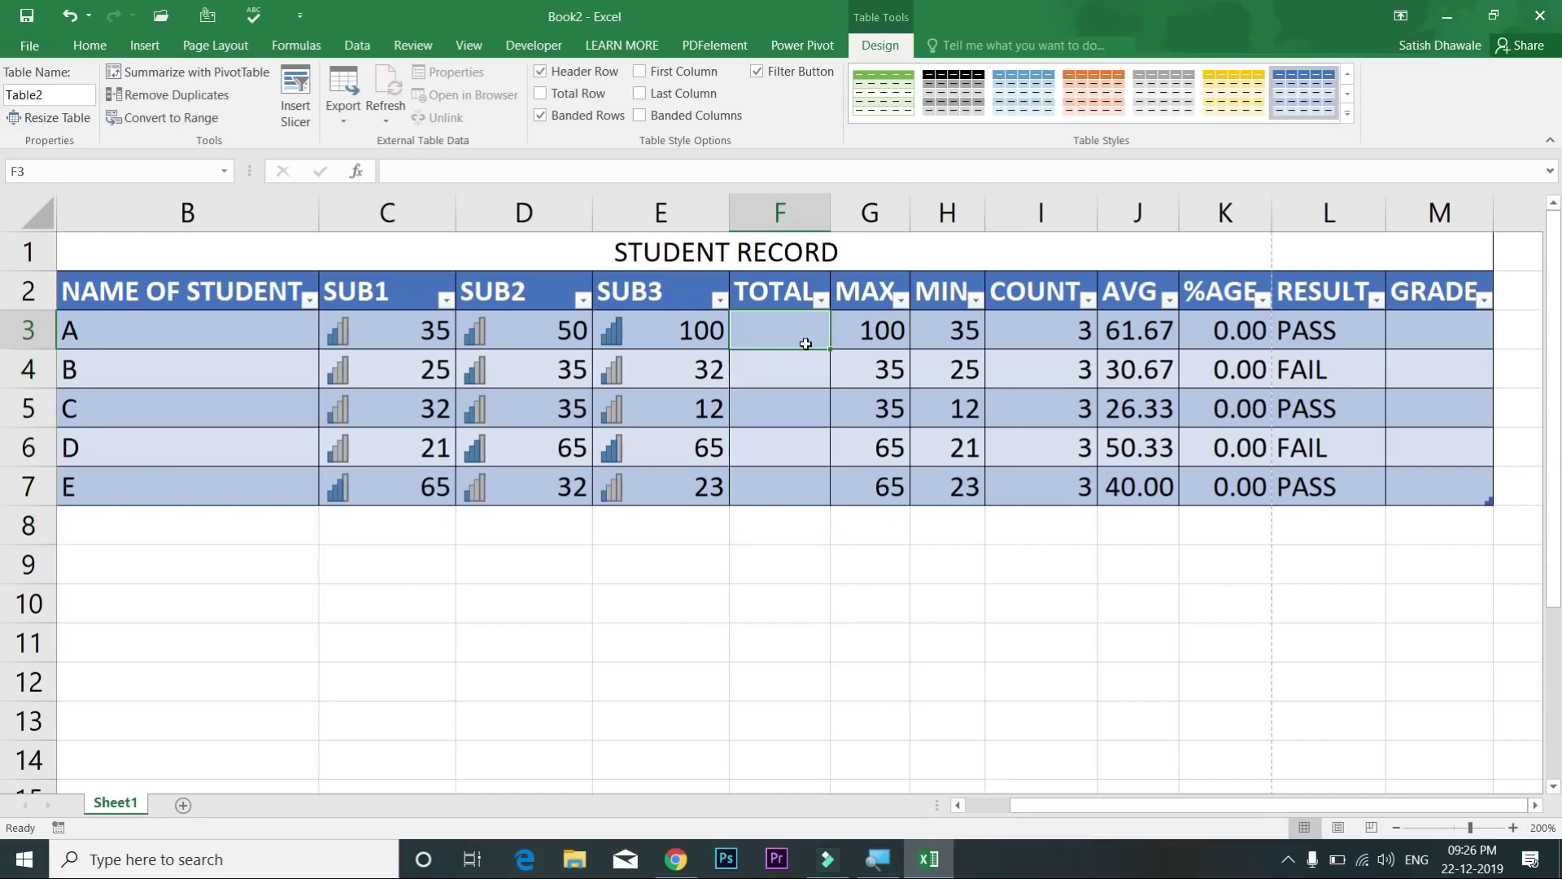
key("alt+equal")
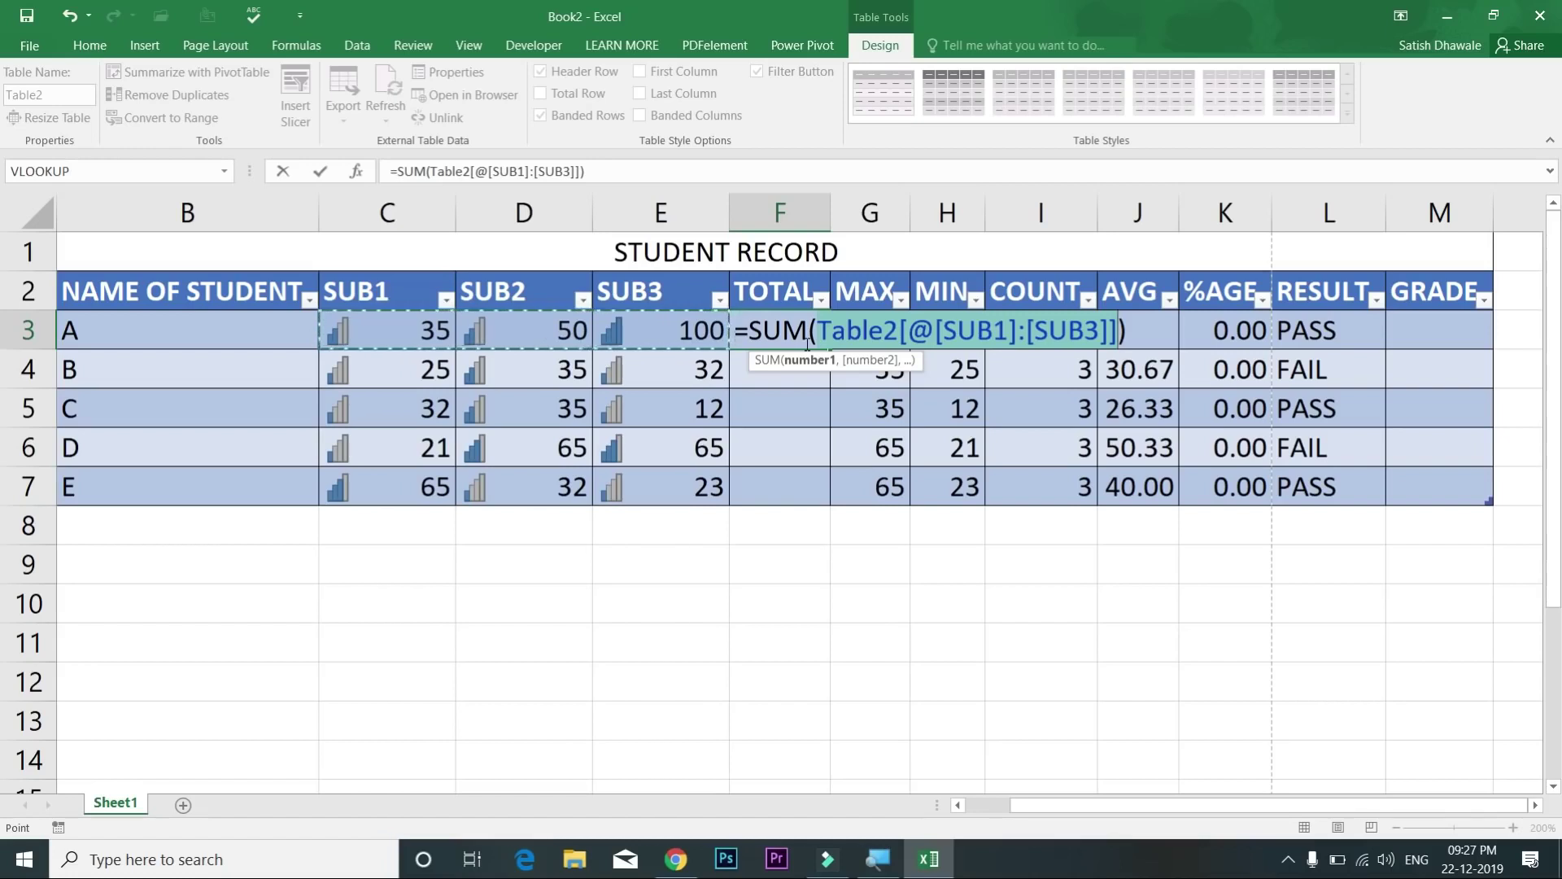
key("Return")
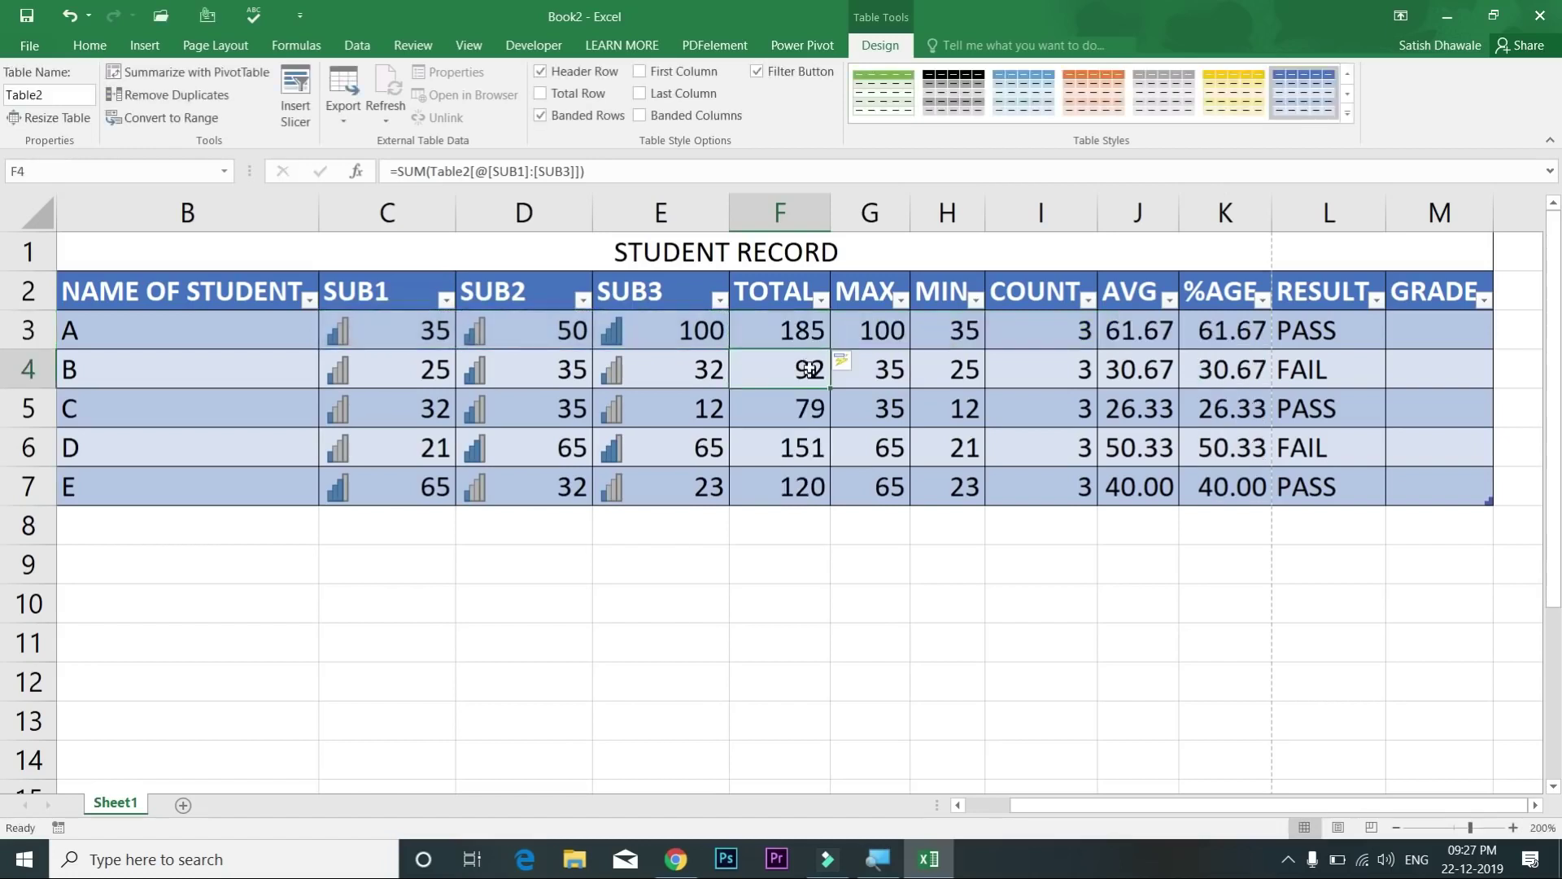
left_click_drag(805, 337, 803, 482)
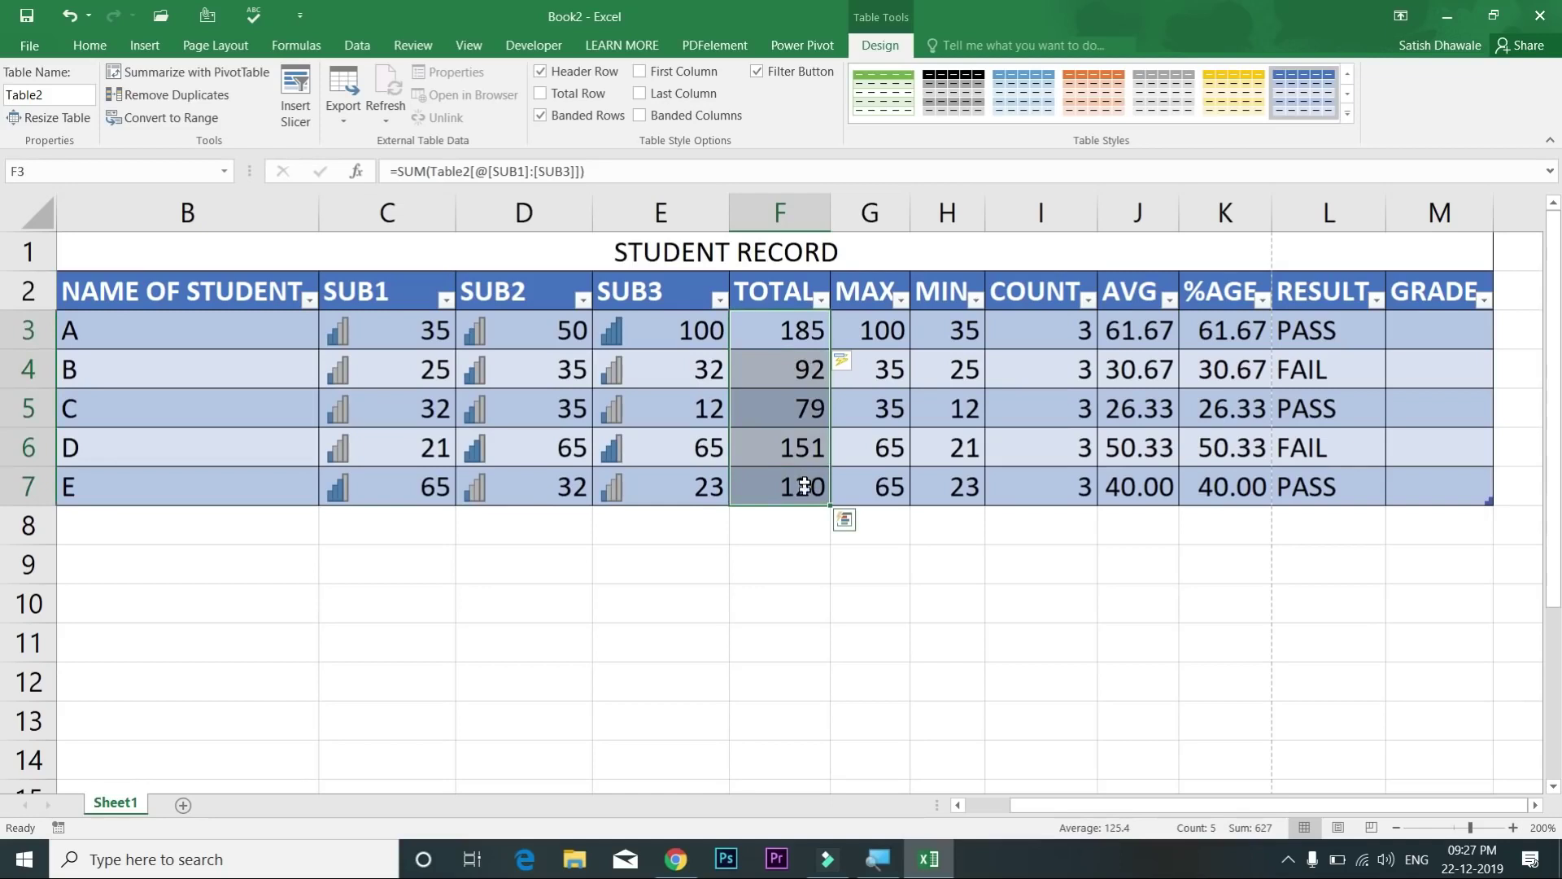
Step: Add a new table record in row 8 with serial number 6 and autofit the AVG column's width
left_click(778, 519)
scroll(90, 515, "left", 1)
left_click(108, 516)
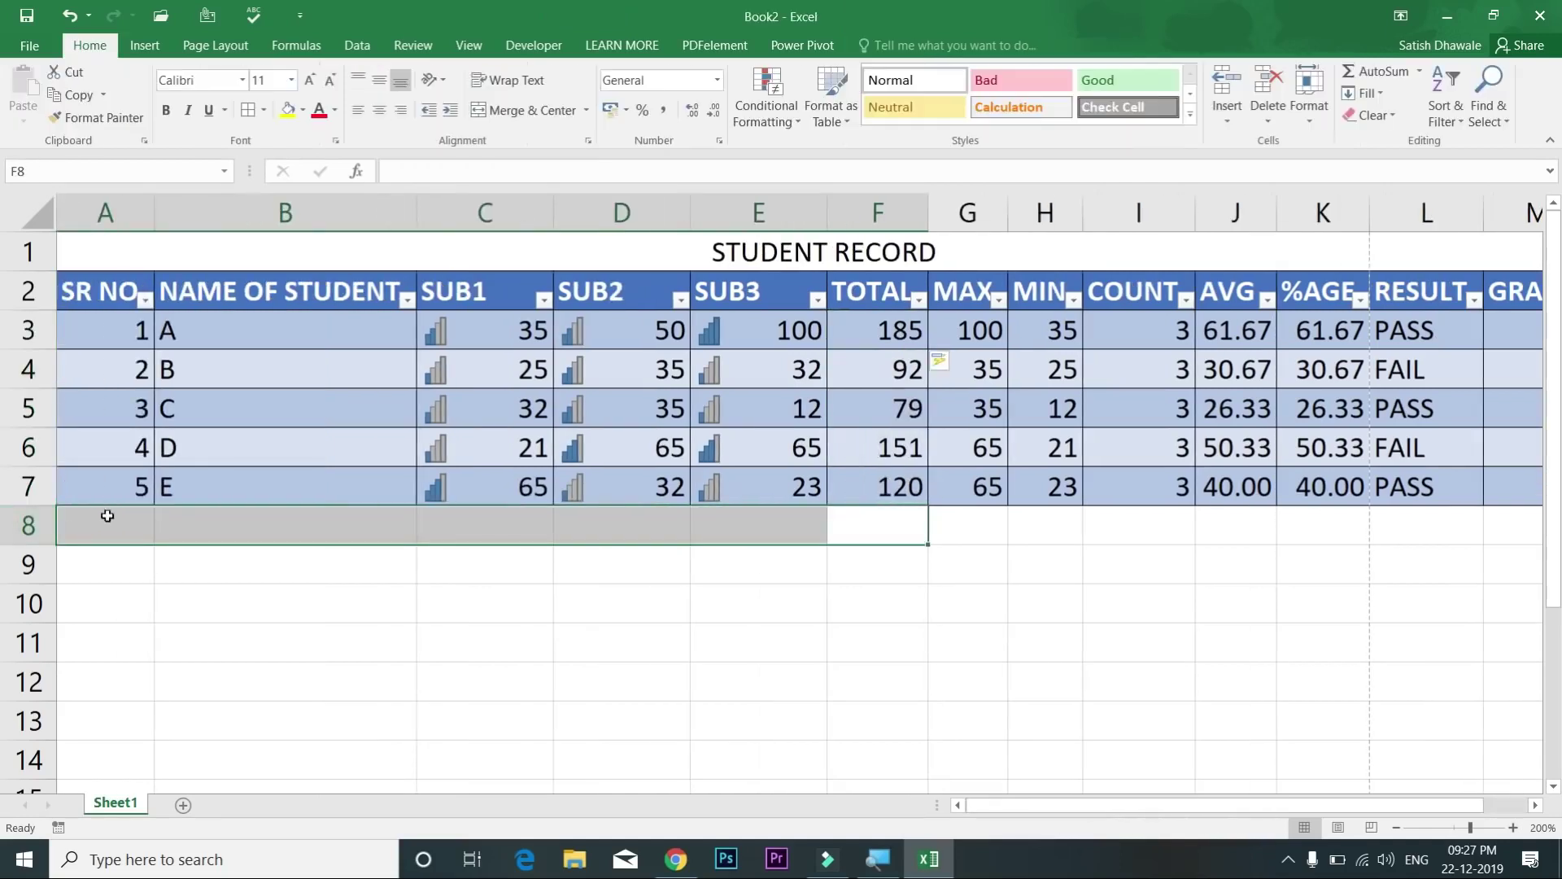
type("6")
left_click(182, 517)
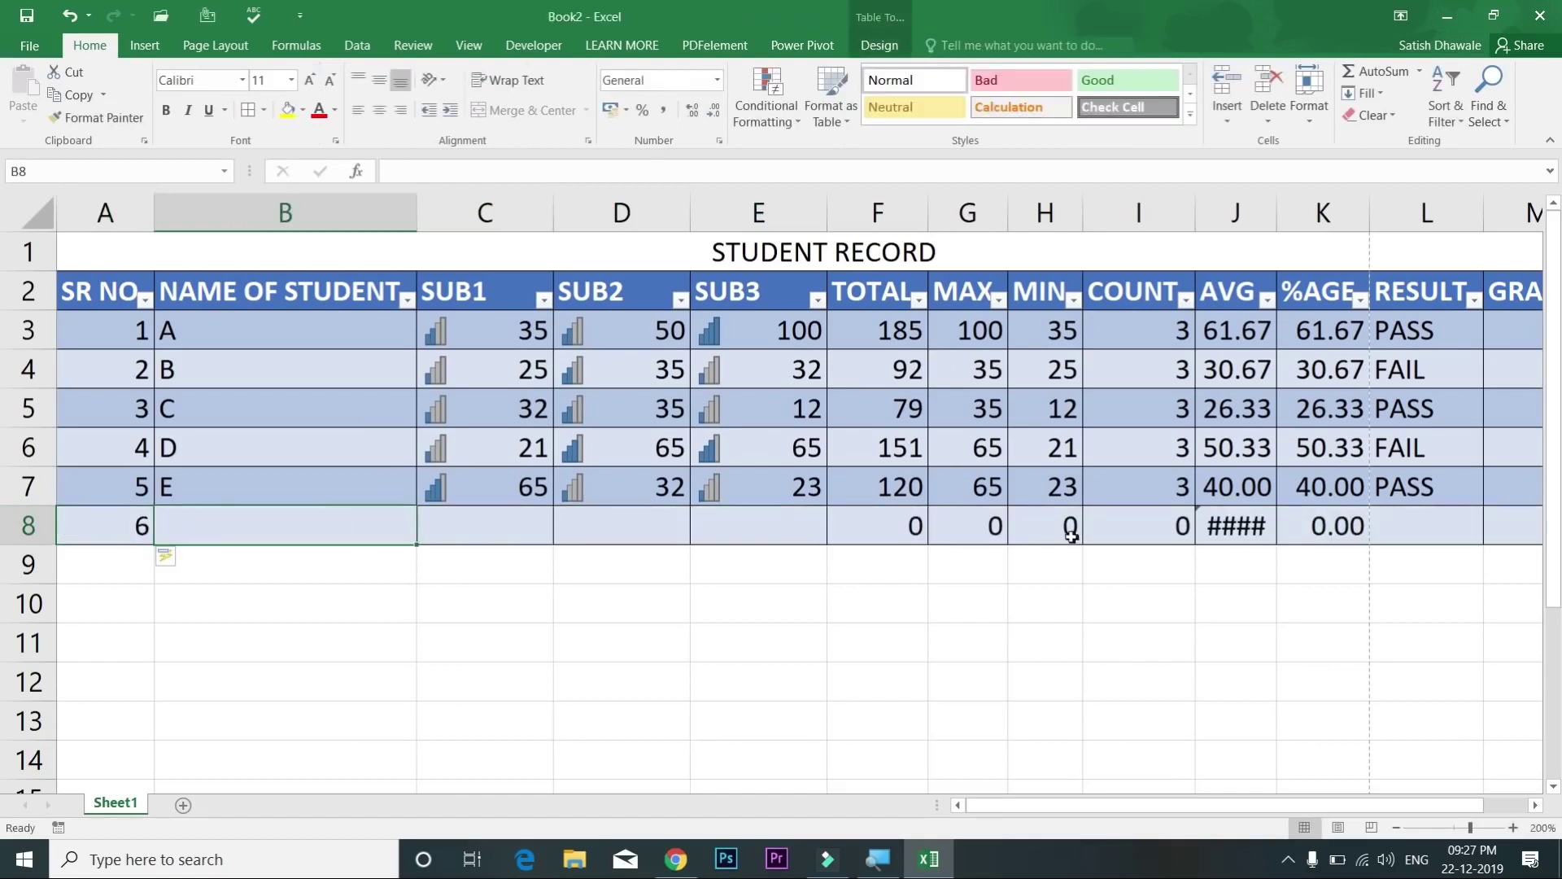
double_click(1278, 215)
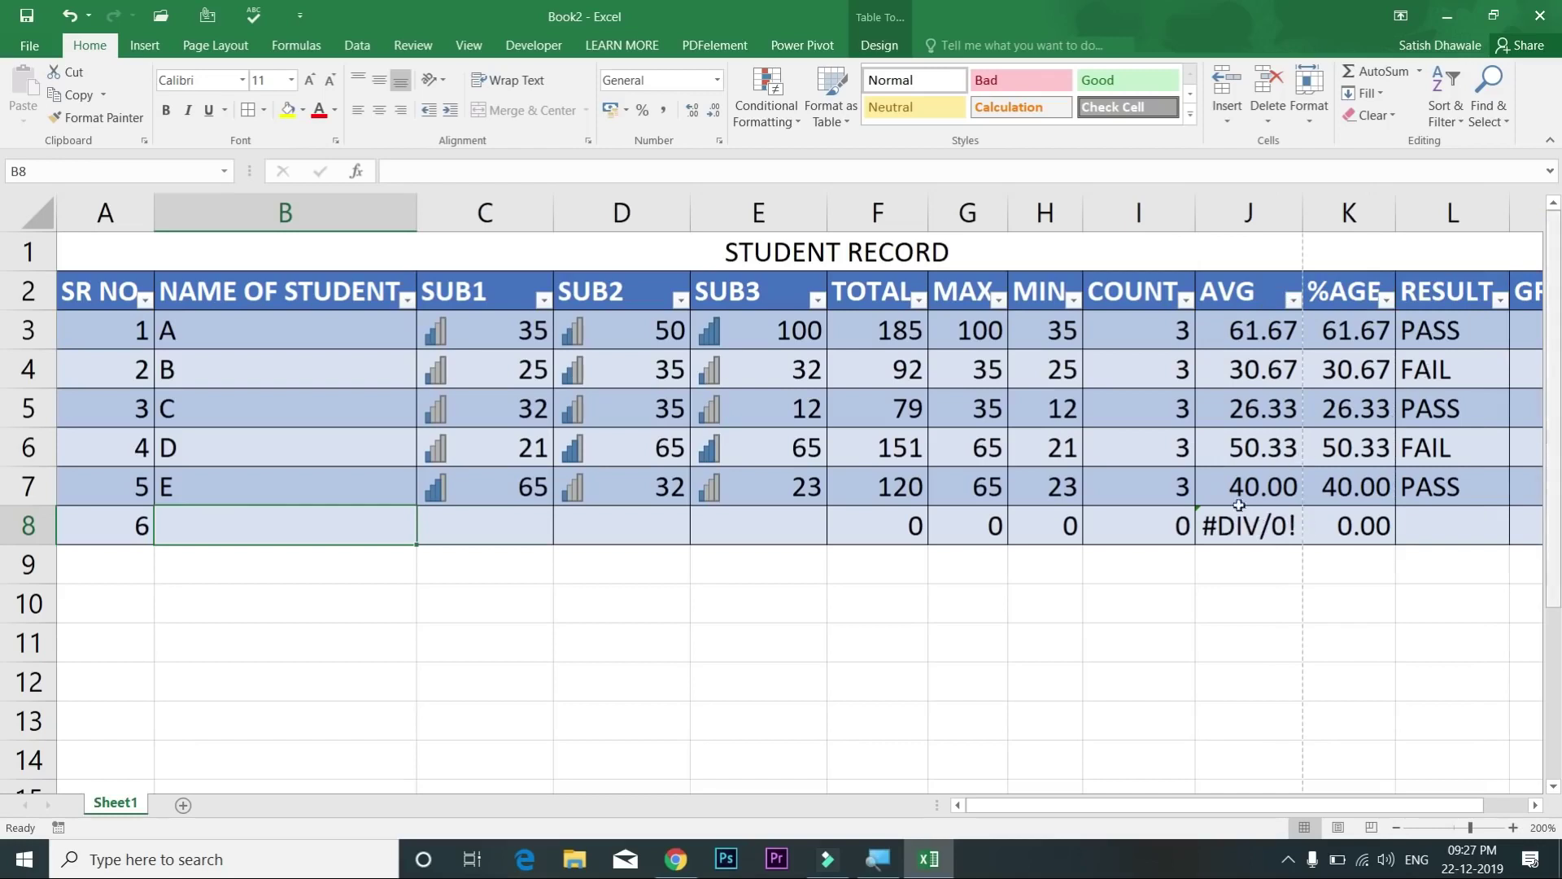
Step: Enter the marks 45 for SUB1, 65 for SUB2 and 98 for SUB3 in row 8
left_click(534, 527)
type("45")
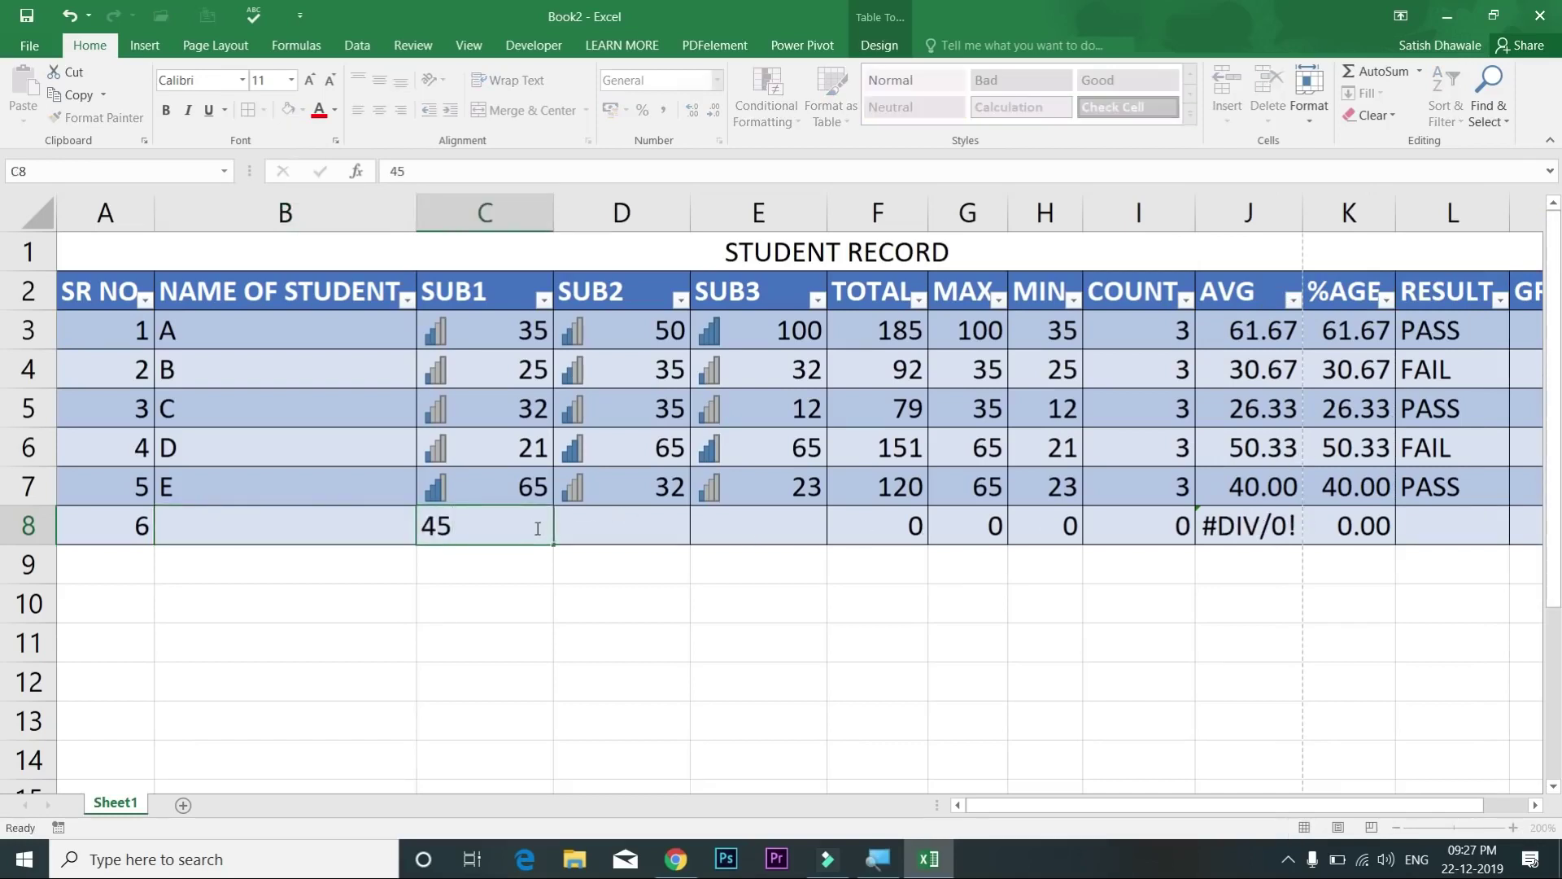
key("Tab")
type("45")
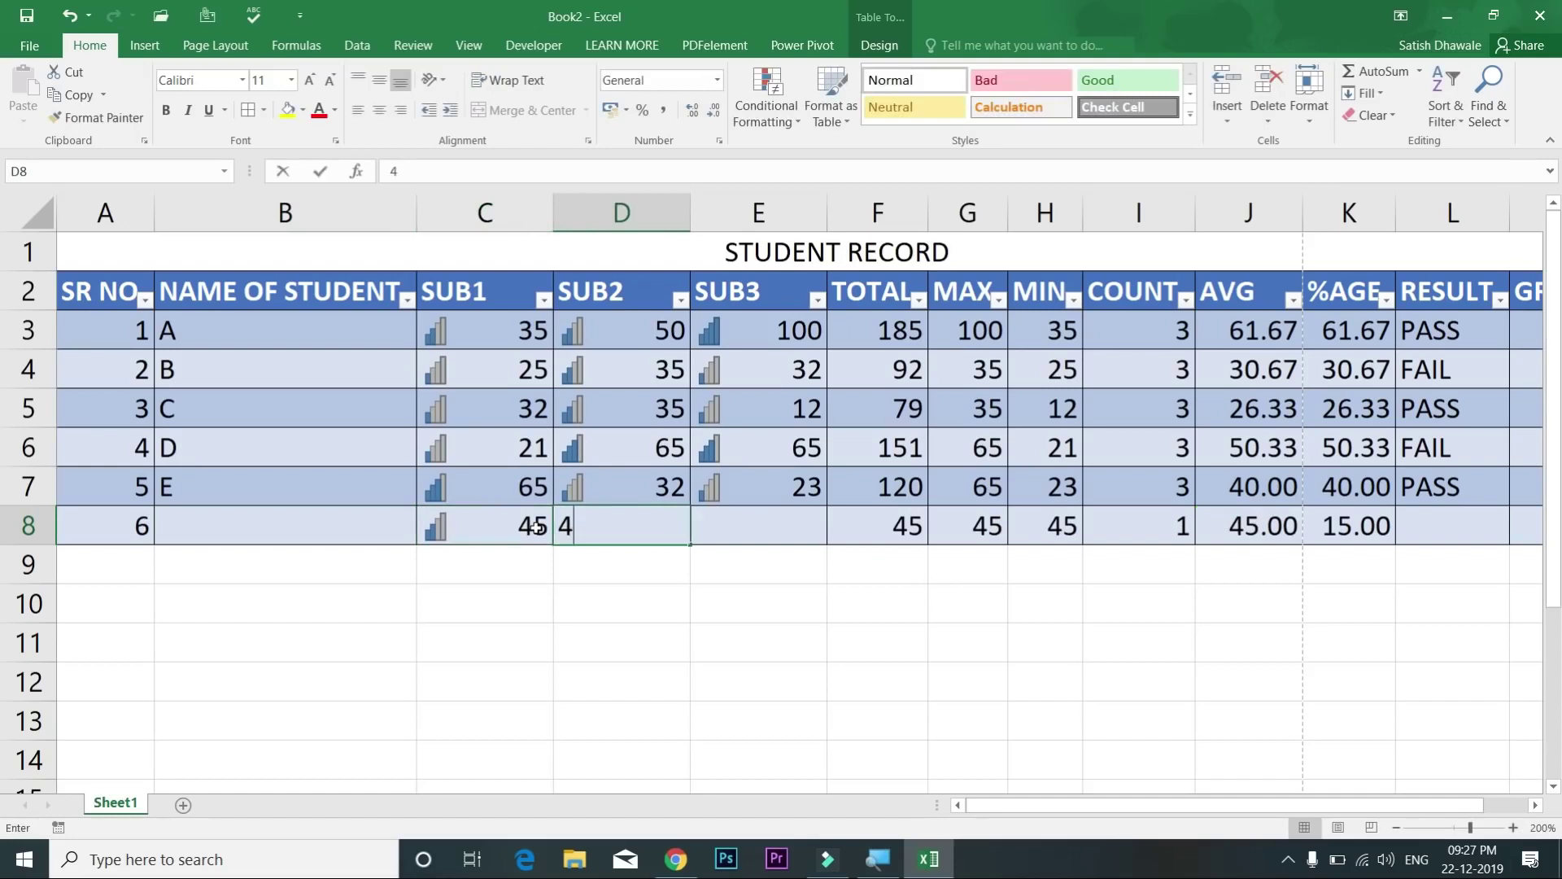
key("BackSpace")
key("BackSpace")
type("65")
key("Tab")
type("98")
Step: Enter F as the name of the student in row 8
key("shift+Tab")
key("shift+Tab")
key("shift+Tab")
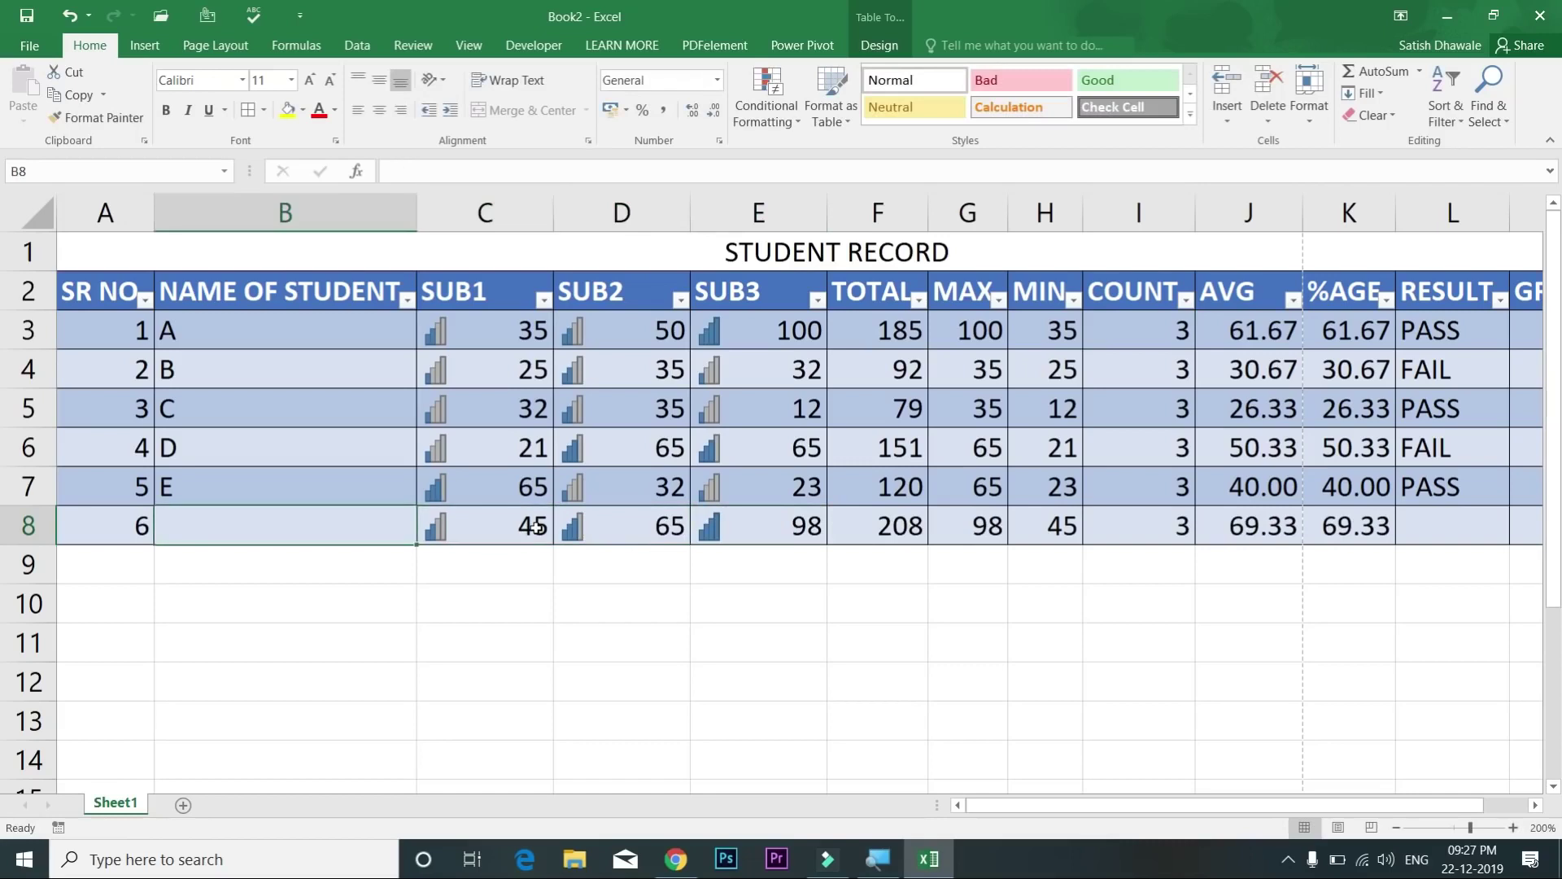
type("F")
key("Return")
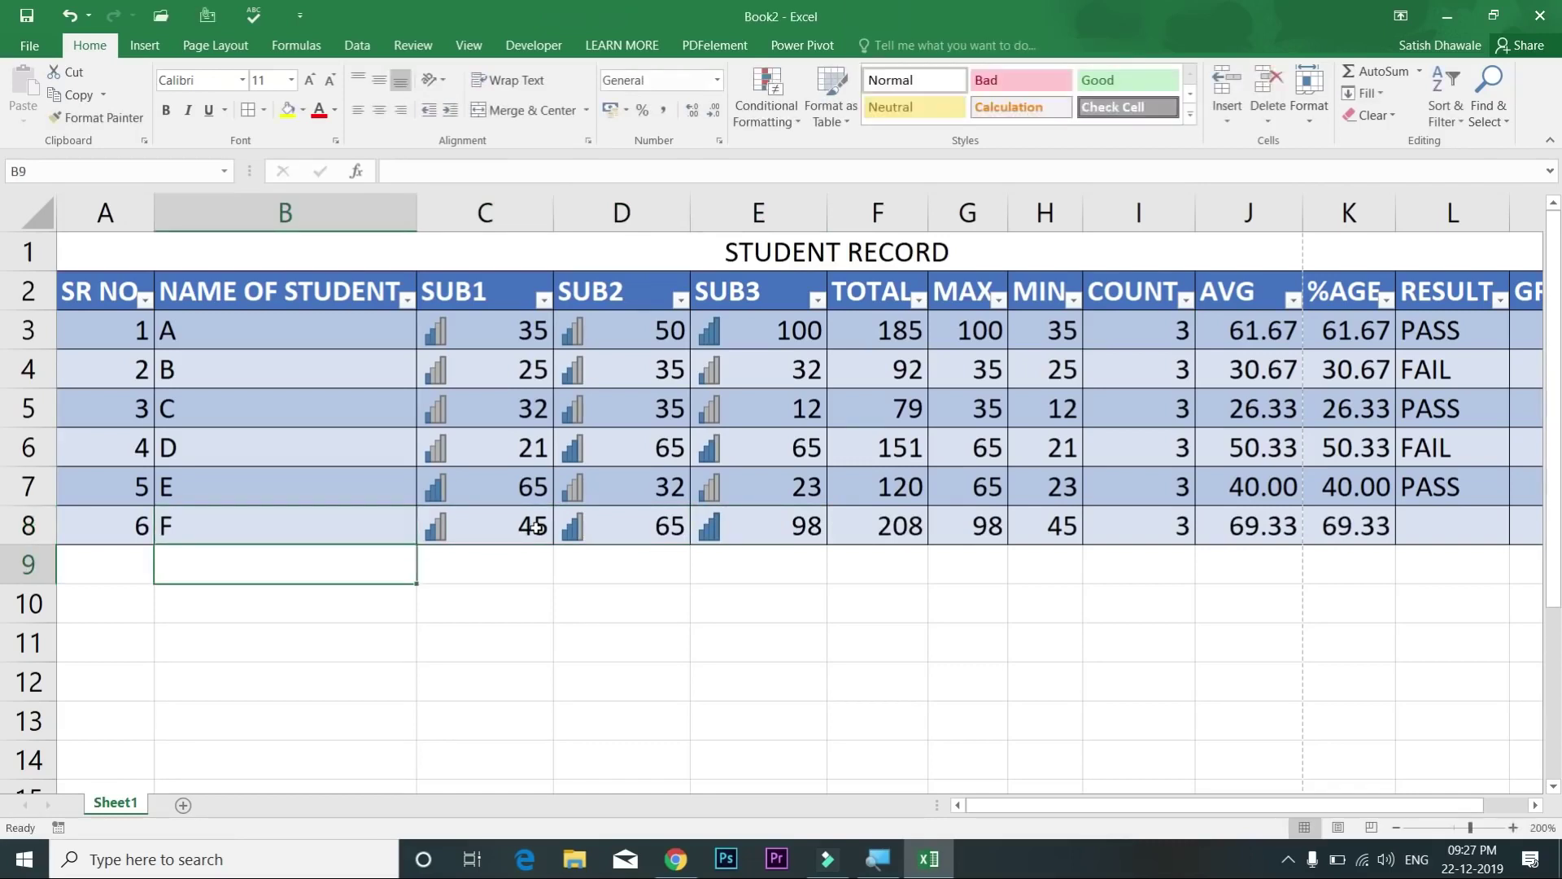
Step: Check the AVG and %AGE formulas in row 8 and convert the table A2:M8 to a normal range
left_click(1243, 524)
left_click(1330, 526)
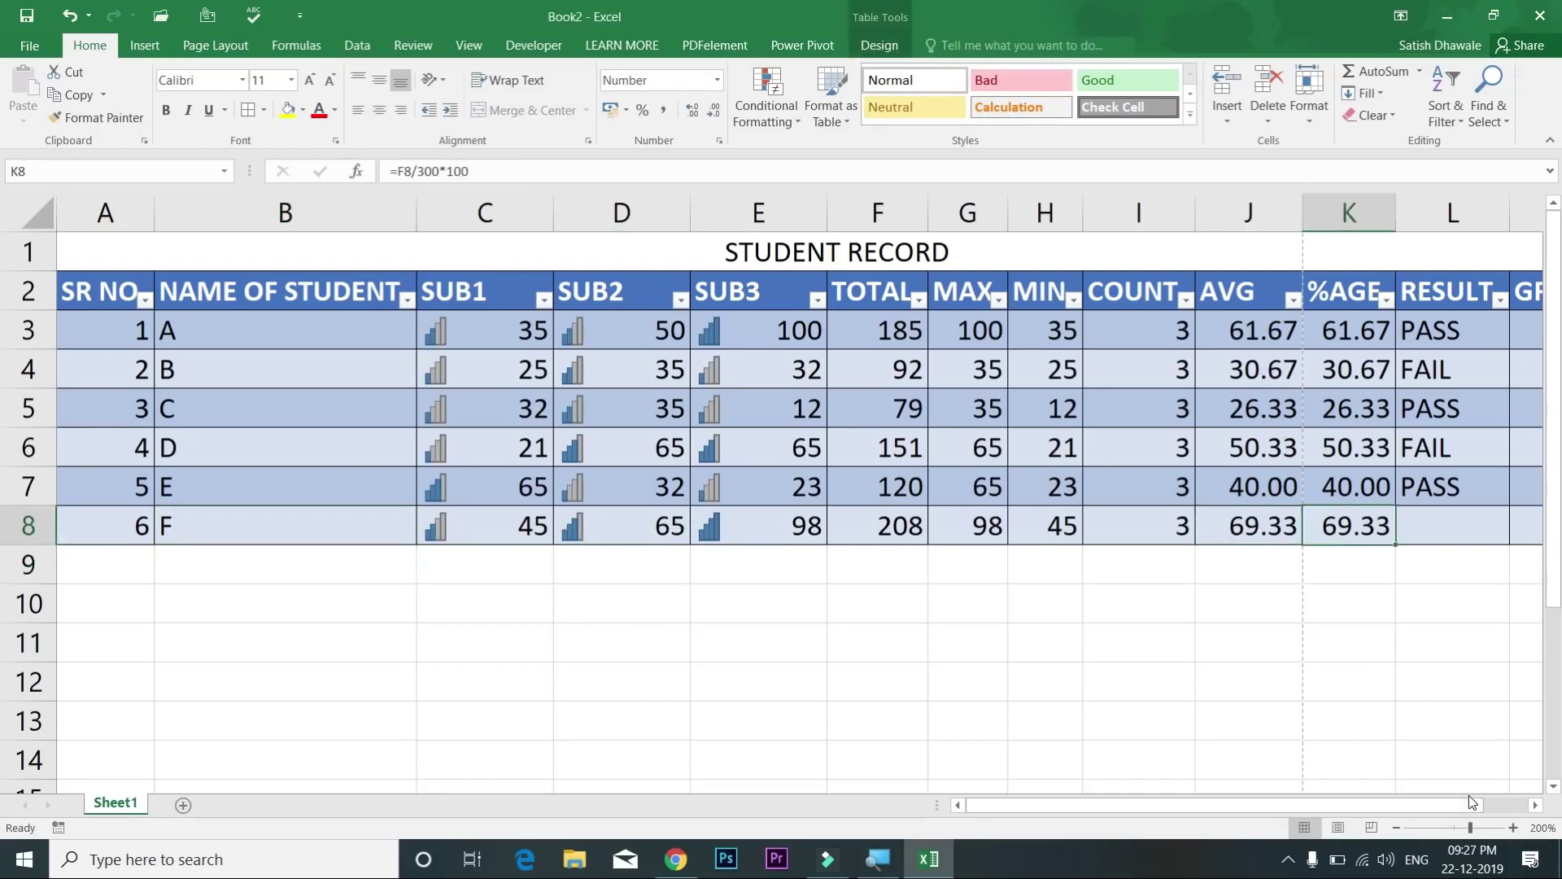
left_click_drag(1469, 799, 1536, 803)
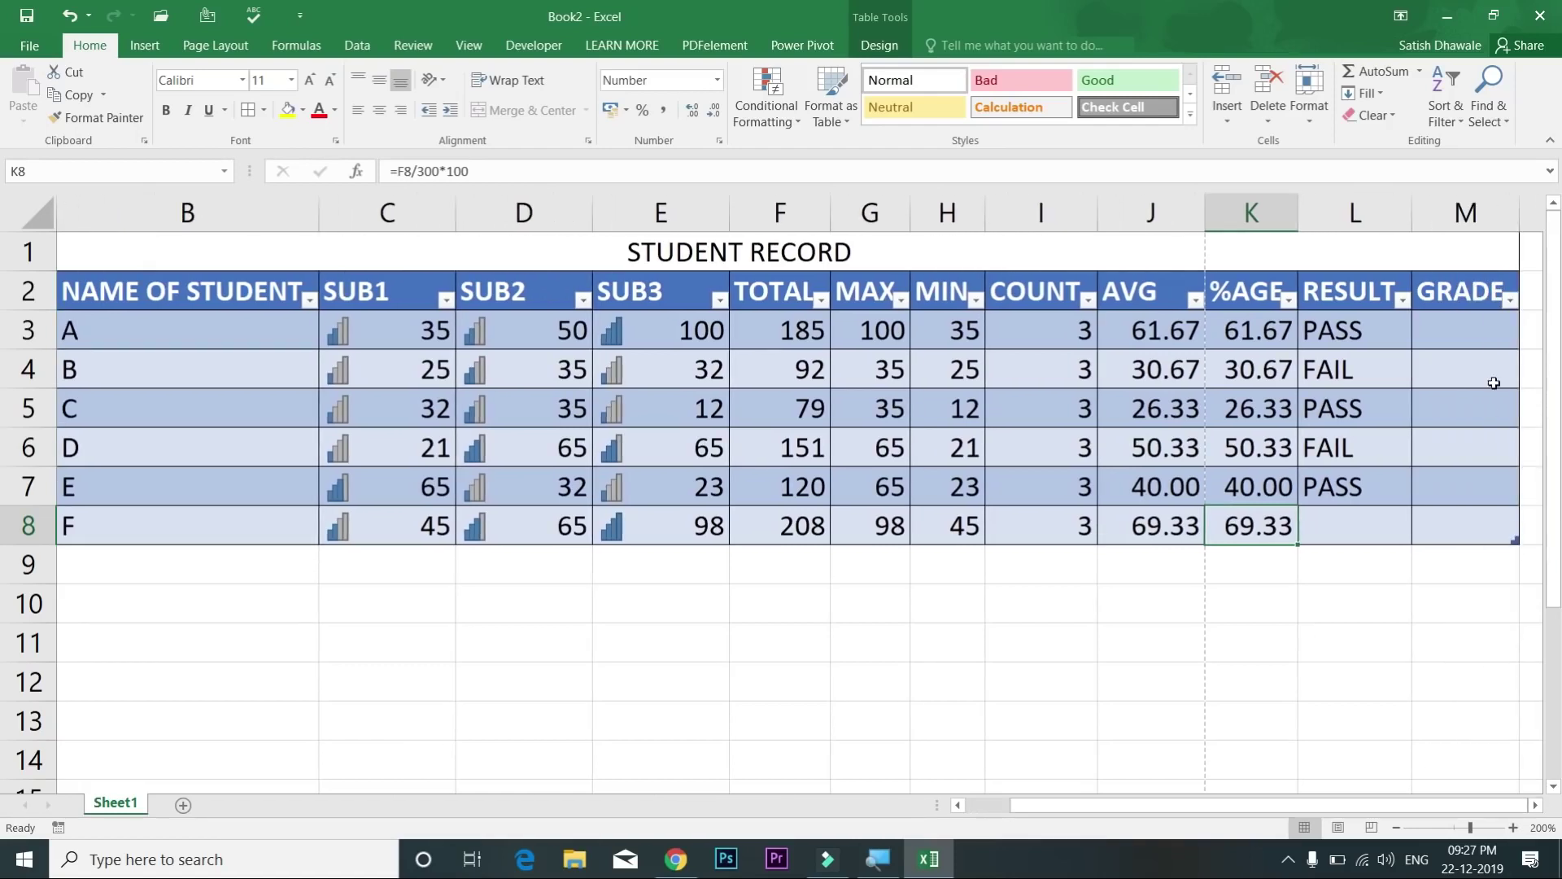
left_click_drag(1466, 293, 169, 489)
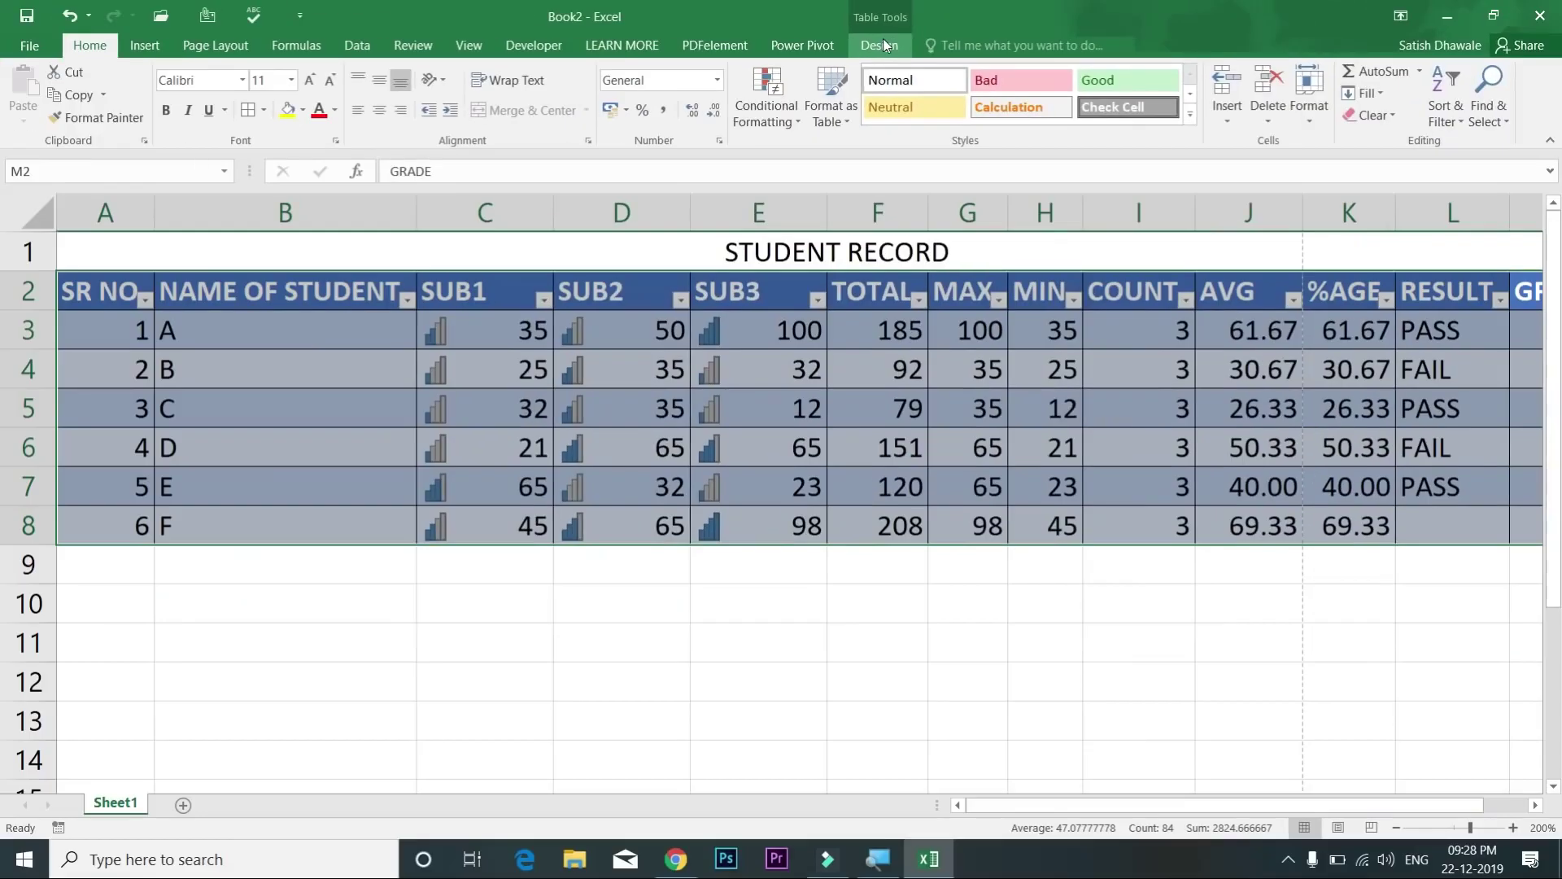
left_click(882, 47)
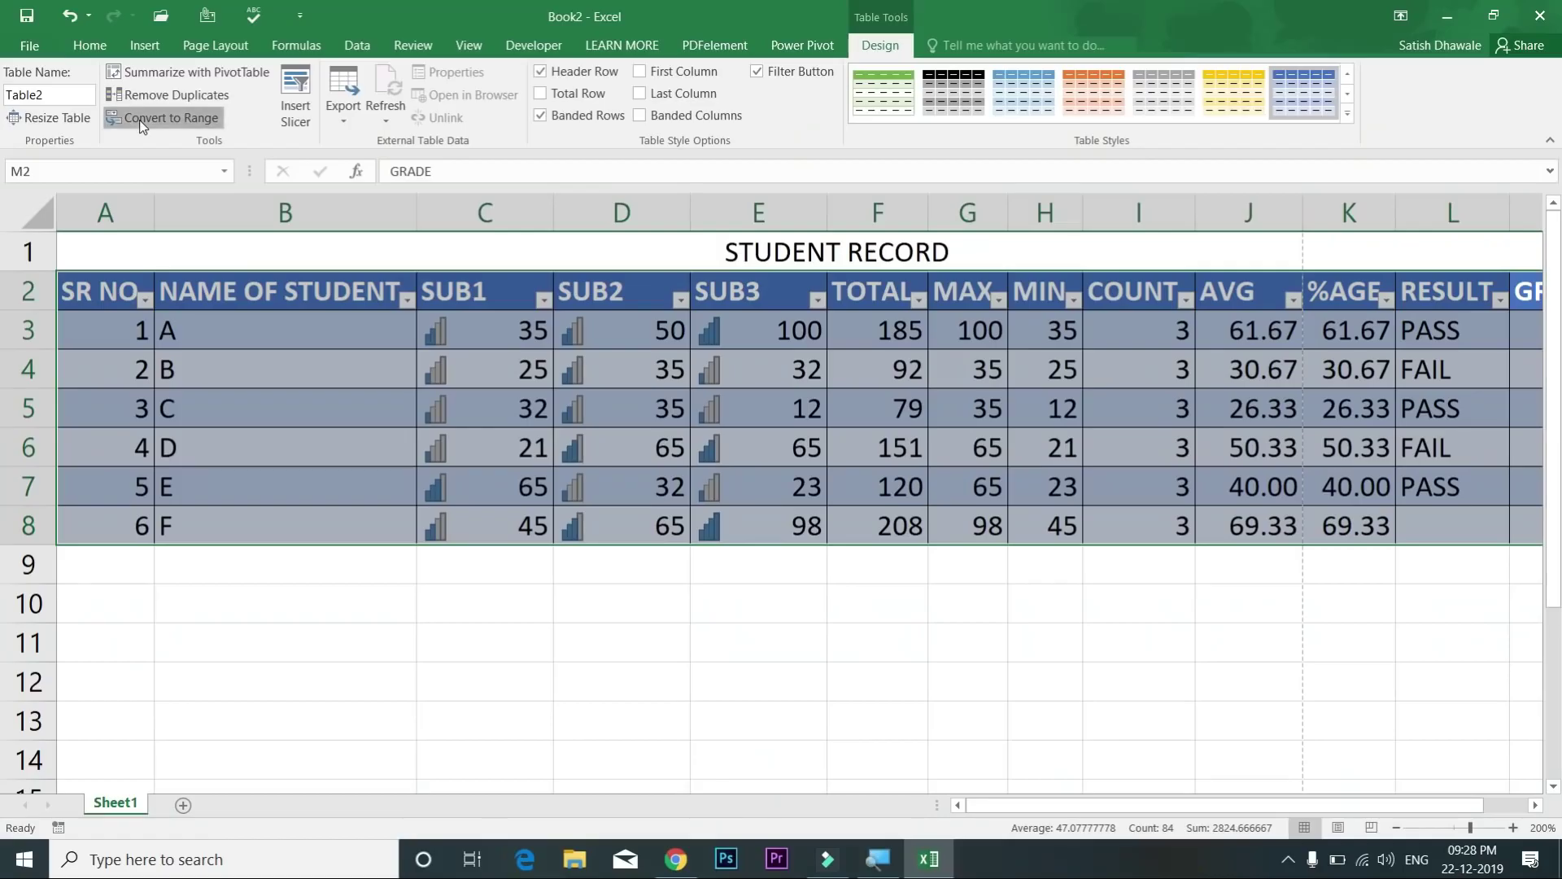
left_click(141, 120)
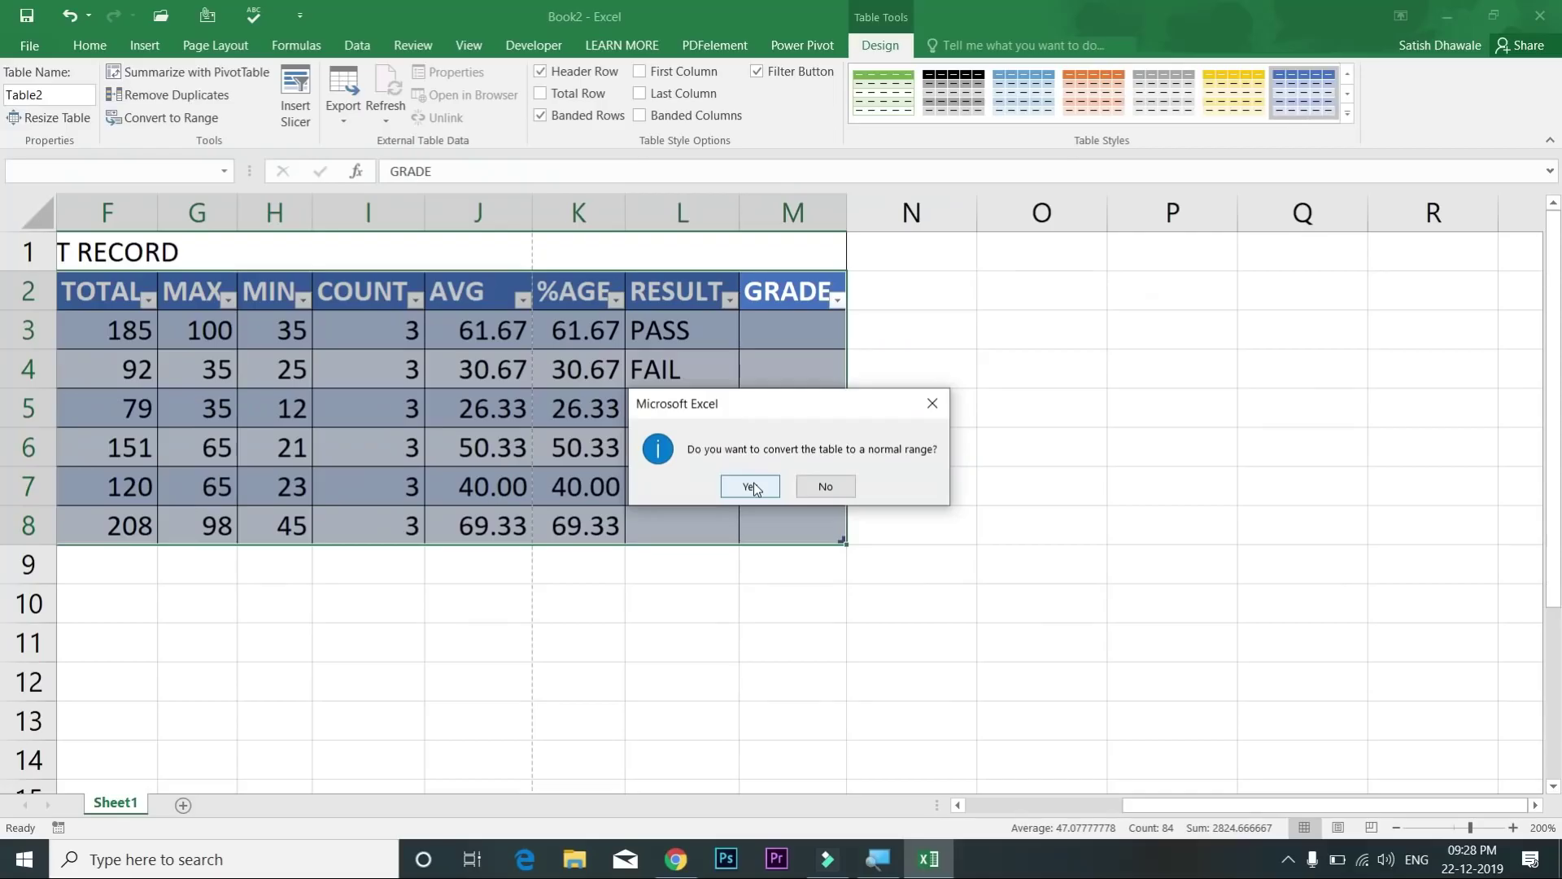
left_click(753, 487)
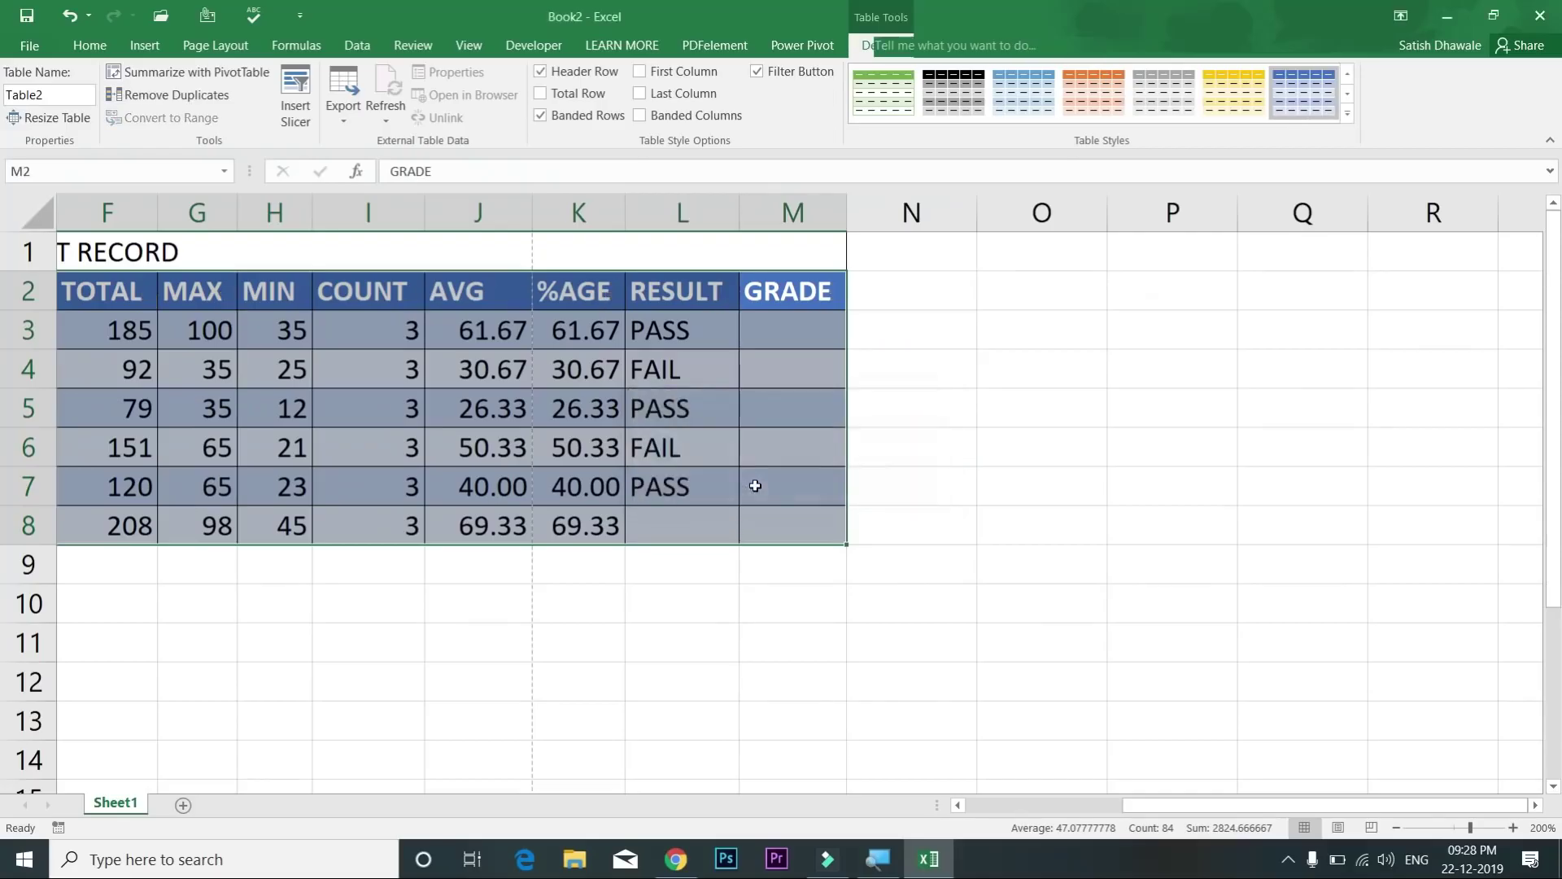
Step: Clear the formats, but not the contents, of the headers and data in A2:M8
left_click_drag(795, 495, 10, 424)
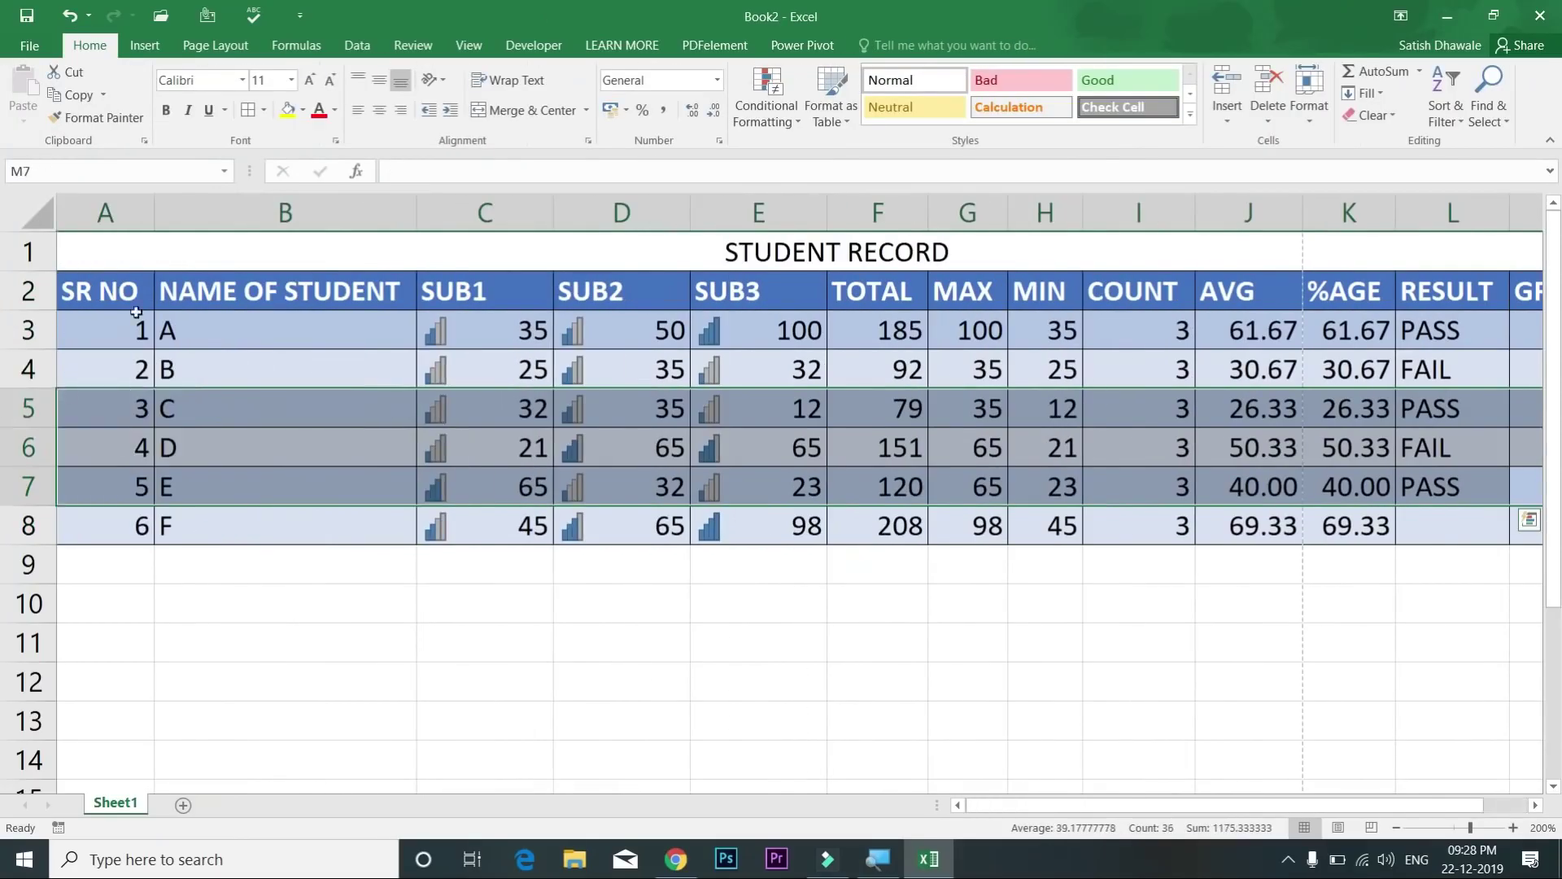
left_click_drag(120, 291, 1188, 537)
left_click_drag(1082, 805, 999, 798)
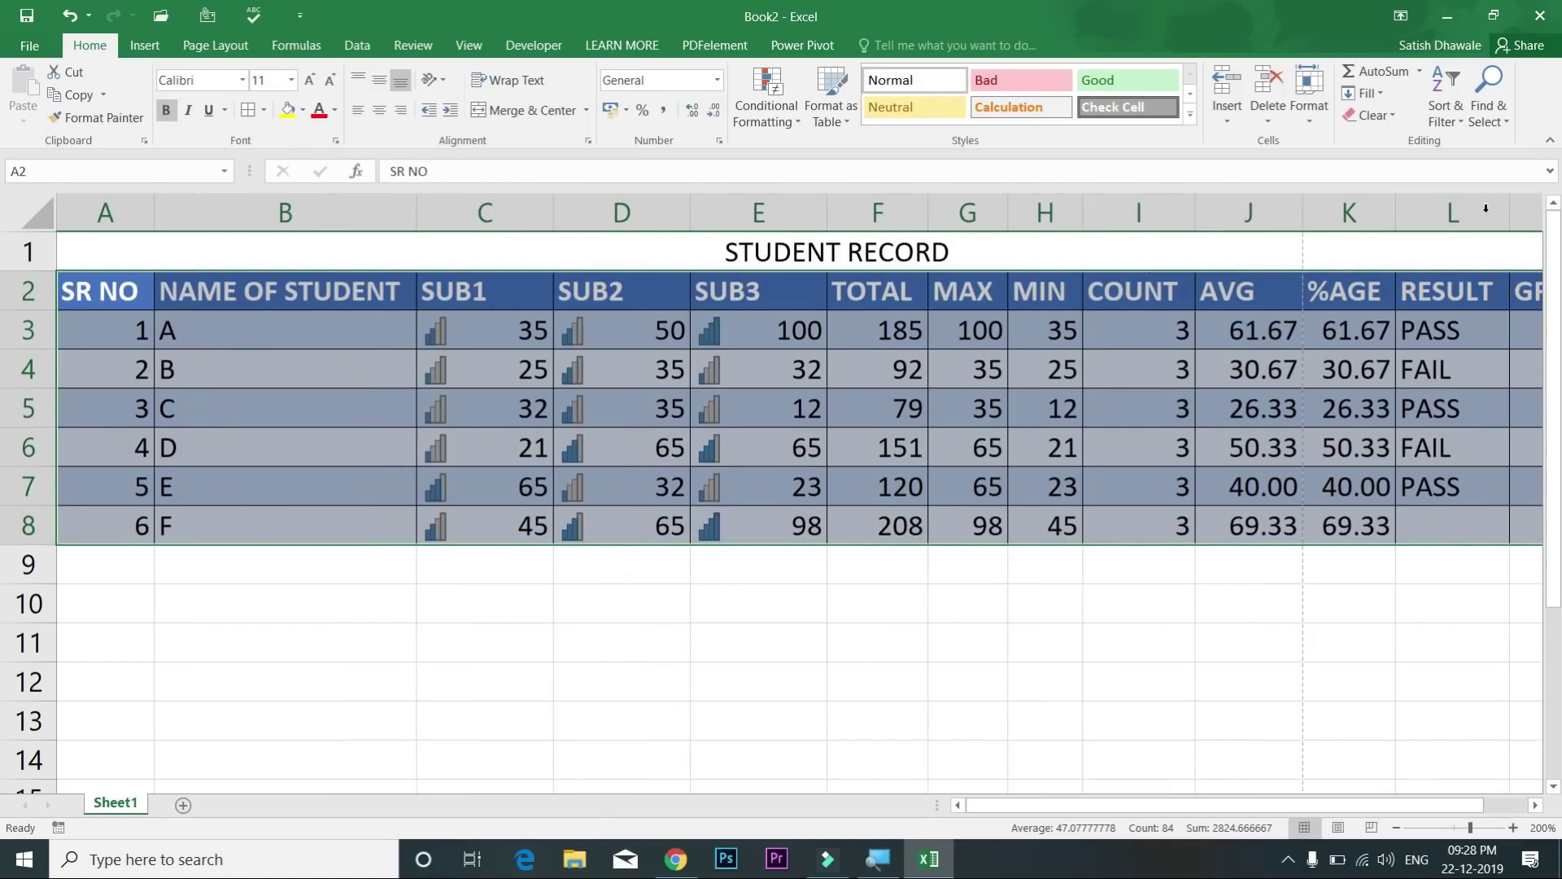
left_click(1395, 117)
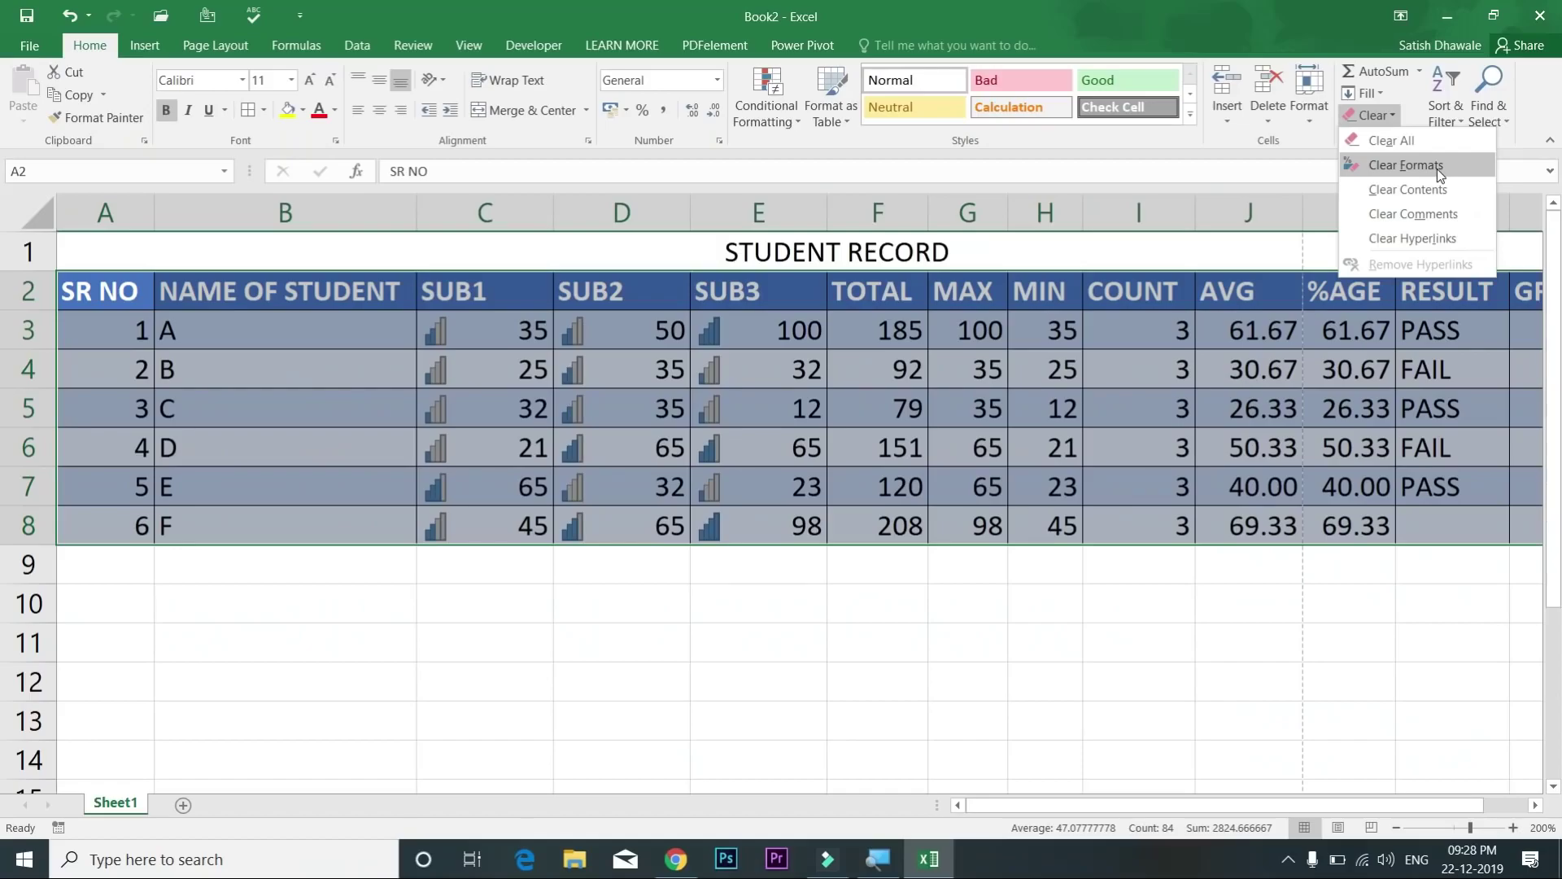
left_click(1405, 165)
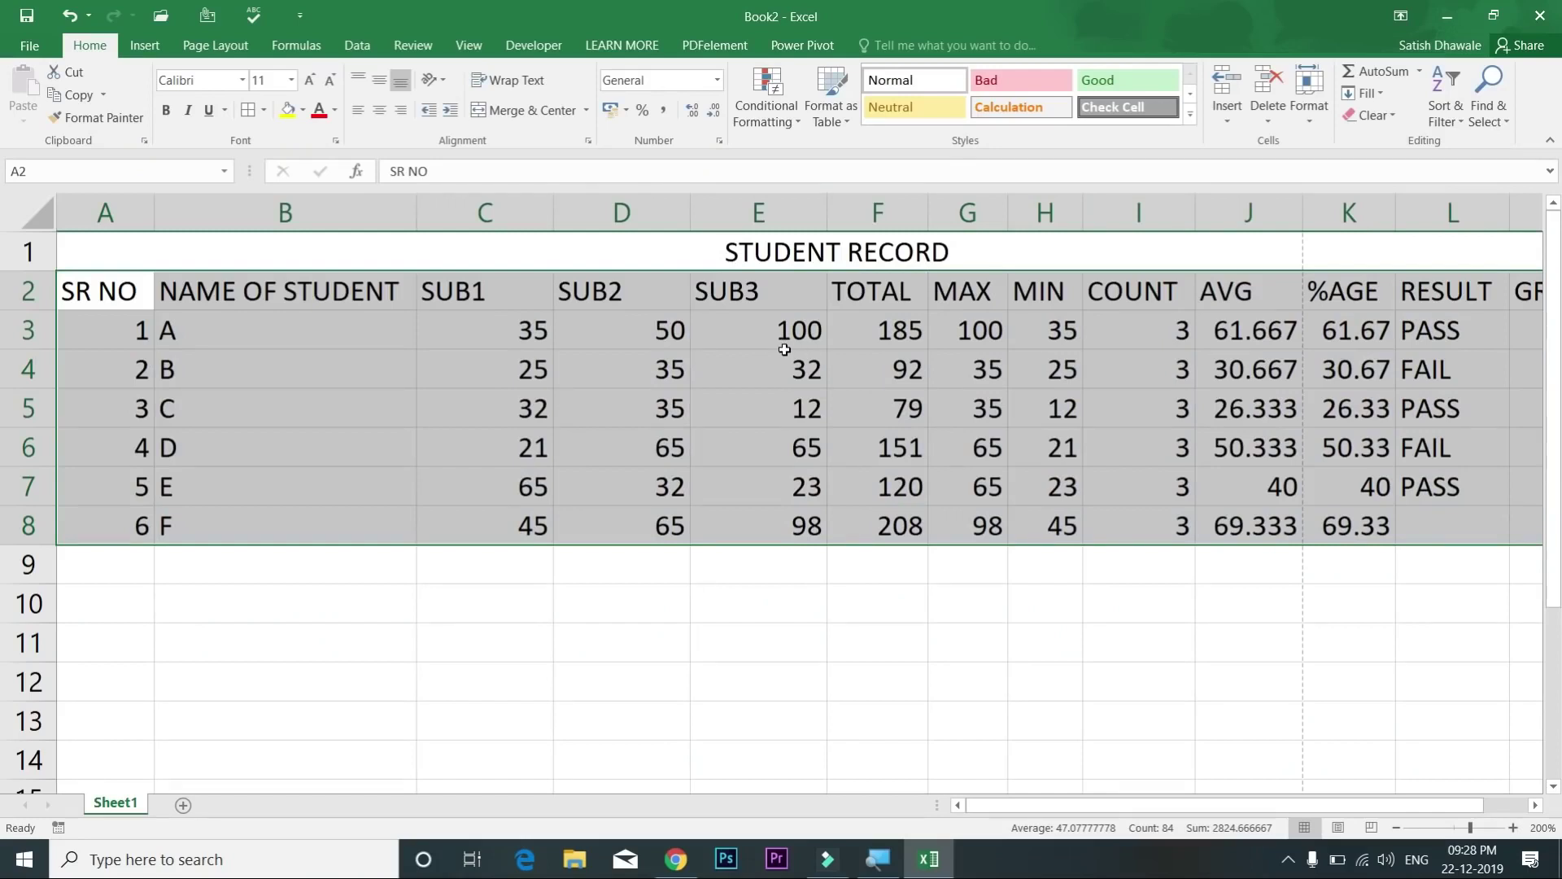
Step: Fill the RESULT column's values down from L3:L7 into student F's row at L8
left_click(128, 291)
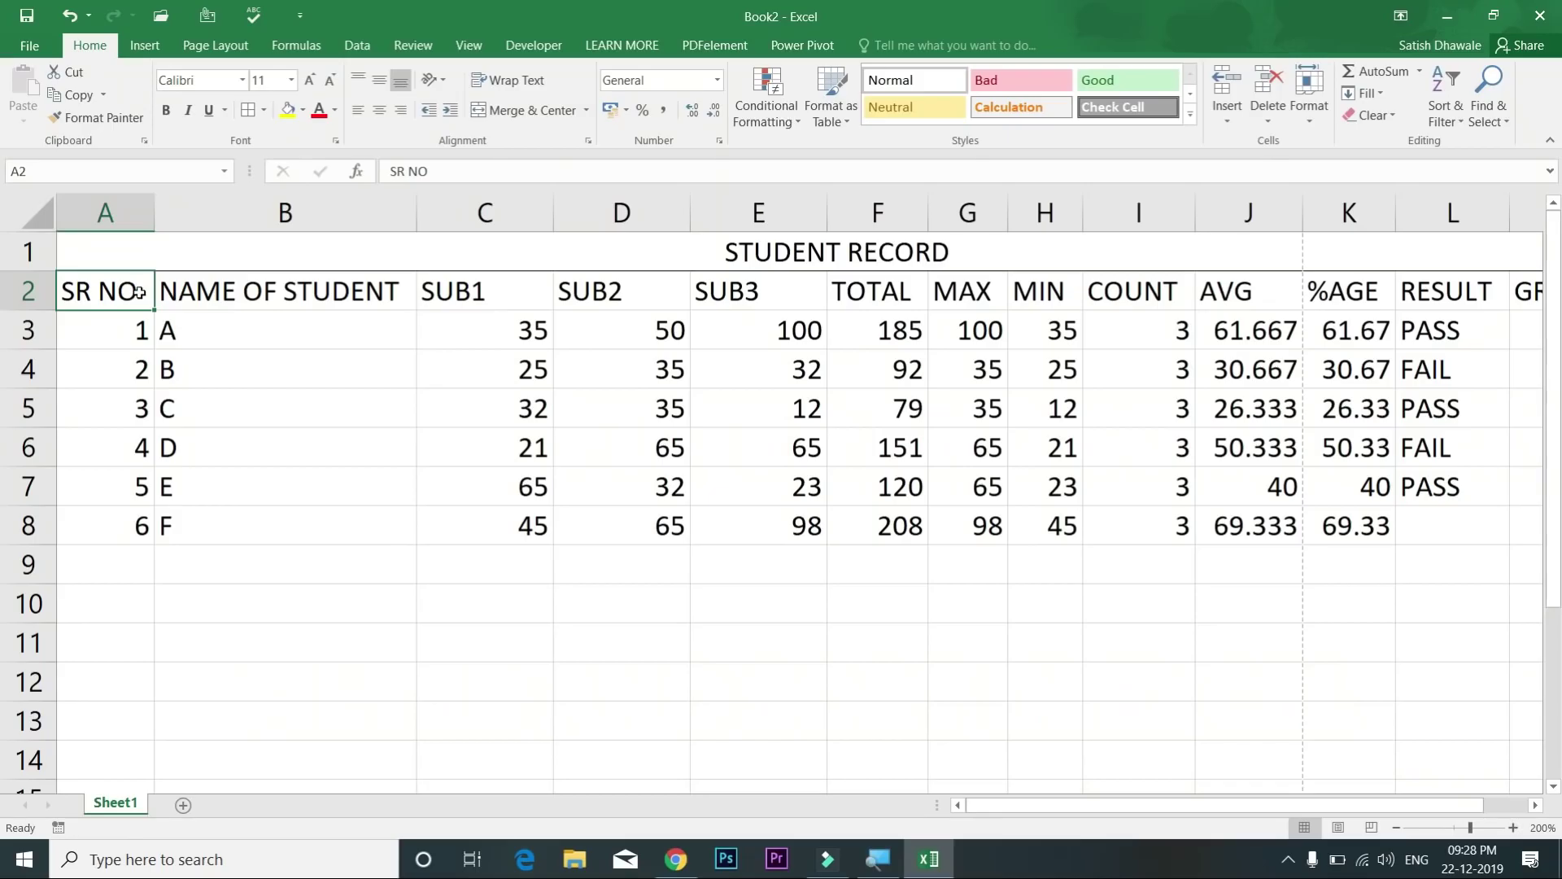
left_click_drag(1417, 342, 1509, 543)
left_click(1444, 495)
left_click_drag(1460, 330, 1457, 513)
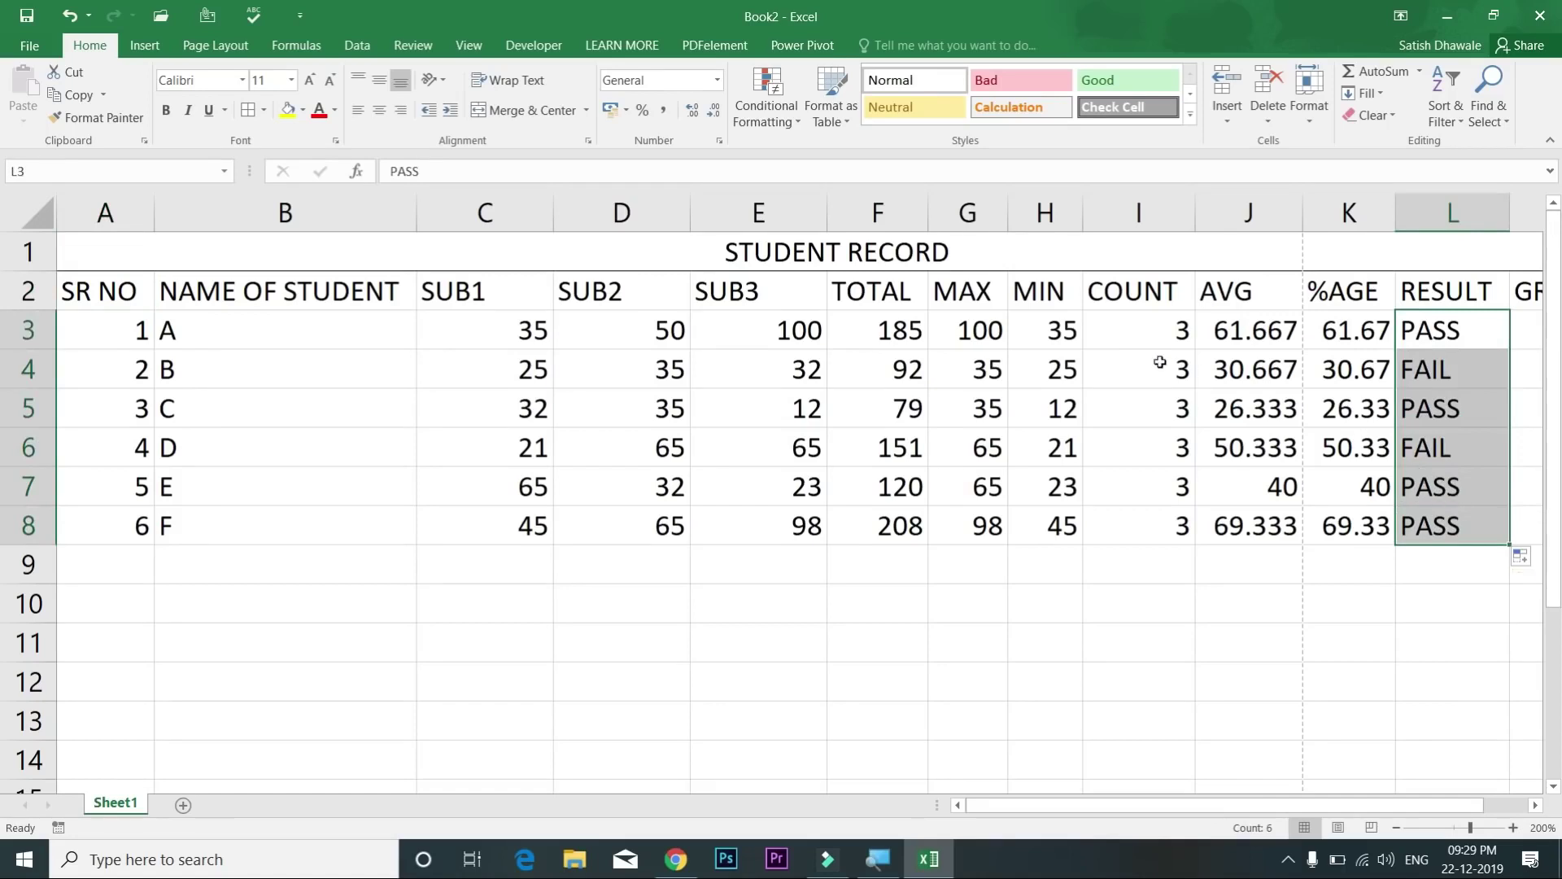
Step: Select the whole marksheet A1:M8, try out all borders on it, and undo them
left_click(160, 295)
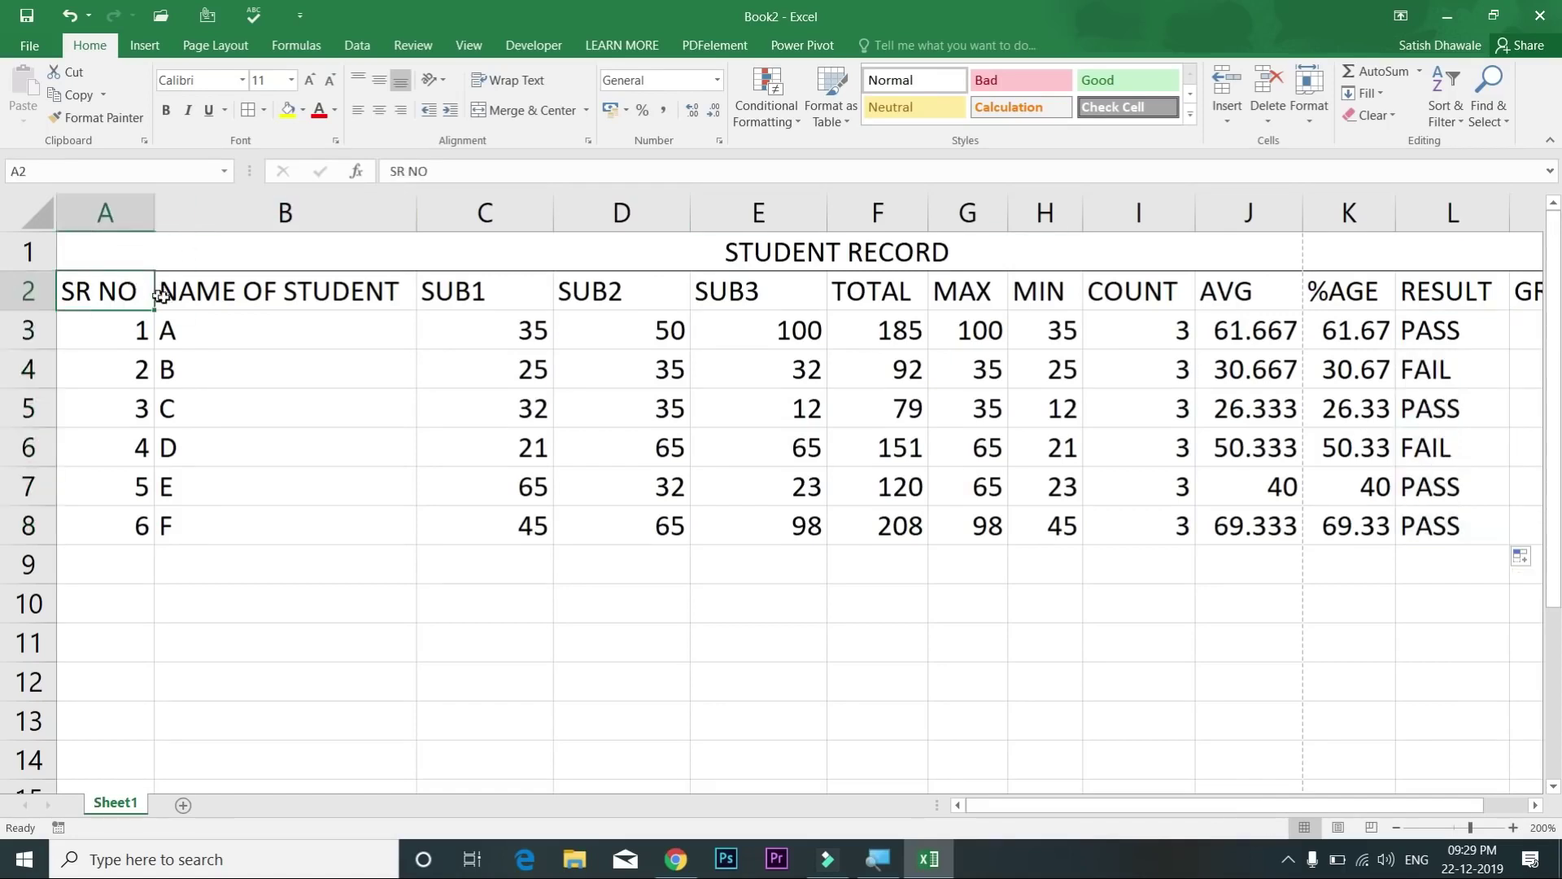
key("ctrl+a")
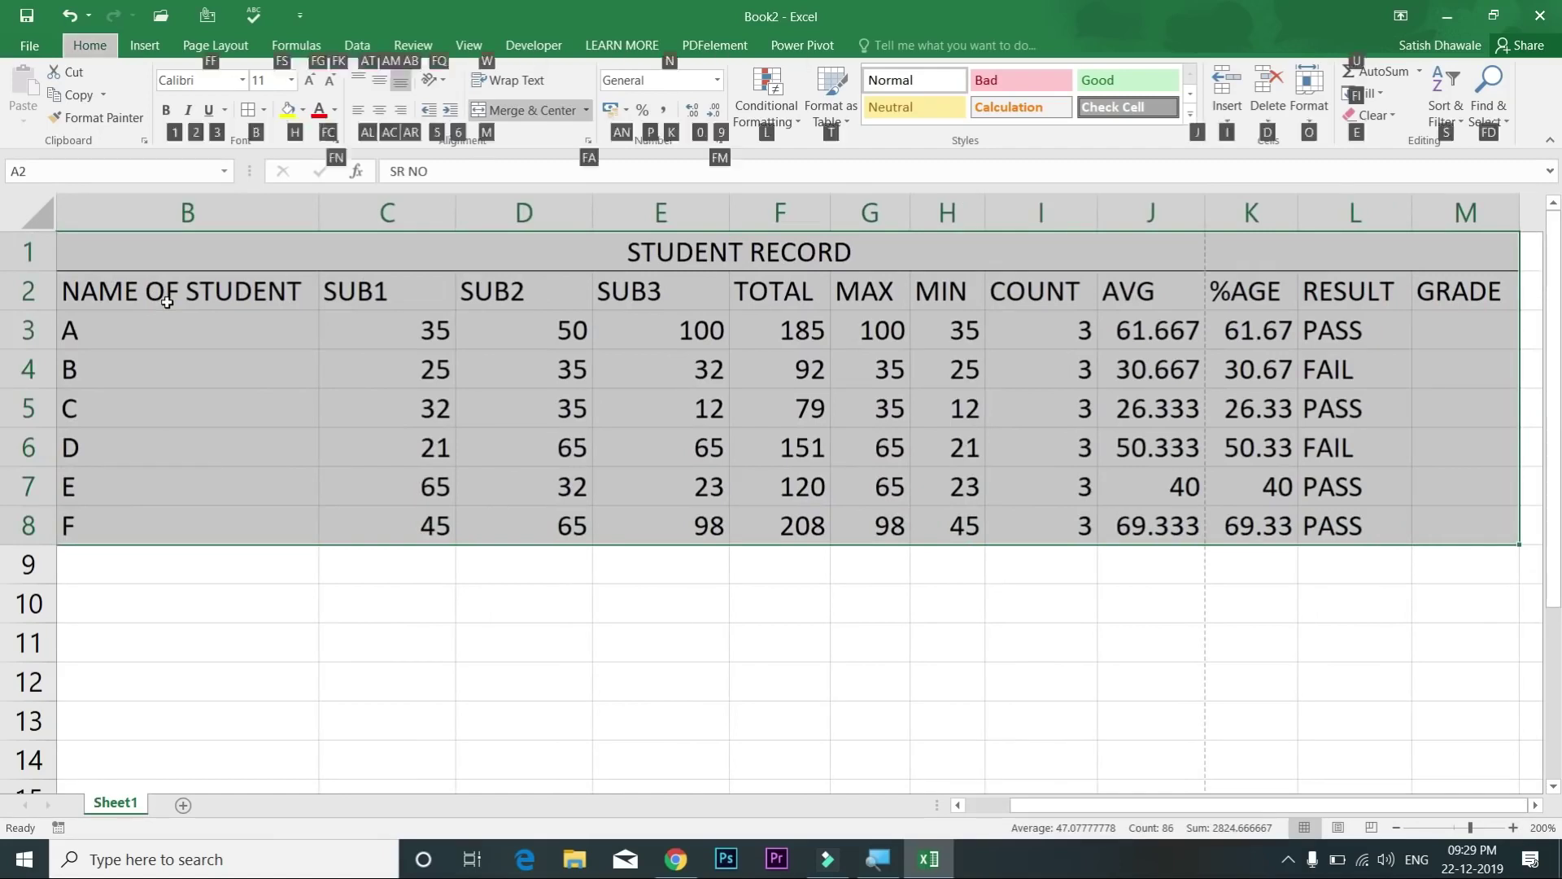
scroll(167, 302, "left", 1)
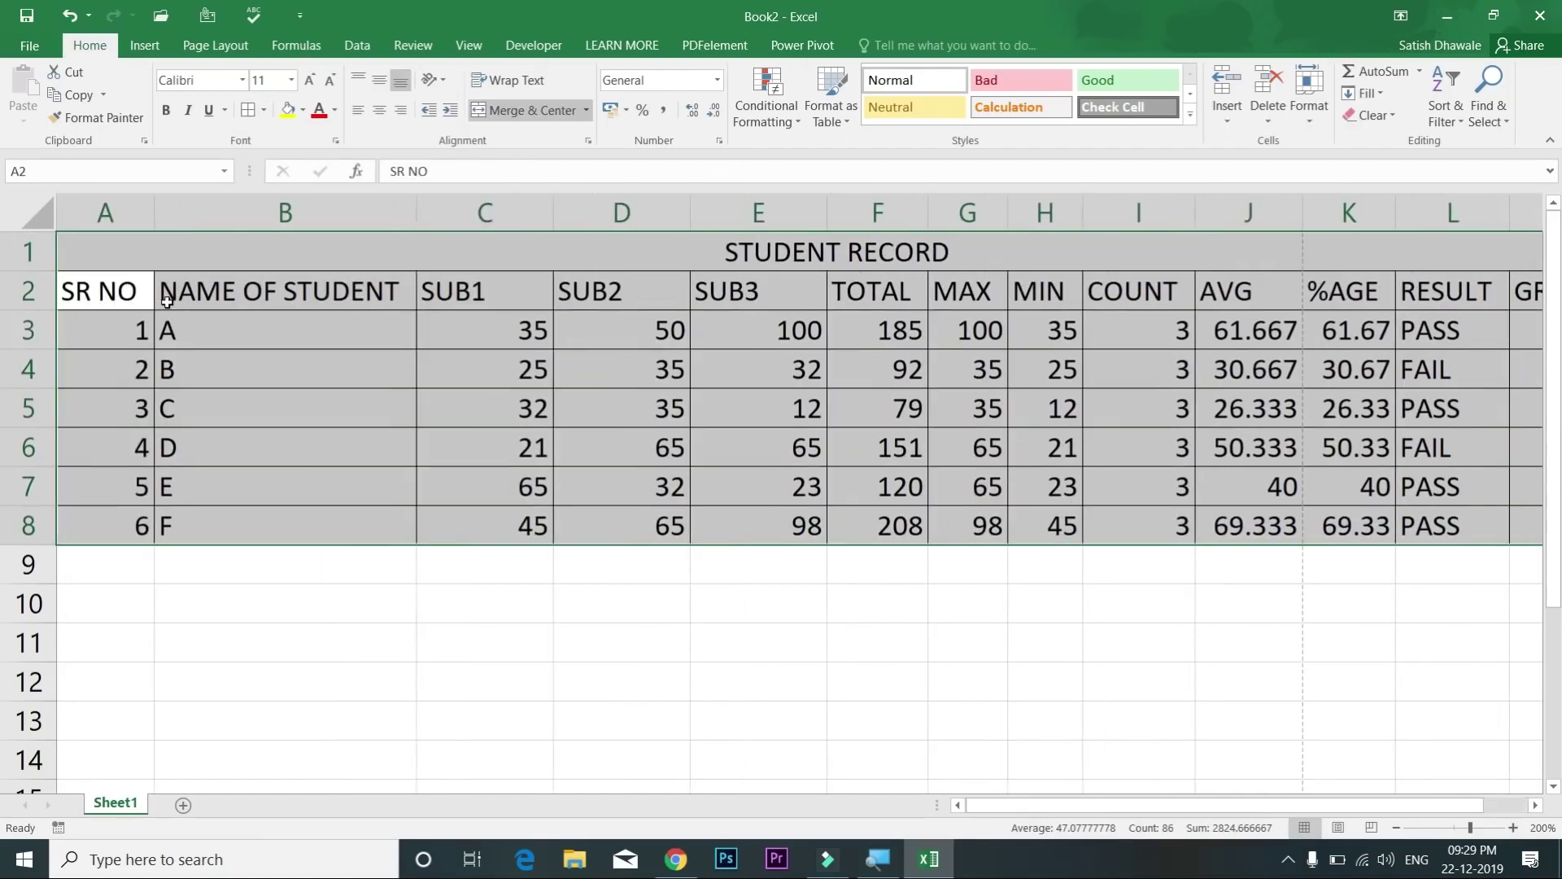
key("ctrl+z")
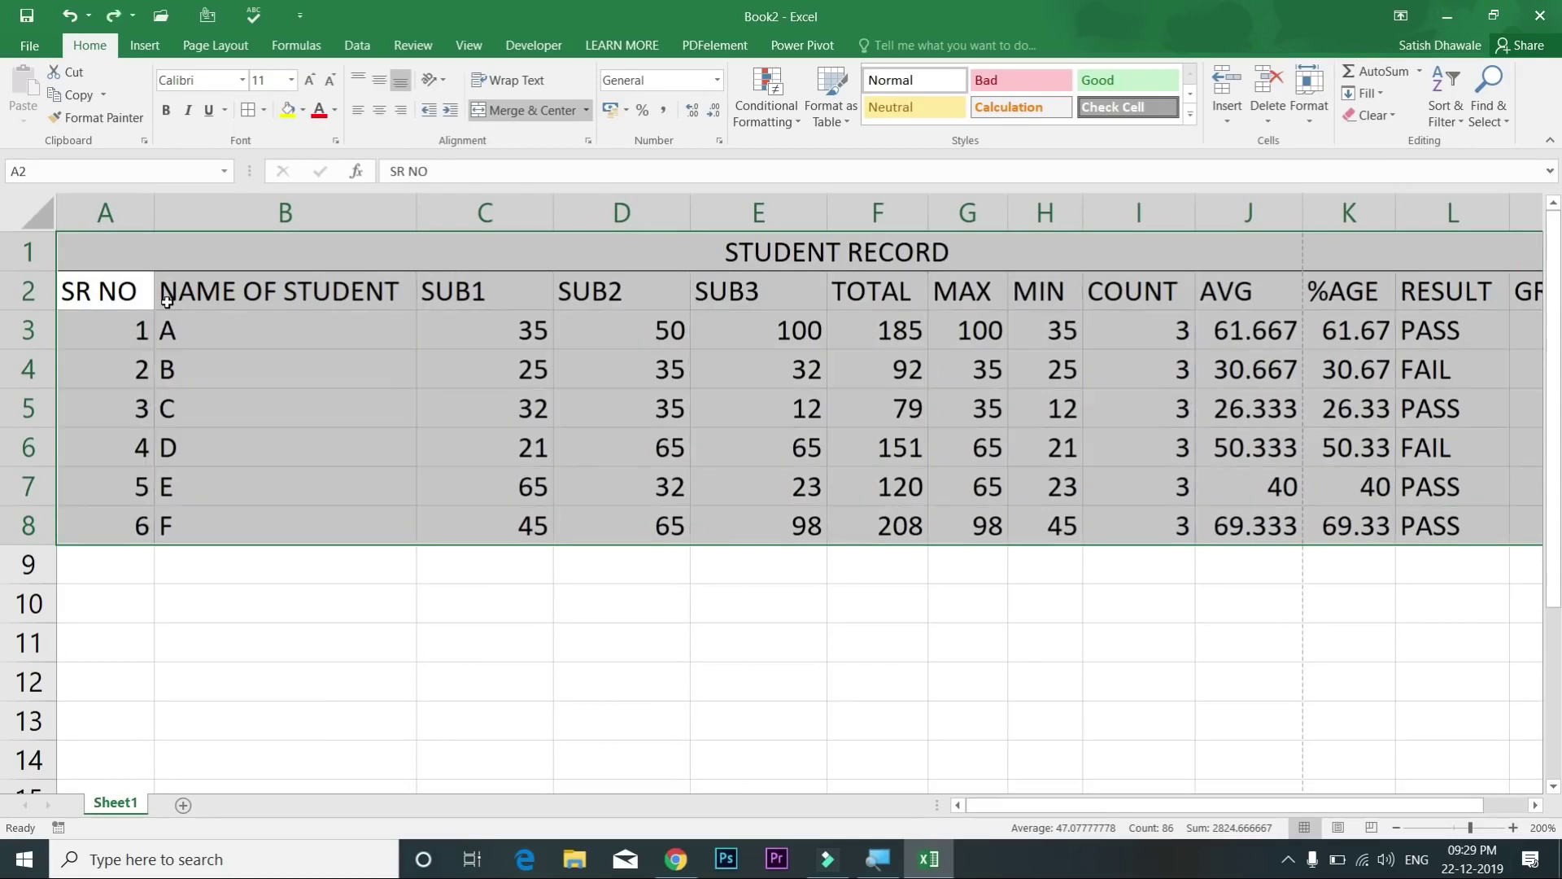
Step: Apply all borders to the selected marksheet range A1:M8
key("alt")
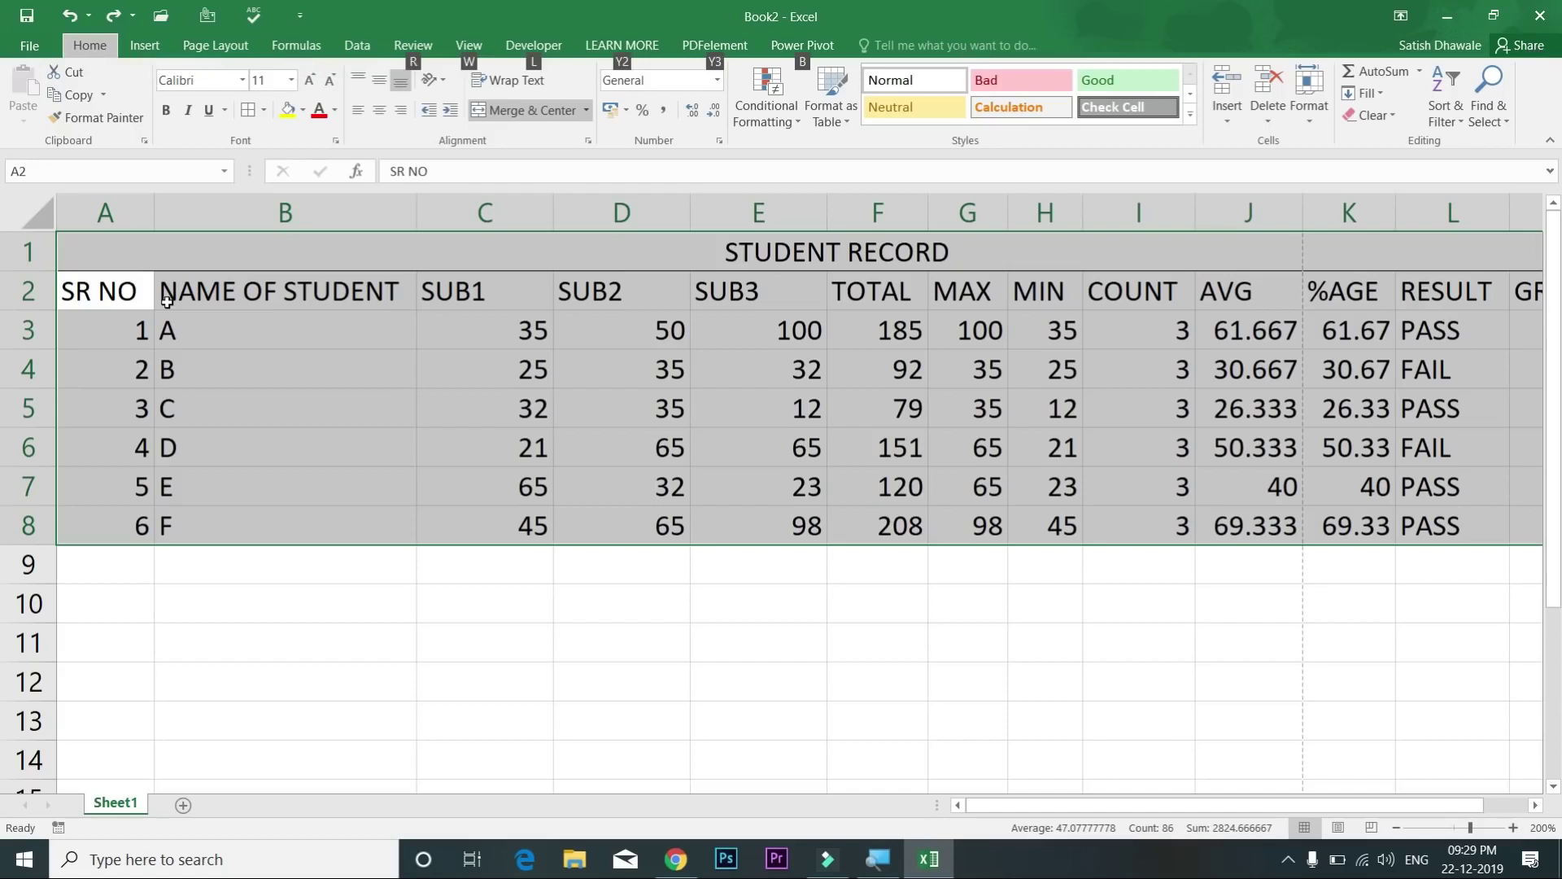
key("h")
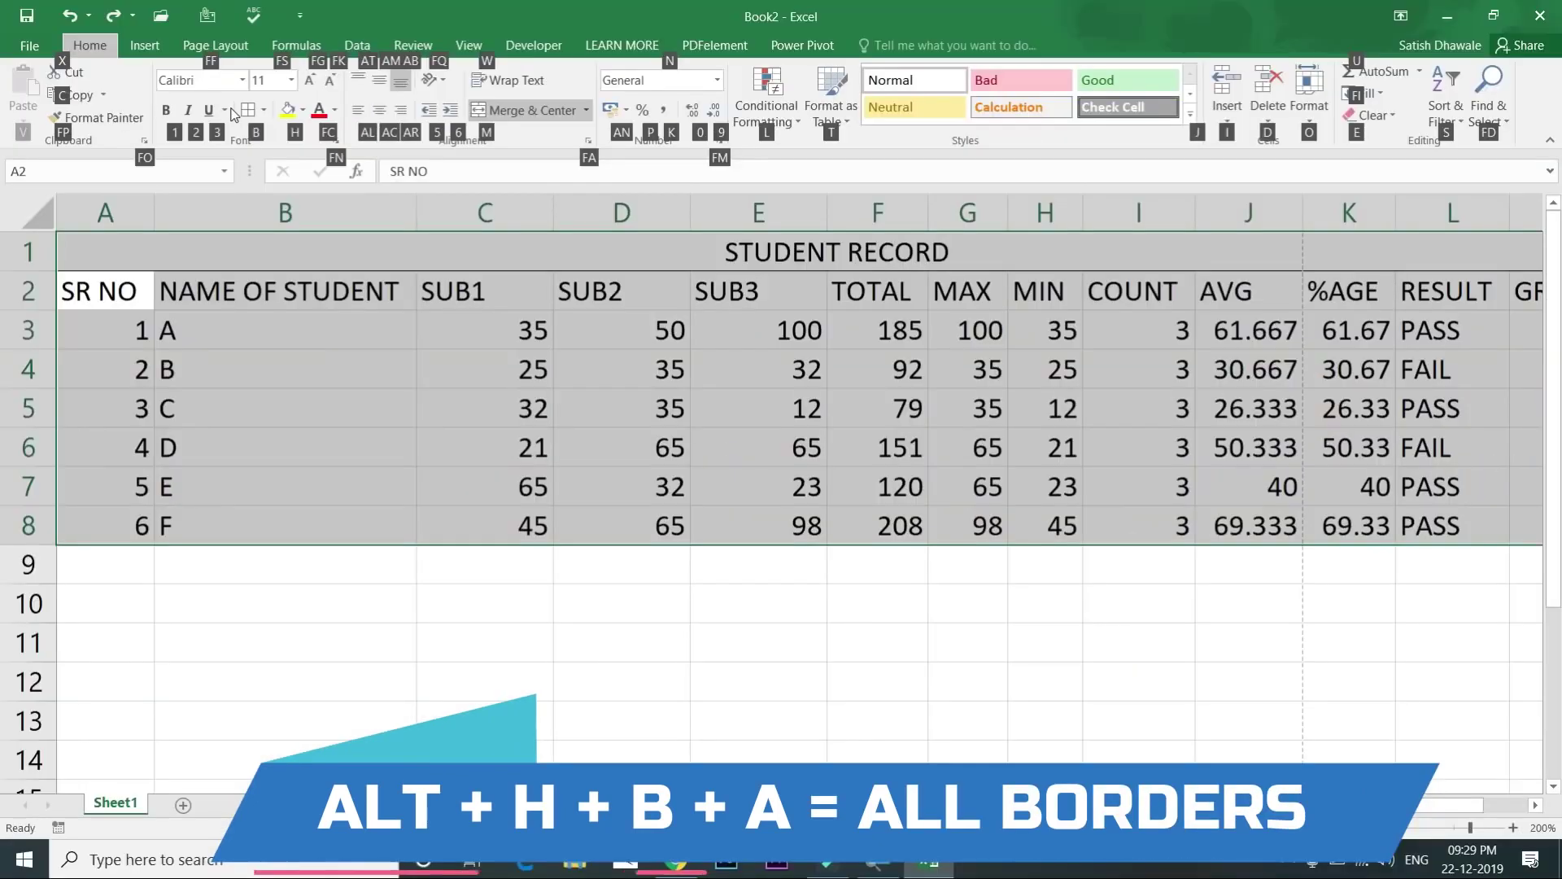
Step: Apply All Borders to the selected student record table
key("b")
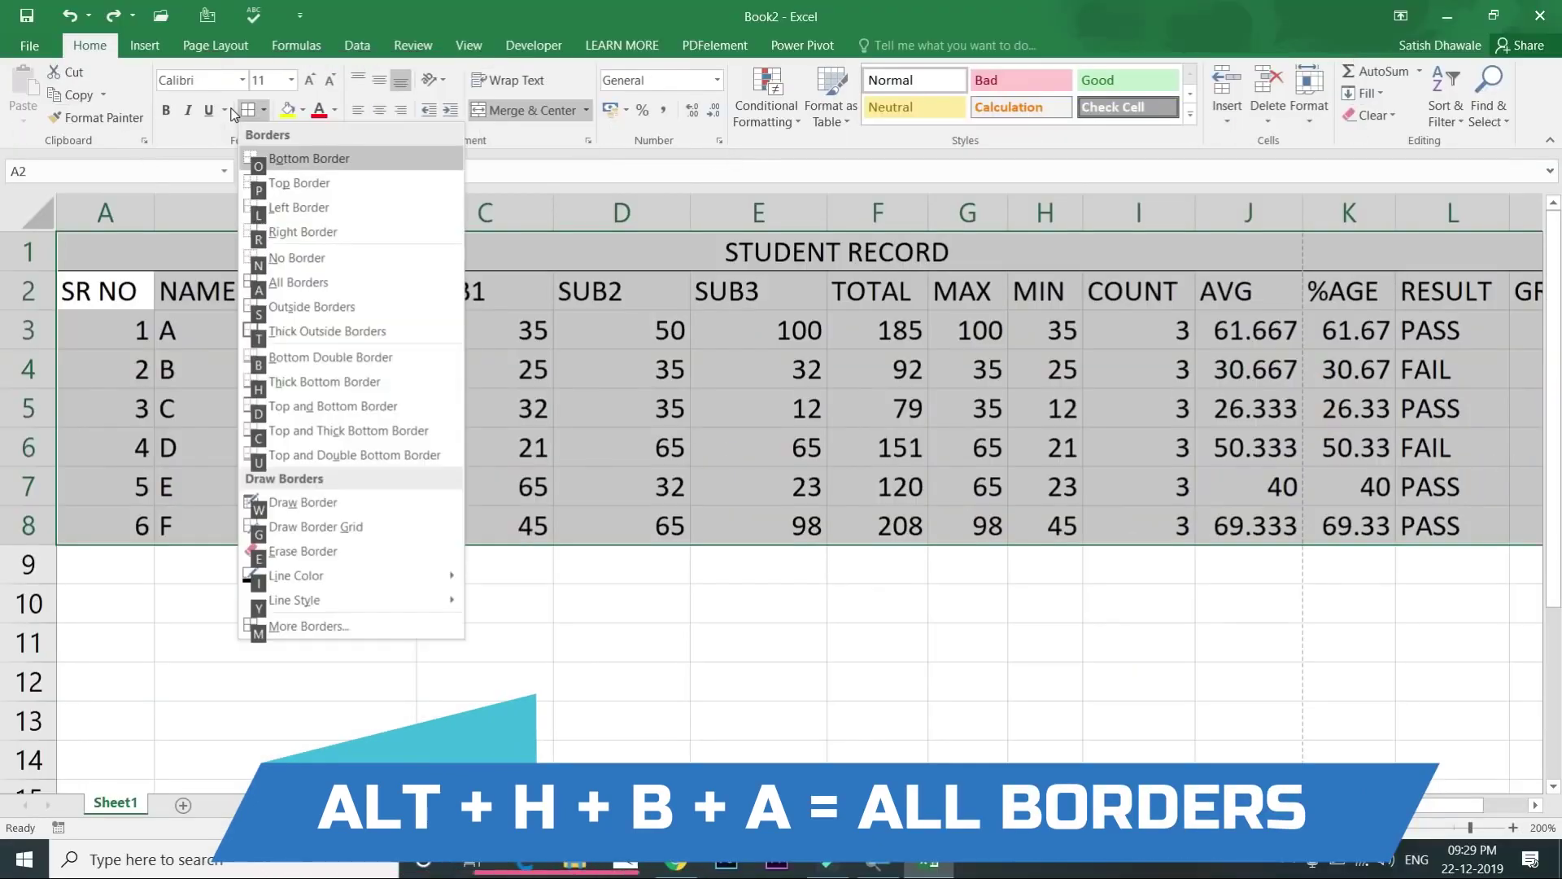
key("a")
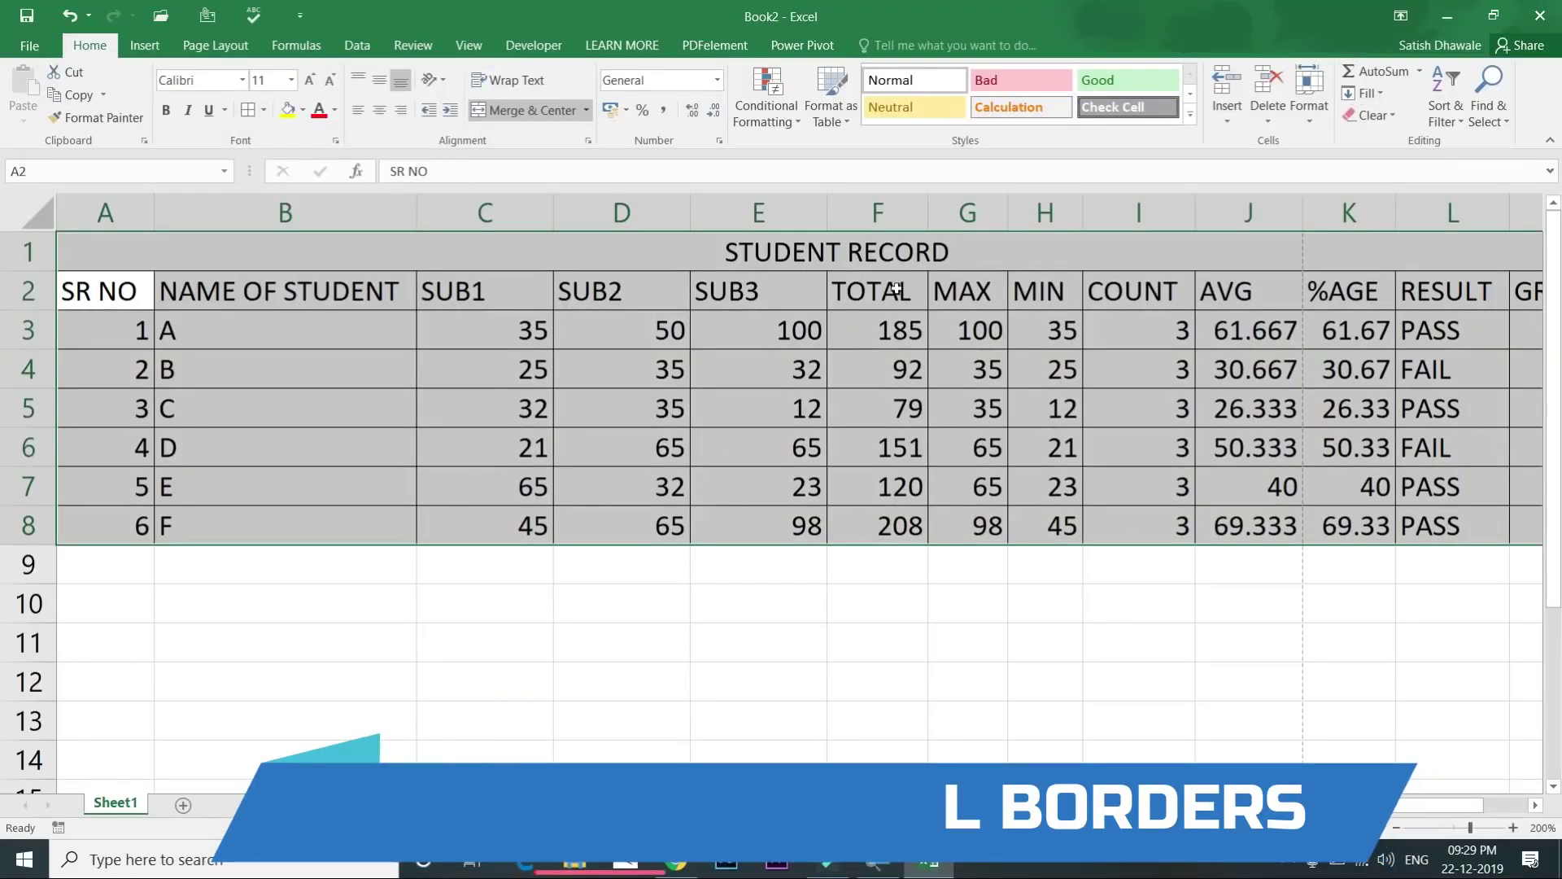
left_click(917, 339)
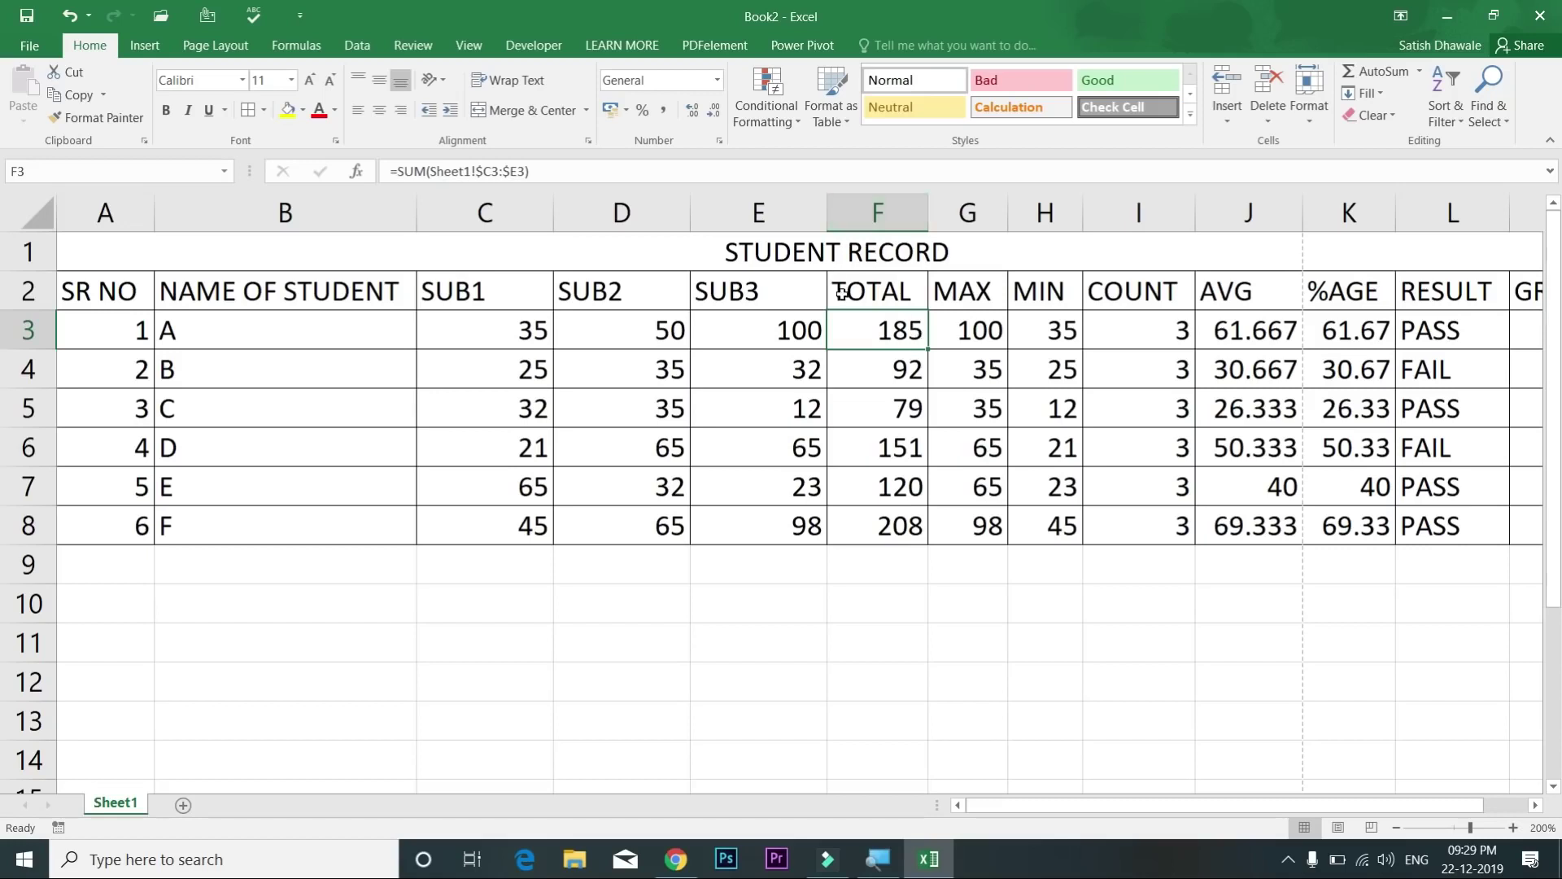
Step: Turn on filters for the table's header row starting from SR NO, and open and close the NAME OF STUDENT filter list
left_click(132, 301)
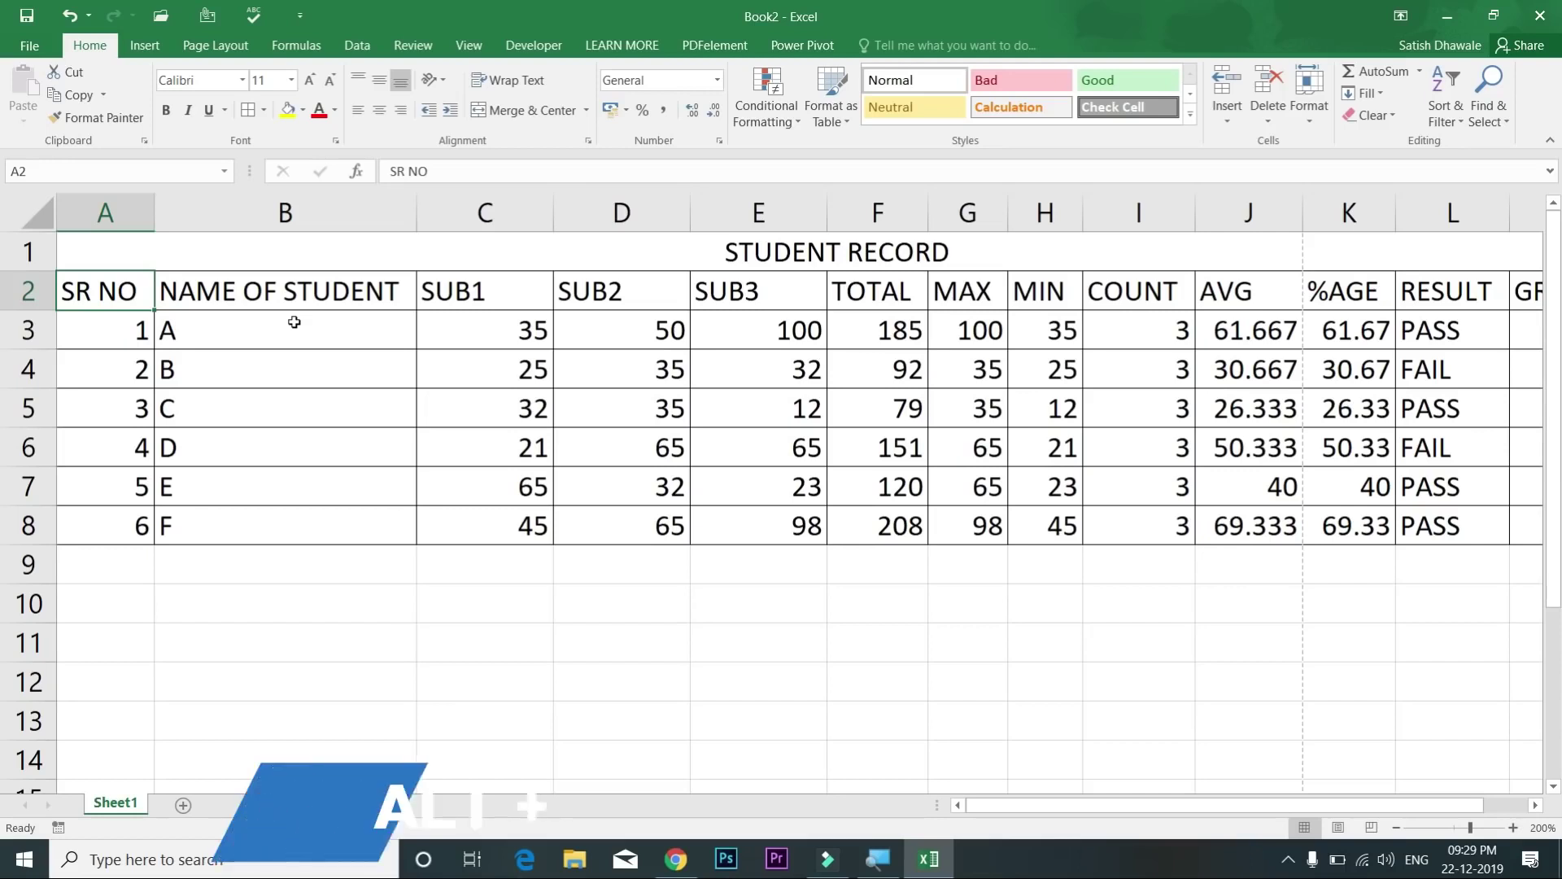
key("alt+a")
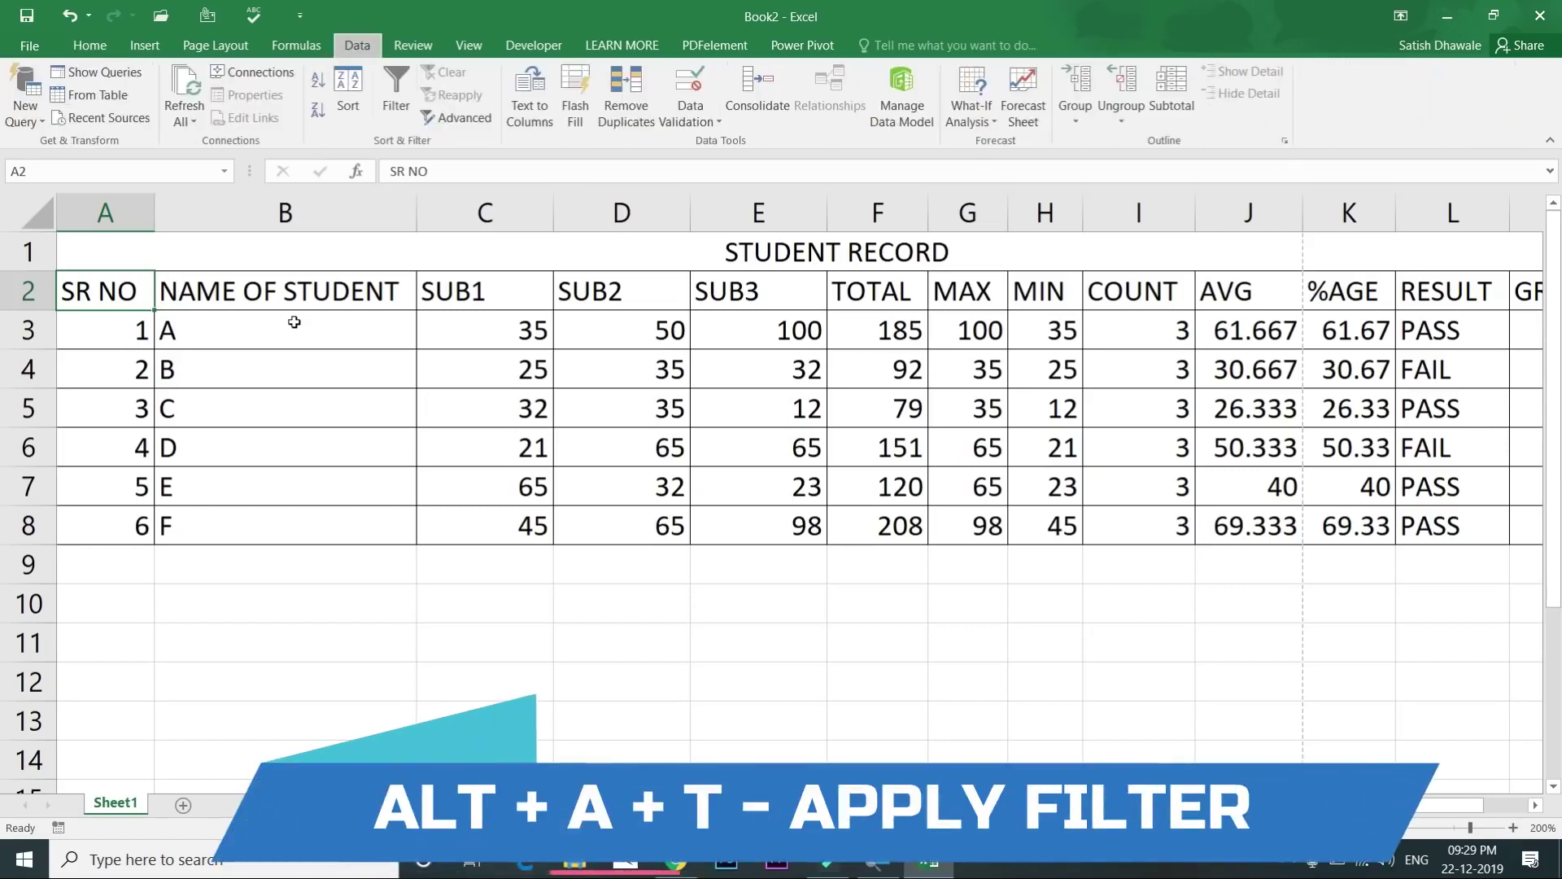
key("t")
left_click(370, 298)
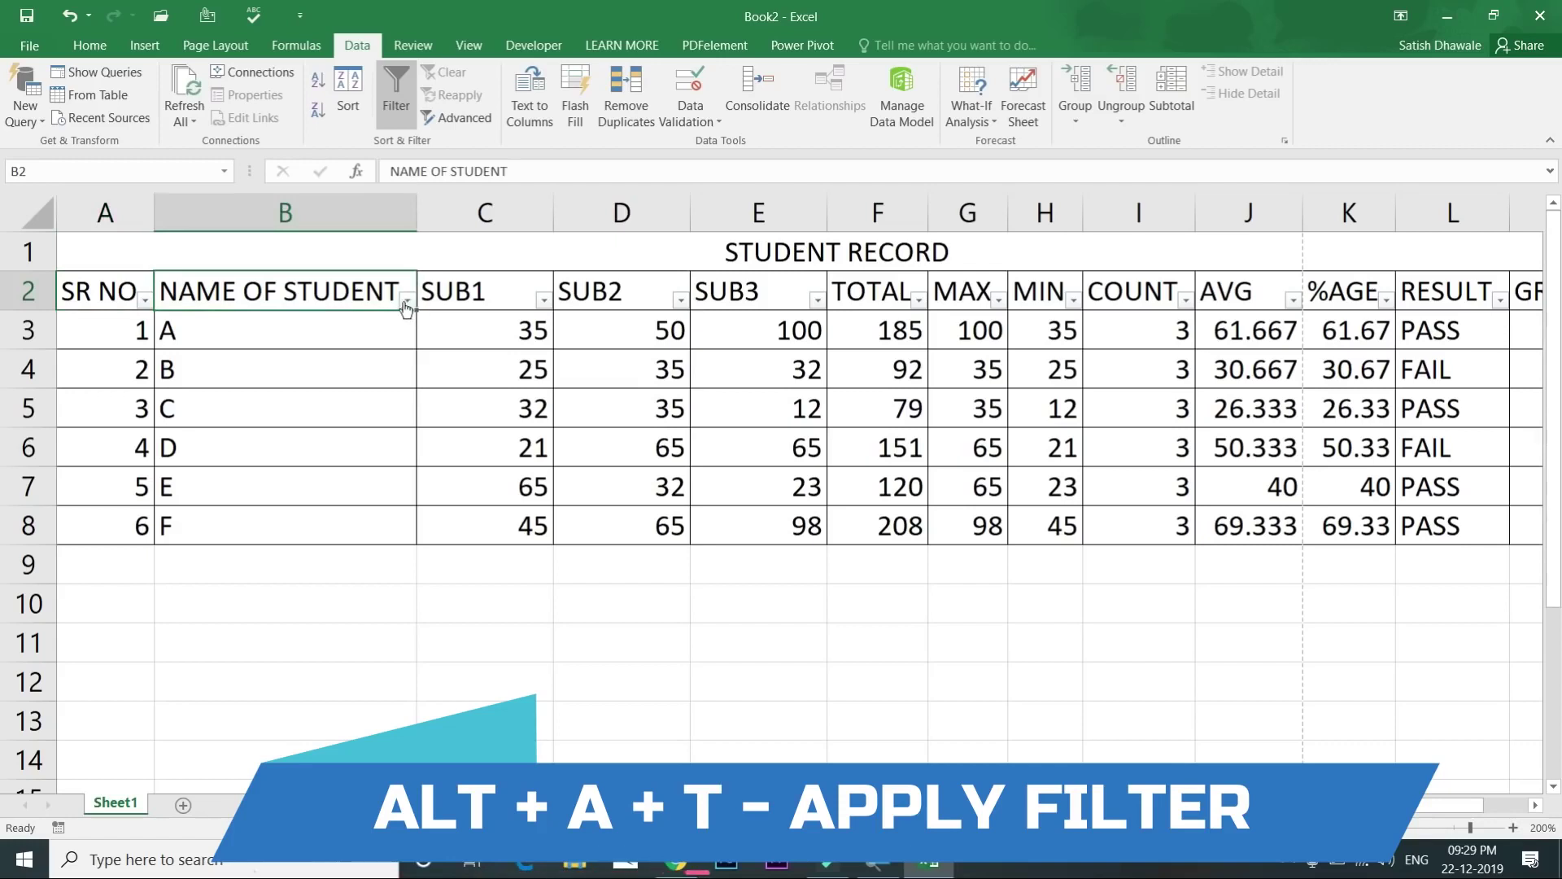
left_click(405, 301)
left_click(405, 301)
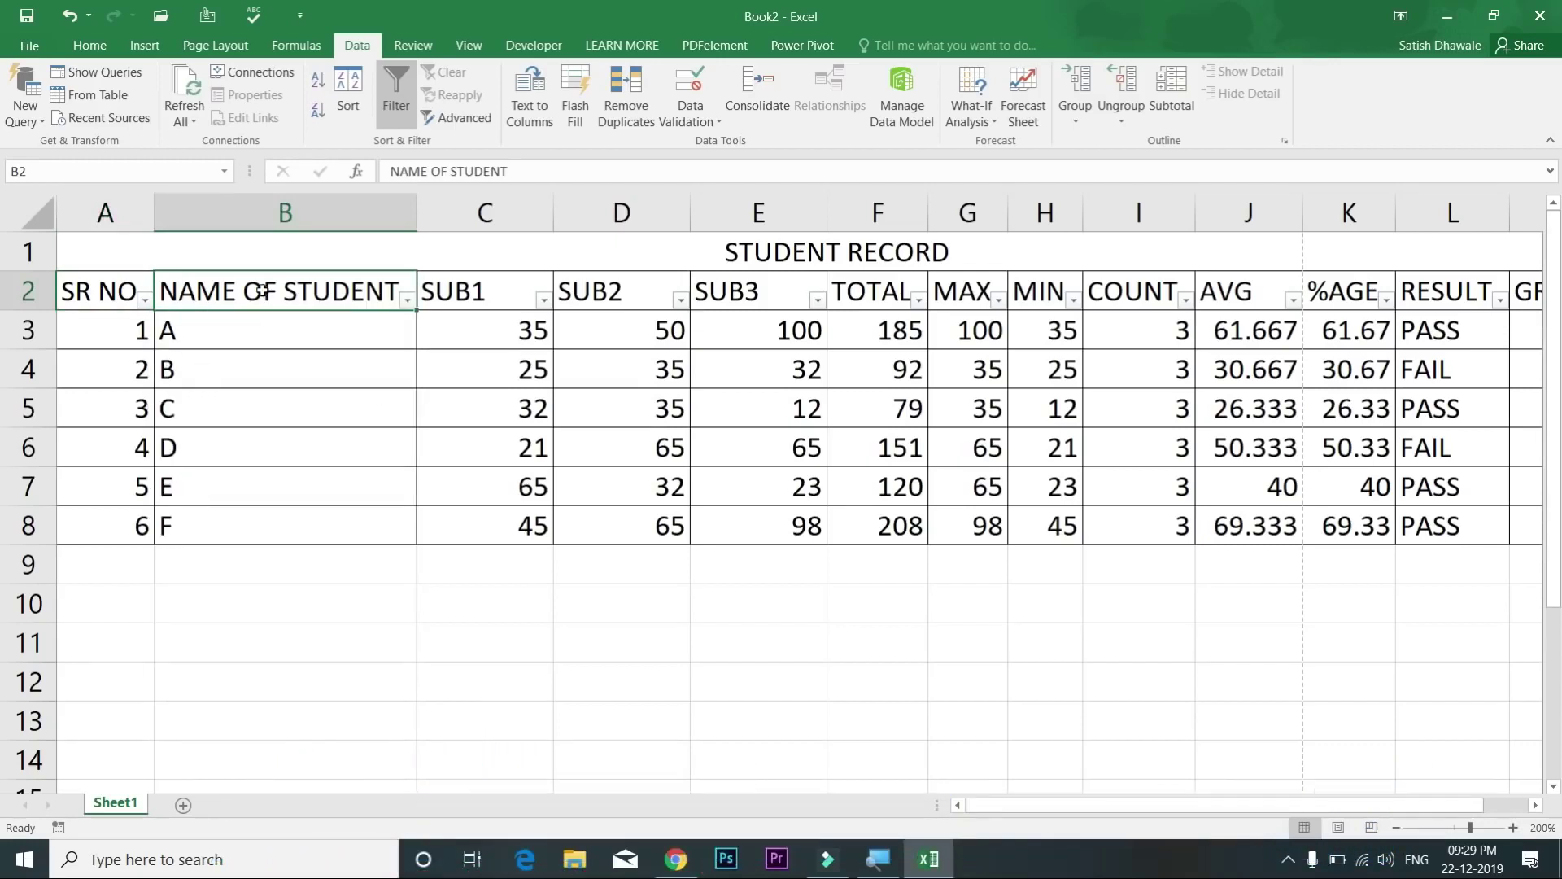
Step: Toggle the header row's filters off and on repeatedly, leaving them off
key("ctrl+shift+l")
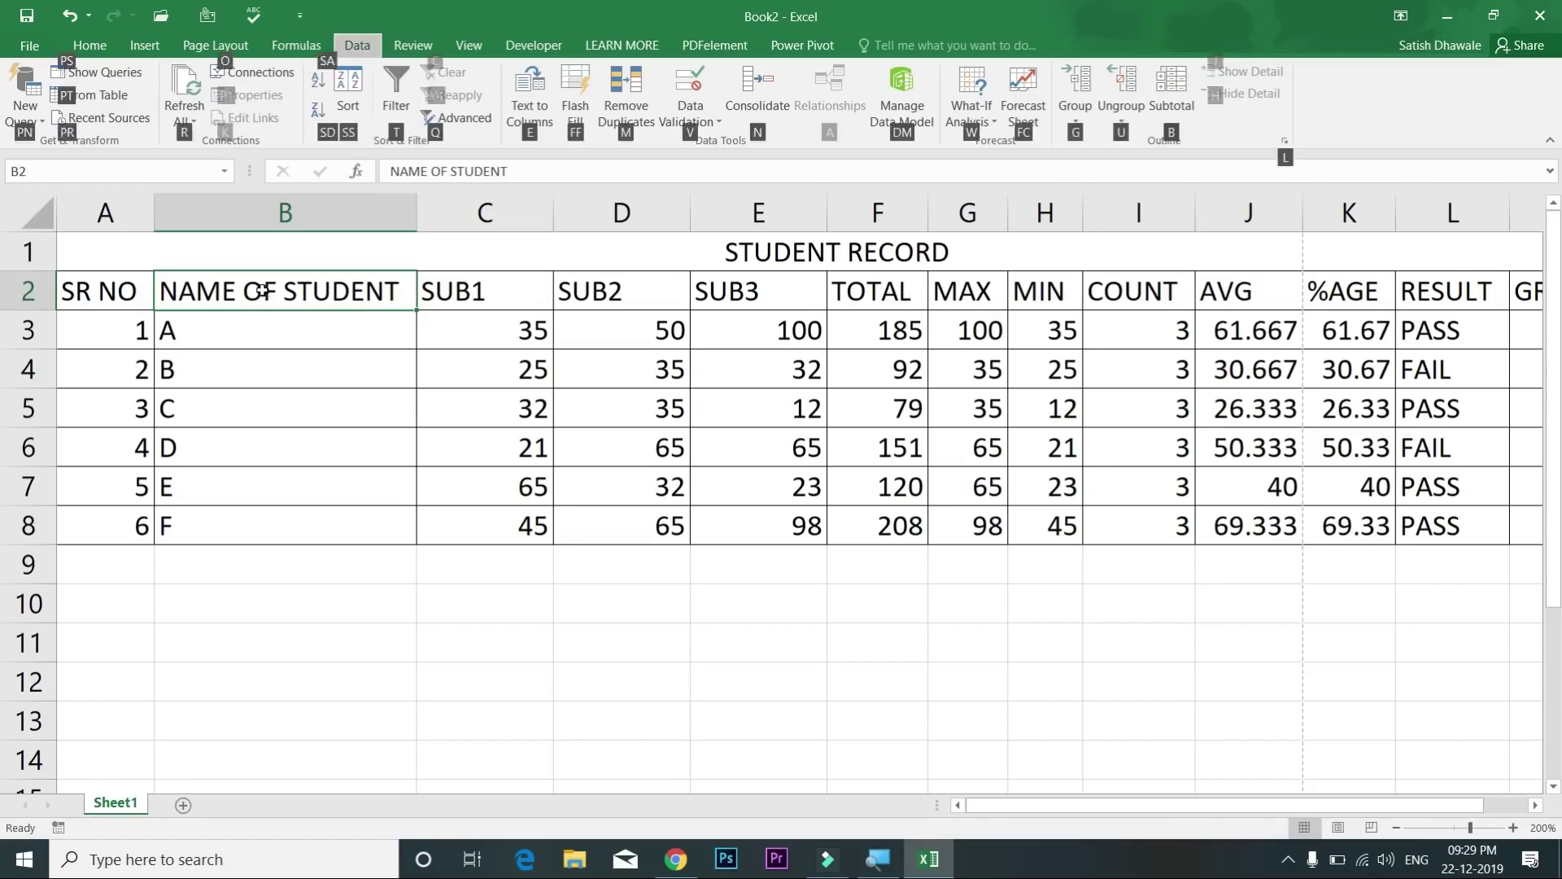
key("ctrl+shift+l")
key("ctrl+shift+l")
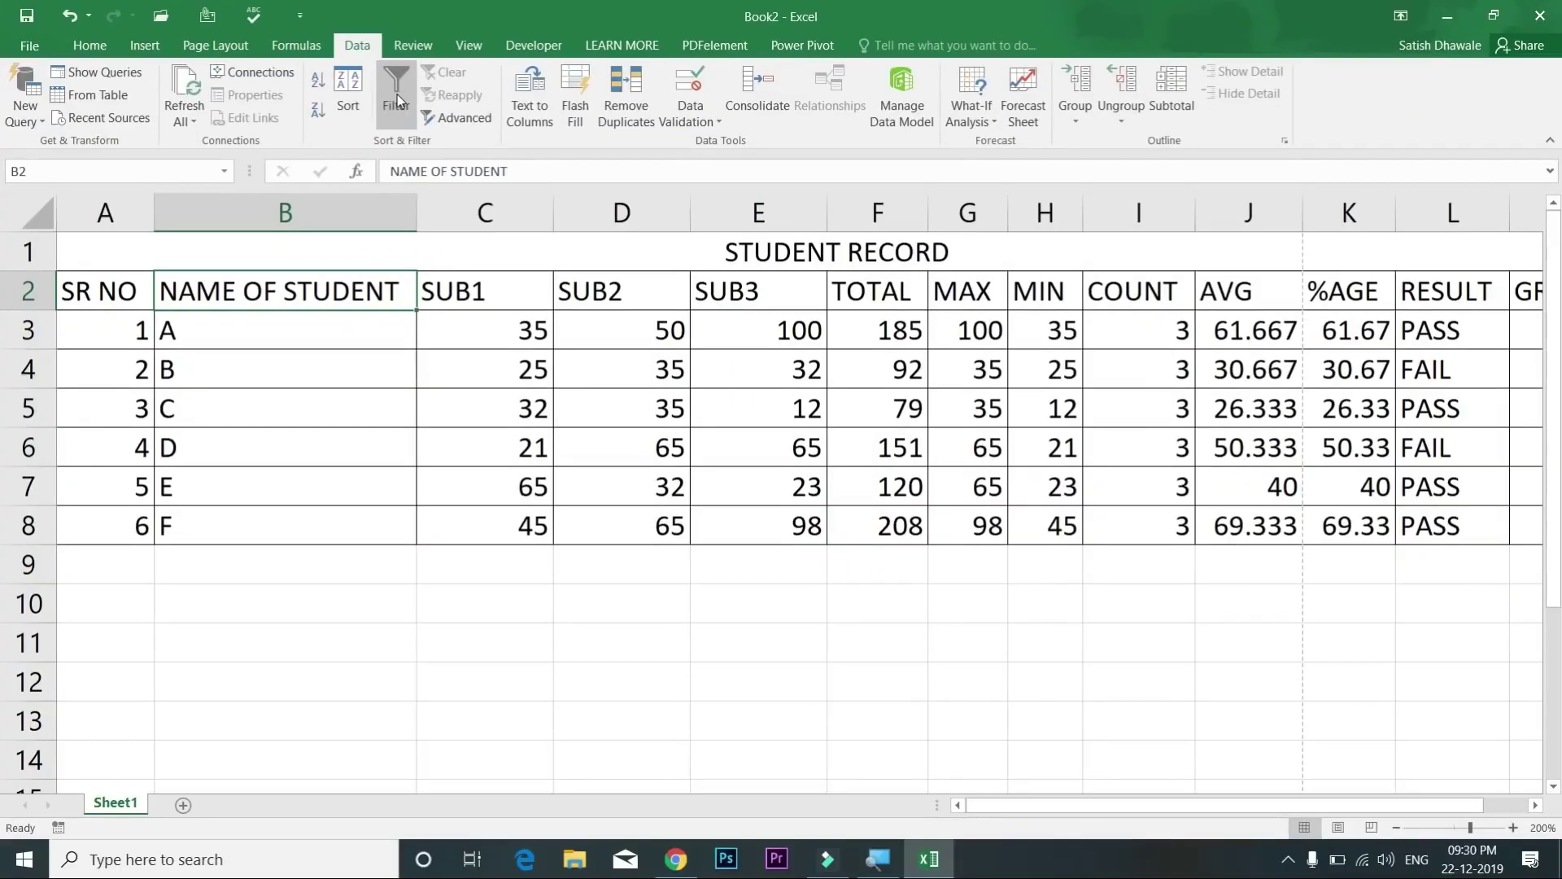
left_click(397, 95)
left_click(399, 107)
Step: Enable filtering on the student table's header row using the Sort & Filter command
left_click(85, 42)
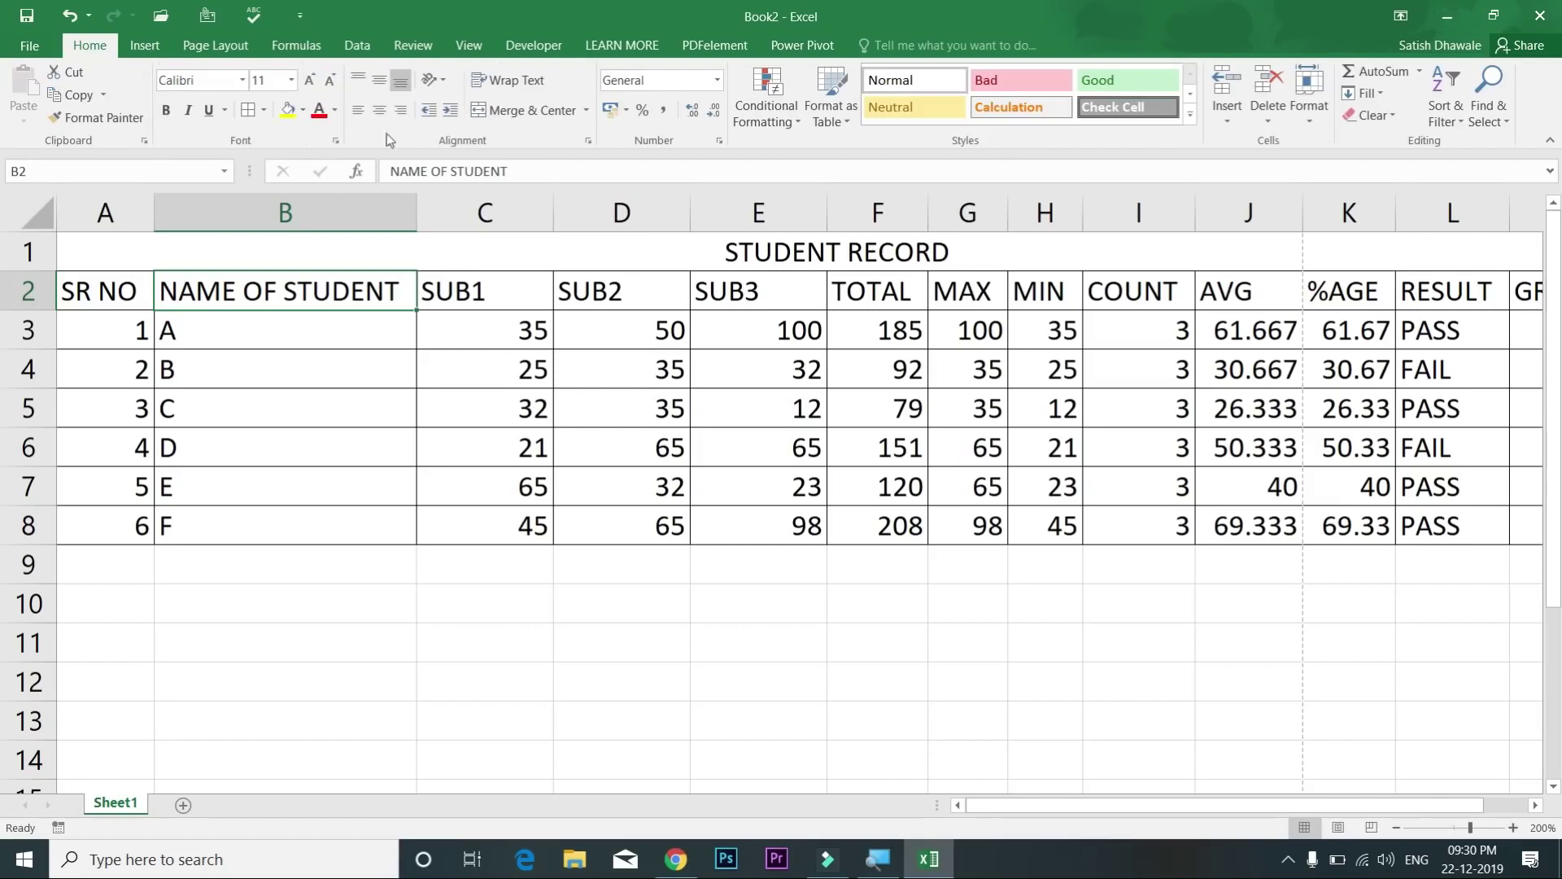
left_click(1444, 122)
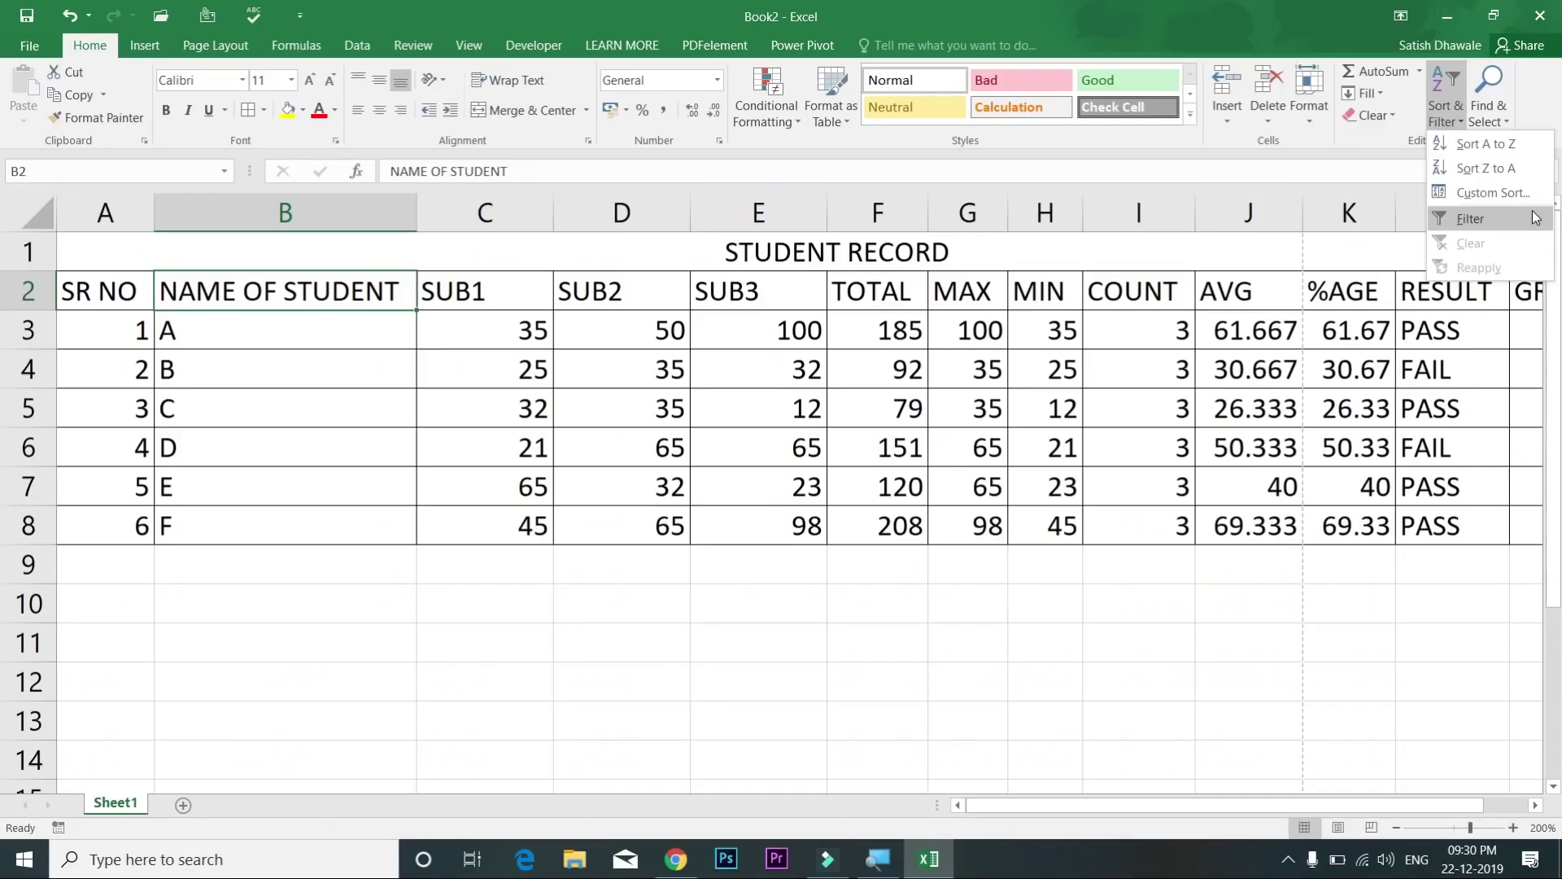
left_click(1527, 211)
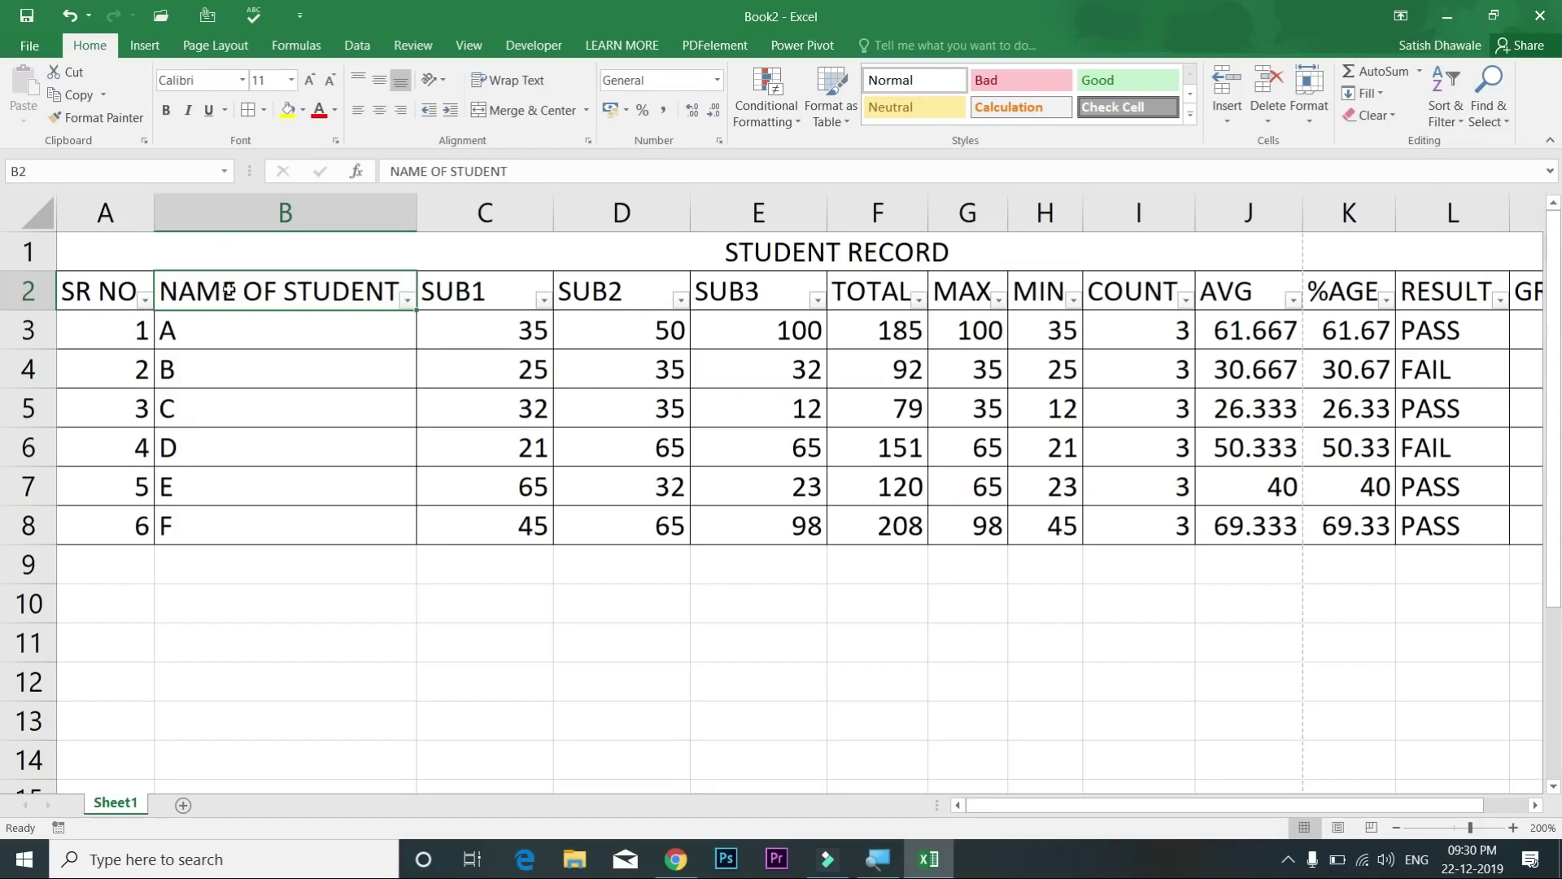
Step: Filter the NAME OF STUDENT column to show only students B and C
left_click(406, 300)
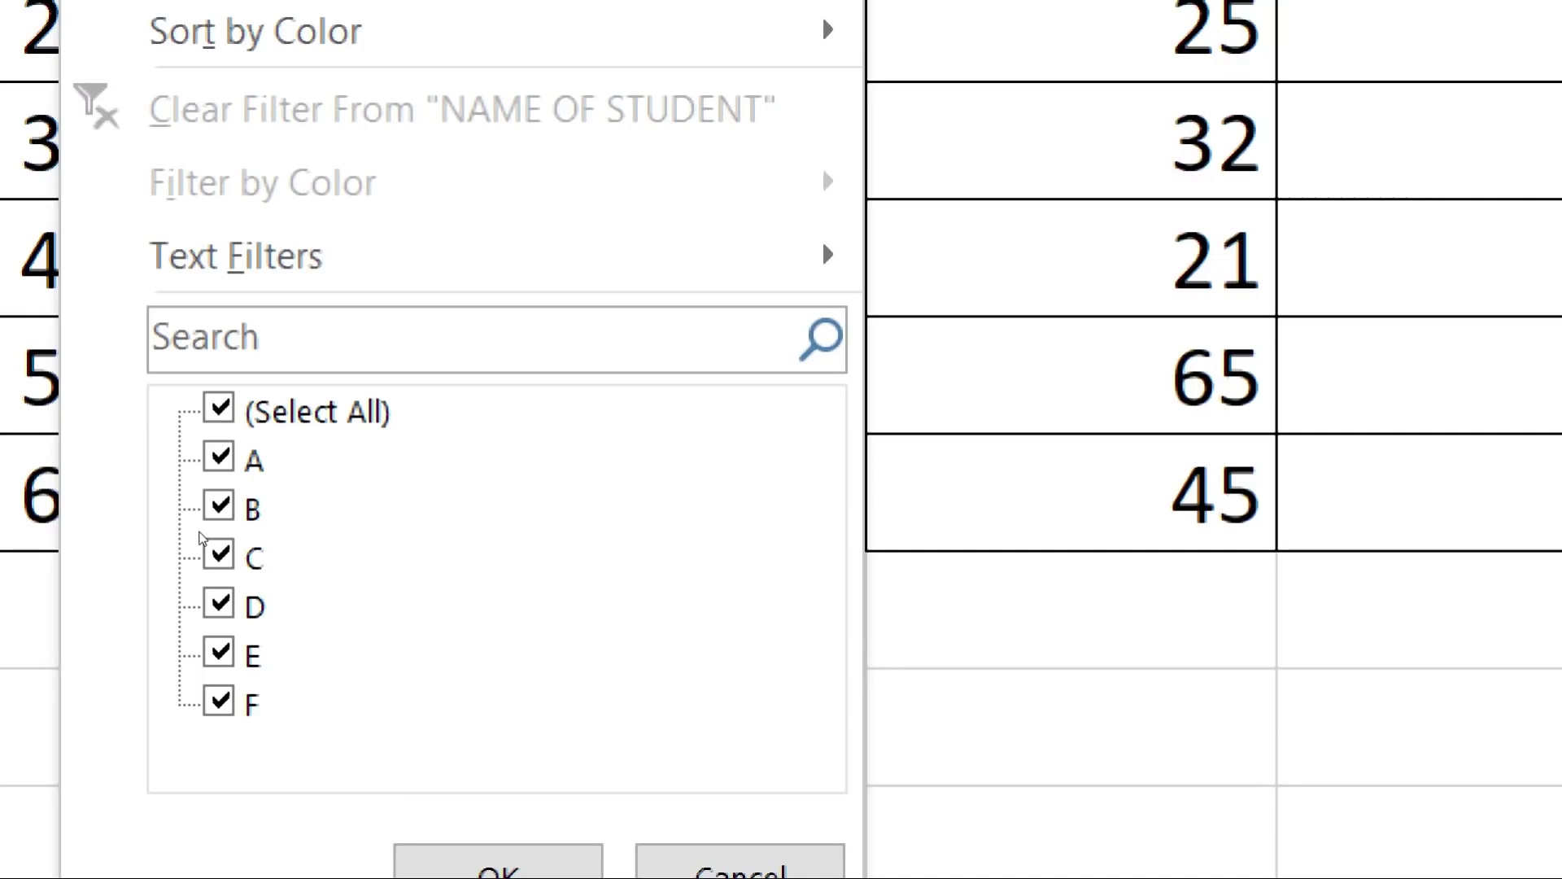
left_click(202, 532)
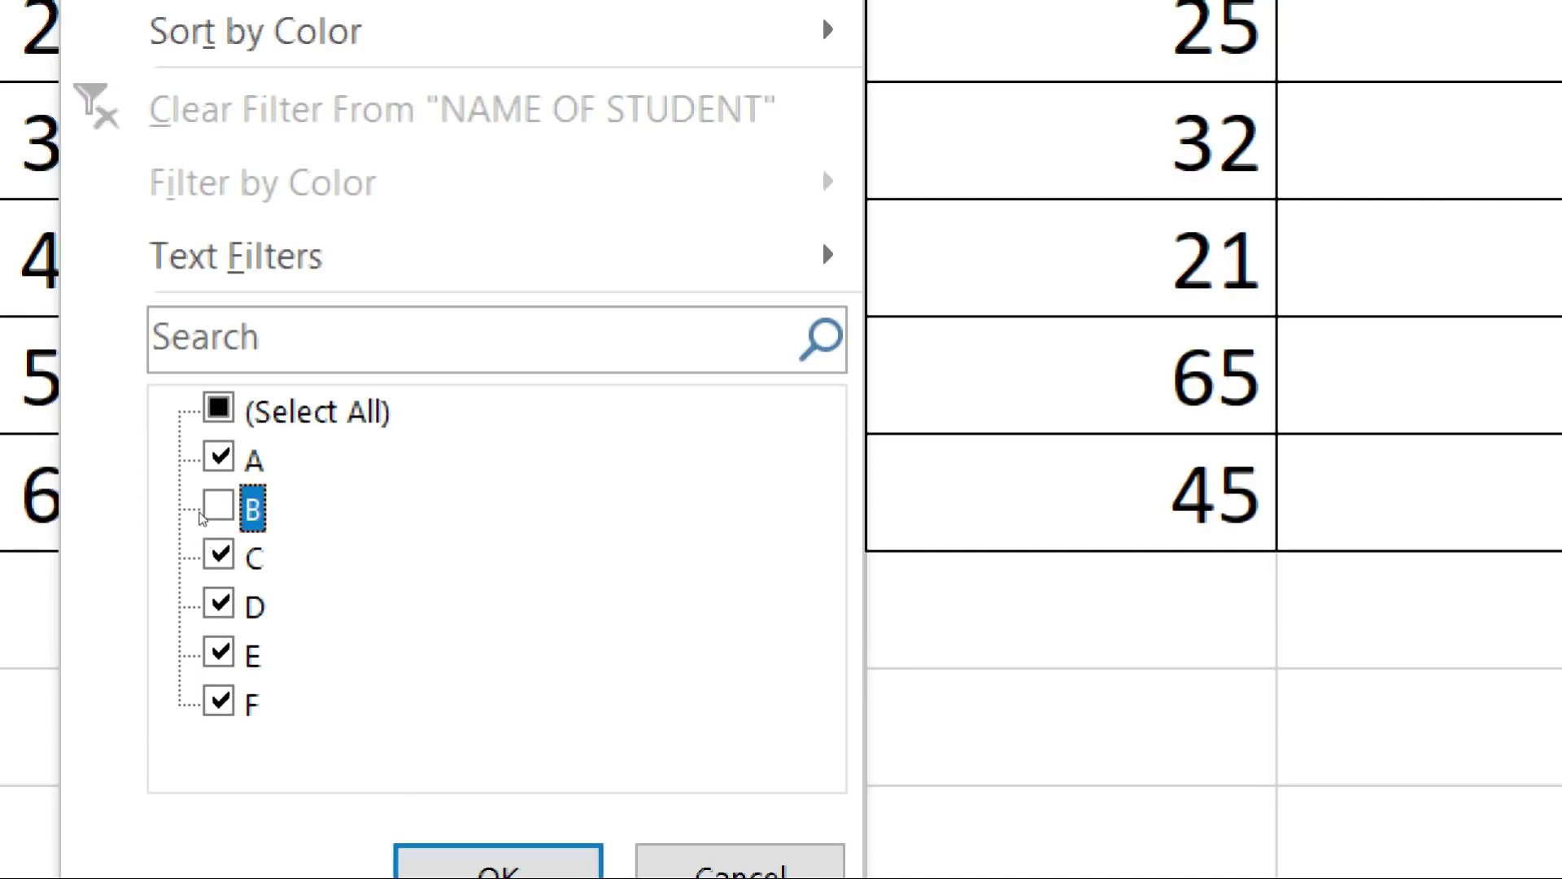
key("Up")
key("space")
key("Up")
key("space")
key("space")
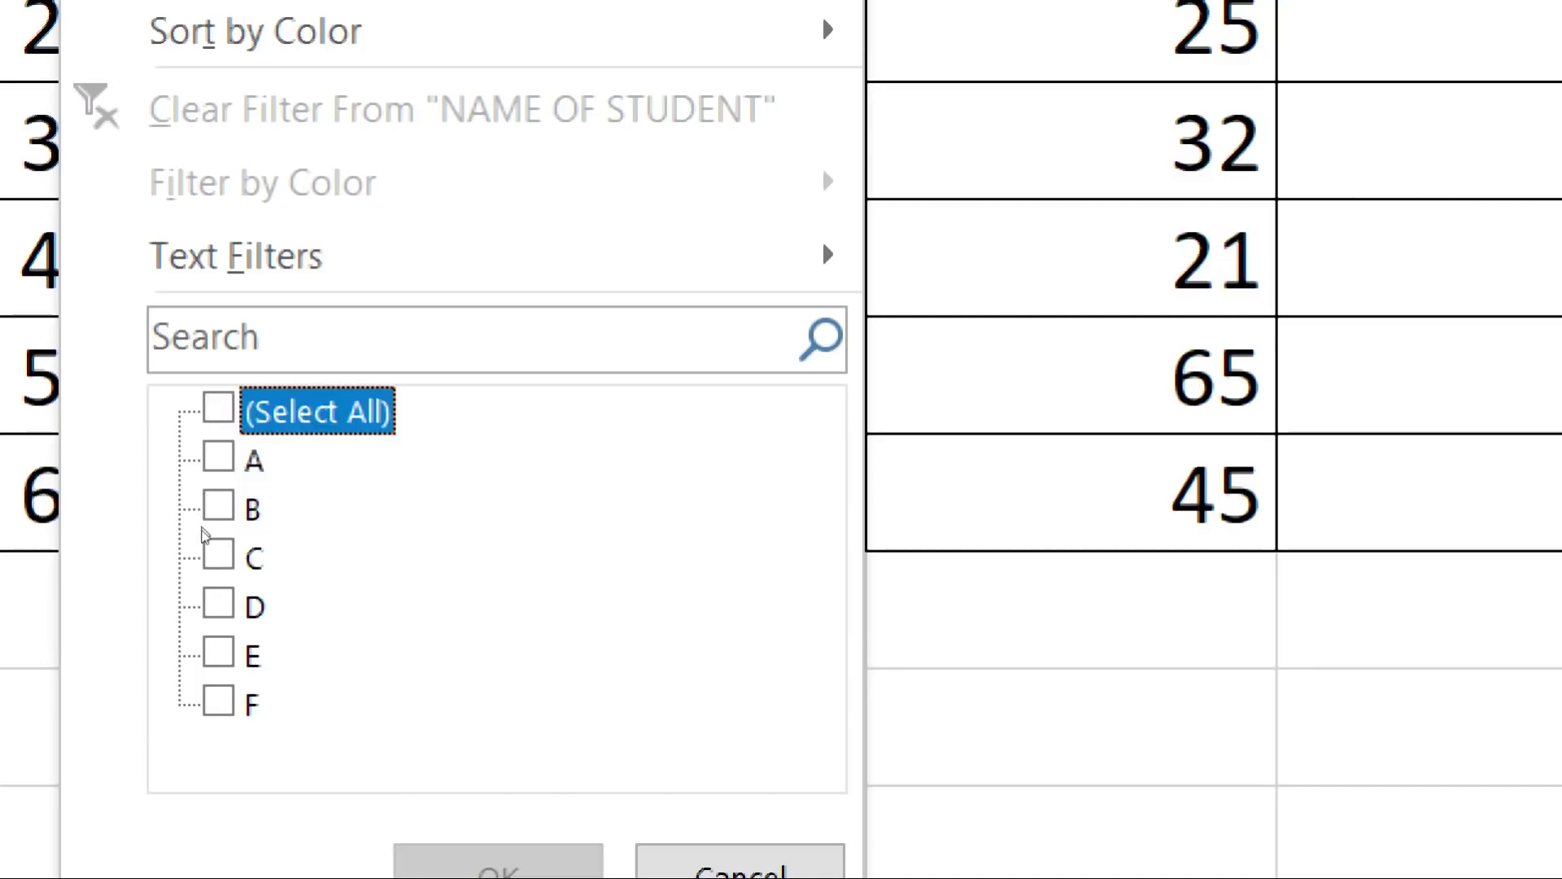
left_click(205, 527)
left_click(208, 555)
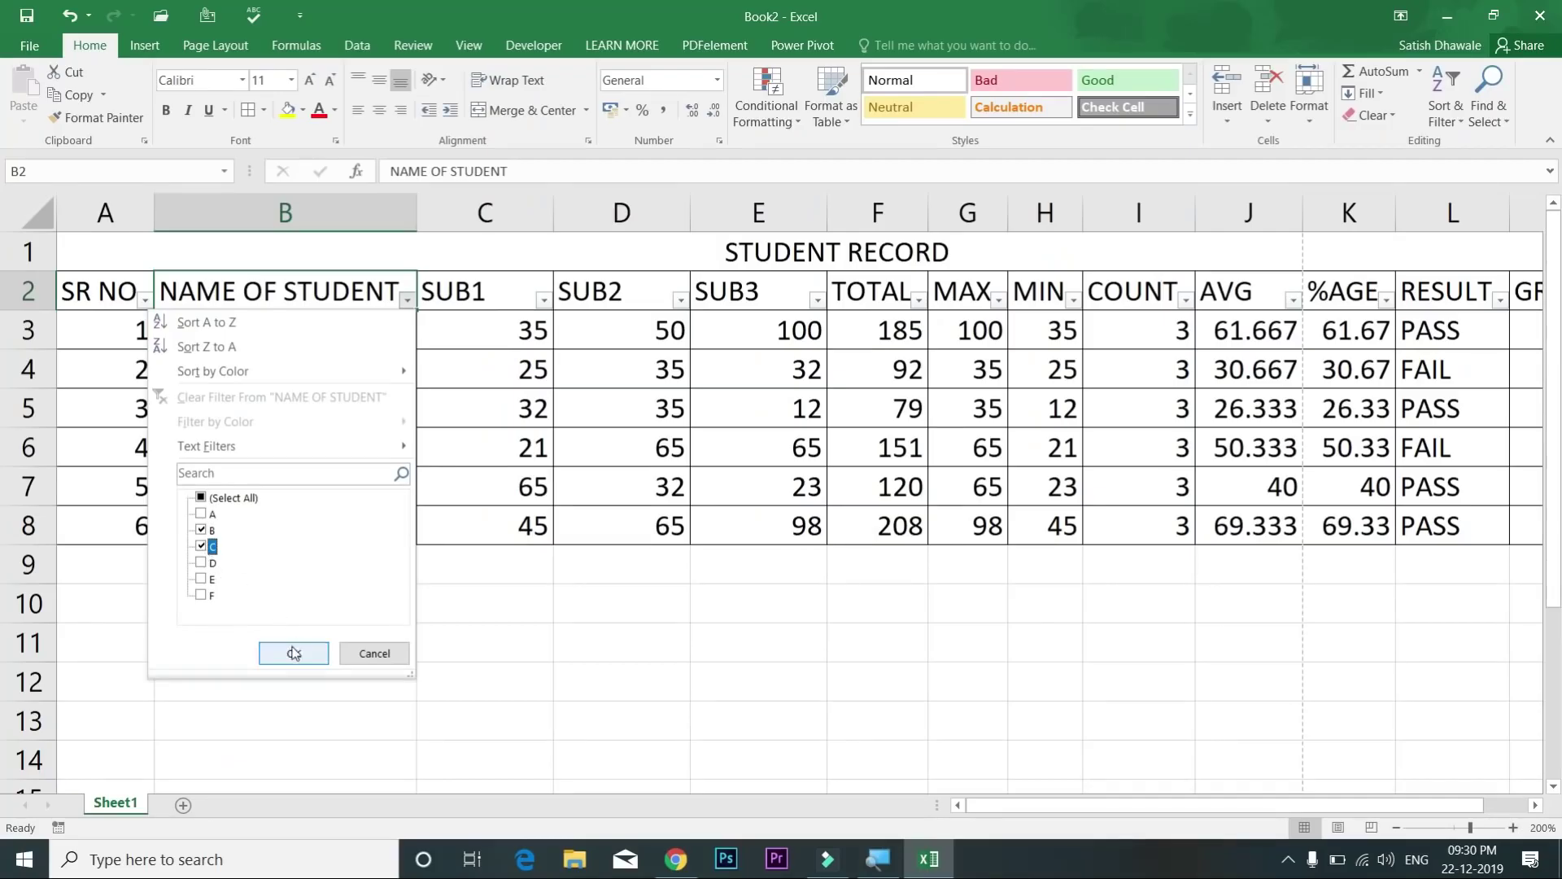
left_click(294, 652)
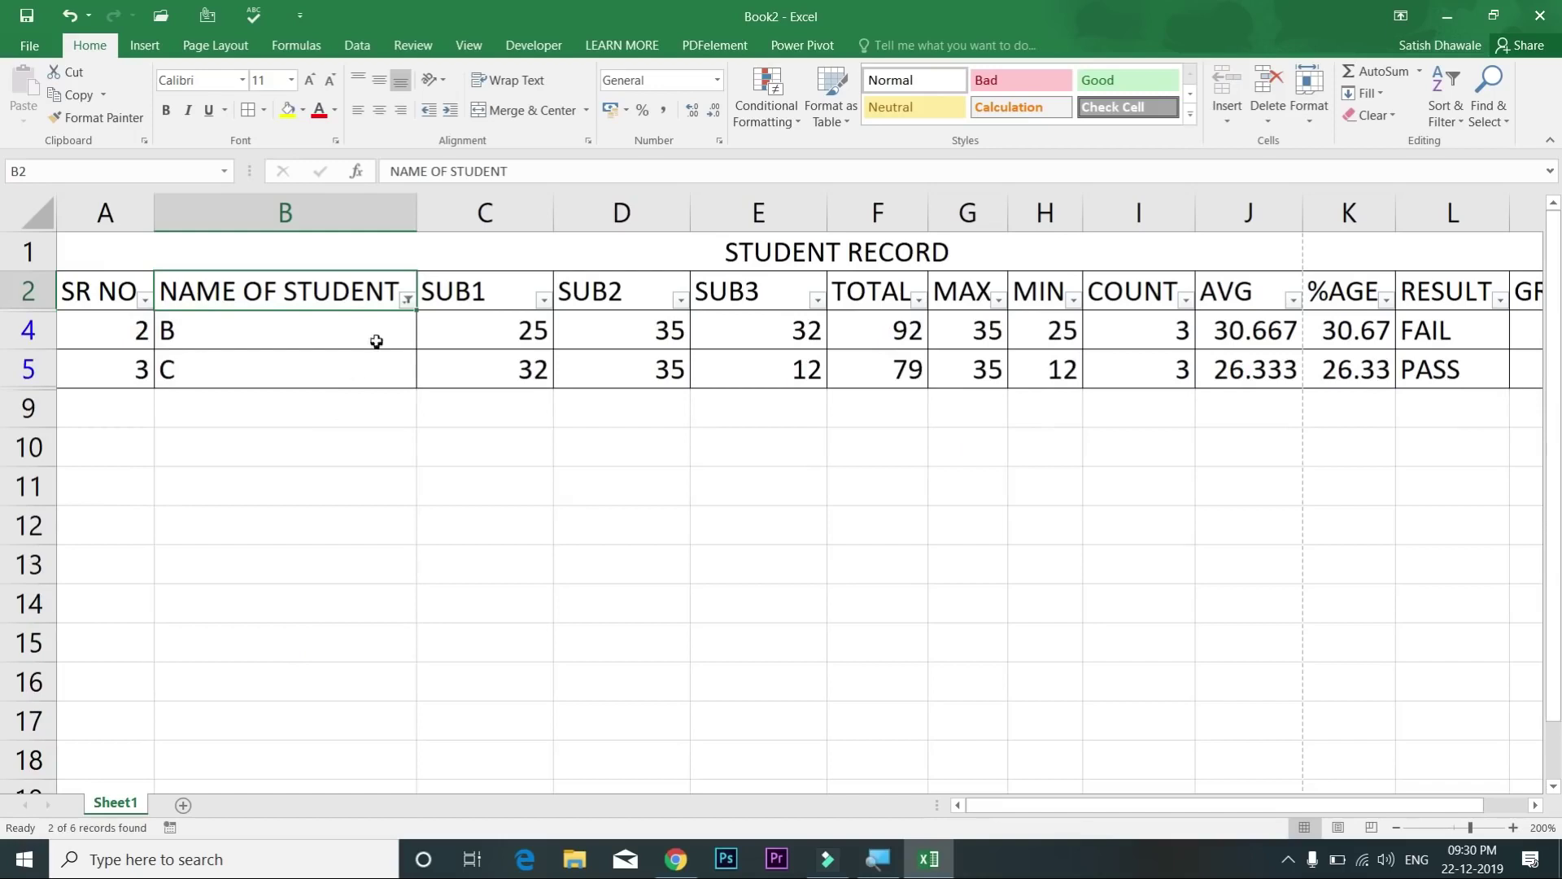
Step: Reselect all students in the NAME OF STUDENT filter and check the filter list
left_click(407, 299)
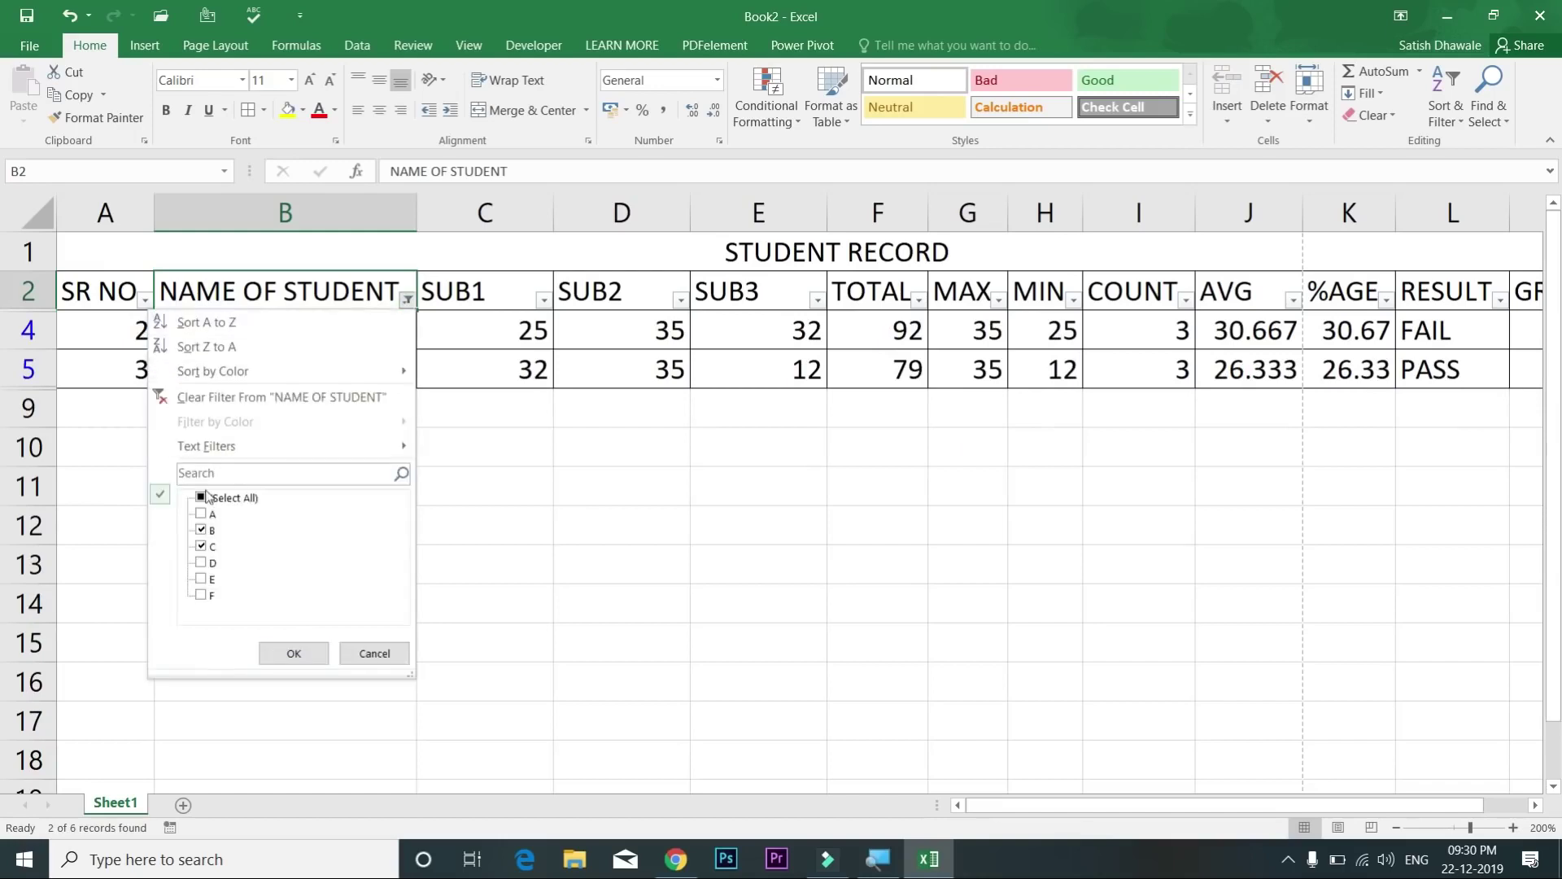
left_click(294, 653)
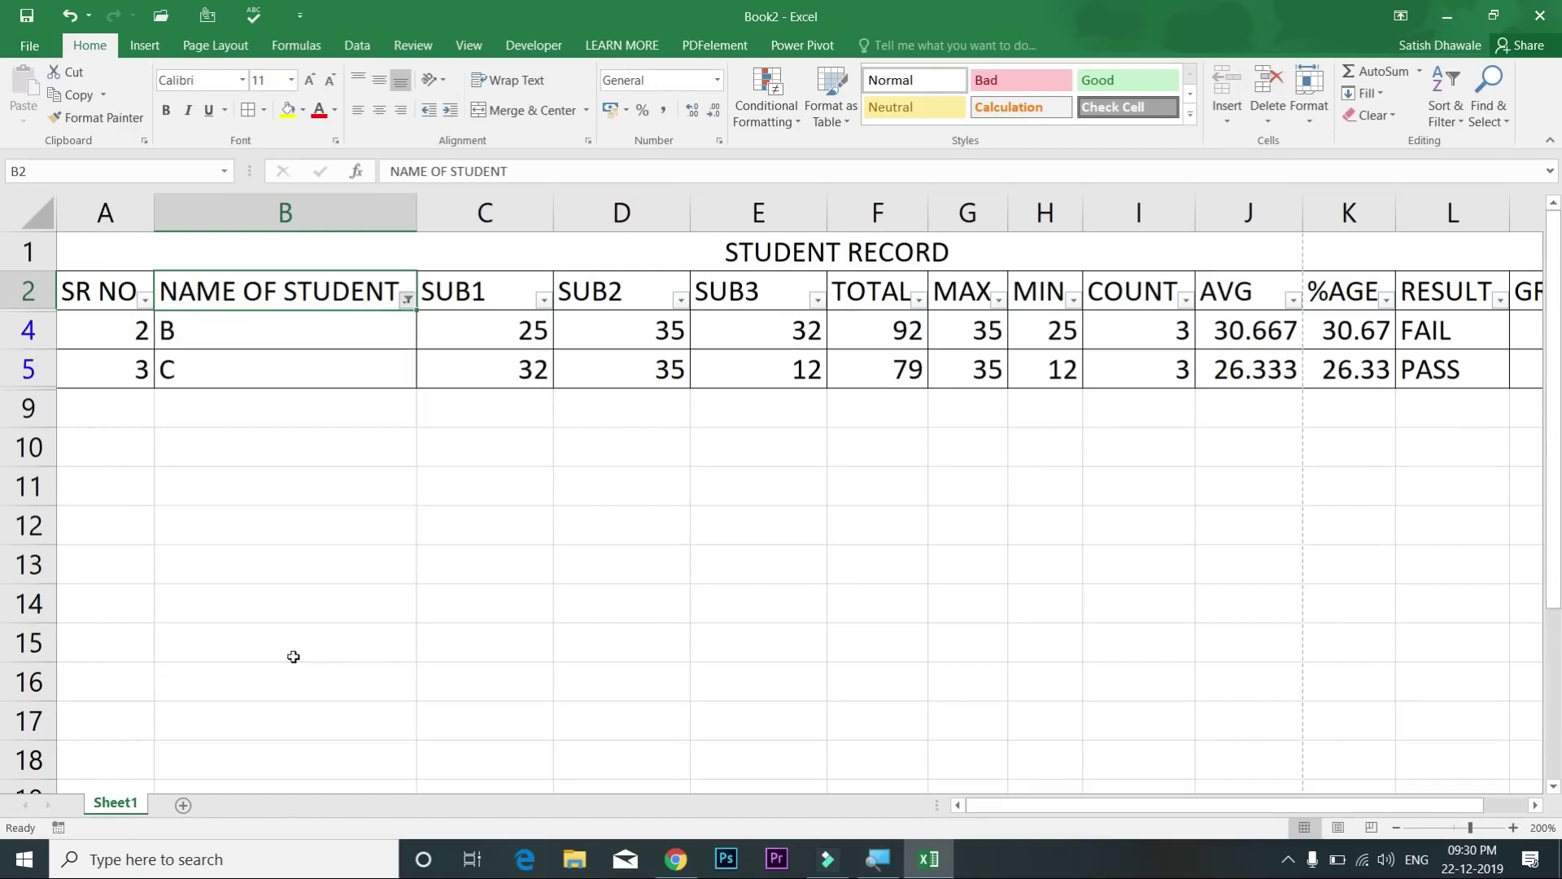
left_click(409, 303)
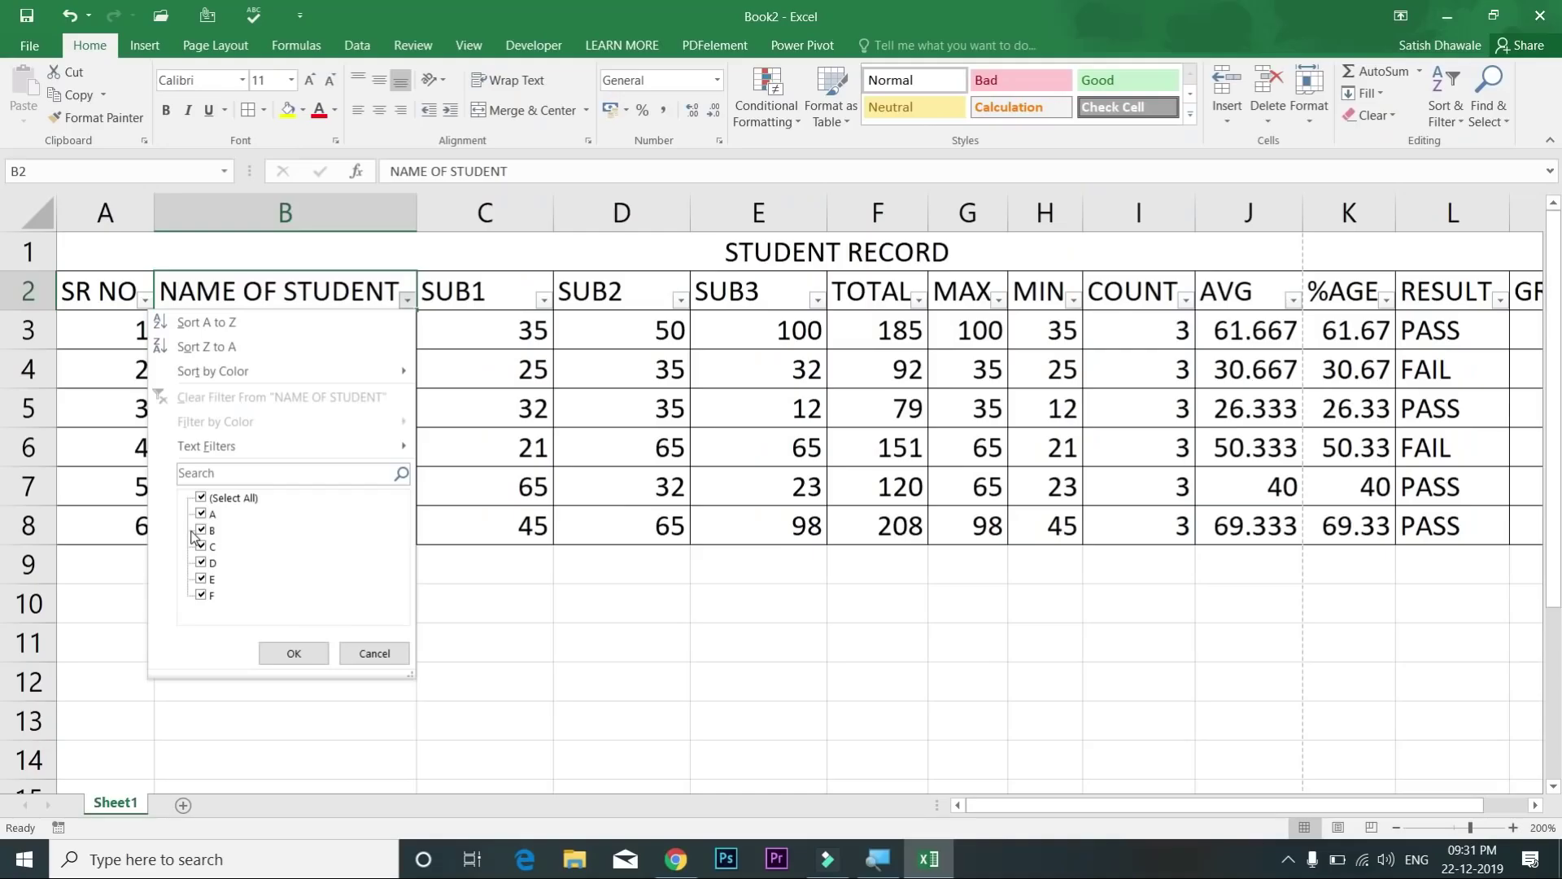
key("Escape")
Step: Replace the single-letter entries in B3:B8 with the six students' full names
left_click(290, 335)
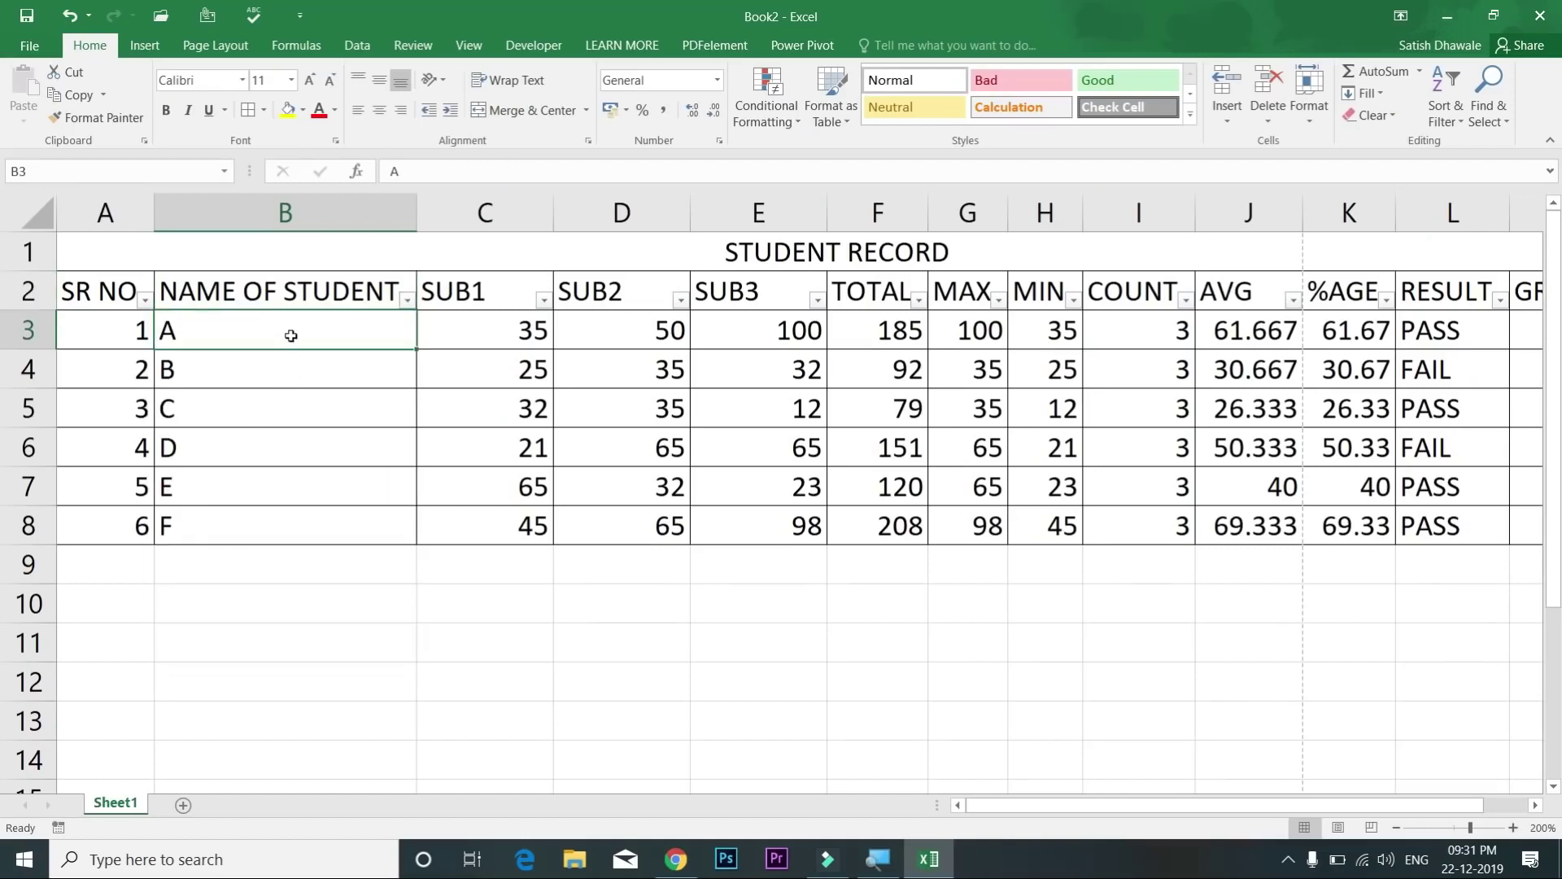
type("Ajay Varma Vinod Sharma Akash Kale Ramesh Dhawale Sandeep Sharma Rahul Bhor")
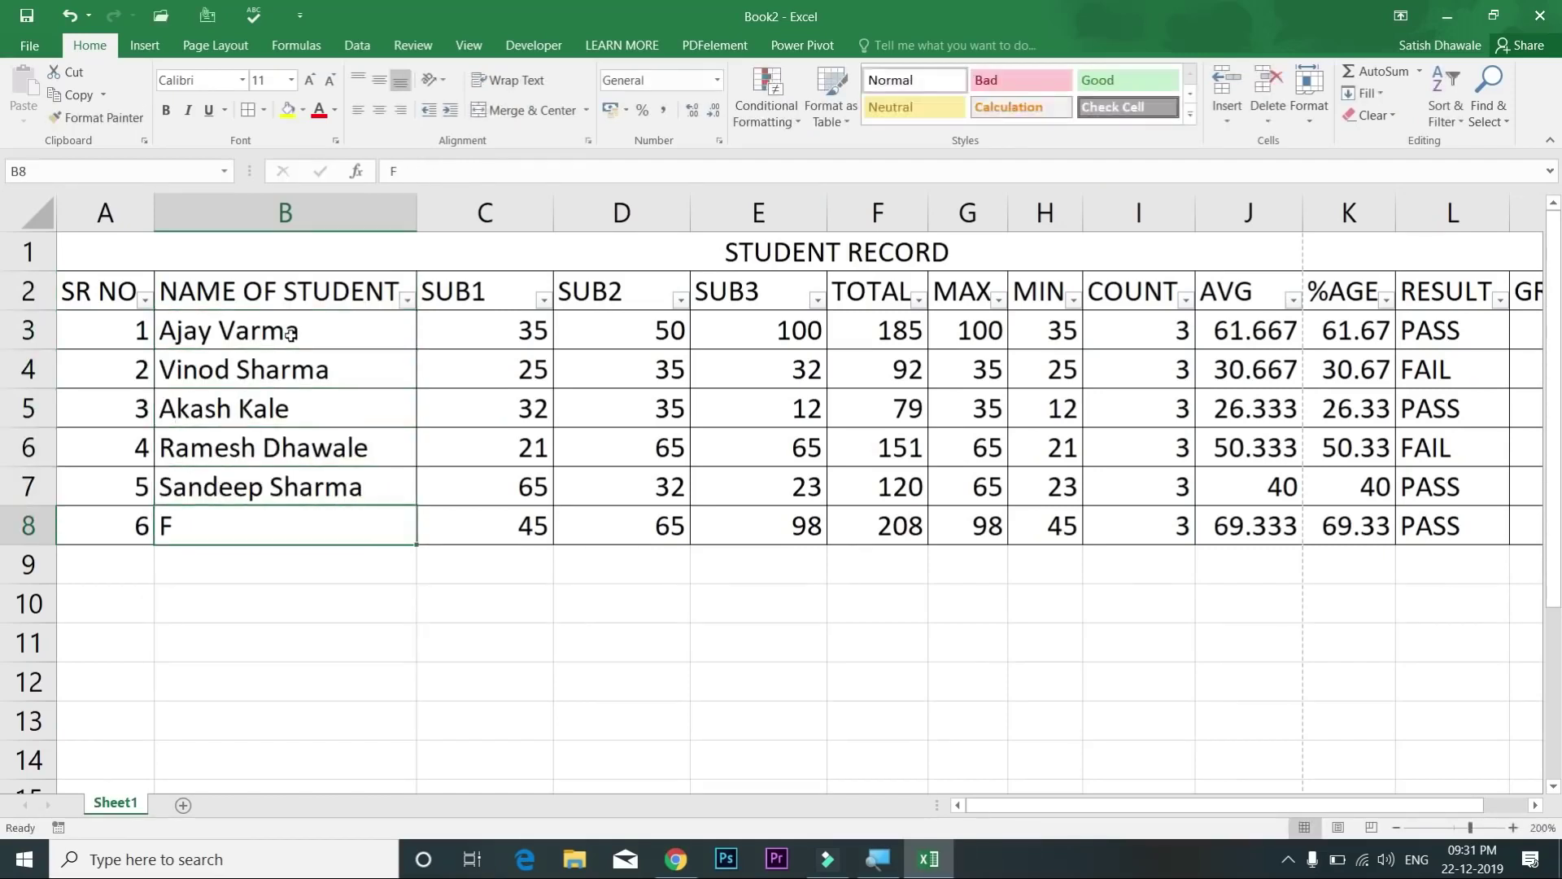
left_click(295, 337)
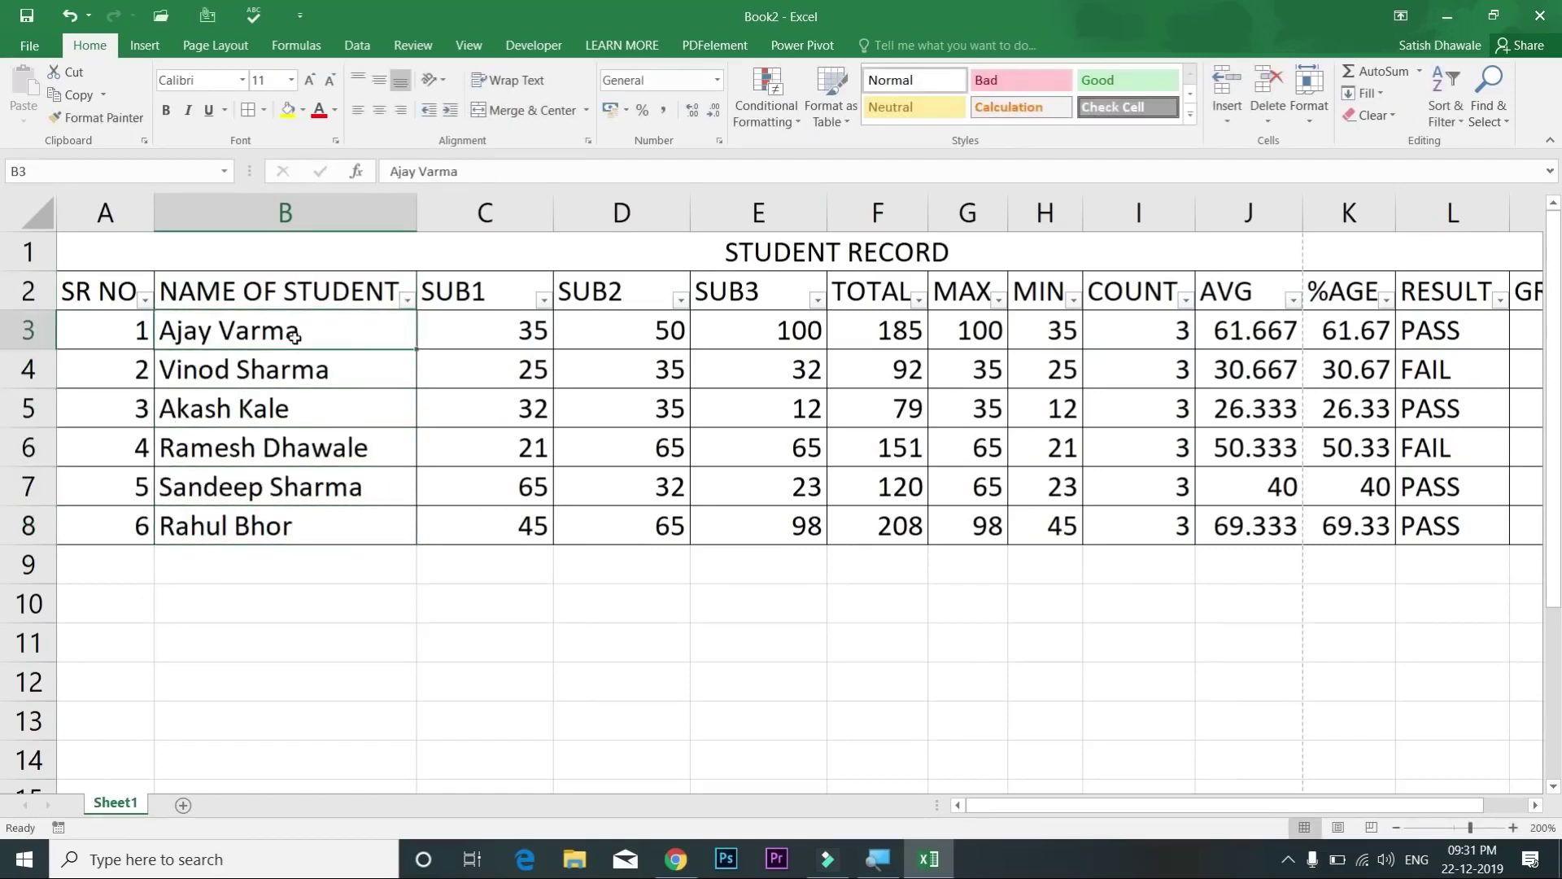
Step: Filter NAME OF STUDENT with an Equals text filter for the first student's full name, and clear the filter
left_click(406, 300)
mouse_move(243, 445)
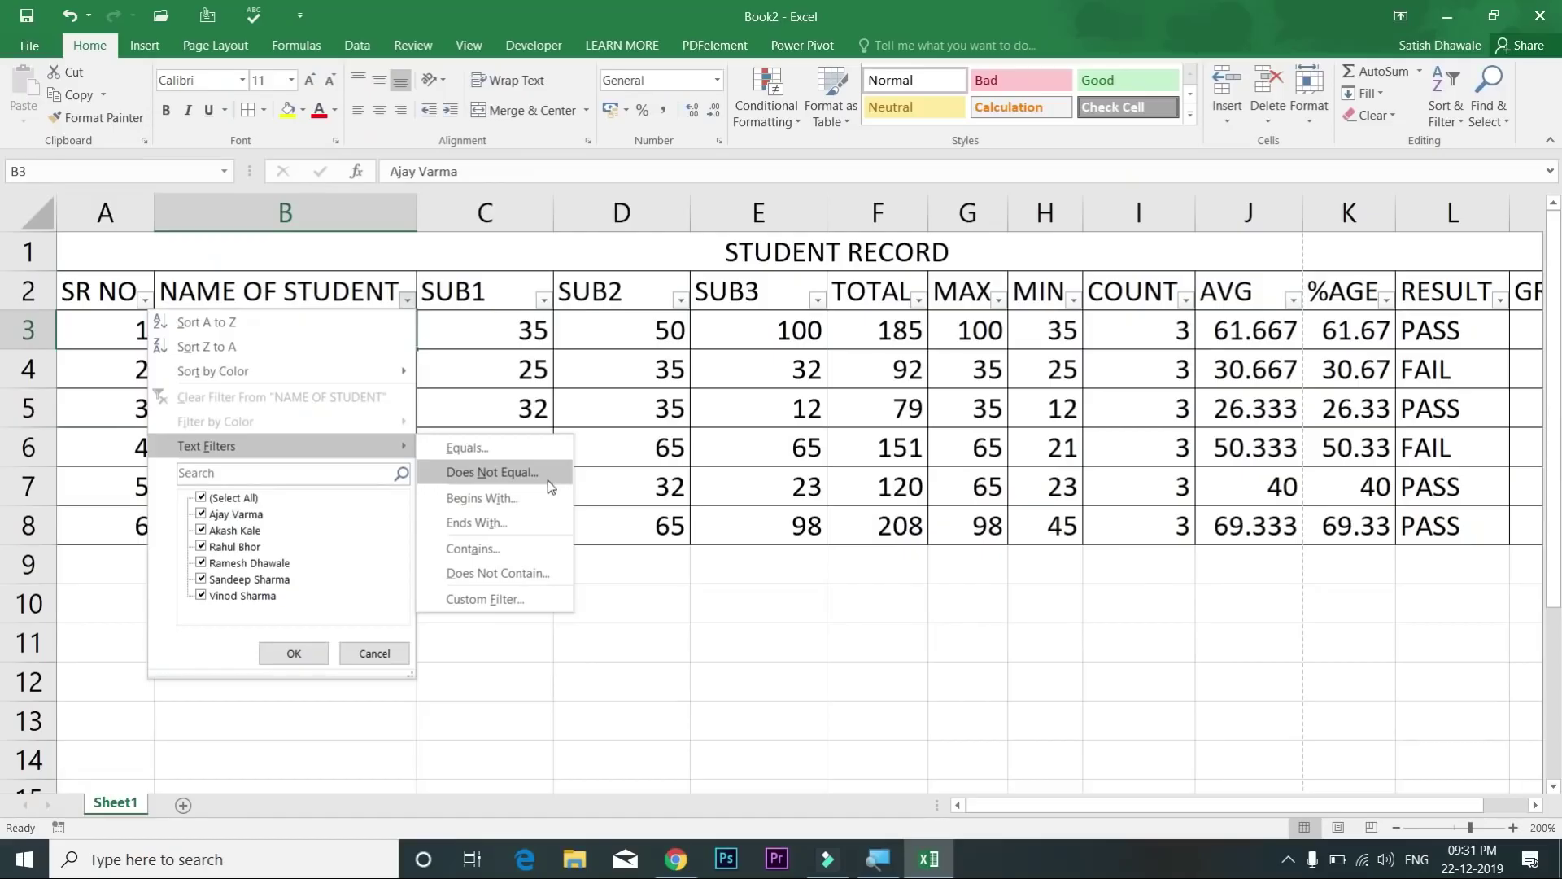
left_click(539, 456)
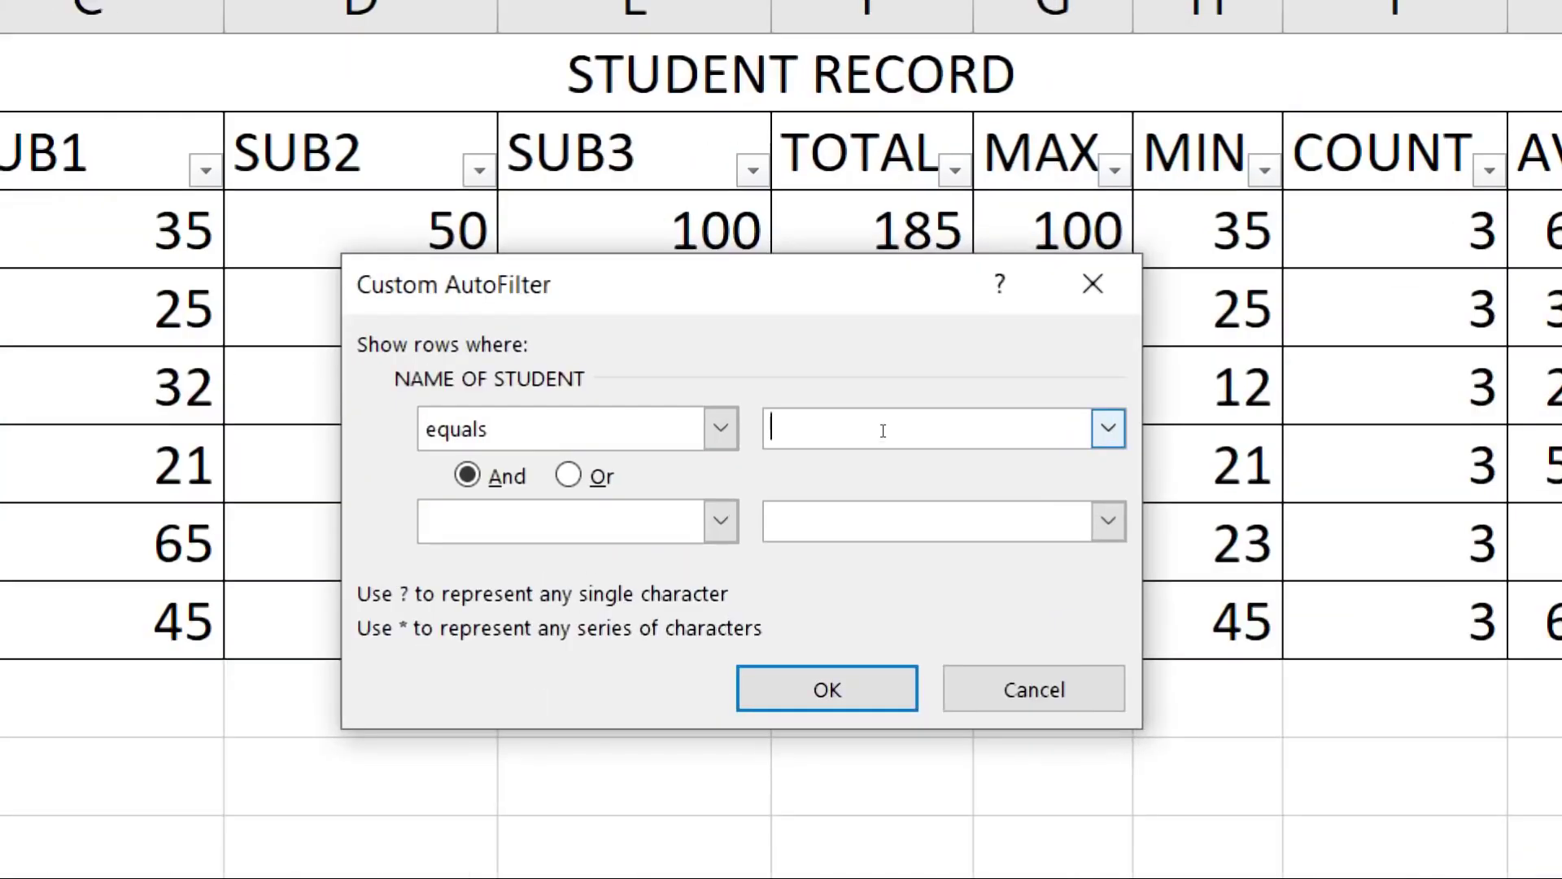
type("Ajay Varma")
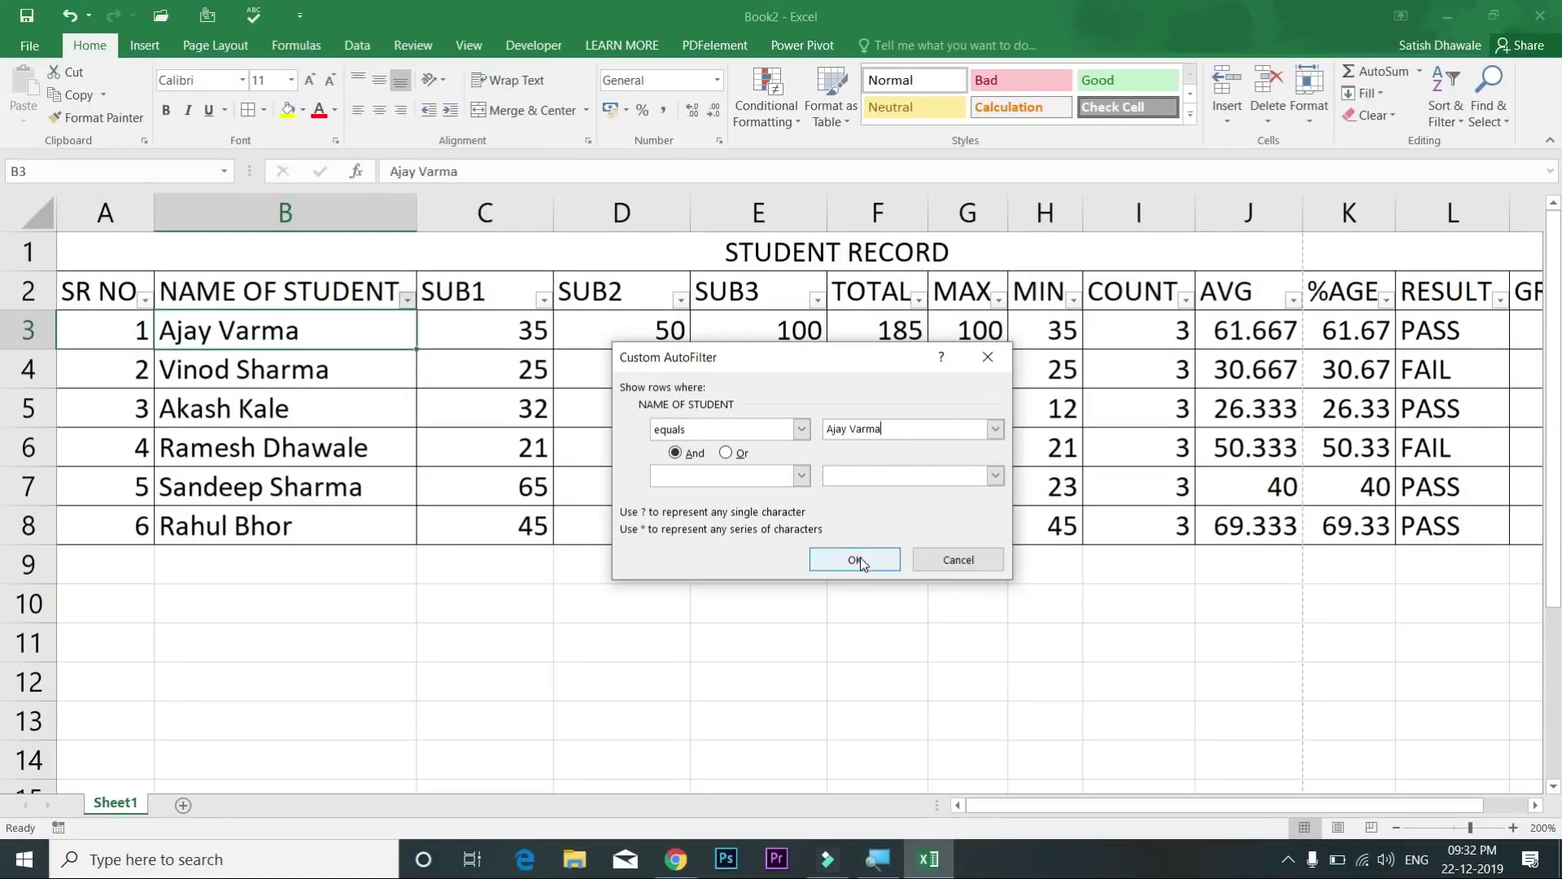
left_click(861, 561)
left_click(407, 300)
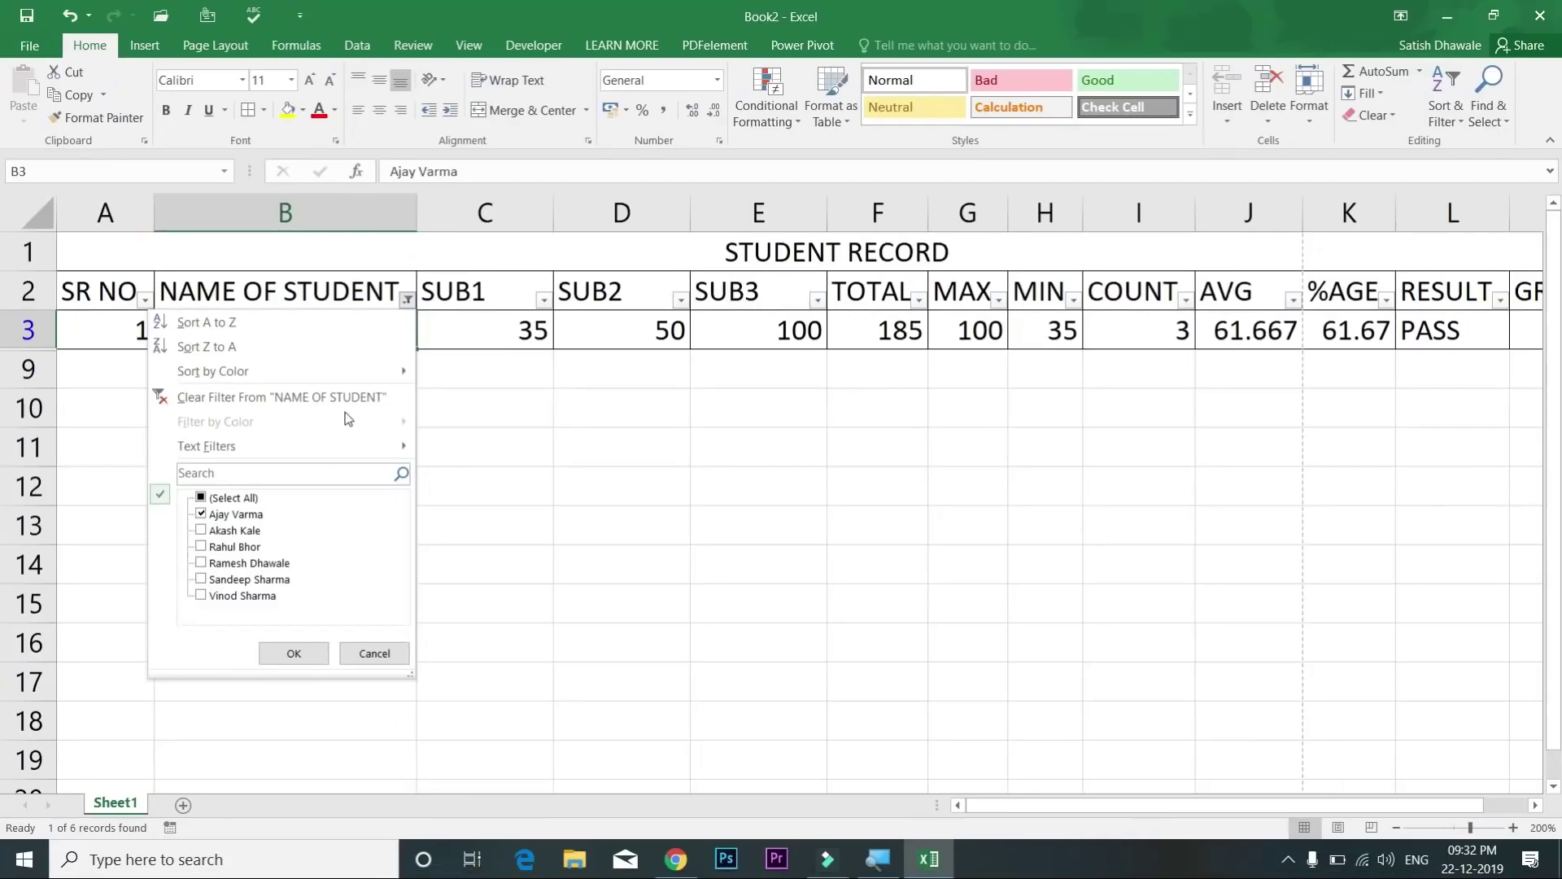
left_click(348, 370)
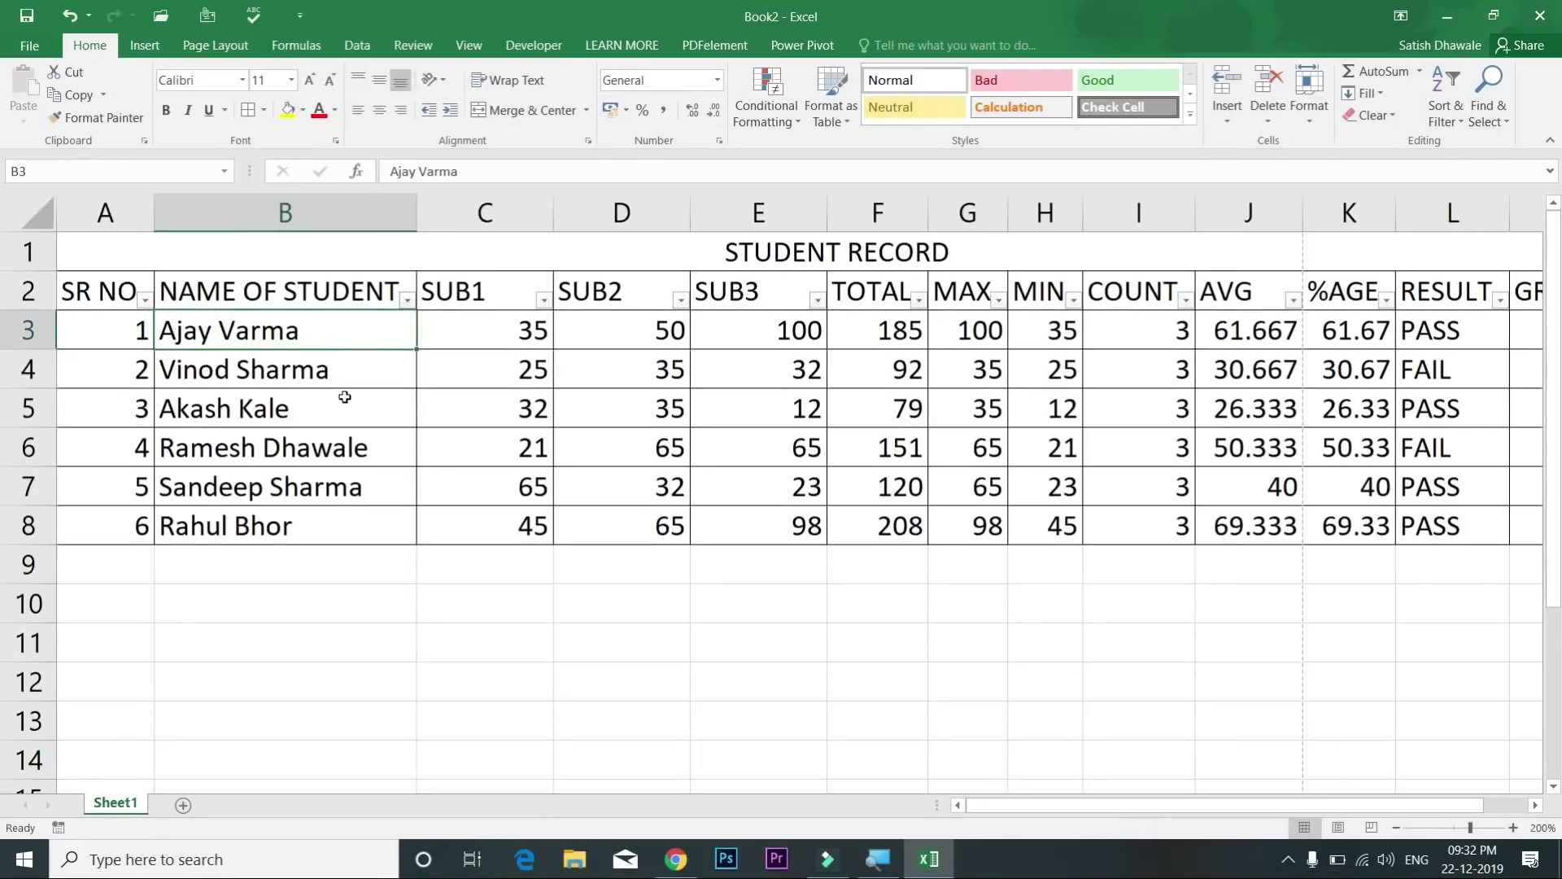
Step: Filter NAME OF STUDENT with a Begins With text filter for A, and clear the filter
left_click(407, 300)
mouse_move(353, 439)
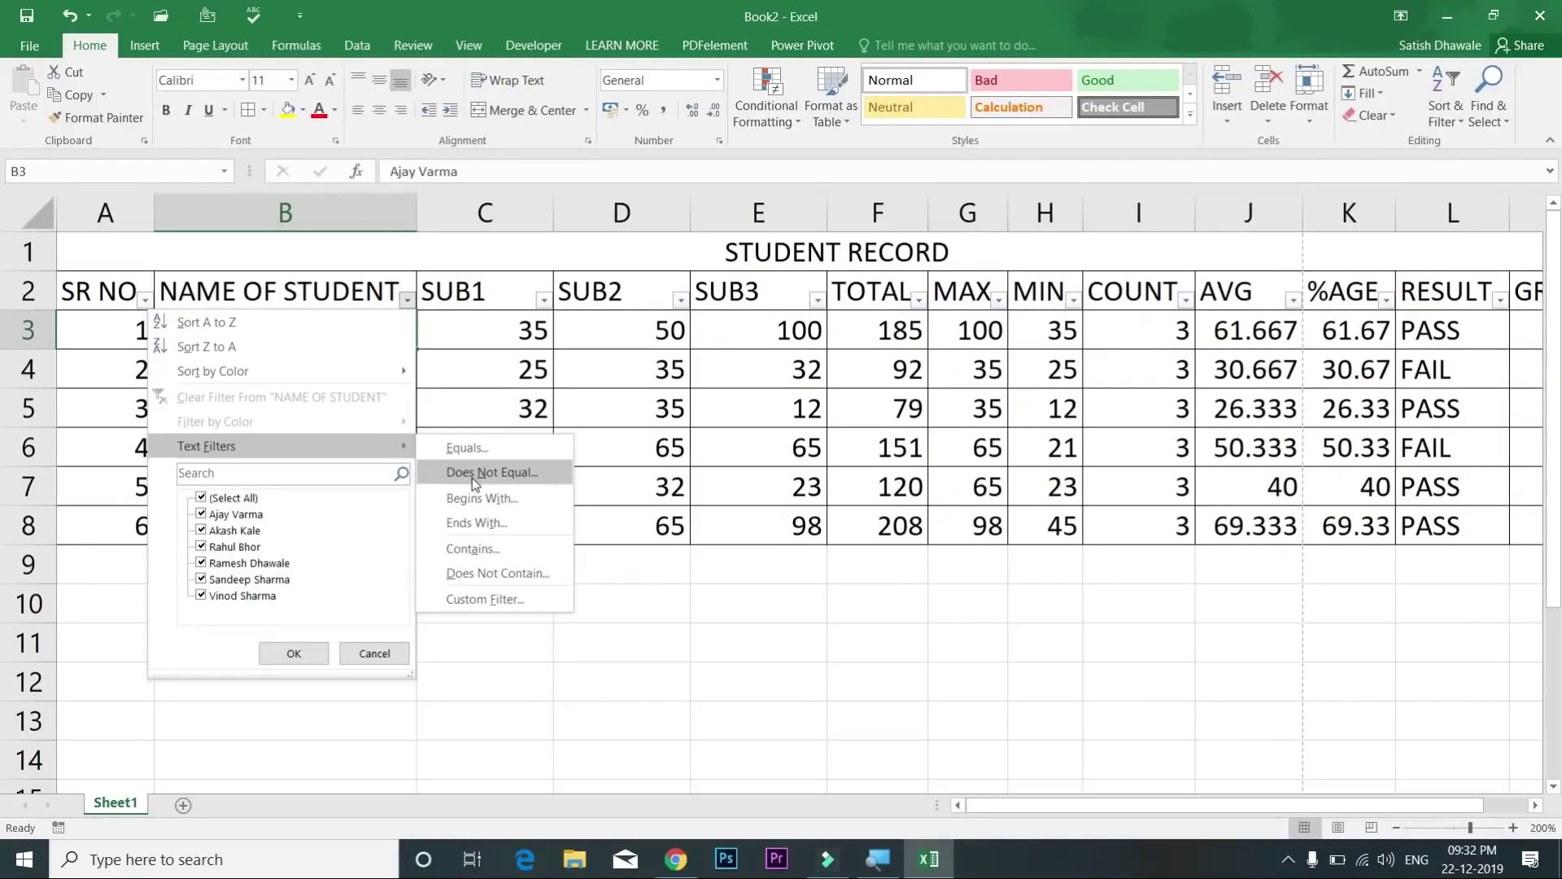
left_click(478, 498)
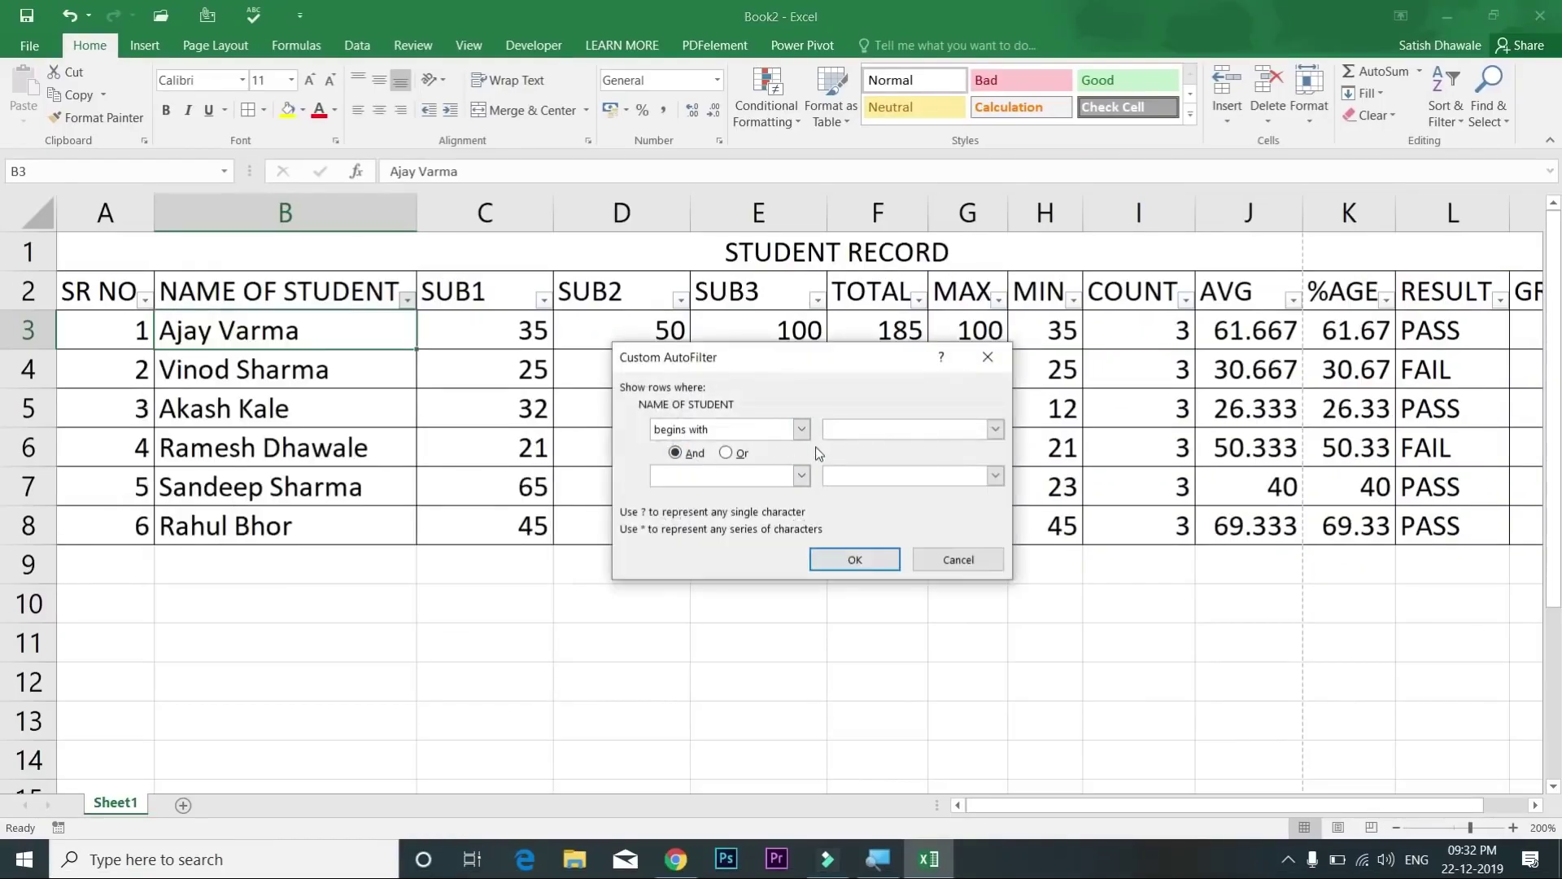
left_click(856, 559)
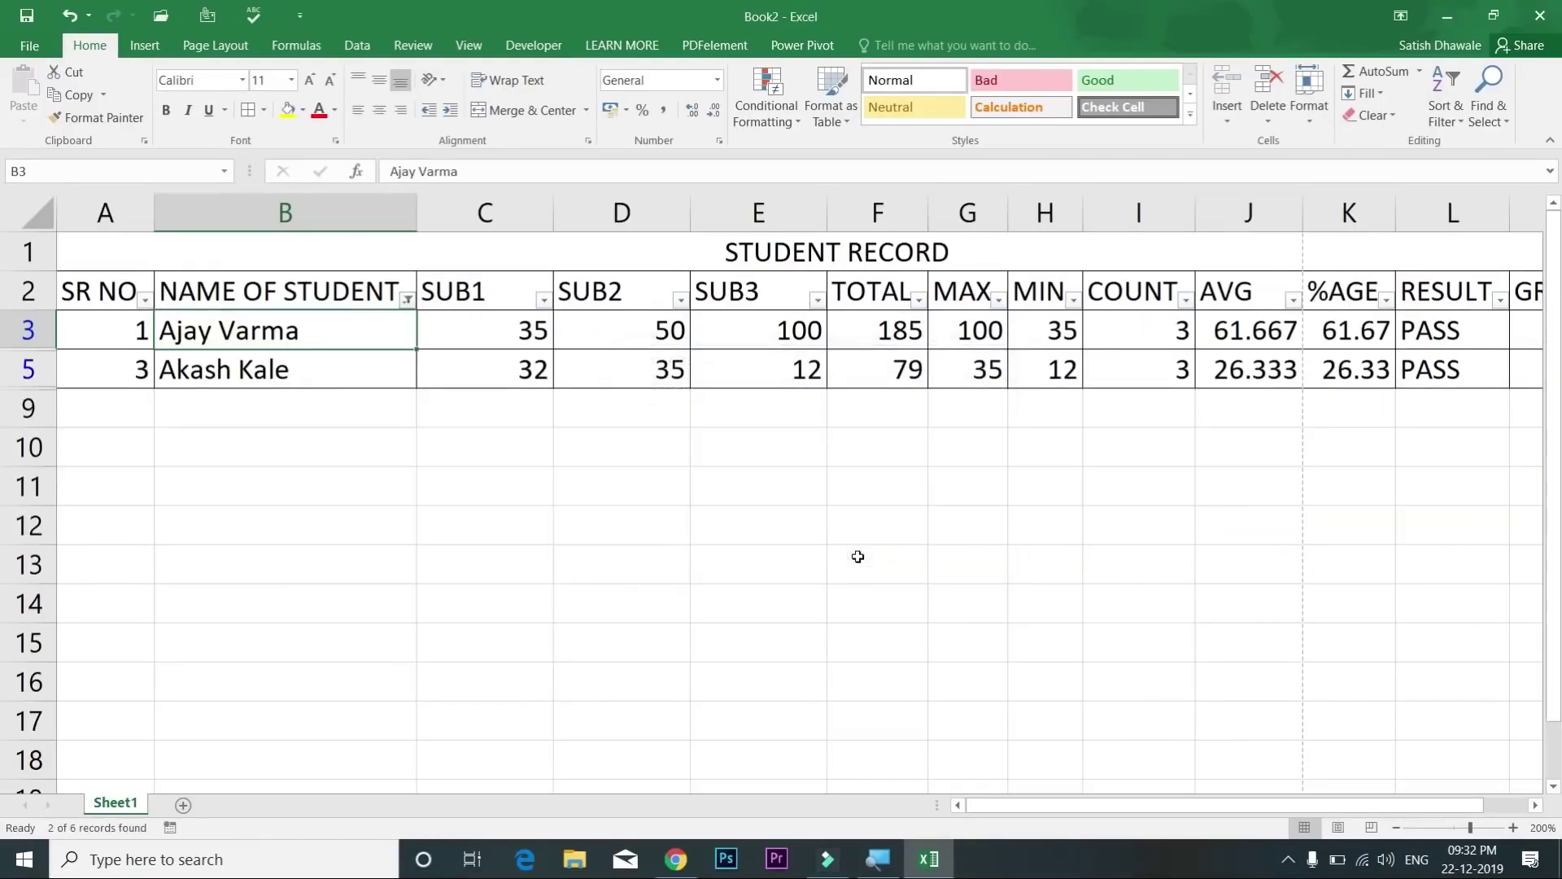
left_click(407, 302)
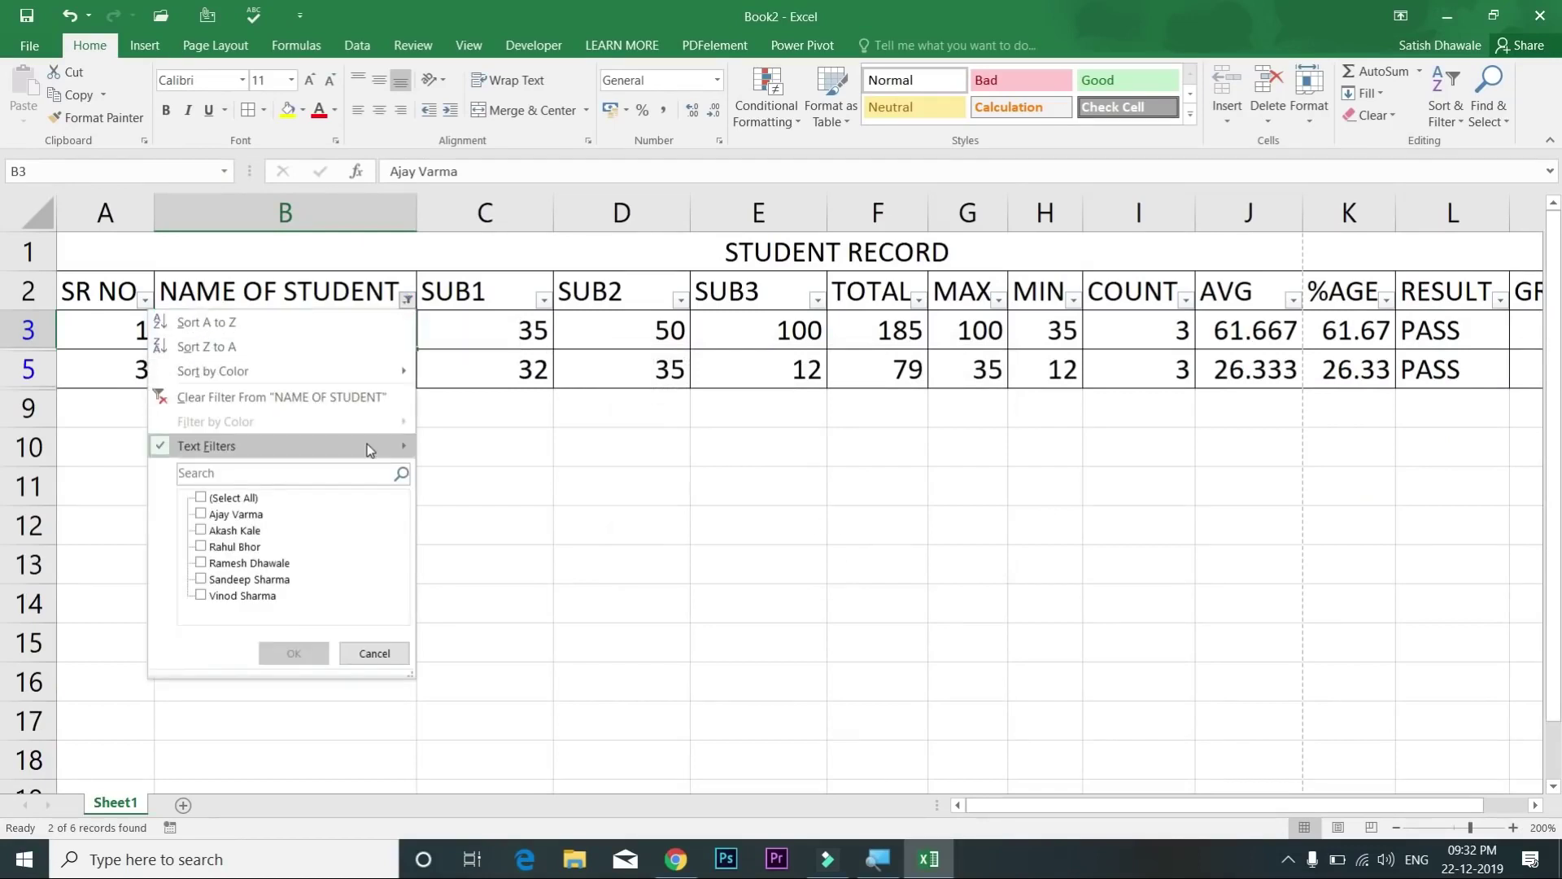
left_click(359, 402)
Step: Filter NAME OF STUDENT with an Ends With text filter for a, and clear the filter
left_click(407, 301)
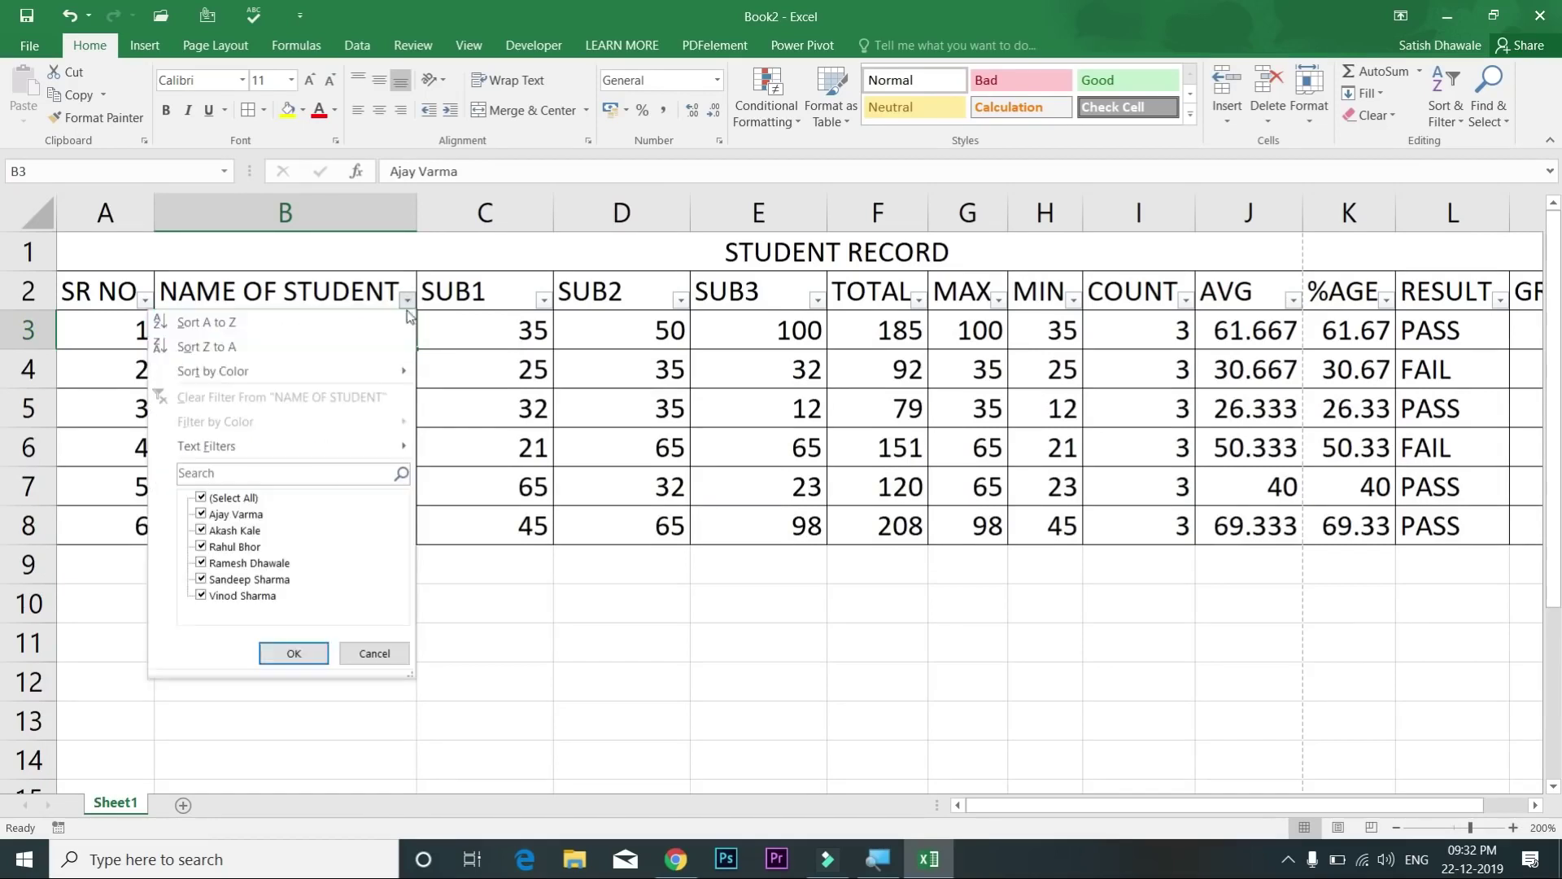
mouse_move(340, 439)
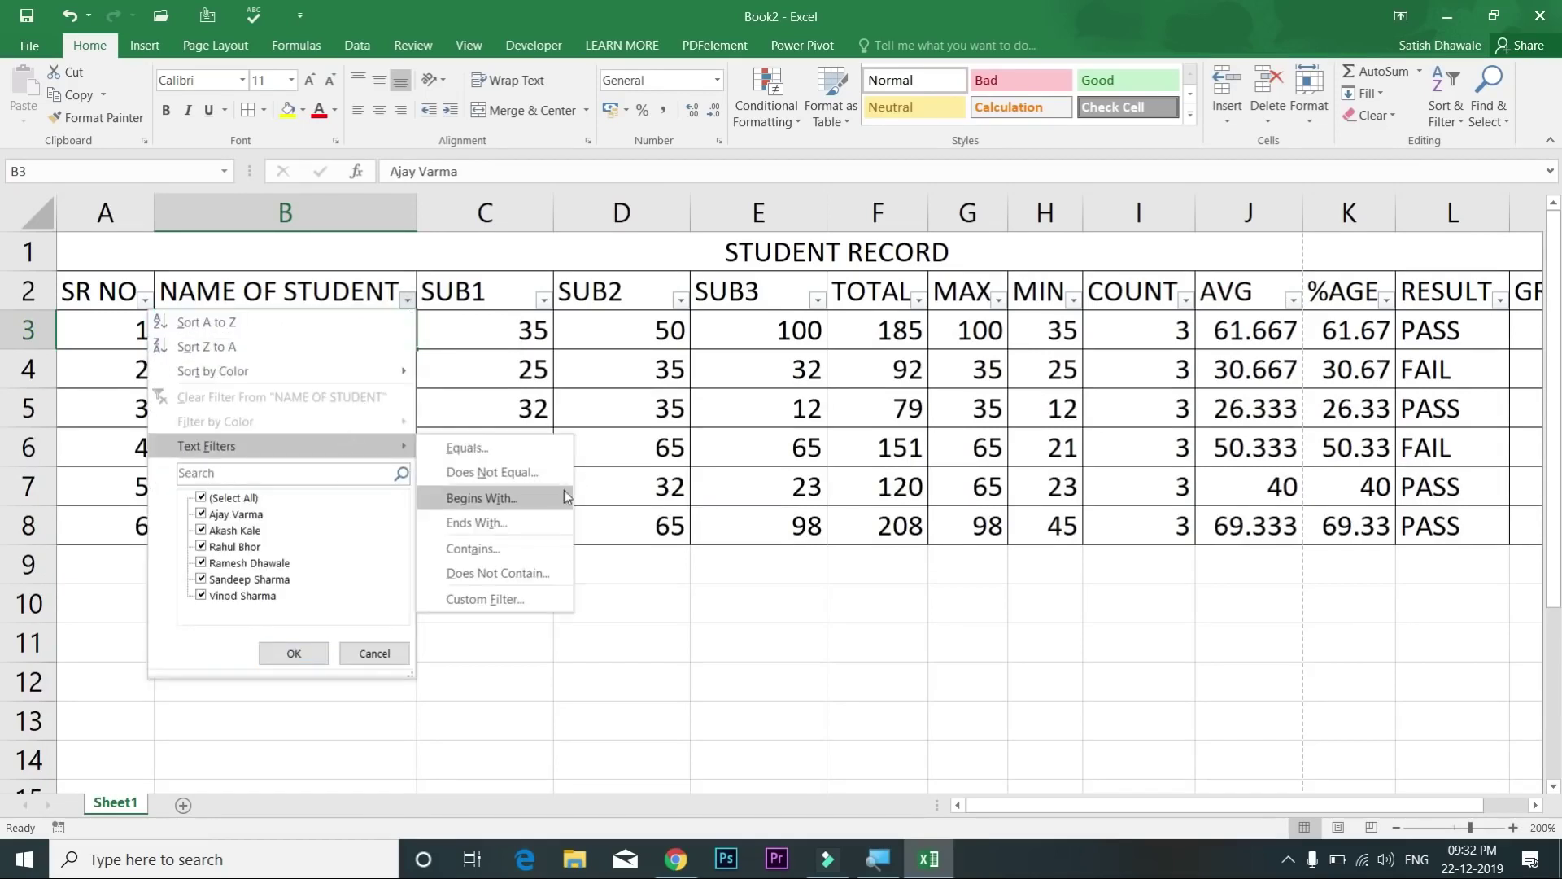
left_click(535, 523)
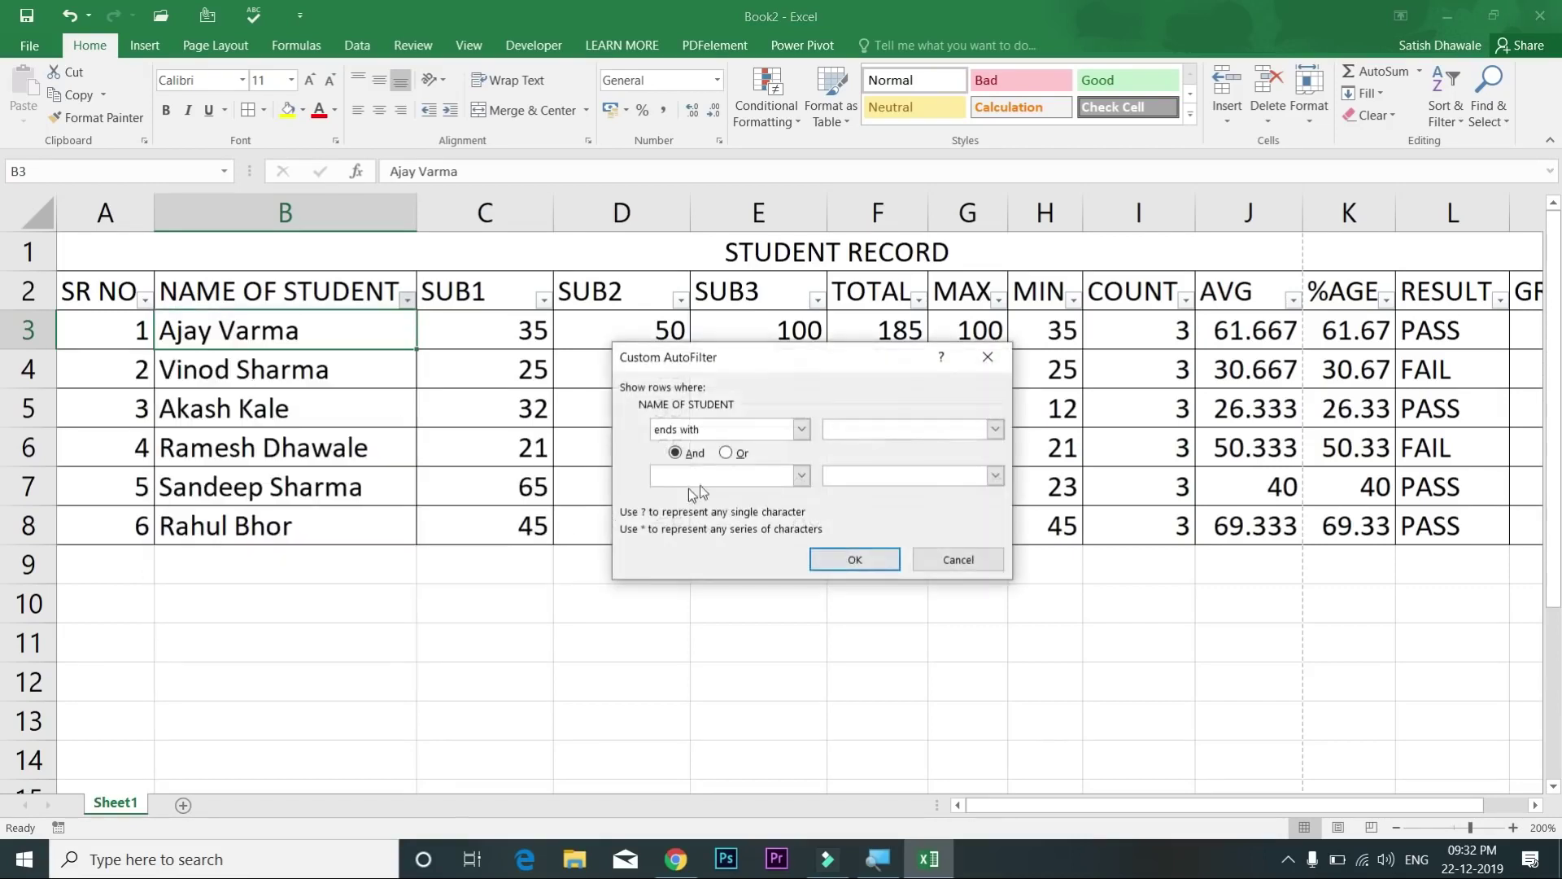
type("a")
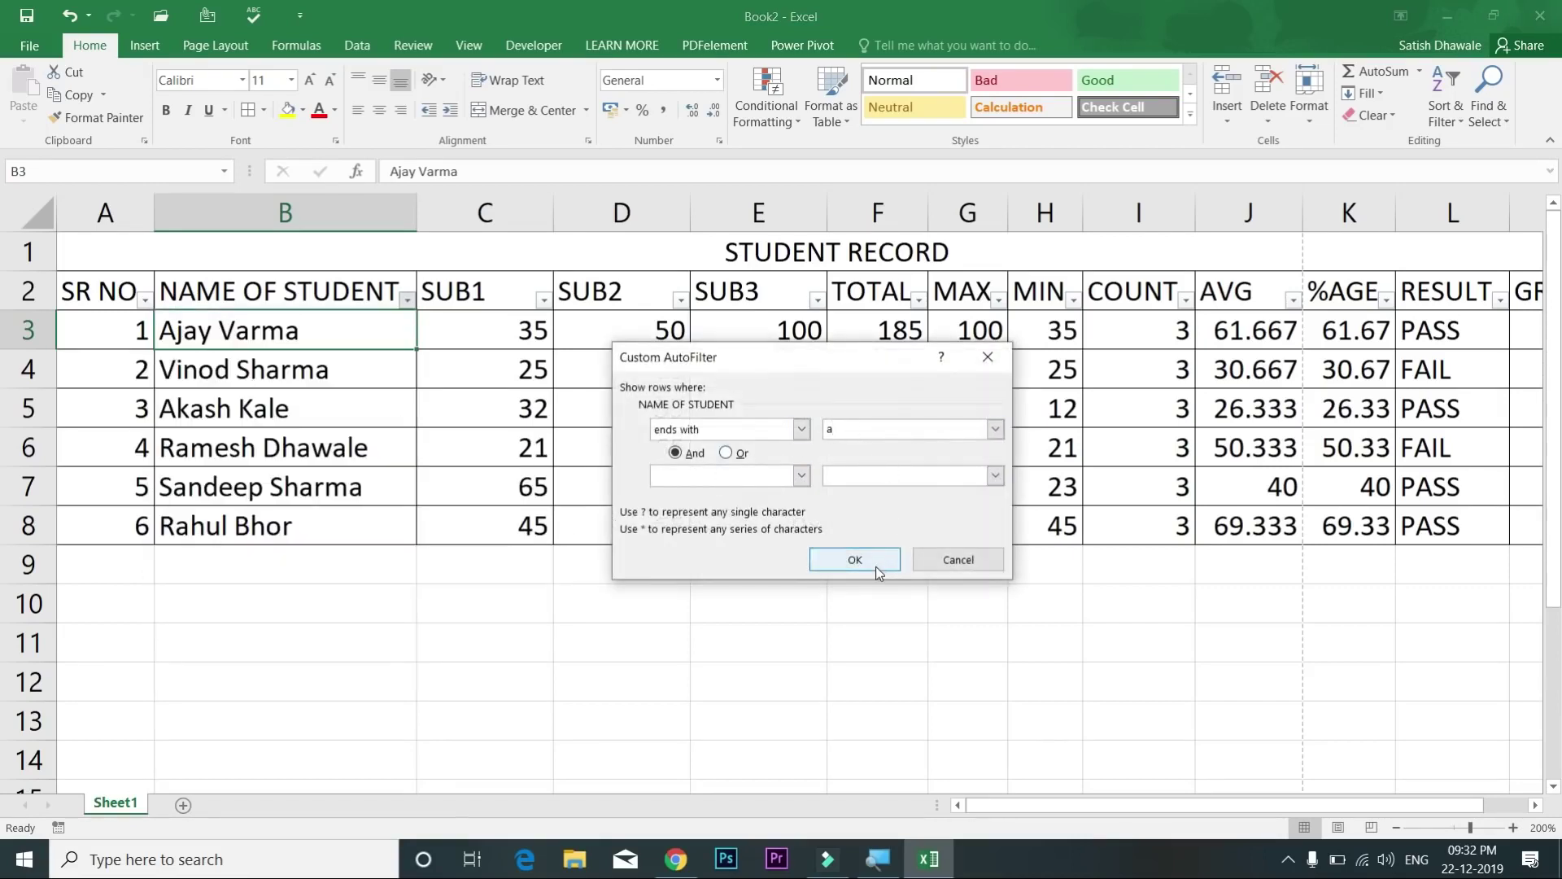
left_click(876, 564)
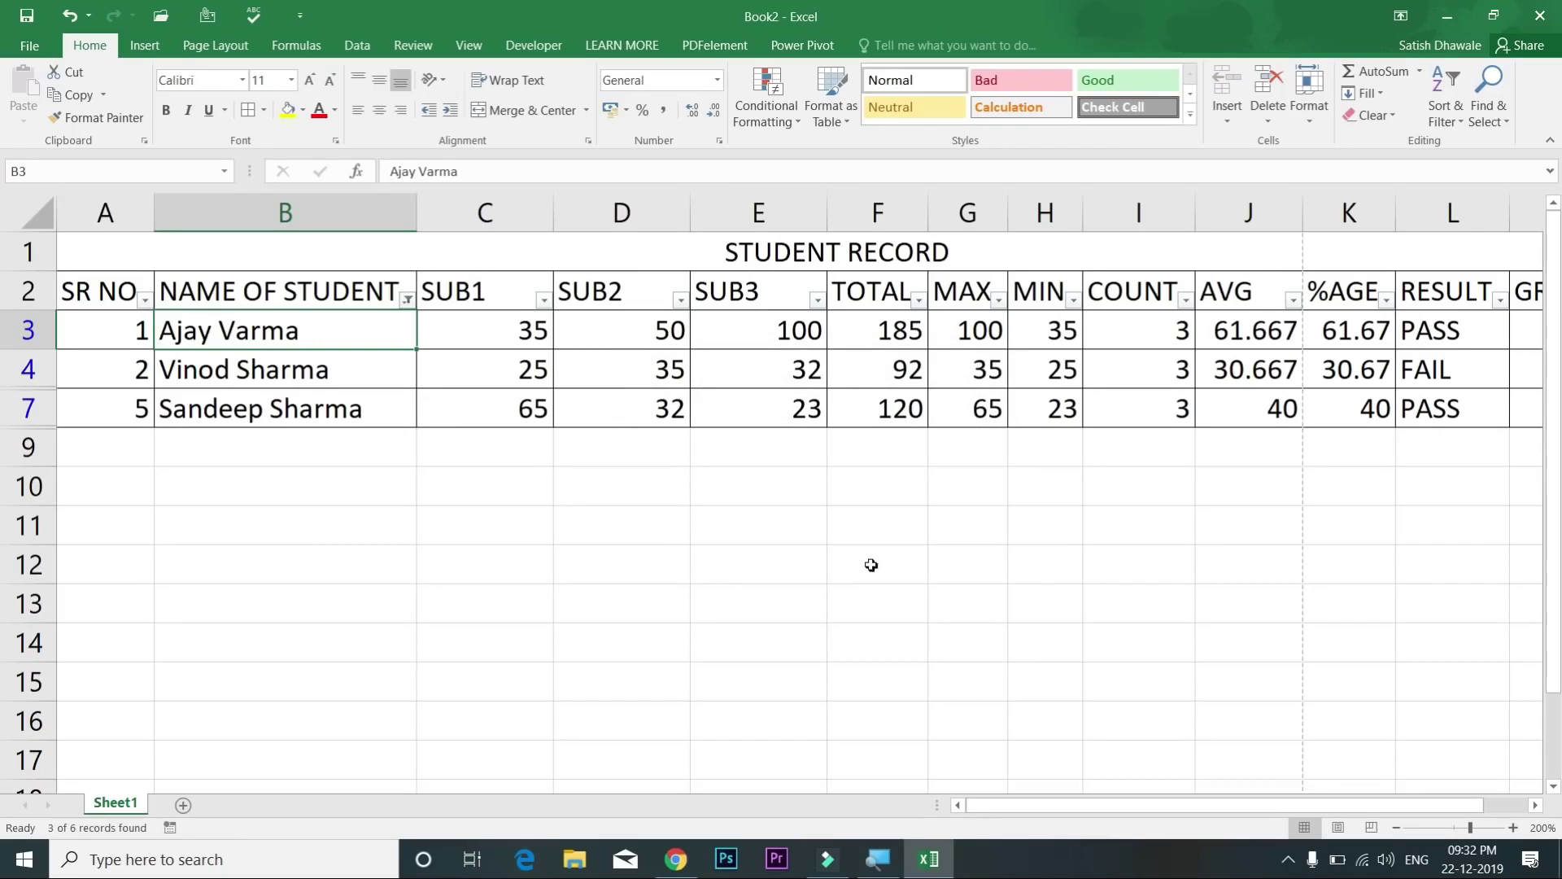
left_click(407, 299)
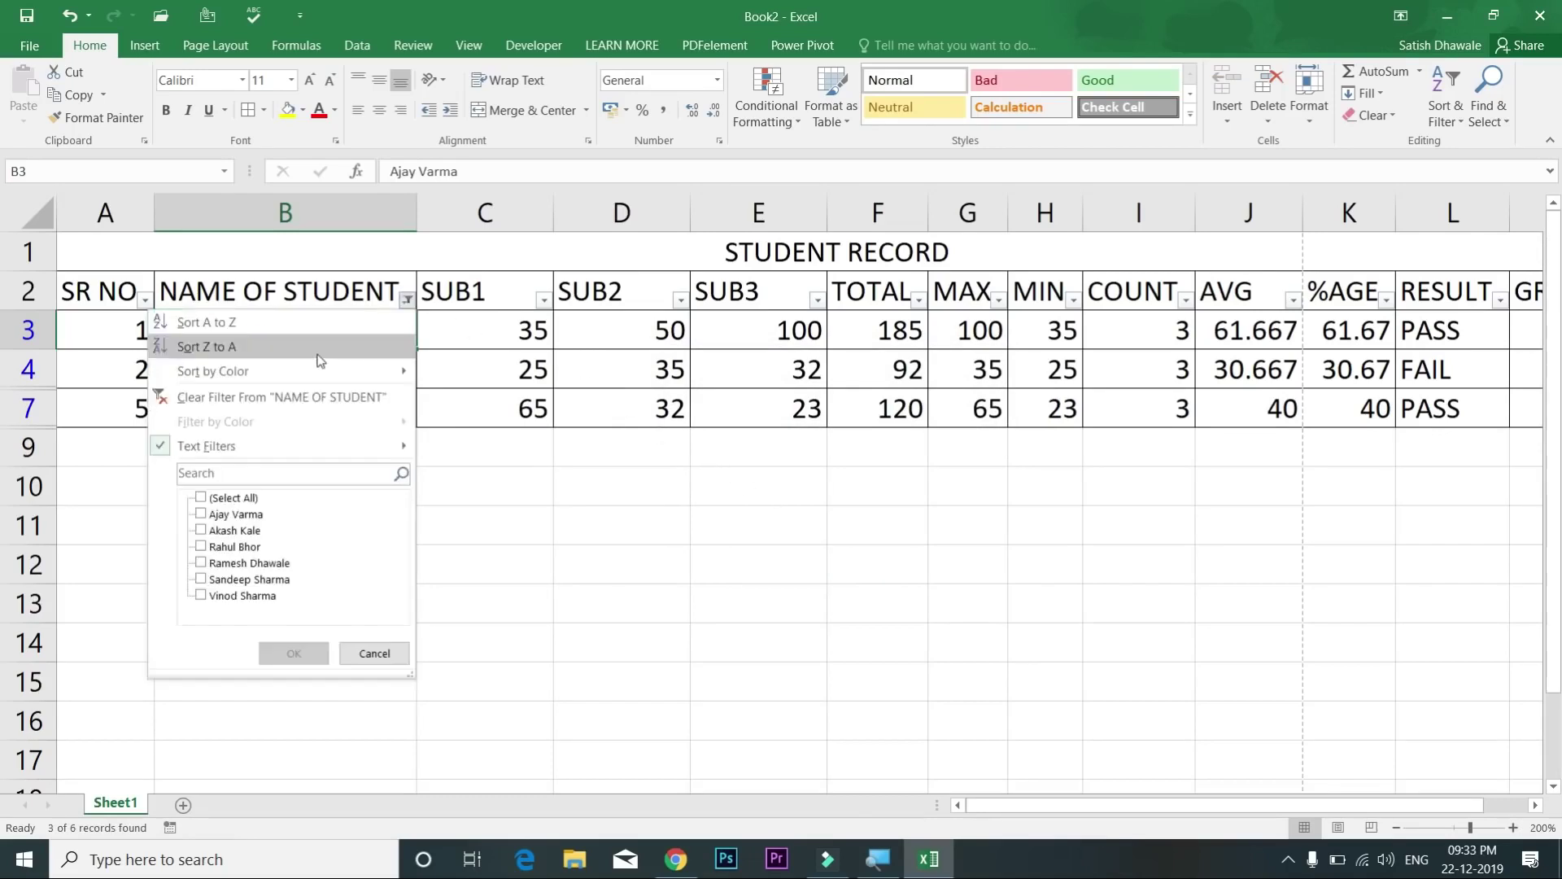
left_click(317, 397)
Step: Filter NAME OF STUDENT with a Contains text filter for the surname shared by two students, and clear the filter
left_click(407, 299)
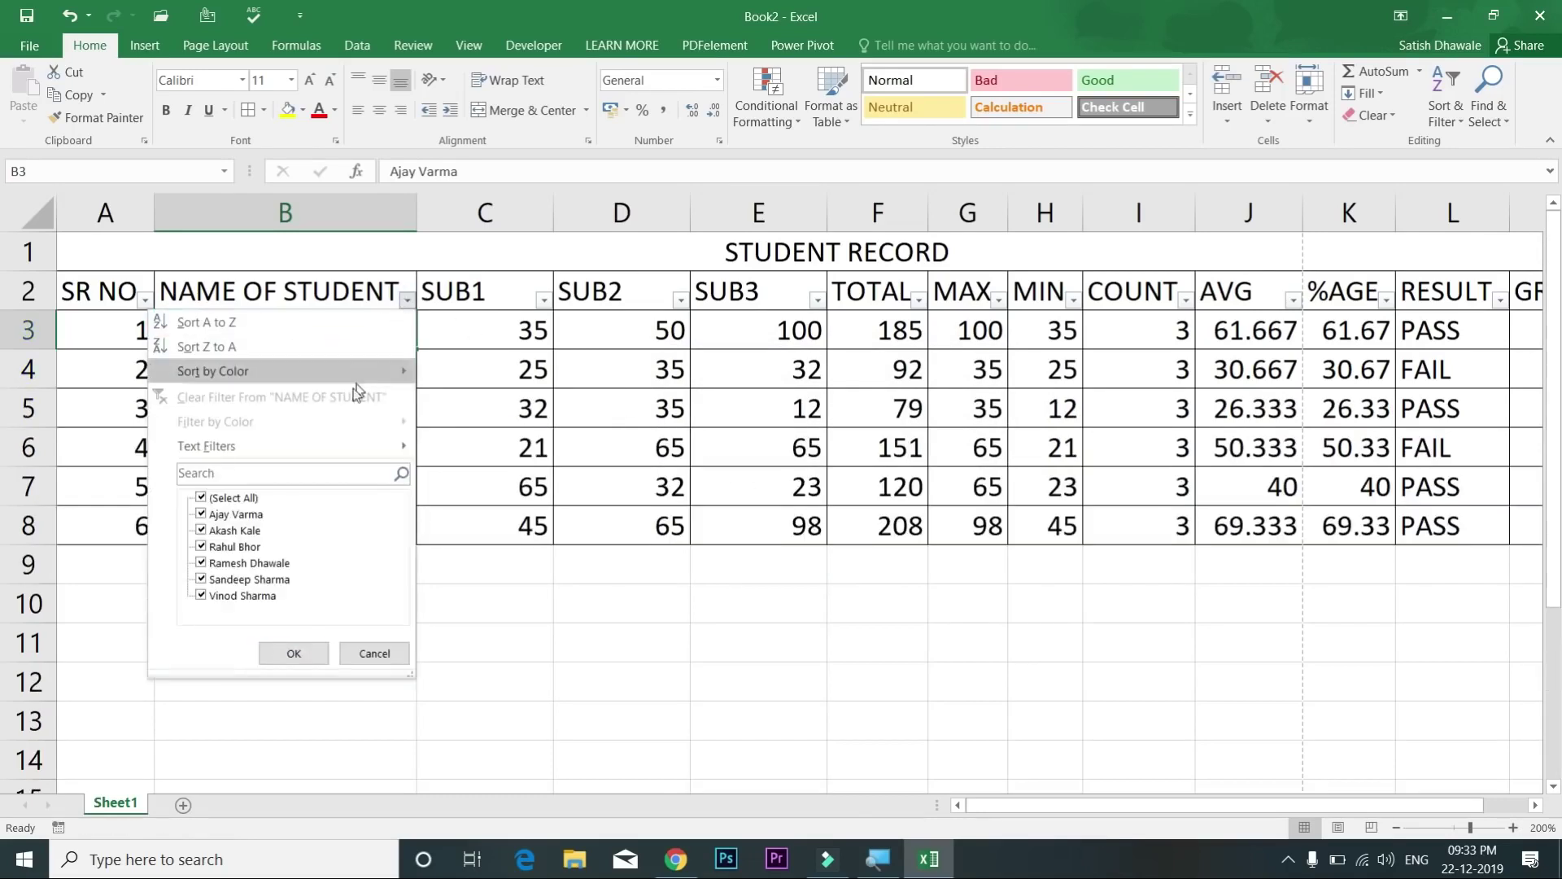
mouse_move(330, 441)
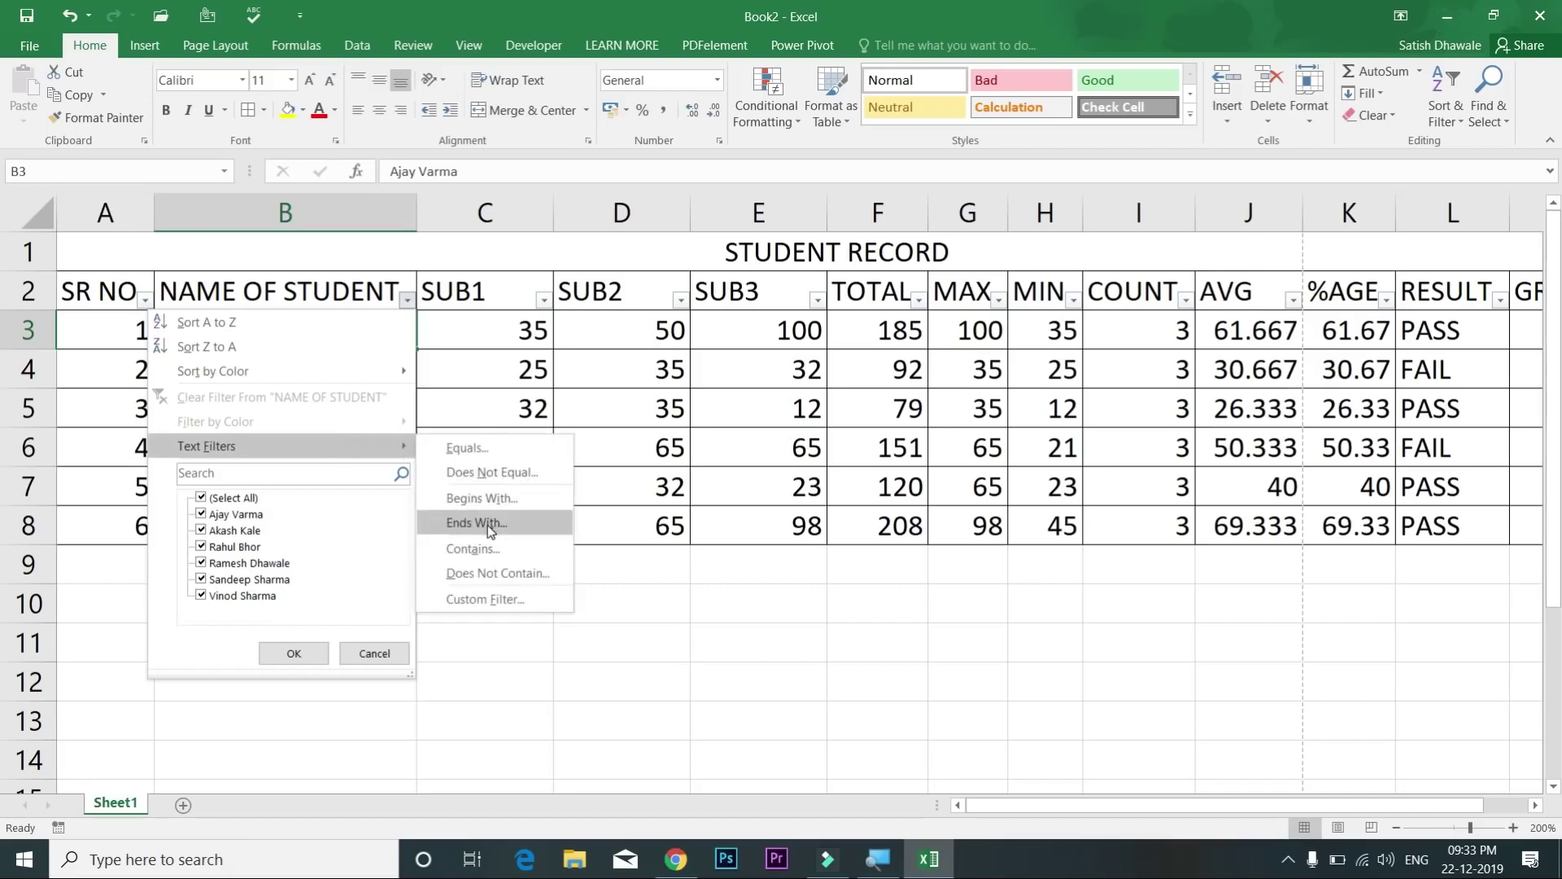
left_click(485, 549)
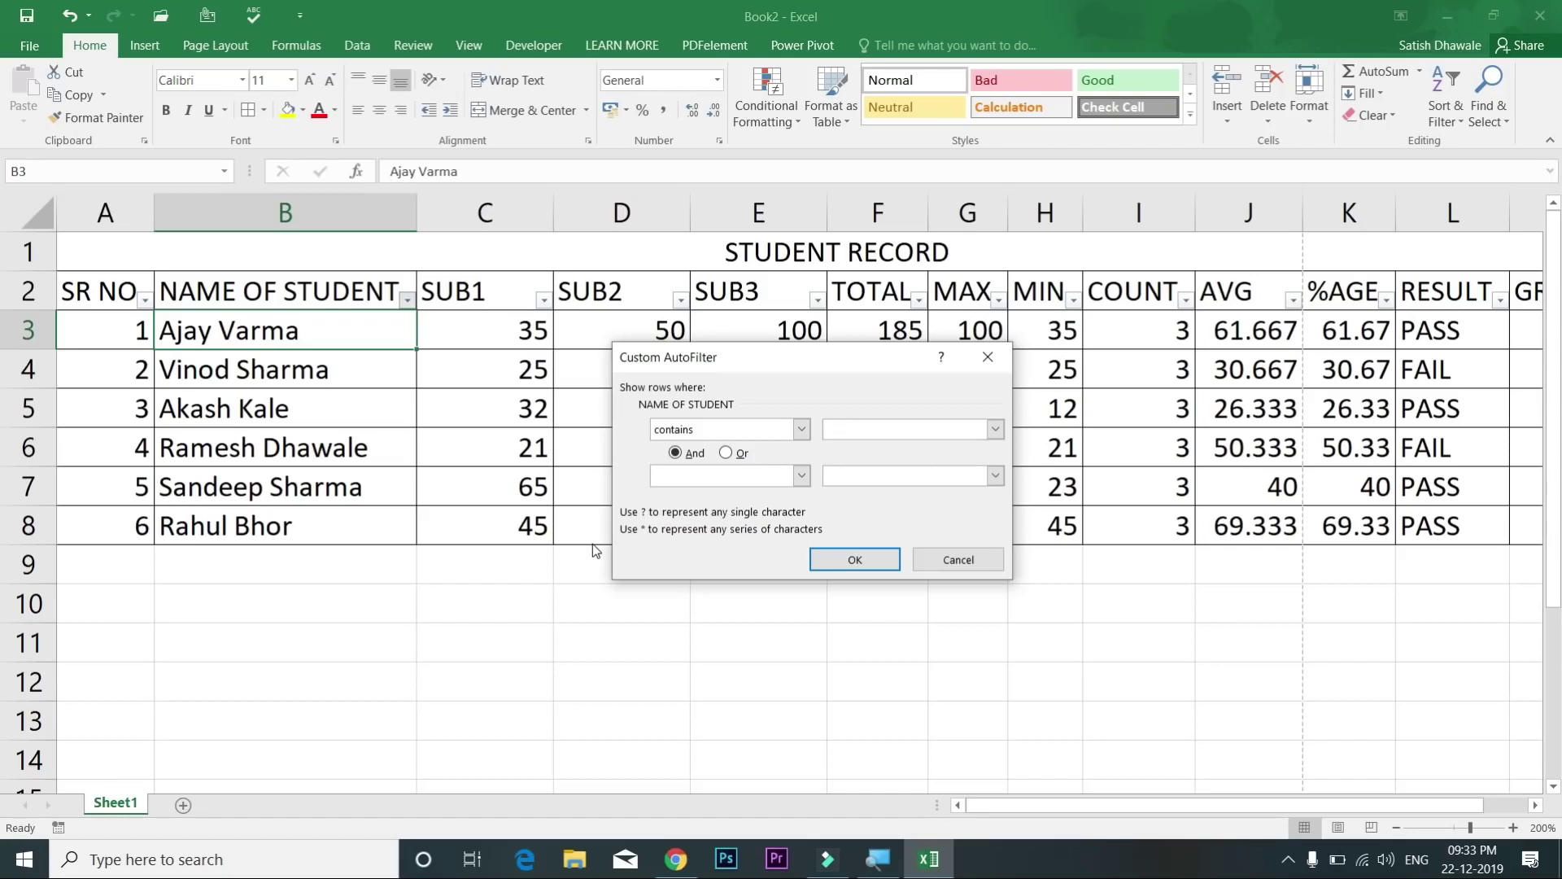
type("Sharma")
key("Return")
left_click(406, 299)
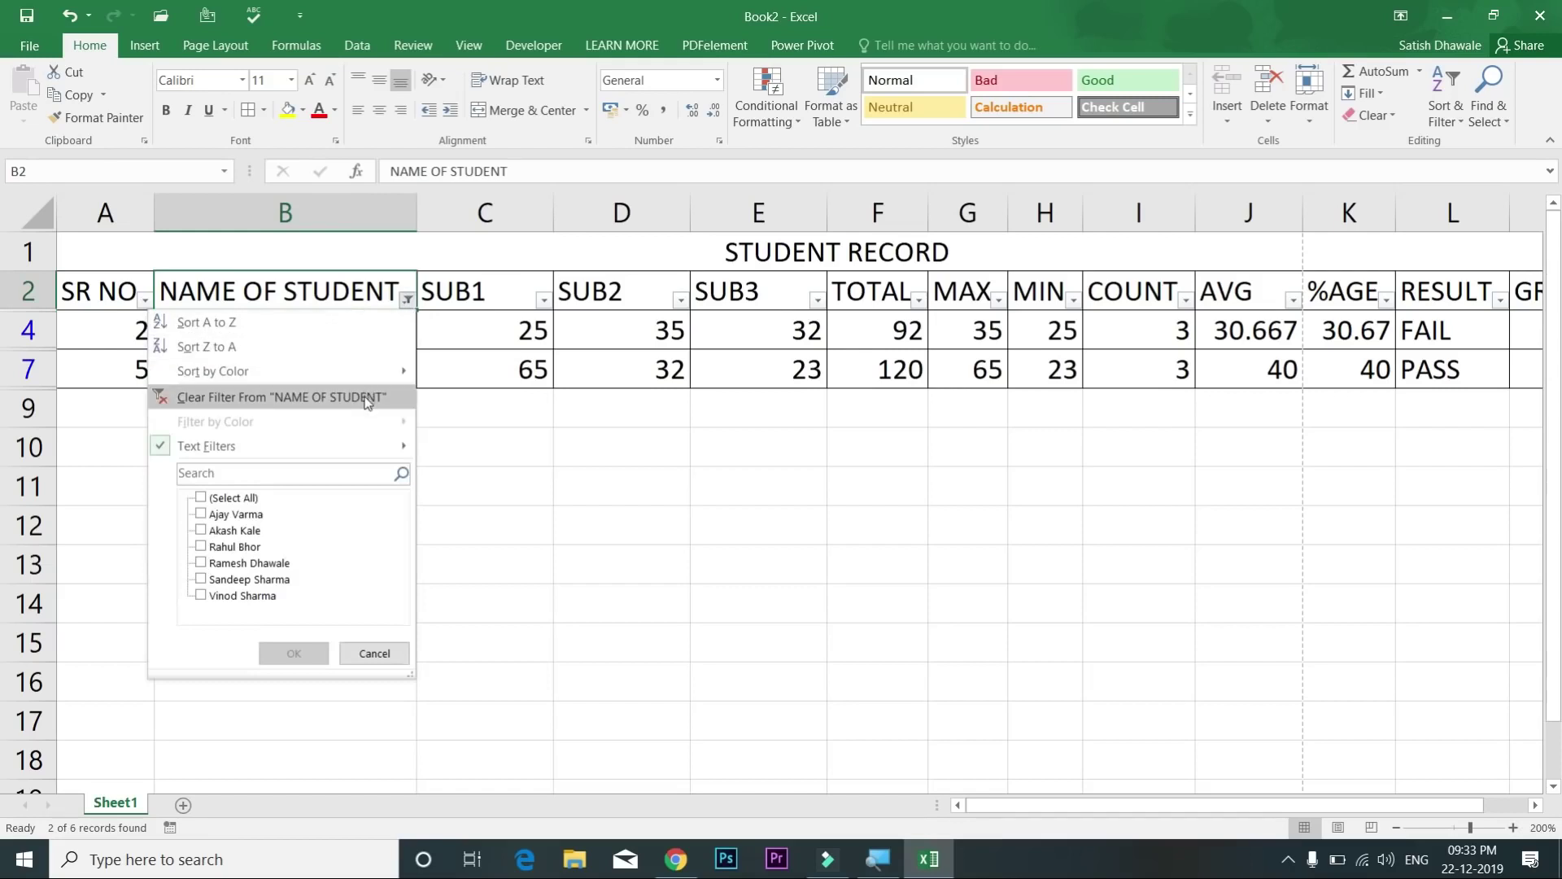
left_click(365, 398)
Step: Filter NAME OF STUDENT with a Does Not Contain text filter for the shared surname, and clear the filter
left_click(405, 300)
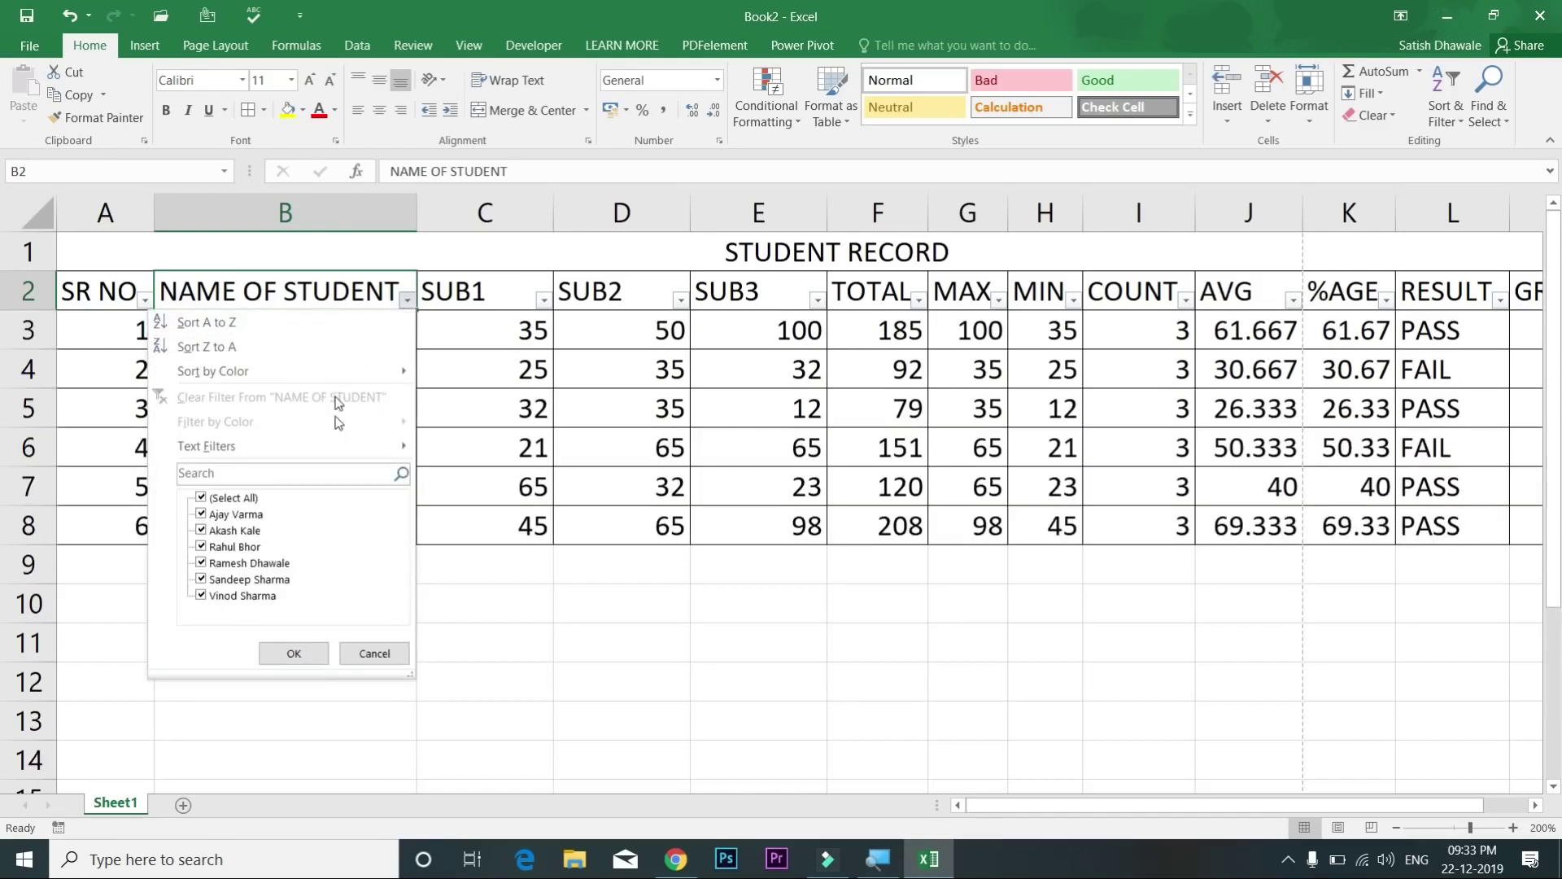
mouse_move(350, 446)
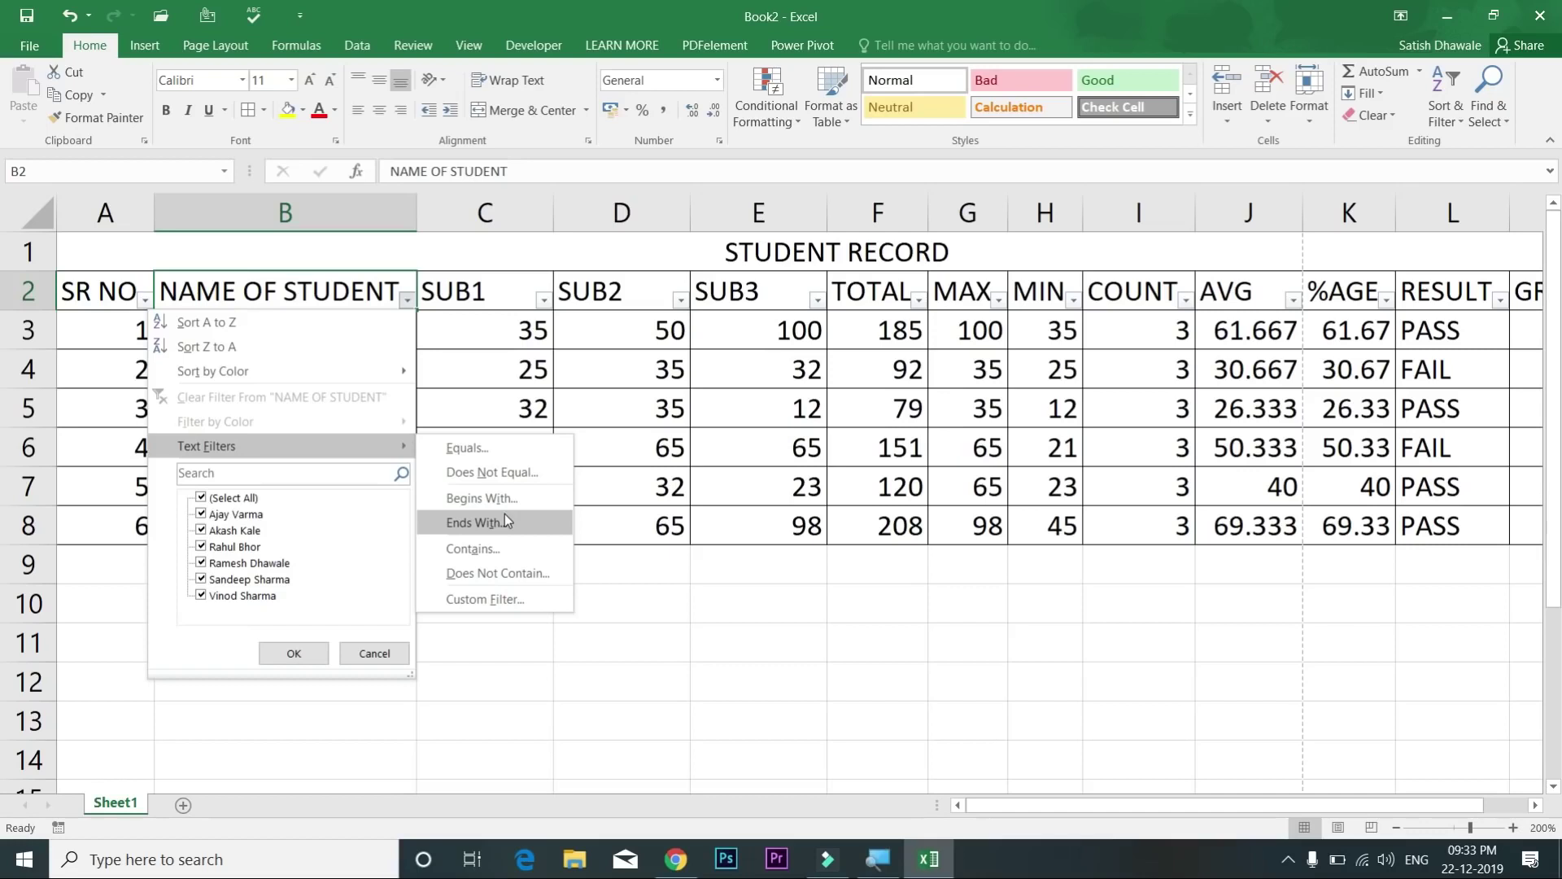
left_click(506, 571)
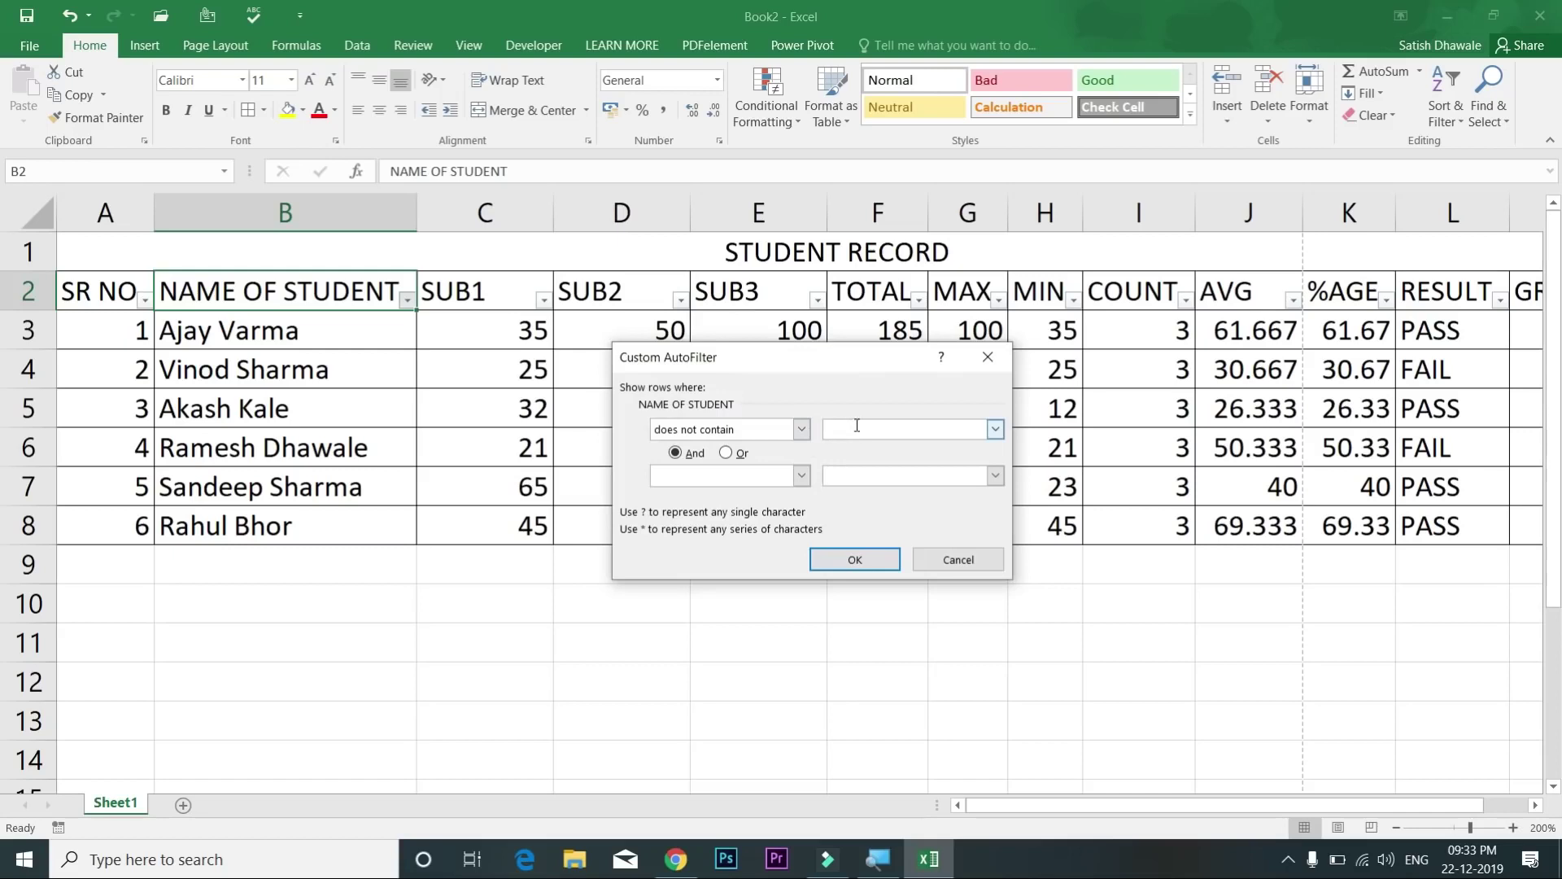
type("Sharma")
key("Return")
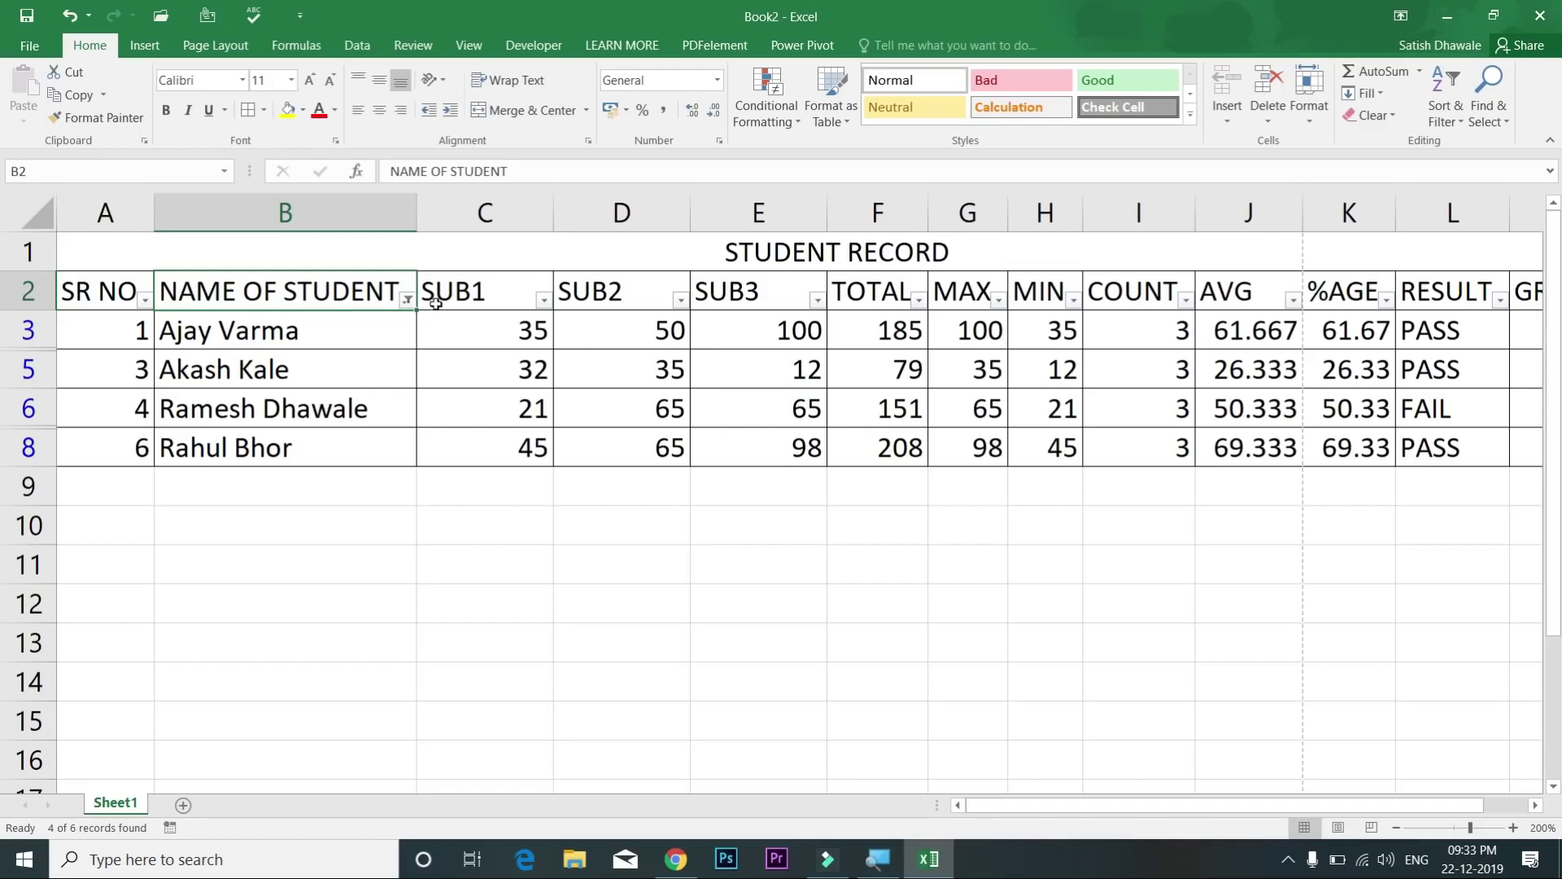
left_click(407, 299)
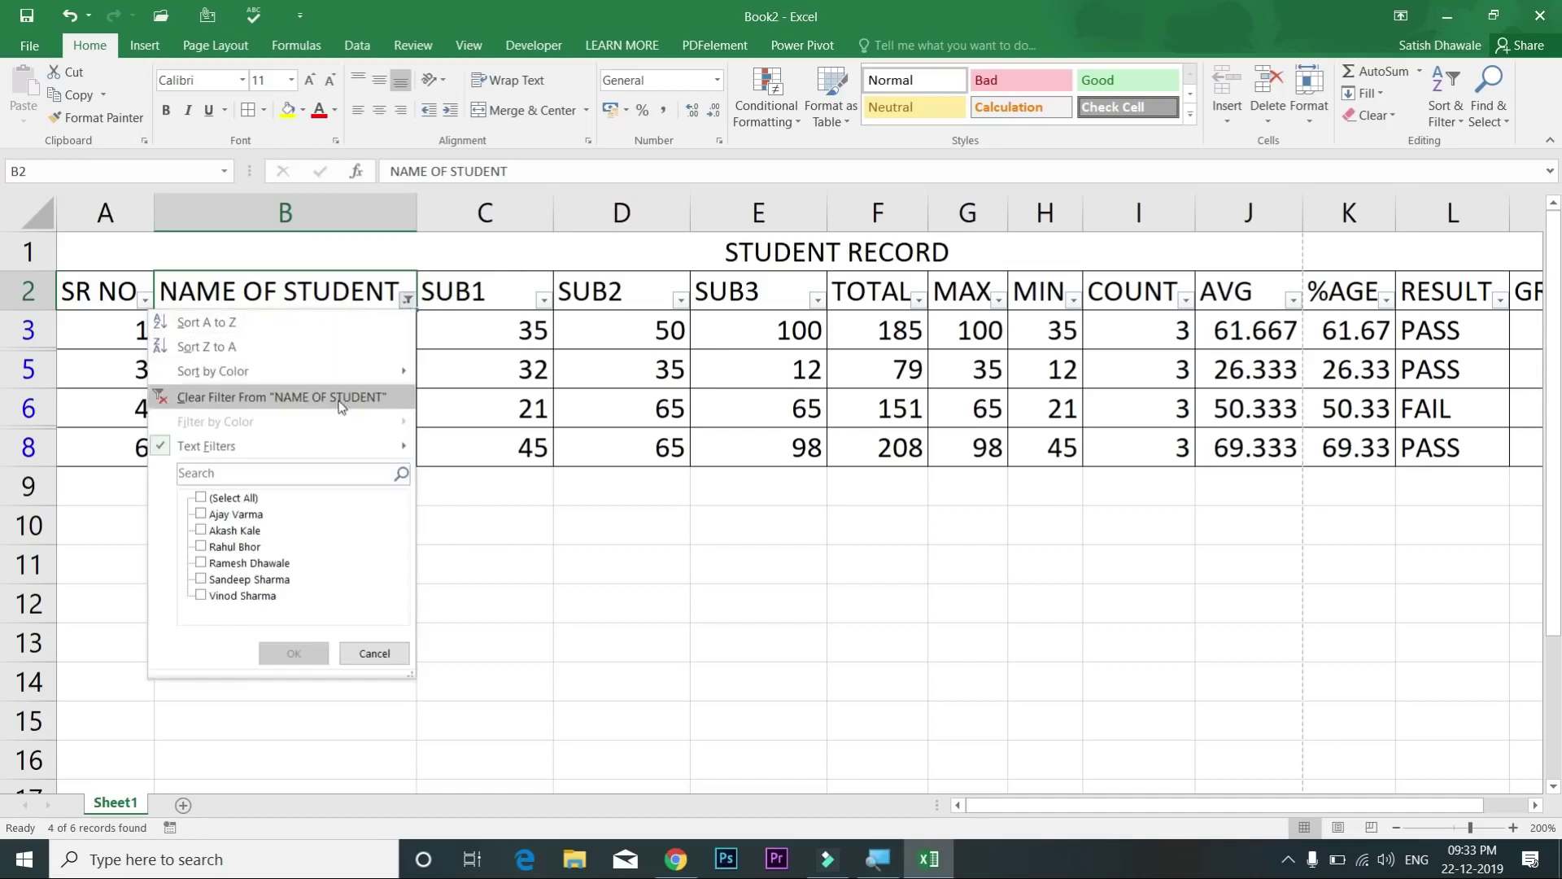
left_click(345, 404)
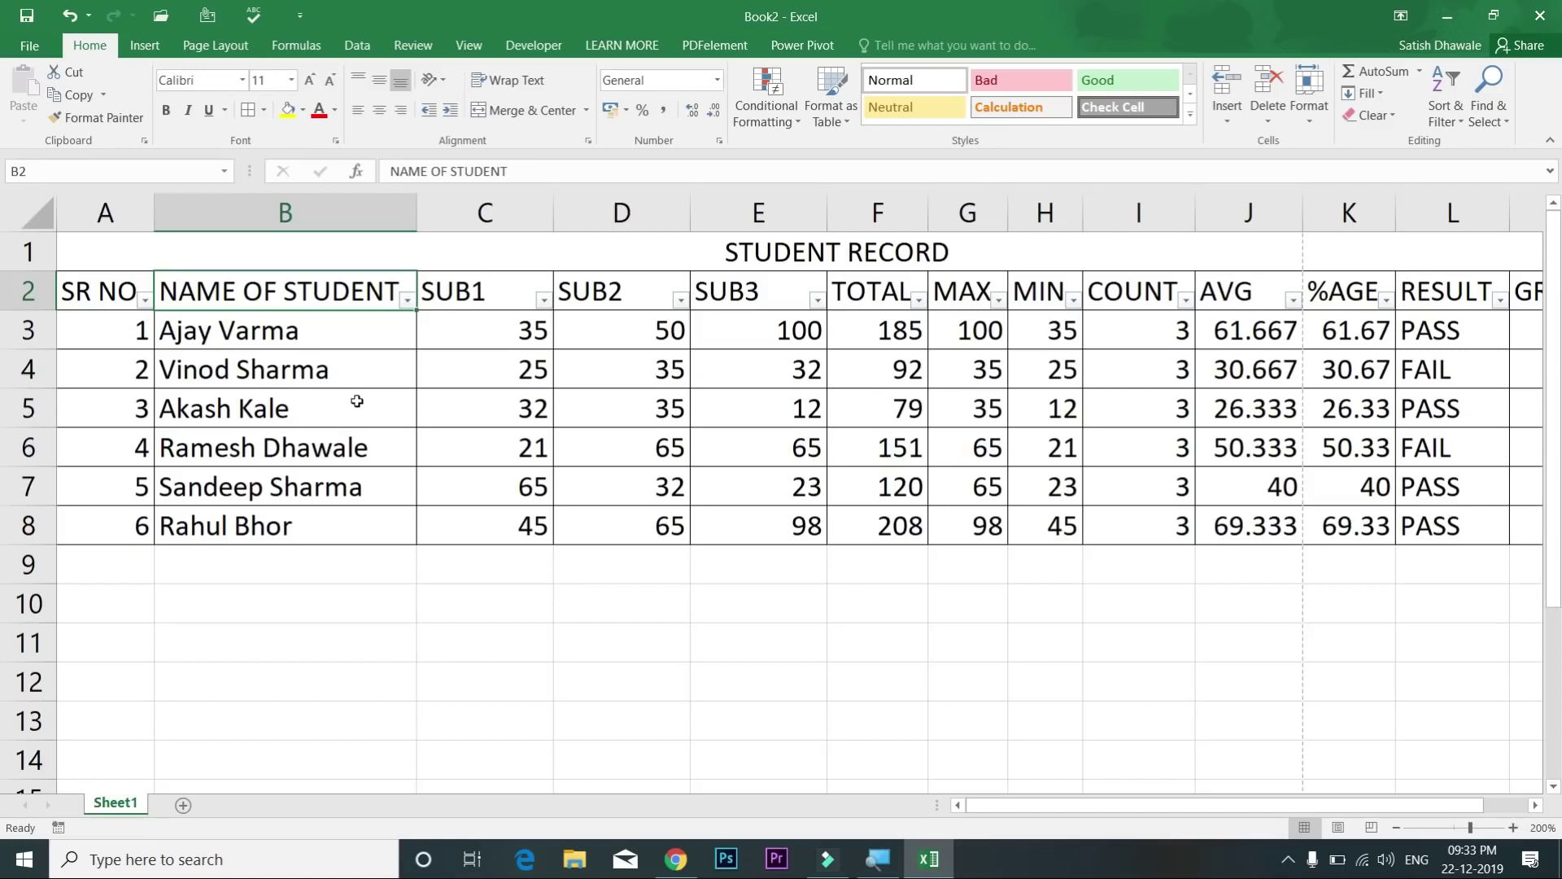
left_click(407, 300)
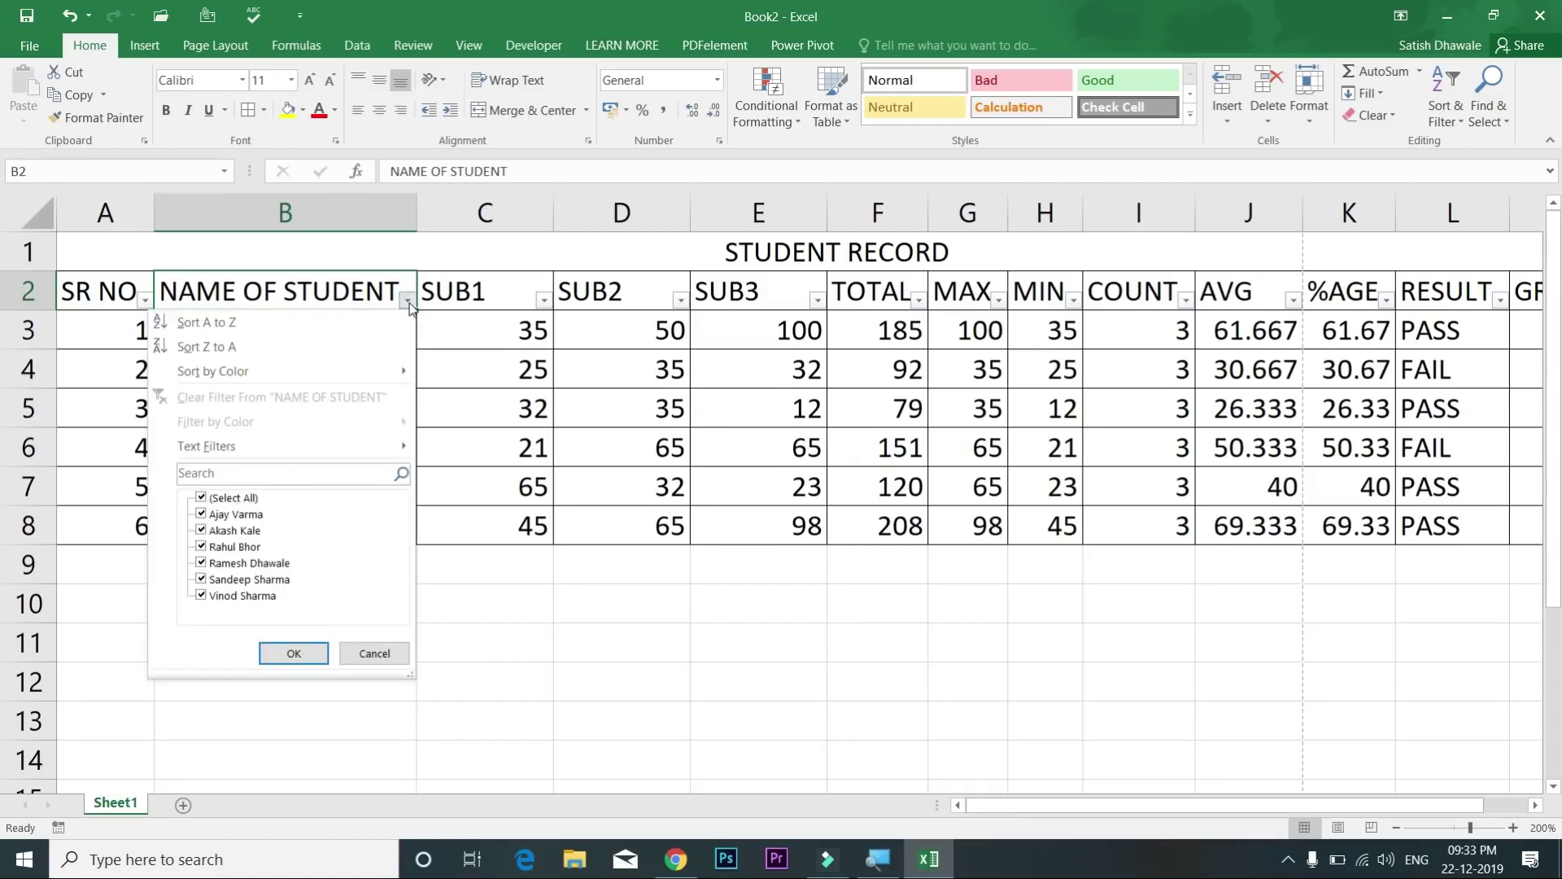
left_click(482, 302)
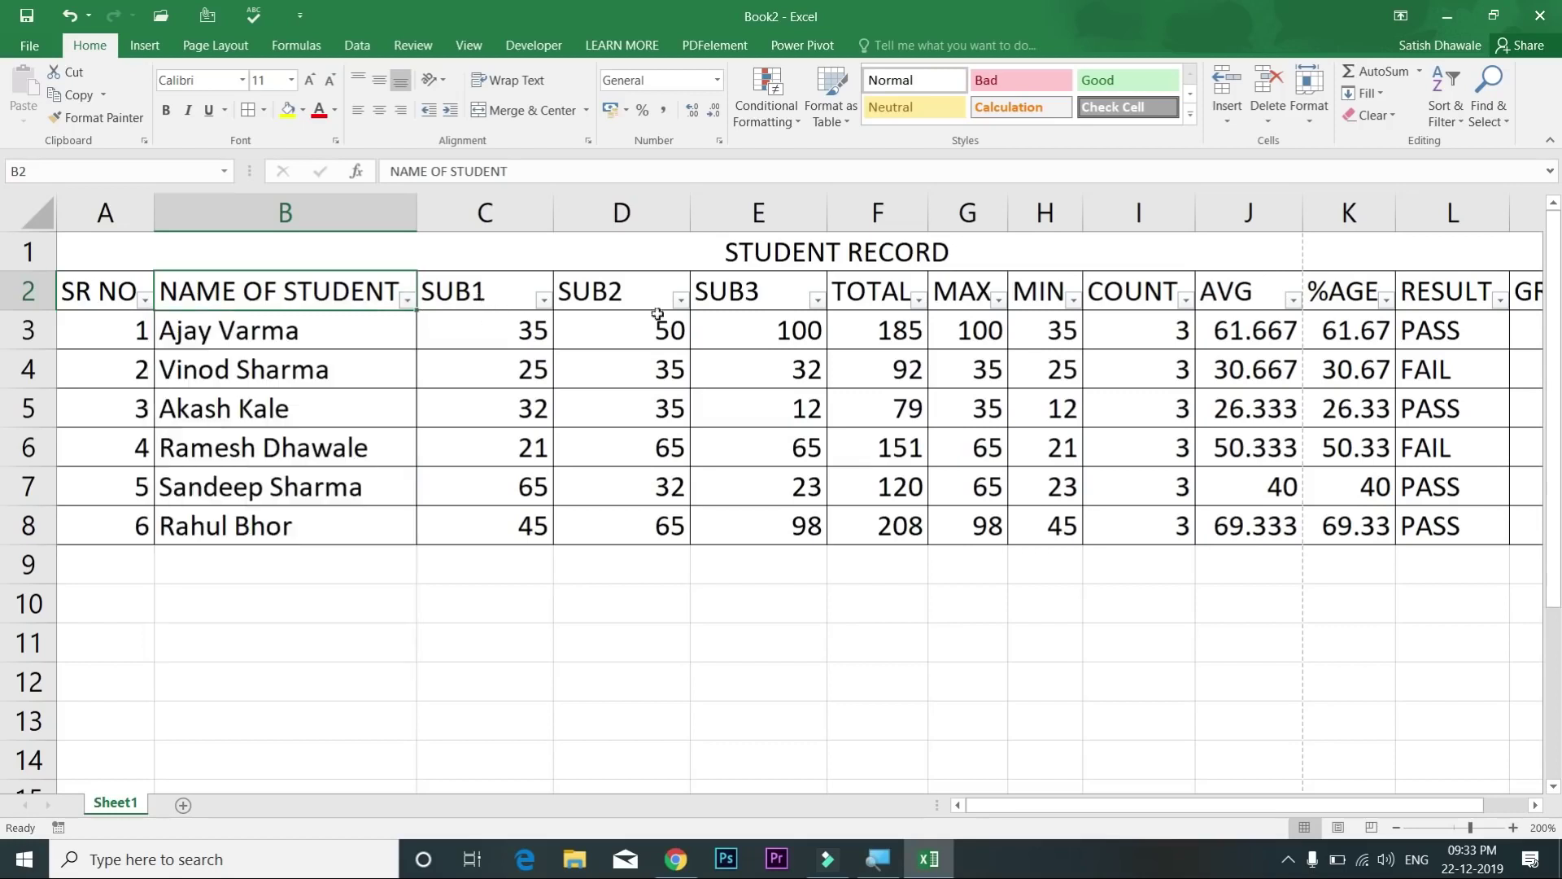
Step: Filter the TOTAL column with a Less Than number filter of 150, and undo the filter
left_click(866, 305)
left_click(918, 301)
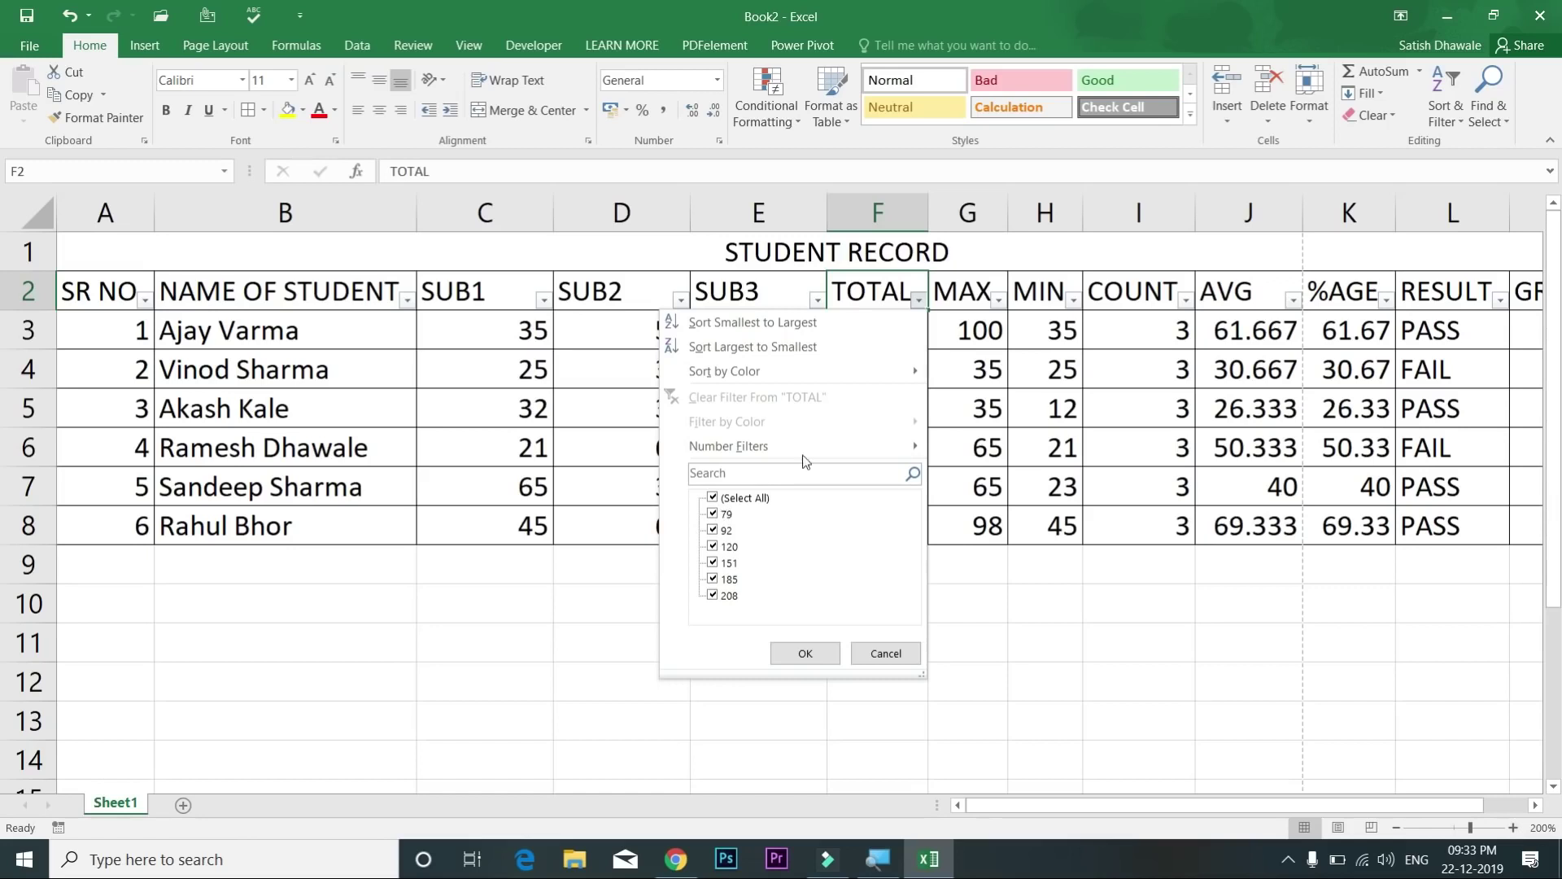
mouse_move(882, 446)
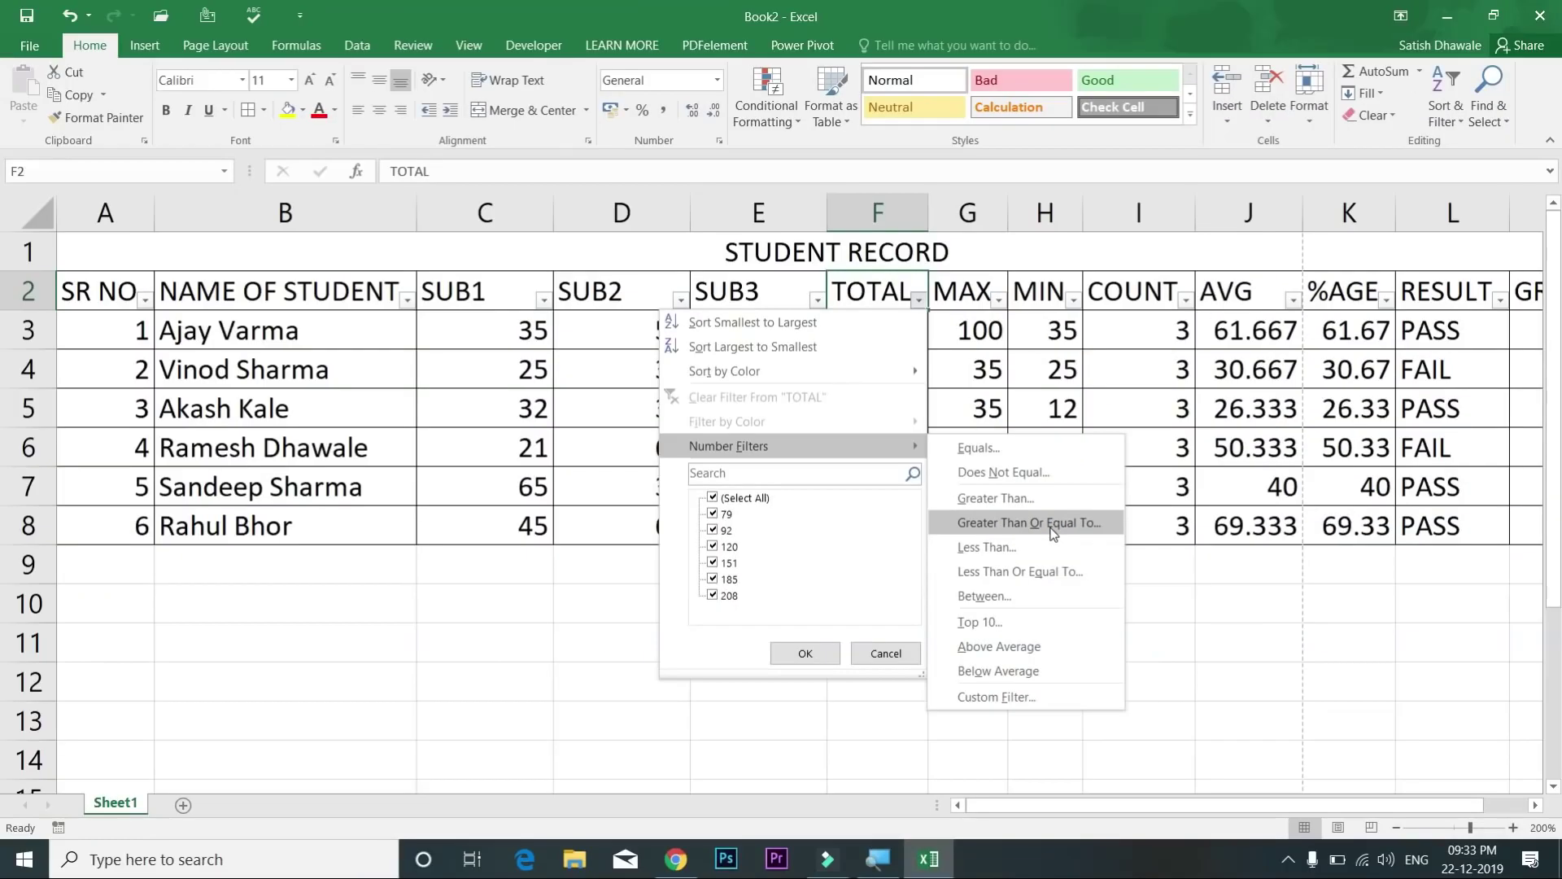
left_click(1051, 547)
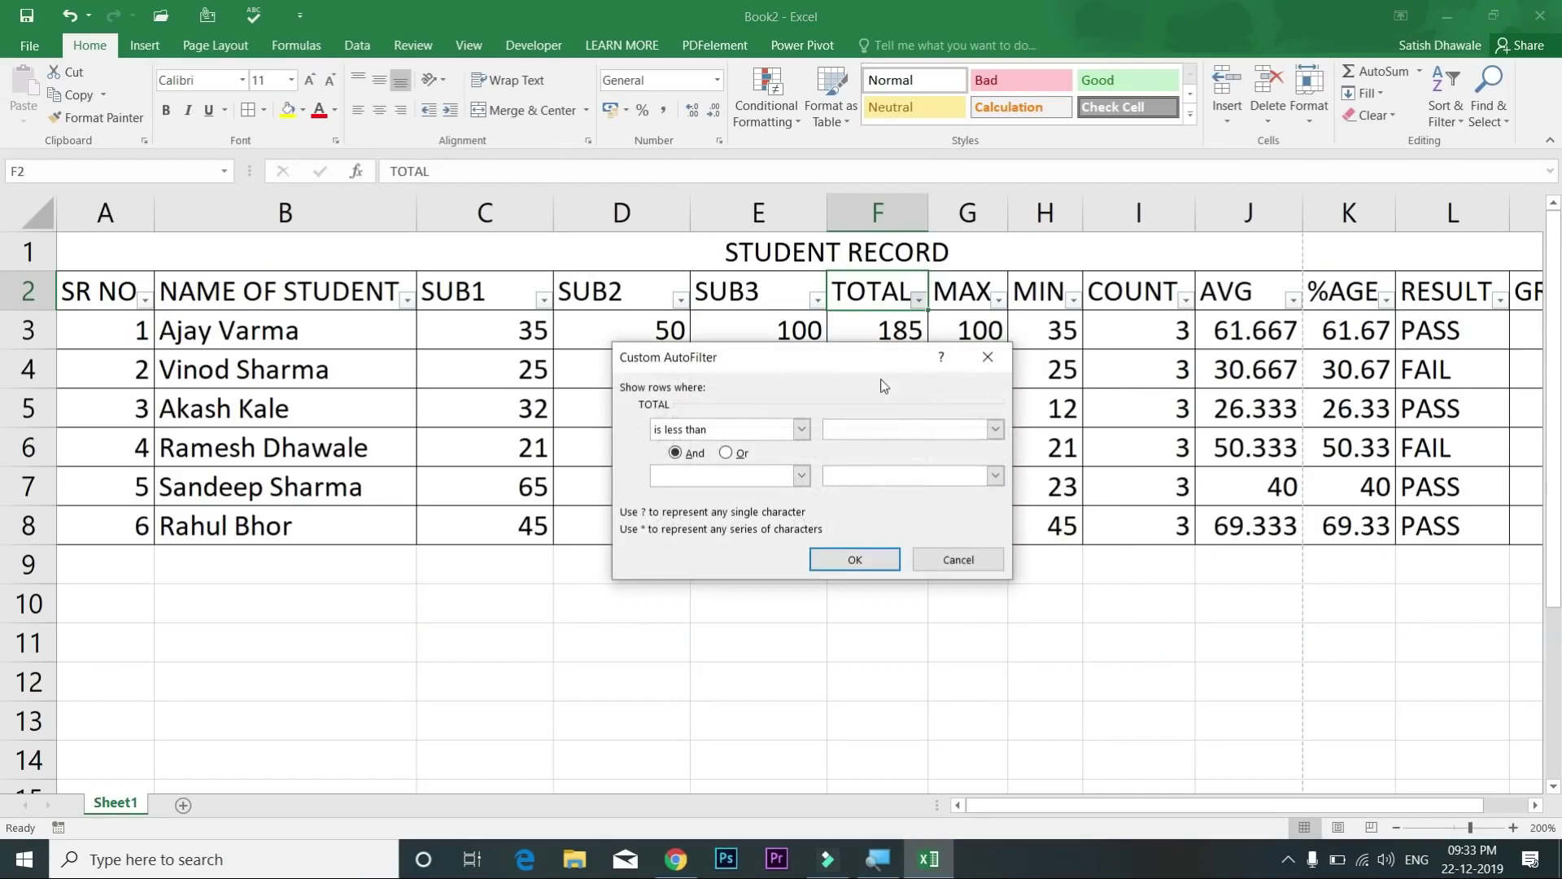
left_click_drag(884, 358, 1252, 350)
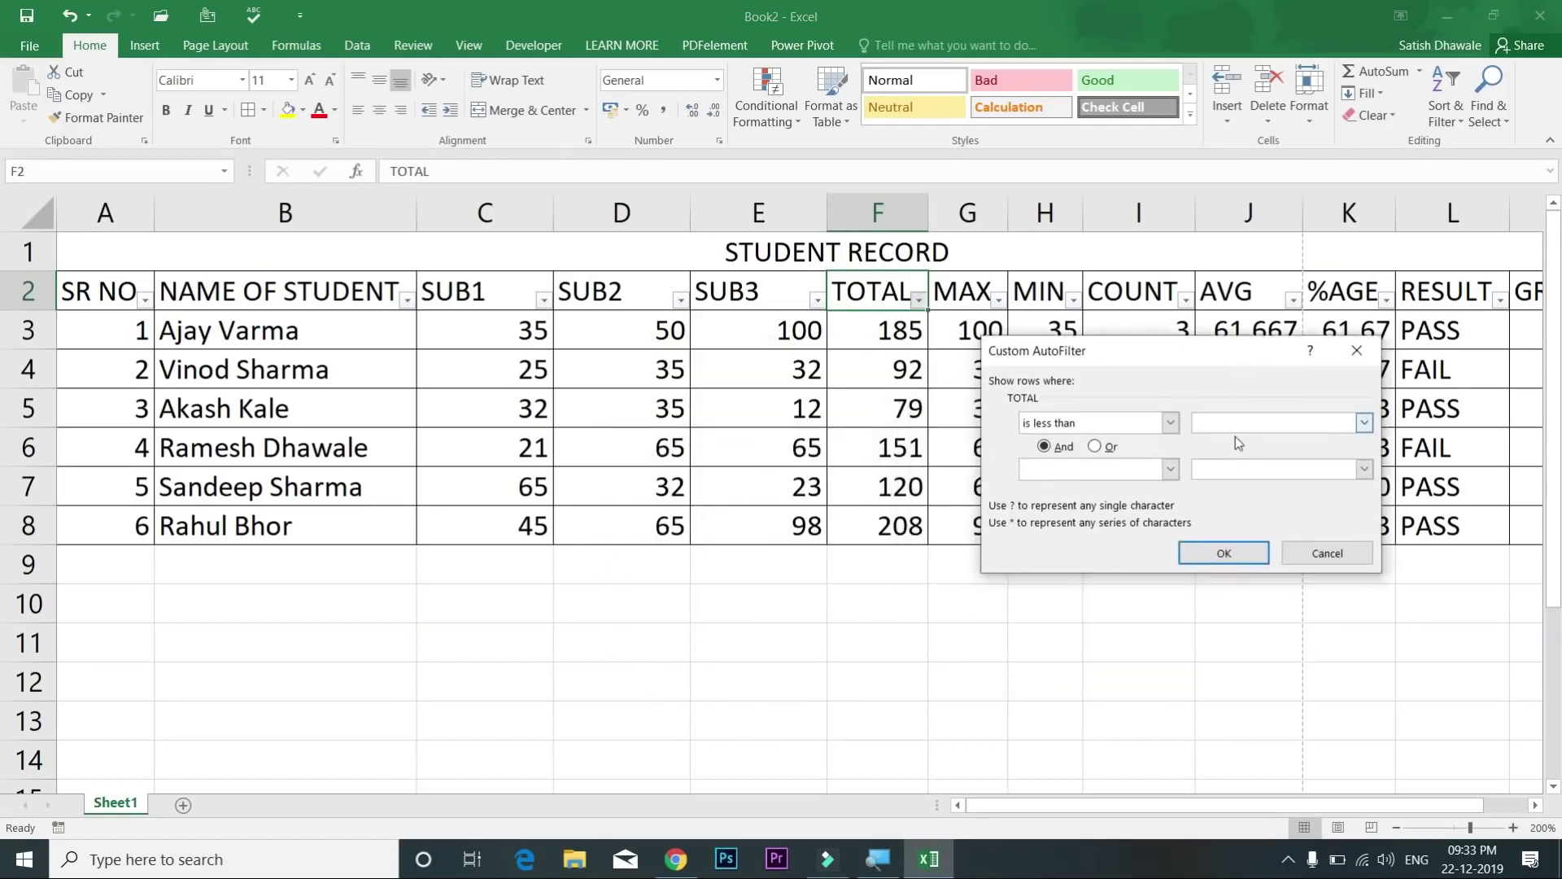
type("150")
left_click(1223, 552)
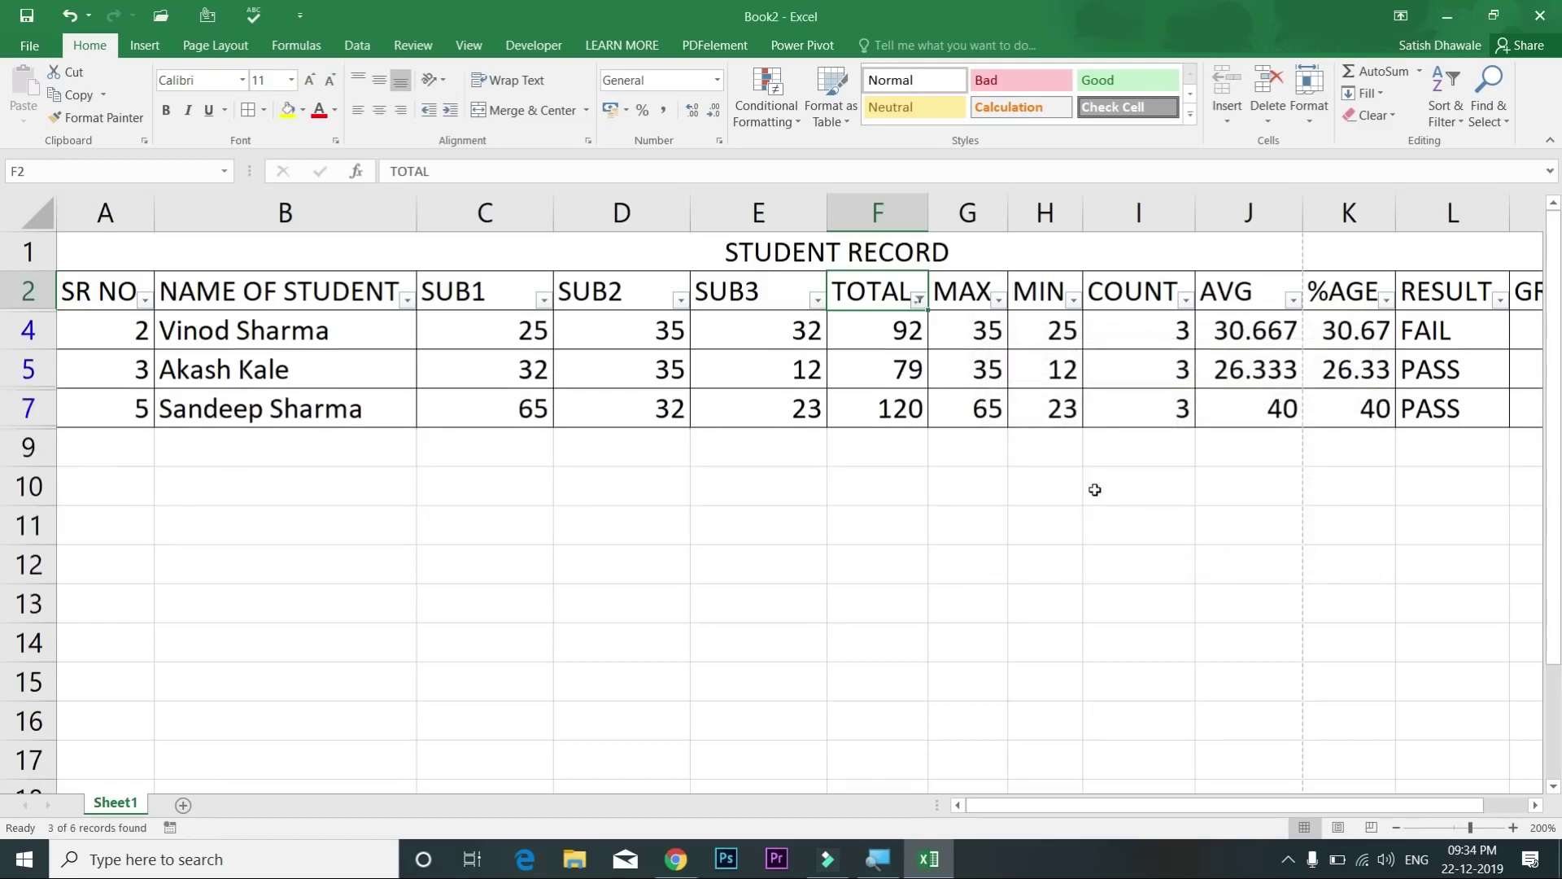
key("ctrl+z")
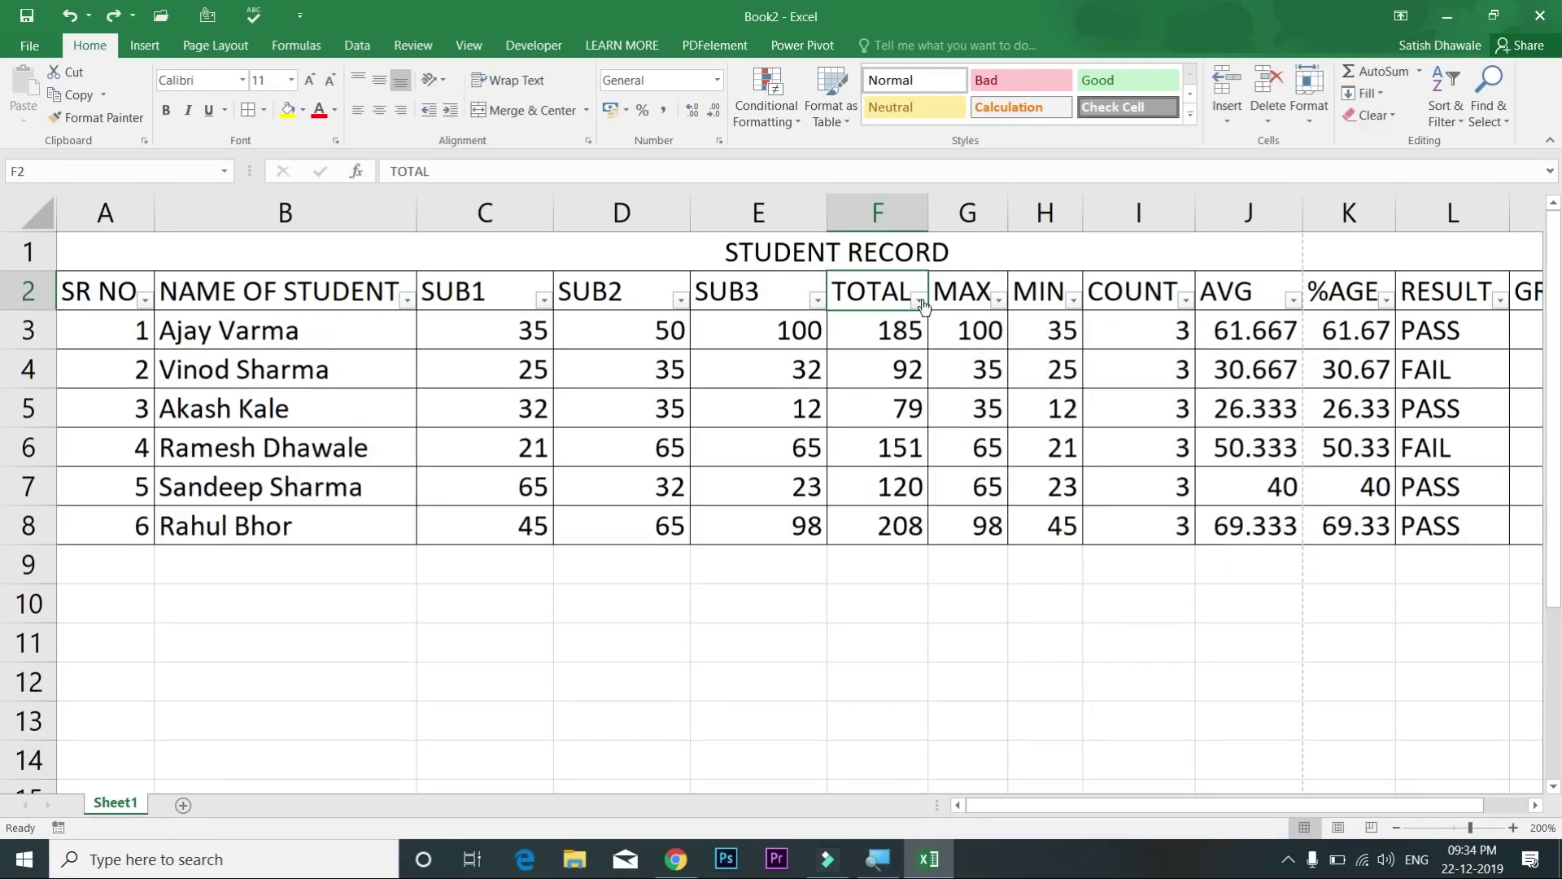
left_click(920, 301)
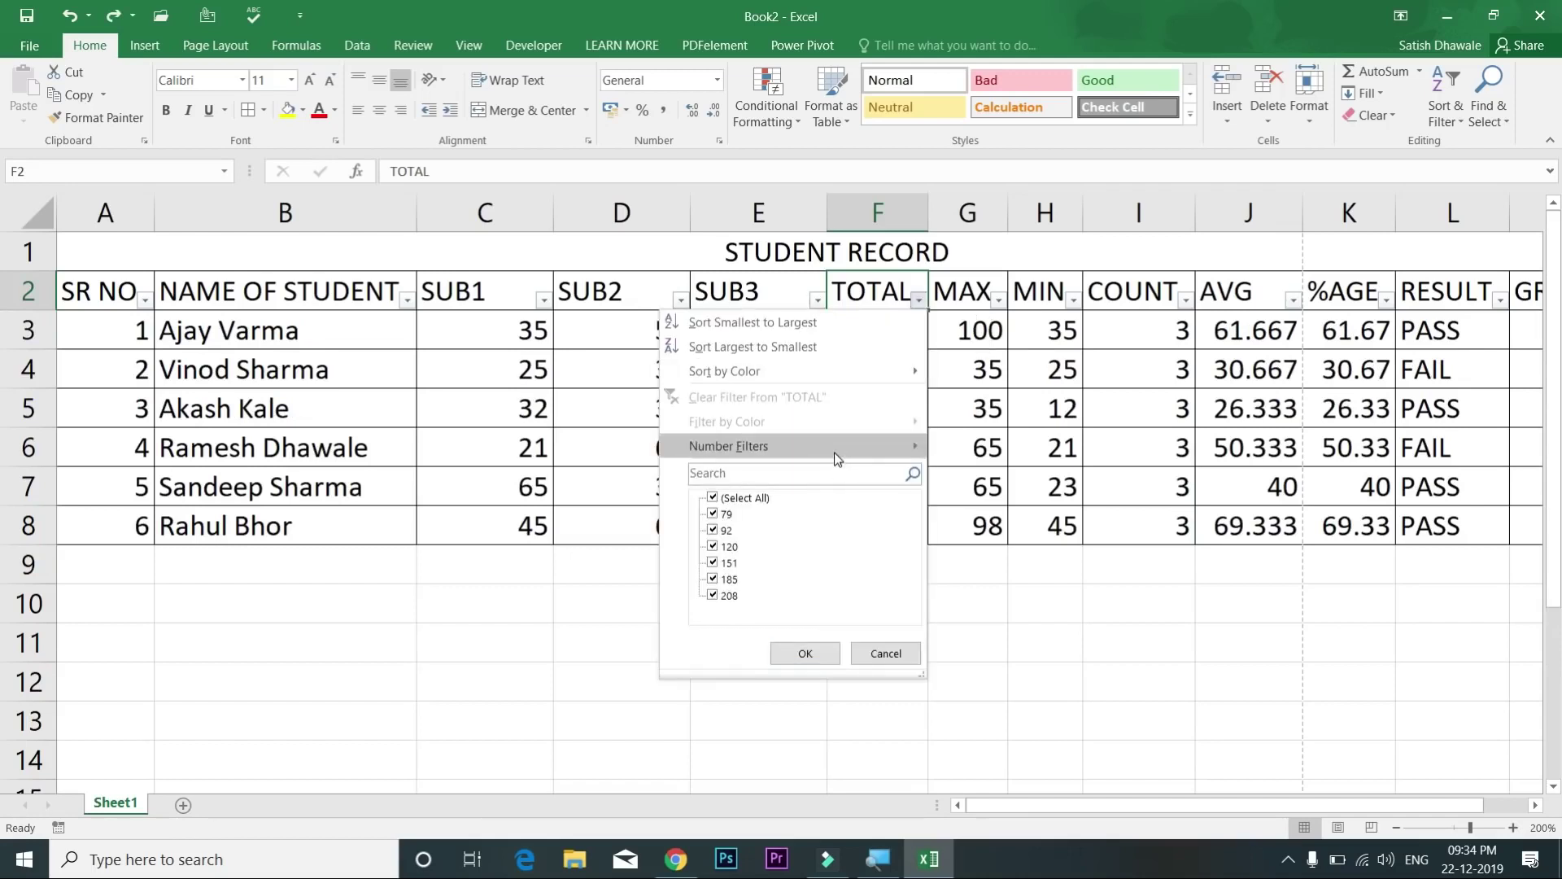
mouse_move(835, 454)
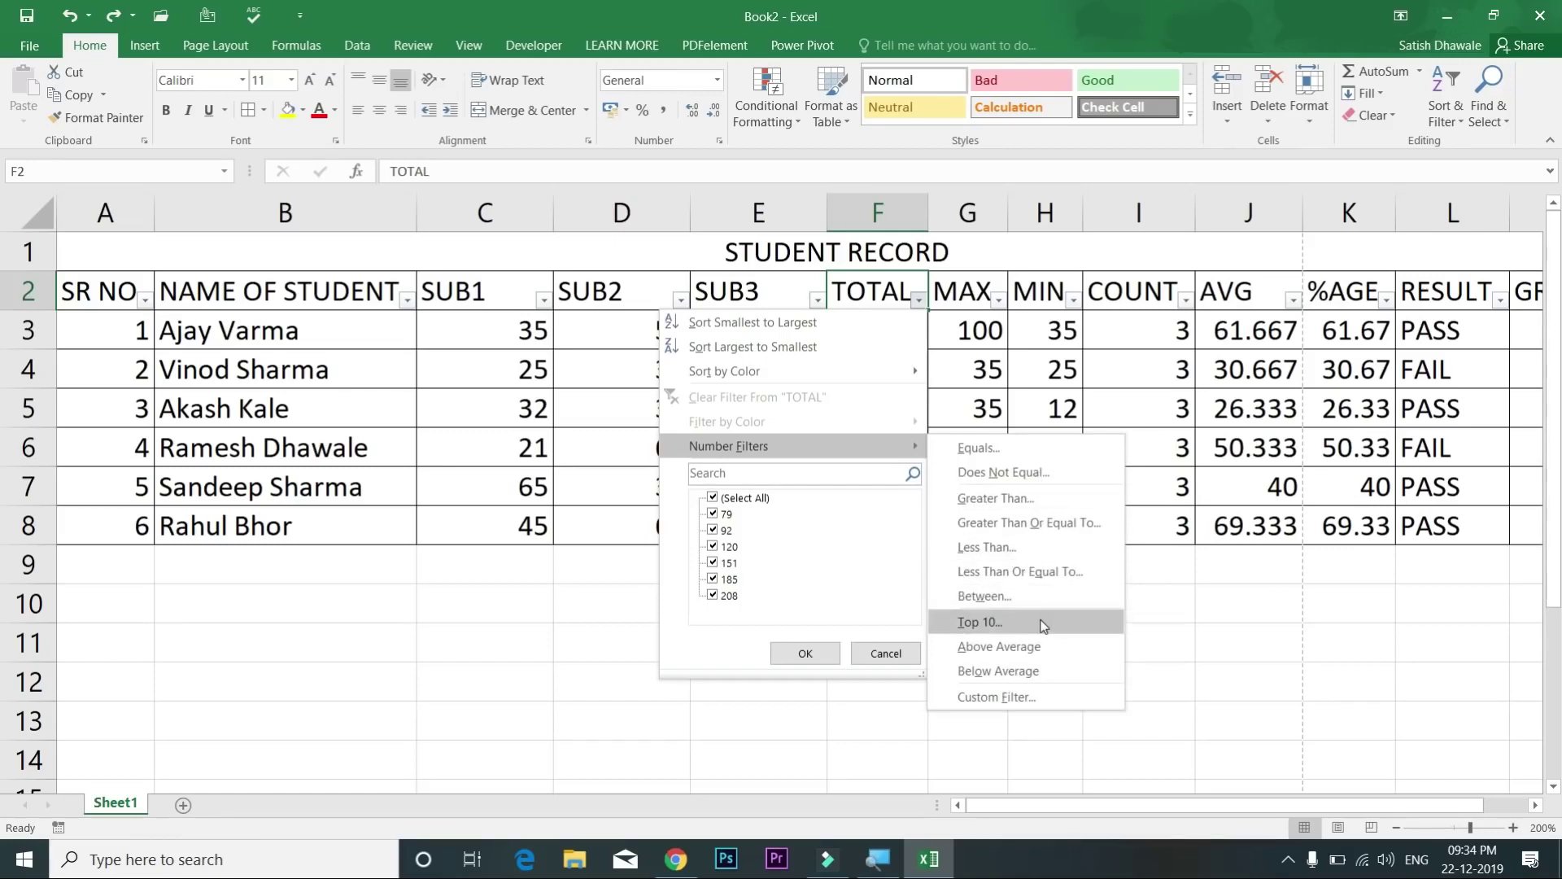
left_click(1045, 371)
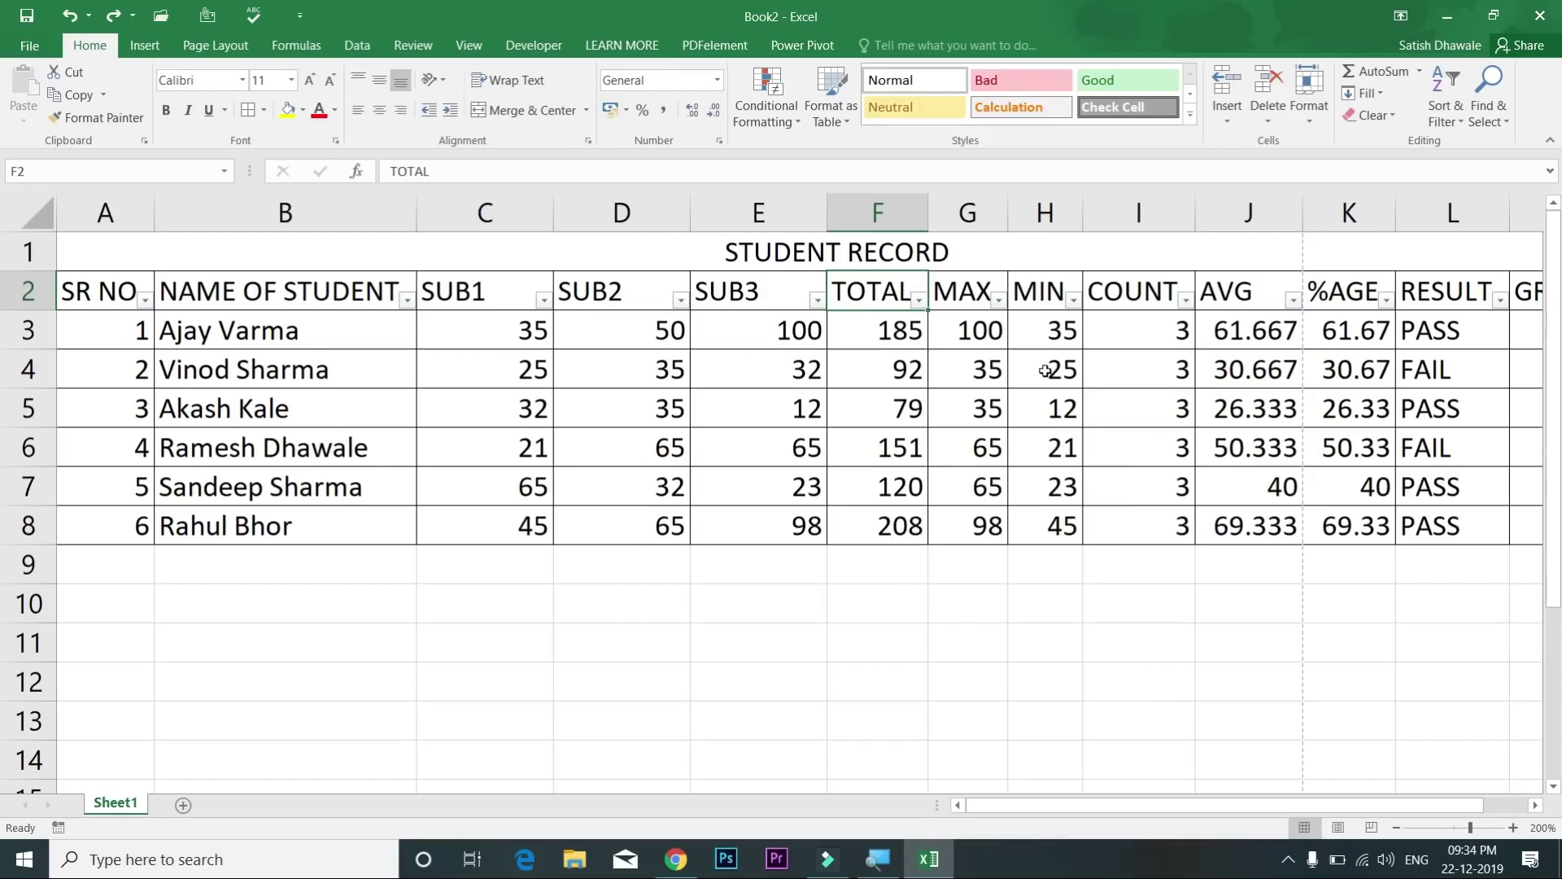
Step: Filter the RESULT column to exclude FAIL and keep only PASS, and undo the filter
left_click(1455, 293)
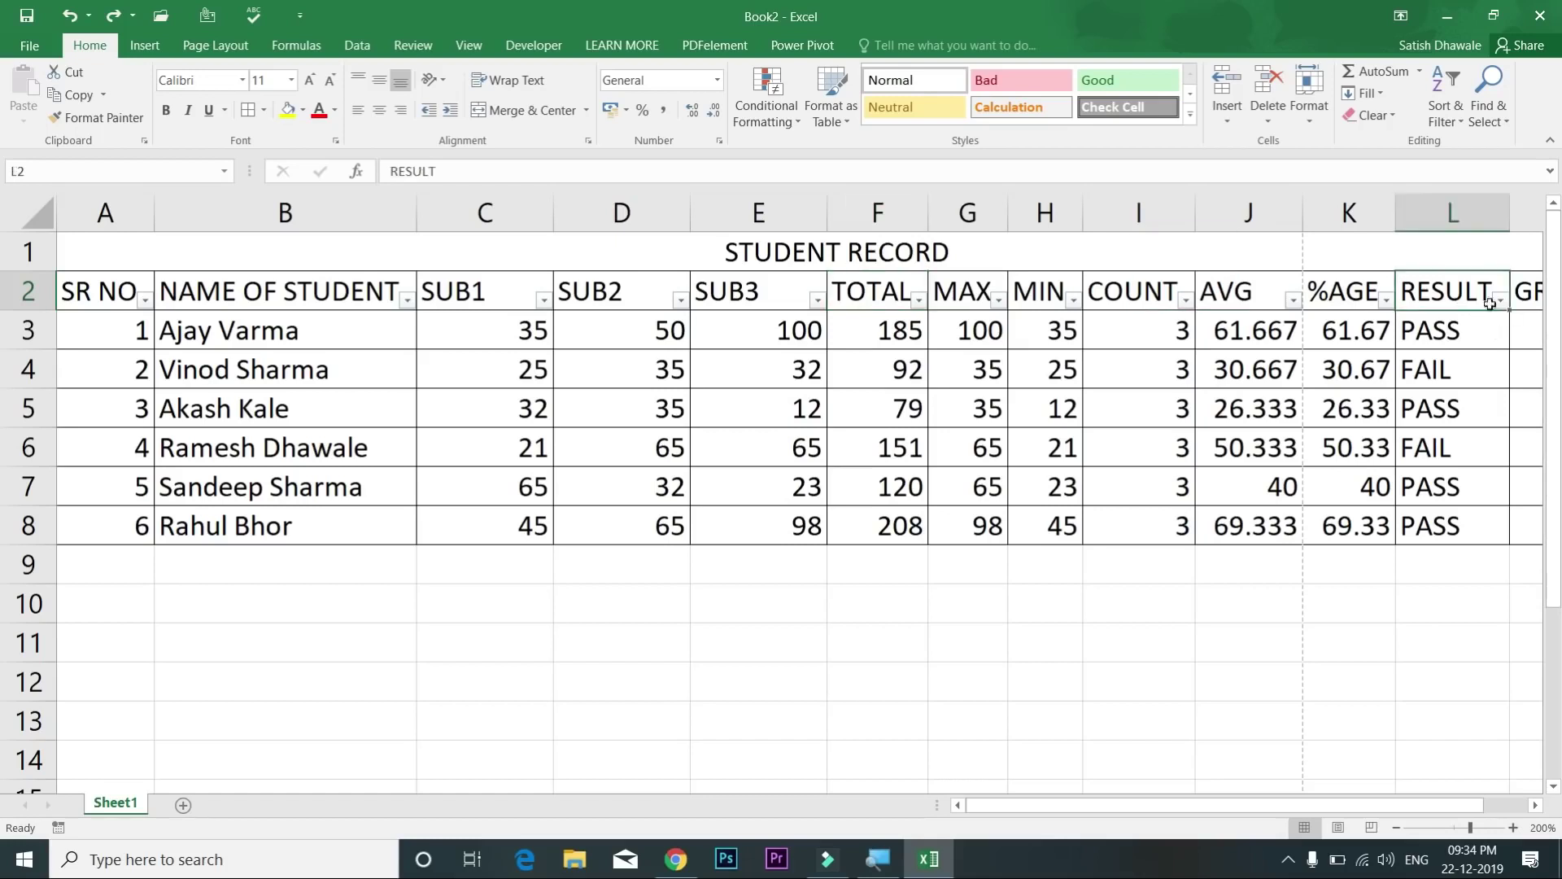
left_click(1499, 302)
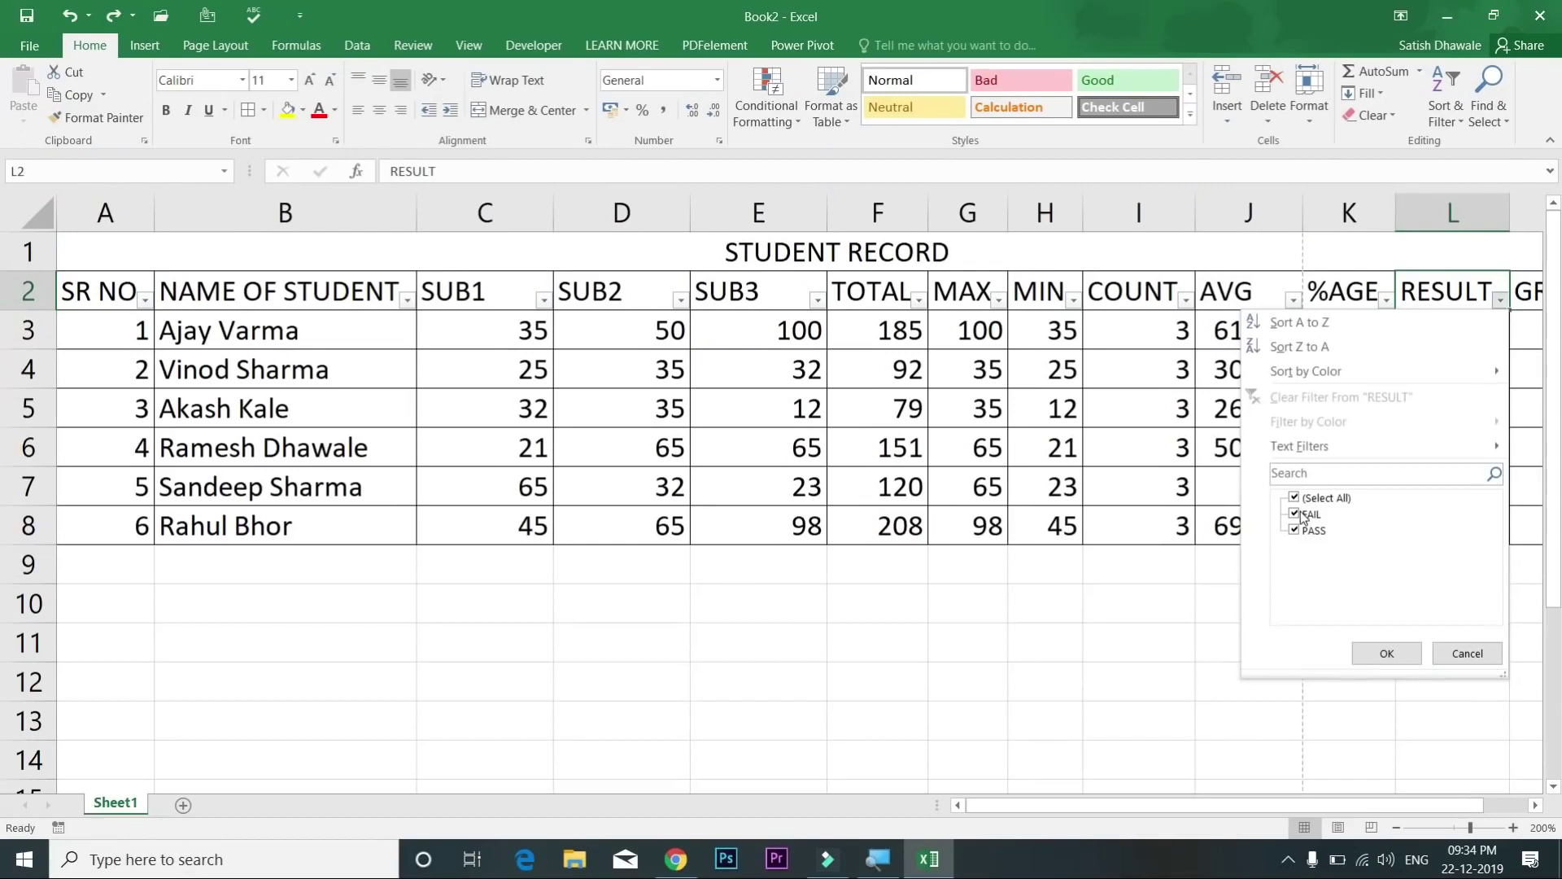
left_click(1300, 516)
left_click(1388, 652)
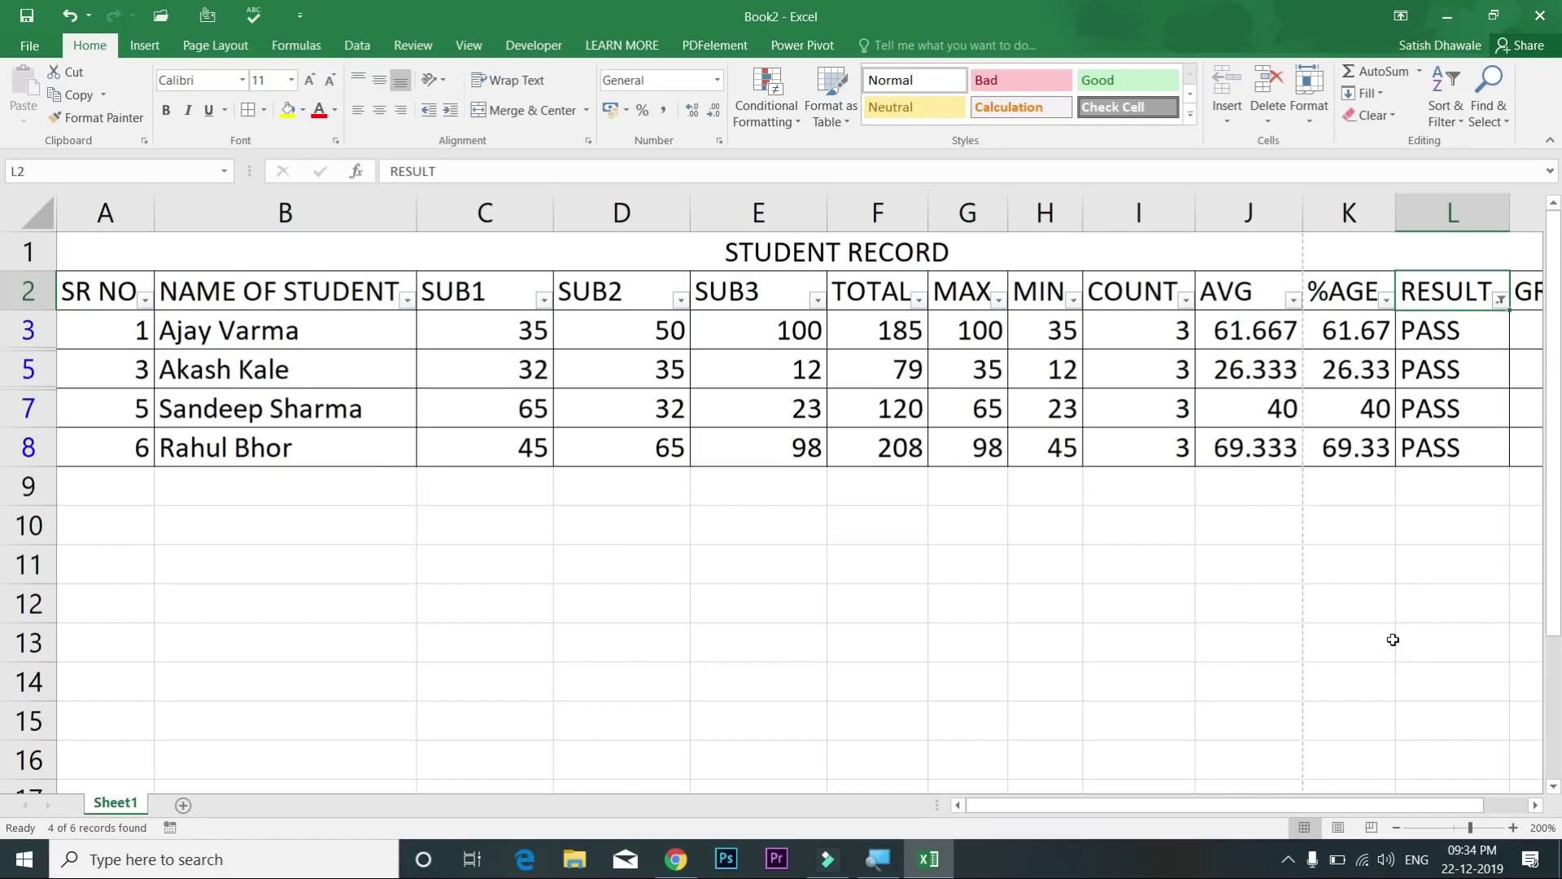
key("ctrl+z")
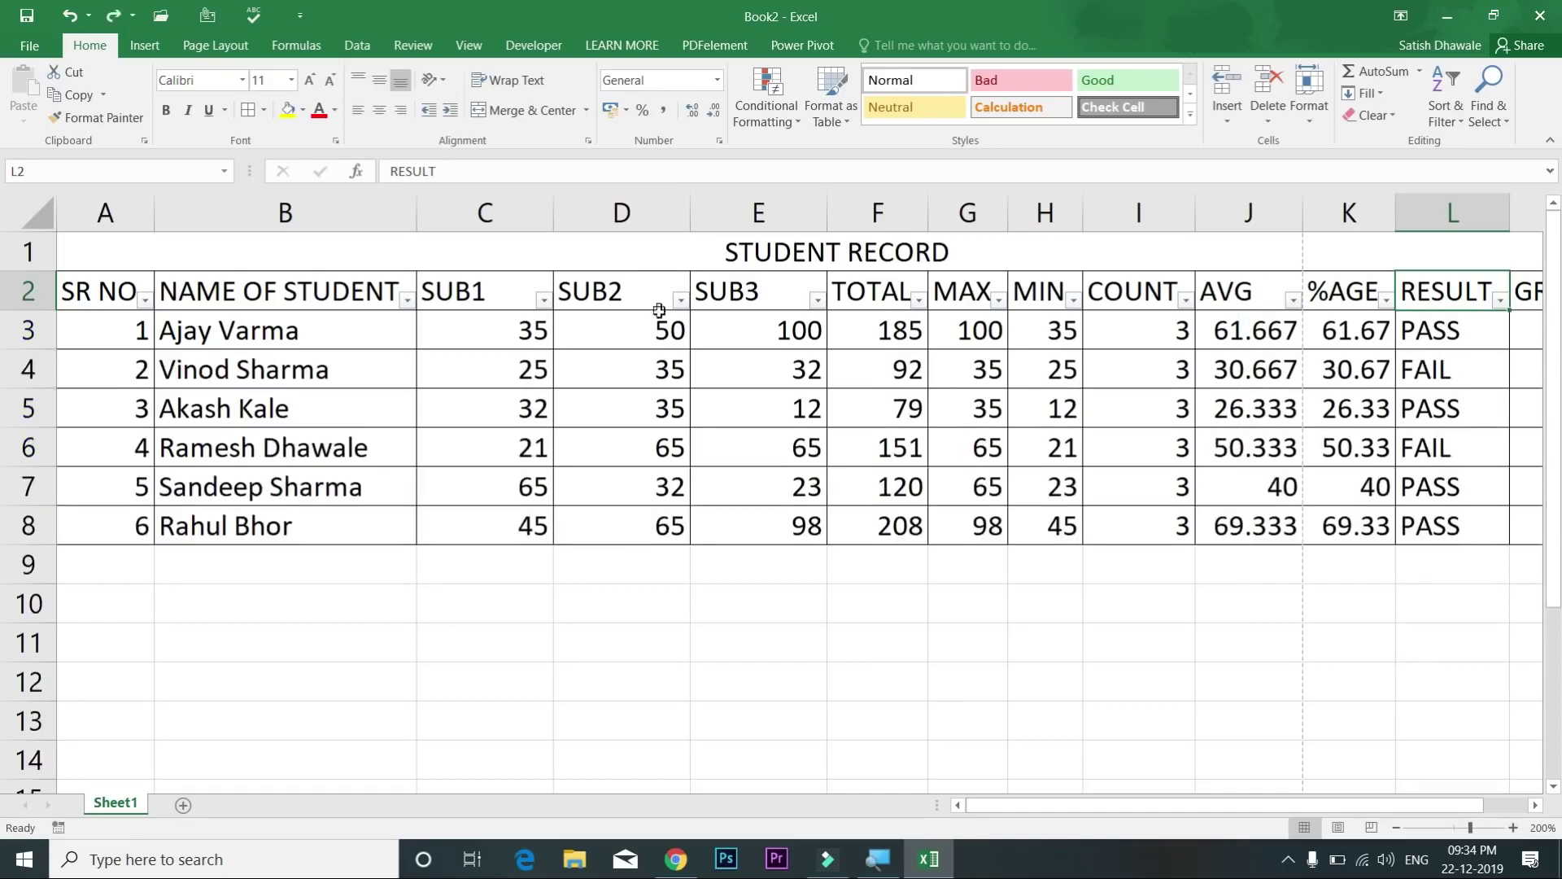
Step: Turn off filtering for the header row of the student record table
key("Home")
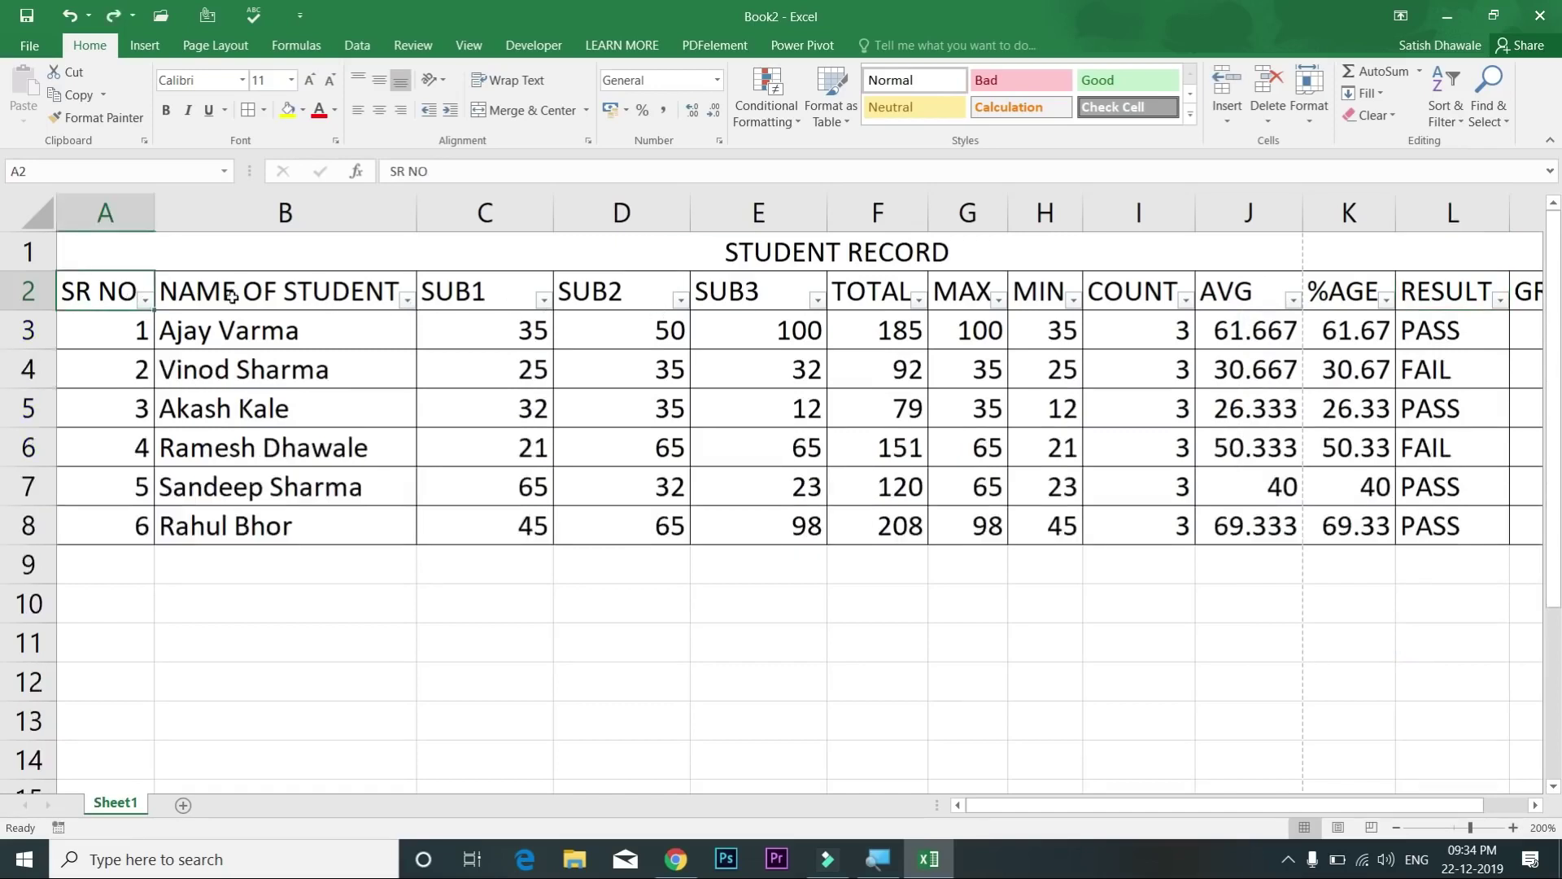
key("alt+a")
key("t")
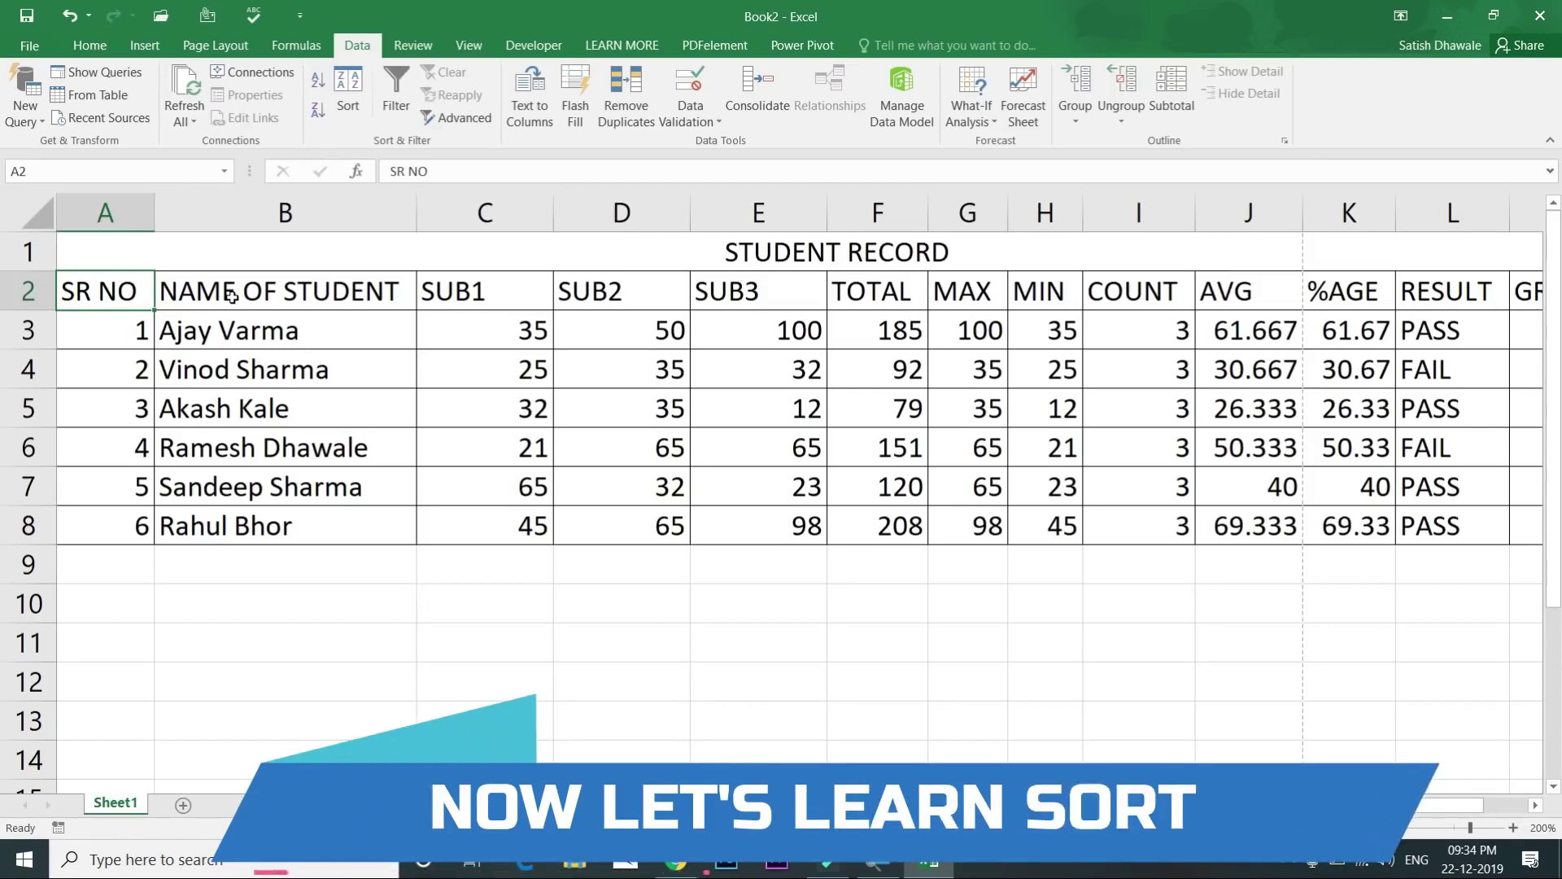
Step: Sort the student records by NAME OF STUDENT from A to Z, expanding the selection to the neighbouring columns
left_click(877, 642)
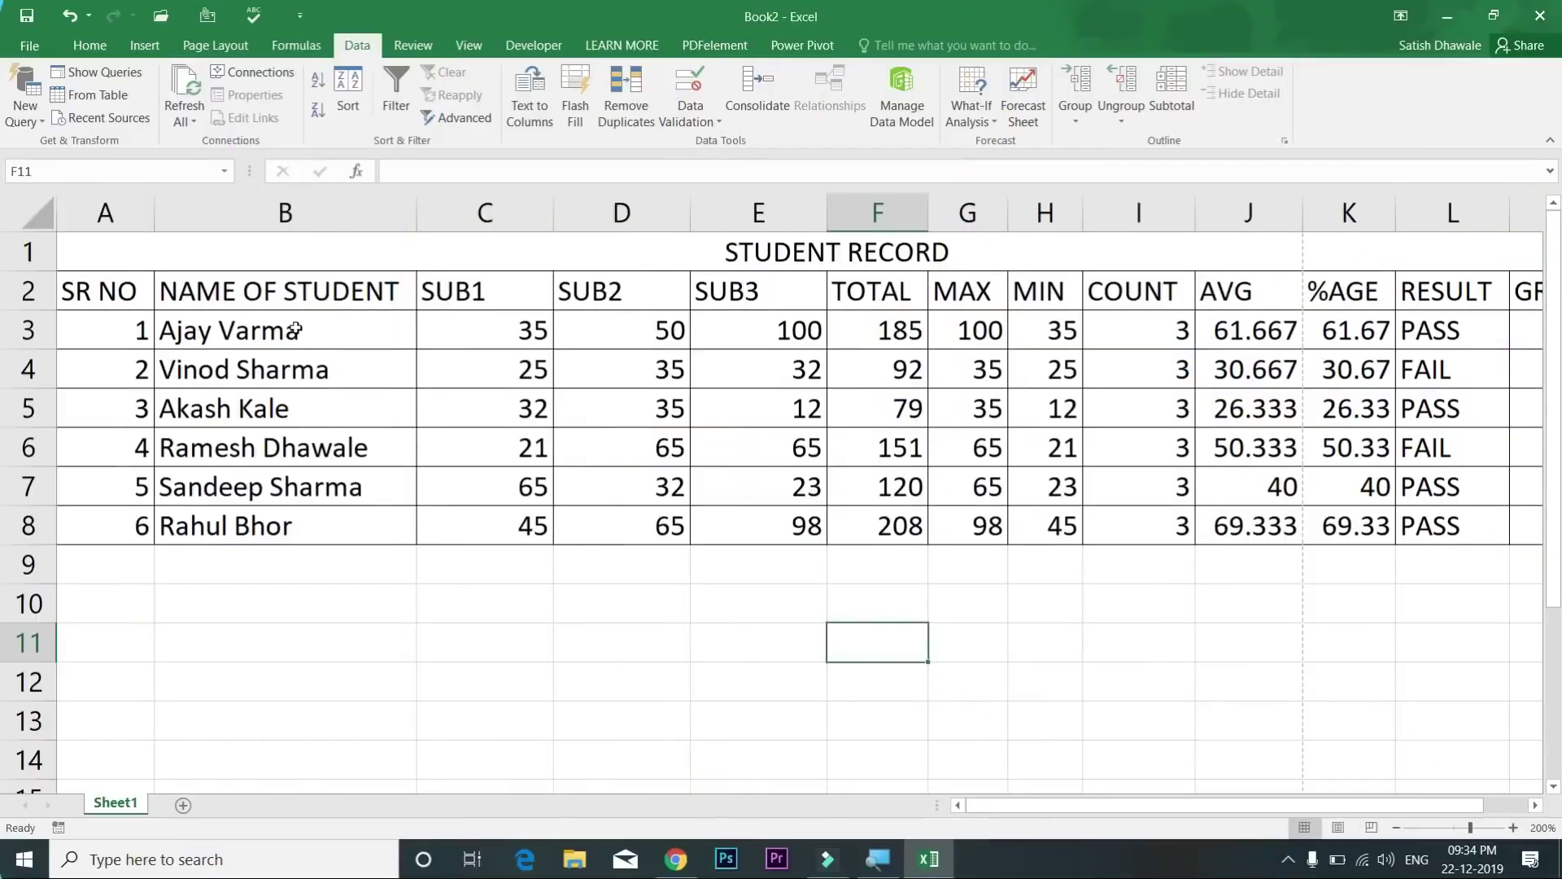
left_click_drag(297, 330, 305, 510)
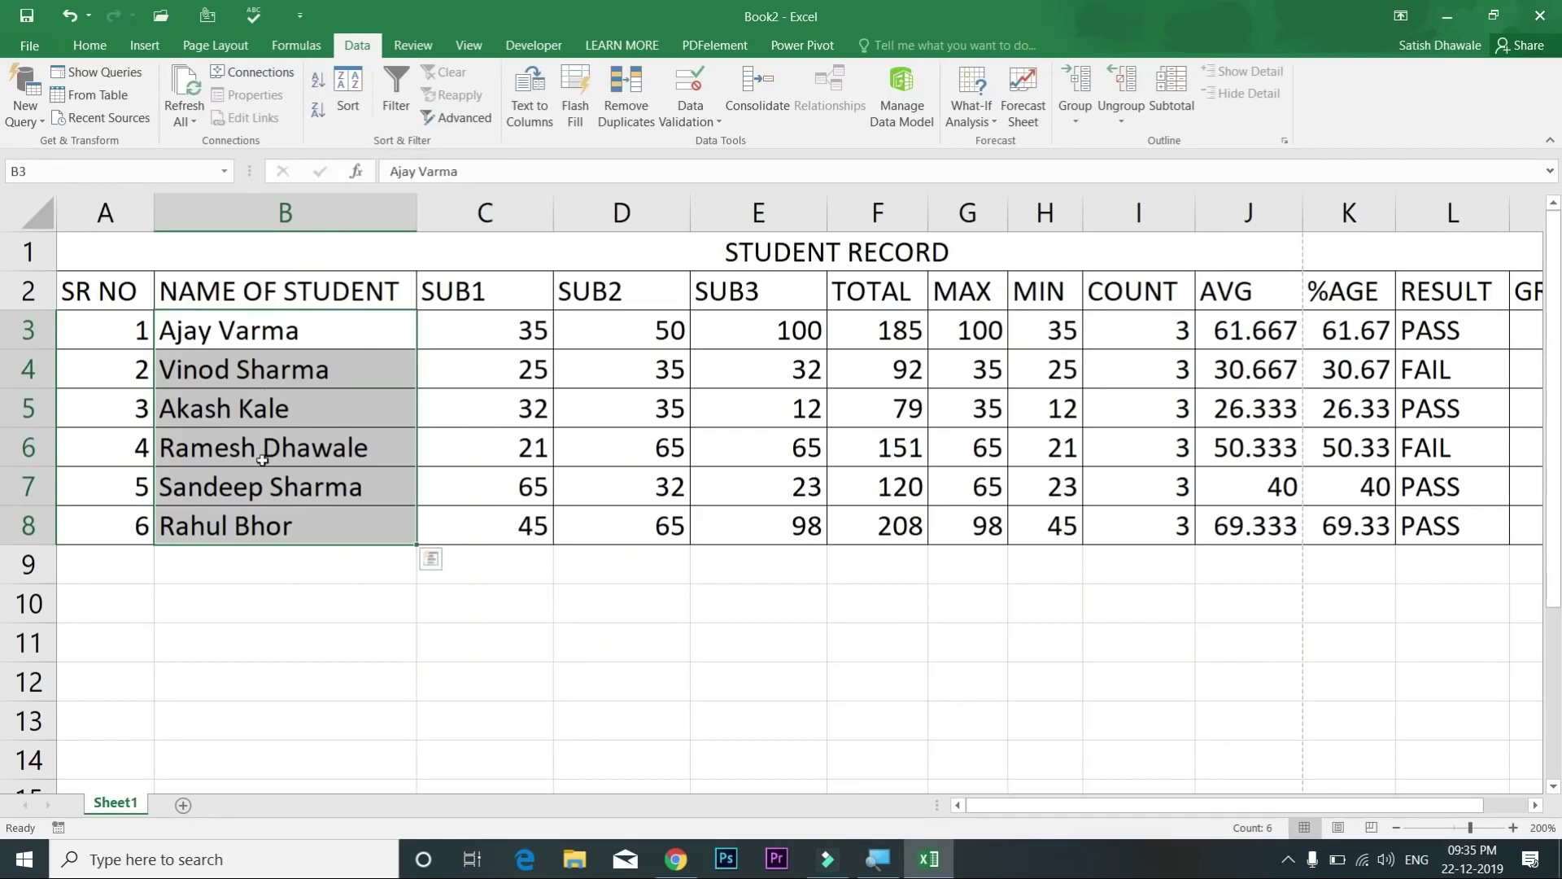
left_click(319, 84)
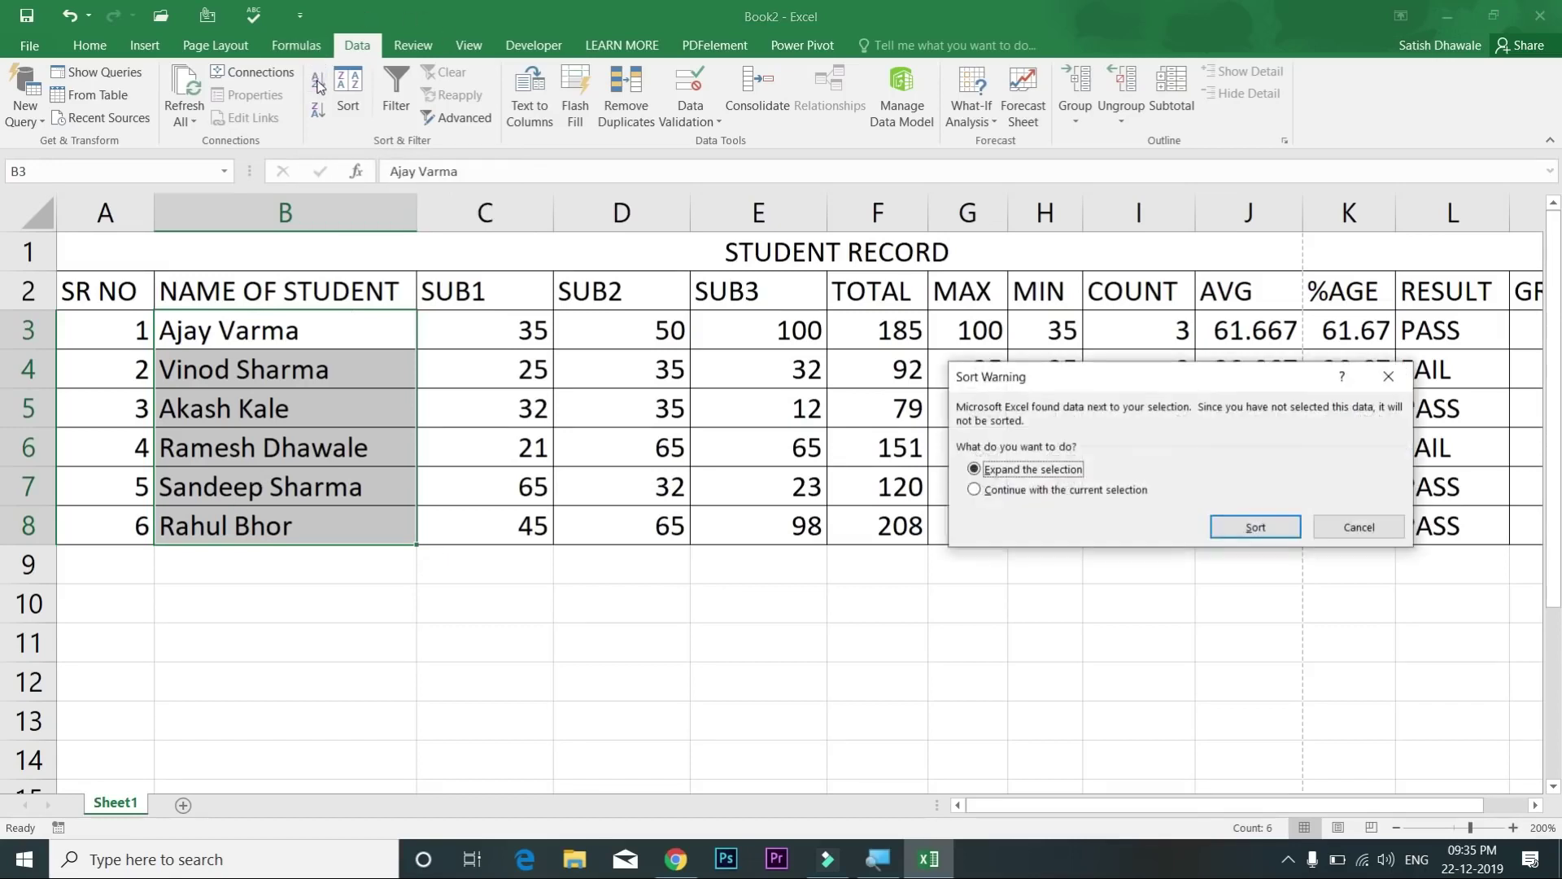
left_click_drag(1162, 388, 803, 416)
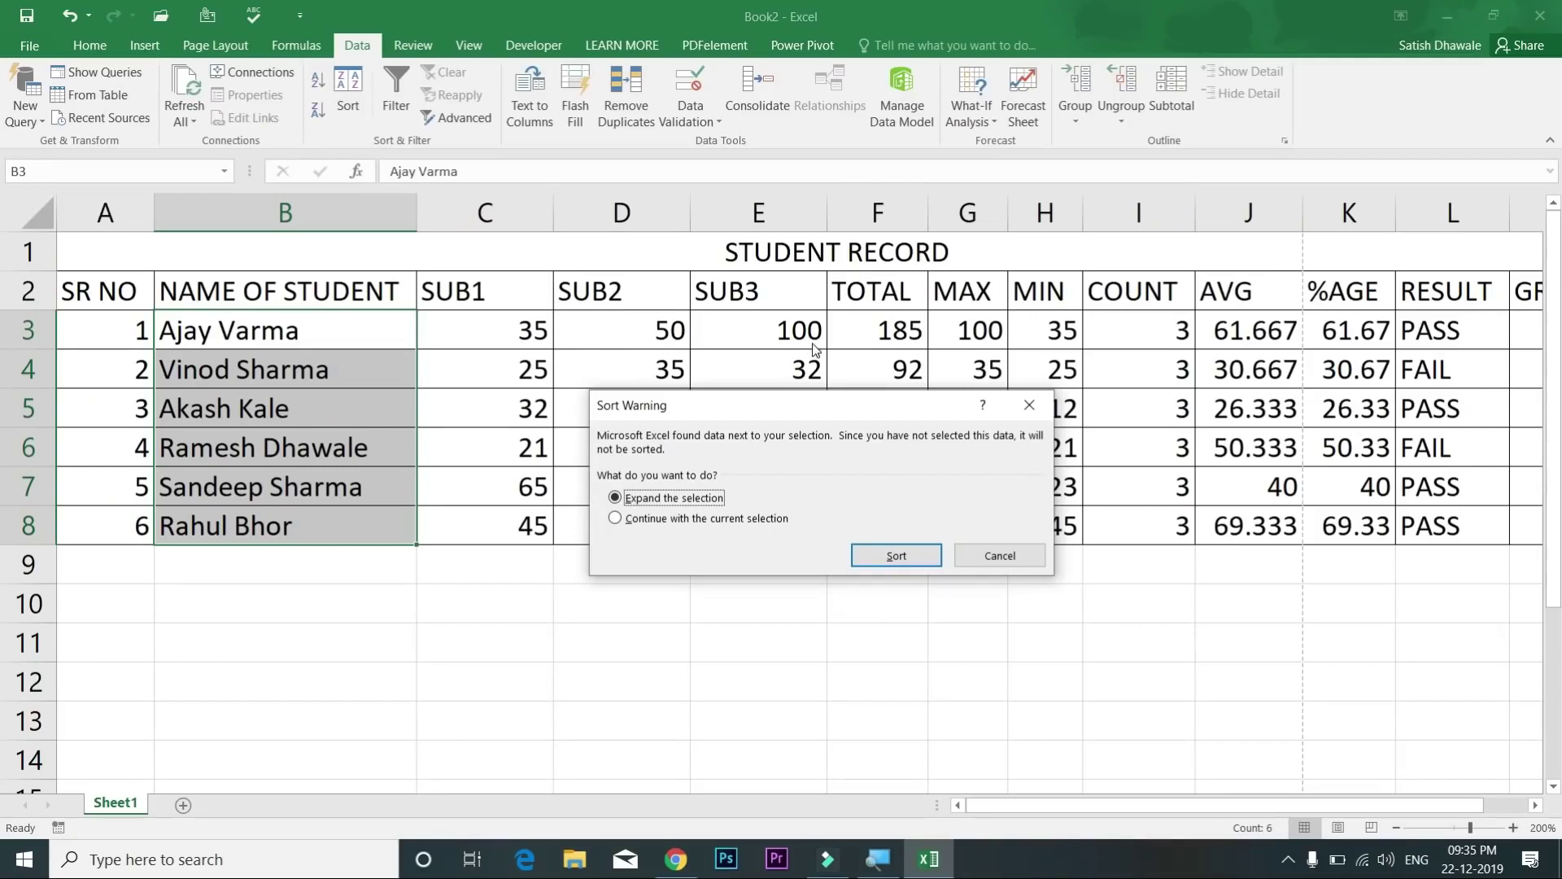
left_click(730, 521)
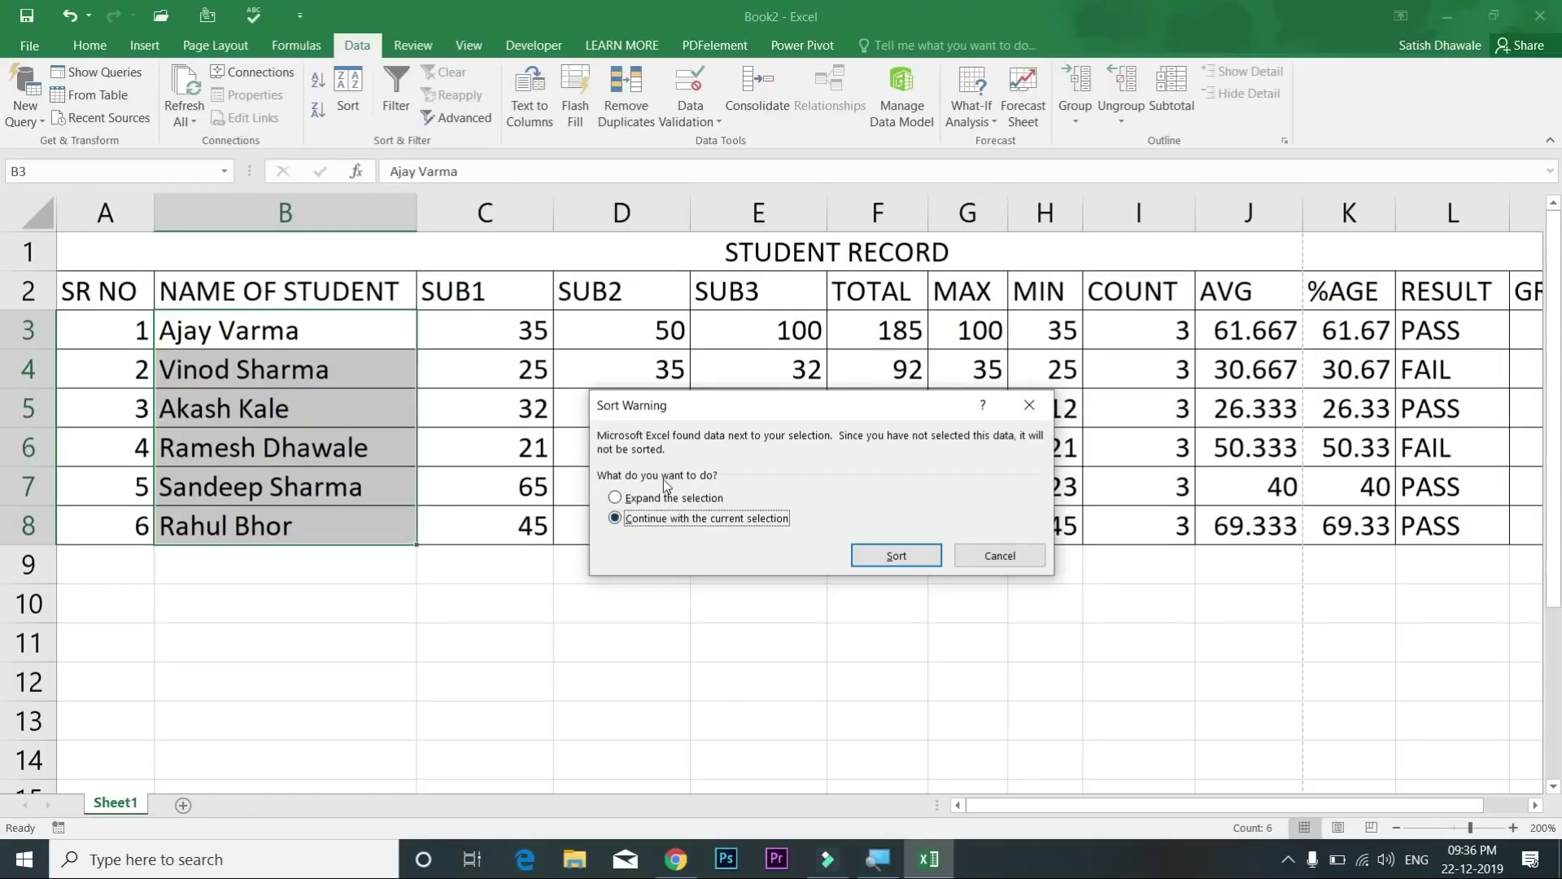
left_click(673, 497)
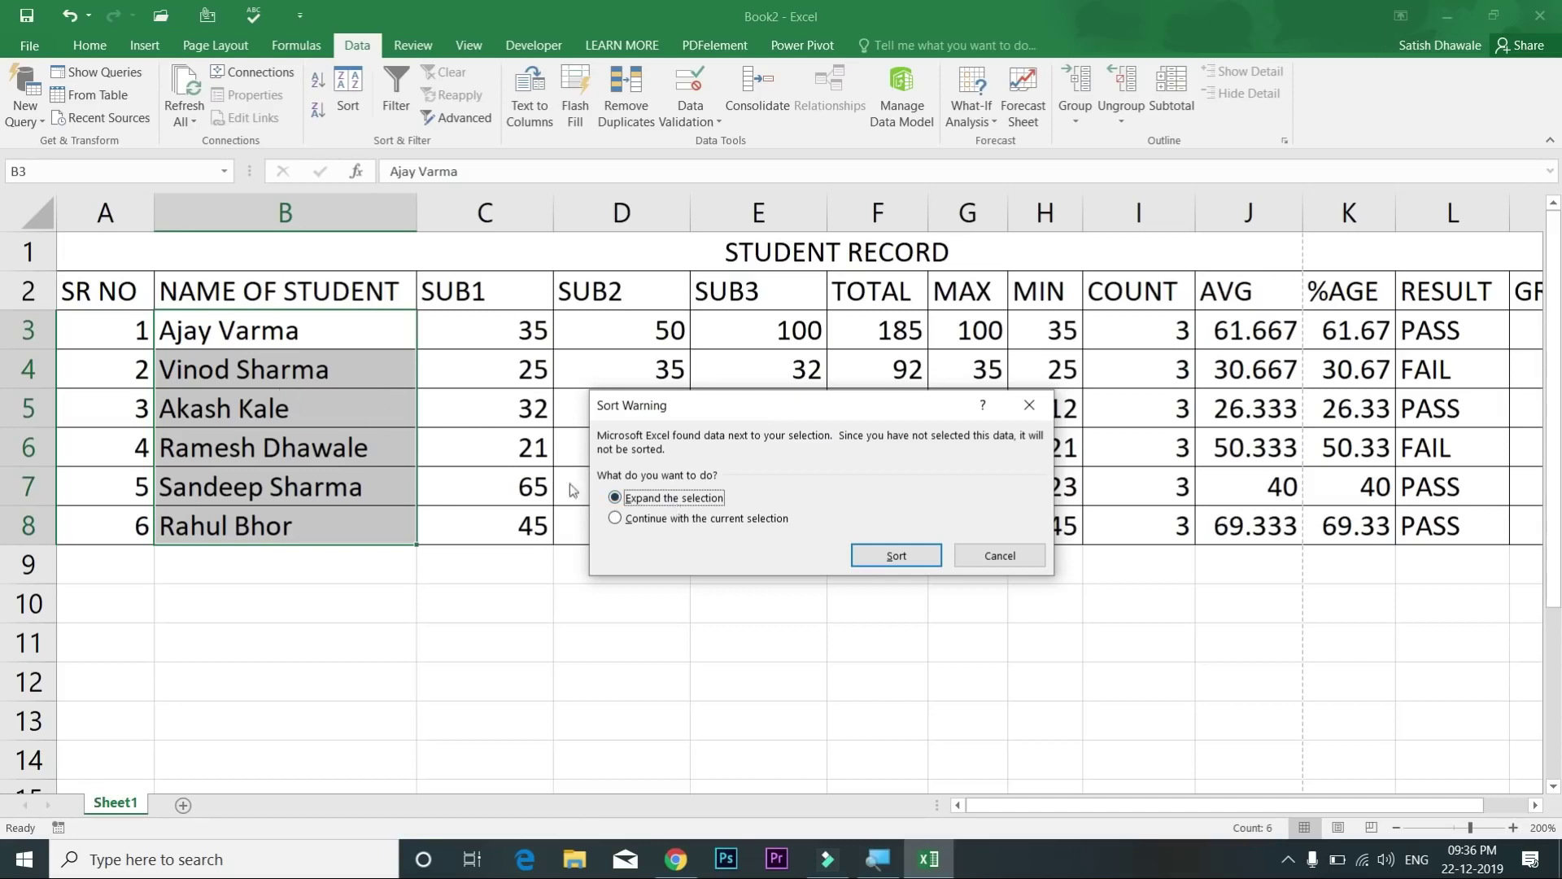
left_click_drag(701, 407, 664, 559)
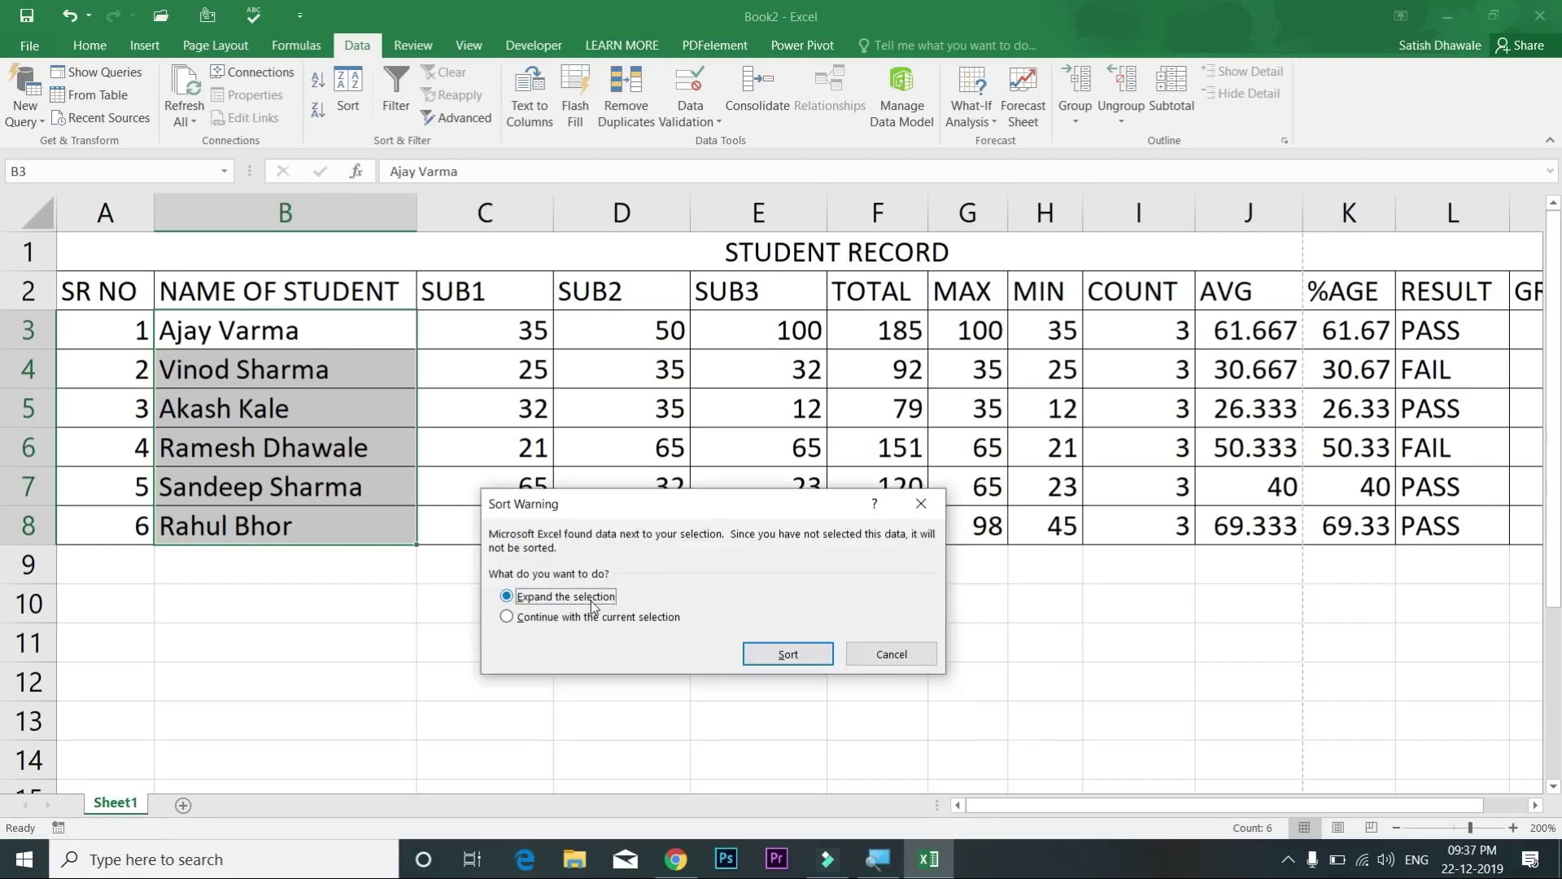
left_click(784, 657)
Step: Check individual student rows against their marks and totals, and undo the name sort
left_click_drag(373, 400, 925, 398)
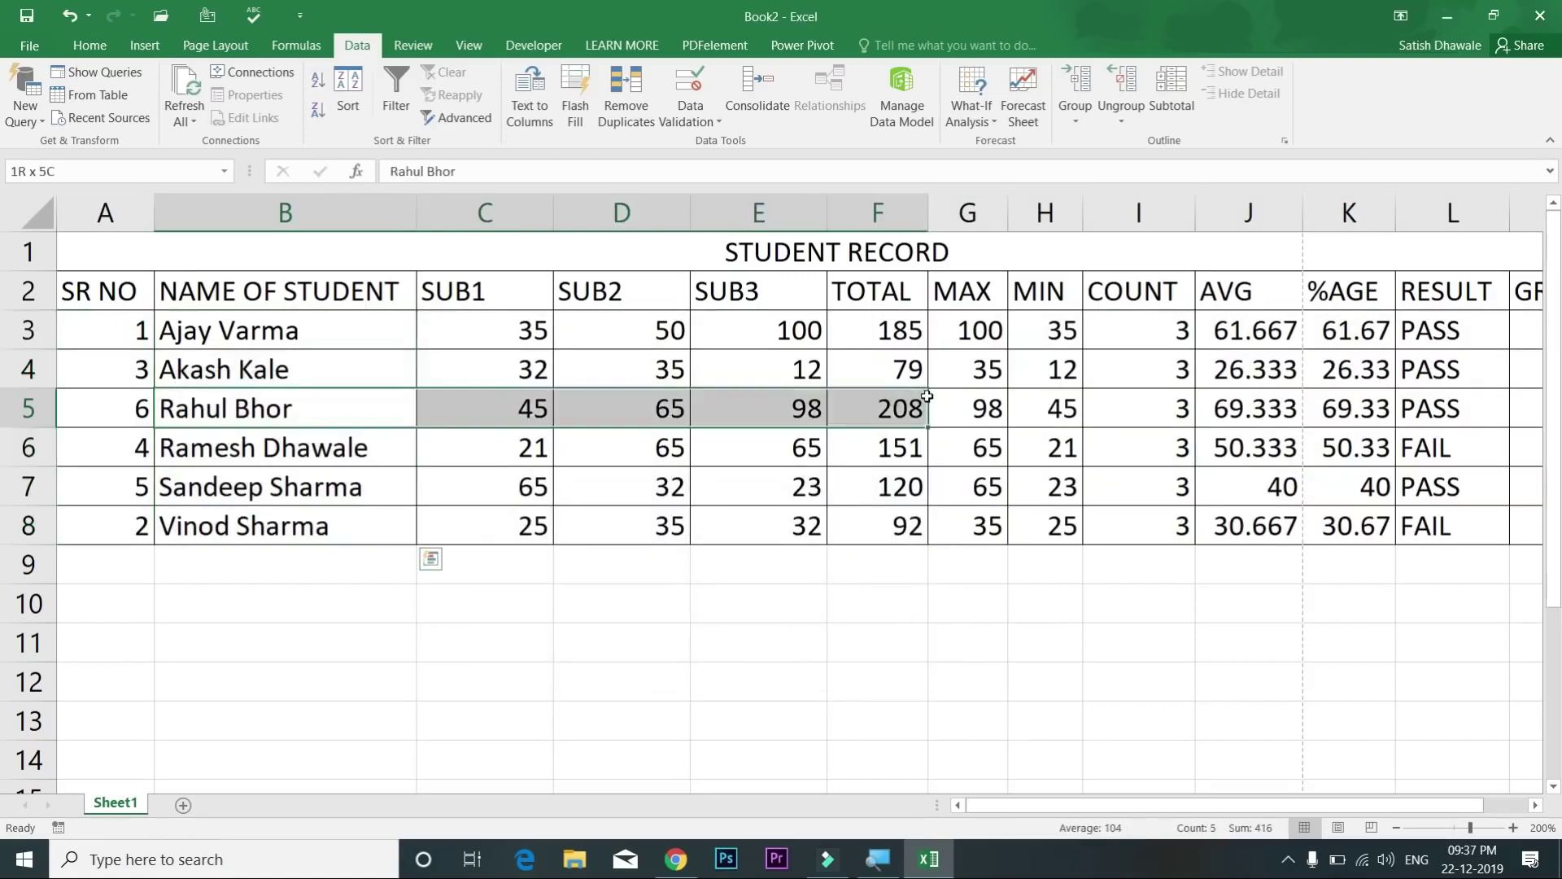
left_click_drag(343, 352, 899, 371)
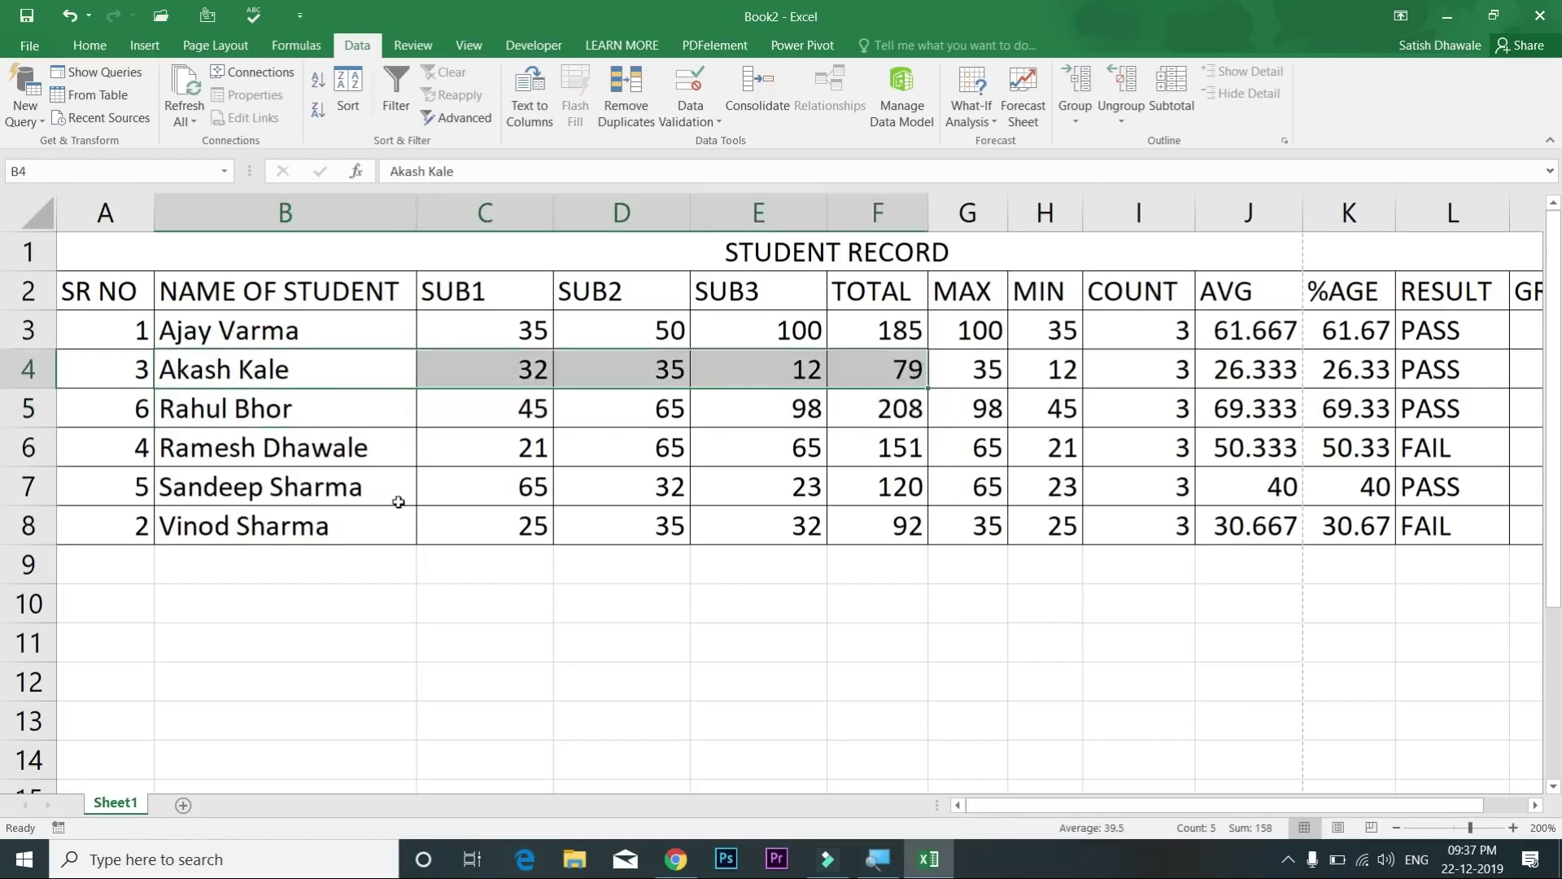
left_click_drag(344, 514, 903, 510)
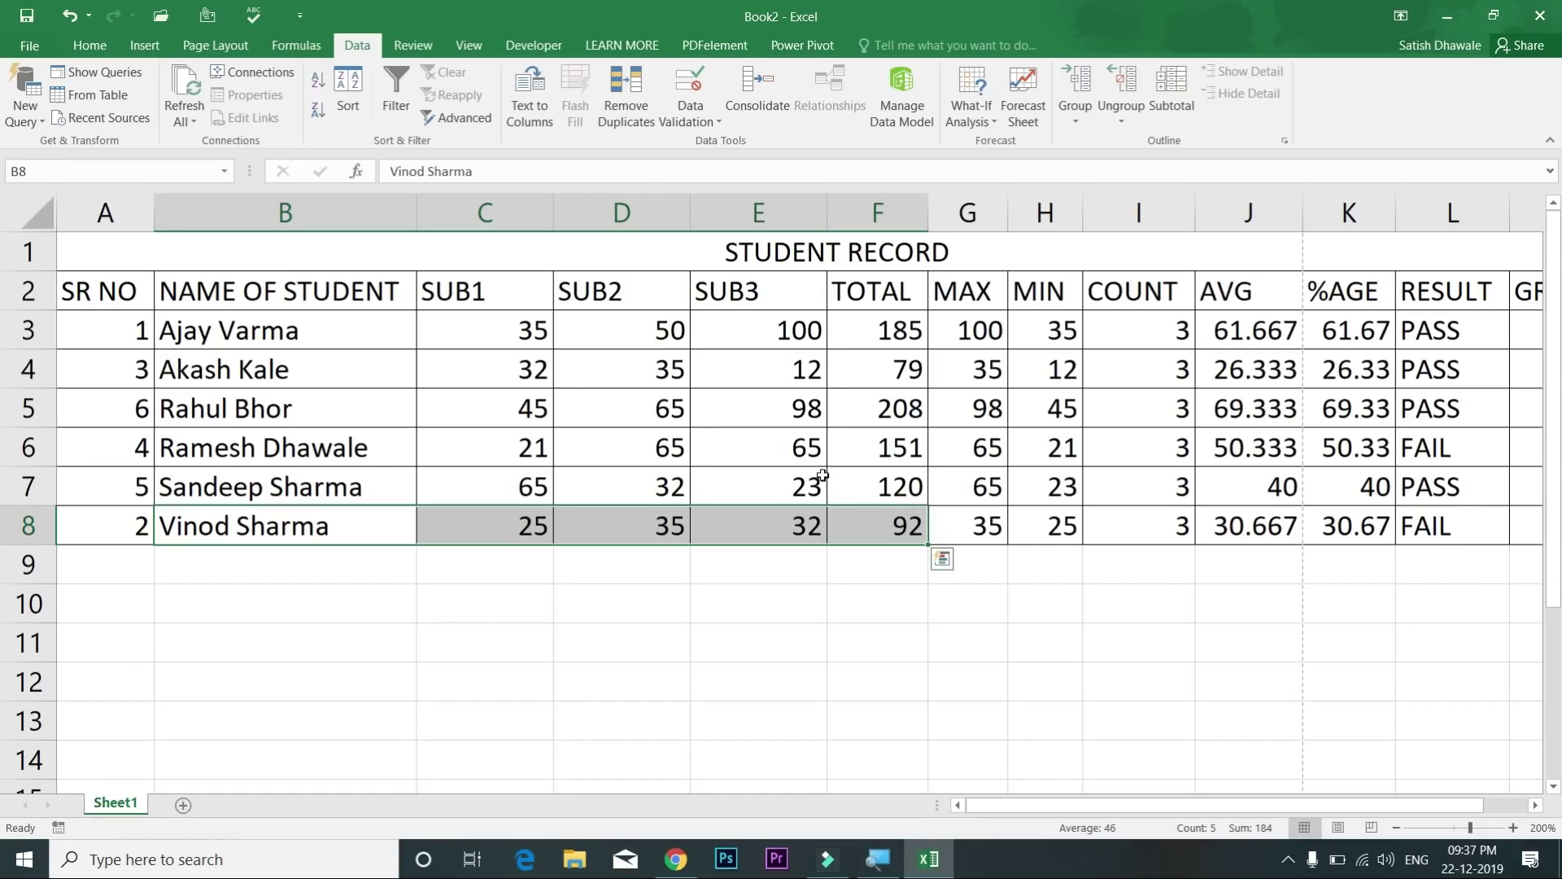
key("ctrl+z")
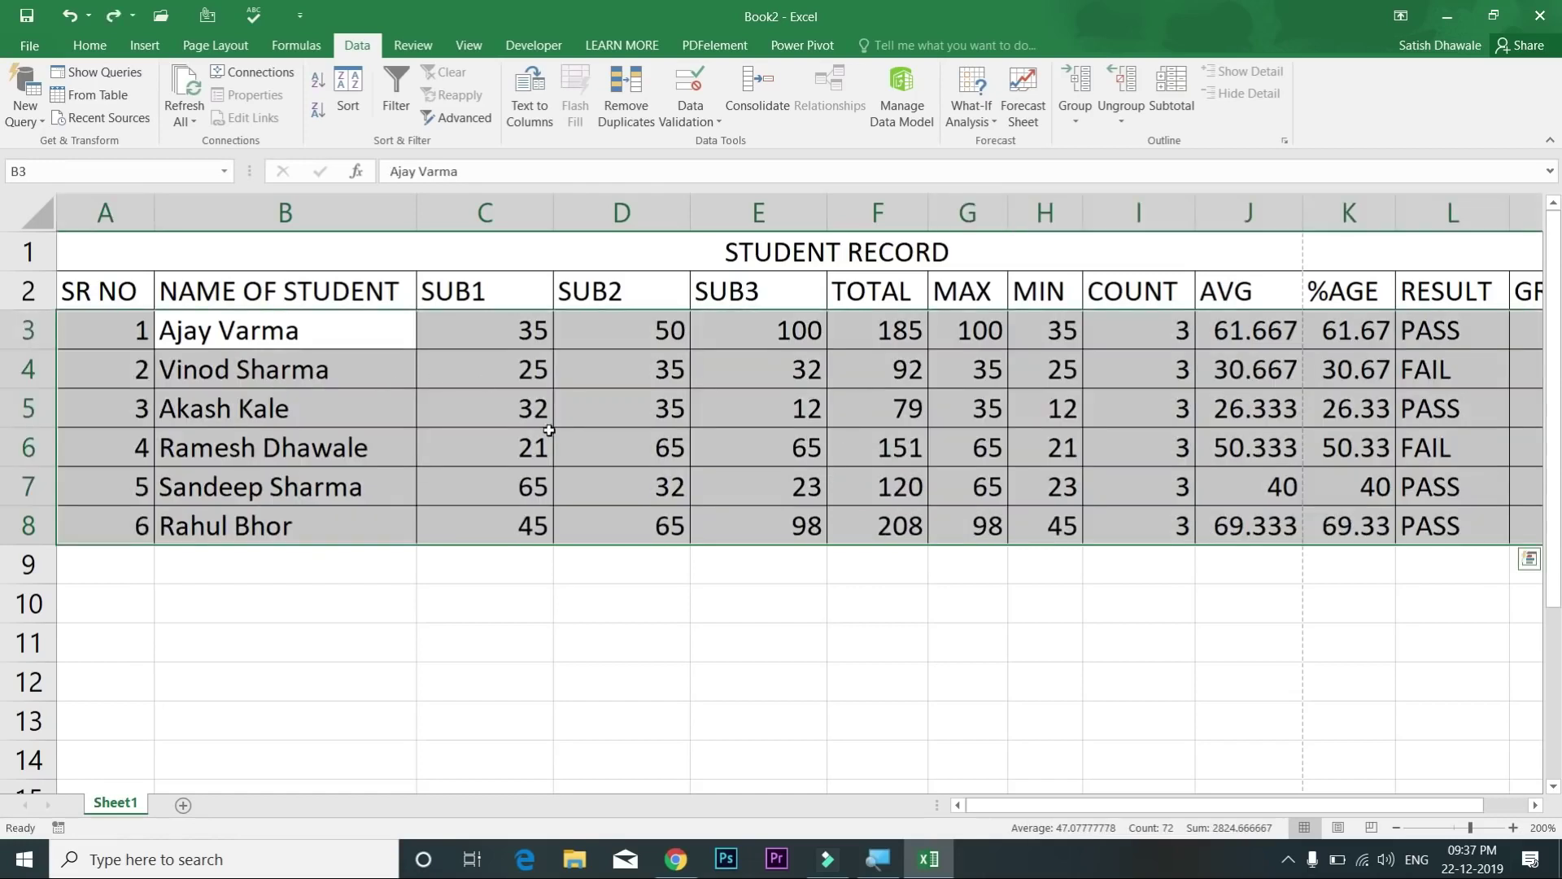
Step: Sort the records by NAME OF STUDENT from Z to A with the selection expanded
left_click_drag(301, 346, 387, 514)
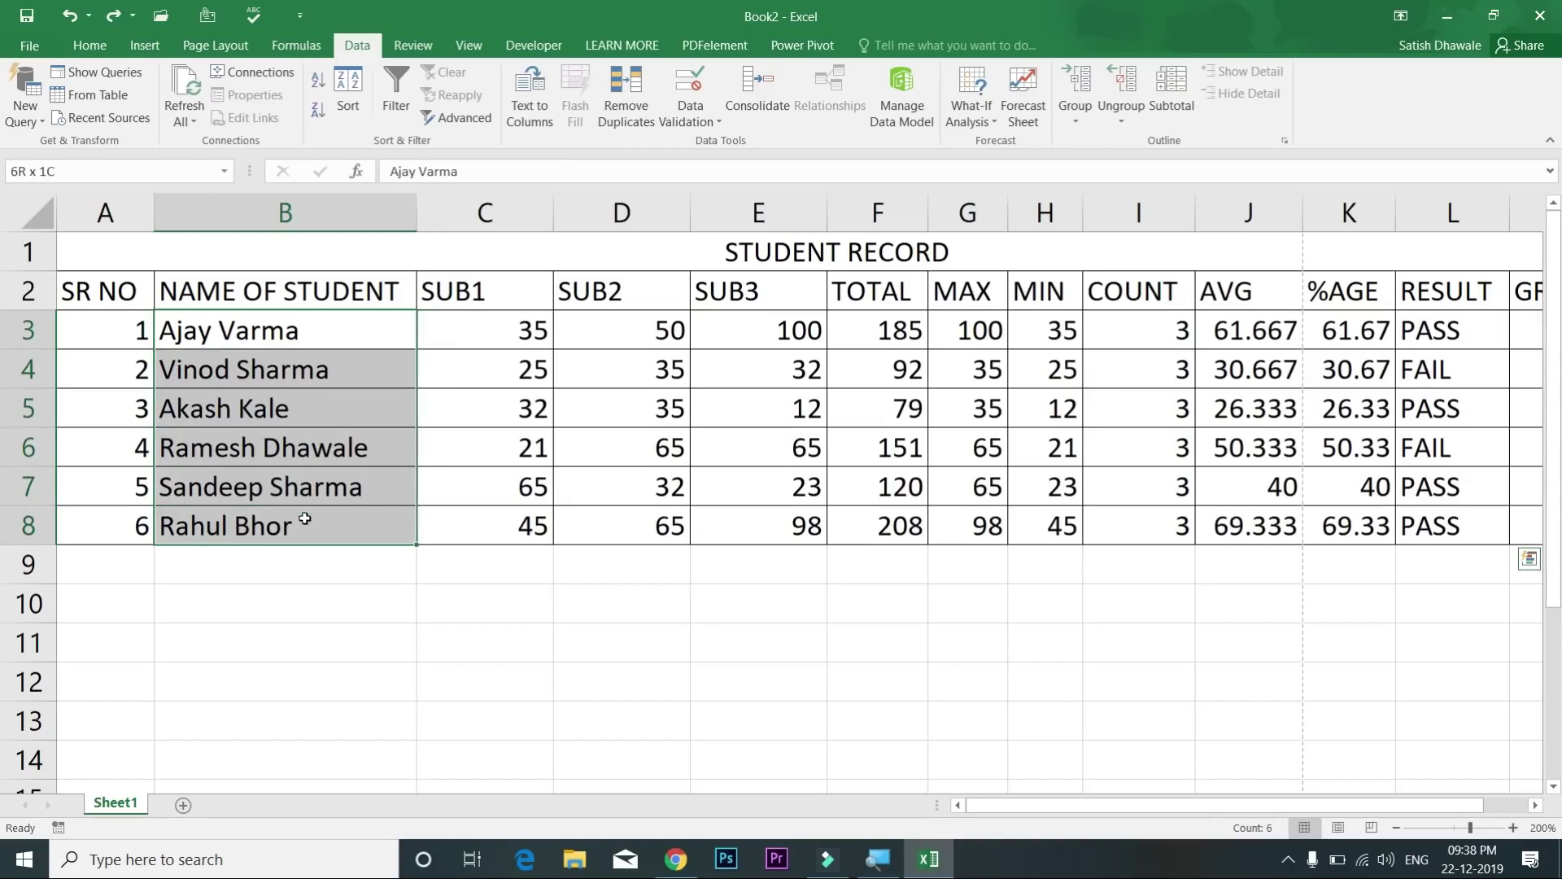
left_click(318, 114)
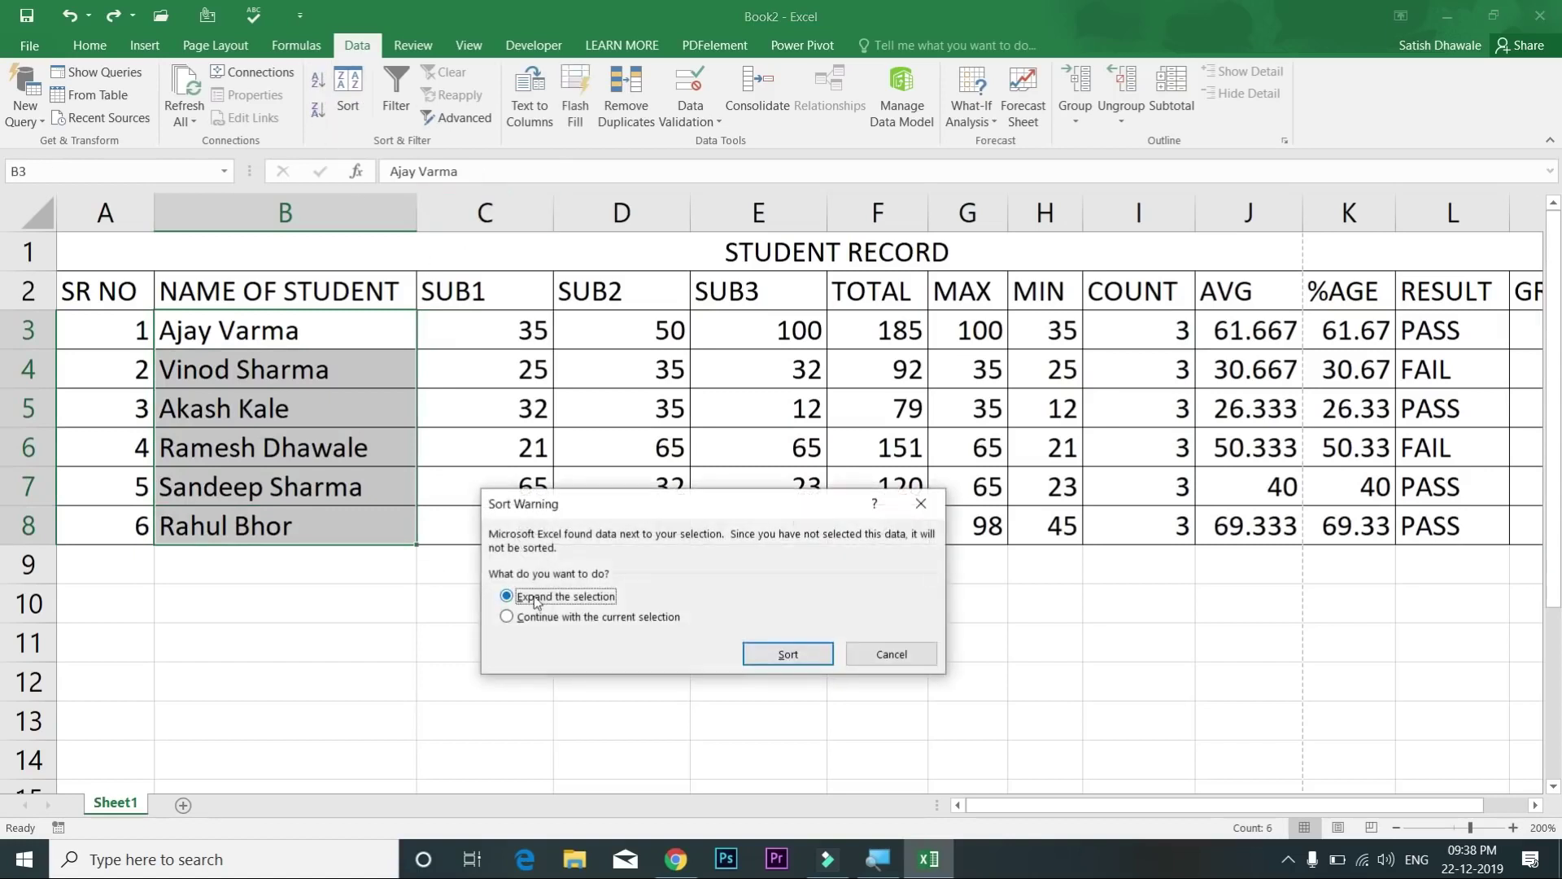
left_click(764, 651)
left_click_drag(243, 337, 253, 522)
left_click(270, 333)
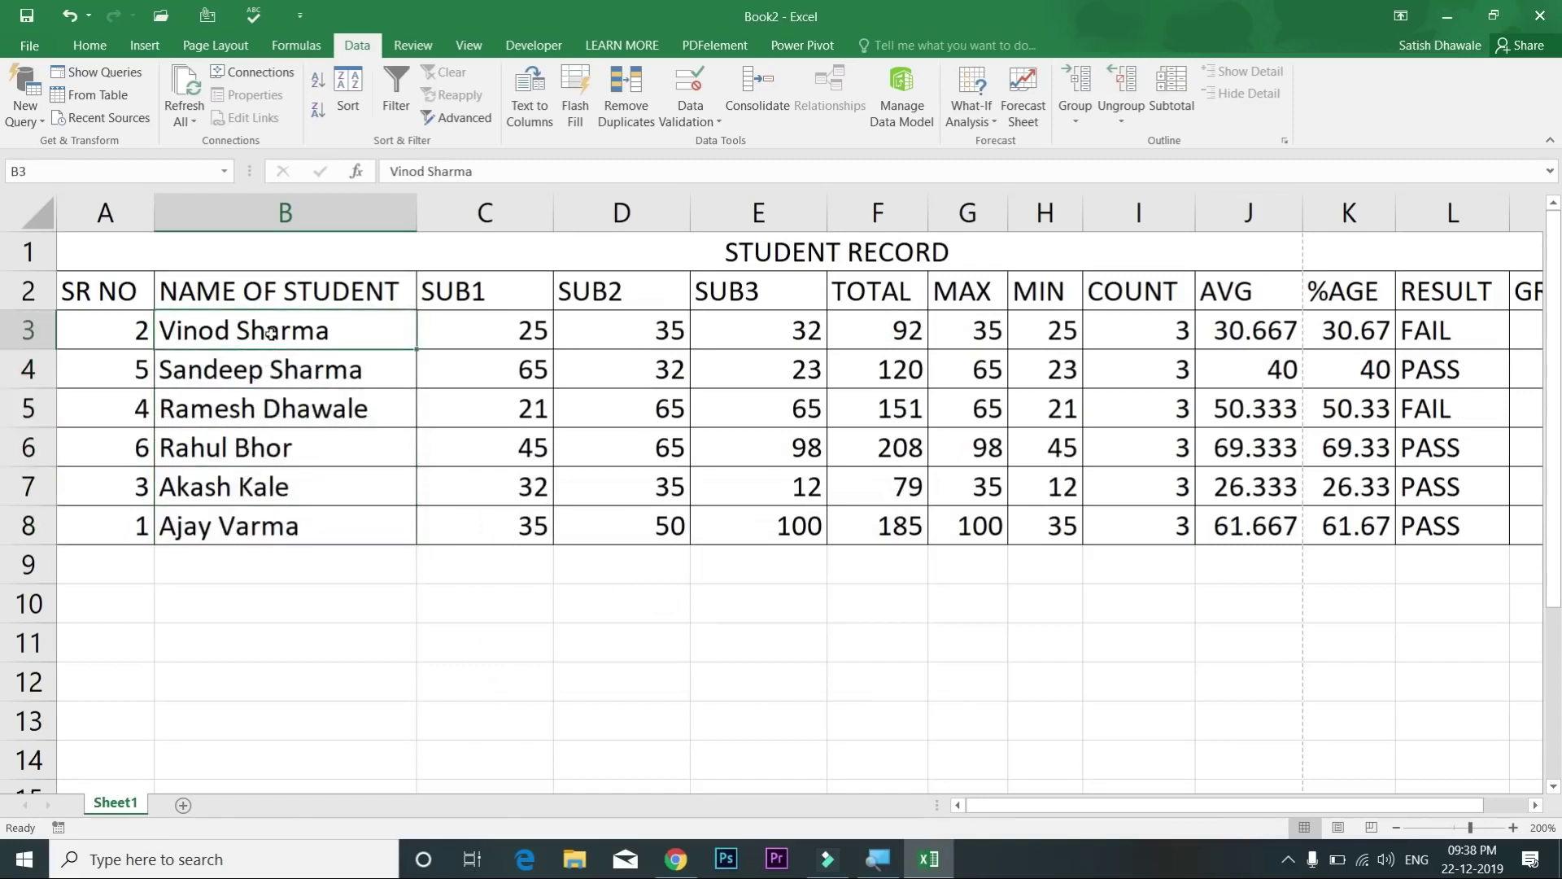
Step: Re-sort the records by NAME OF STUDENT from A to Z with the selection expanded, and check the reordered rows
left_click_drag(270, 334, 366, 528)
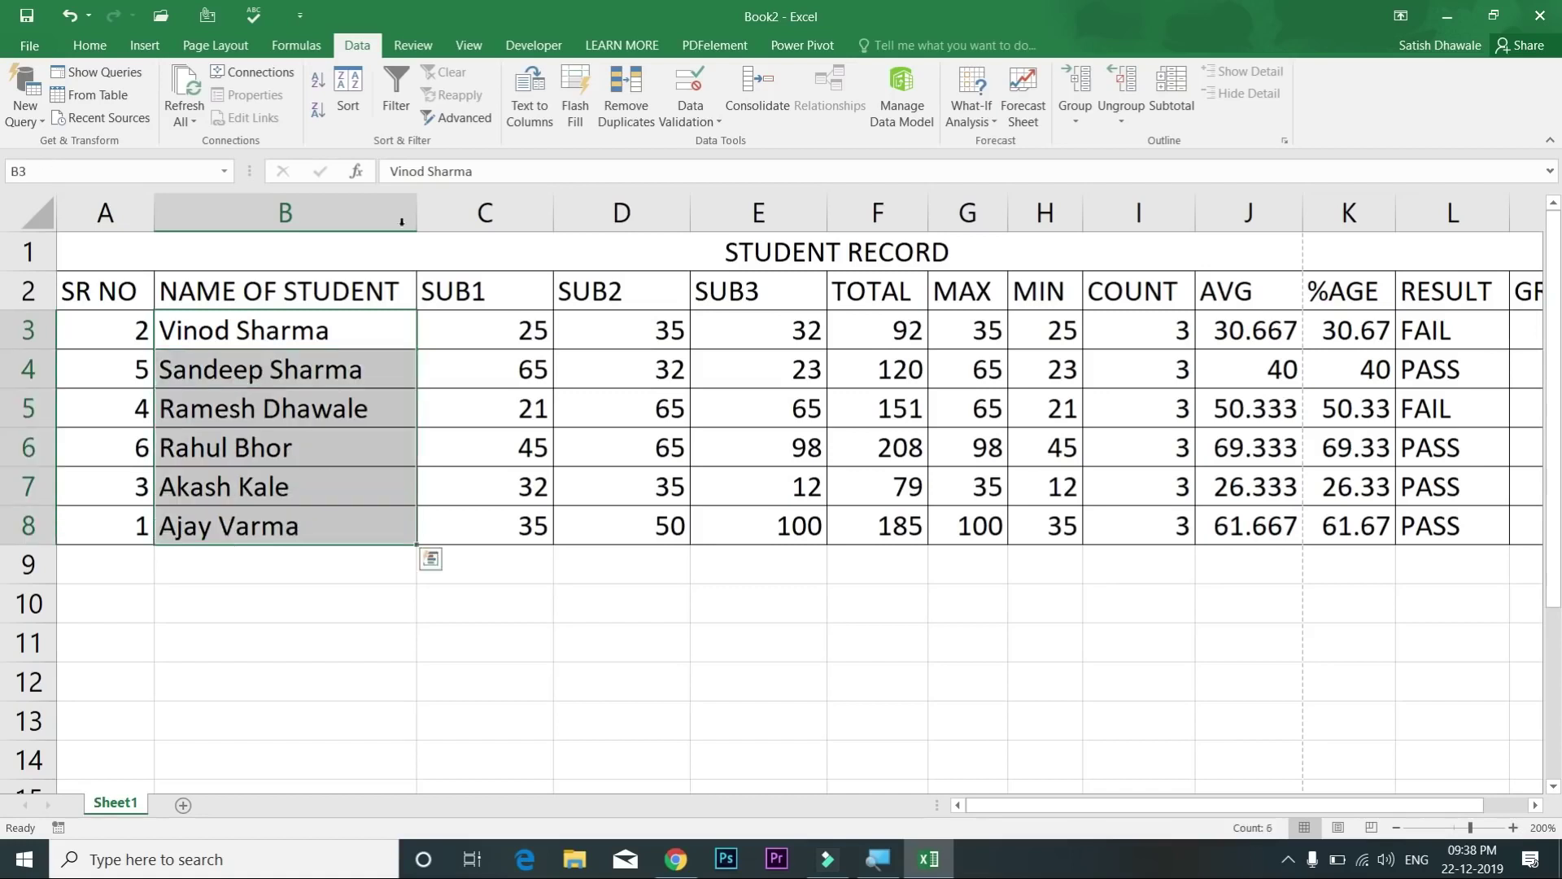
left_click(318, 88)
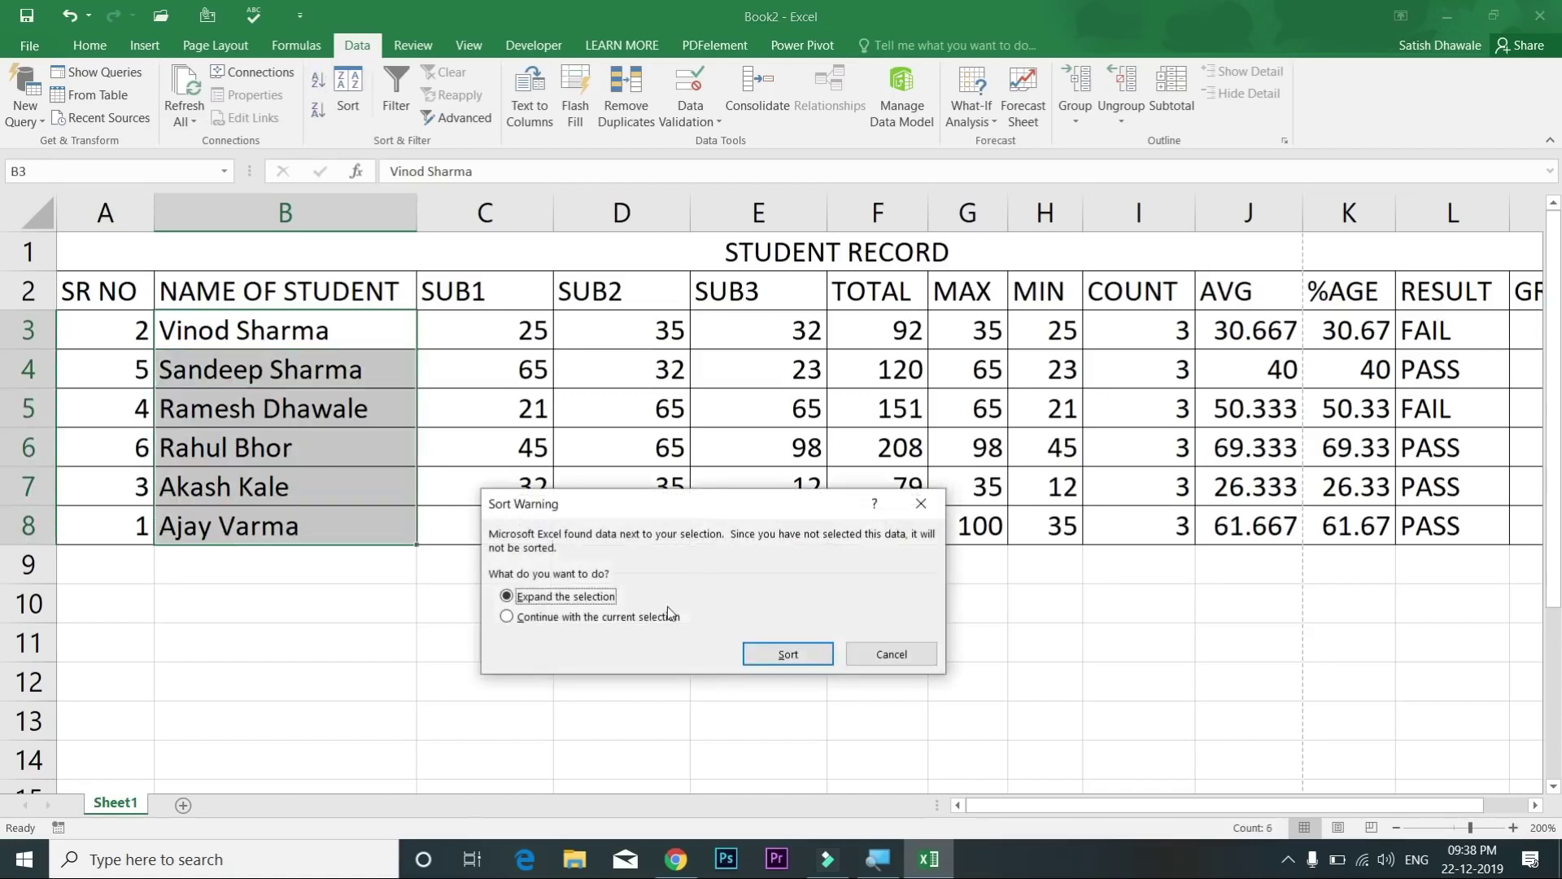
left_click(788, 655)
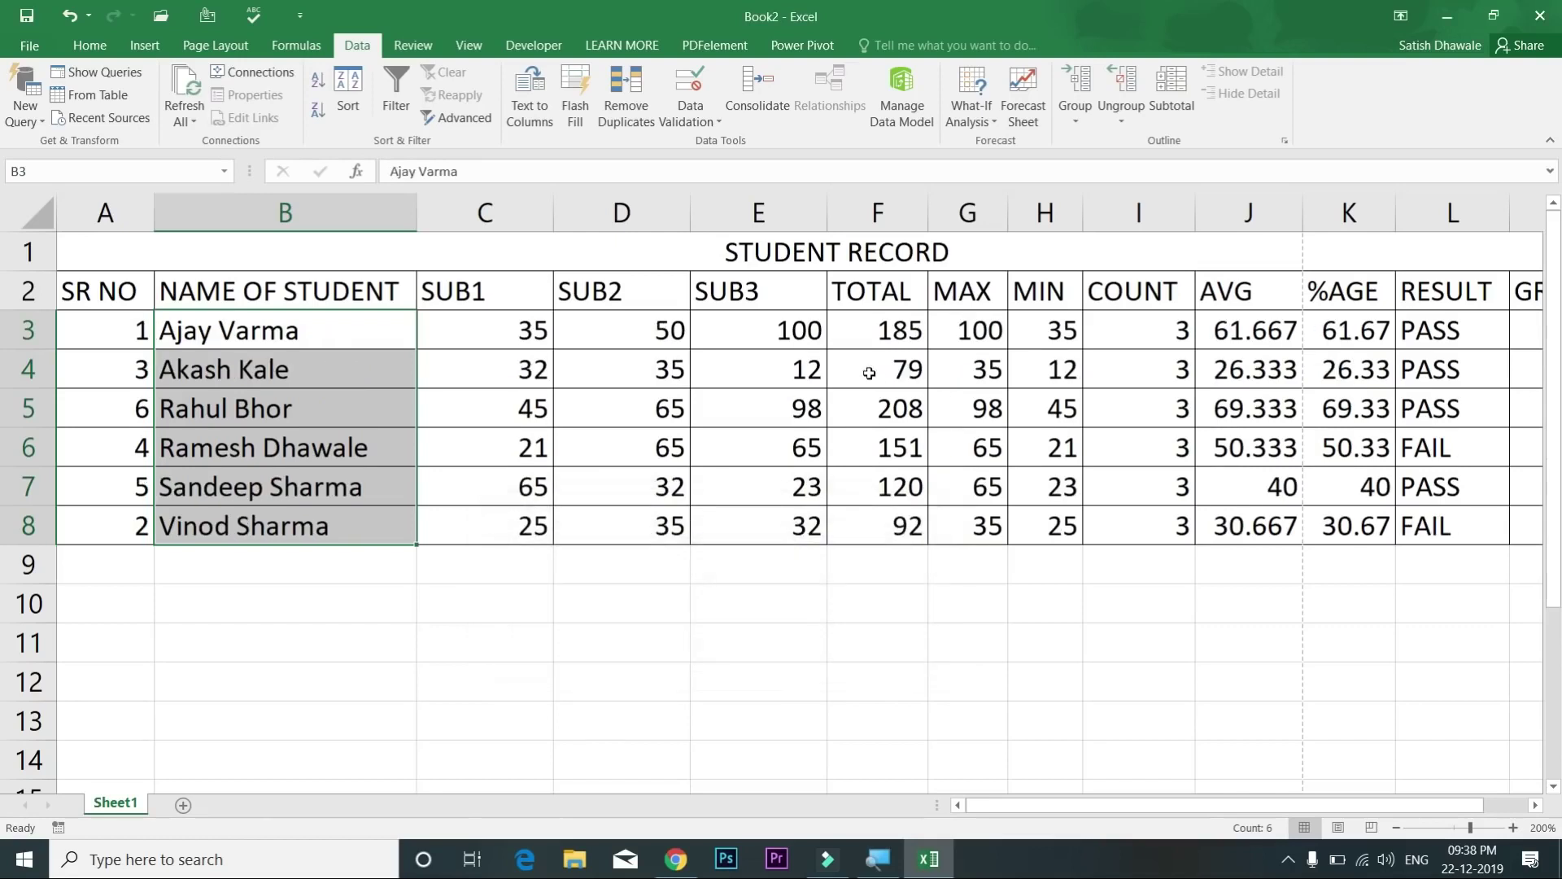
left_click_drag(871, 333, 350, 322)
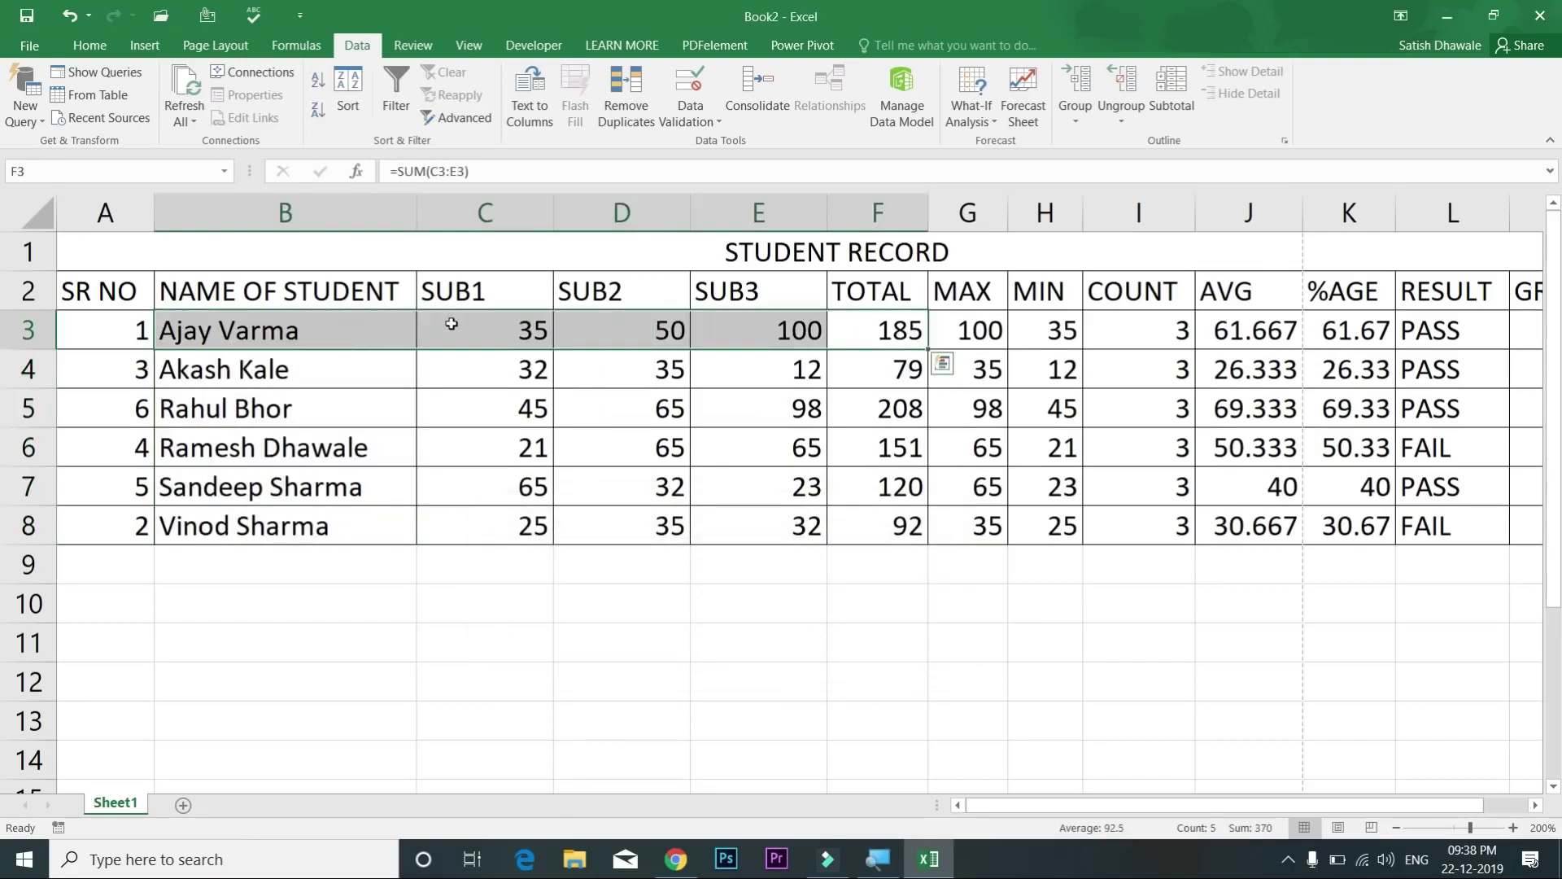
left_click_drag(257, 329, 265, 547)
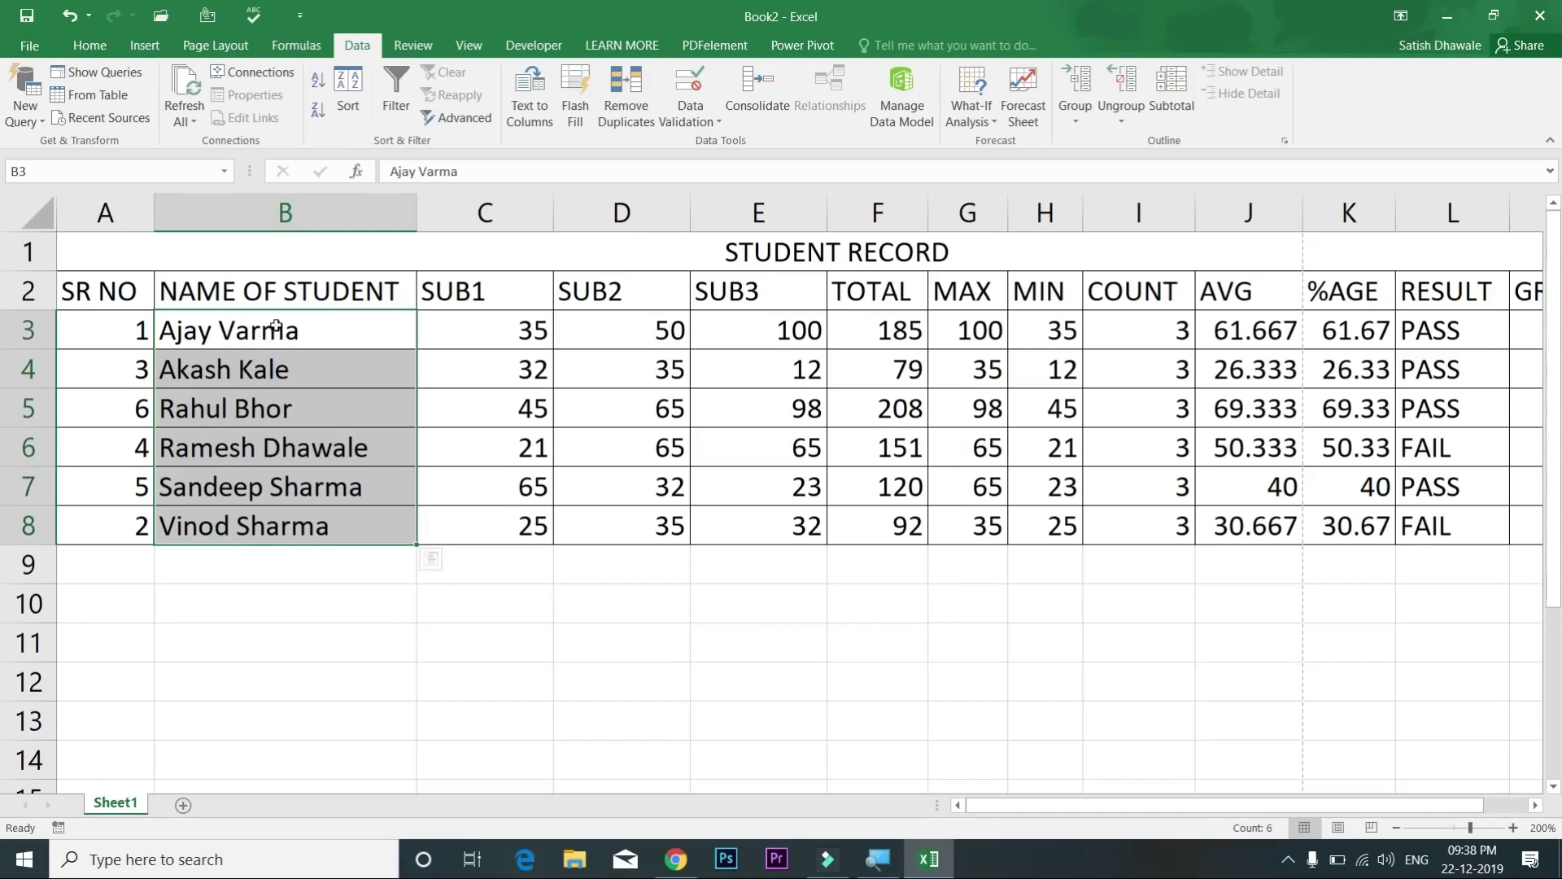
left_click_drag(276, 325, 266, 512)
Step: Sort only the SR NO values from smallest to largest, continuing with the current selection so the other columns keep their order
left_click_drag(105, 342, 119, 515)
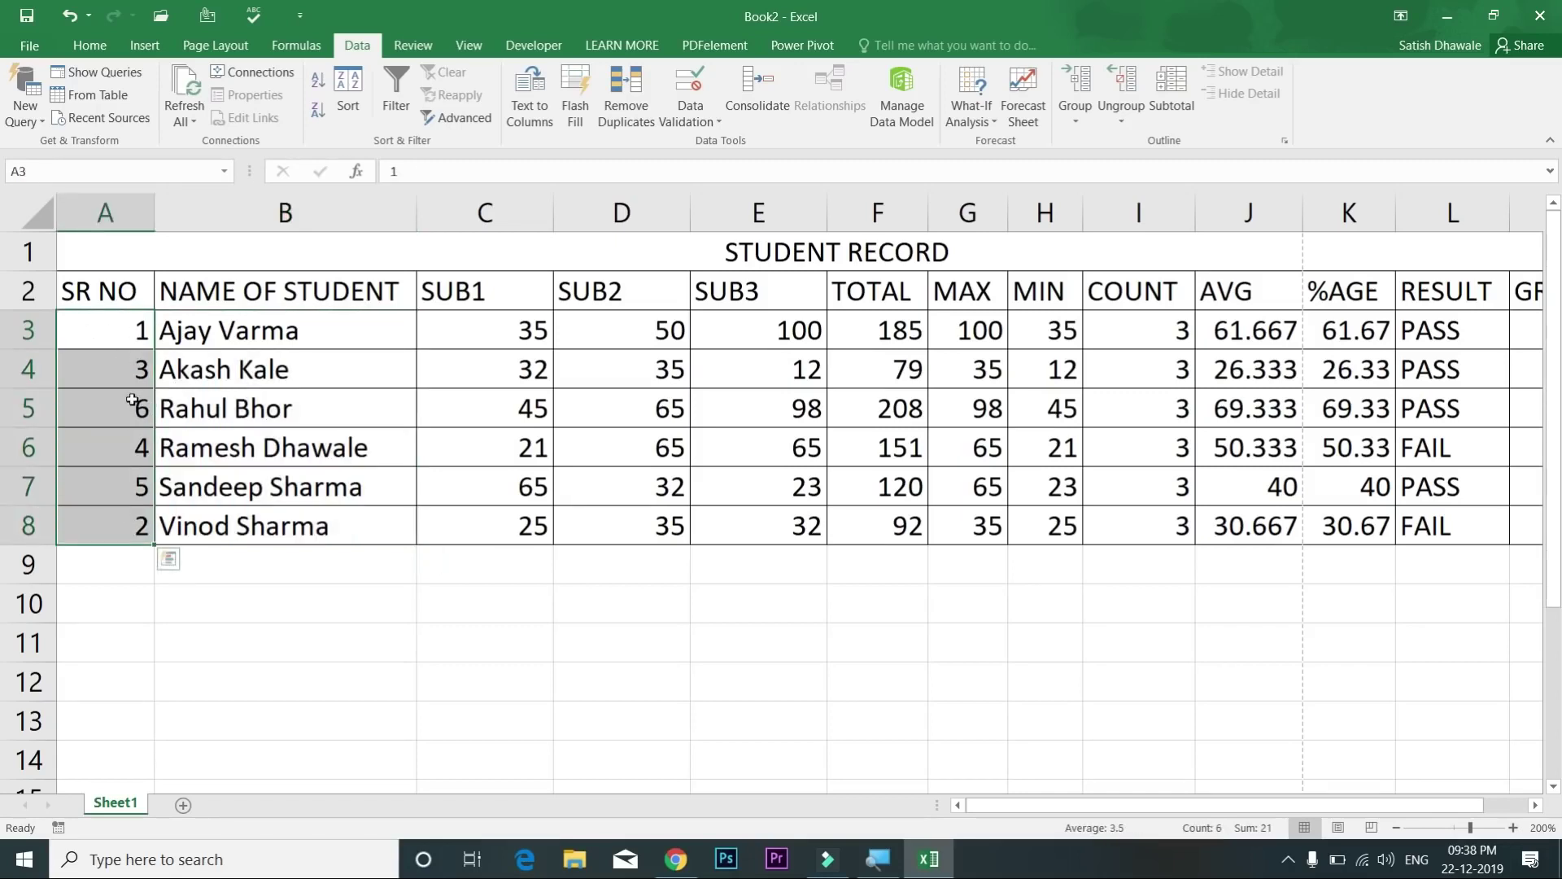
left_click(318, 80)
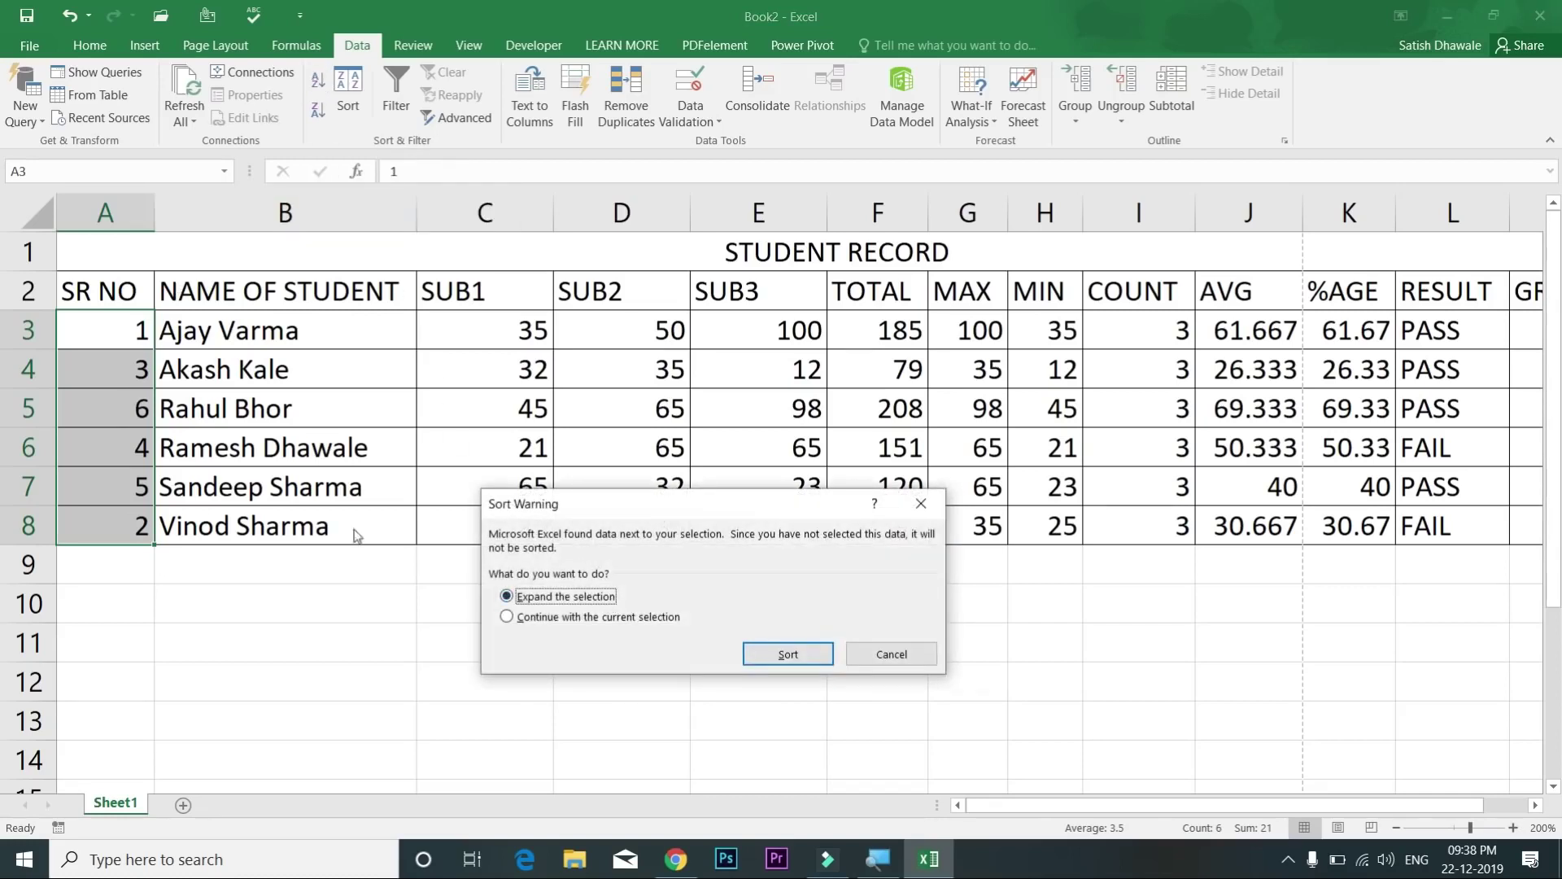
left_click(589, 620)
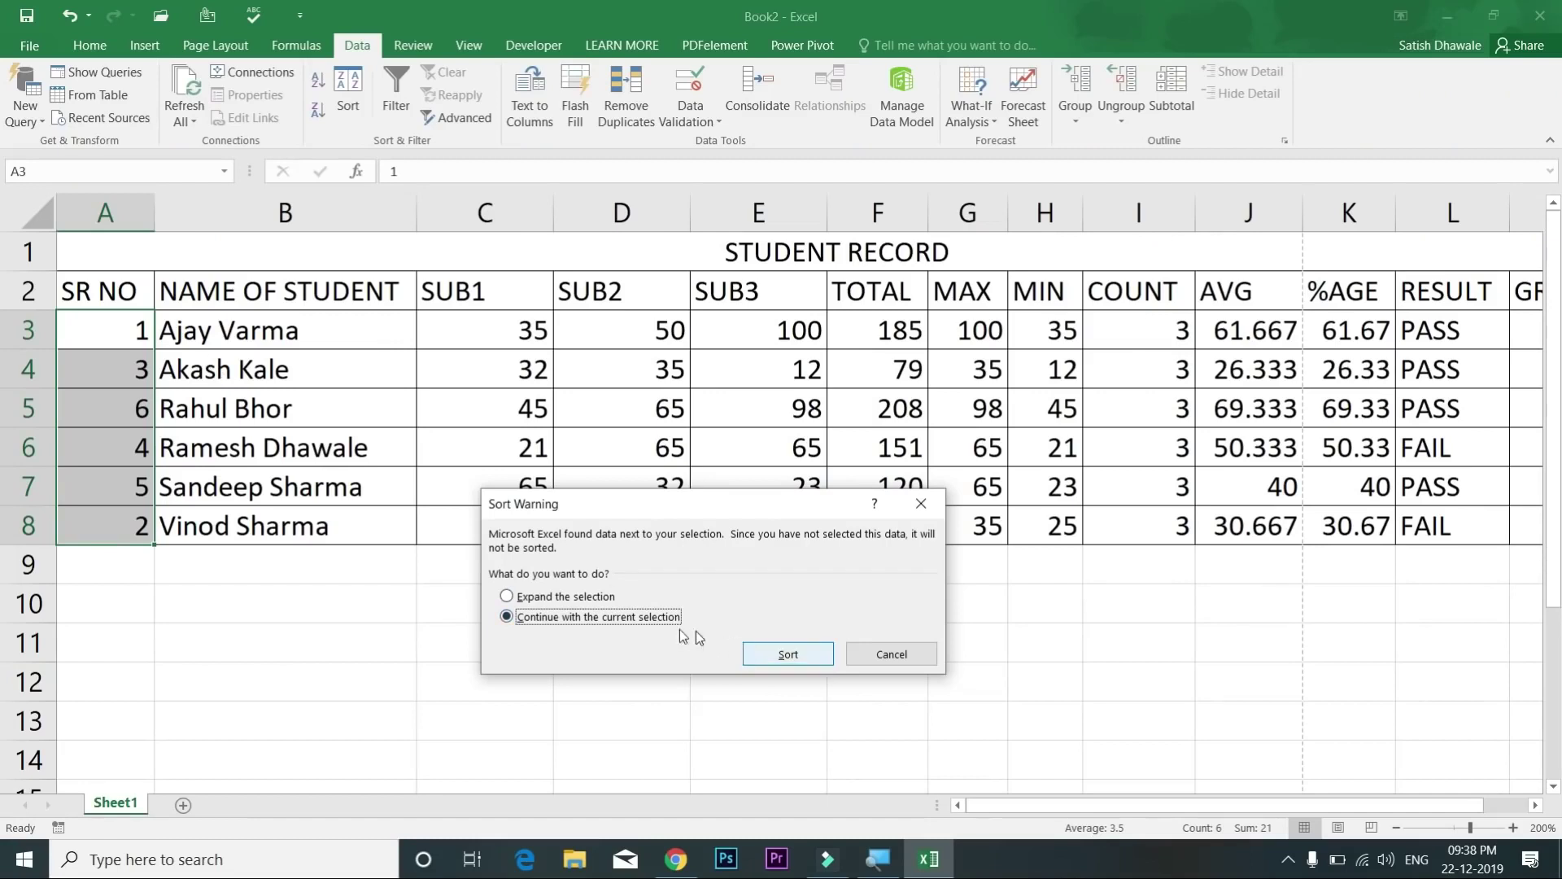
left_click(785, 654)
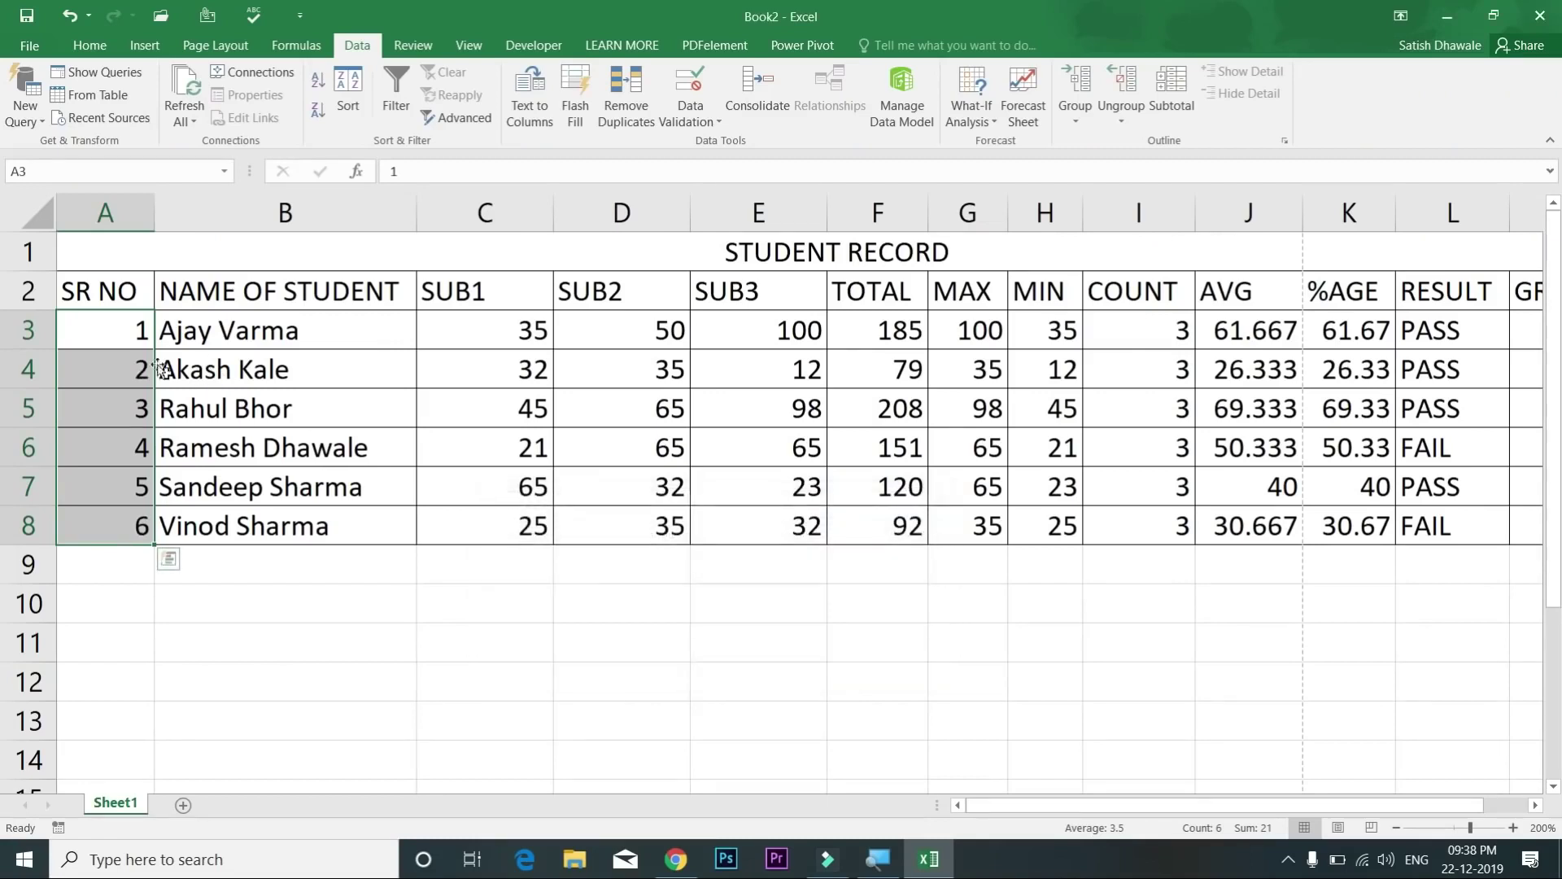
left_click_drag(140, 329, 126, 529)
left_click_drag(155, 335, 414, 330)
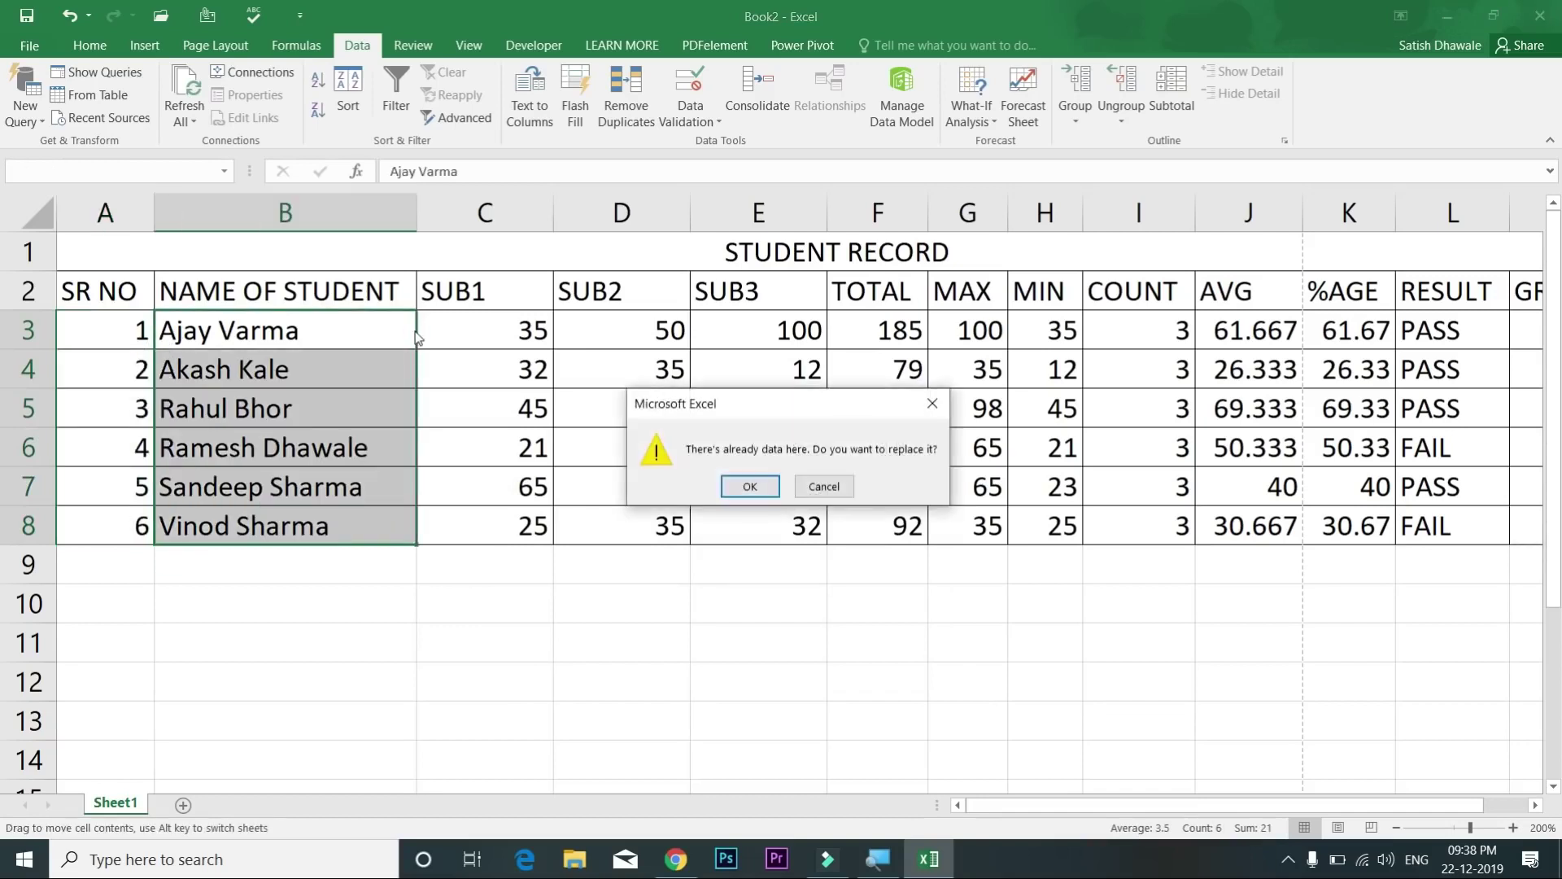
left_click(830, 488)
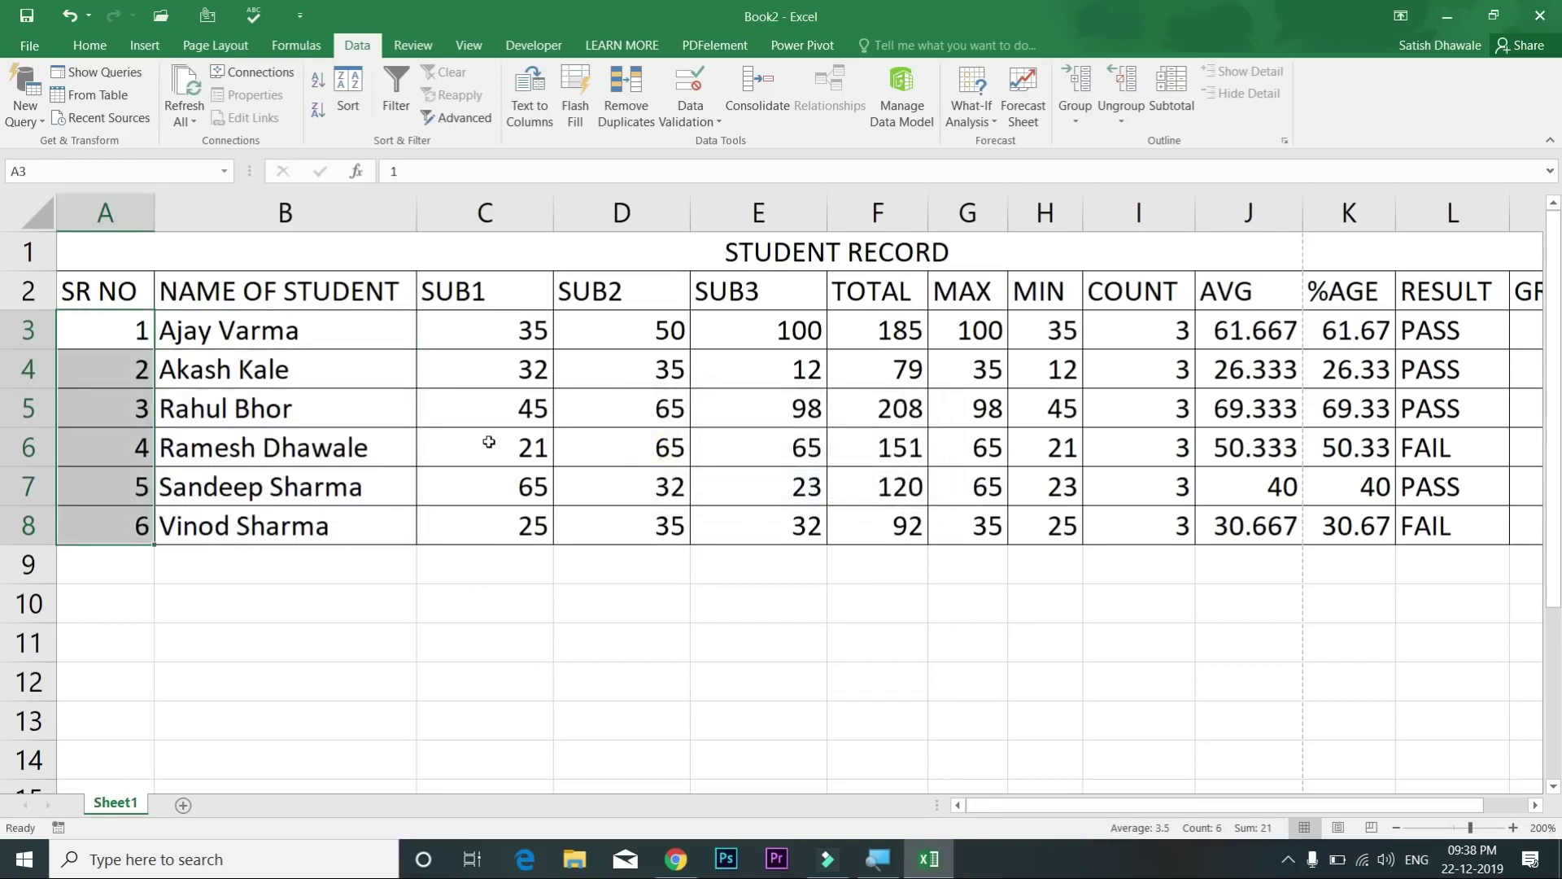
key("Right")
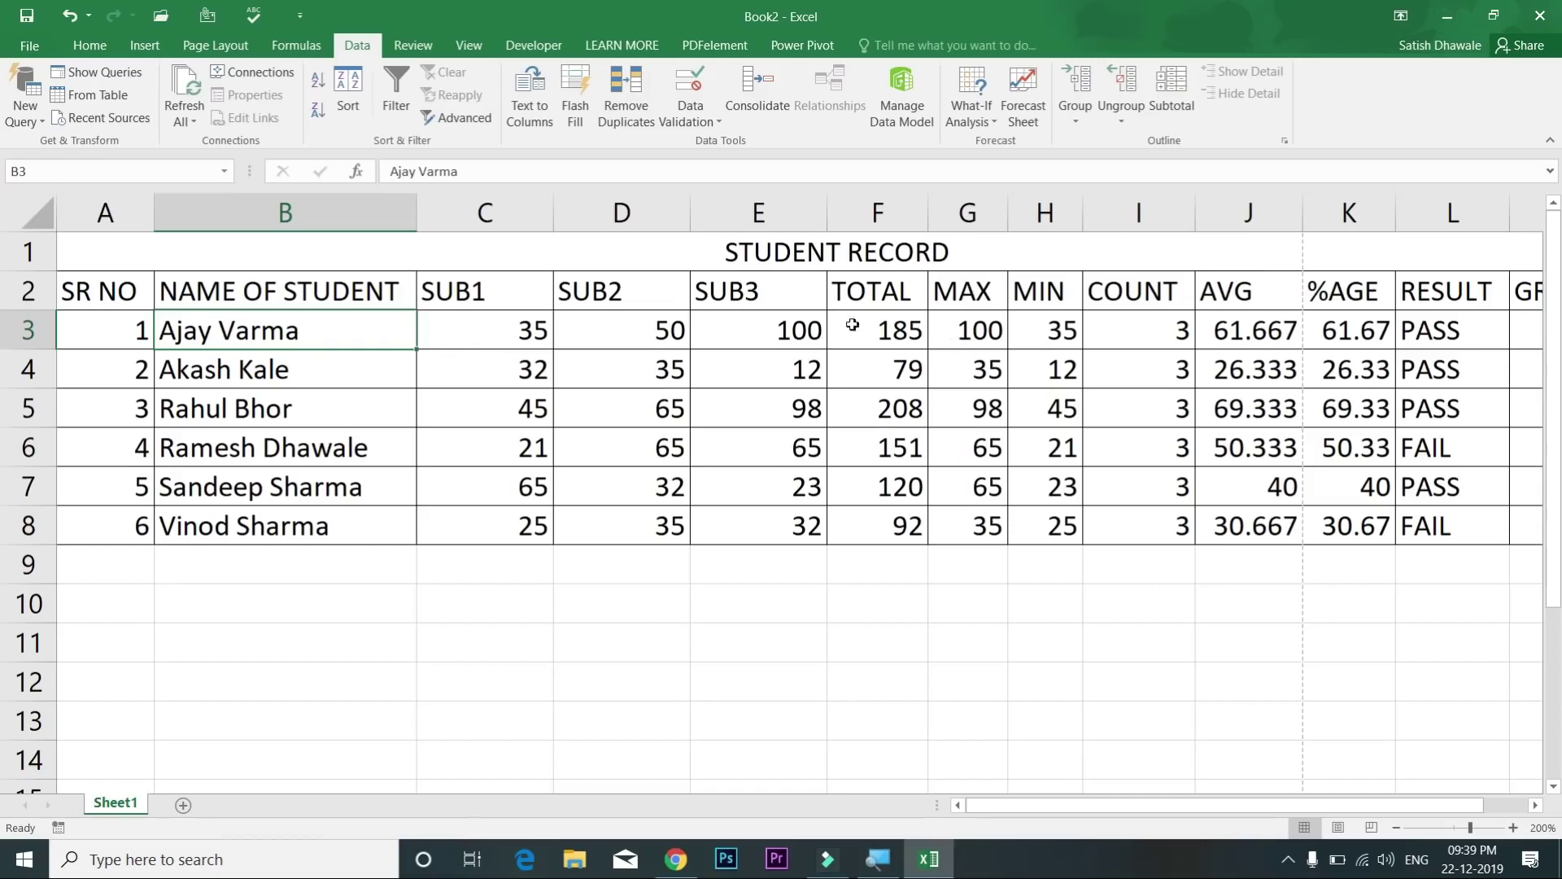
Step: Sort the student records by TOTAL from largest to smallest with the selection expanded
left_click_drag(890, 330, 895, 524)
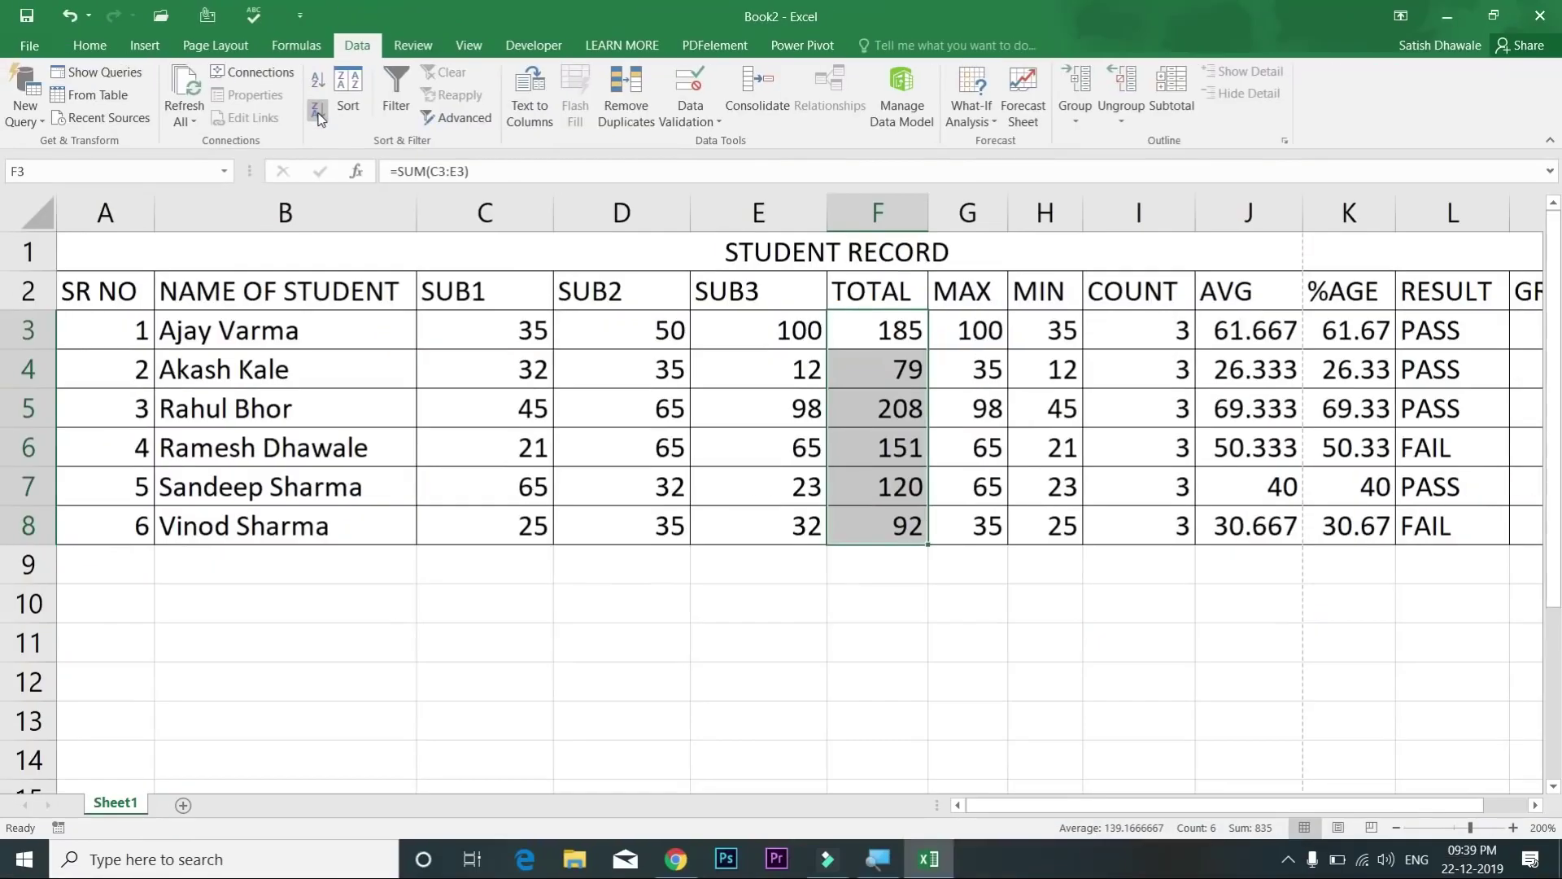
left_click(318, 114)
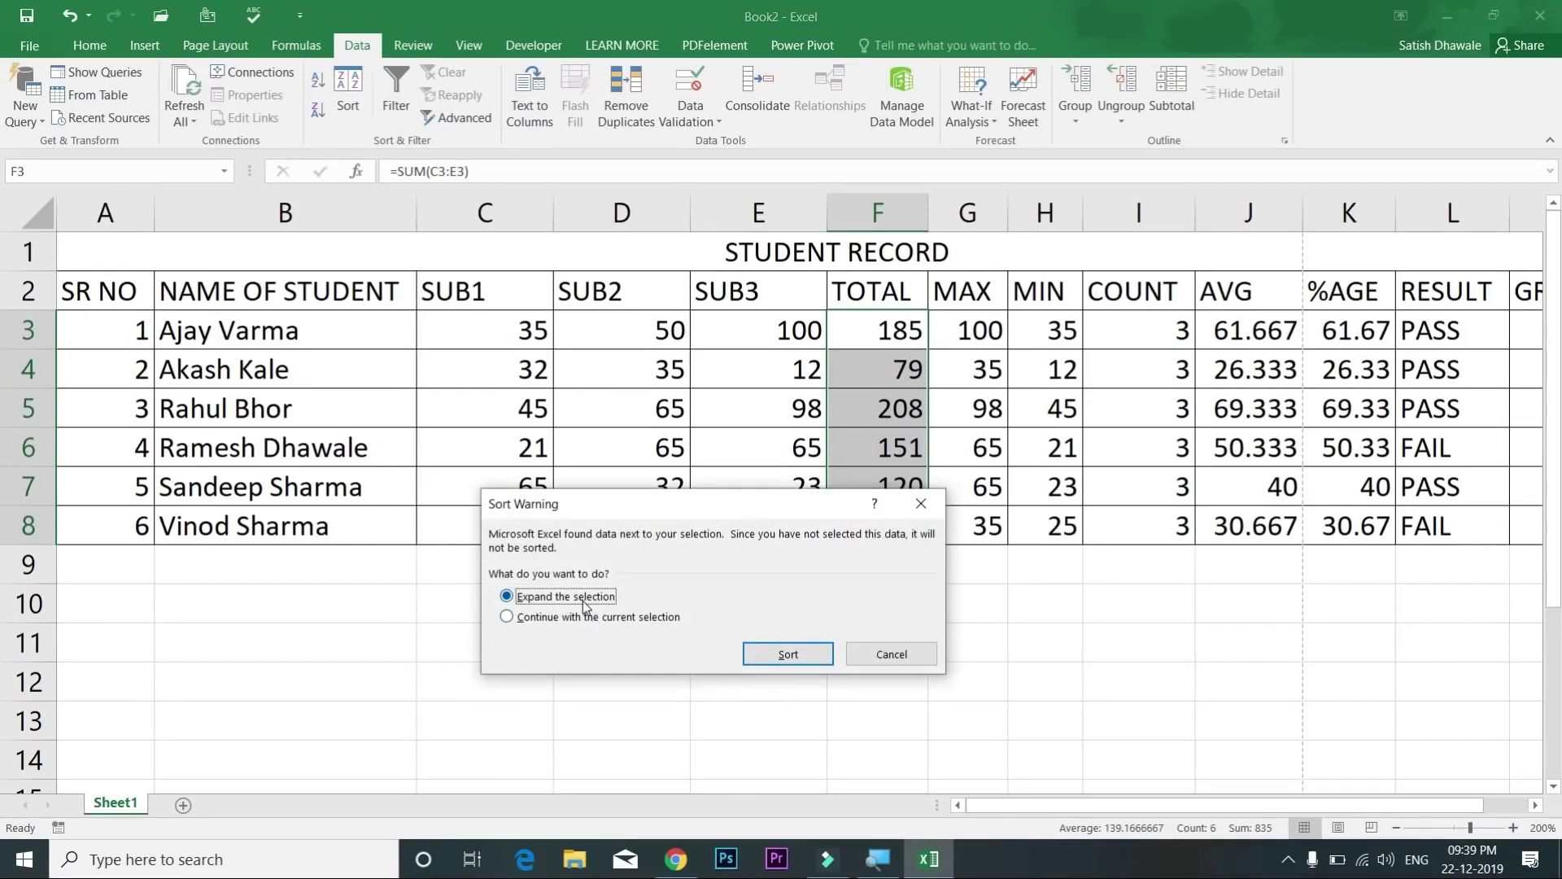
left_click(788, 655)
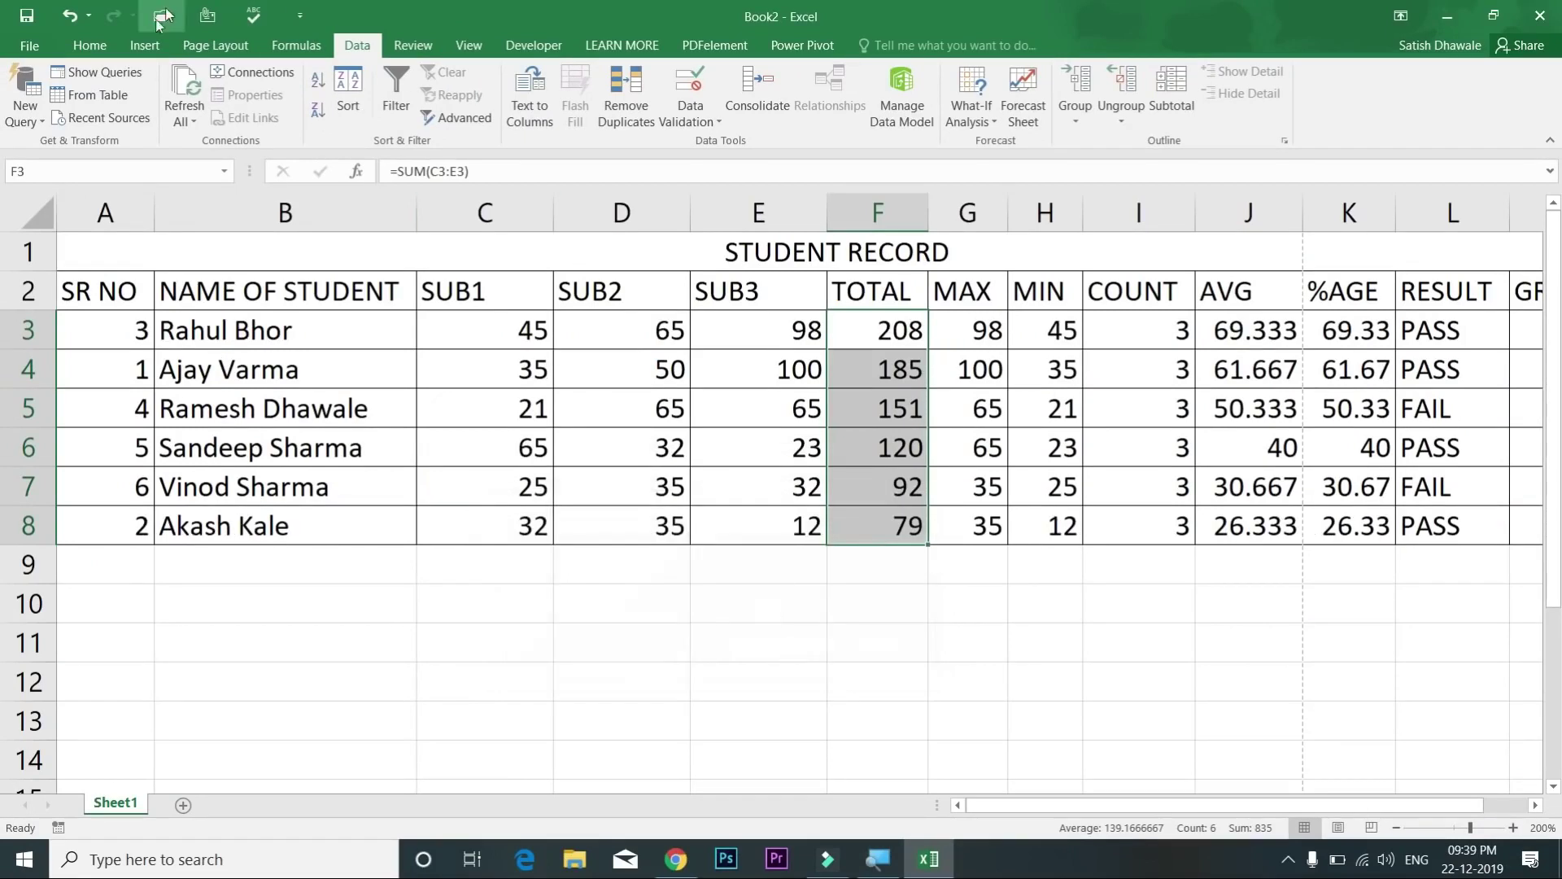
Step: Compare the Sort & Filter options offered for the TOTAL values and for the student names, without applying any
left_click(110, 45)
left_click(1455, 120)
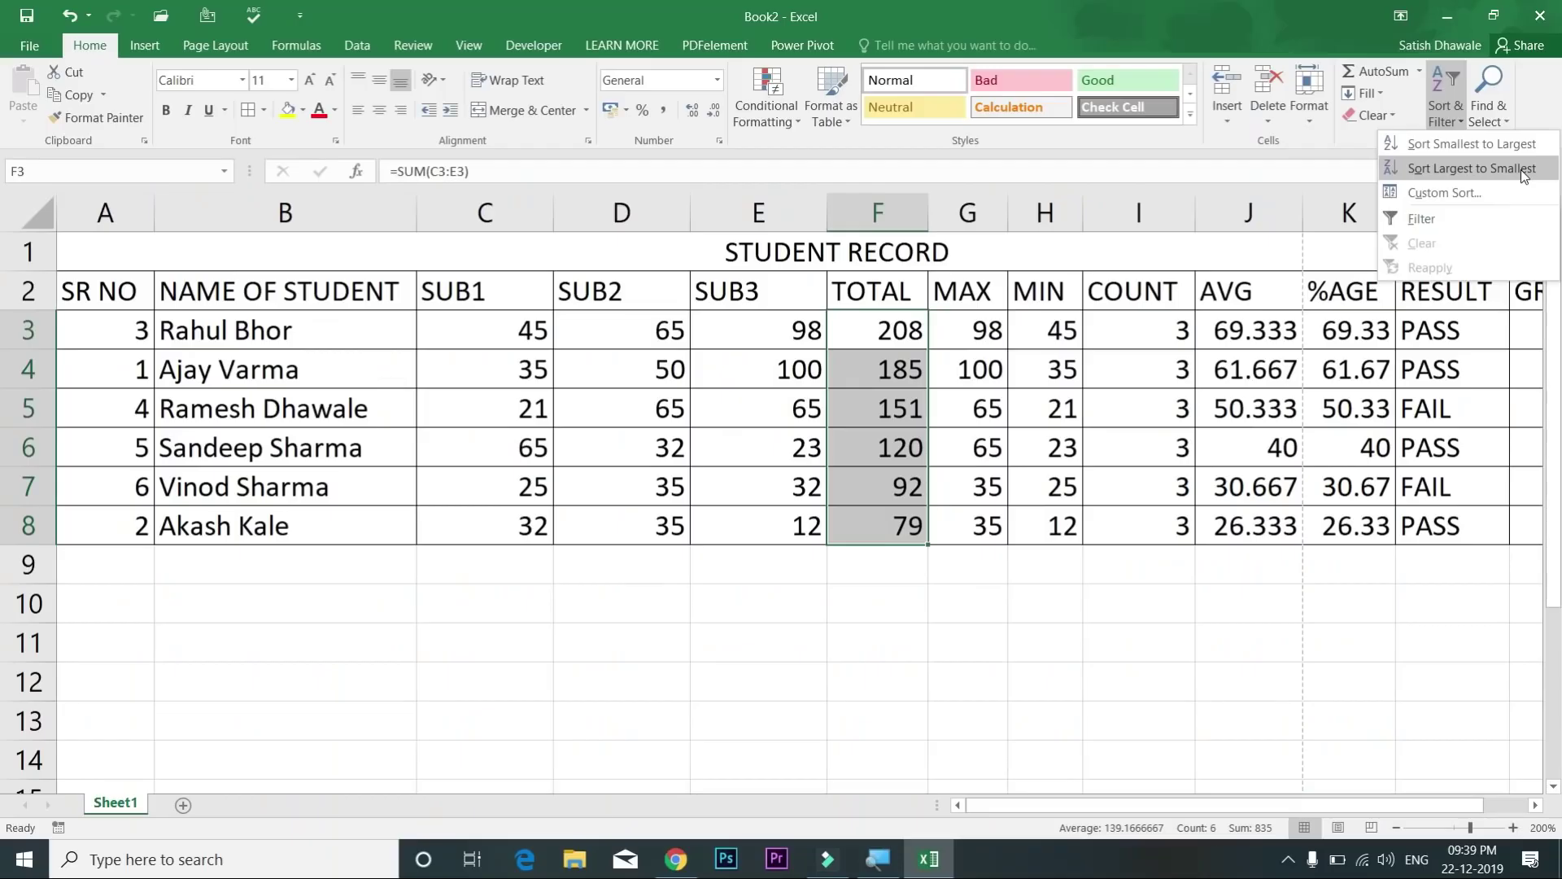
left_click(350, 321)
left_click_drag(350, 324, 360, 529)
left_click(1463, 125)
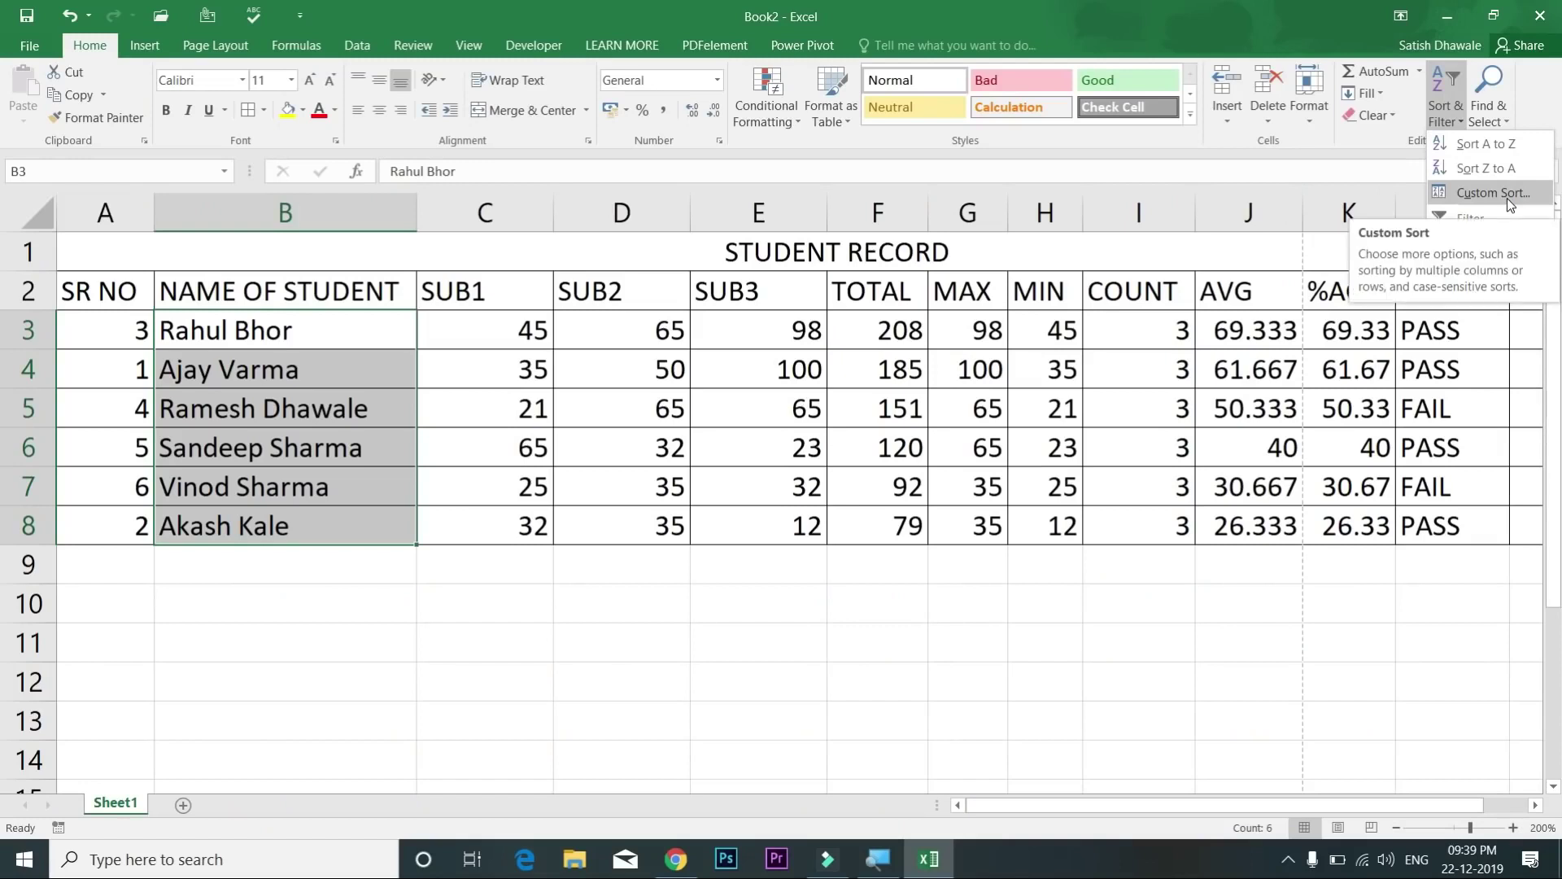
left_click(936, 378)
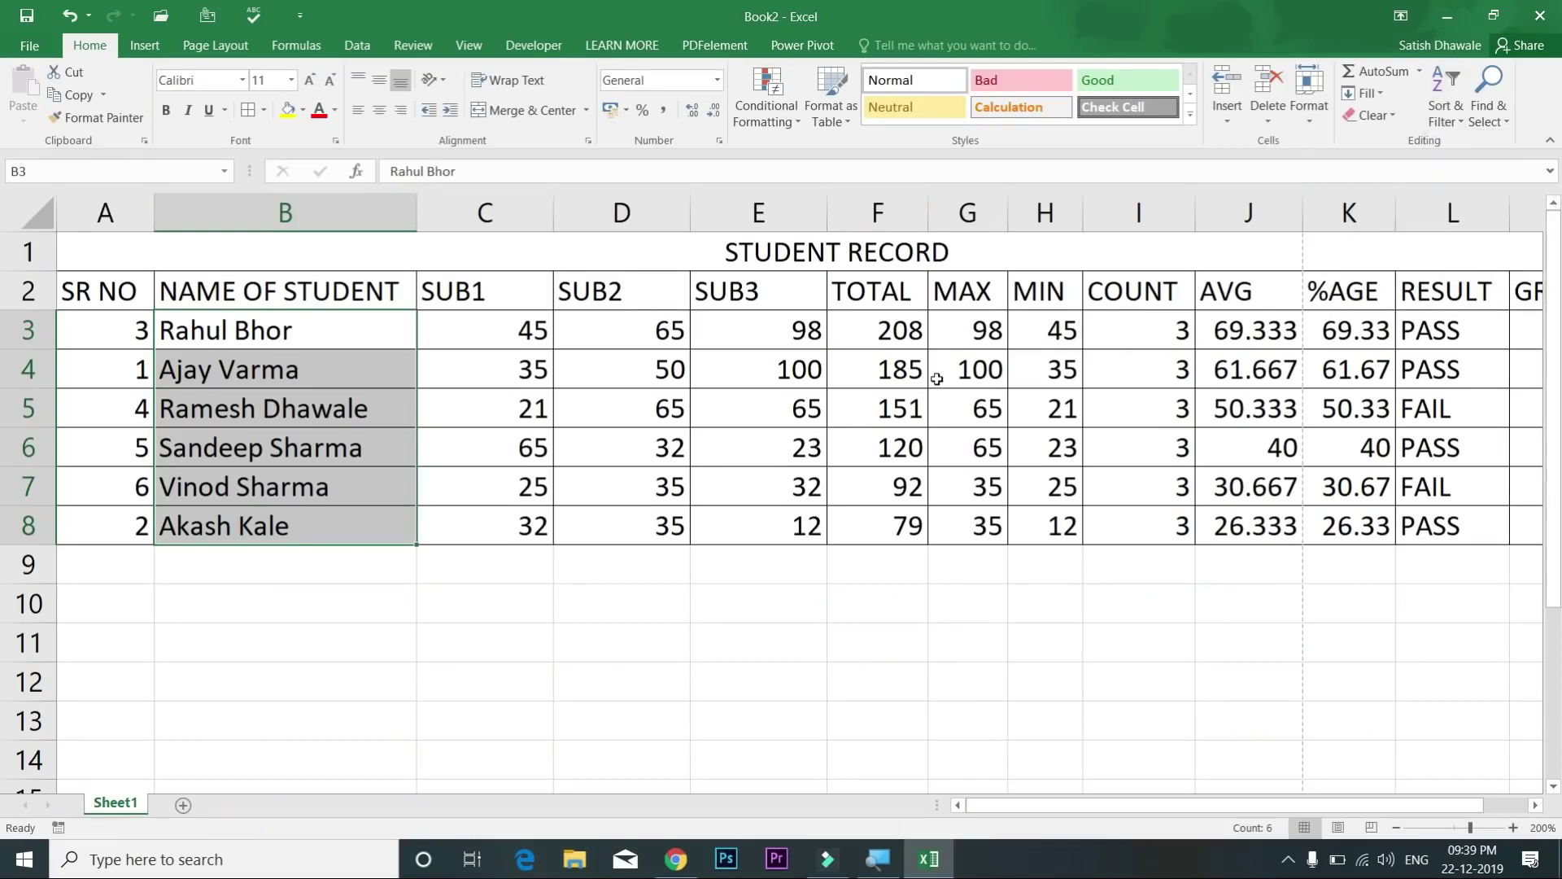
left_click(937, 379)
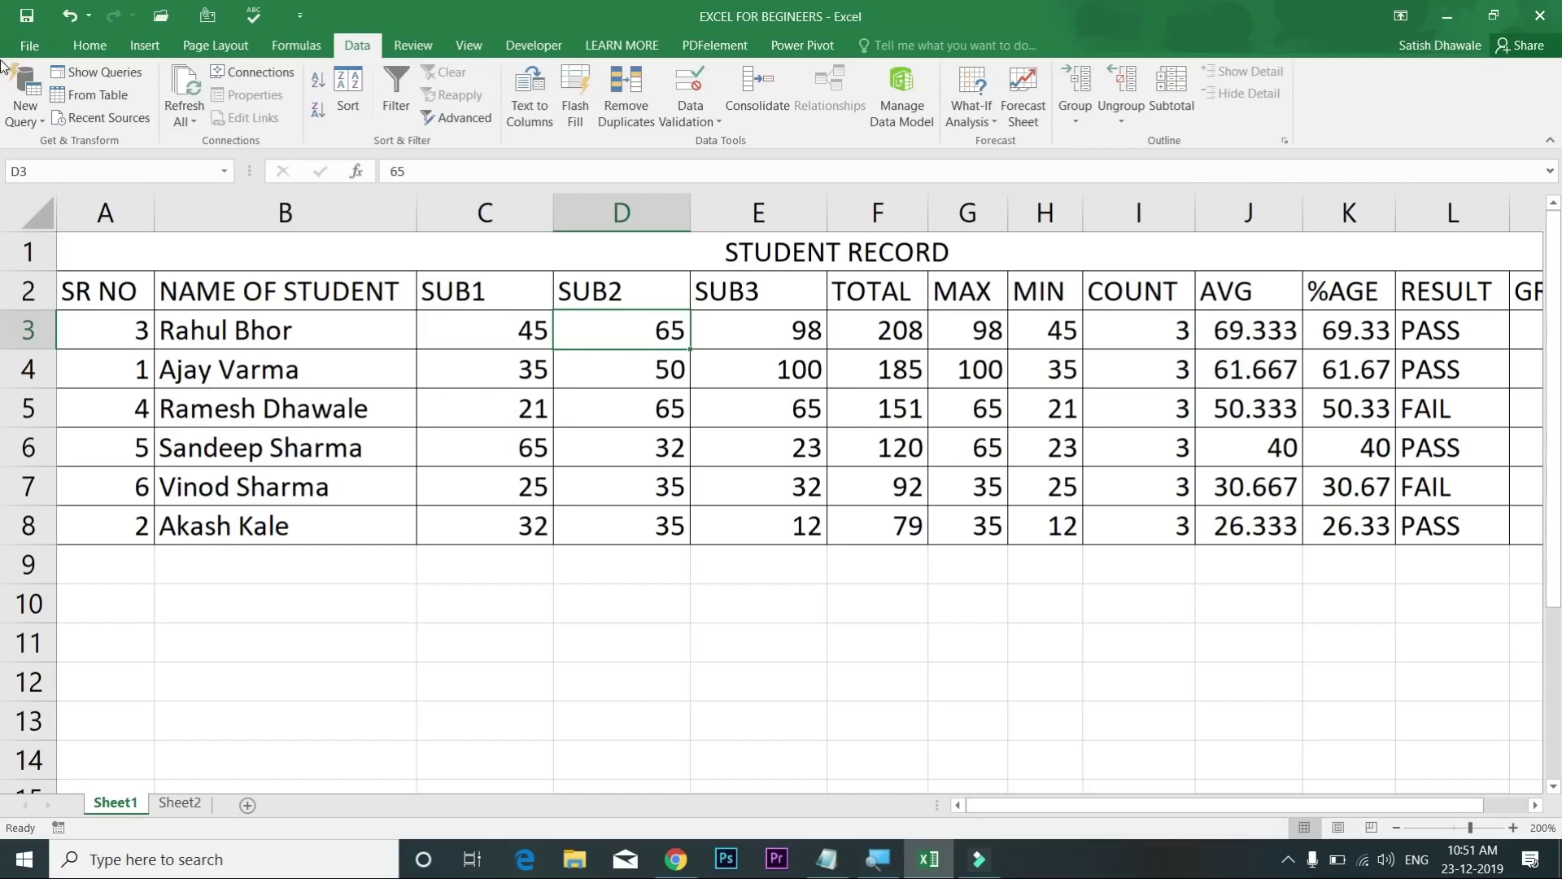
Step: Review the Sort & Filter options offered for the first SUB2 mark without applying any
left_click(90, 46)
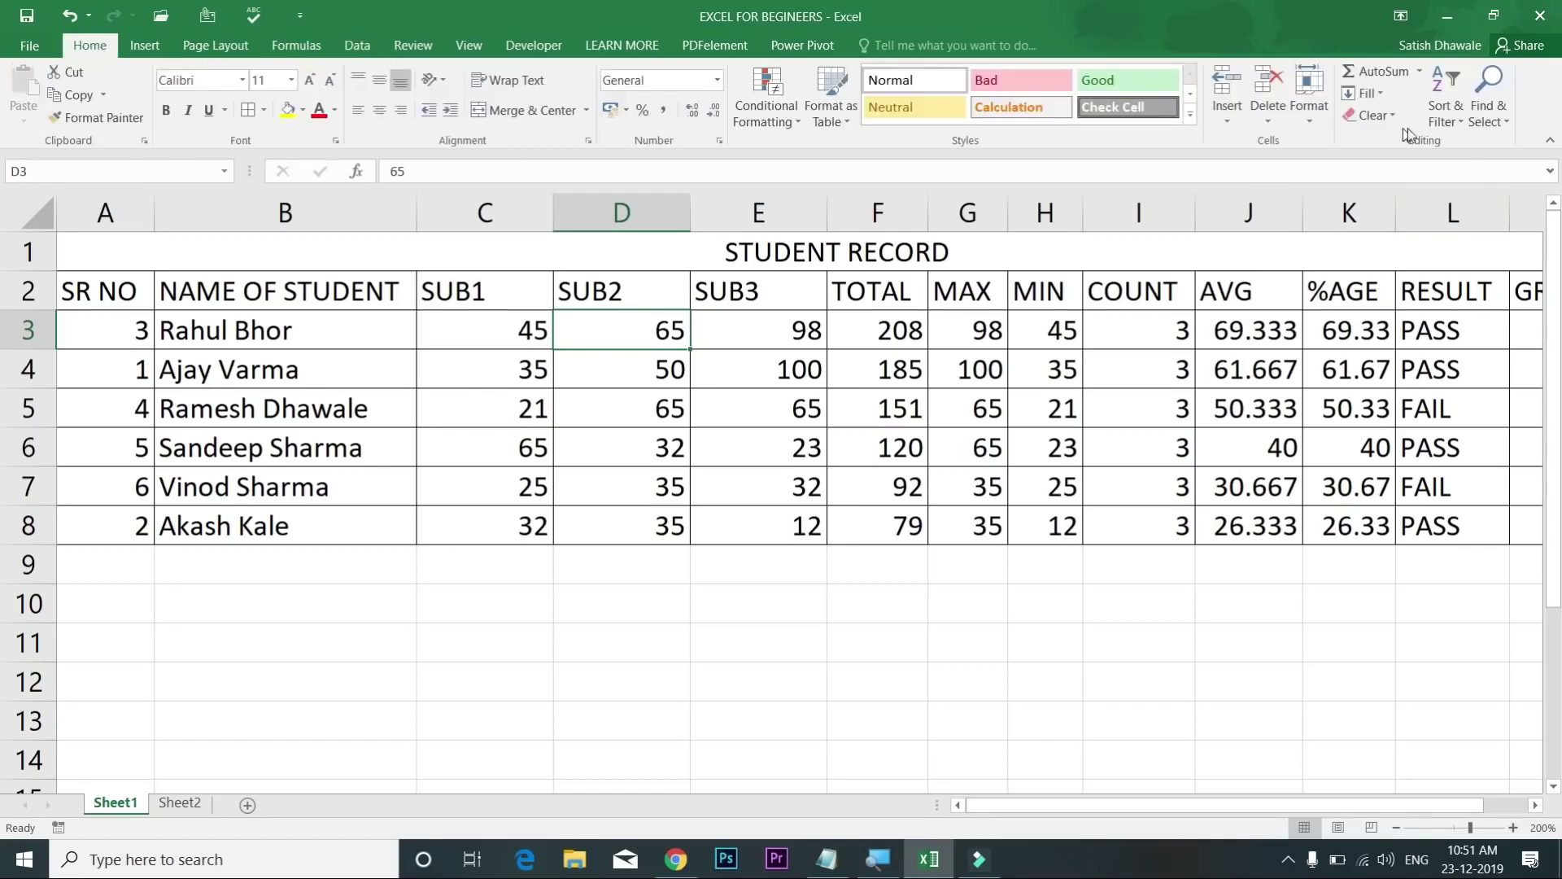
left_click(1446, 122)
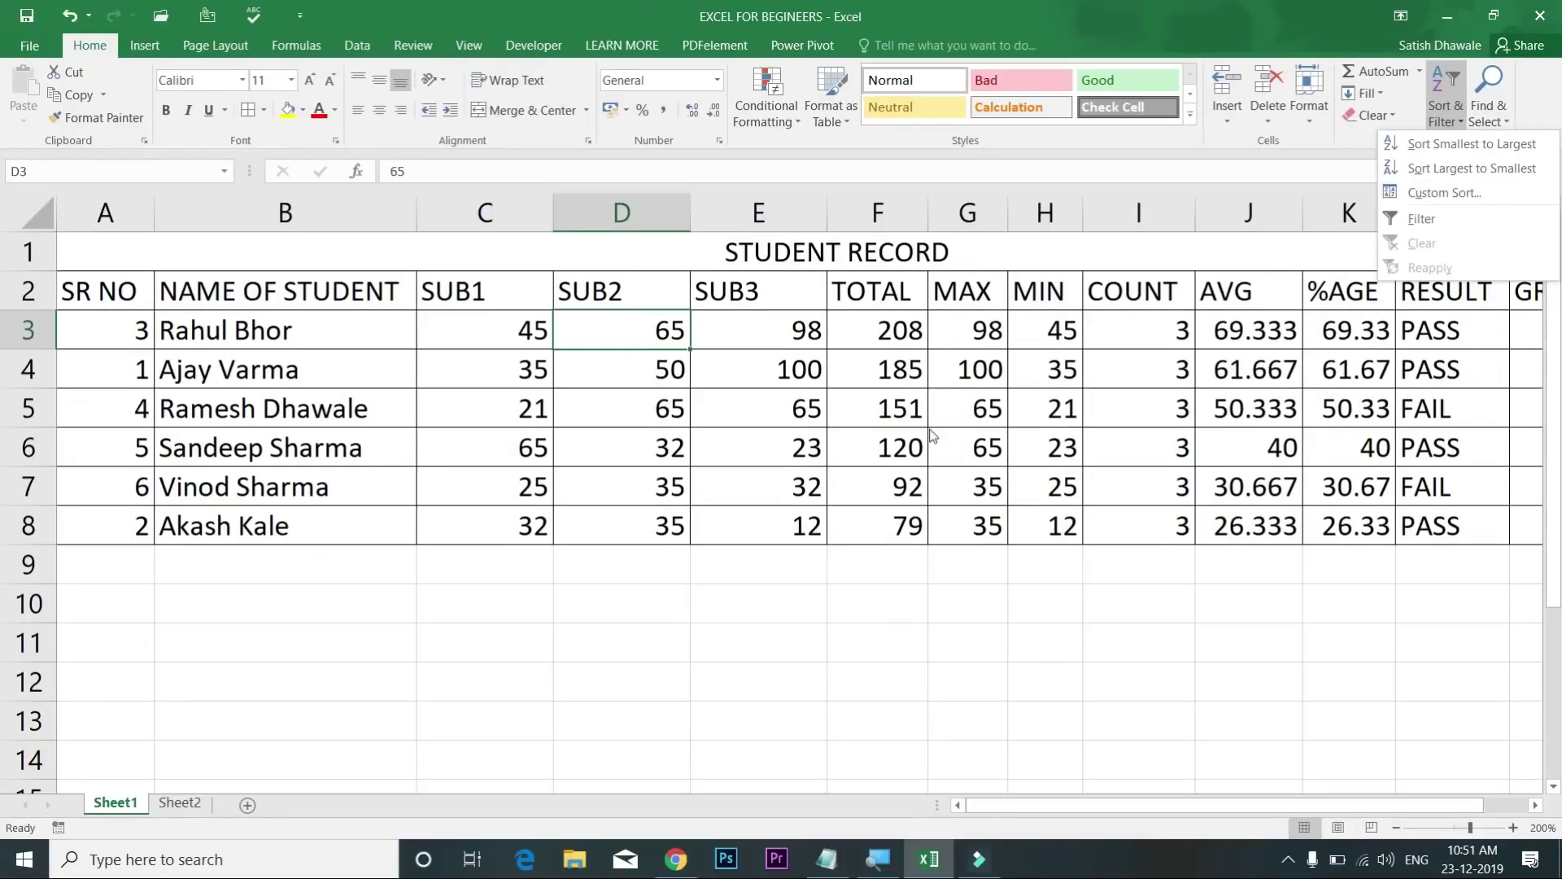
left_click(921, 431)
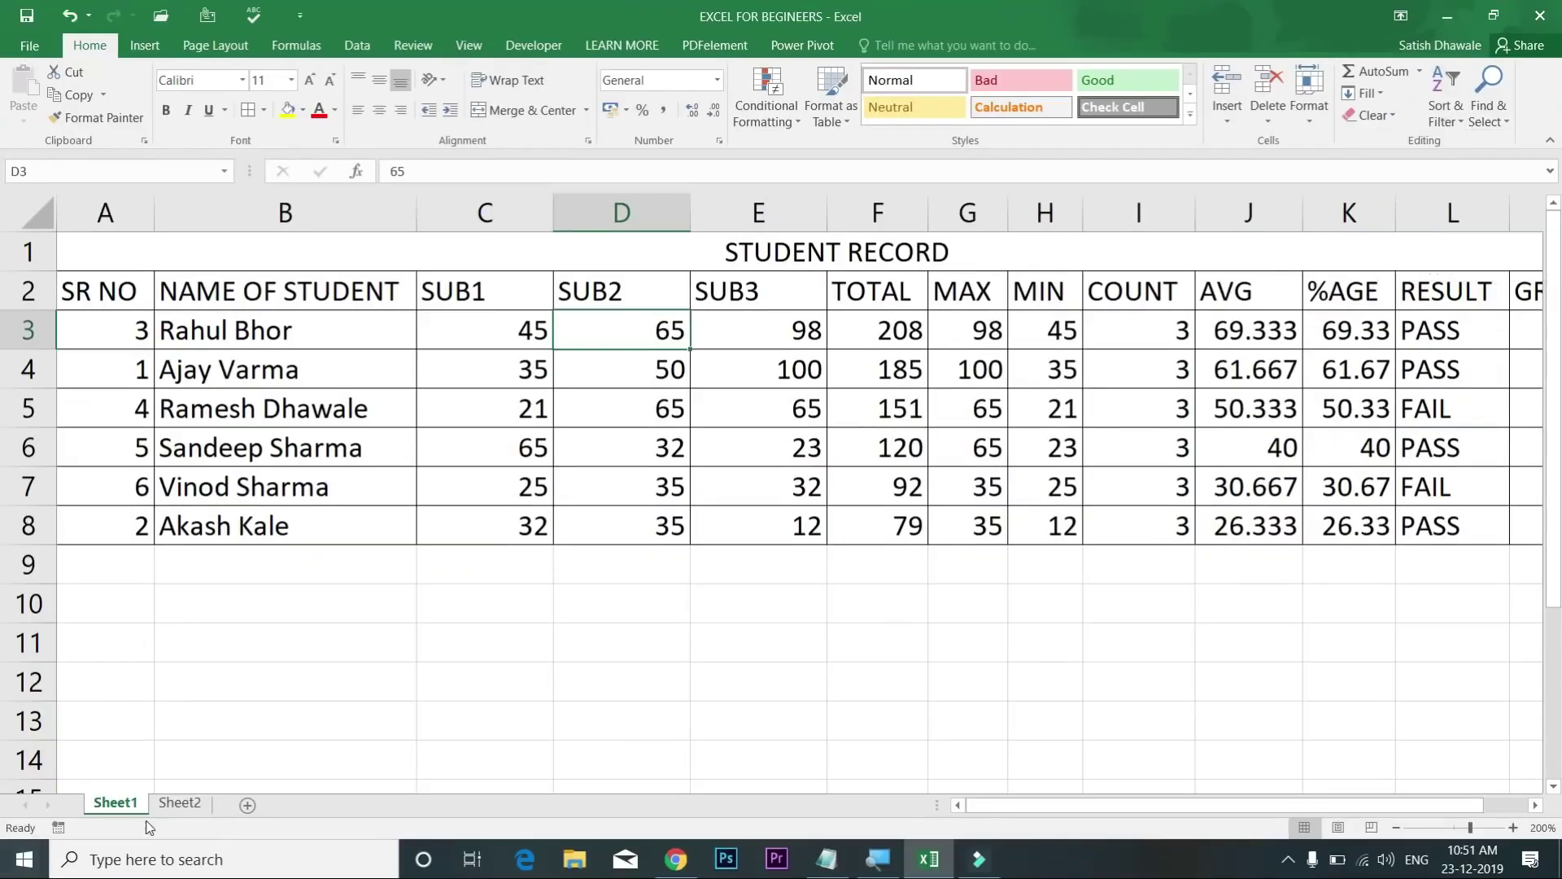
Step: Complete the heading in cell C1 of Sheet2 so that it reads Department
left_click(179, 804)
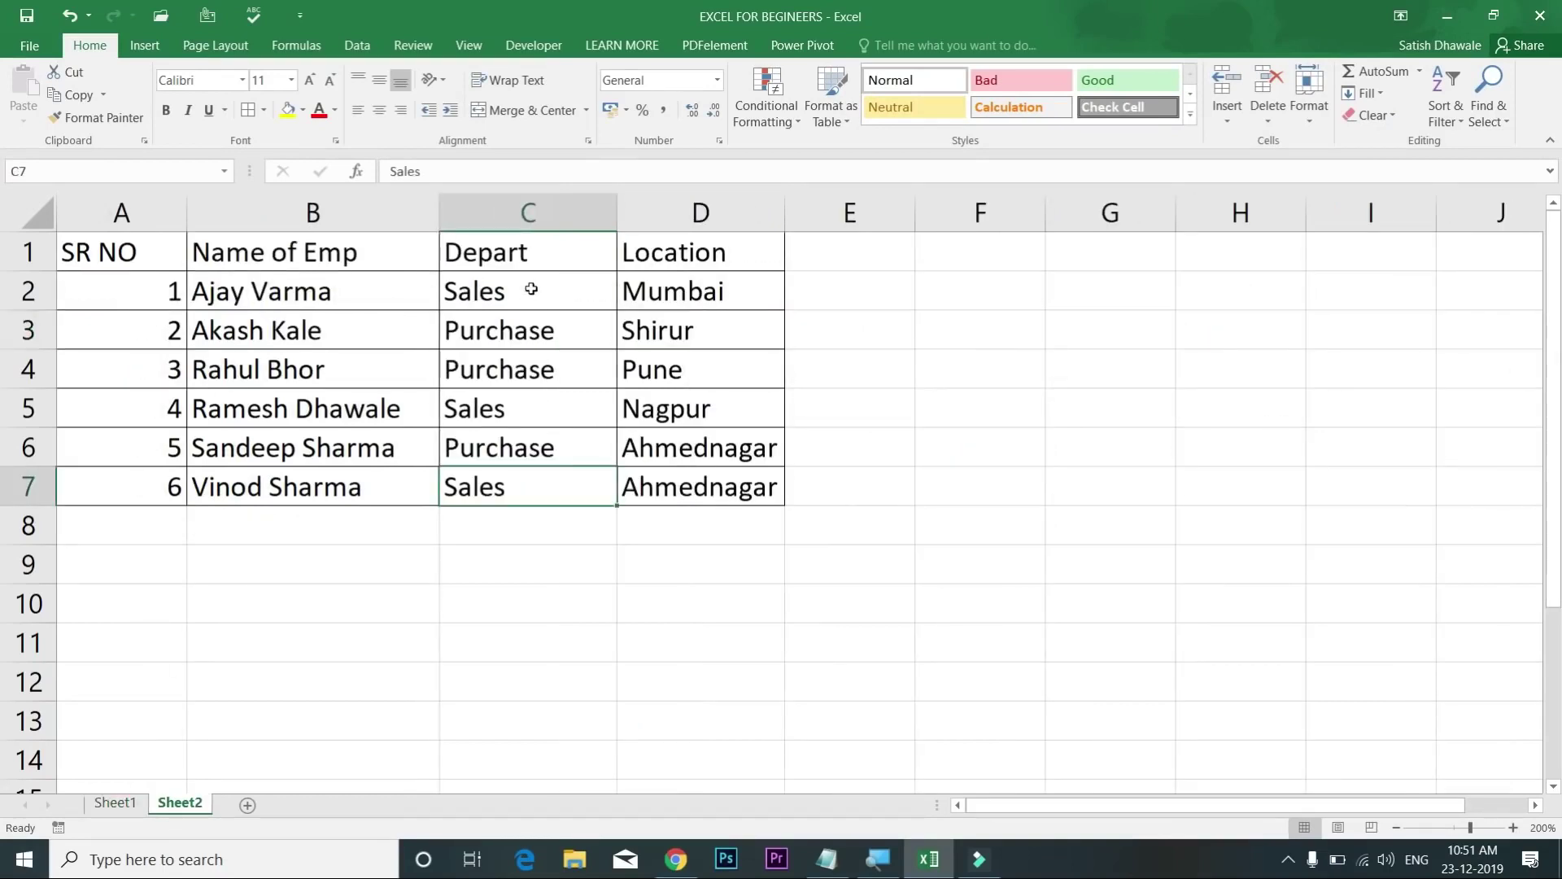
left_click(539, 256)
double_click(539, 255)
type("ment")
key("Return")
Step: Examine how the Department values pair with the Location values across the employee rows
left_click_drag(538, 247, 529, 480)
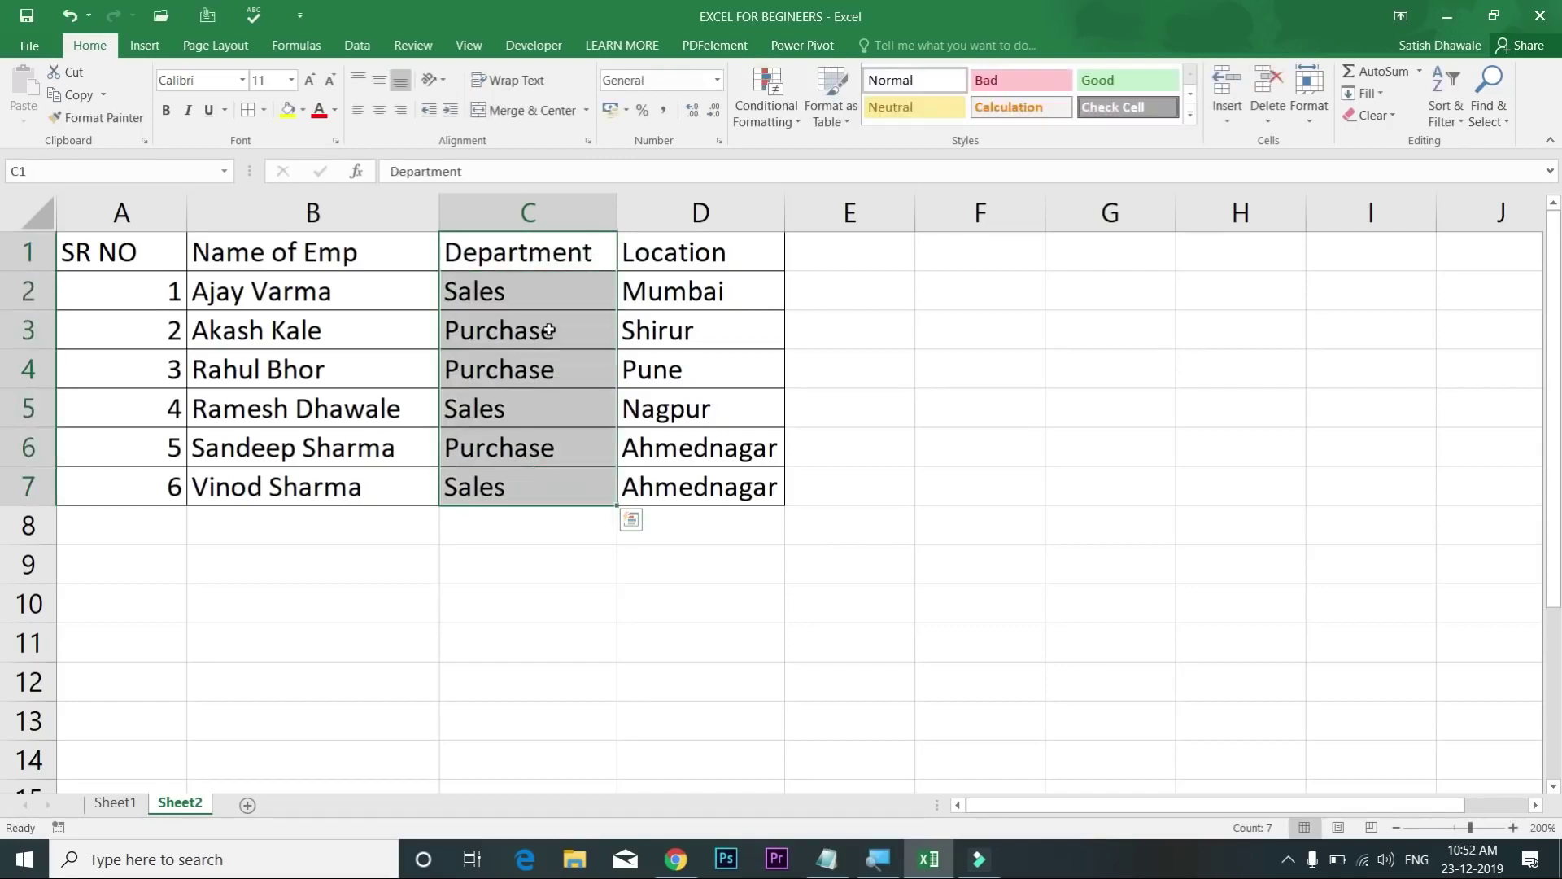
left_click_drag(554, 305, 548, 478)
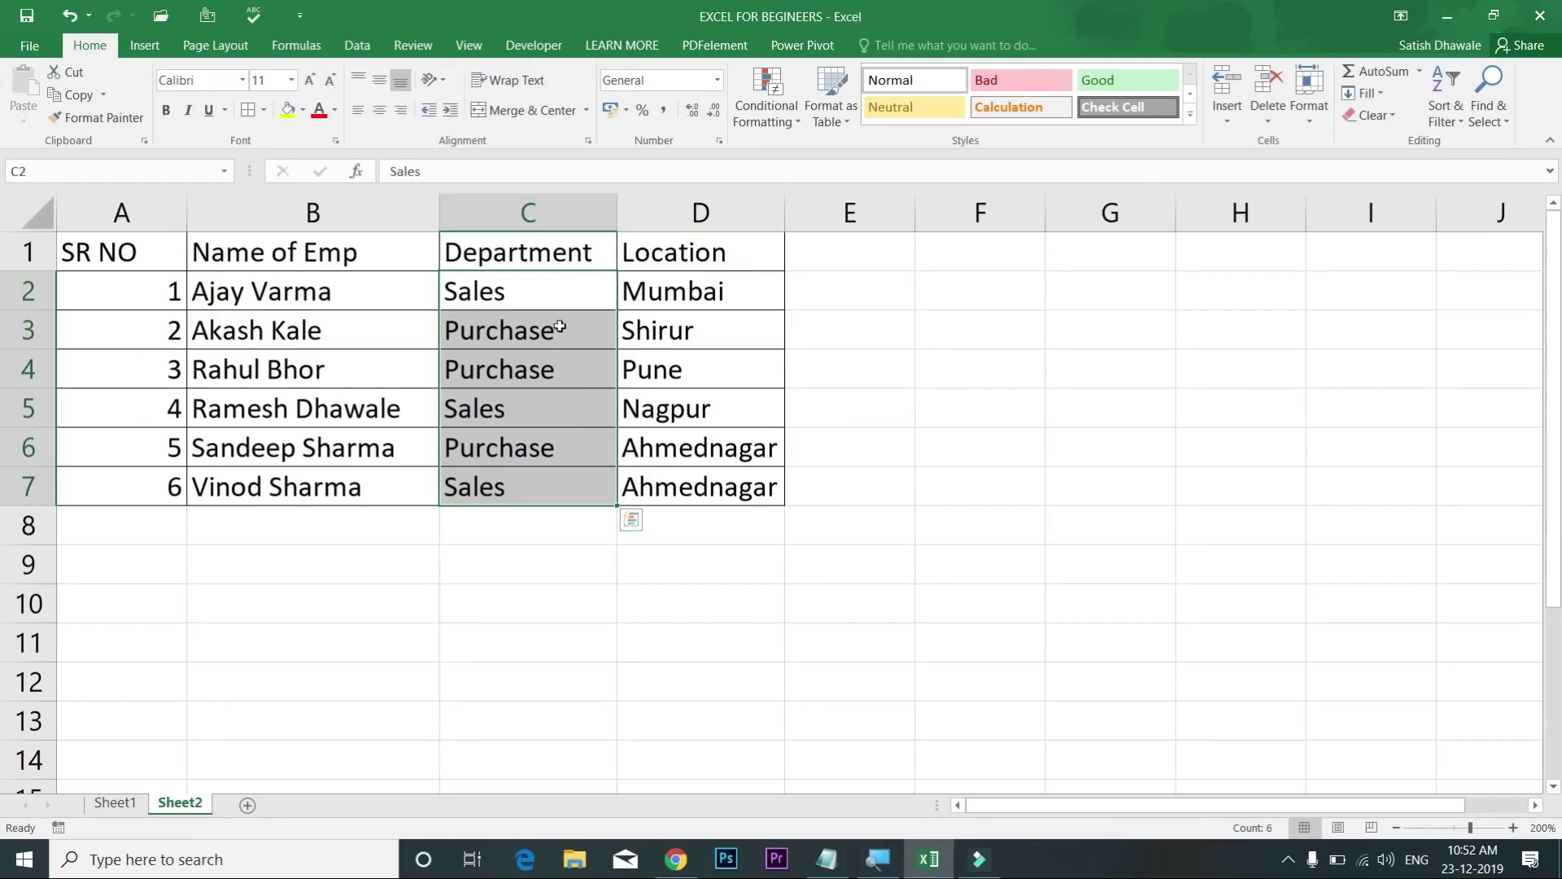
left_click_drag(551, 306, 697, 489)
left_click(520, 488)
left_click_drag(600, 408, 678, 405)
left_click_drag(560, 491, 712, 480)
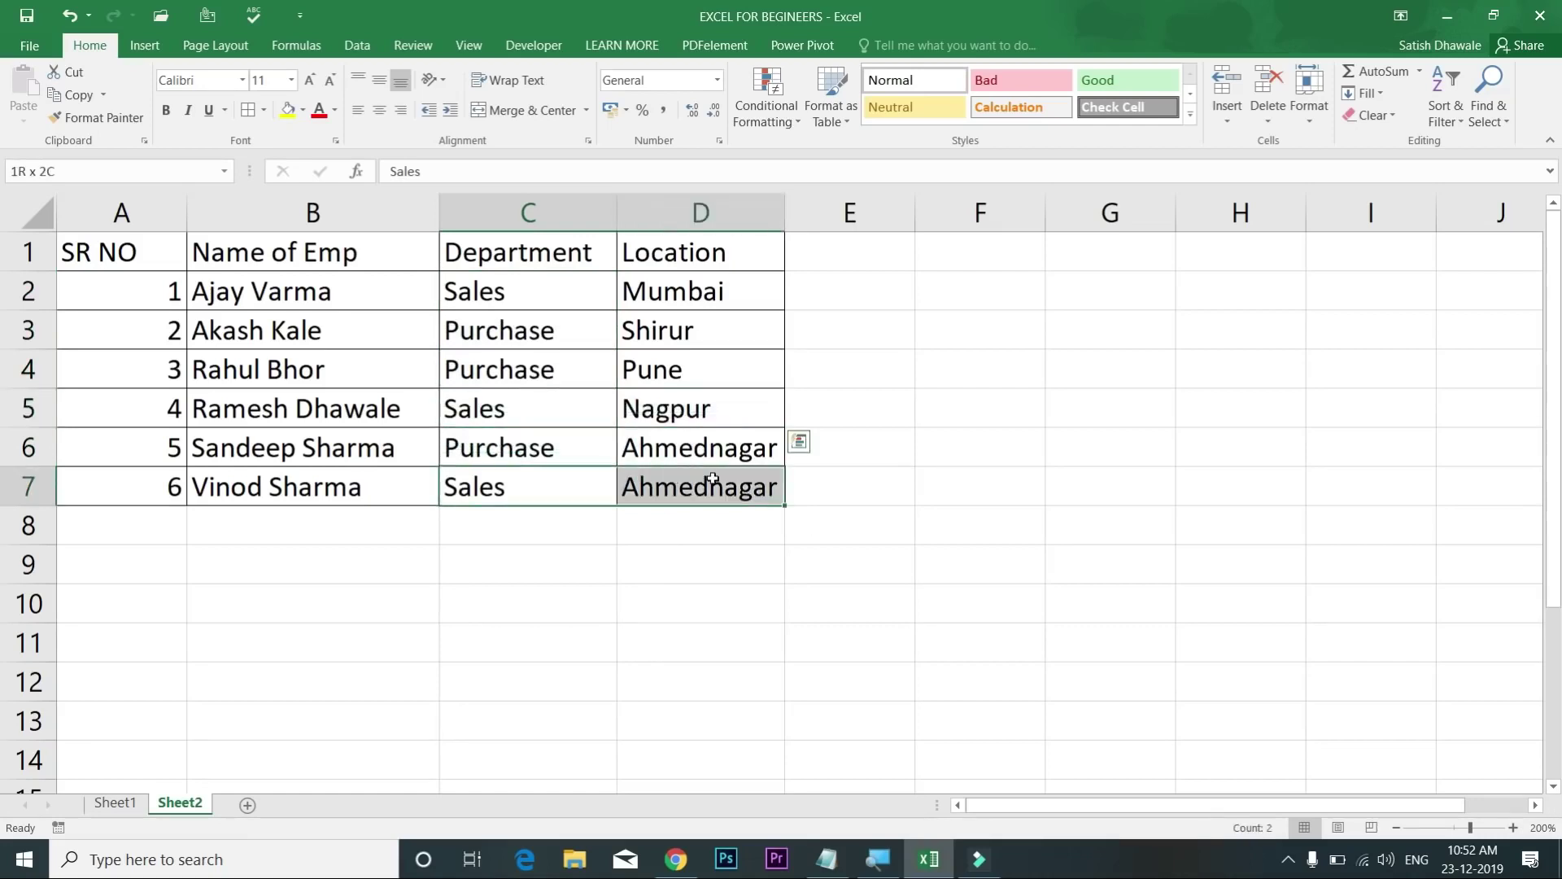
left_click(706, 485)
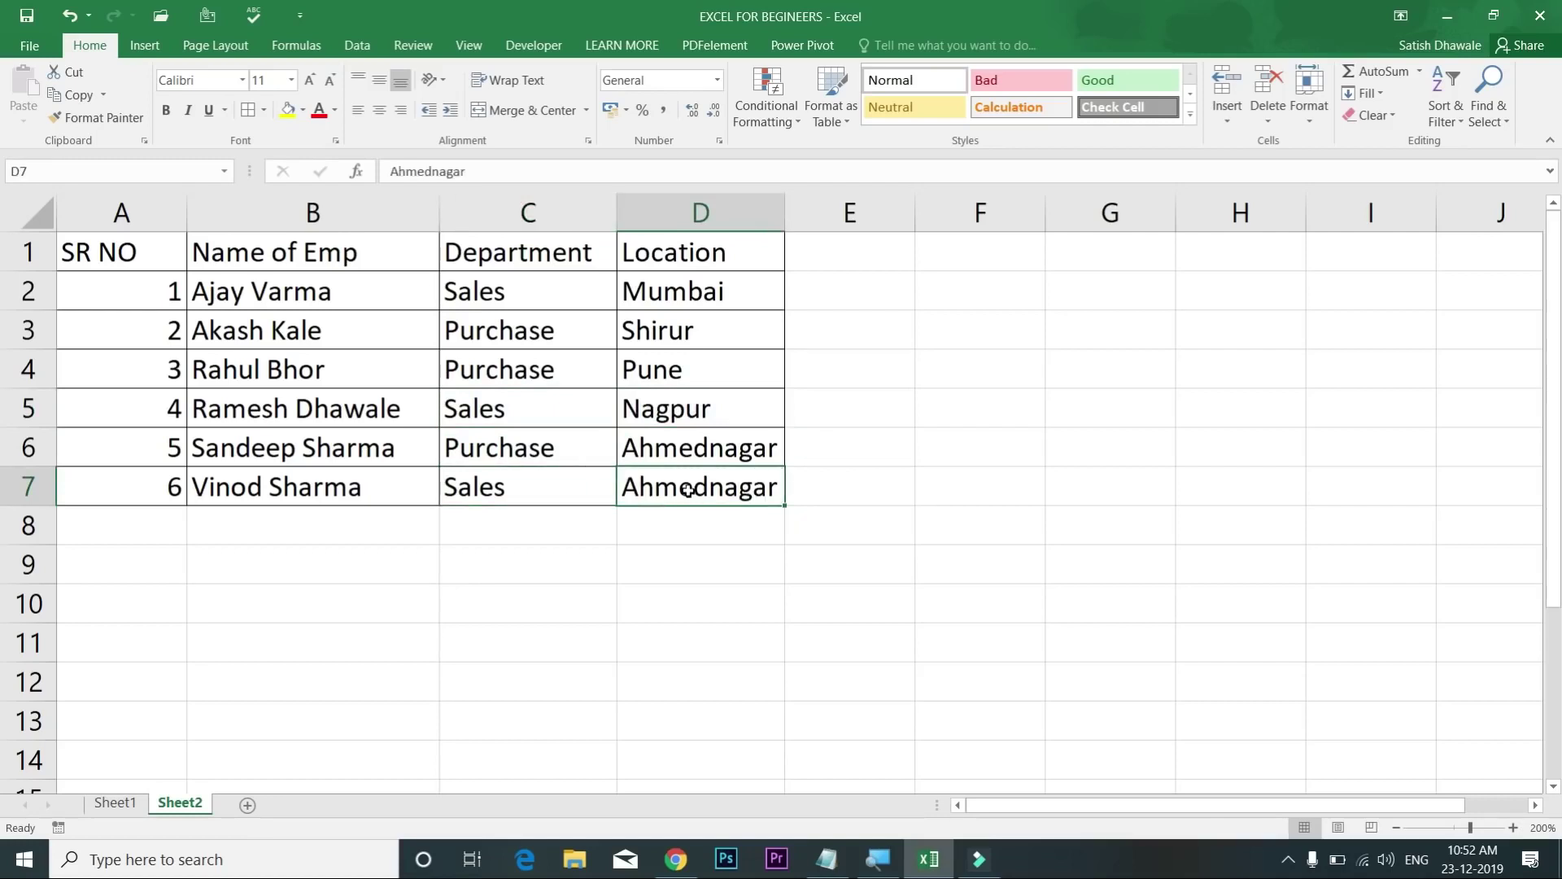
left_click_drag(521, 289, 706, 296)
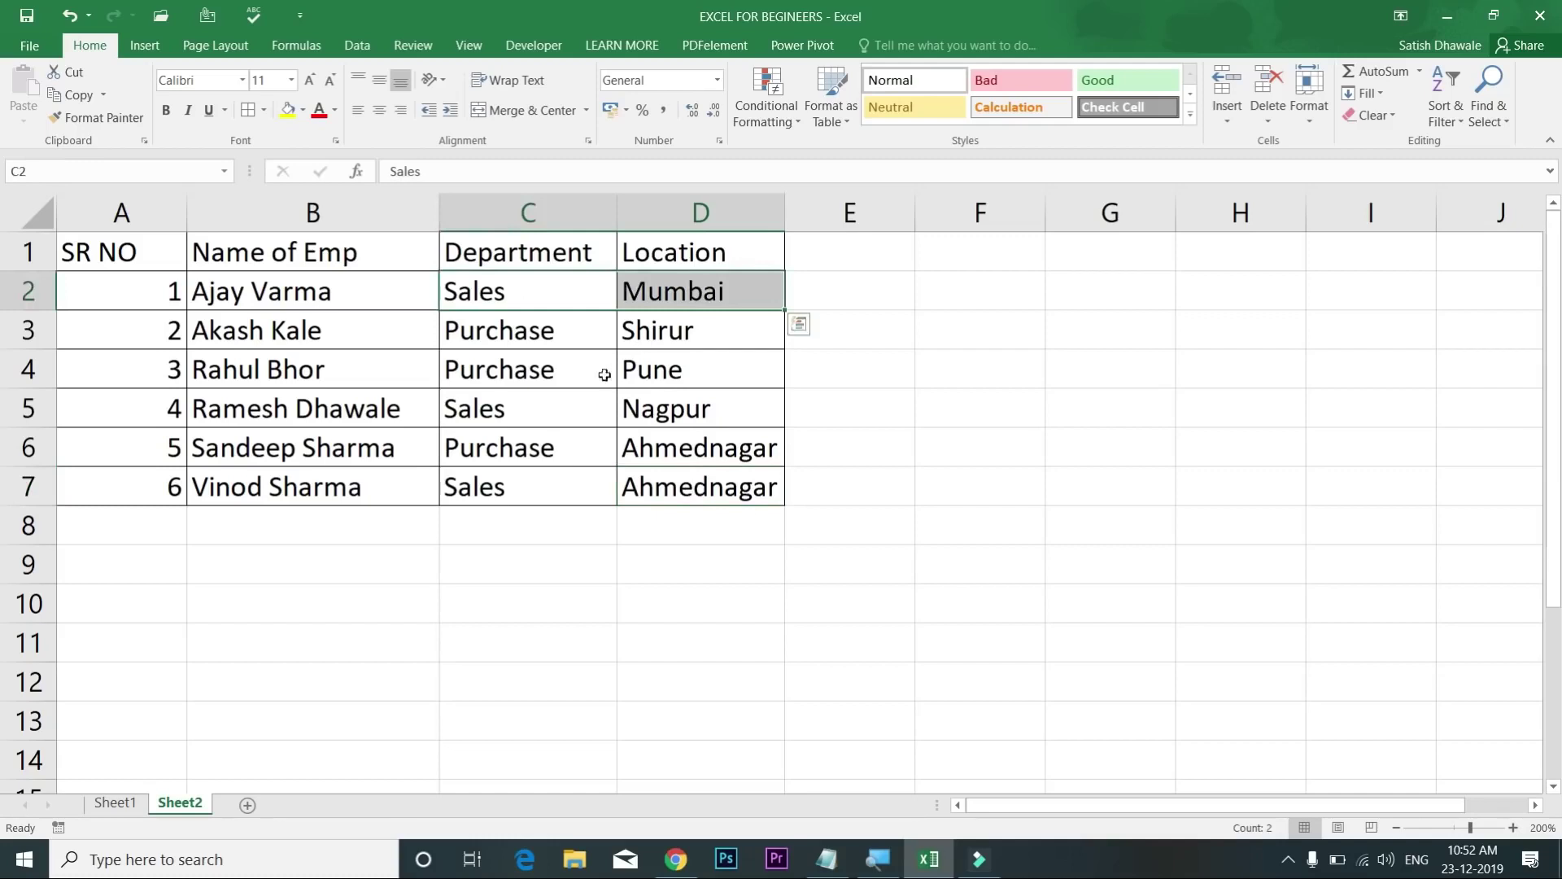
left_click_drag(558, 404, 720, 410)
left_click_drag(593, 305, 586, 504)
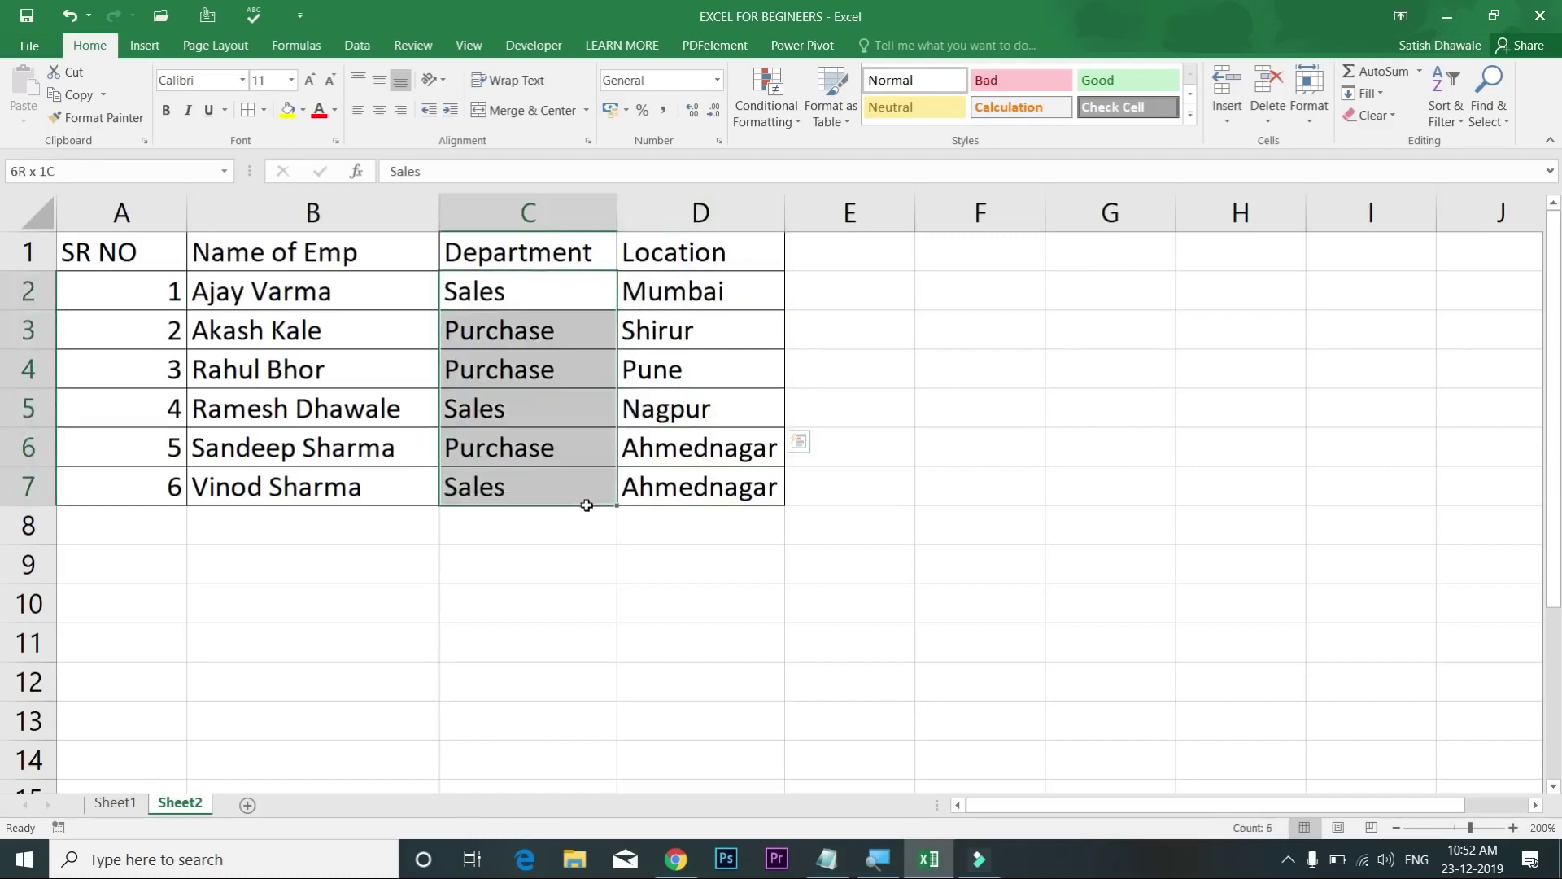
left_click_drag(720, 289, 715, 478)
left_click_drag(529, 291, 703, 486)
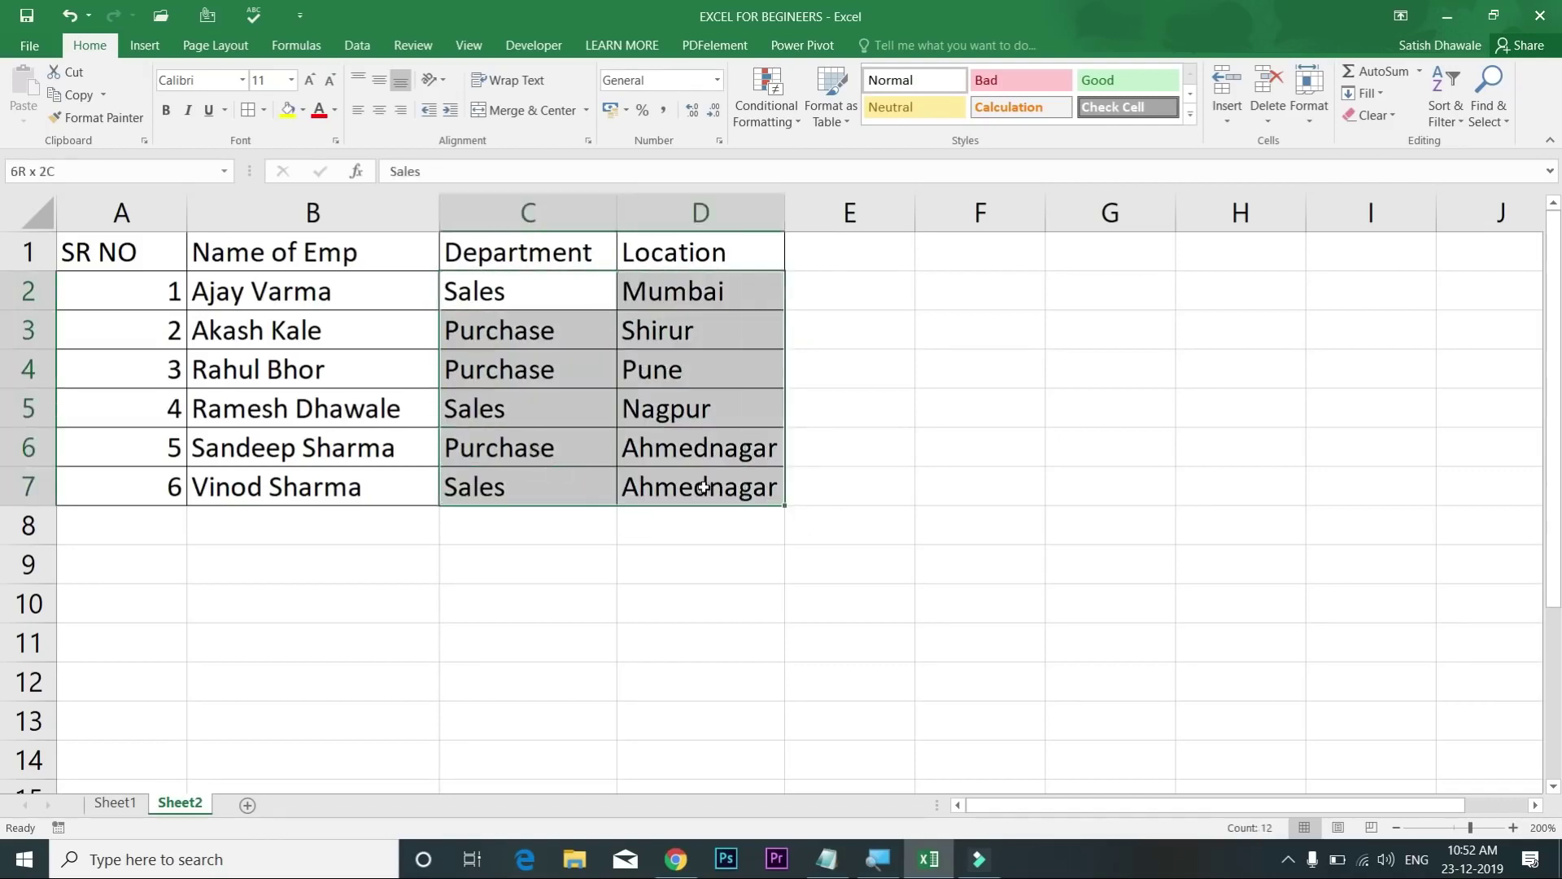
left_click(537, 334)
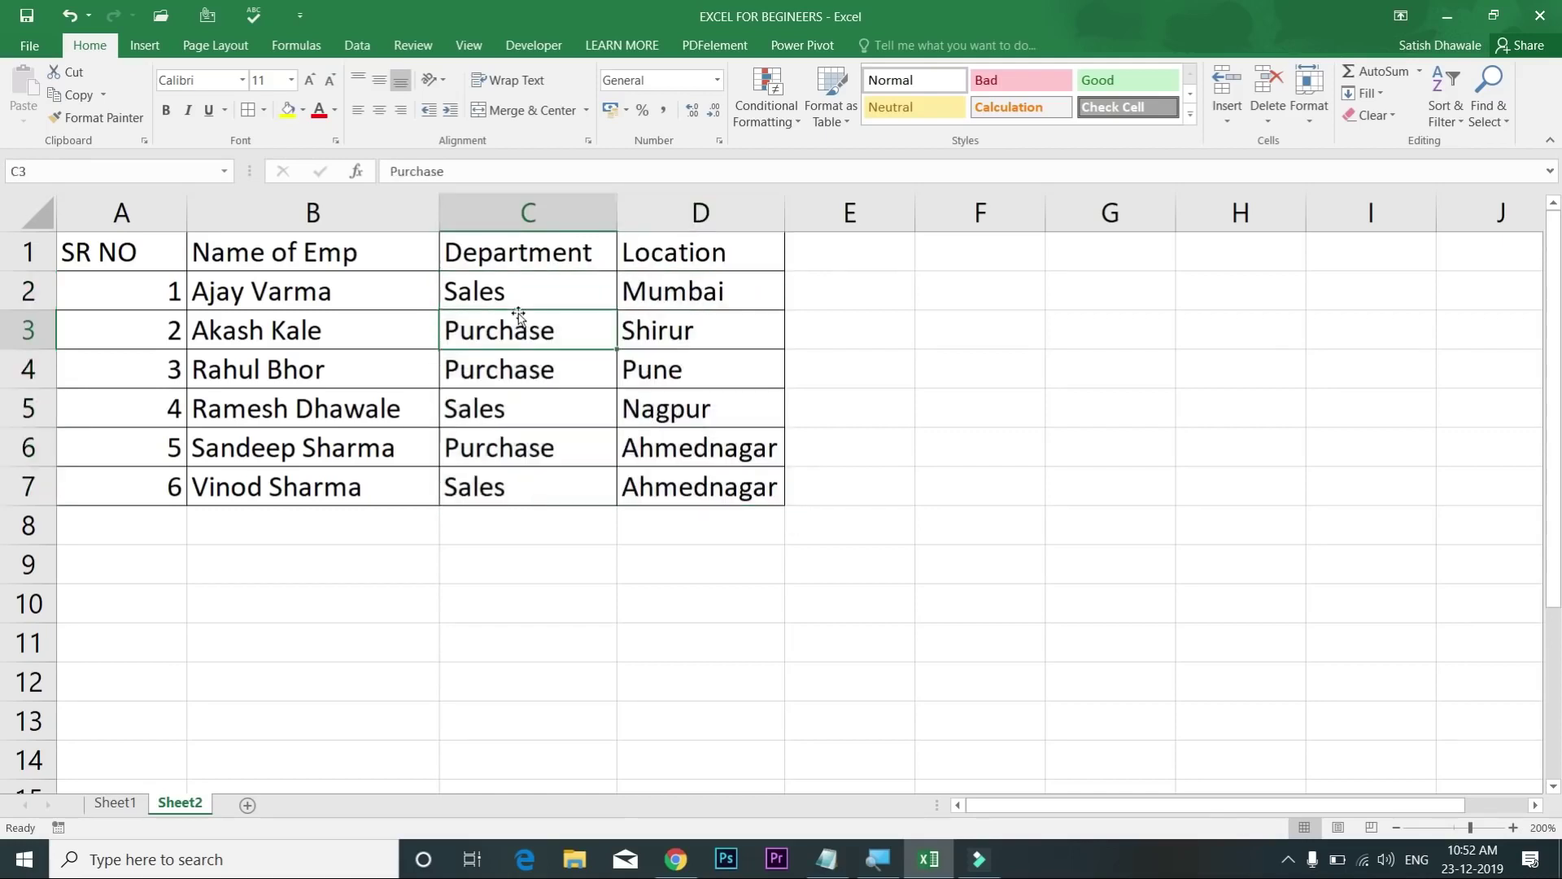
Step: Set up a custom sort of the employee table, with the selection expanded, by Department values from Z to A
left_click_drag(542, 252, 551, 485)
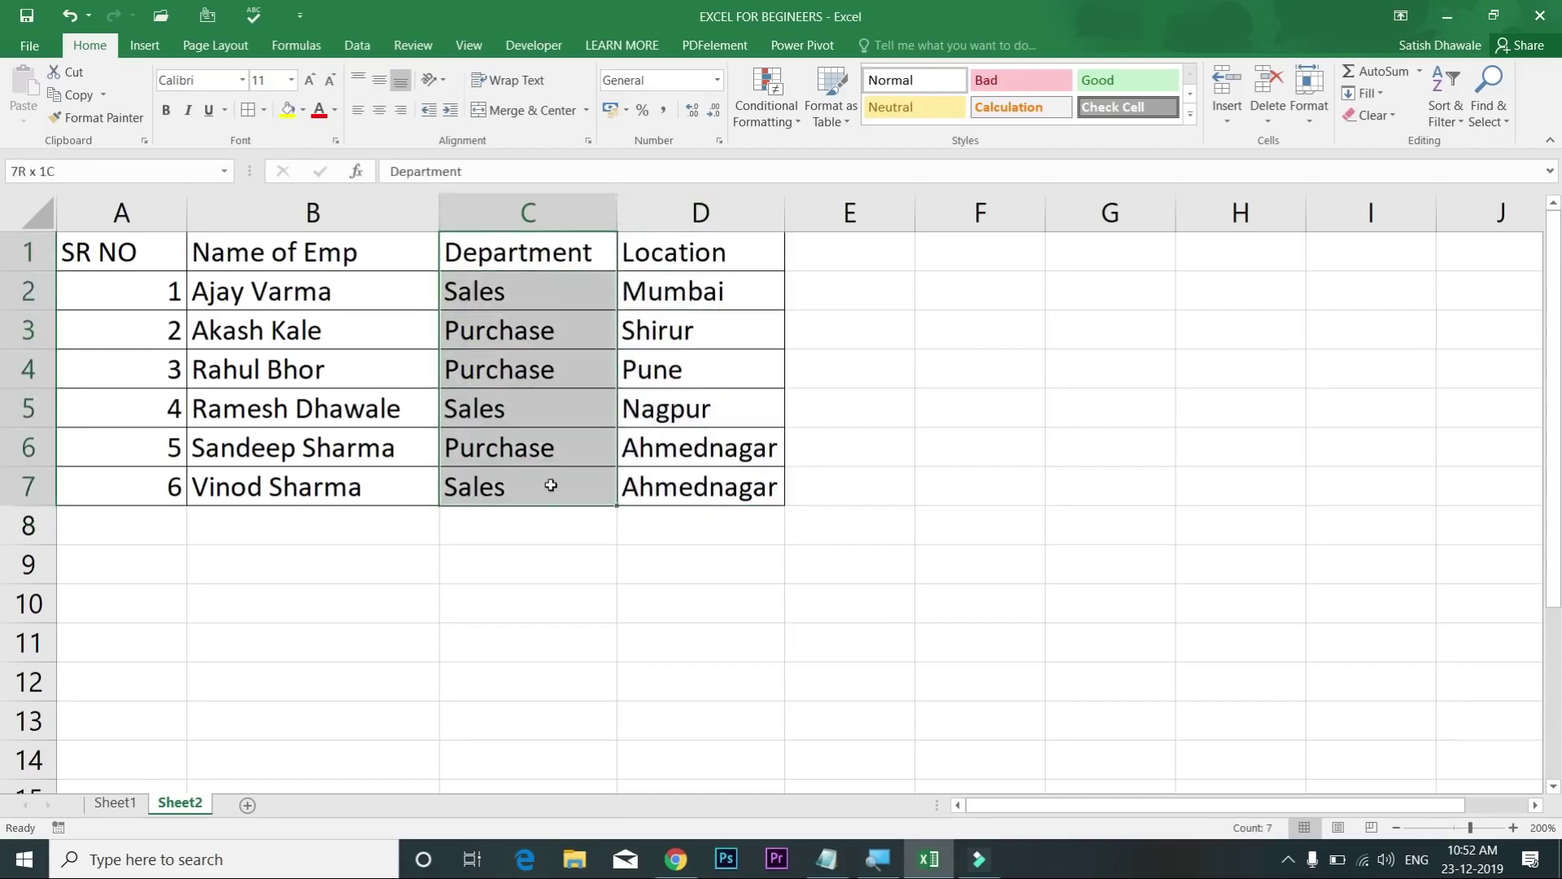
left_click(359, 45)
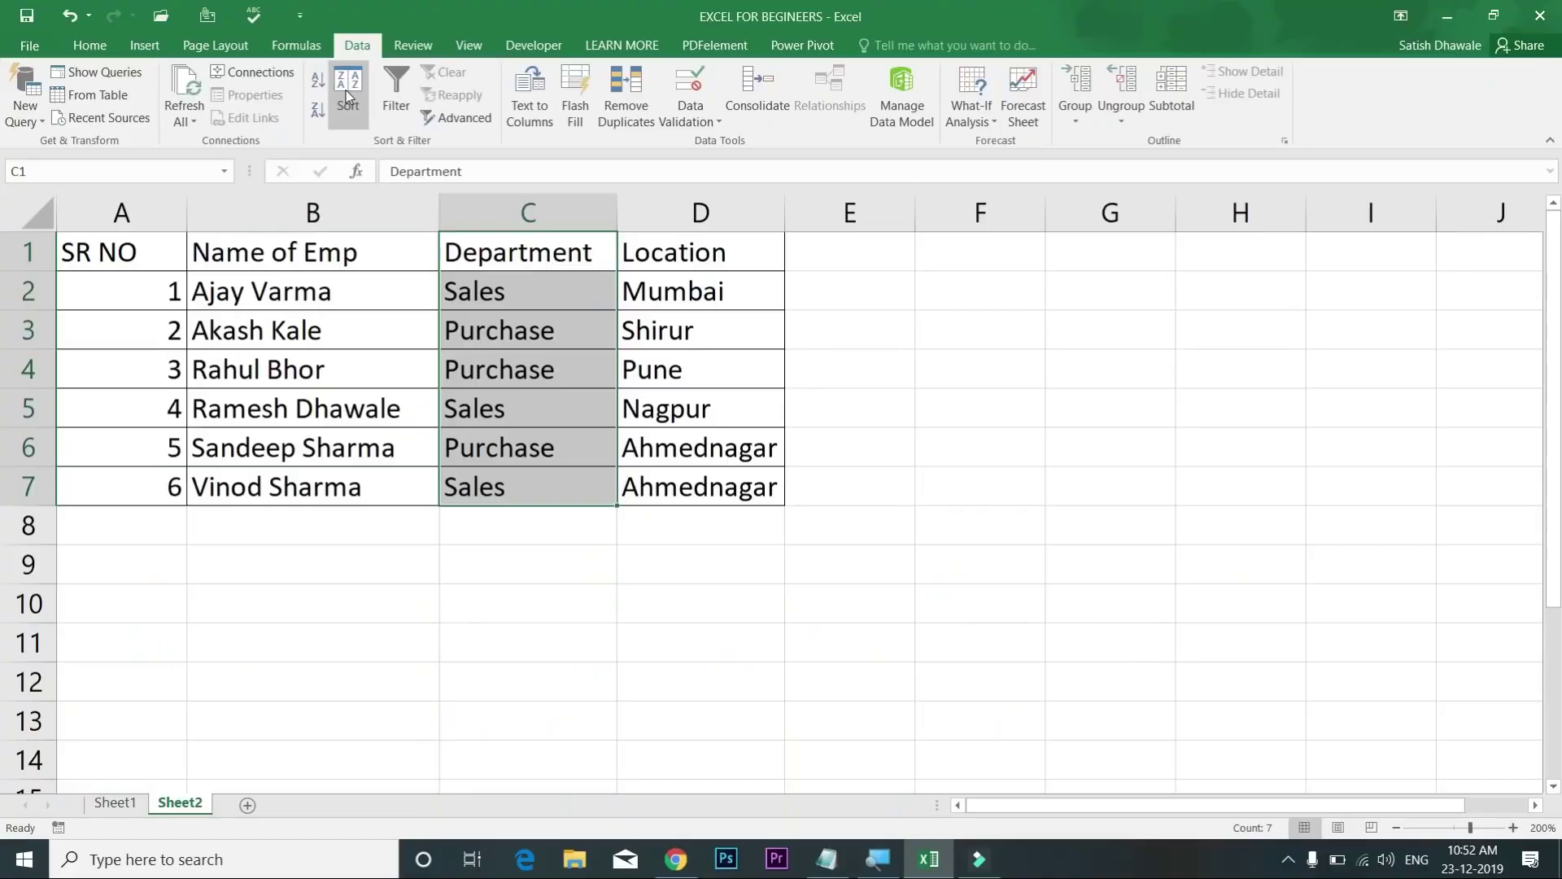
left_click(345, 90)
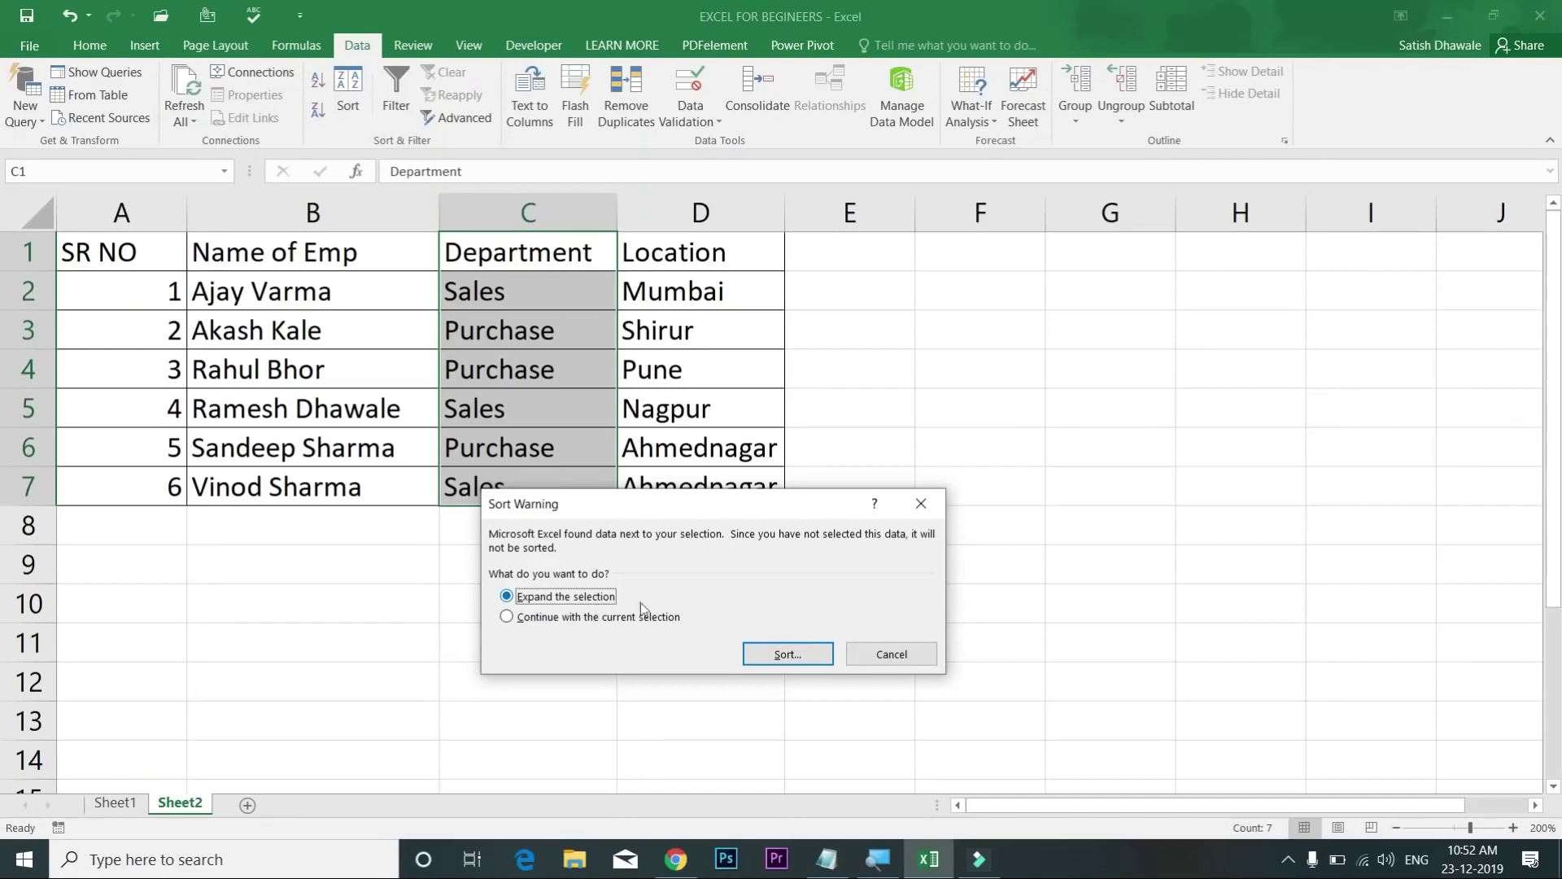
left_click(758, 652)
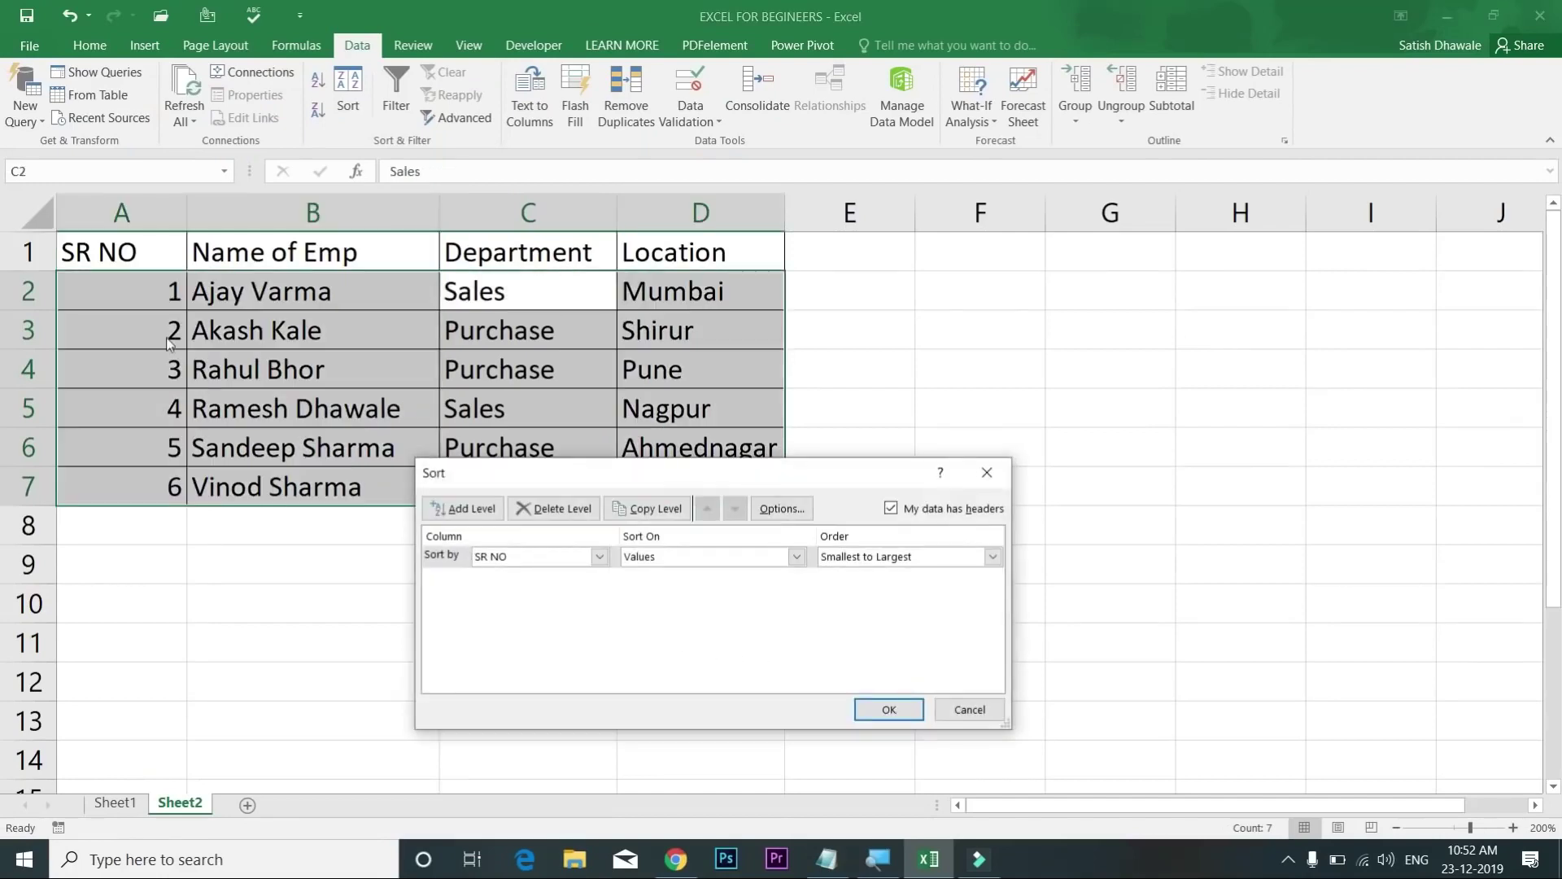
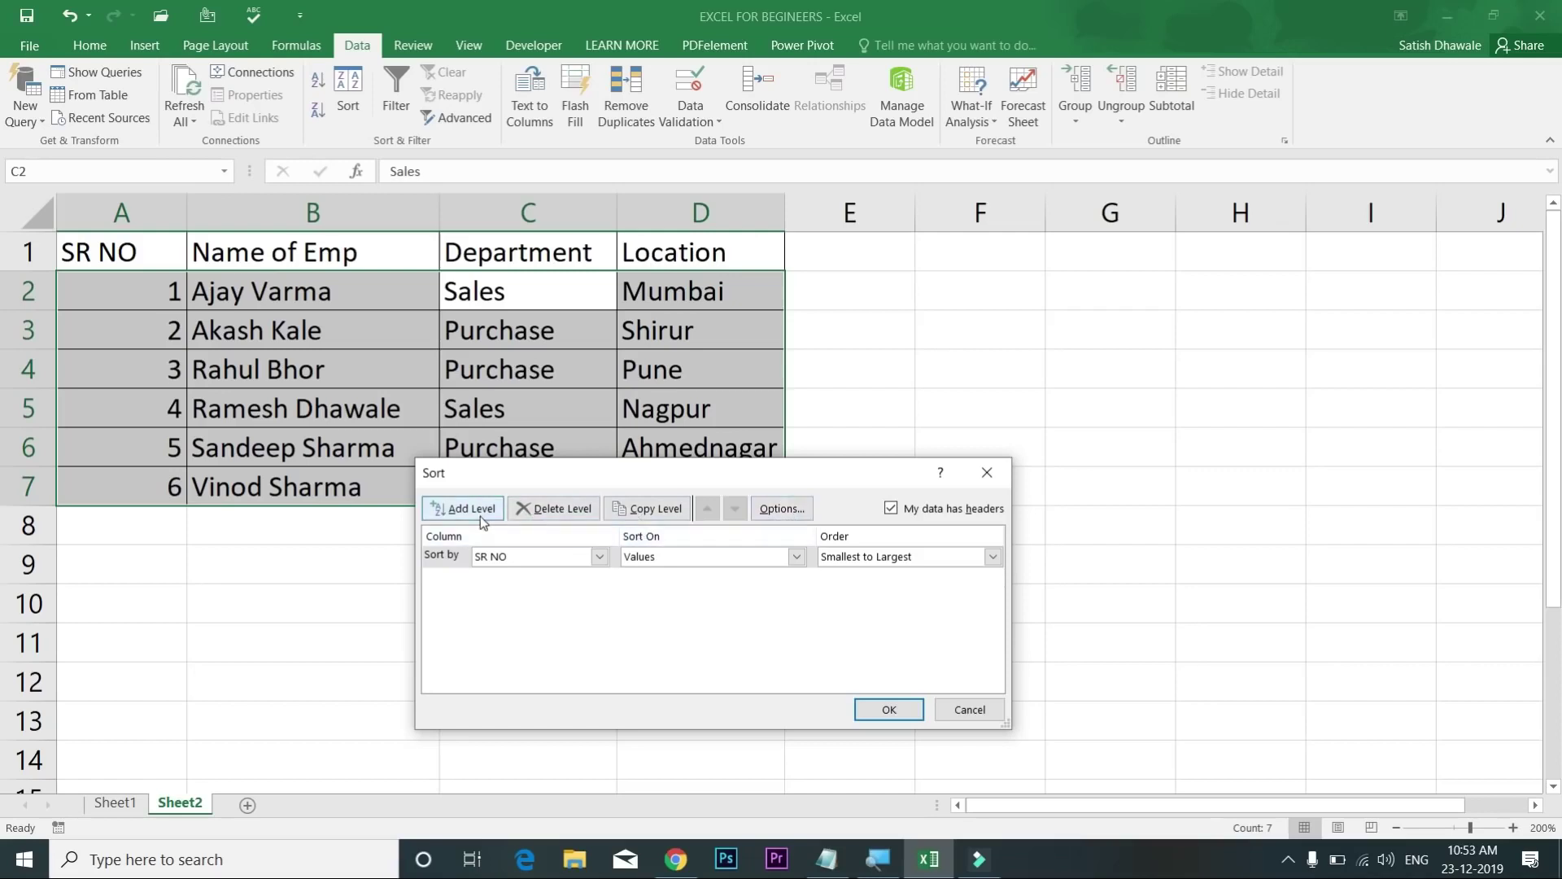
left_click(527, 560)
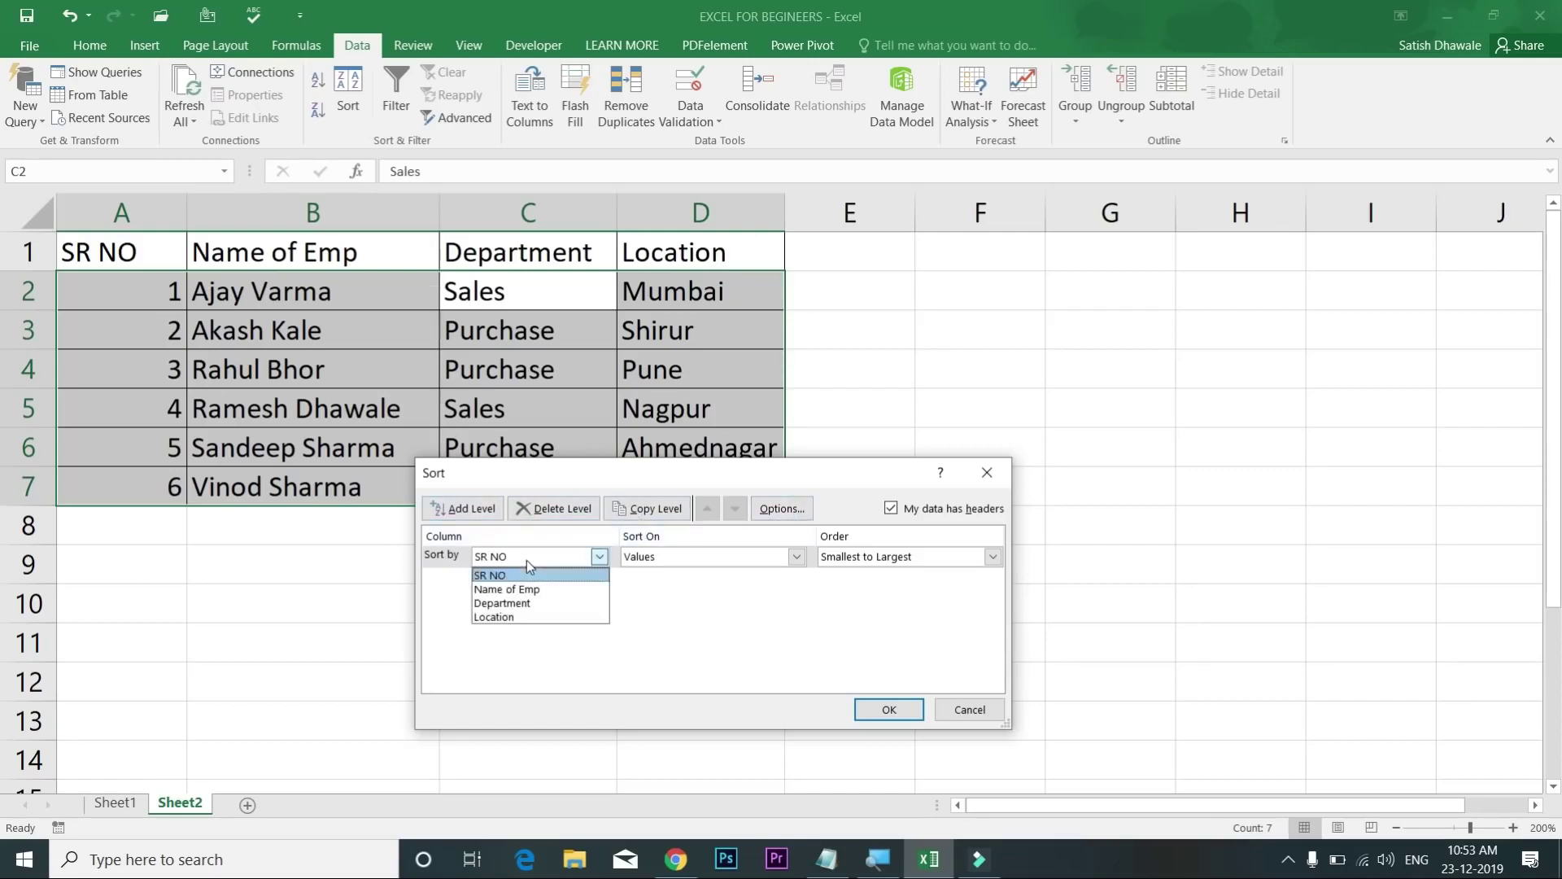
left_click(520, 604)
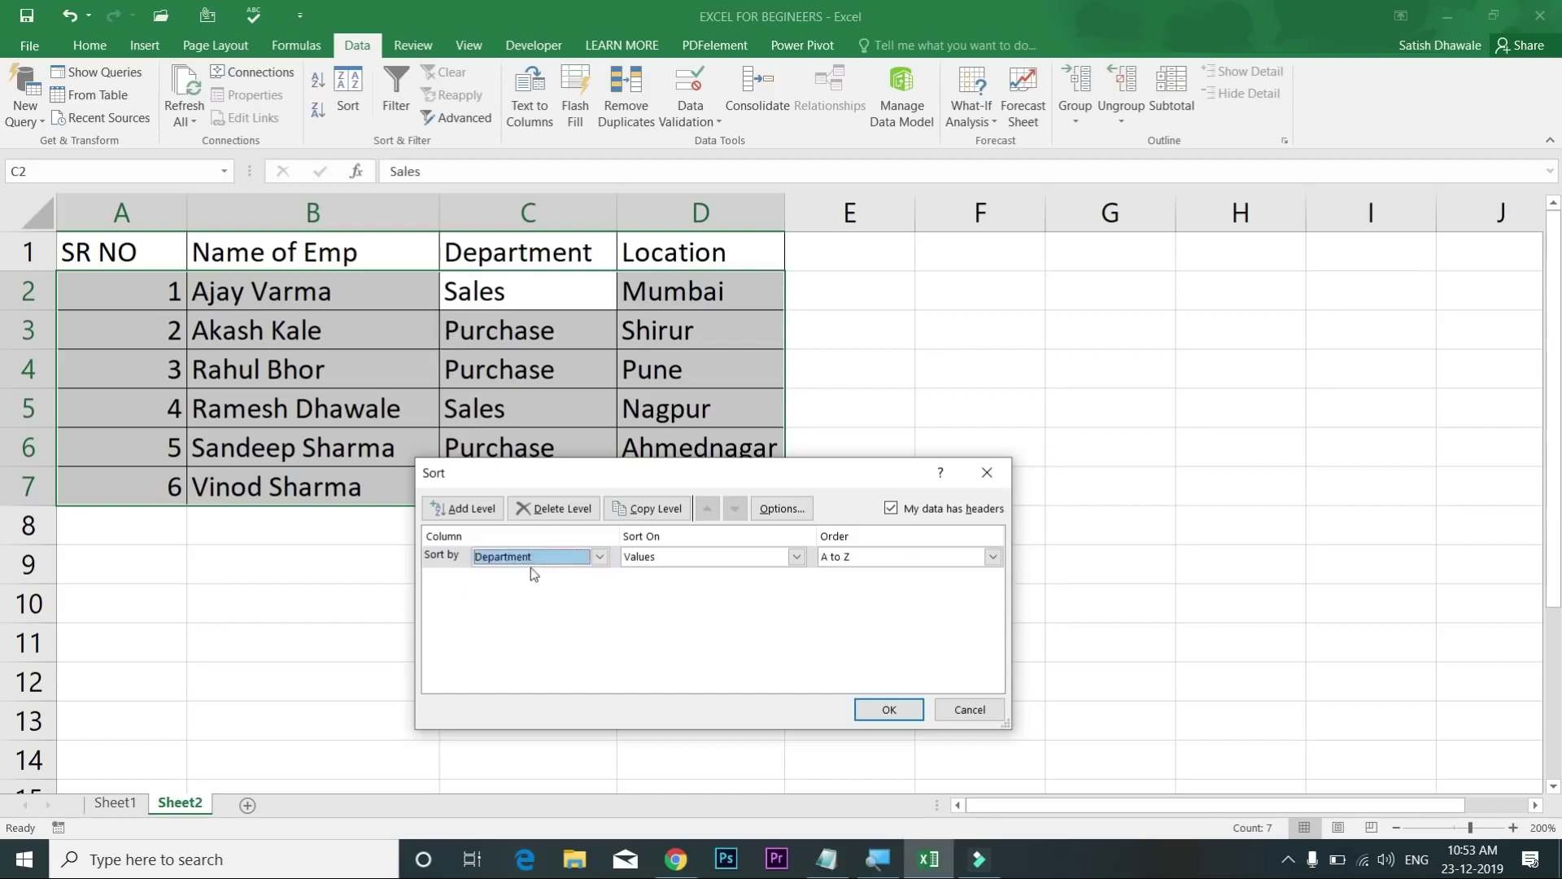
left_click(846, 562)
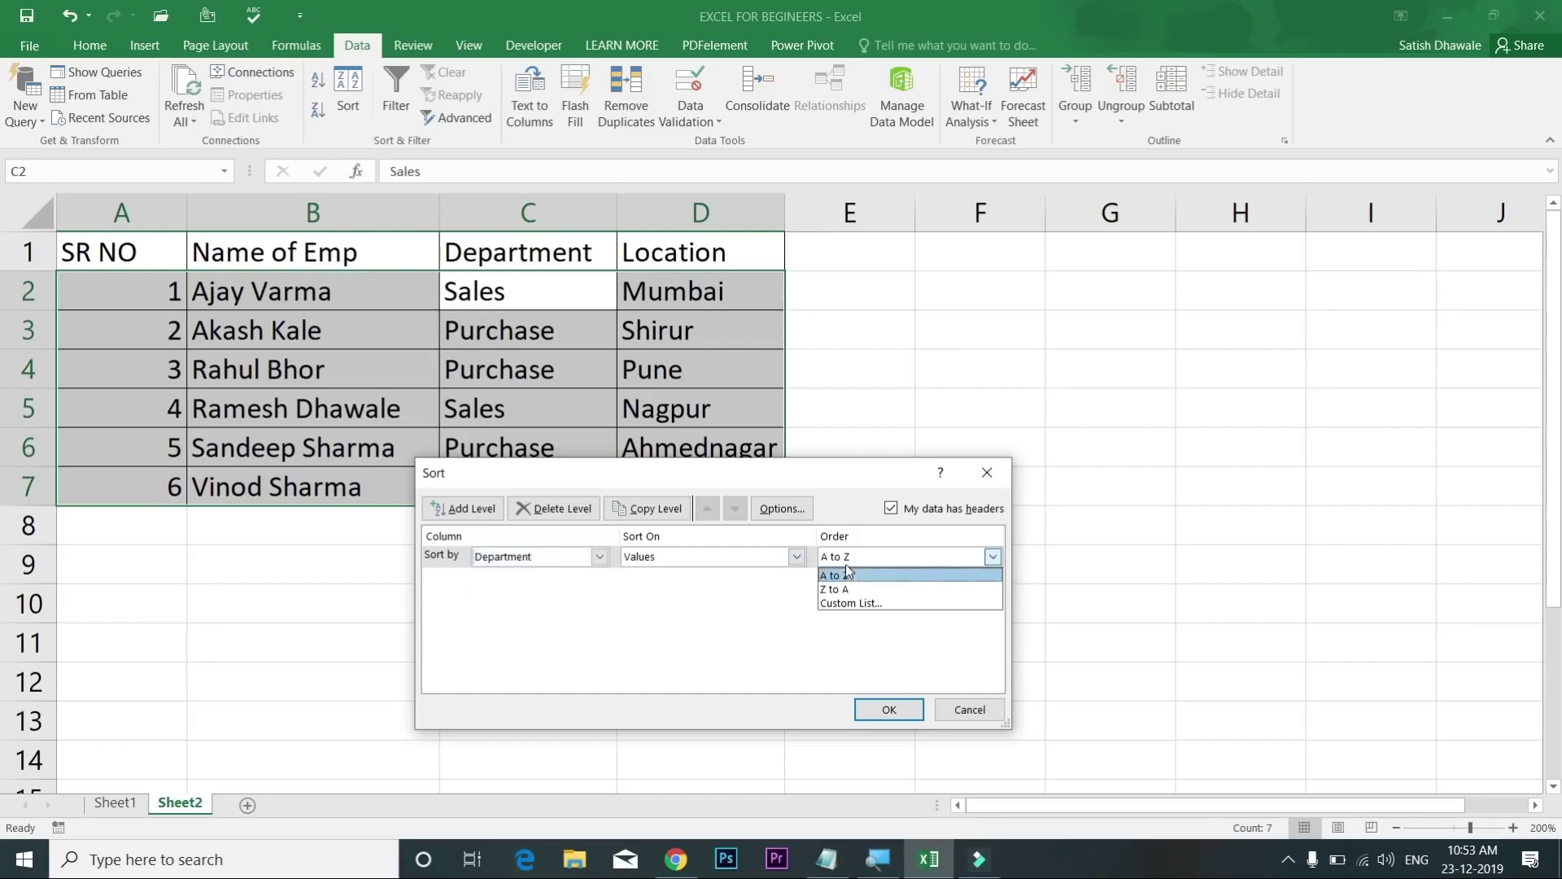
left_click(848, 588)
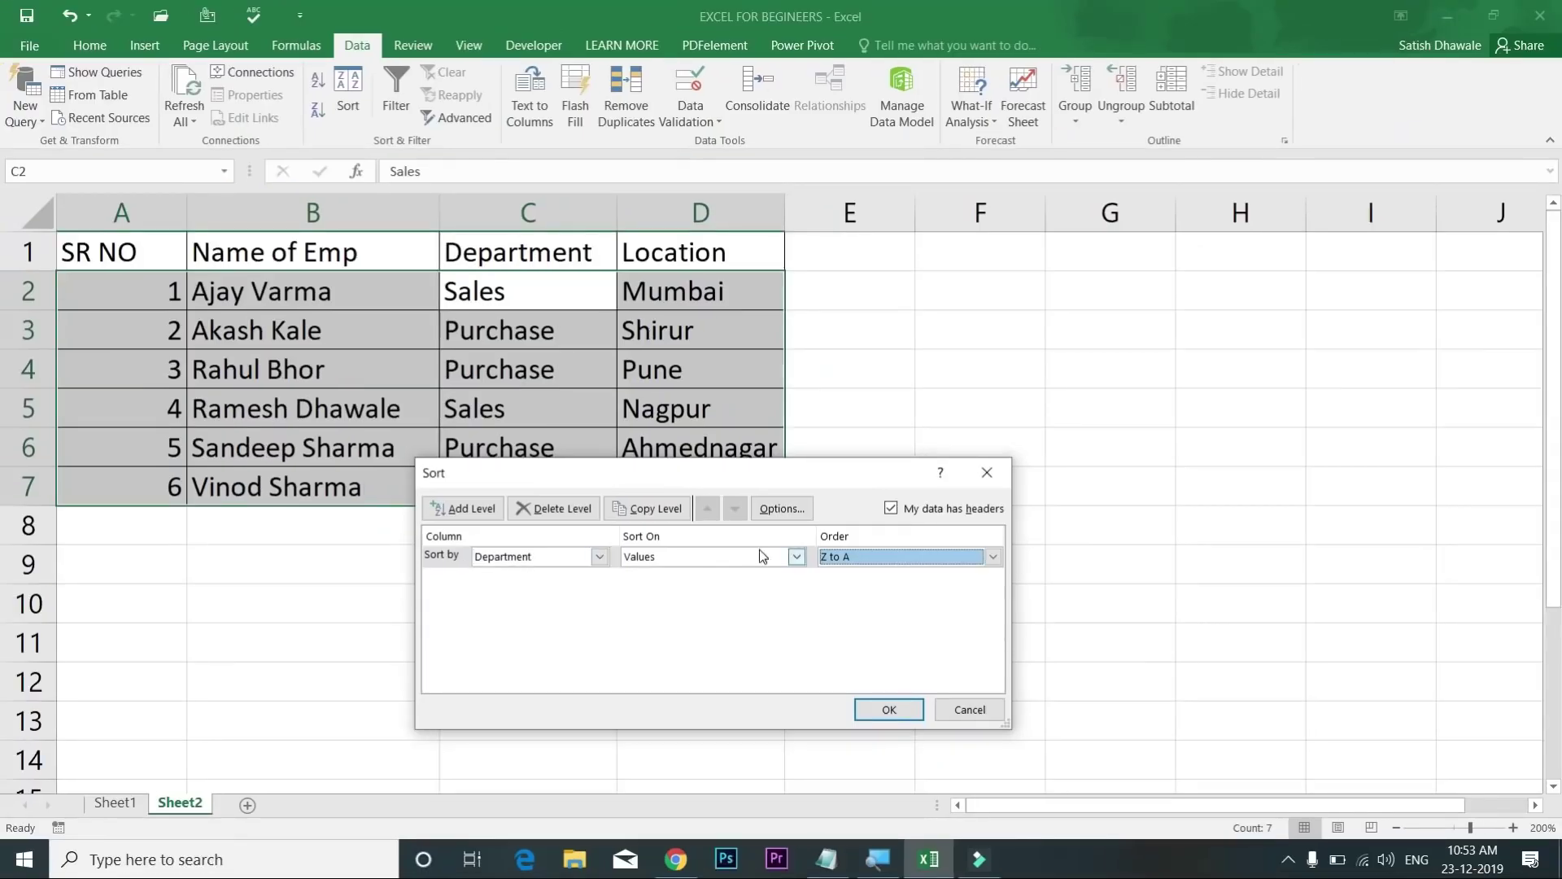
Step: Add a second sort level by Location values from A to Z and apply the sort
left_click(483, 510)
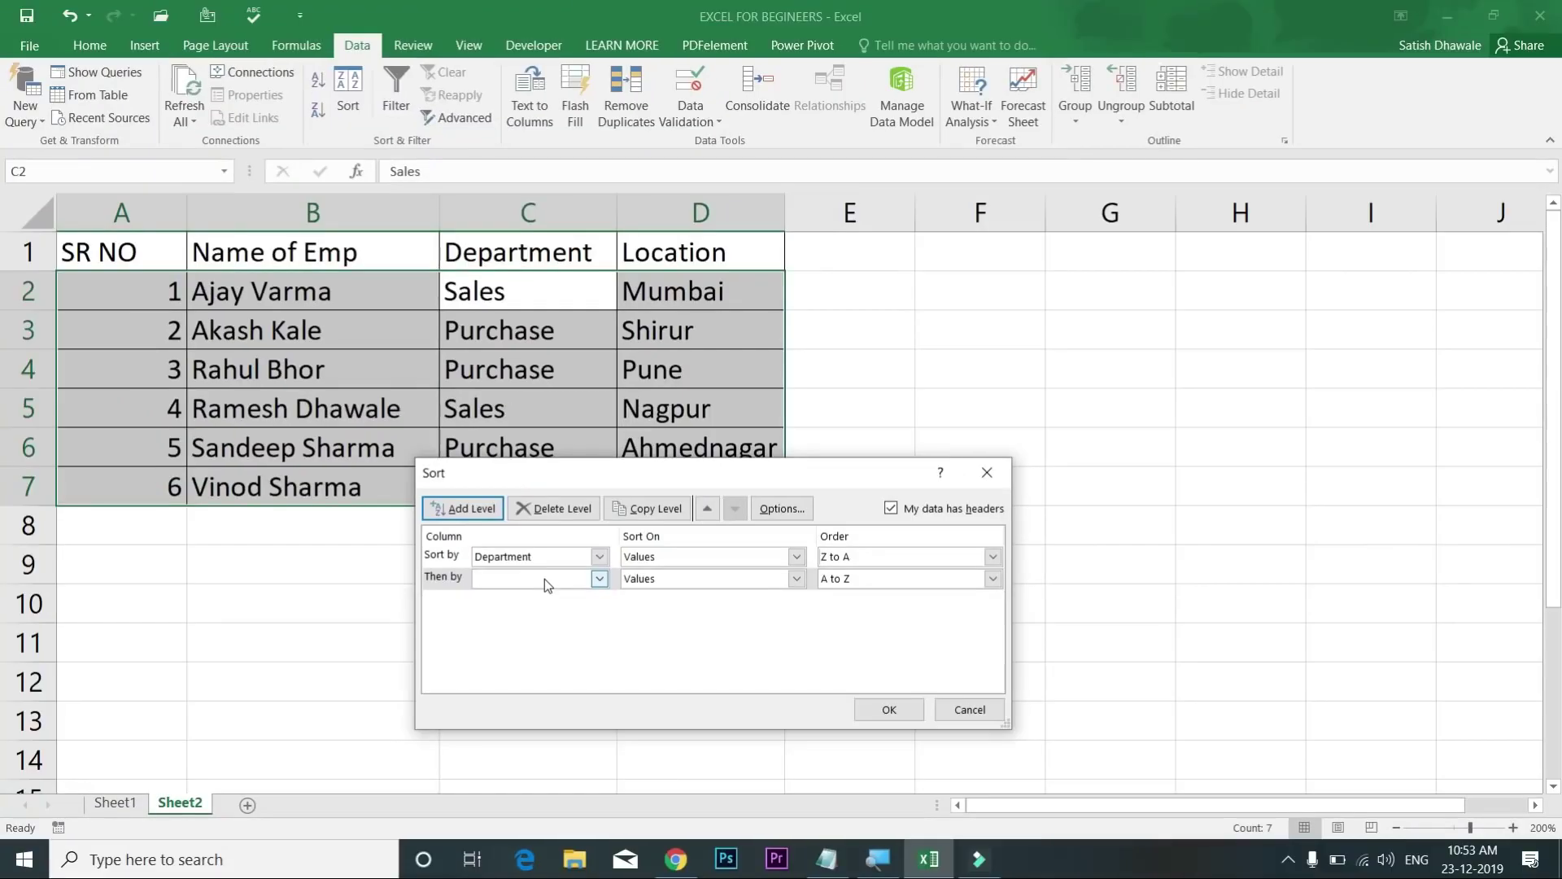
left_click(546, 582)
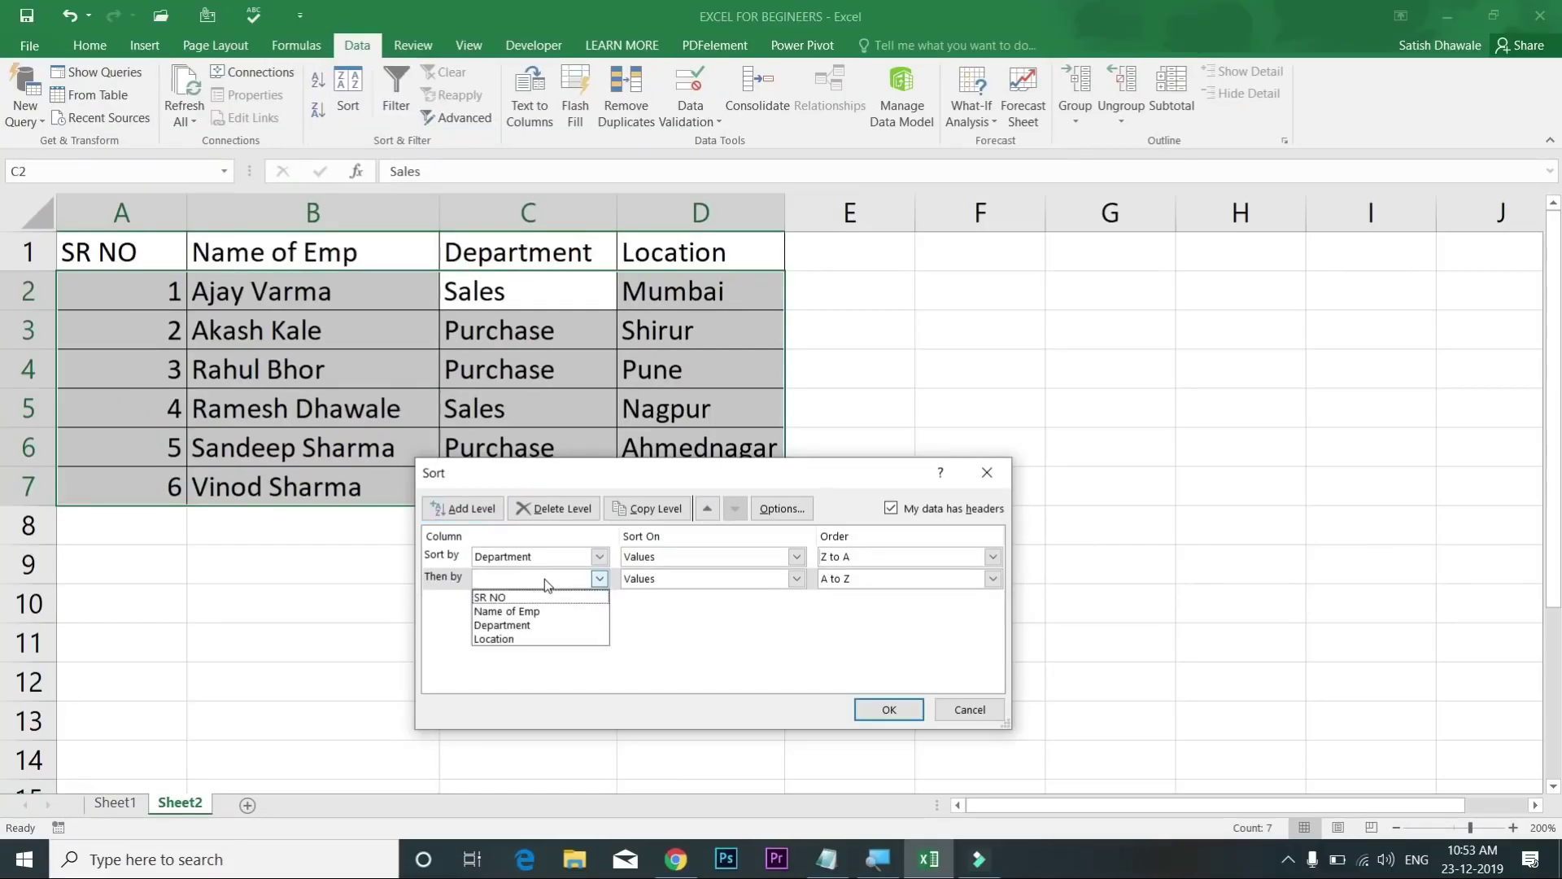
left_click(534, 638)
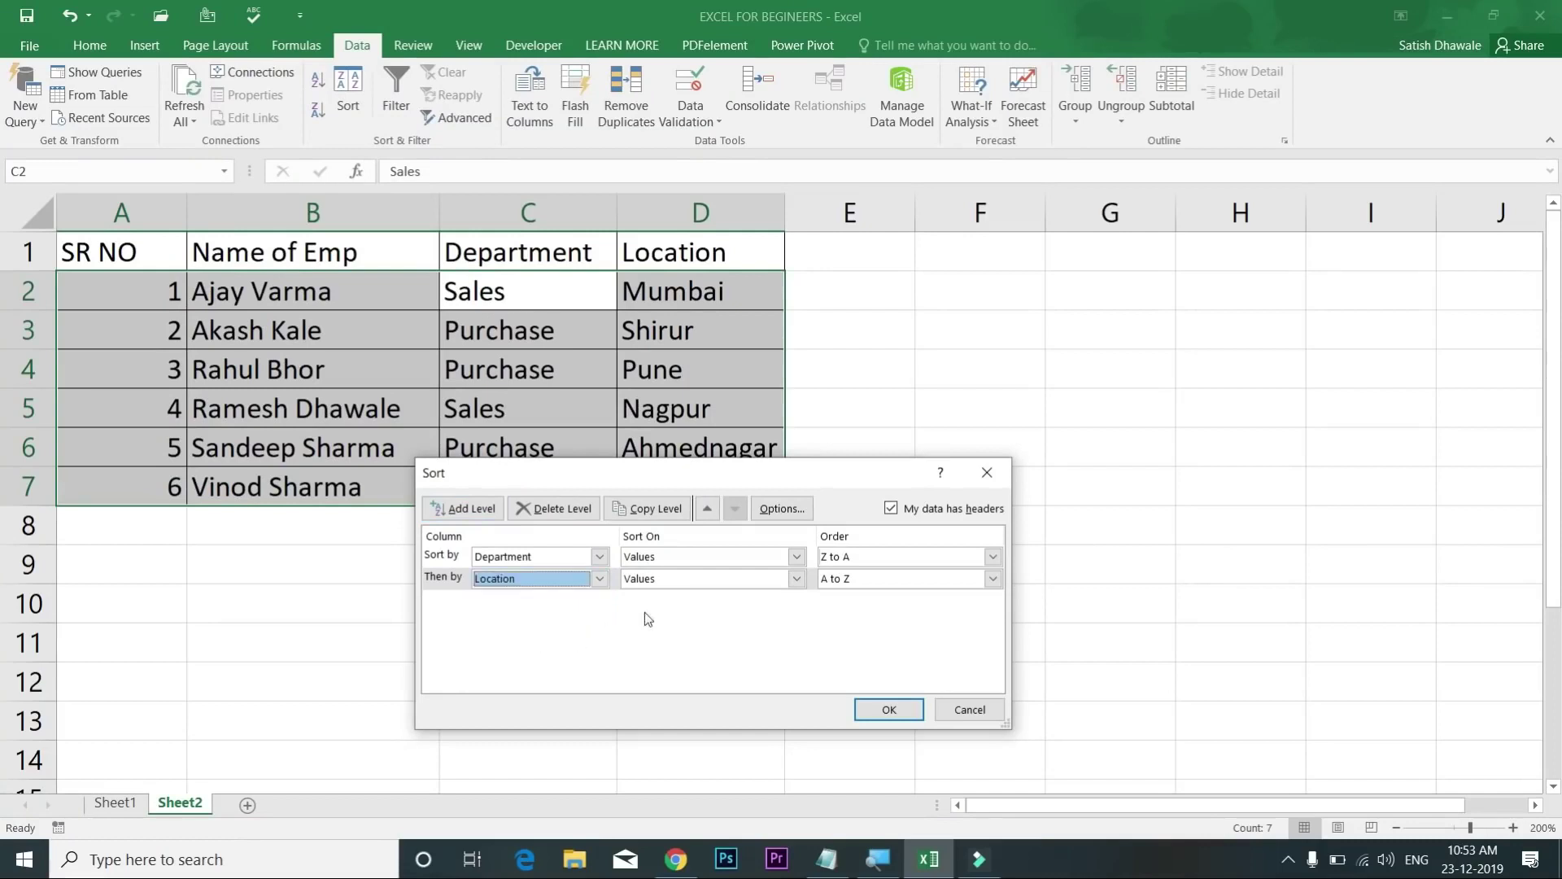
left_click(846, 580)
left_click(850, 599)
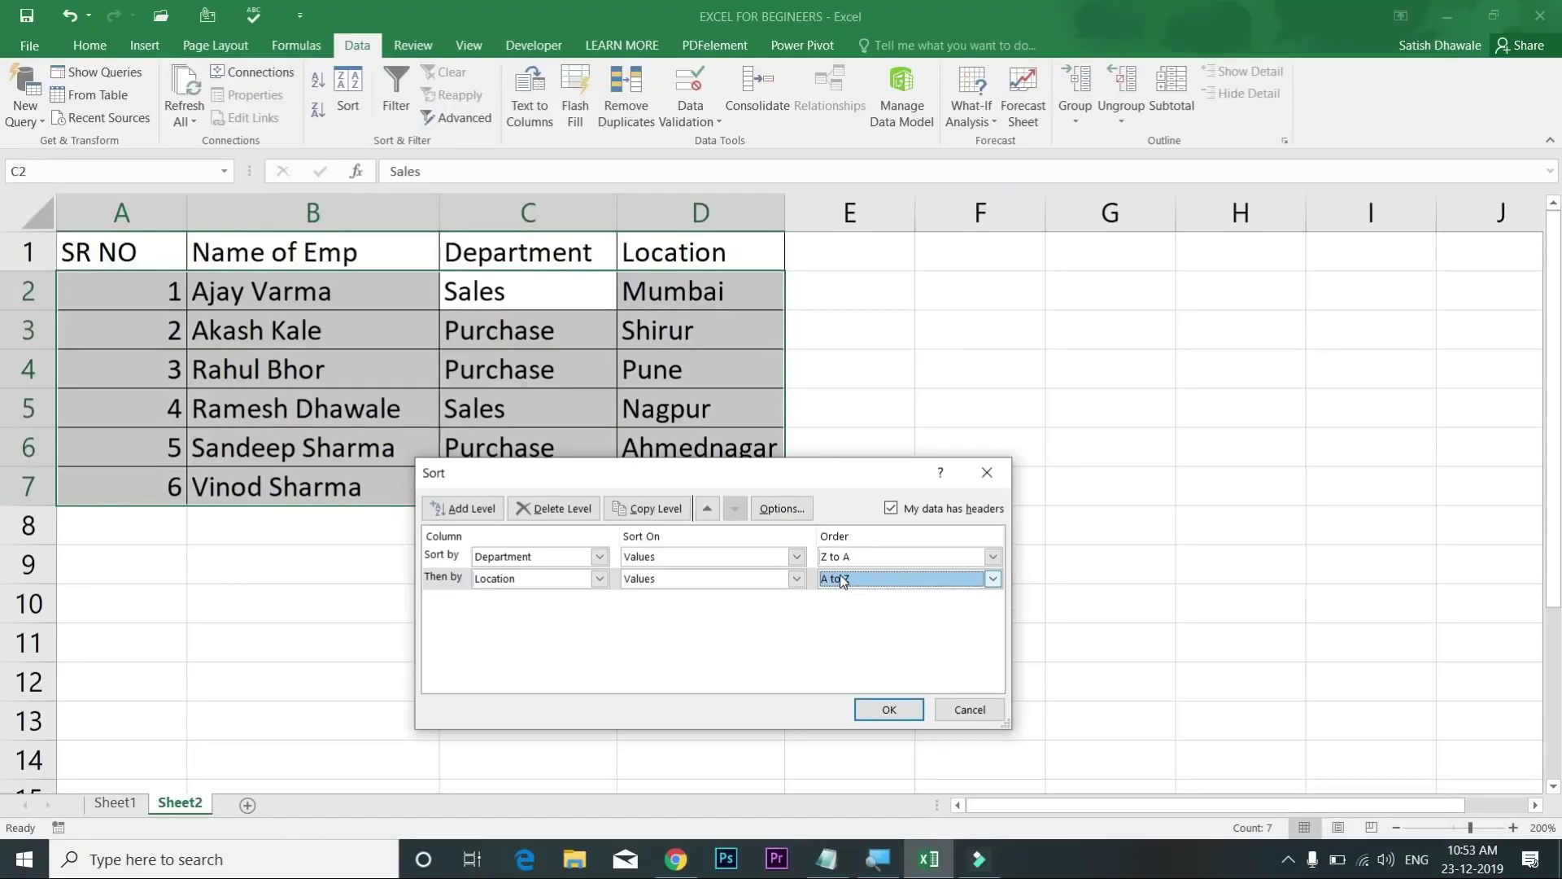
left_click(890, 708)
Step: Check the grouping of the Department values and the order of the locations within each department
left_click_drag(523, 293, 510, 372)
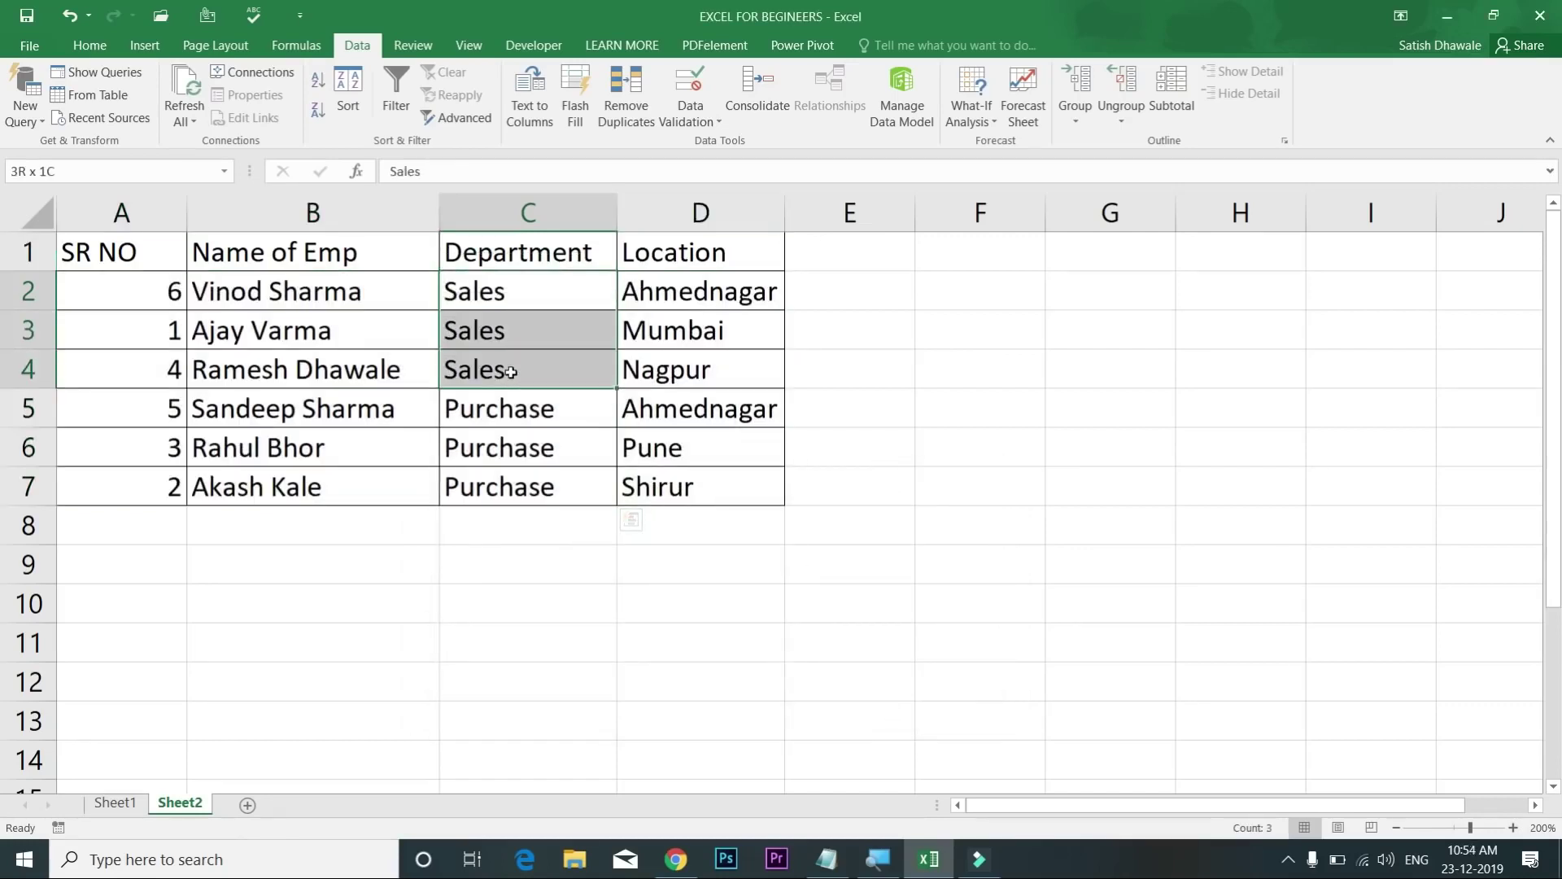
left_click_drag(527, 410, 528, 486)
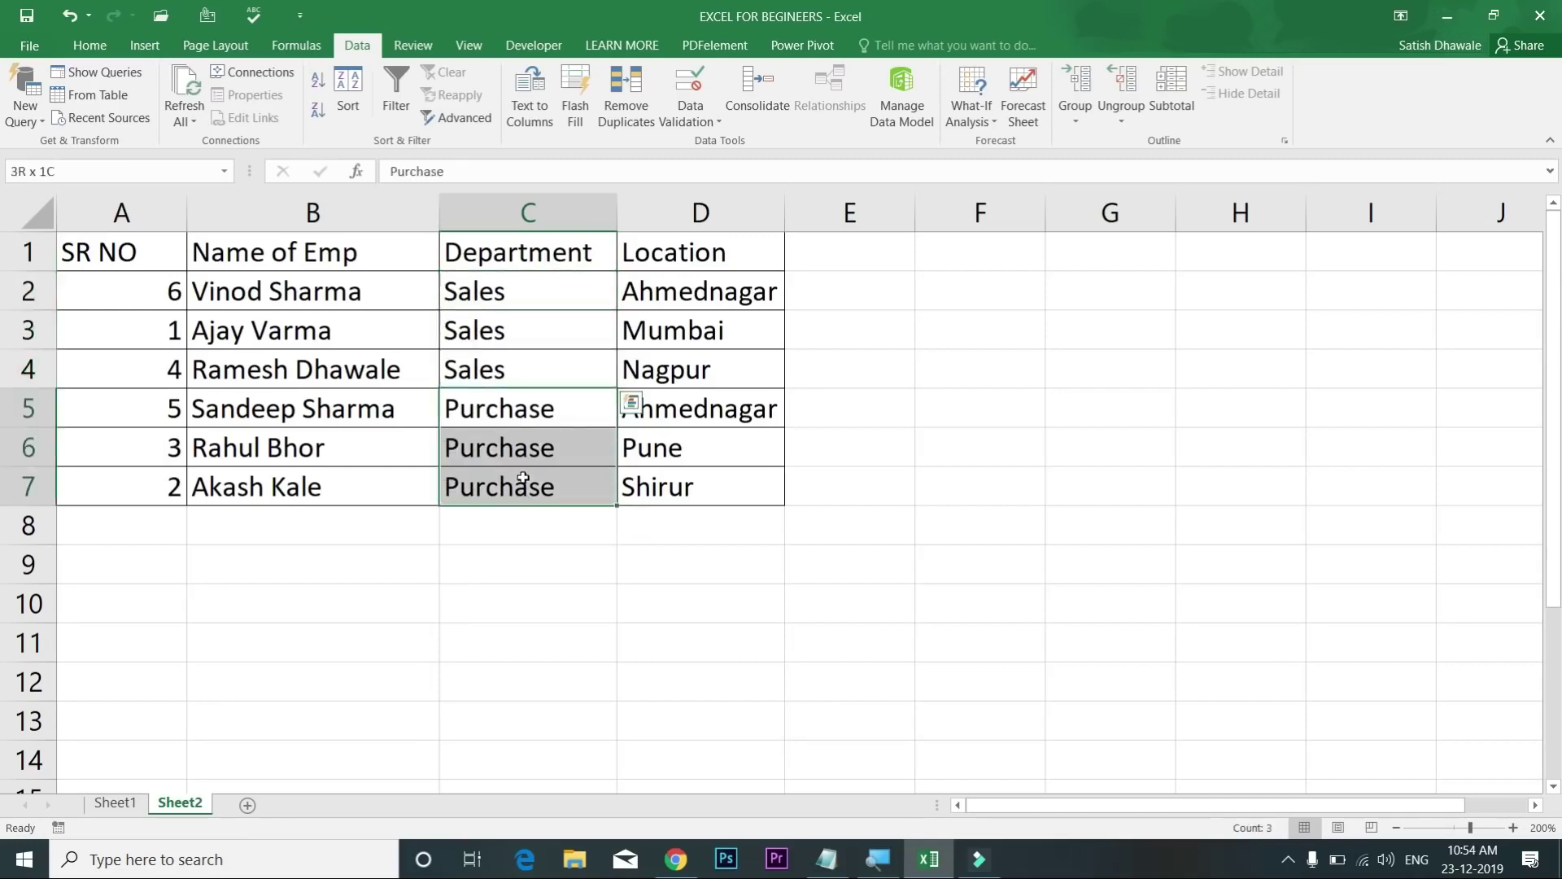
left_click_drag(535, 306, 739, 369)
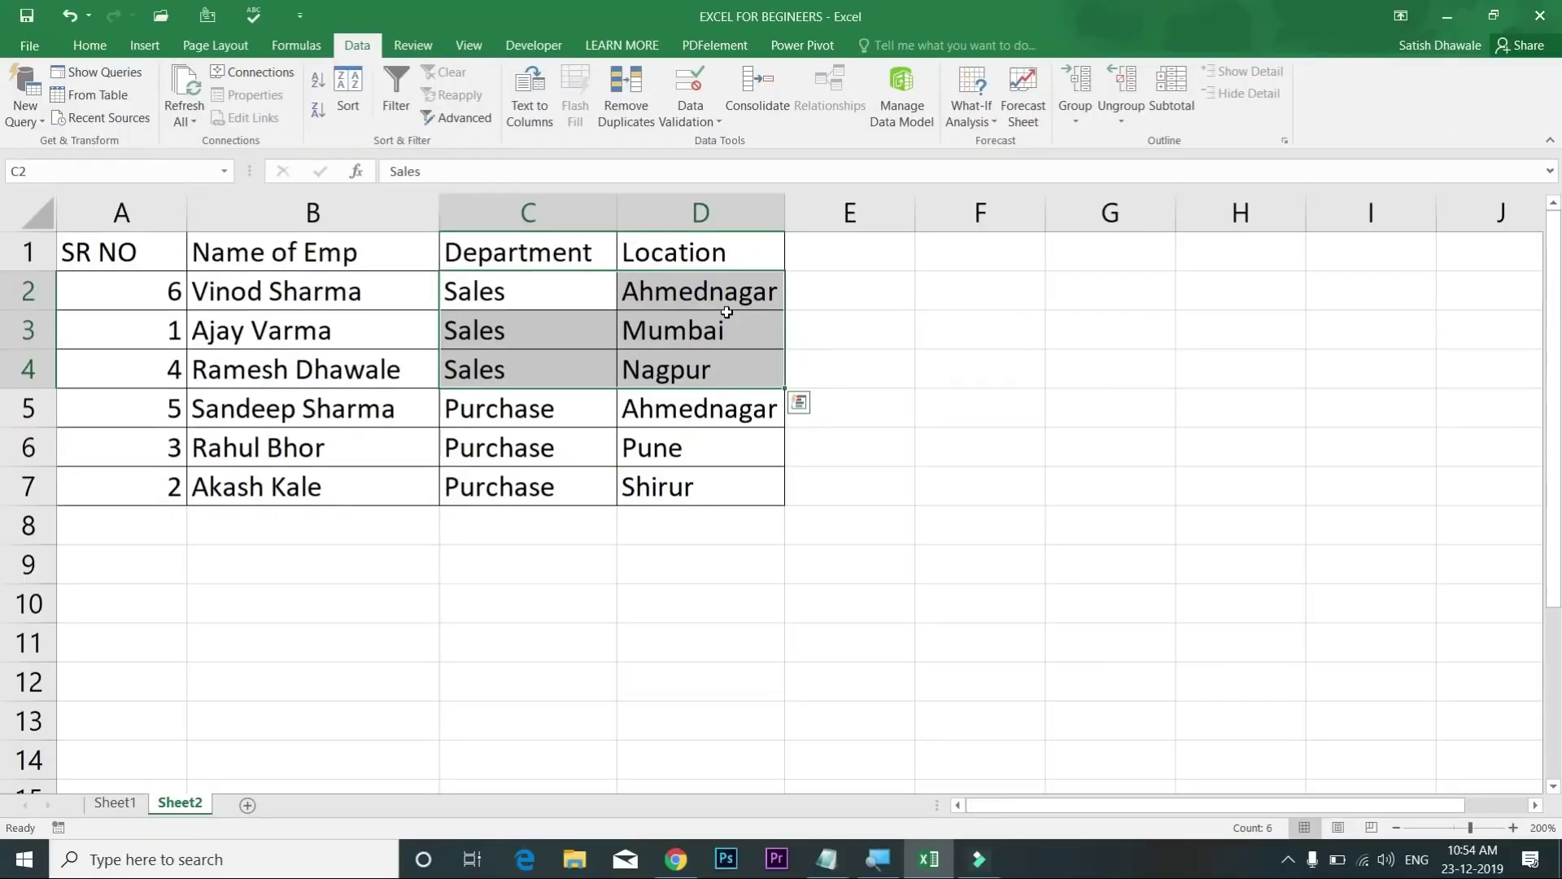
left_click_drag(715, 408, 713, 489)
left_click(702, 448)
left_click(696, 412)
left_click(672, 457)
left_click(645, 497)
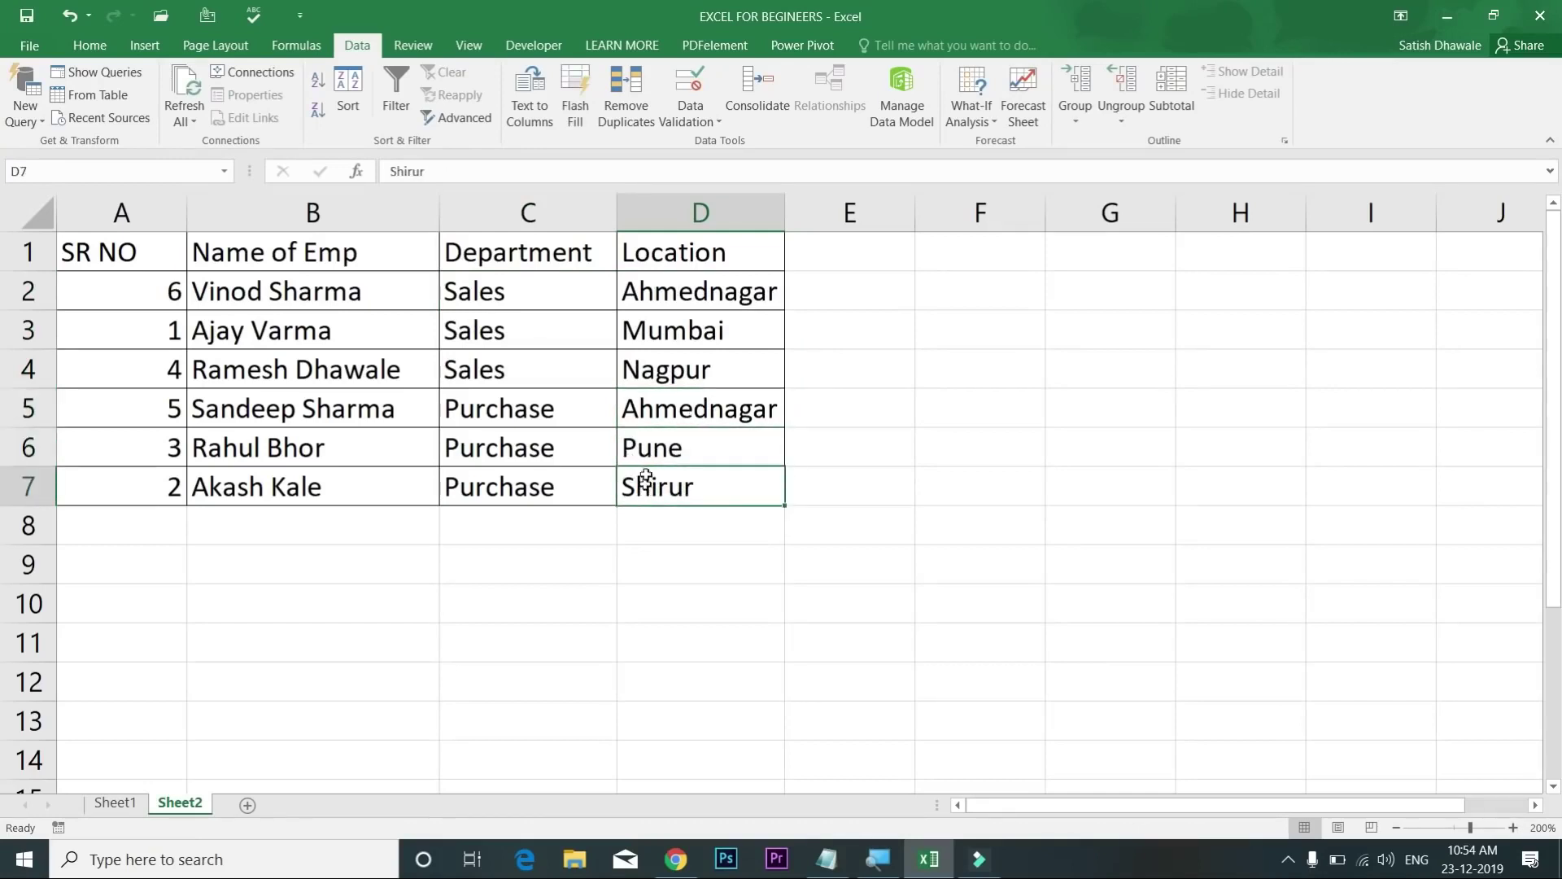
left_click_drag(672, 414, 513, 488)
left_click_drag(668, 395, 657, 484)
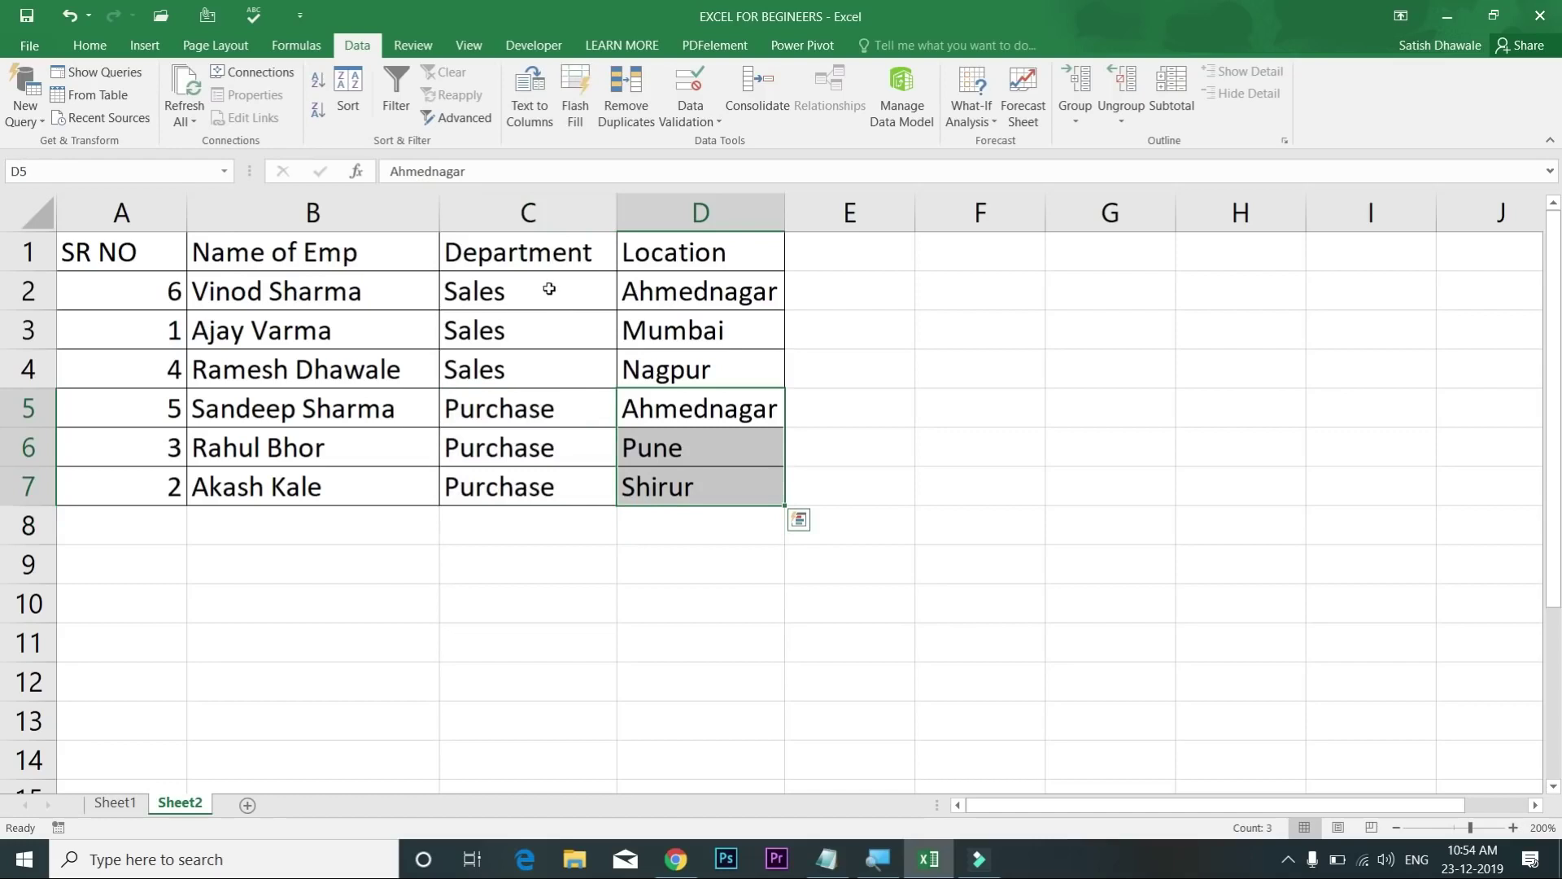
Step: Try duplicating the Department level in the custom sort of the whole employee table, then discard the sort changes
left_click(531, 265)
key("ctrl+a")
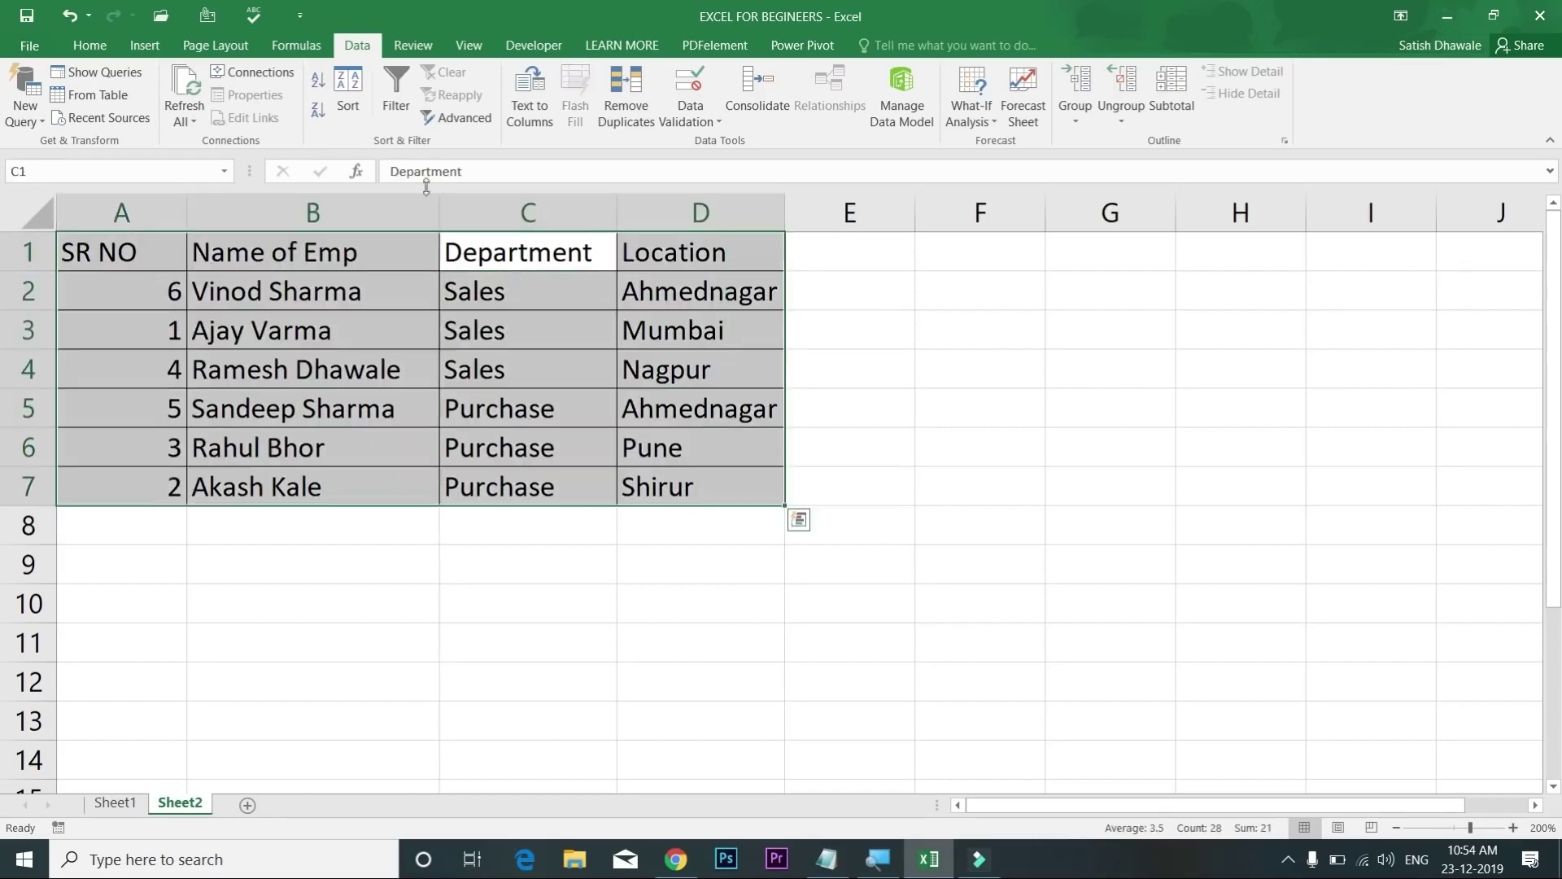
left_click(353, 94)
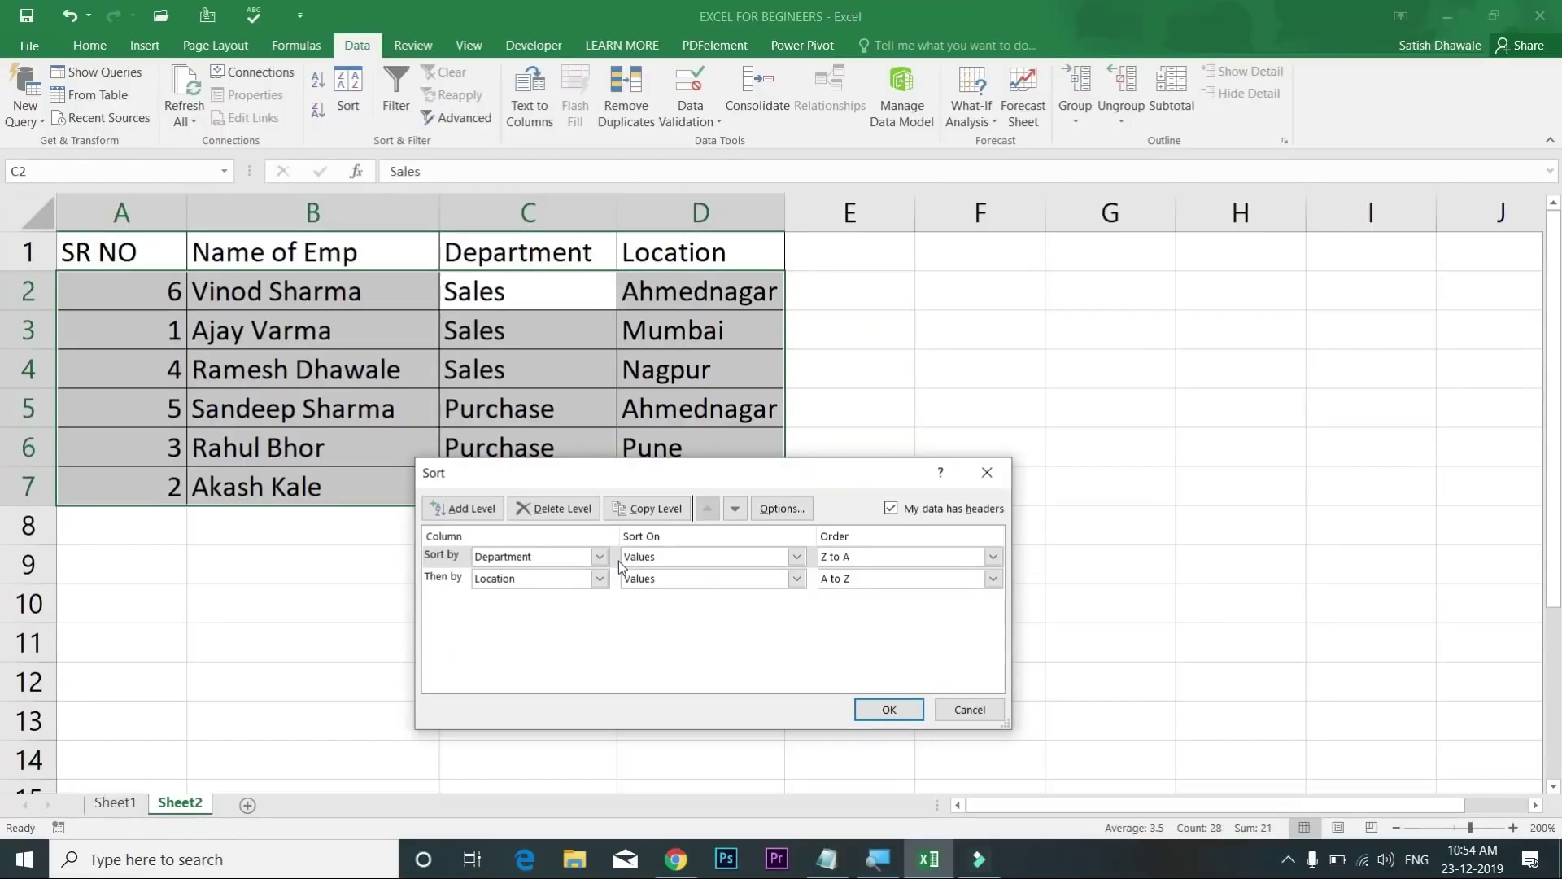
left_click(648, 512)
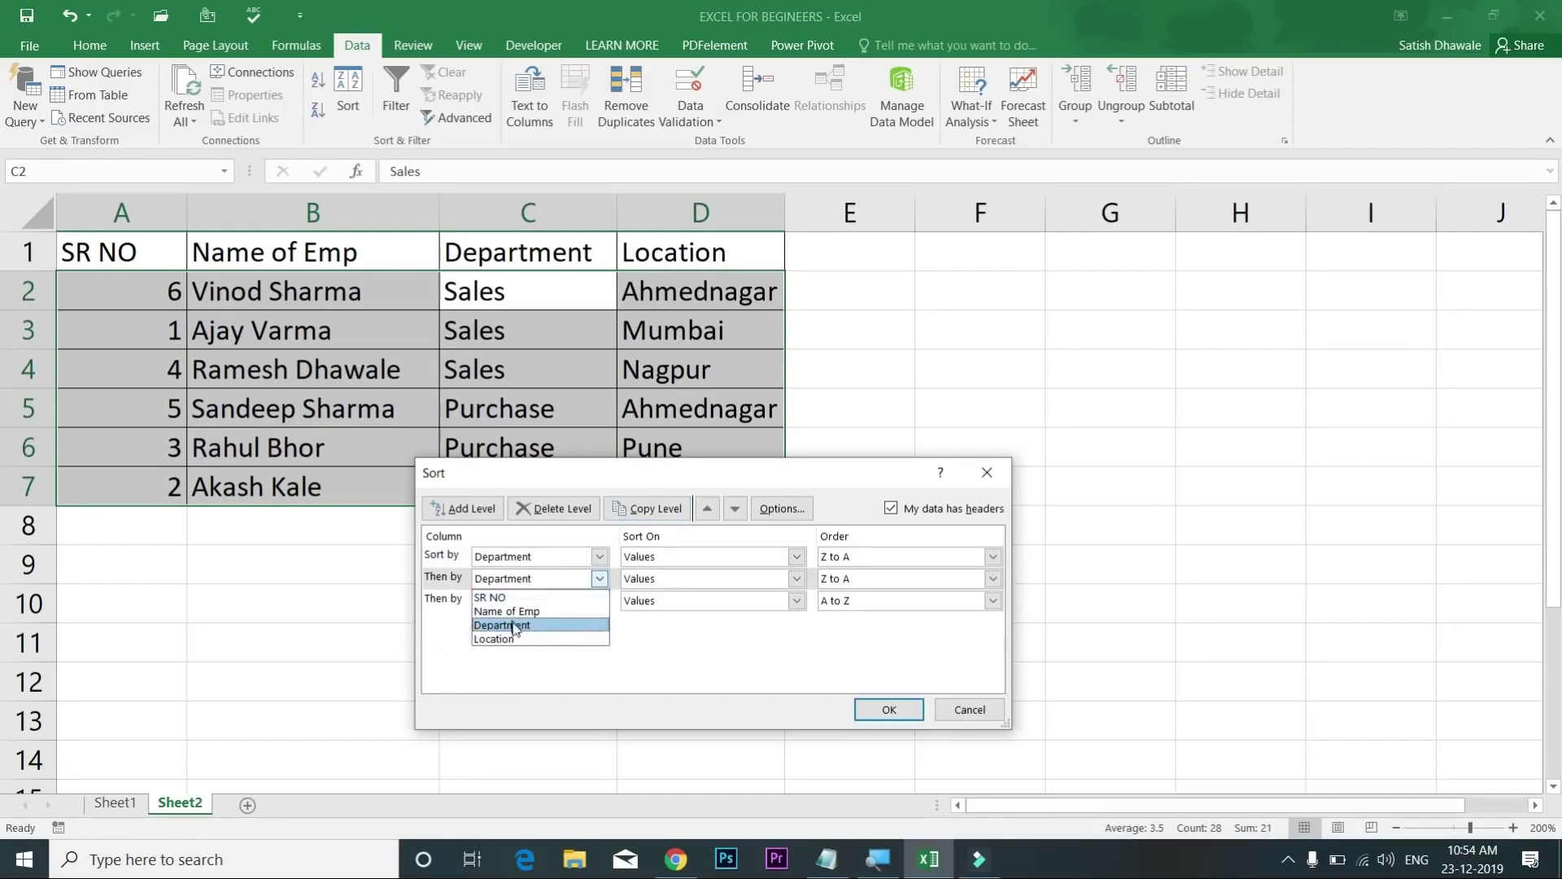
left_click(675, 663)
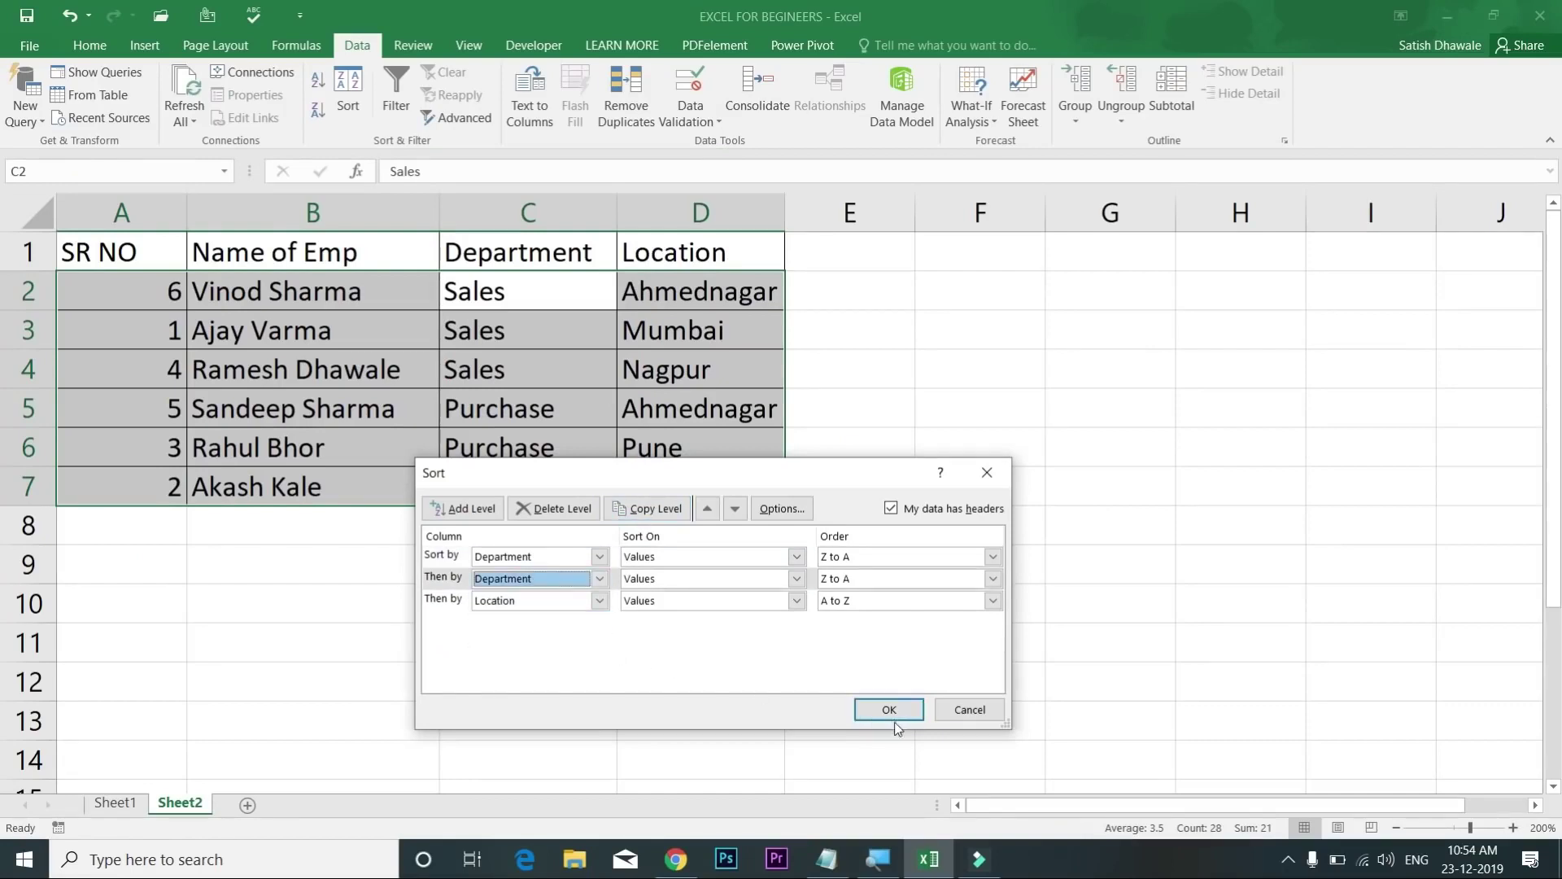
left_click(946, 711)
left_click(413, 691)
left_click(517, 641)
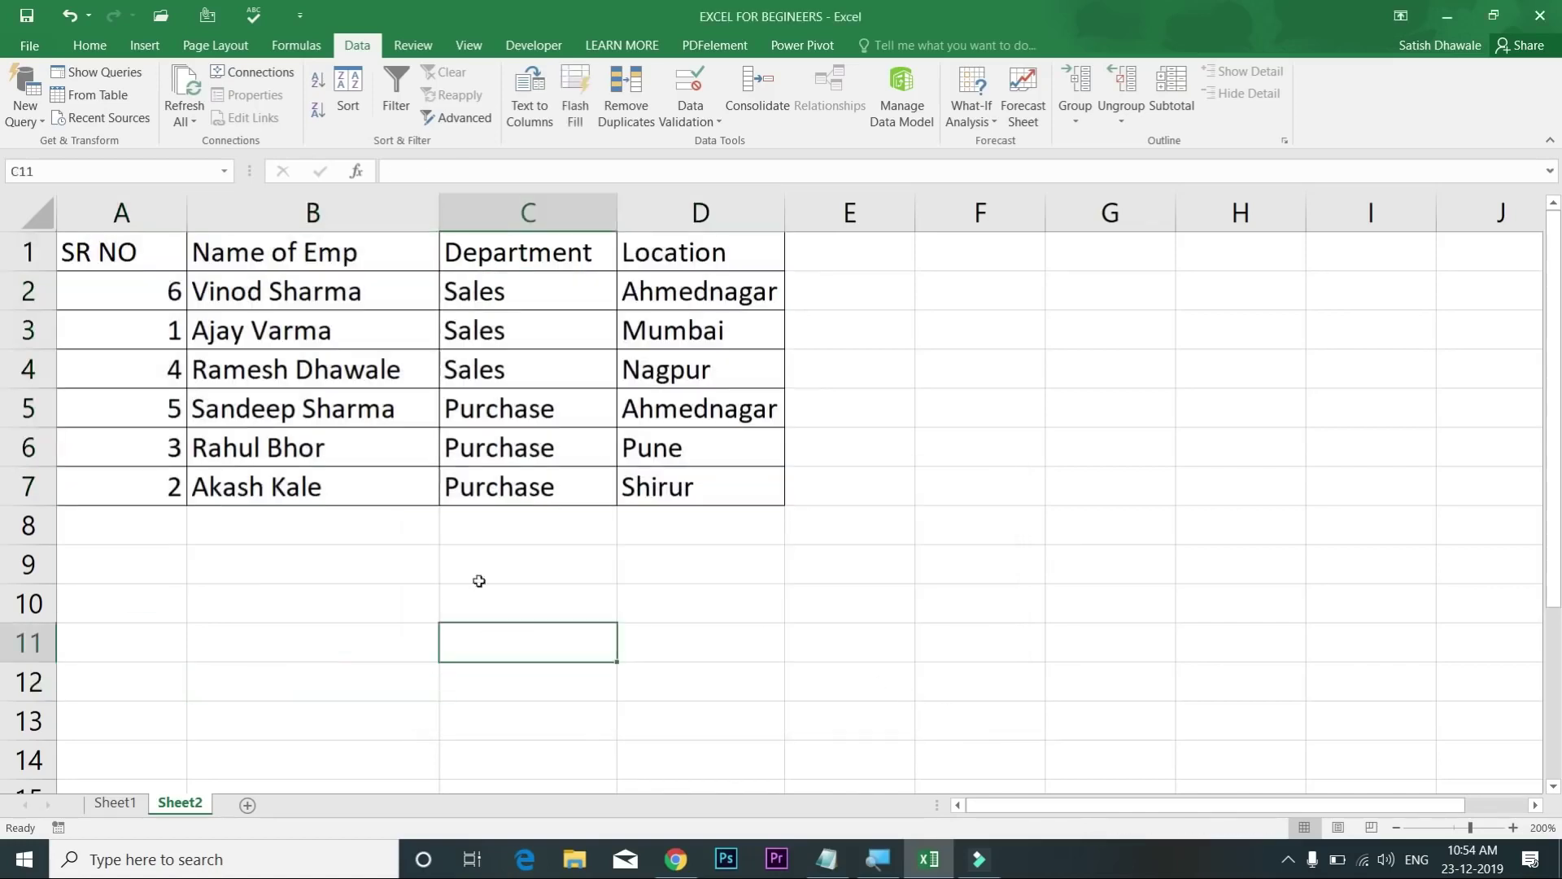
Step: Copy the header cells A1:D1 to the range starting at F10 and widen column G to fit its text
left_click(142, 259)
left_click_drag(426, 255, 620, 264)
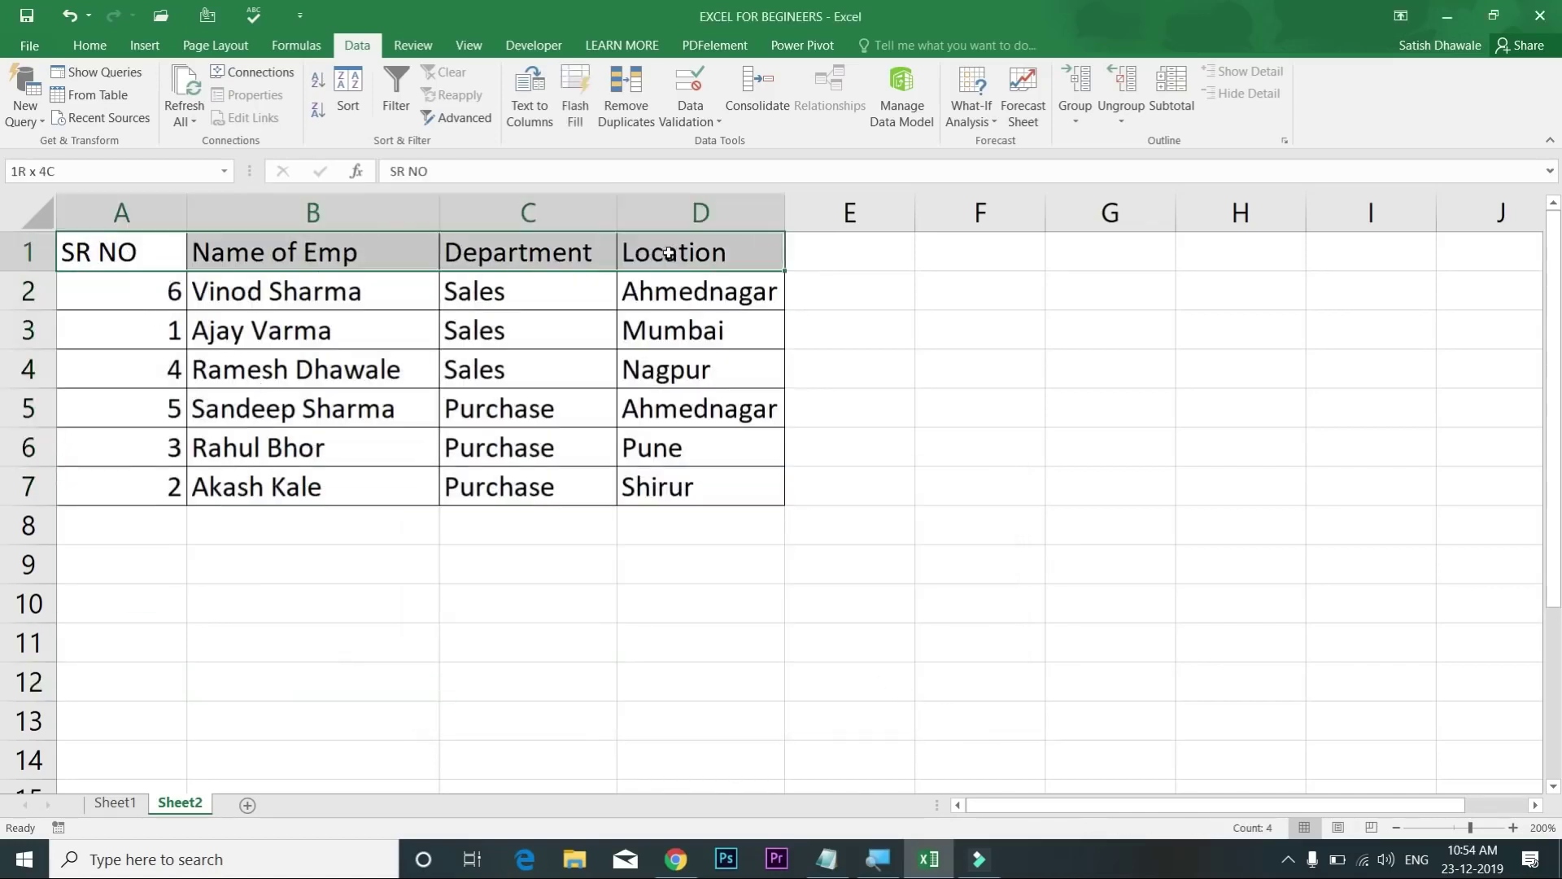
key("ctrl+c")
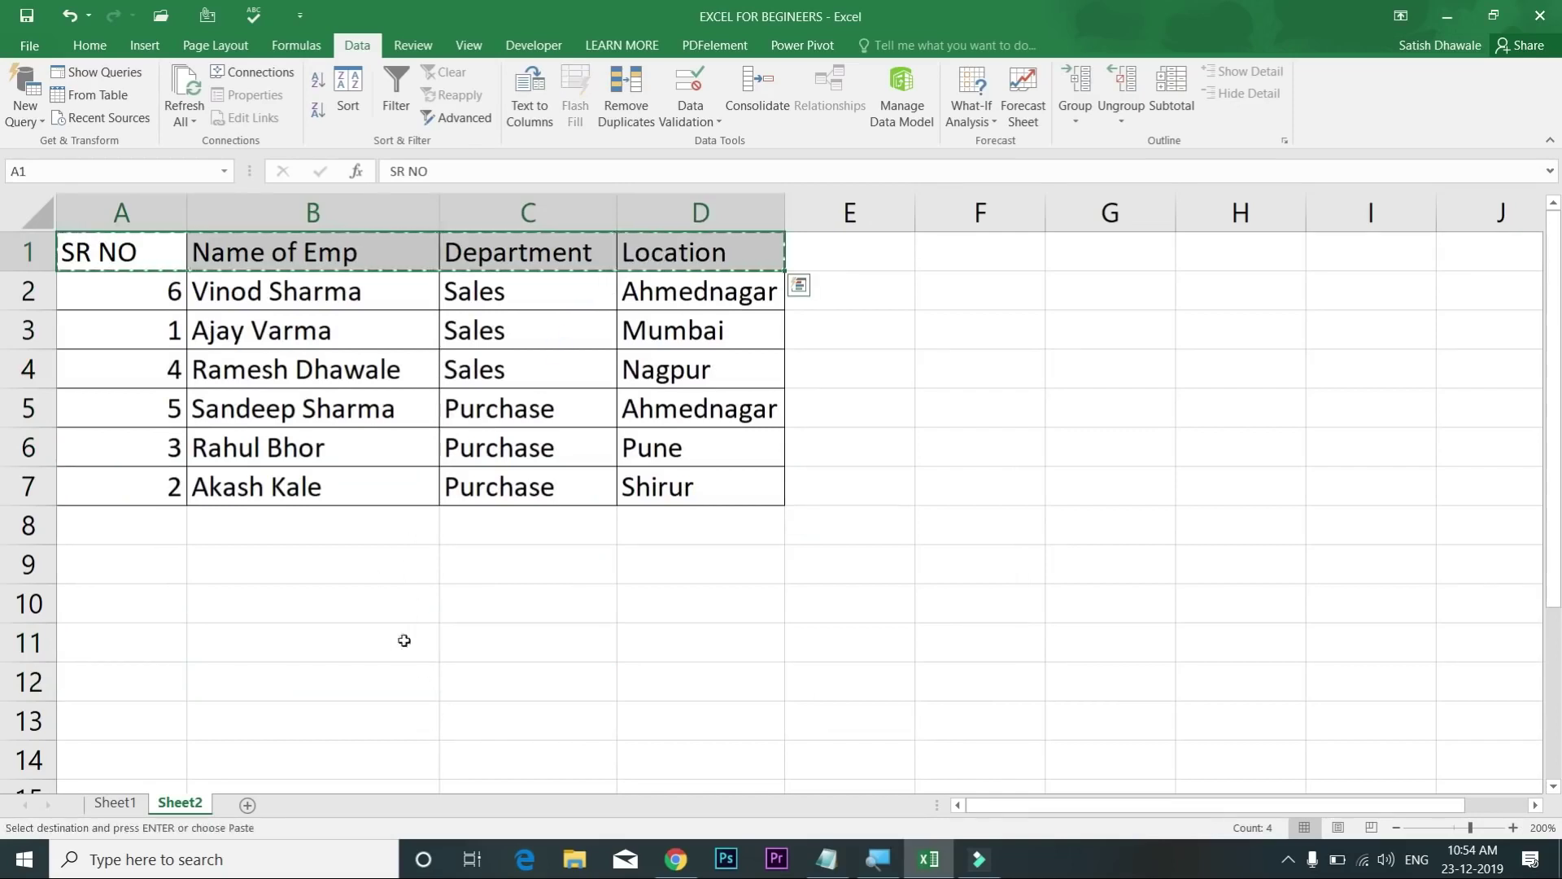
left_click(973, 605)
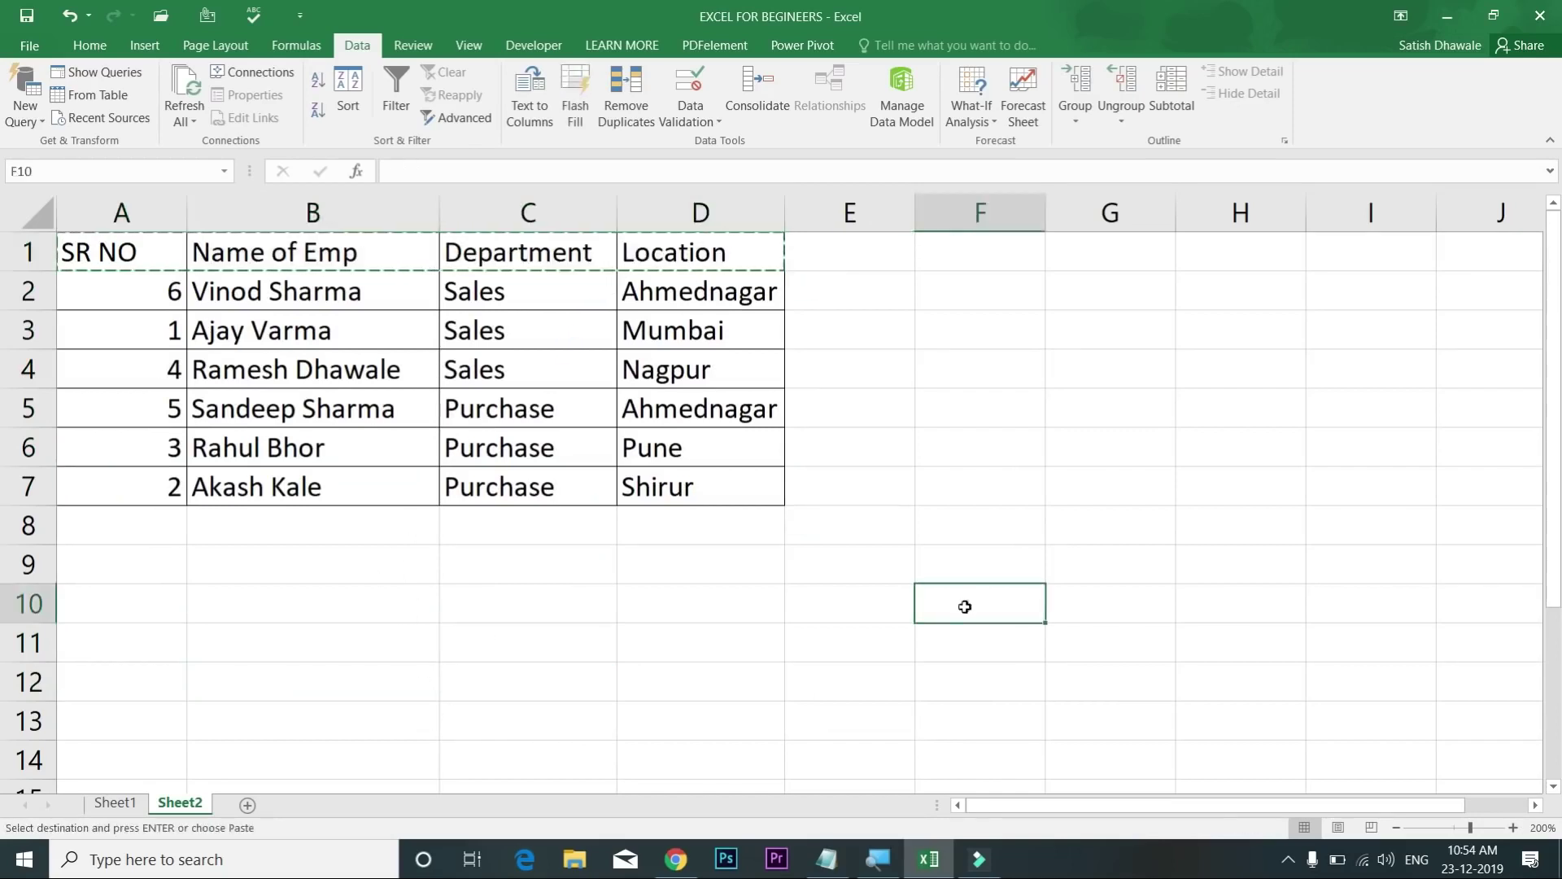
key("ctrl+v")
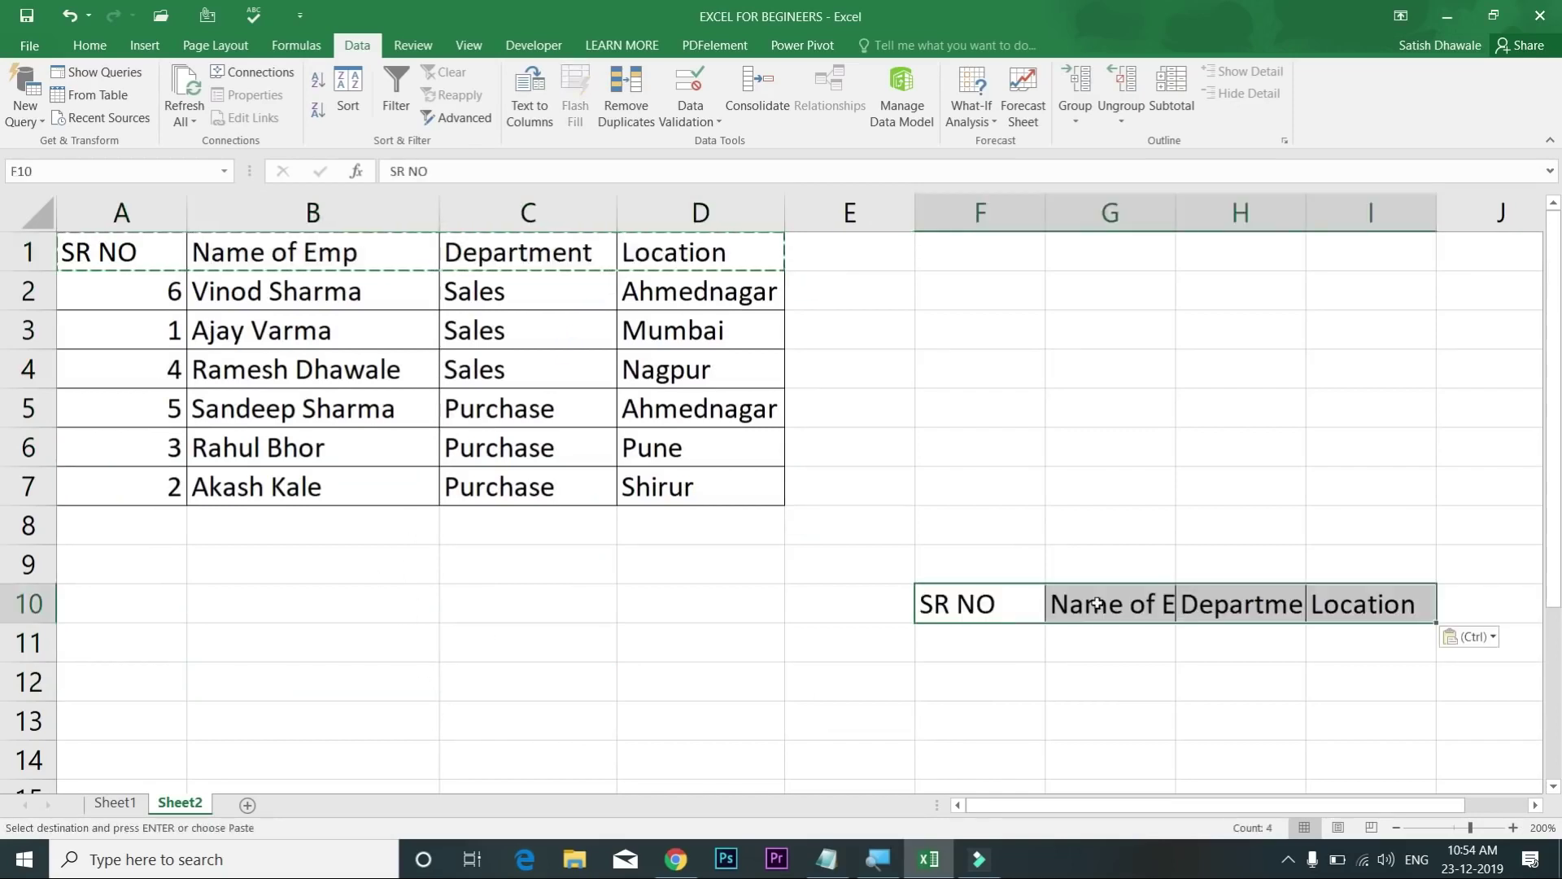
double_click(1176, 213)
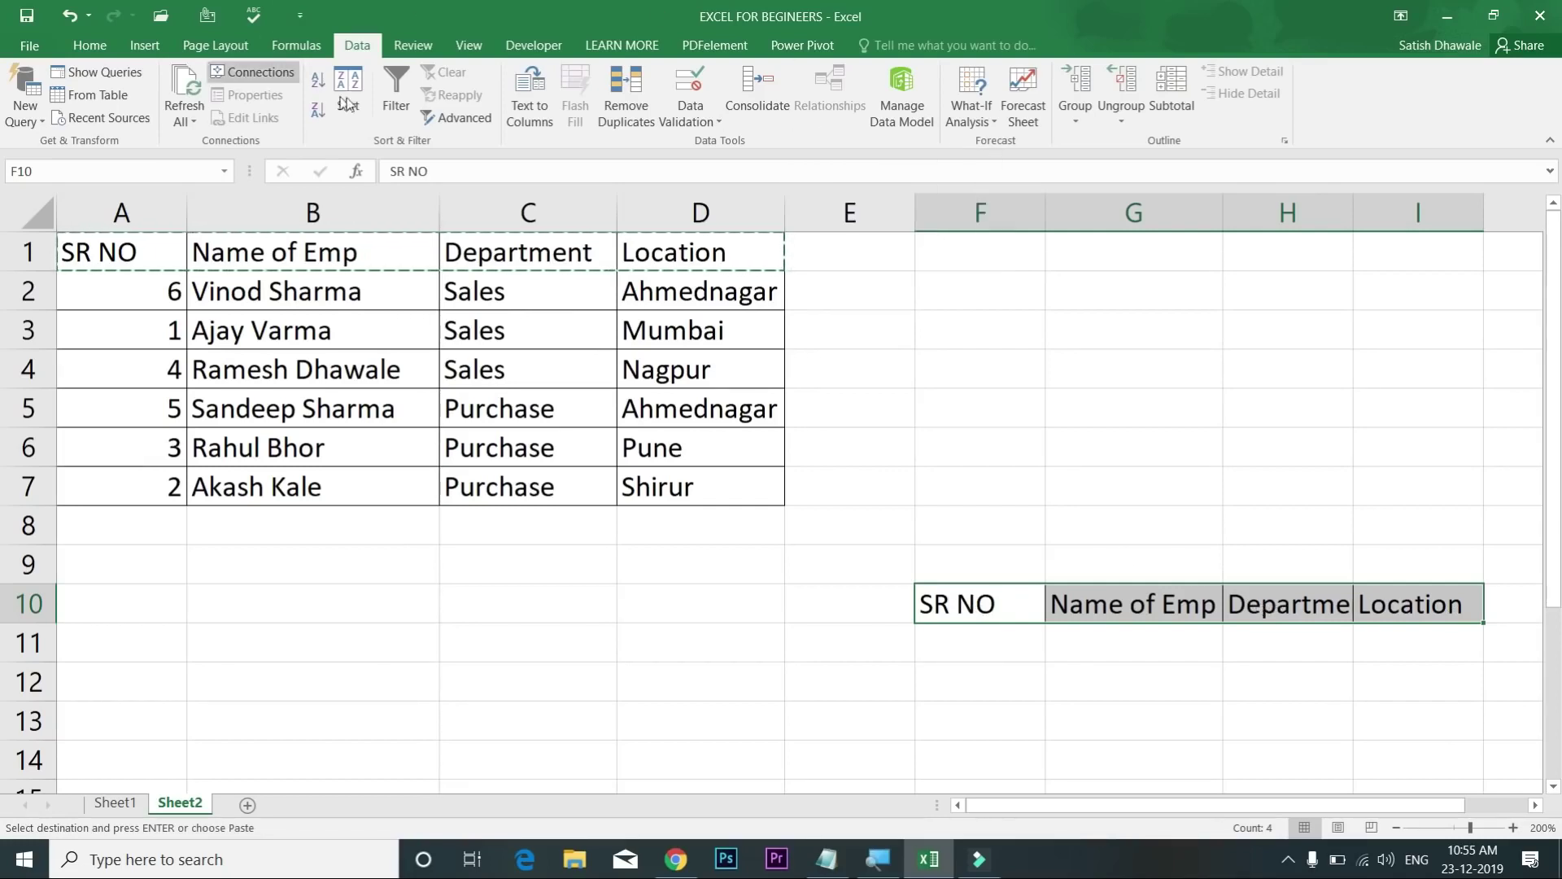
key("Escape")
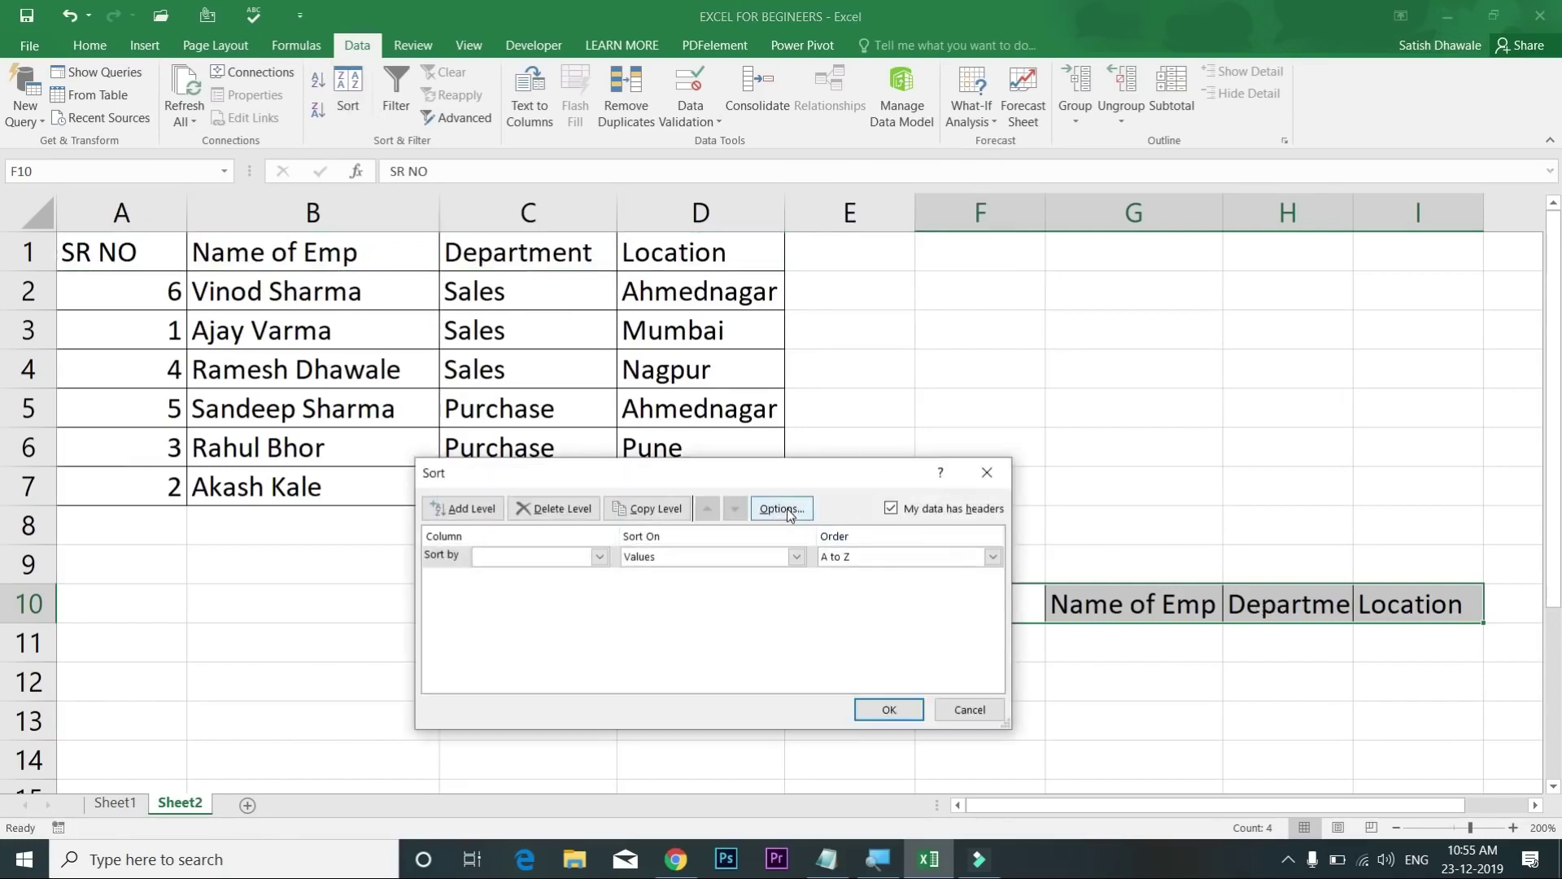
Step: Sort the copied headings from left to right by Row 10 values in A to Z order
left_click(782, 510)
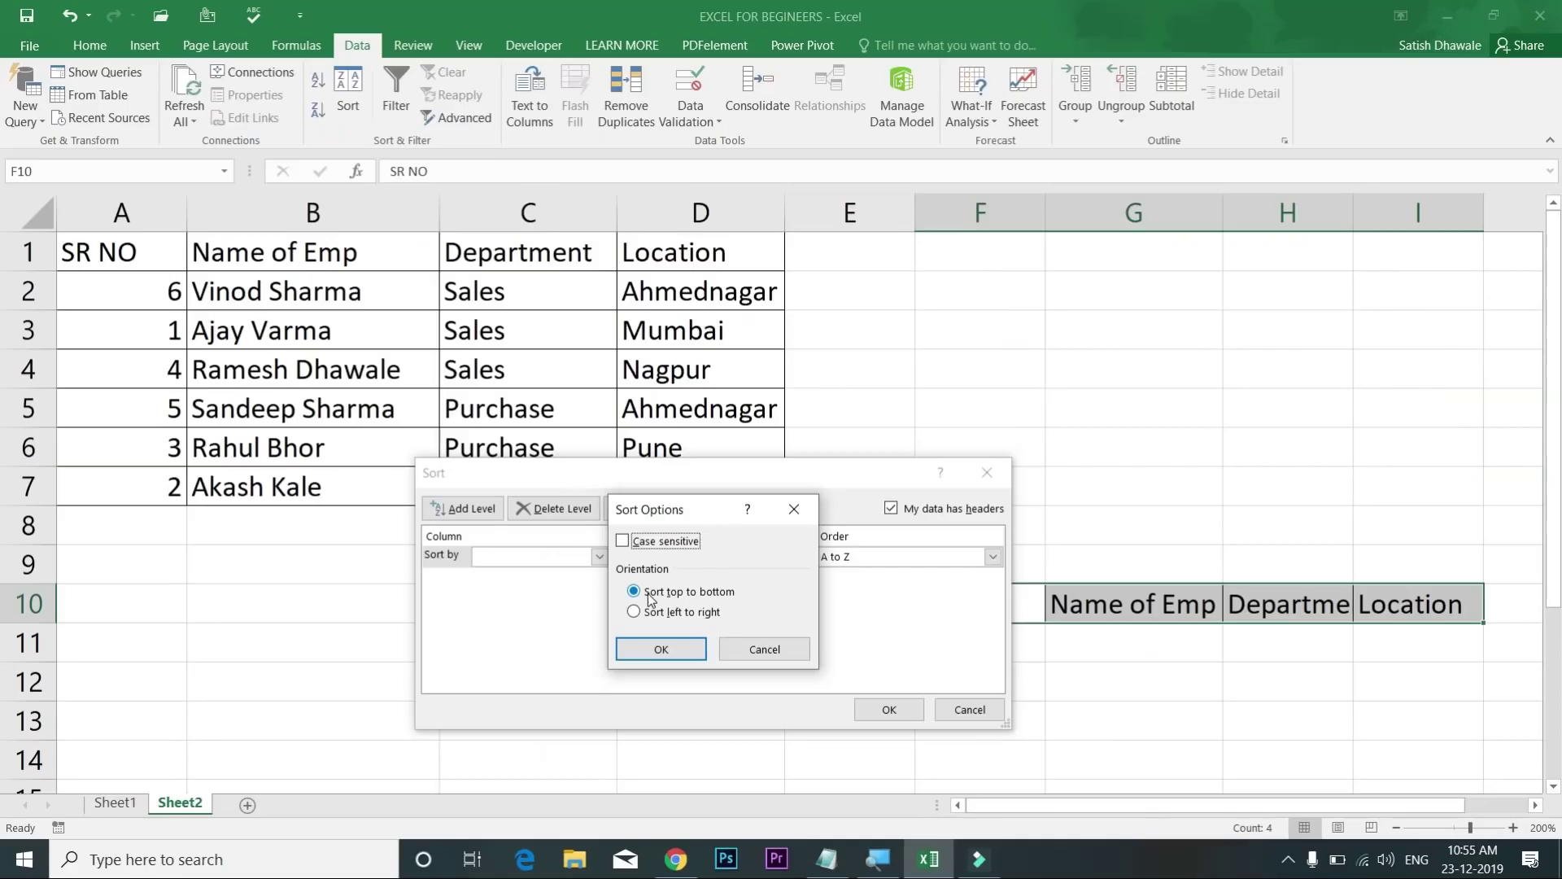
left_click(672, 550)
left_click(660, 615)
left_click(674, 650)
left_click(889, 710)
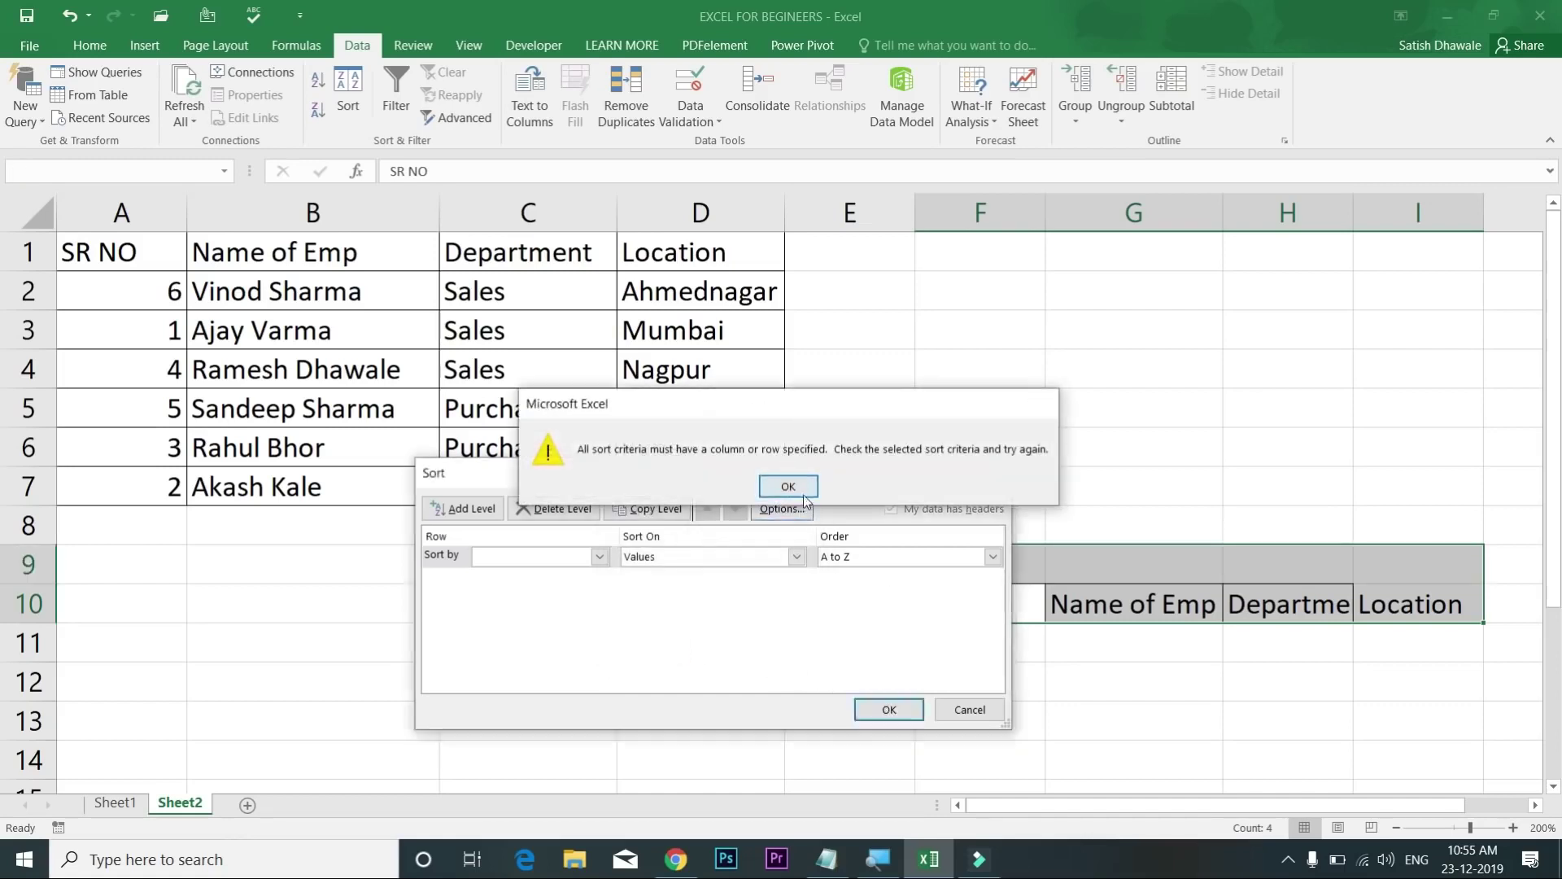
left_click(801, 494)
left_click(599, 556)
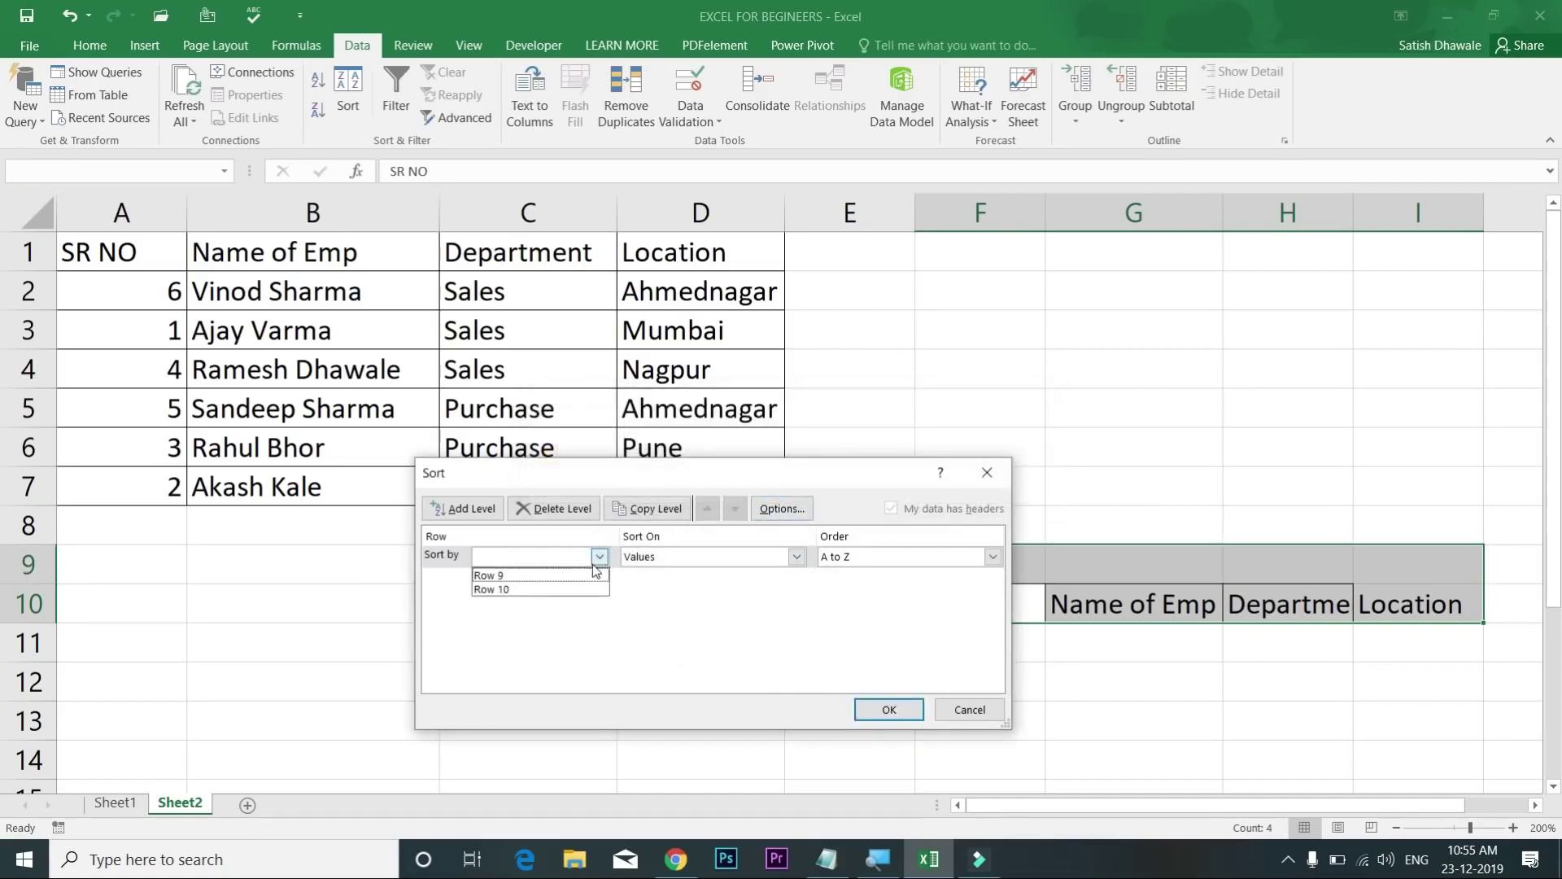
left_click(510, 590)
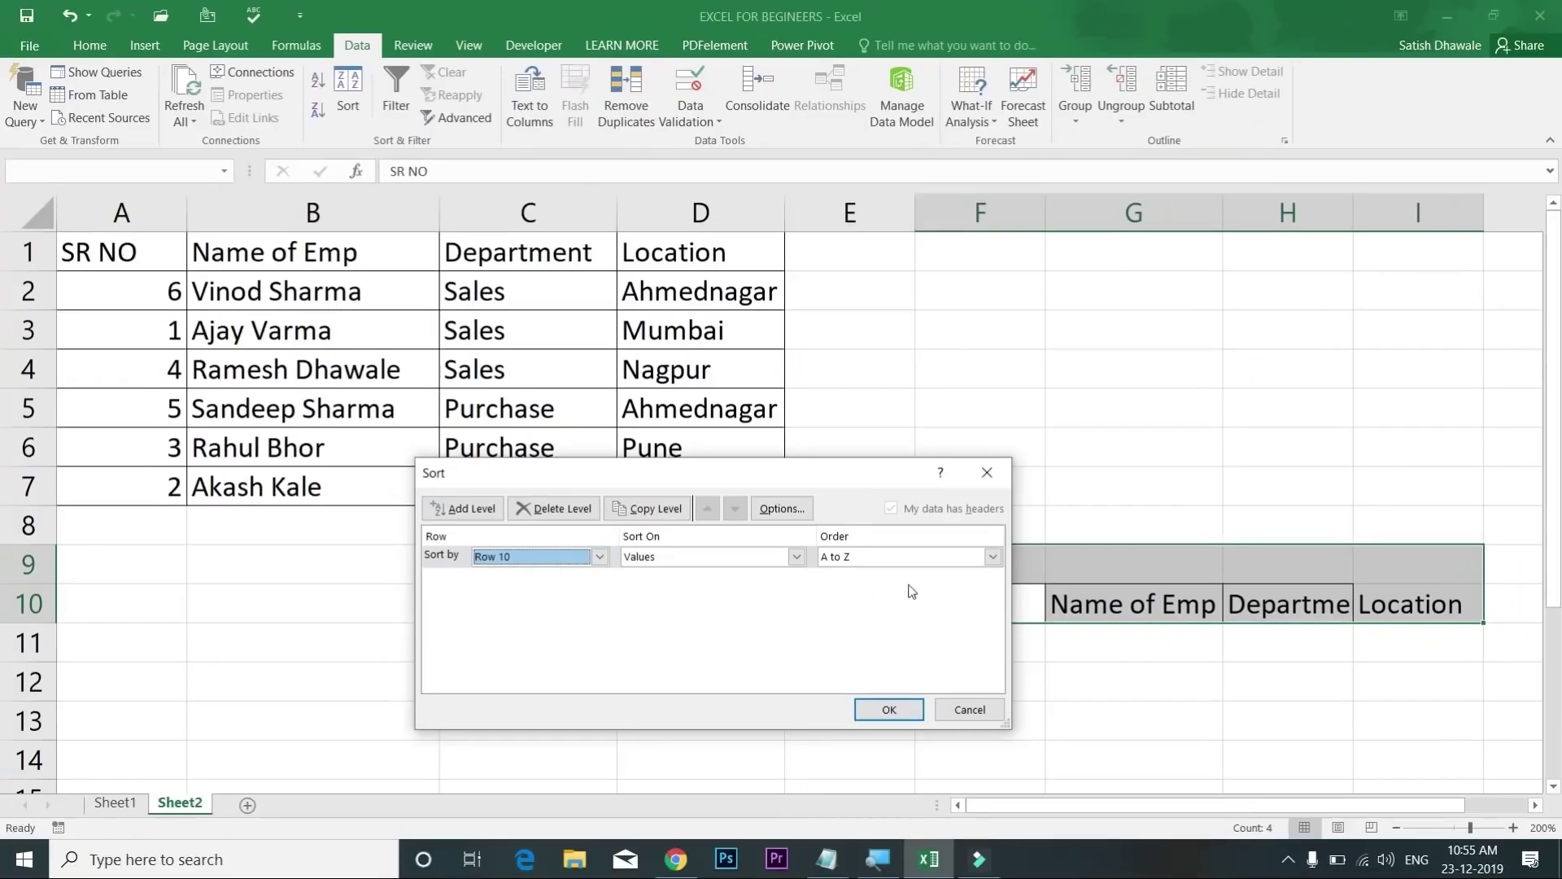
left_click(892, 709)
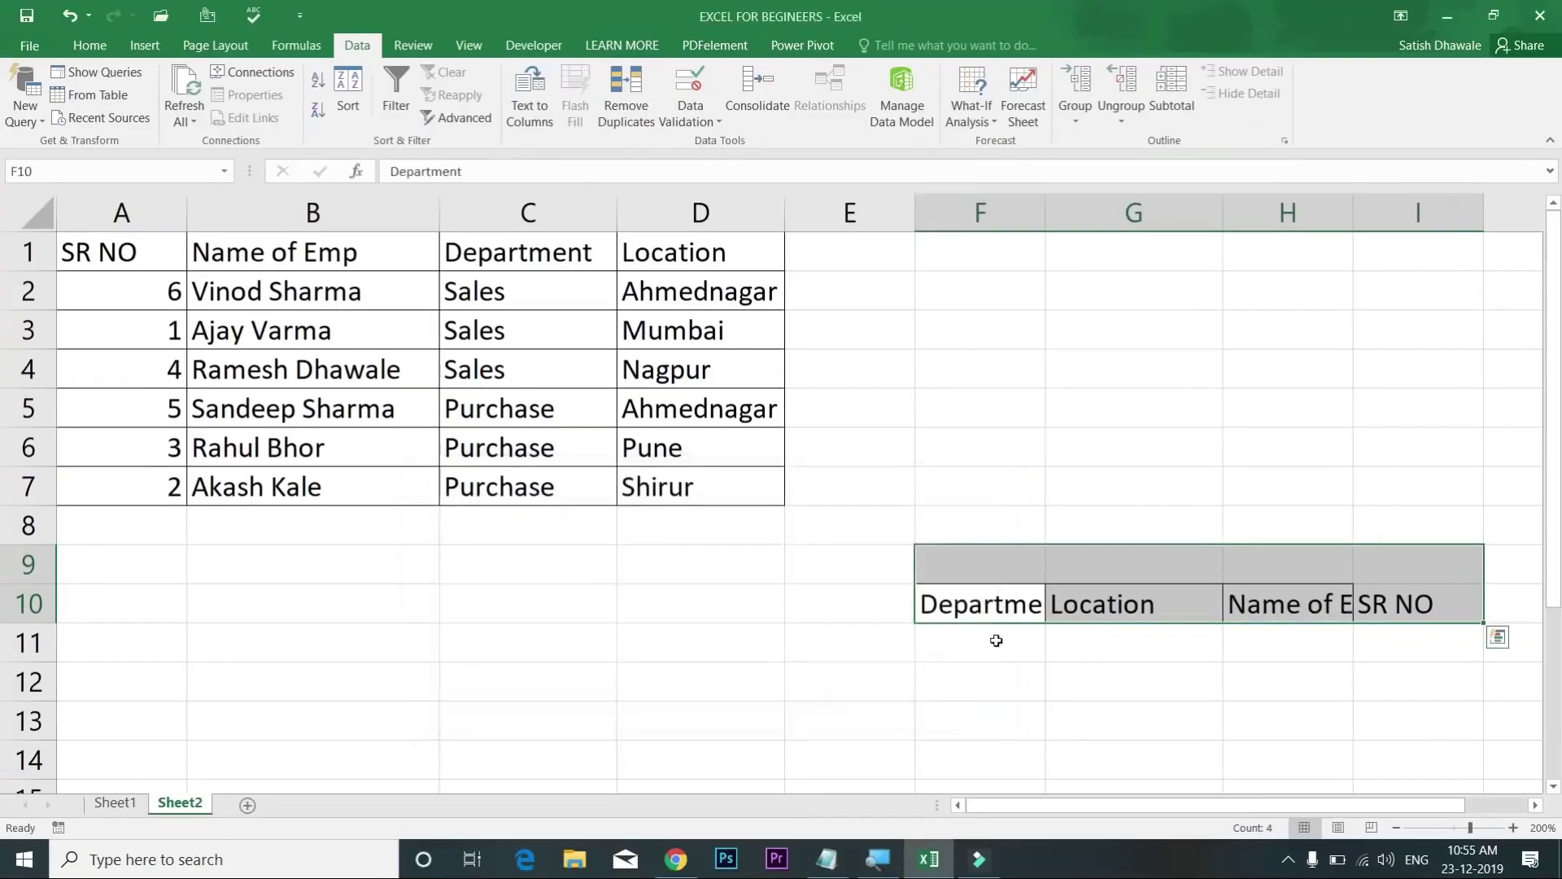
Step: Check the order of the sorted headings across cells F10 to I10
left_click(1017, 603)
left_click(1103, 605)
left_click(1279, 610)
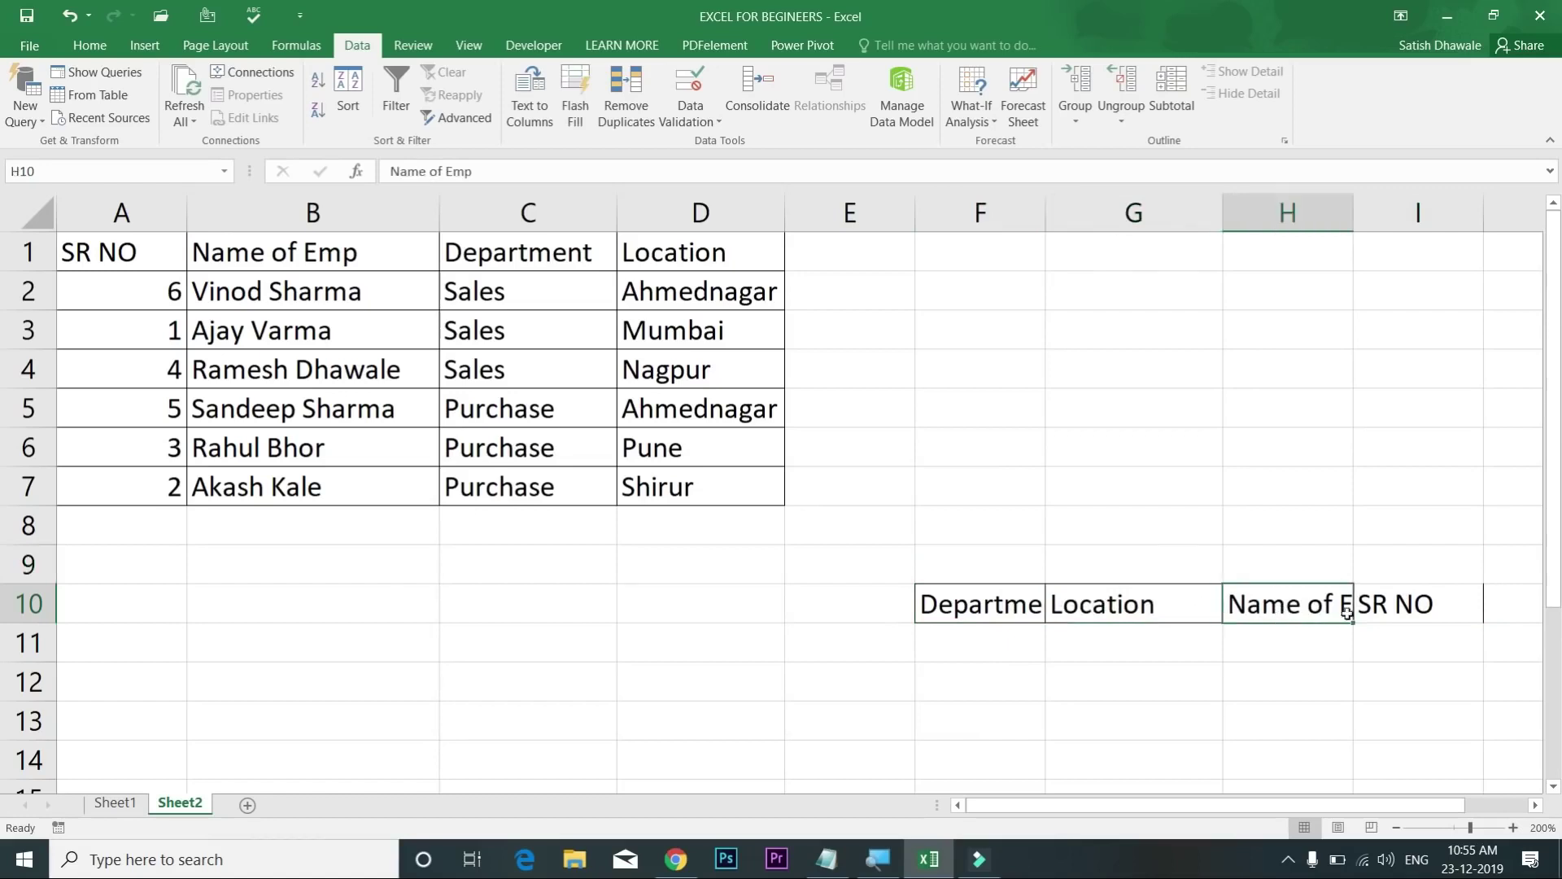
left_click(1383, 610)
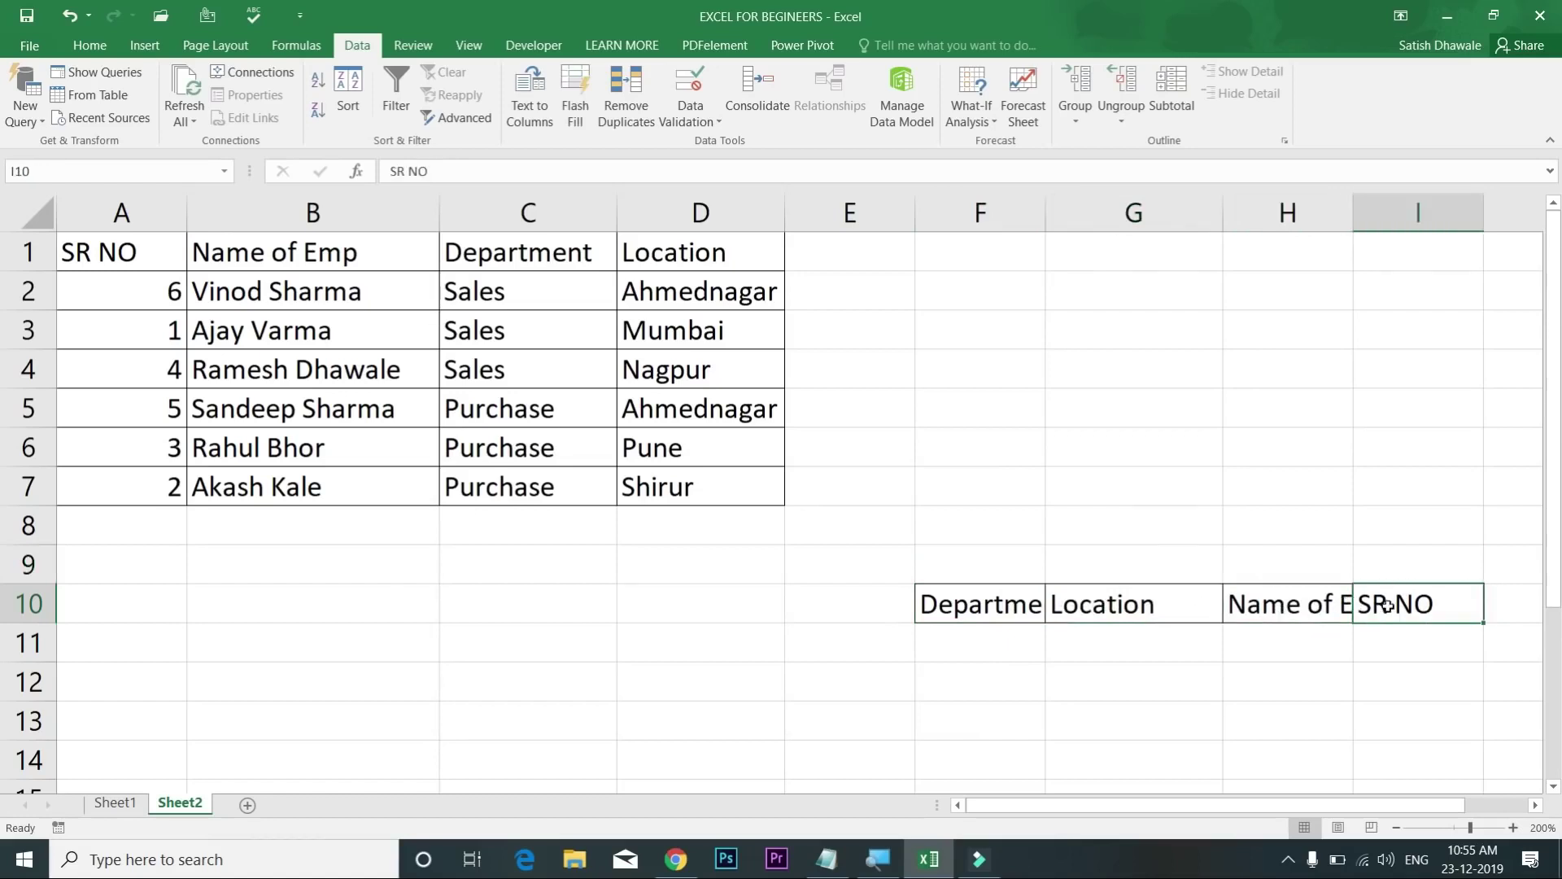
Step: Try turning on case-sensitive sorting for the row 10 headings, then discard the sort options
left_click_drag(1391, 604, 978, 609)
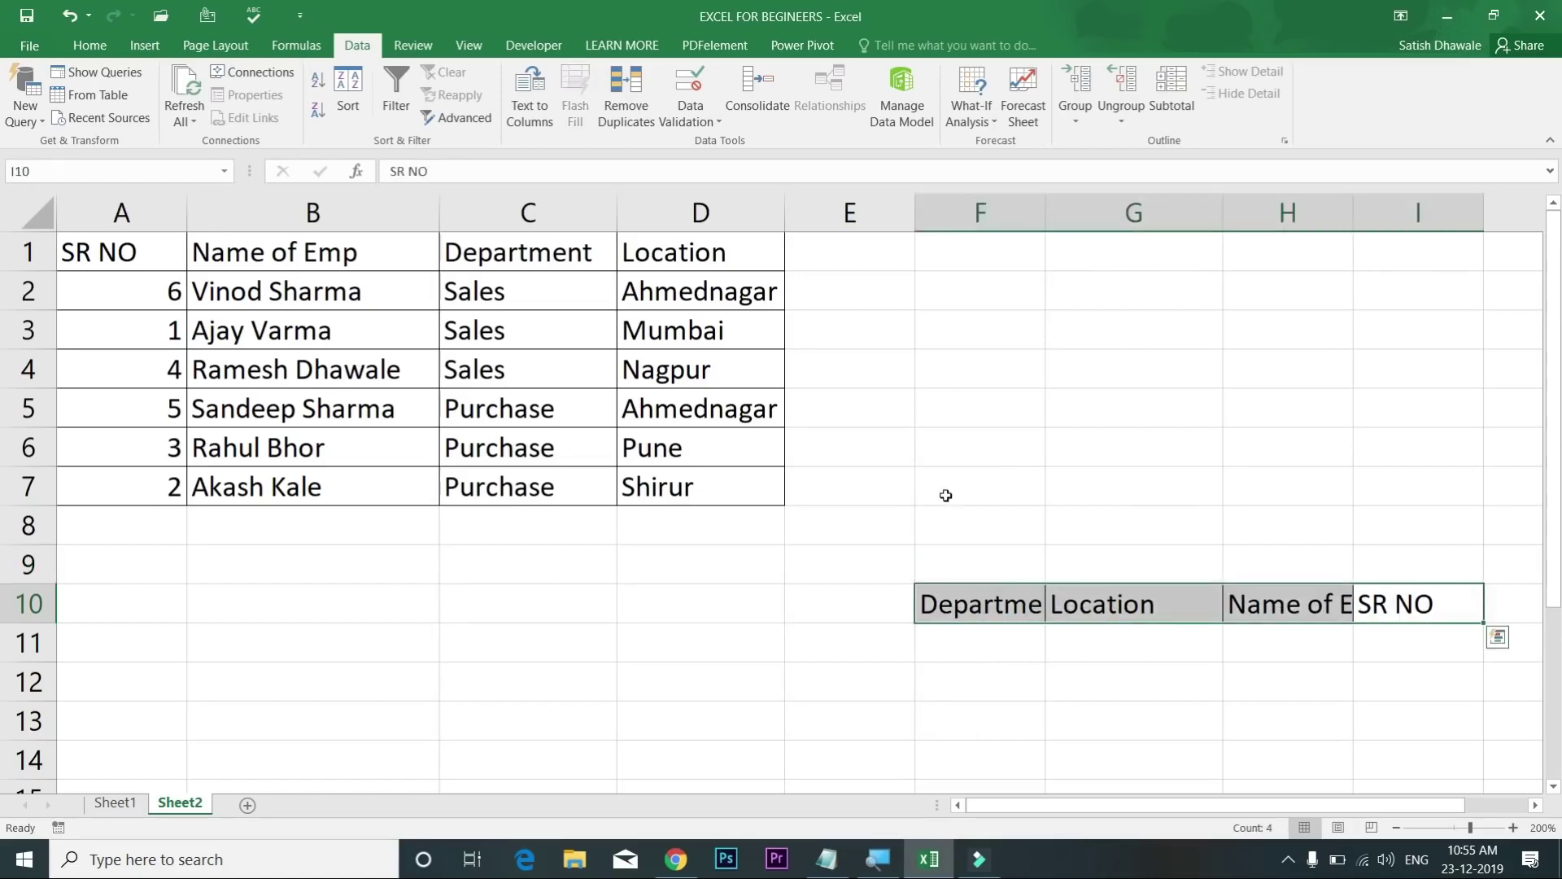
left_click(348, 102)
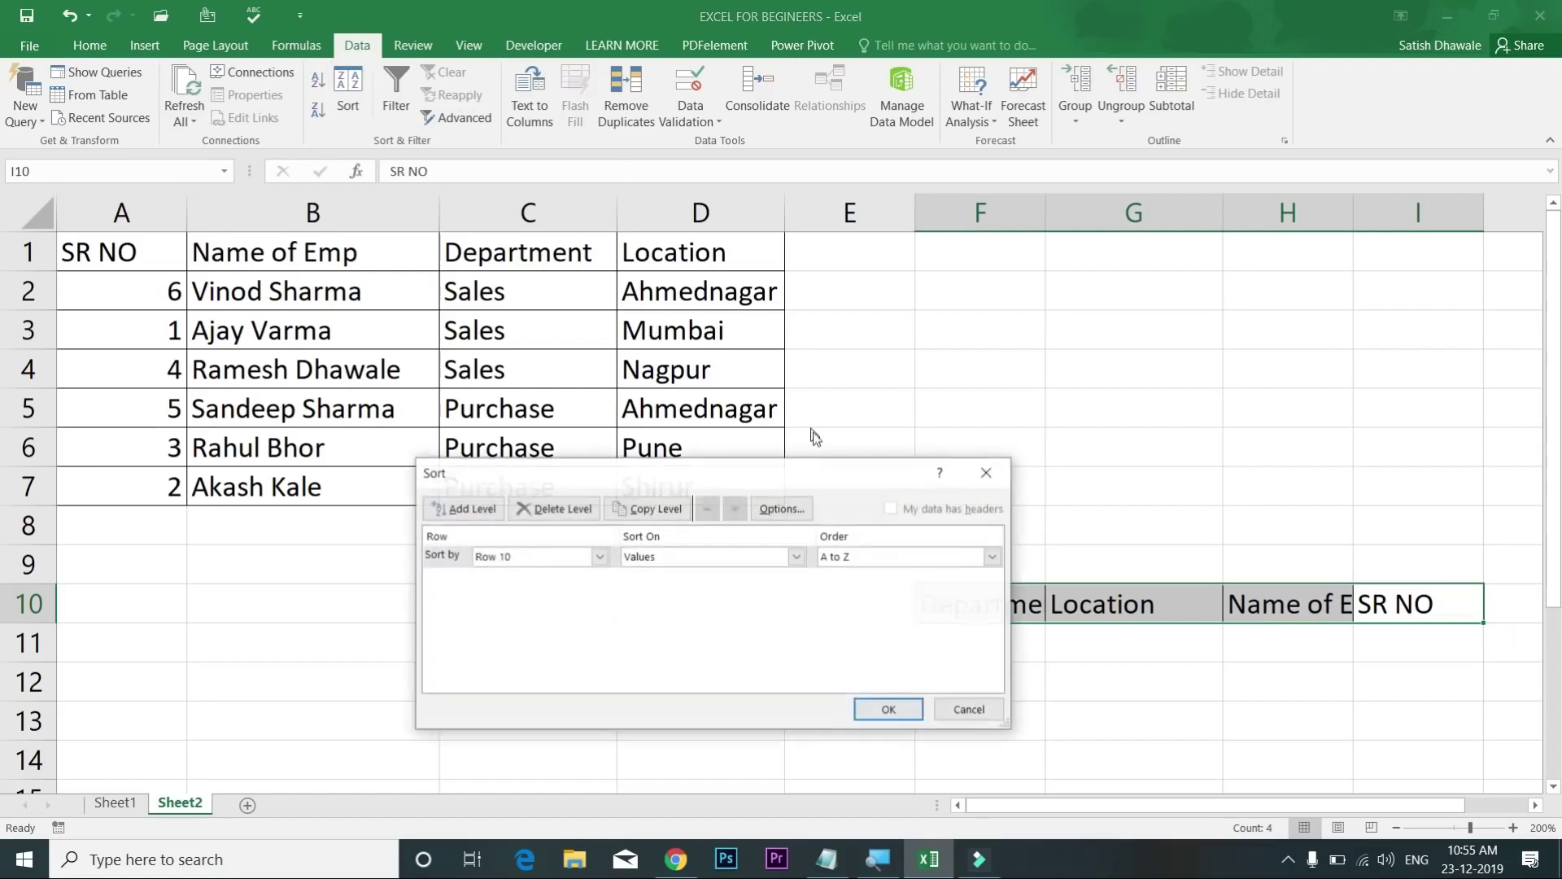
left_click(779, 509)
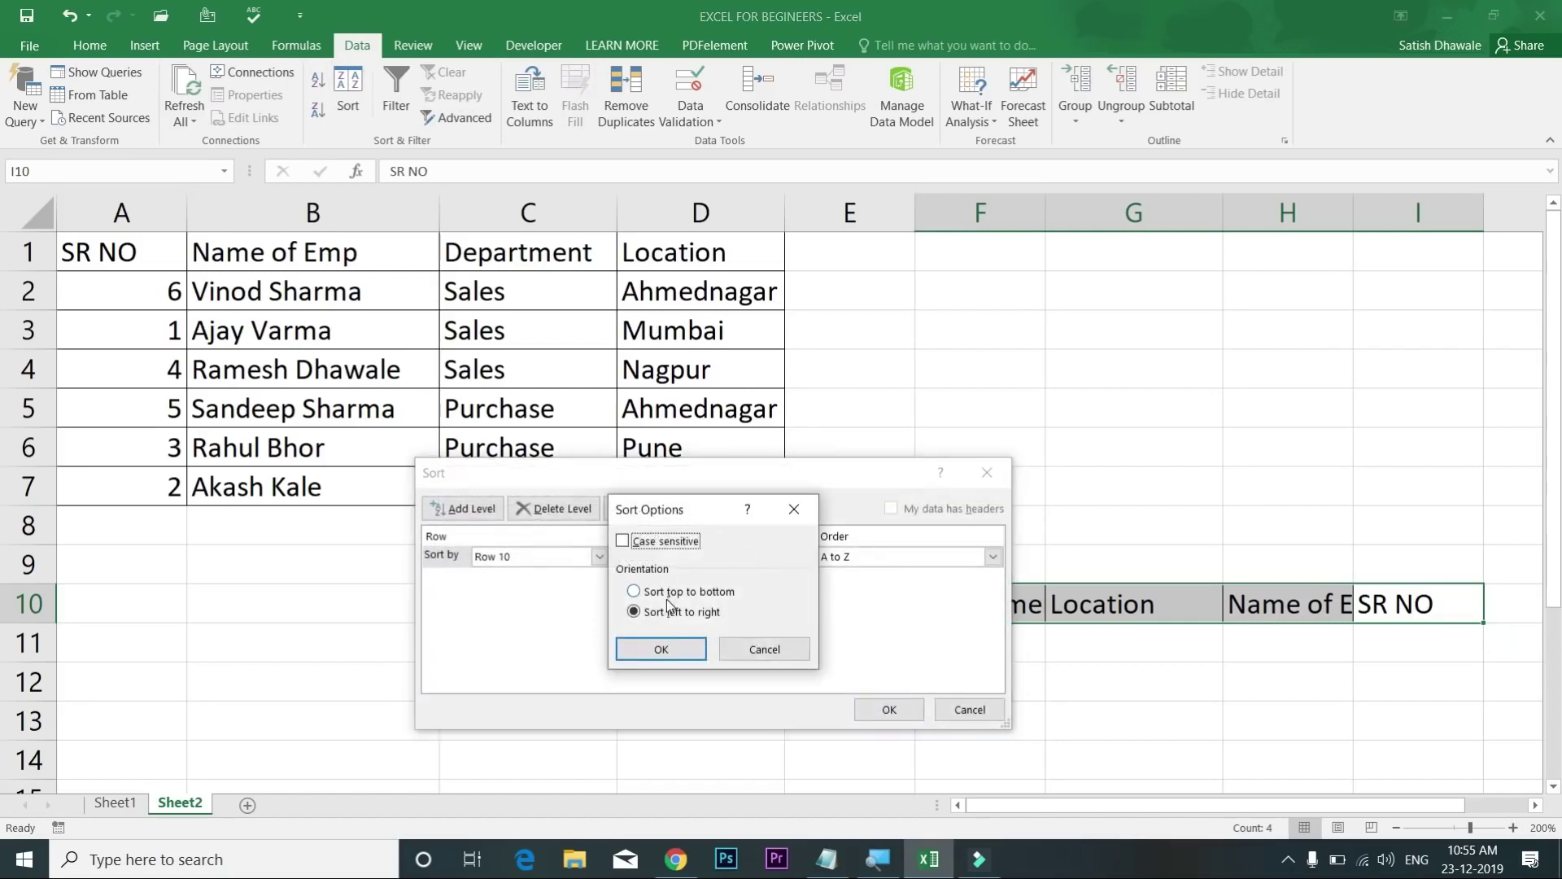
left_click(651, 543)
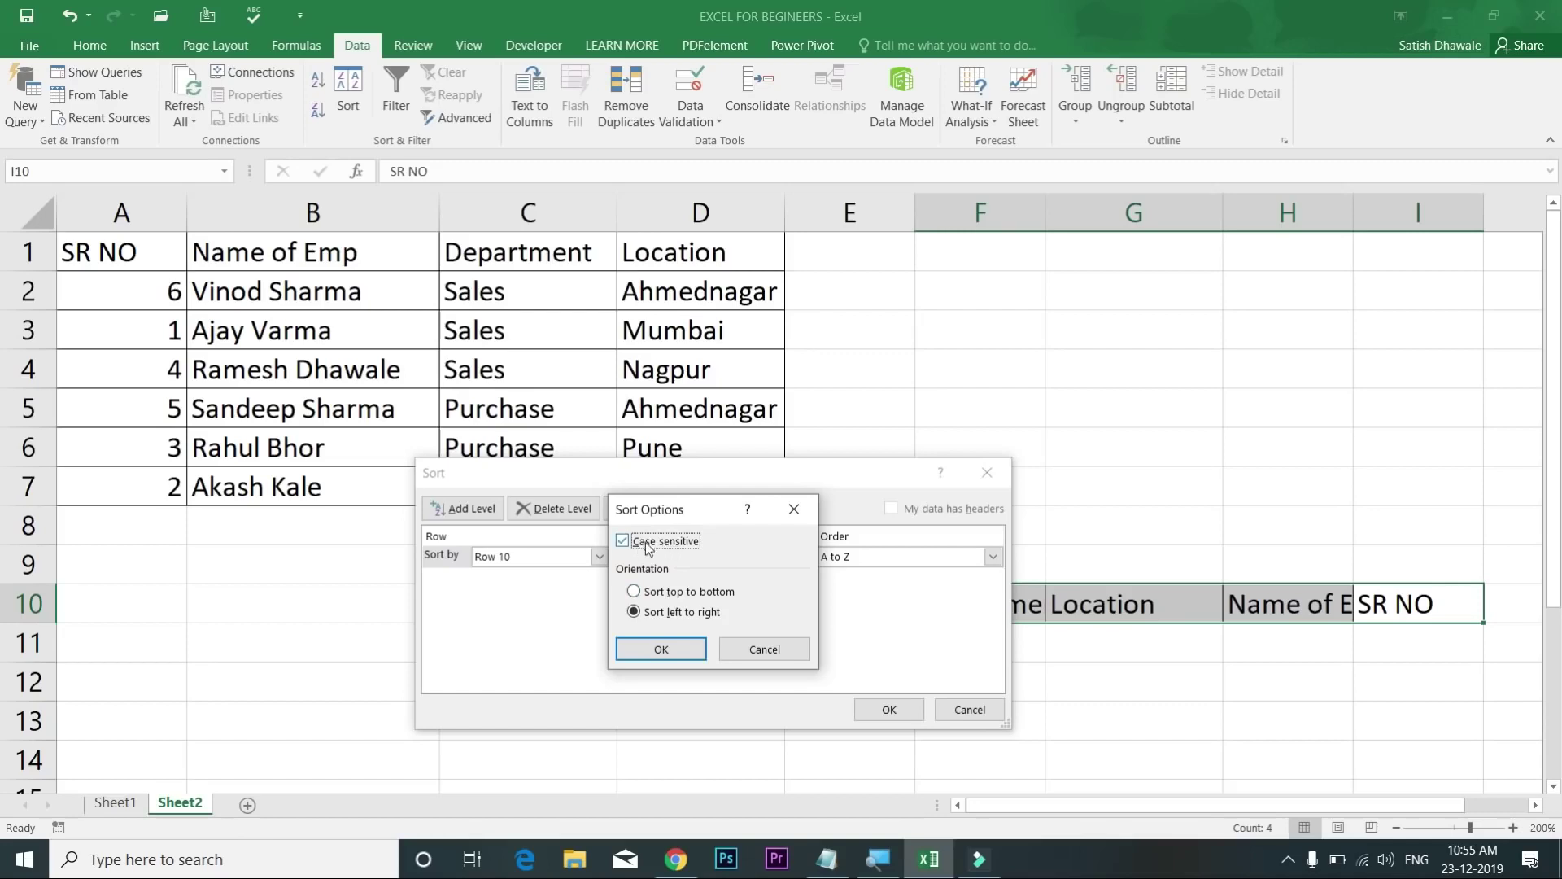
left_click(793, 510)
left_click(987, 472)
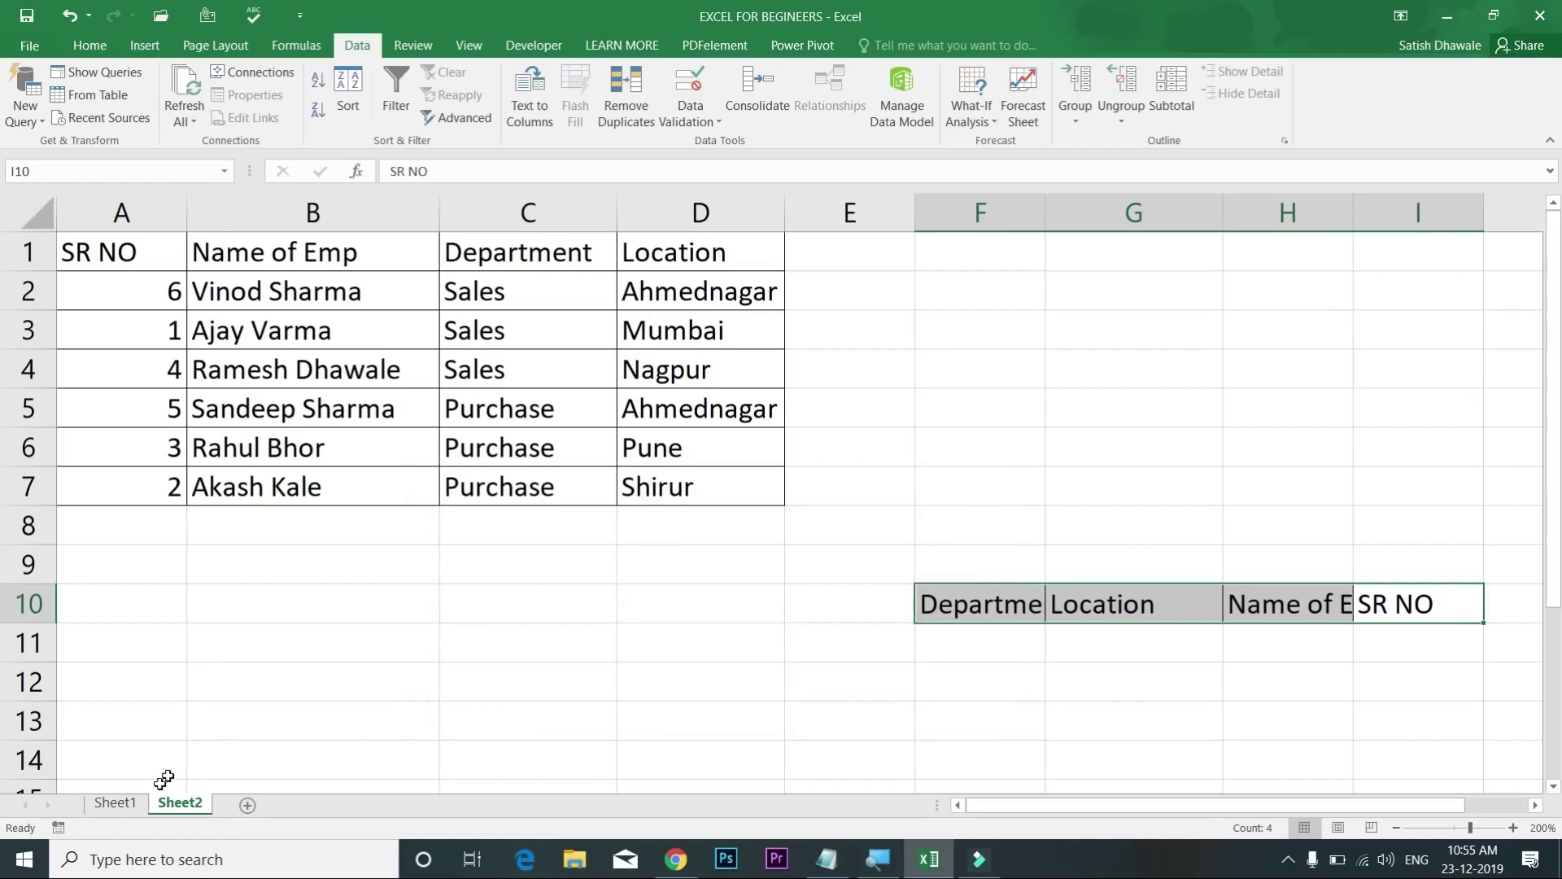
Step: Clear the RESULT values in cells L3:L8 of the student record on Sheet1
left_click(118, 803)
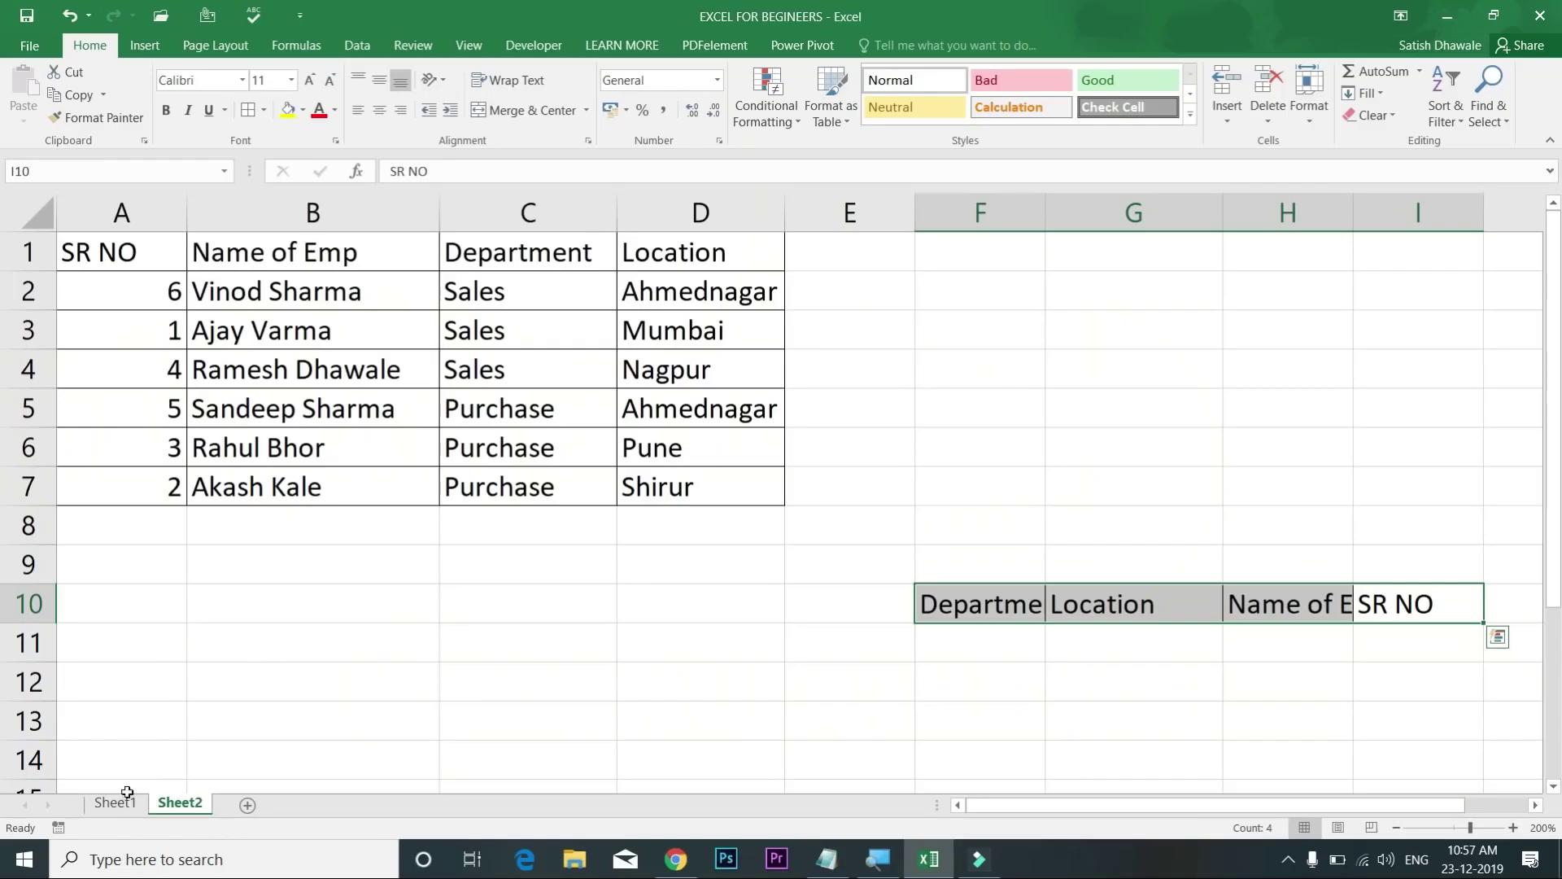
left_click(117, 805)
left_click_drag(1453, 329, 1112, 540)
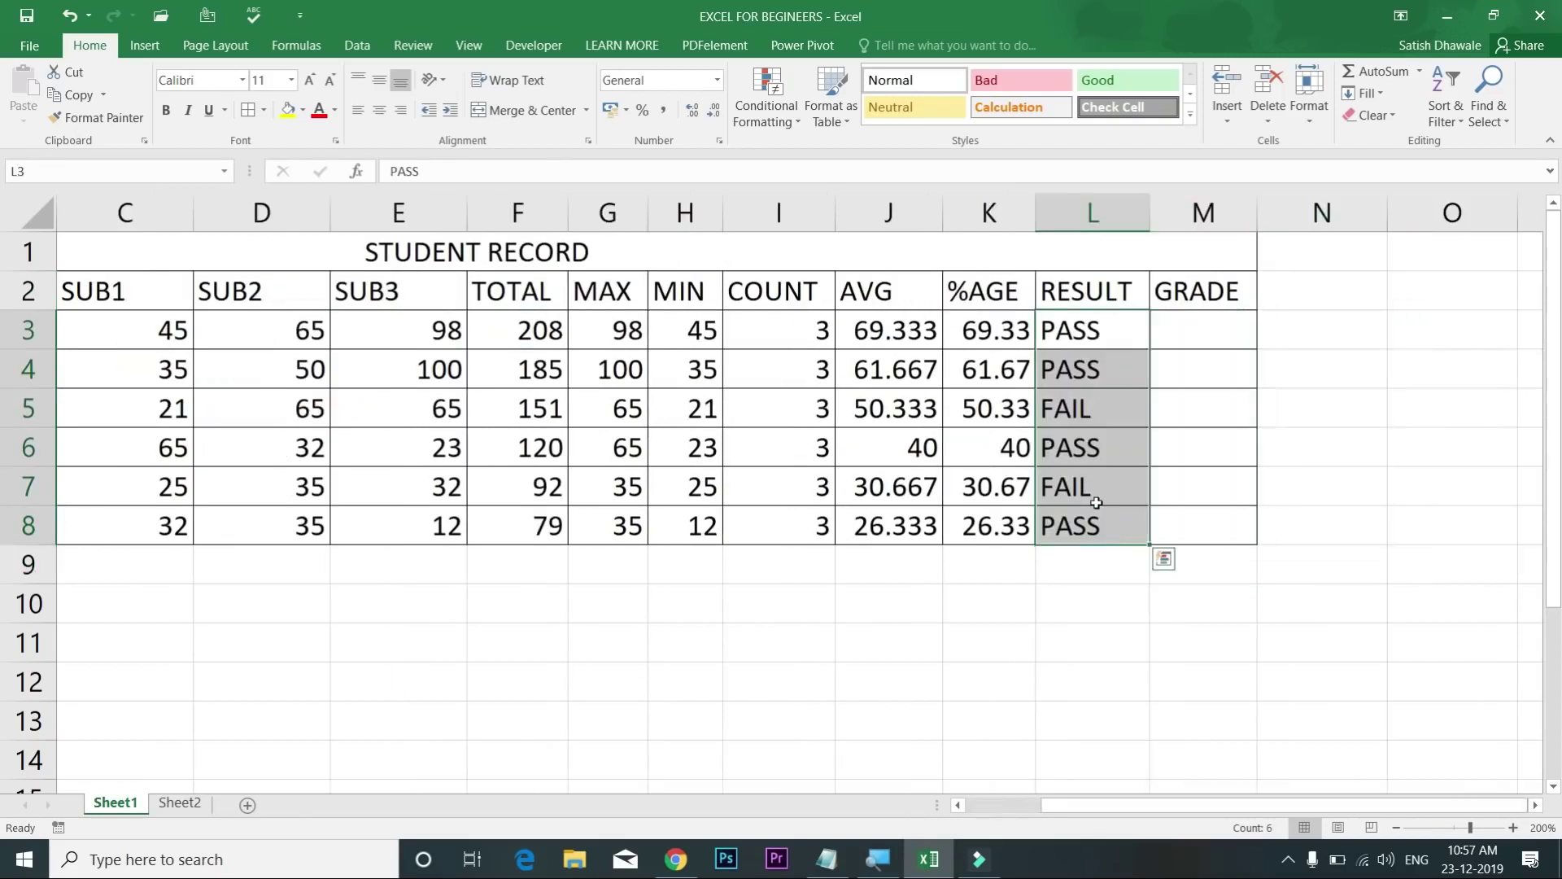
key("Delete")
key("Up")
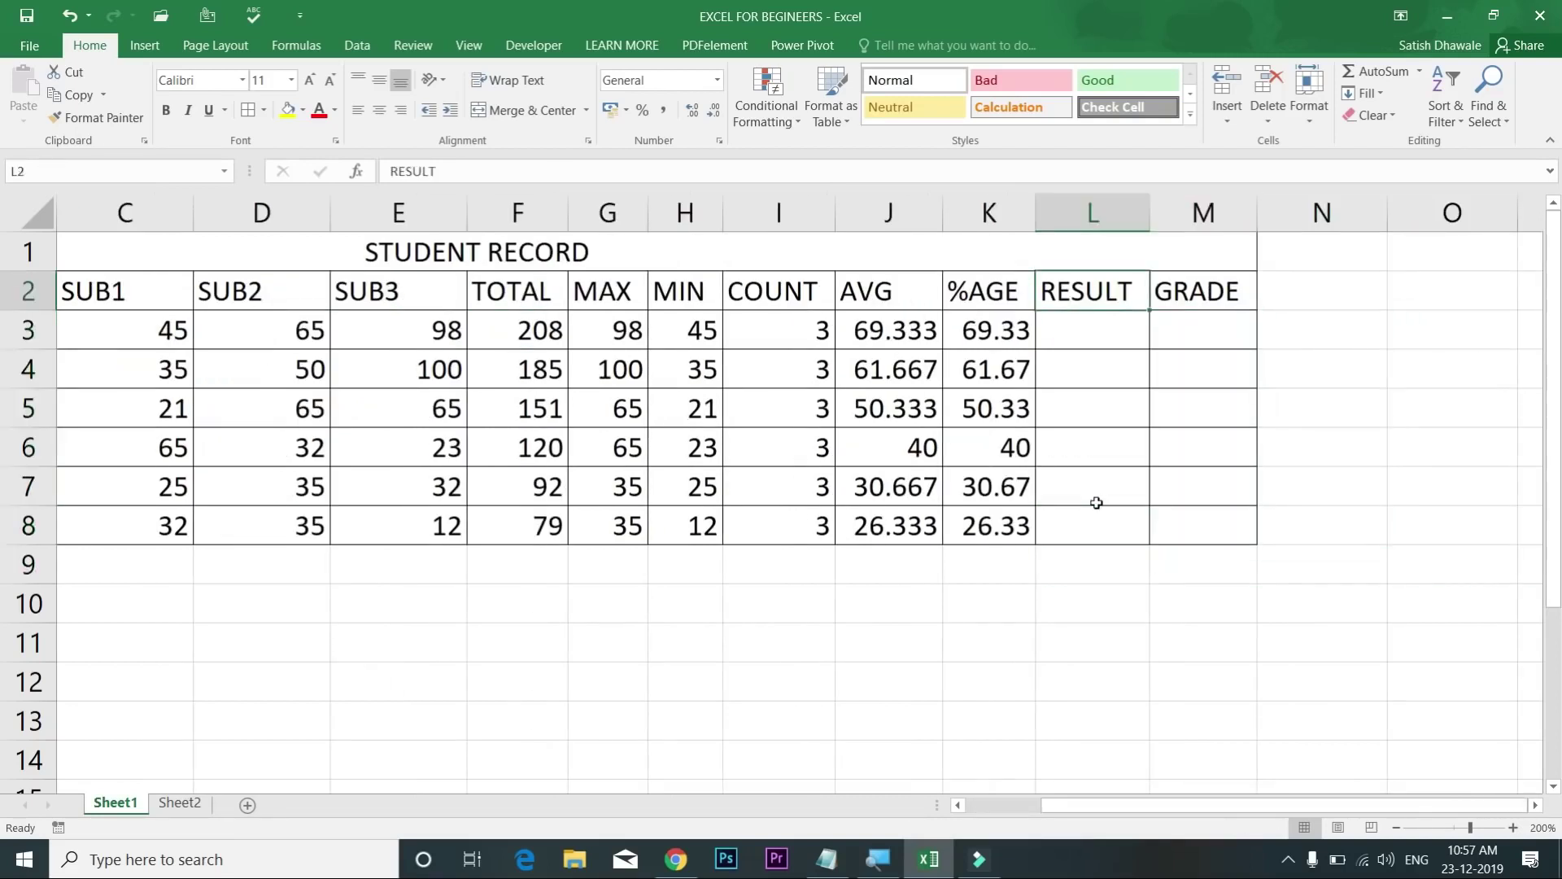
key("Down")
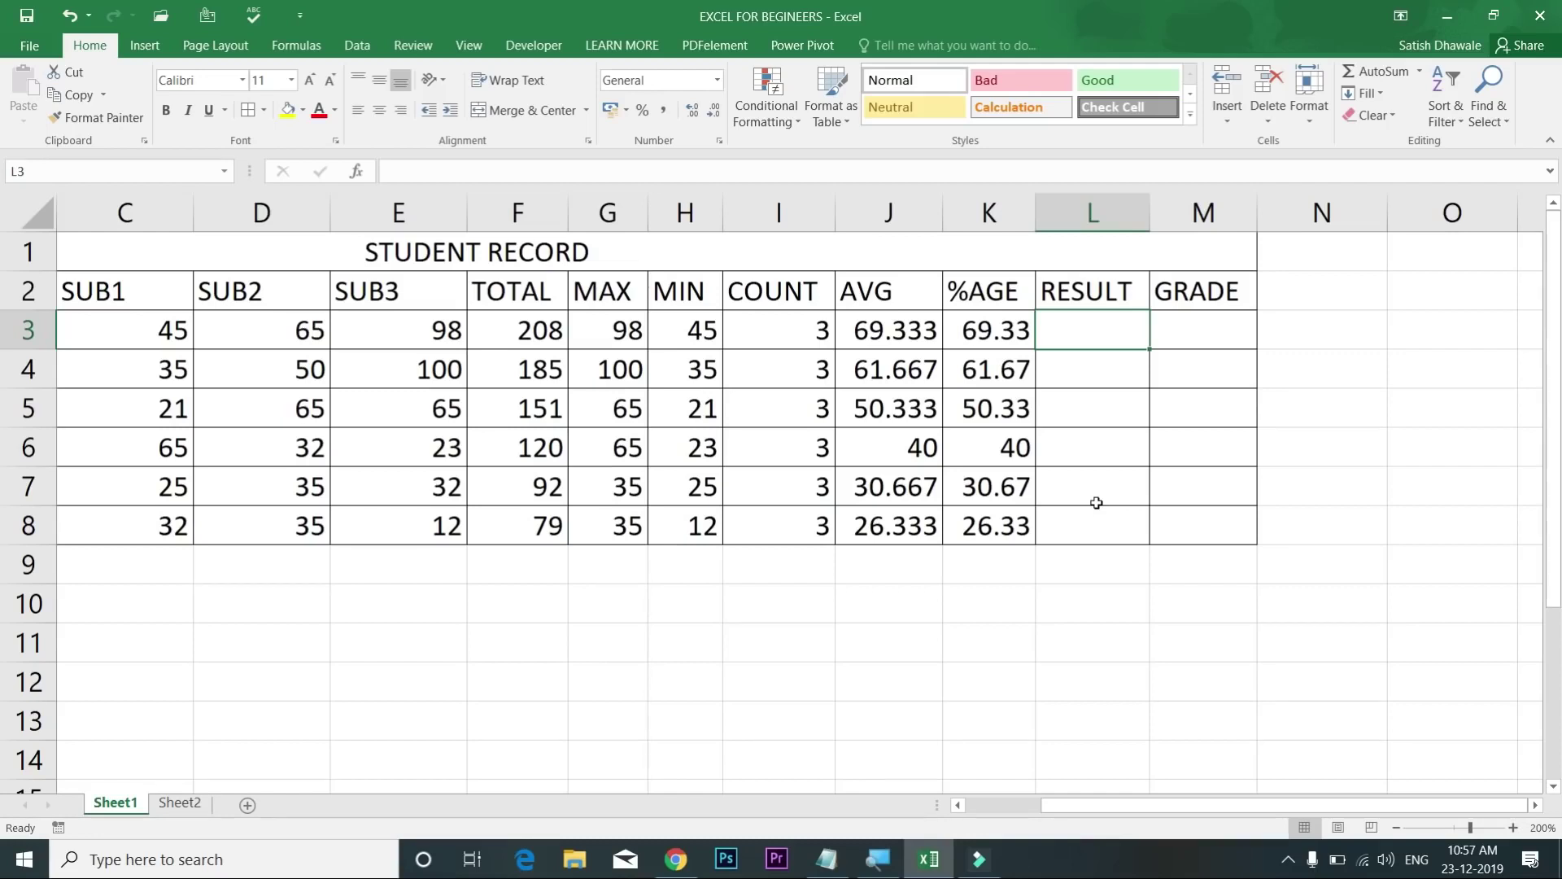
Step: Review the SUB1, SUB2 and SUB3 marks by column and across rows 3 to 5 of the student record
left_click_drag(154, 323, 160, 530)
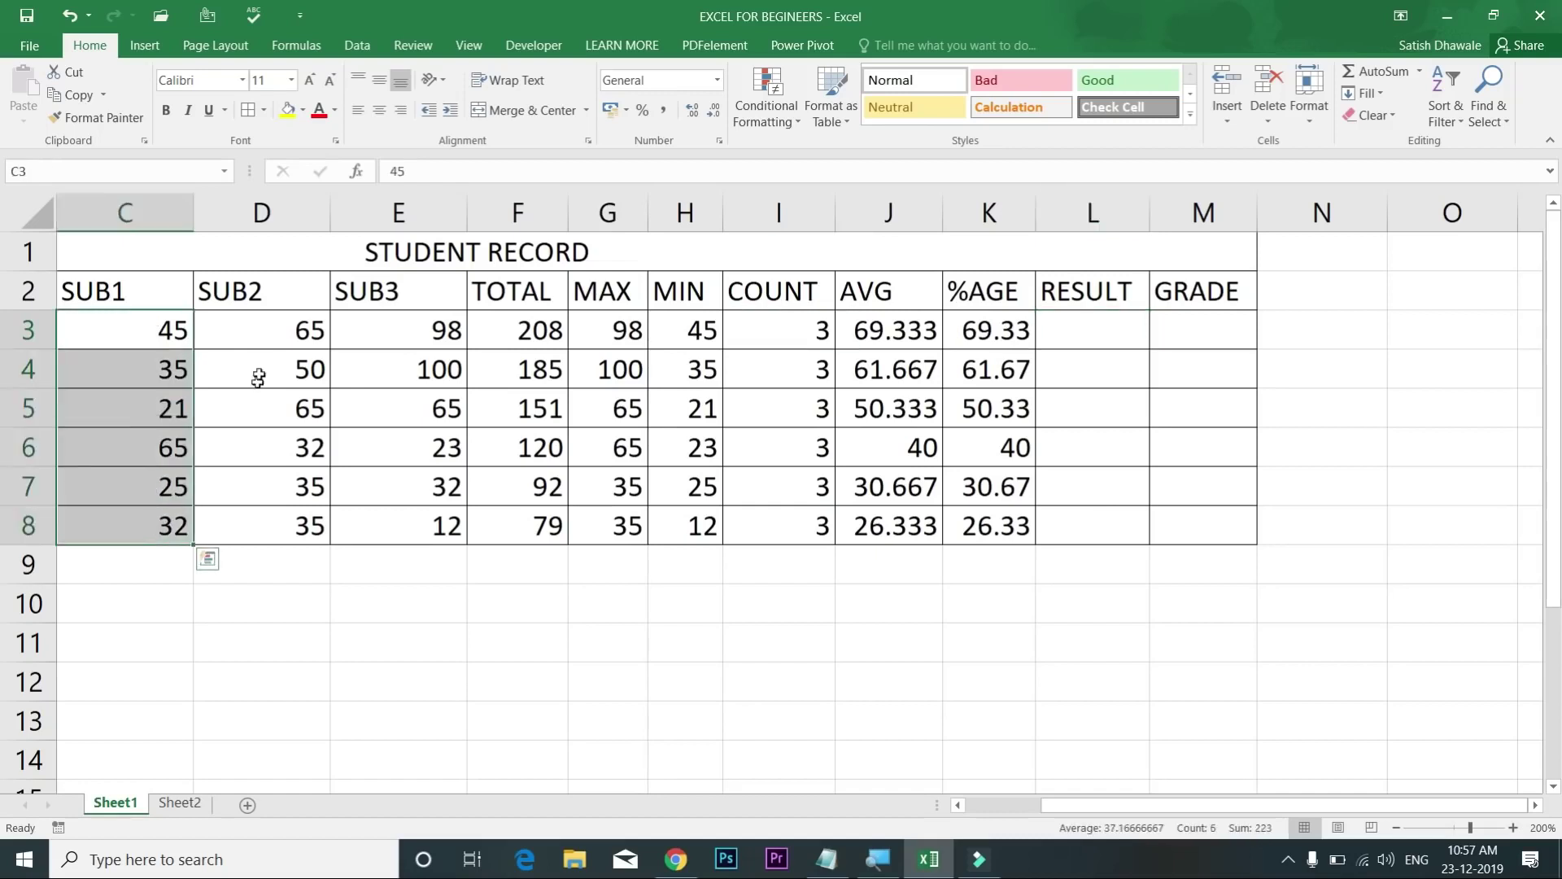
left_click_drag(269, 333, 269, 525)
left_click_drag(373, 346, 377, 530)
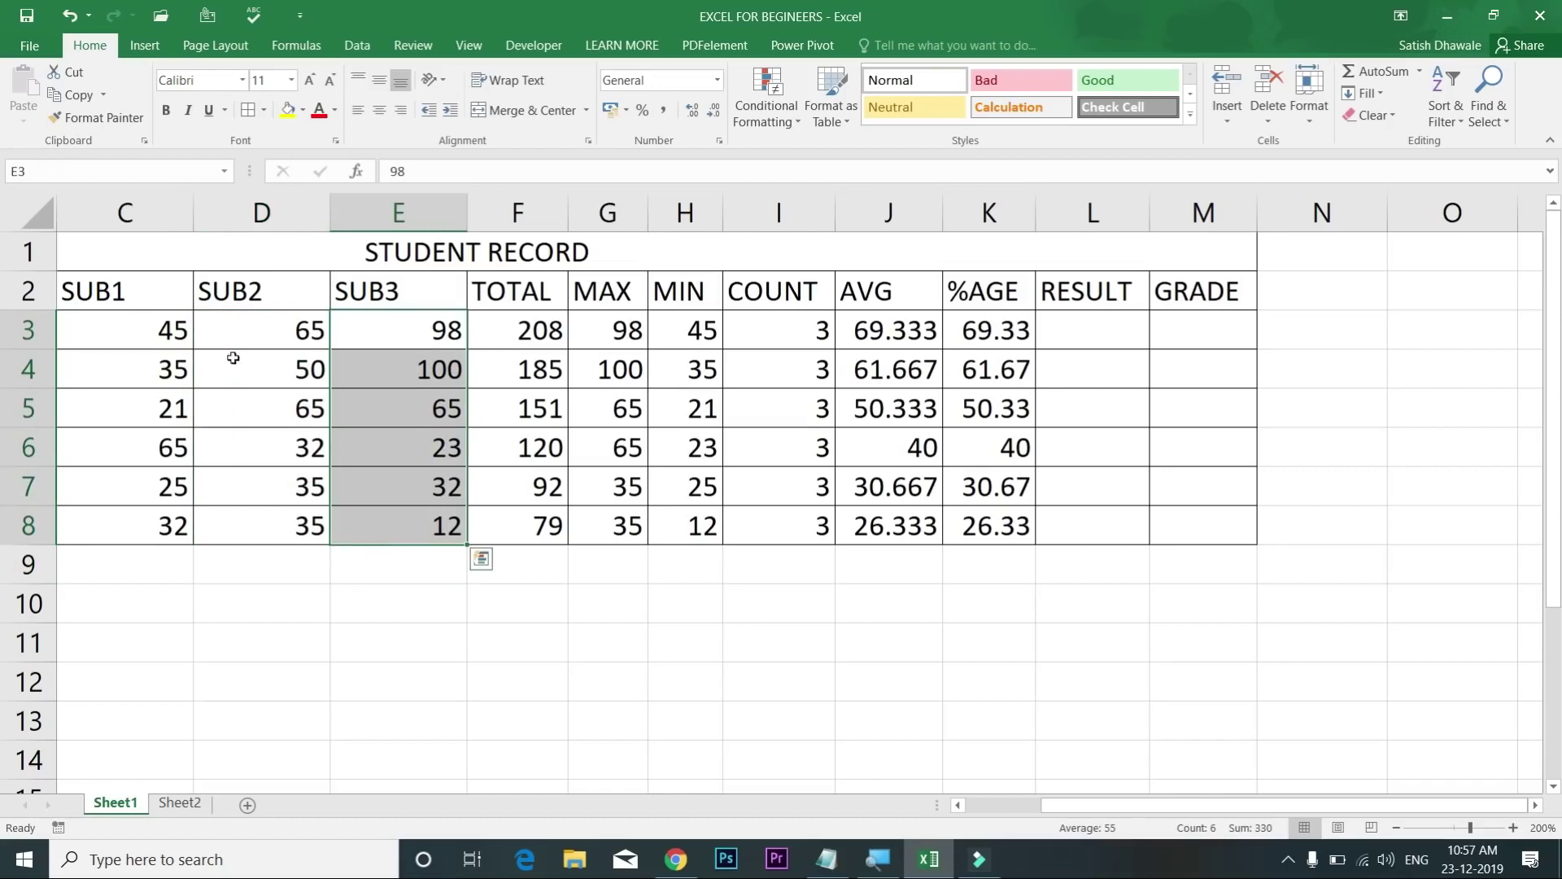
left_click_drag(171, 325, 409, 325)
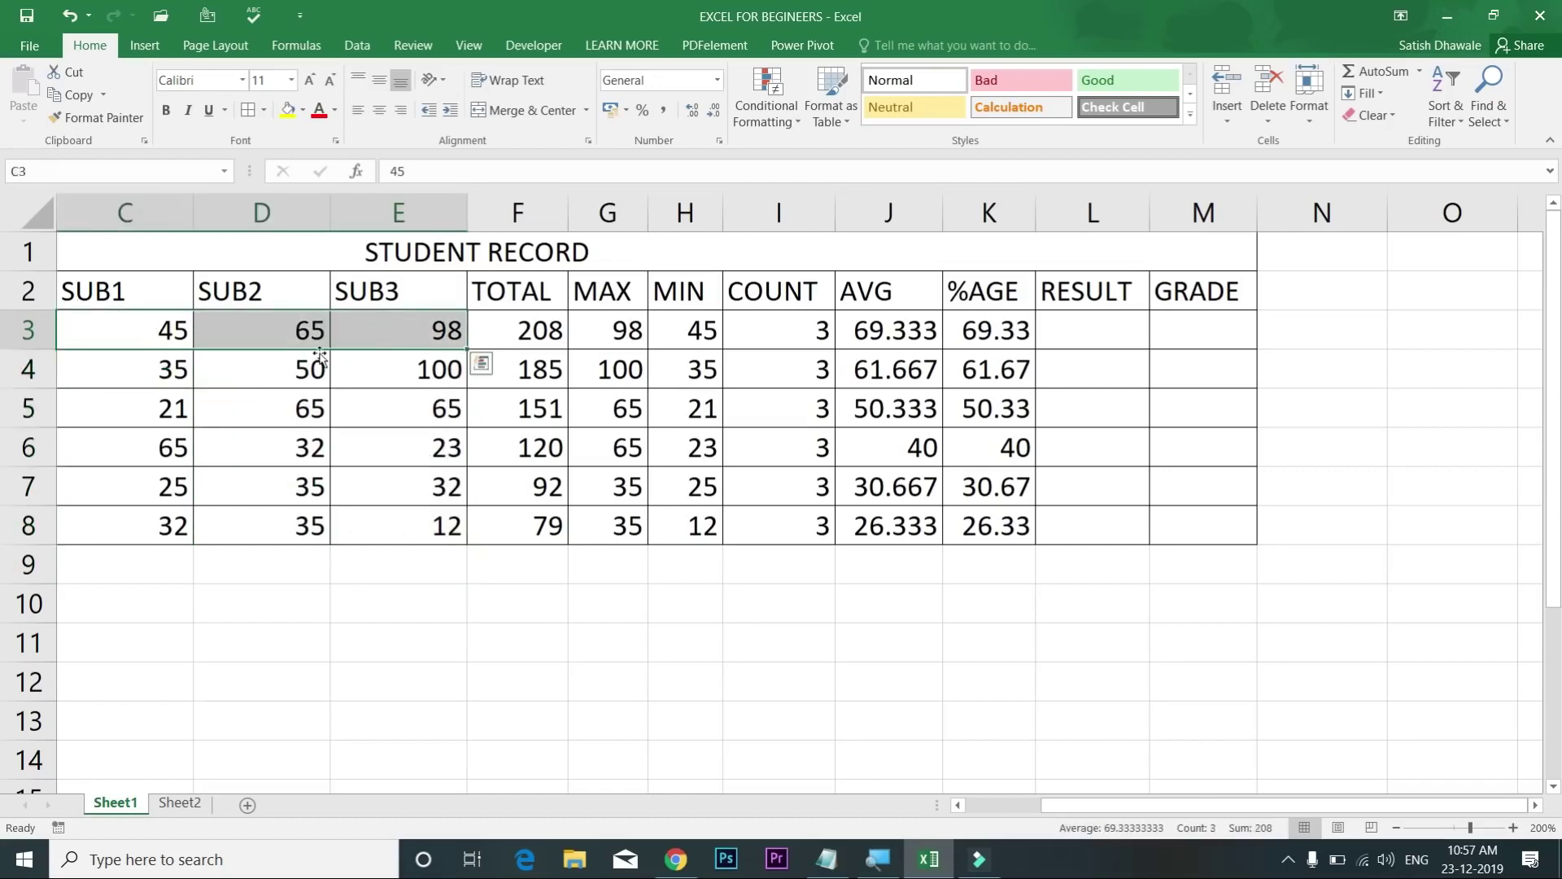
left_click_drag(130, 375, 521, 370)
left_click_drag(134, 405, 386, 409)
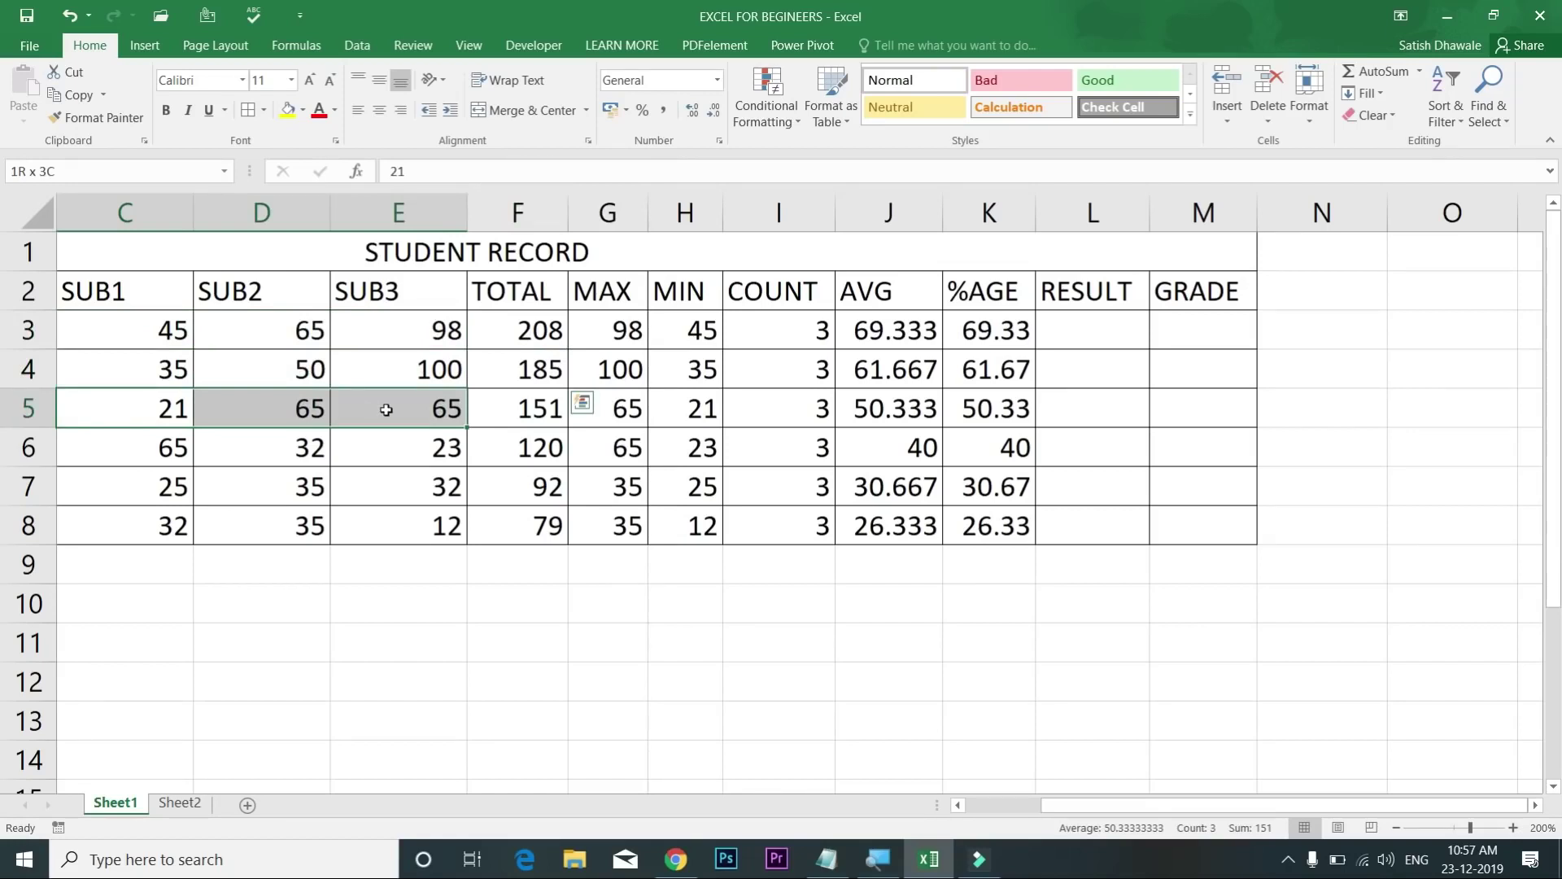
left_click_drag(386, 409, 387, 409)
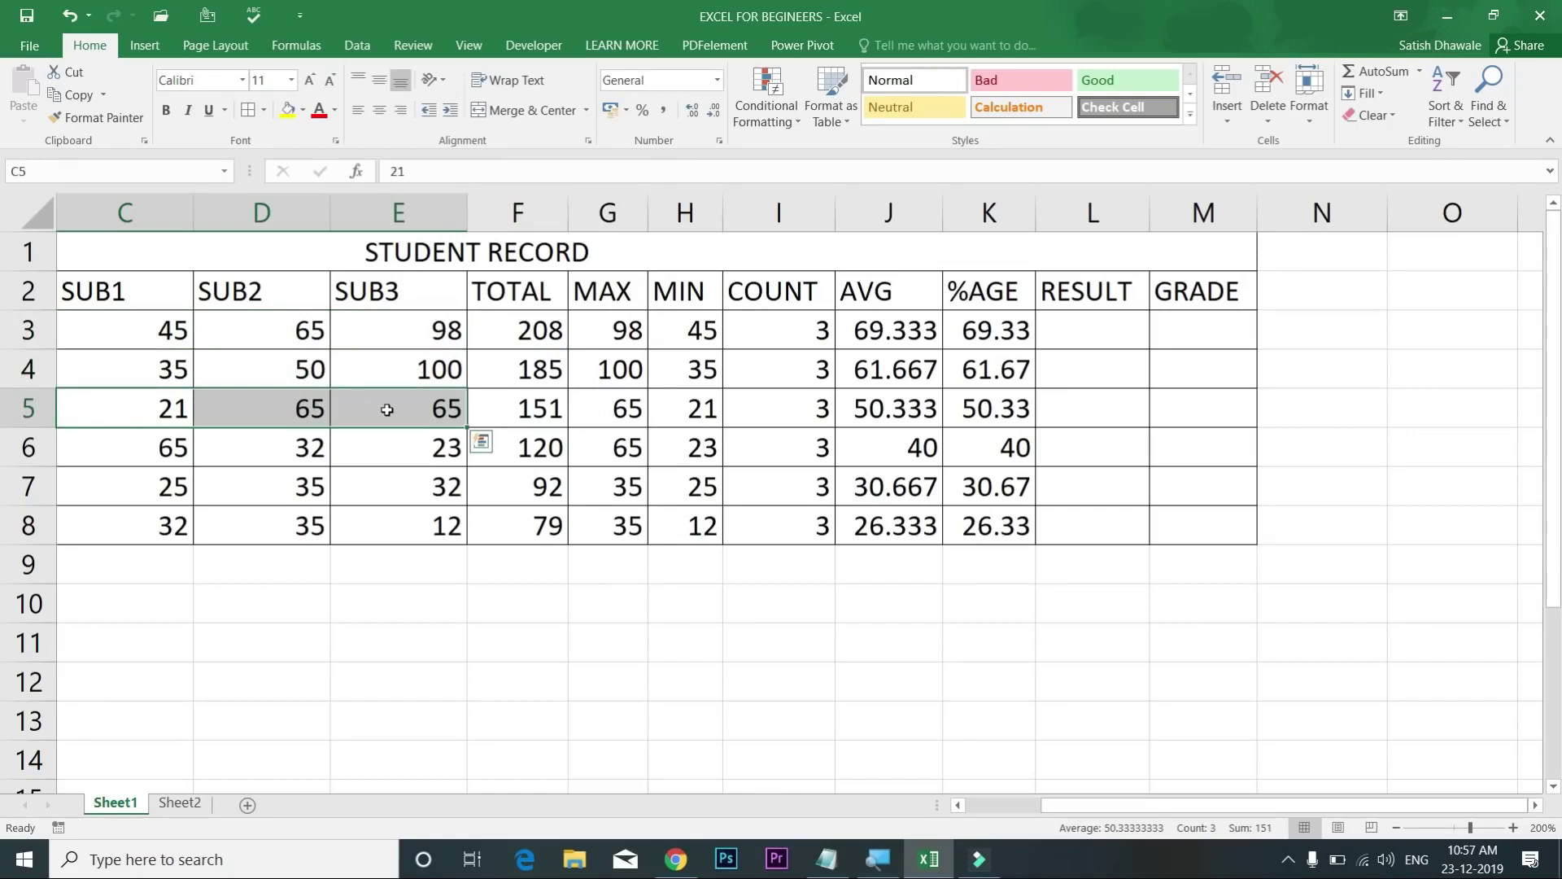
Step: Examine individual subject marks in rows 5 to 7 and the first student's three marks for a pass or fail decision
left_click(142, 294)
left_click(156, 409)
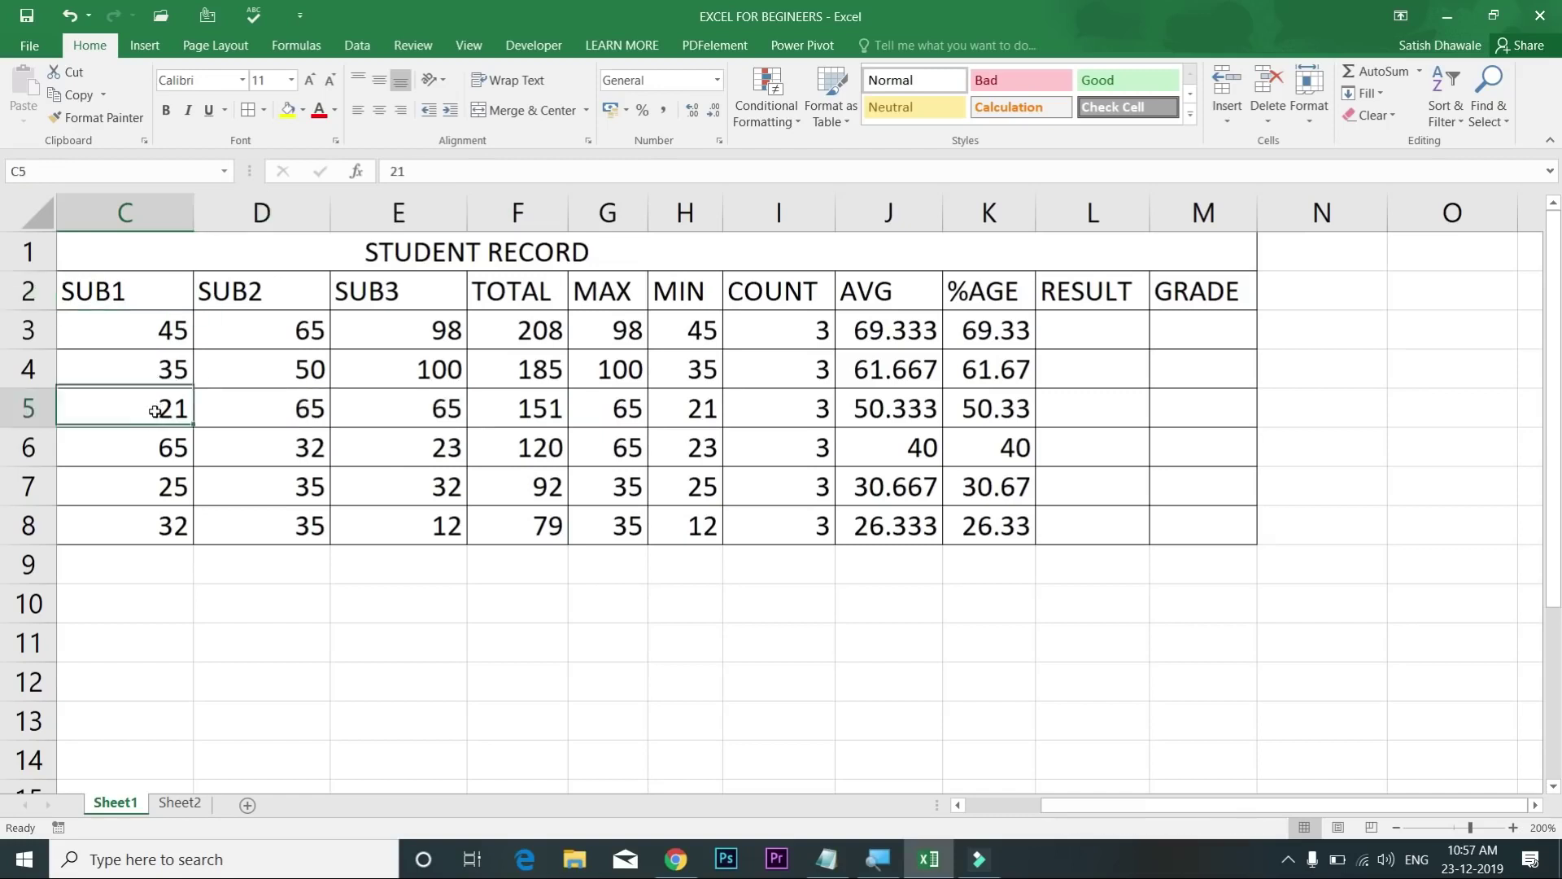
left_click(305, 414)
left_click(397, 440)
left_click(312, 446)
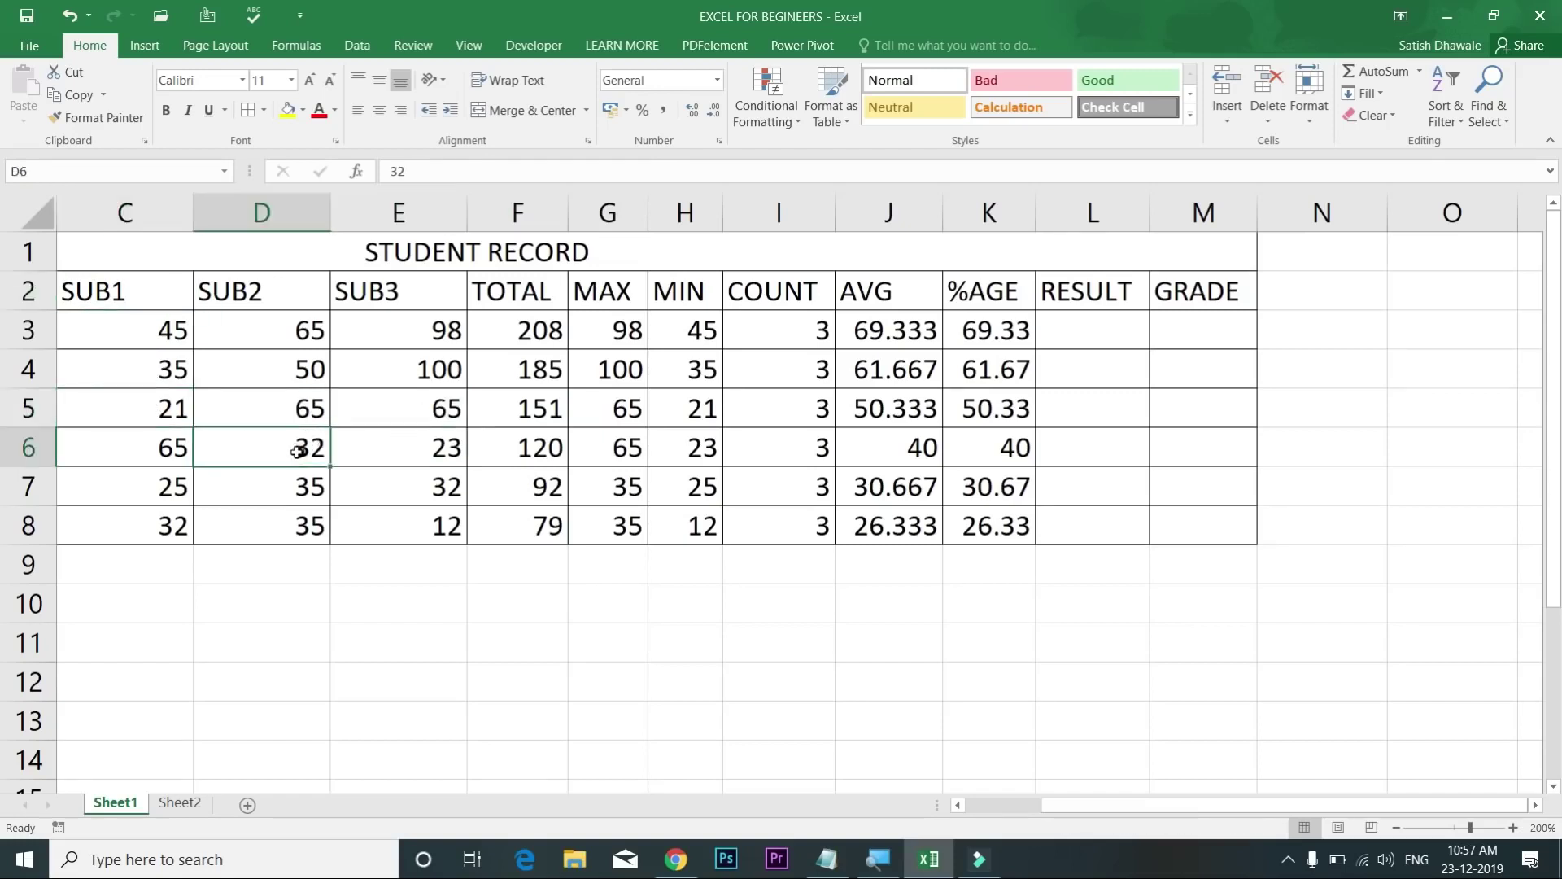
left_click(299, 483)
left_click_drag(158, 337, 419, 338)
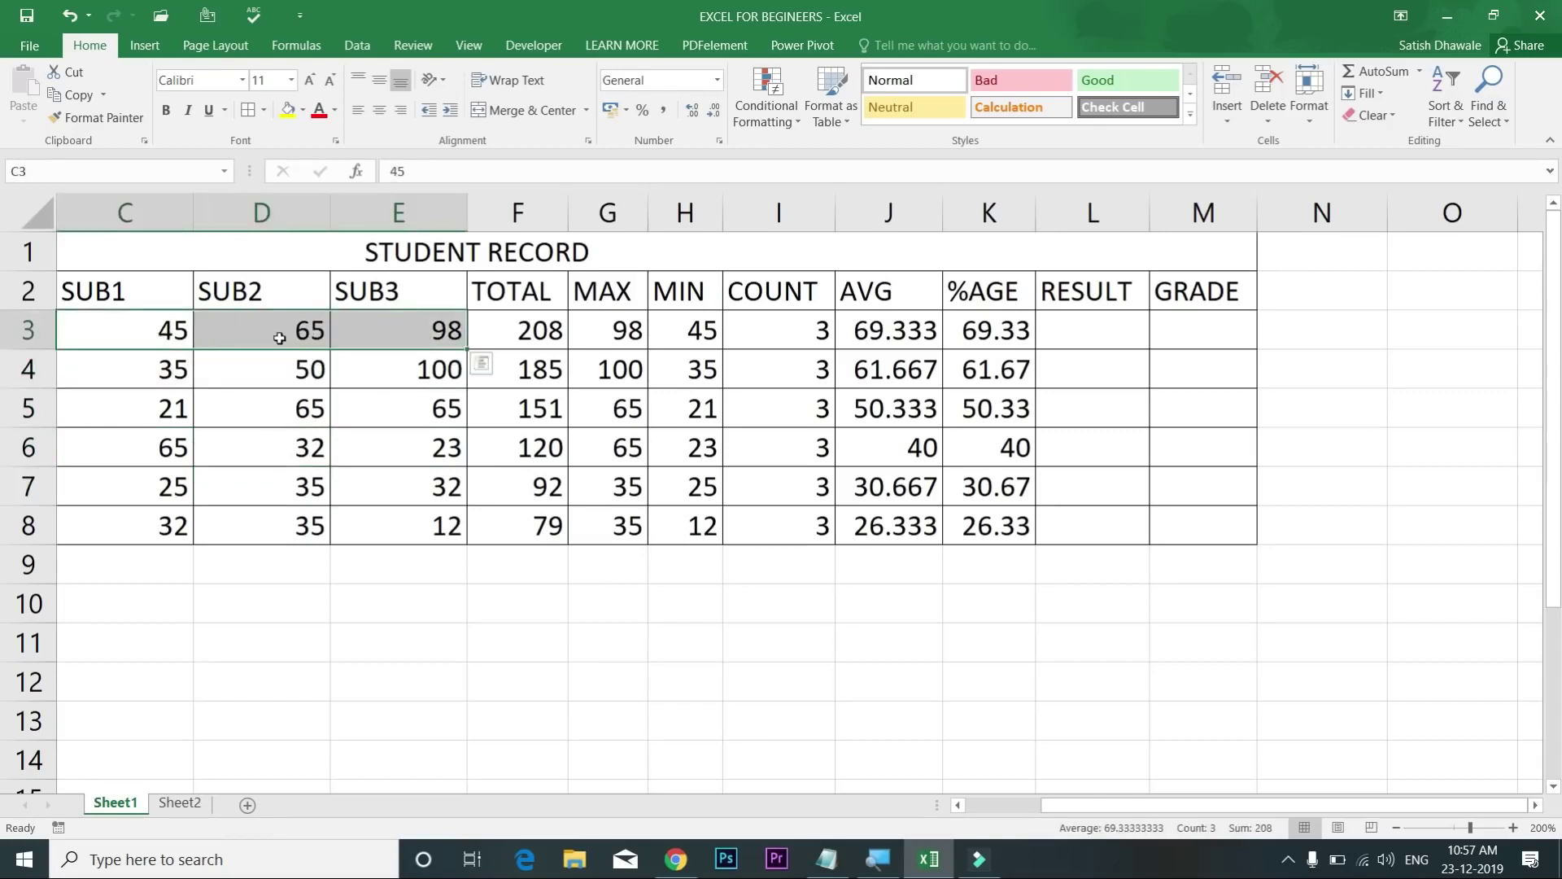
left_click(151, 326)
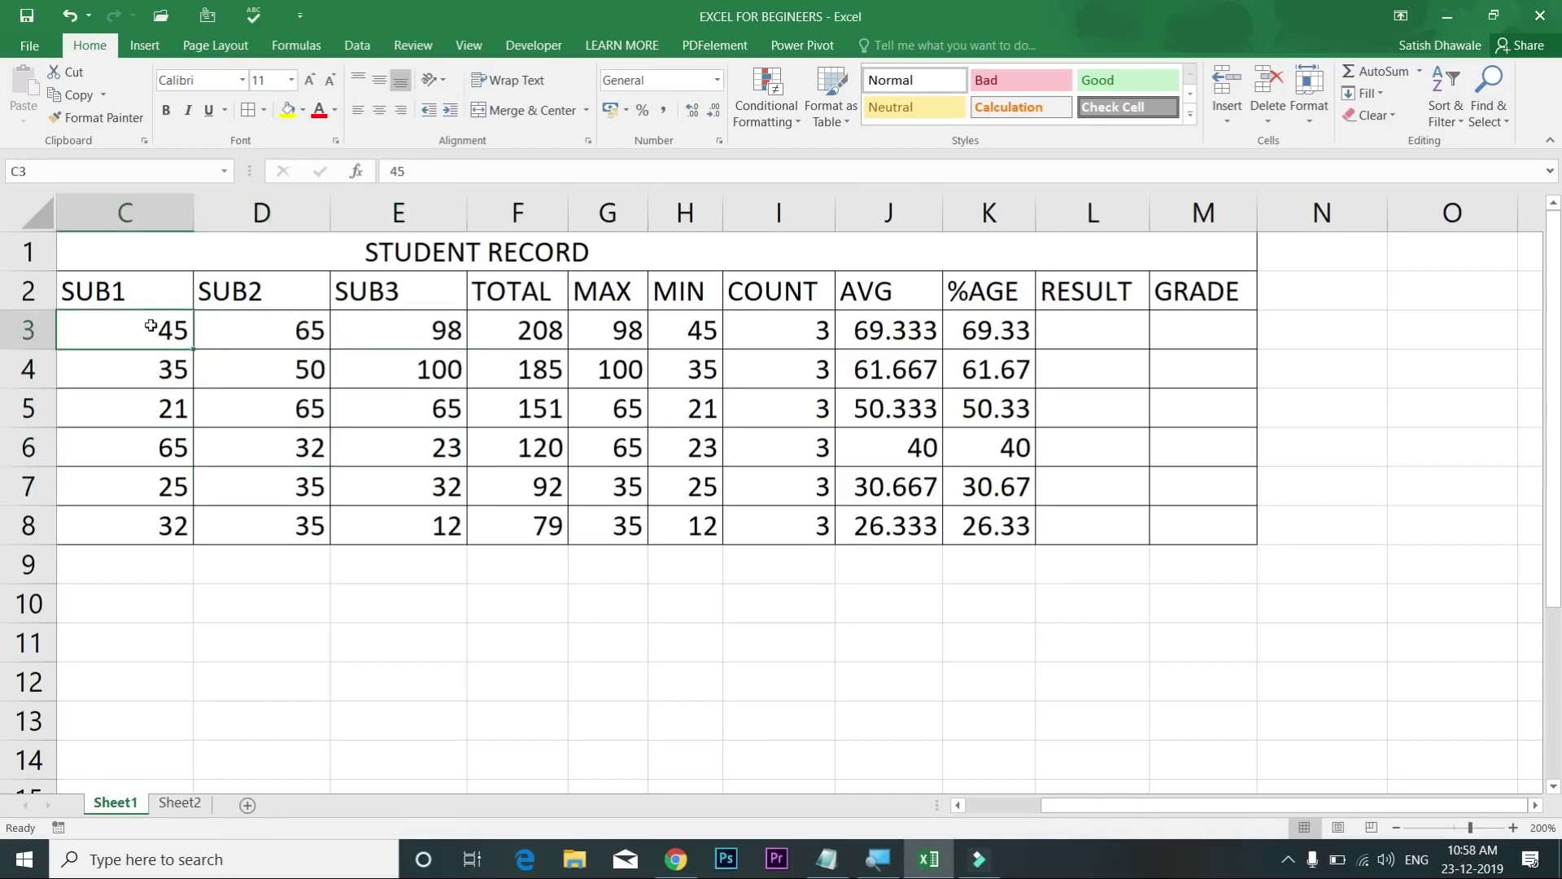
left_click(257, 334)
left_click(369, 335)
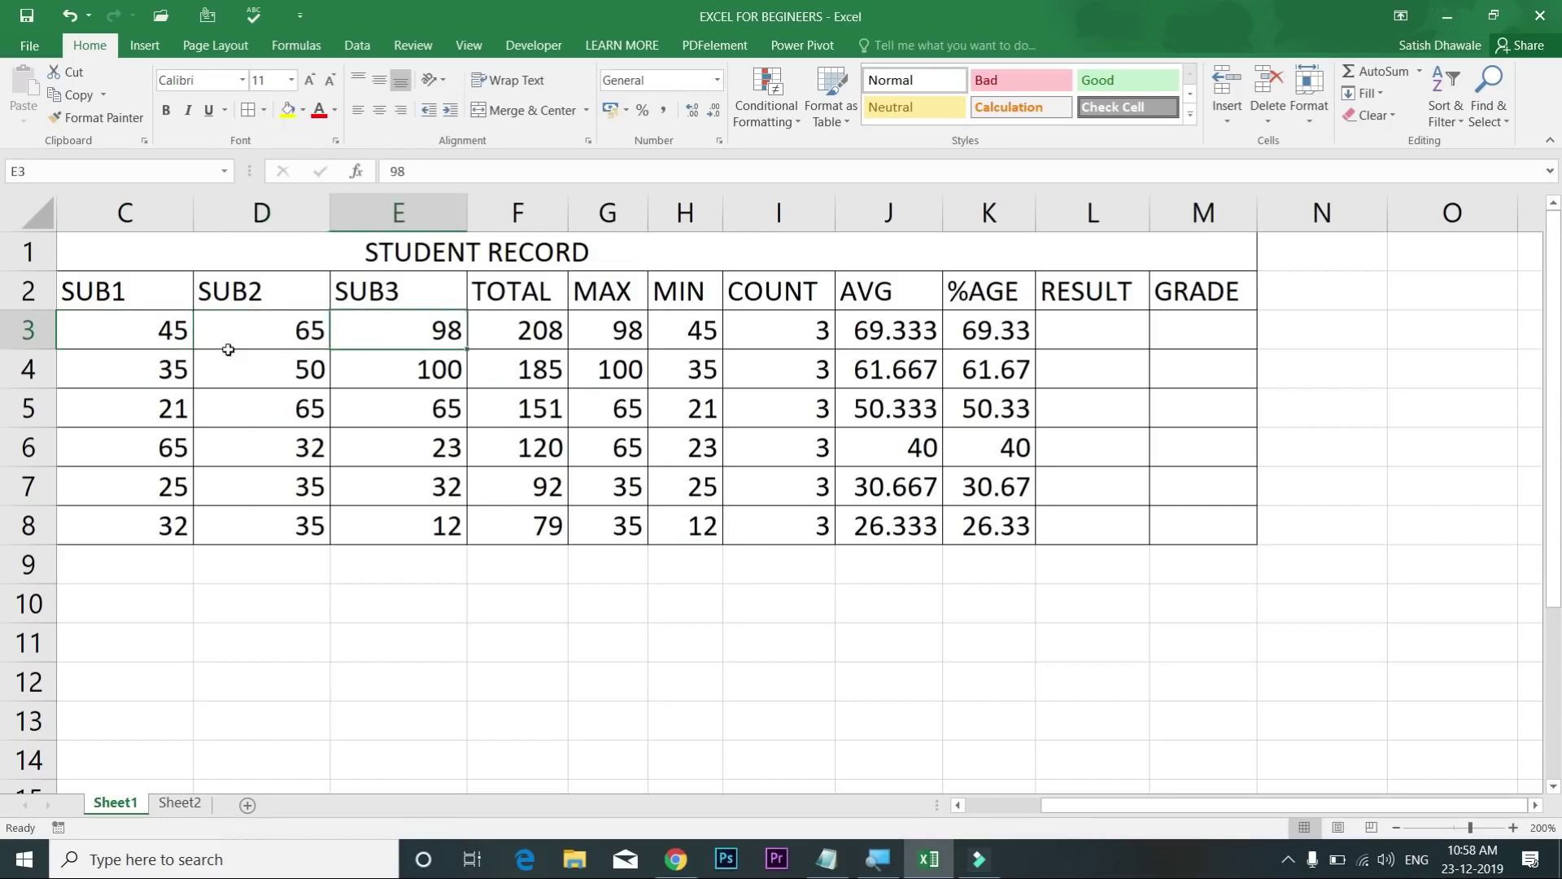
left_click_drag(160, 328, 389, 332)
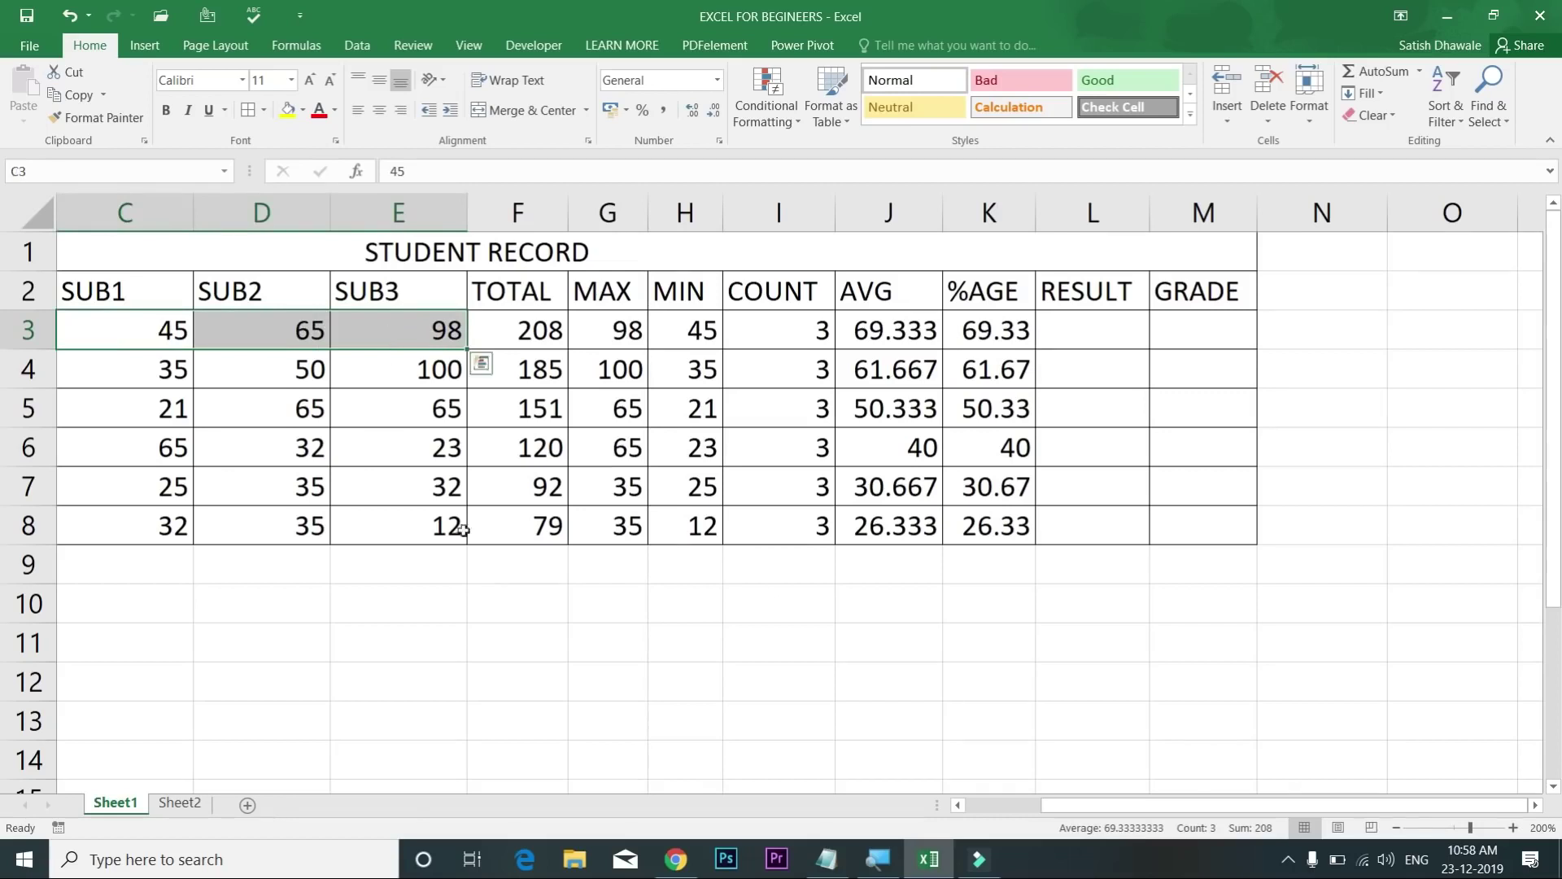
Step: Enter the labels IF and IF..AND in cells F11 and F12 below the student record
left_click(489, 653)
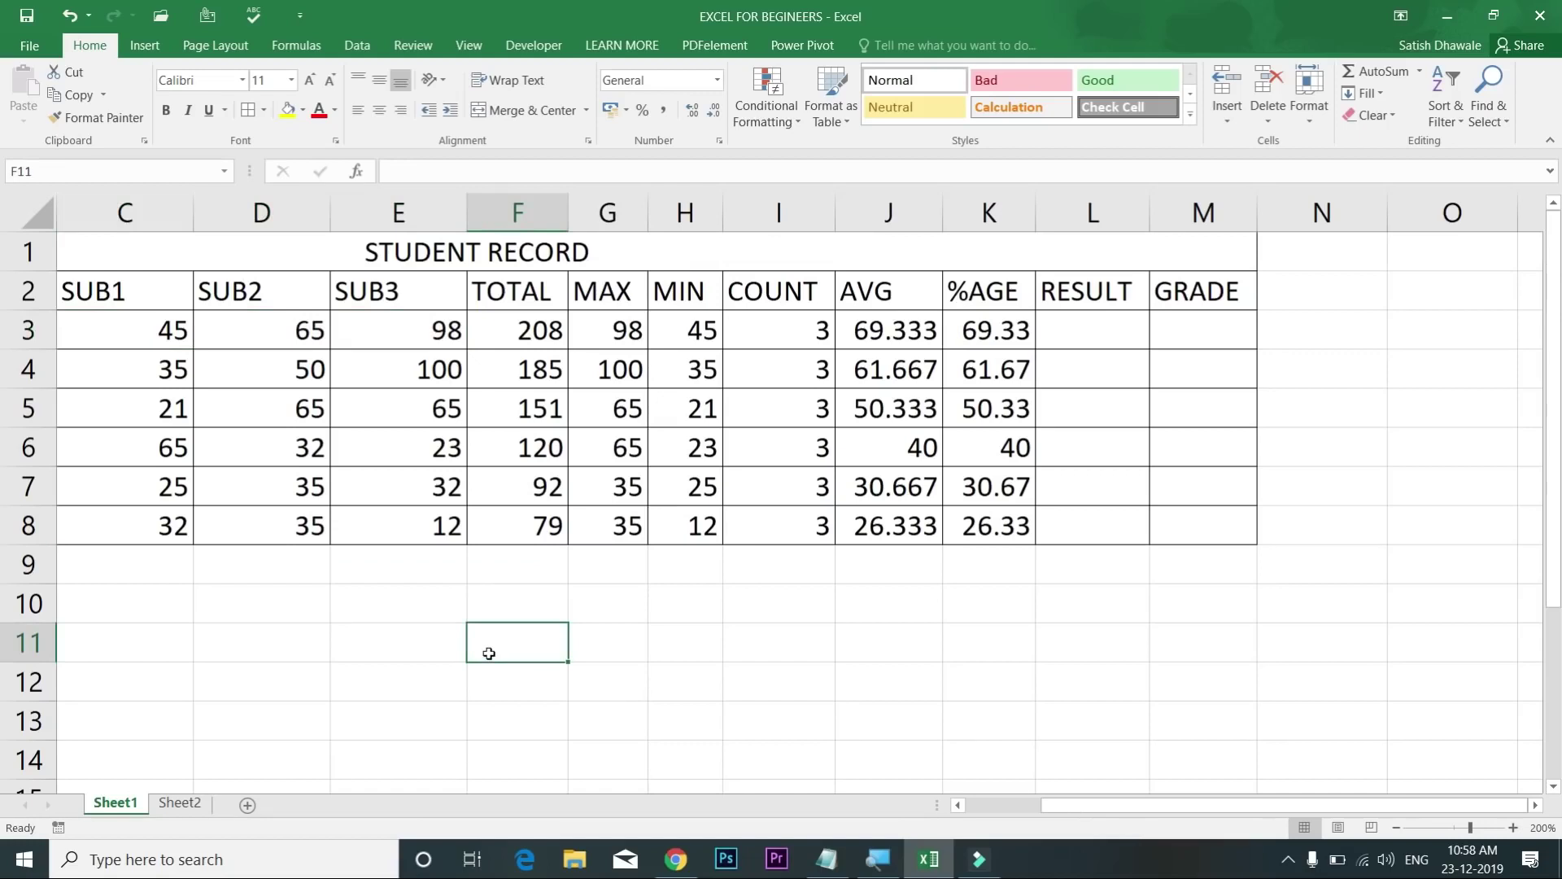
type("IF")
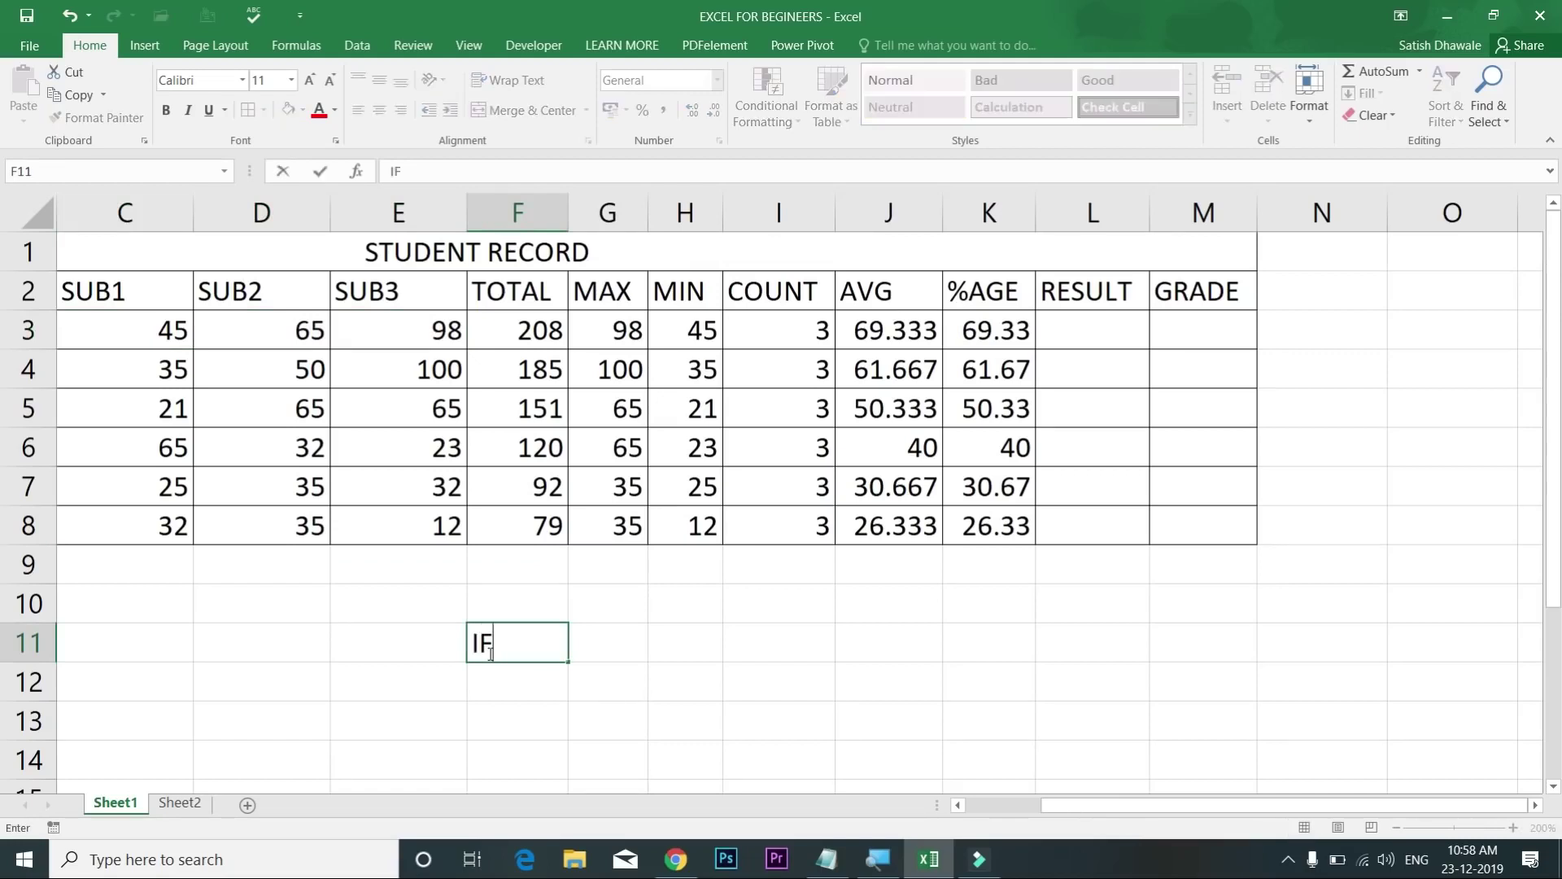
key("Return")
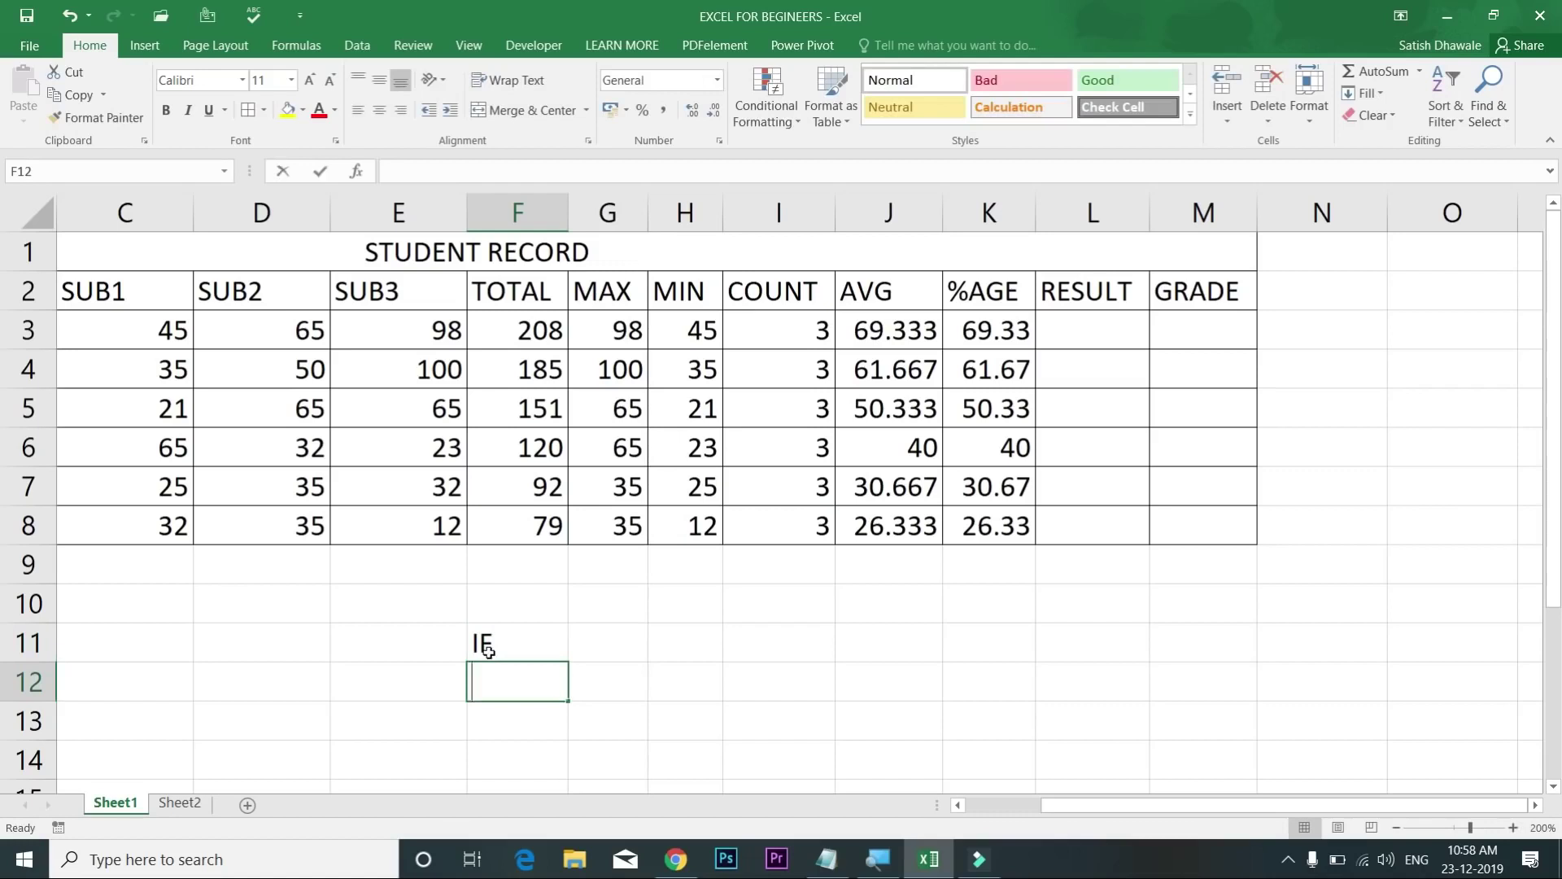
type("IF..ANE")
key("BackSpace")
type("D")
key("Return")
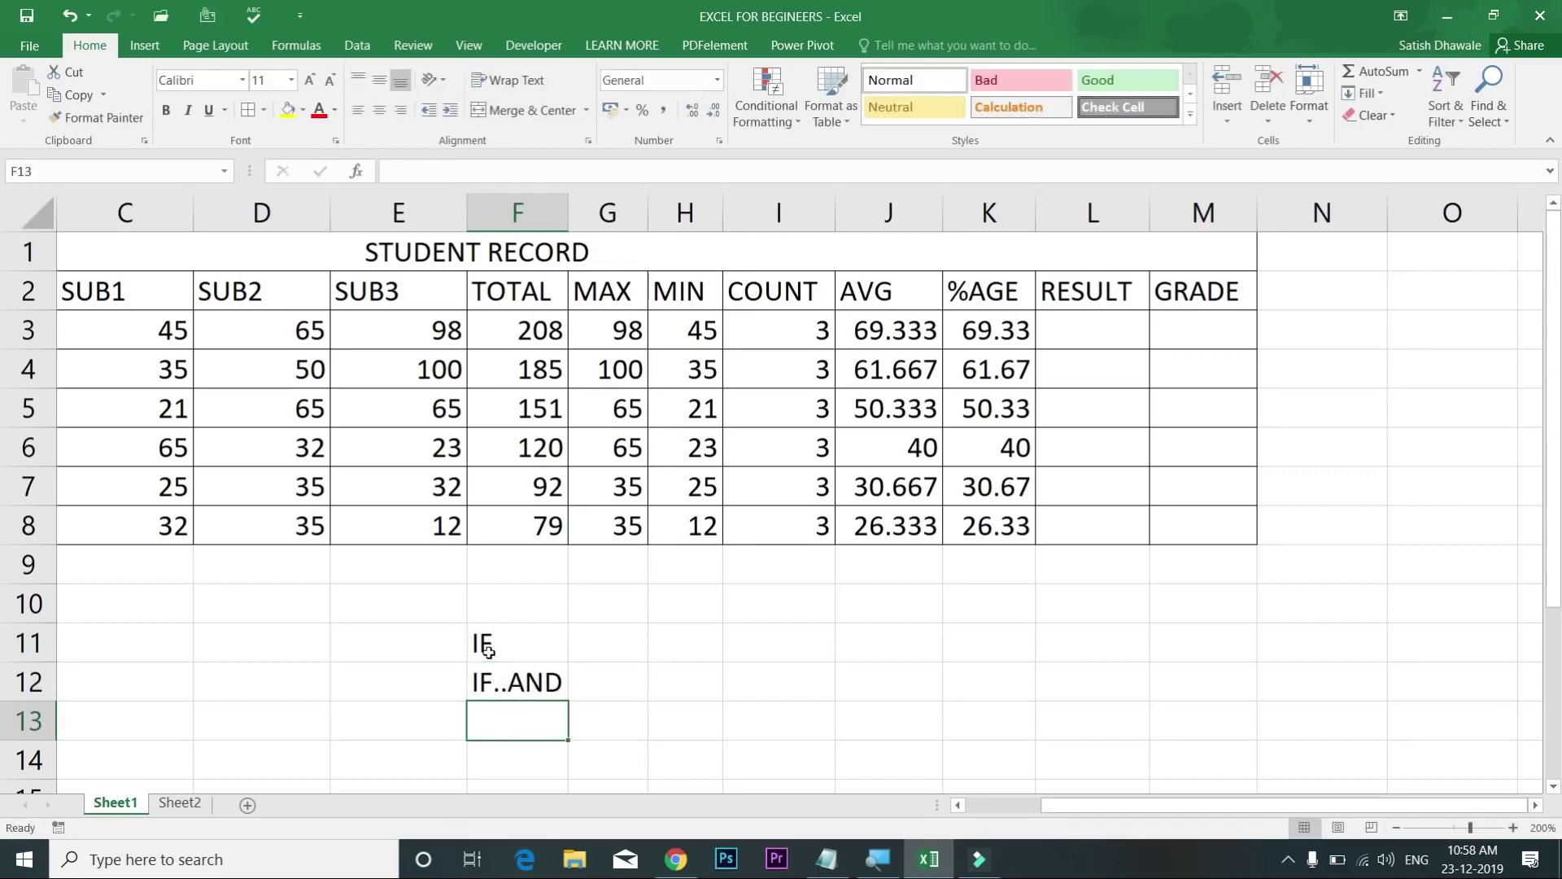
Step: Enter IF...OF and IF...IF in cells F13 and F14, and review the list of function variants in F11:F14
type("IF...OF")
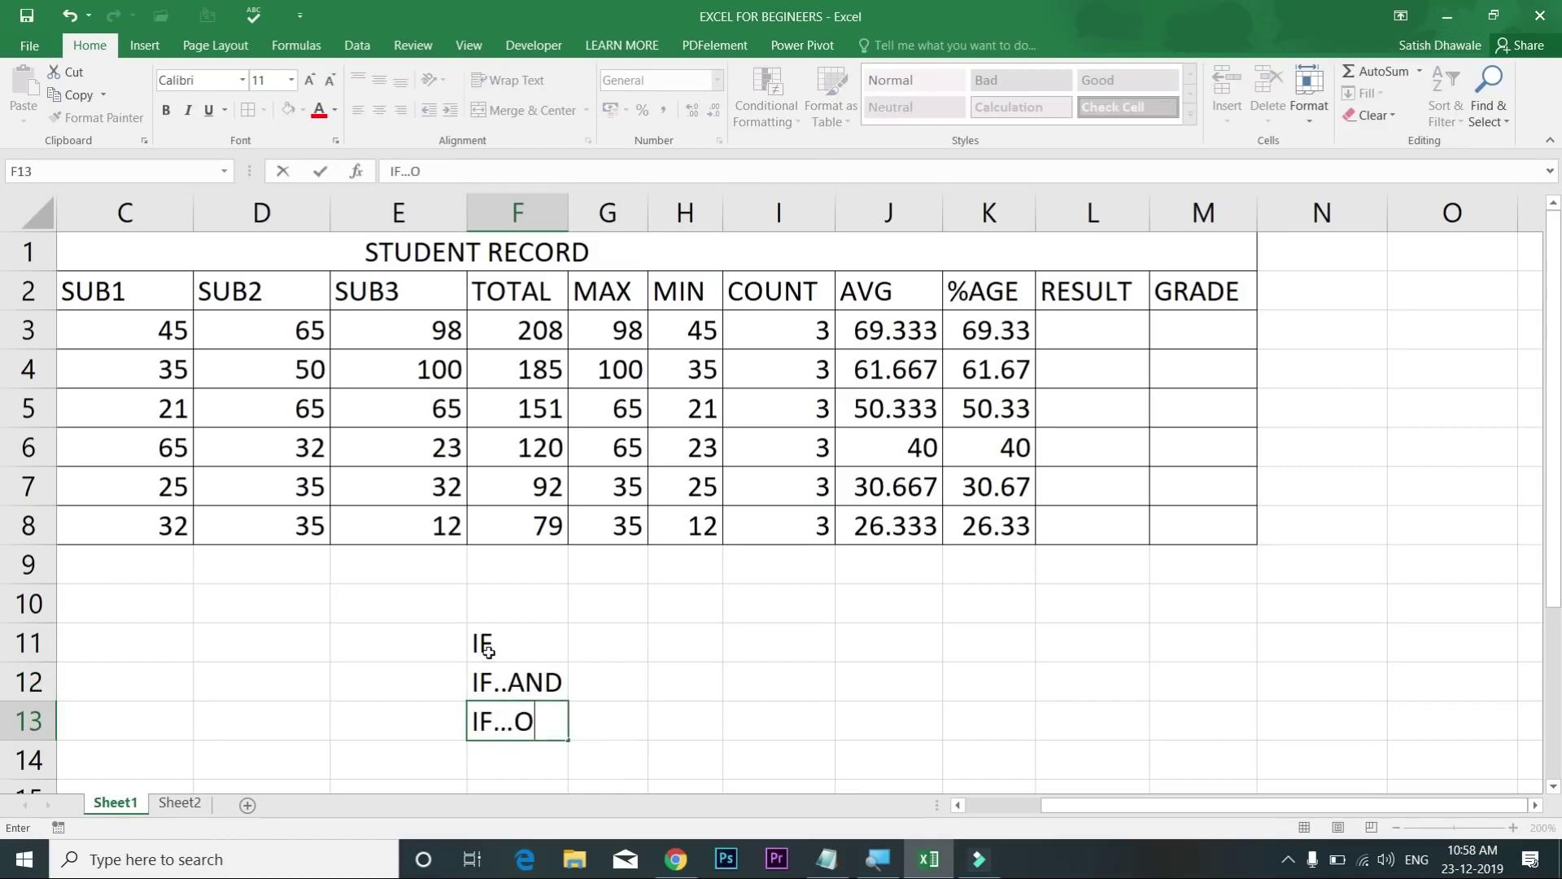
key("Return")
type("IF")
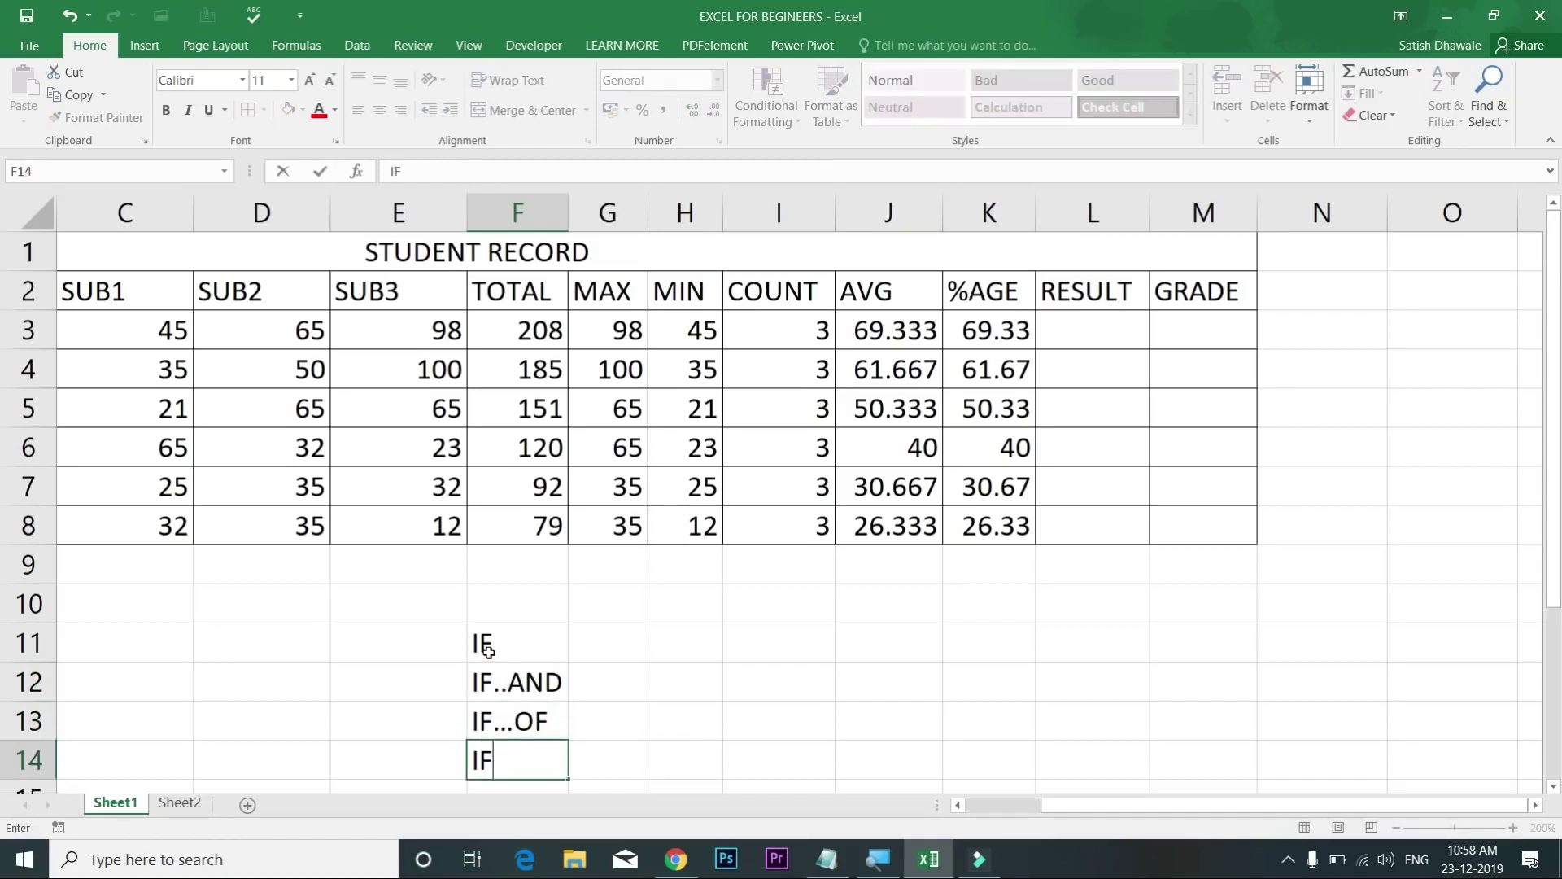
type("...IF")
key("Return")
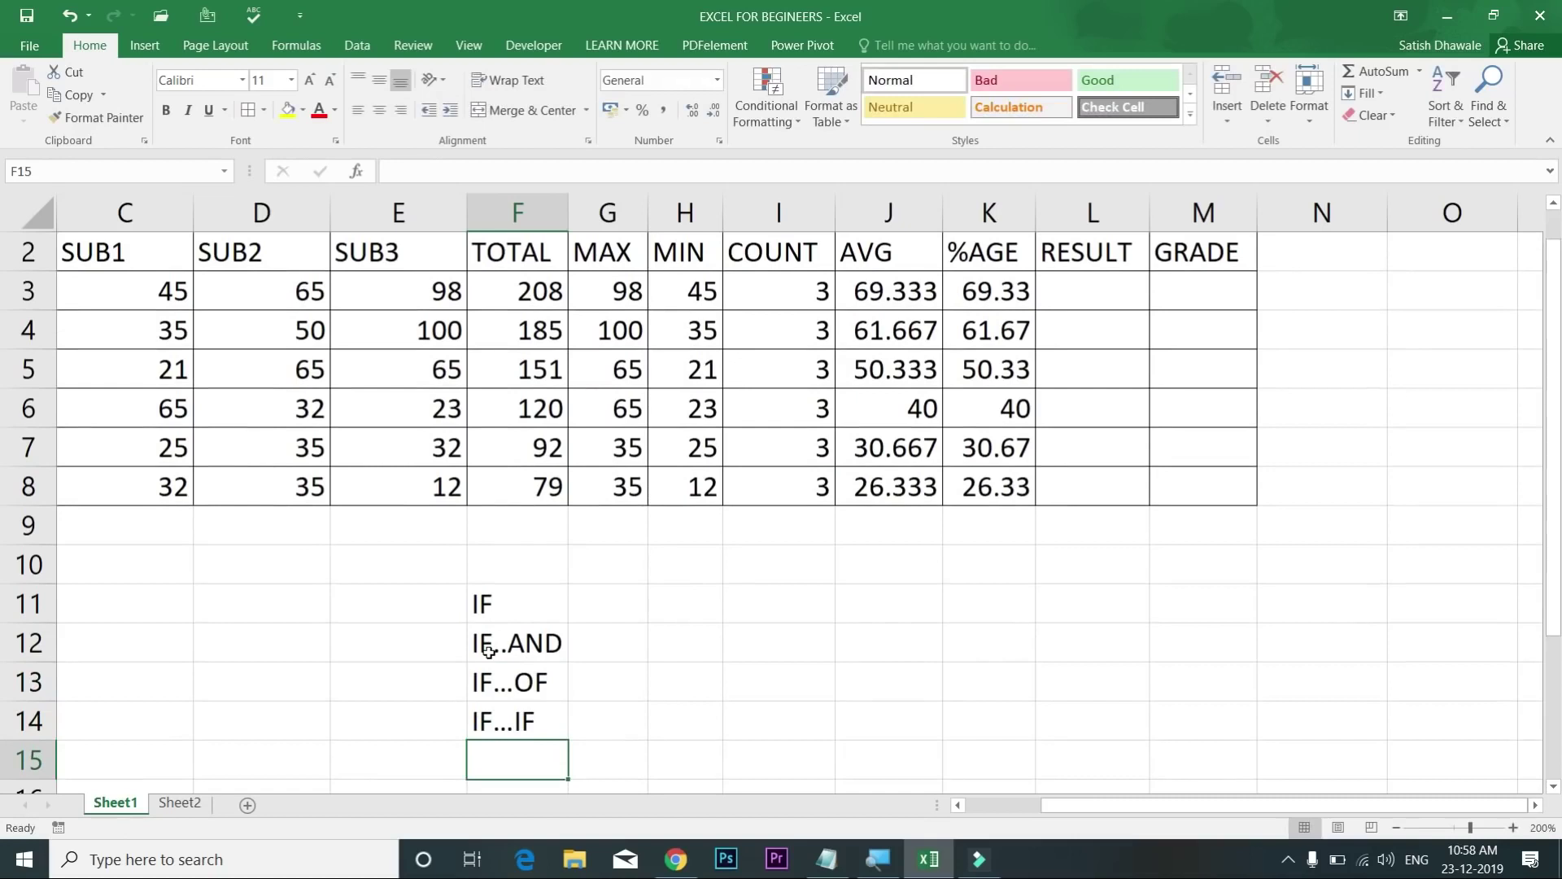
left_click(552, 597)
left_click(544, 725)
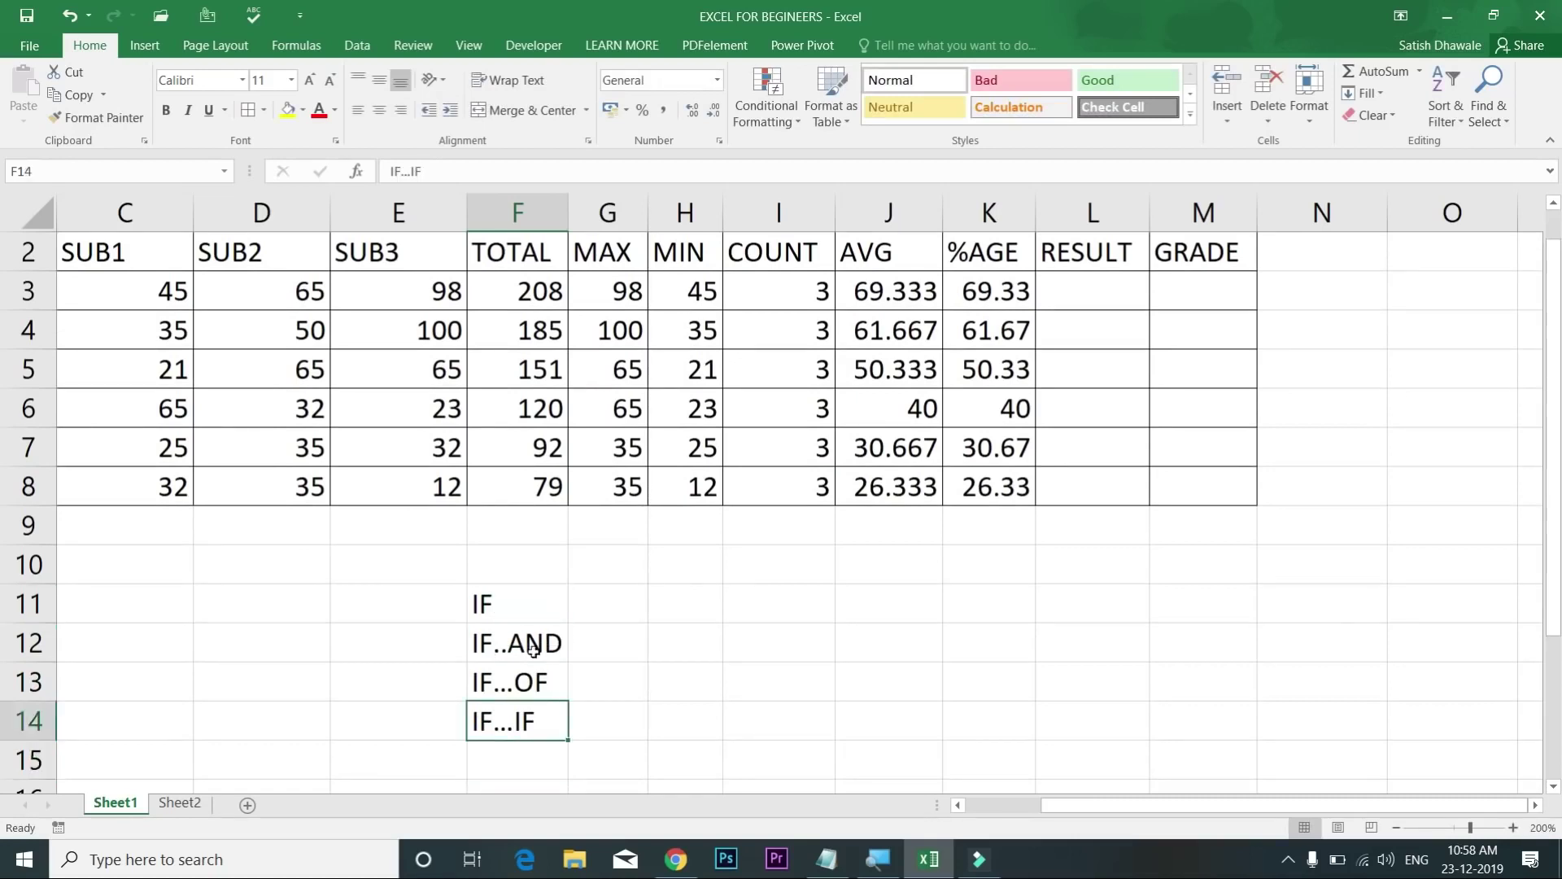
left_click_drag(531, 600, 519, 721)
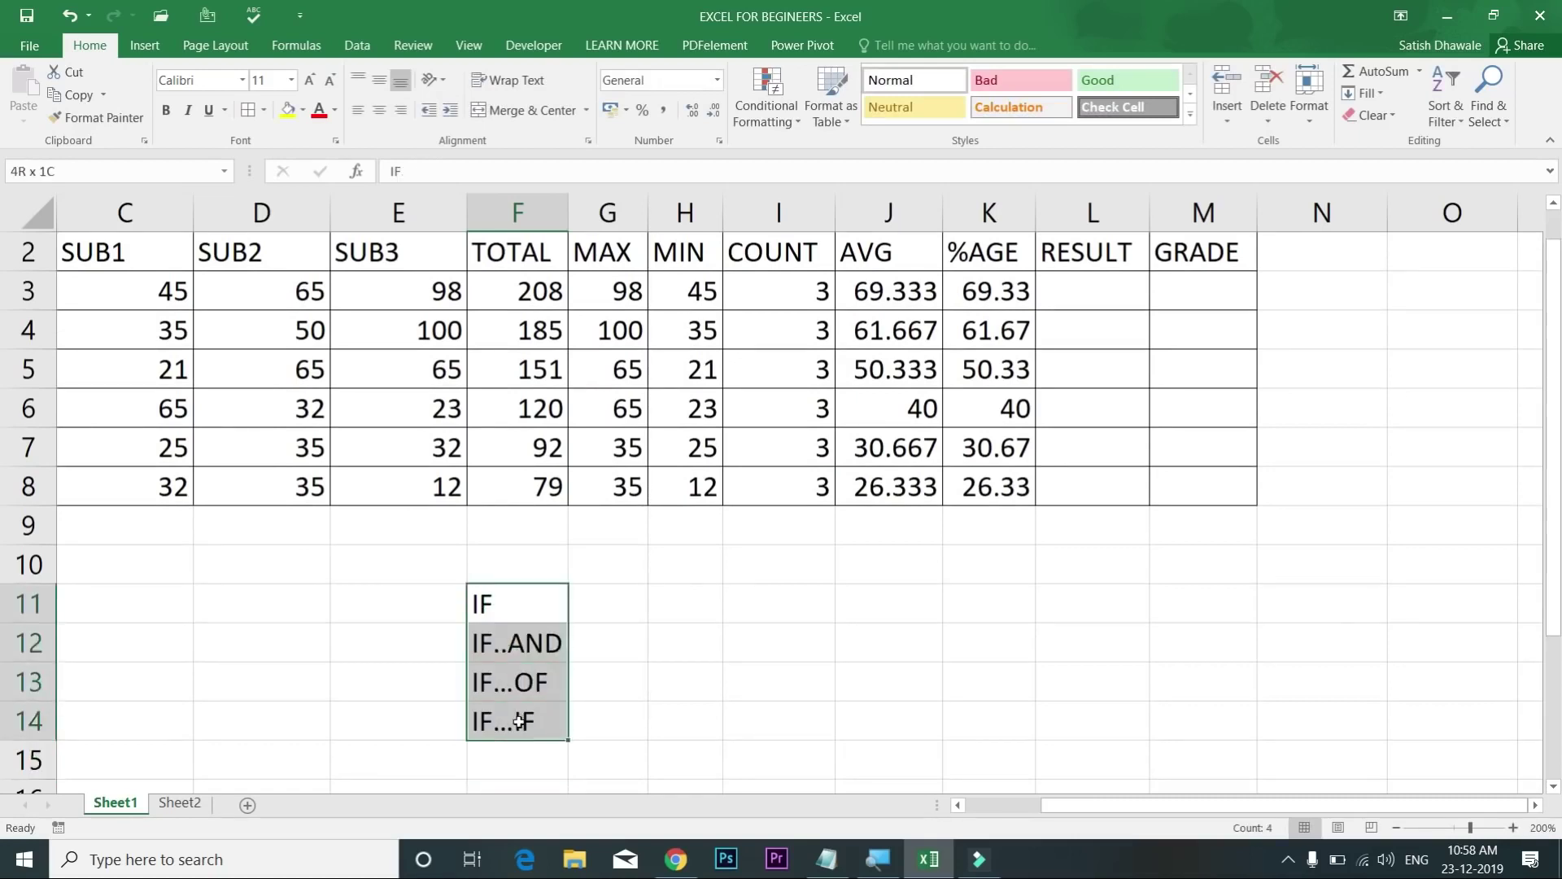
left_click(526, 599)
Step: Enter the heading SCHOLLERSHIP in I11 and the sample mark 46 in I12
left_click(759, 647)
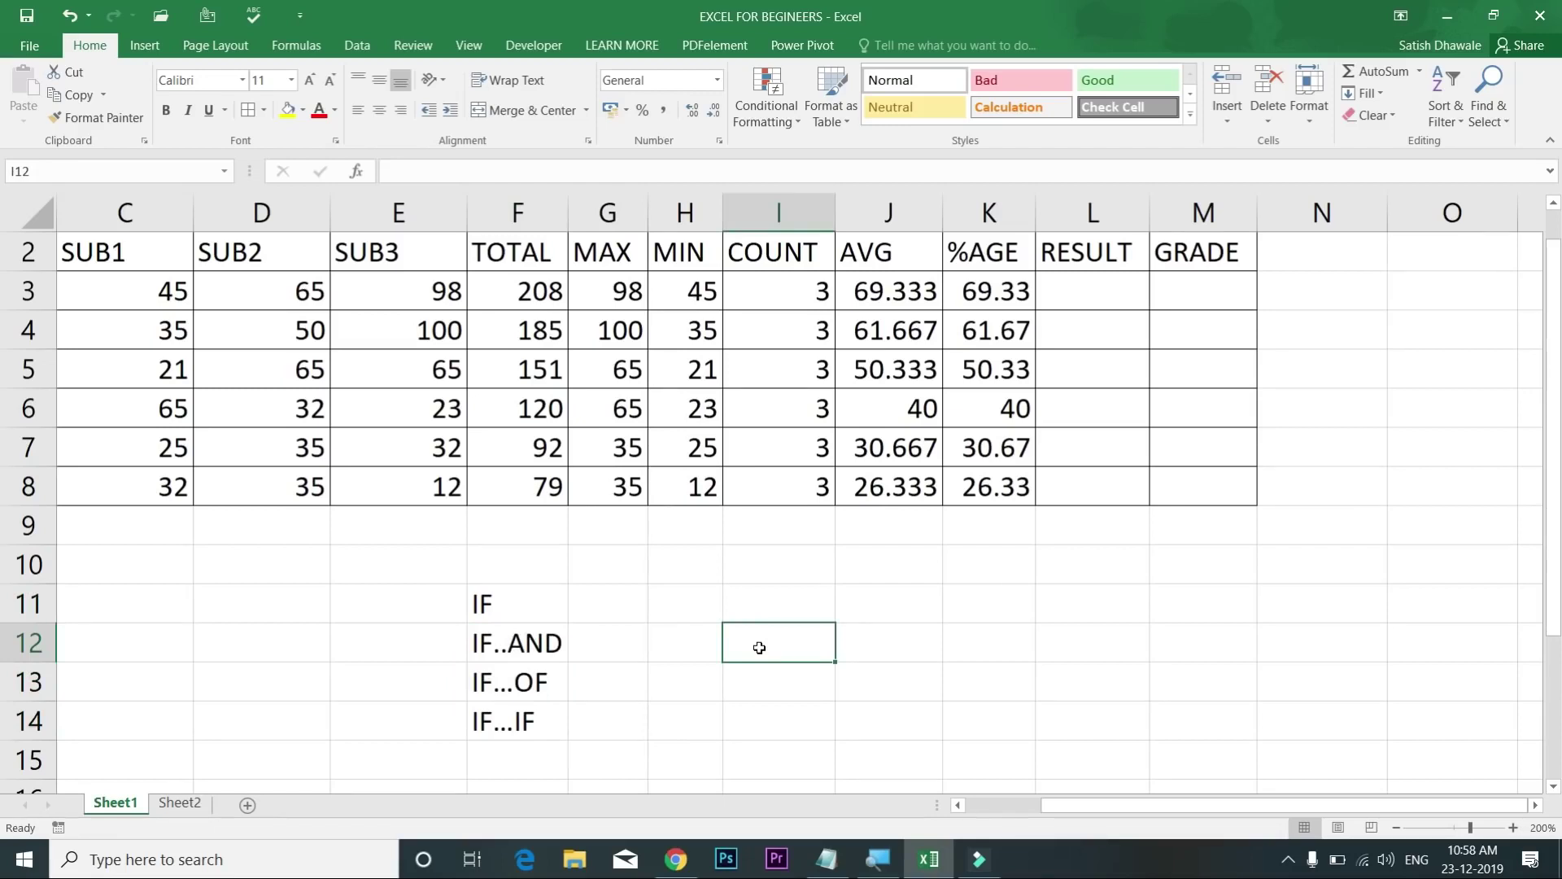
key("Up")
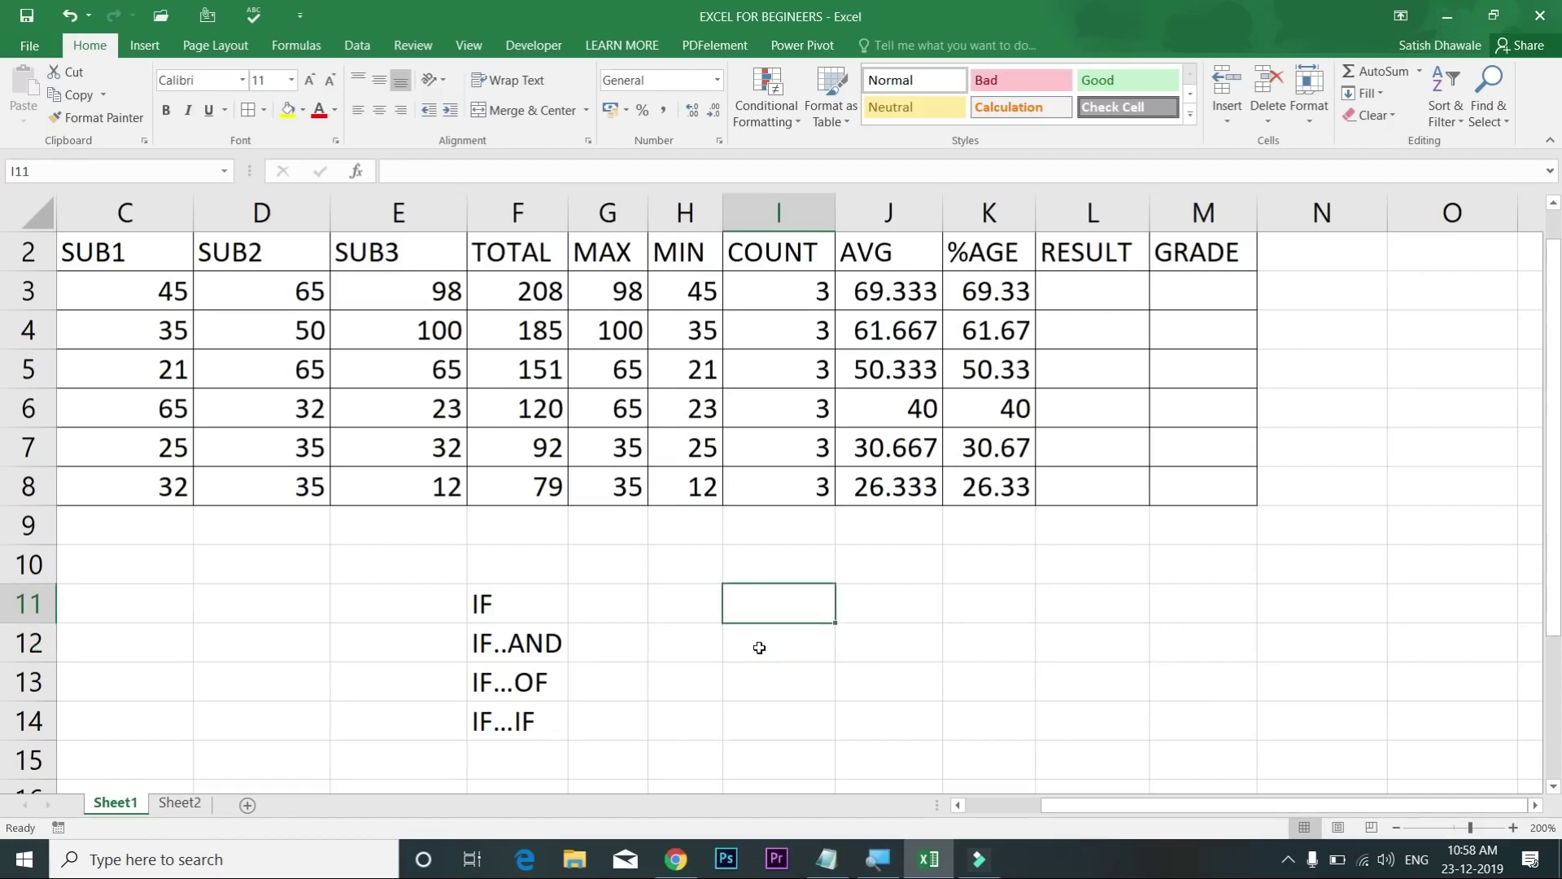
type("SCHOLLERSHIP")
key("Return")
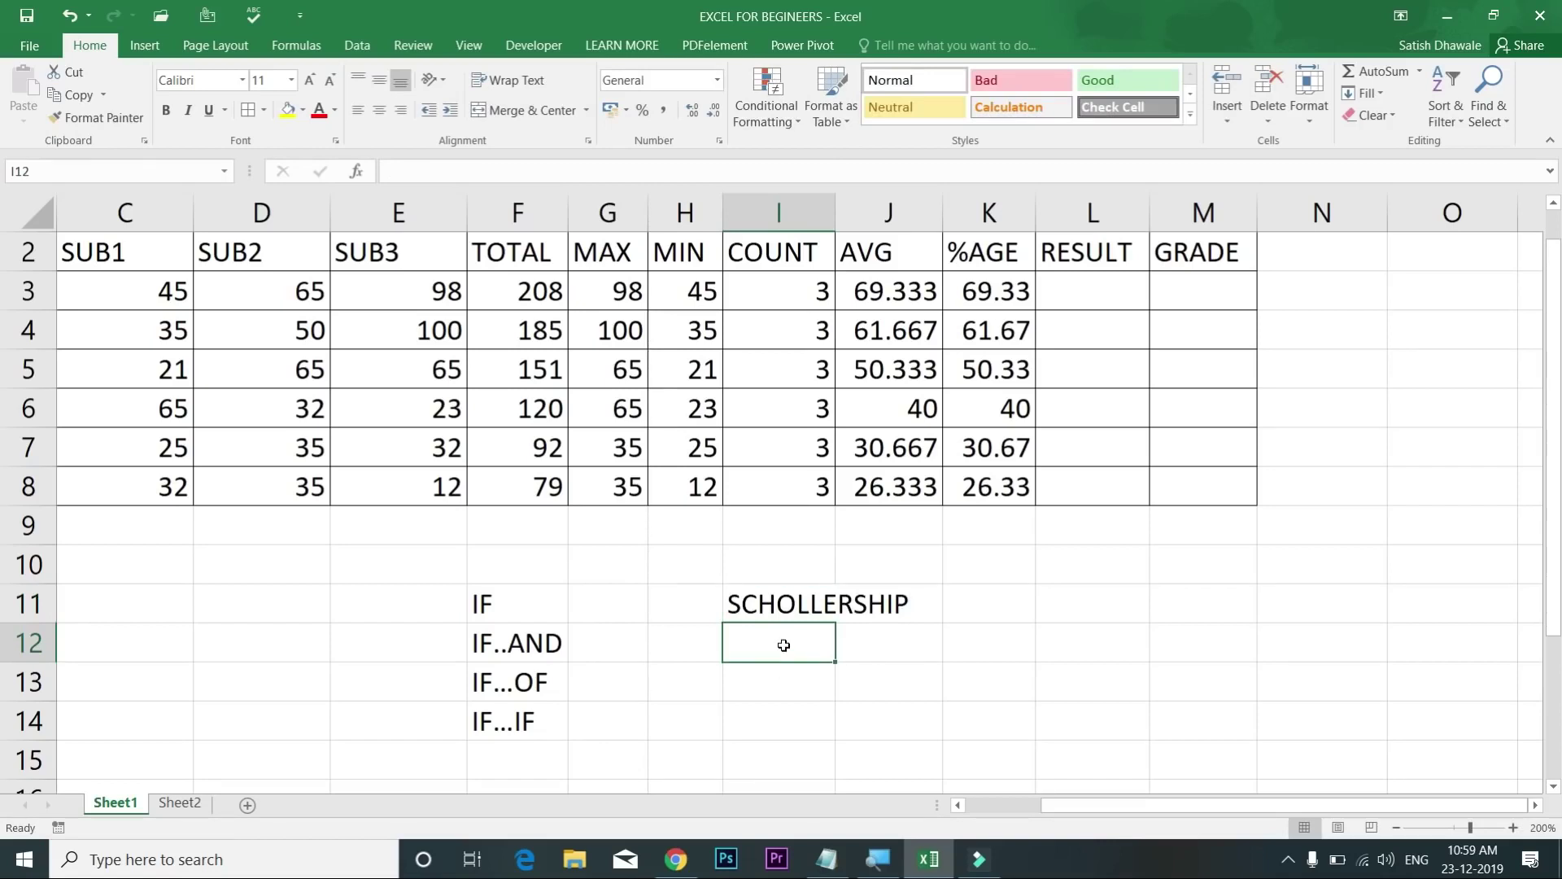
type("46")
key("Tab")
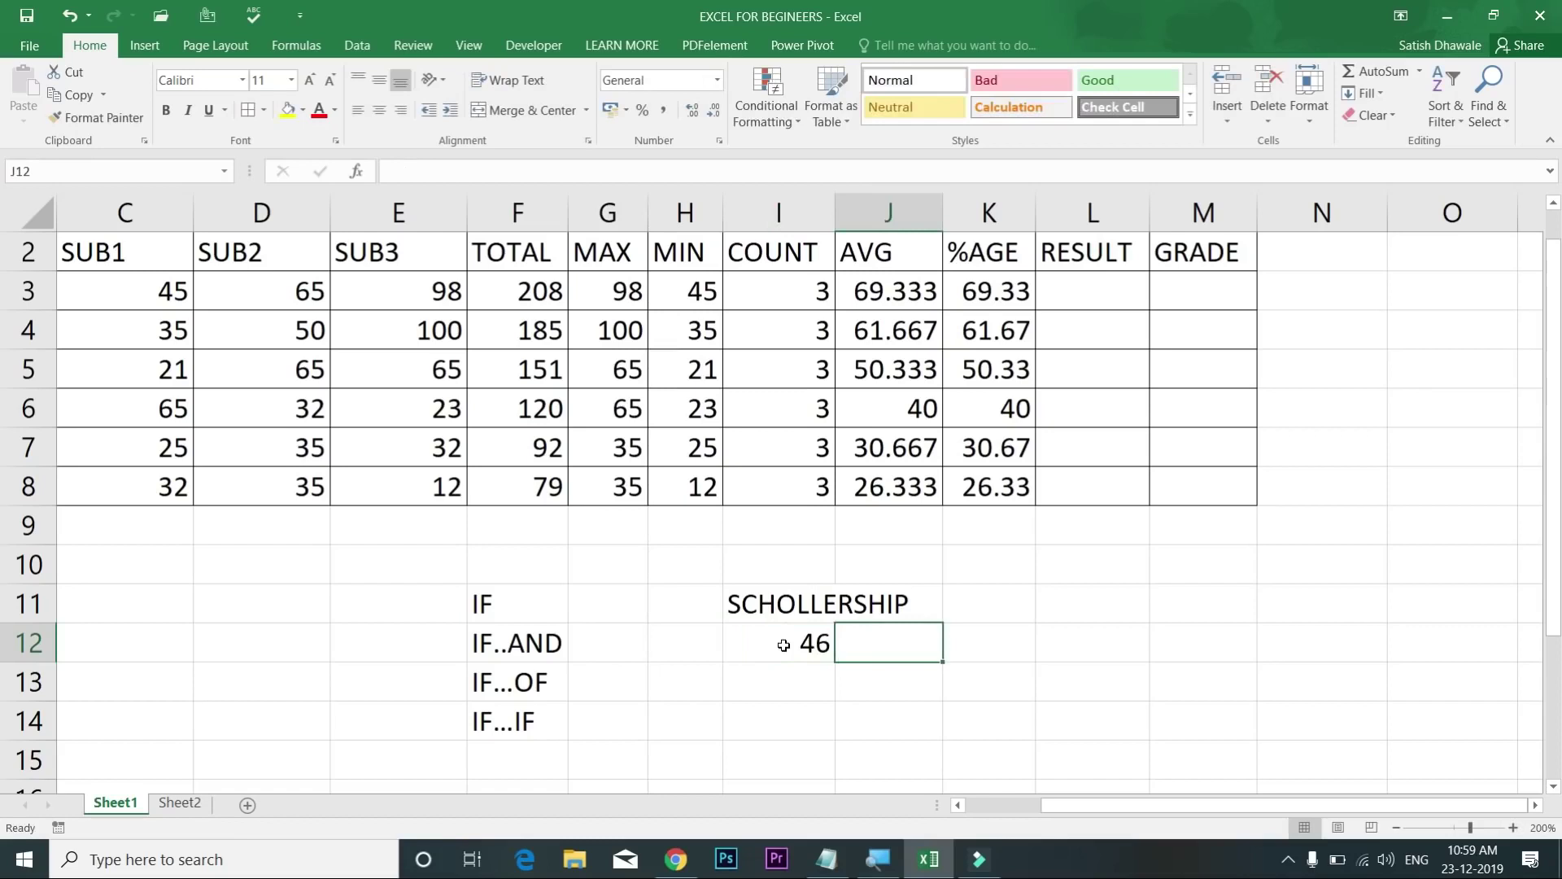
key("Left")
key("Left")
key("Right")
key("Right")
key("Left")
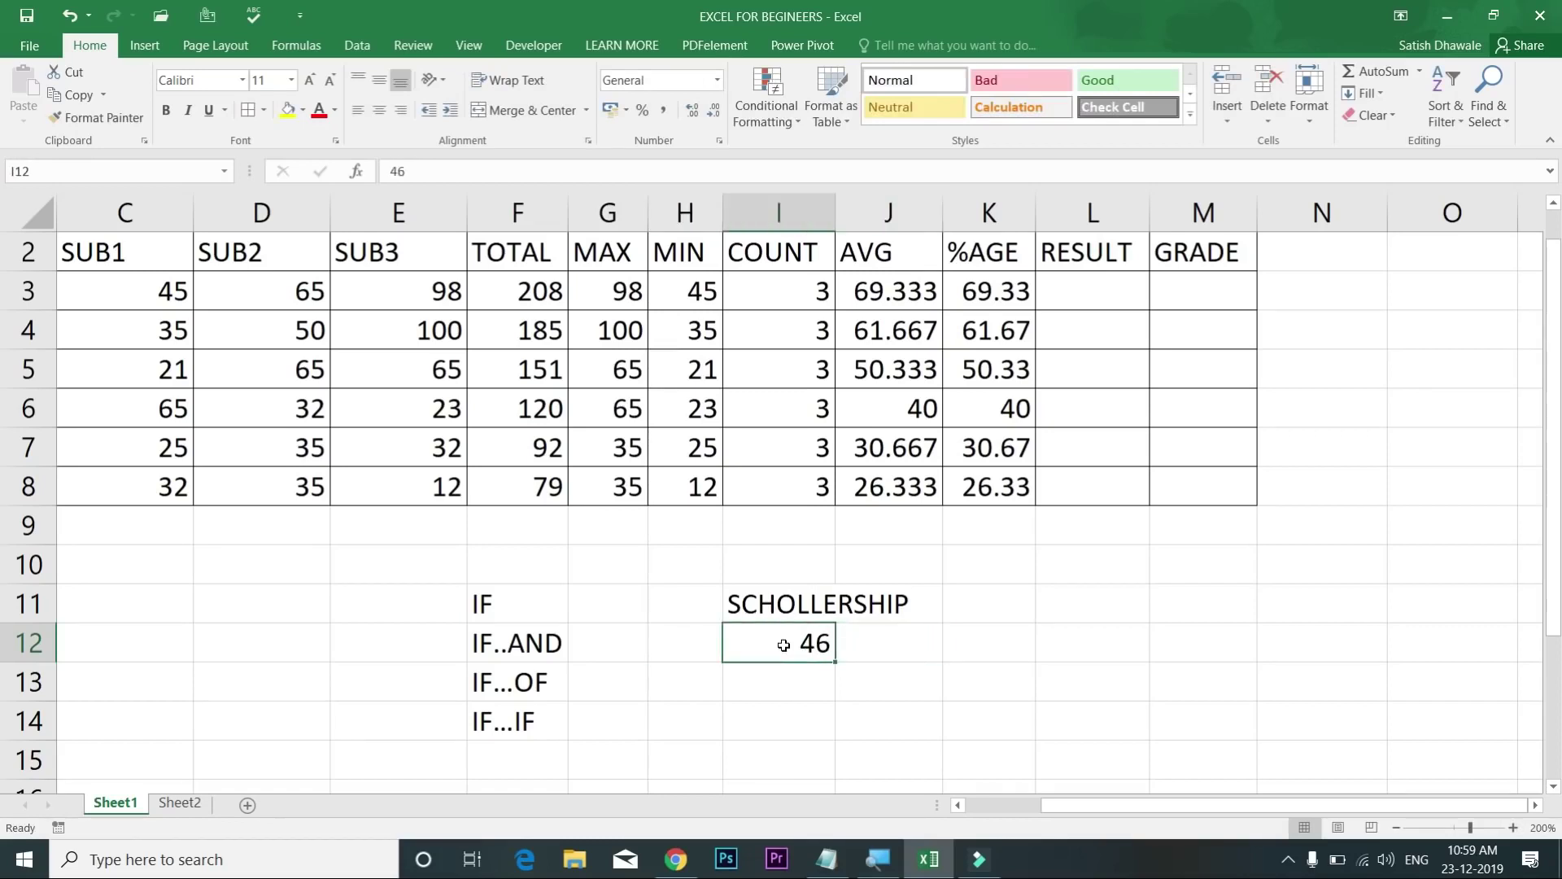
key("Left")
key("Right")
key("Right")
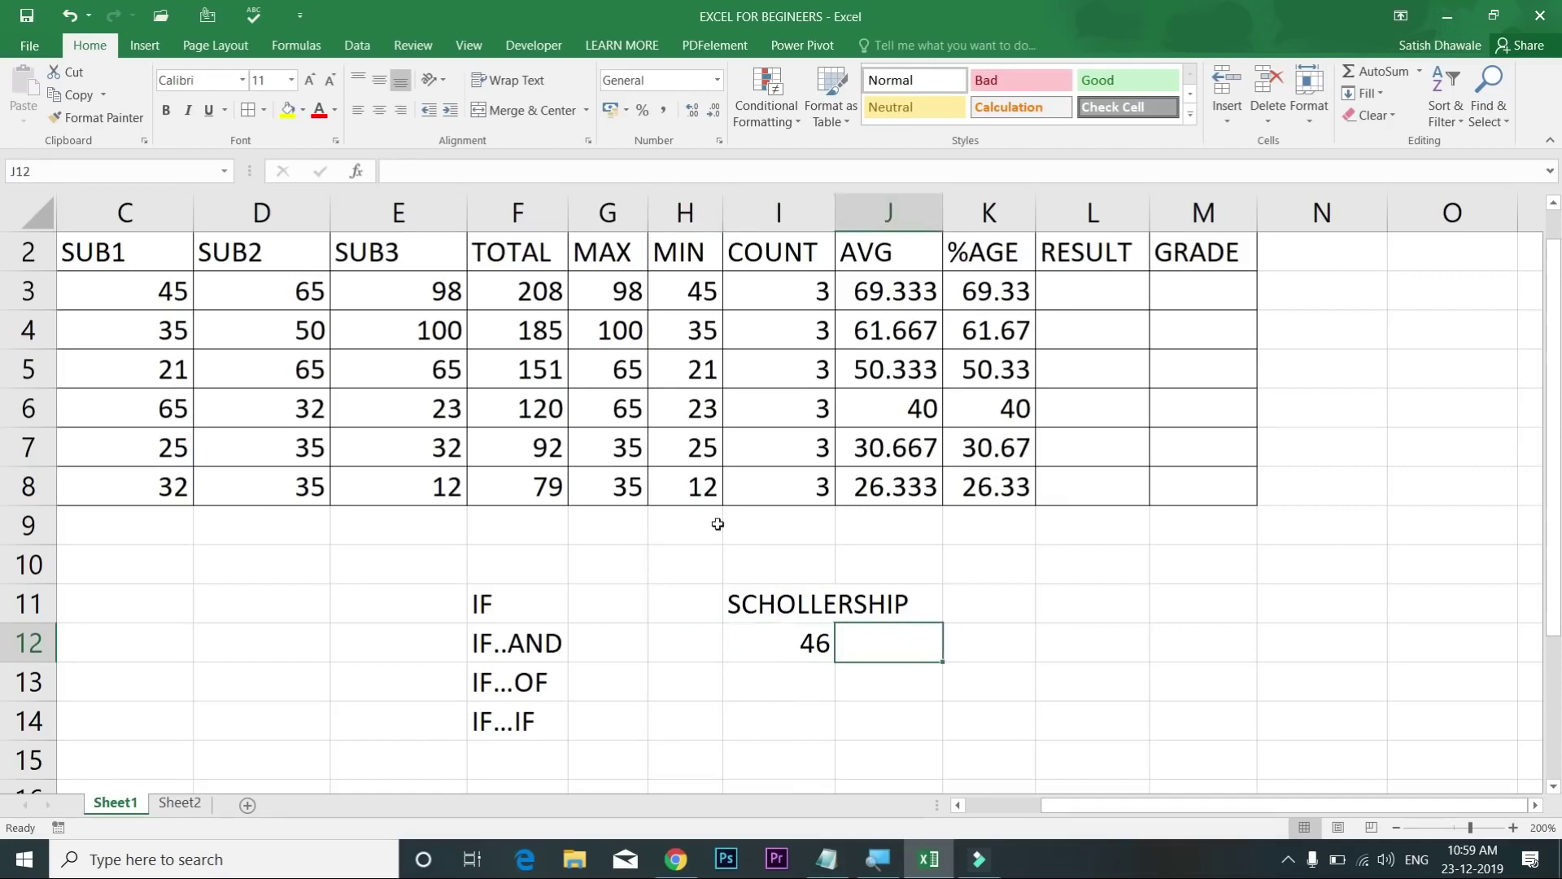
Step: AutoFit column I so its width fits the SCHOLLERSHIP heading
double_click(835, 216)
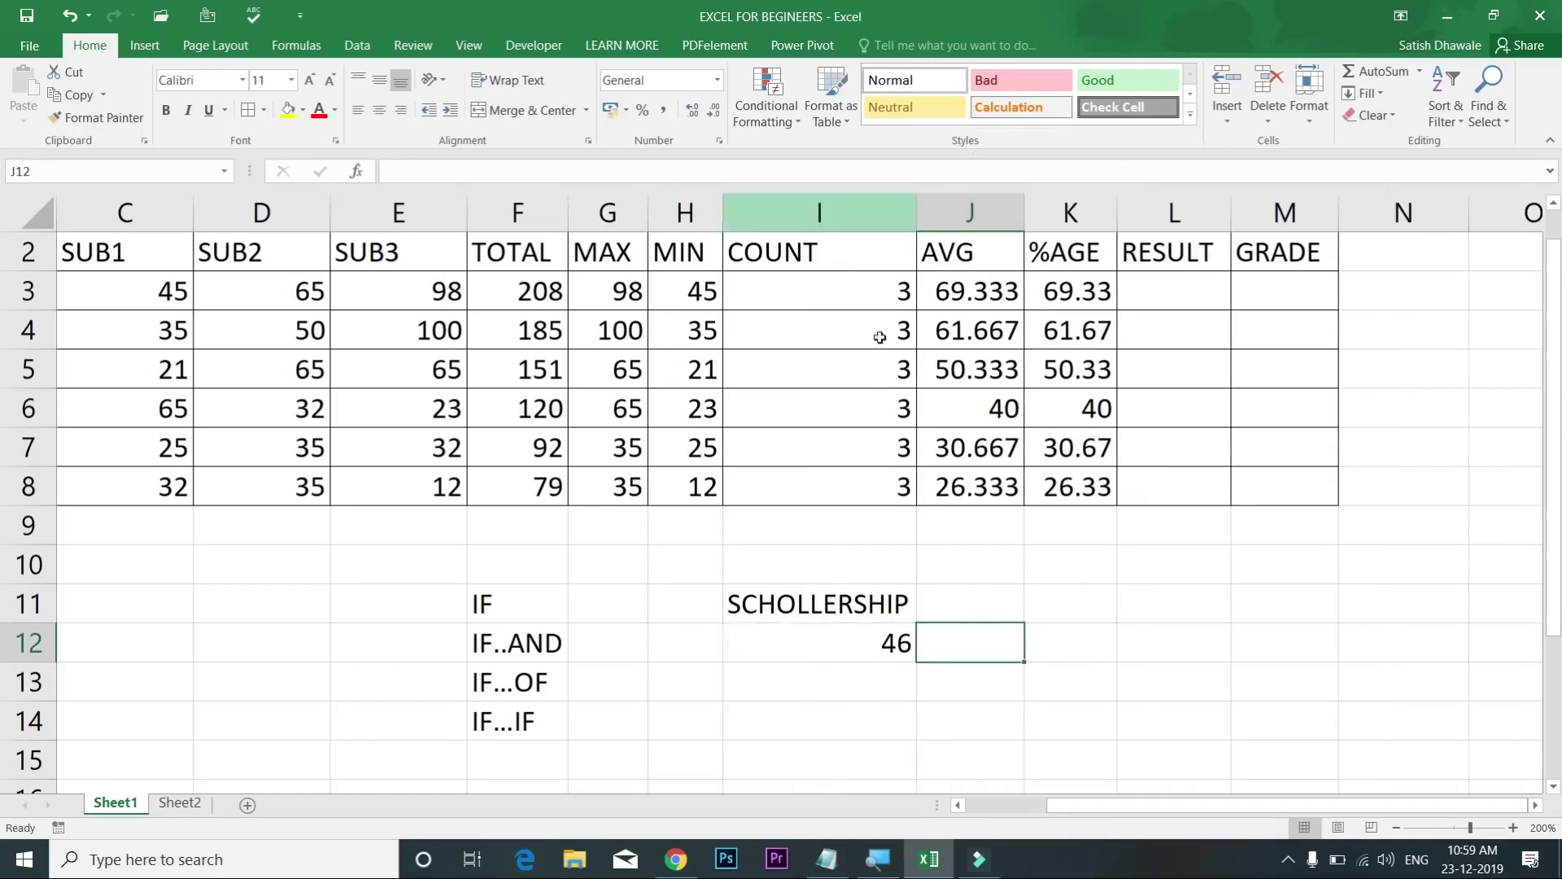
left_click(856, 649)
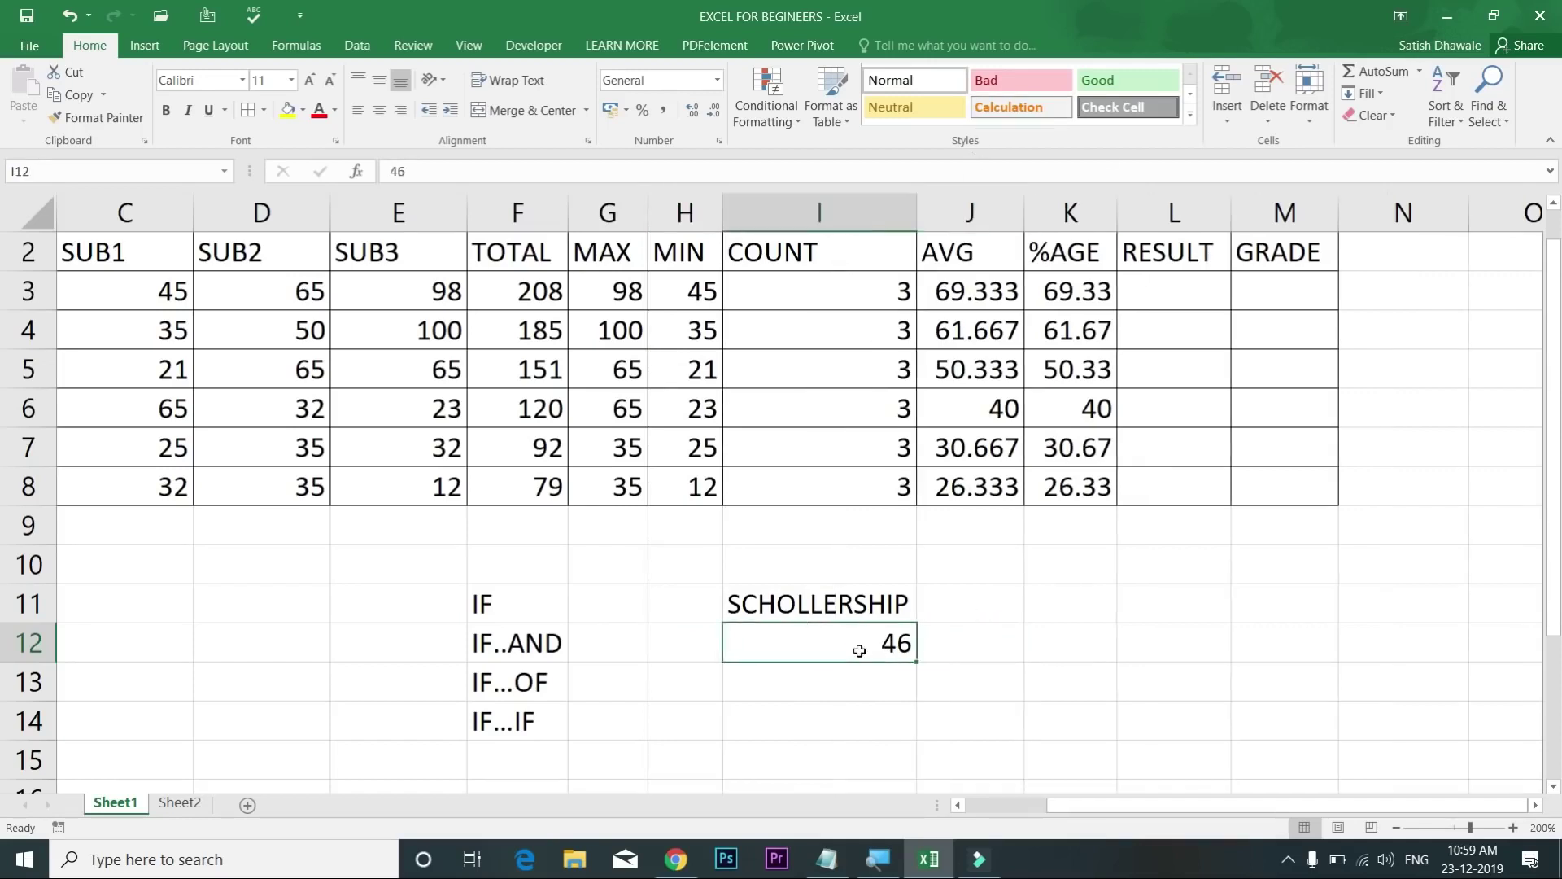
left_click(968, 646)
Step: Start an IF formula in J12 with the logical test I12>=35, moving the function tooltip clear of the cell
left_click(966, 640)
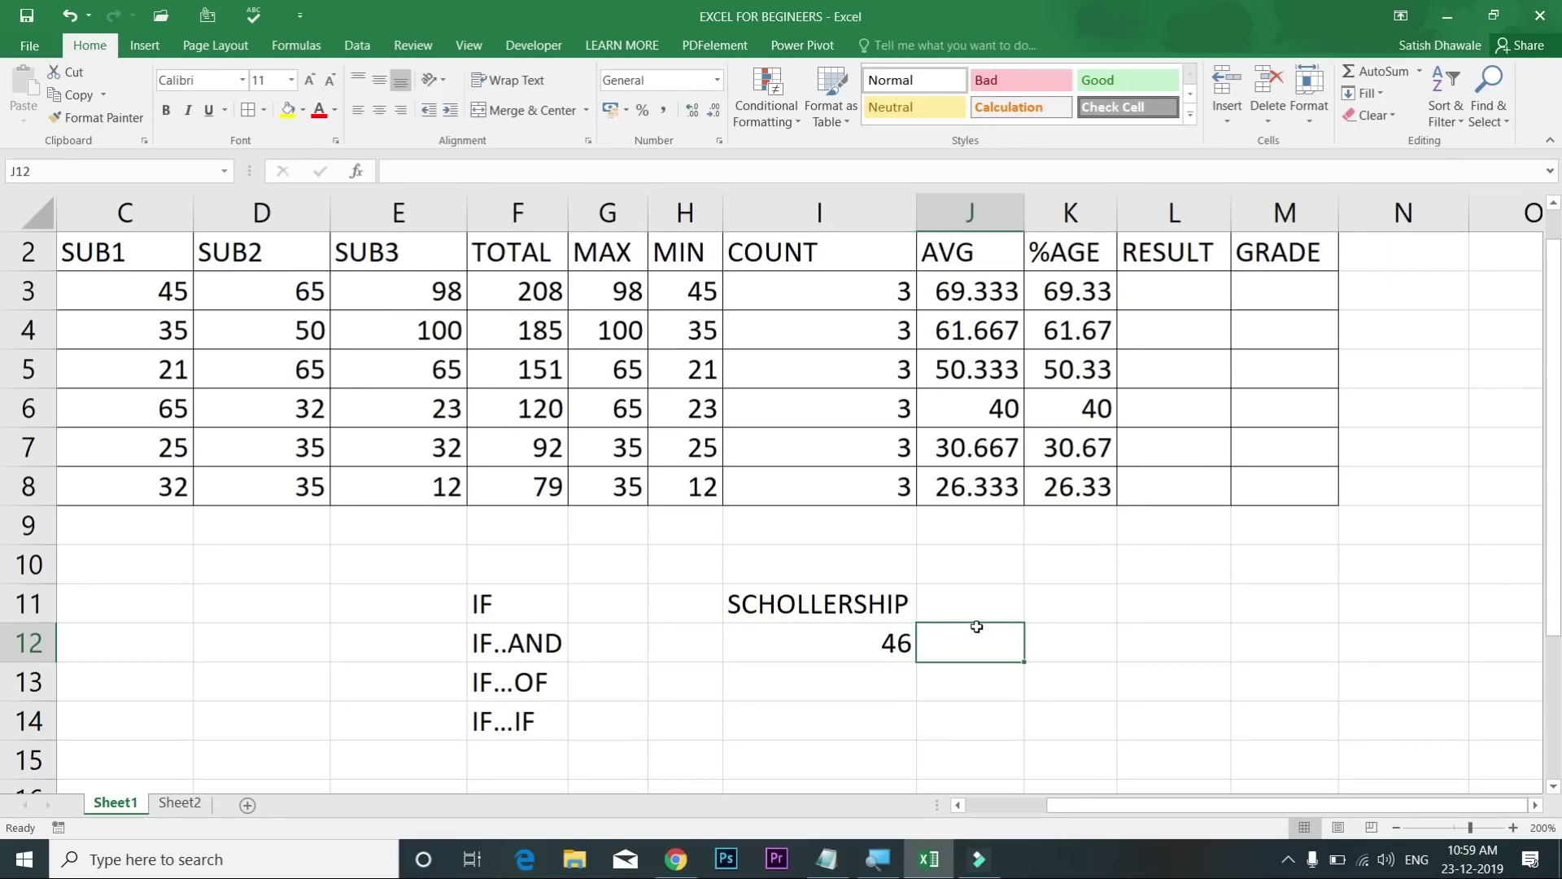
type("=")
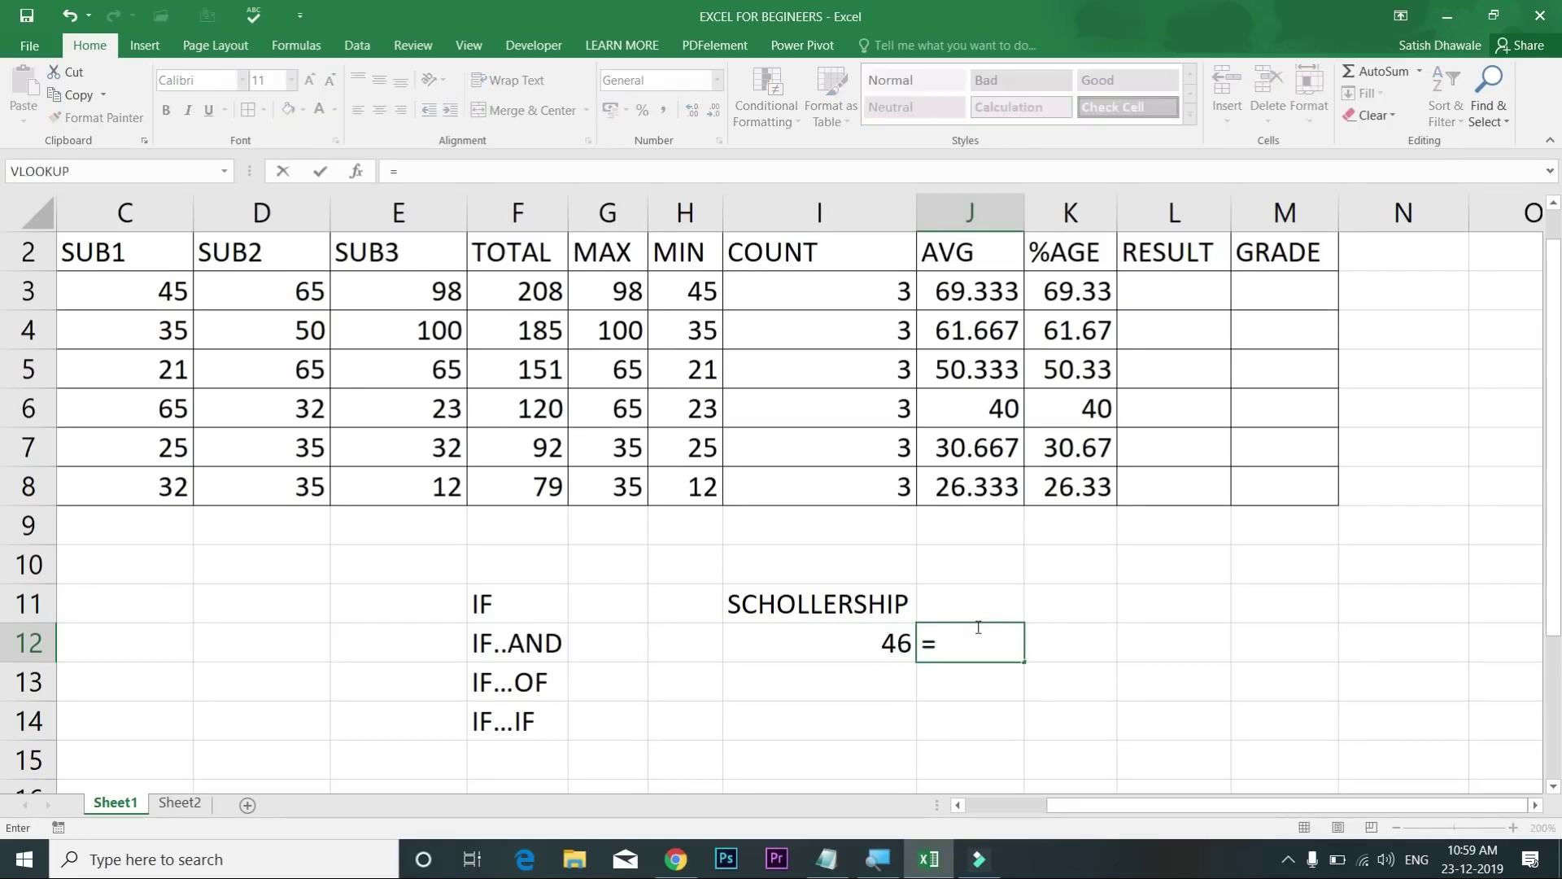
type("IF")
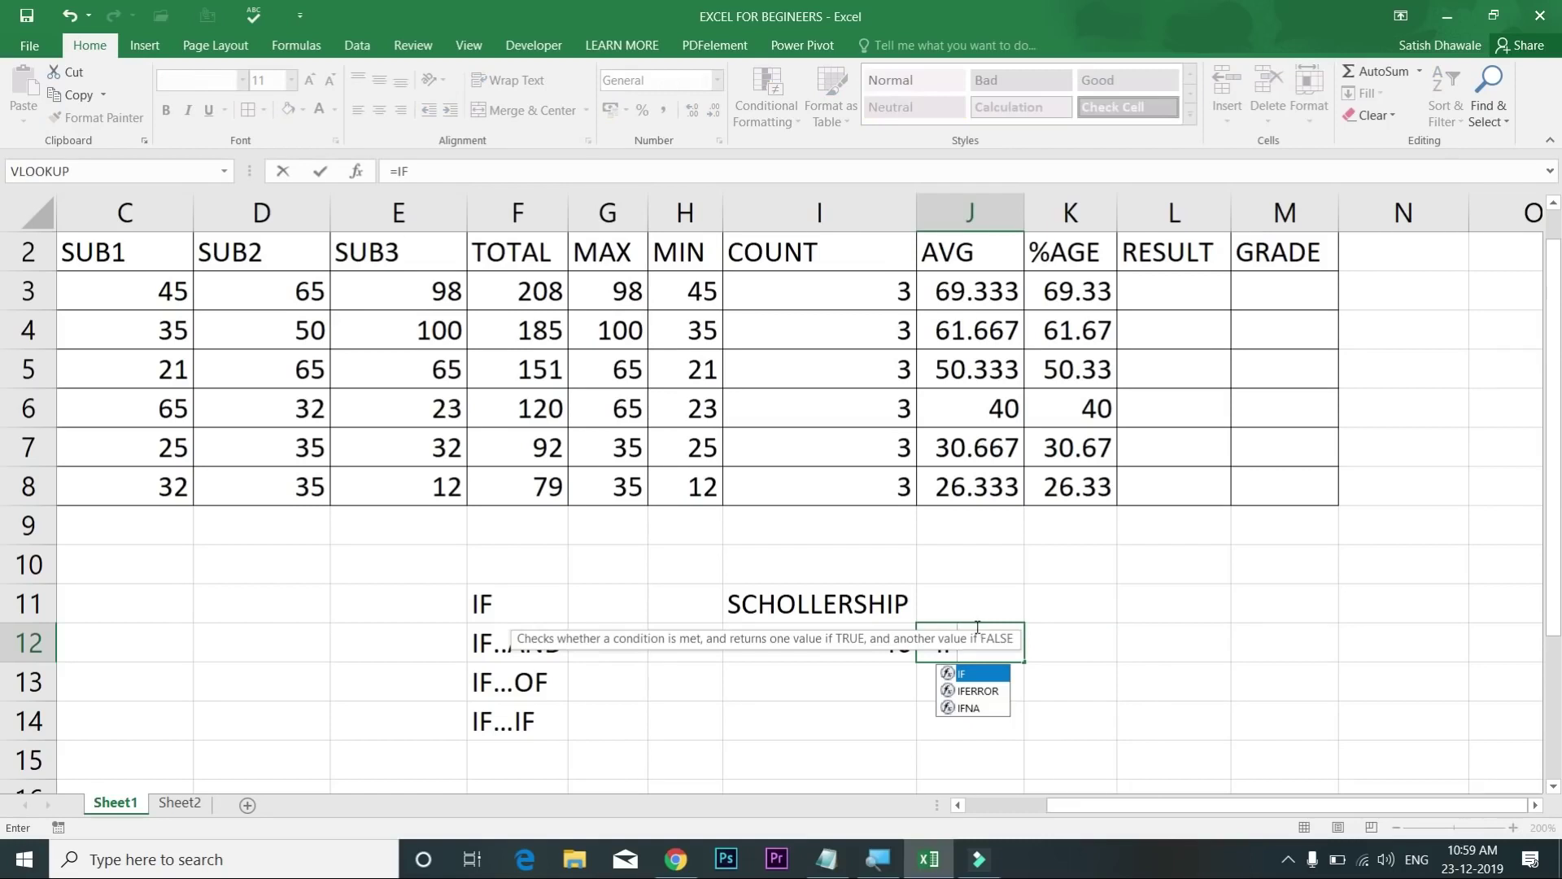
left_click_drag(901, 637, 1090, 735)
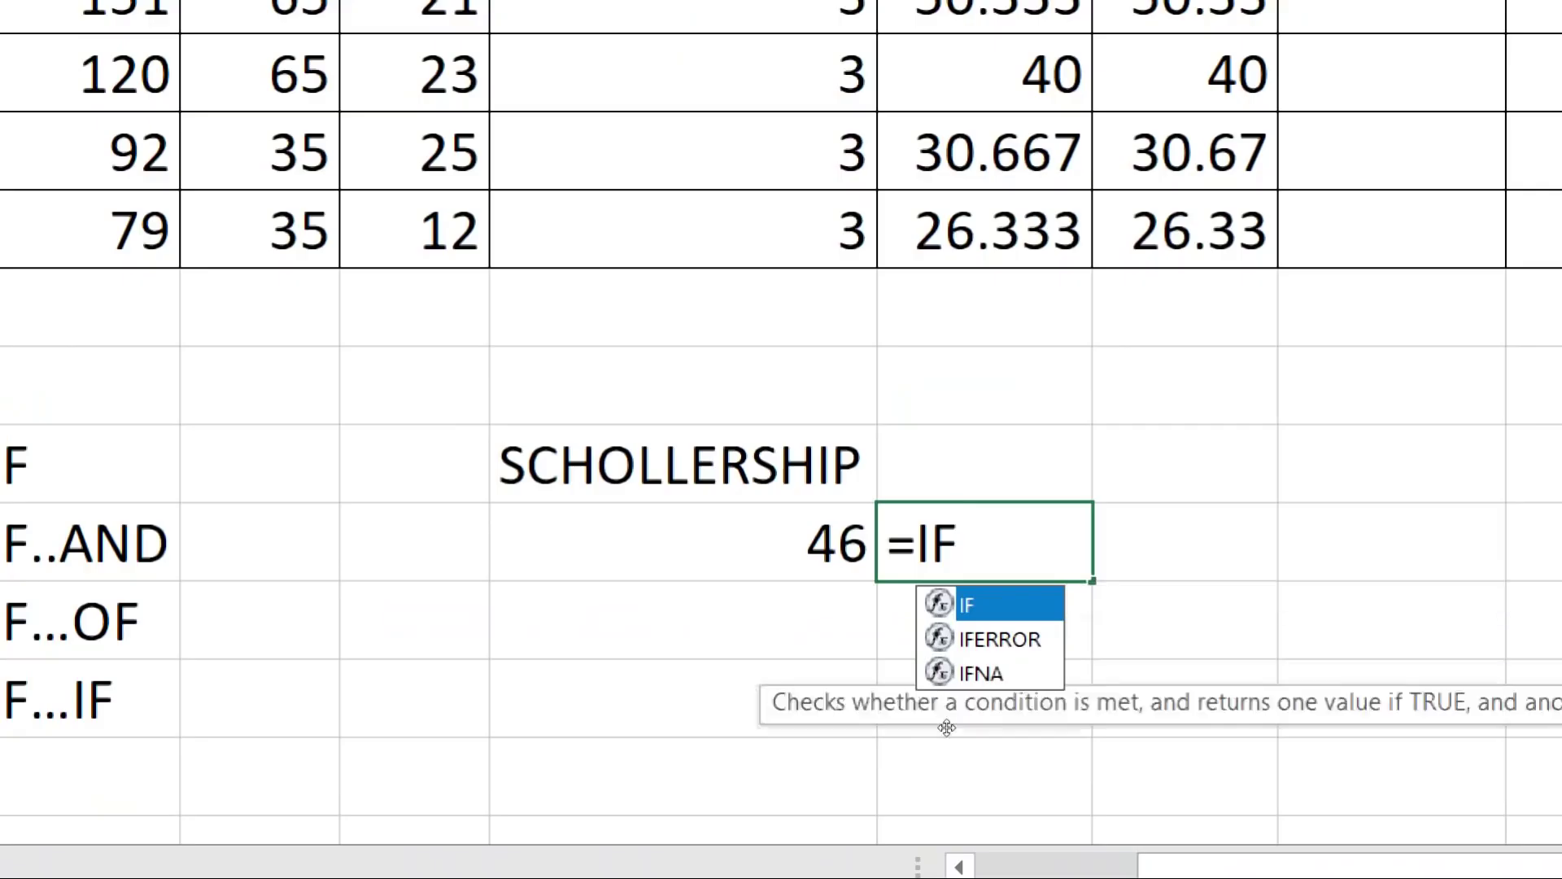
left_click_drag(946, 727, 847, 773)
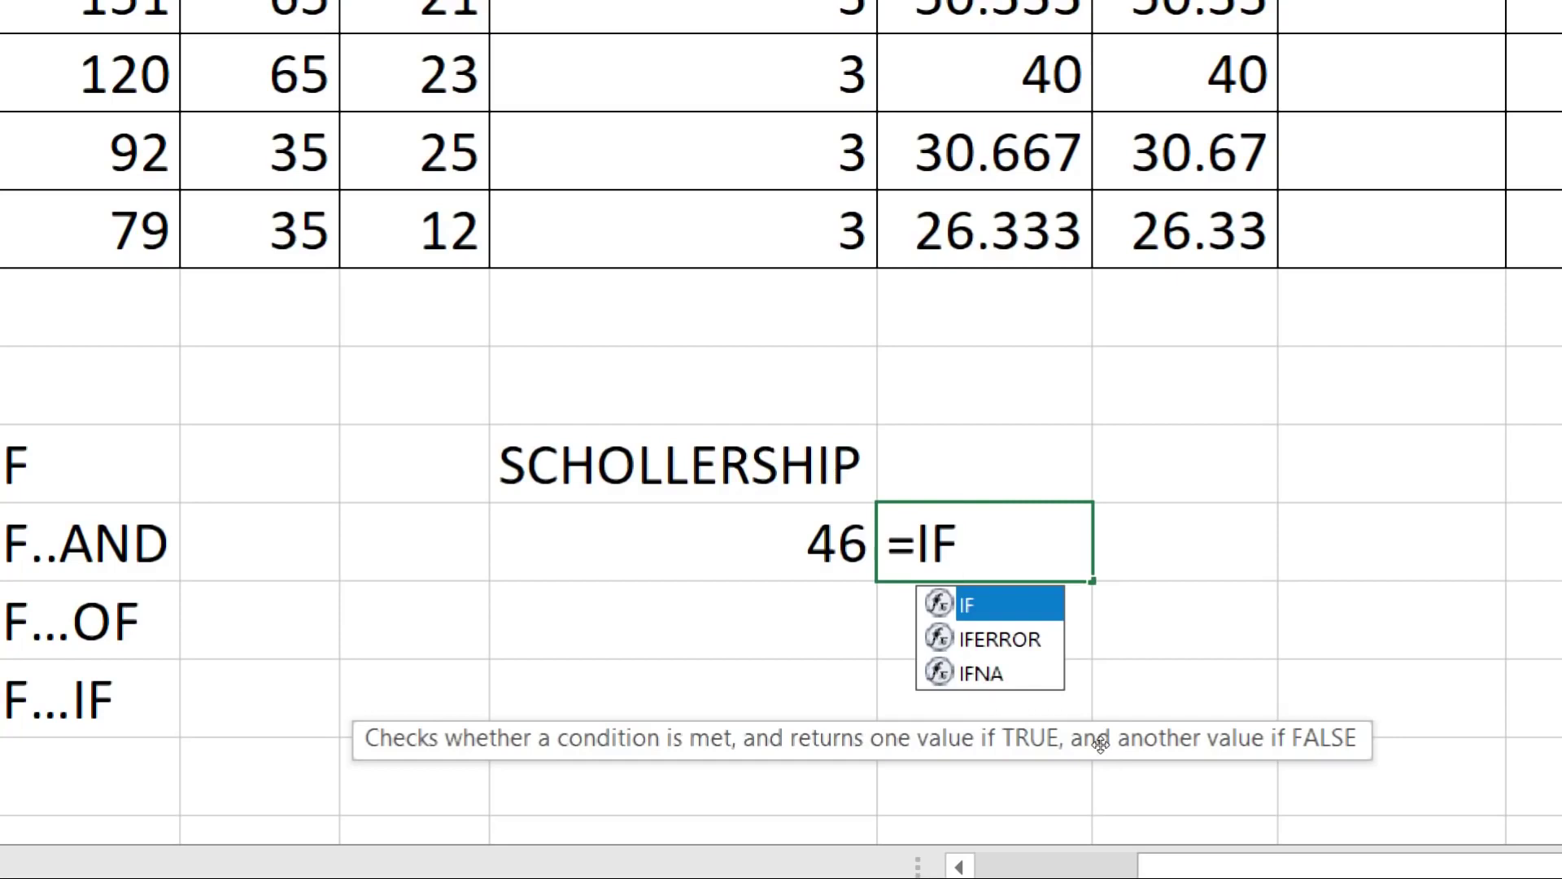
type("(")
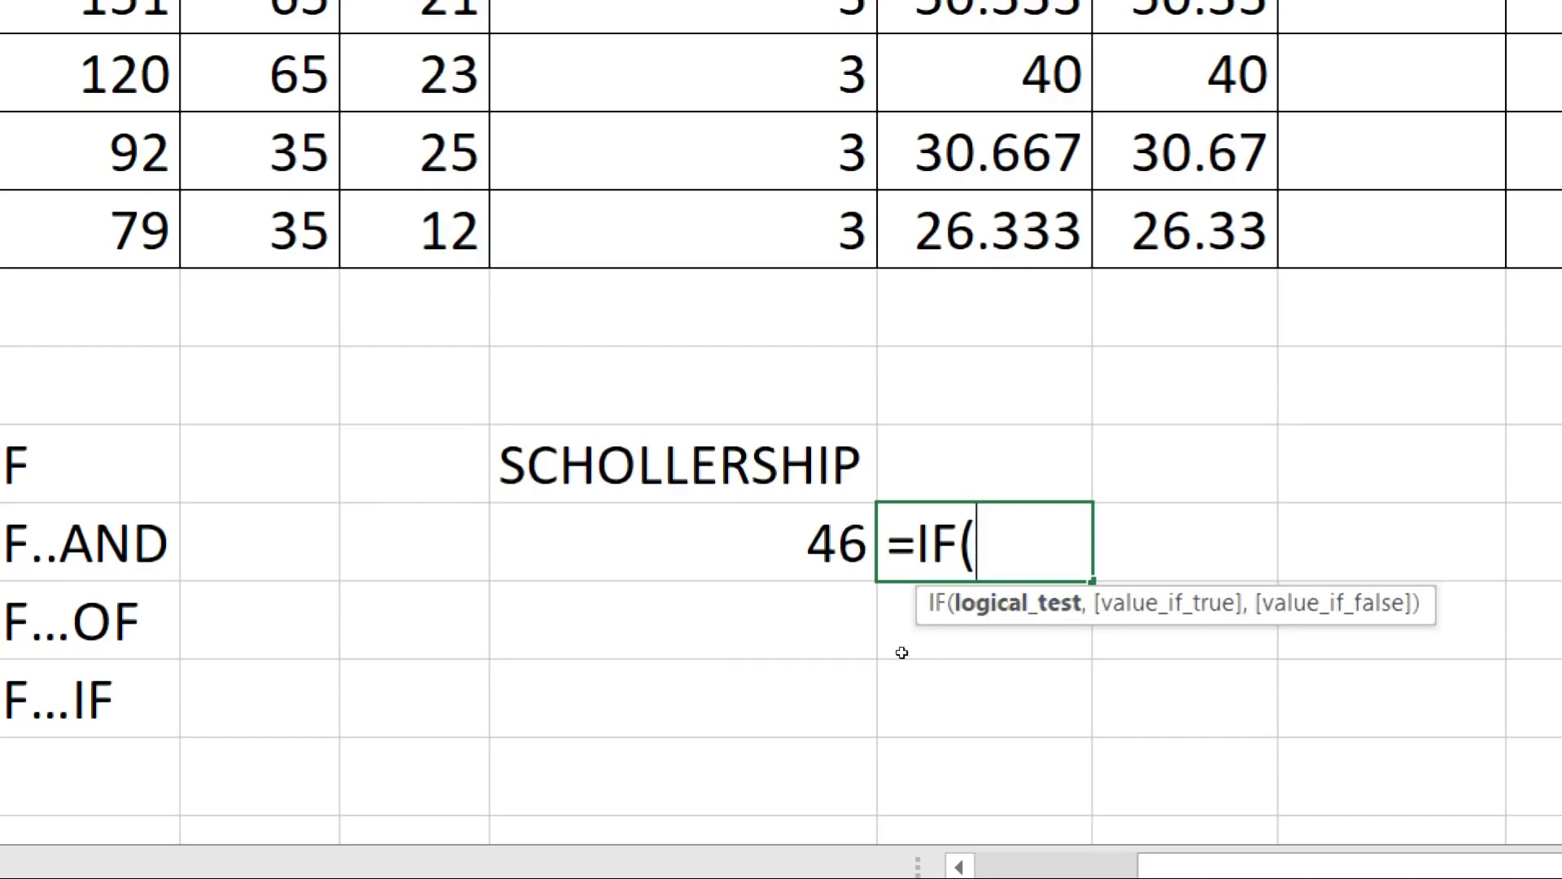
key("Left")
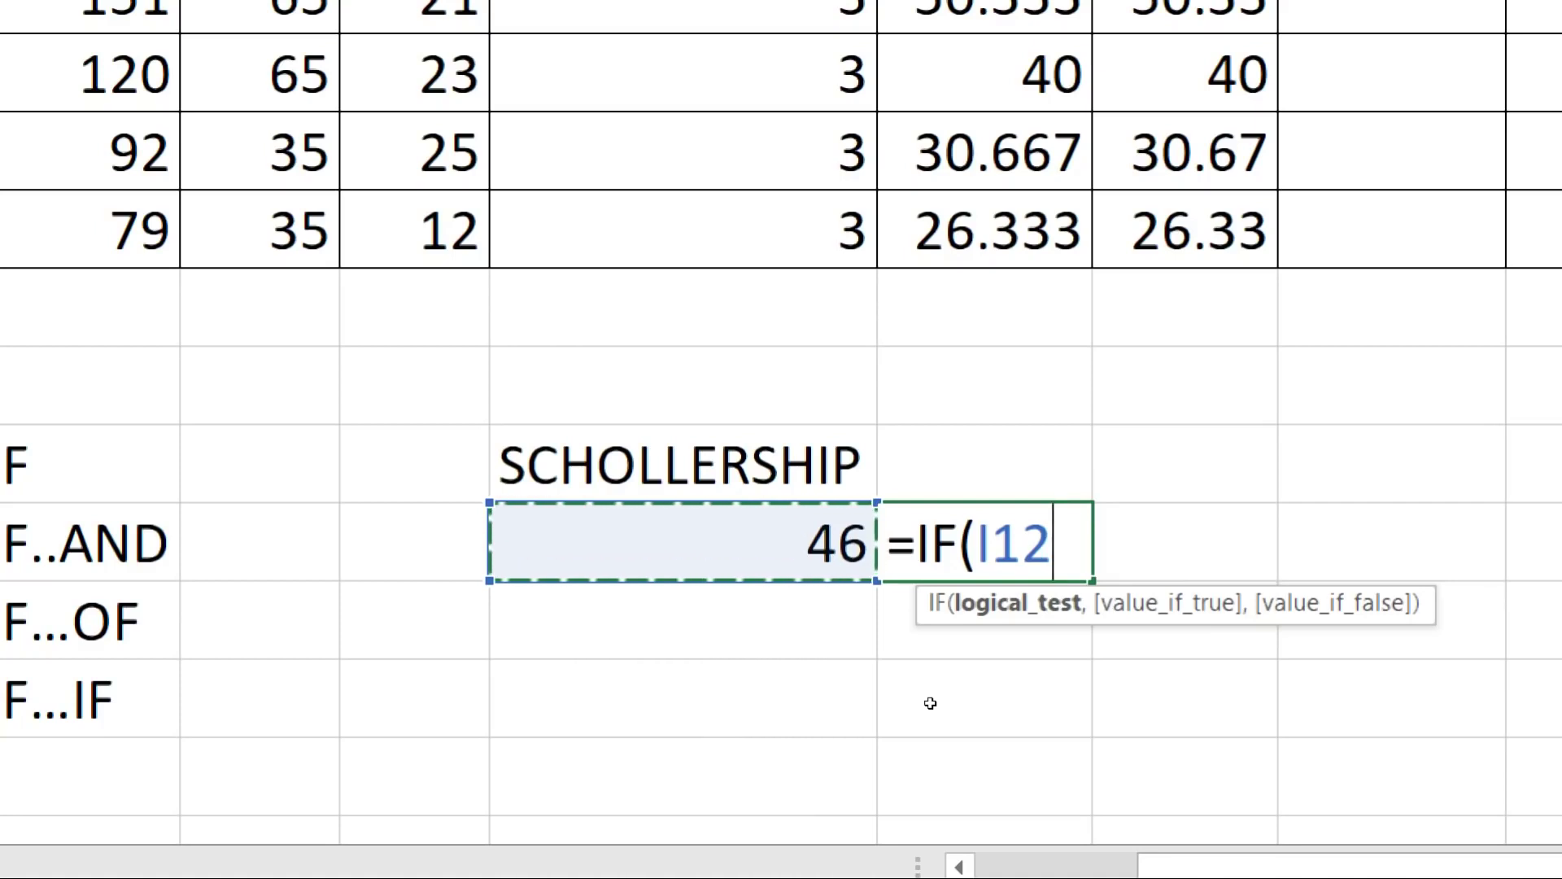
type(">")
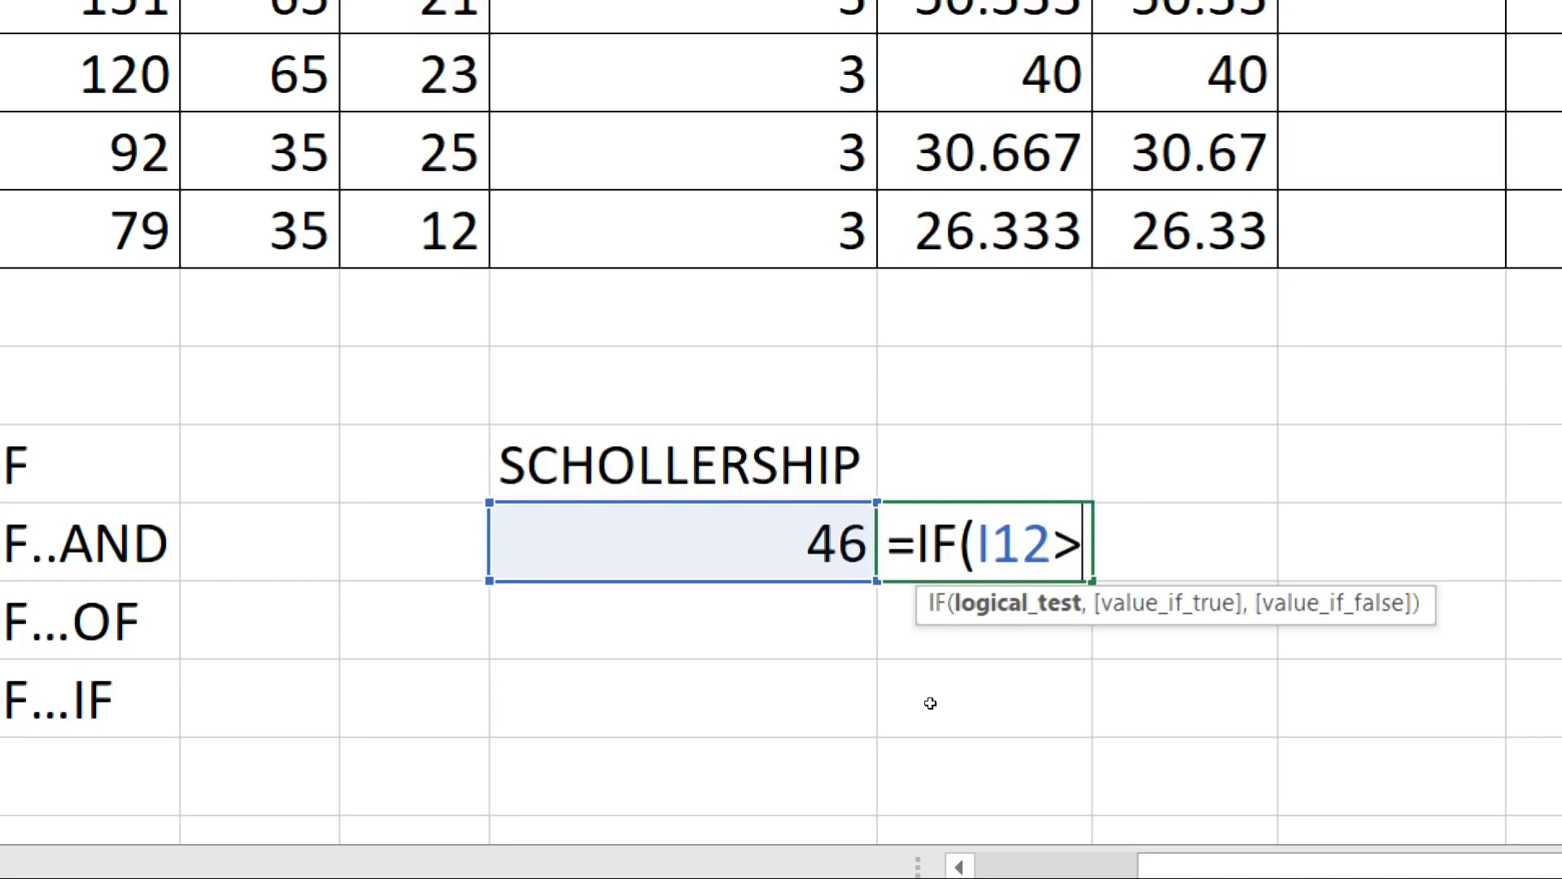
type("=35")
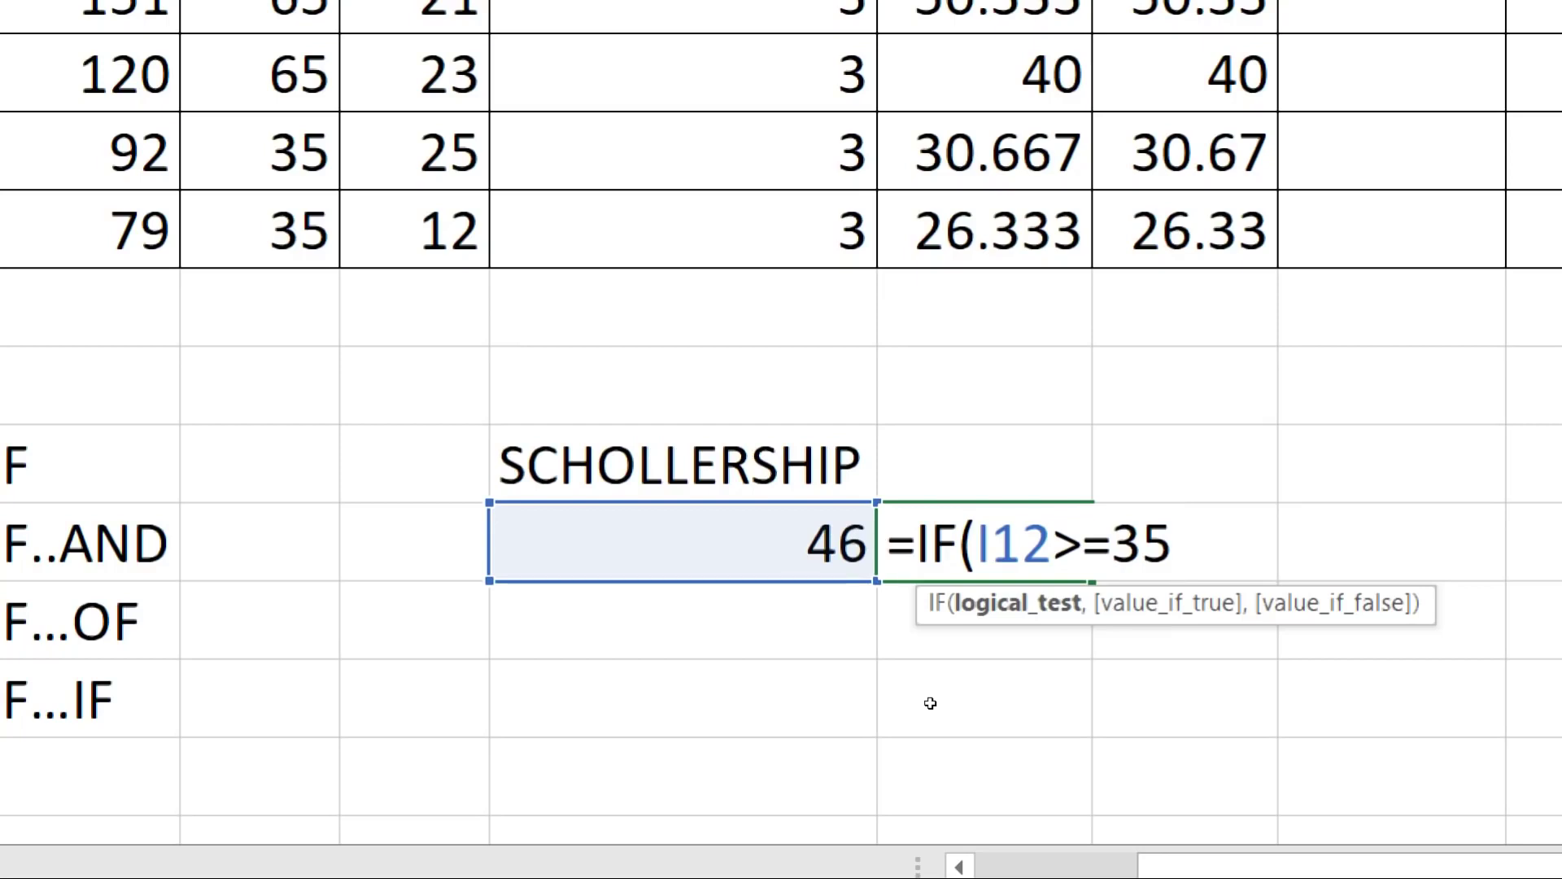
type(",")
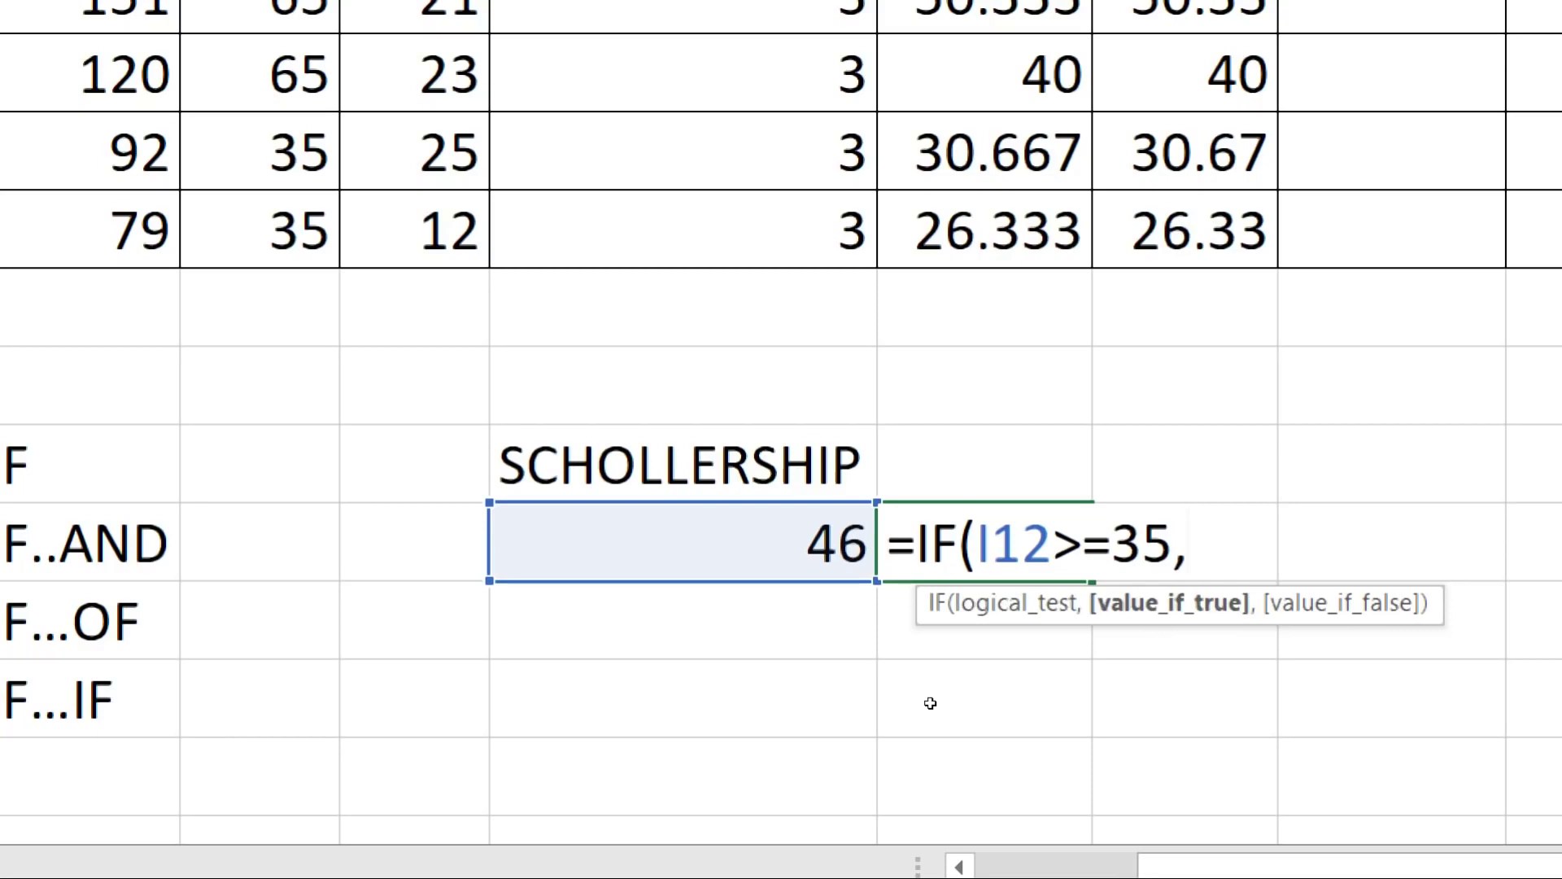
type("\"PASS\"")
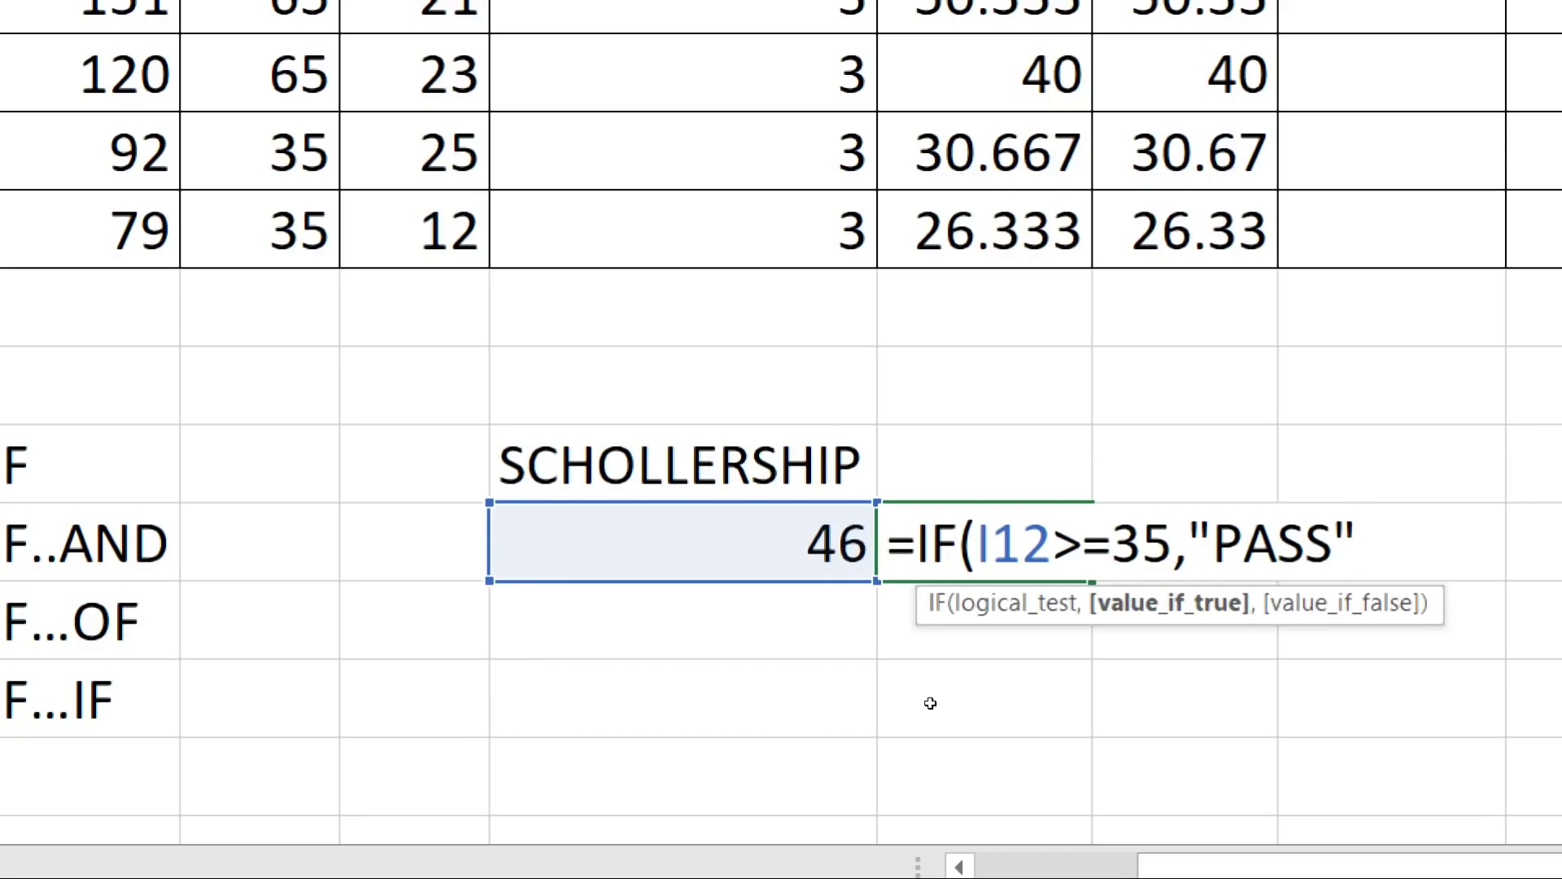
type(",")
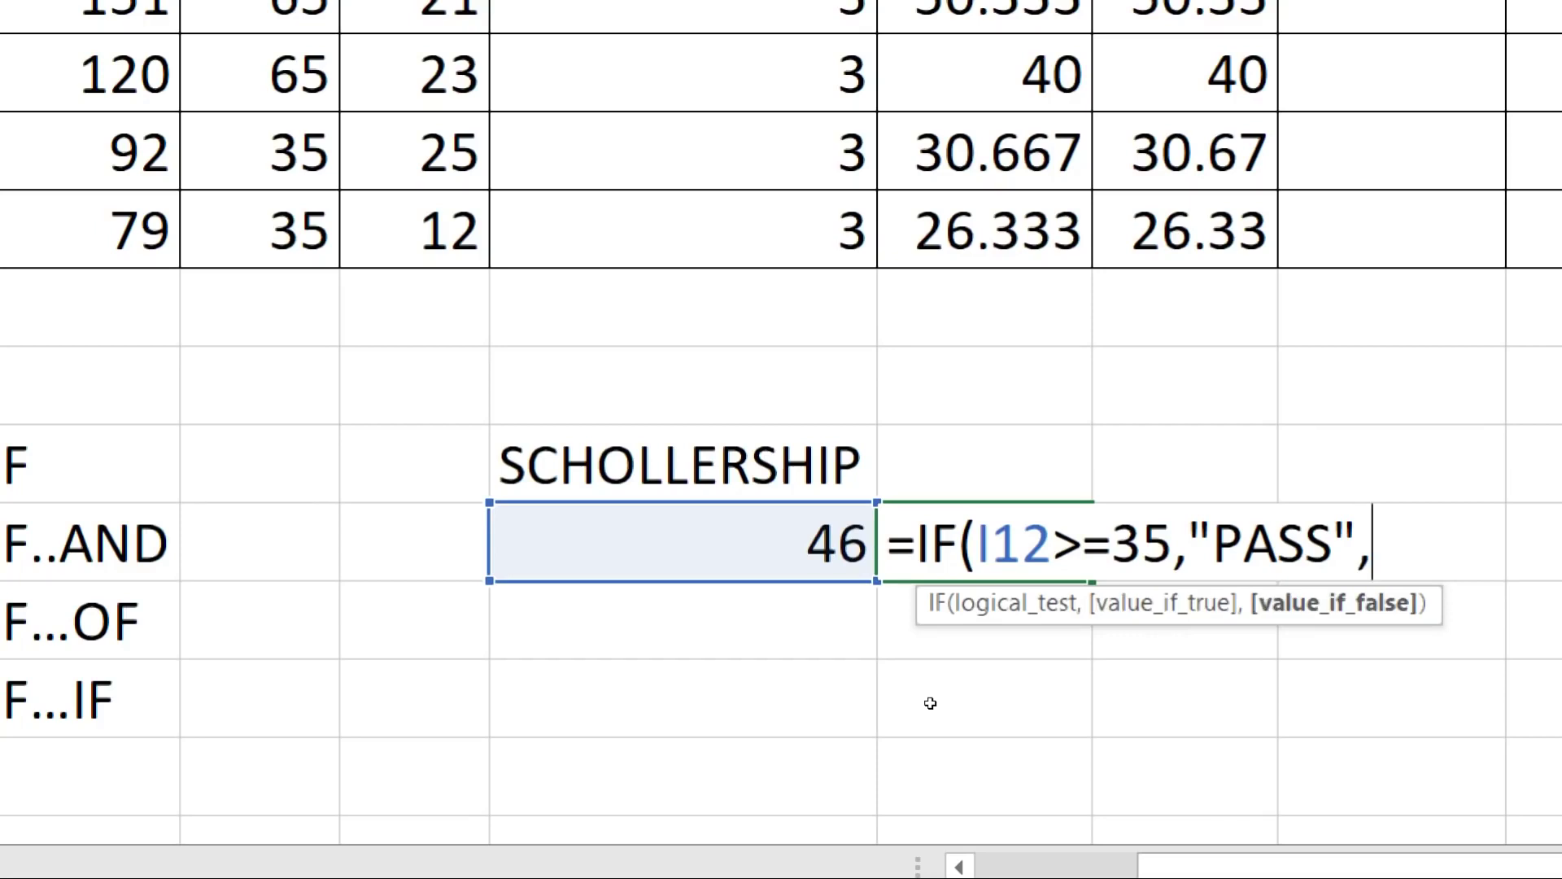
key("BackSpace")
key("BackSpace")
key("BackSpace")
key("BackSpace")
key("BackSpace")
key("BackSpace")
key("BackSpace")
key("BackSpace")
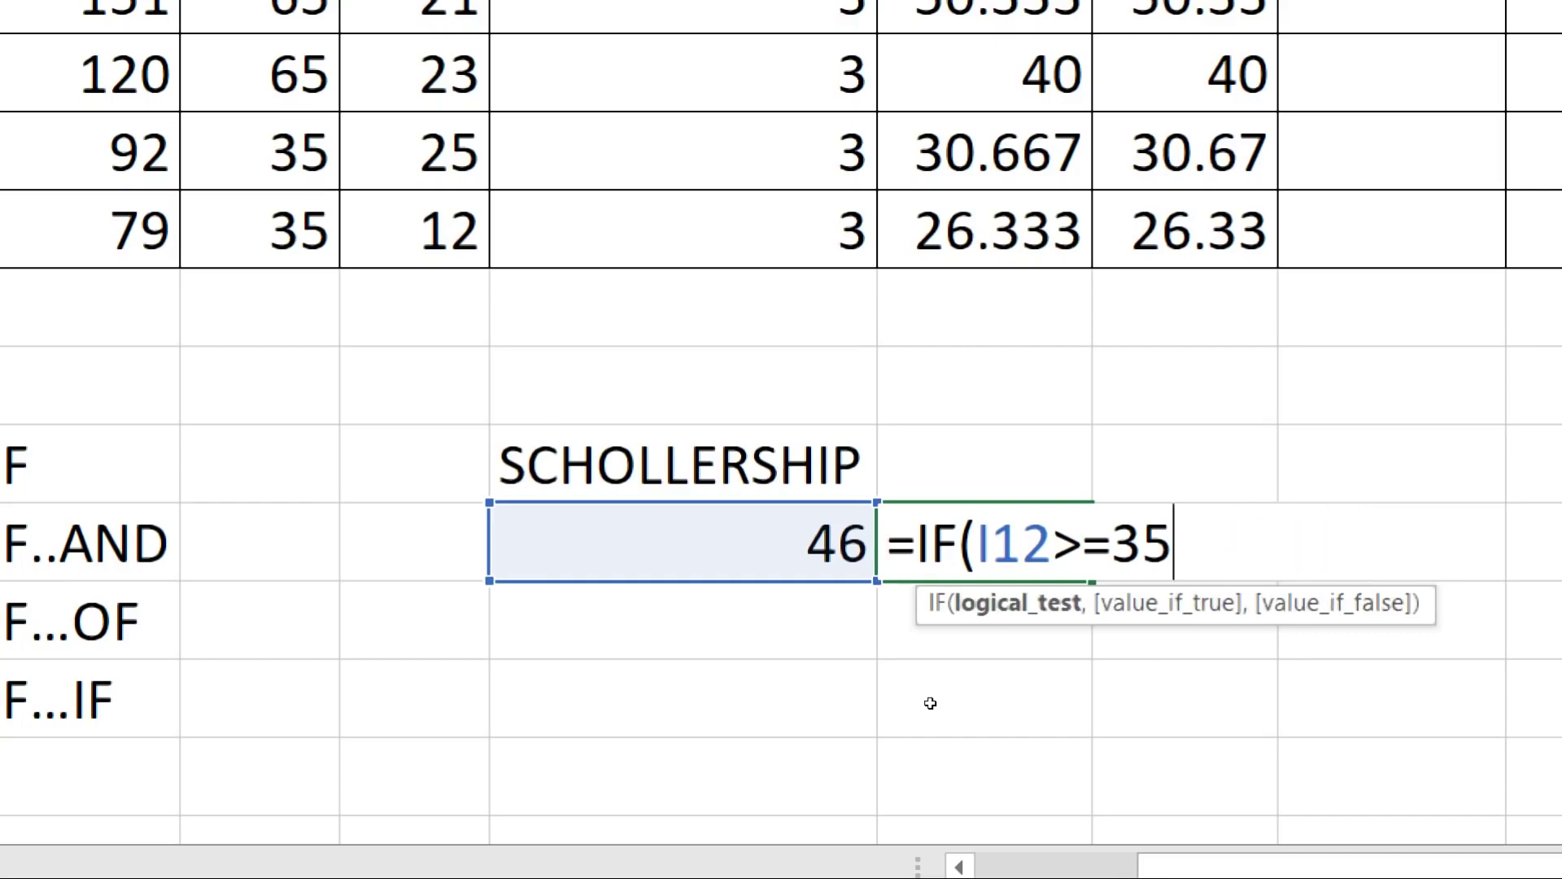
Step: Complete the IF formula in J12 with "PASS" as the true value and "FAIL" as the false value
type(",")
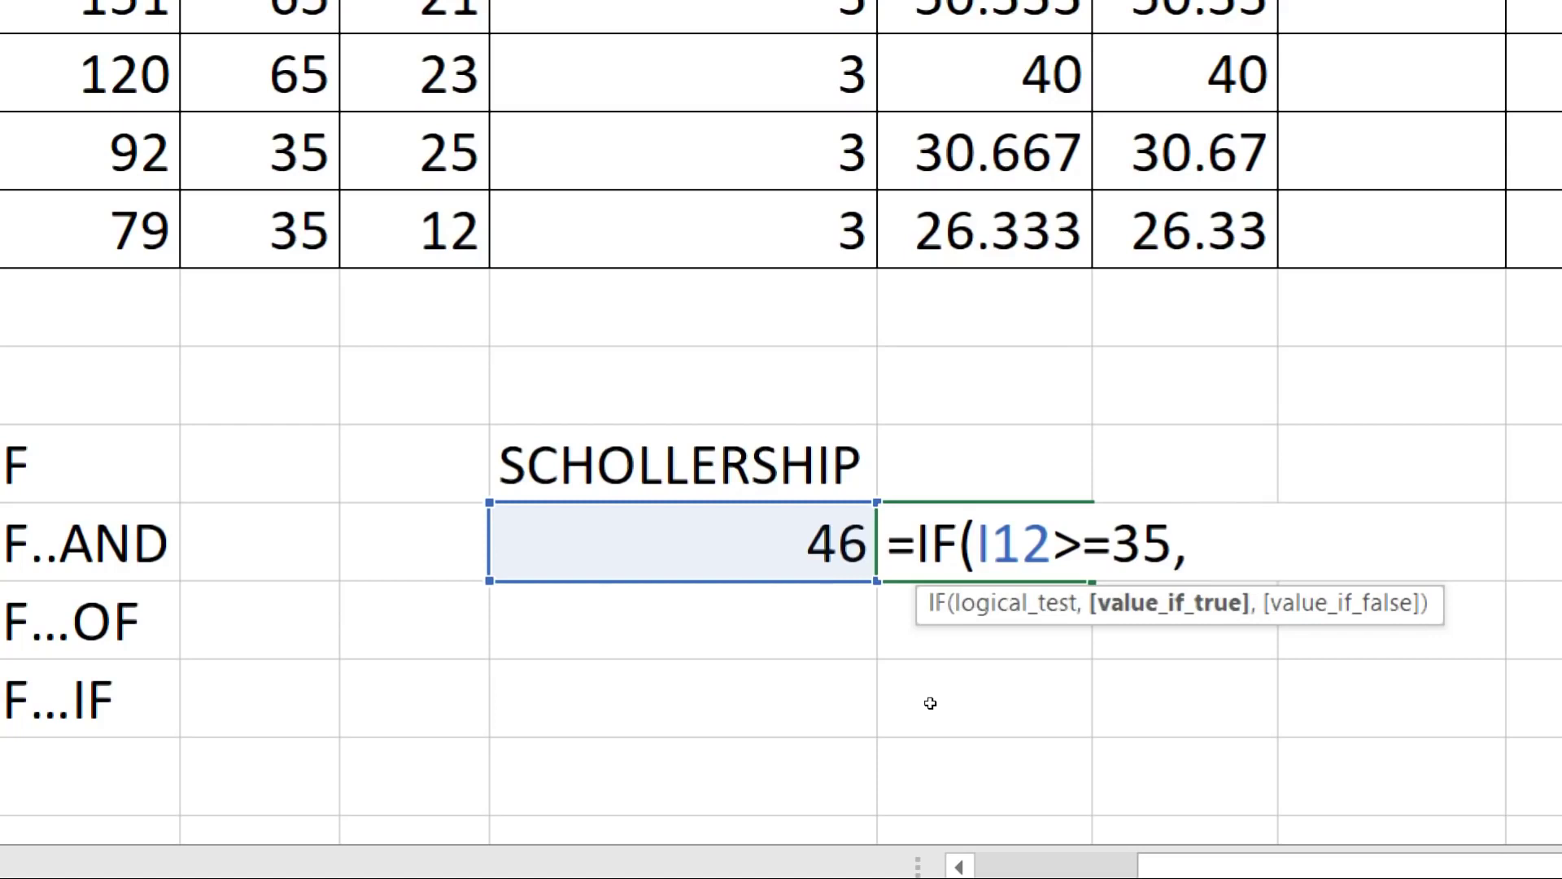
type("\"PASS\"")
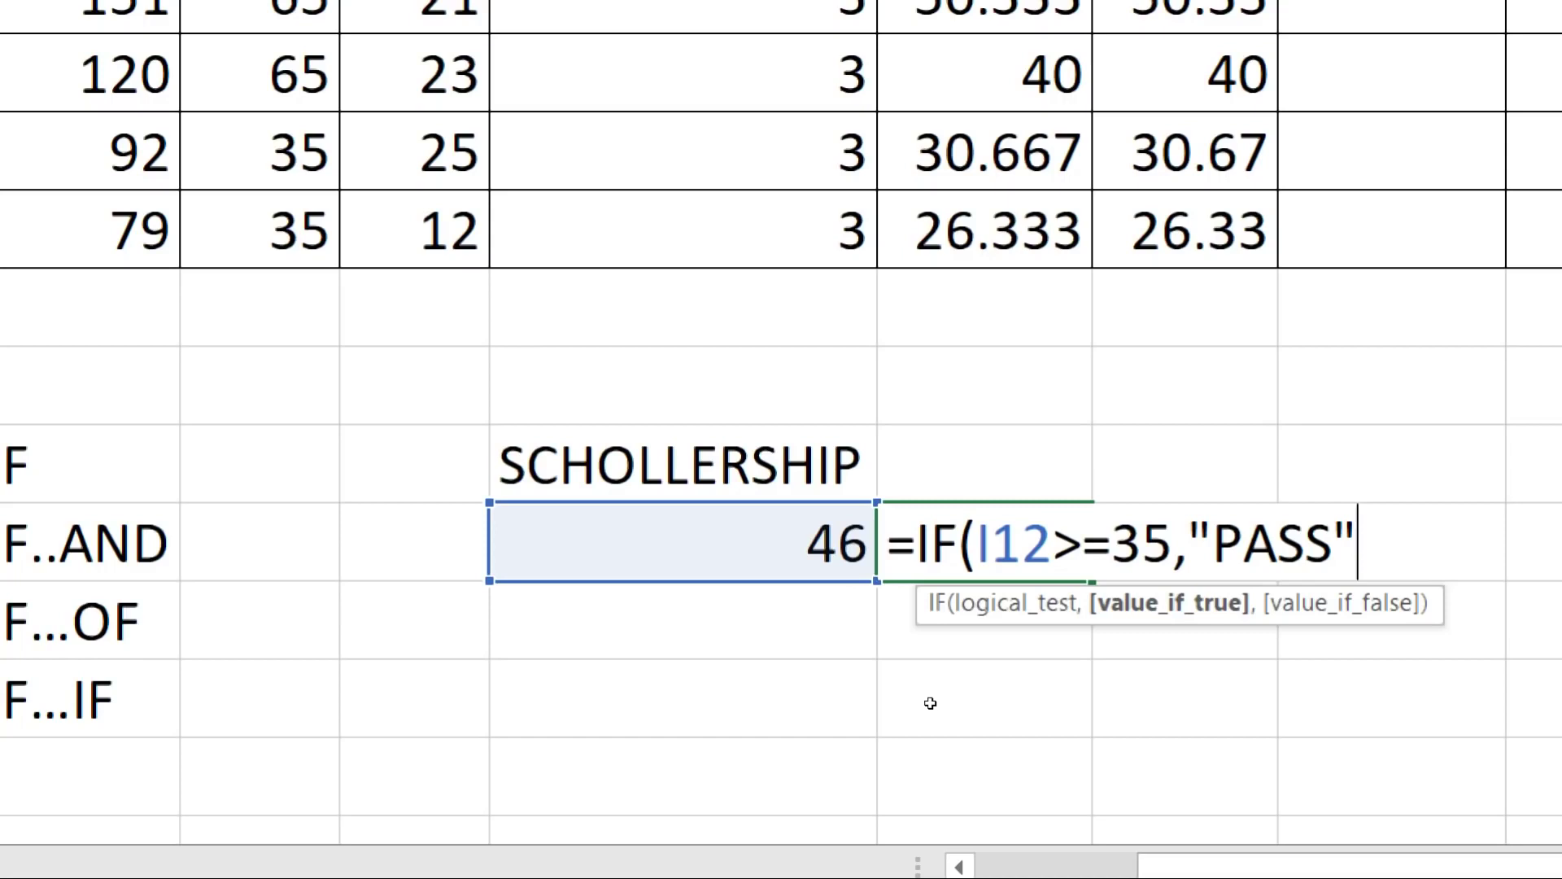
type(",")
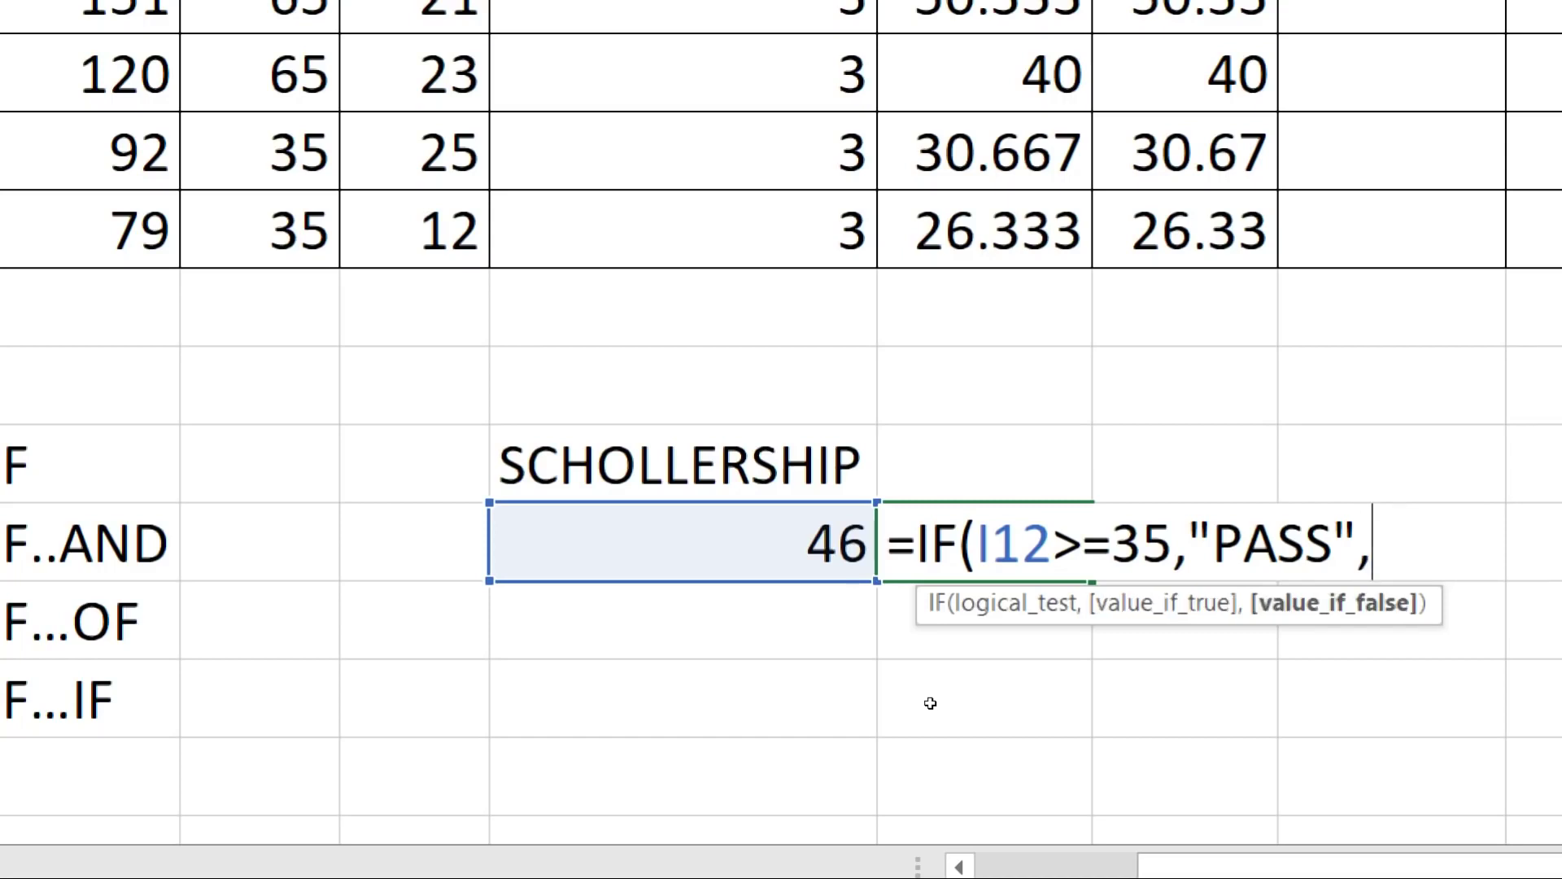
type("\"FAIL\"")
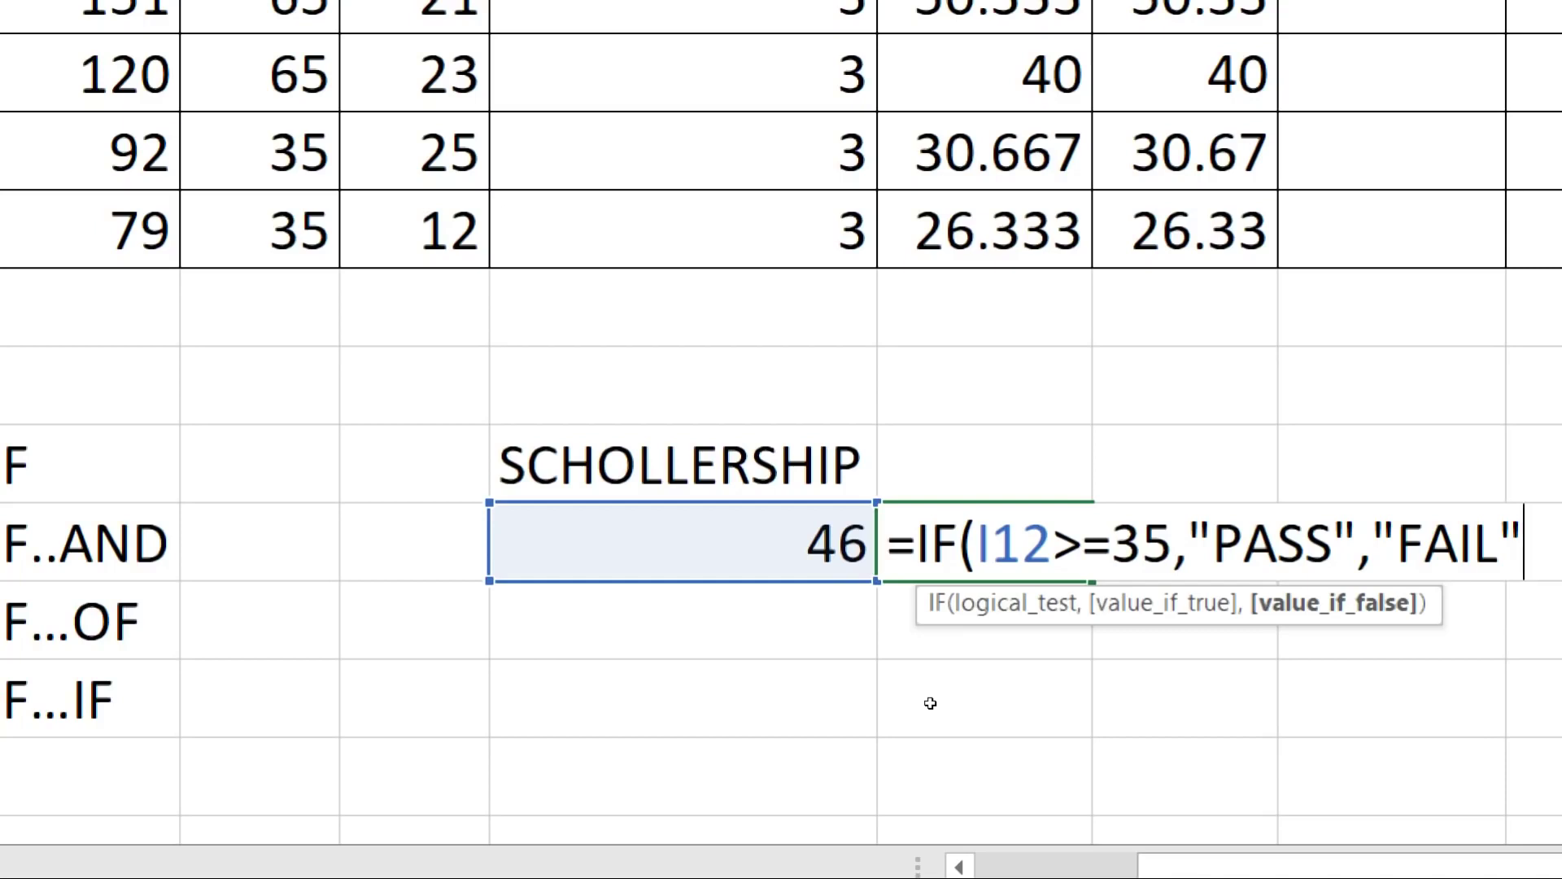
key("Return")
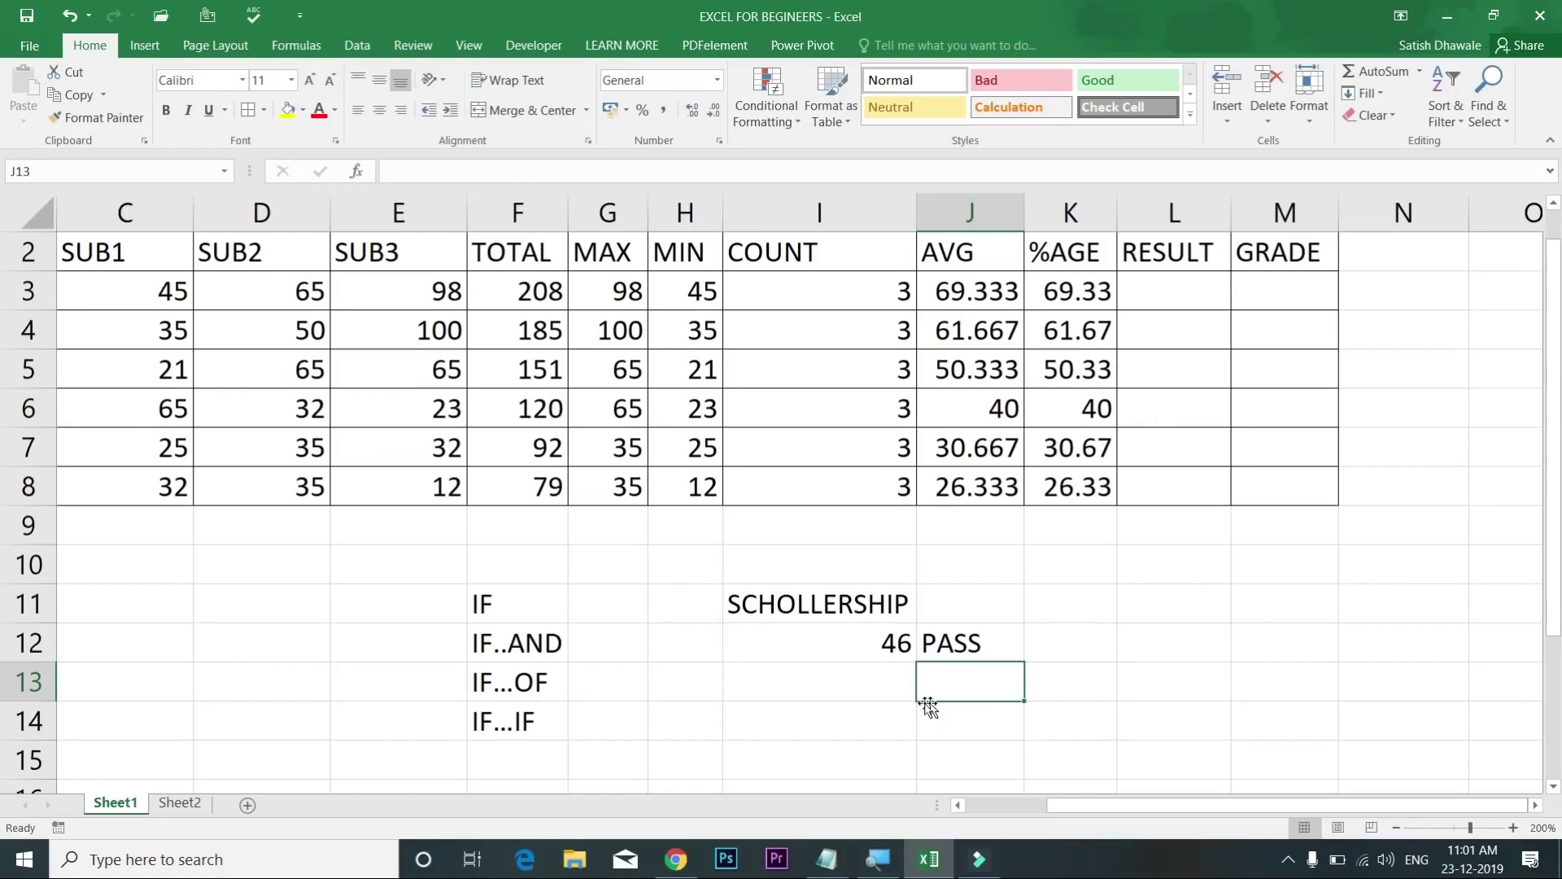
Step: Test the pass or fail formula by setting the sample mark in I12 to 34 and to 35
left_click(965, 617)
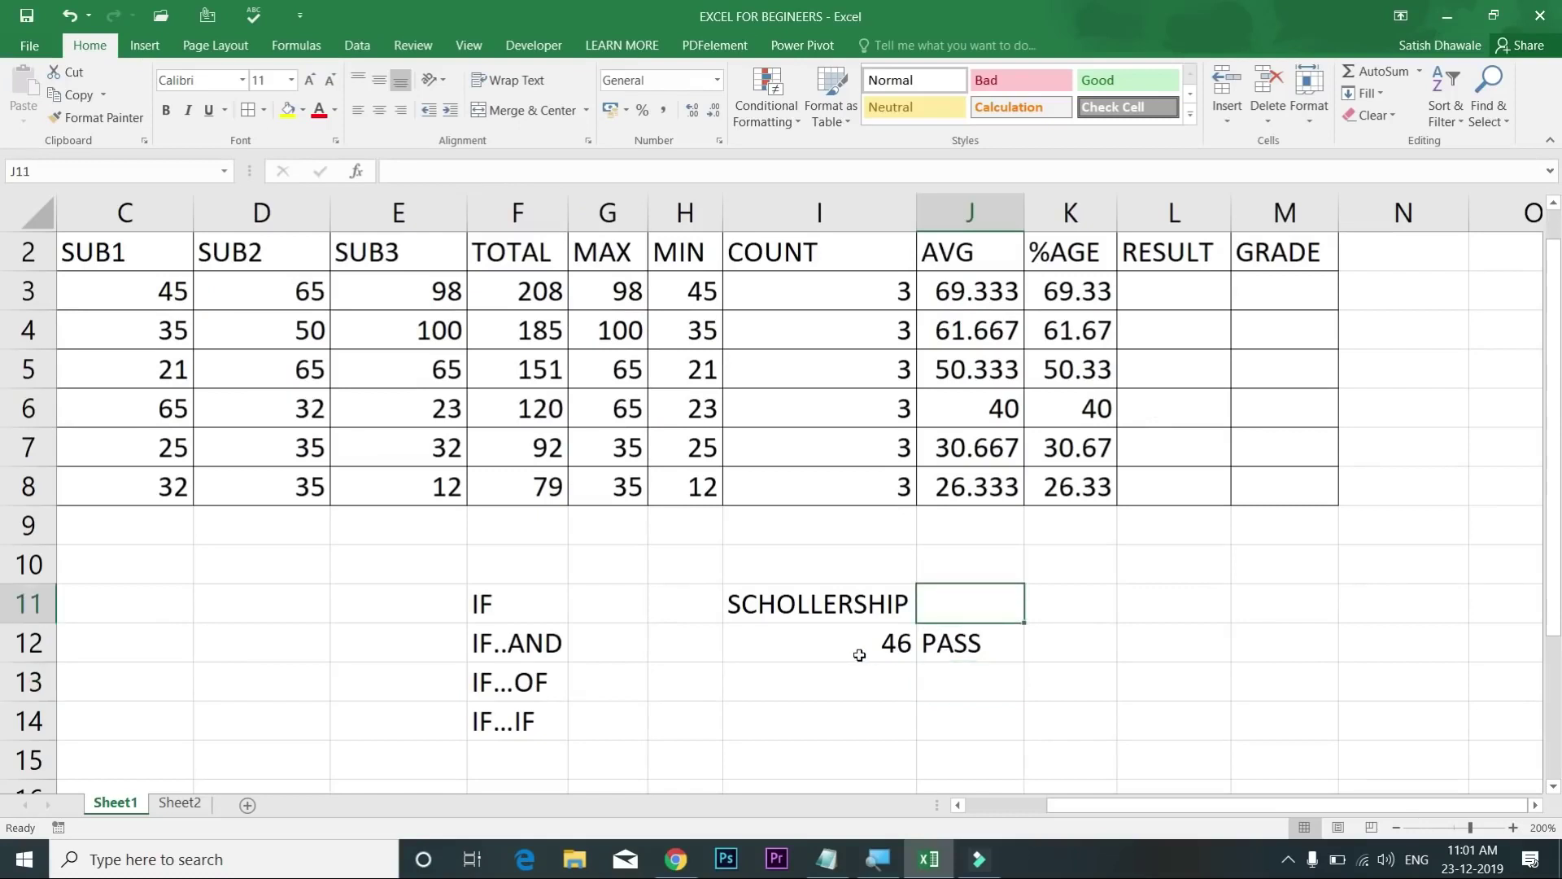
left_click(857, 651)
type("34")
key("Return")
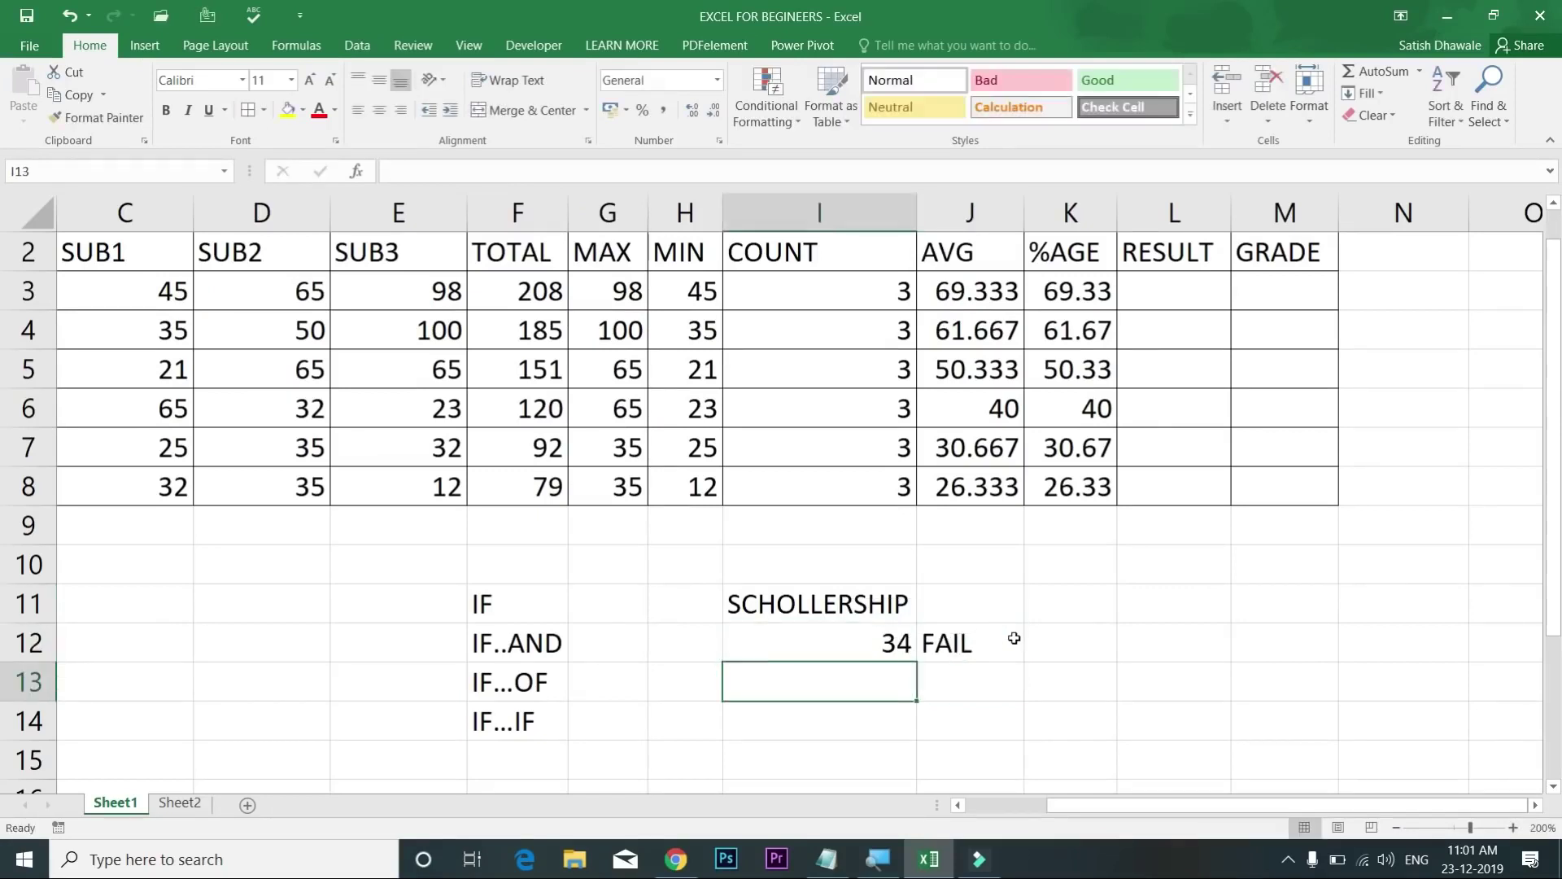
key("Up")
type("35")
key("Return")
key("Up")
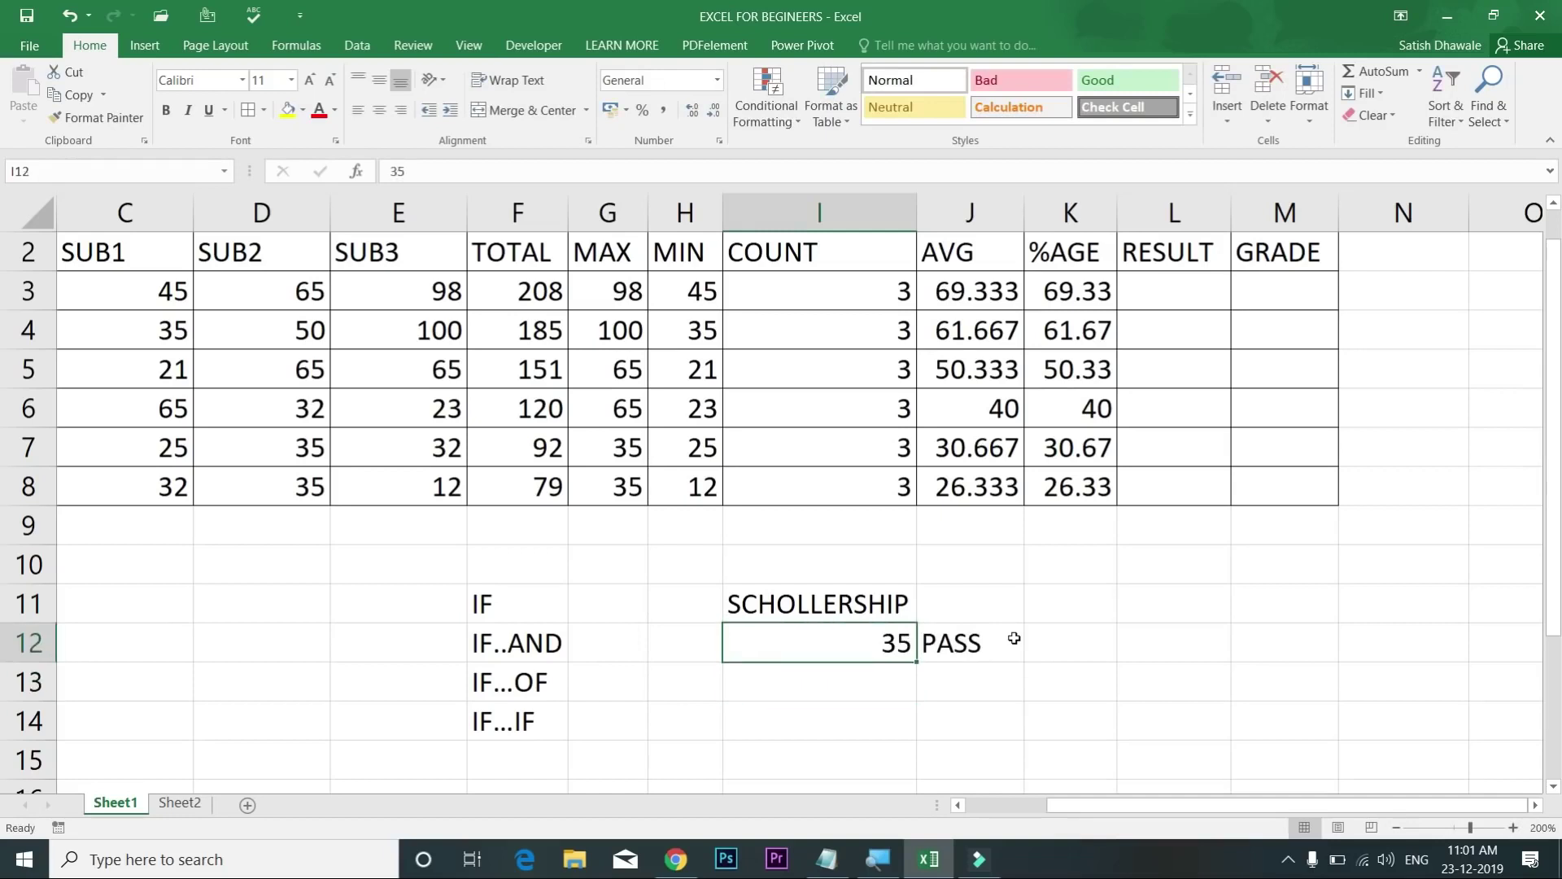
Step: Inspect the logical test in the J12 formula without changing it, and set the sample mark in I12 to 32
double_click(1014, 640)
left_click_drag(1014, 648, 1066, 648)
left_click(983, 644)
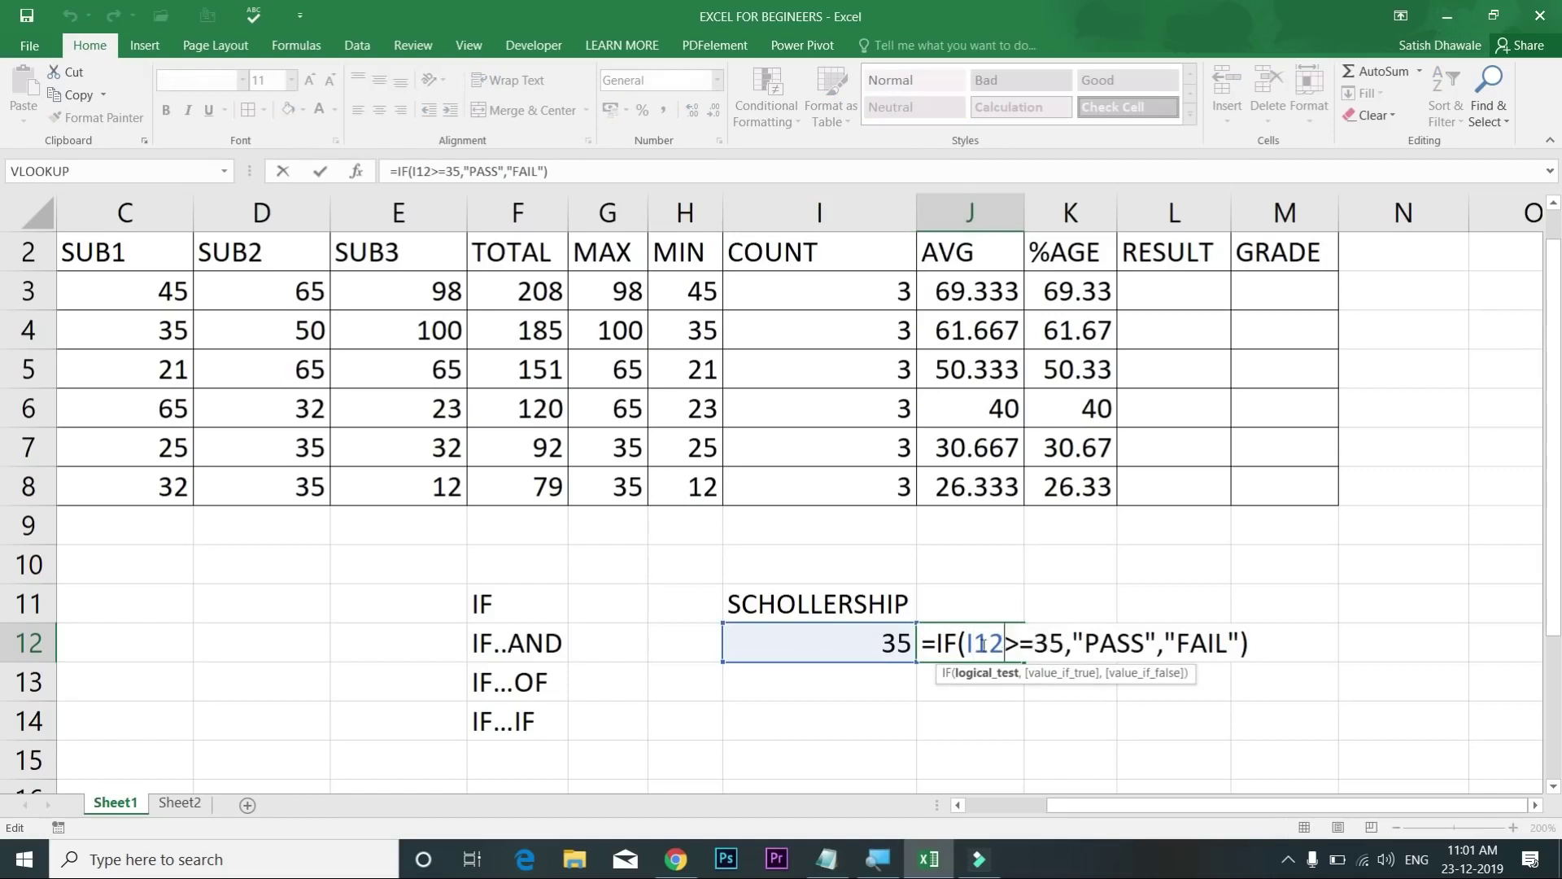
key("Return")
left_click(886, 630)
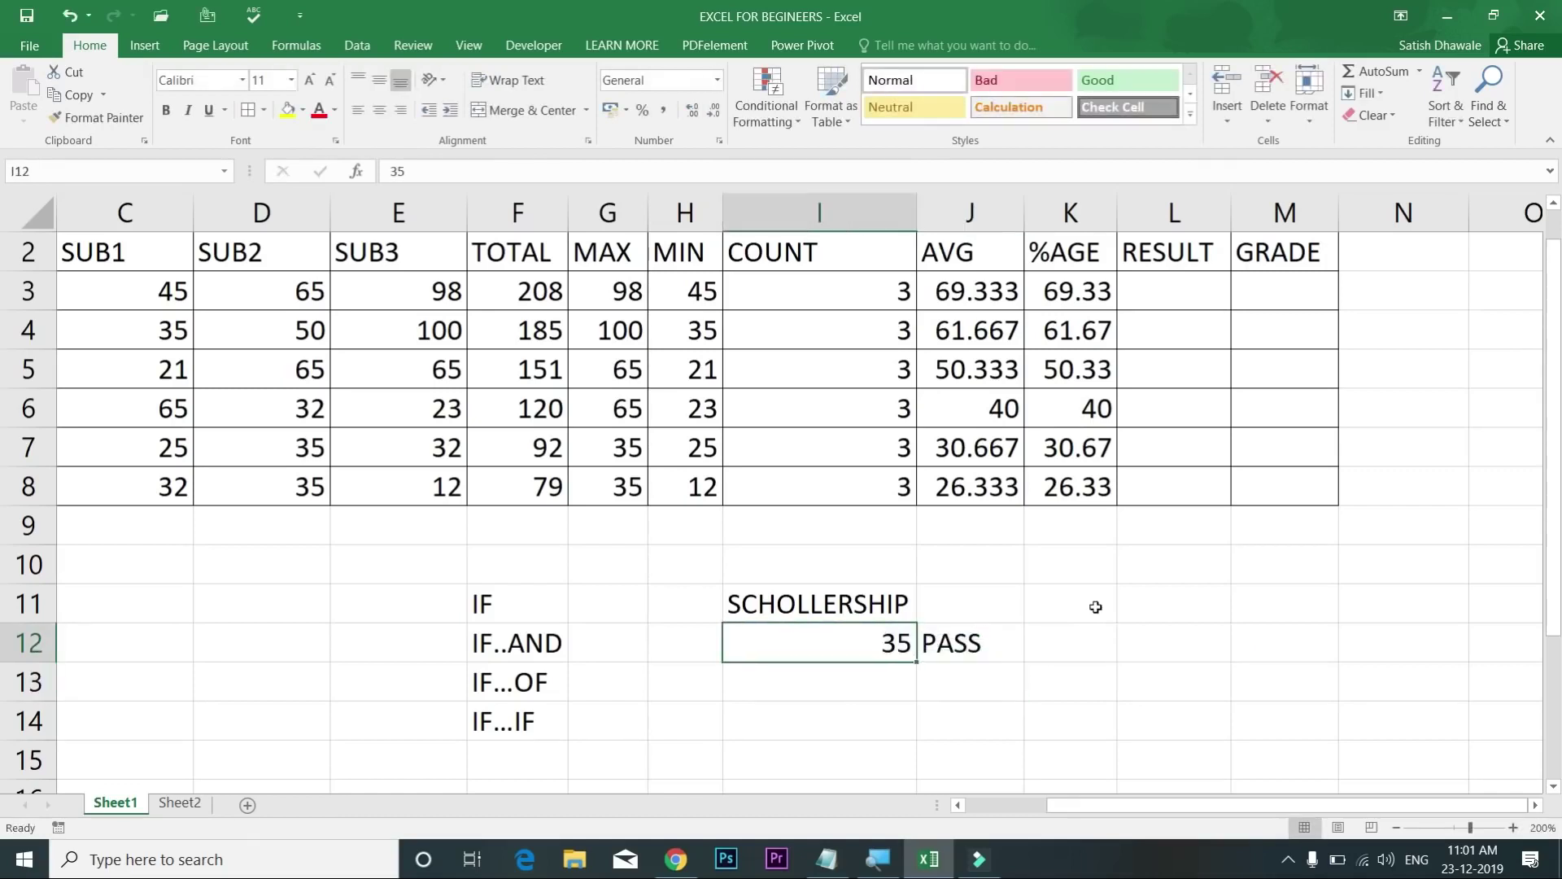
type("32")
key("Return")
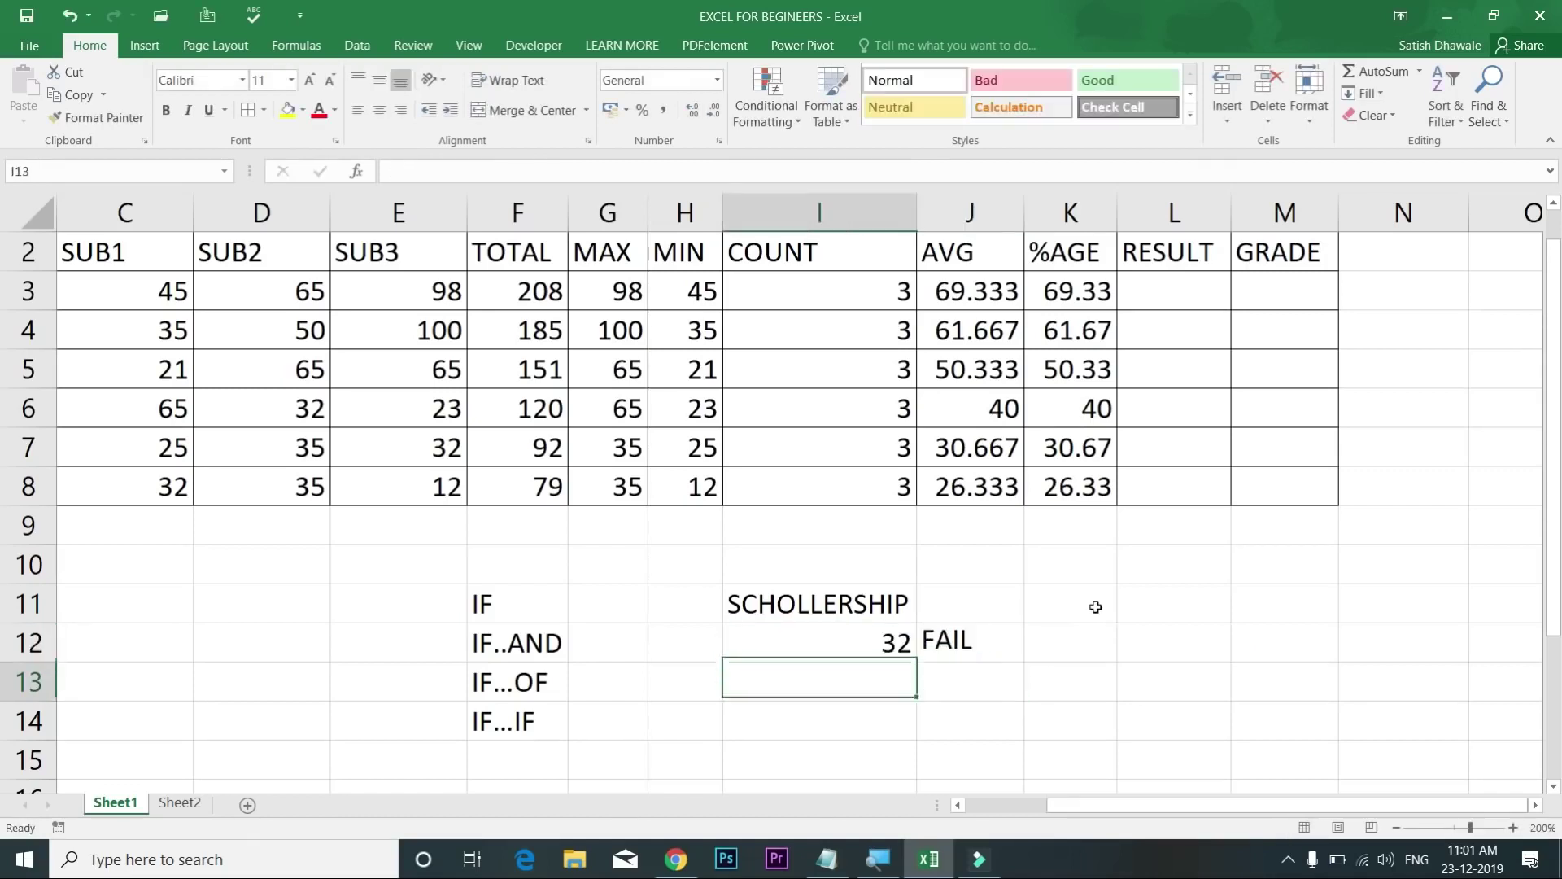
Step: Examine the J12 IF formula's logical test, value-if-true and value-if-false arguments one by one
double_click(987, 638)
left_click(1021, 638)
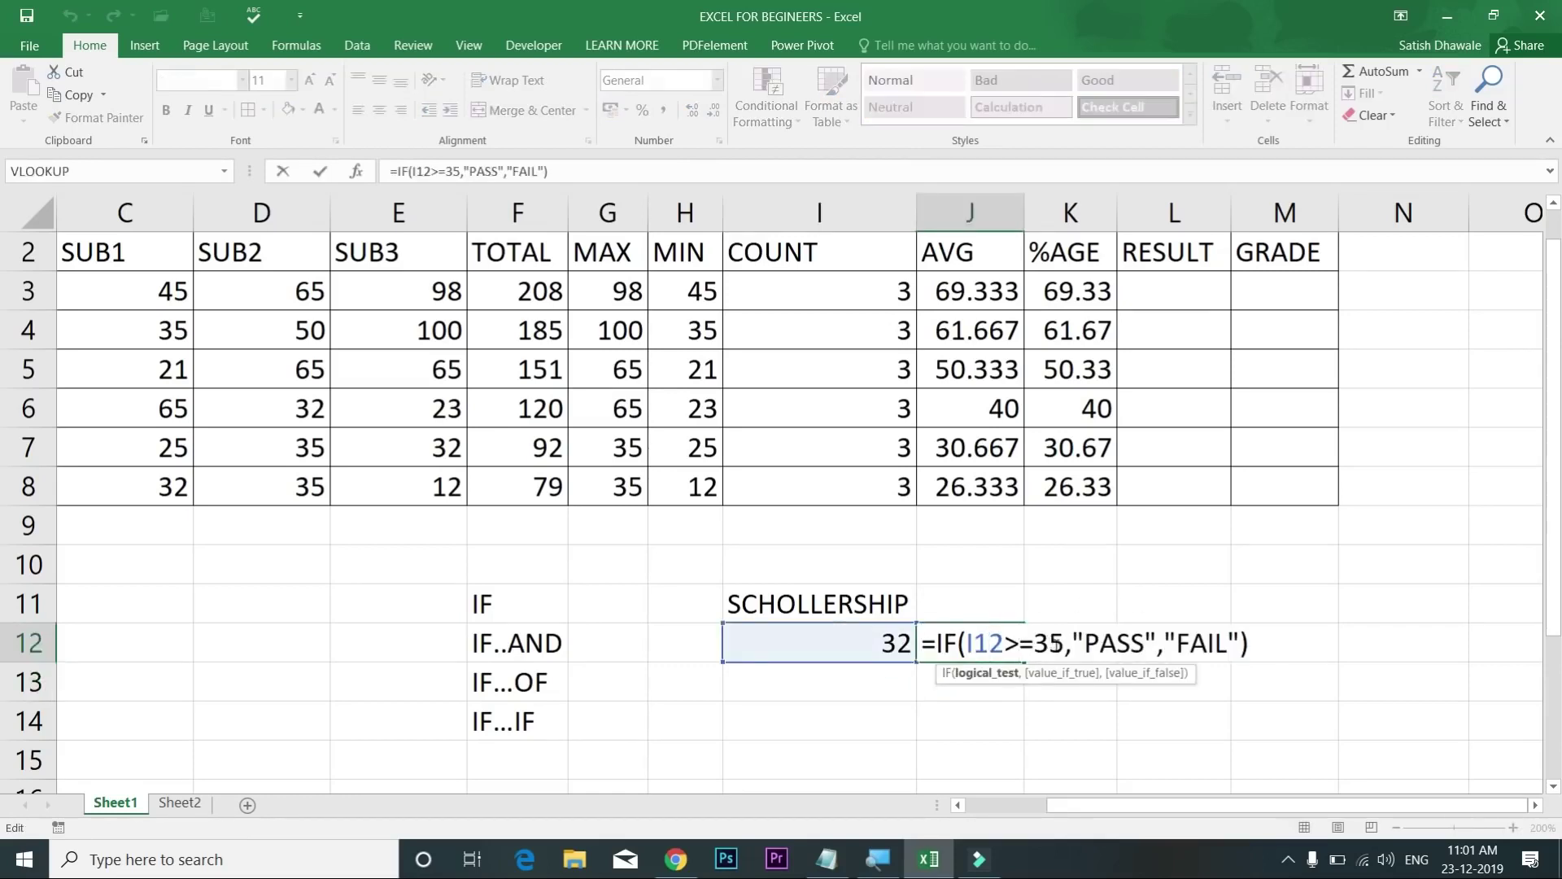
left_click_drag(1064, 643, 968, 647)
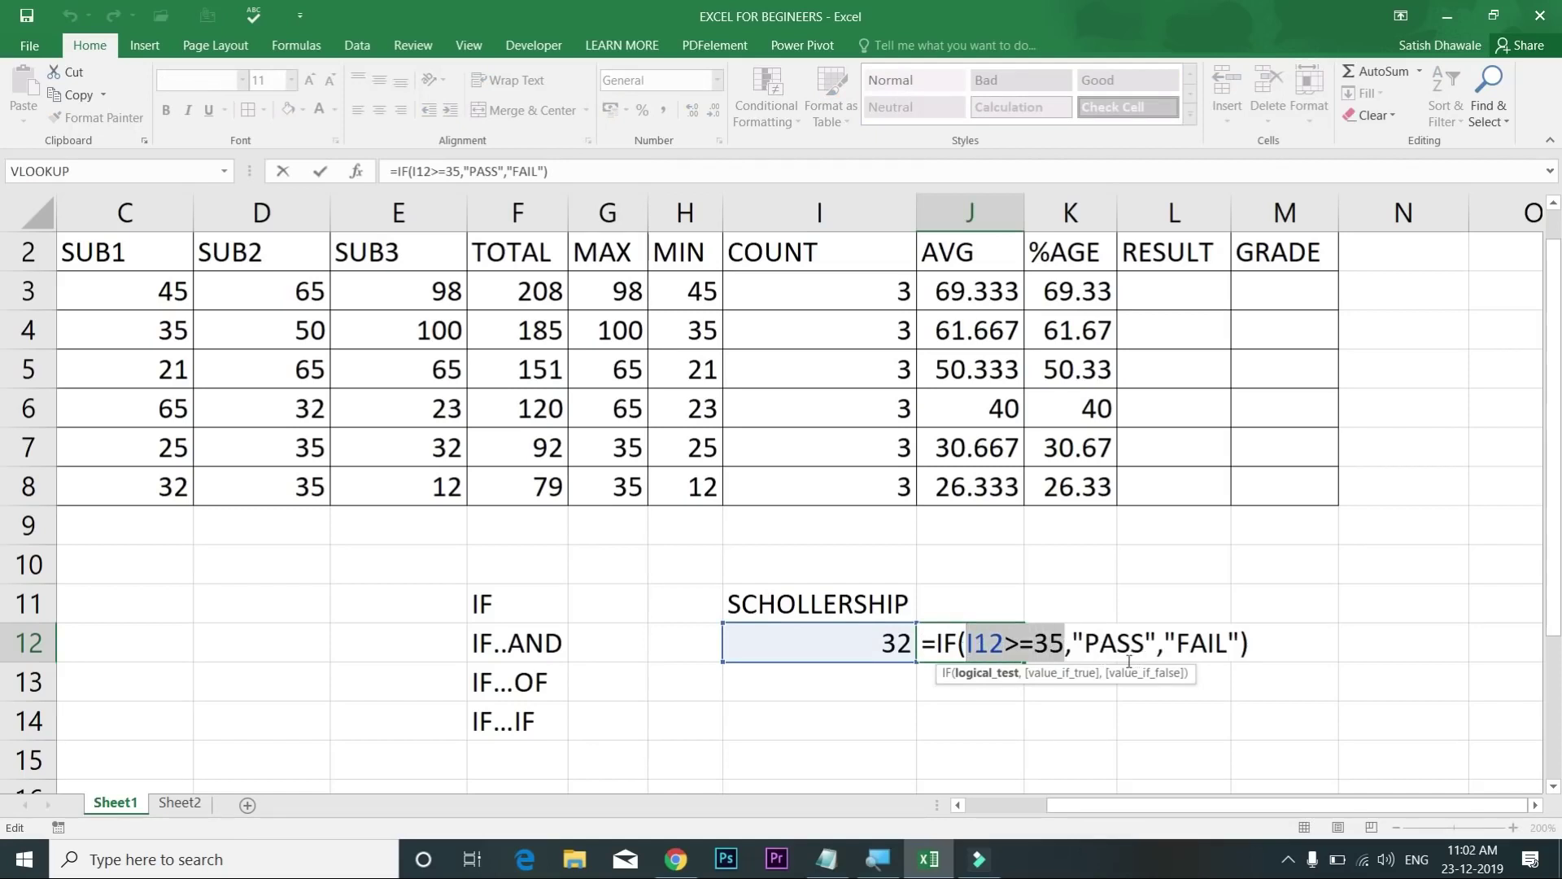
key("ctrl+Return")
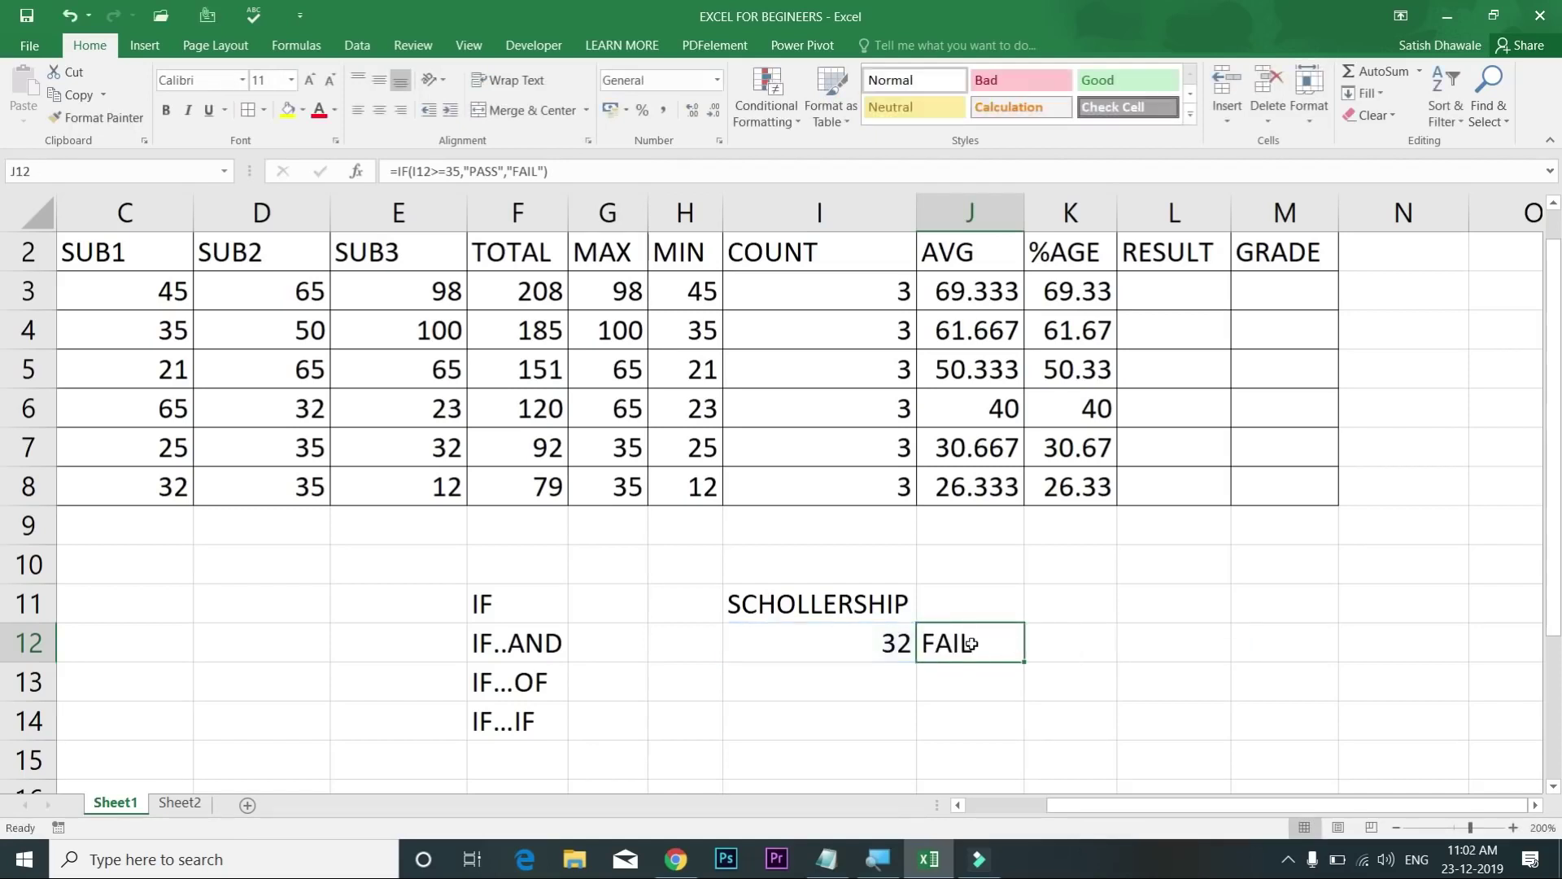
double_click(971, 644)
left_click(1119, 644)
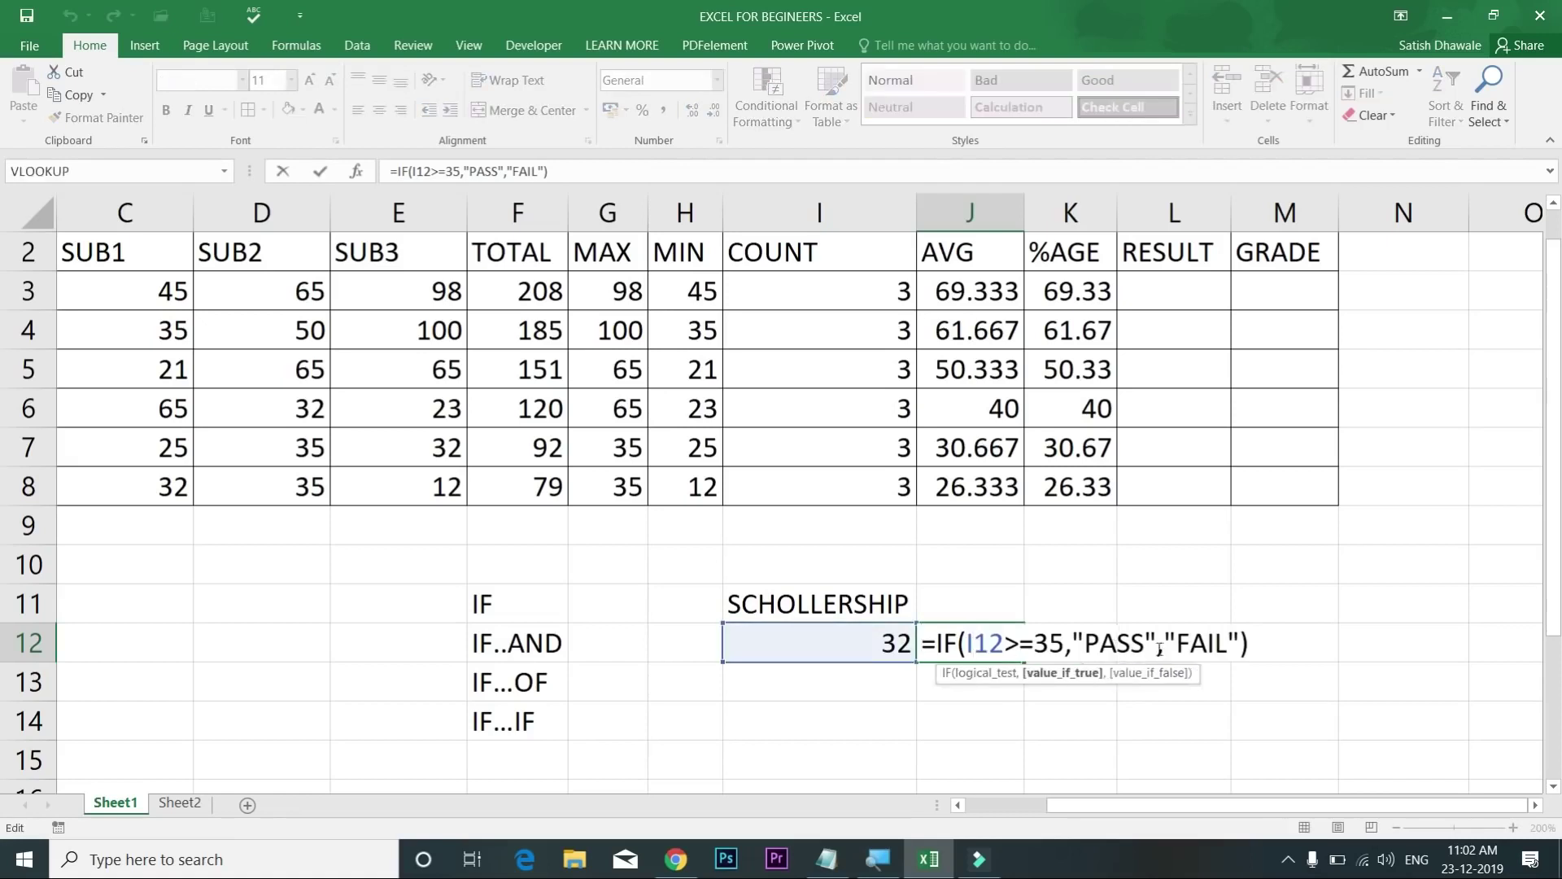
left_click(996, 646)
left_click_drag(988, 646, 1069, 647)
left_click(1117, 642)
left_click(1188, 643)
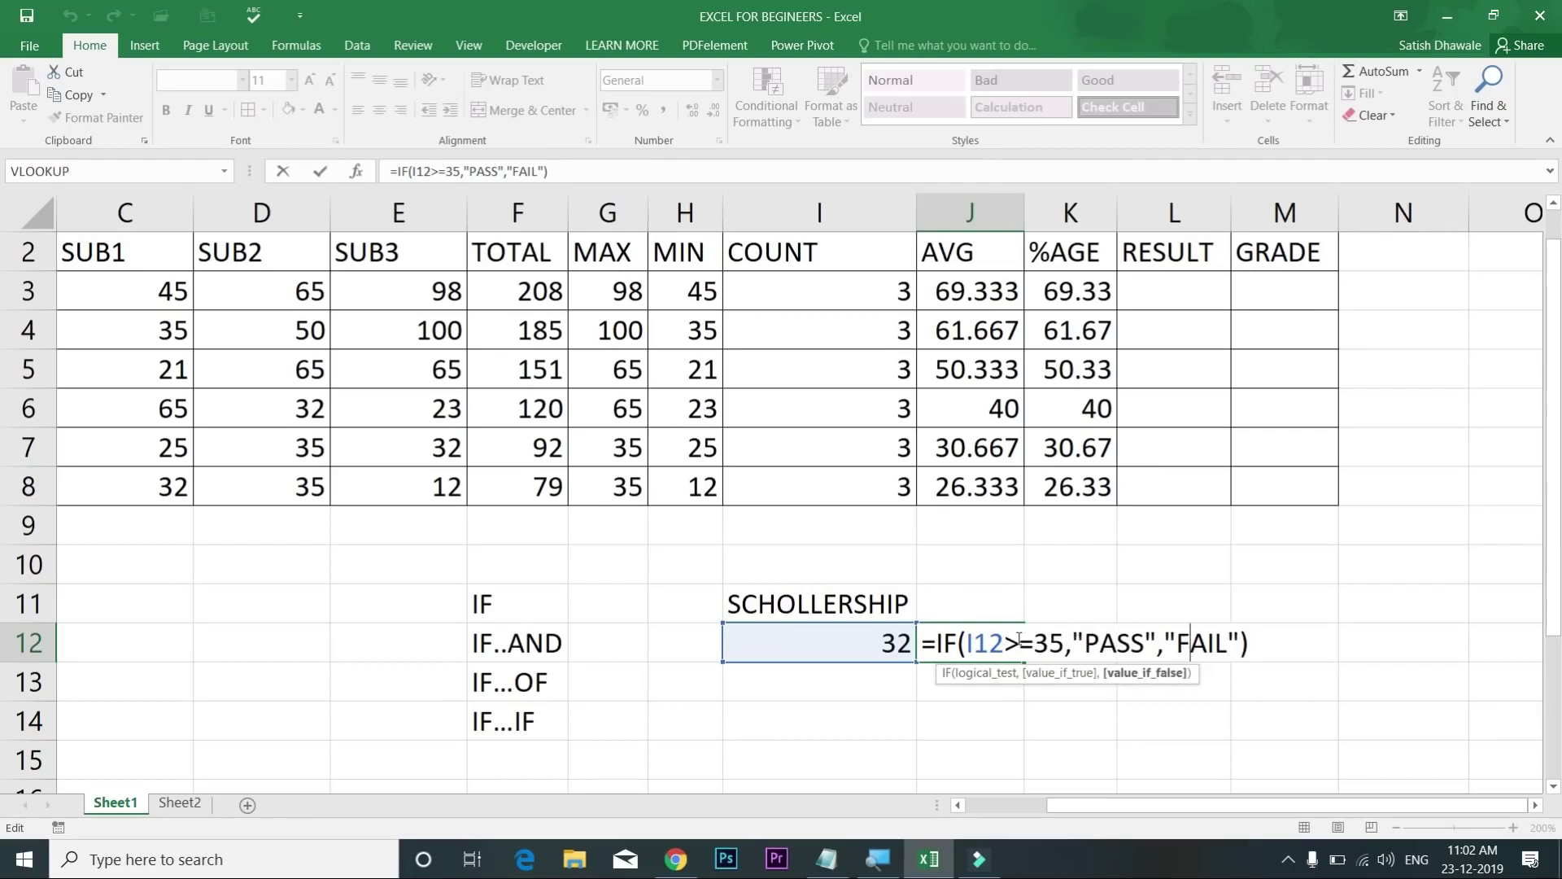
left_click_drag(973, 644, 1215, 643)
key("Return")
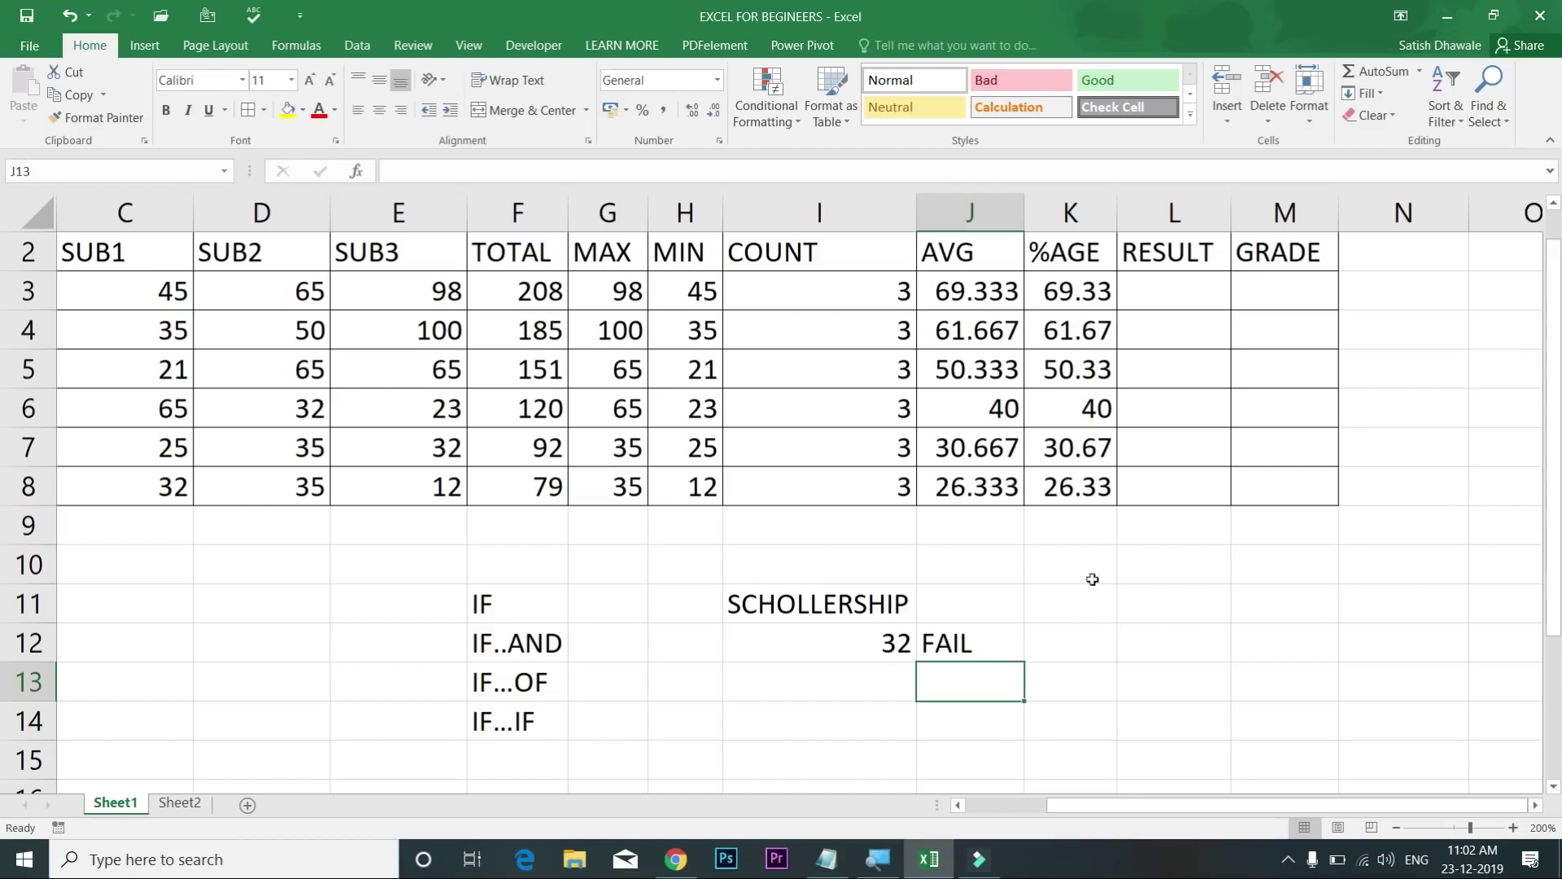
Step: Highlight the SUB1, SUB2 and SUB3 marks in rows 3 to 8, and correct the label in F13 to IF...OR
left_click_drag(166, 293, 172, 487)
left_click_drag(270, 293, 269, 487)
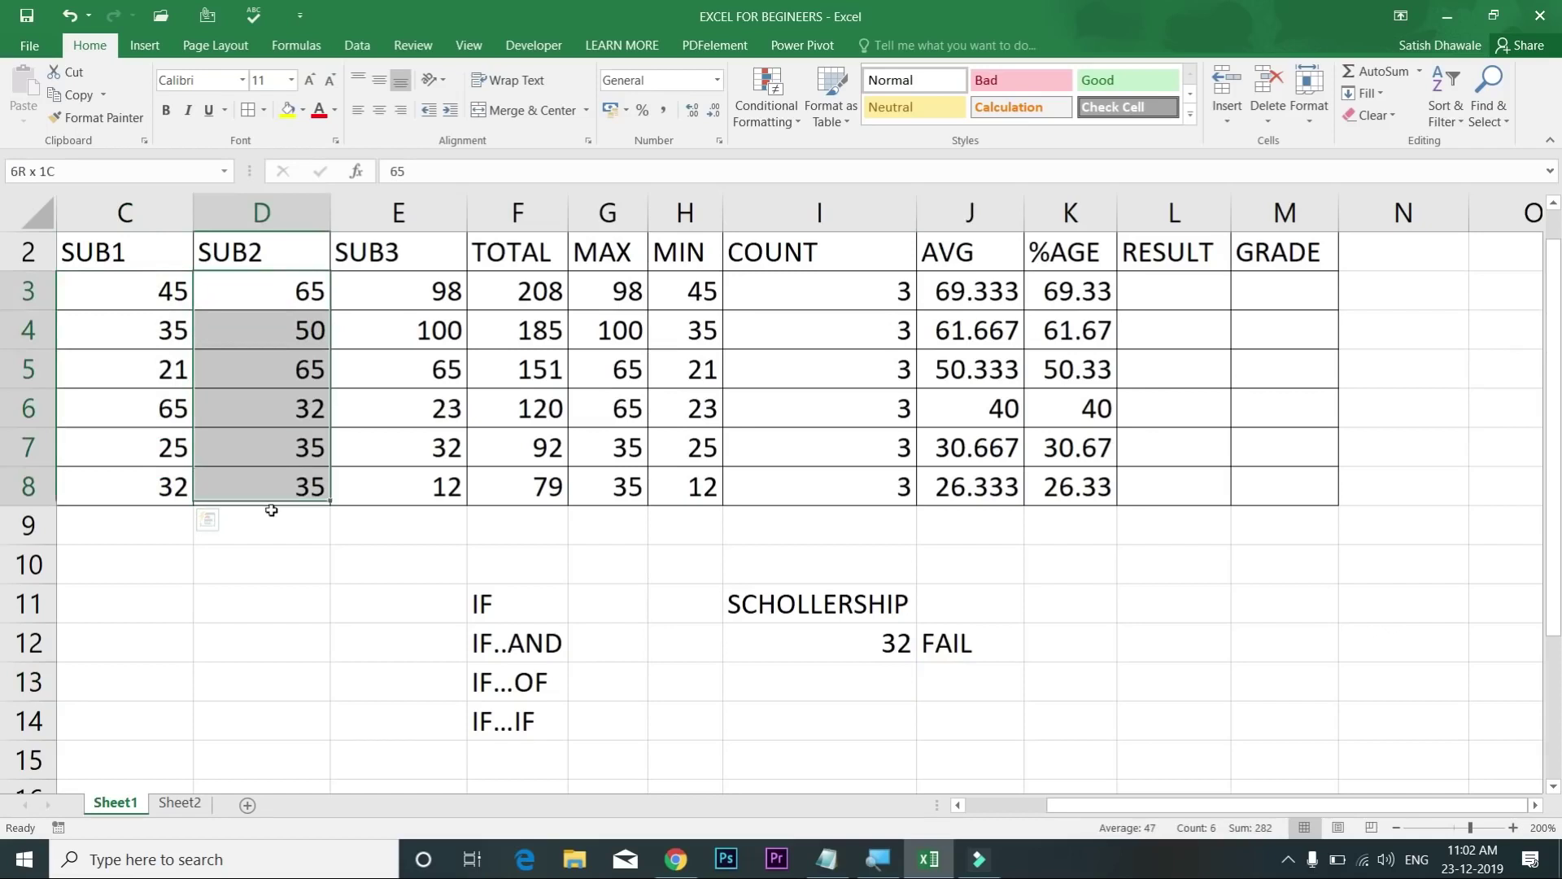
left_click_drag(429, 291, 407, 476)
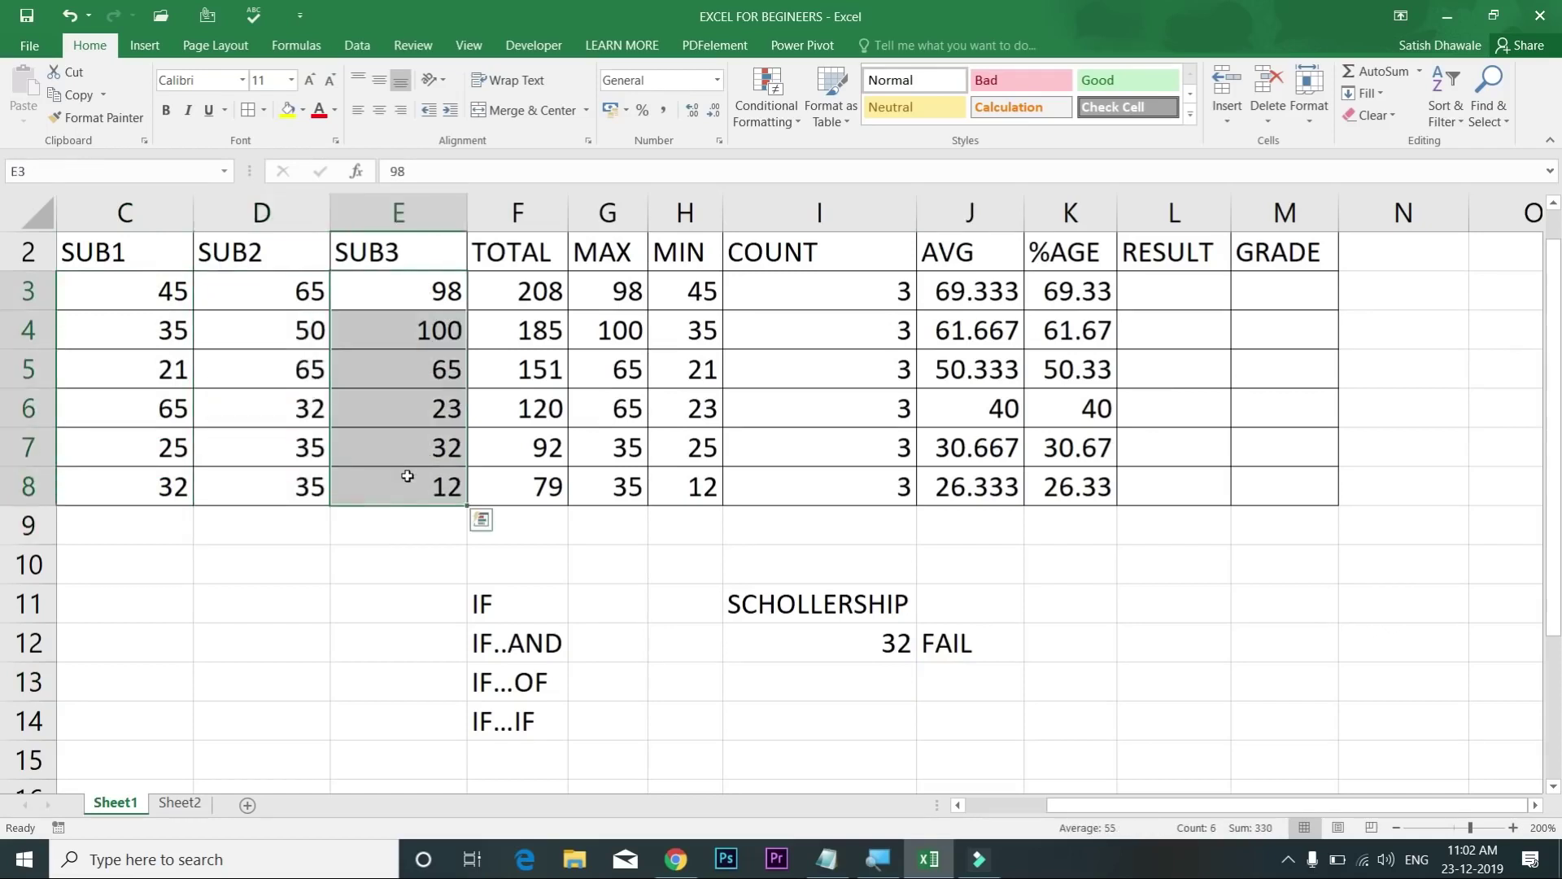
left_click(537, 651)
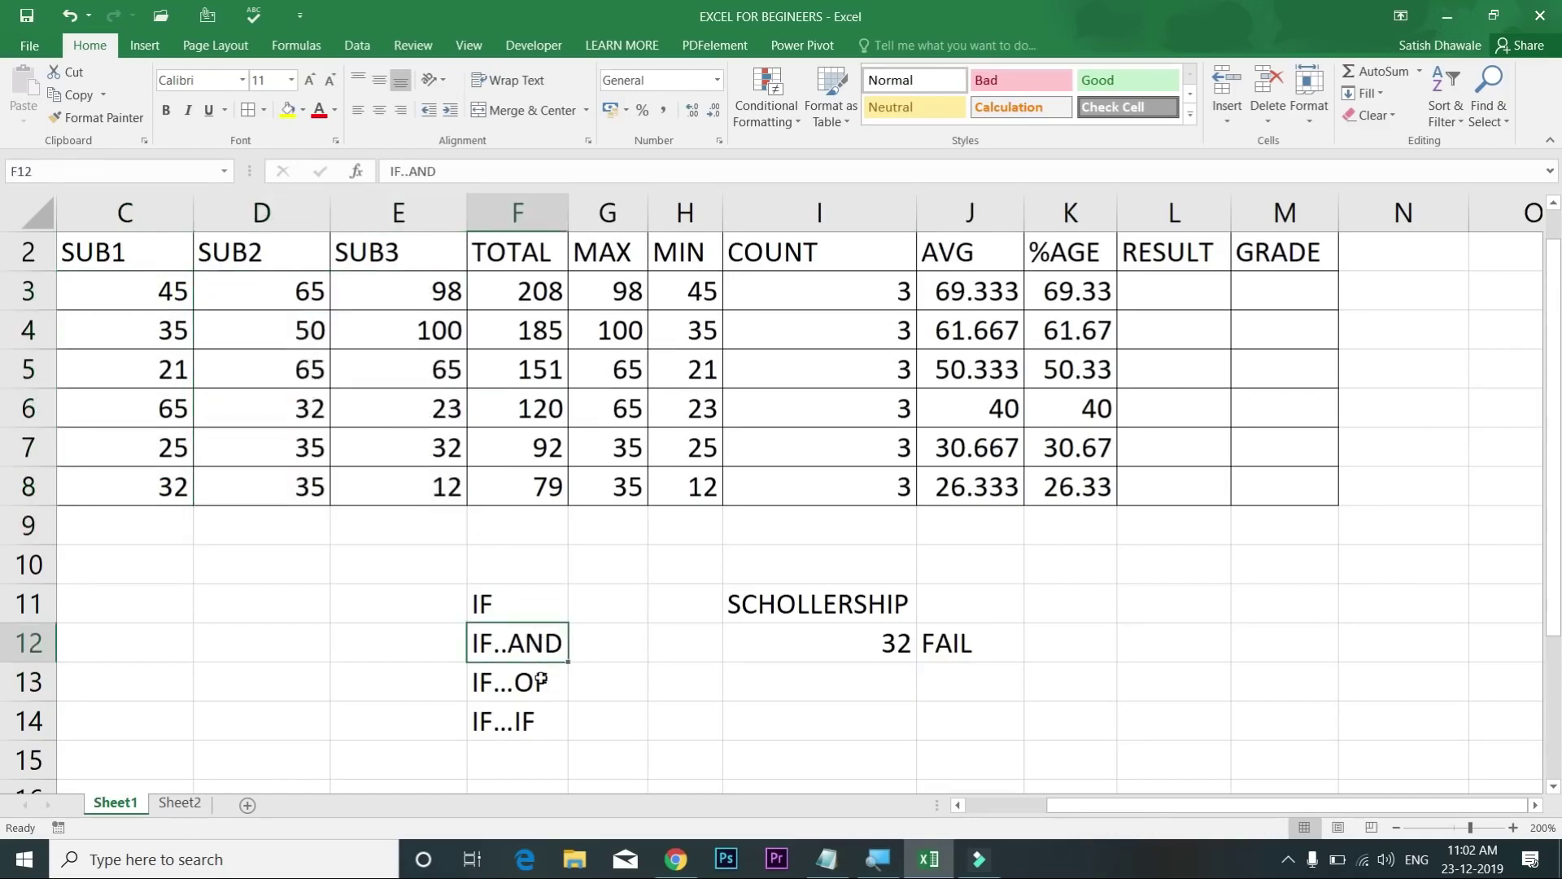
double_click(541, 683)
key("BackSpace")
type("R")
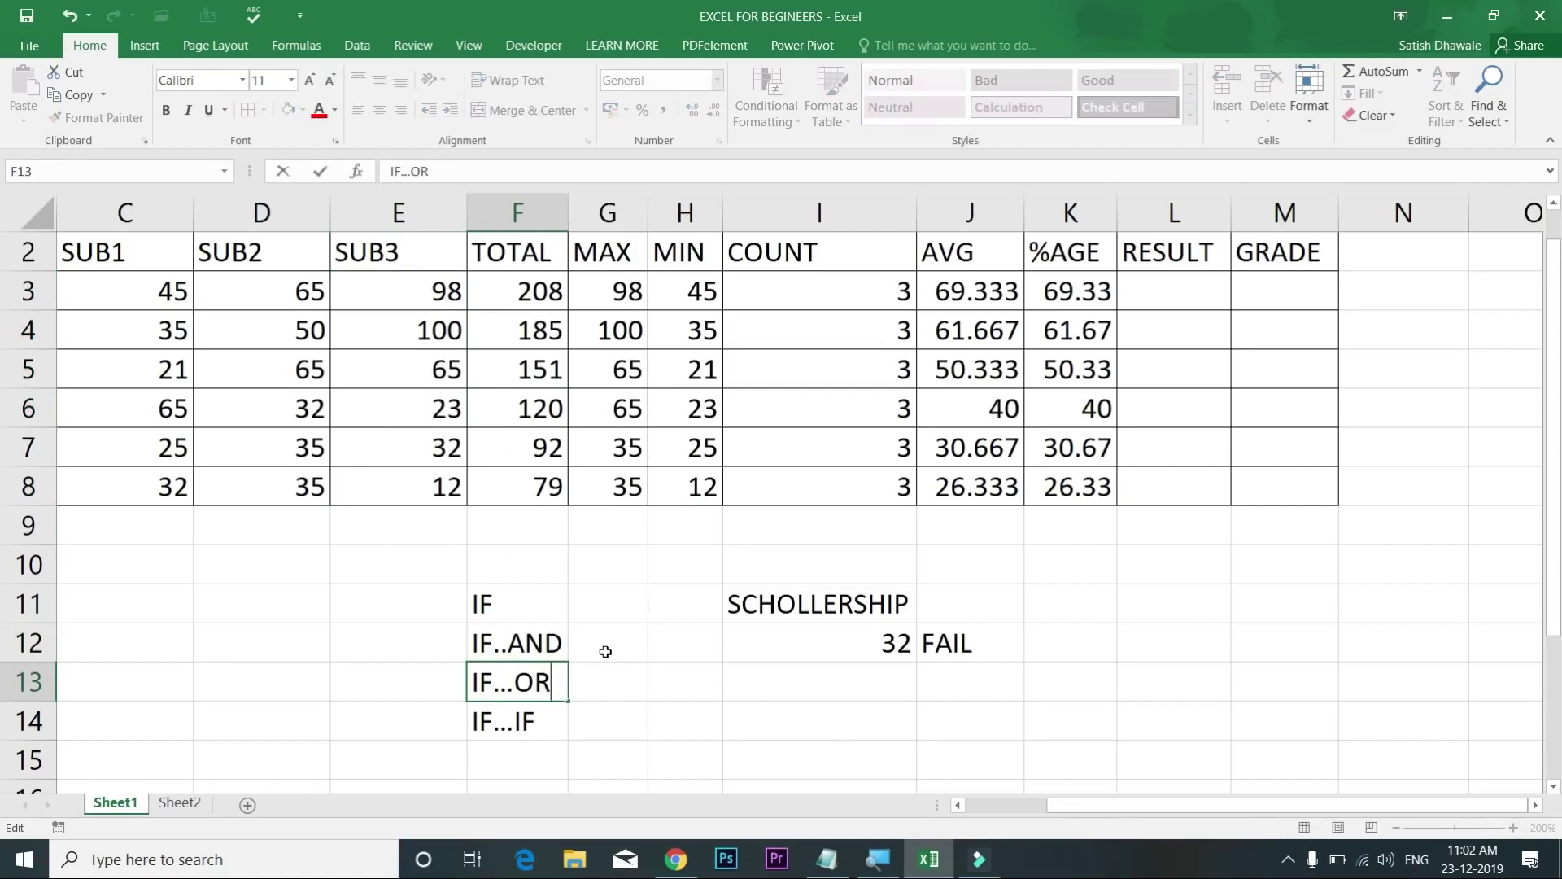
key("Return")
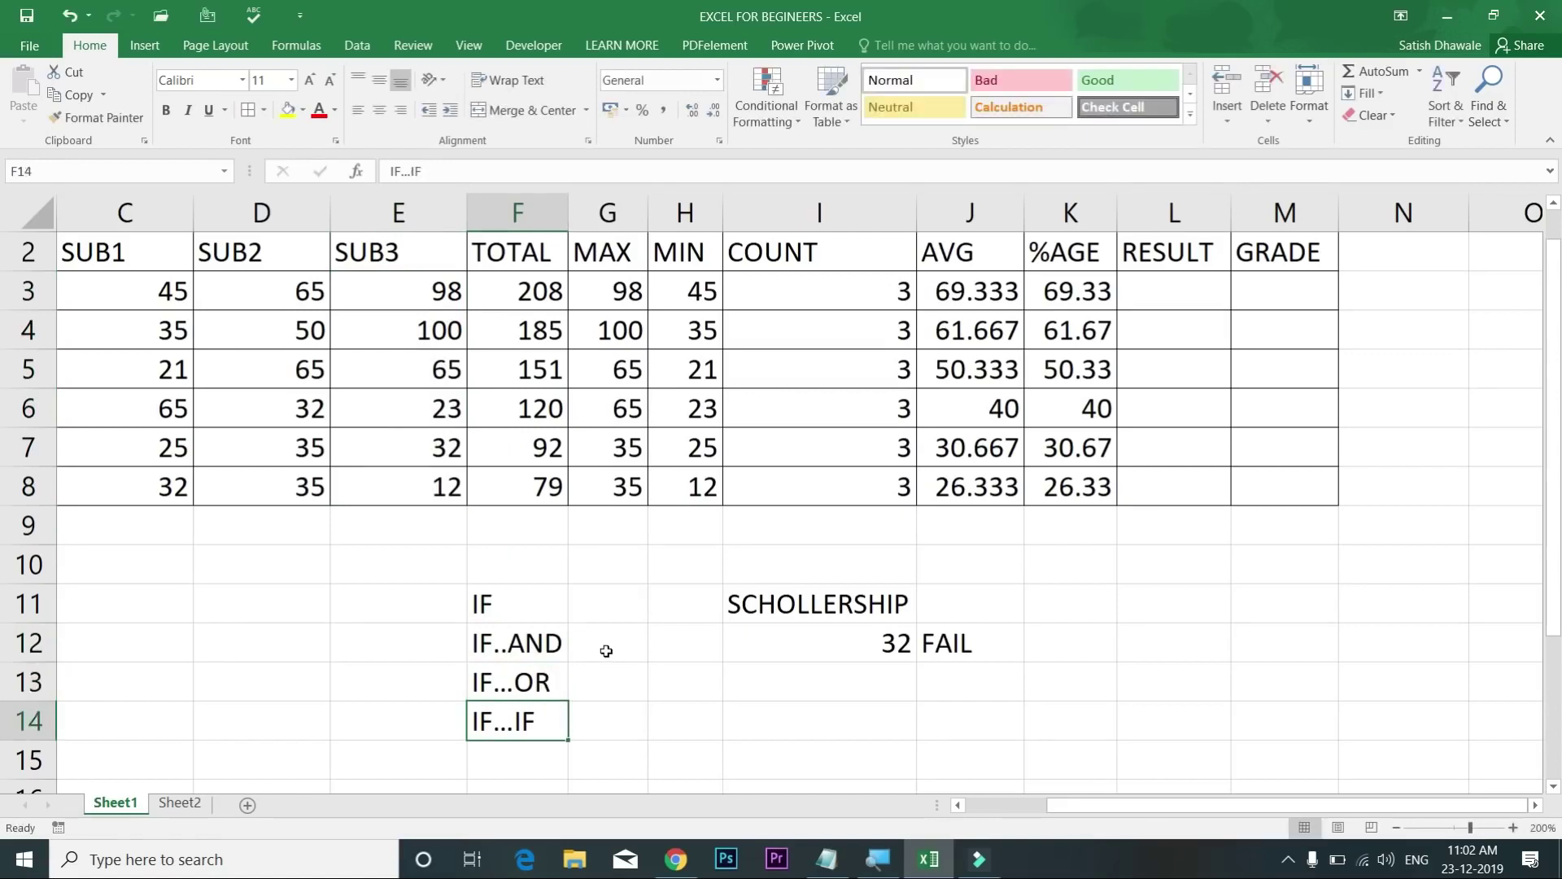
Step: Examine the OR part of the F13 label and the marks in the SUB1, SUB2 and SUB3 columns
double_click(540, 682)
left_click_drag(516, 686, 568, 684)
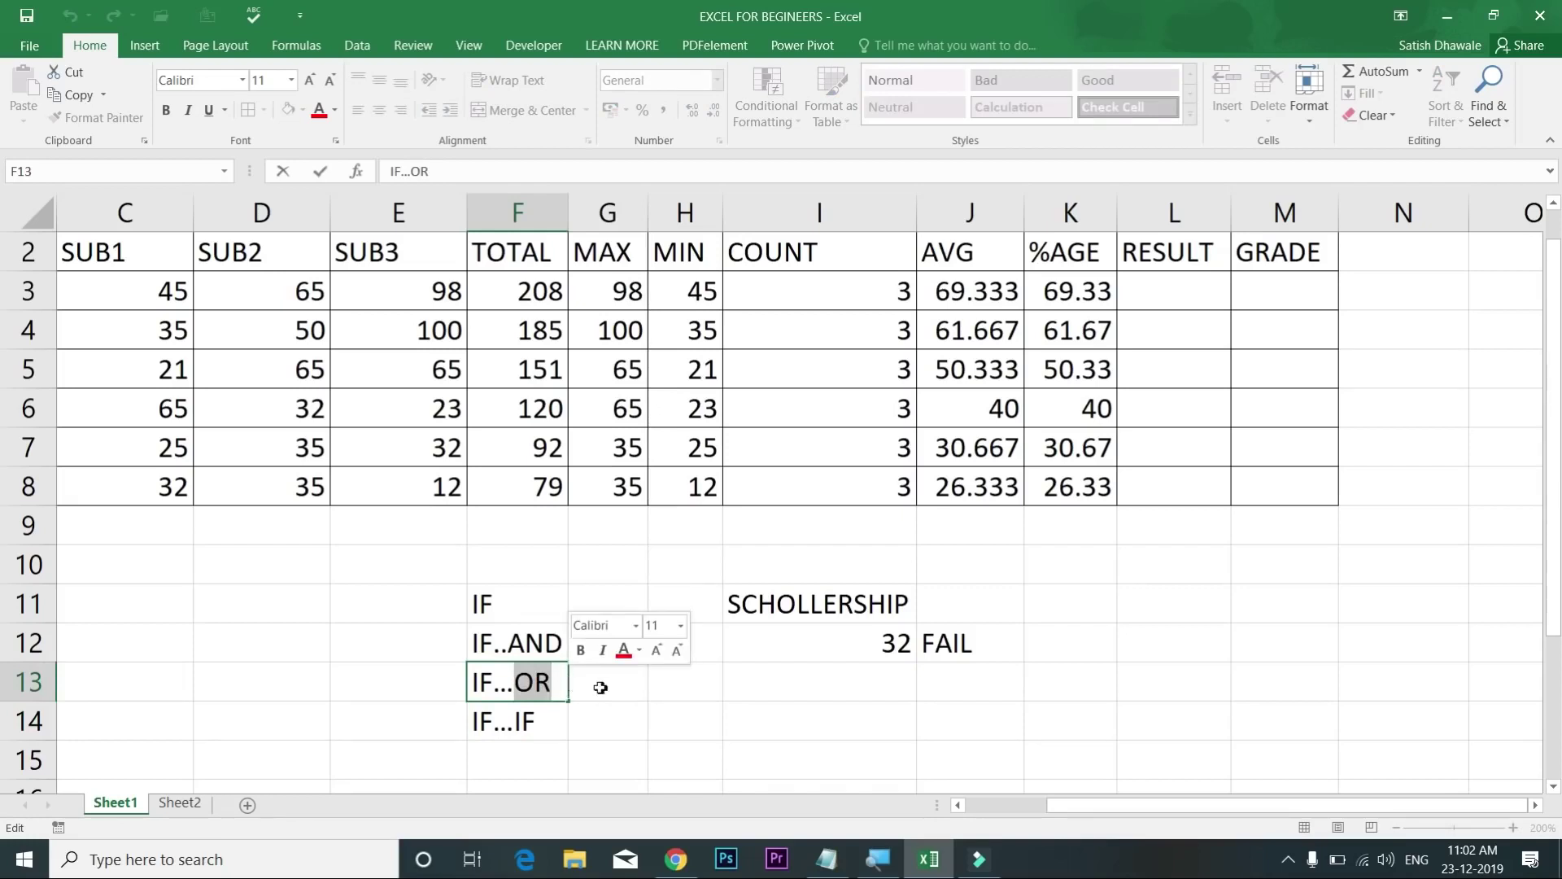
left_click(600, 684)
left_click(531, 684)
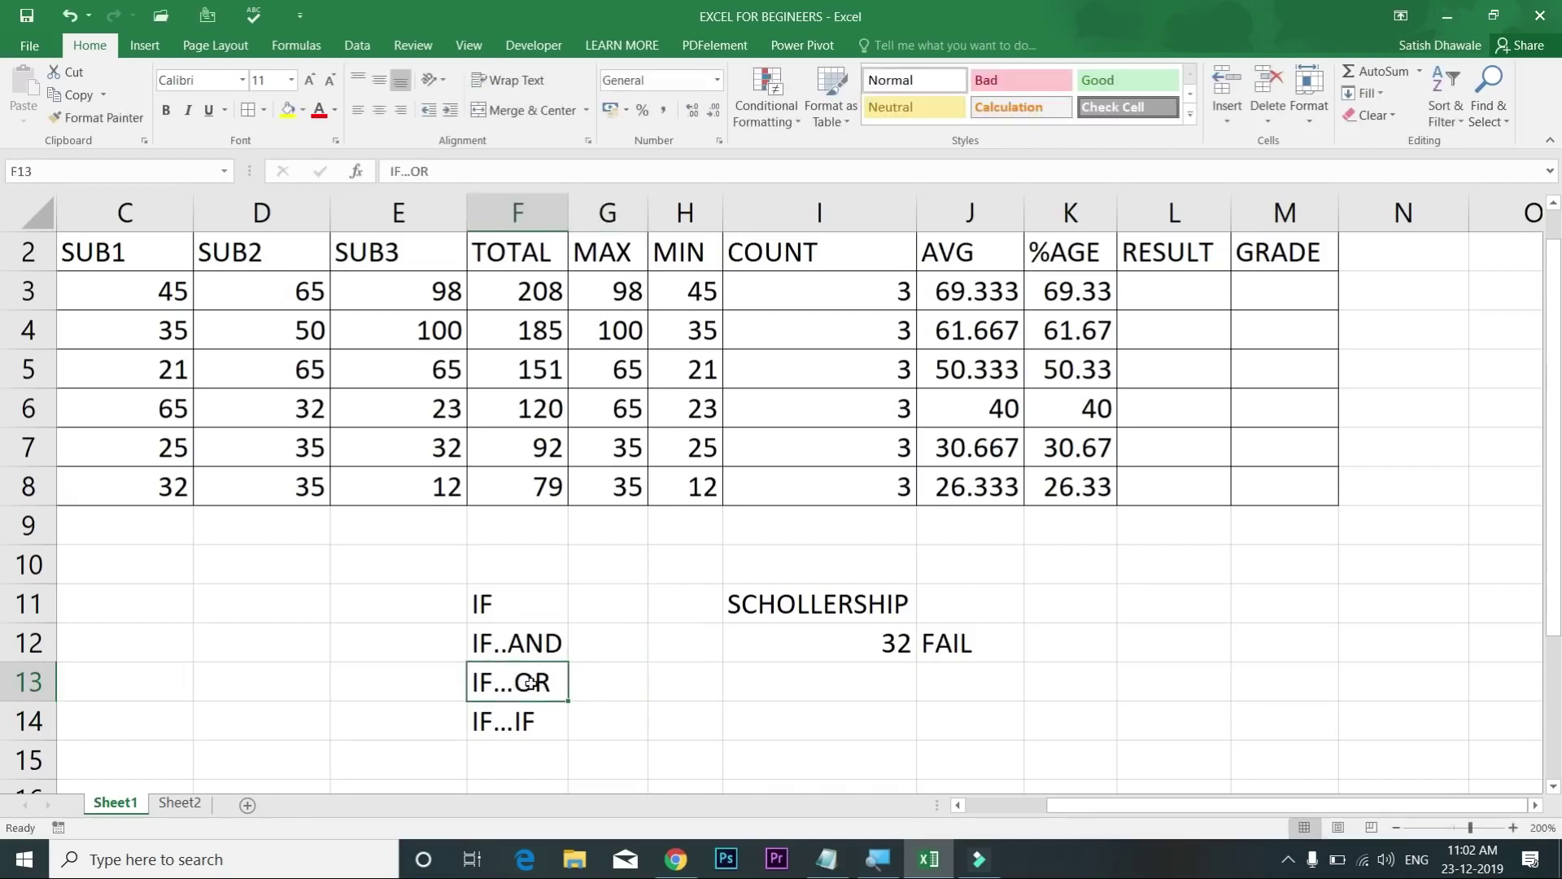
left_click_drag(167, 301, 126, 493)
left_click_drag(271, 440, 268, 488)
left_click_drag(390, 299, 399, 507)
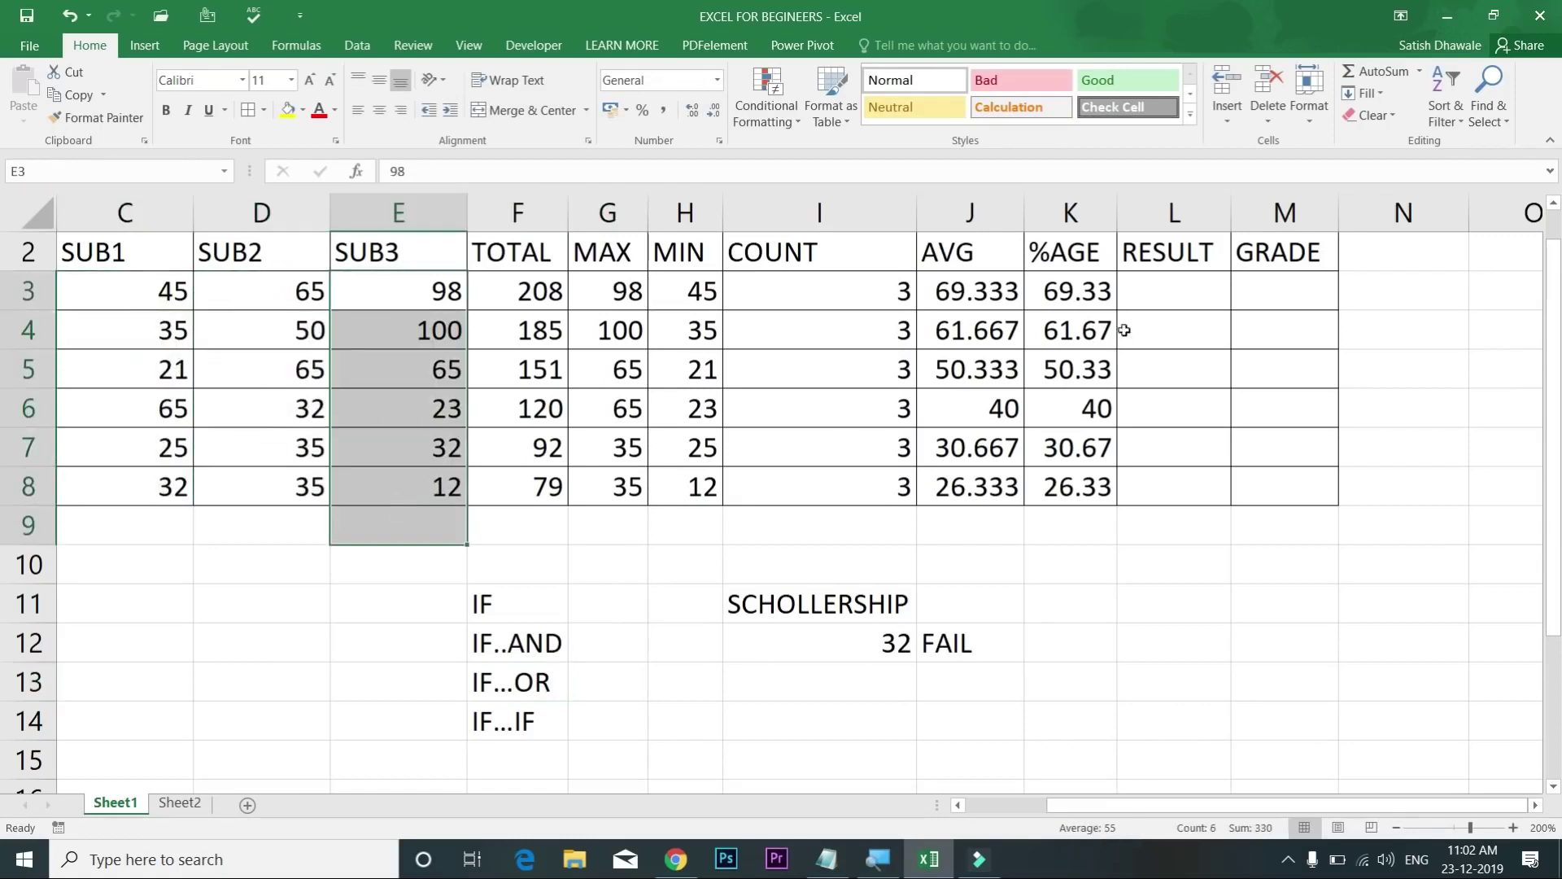
Step: Start an IF formula in the RESULT cell L3 with a nested AND whose first condition is C3>=35
left_click(1193, 288)
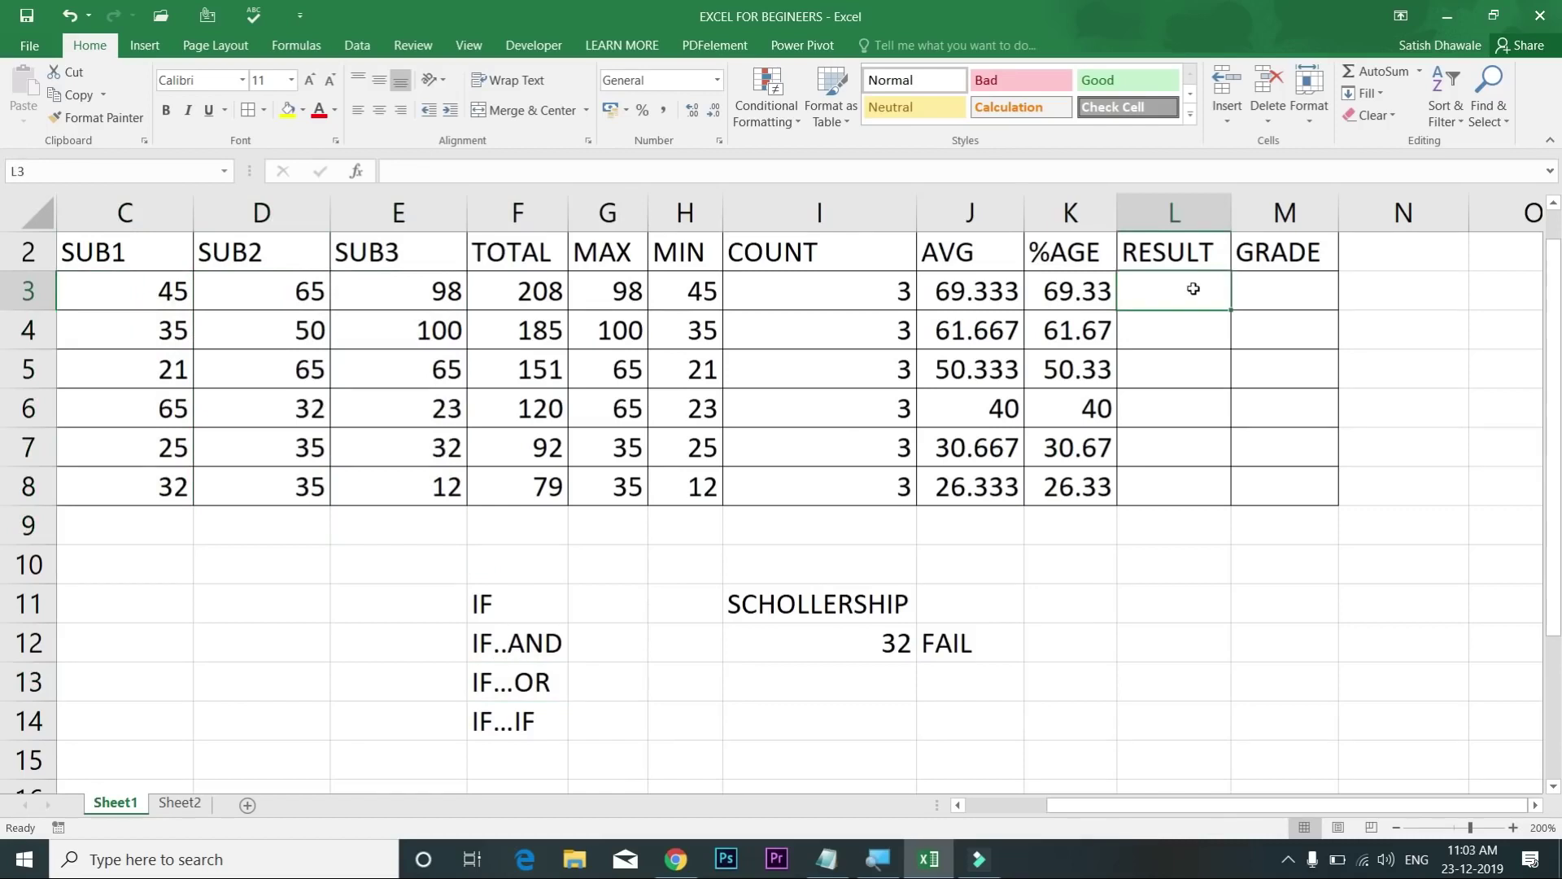
type("=IF")
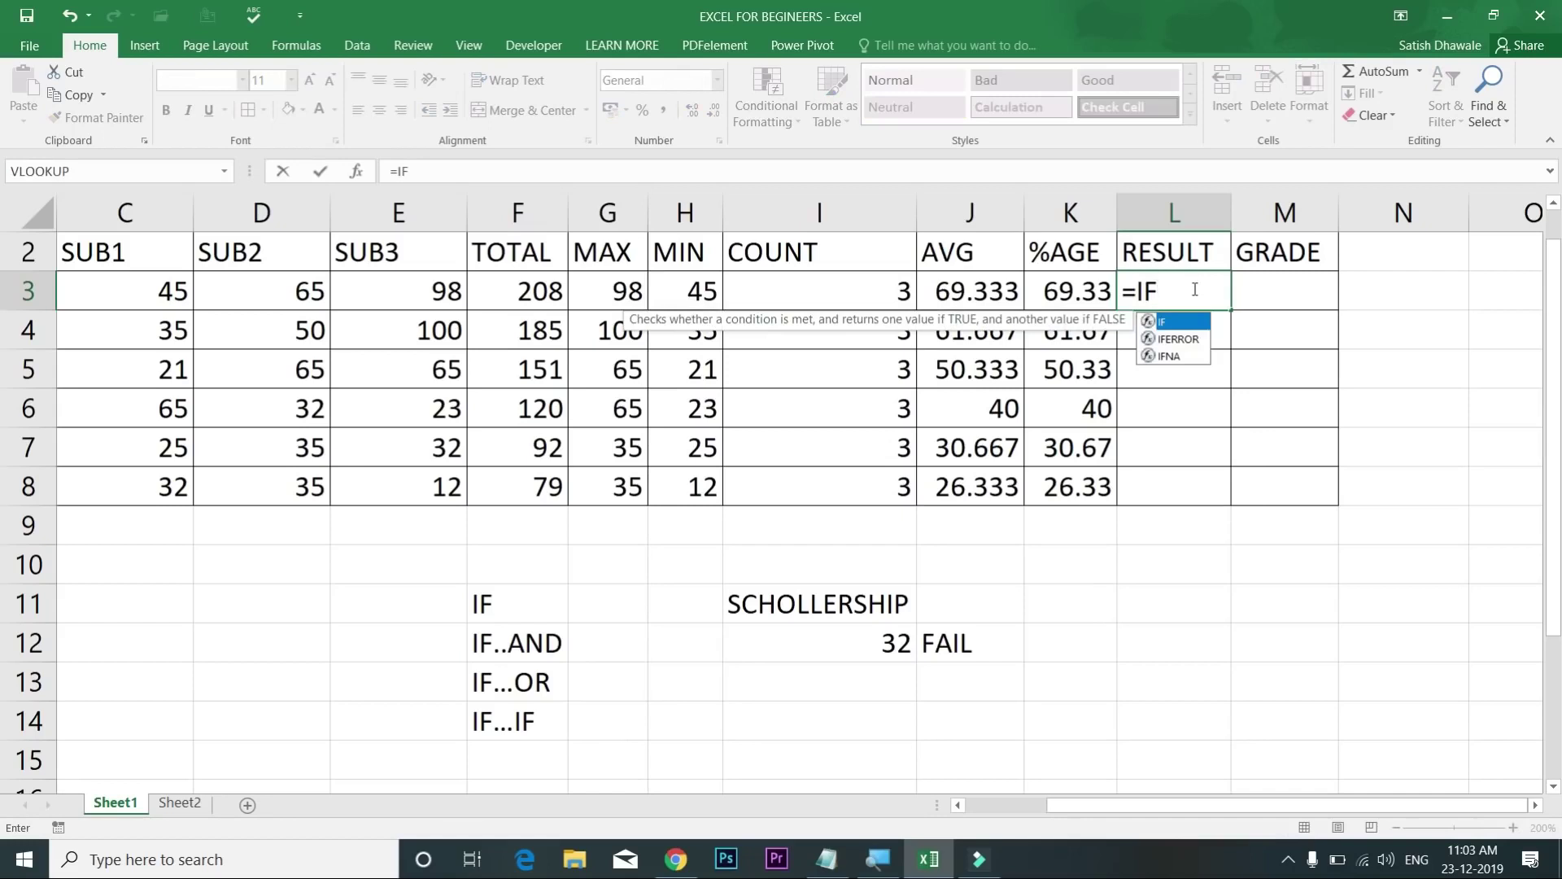
type("(")
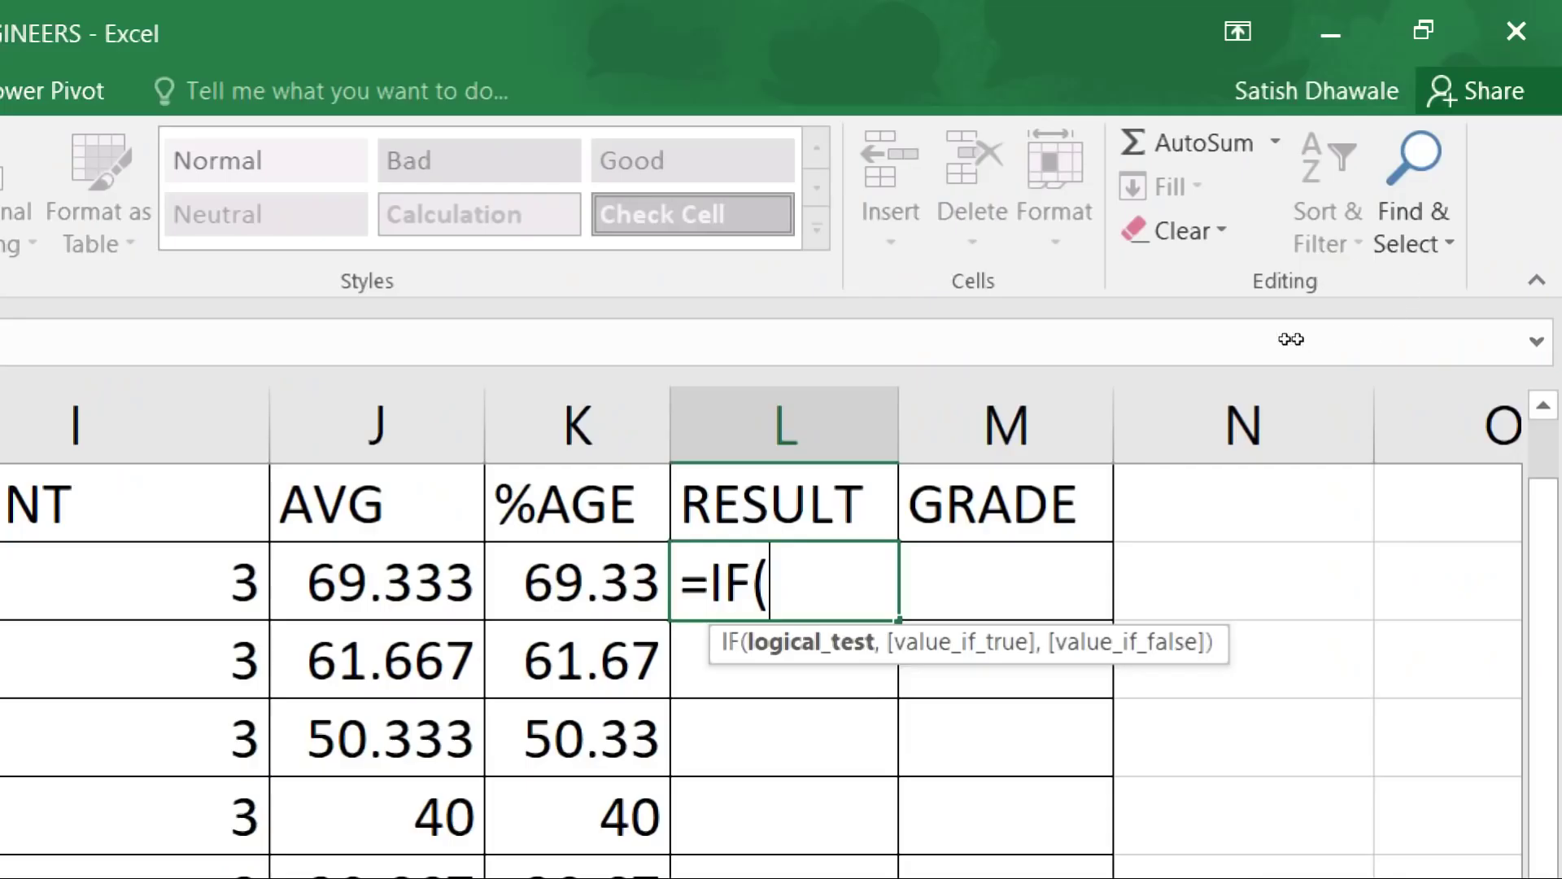
type("AND(")
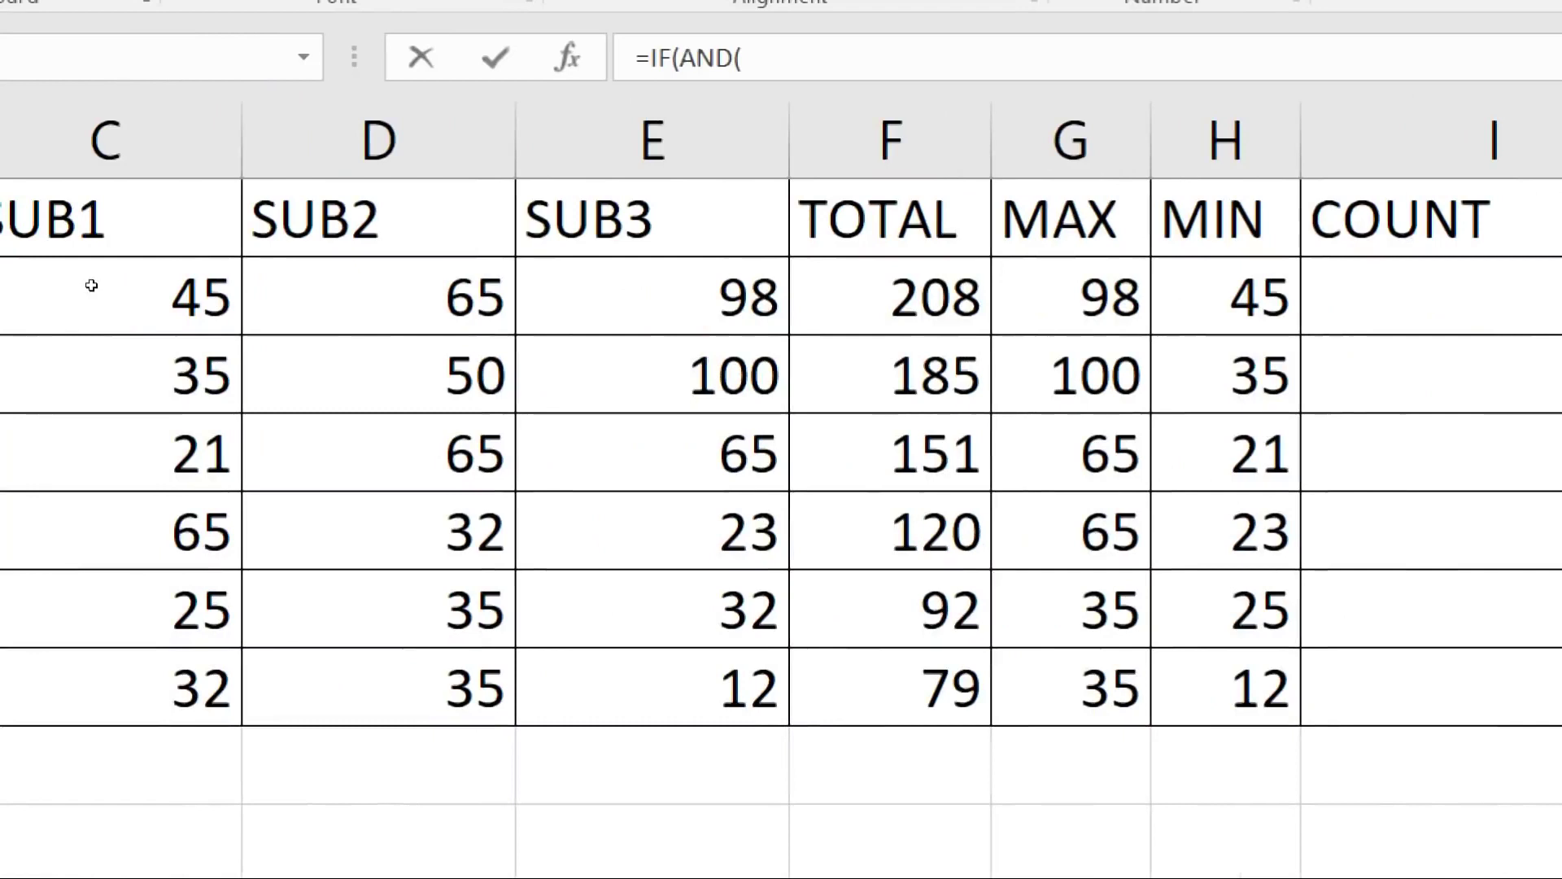
left_click(91, 285)
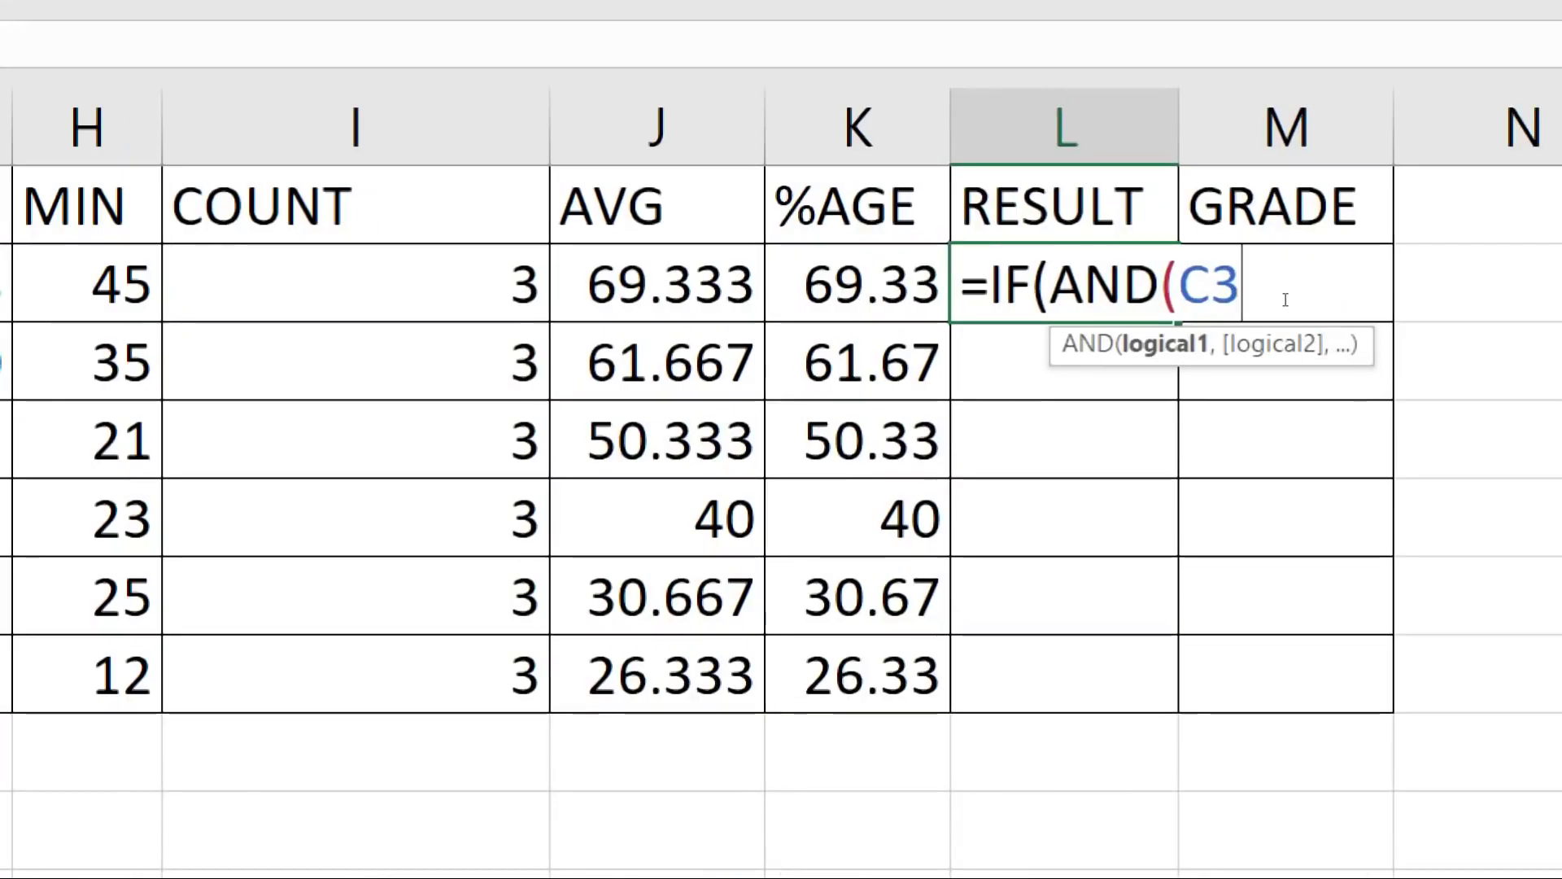
type(">=35")
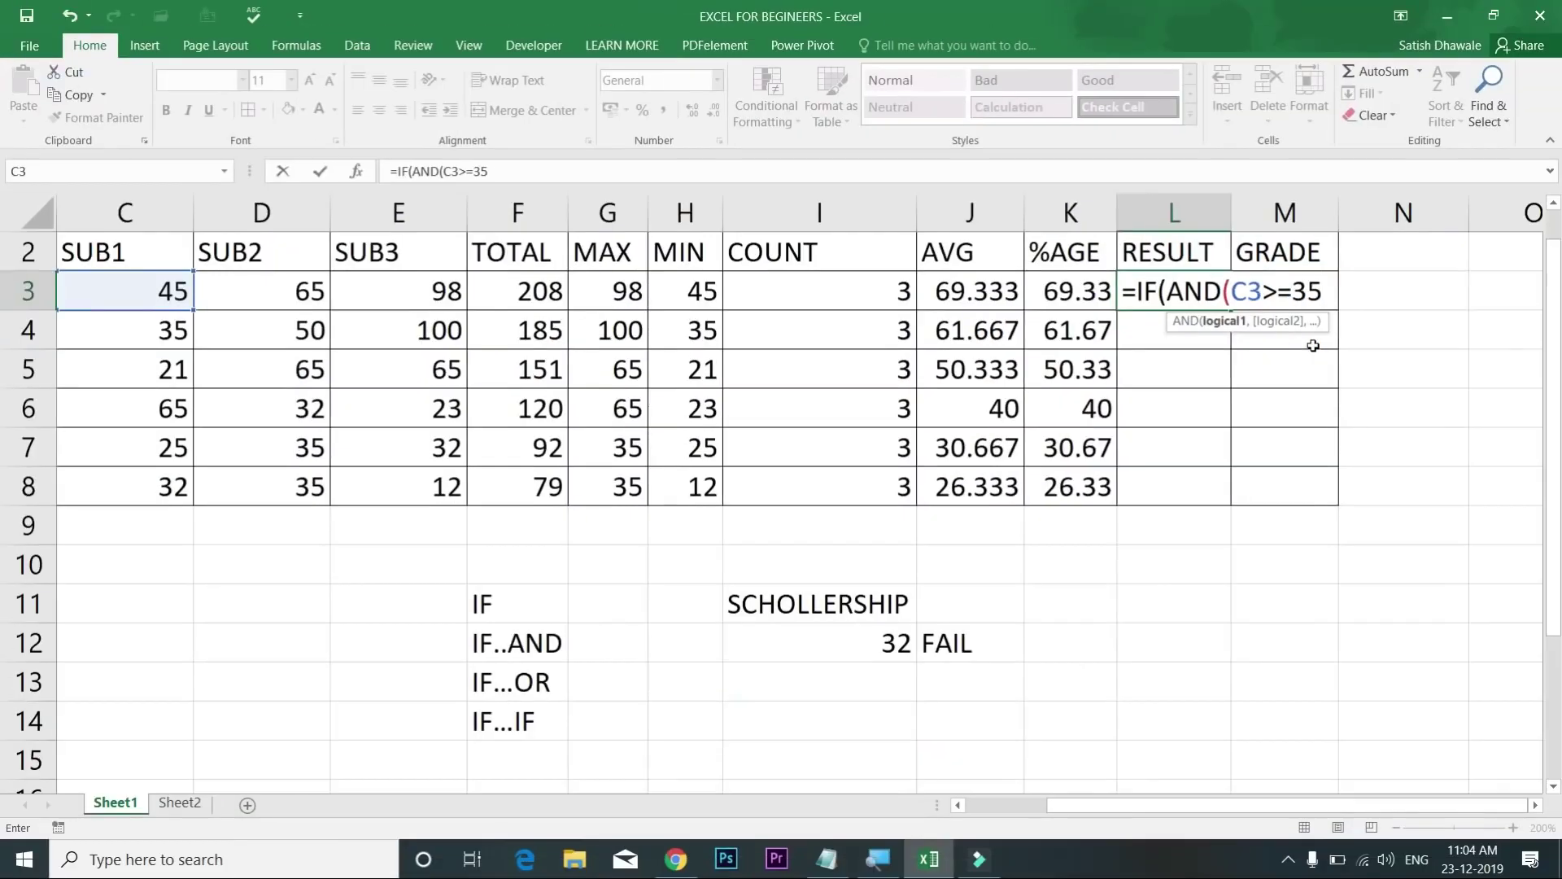
Step: Add the conditions D3>=35 and E3>=35 to the AND function in L3 and close its parenthesis
type(",")
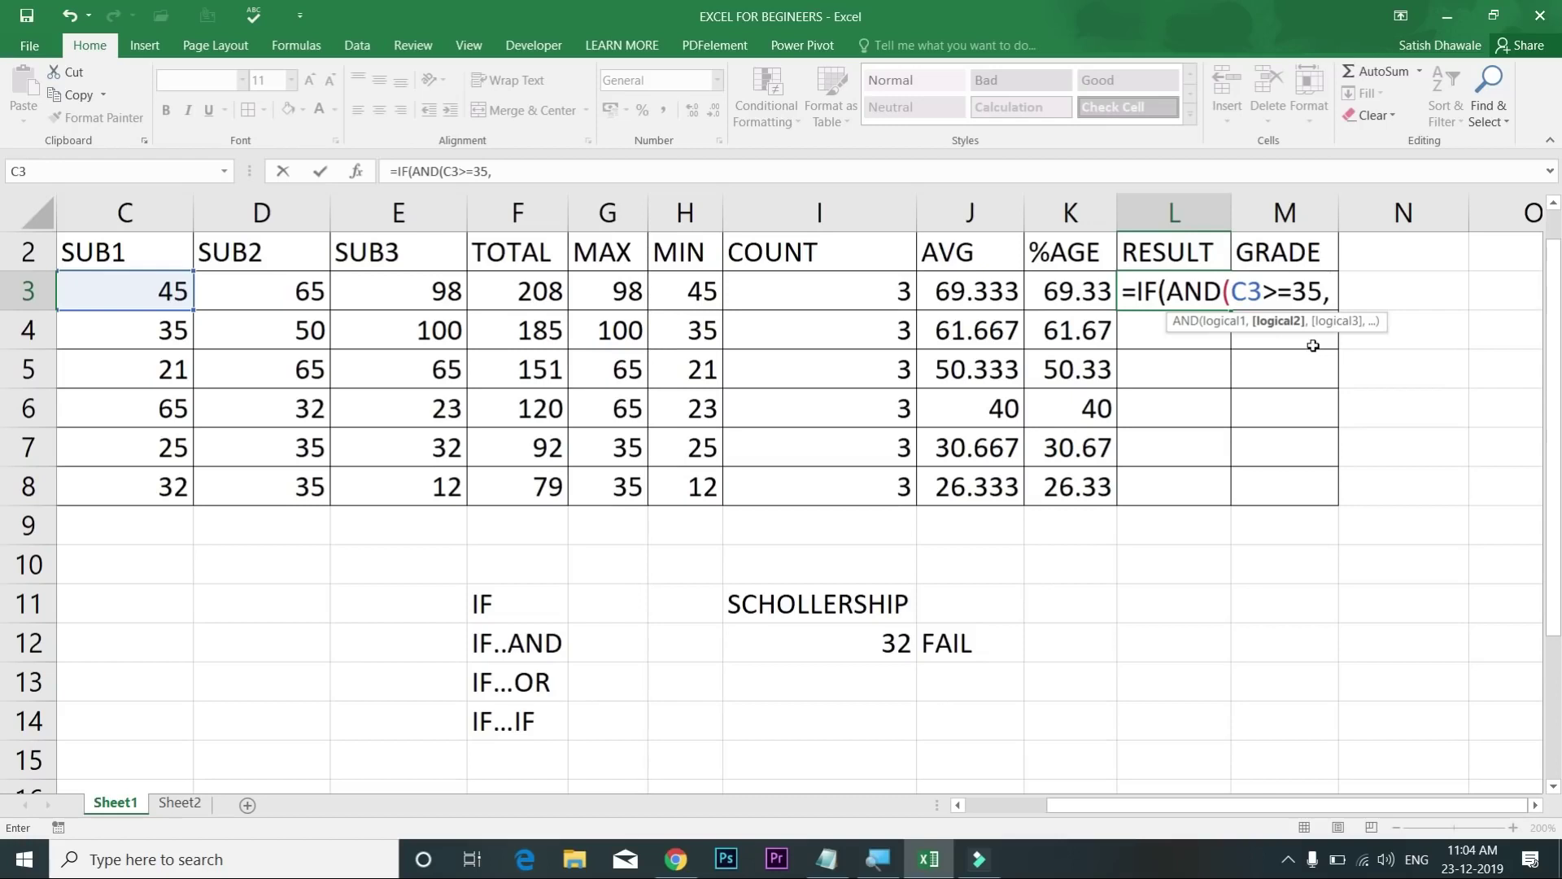
type("D3>=35")
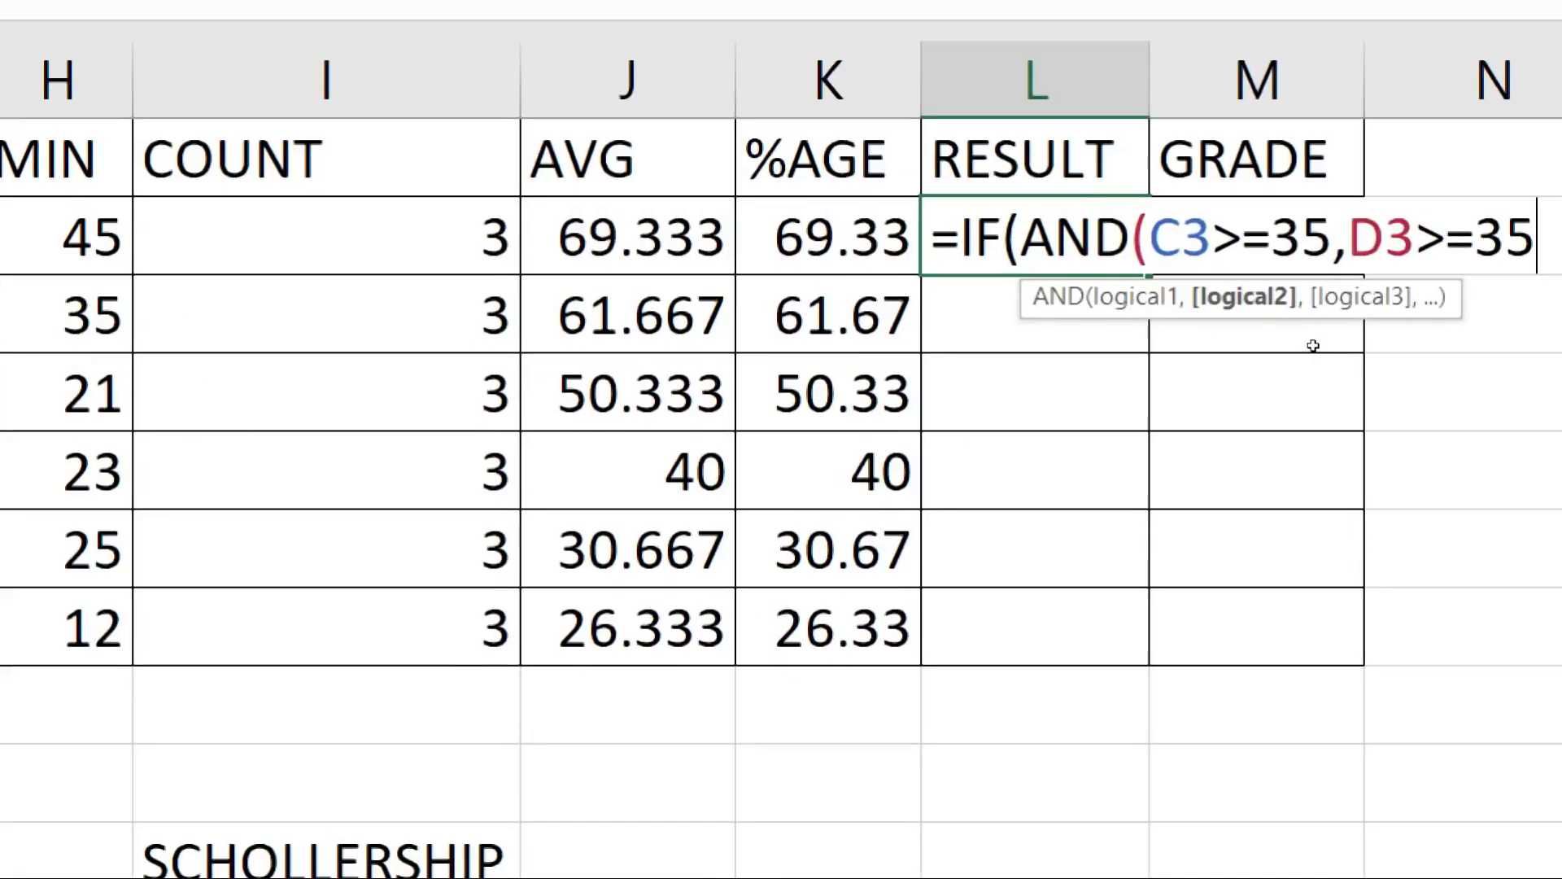
type(",")
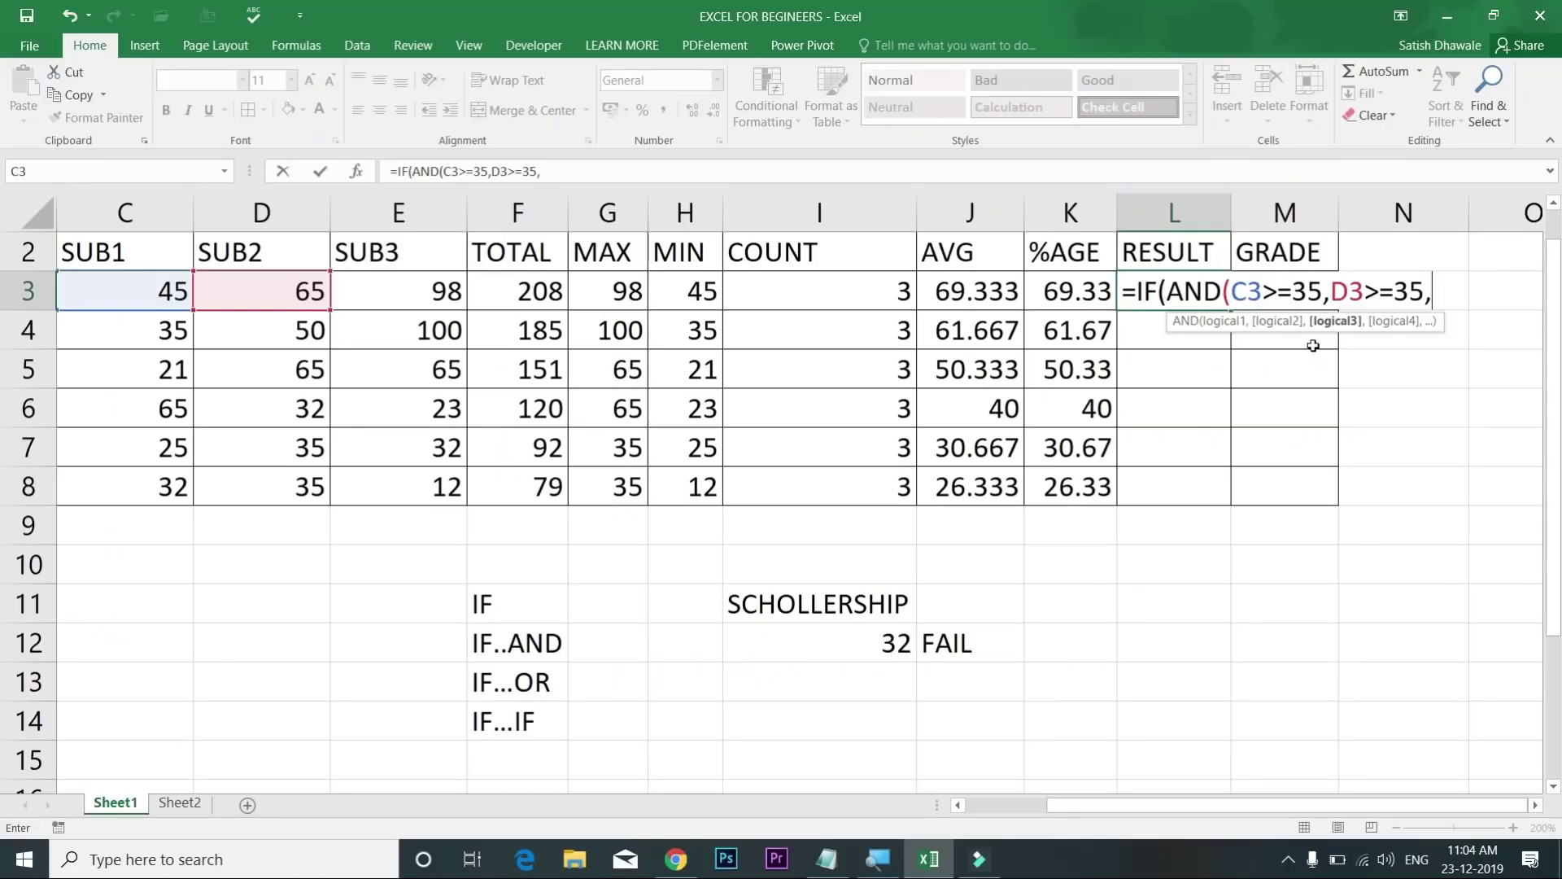
left_click(399, 284)
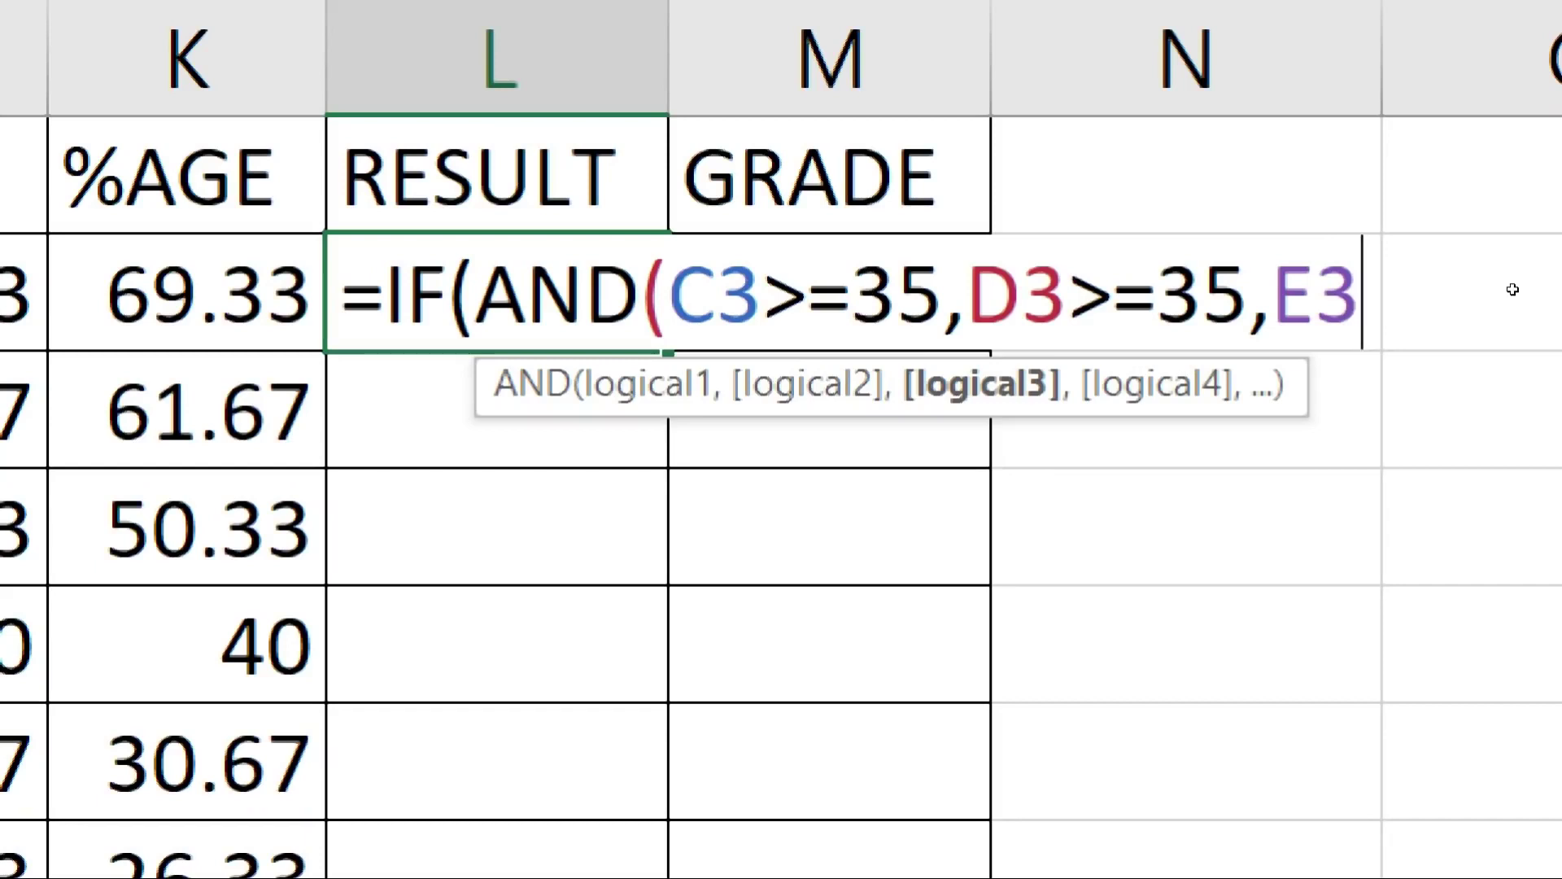
type(">")
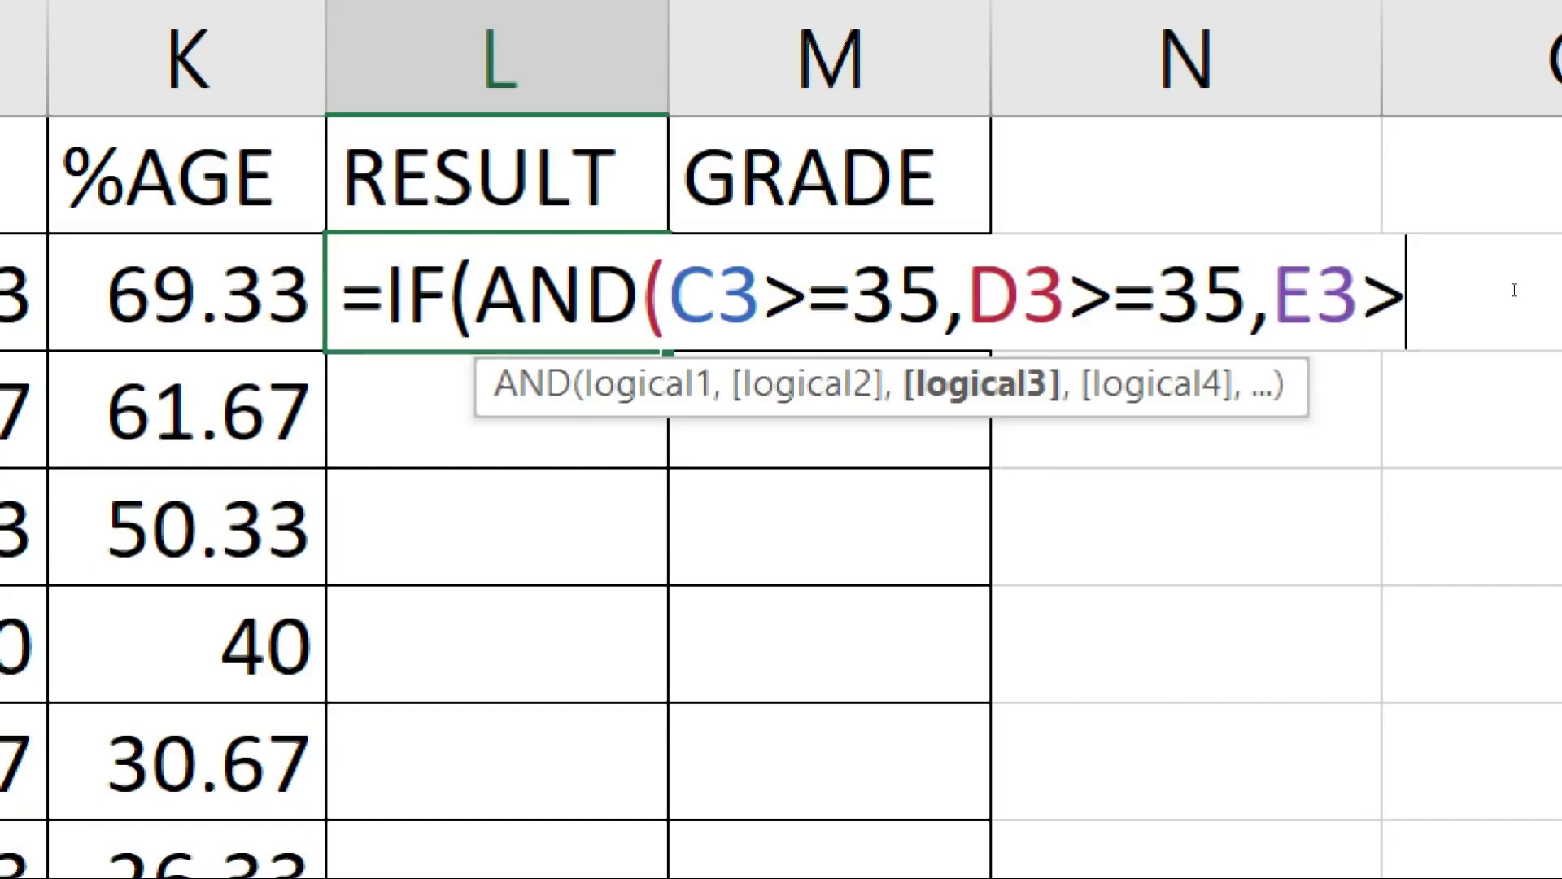
type("=35")
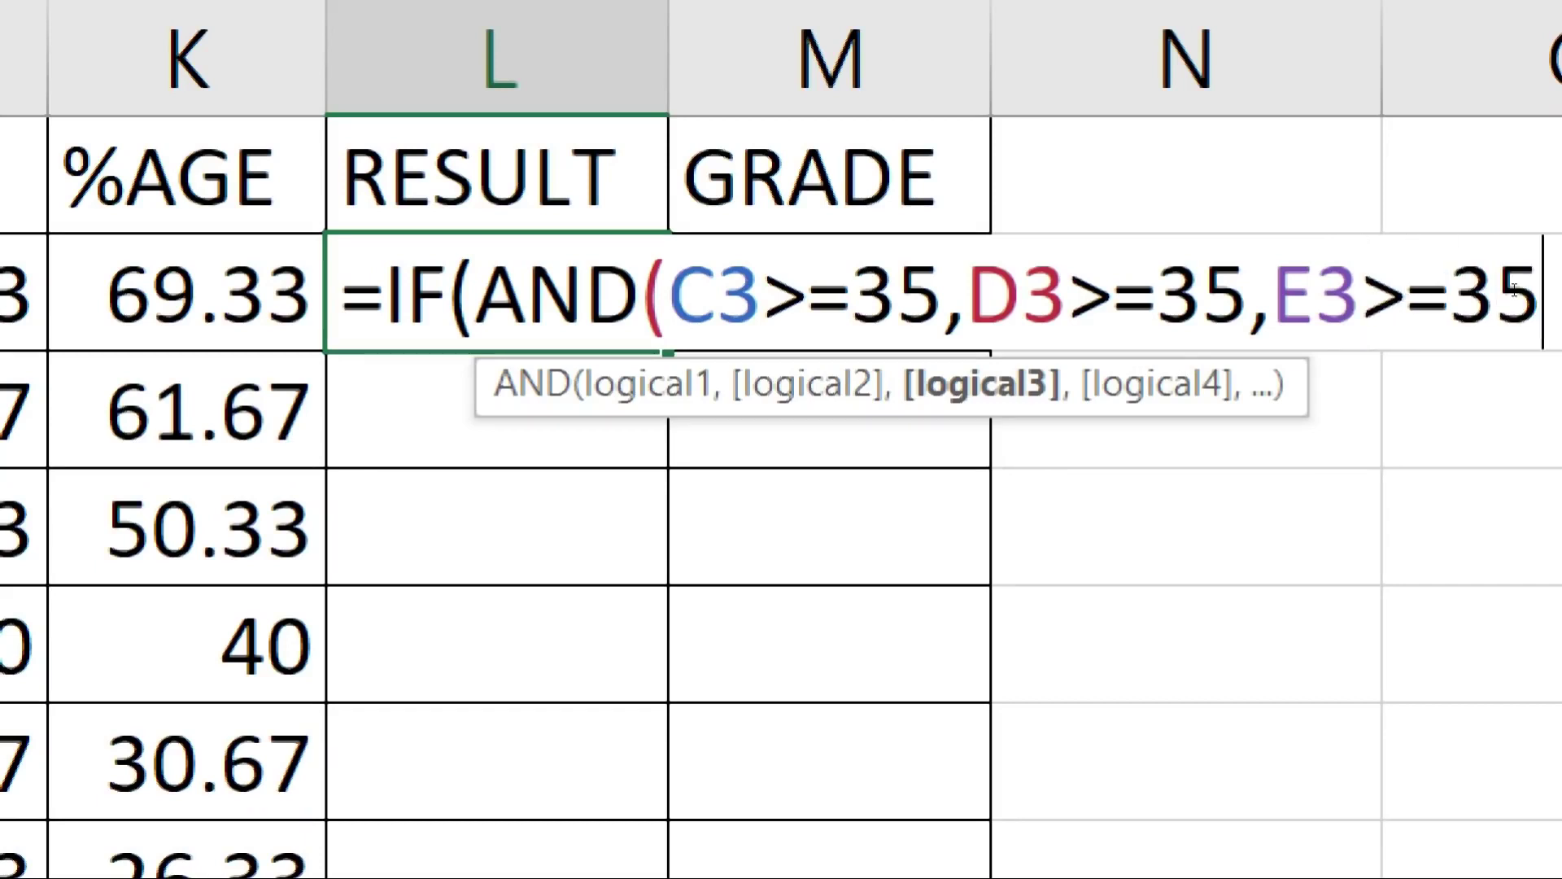
type(")")
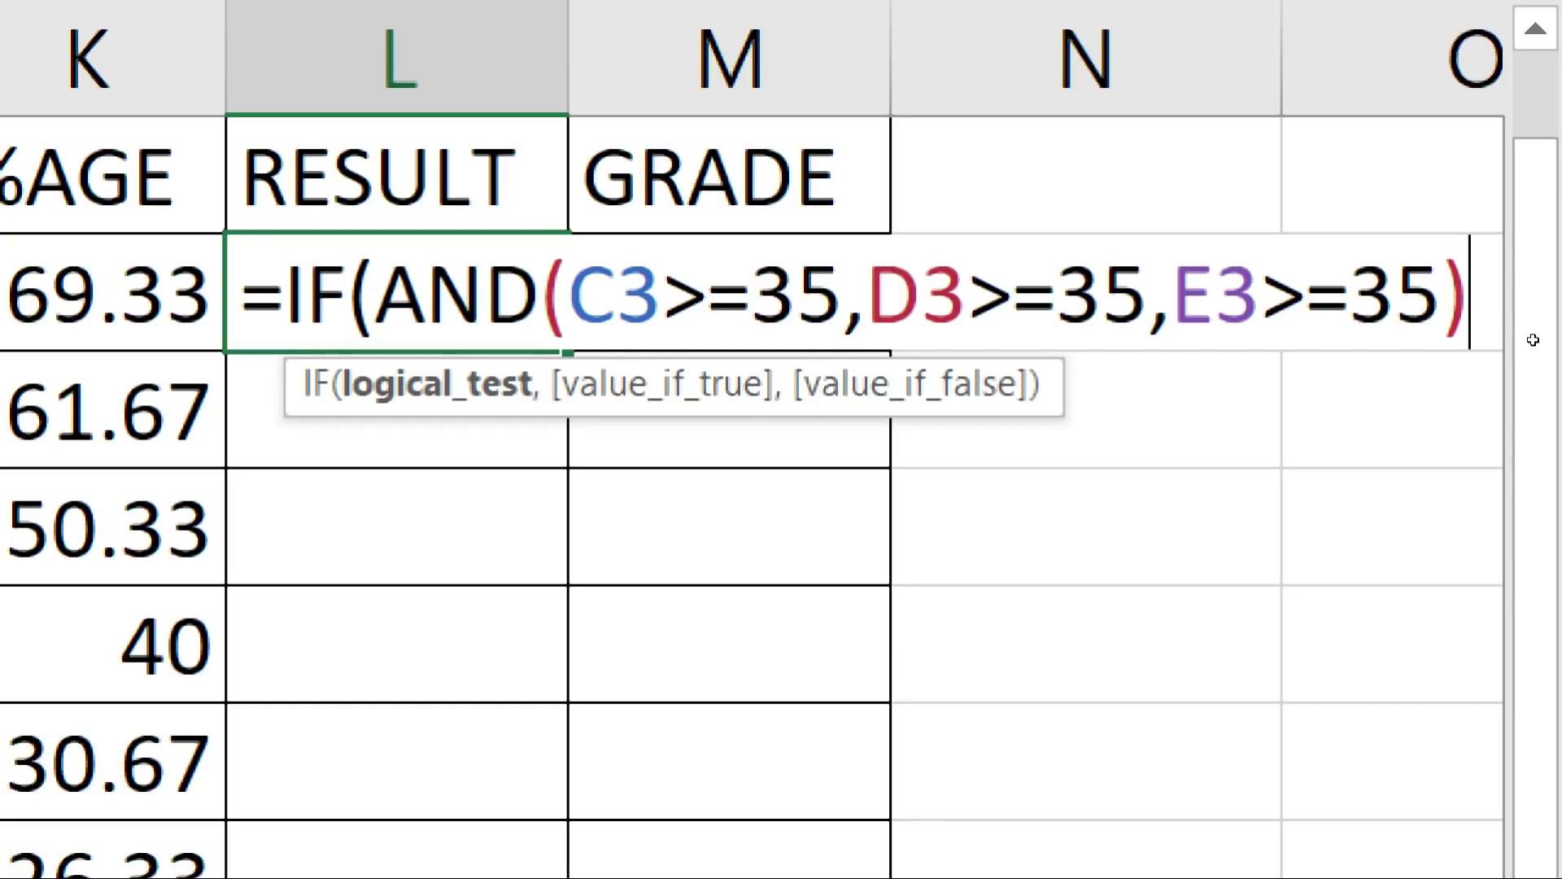
Step: Complete the IF formula in L3 with "PASS" as the true value and "FAIL" as the false value, and enter it
type(",")
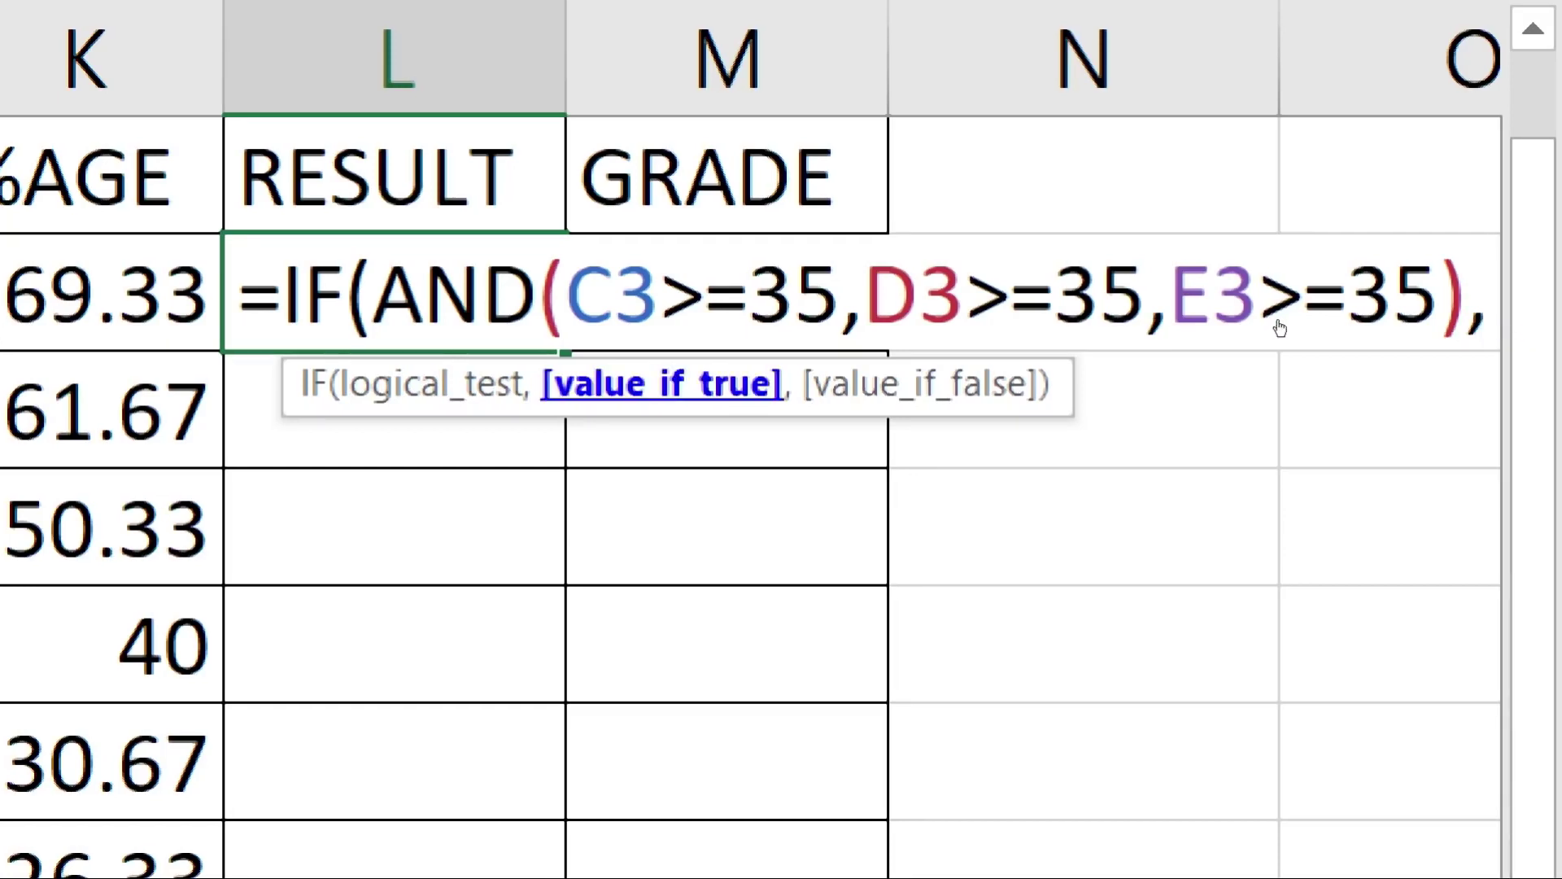
type("\"")
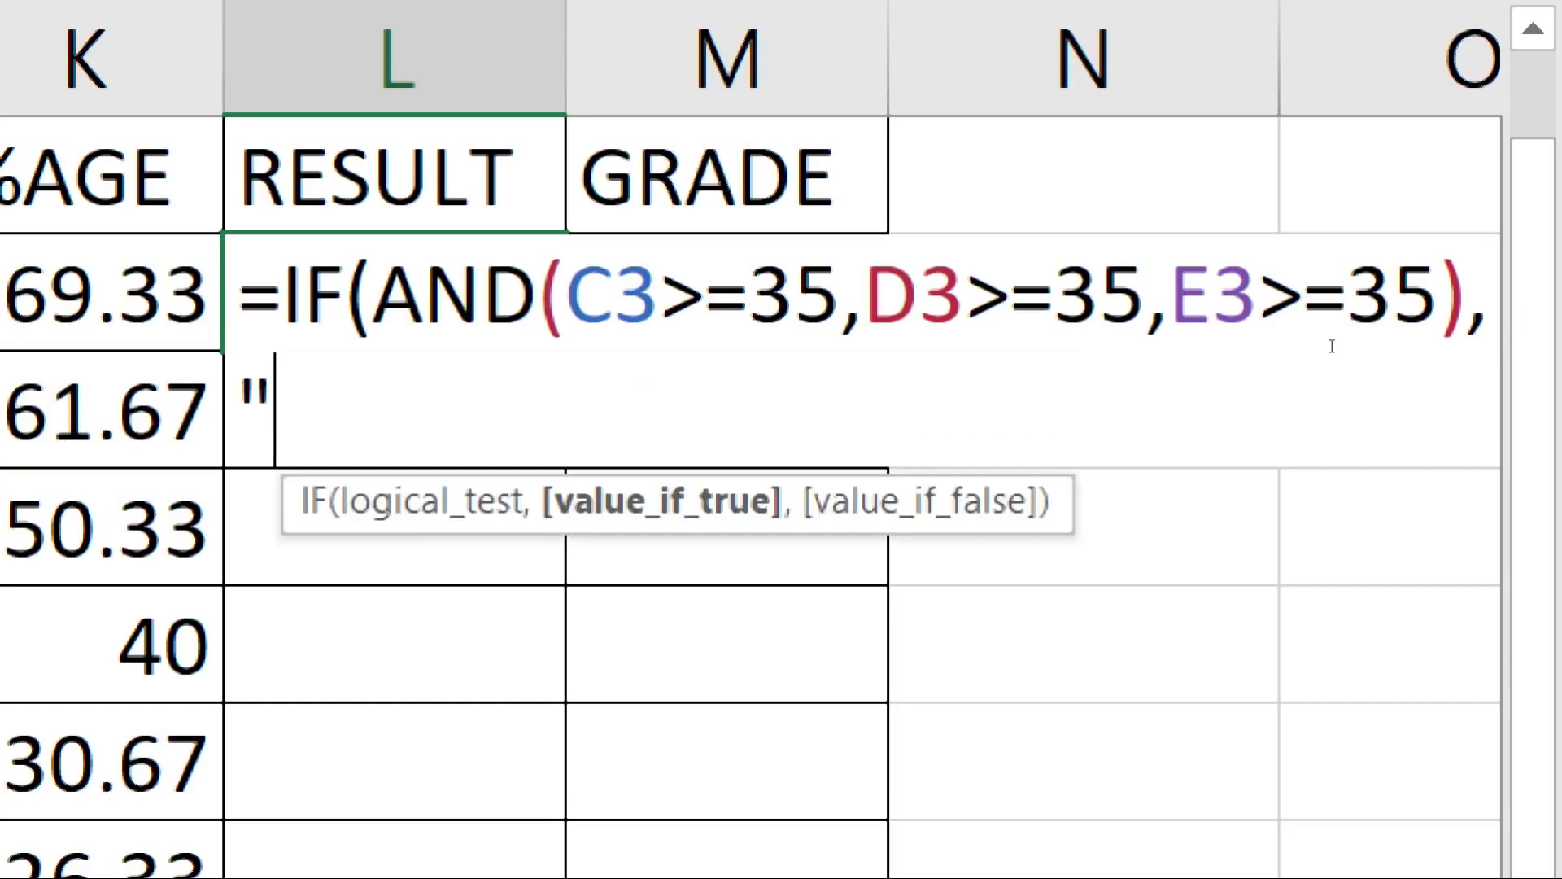
type("PASS\",\"FA")
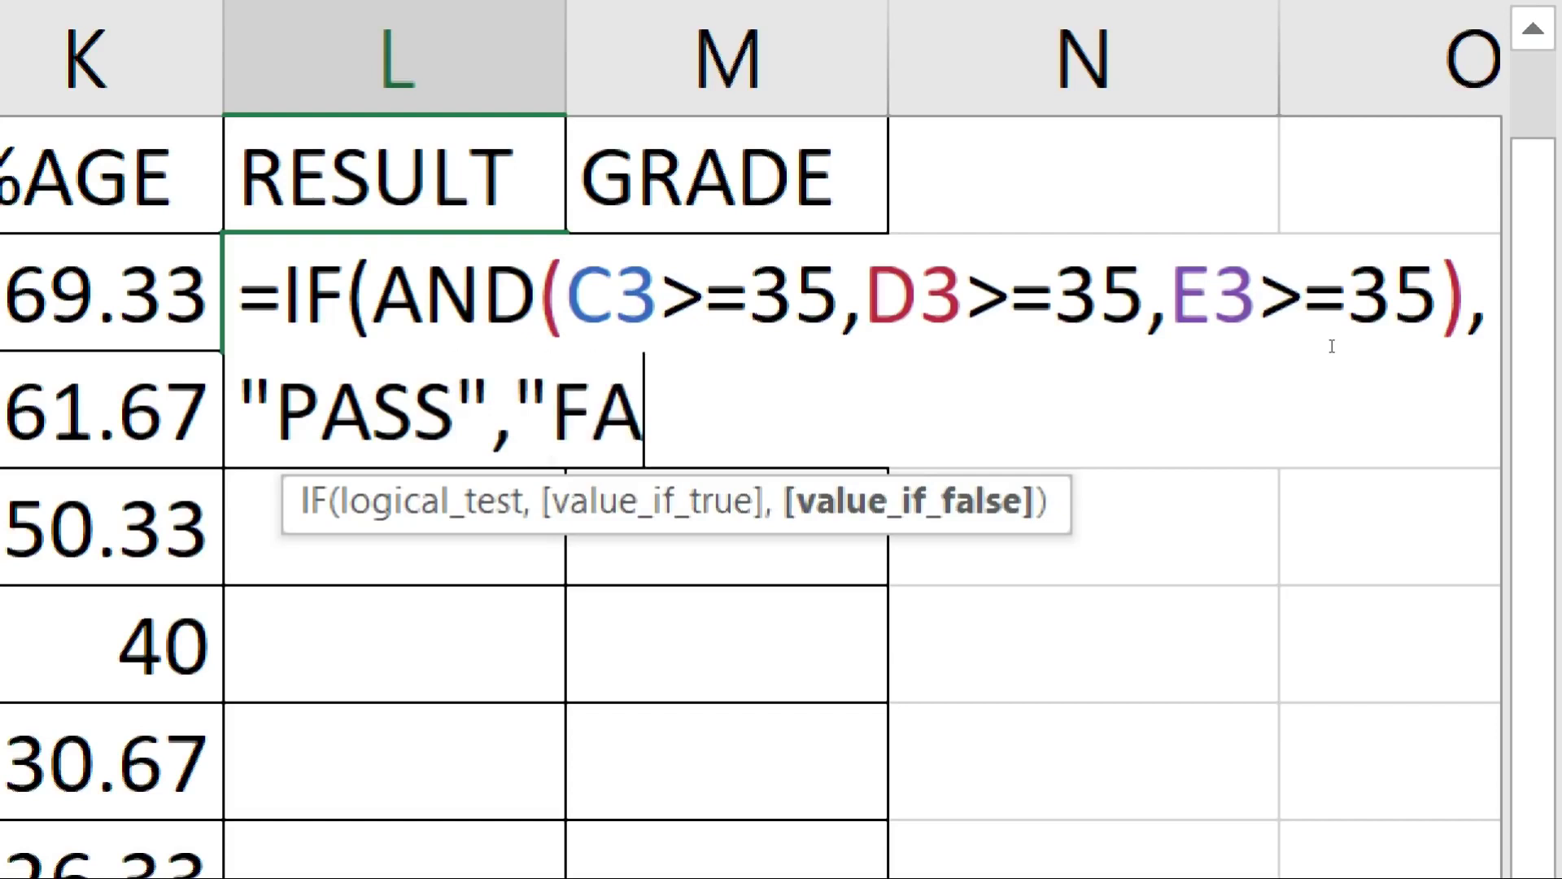
type("IL\"")
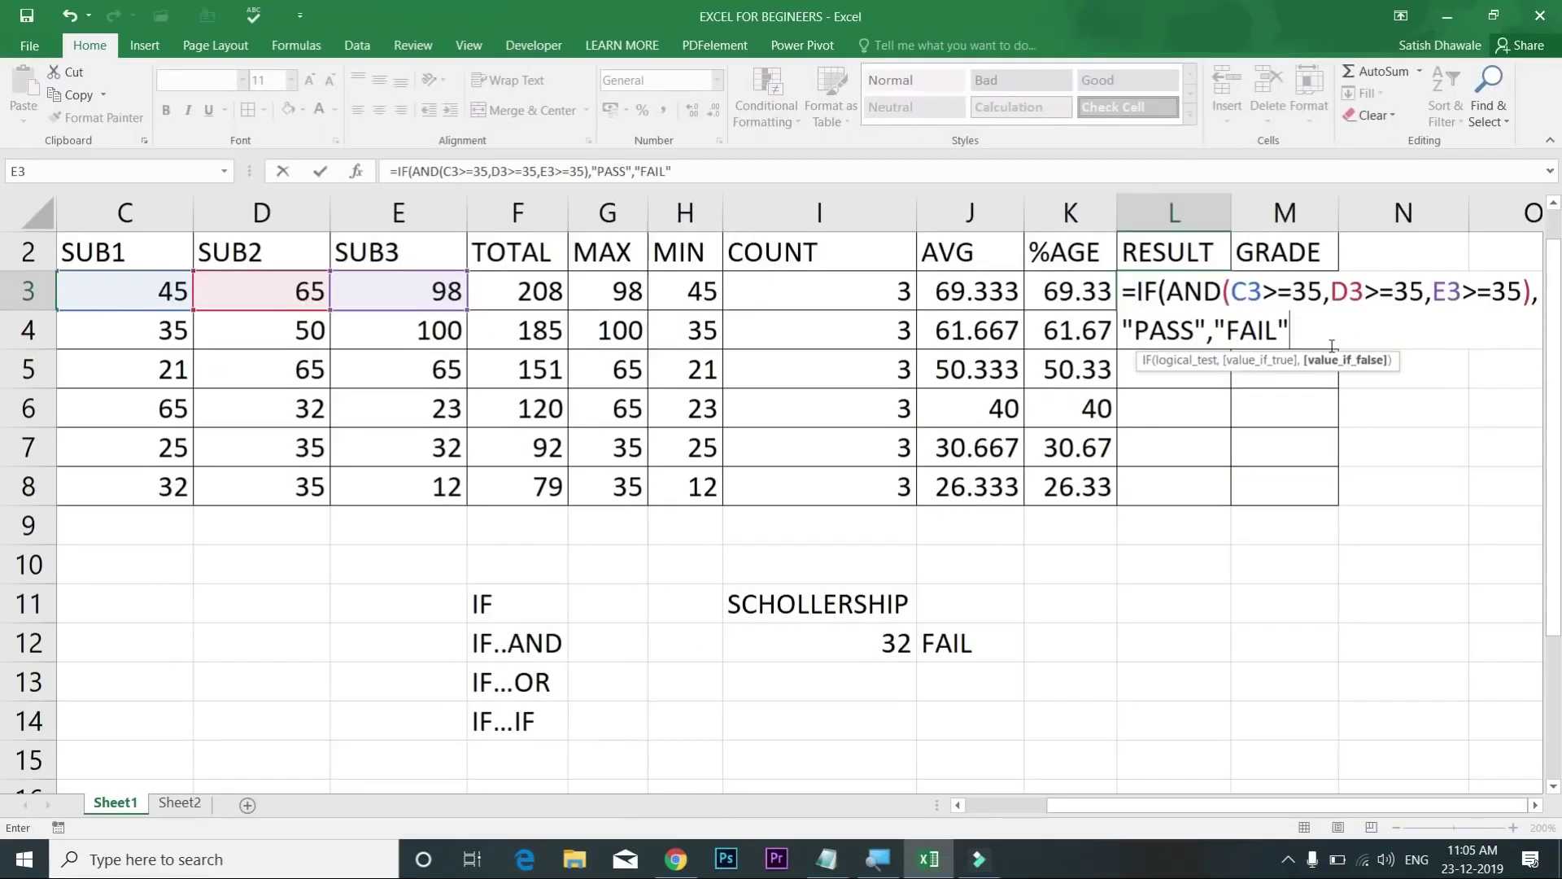
key("Return")
key("Return")
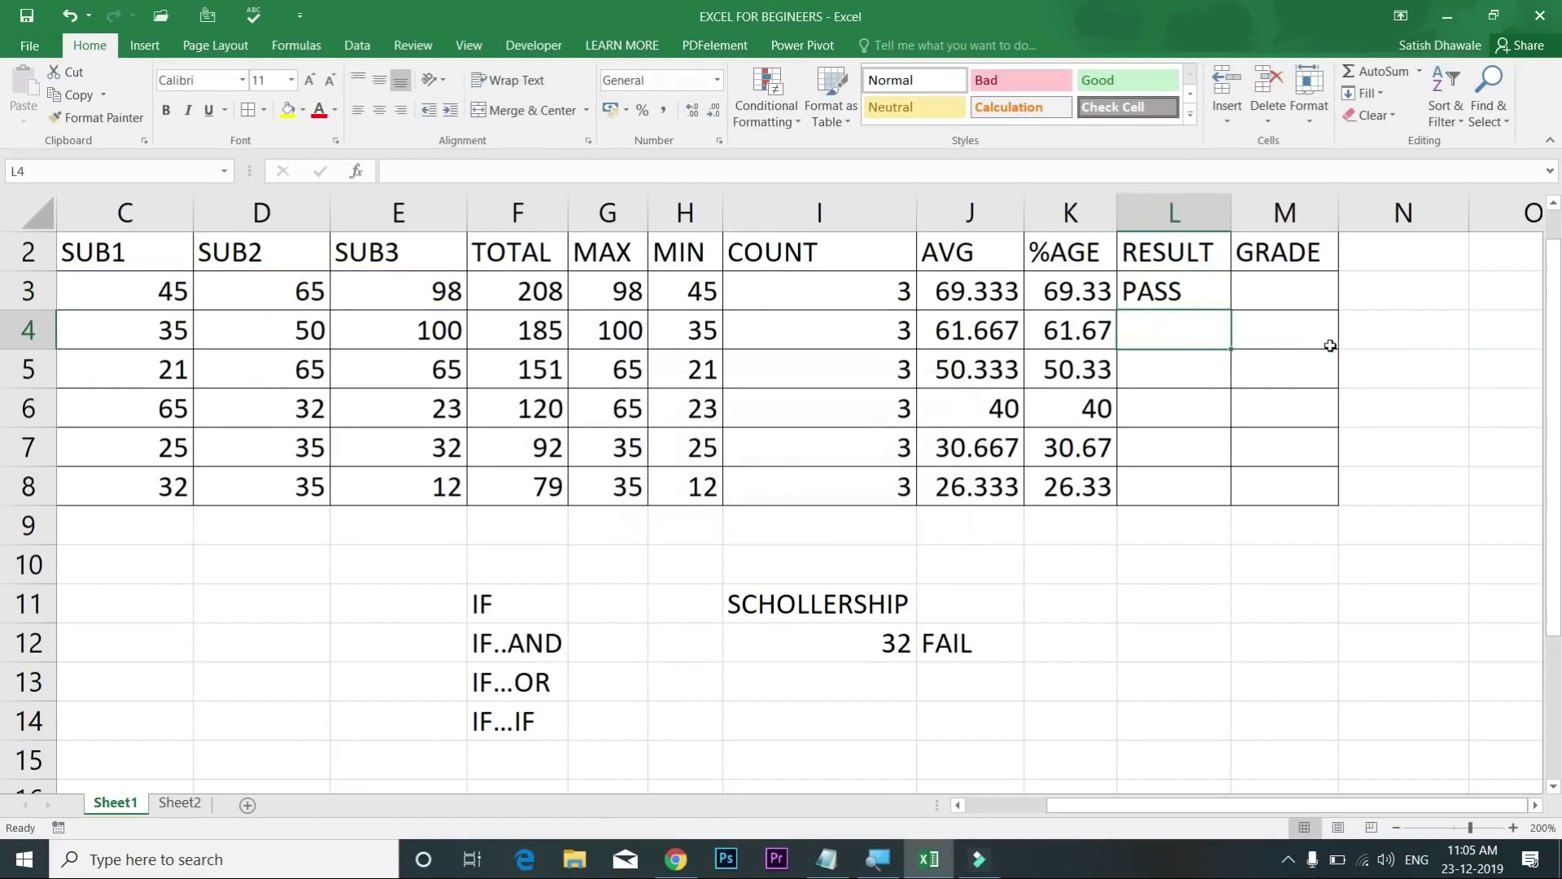
Step: Fill the L3 formula down the RESULT column to row 8 and check the copied formula in L4
left_click(1212, 294)
double_click(1229, 312)
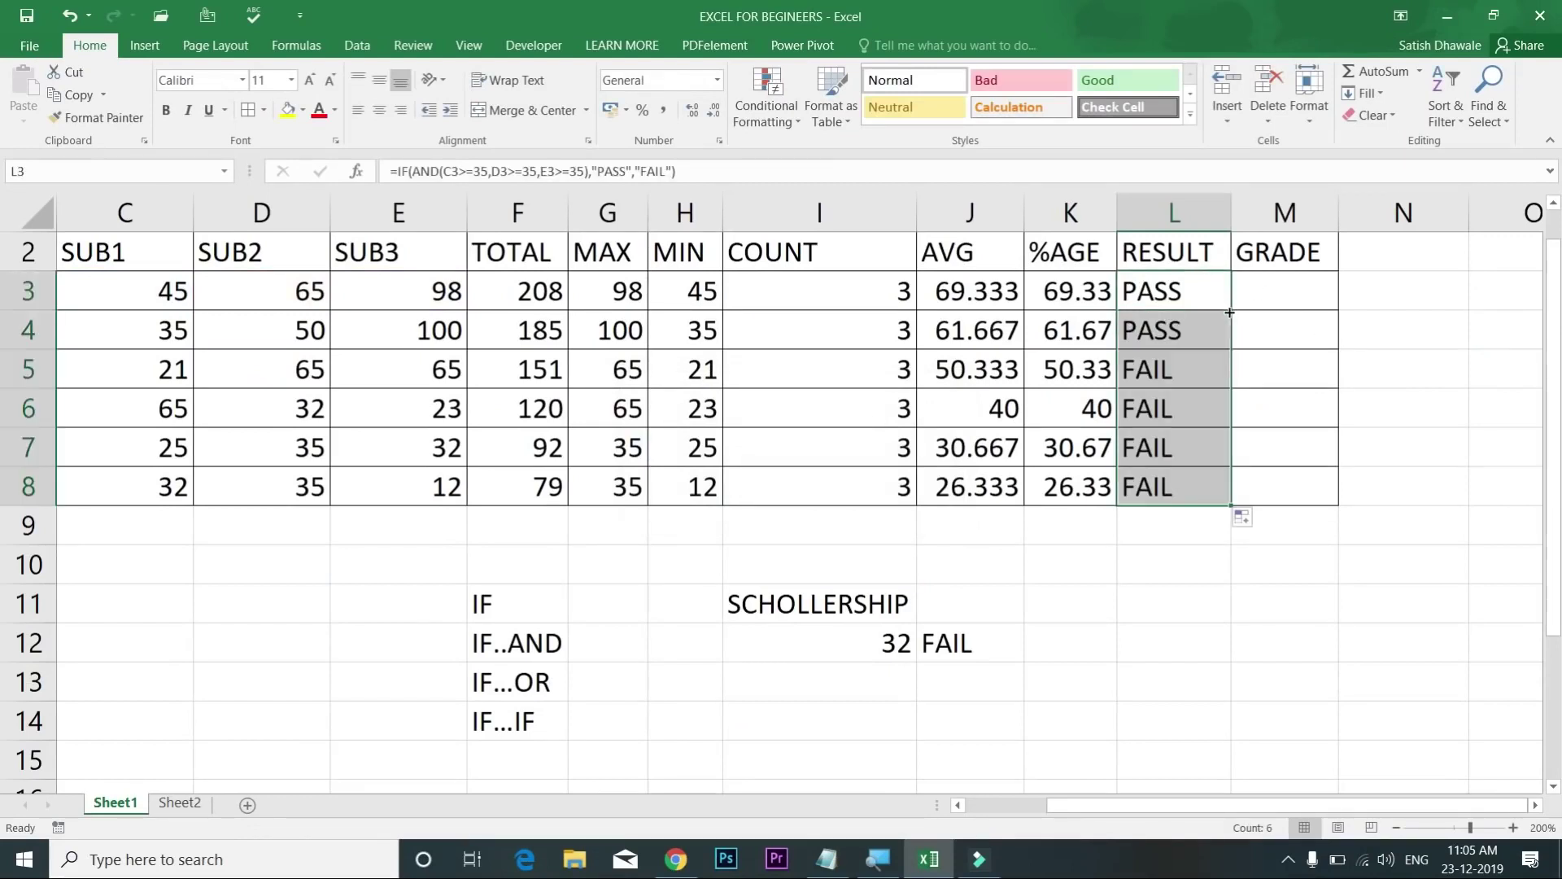
left_click(1179, 325)
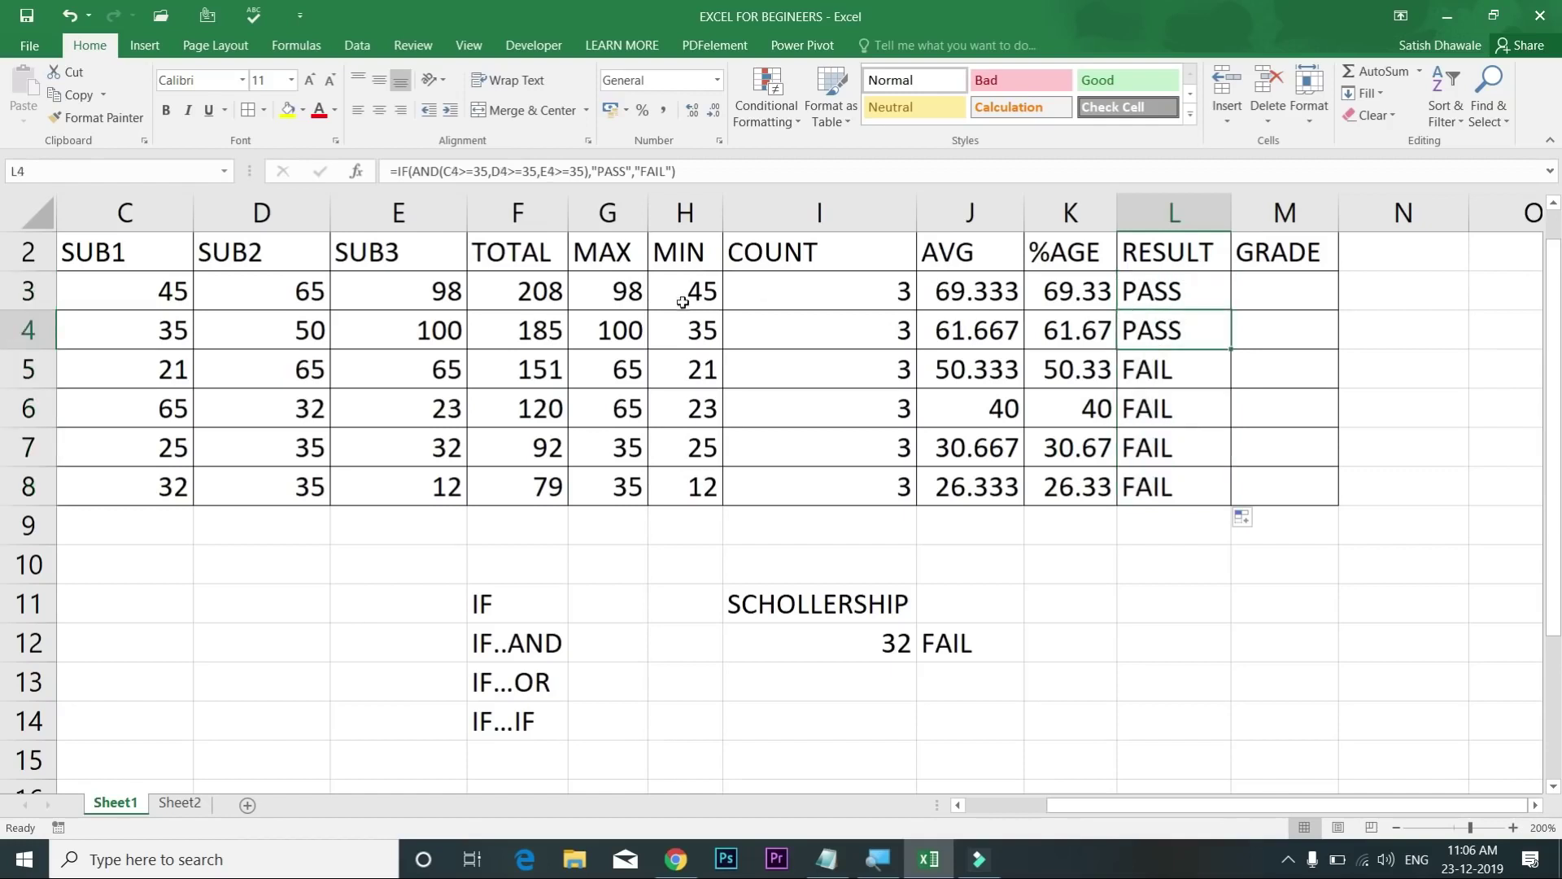
Step: Compare the SUB1, SUB2 and SUB3 marks in rows 3 to 7 with their results
left_click_drag(141, 293, 396, 341)
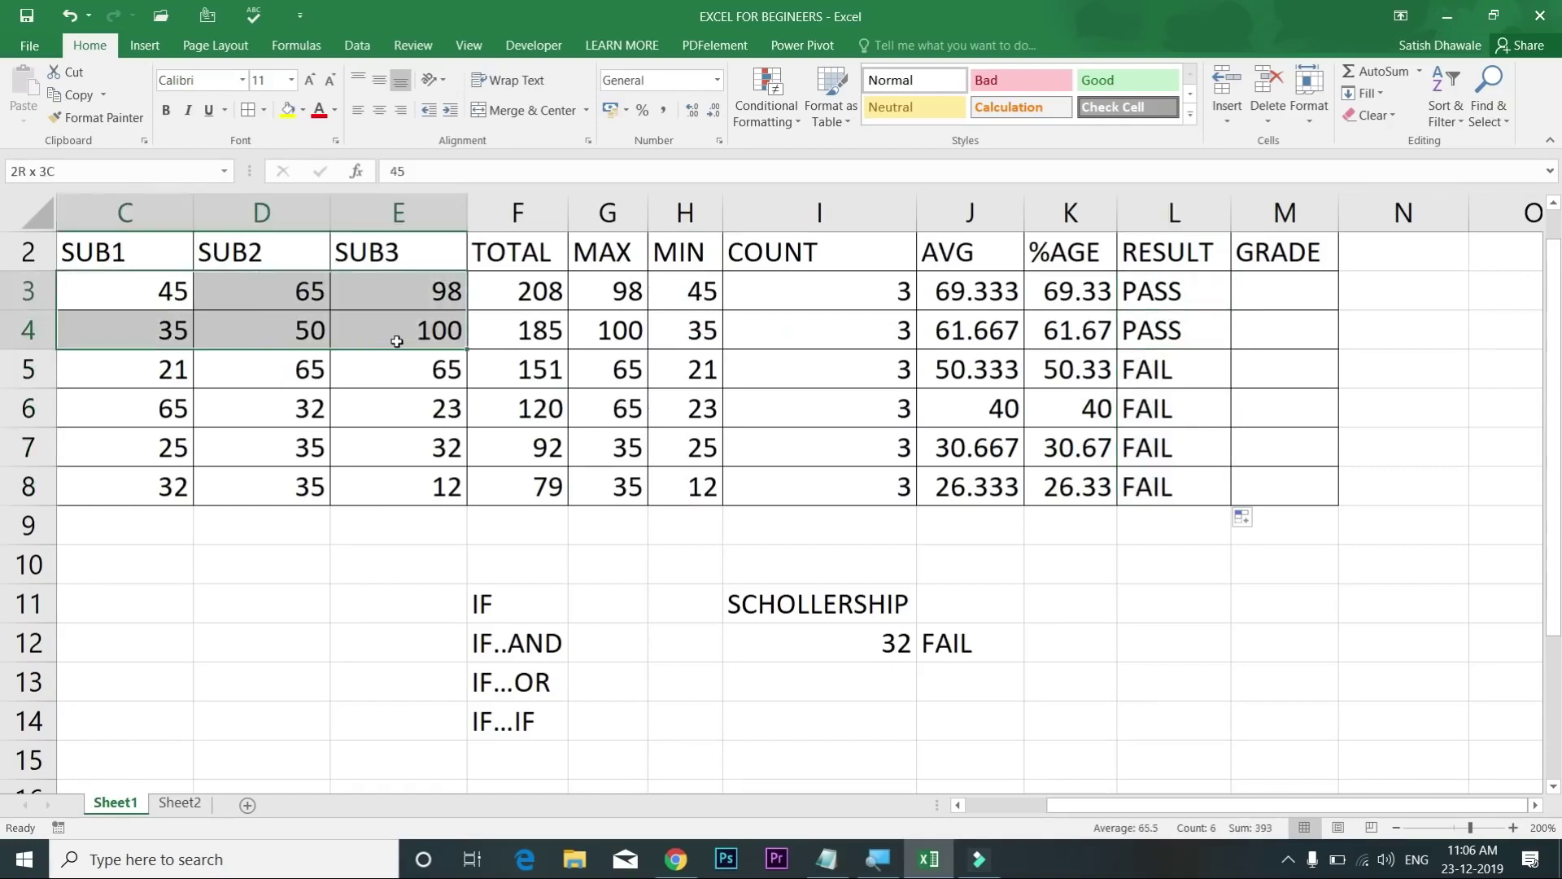
left_click(398, 337)
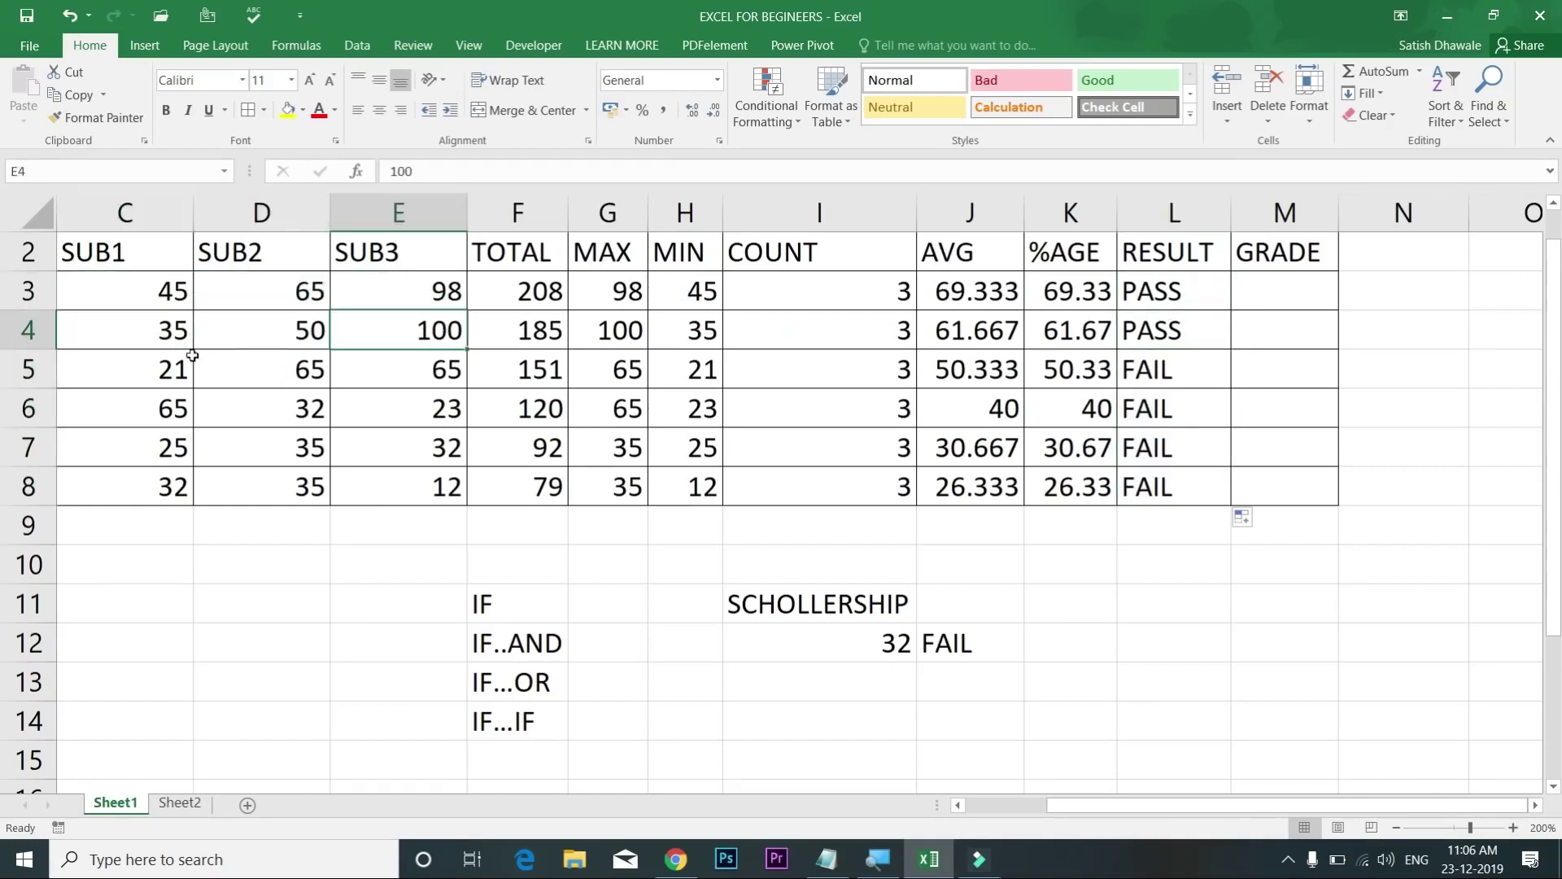
left_click_drag(166, 364, 444, 407)
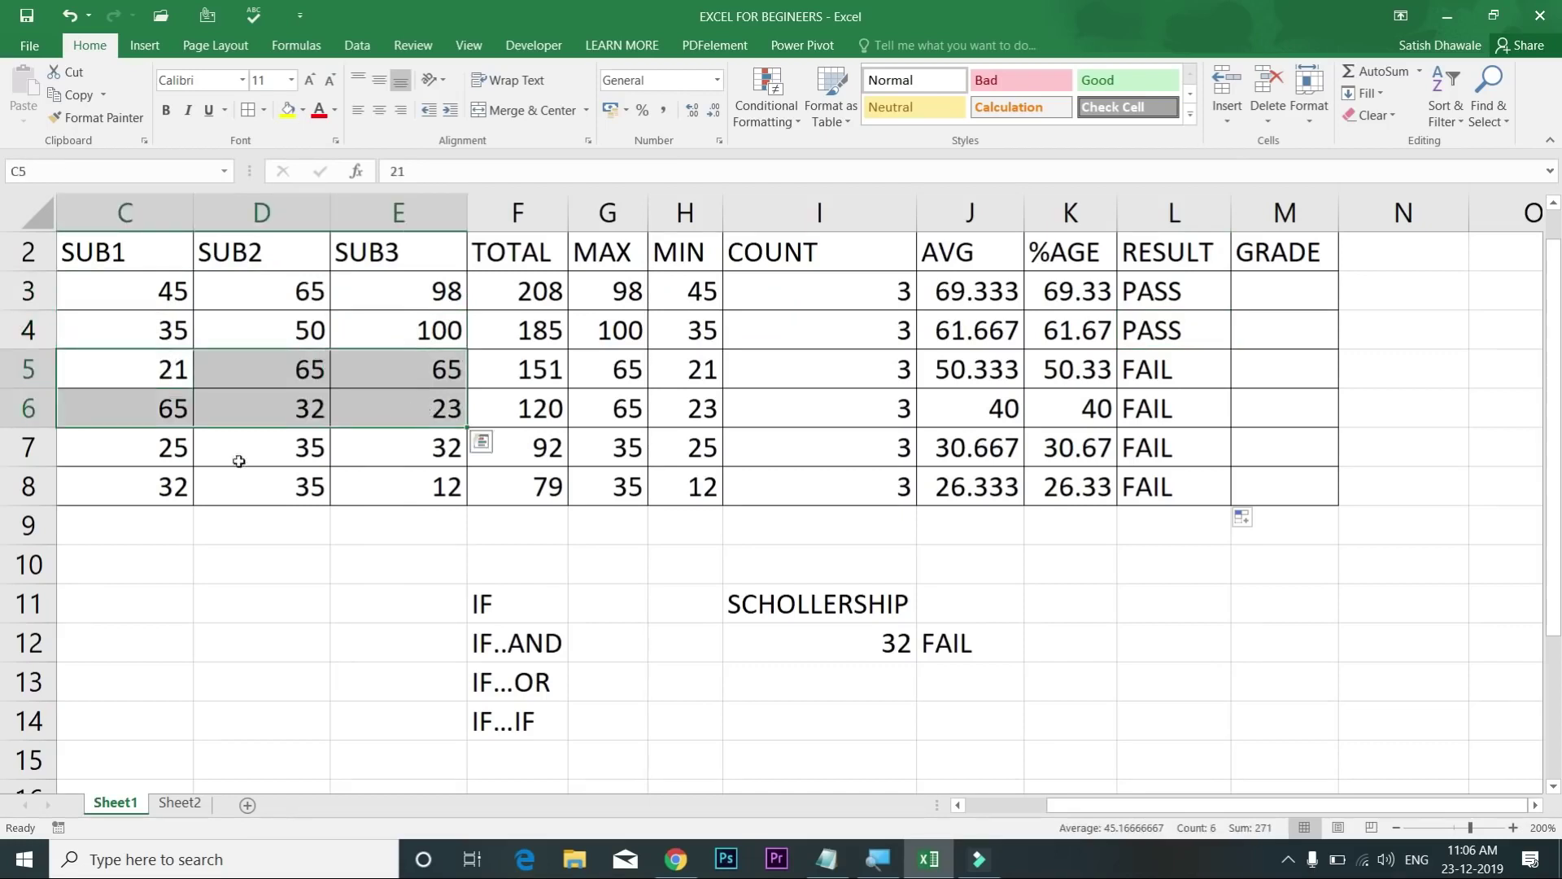
left_click_drag(142, 444, 377, 447)
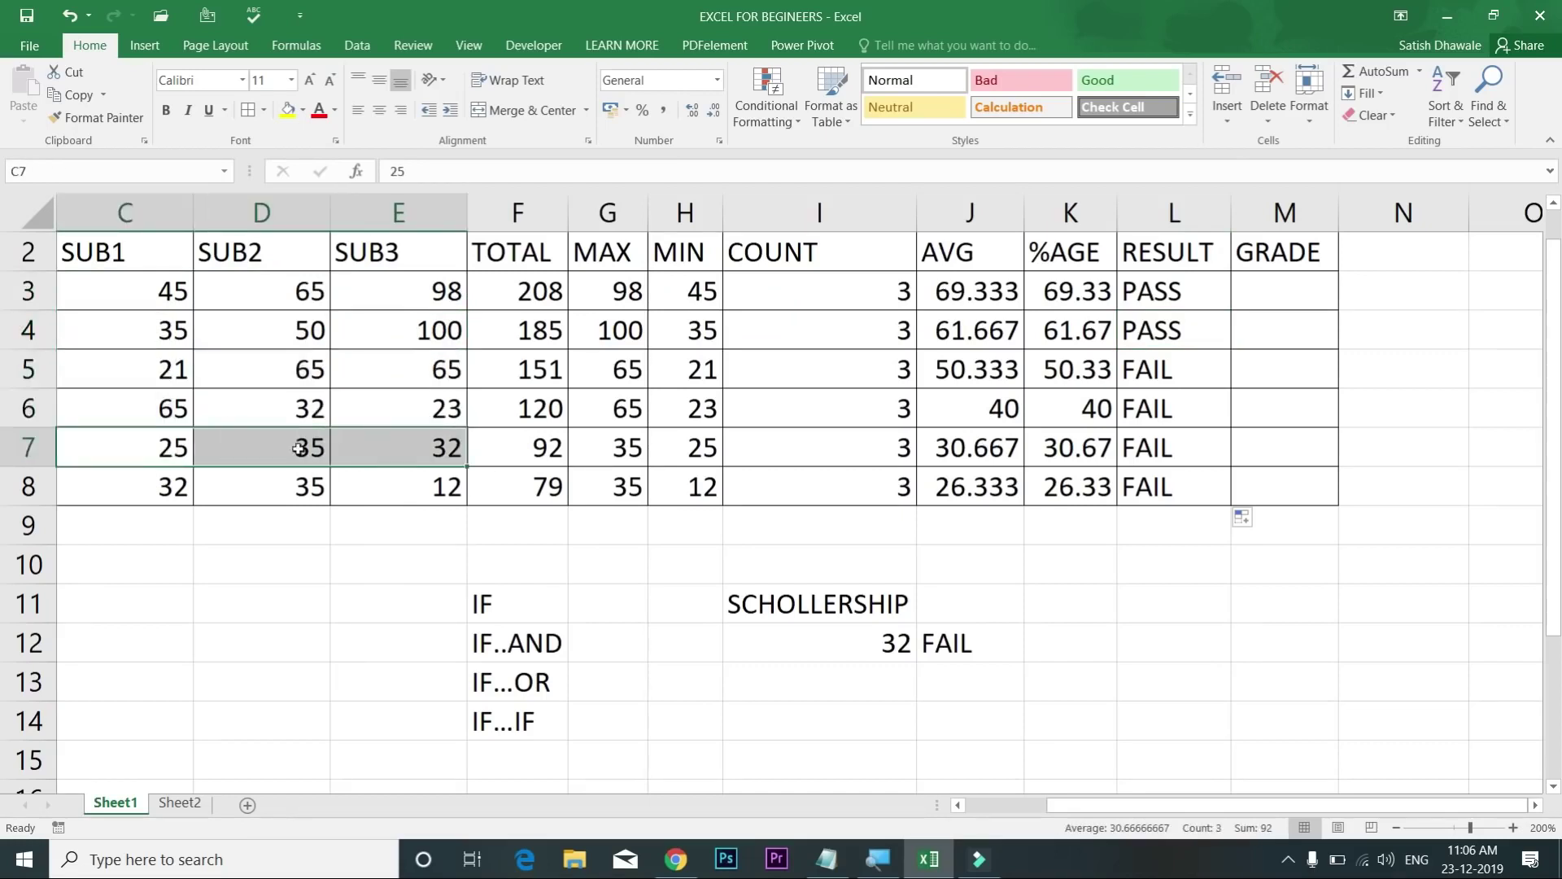
Step: Set the SUB1 and SUB3 marks in row 7 to 65 and go to that row's RESULT cell
key("shift+Left")
key("shift+Left")
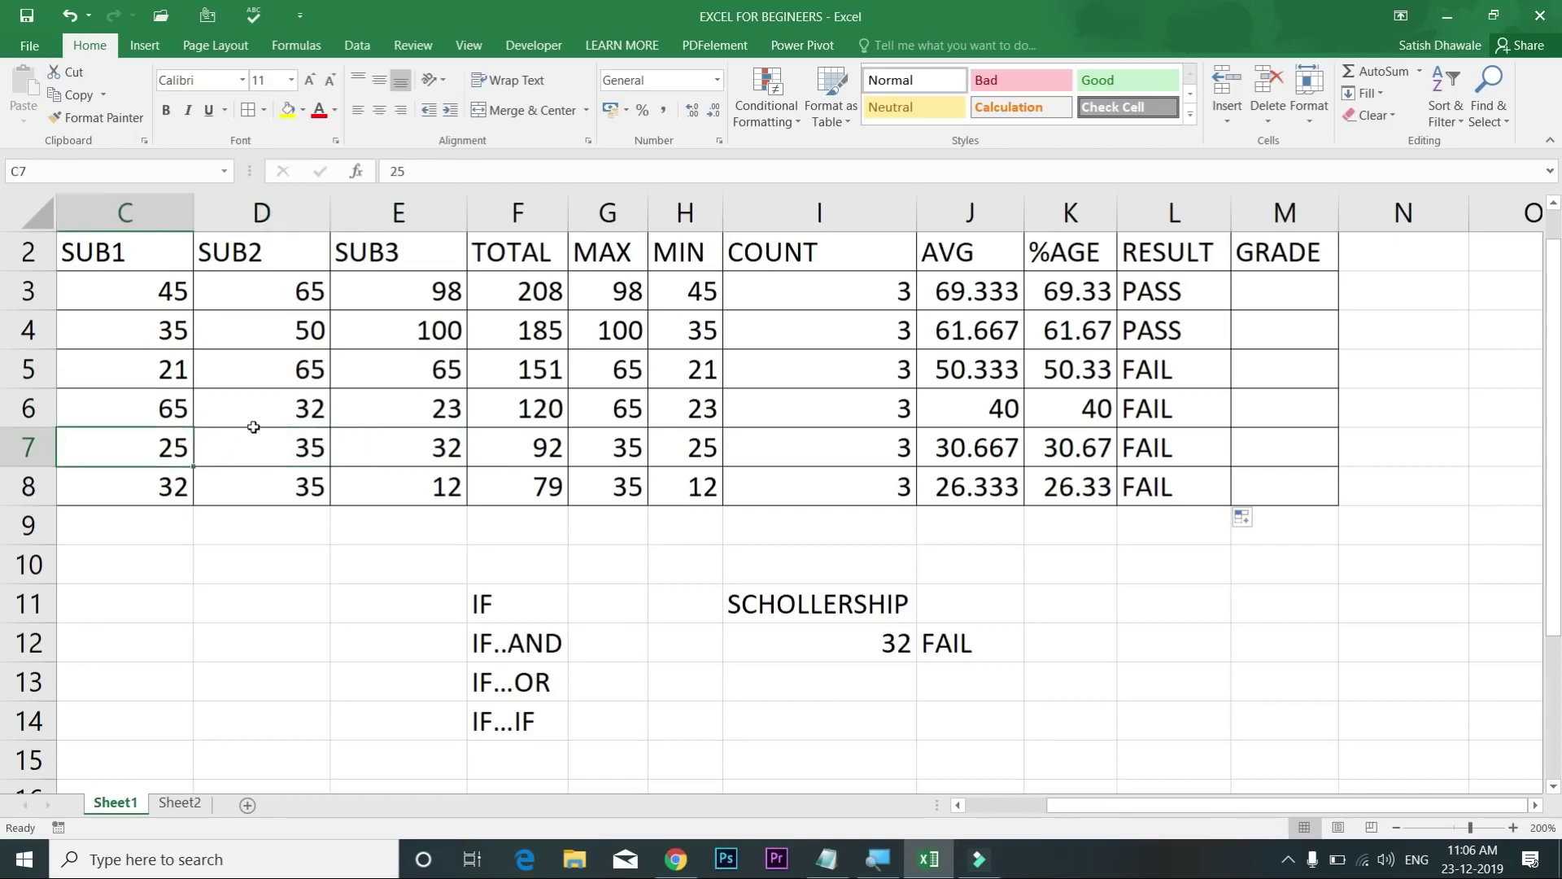
type("65")
key("Tab")
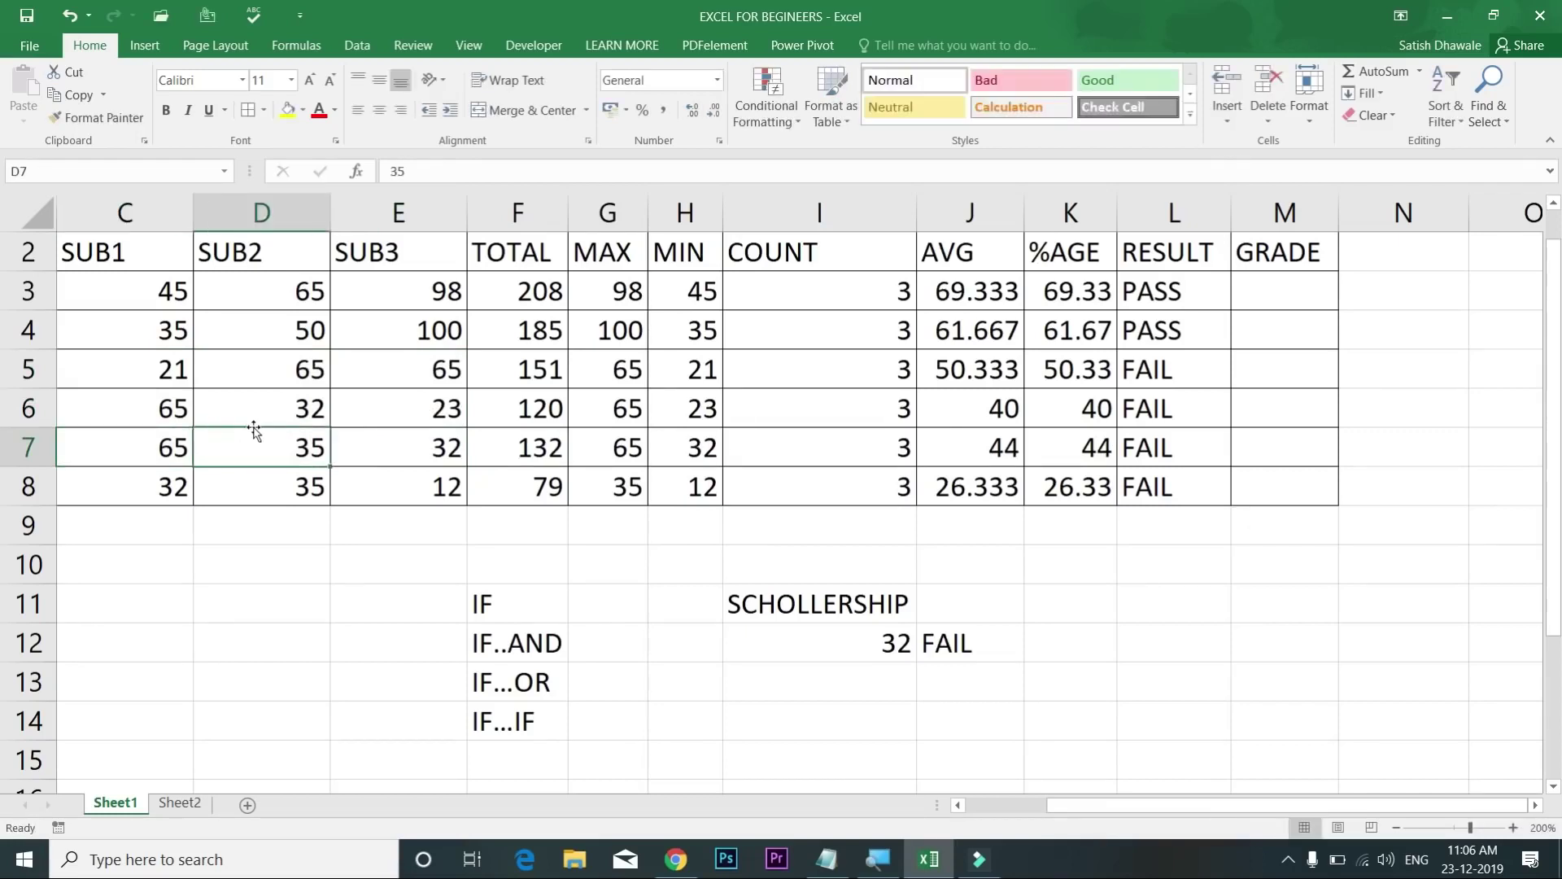
key("Tab")
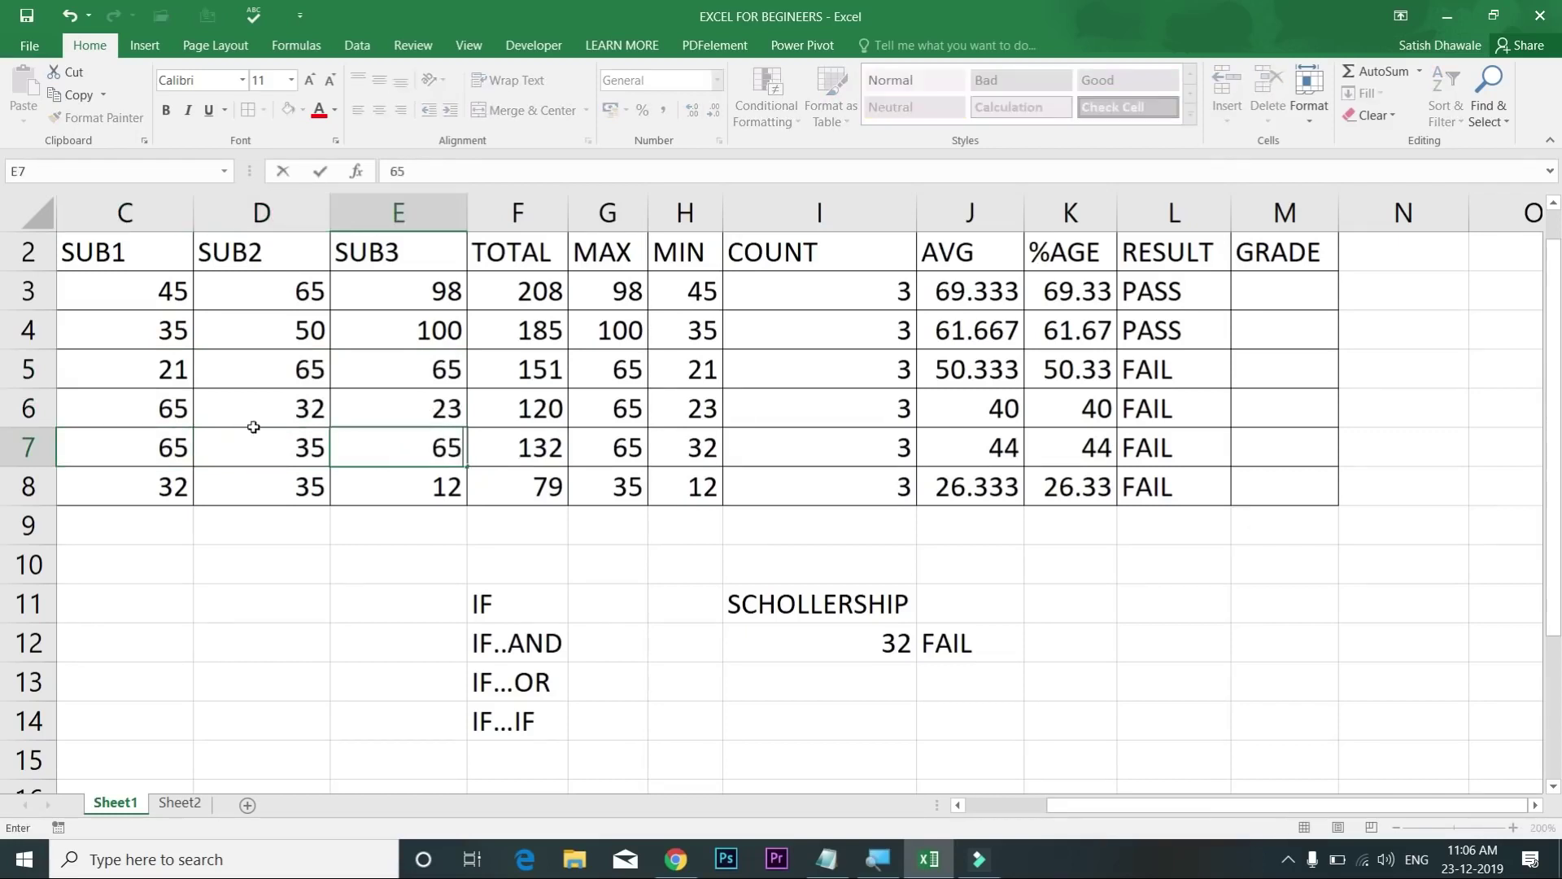
type("65")
key("Tab")
key("Tab")
key("Tab")
key("Tab")
key("Tab")
key("Tab")
key("Tab")
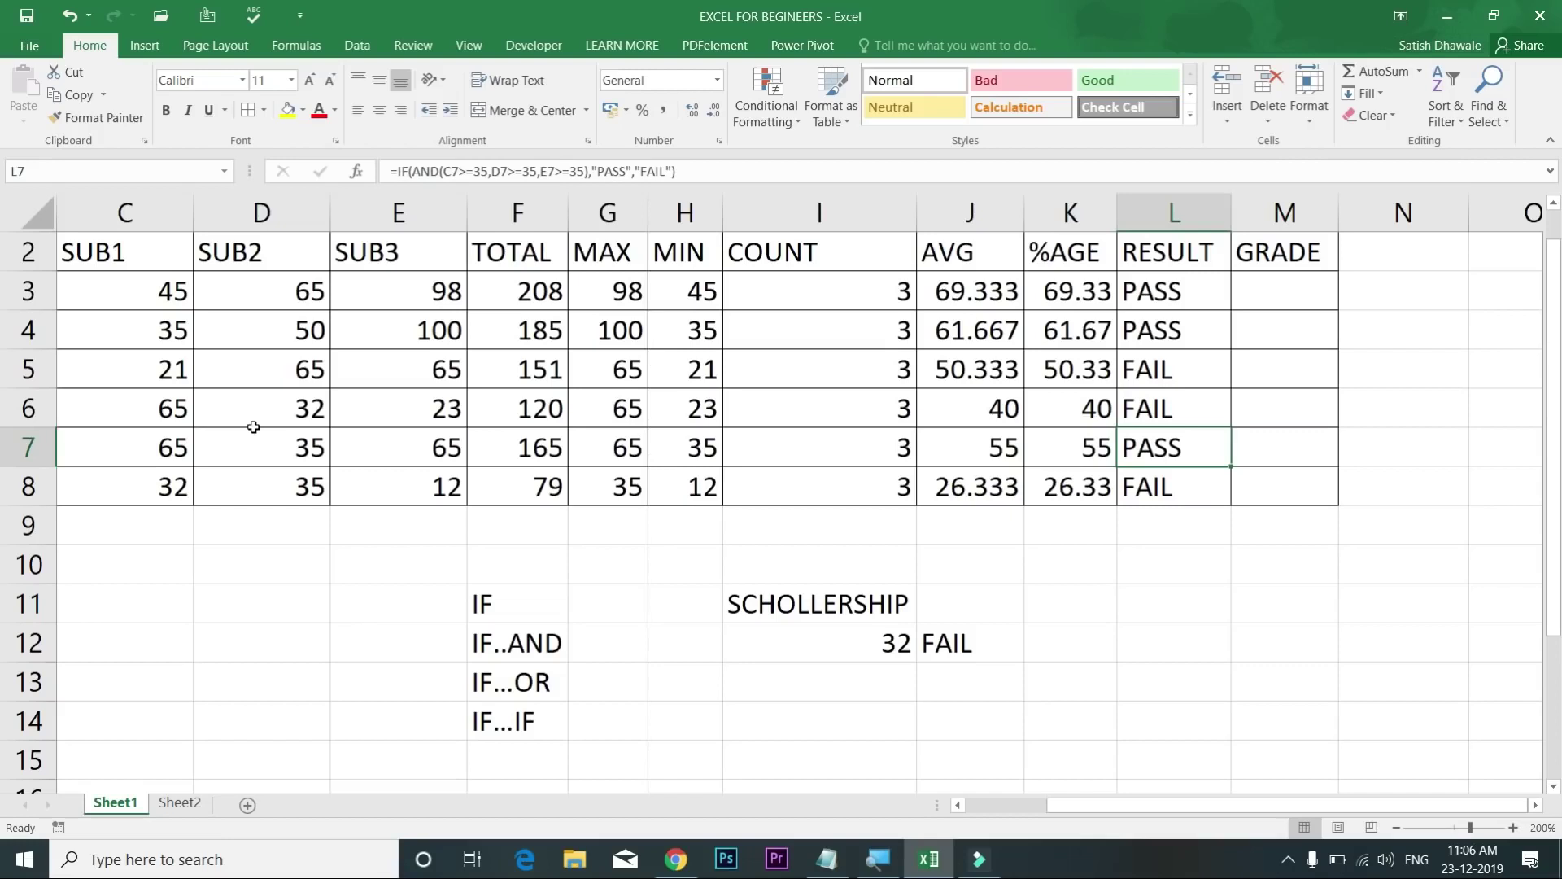
Step: Examine the AND function and its three conditions inside the IF formula in L3
double_click(1157, 298)
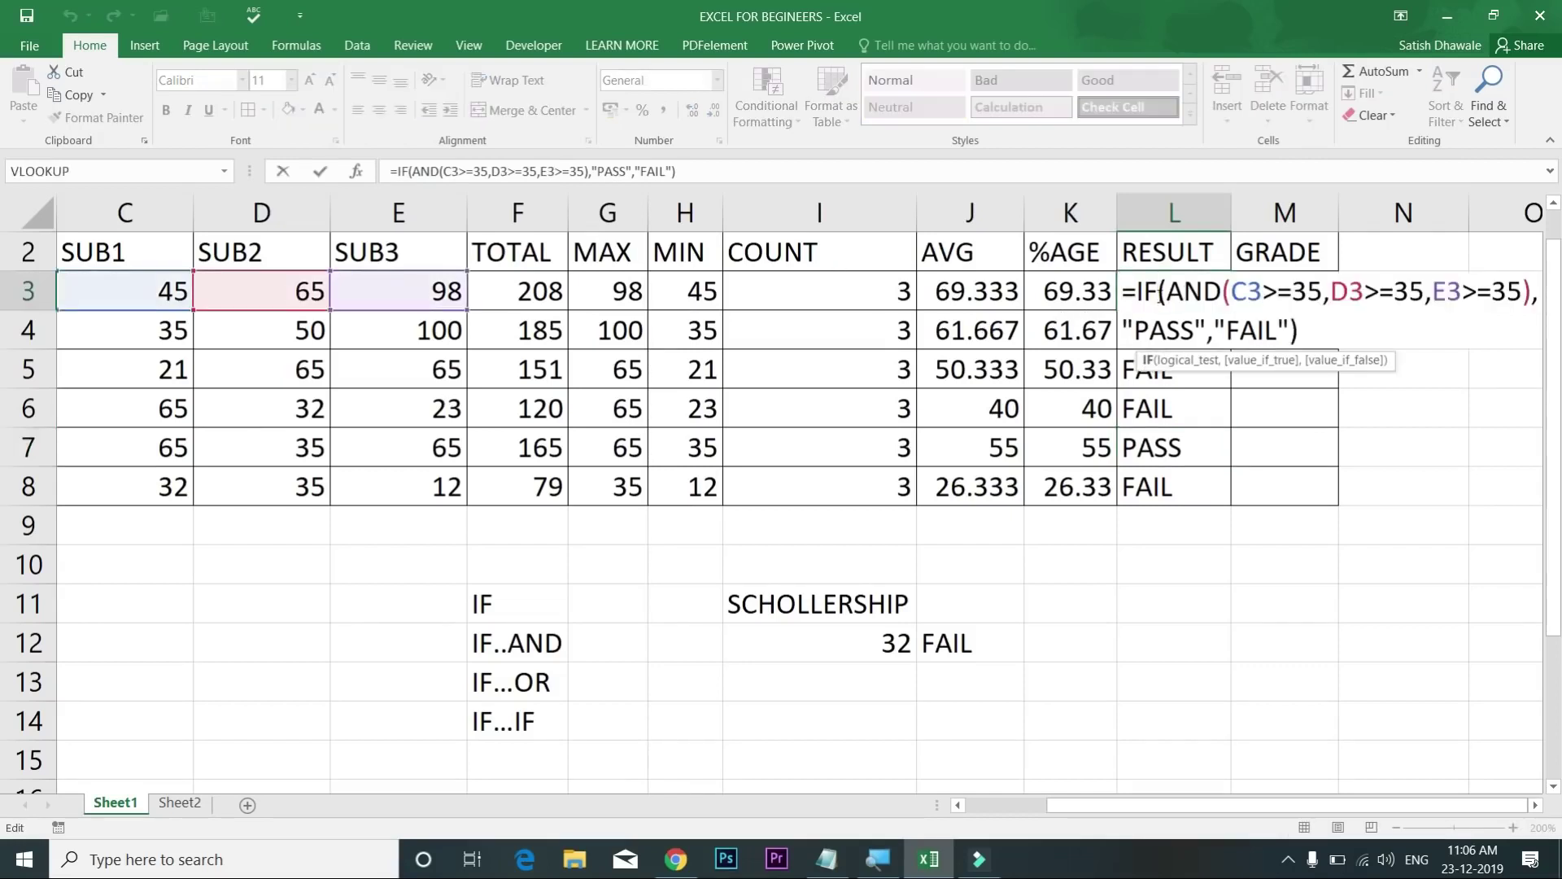
key("Escape")
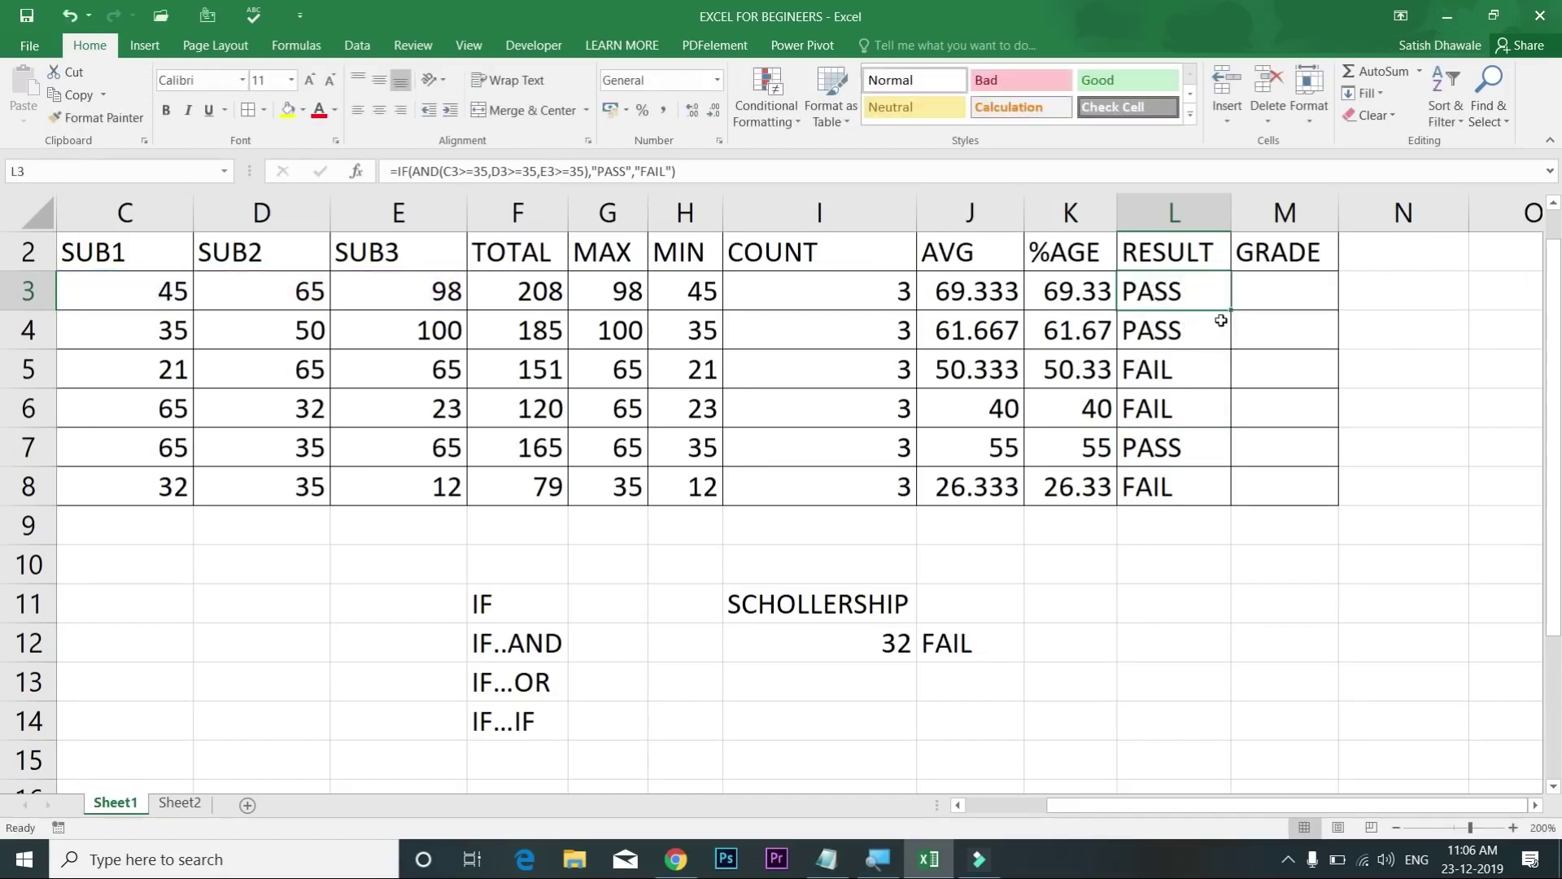
double_click(1216, 303)
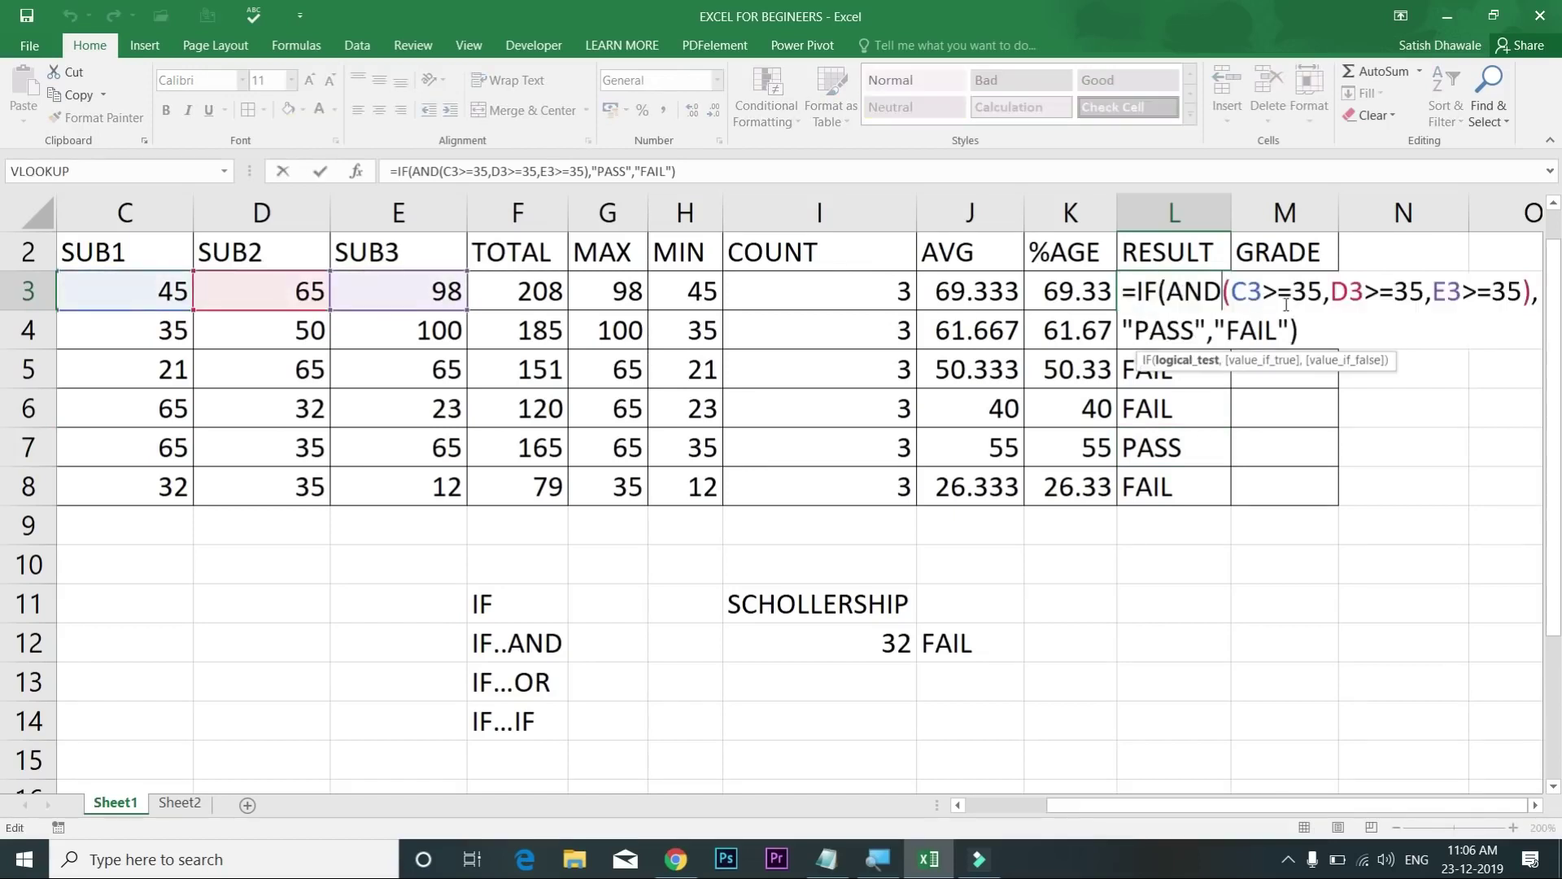
left_click_drag(1491, 291, 1510, 285)
key("Escape")
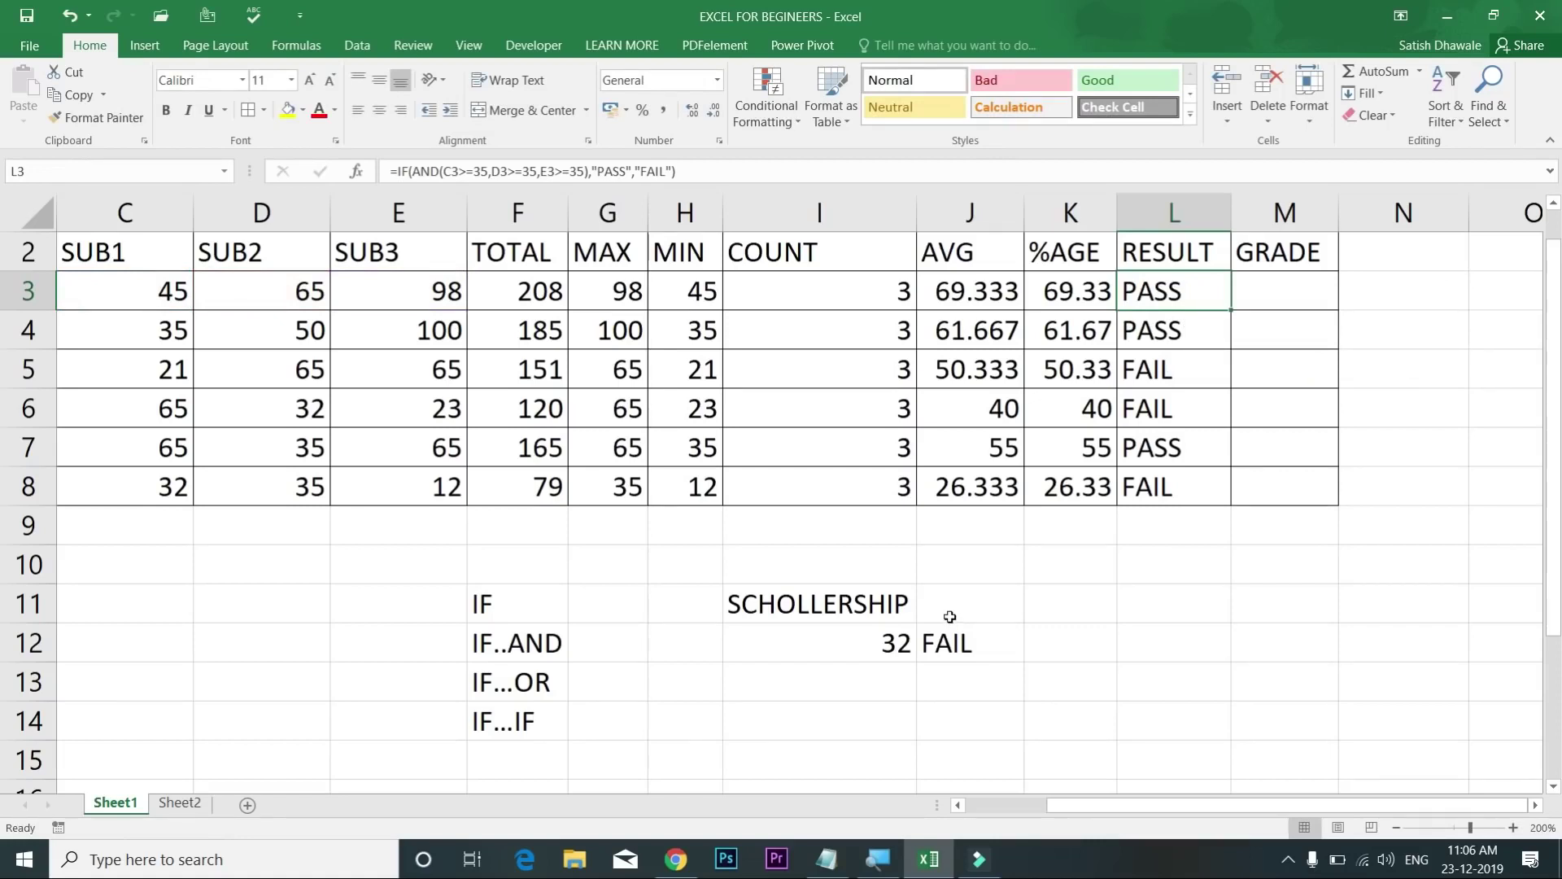
double_click(1185, 301)
left_click_drag(1231, 293, 1532, 291)
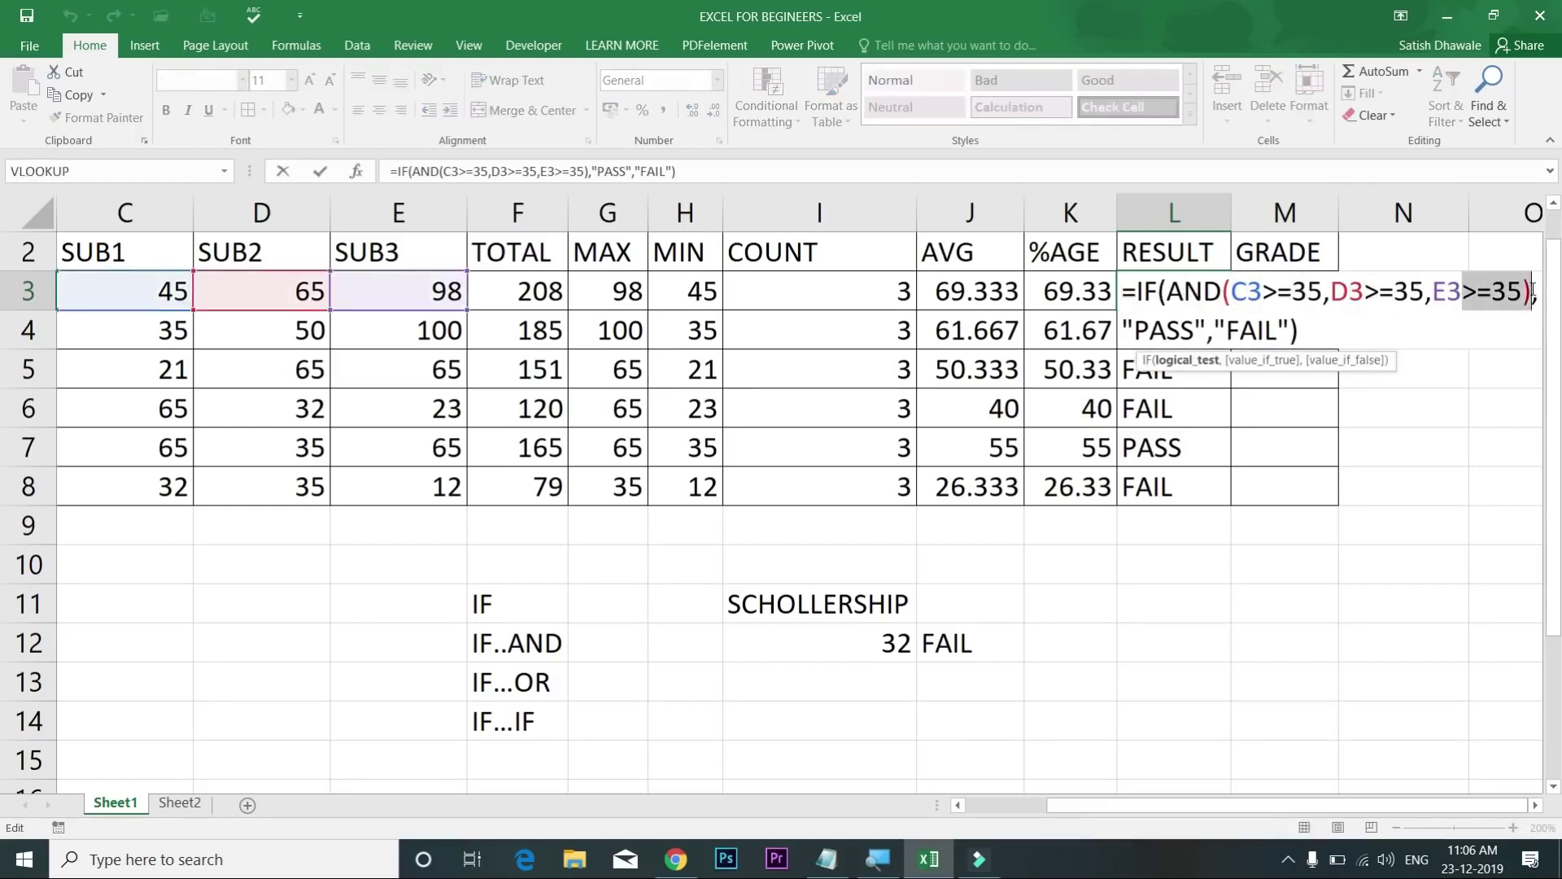
key("Return")
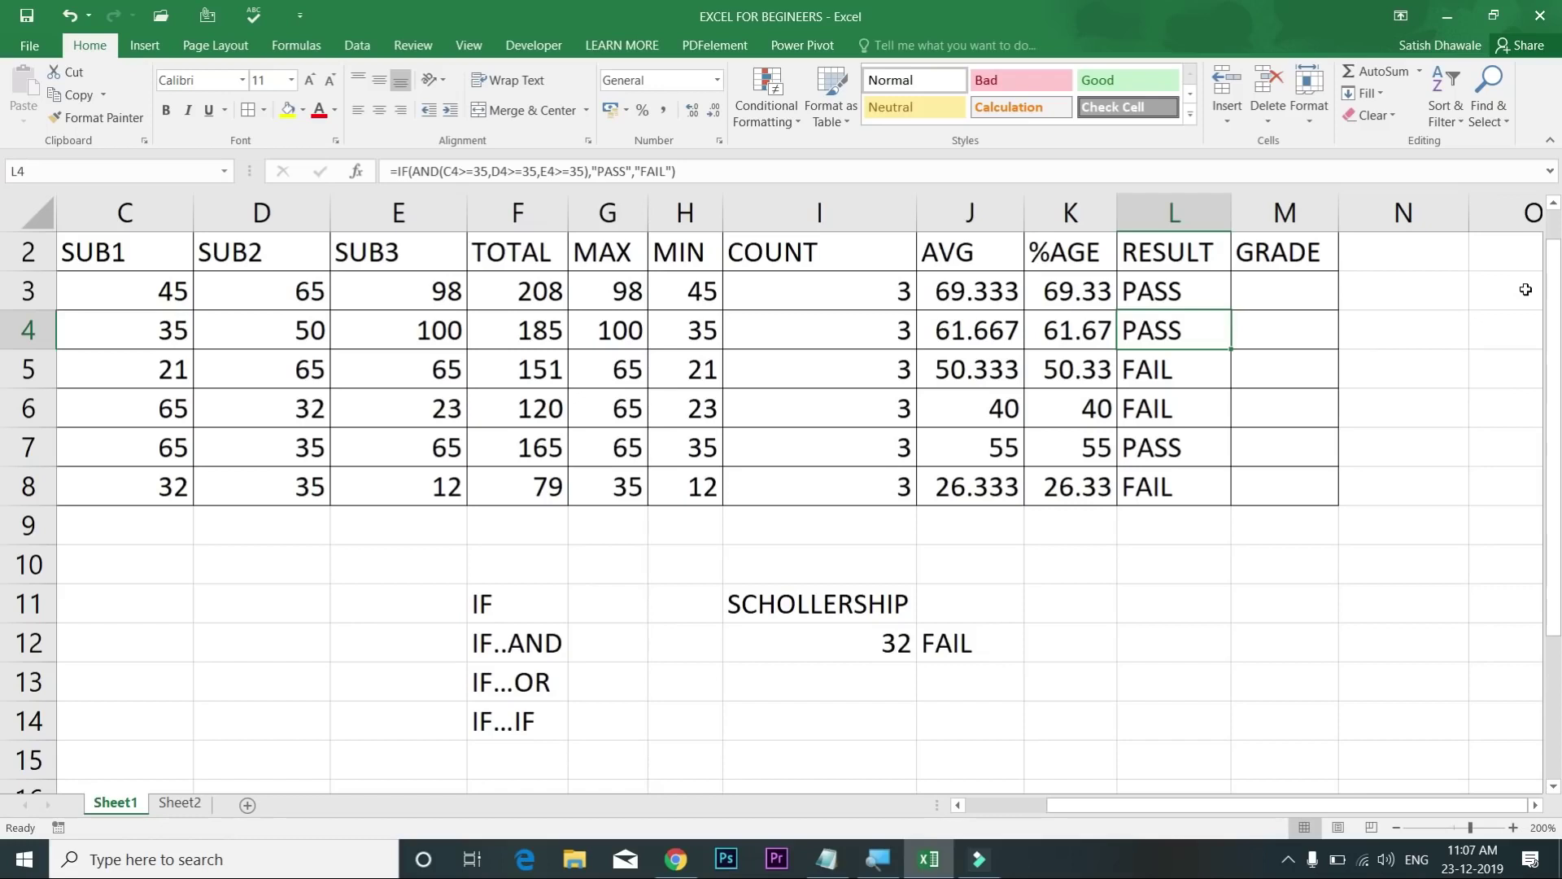
Step: Insert a new column before GRADE and give it the heading RESULT2 in M2
right_click(1289, 215)
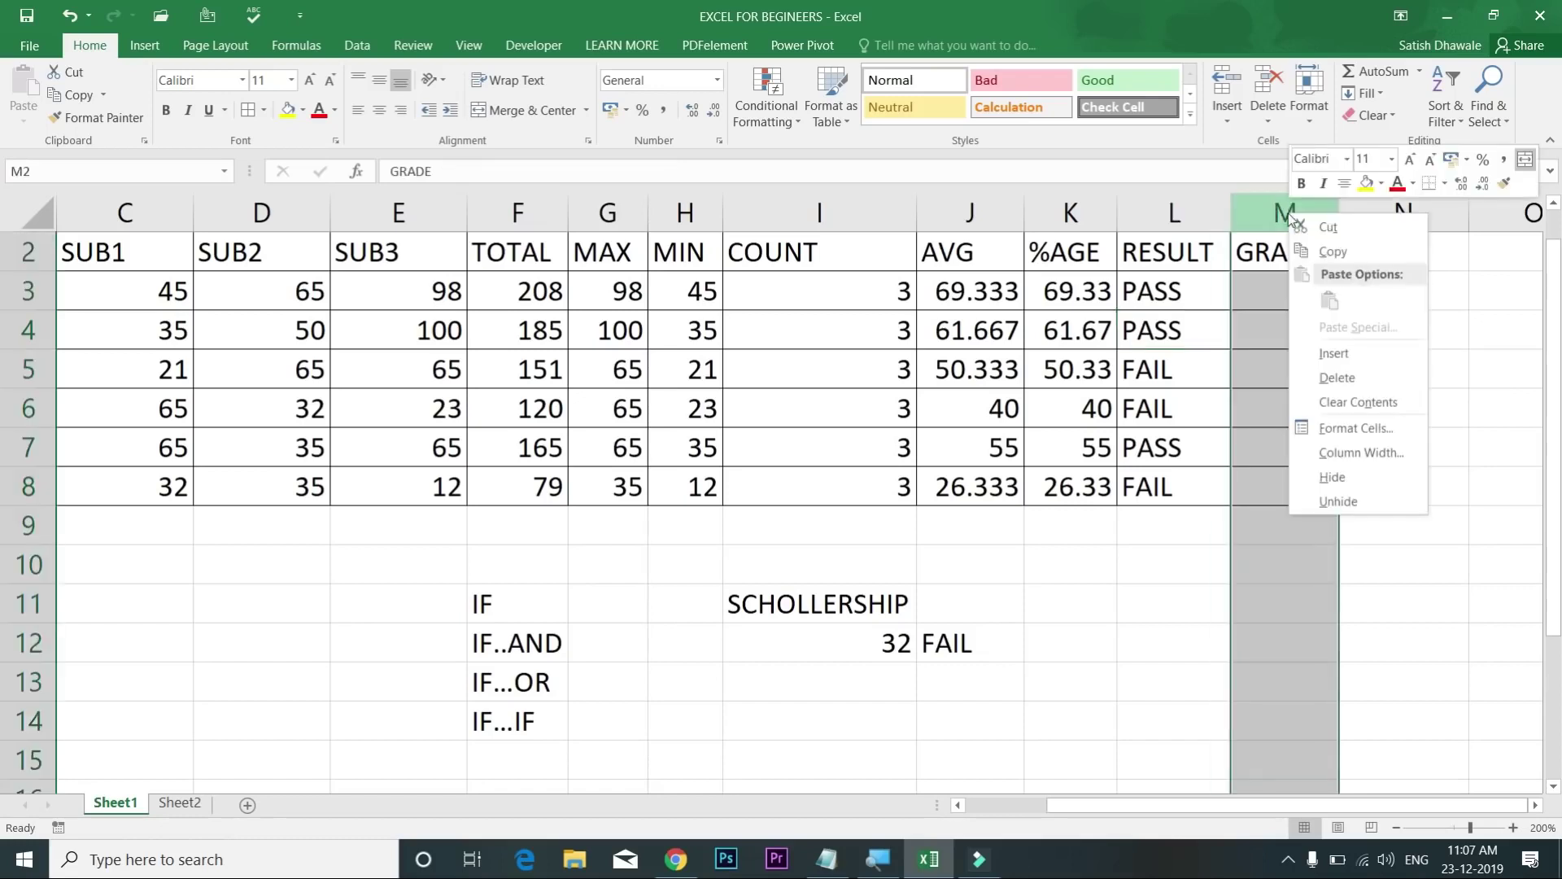
left_click(1327, 353)
left_click(1291, 262)
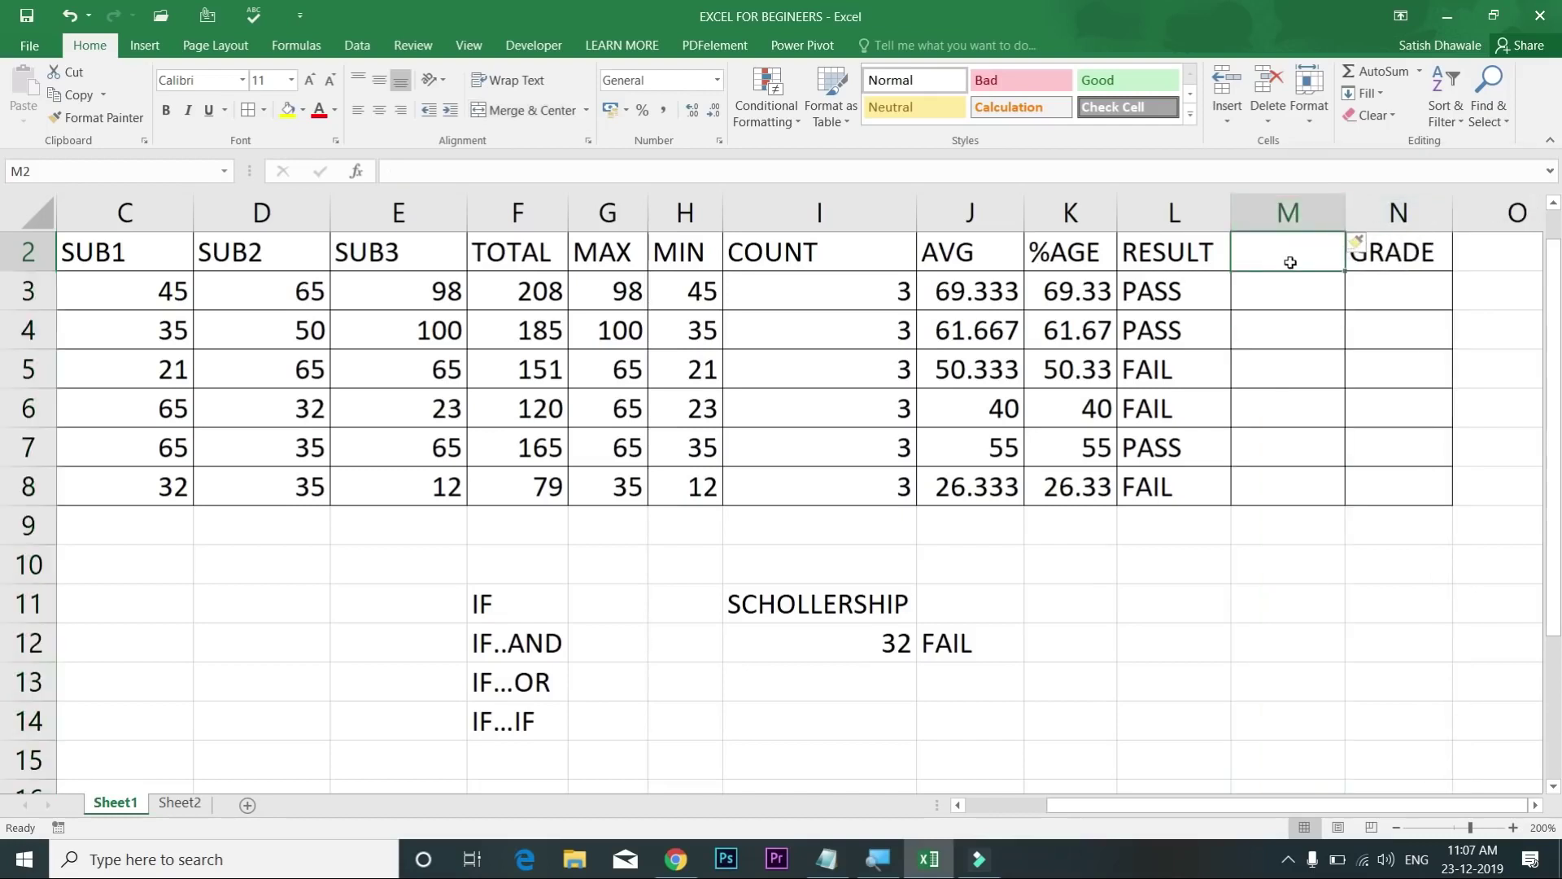
type("RESU")
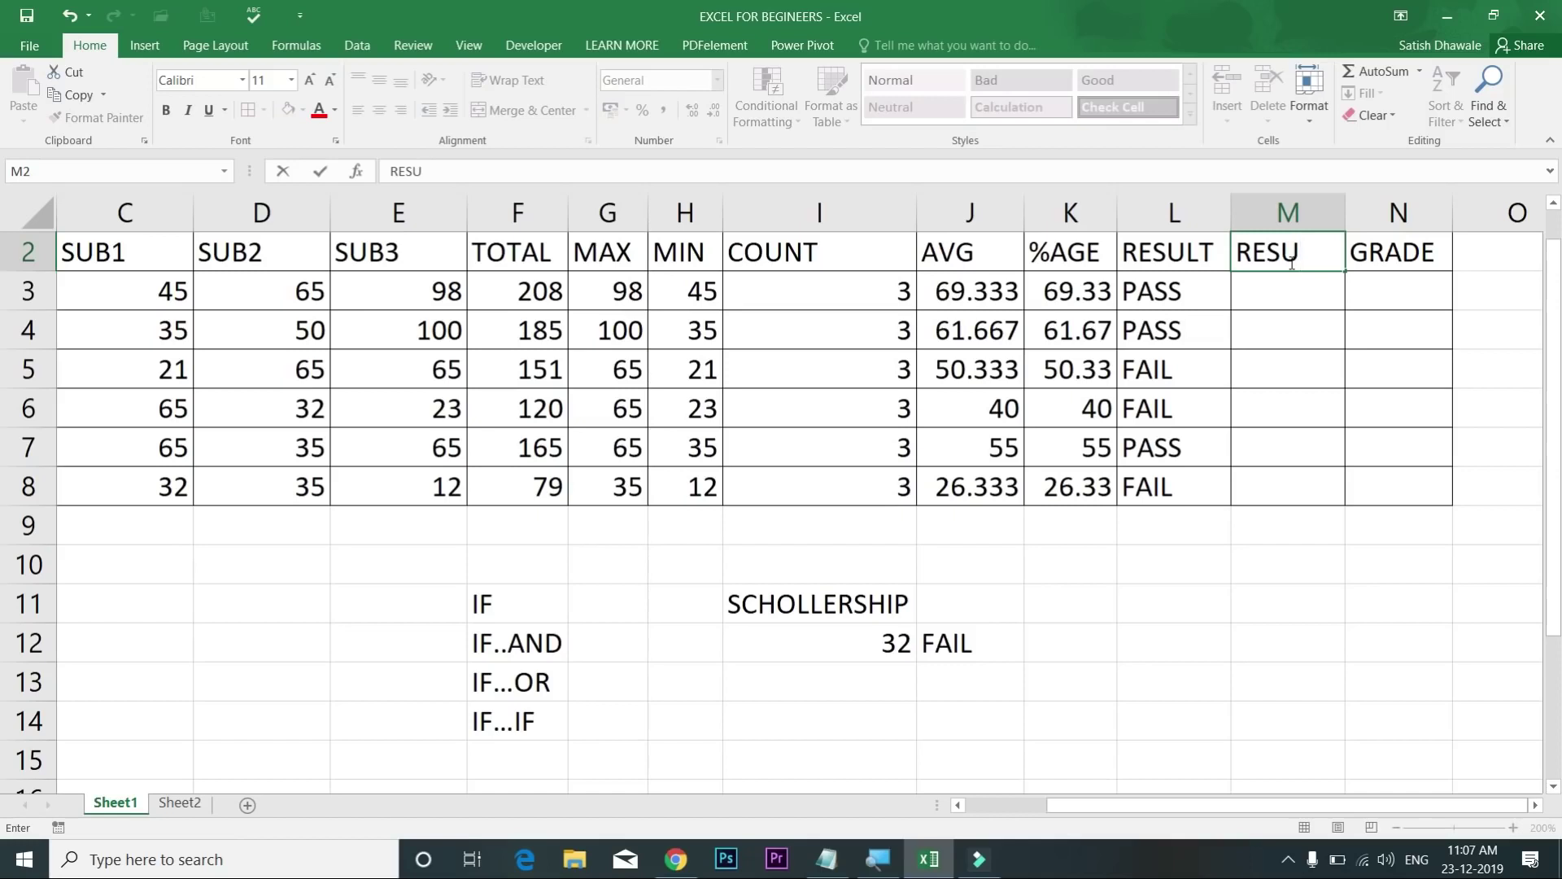
type("LT2")
key("Return")
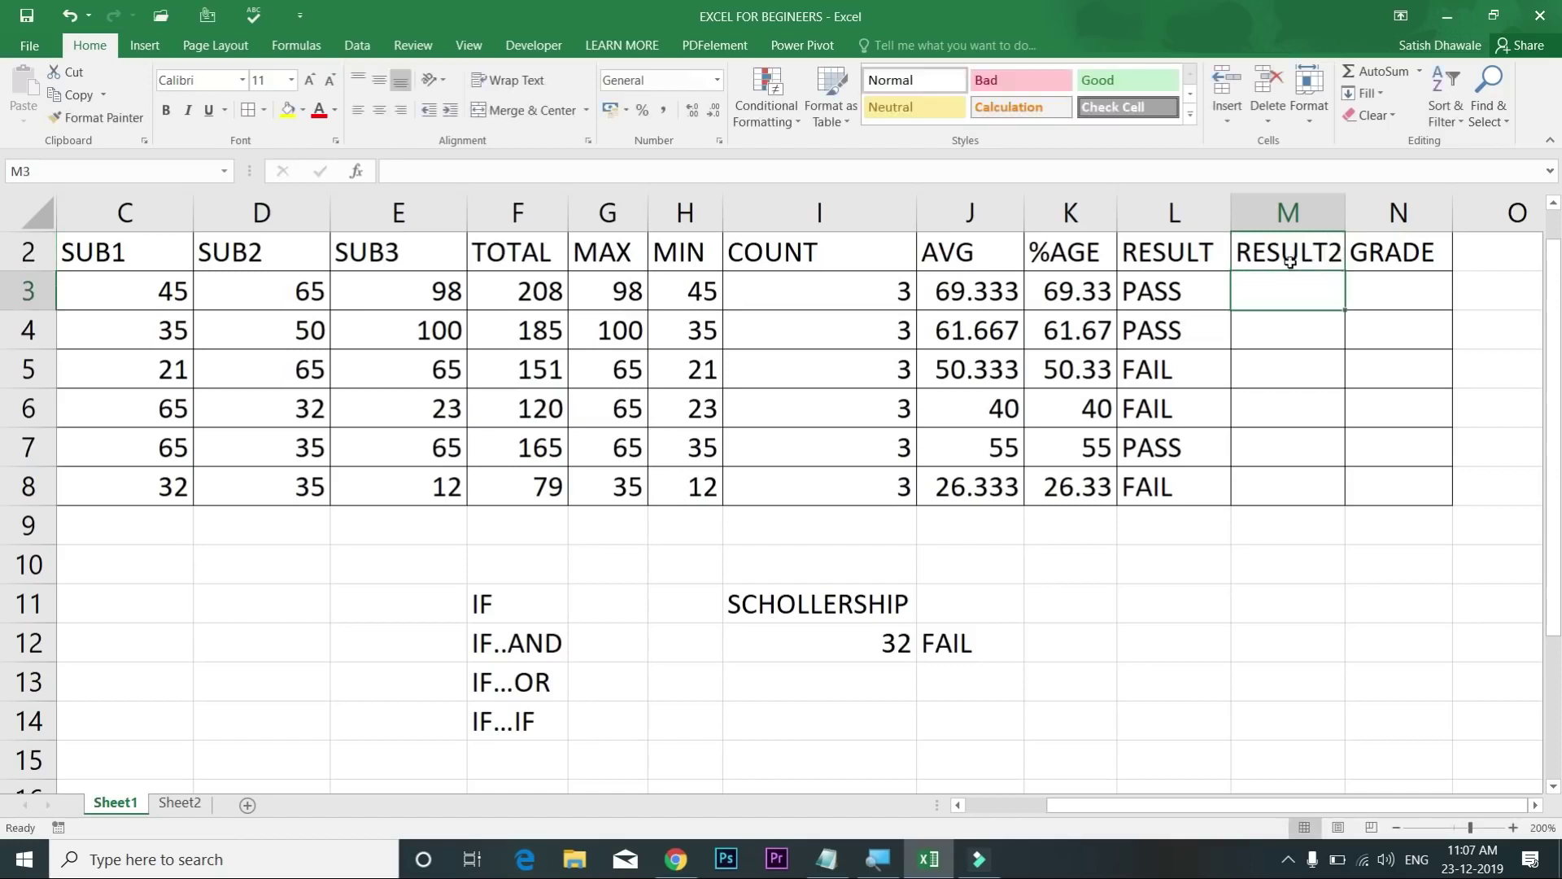
Step: Start an IF formula in the RESULT2 cell M3 with a nested OR whose first condition is C3<35
type("=IF")
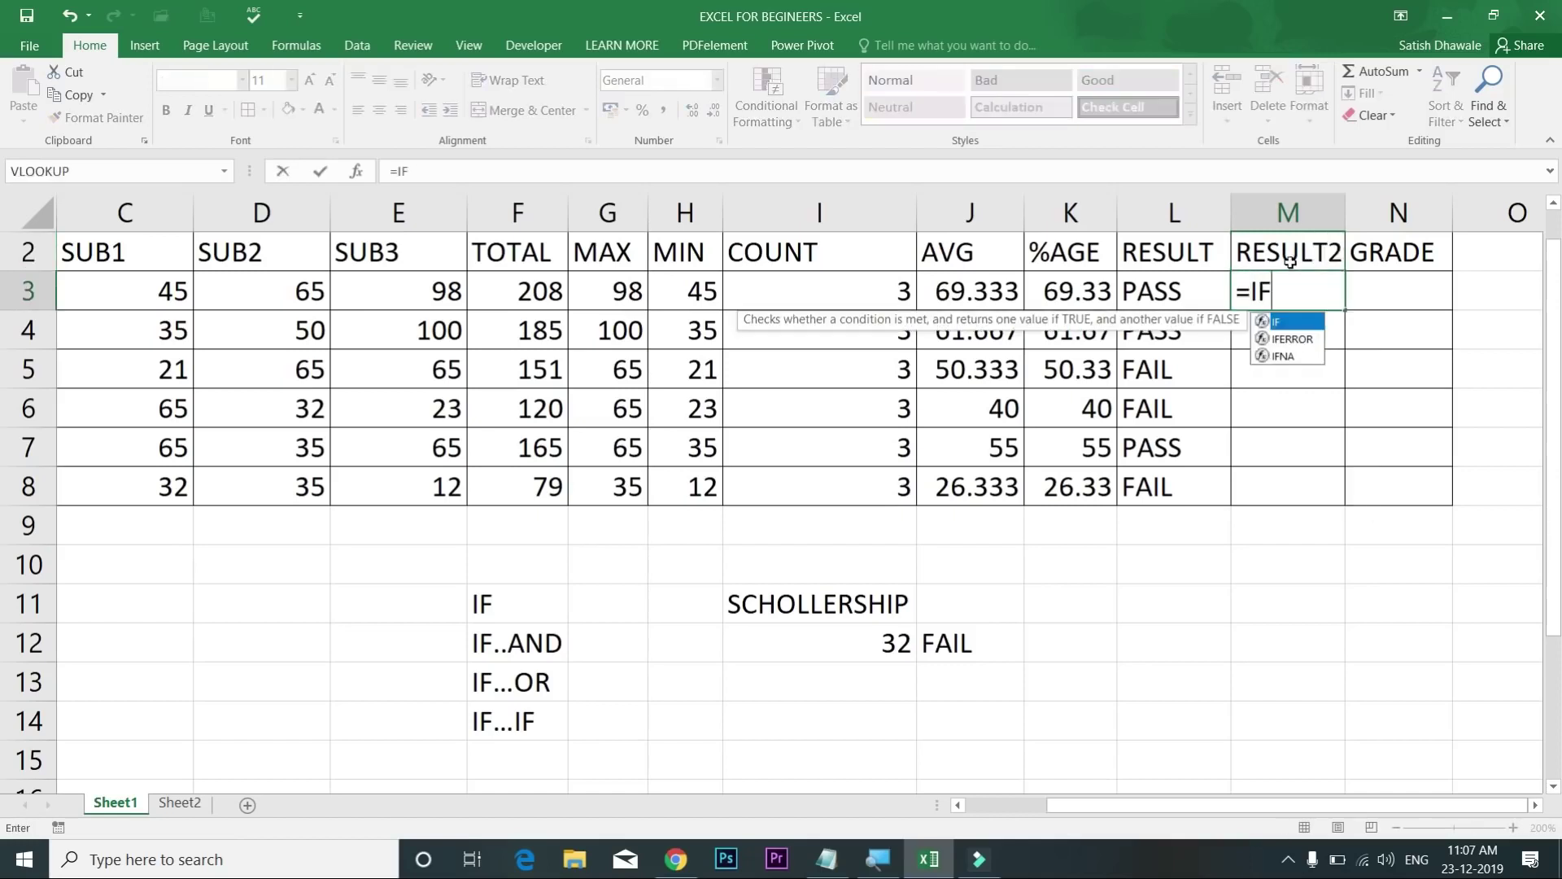
type("(OR")
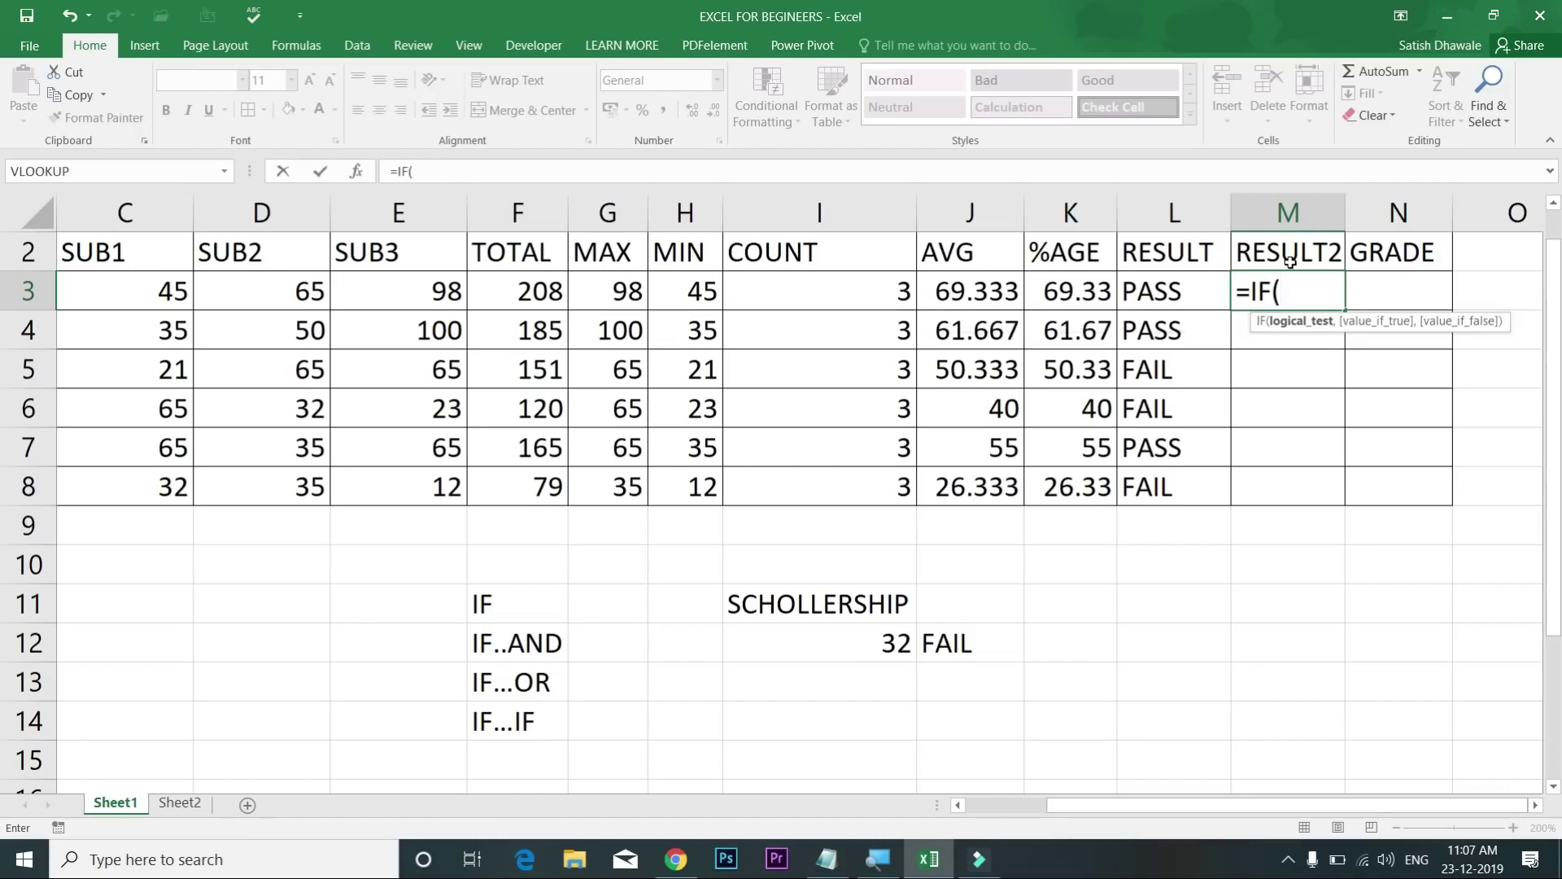
type("(")
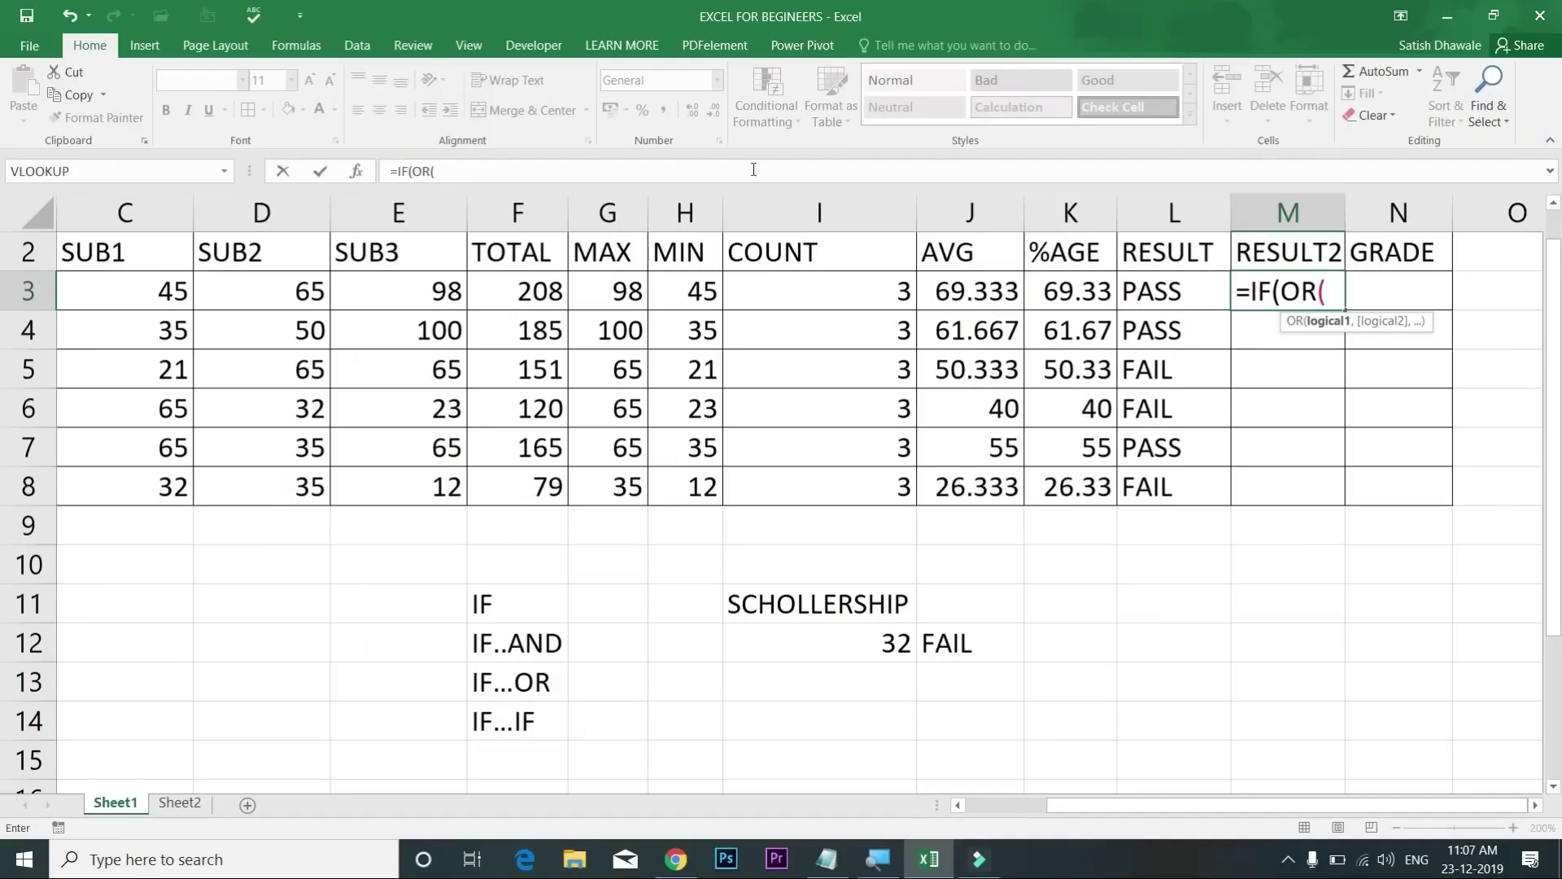
left_click(135, 299)
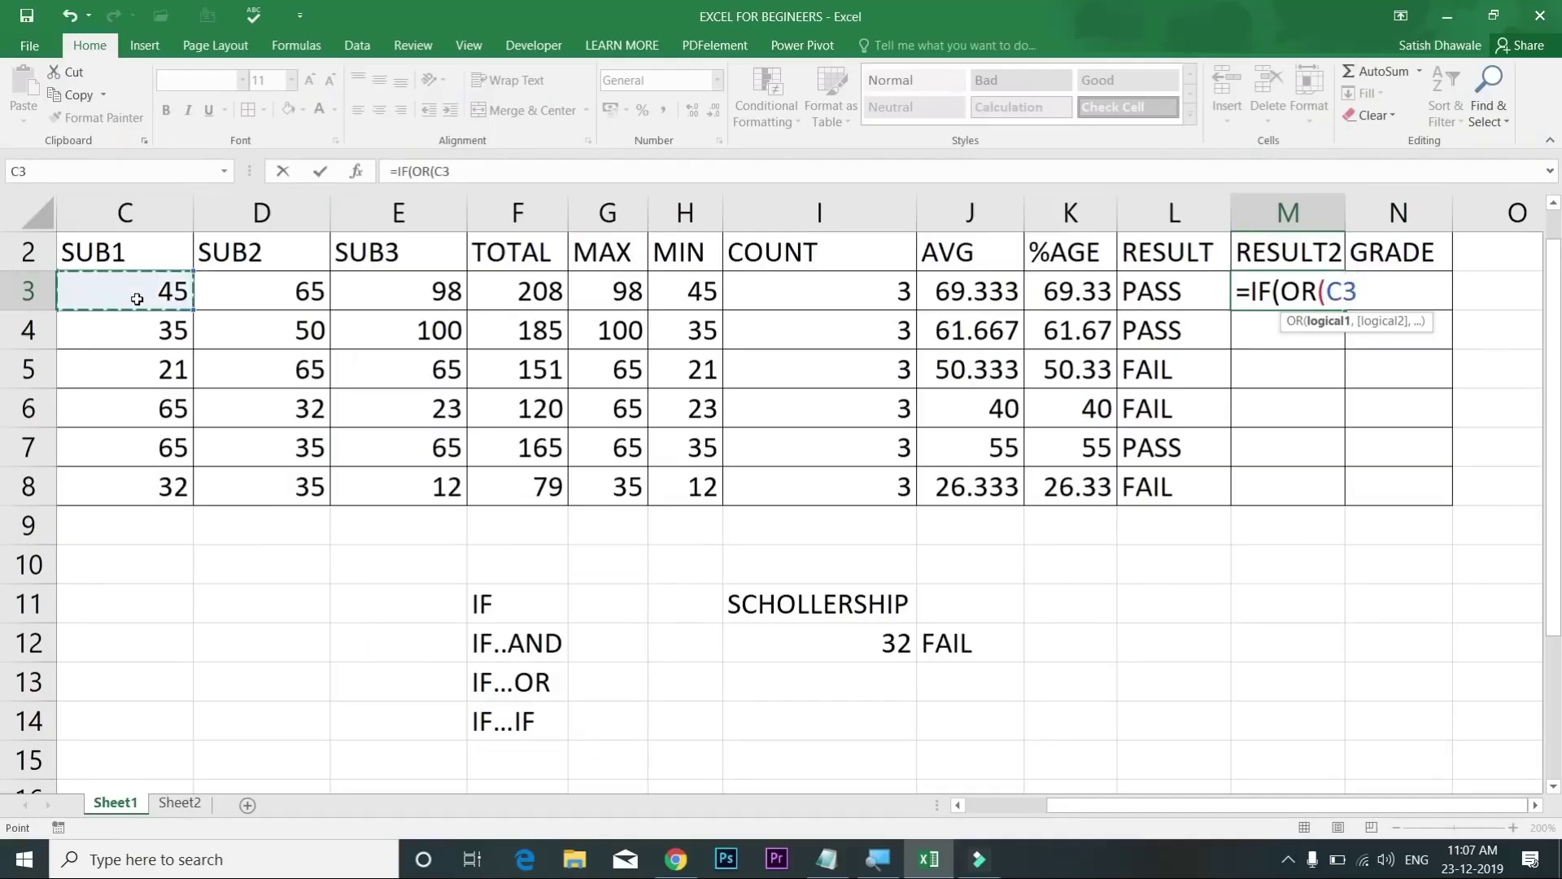
type("<35")
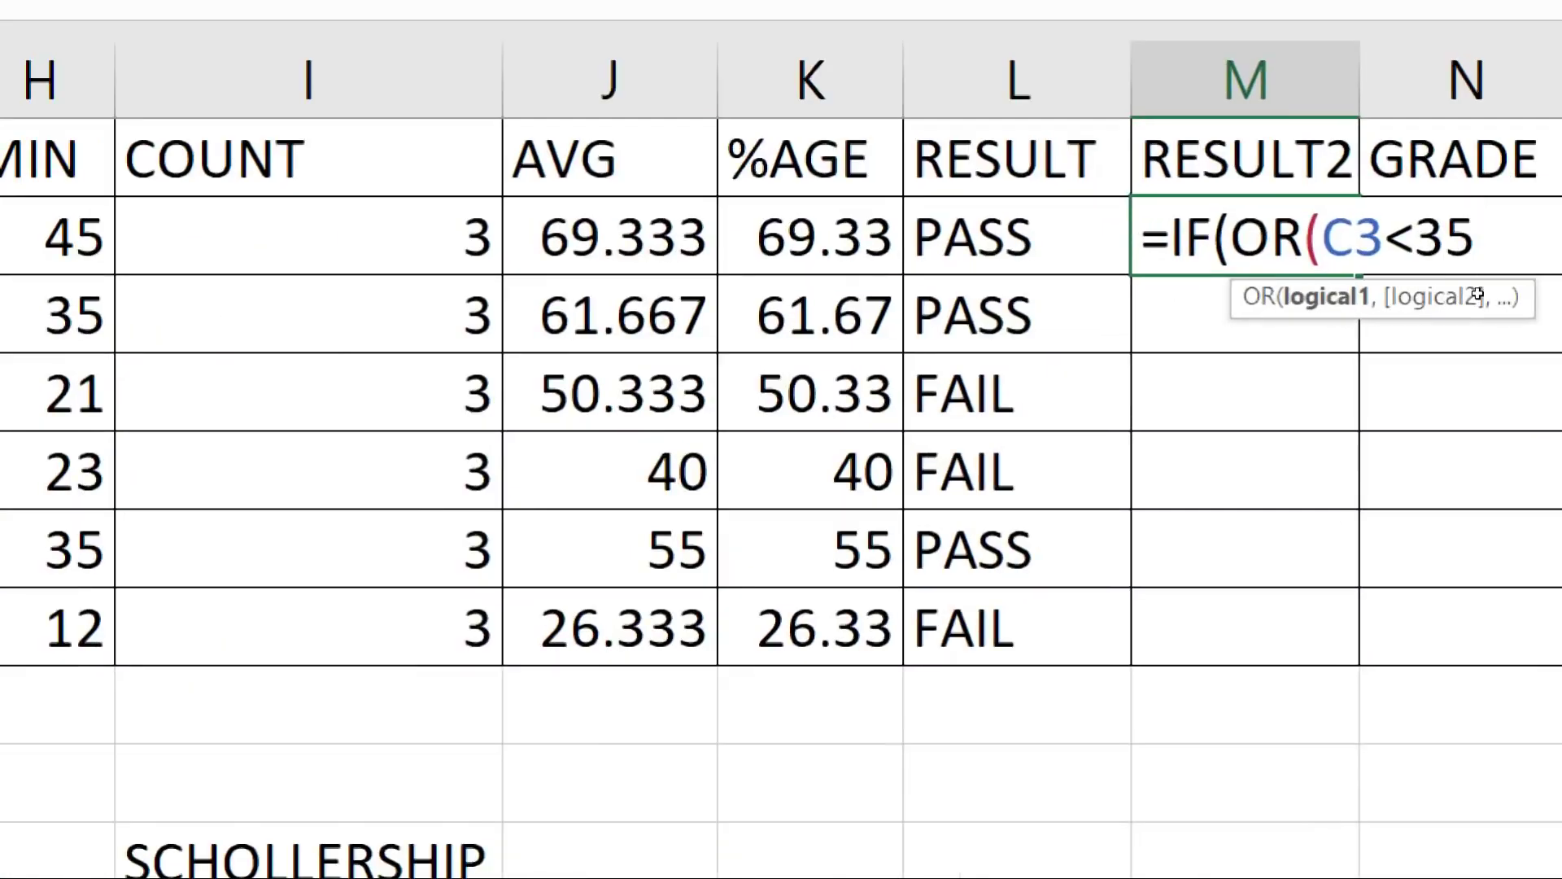
Step: Add the conditions D3<35 and E3<35 to the OR function in M3 and close its bracket
type(",")
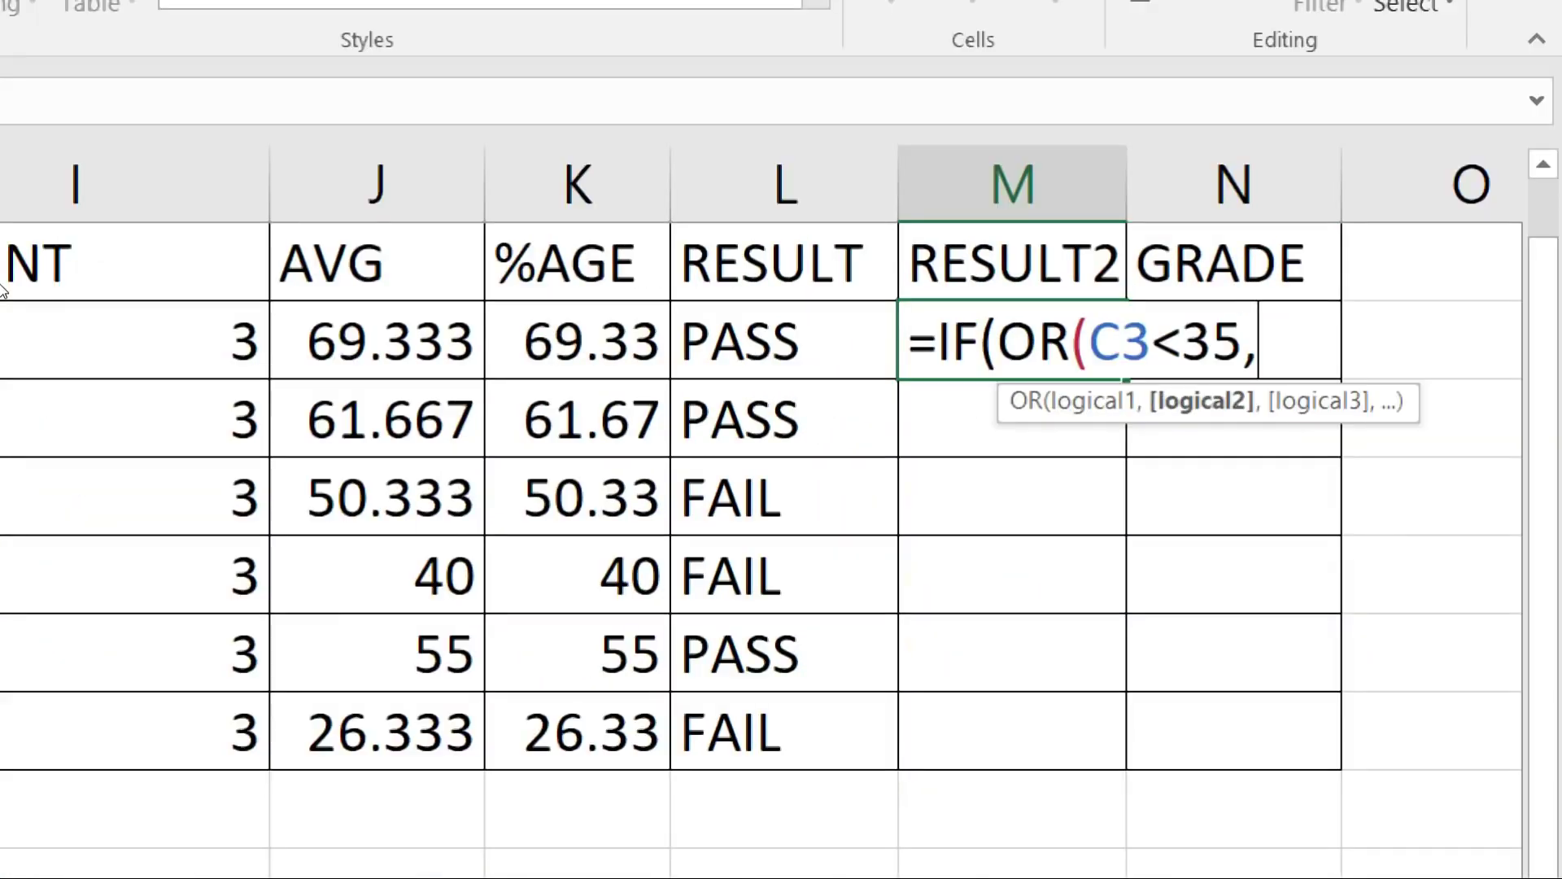
type("D3")
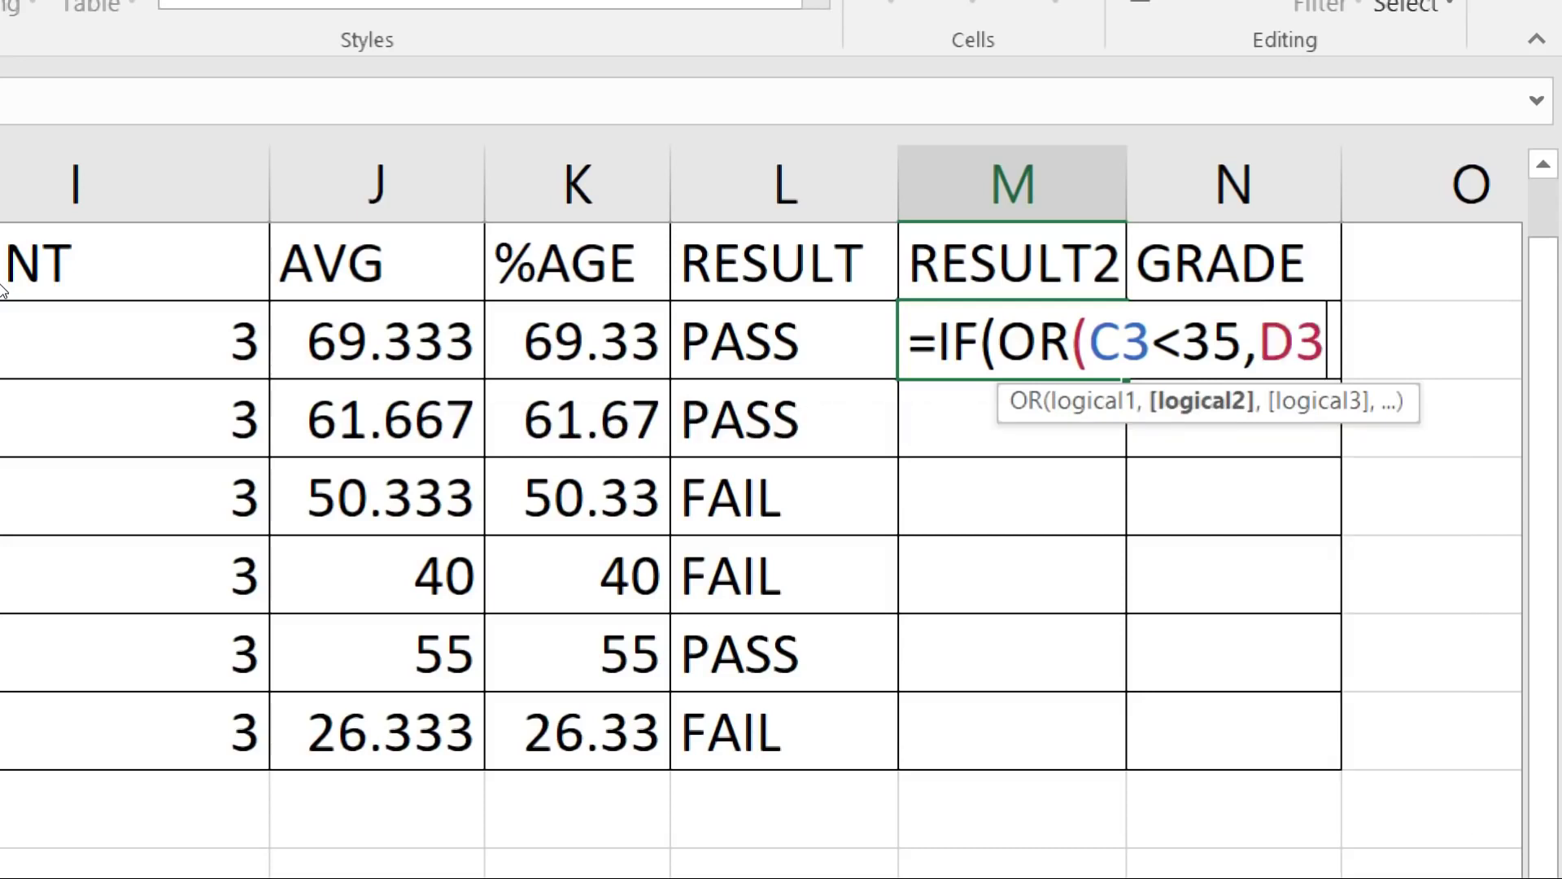
type("<35")
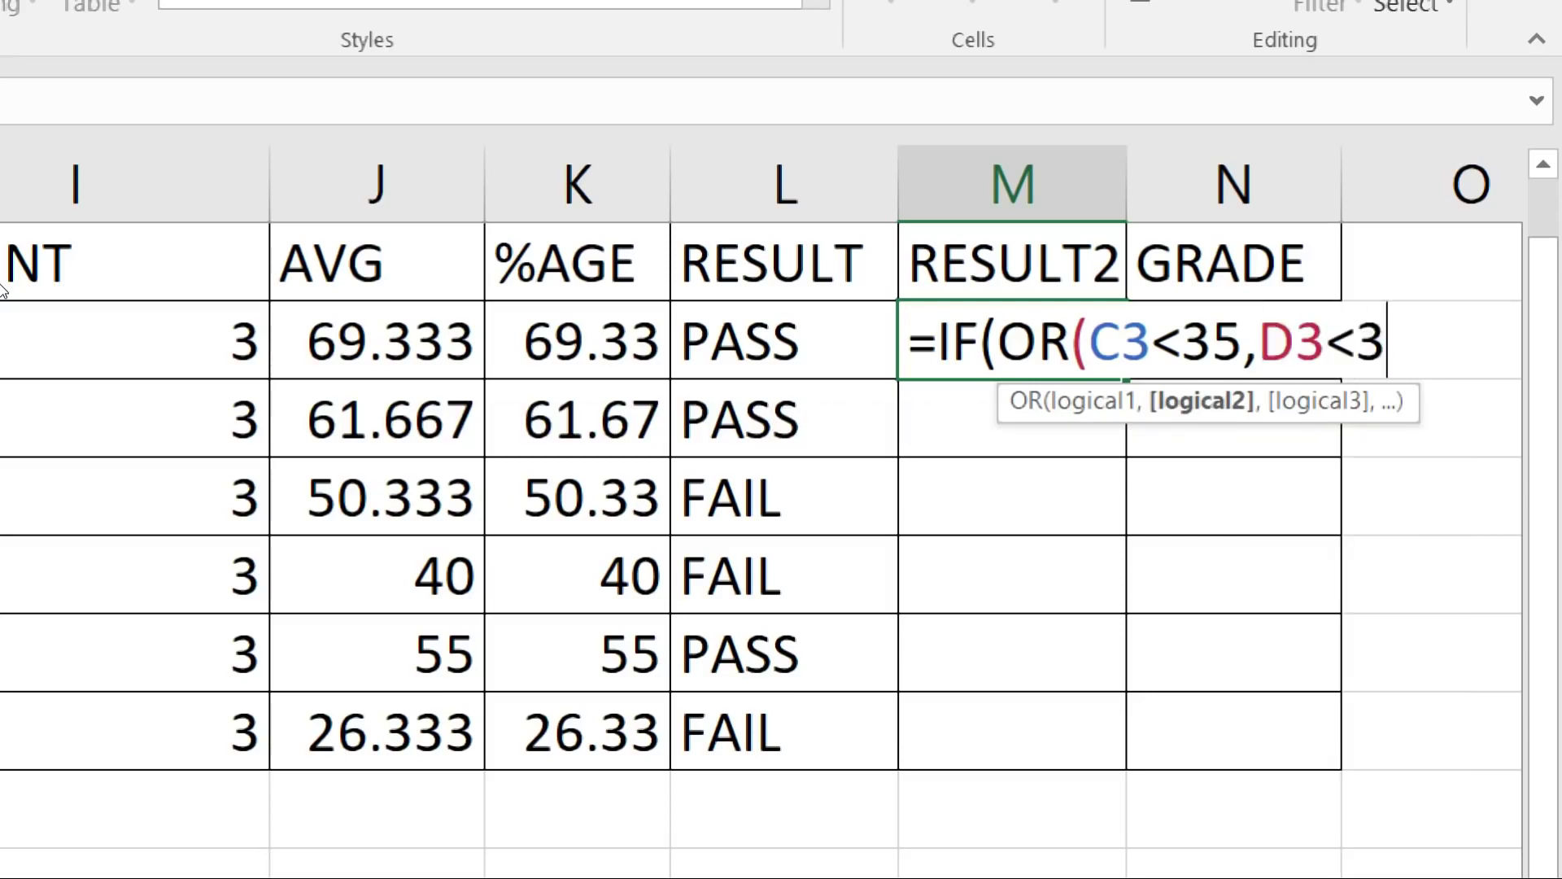
type(",E")
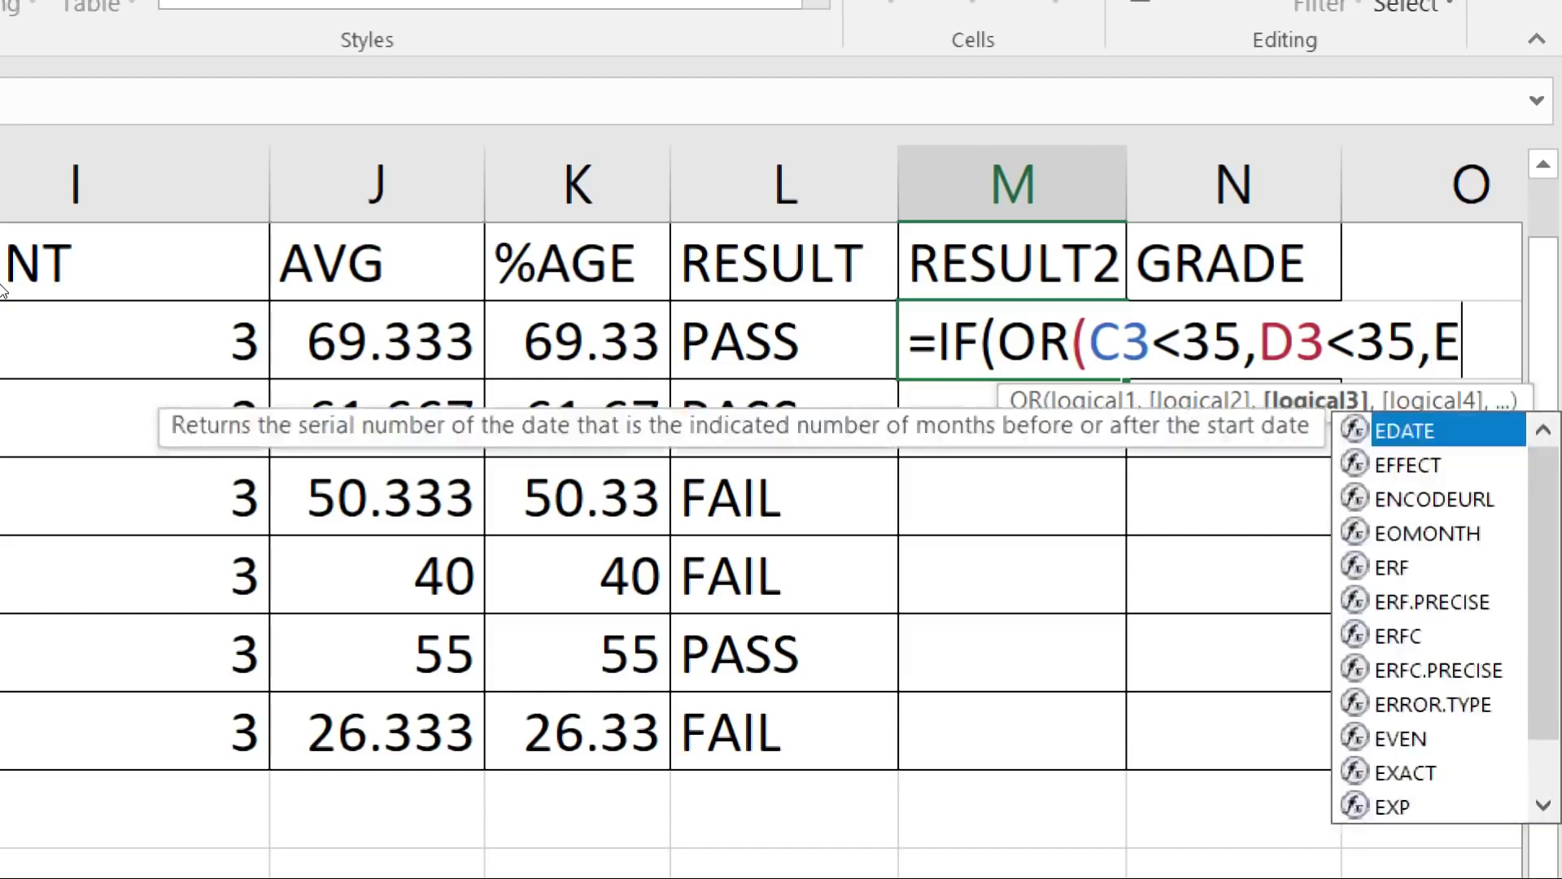
type("3<35")
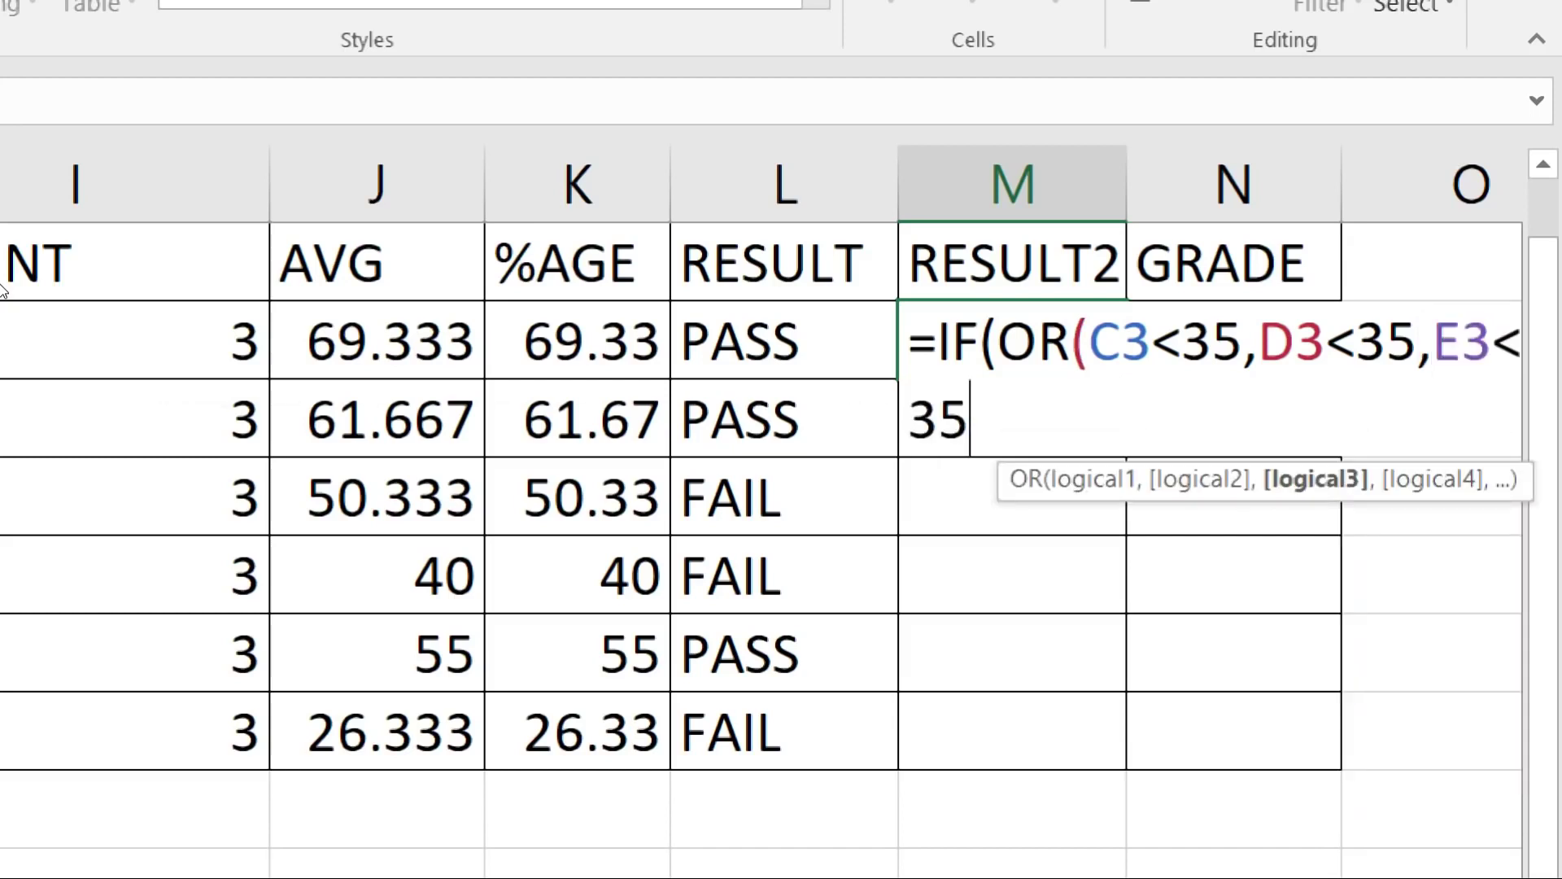
type(")")
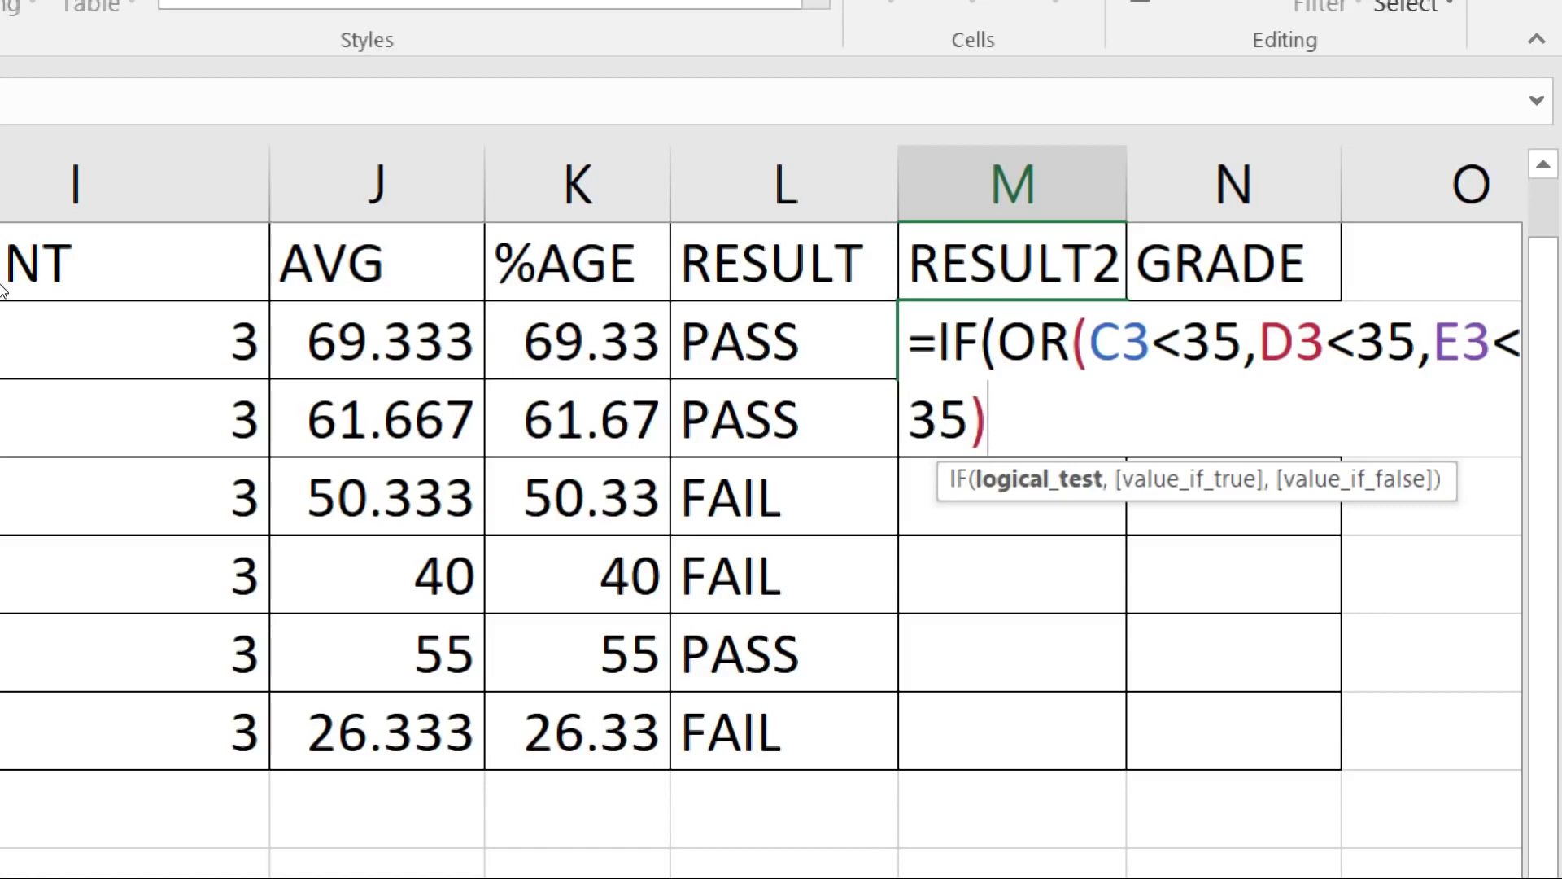
Step: Complete the IF formula in M3 with "FAIL" as the true value and "PASS" as the false value, accepting the suggested correction
type(",")
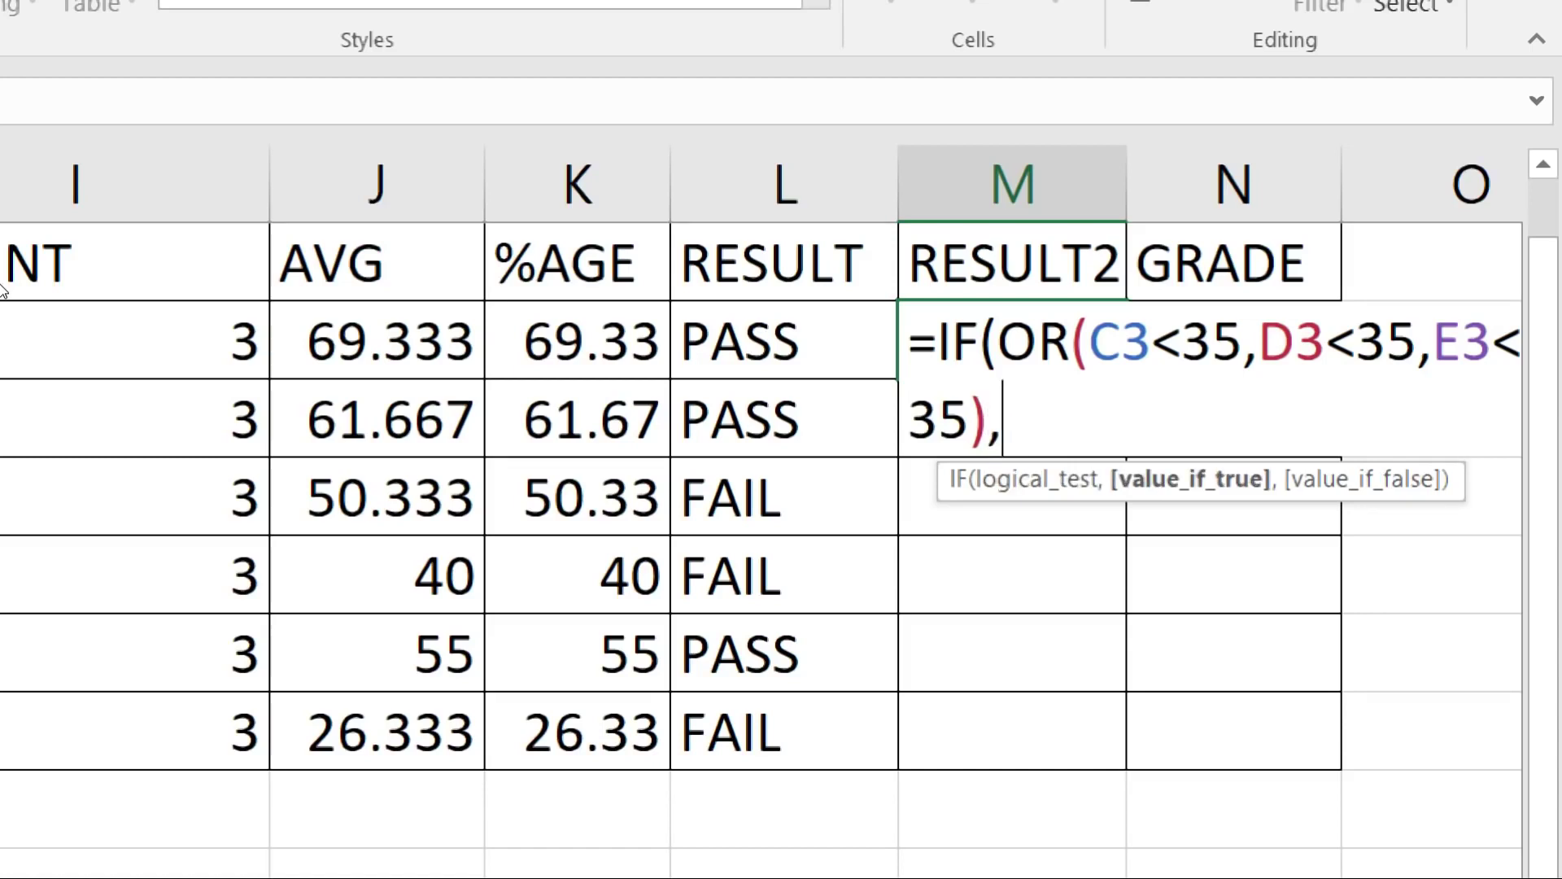
type("\"FAIL\",\"PASS\"")
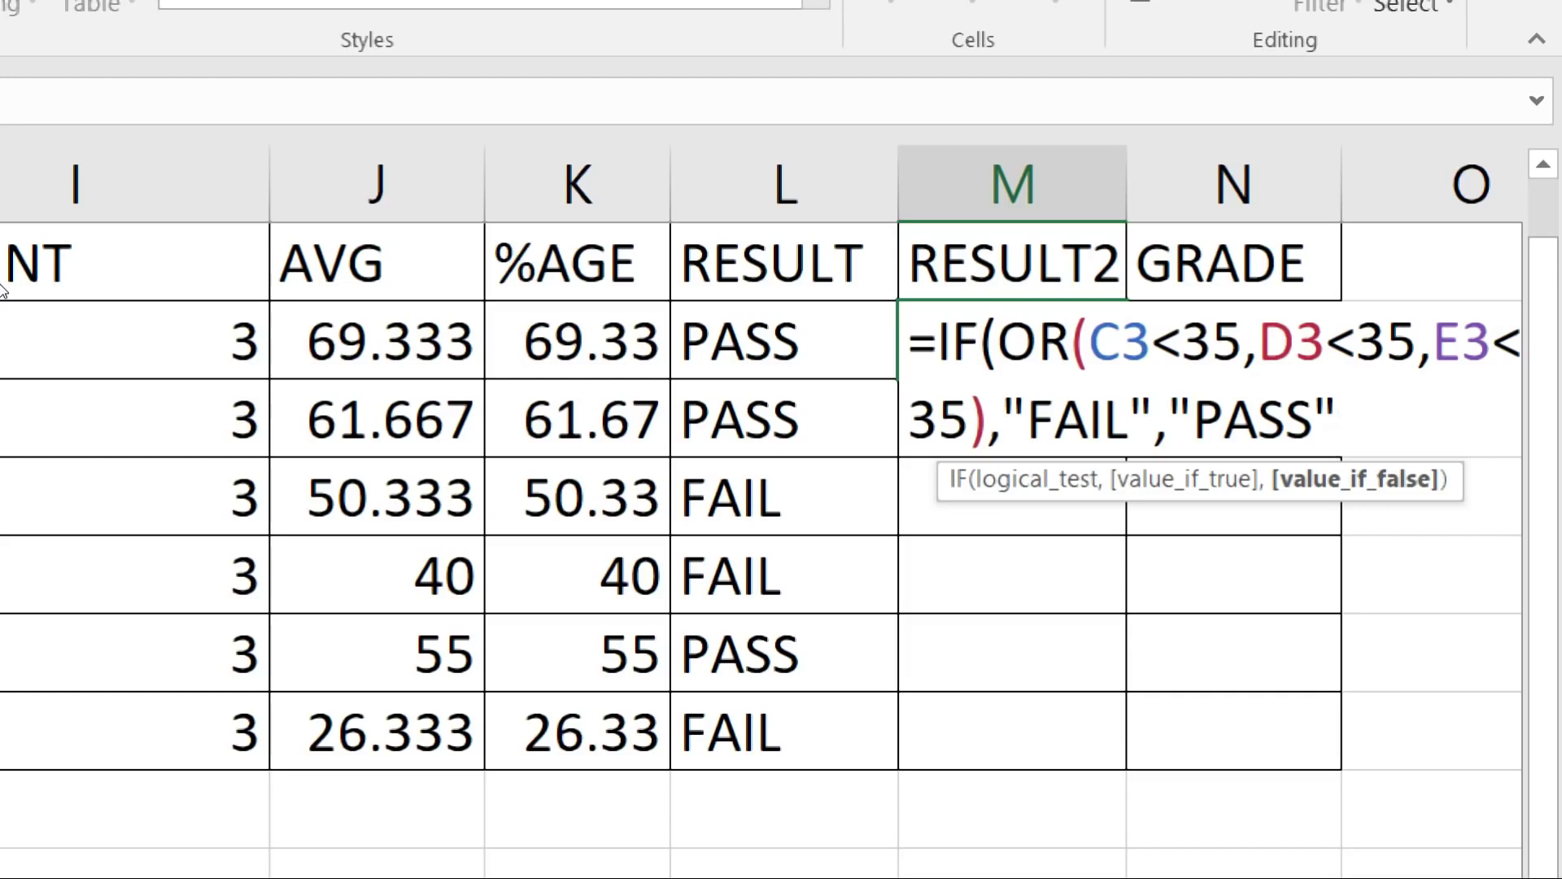
key("Return")
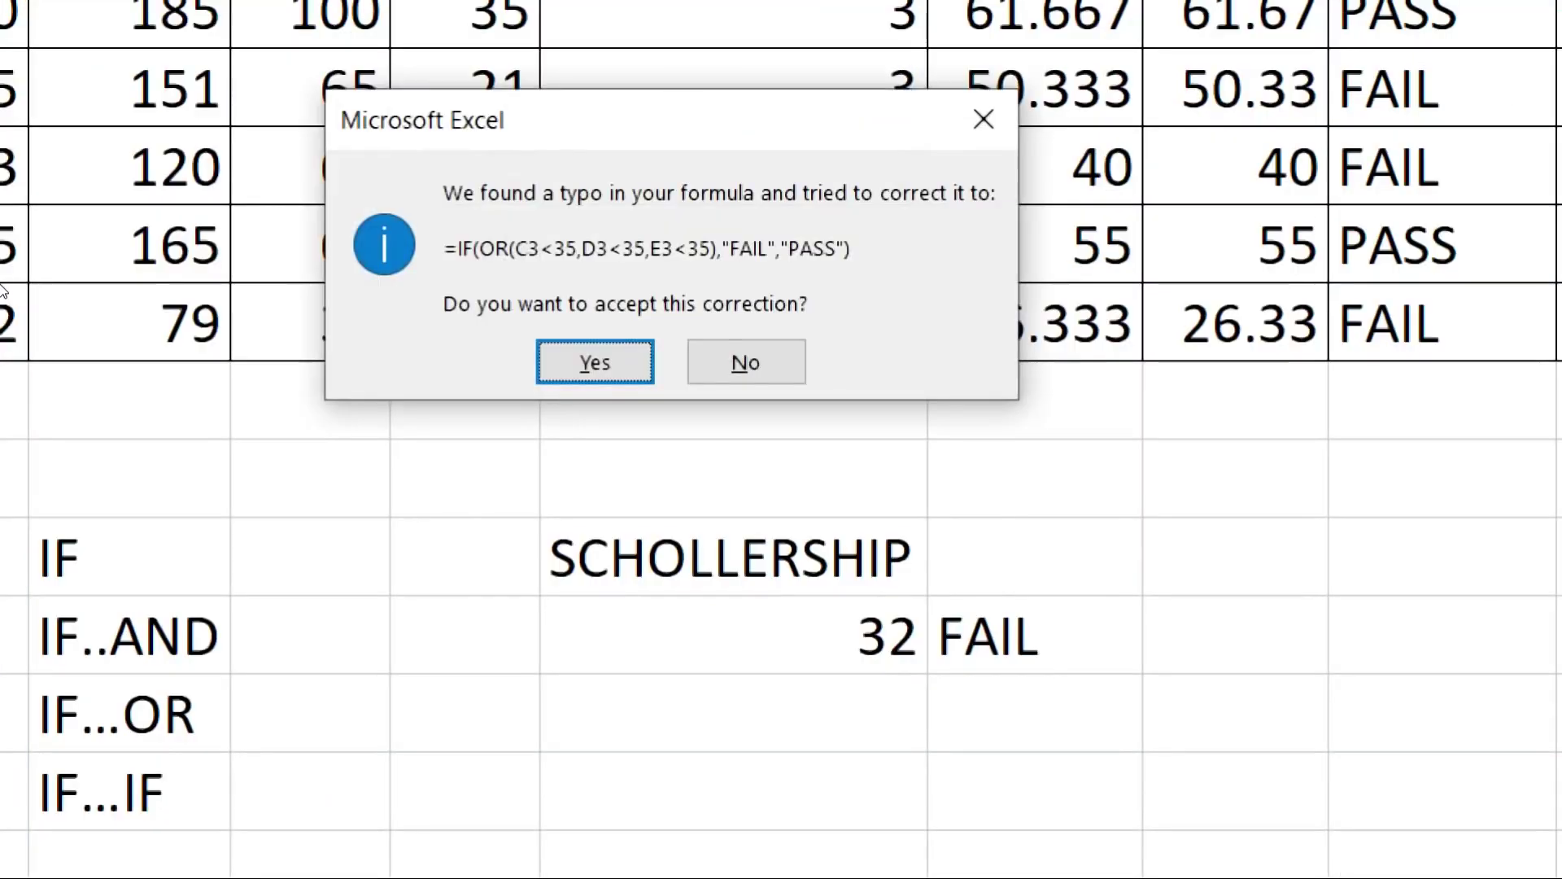
key("Return")
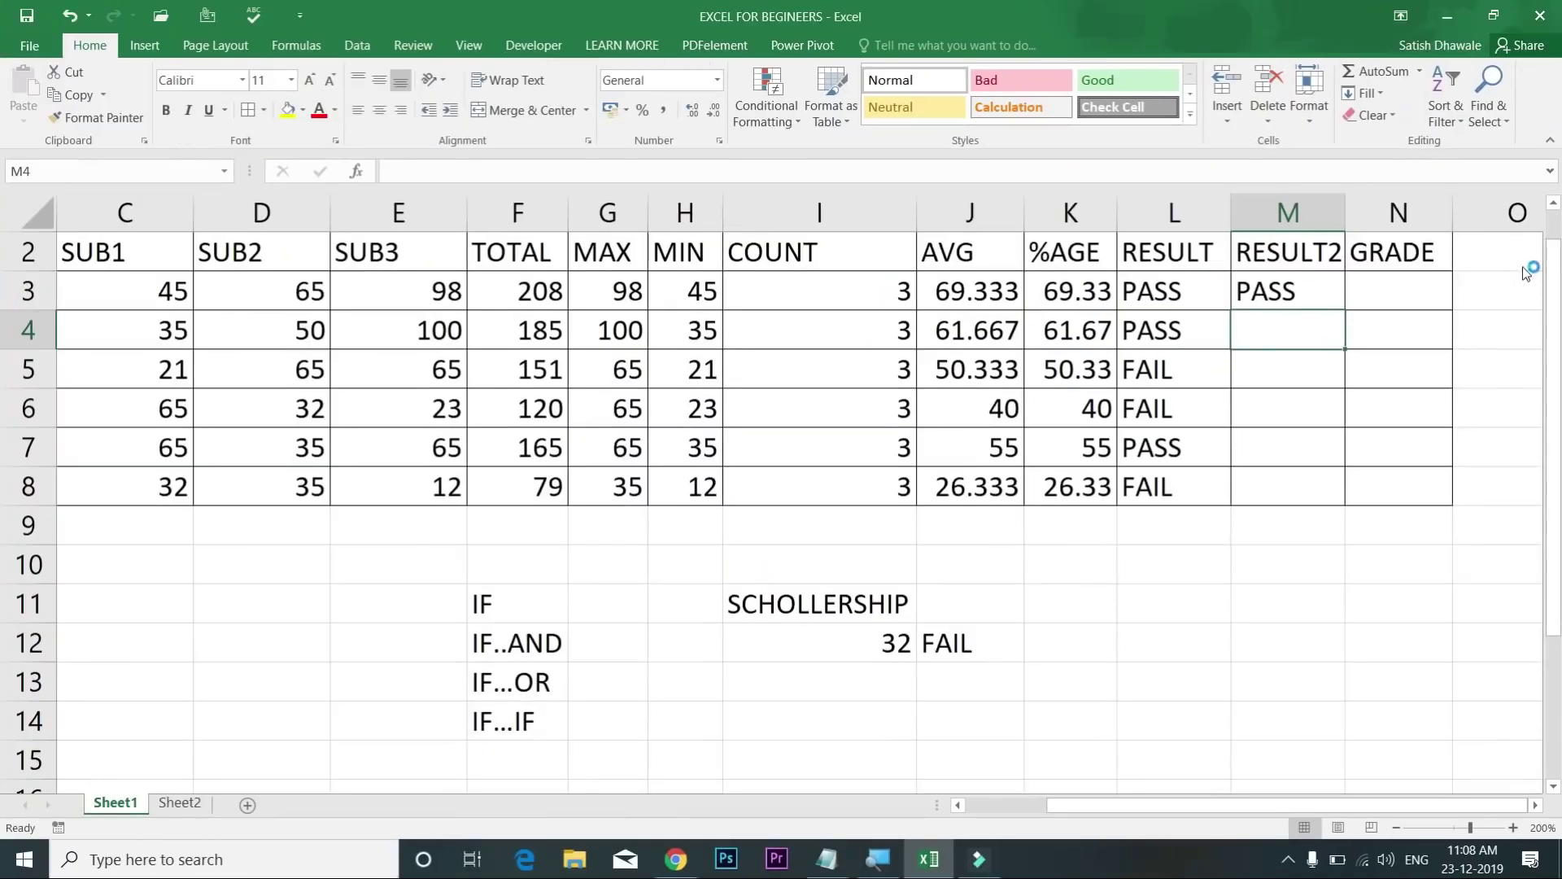
Step: Fill the RESULT2 formula from M3 down to M8 and compare the results with the RESULT column
left_click(1321, 290)
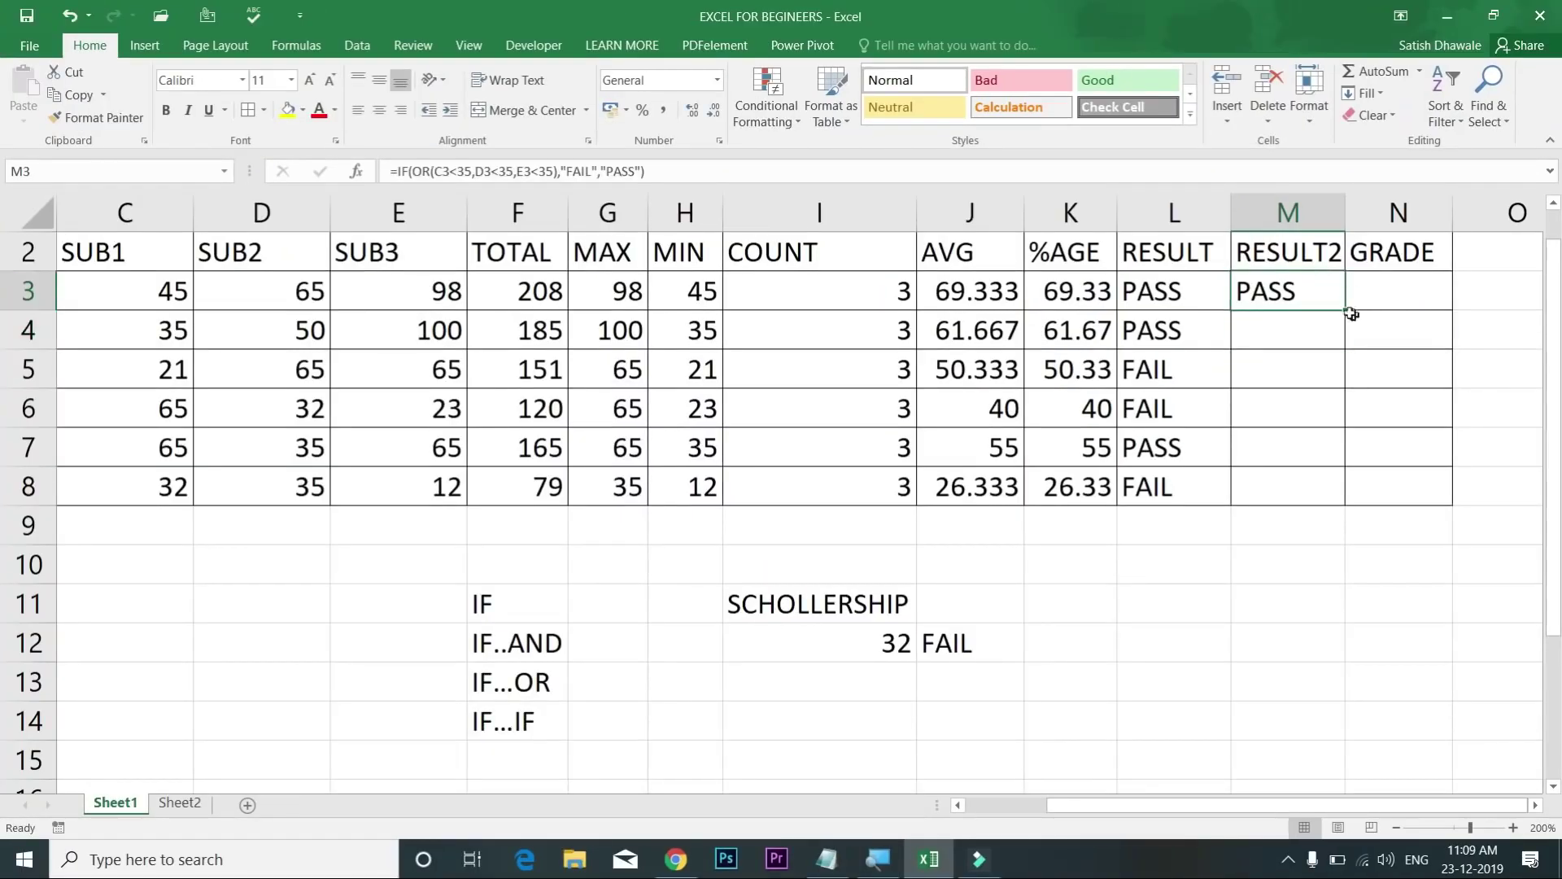
left_click_drag(1345, 310, 1341, 501)
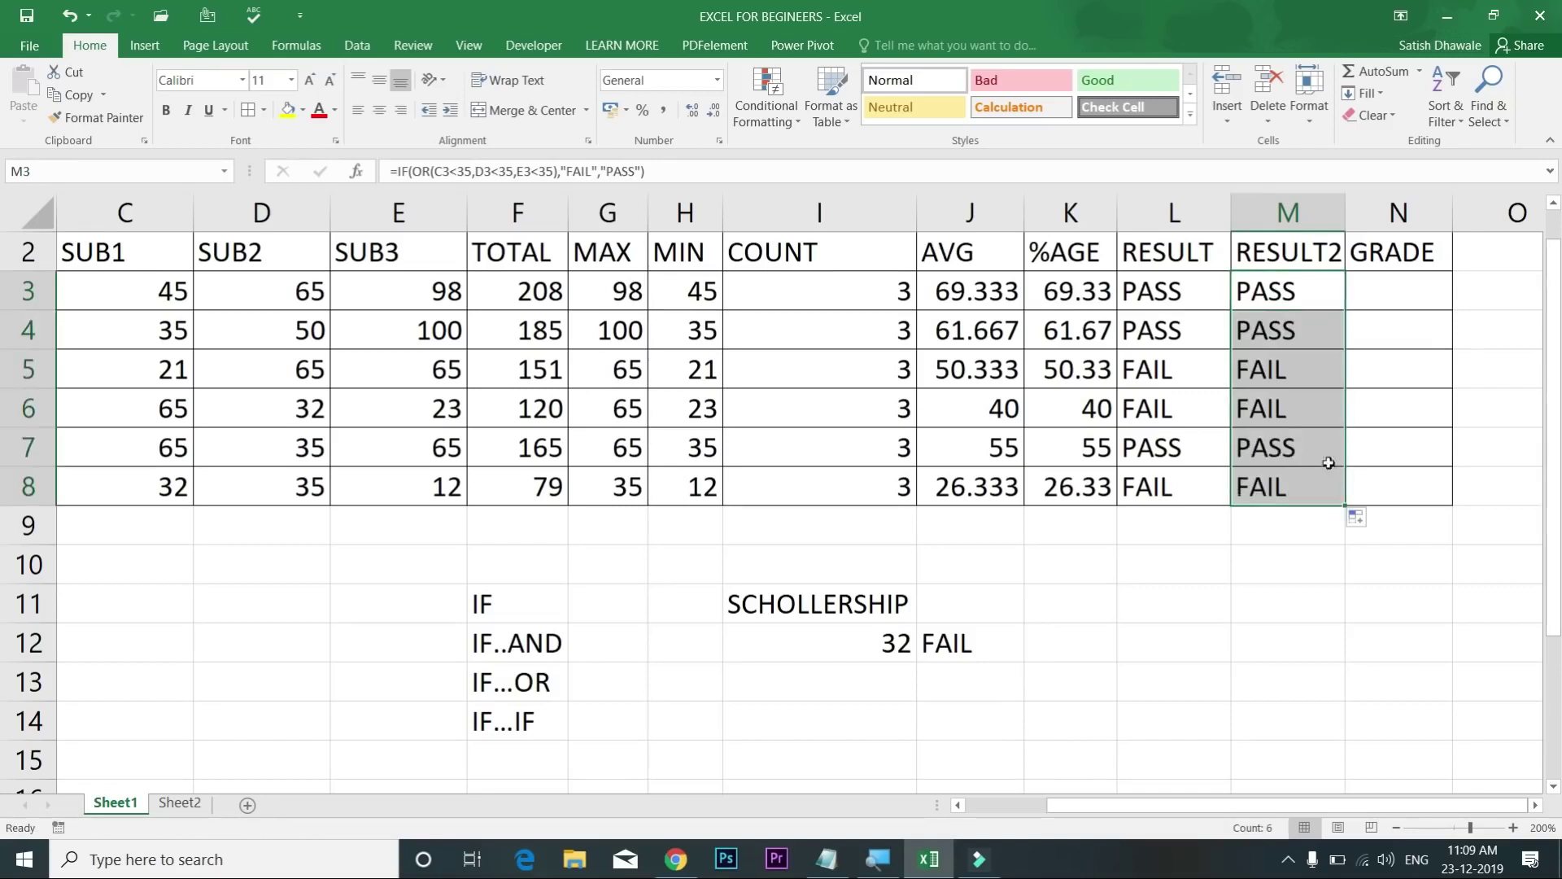
left_click(1182, 304)
left_click_drag(1202, 325, 1292, 404)
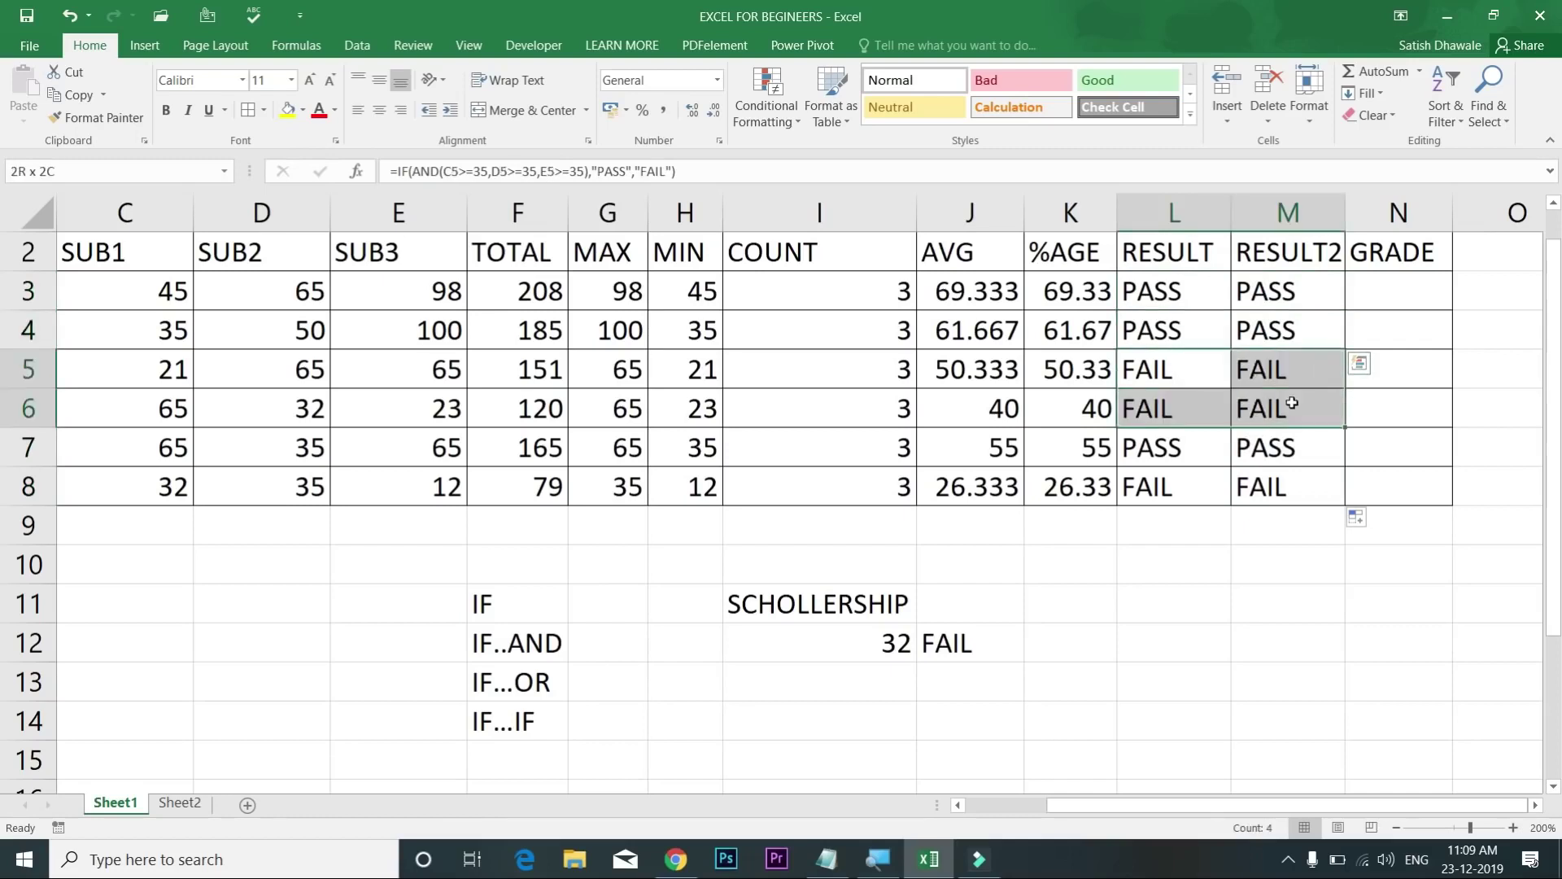
left_click_drag(1201, 417, 1271, 417)
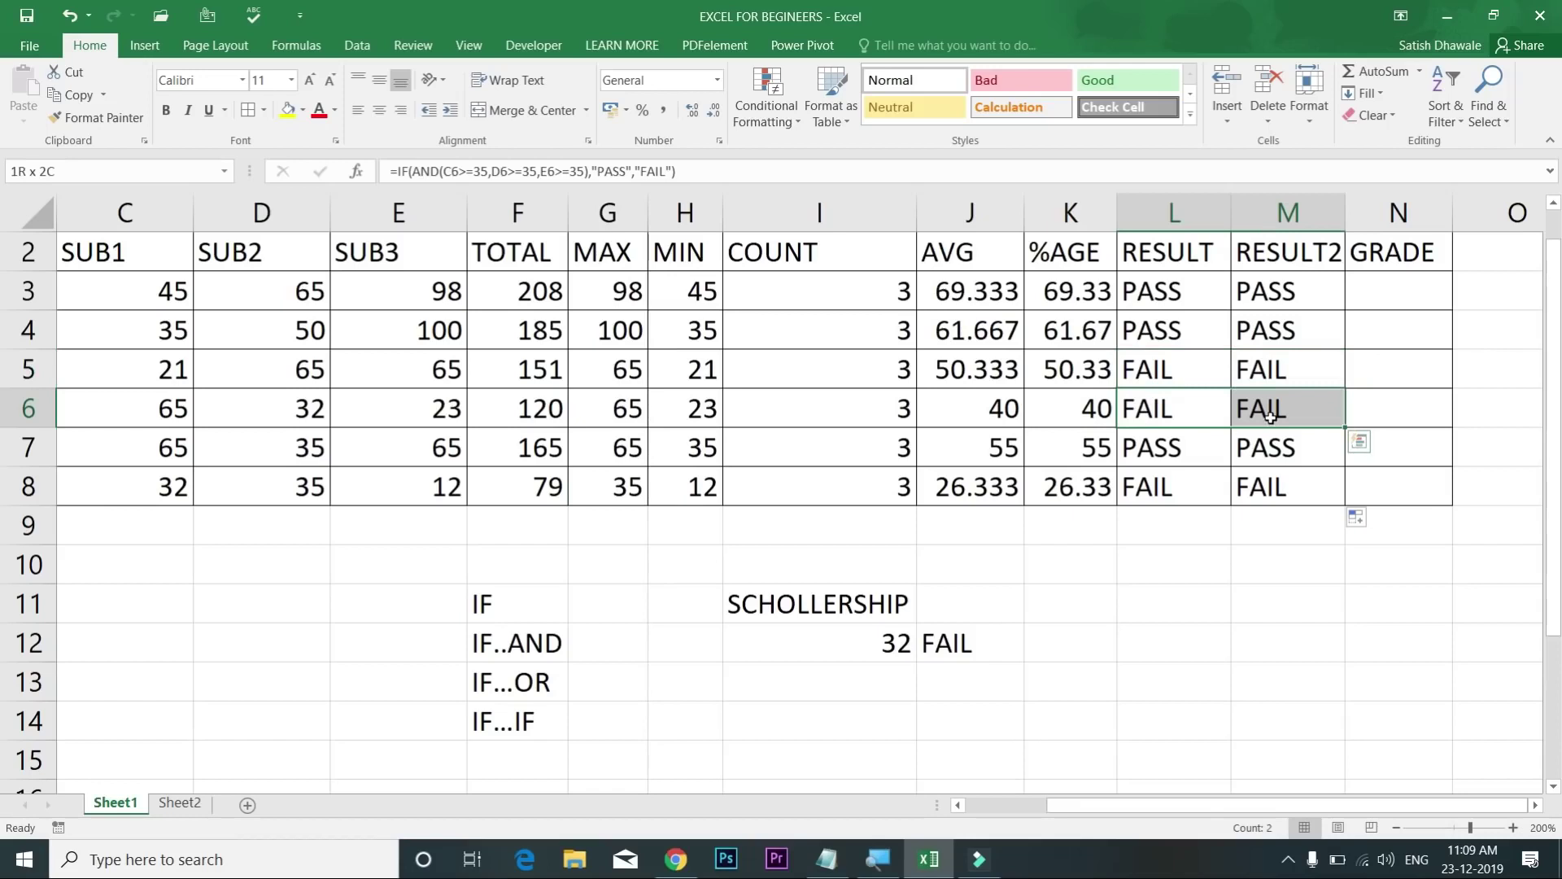
left_click(1302, 300)
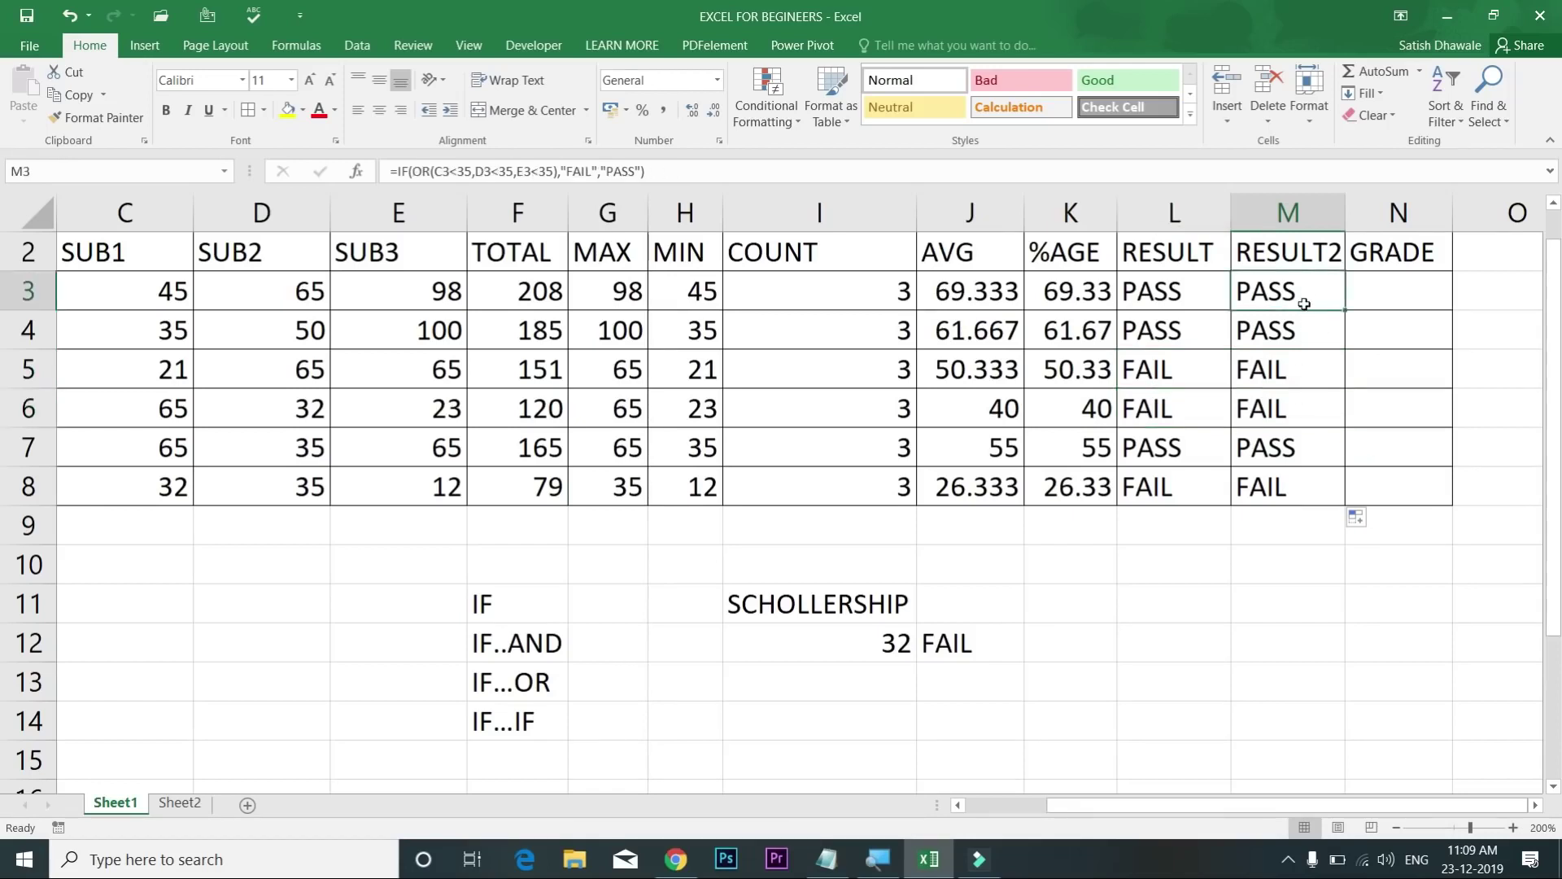
Step: Examine the three OR conditions and the FAIL and PASS values inside the IF formula in M3
left_click(1536, 806)
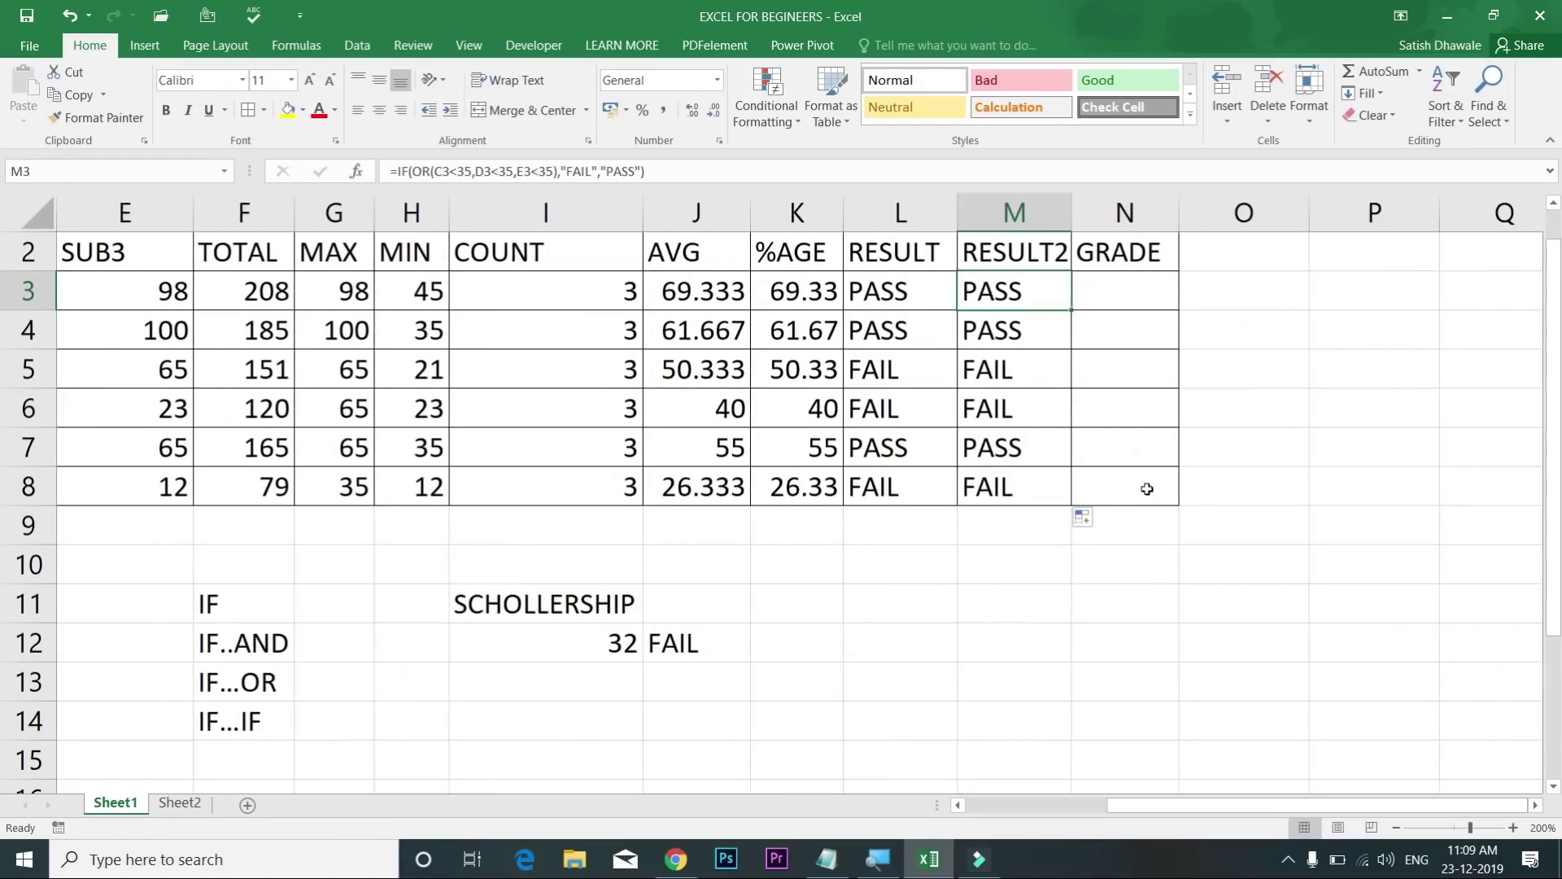
double_click(1026, 293)
left_click(1100, 295)
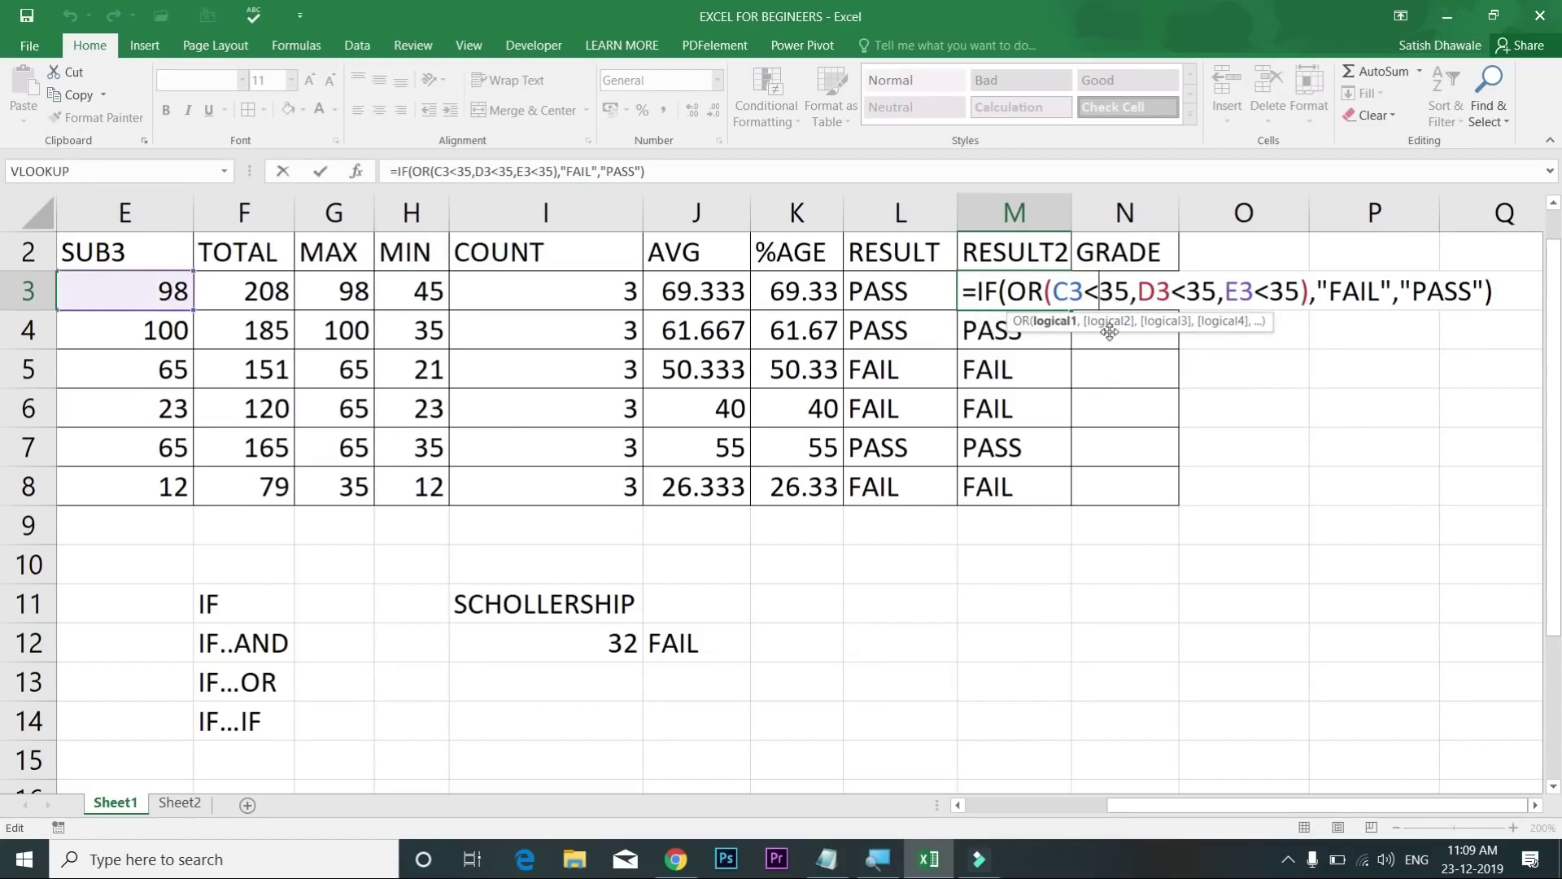
key("Return")
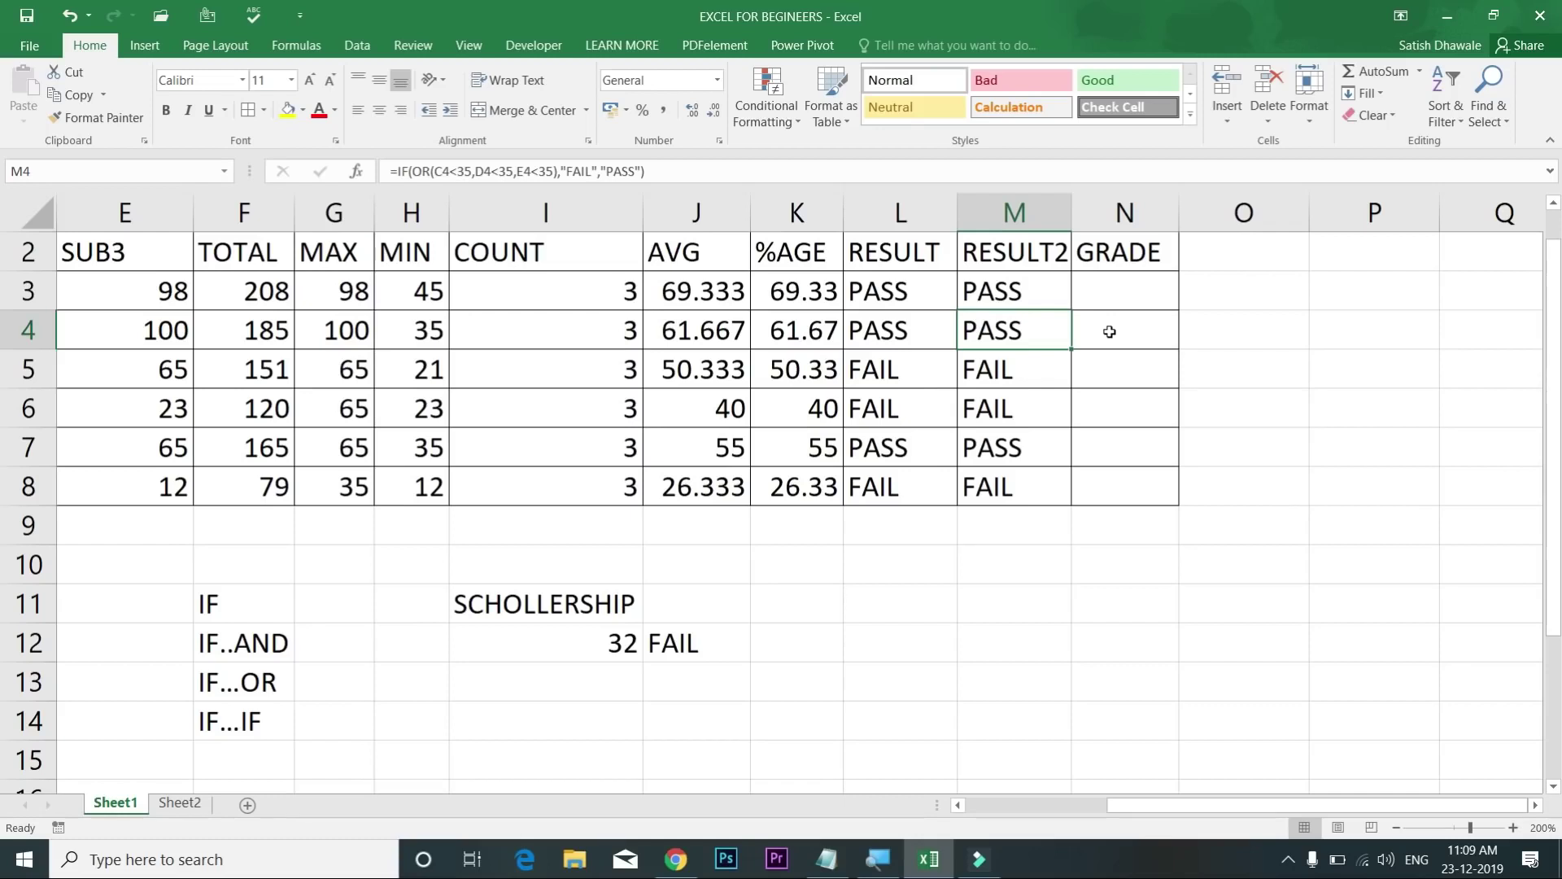
double_click(1049, 291)
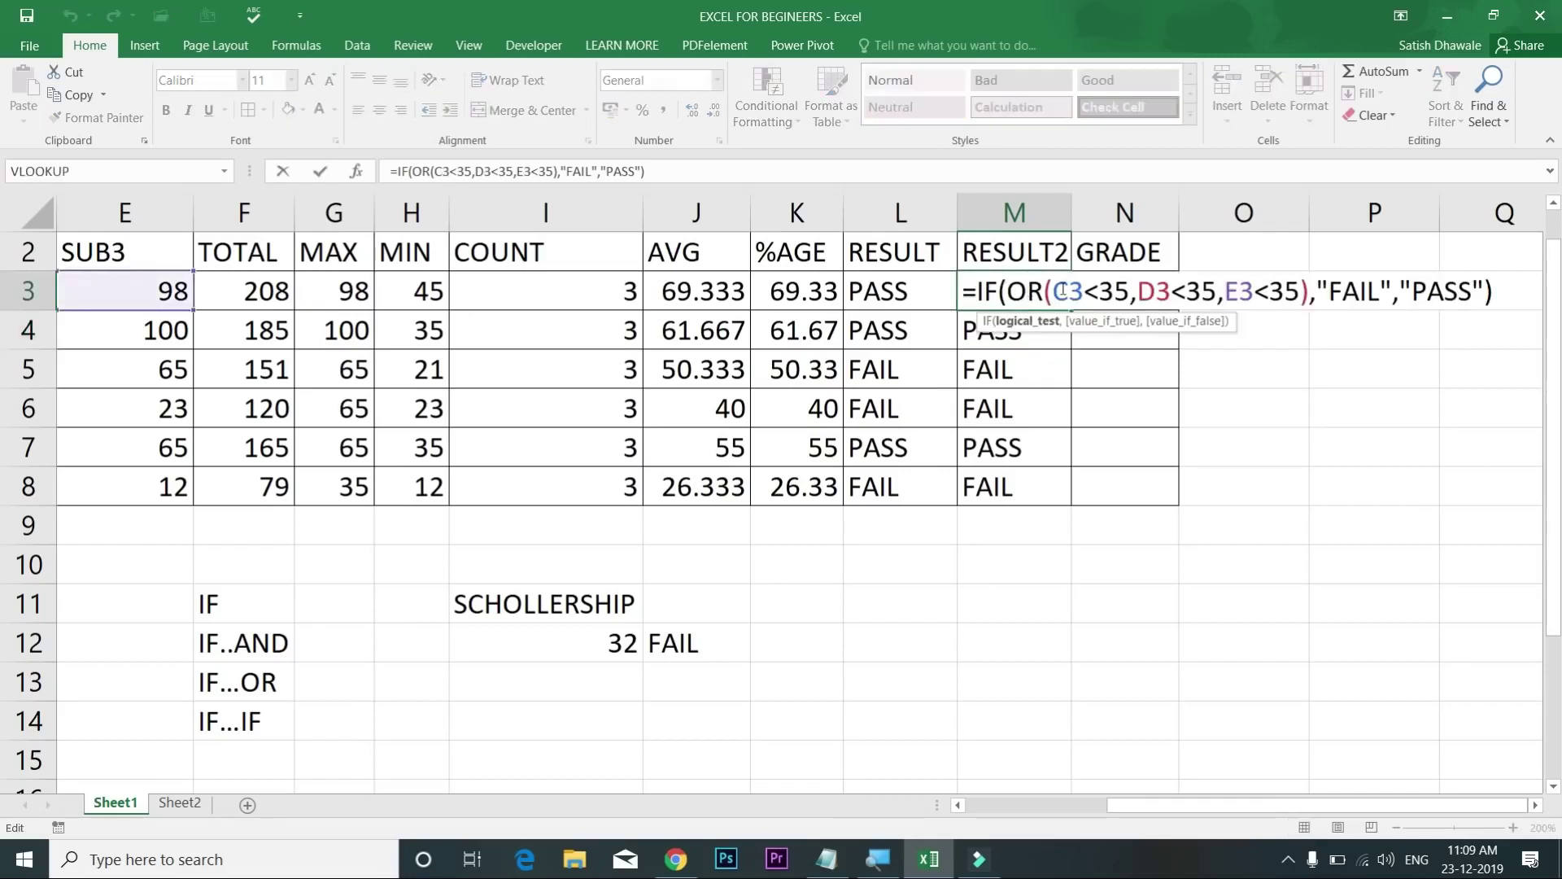
left_click_drag(1068, 290, 1131, 290)
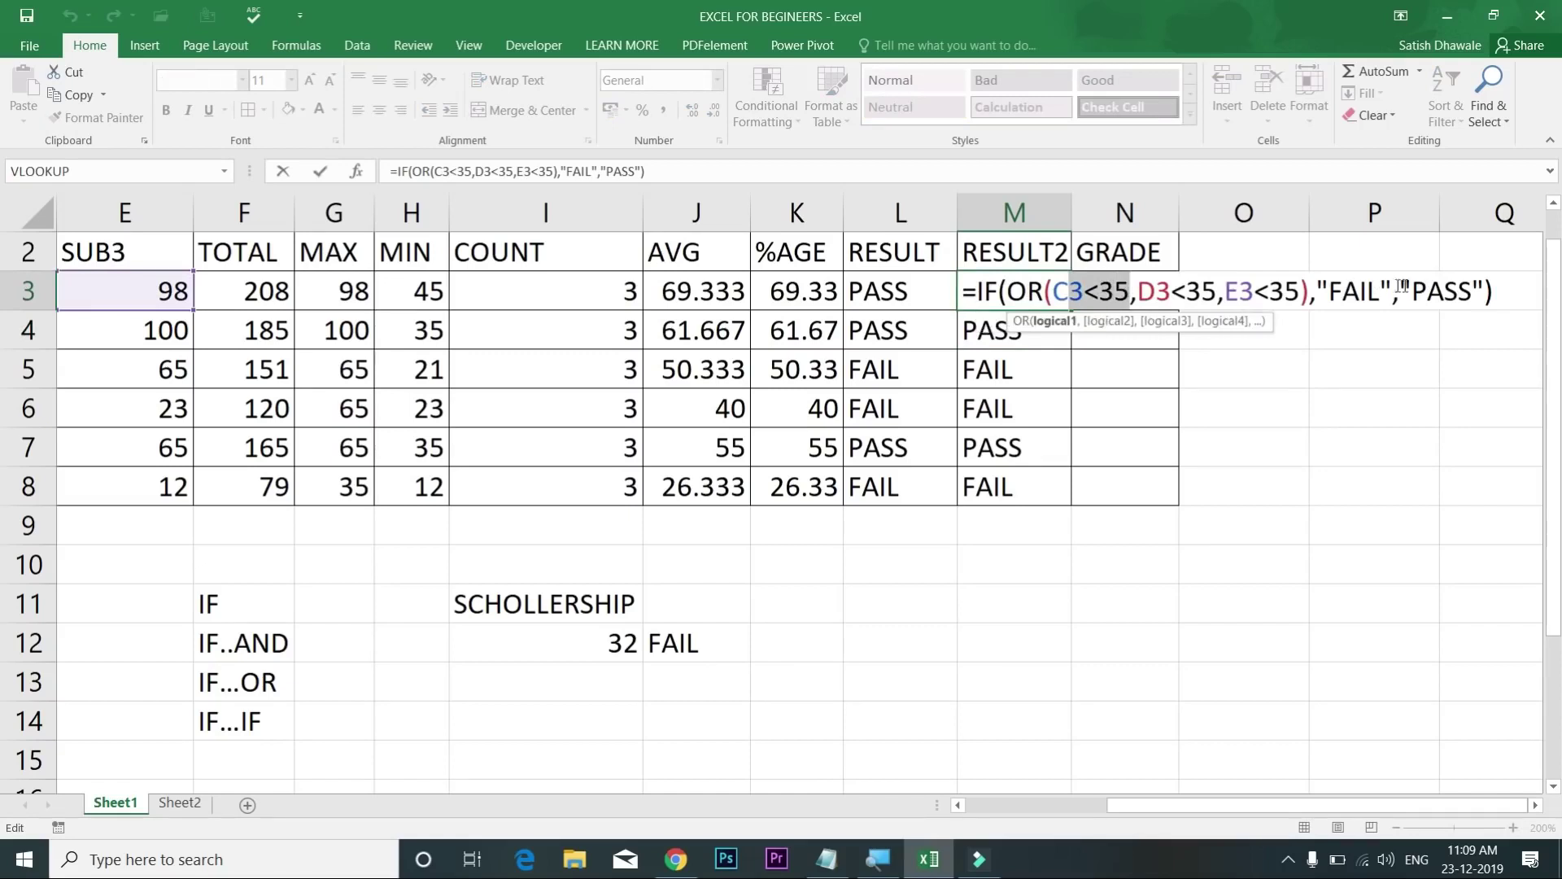
left_click_drag(1344, 291, 1399, 291)
left_click_drag(1156, 291, 1271, 292)
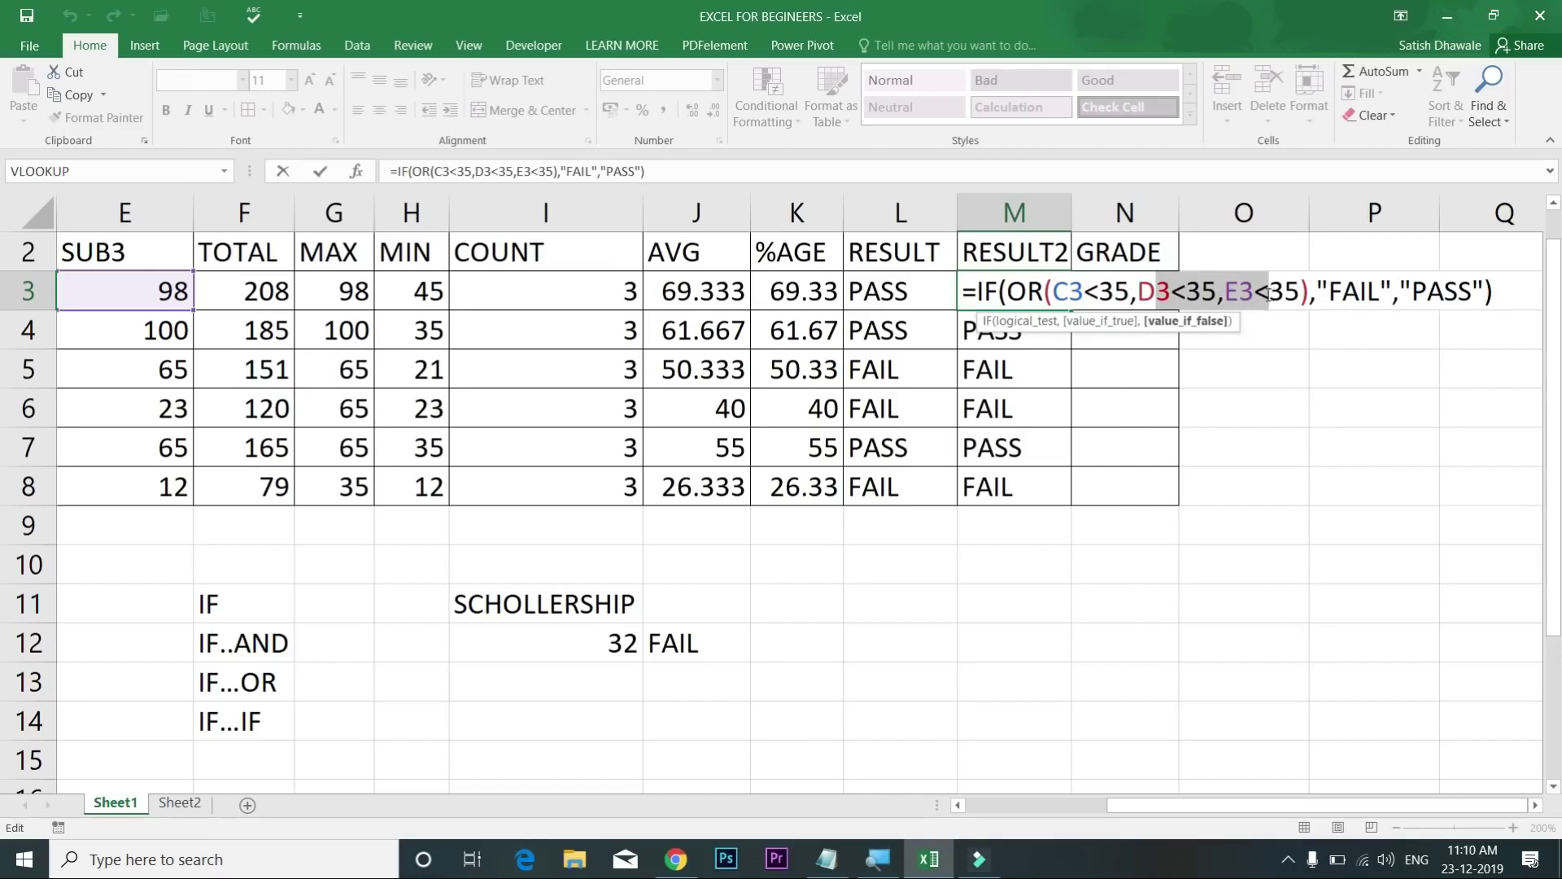
left_click(1184, 292)
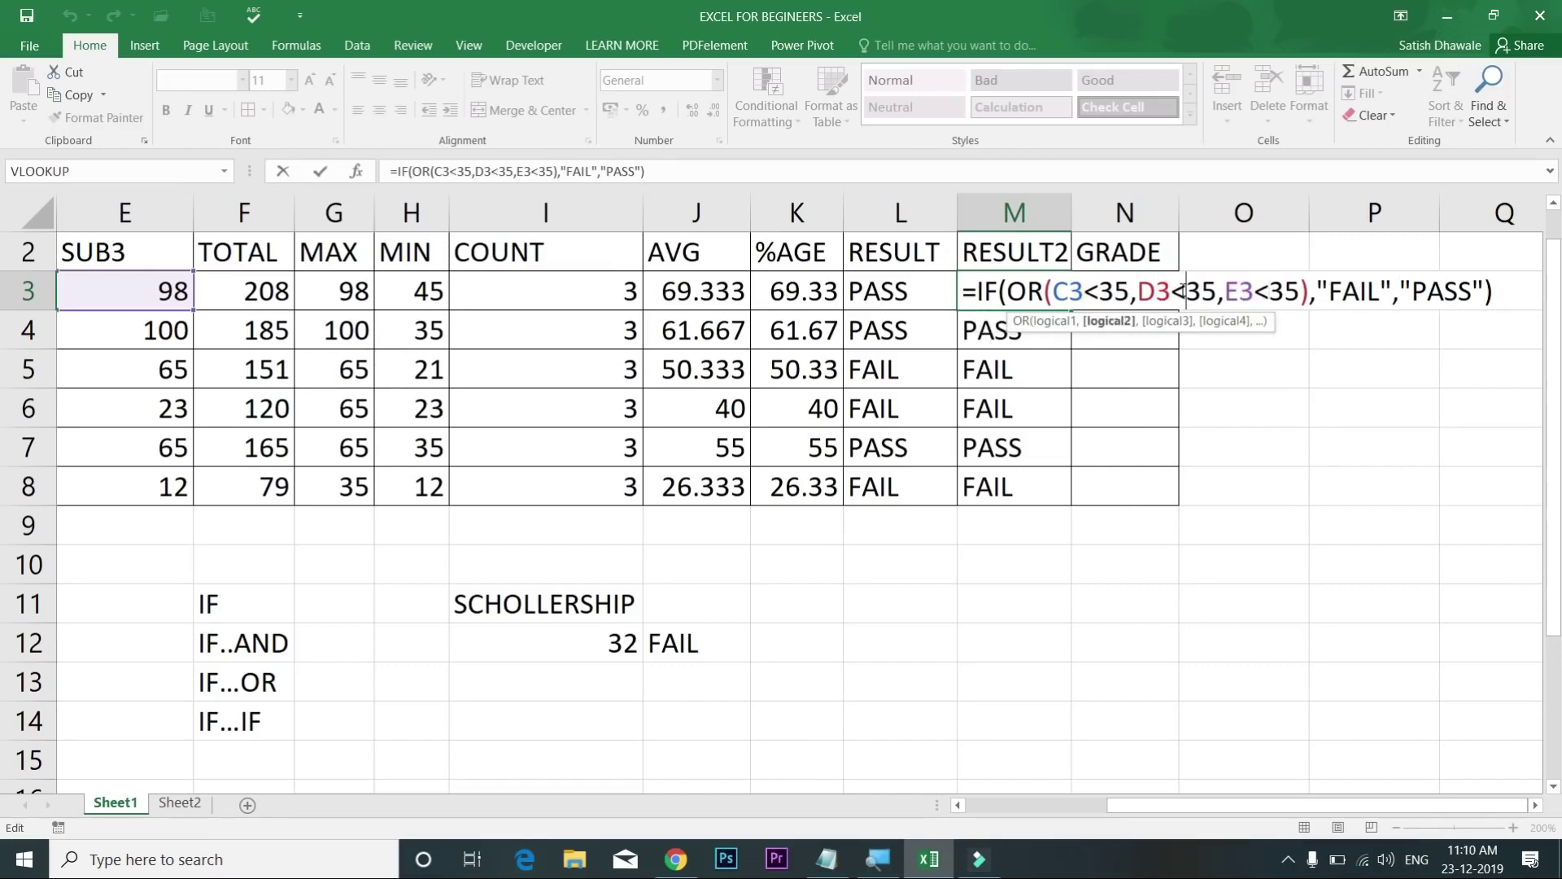
left_click_drag(1331, 291, 1380, 291)
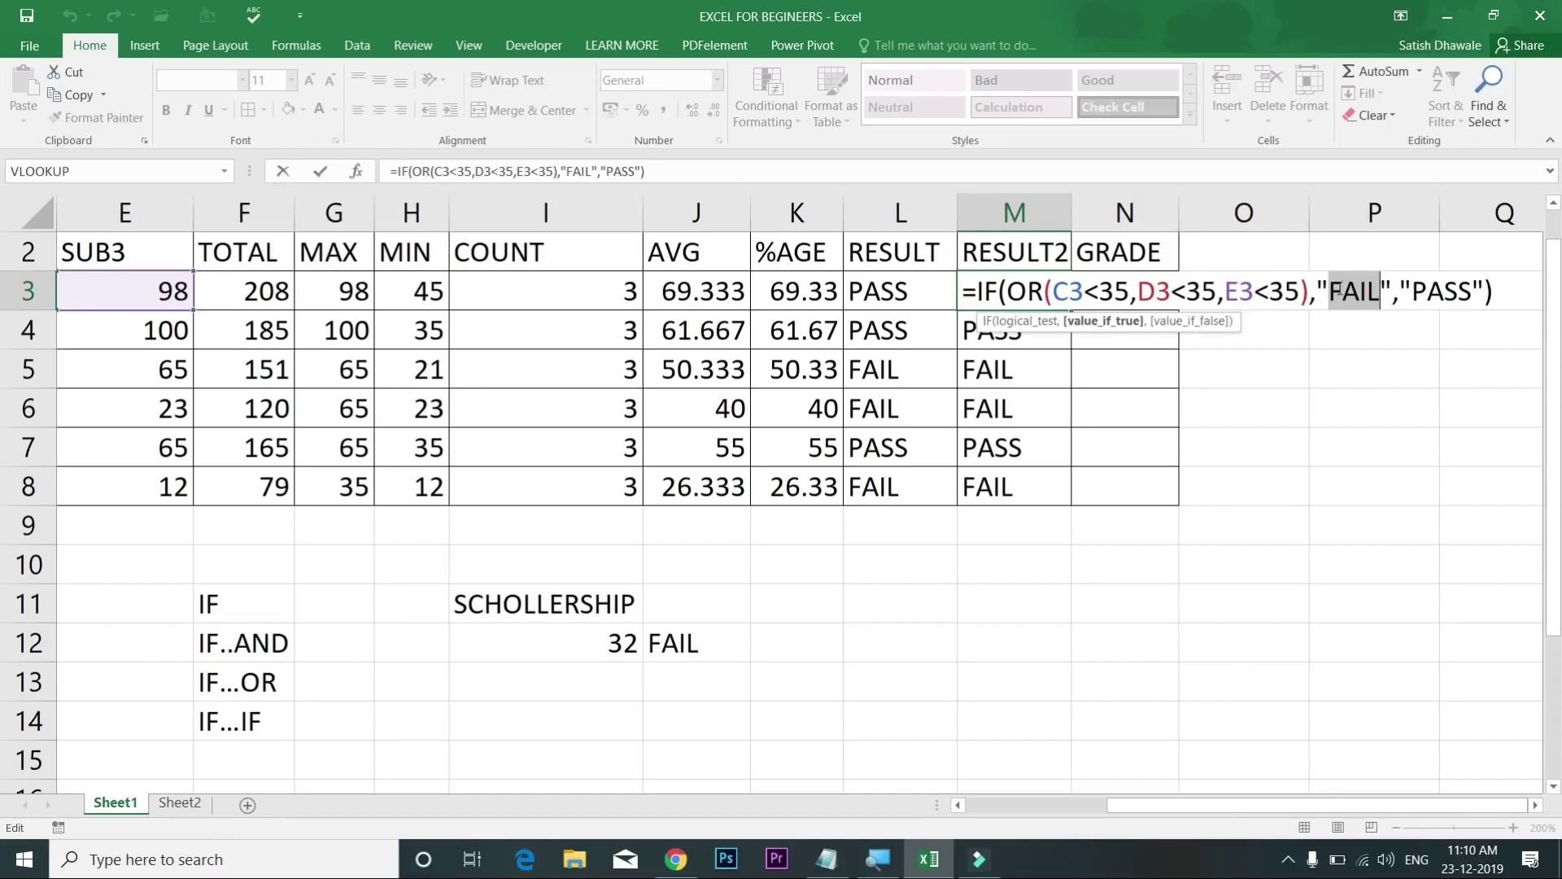
left_click_drag(1225, 291, 1484, 291)
left_click(1269, 292)
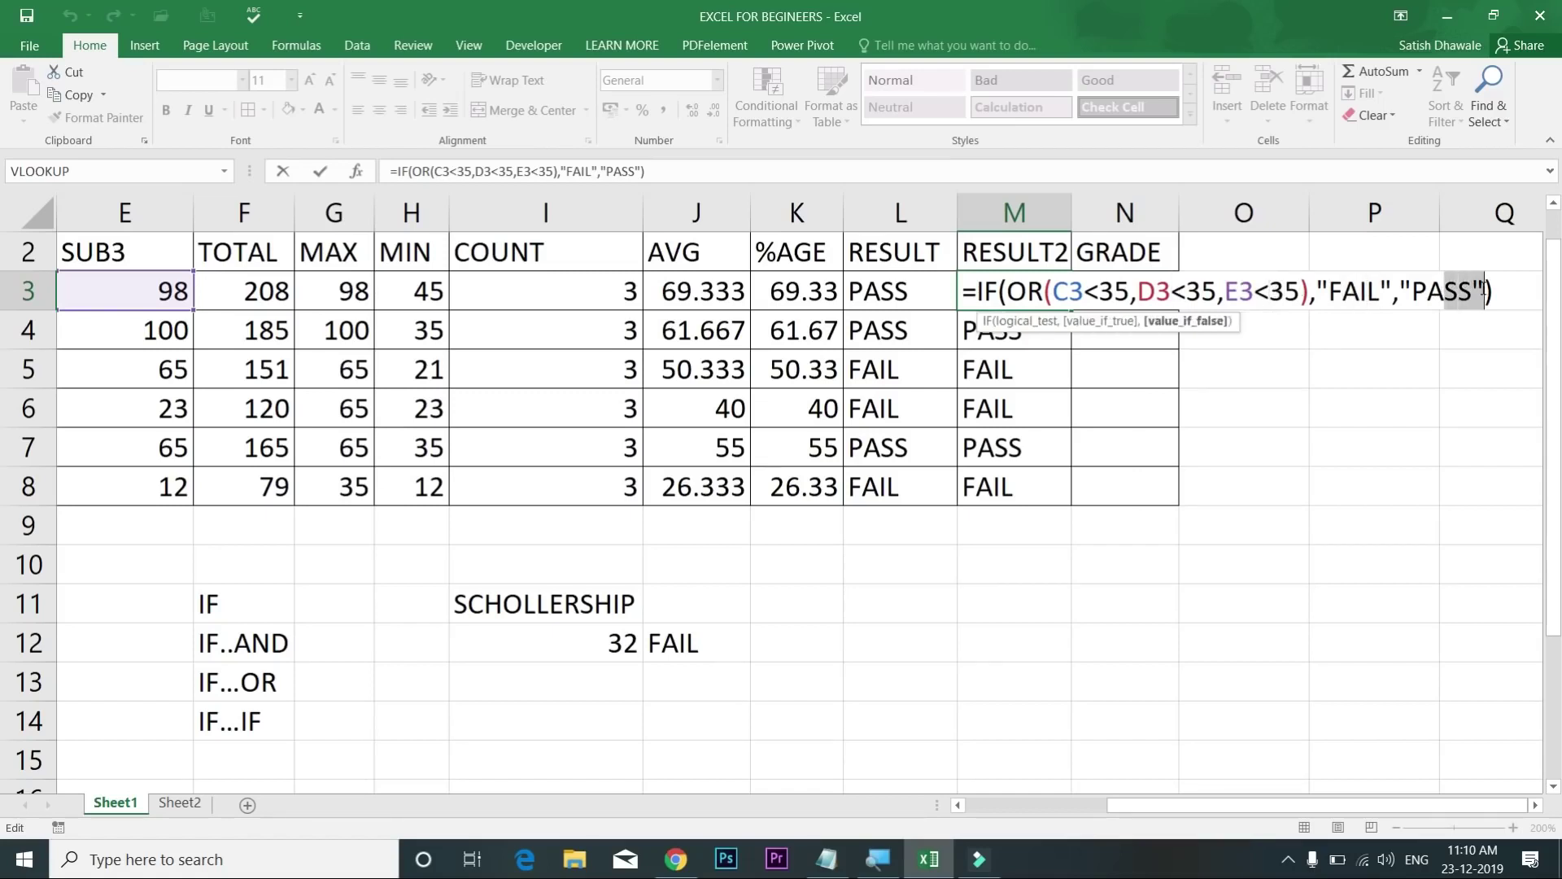
left_click_drag(1331, 291, 1380, 291)
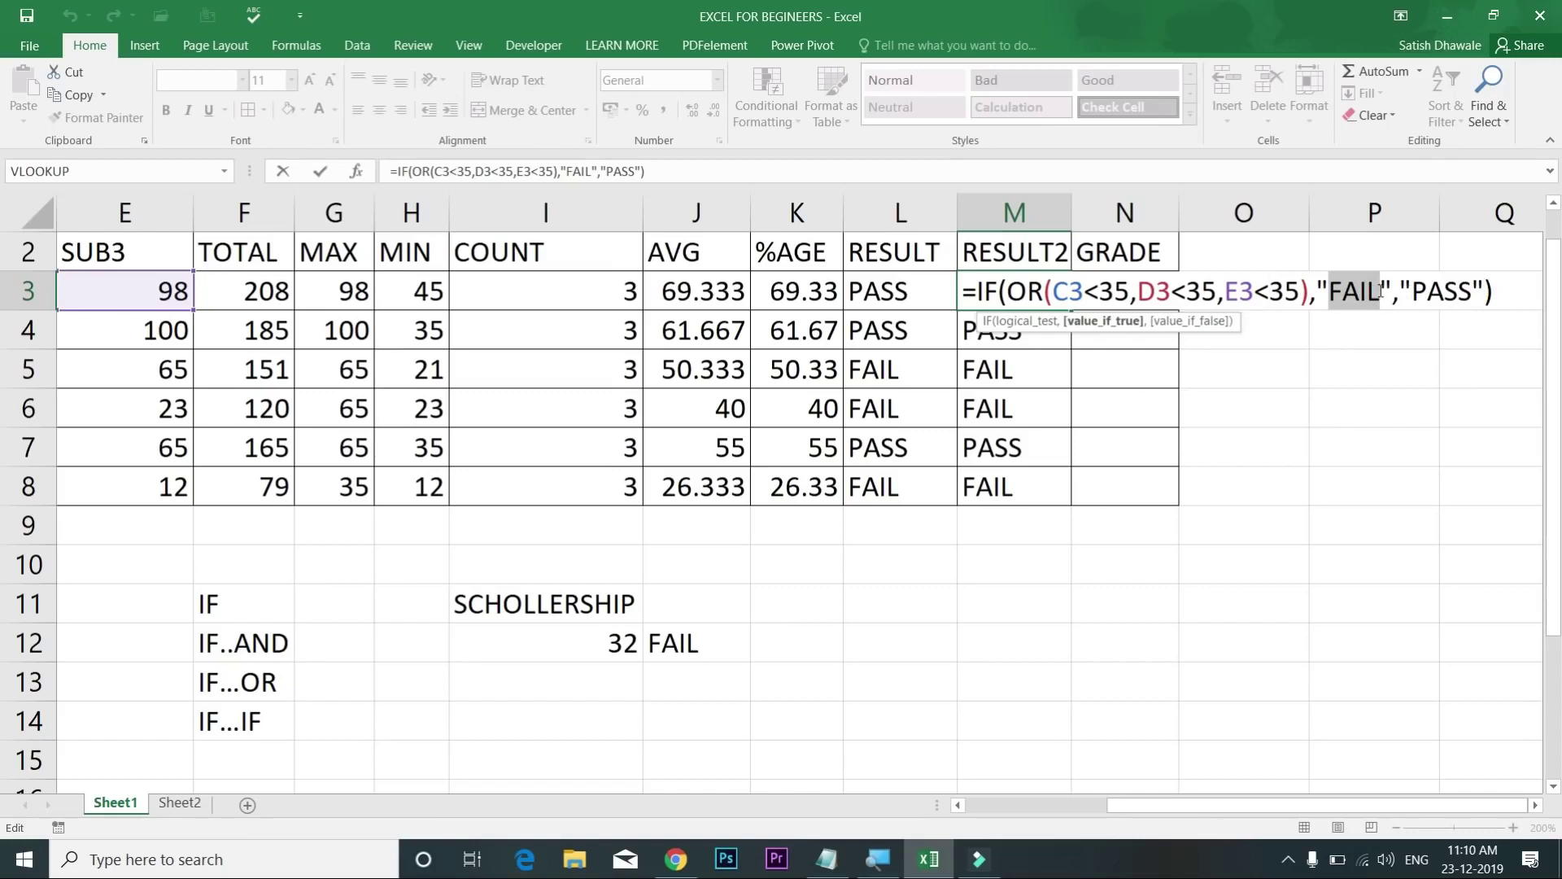
key("Return")
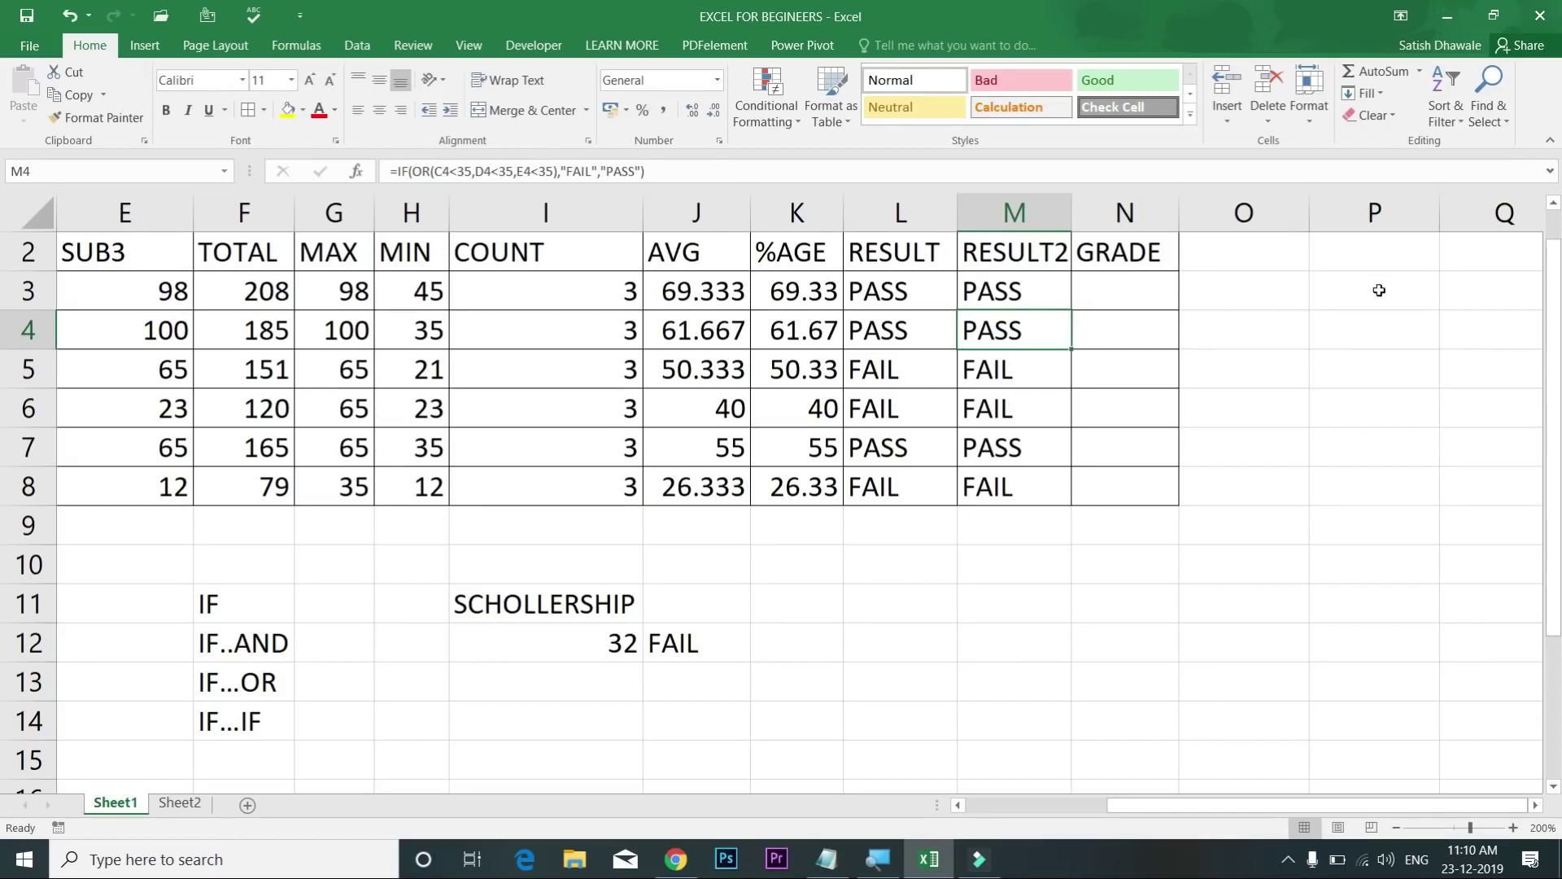
Step: Widen the RESULT2 column slightly and start an IF formula in the GRADE cell N3 that refers to L3
left_click_drag(1074, 213, 1080, 213)
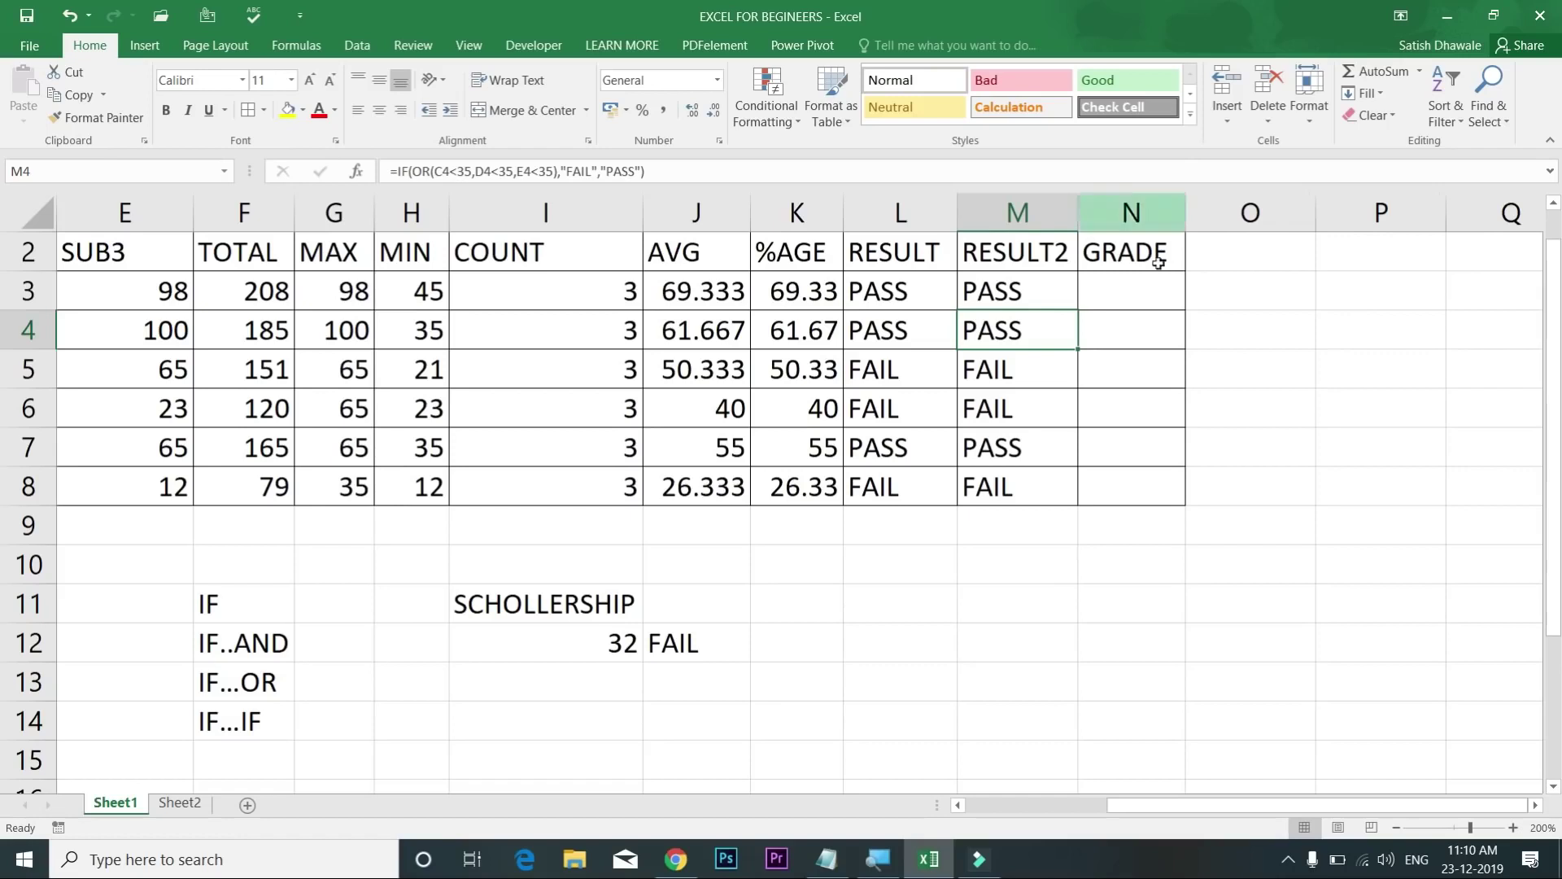
left_click(1152, 292)
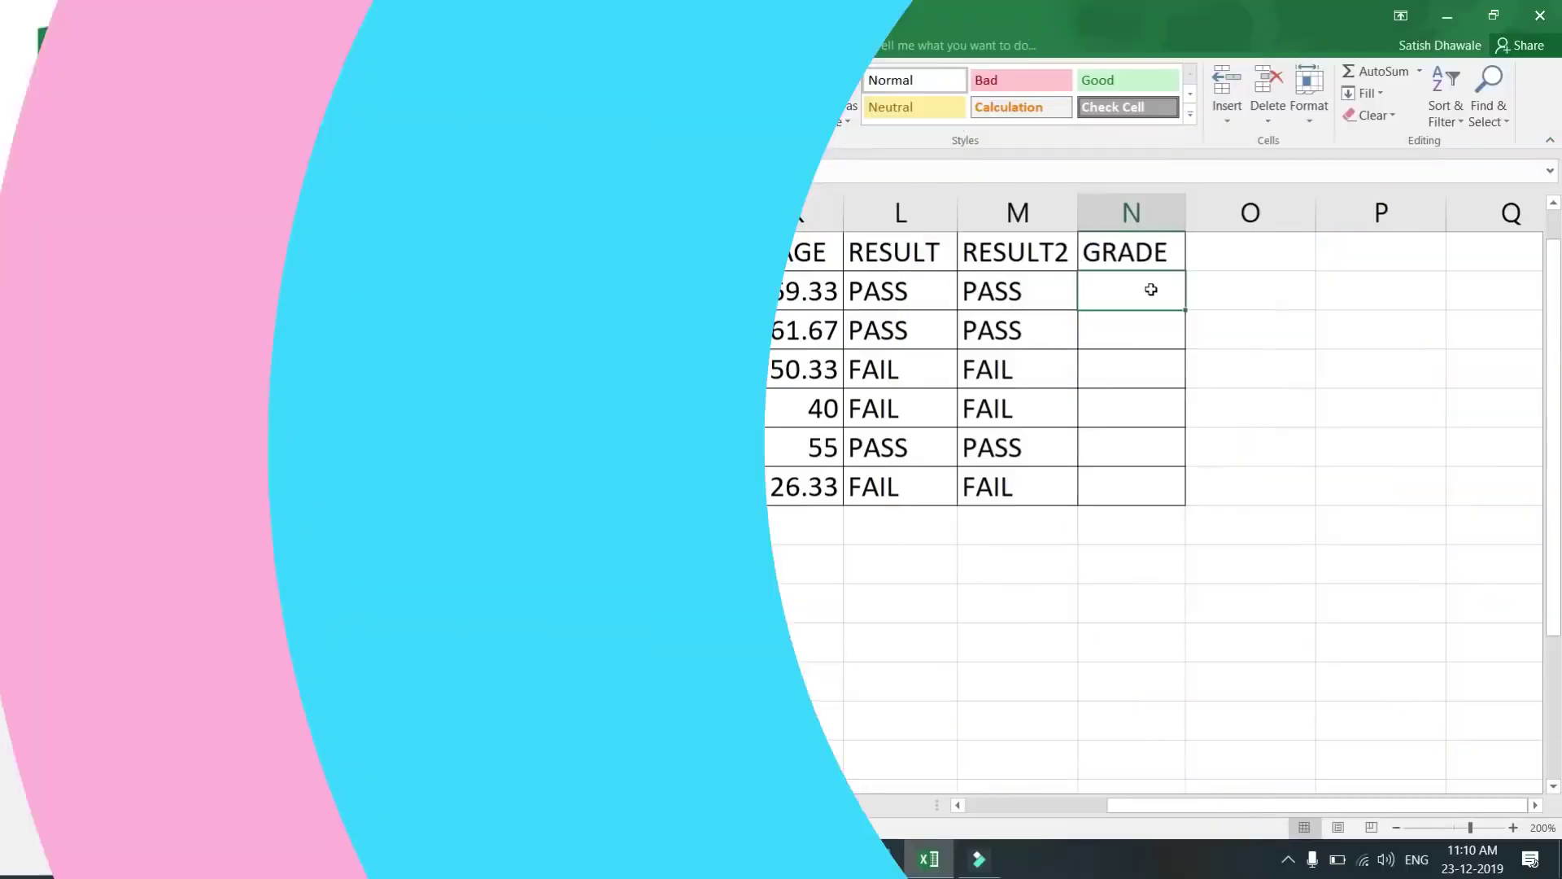
type("=")
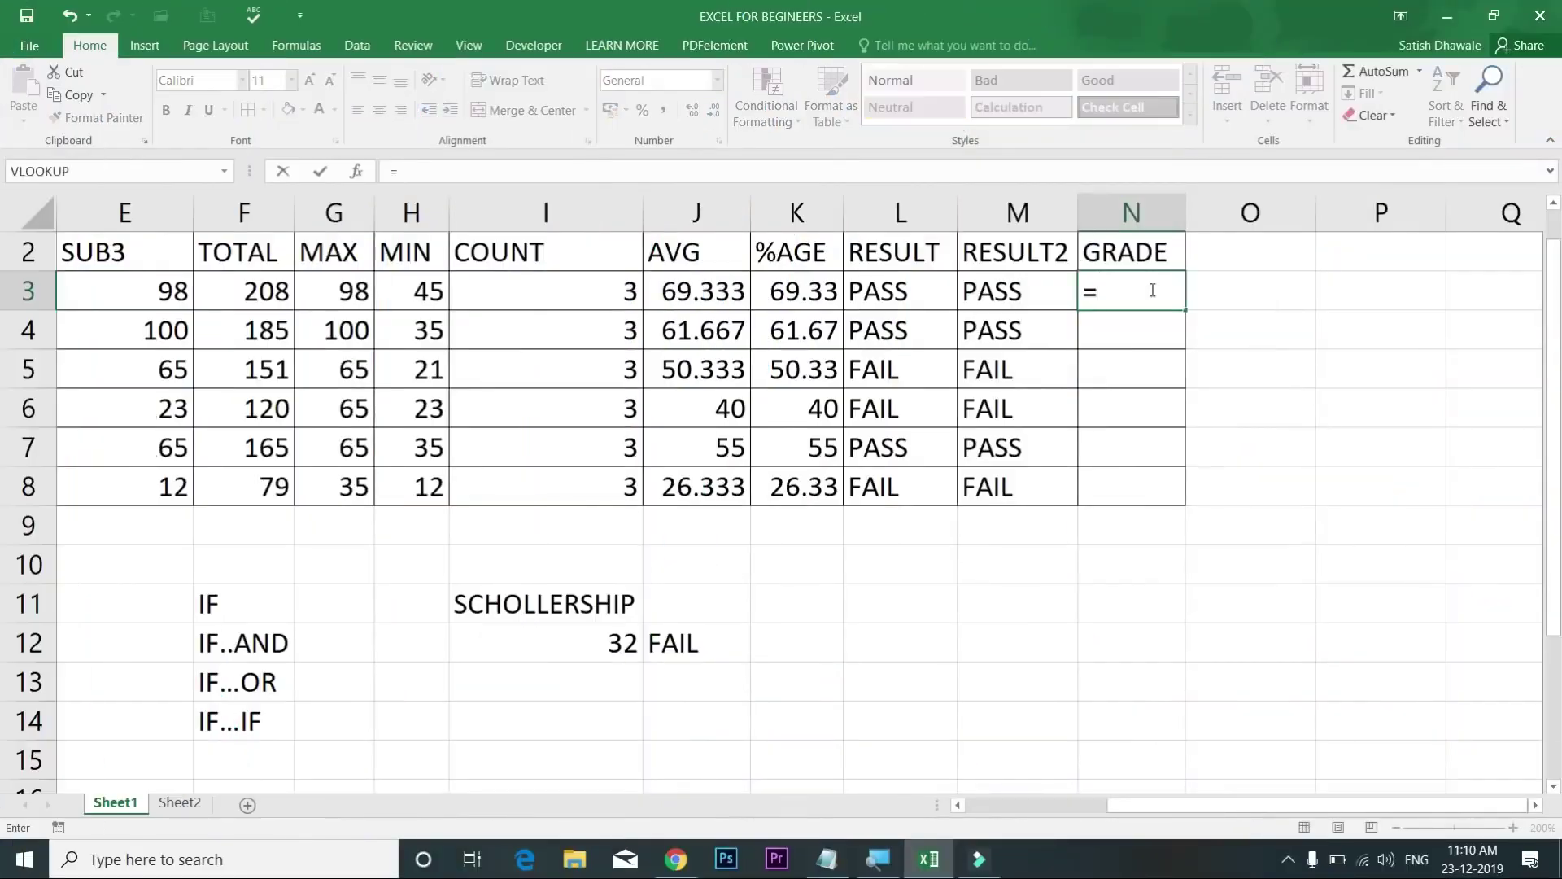
type("IF")
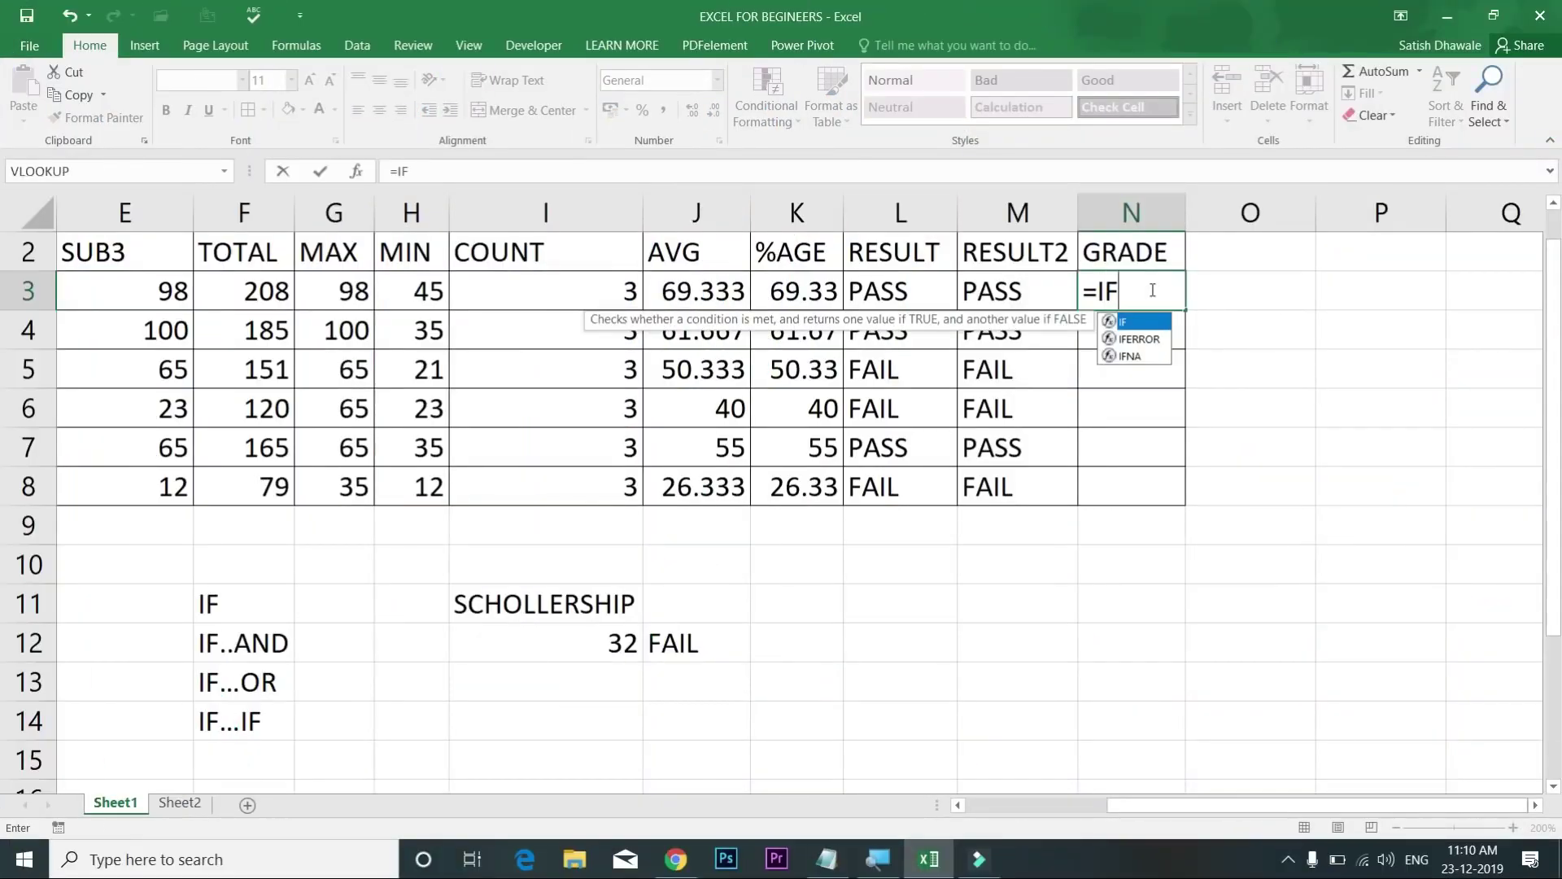
type("(")
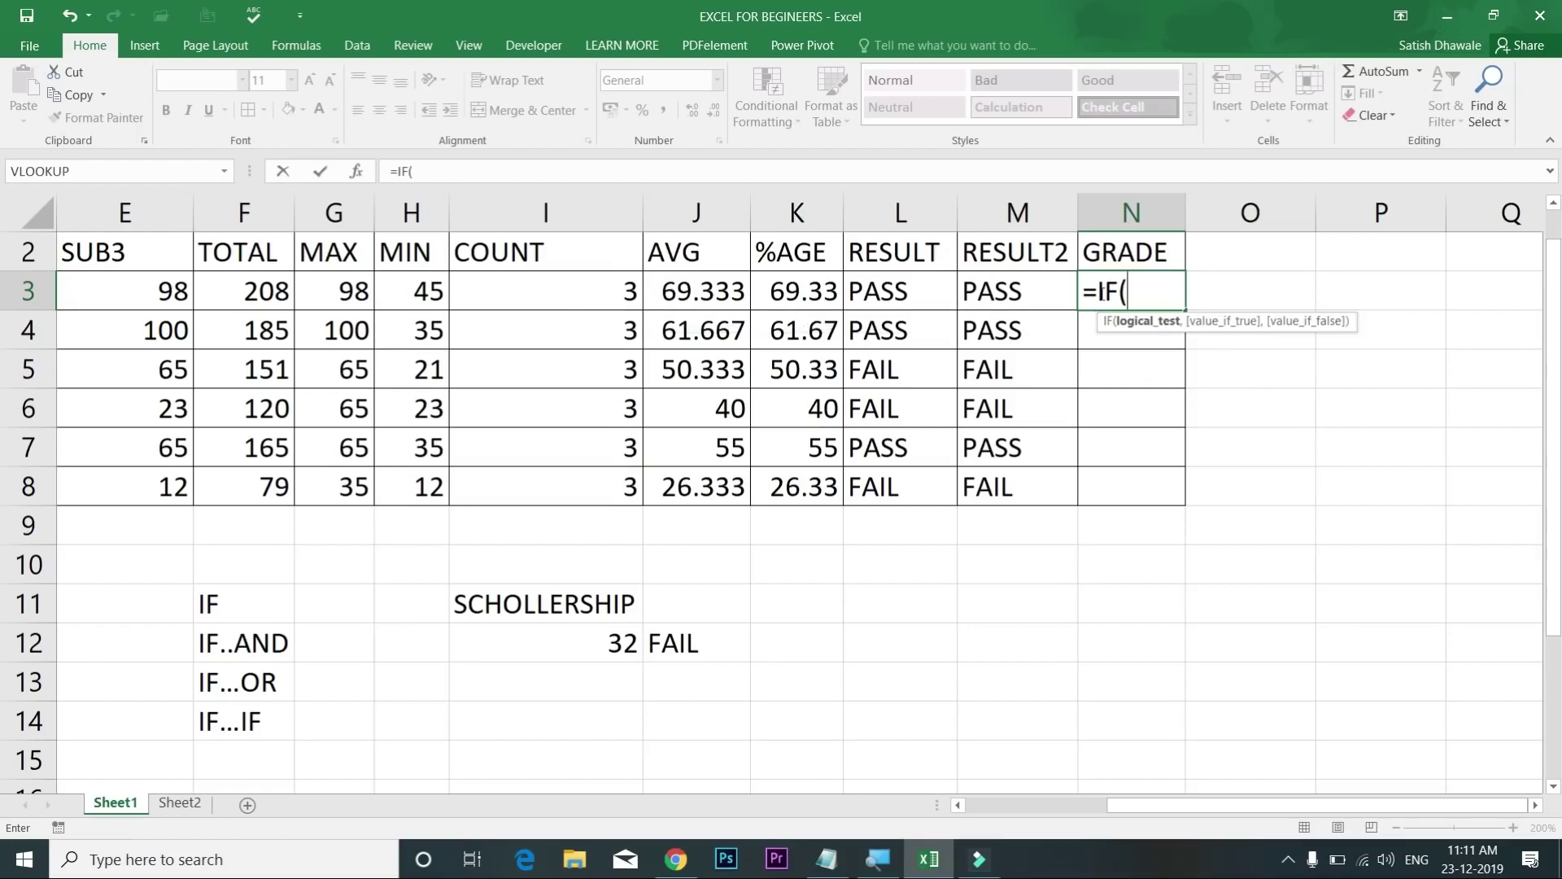
left_click(883, 293)
left_click(1014, 314)
left_click(1009, 300)
left_click(947, 300)
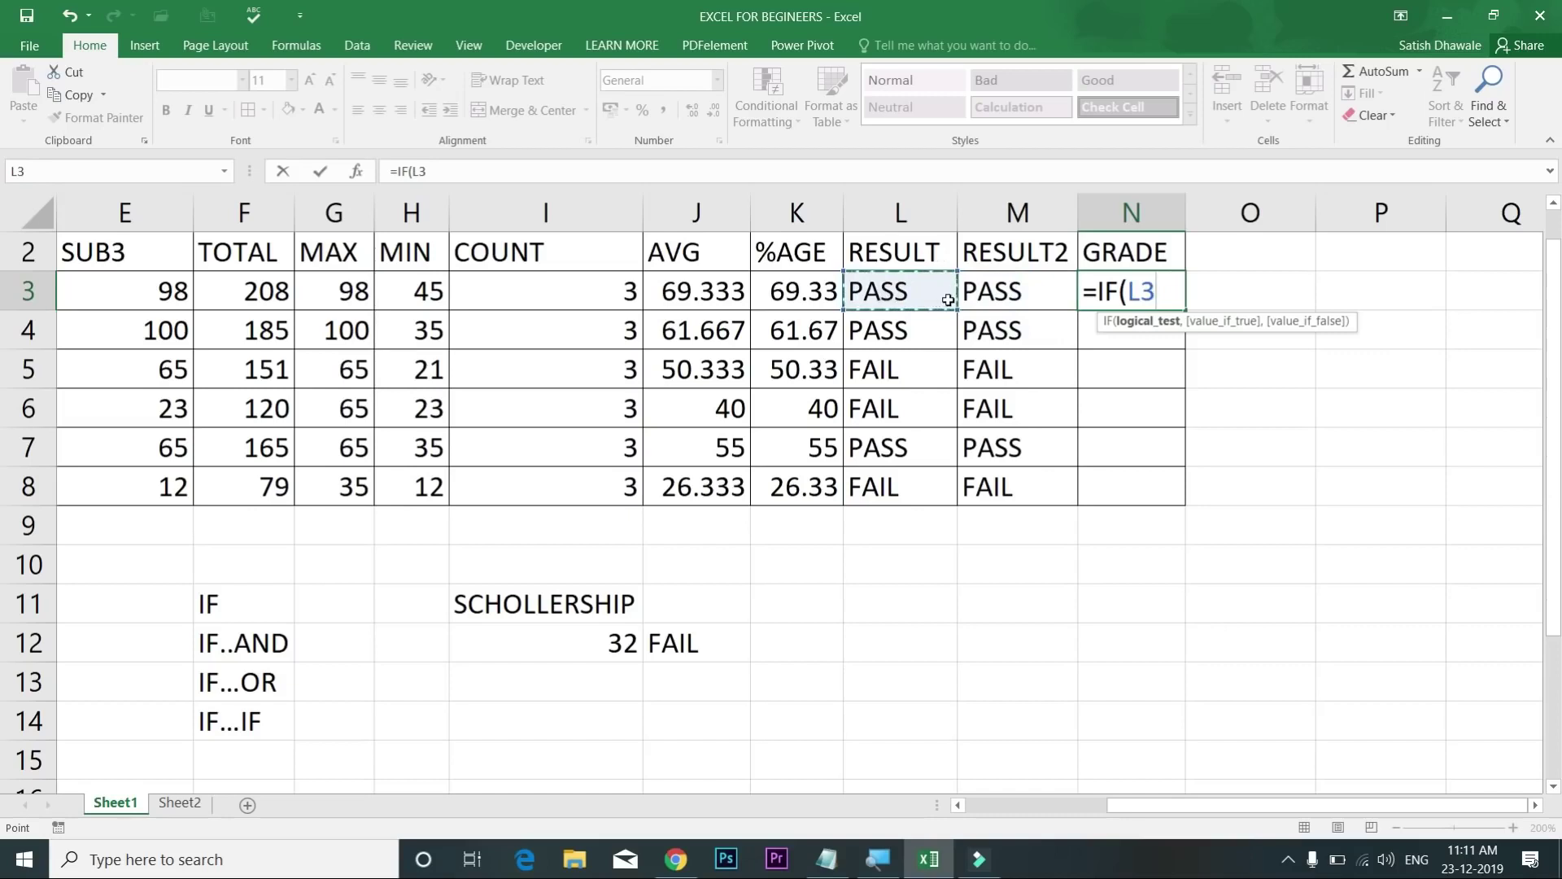
Step: Make the N3 formula return "FAIL" when L3 equals "FAIL", and begin a nested IF as its false value
type("=\"FAIL\",\"FAIL\"")
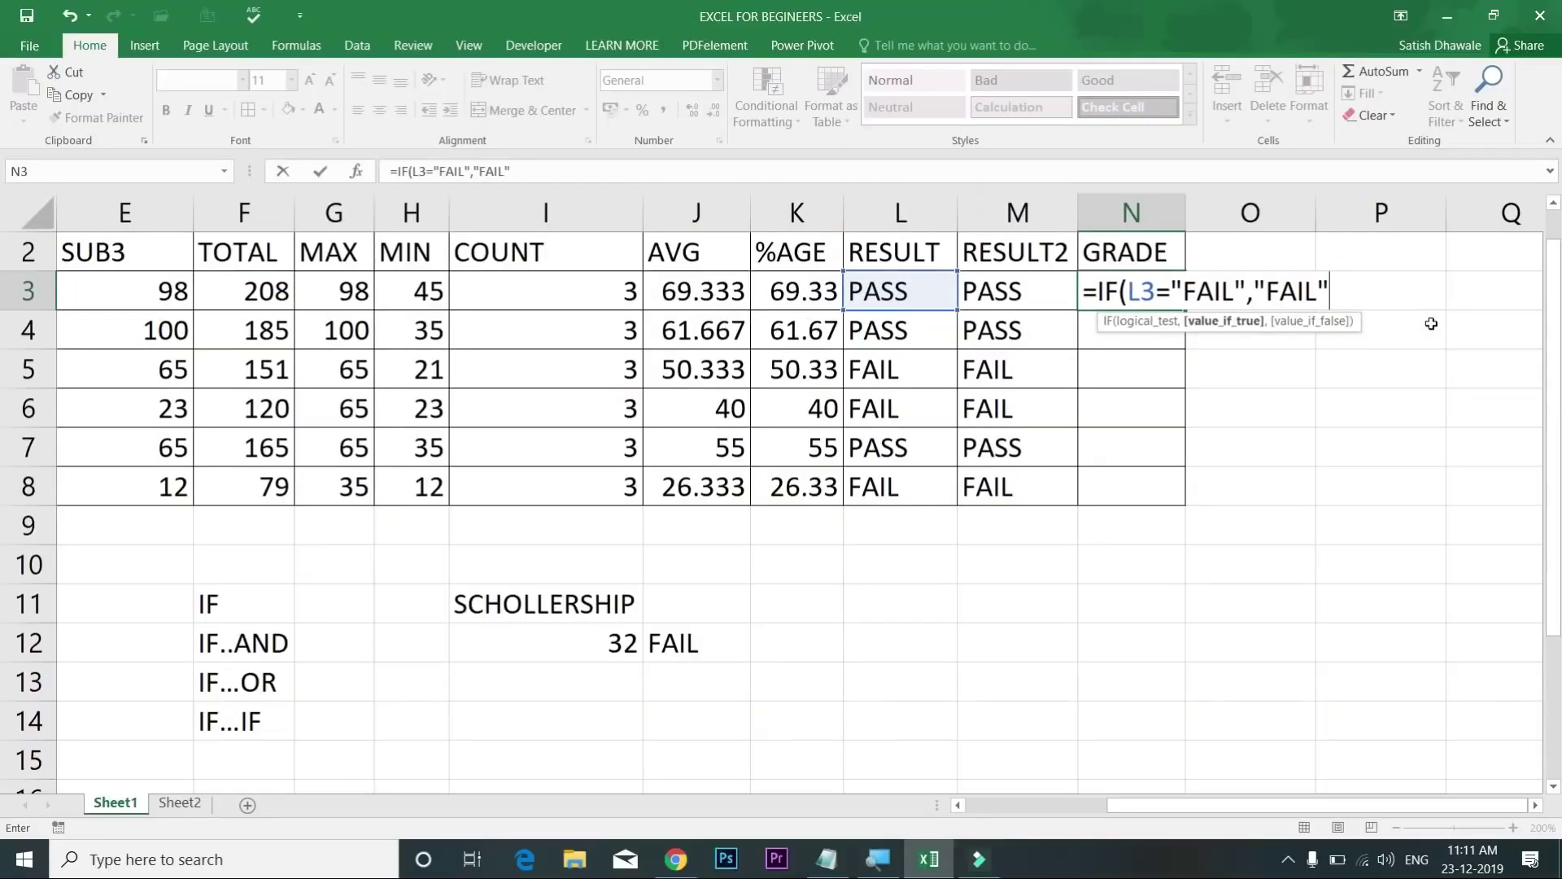
type(",")
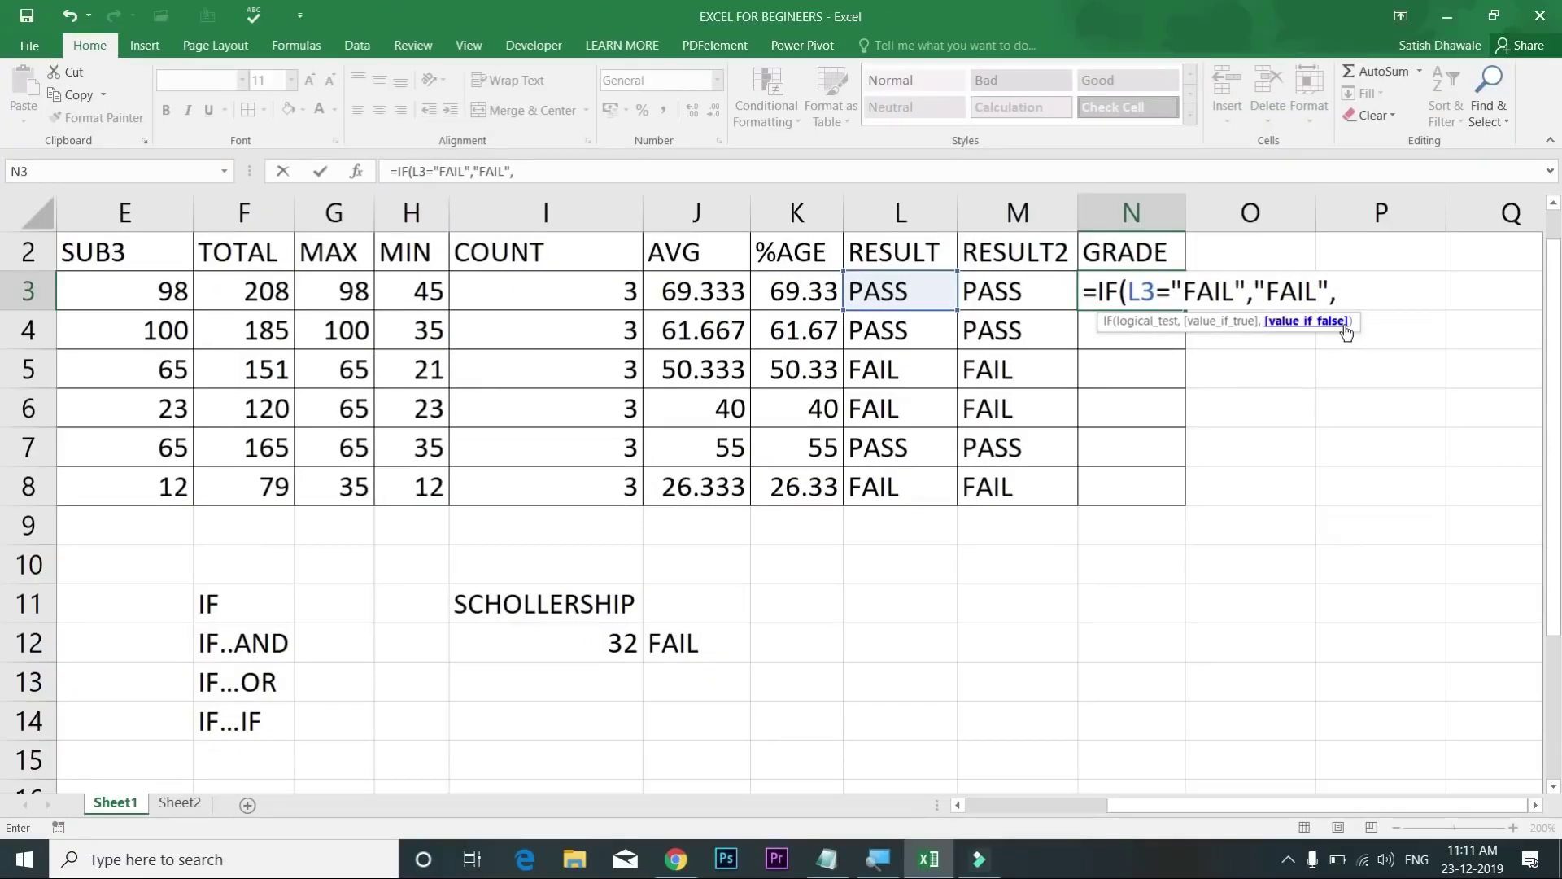
type("IF(")
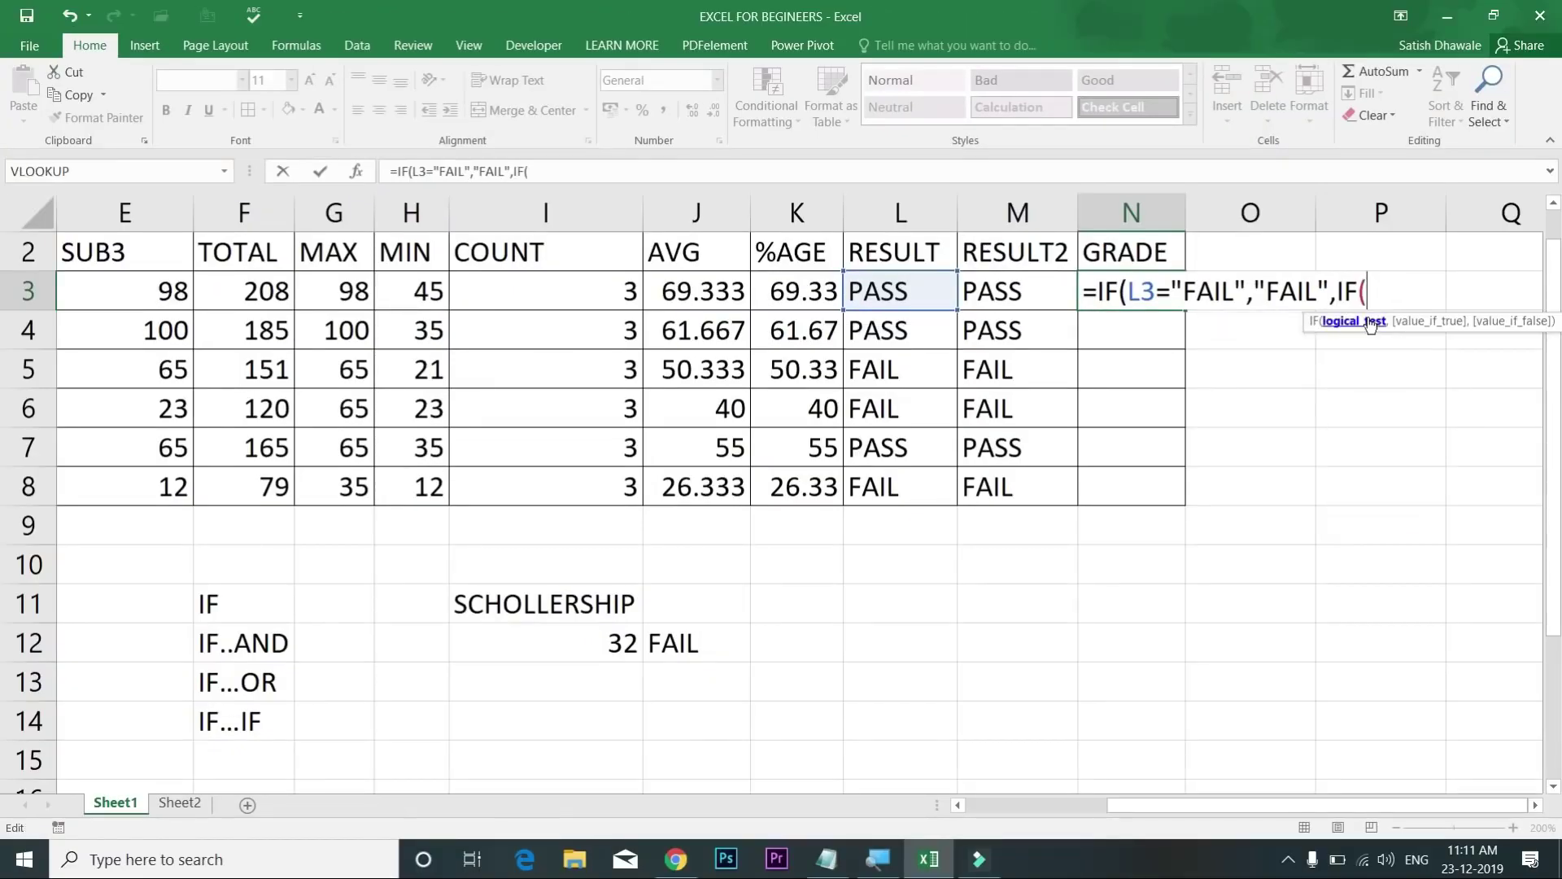
Step: Set the nested IF in N3 to return "A+" when K3 is greater than or equal to 75
left_click(810, 295)
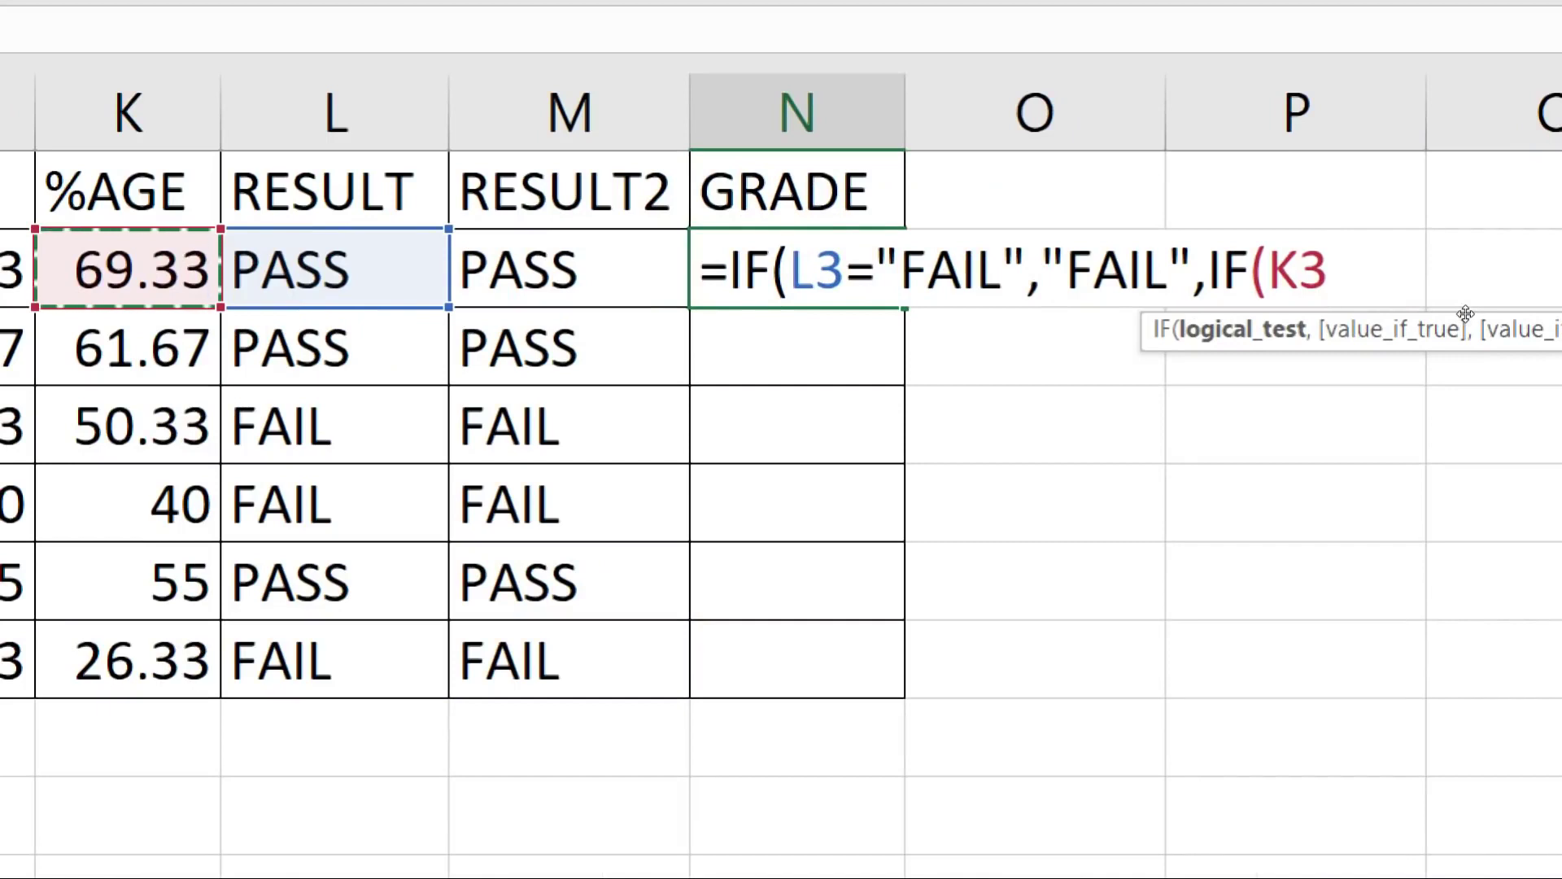
type("75")
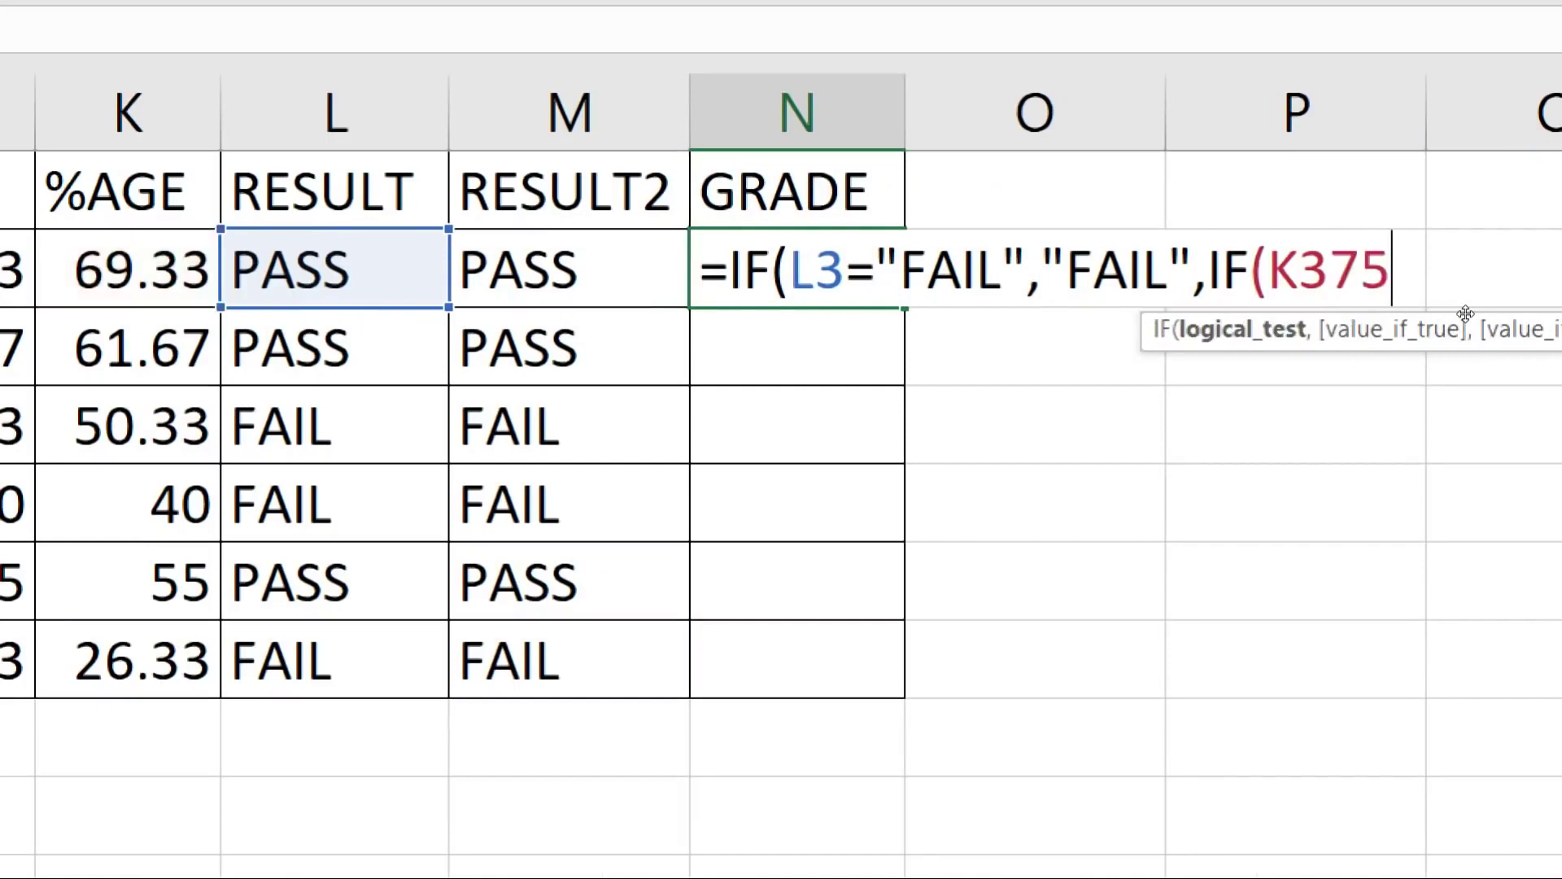
key("BackSpace")
key("BackSpace")
type(">=")
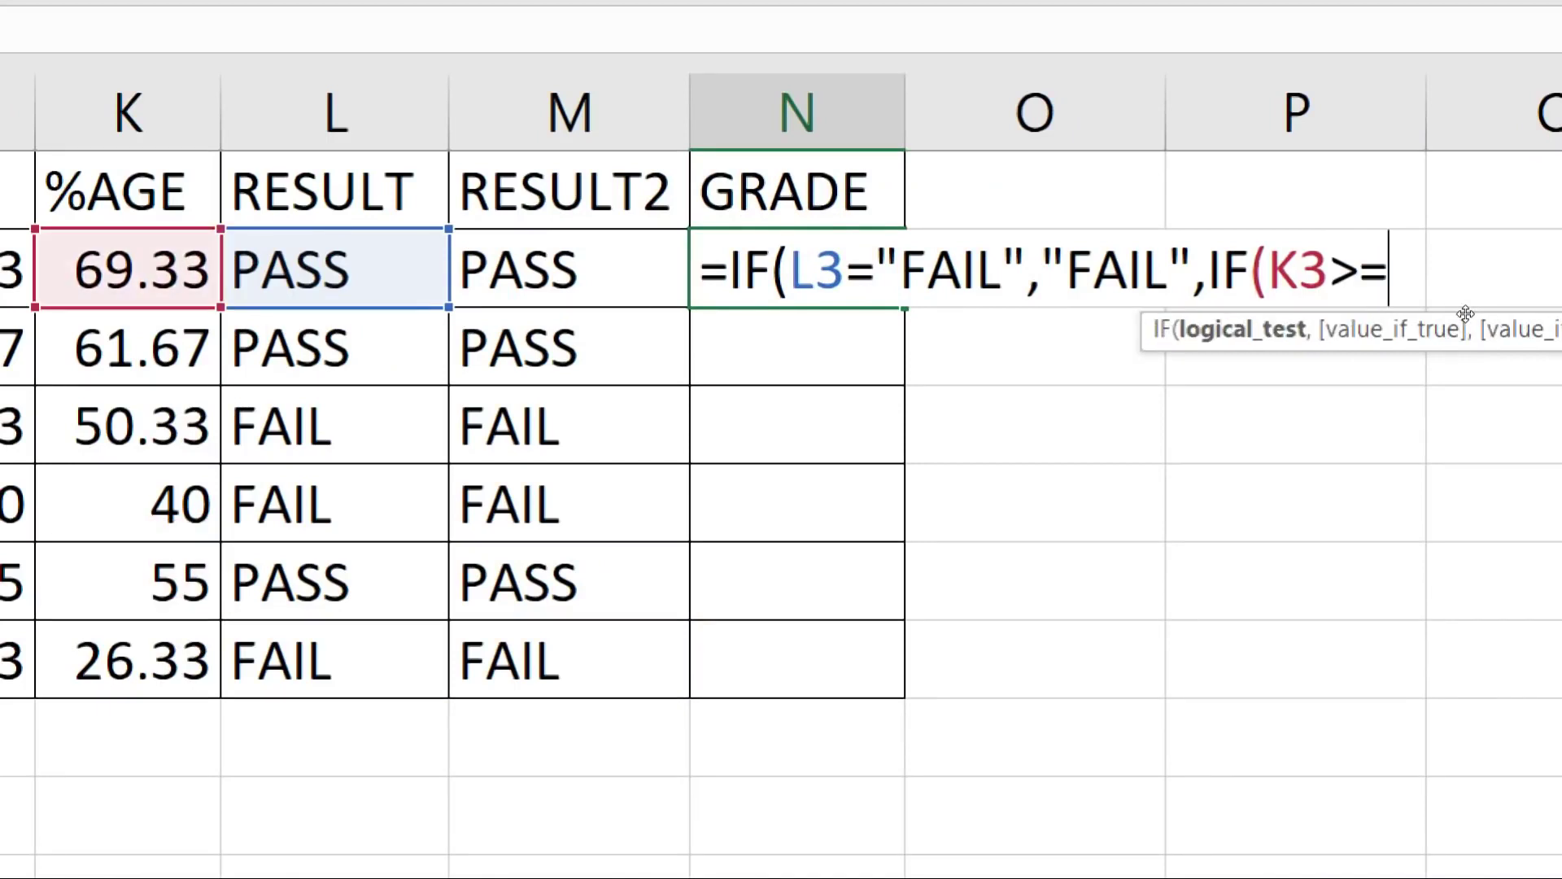
type("75,")
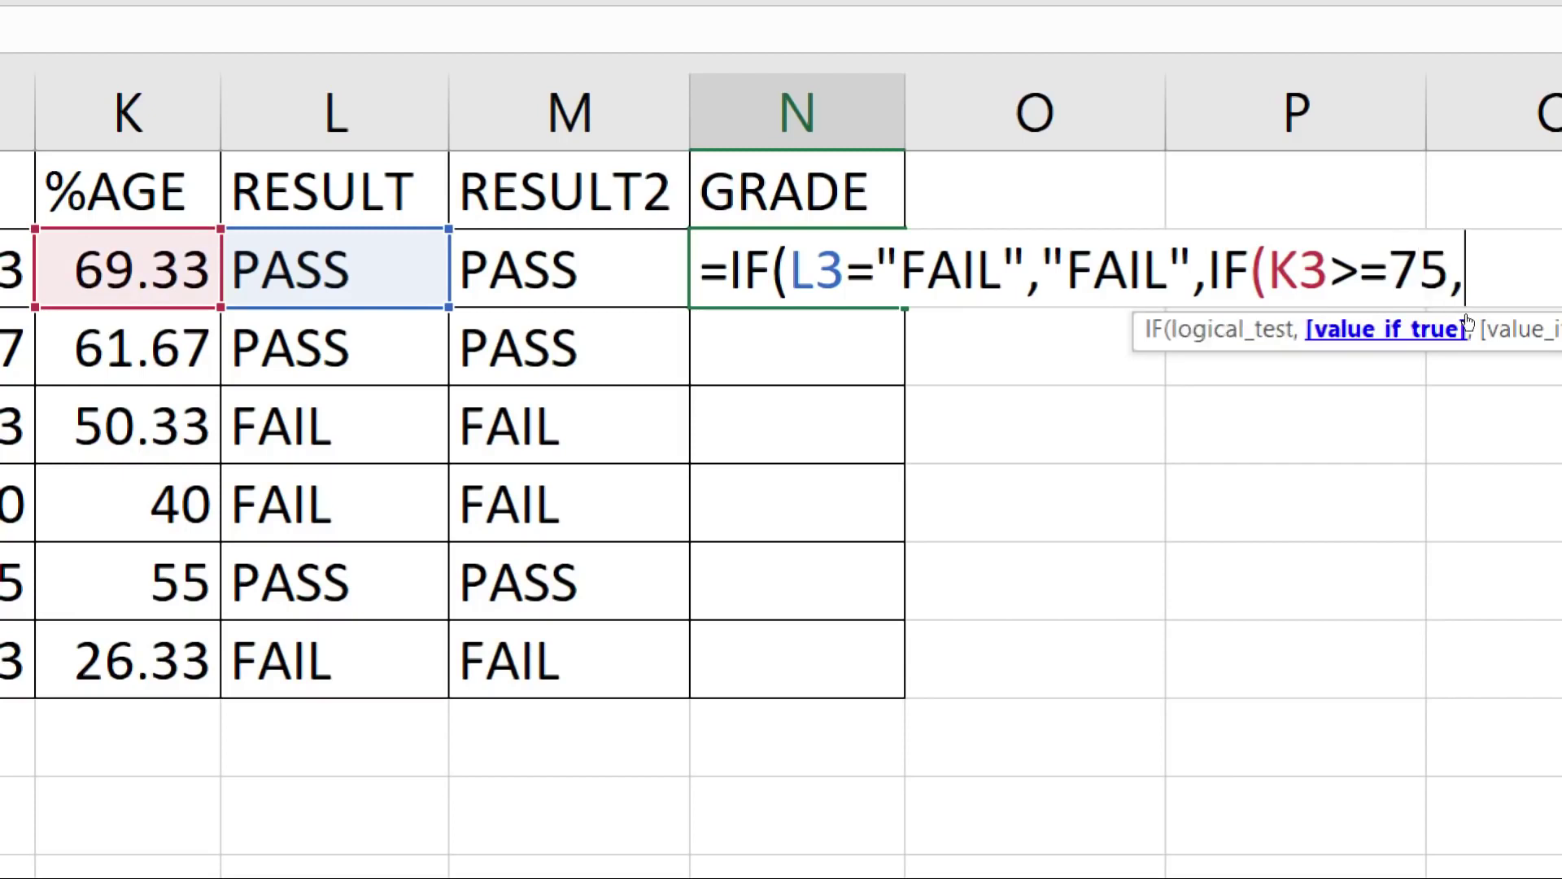
type("\"a+")
key("BackSpace")
key("BackSpace")
type("A+")
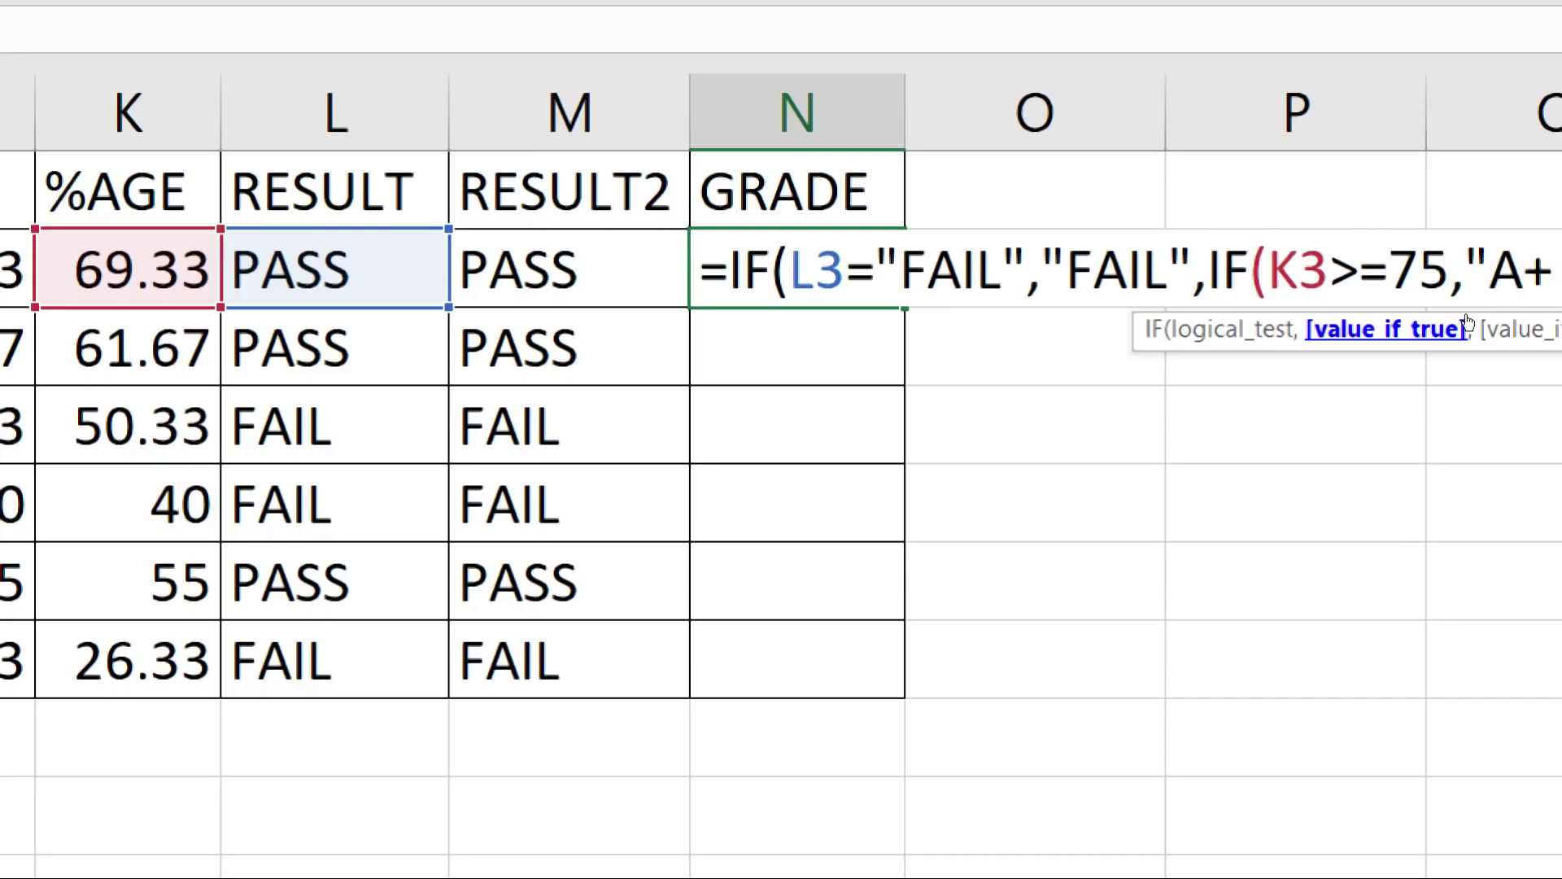
type("\"")
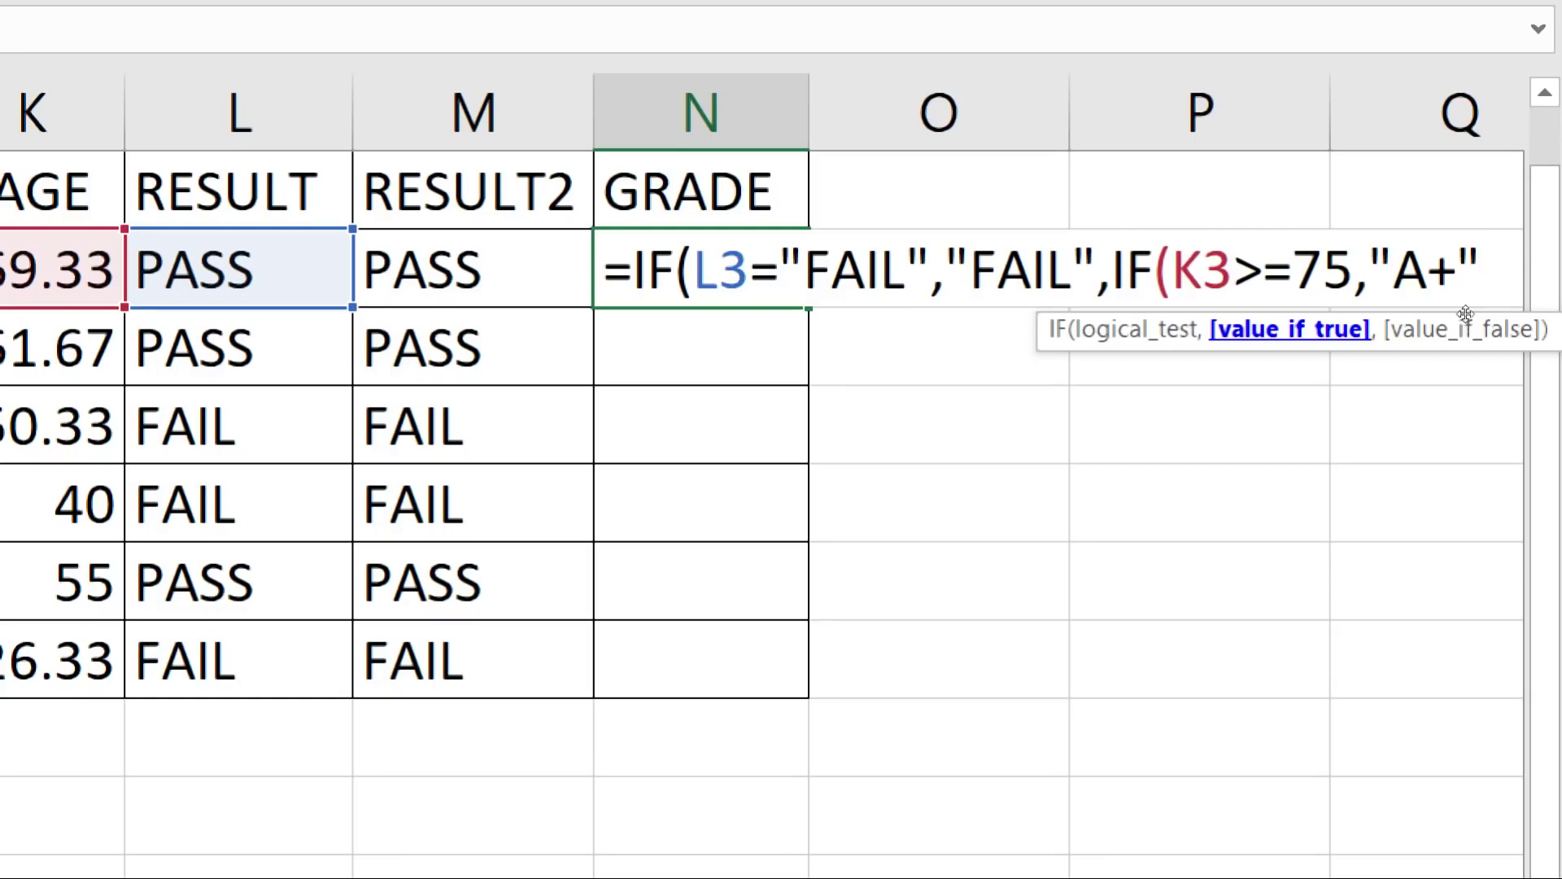
Step: Nest another IF in the N3 formula that returns "A" when K3 is greater than or equal to 60
type(",IF")
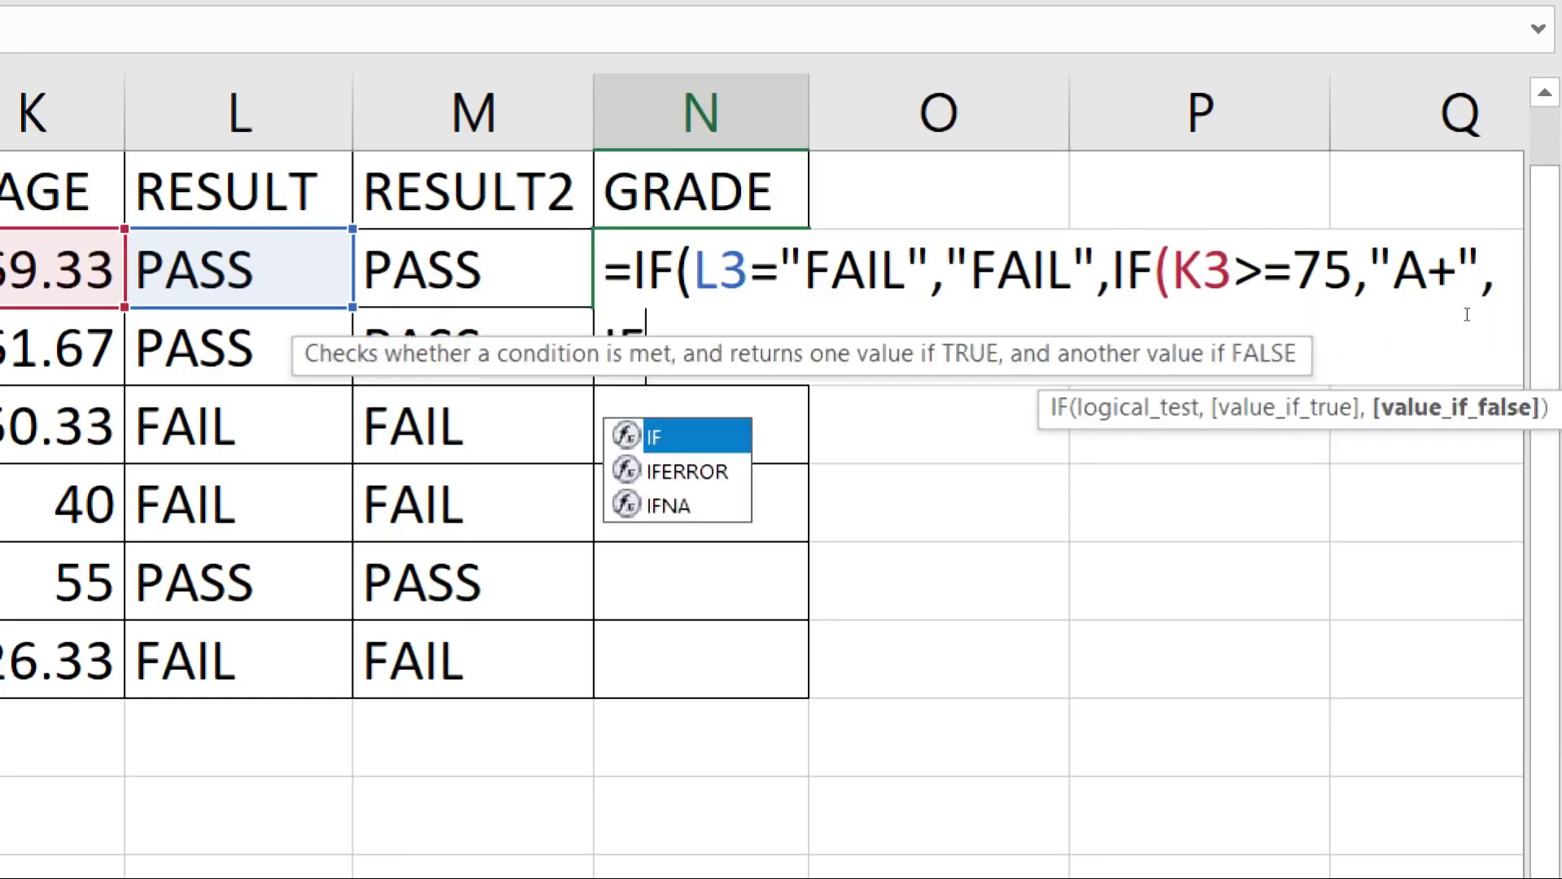
type("(")
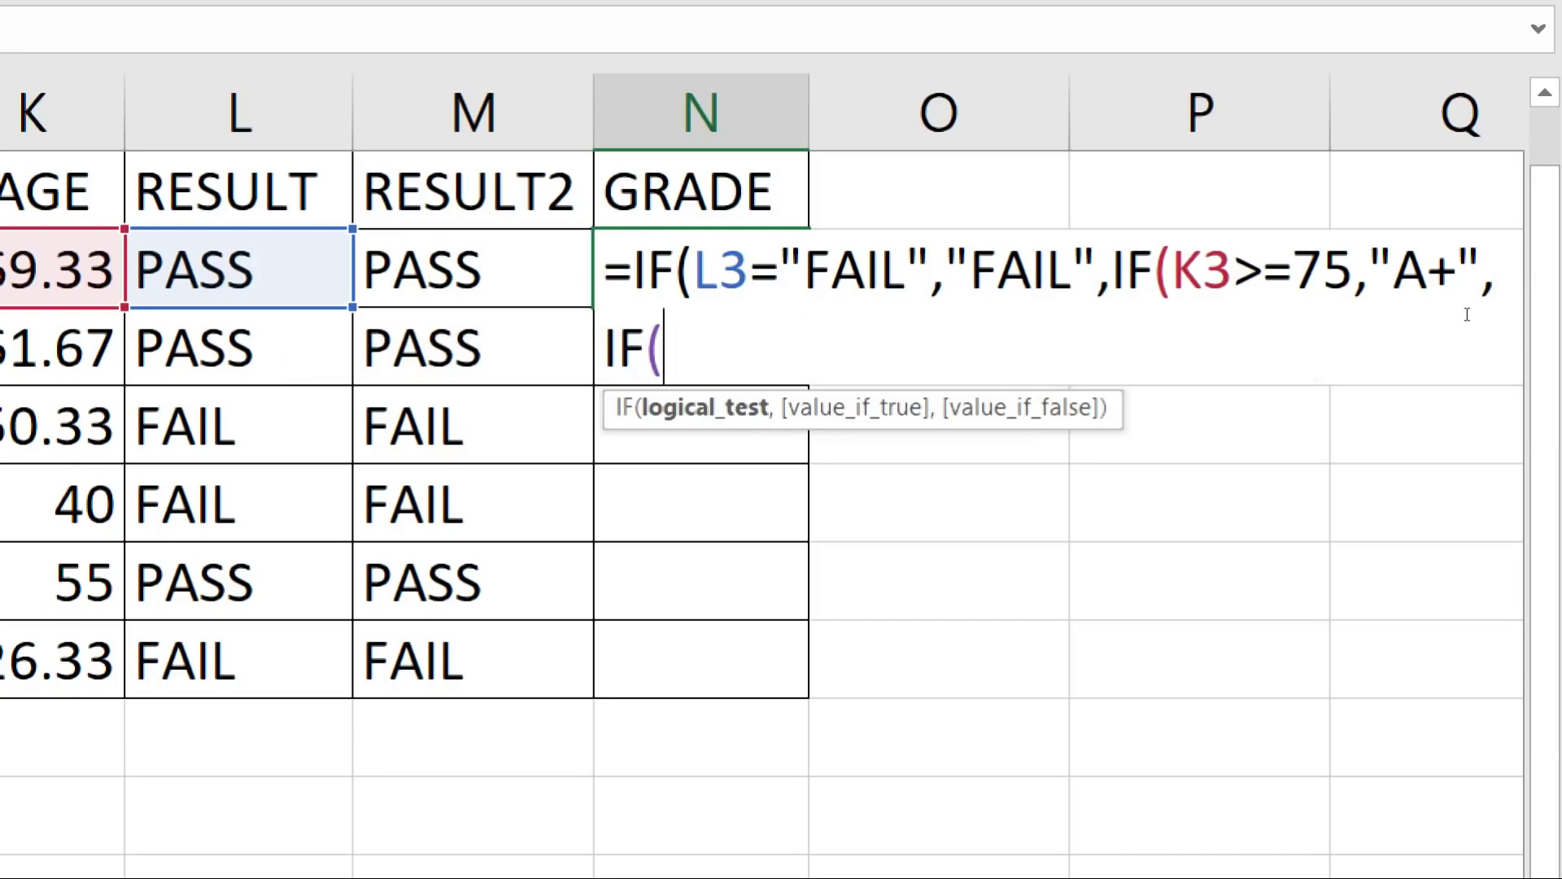
type("K3")
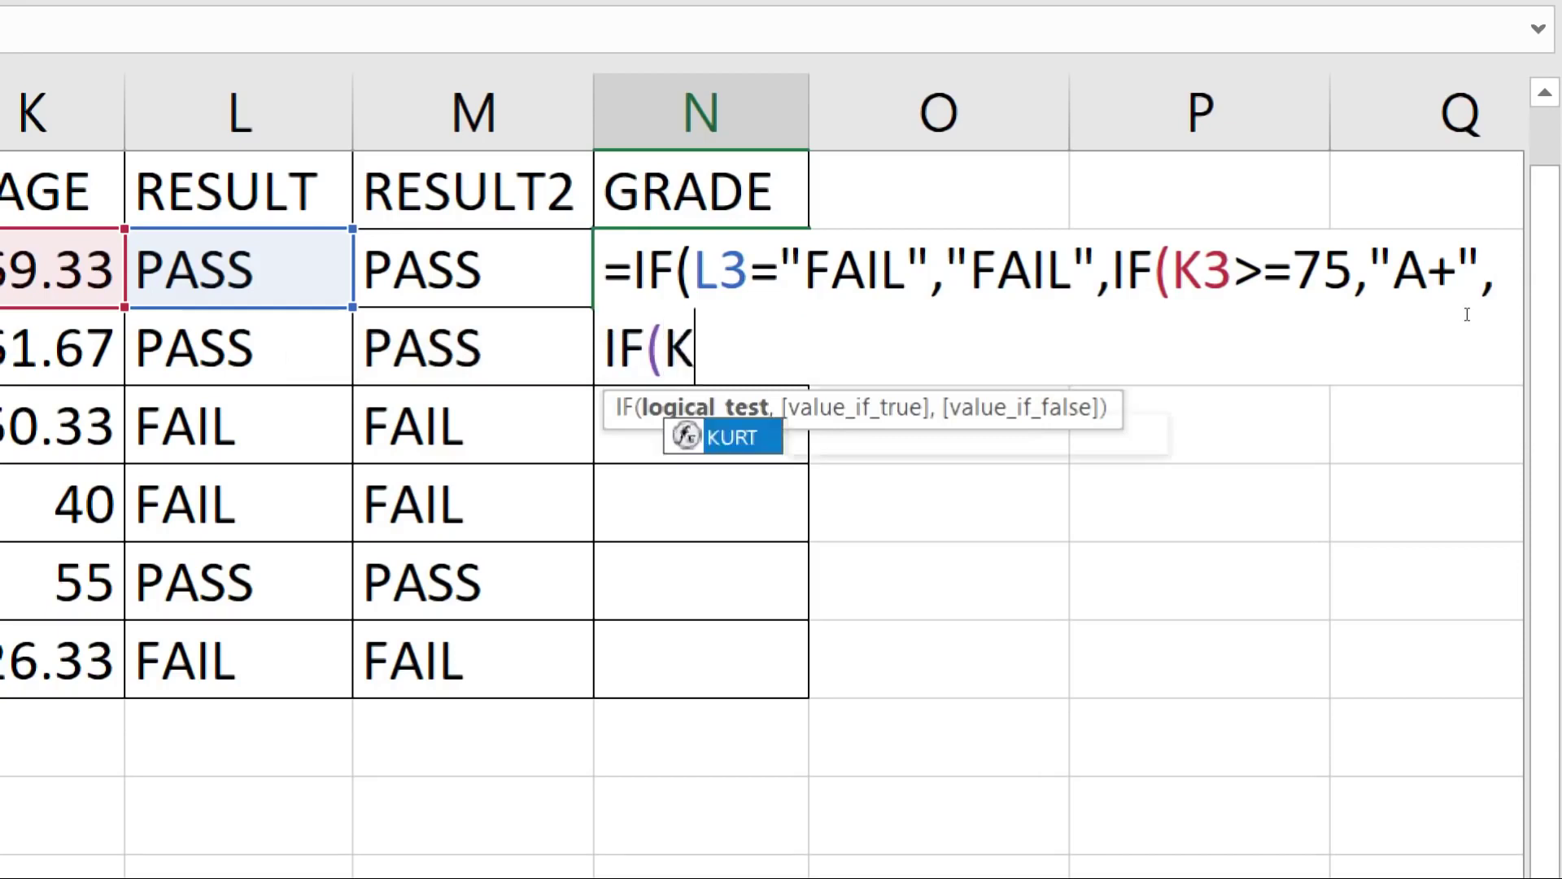
type(">=60")
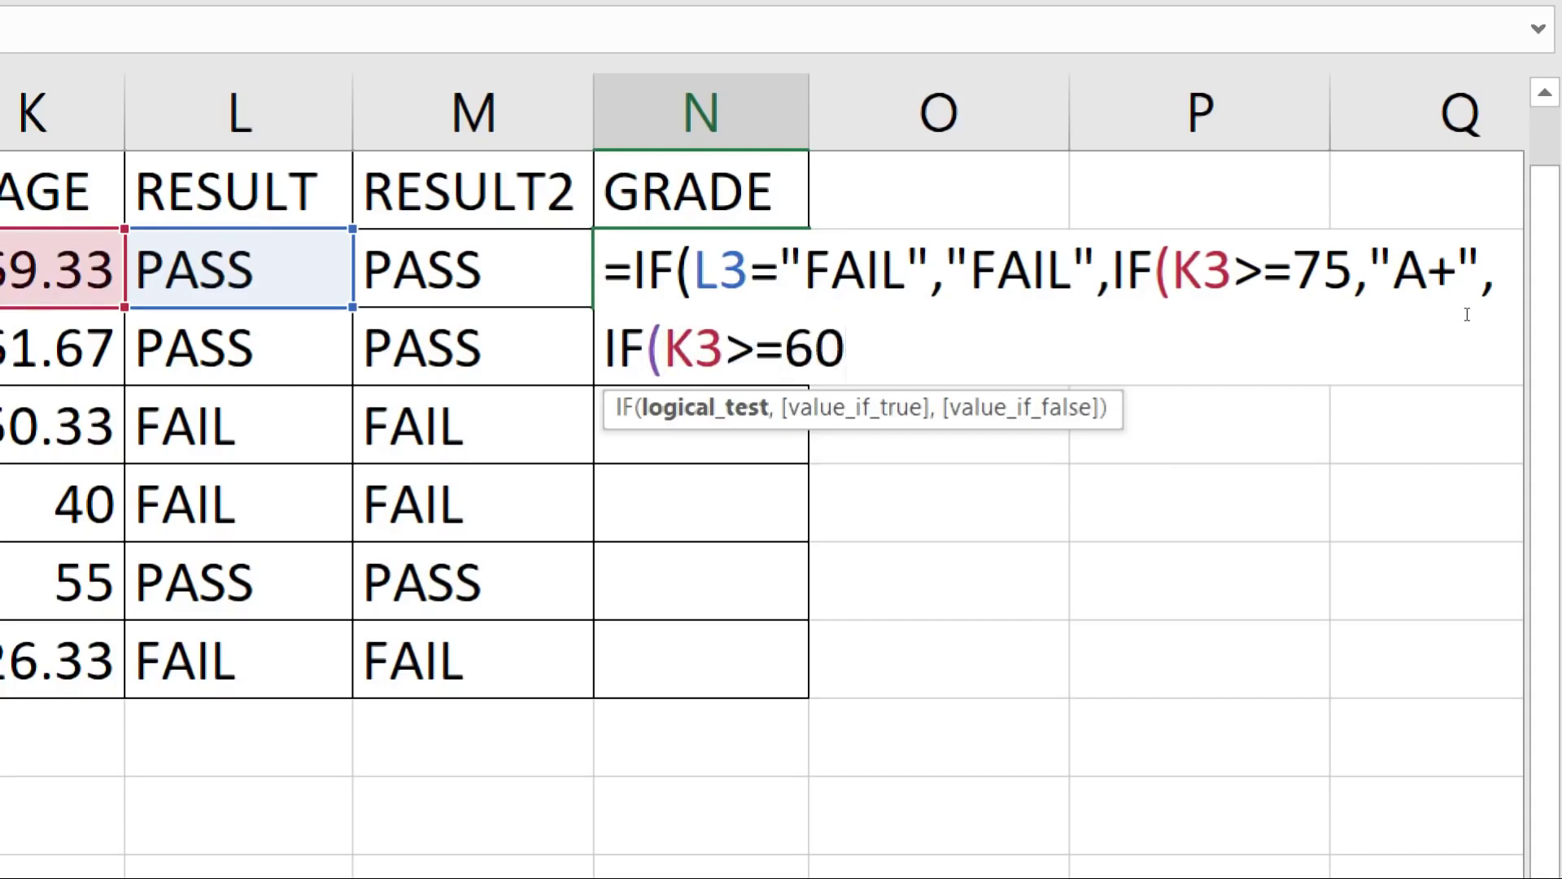
type(",\"")
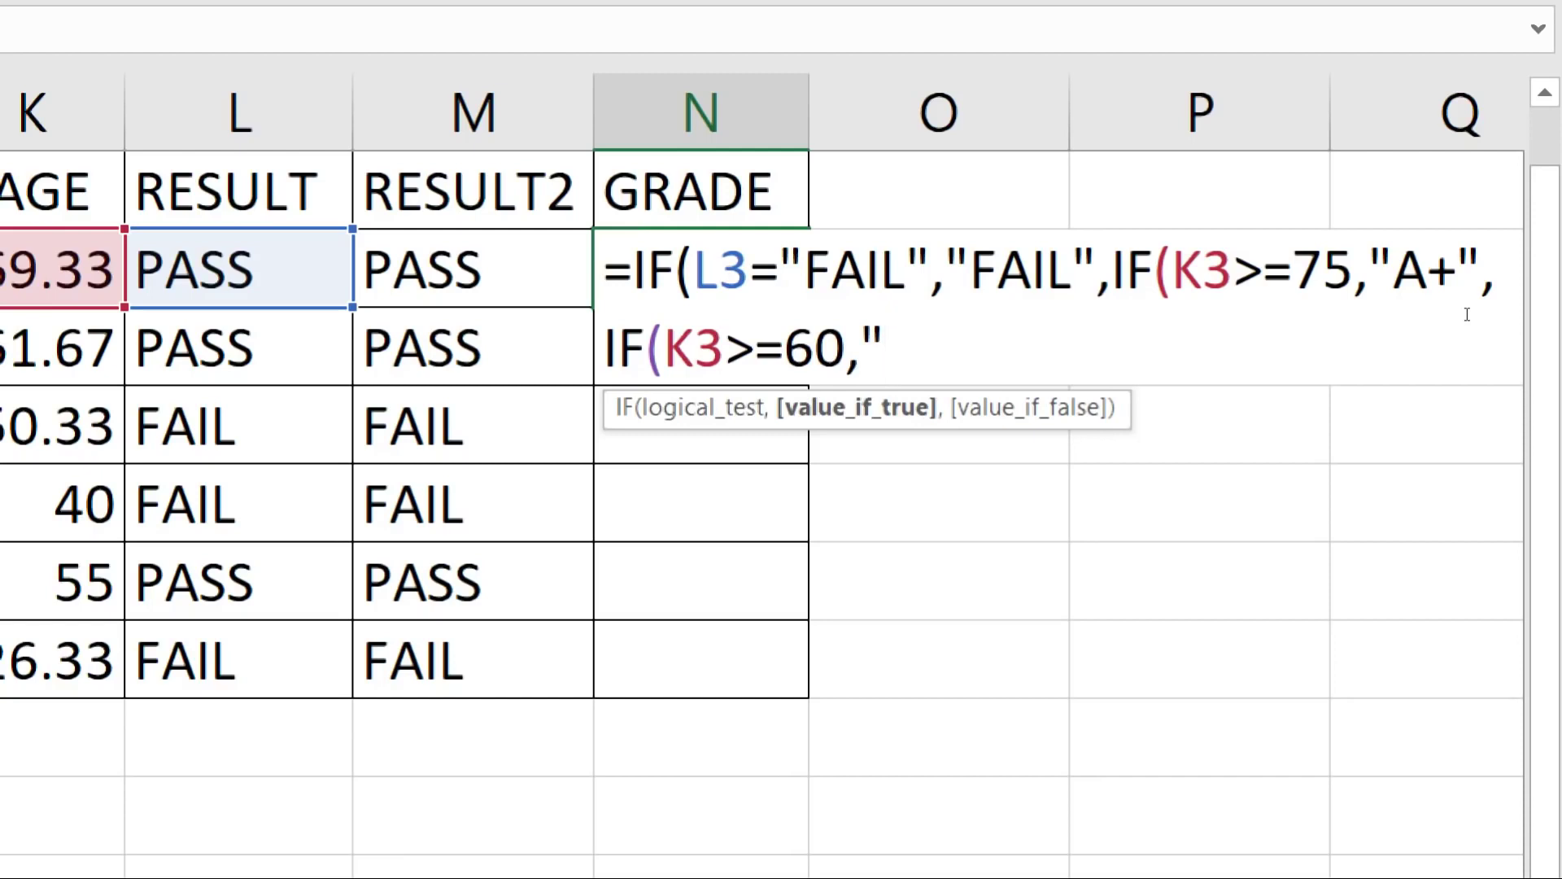
type("A\"")
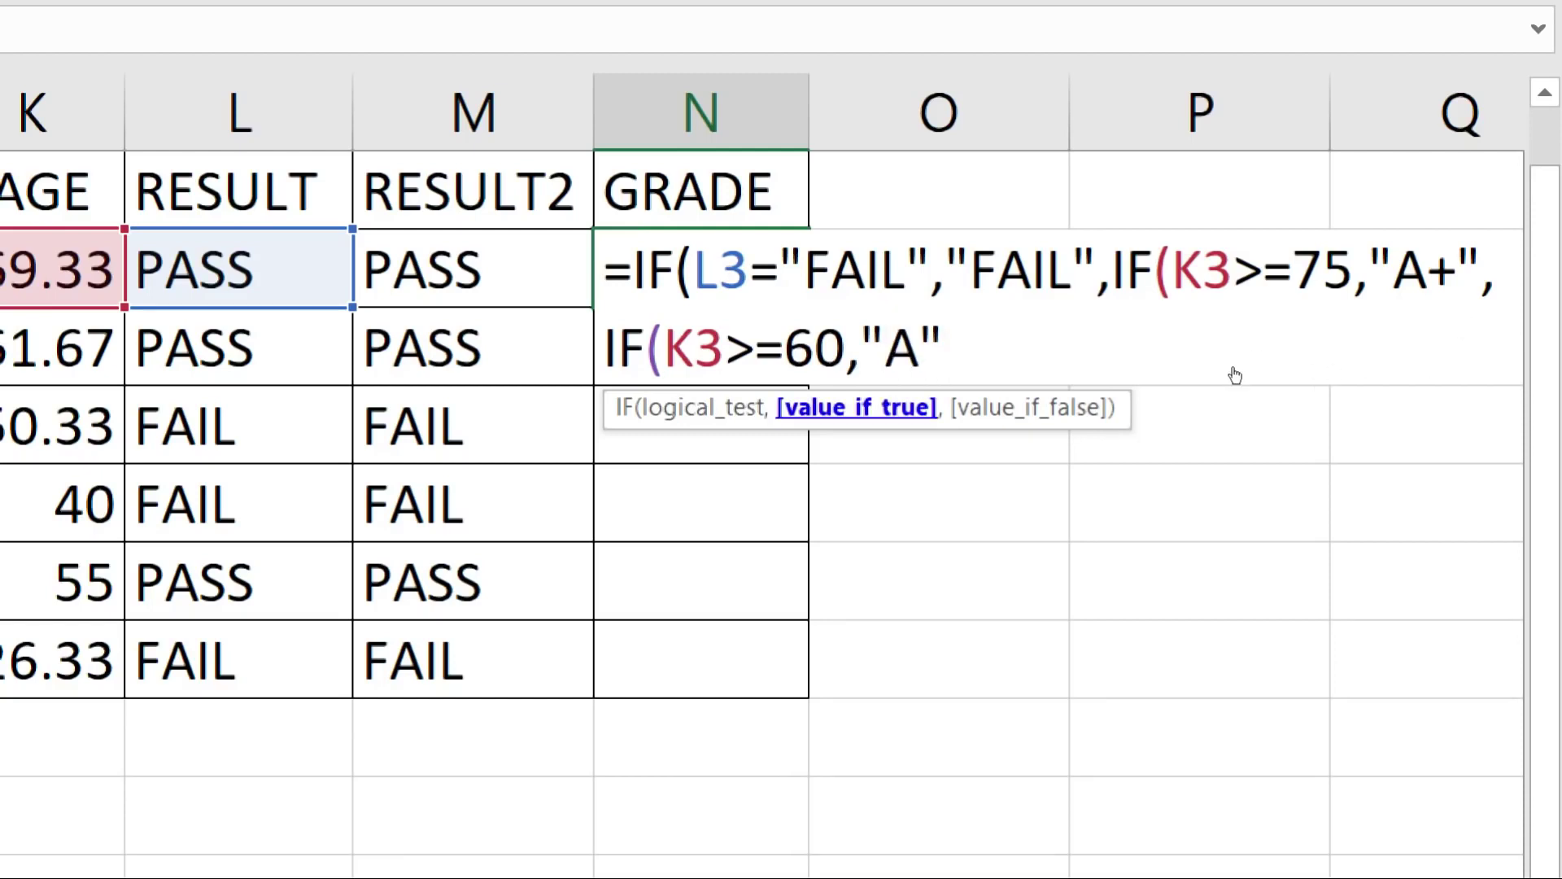
Step: Nest a further IF in the N3 formula that returns "C" when K3 is greater than or equal to 45
type(",")
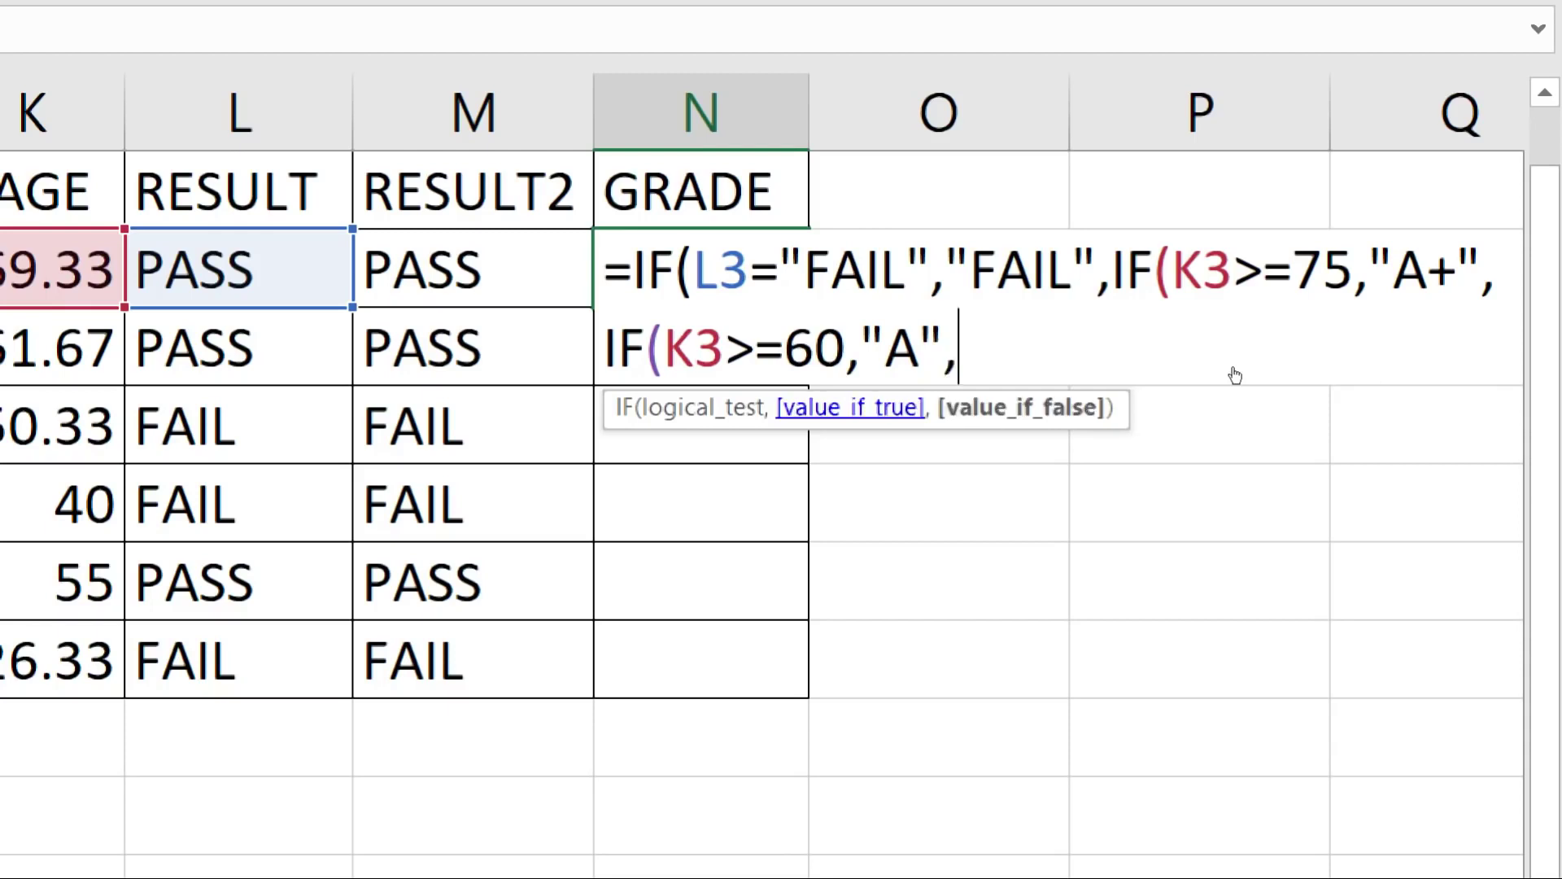
type("IF")
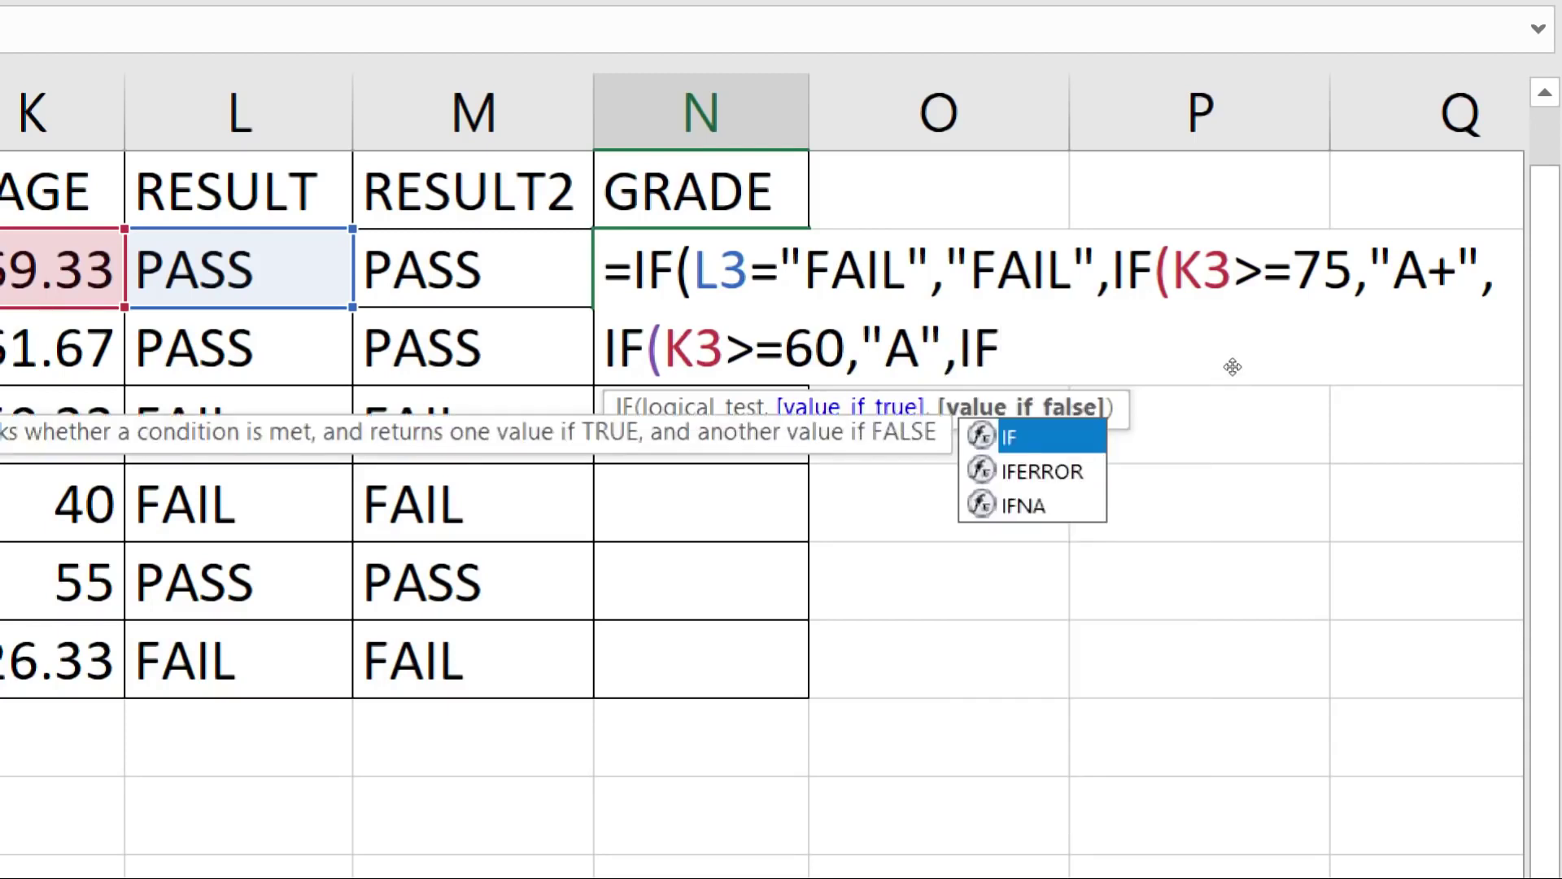
type("(")
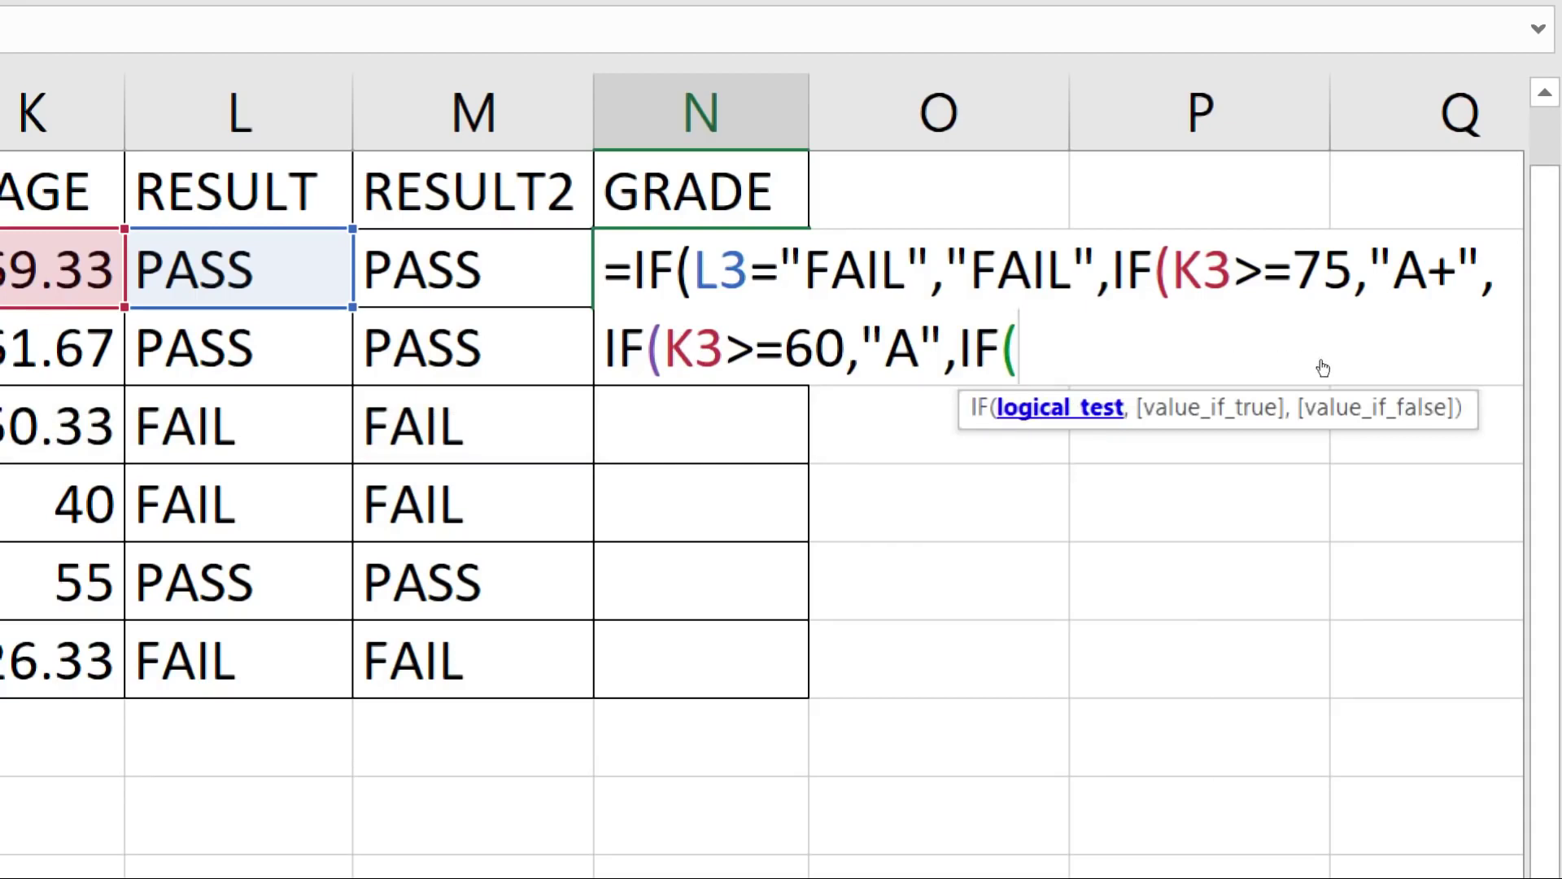
type("K3>")
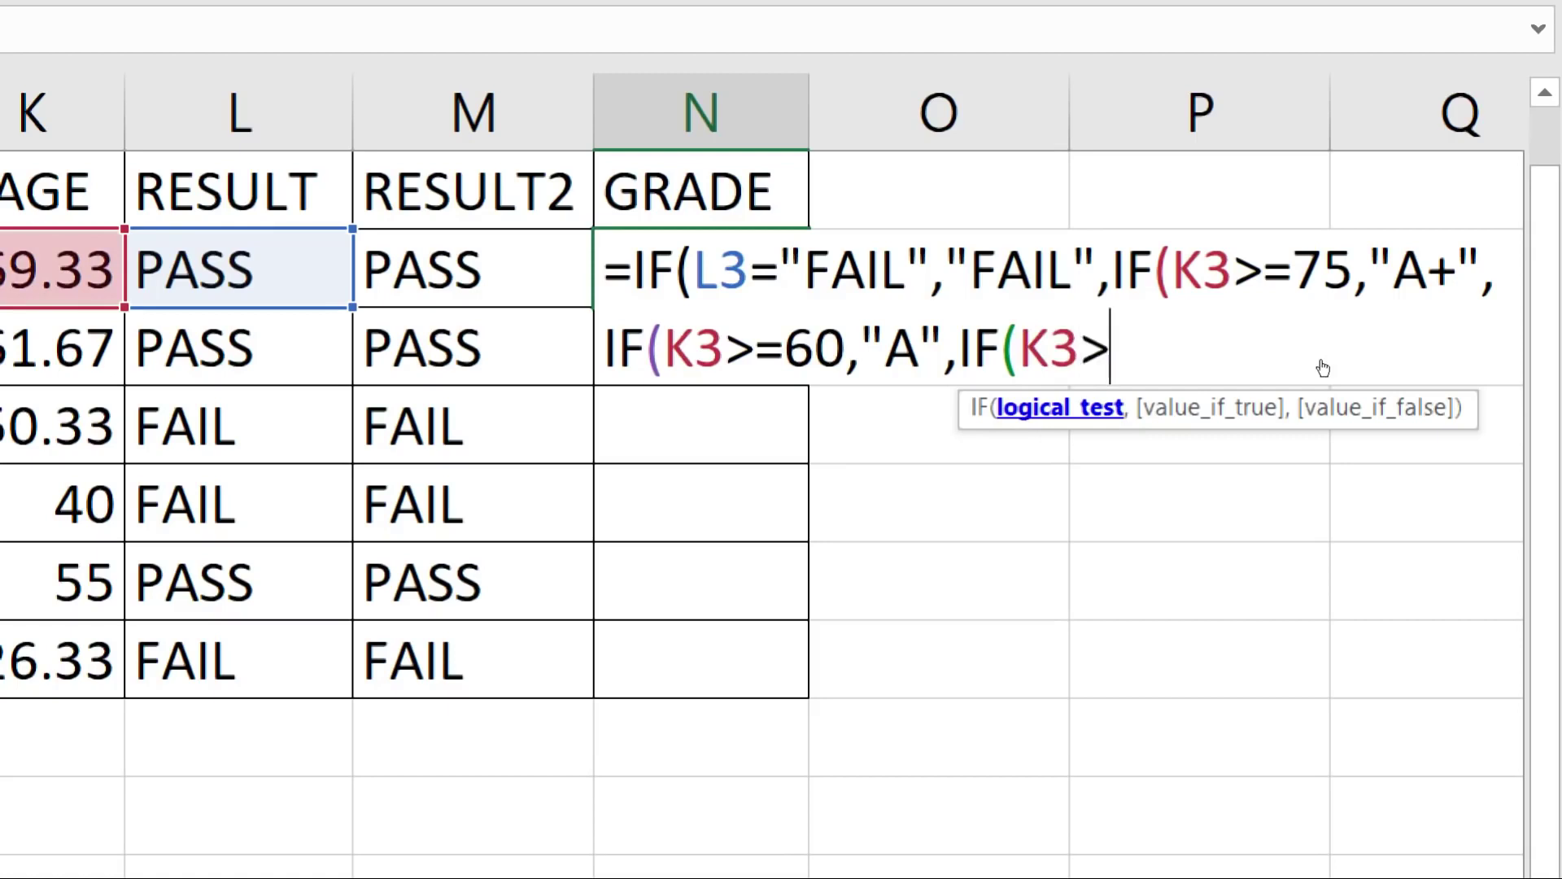
type("=50")
key("BackSpace")
key("BackSpace")
type("45,")
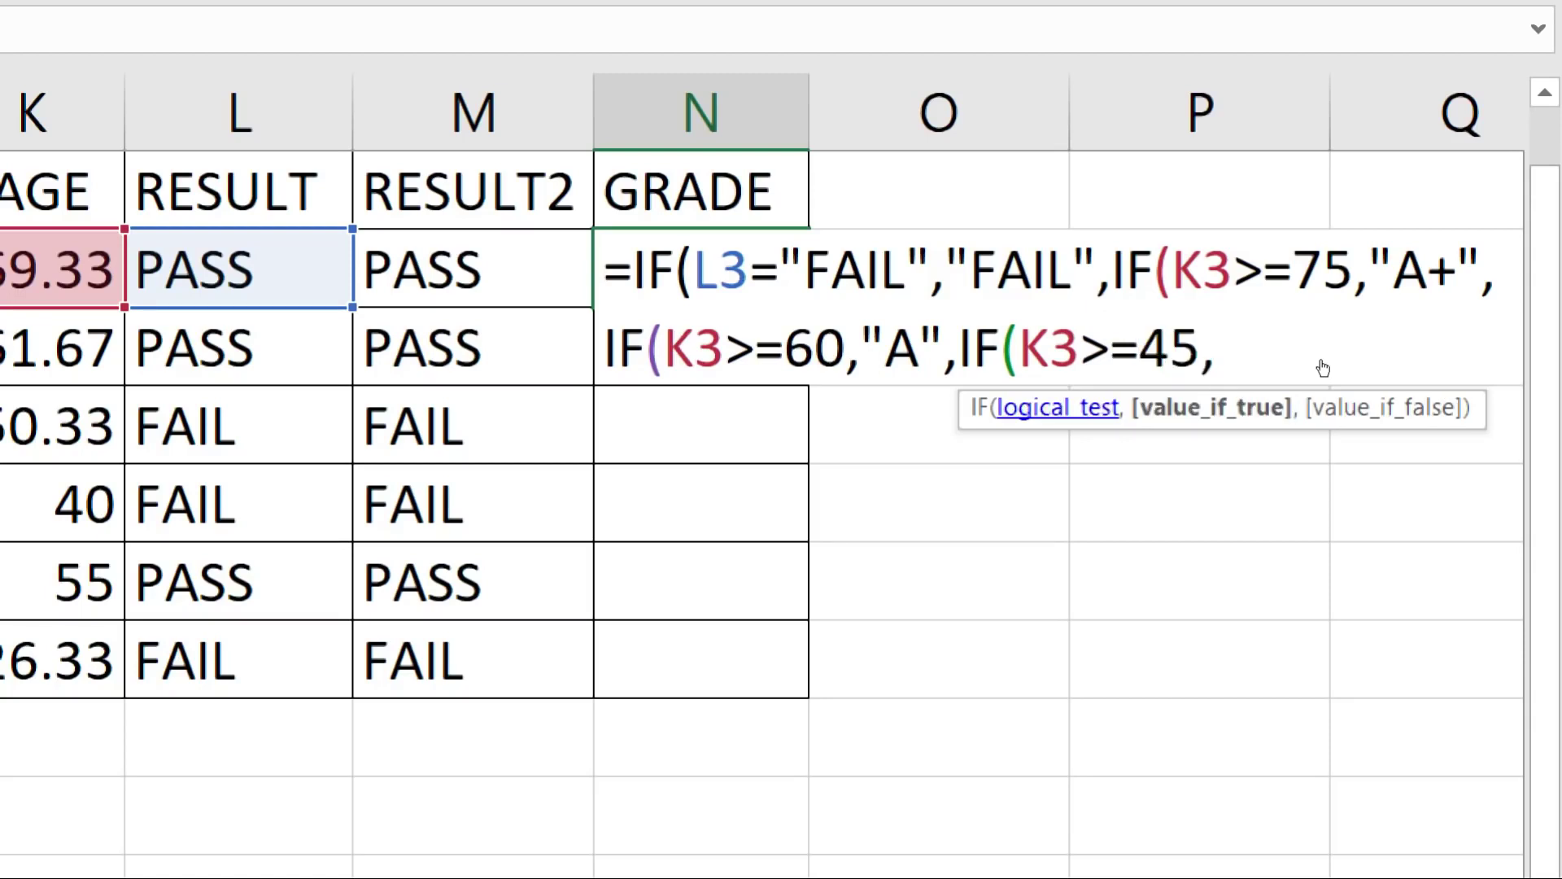
type("\"C\"")
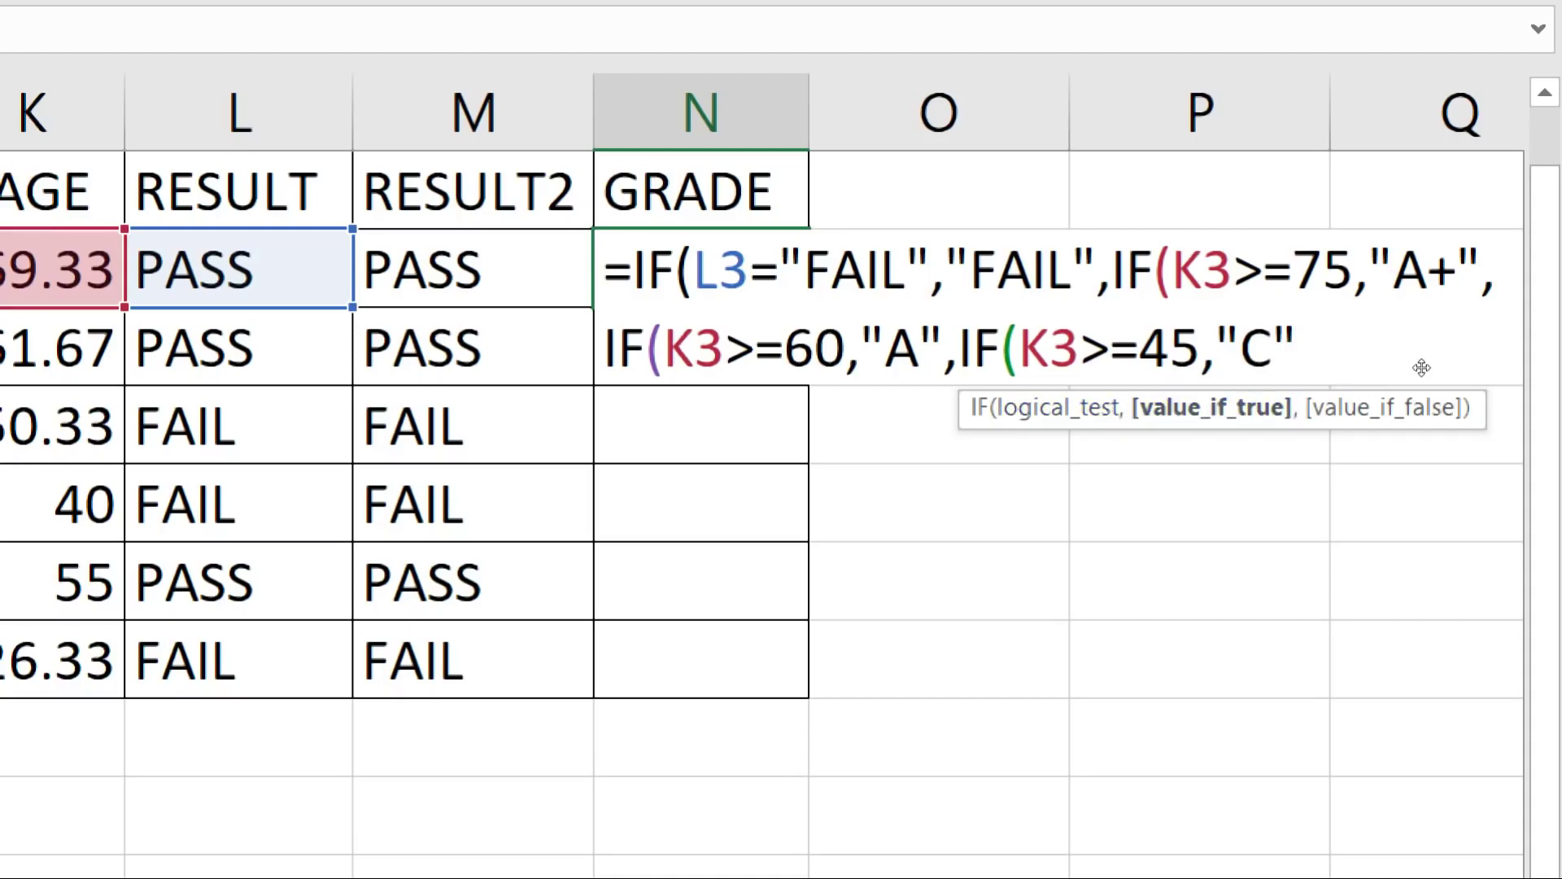
Step: Add a last nested IF to the N3 formula that returns "C" when K3 is greater than or equal to 35
type(",")
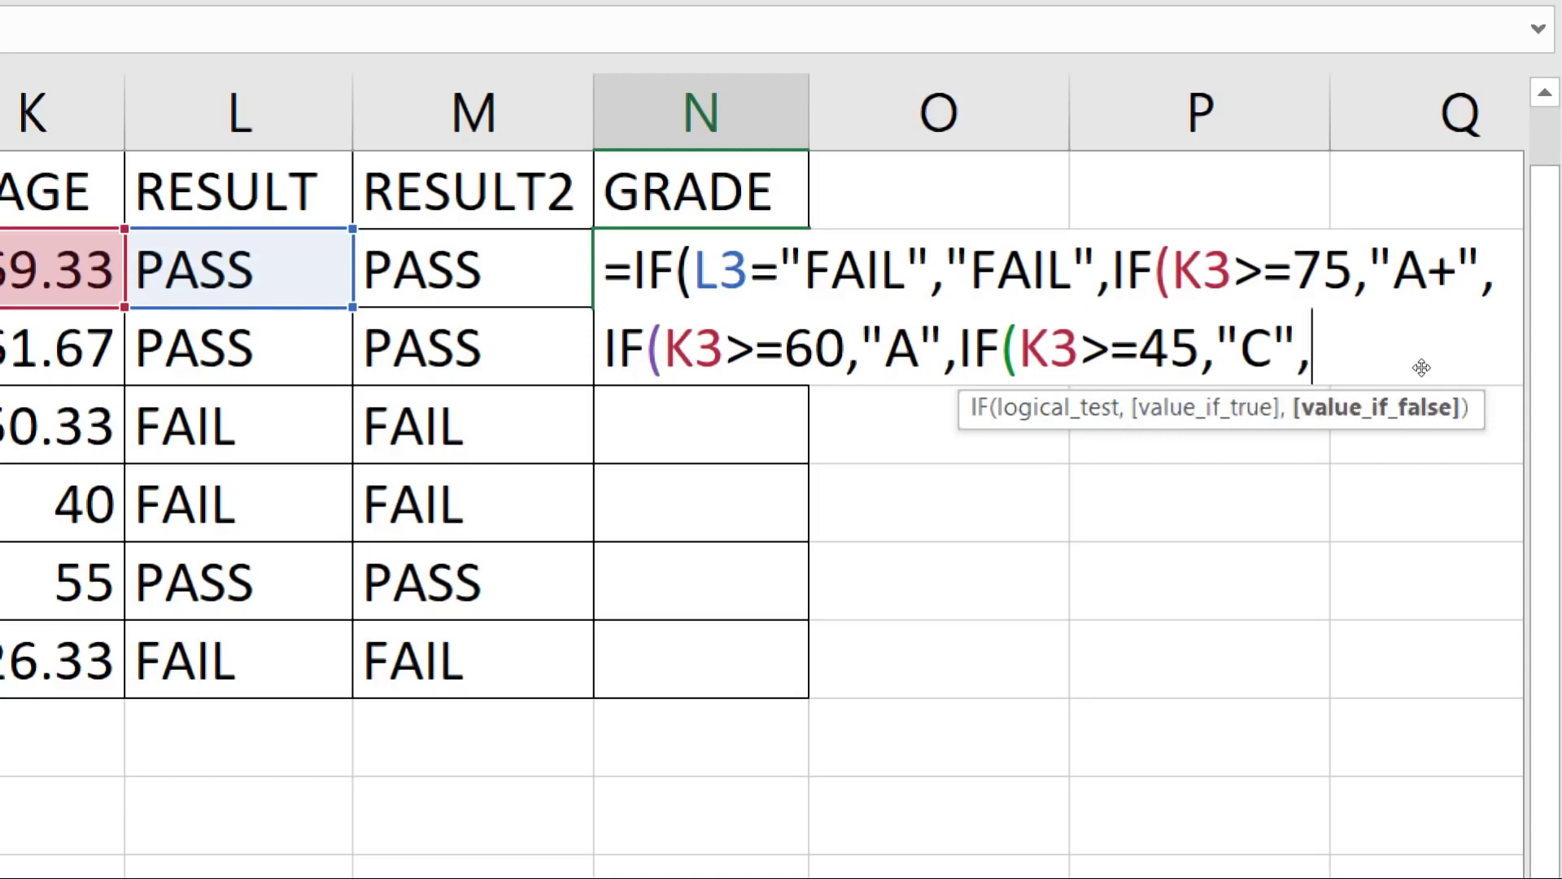
type("IF")
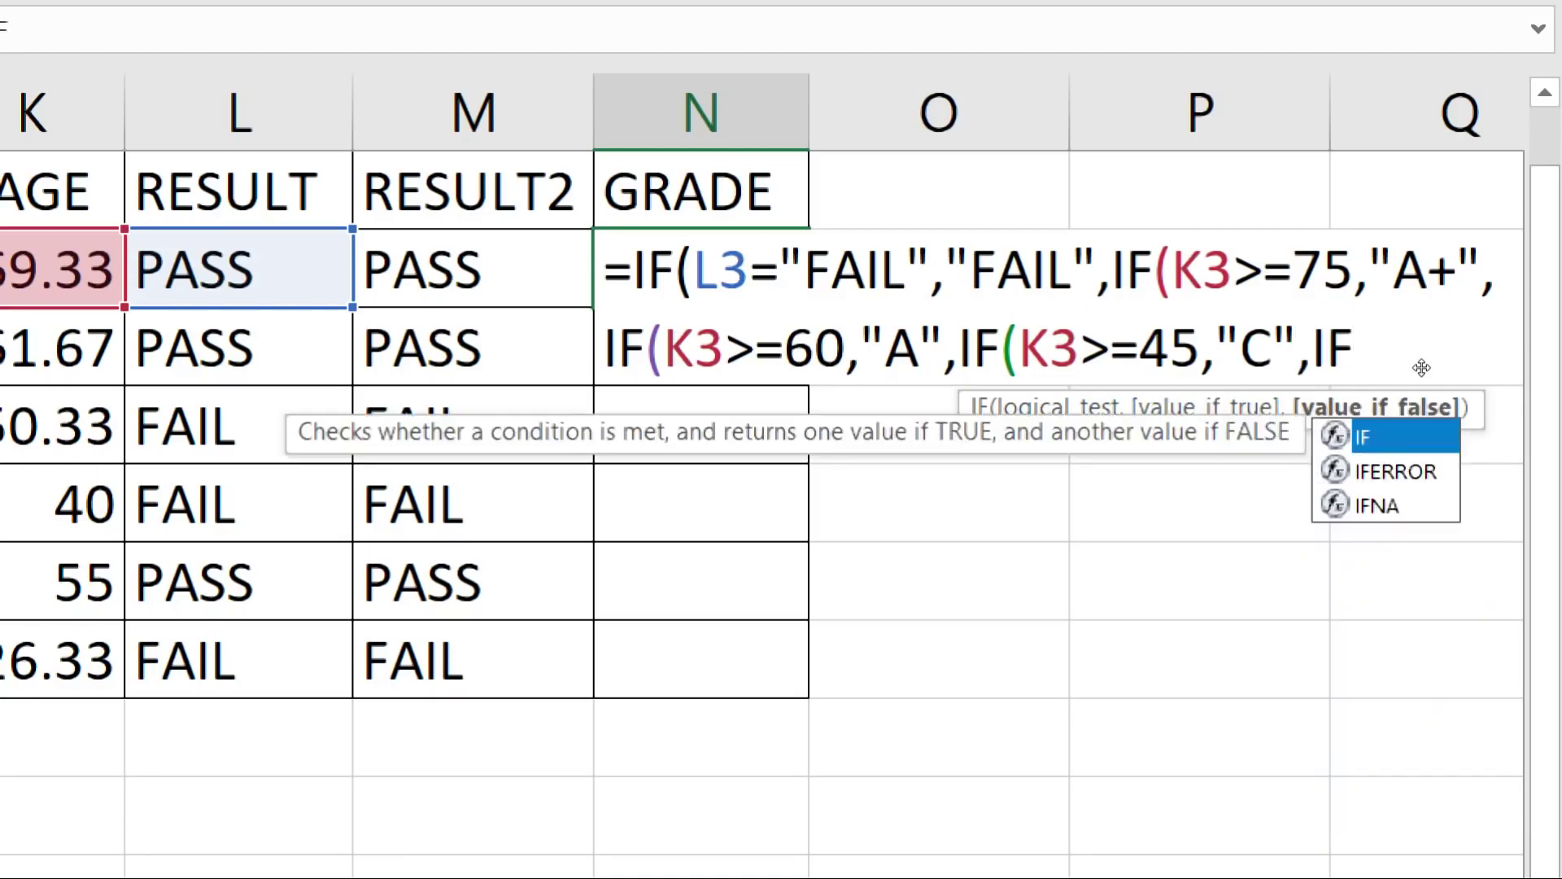
type("(K3>=")
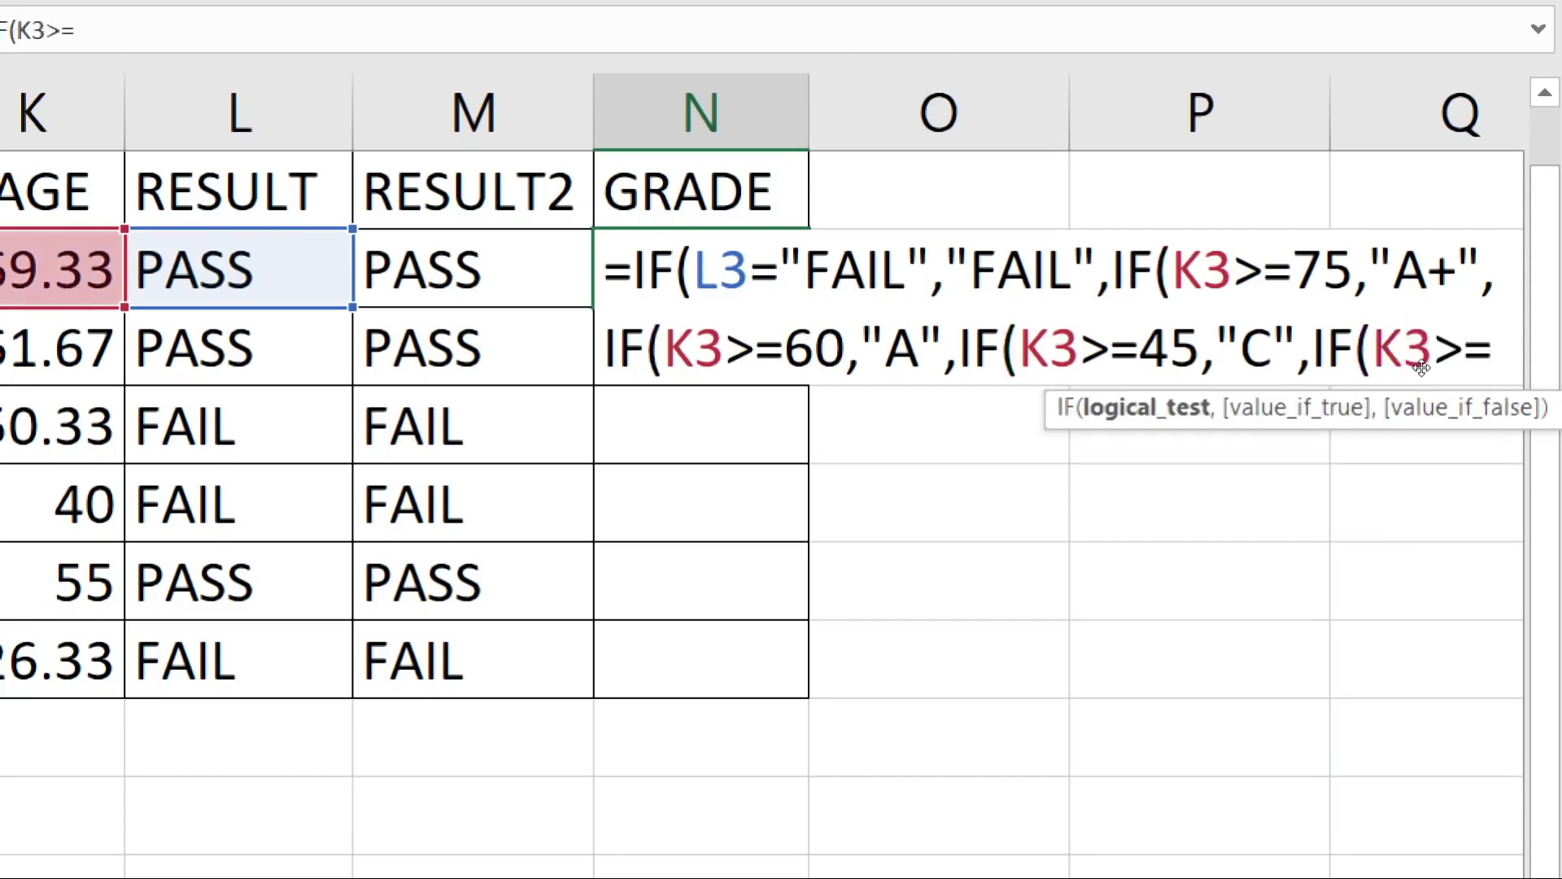
type("35\"")
key("BackSpace")
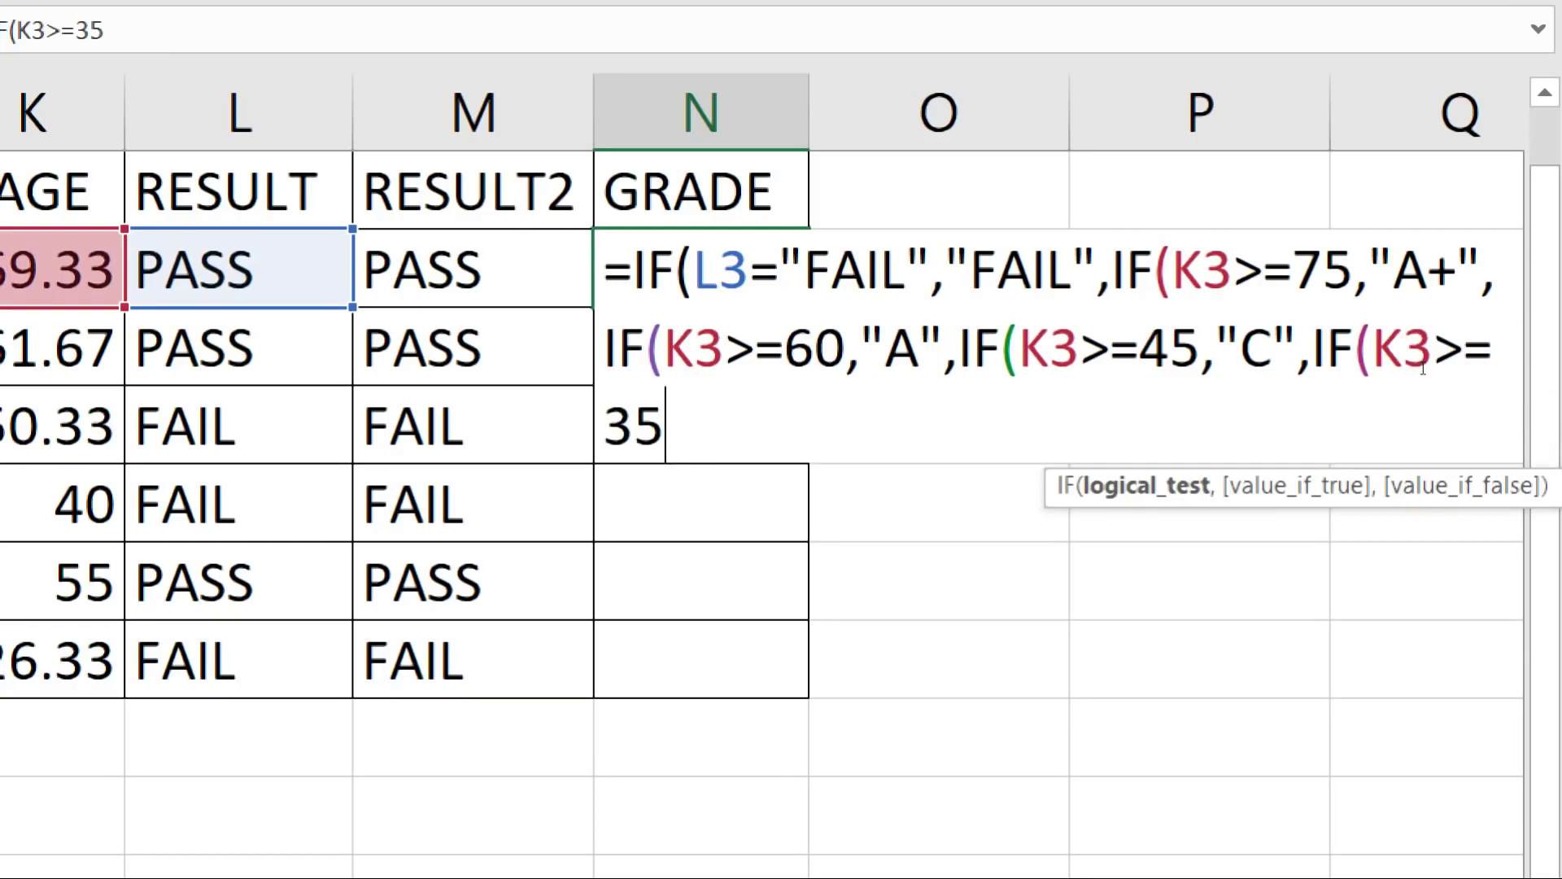
type(",\"C\"")
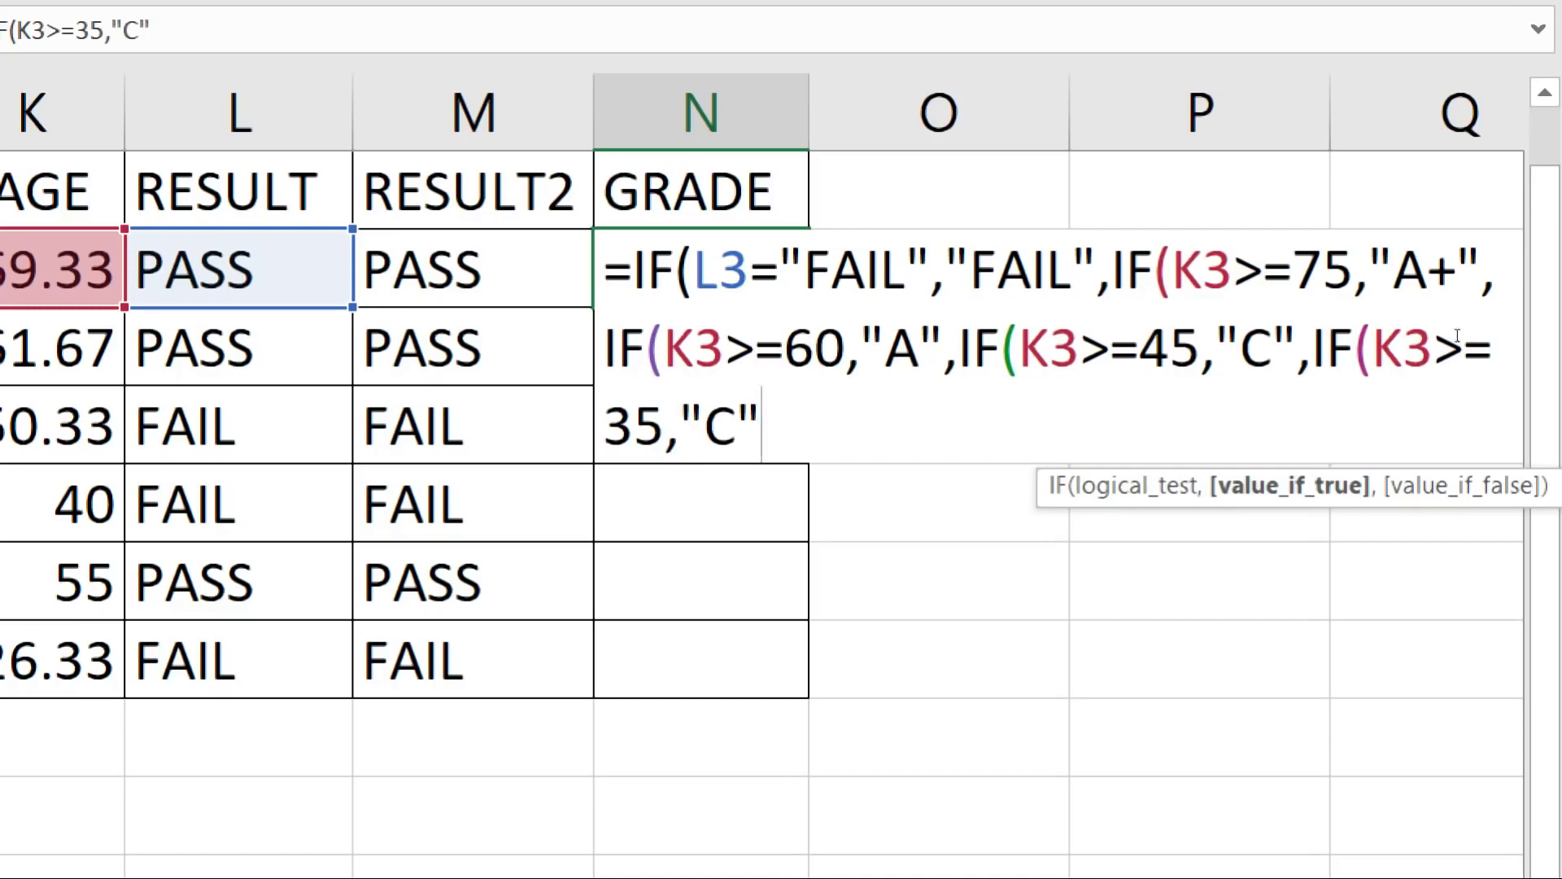
Step: Change the grade returned by the K3>=45 condition in the N3 formula to "B"
key("Left")
key("Left")
key("Left")
key("Left")
key("Left")
key("Left")
key("Left")
key("Left")
key("Left")
key("Left")
key("Left")
key("Left")
key("Left")
key("Left")
key("Left")
key("BackSpace")
type("B")
key("End")
Step: Review the A+ and A conditions in the N3 formula, then enter it and accept the suggested closing-parenthesis correction
left_click_drag(1113, 285, 1522, 297)
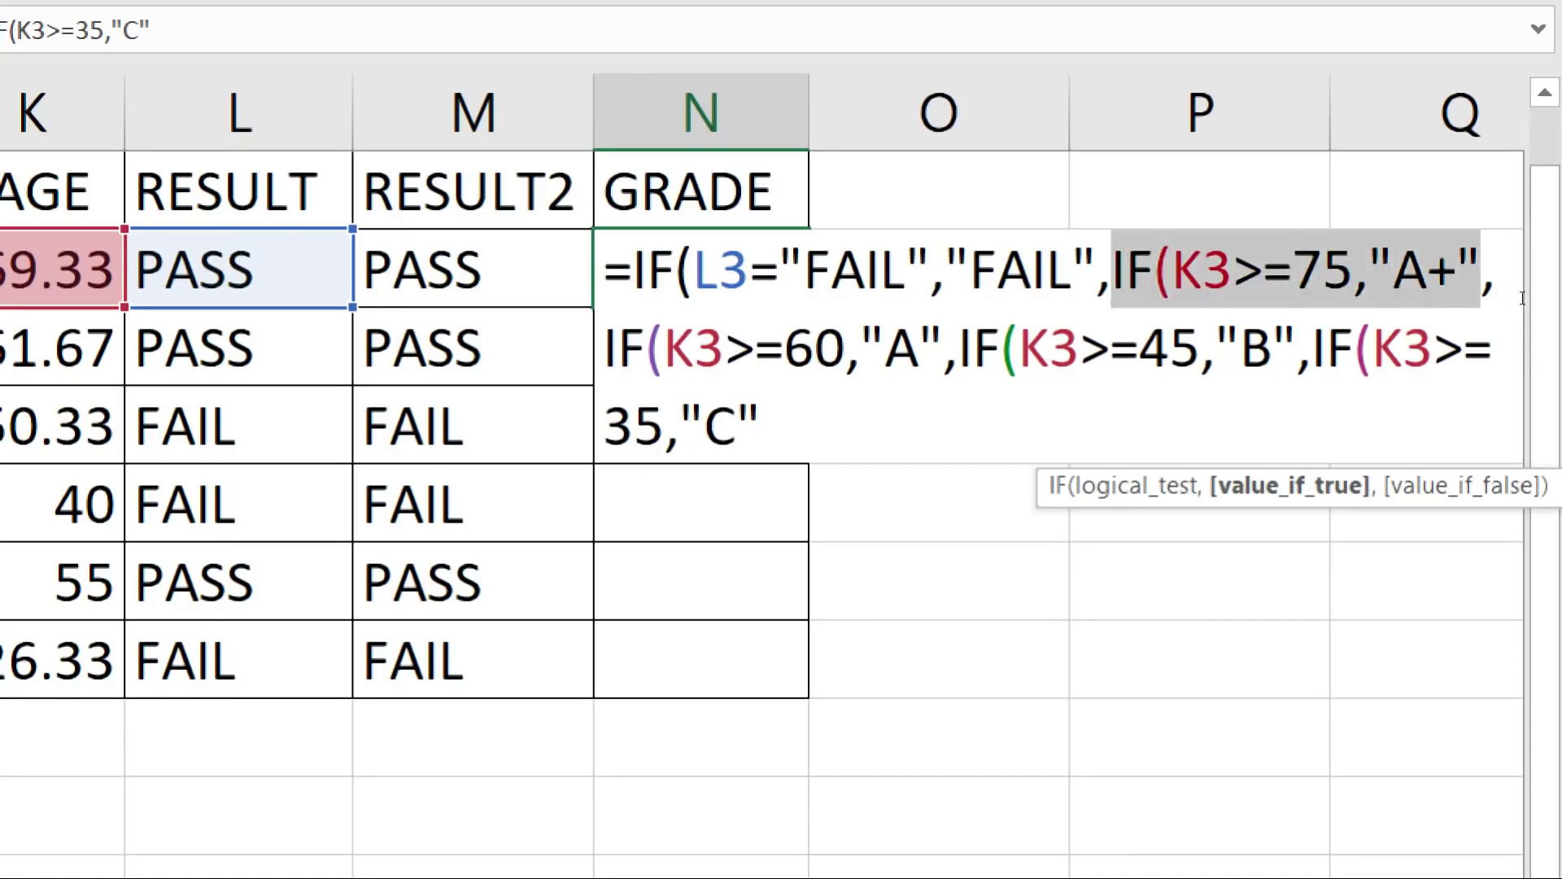
left_click(1219, 345)
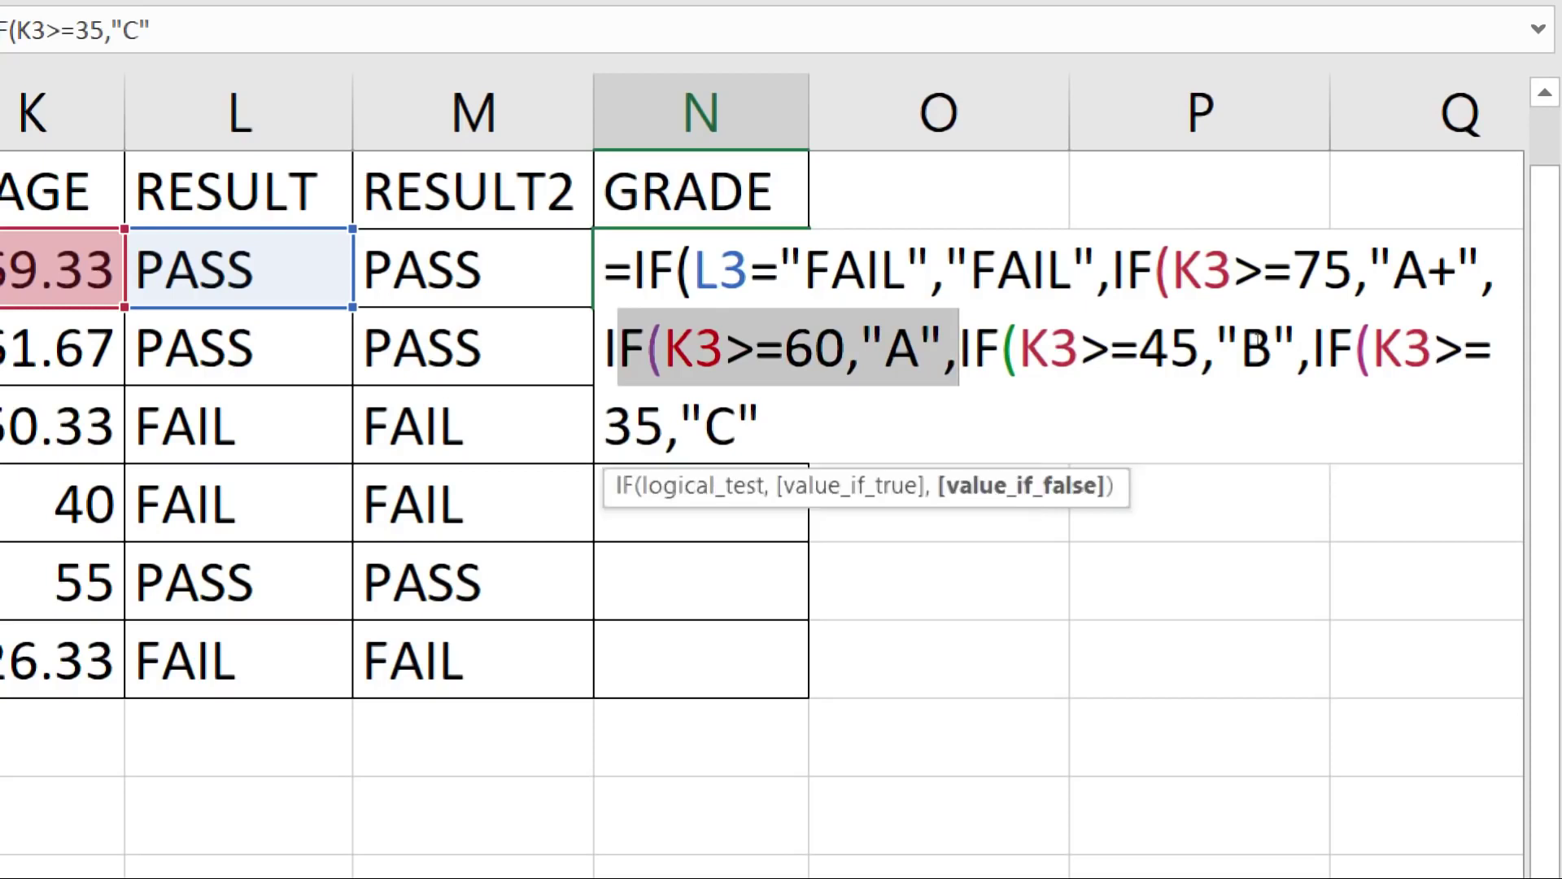
key("End")
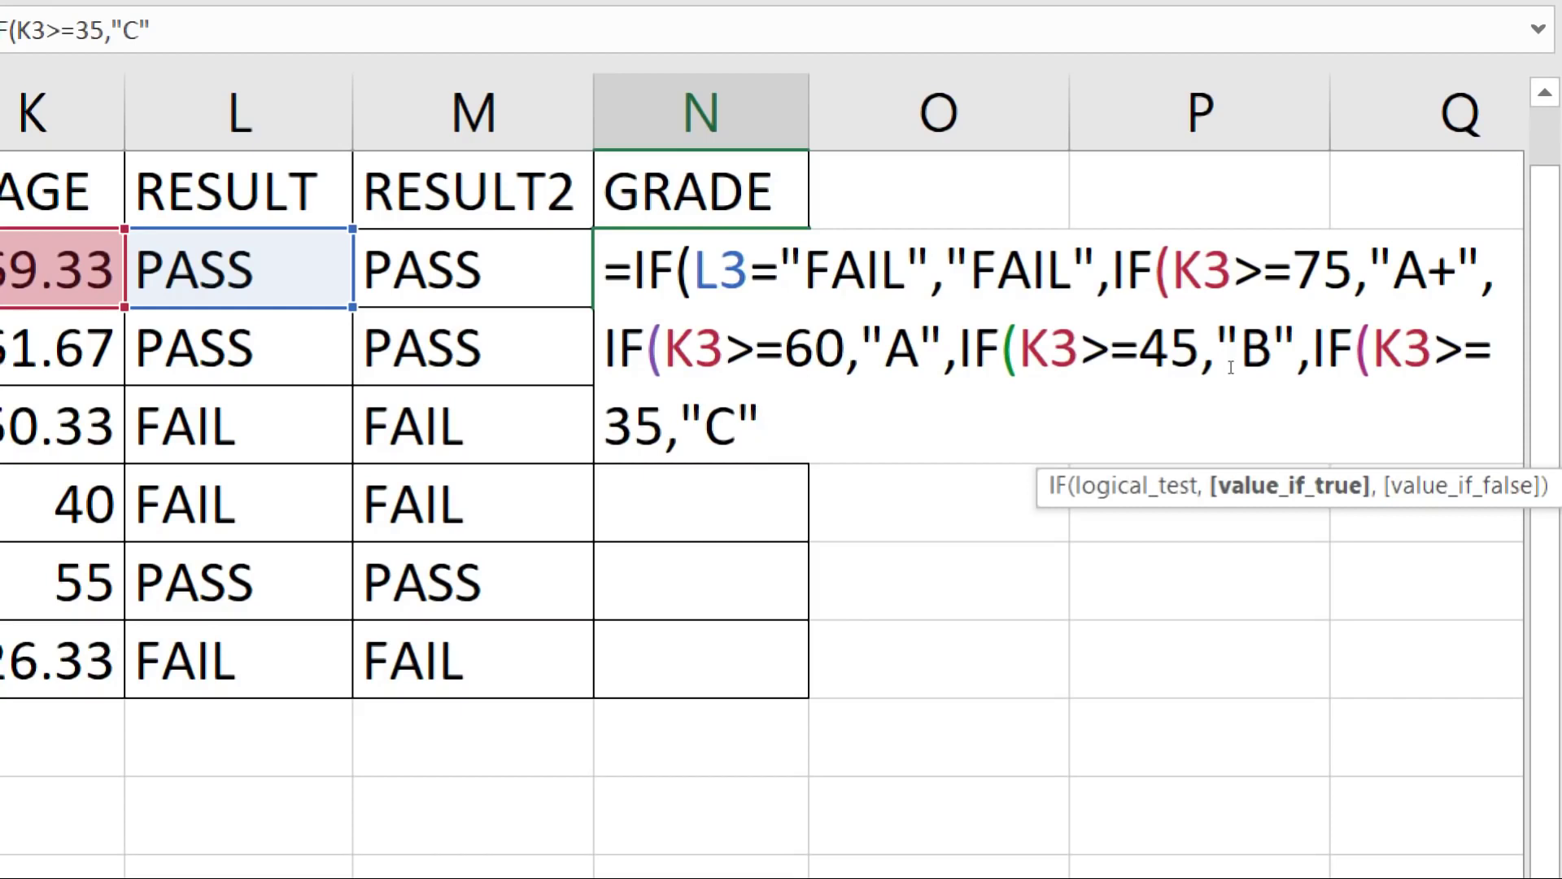
key("Return")
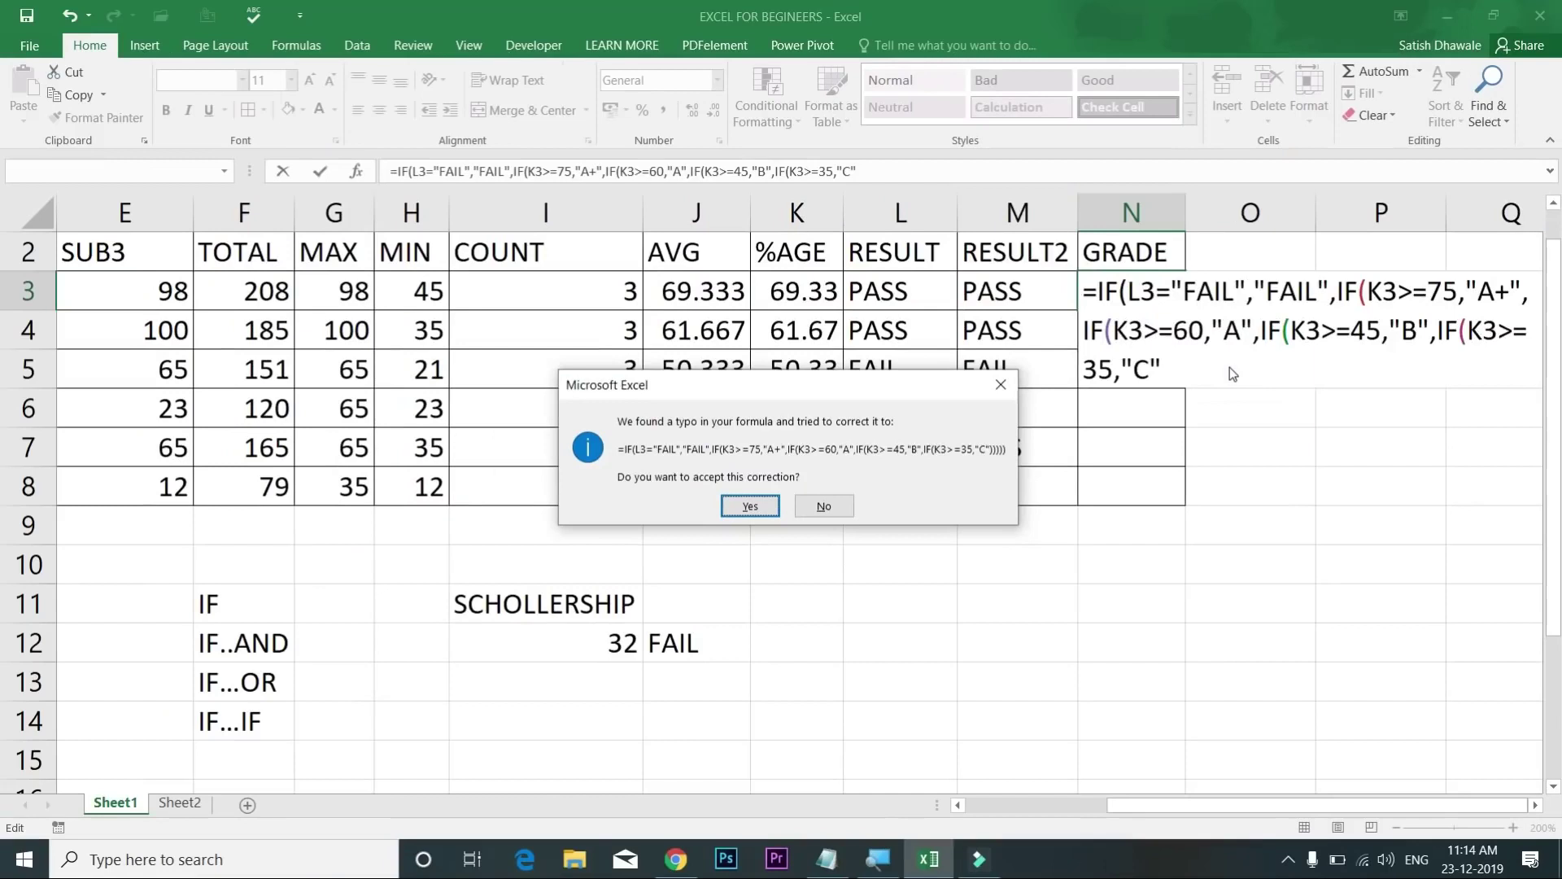
key("Return")
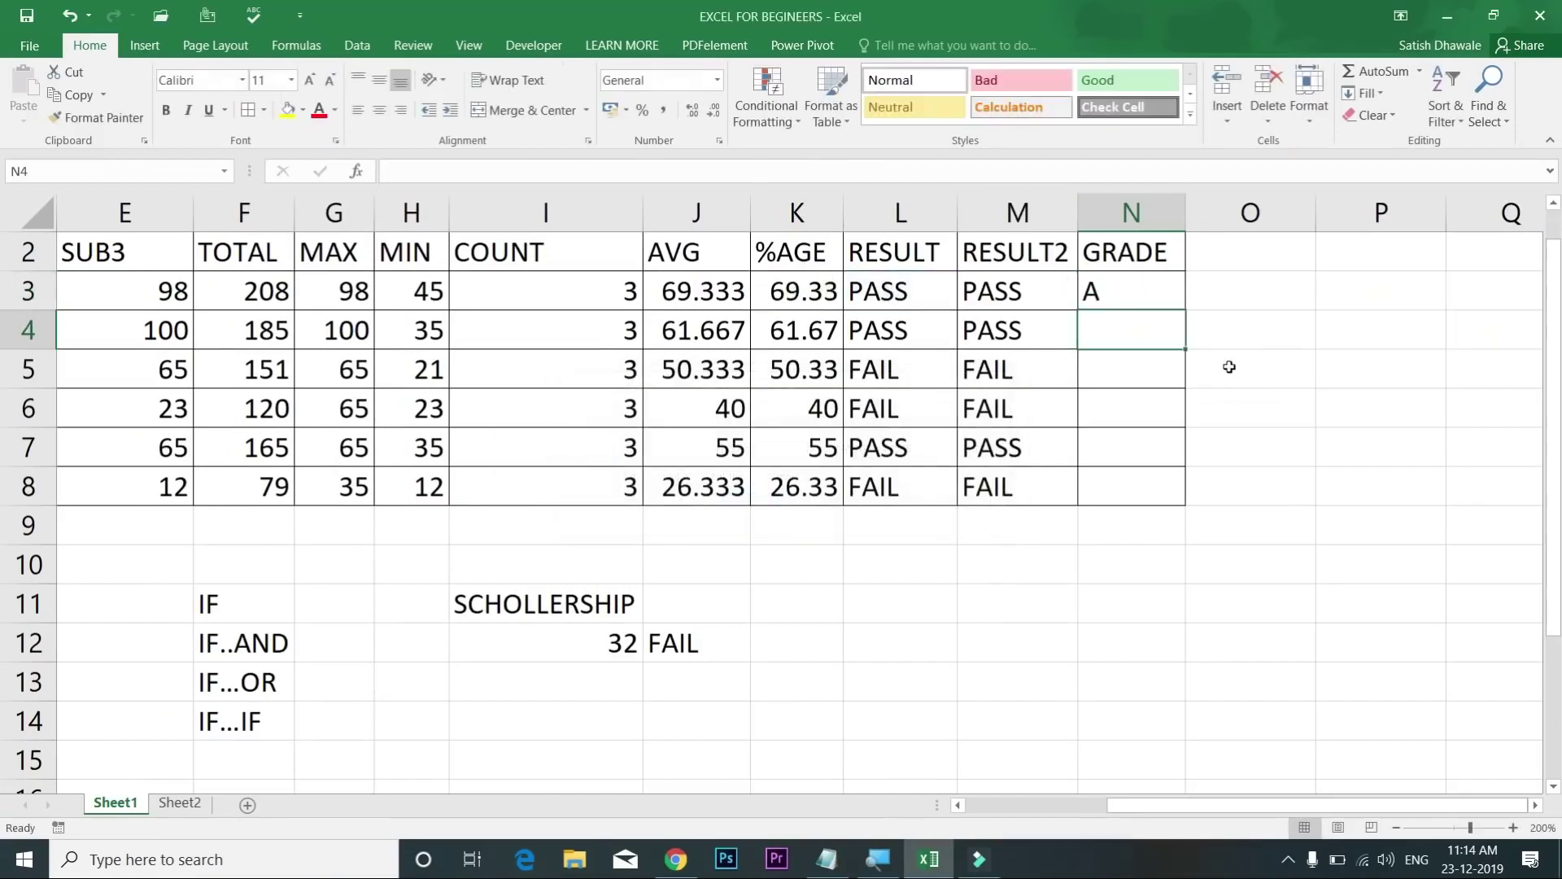
Step: Fill the GRADE formula from N3 down to N8 and check the copied formula in N5
left_click(1184, 306)
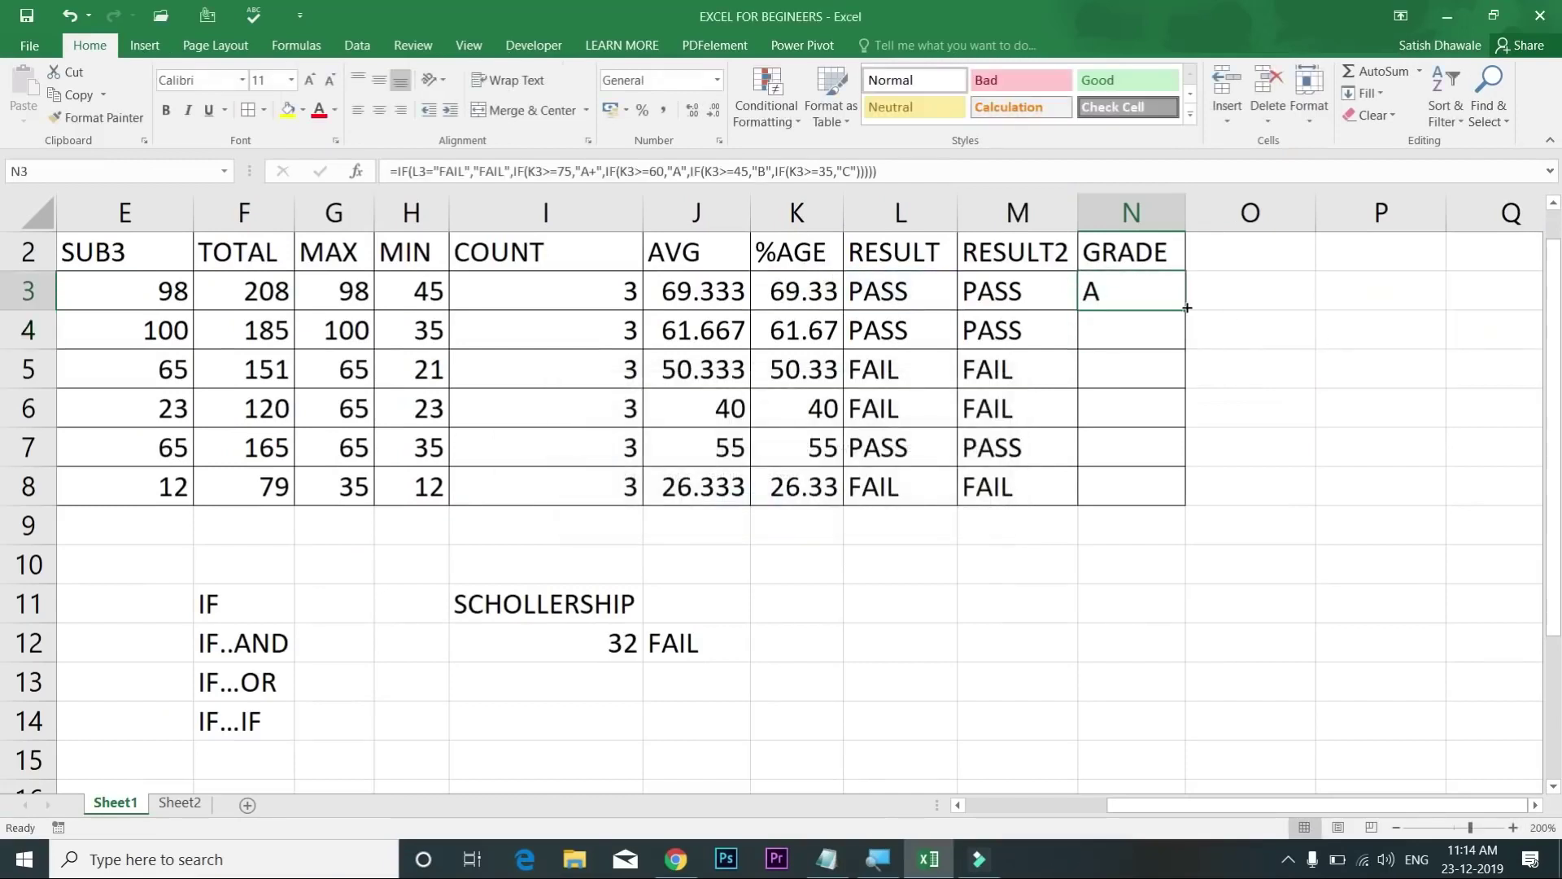
double_click(1187, 307)
left_click(1148, 370)
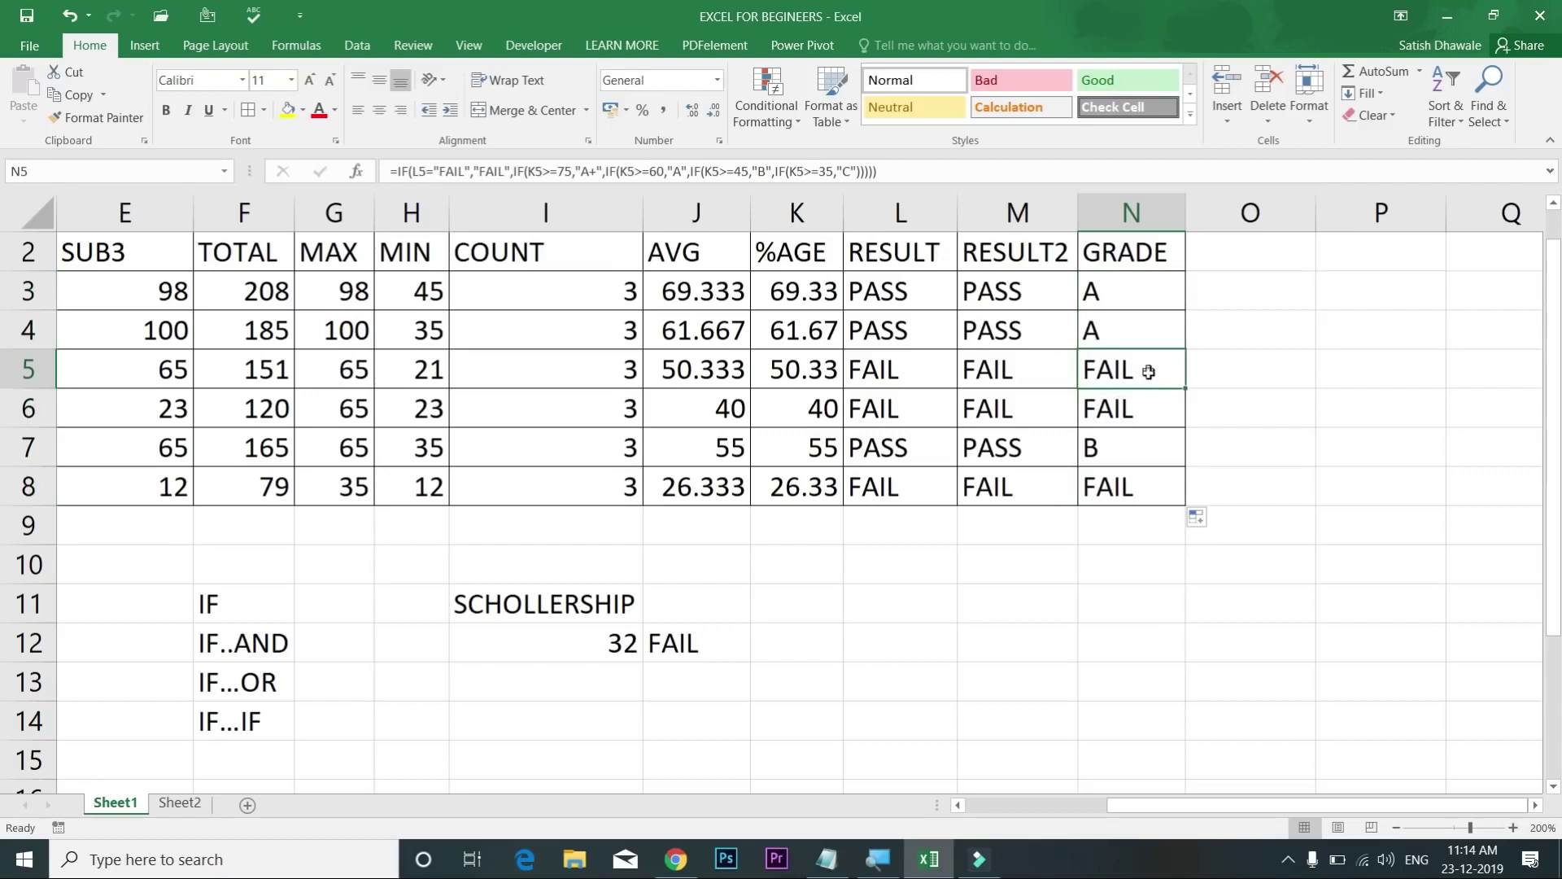
Step: Review the grades in column N and inspect the nested IF formula in cell N3
left_click(1146, 397)
left_click(1128, 455)
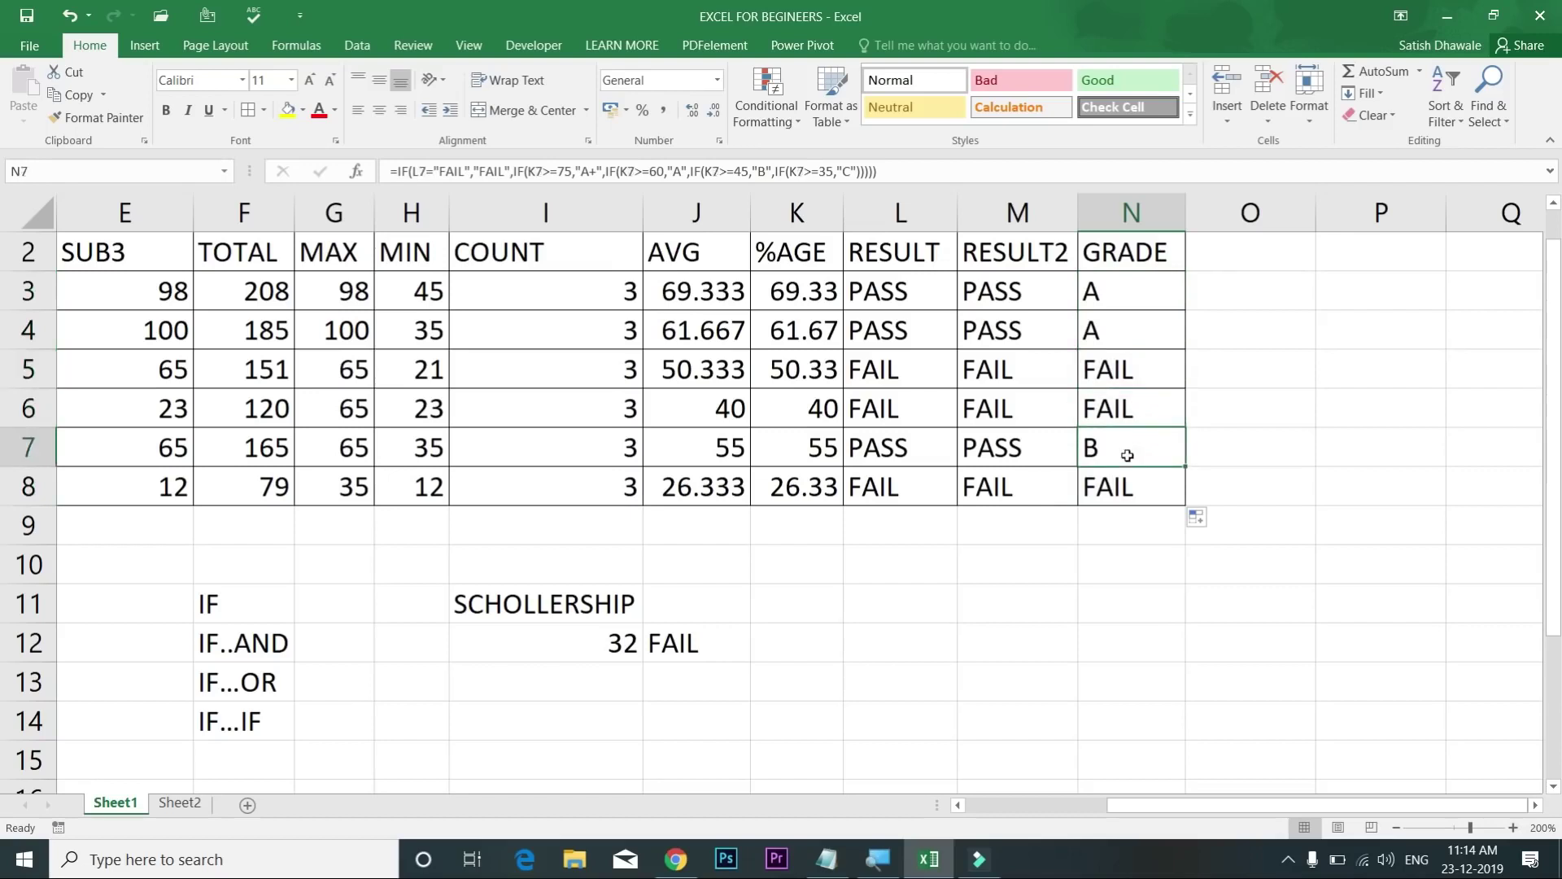
left_click(824, 454)
left_click_drag(1137, 281, 1122, 488)
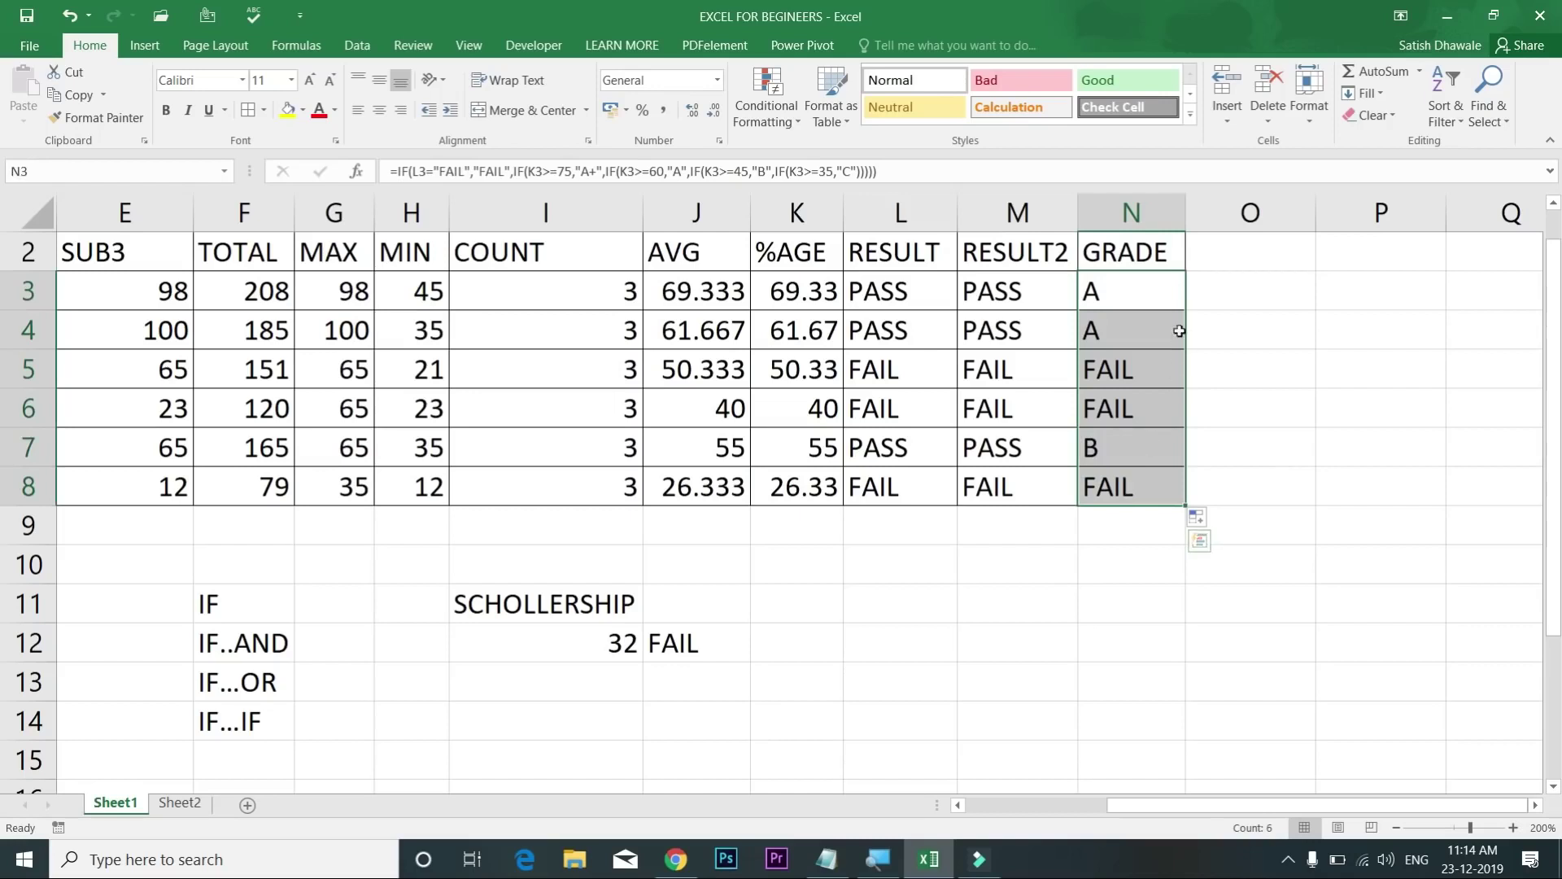
double_click(1156, 303)
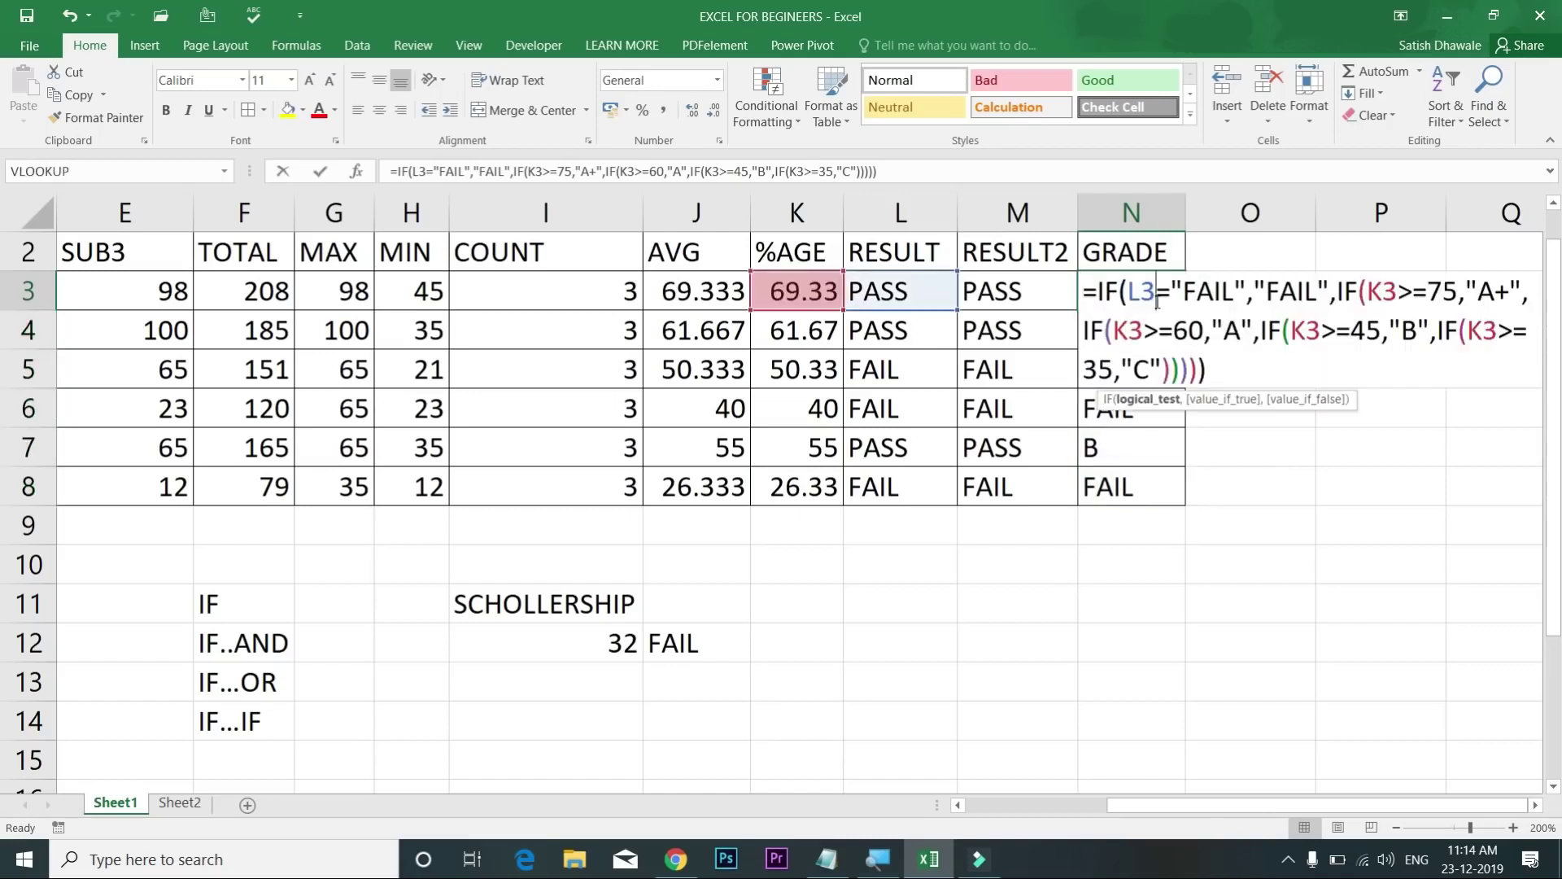
left_click(1225, 368)
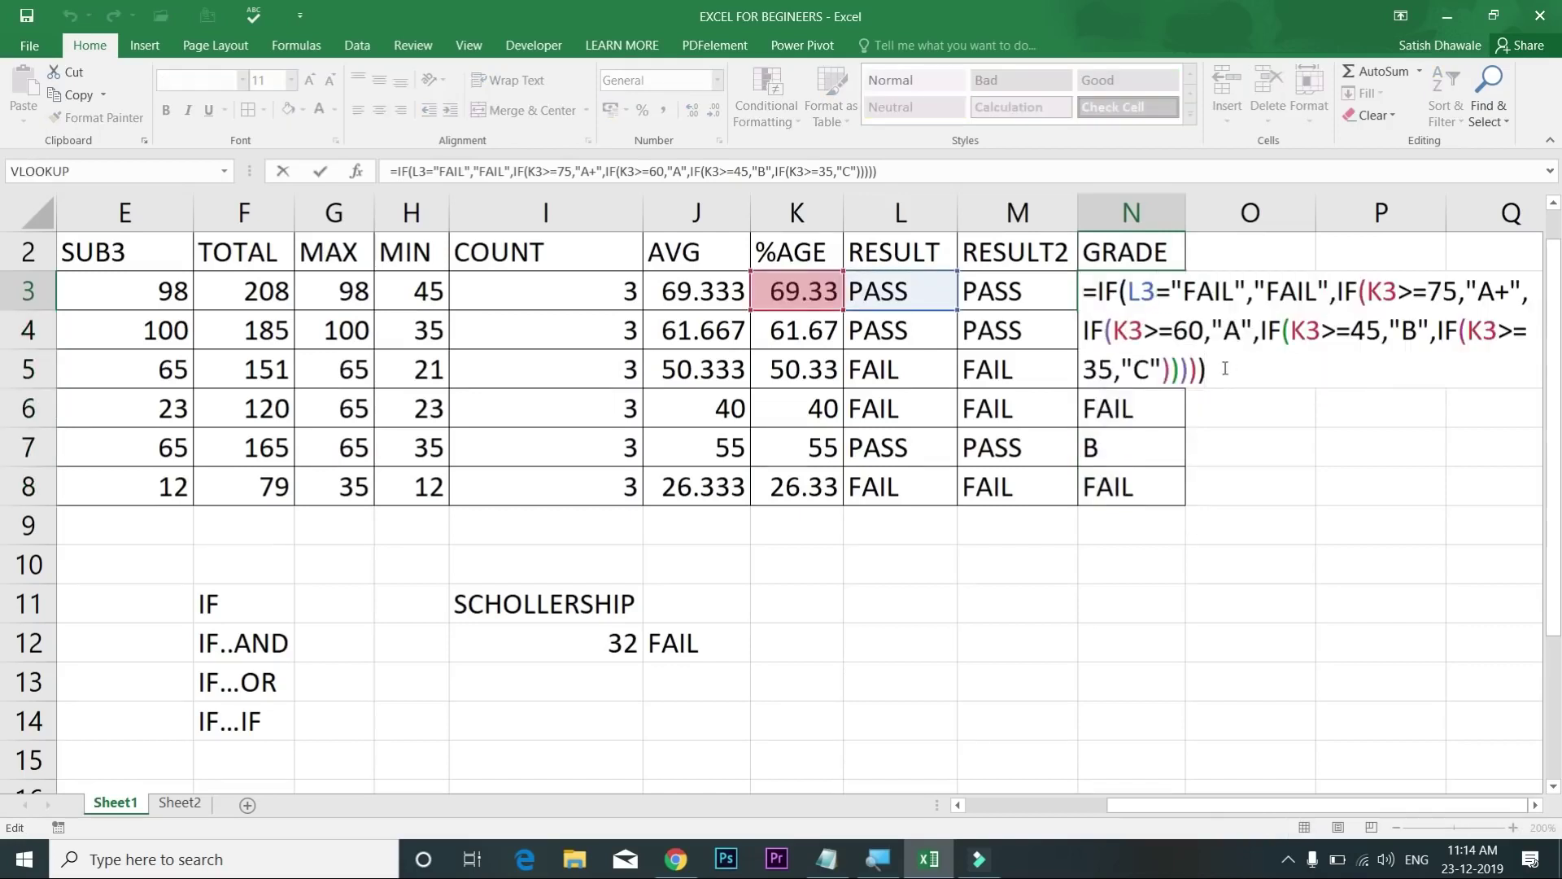
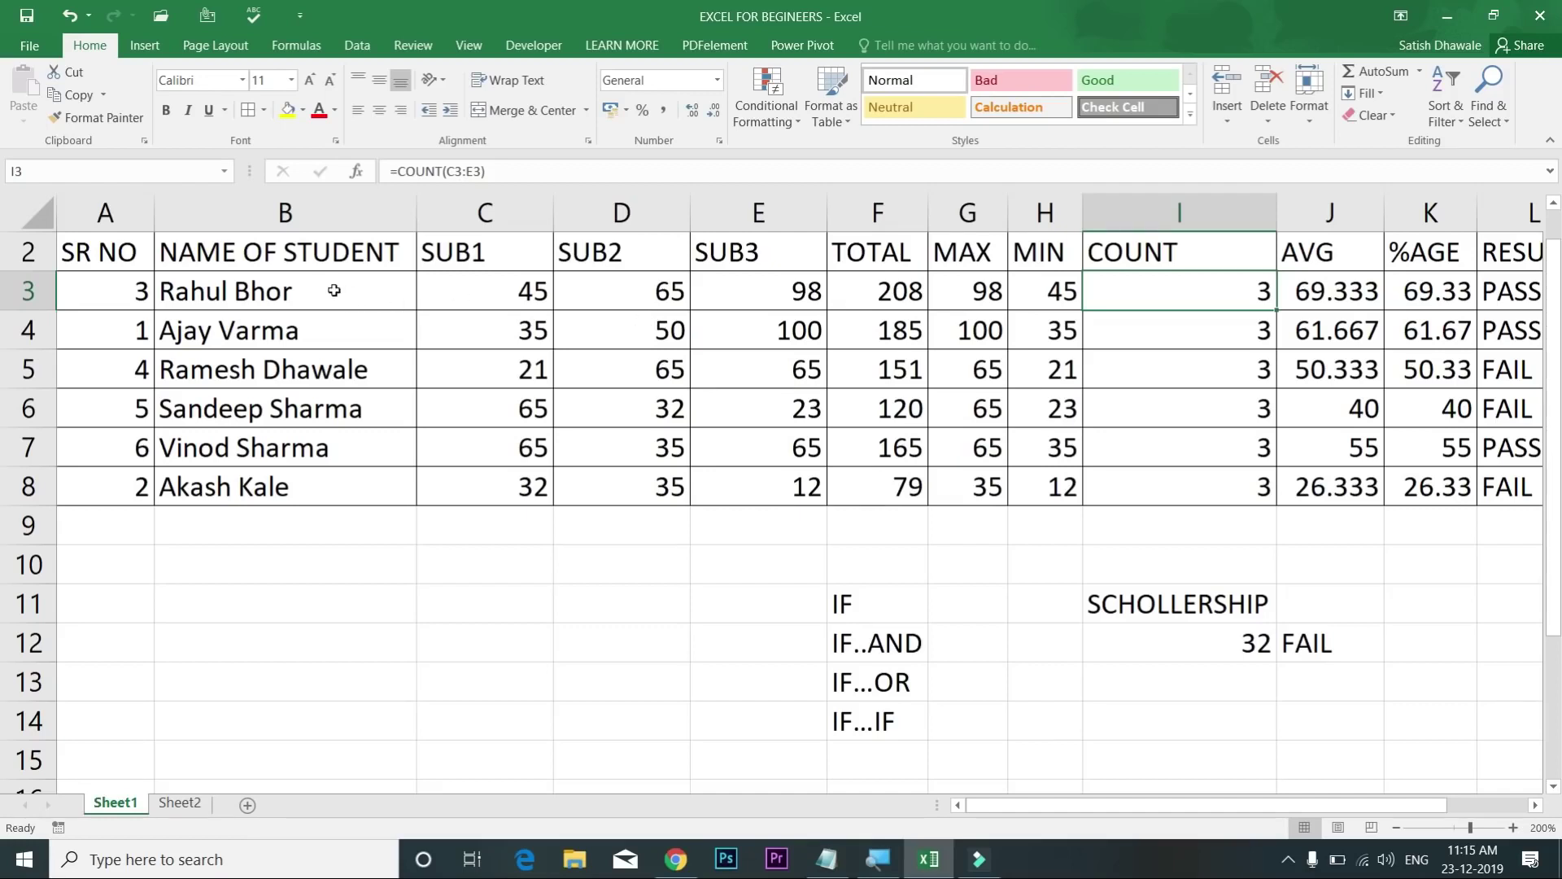
Step: Insert a 2-D clustered column chart from the student names and marks in B3:E8, without the header row
left_click_drag(322, 289, 407, 370)
left_click_drag(481, 418, 760, 486)
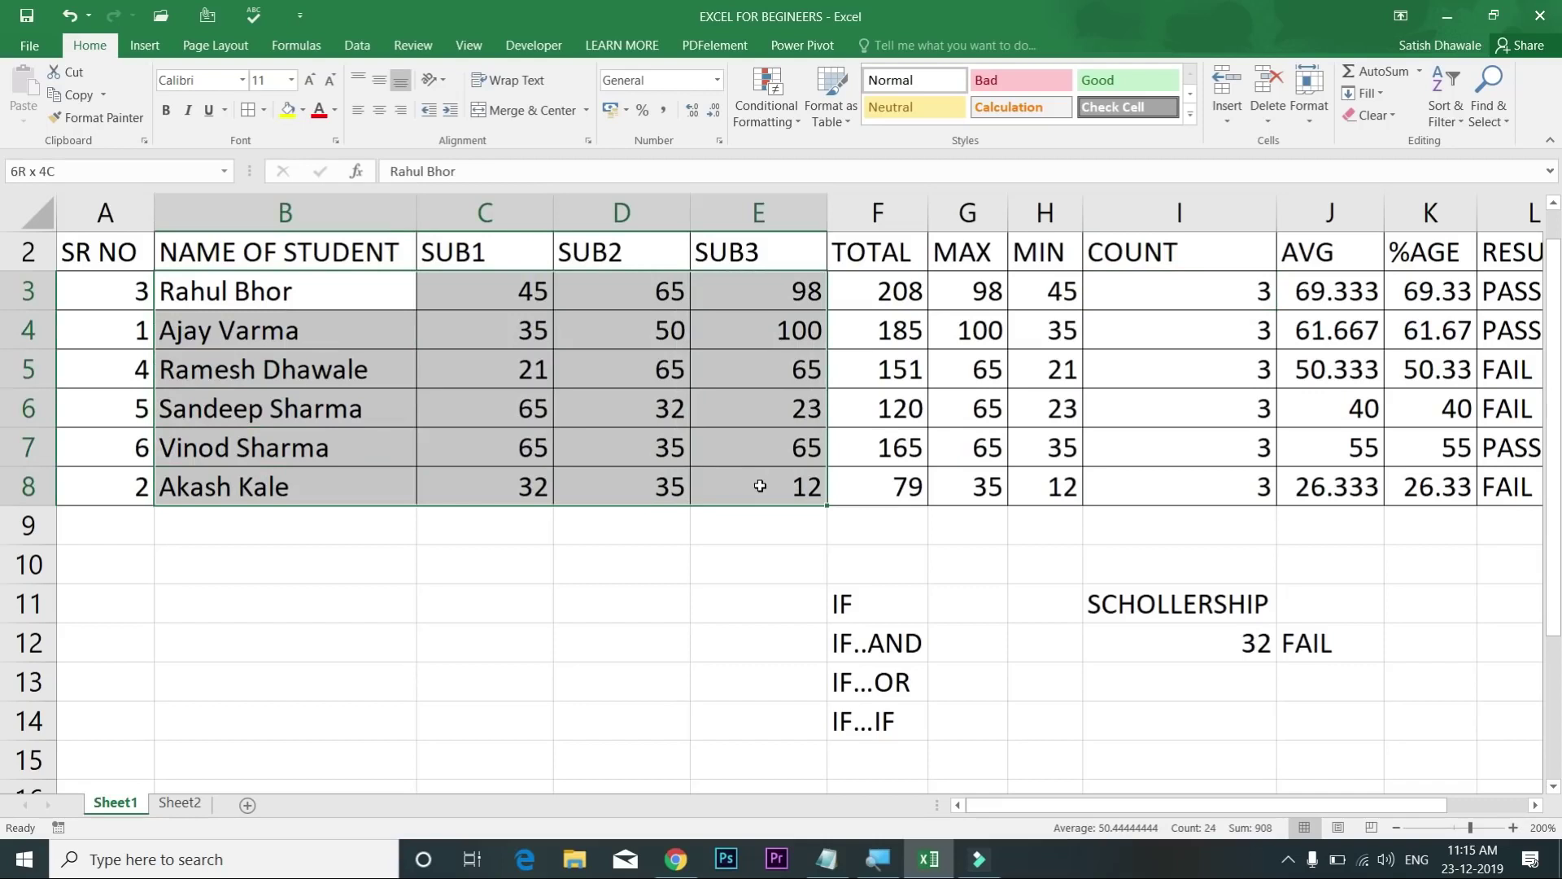
left_click_drag(760, 485, 759, 485)
left_click(144, 46)
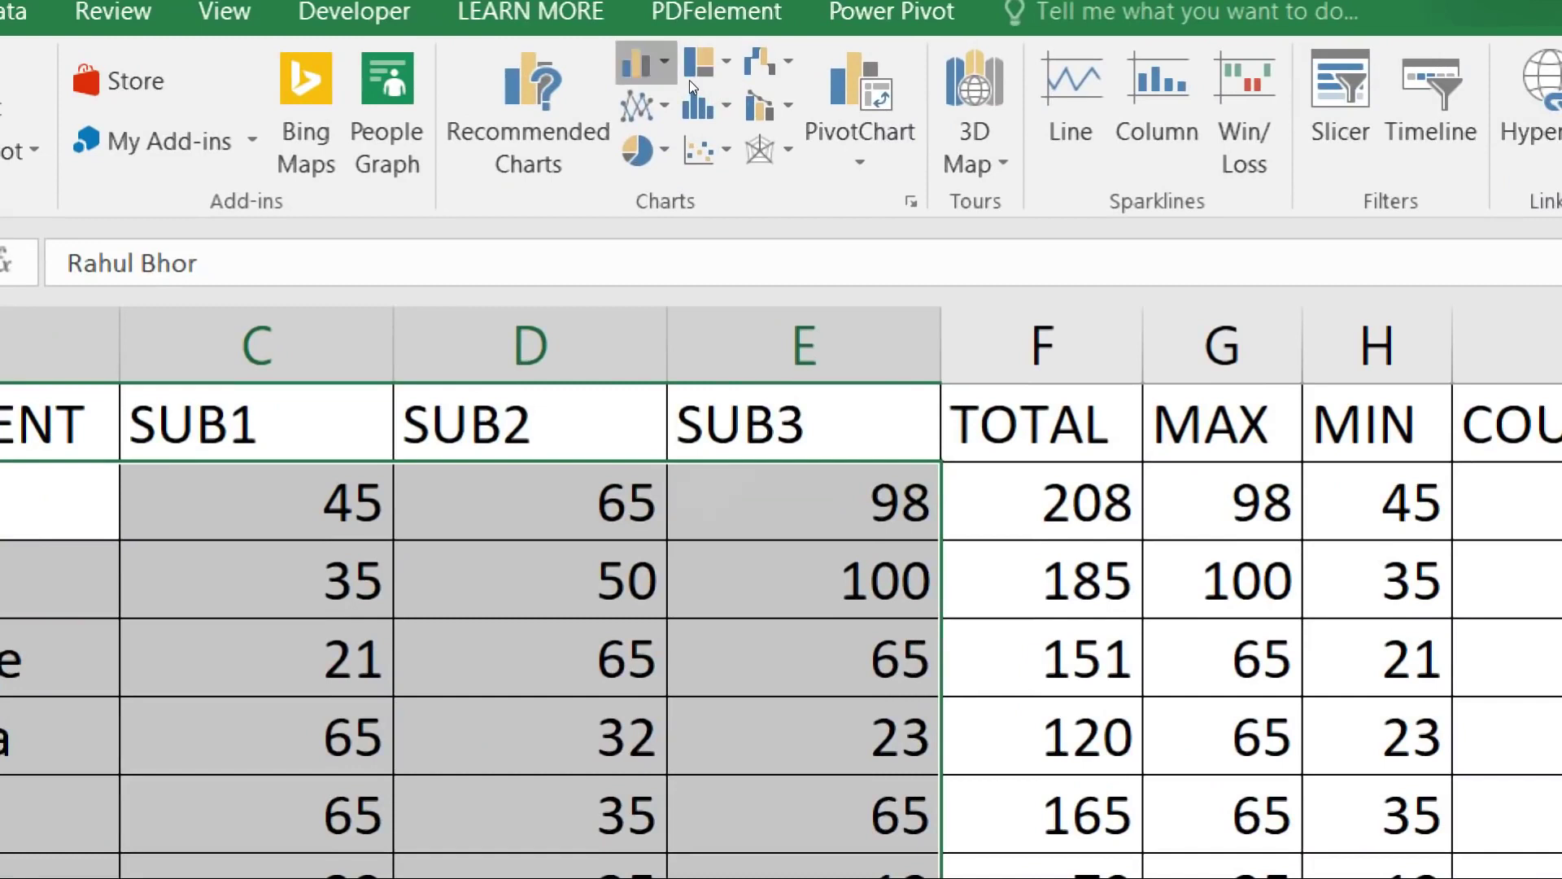
left_click(688, 80)
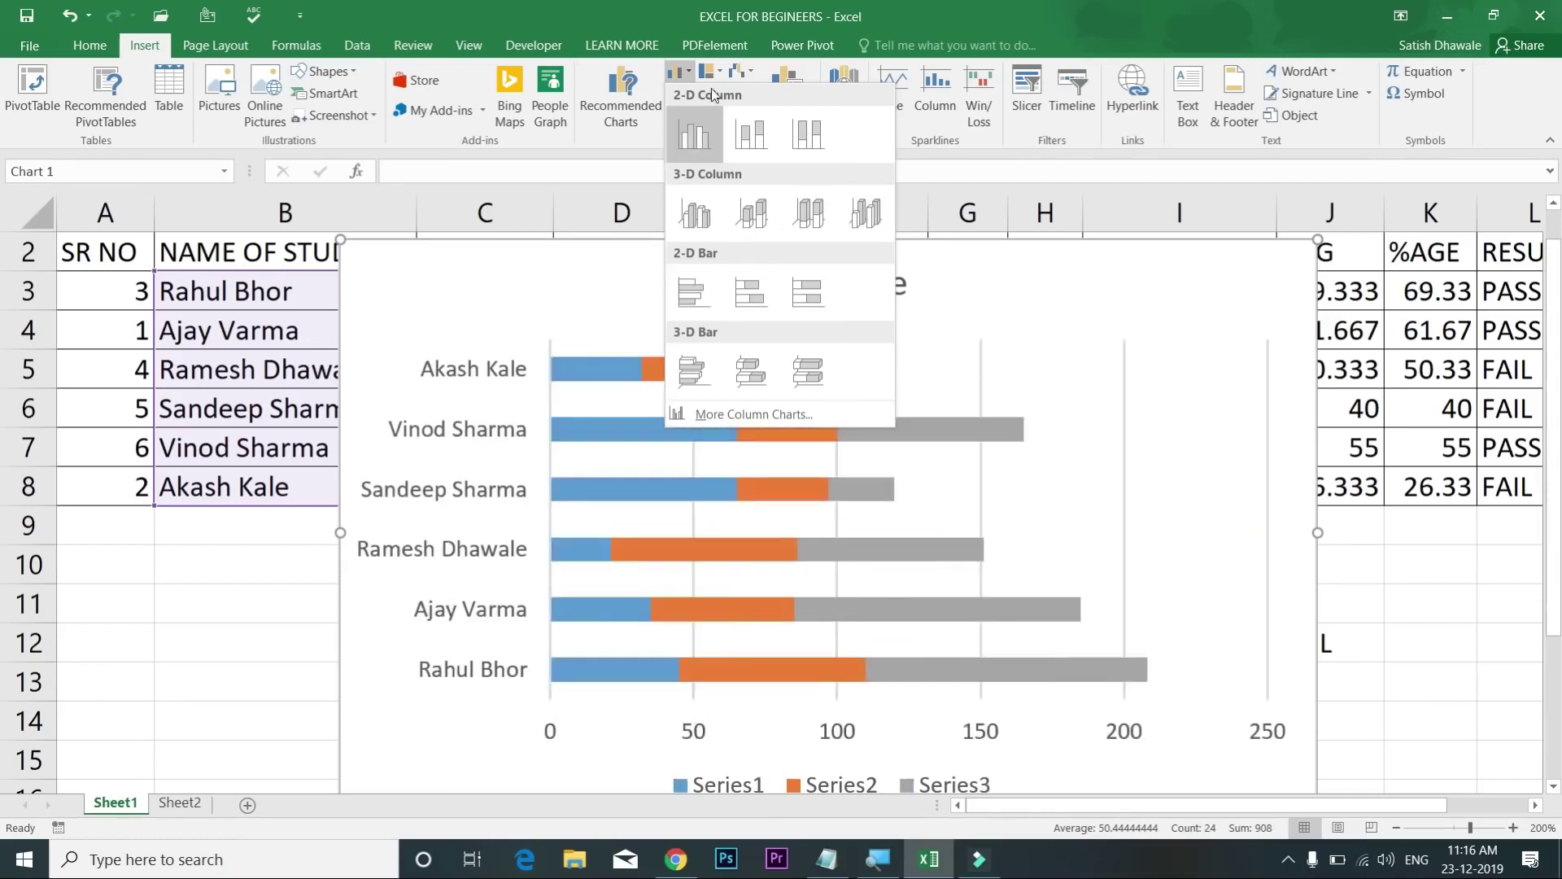
left_click(695, 137)
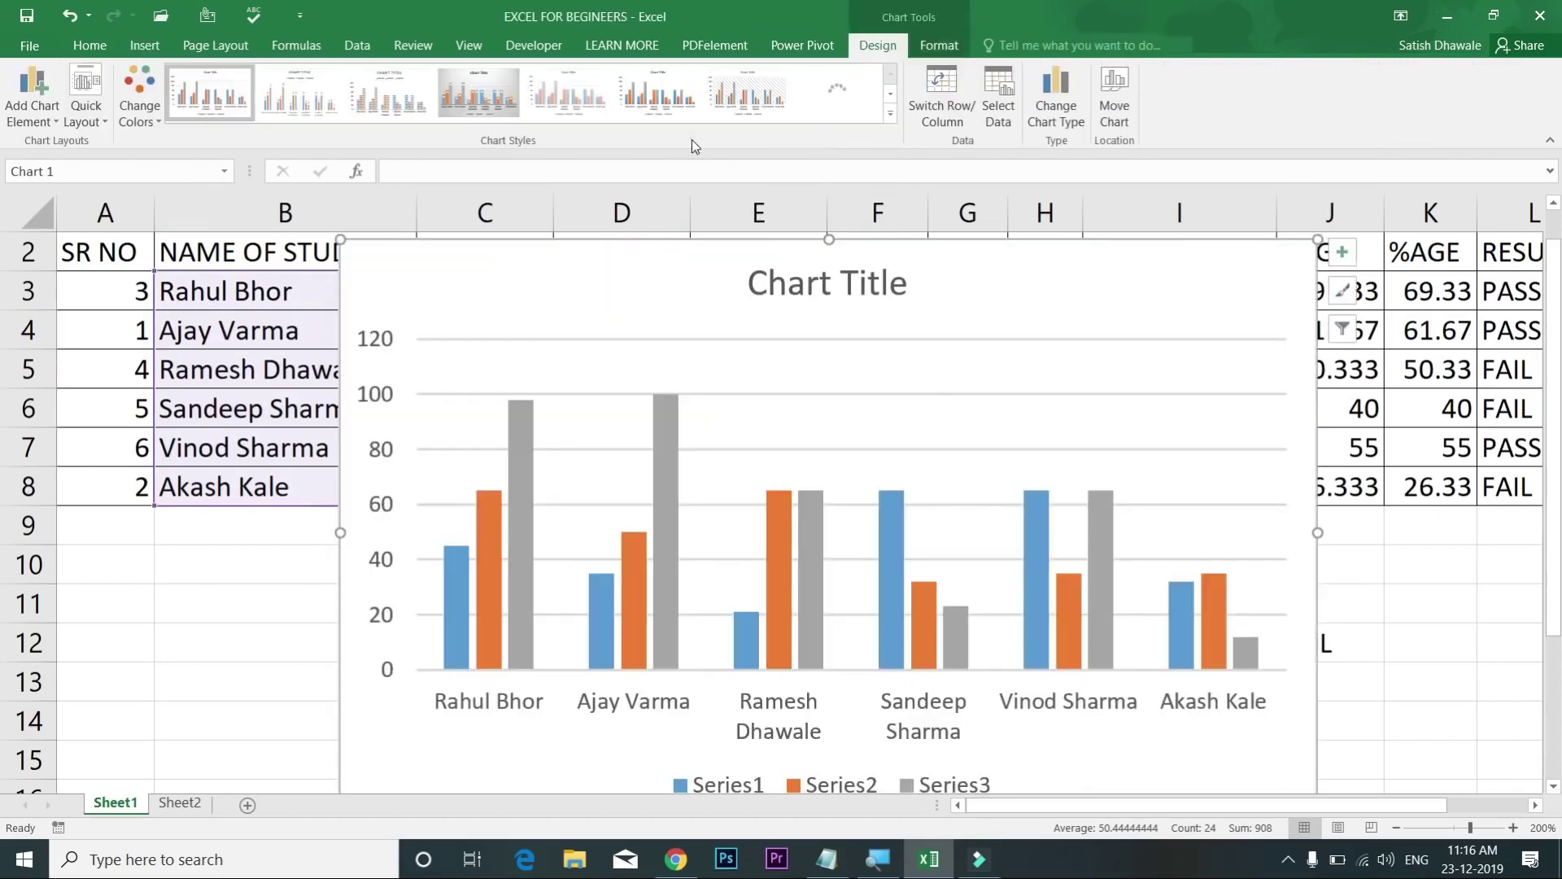
Step: Move the column chart around over the worksheet table and delete it
left_click_drag(1031, 289, 858, 366)
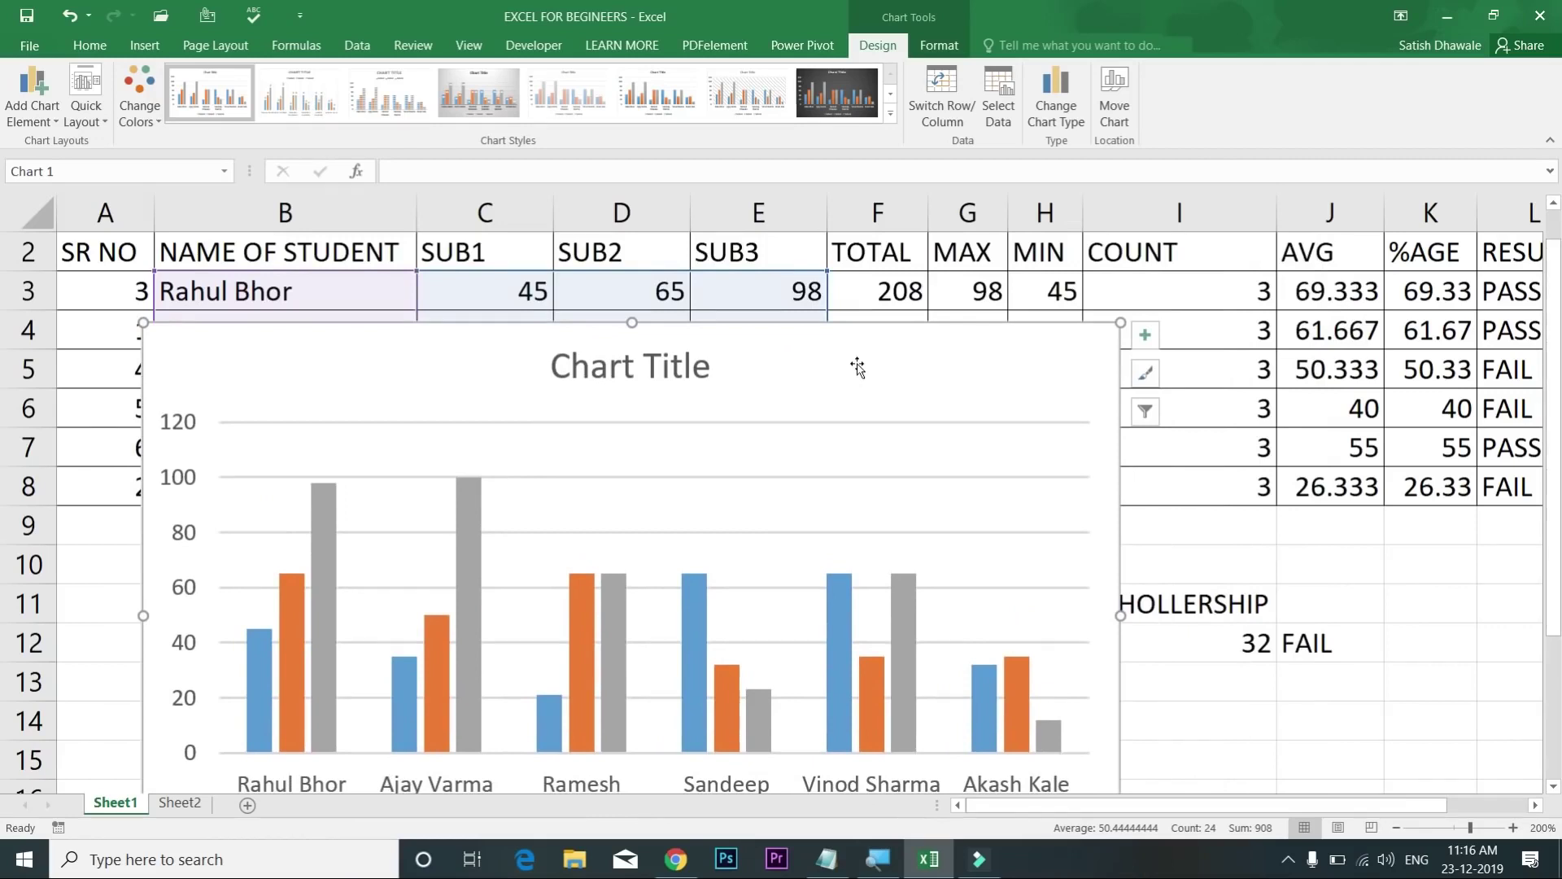
left_click_drag(857, 366, 822, 310)
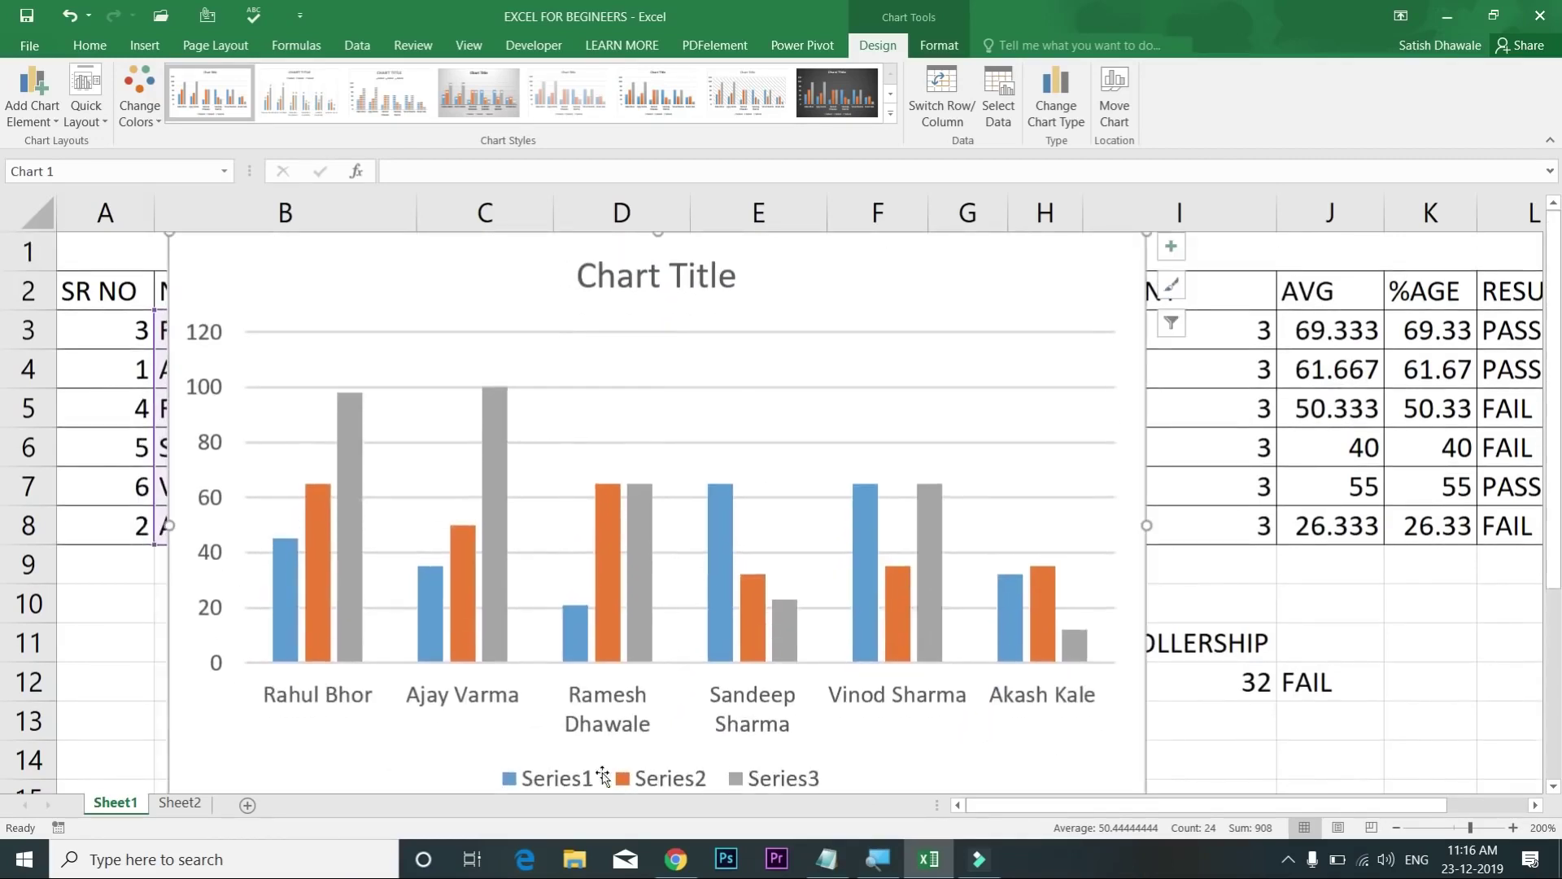
key("Delete")
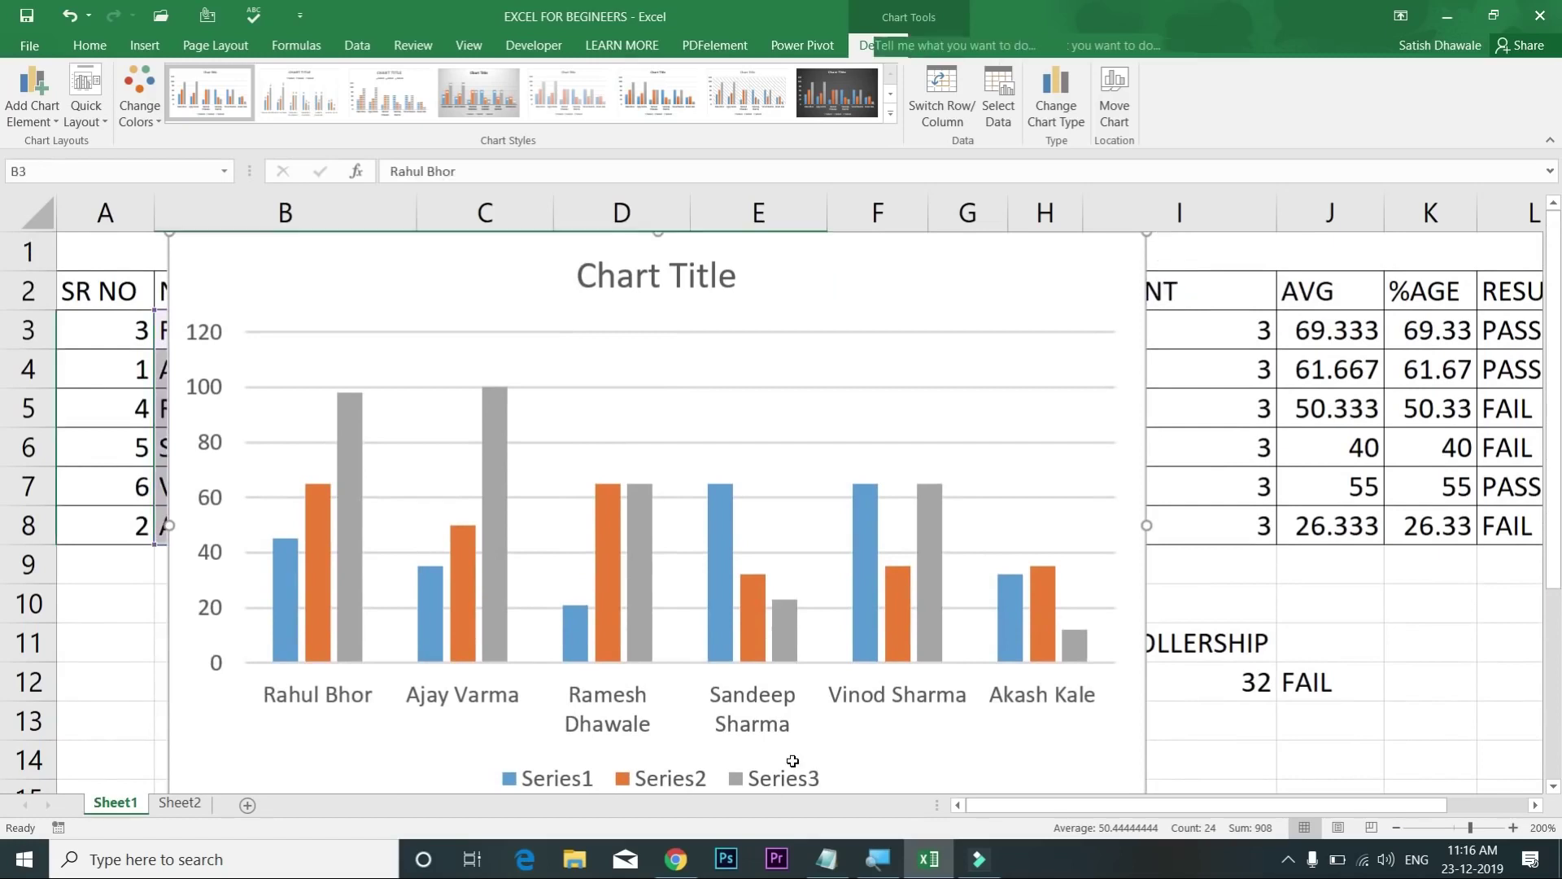
Step: Create a column chart on a new chart sheet from B2:E8, including the name and SUB1 to SUB3 headers
left_click_drag(325, 293, 748, 514)
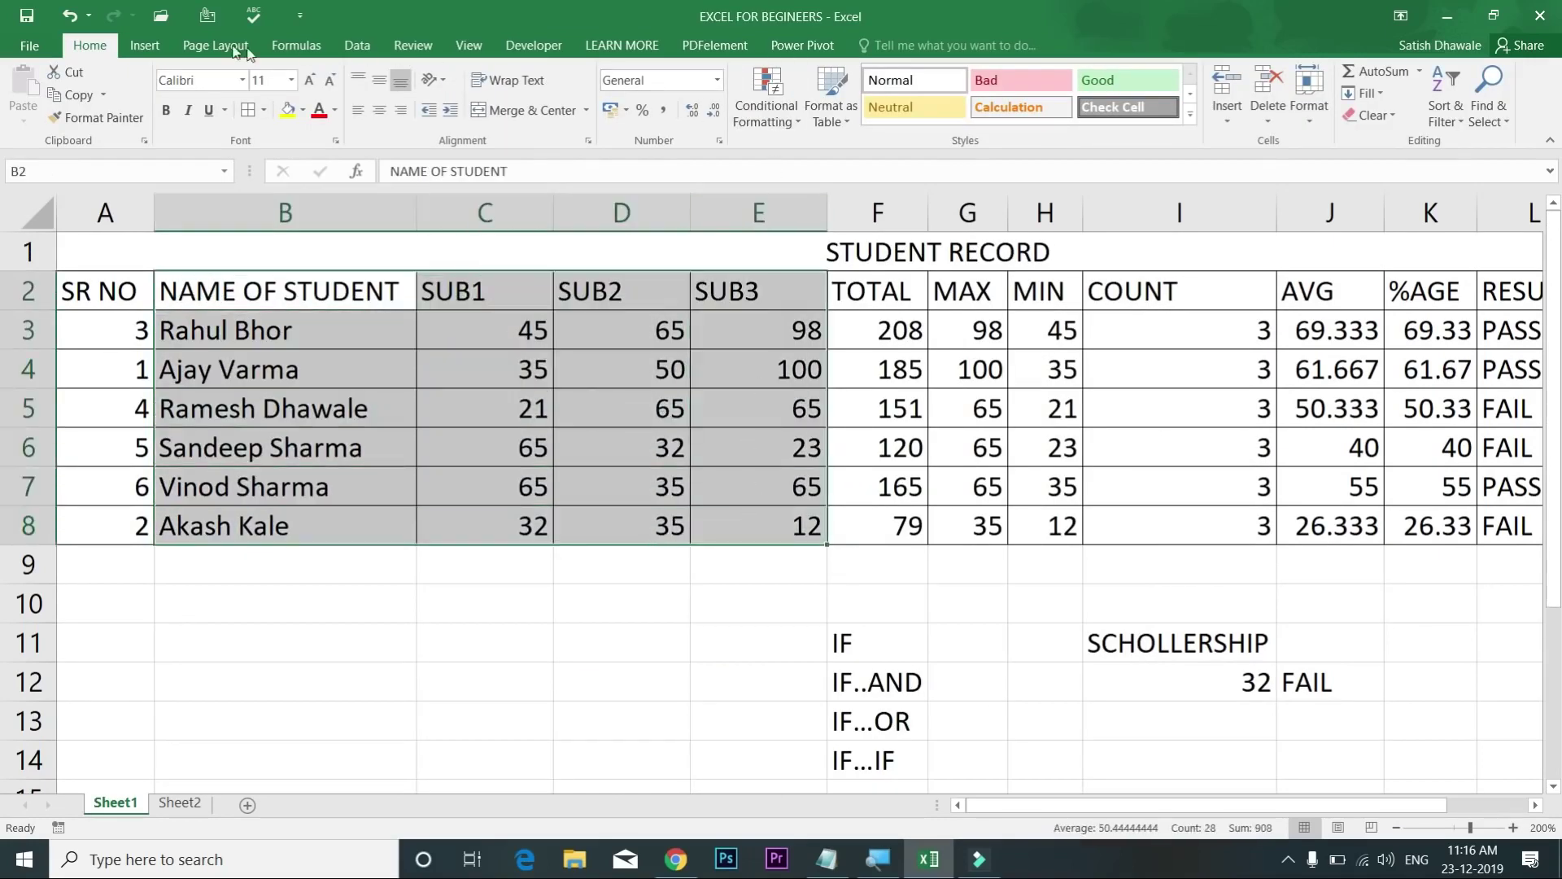
left_click(150, 47)
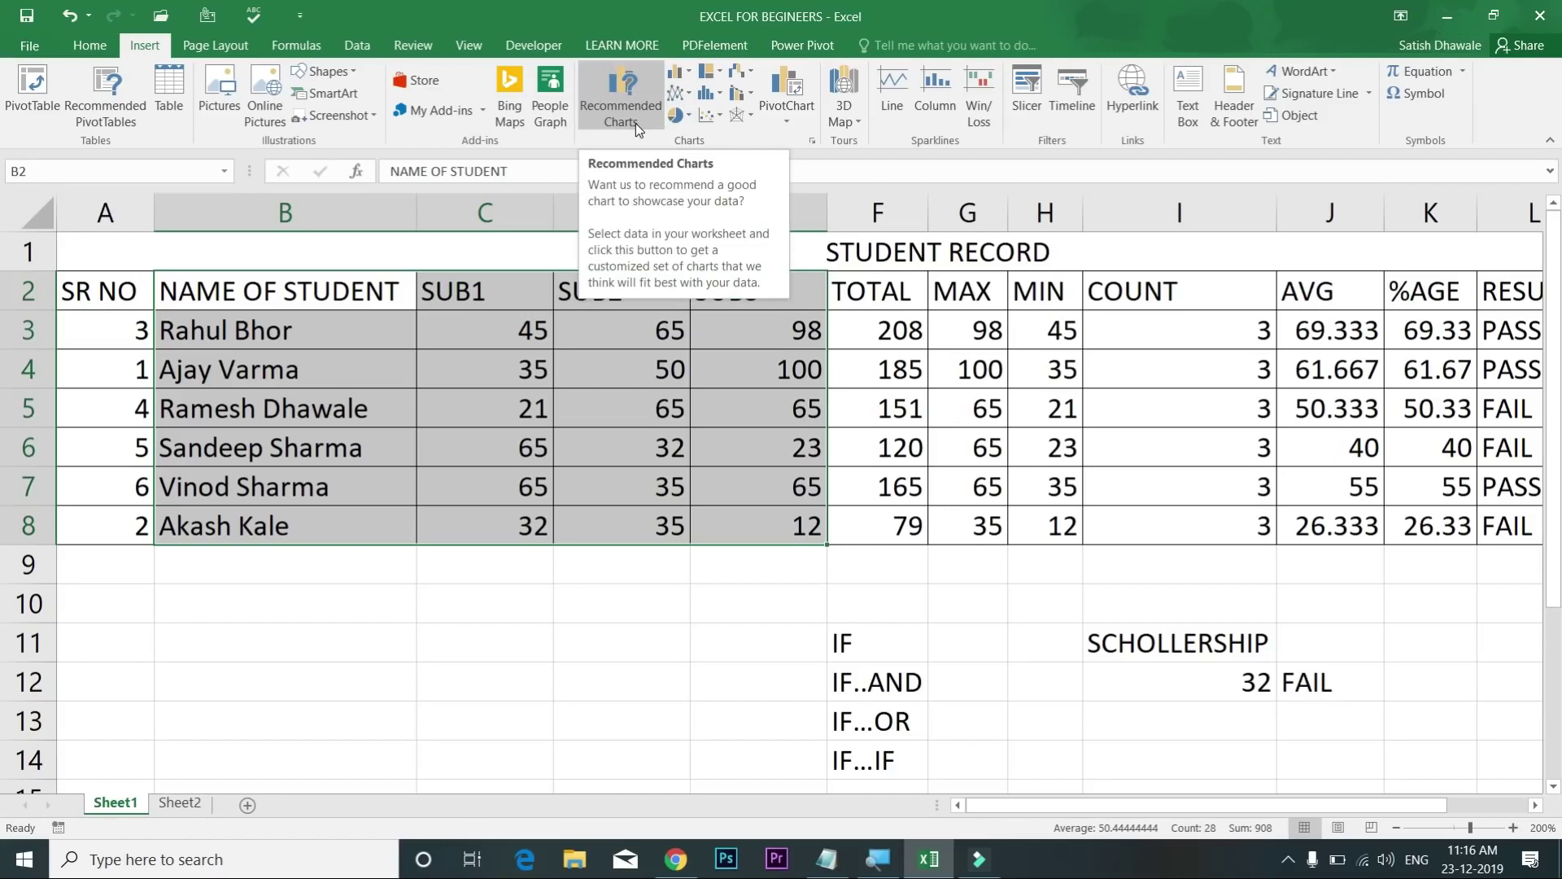
key("F11")
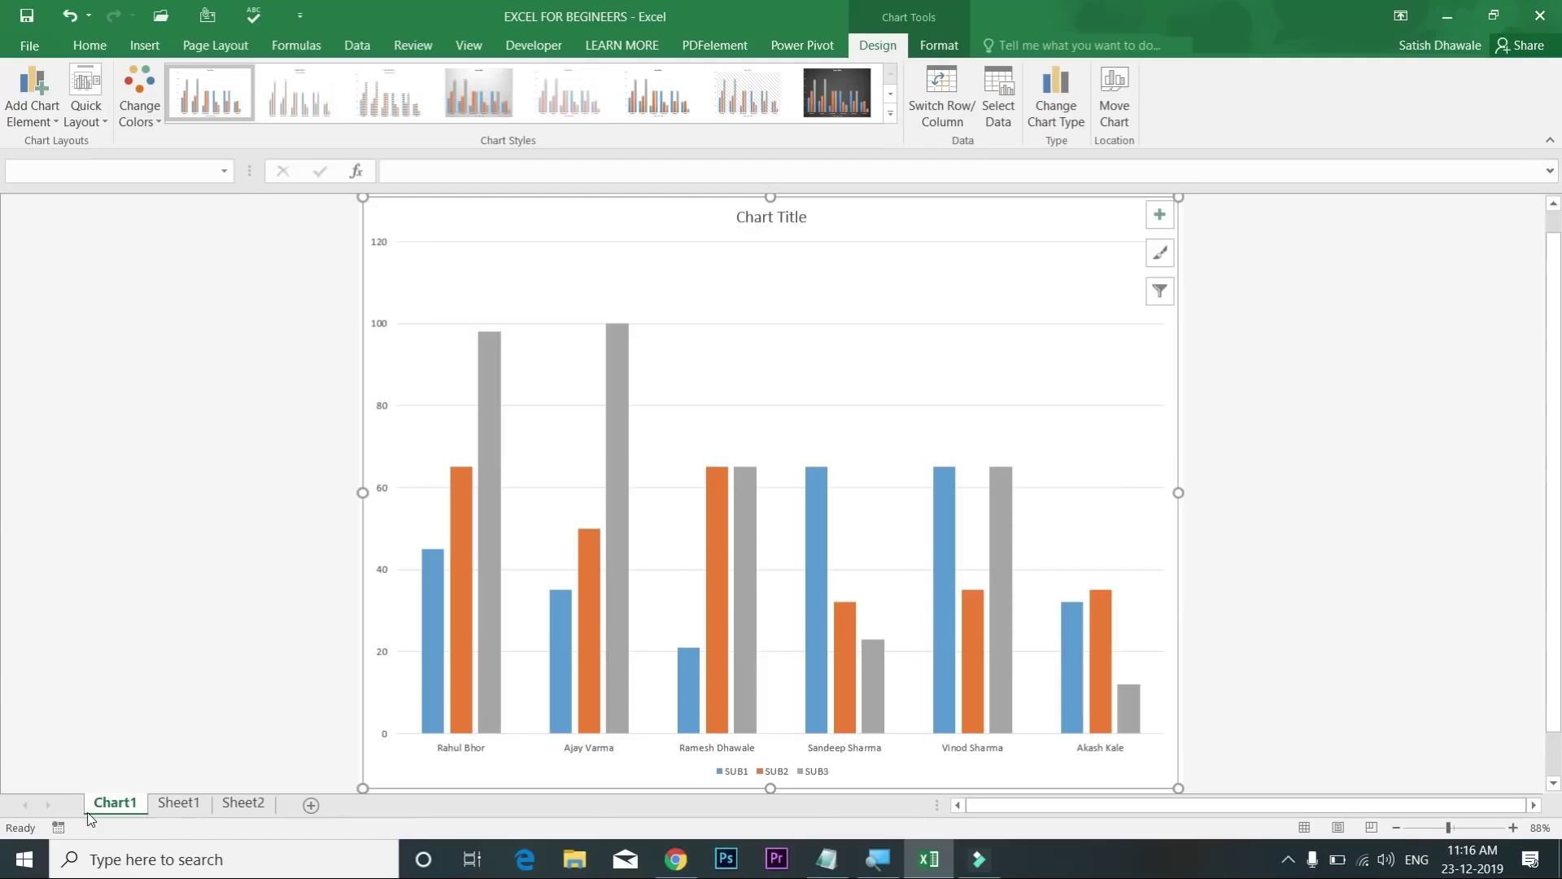
Step: Compare the source table on Sheet1 with the column chart on the Chart1 sheet and view the chart's design options
left_click(177, 807)
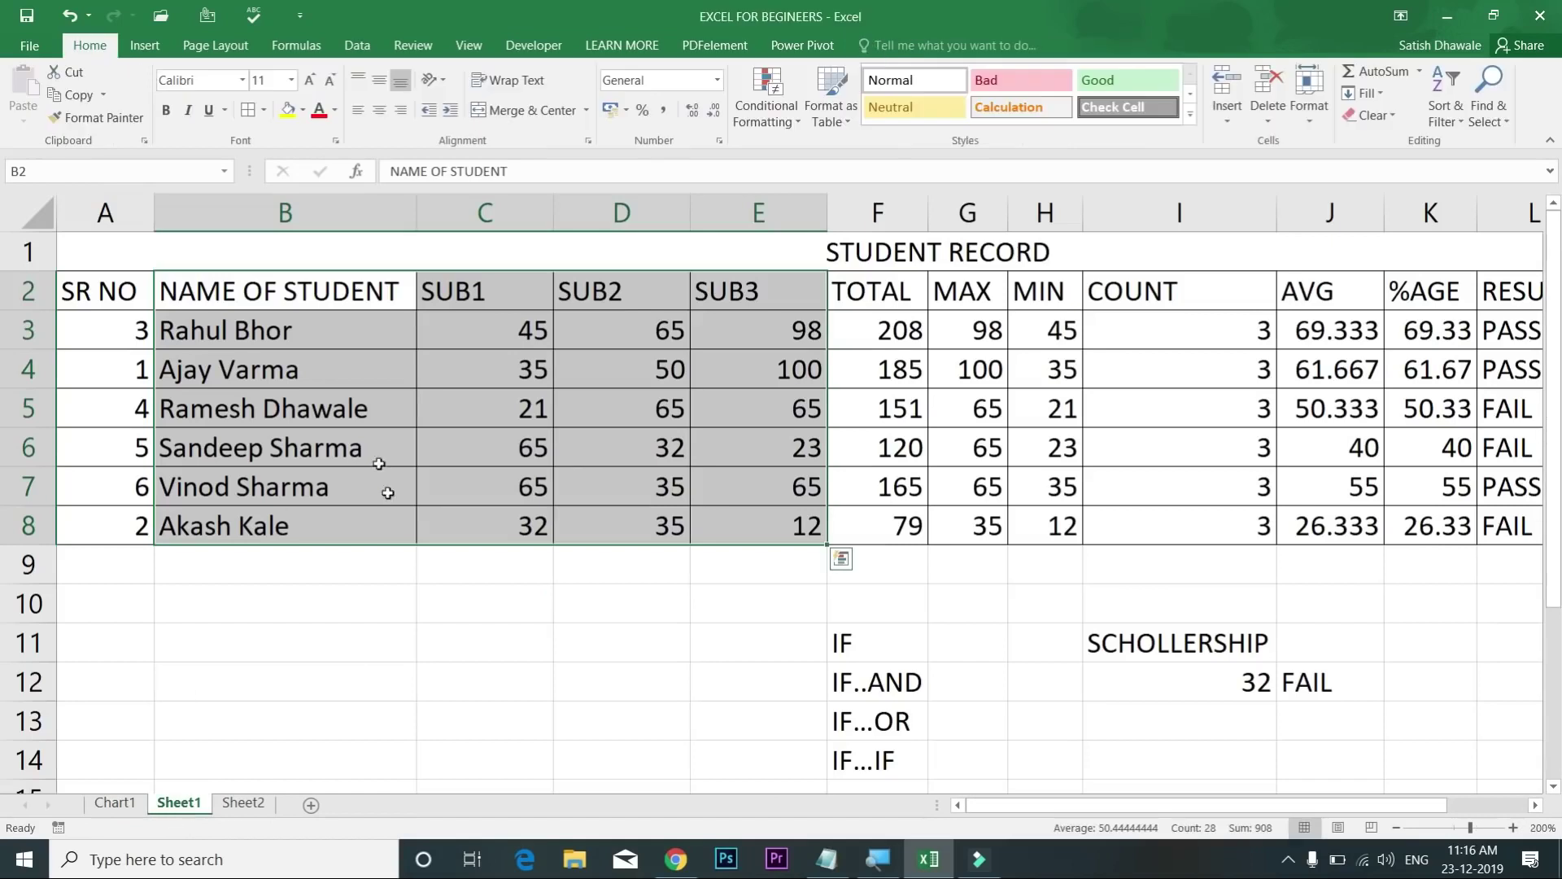
left_click(128, 802)
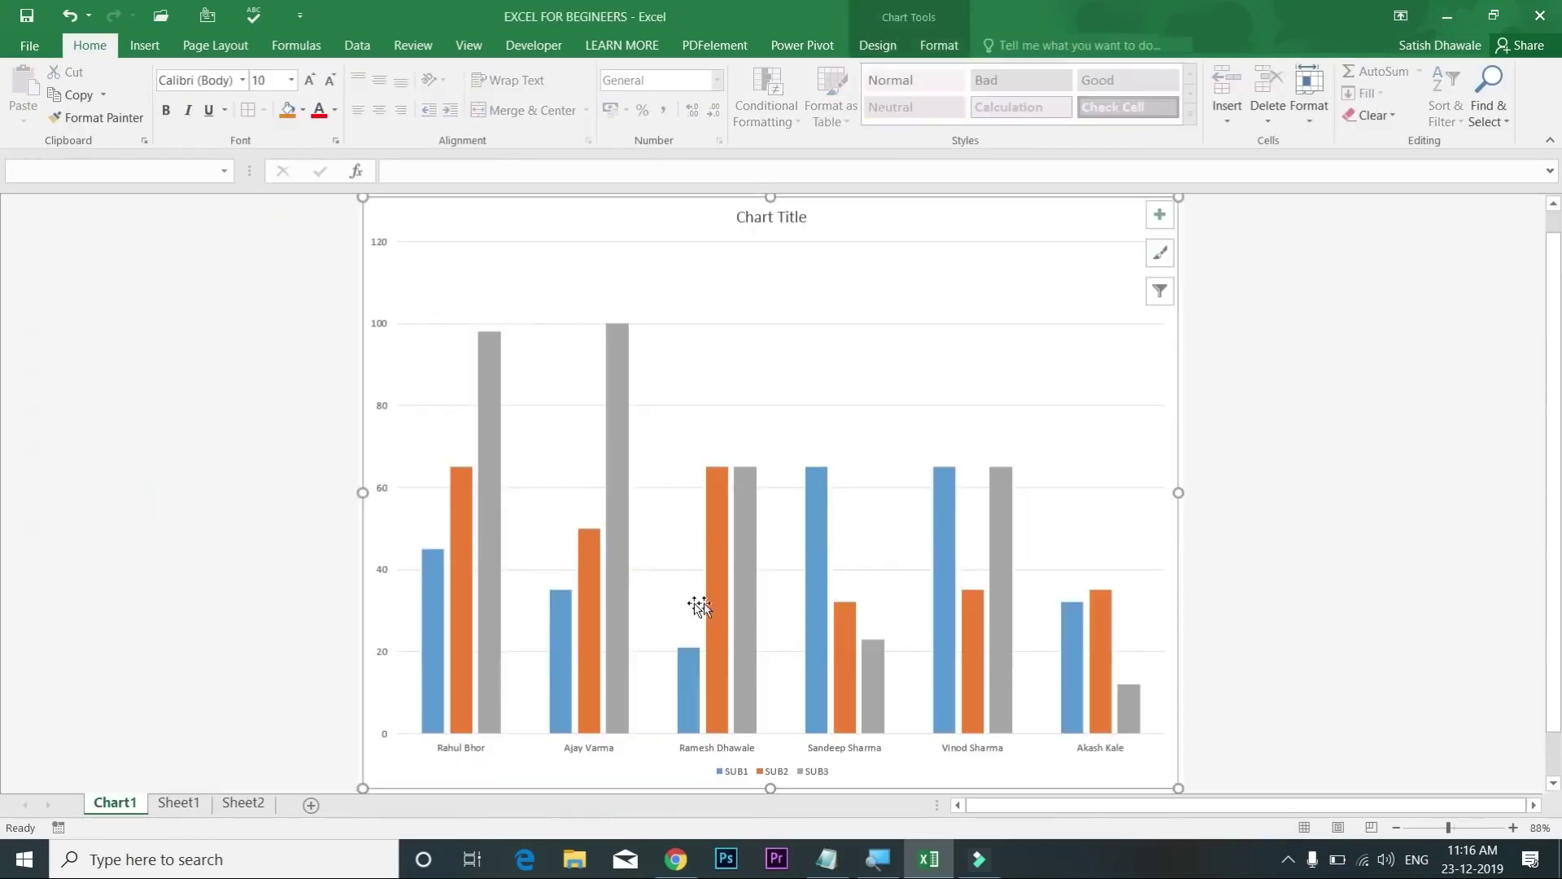
mouse_move(705, 603)
mouse_move(1107, 665)
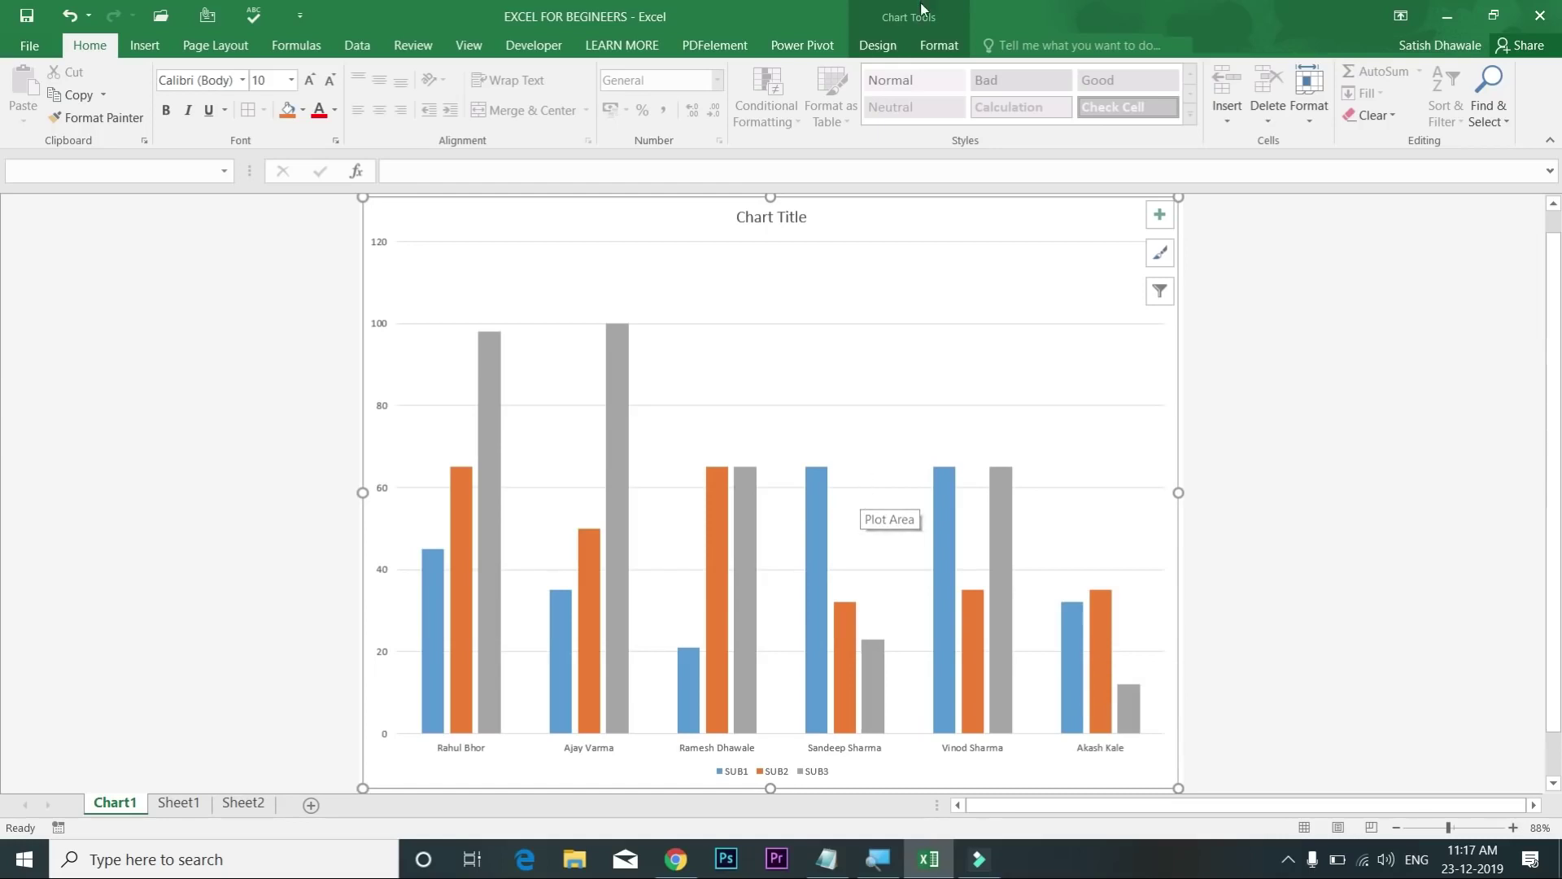
left_click(885, 47)
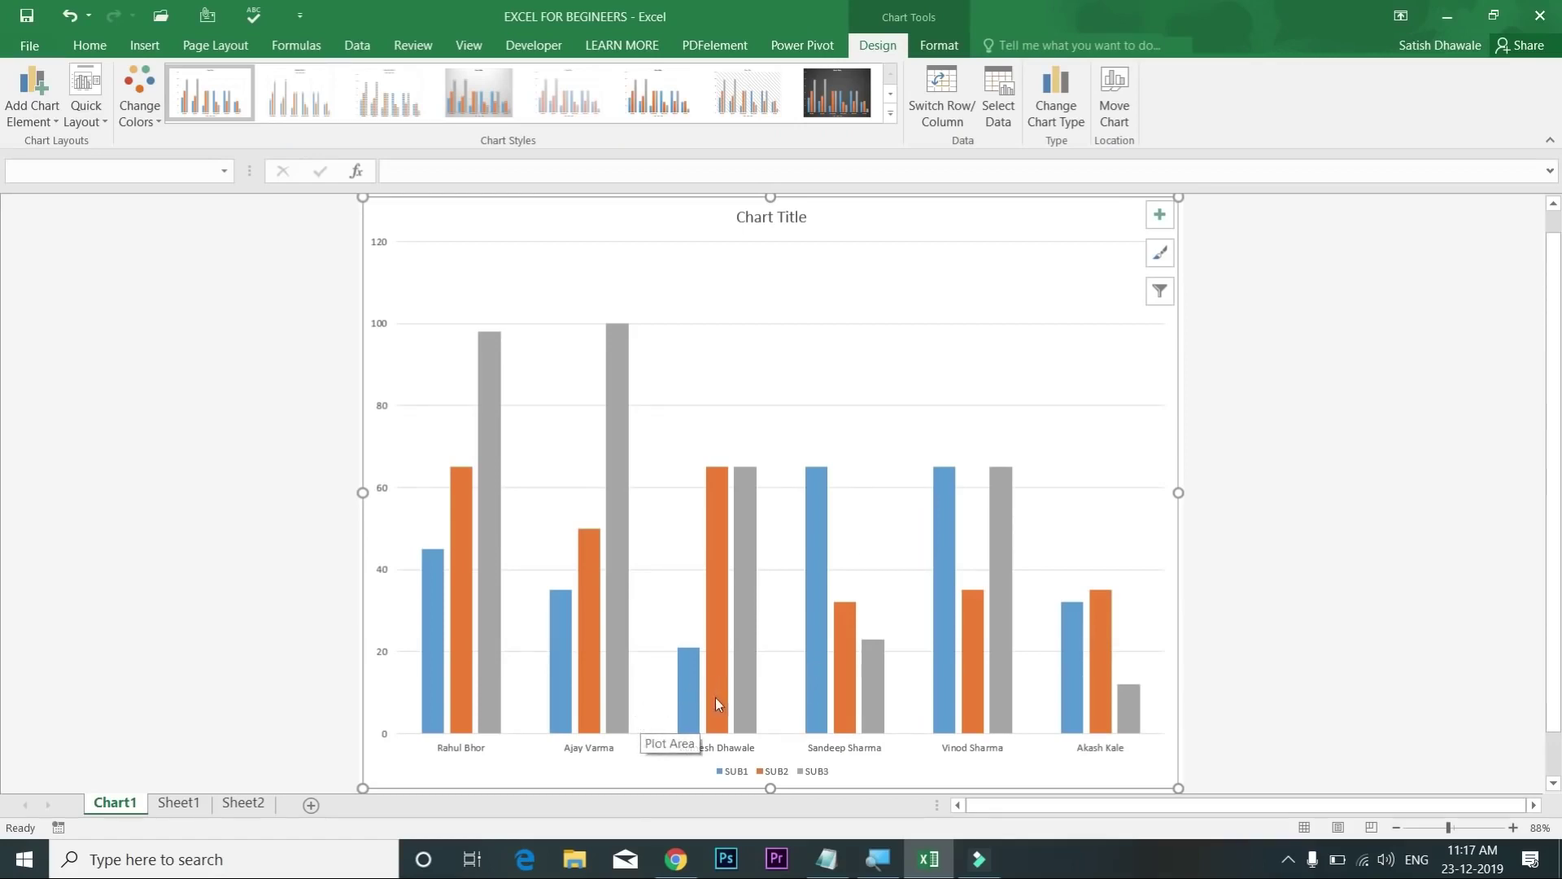
Step: Set the font size of the student names on the chart's horizontal axis to 28
left_click(594, 751)
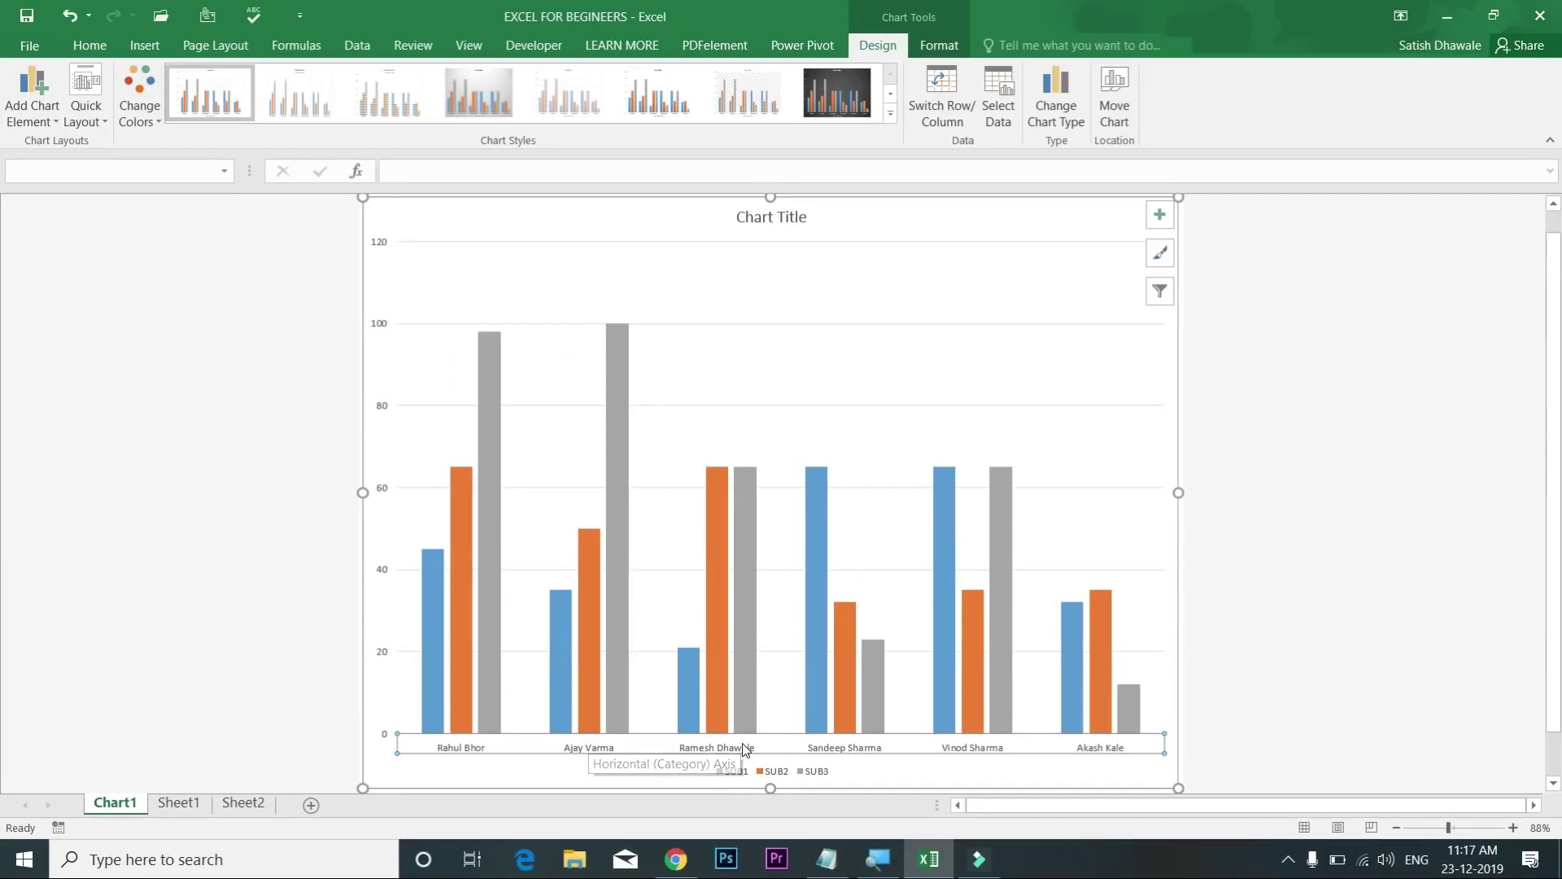
left_click(100, 43)
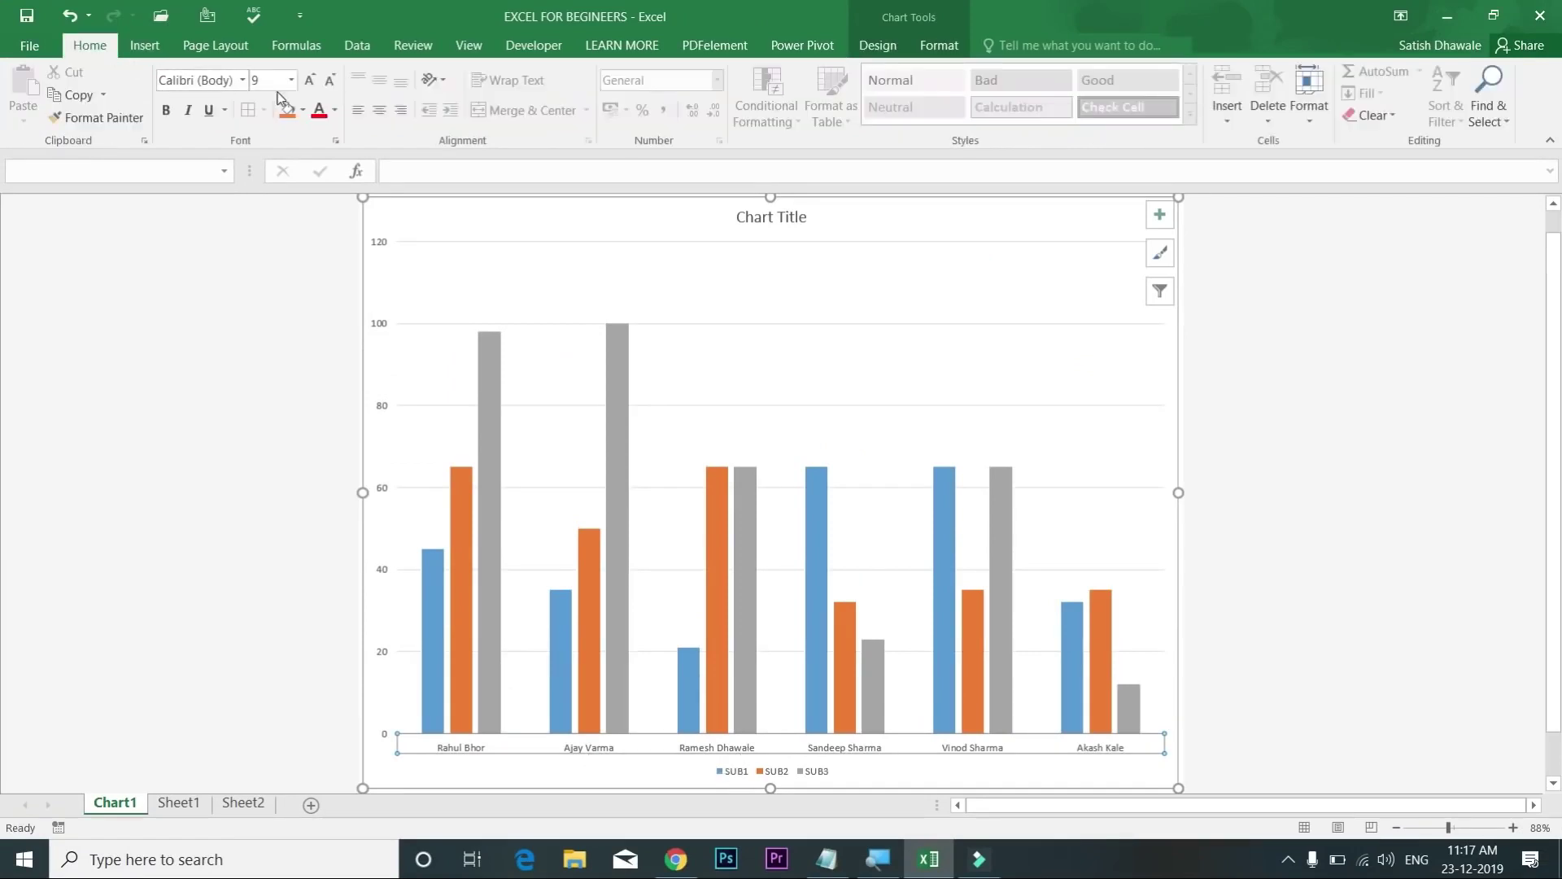
left_click(310, 81)
left_click(310, 81)
left_click(310, 80)
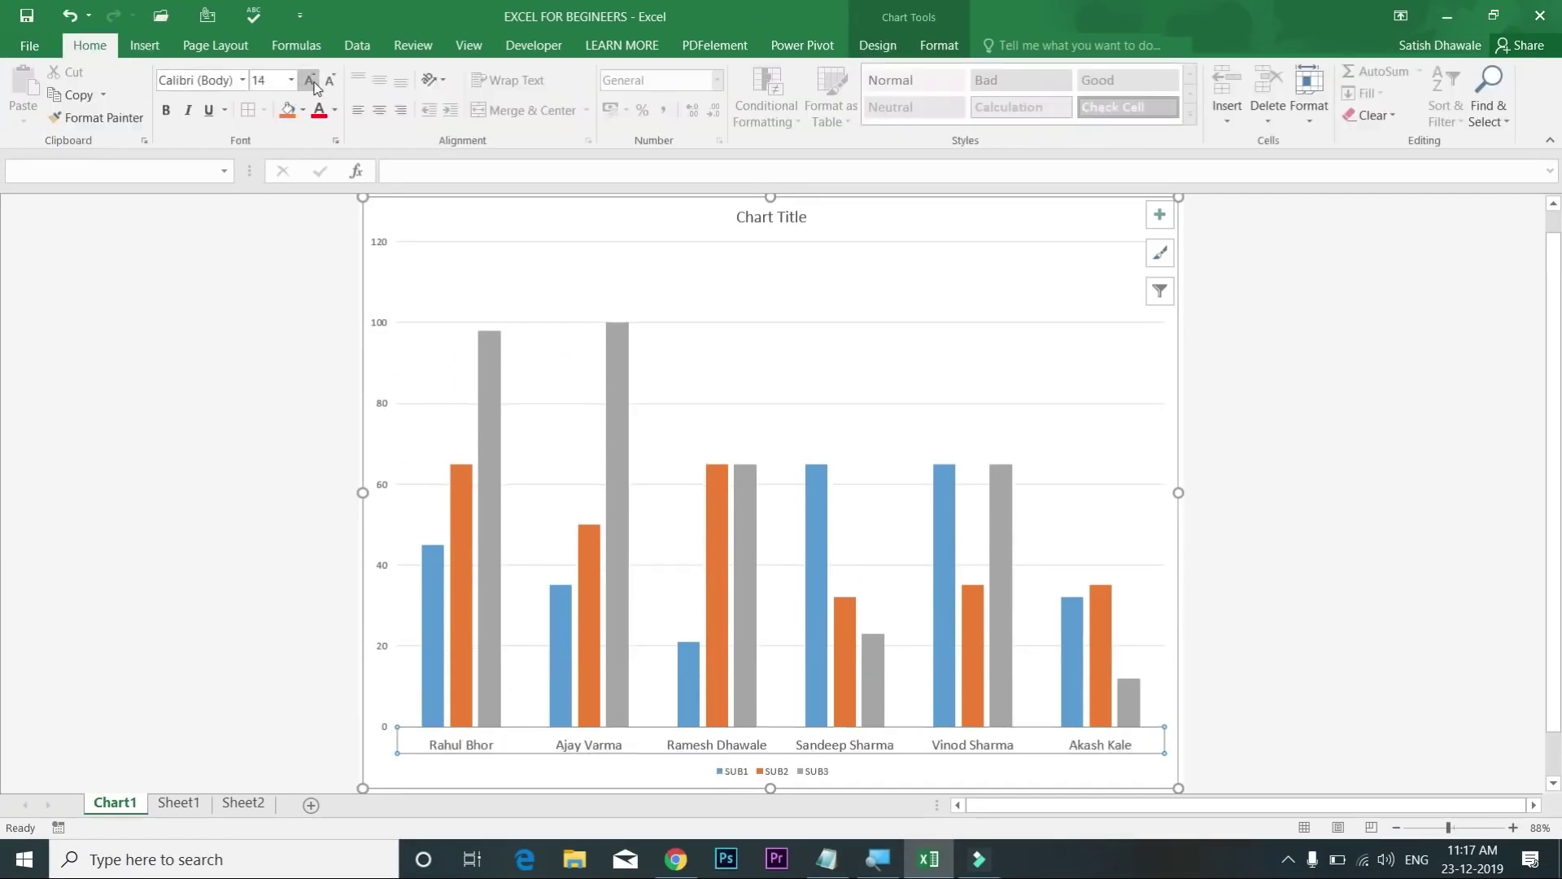
left_click(310, 80)
left_click(310, 80)
left_click(310, 80)
left_click(310, 80)
left_click(312, 82)
left_click(312, 82)
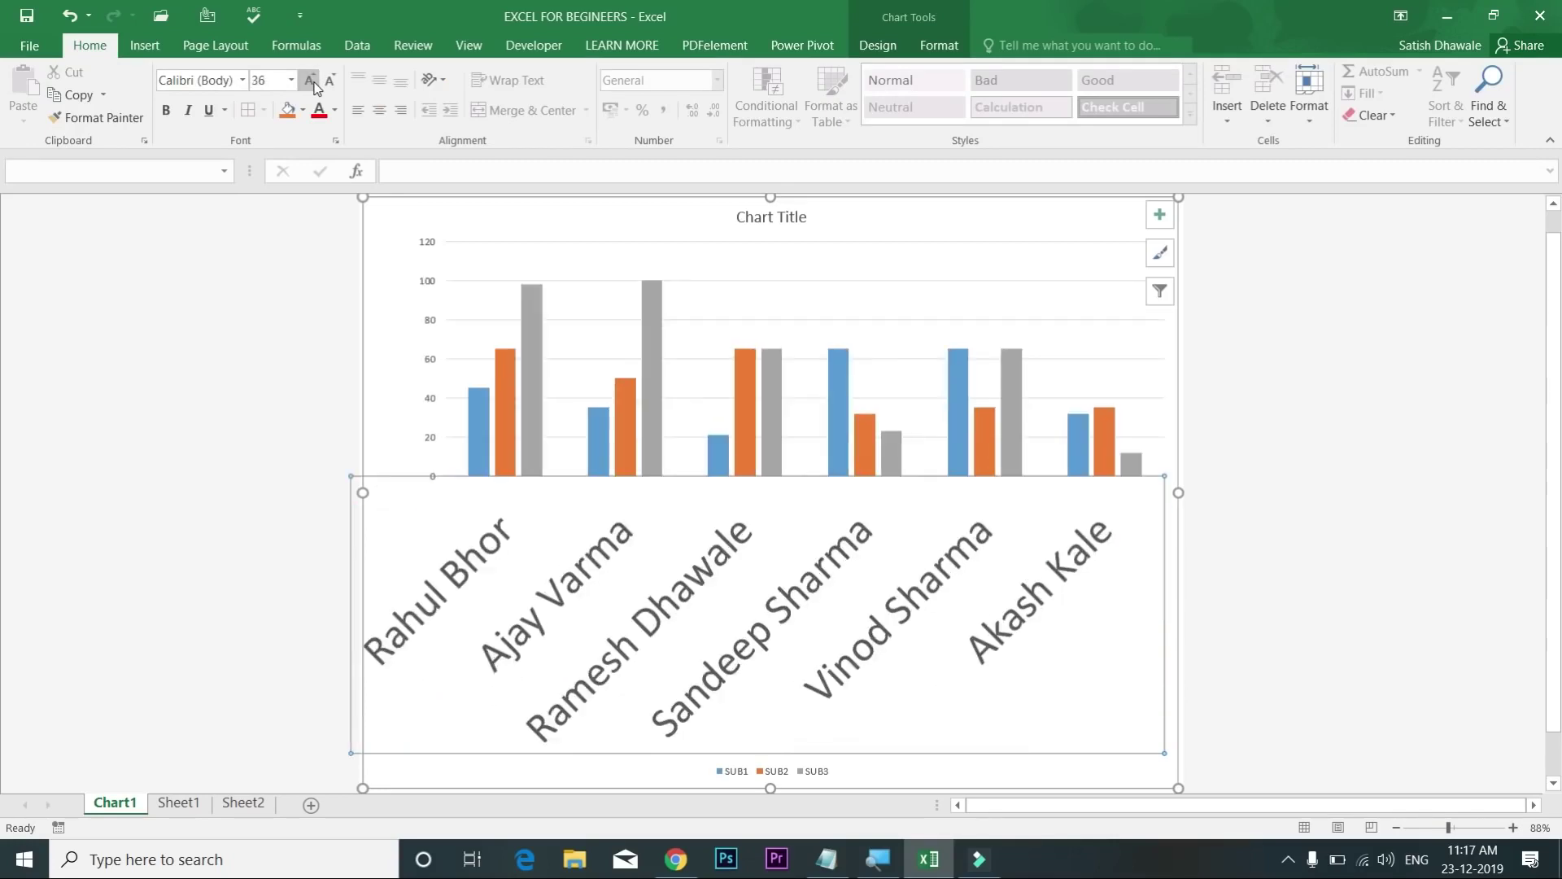
left_click(330, 80)
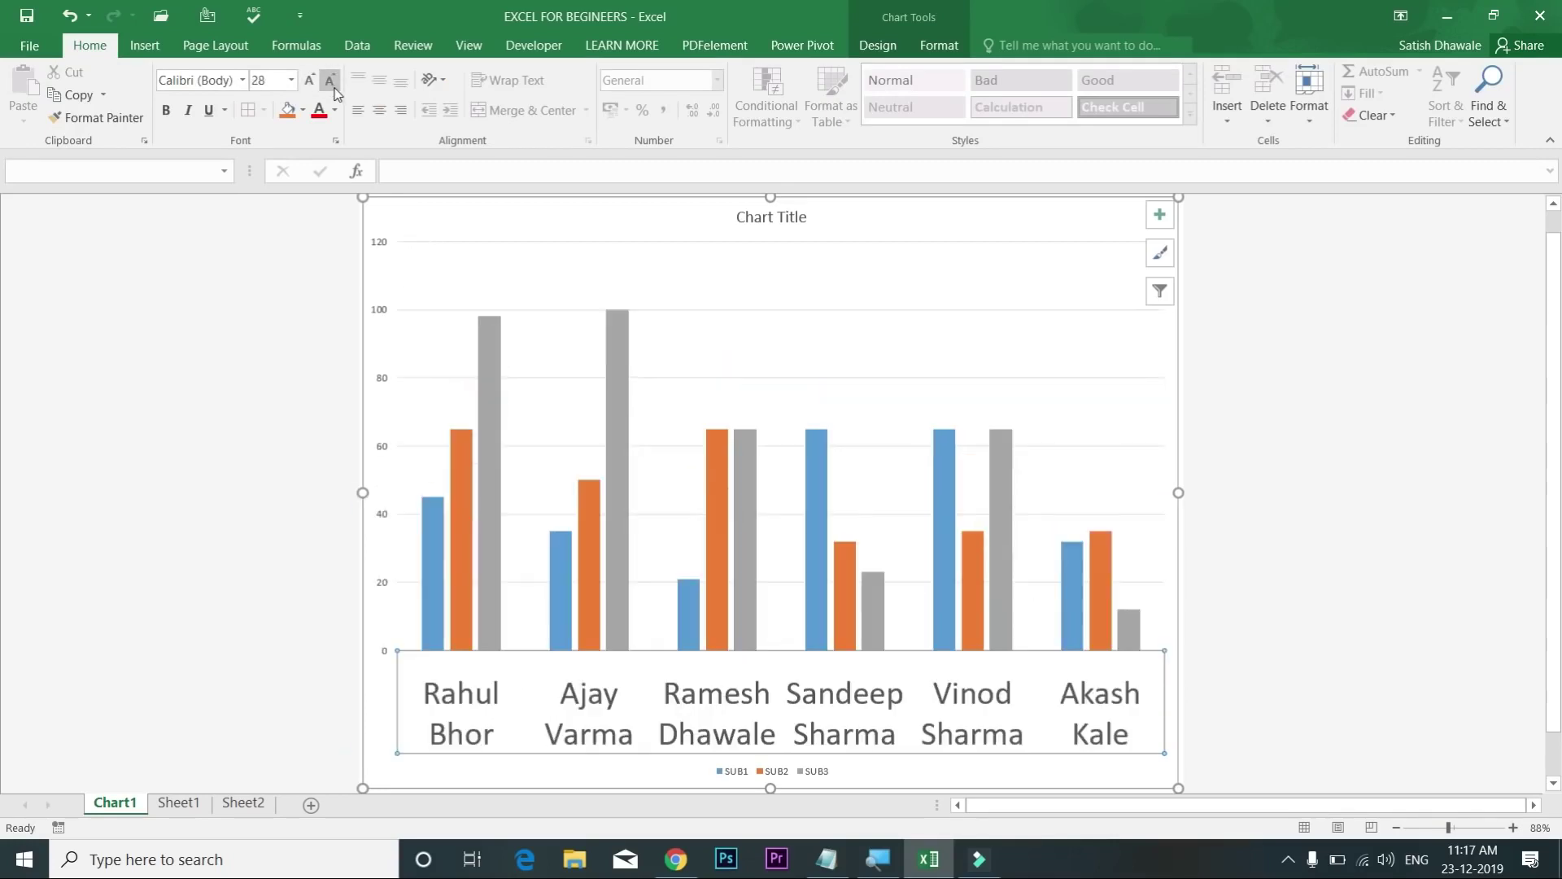
Step: Give the student names on the horizontal axis an orange fill and make them bold
left_click(287, 111)
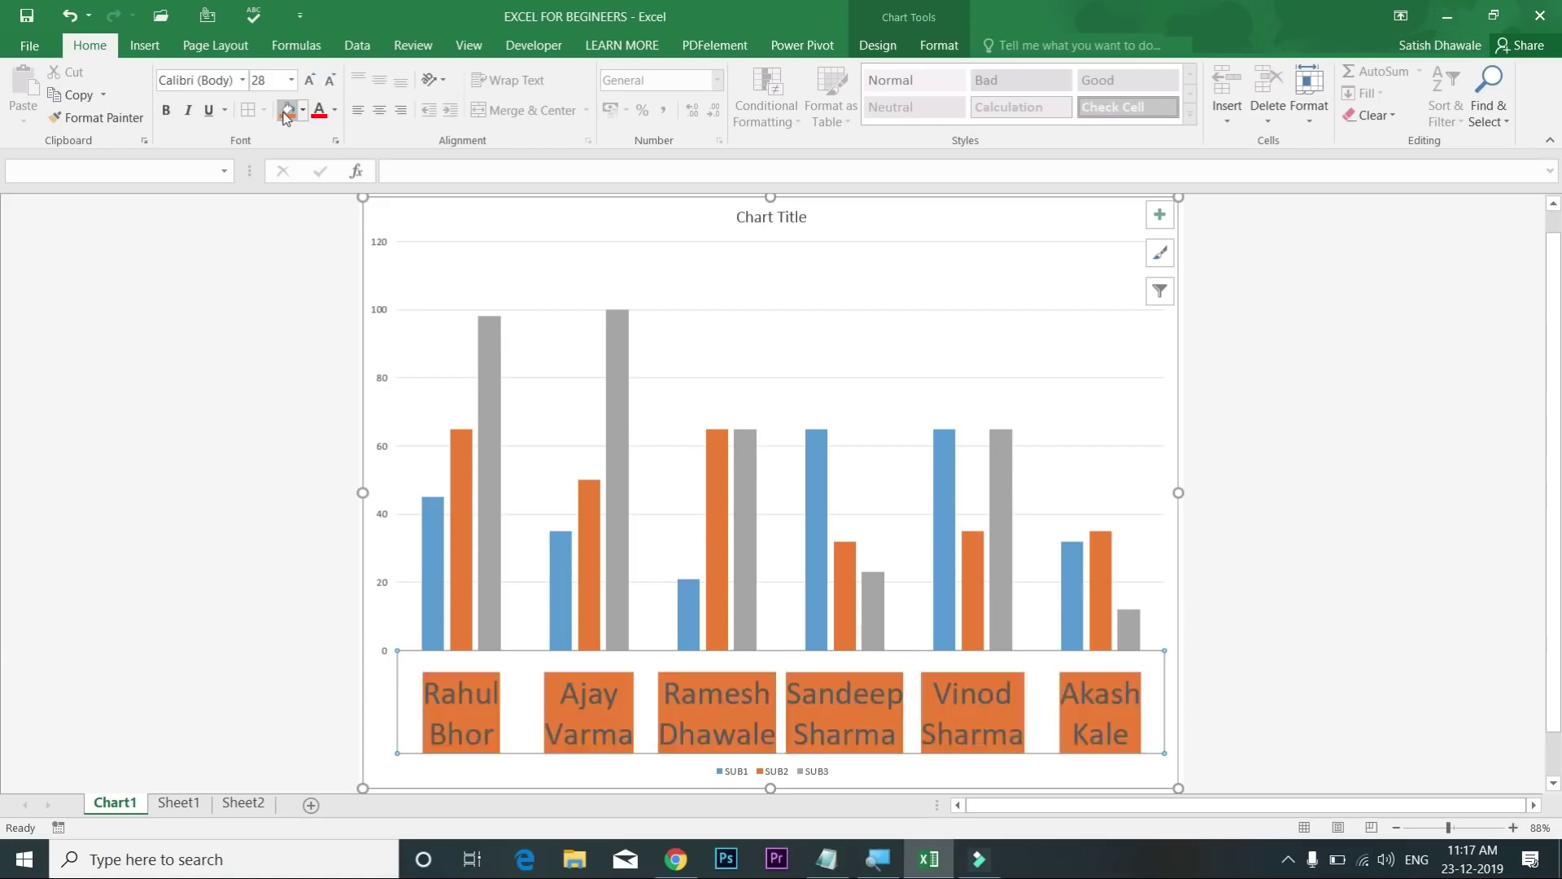
left_click(167, 113)
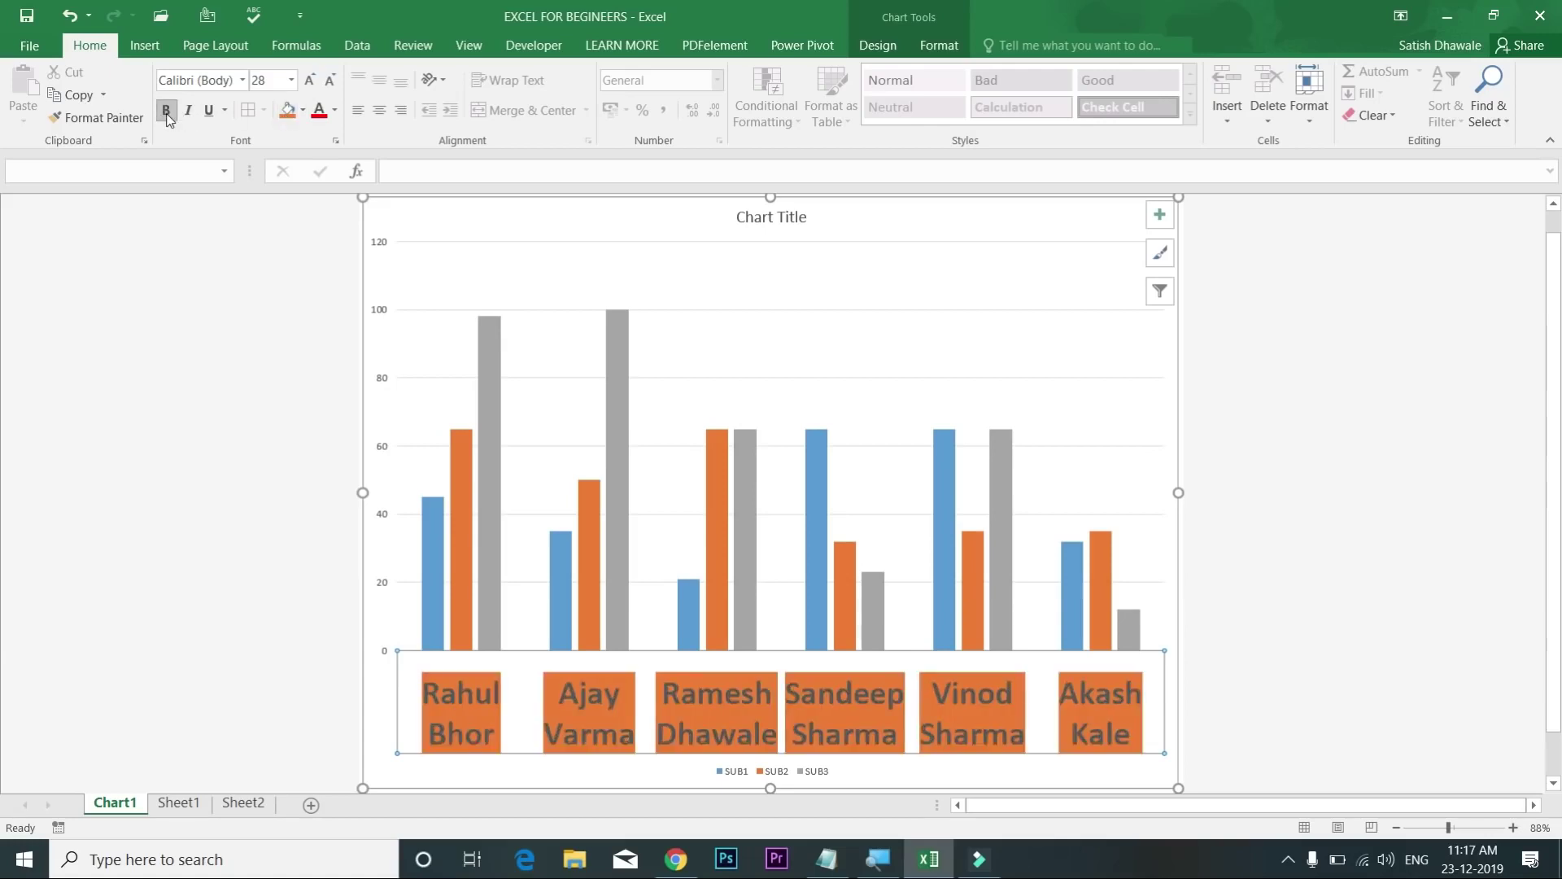
Step: Set the chart title's font size to 32
left_click(771, 217)
left_click(309, 81)
left_click(309, 81)
left_click(309, 81)
left_click(309, 81)
left_click(309, 81)
left_click(309, 81)
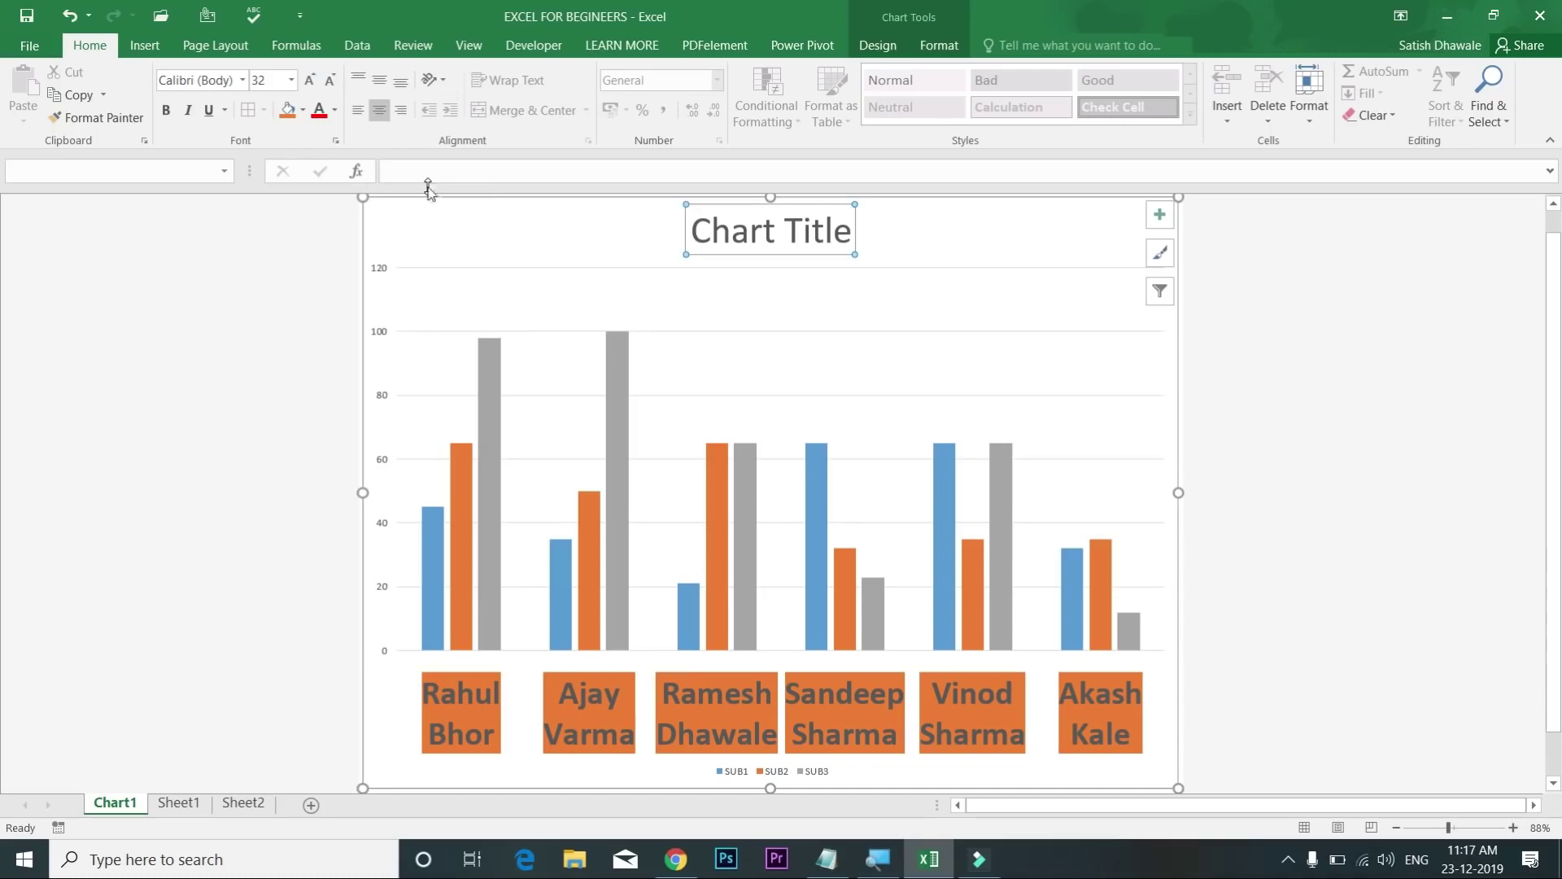
Step: Change the chart title text to "student progress"
left_click(434, 177)
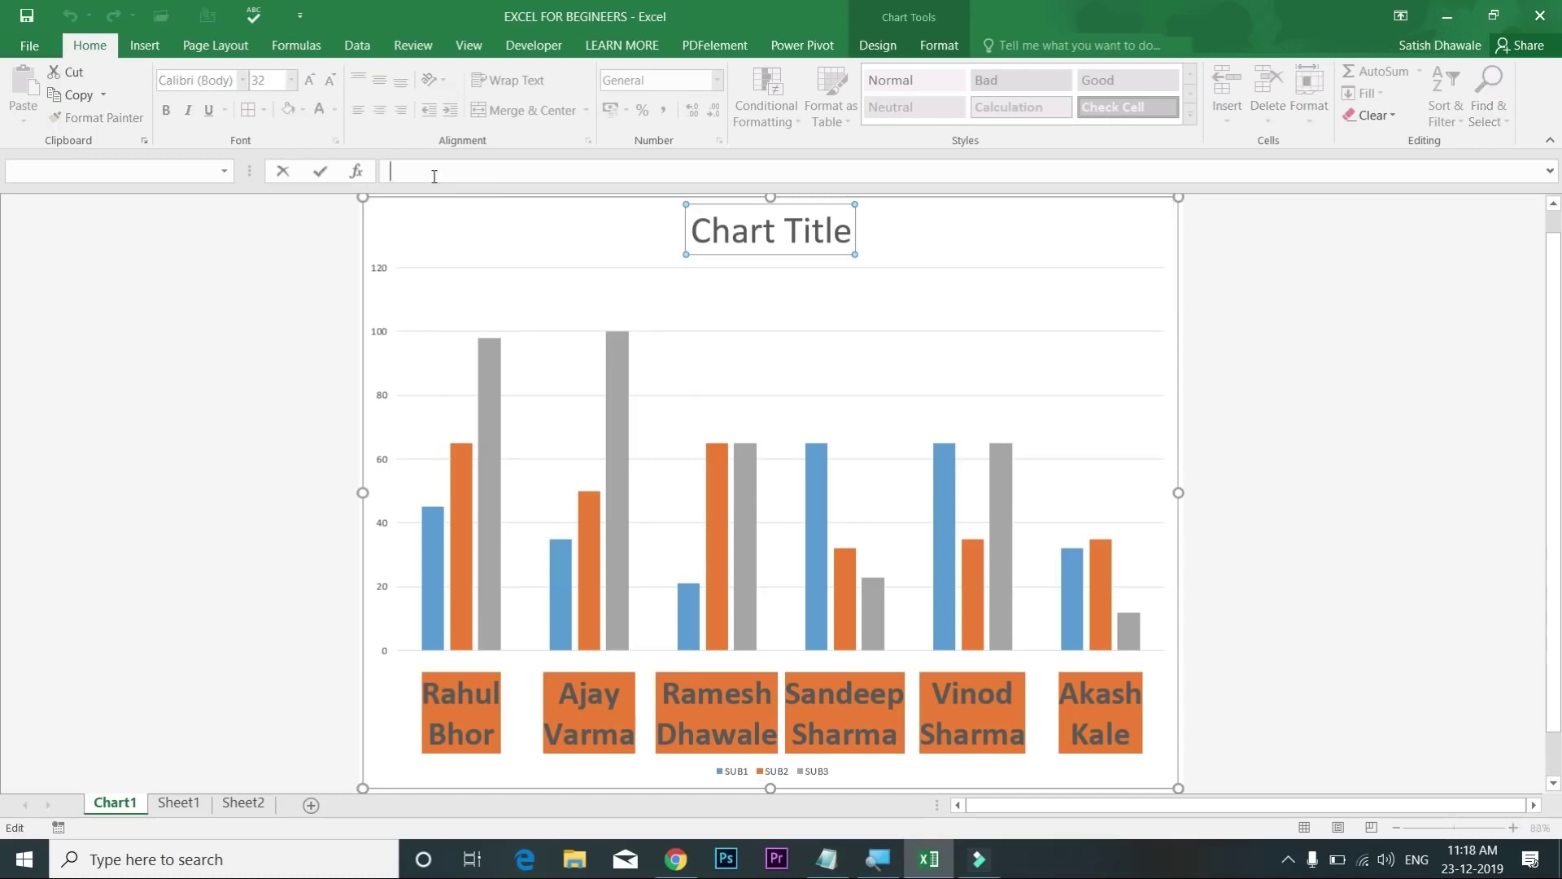
type("student progress")
key("Return")
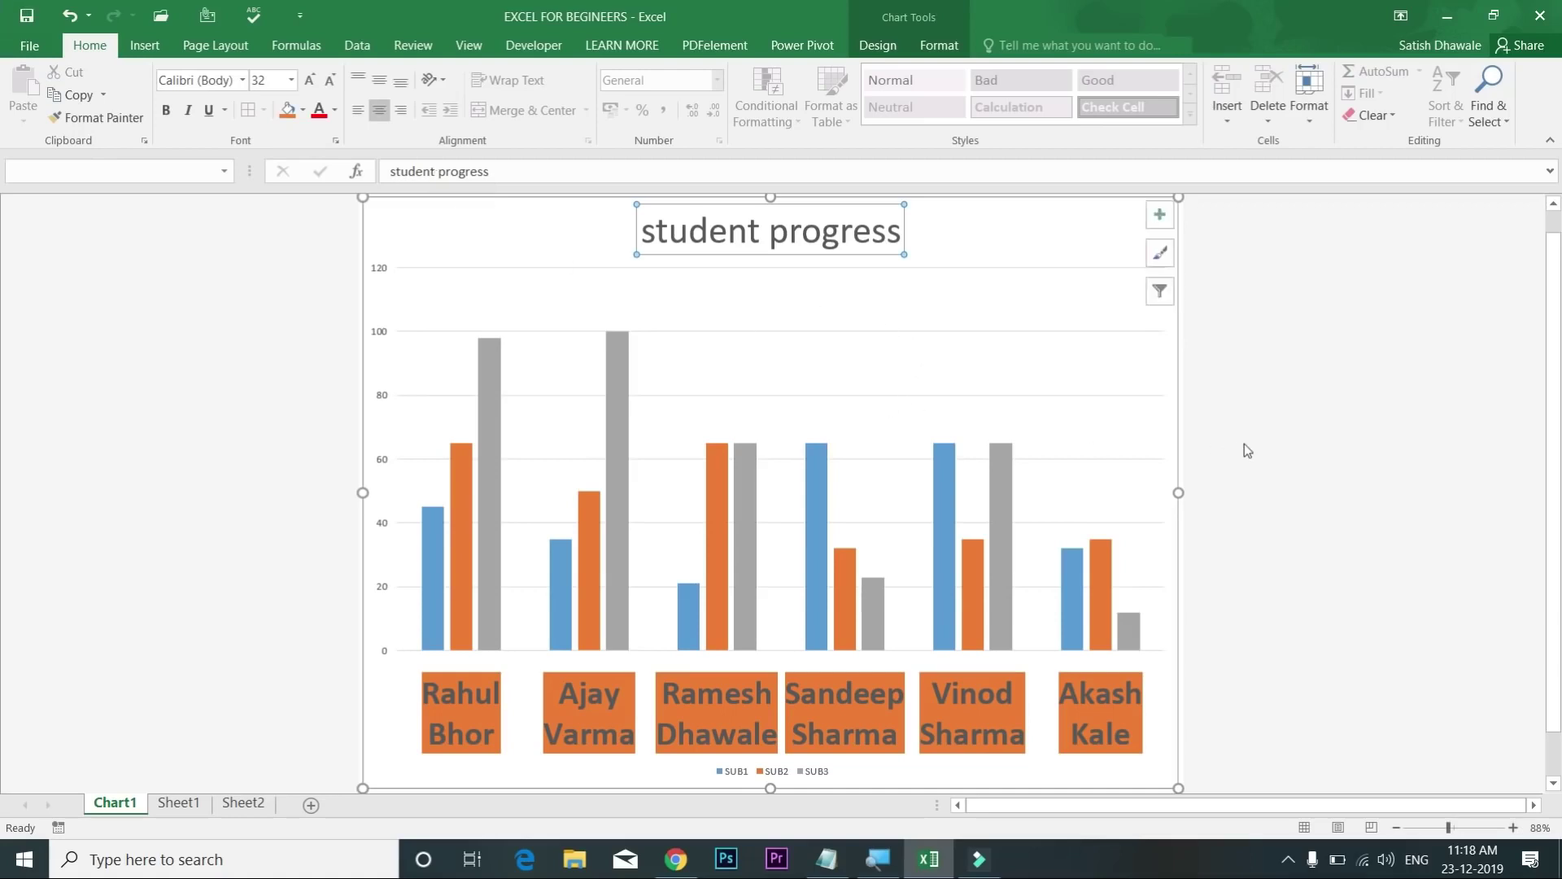
Step: Apply the chart style with the grey gradient background and data labels inside the columns
left_click(884, 46)
left_click(891, 114)
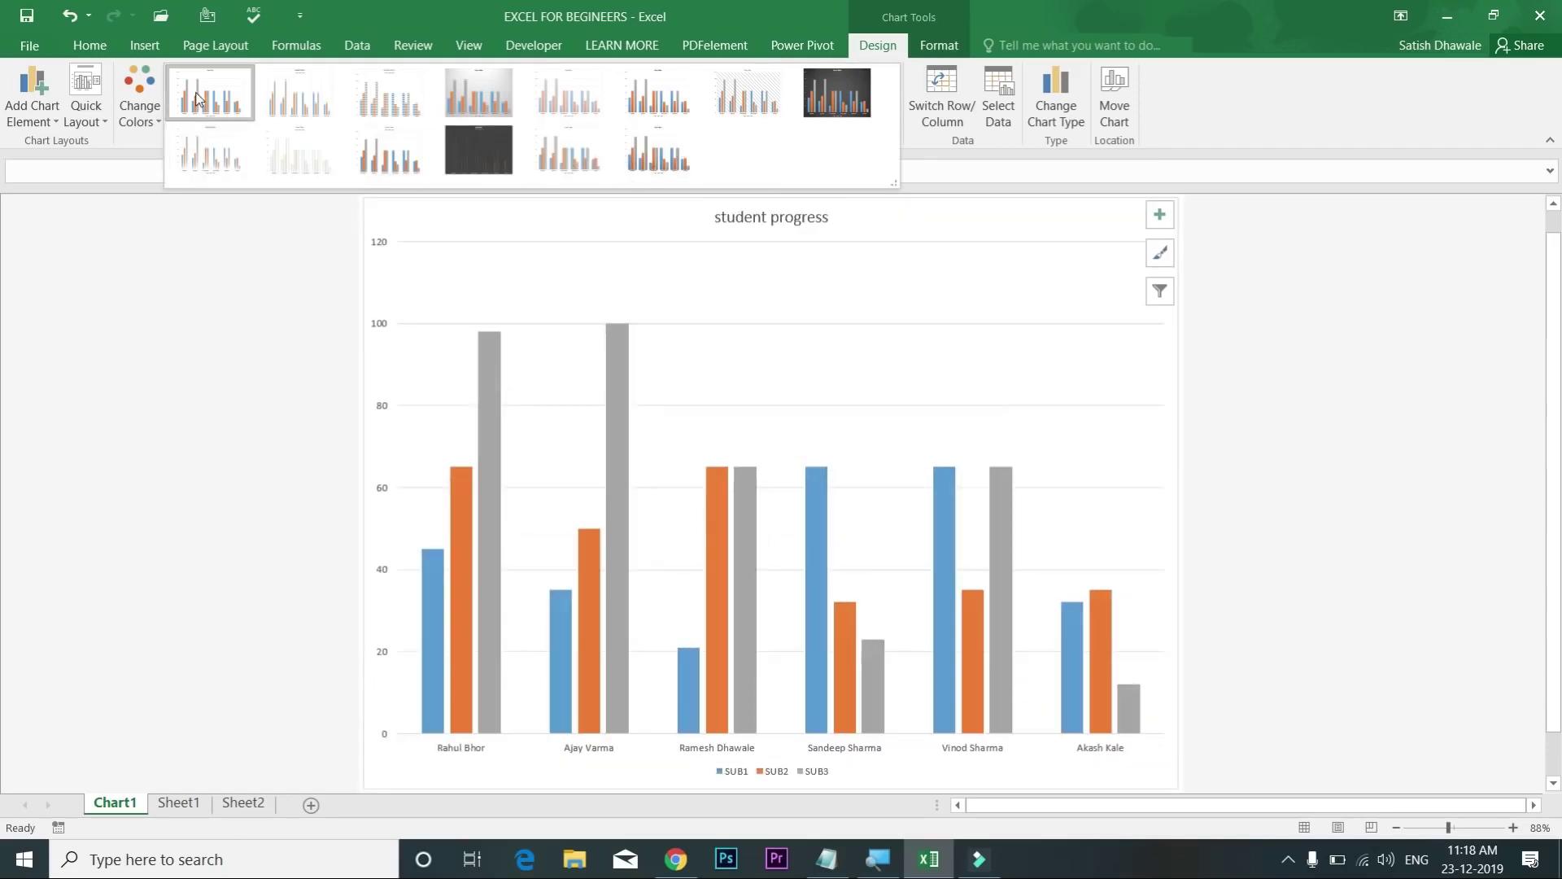
left_click(469, 112)
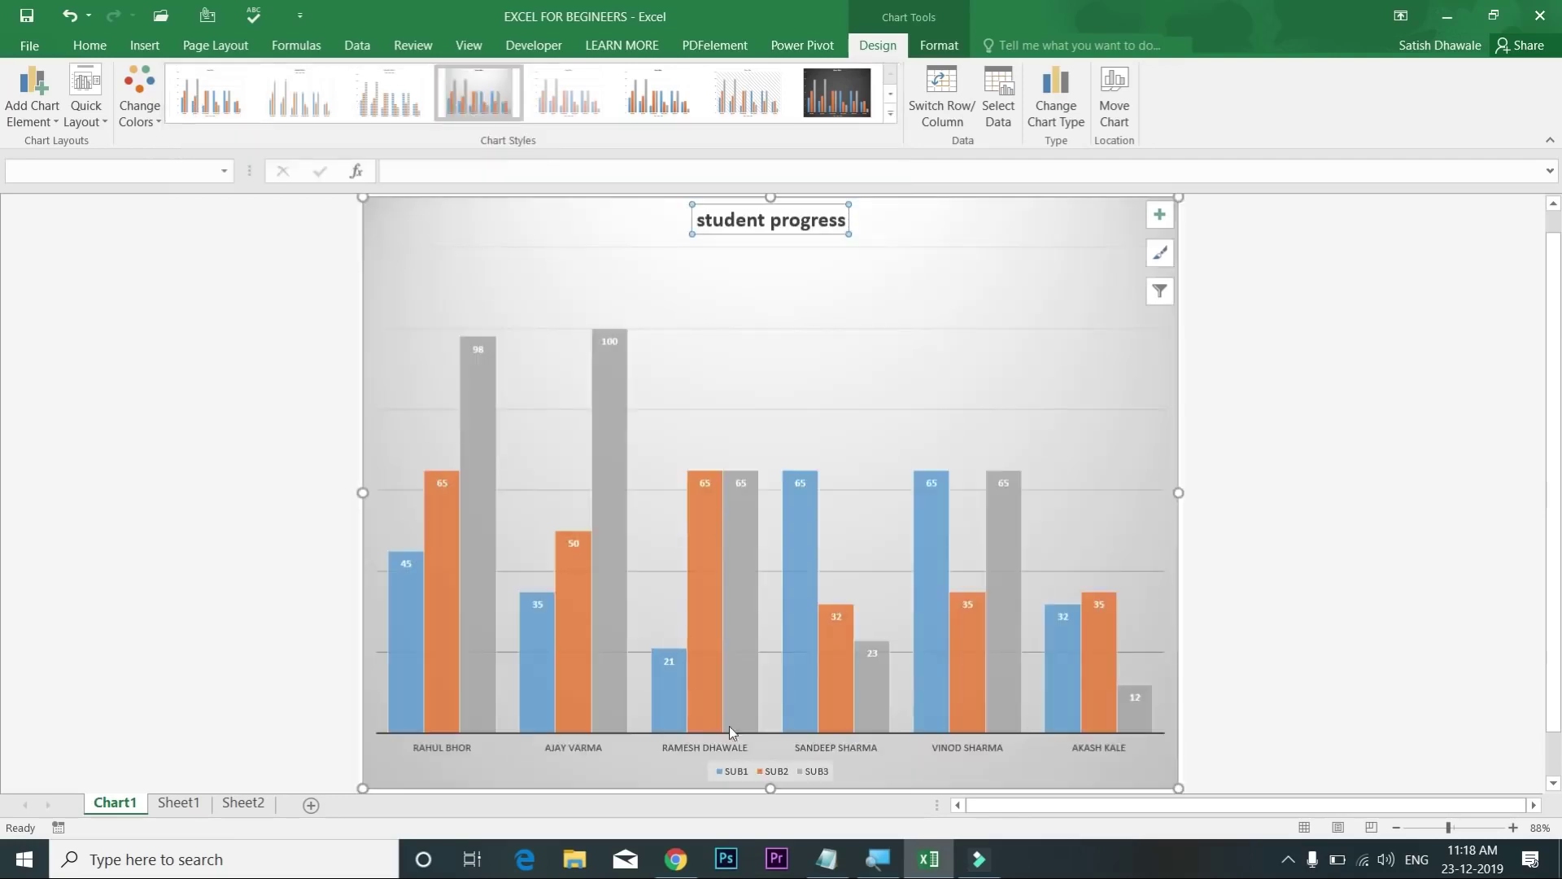
Step: Set the font size of the restyled chart's horizontal axis names to 12
left_click(710, 750)
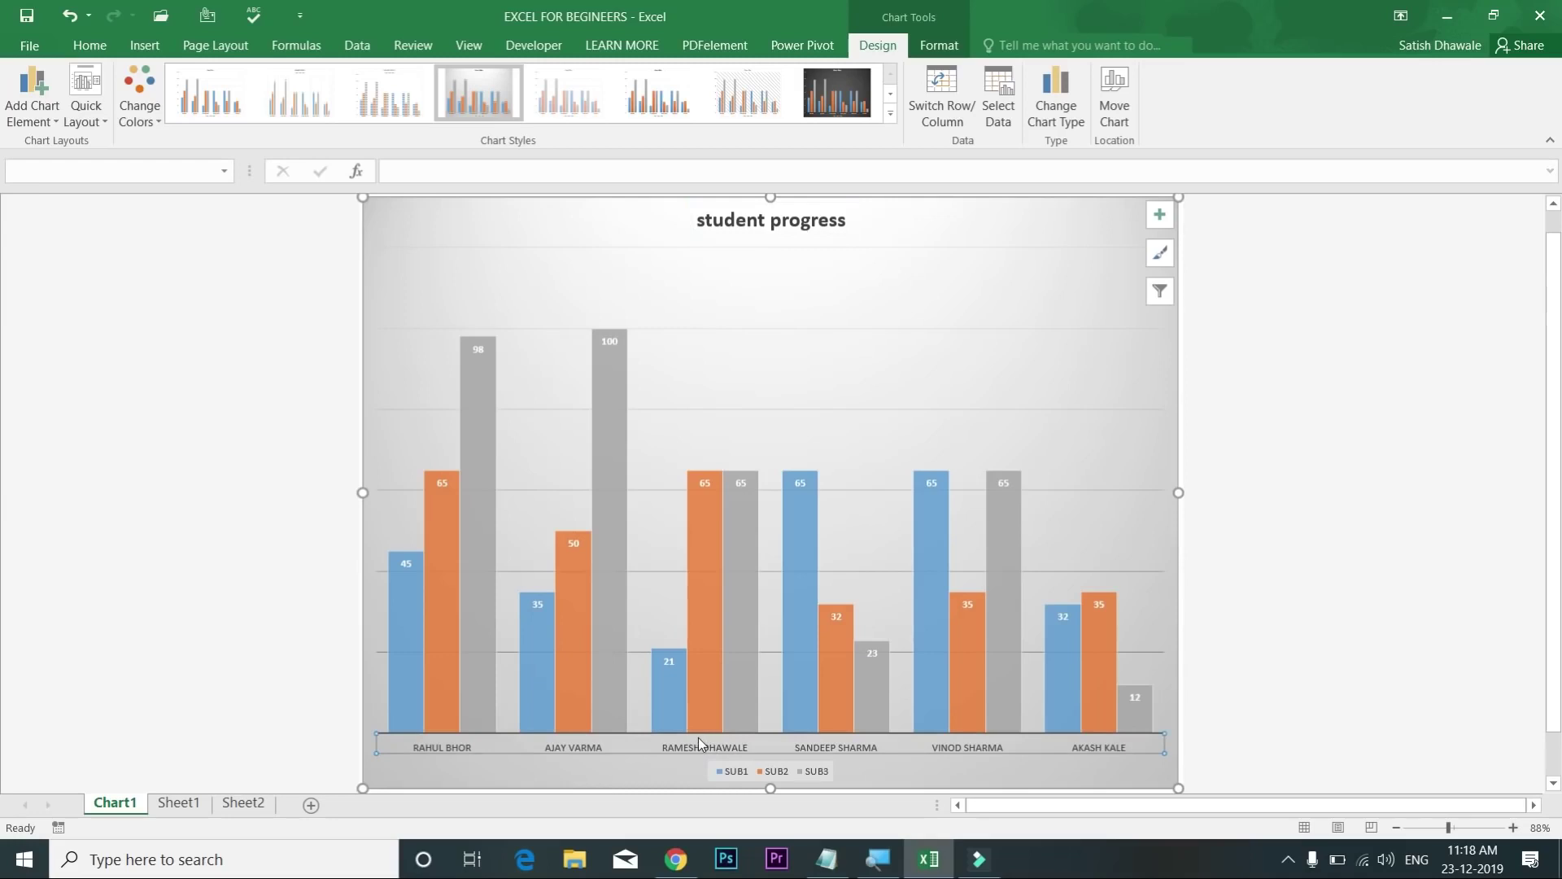
left_click(85, 45)
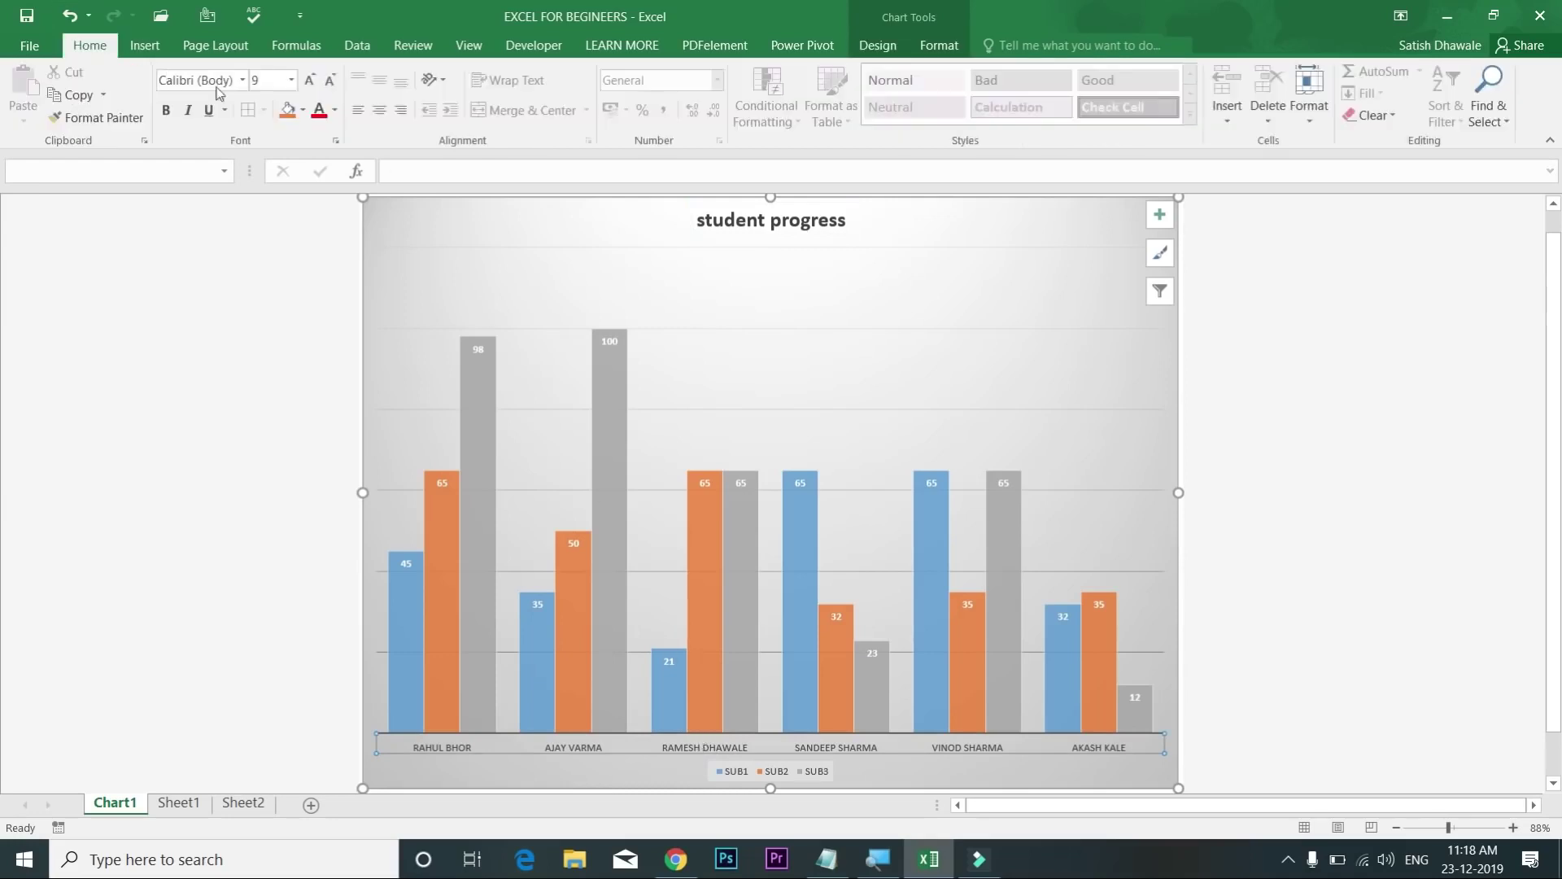
left_click(310, 81)
left_click(311, 83)
left_click(310, 81)
left_click(310, 82)
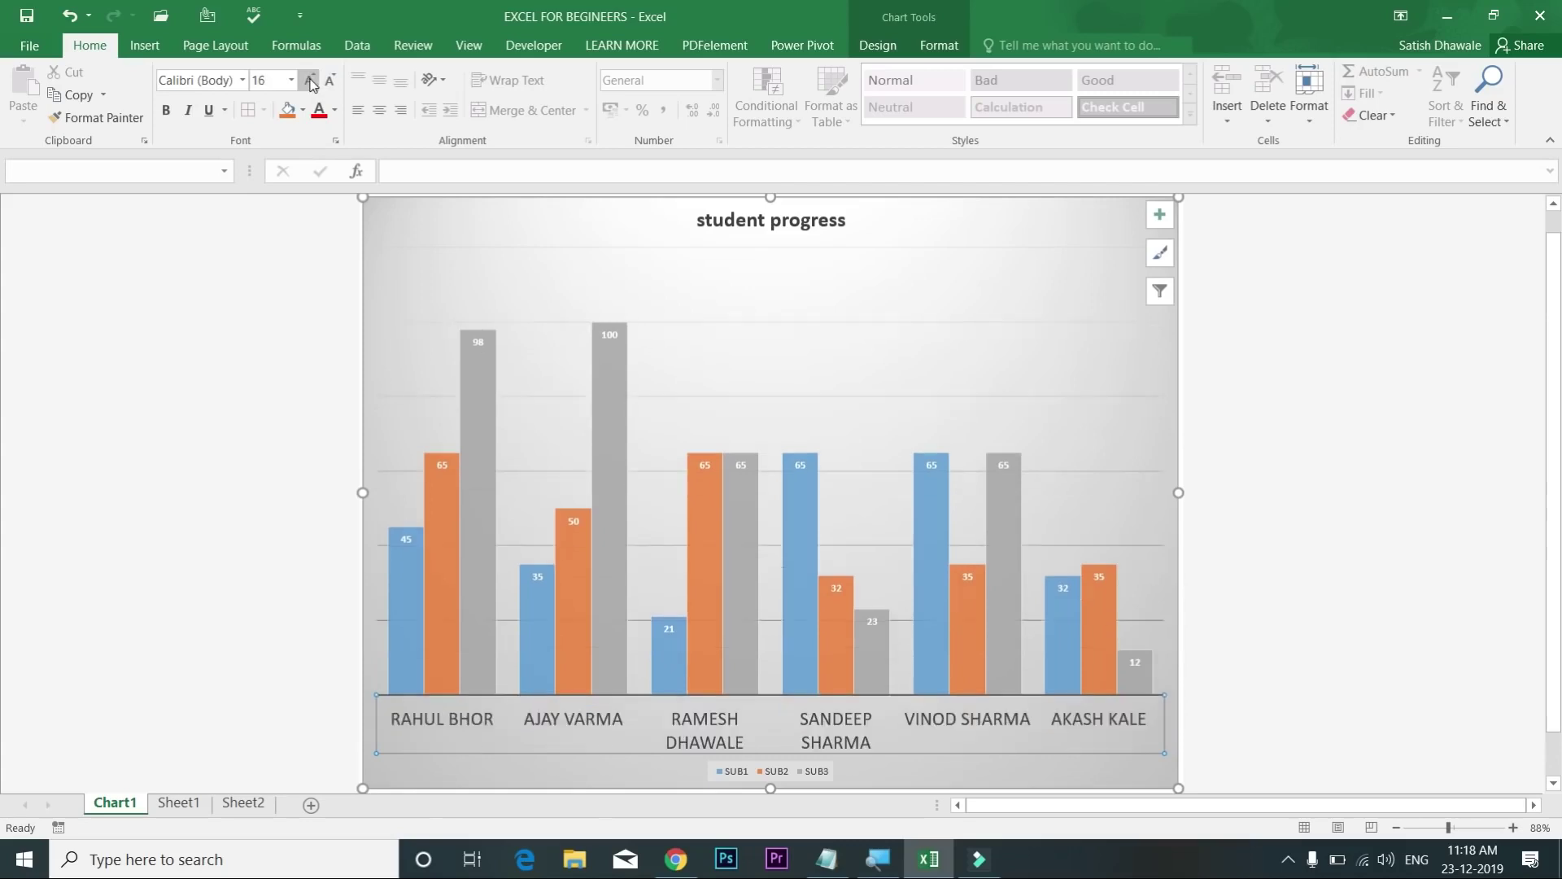
left_click(330, 81)
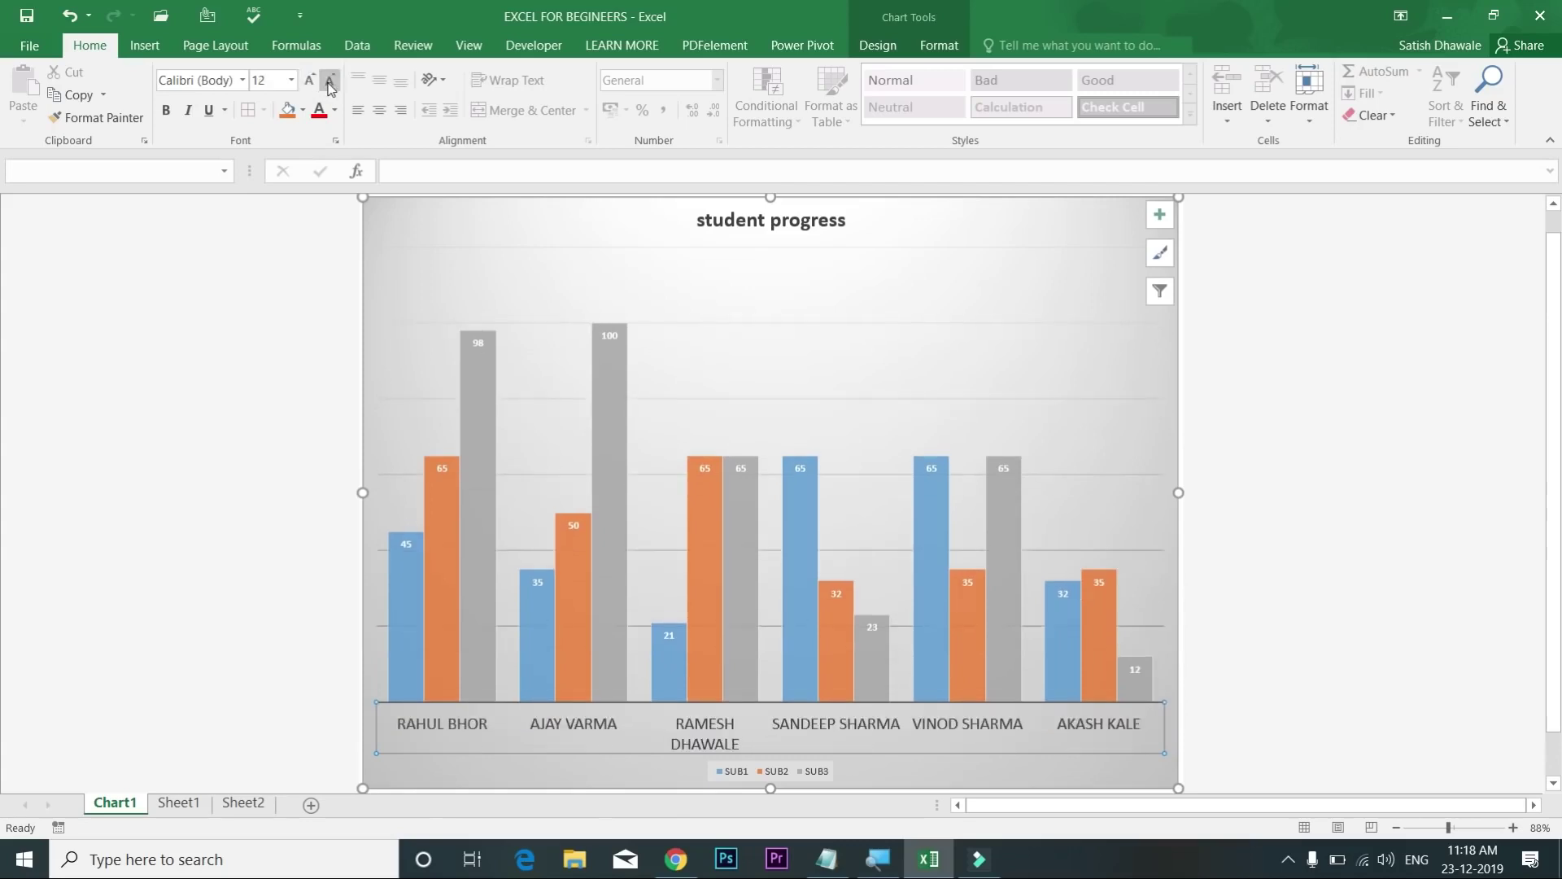
Step: Make the horizontal axis names bold and move the legend up beside the chart title, enlarging its box slightly
left_click(167, 110)
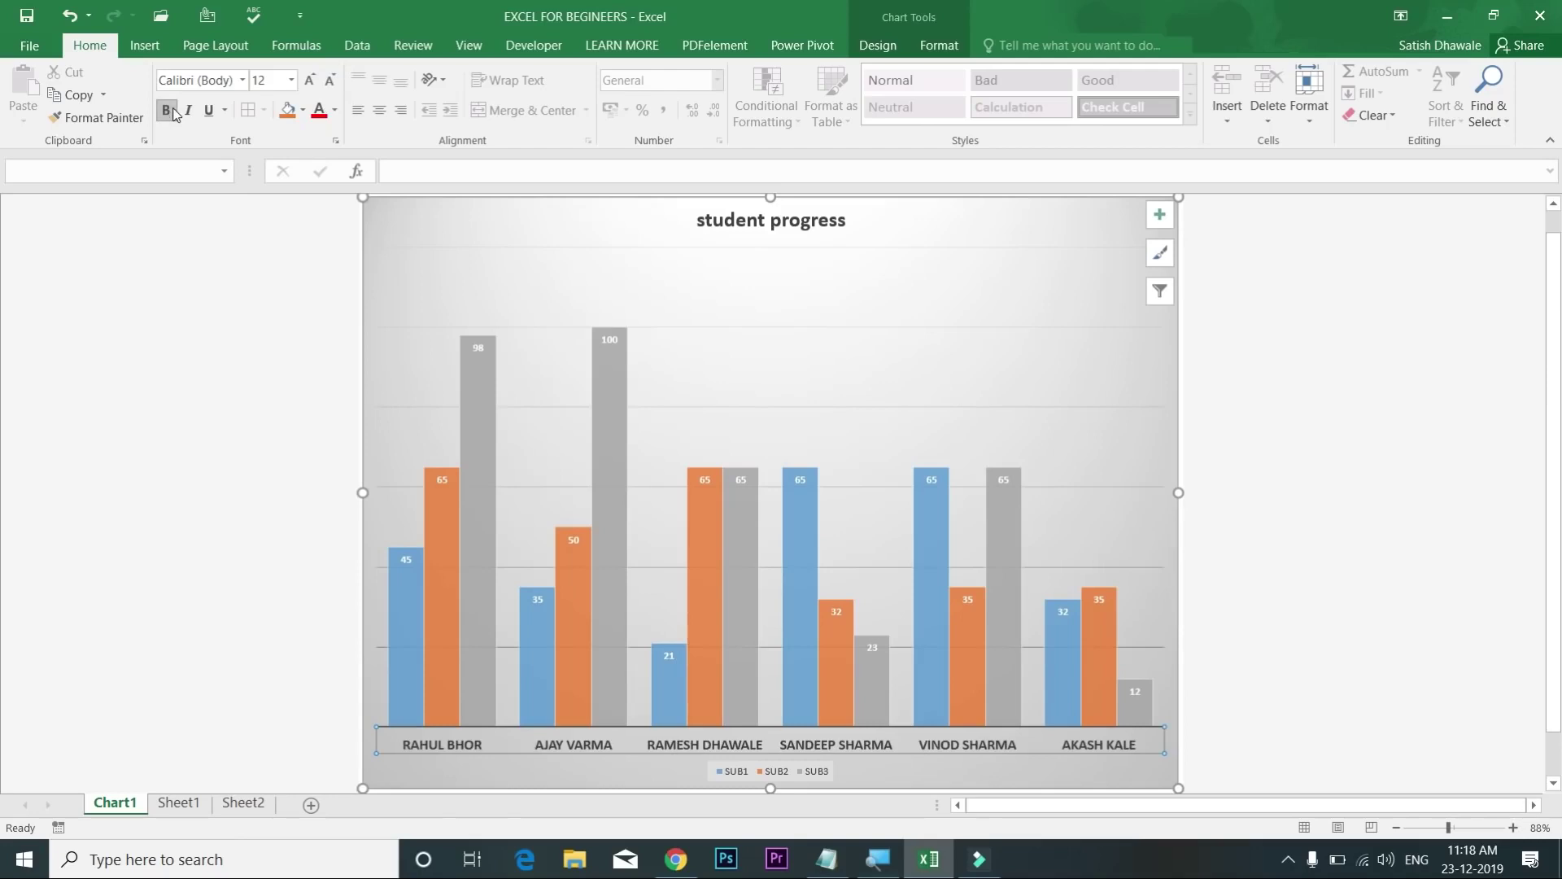
left_click(771, 775)
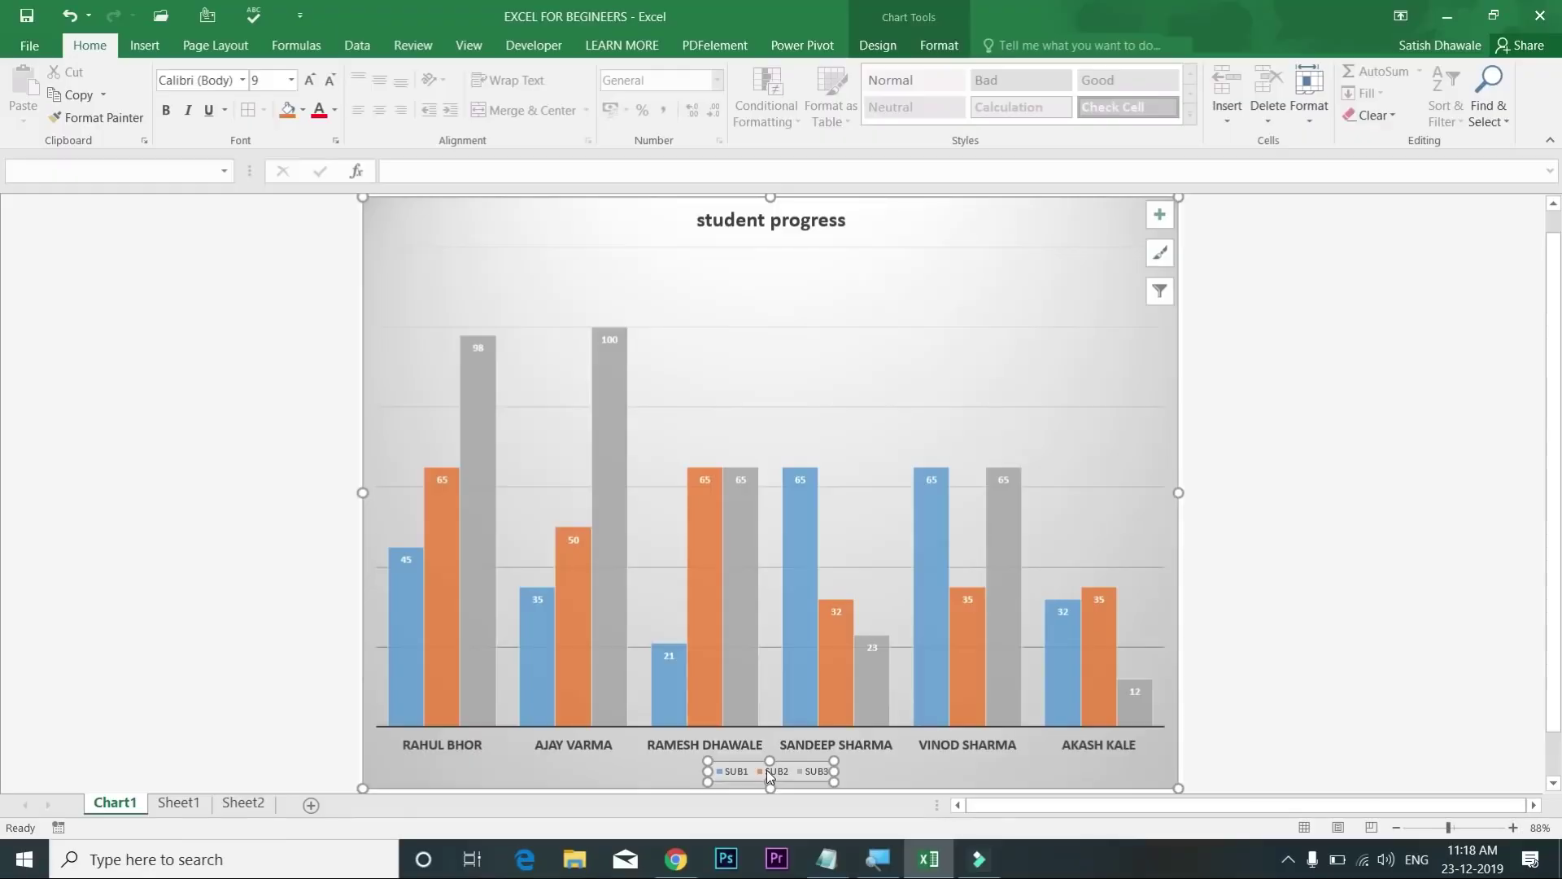
left_click_drag(766, 769, 599, 317)
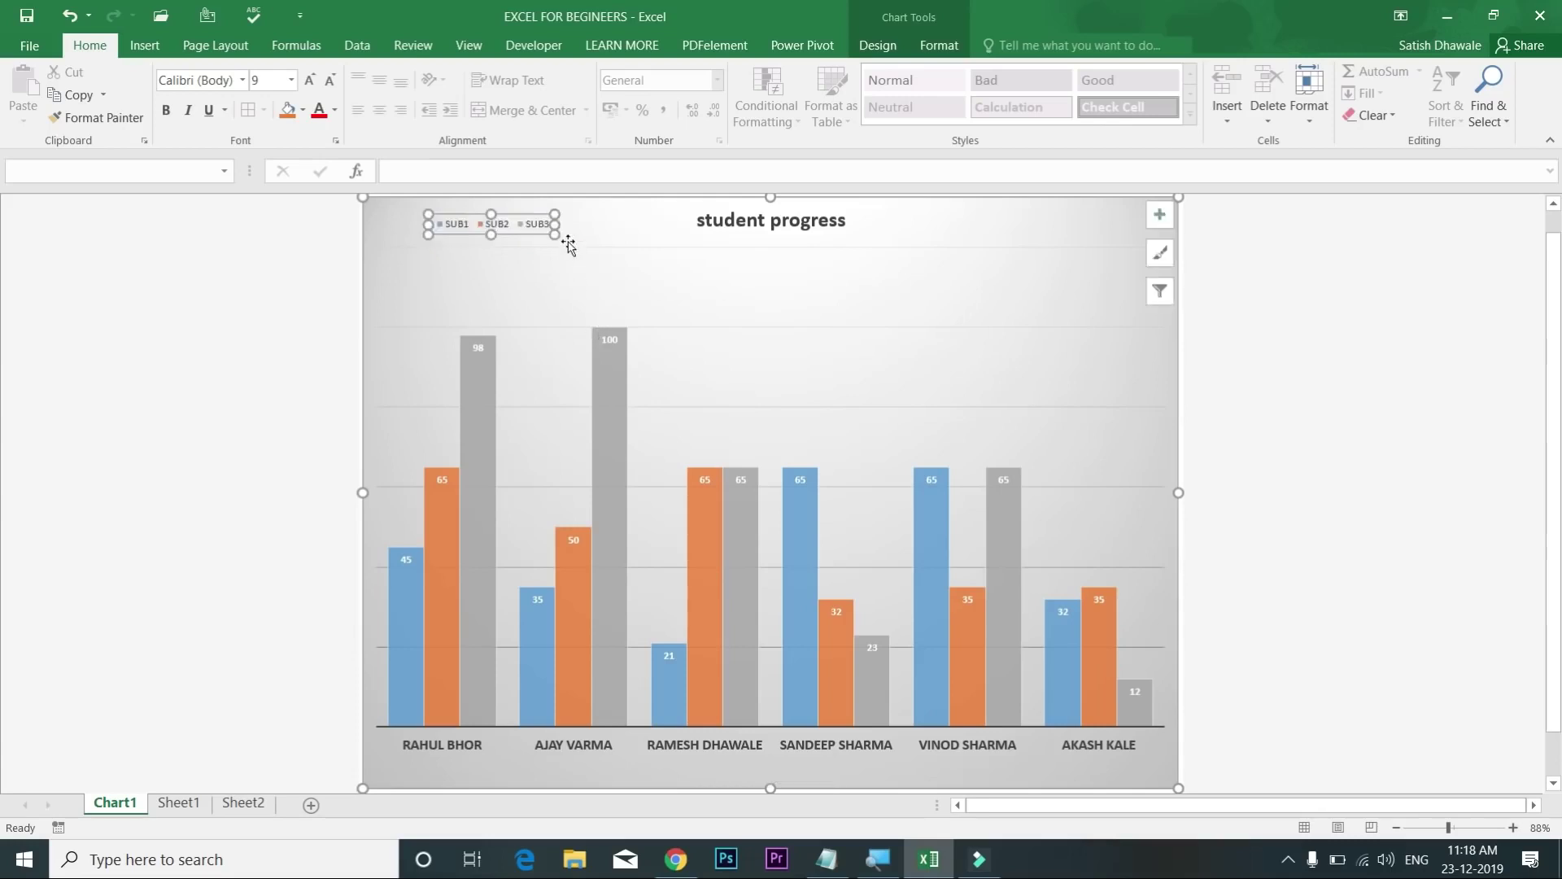
left_click_drag(554, 235, 582, 246)
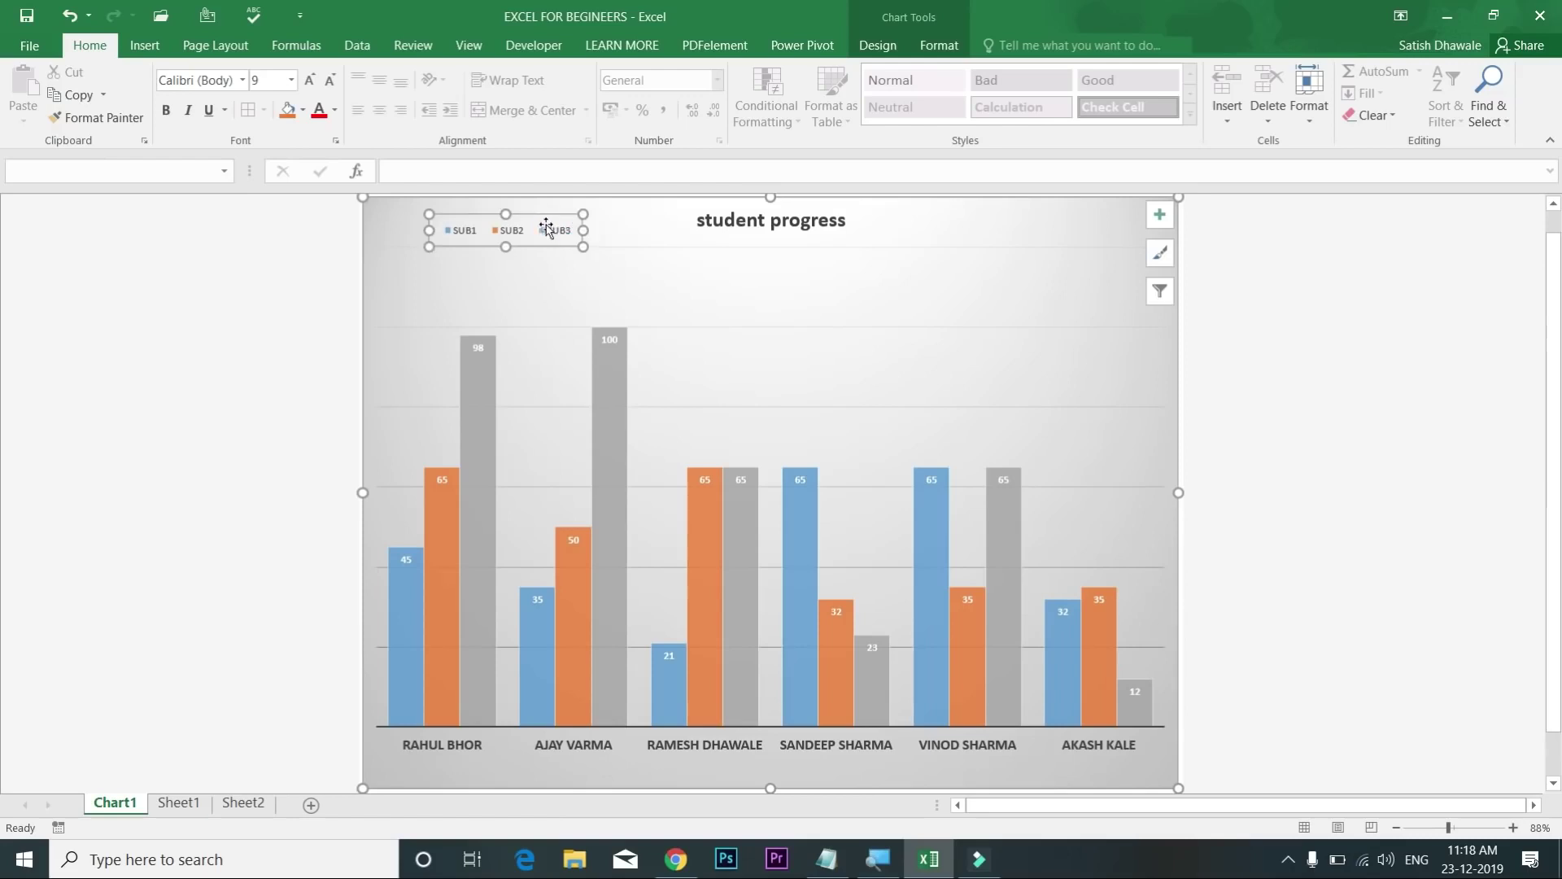
Step: Set the legend text to bold at font size 14 and widen its box so all three subjects fit beside the title
left_click(310, 81)
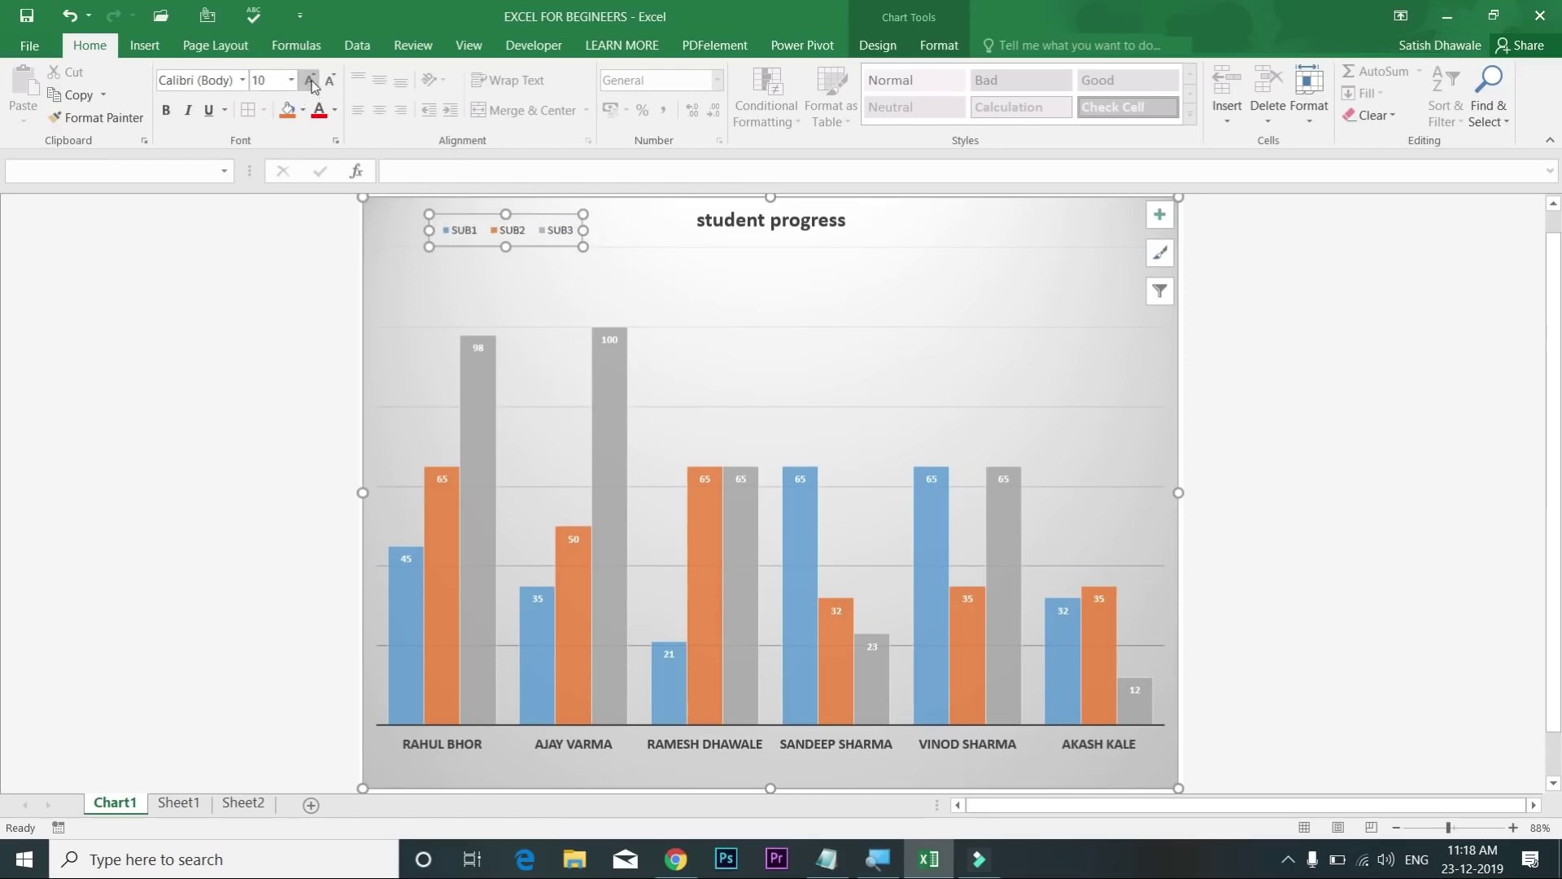
left_click(310, 81)
left_click(310, 81)
left_click(310, 81)
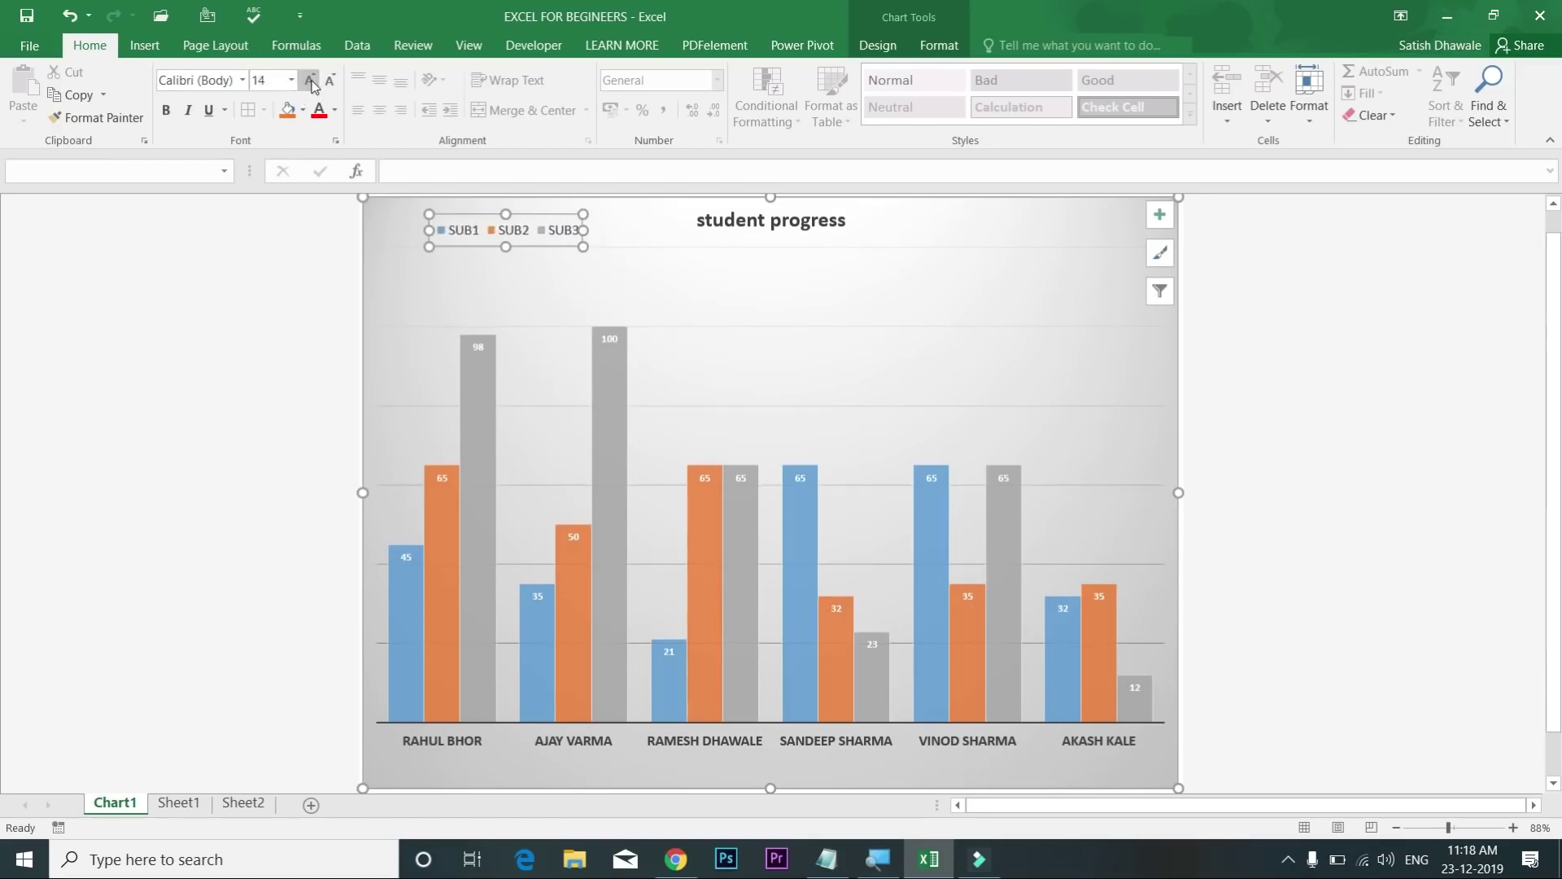
left_click(166, 110)
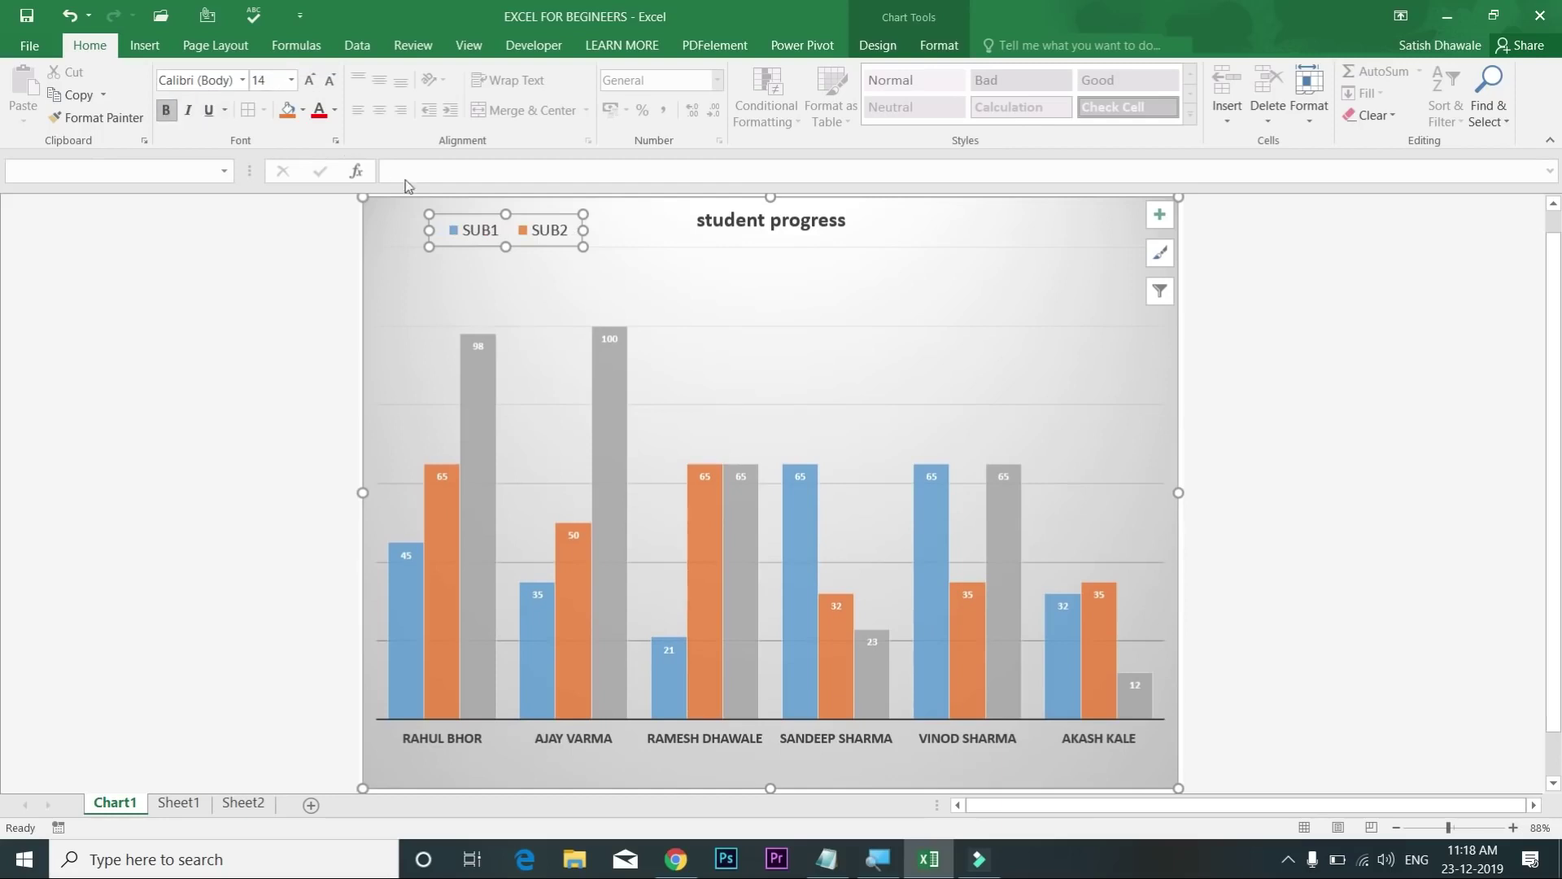
left_click_drag(584, 230, 666, 230)
left_click(589, 225)
key("Escape")
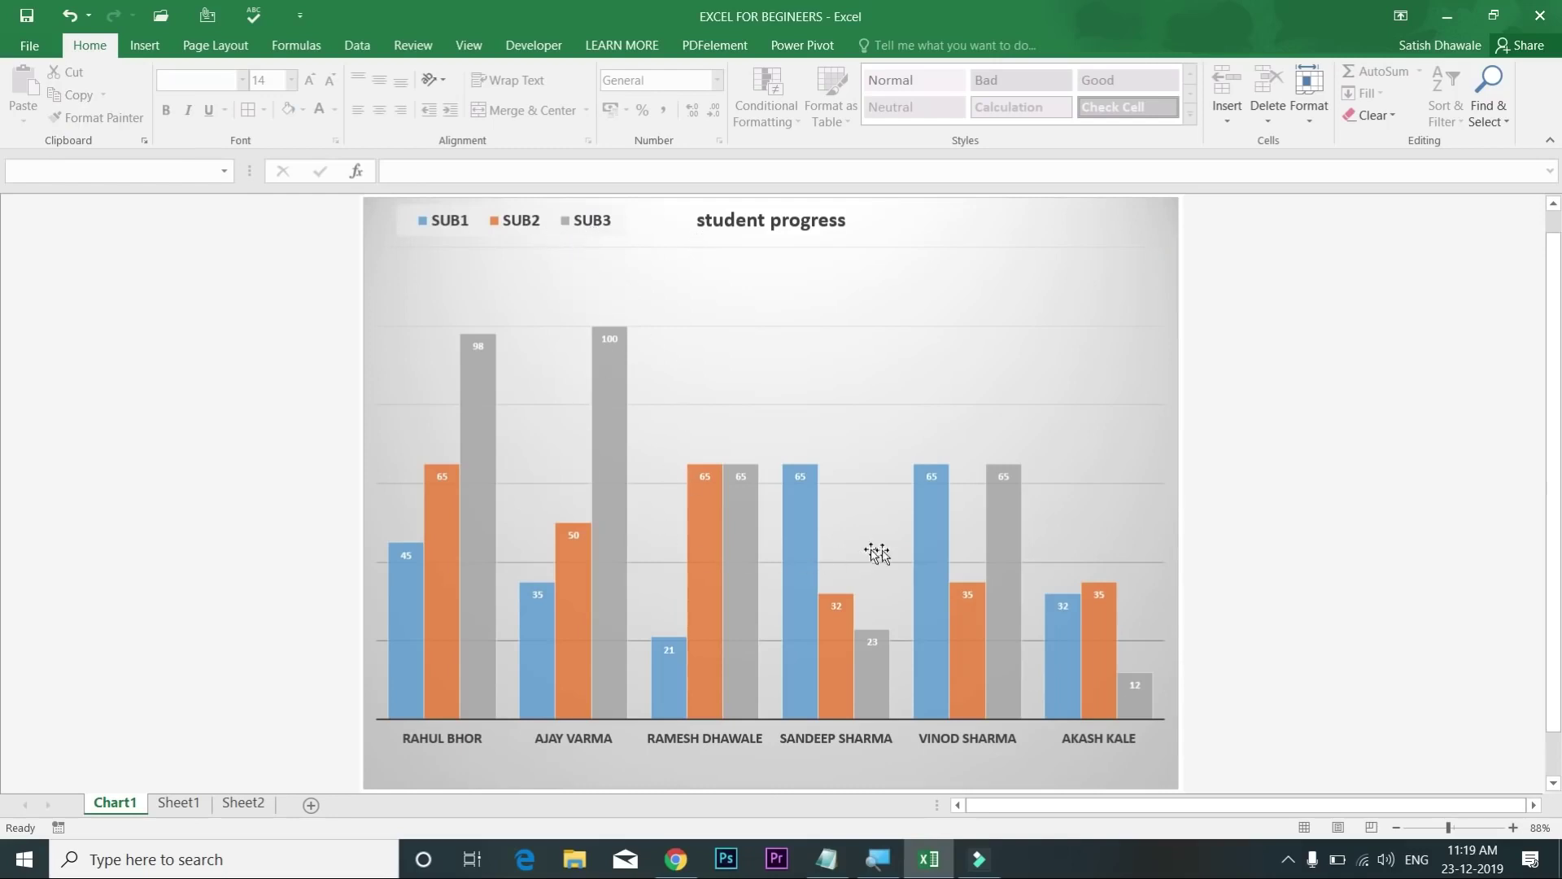
Step: Try the dark chart style Style 8 and undo the style change
left_click(705, 491)
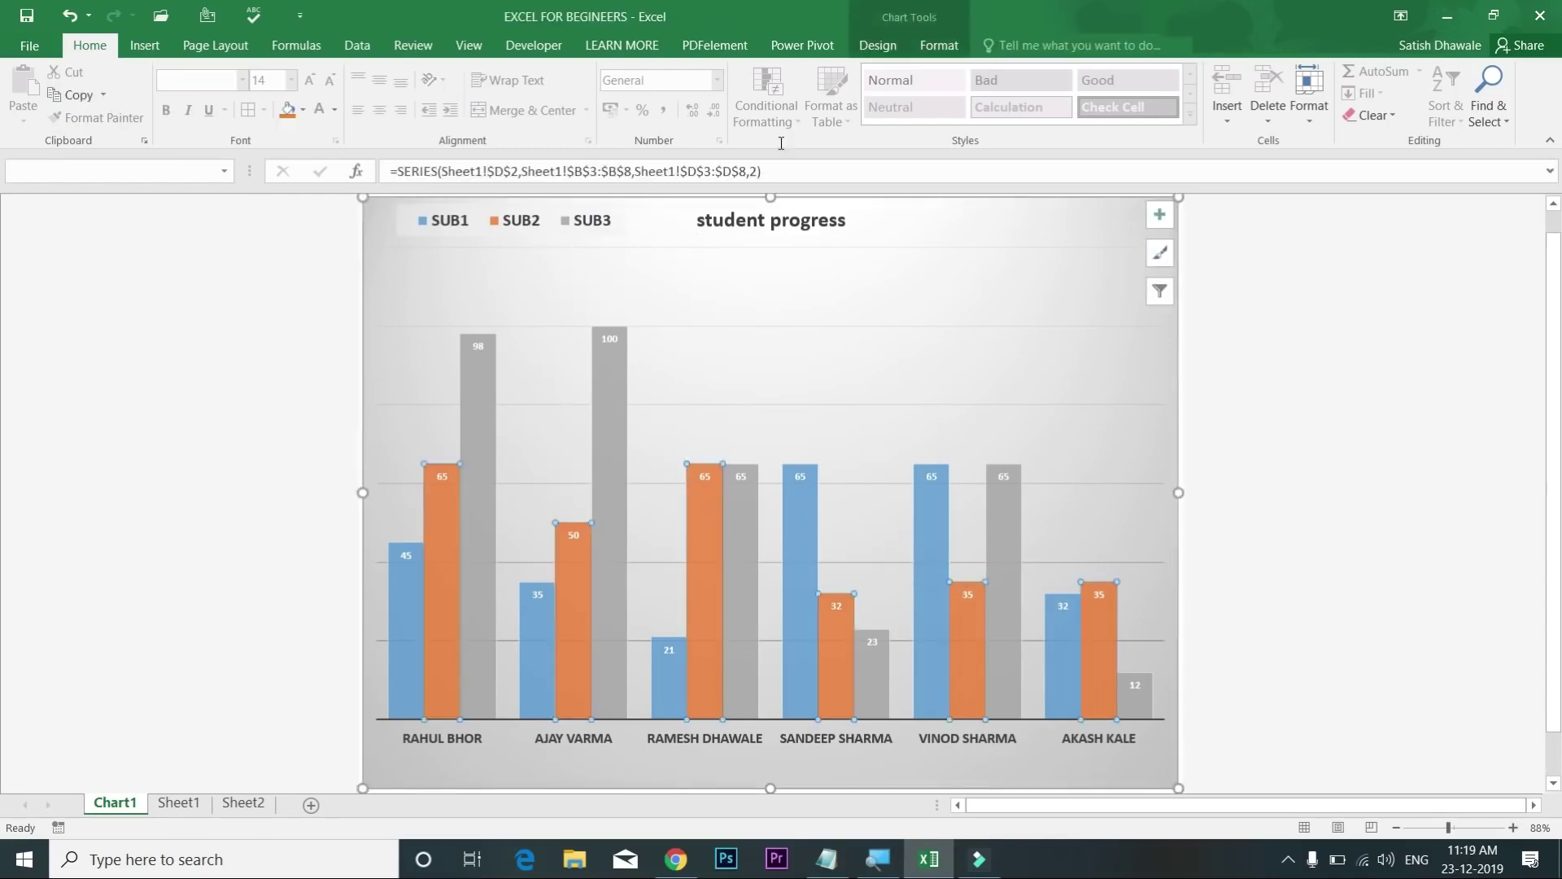
left_click(874, 47)
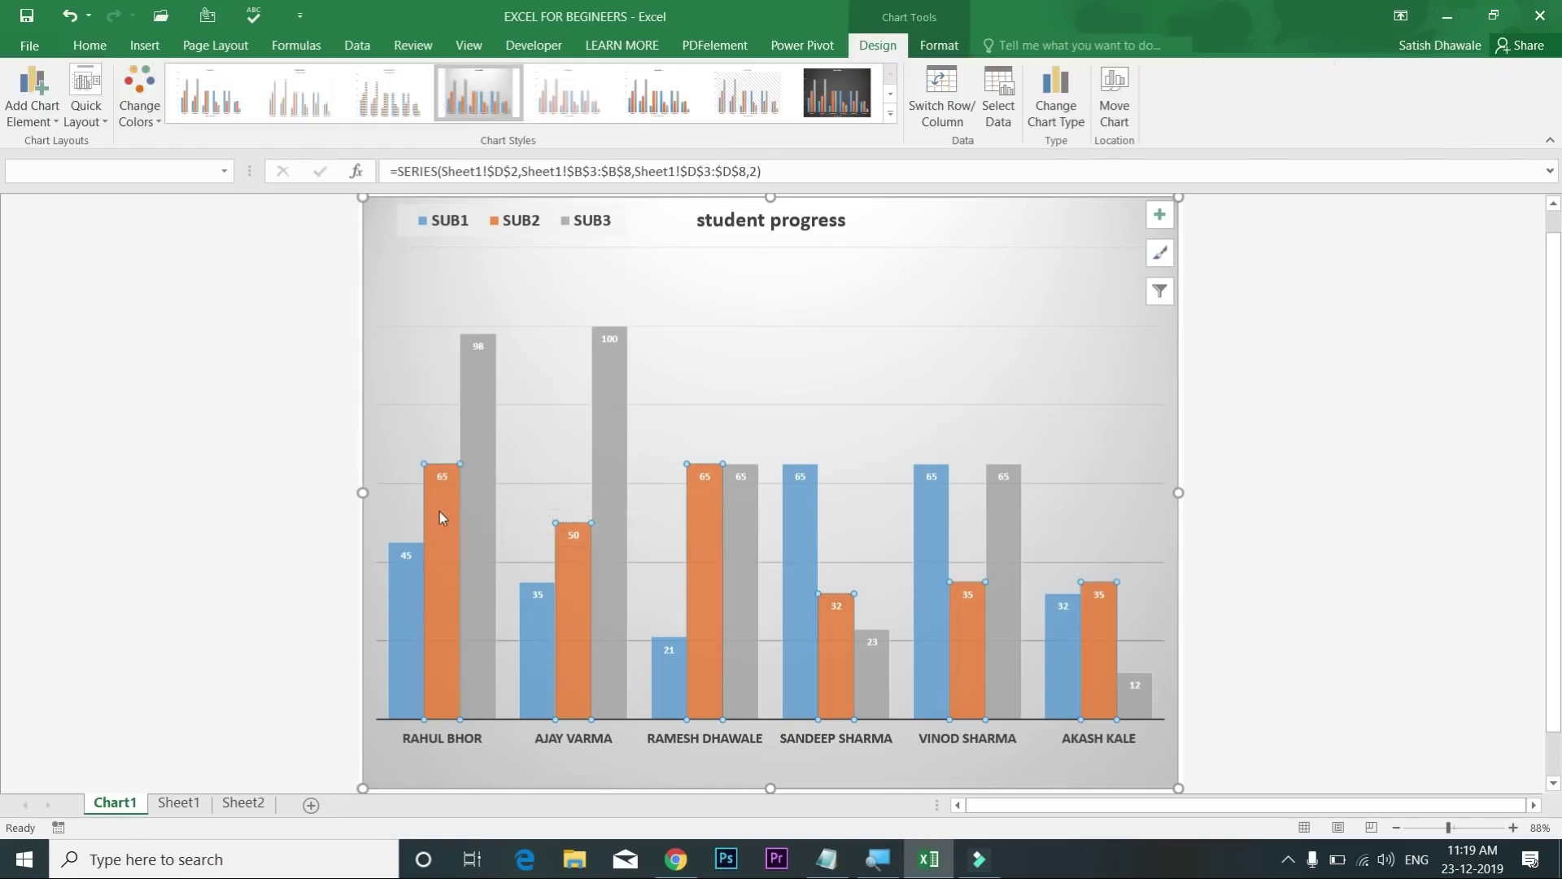
mouse_move(439, 511)
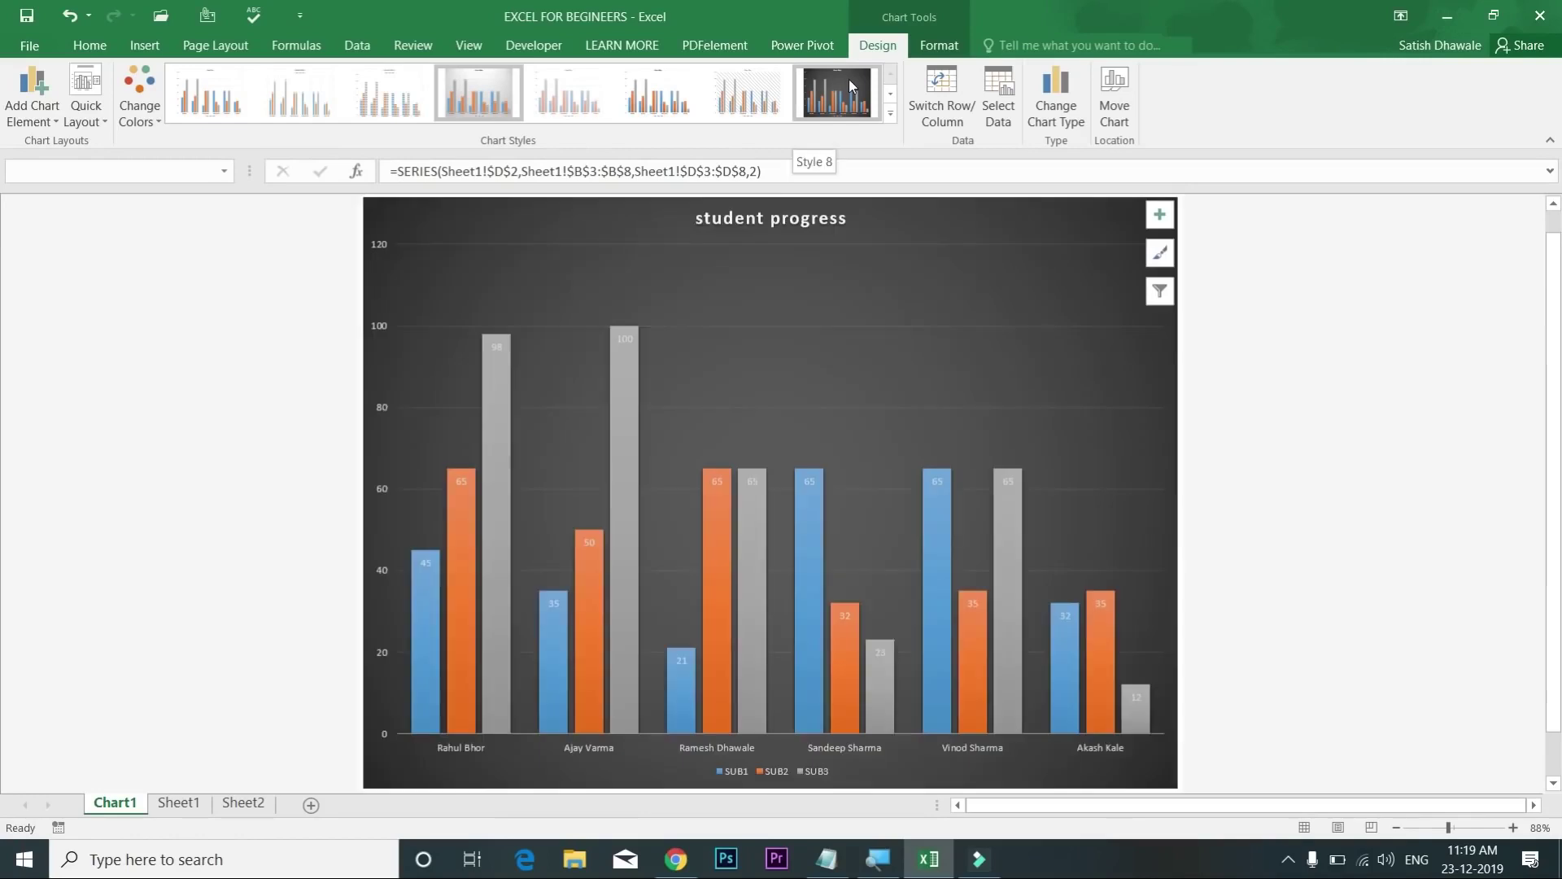
left_click(848, 80)
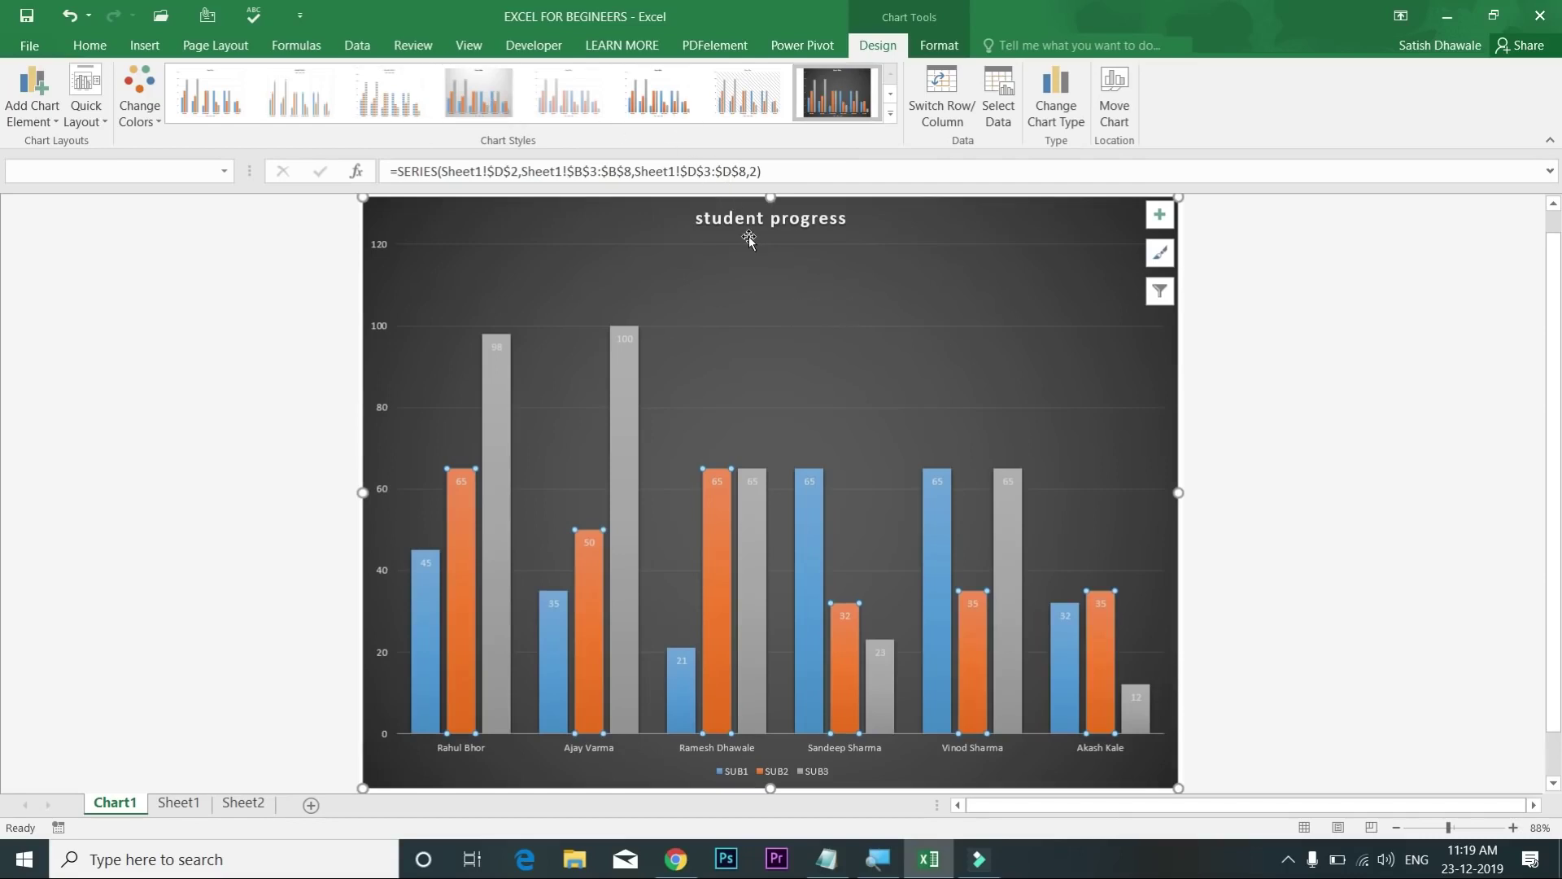
key("ctrl+z")
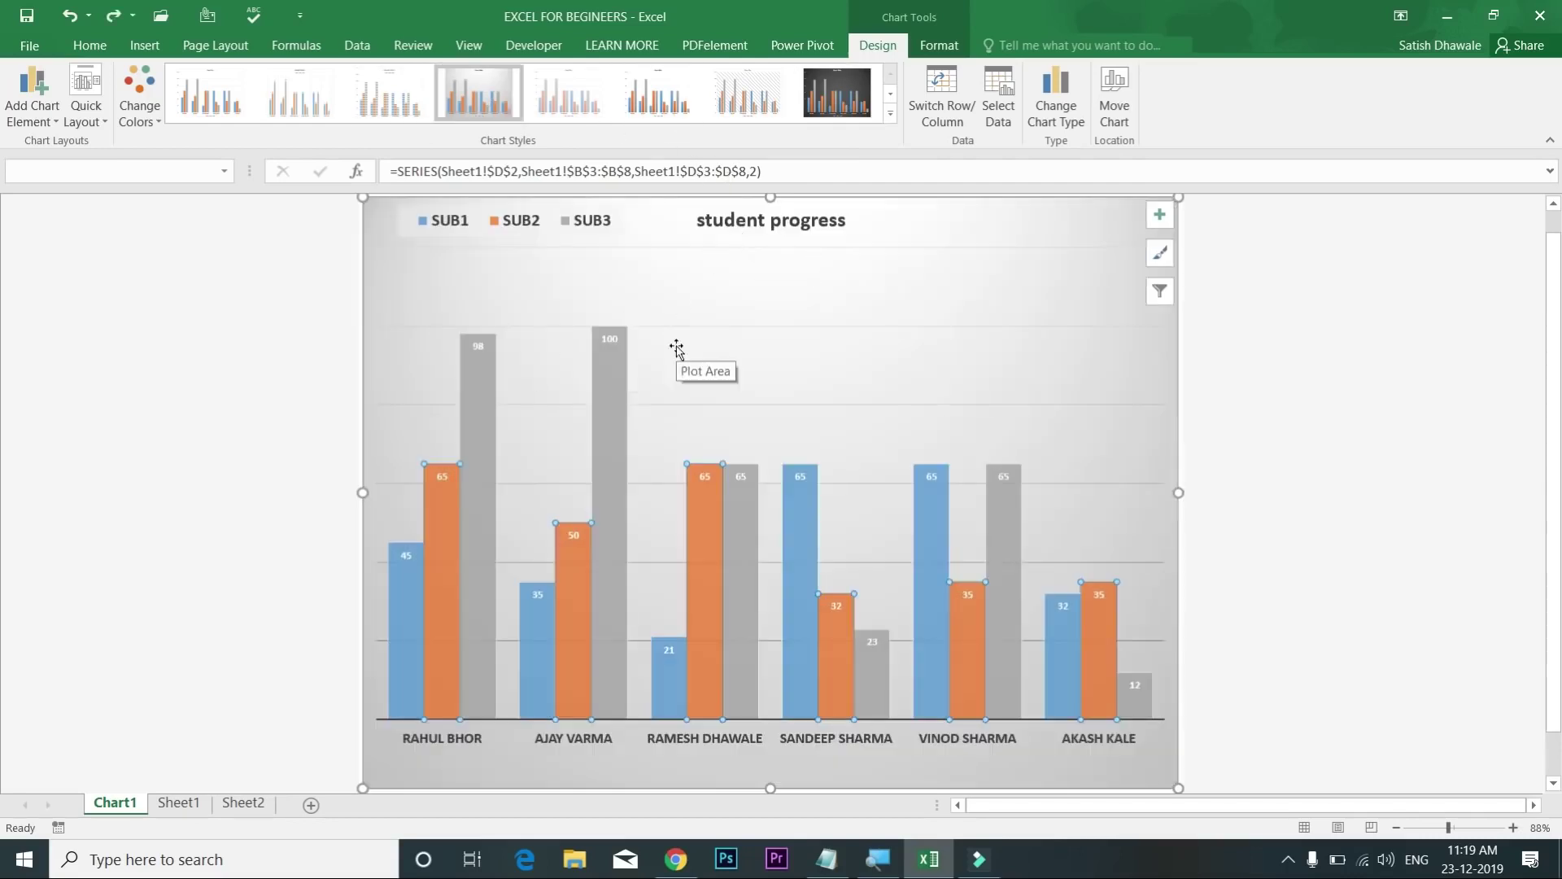
Step: Change the chart colors to the colorful palette that starts with orange, yellow and green
left_click(160, 121)
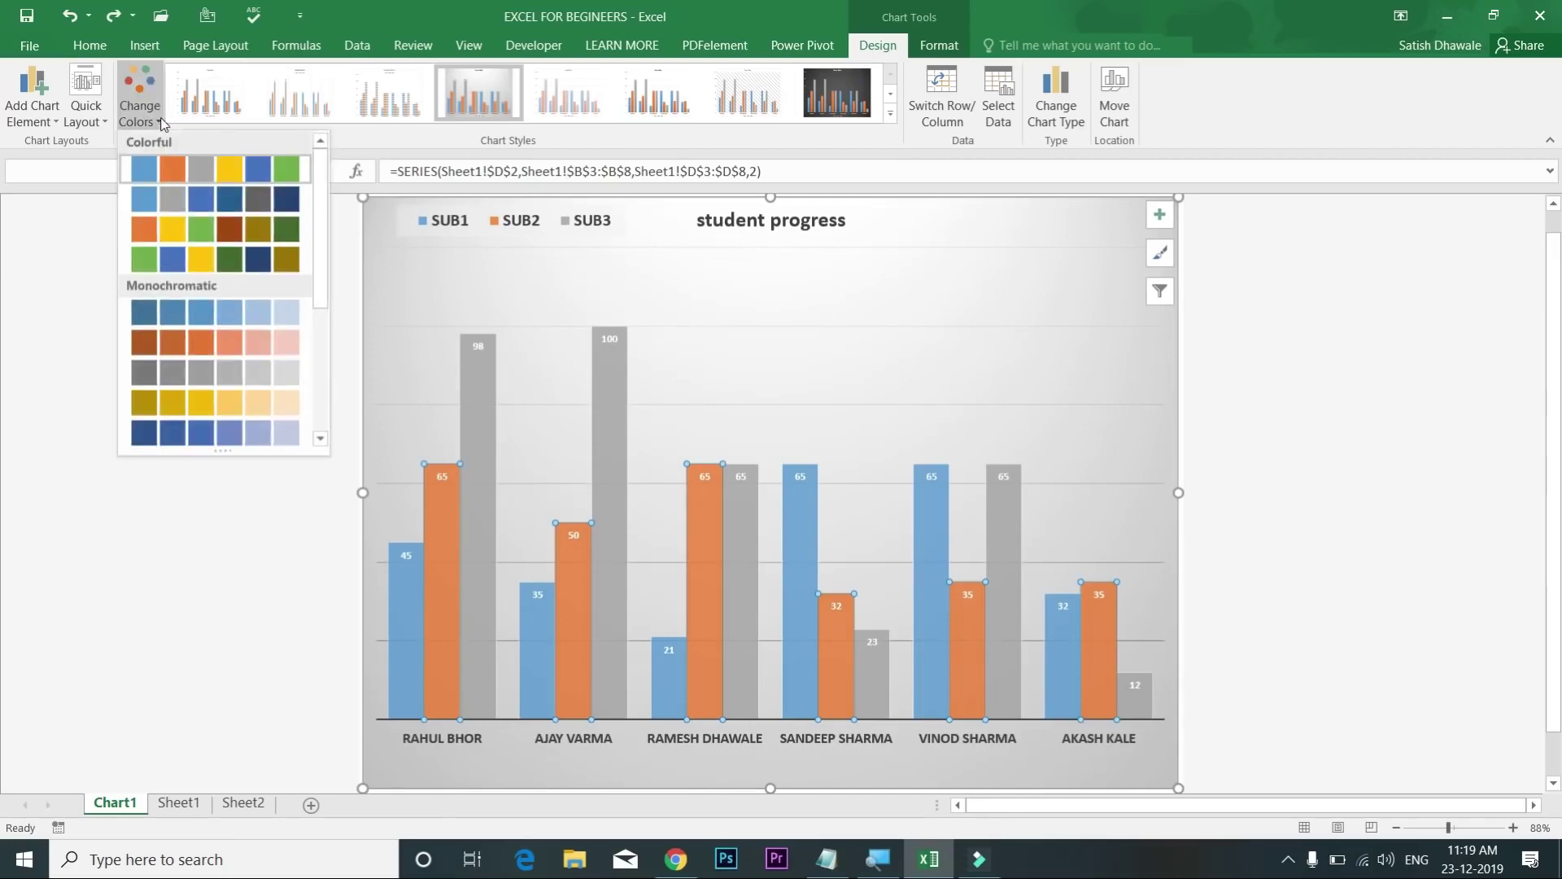
left_click(180, 234)
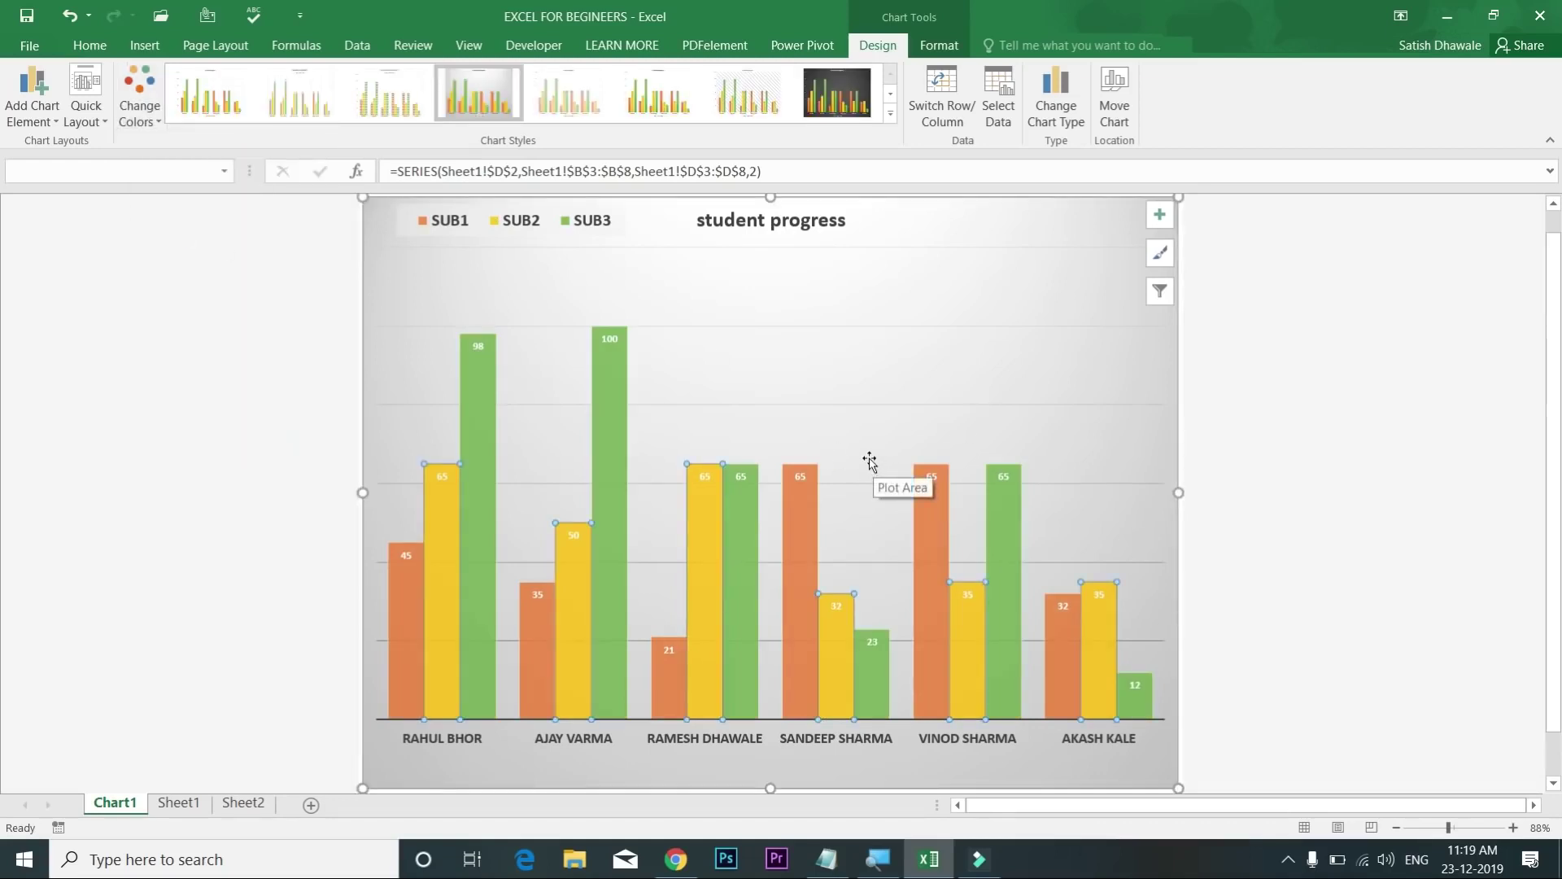
left_click(103, 126)
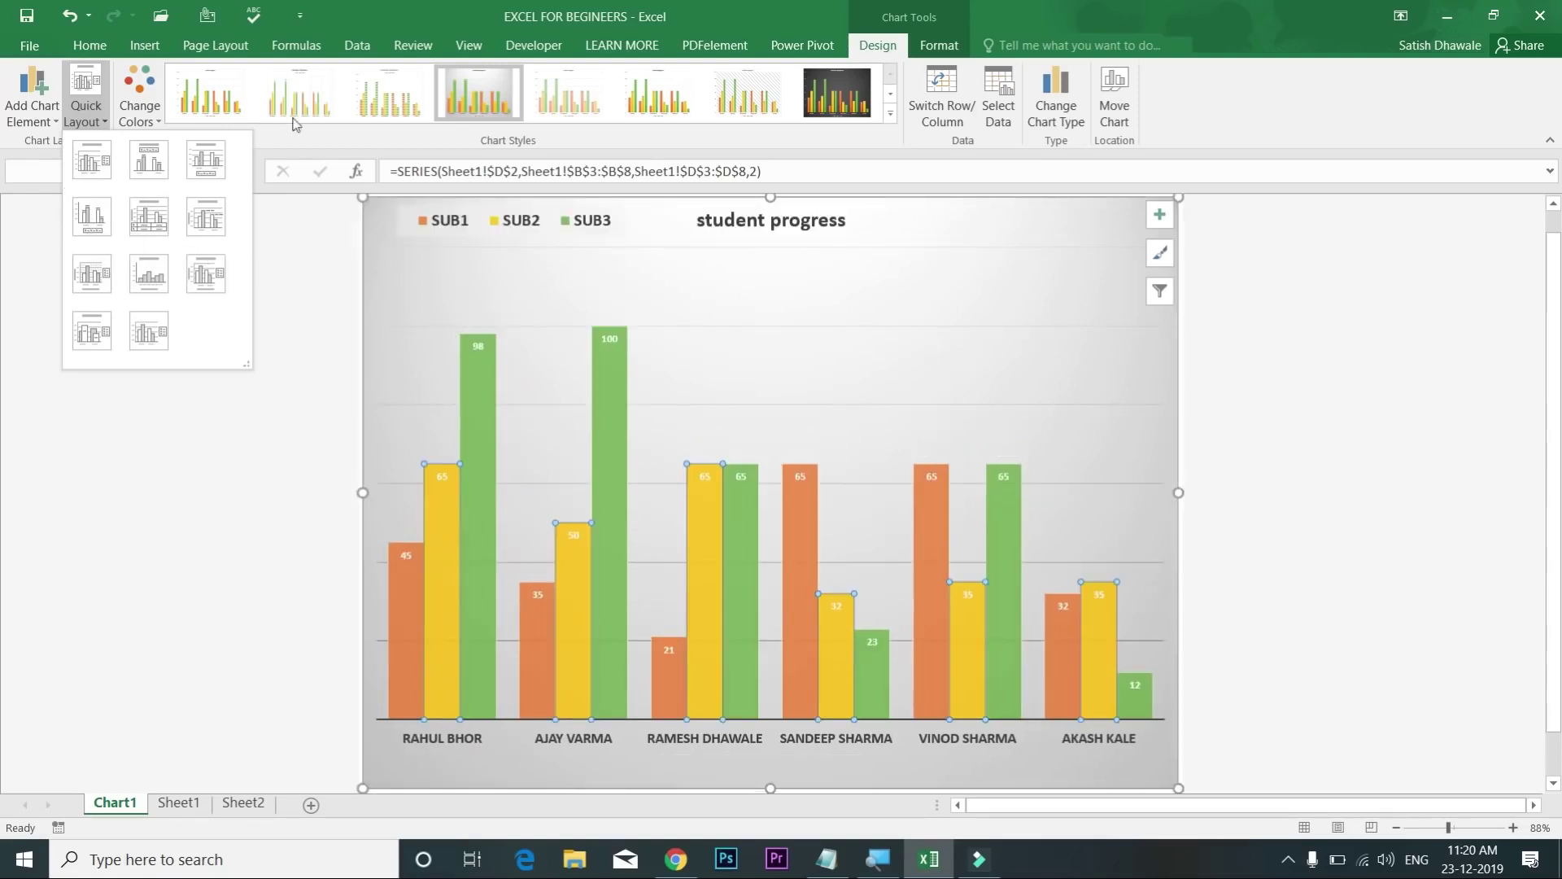
left_click(91, 122)
Step: Add the primary vertical axis to the chart
left_click(29, 120)
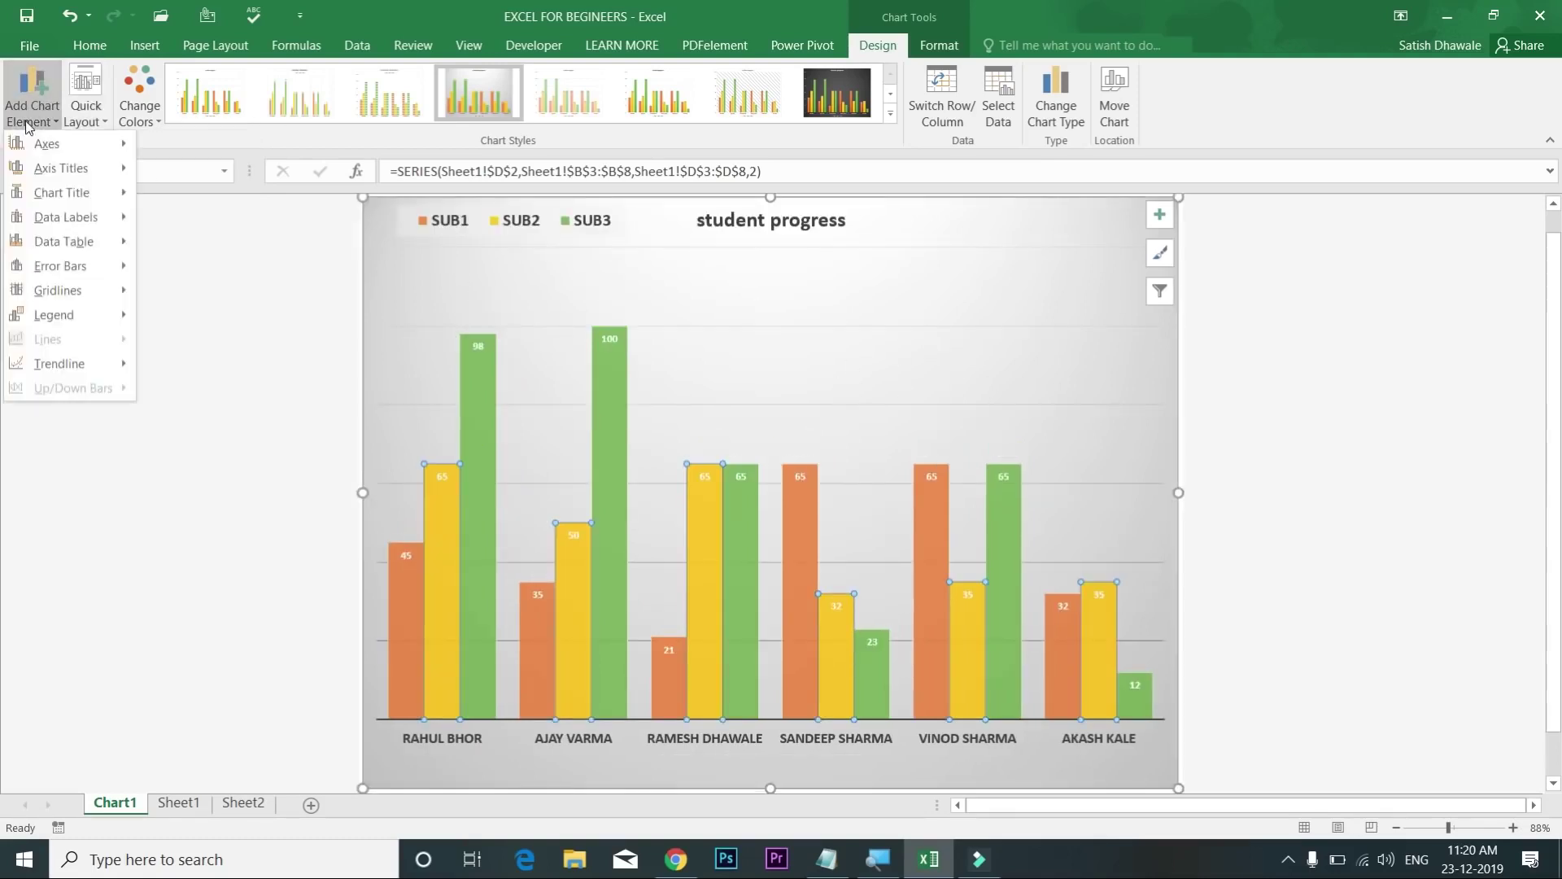
mouse_move(51, 146)
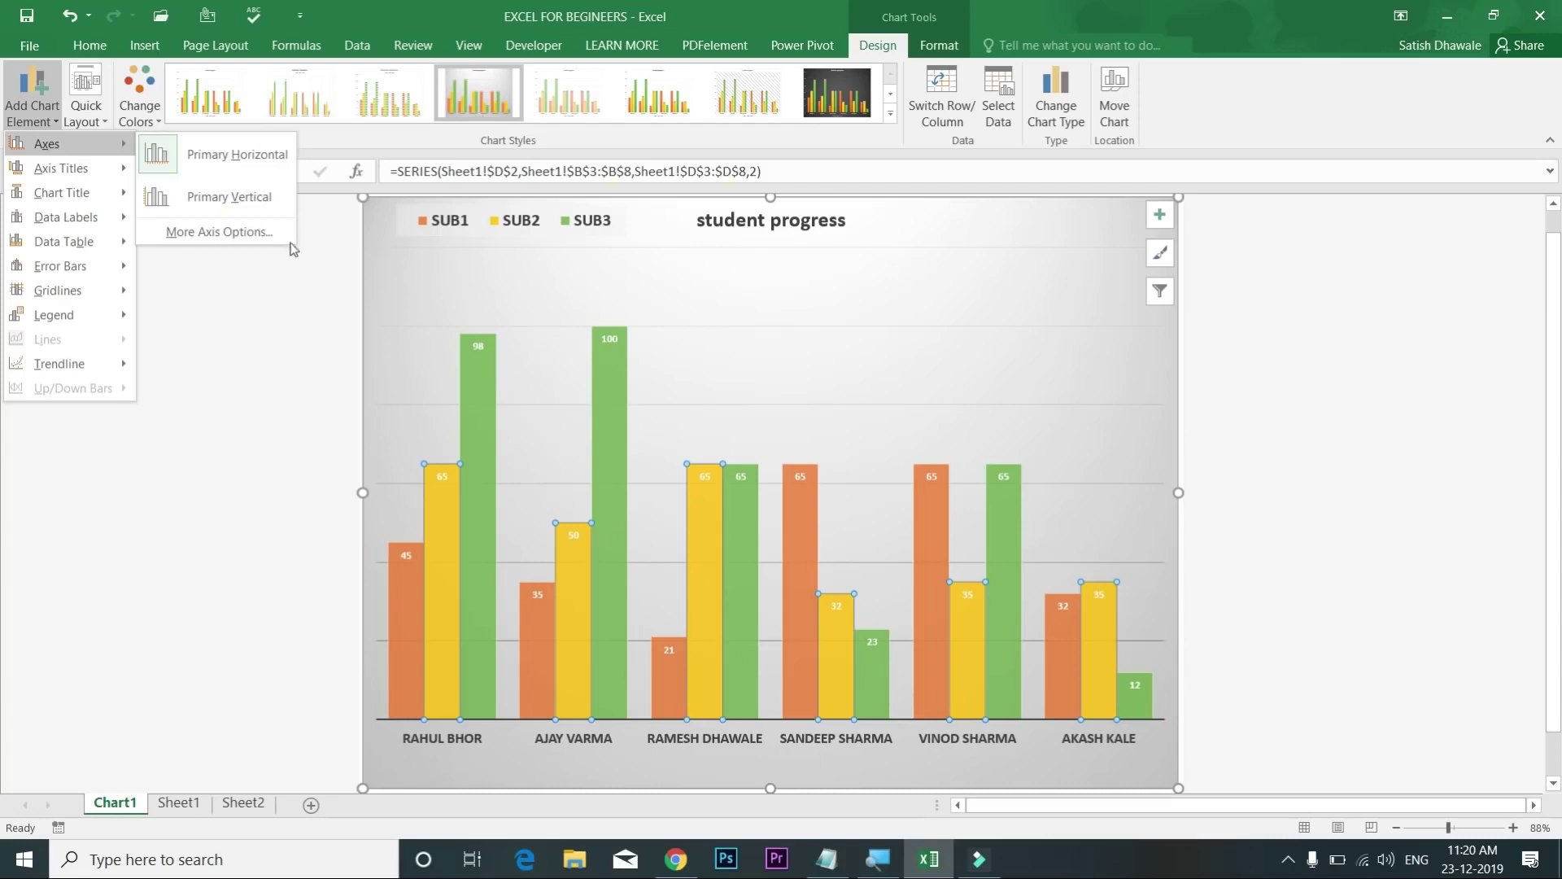
left_click(261, 204)
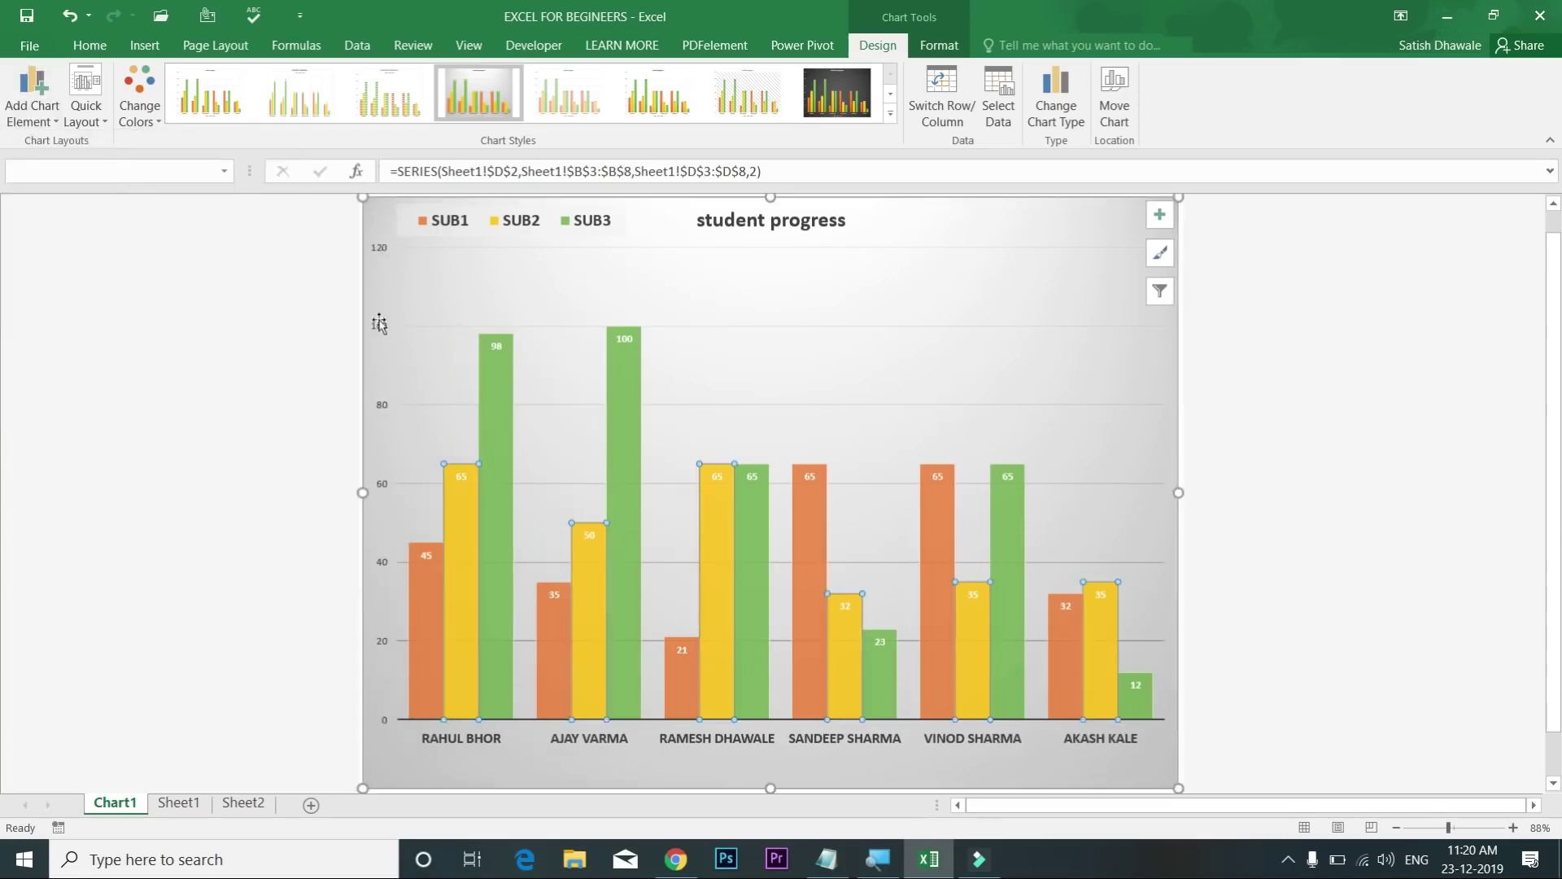
Step: Add a primary vertical axis title and change its text to "marks"
left_click(43, 109)
mouse_move(70, 146)
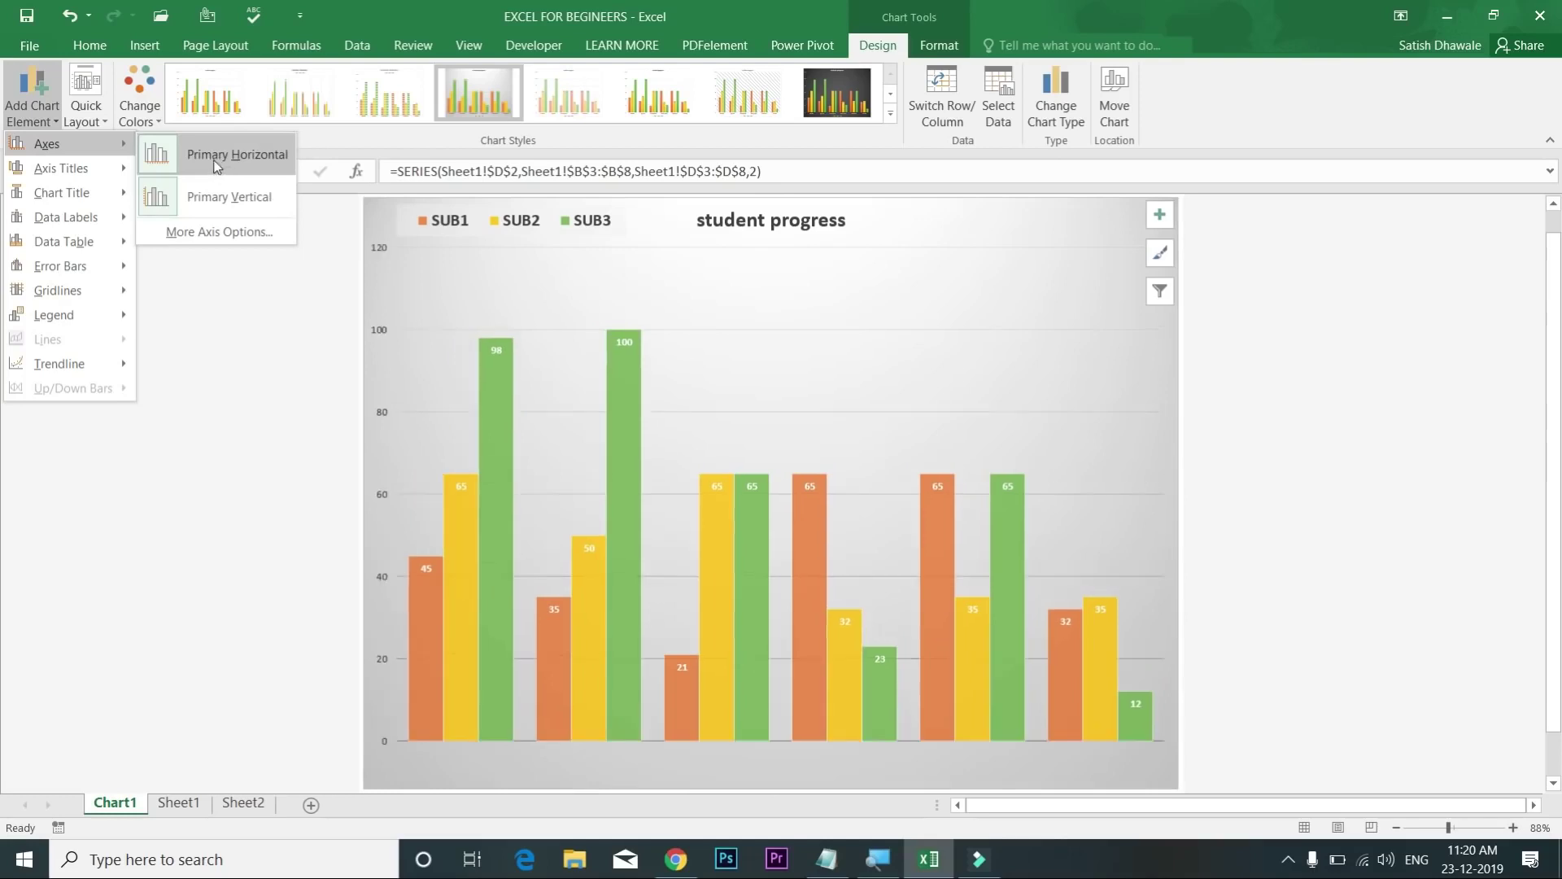
mouse_move(111, 171)
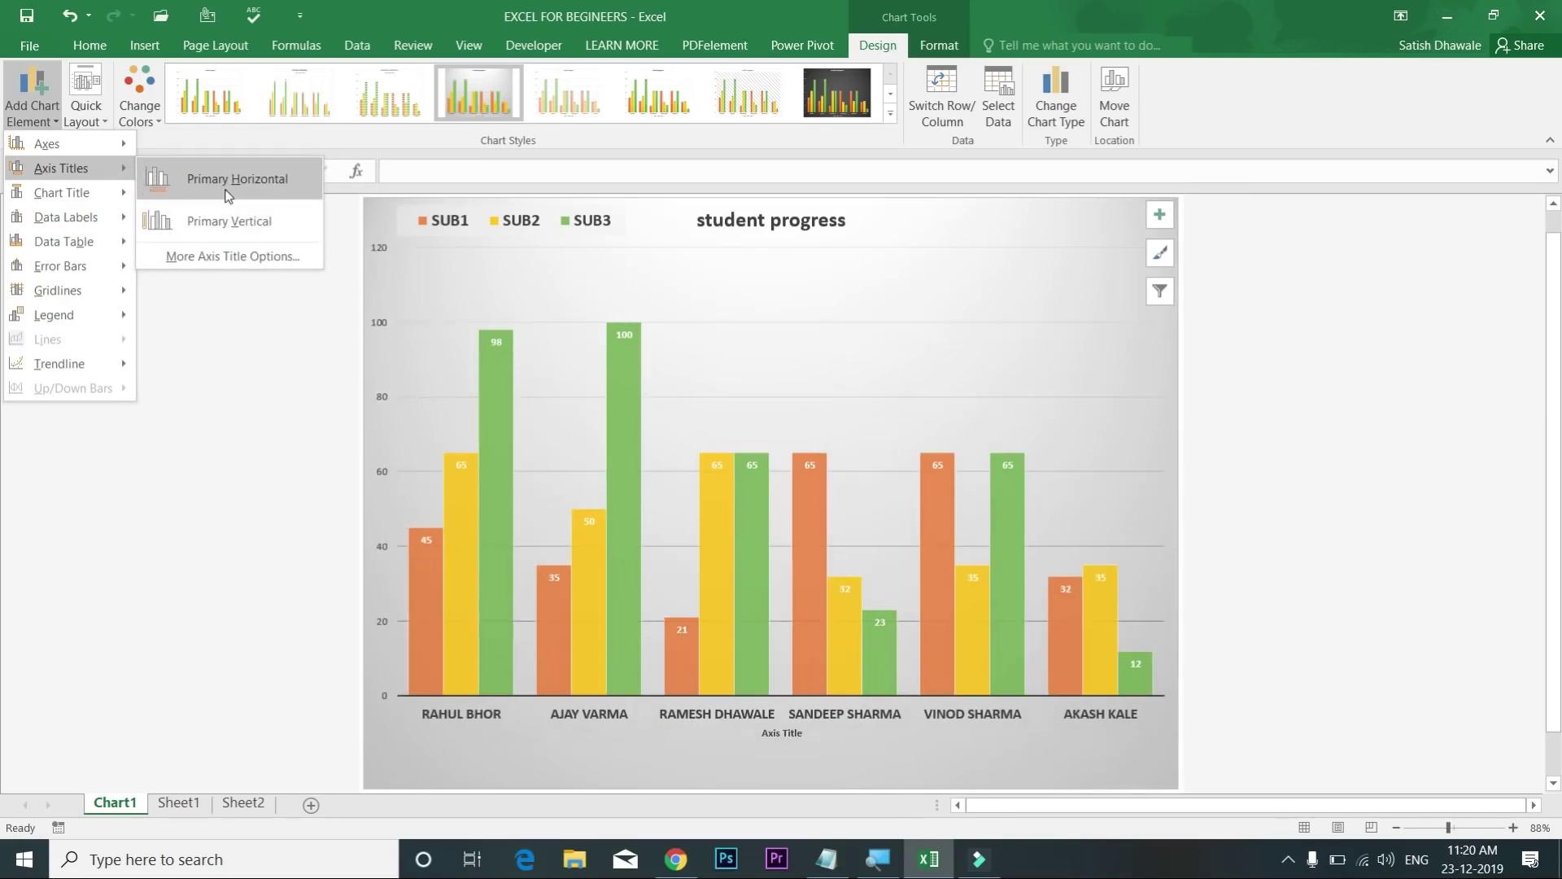
left_click(228, 221)
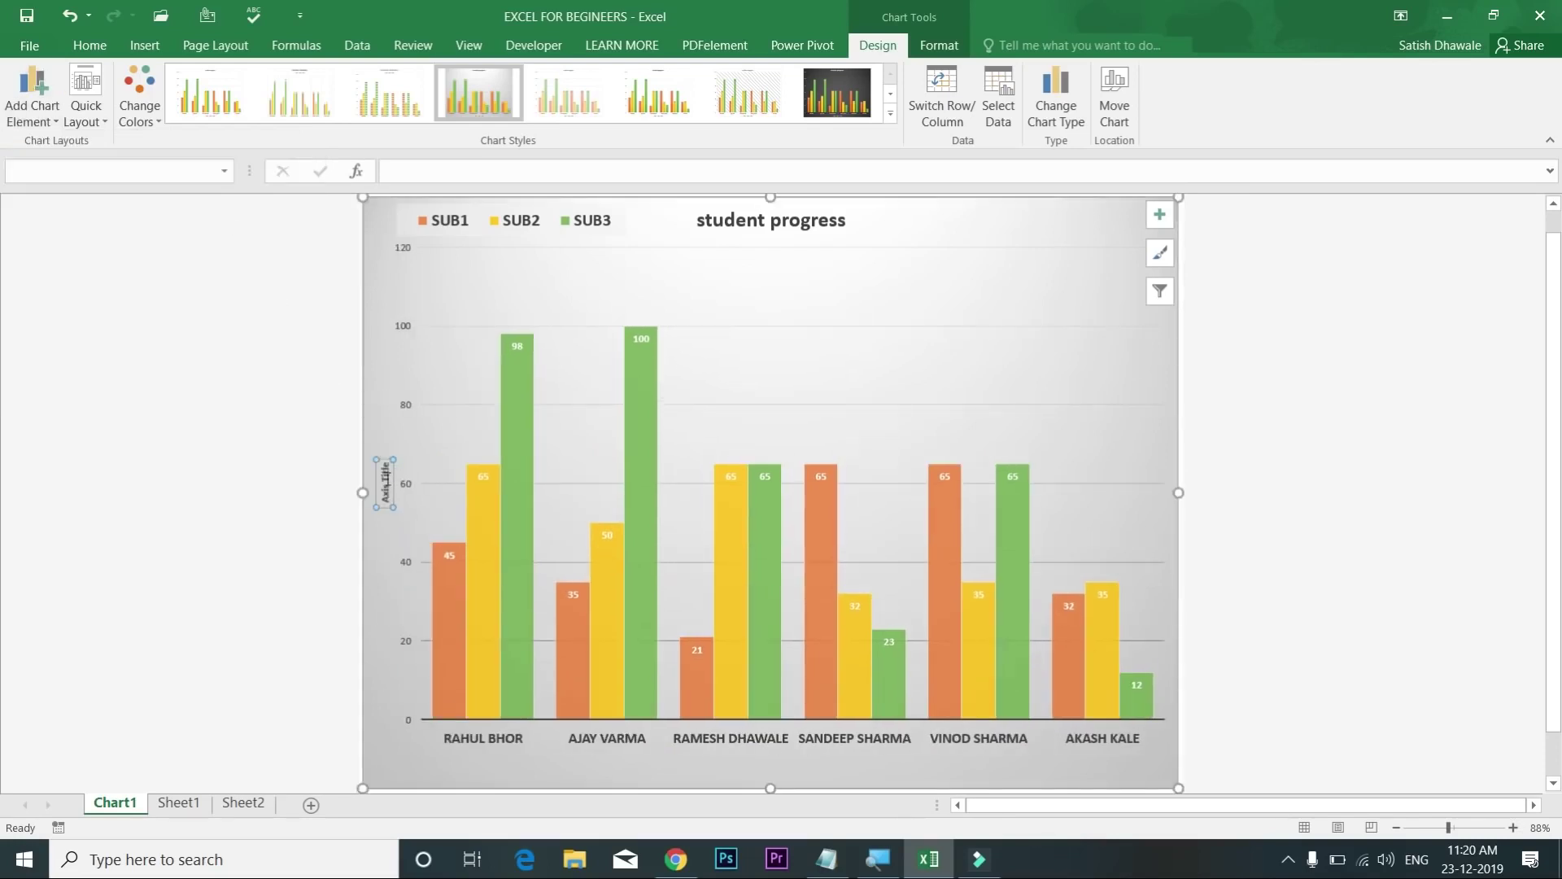
left_click(431, 170)
type("marks")
key("Return")
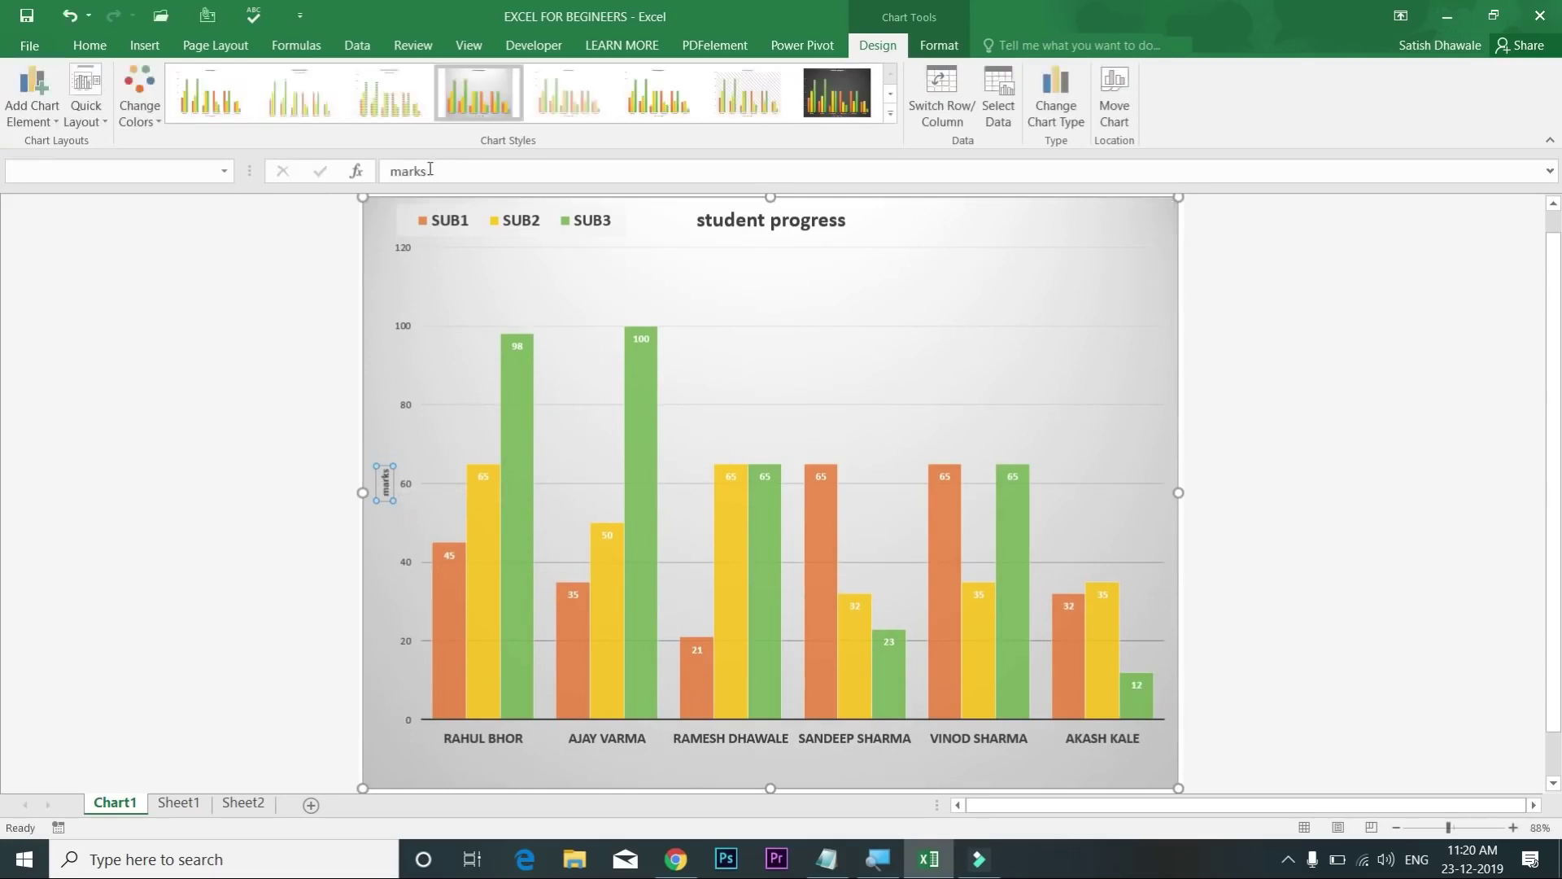
Step: Increase the font size of the vertical axis title to 24
left_click(86, 49)
left_click(310, 81)
left_click(311, 81)
left_click(311, 80)
left_click(311, 81)
left_click(310, 81)
left_click(311, 80)
left_click(311, 80)
left_click(311, 81)
left_click(311, 80)
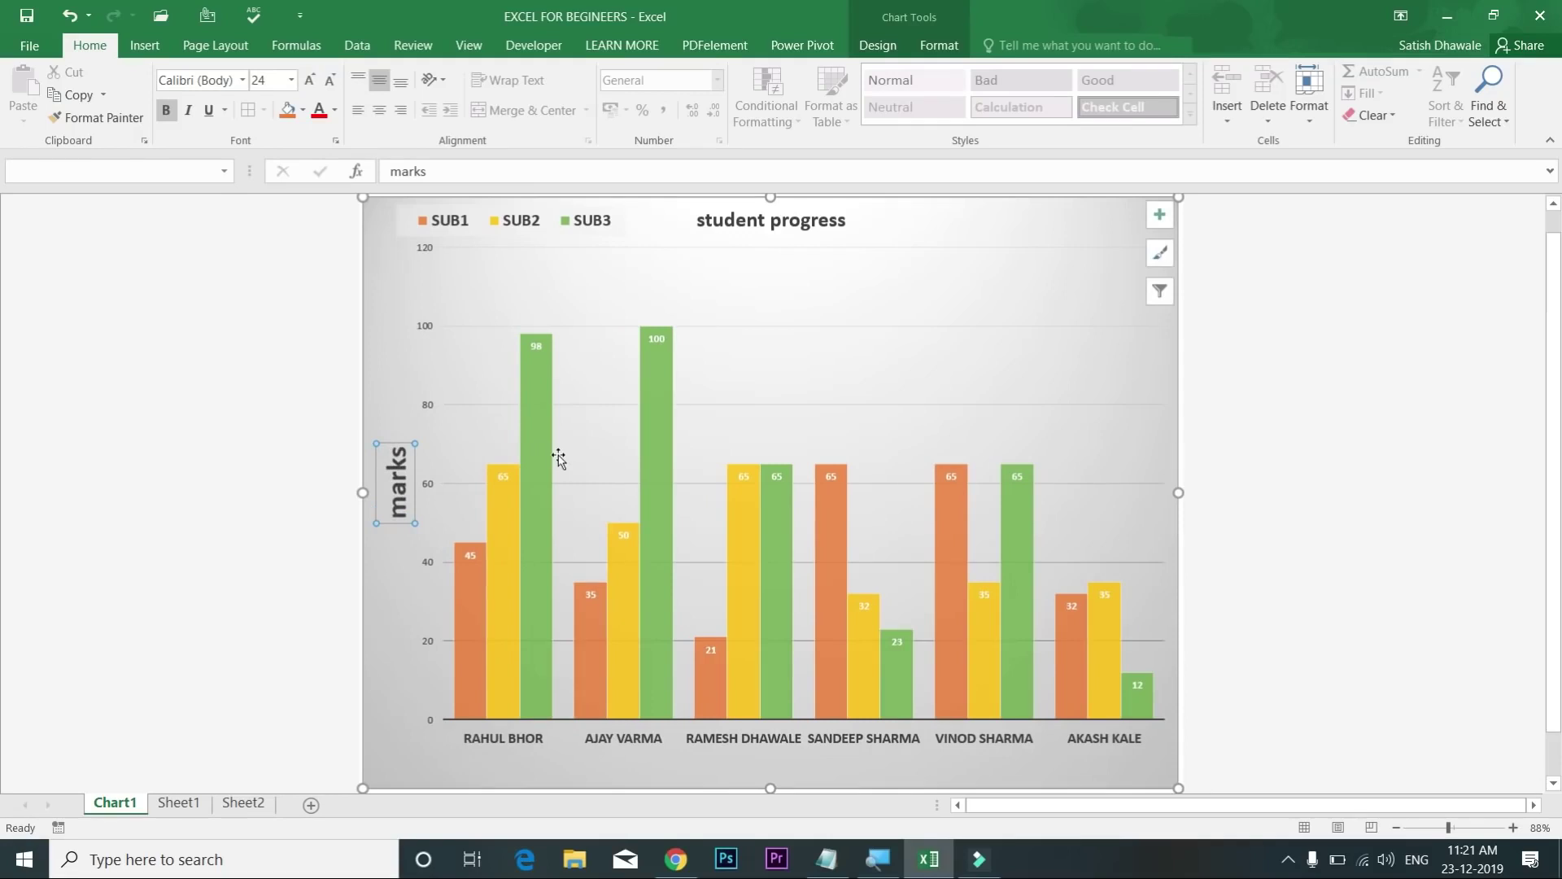
Step: Position the data labels at the inside base of the columns
left_click(878, 45)
left_click(51, 119)
mouse_move(57, 197)
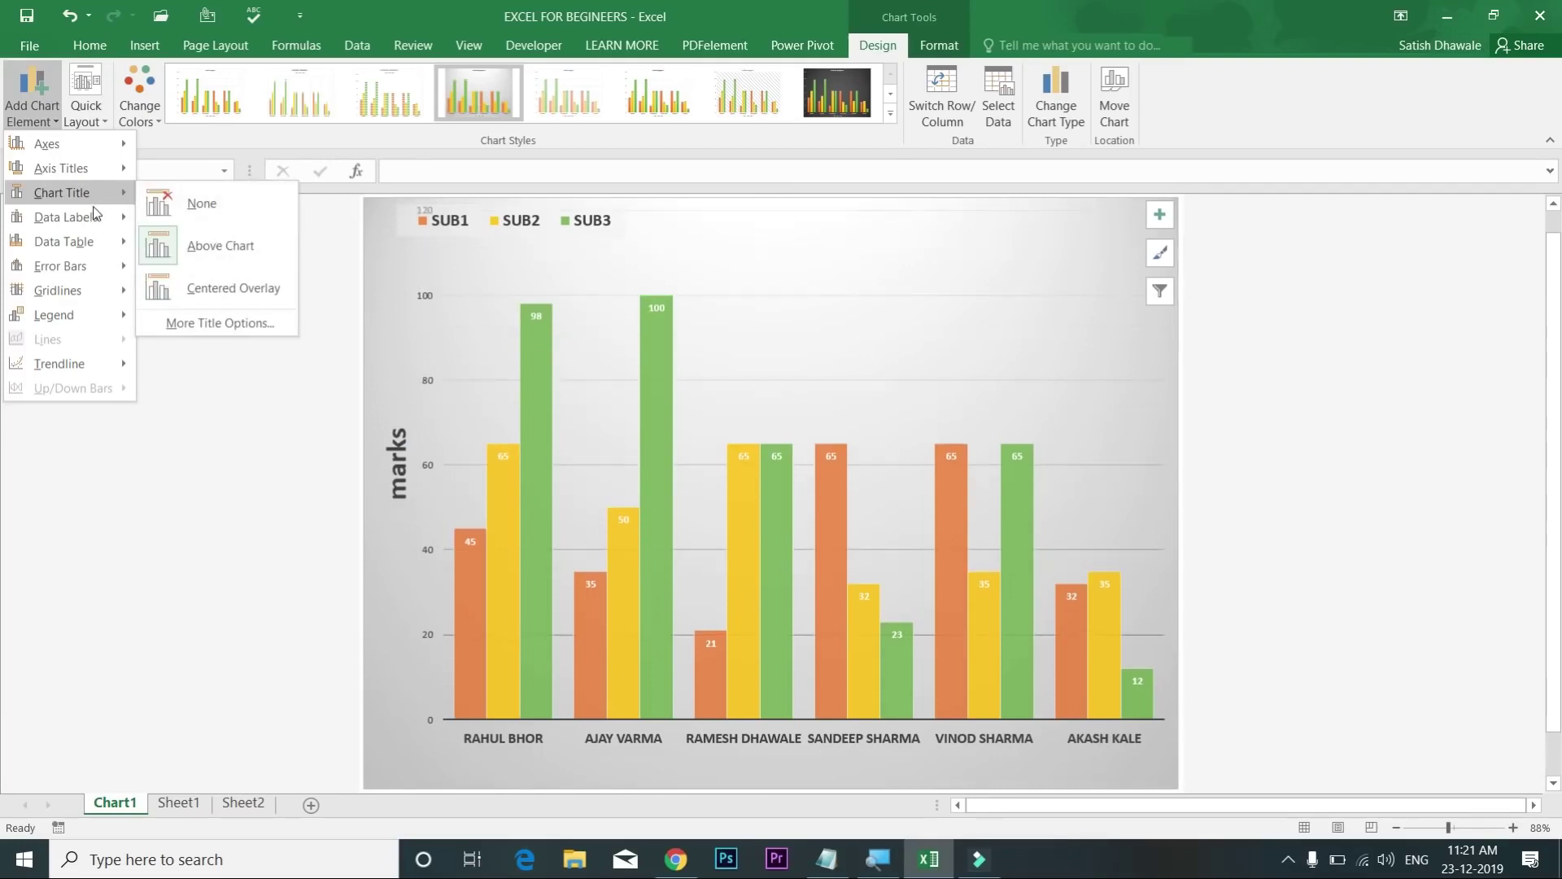
mouse_move(93, 227)
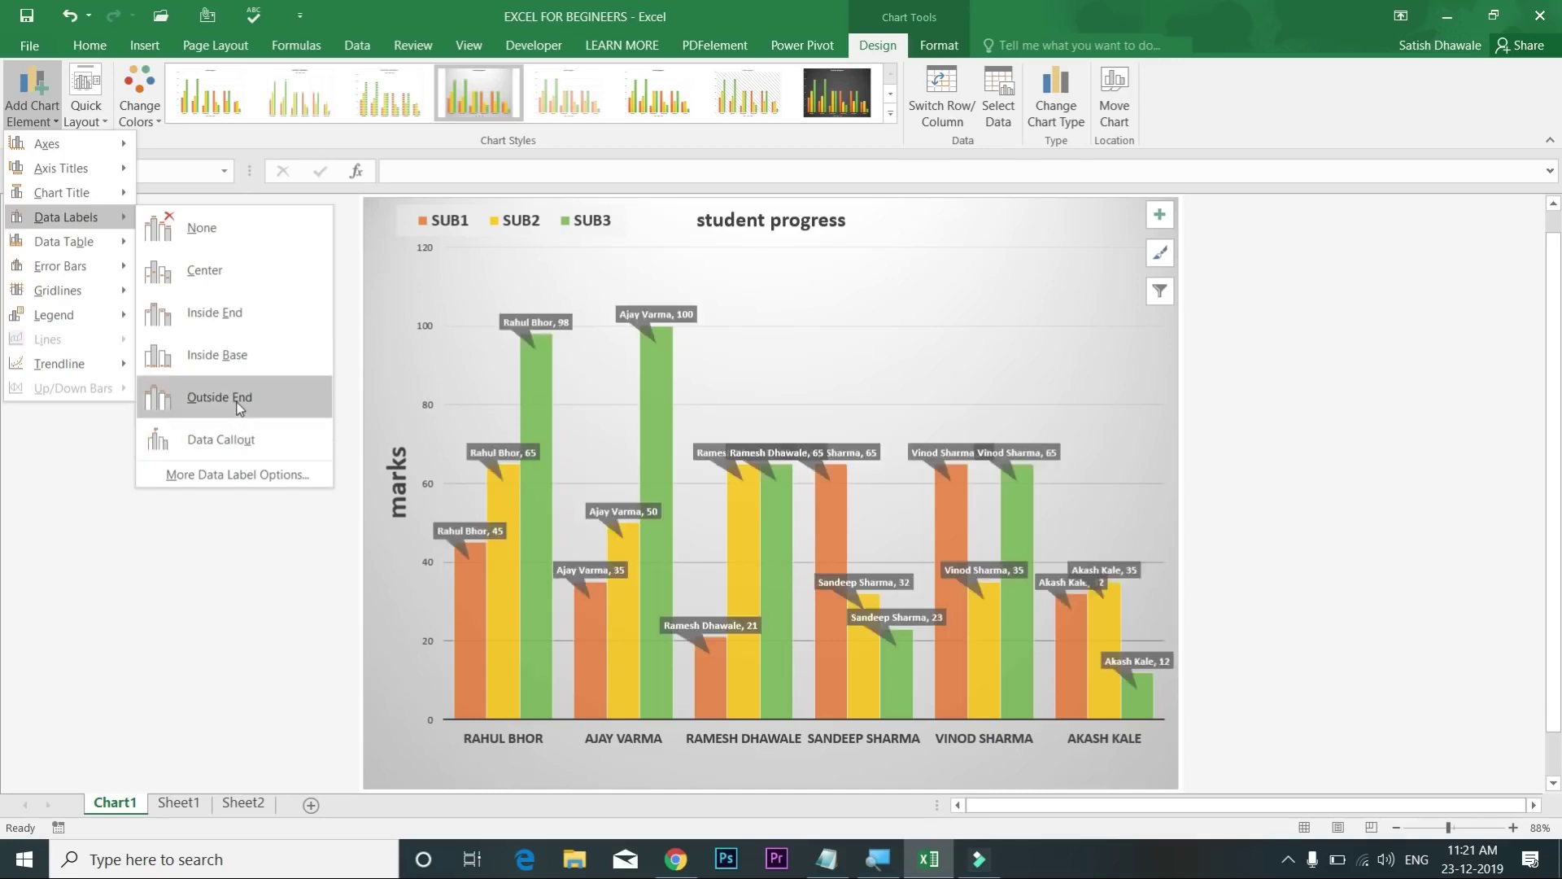
left_click(234, 357)
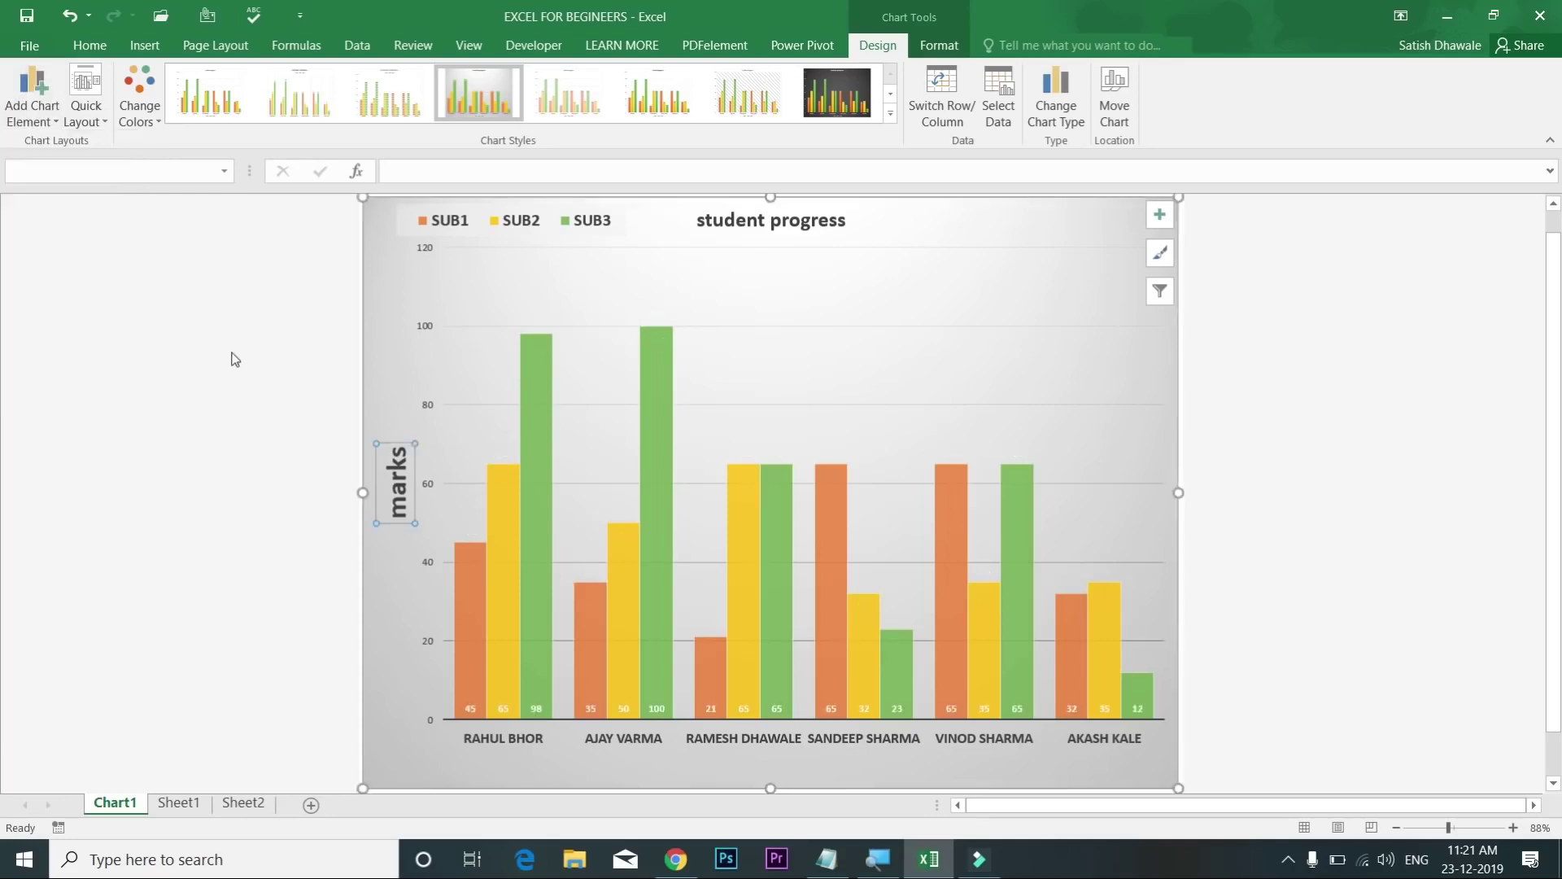
Step: Add primary minor vertical and primary minor horizontal gridlines to the chart
left_click(472, 707)
left_click(47, 112)
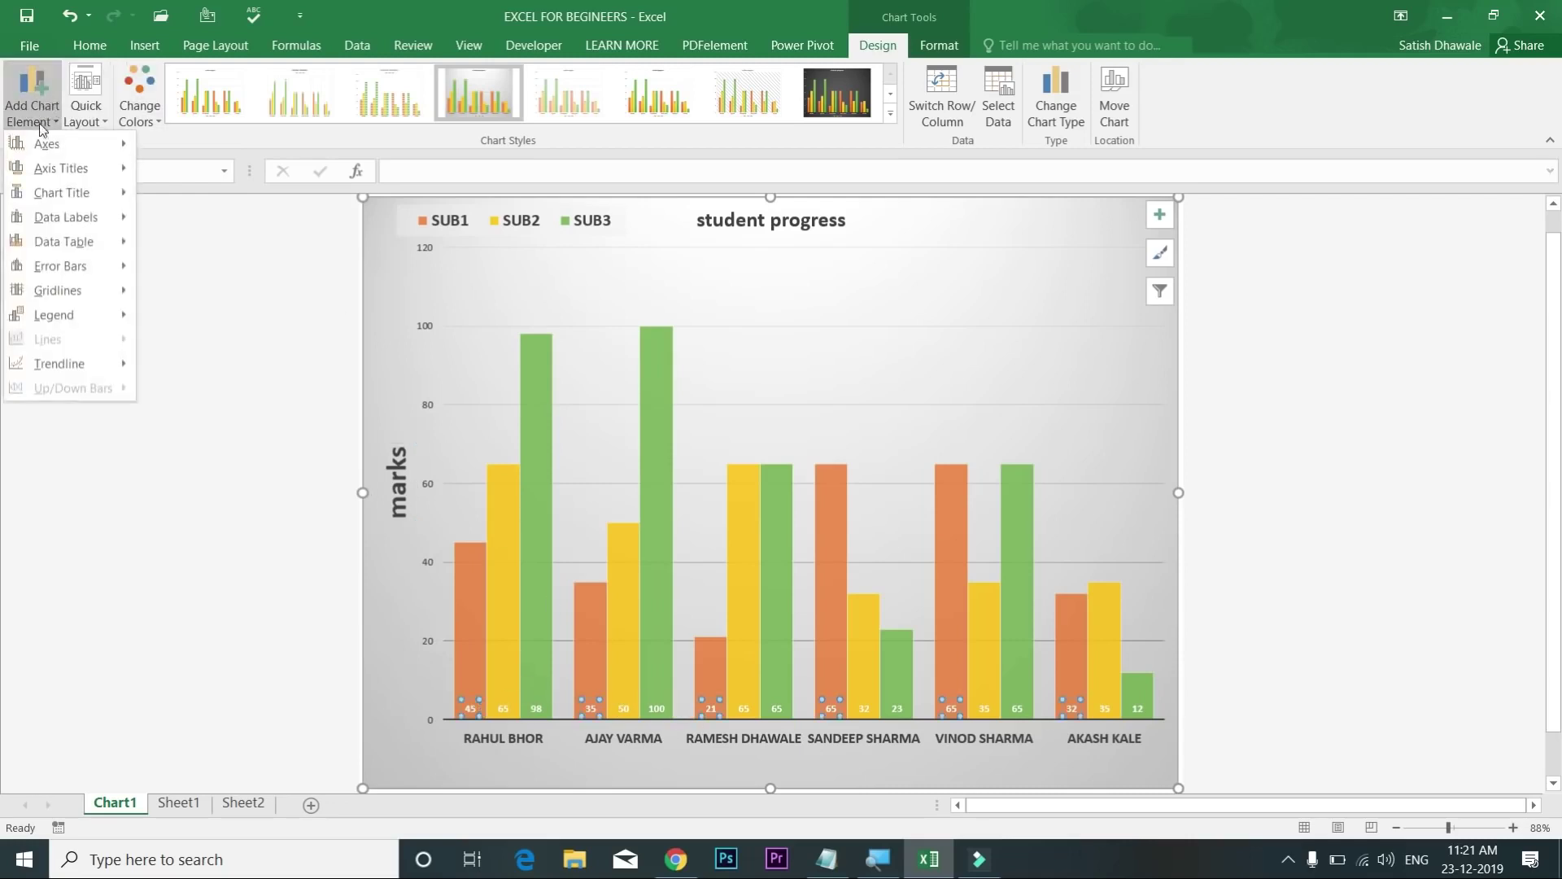
mouse_move(75, 243)
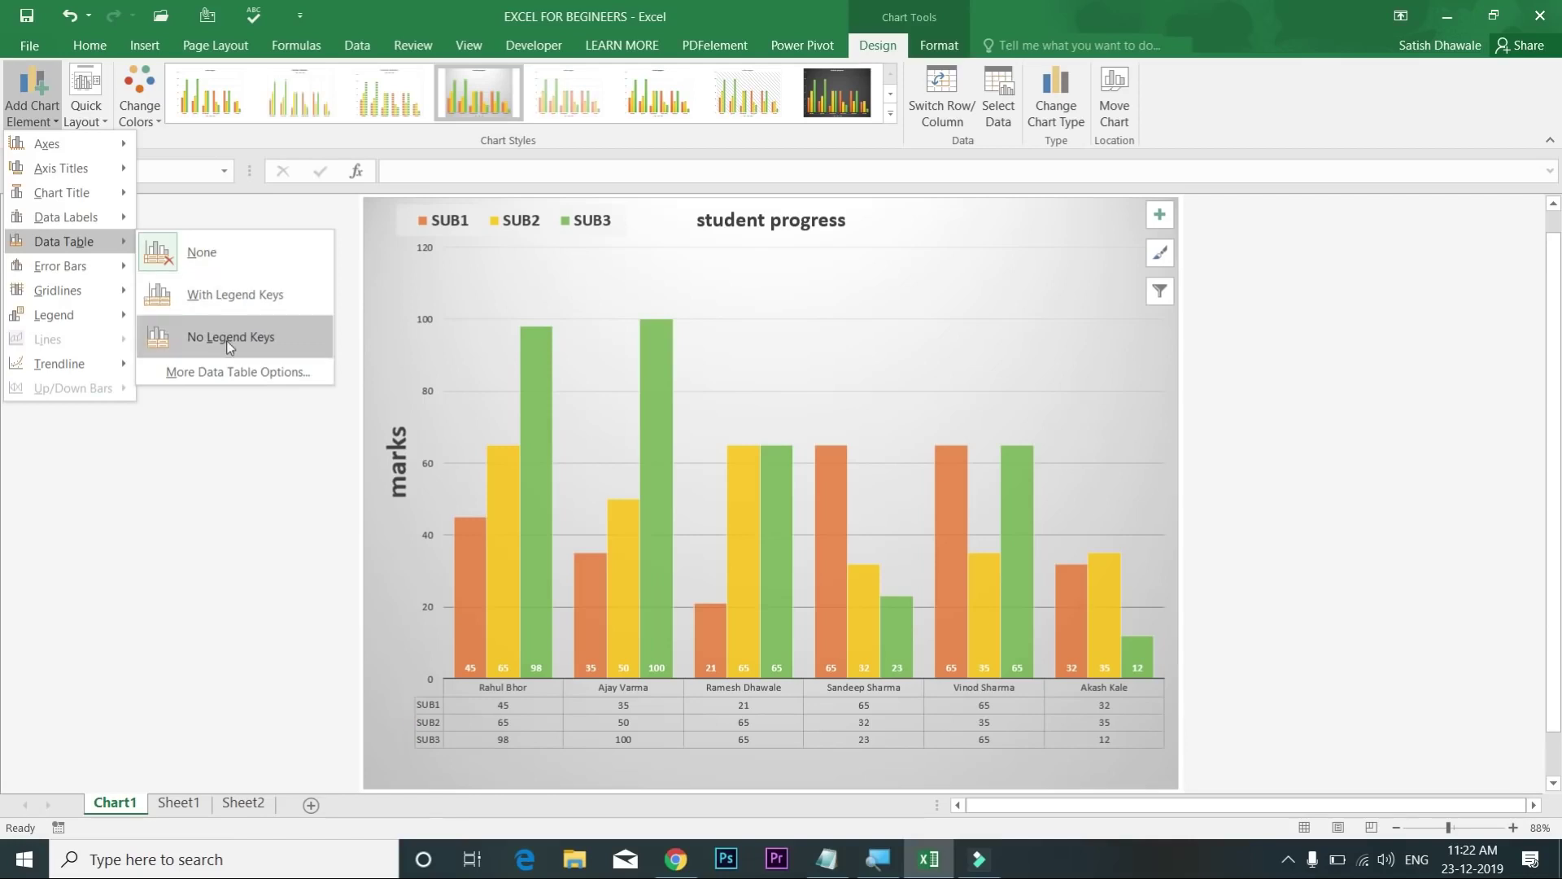
mouse_move(93, 296)
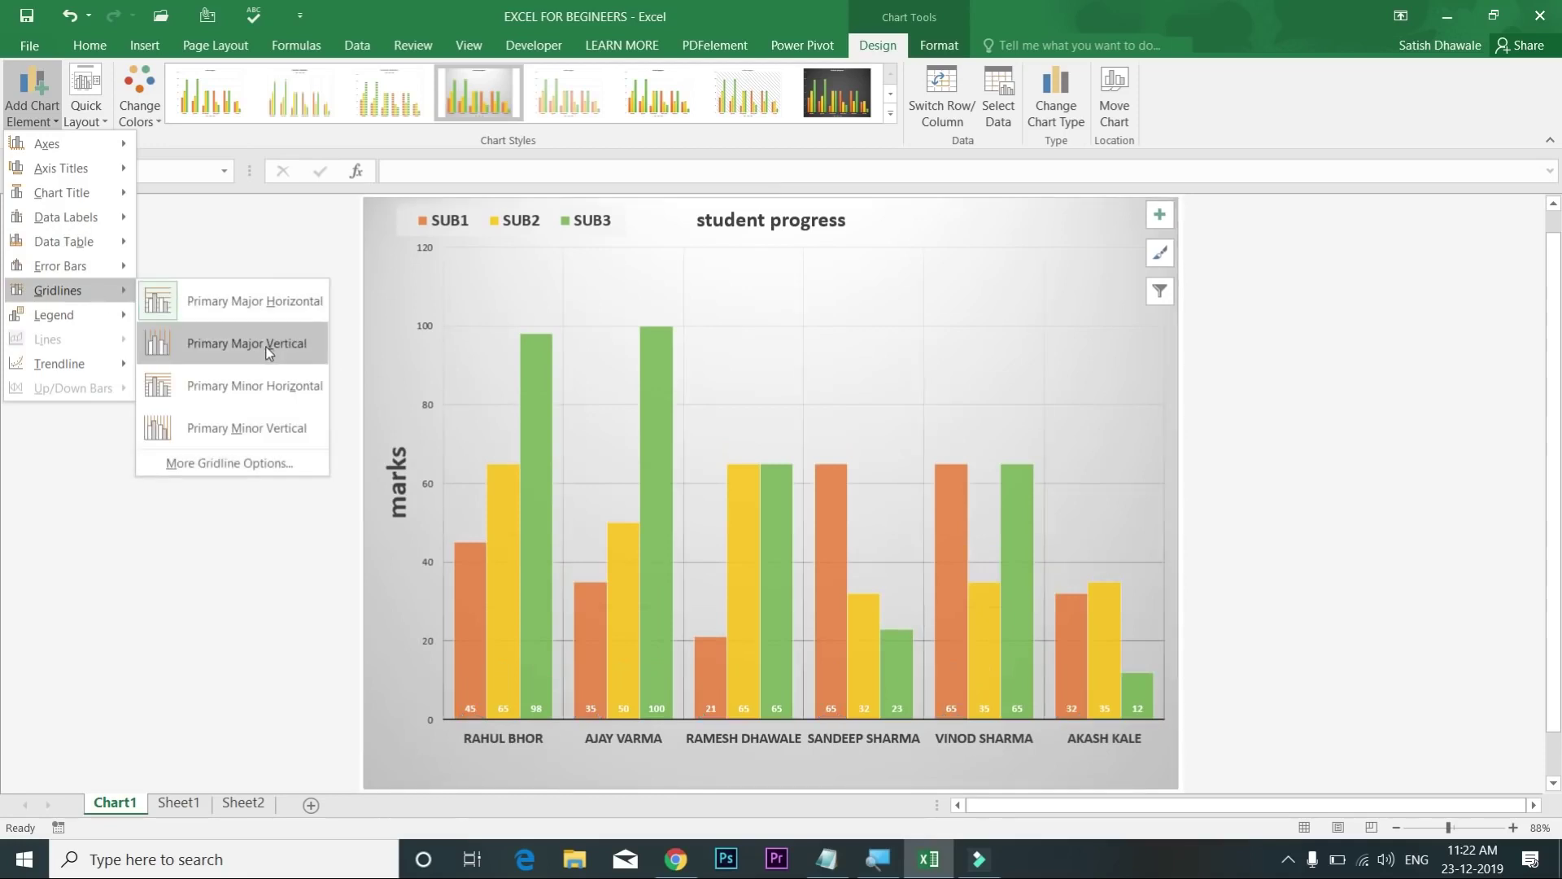
left_click(249, 427)
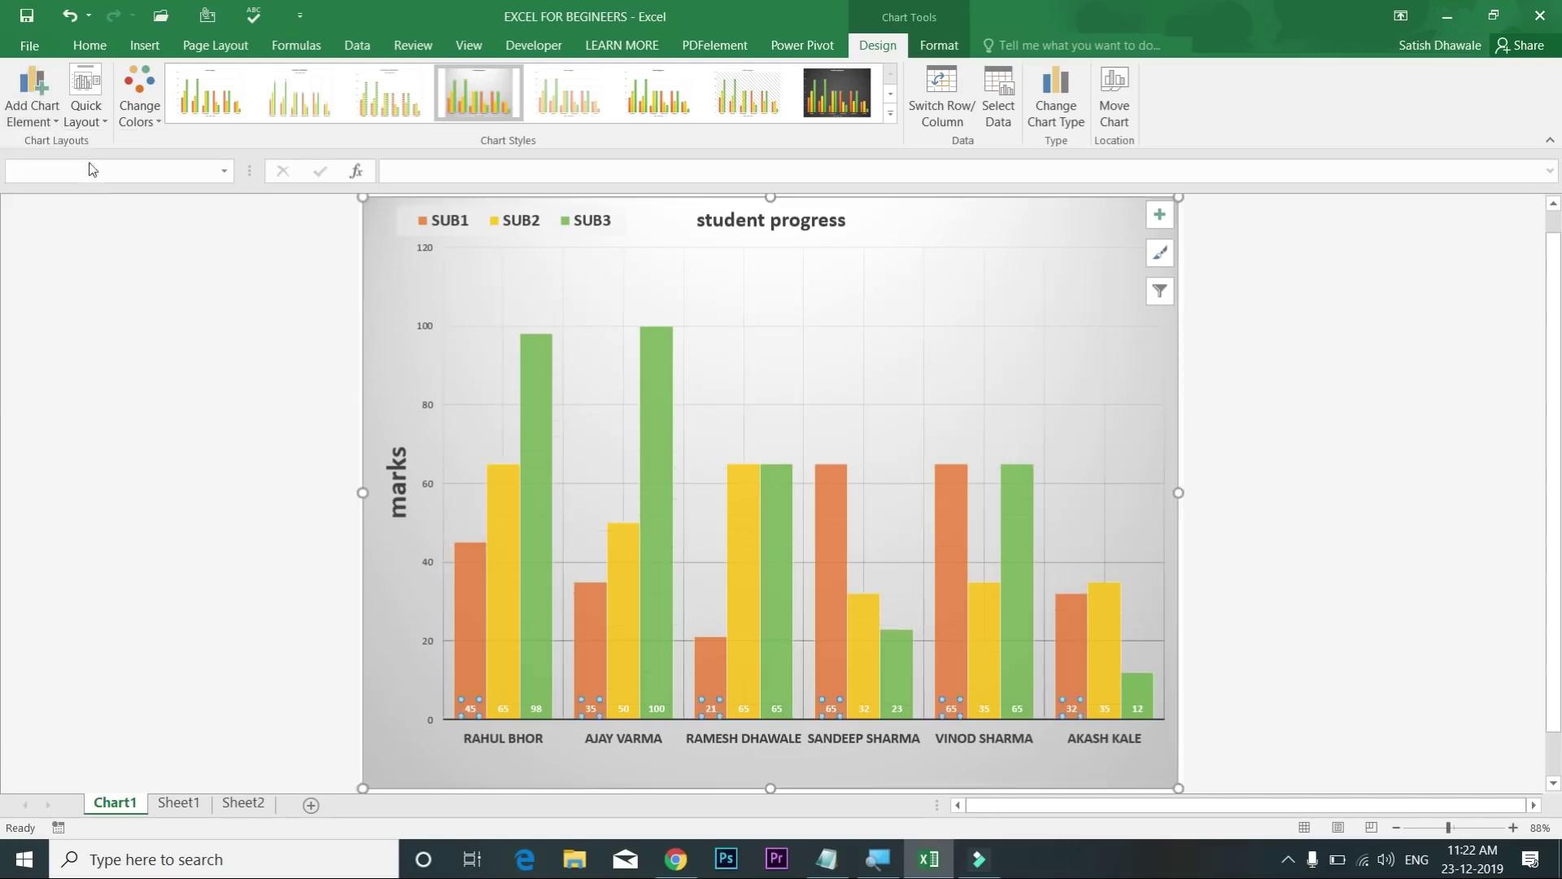
left_click(37, 116)
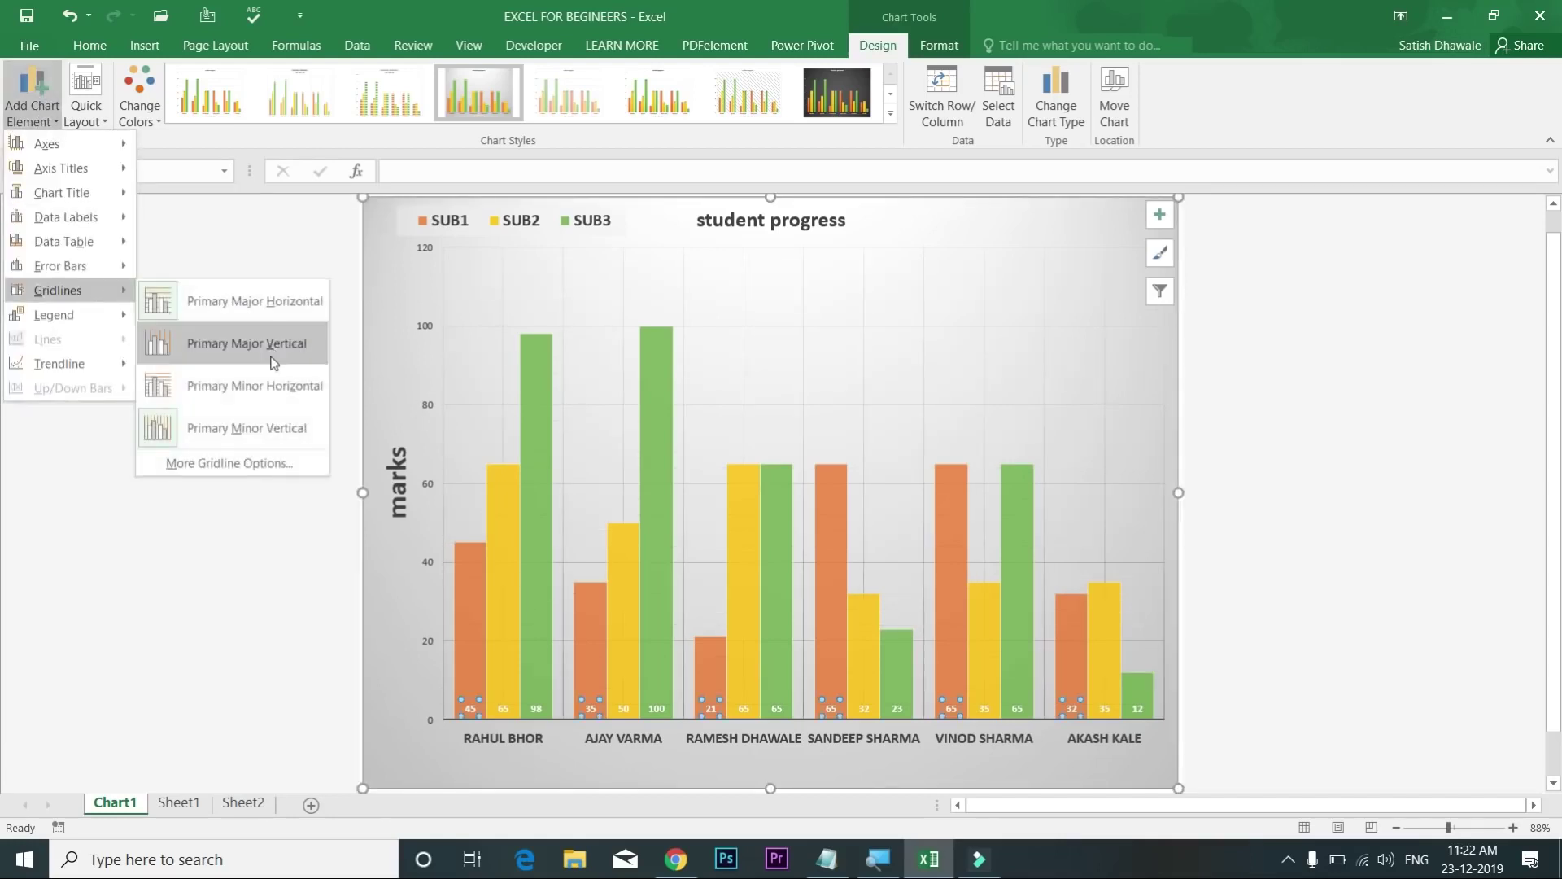
left_click(259, 389)
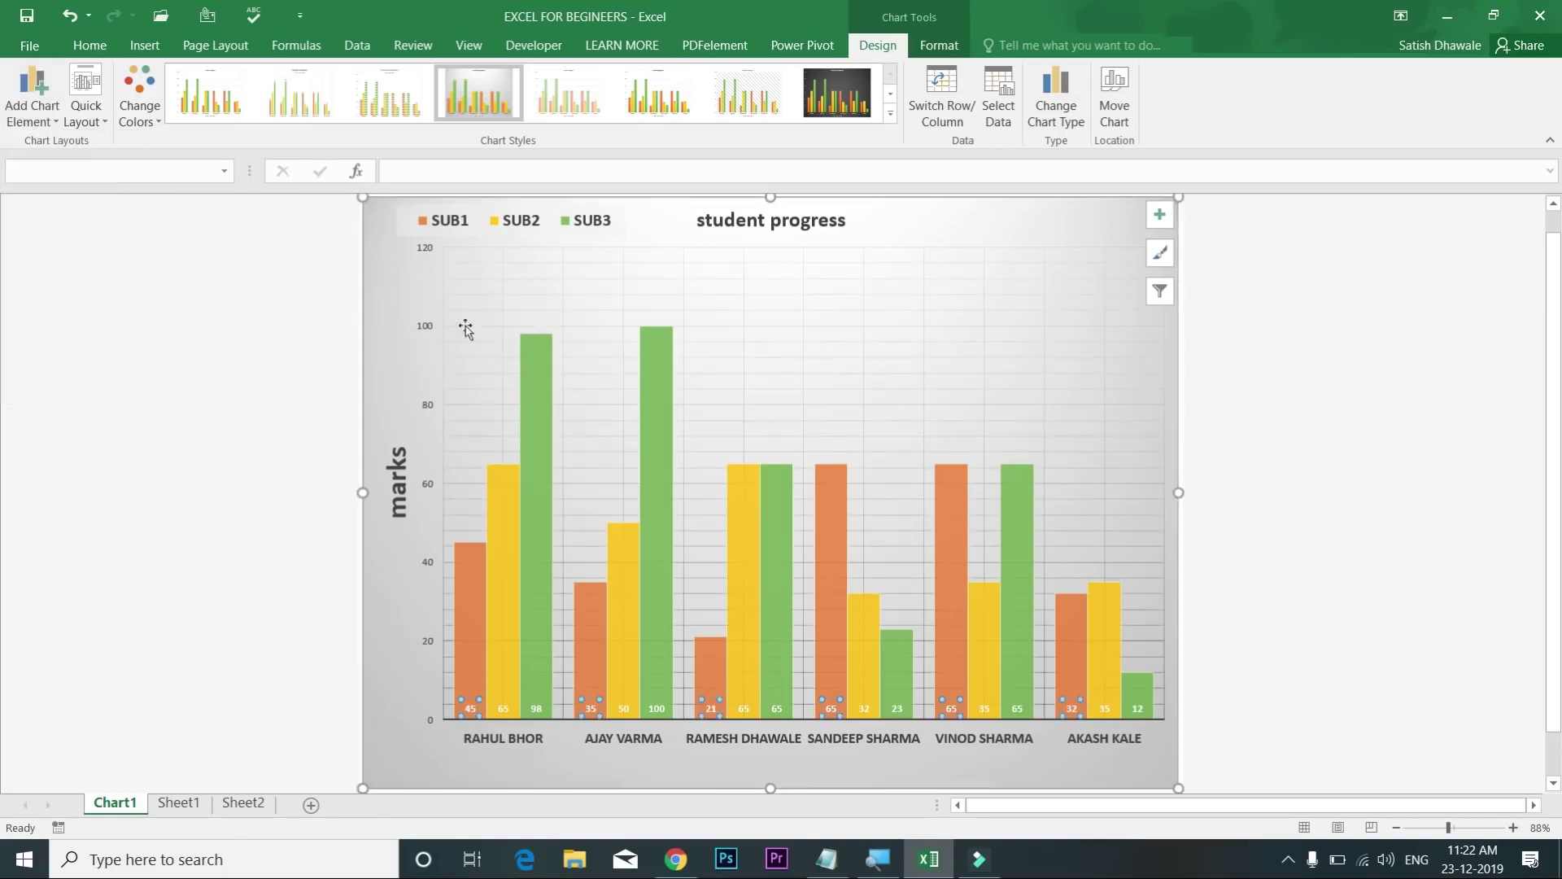
Step: Set the legend position to Top
left_click(49, 118)
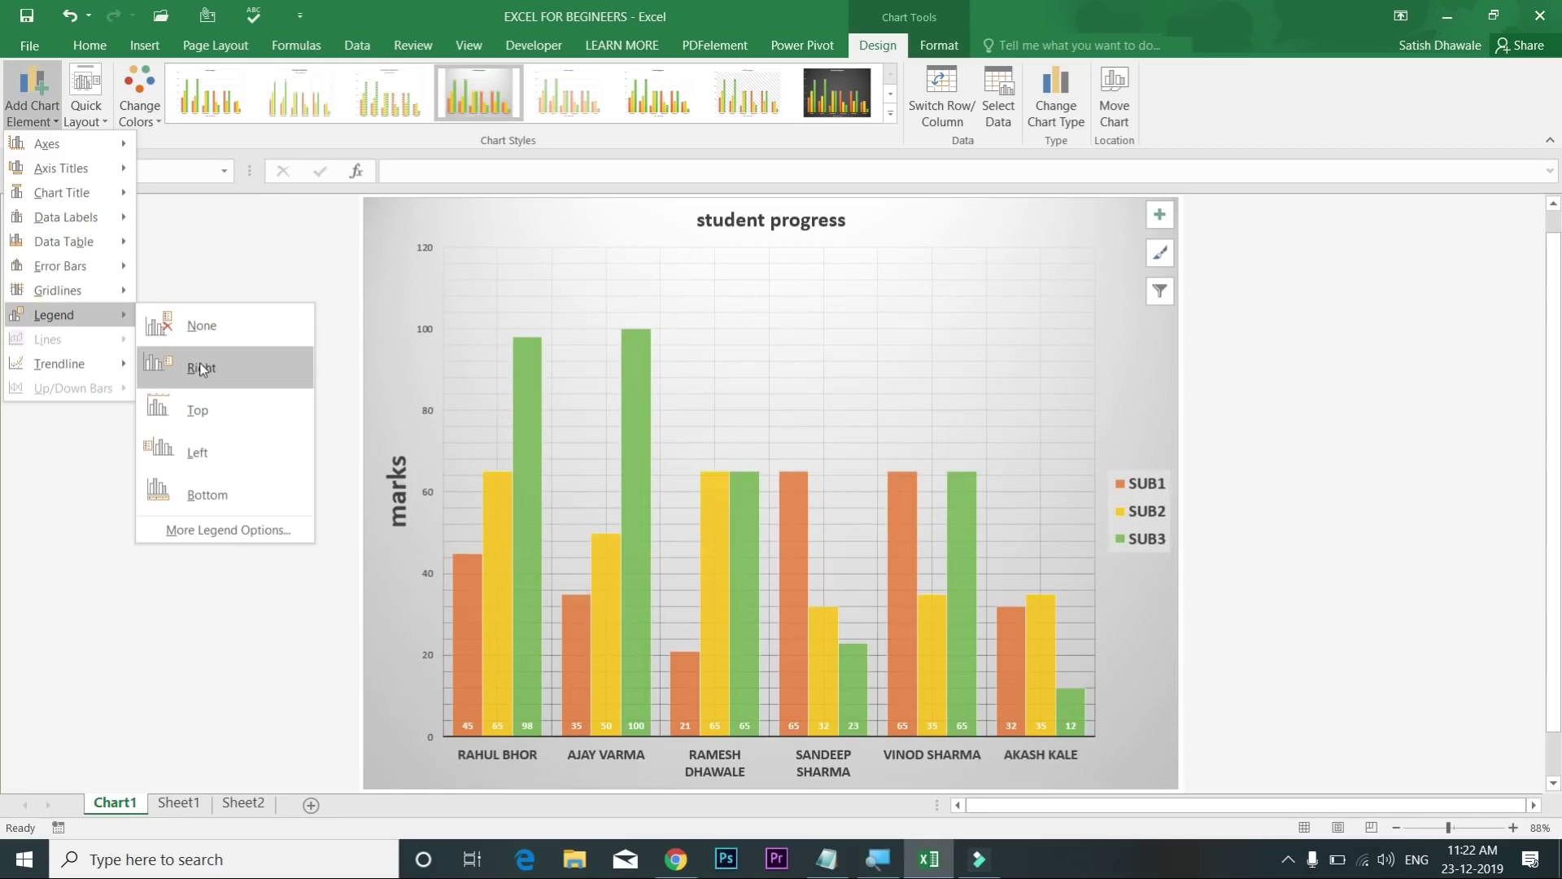
left_click(199, 408)
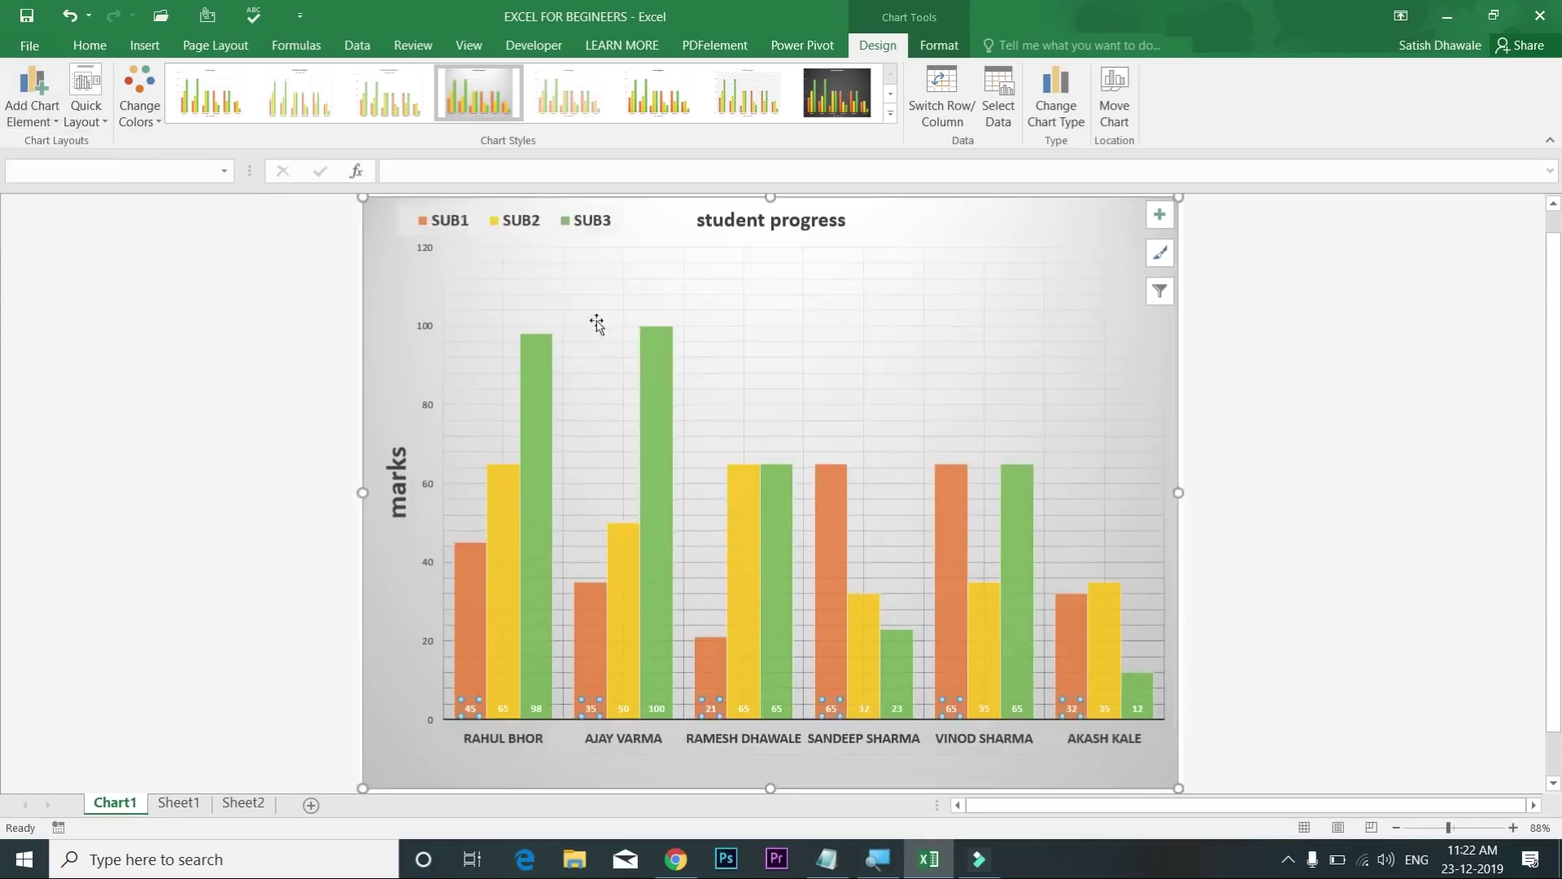
left_click(784, 256)
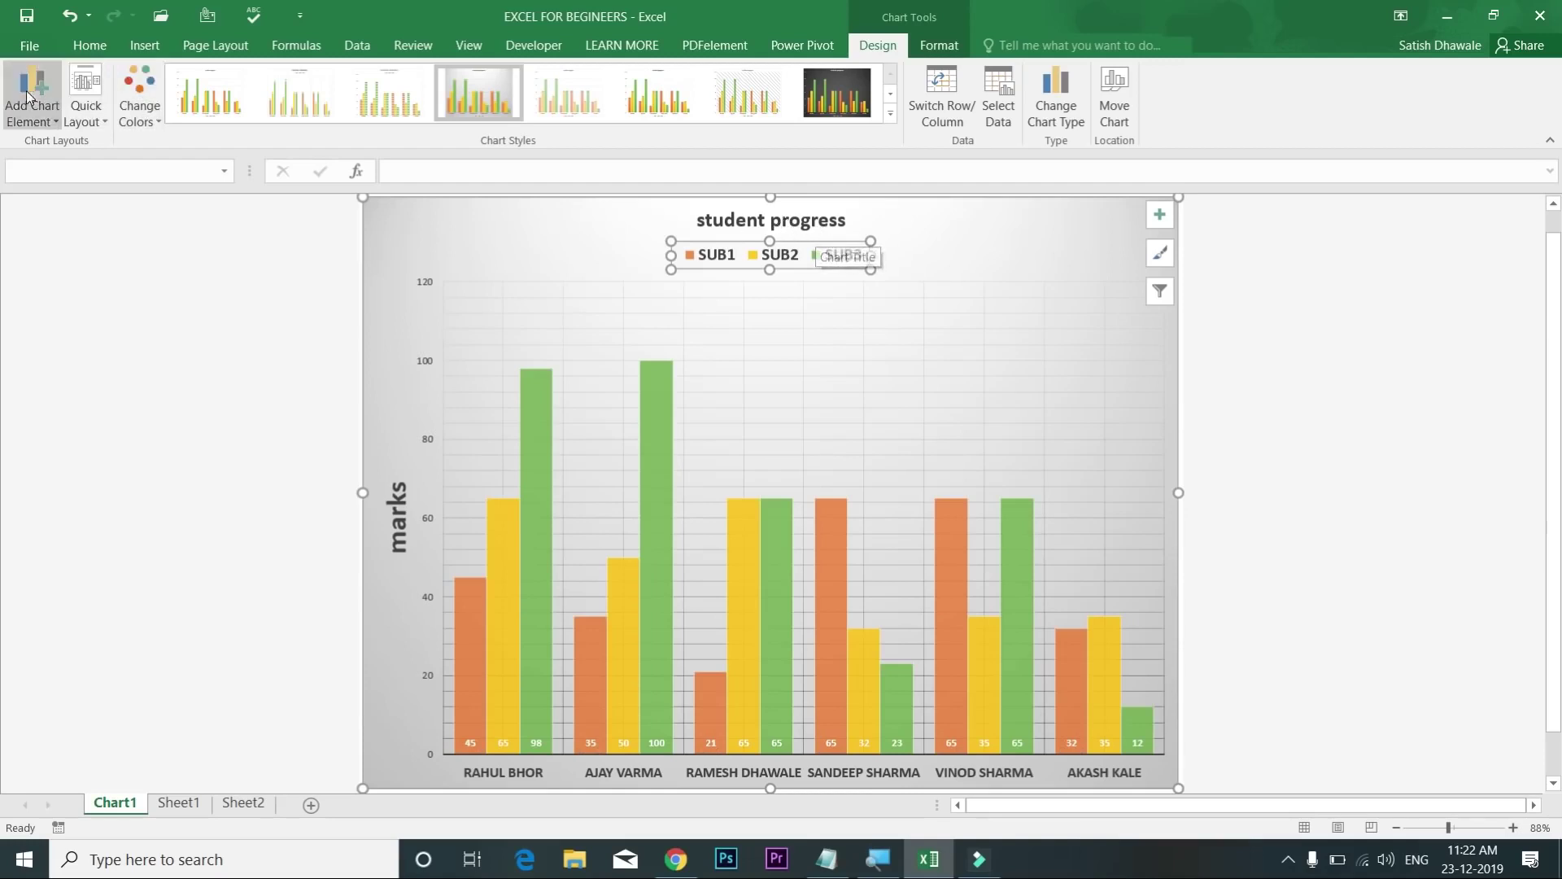
left_click(22, 118)
left_click(22, 117)
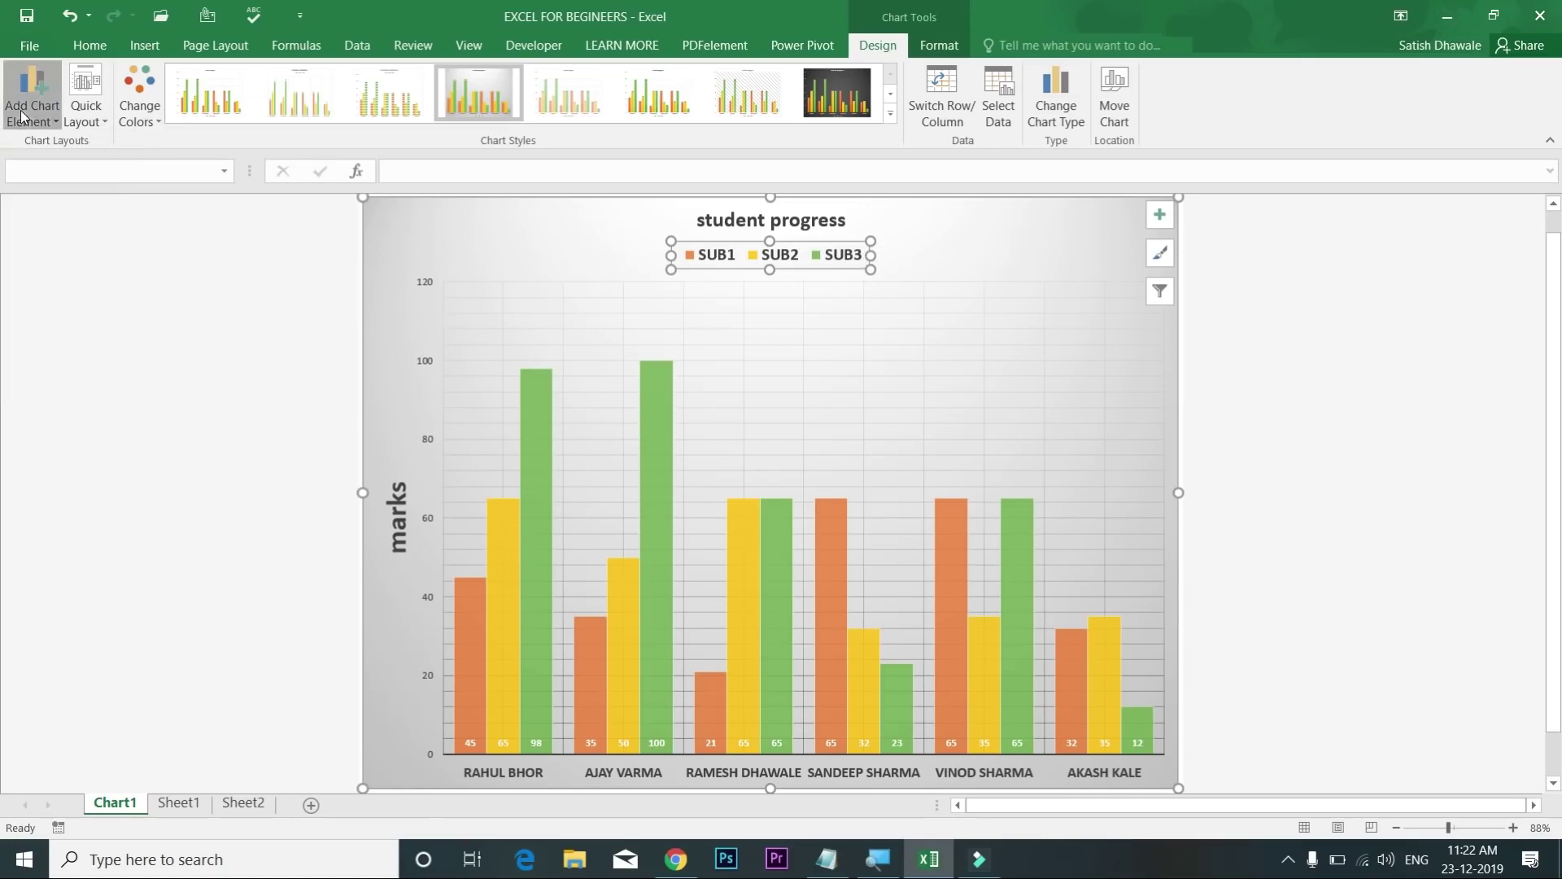
left_click(92, 114)
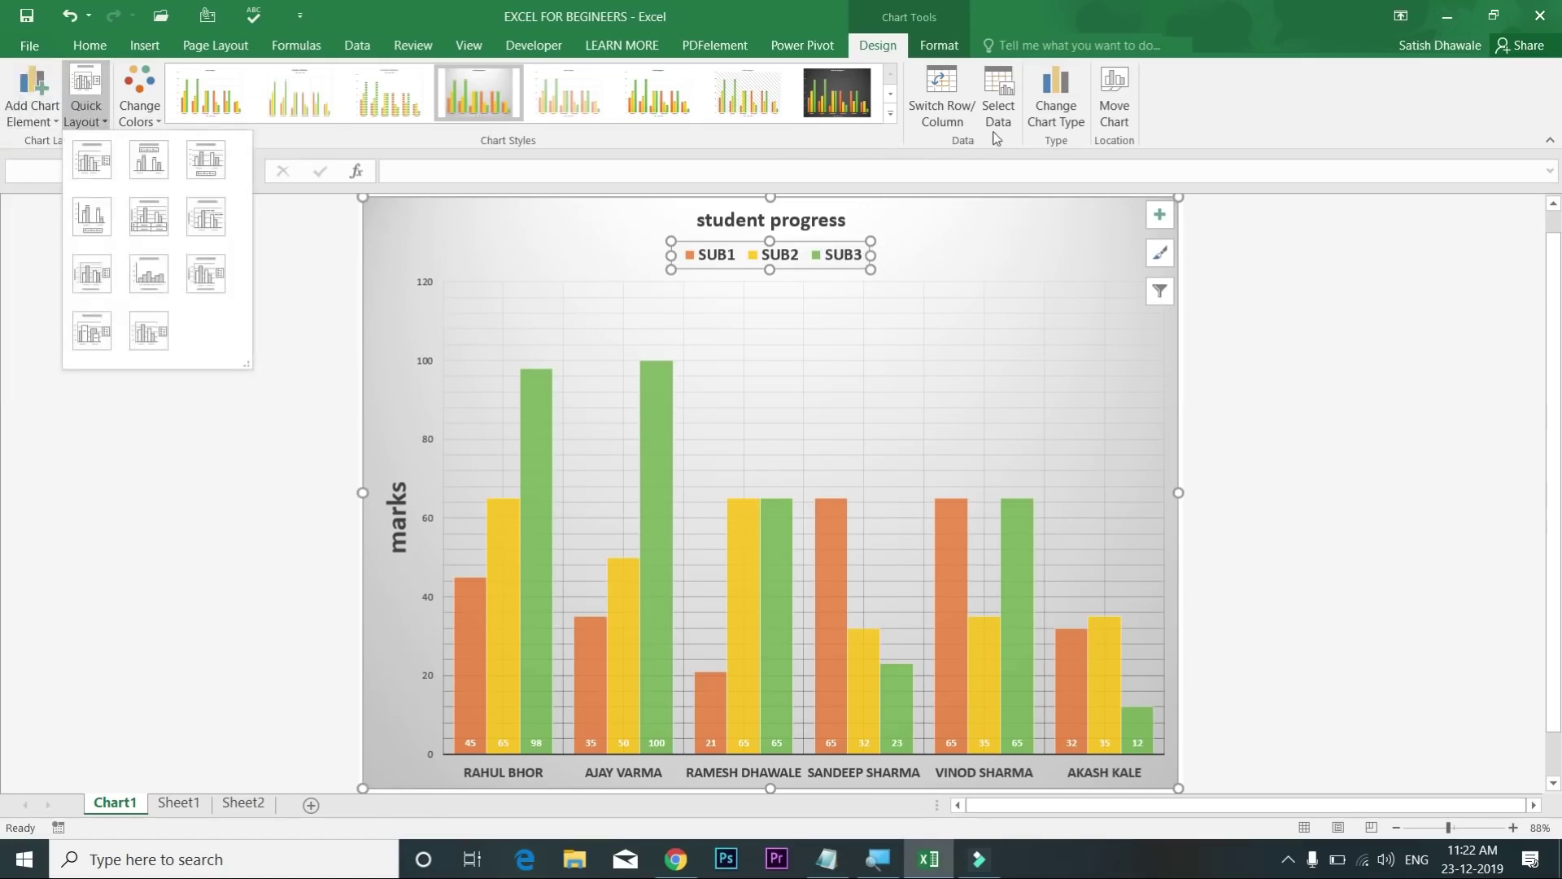
left_click(952, 140)
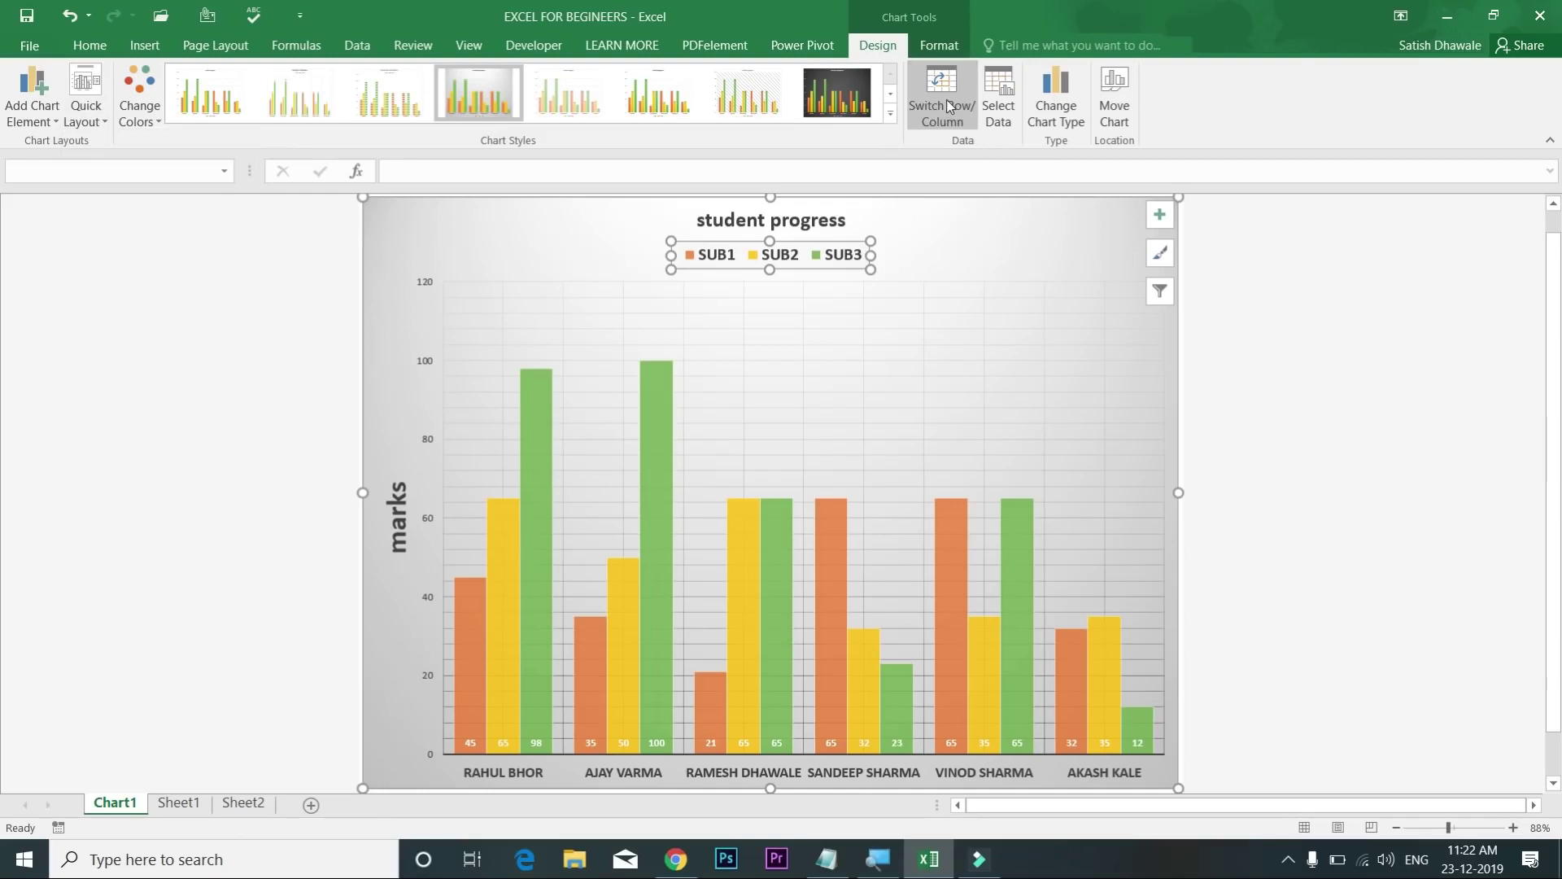
Step: Switch the chart's rows and columns back and forth, ending with the subjects on the category axis and the students as series
left_click(945, 99)
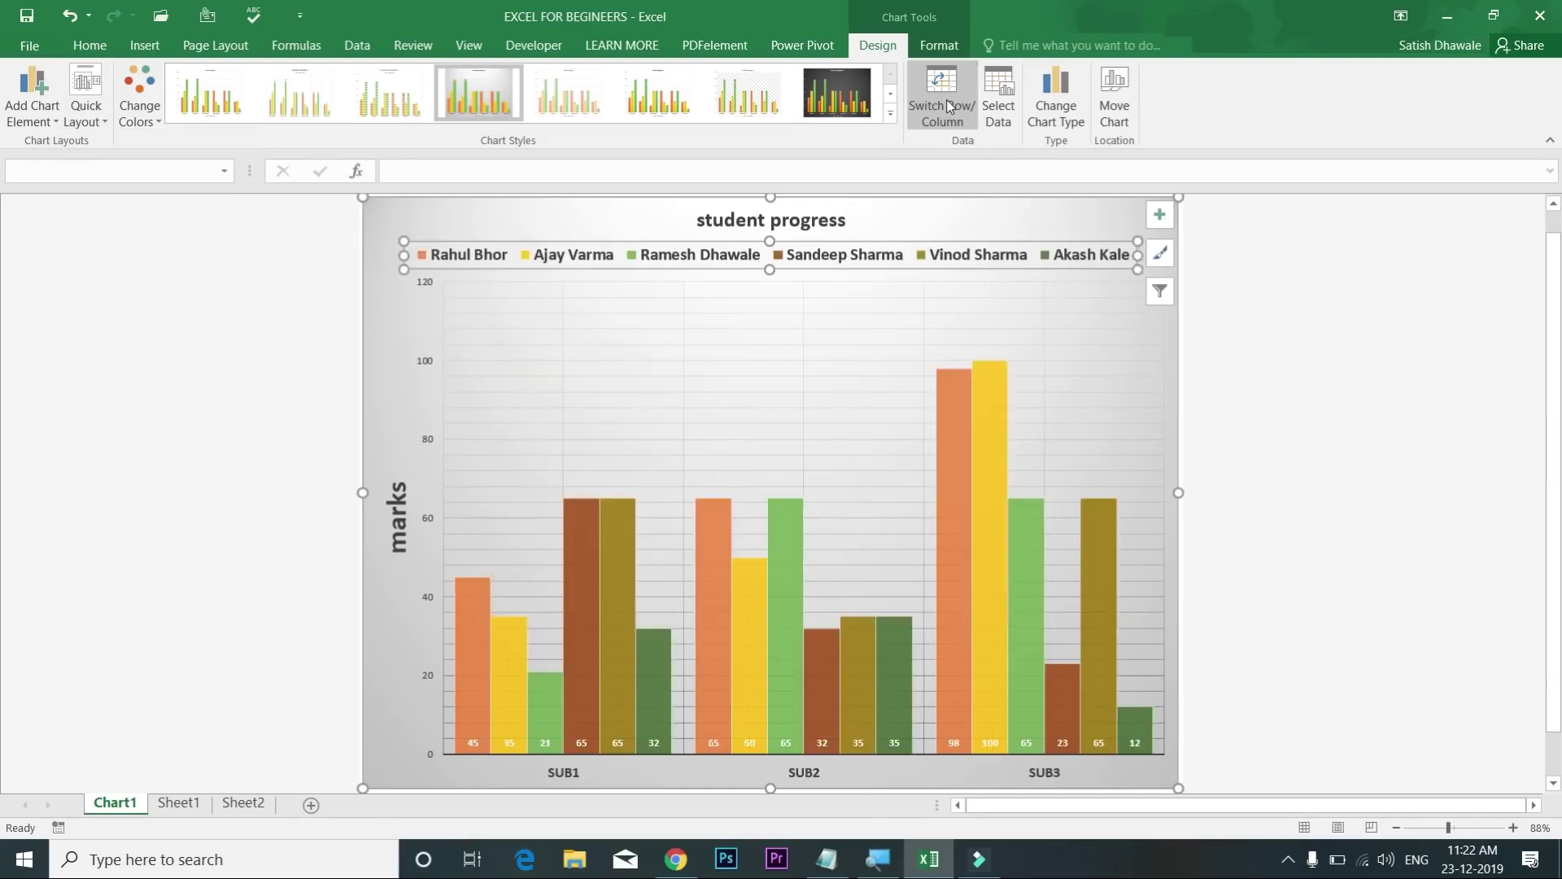
left_click(945, 99)
left_click(945, 99)
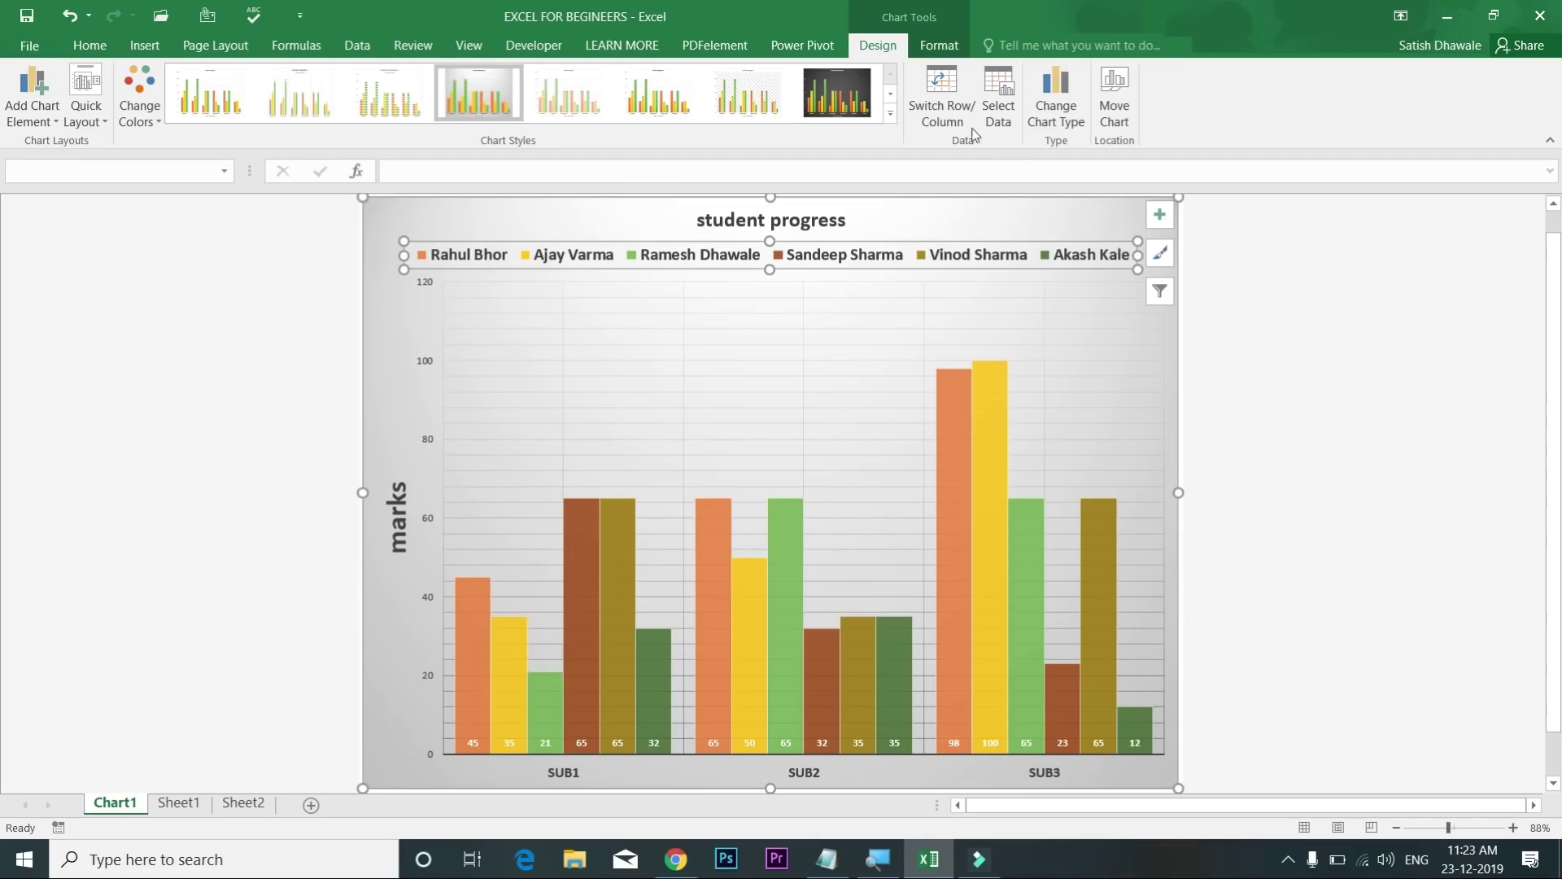
left_click(952, 109)
left_click(952, 110)
left_click(955, 104)
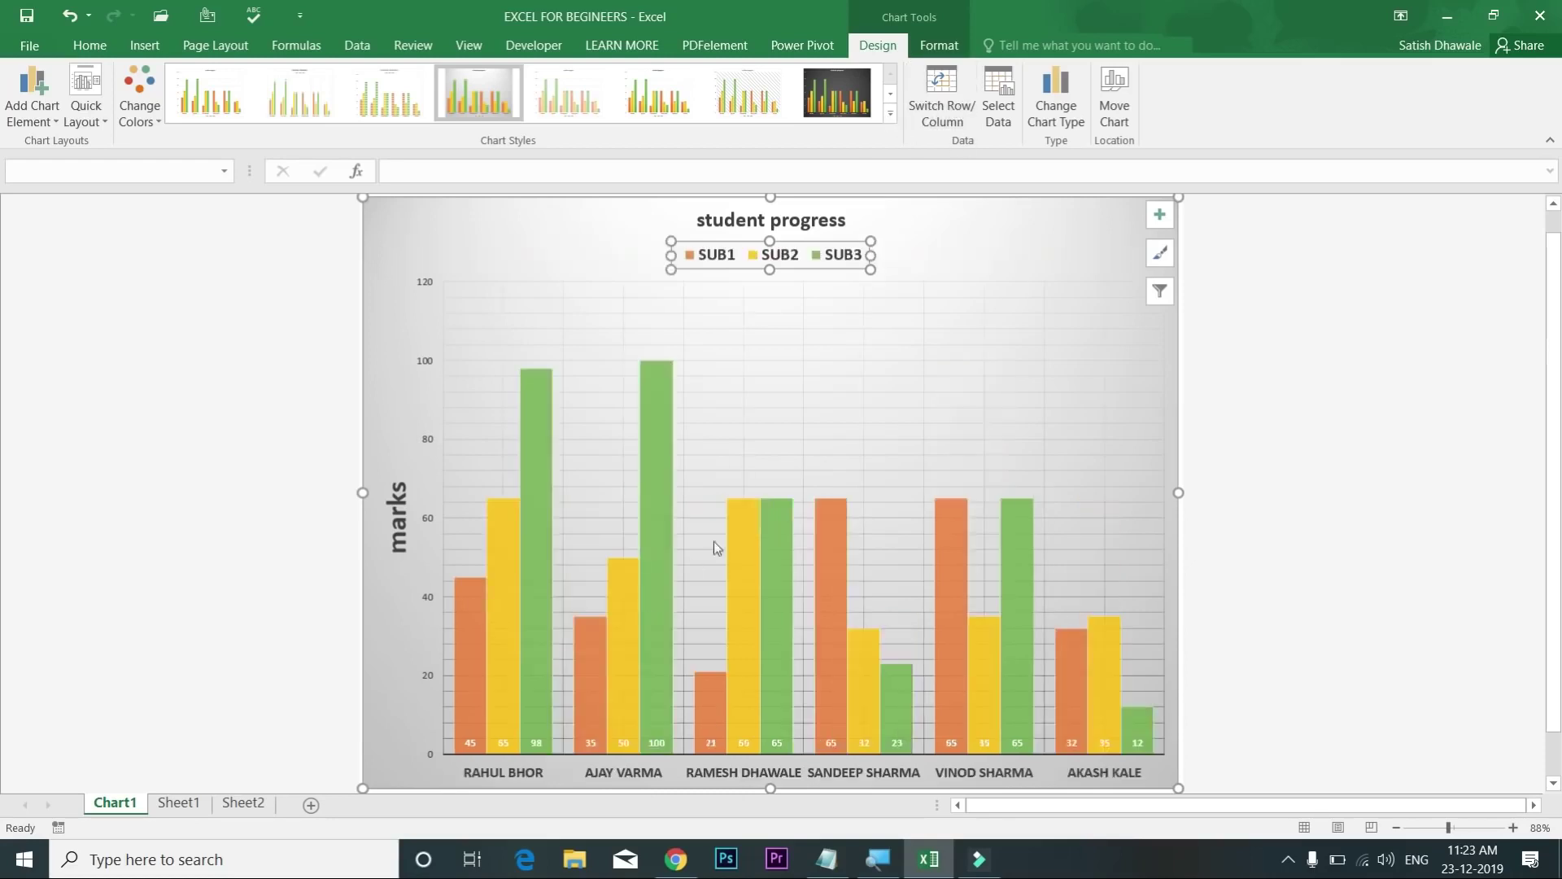
left_click(940, 119)
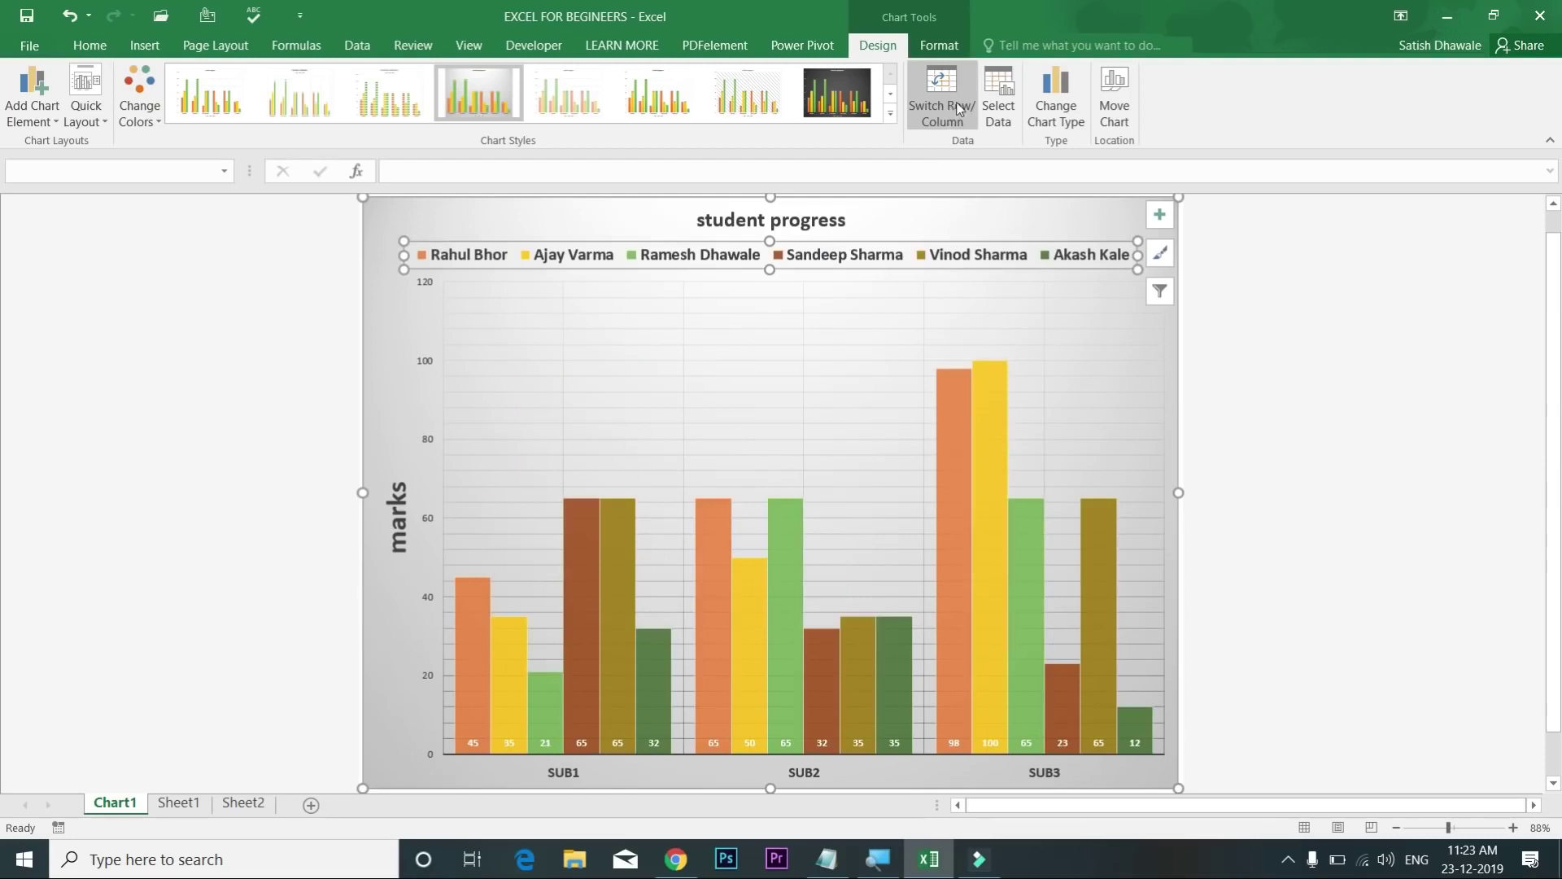
Step: Reduce the chart's data range to =Sheet1!$B$2:$E$6
left_click(992, 104)
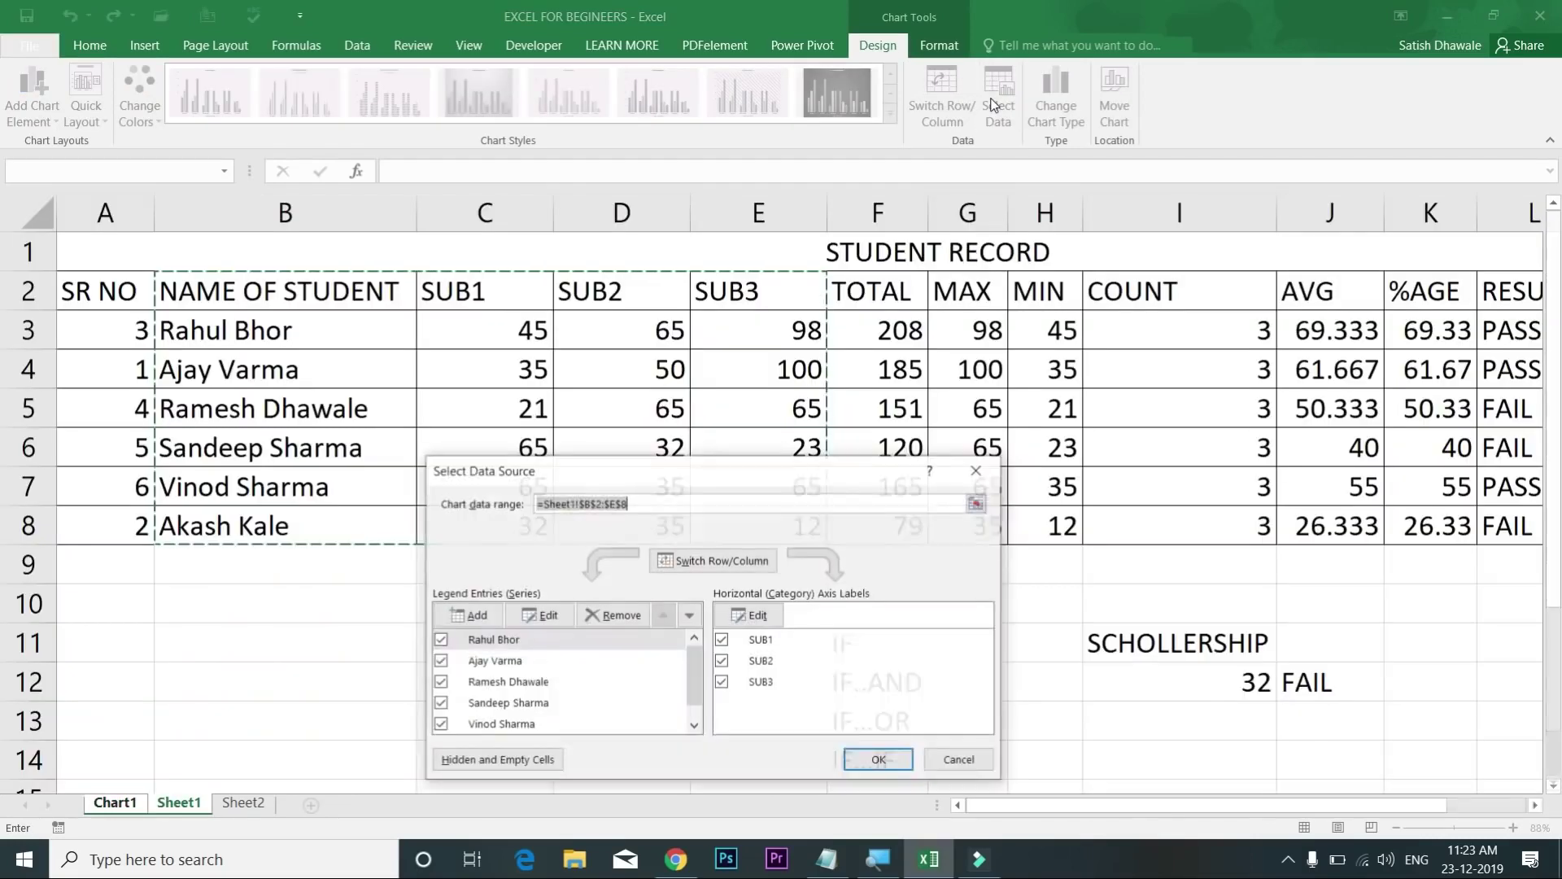
left_click_drag(186, 298, 799, 446)
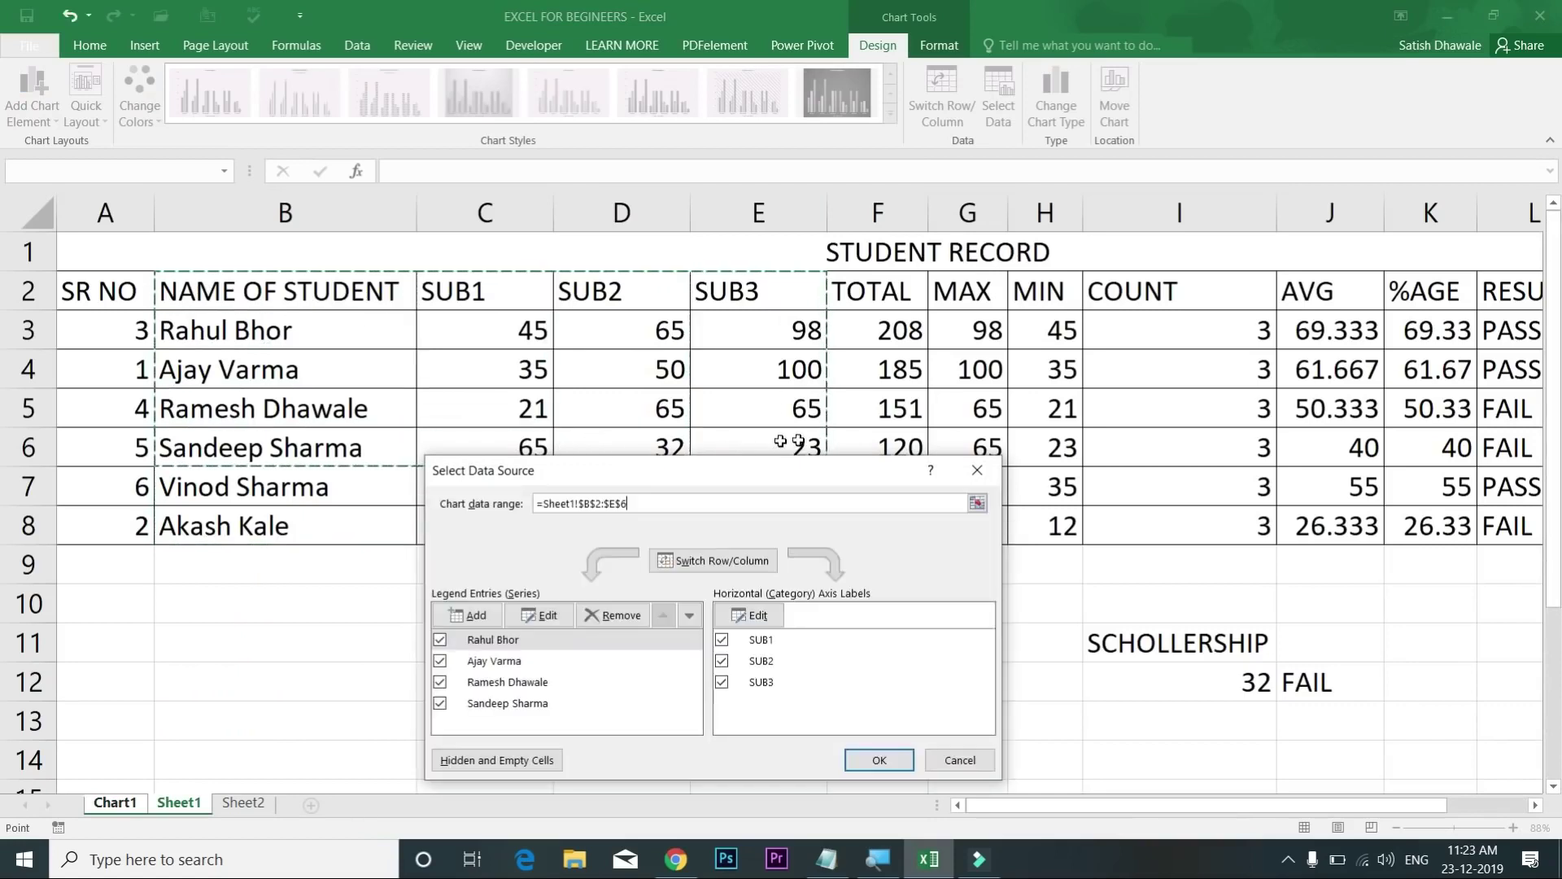
left_click(881, 753)
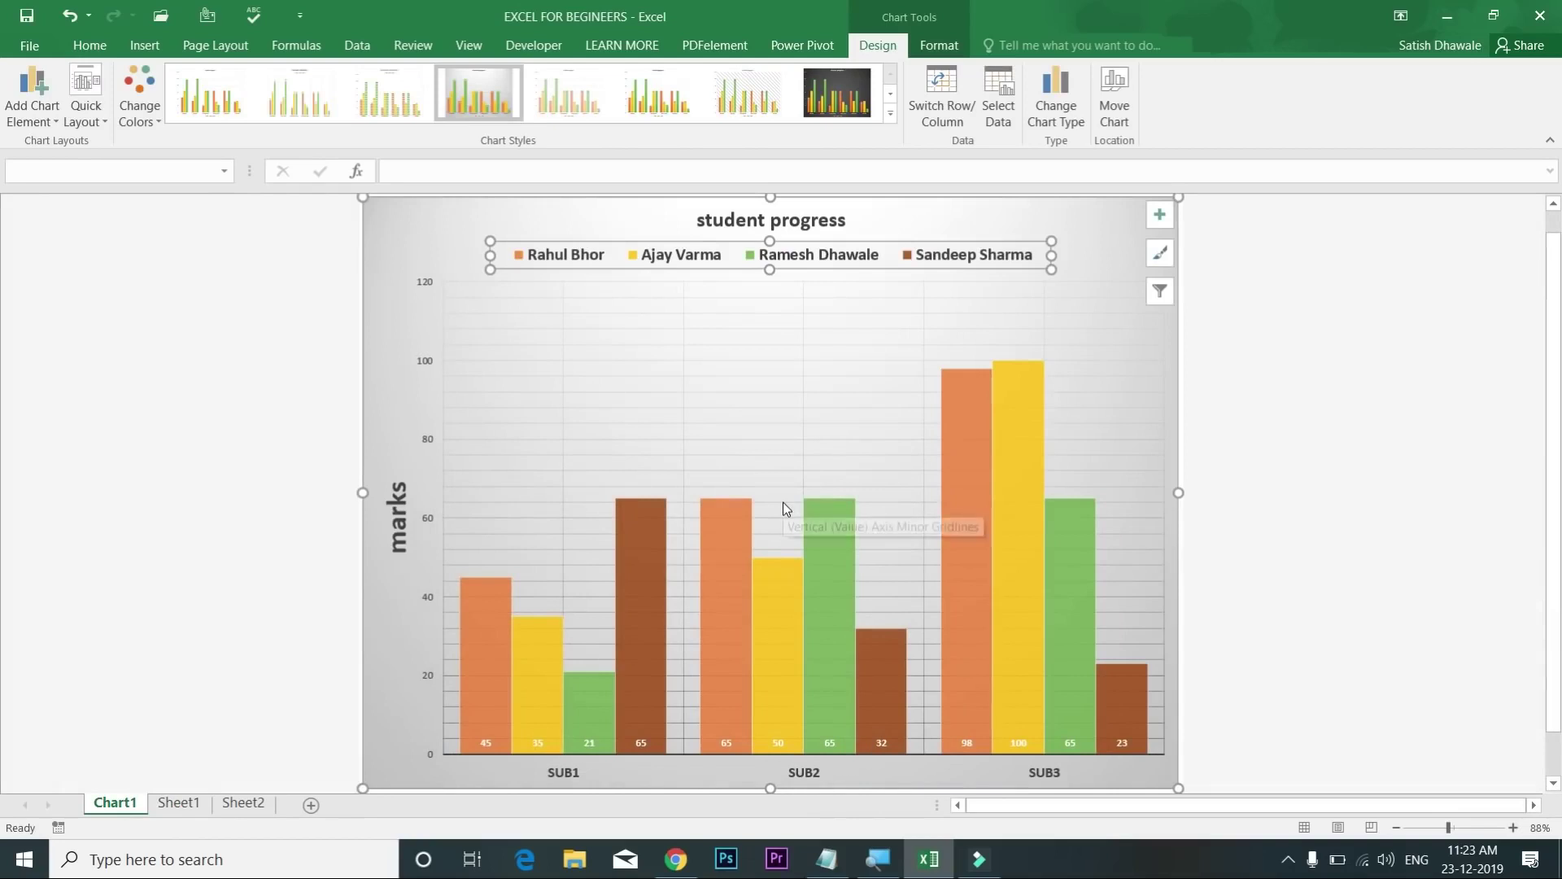
Step: Set the chart's data range to =Sheet1!$B$2:$E$8 so it covers all students and the three subjects
left_click(999, 105)
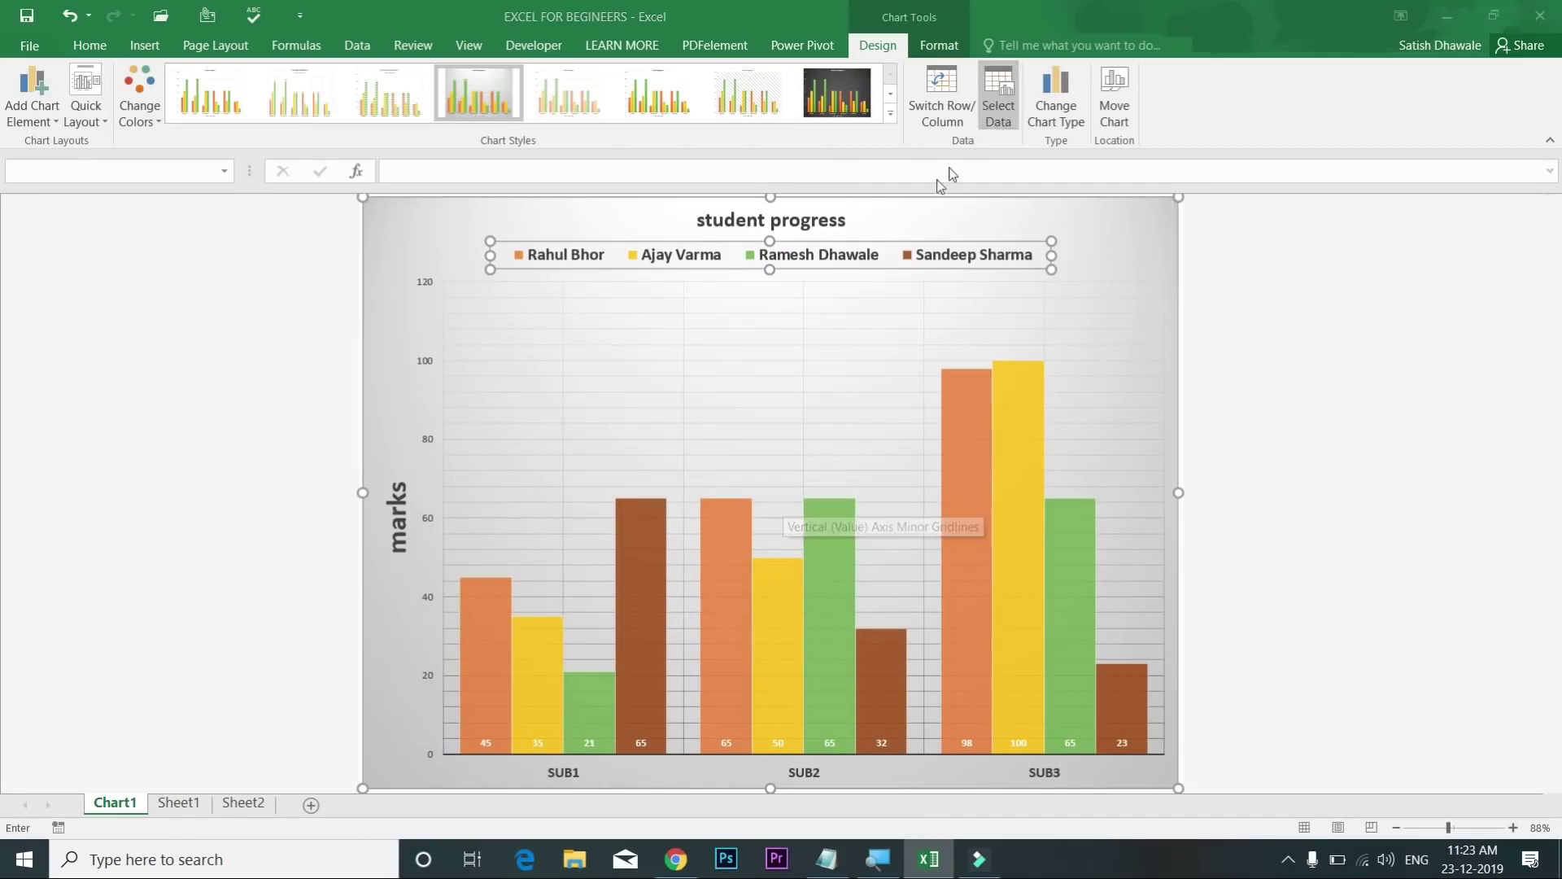
left_click_drag(261, 289, 793, 537)
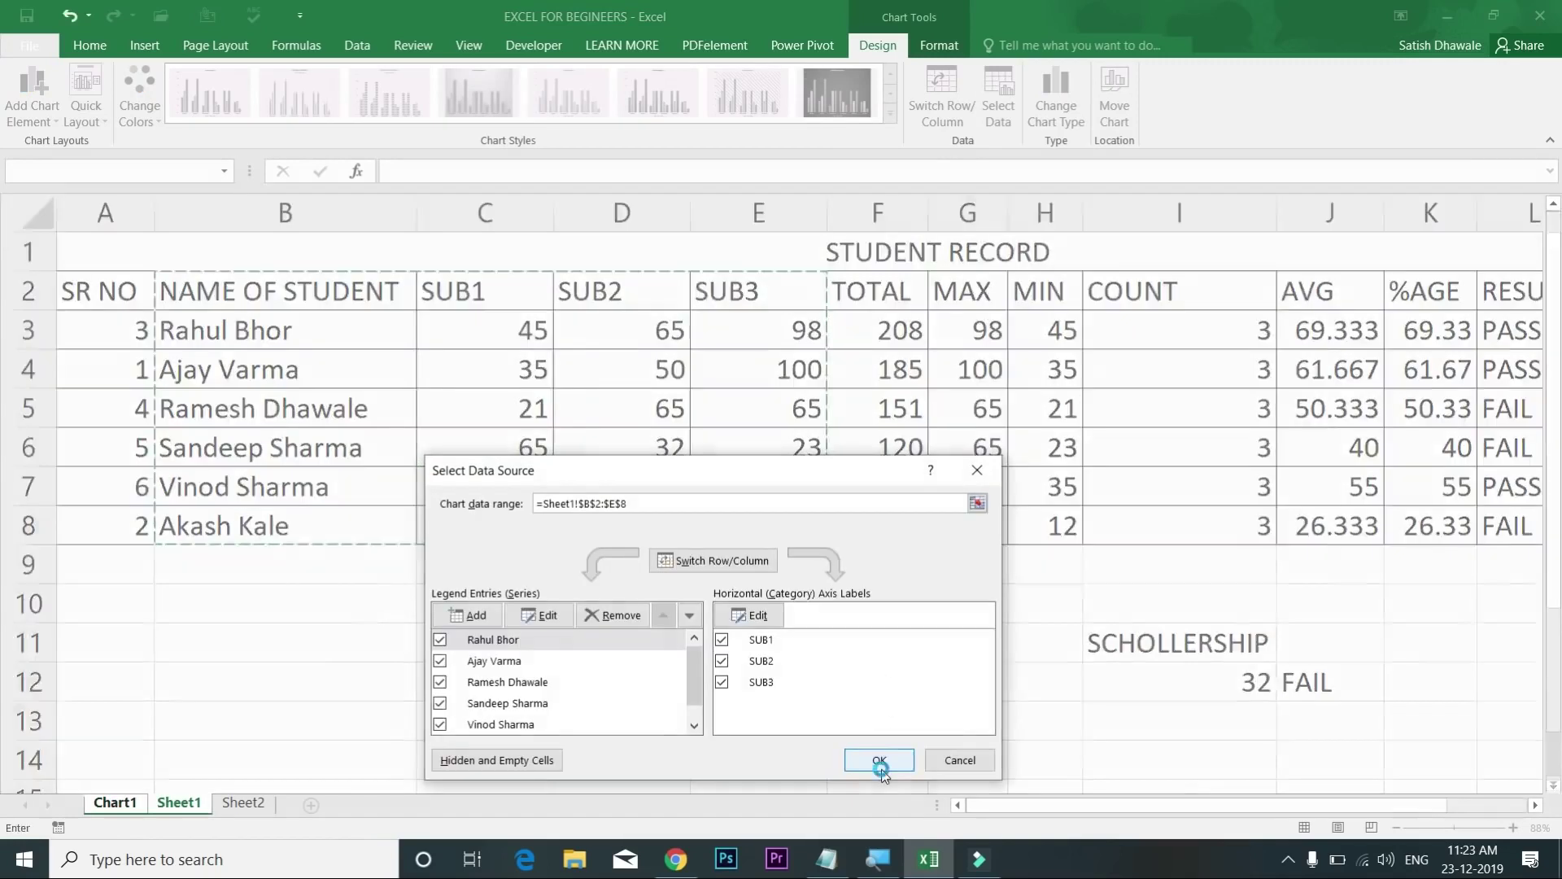
left_click(880, 761)
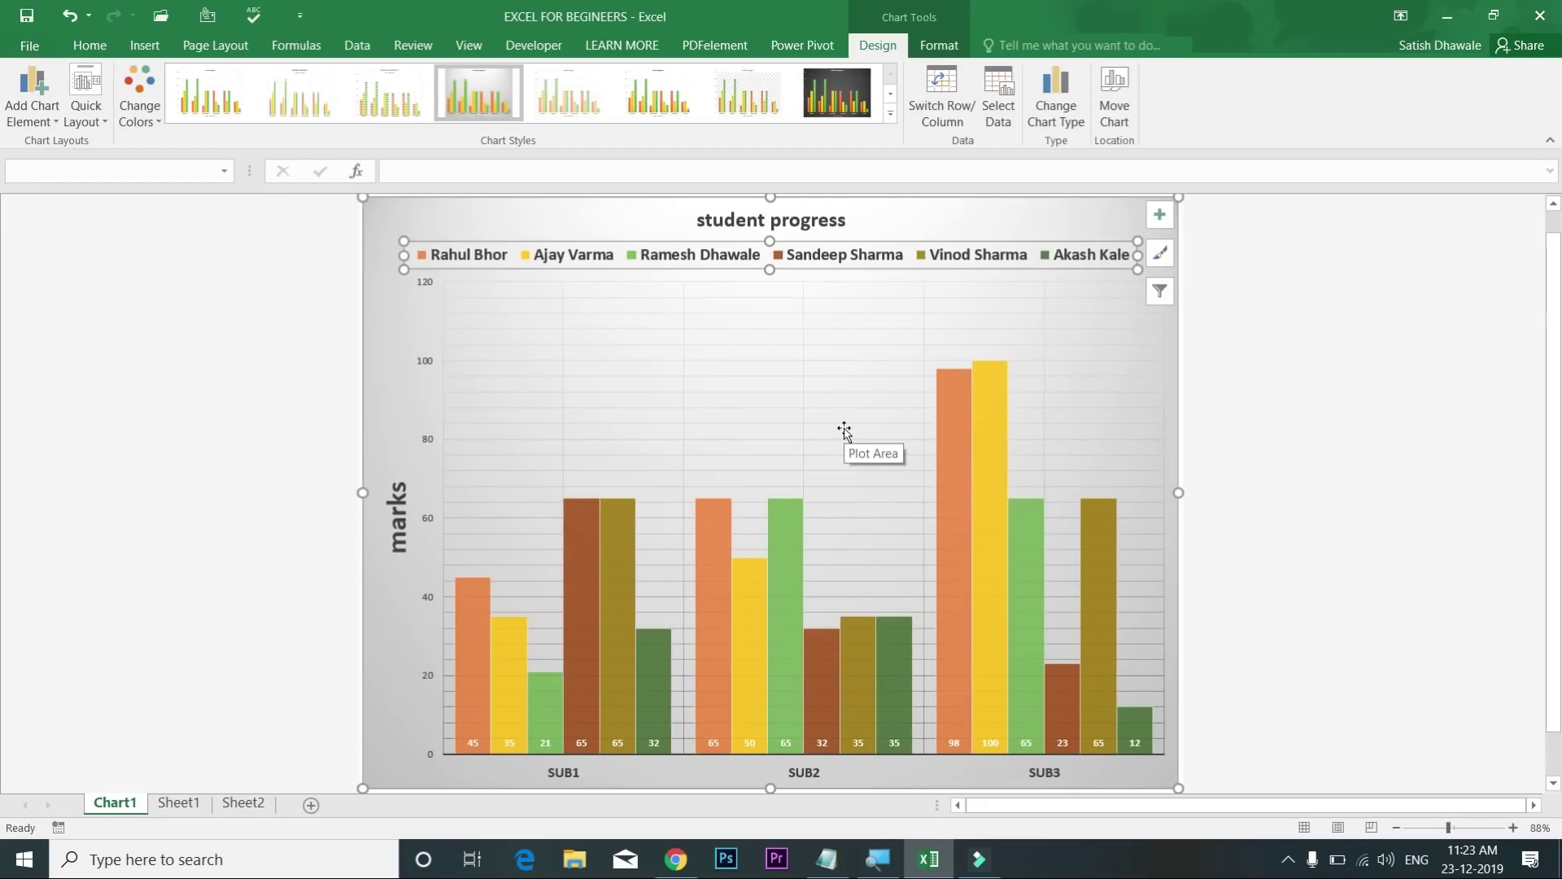
Step: Change the chart type to Clustered Bar
left_click(1060, 122)
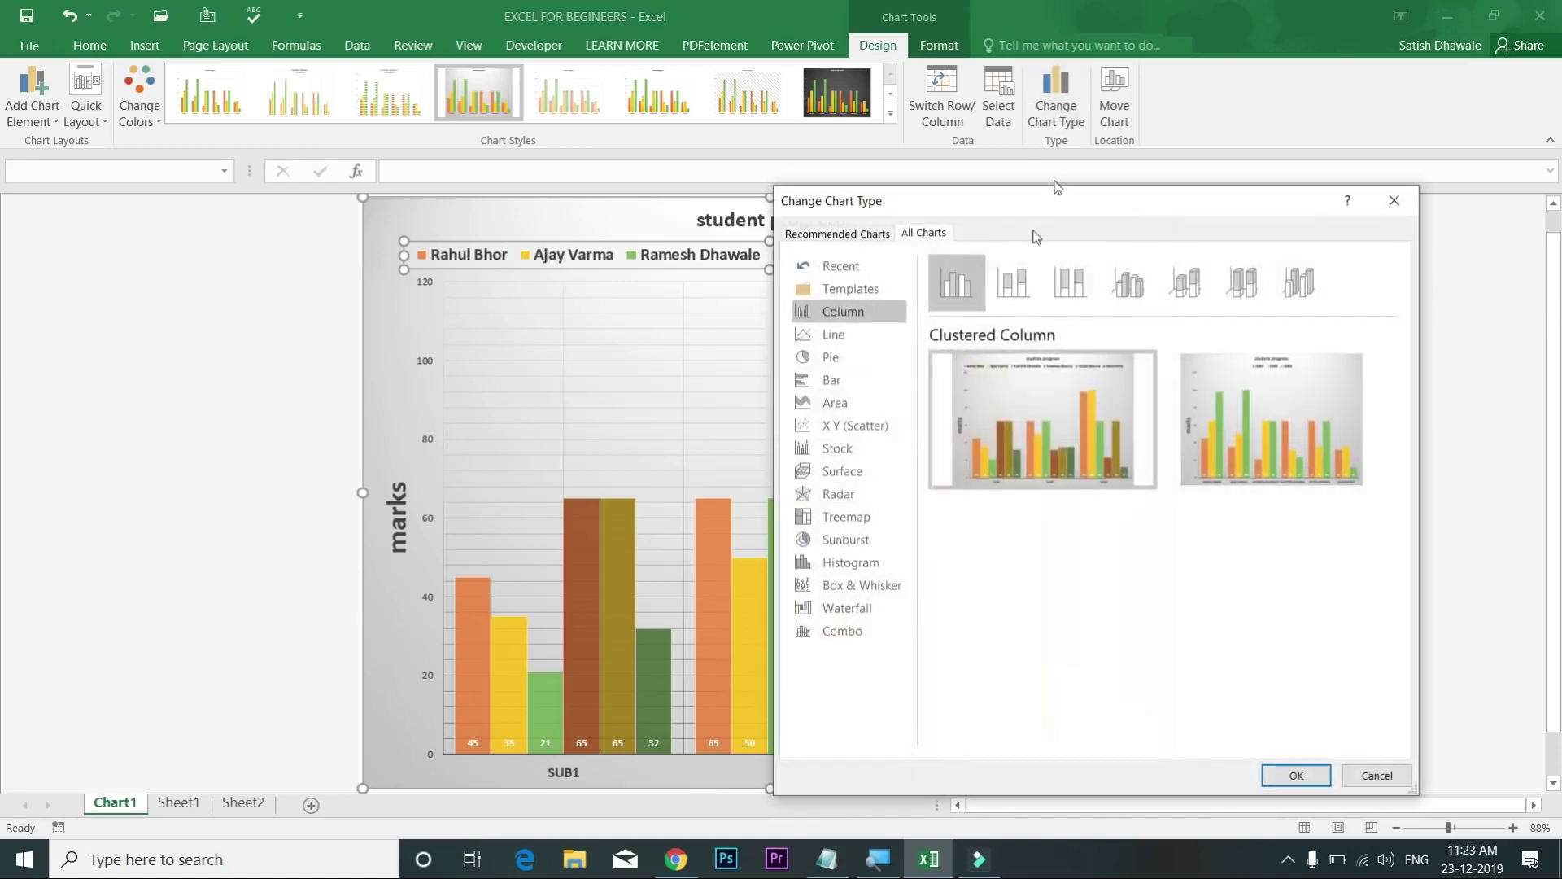
left_click(851, 334)
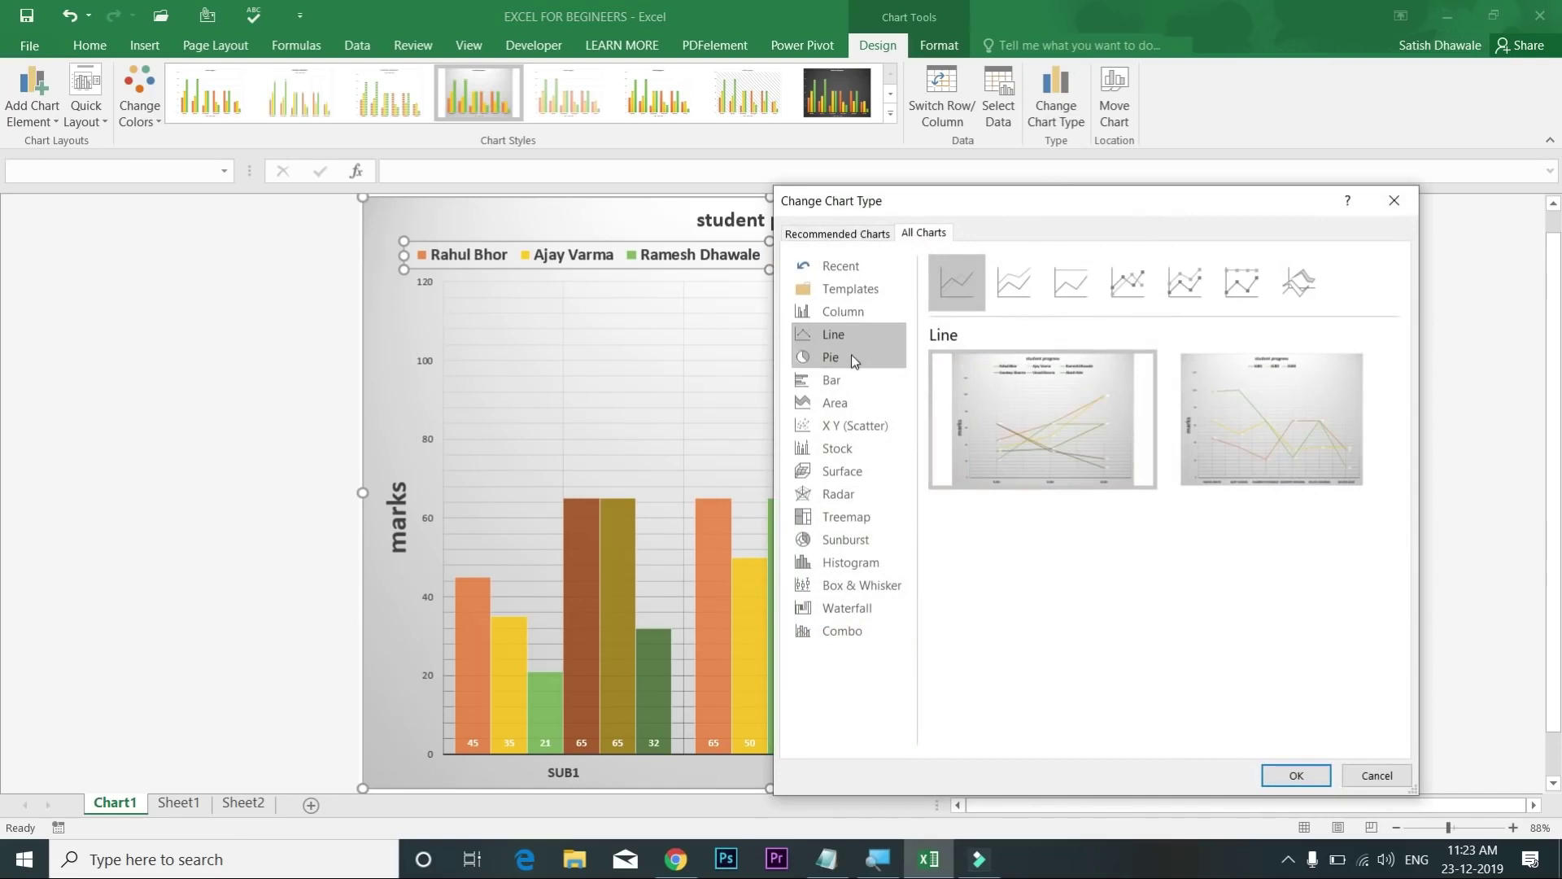
left_click(851, 356)
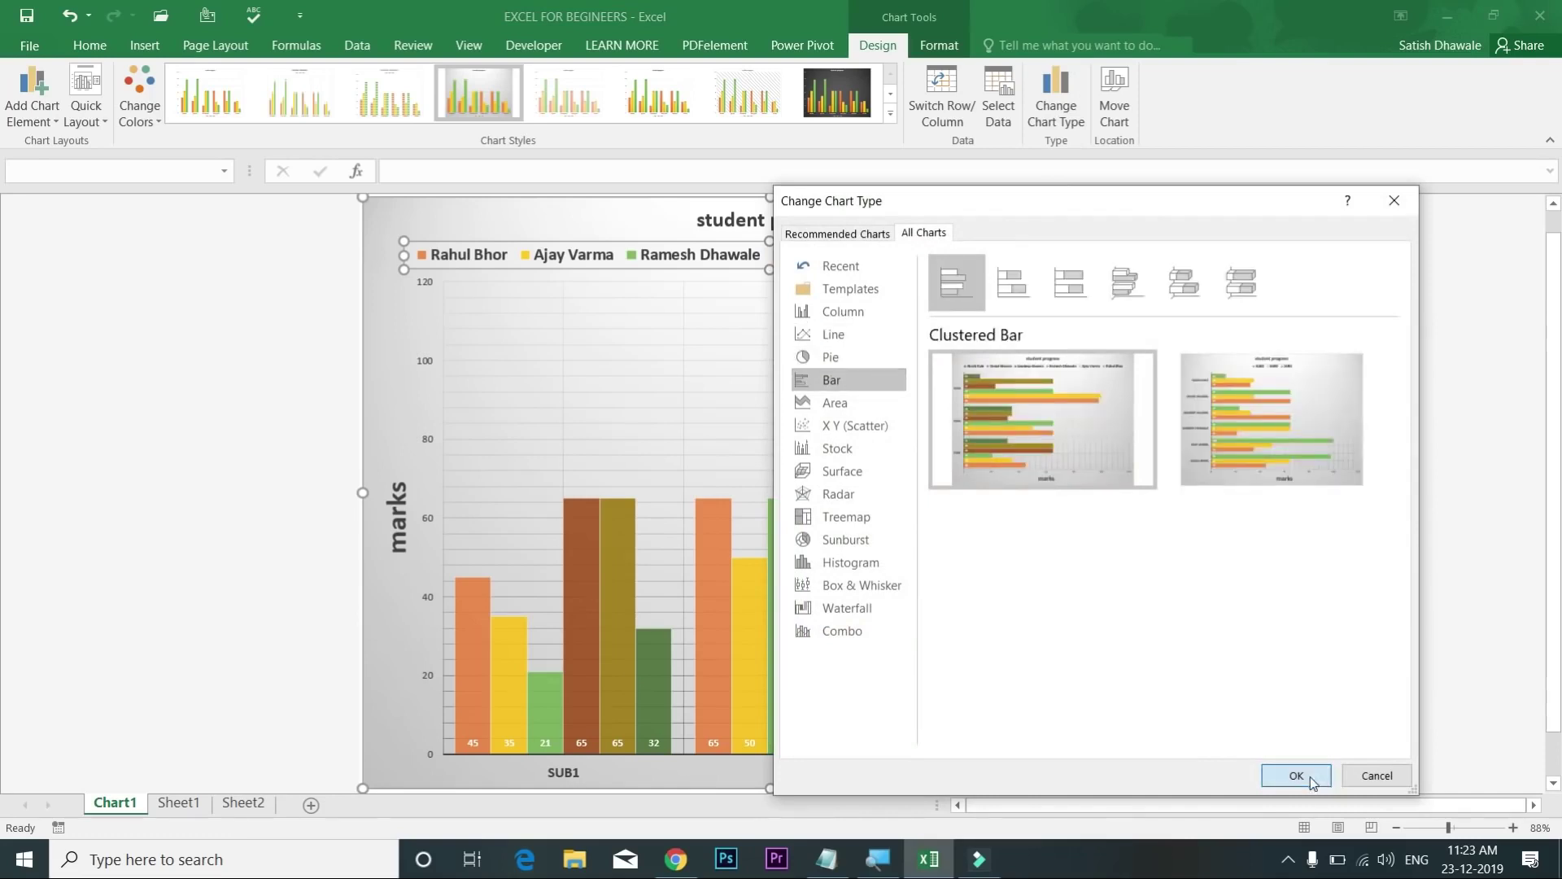
left_click(1296, 774)
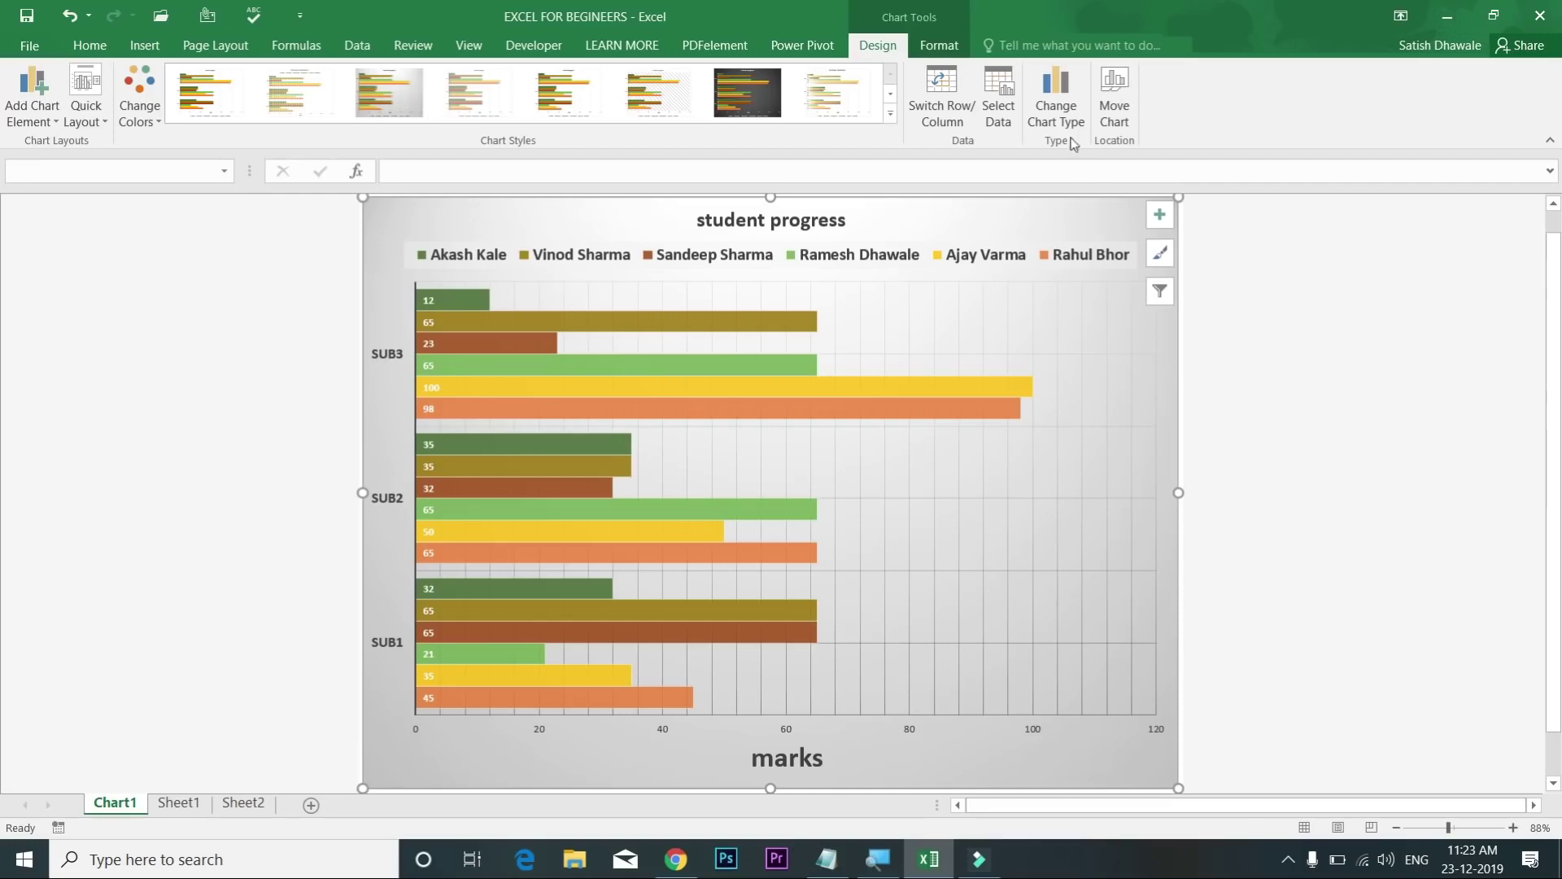
Step: Change the chart type to Clustered Column with the subjects on the category axis
left_click(1059, 111)
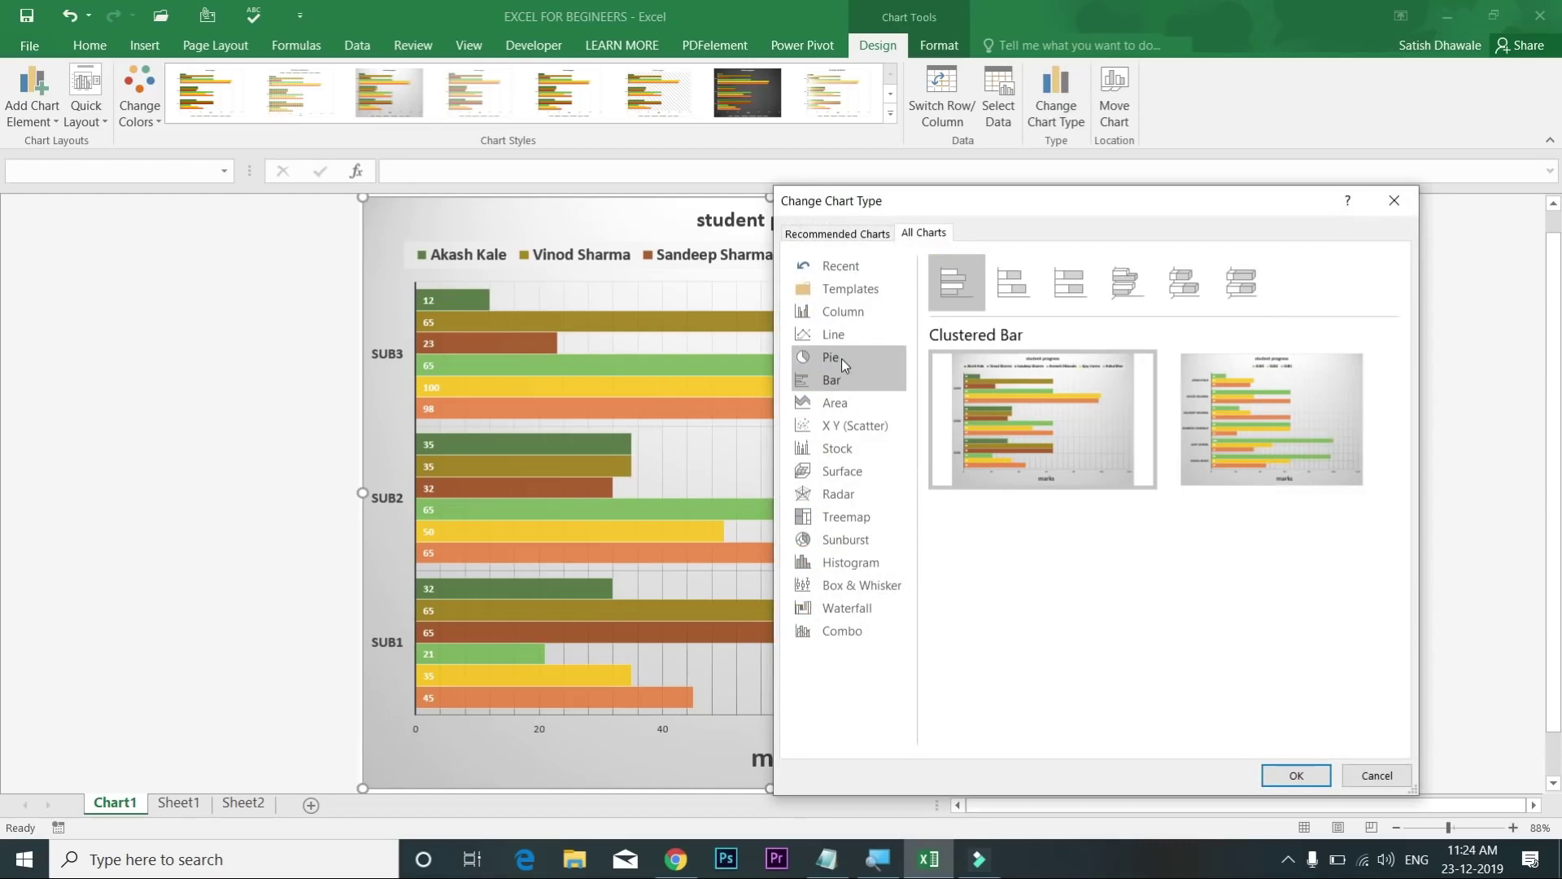
left_click(853, 310)
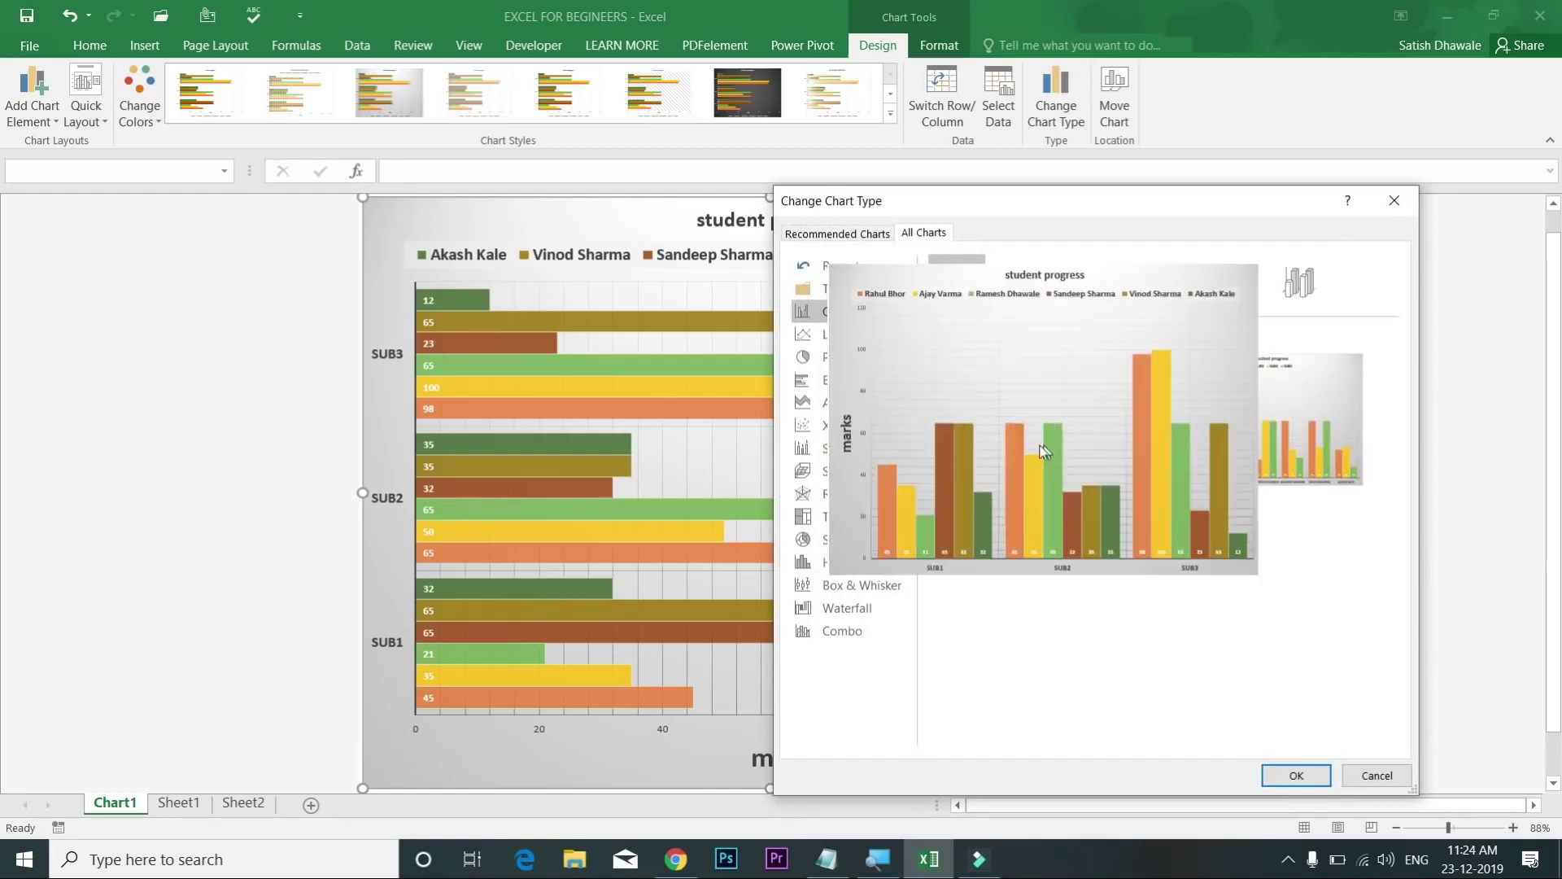
left_click(1289, 774)
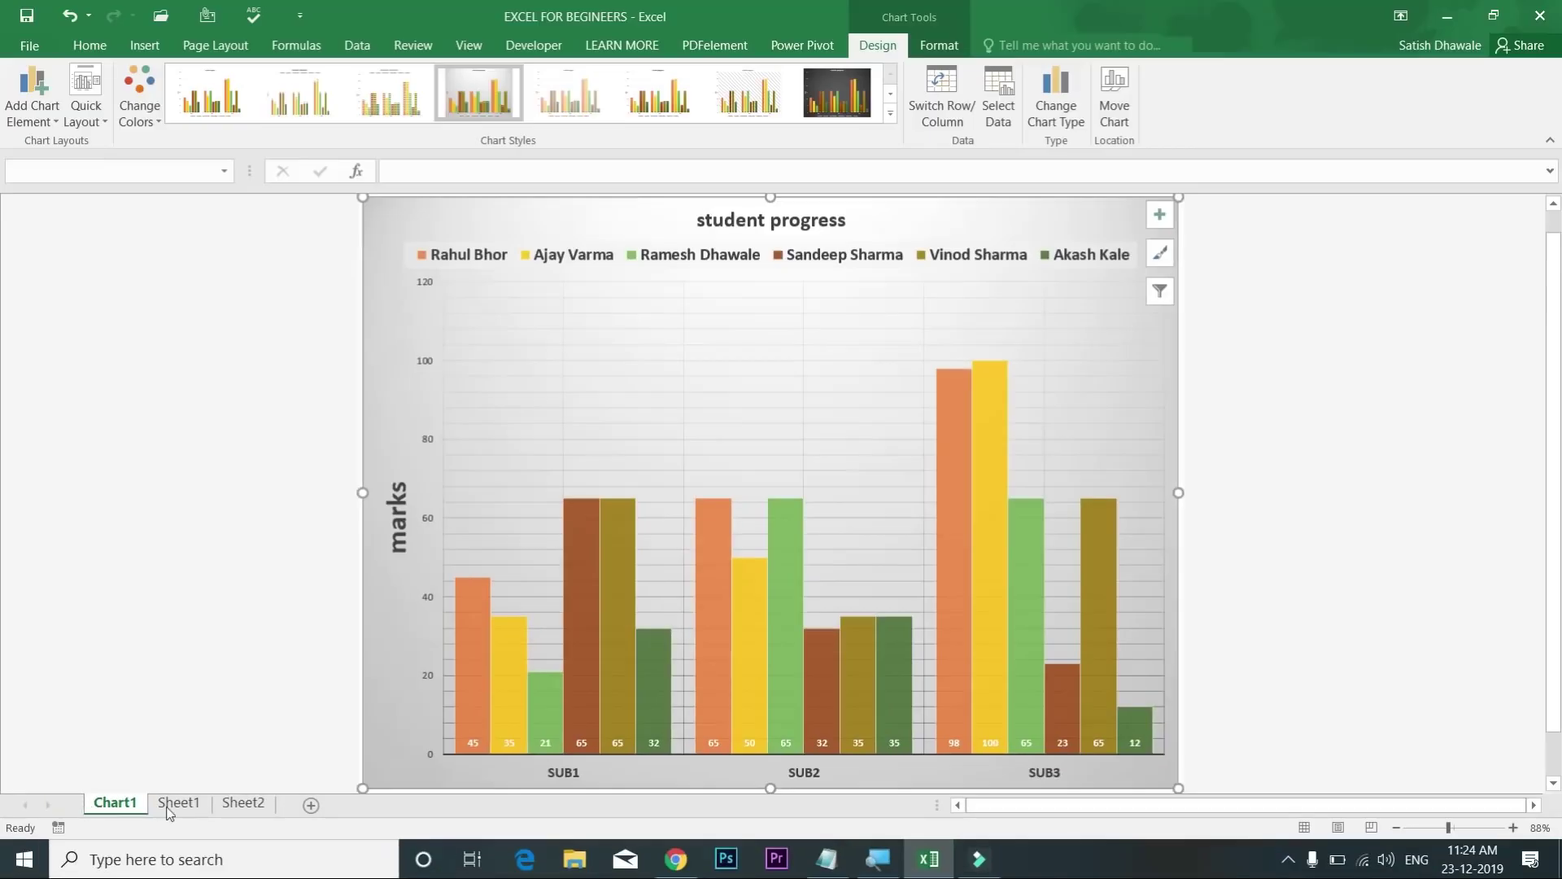
Step: Move the chart from its own chart sheet into Sheet1 as an embedded object
left_click(177, 807)
left_click(119, 804)
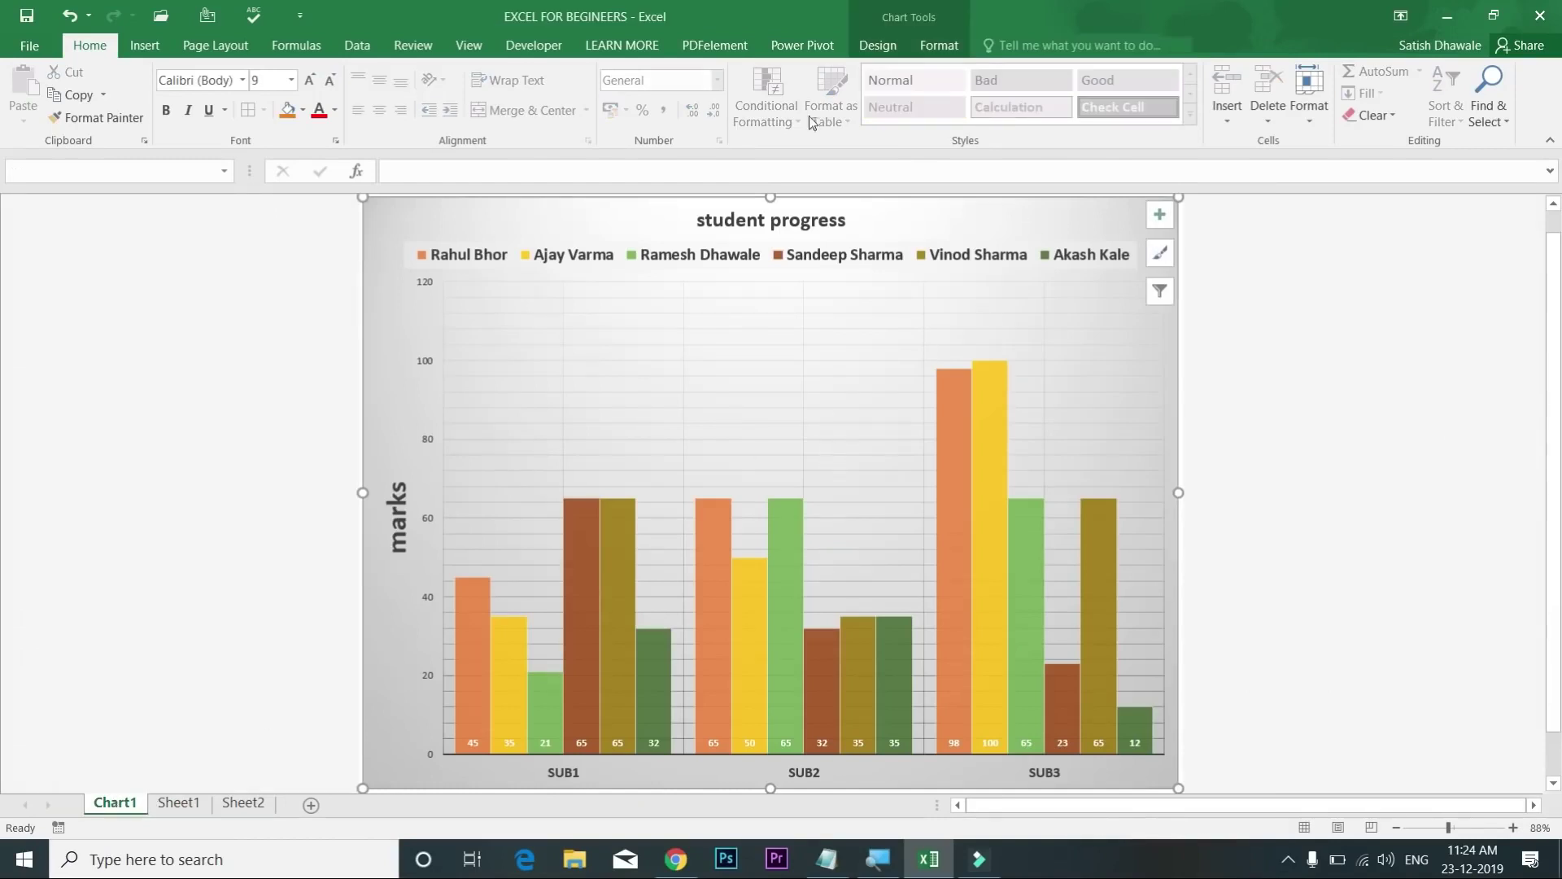
left_click(876, 46)
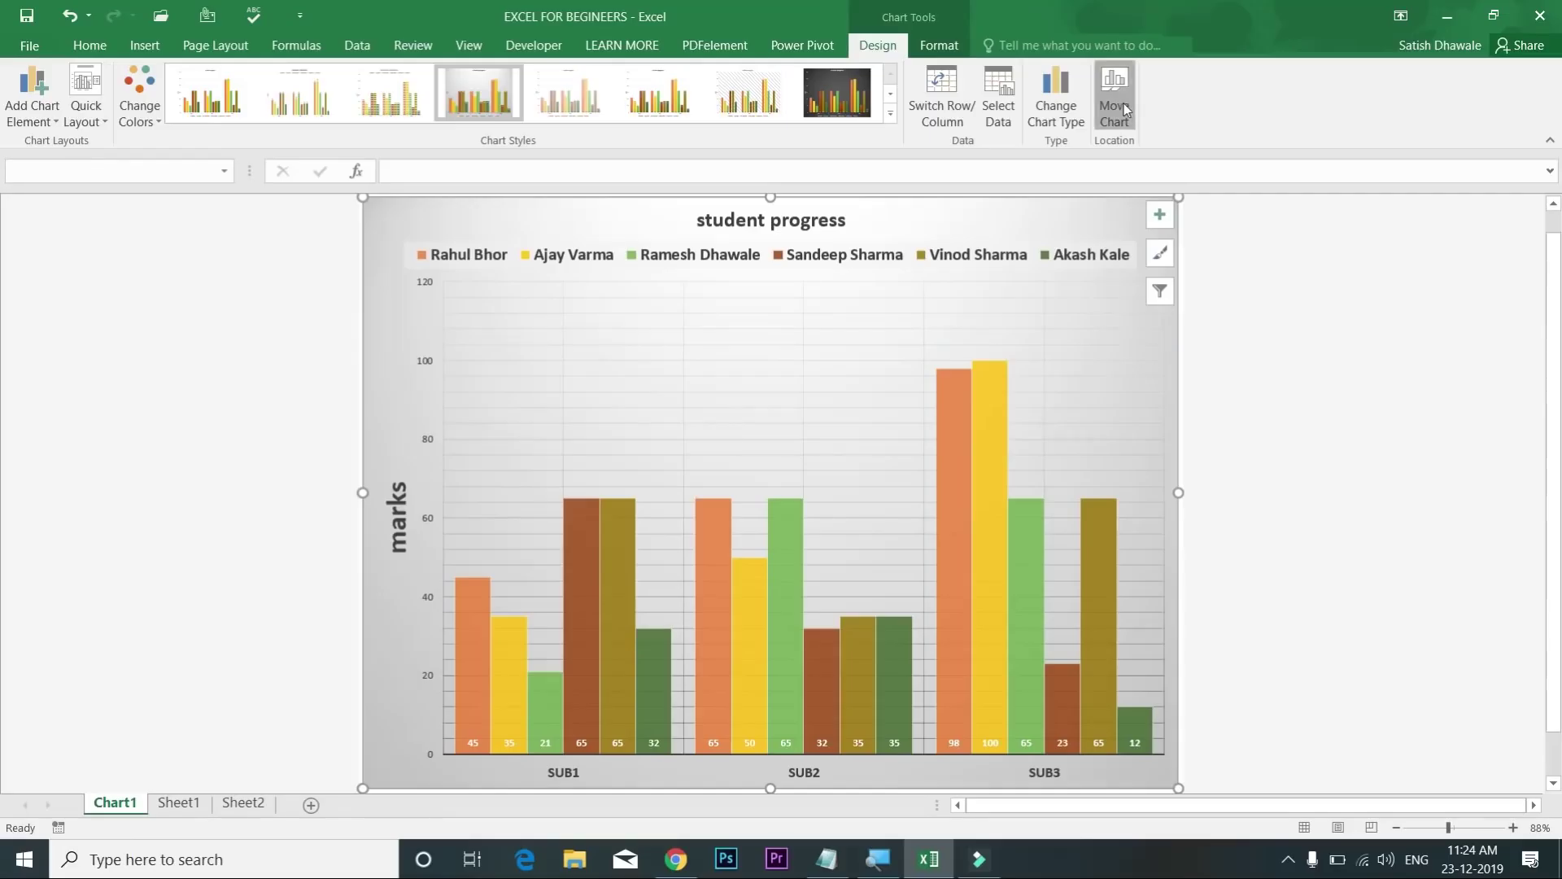
left_click(1124, 105)
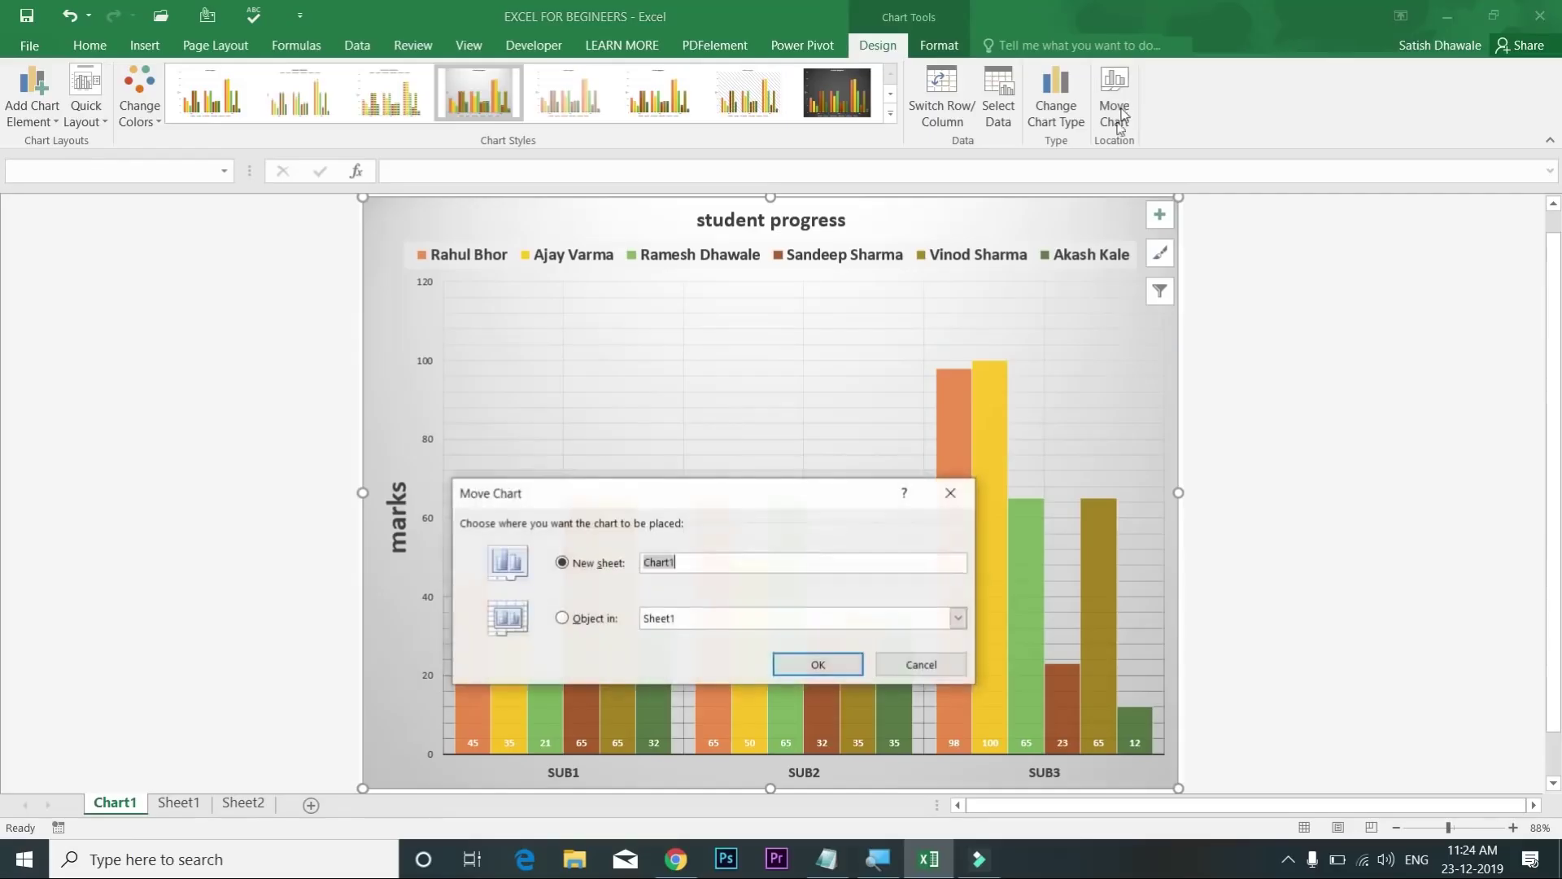
left_click(592, 616)
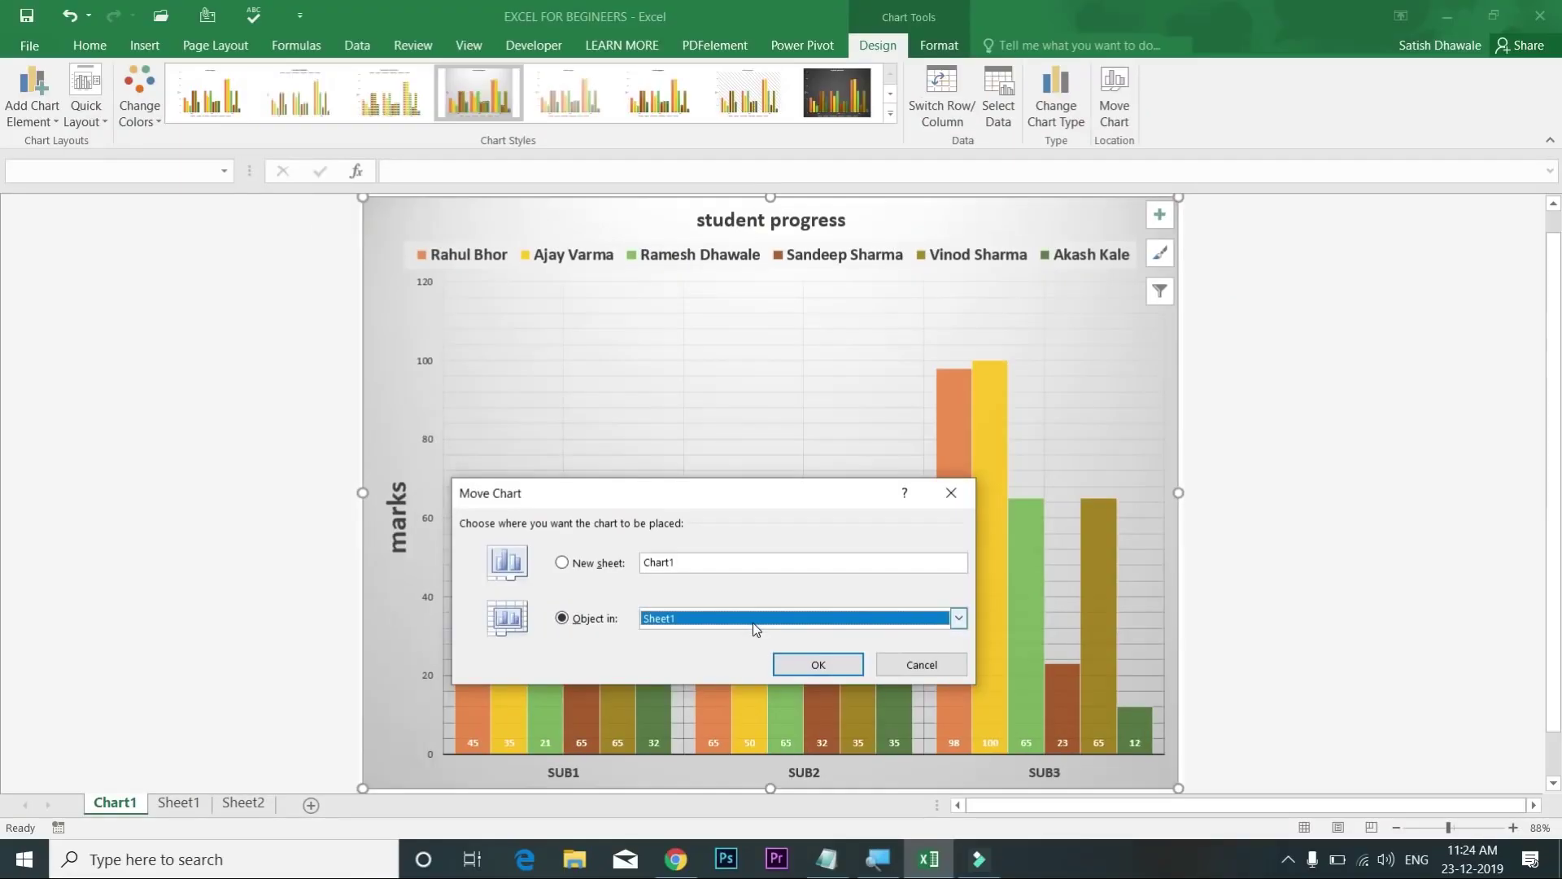
left_click(796, 662)
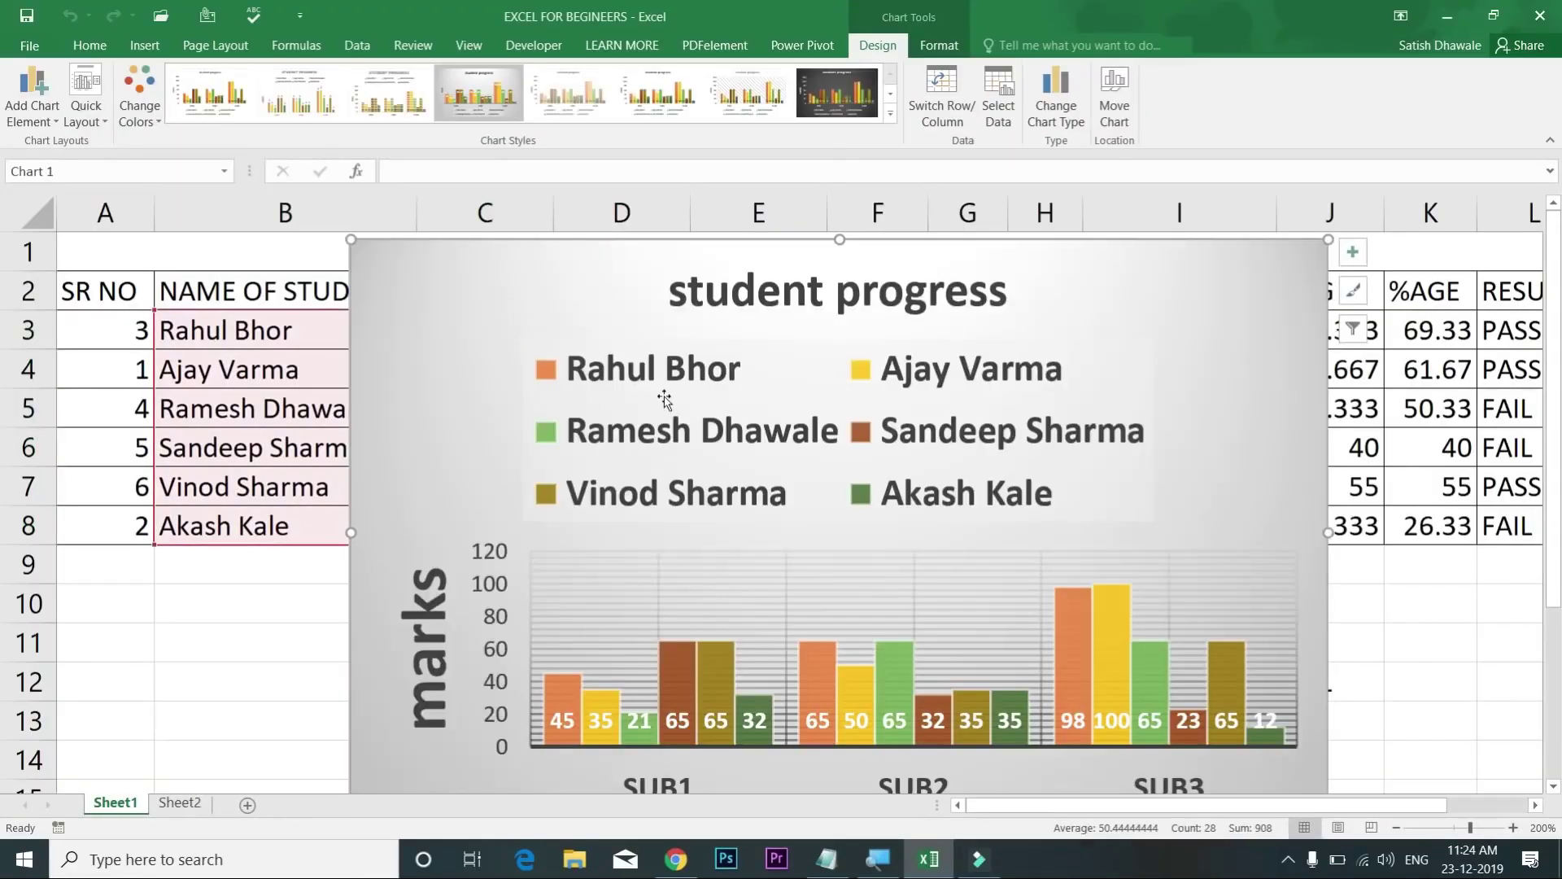
Step: Reduce the font size of the chart's legend to 6
left_click(663, 403)
left_click(89, 48)
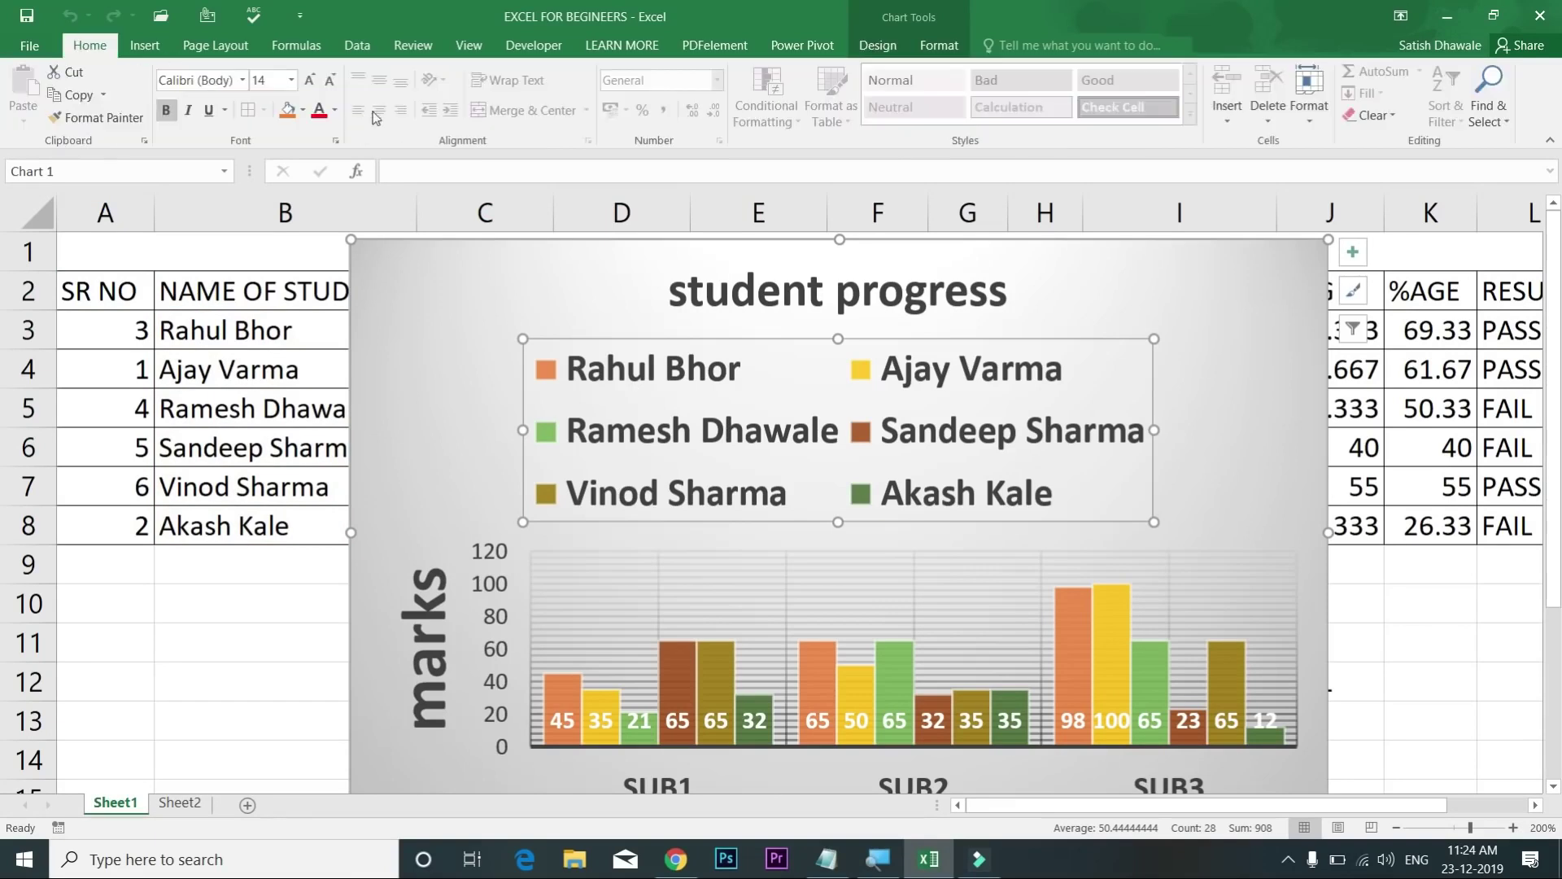
left_click(332, 82)
left_click(332, 82)
left_click(332, 82)
left_click(332, 82)
left_click(332, 82)
left_click(332, 82)
left_click(332, 82)
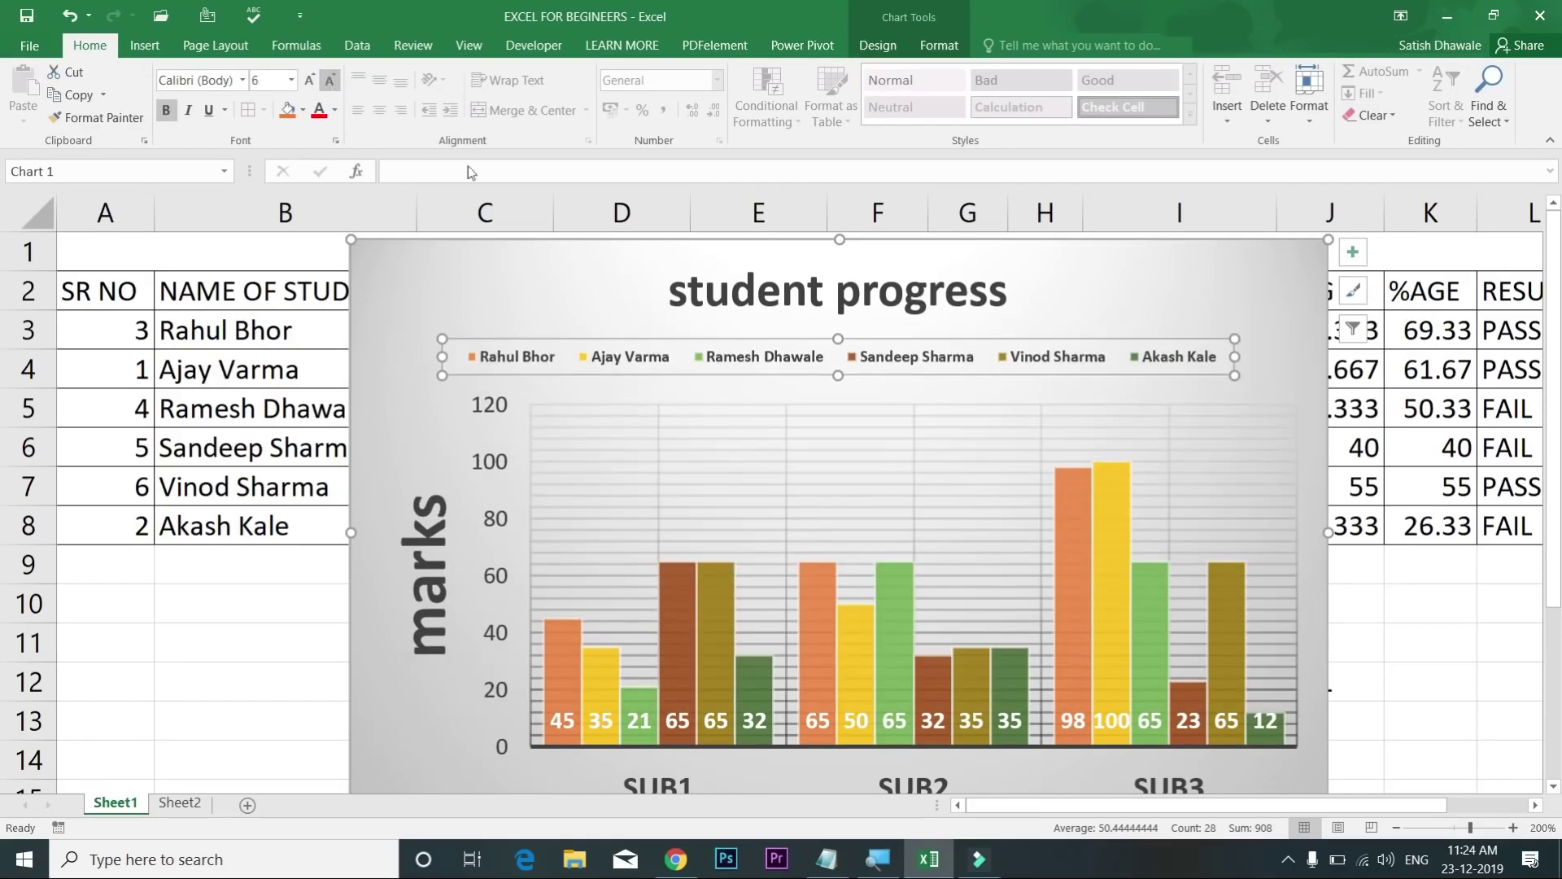
Step: Reduce the font size of the vertical axis title "marks" to 12
left_click(457, 599)
left_click(331, 84)
left_click(331, 85)
left_click(331, 85)
left_click(331, 84)
left_click(331, 84)
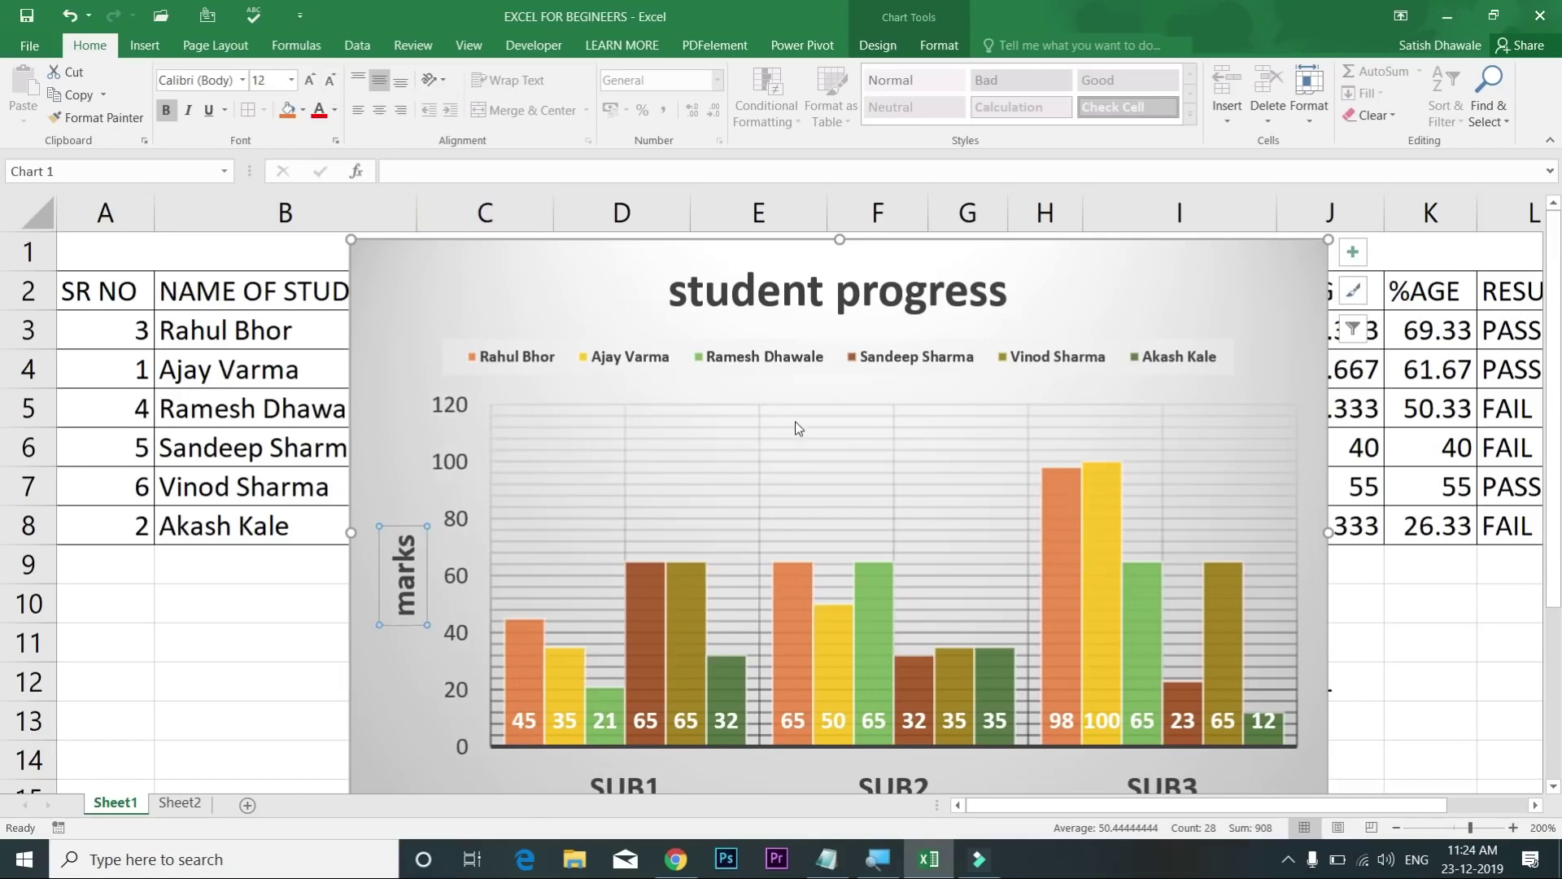
Step: Delete the minor horizontal, major horizontal and vertical gridlines from the chart
left_click(700, 476)
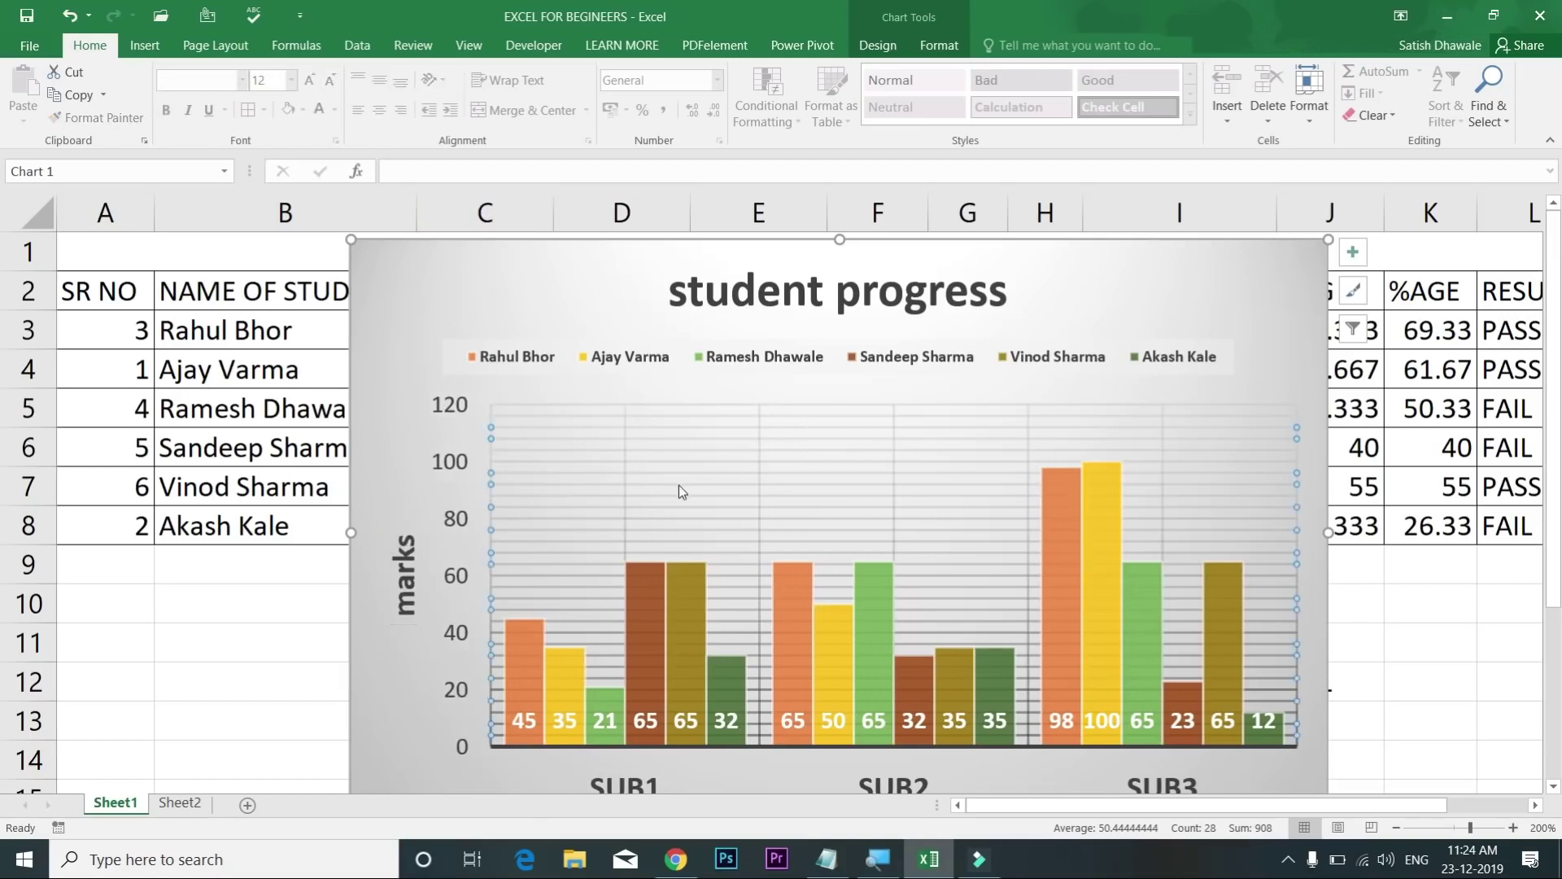
key("Delete")
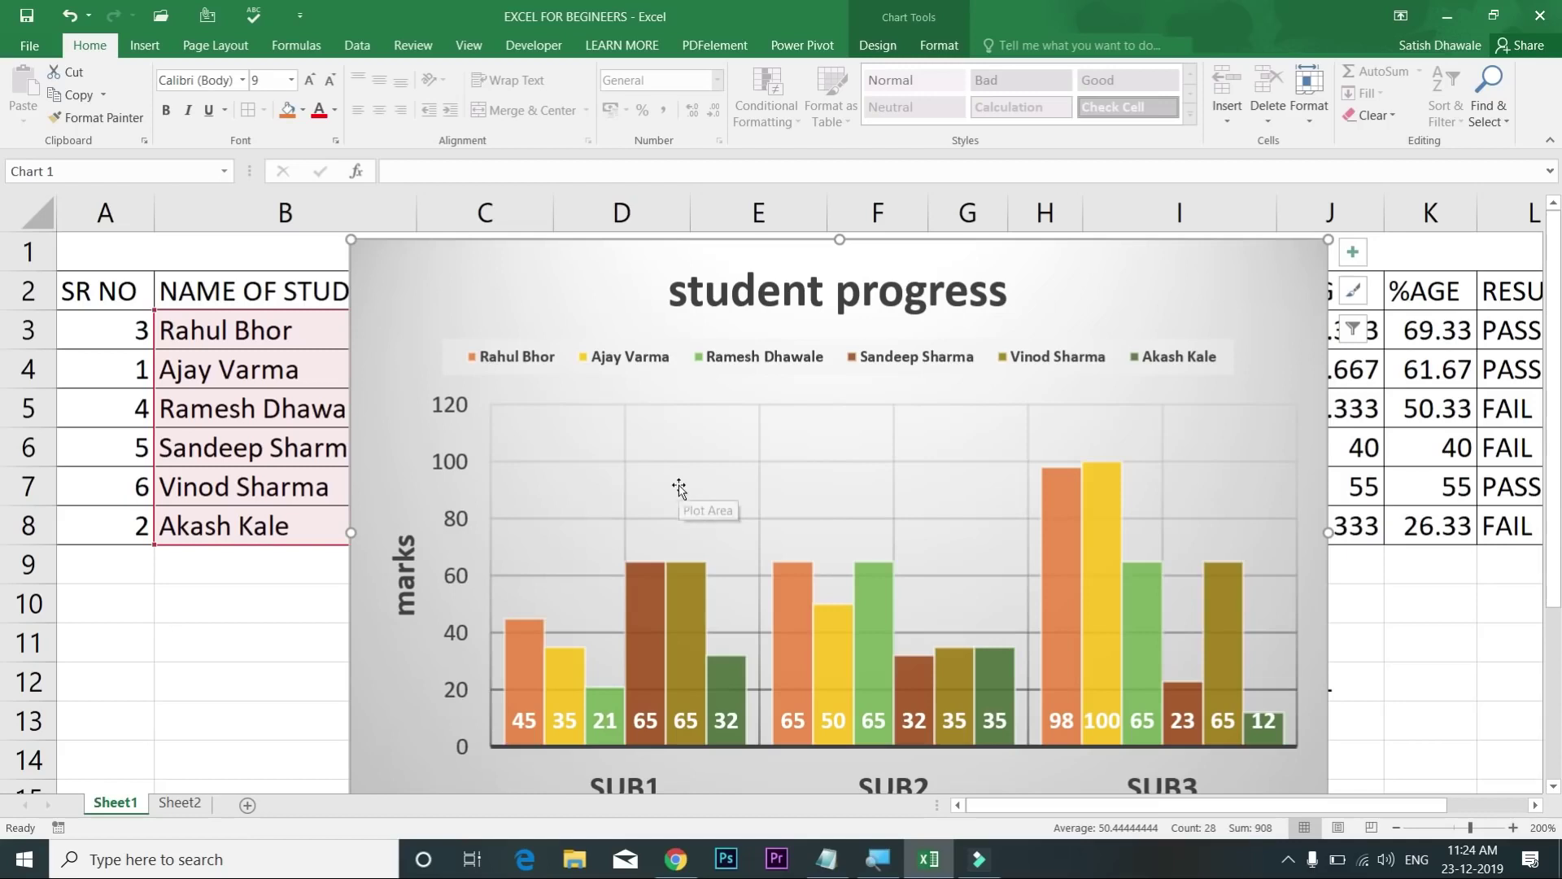
left_click(665, 462)
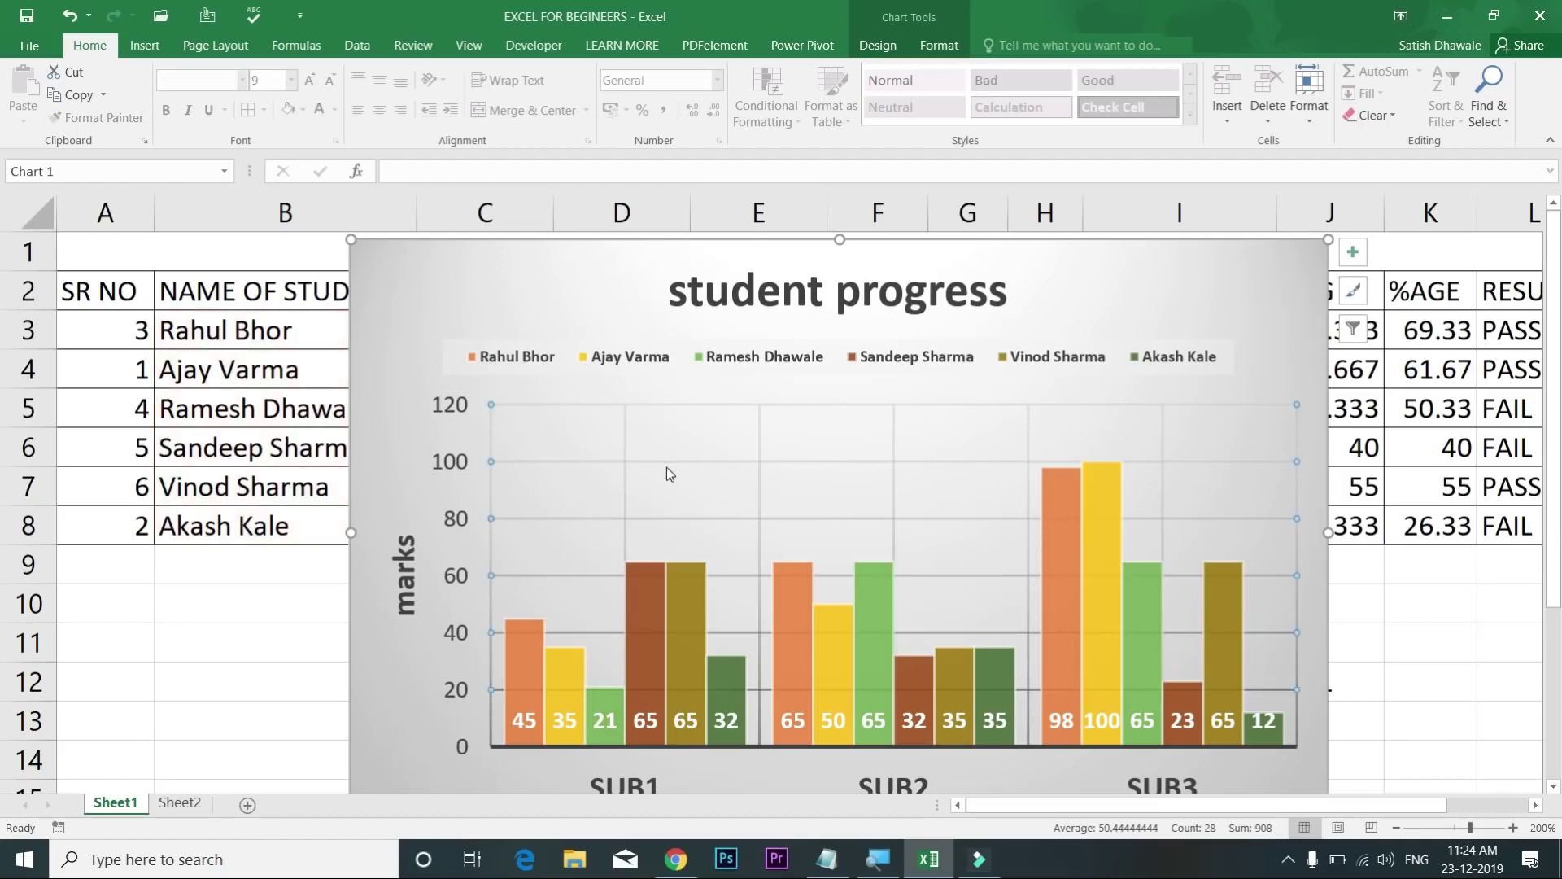
key("Delete")
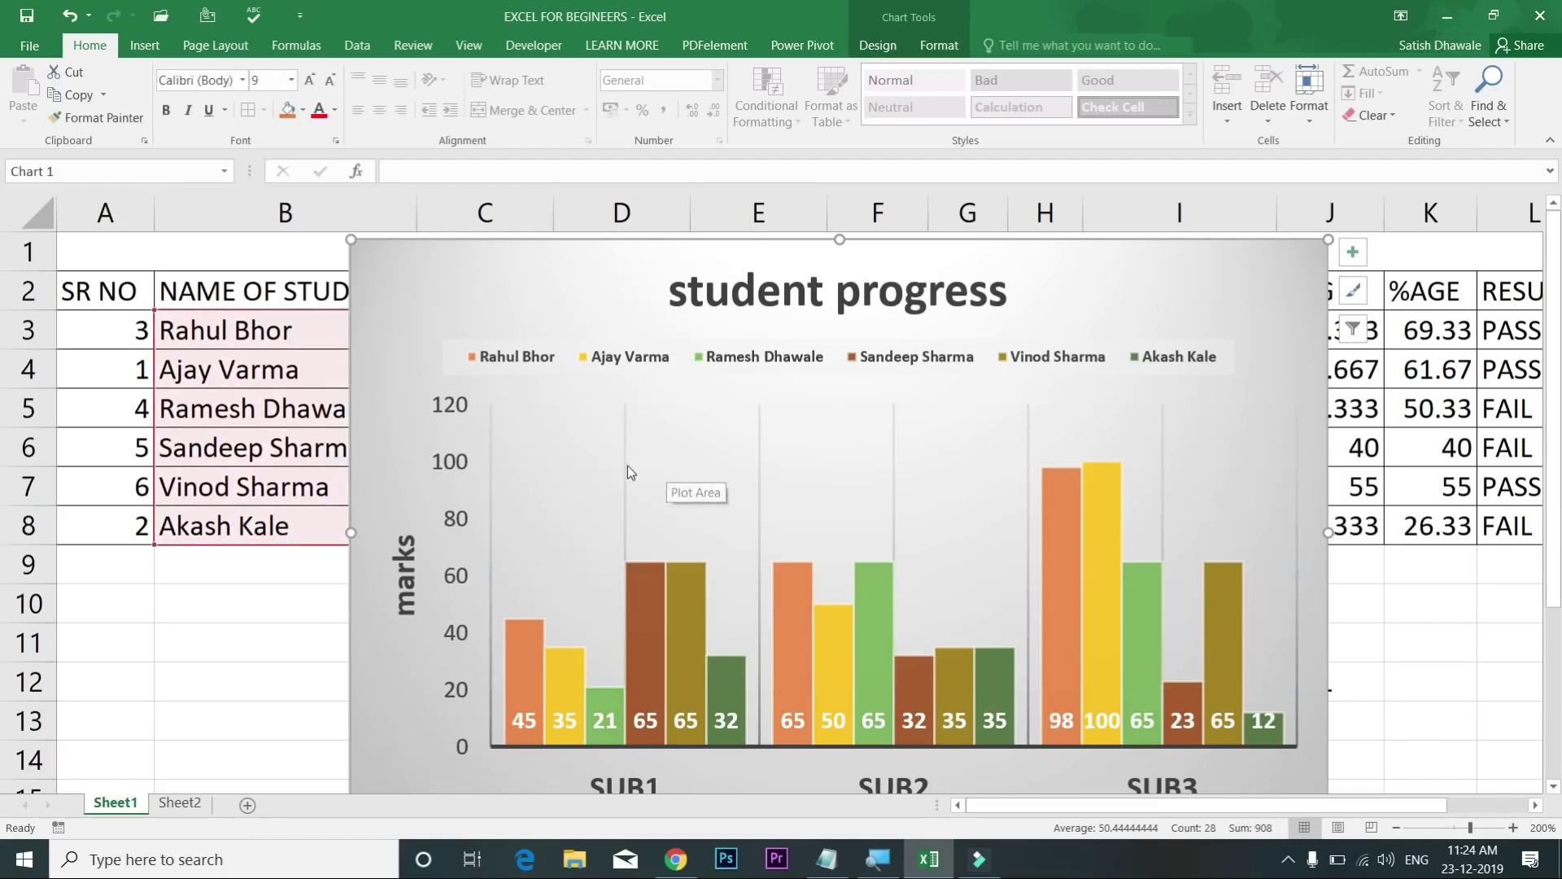
left_click(627, 466)
key("Delete")
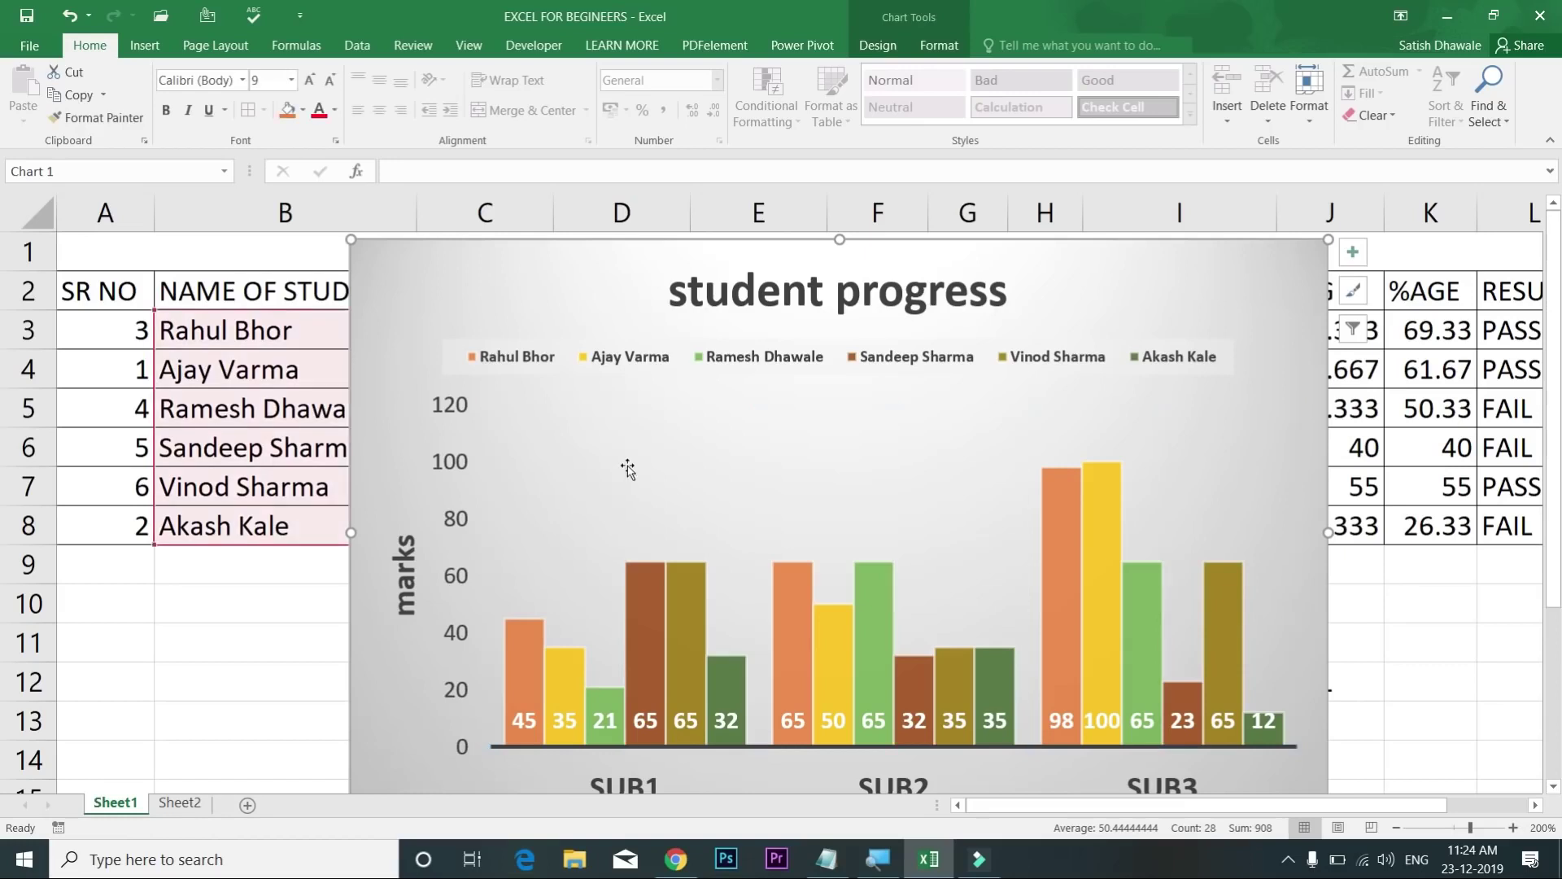
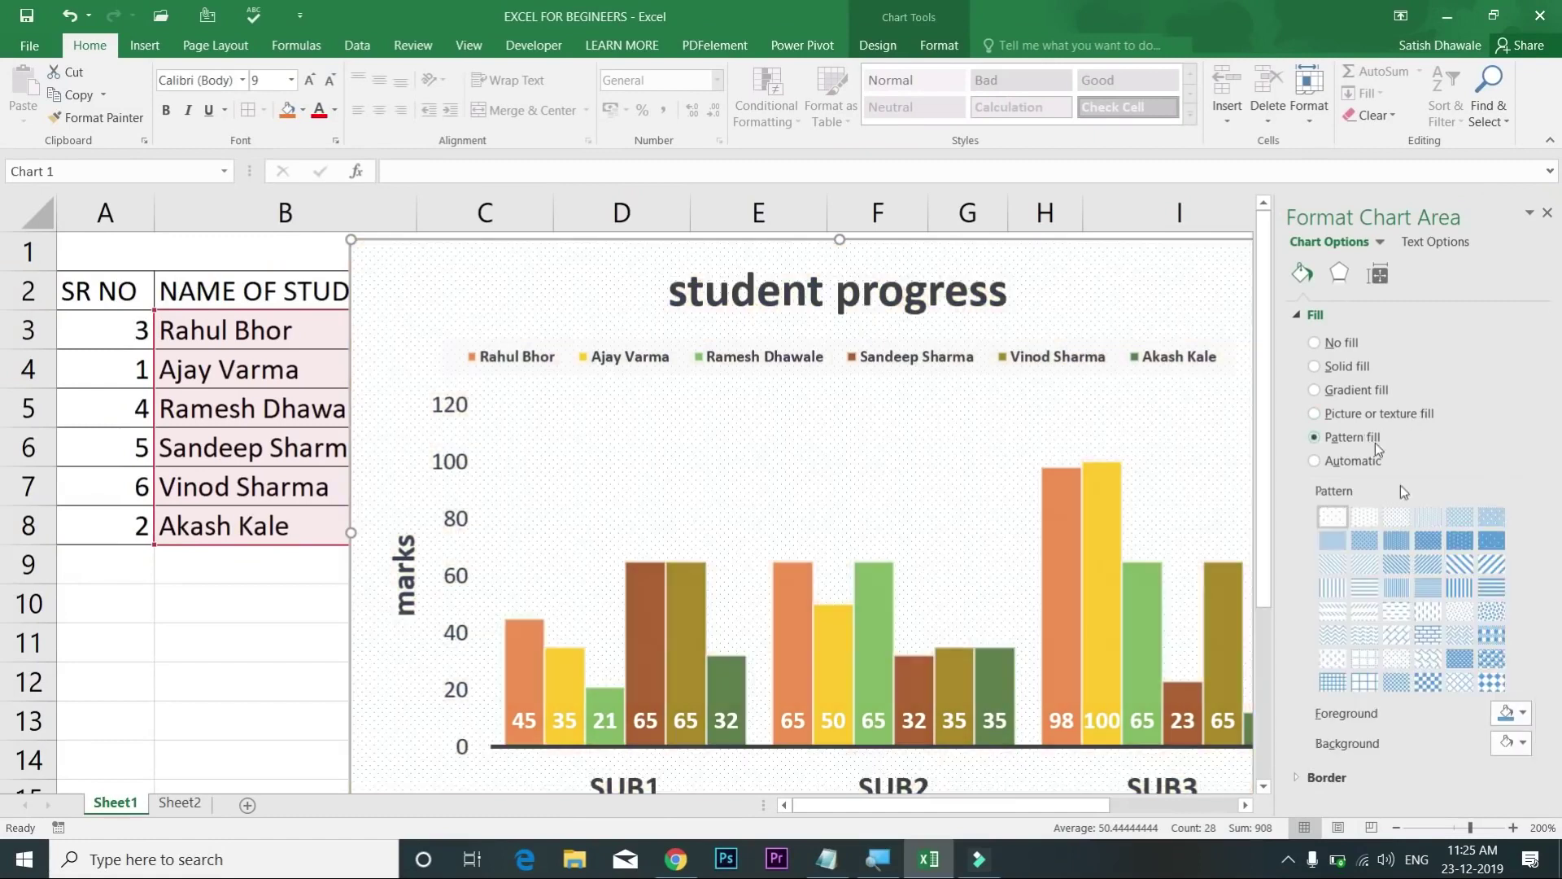
Step: Try several pattern fills, including a grid pattern, and the automatic fill on the chart area background
left_click(1396, 563)
left_click(1396, 587)
left_click(1396, 634)
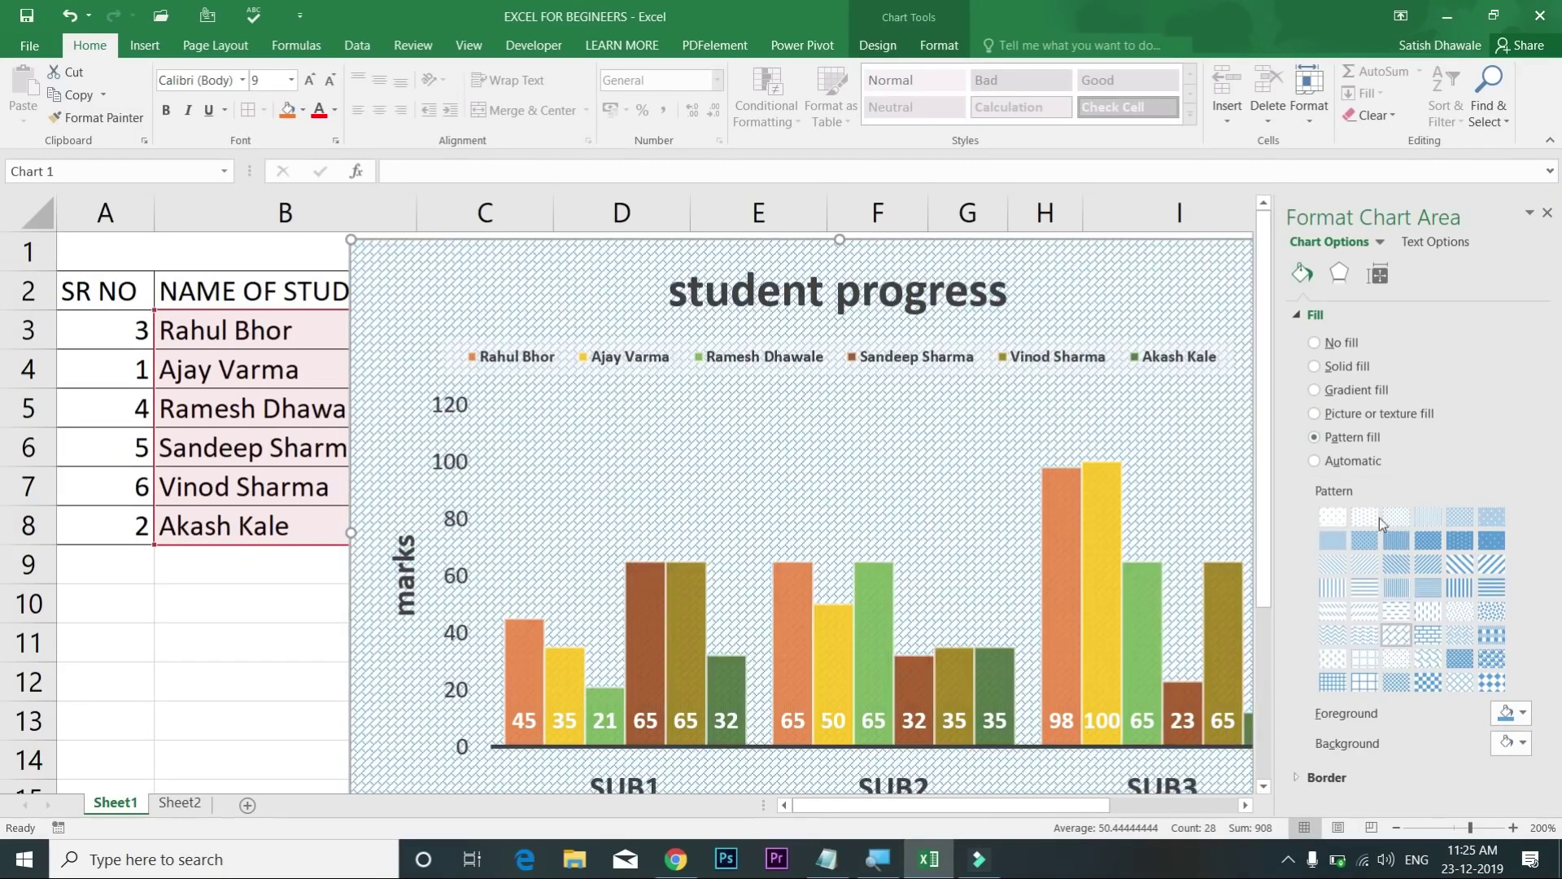
left_click(1469, 636)
left_click(1460, 658)
left_click(1396, 658)
left_click(1374, 686)
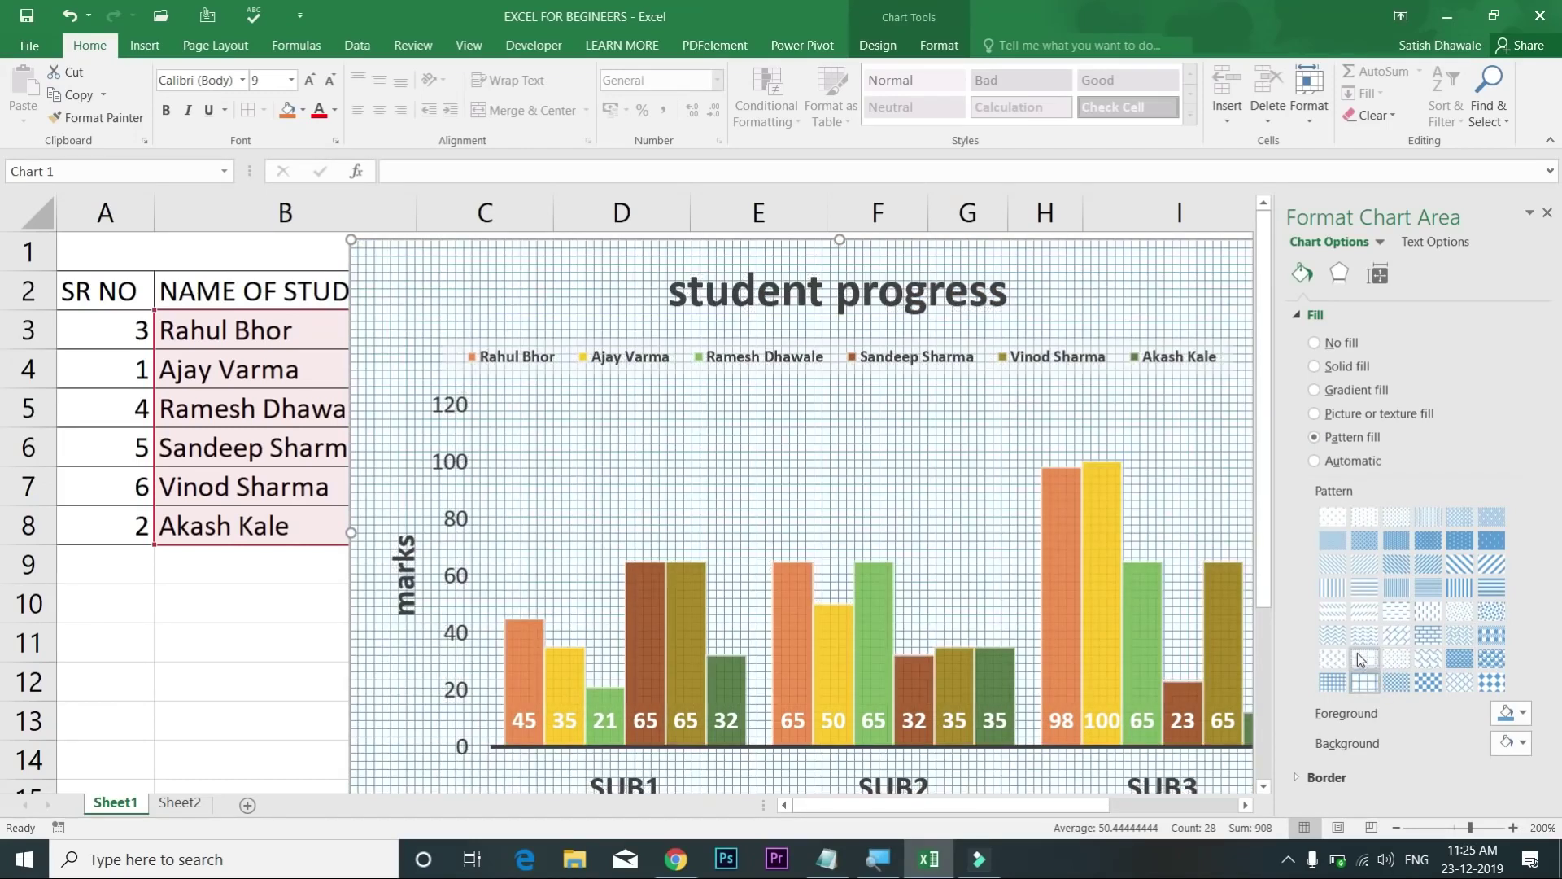
left_click(1324, 461)
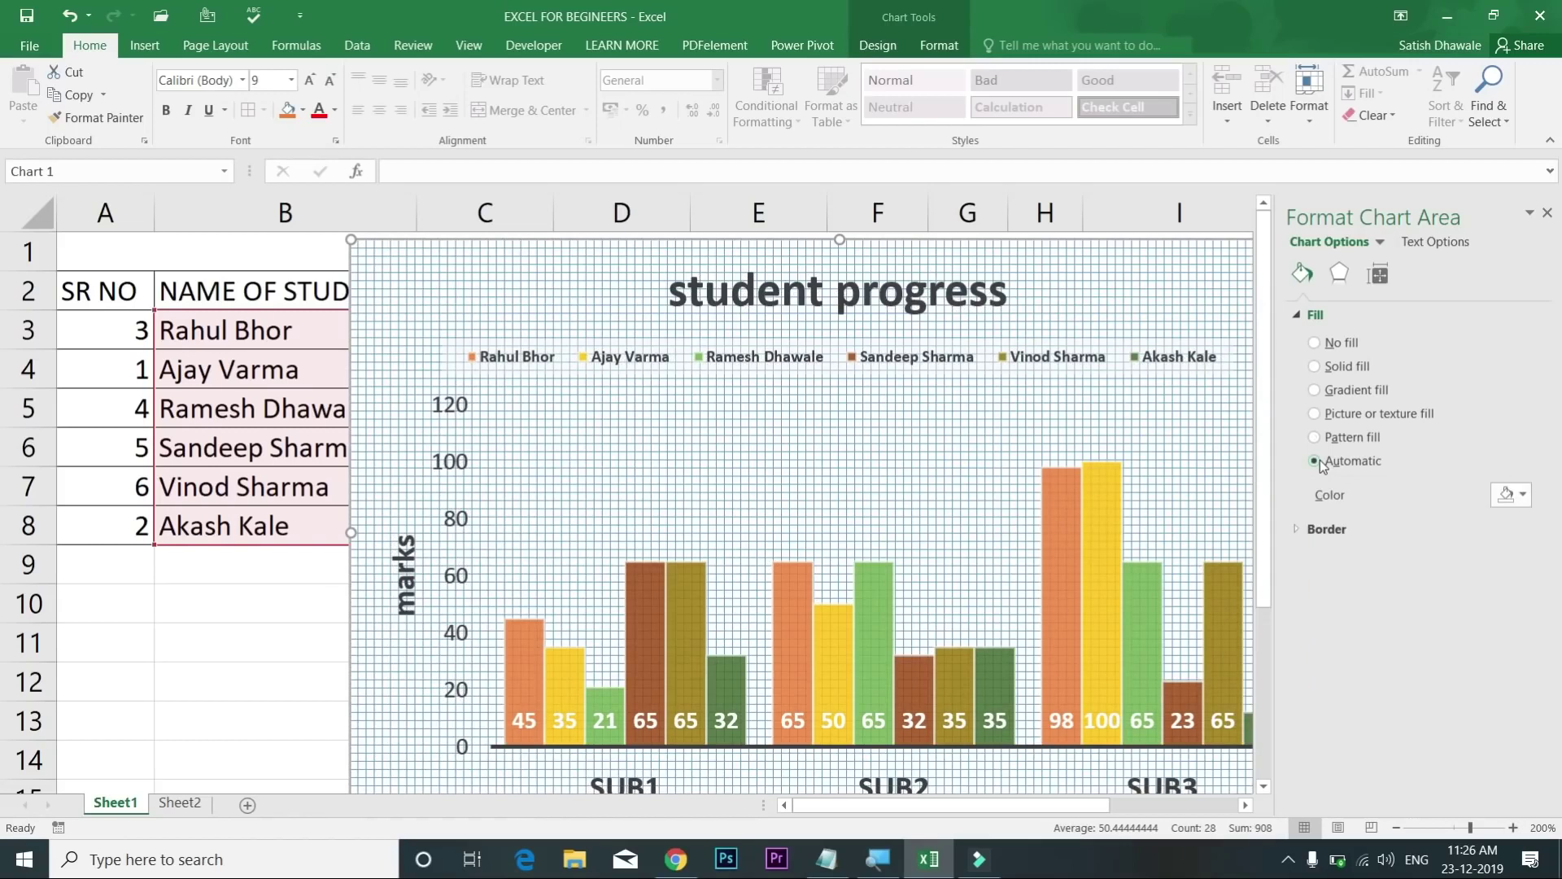
left_click(1334, 438)
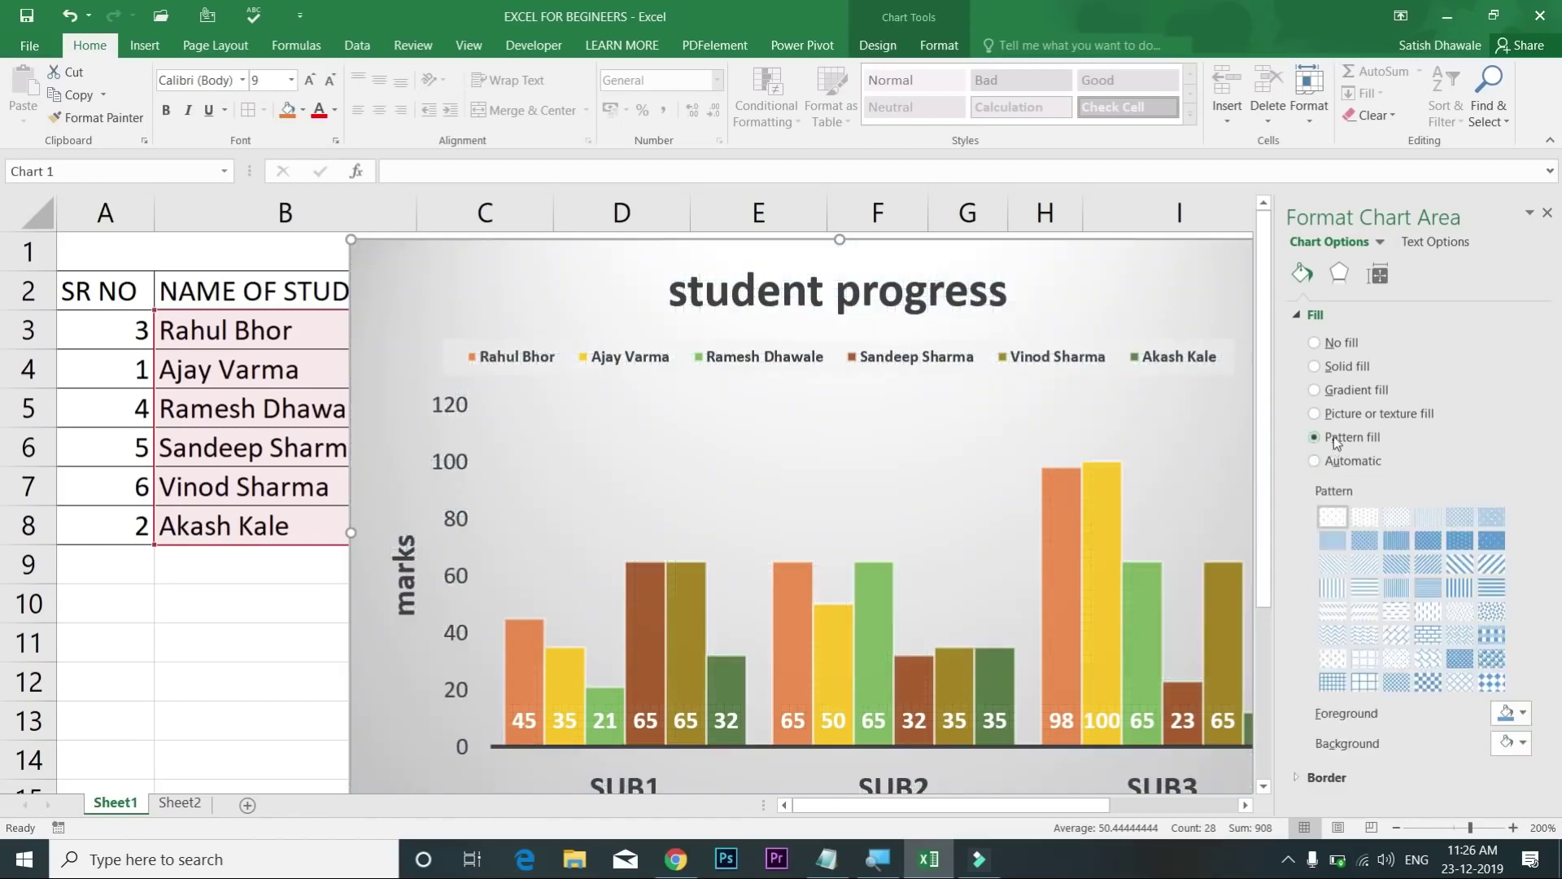
Step: Fill the chart area with the picture file "statistica positive" from the Pictures folder
left_click(1342, 415)
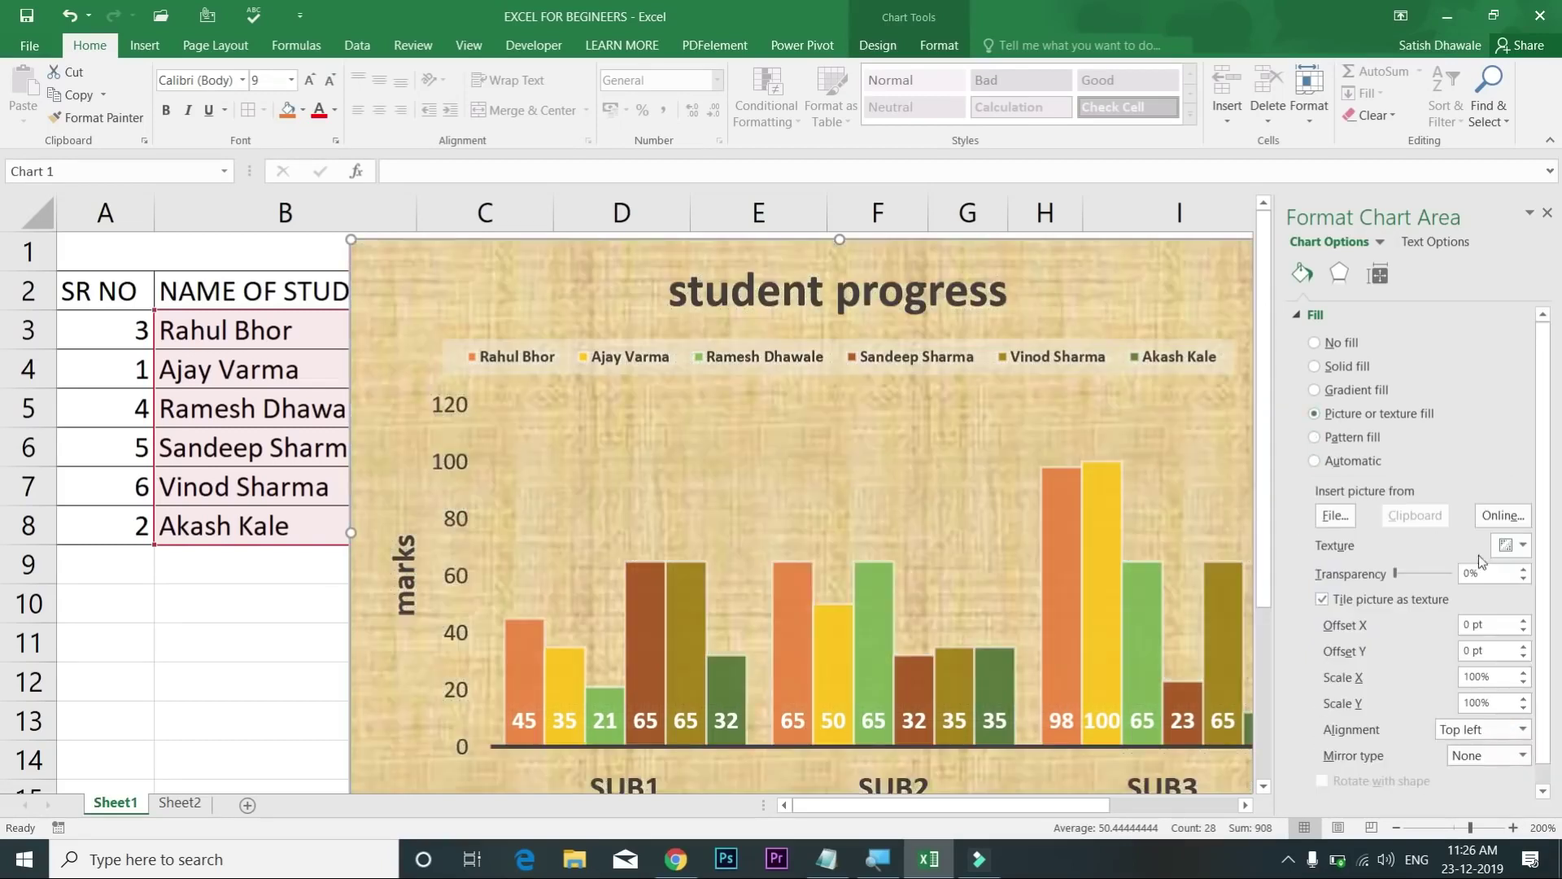
left_click(1334, 518)
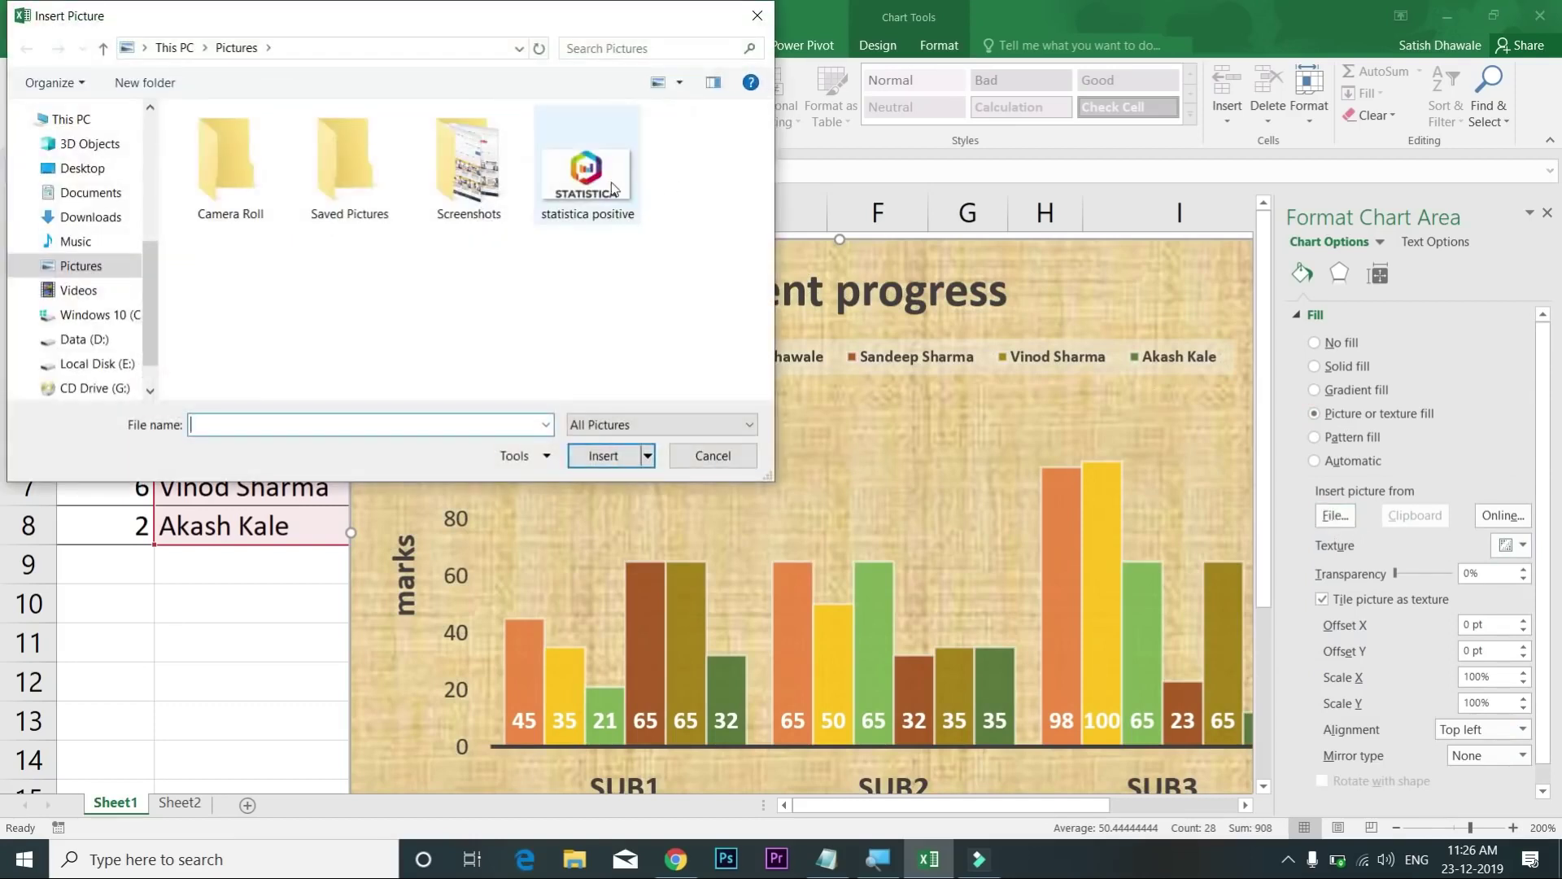
double_click(586, 173)
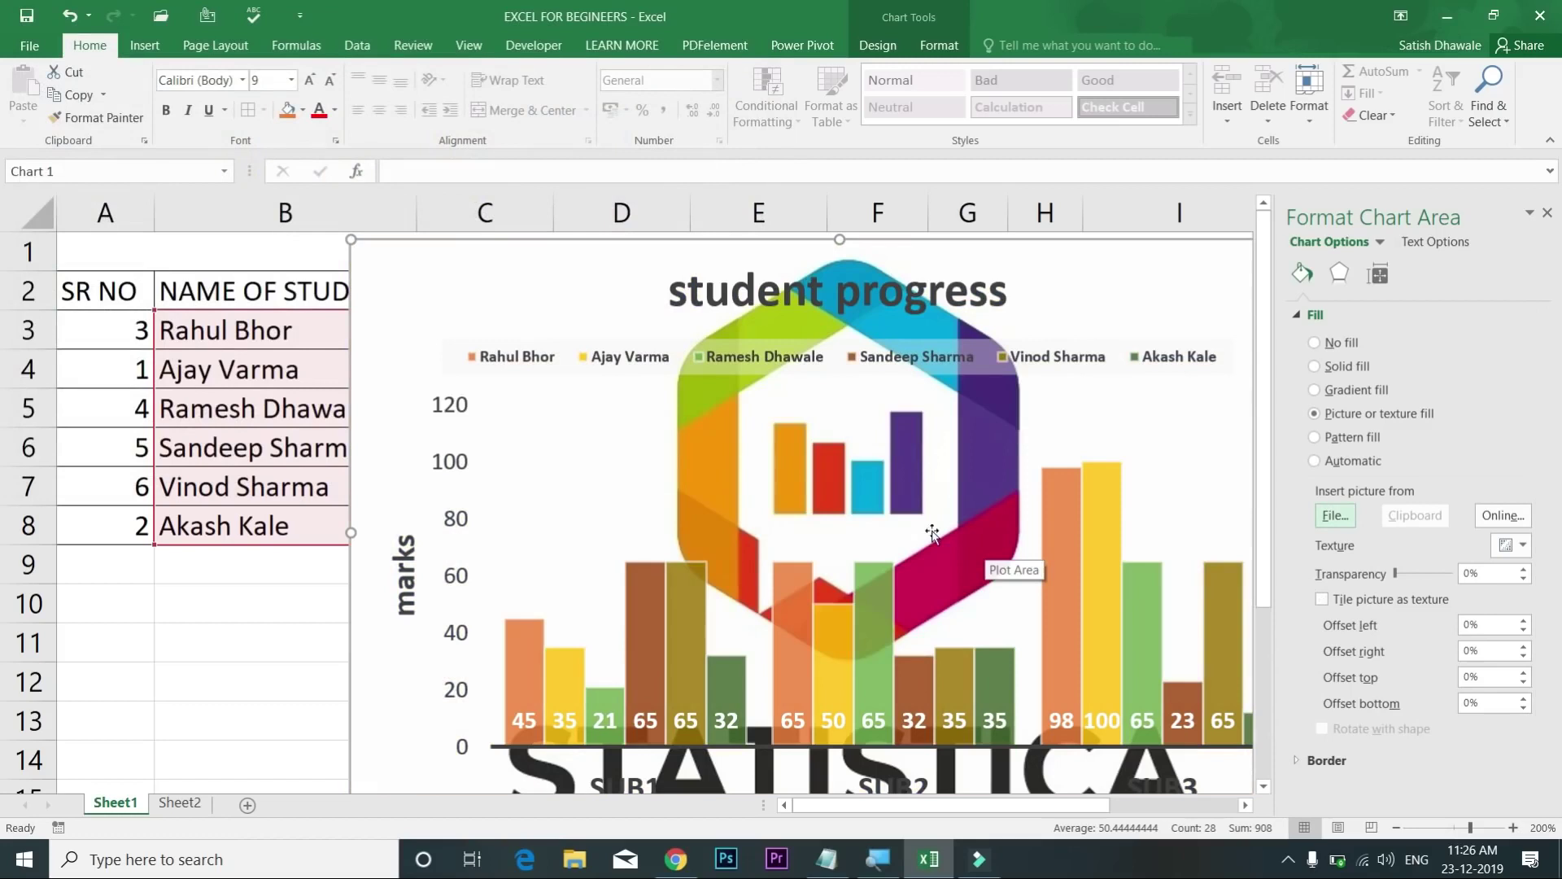
Step: Set the transparency of the chart area's picture fill to 74% and close the chart formatting pane
left_click(1433, 573)
mouse_move(1433, 573)
left_mouse_down()
mouse_move(1398, 574)
mouse_move(1446, 576)
left_mouse_up()
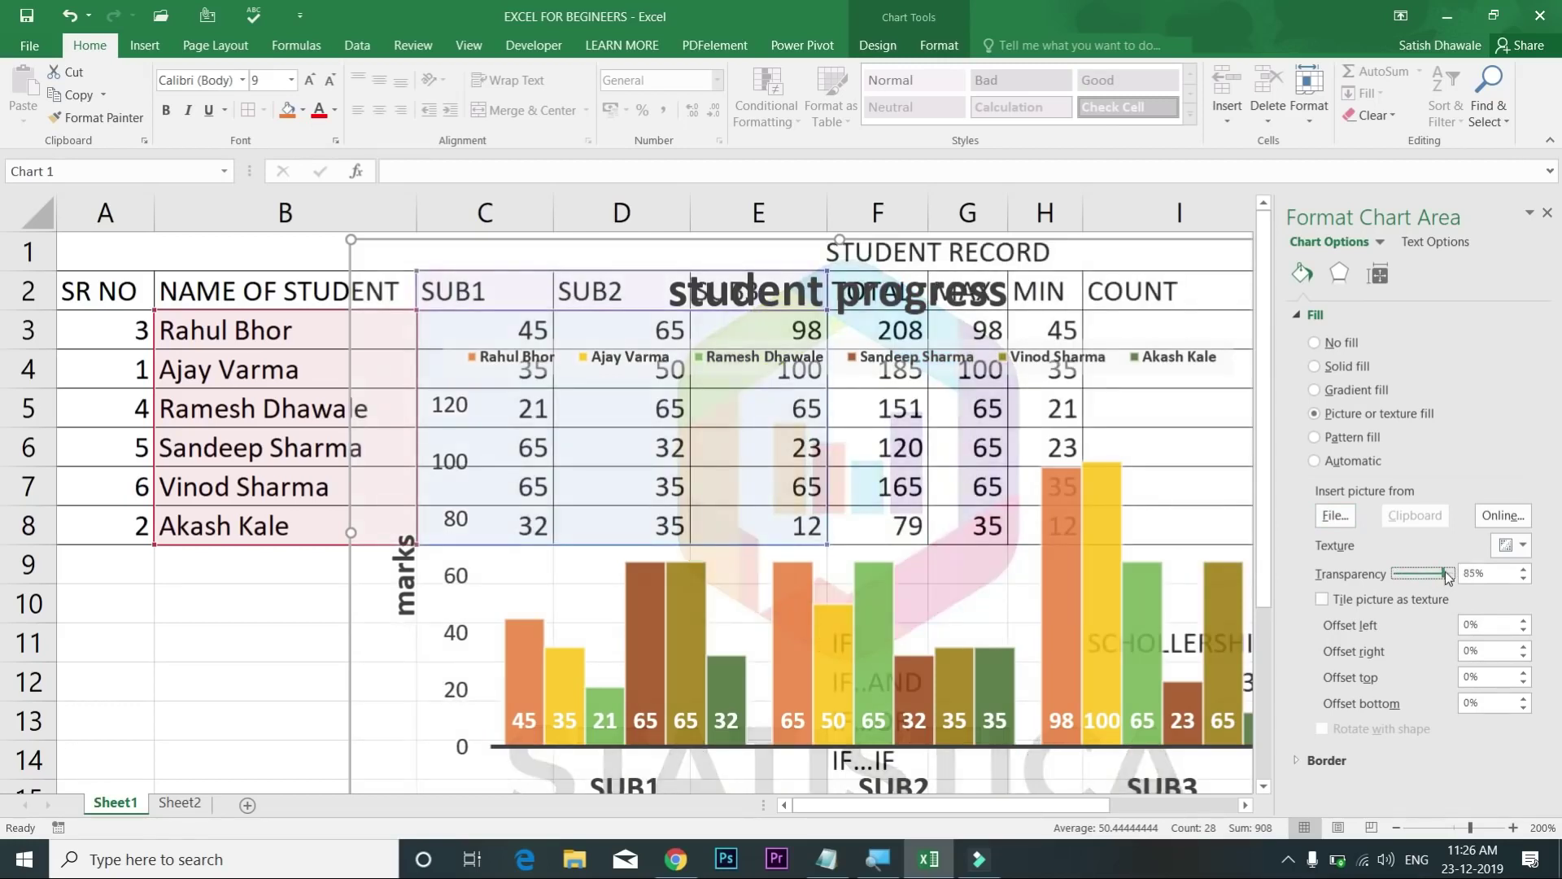
left_click_drag(1436, 571, 1435, 570)
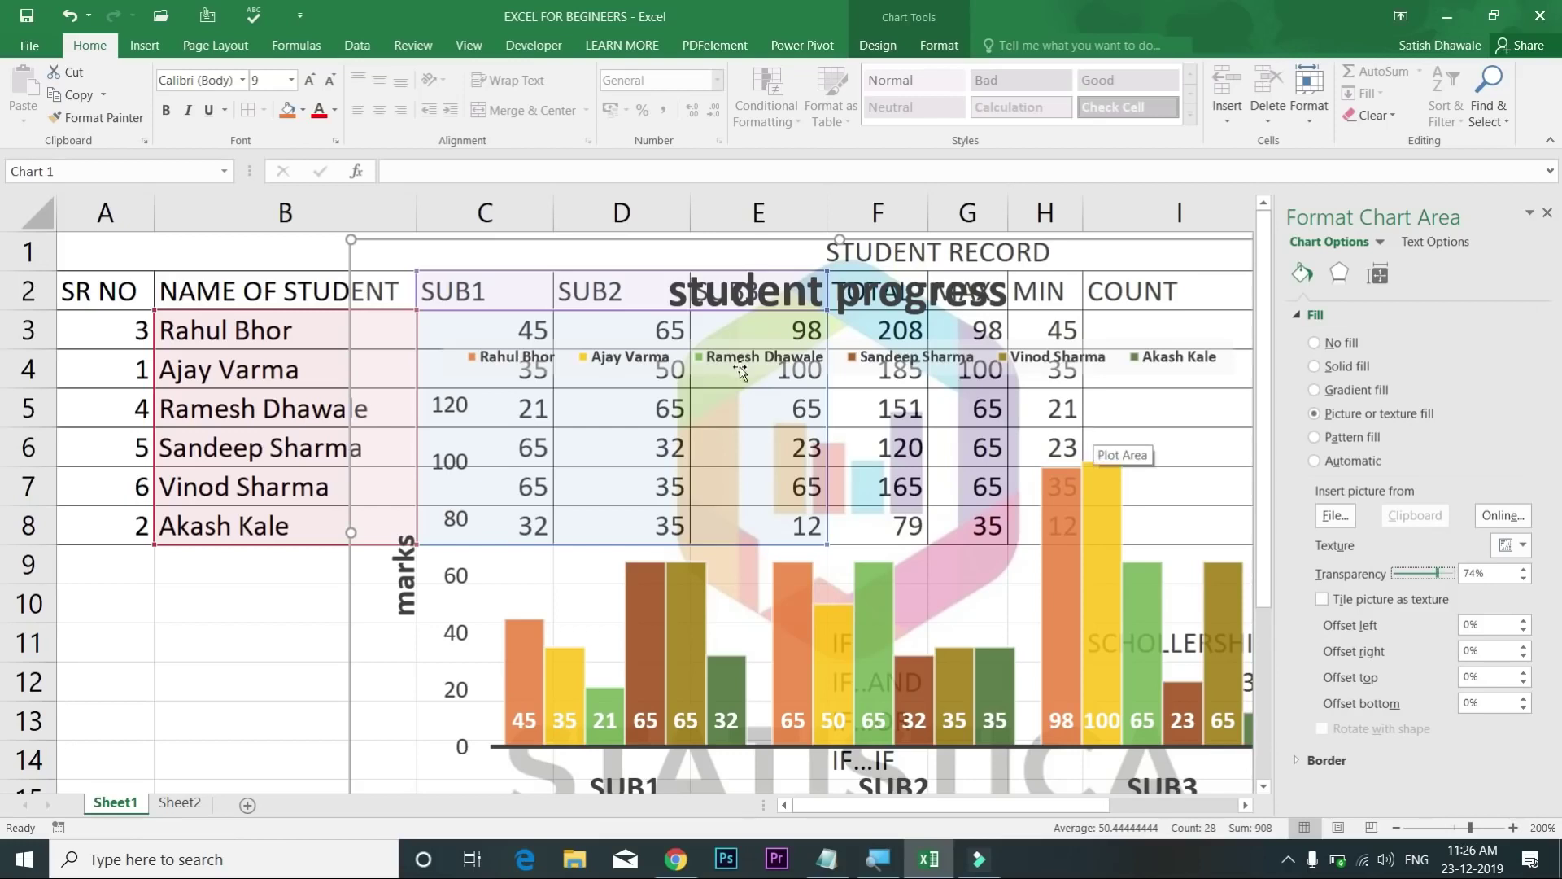
left_click(1547, 212)
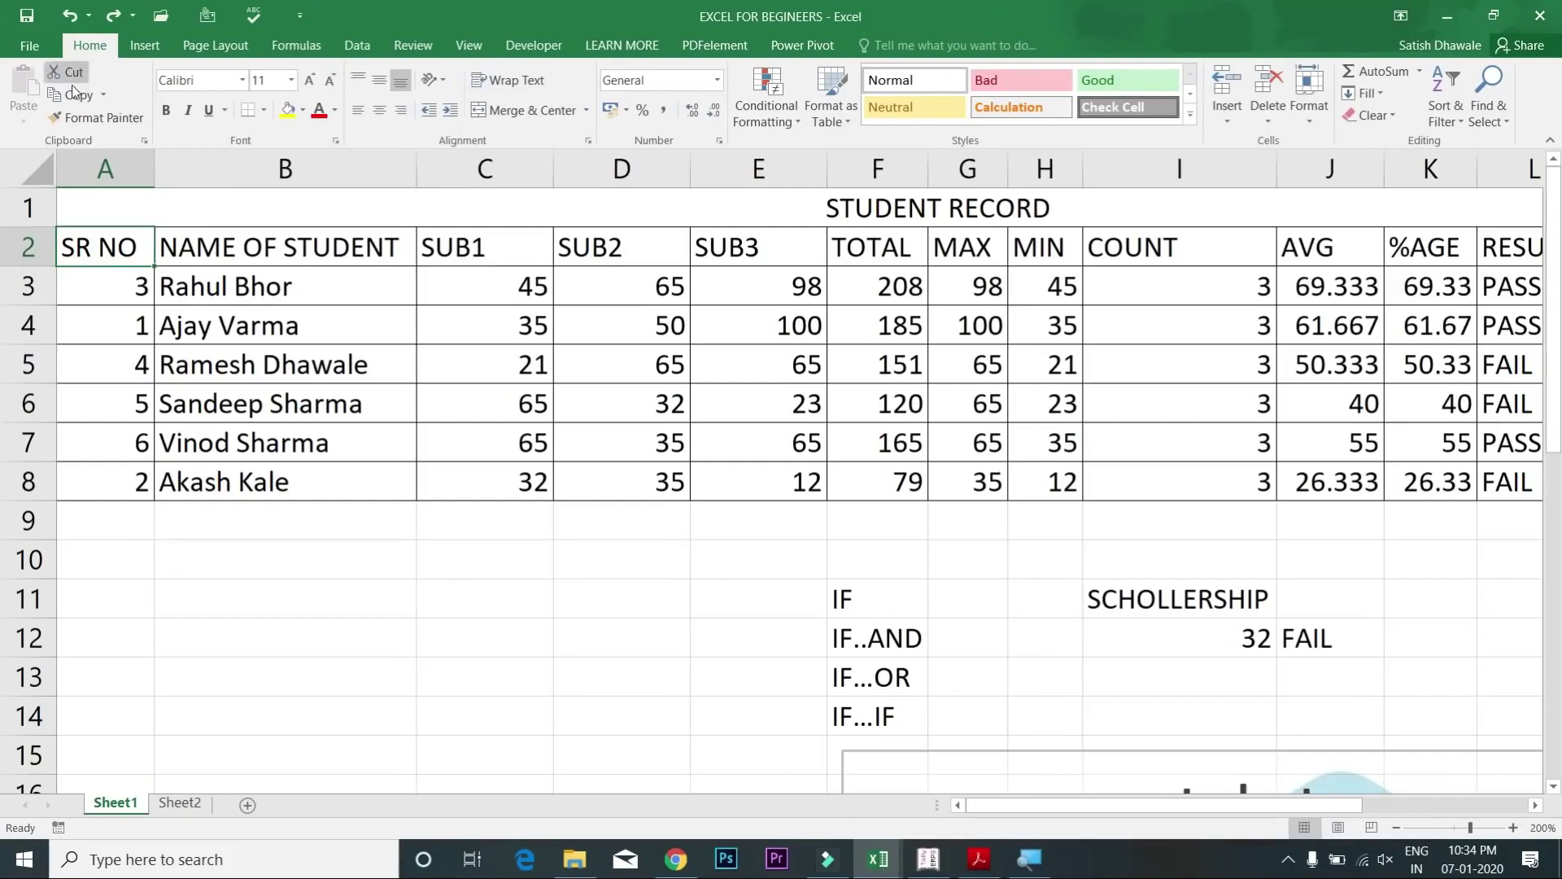
Step: Copy the NAME OF STUDENT column, cells B2:B8, and paste it below the table starting at B10
left_click_drag(258, 248, 262, 480)
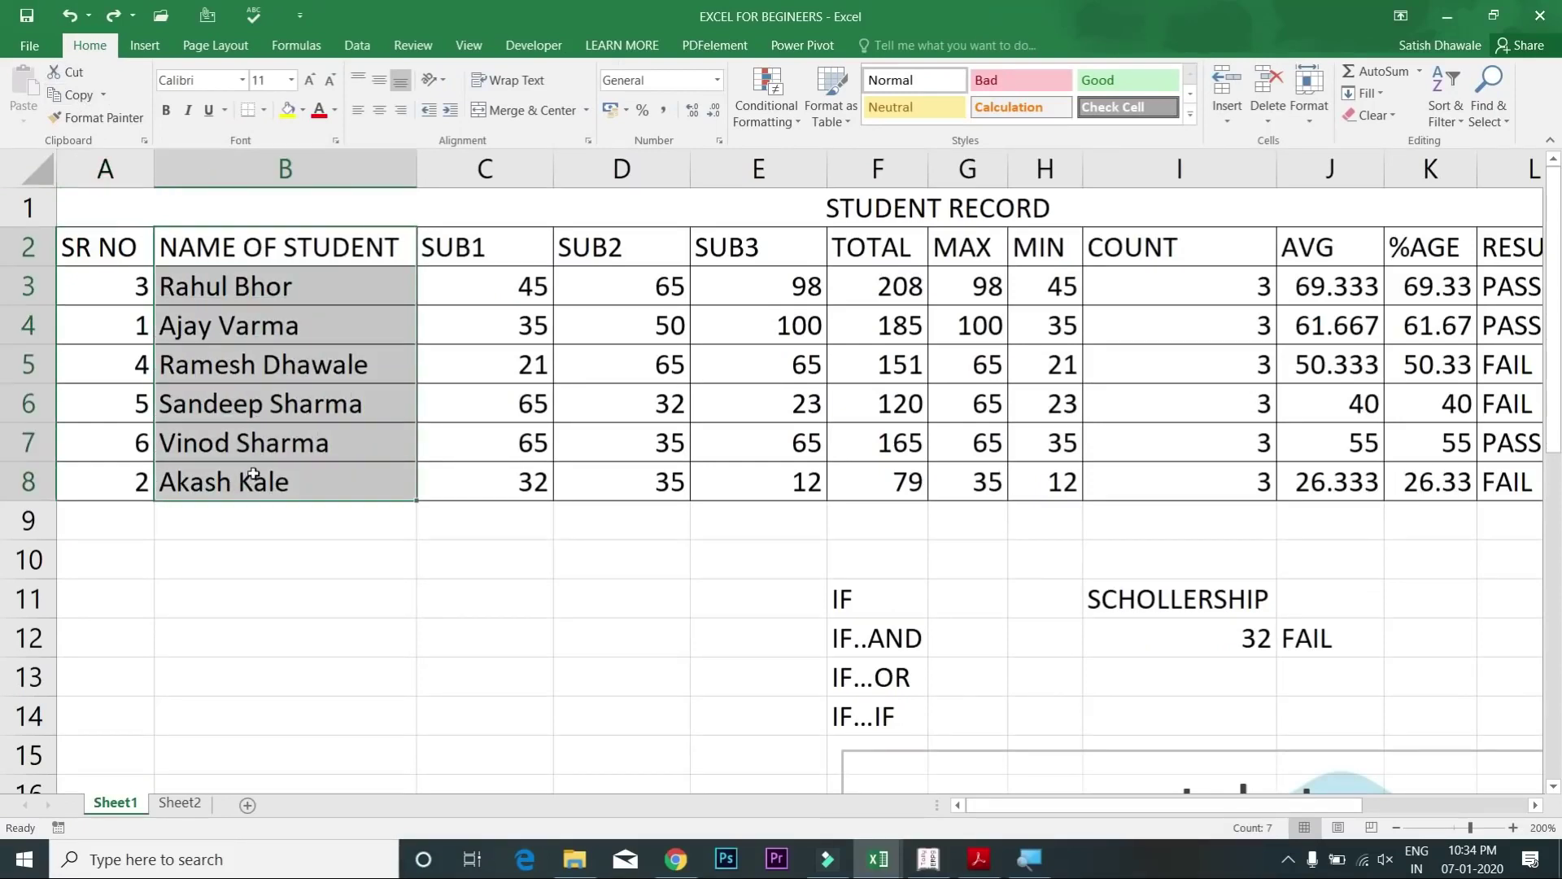
key("ctrl+c")
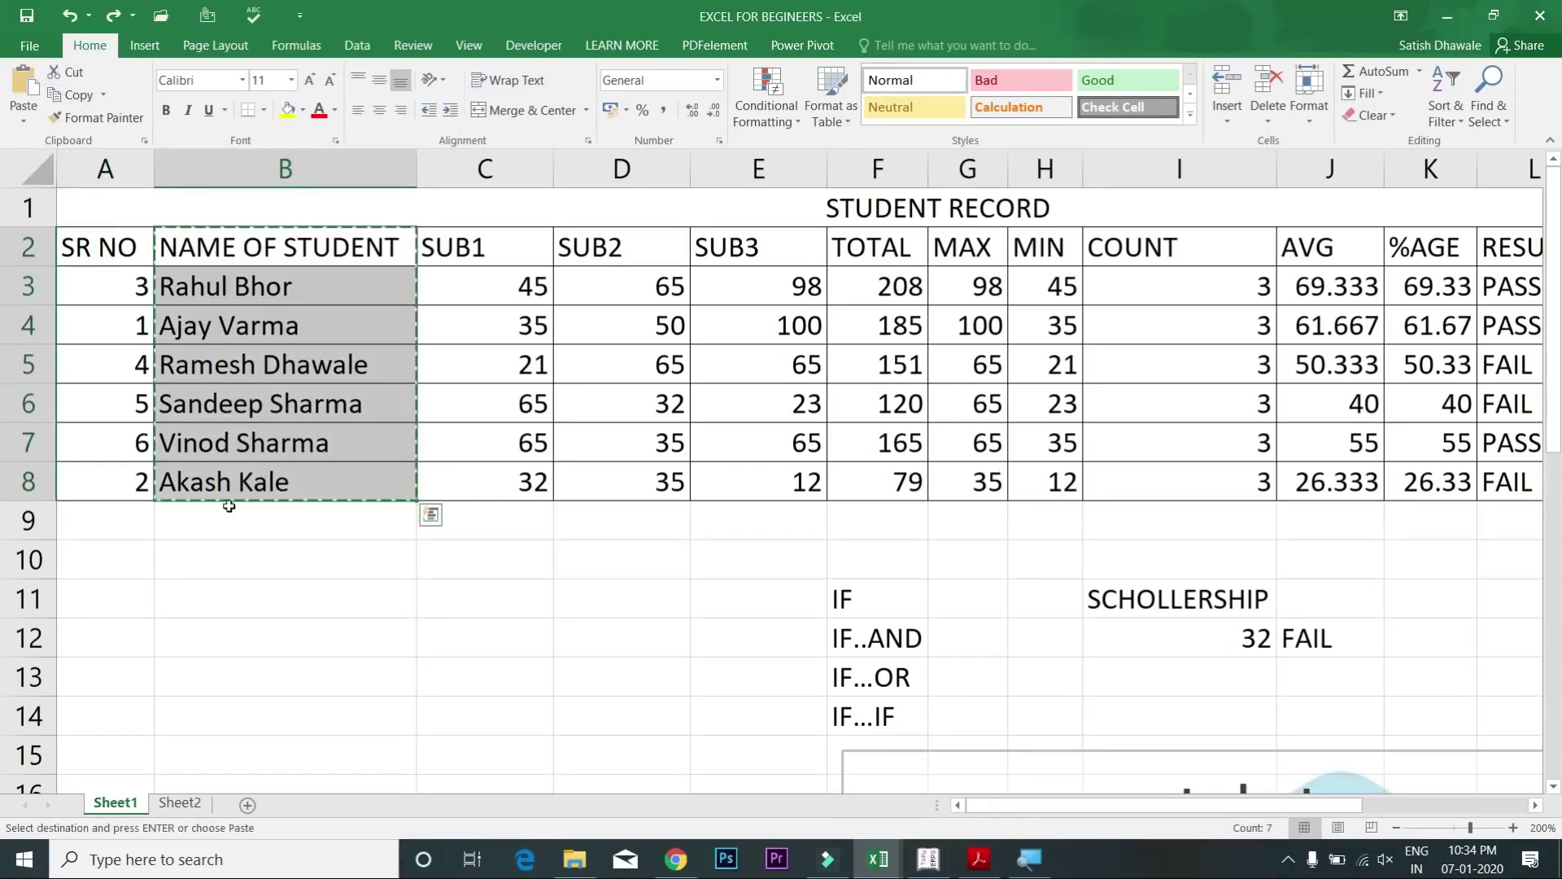
left_click(272, 574)
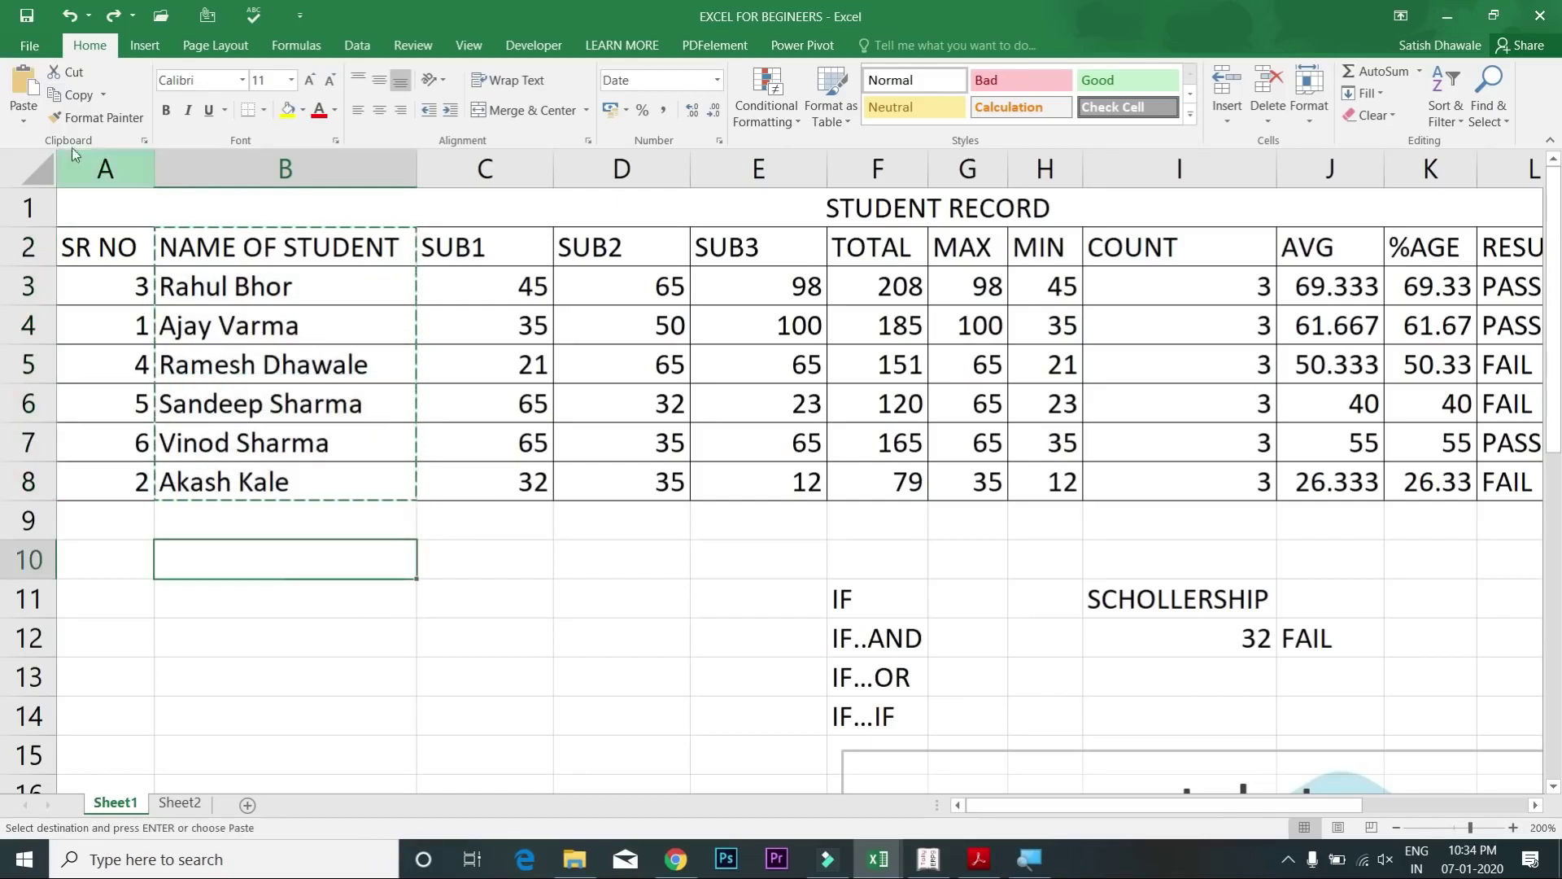
left_click(24, 98)
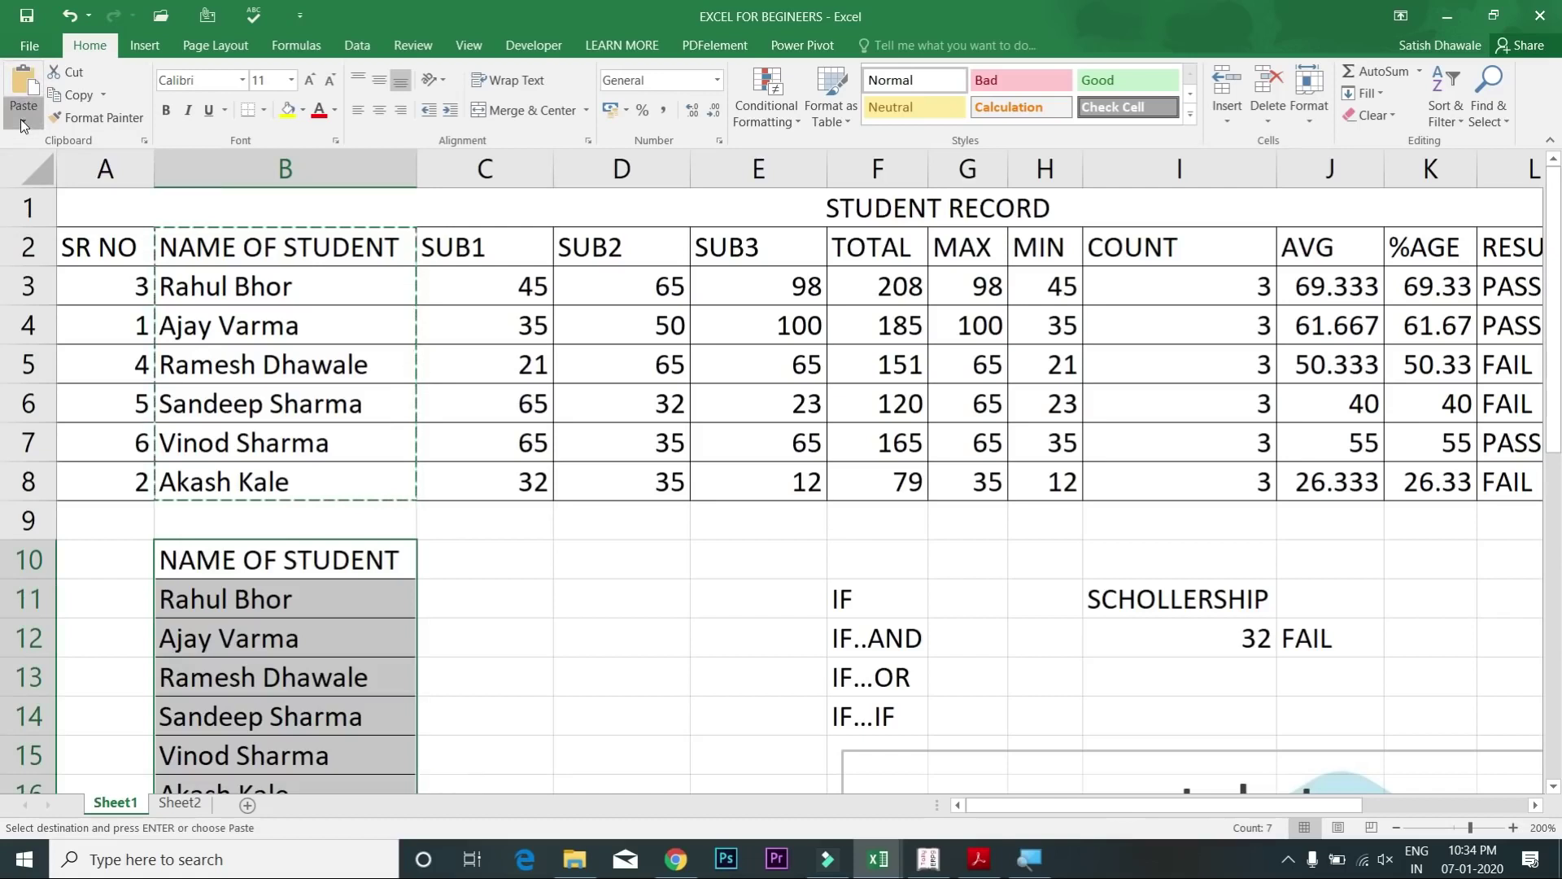
Step: Open Paste Special for the copied student column and examine its paste and operation options
left_click(24, 121)
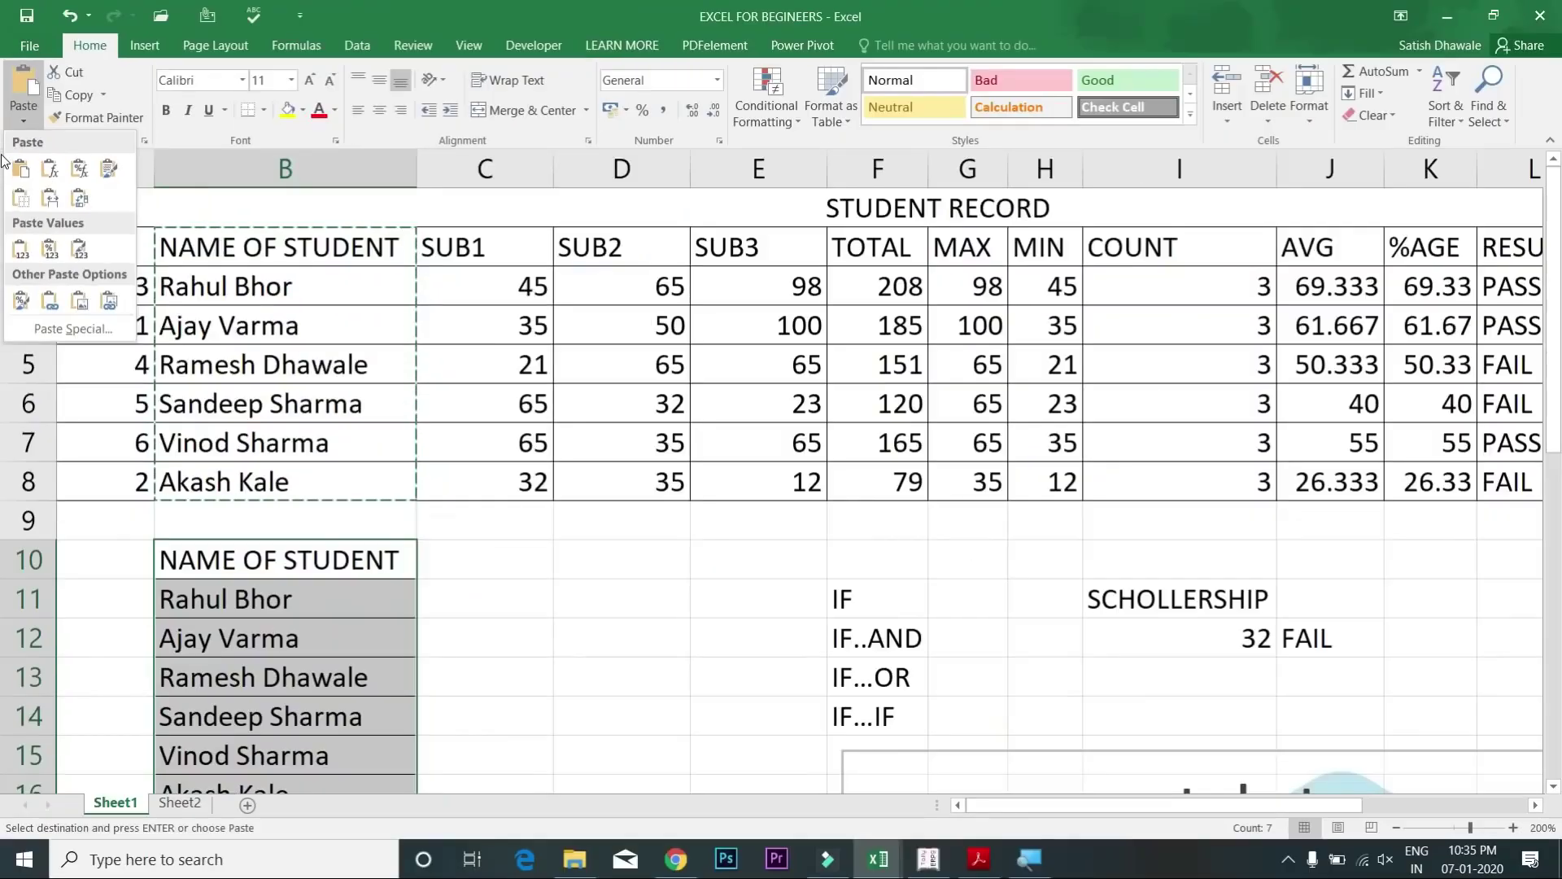
left_click(74, 326)
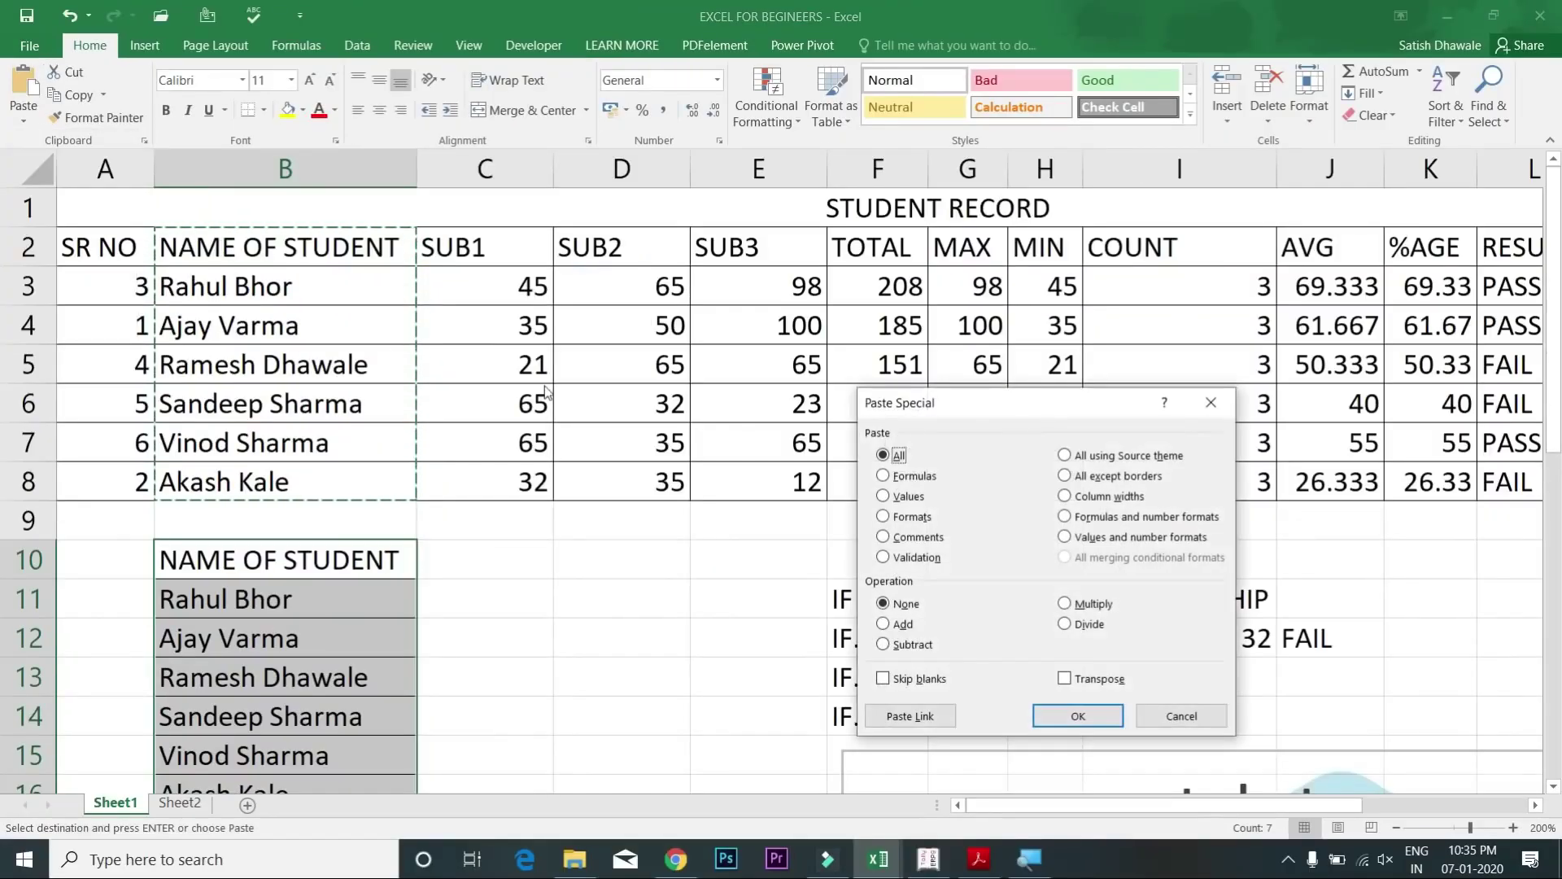
left_click_drag(1037, 407, 818, 368)
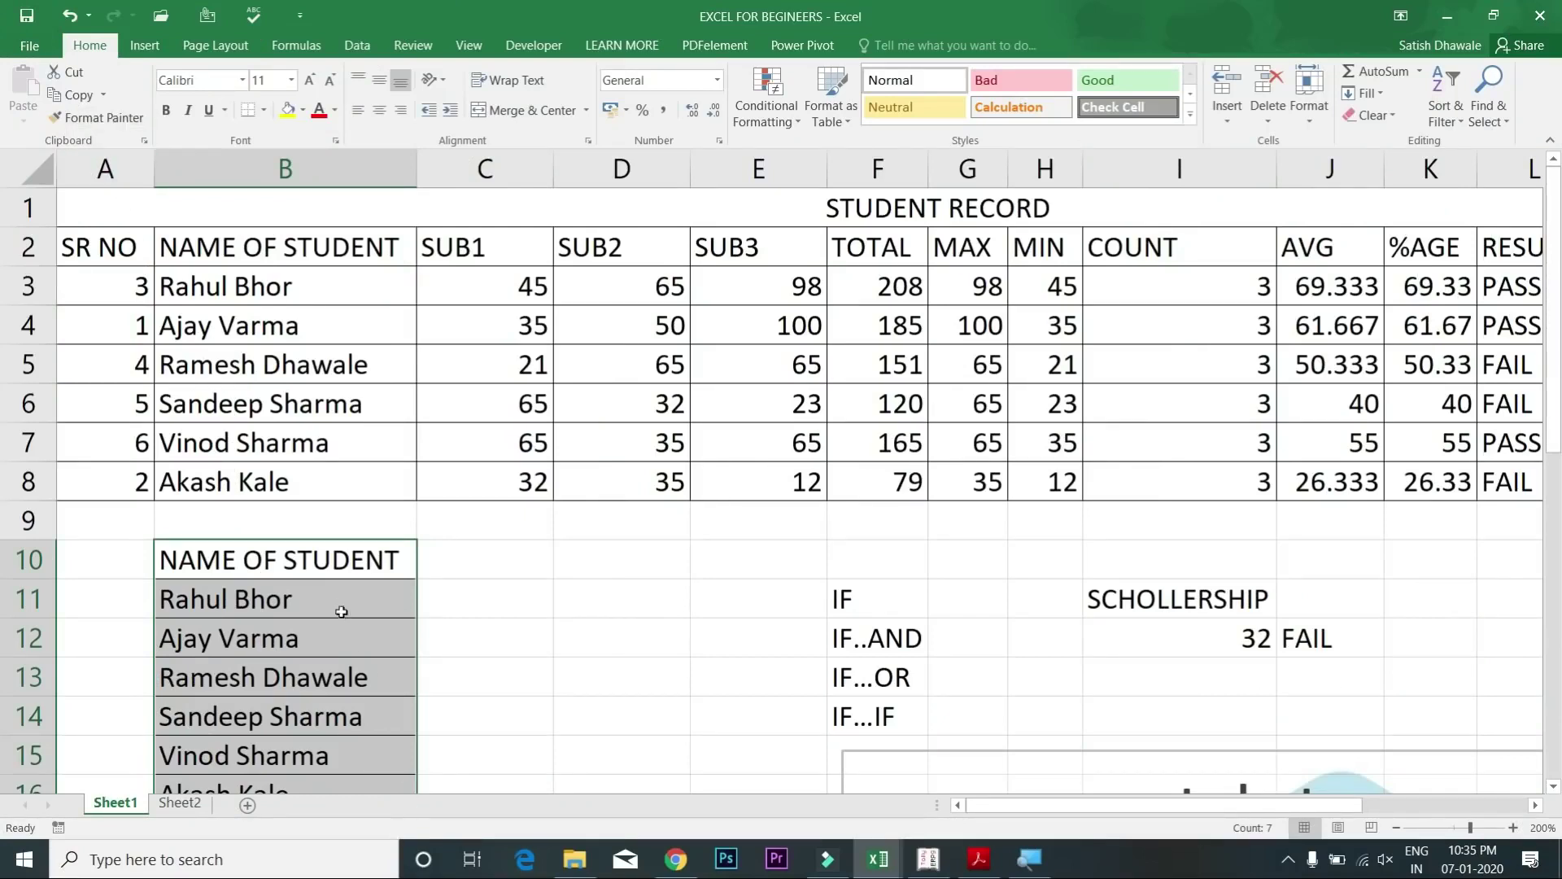
Step: Format the NAME OF STUDENT heading in B10 with a light blue fill, bold and underline
left_click(329, 565)
left_click(329, 565)
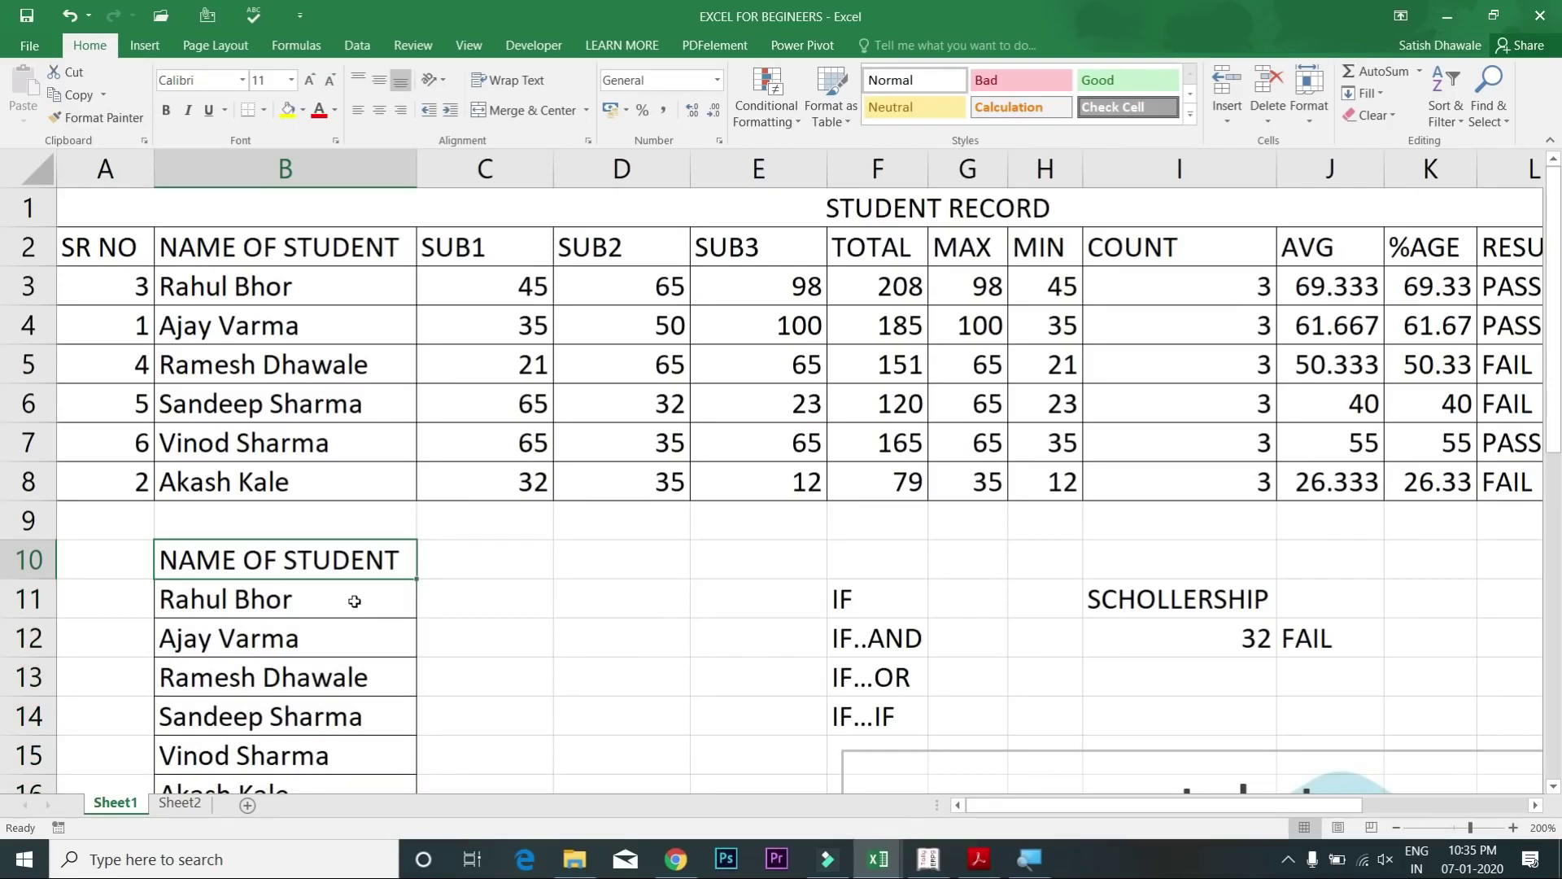
left_click(303, 113)
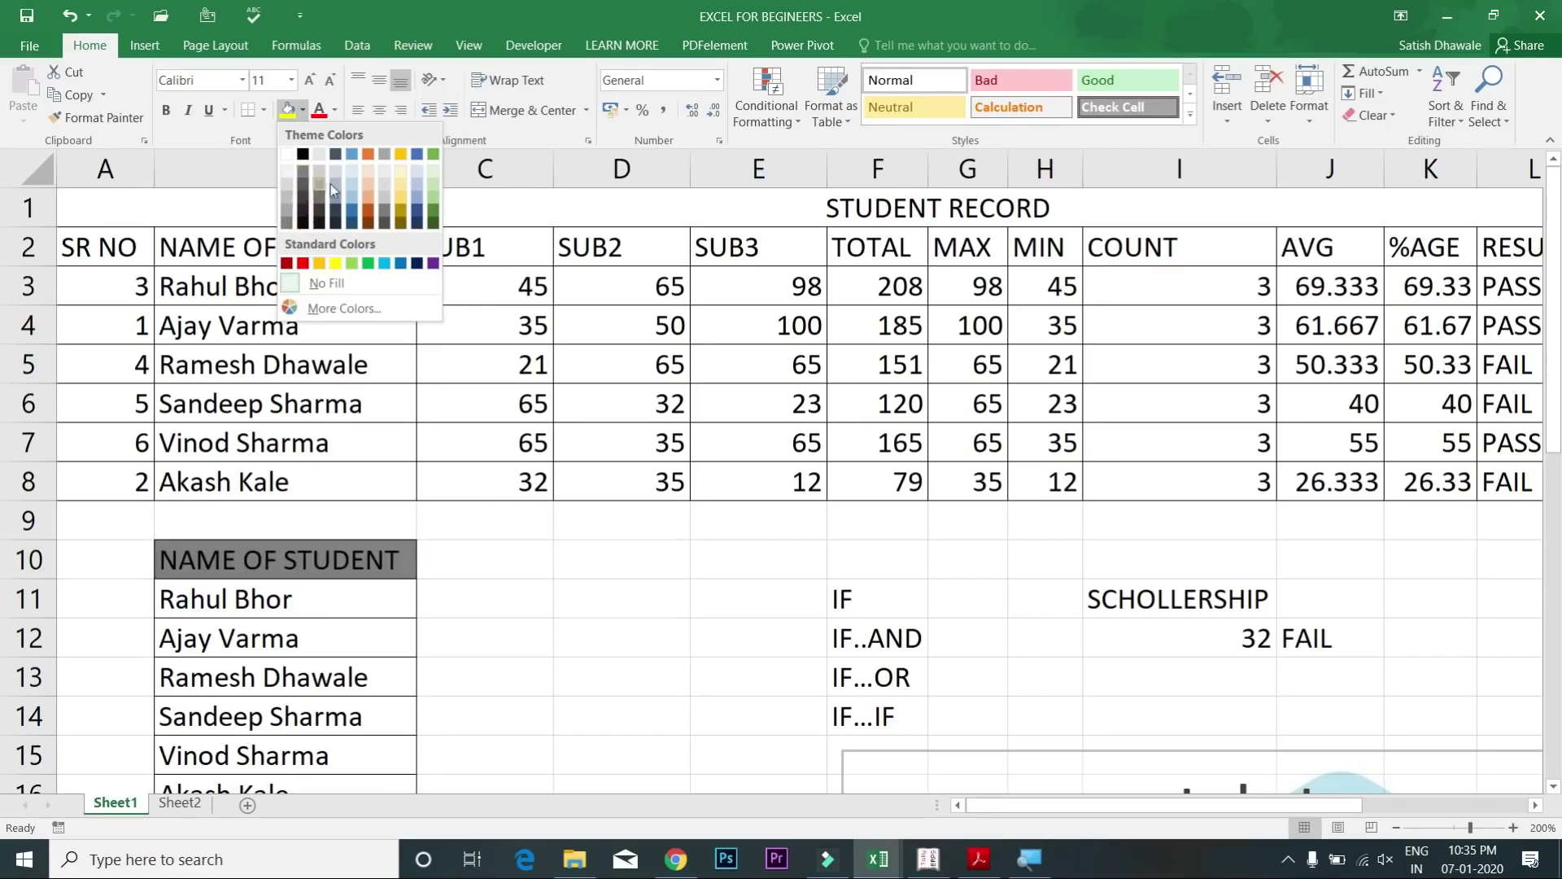
left_click(352, 203)
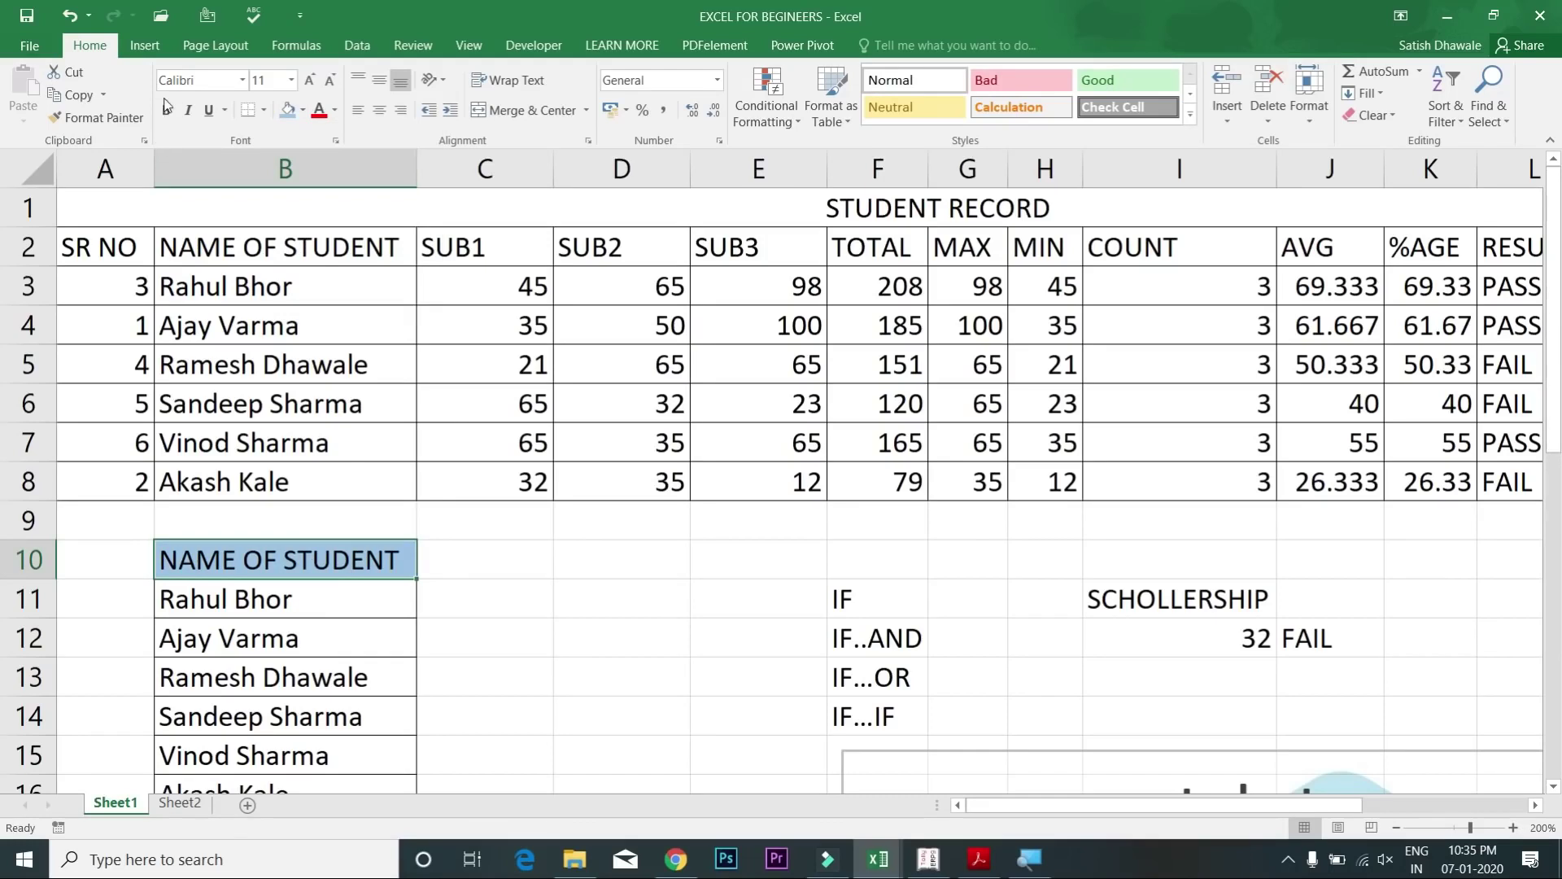
left_click(210, 114)
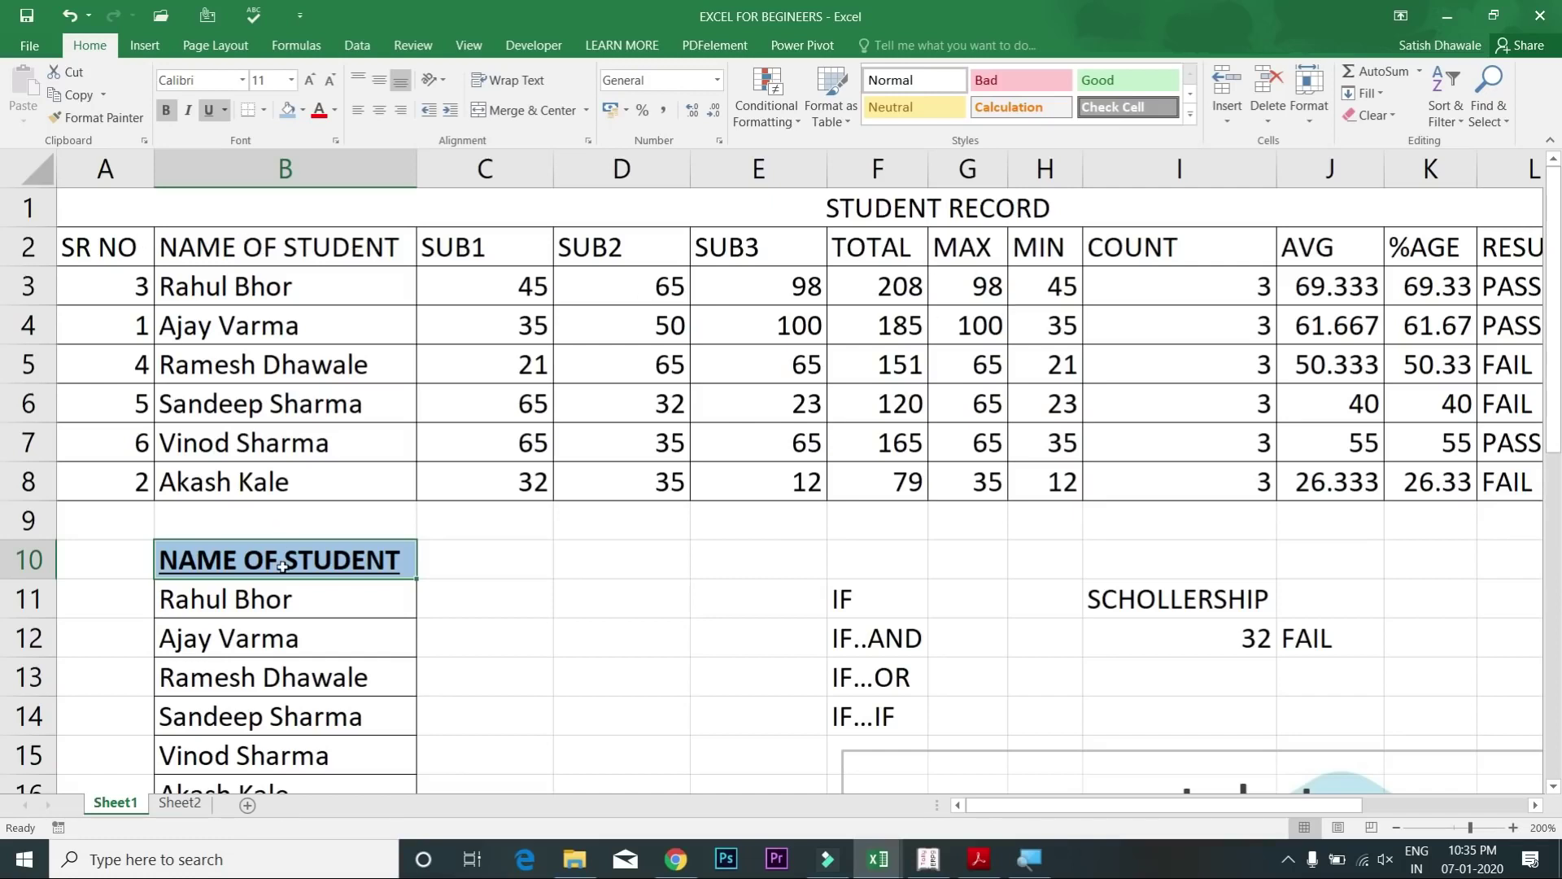
Step: Copy the formatting of B10 to the table's header row, A2:L2, with Format Painter
left_click(419, 582)
left_click(321, 552)
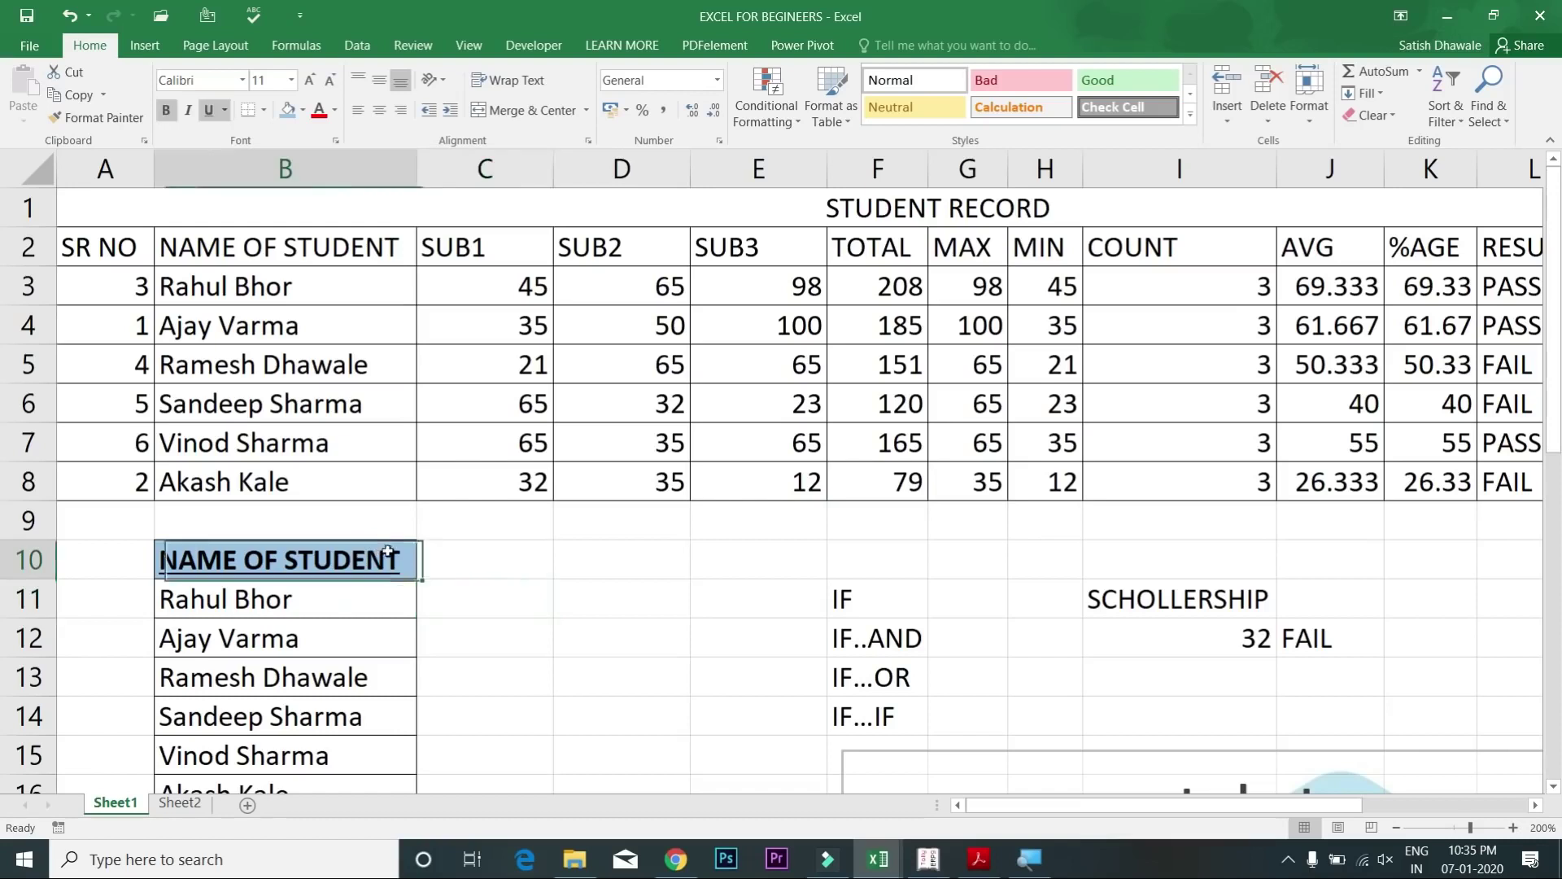
left_click(70, 122)
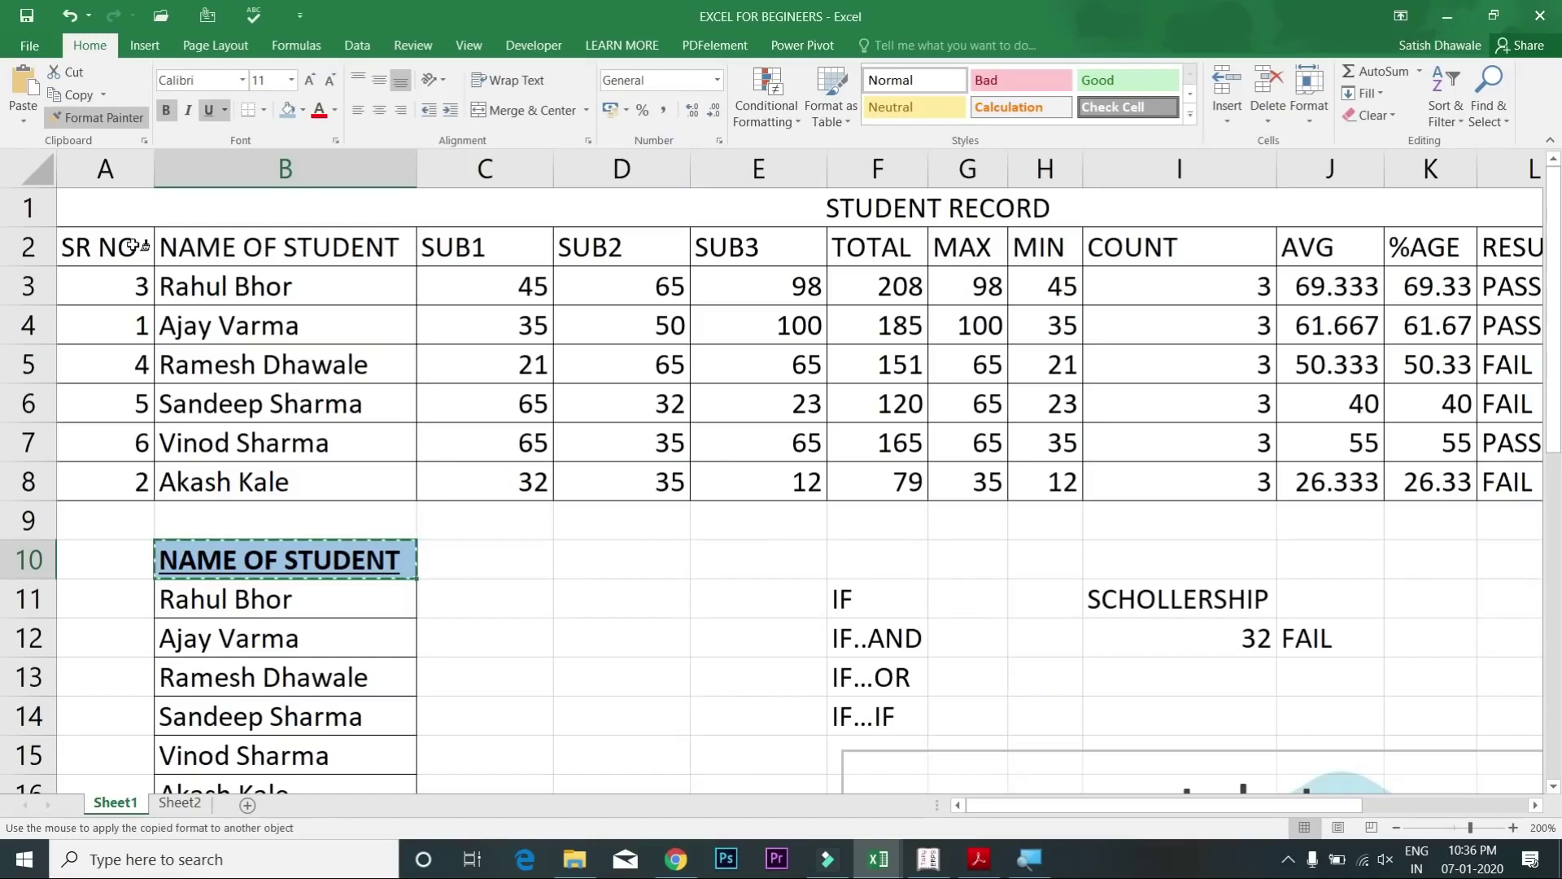
left_click_drag(128, 248, 1520, 249)
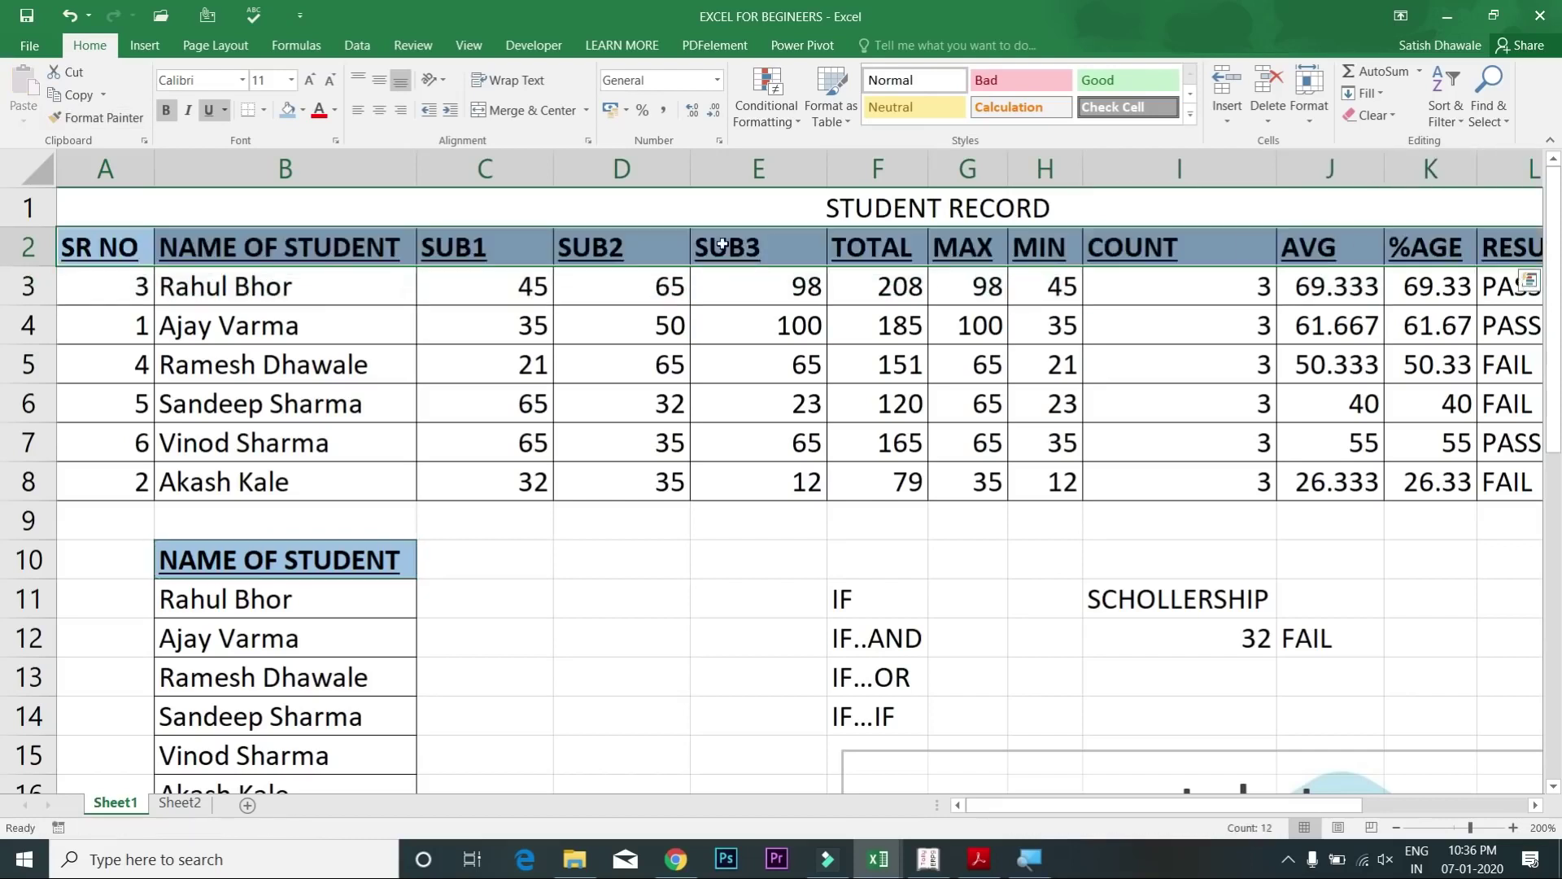
left_click(368, 293)
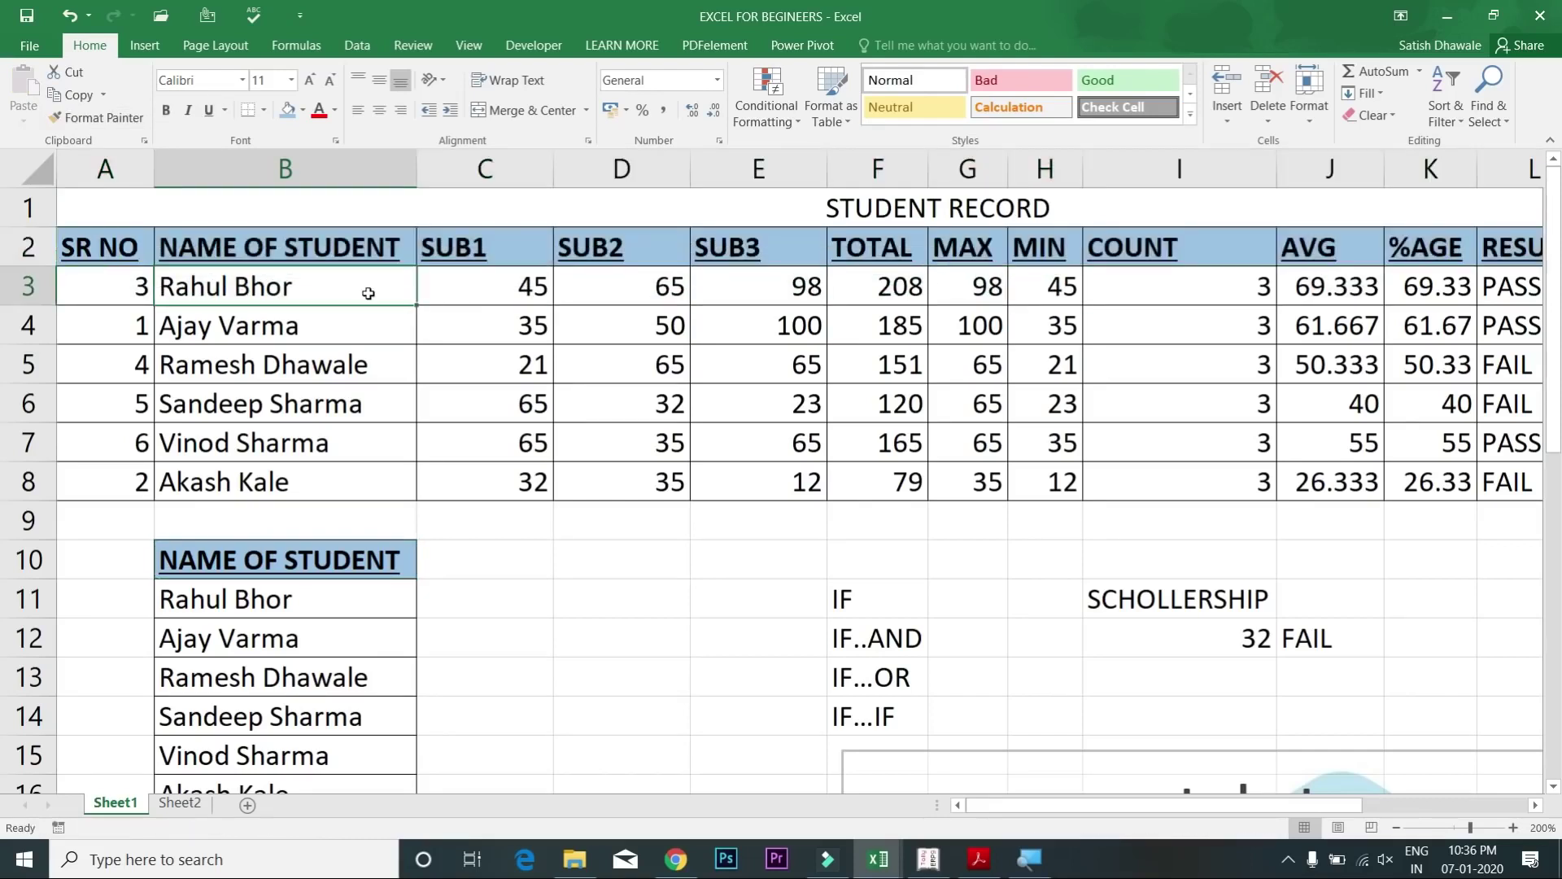
Step: Copy the formatting of B10 to cells B4, B6, B8 and I11 with a locked Format Painter, and release it
left_click(341, 561)
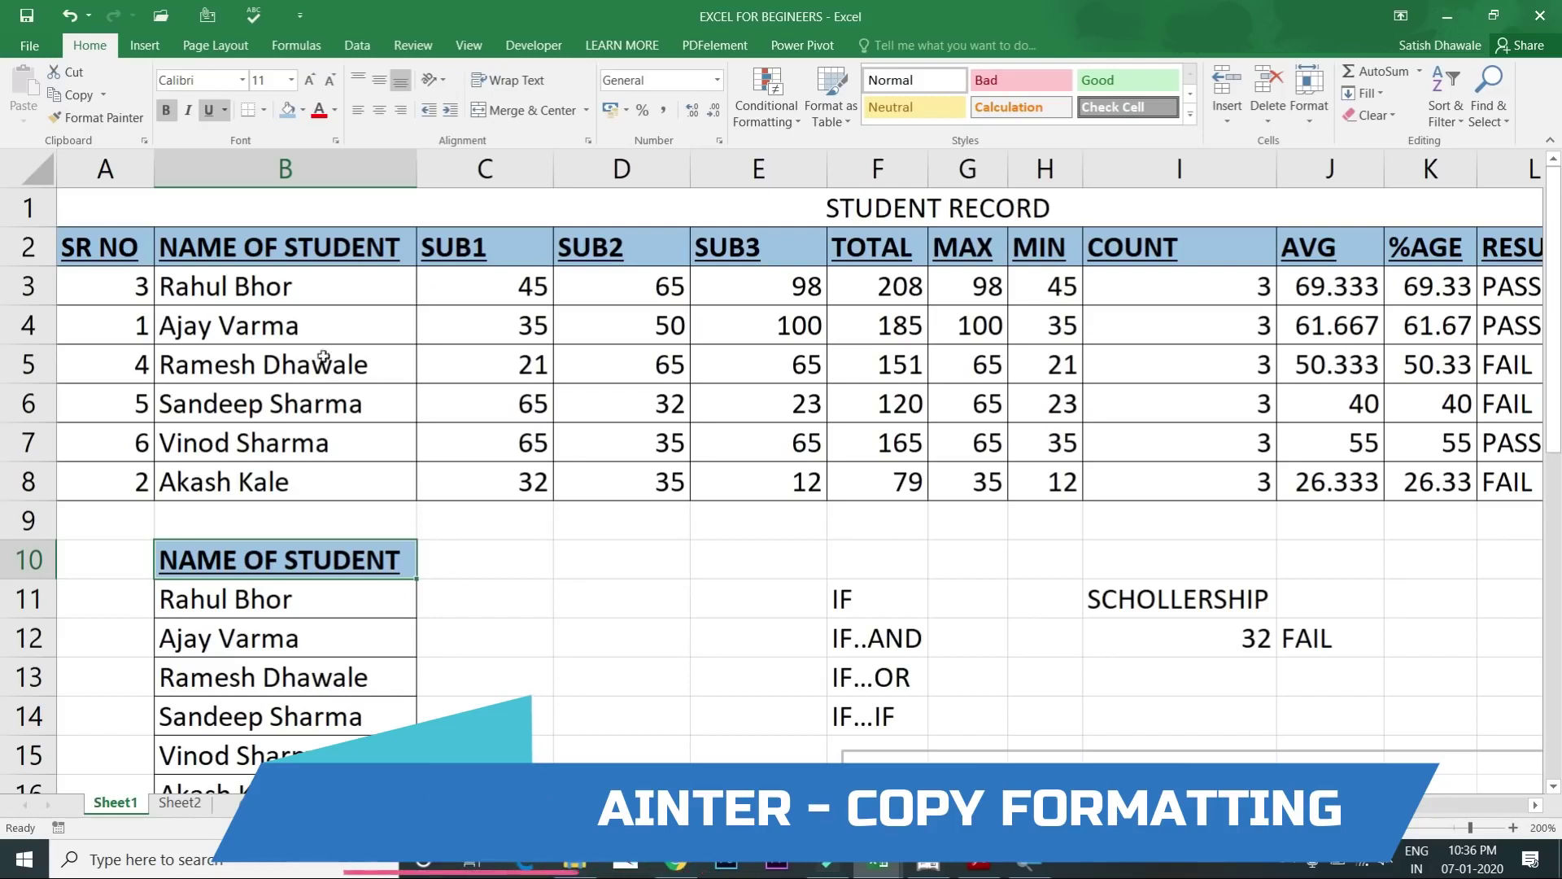
left_click(118, 118)
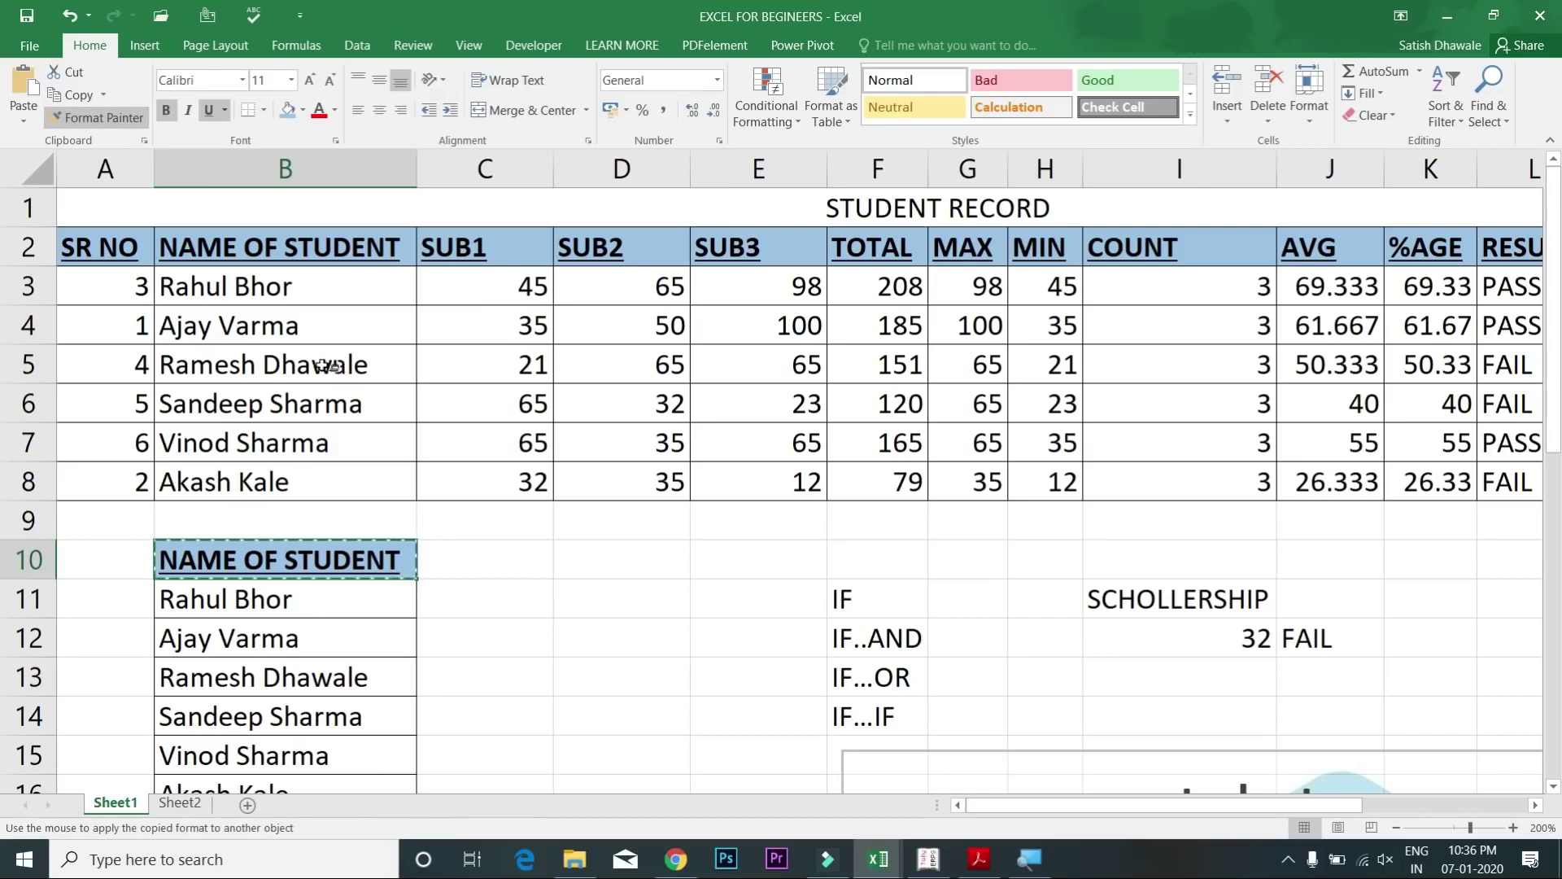
left_click(302, 326)
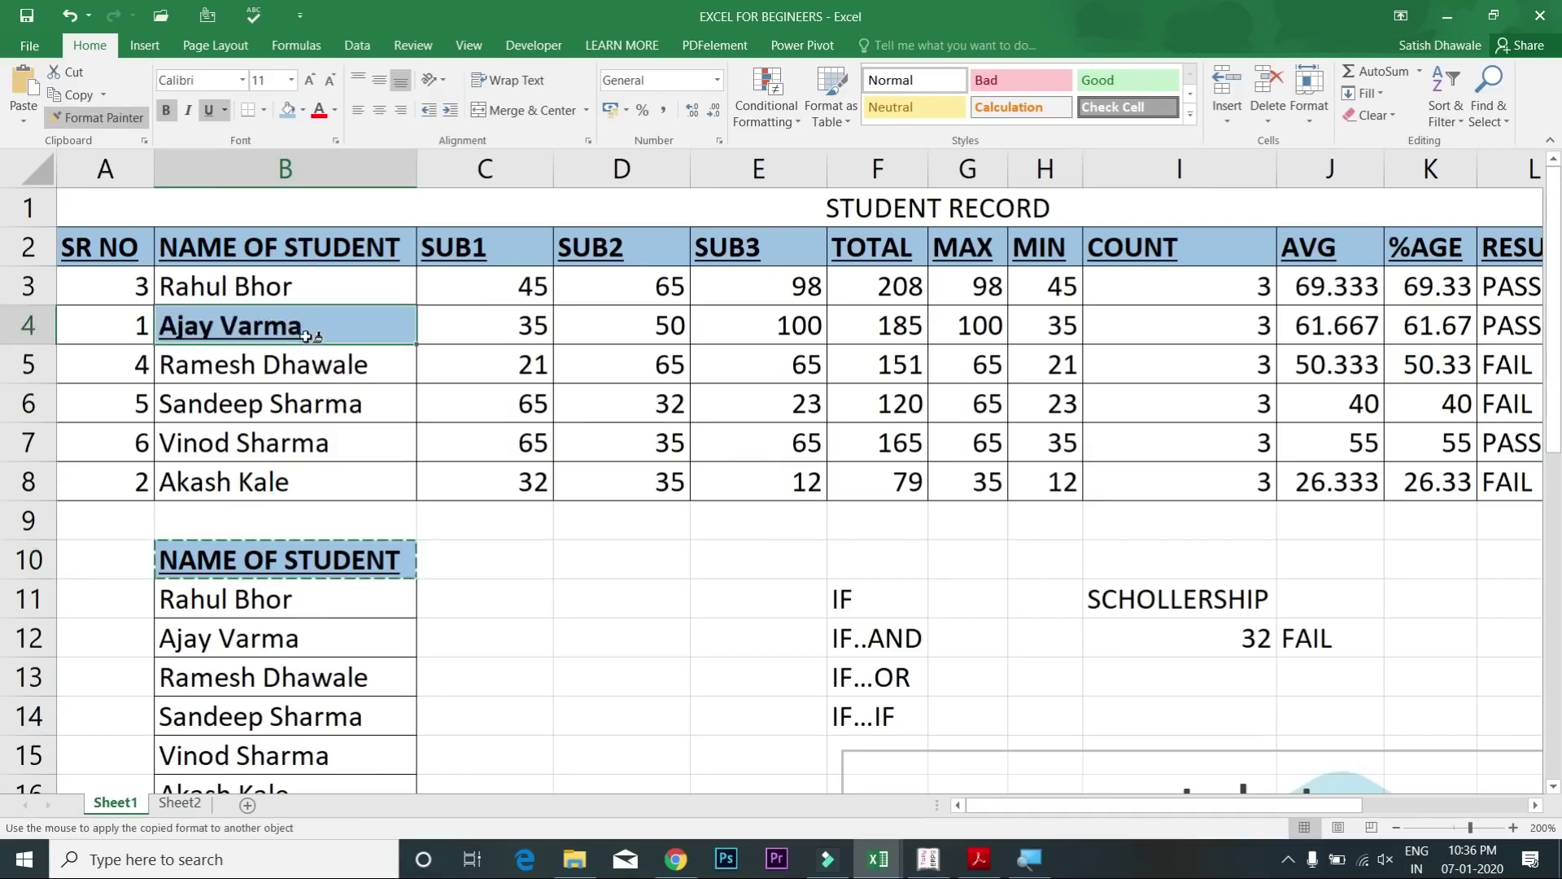
left_click(367, 402)
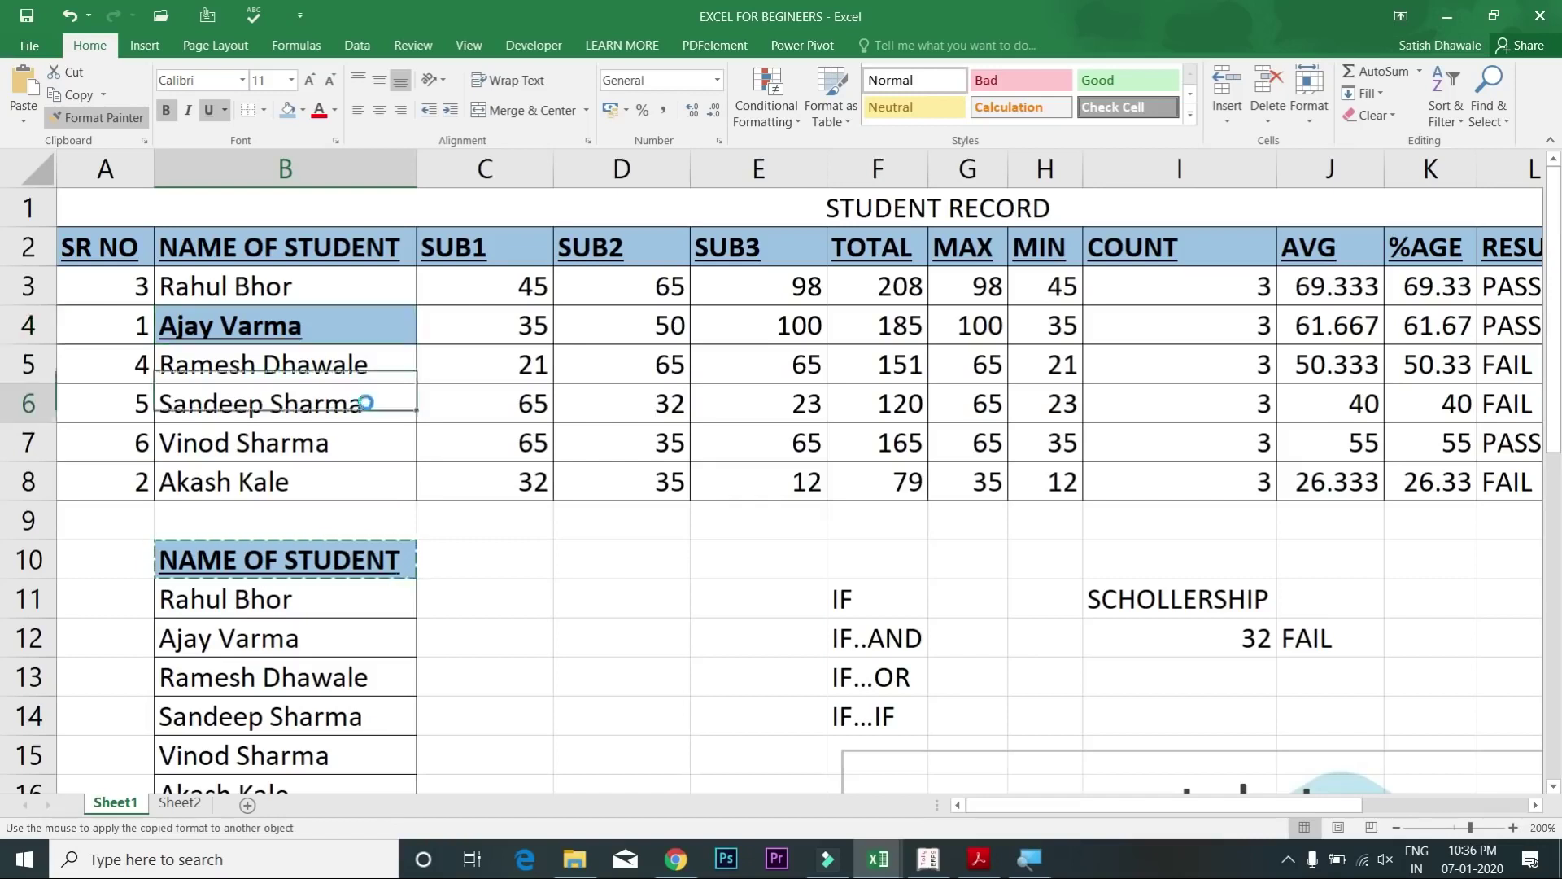
left_click(370, 475)
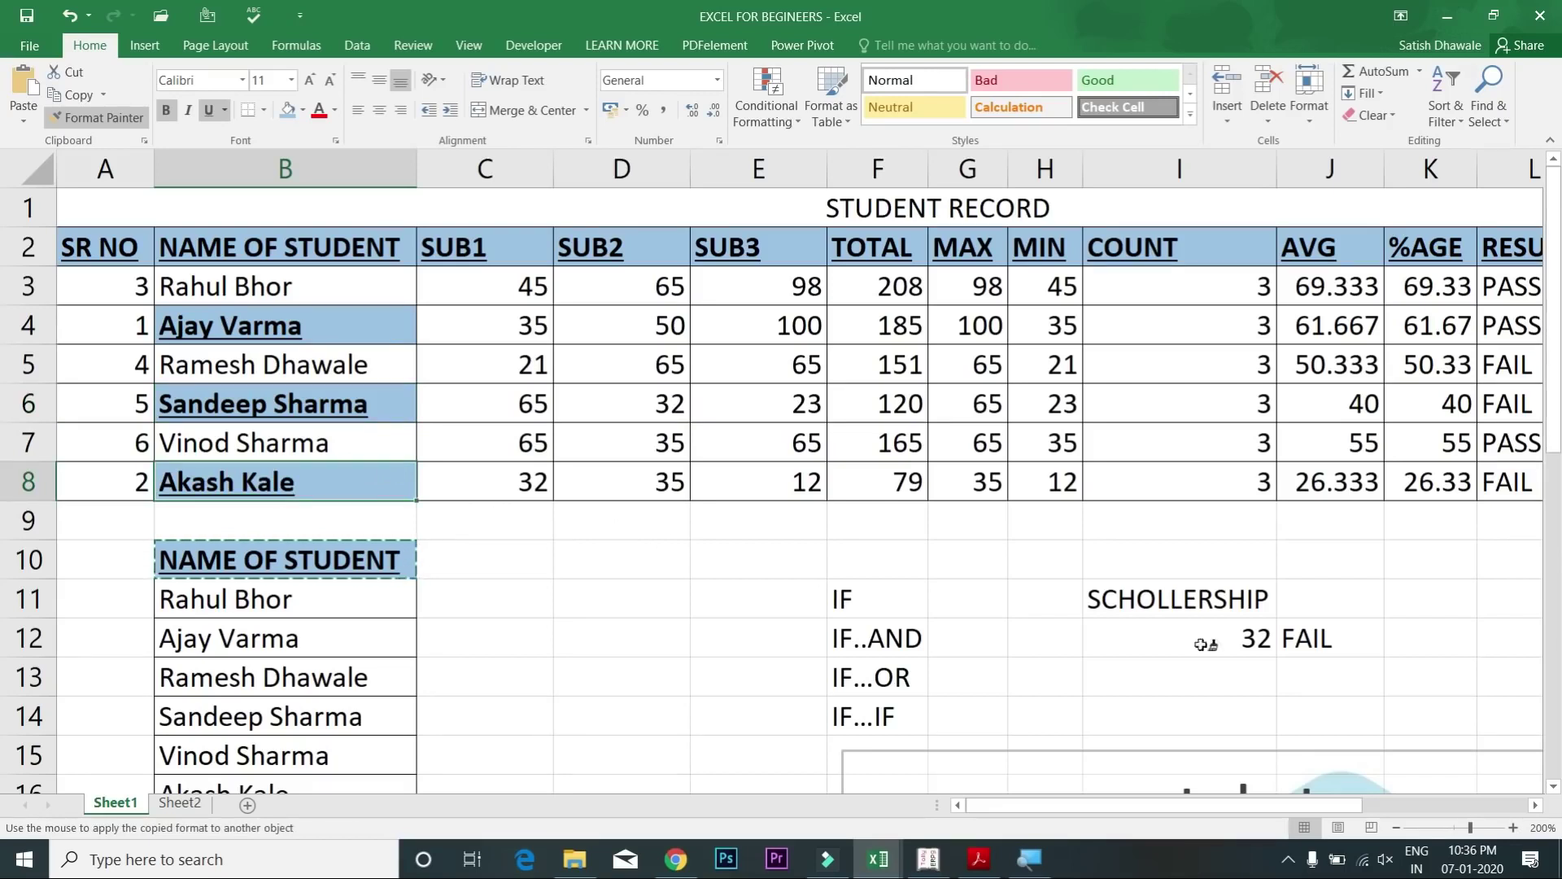
left_click(1208, 603)
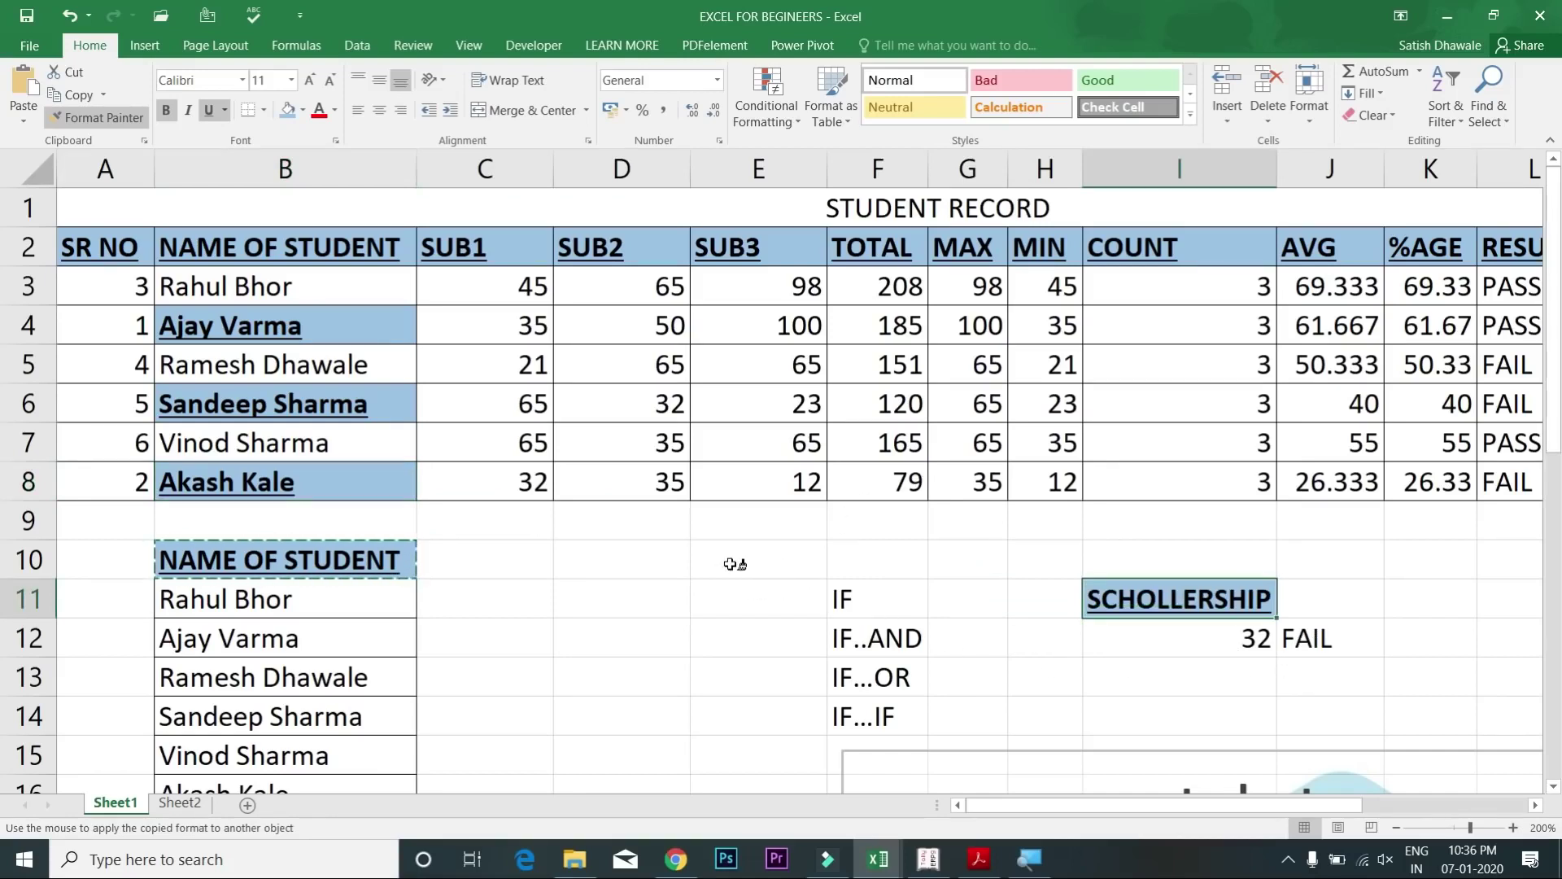
key("Escape")
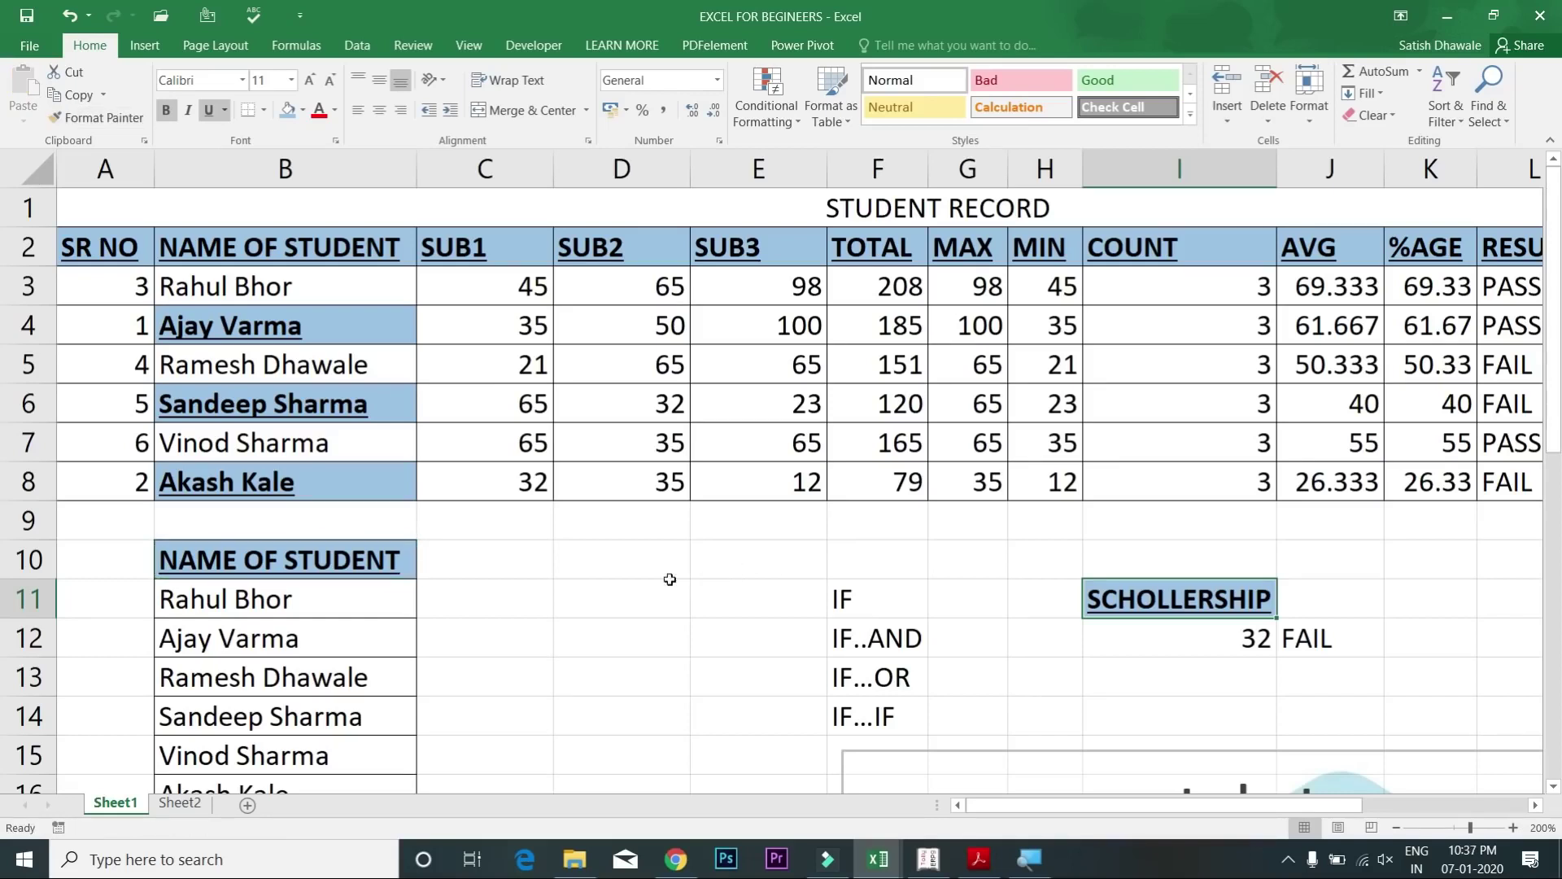
Step: Copy the formatting of B10 to the range E6:H8 with Format Painter
left_click(371, 562)
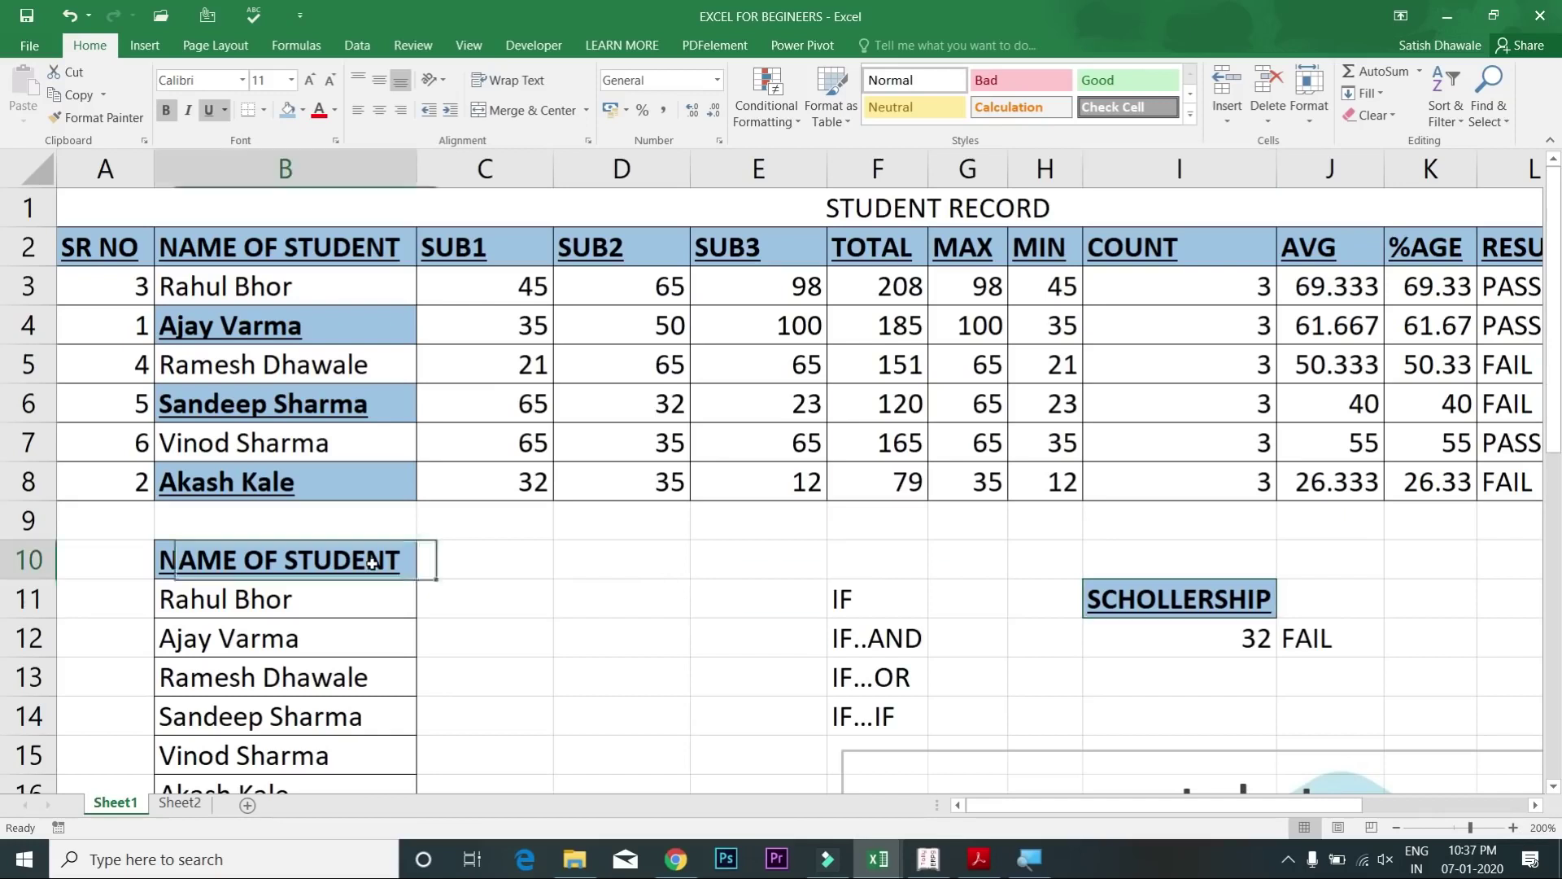
left_click(101, 118)
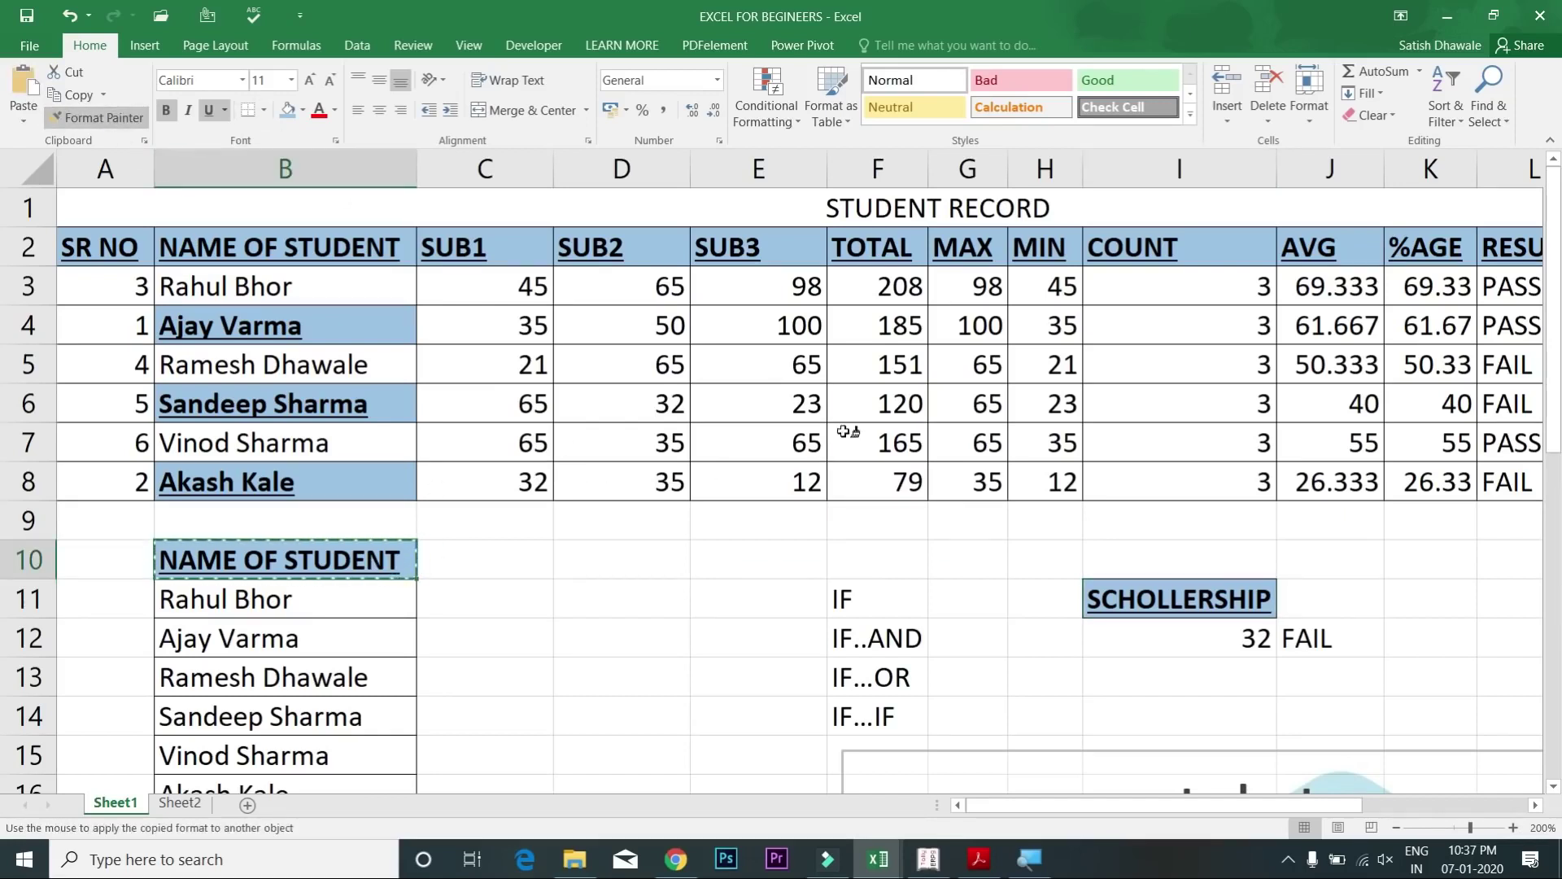
left_click_drag(802, 402, 1062, 492)
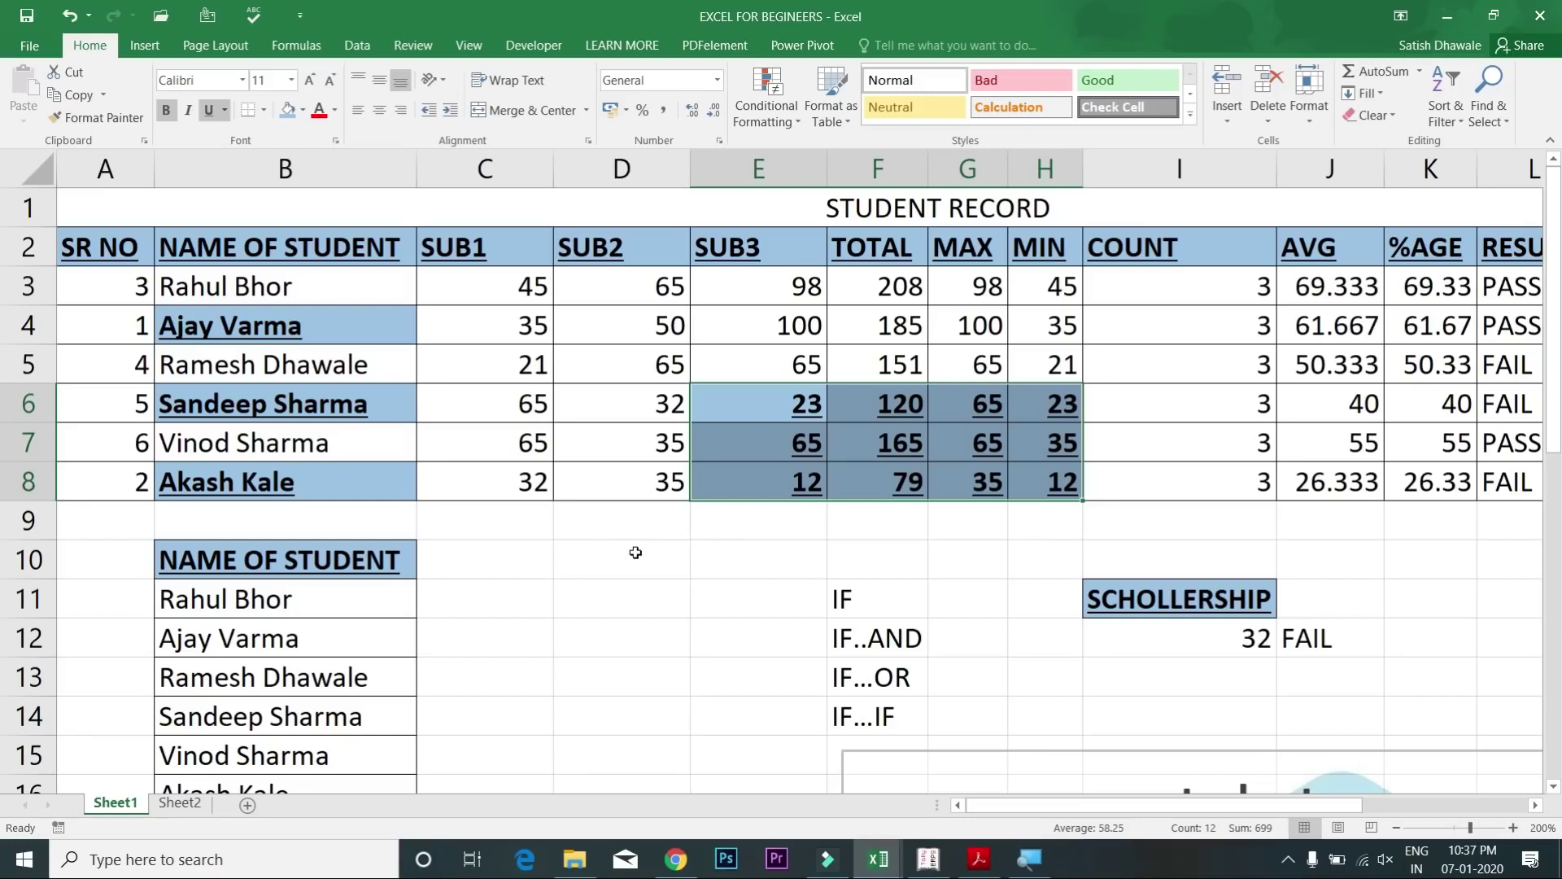
Step: Copy the formatting of B10 to cells C5, F4, J5:J8 and I5 with a locked Format Painter
left_click(379, 558)
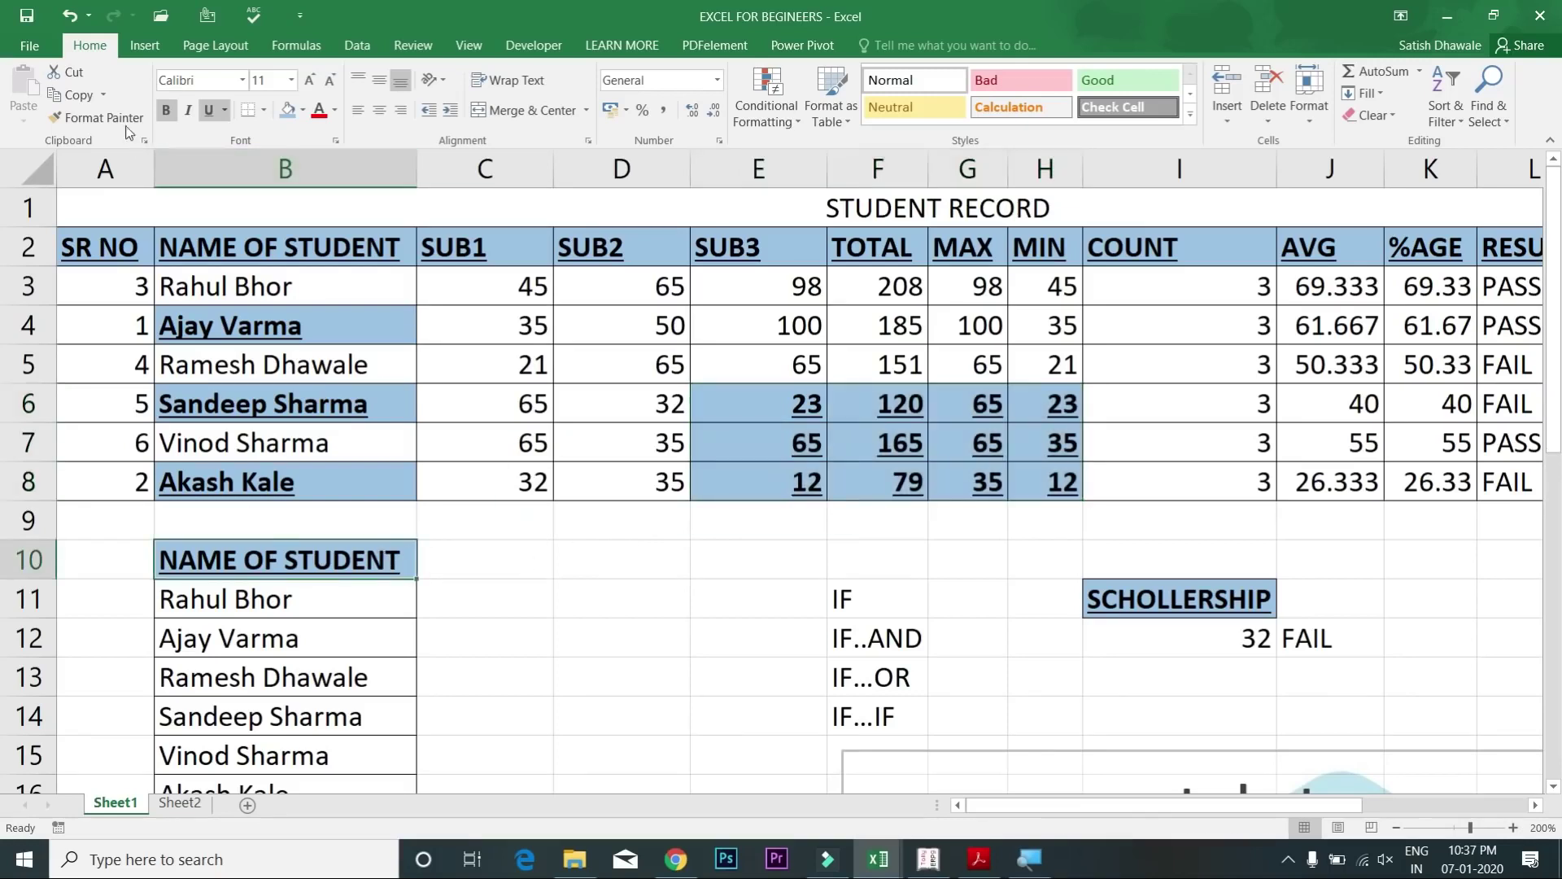
left_click(96, 117)
left_click(533, 365)
left_click(917, 336)
left_click_drag(1322, 364, 1379, 481)
left_click(1207, 364)
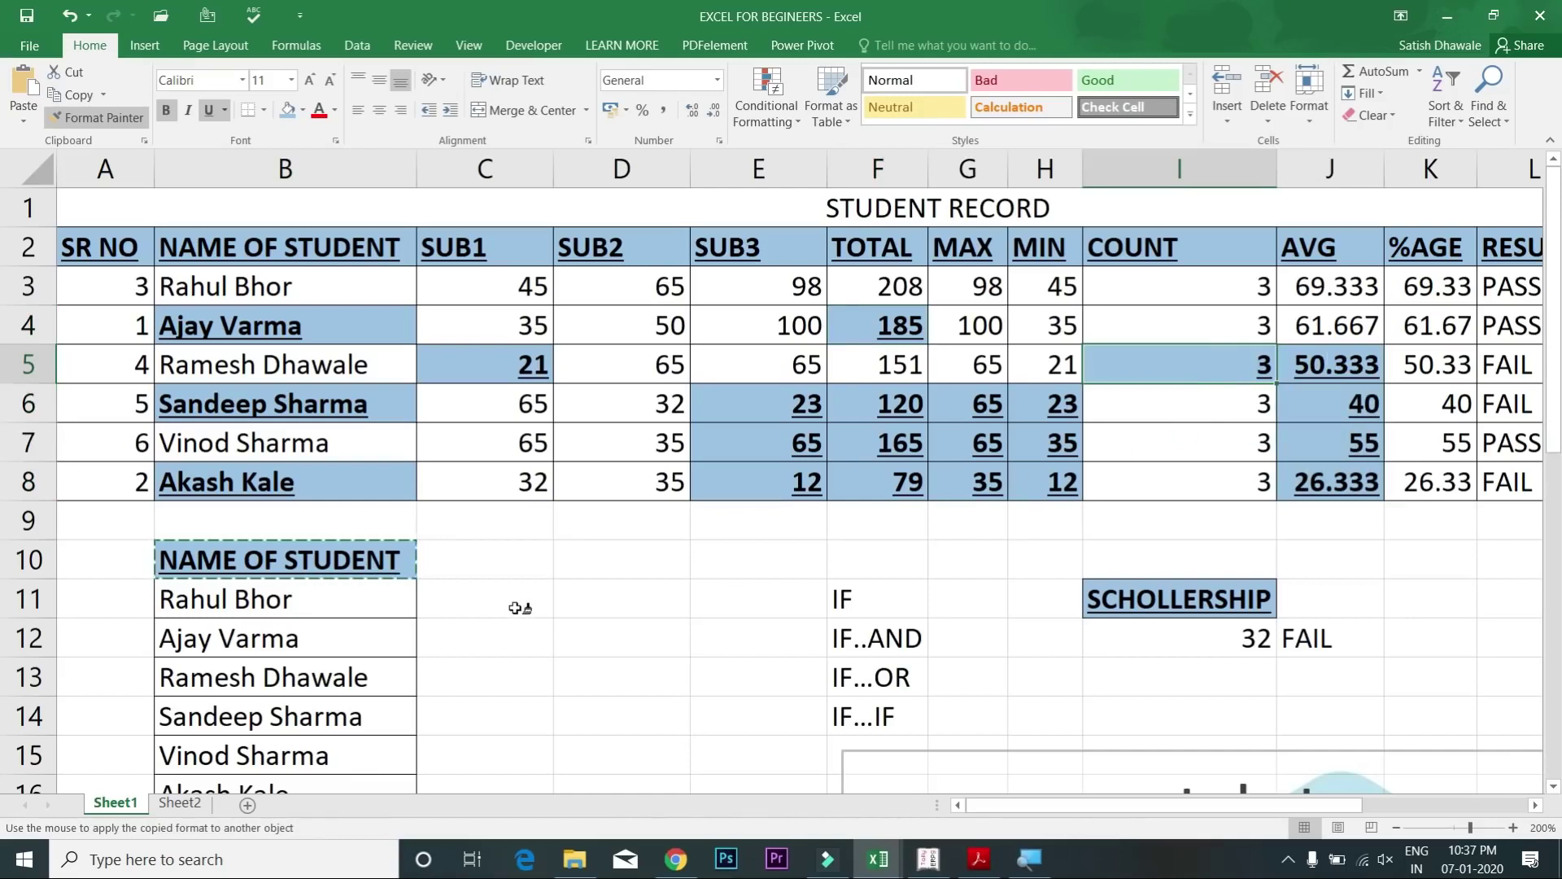
Step: Release Format Painter and undo its last applications, back through the one on E6:H8, and clear the copy selection
key("Escape")
key("ctrl+z")
key("ctrl+z")
key("ctrl+z")
key("ctrl+z")
key("ctrl+z")
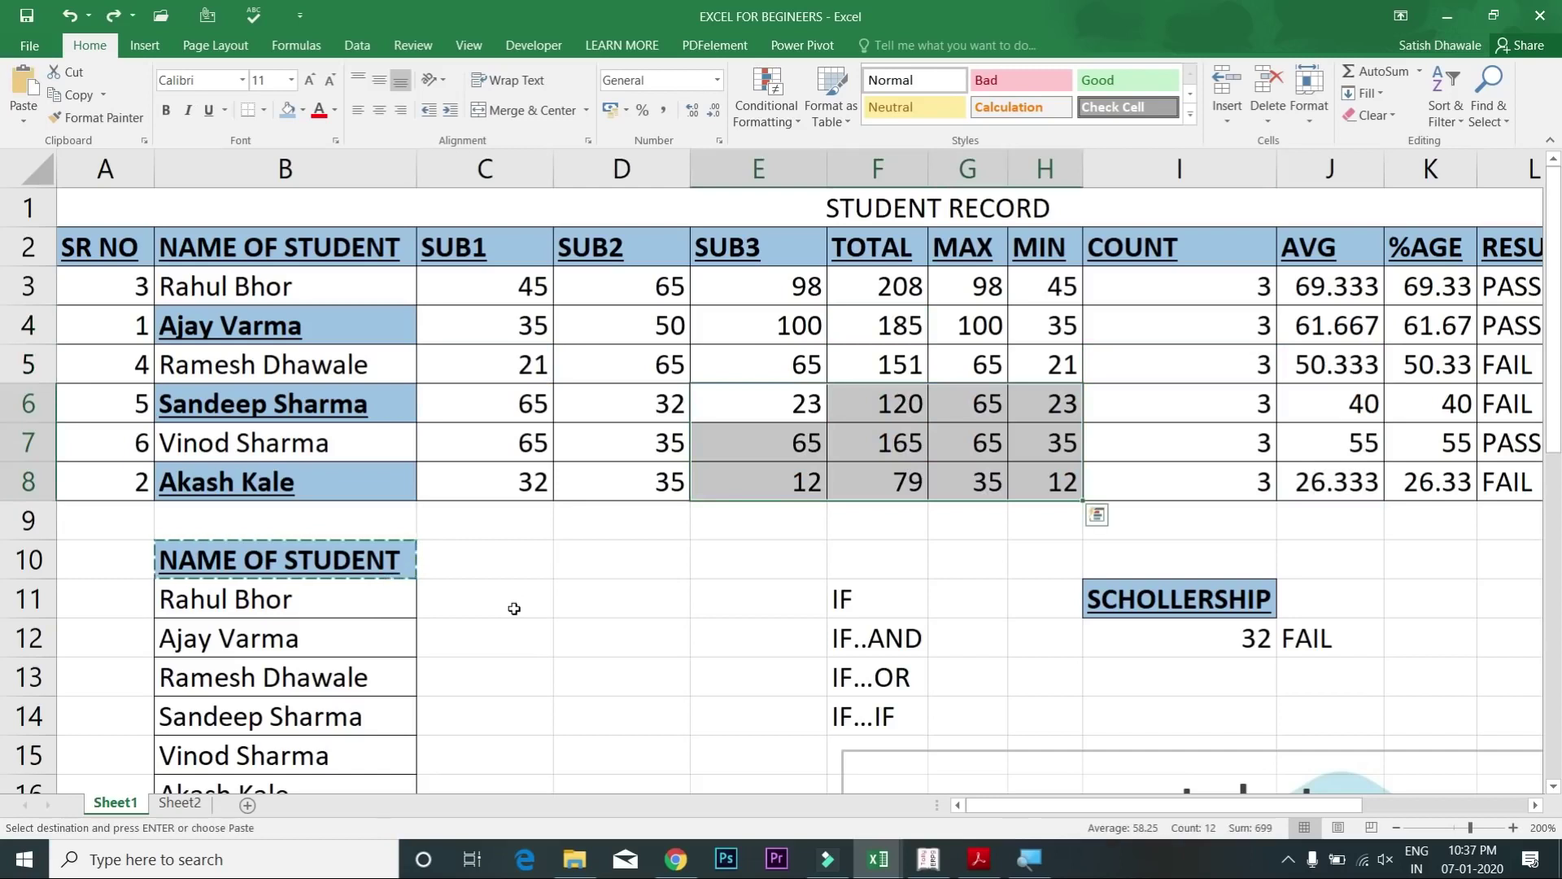
key("ctrl+q")
key("Escape")
key("Escape")
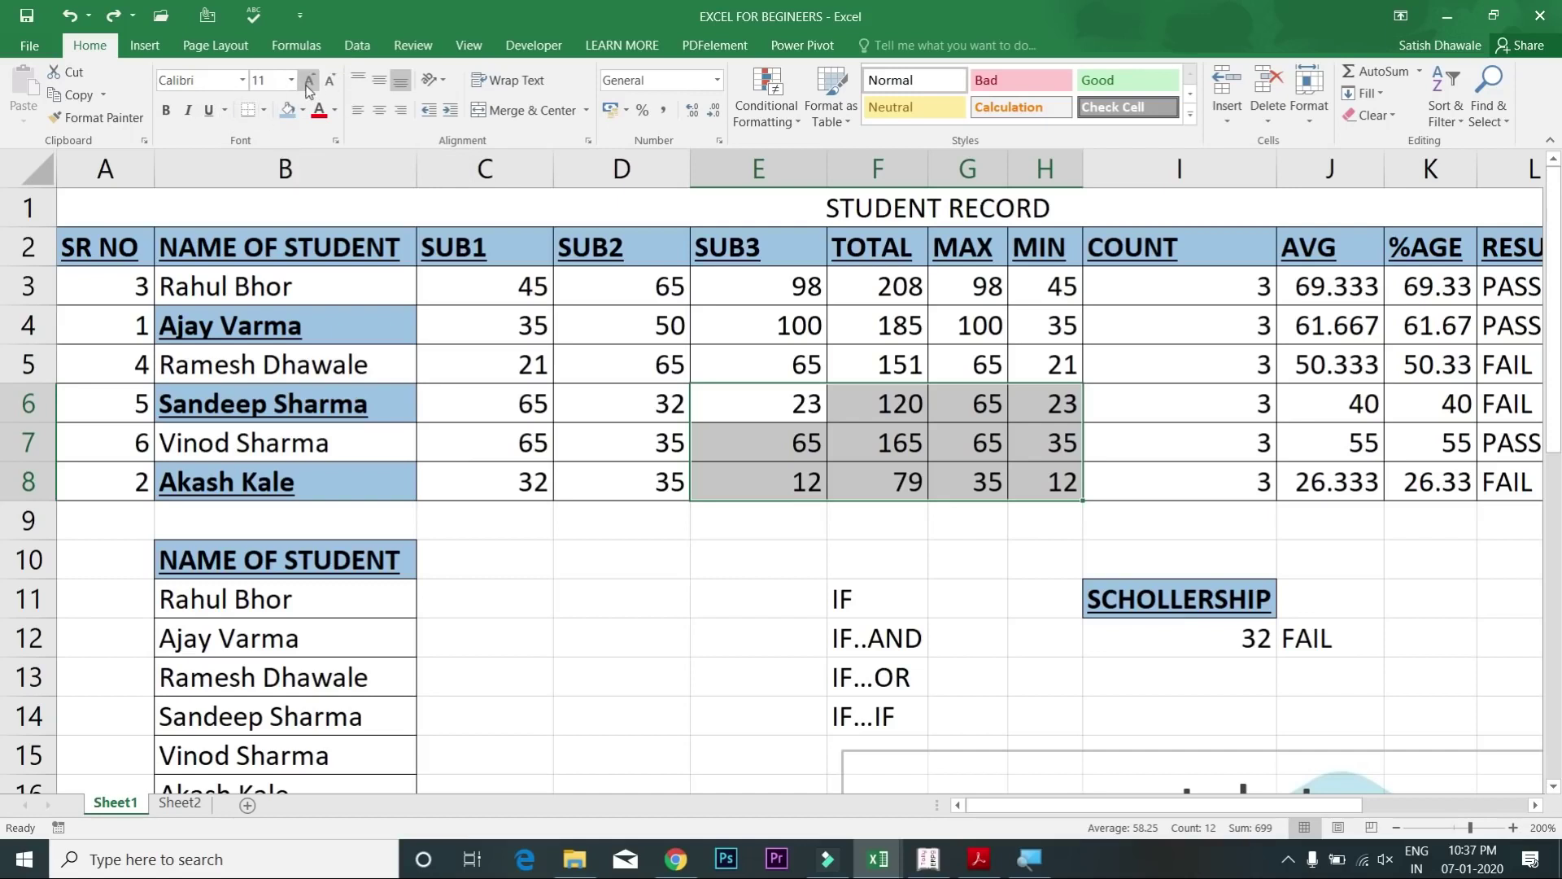
Step: Remove all borders from the subject marks in C3:E8
left_click_drag(506, 286, 757, 488)
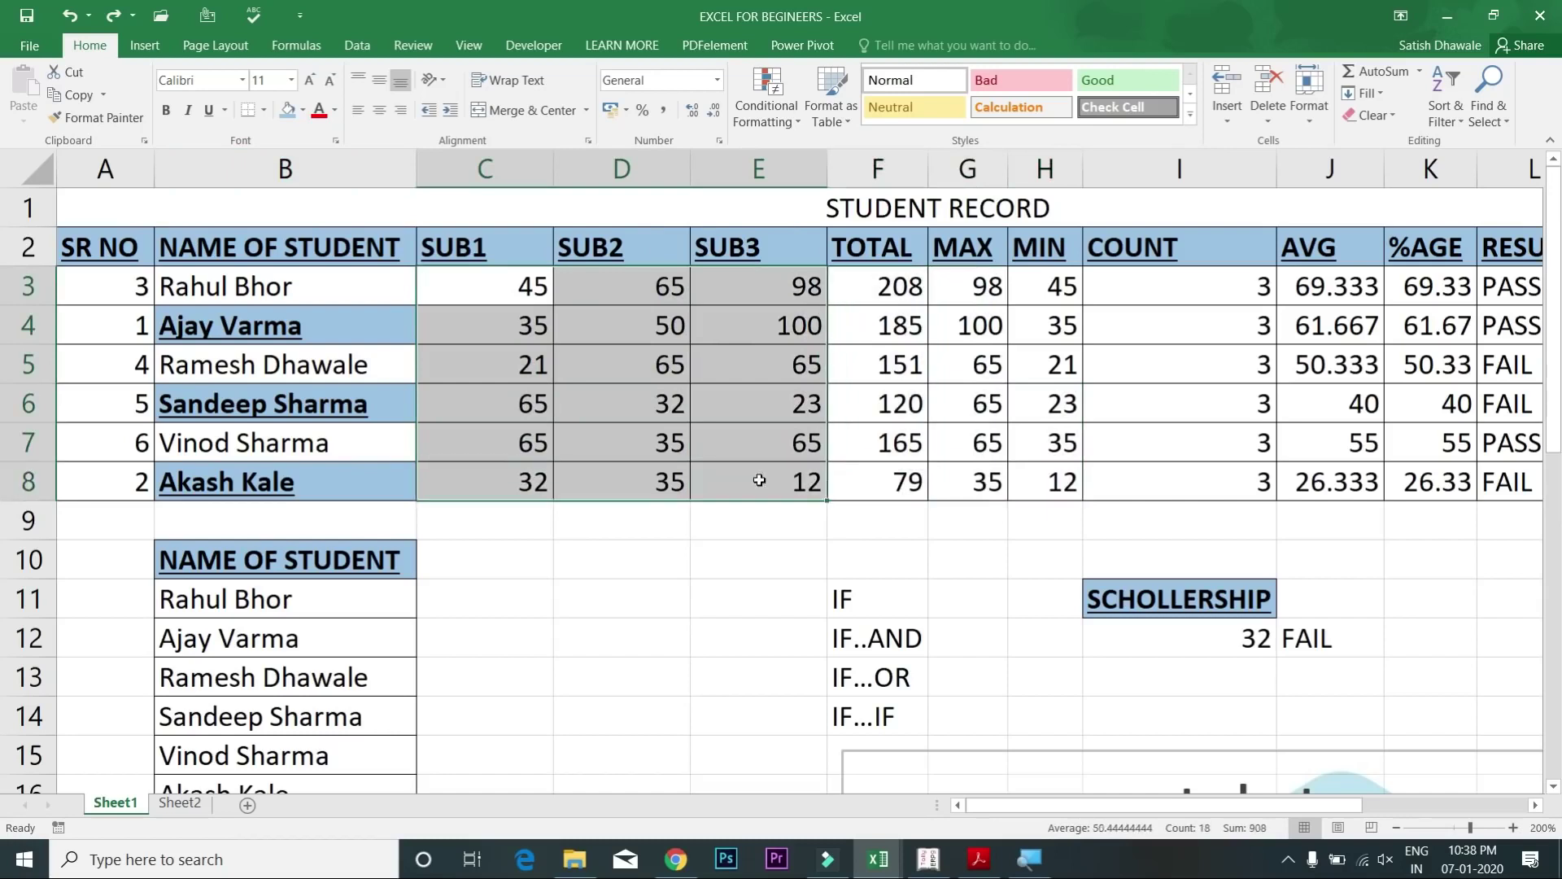
left_click(304, 110)
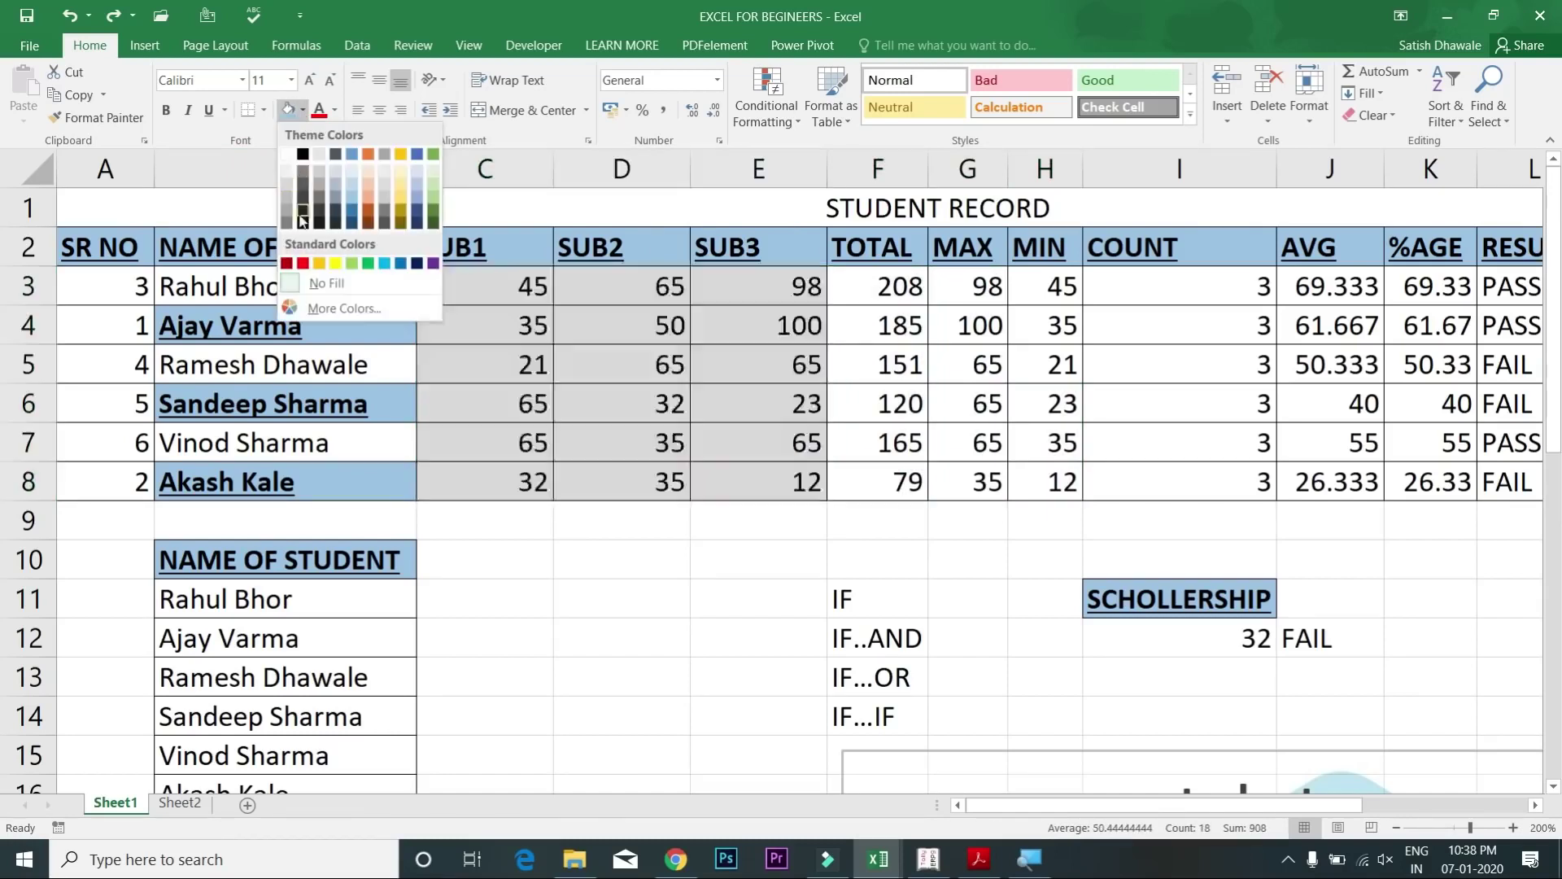
left_click(270, 118)
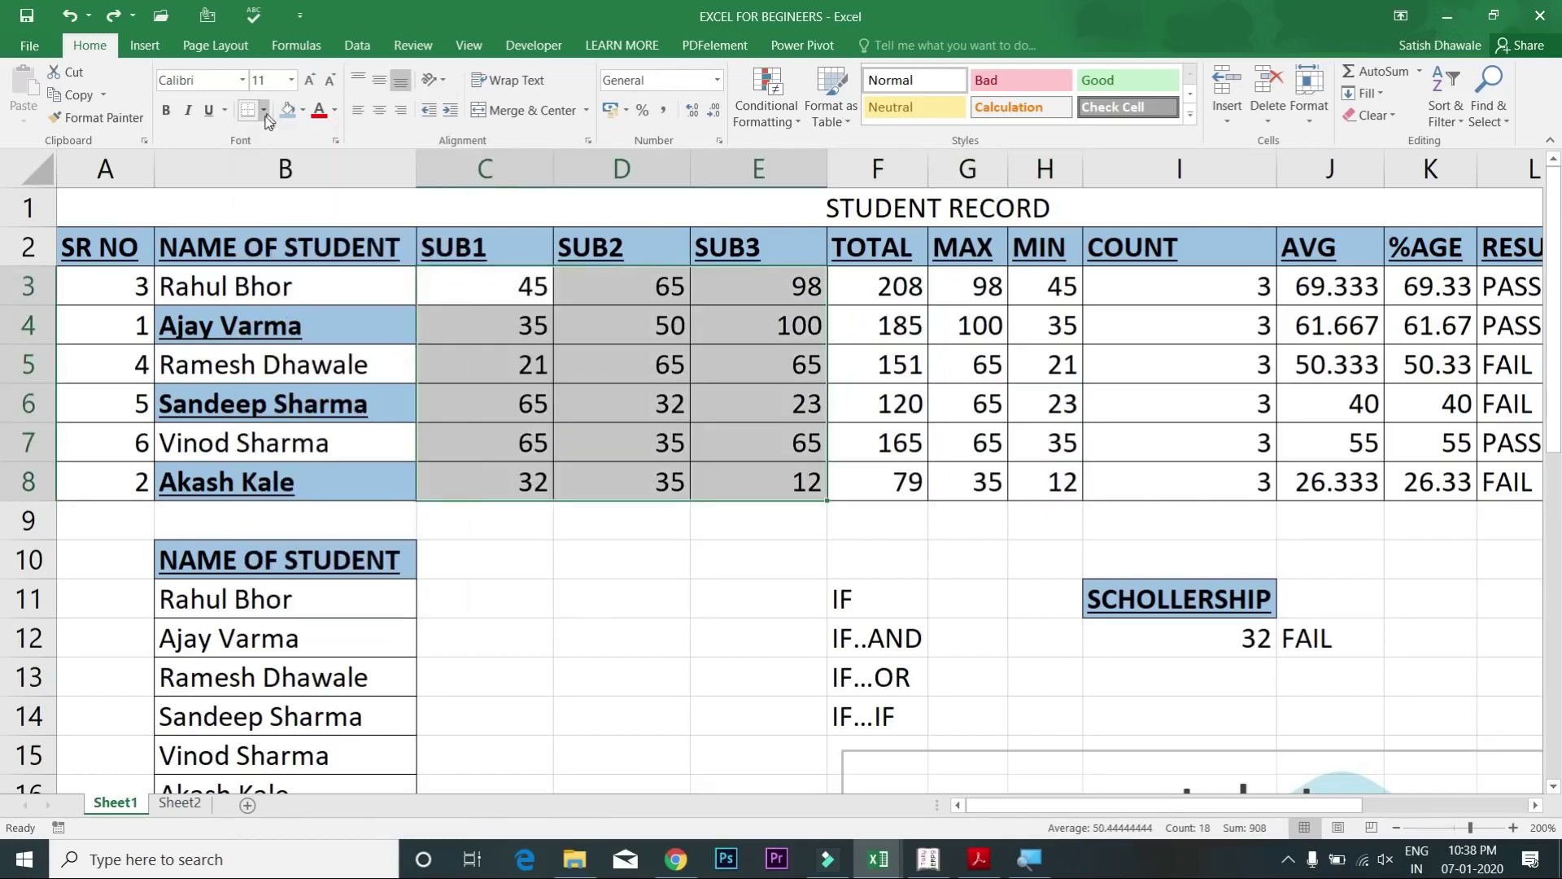
left_click(264, 118)
left_click(294, 257)
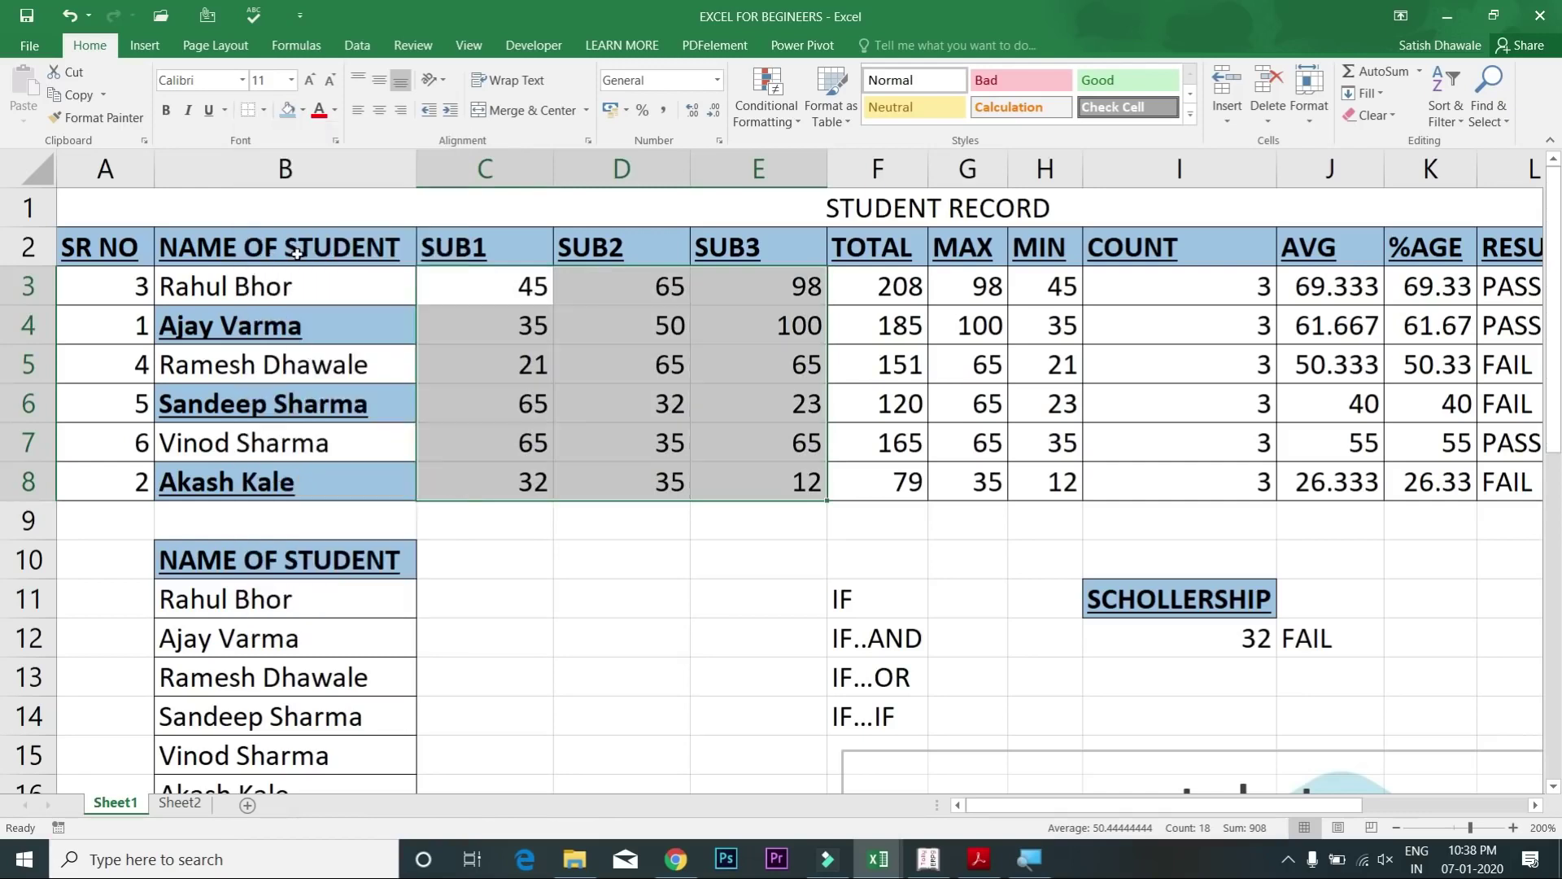
left_click(683, 554)
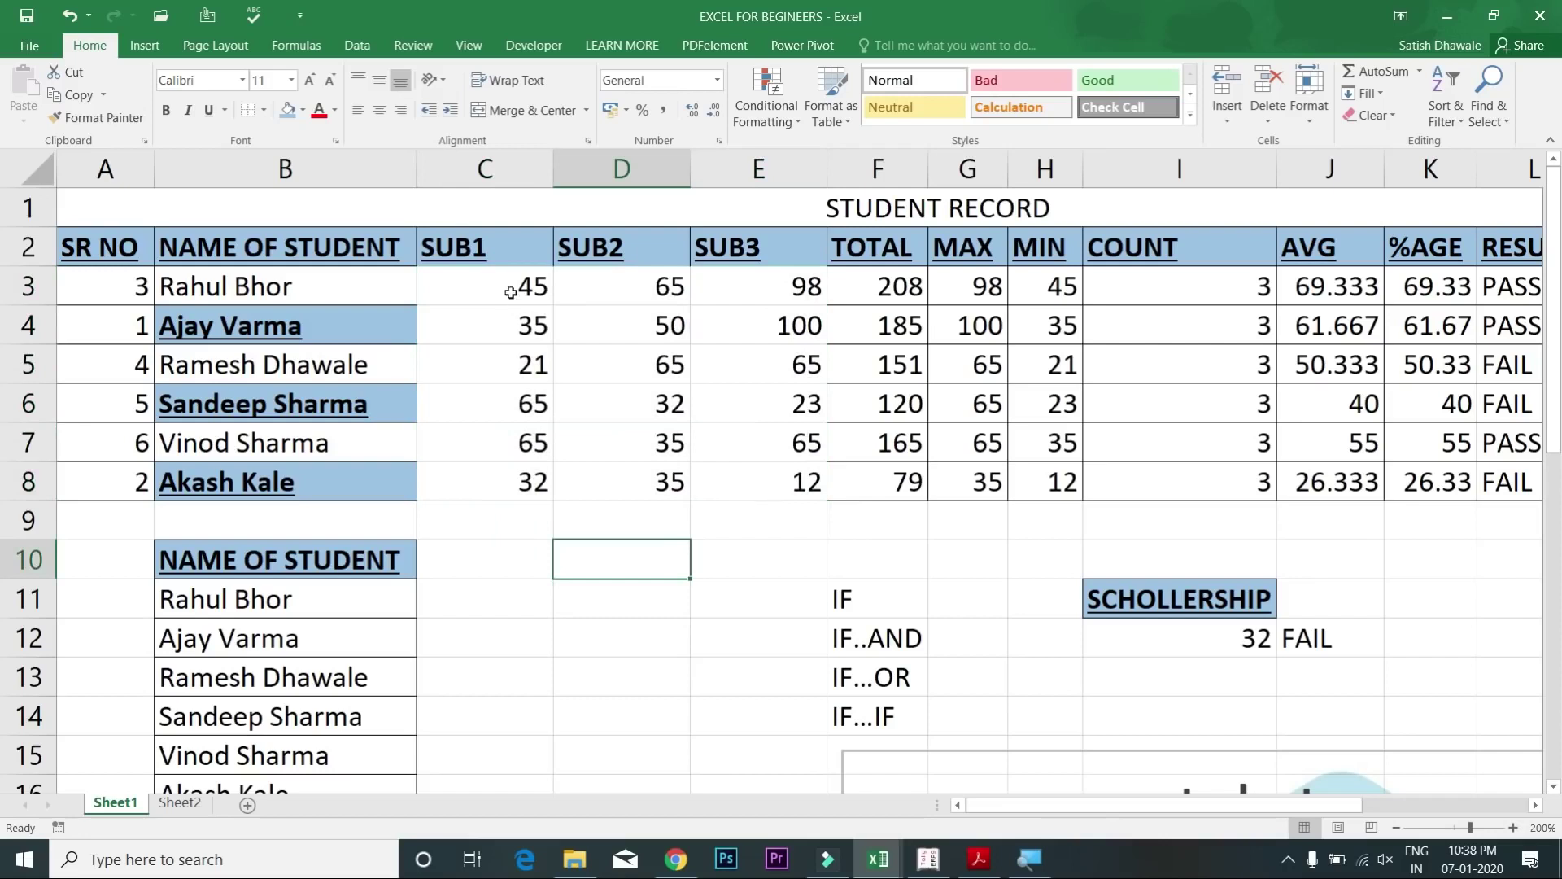
Step: Apply outside borders to the subject marks range C3:E8
left_click_drag(512, 297, 784, 484)
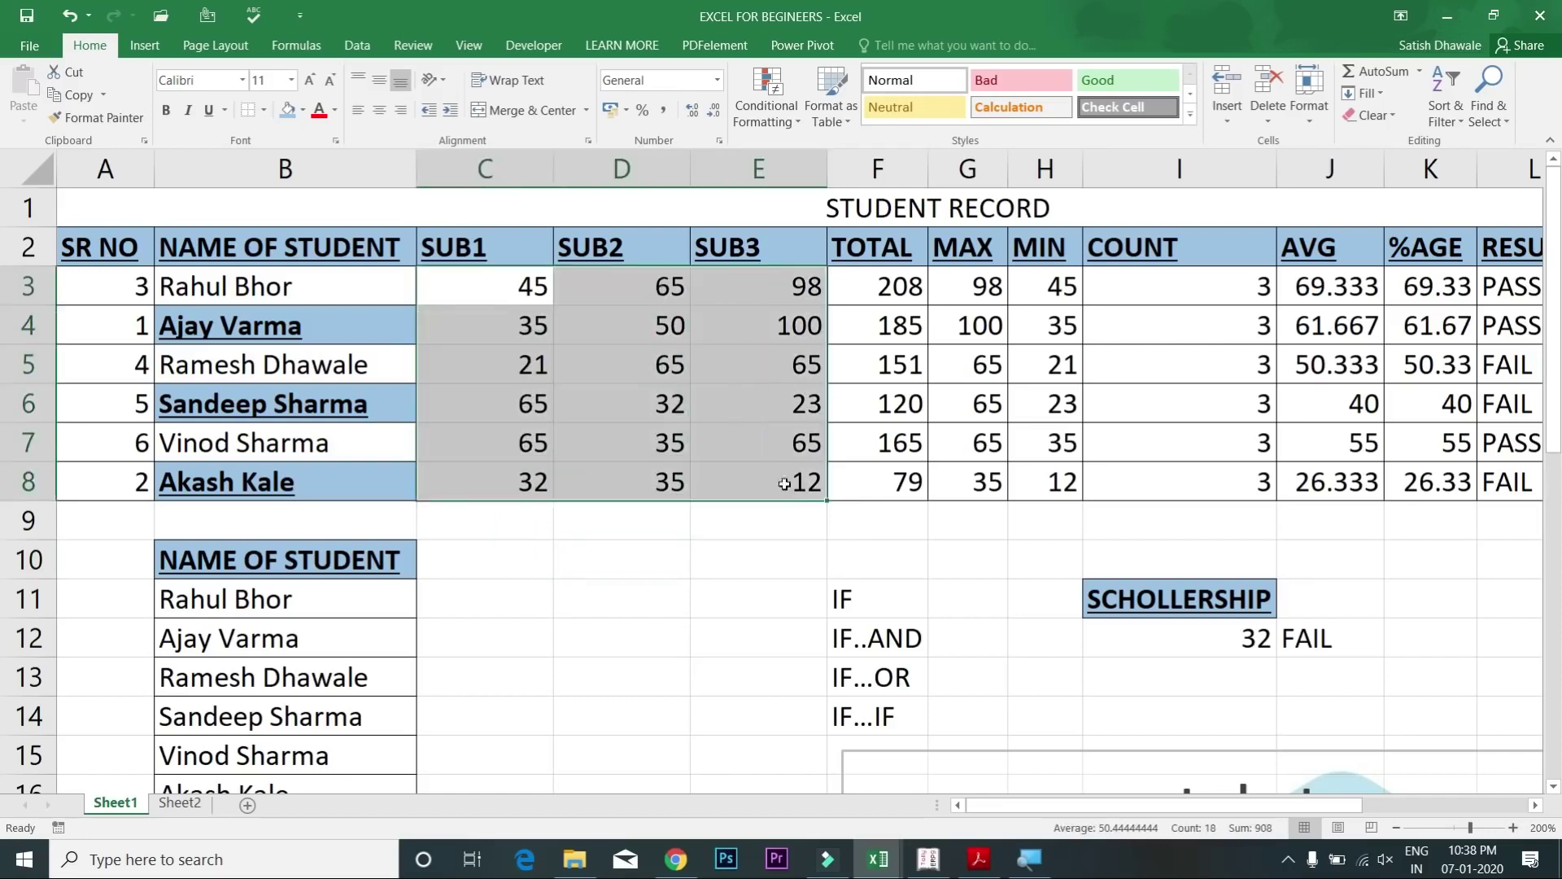
left_click(265, 110)
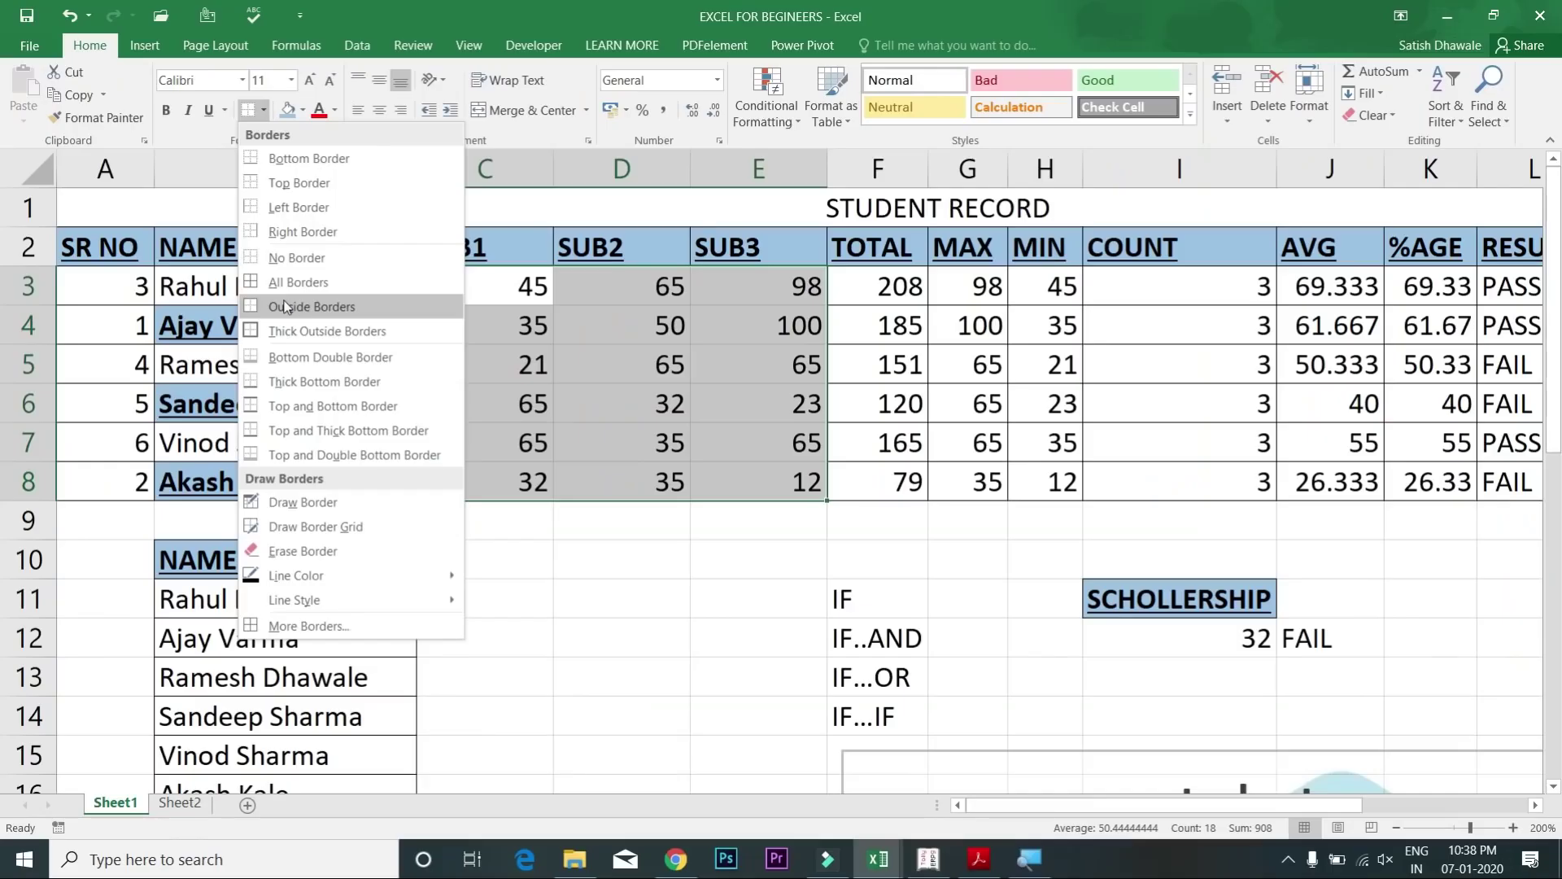
left_click(286, 306)
left_click(610, 439)
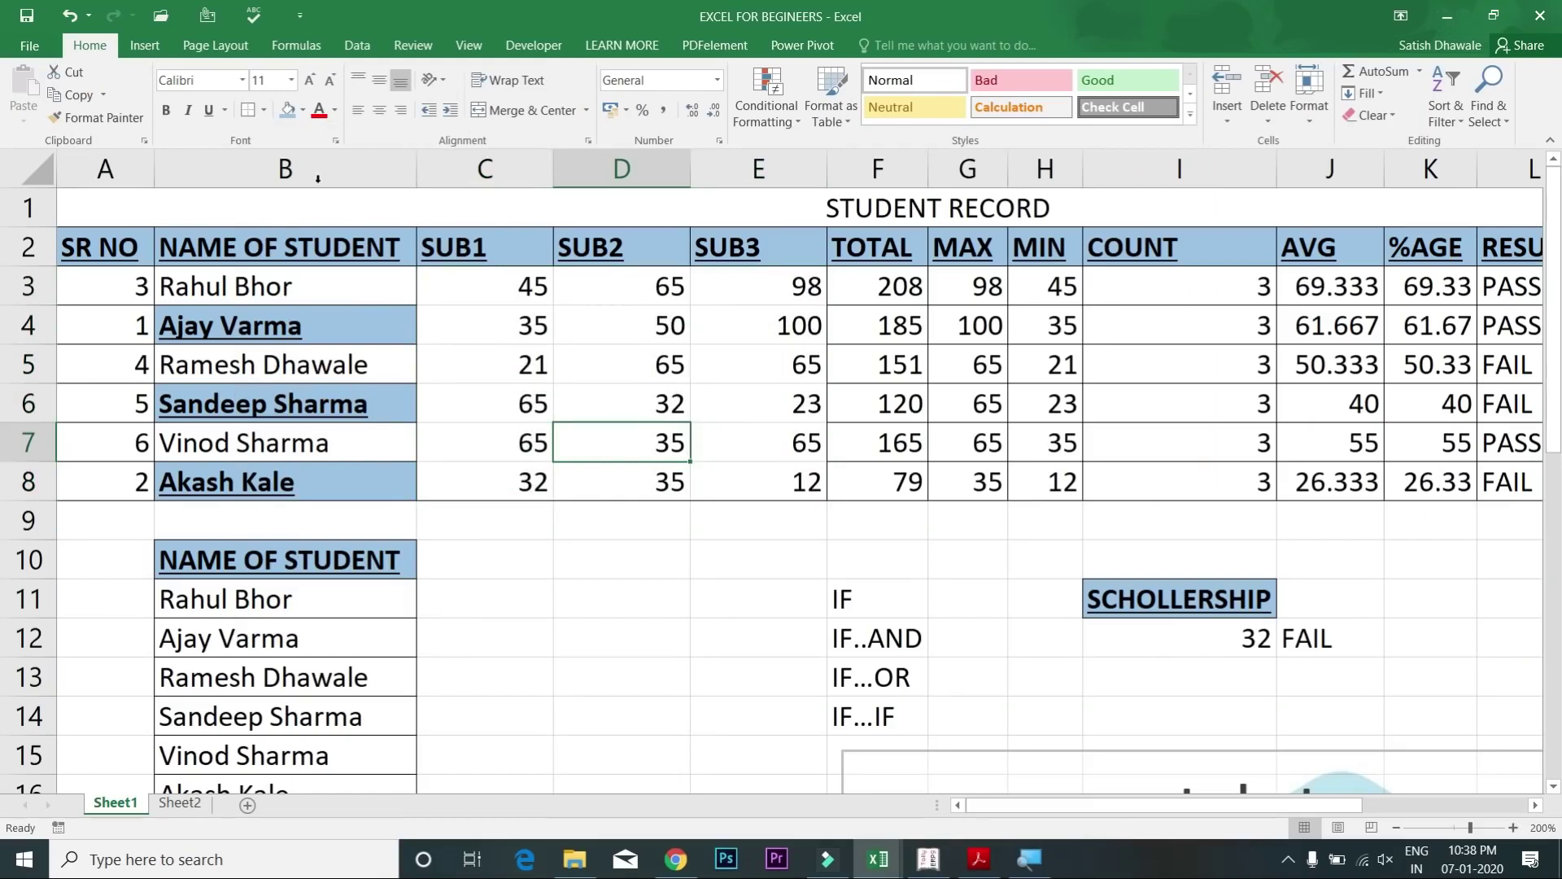
left_click(304, 112)
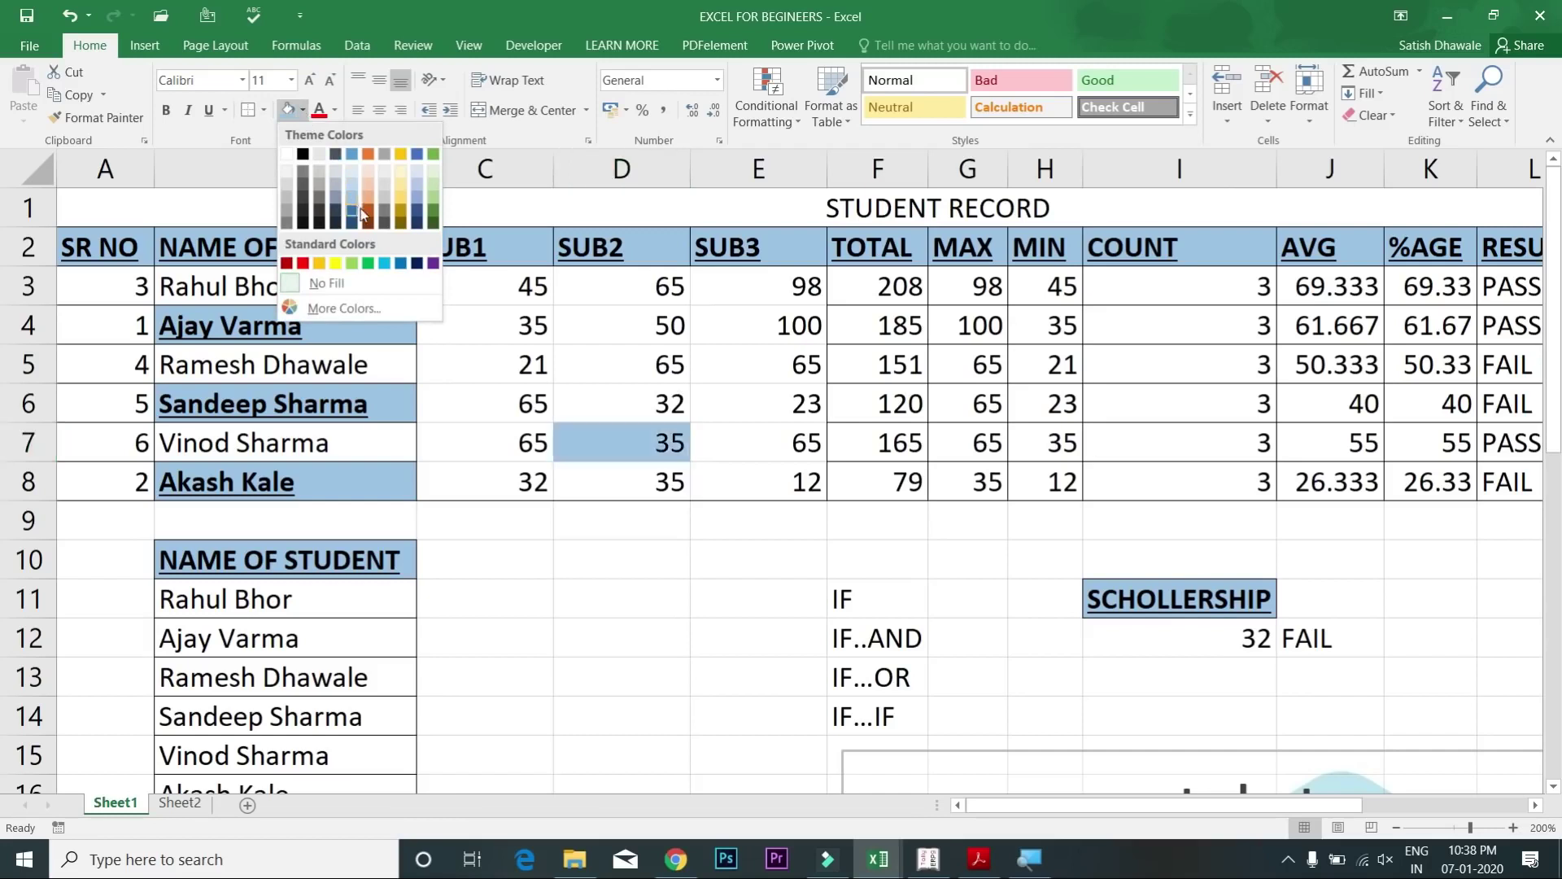
left_click(459, 210)
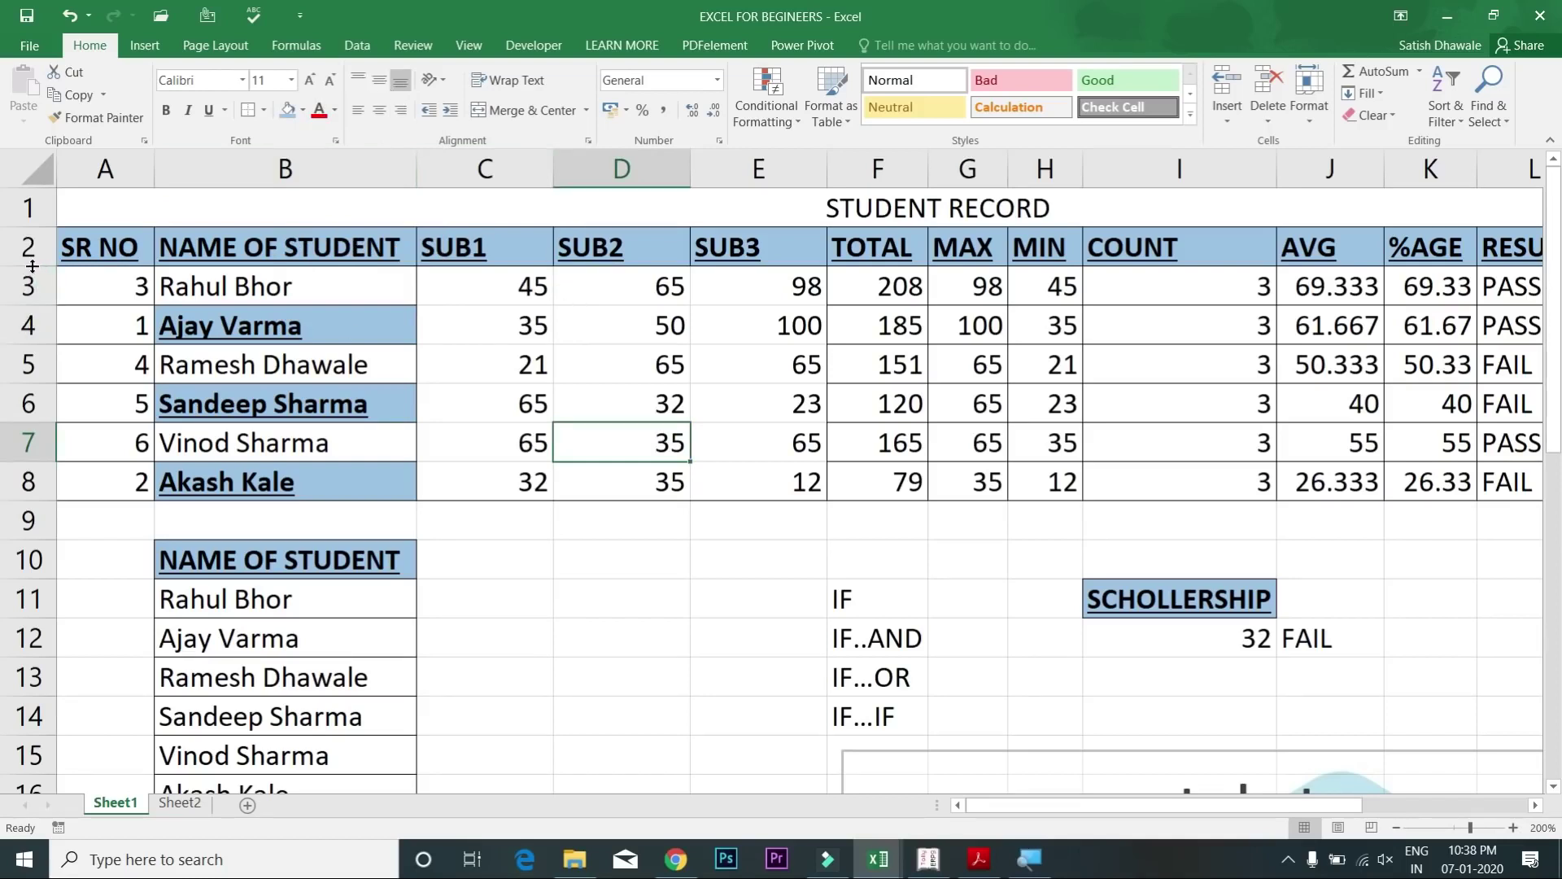
Step: Widen column B slightly, and try a taller row 2 before and after it, undoing each row change
left_click_drag(31, 267, 28, 308)
key("ctrl+z")
left_click_drag(417, 171, 427, 171)
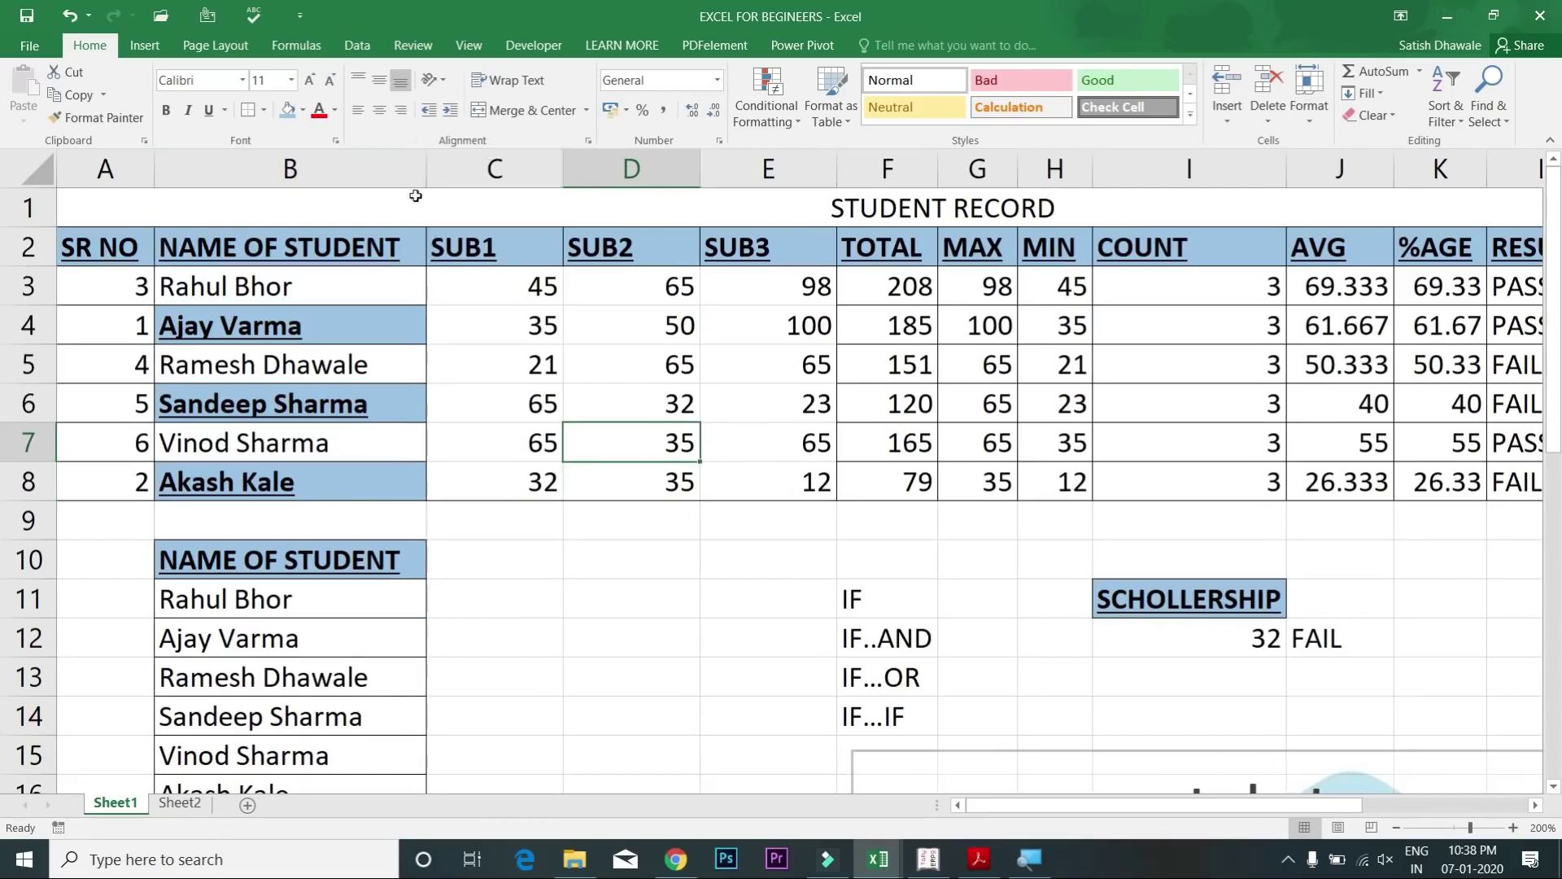
left_click_drag(29, 260, 33, 291)
key("ctrl+z")
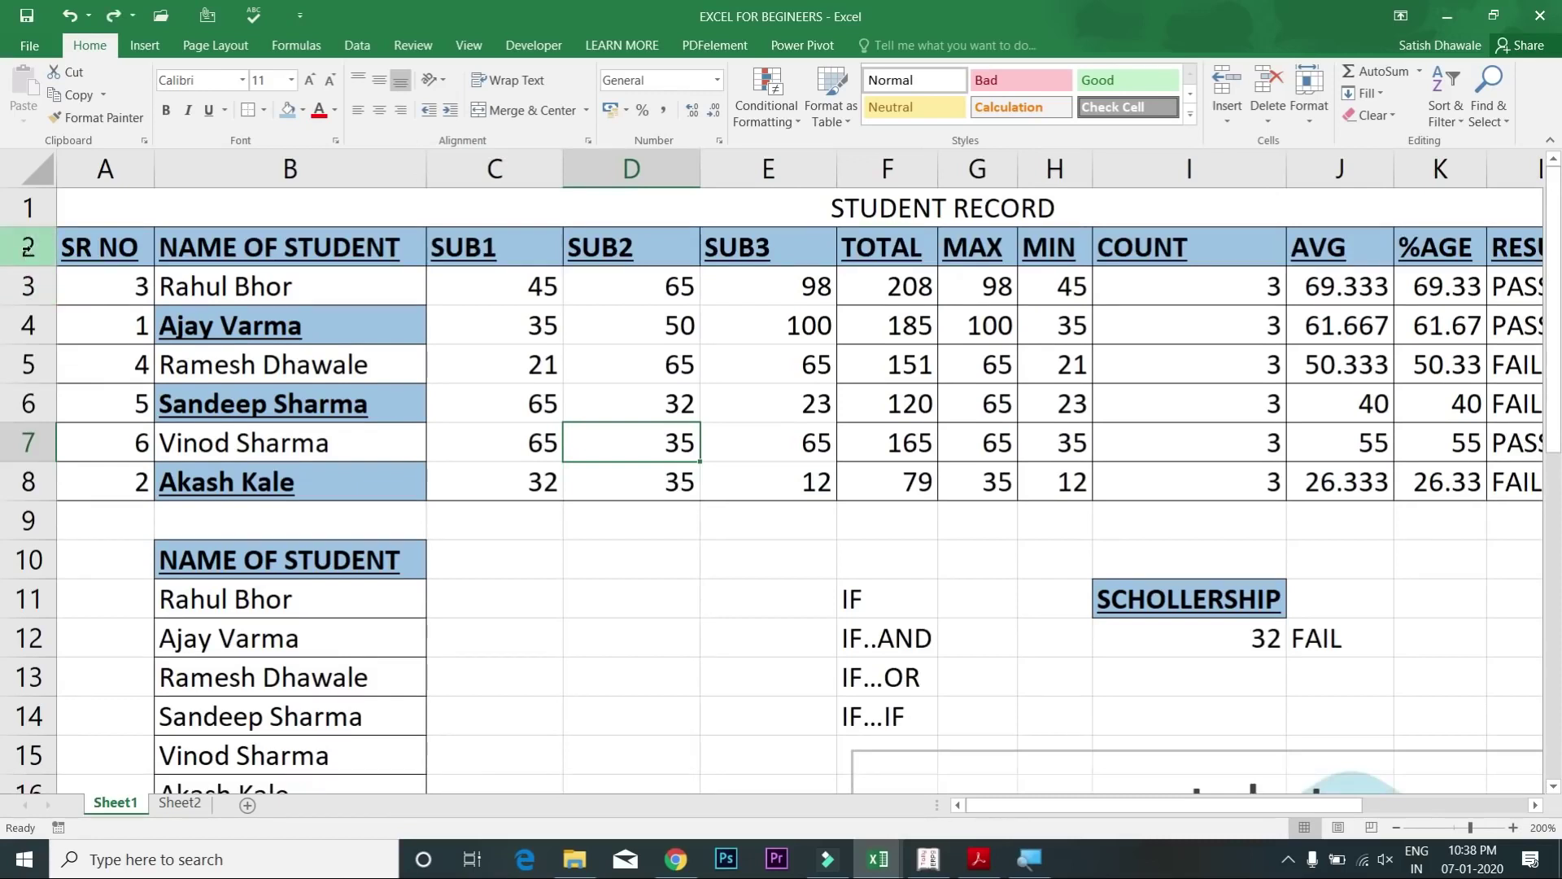
Step: Set the height of rows 2 to 8 to 20
left_click_drag(28, 247, 21, 483)
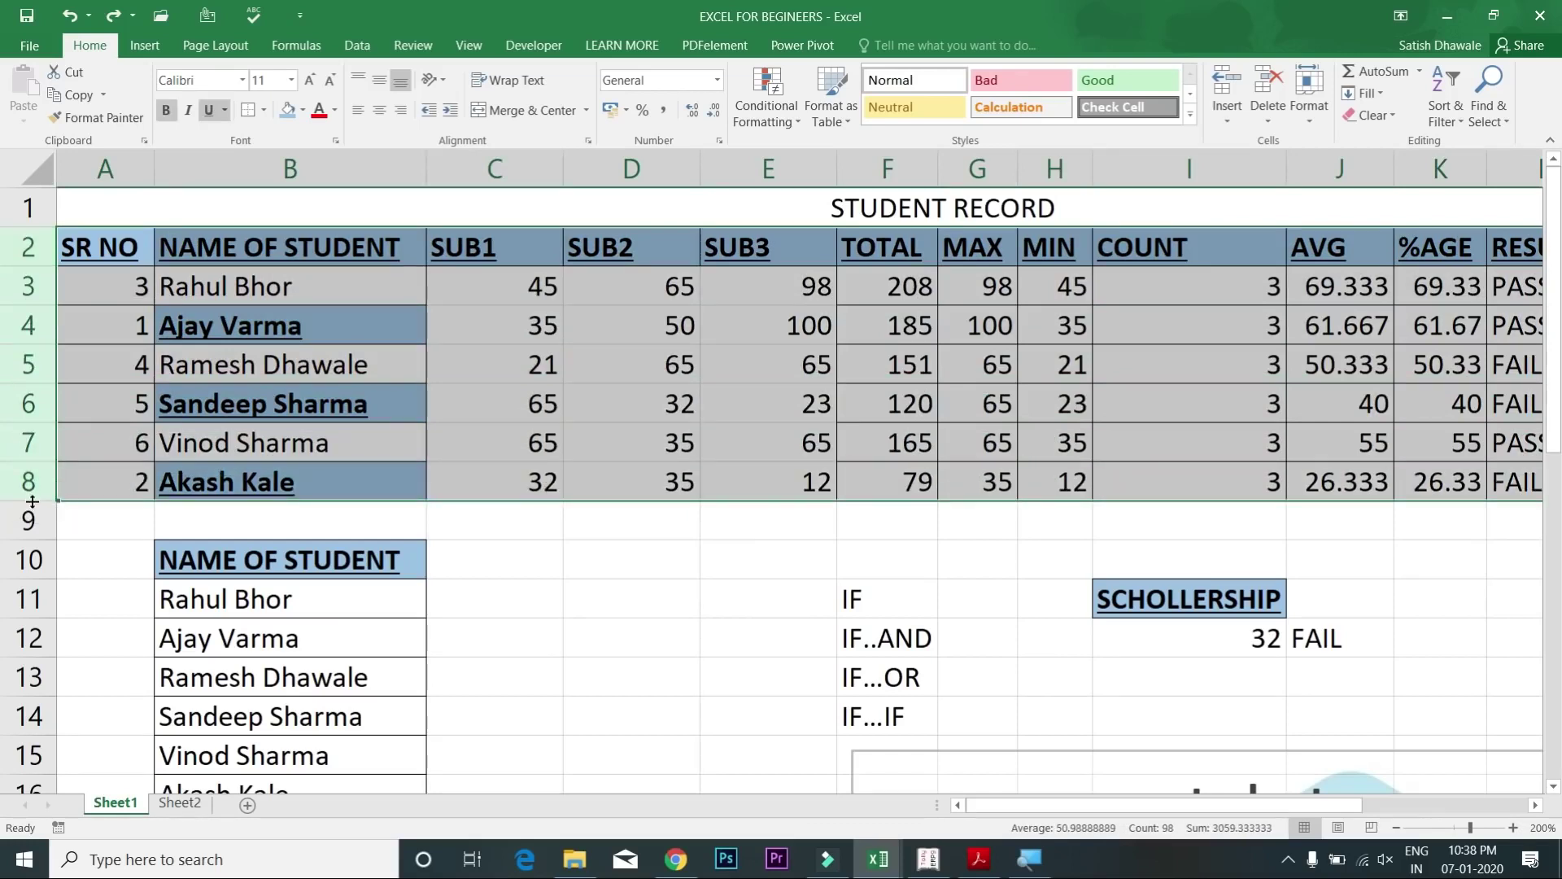
left_click_drag(37, 421, 92, 437)
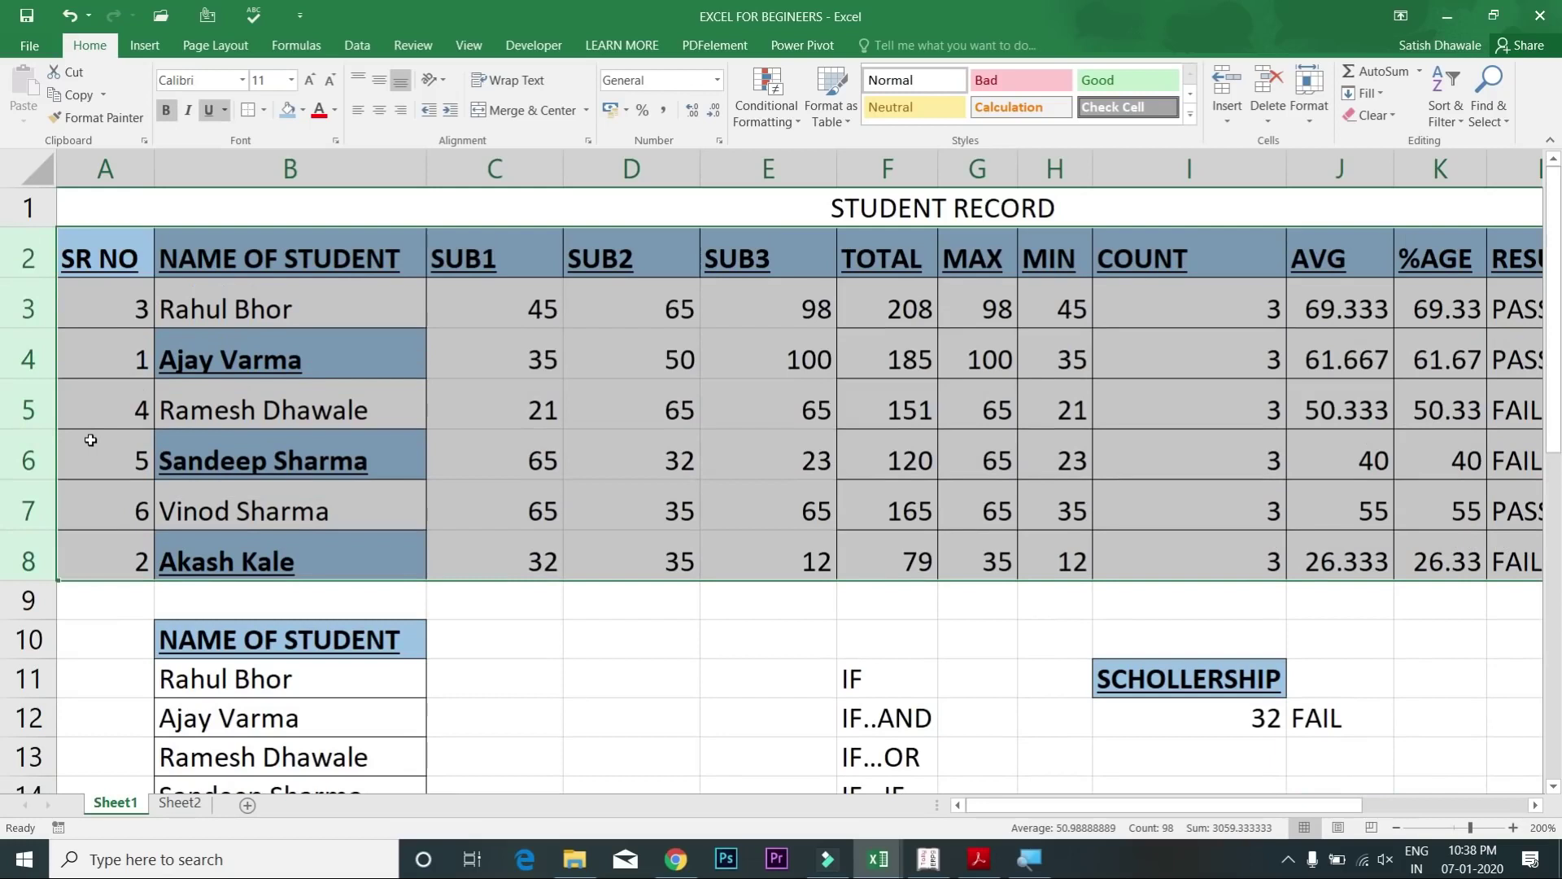
left_click(1321, 125)
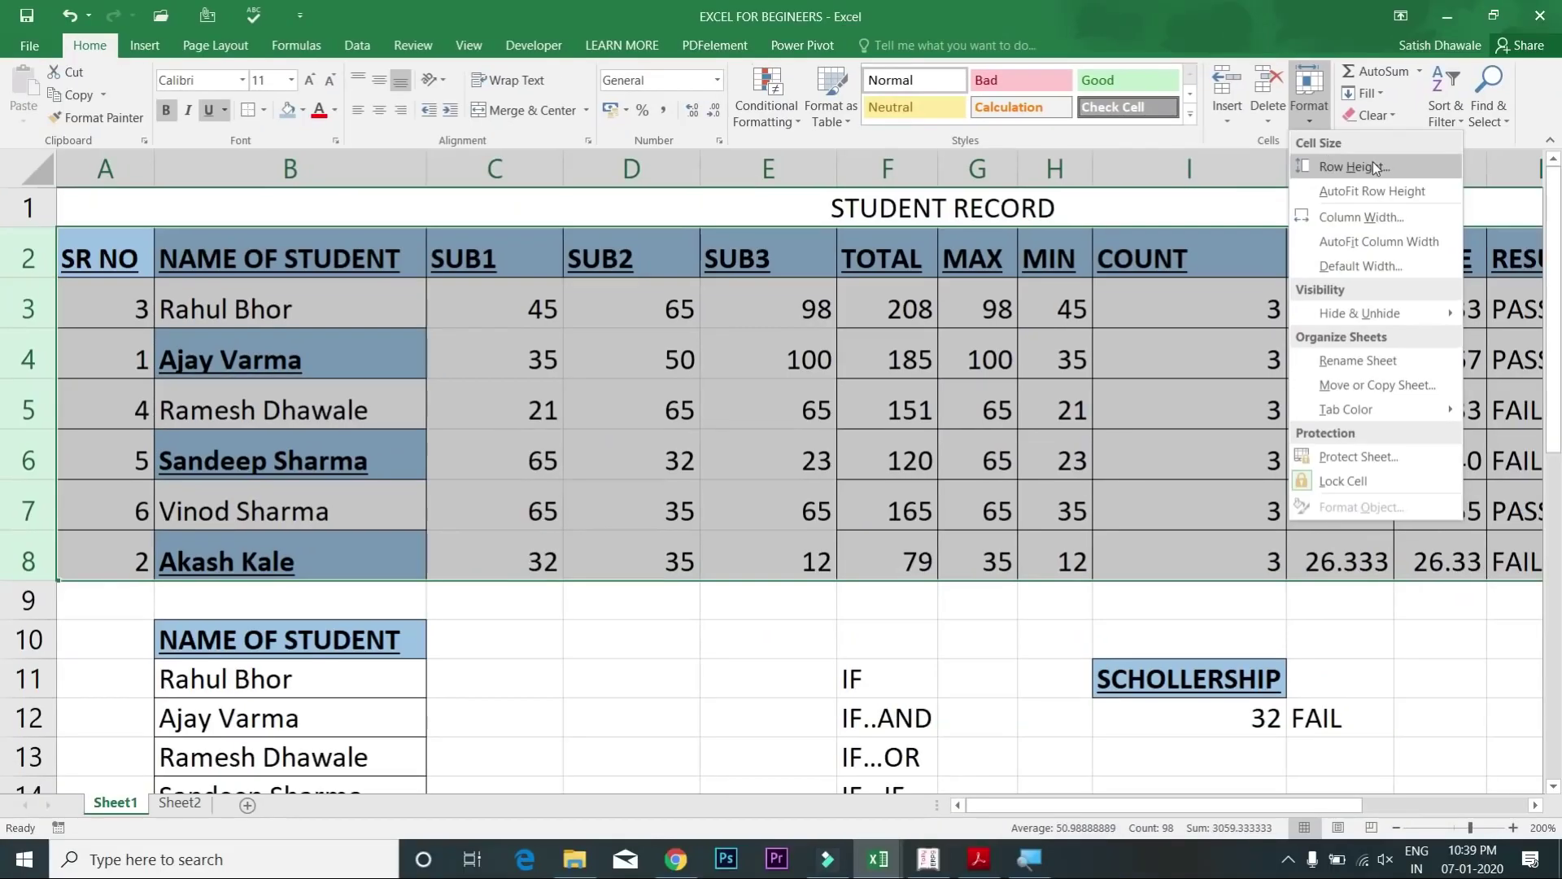
left_click(1383, 210)
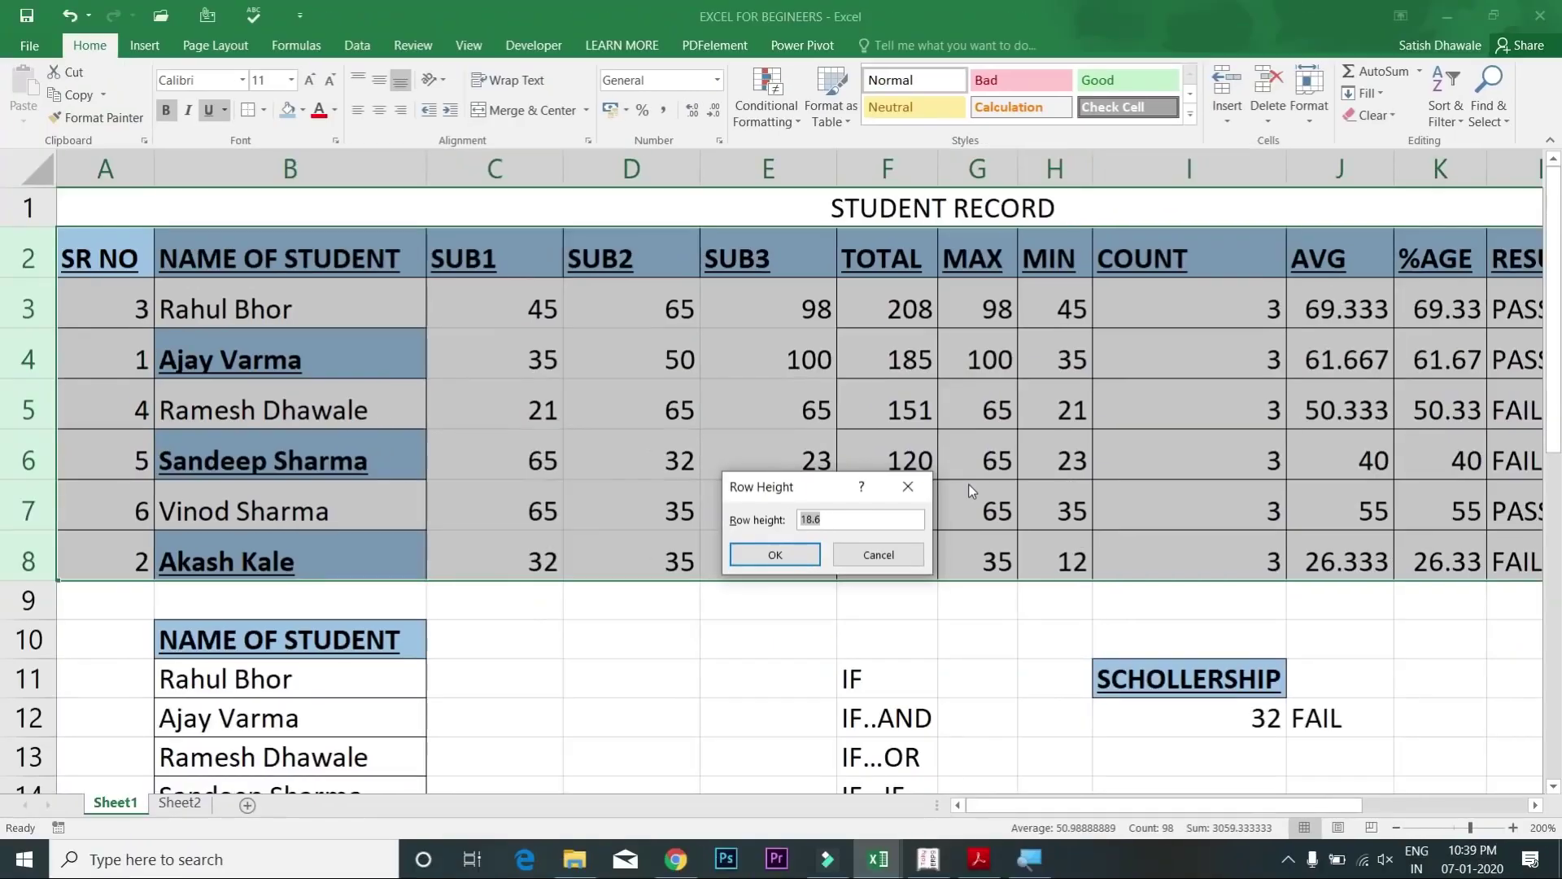
type("20")
key("Return")
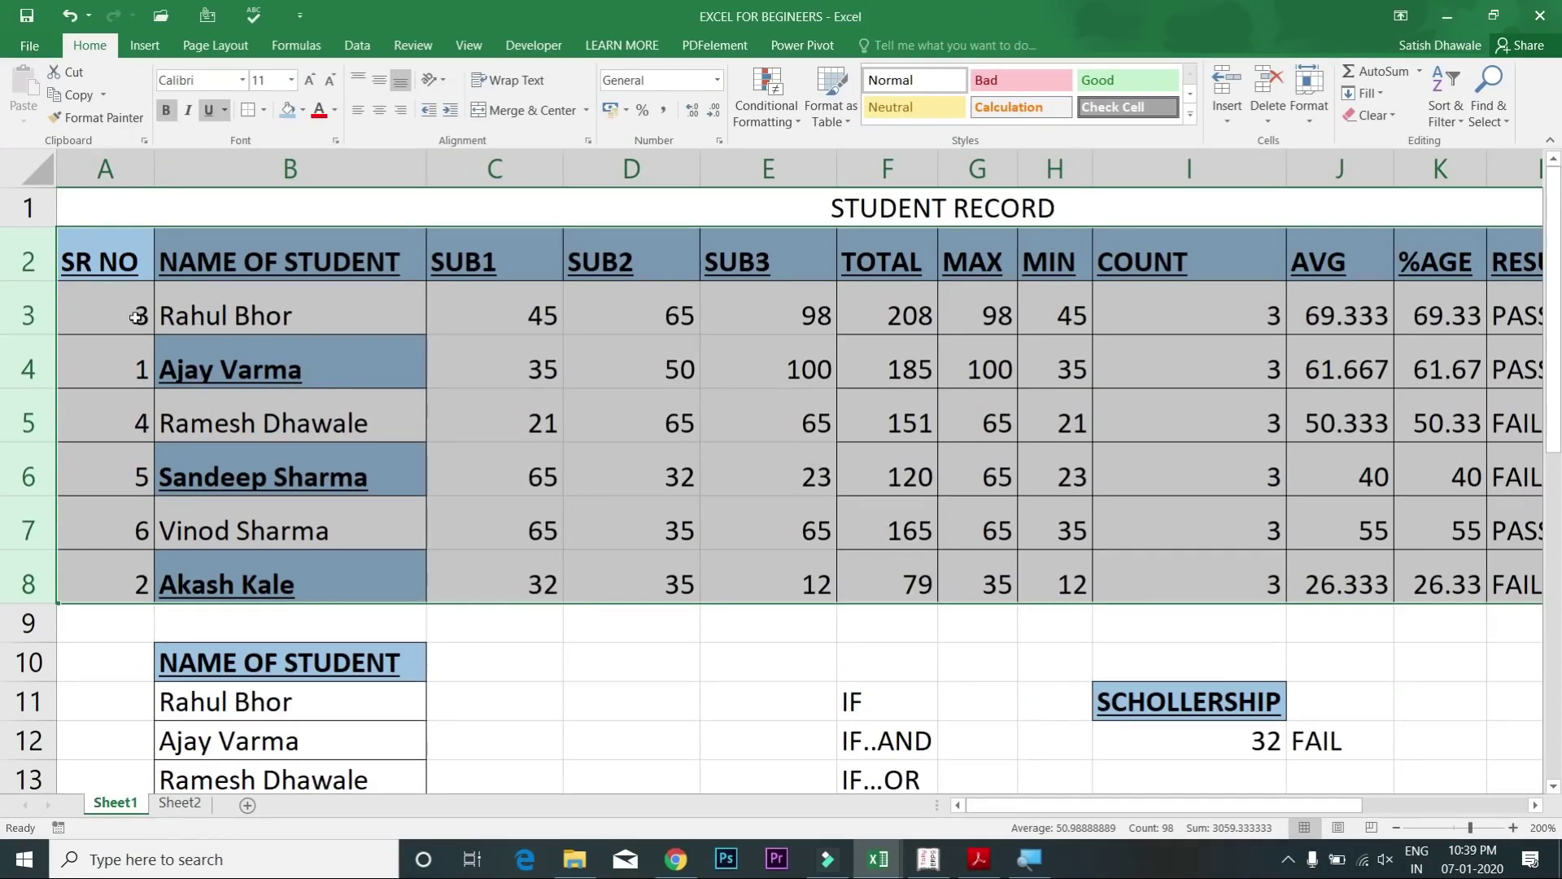
Step: Enlarge rows 2 to 8 further by hand and align their contents vertically to the middle
left_click_drag(22, 331, 25, 361)
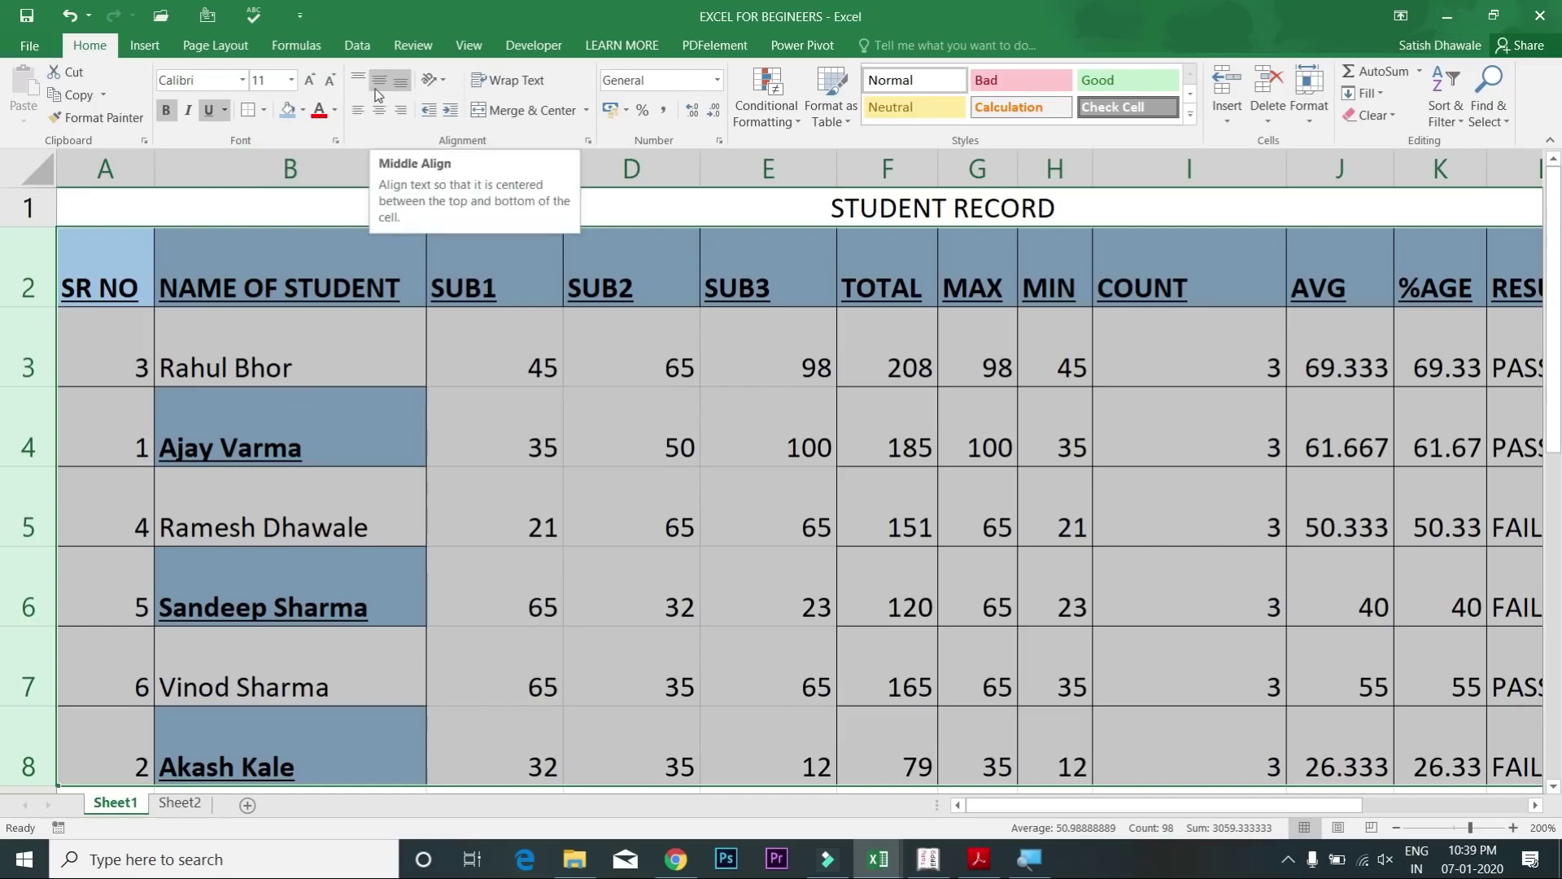
left_click(375, 90)
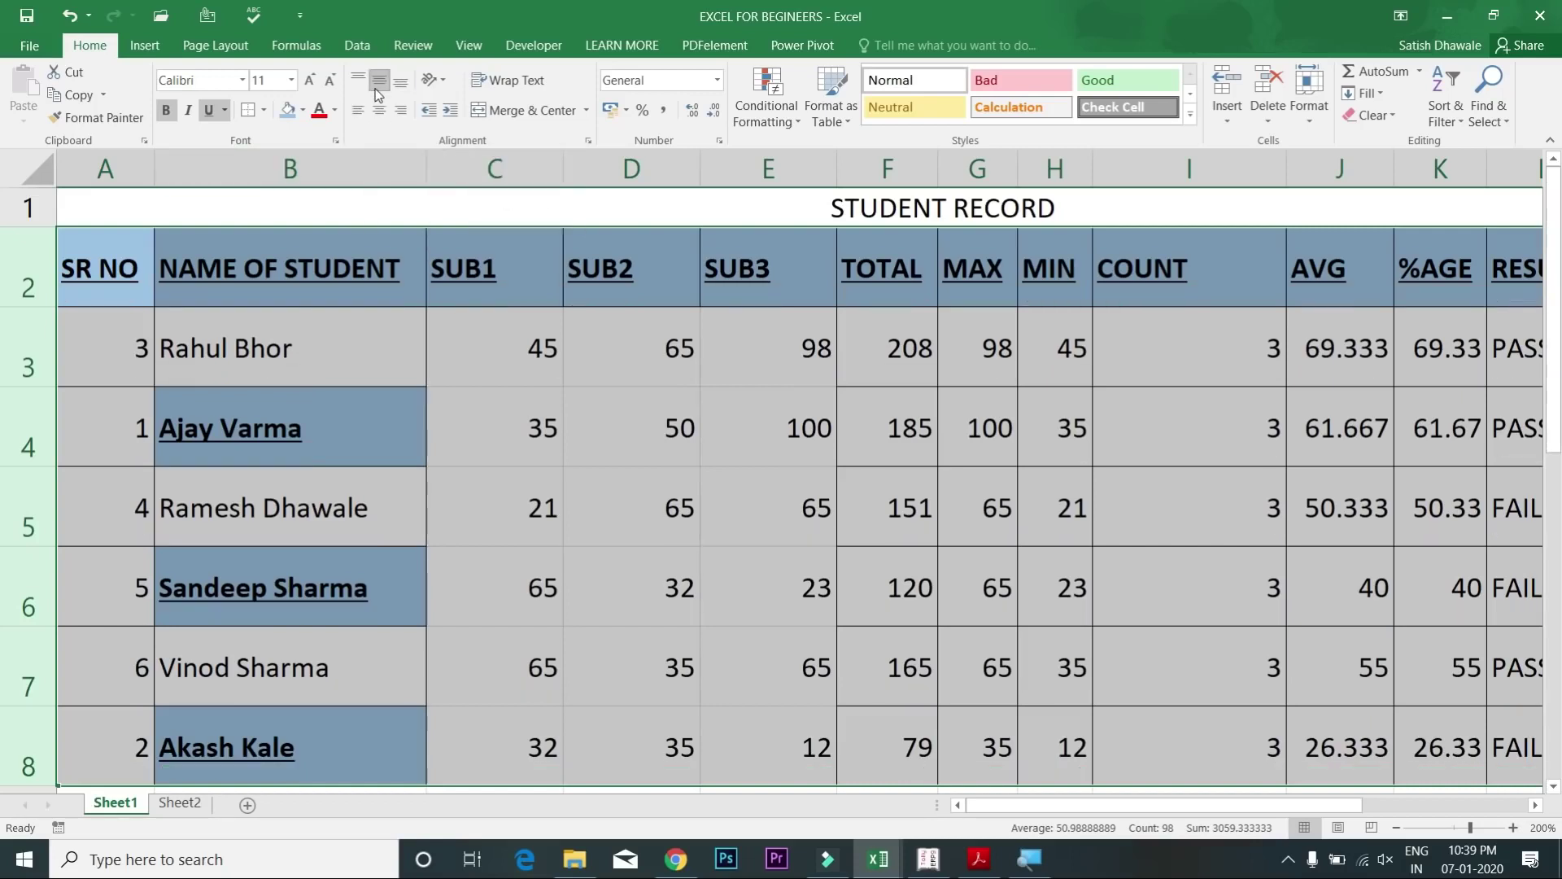
left_click(358, 83)
left_click(378, 88)
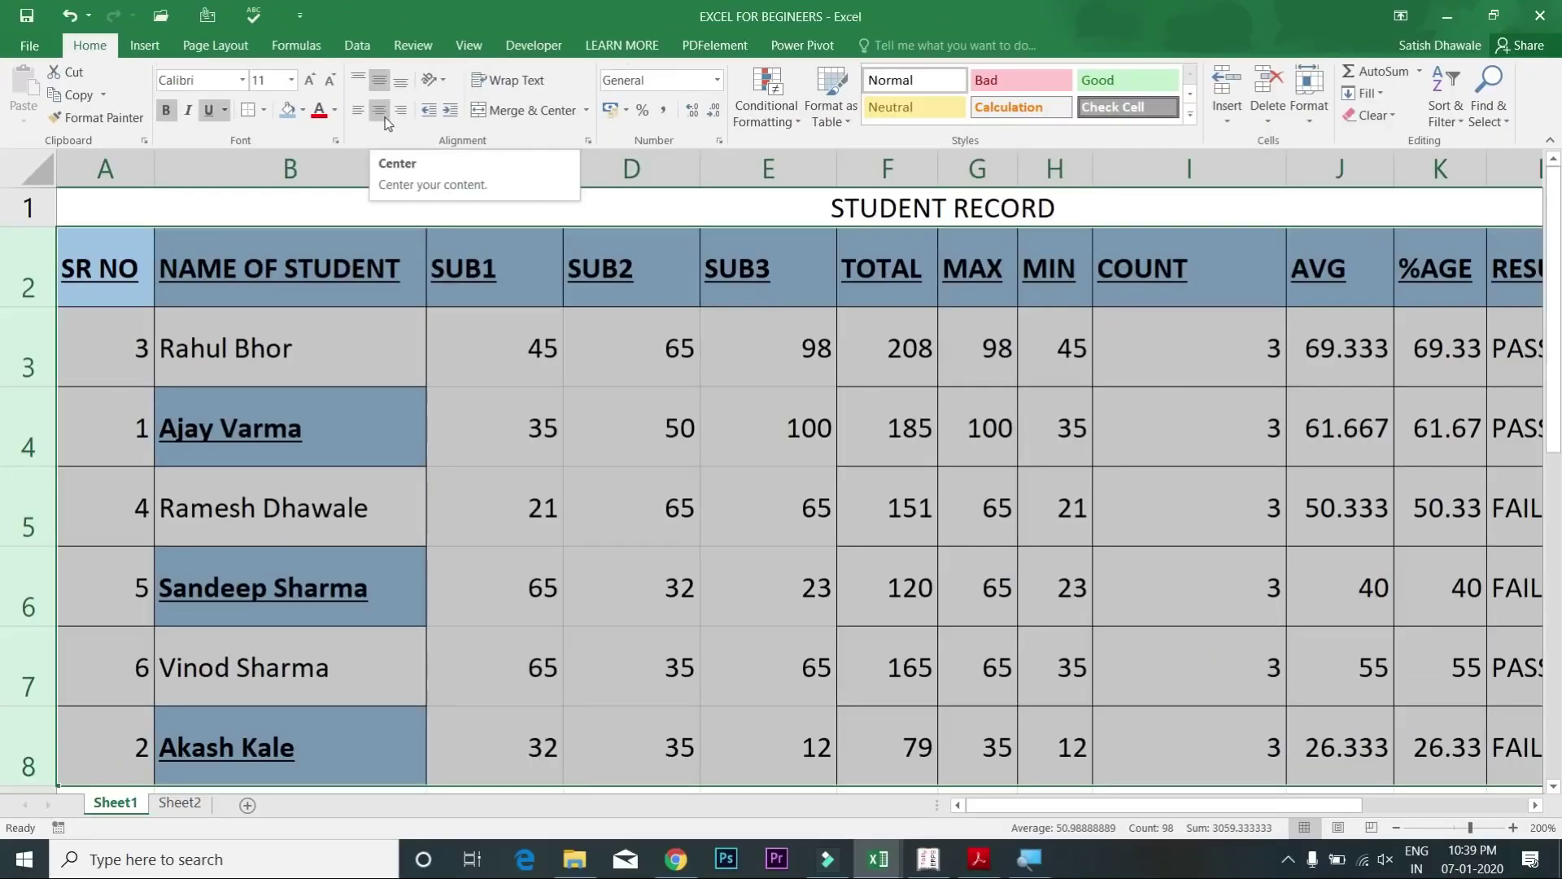
Step: Try centre and right alignment on rows 2 to 8, finishing with their contents left-aligned
left_click(384, 118)
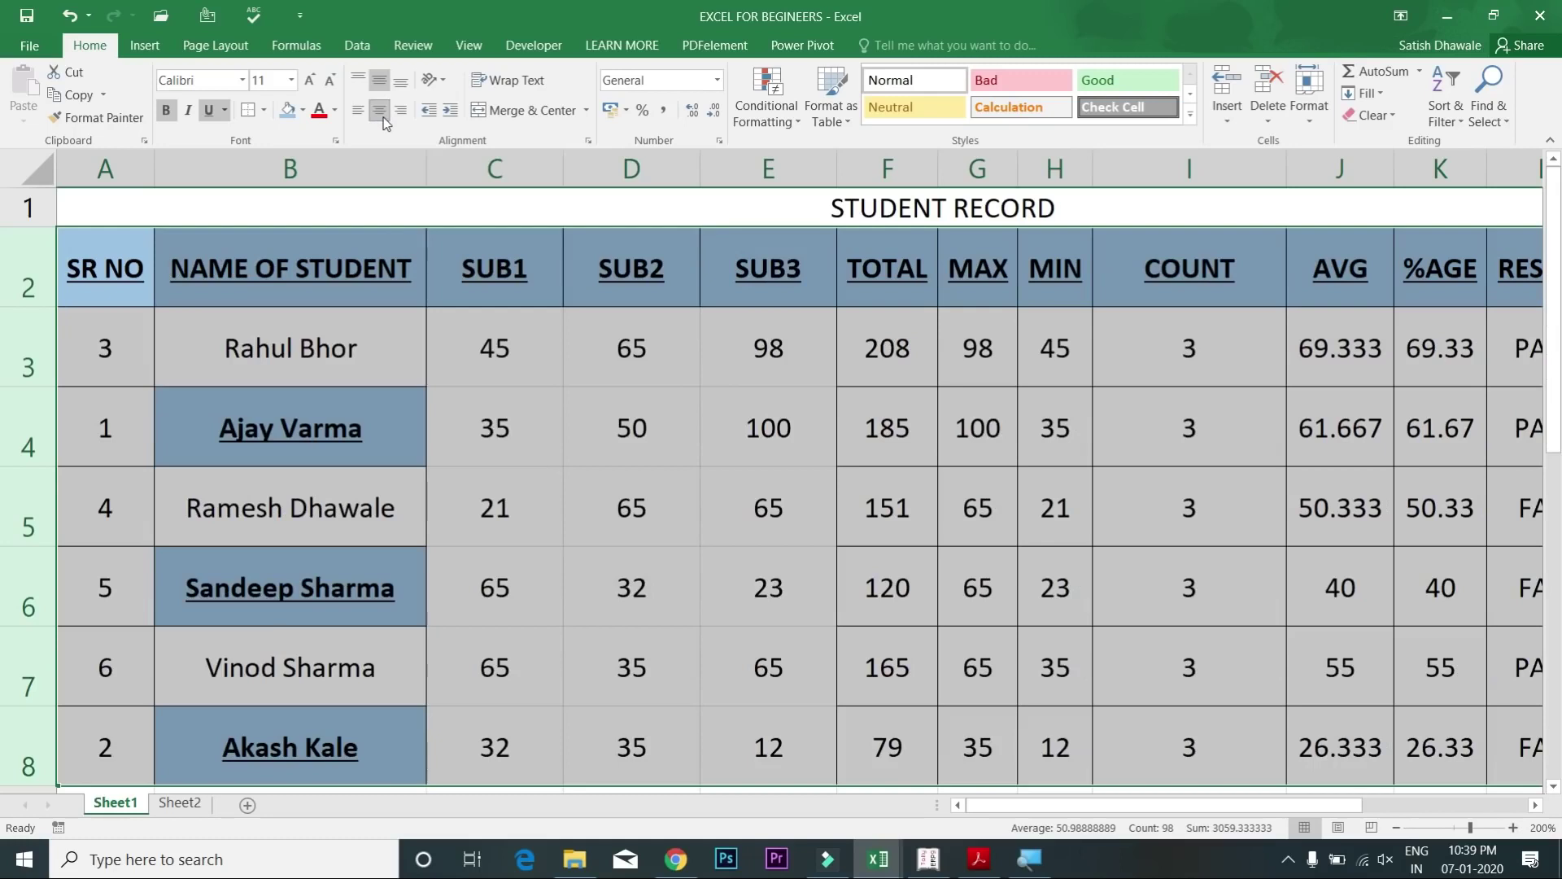
left_click(358, 110)
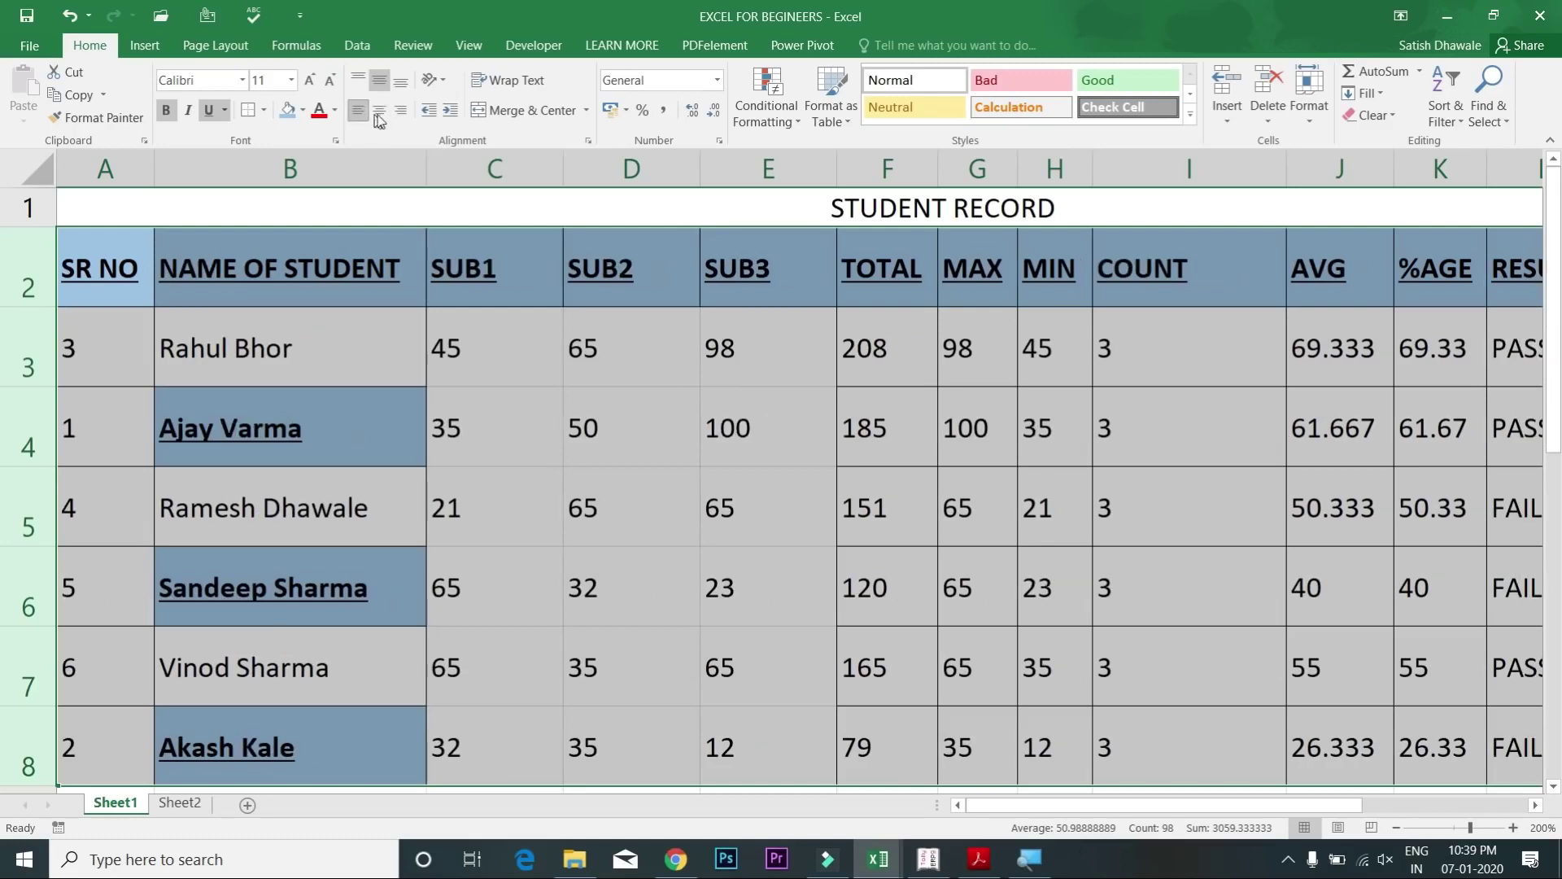
left_click(381, 110)
left_click(401, 110)
left_click(379, 110)
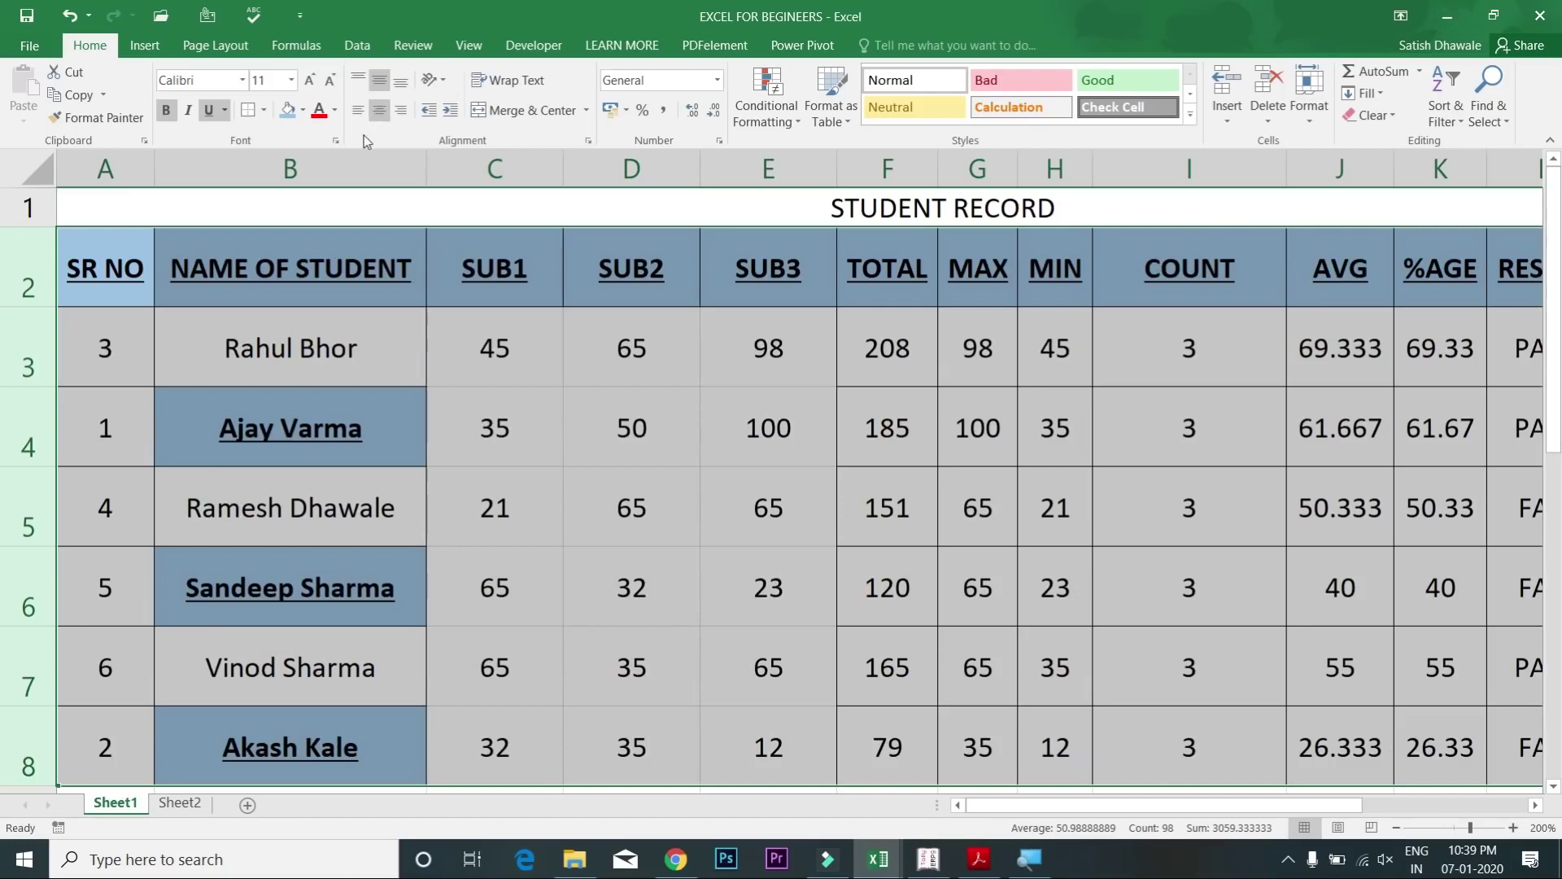
left_click(358, 114)
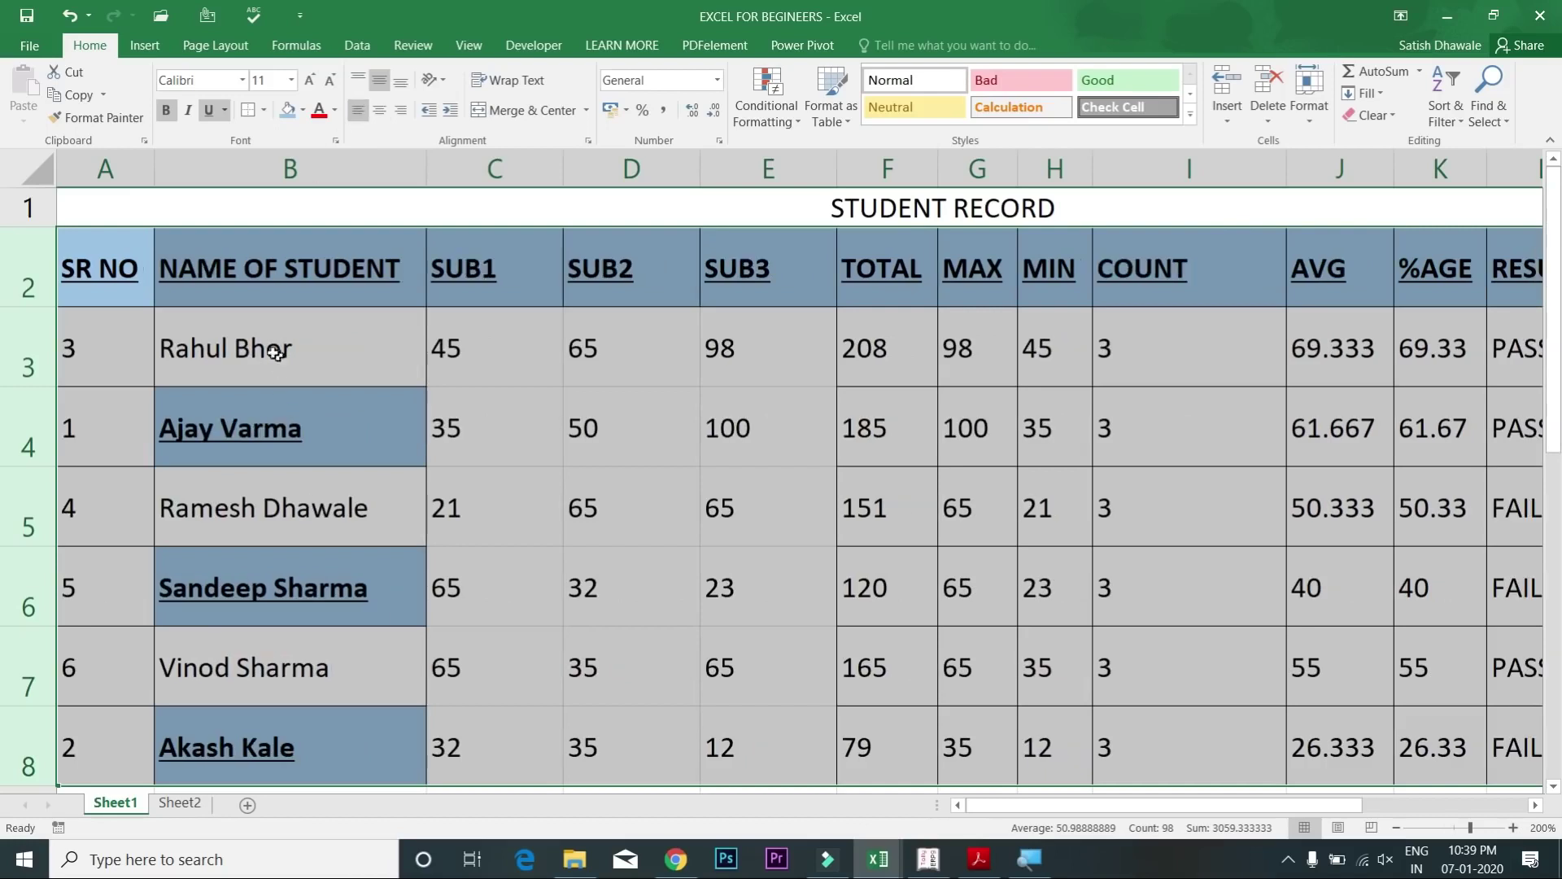
Step: Try increasing and decreasing the indent of the student name column B2:B8, finishing with one indent level
left_click_drag(304, 266, 325, 498)
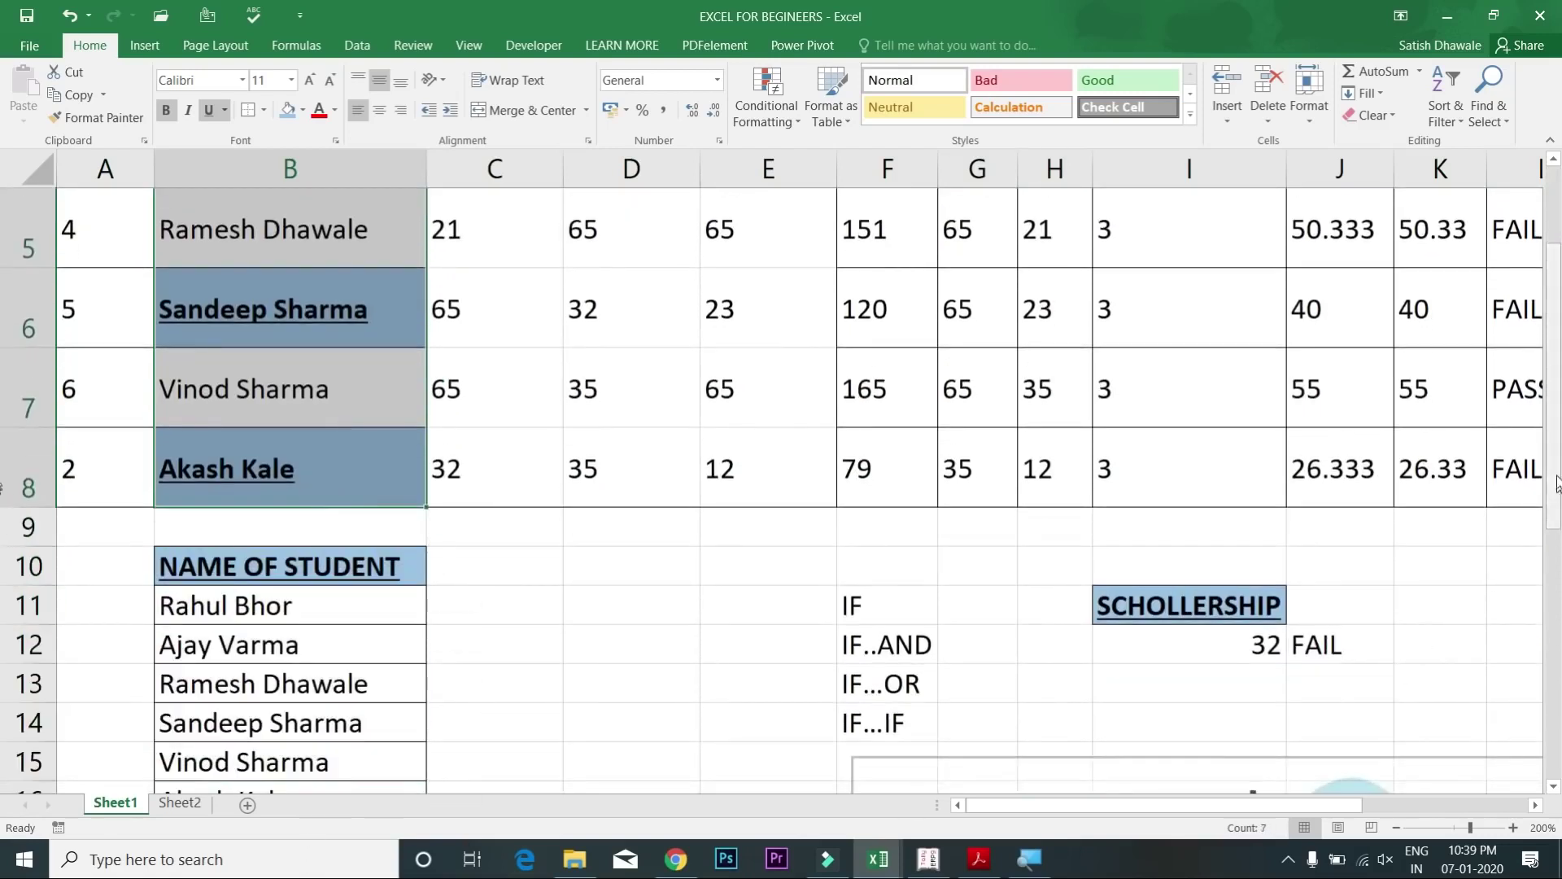
scroll(1556, 484, "up", 2)
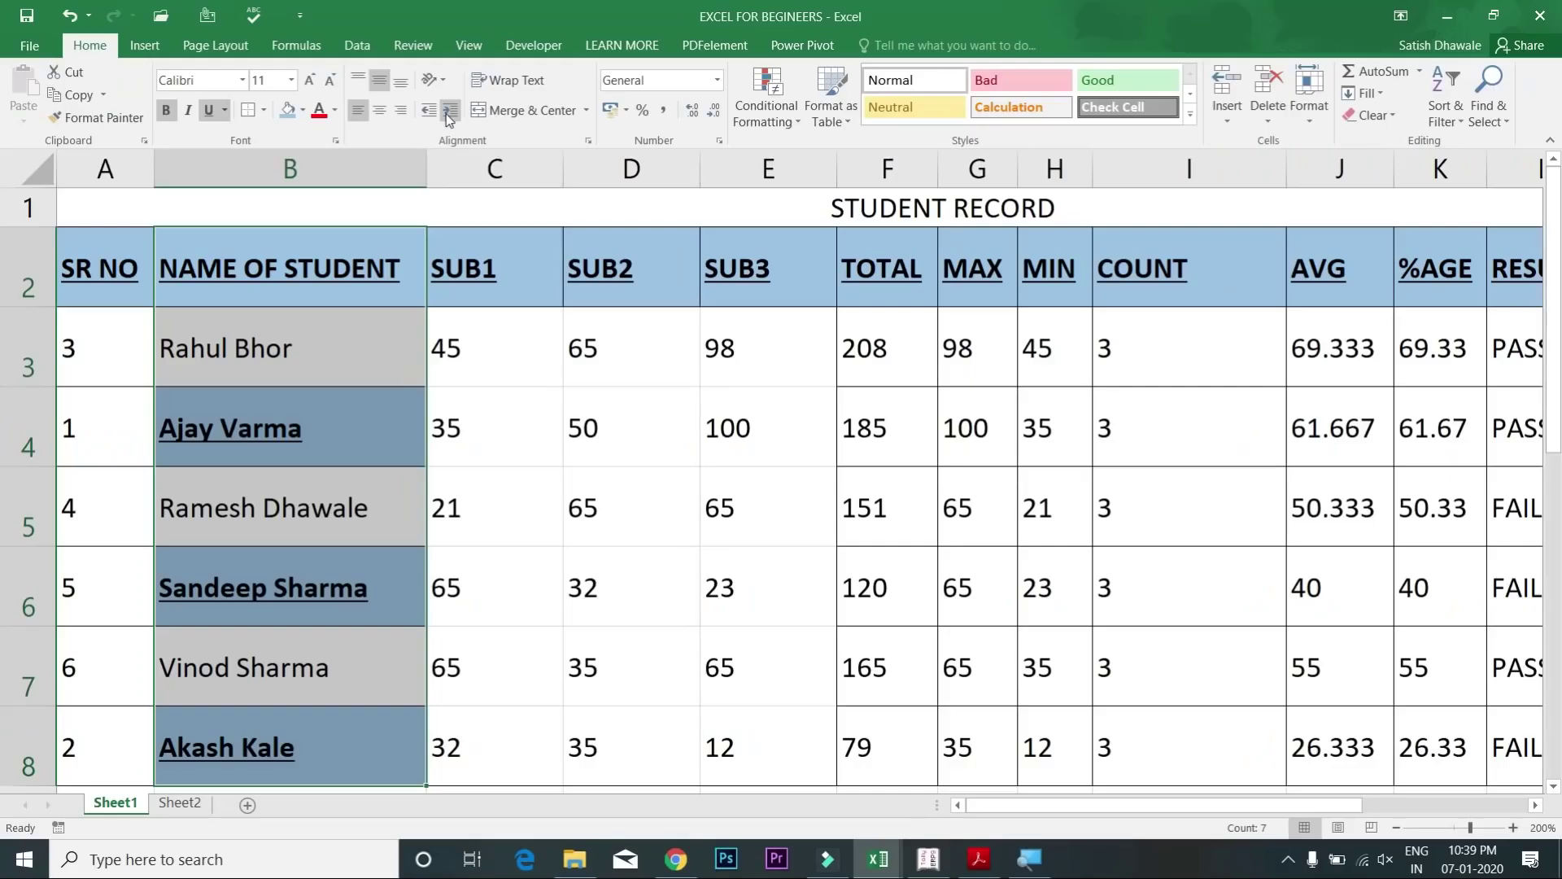
left_click(449, 110)
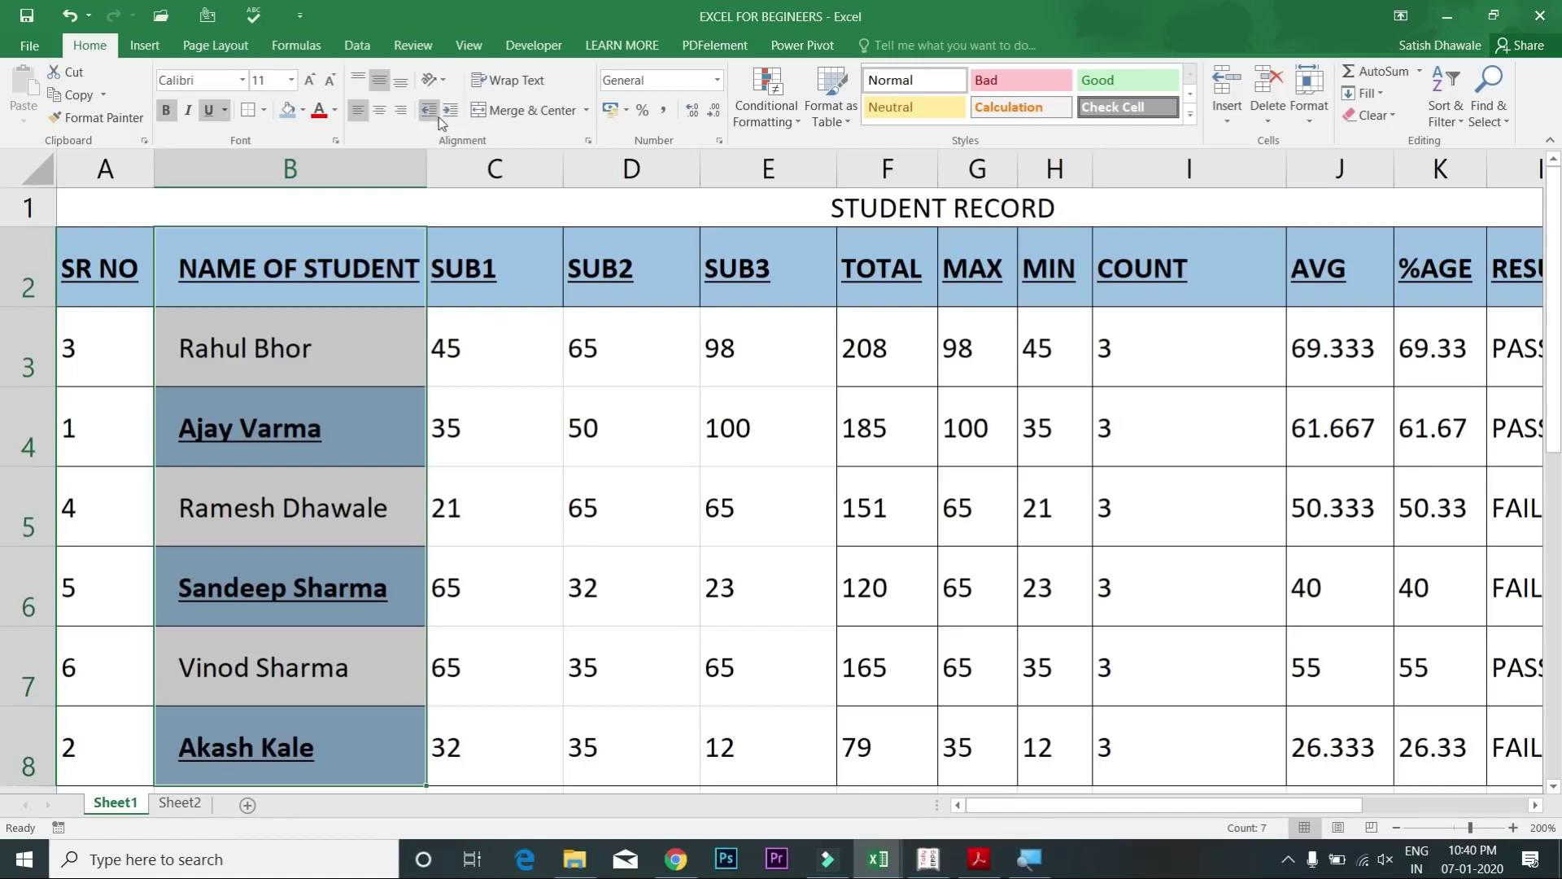
left_click(432, 115)
left_click(456, 114)
left_click(457, 114)
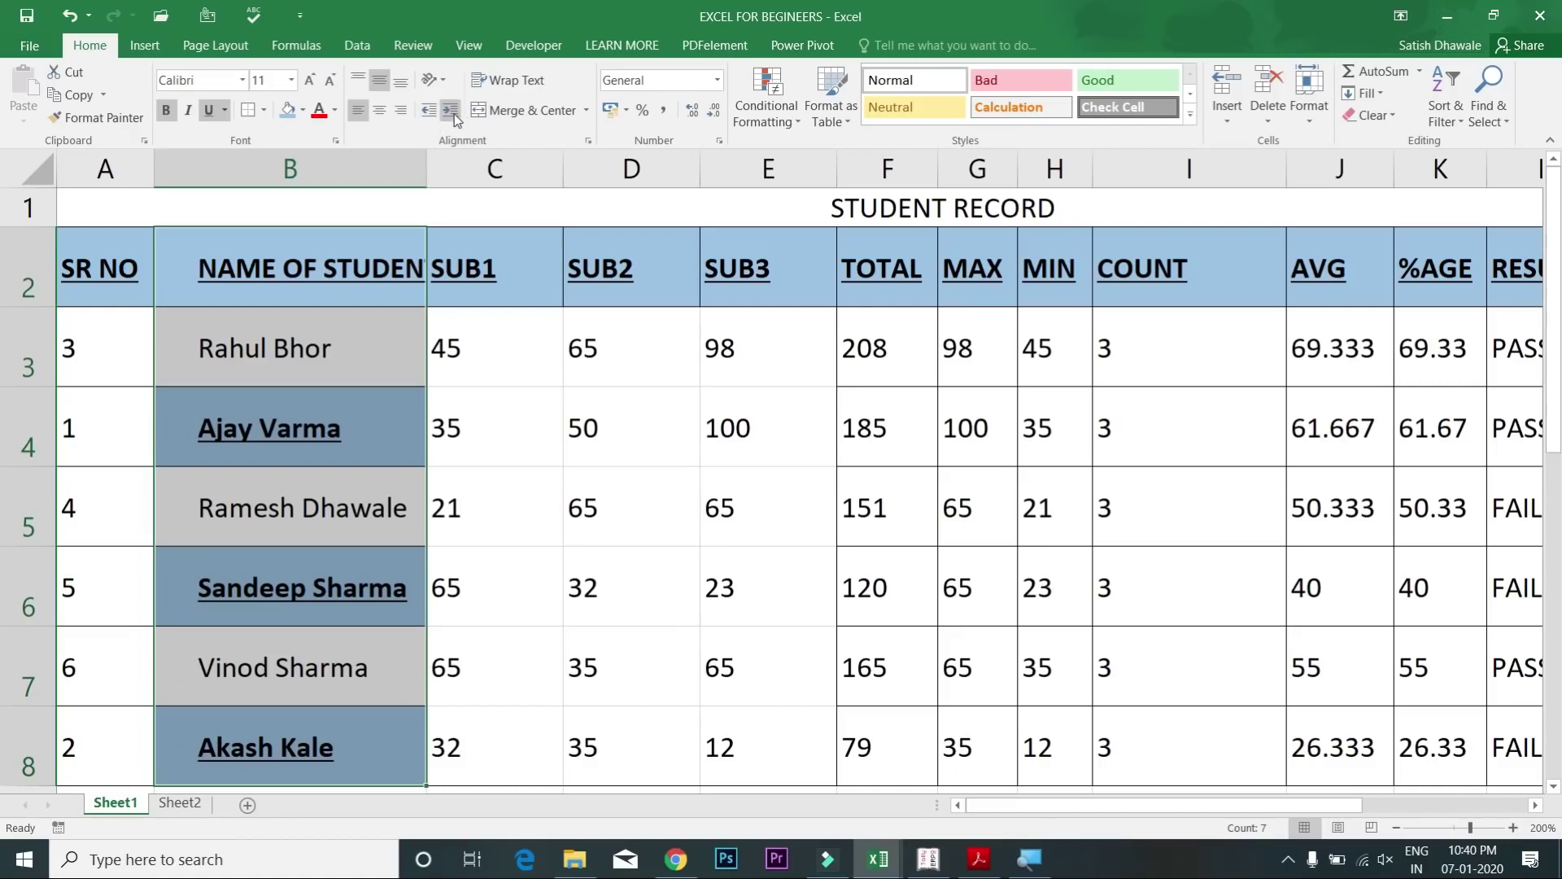
left_click(432, 115)
left_click(431, 114)
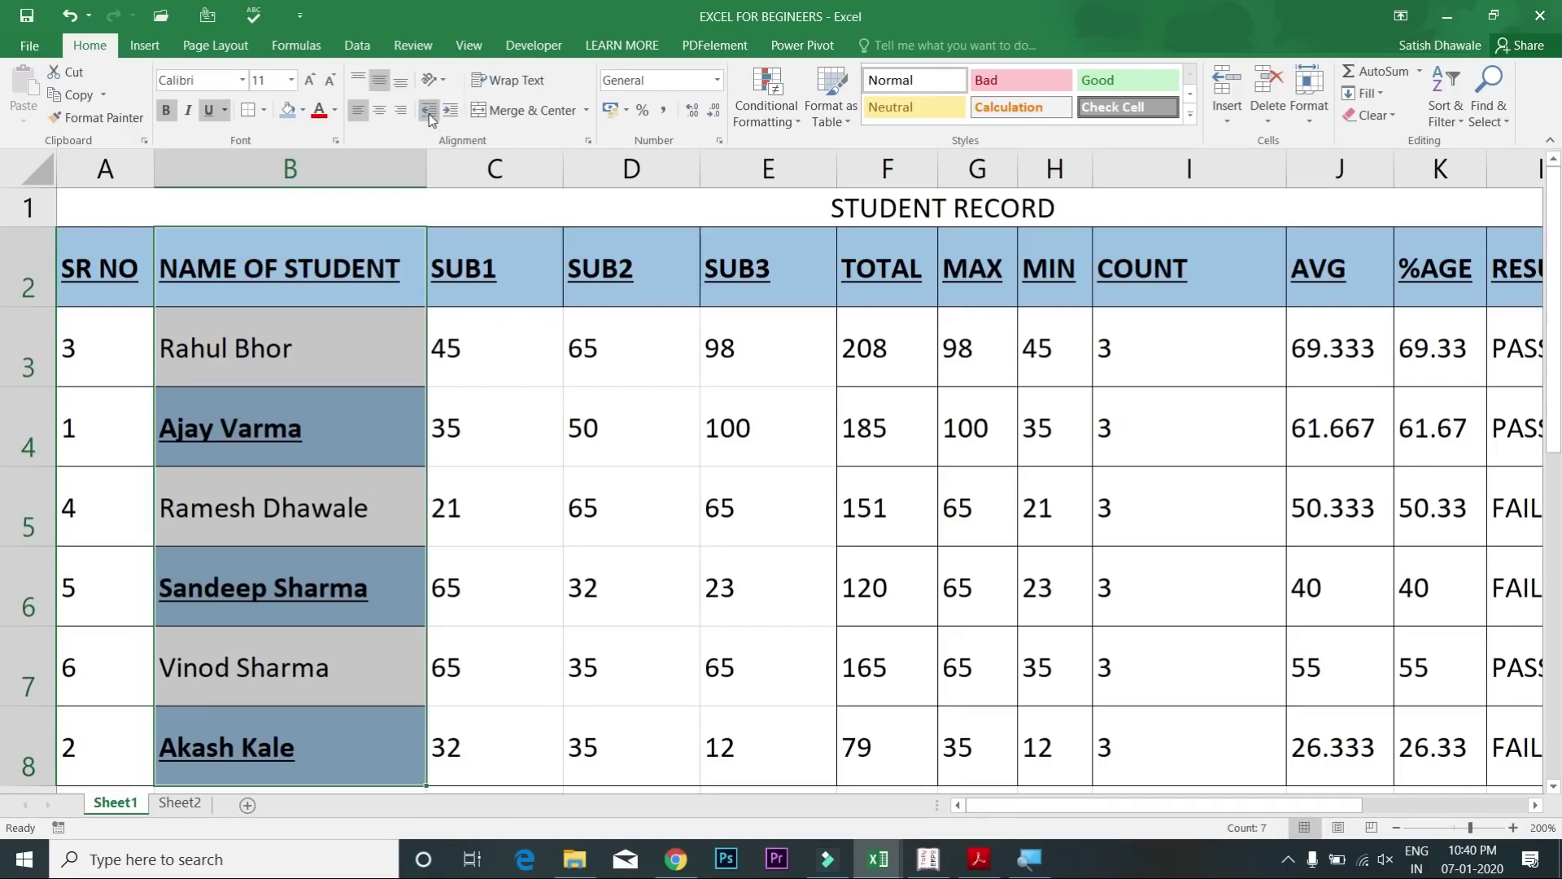
left_click(448, 115)
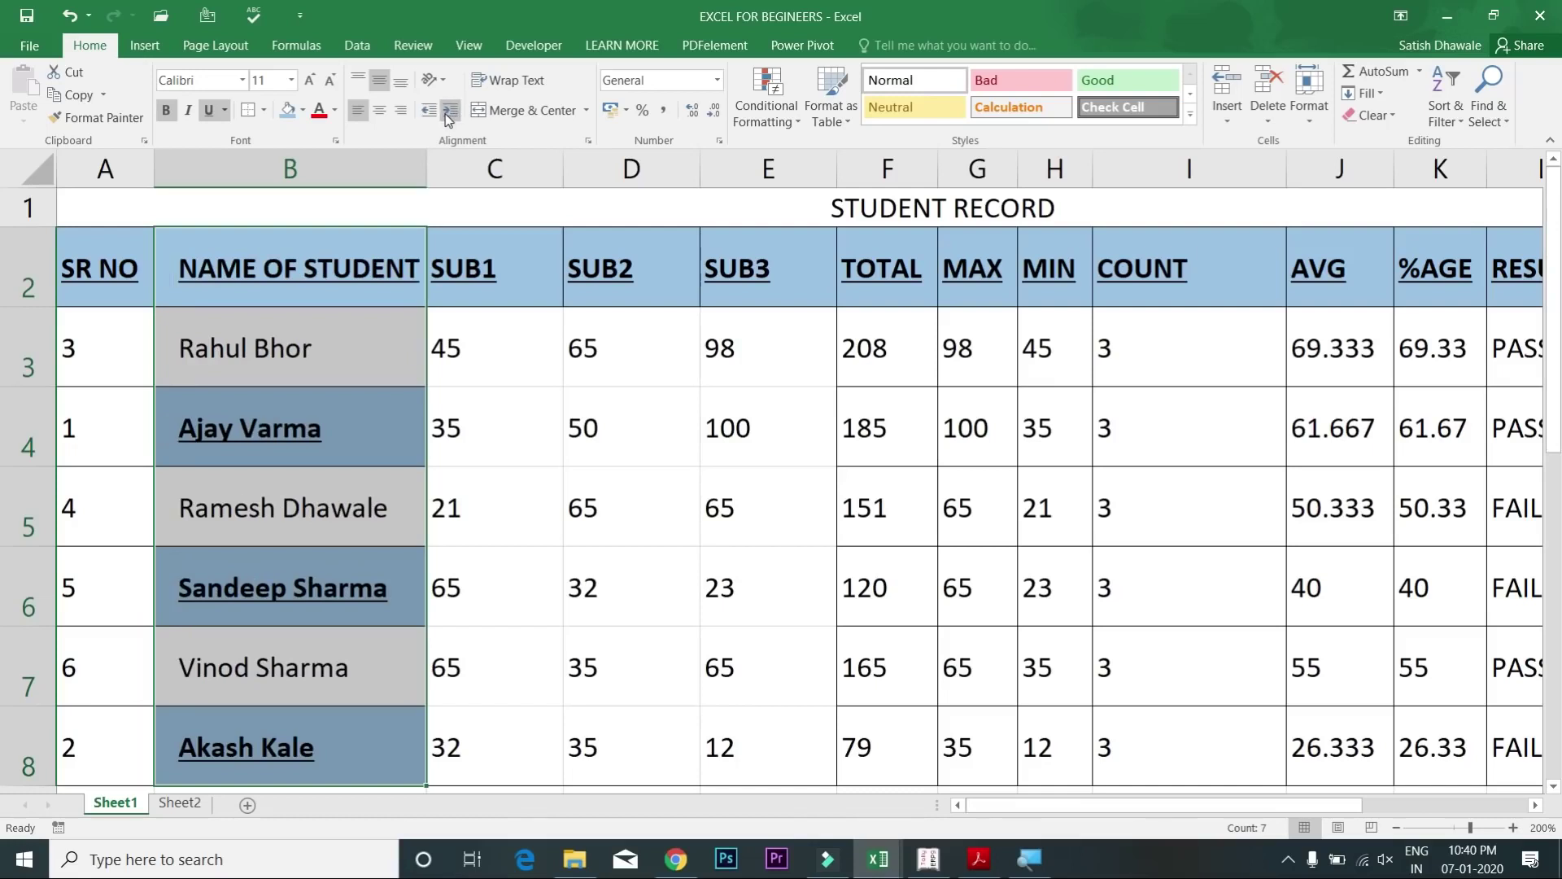
Step: Make header row 2 taller than the student rows beneath it
left_click(13, 278)
left_click_drag(33, 307, 39, 345)
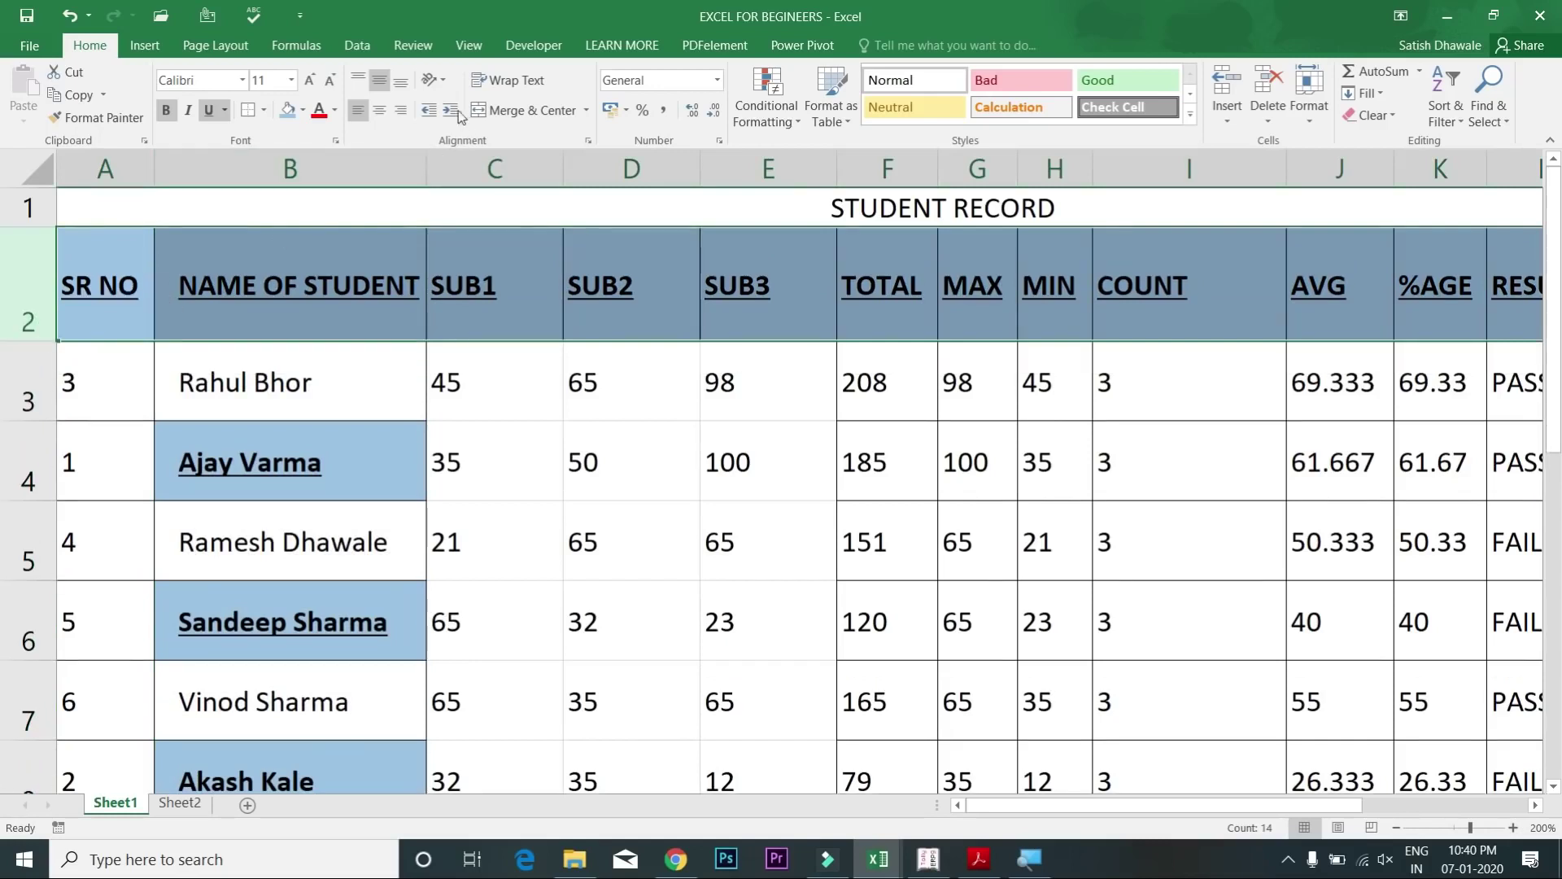
Step: Try angling the text of header row 2 clockwise and counterclockwise, finishing with it horizontal
left_click(449, 85)
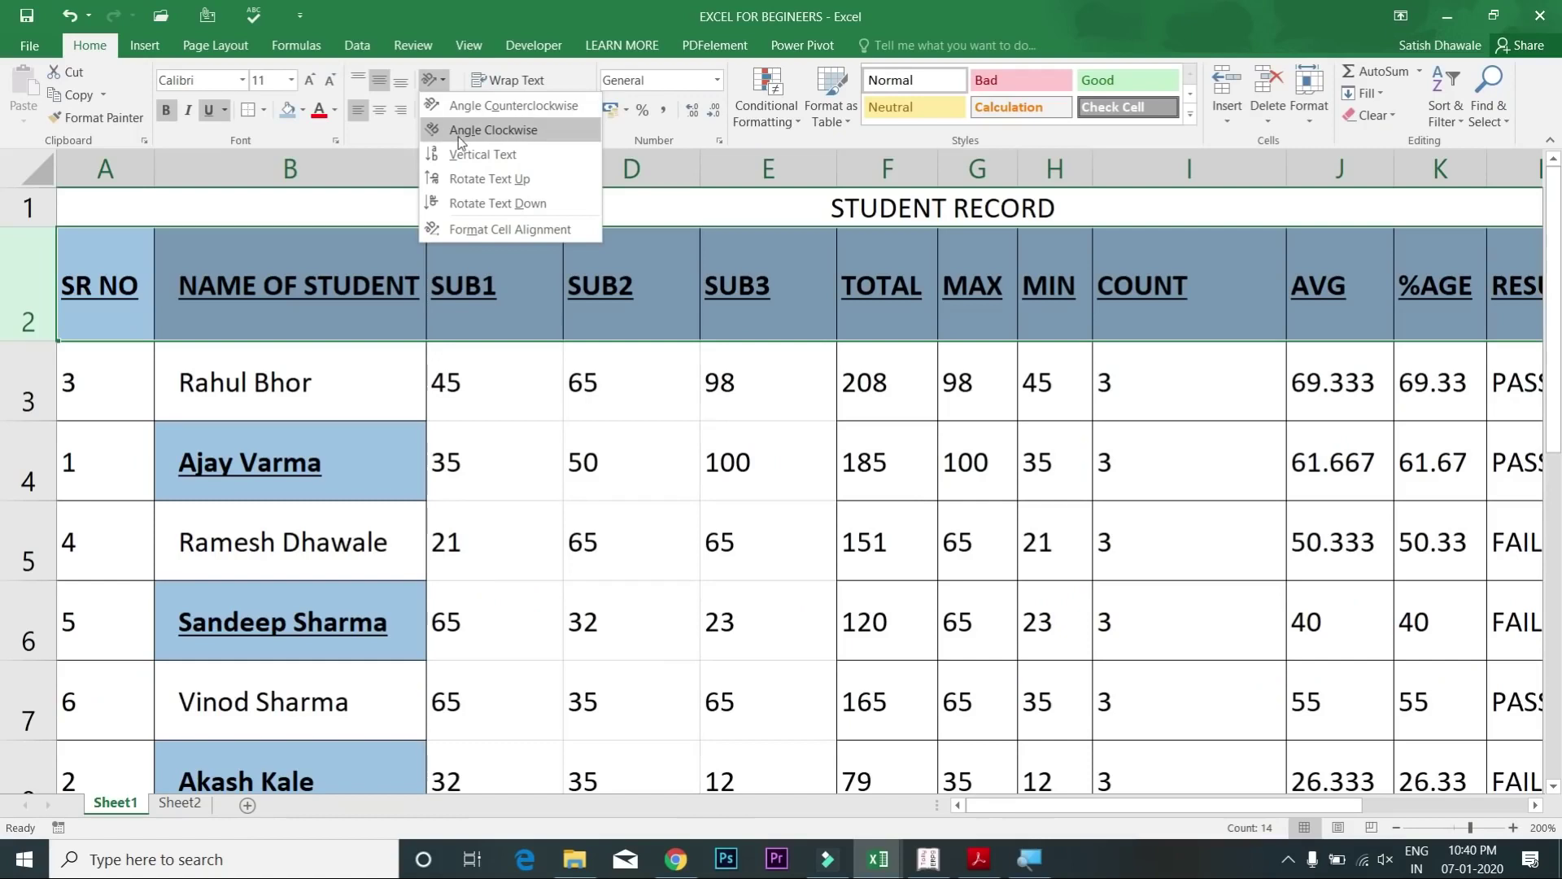
left_click(457, 134)
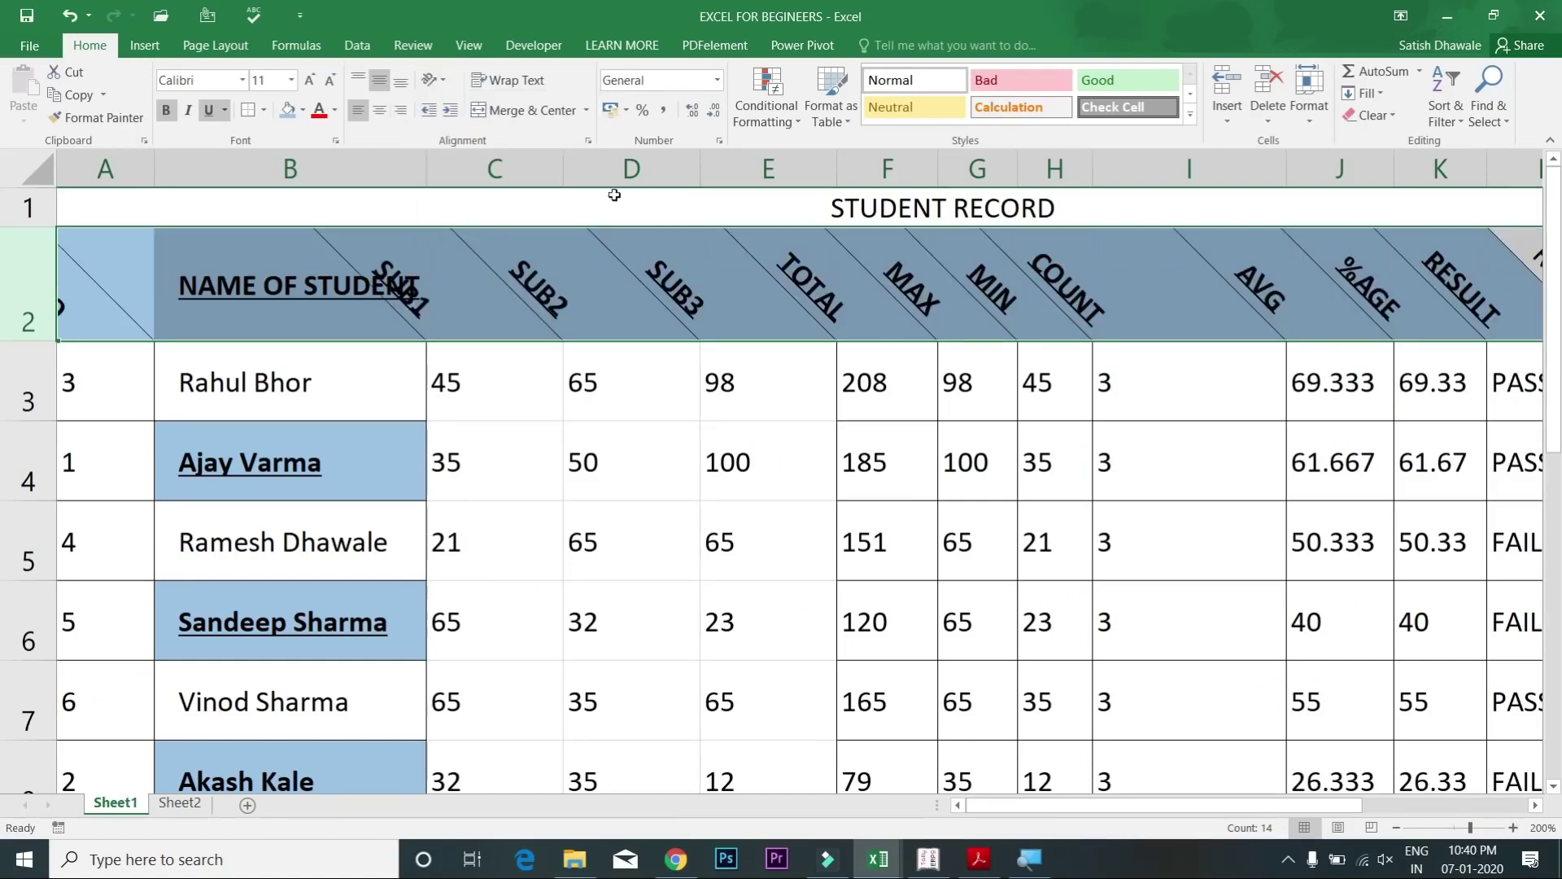
left_click(442, 91)
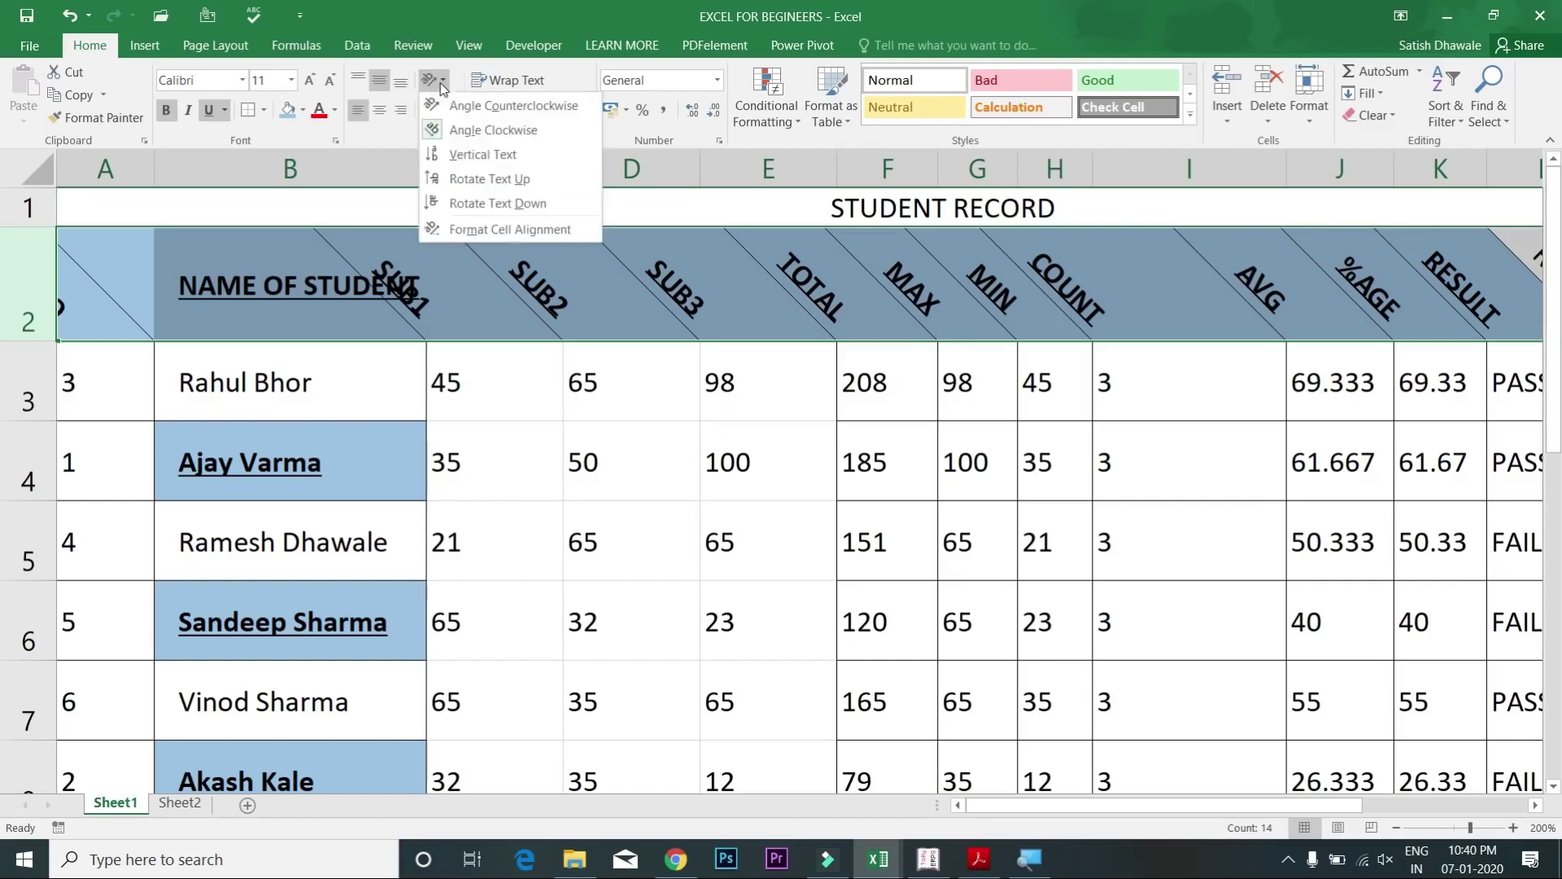
left_click(486, 113)
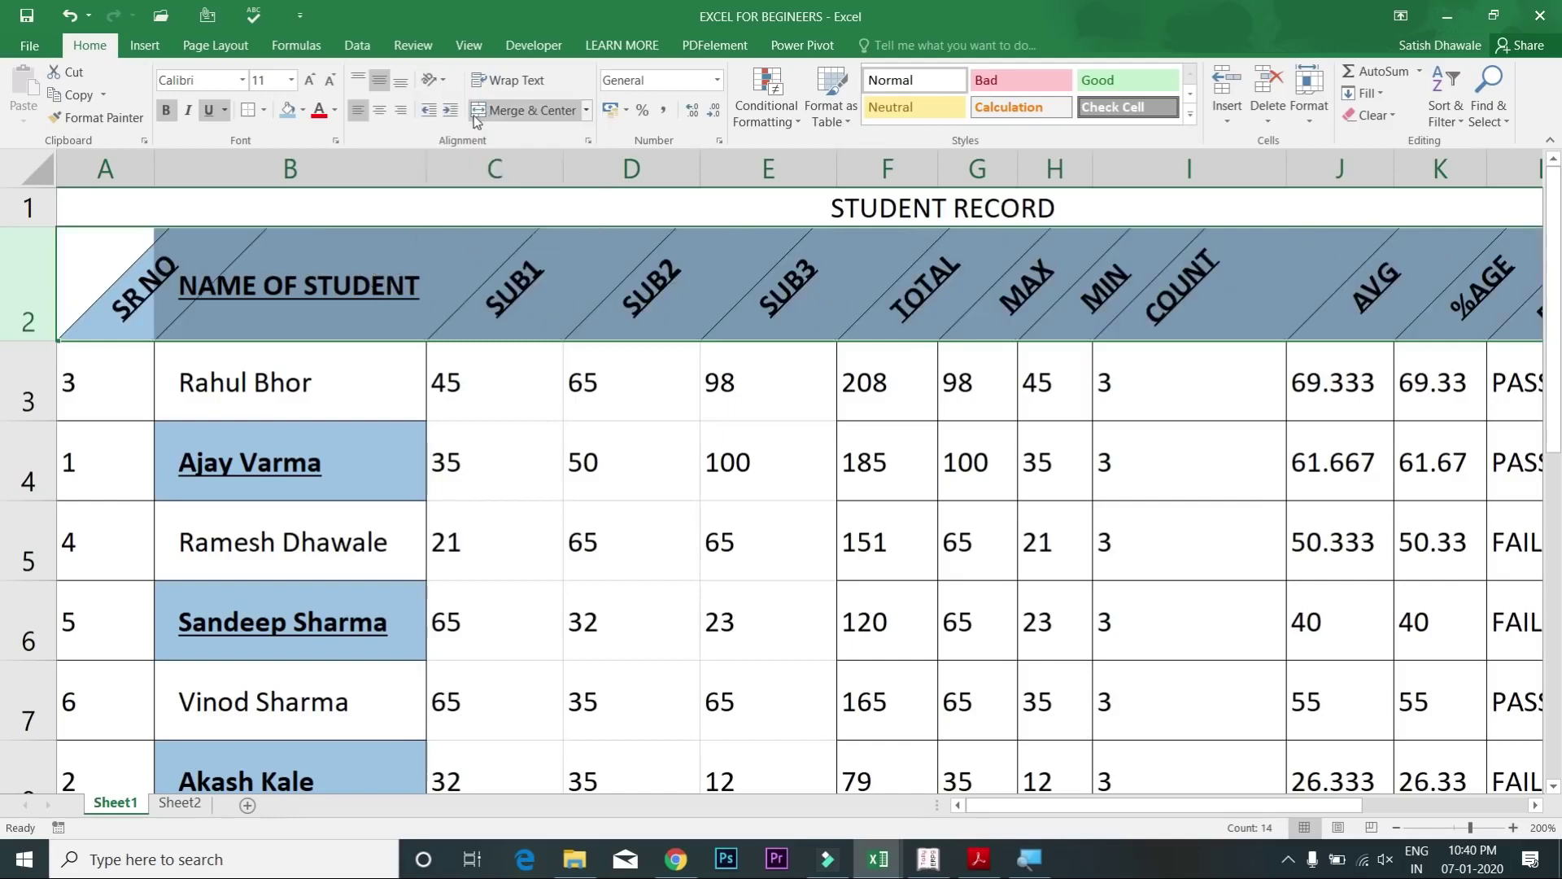
left_click(434, 79)
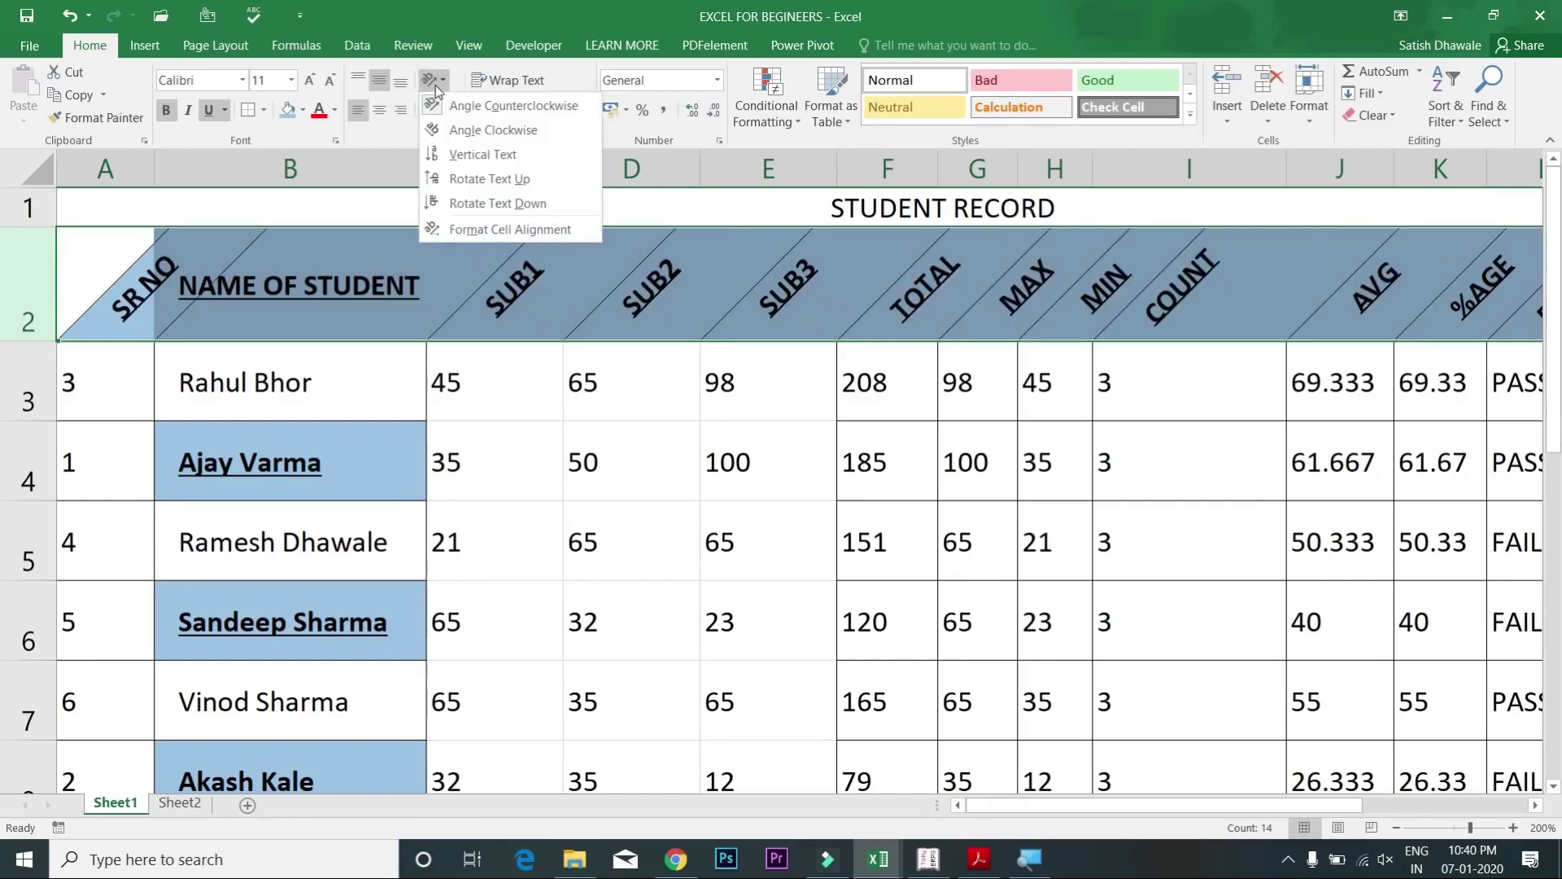
left_click(470, 109)
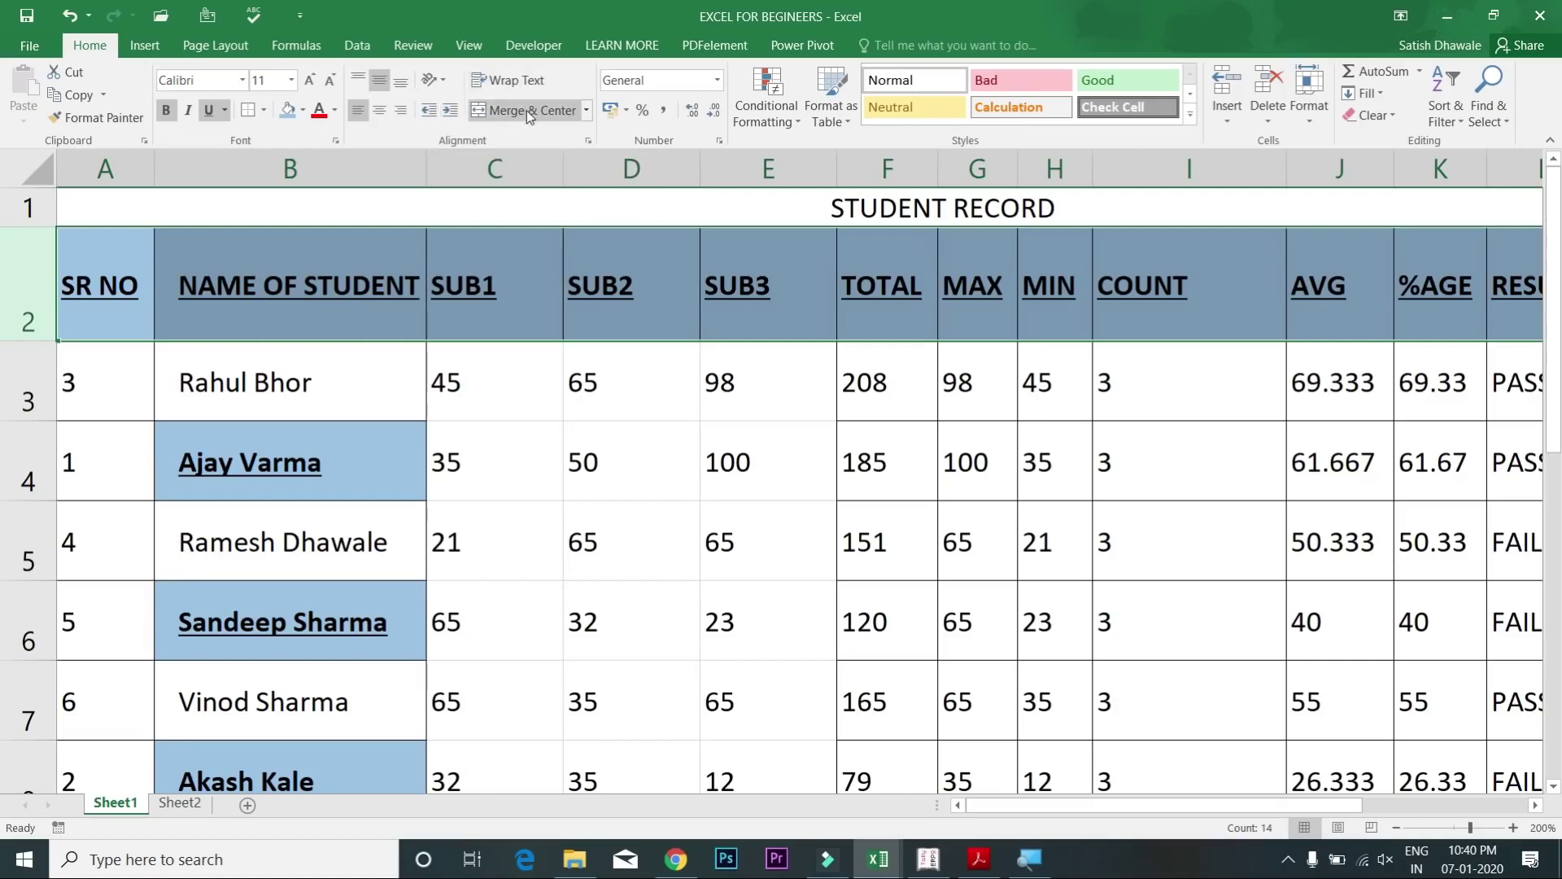
left_click(935, 213)
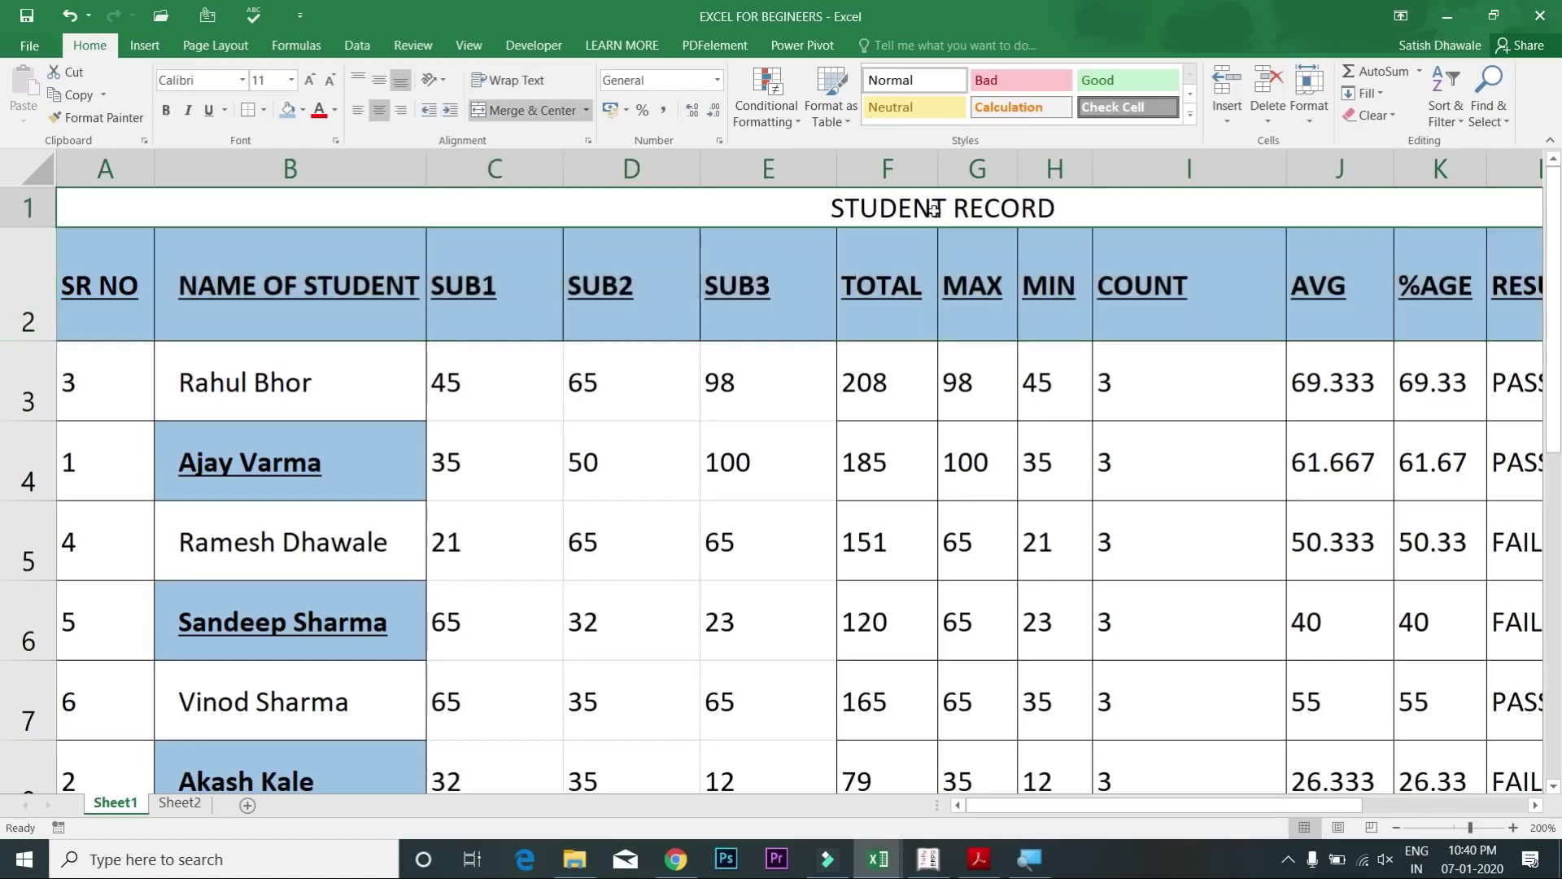
double_click(142, 276)
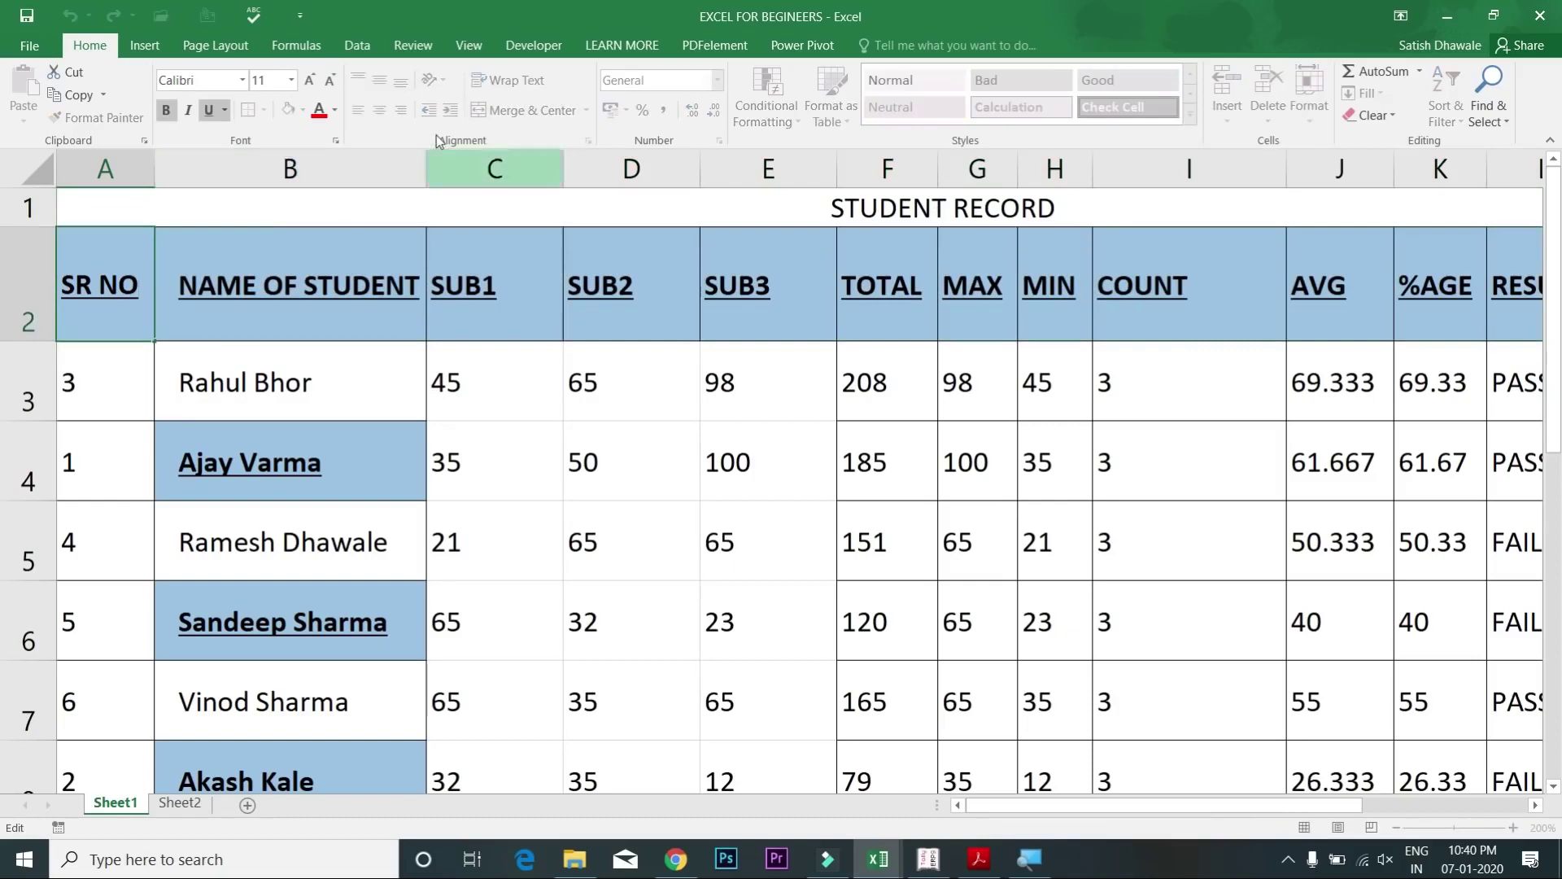
key("Escape")
left_click(431, 80)
key("Escape")
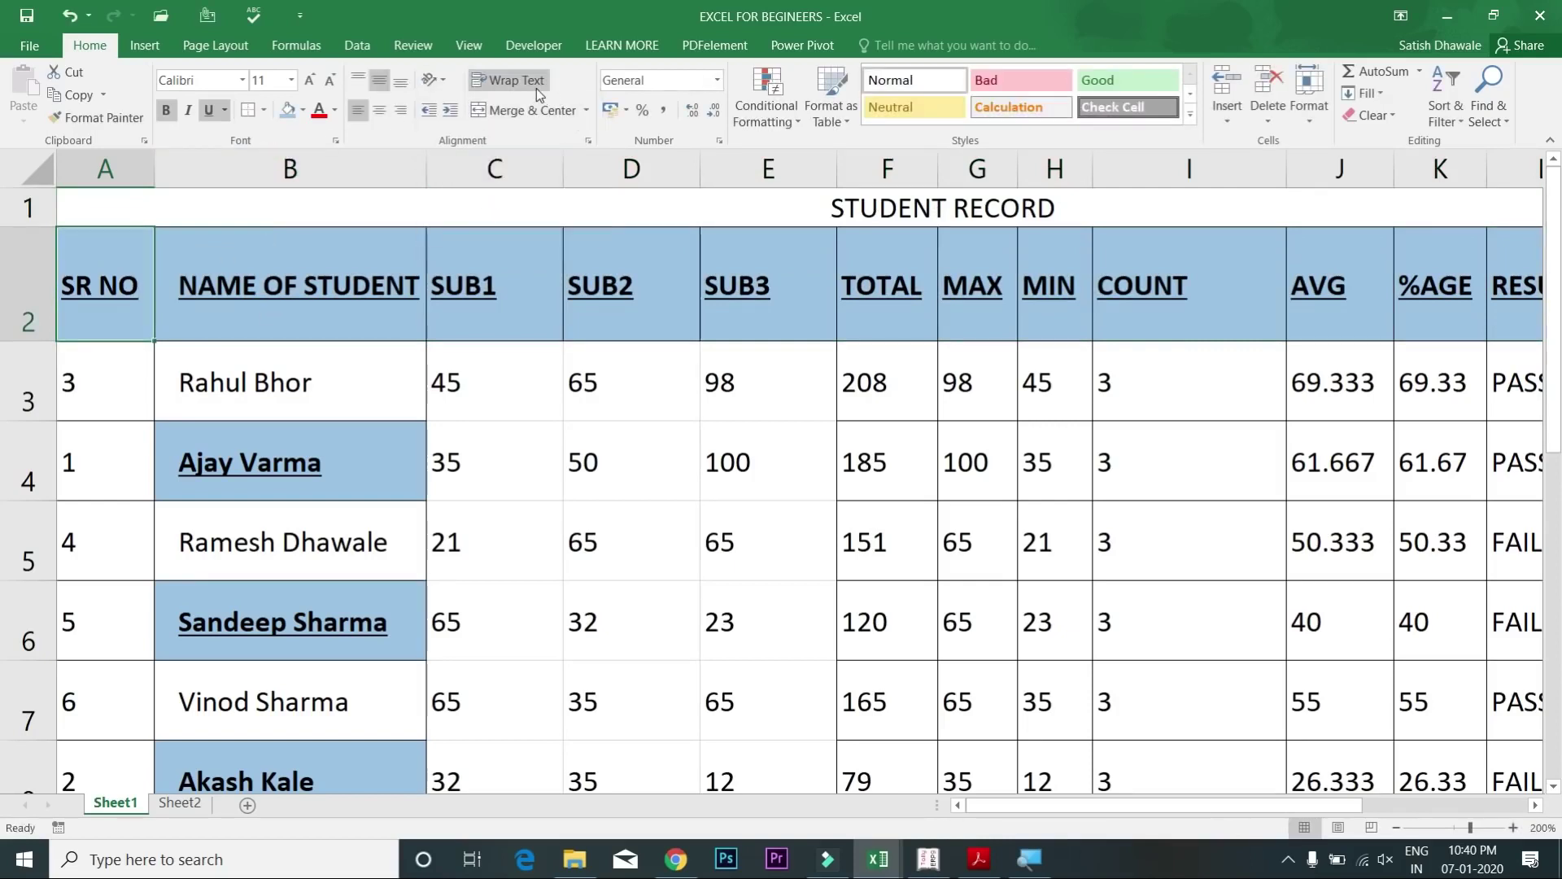
Step: Widen column B slightly and reduce the height of header row 2 to match the student rows
left_click(416, 248)
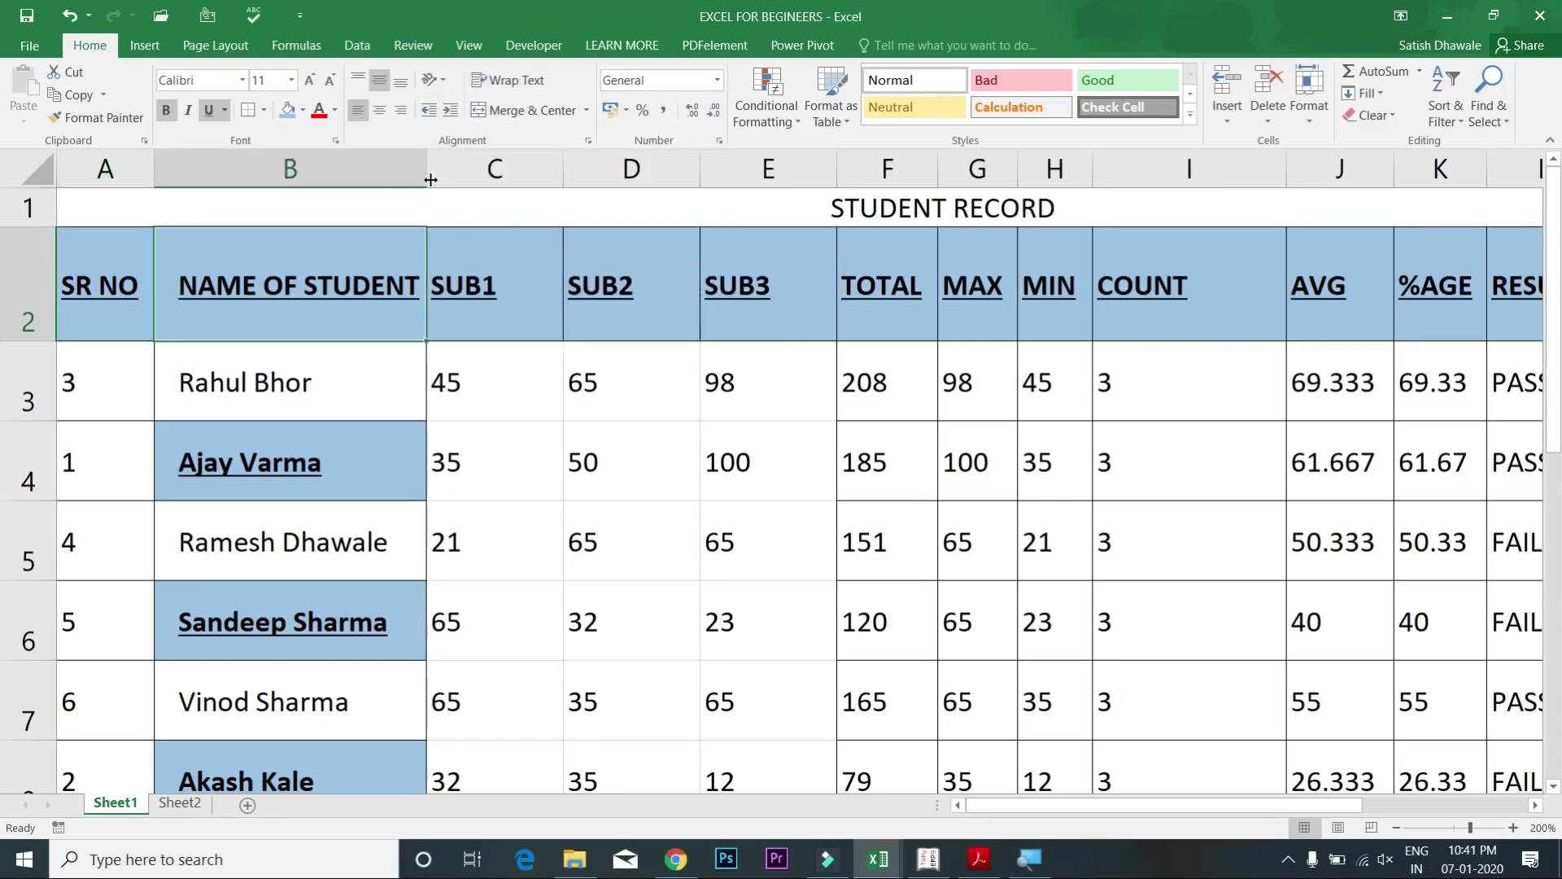
left_click_drag(430, 179, 435, 179)
left_click(470, 171)
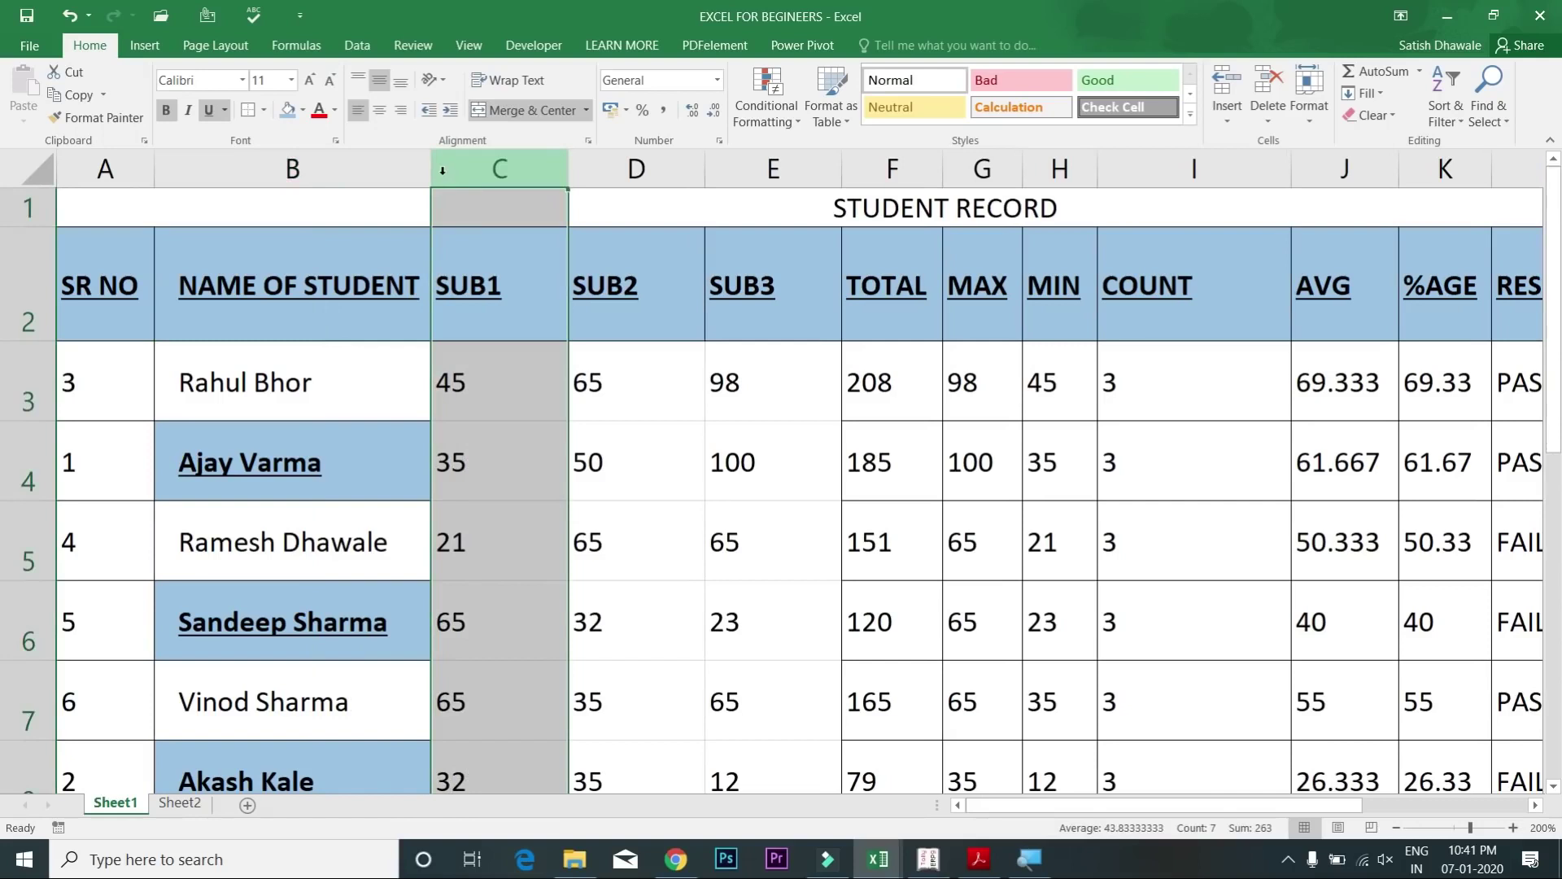
left_click(39, 307)
left_click_drag(38, 342, 31, 303)
Step: Change the header in B2 to NAME OF TALLY STUDENT
double_click(355, 268)
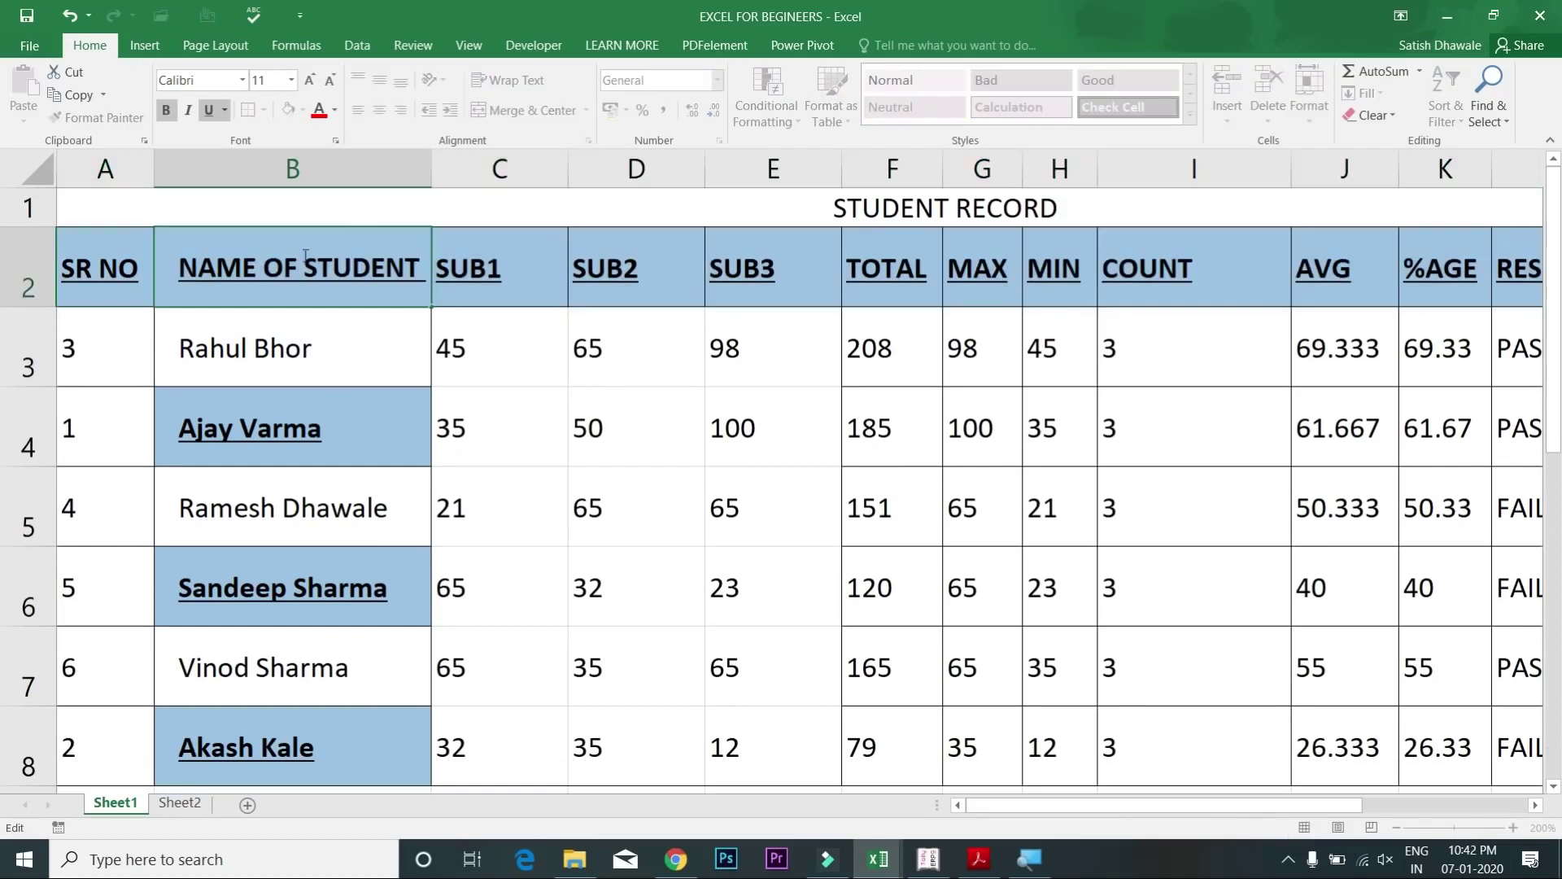
type("T")
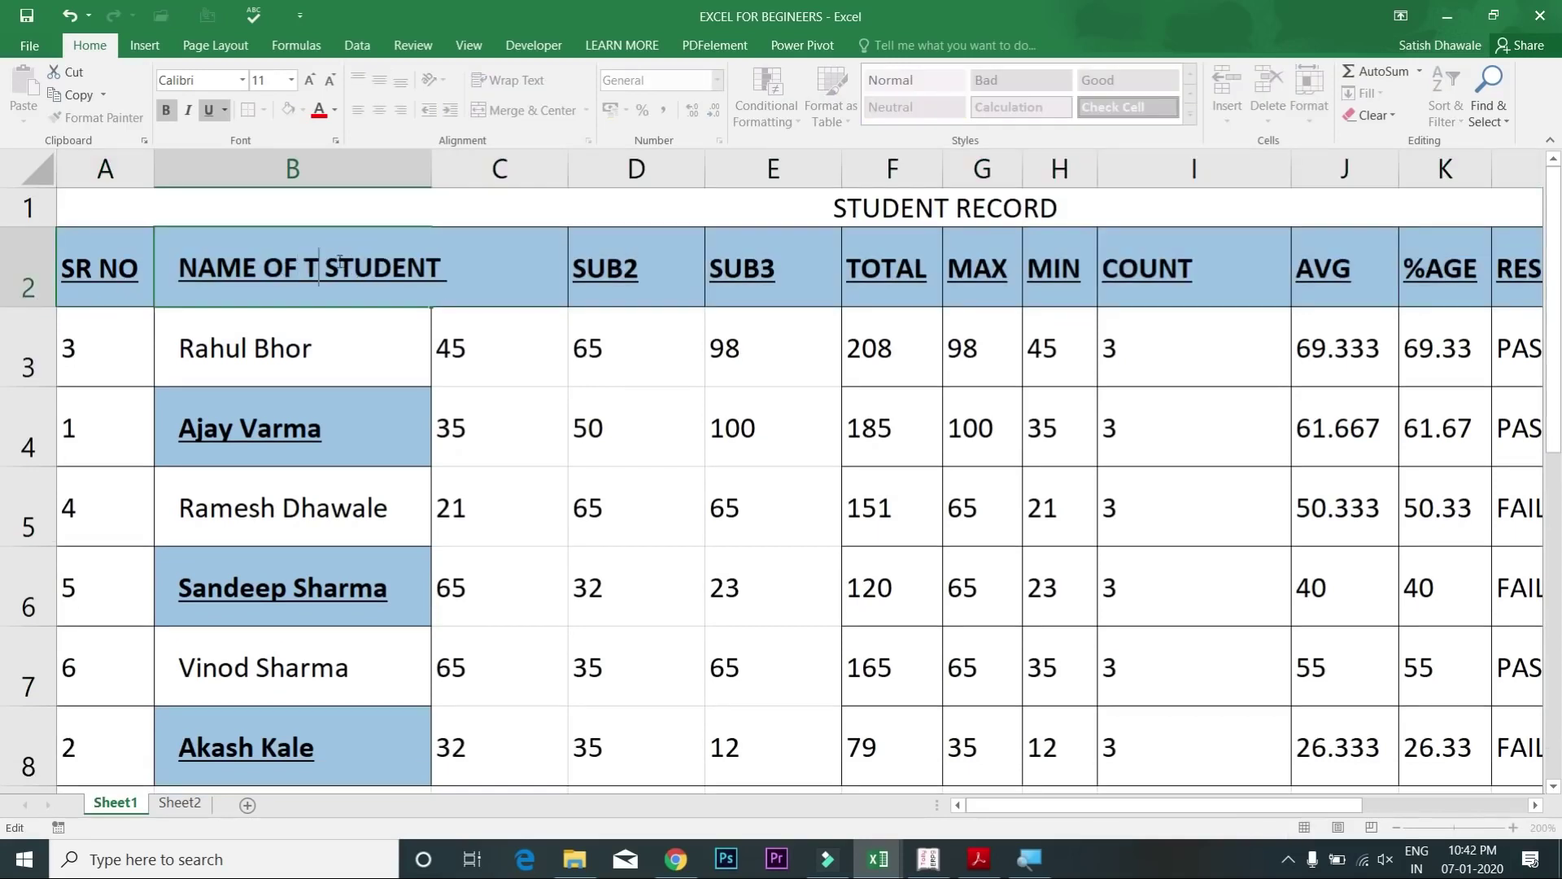
type("ALLY")
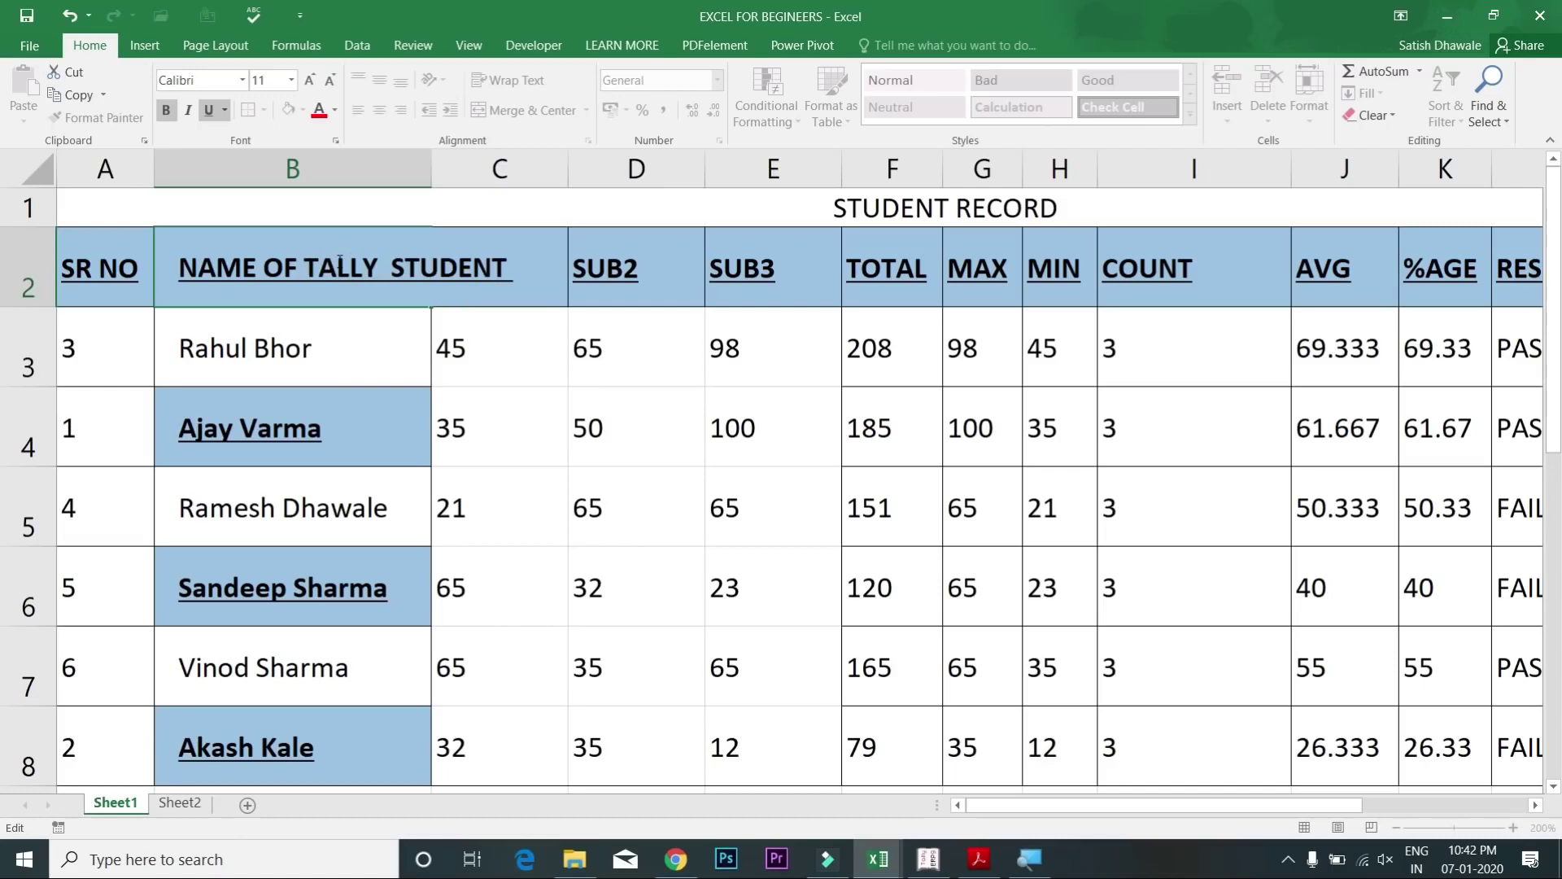
key("Return")
Step: Try Wrap Text on header cell B2 several times, finishing with it unwrapped
left_click(355, 262)
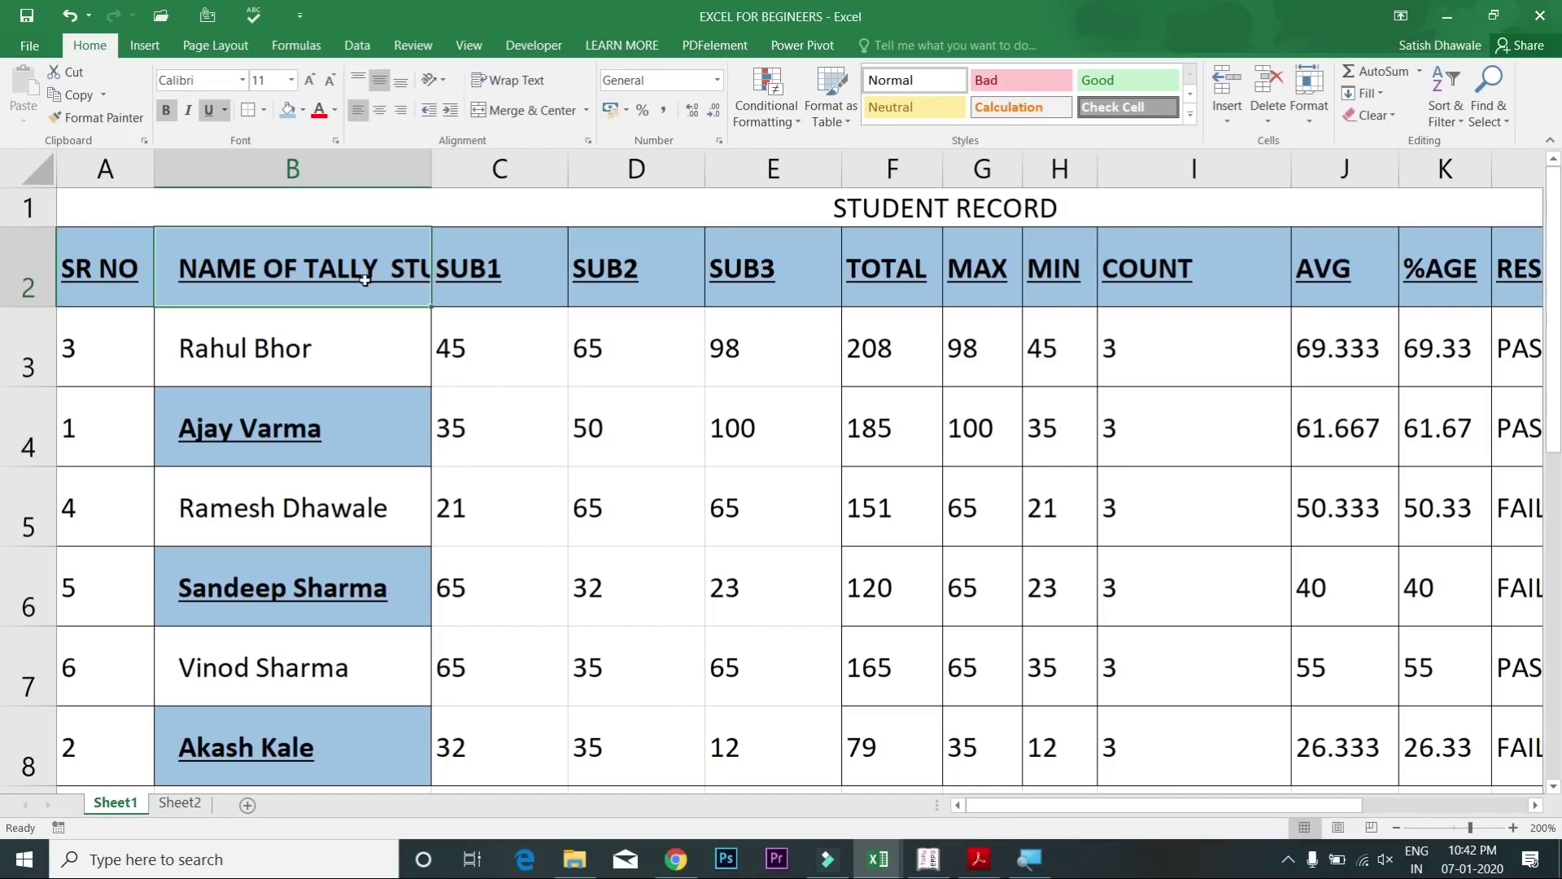
left_click(515, 83)
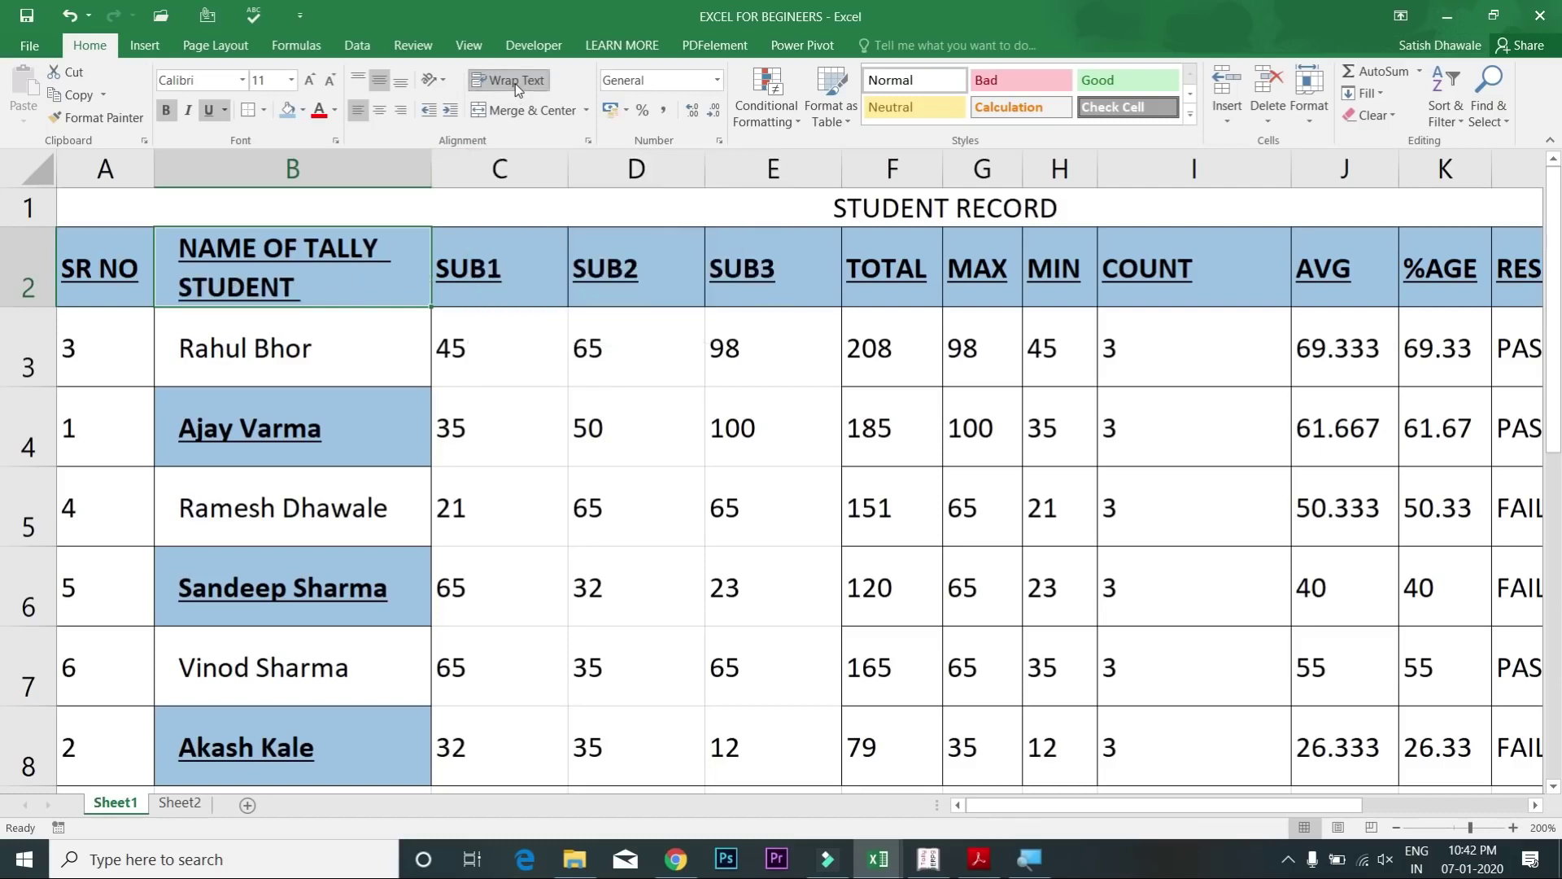
left_click(515, 83)
left_click(515, 83)
left_click(515, 83)
left_click(515, 83)
left_click(515, 83)
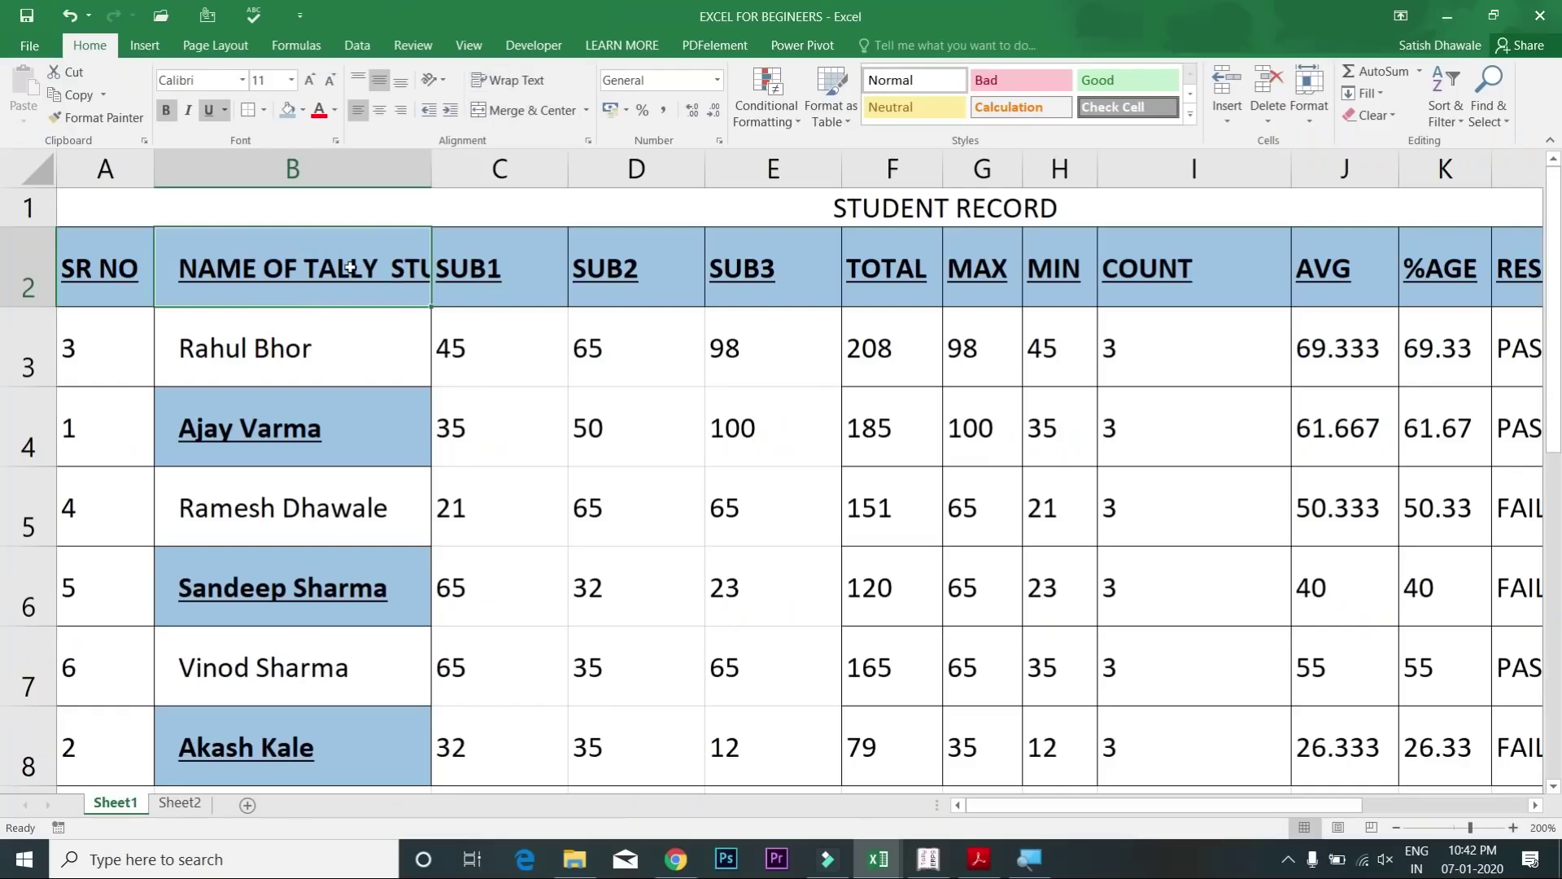
Step: Insert a line break before STUDENT inside header cell B2
double_click(379, 266)
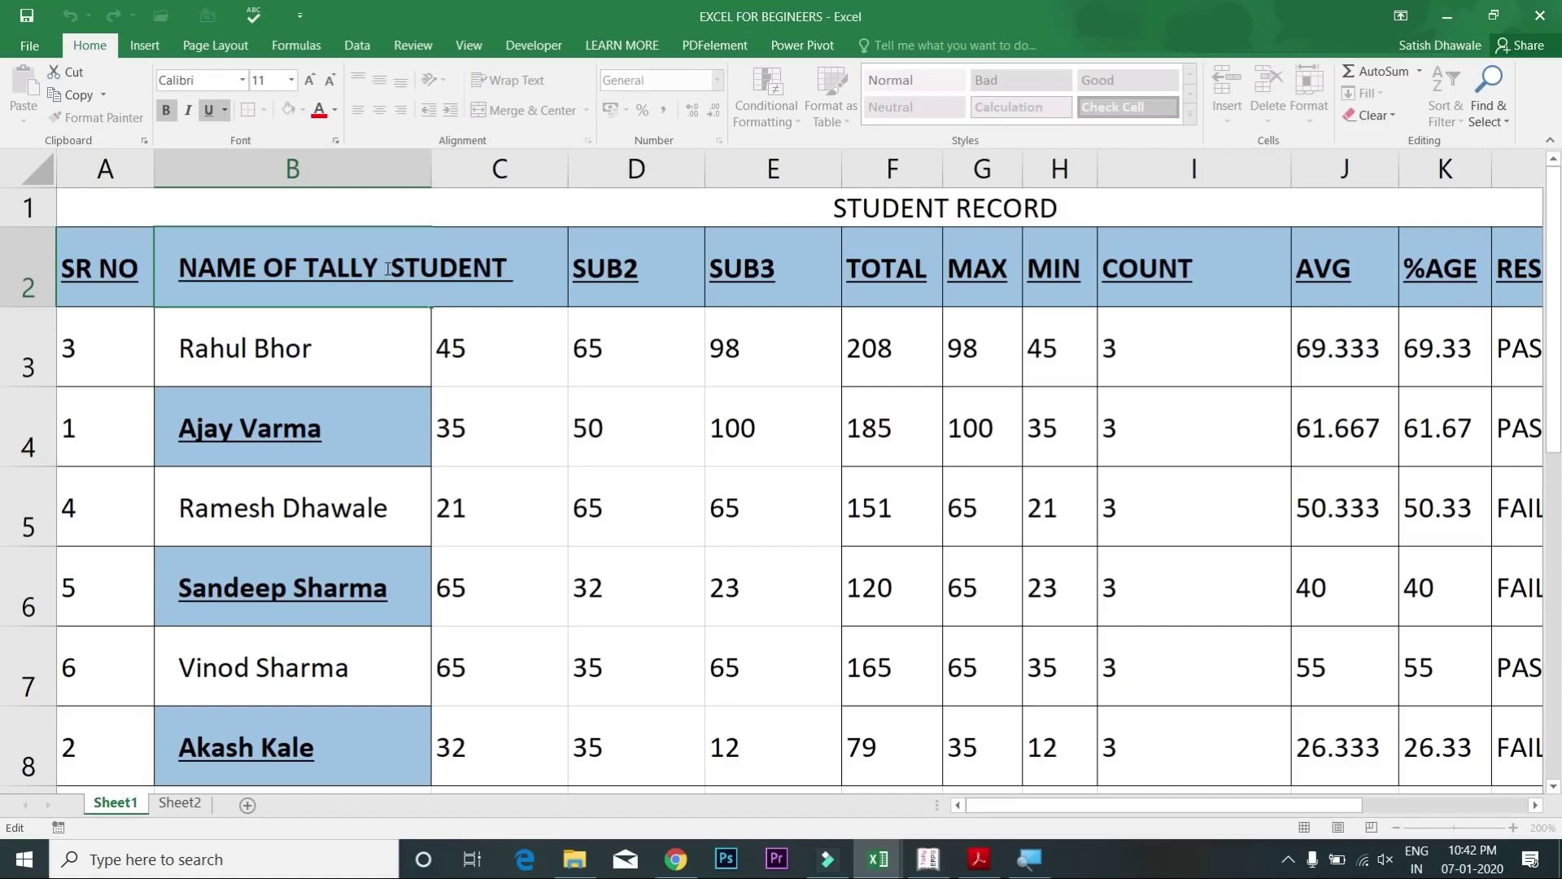
key("Return")
double_click(419, 271)
key("alt+Return")
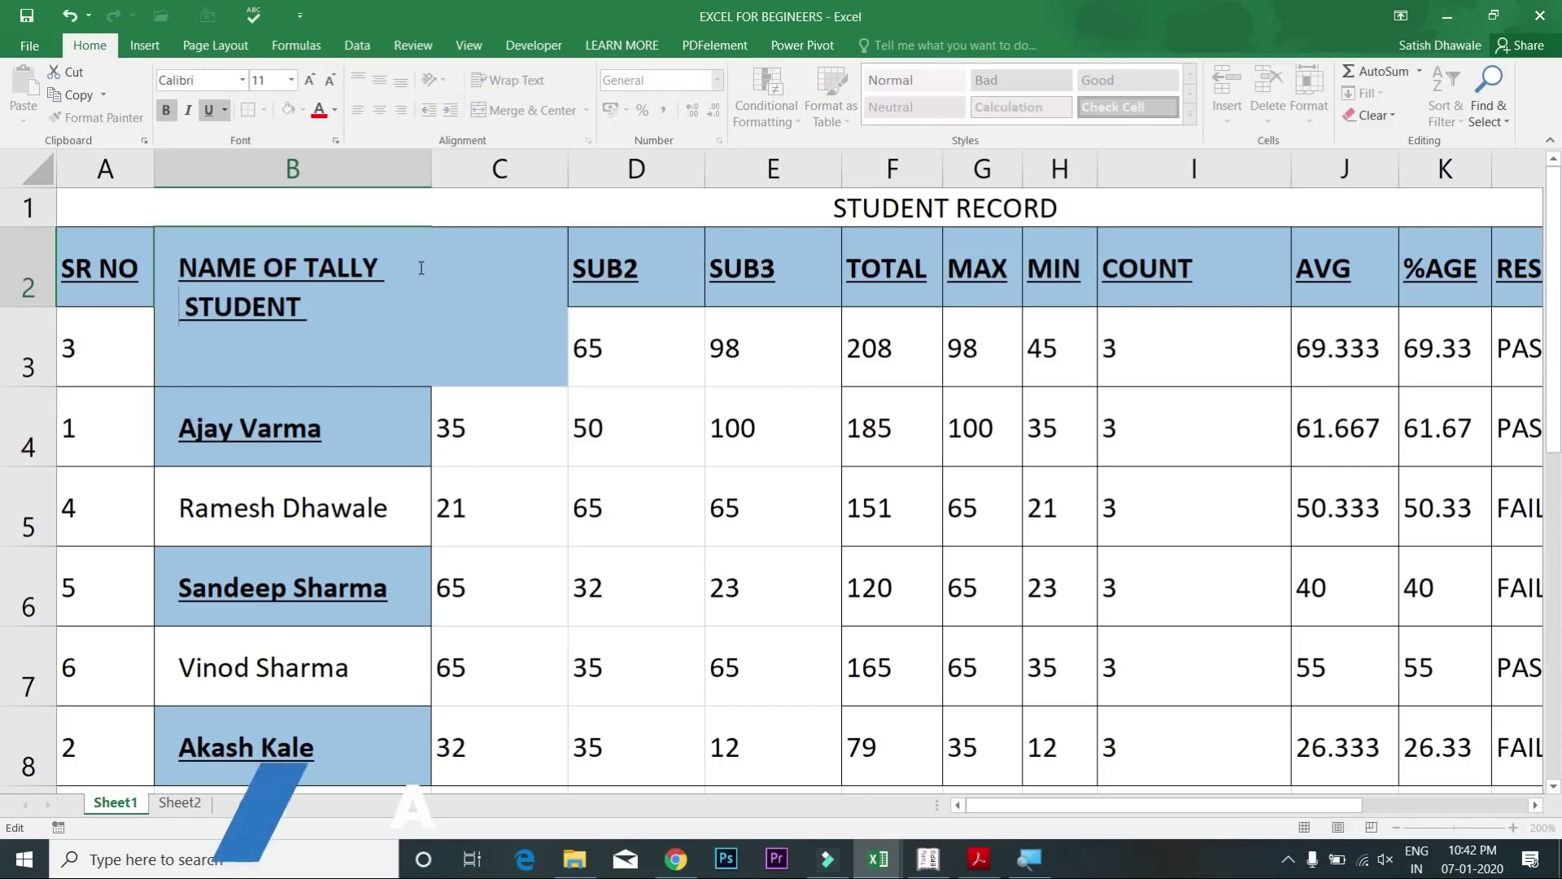
key("Return")
Step: Toggle text wrapping on header cell B2, finishing with it wrapped, and narrow column B slightly
left_click(335, 250)
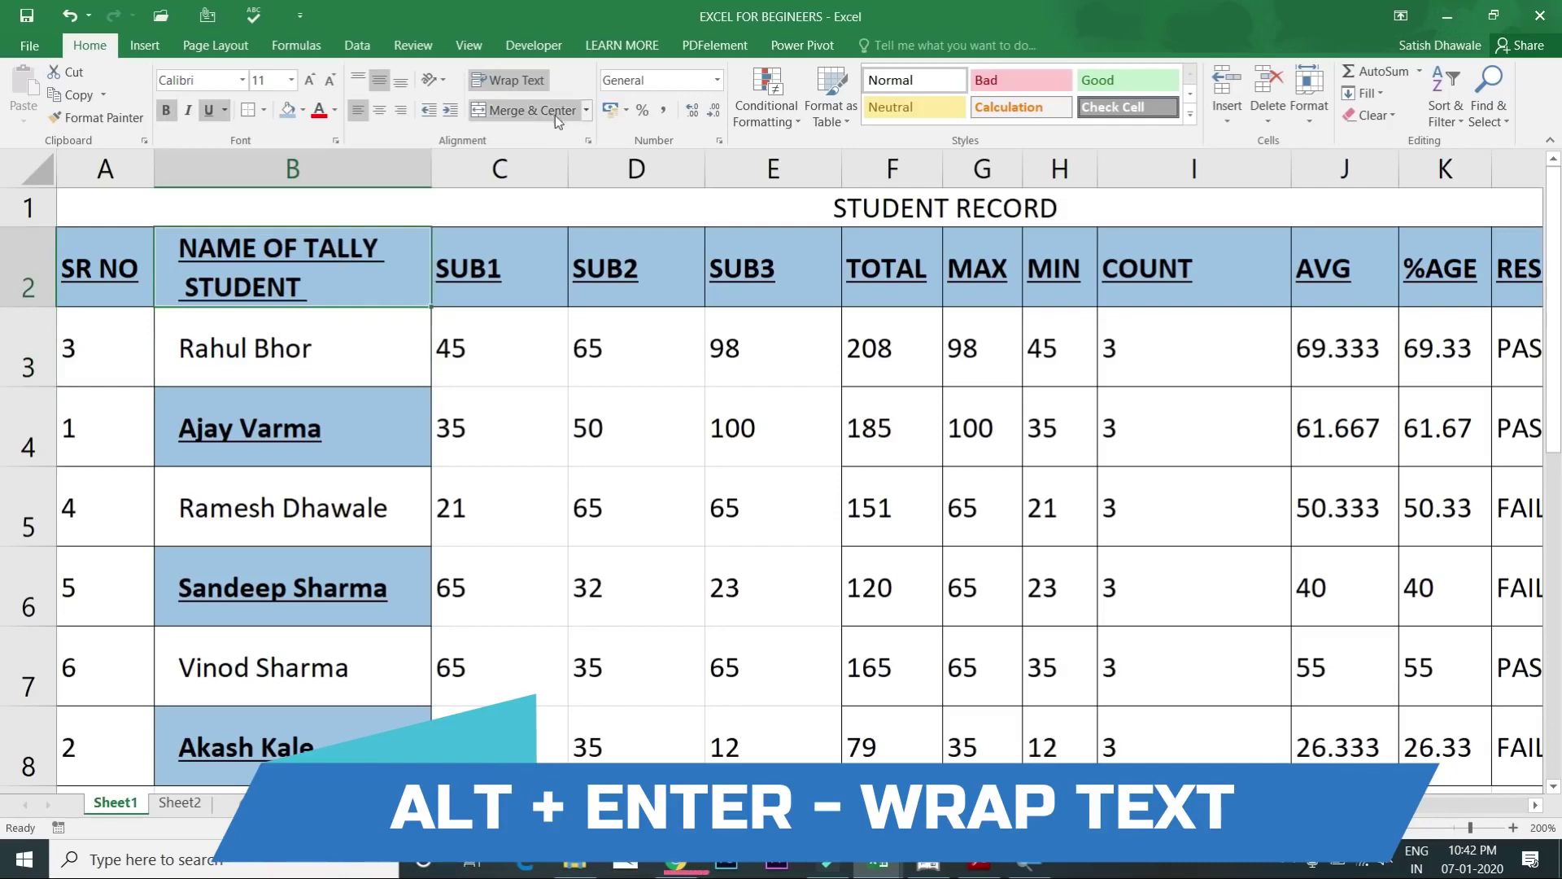
left_click(517, 82)
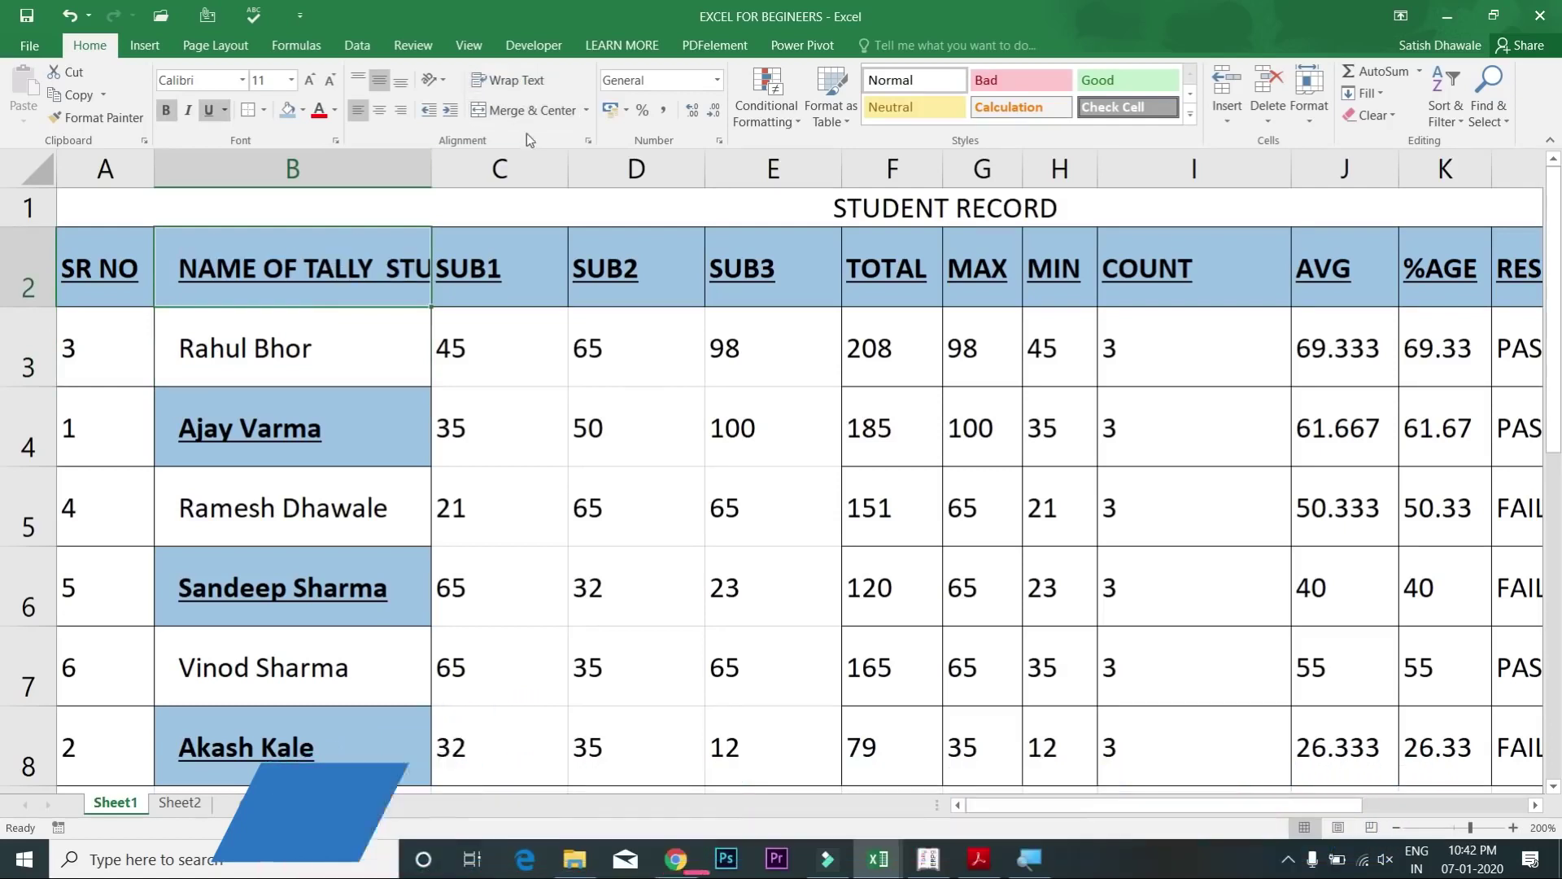
left_click(522, 81)
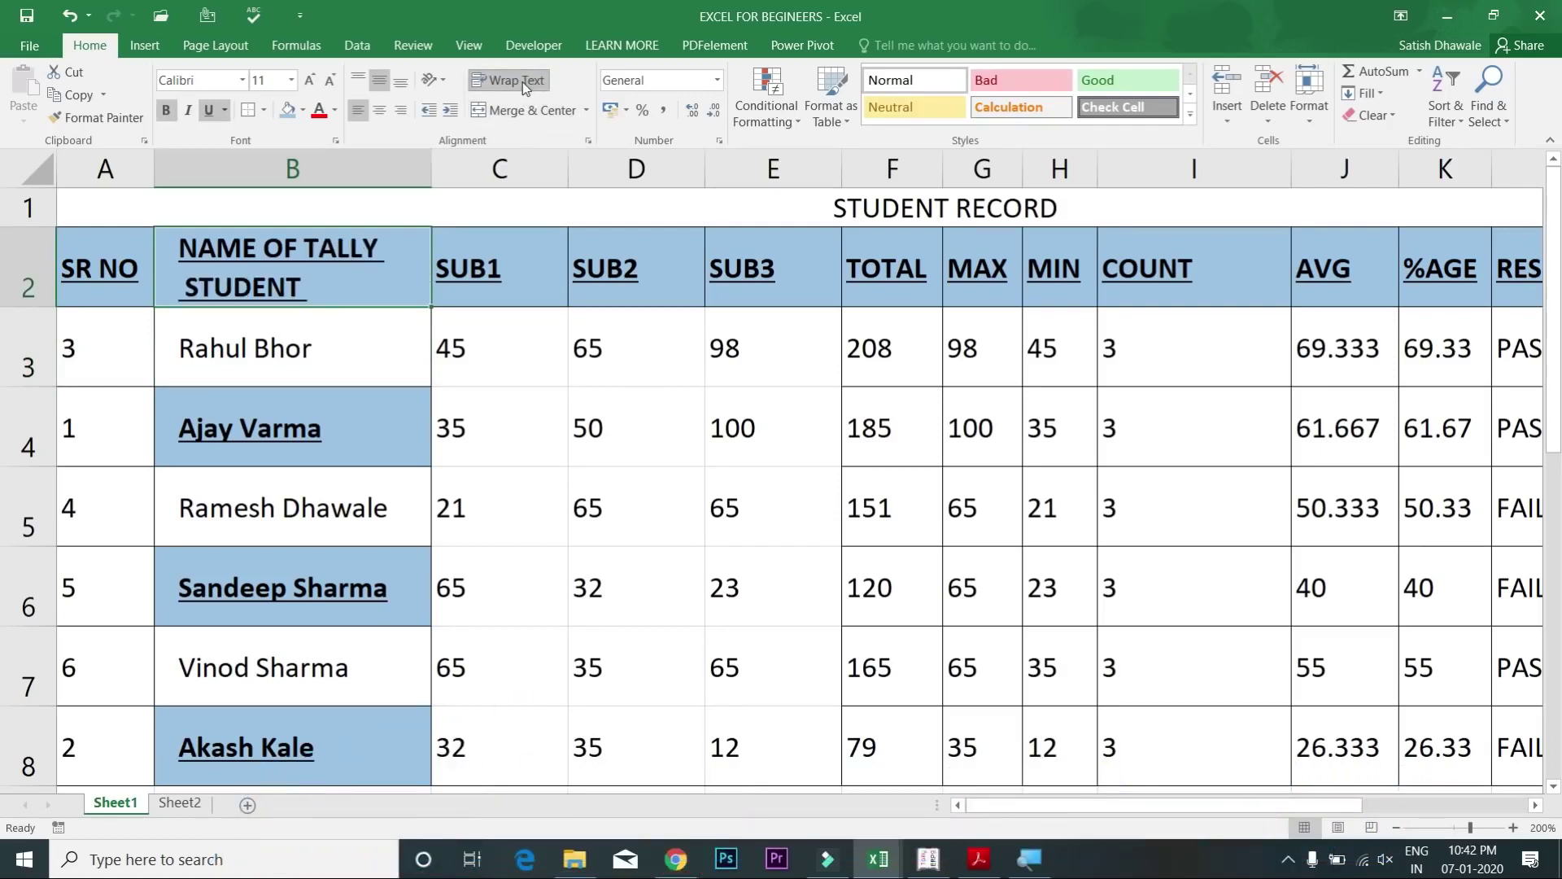
left_click(522, 81)
left_click(523, 81)
left_click_drag(430, 178, 409, 184)
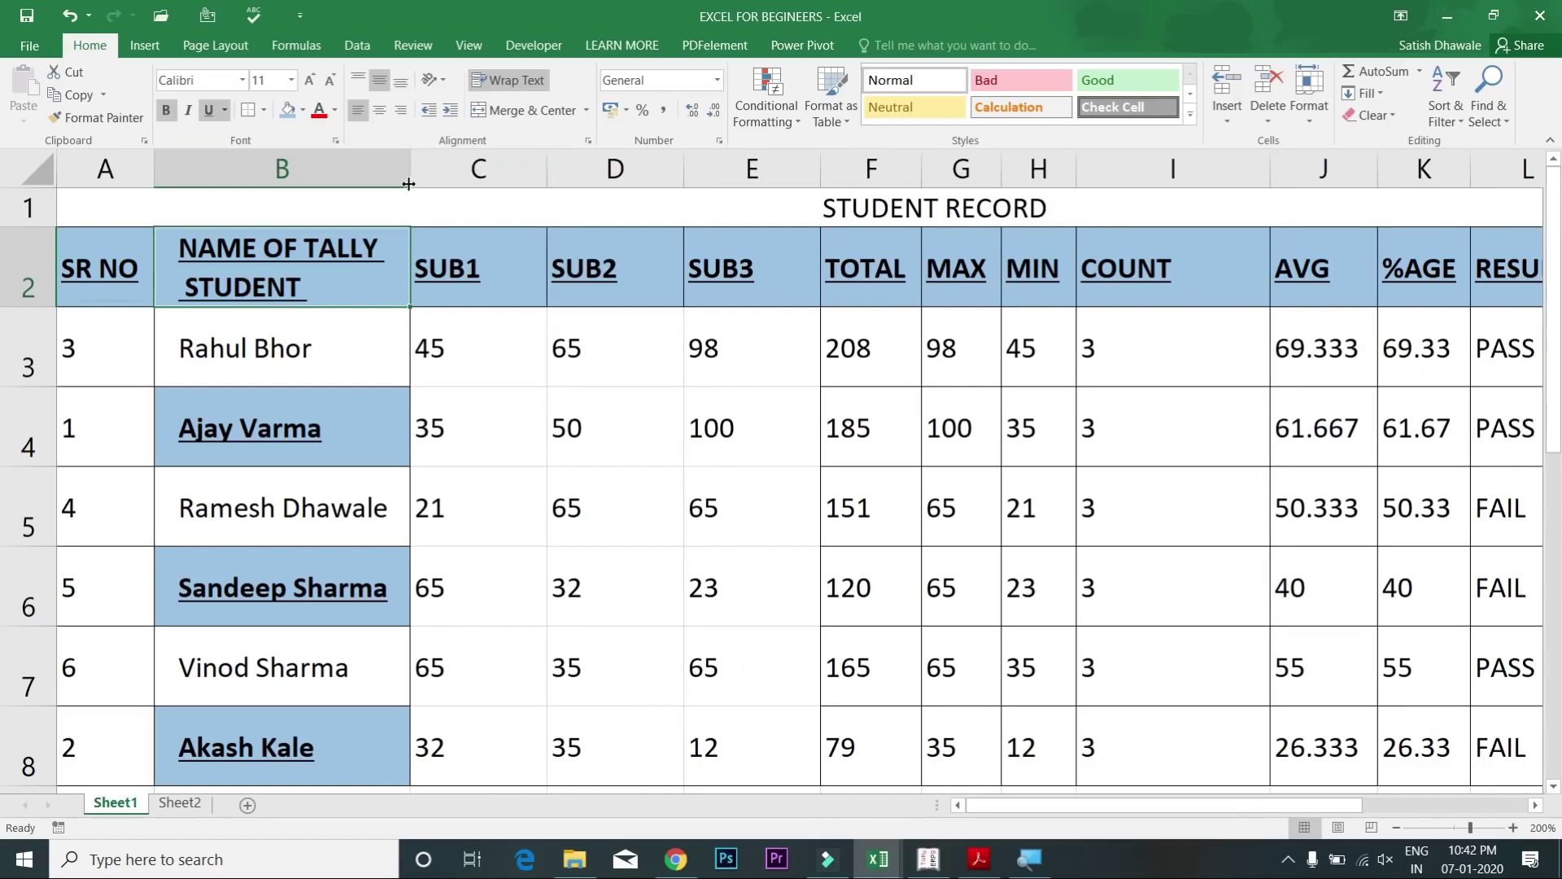
Step: Look through the student record table and the name list beneath it, returning to the title row
left_click(465, 268)
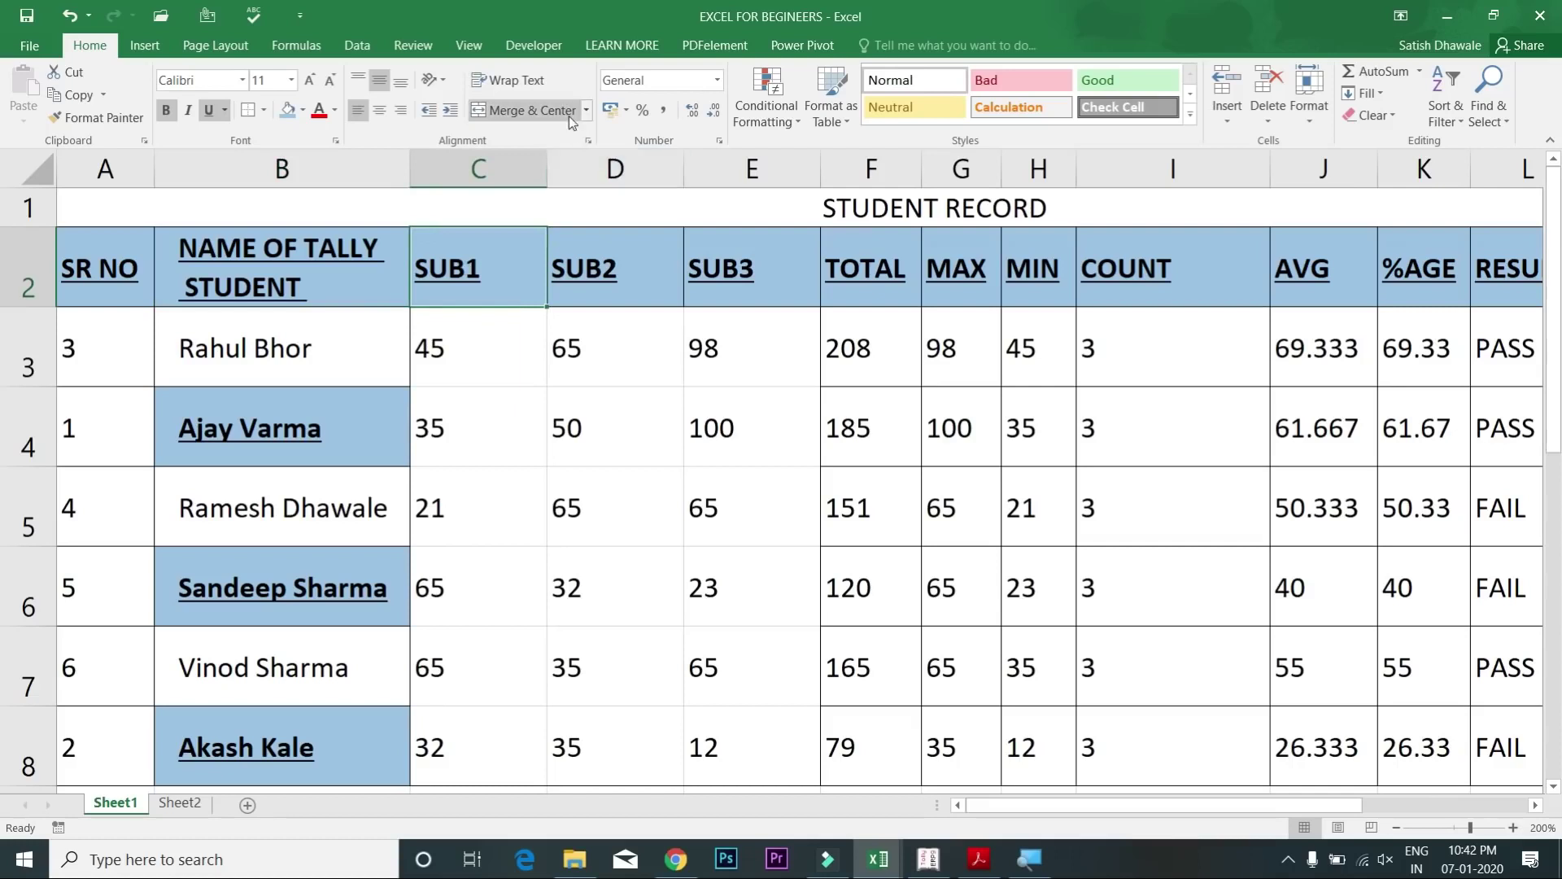
left_click(271, 281)
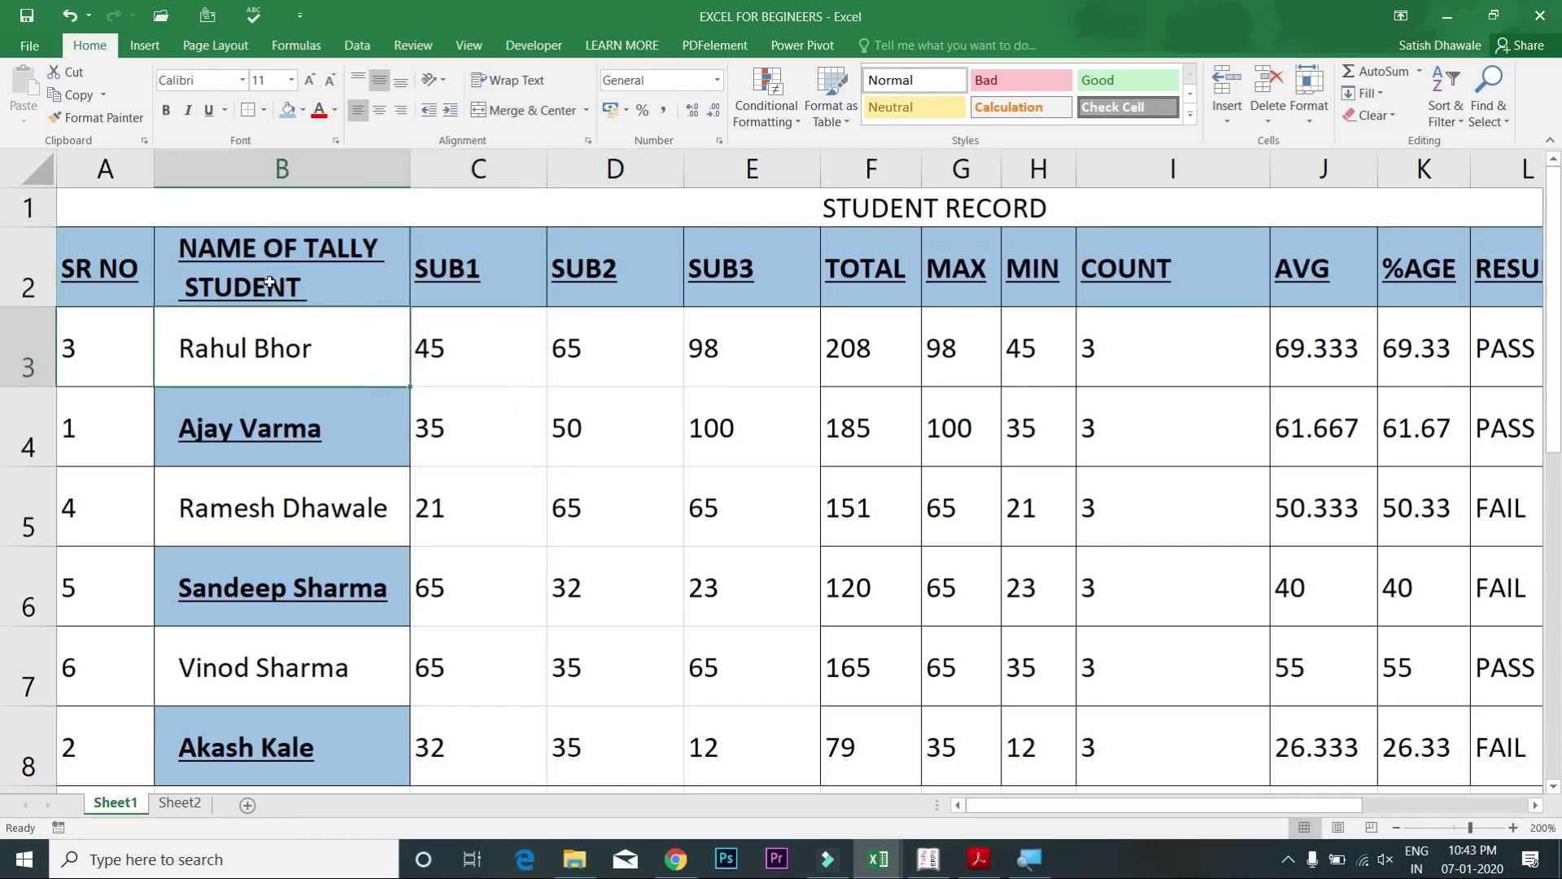
key("Left")
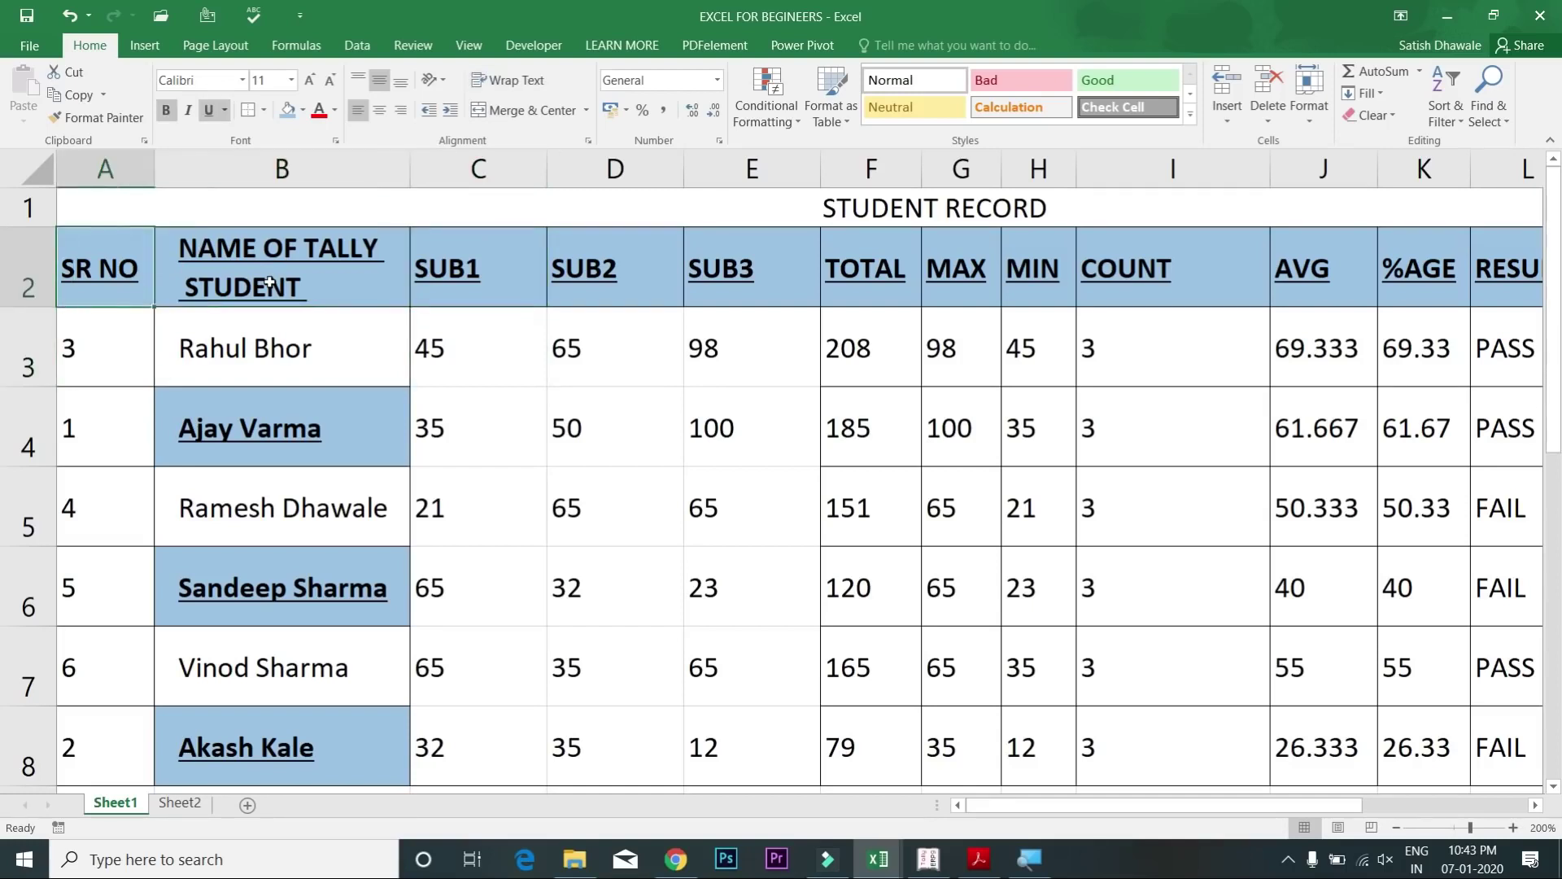
key("Down")
key("Down")
key("Down")
key("Down")
key("Down")
key("Down")
key("Down")
key("Down")
key("Down")
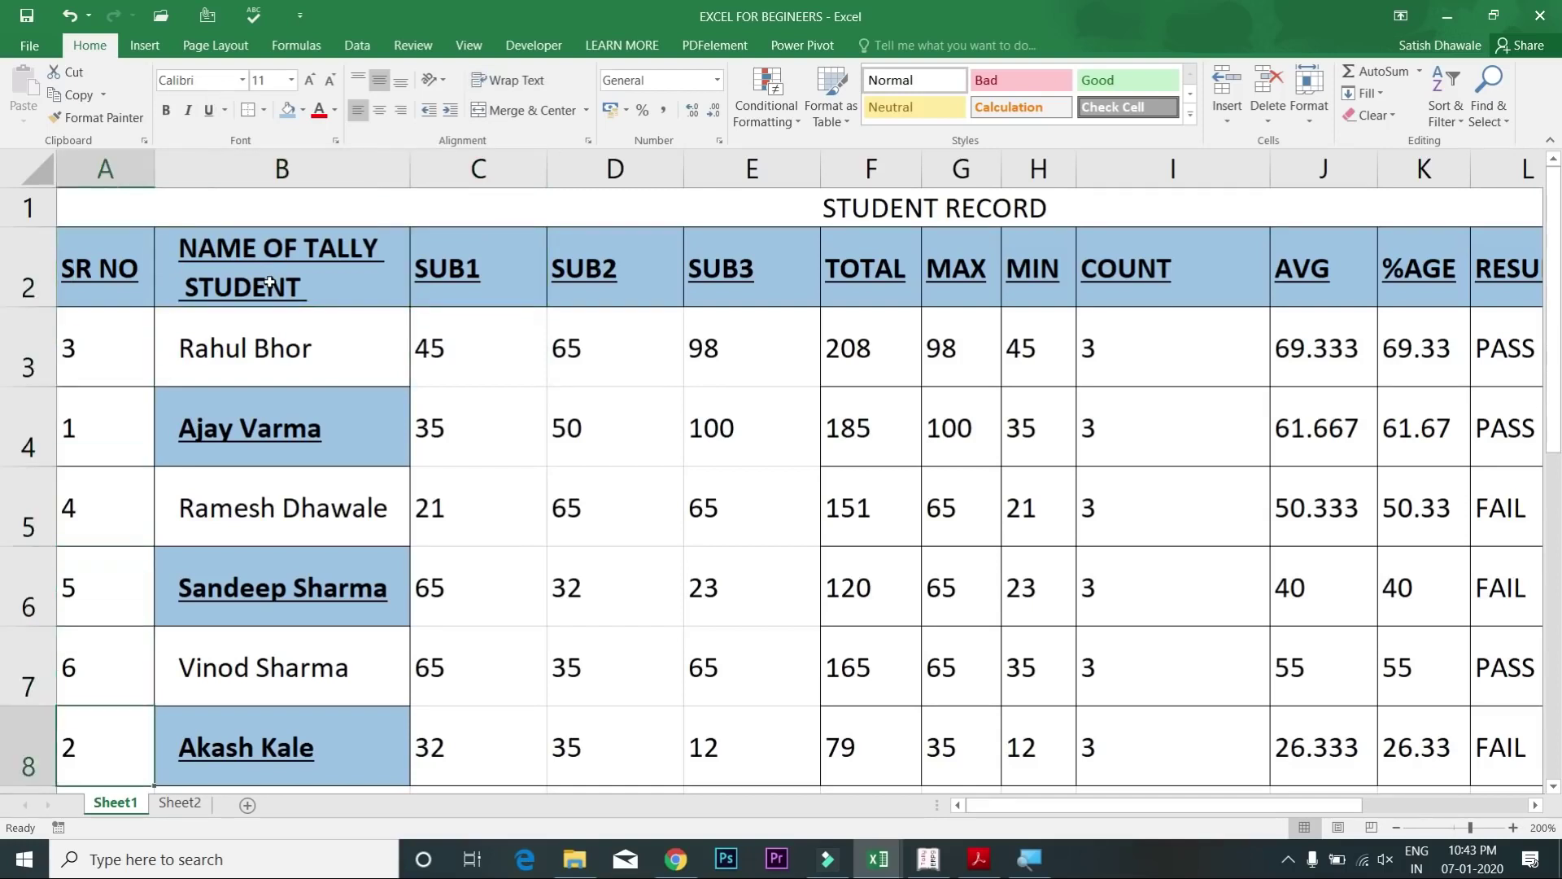
key("Down")
key("Right")
key("Right")
key("Right")
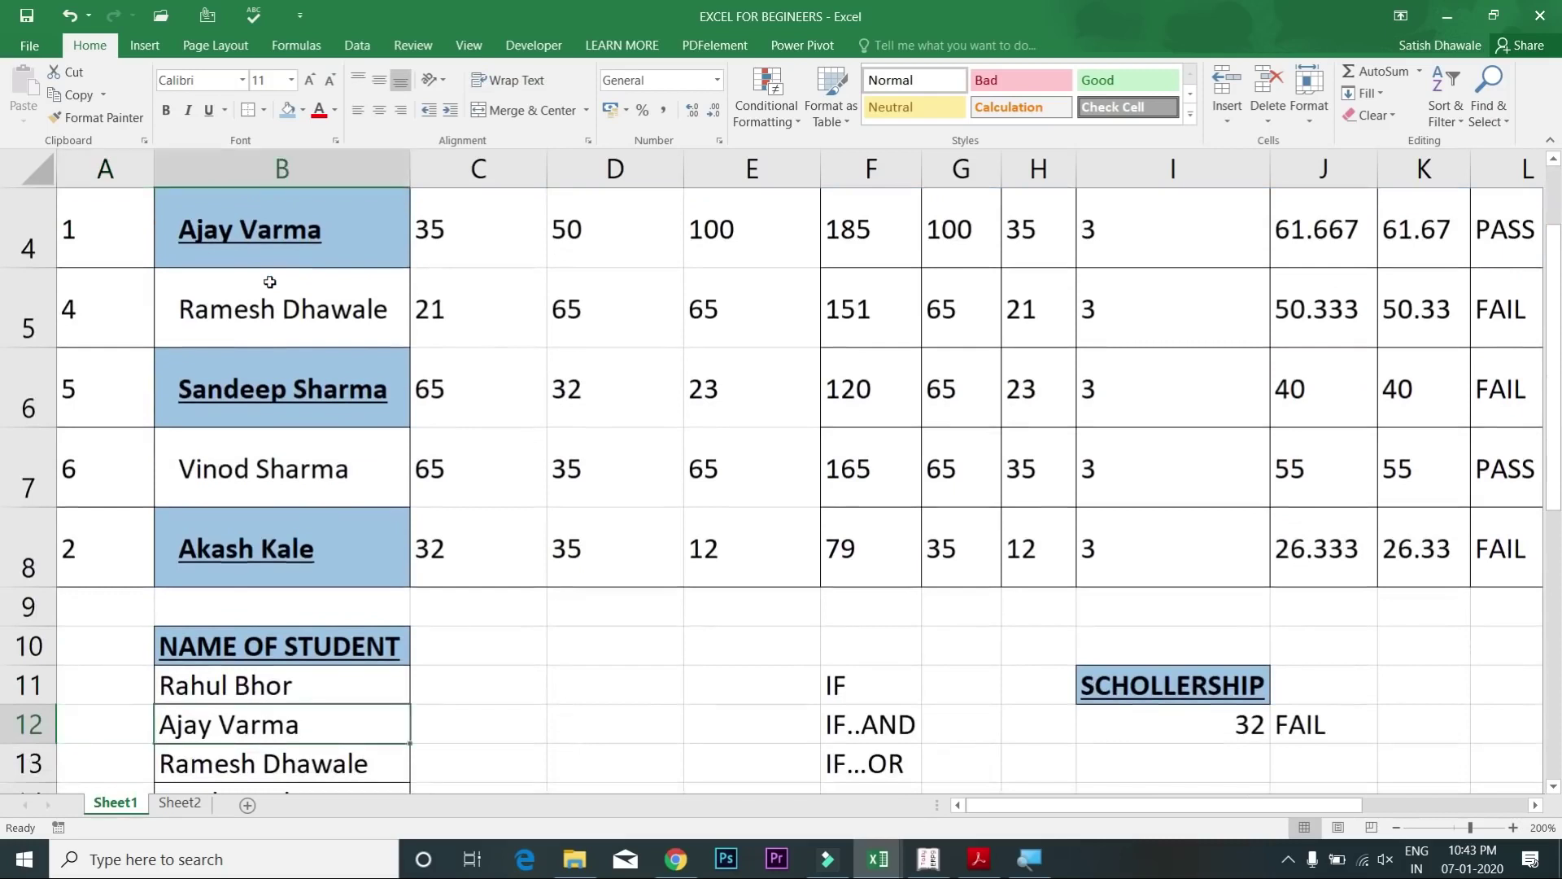
key("Right")
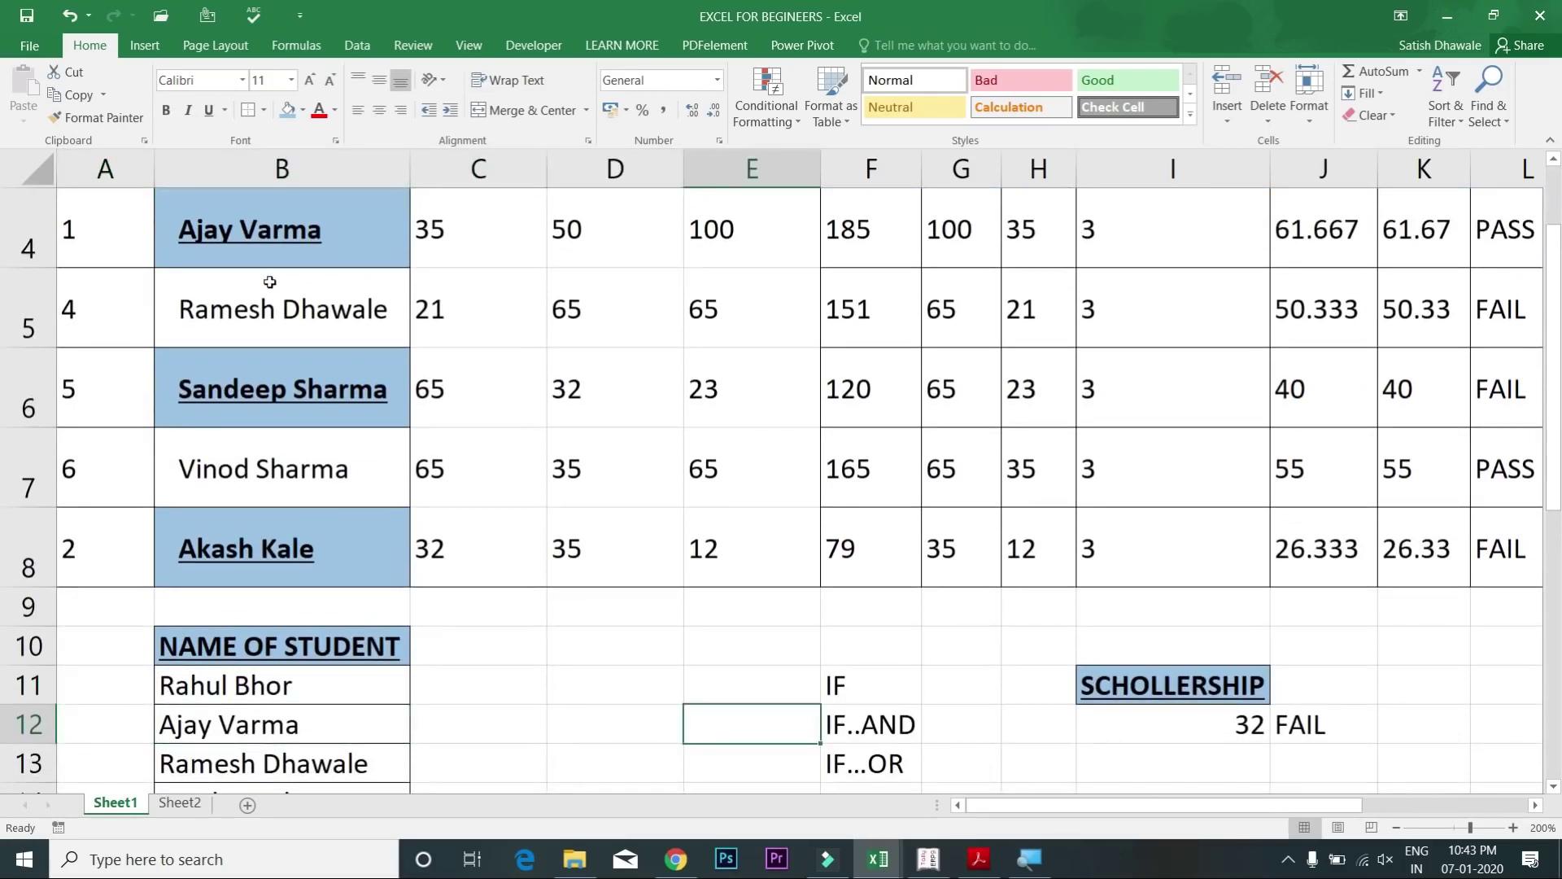
key("Up")
key("Up")
key("Up")
key("Up")
key("Up")
key("Up")
key("Up")
key("Up")
key("Up")
key("Up")
key("Up")
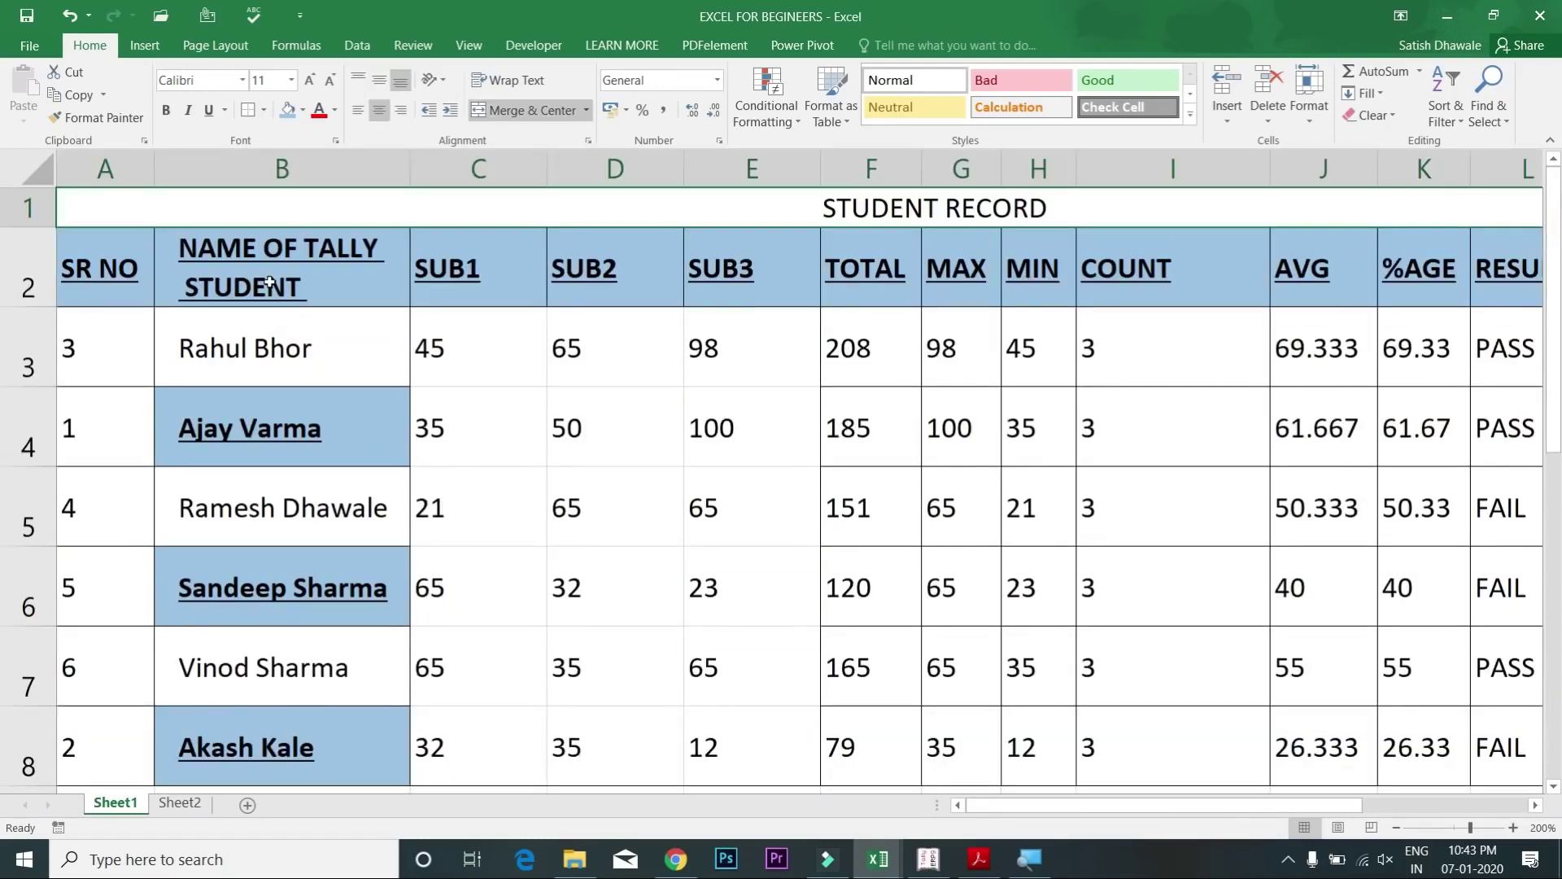
key("Down")
key("Down")
key("Down")
key("Down")
key("Down")
key("Down")
key("Down")
key("Down")
key("Down")
key("Down")
key("Down")
key("Down")
key("Down")
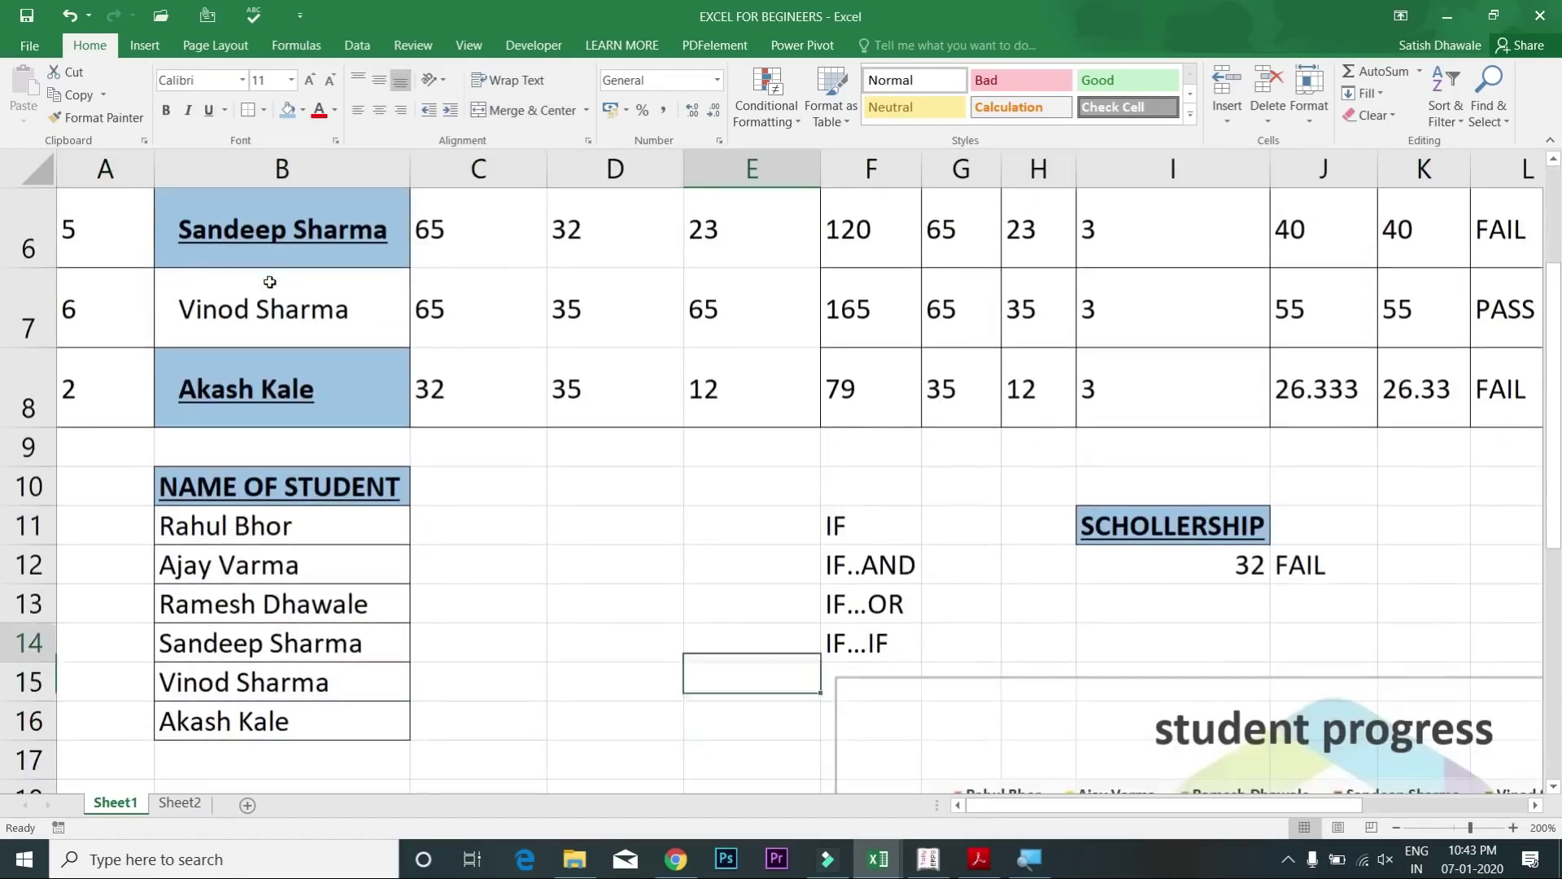
key("Up")
key("Up")
key("Up")
key("Up")
key("Up")
key("Up")
key("Up")
key("Up")
key("Up")
key("Up")
key("Up")
key("Up")
key("Up")
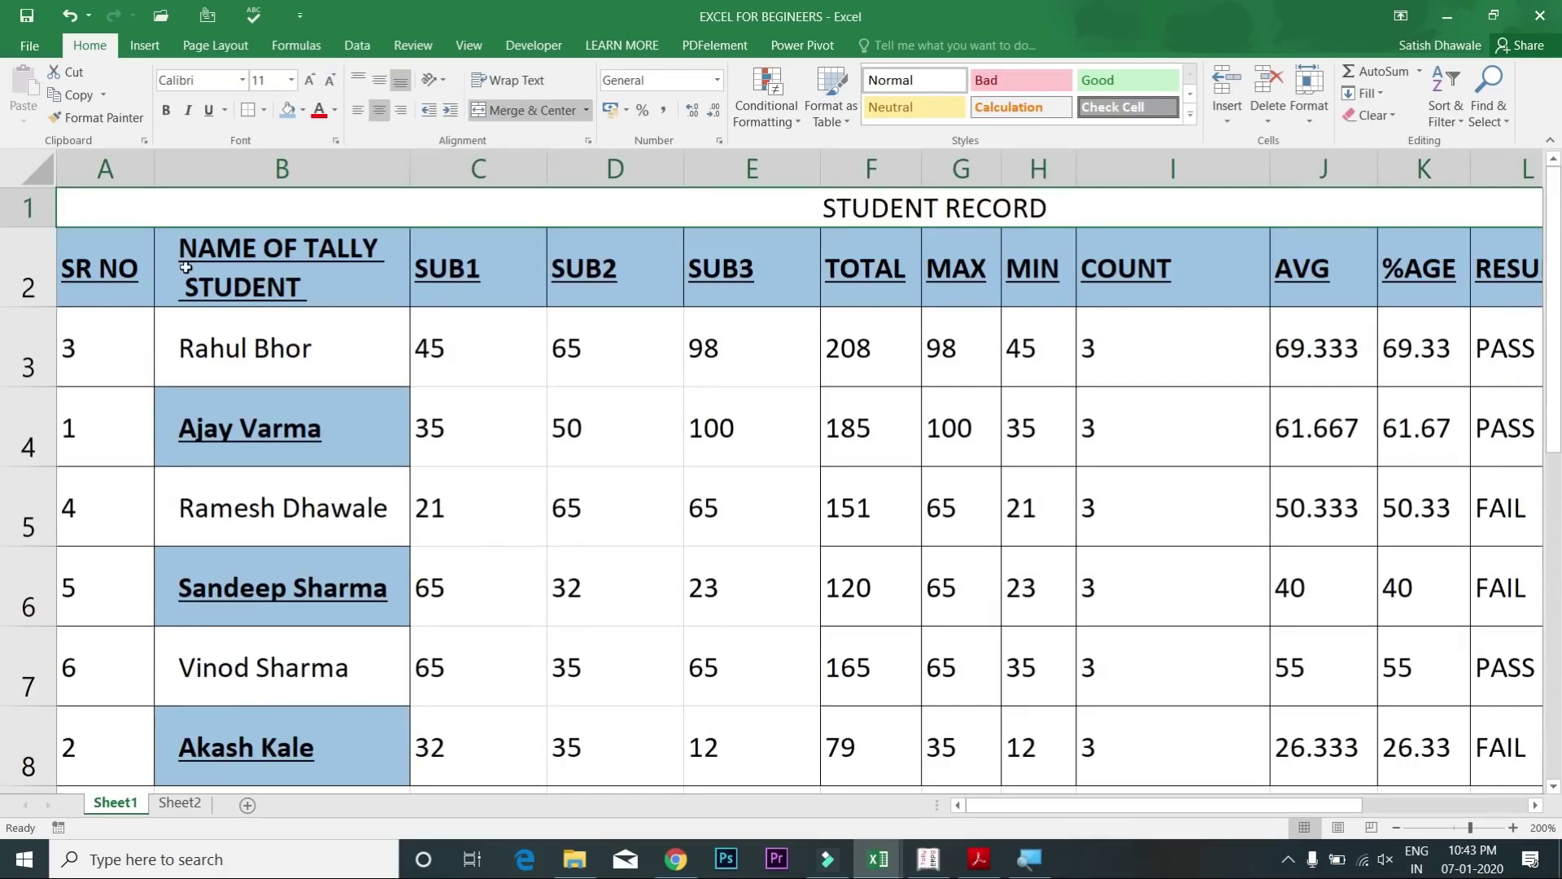
Step: Freeze the title and header rows 1 and 2 with Freeze Panes, using cell A3 as the split point
left_click(146, 238)
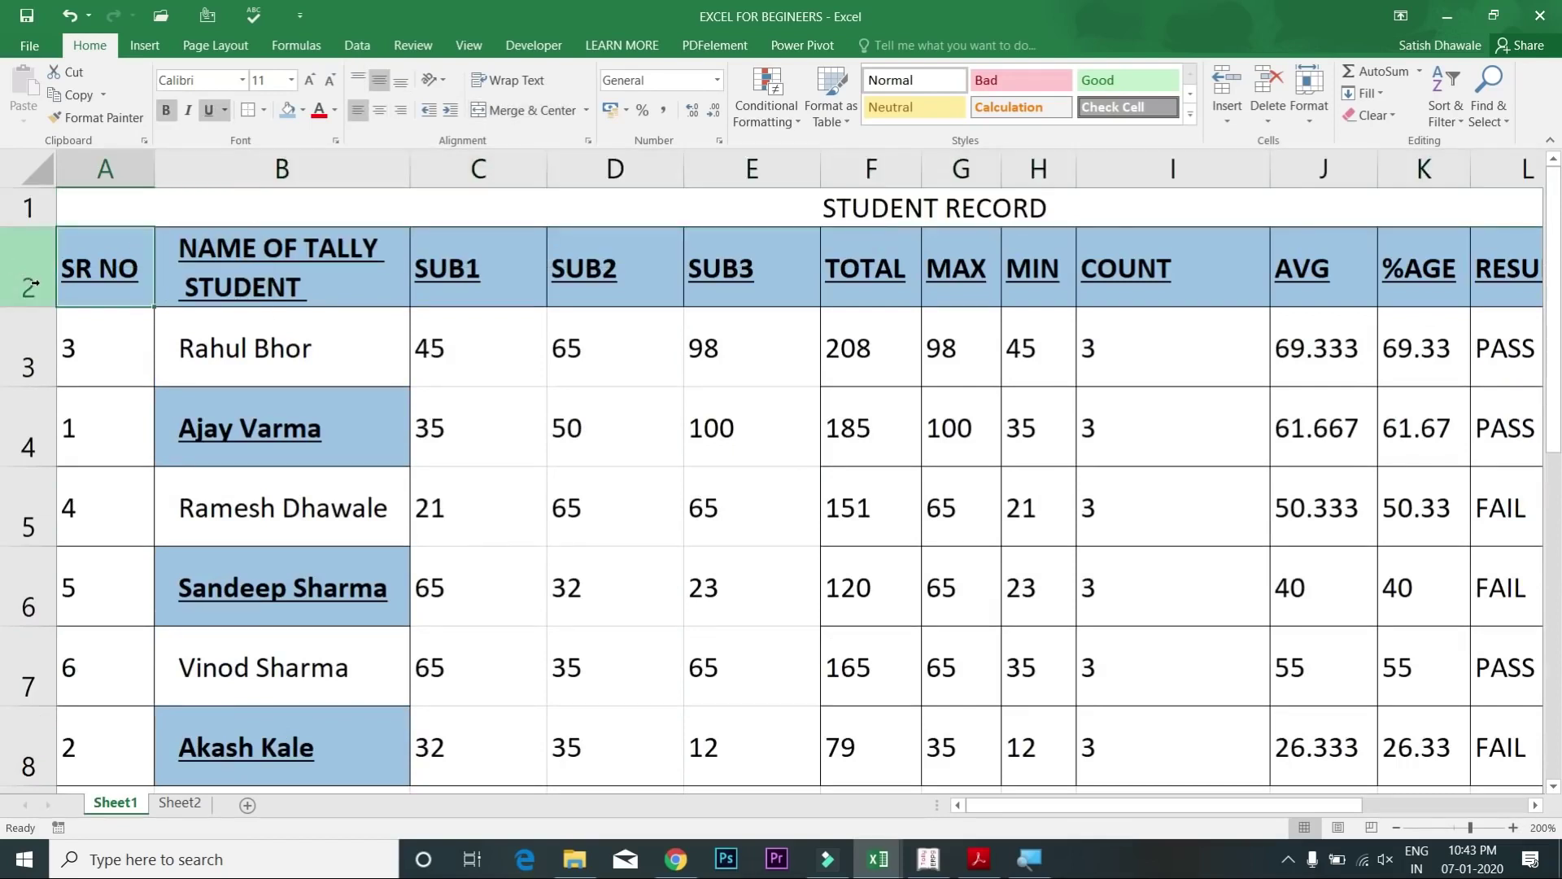
left_click(50, 327)
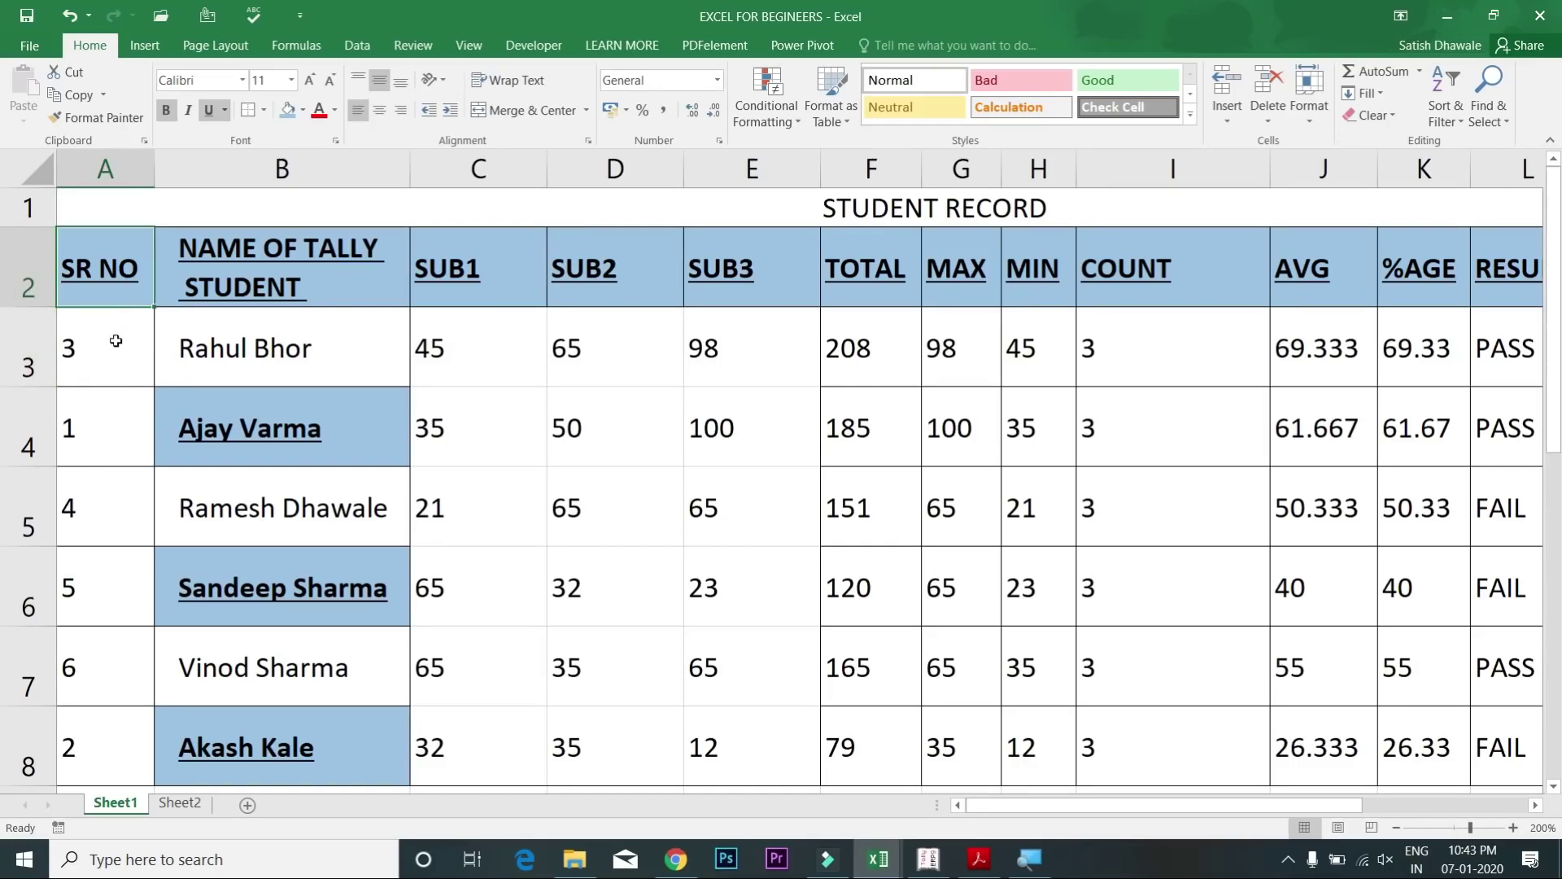
left_click(101, 350)
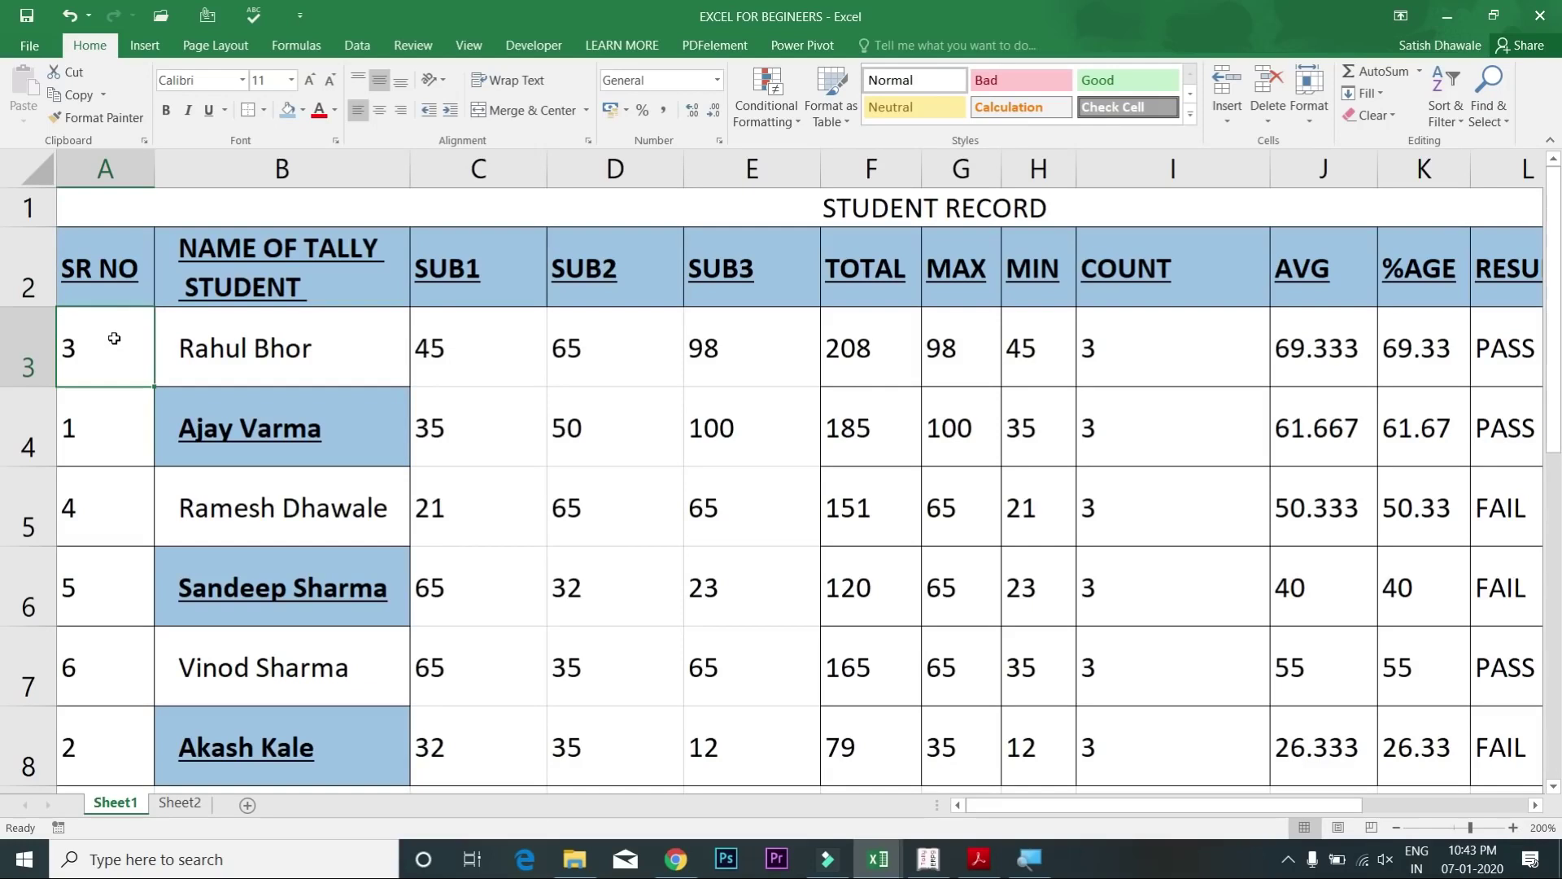
left_click(469, 46)
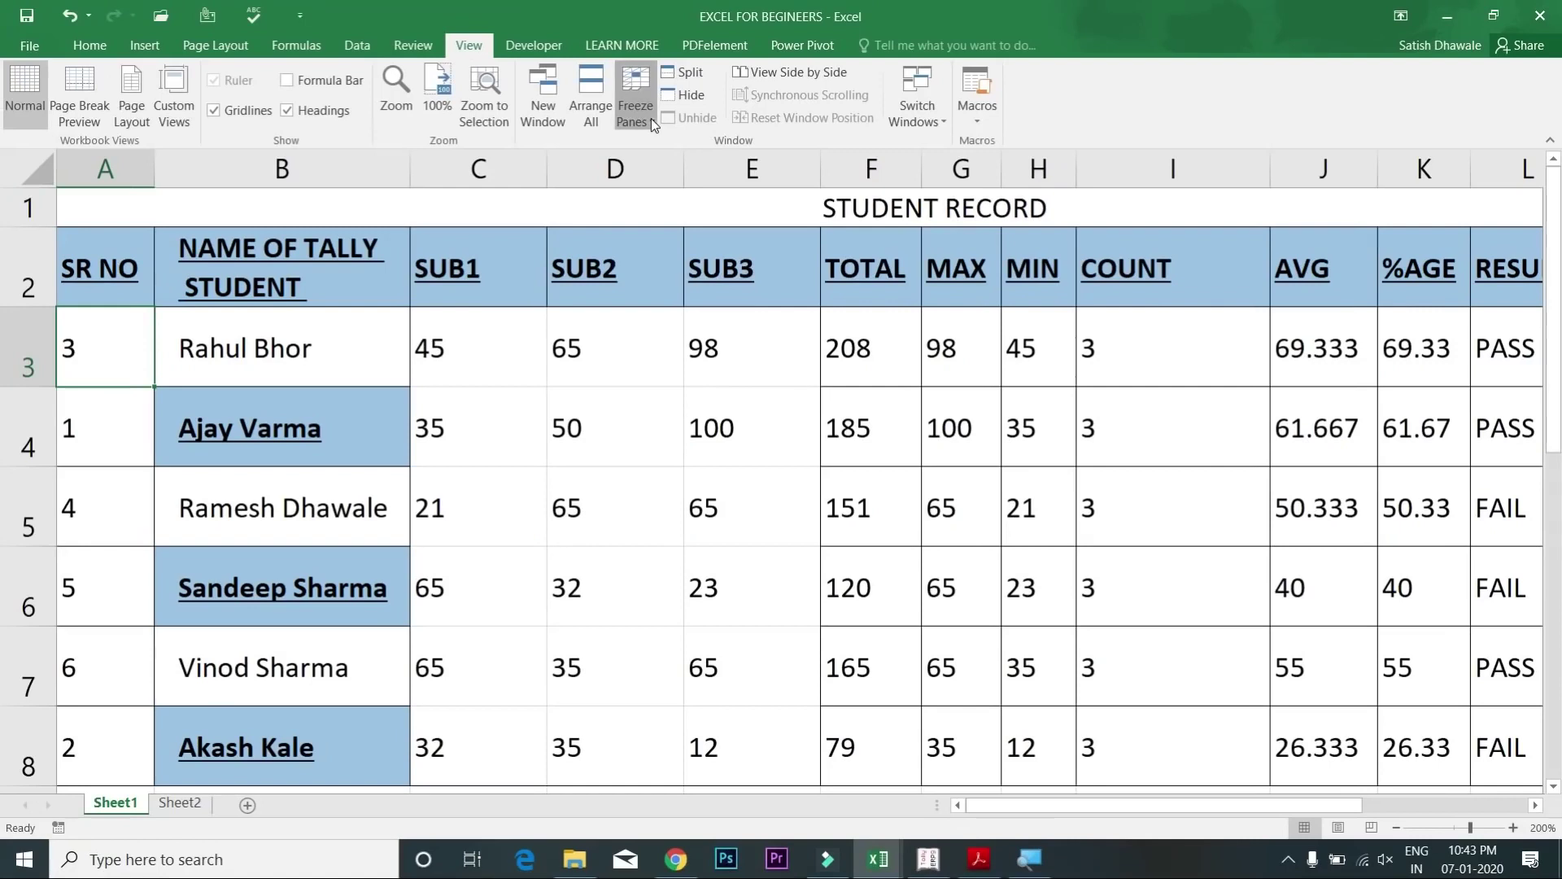
left_click(651, 119)
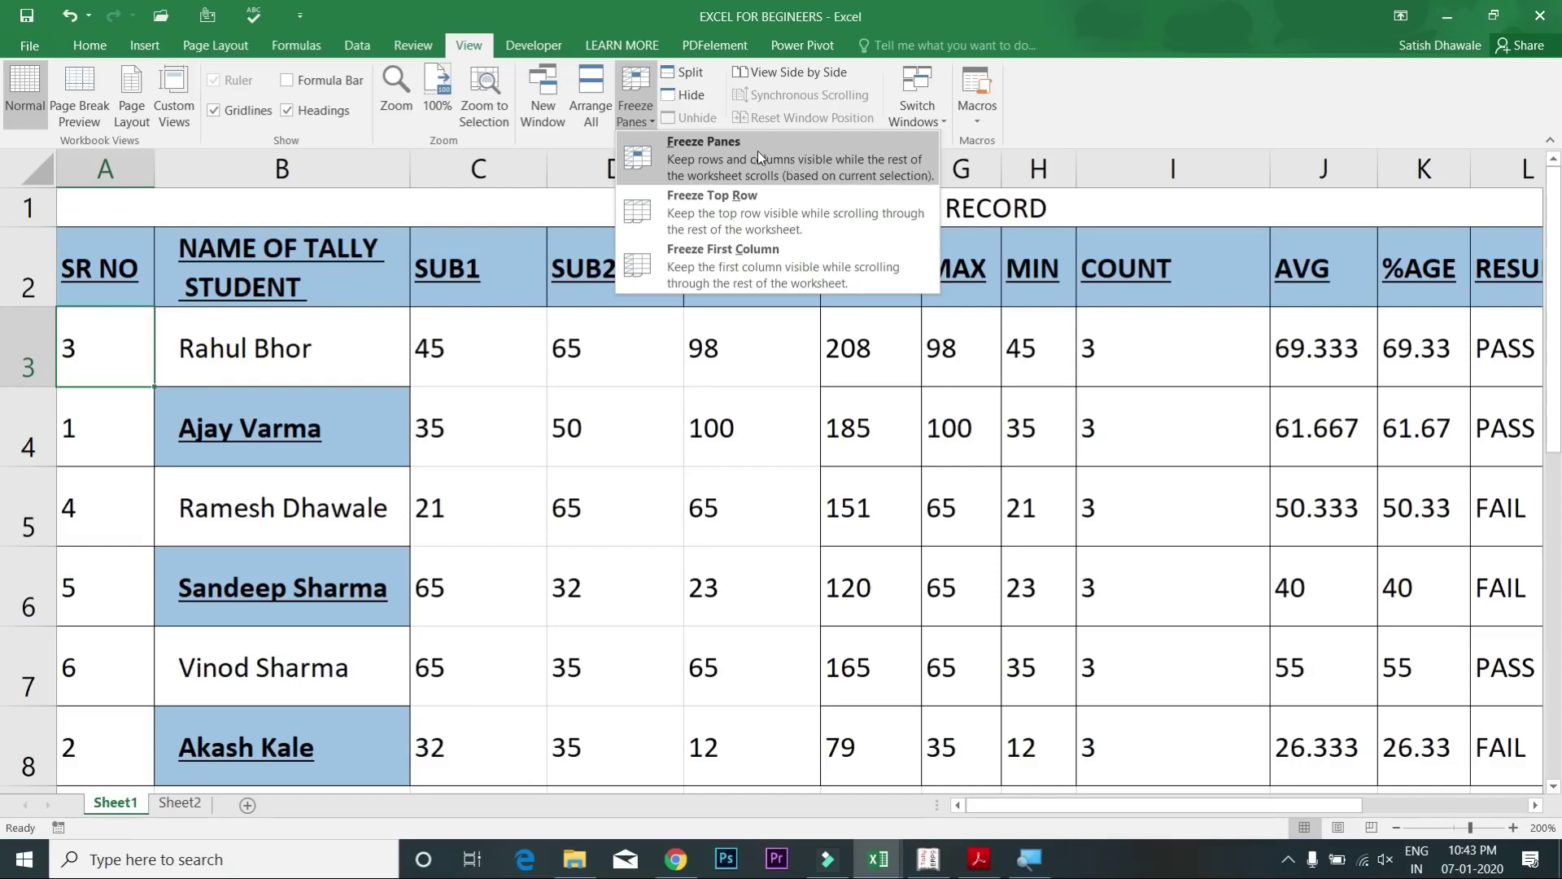
left_click(754, 151)
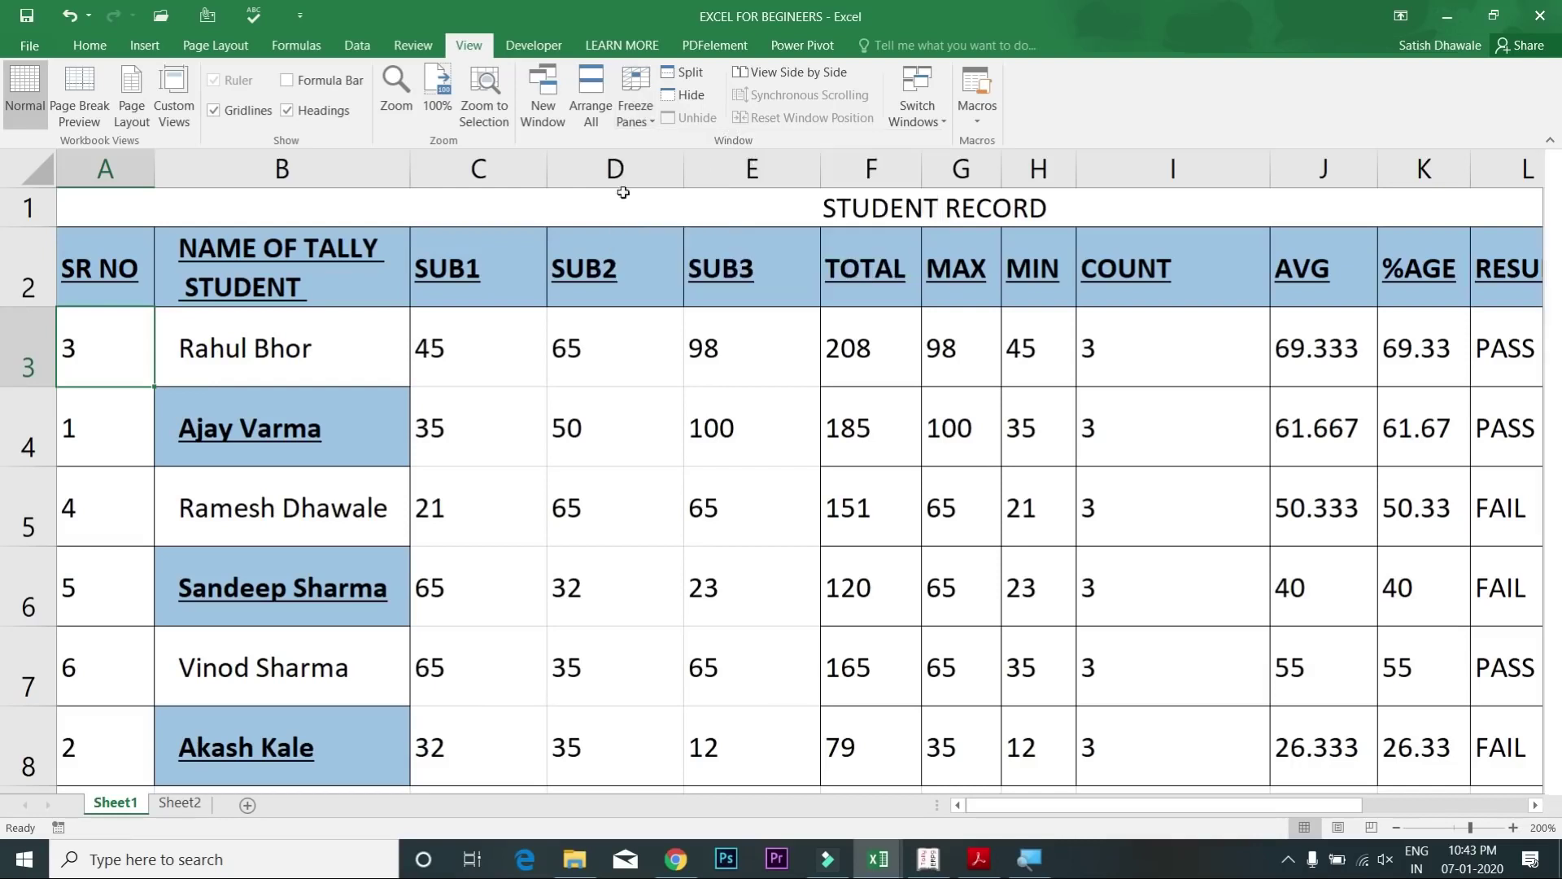
Step: Move down column A well past the chart and back up to examine how the frozen title and header rows behave
left_click(404, 337)
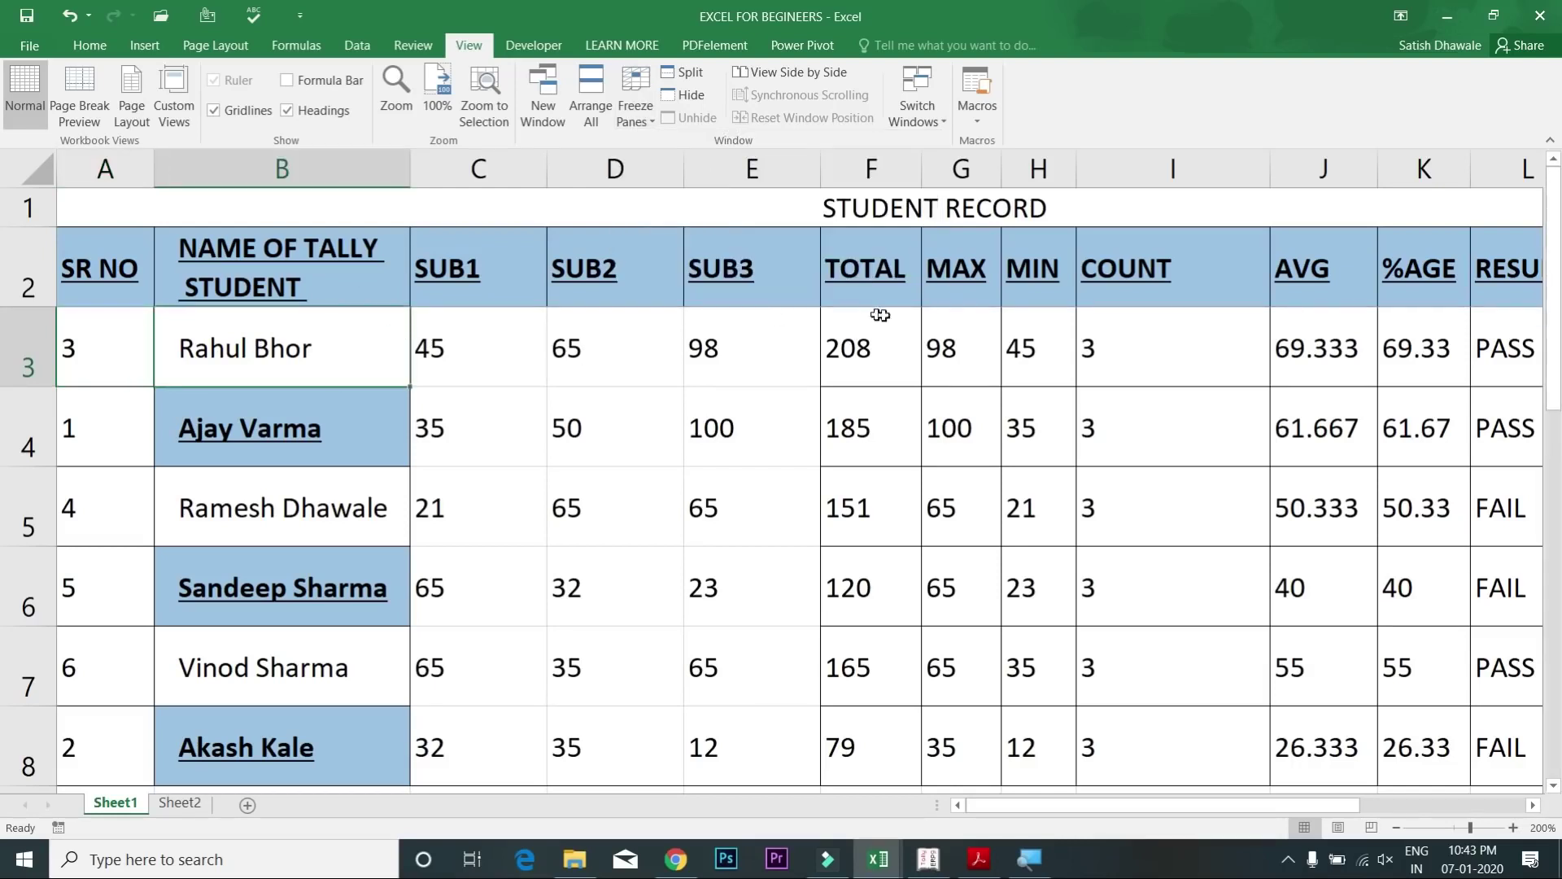
left_click(147, 334)
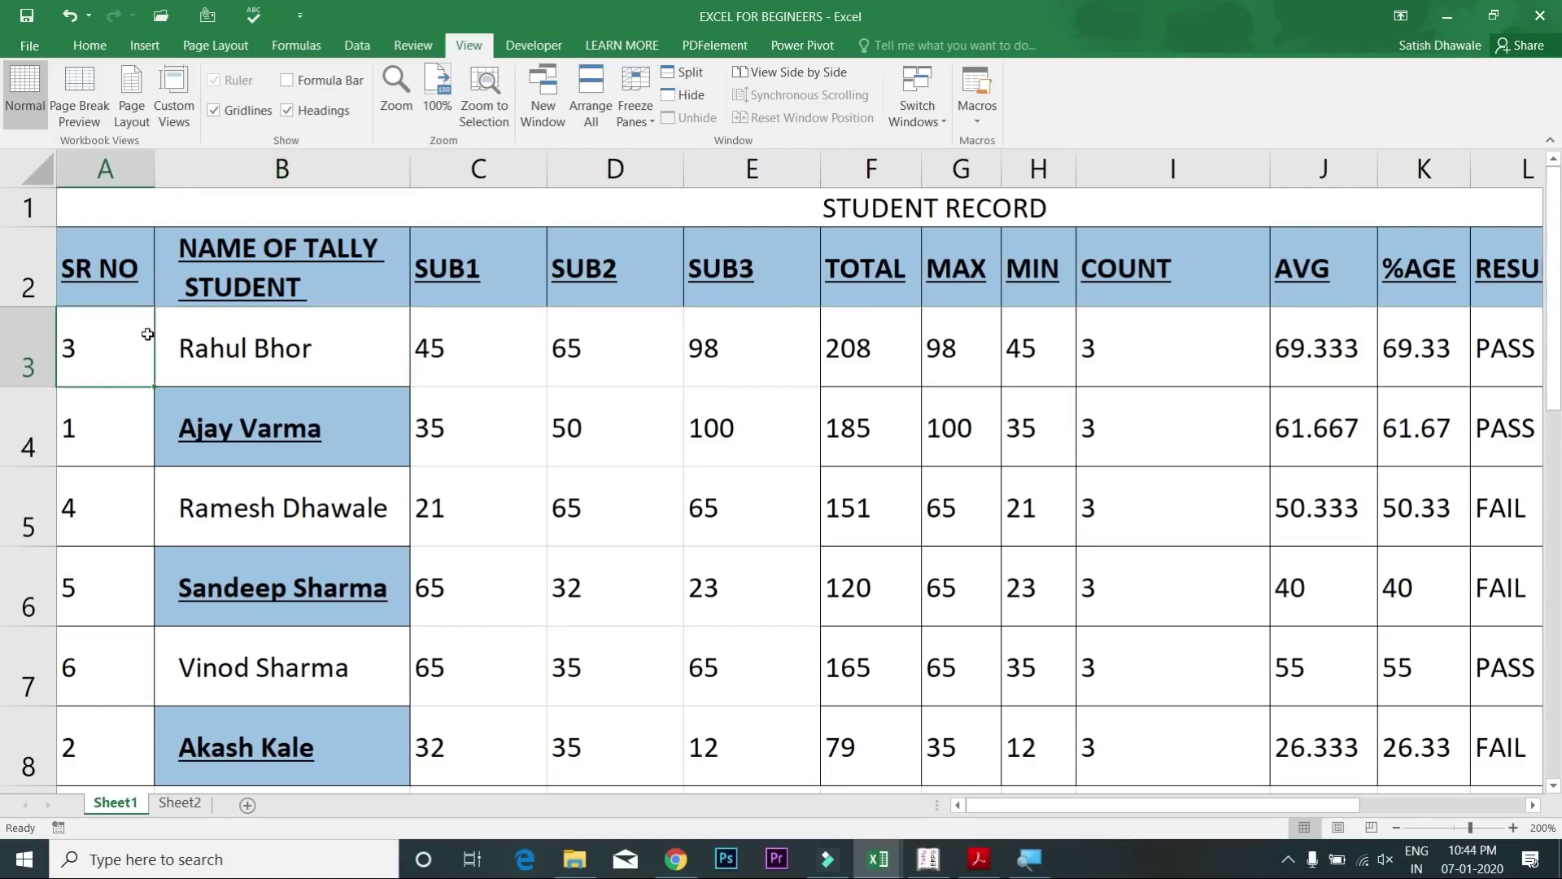
key("Down")
key("Down")
key("Down")
key("Down")
key("Down")
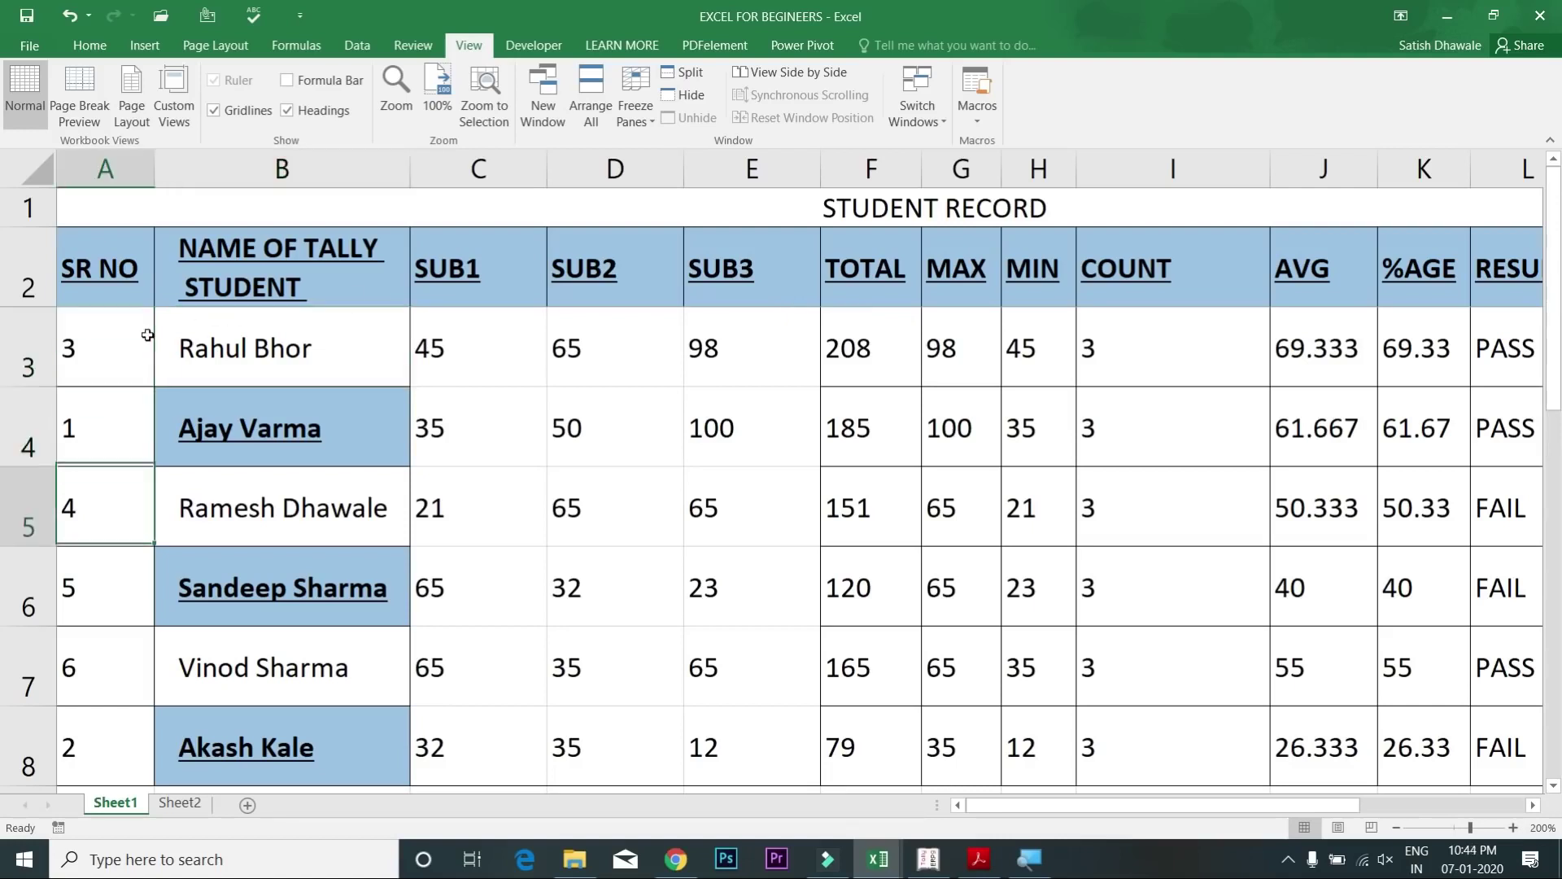
key("Down")
key("Down")
key("Down")
key("Down")
key("Down")
key("Down")
key("Down")
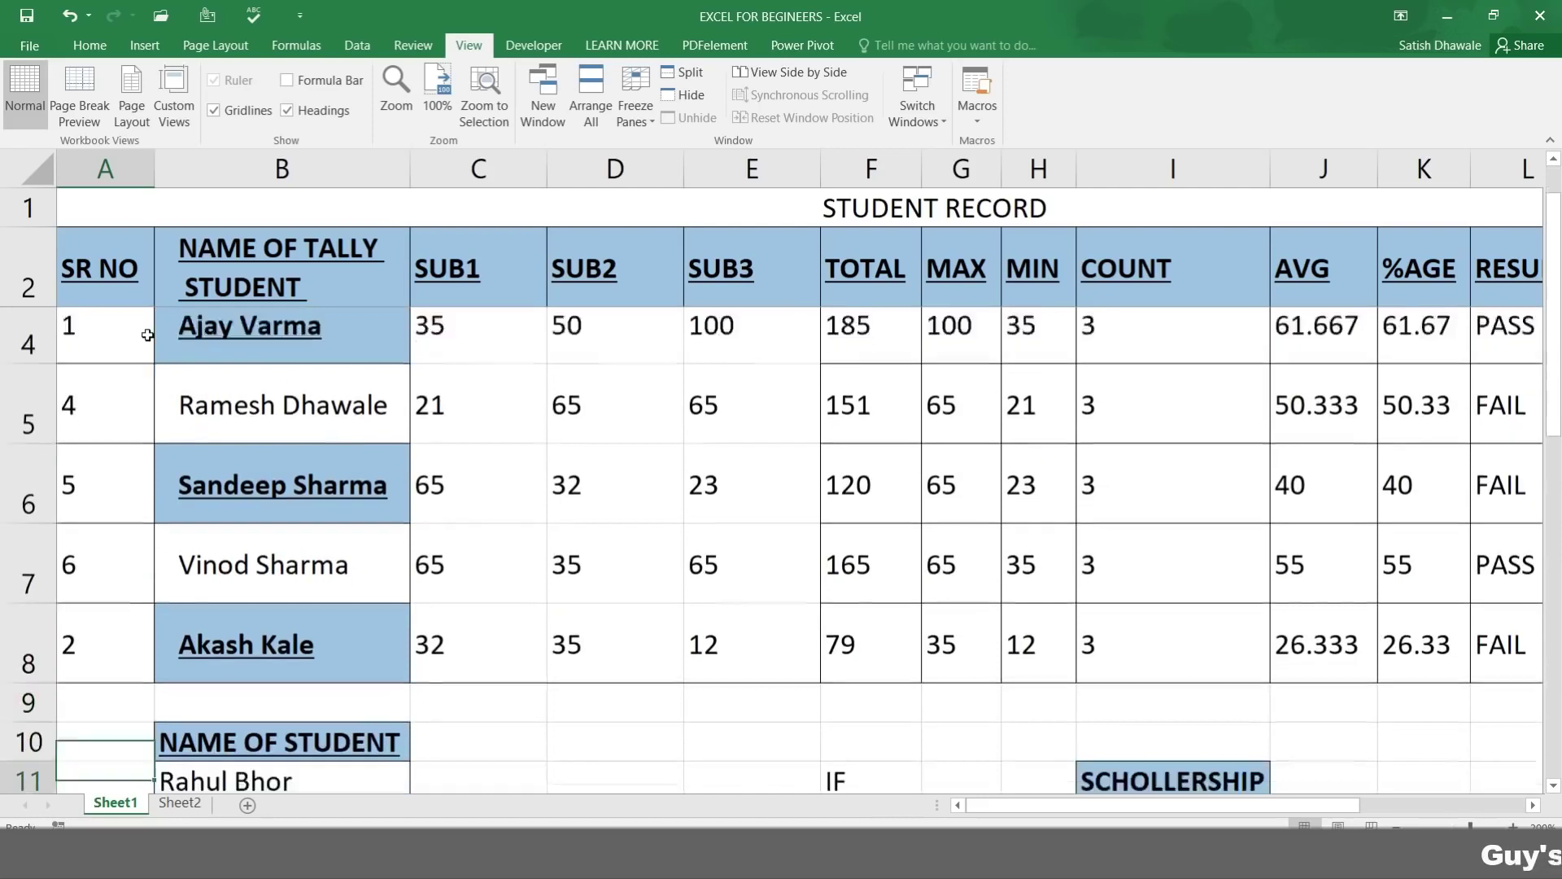
key("Down")
key("Down")
key("Down")
key("Down")
key("Down")
key("Down")
key("Down")
key("Down")
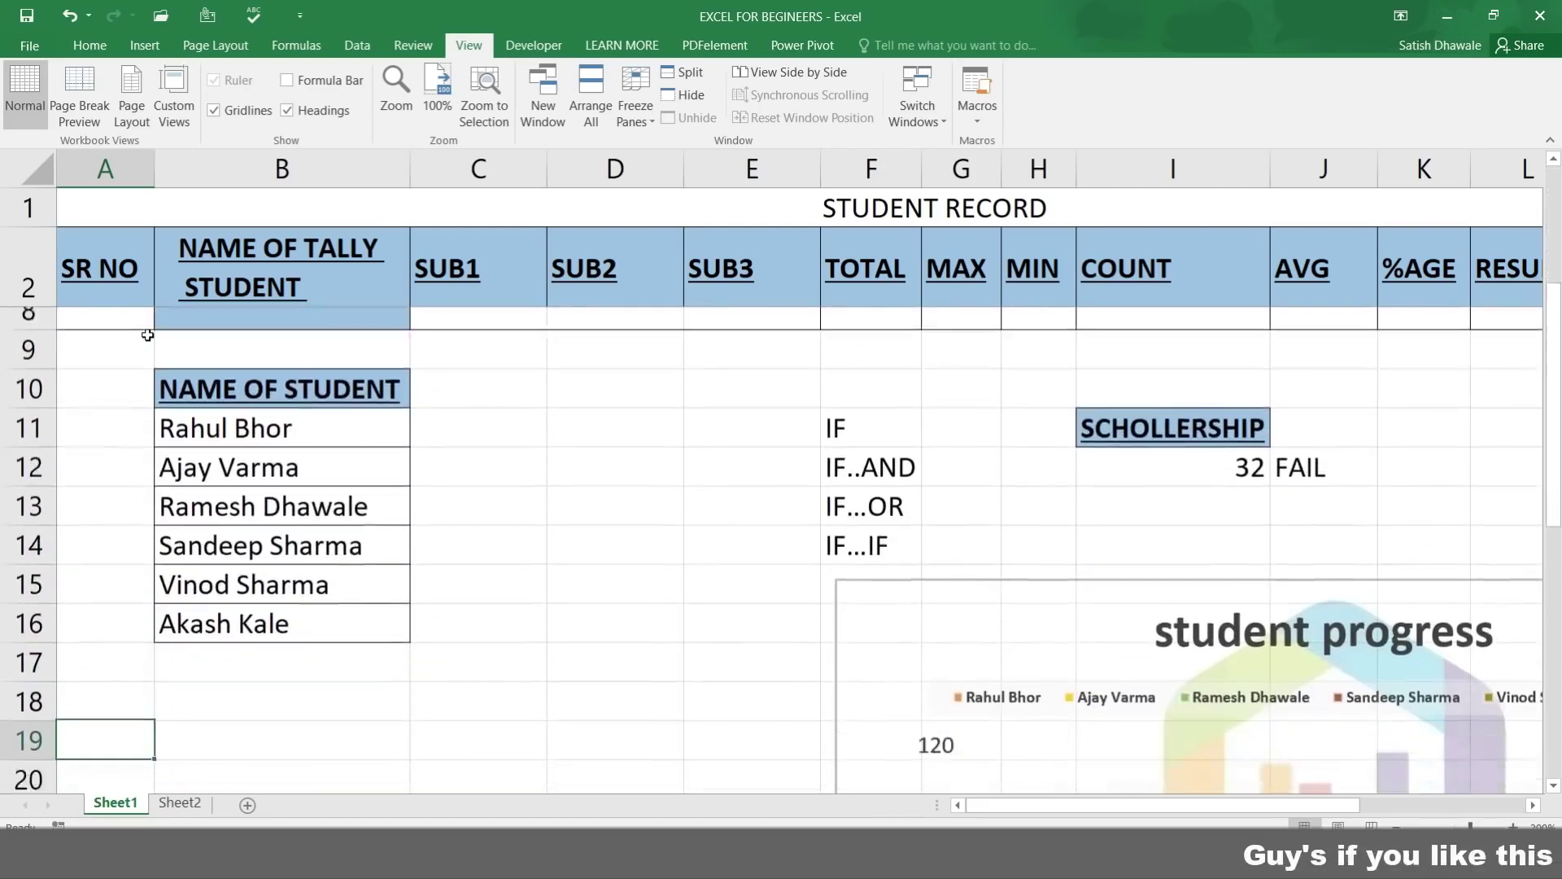
key("Down")
key("Down")
key("Down")
key("Down")
key("Down")
key("Down")
key("Down")
key("Down")
key("Down")
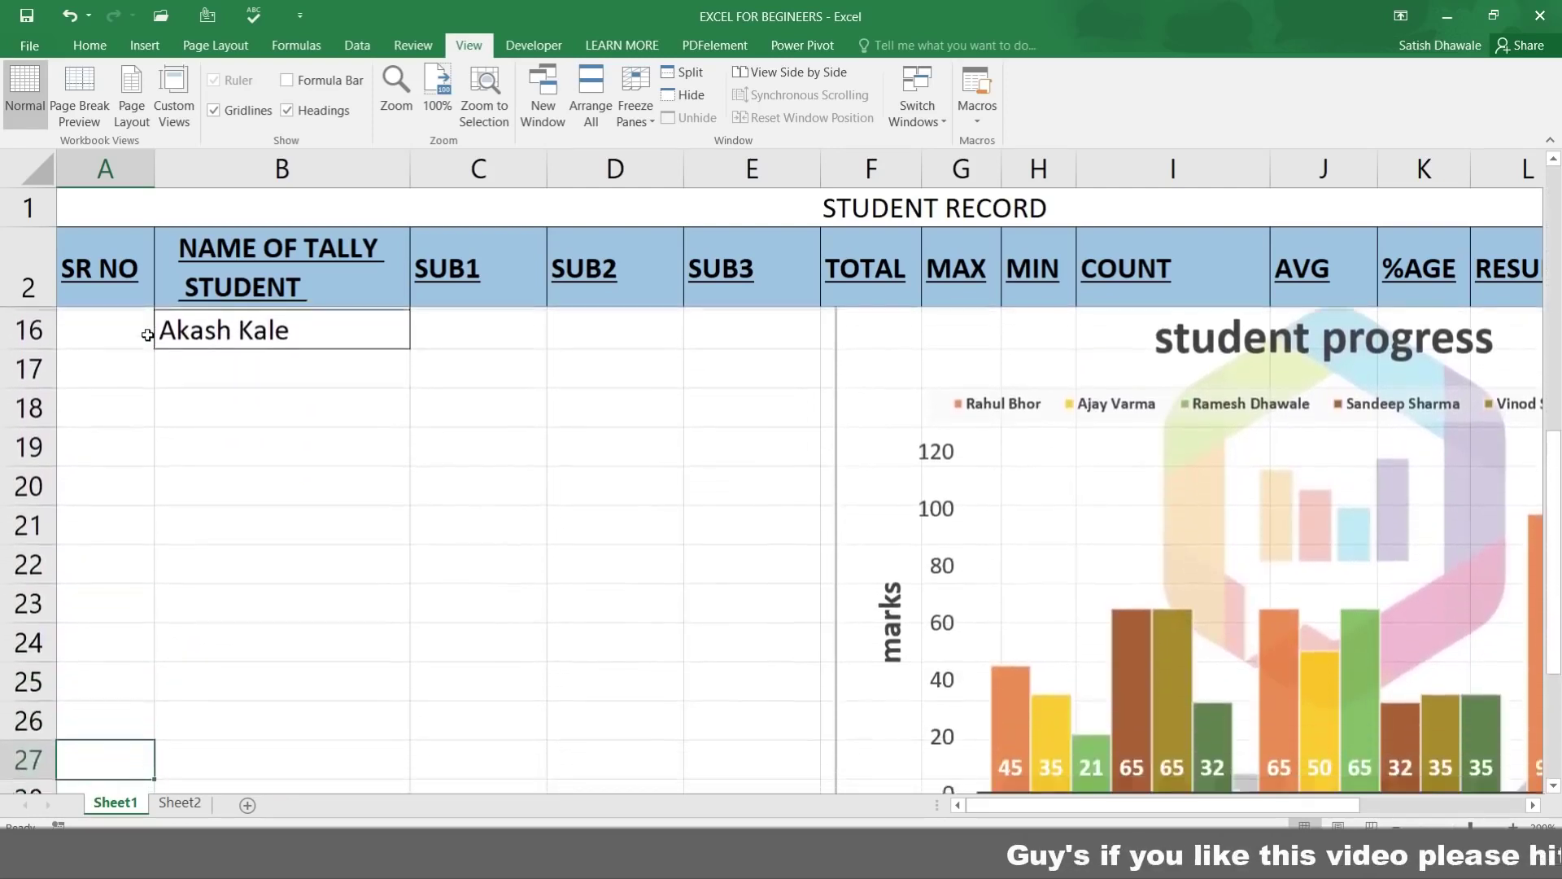
key("Down")
key("Down")
key("Down")
key("Down")
key("Down")
key("Down")
key("Down")
key("Down")
key("Down")
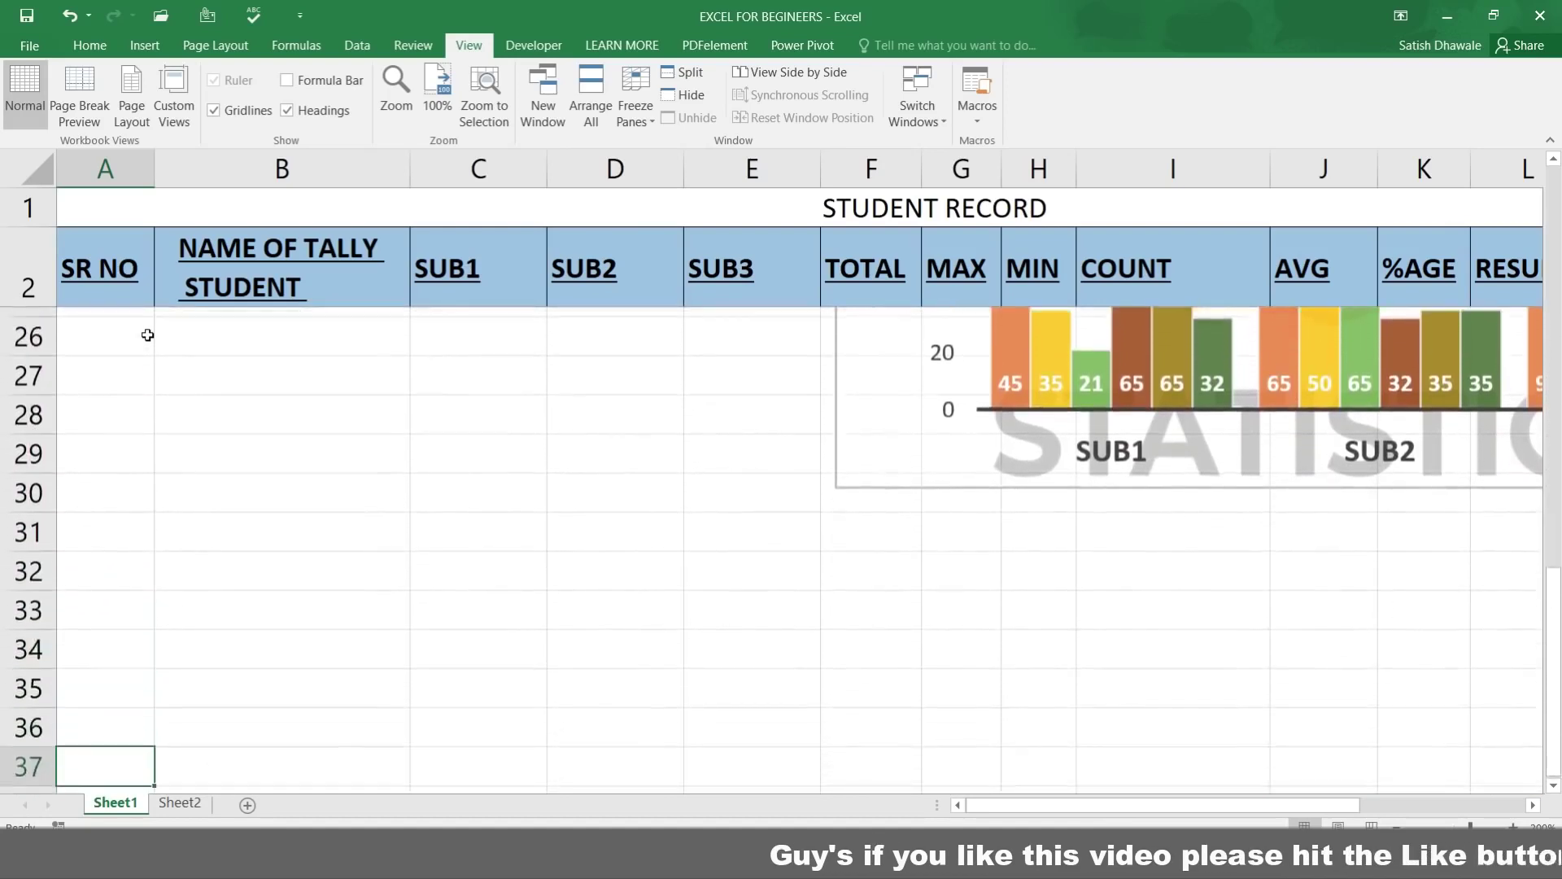
key("Down")
key("Down")
key("Down")
key("Up")
key("Up")
key("Up")
key("Up")
key("Up")
key("Up")
key("Up")
key("Up")
key("Up")
key("Up")
key("Up")
key("Up")
key("Up")
key("Up")
key("Up")
key("Up")
key("Up")
key("Up")
key("Up")
key("Up")
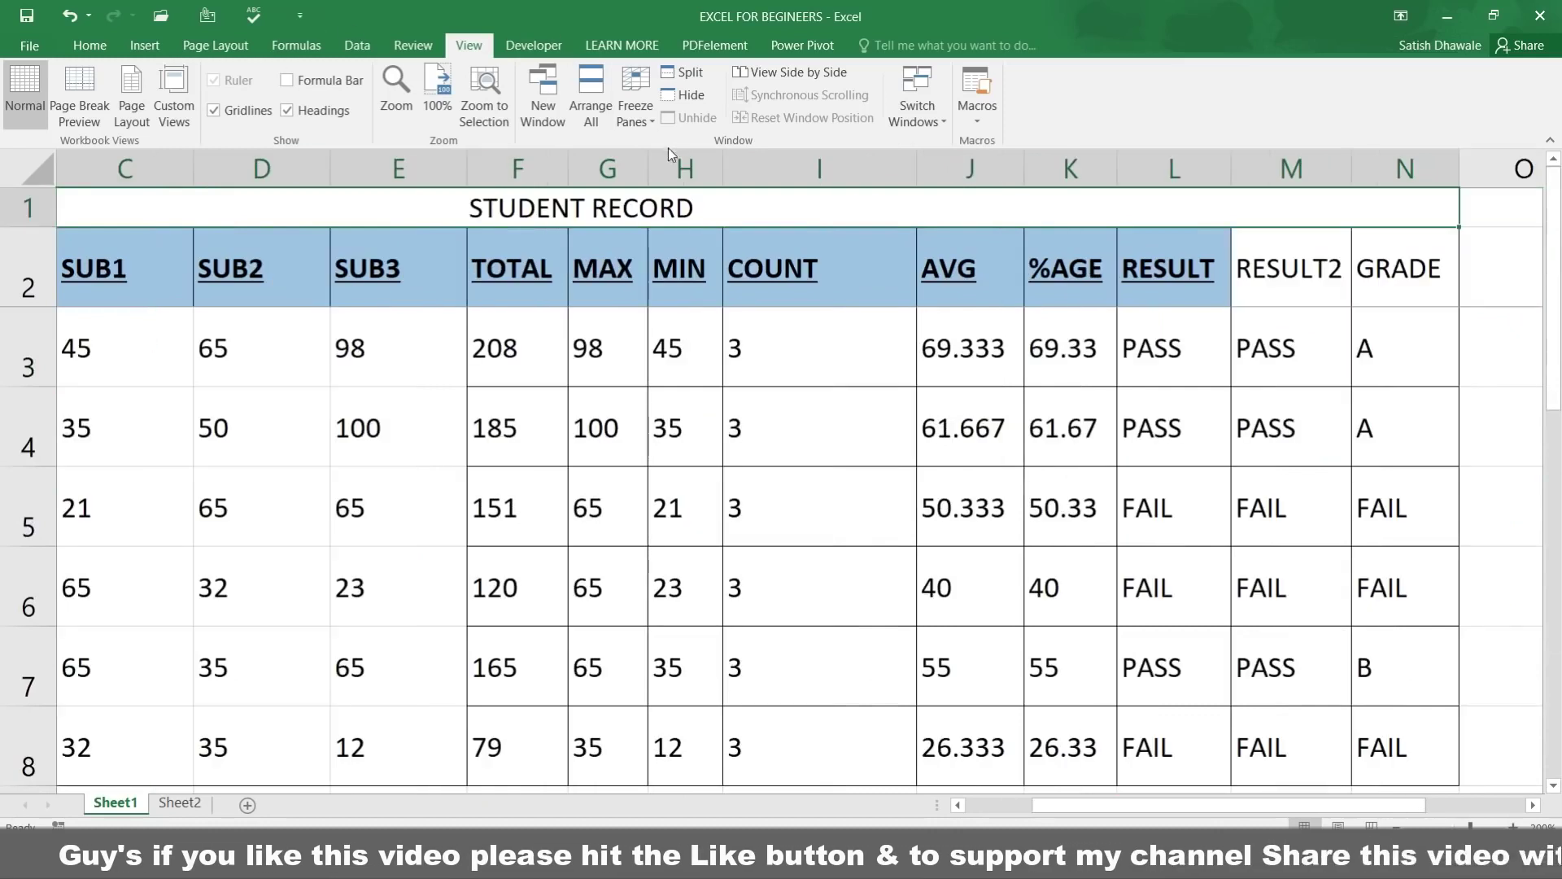
Step: Unfreeze the worksheet panes
left_click(646, 115)
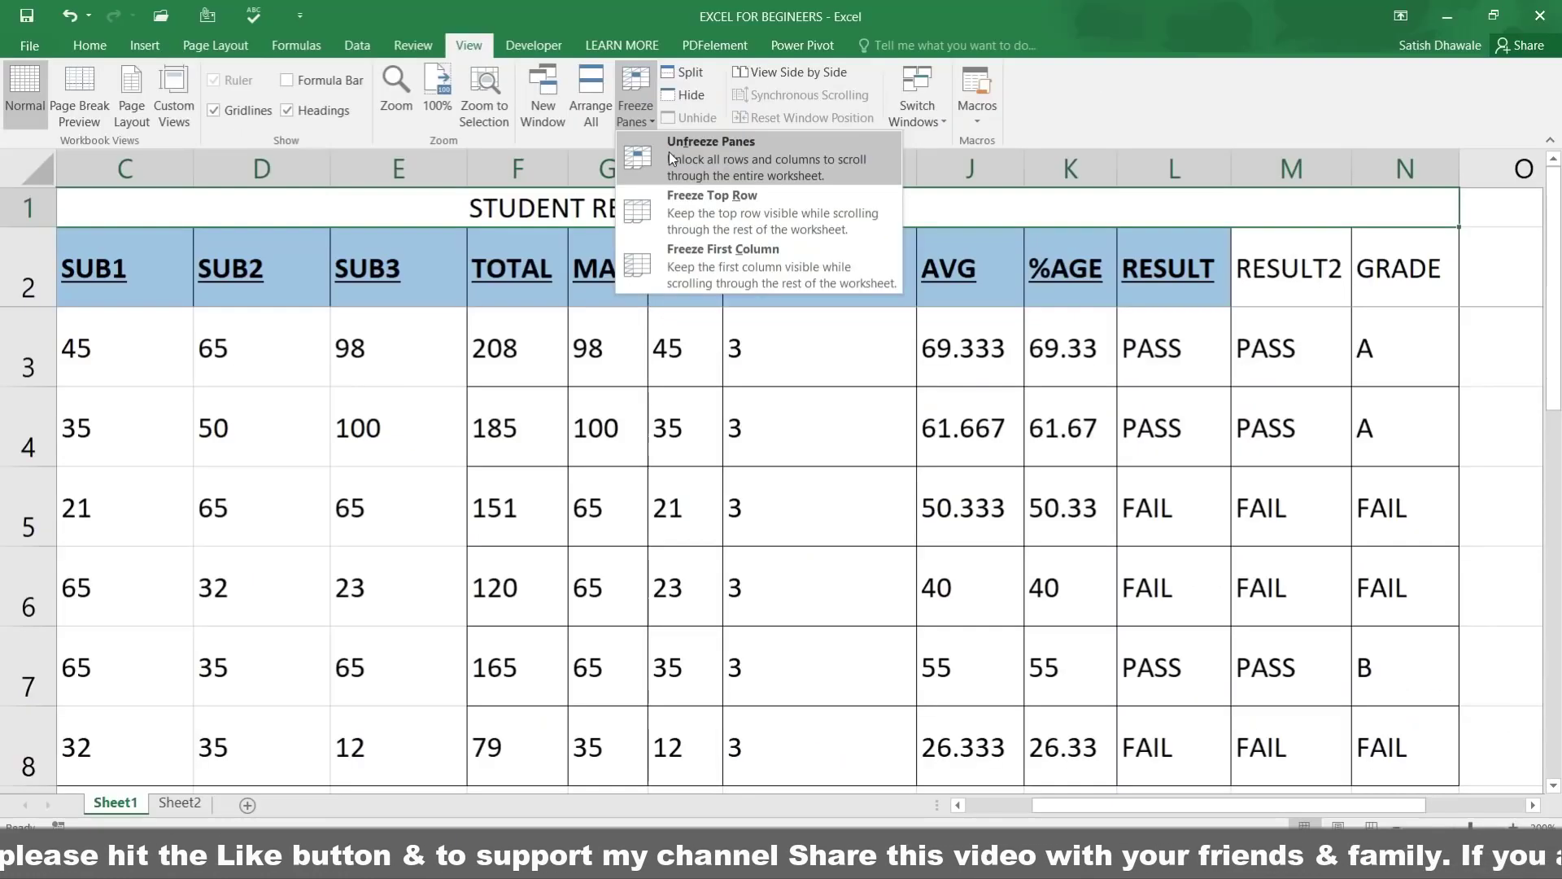
left_click(669, 151)
Step: Move along row 3 from TOTAL past the GRADE column and back to SR NO to examine scrolling without frozen panes
left_click(514, 380)
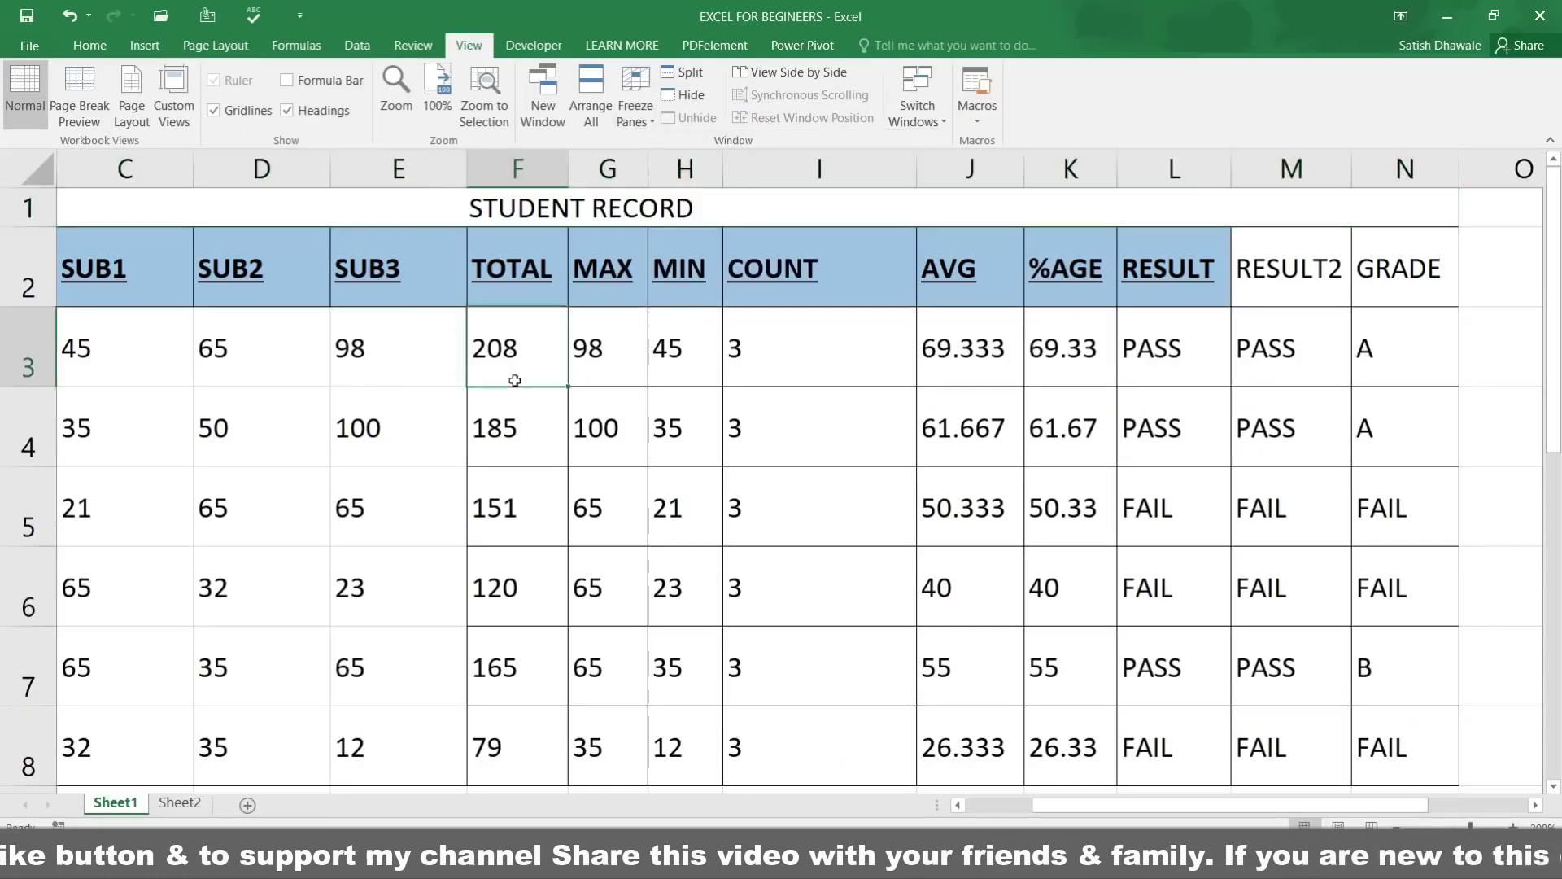
key("Right")
key("Right")
key("Right")
key("Right")
key("Right")
key("Right")
key("Right")
key("Right")
key("Right")
key("Right")
key("Right")
key("Right")
key("Right")
key("Right")
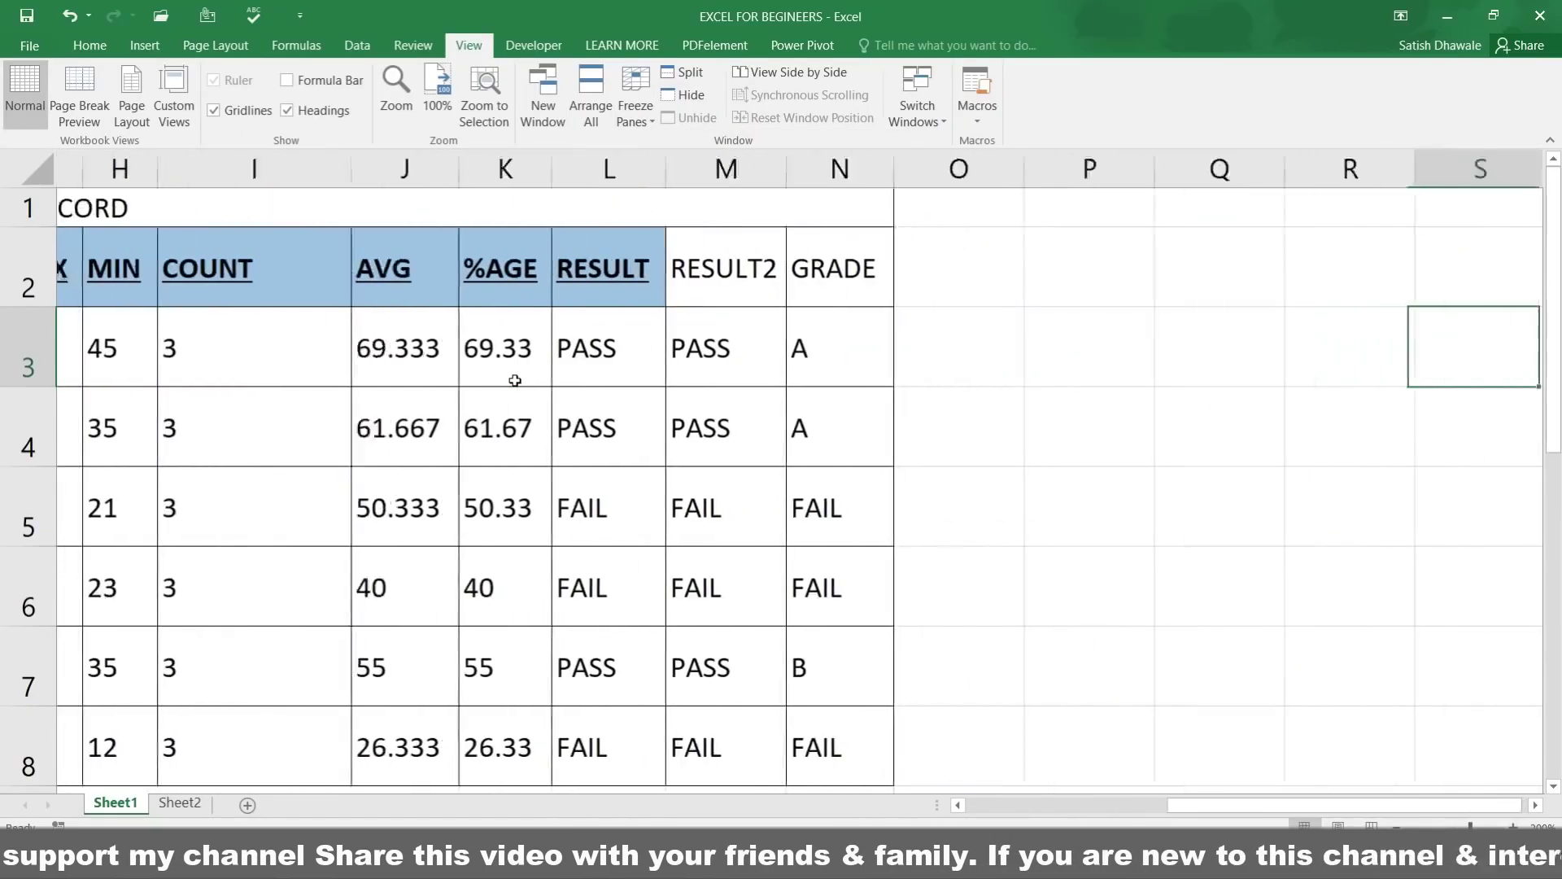
key("Left")
key("Left")
key("Left")
key("Left")
key("Left")
key("Left")
key("Left")
key("Left")
key("Left")
key("Left")
key("Left")
key("Left")
key("Left")
key("Left")
key("Left")
key("Left")
key("Left")
key("Left")
key("Left")
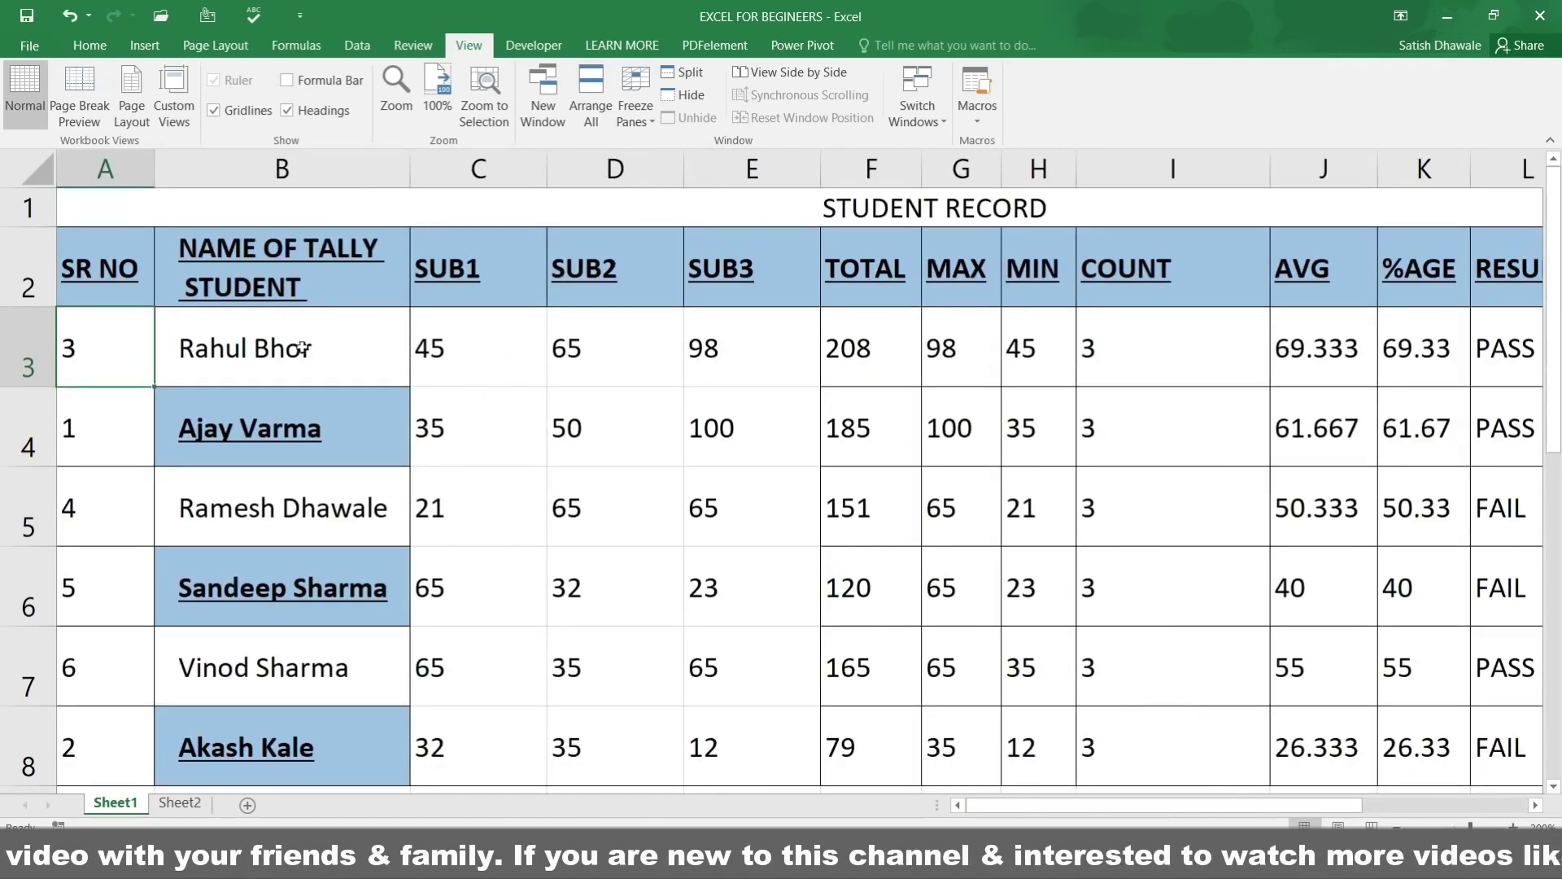
Step: Freeze rows 1 and 2 together with the SR NO column, using cell B3 as the split point
left_click(244, 324)
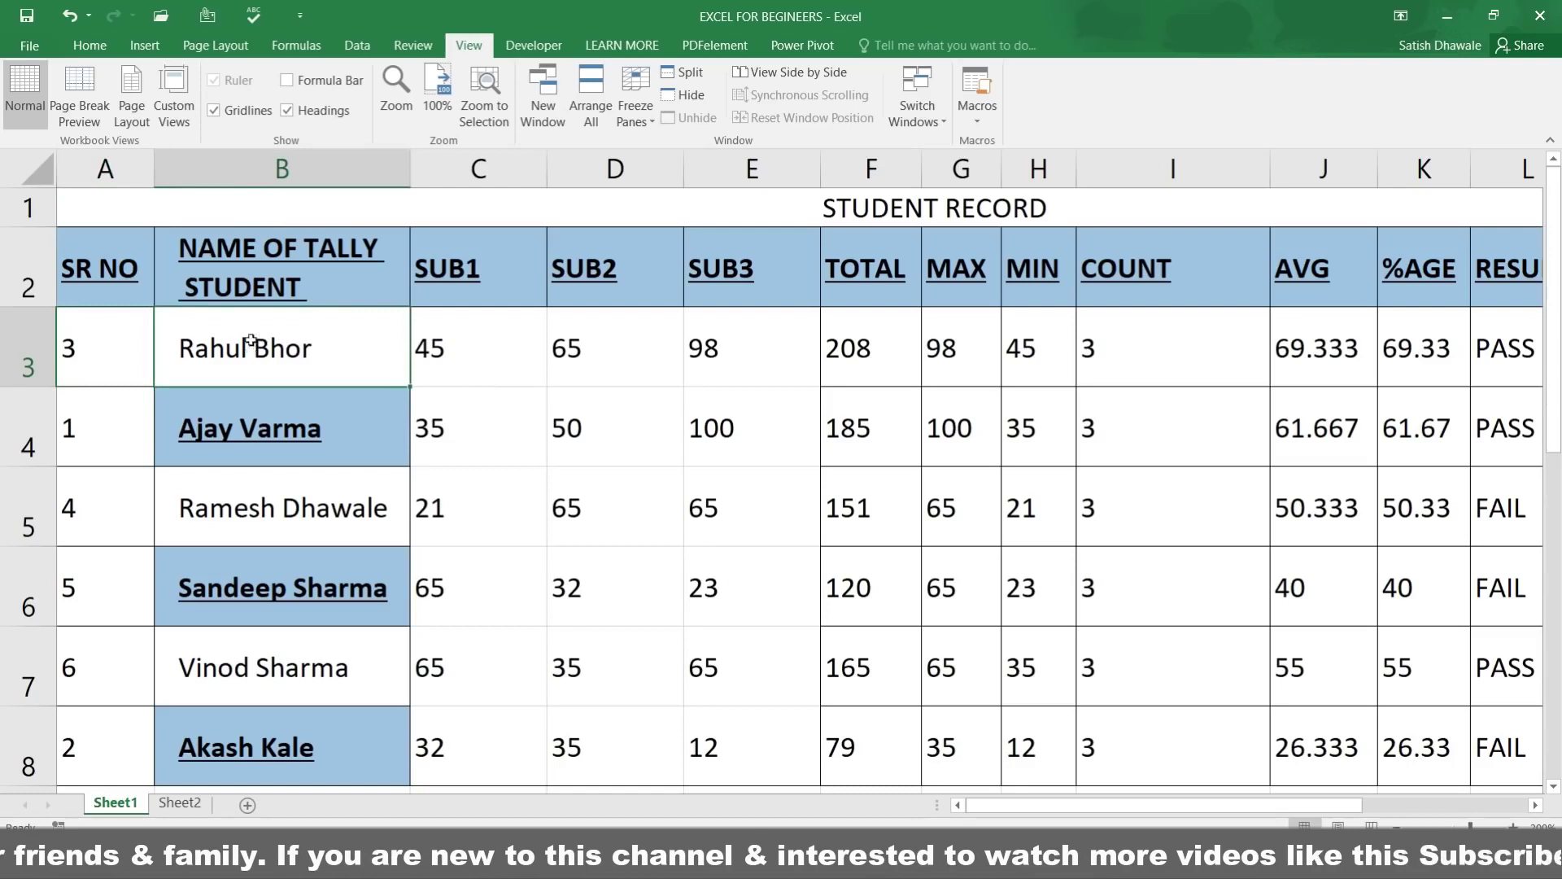
left_click(653, 122)
left_click(669, 163)
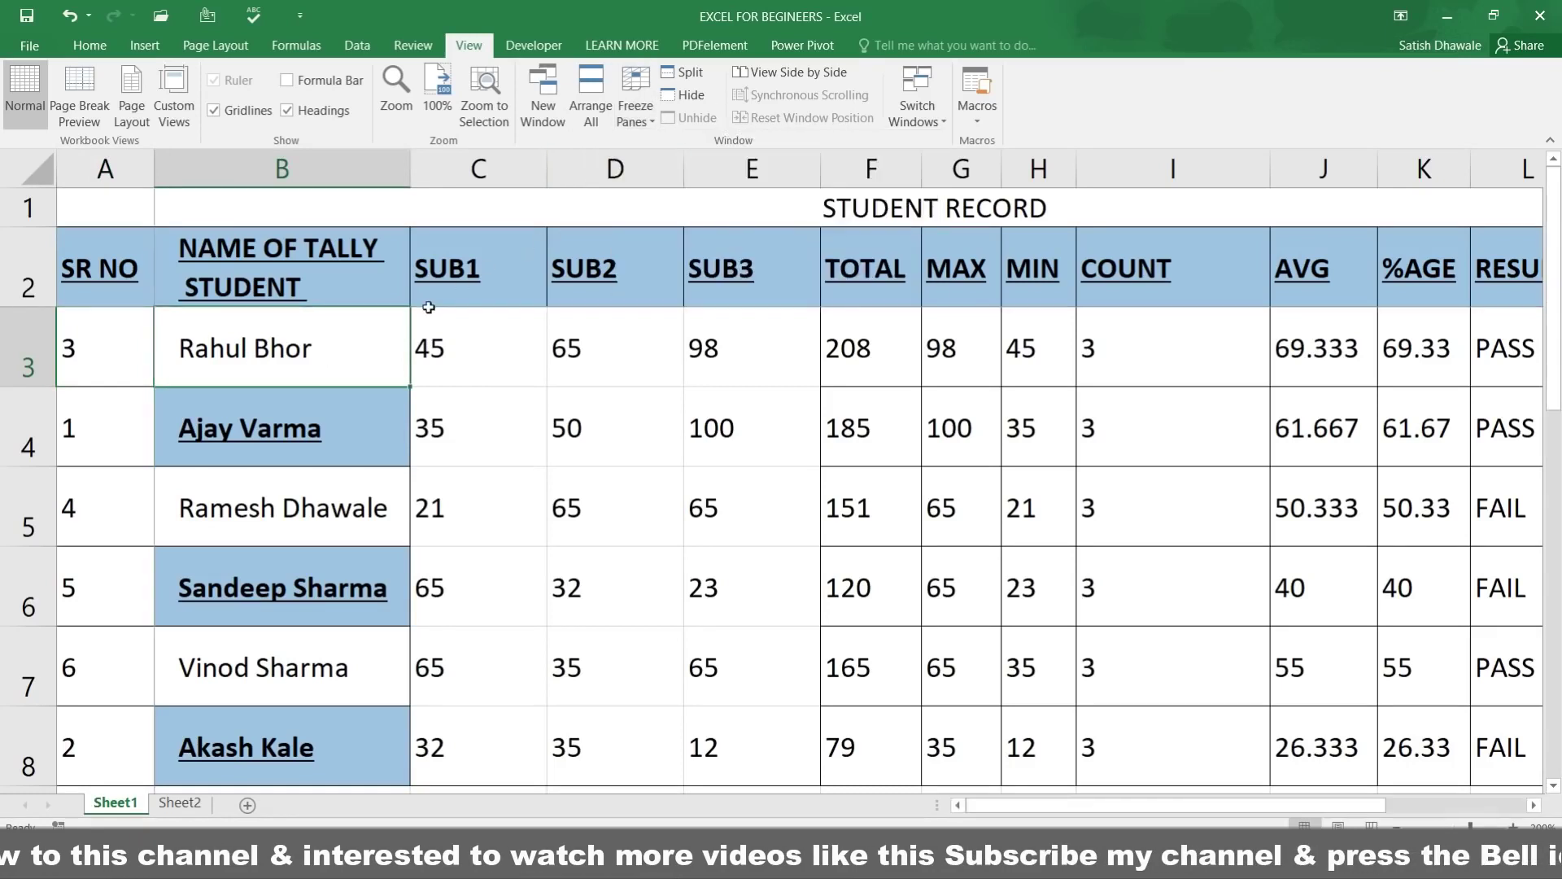
Step: Move along row 3 to about column Z to examine how the frozen SR NO column behaves
key("Right")
key("Right")
key("Right")
key("Right")
key("Right")
key("Right")
key("Right")
key("Right")
key("Right")
key("Right")
key("Right")
key("Right")
key("Right")
key("Right")
key("Right")
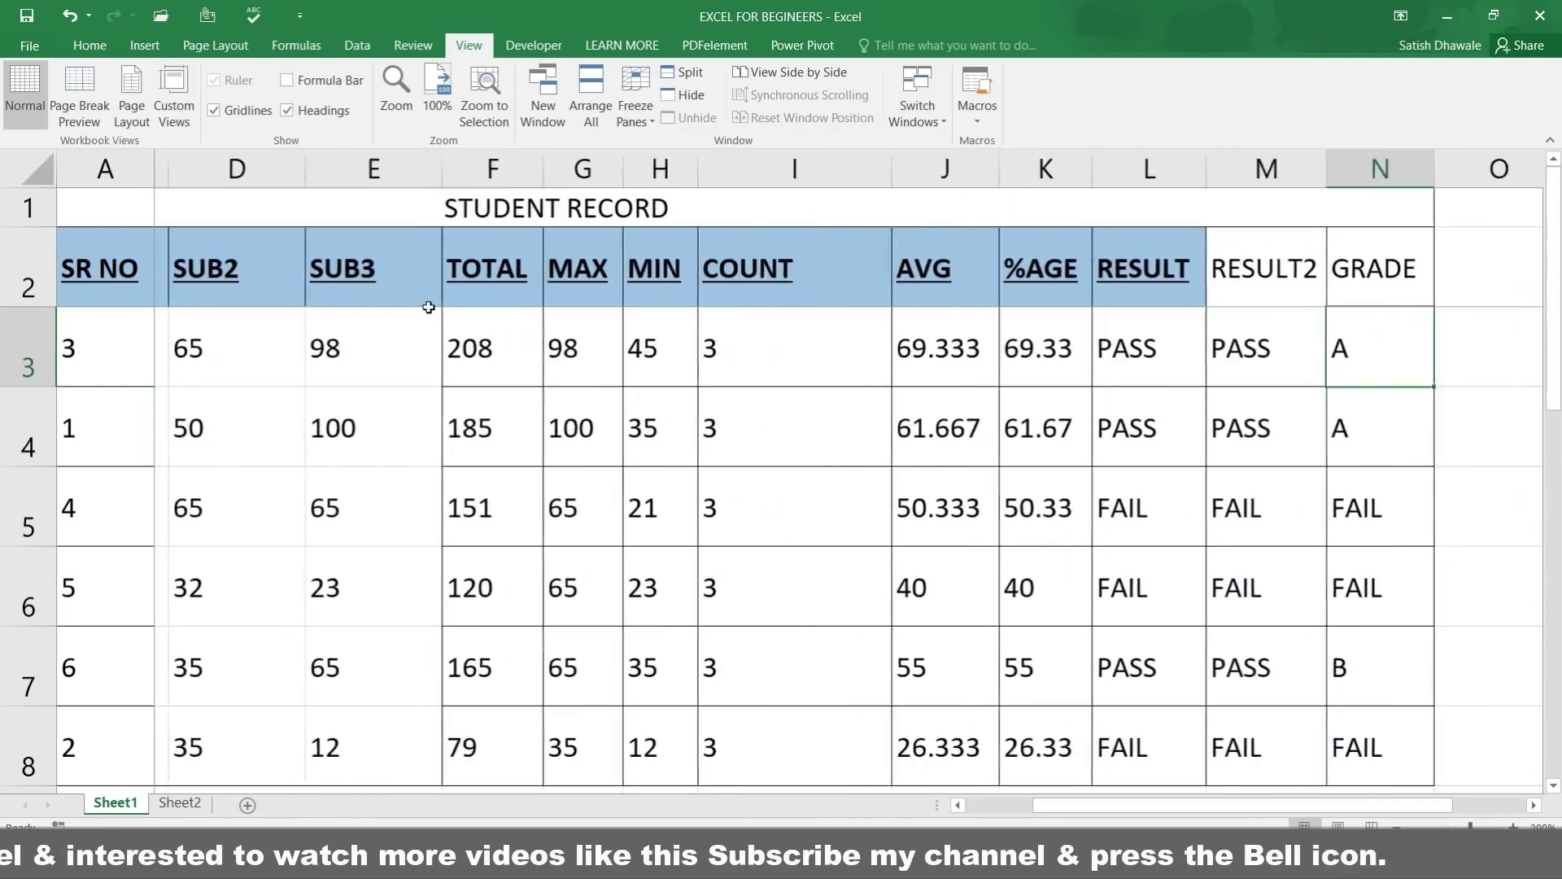
key("Right")
key("Right")
key("Right")
key("Right")
key("Right")
key("Right")
key("Right")
key("Right")
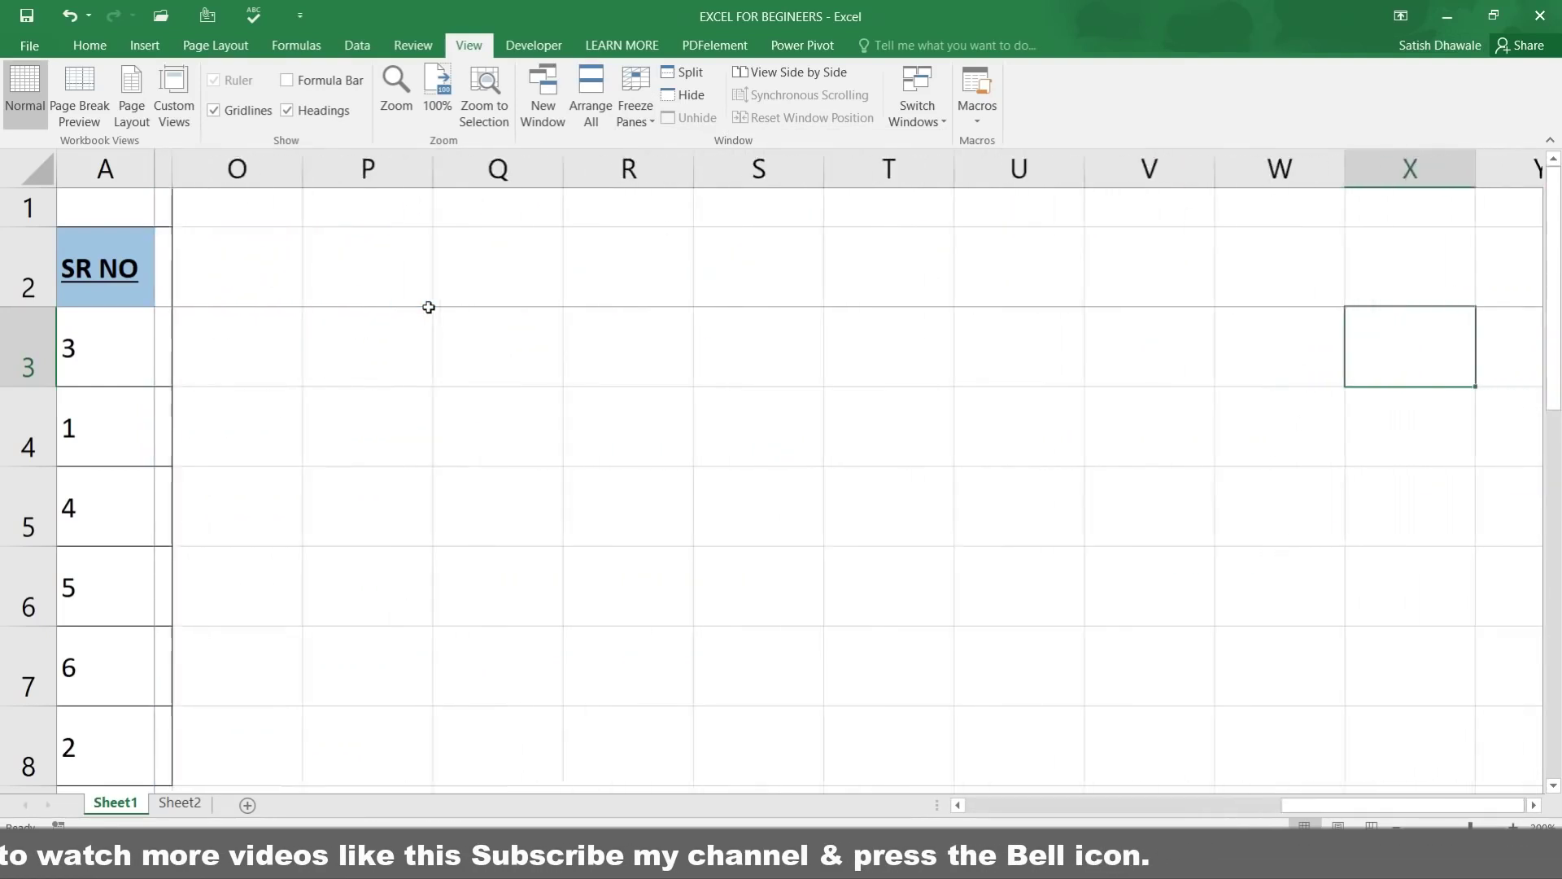
key("Right")
key("Right")
key("Left")
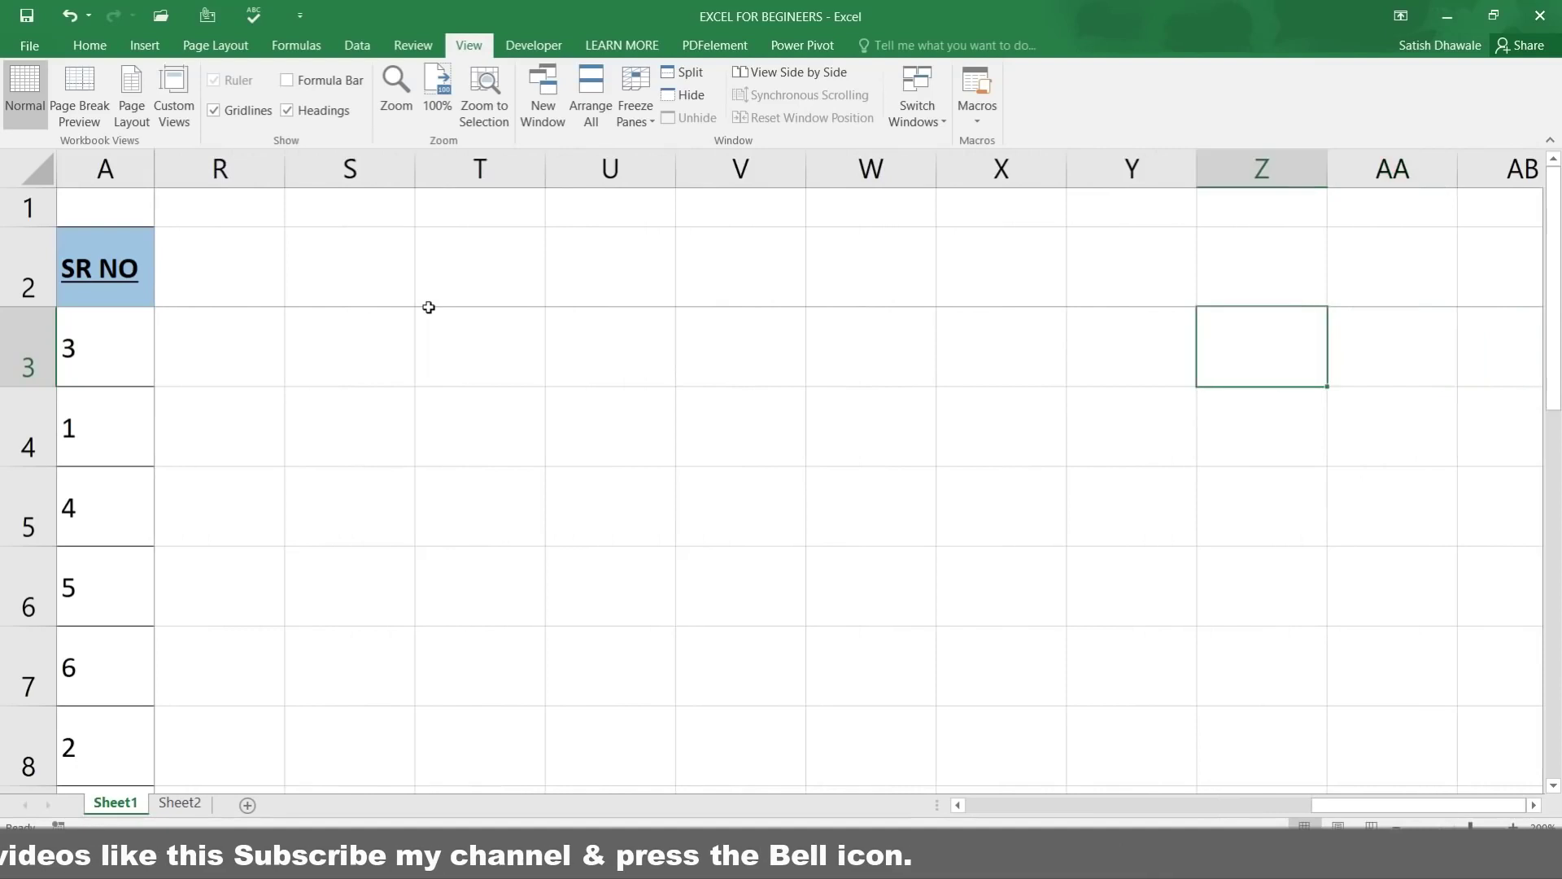
Step: Move down column A to about row 28 and back up to row 3 to examine how the frozen header rows behave
key("Home")
key("Home")
key("Down")
key("Down")
key("Down")
key("Down")
key("Down")
key("Down")
key("Down")
key("Down")
key("Down")
key("Down")
key("Down")
key("Down")
key("Down")
key("Down")
key("Down")
key("Down")
key("Down")
key("Down")
key("Down")
key("Down")
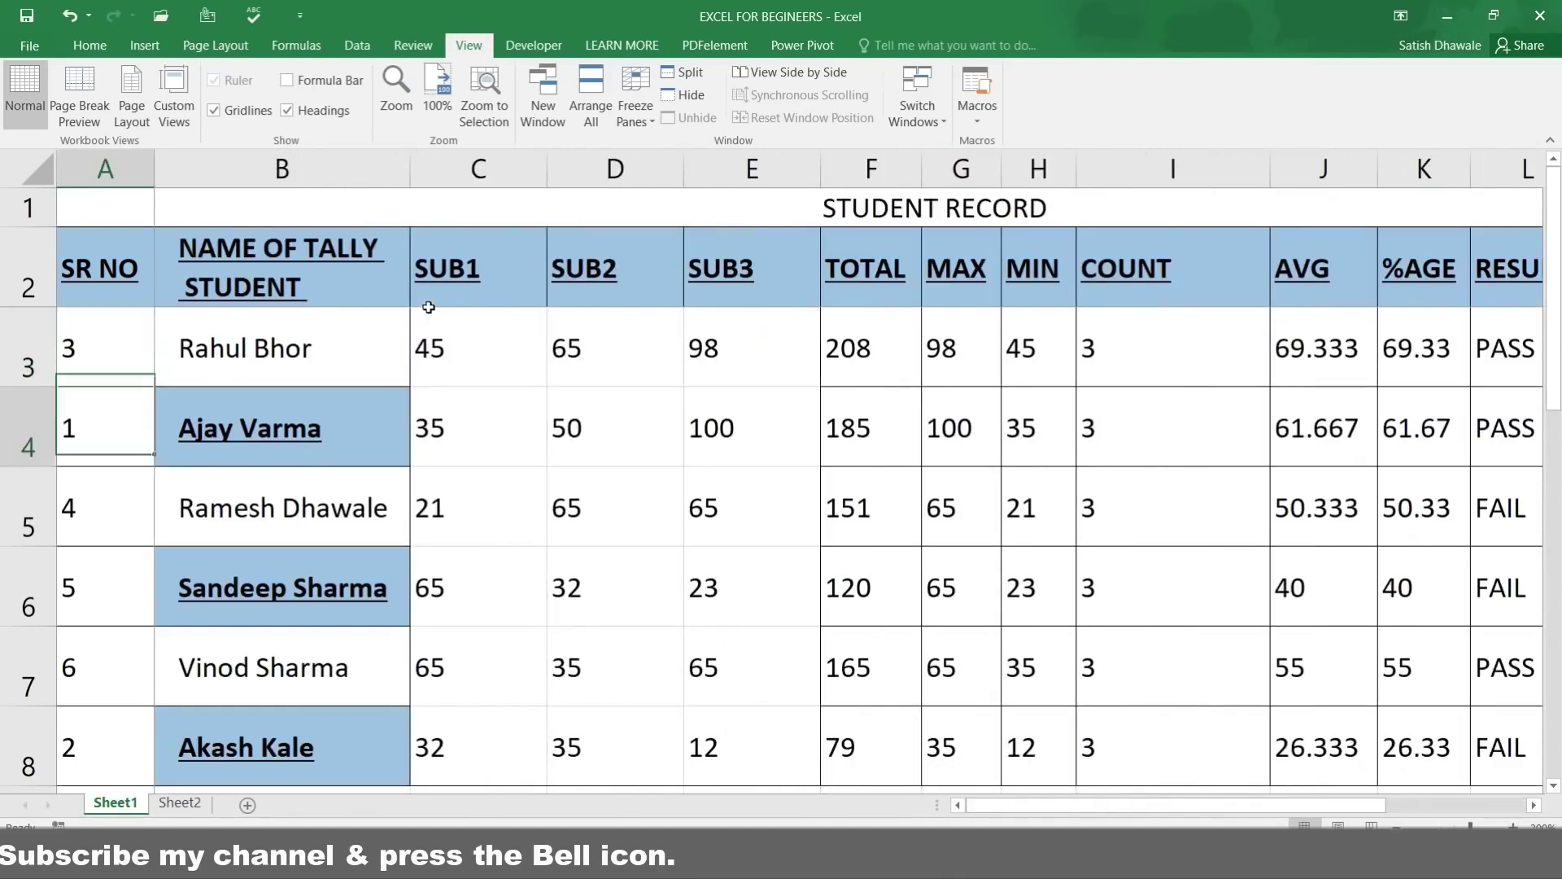
key("Up")
key("Up")
key("Up")
key("Up")
key("Up")
key("Up")
key("Up")
key("Up")
key("Up")
key("Up")
key("Up")
key("Up")
key("Up")
key("Up")
key("Up")
key("Up")
key("Up")
key("Up")
key("Up")
key("Up")
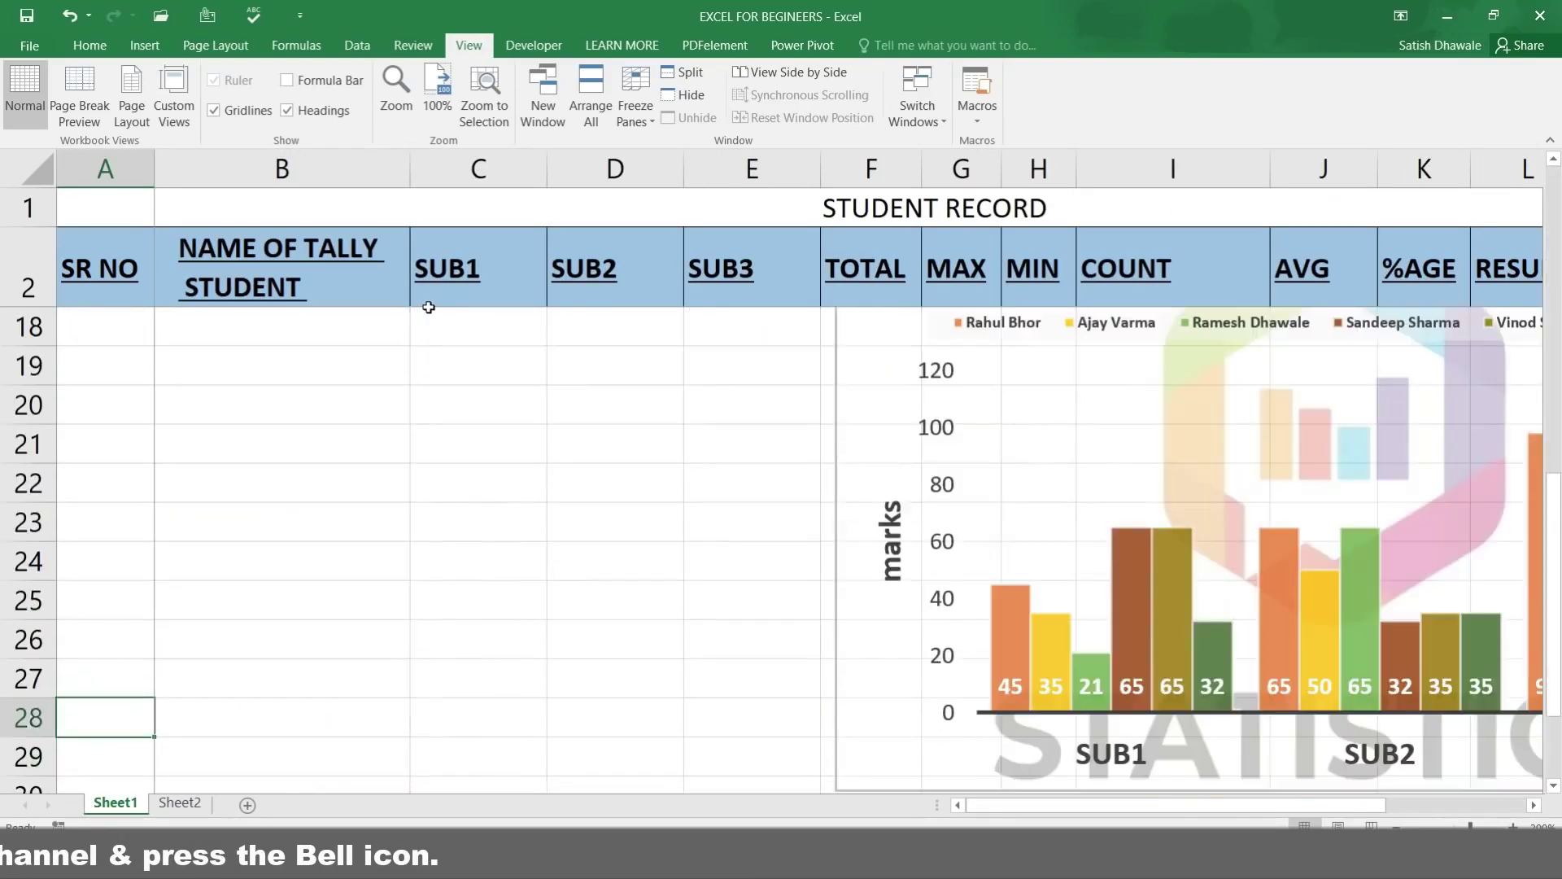
key("Down")
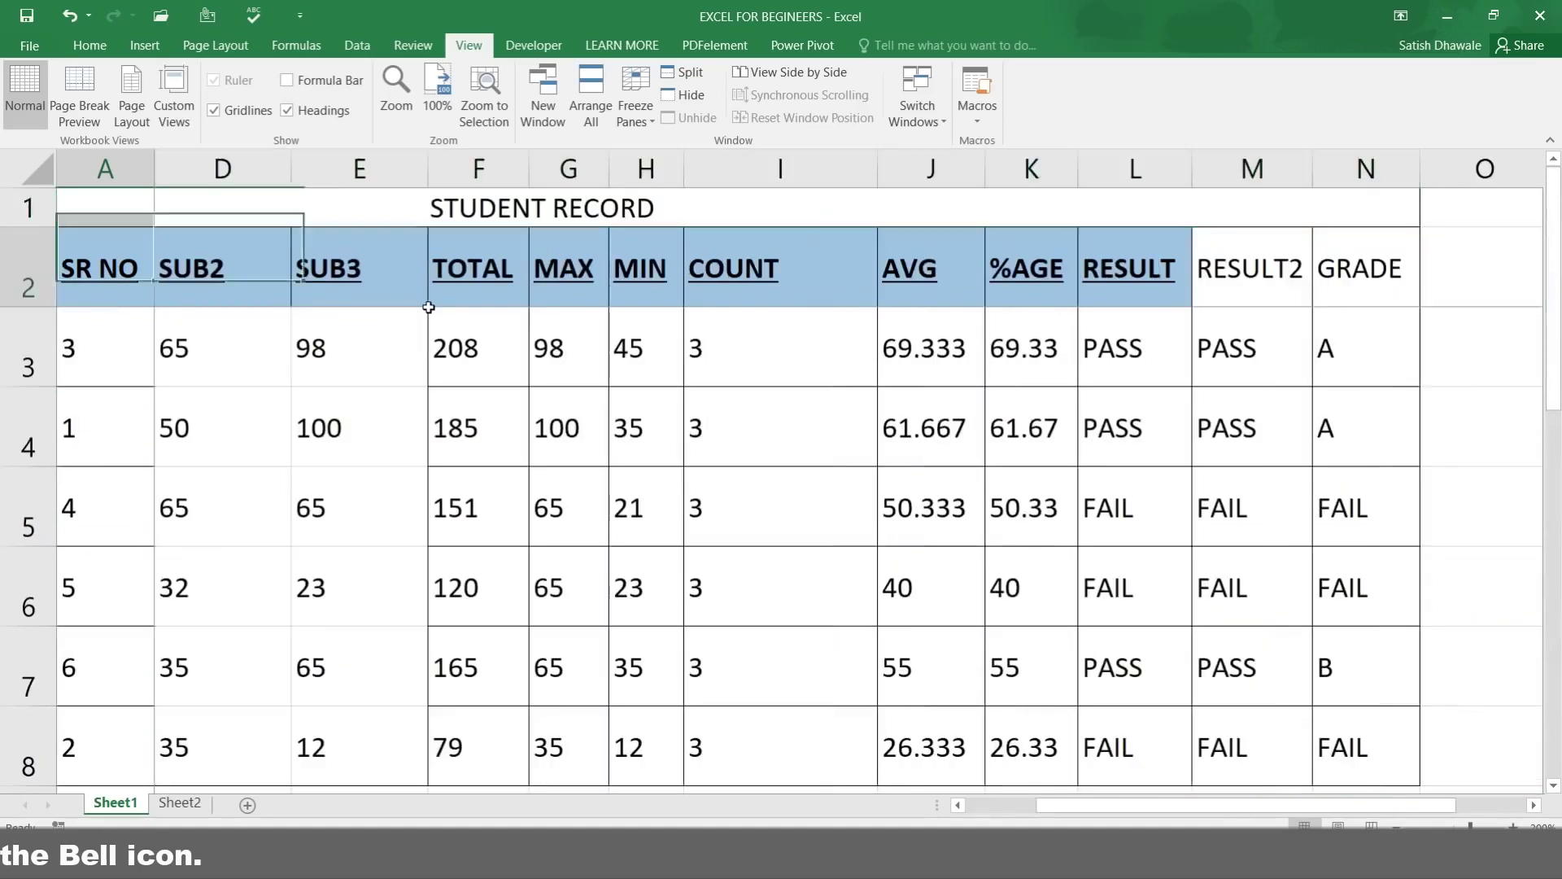
key("Down")
Step: Discard the stray entry in cell A3 and unfreeze the worksheet panes
type("0")
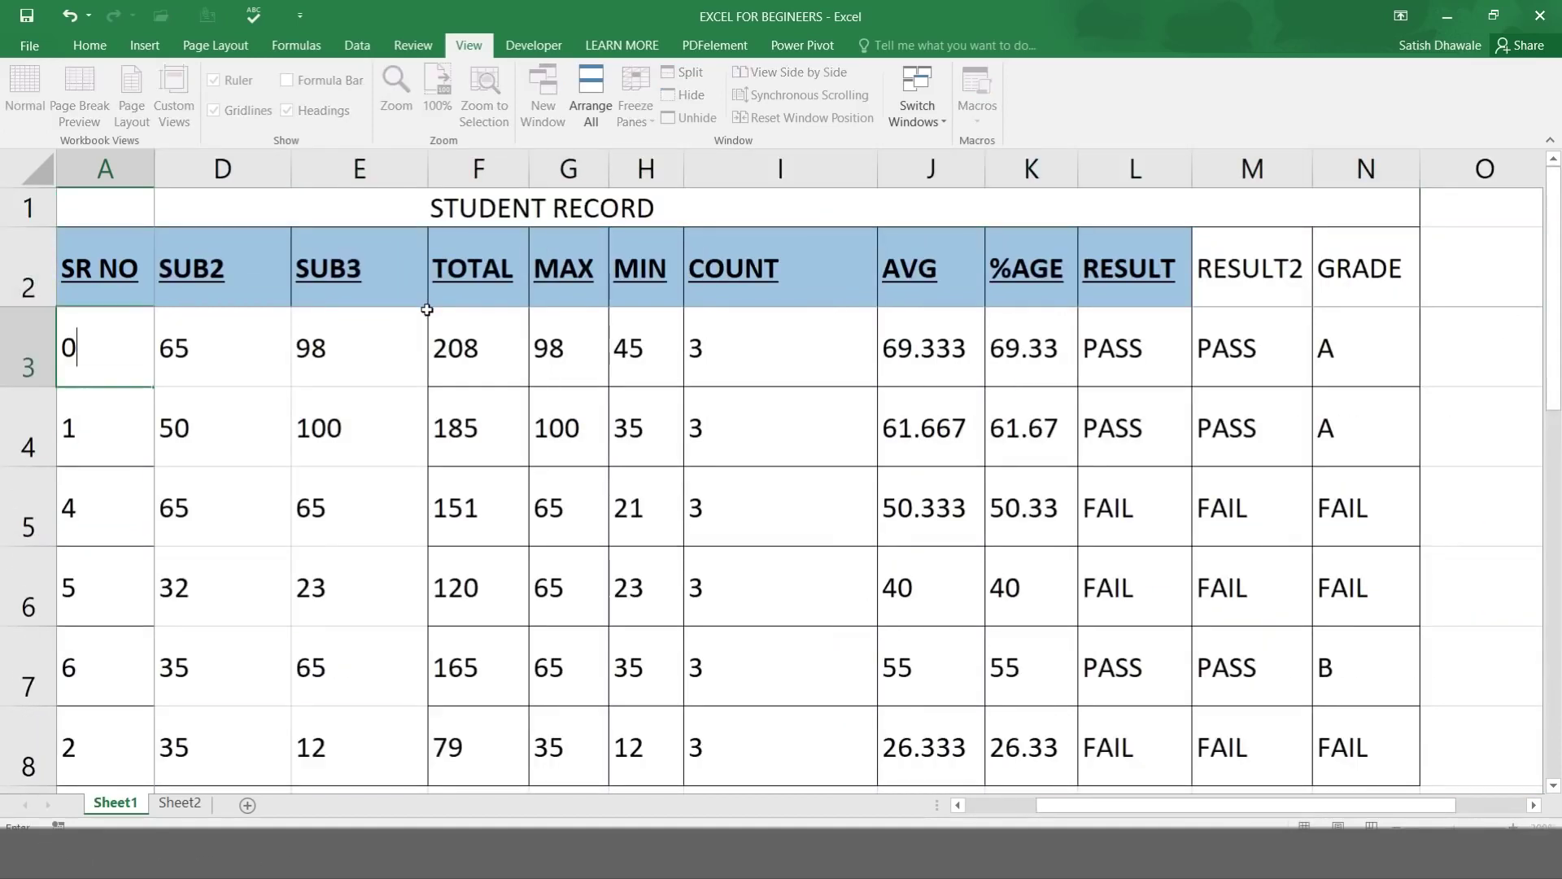
key("Escape")
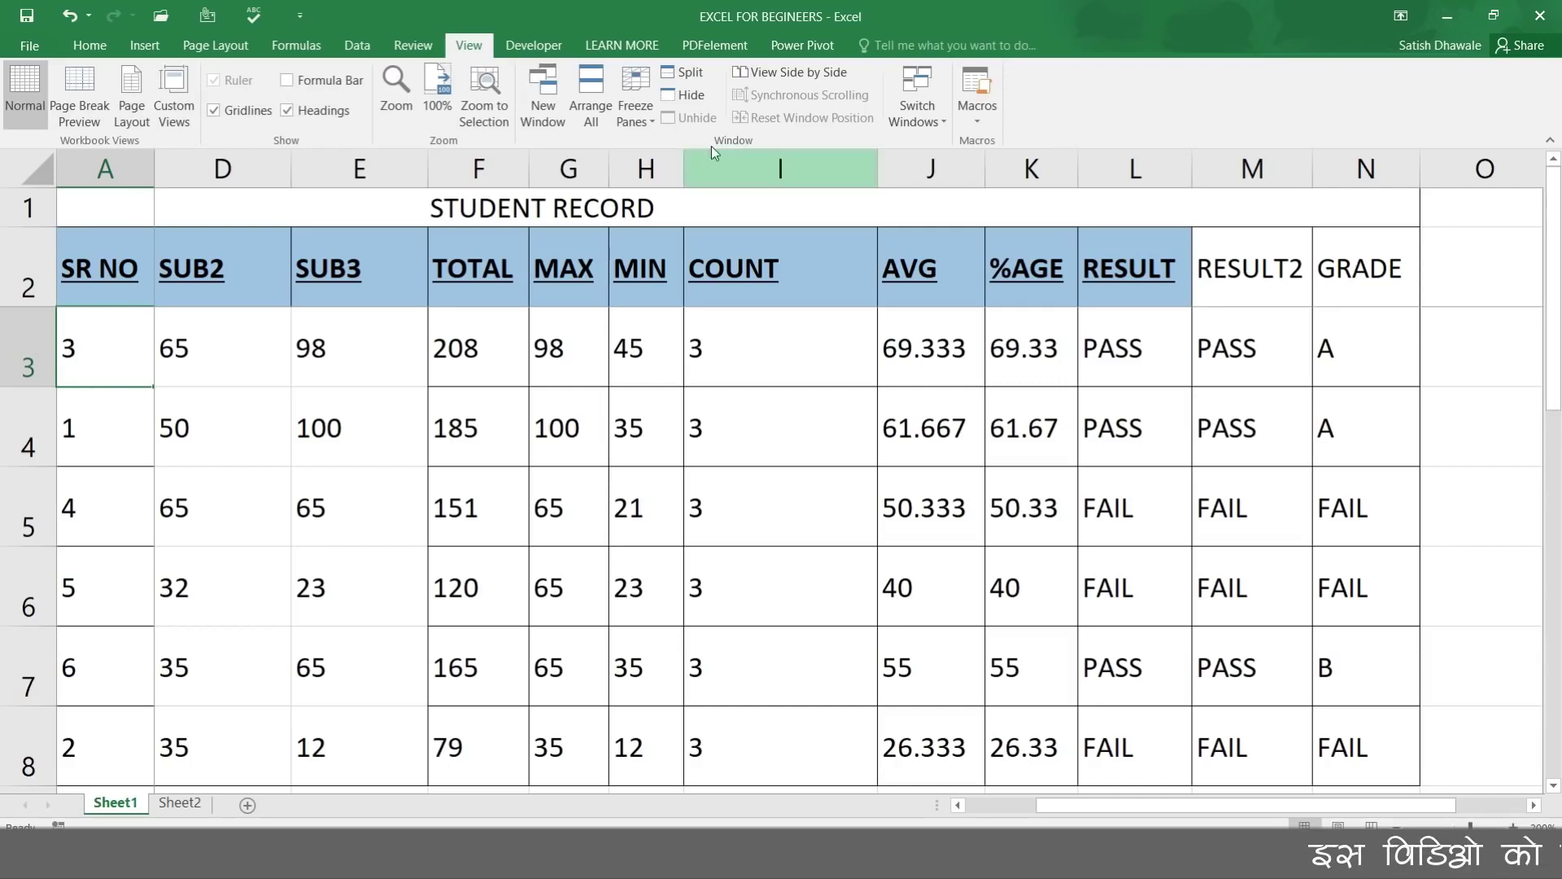
left_click(635, 104)
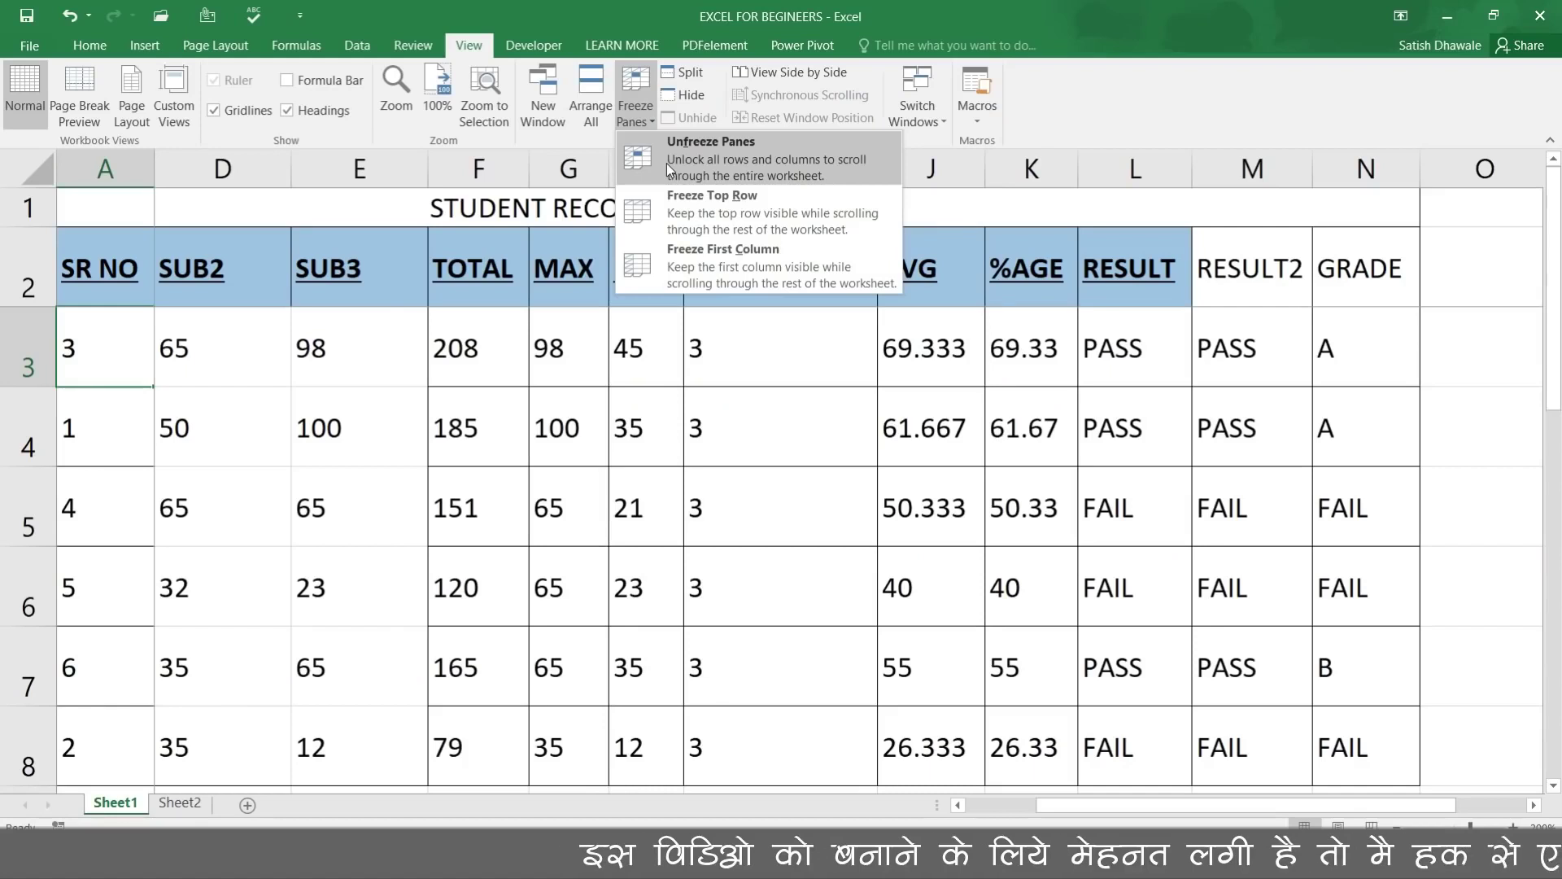
left_click(666, 163)
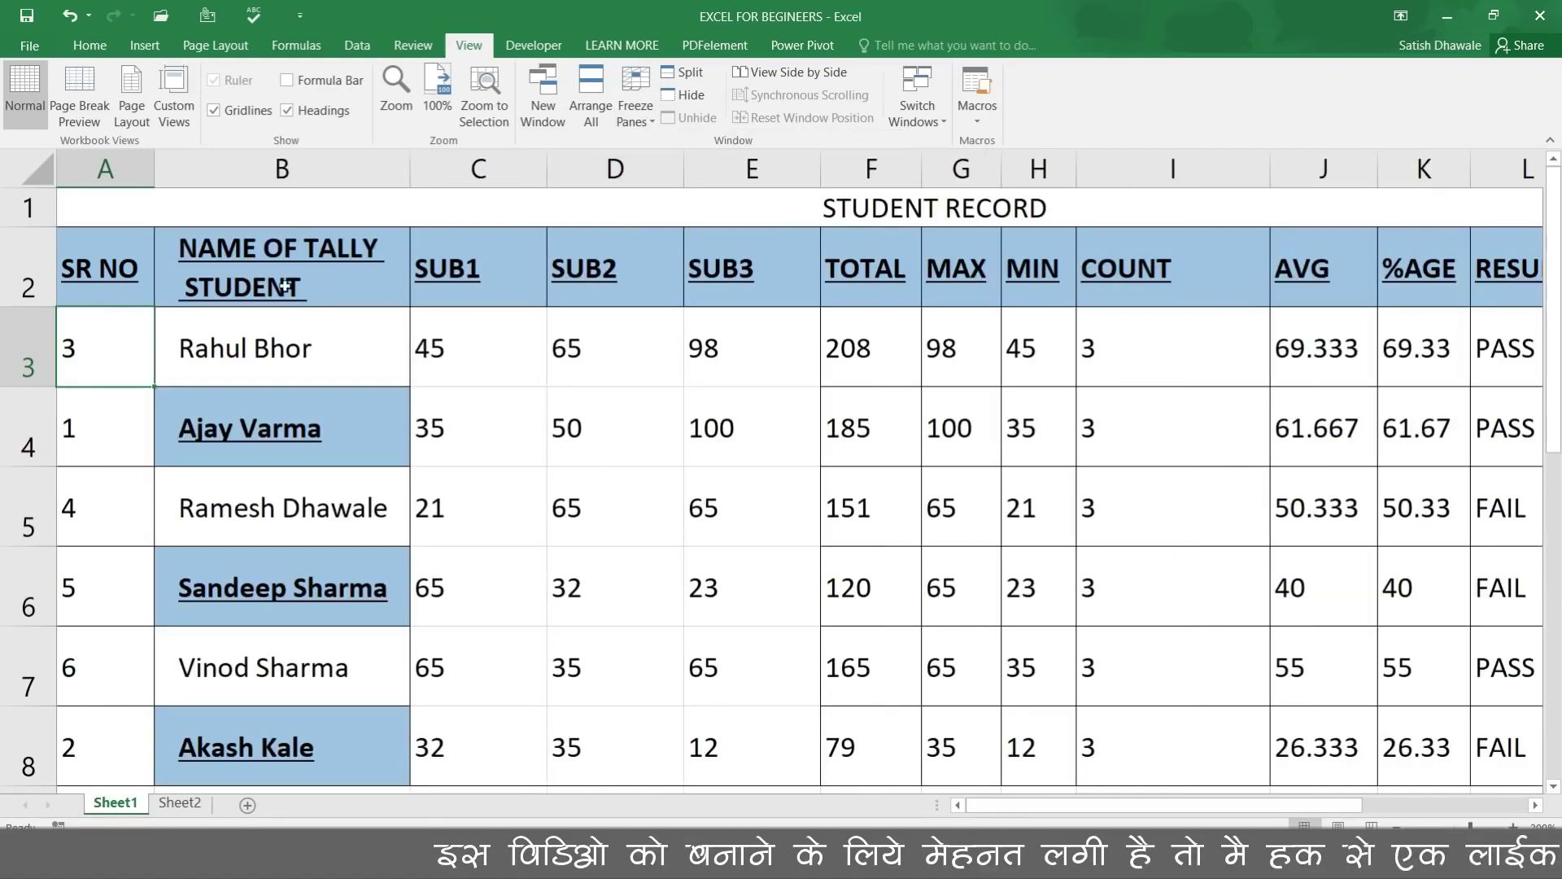
left_click(100, 269)
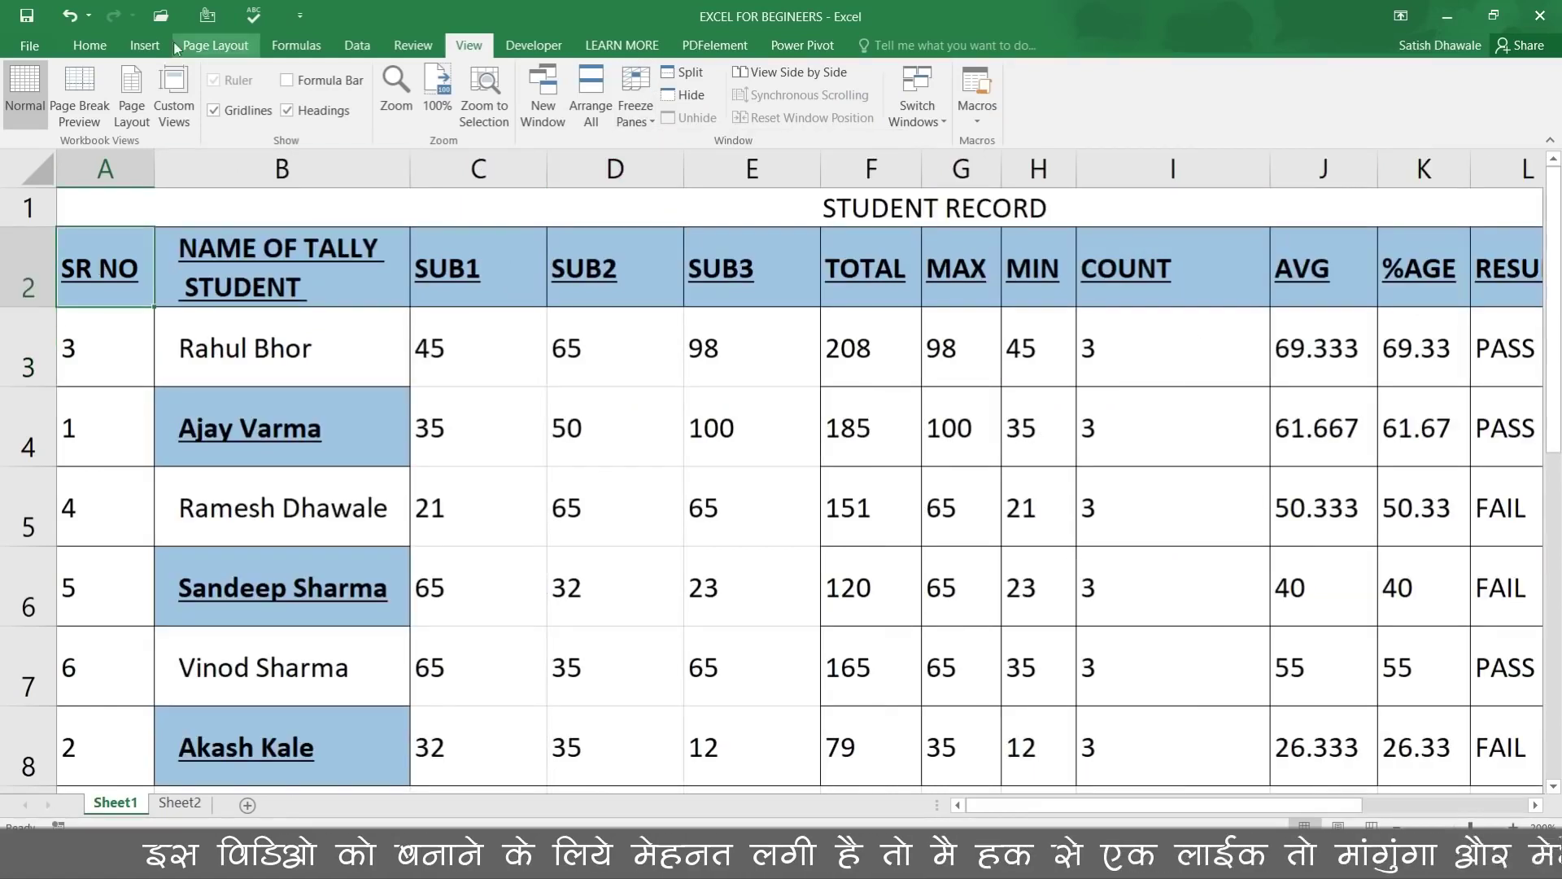
Step: Enter the date 20-02-2019 in cell C19 and widen column C to fit it
left_click(109, 43)
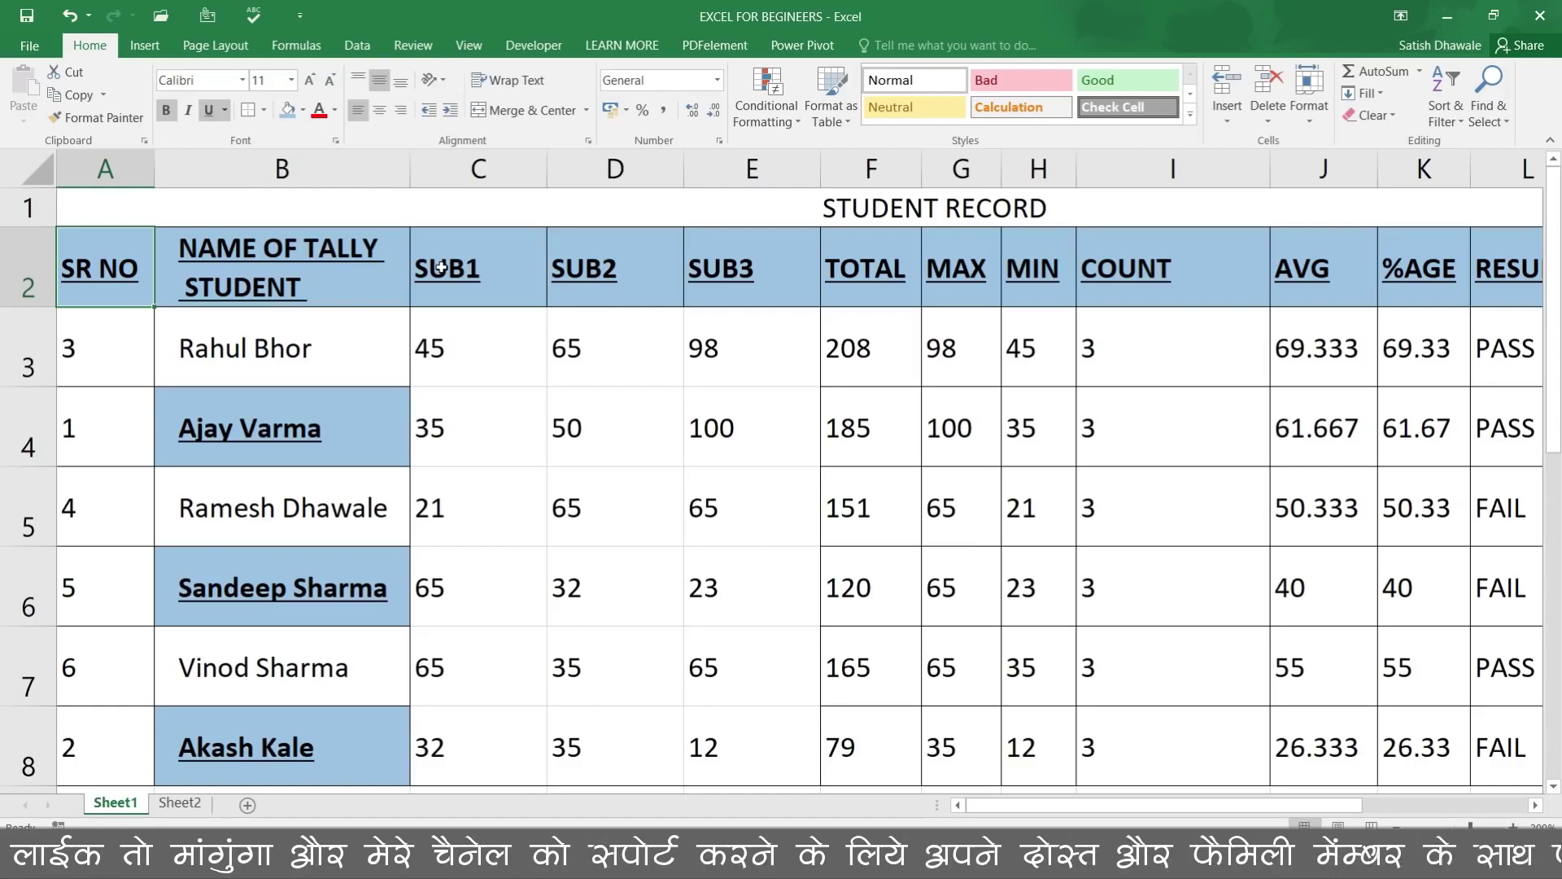
left_click_drag(1556, 333, 1555, 493)
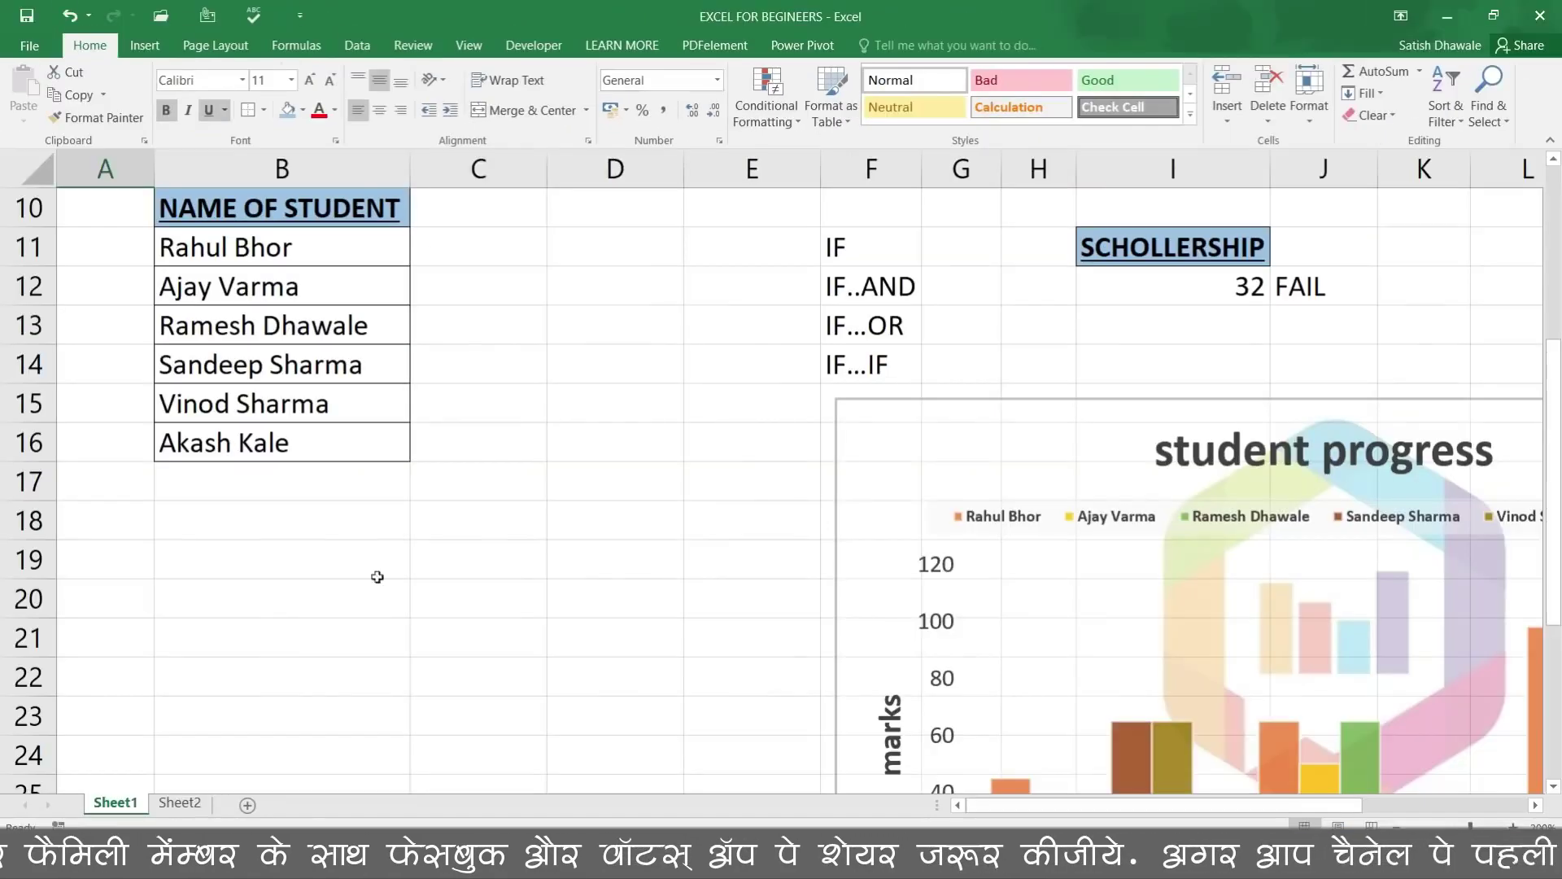
left_click(495, 554)
type("20")
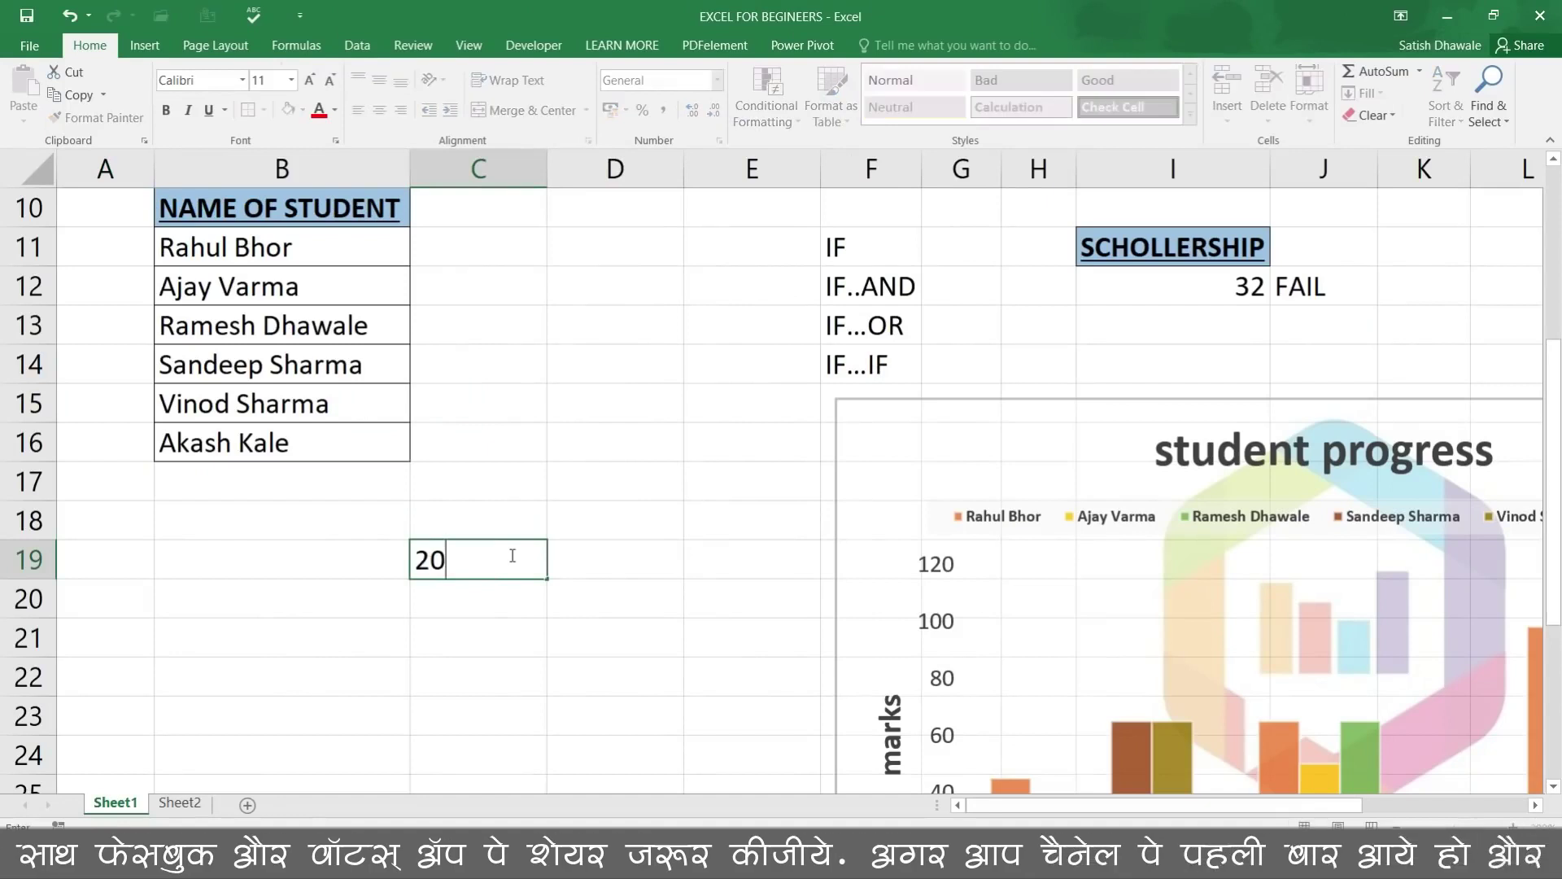
type("-02-")
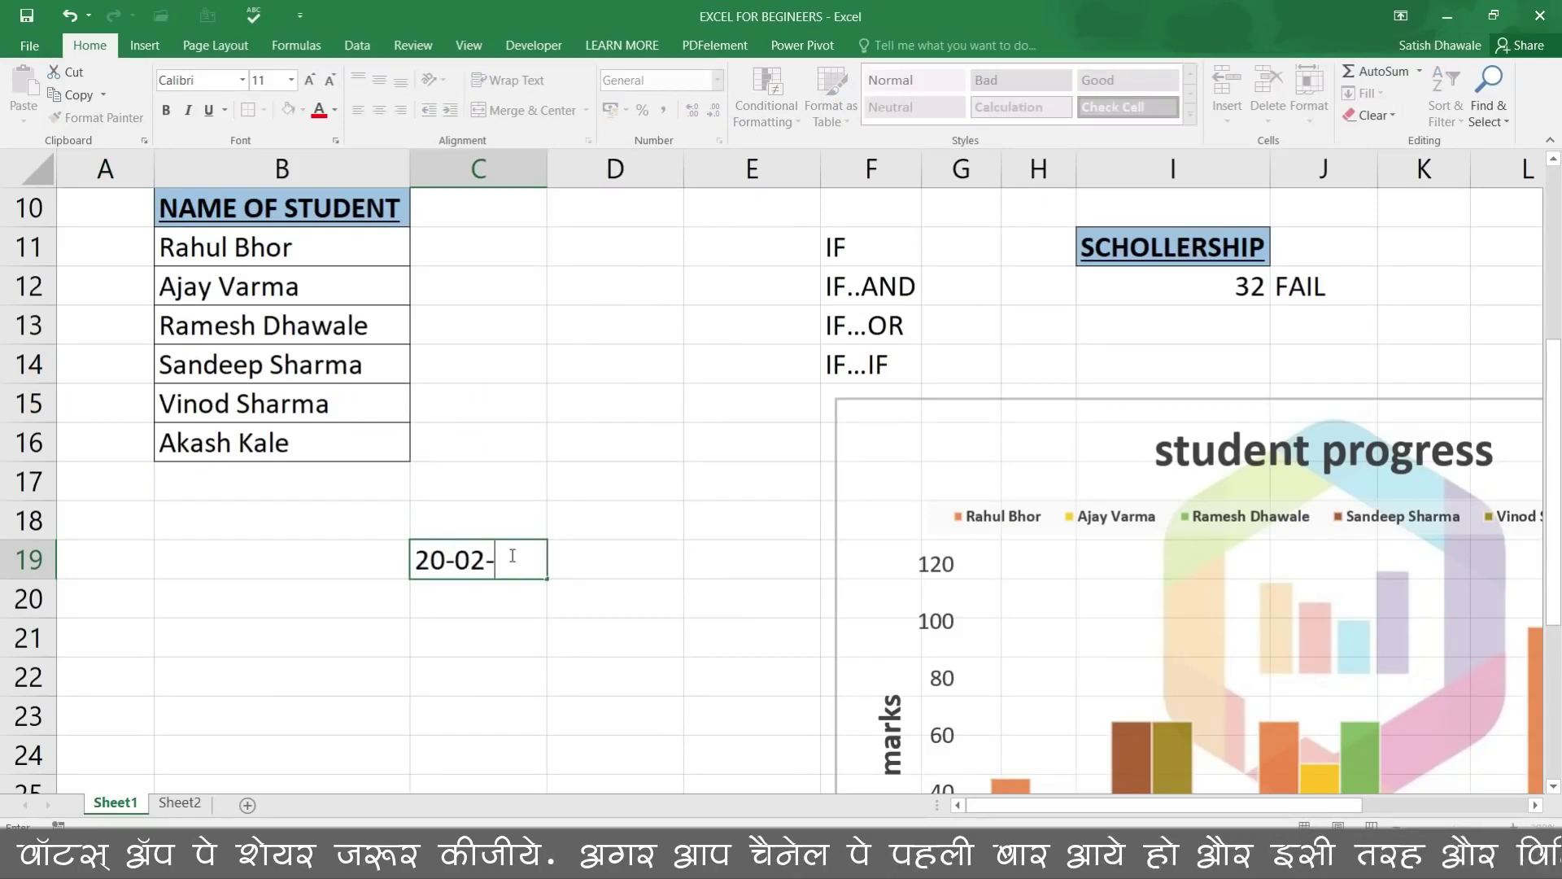
type("2019")
key("Return")
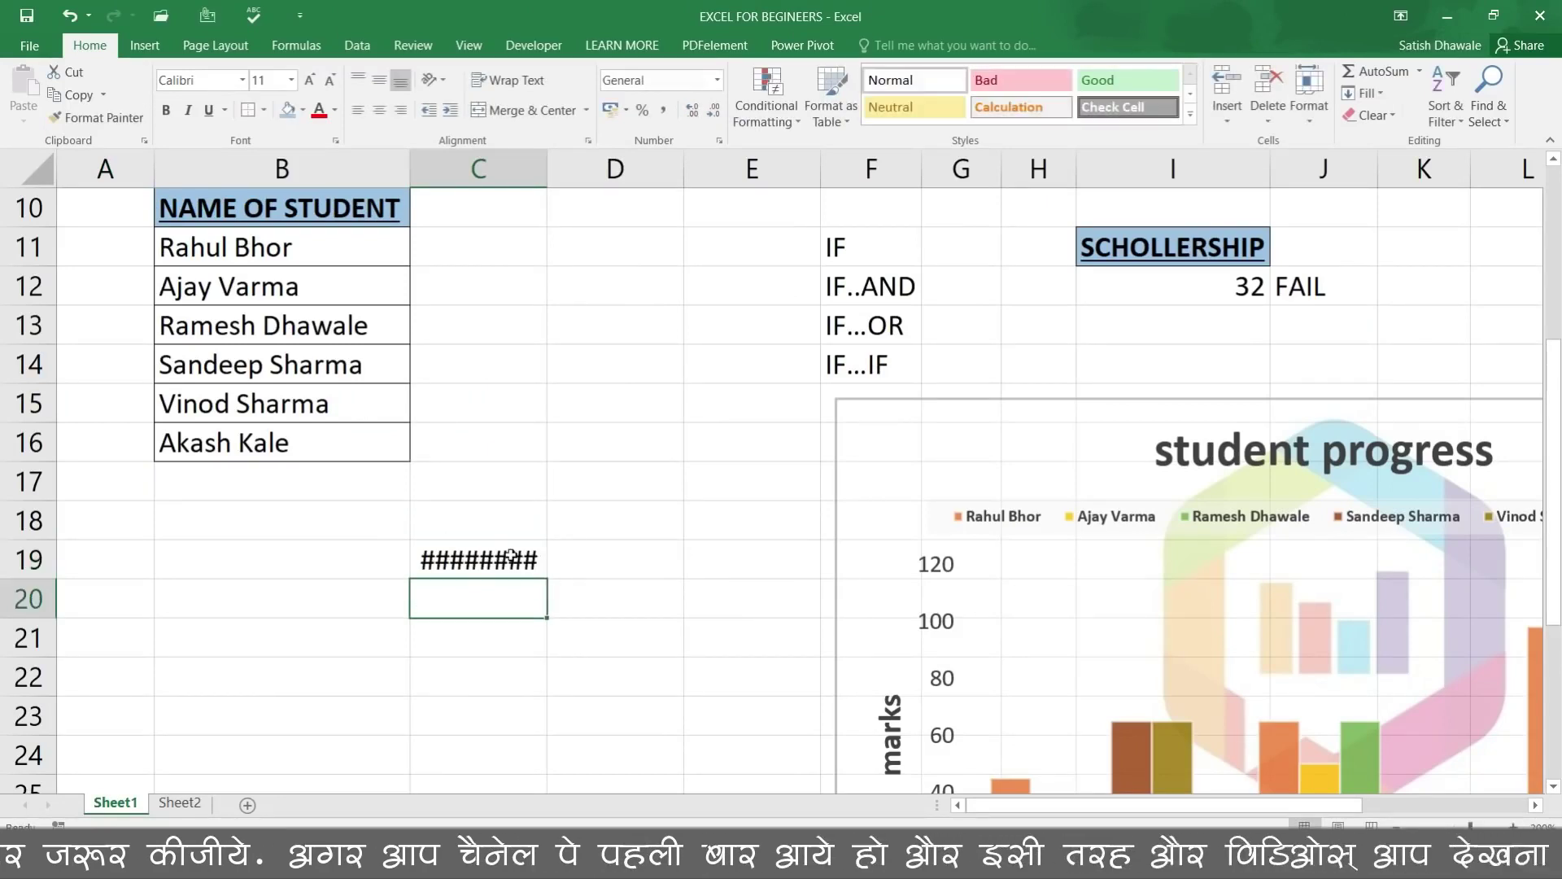
left_click_drag(547, 175, 594, 188)
Step: Replace the date in cell C19 with 35
left_click(546, 561)
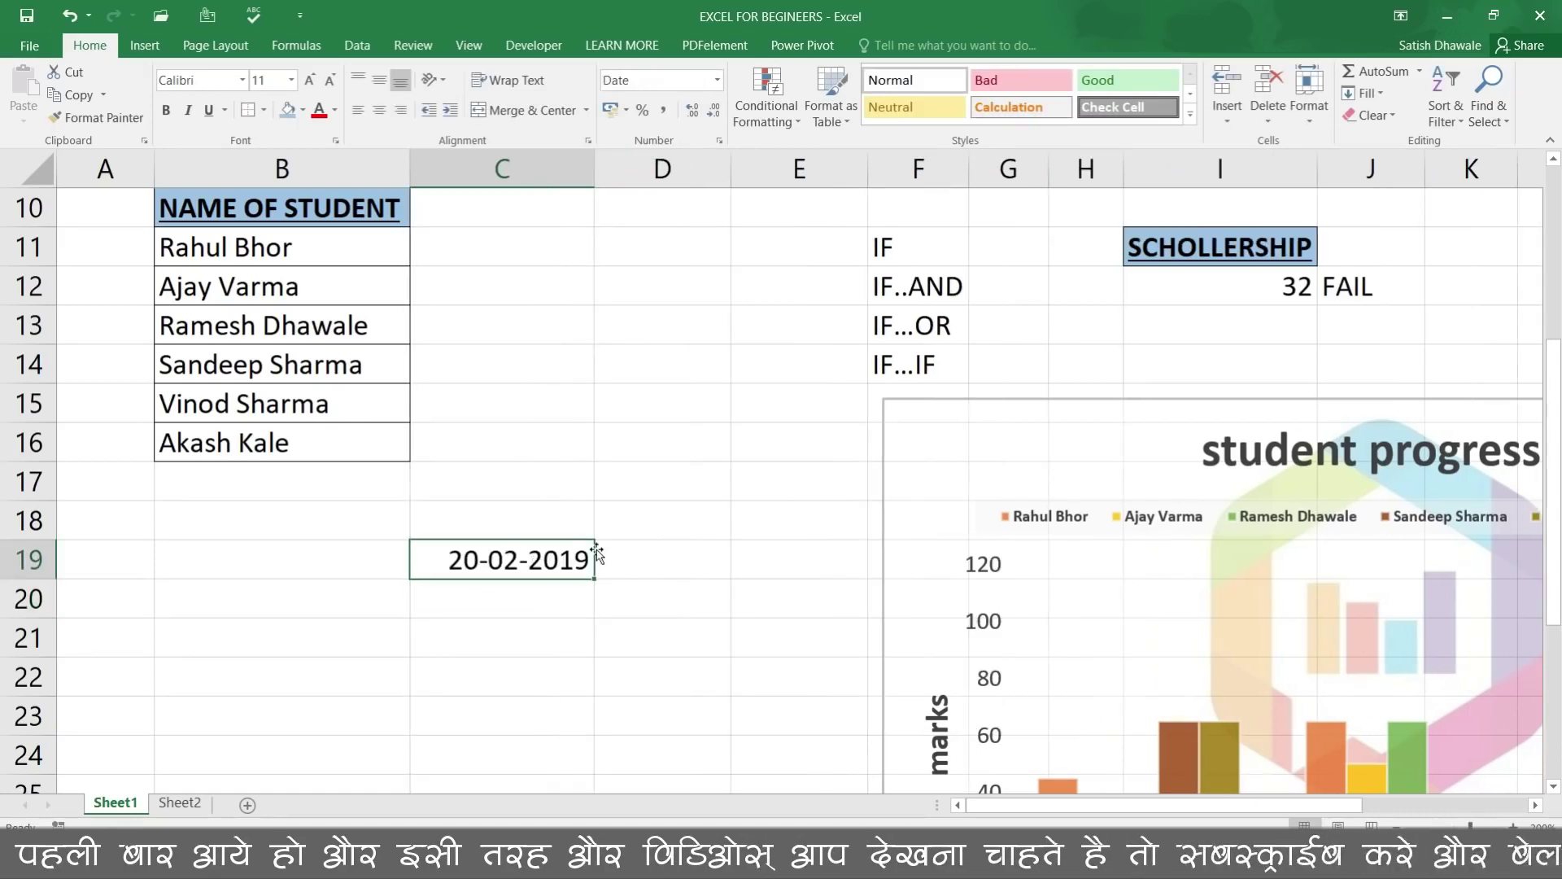
type("35")
key("Return")
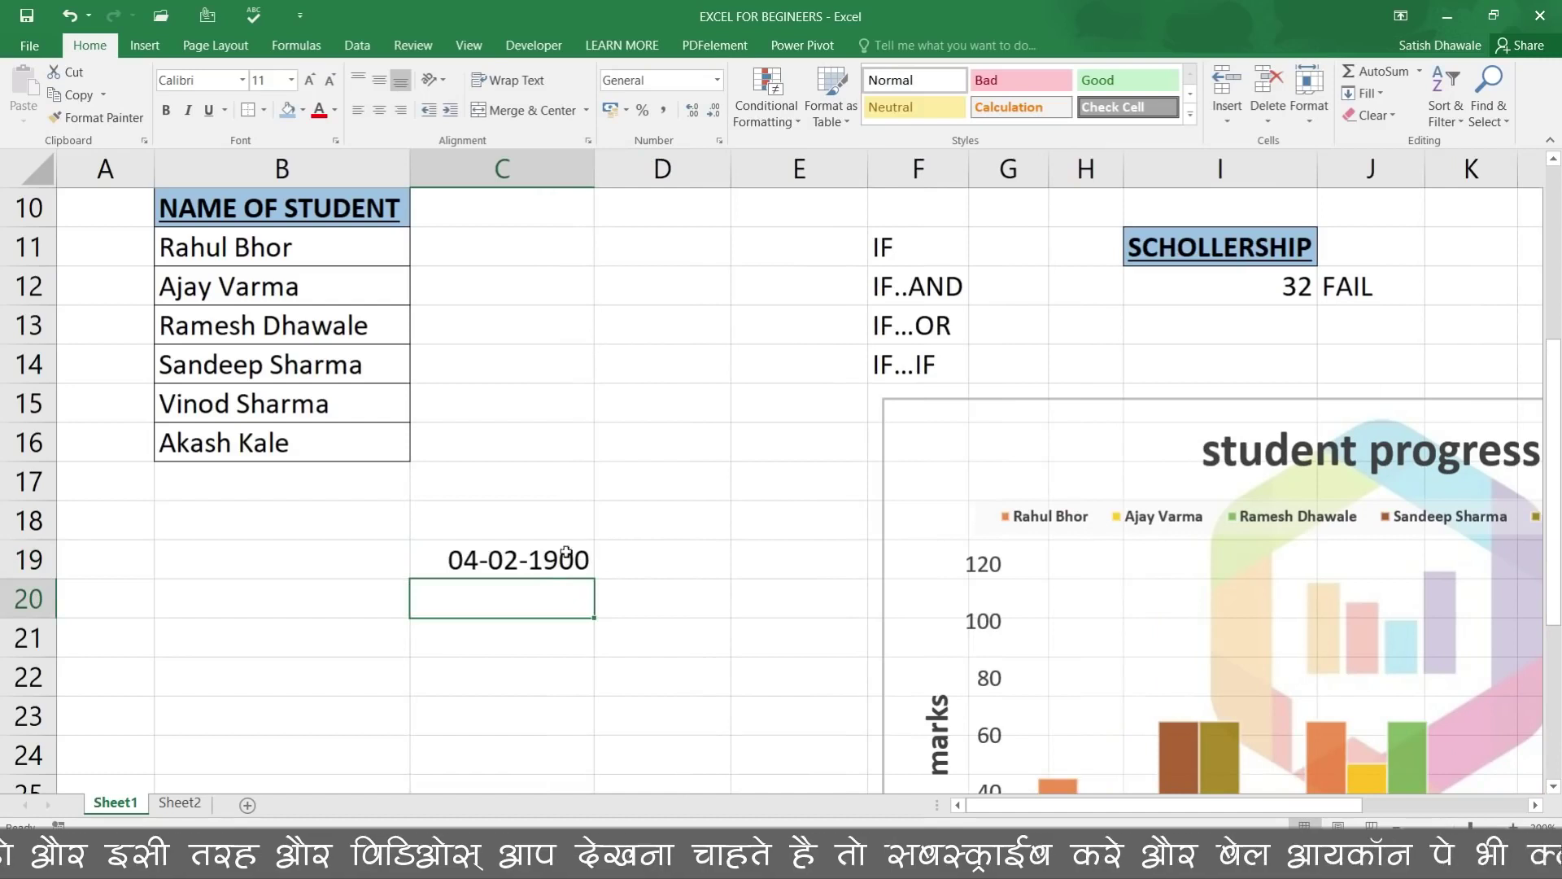
Step: Apply the Number format to cell C19
left_click(518, 561)
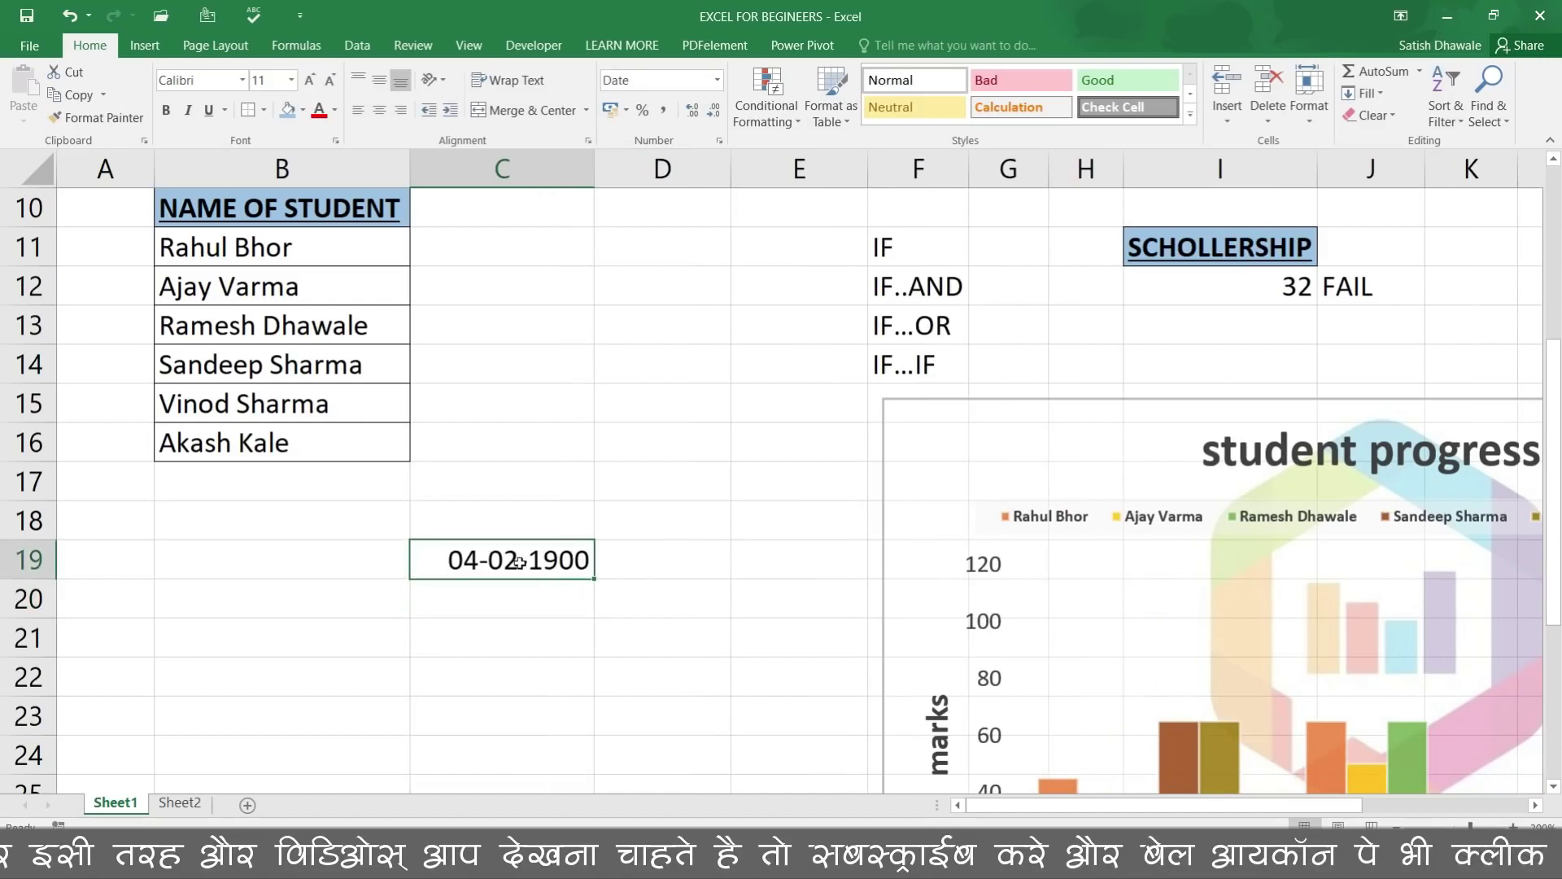
left_click(718, 81)
left_click(718, 82)
left_click(718, 82)
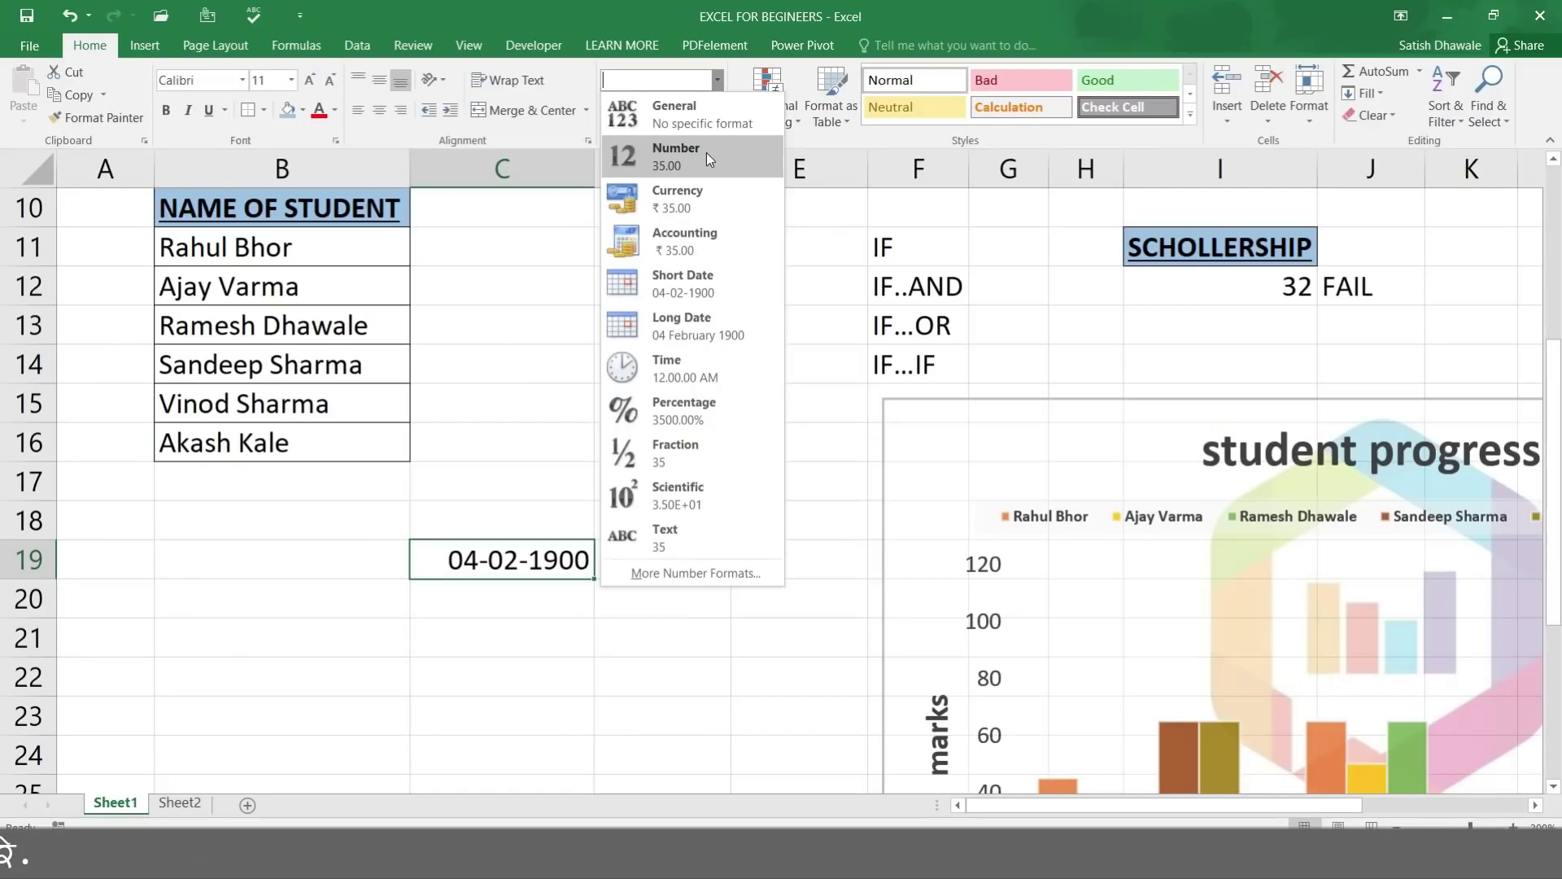
left_click(706, 152)
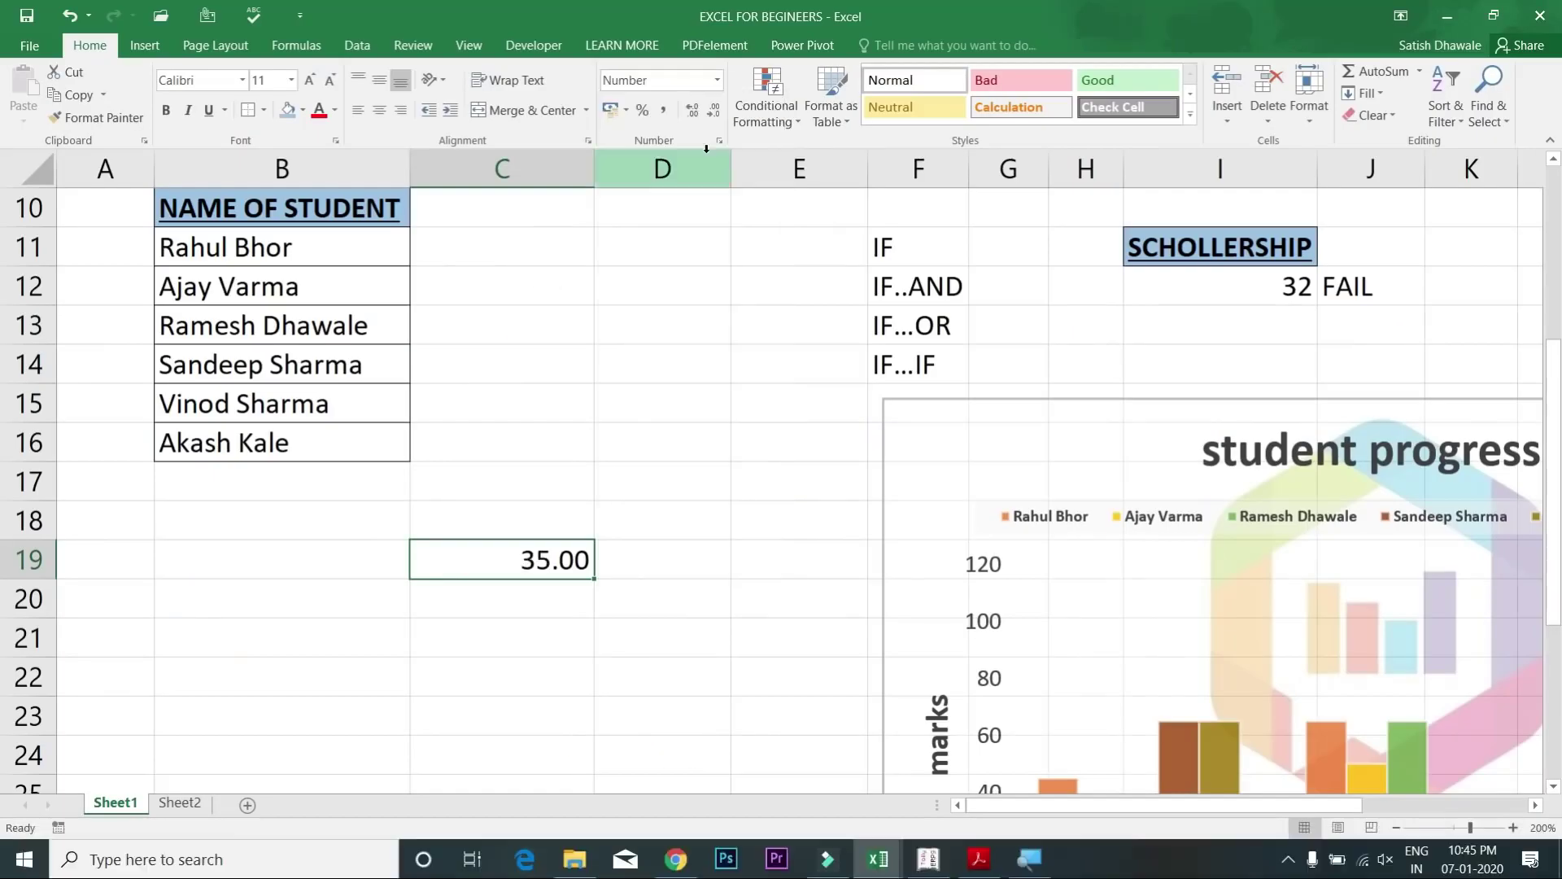
Step: Switch cell C19 to the General format and look through the other available number formats
left_click(717, 80)
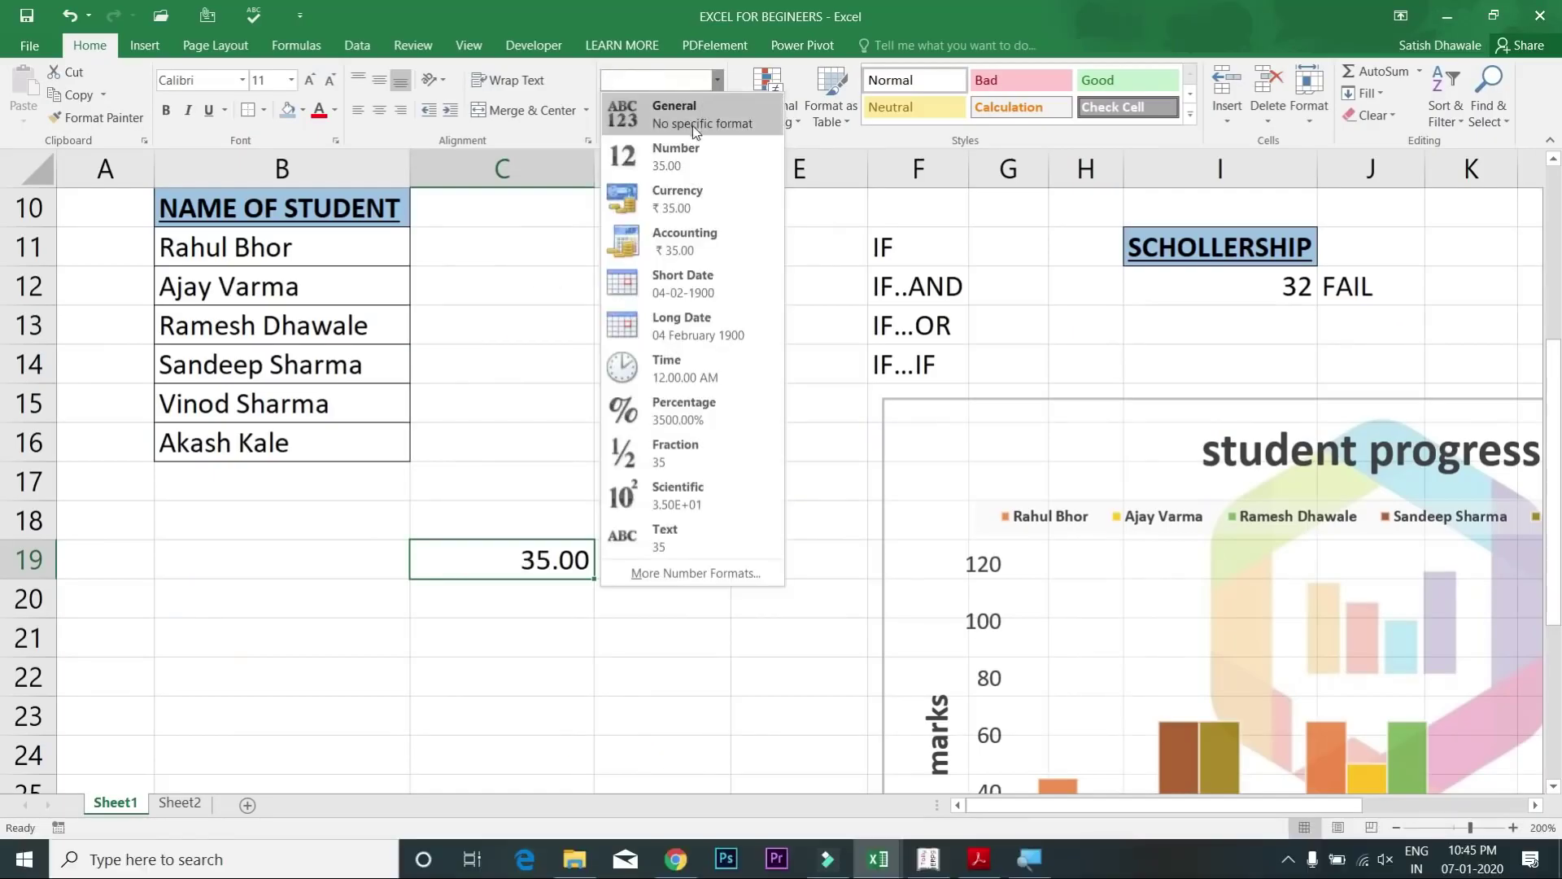
left_click(693, 121)
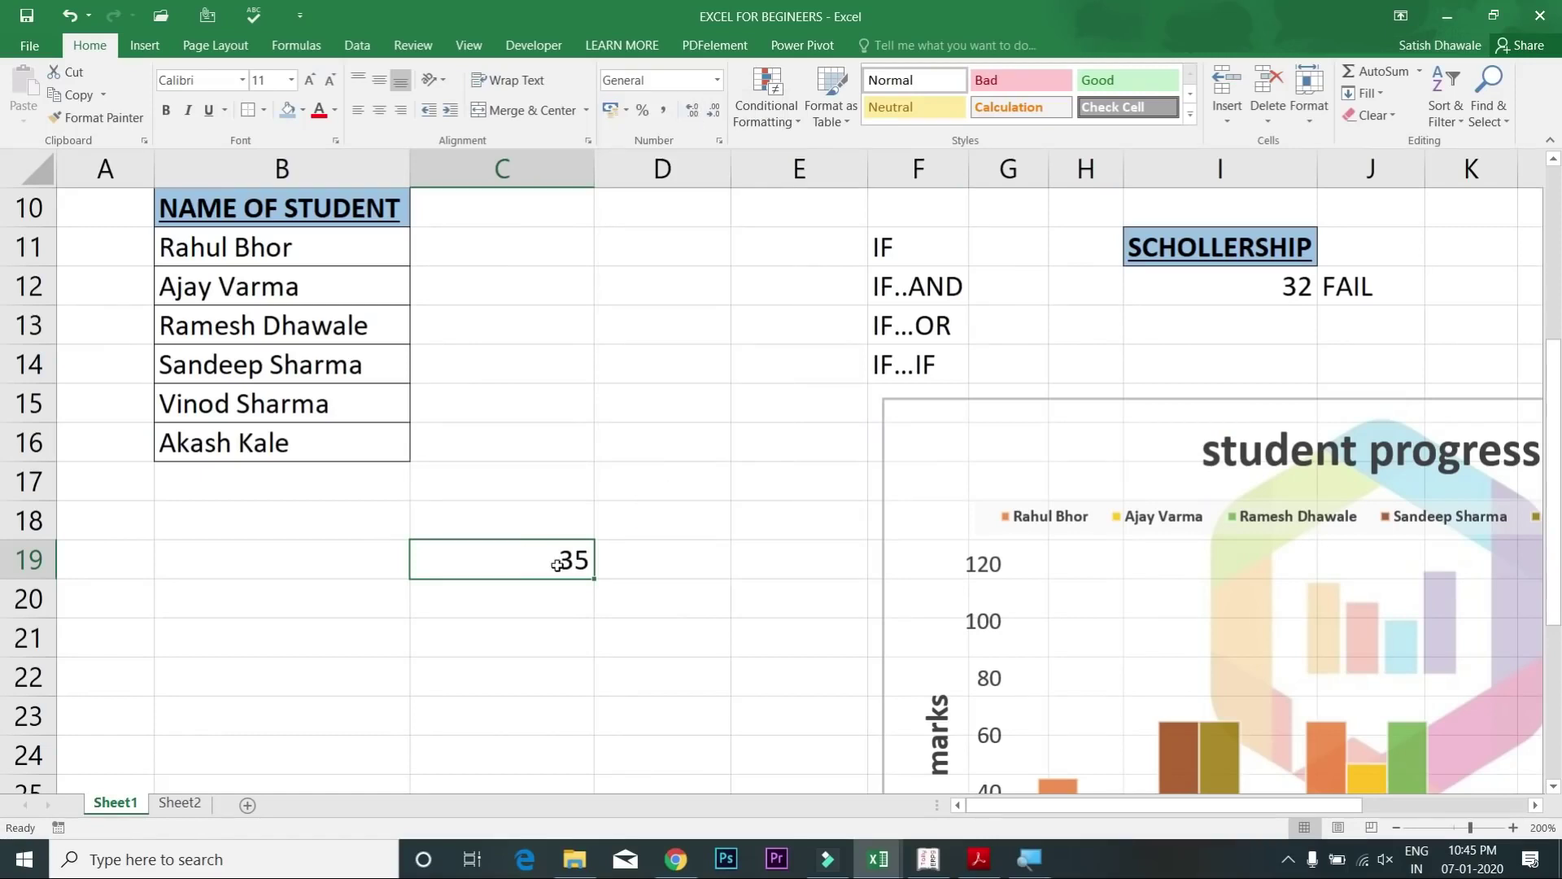
left_click(717, 80)
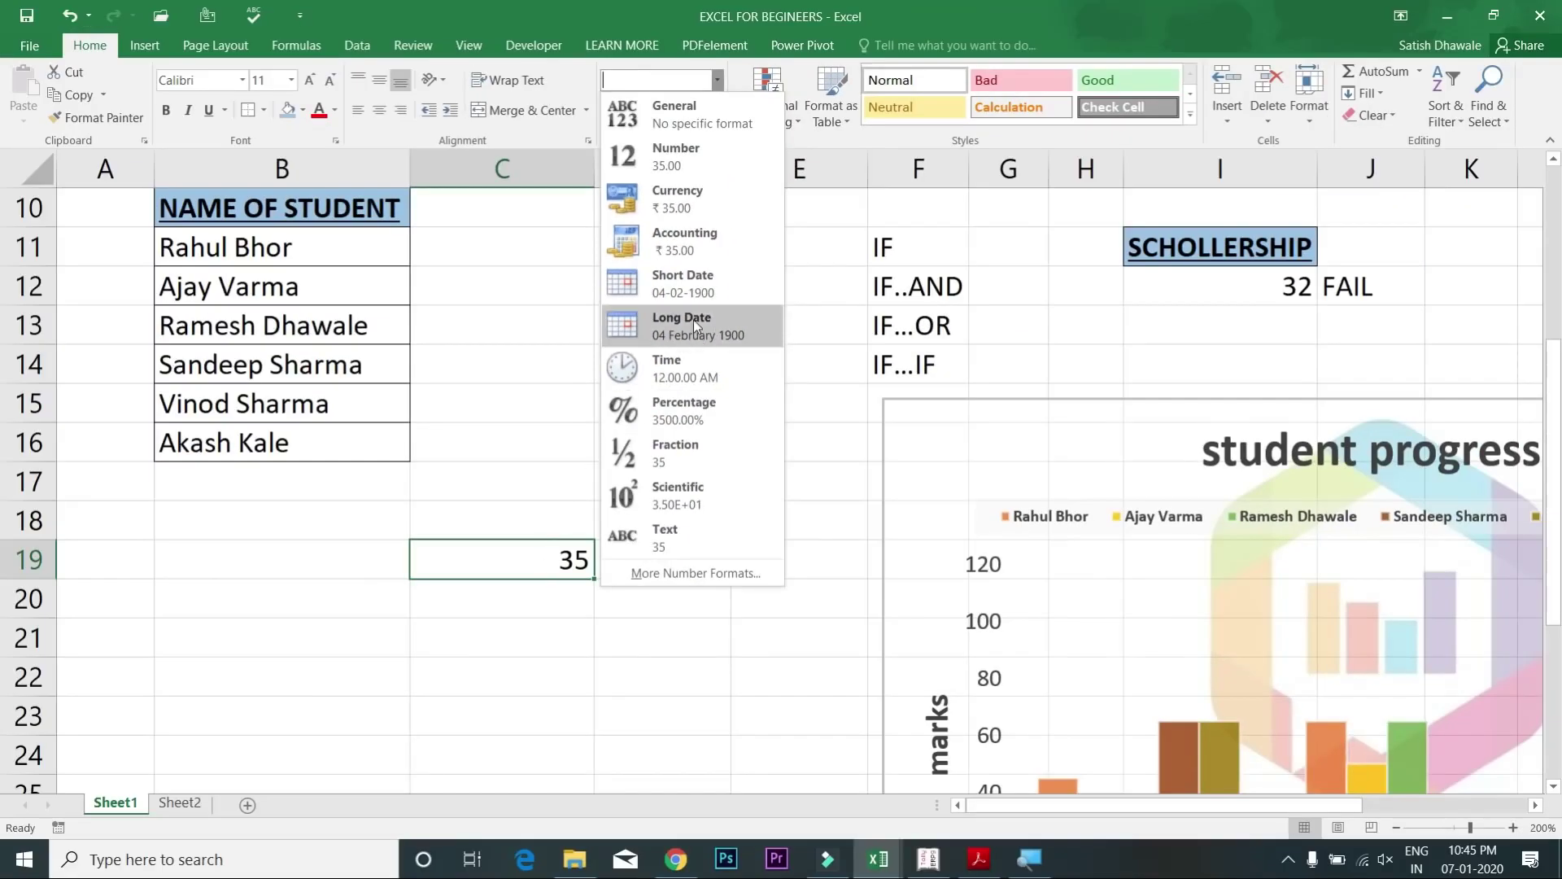
left_click(536, 574)
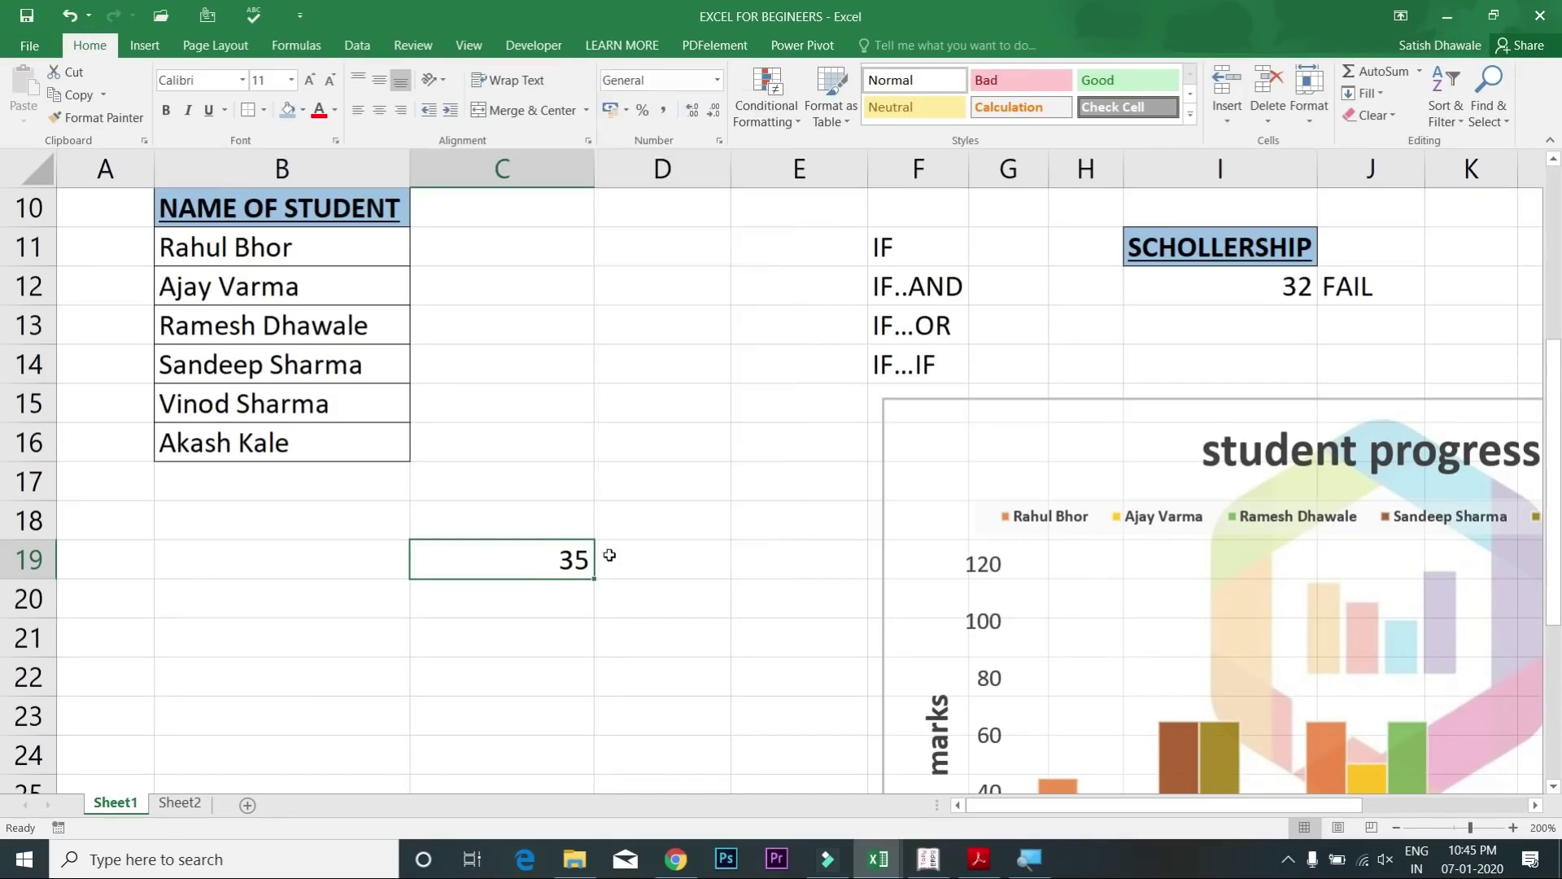
Step: Enter the date 20-02-2019 in cell C19 in place of the number
type("20-20")
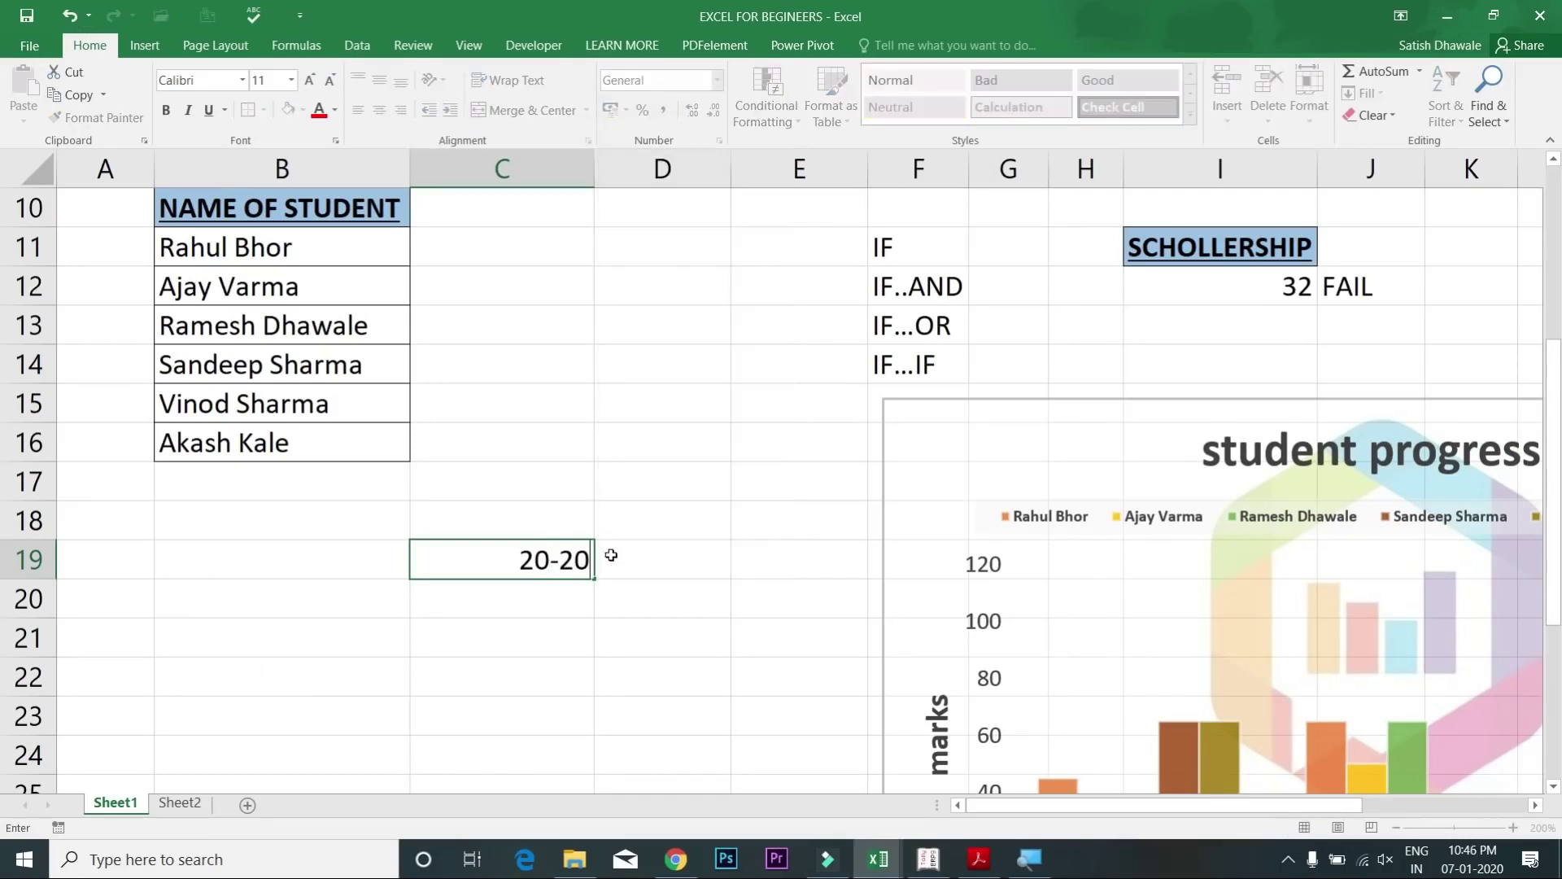
key("BackSpace")
type("-2019")
key("Return")
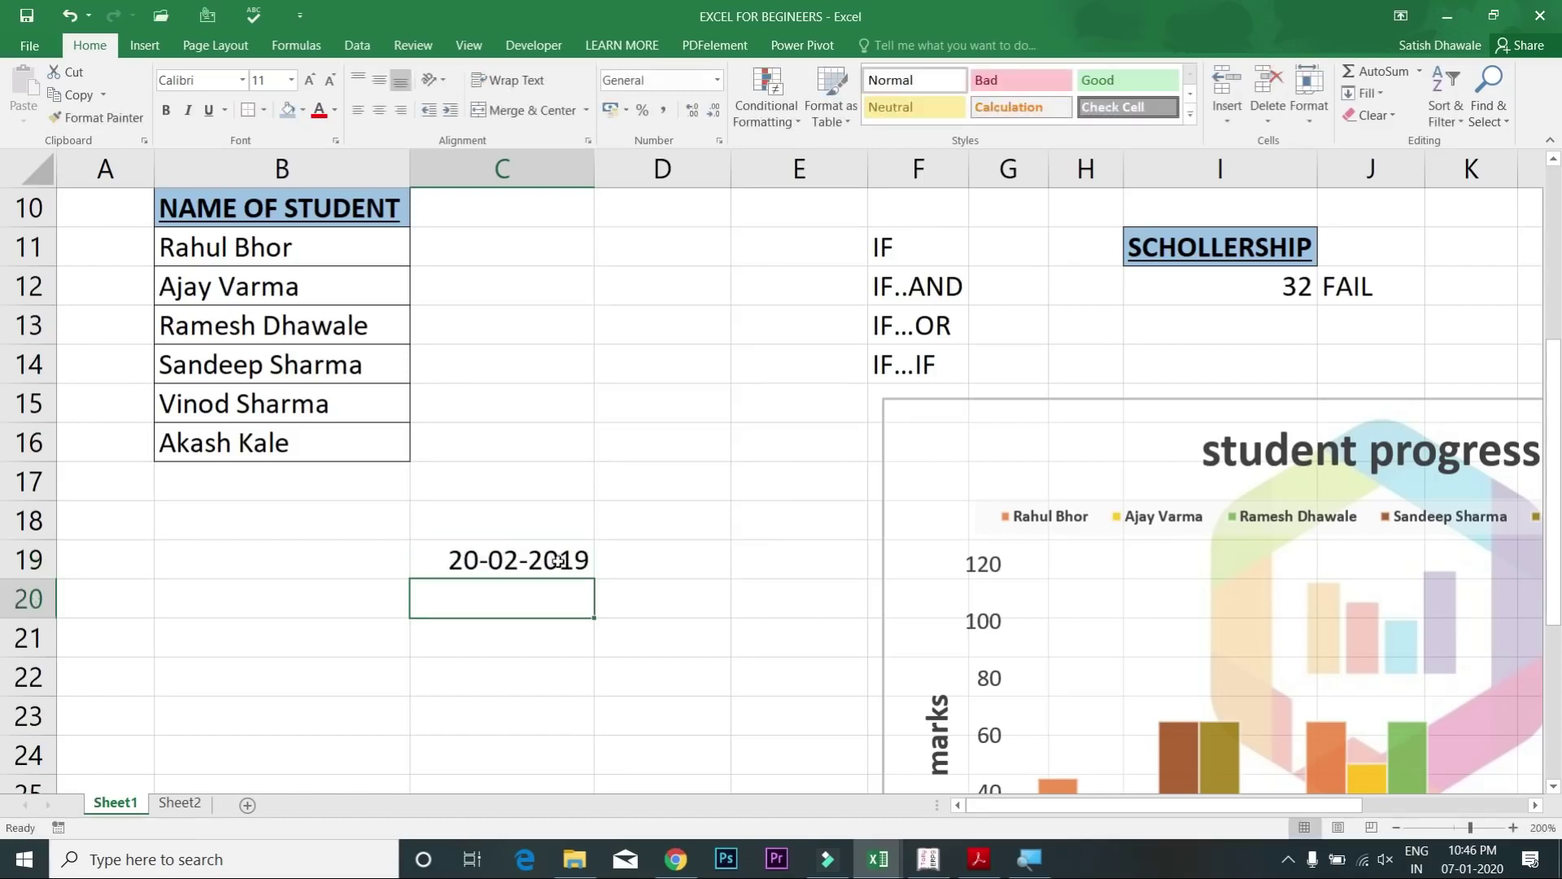
Step: Change the date in cell C19 to the General format and back to Short Date
key("Up")
left_click(642, 564)
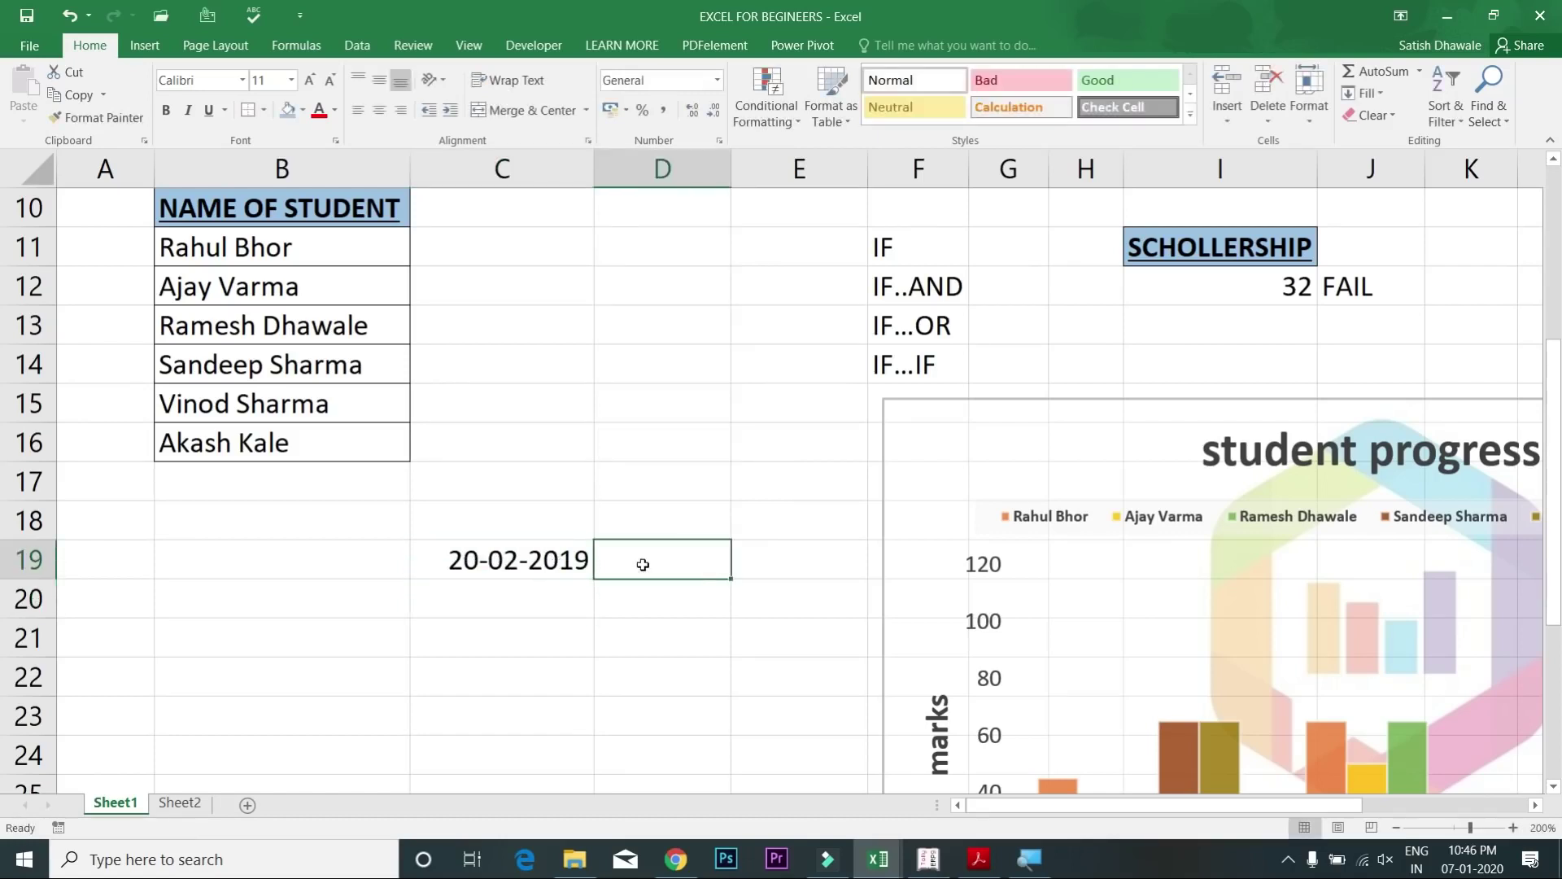
key("Left")
left_click(717, 79)
left_click(705, 110)
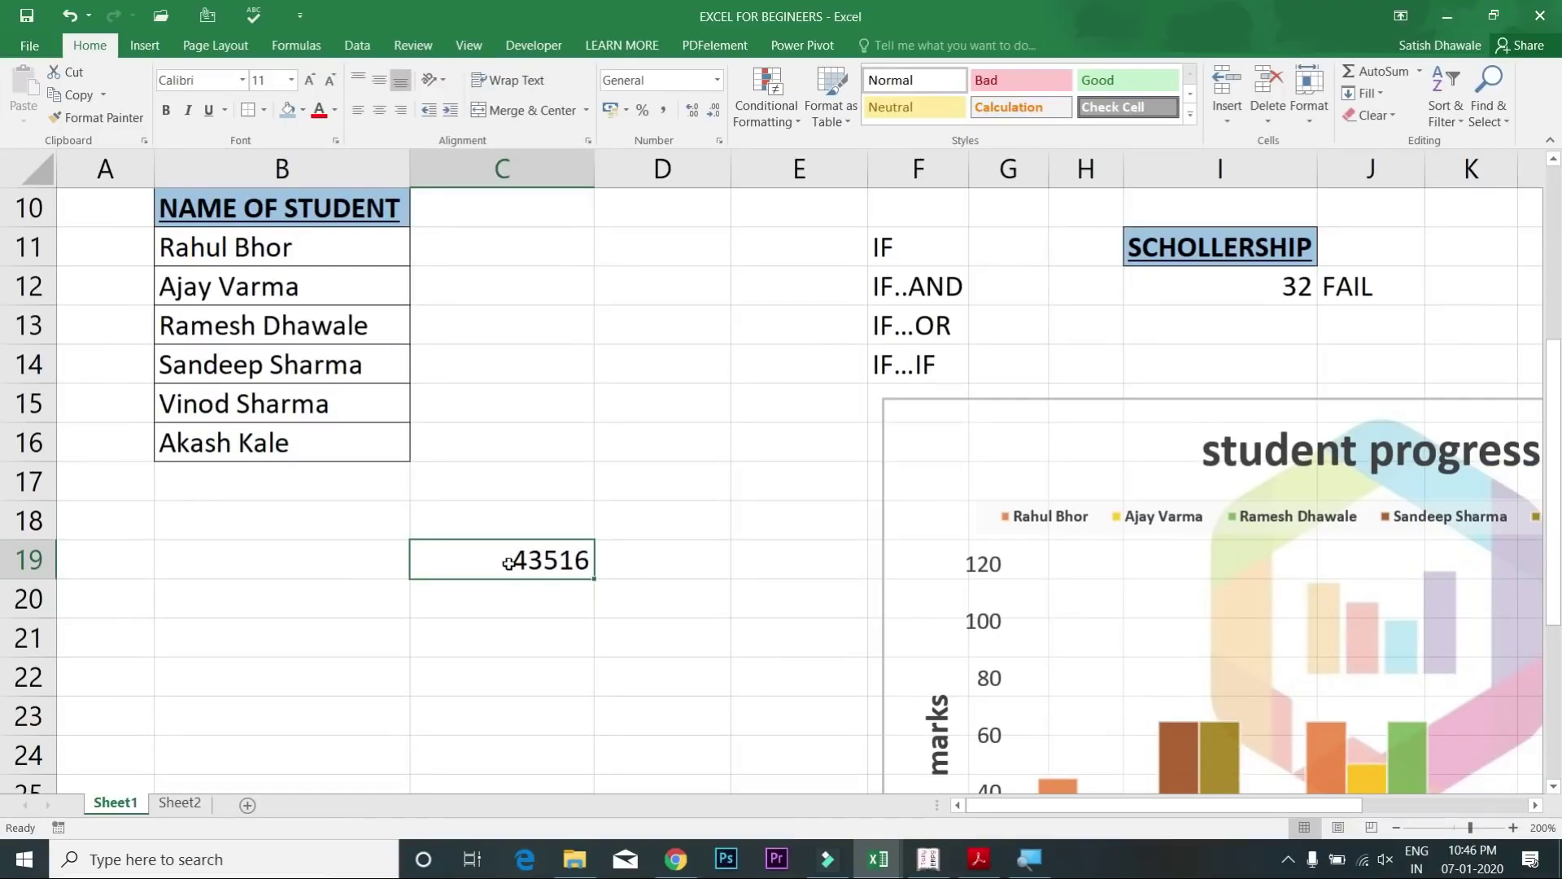
left_click(718, 80)
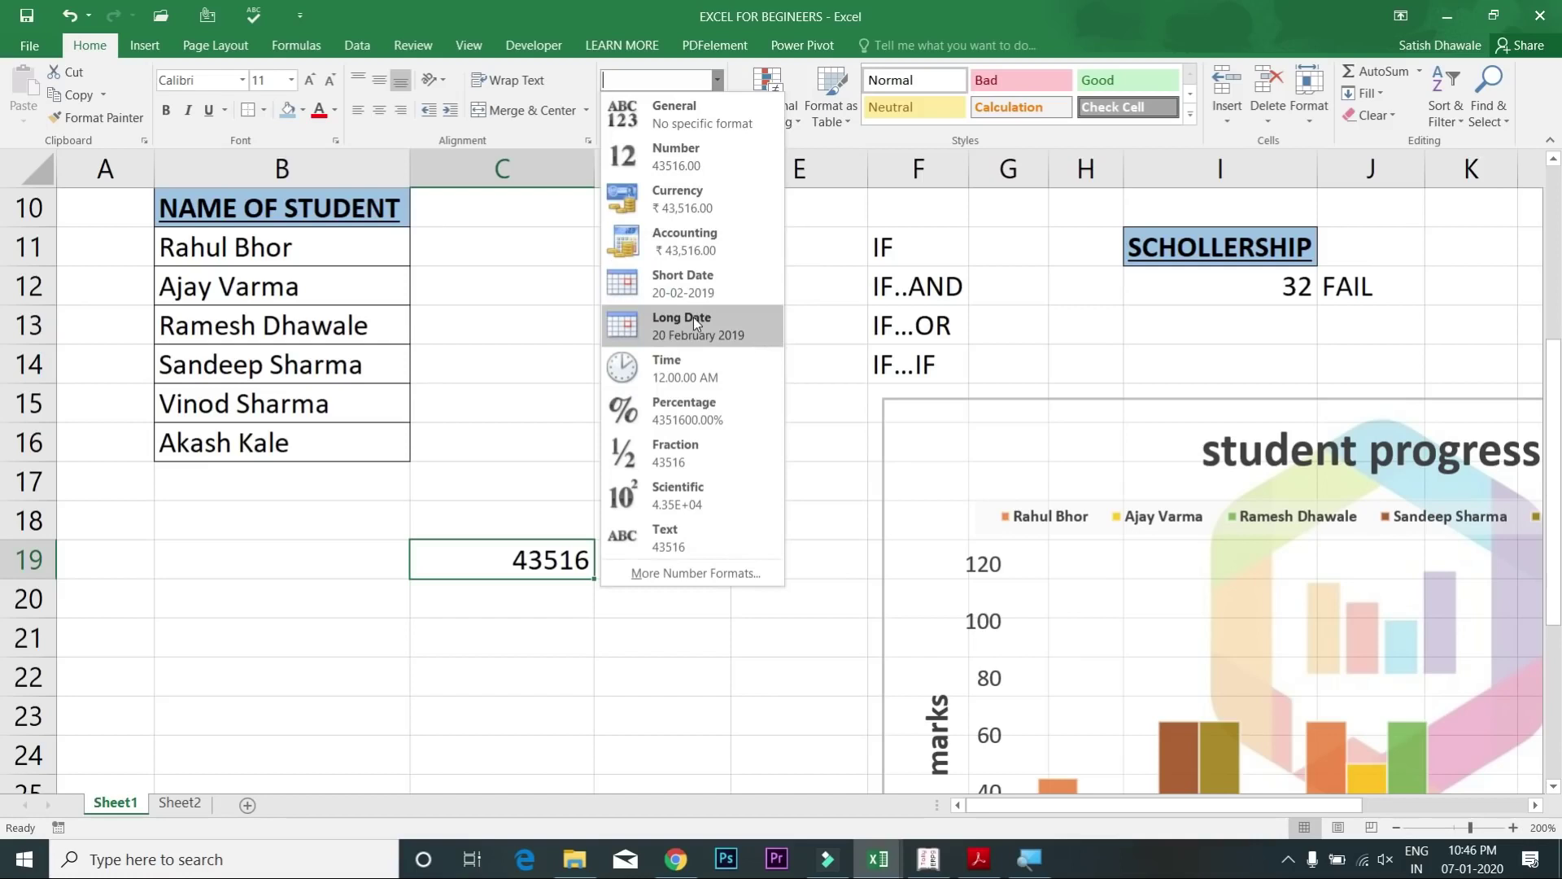
left_click(692, 287)
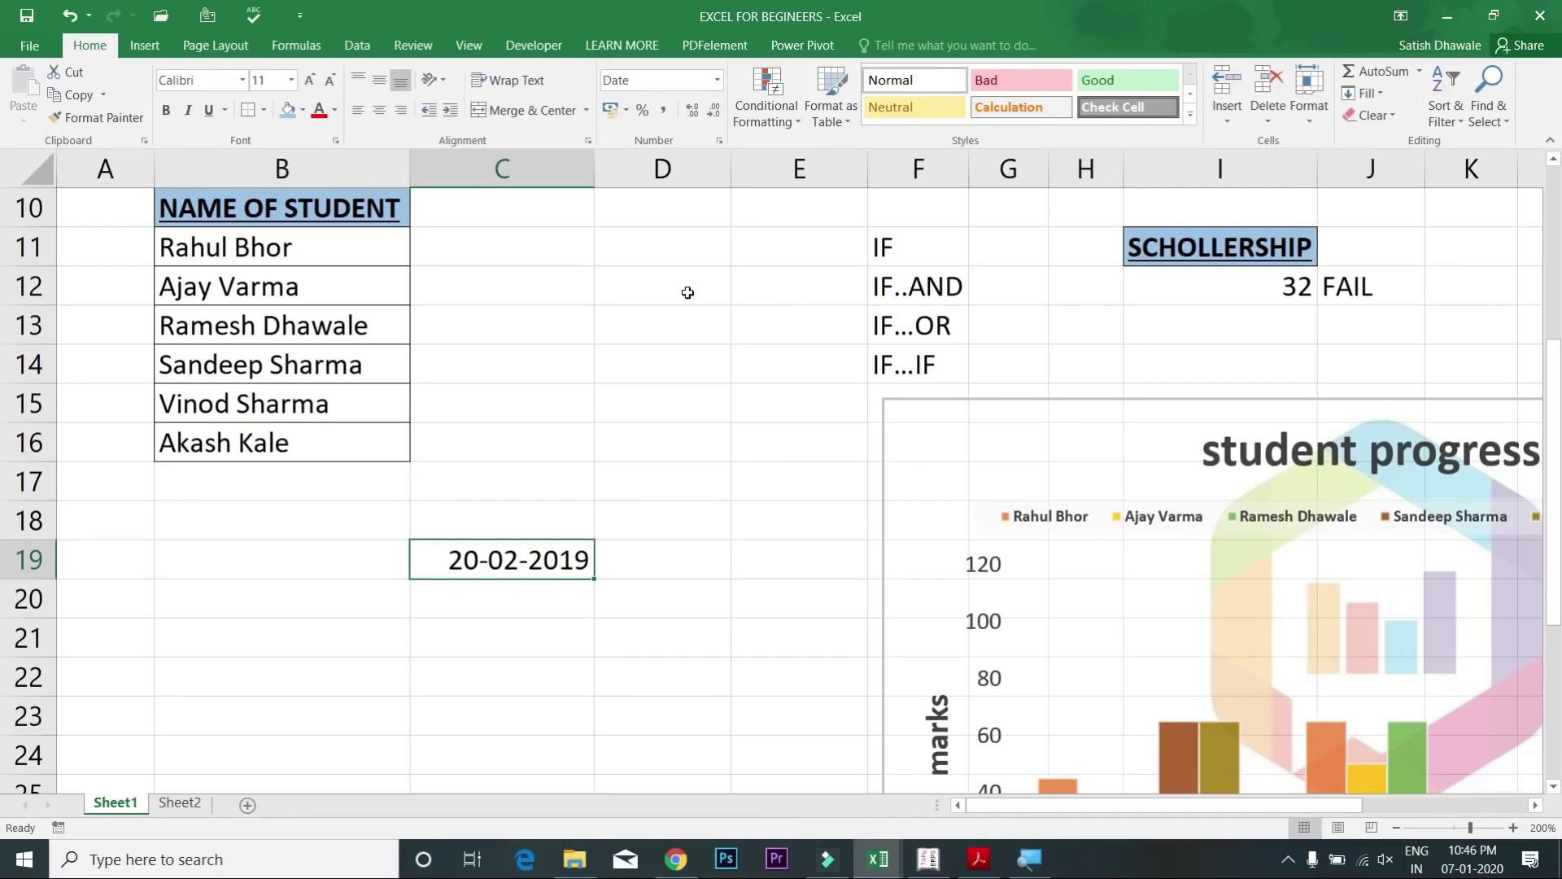
Step: Cycle cell C19 through the day-month-year date, time and comma number formats, ending on General
key("ctrl+shift+3")
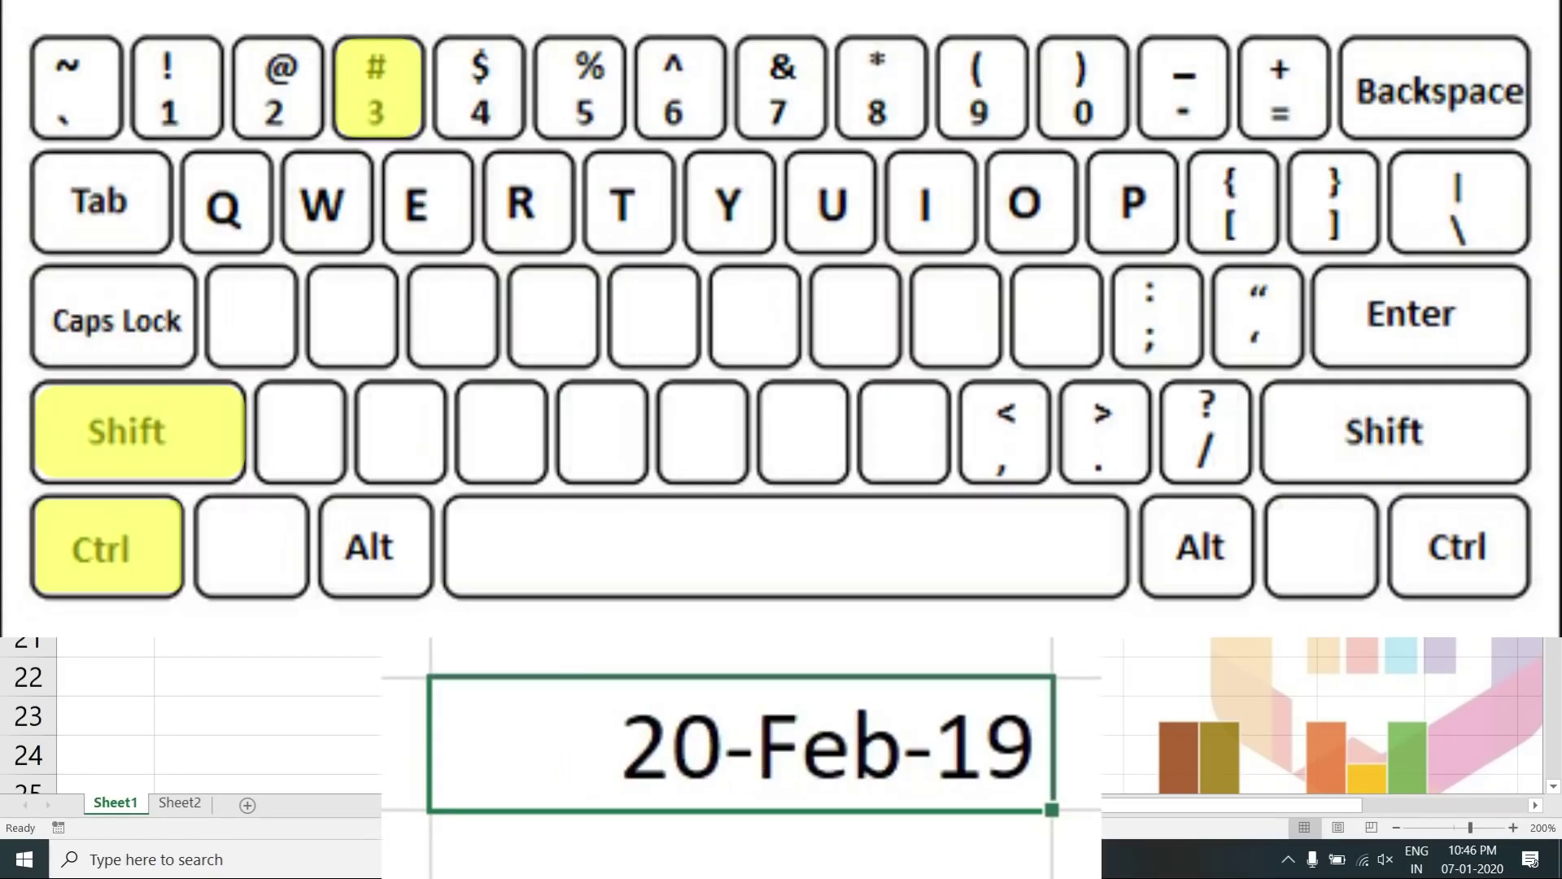
key("ctrl+shift+2")
key("ctrl+shift+3")
key("ctrl+shift+1")
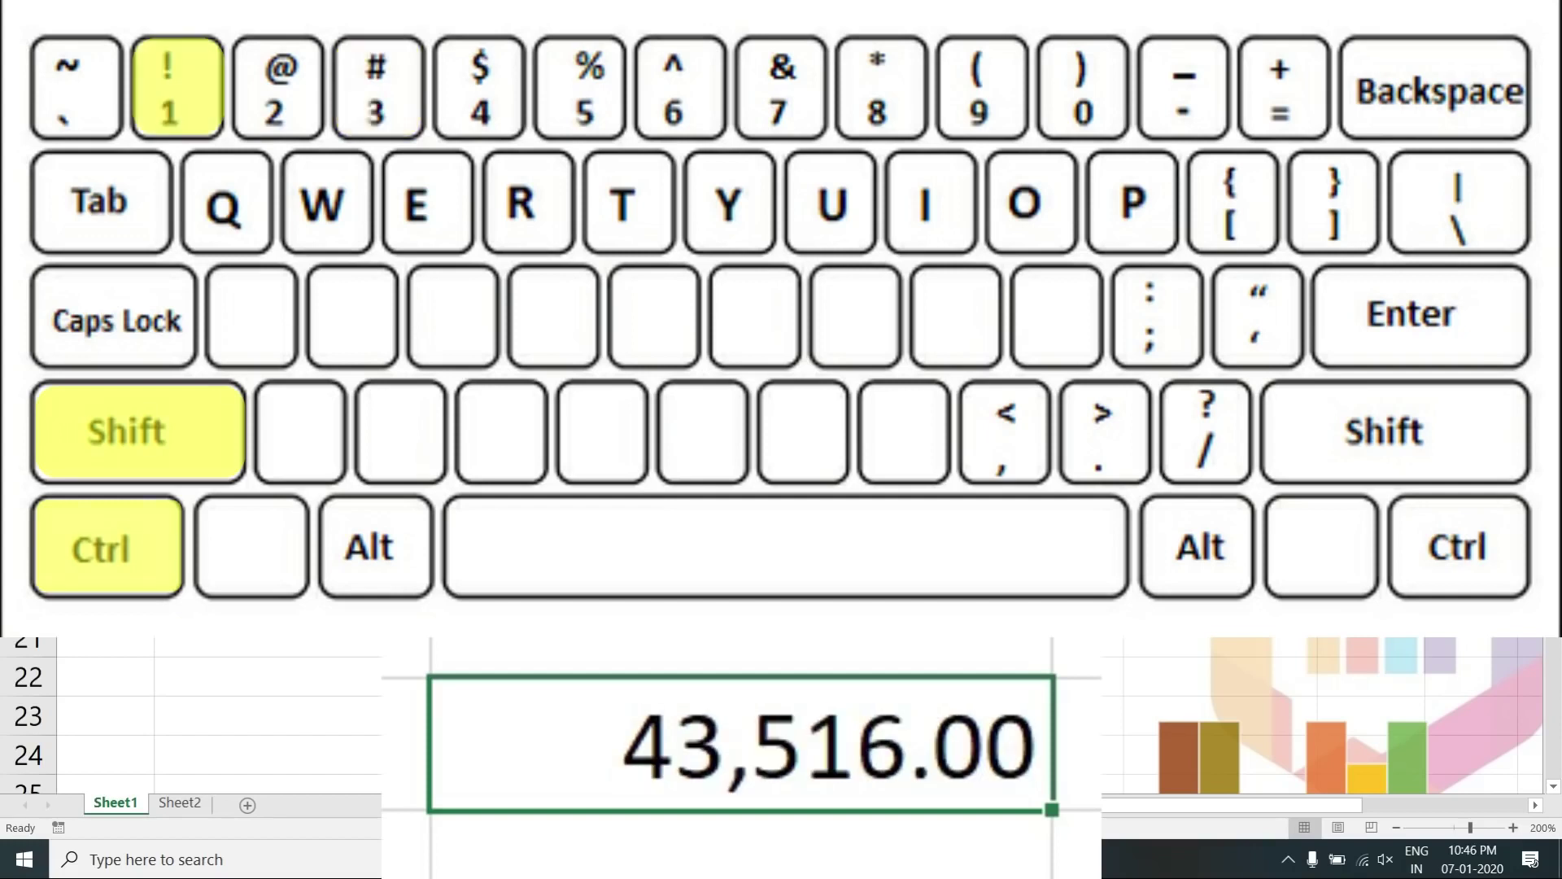
key("ctrl+shift+2")
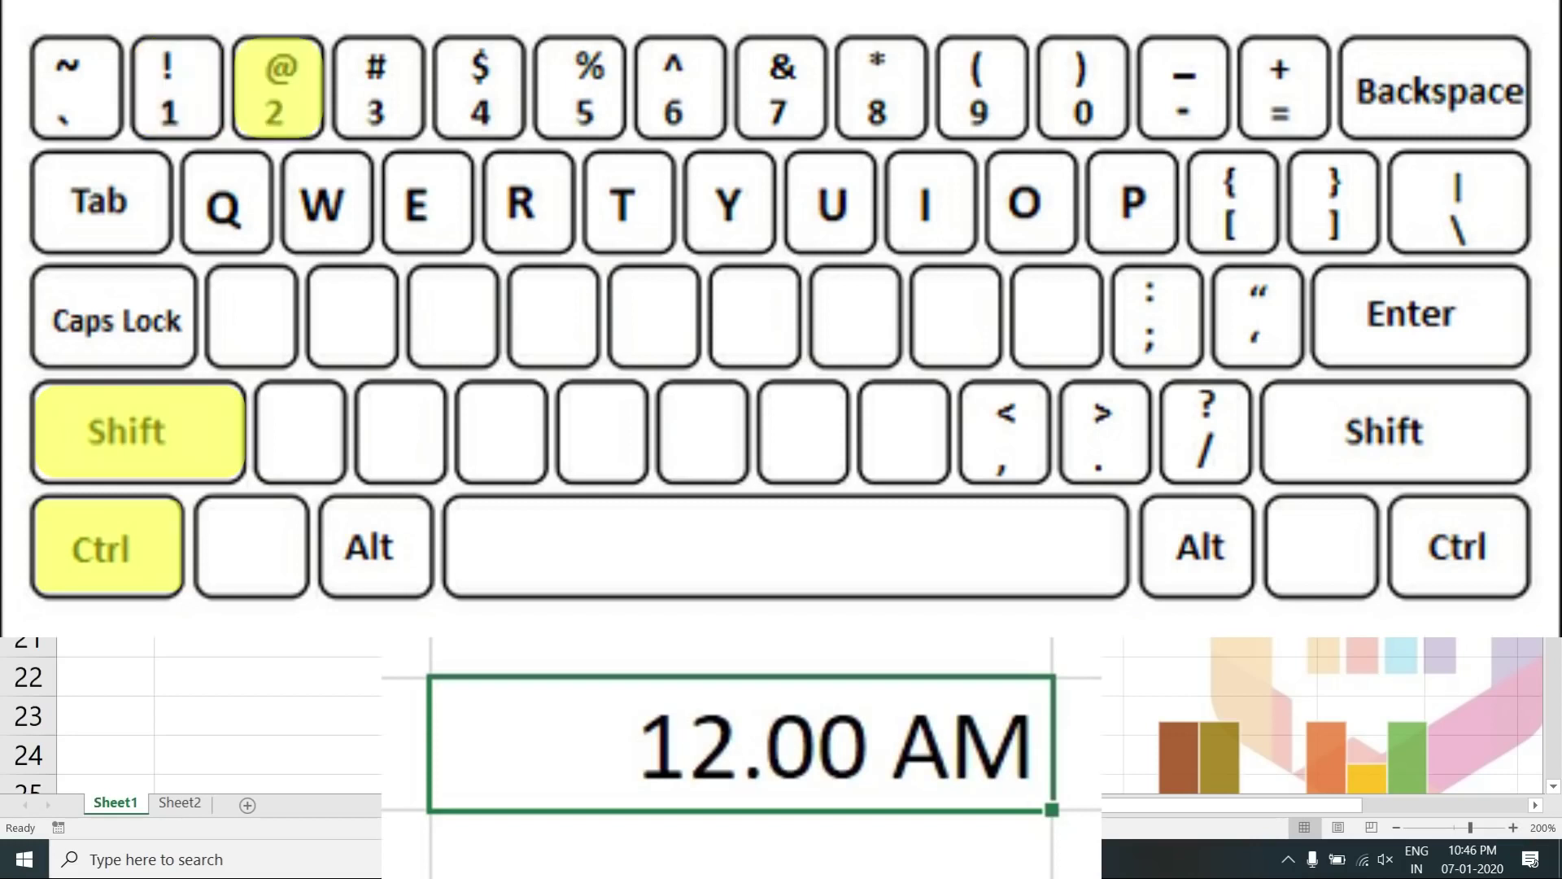
key("ctrl+shift+grave")
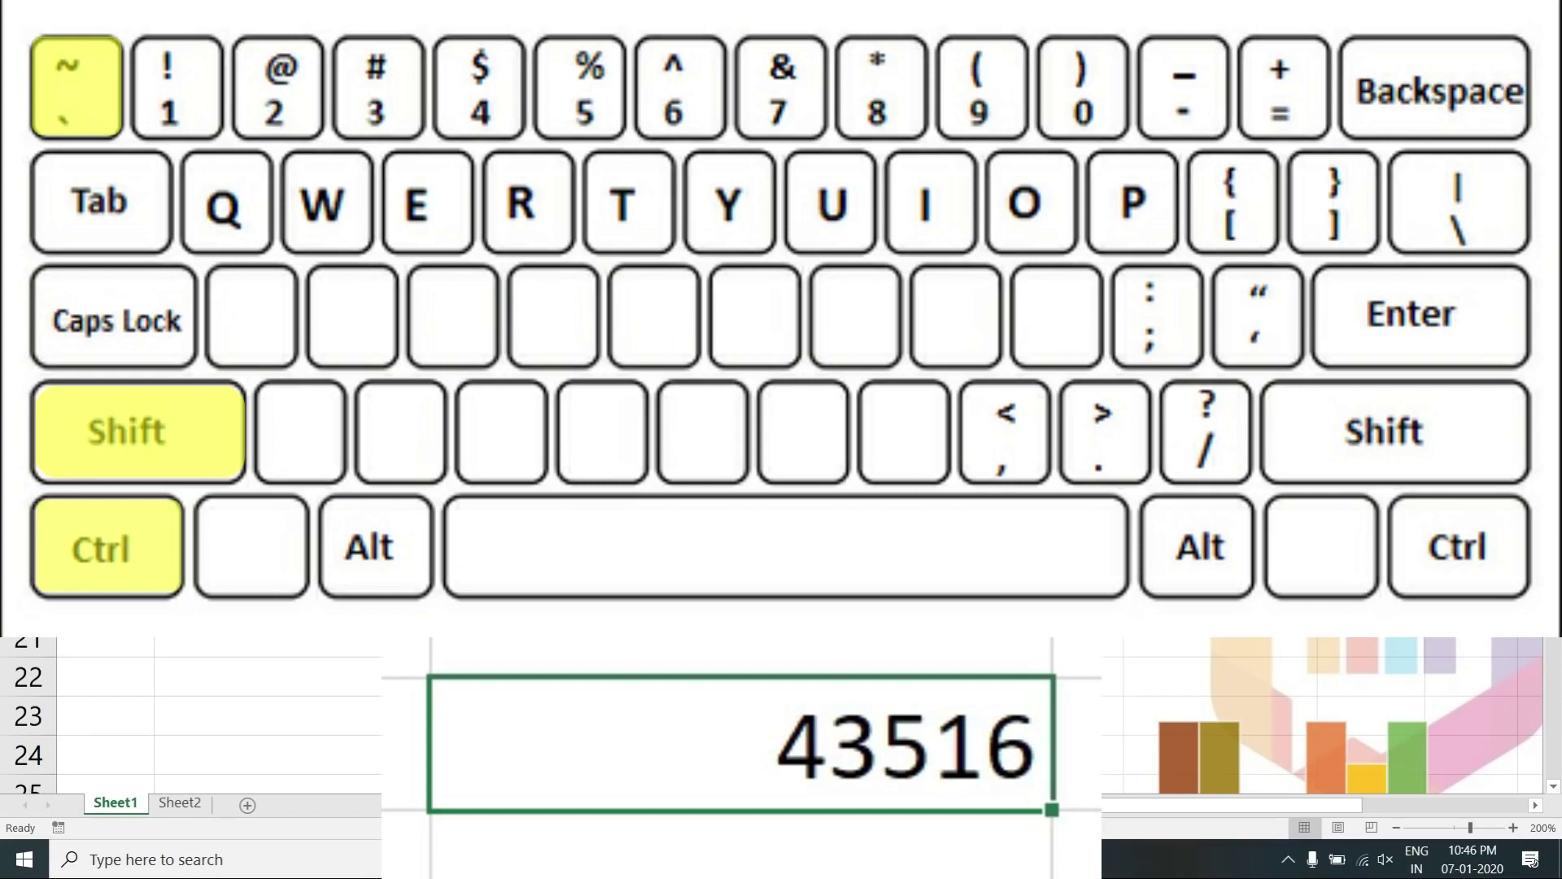
Step: Apply the two-decimal comma number format, the time format and finally the 20-Feb-19 style date format to cell C19
key("ctrl+shift+1")
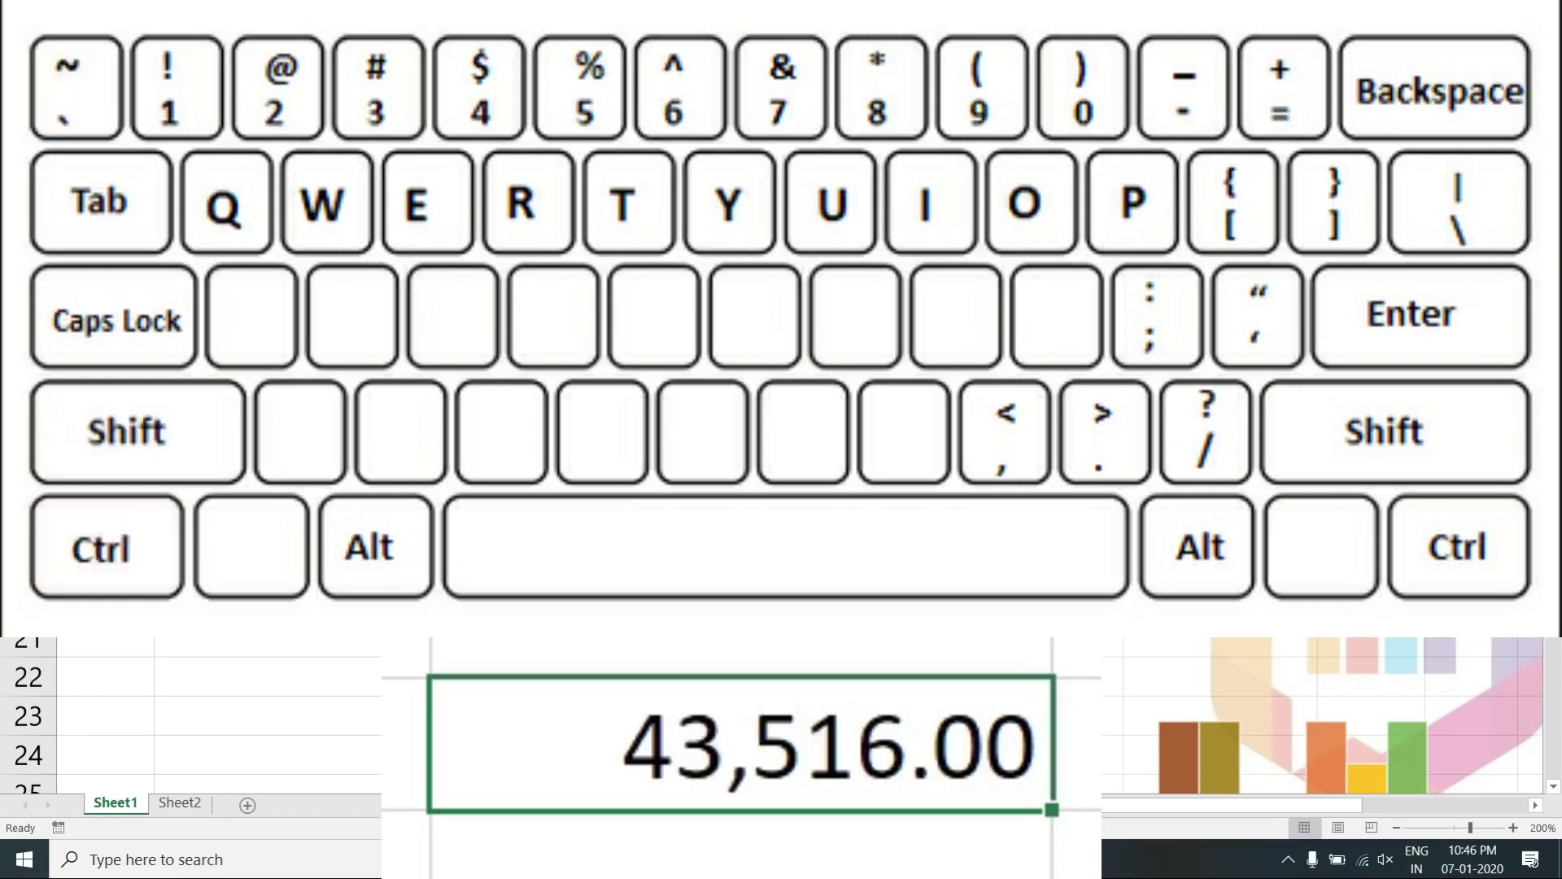
key("ctrl+shift+2")
key("ctrl+shift+3")
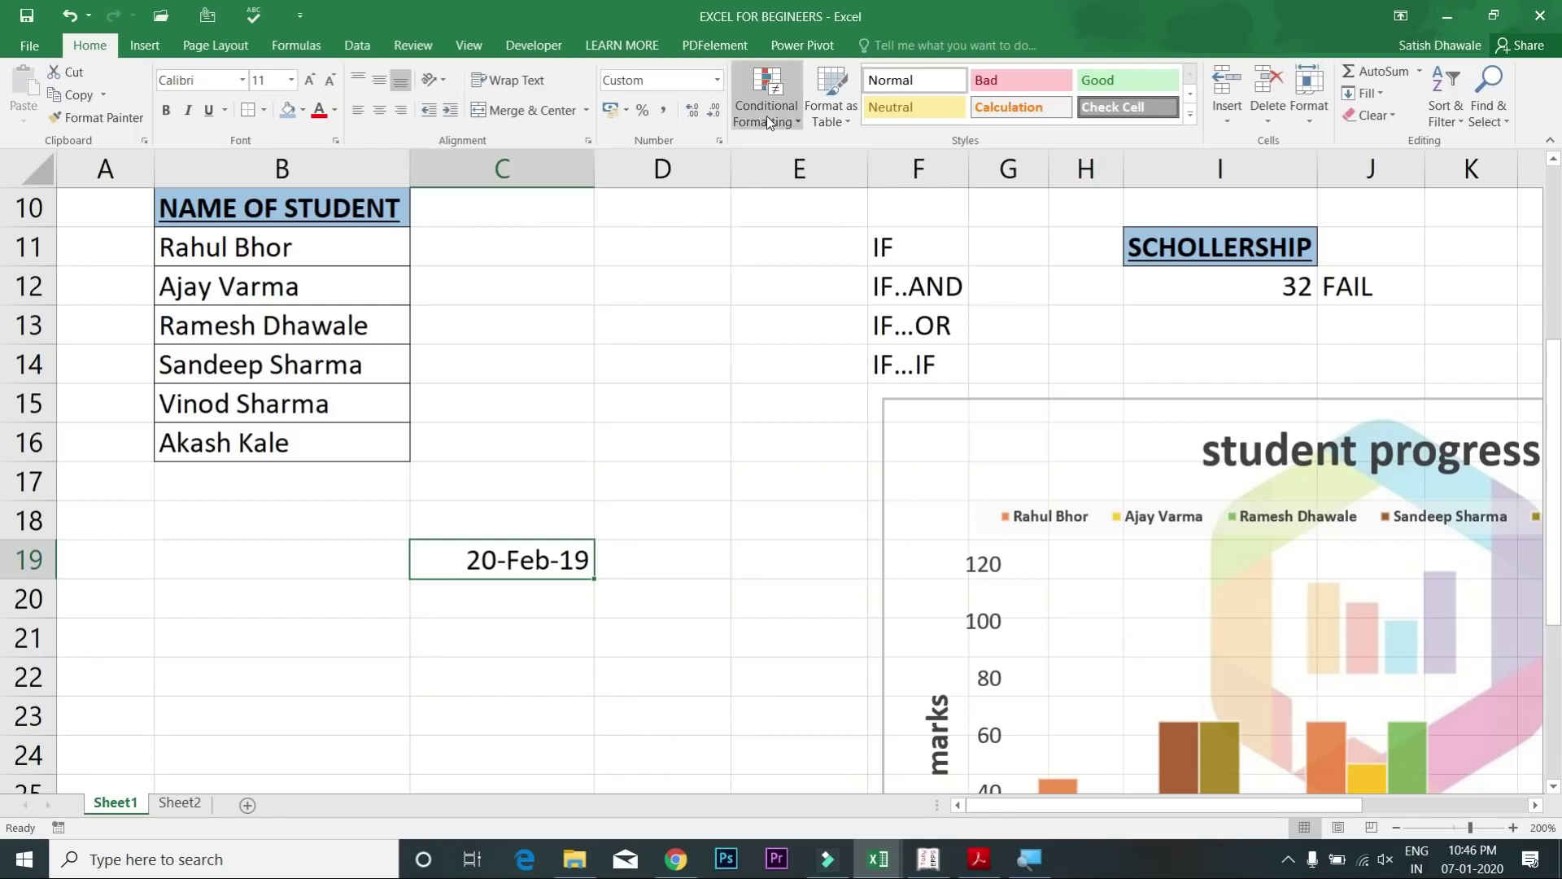
Step: Look through the Conditional Formatting, Format as Table and Cell Styles choices with cell C19 selected
left_click(766, 115)
left_click(782, 119)
left_click(836, 120)
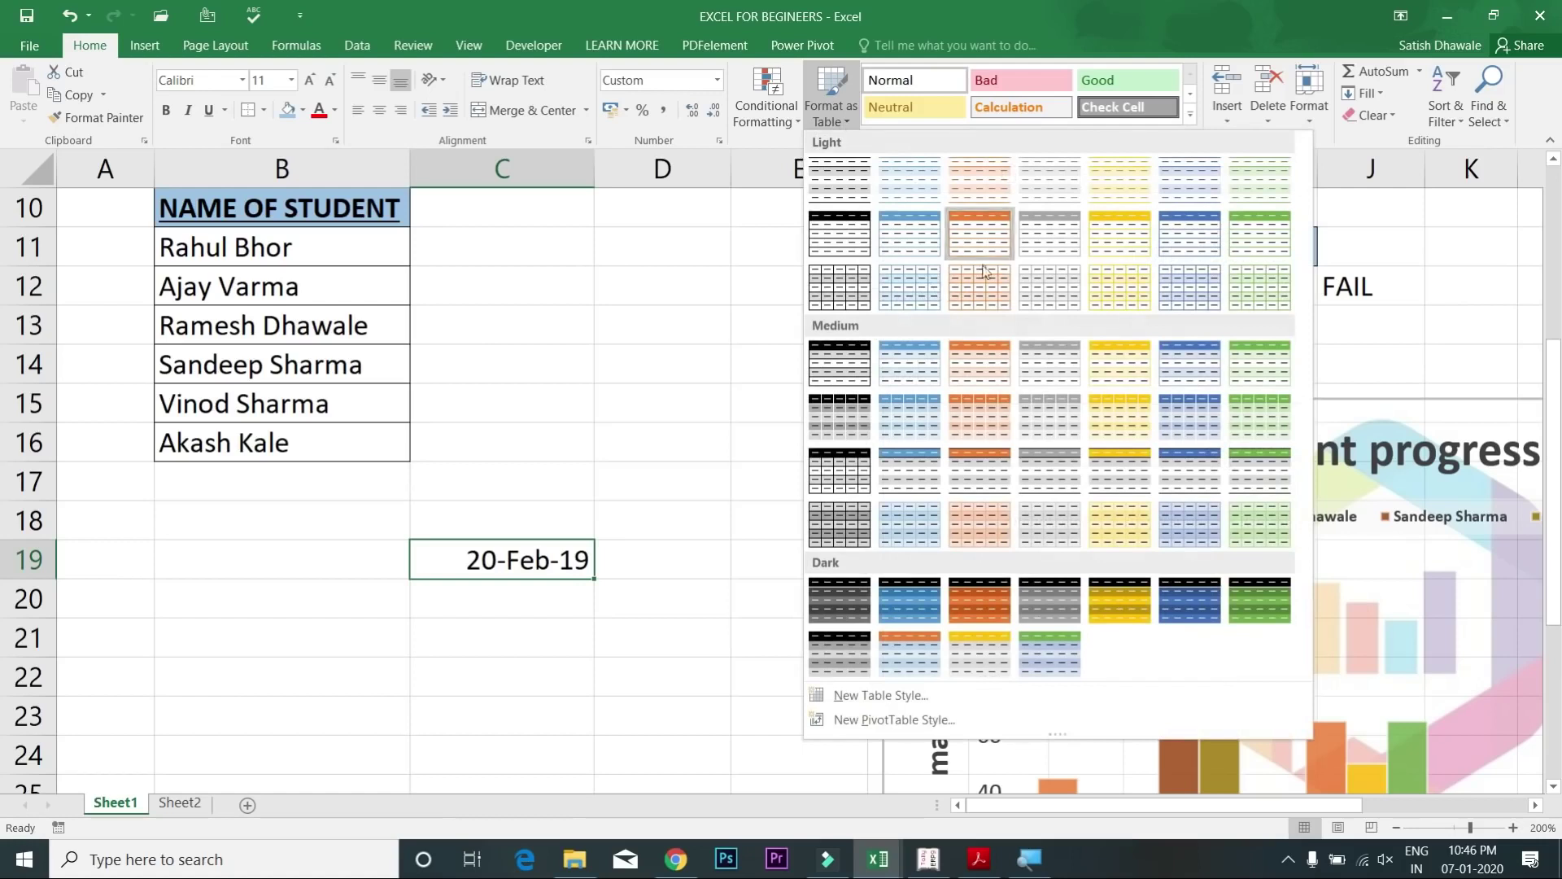
left_click(525, 557)
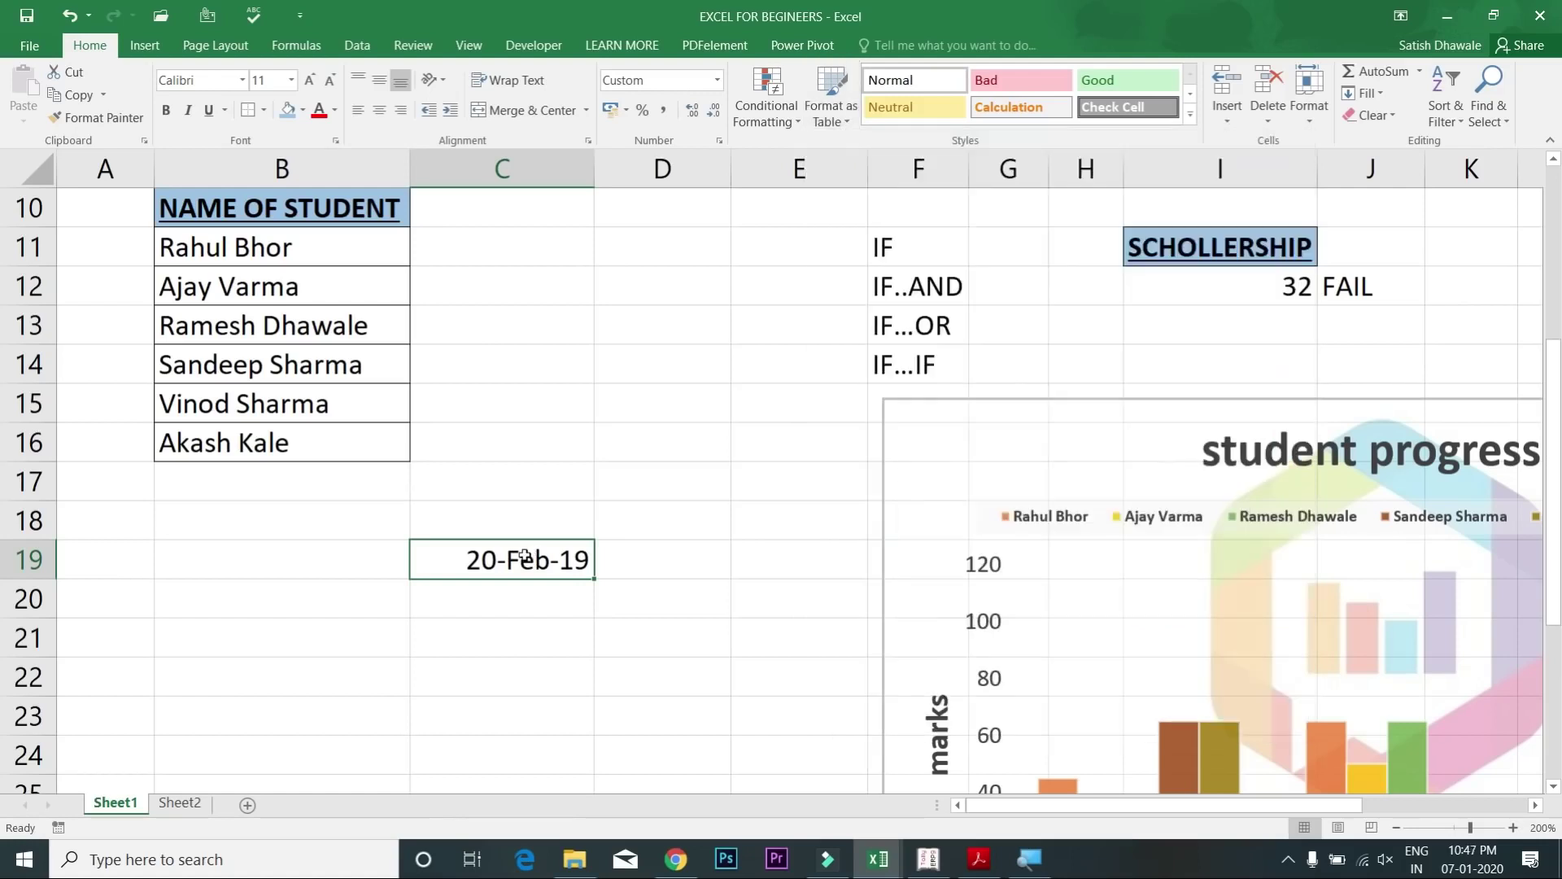
left_click(1190, 114)
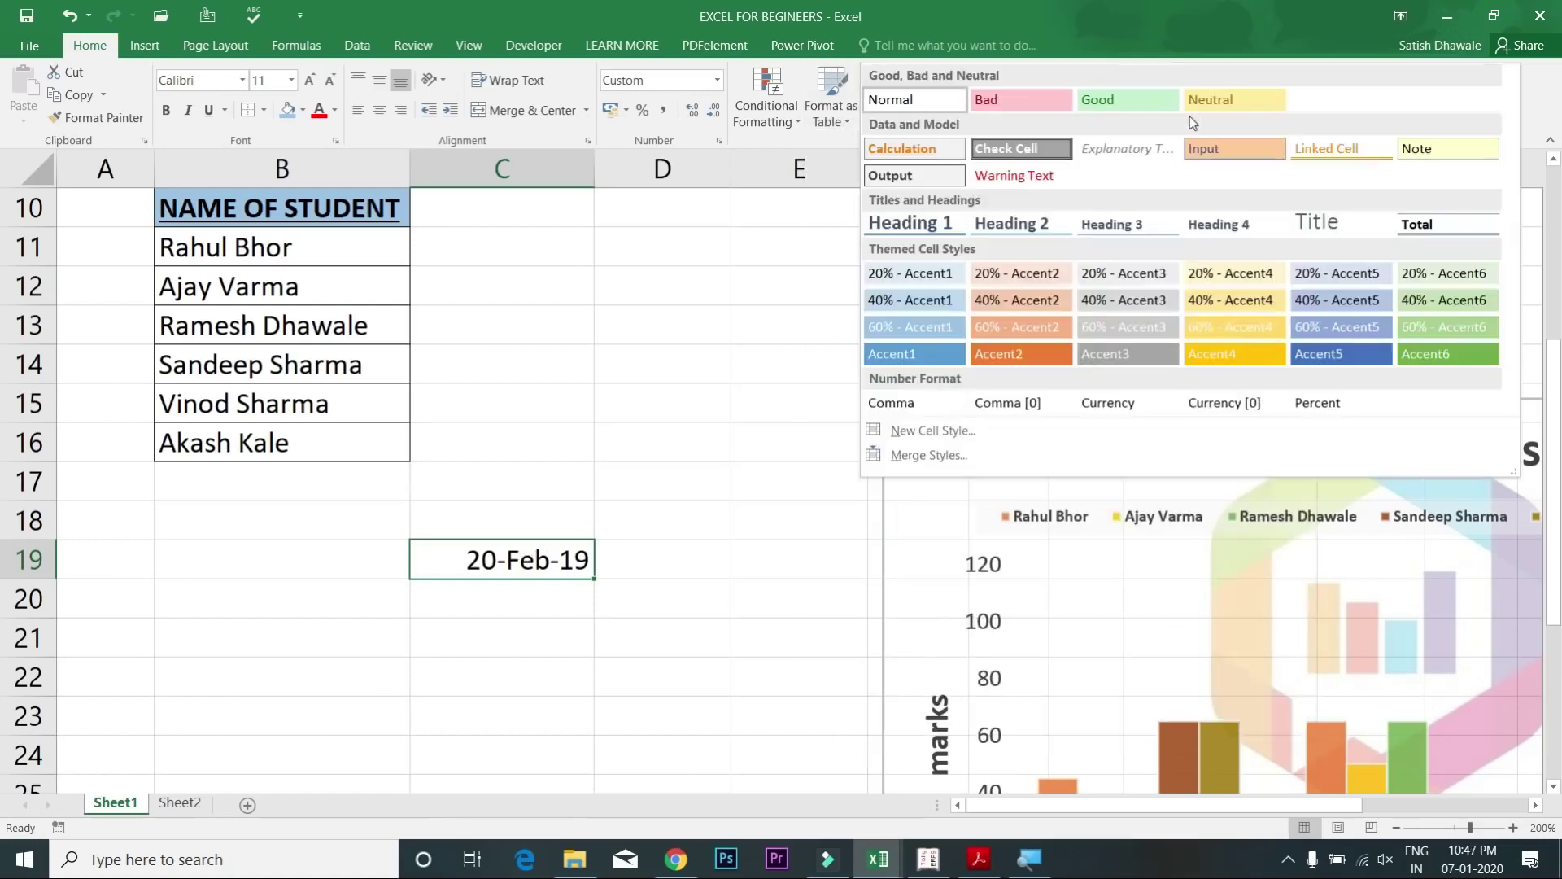
left_click(751, 247)
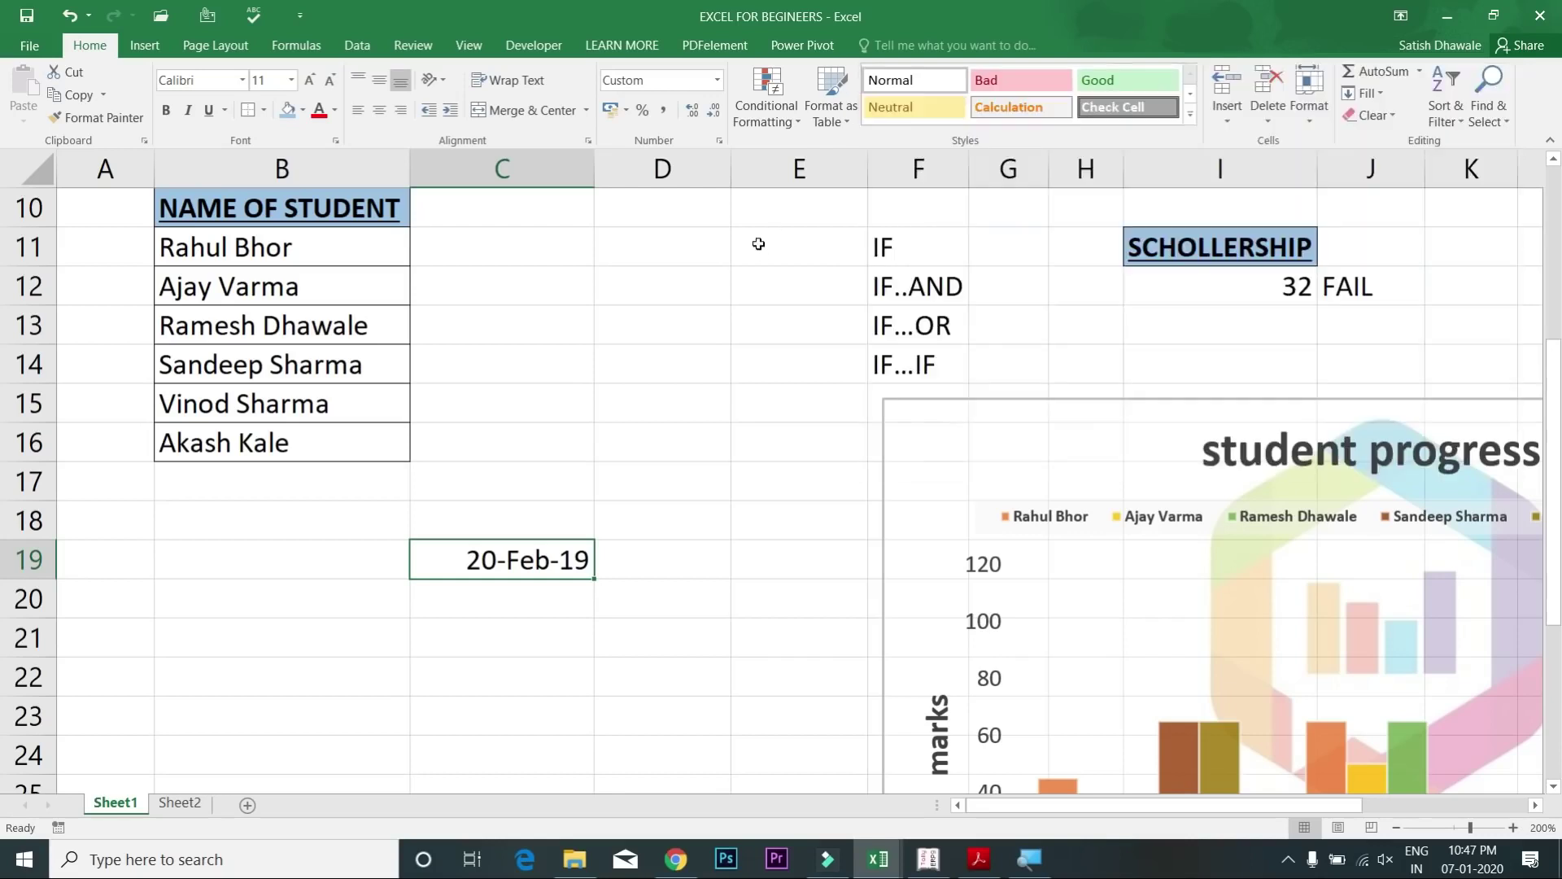
Step: Review the cell insert, delete and format options, using row 11 as the example selection
left_click(1233, 118)
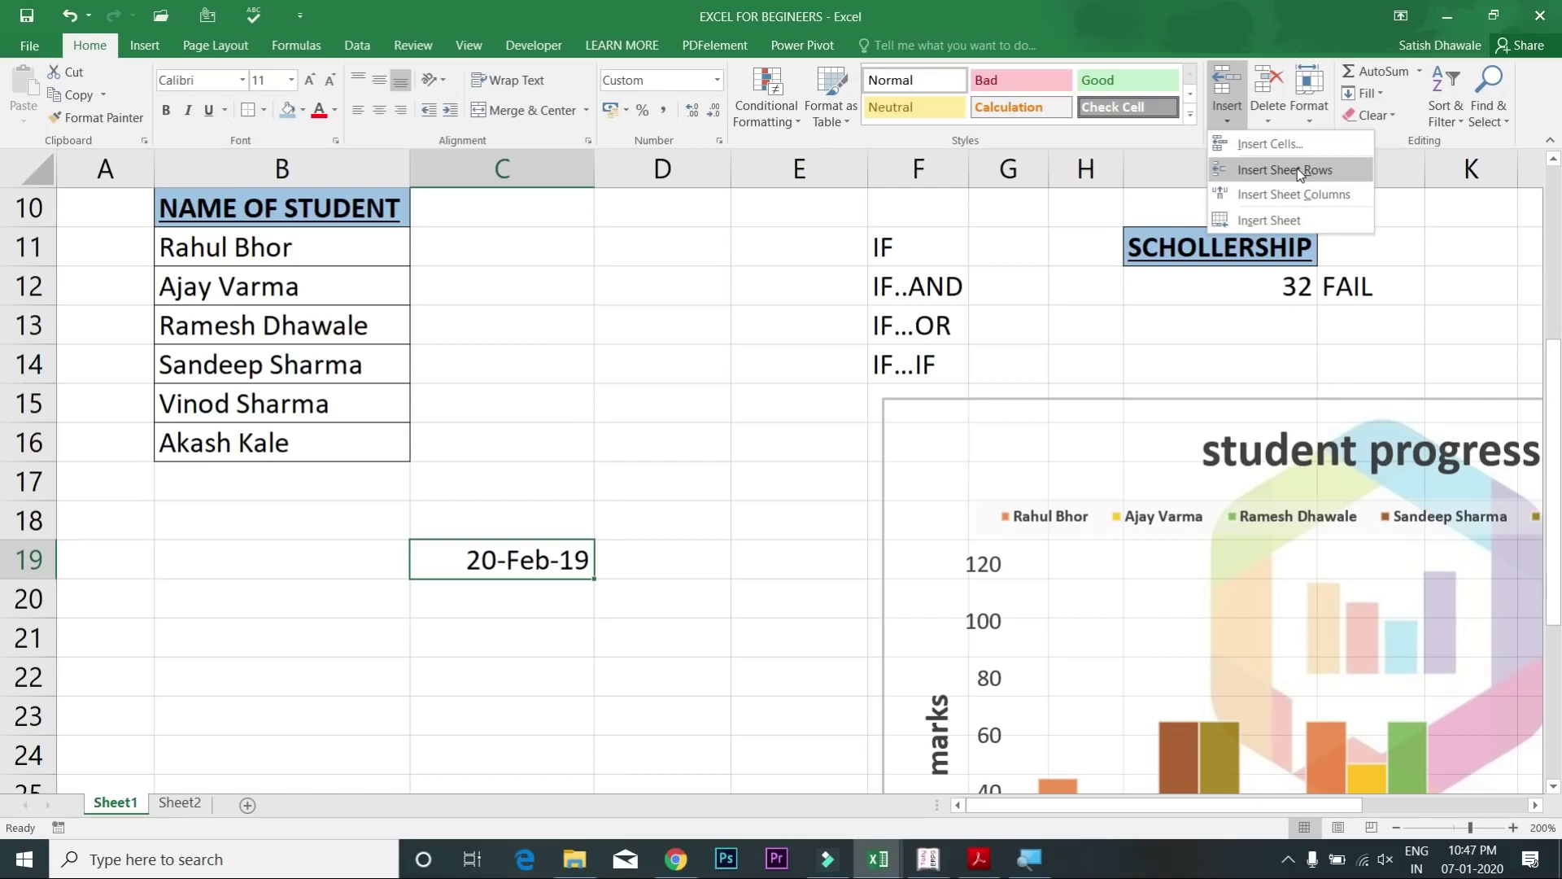
left_click(32, 249)
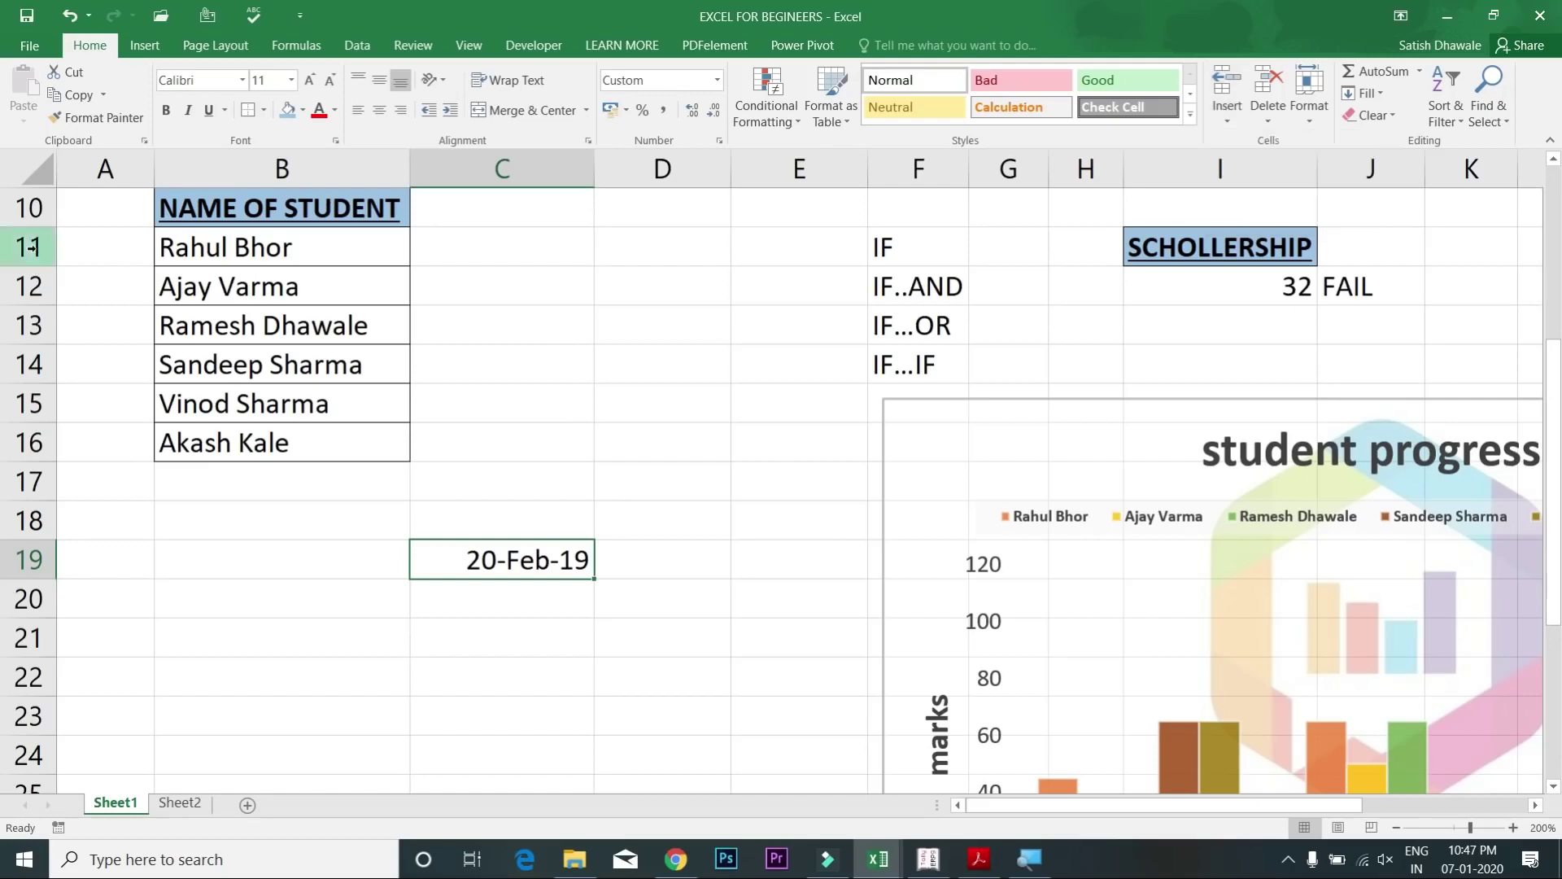
left_click(32, 245)
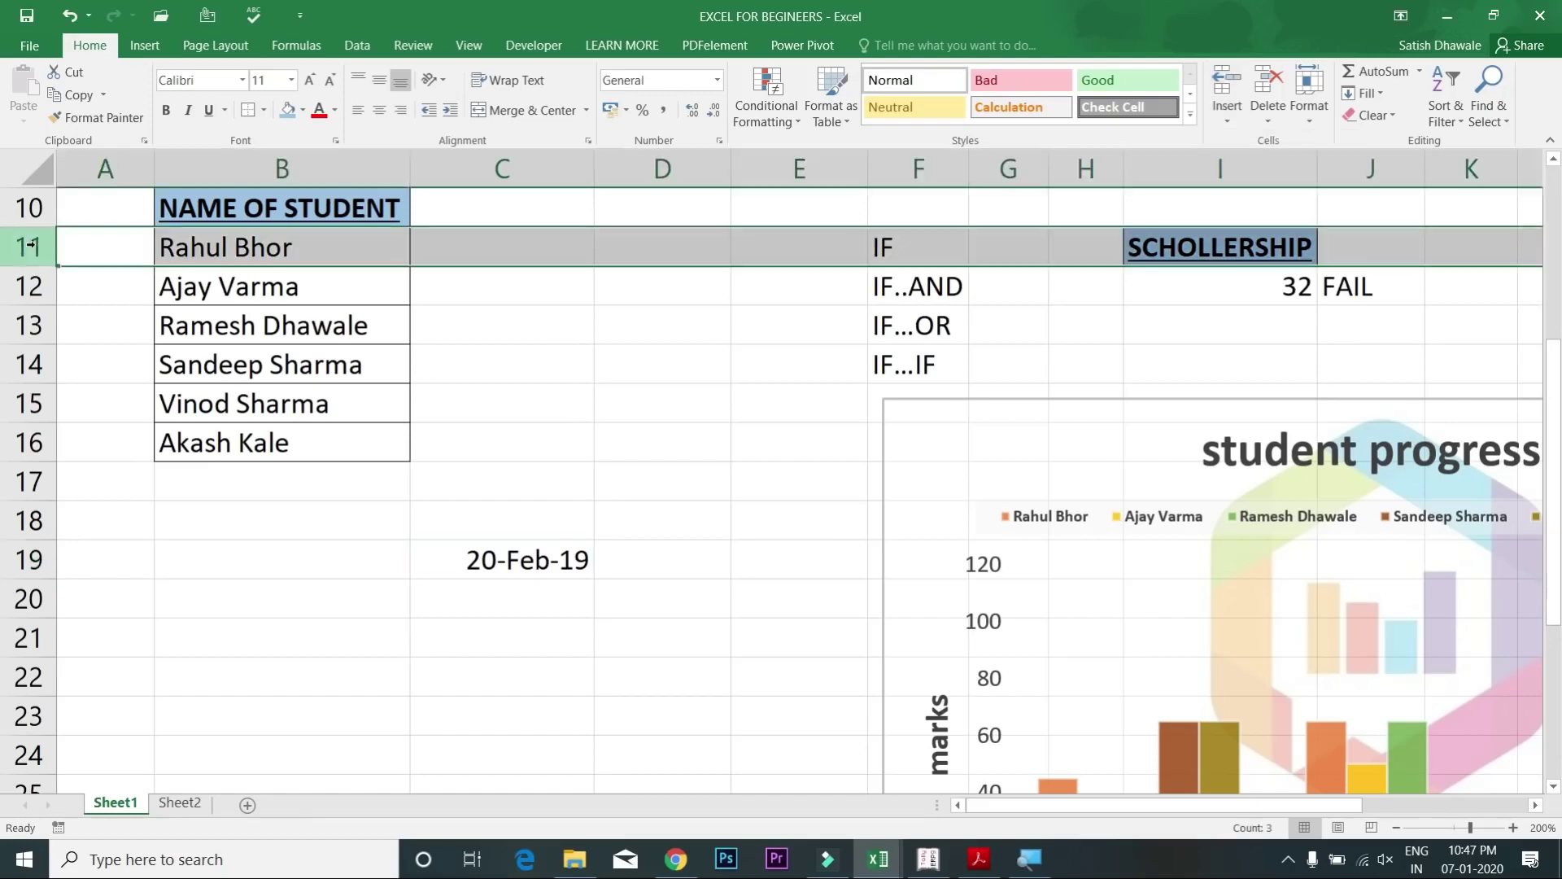
left_click(1238, 116)
left_click(1270, 115)
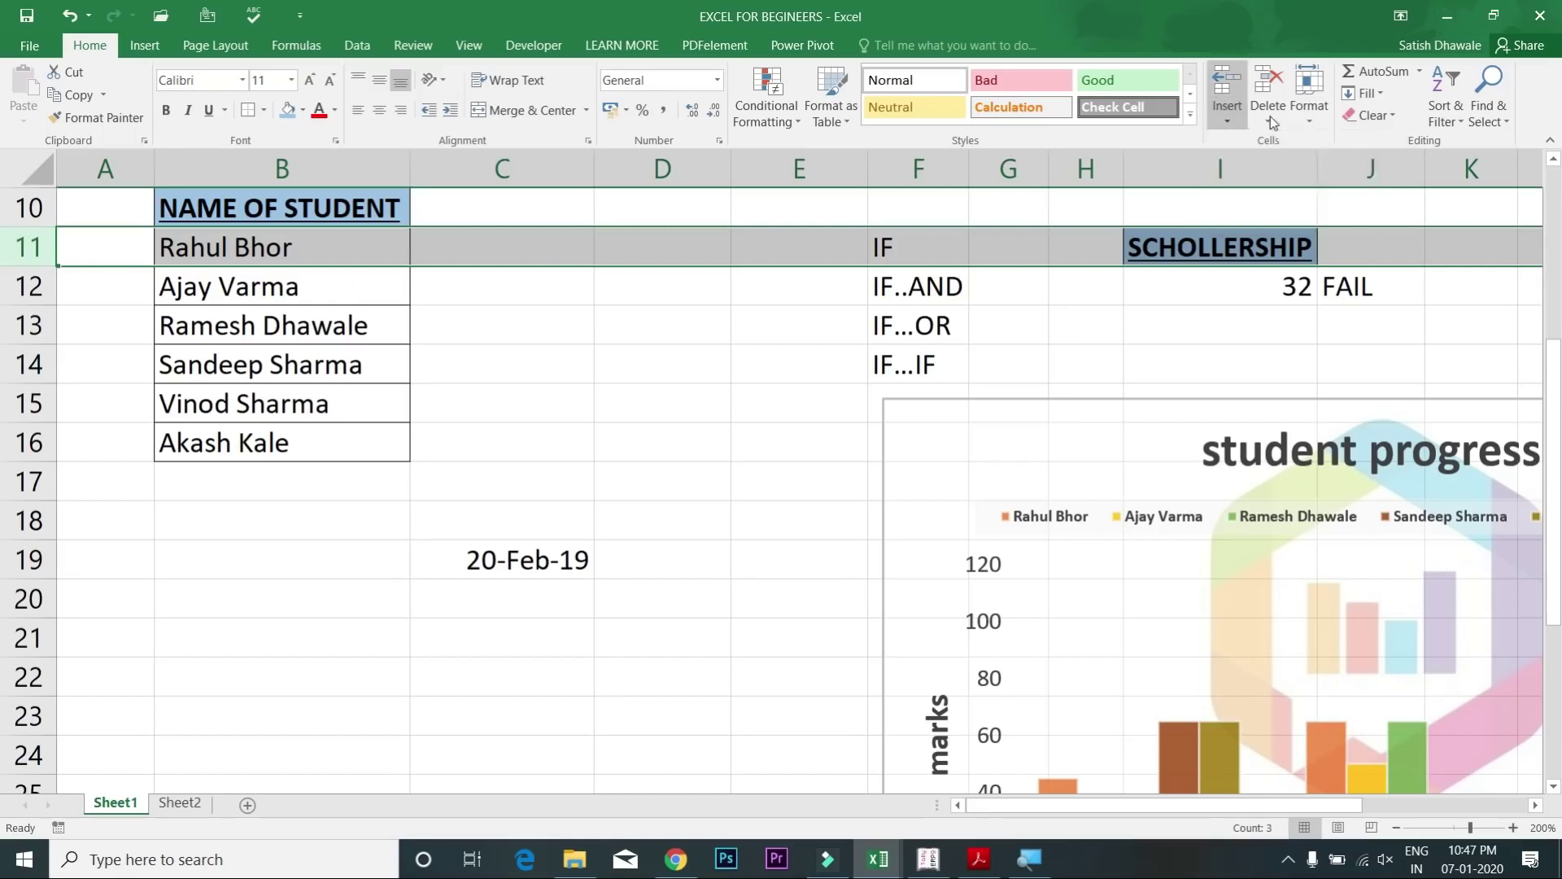
left_click(1271, 116)
left_click(1305, 116)
left_click(1305, 115)
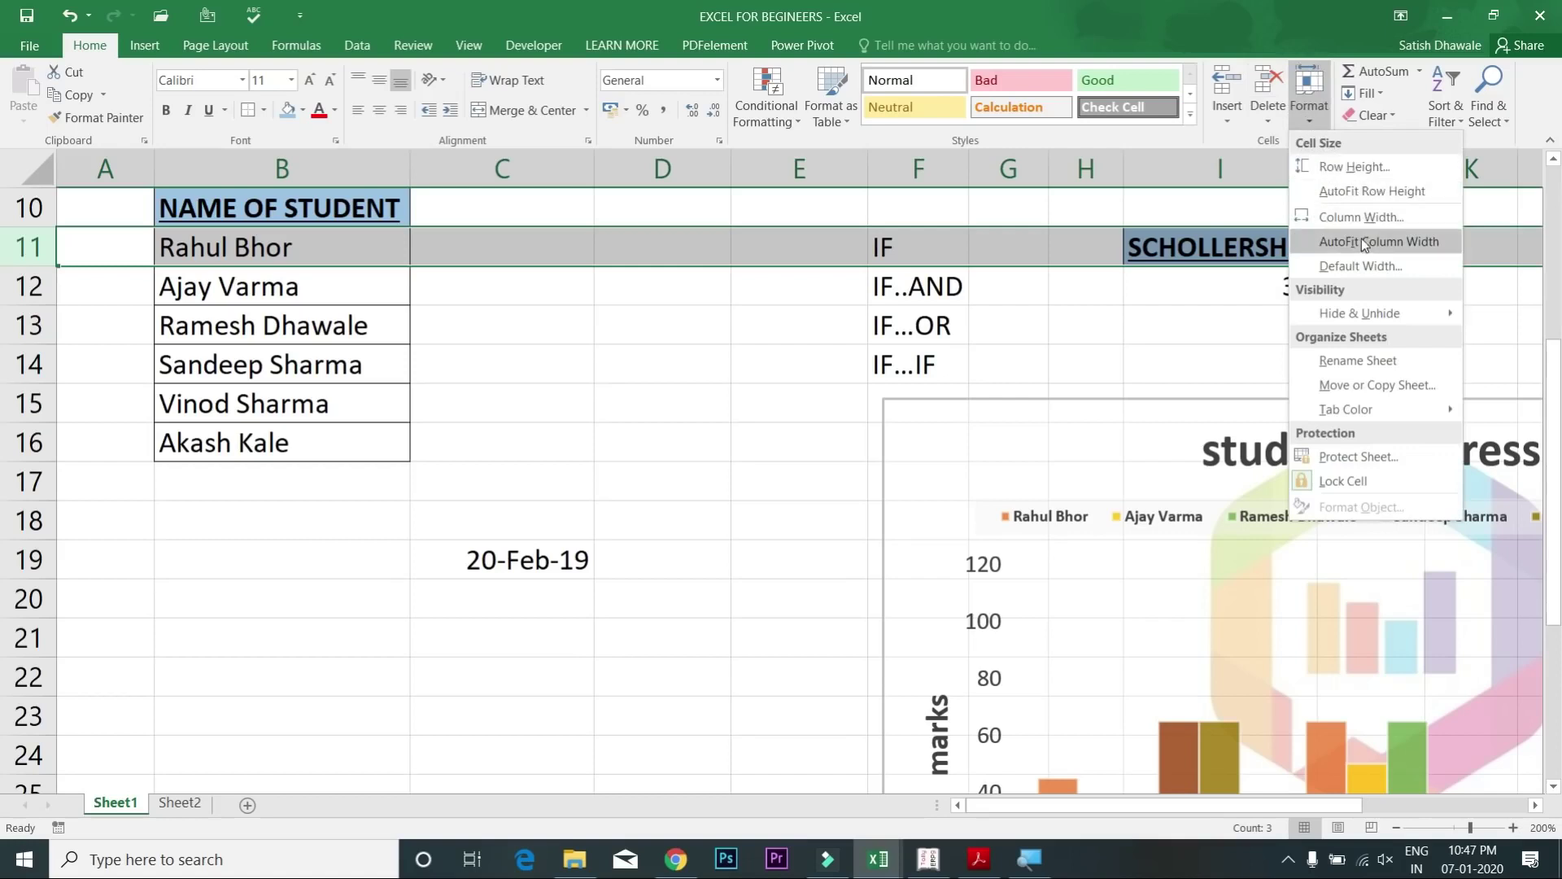
left_click(743, 329)
left_click(743, 324)
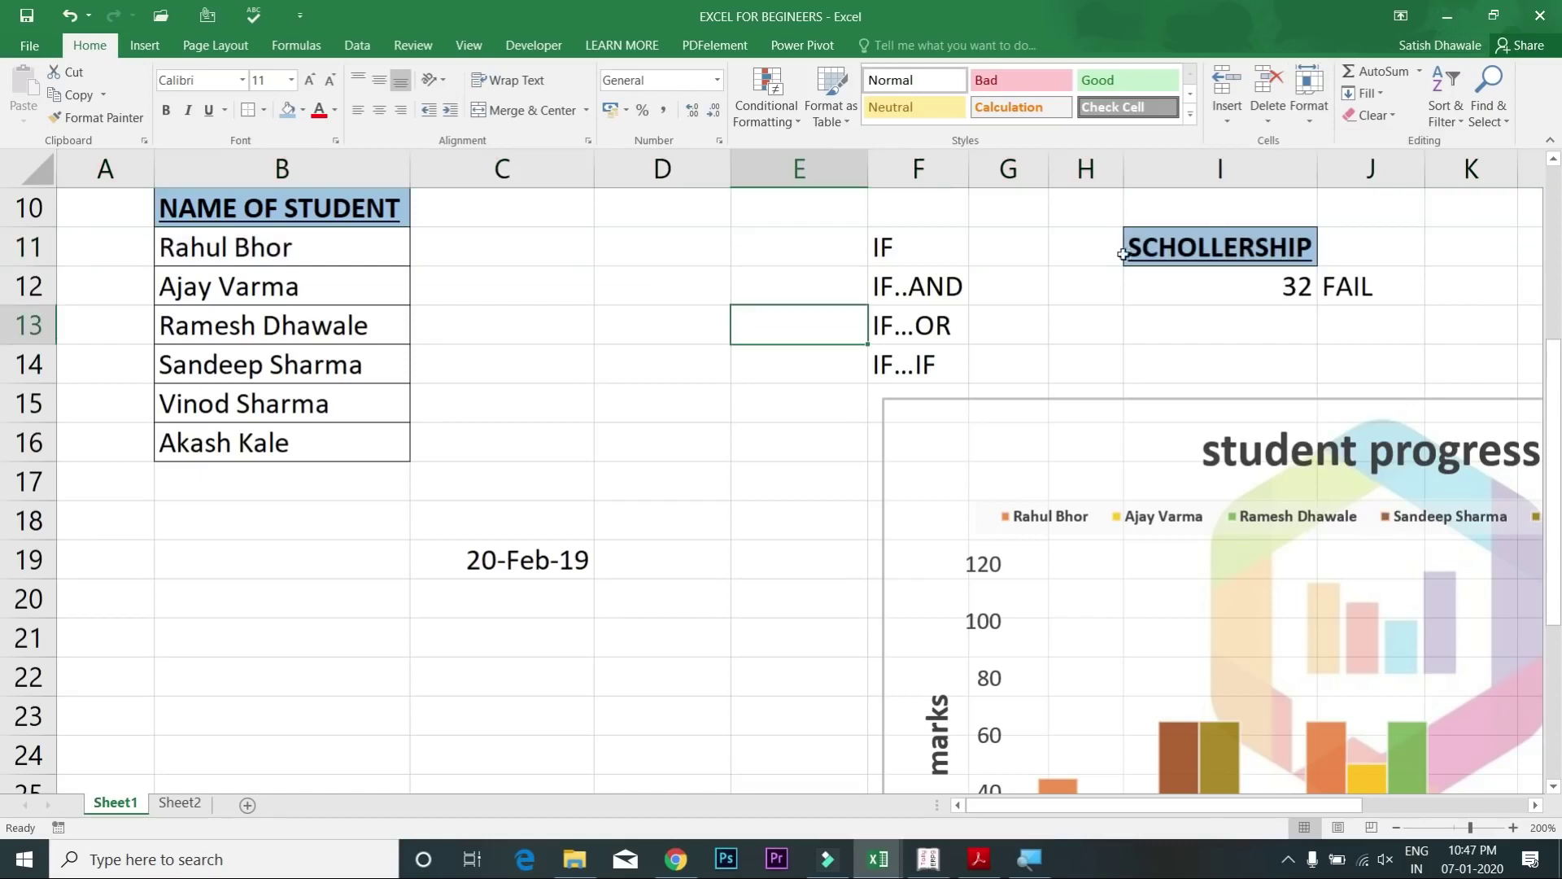
Step: Try Clear All on the student name cells B3:B8, and undo it
left_click(1400, 119)
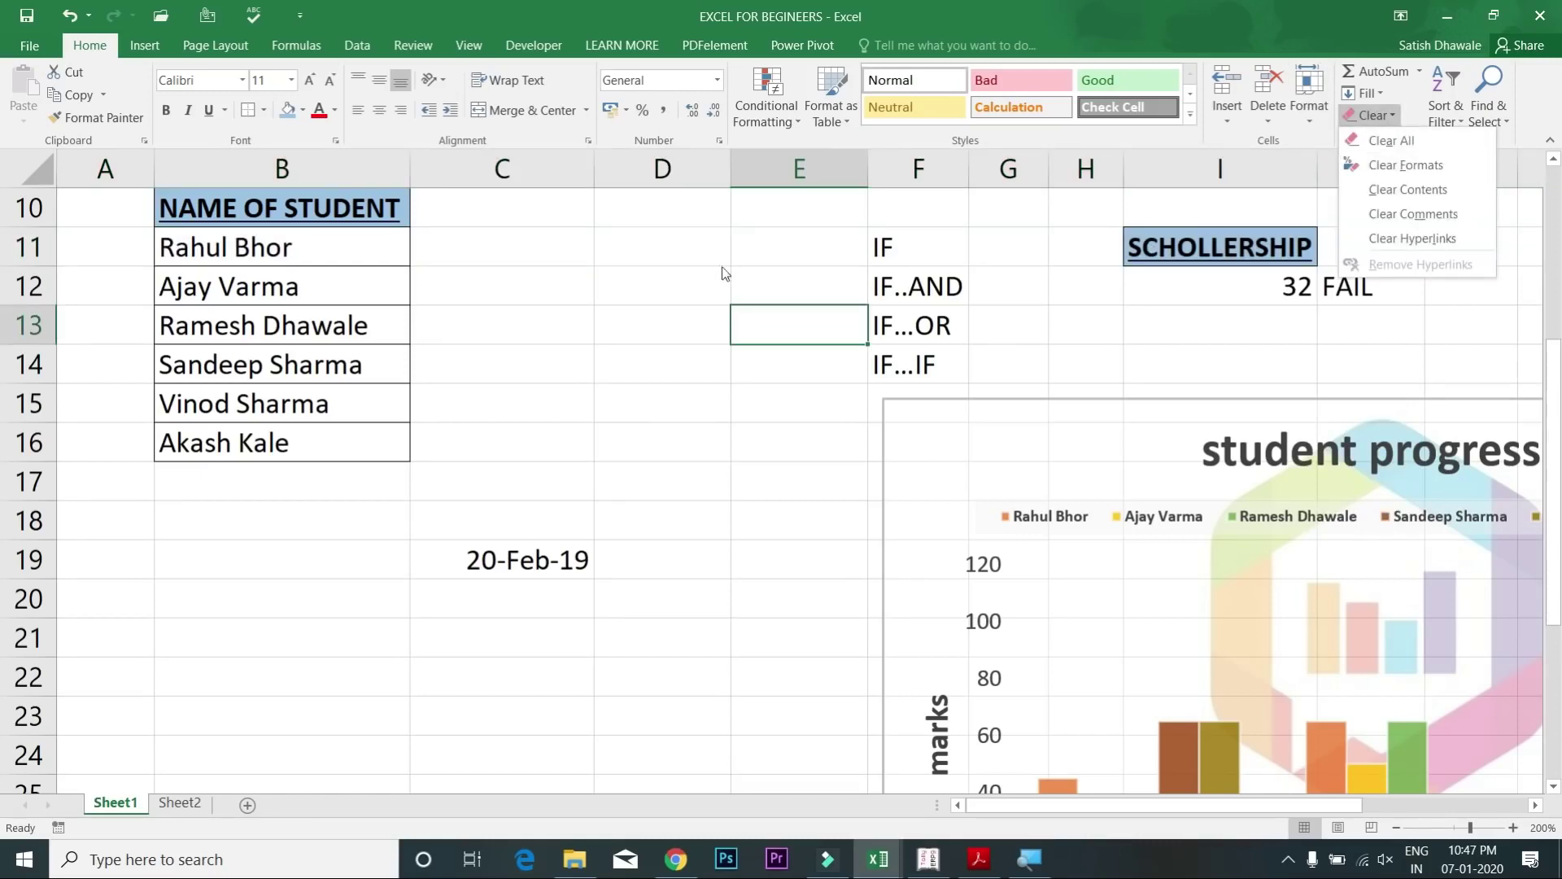
left_click(651, 259)
left_click_drag(642, 240, 650, 144)
left_click_drag(342, 354, 303, 713)
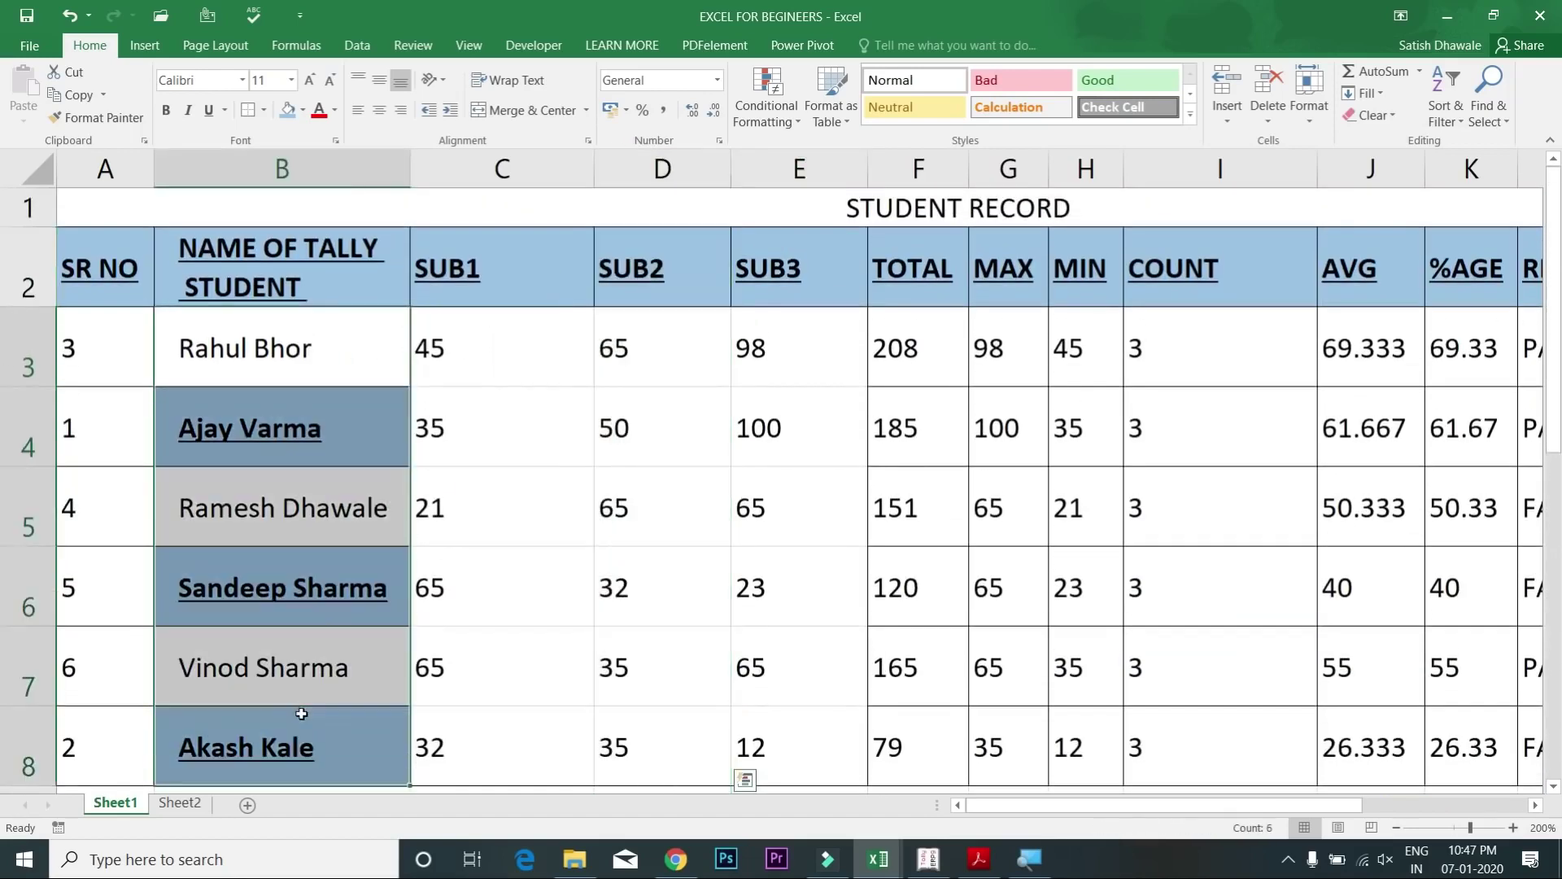
left_click(1370, 124)
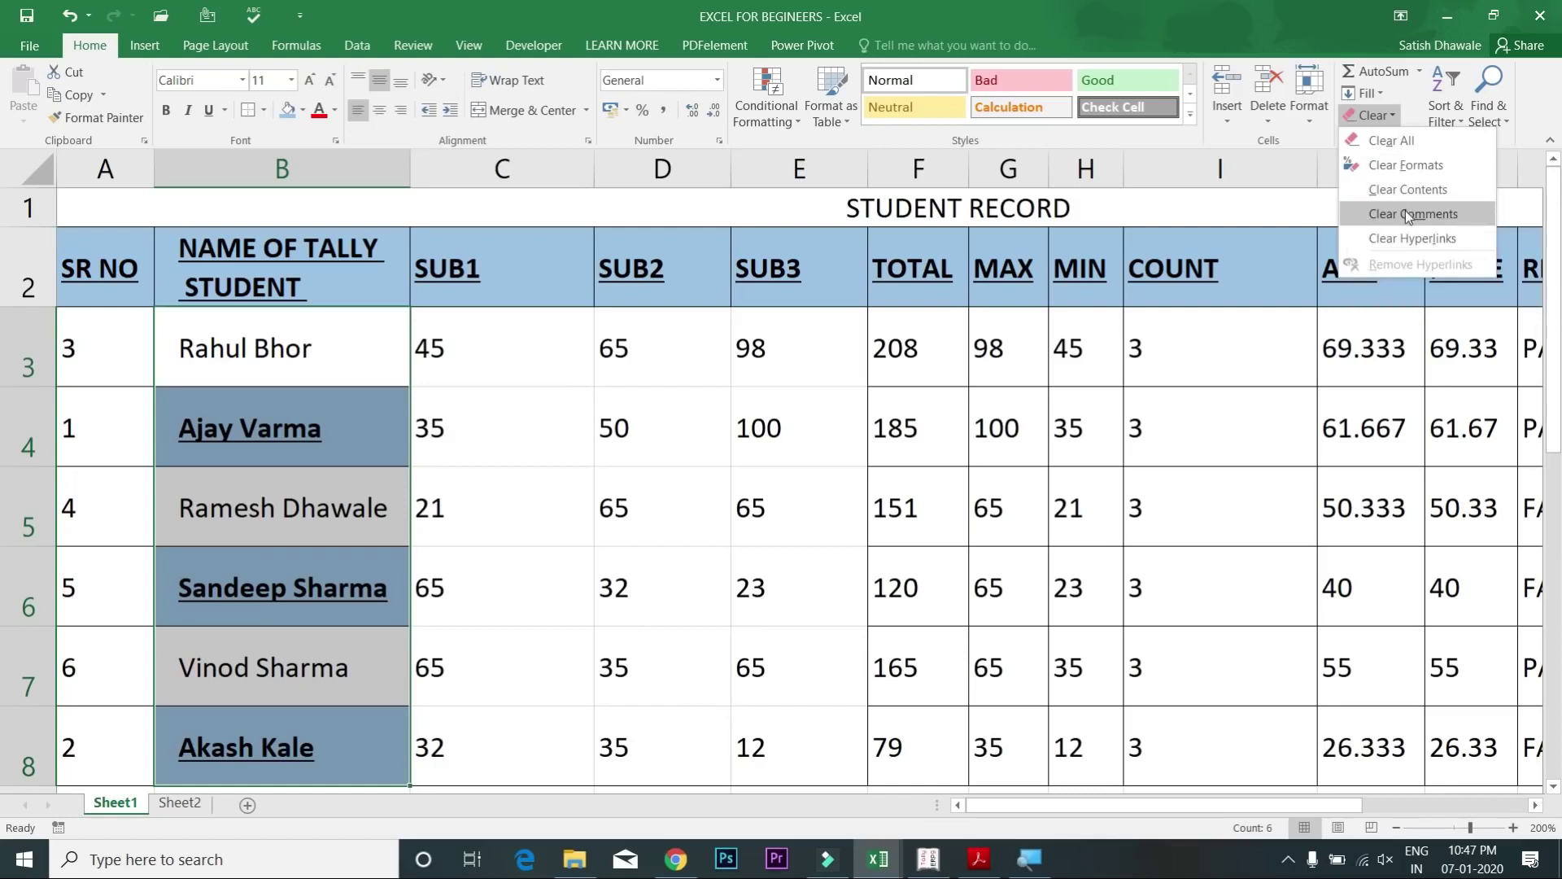
left_click(1413, 168)
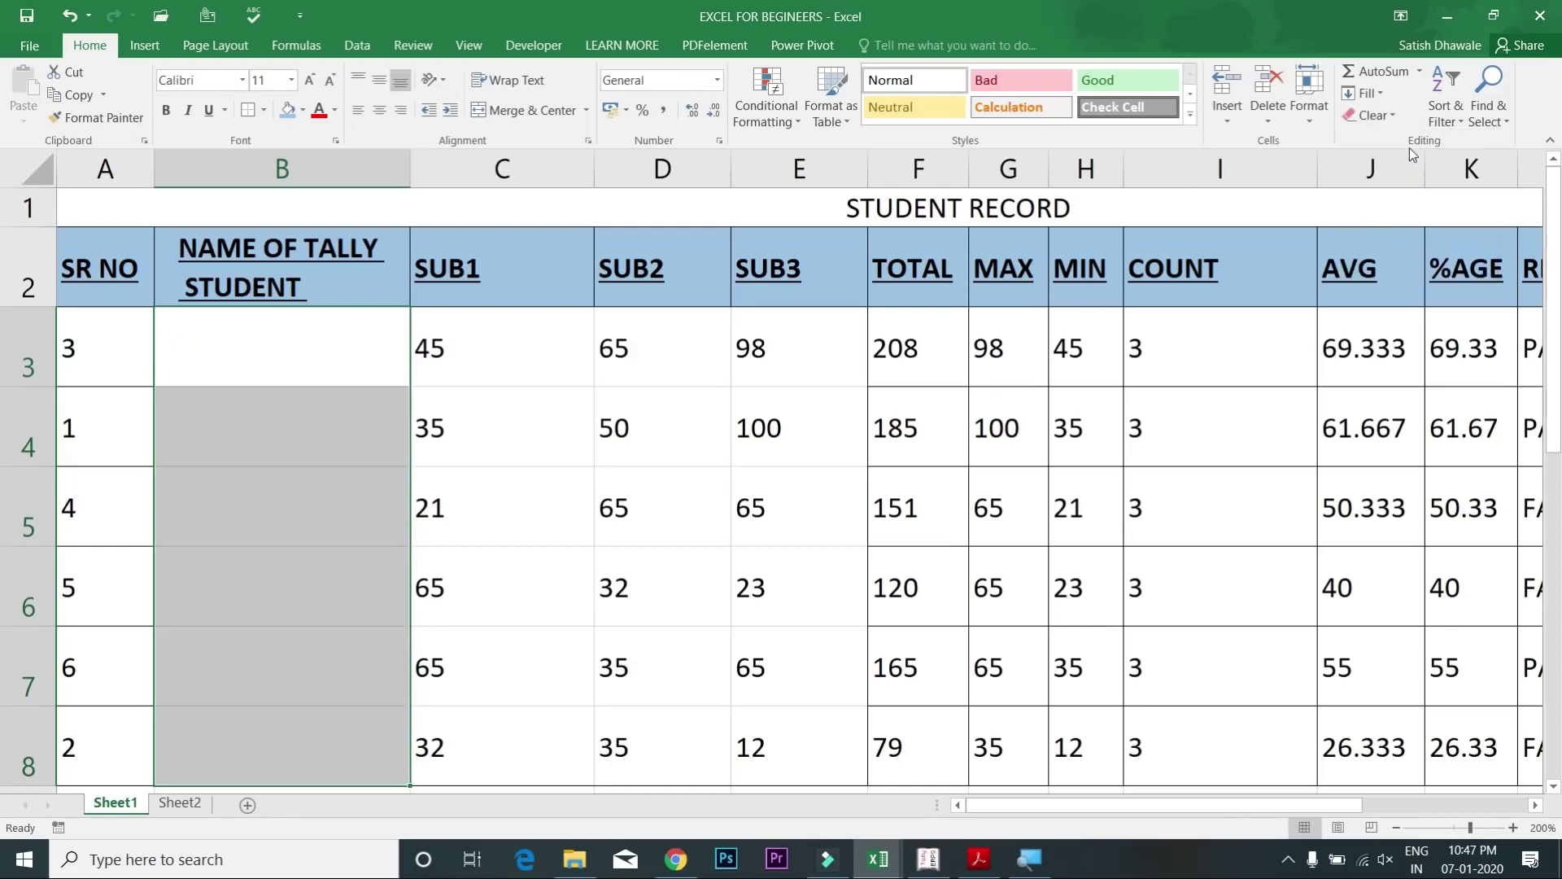
key("ctrl+z")
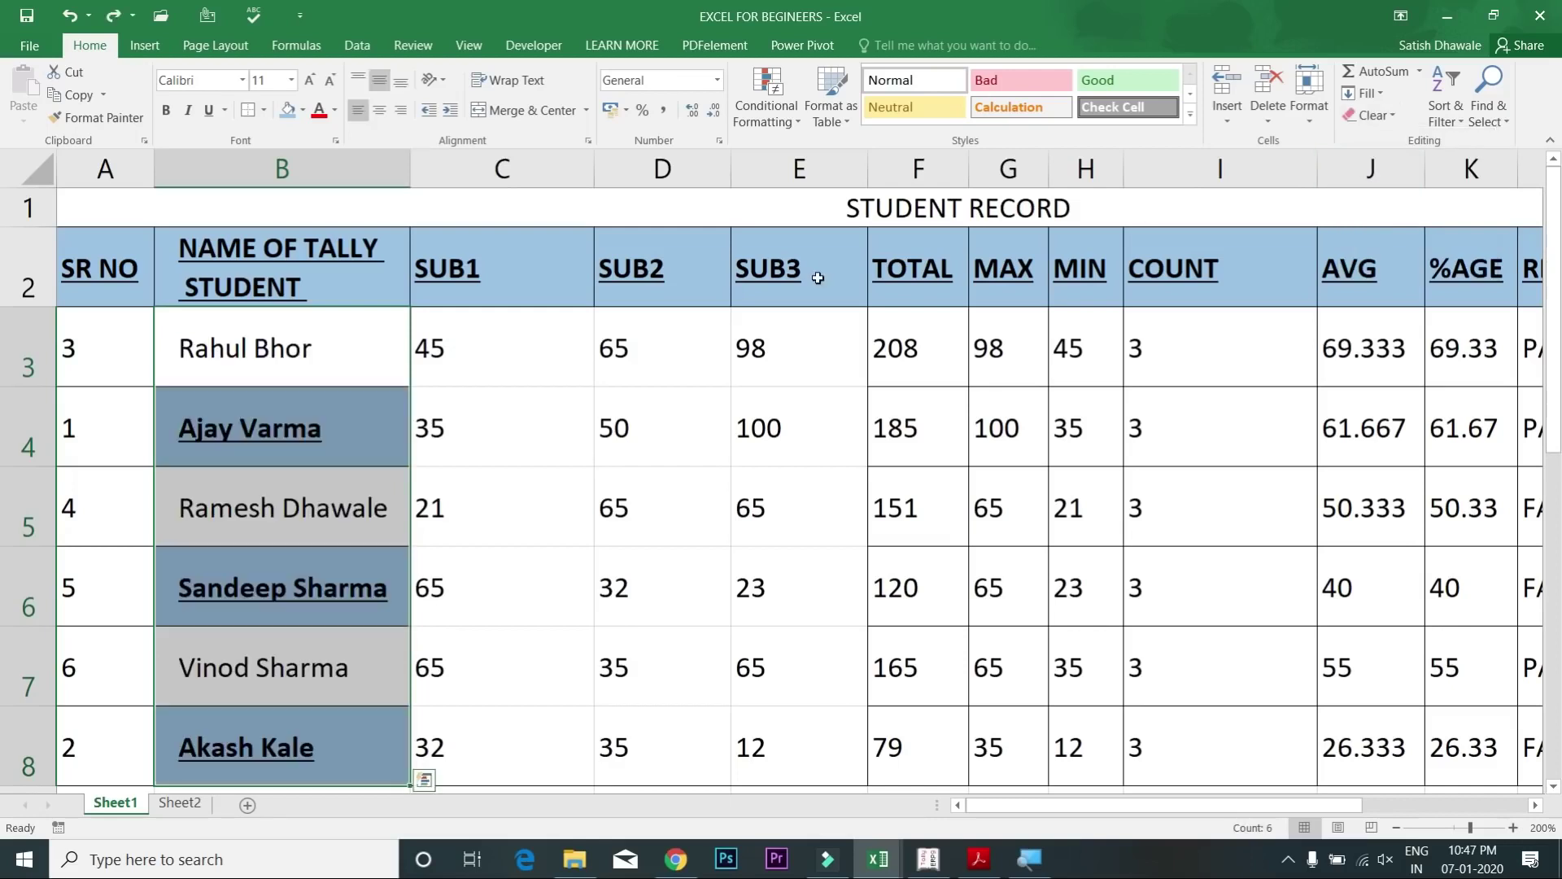
Step: Try clearing only the contents of cells B3:B8, and undo it
left_click(1383, 116)
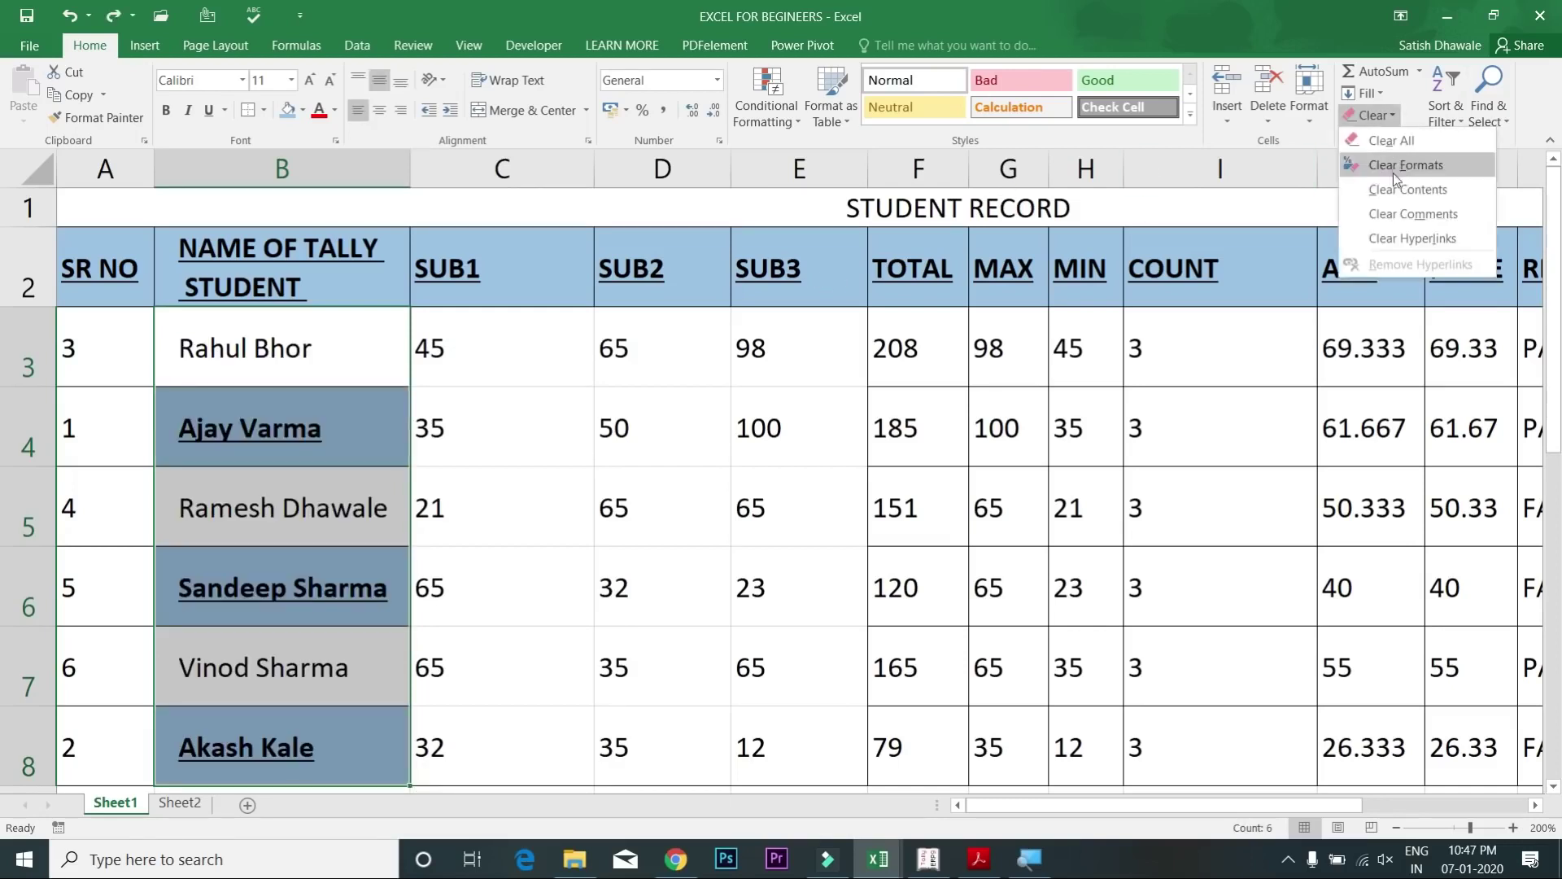
left_click(1397, 191)
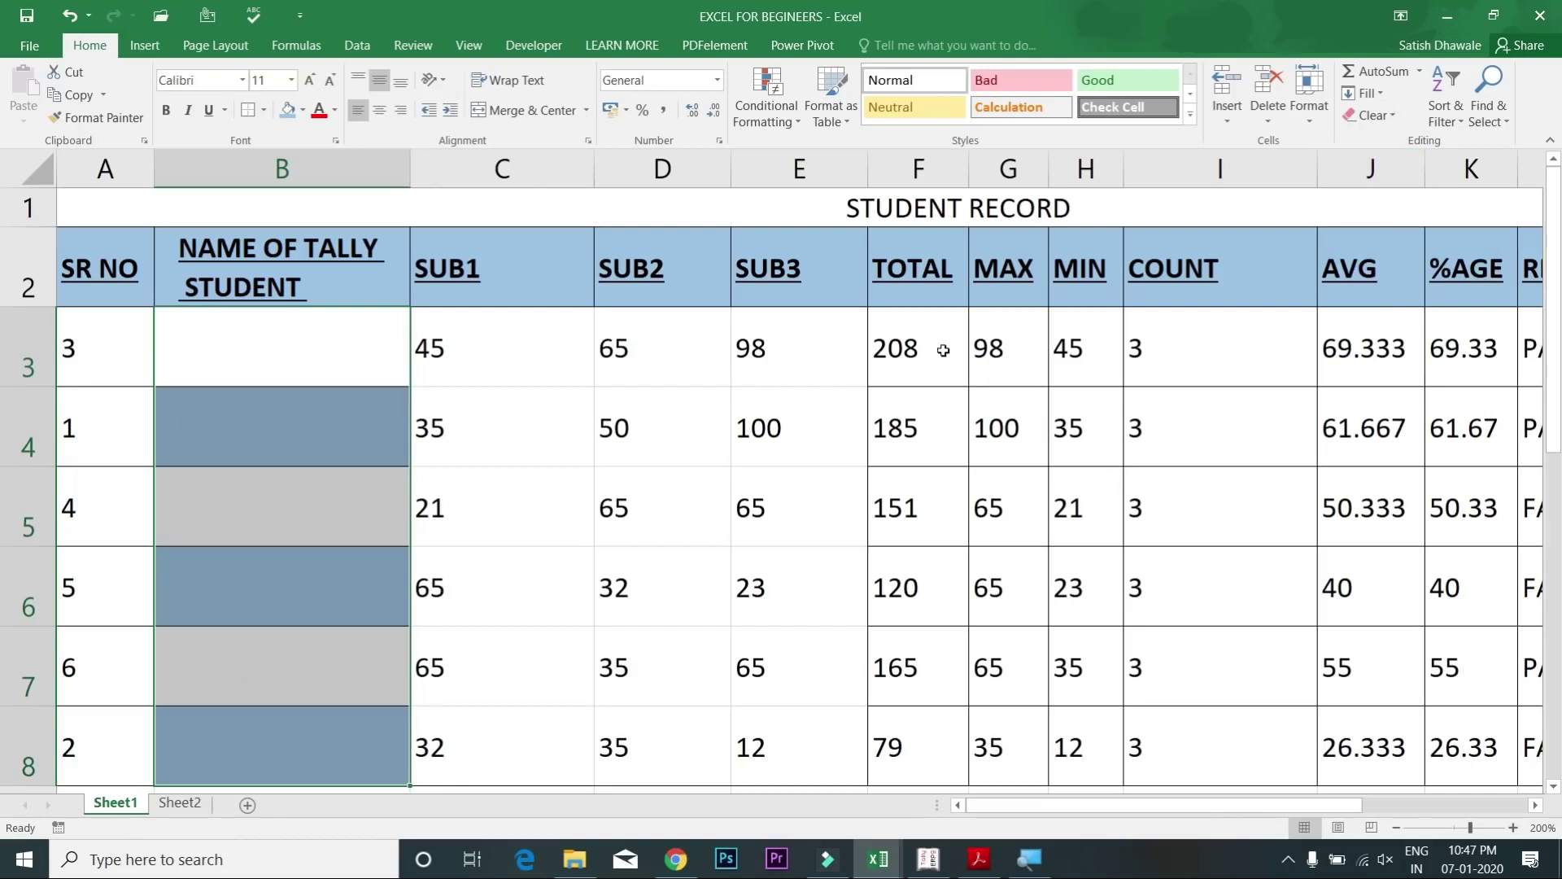
key("ctrl+z")
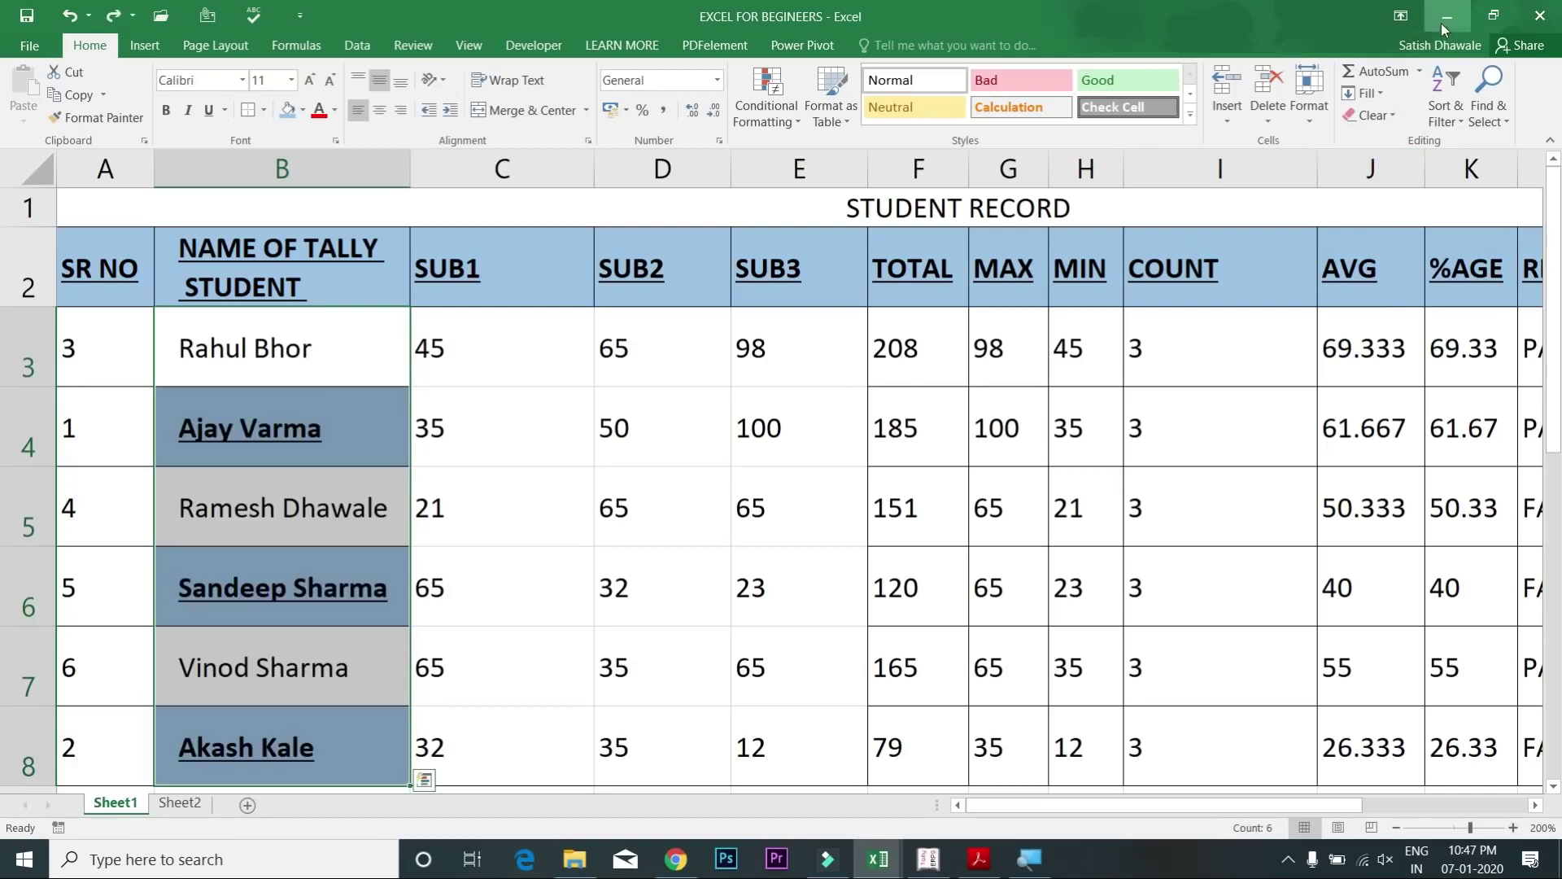
Step: Look at the Fill options and inspect the formula in cell F4 without changing it
left_click(1376, 95)
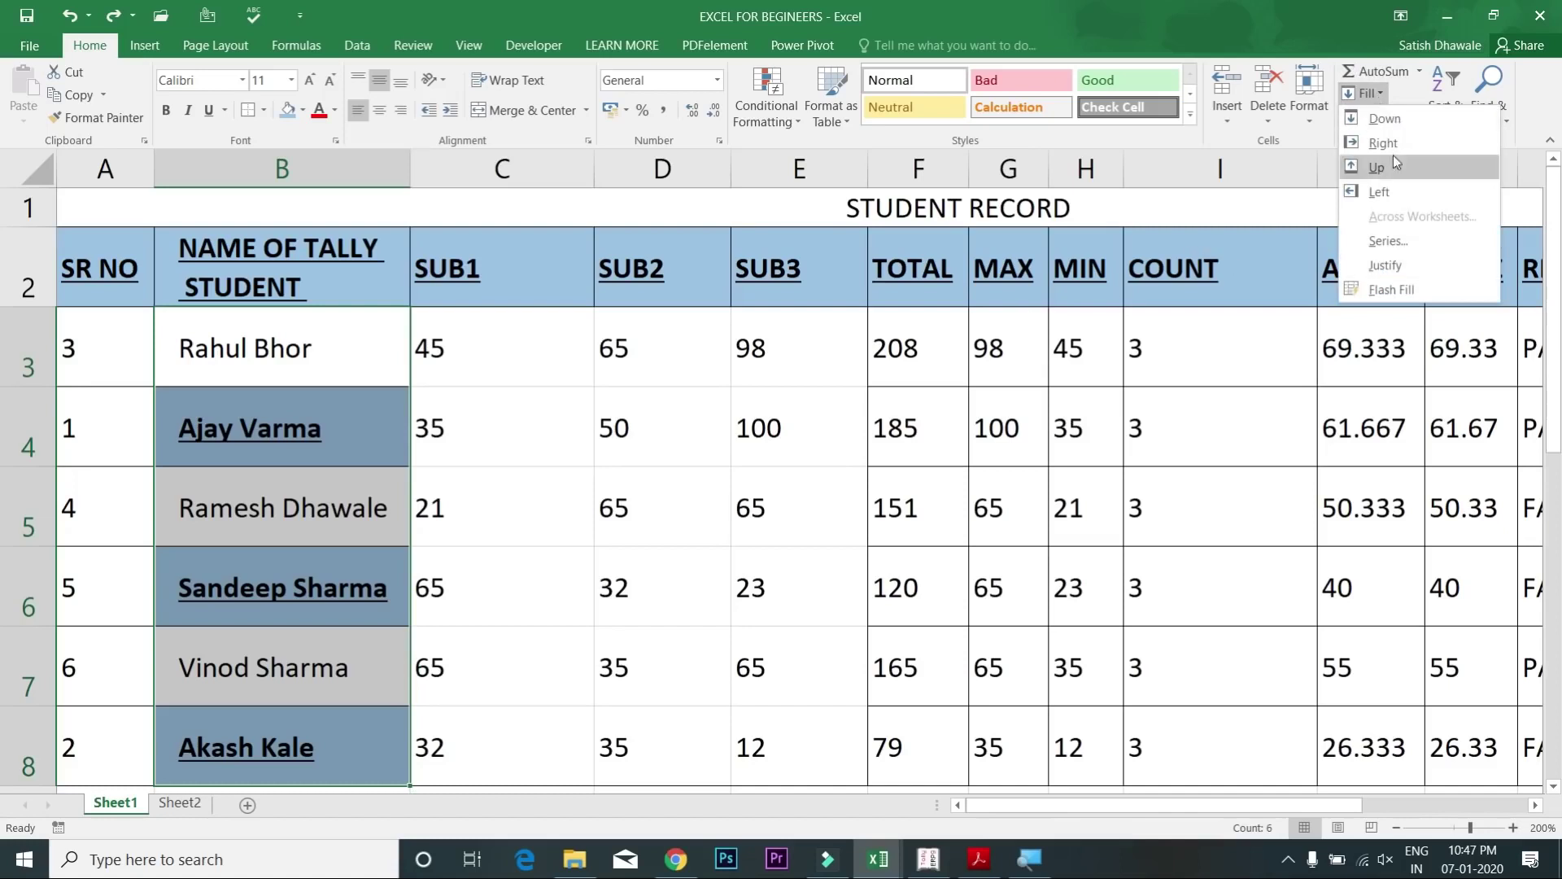
double_click(962, 439)
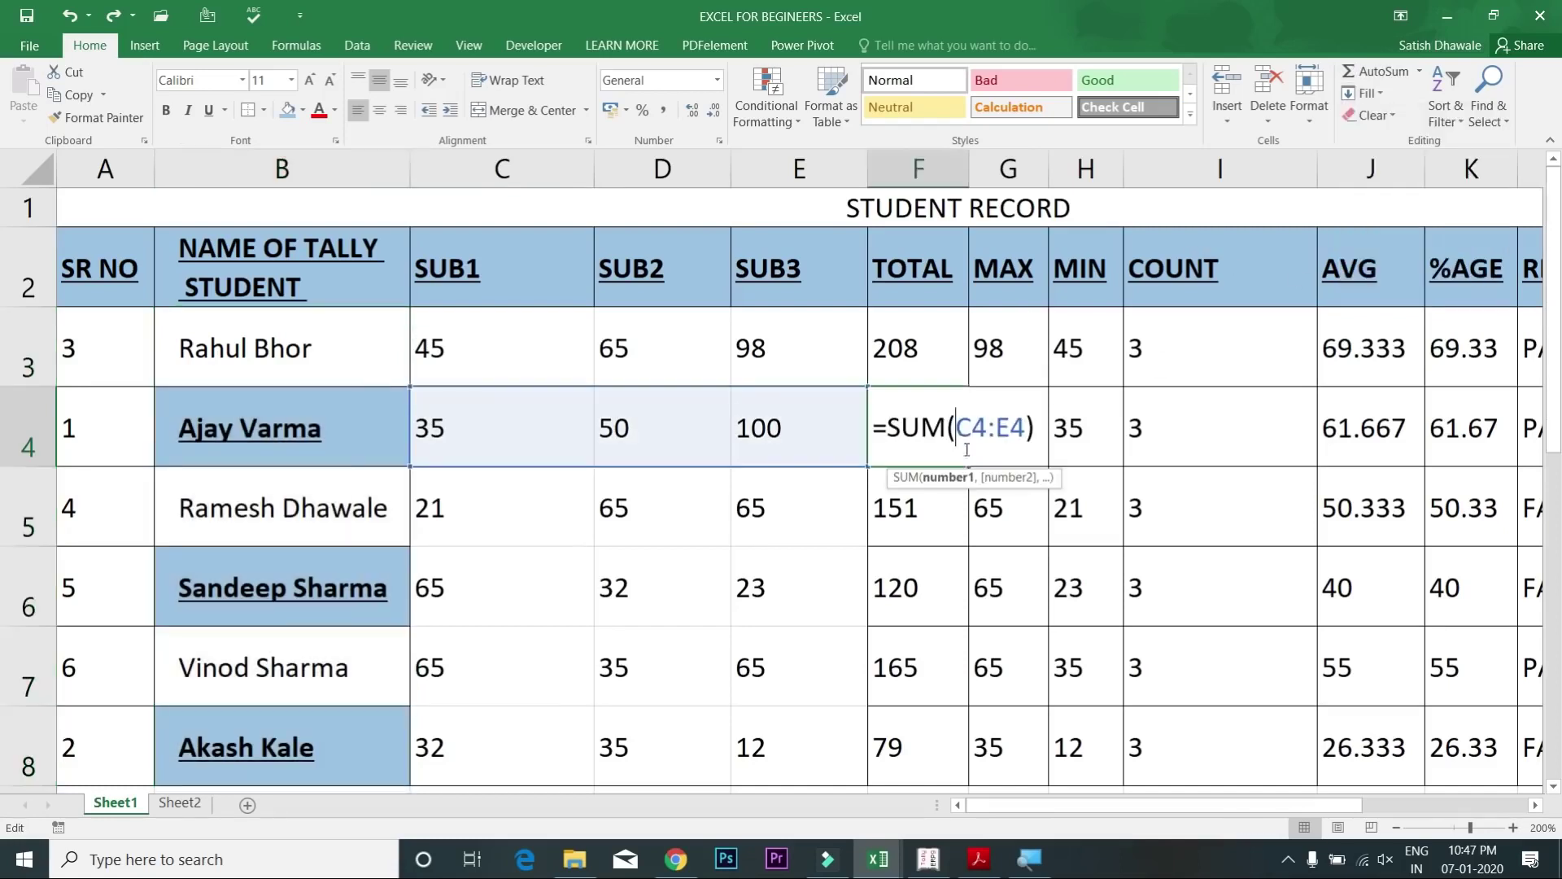
key("Escape")
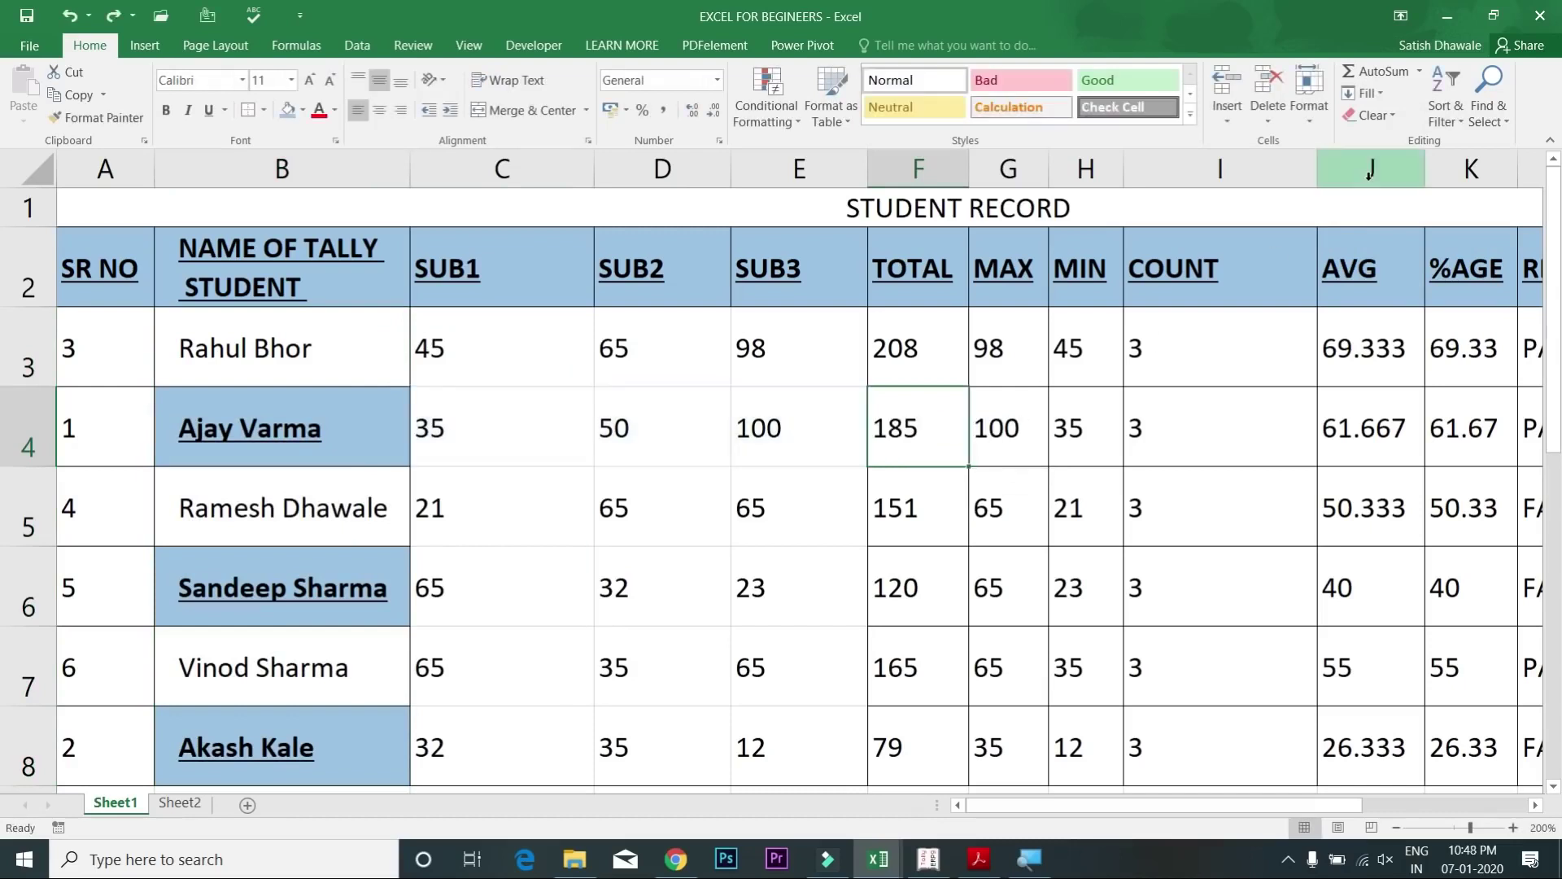
Step: Replace all occurrences of SUB with SUBJECT on Sheet1 and close Find and Replace
left_click(1471, 125)
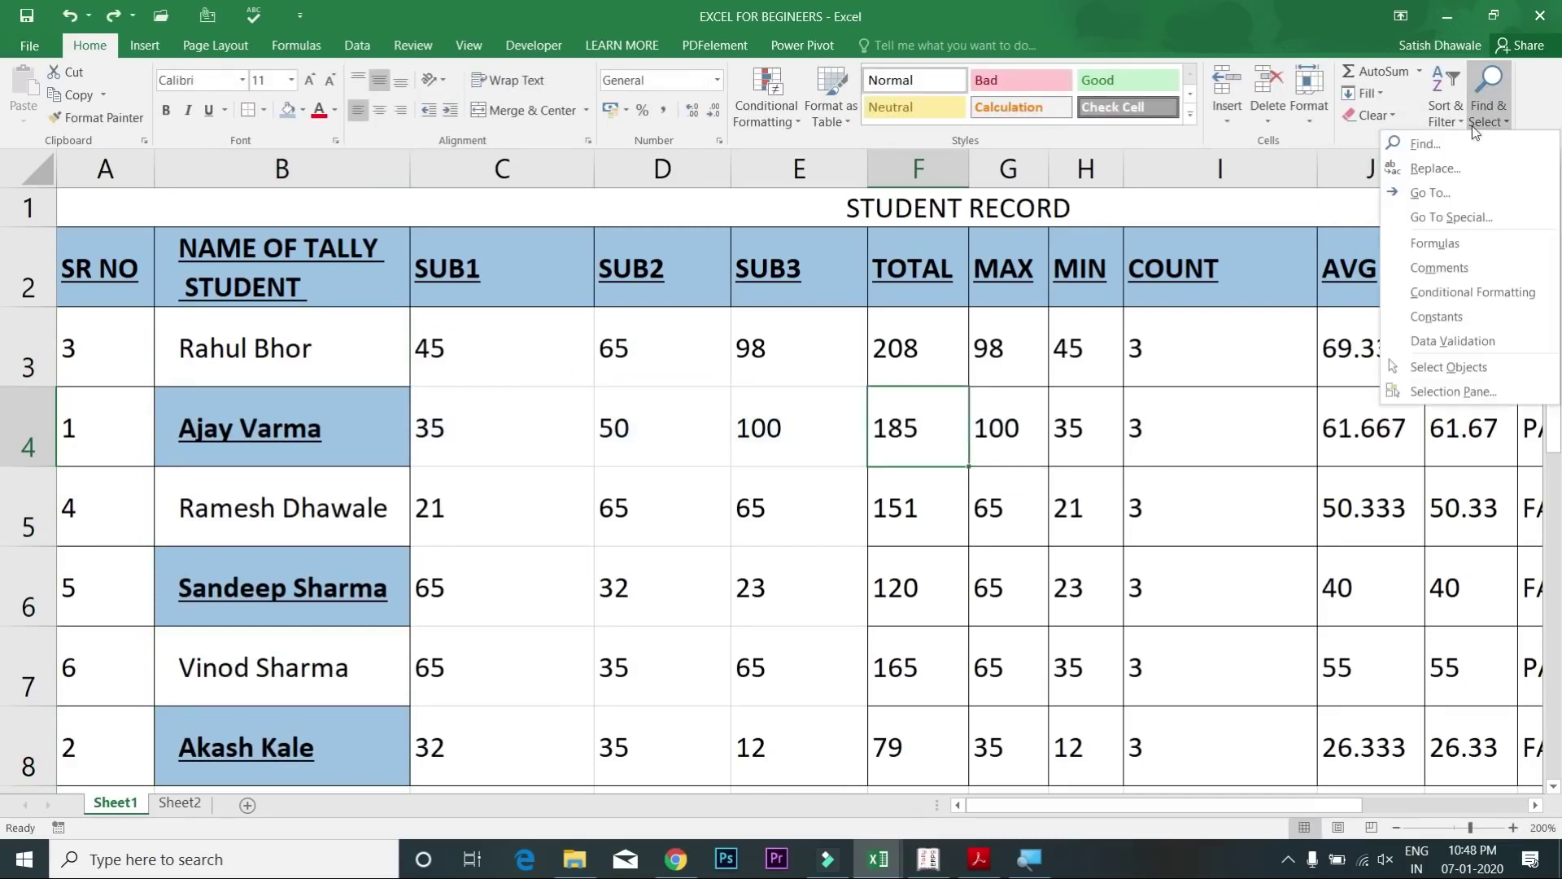
left_click(1438, 182)
key("Escape")
left_click_drag(886, 388, 887, 368)
left_click(823, 486)
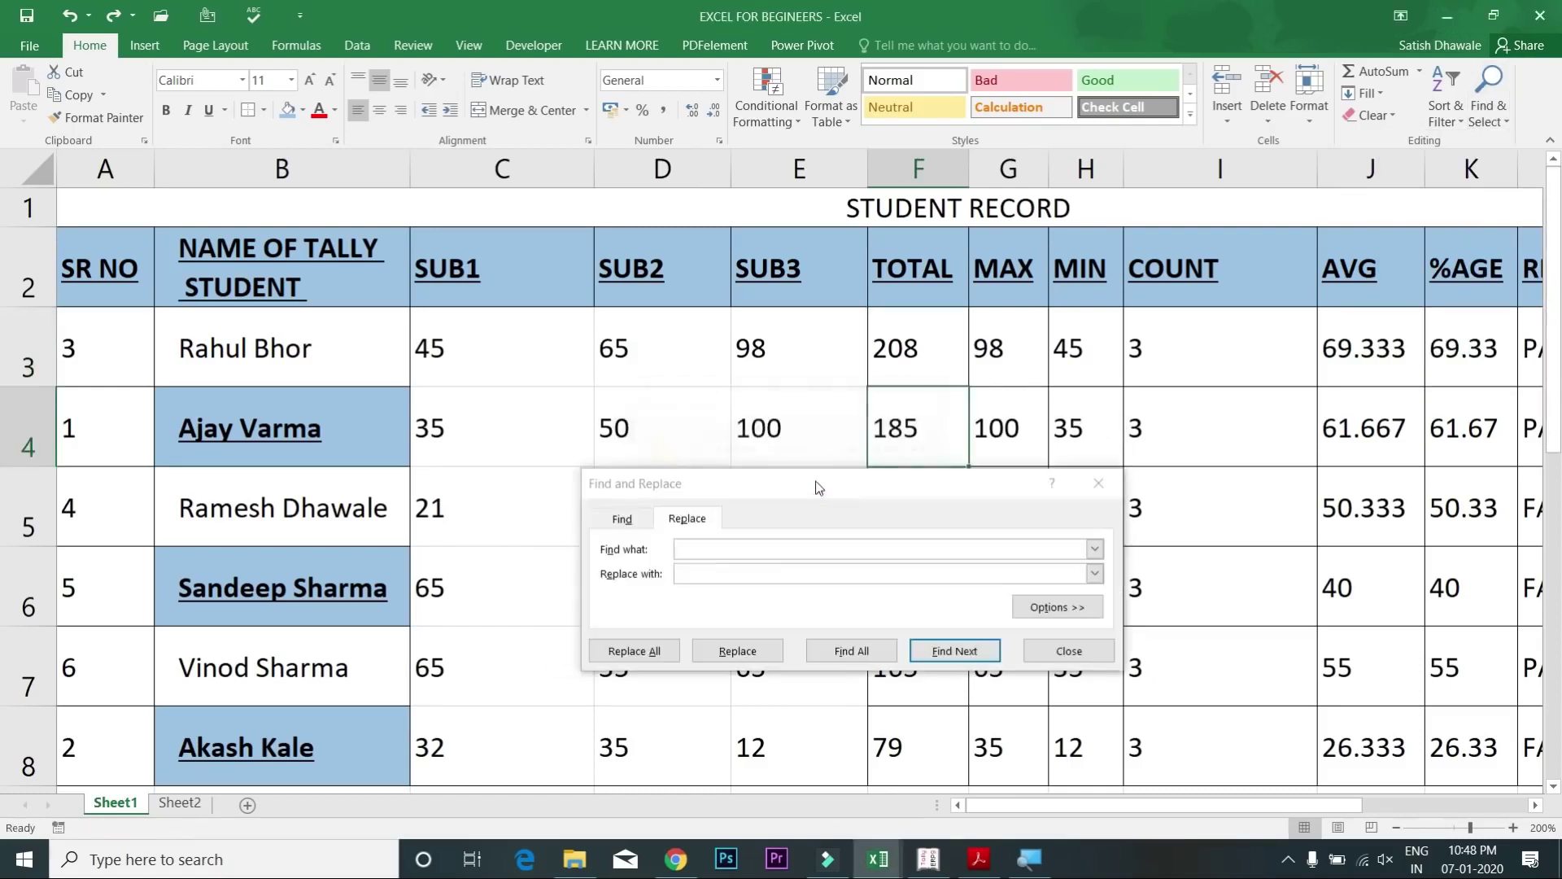
left_click(708, 548)
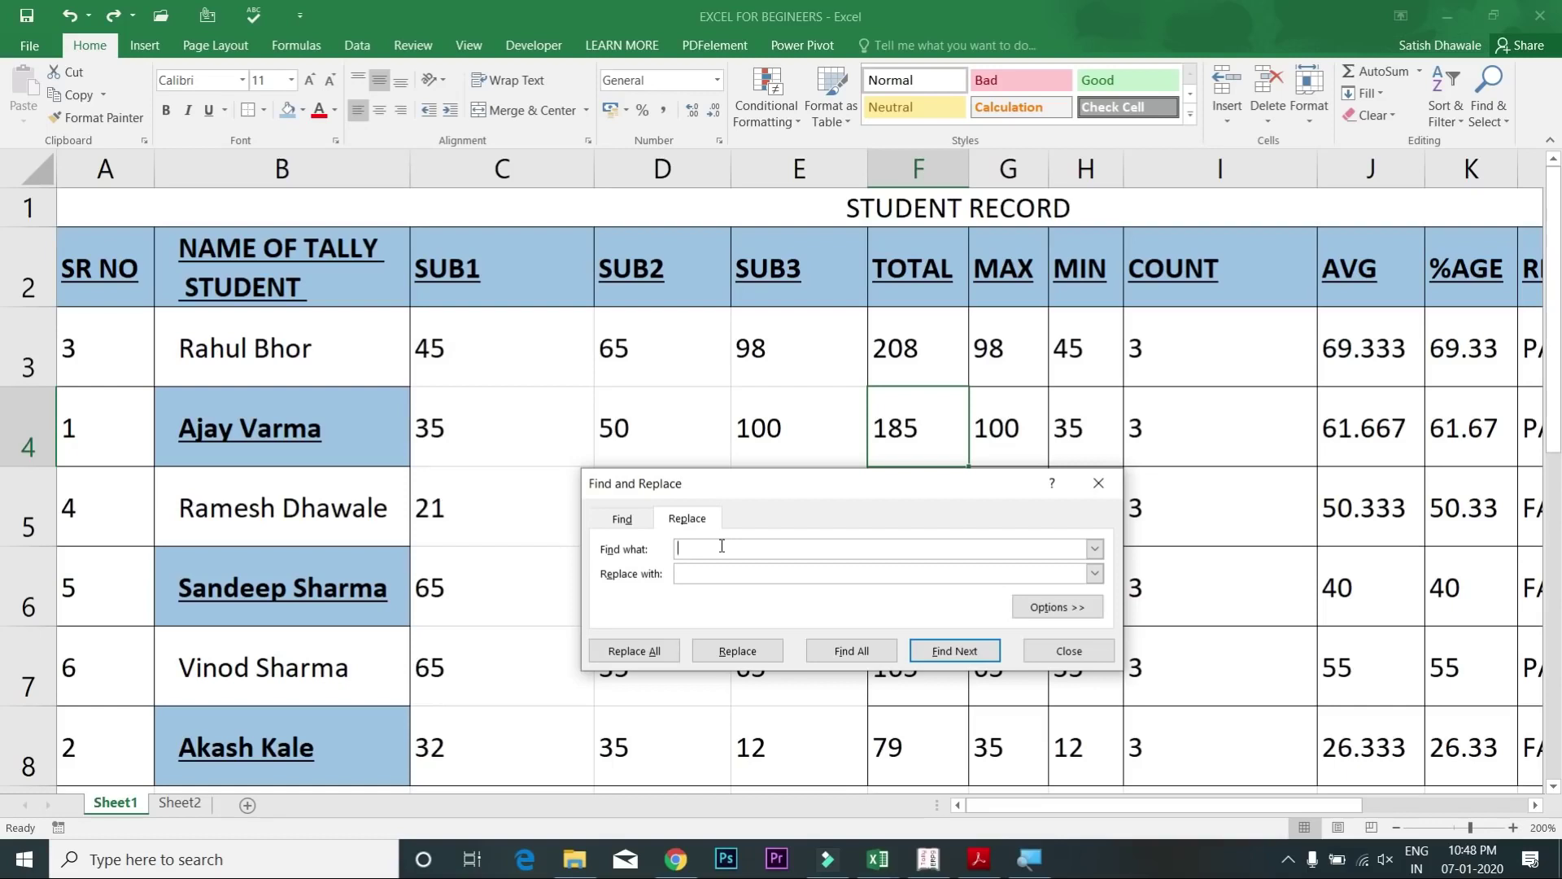
type("SU")
type("SUB")
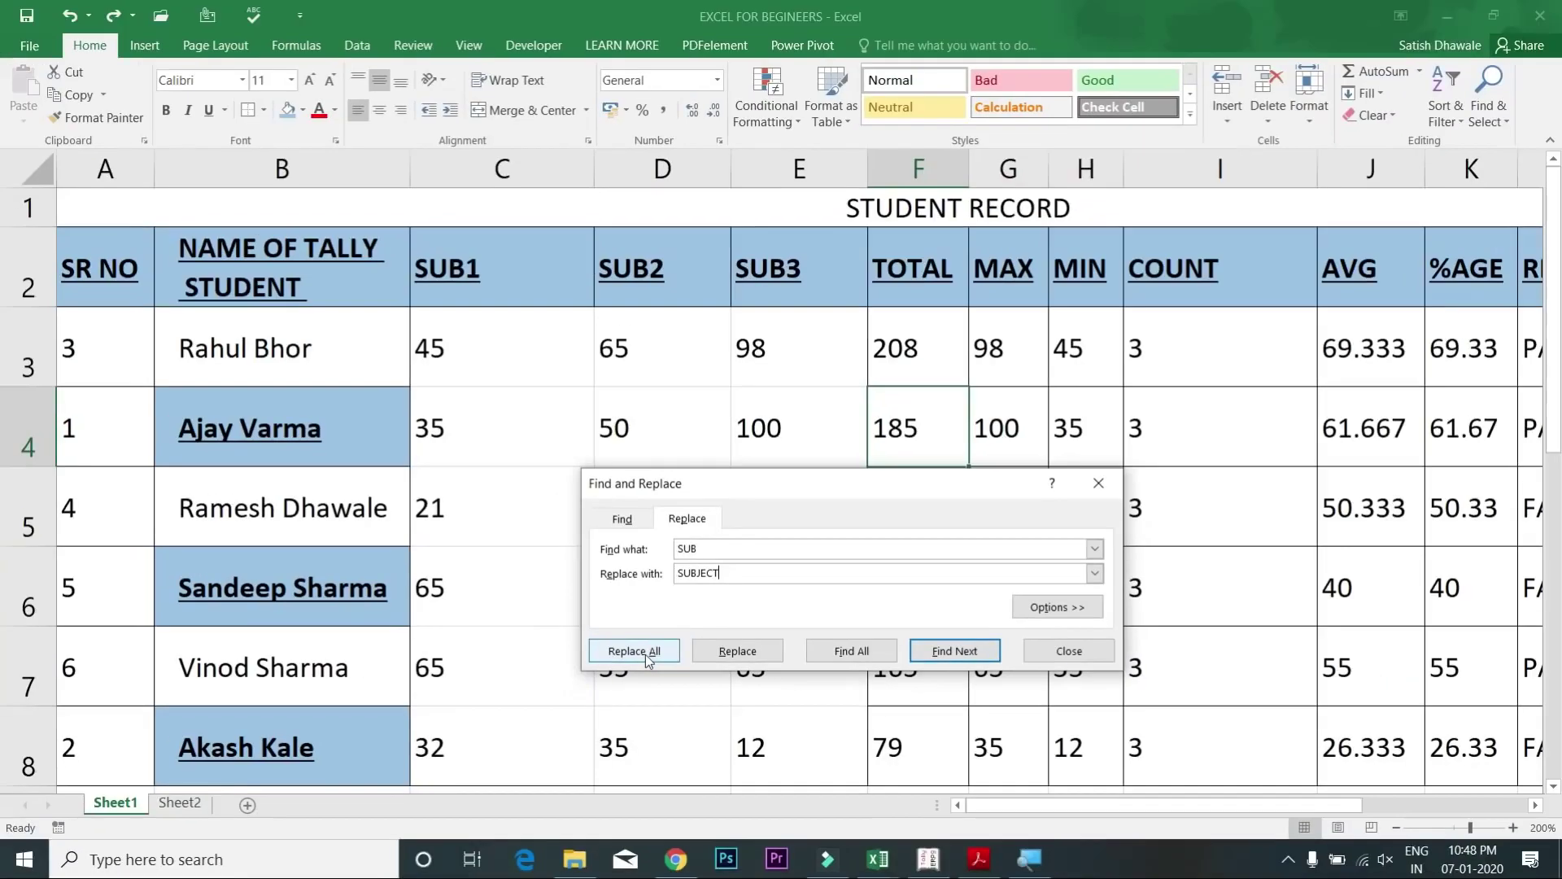
left_click(646, 654)
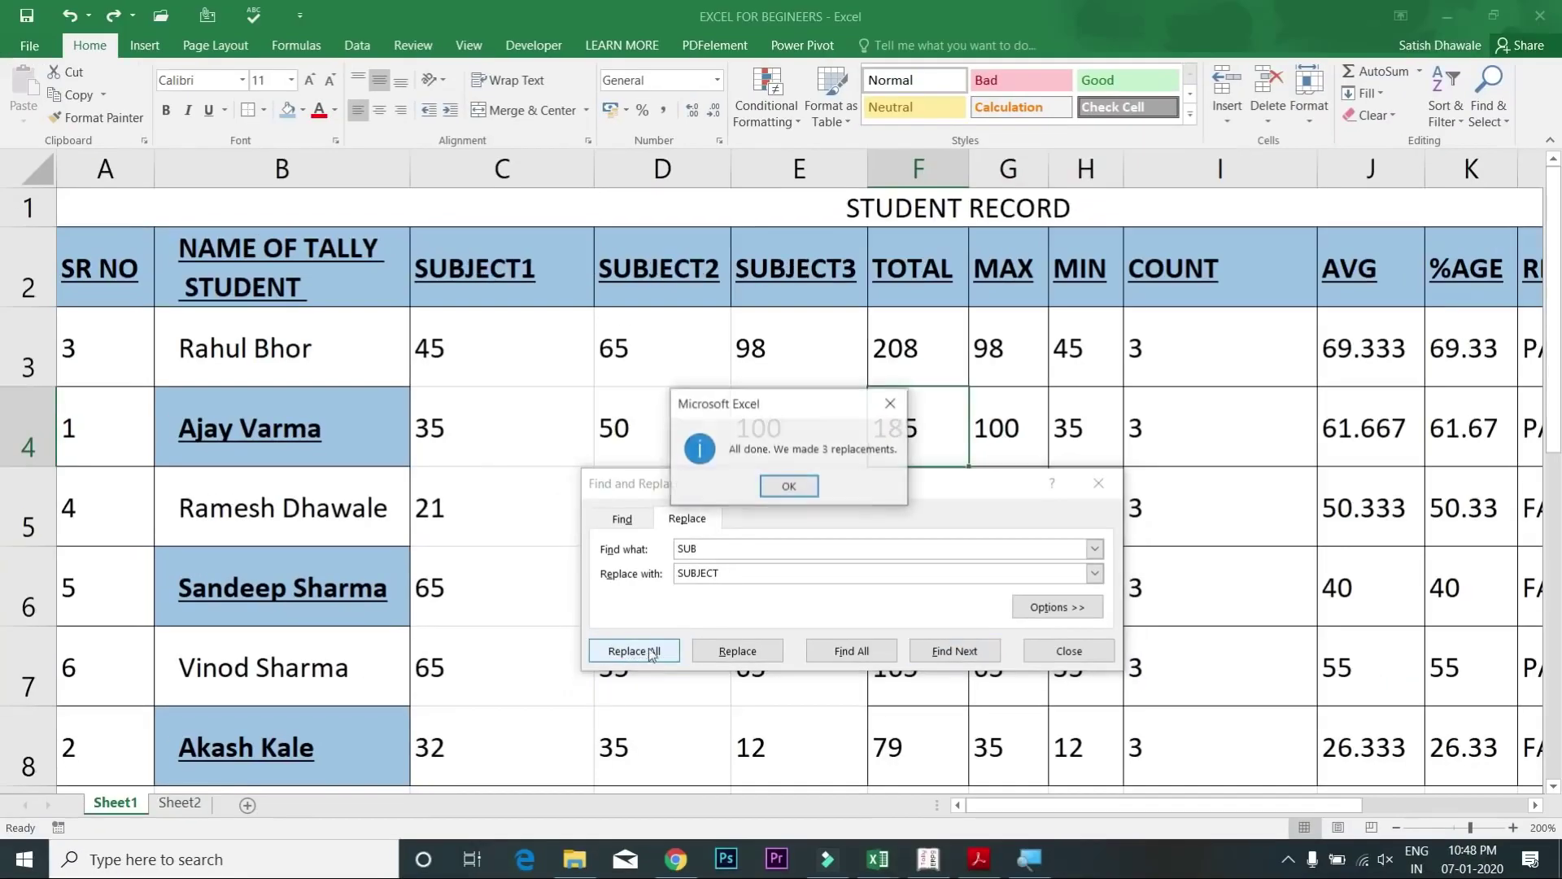
left_click(789, 487)
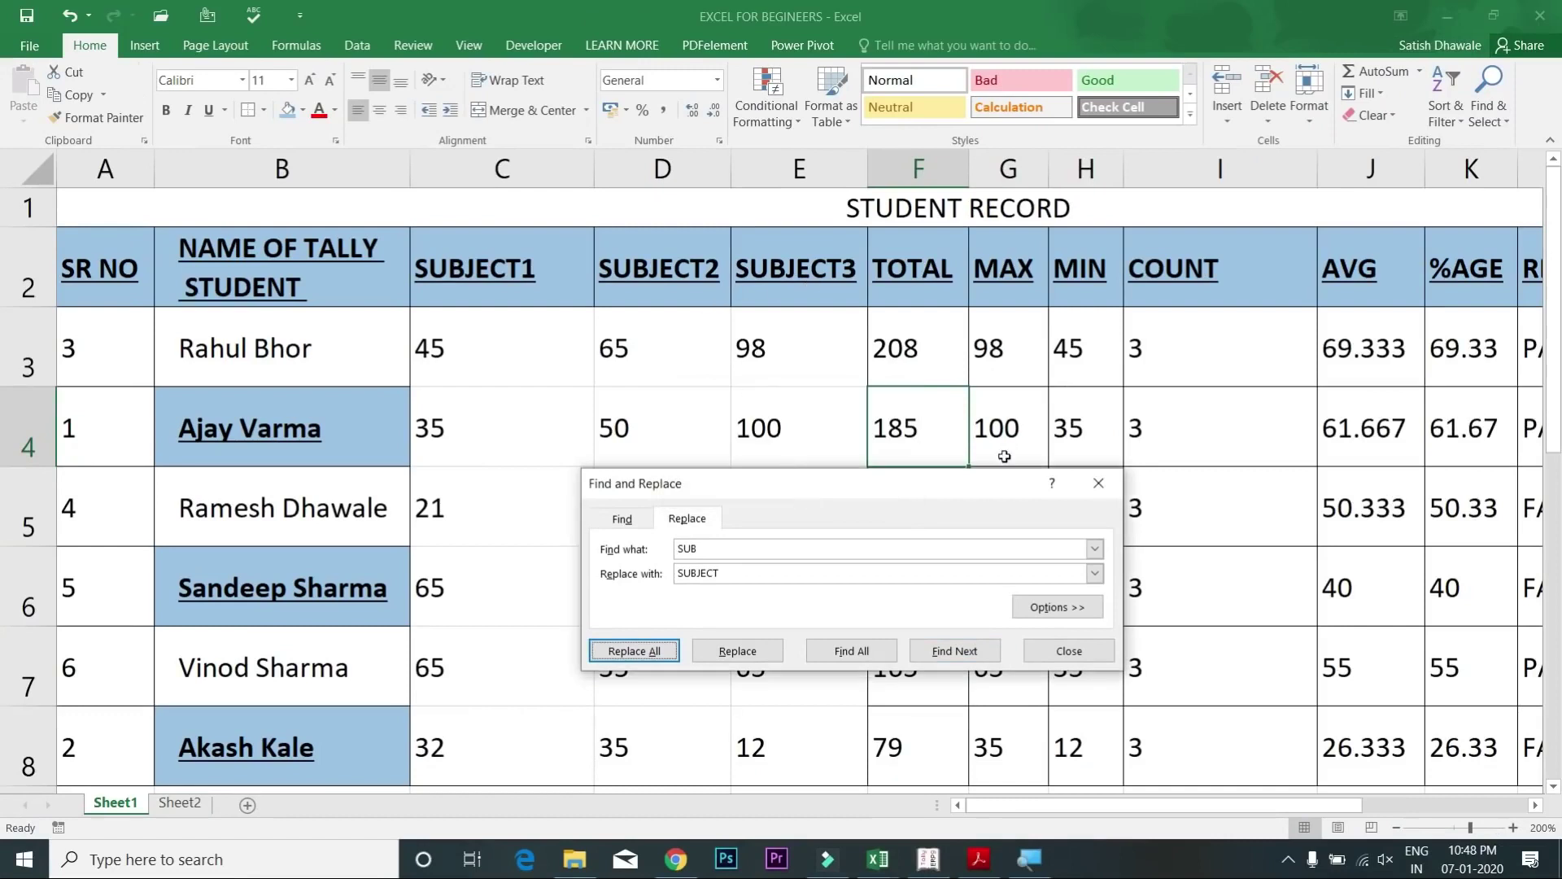
left_click(1099, 486)
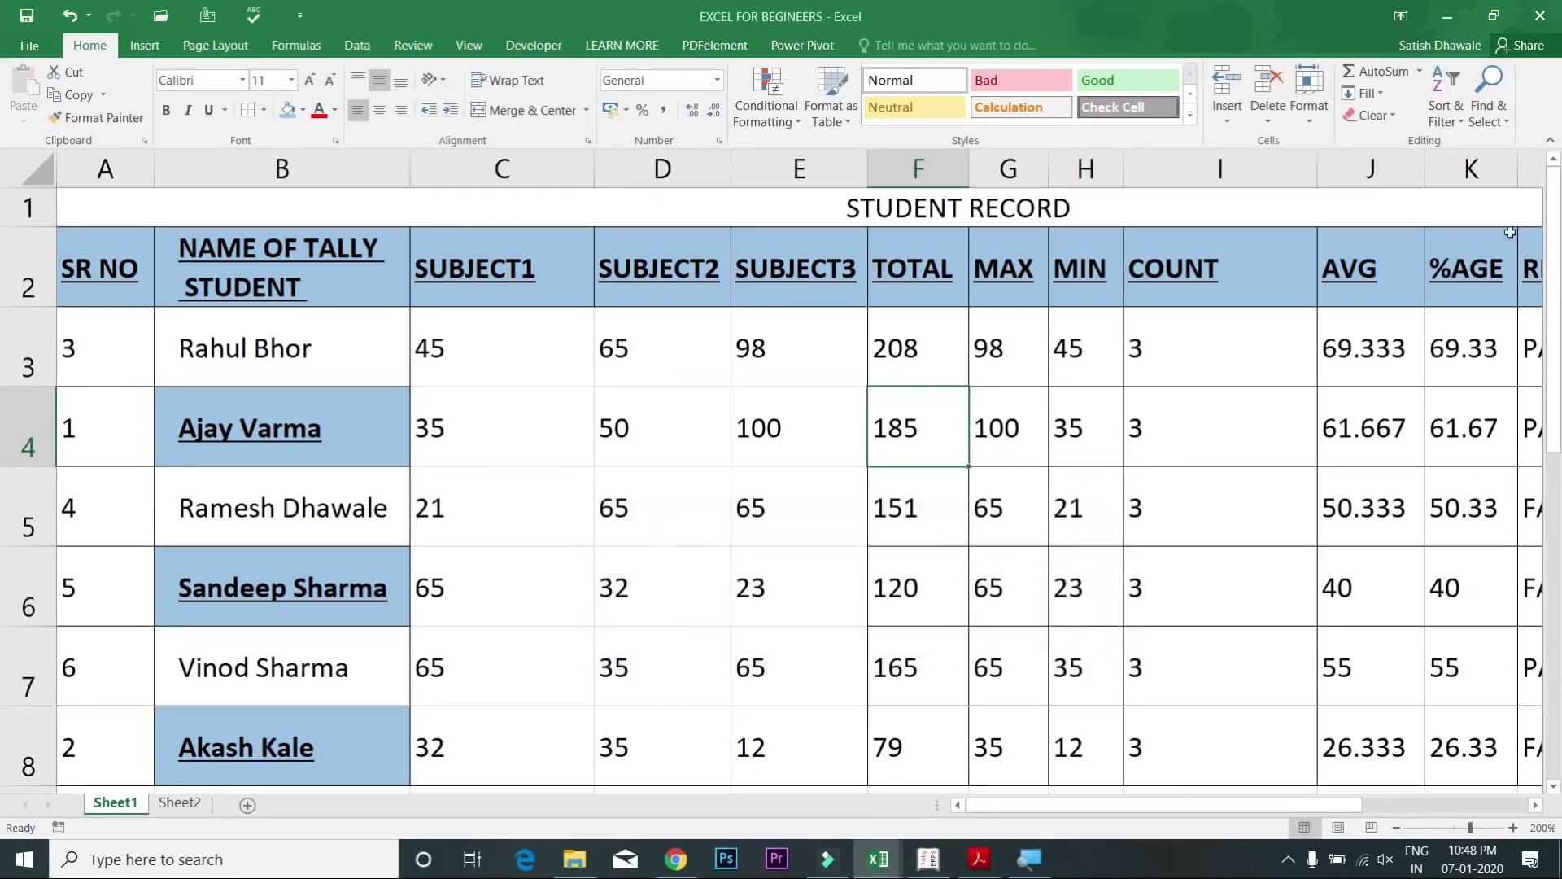
left_click(1489, 106)
left_click(1461, 152)
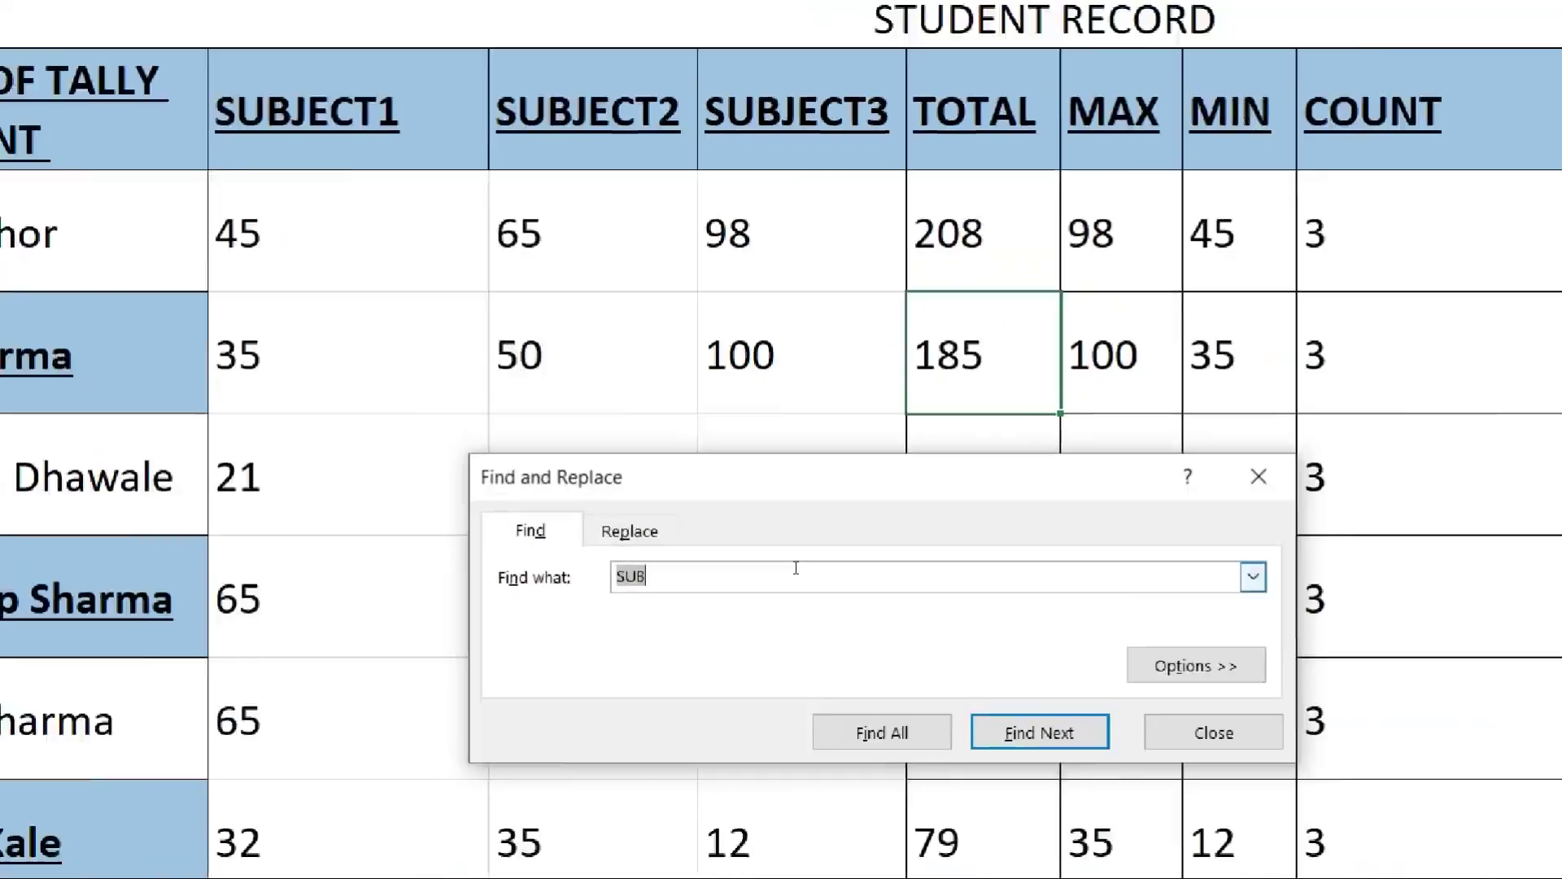
key("Escape")
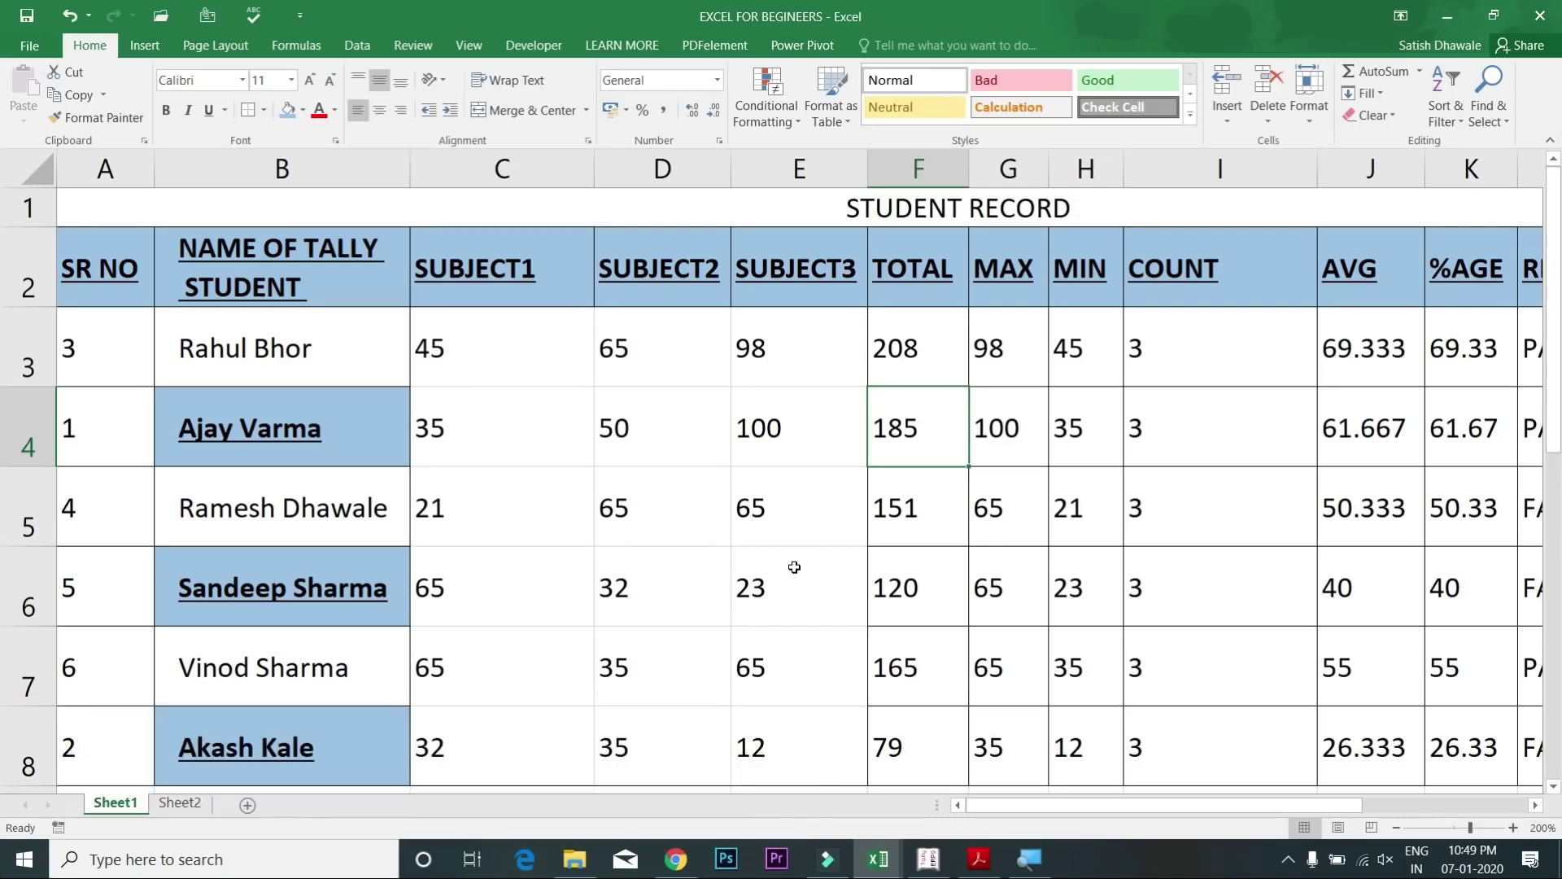
Step: Check Sheet1 in the print preview and return to the worksheet
left_click(614, 362)
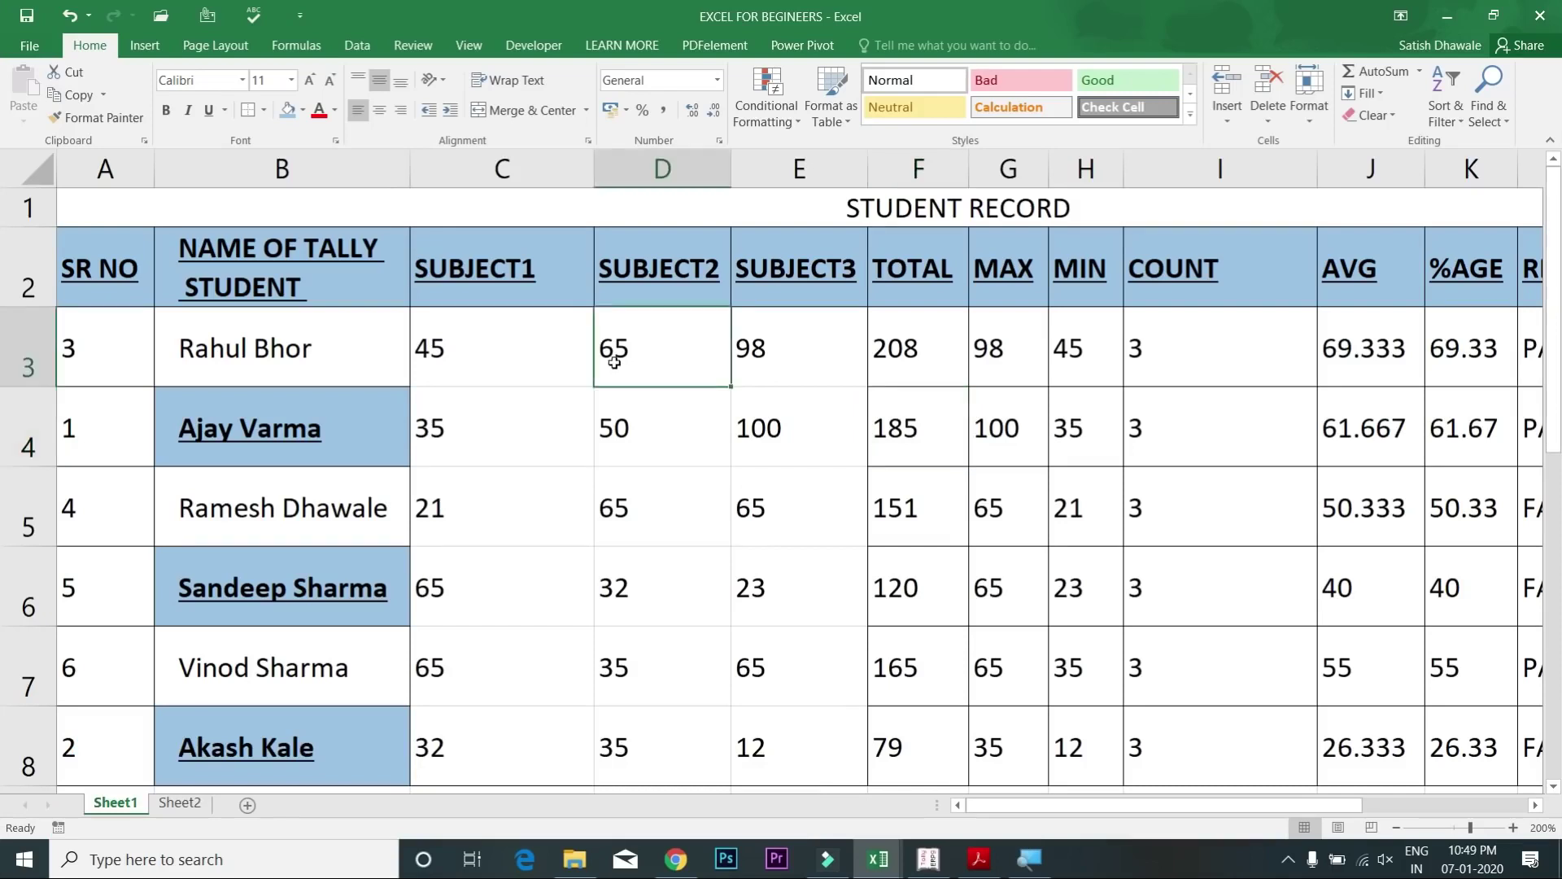
key("ctrl+p")
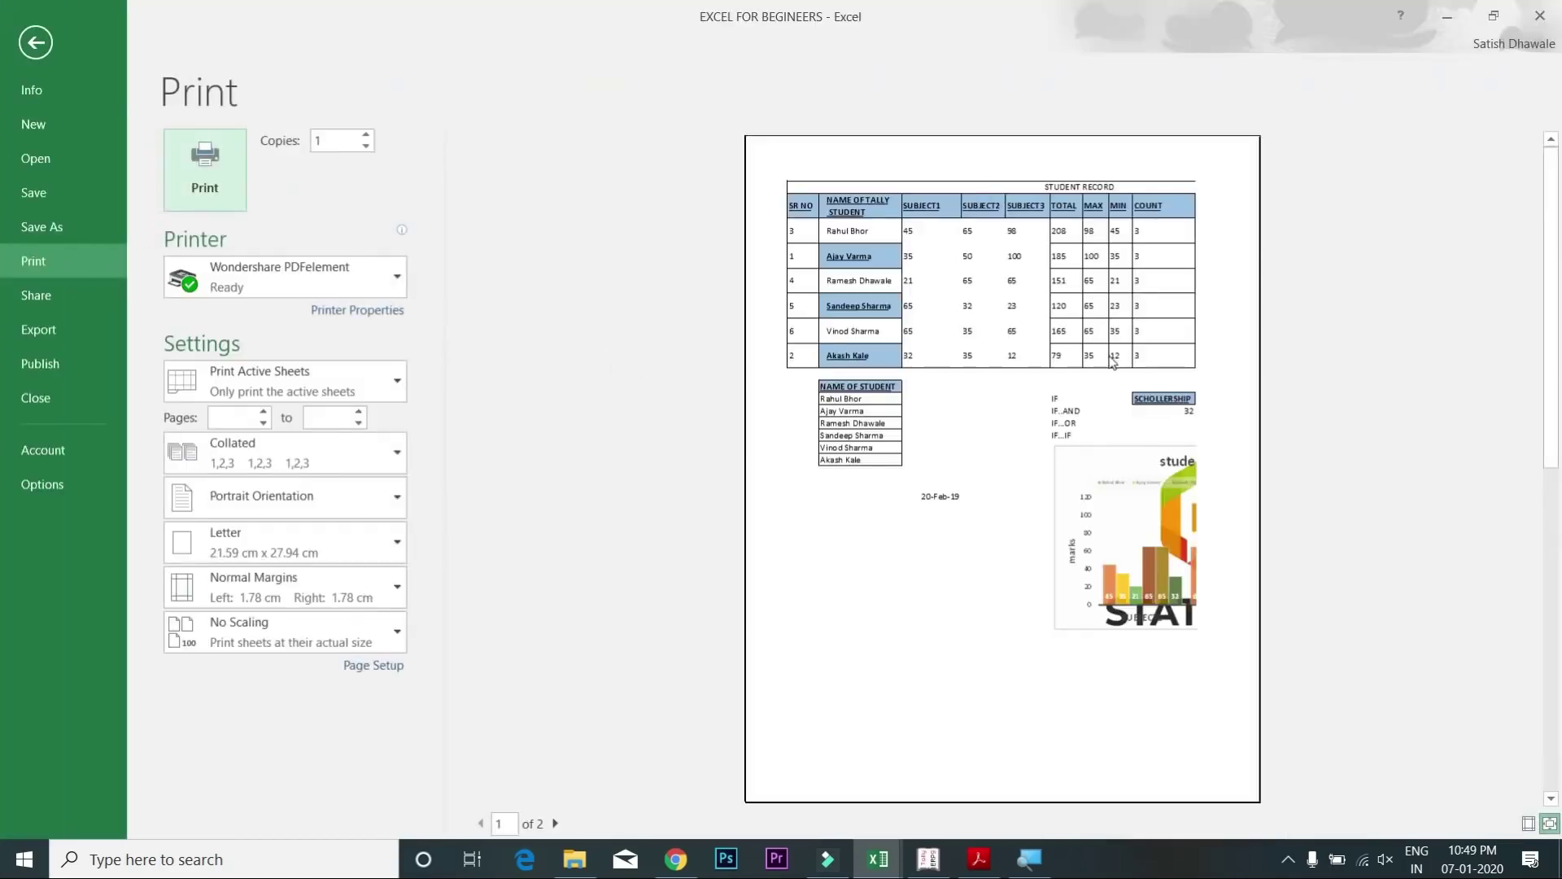
key("Escape")
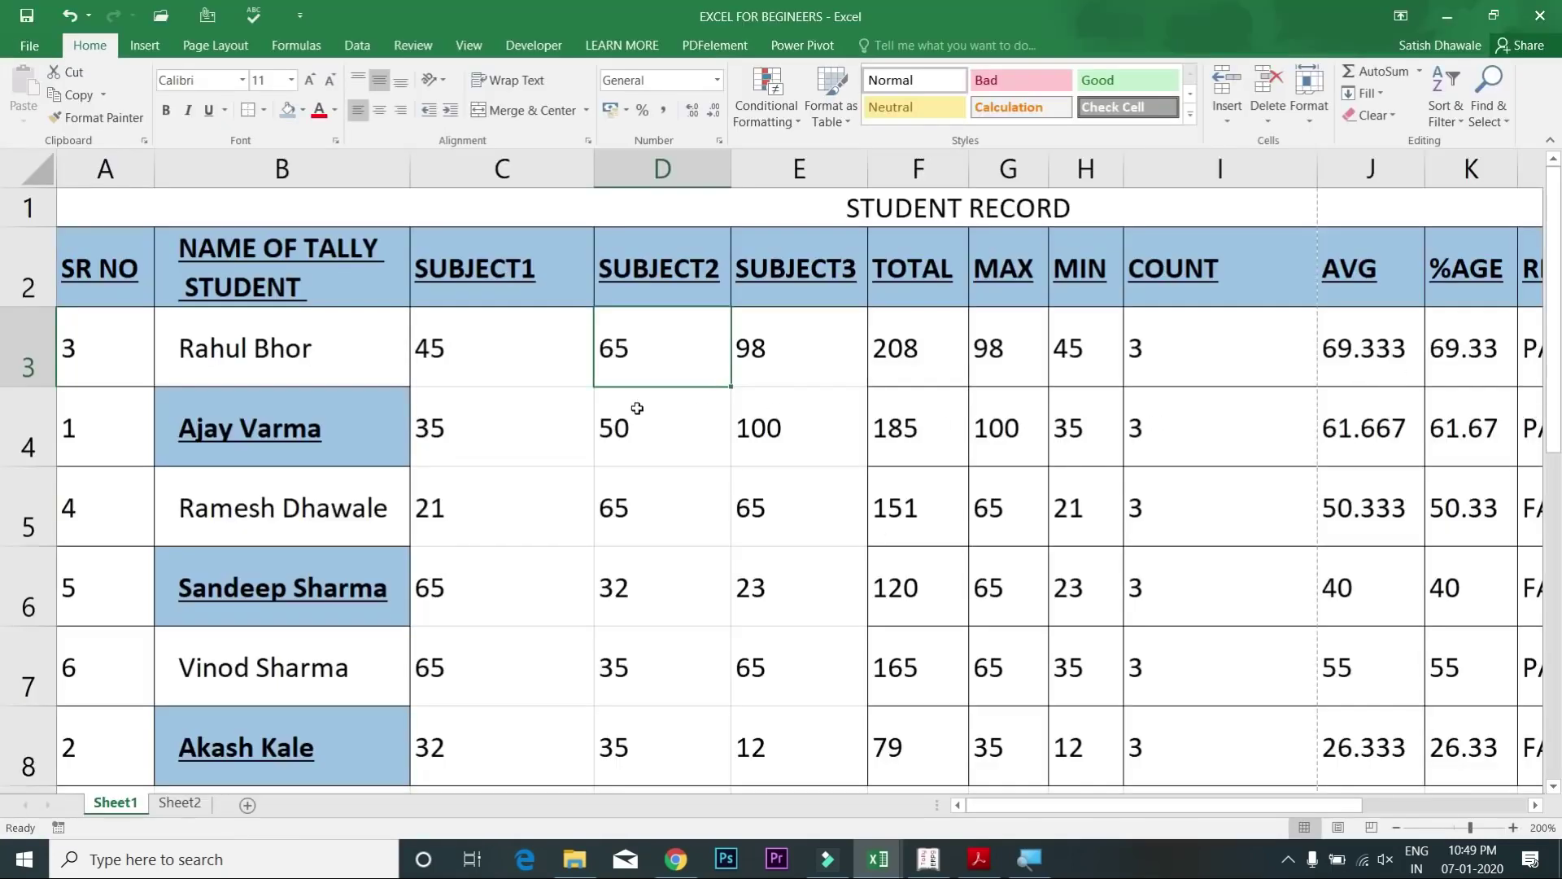
Step: Apply the two-decimal comma number format, the General format and finally the time format to cell C19
key("ctrl+a")
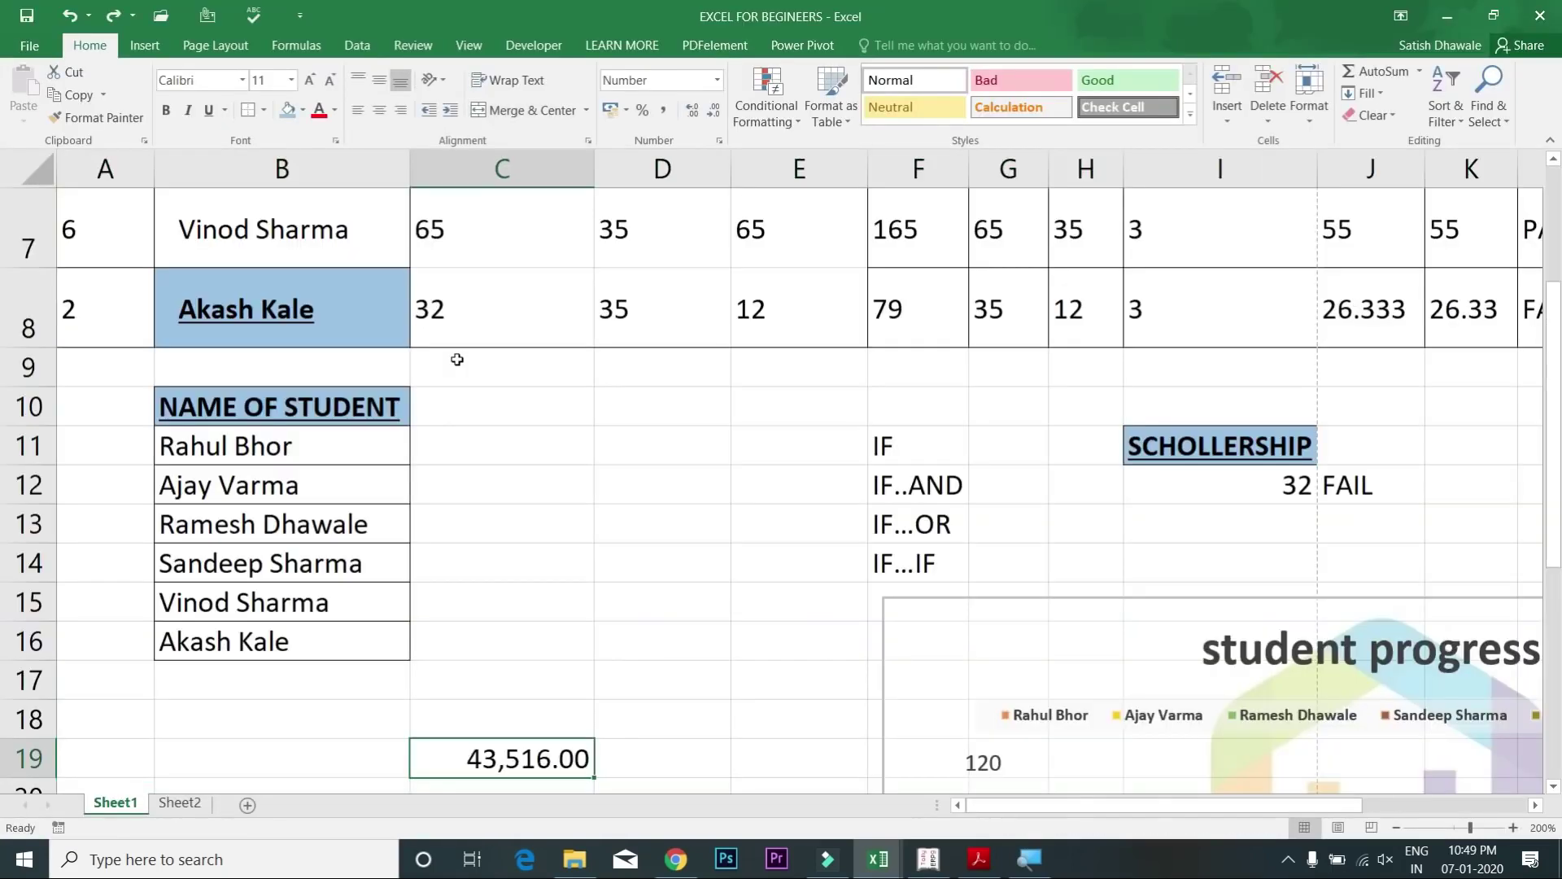
key("ctrl+shift+asciitilde")
key("ctrl+shift+2")
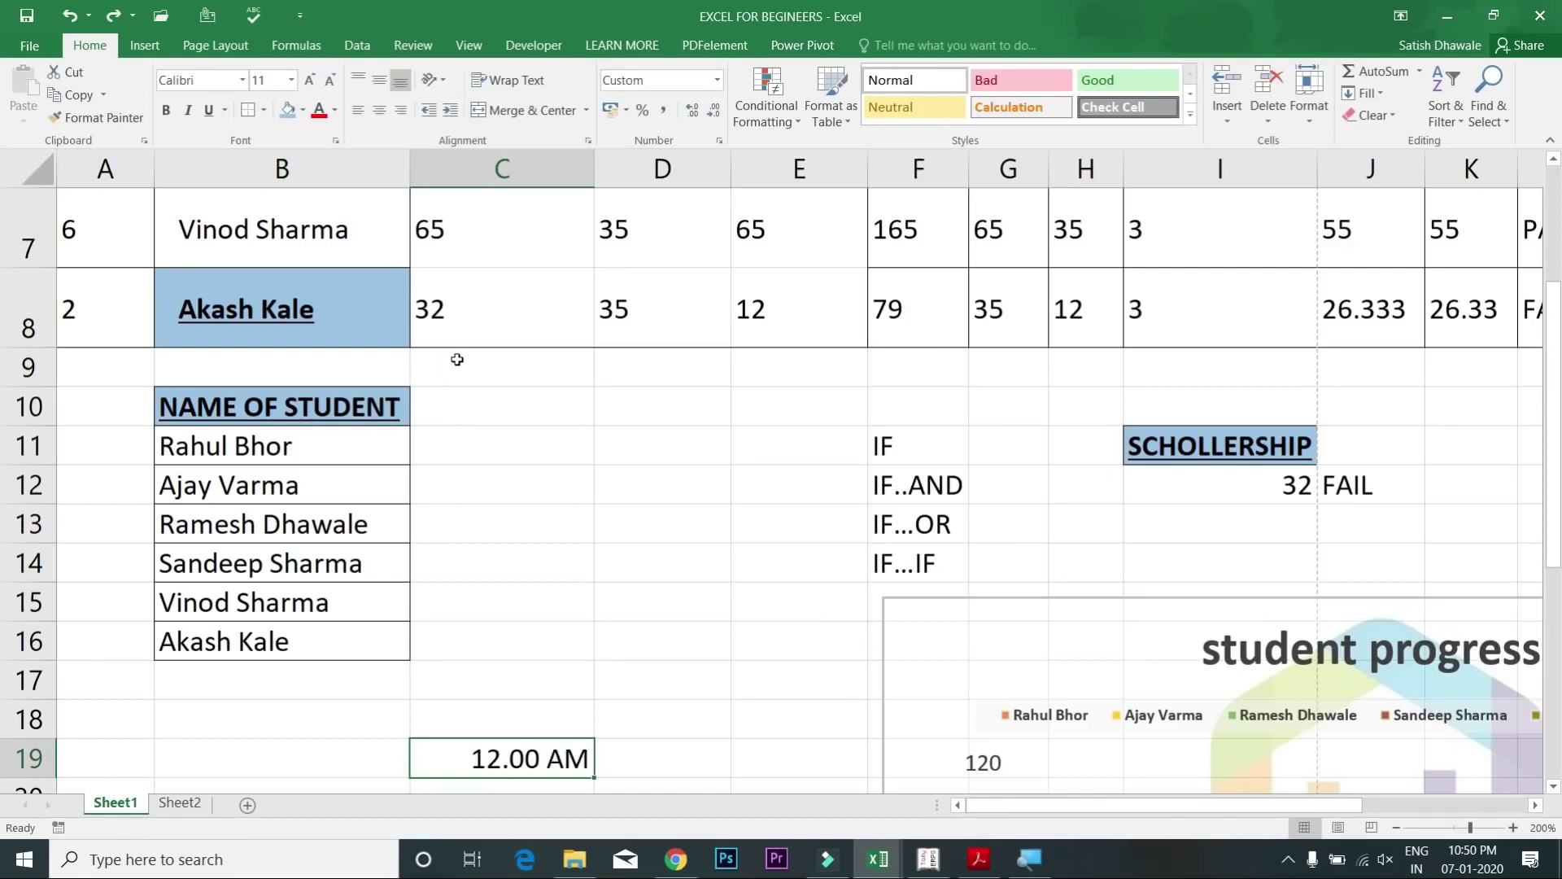
Step: Try the date format on cell C19 and undo the Sheet1 edits back to the unformatted table without the copied name list
key("ctrl+shift+numbersign")
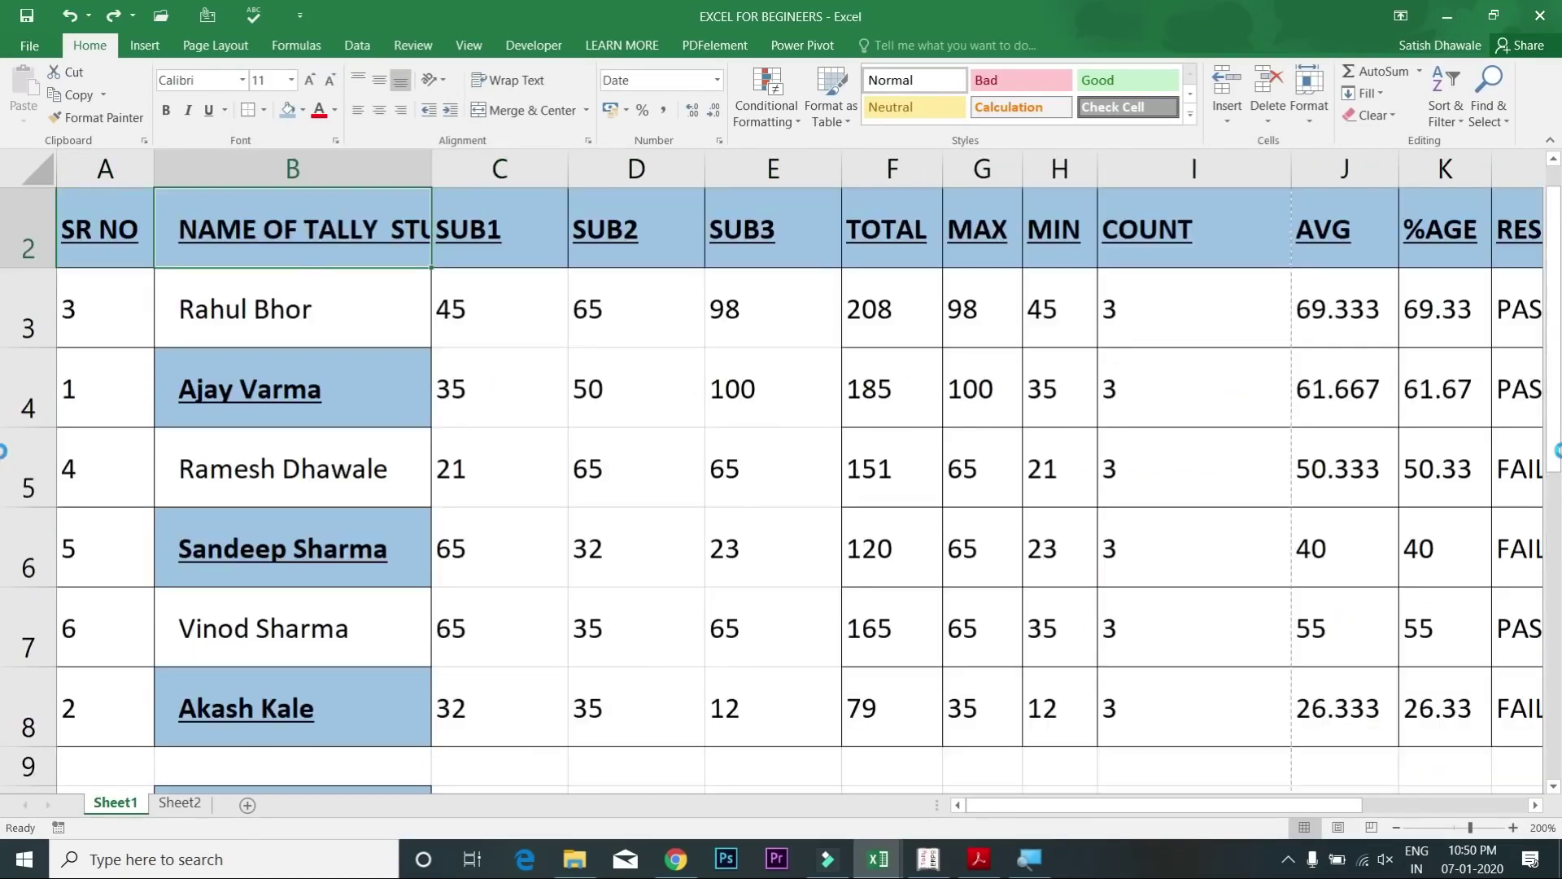
key("ctrl+z")
key("ctrl+z")
key("ctrl+z")
key("ctrl+z")
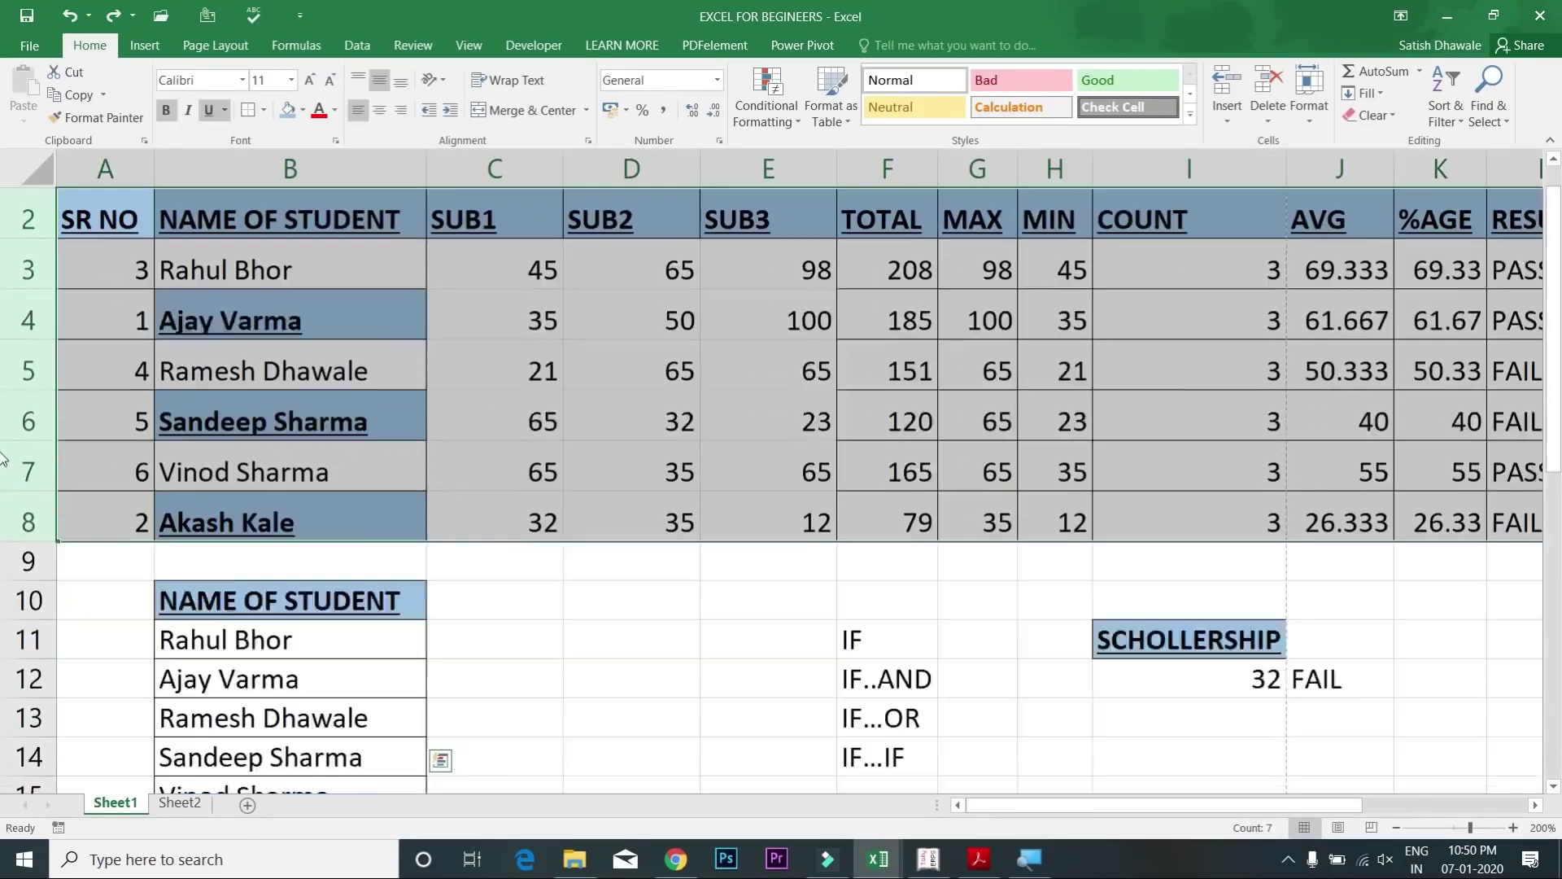
key("ctrl+z")
key("ctrl+z")
key("ctrl+z")
key("ctrl+c")
key("ctrl+n")
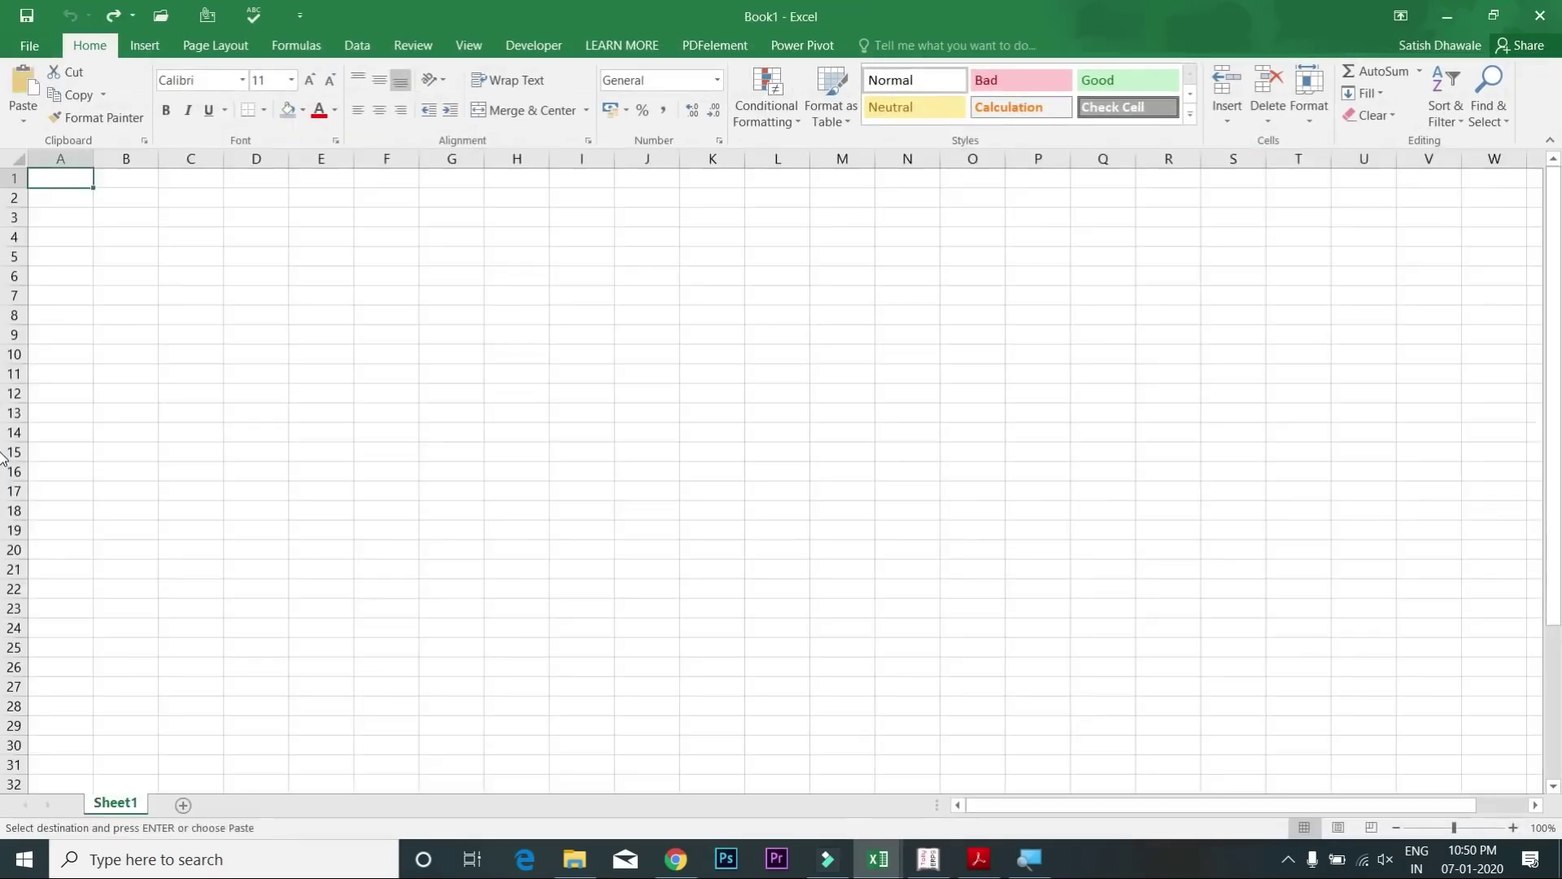
scroll(2, 459, "up", 7)
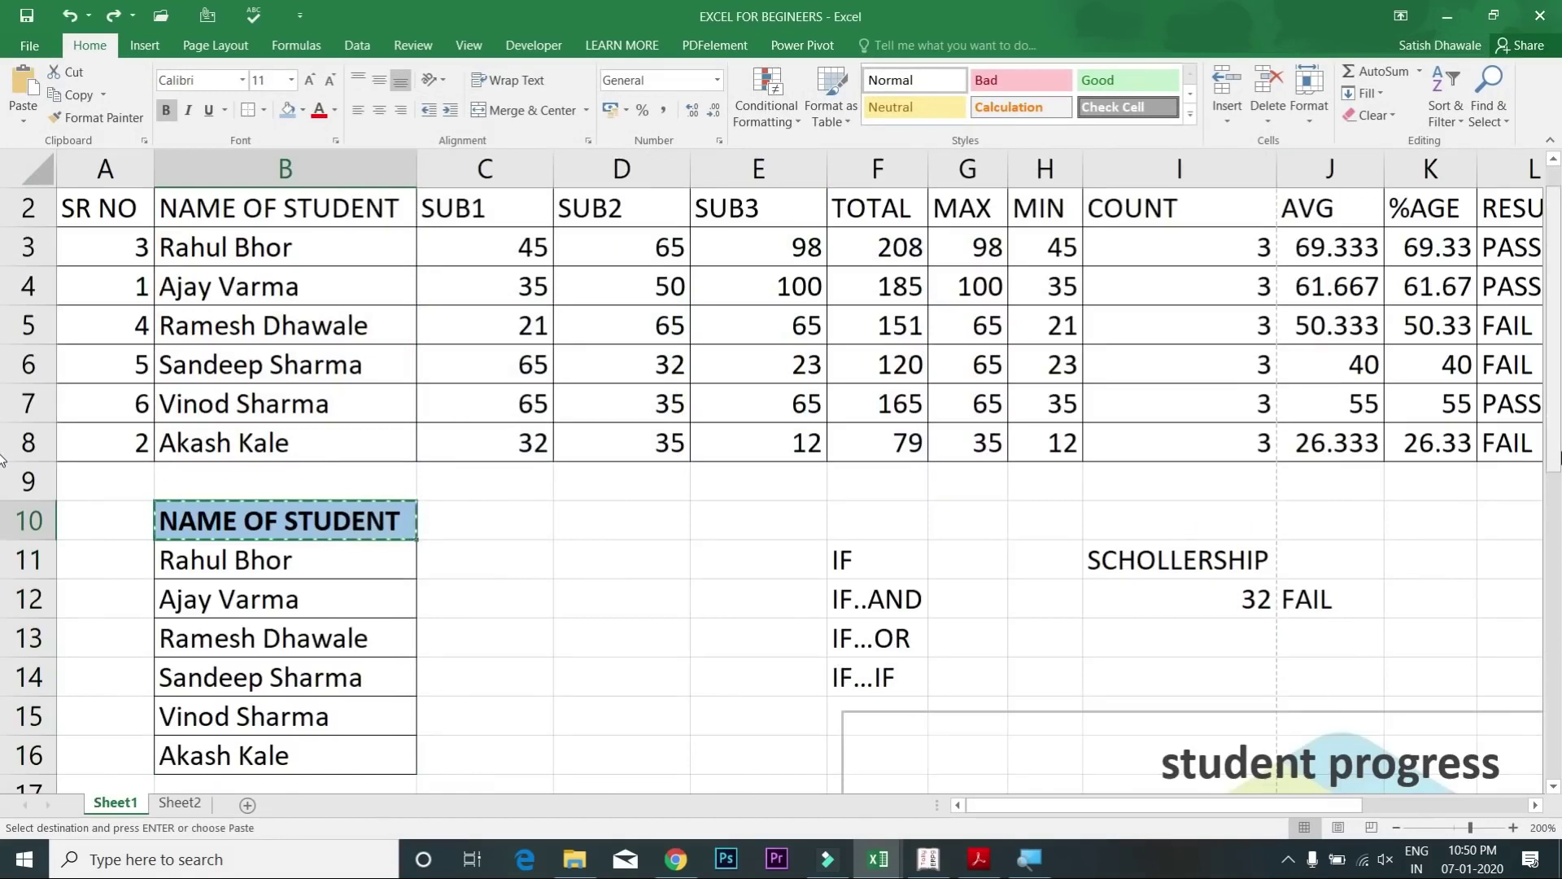
key("ctrl+z")
key("ctrl+z")
key("ctrl+z")
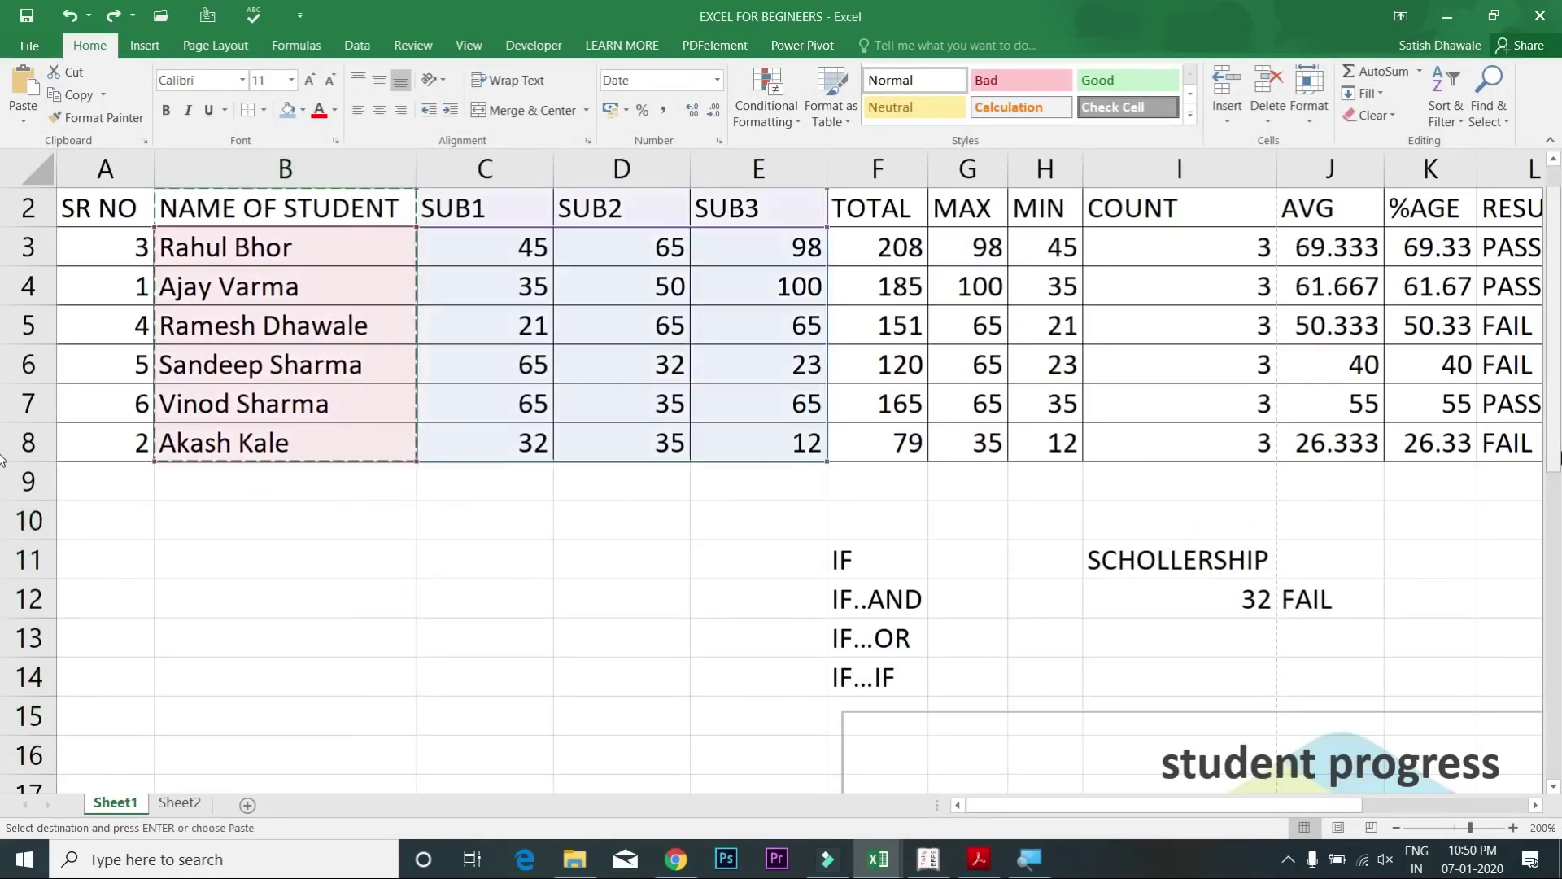
key("ctrl+z")
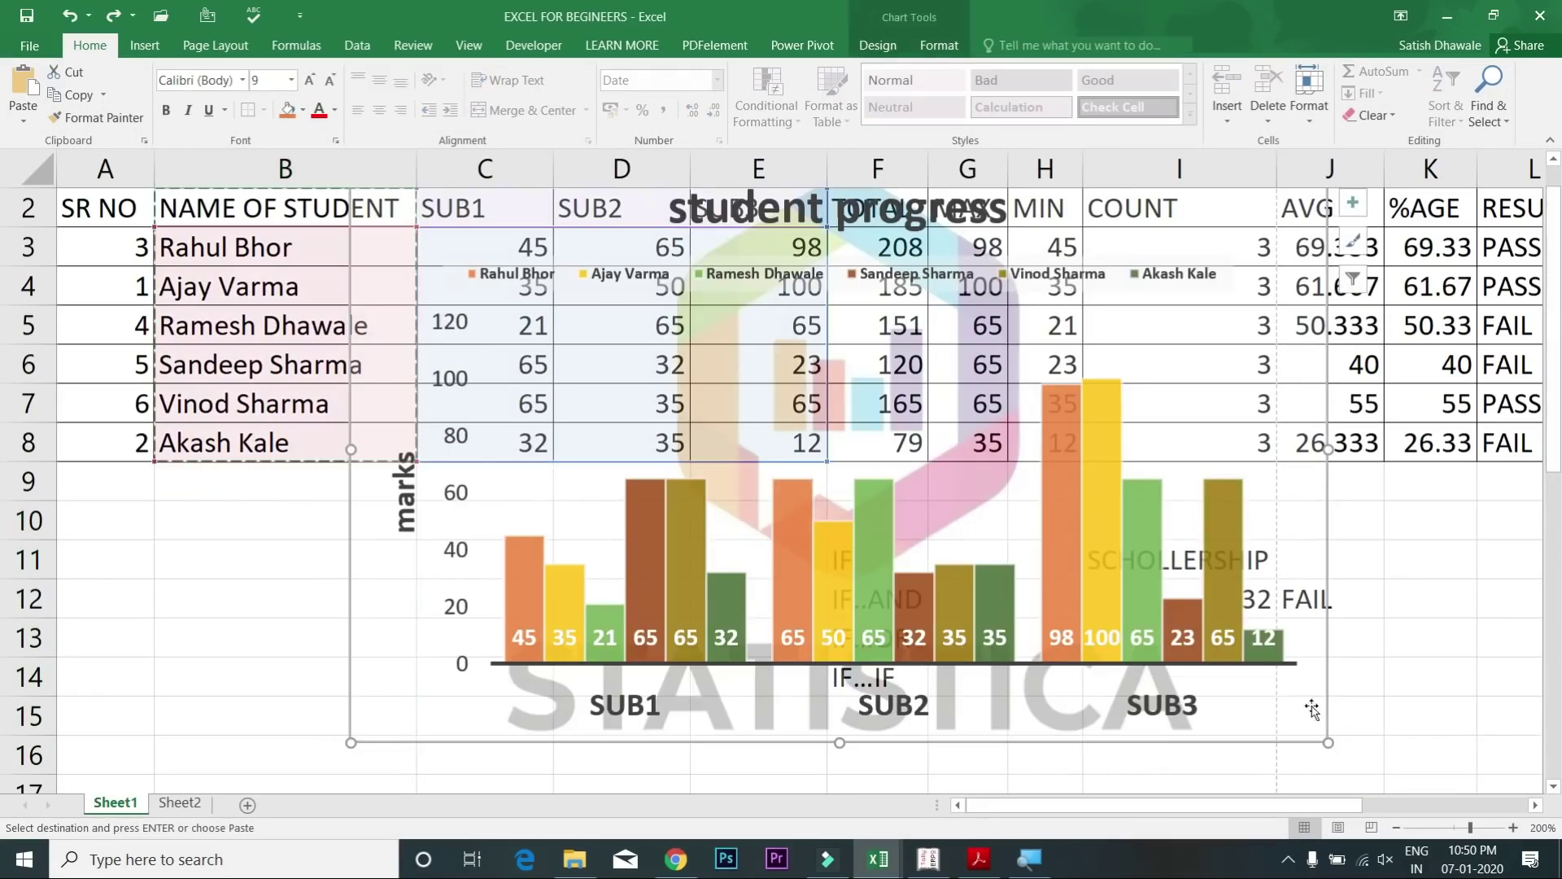
Step: Delete the student progress chart and clear the contents of cells F10:J16 on Sheet1
key("Delete")
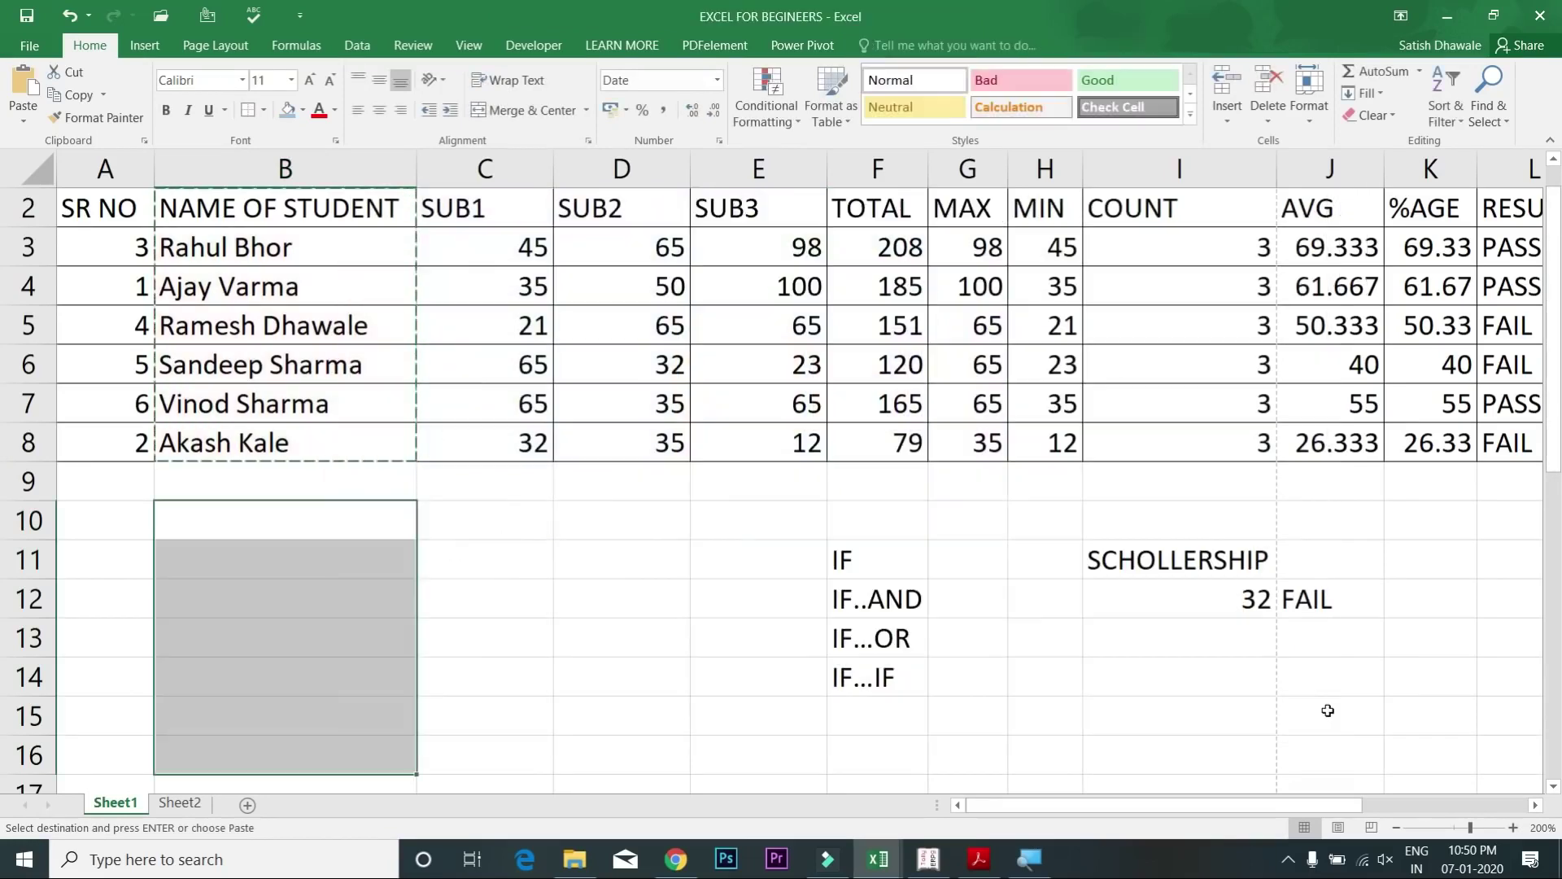
left_click_drag(862, 524, 1314, 739)
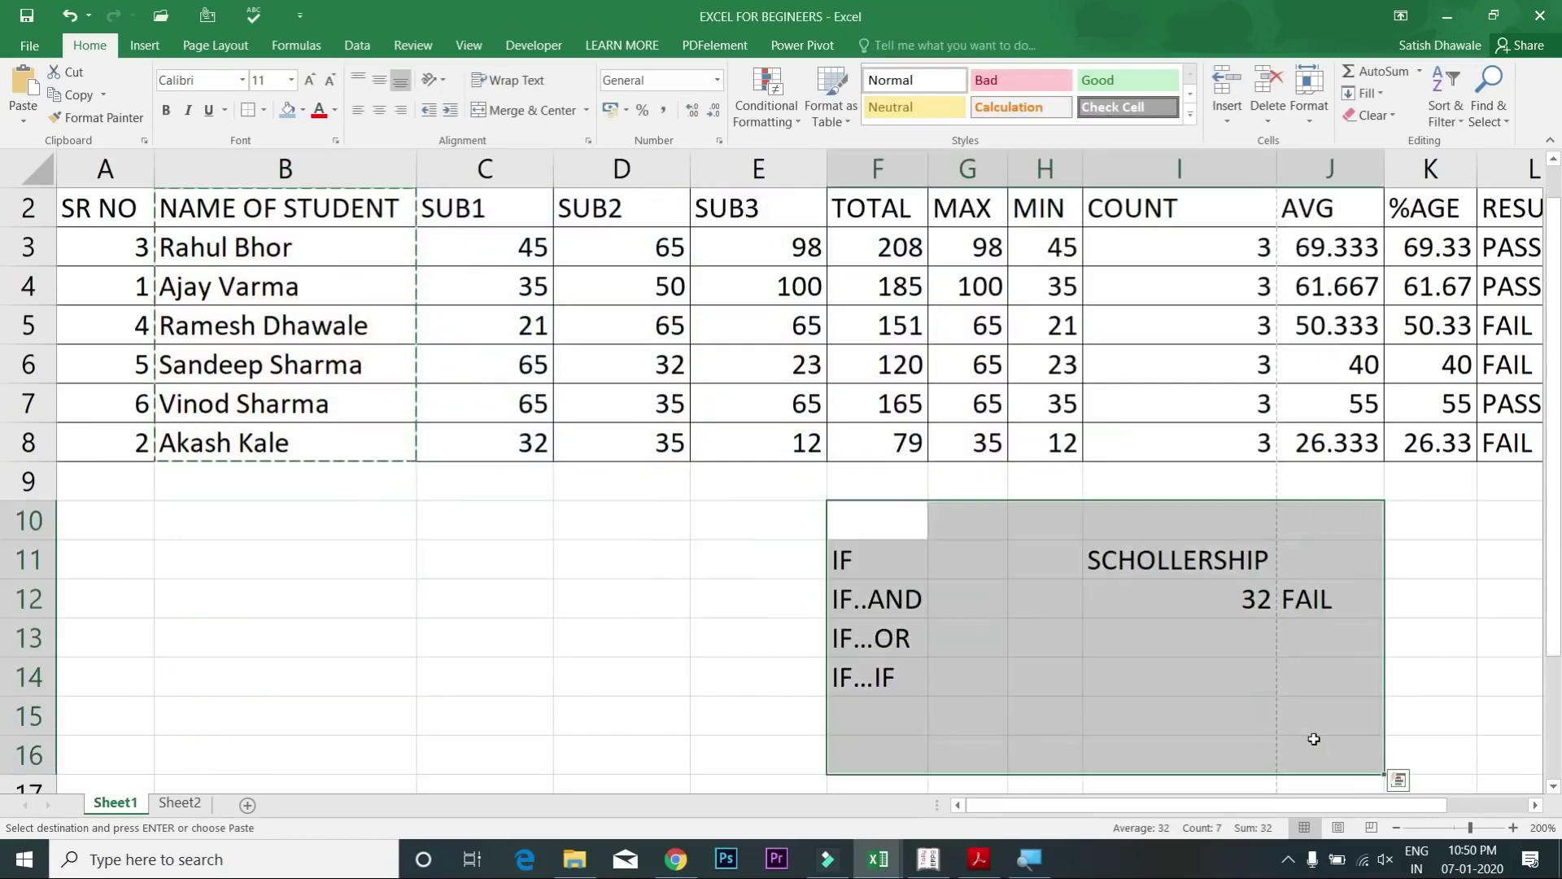
key("Delete")
left_click(422, 248)
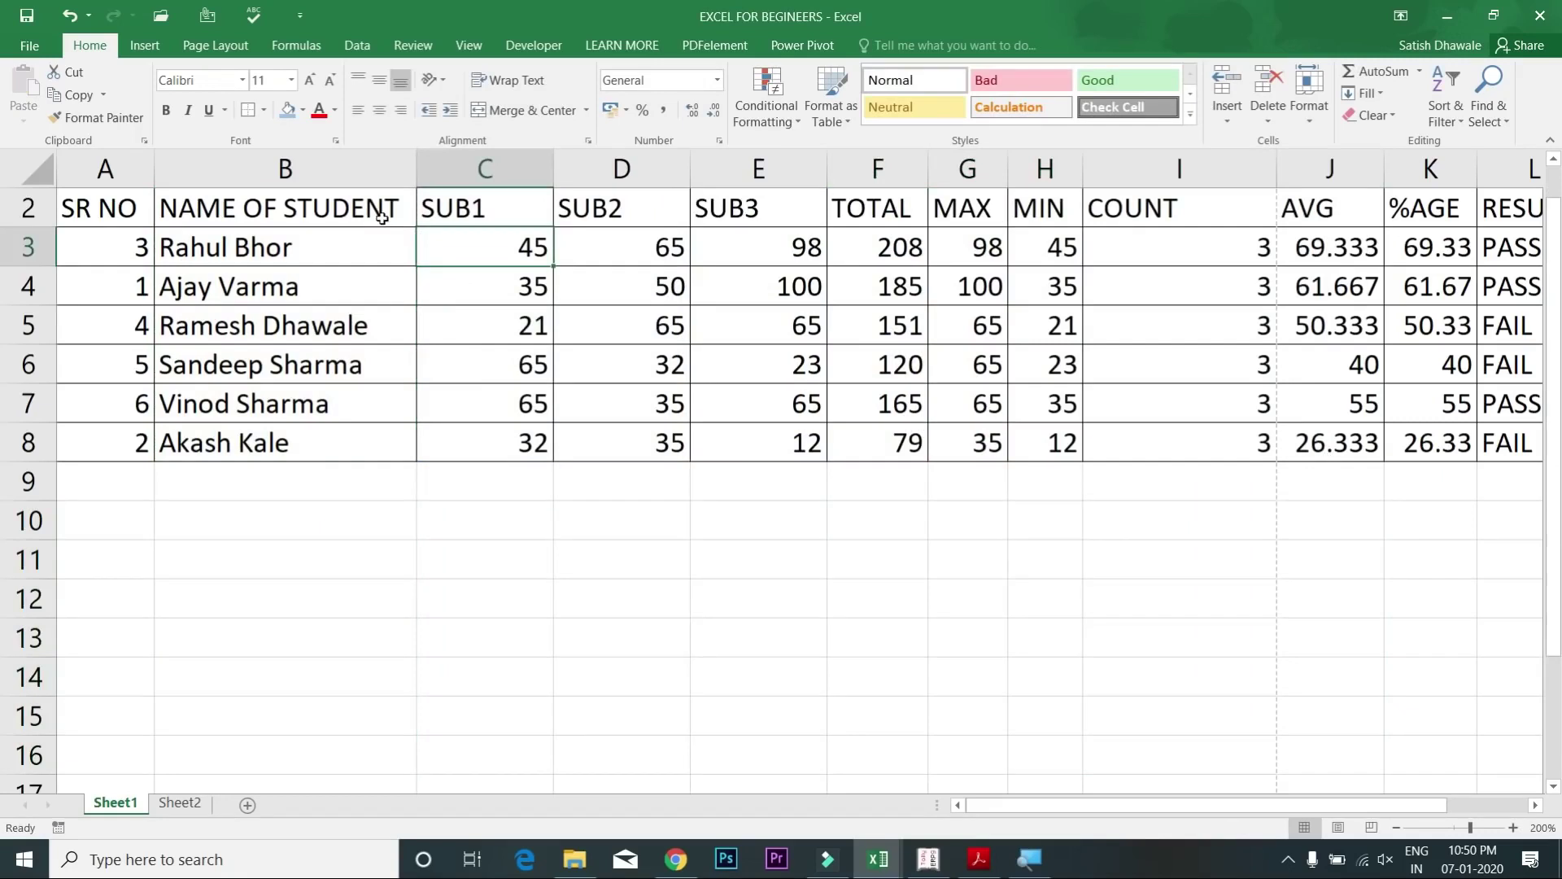
Step: Check in the print preview which columns of the student table fit on the first page and return to the worksheet
left_click(85, 206)
key("ctrl+p")
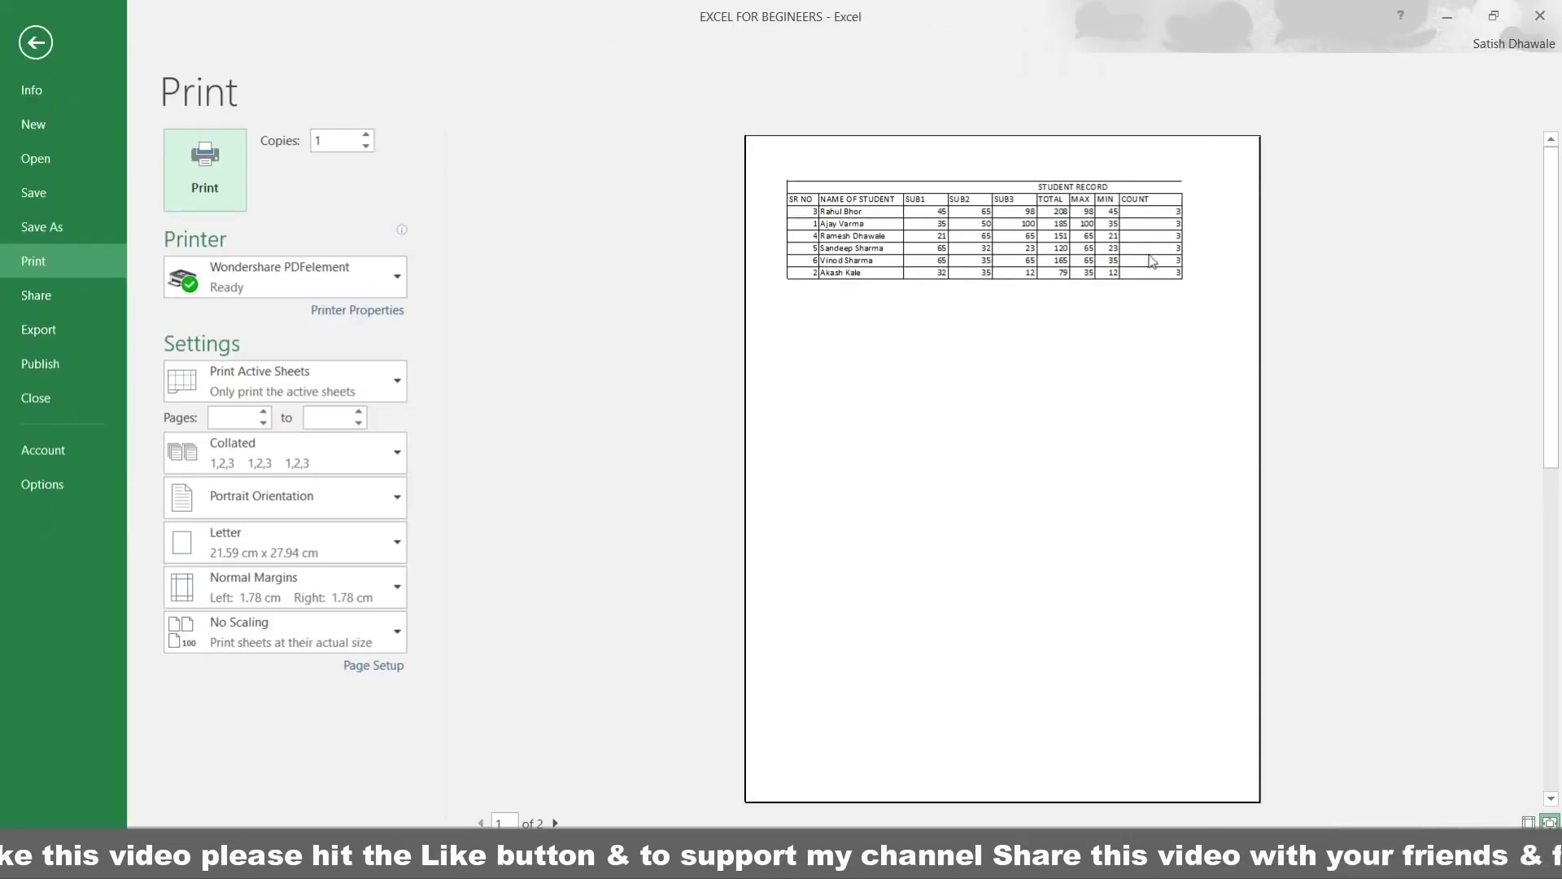
key("Escape")
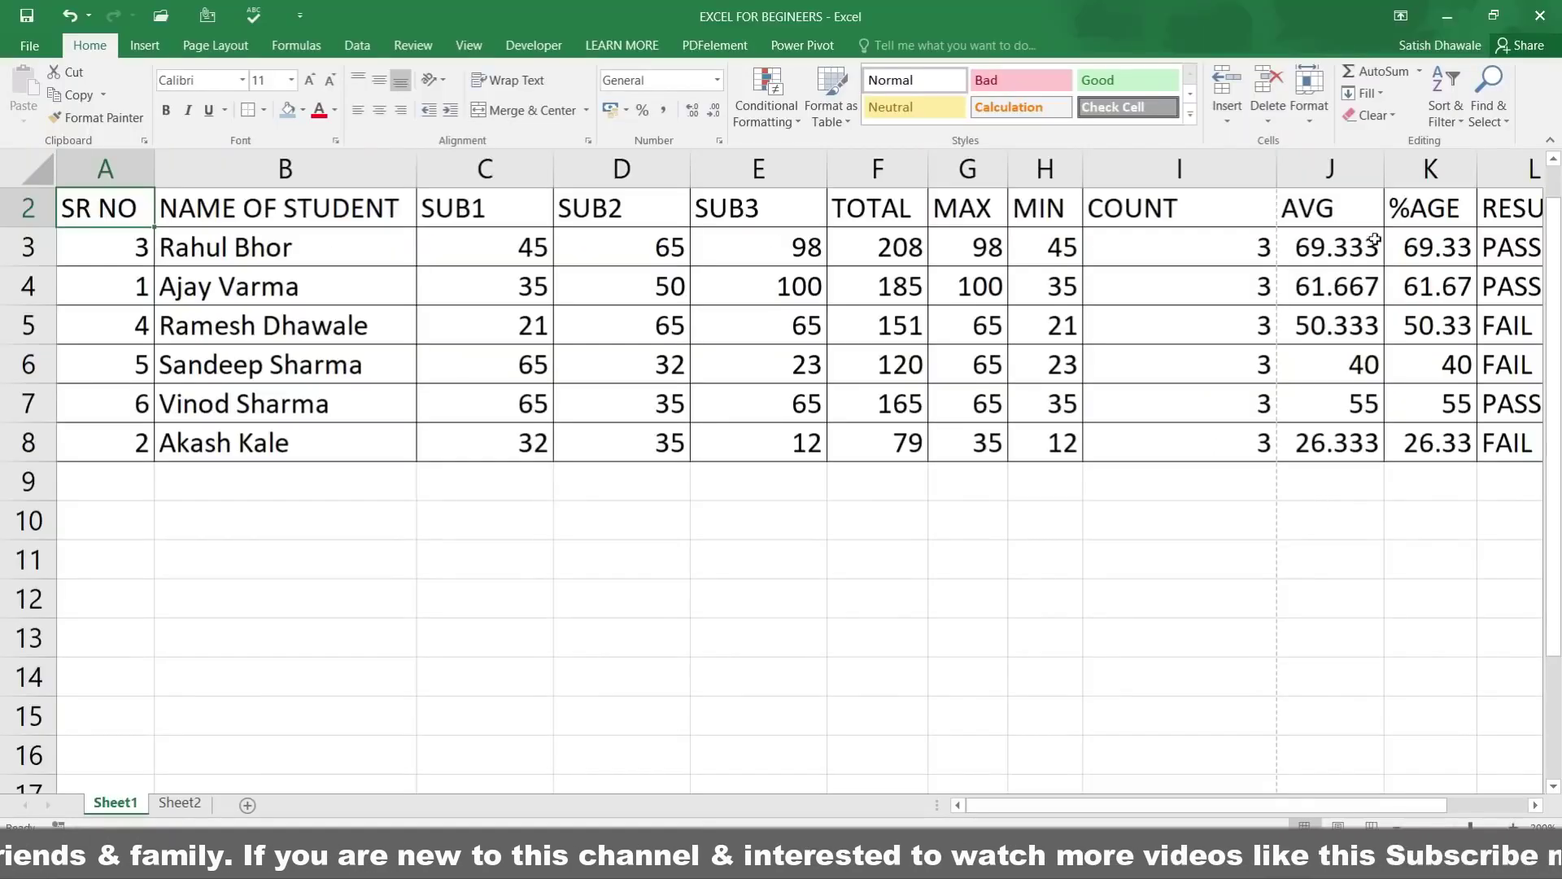
Step: AutoFit the column widths of the whole student table and check the page fit in the print preview
double_click(1274, 171)
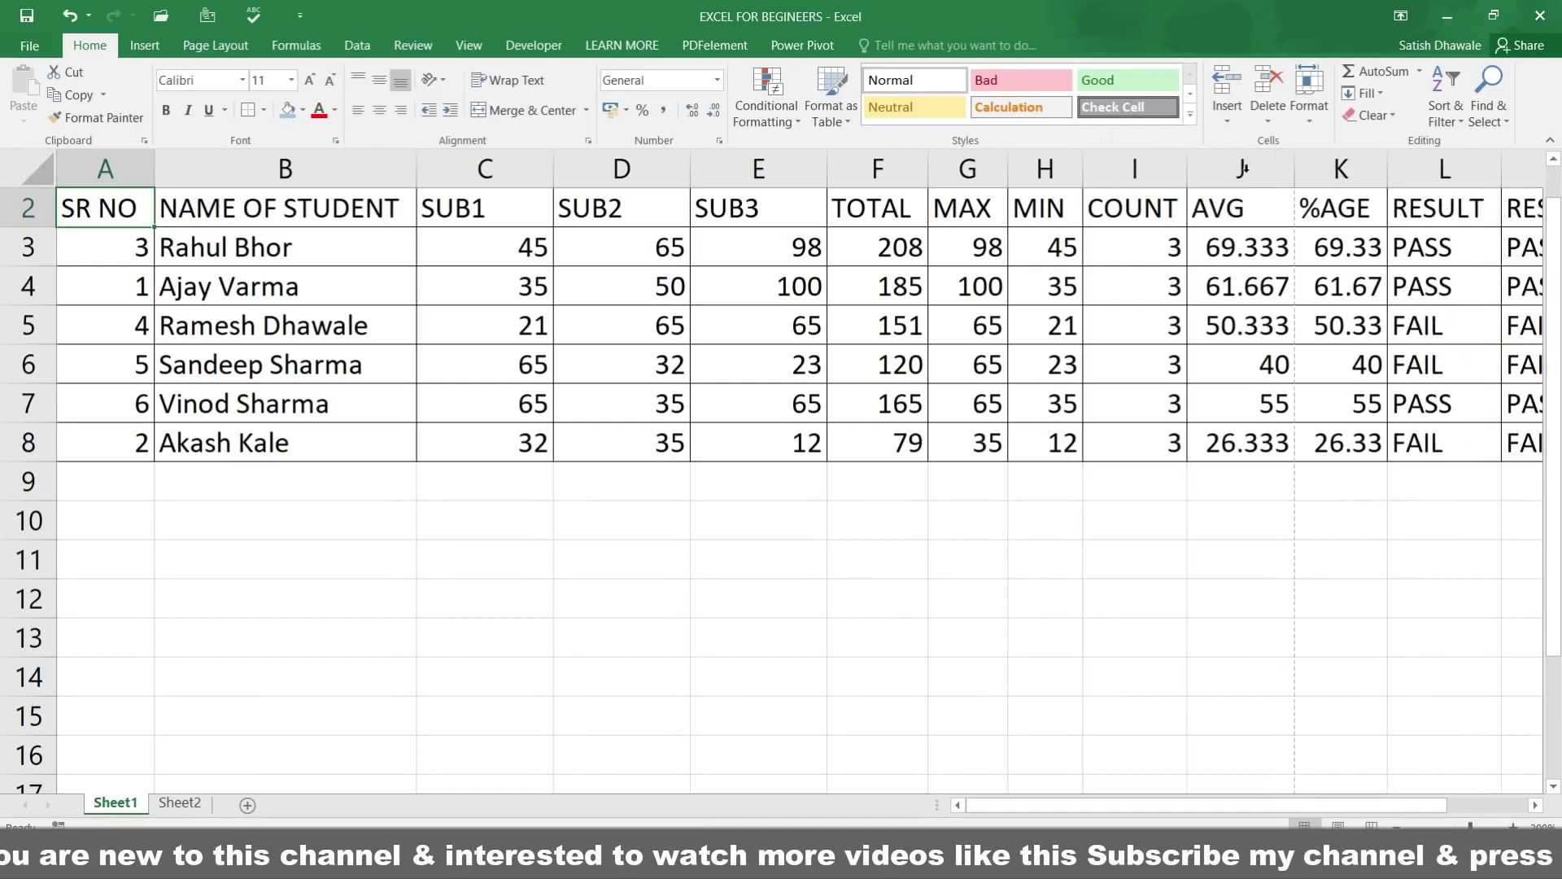
left_click(893, 237)
left_click(810, 210)
key("ctrl+a")
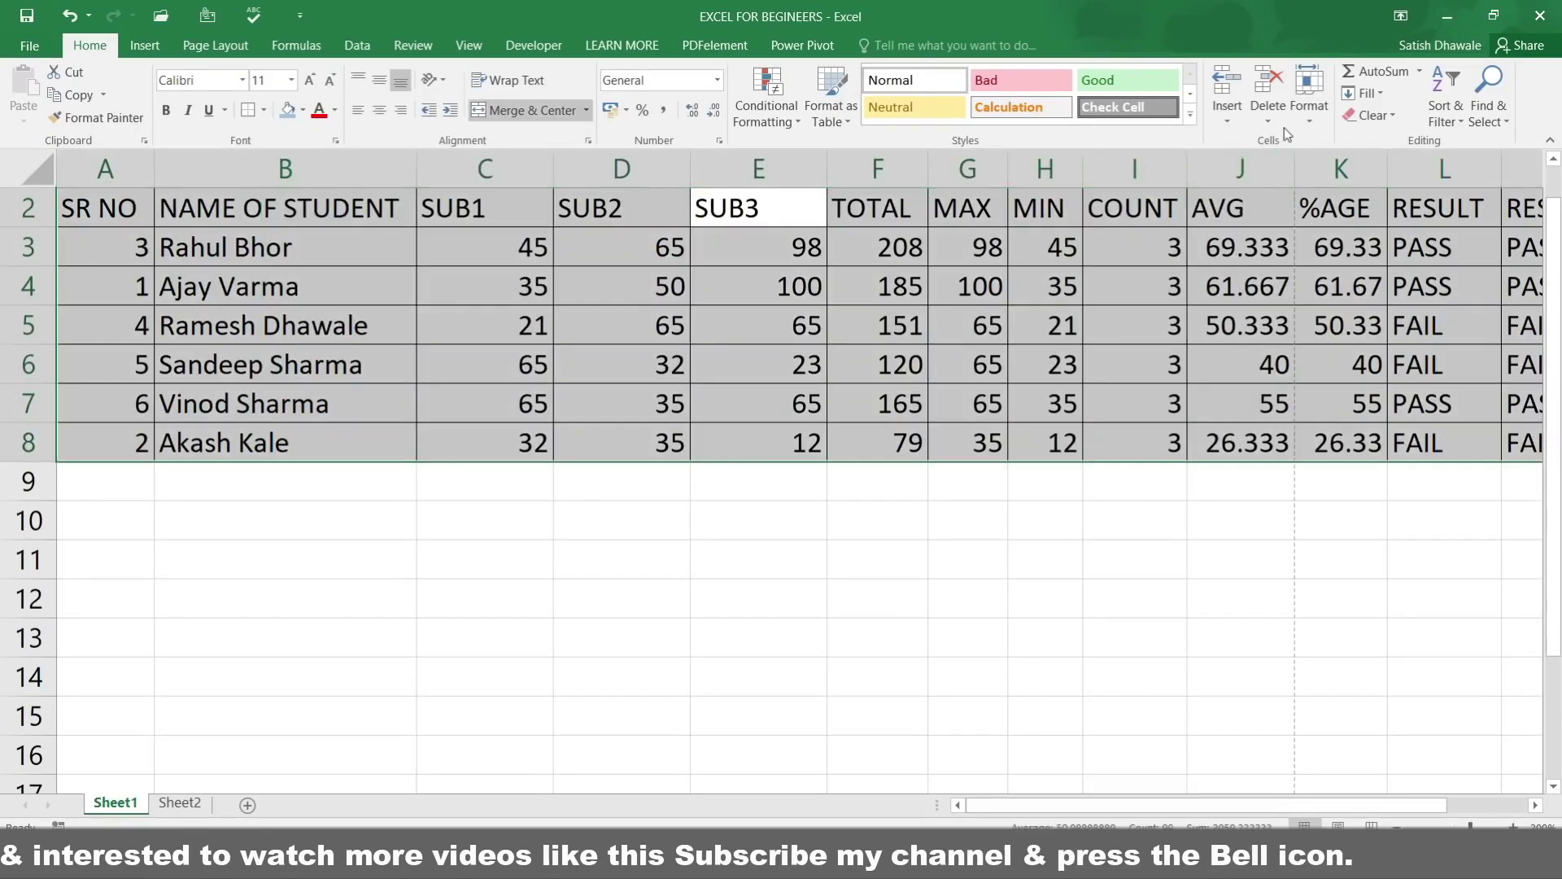
key("alt+h")
key("o")
key("i")
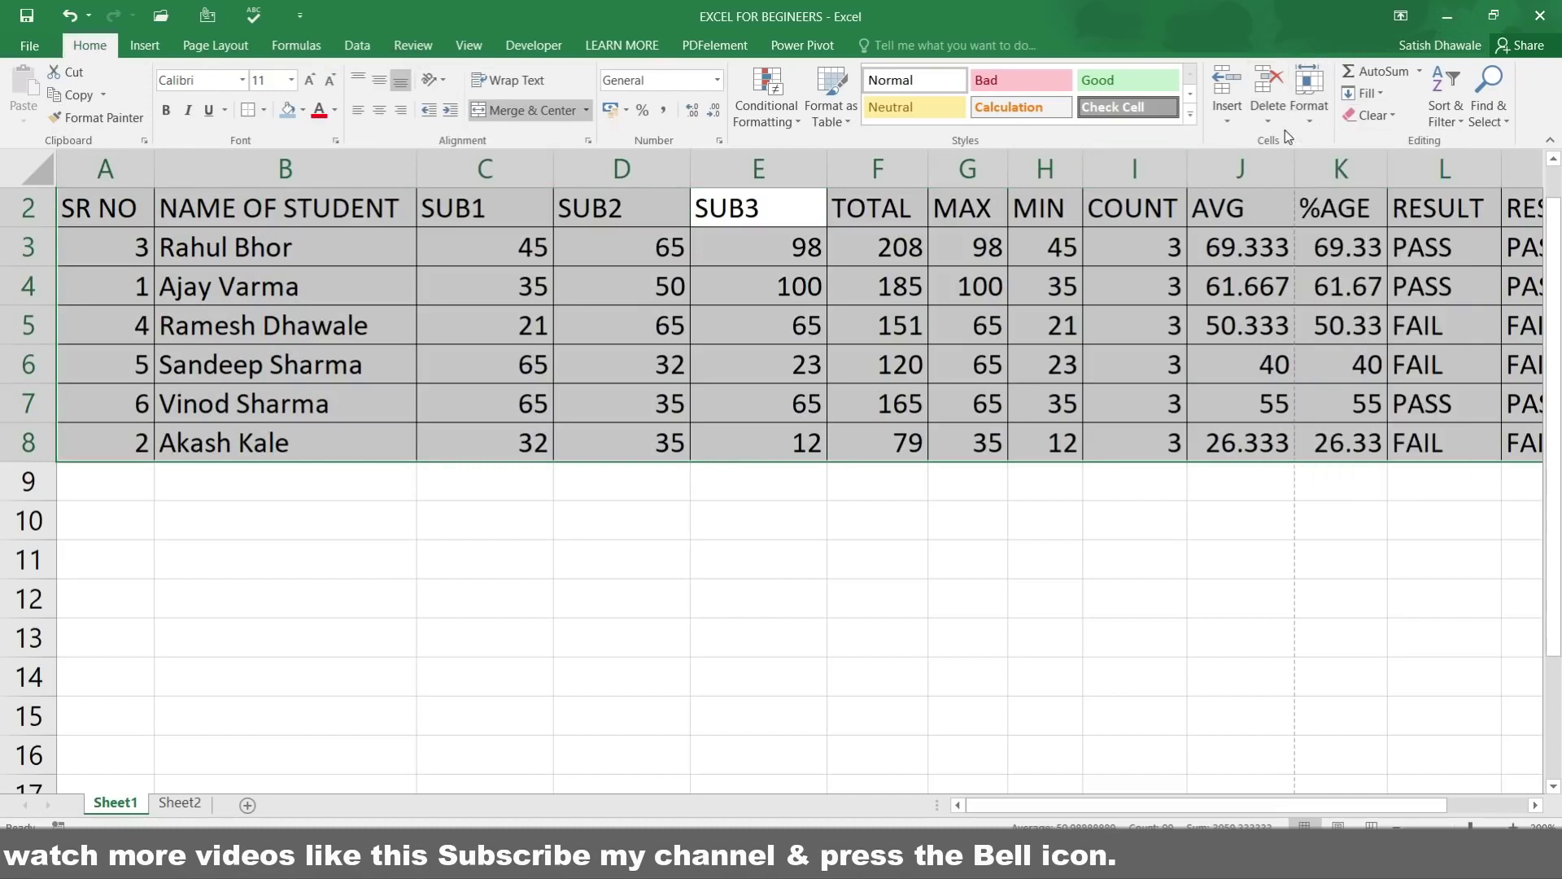
left_click(1108, 218)
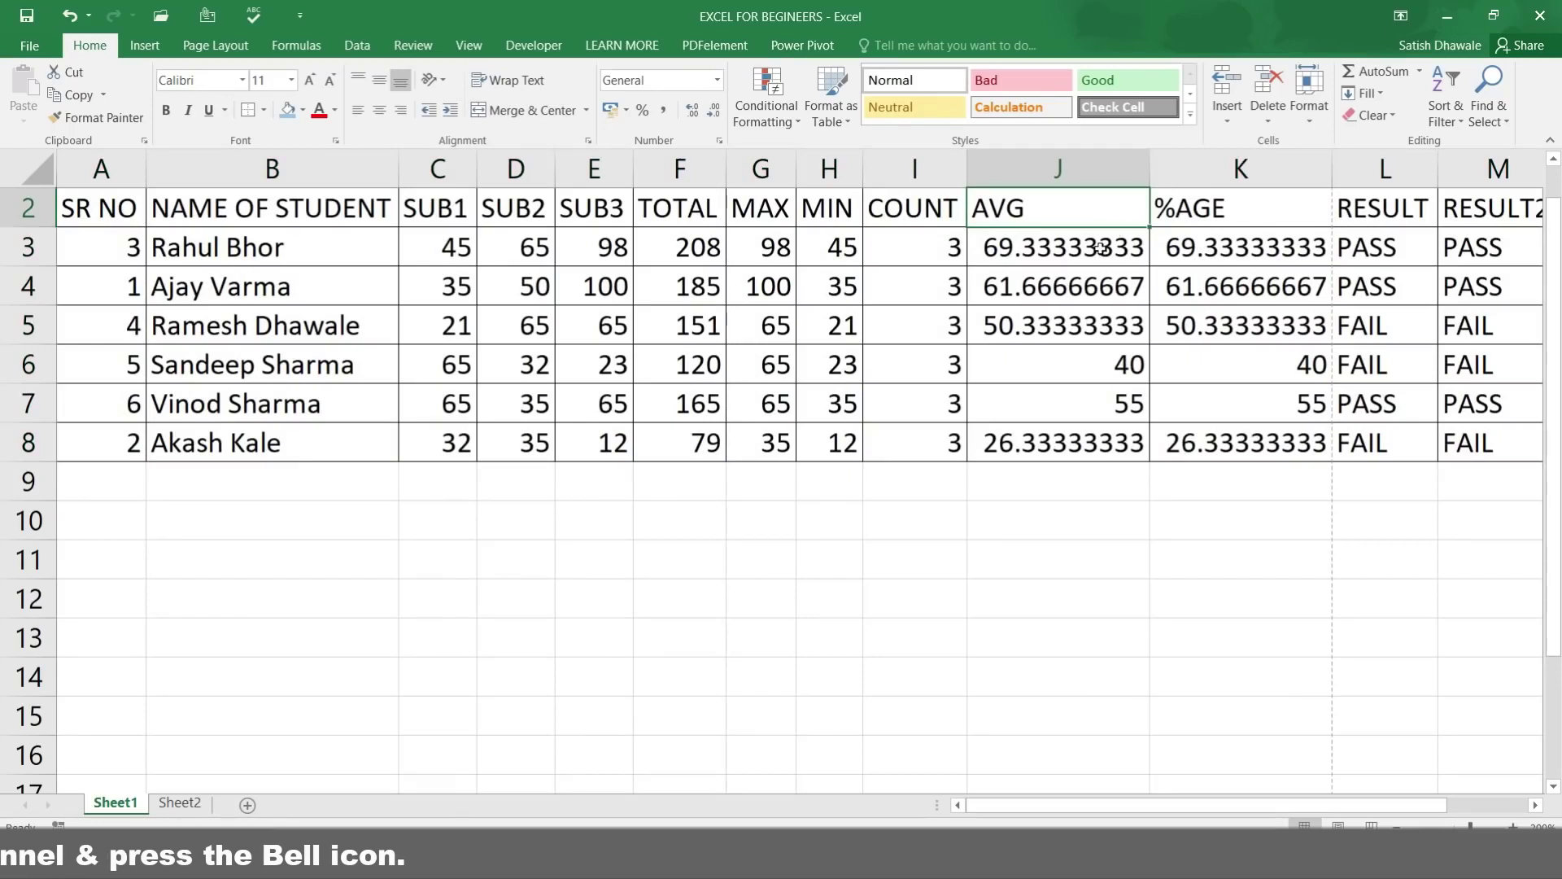
key("ctrl+p")
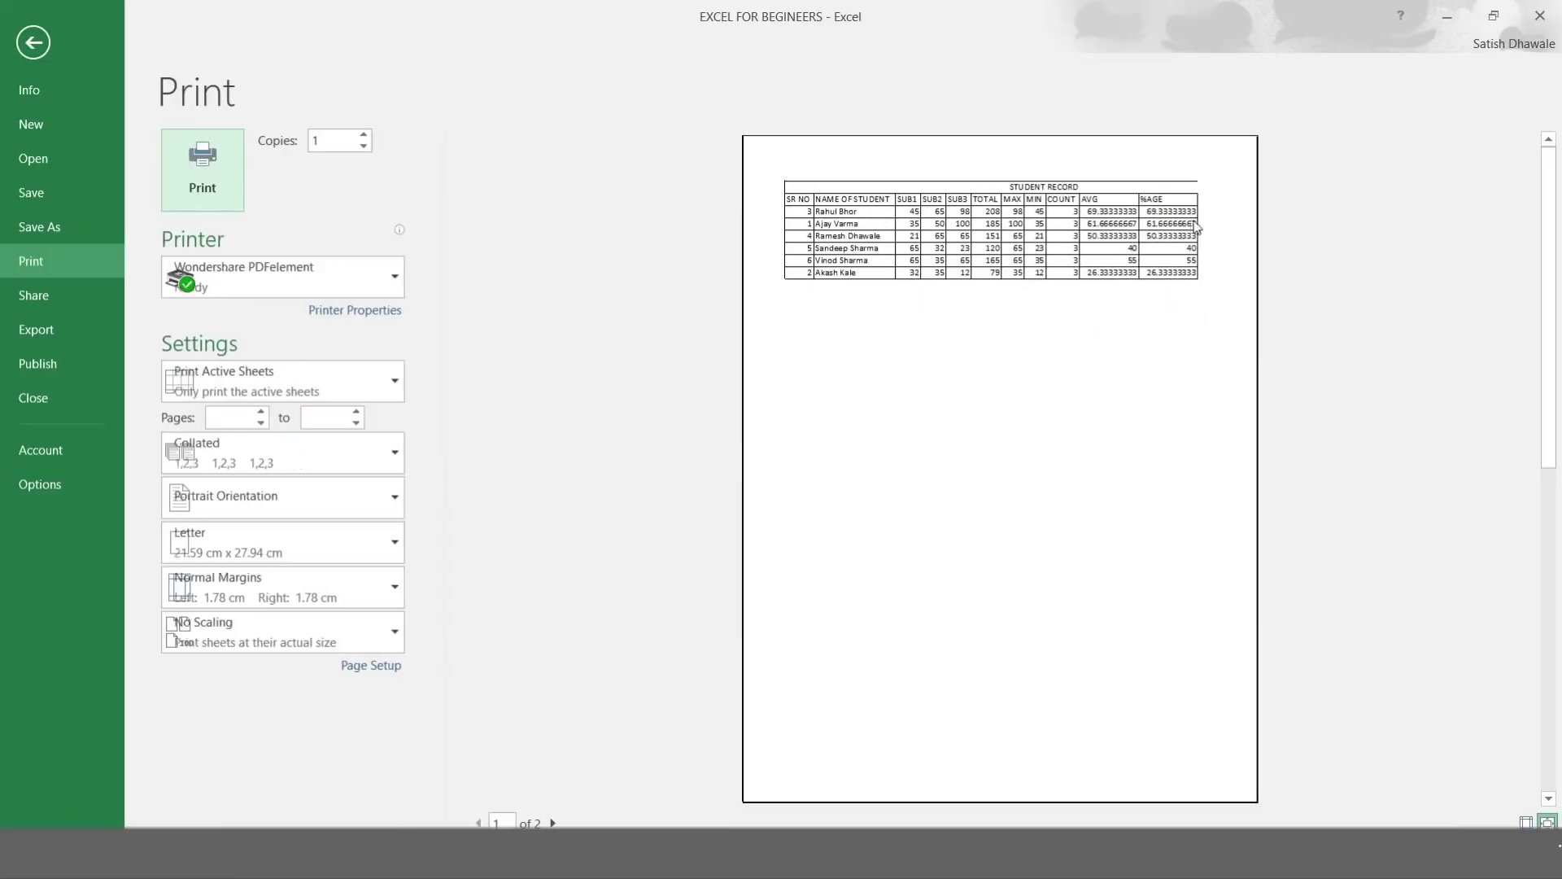
key("Escape")
Step: Display the AVG and %AGE values in J3:K8 with two decimal places
left_click_drag(1109, 251, 1216, 429)
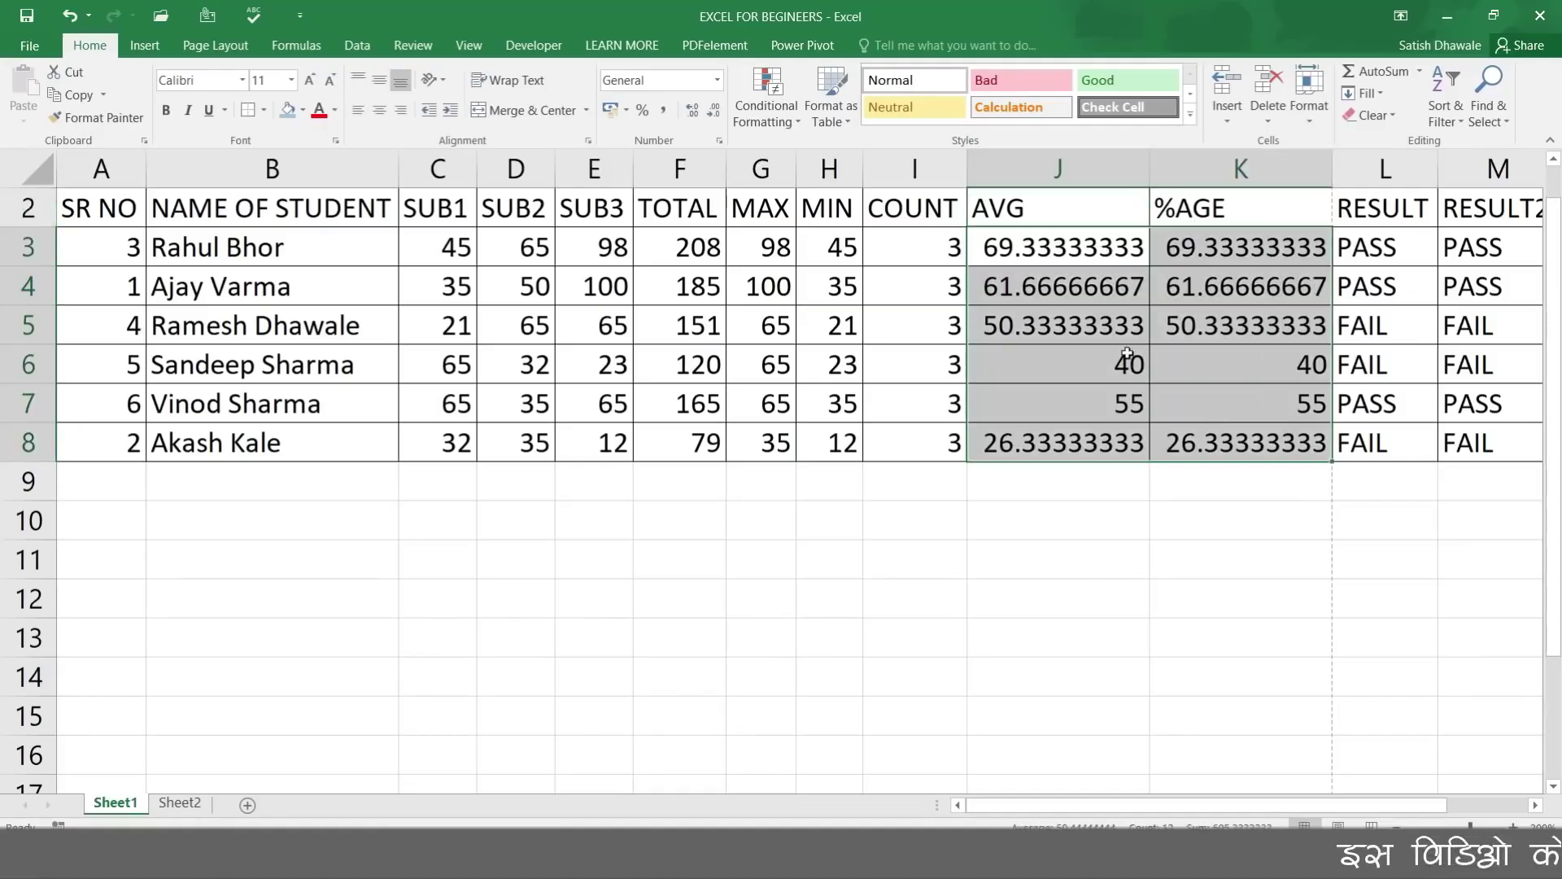
left_click(696, 109)
left_click(700, 106)
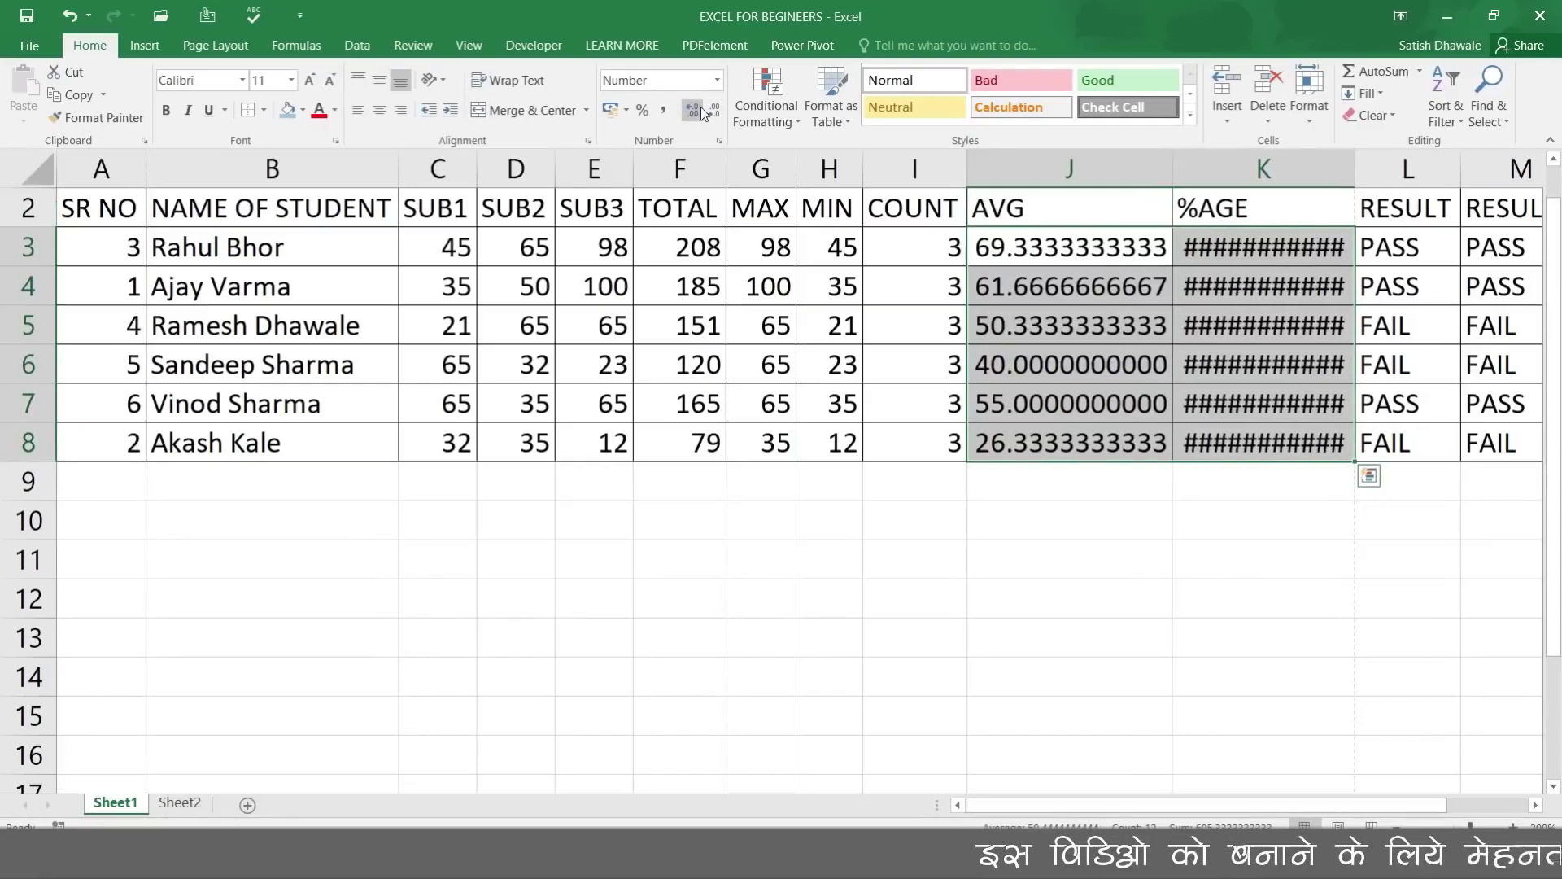
left_click(713, 111)
left_click(713, 110)
left_click(713, 111)
left_click(714, 111)
left_click(713, 110)
left_click(713, 110)
left_click(713, 111)
left_click(713, 110)
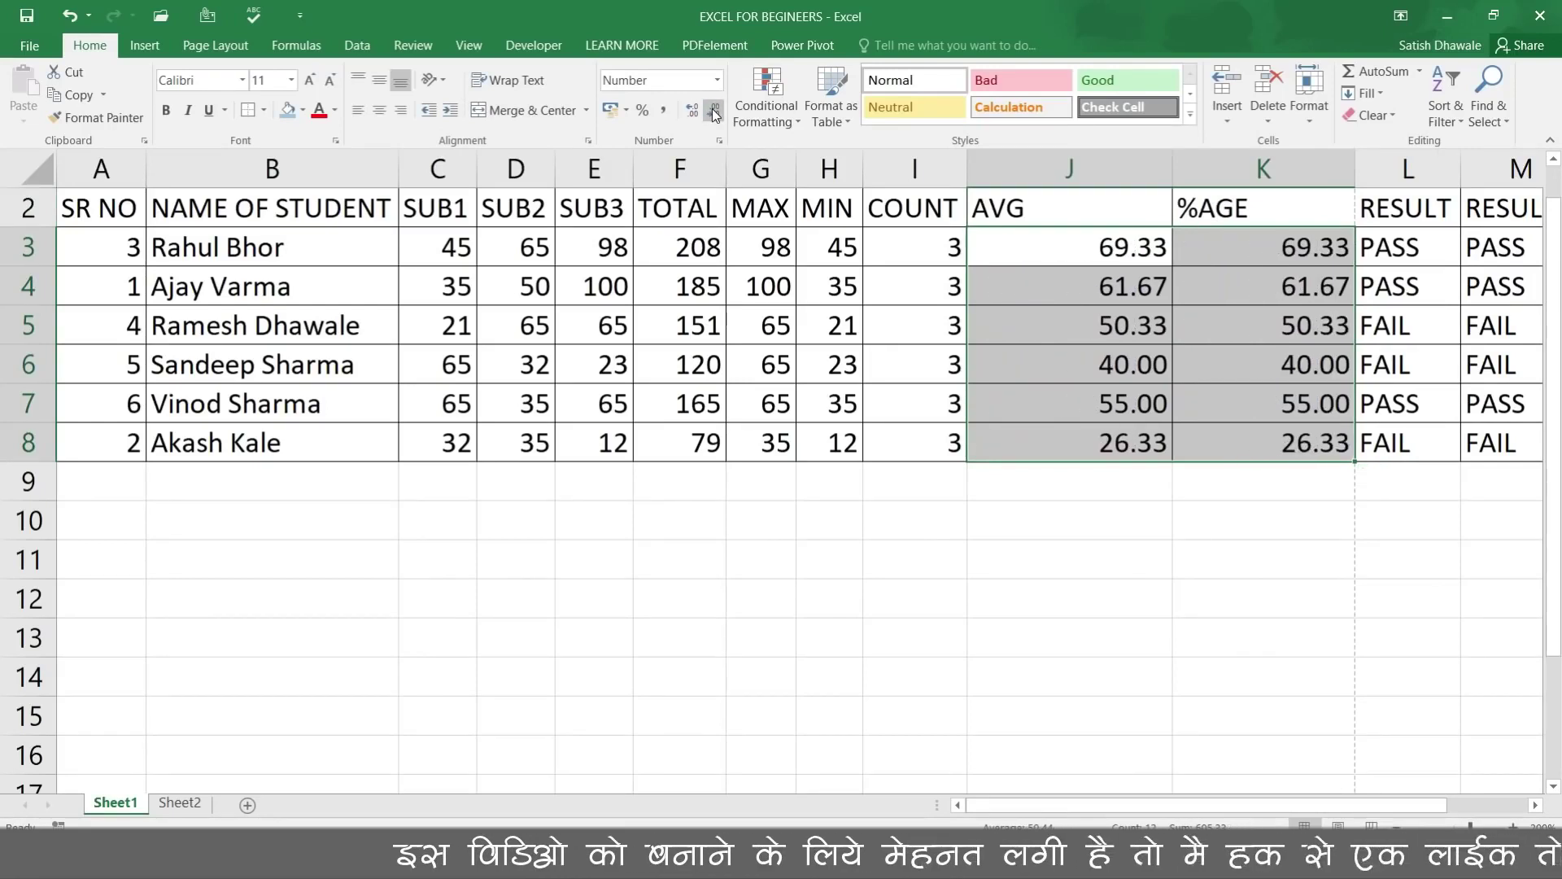
Step: AutoFit the AVG and %AGE columns to their two-decimal values
key("super+h")
key("alt+h")
key("o")
key("i")
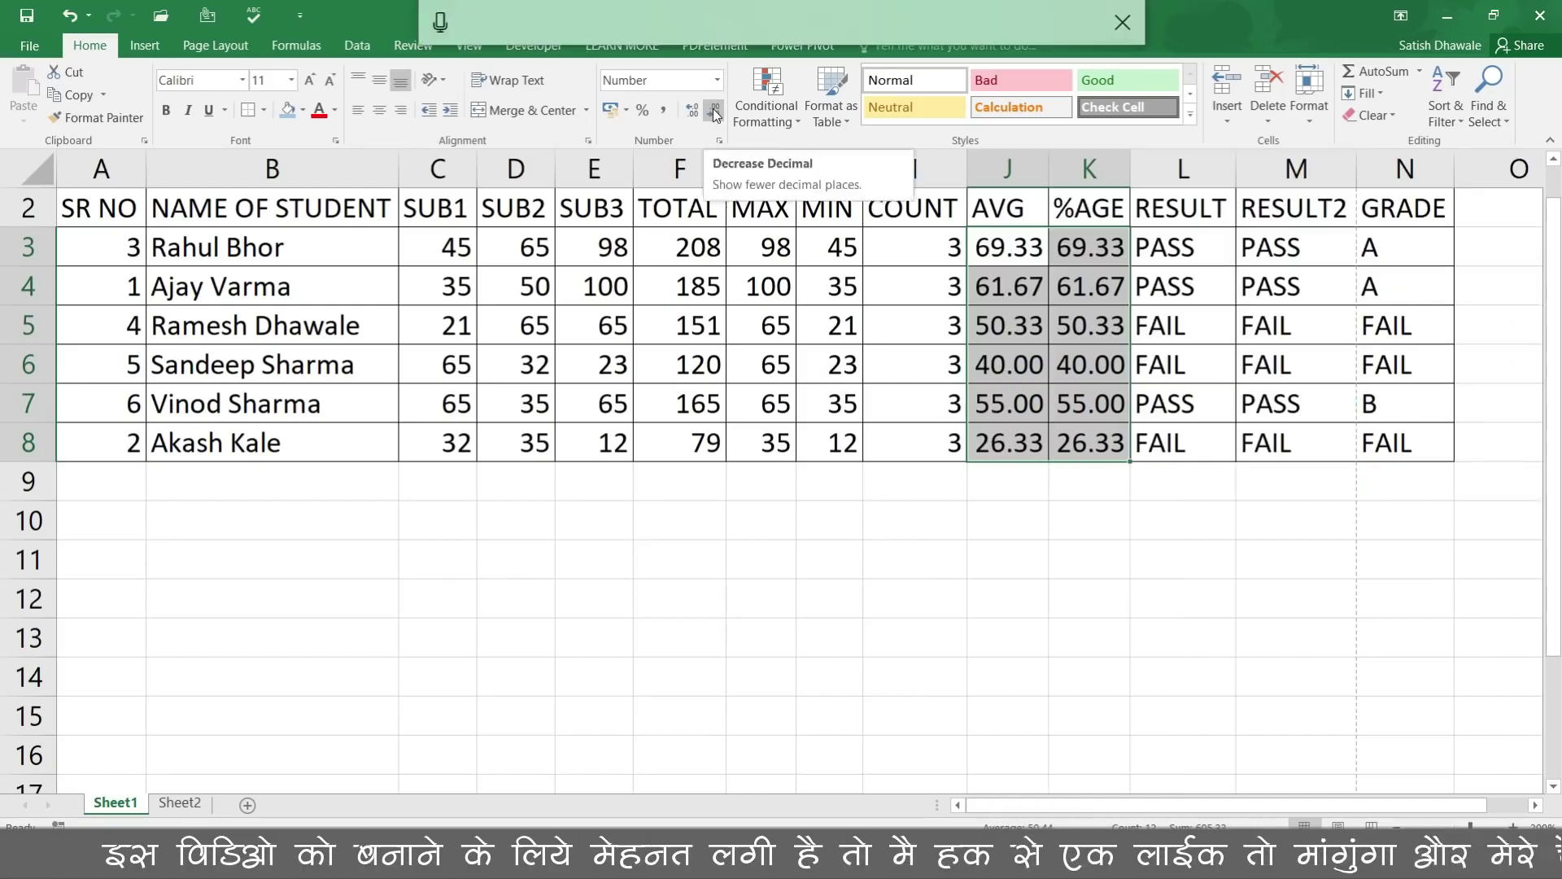
left_click(1217, 307)
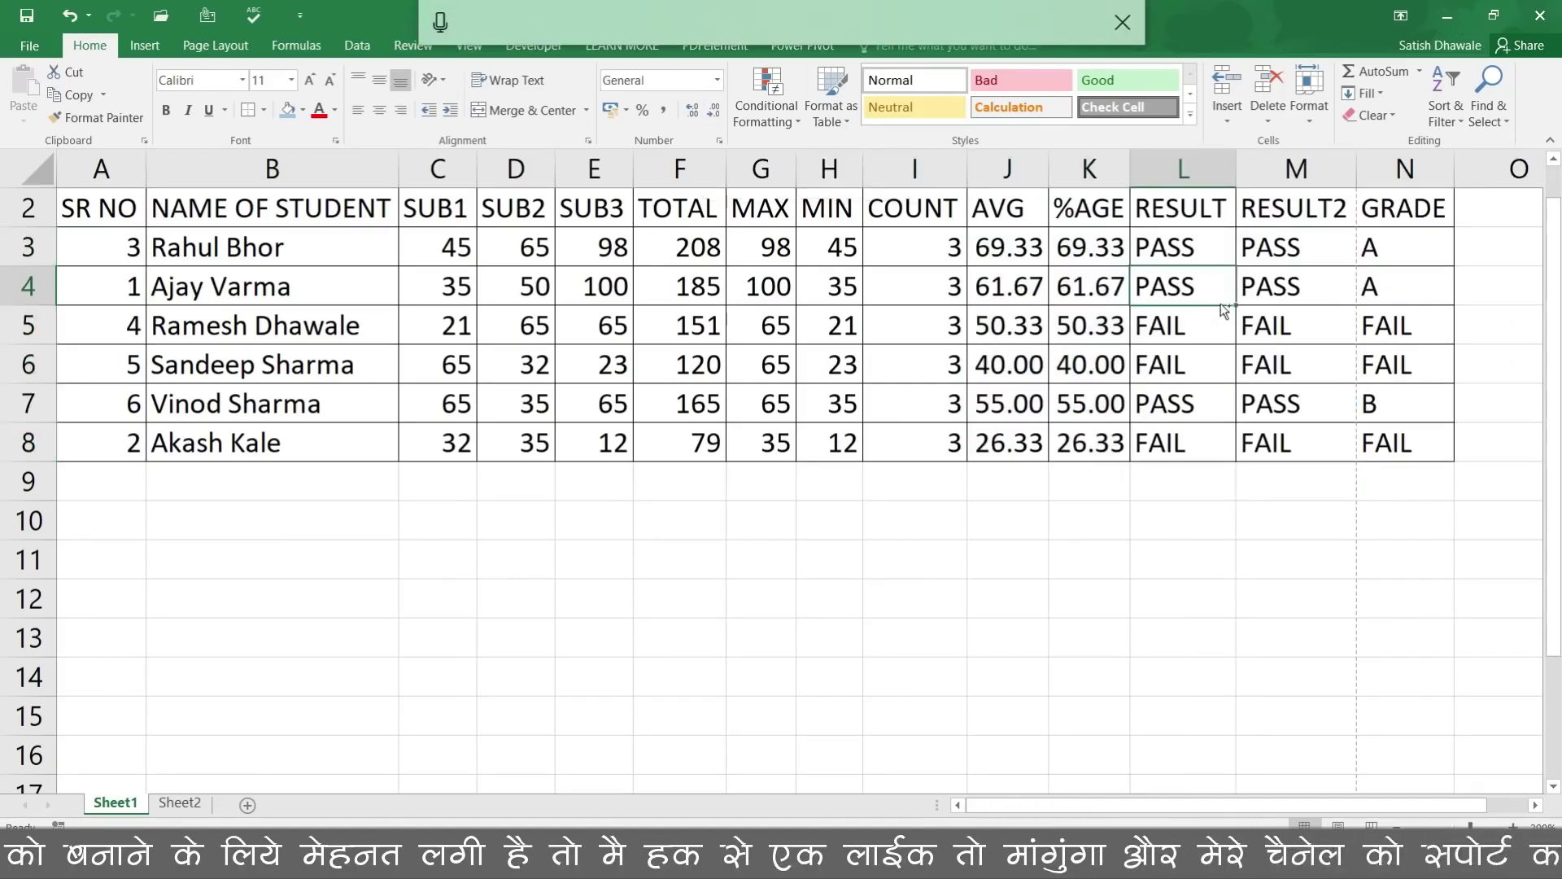
Step: Try landscape orientation for Sheet1 in the print preview and switch back to portrait
key("ctrl+p")
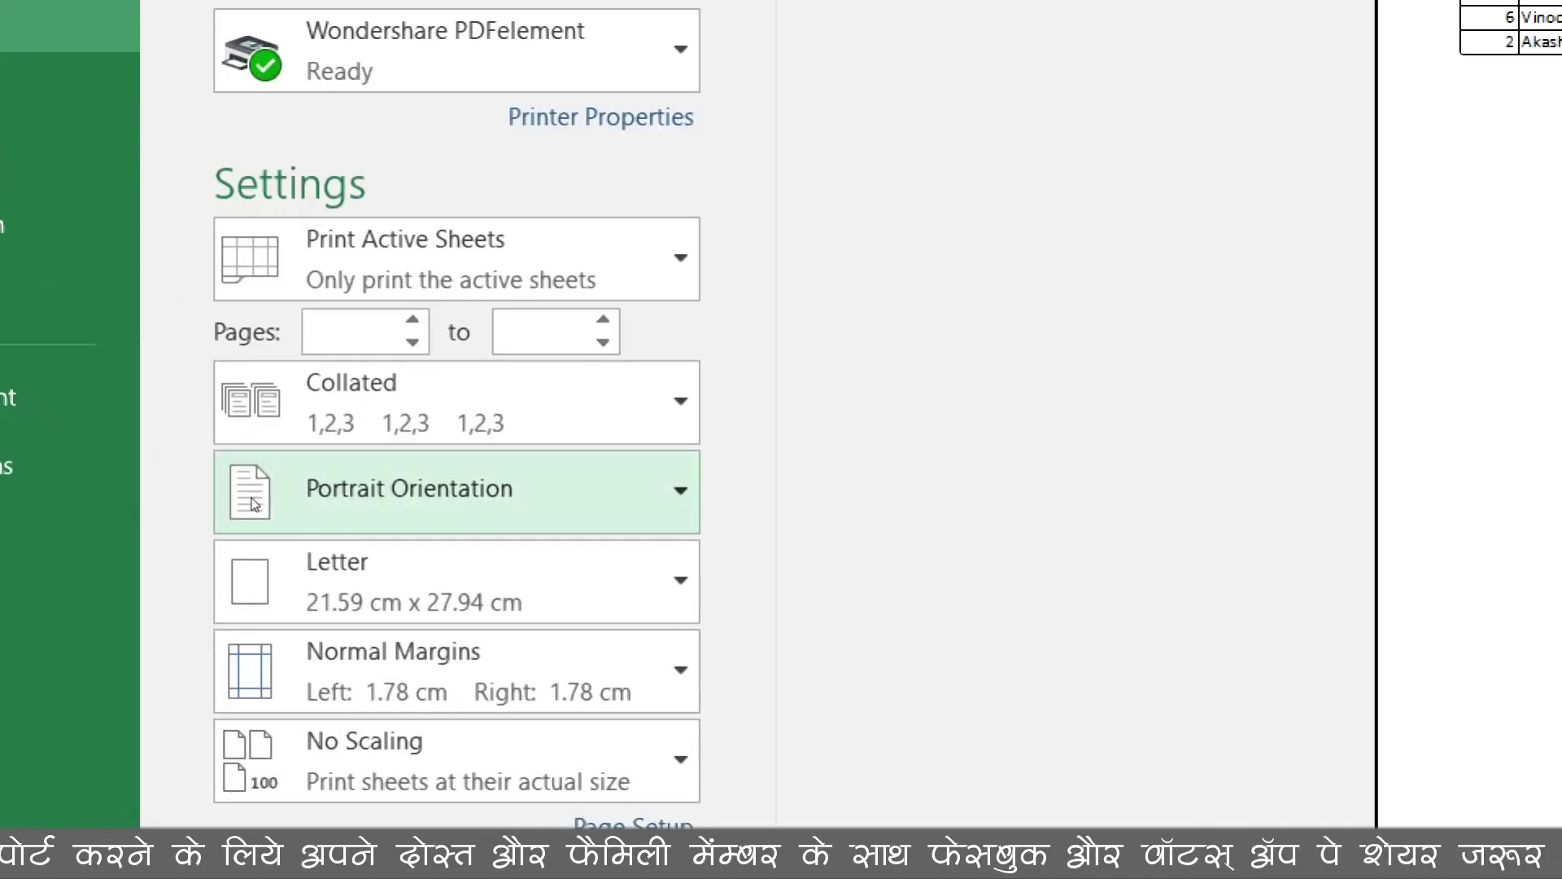
left_click(180, 502)
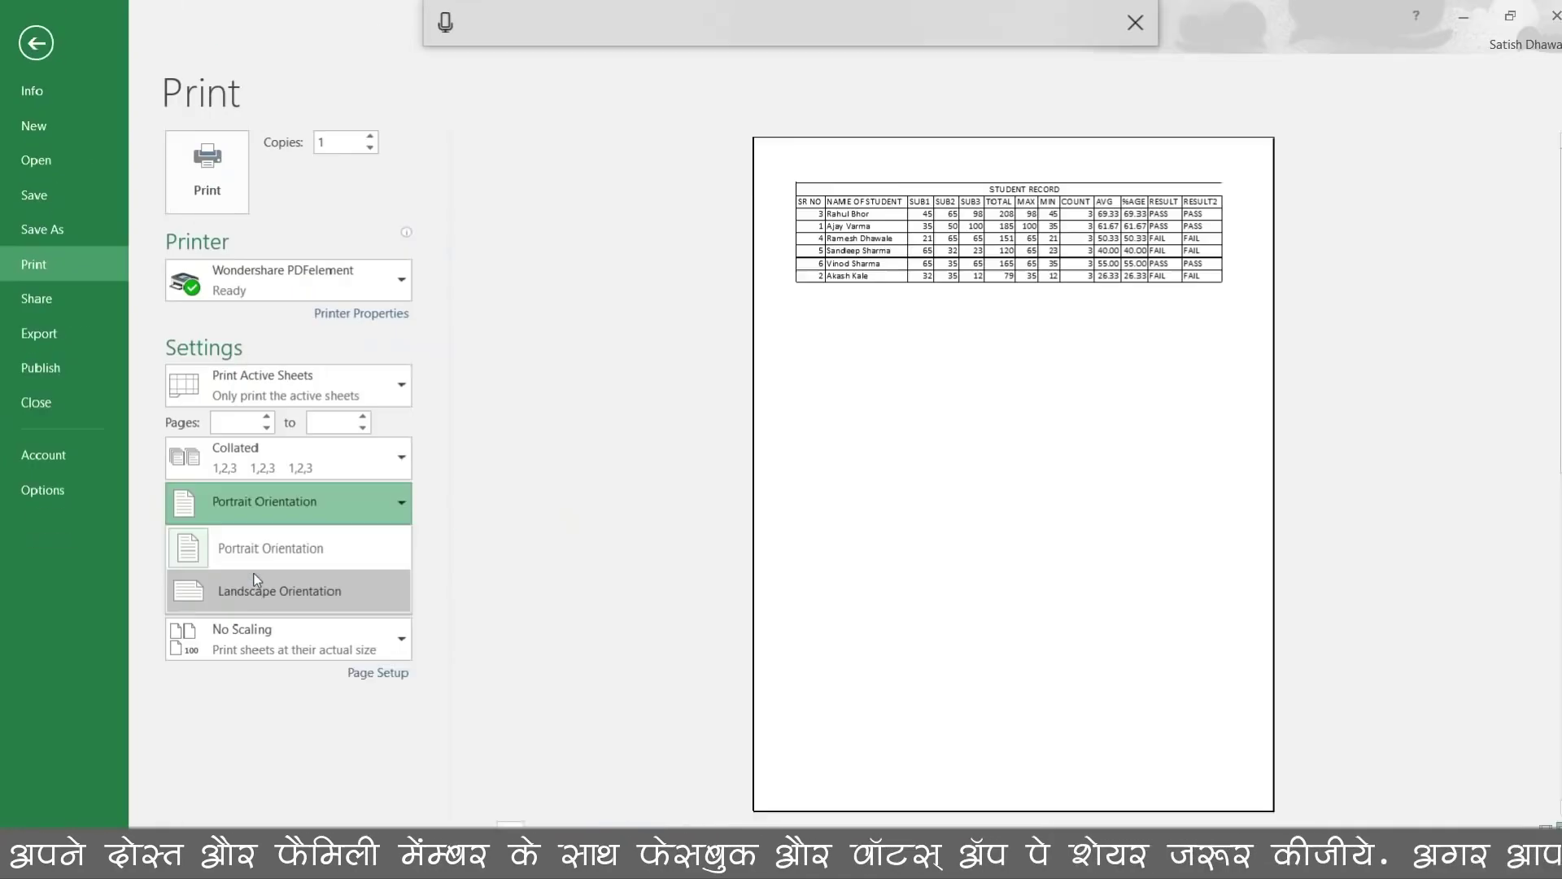
left_click(305, 667)
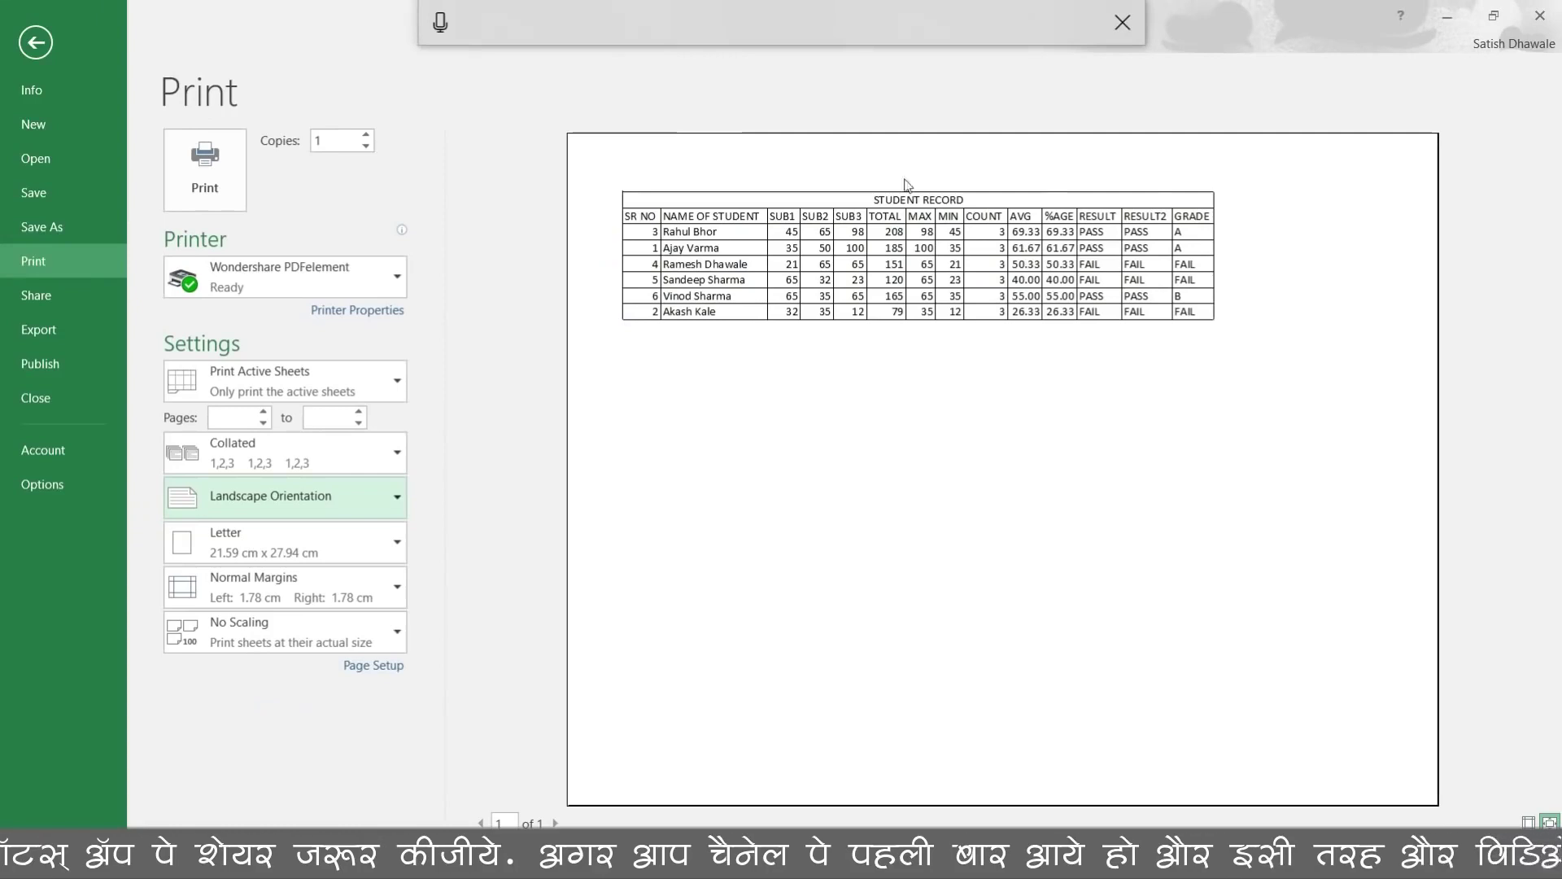
left_click(280, 497)
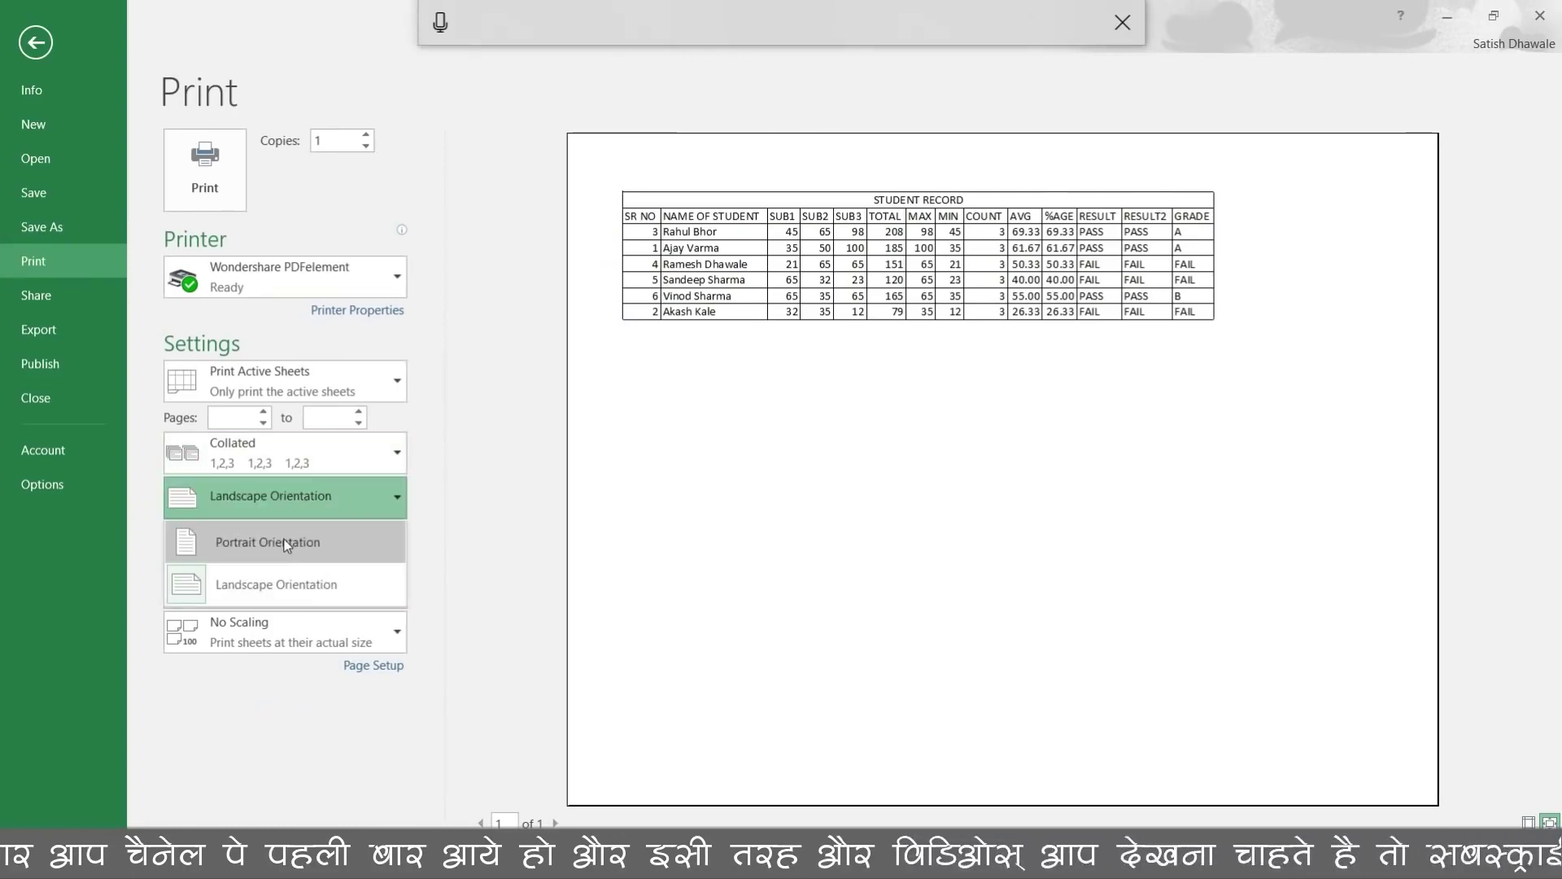
left_click(286, 546)
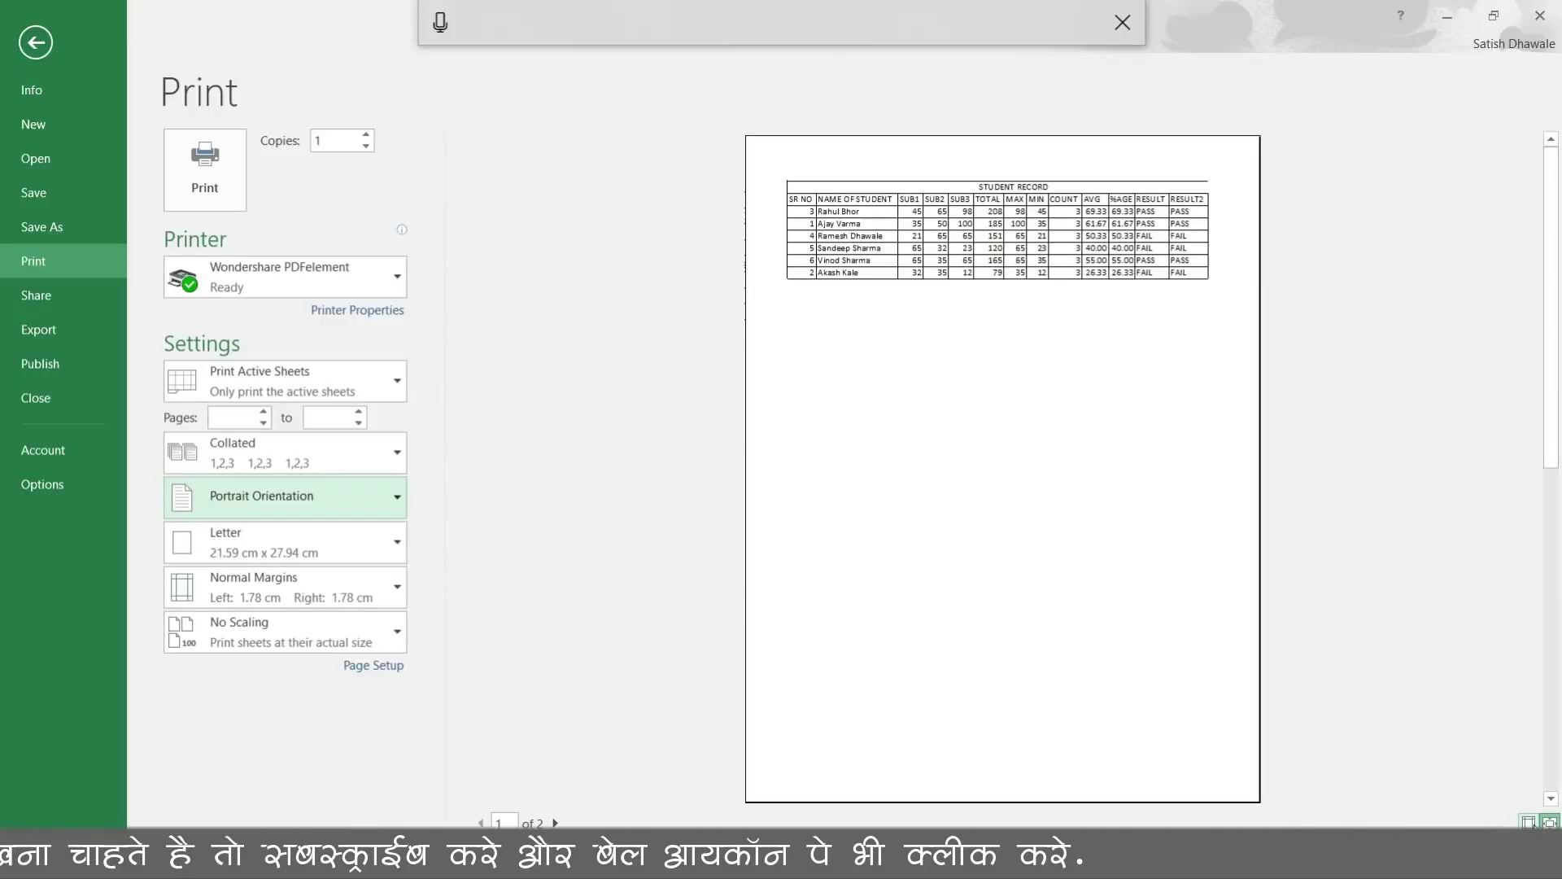
Step: Show the margins in the print preview, reduce the right margin to 0.28 cm and return to the worksheet
left_click(1517, 820)
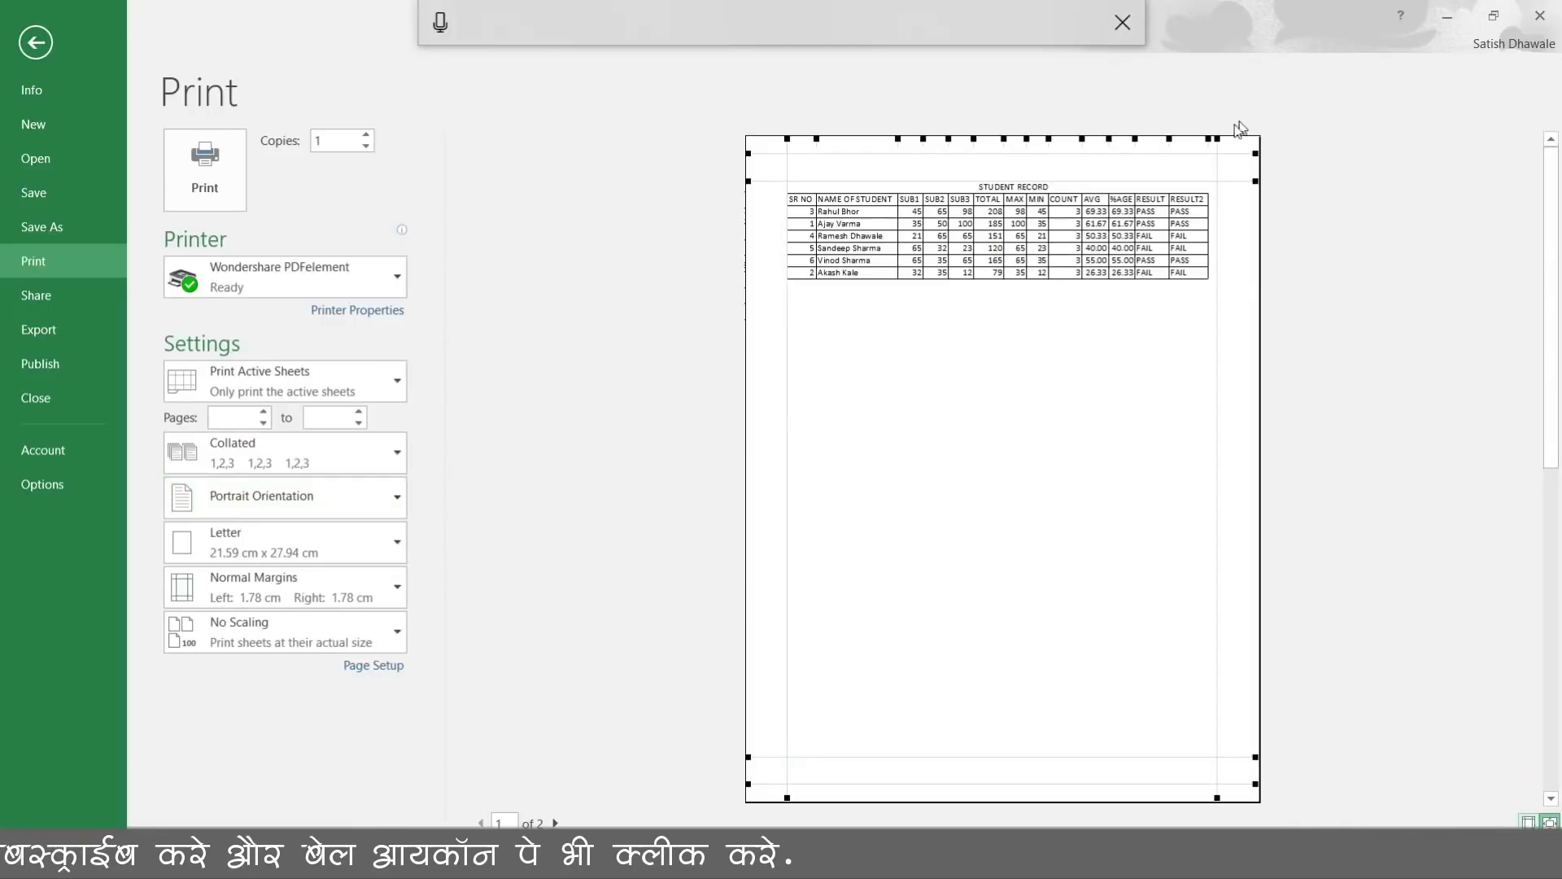
left_click_drag(1216, 138, 1254, 140)
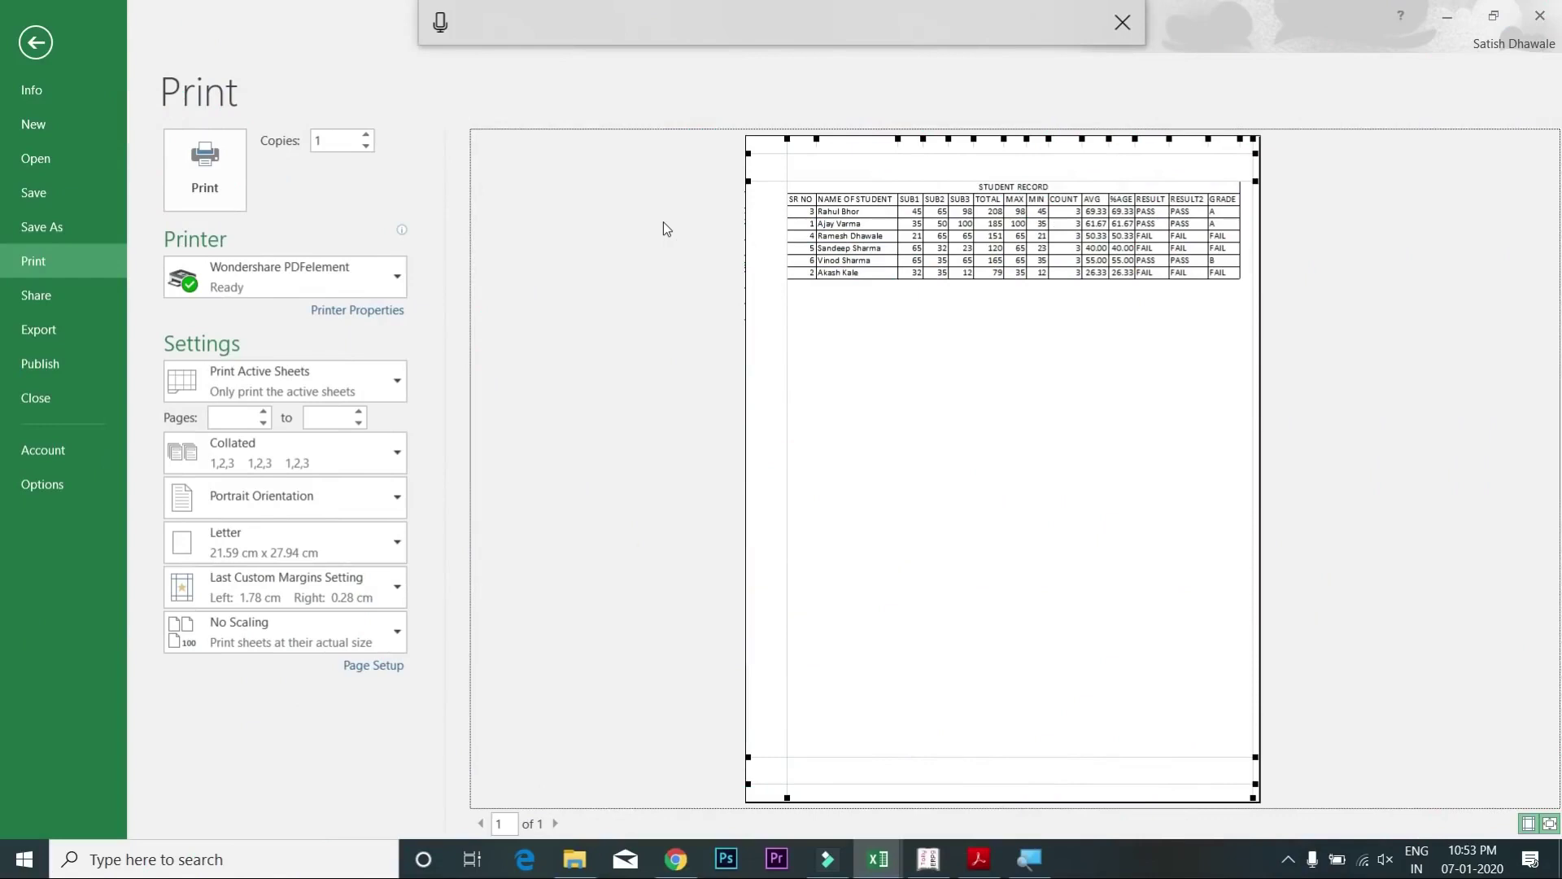
key("Escape")
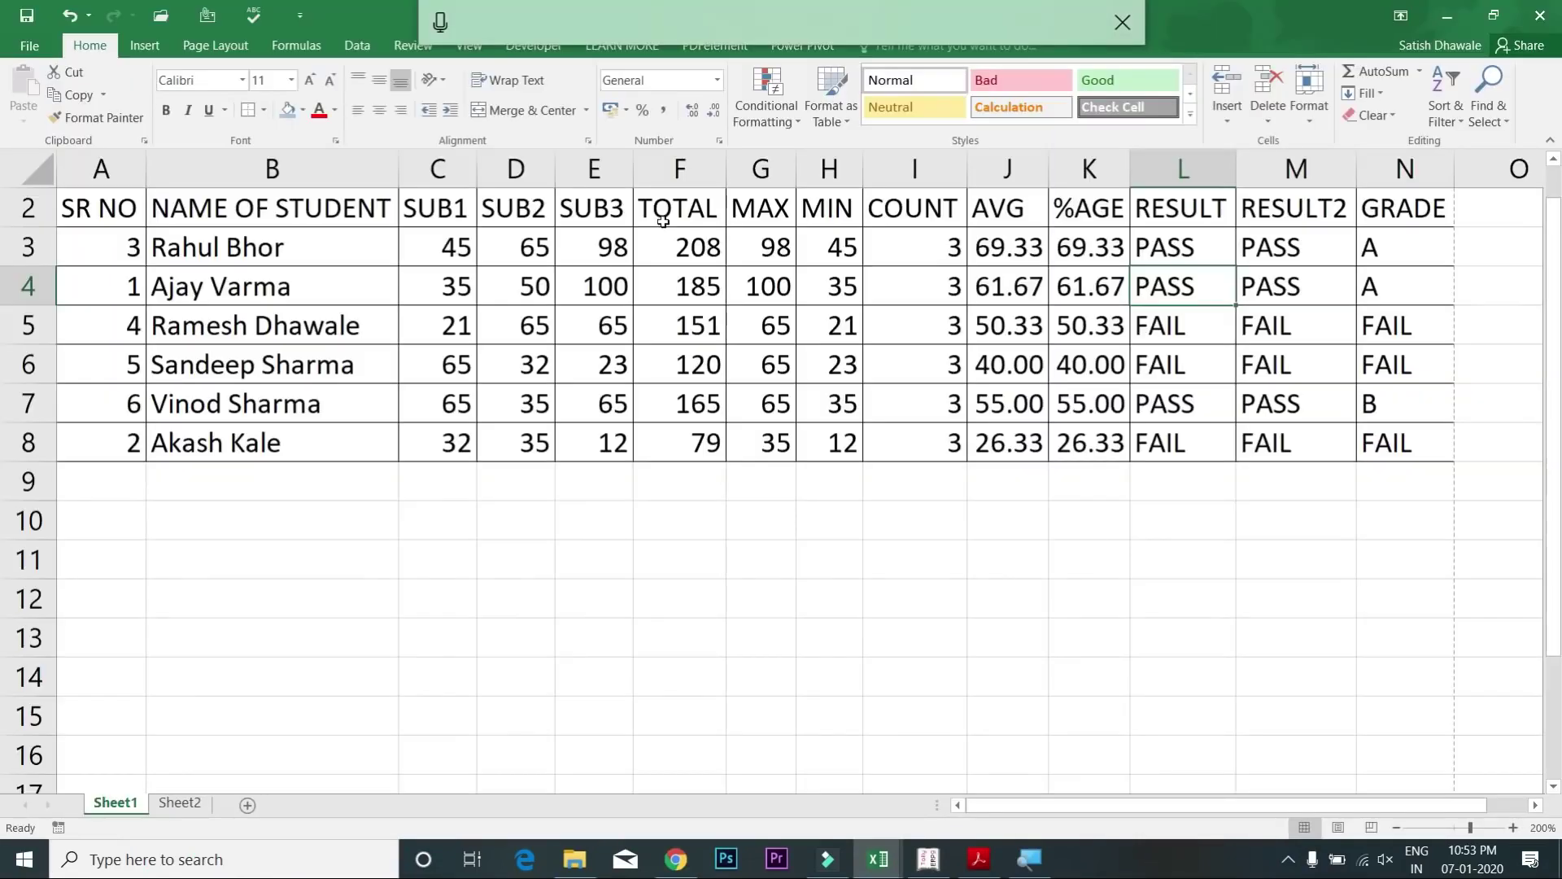